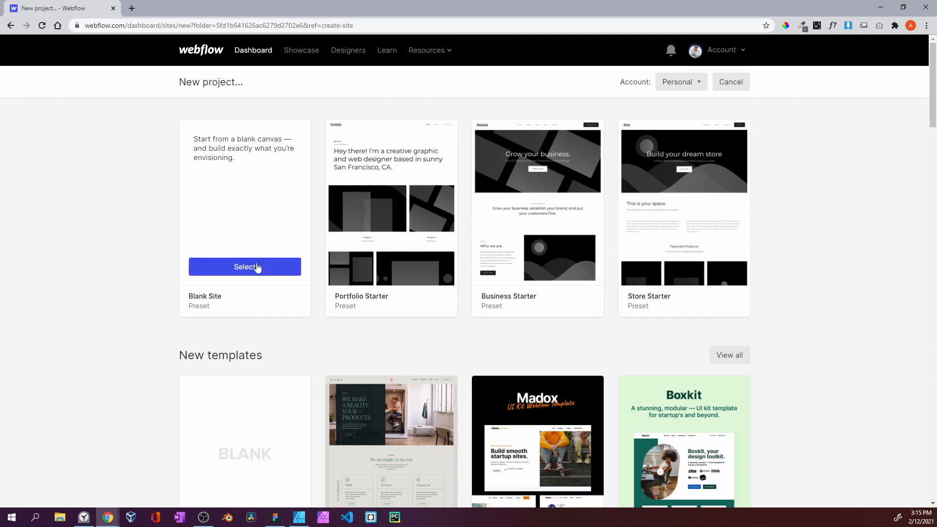
Create a new project from the Blank Site preset, keeping the suggested project name
{"action": "left_click", "coordinate": [258, 267]}
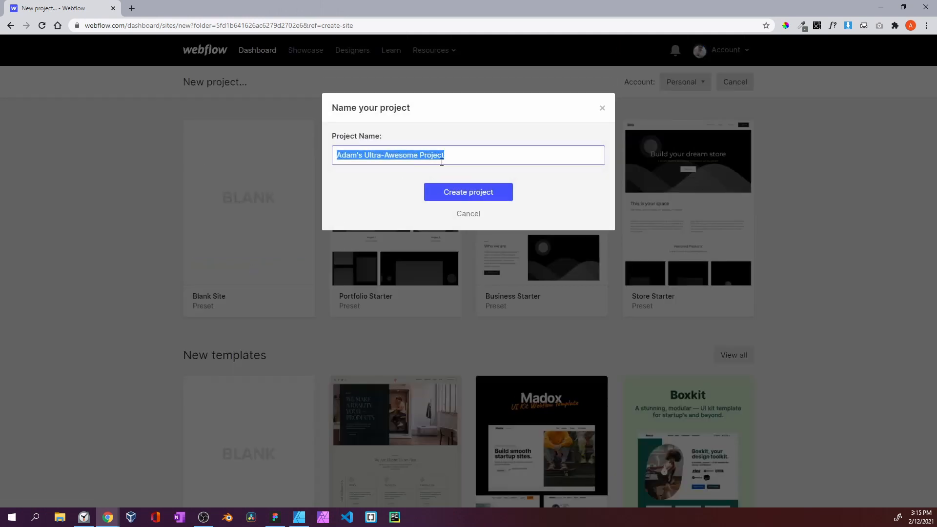
{"action": "left_click", "coordinate": [456, 193]}
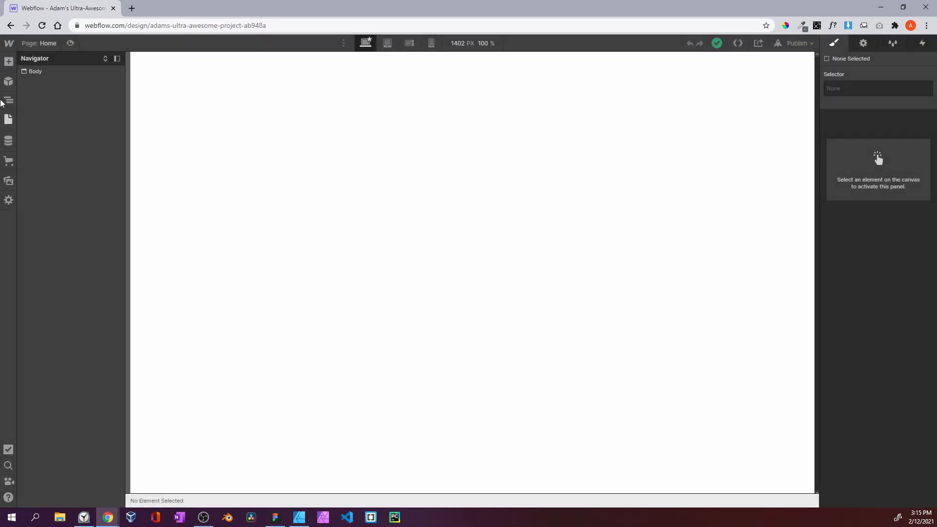
Give the page's Body element a new class named body
{"action": "left_click", "coordinate": [33, 73]}
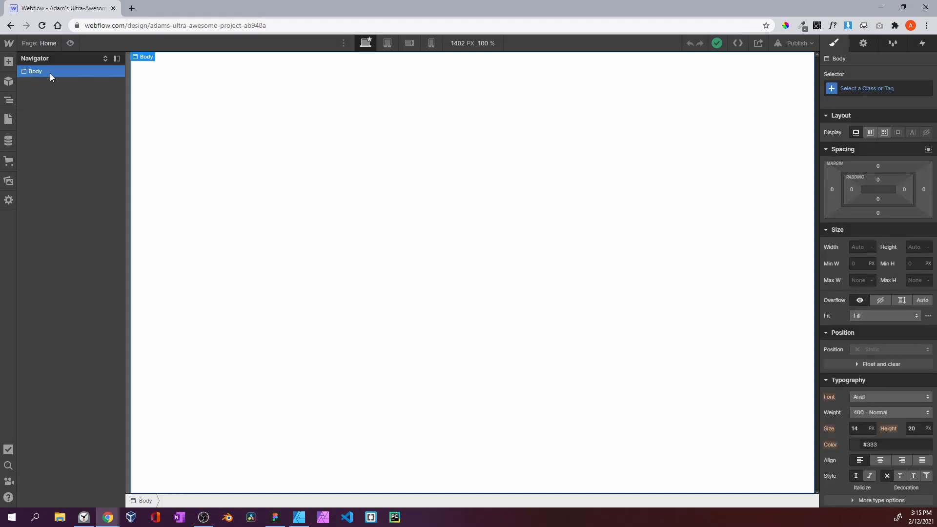
{"action": "left_click", "coordinate": [859, 84]}
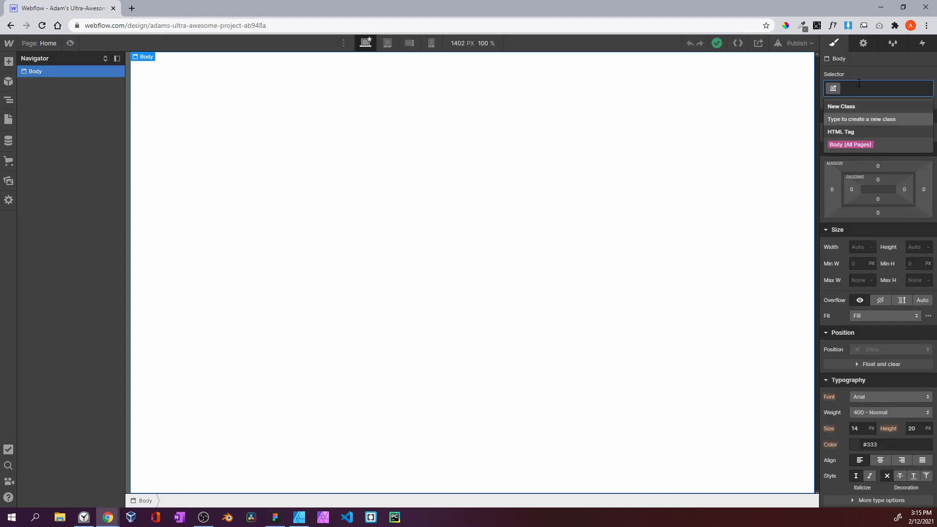
{"action": "type", "text": "body"}
{"action": "key", "text": "Return"}
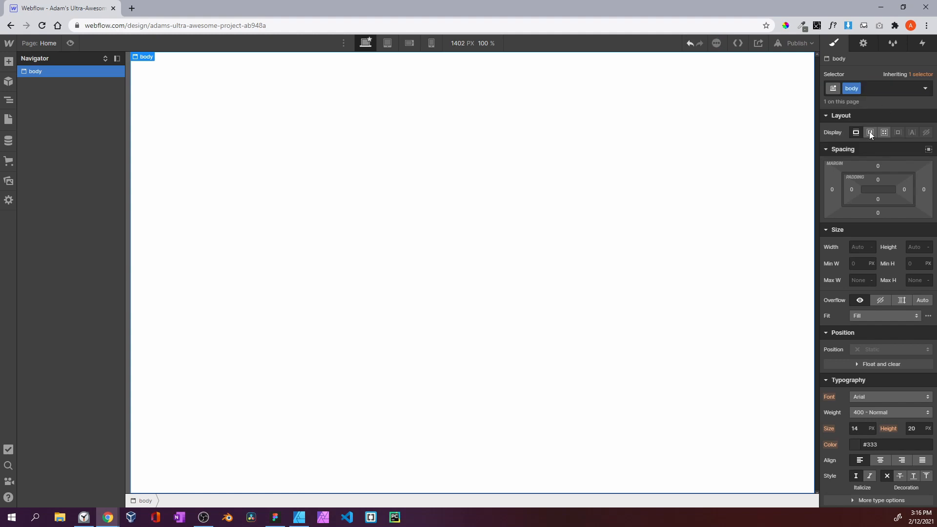
Set the body class's font to system-ui and its background color to black
{"action": "scroll", "coordinate": [857, 145], "scroll_direction": "down", "scroll_amount": 3}
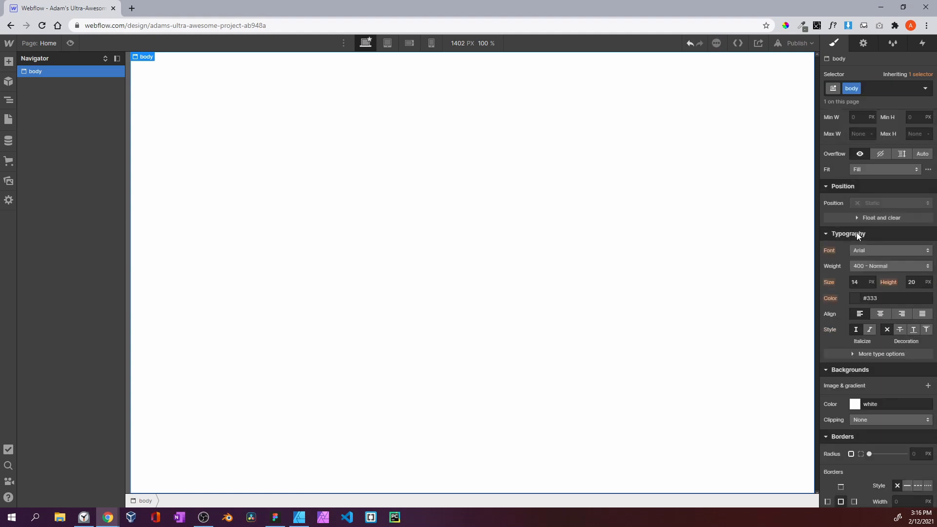
{"action": "left_click", "coordinate": [862, 250]}
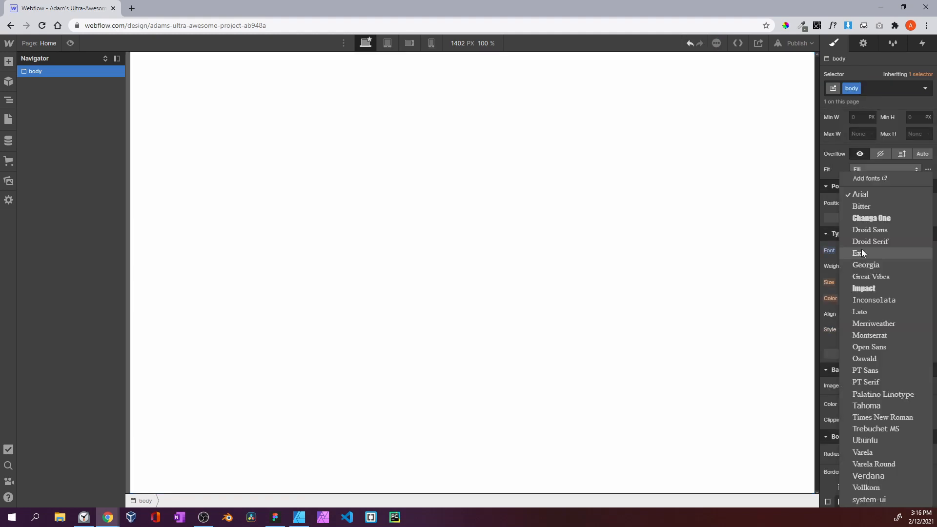
{"action": "left_click", "coordinate": [865, 496]}
{"action": "scroll", "coordinate": [850, 252], "scroll_direction": "down", "scroll_amount": 3}
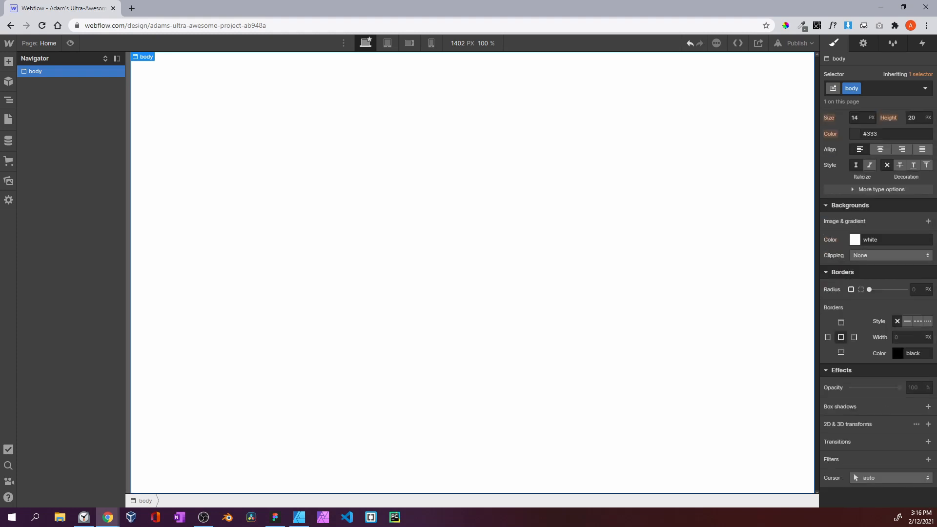
{"action": "left_click", "coordinate": [856, 240]}
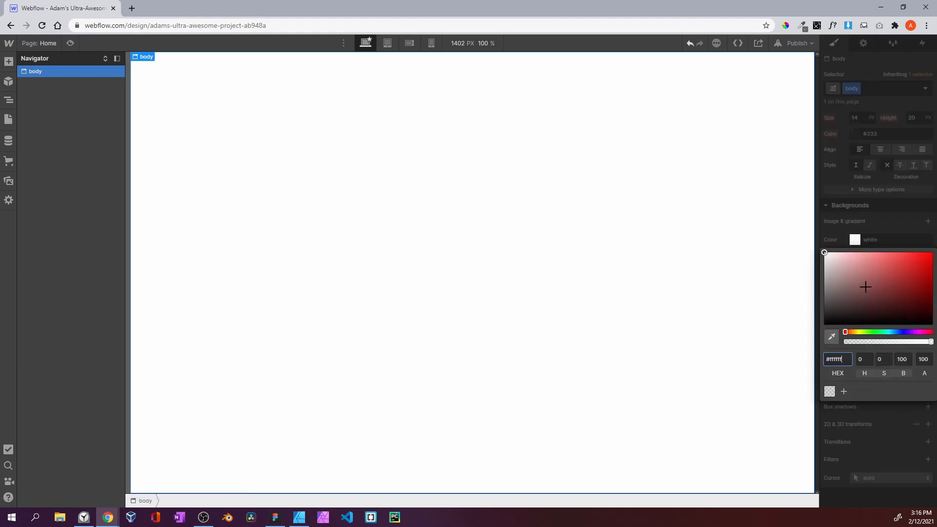
{"action": "left_click_drag", "start_coordinate": [865, 285], "coordinate": [933, 325]}
{"action": "left_click", "coordinate": [925, 250]}
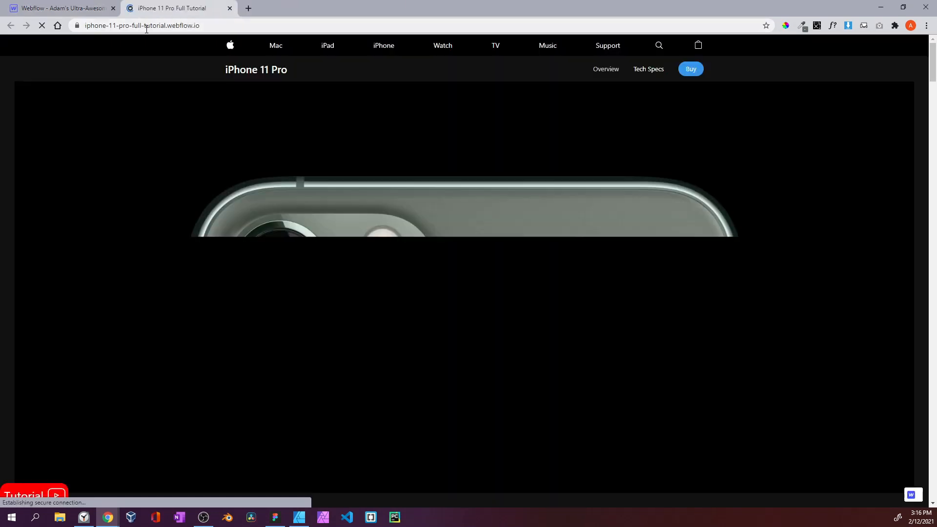
Examine the two navigation bars at the top of the iPhone 11 Pro Full Tutorial reference page and return to the Webflow project
{"action": "left_click", "coordinate": [60, 6]}
{"action": "left_click", "coordinate": [141, 8]}
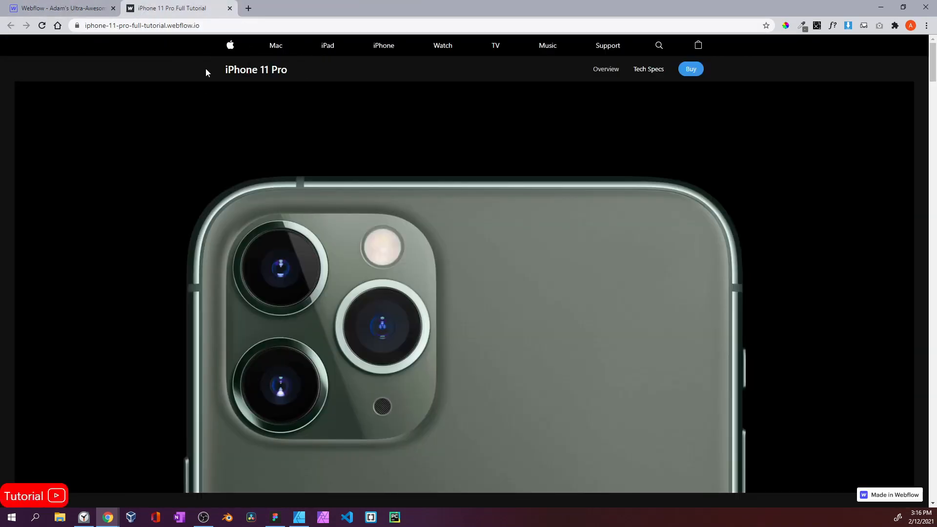
{"action": "left_click_drag", "start_coordinate": [295, 72], "coordinate": [225, 75]}
{"action": "left_click", "coordinate": [231, 76]}
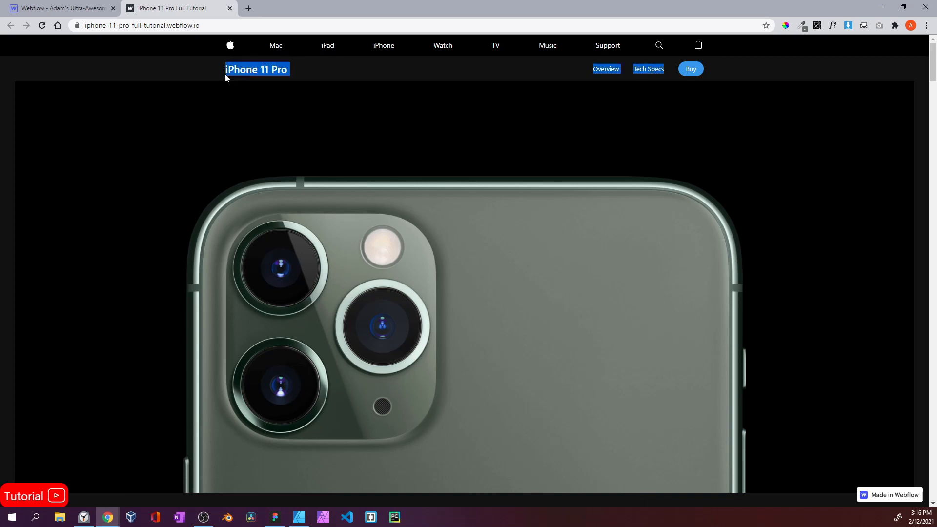
{"action": "left_click", "coordinate": [192, 47]}
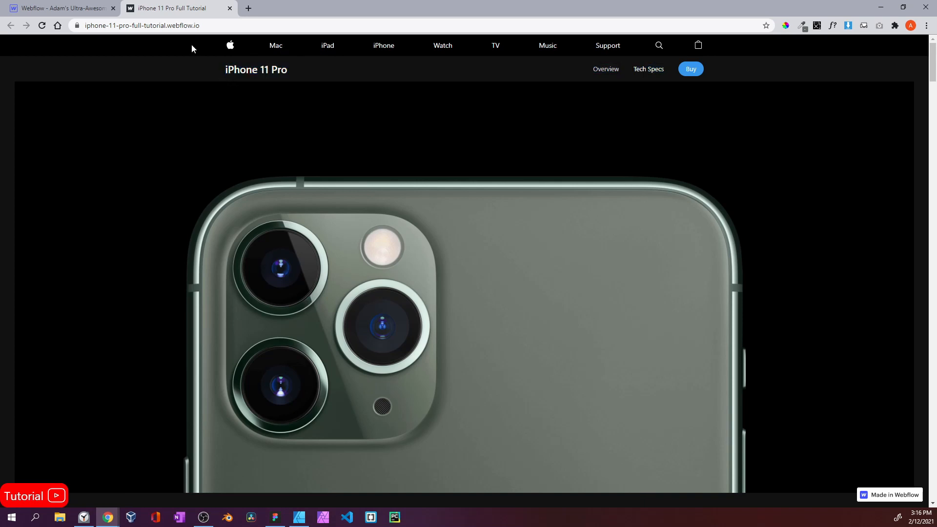
{"action": "left_click", "coordinate": [93, 10]}
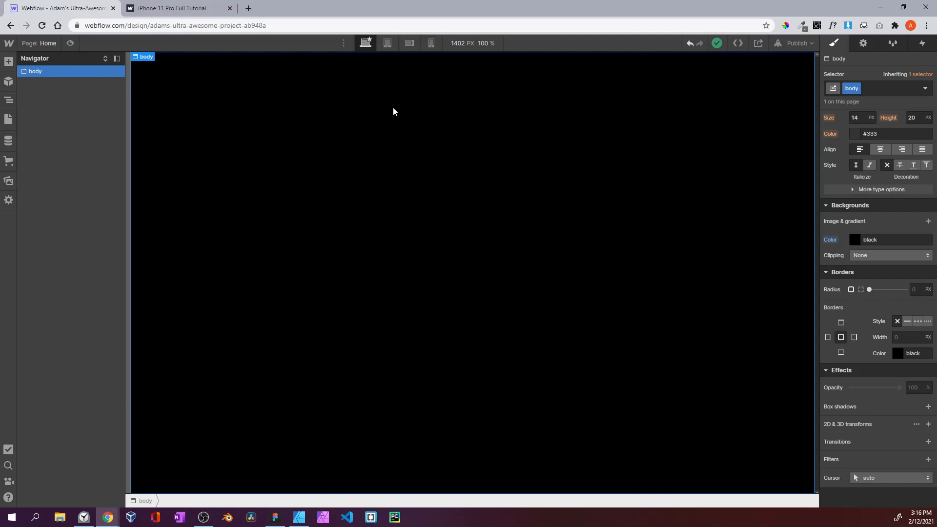
Add a Section inside the body and give it a new class named navbar
{"action": "left_click", "coordinate": [9, 62]}
{"action": "left_click_drag", "start_coordinate": [30, 164], "coordinate": [28, 79]}
{"action": "left_click", "coordinate": [9, 61]}
{"action": "left_click", "coordinate": [29, 156]}
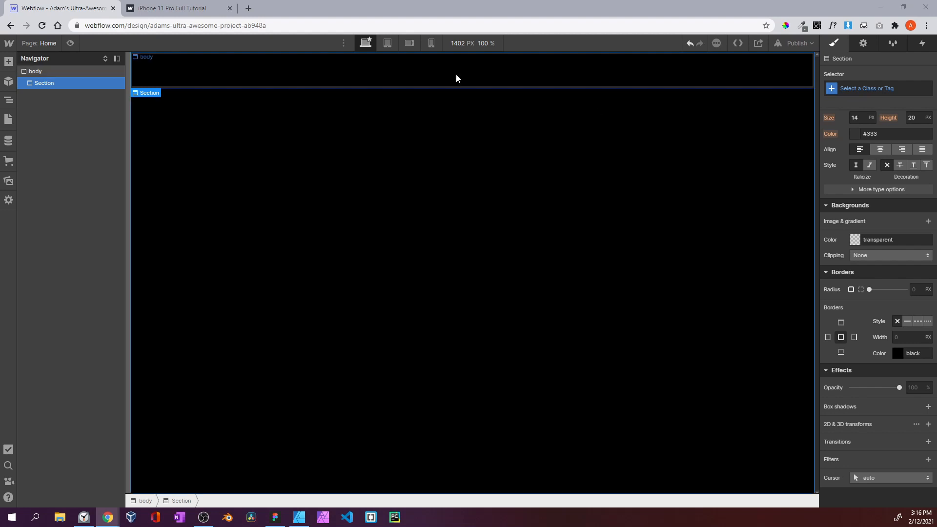
{"action": "left_click", "coordinate": [849, 87]}
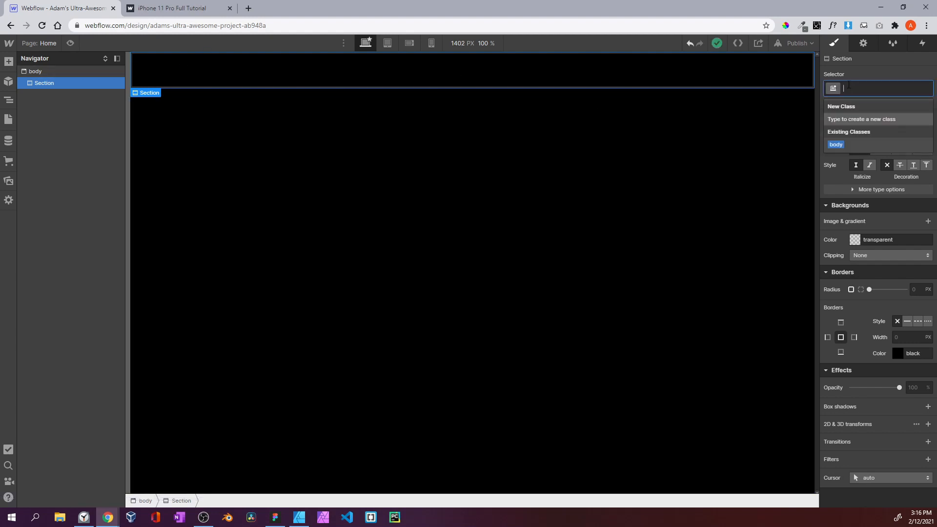
{"action": "type", "text": "navbar"}
{"action": "key", "text": "Return"}
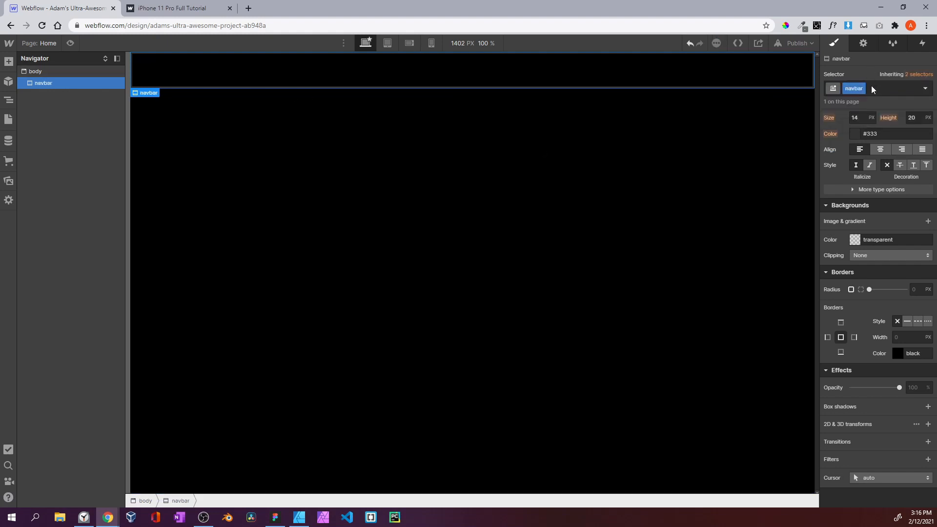
Rename the section's class to nav-bar
{"action": "left_click", "coordinate": [862, 91]}
{"action": "left_click", "coordinate": [861, 99]}
{"action": "type", "text": "nav-bar"}
{"action": "key", "text": "Return"}
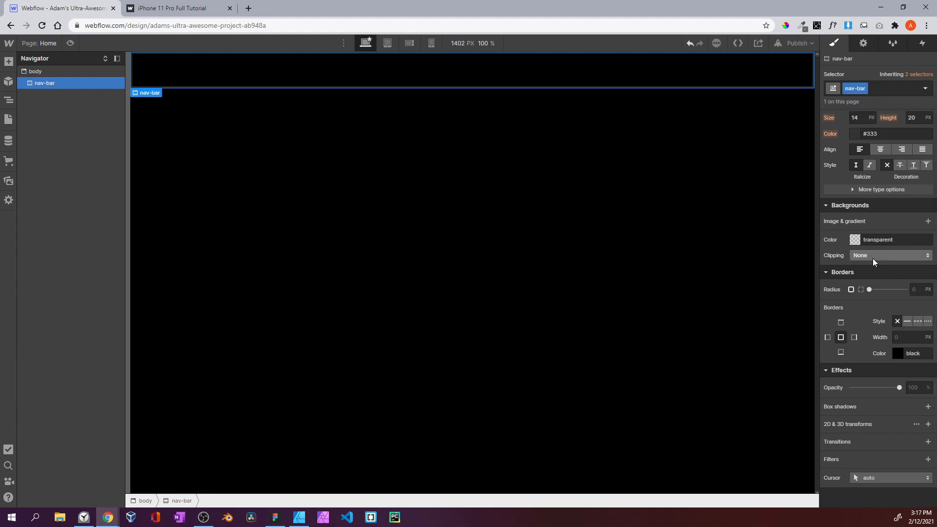
Set the nav-bar section's height to 44 px
{"action": "scroll", "coordinate": [878, 244], "scroll_direction": "up", "scroll_amount": 6}
{"action": "left_click", "coordinate": [917, 247]}
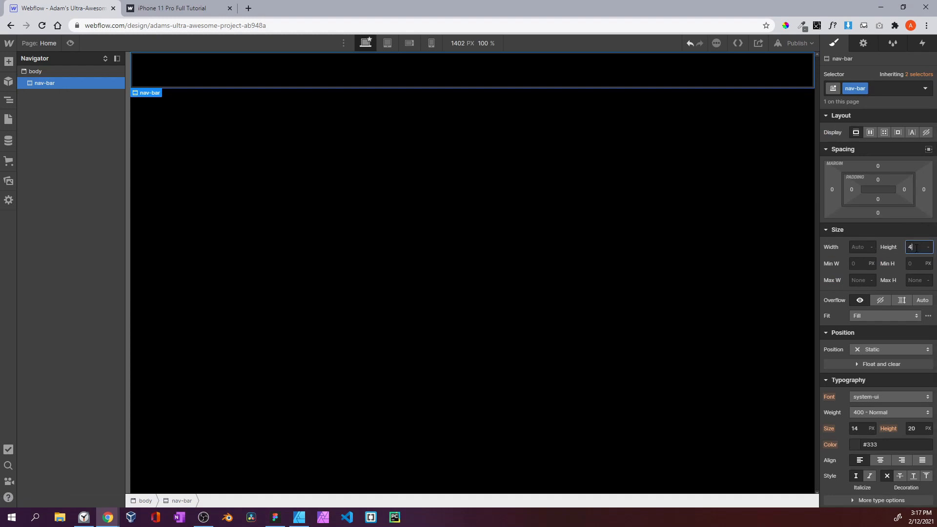
{"action": "type", "text": "44"}
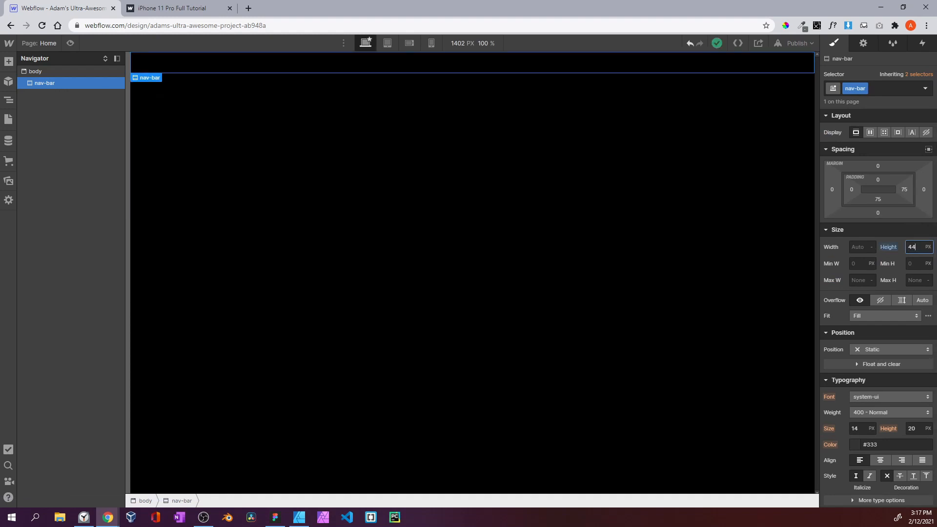
Set the nav-bar section's position to Relative and enter a z-index for it
{"action": "scroll", "coordinate": [910, 317], "scroll_direction": "down", "scroll_amount": 1}
{"action": "scroll", "coordinate": [886, 286], "scroll_direction": "down", "scroll_amount": 2}
{"action": "left_click", "coordinate": [878, 203]}
{"action": "left_click", "coordinate": [881, 216]}
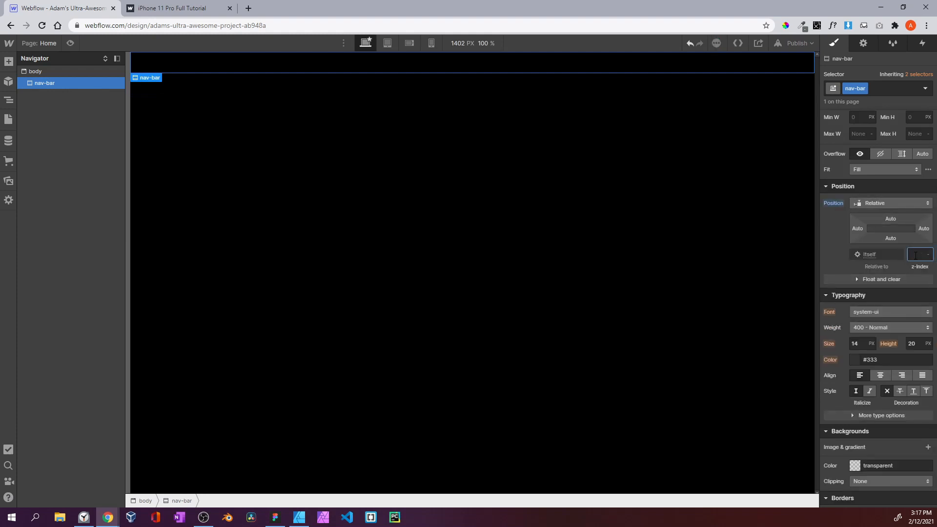
{"action": "type", "text": "0000"}
{"action": "key", "text": "Return"}
Set the nav-bar section's background color to black
{"action": "scroll", "coordinate": [853, 377], "scroll_direction": "down", "scroll_amount": 5}
{"action": "left_click", "coordinate": [855, 239]}
{"action": "left_click_drag", "start_coordinate": [875, 289], "coordinate": [933, 324]}
{"action": "left_click", "coordinate": [892, 238]}
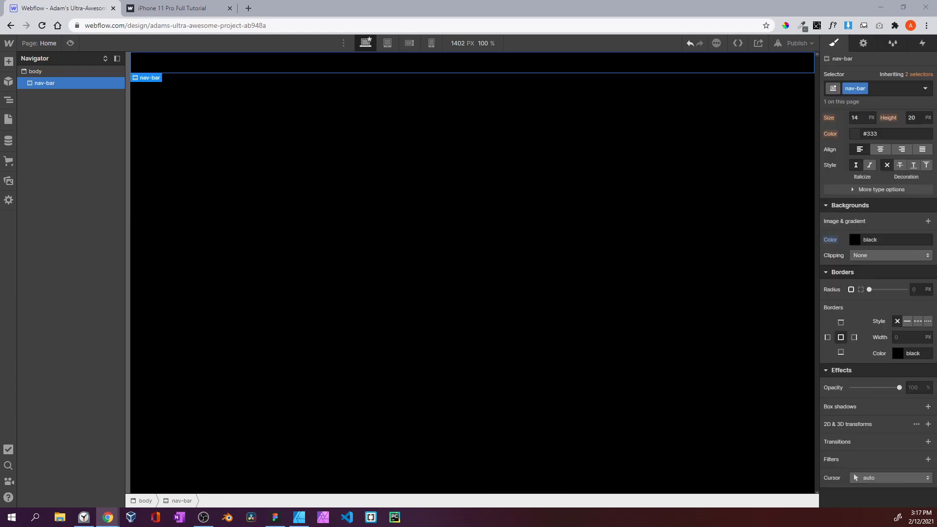
Add a Div Block inside the nav-bar section and give it a new class named container
{"action": "left_click", "coordinate": [9, 62]}
{"action": "left_click_drag", "start_coordinate": [49, 249], "coordinate": [65, 90]}
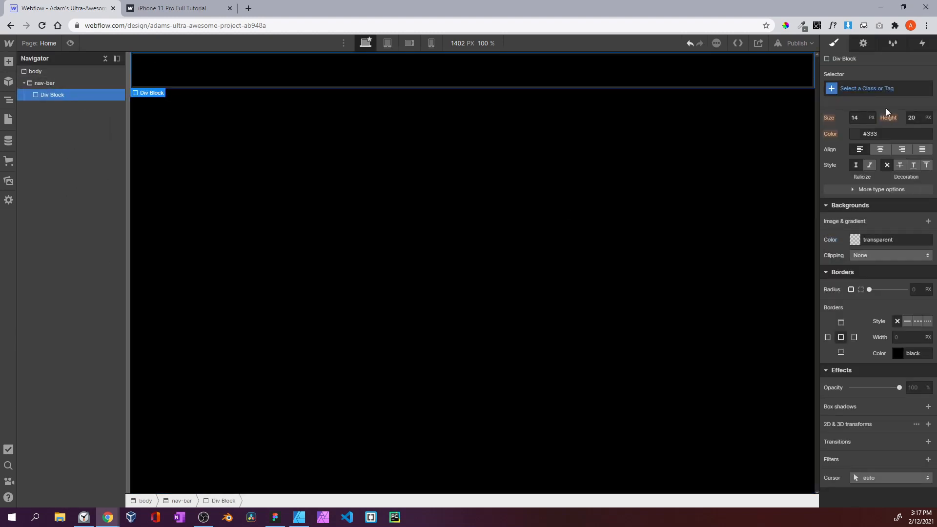
{"action": "left_click", "coordinate": [873, 87]}
{"action": "type", "text": "containe"}
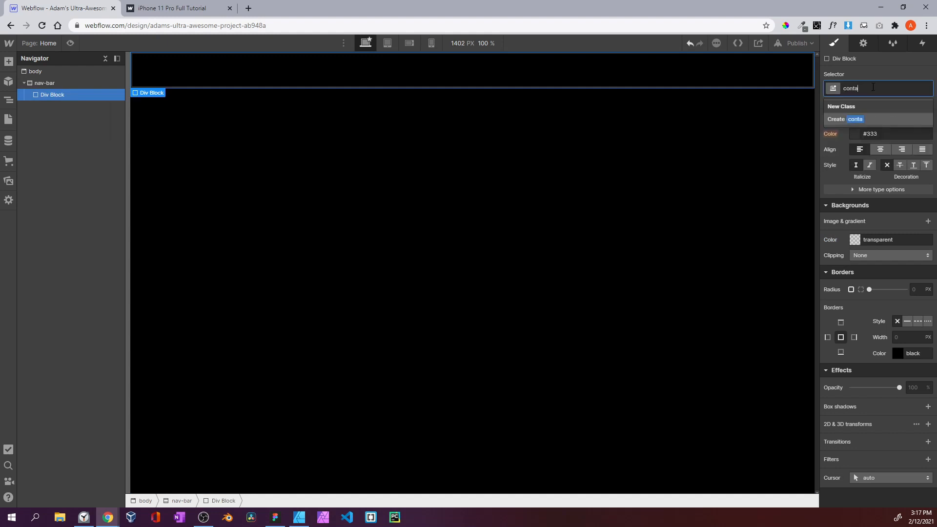
{"action": "key", "text": "Return"}
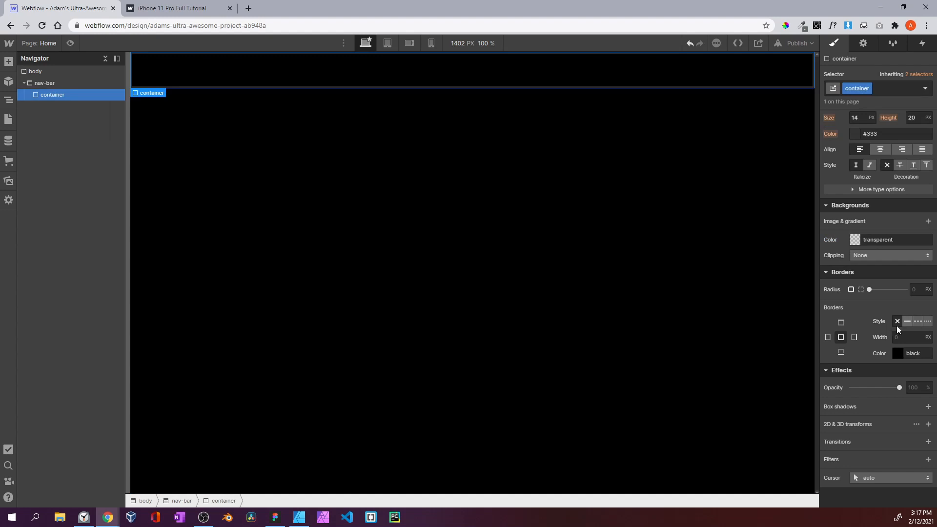
Set the container's maximum width to 1040 px and center it horizontally with automatic side margins
{"action": "scroll", "coordinate": [900, 330], "scroll_direction": "up", "scroll_amount": 6}
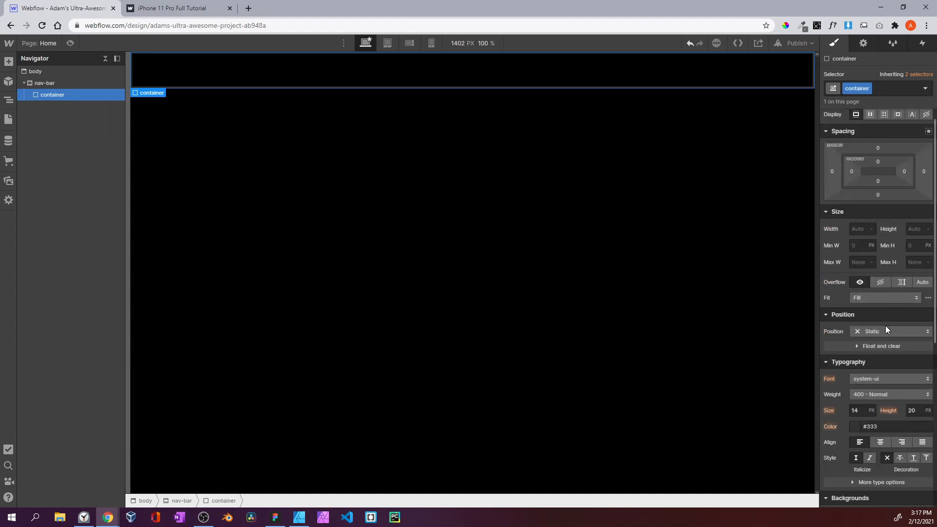
{"action": "left_click", "coordinate": [857, 263]}
{"action": "type", "text": "104"}
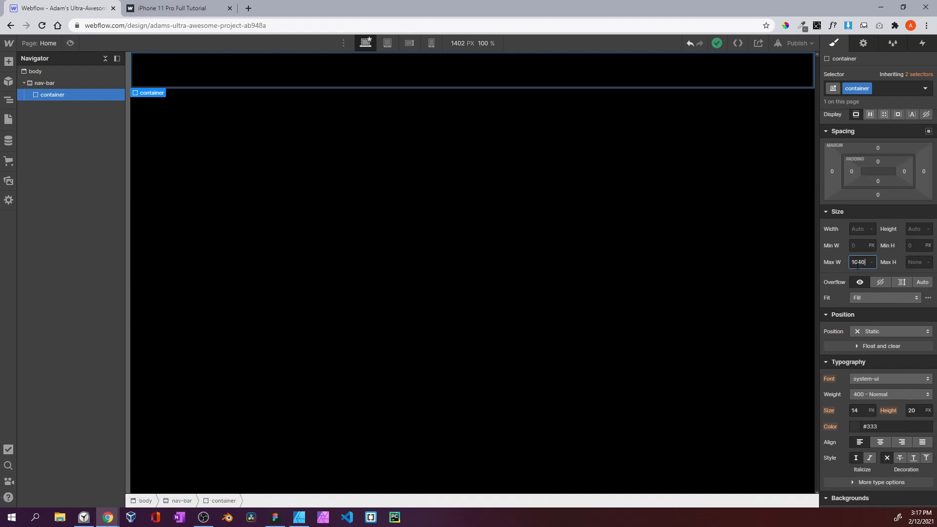
{"action": "type", "text": "0"}
{"action": "key", "text": "Return"}
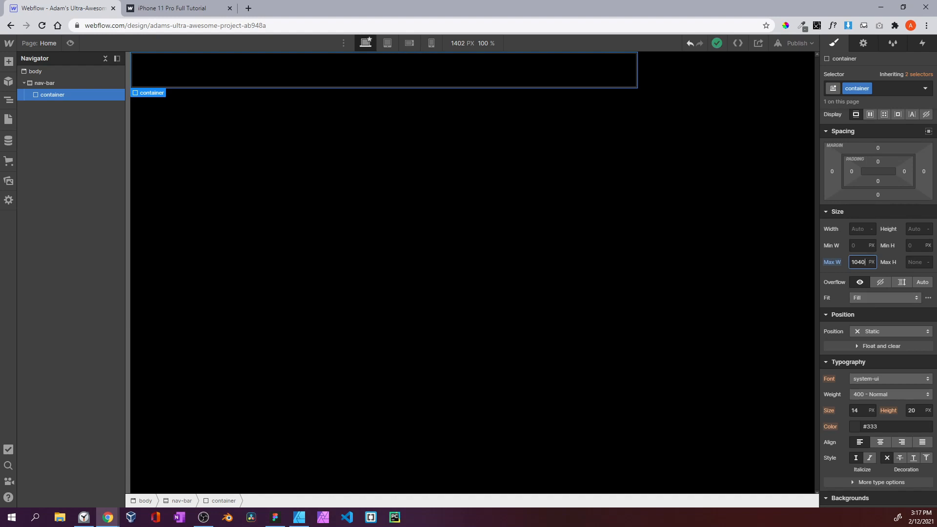
{"action": "left_click", "coordinate": [928, 133]}
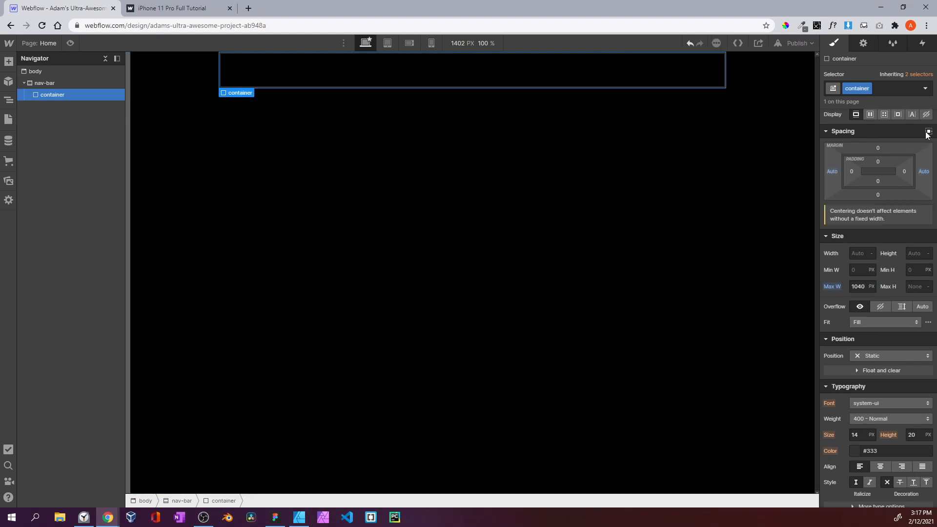
Set the container's left and right padding to 30 px each
{"action": "left_click", "coordinate": [852, 173]}
{"action": "type", "text": "30"}
{"action": "key", "text": "Return"}
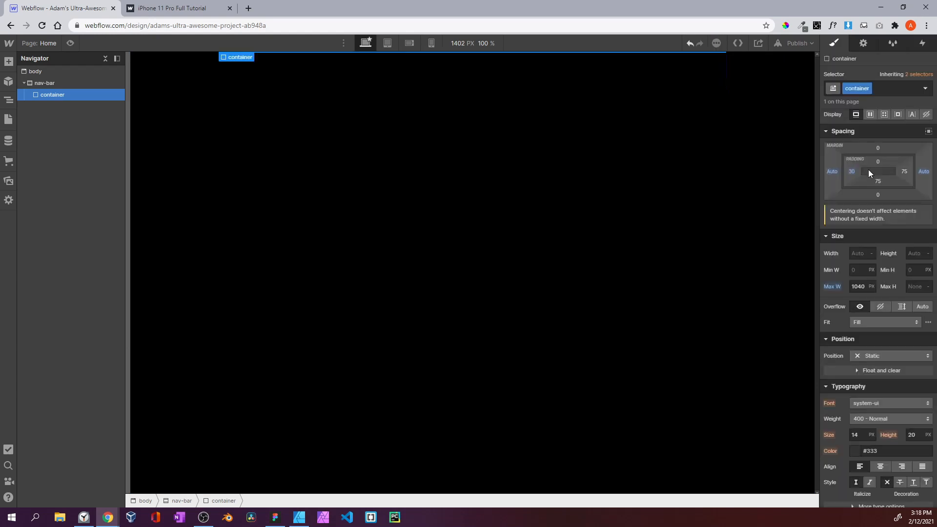
{"action": "left_click", "coordinate": [904, 172]}
{"action": "type", "text": "30"}
{"action": "key", "text": "Return"}
Check the layout of the top navigation bar on the iPhone 11 Pro reference page and return to the Webflow project
{"action": "left_click", "coordinate": [162, 11]}
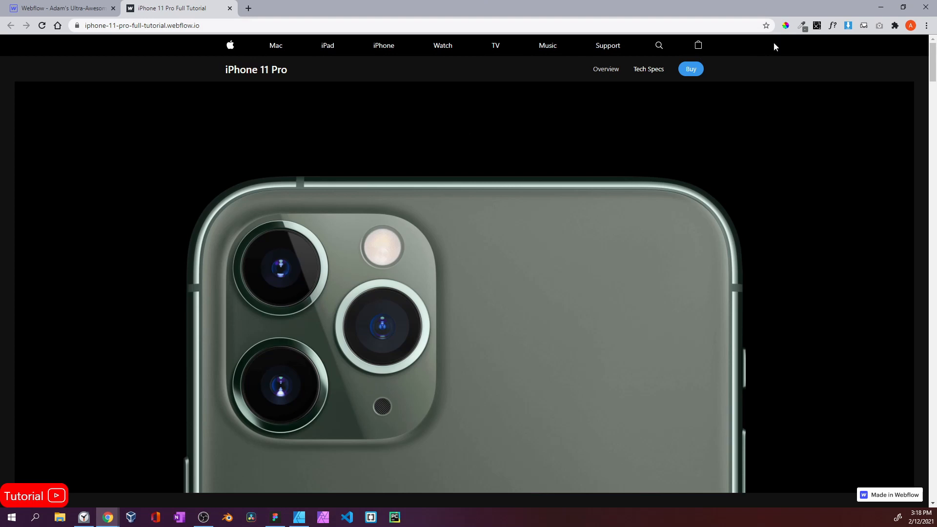
{"action": "left_click", "coordinate": [77, 13]}
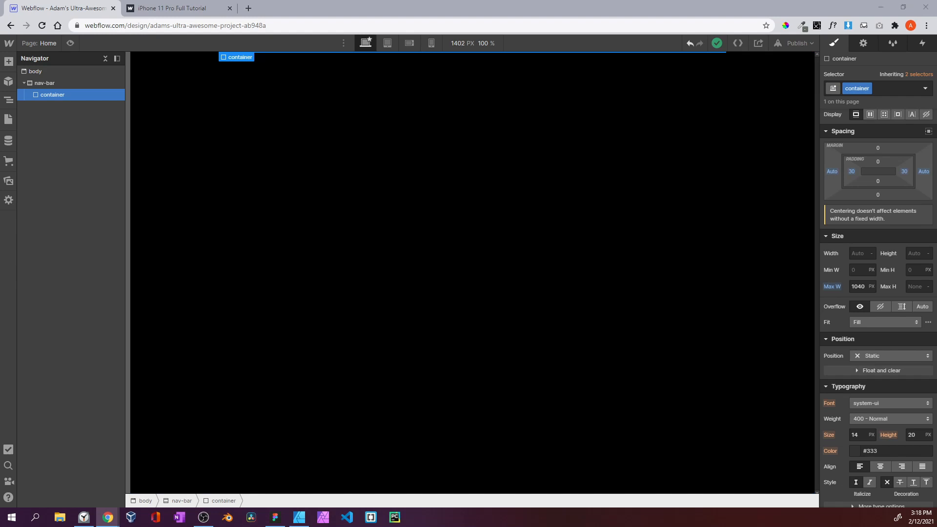
Add a List element inside the container and set its style to no bullets
{"action": "left_click", "coordinate": [9, 63]}
{"action": "scroll", "coordinate": [58, 239], "scroll_direction": "down", "scroll_amount": 3}
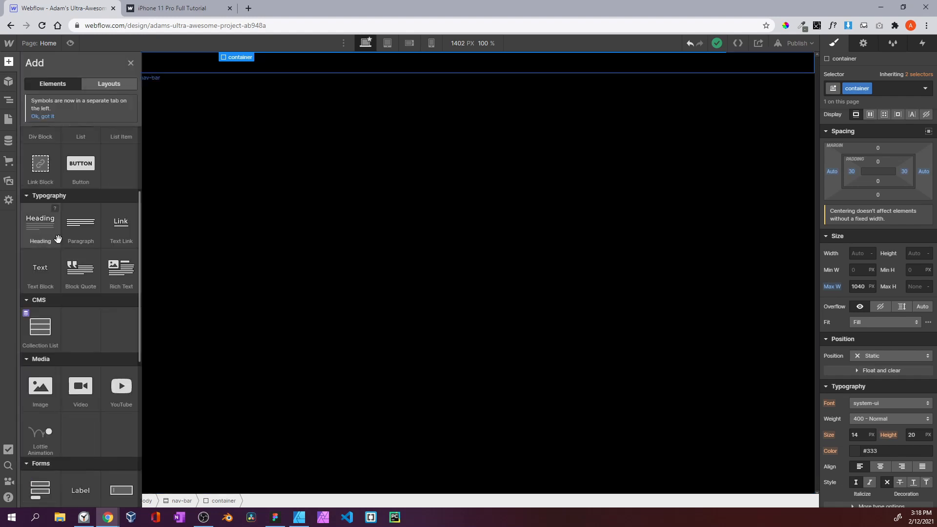
{"action": "scroll", "coordinate": [83, 246], "scroll_direction": "down", "scroll_amount": 3}
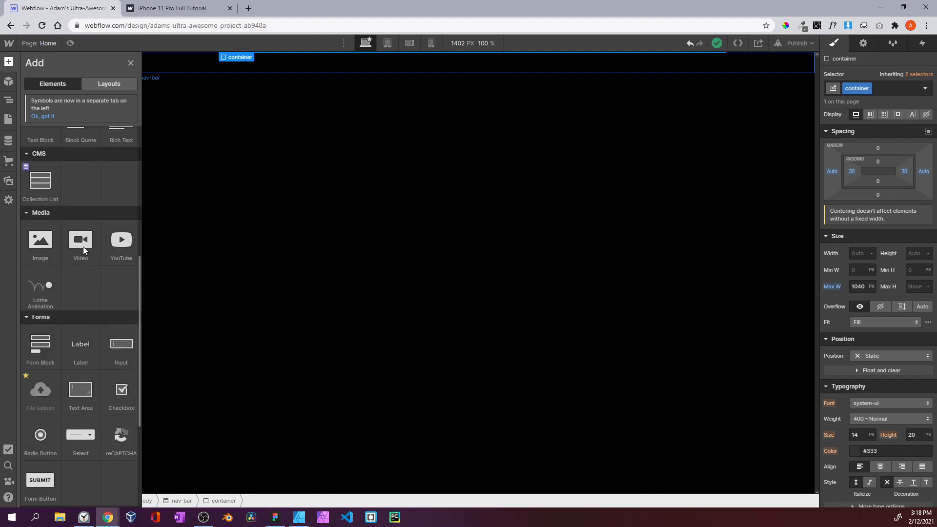
{"action": "scroll", "coordinate": [83, 247], "scroll_direction": "up", "scroll_amount": 6}
{"action": "scroll", "coordinate": [82, 245], "scroll_direction": "down", "scroll_amount": 8}
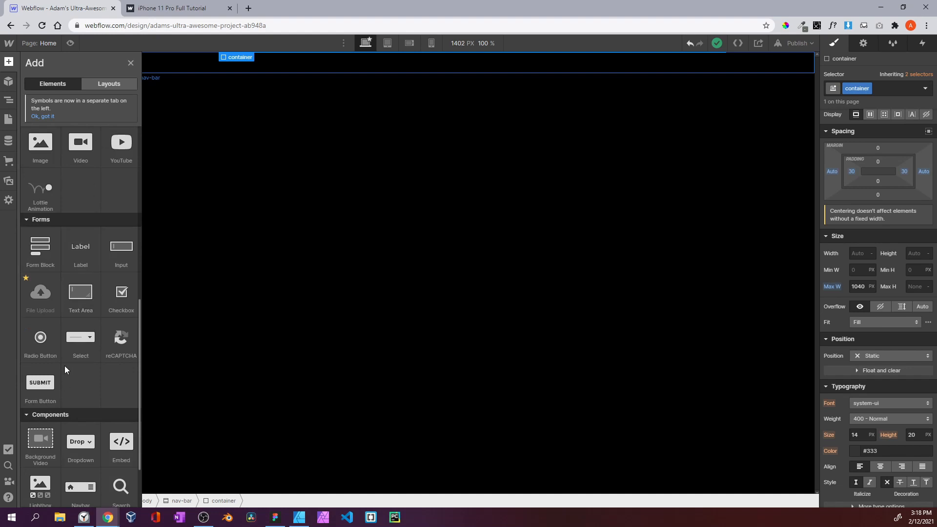
{"action": "scroll", "coordinate": [65, 364], "scroll_direction": "down", "scroll_amount": 2}
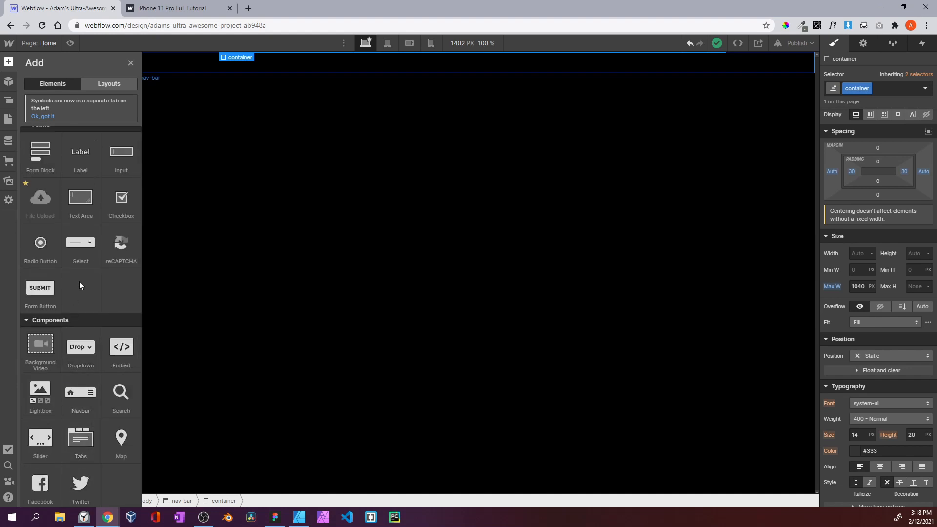
{"action": "scroll", "coordinate": [79, 280], "scroll_direction": "up", "scroll_amount": 6}
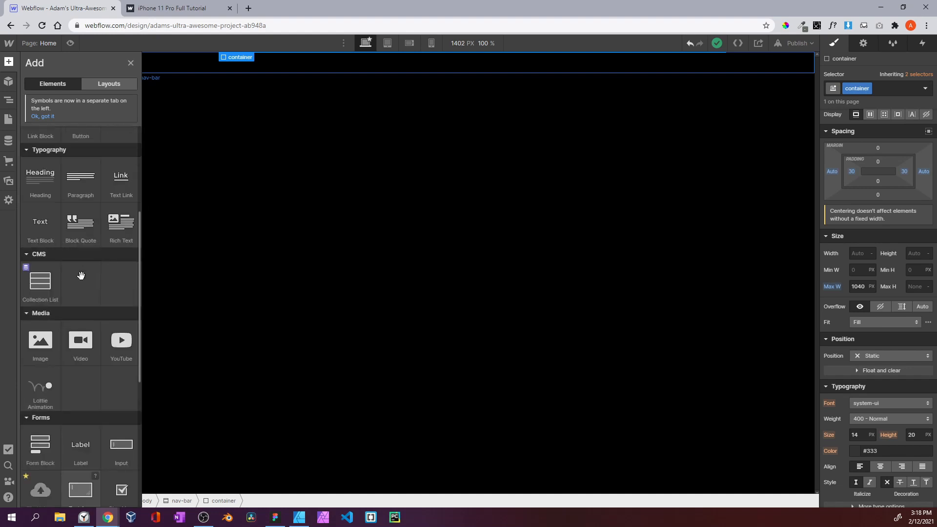
{"action": "scroll", "coordinate": [81, 276], "scroll_direction": "up", "scroll_amount": 2}
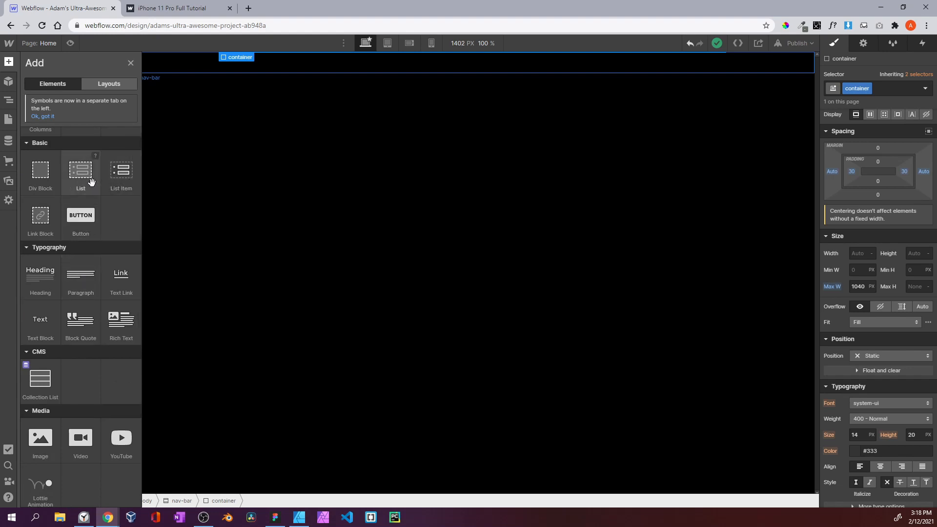
{"action": "left_click_drag", "start_coordinate": [84, 179], "coordinate": [51, 100]}
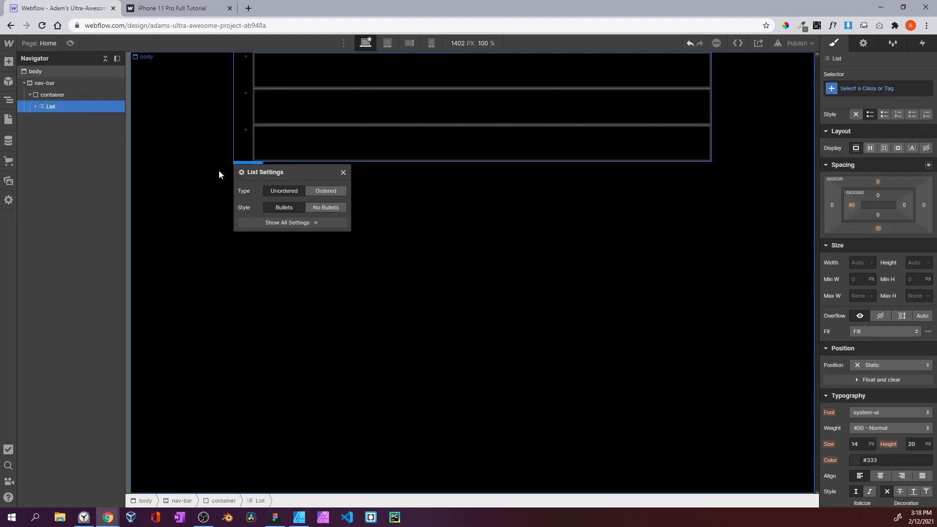
{"action": "left_click", "coordinate": [318, 207]}
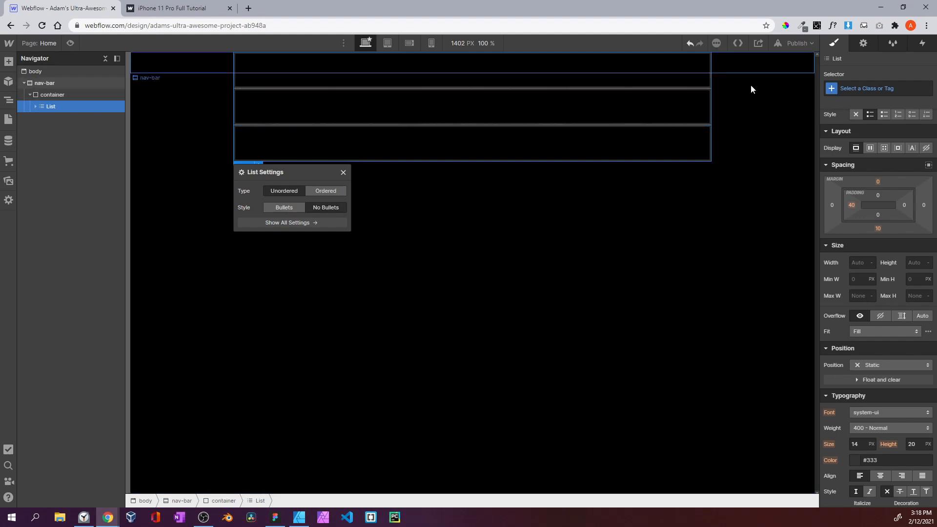
Give the list a new class named nav-menu
{"action": "left_click", "coordinate": [869, 87]}
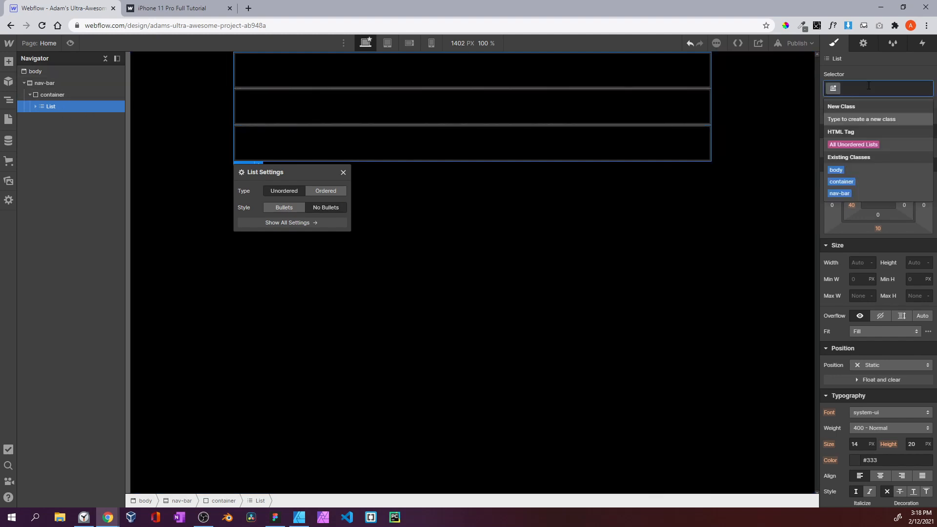
{"action": "type", "text": "nav"}
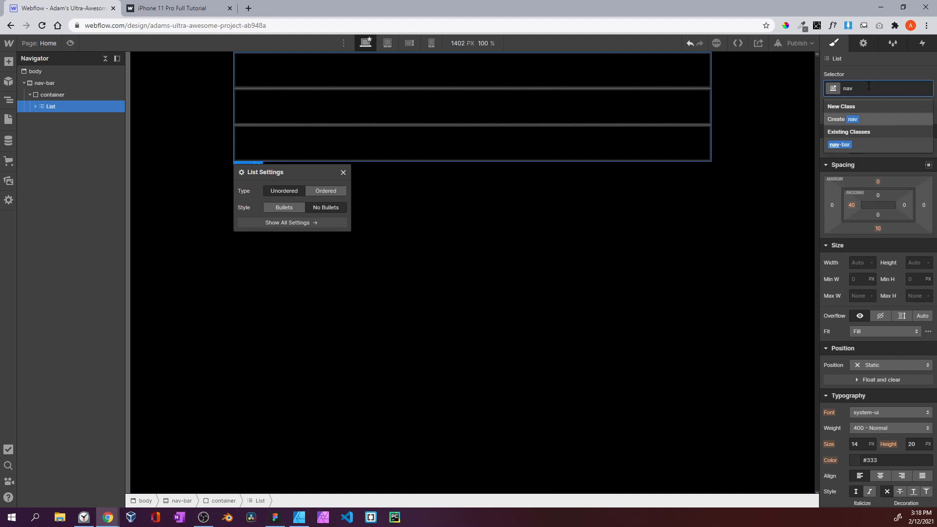
{"action": "type", "text": "-menu"}
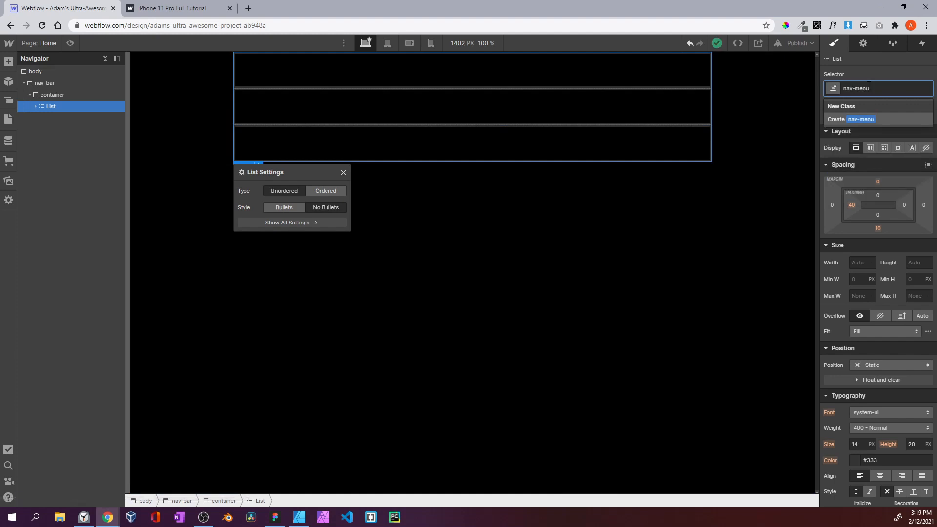
{"action": "key", "text": "Return"}
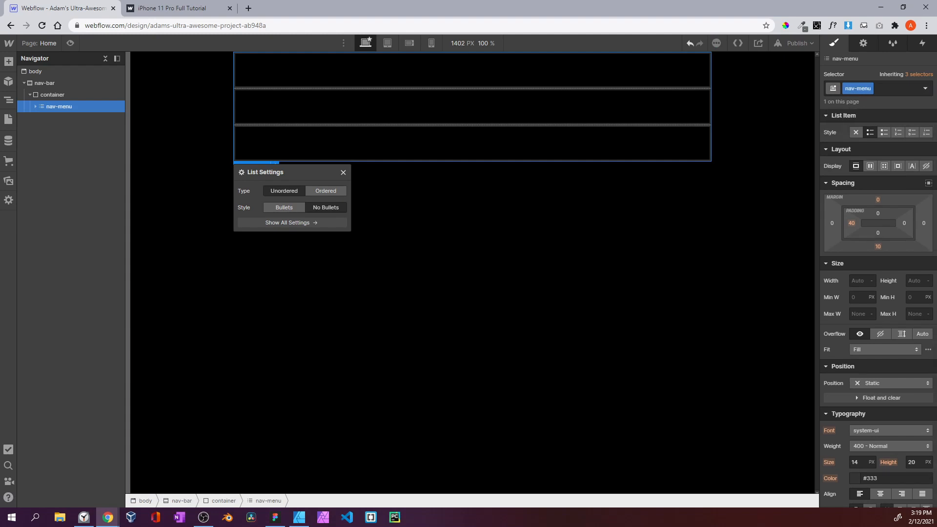
Lay out nav-menu as a horizontal flexbox with centered alignment and space-between justification
{"action": "left_click", "coordinate": [870, 166]}
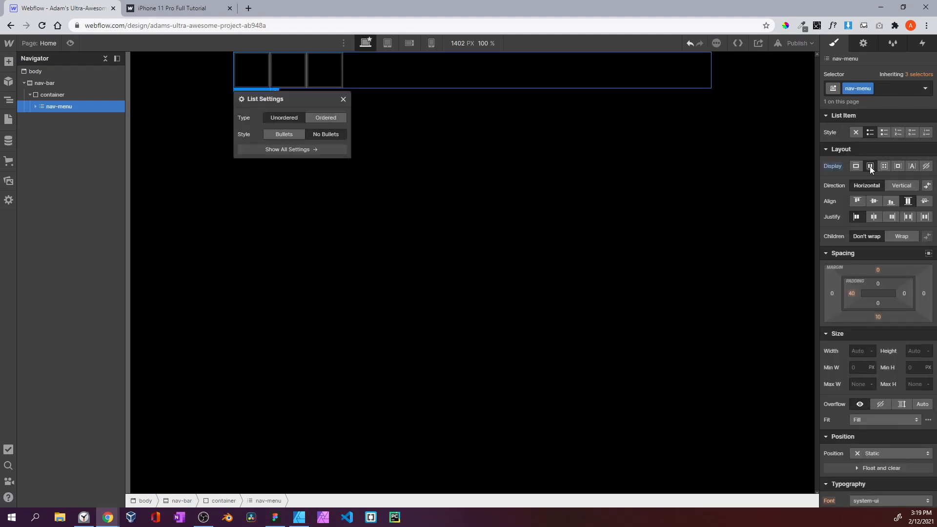
{"action": "left_click", "coordinate": [873, 204]}
{"action": "left_click", "coordinate": [908, 218]}
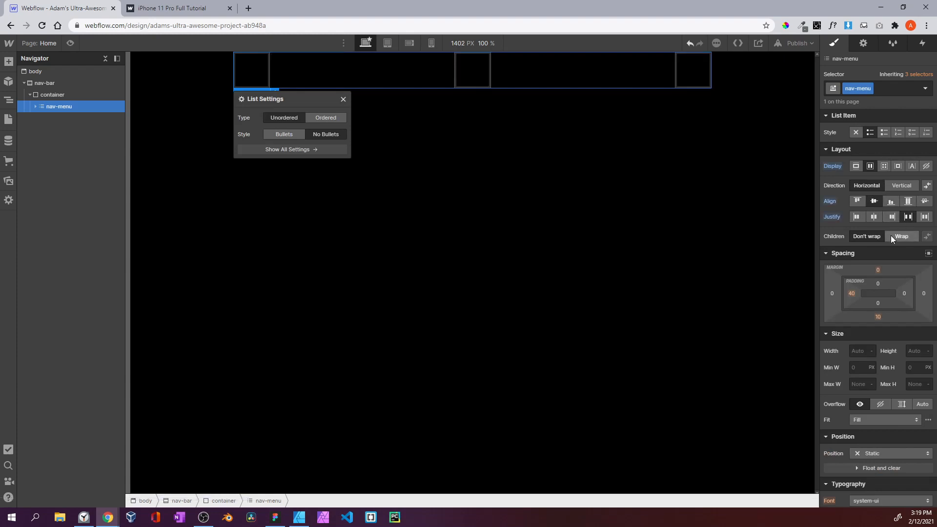
Set the height of nav-menu to 44 px
{"action": "scroll", "coordinate": [859, 292], "scroll_direction": "down", "scroll_amount": 4}
{"action": "left_click", "coordinate": [916, 156]}
{"action": "type", "text": "44"}
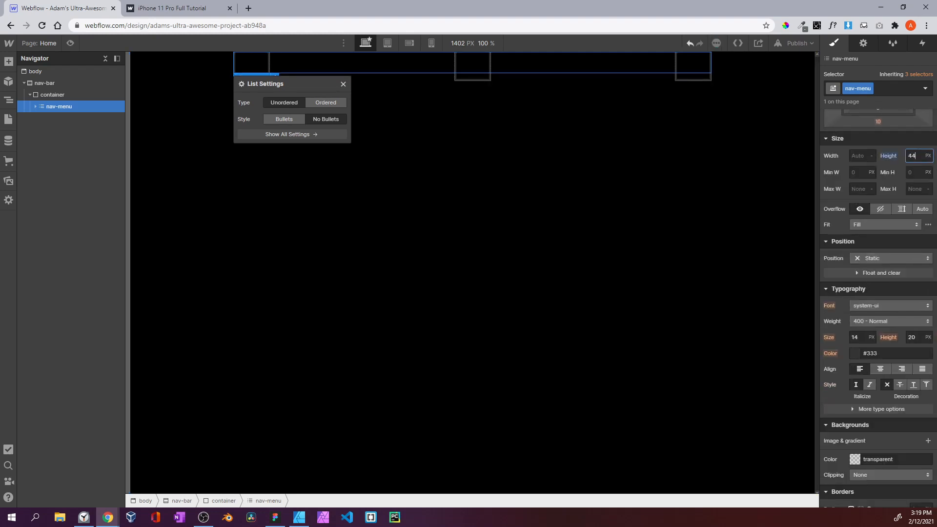
Give the first list item in nav-menu a new class named nav-item
{"action": "left_click", "coordinate": [35, 107]}
{"action": "left_click", "coordinate": [58, 119]}
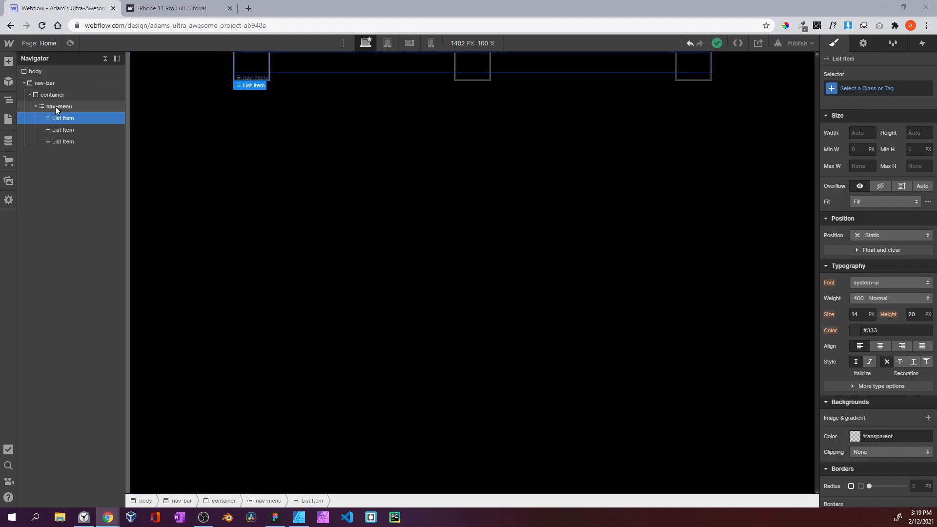
{"action": "left_click", "coordinate": [890, 87]}
{"action": "type", "text": "nav-item"}
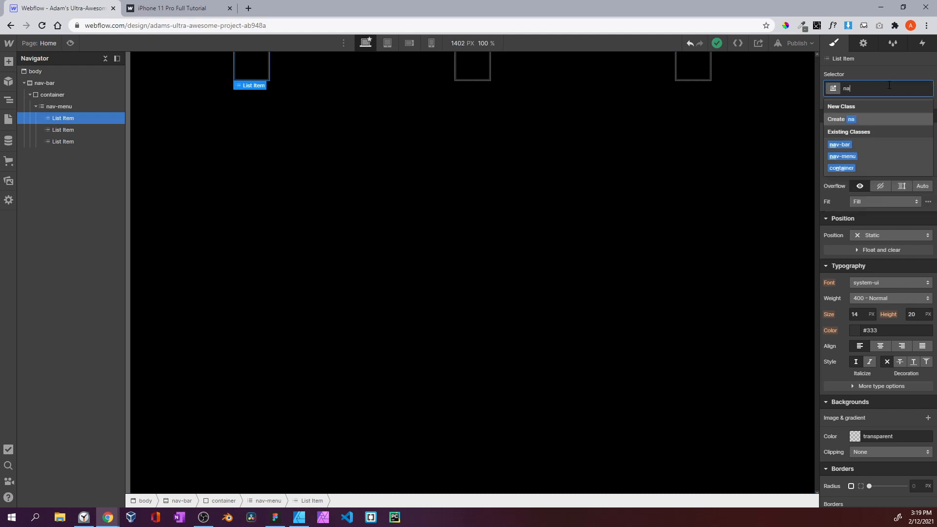
{"action": "key", "text": "Return"}
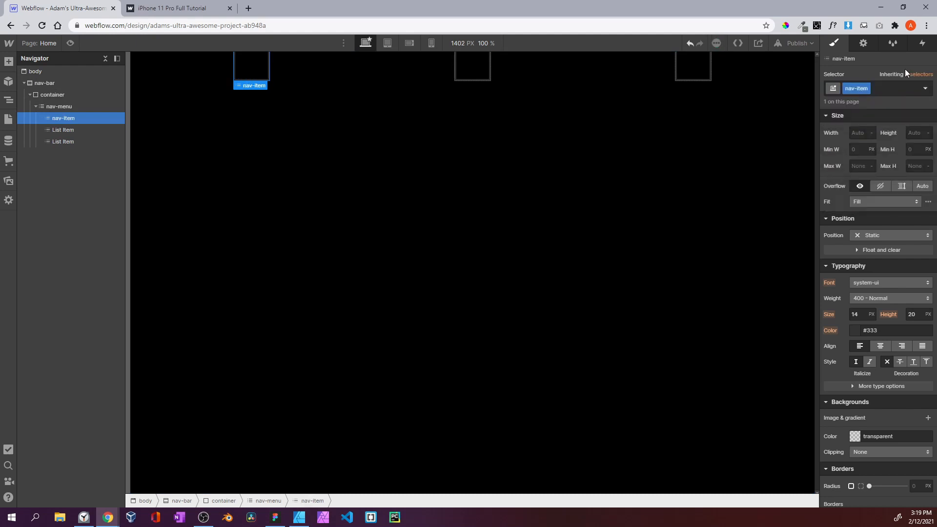
Make nav-item a horizontal flexbox with its children centered by both align and justify
{"action": "scroll", "coordinate": [860, 191], "scroll_direction": "up", "scroll_amount": 4}
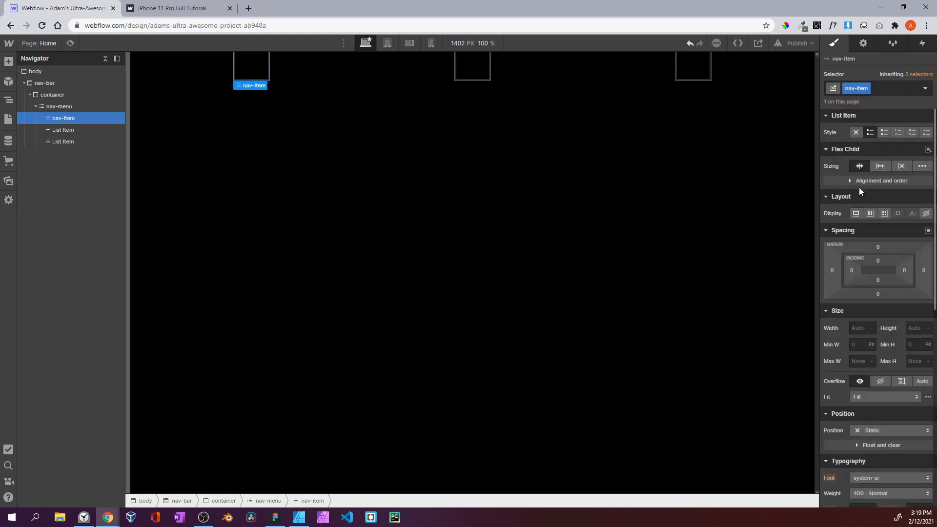
{"action": "left_click", "coordinate": [872, 213]}
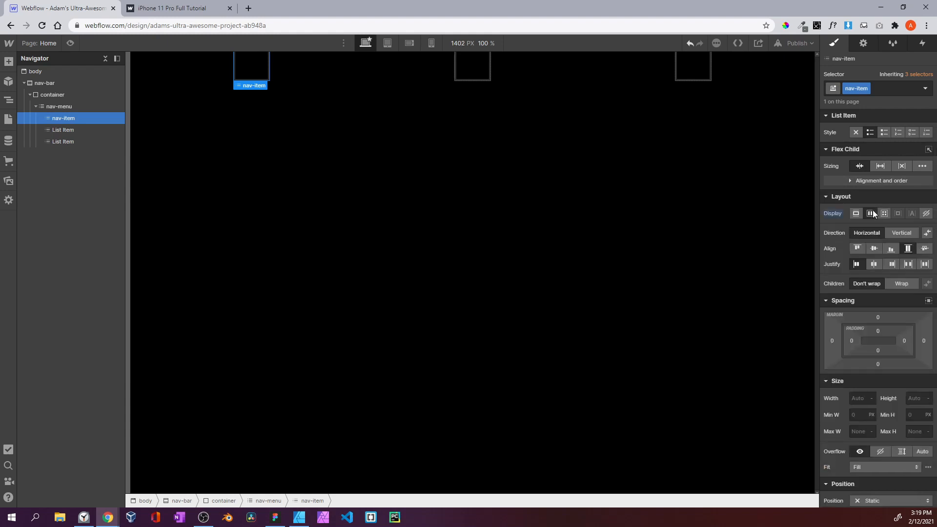
{"action": "left_click", "coordinate": [873, 248]}
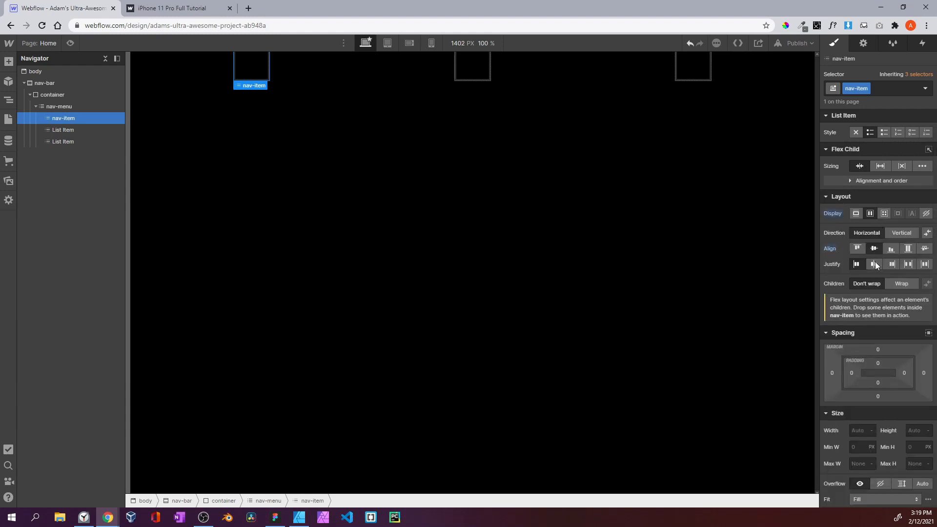
{"action": "scroll", "coordinate": [874, 264], "scroll_direction": "down", "scroll_amount": 2}
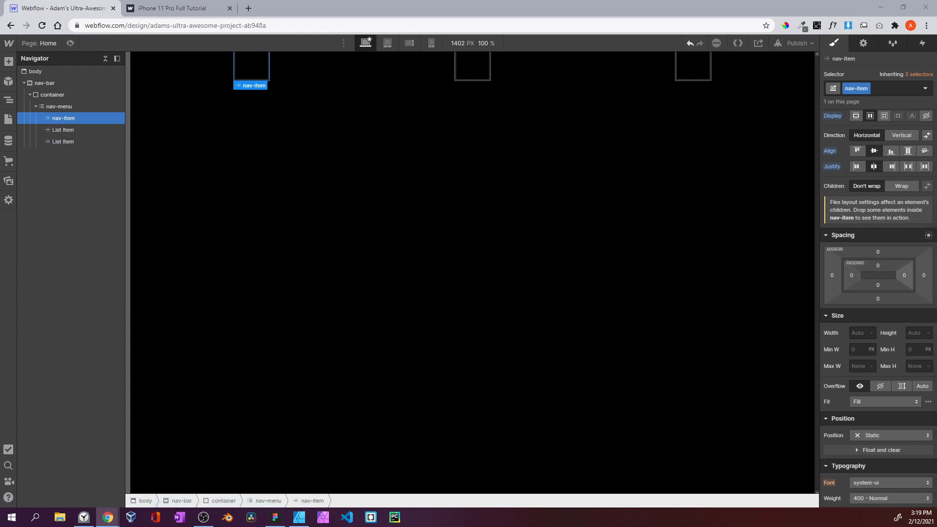
Add a Text Link element inside the nav-item list item
{"action": "left_click", "coordinate": [9, 62]}
{"action": "scroll", "coordinate": [67, 229], "scroll_direction": "down", "scroll_amount": 5}
{"action": "scroll", "coordinate": [67, 230], "scroll_direction": "up", "scroll_amount": 5}
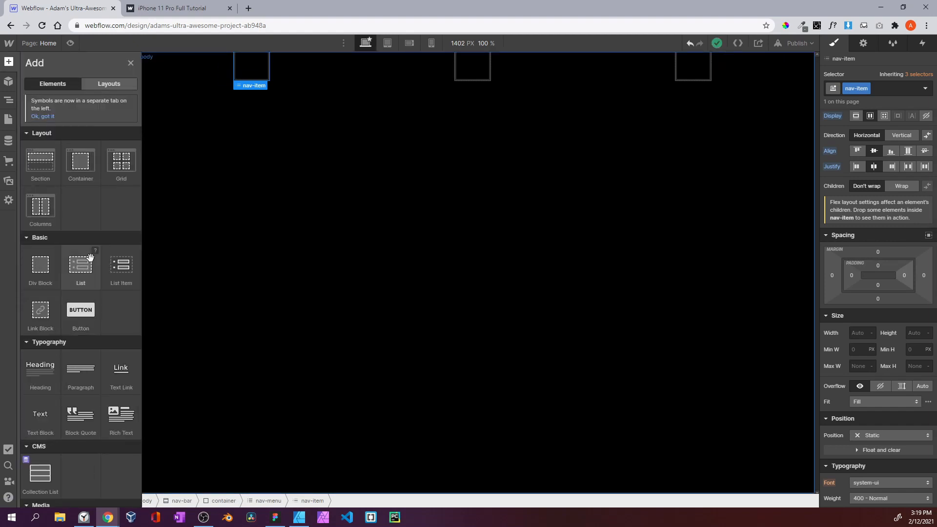
{"action": "scroll", "coordinate": [90, 257], "scroll_direction": "down", "scroll_amount": 1}
{"action": "scroll", "coordinate": [83, 278], "scroll_direction": "down", "scroll_amount": 1}
{"action": "scroll", "coordinate": [81, 286], "scroll_direction": "up", "scroll_amount": 2}
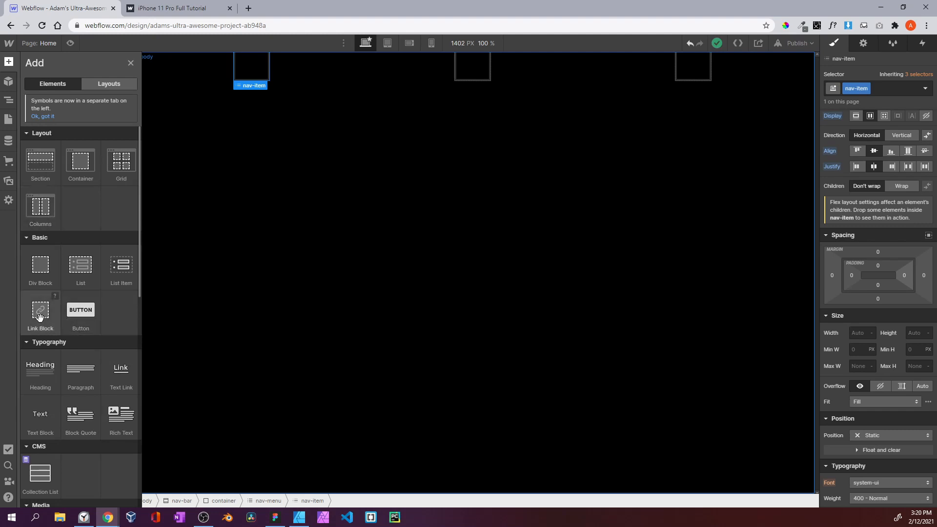
{"action": "scroll", "coordinate": [38, 337], "scroll_direction": "down", "scroll_amount": 1}
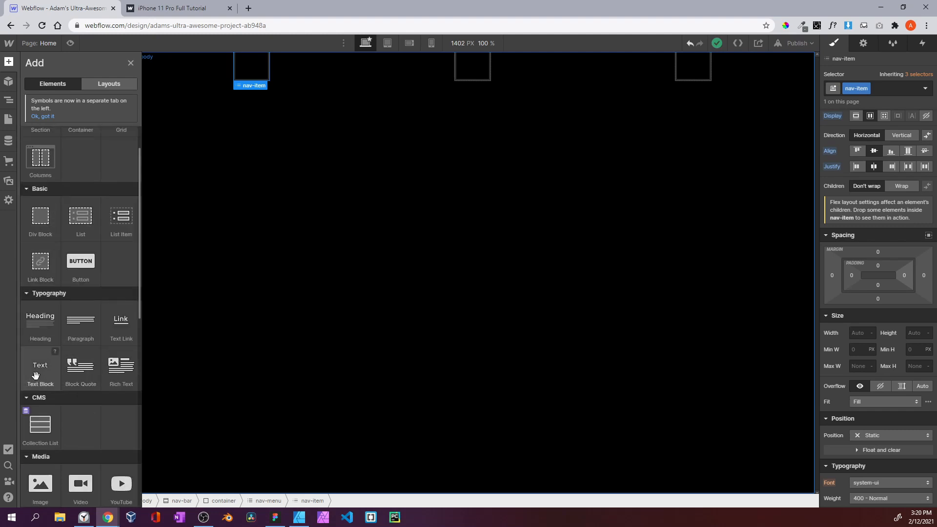
{"action": "left_click_drag", "start_coordinate": [121, 322], "coordinate": [66, 127]}
Delete the two empty list items below nav-item in nav-menu
{"action": "left_click", "coordinate": [55, 153]}
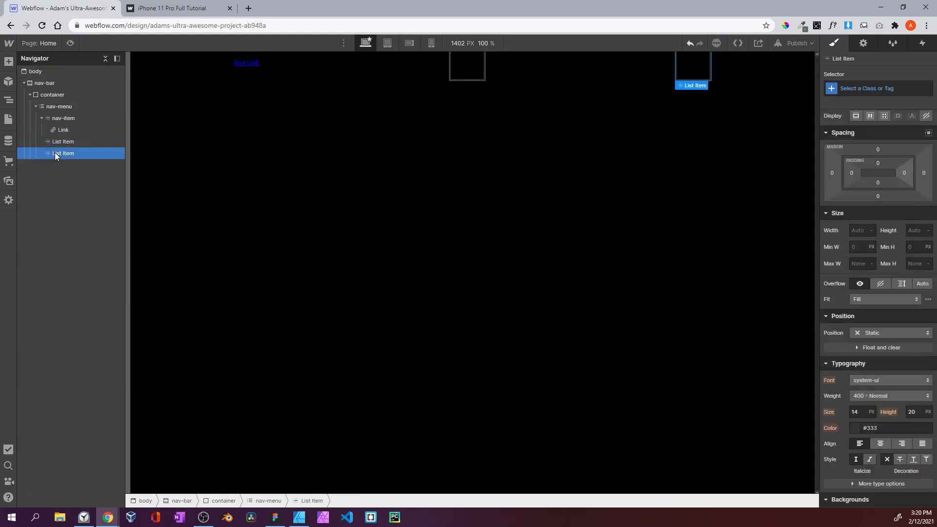
{"action": "key", "text": "Delete"}
{"action": "key", "text": "Delete"}
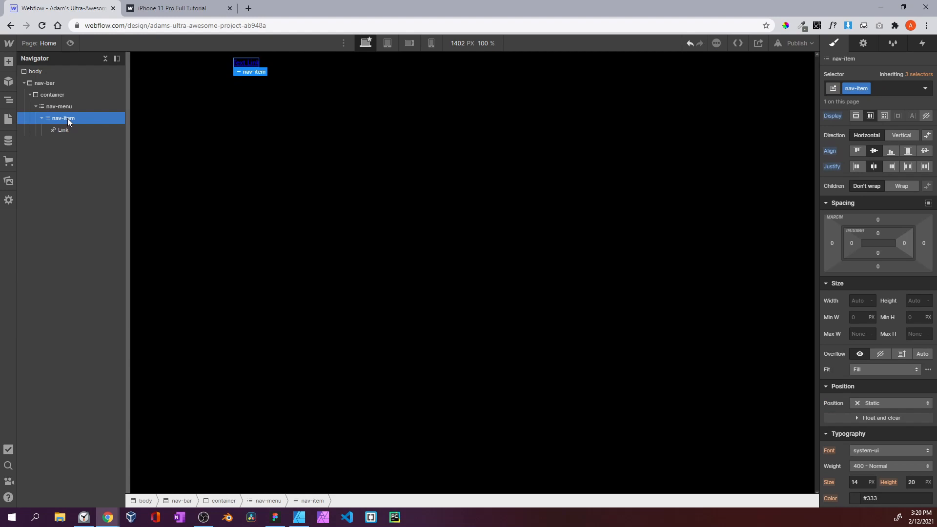
Give the text link a new class named nav-link and set its padding to 10 px on all sides
{"action": "left_click", "coordinate": [70, 131]}
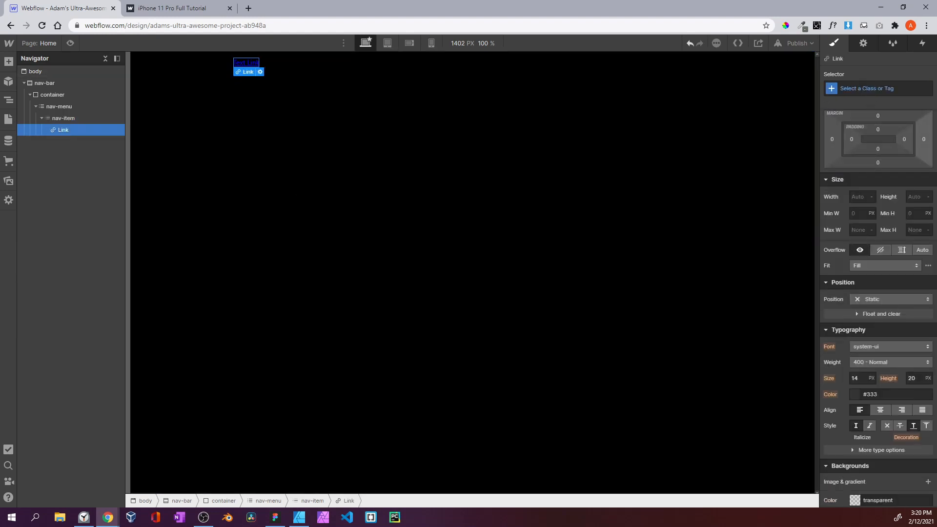
{"action": "left_click", "coordinate": [846, 87]}
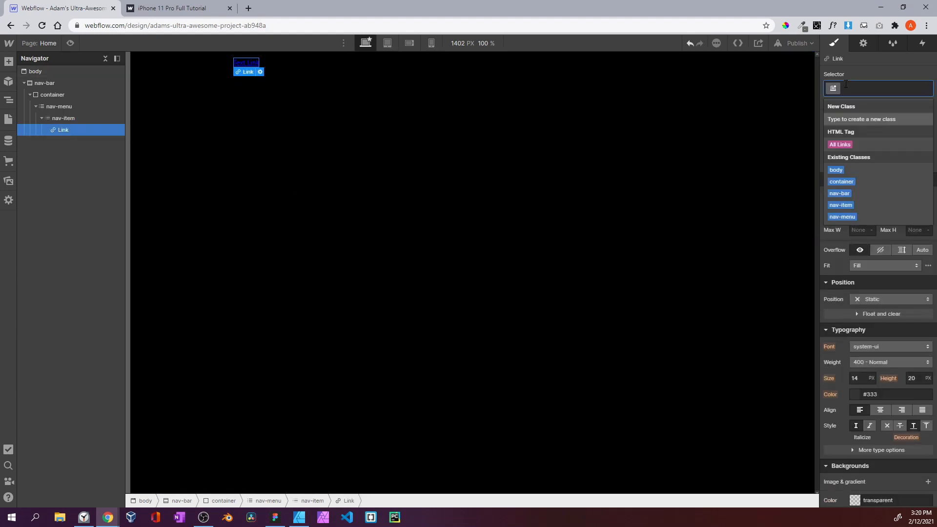
{"action": "type", "text": "nav-link"}
{"action": "key", "text": "Return"}
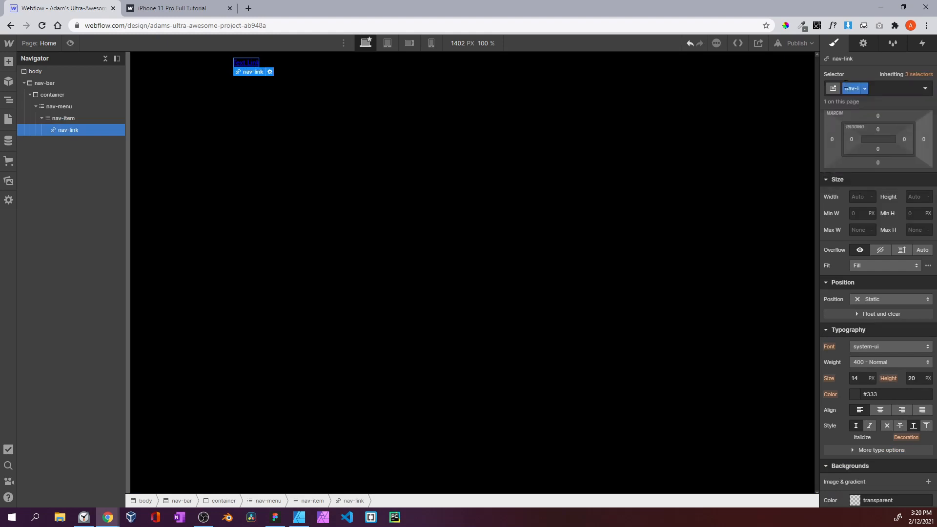
{"action": "scroll", "coordinate": [881, 219], "scroll_direction": "up", "scroll_amount": 2}
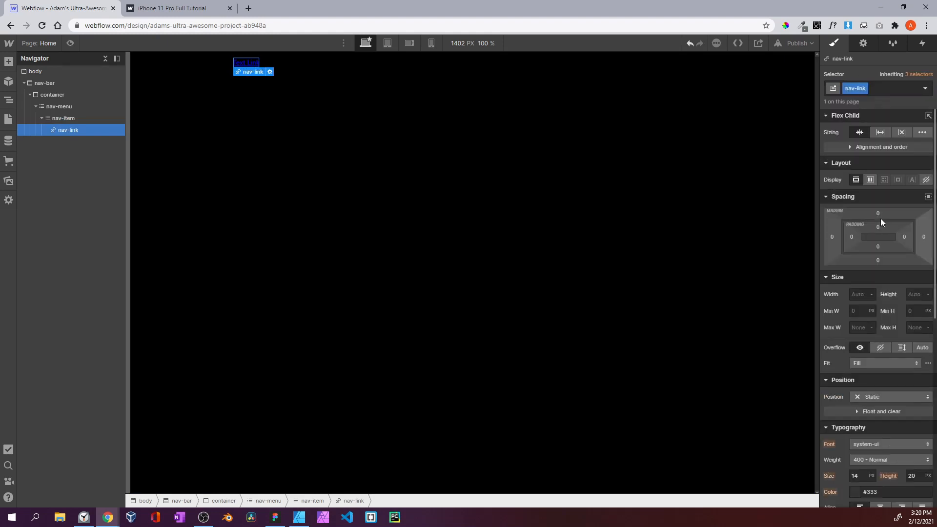
{"action": "left_click_drag", "start_coordinate": [883, 226], "coordinate": [881, 232]}
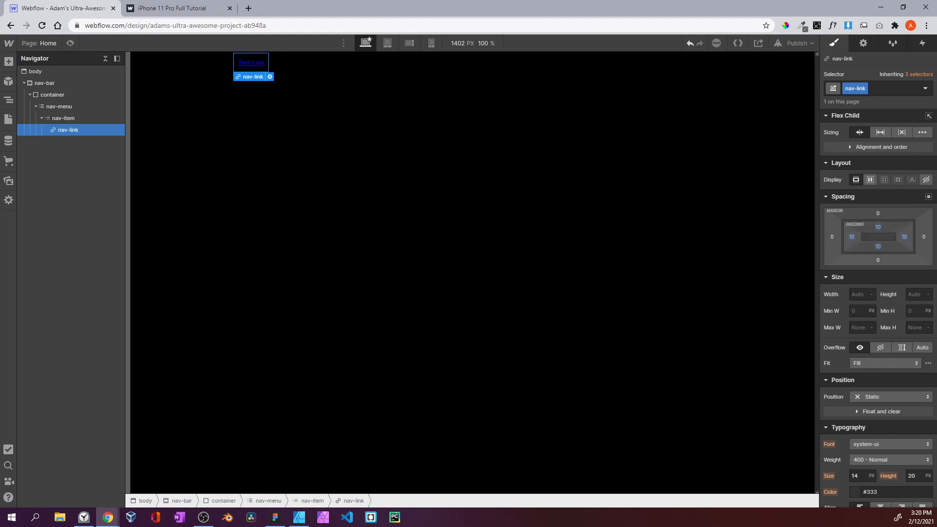
Remove the underline from nav-link, set its text color to white, and collapse nav-item in the element tree
{"action": "scroll", "coordinate": [883, 365], "scroll_direction": "down", "scroll_amount": 5}
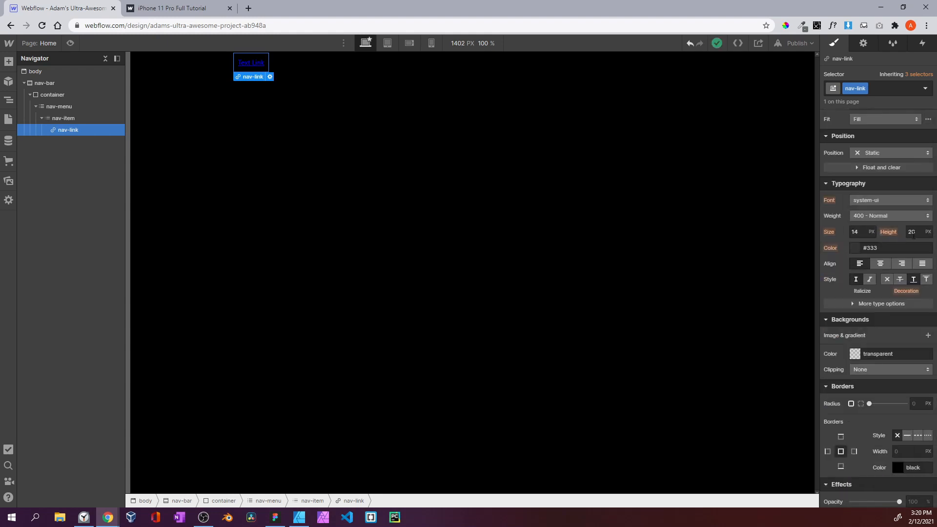
{"action": "left_click", "coordinate": [887, 278]}
{"action": "left_click", "coordinate": [858, 248]}
{"action": "left_click_drag", "start_coordinate": [847, 287], "coordinate": [817, 247]}
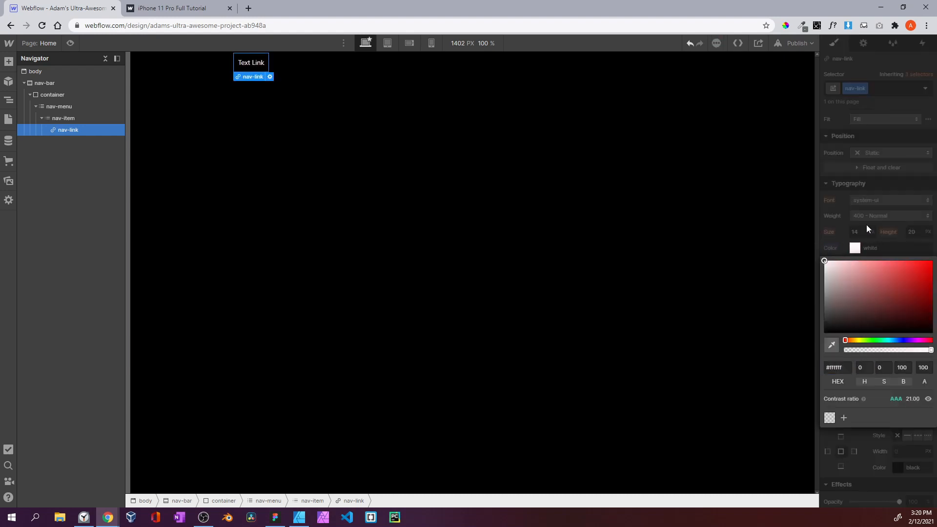
{"action": "left_click", "coordinate": [866, 225]}
{"action": "left_click", "coordinate": [42, 119]}
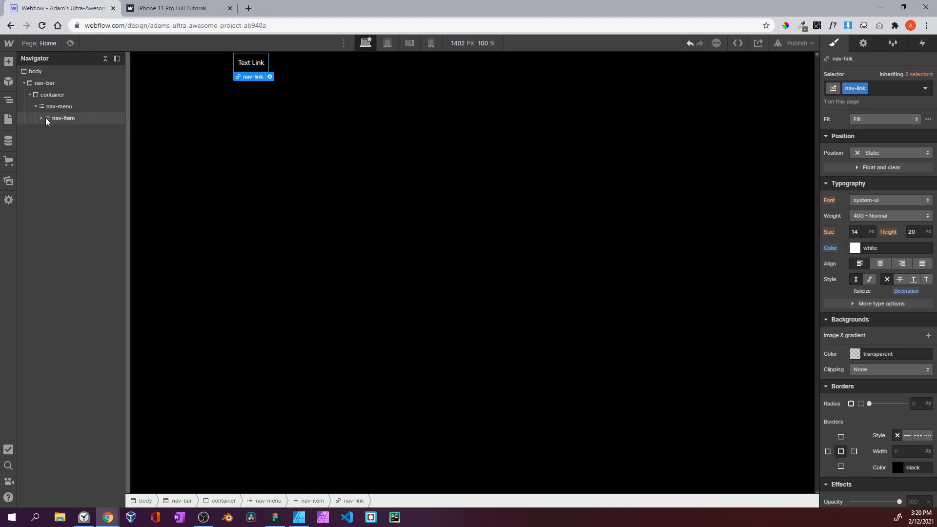
Duplicate nav-item nine times inside nav-menu to make ten menu items like the reference page's navigation
{"action": "left_click", "coordinate": [46, 118]}
{"action": "key", "text": "ctrl+Tab"}
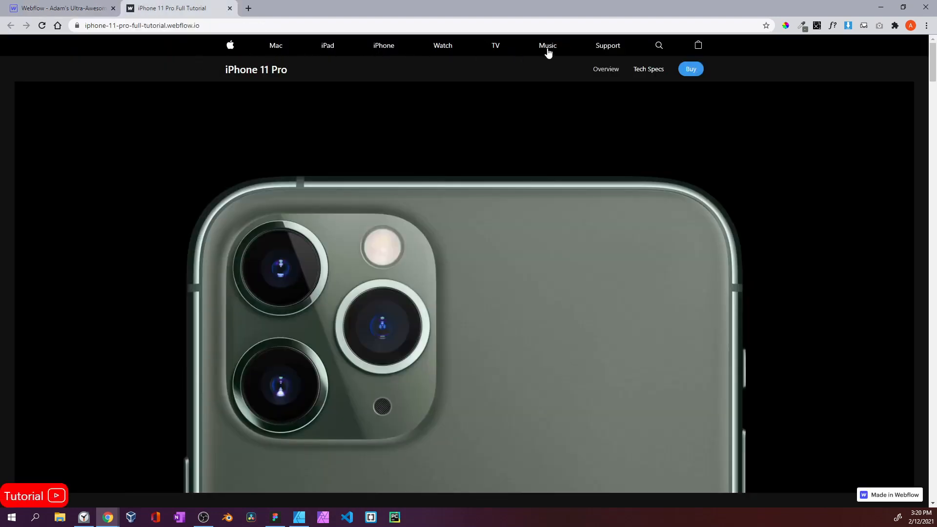
{"action": "key", "text": "ctrl+Tab"}
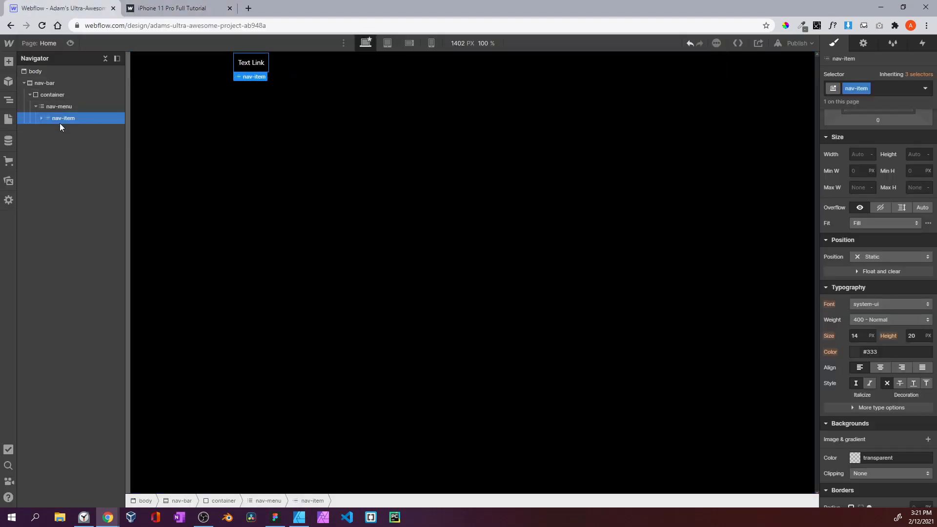
{"action": "key", "text": "ctrl+d"}
{"action": "key", "text": "ctrl+d"}
{"action": "key", "text": "ctrl+d"}
{"action": "key", "text": "ctrl+d"}
{"action": "key", "text": "ctrl+d"}
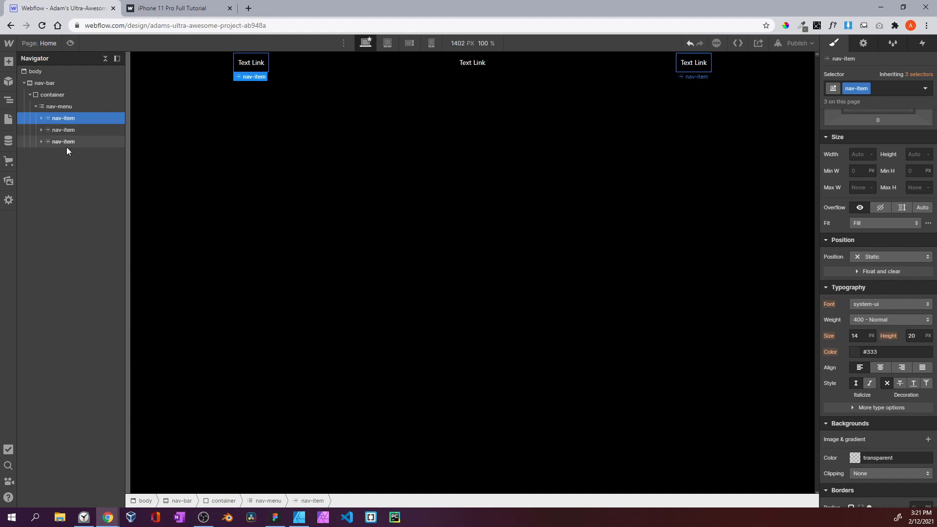
{"action": "key", "text": "ctrl+d"}
{"action": "key", "text": "ctrl+d"}
{"action": "key", "text": "ctrl+d"}
{"action": "key", "text": "ctrl+d"}
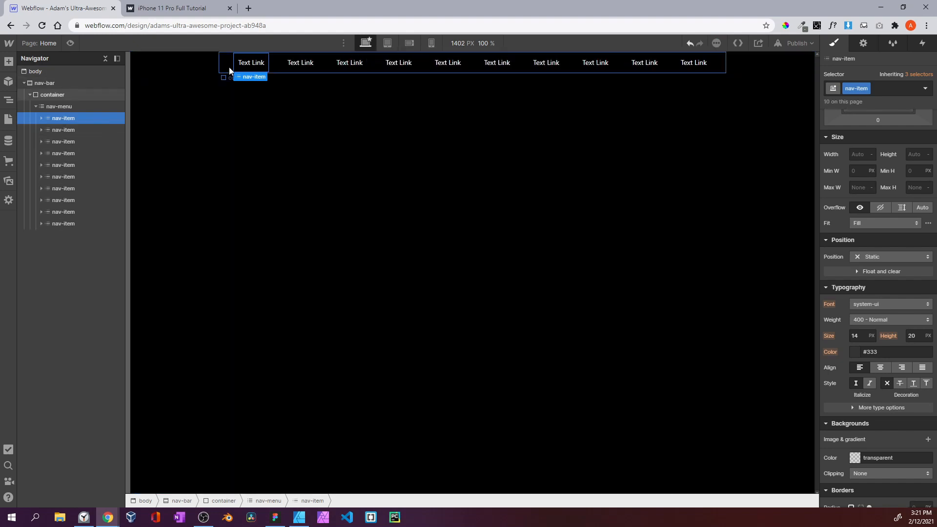
Following the reference page, change the second, third and fourth nav links' text to Mac, iPad and iPhone
{"action": "left_click", "coordinate": [183, 10]}
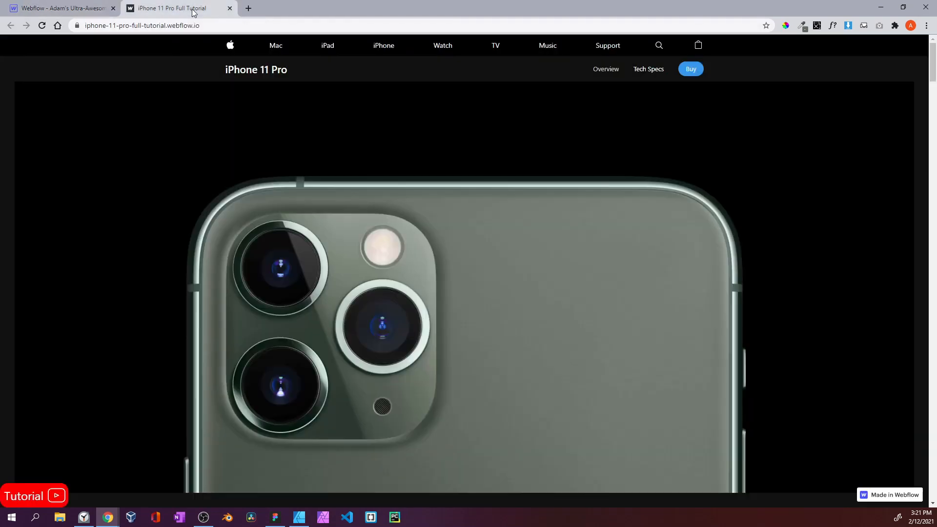
{"action": "left_click", "coordinate": [92, 9]}
{"action": "double_click", "coordinate": [292, 63]}
{"action": "type", "text": "Mac"}
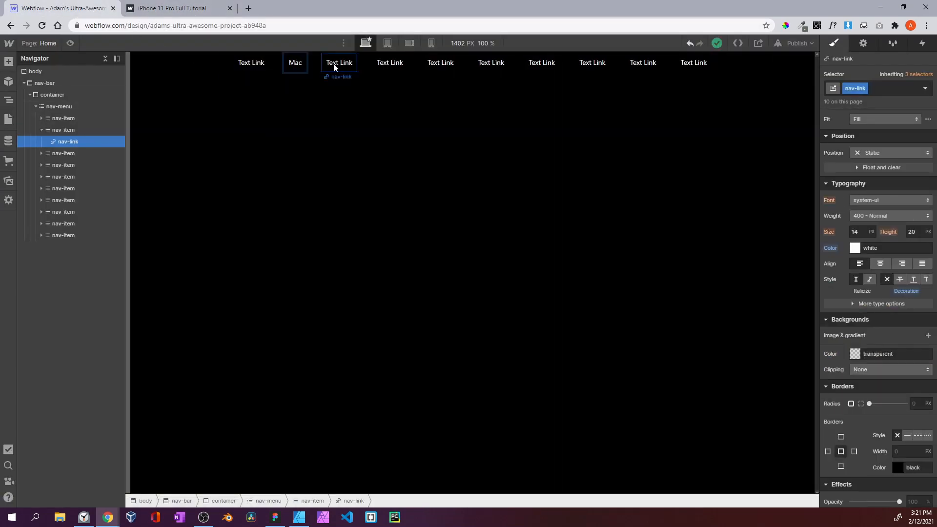
{"action": "double_click", "coordinate": [334, 63]}
{"action": "type", "text": "iPad"}
{"action": "double_click", "coordinate": [378, 64]}
{"action": "type", "text": "iPhone"}
Change the text of the fifth to eighth nav links to Watch, TV, Music and Support
{"action": "double_click", "coordinate": [425, 63]}
{"action": "type", "text": "Watch"}
{"action": "double_click", "coordinate": [478, 63]}
{"action": "type", "text": "TV"}
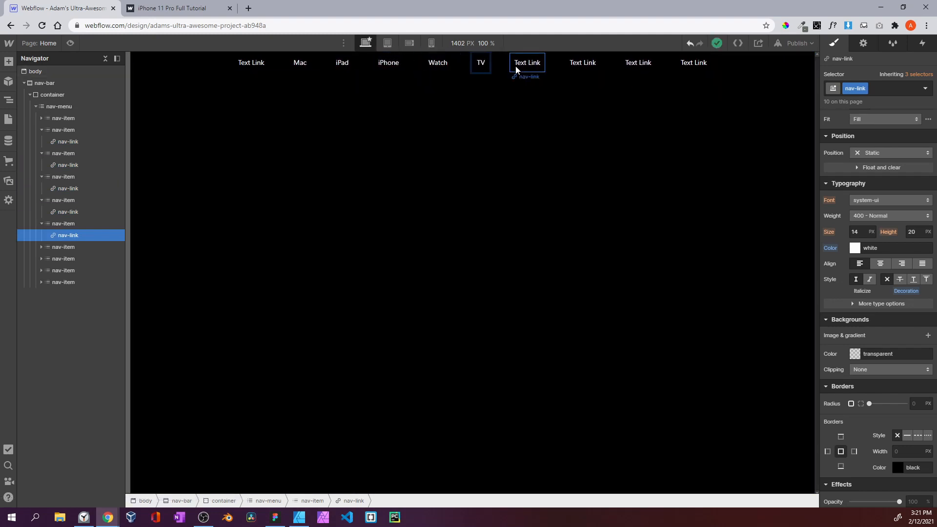
{"action": "double_click", "coordinate": [527, 63]}
{"action": "type", "text": "Music"}
{"action": "double_click", "coordinate": [581, 64]}
{"action": "type", "text": "Support"}
{"action": "left_click", "coordinate": [508, 120]}
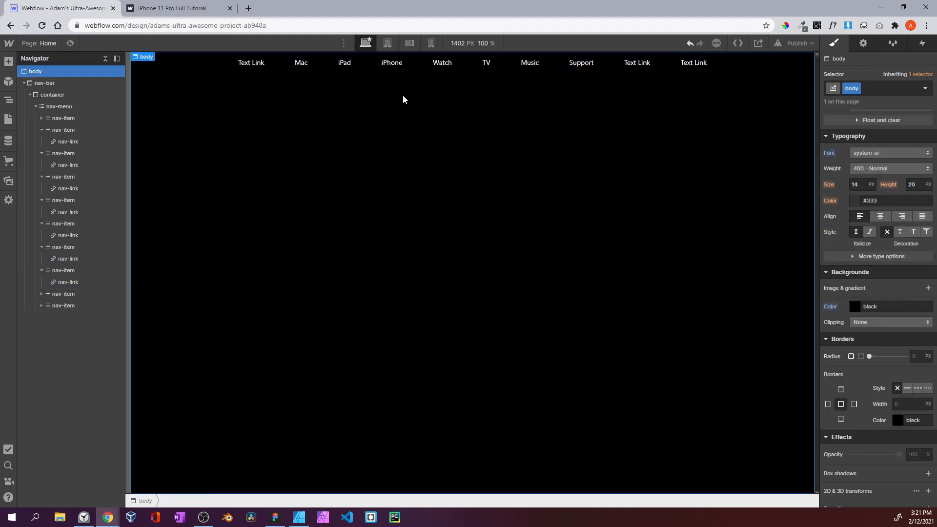
Upload all the image files from the Downloads images folder to the project's assets
{"action": "key", "text": "ctrl+Tab"}
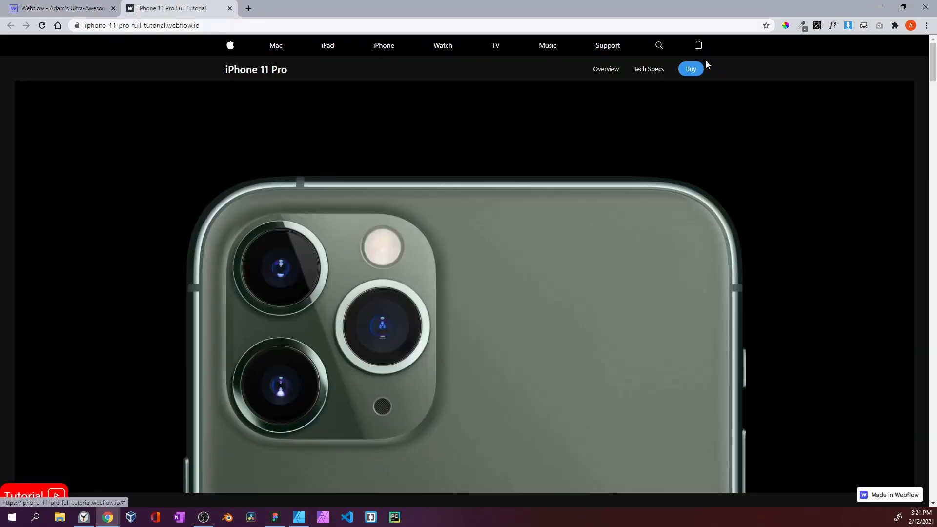
{"action": "left_click", "coordinate": [71, 5]}
{"action": "left_click", "coordinate": [9, 180]}
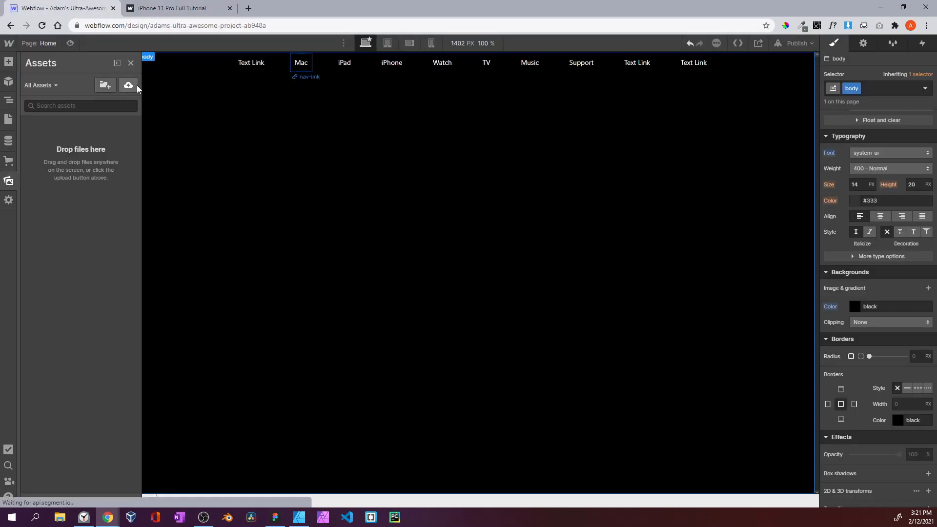
{"action": "left_click", "coordinate": [128, 81]}
{"action": "left_click_drag", "start_coordinate": [157, 320], "coordinate": [669, 88]}
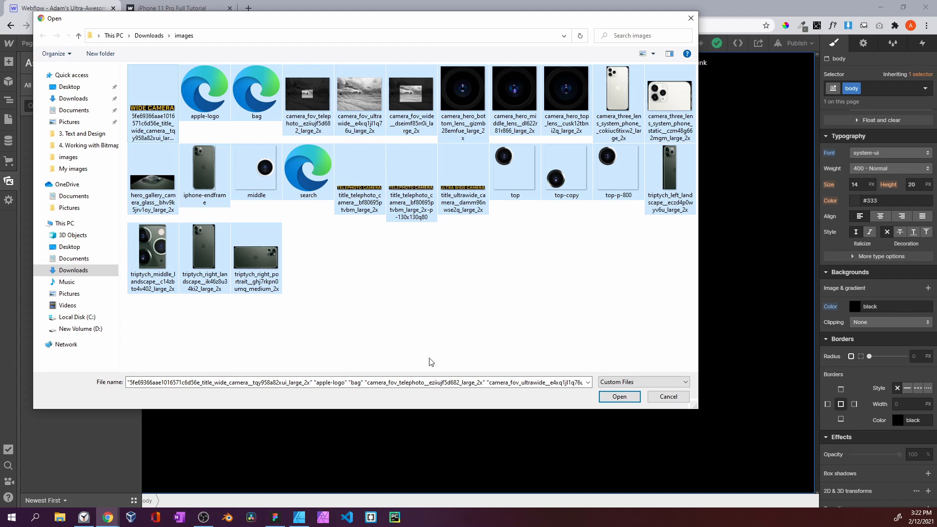
{"action": "left_click", "coordinate": [618, 397]}
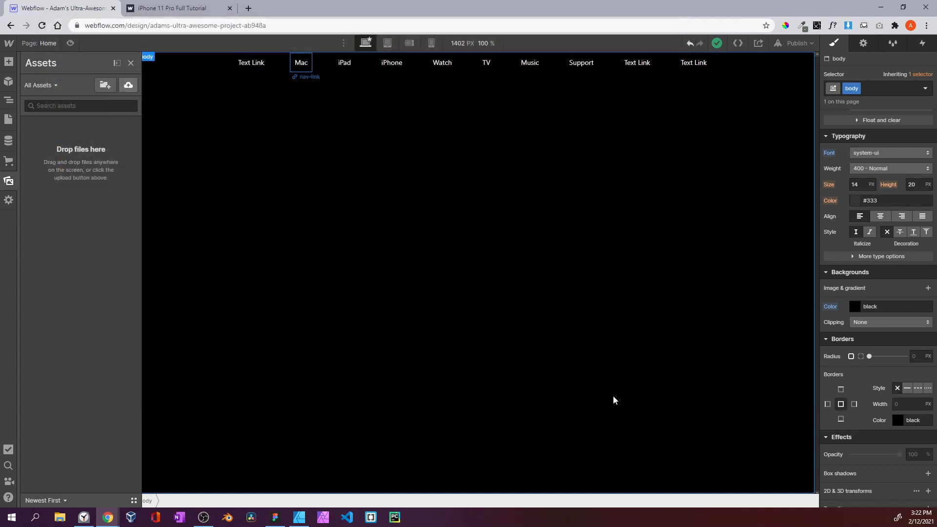
Add a combo class named apple-logo to the nav-link in the first nav-item
{"action": "left_click", "coordinate": [7, 101]}
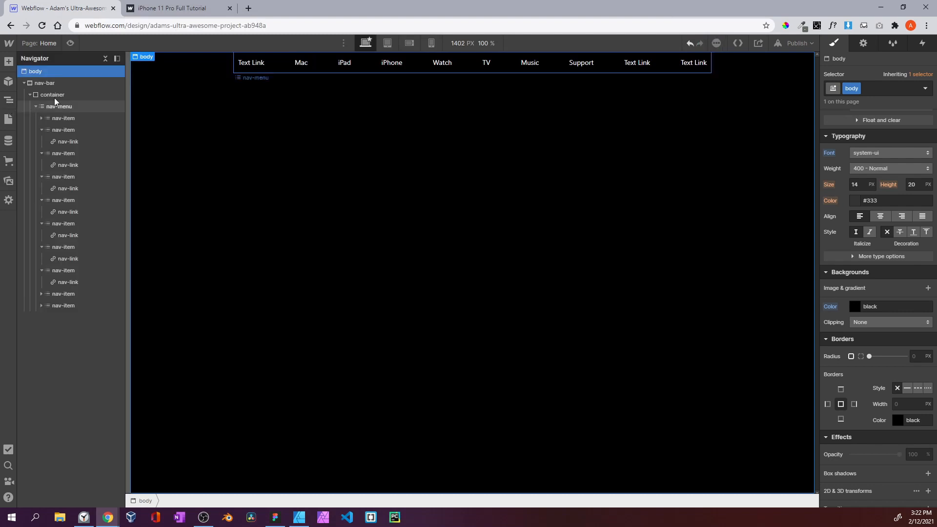
{"action": "left_click", "coordinate": [257, 67]}
{"action": "left_click", "coordinate": [186, 11]}
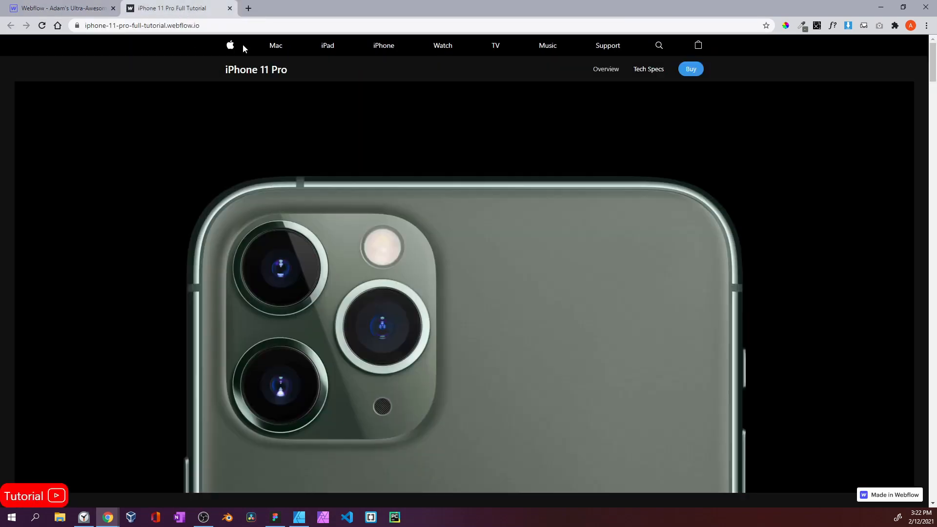
{"action": "left_click", "coordinate": [99, 10]}
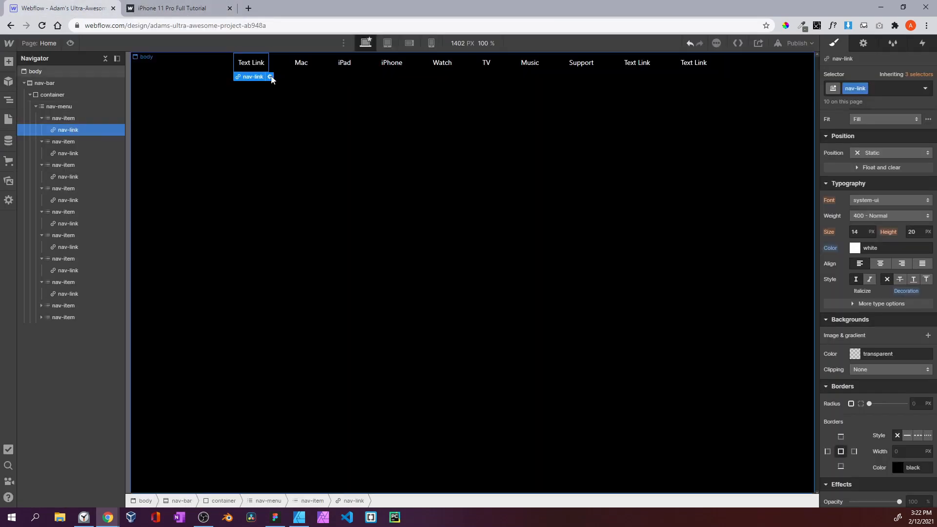
{"action": "left_click", "coordinate": [63, 118]}
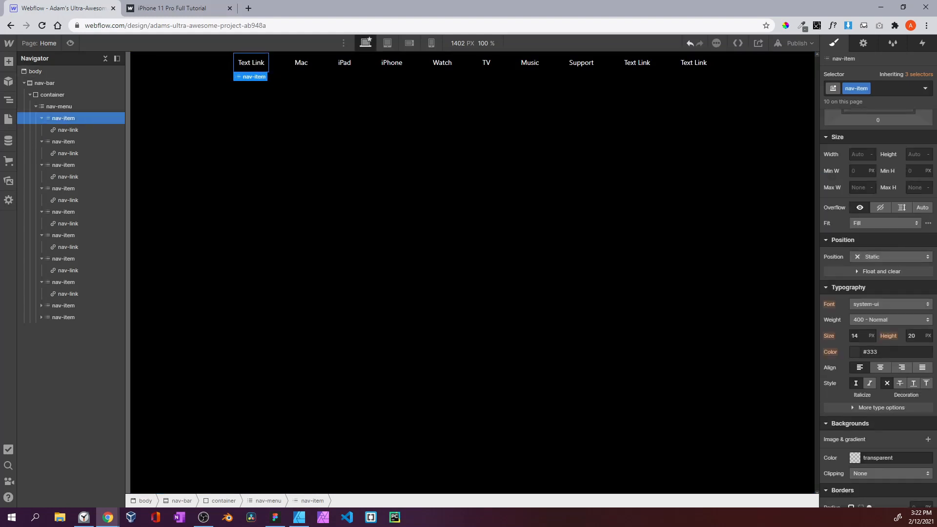
{"action": "left_click", "coordinate": [71, 130]}
{"action": "left_click", "coordinate": [885, 90]}
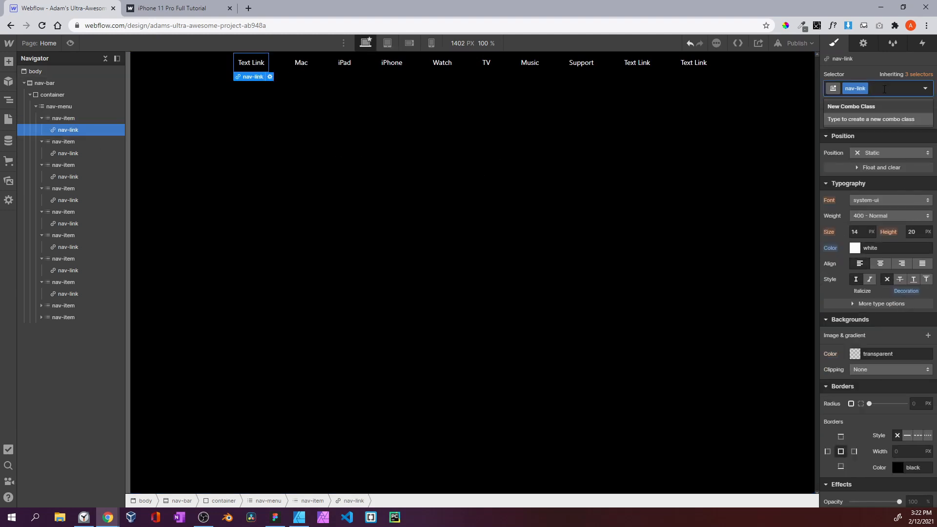
{"action": "type", "text": "apple-logo"}
{"action": "key", "text": "Return"}
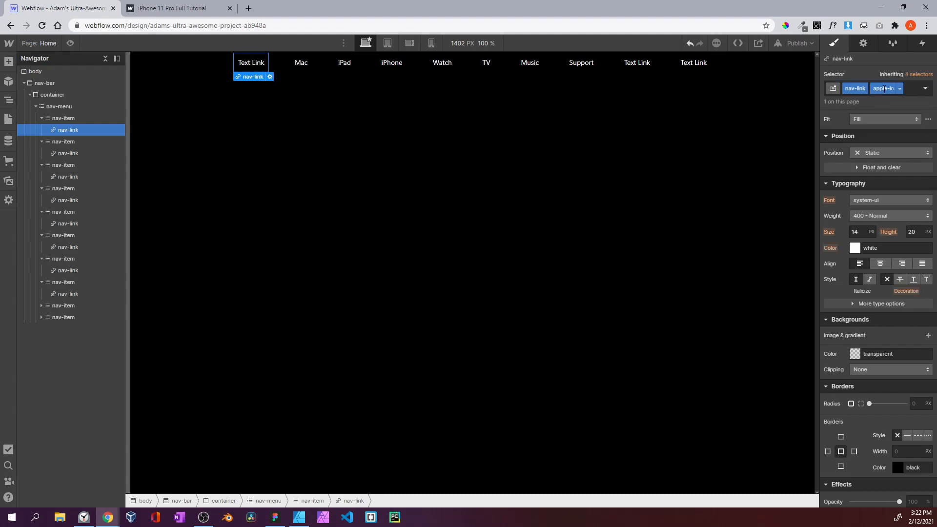
Add a background image to the apple-logo link, using apple-logo.svg from the assets
{"action": "scroll", "coordinate": [926, 288], "scroll_direction": "down", "scroll_amount": 2}
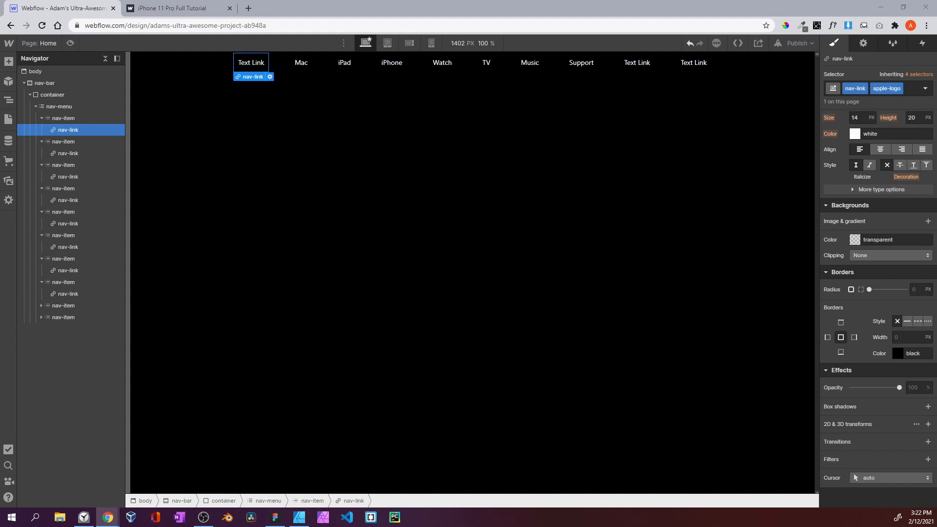
{"action": "left_click", "coordinate": [928, 222]}
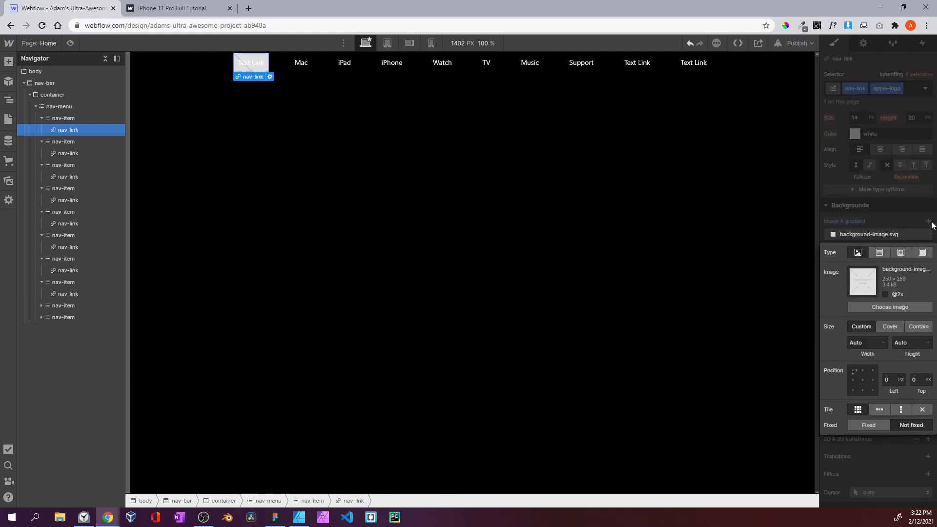
{"action": "left_click", "coordinate": [893, 307]}
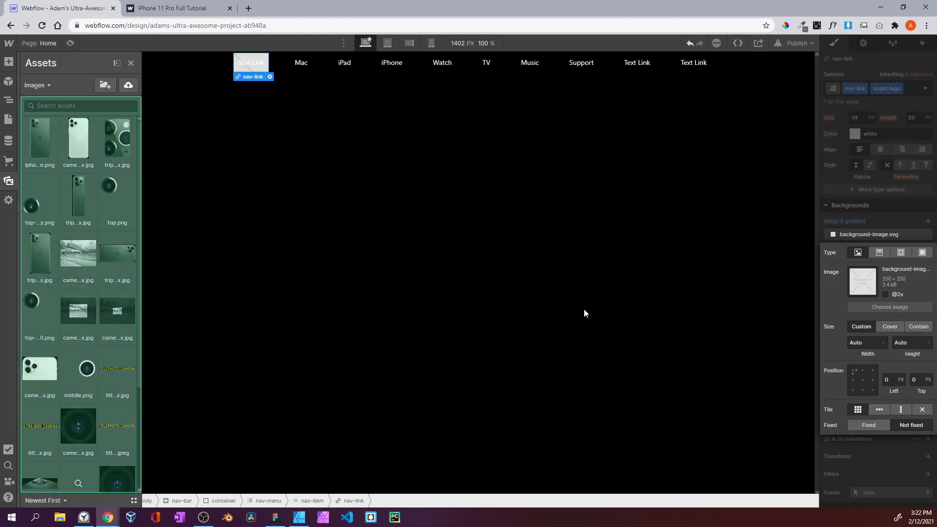
{"action": "scroll", "coordinate": [98, 215], "scroll_direction": "down", "scroll_amount": 3}
{"action": "left_click", "coordinate": [122, 396]}
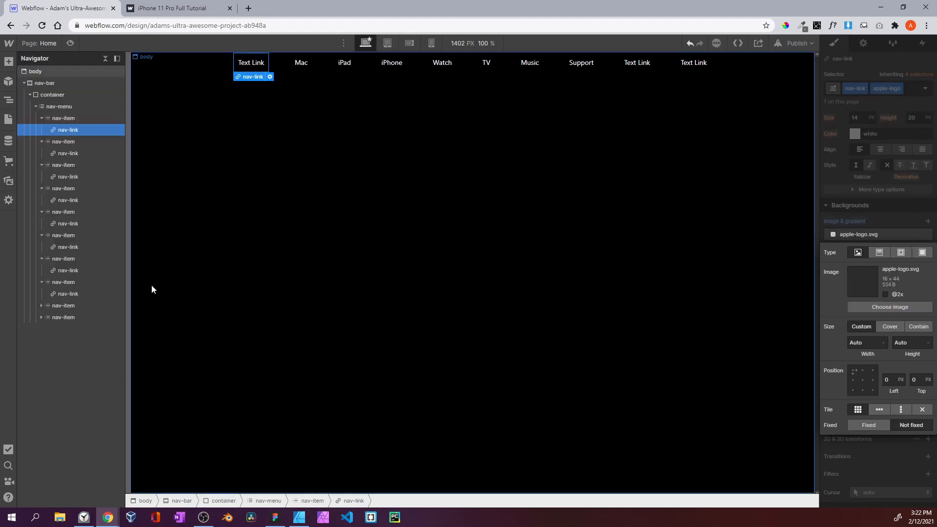
Set the Apple logo background to 16 px wide and 44 px high, centered at 50% by 50%, without tiling
{"action": "left_click", "coordinate": [866, 343]}
{"action": "type", "text": "16"}
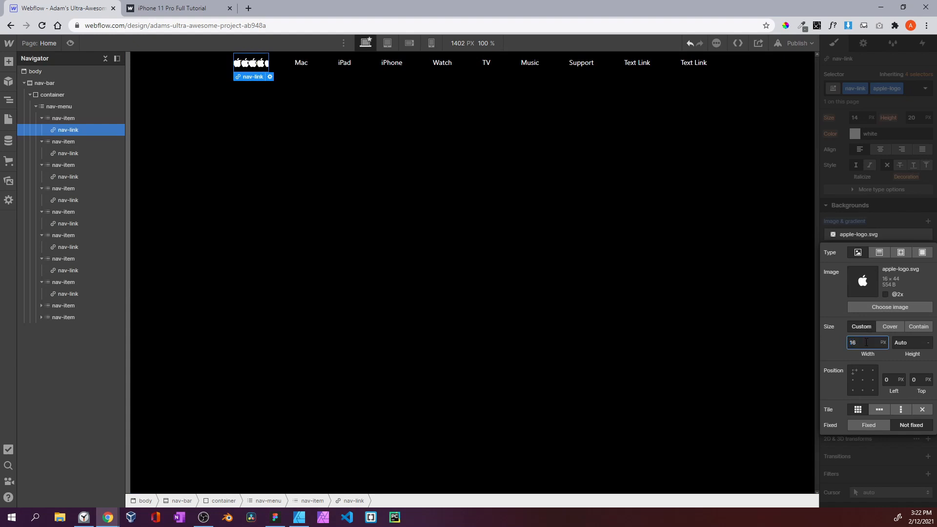
{"action": "left_click", "coordinate": [902, 344]}
{"action": "type", "text": "44"}
{"action": "left_click", "coordinate": [863, 381]}
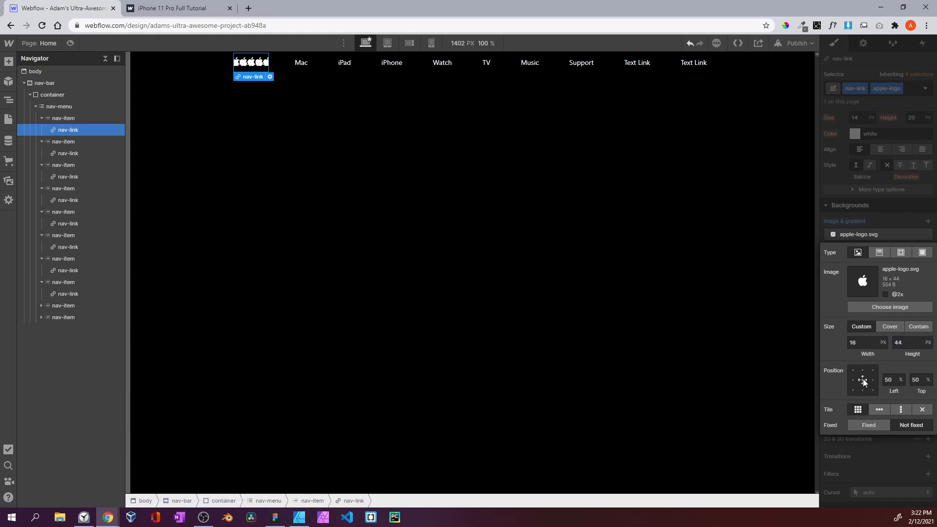
{"action": "left_click", "coordinate": [926, 412]}
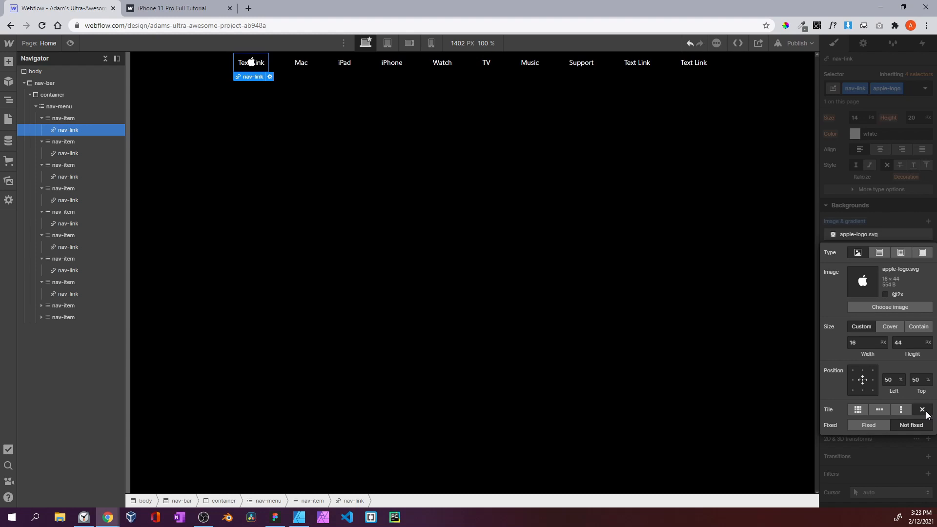
{"action": "left_click", "coordinate": [867, 207]}
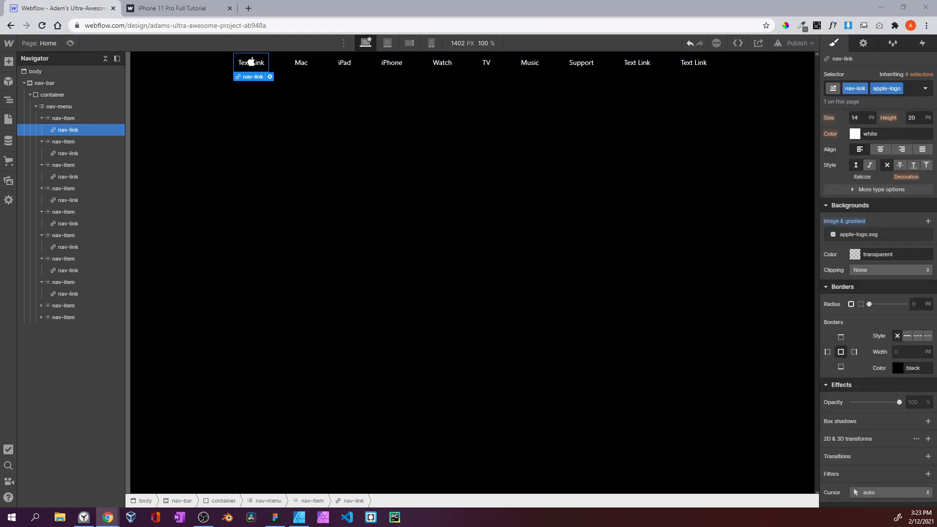
Replace the placeholder text of the apple-logo link with a pasted blank character
{"action": "scroll", "coordinate": [900, 376], "scroll_direction": "up", "scroll_amount": 10}
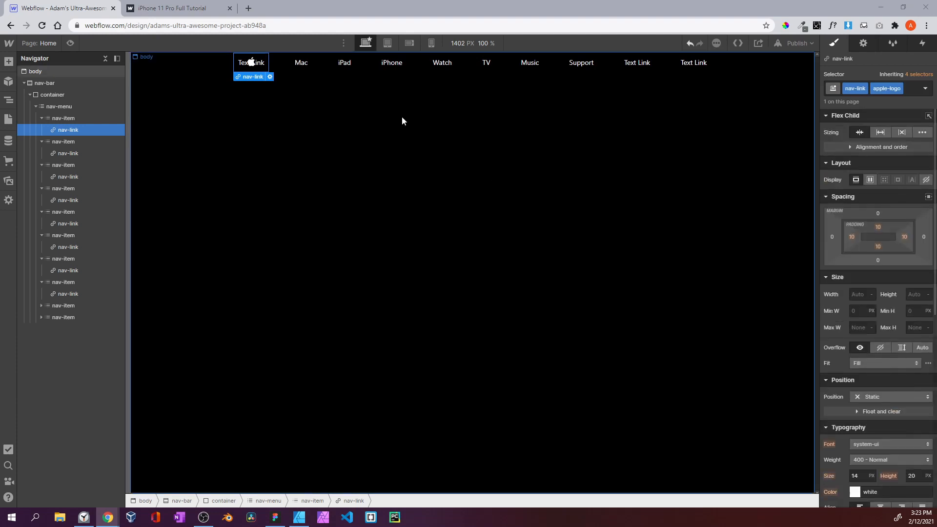
{"action": "double_click", "coordinate": [251, 63]}
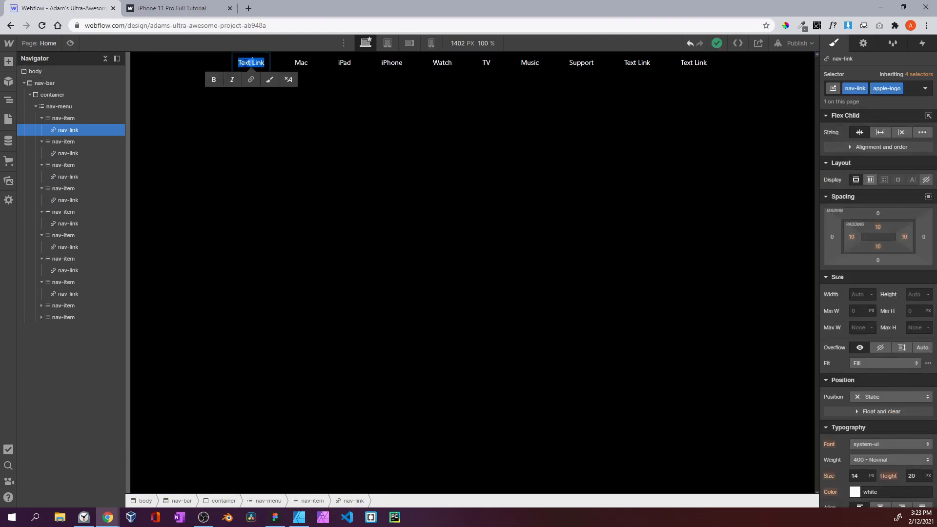
{"action": "key", "text": "ctrl+v"}
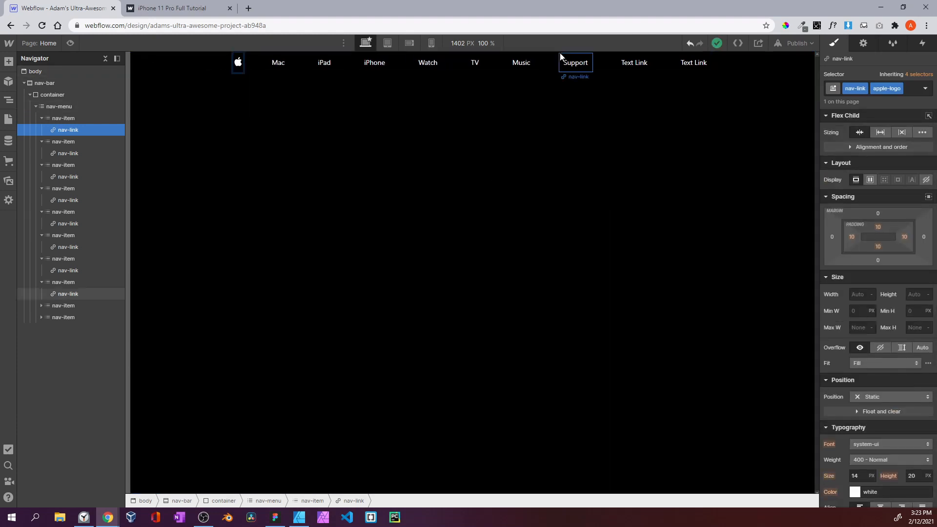
Add a combo class named search-logo to the nav link right after Support
{"action": "left_click", "coordinate": [624, 67]}
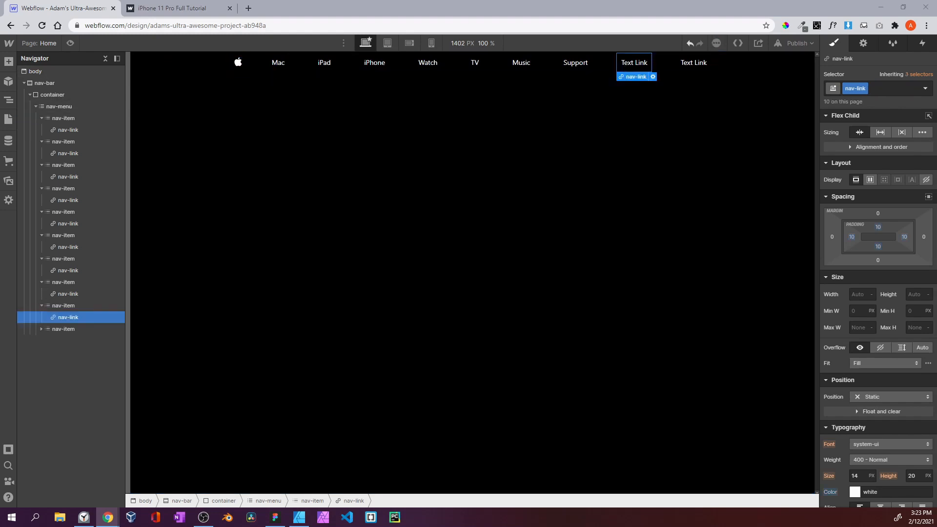
{"action": "left_click", "coordinate": [169, 8]}
{"action": "left_click", "coordinate": [63, 9]}
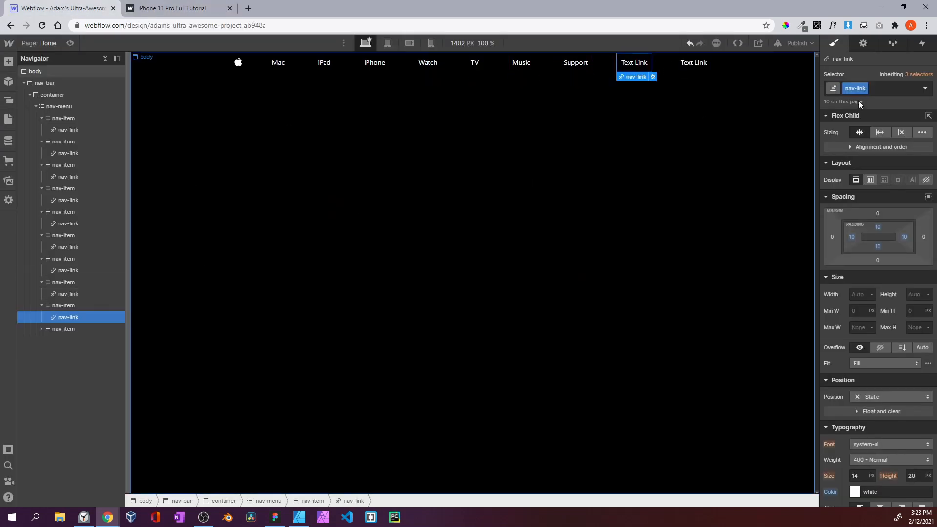
{"action": "left_click", "coordinate": [897, 88]}
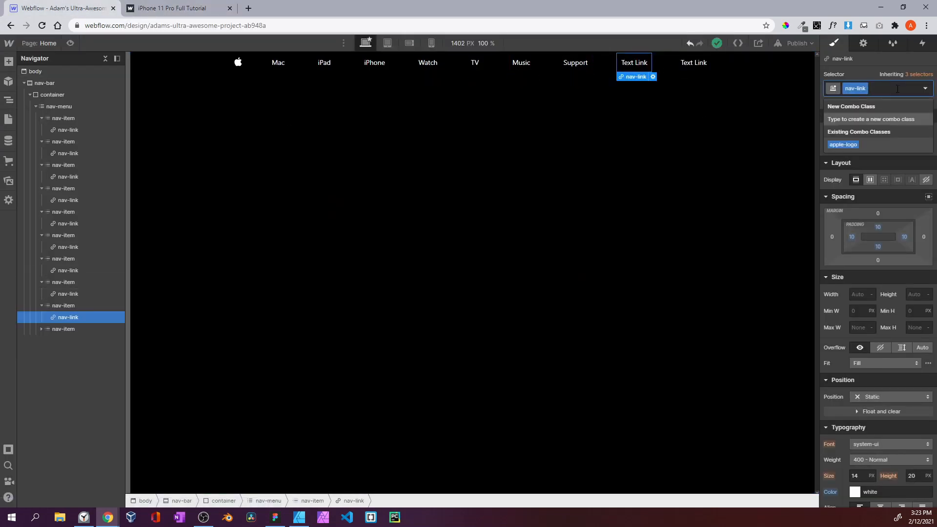
{"action": "type", "text": "search-logo"}
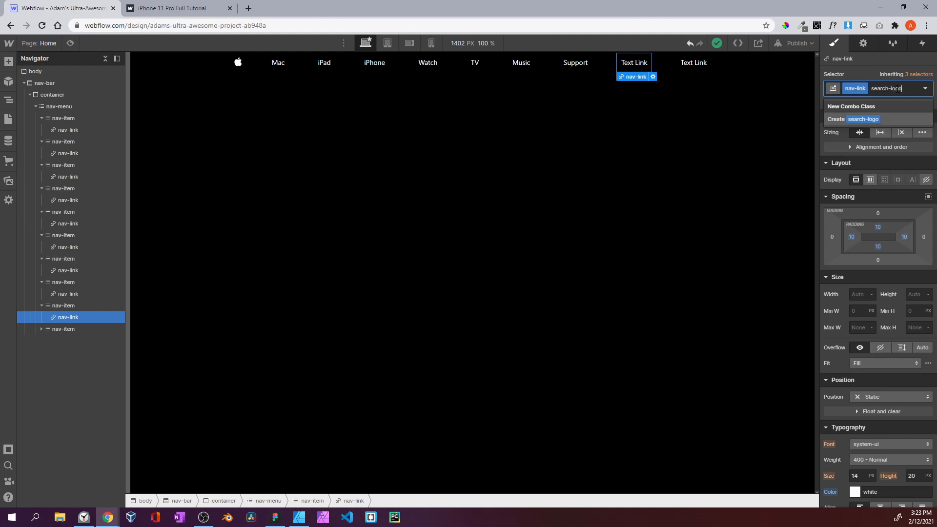
{"action": "key", "text": "Return"}
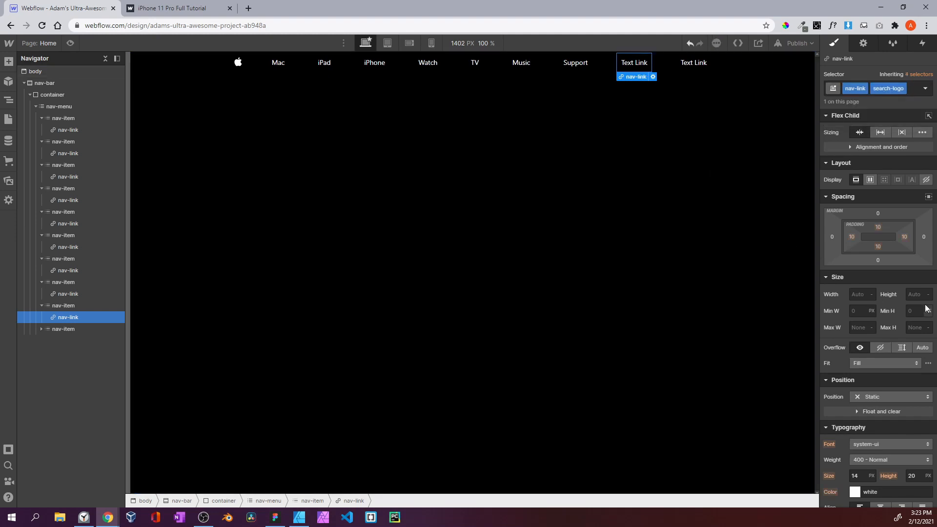
Add a background image to the search-logo link, using search.svg from the assets
{"action": "scroll", "coordinate": [927, 307], "scroll_direction": "down", "scroll_amount": 7}
{"action": "left_click", "coordinate": [929, 221]}
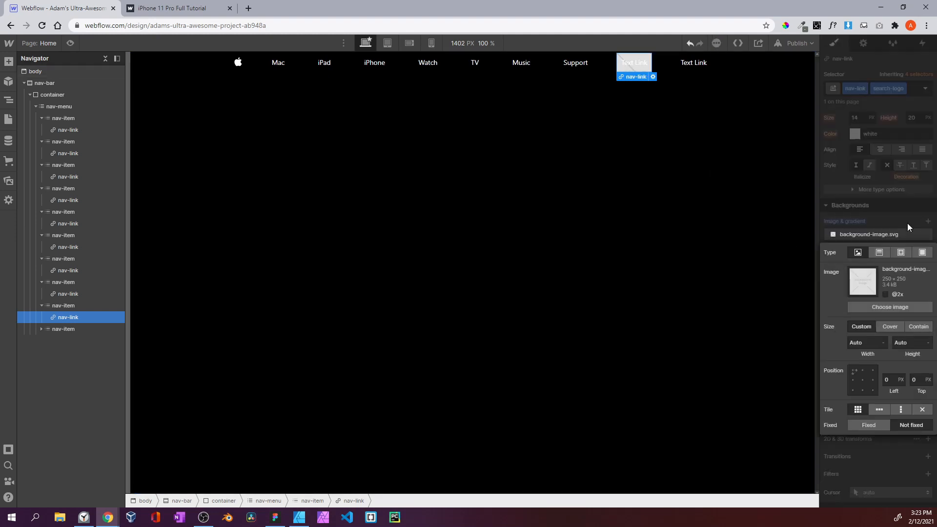
{"action": "left_click", "coordinate": [890, 307]}
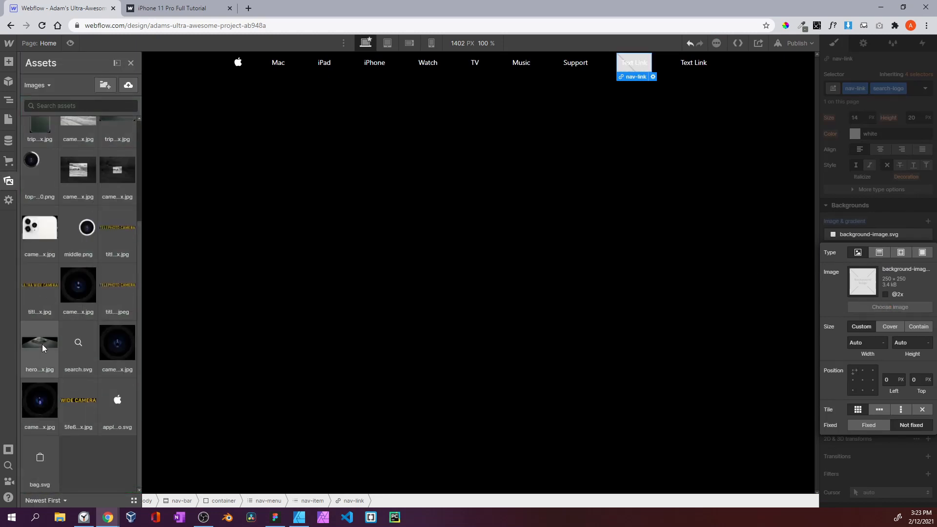
{"action": "scroll", "coordinate": [72, 296], "scroll_direction": "up", "scroll_amount": 1}
{"action": "scroll", "coordinate": [58, 190], "scroll_direction": "down", "scroll_amount": 3}
{"action": "left_click", "coordinate": [69, 323]}
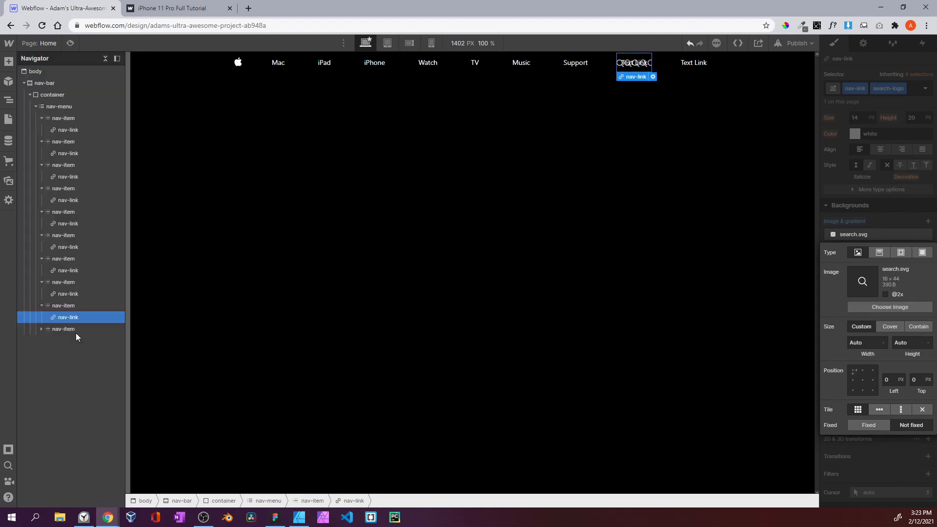
Center the search icon background at 50% by 50% and set its size to 16 px wide and 44 px high
{"action": "left_click", "coordinate": [889, 328]}
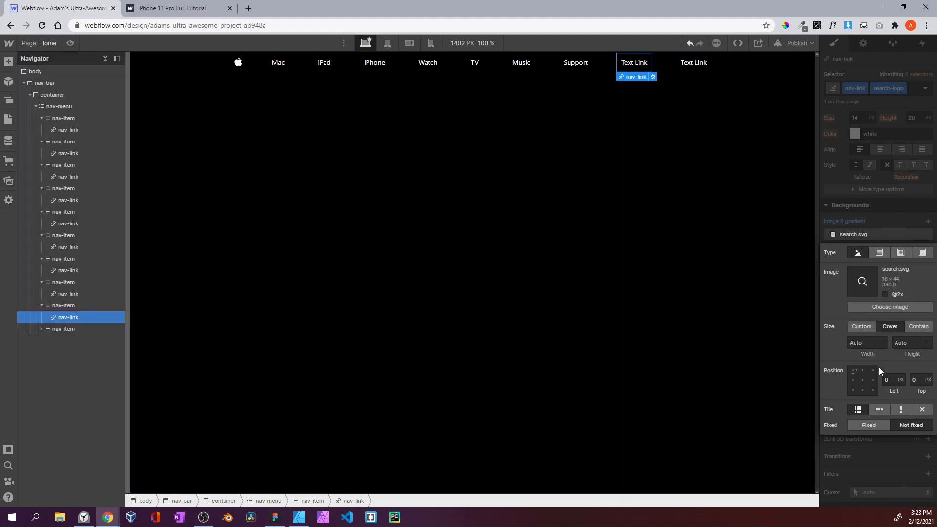
{"action": "left_click", "coordinate": [863, 379]}
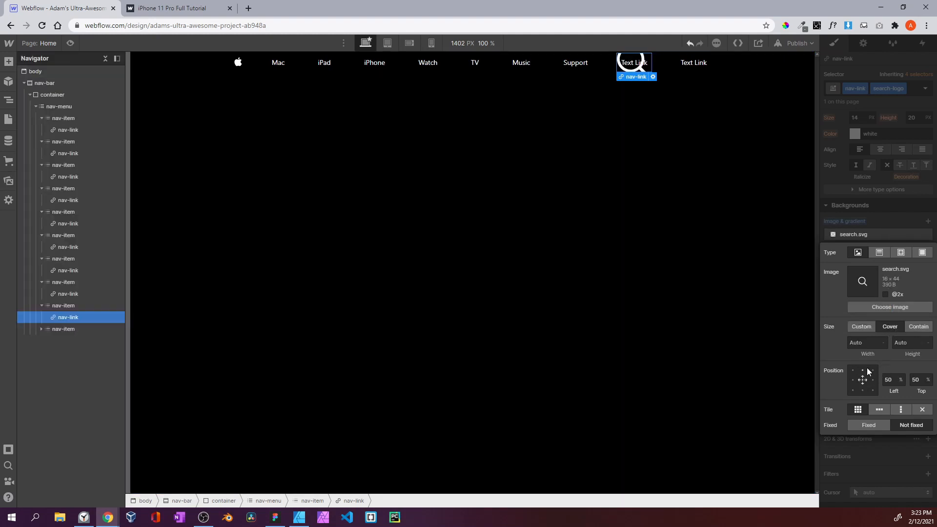
{"action": "left_click", "coordinate": [862, 328]}
{"action": "left_click", "coordinate": [861, 342]}
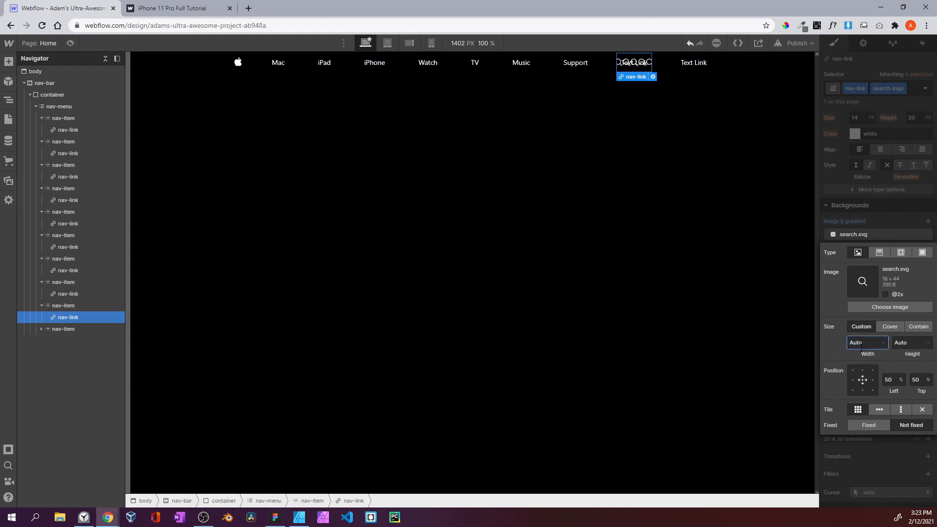
{"action": "double_click", "coordinate": [861, 343]}
{"action": "type", "text": "16"}
{"action": "left_click", "coordinate": [901, 343]}
{"action": "type", "text": "44"}
Turn off tiling for the search icon background and remove the visible placeholder text of the search-logo link
{"action": "left_click", "coordinate": [890, 281]}
{"action": "left_click", "coordinate": [922, 409]}
{"action": "left_click", "coordinate": [851, 216]}
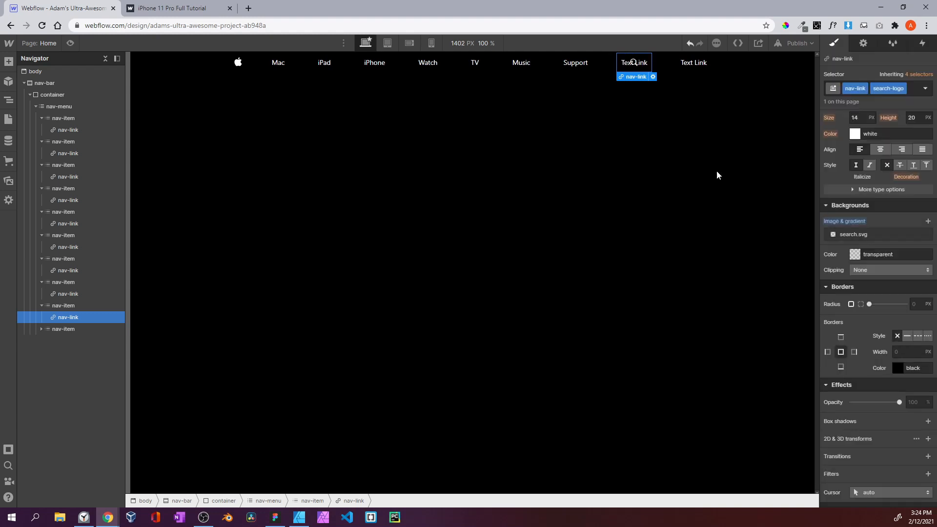
{"action": "double_click", "coordinate": [641, 63]}
{"action": "key", "text": "BackSpace"}
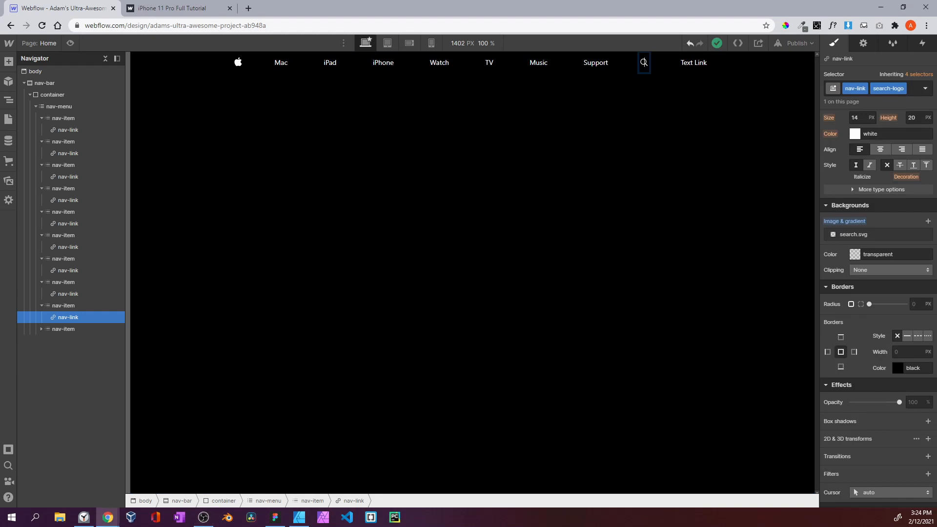
Add a combo class named bag-logo to the last nav link in the navigation bar
{"action": "left_click", "coordinate": [689, 68]}
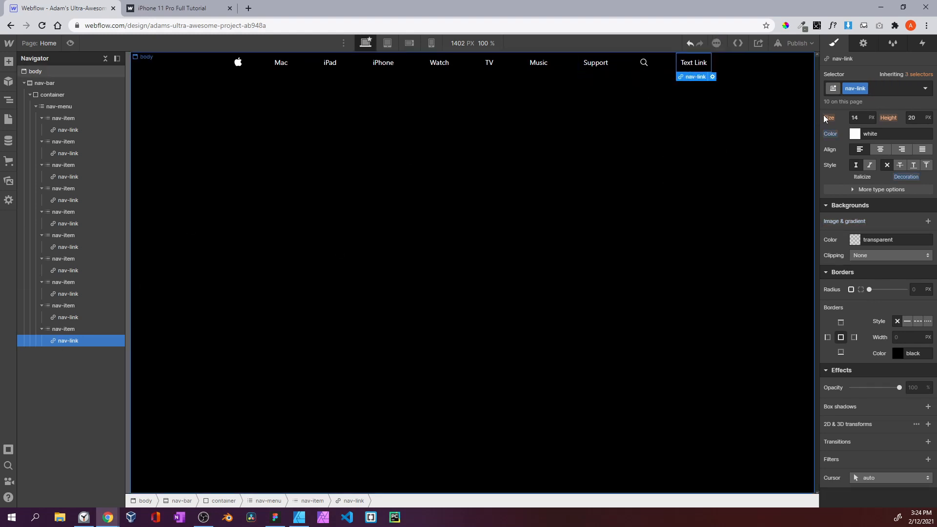
{"action": "left_click", "coordinate": [895, 93]}
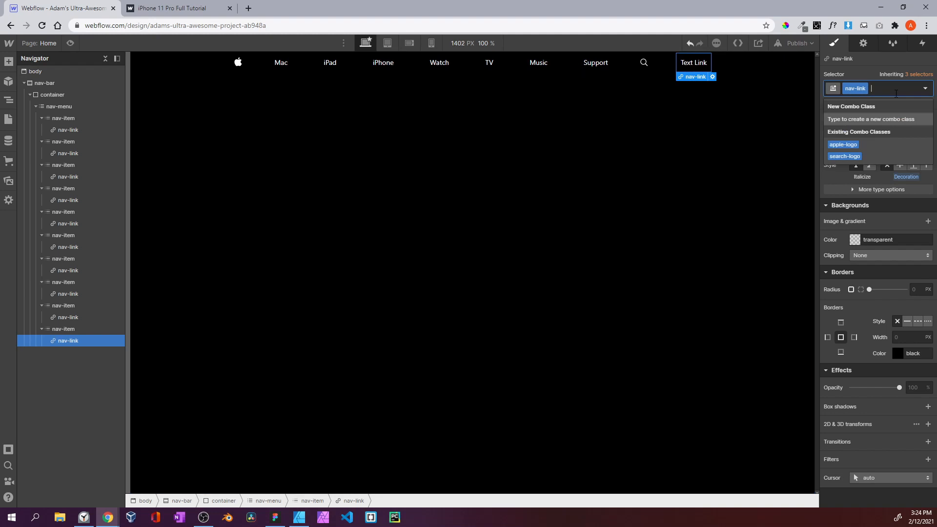
{"action": "type", "text": "bag-logo"}
{"action": "key", "text": "Return"}
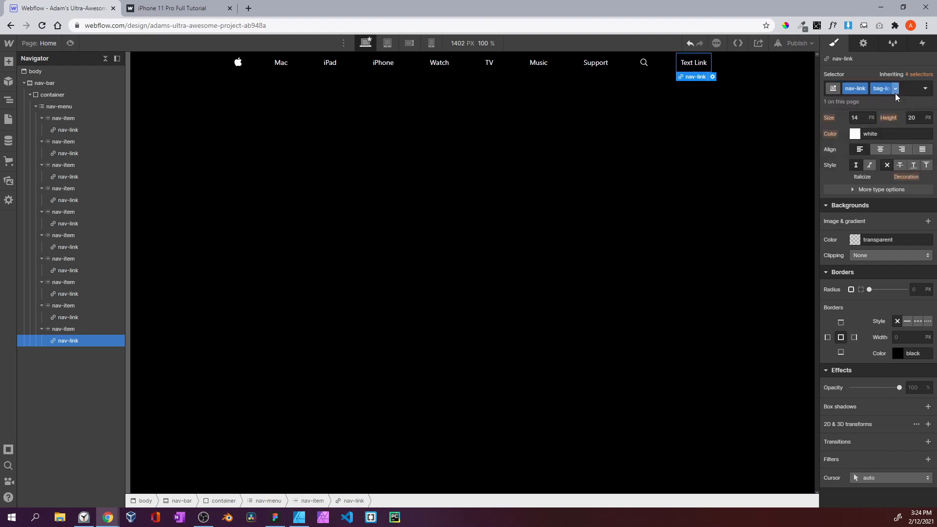
Add a background image to the bag-logo link, using apple-logo.svg from the assets
{"action": "scroll", "coordinate": [924, 218], "scroll_direction": "up", "scroll_amount": 8}
{"action": "scroll", "coordinate": [883, 216], "scroll_direction": "down", "scroll_amount": 8}
{"action": "left_click", "coordinate": [928, 221]}
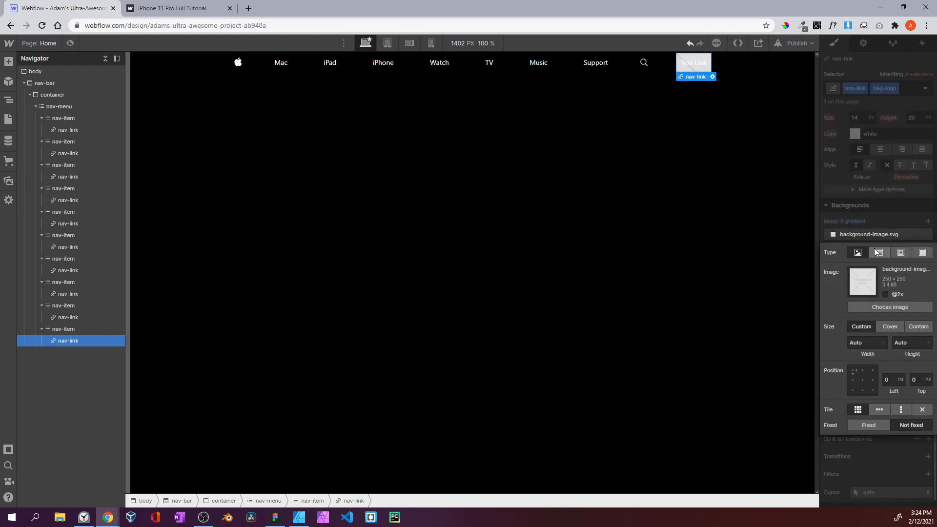
{"action": "left_click", "coordinate": [890, 307]}
{"action": "scroll", "coordinate": [72, 235], "scroll_direction": "down", "scroll_amount": 1}
{"action": "left_click", "coordinate": [111, 418]}
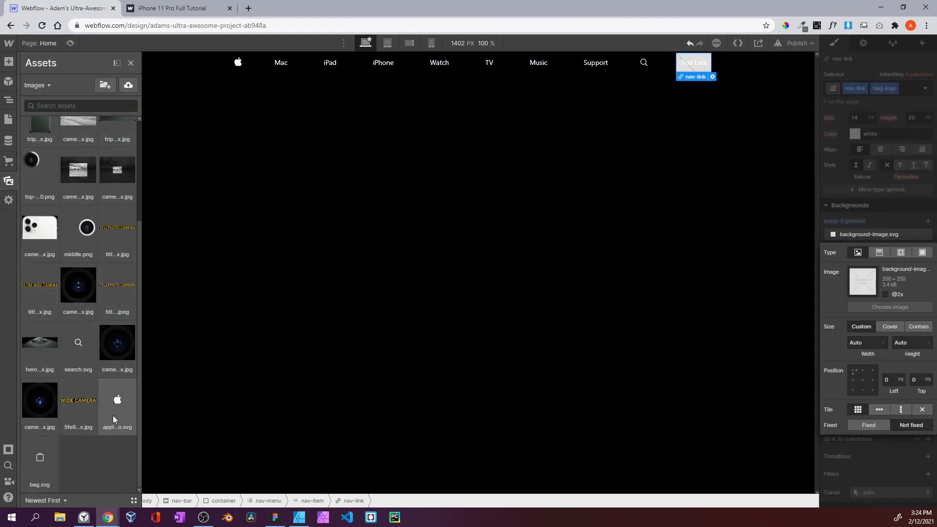
Set the bag-logo background to 16 px wide and 44 px high, centered at 50% by 50%
{"action": "left_click", "coordinate": [867, 343]}
{"action": "type", "text": "16"}
{"action": "left_click", "coordinate": [919, 342]}
{"action": "type", "text": "44"}
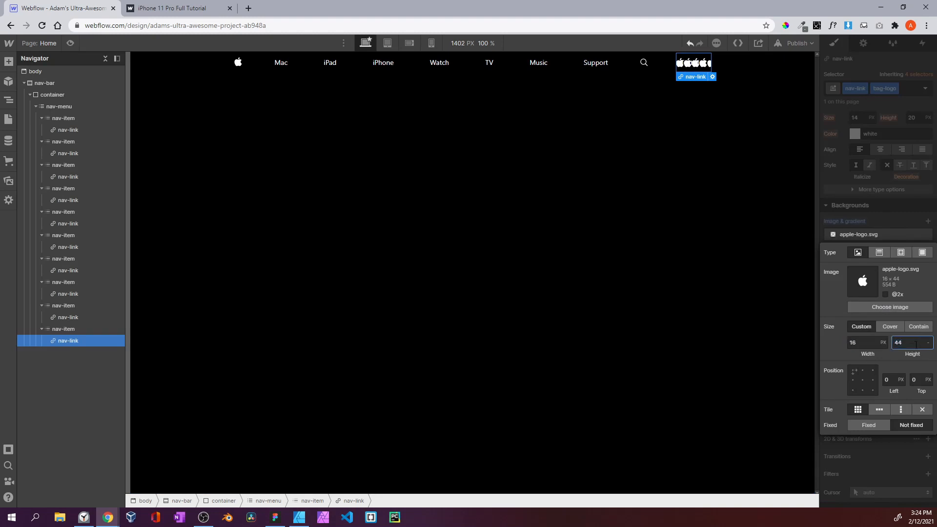
{"action": "left_click", "coordinate": [866, 382]}
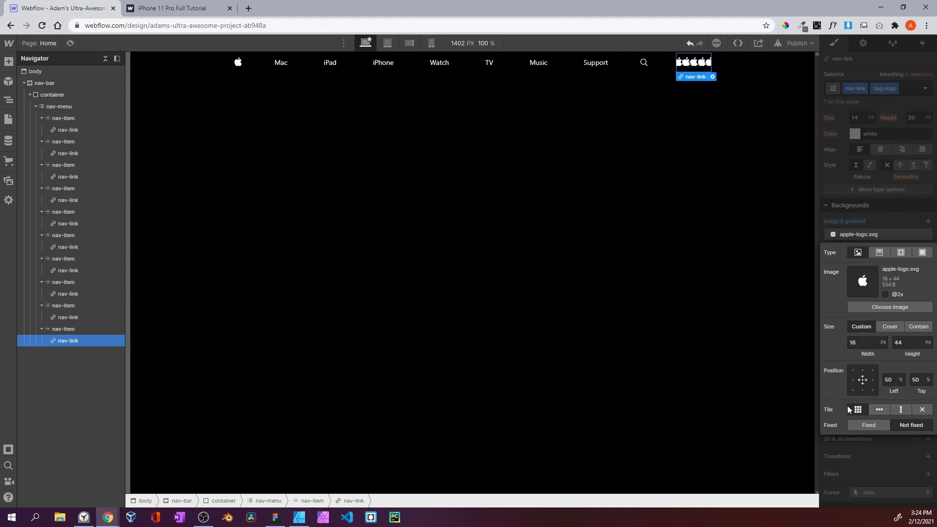
Turn off tiling for the bag-logo background and remove the visible placeholder text of that link
{"action": "left_click", "coordinate": [922, 410]}
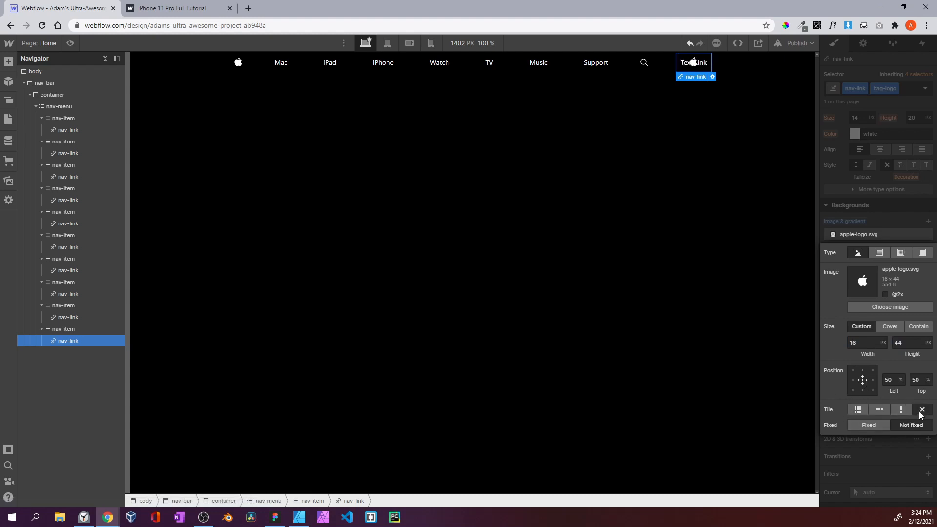
{"action": "left_click", "coordinate": [883, 207]}
{"action": "double_click", "coordinate": [684, 60]}
{"action": "key", "text": "BackSpace"}
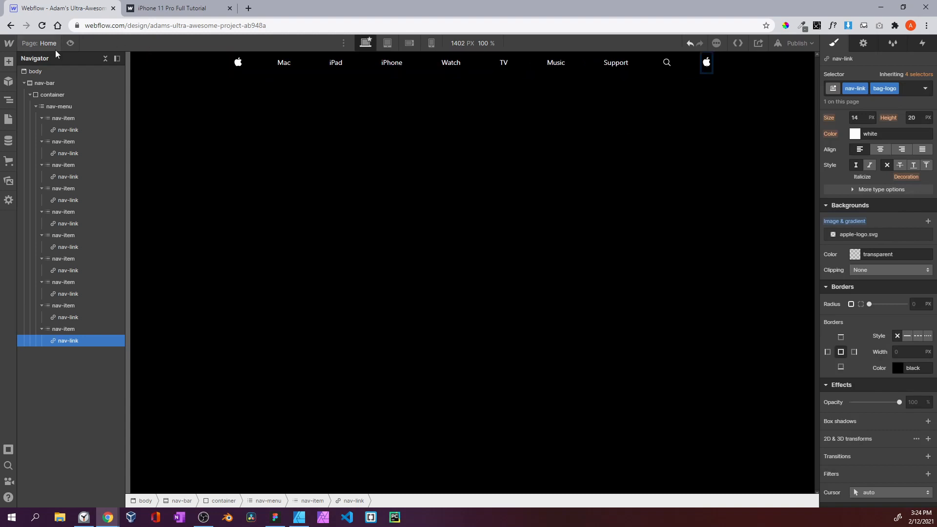
Preview the page's navigation bar and compare it with the finished iPhone 11 Pro reference page
{"action": "left_click", "coordinate": [135, 10]}
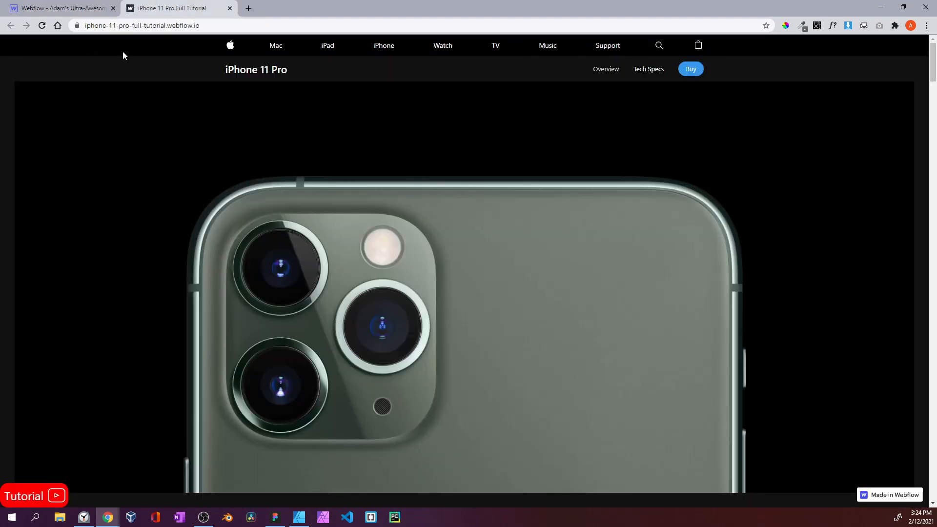
{"action": "left_click", "coordinate": [27, 9]}
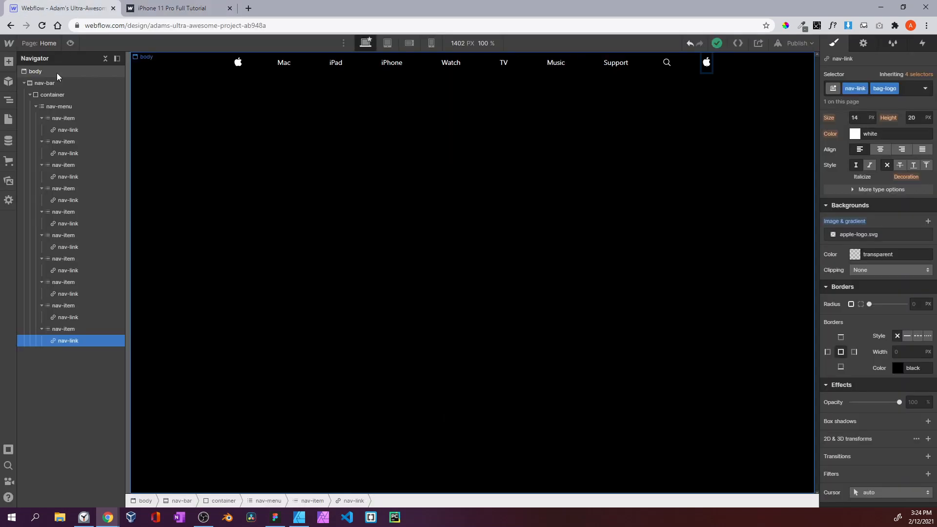
{"action": "left_click", "coordinate": [70, 43]}
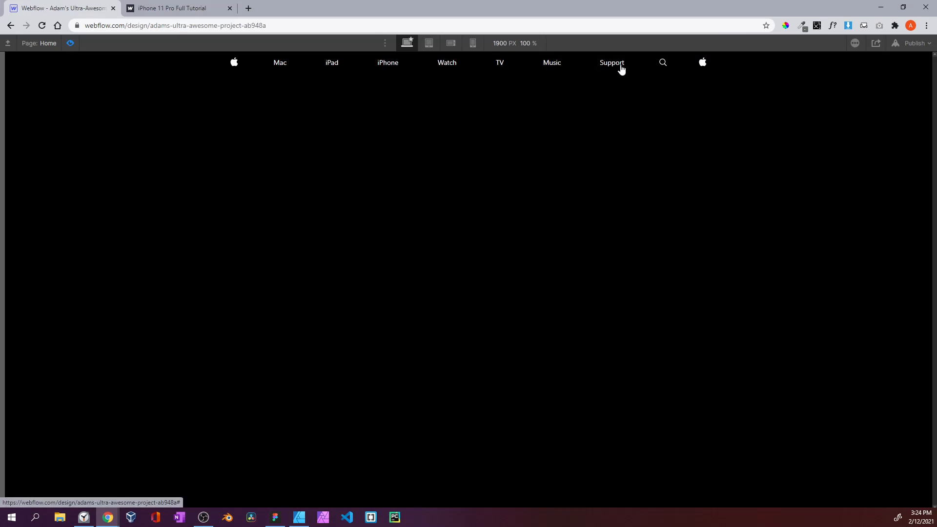
{"action": "left_click", "coordinate": [71, 44]}
{"action": "left_click", "coordinate": [131, 11]}
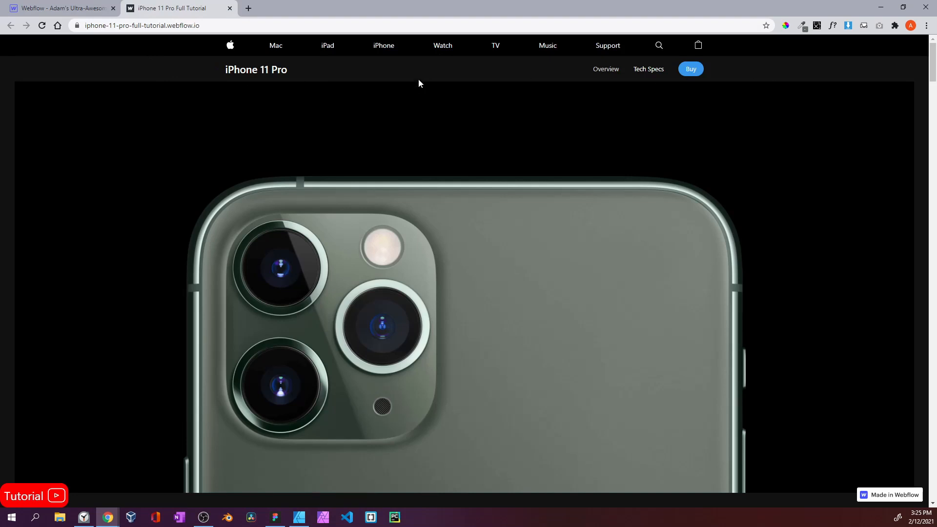
{"action": "left_click", "coordinate": [85, 12]}
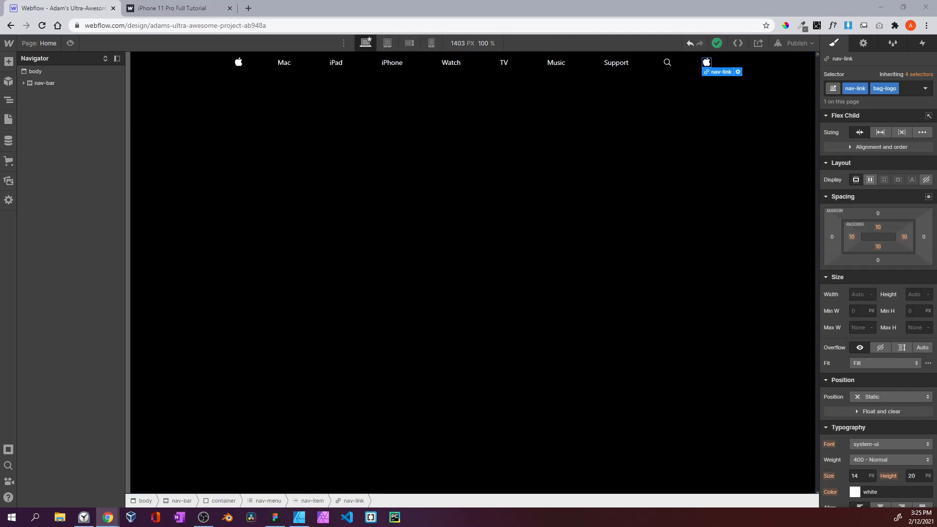
Add a section directly below the nav-bar and give it a new class named fixed-navbar
{"action": "left_click", "coordinate": [8, 61]}
{"action": "left_click_drag", "start_coordinate": [38, 159], "coordinate": [51, 97]}
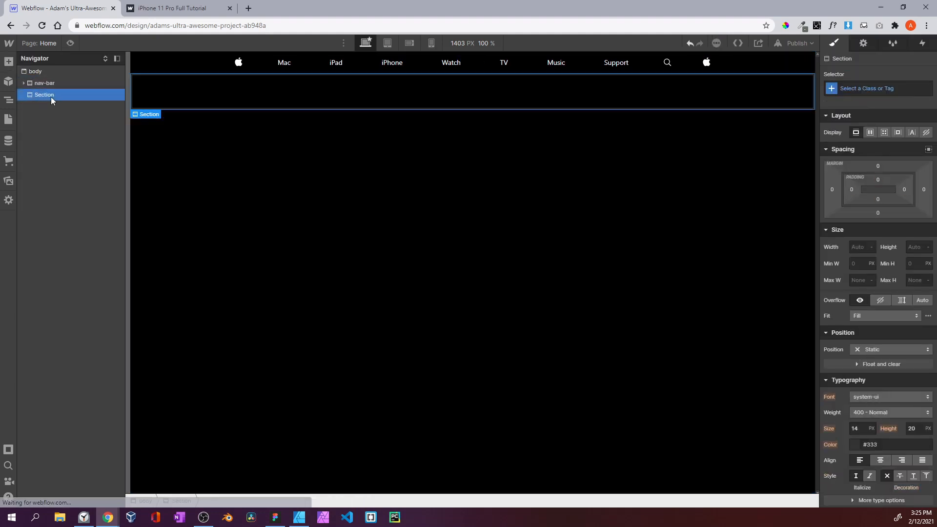
{"action": "key", "text": "ctrl+Tab"}
{"action": "scroll", "coordinate": [245, 117], "scroll_direction": "down", "scroll_amount": 5}
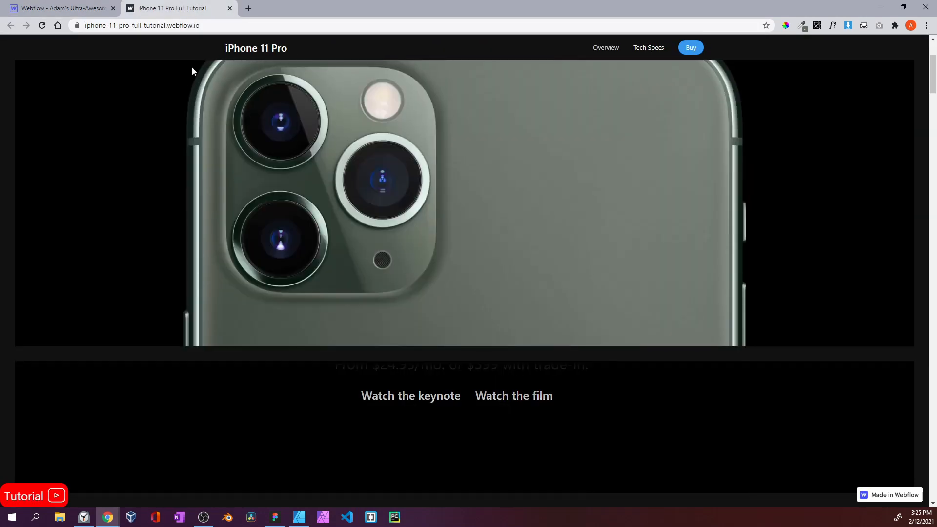
{"action": "scroll", "coordinate": [304, 78], "scroll_direction": "up", "scroll_amount": 5}
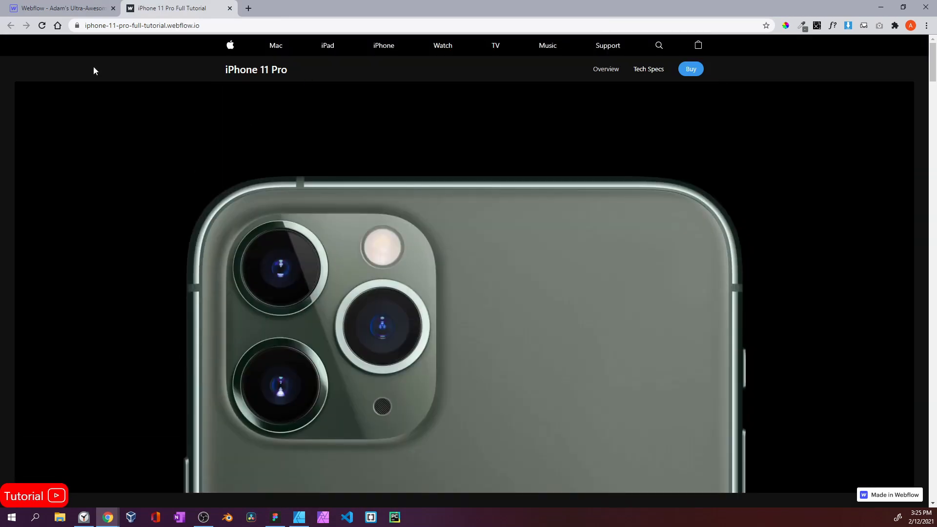
{"action": "left_click", "coordinate": [55, 10]}
{"action": "left_click", "coordinate": [868, 90]}
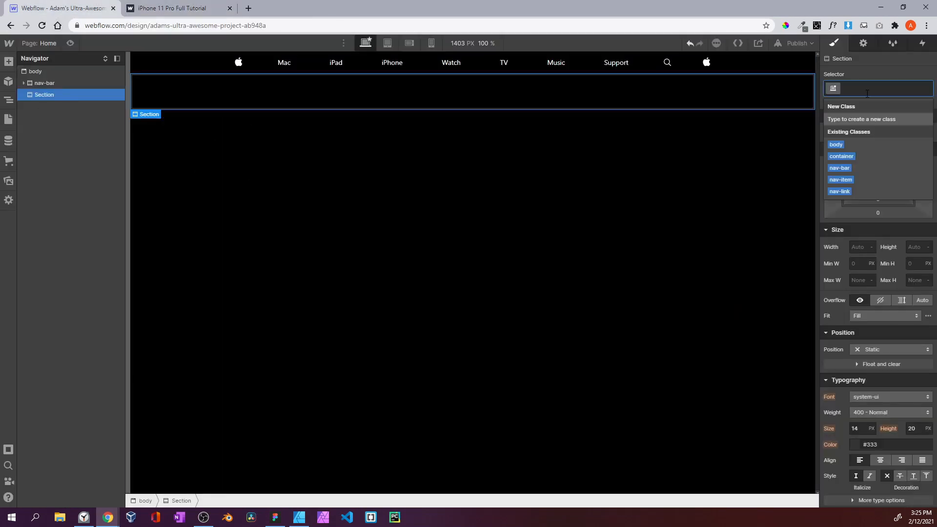
{"action": "type", "text": "fixed-nav"}
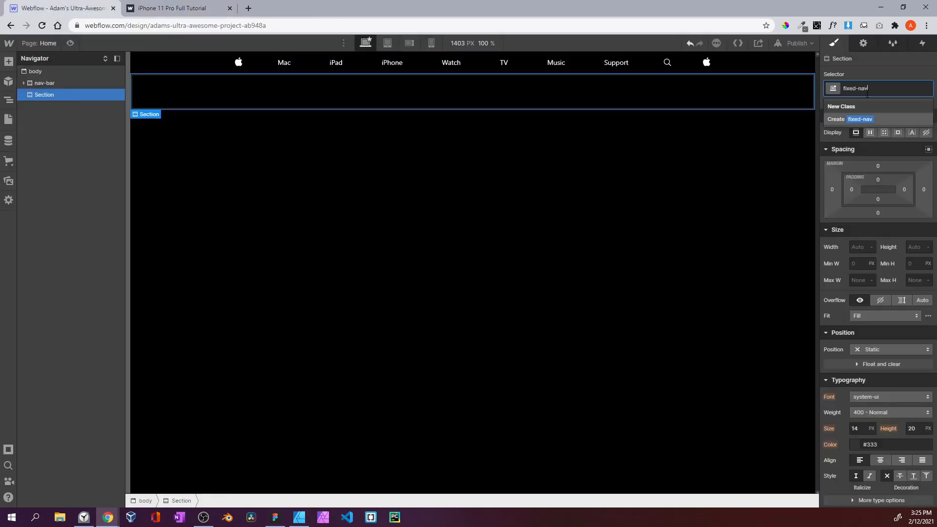
{"action": "type", "text": "bar"}
{"action": "key", "text": "Return"}
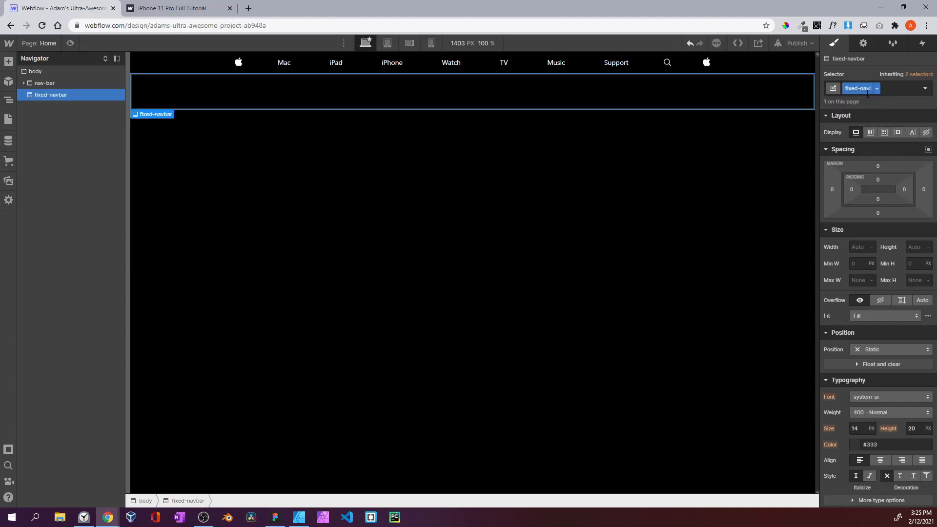
Set the height of the fixed-navbar section to 52 px
{"action": "scroll", "coordinate": [901, 231], "scroll_direction": "down", "scroll_amount": 2}
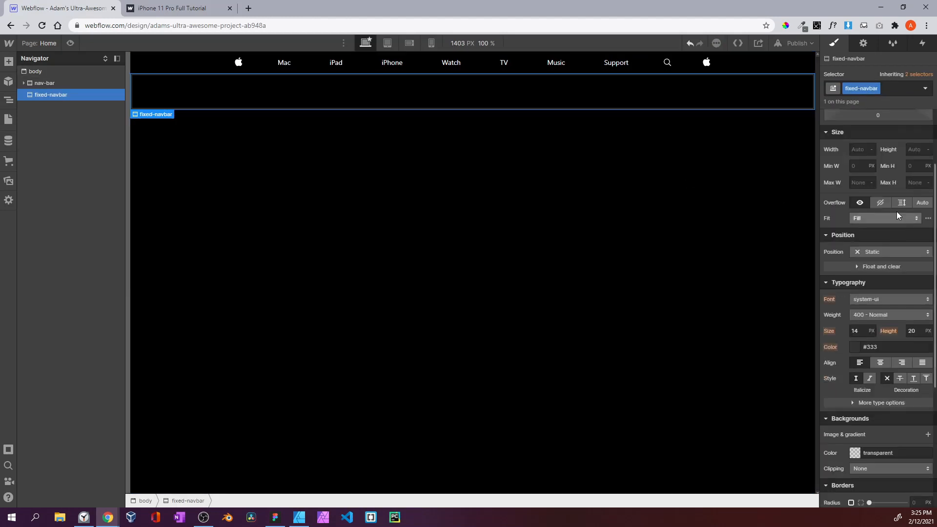
{"action": "left_click", "coordinate": [911, 148]}
{"action": "type", "text": "52"}
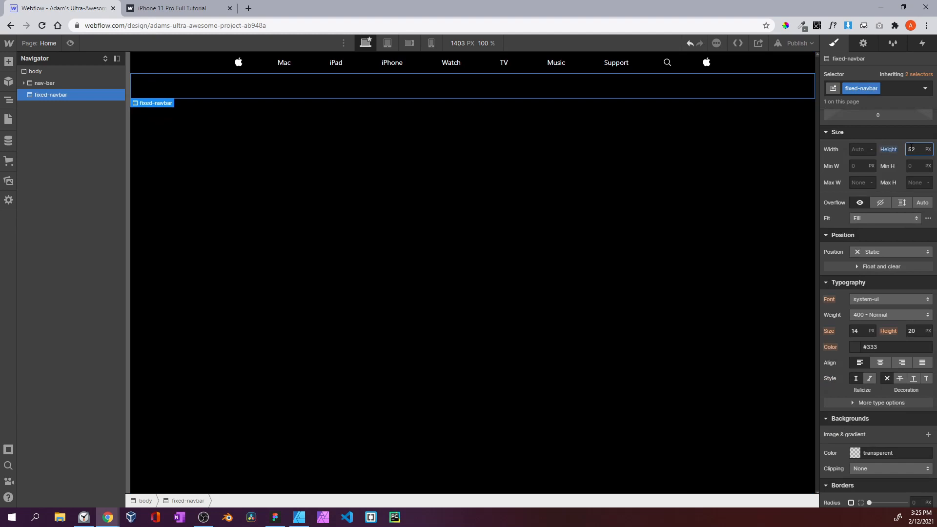
Make the fixed-navbar section sticky with a top offset of 0 and a z-index of 10000
{"action": "left_click", "coordinate": [868, 252]}
{"action": "left_click", "coordinate": [867, 298]}
{"action": "left_click", "coordinate": [887, 273]}
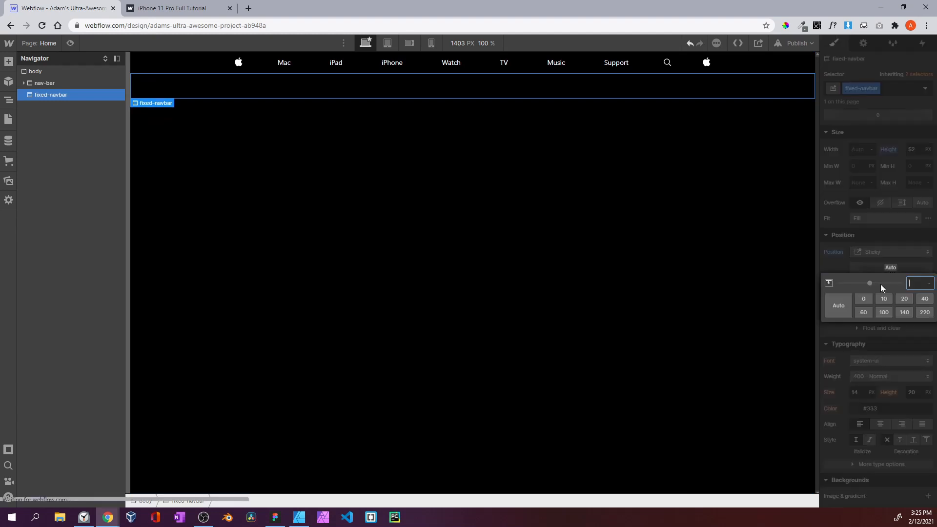
{"action": "left_click", "coordinate": [864, 298]}
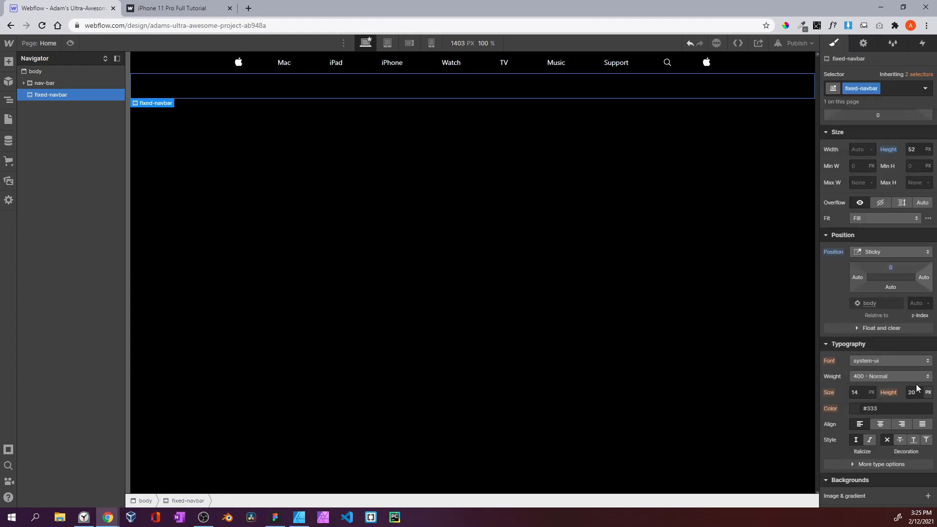
{"action": "left_click", "coordinate": [920, 304]}
{"action": "type", "text": "10000"}
Set the background color of the fixed-navbar section to black
{"action": "scroll", "coordinate": [879, 289], "scroll_direction": "down", "scroll_amount": 5}
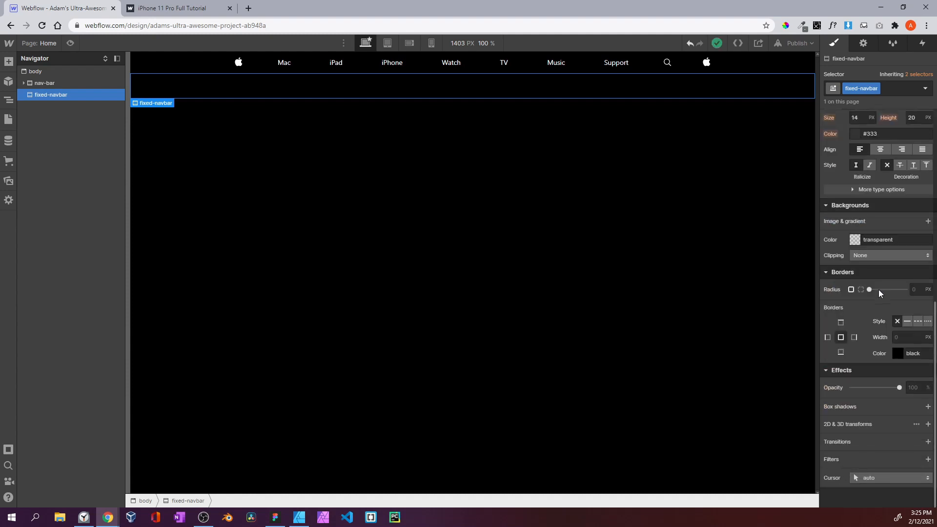
{"action": "left_click", "coordinate": [856, 239]}
{"action": "key", "text": "Return"}
{"action": "left_click", "coordinate": [894, 216]}
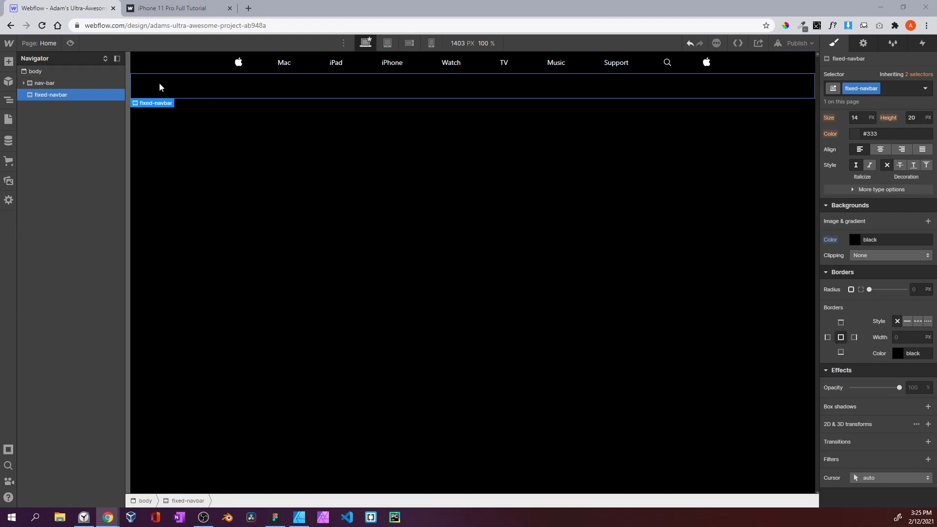
Add a div block inside the fixed-navbar section and apply the existing container class to it
{"action": "left_click", "coordinate": [8, 61]}
{"action": "left_click_drag", "start_coordinate": [40, 236], "coordinate": [59, 99]}
{"action": "left_click", "coordinate": [9, 61]}
{"action": "left_click_drag", "start_coordinate": [39, 258], "coordinate": [54, 104]}
{"action": "left_click", "coordinate": [867, 90]}
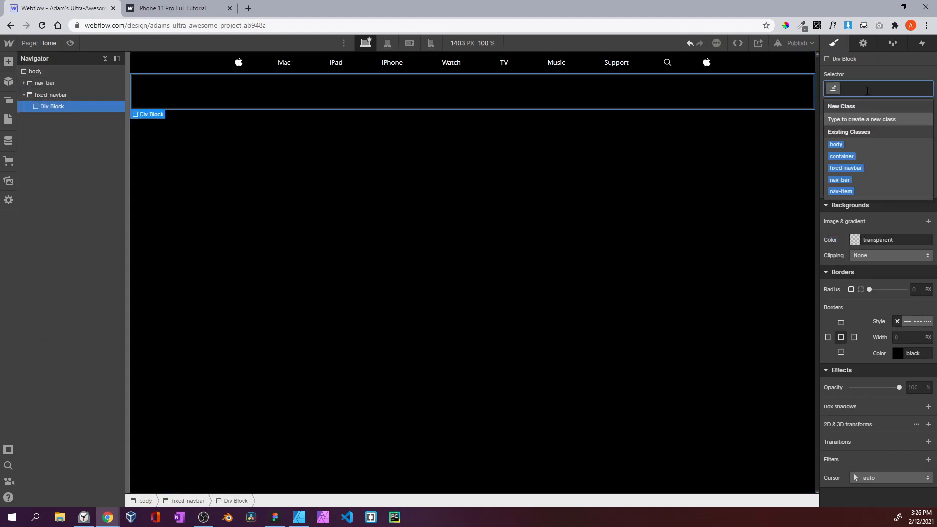
{"action": "type", "text": "conta"}
{"action": "key", "text": "Return"}
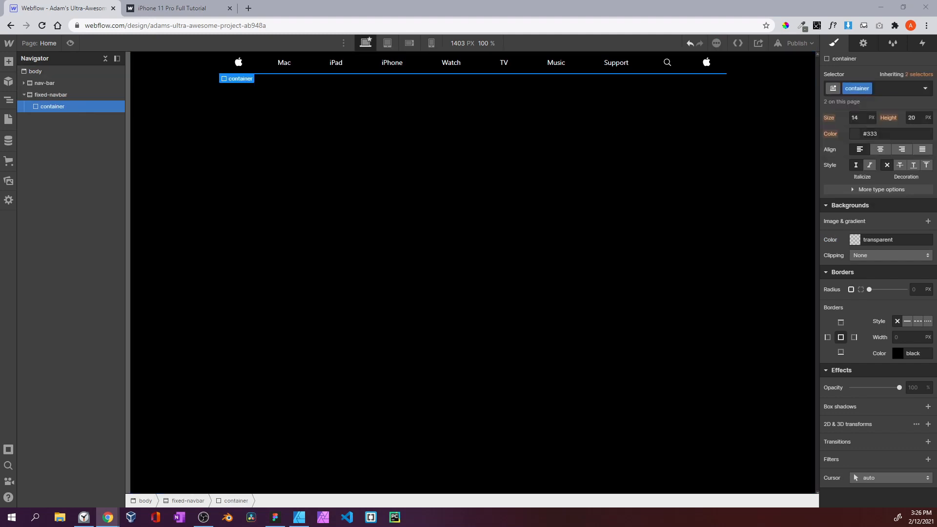
Nest another div block inside the new container and give it a new class named fixed-nav
{"action": "left_click", "coordinate": [8, 61]}
{"action": "left_click_drag", "start_coordinate": [40, 265], "coordinate": [47, 114]}
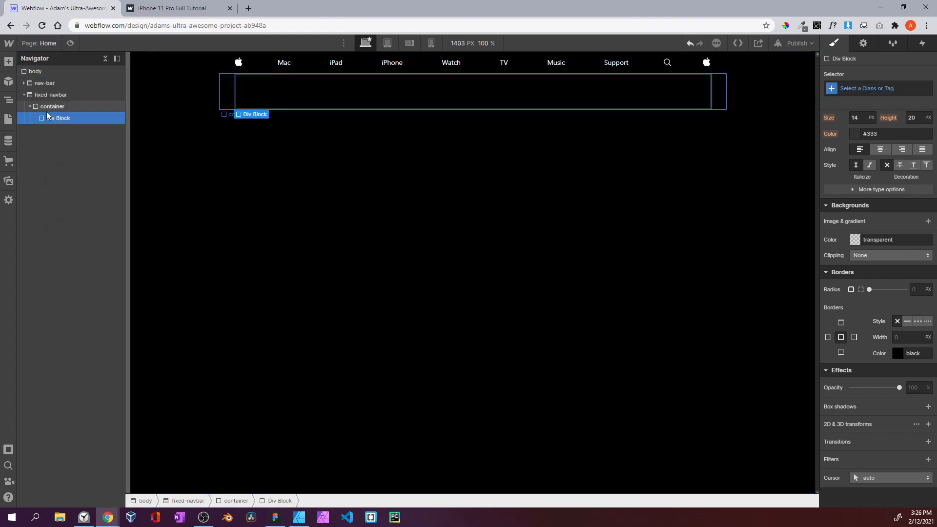
{"action": "left_click", "coordinate": [852, 91]}
{"action": "type", "text": "fixed-nav"}
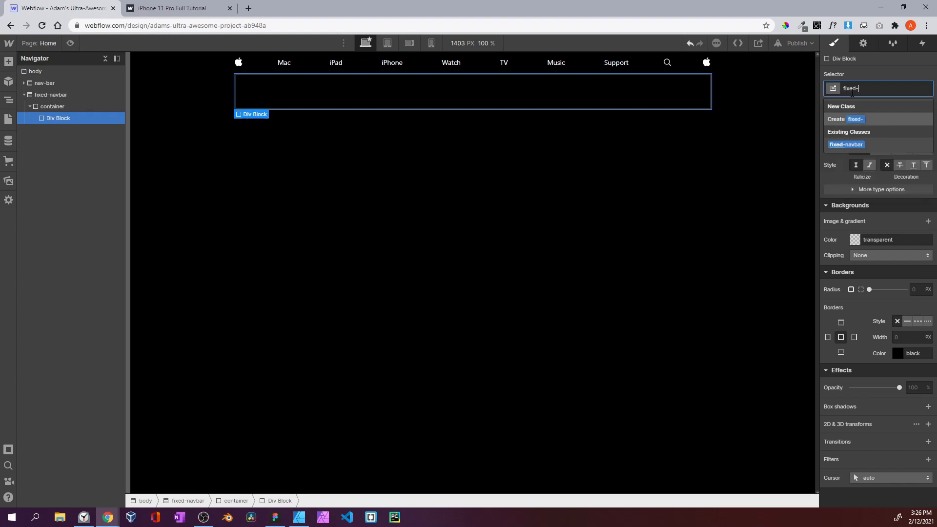
{"action": "key", "text": "Return"}
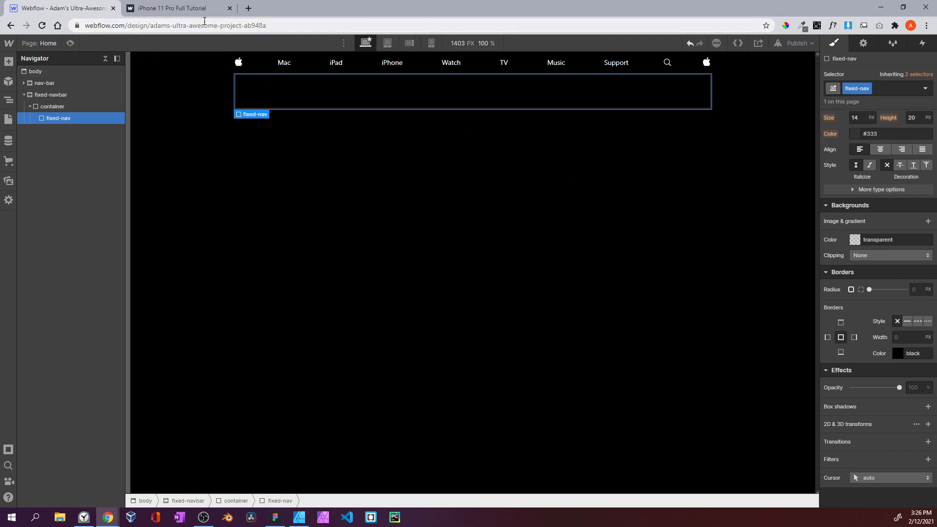
Check the secondary navbar on the reference iPhone 11 Pro page, and make fixed-nav a horizontal flexbox with centered alignment and space-between justification
{"action": "left_click", "coordinate": [176, 9]}
{"action": "left_click", "coordinate": [59, 8]}
{"action": "left_click", "coordinate": [215, 8]}
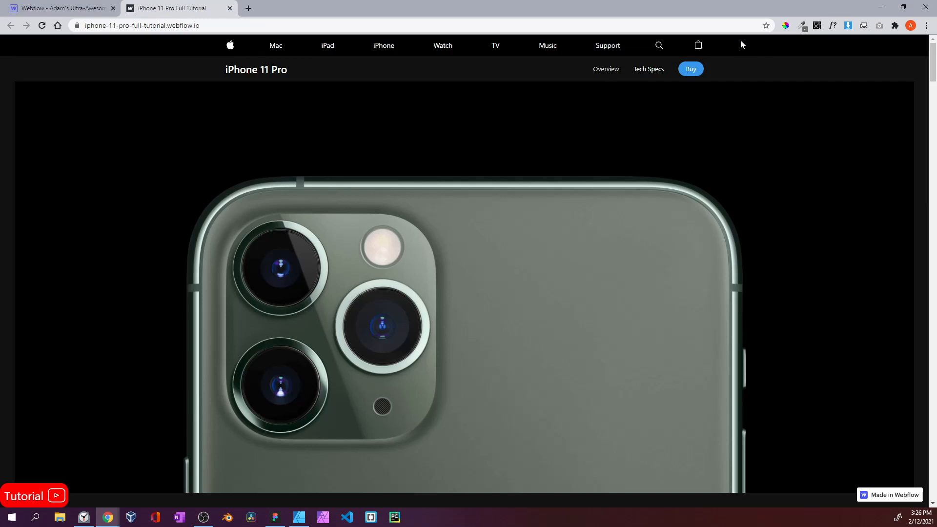
{"action": "left_click_drag", "start_coordinate": [242, 70], "coordinate": [264, 70]}
{"action": "left_click", "coordinate": [601, 85]}
{"action": "left_click", "coordinate": [58, 8]}
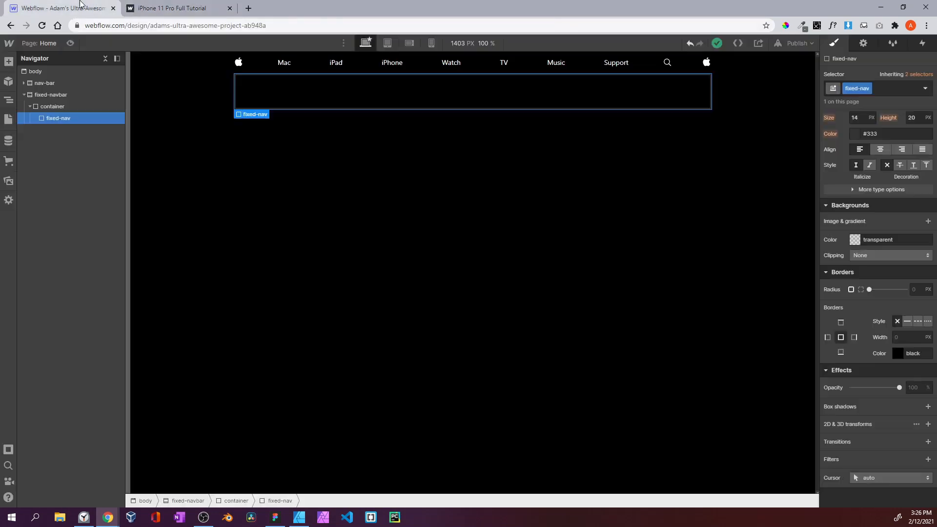
{"action": "scroll", "coordinate": [900, 179], "scroll_direction": "up", "scroll_amount": 5}
{"action": "scroll", "coordinate": [900, 179], "scroll_direction": "up", "scroll_amount": 2}
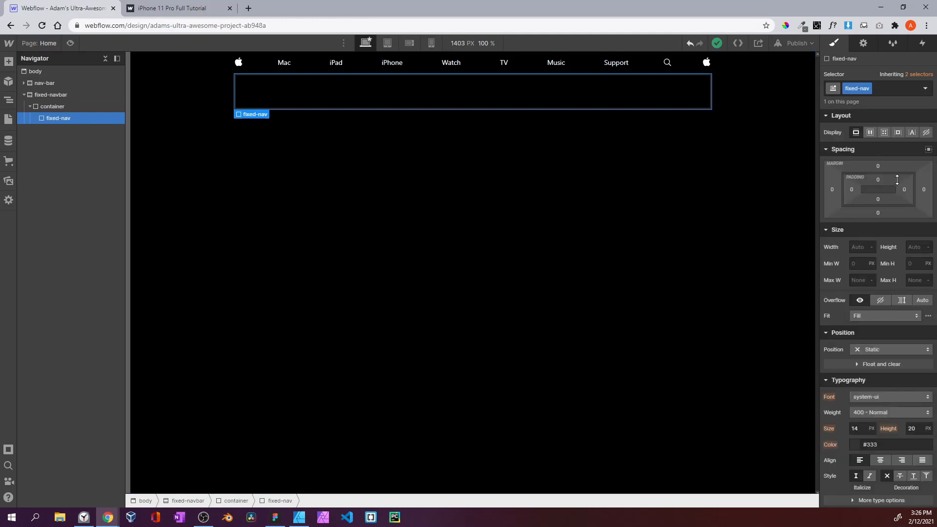
{"action": "left_click", "coordinate": [870, 132]}
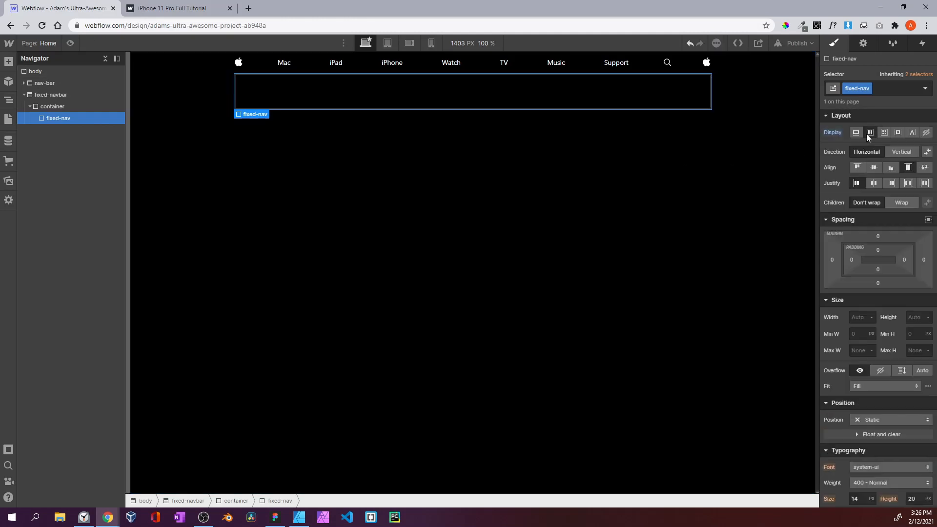
{"action": "left_click", "coordinate": [878, 168]}
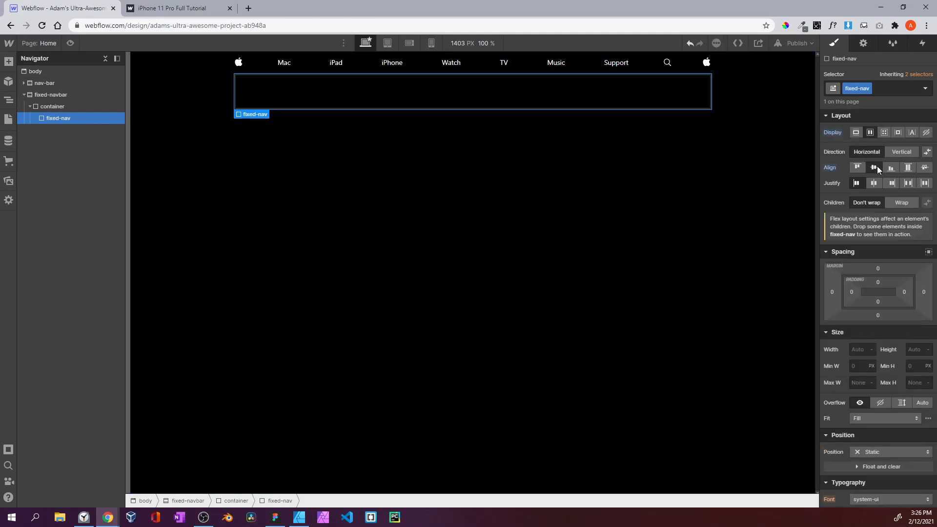
{"action": "left_click", "coordinate": [907, 183]}
Set the height of the fixed-nav div block to 52 px
{"action": "scroll", "coordinate": [883, 324], "scroll_direction": "down", "scroll_amount": 3}
{"action": "left_click", "coordinate": [915, 203]}
{"action": "type", "text": "52"}
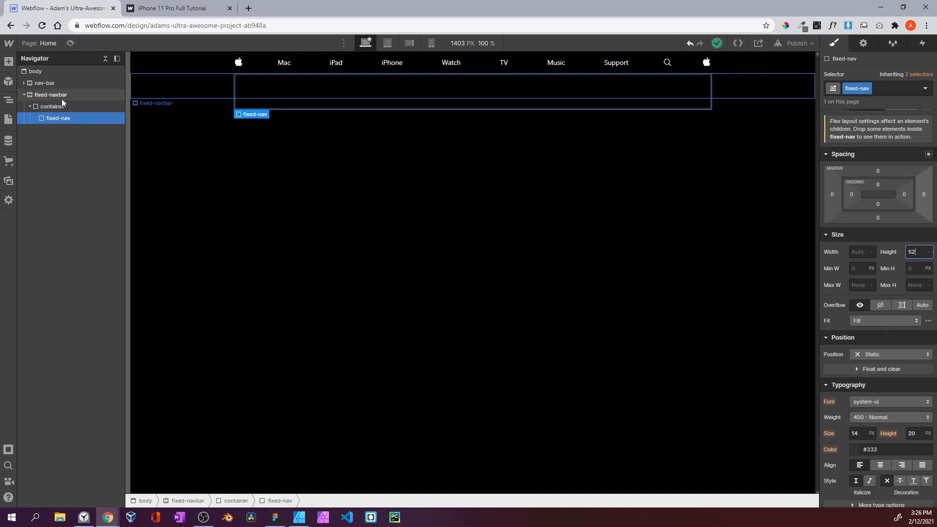
{"action": "key", "text": "Return"}
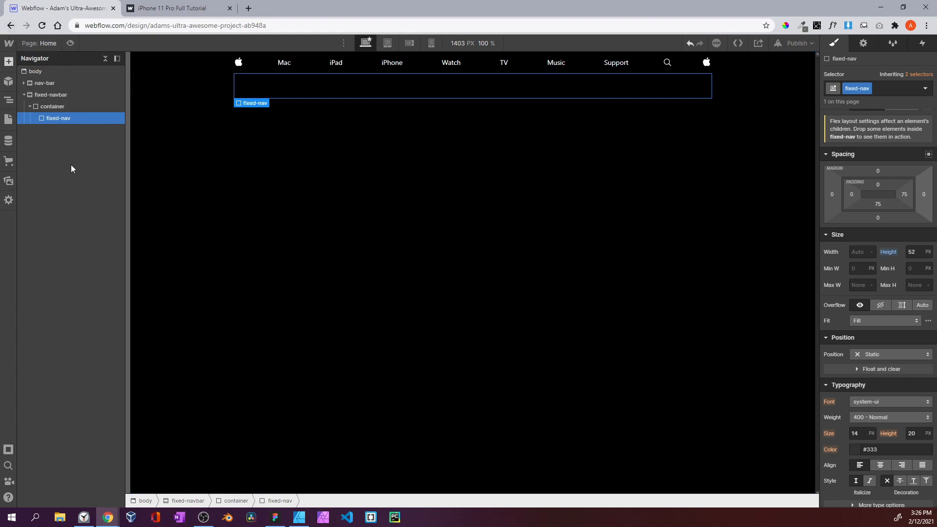
Add two sibling div blocks inside the fixed-nav div block
{"action": "key", "text": "a"}
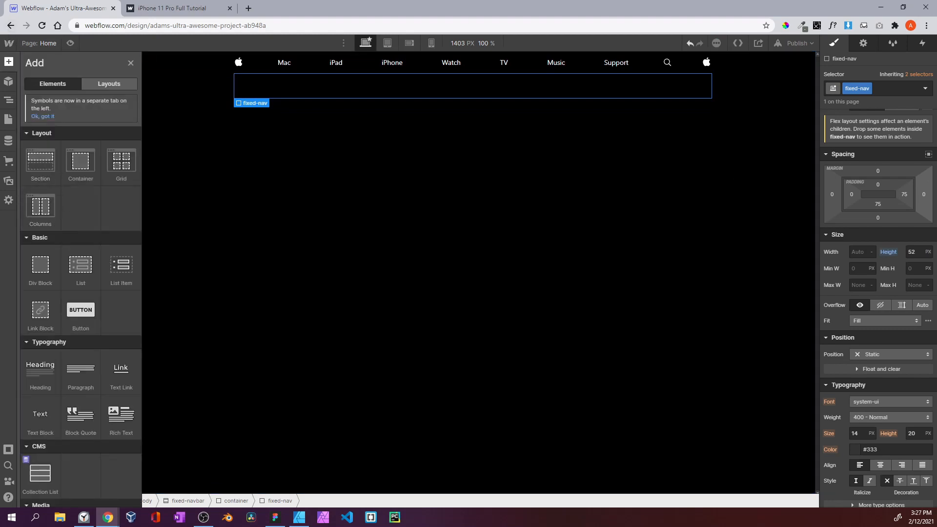
{"action": "left_click_drag", "start_coordinate": [41, 264], "coordinate": [60, 131]}
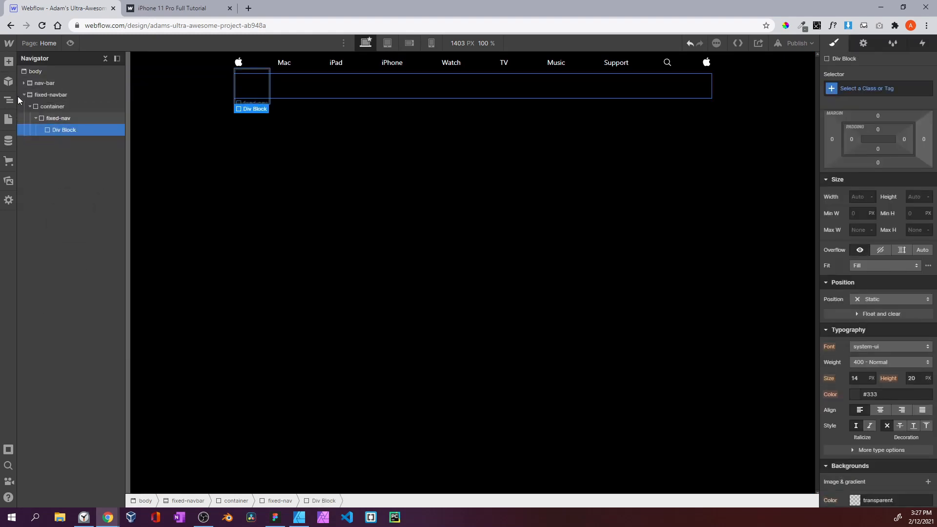
{"action": "left_click", "coordinate": [8, 61]}
{"action": "left_click_drag", "start_coordinate": [41, 264], "coordinate": [66, 144]}
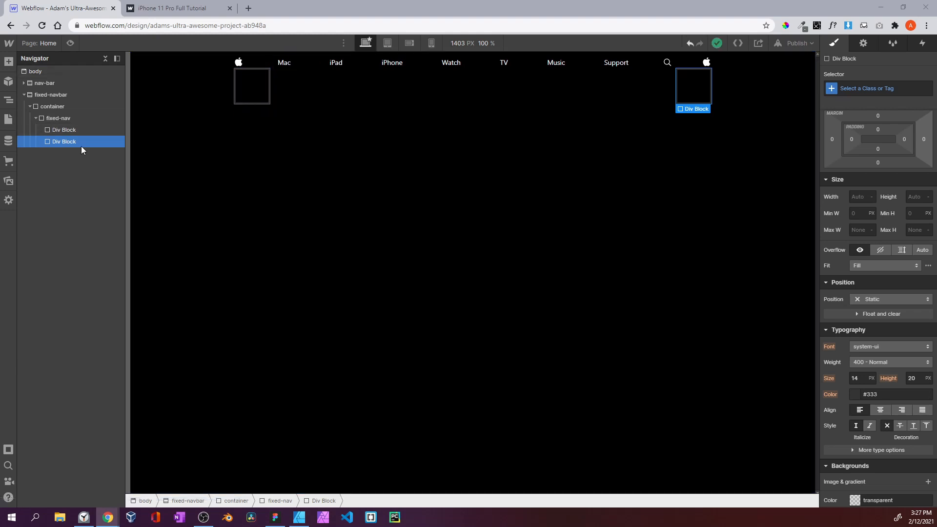
Give the first div block inside fixed-nav a new class named iphone-11
{"action": "left_click", "coordinate": [75, 130]}
{"action": "left_click", "coordinate": [149, 14]}
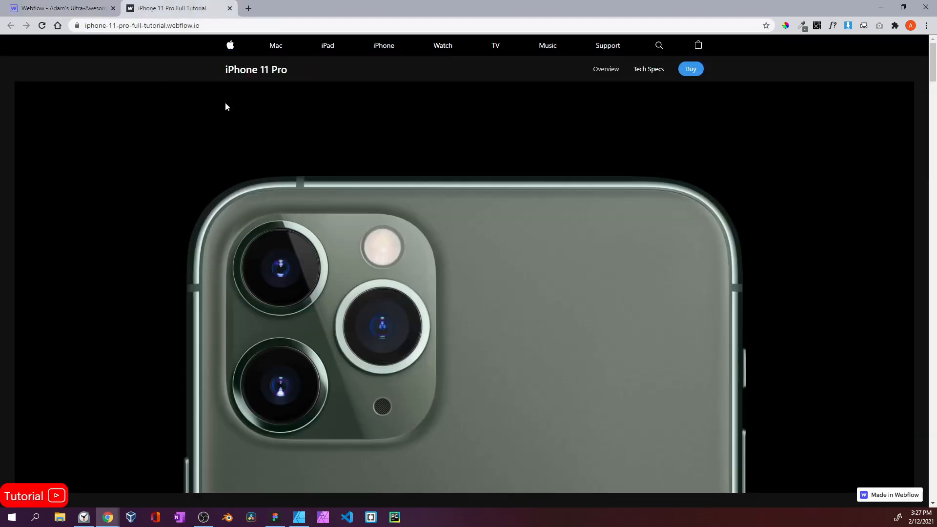
{"action": "left_click", "coordinate": [98, 10]}
{"action": "left_click", "coordinate": [851, 88]}
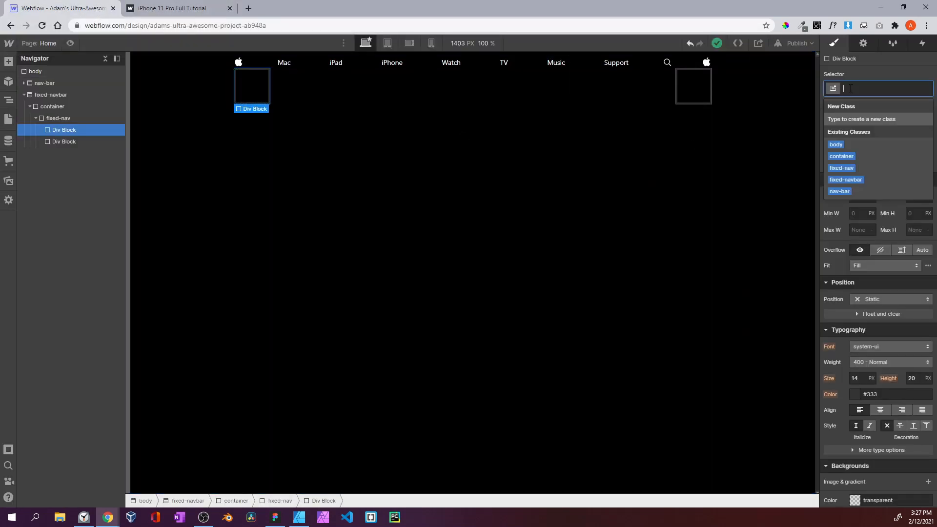
{"action": "type", "text": "iphone"}
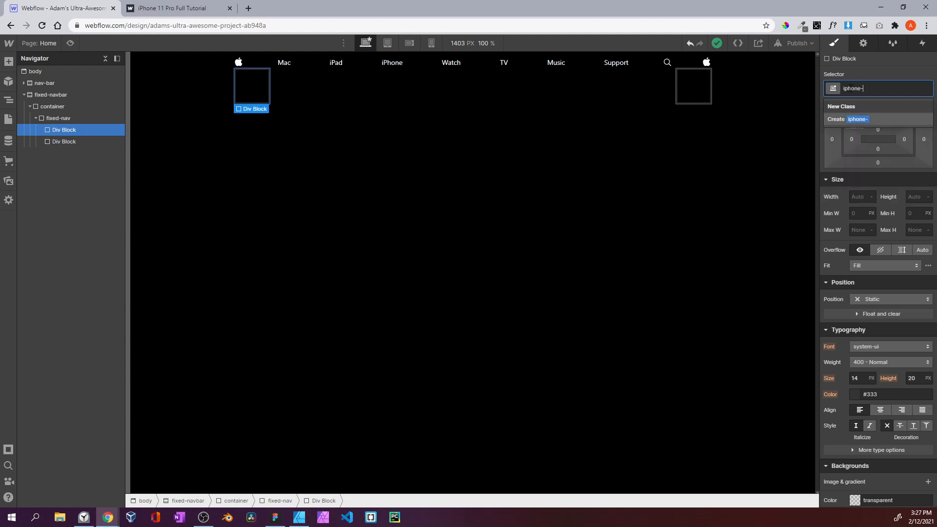
{"action": "type", "text": "-11-rp]"}
{"action": "key", "text": "Return"}
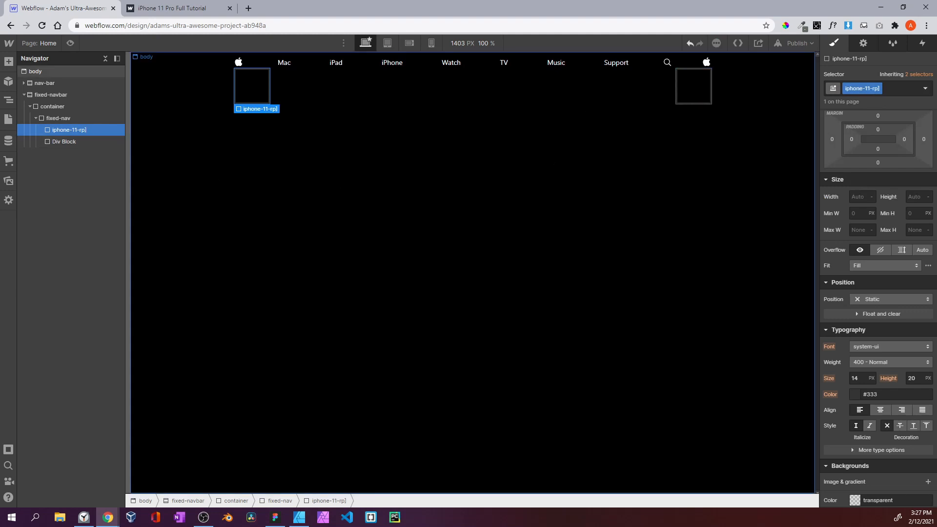
{"action": "left_click", "coordinate": [879, 88]}
{"action": "left_click", "coordinate": [866, 102]}
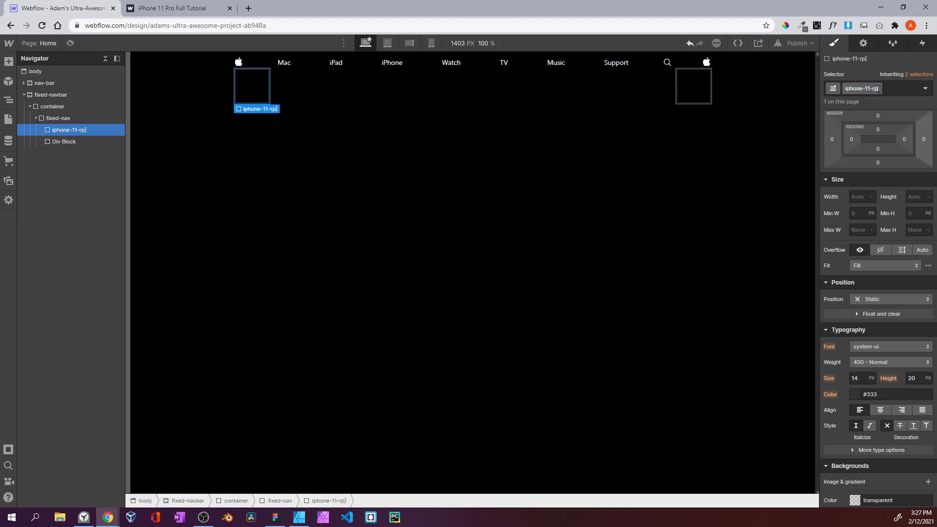
{"action": "left_click_drag", "start_coordinate": [872, 89], "coordinate": [884, 89]}
{"action": "key", "text": "Return"}
Add an H1 heading inside the iphone-11 div block and give it a new class named iphone-heading
{"action": "left_click", "coordinate": [89, 142]}
{"action": "left_click", "coordinate": [88, 131]}
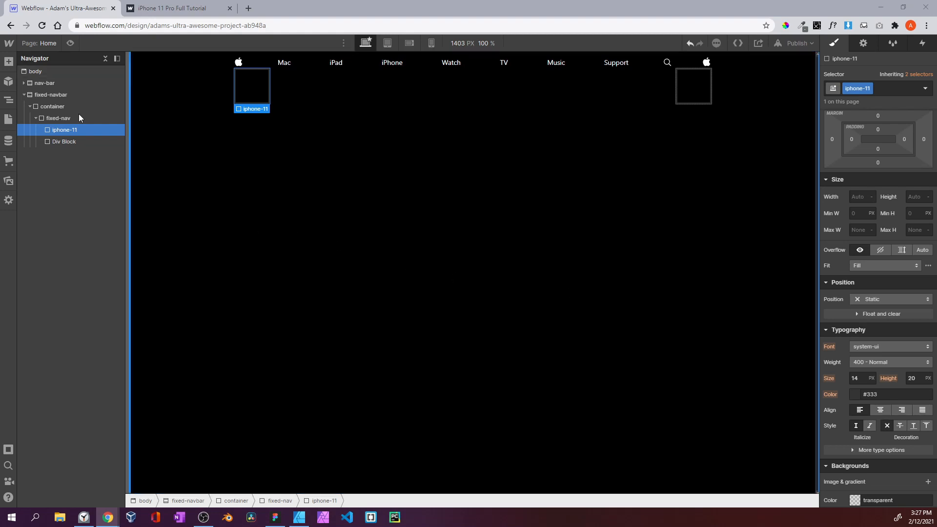
{"action": "left_click", "coordinate": [8, 61]}
{"action": "scroll", "coordinate": [97, 318], "scroll_direction": "down", "scroll_amount": 1}
{"action": "left_click_drag", "start_coordinate": [40, 323], "coordinate": [63, 141]}
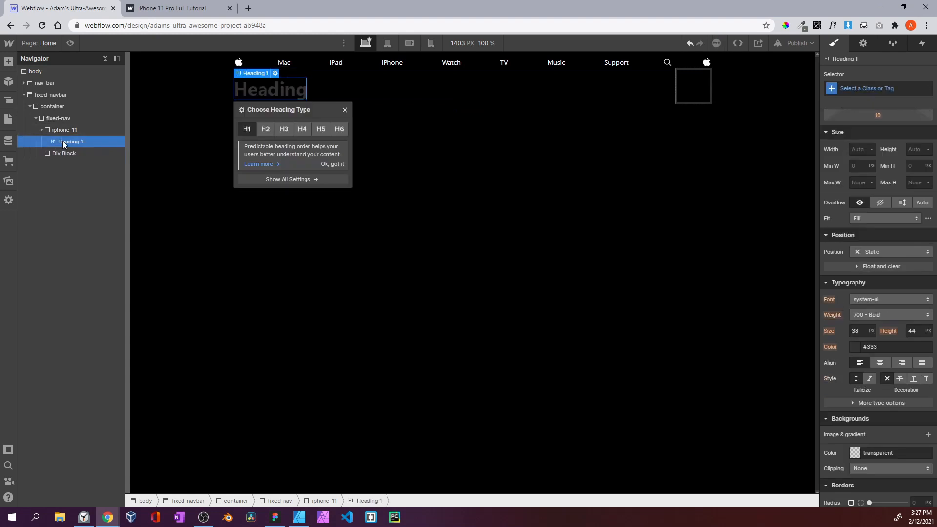
{"action": "left_click", "coordinate": [859, 89]}
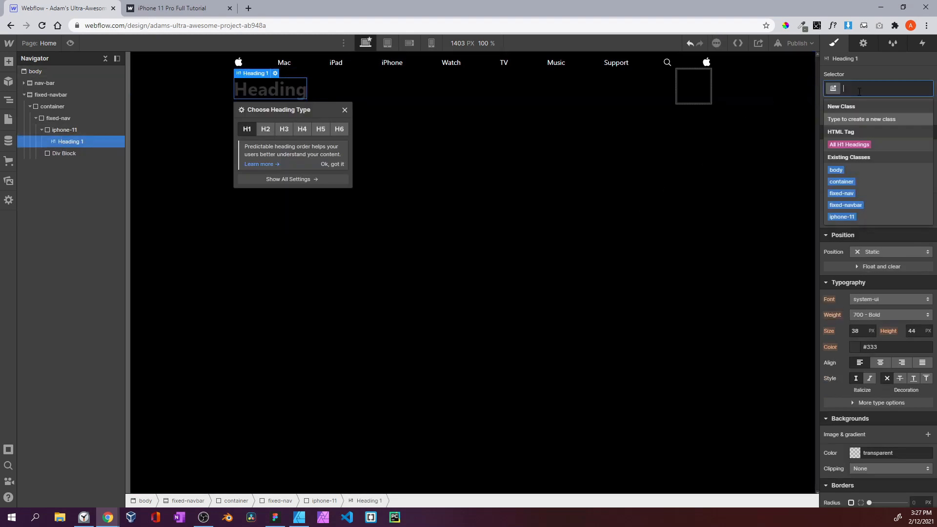
{"action": "type", "text": "iphone"}
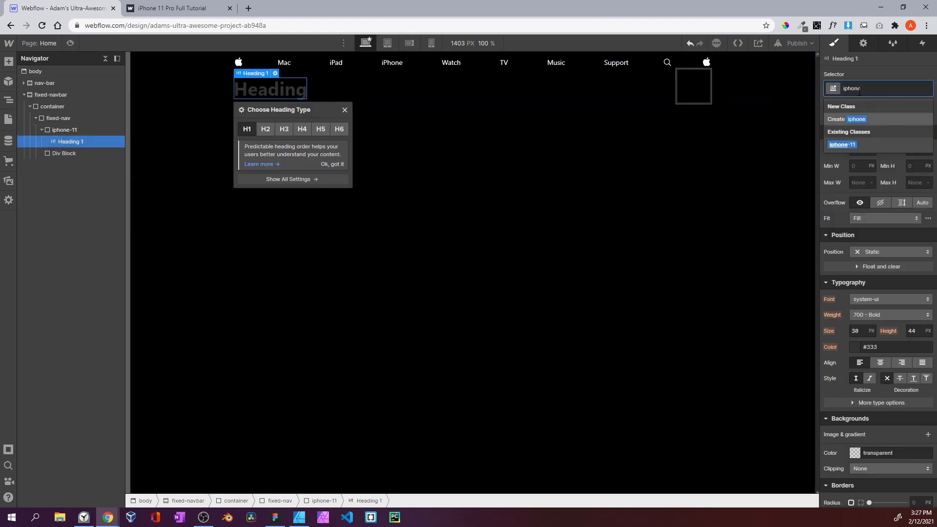
{"action": "type", "text": "-heading"}
{"action": "key", "text": "Return"}
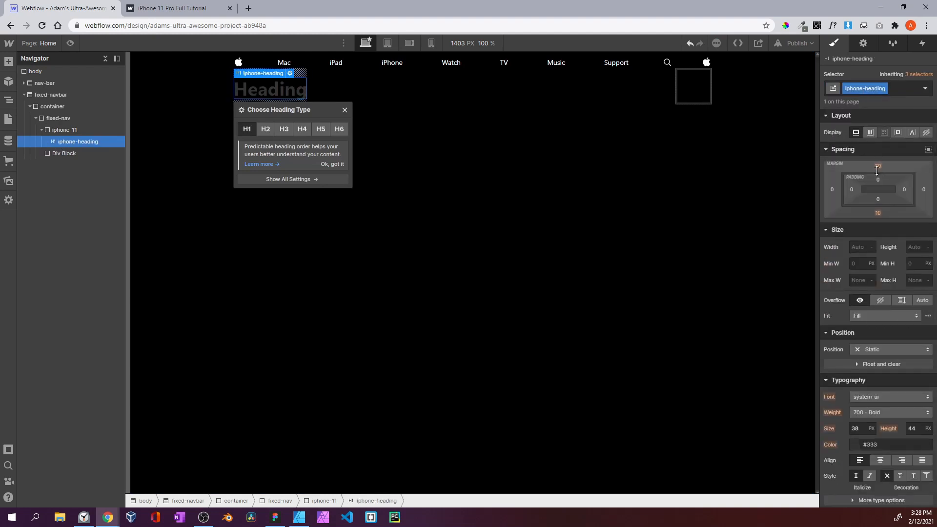
Set the top margin of iphone-heading to 0 and its bottom margin to -41 px
{"action": "left_click_drag", "start_coordinate": [877, 169], "coordinate": [878, 159]}
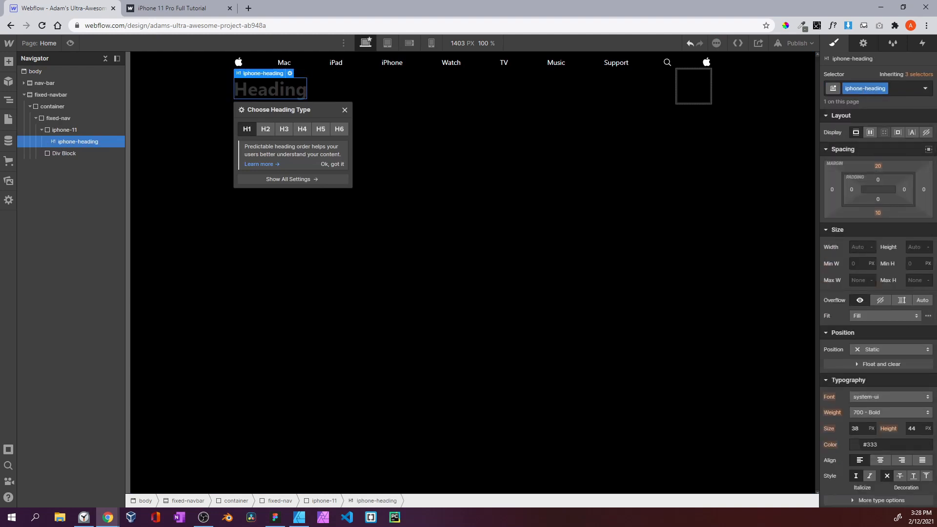
{"action": "scroll", "coordinate": [864, 186], "scroll_direction": "down", "scroll_amount": 1}
{"action": "left_click", "coordinate": [878, 118]}
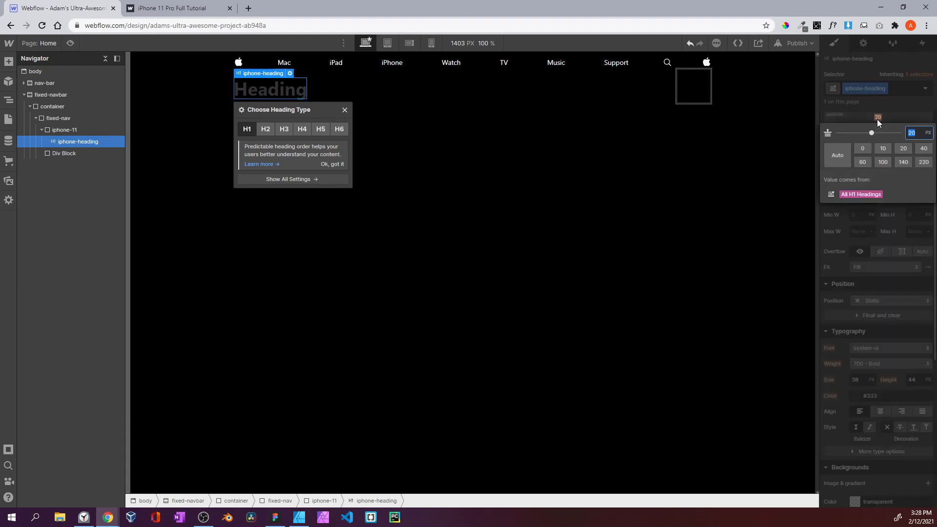
{"action": "left_click", "coordinate": [862, 148]}
{"action": "left_click", "coordinate": [877, 163]}
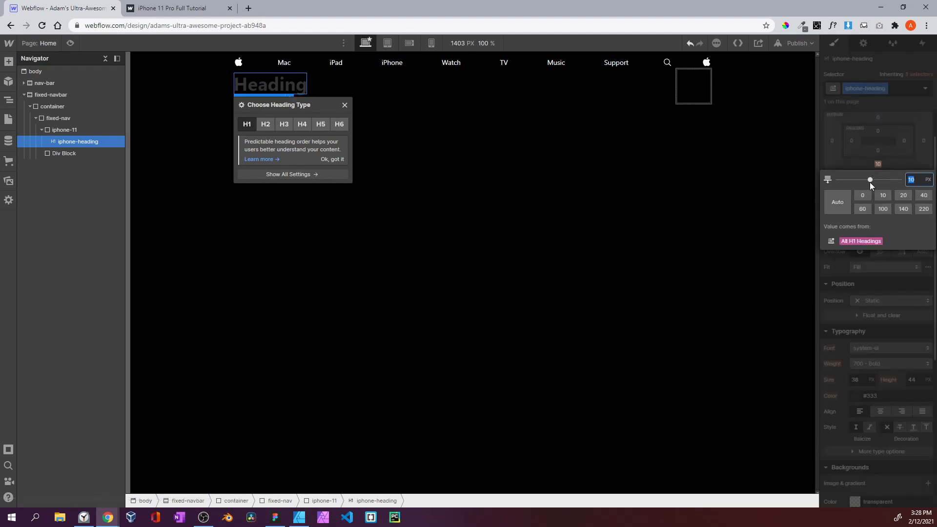
{"action": "left_click", "coordinate": [862, 179]}
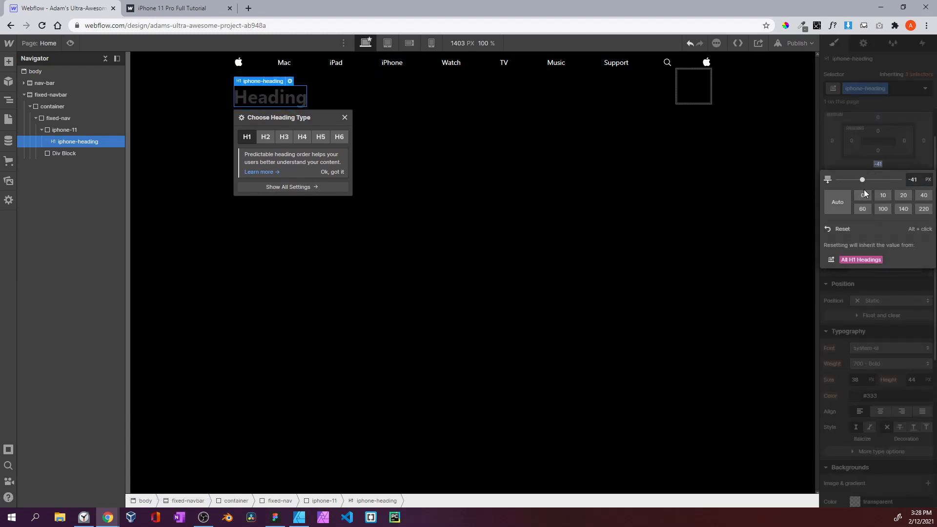
{"action": "left_click", "coordinate": [849, 144]}
Set the iphone-heading text to weight 600 - Semi Bold, size 21 px and line height 28 px
{"action": "scroll", "coordinate": [874, 195], "scroll_direction": "down", "scroll_amount": 3}
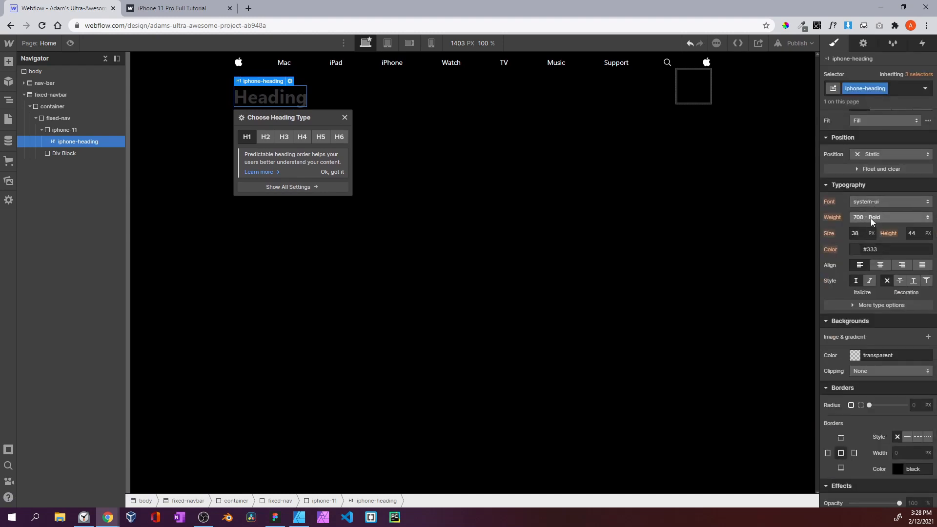
{"action": "left_click", "coordinate": [870, 218]}
{"action": "left_click", "coordinate": [869, 209]}
{"action": "left_click", "coordinate": [857, 234]}
{"action": "type", "text": "21"}
{"action": "key", "text": "Tab"}
{"action": "type", "text": "2"}
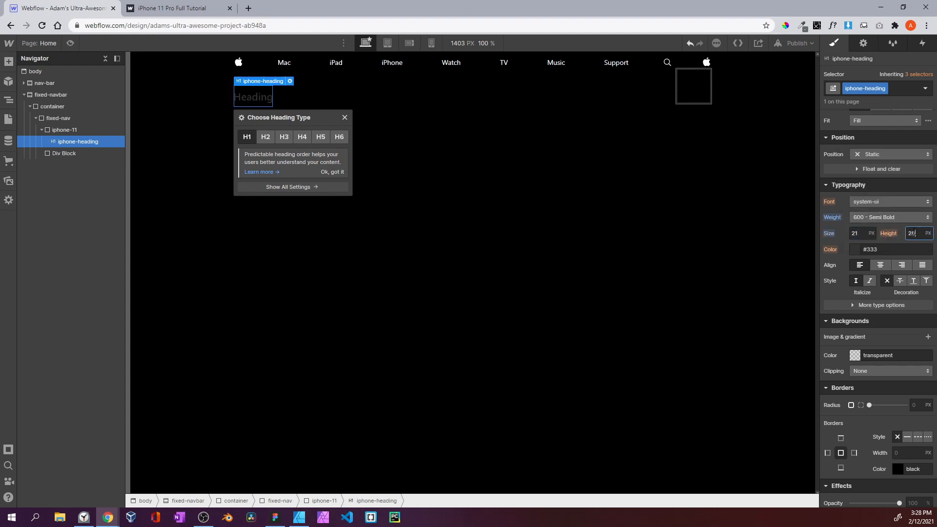
{"action": "type", "text": "8"}
Change the text color of iphone-heading to white
{"action": "left_click", "coordinate": [855, 249]}
{"action": "left_click", "coordinate": [825, 263]}
{"action": "left_click", "coordinate": [840, 229]}
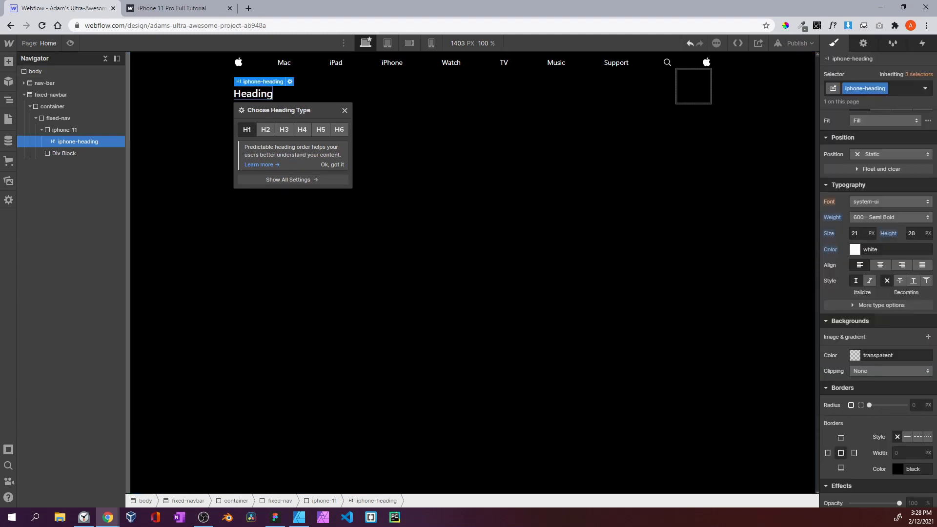
Replace the heading's placeholder text with "iPhone 11 Pro" and select its parent iphone-11 div block
{"action": "double_click", "coordinate": [264, 95]}
{"action": "type", "text": "i"}
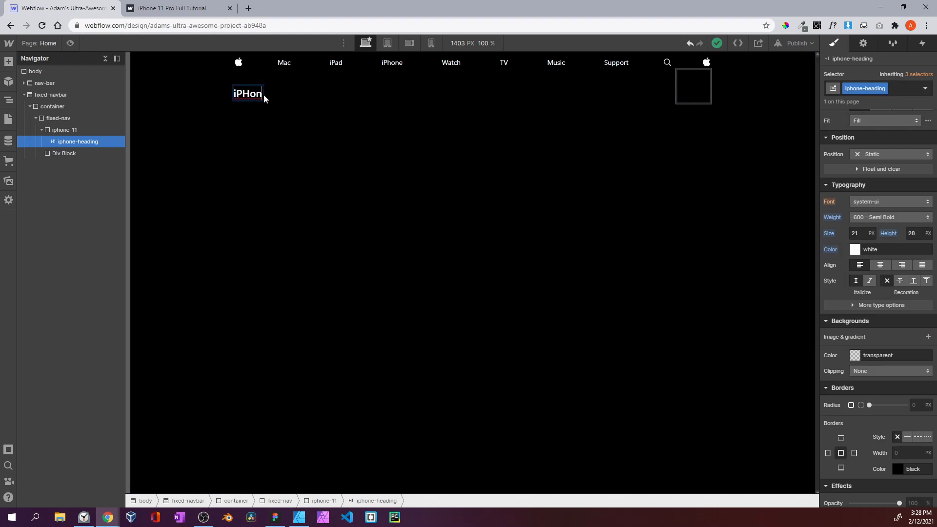
{"action": "type", "text": "Phone 11 Pro"}
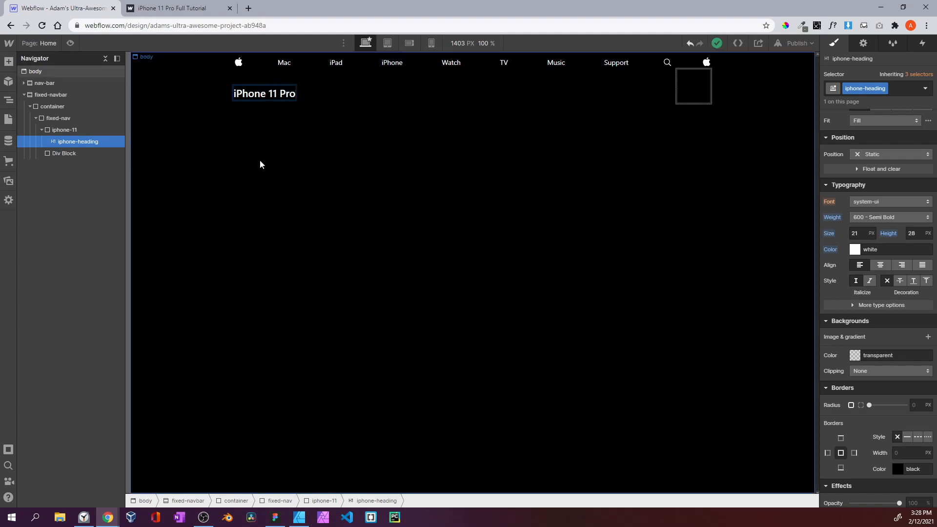
{"action": "left_click", "coordinate": [43, 129]}
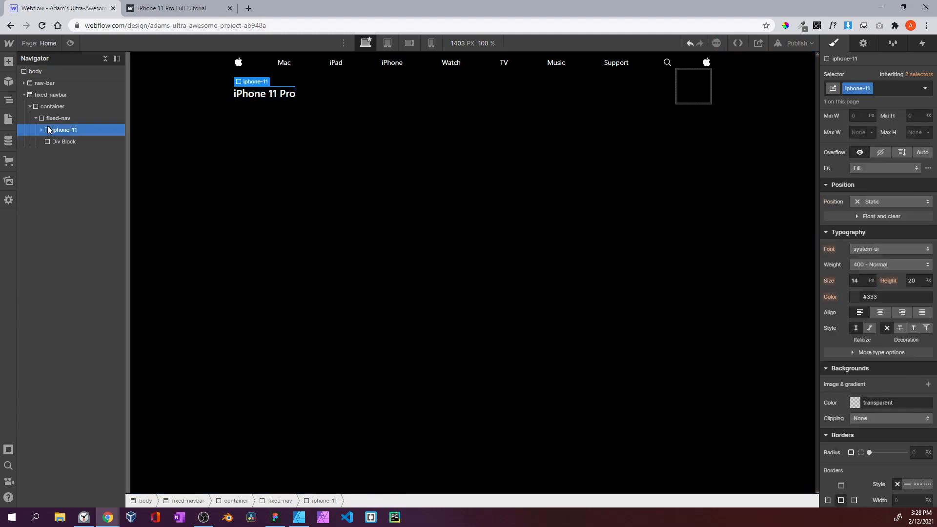
Compare with the reference page's secondary navbar, and give the second div block inside fixed-nav the class fixed-nav-left
{"action": "left_click", "coordinate": [143, 11]}
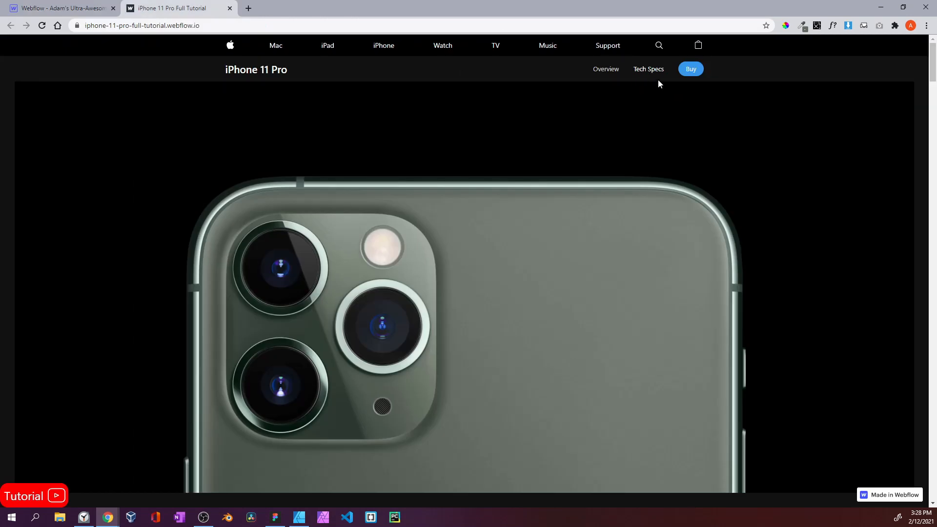
{"action": "left_click", "coordinate": [61, 7]}
{"action": "left_click", "coordinate": [79, 141]}
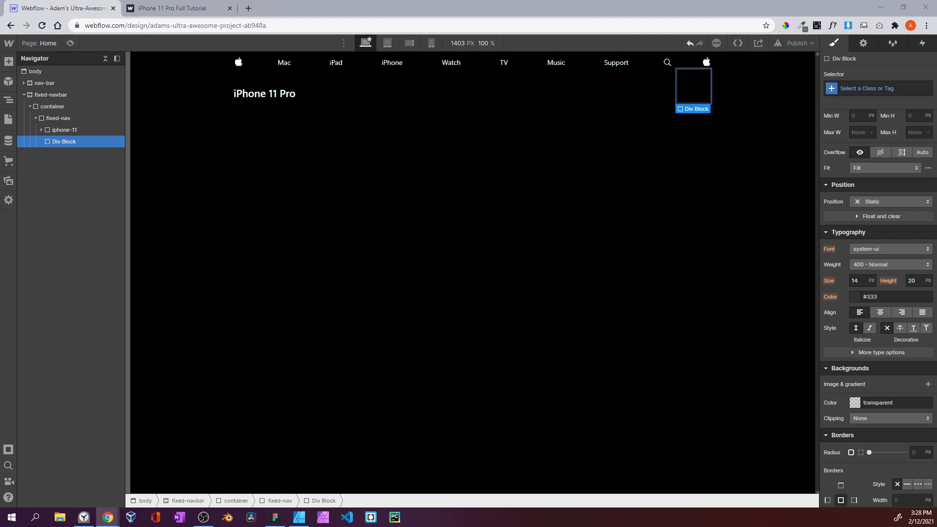
{"action": "left_click", "coordinate": [876, 89]}
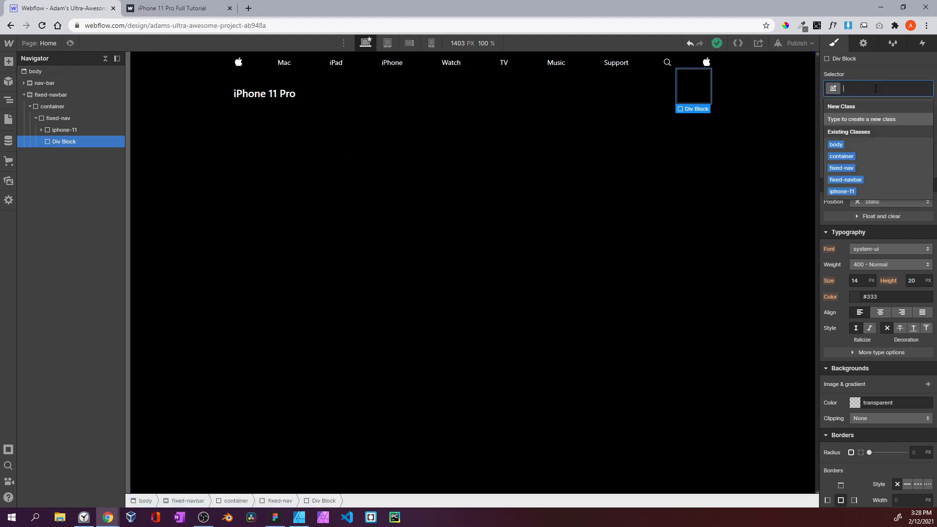
{"action": "type", "text": "f"}
{"action": "key", "text": "BackSpace"}
{"action": "type", "text": "fixed-nav-left"}
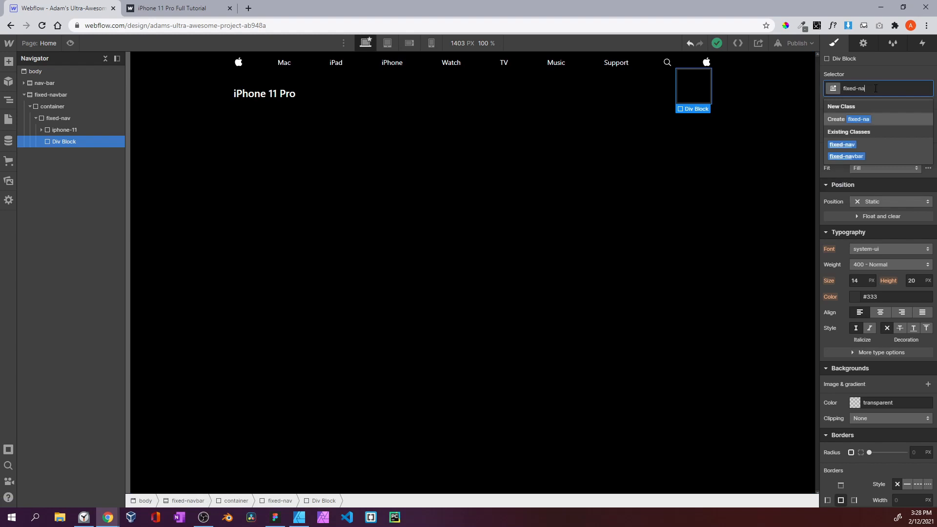
{"action": "key", "text": "Return"}
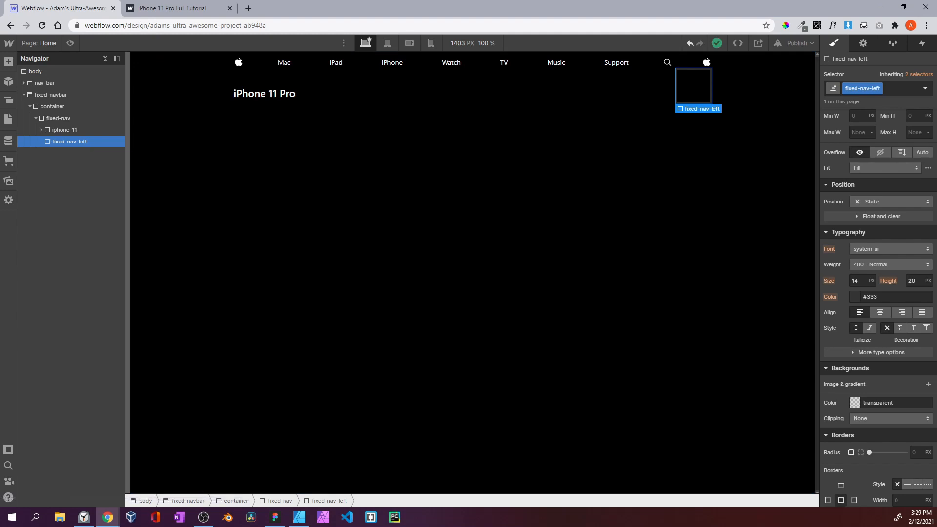
Set fixed-nav-left to a horizontal flex layout with children aligned to center and justified with space between
{"action": "scroll", "coordinate": [840, 163], "scroll_direction": "up", "scroll_amount": 4}
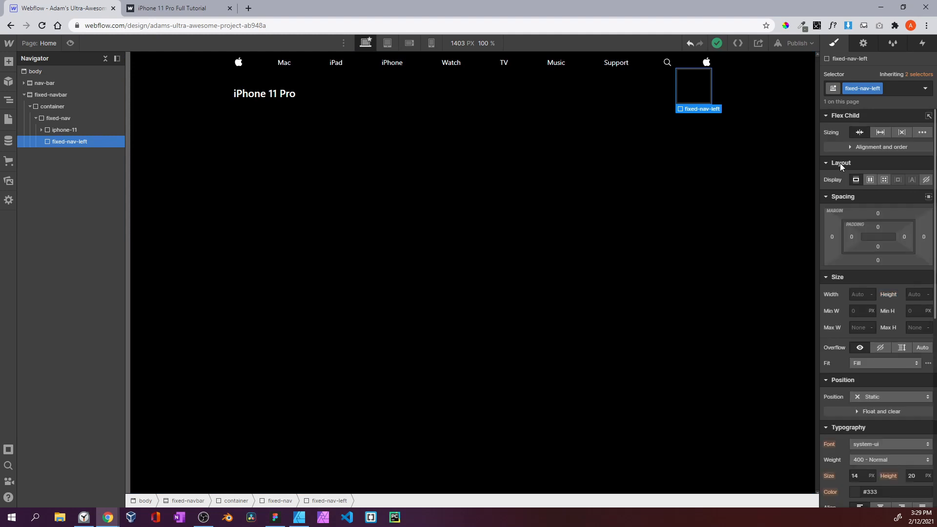
{"action": "left_click", "coordinate": [869, 179]}
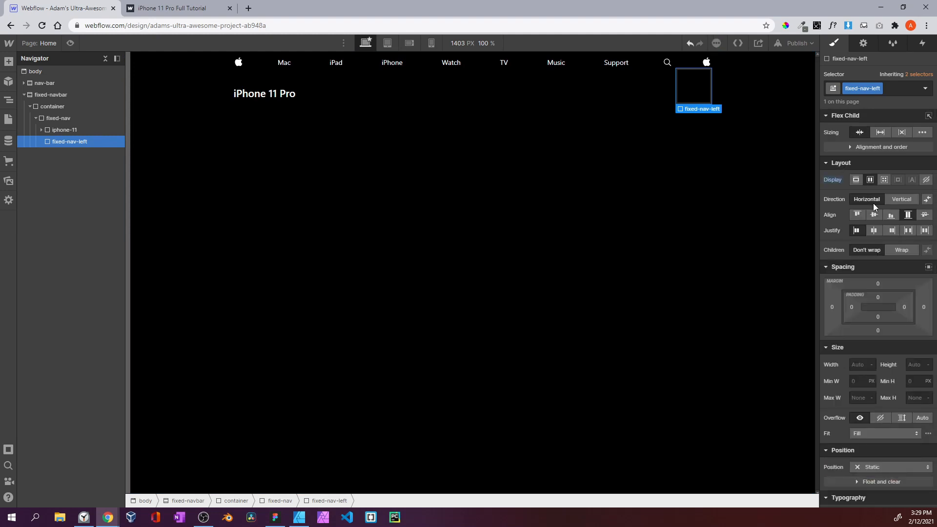
{"action": "left_click", "coordinate": [873, 204]}
{"action": "left_click", "coordinate": [875, 215]}
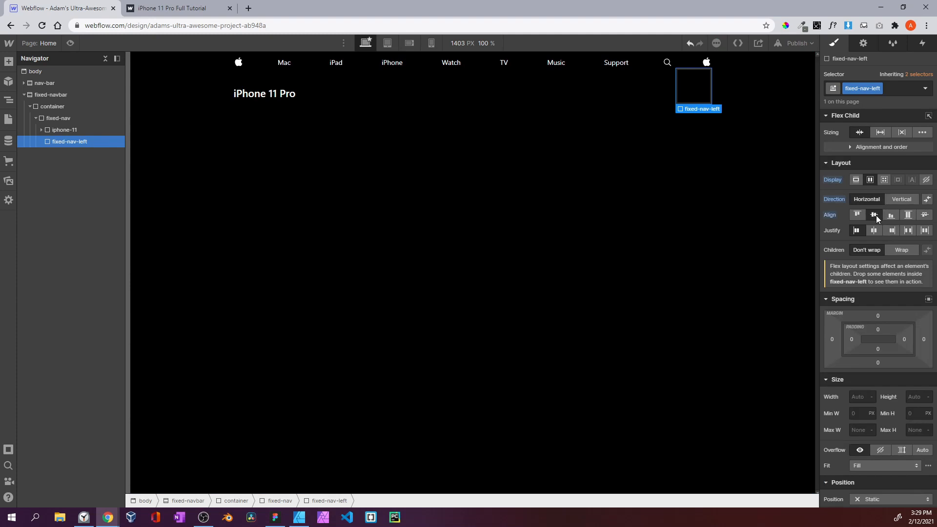
{"action": "left_click", "coordinate": [909, 231]}
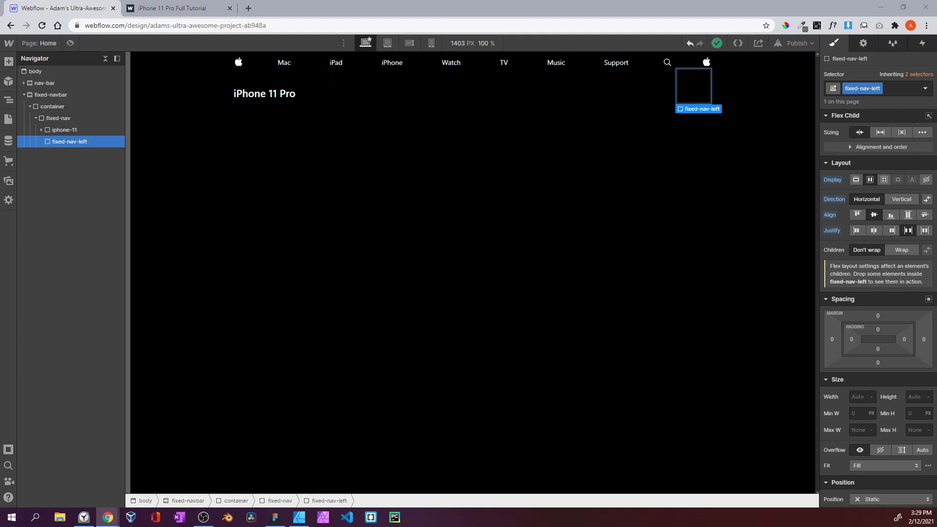
Check the reference page's navbar links and add a text link inside the fixed-nav-left div block
{"action": "left_click", "coordinate": [8, 61]}
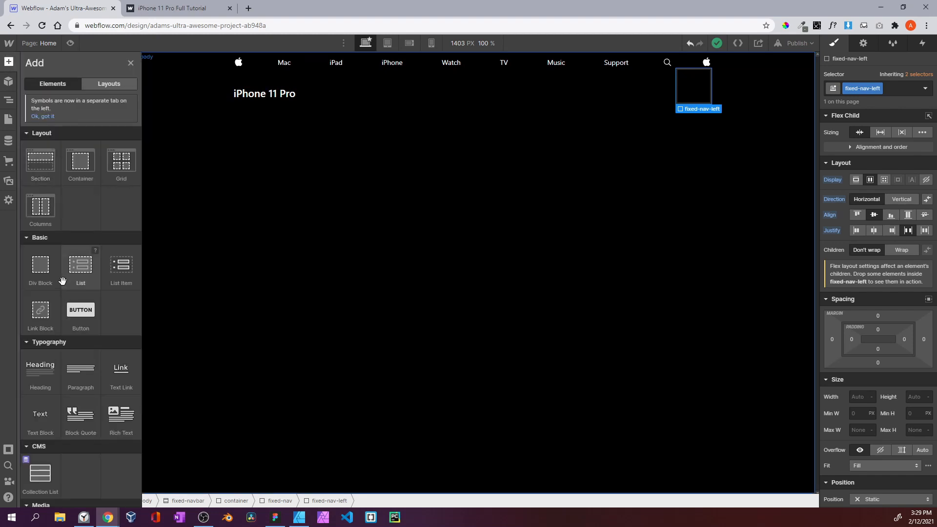
{"action": "key", "text": "ctrl+Tab"}
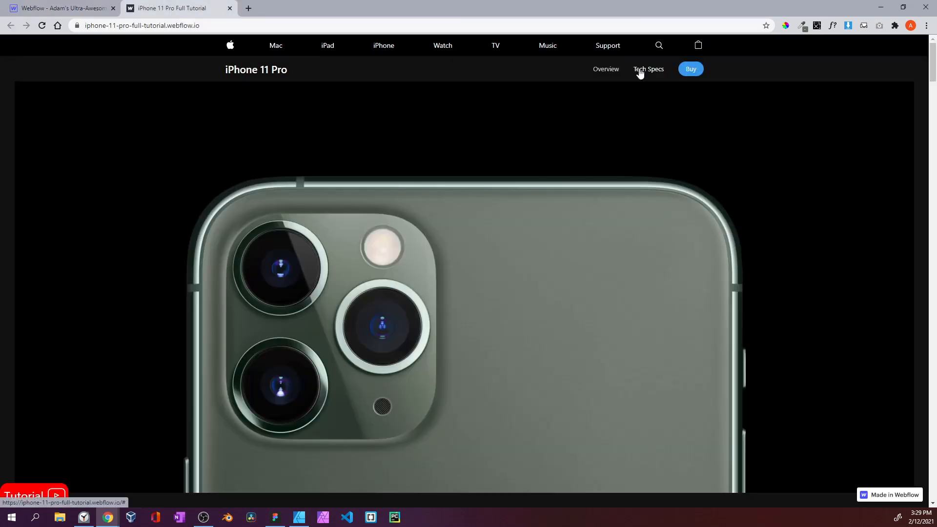
{"action": "left_click", "coordinate": [49, 8]}
{"action": "scroll", "coordinate": [38, 257], "scroll_direction": "down", "scroll_amount": 2}
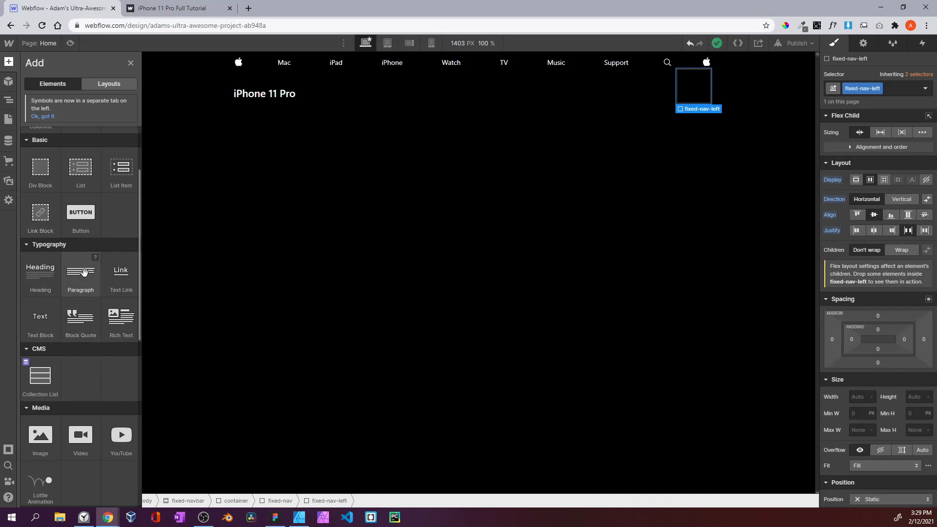
{"action": "left_click_drag", "start_coordinate": [111, 280], "coordinate": [65, 153]}
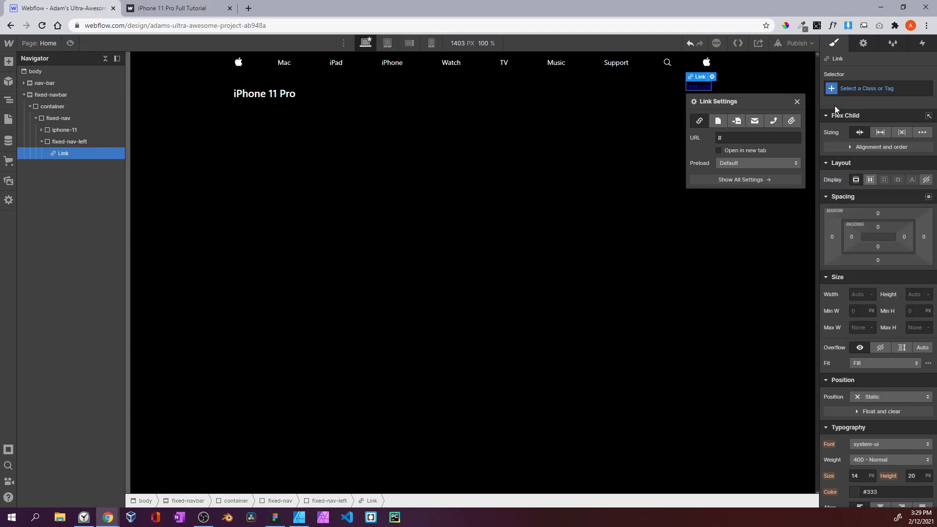
Assign the new class fix-nav-link to the text link in fixed-nav-left
{"action": "left_click", "coordinate": [867, 88]}
{"action": "type", "text": "fix"}
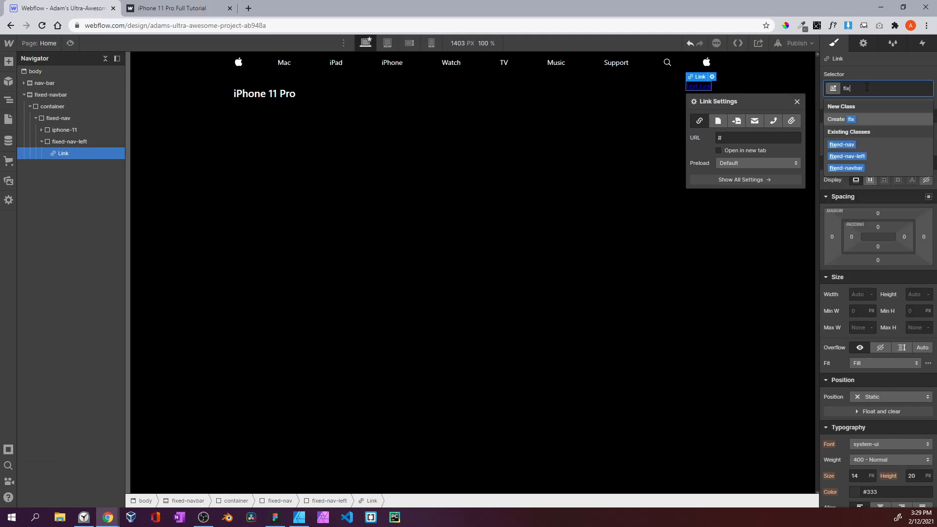
{"action": "type", "text": "-nvav-link"}
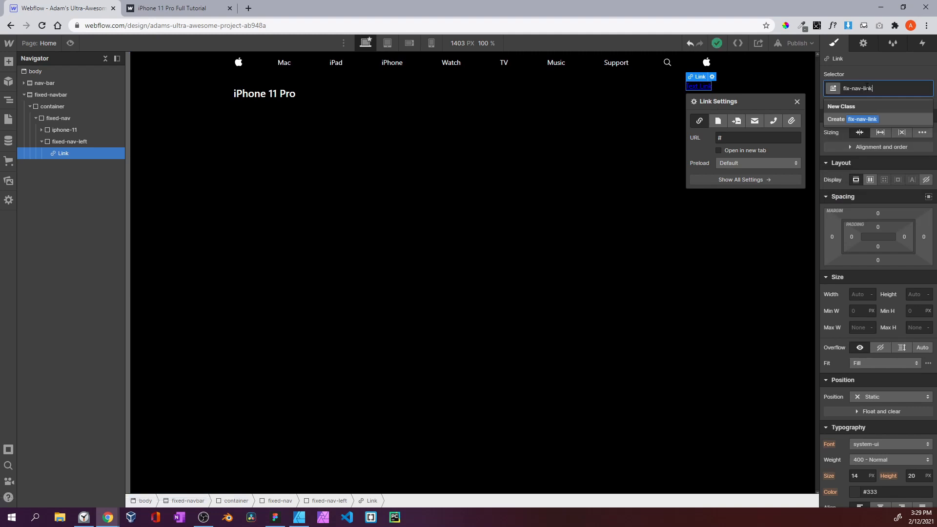
{"action": "key", "text": "Return"}
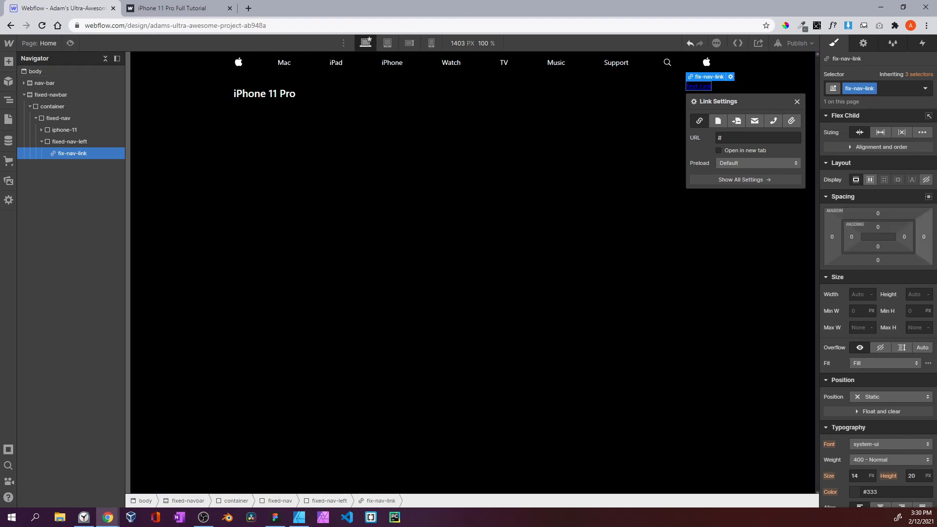
Style the fix-nav-link text at size 13 px in white with no text decoration
{"action": "scroll", "coordinate": [846, 300], "scroll_direction": "down", "scroll_amount": 5}
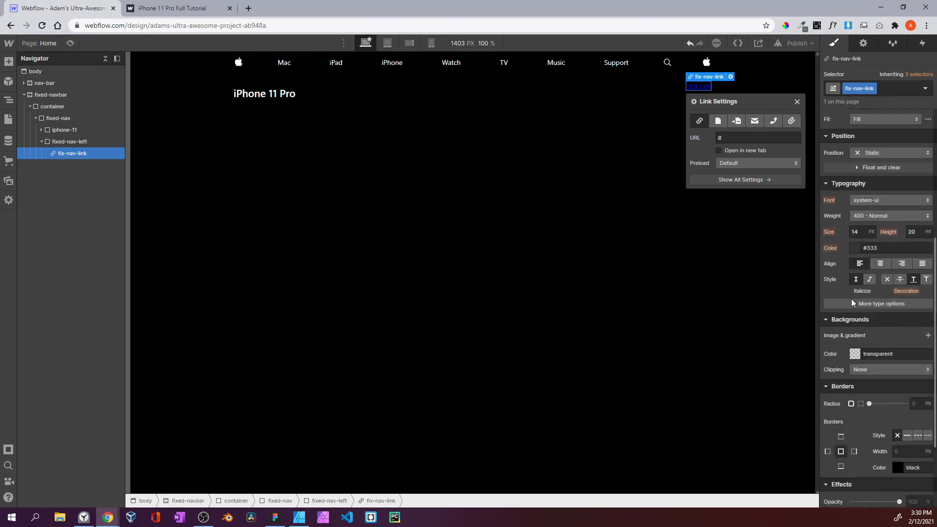
{"action": "left_click", "coordinate": [864, 229]}
{"action": "type", "text": "13"}
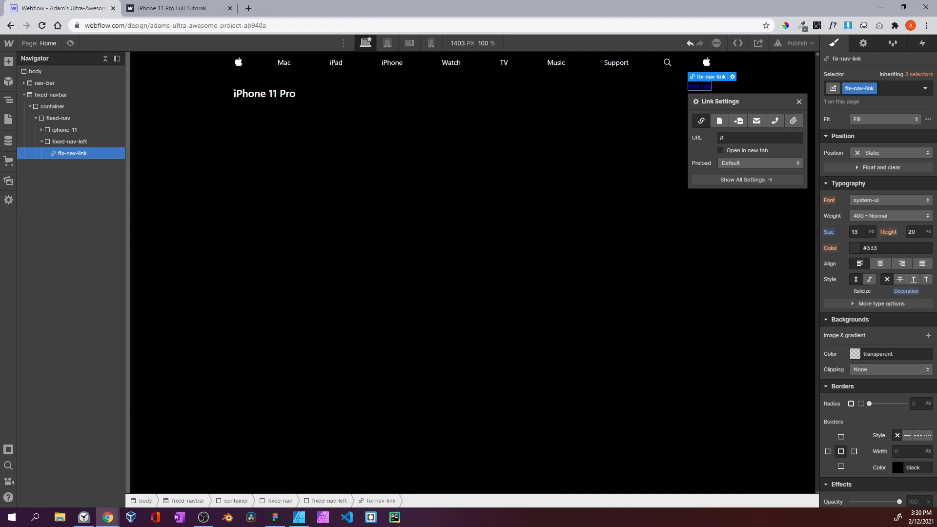
{"action": "left_click", "coordinate": [857, 249]}
{"action": "left_click_drag", "start_coordinate": [852, 292], "coordinate": [818, 258]}
{"action": "left_click", "coordinate": [862, 220]}
Replace the link's placeholder text with "Overview"
{"action": "double_click", "coordinate": [697, 85]}
{"action": "key", "text": "ctrl+a"}
{"action": "type", "text": "Overview"}
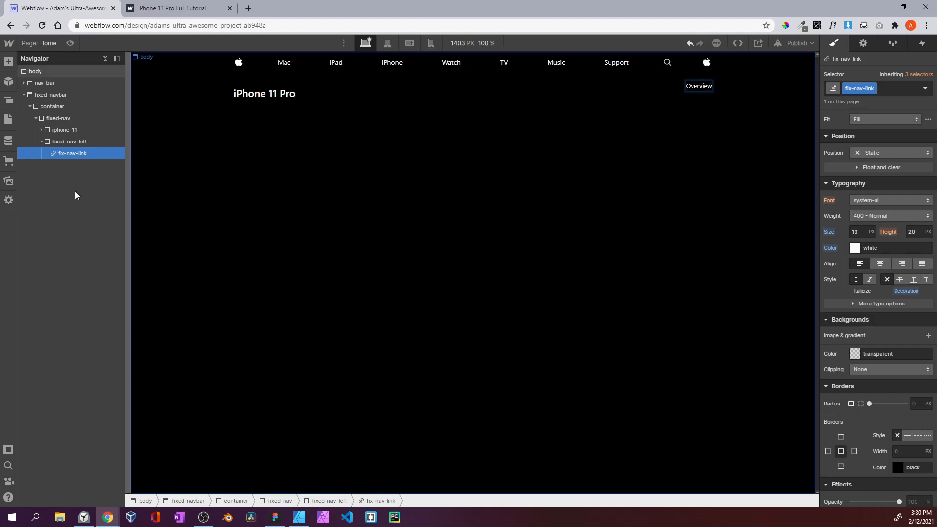
Duplicate the Overview link within fixed-nav-left and change the second link's text to "Tech Specs"
{"action": "left_click", "coordinate": [61, 155]}
{"action": "key", "text": "ctrl+v"}
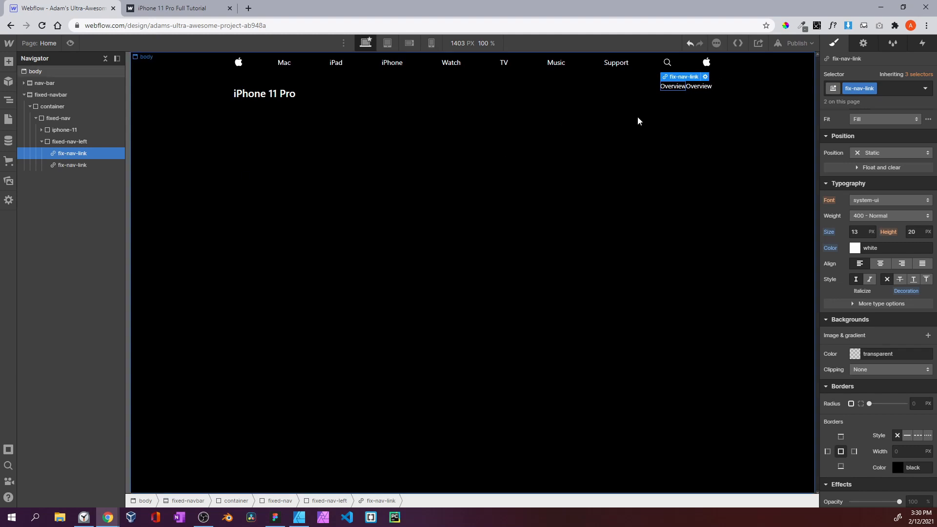
{"action": "double_click", "coordinate": [692, 88]}
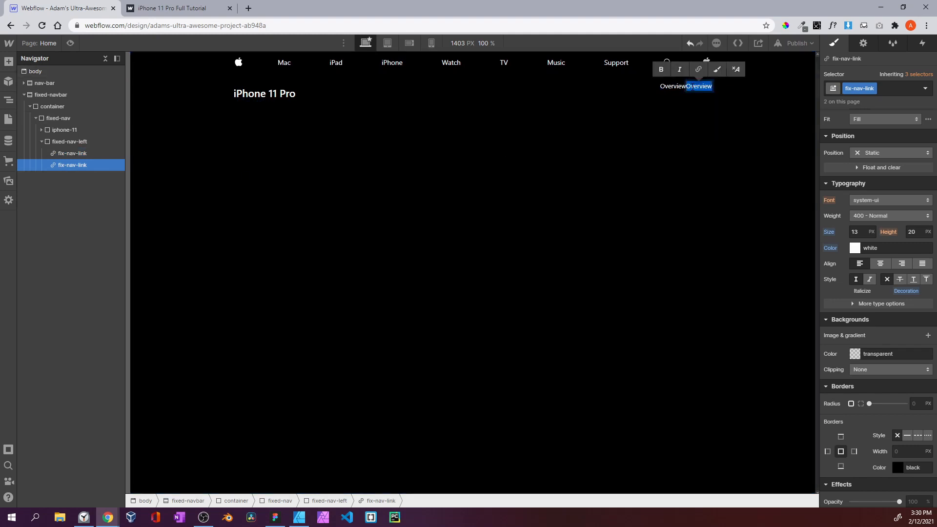
{"action": "type", "text": "Tech Specs"}
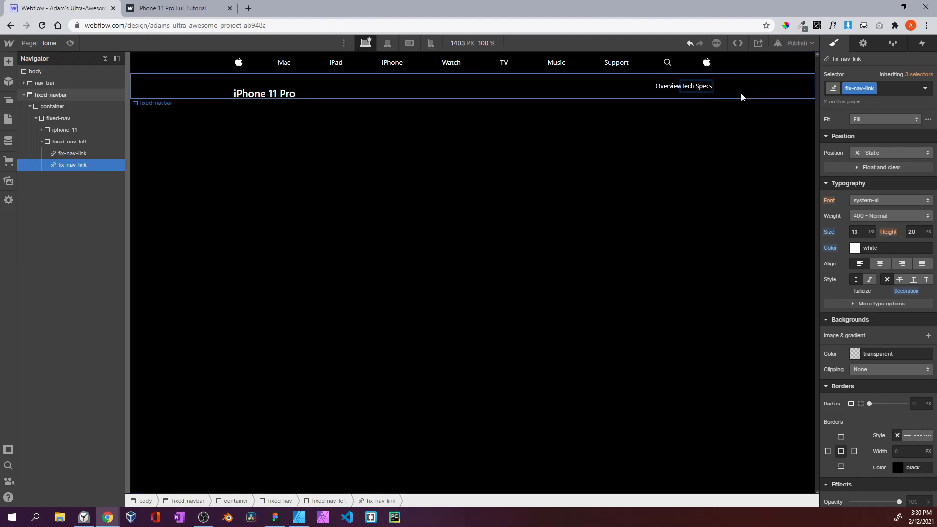
Check the link spacing on the reference page and set the right margin of the fix-nav-link class to 30 px
{"action": "left_click", "coordinate": [72, 153]}
{"action": "left_click", "coordinate": [168, 11]}
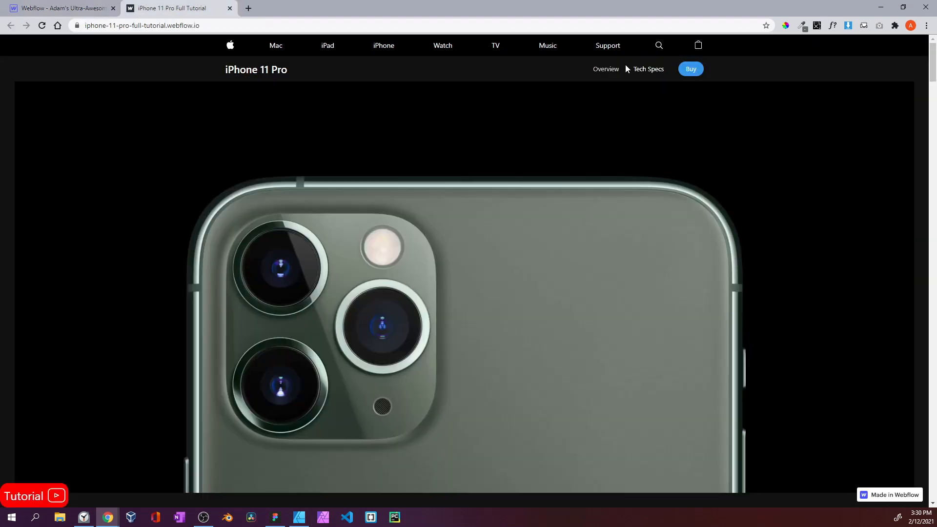
{"action": "left_click", "coordinate": [67, 10]}
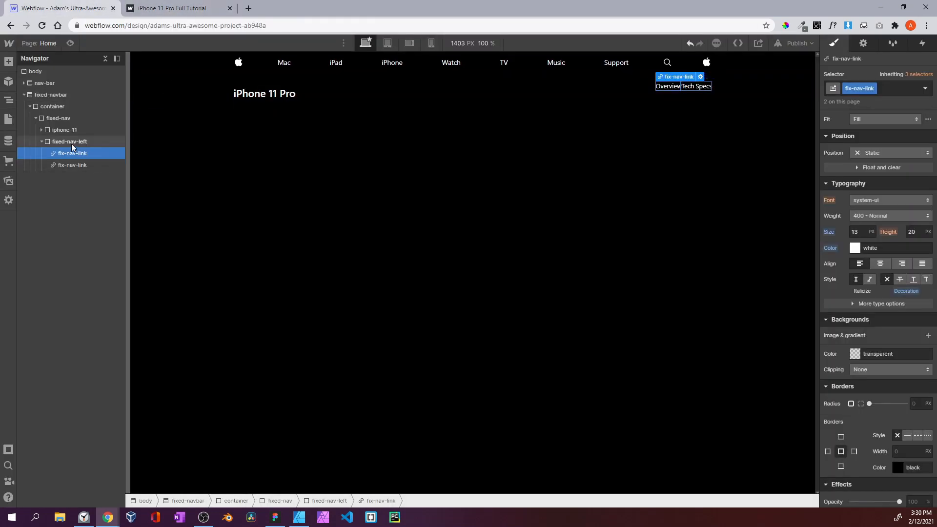
{"action": "scroll", "coordinate": [904, 230], "scroll_direction": "up", "scroll_amount": 5}
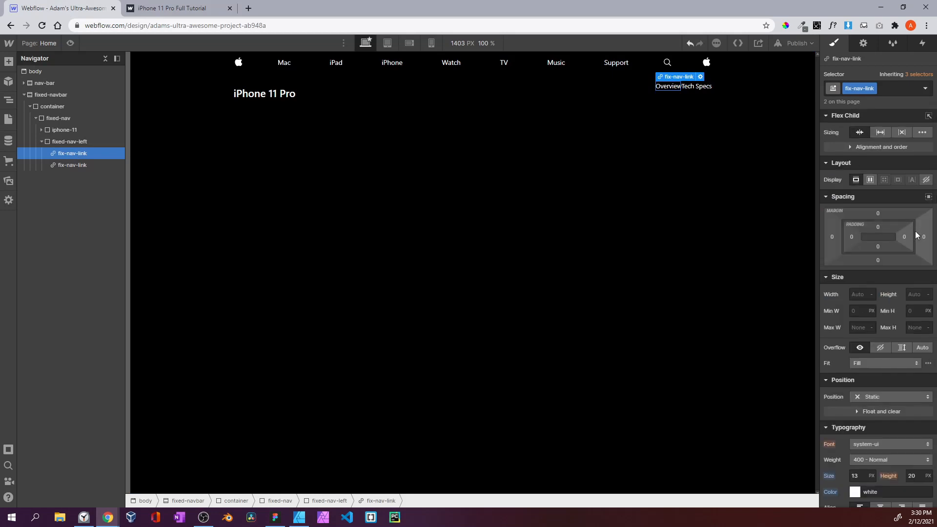
{"action": "left_click", "coordinate": [924, 238]}
{"action": "type", "text": "30"}
{"action": "key", "text": "Return"}
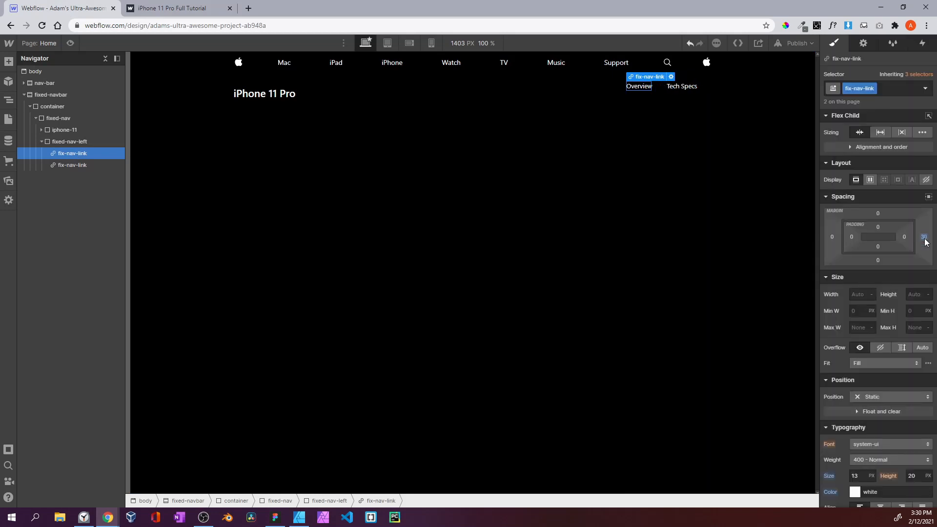
Compare the link styling with the reference page and add the combo class less-opic to the Overview link
{"action": "left_click", "coordinate": [195, 9]}
{"action": "left_click", "coordinate": [63, 8]}
{"action": "left_click", "coordinate": [898, 90]}
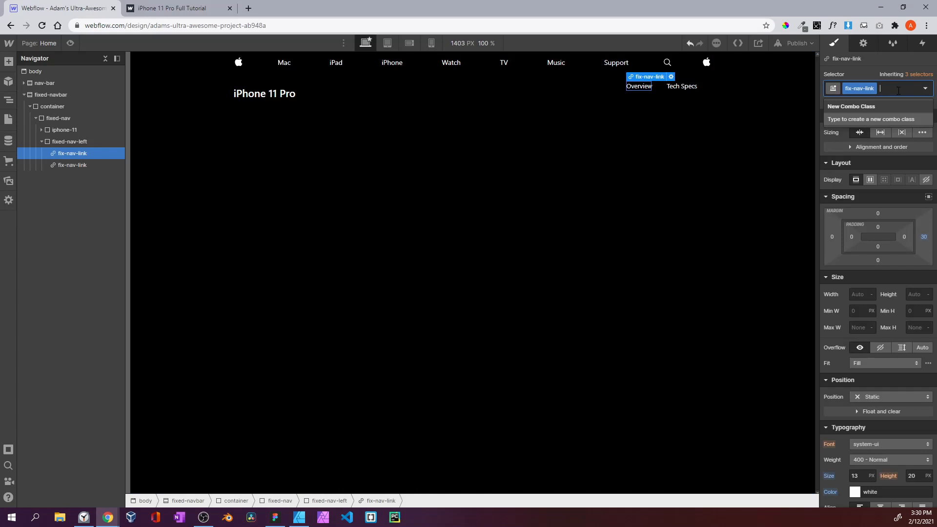
{"action": "type", "text": "less-opac"}
{"action": "key", "text": "Return"}
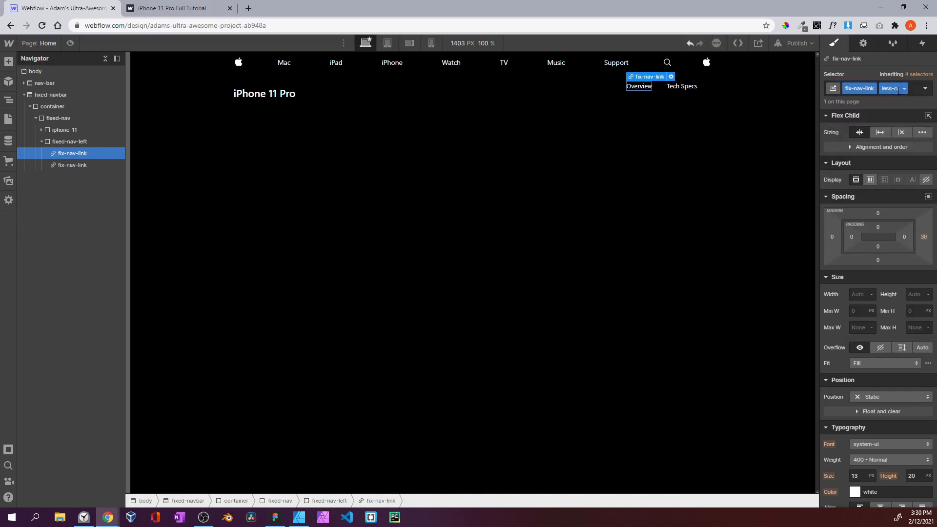
Set the Overview link's opacity to 80% and preview the navbar, comparing it with the reference page
{"action": "scroll", "coordinate": [881, 272], "scroll_direction": "down", "scroll_amount": 5}
{"action": "scroll", "coordinate": [881, 272], "scroll_direction": "up", "scroll_amount": 1}
{"action": "scroll", "coordinate": [881, 272], "scroll_direction": "down", "scroll_amount": 2}
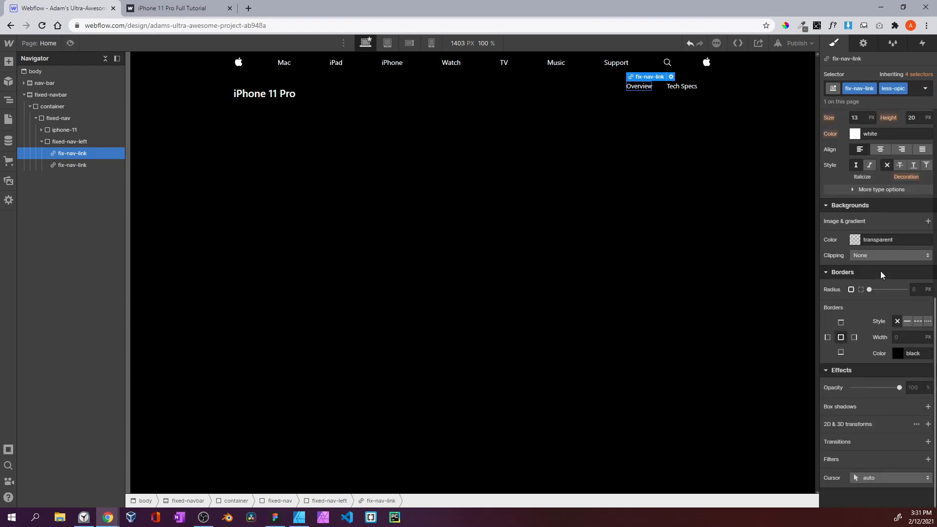
{"action": "left_click_drag", "start_coordinate": [900, 388], "coordinate": [891, 388]}
{"action": "left_click", "coordinate": [917, 387]}
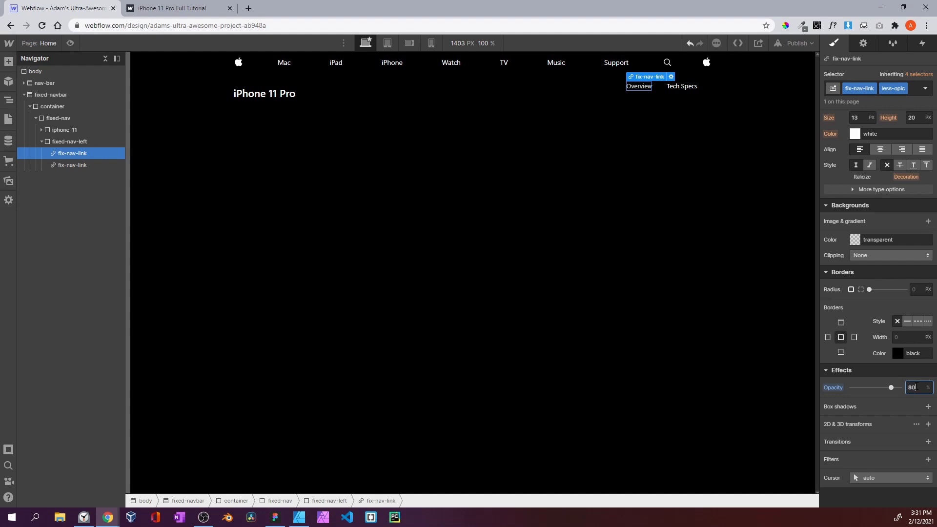
{"action": "type", "text": "80"}
{"action": "left_click", "coordinate": [70, 43]}
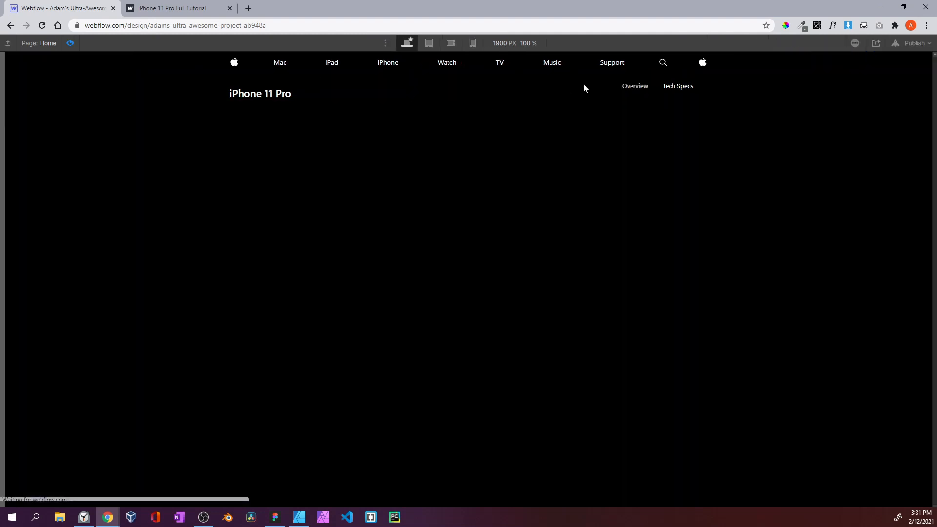
{"action": "left_click", "coordinate": [188, 9]}
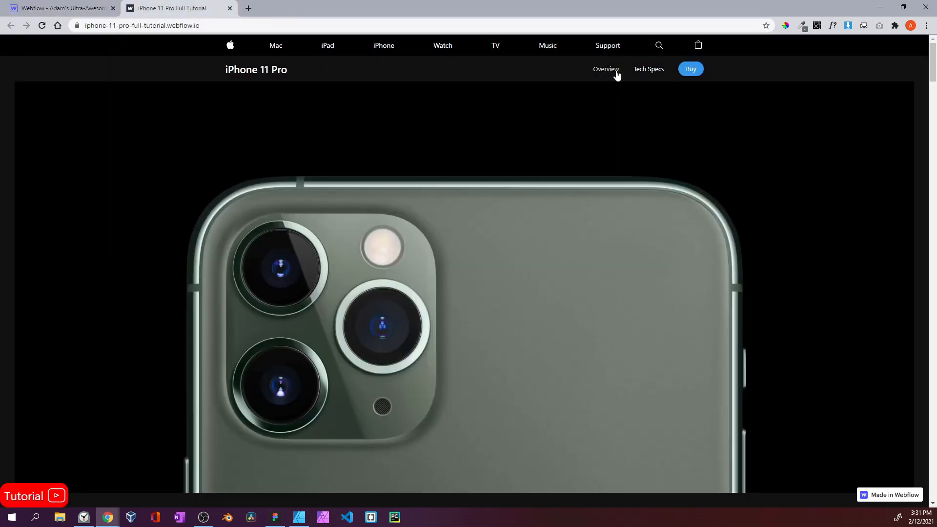
{"action": "left_click", "coordinate": [63, 9]}
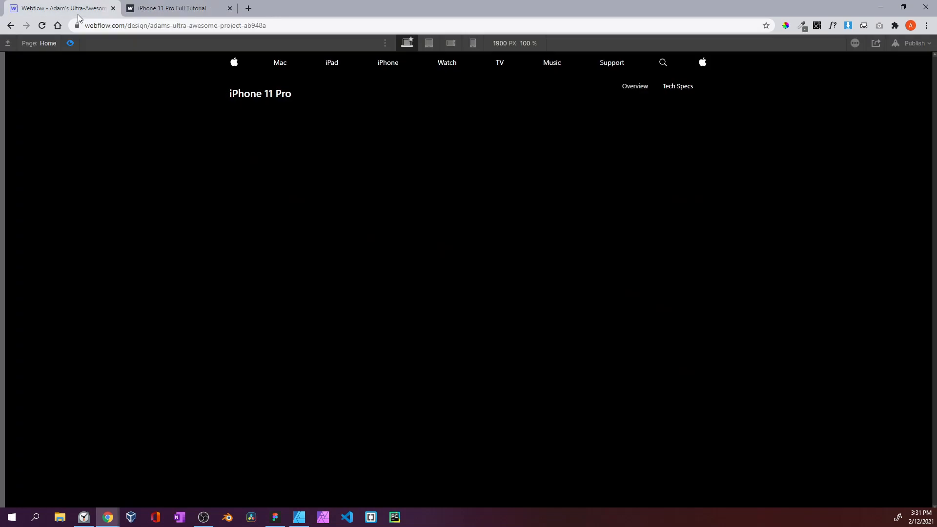
{"action": "left_click", "coordinate": [70, 43]}
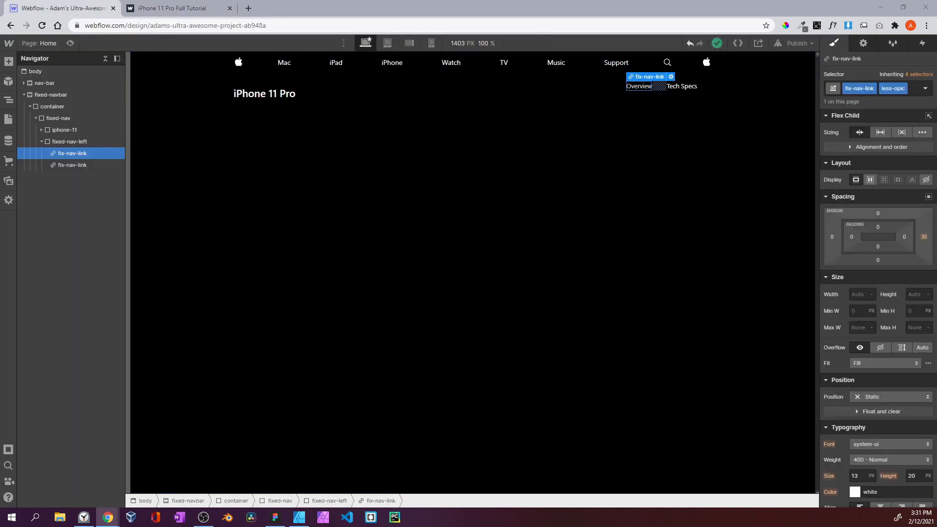
Add a button inside fixed-nav-left after the Tech Specs link
{"action": "left_click", "coordinate": [8, 61]}
{"action": "left_click_drag", "start_coordinate": [66, 165], "coordinate": [81, 195]}
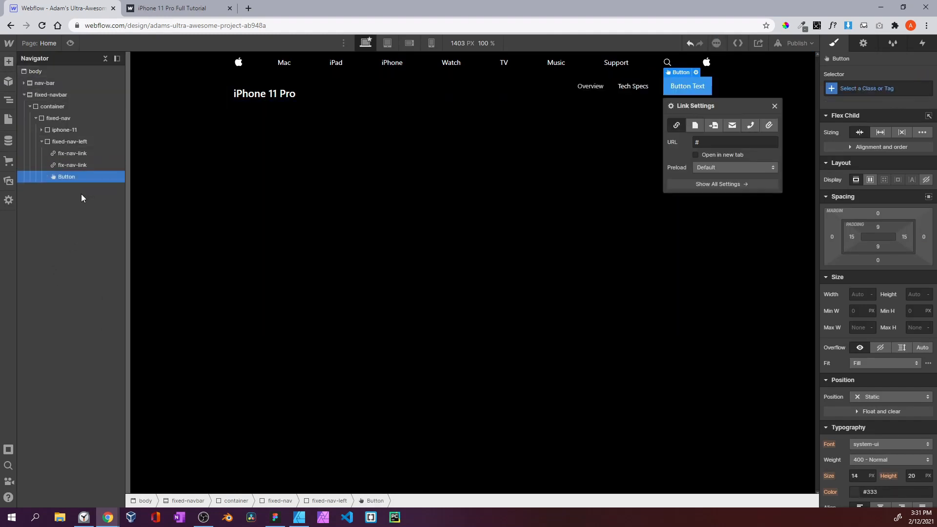
Change the new button's text to "buy" and give it a new class named fix-nav-btn
{"action": "double_click", "coordinate": [680, 87]}
{"action": "type", "text": "buy"}
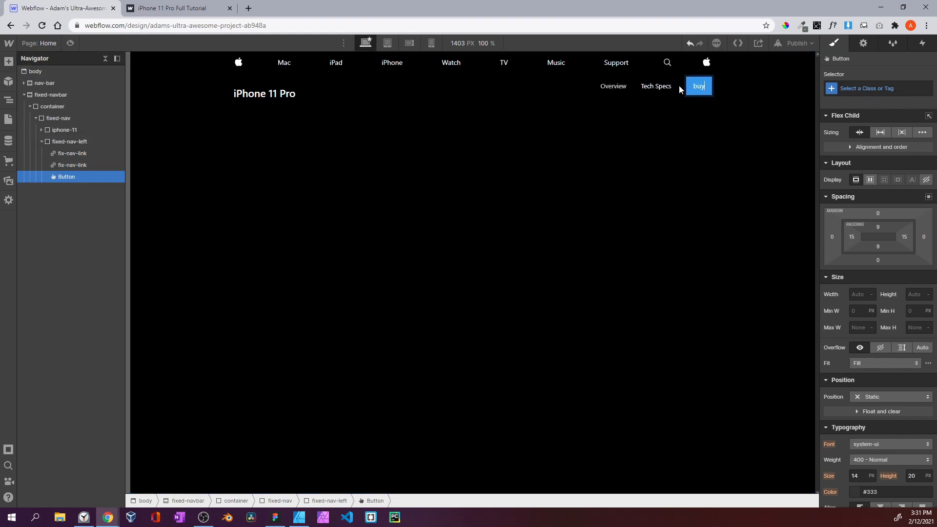
{"action": "key", "text": "Escape"}
{"action": "left_click", "coordinate": [876, 89]}
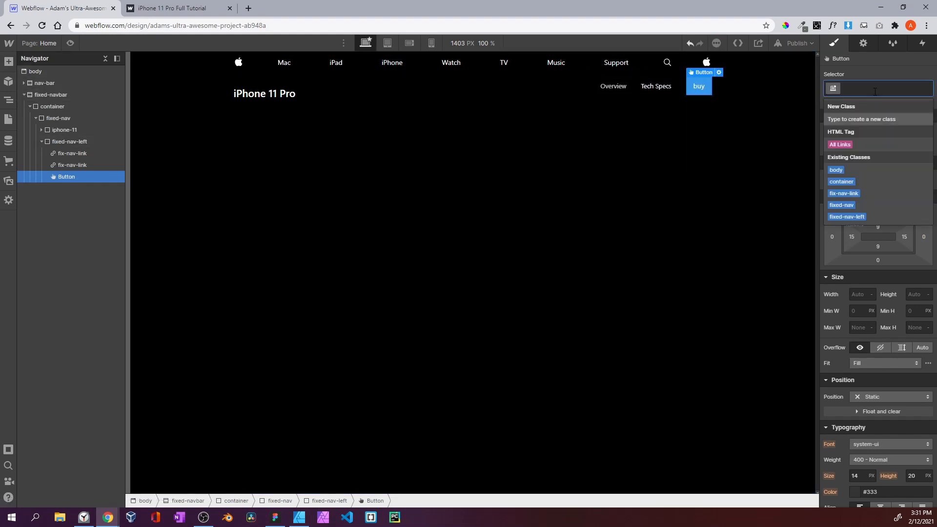
{"action": "type", "text": "fxi"}
{"action": "key", "text": "BackSpace"}
{"action": "key", "text": "BackSpace"}
{"action": "key", "text": "BackSpace"}
{"action": "type", "text": "fix"}
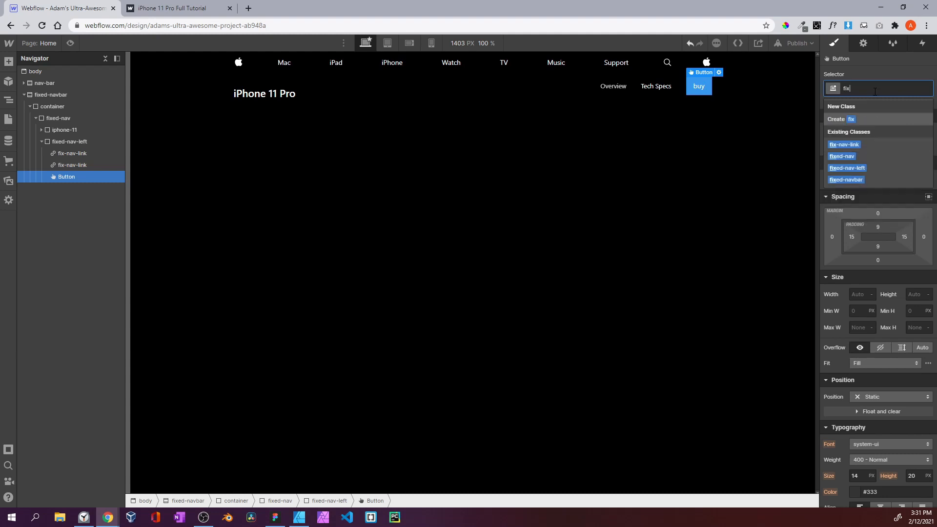
{"action": "type", "text": "-nav-btn"}
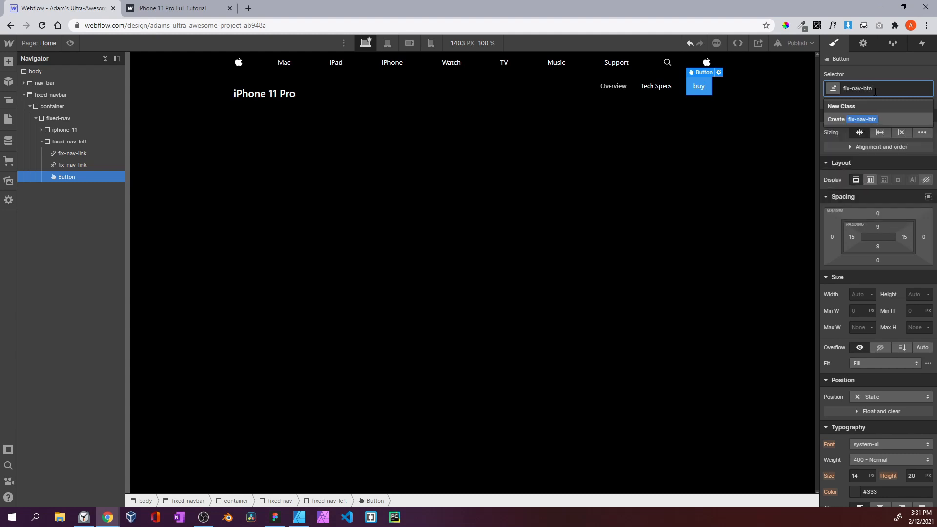
{"action": "key", "text": "Return"}
Set the padding of fix-nav-btn to 15 px on all four sides
{"action": "scroll", "coordinate": [863, 181], "scroll_direction": "down", "scroll_amount": 7}
{"action": "scroll", "coordinate": [864, 181], "scroll_direction": "up", "scroll_amount": 5}
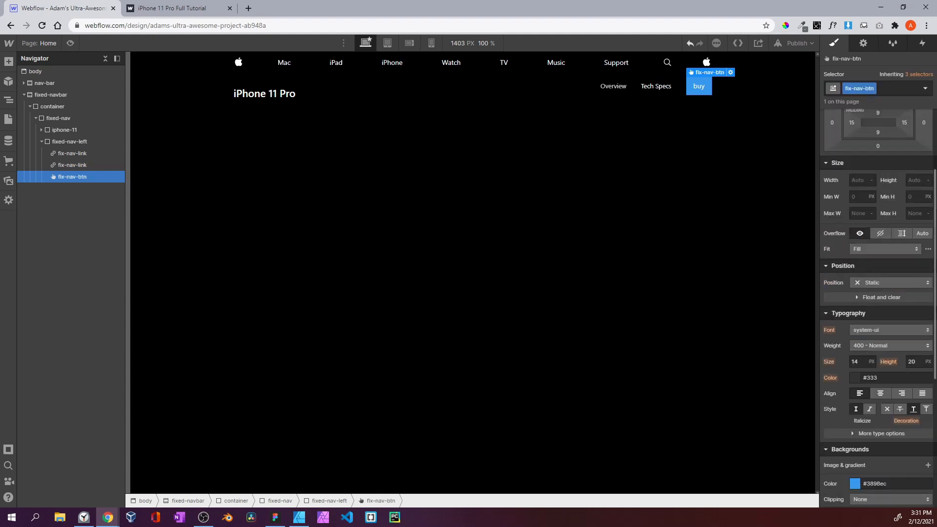
{"action": "scroll", "coordinate": [881, 158], "scroll_direction": "up", "scroll_amount": 2}
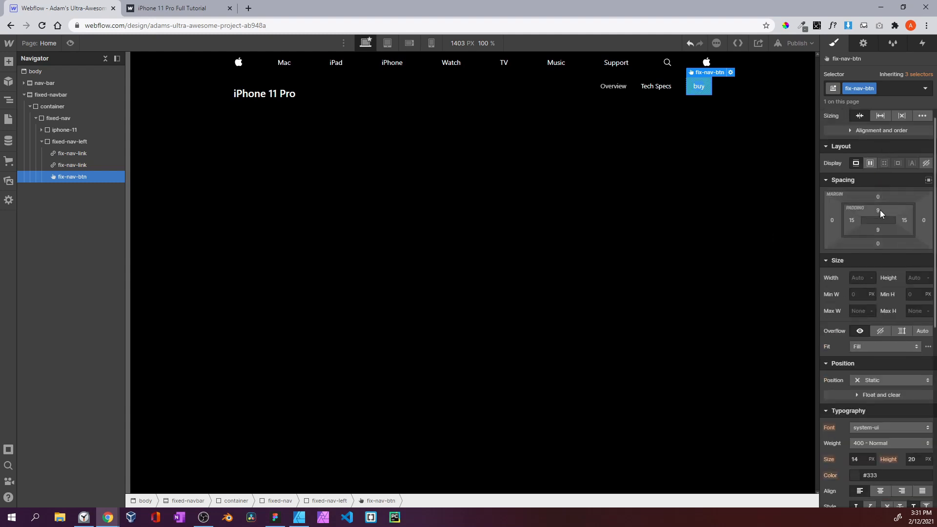
{"action": "left_click_drag", "start_coordinate": [881, 213], "coordinate": [880, 212]}
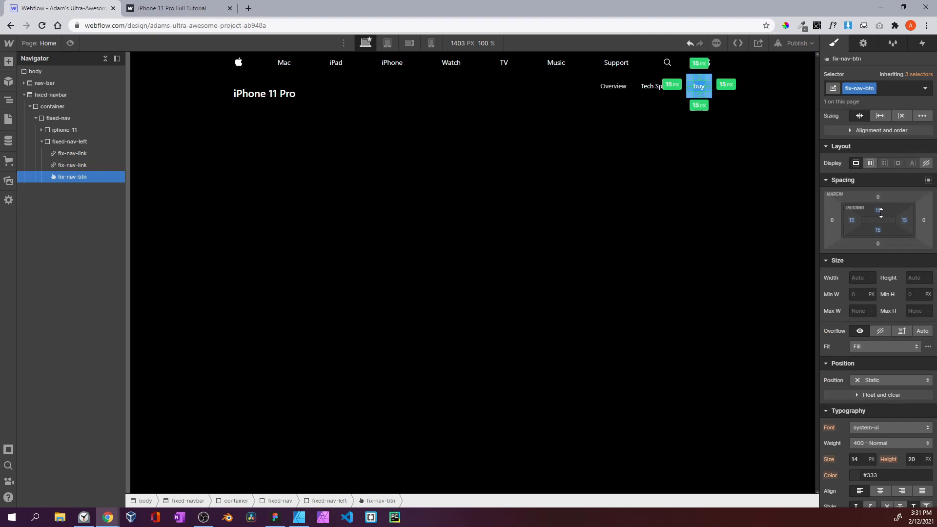
Round the buy button's corners with a border radius of 20 px
{"action": "scroll", "coordinate": [880, 213], "scroll_direction": "down", "scroll_amount": 7}
{"action": "left_click", "coordinate": [929, 290]}
{"action": "left_click", "coordinate": [886, 290]}
{"action": "left_click_drag", "start_coordinate": [870, 290], "coordinate": [911, 291]}
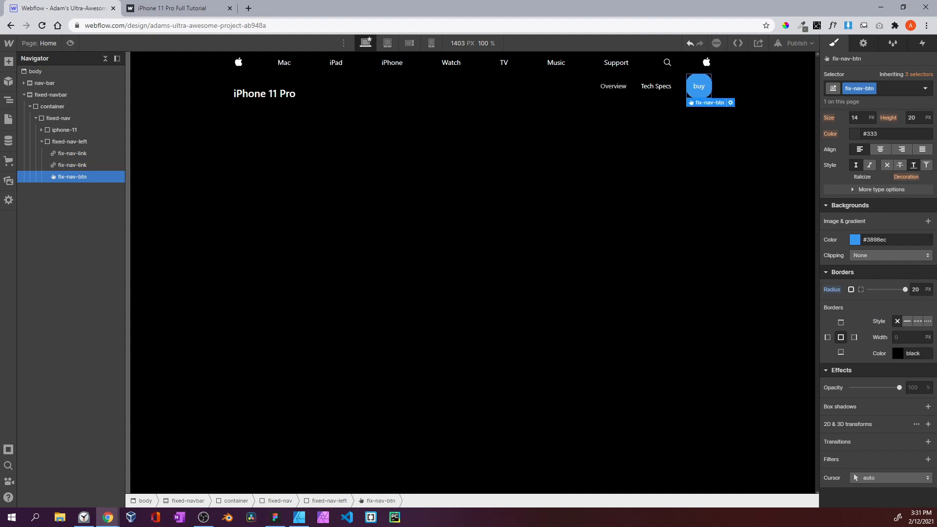
{"action": "left_click_drag", "start_coordinate": [905, 290], "coordinate": [914, 291]}
Reduce the top and bottom padding of fix-nav-btn to 5 px each
{"action": "scroll", "coordinate": [904, 314], "scroll_direction": "up", "scroll_amount": 7}
{"action": "left_click", "coordinate": [877, 225]}
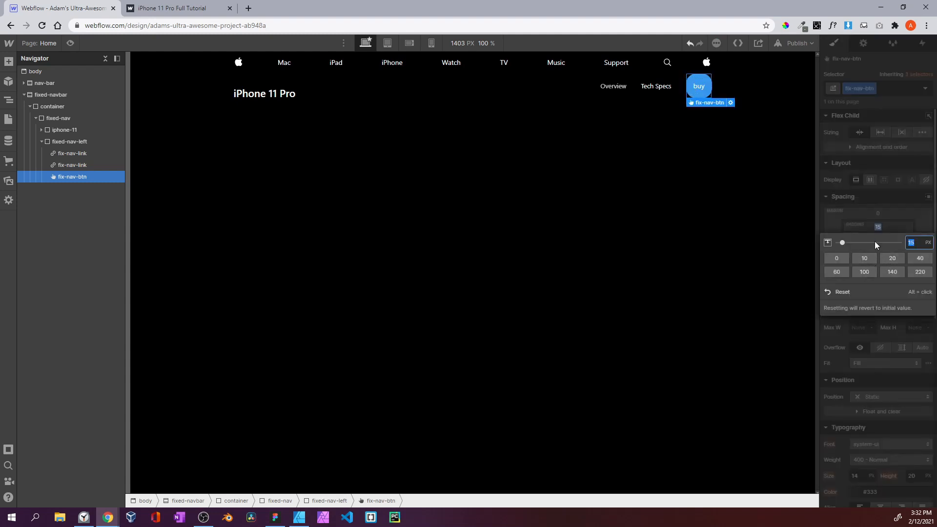
{"action": "left_click", "coordinate": [877, 227]}
{"action": "type", "text": "5"}
{"action": "key", "text": "Return"}
{"action": "left_click", "coordinate": [878, 247]}
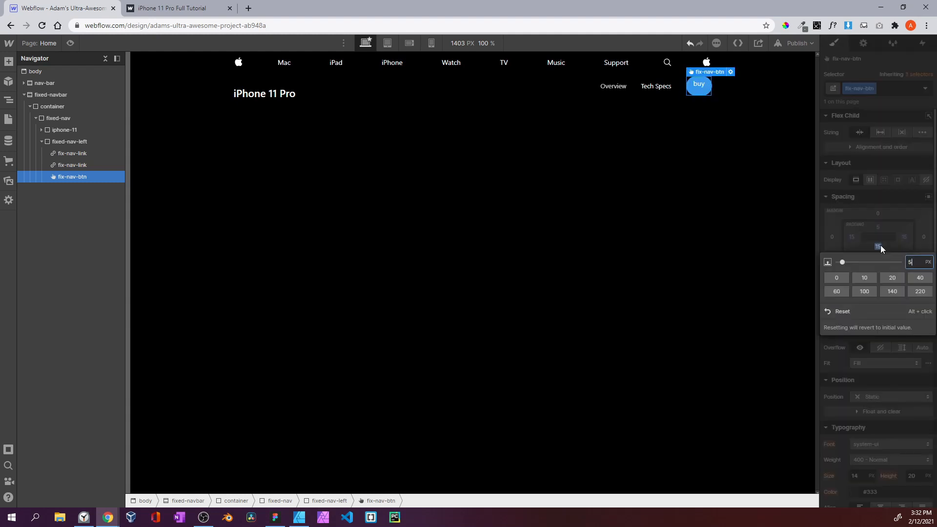
{"action": "type", "text": "5"}
{"action": "key", "text": "Return"}
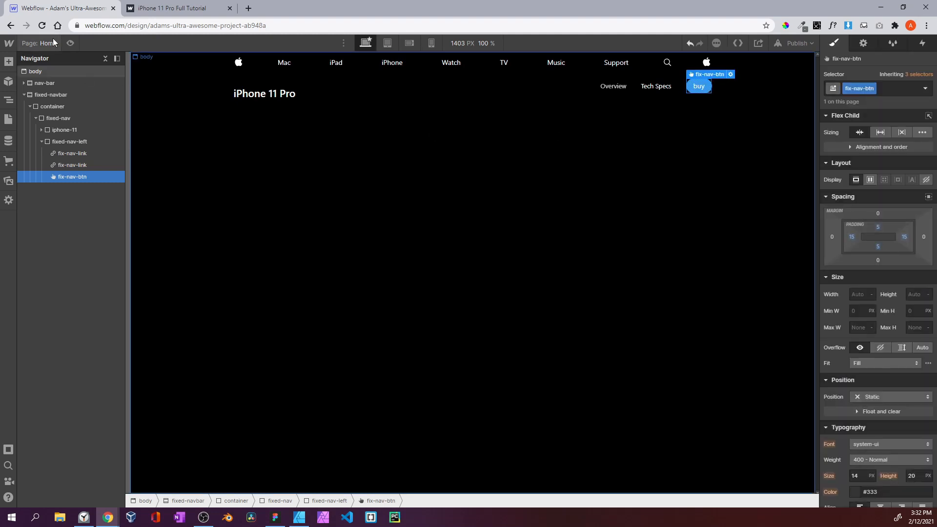
Preview the navbar and compare the button's shape, spacing and label with the reference page
{"action": "key", "text": "ctrl+shift+p"}
{"action": "left_click", "coordinate": [180, 8]}
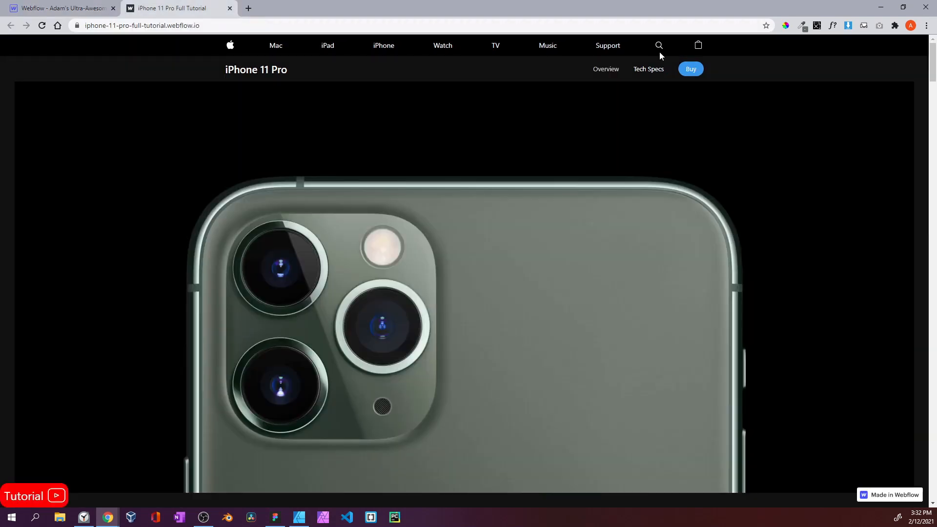
{"action": "left_click", "coordinate": [73, 9]}
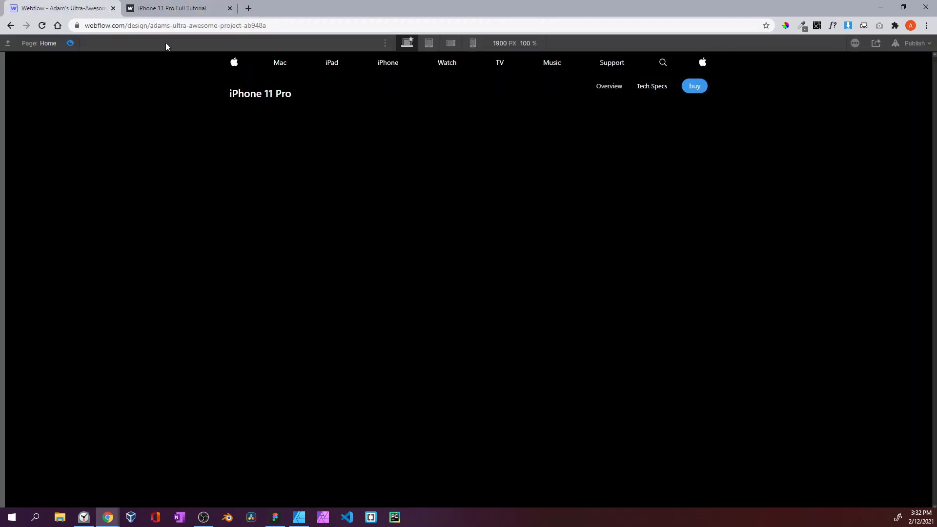
{"action": "left_click", "coordinate": [219, 8]}
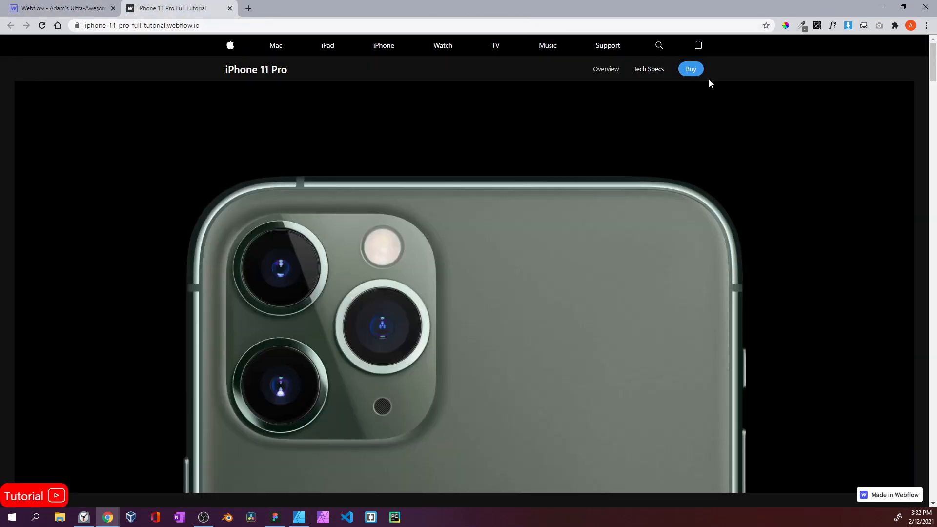
{"action": "left_click", "coordinate": [46, 10]}
{"action": "left_click", "coordinate": [65, 44]}
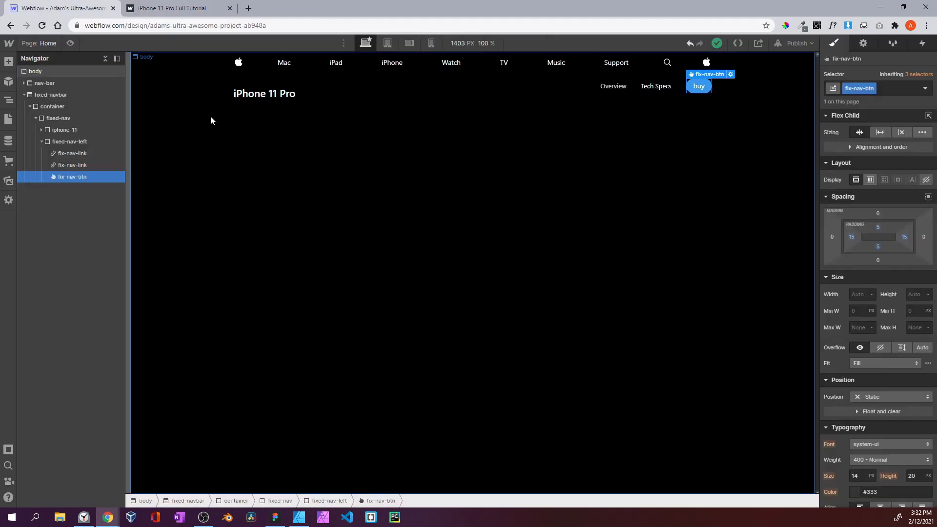
{"action": "left_click", "coordinate": [161, 8]}
{"action": "left_click", "coordinate": [78, 9]}
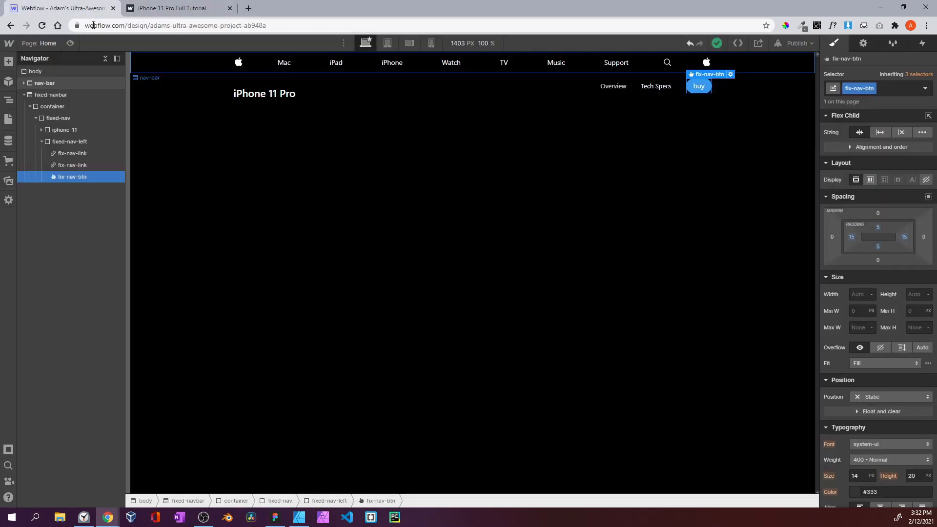
Capitalize the button's text as "Buy" and check the navbar on the reference page
{"action": "double_click", "coordinate": [699, 87]}
{"action": "type", "text": "B"}
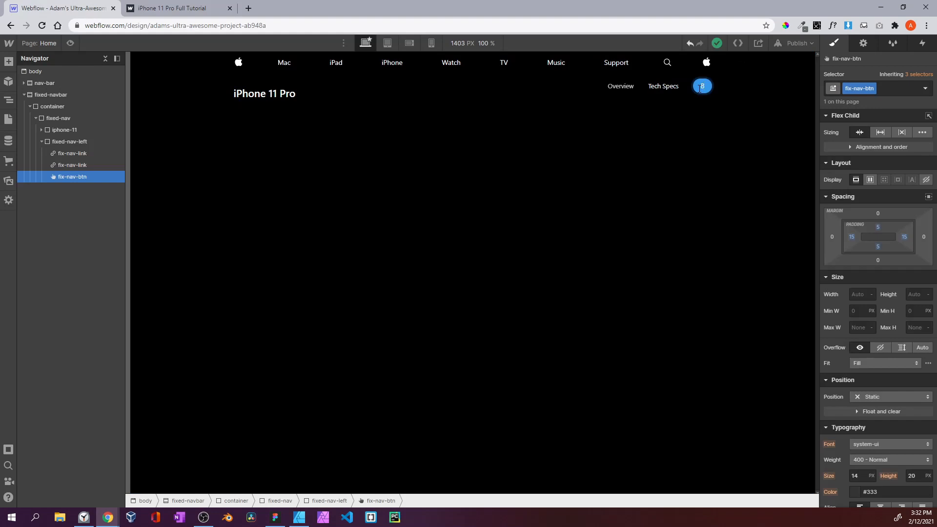
{"action": "type", "text": "uy"}
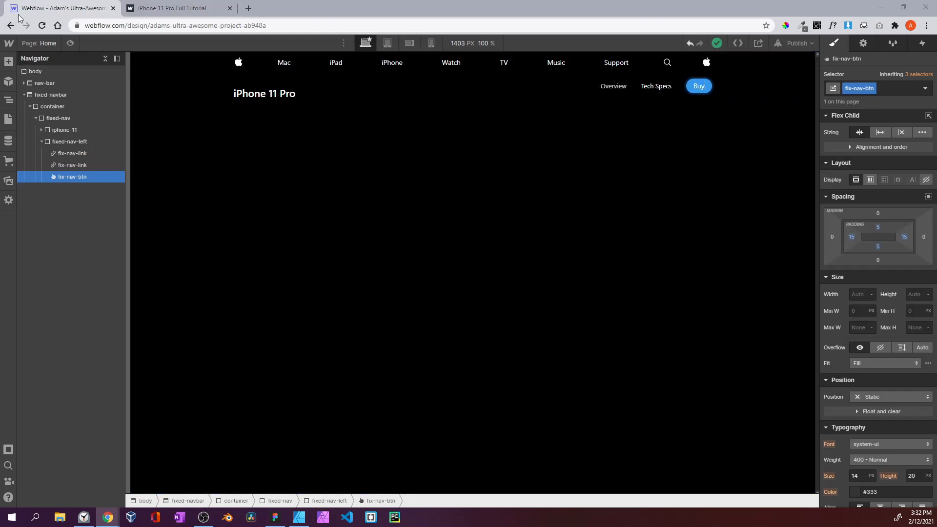
{"action": "left_click", "coordinate": [142, 8]}
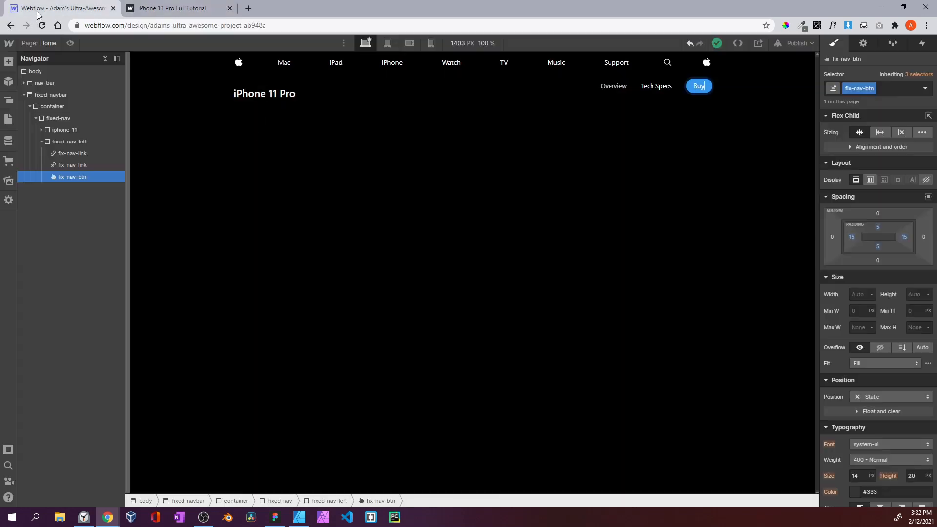
{"action": "left_click", "coordinate": [39, 10]}
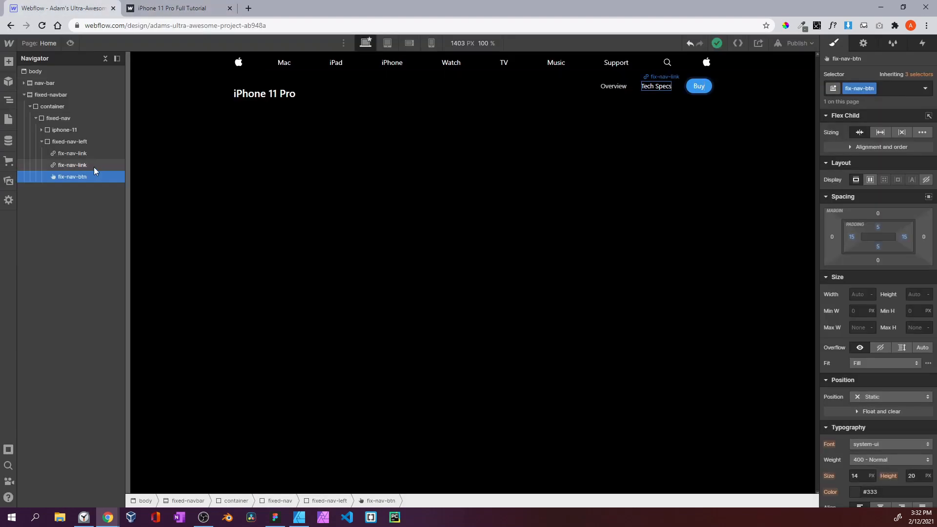
Set the background color of the fixed-navbar section to #111111
{"action": "left_click", "coordinate": [36, 118]}
{"action": "left_click", "coordinate": [24, 96]}
{"action": "left_click", "coordinate": [37, 94]}
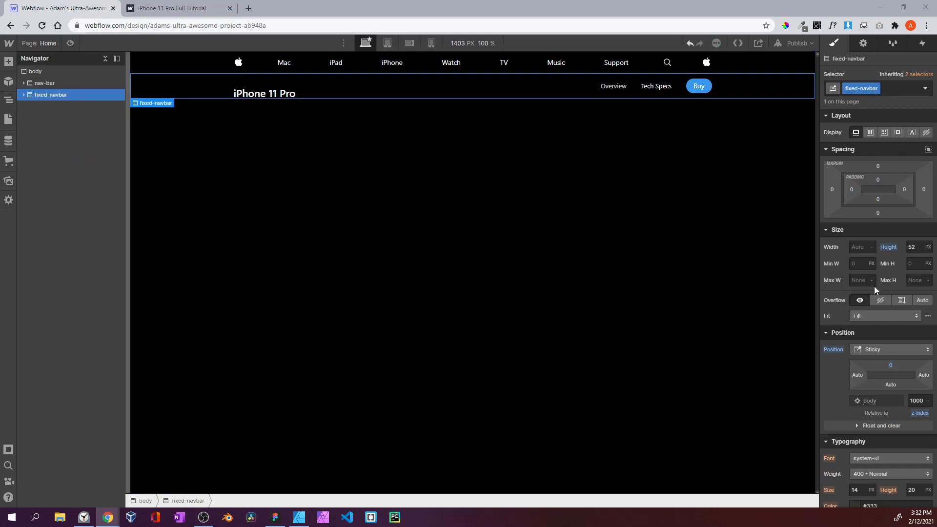
{"action": "scroll", "coordinate": [874, 288], "scroll_direction": "down", "scroll_amount": 8}
{"action": "left_click", "coordinate": [855, 239]}
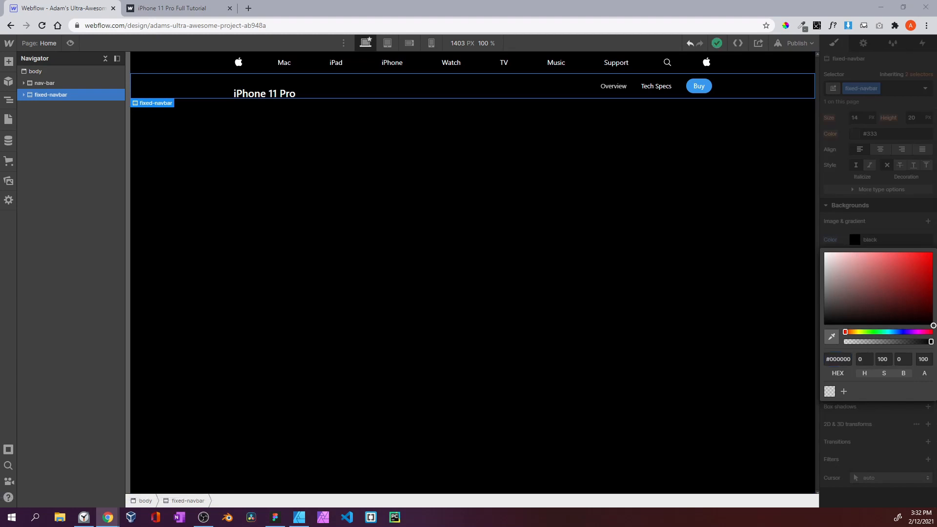
{"action": "double_click", "coordinate": [843, 360]}
{"action": "type", "text": "111111"}
Save the navbar's background color as a swatch named light-black and preview the heading's alignment with the links
{"action": "left_click", "coordinate": [843, 390]}
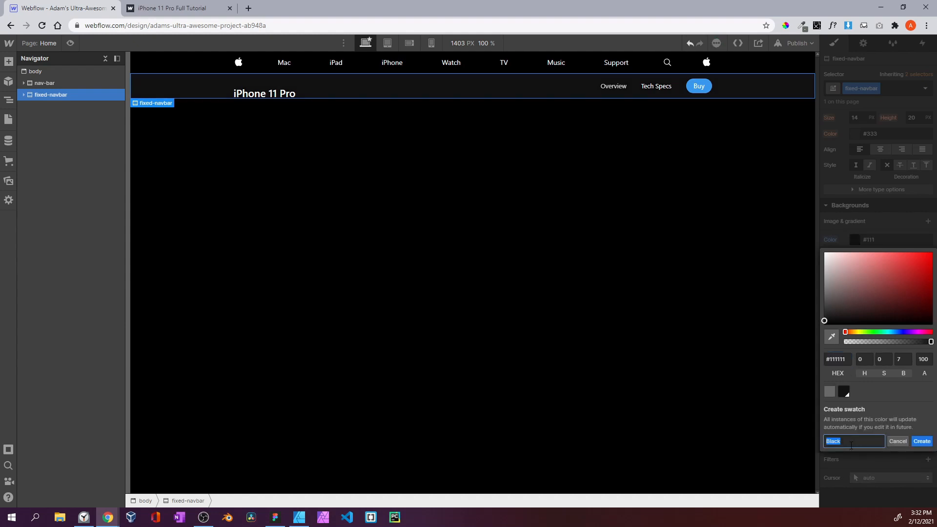
{"action": "type", "text": "light-black"}
{"action": "key", "text": "Return"}
{"action": "left_click", "coordinate": [839, 219]}
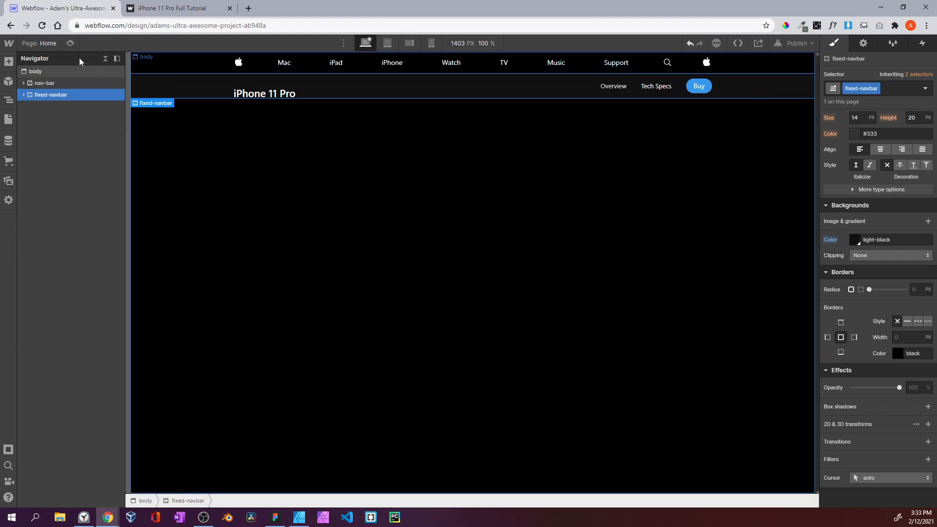
{"action": "left_click", "coordinate": [70, 43]}
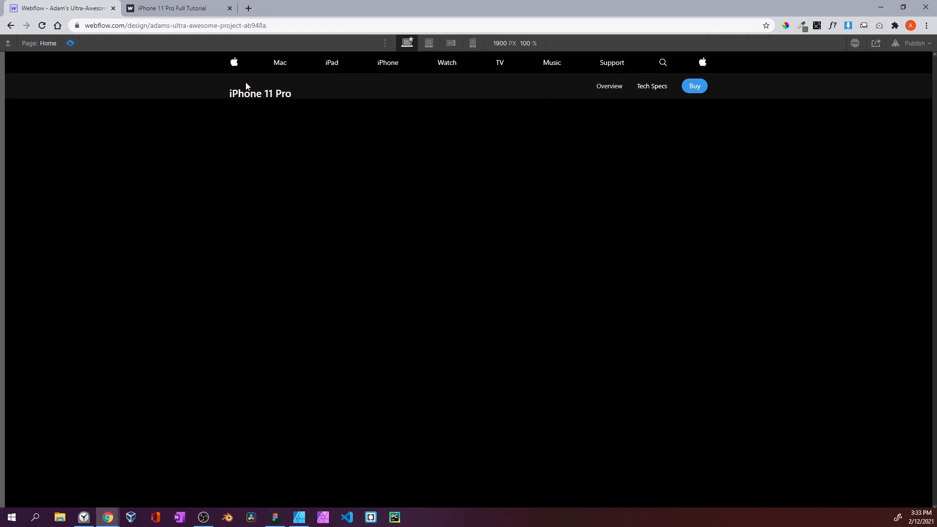
{"action": "left_click_drag", "start_coordinate": [292, 100], "coordinate": [239, 96]}
{"action": "left_click", "coordinate": [598, 84]}
{"action": "left_click", "coordinate": [71, 43]}
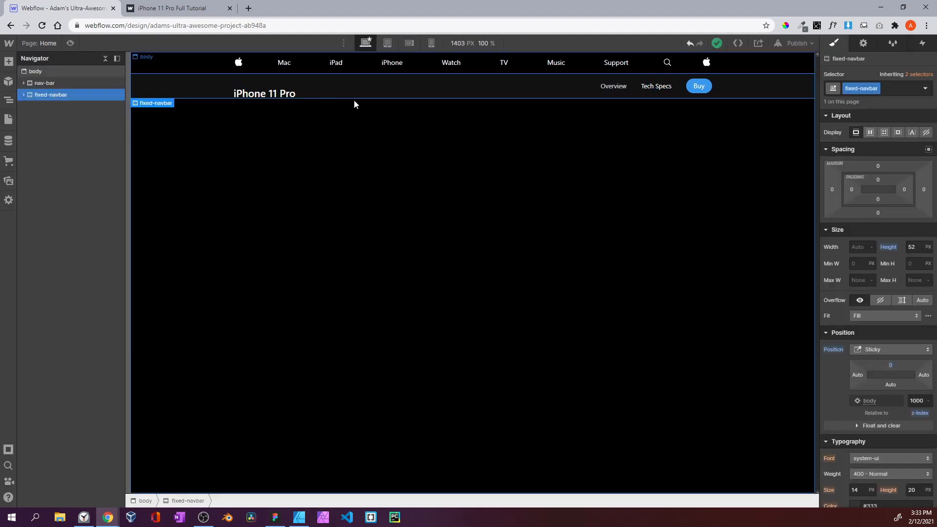
Expand the fixed-navbar structure and examine the layout settings of fixed-nav and its iphone-11 block
{"action": "left_click", "coordinate": [24, 95]}
{"action": "left_click", "coordinate": [38, 106]}
{"action": "left_click", "coordinate": [29, 106]}
{"action": "left_click", "coordinate": [42, 118]}
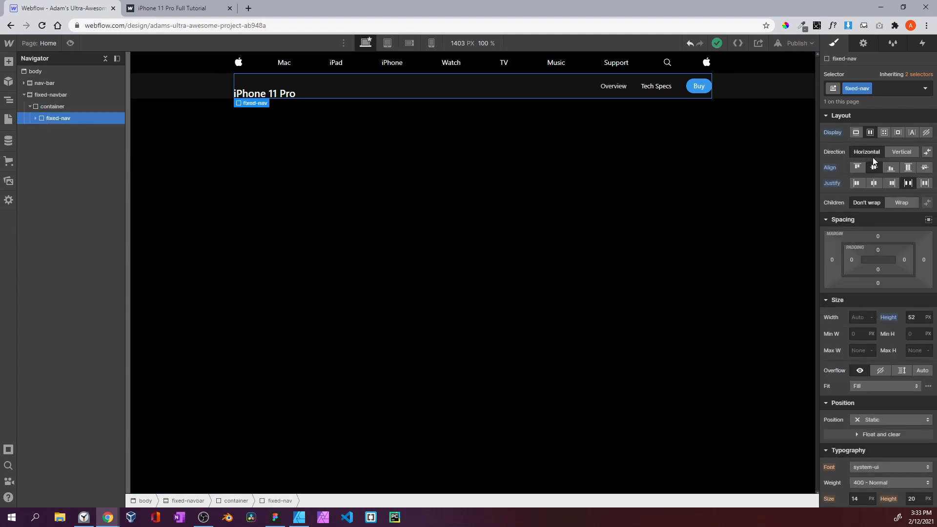
{"action": "left_click", "coordinate": [36, 118]}
{"action": "left_click", "coordinate": [43, 130]}
{"action": "left_click", "coordinate": [49, 130]}
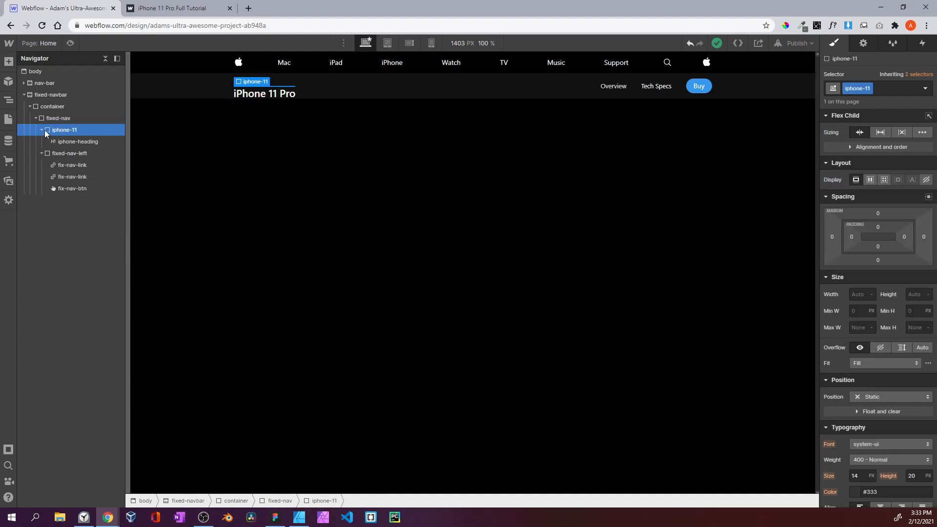
{"action": "left_click", "coordinate": [42, 130]}
Try a vertical flex layout with centered alignment and justification on the iphone-11 block, and reset its display setting
{"action": "left_click", "coordinate": [870, 179]}
{"action": "left_click", "coordinate": [872, 214]}
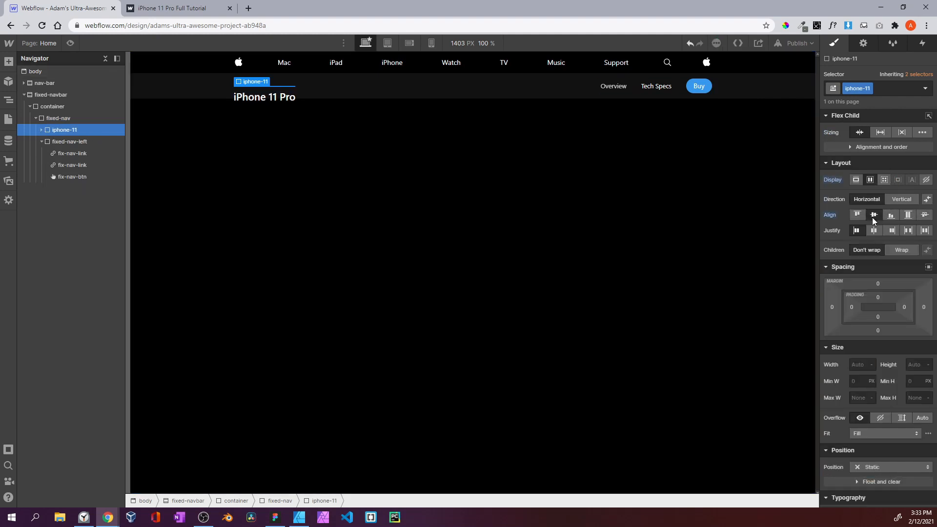
{"action": "left_click", "coordinate": [874, 231]}
{"action": "left_click", "coordinate": [901, 201]}
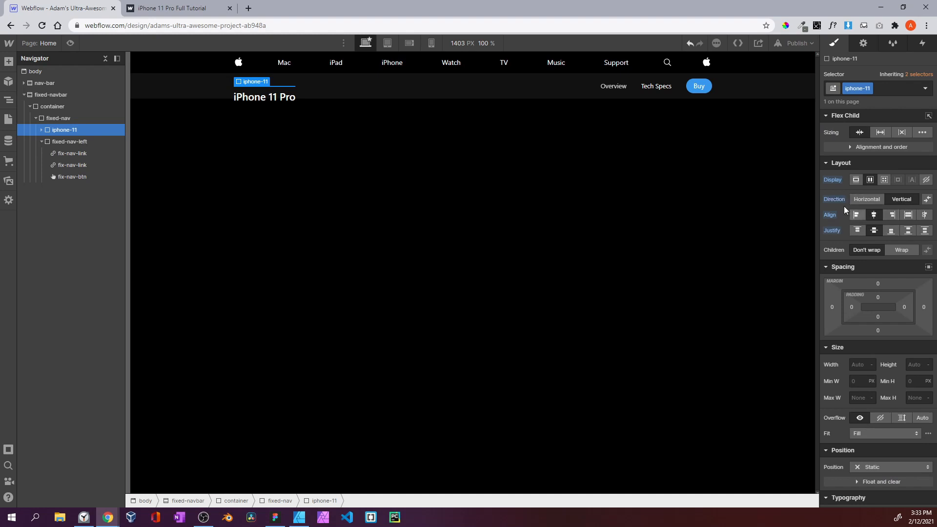
{"action": "left_click", "coordinate": [832, 179], "text": "alt"}
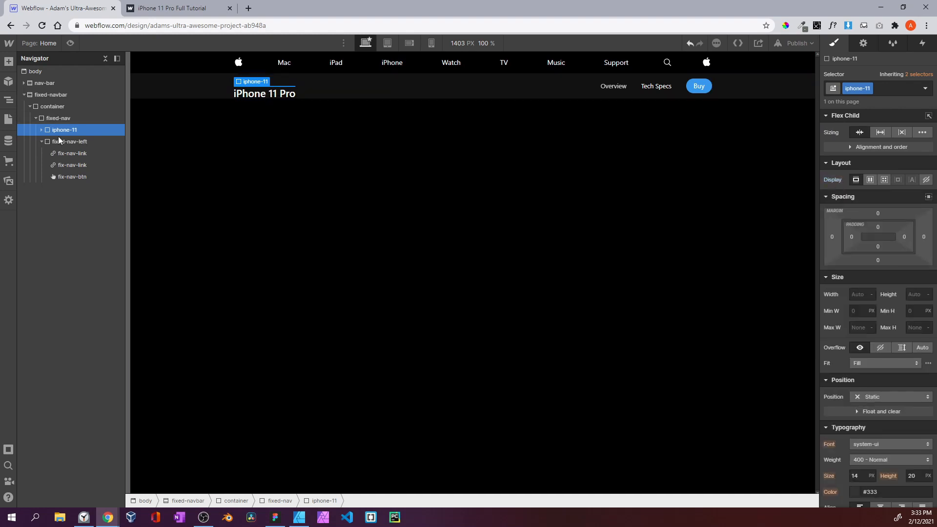
Reset the bottom margin of iphone-heading inside the iphone-11 block and preview the navbar
{"action": "left_click", "coordinate": [43, 131]}
{"action": "left_click", "coordinate": [57, 141]}
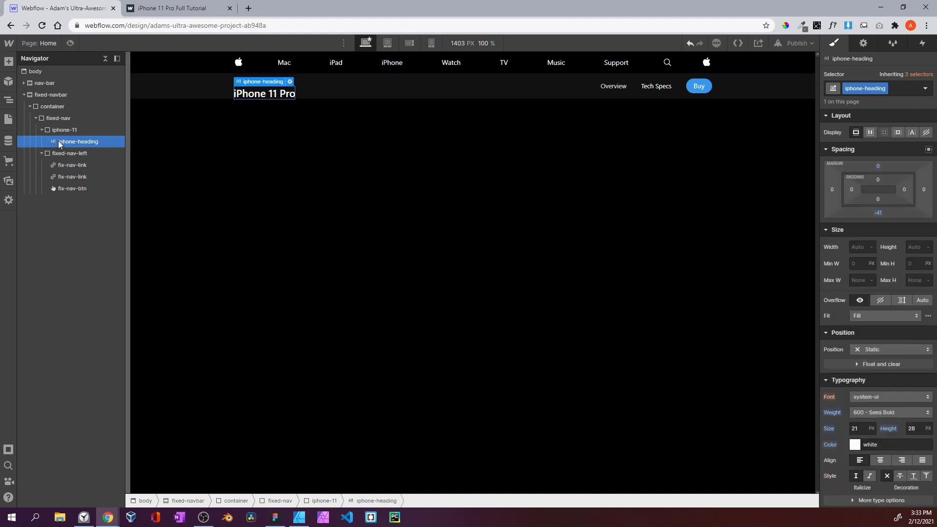
{"action": "left_click", "coordinate": [882, 212]}
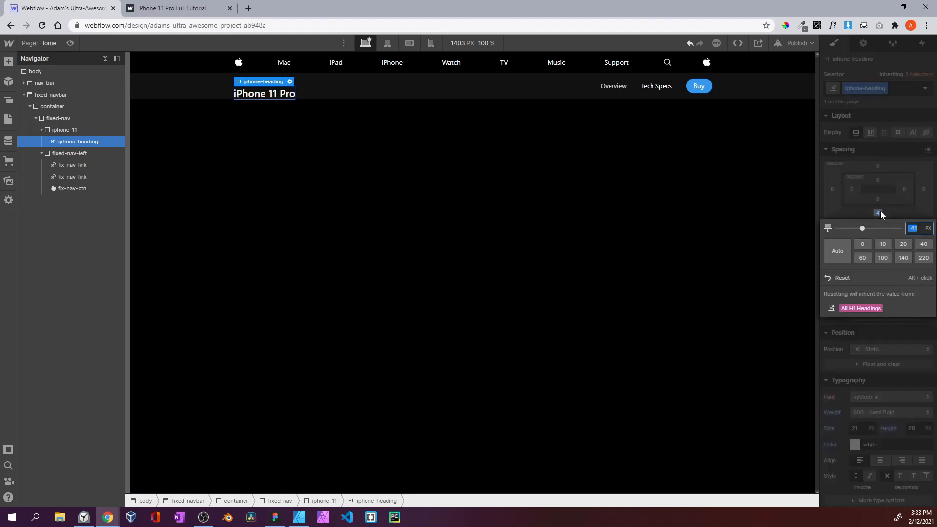
{"action": "left_click", "coordinate": [875, 200]}
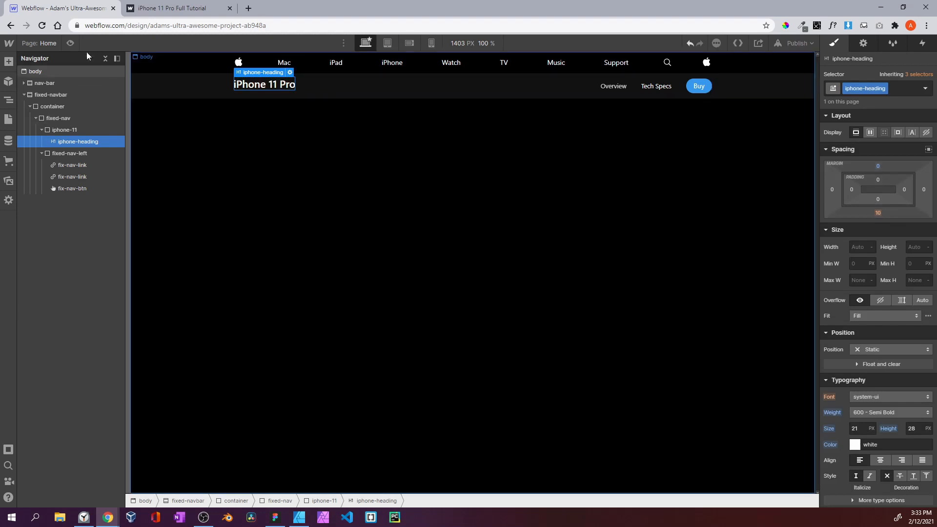
{"action": "left_click", "coordinate": [71, 43]}
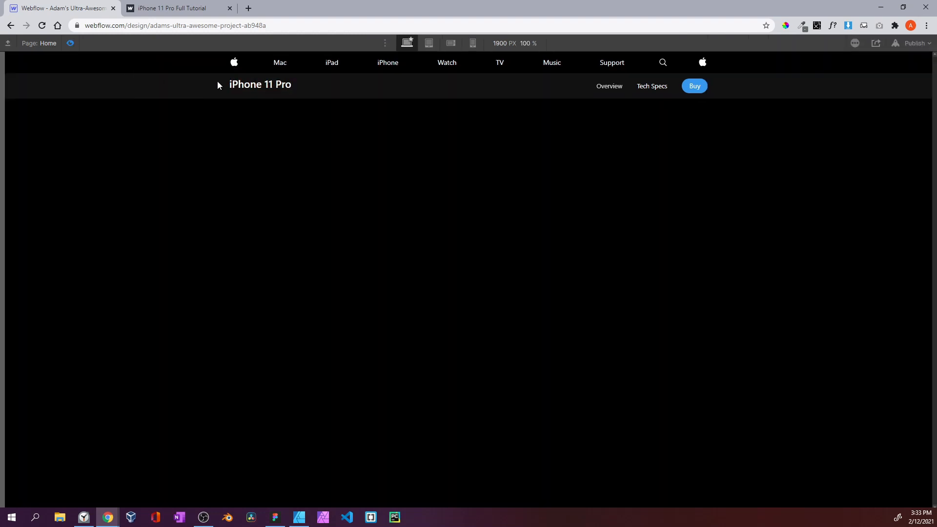
Set the iphone-11 block's display to flex with vertical direction and centered alignment and justification
{"action": "left_click", "coordinate": [72, 43]}
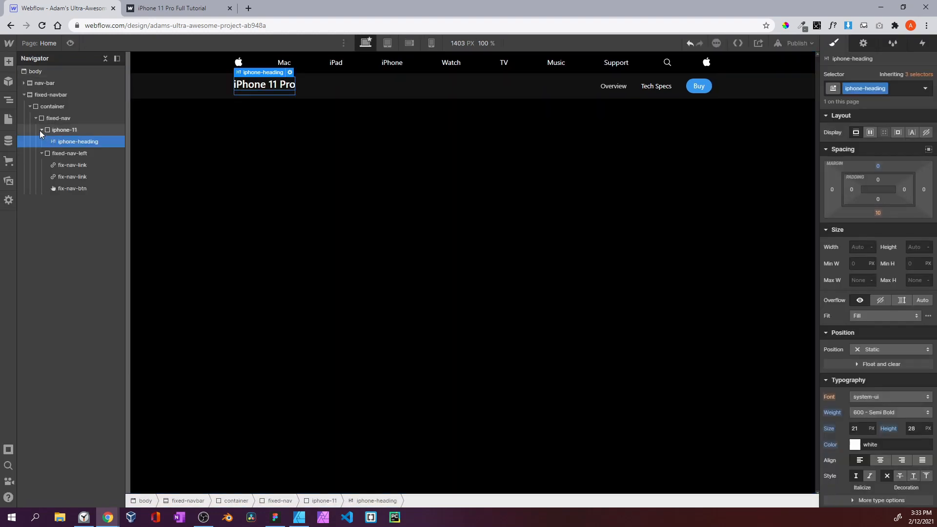
{"action": "left_click", "coordinate": [41, 130]}
{"action": "left_click", "coordinate": [870, 180]}
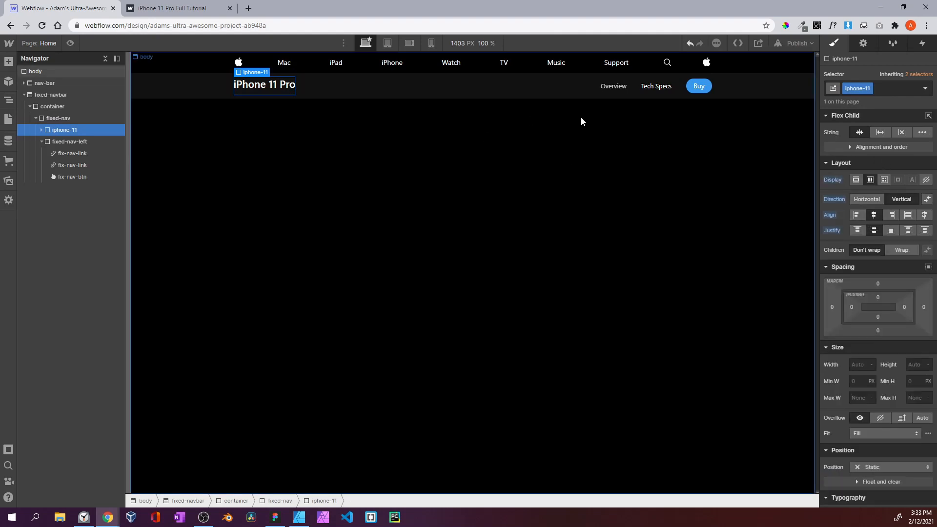
Set the line height of iphone-heading to 20 px and preview the heading's alignment in the navbar
{"action": "scroll", "coordinate": [904, 264], "scroll_direction": "down", "scroll_amount": 7}
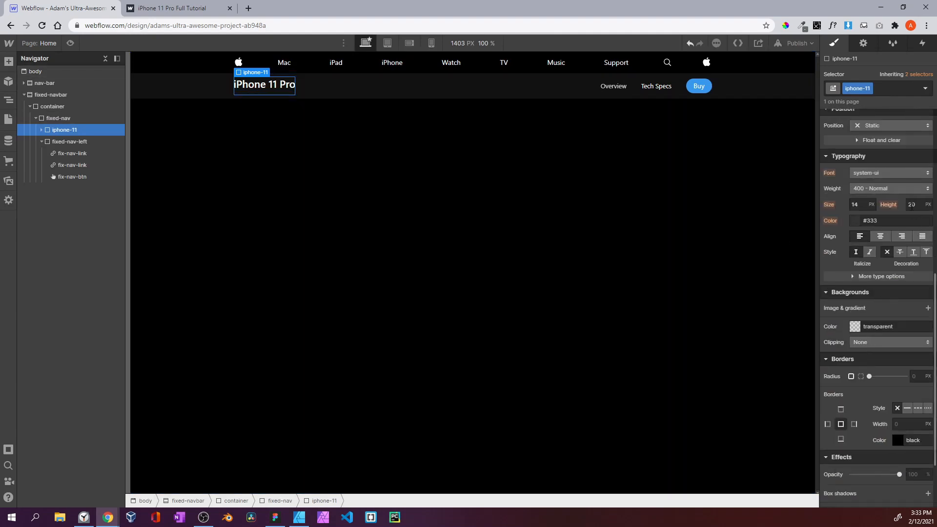
{"action": "left_click", "coordinate": [41, 130]}
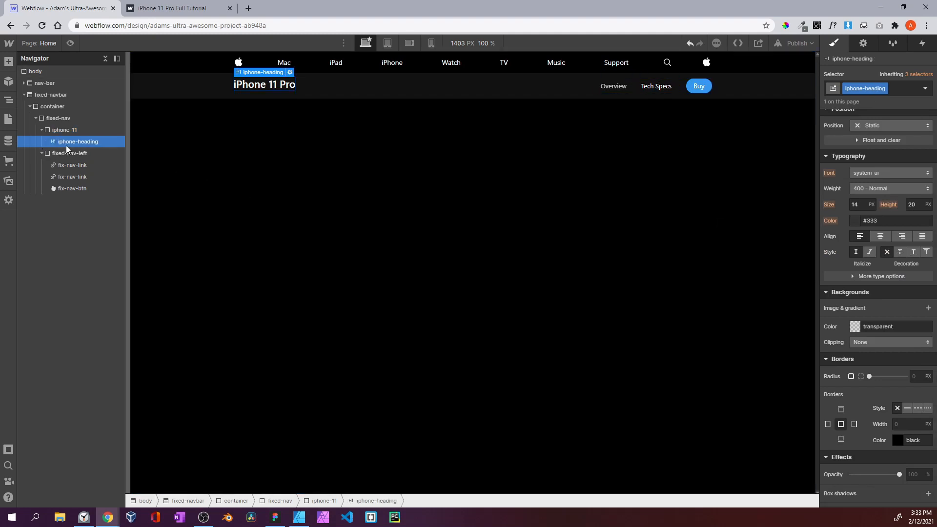
{"action": "left_click", "coordinate": [68, 143]}
{"action": "left_click", "coordinate": [916, 183]}
{"action": "type", "text": "20"}
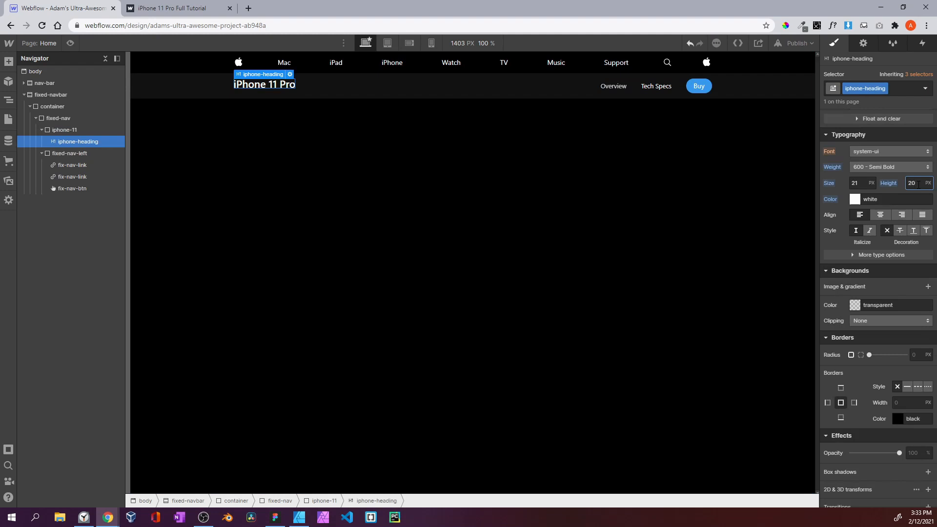
{"action": "left_click", "coordinate": [70, 43]}
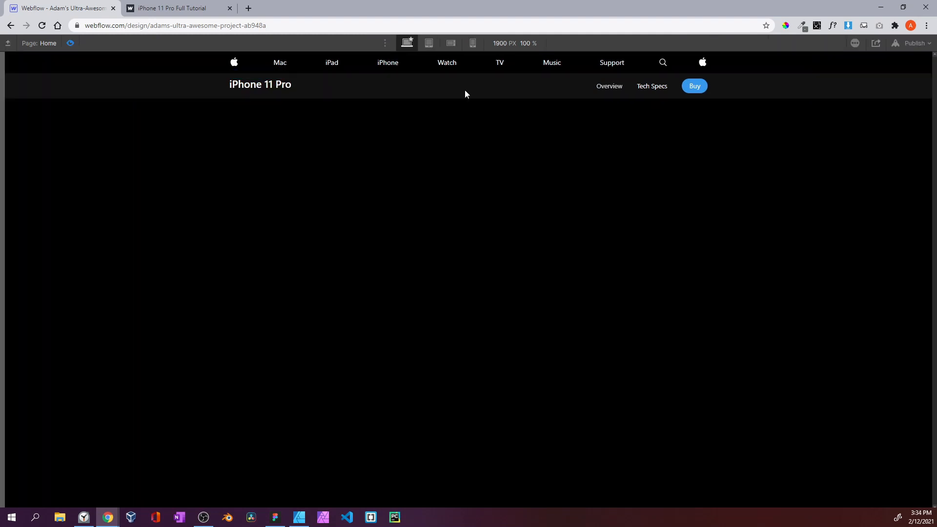
{"action": "left_click_drag", "start_coordinate": [233, 85], "coordinate": [280, 90]}
{"action": "left_click", "coordinate": [277, 93]}
{"action": "left_click", "coordinate": [70, 43]}
Collapse the element tree and examine the hero image and the text section below it on the reference page
{"action": "left_click", "coordinate": [105, 59]}
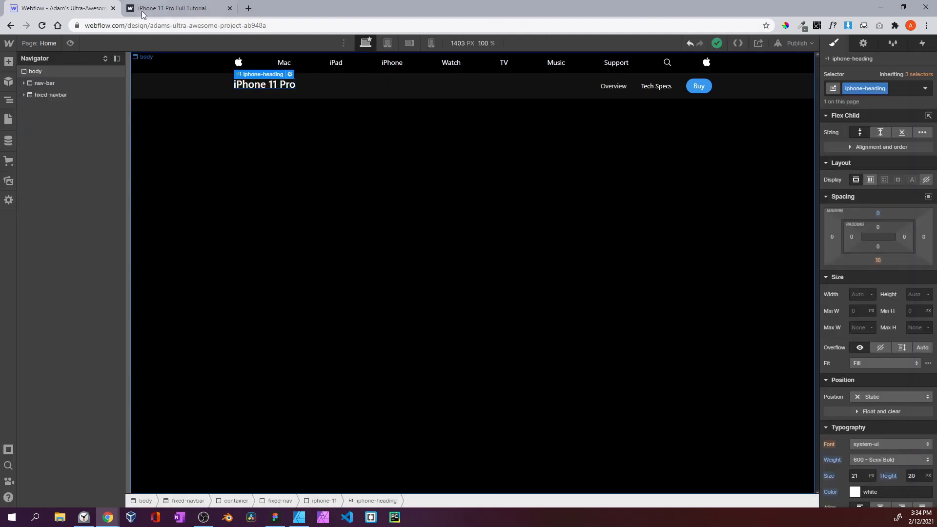
{"action": "left_click", "coordinate": [141, 11]}
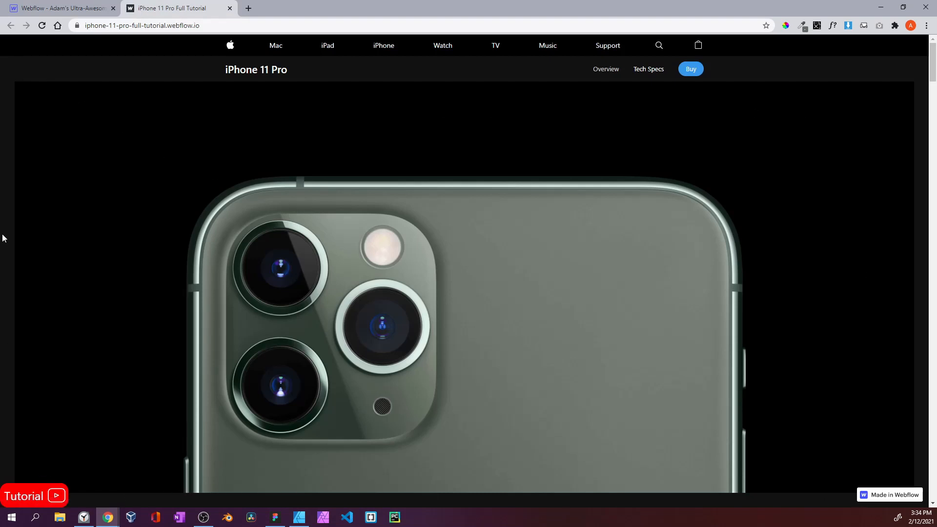
{"action": "scroll", "coordinate": [410, 214], "scroll_direction": "down", "scroll_amount": 4}
{"action": "scroll", "coordinate": [410, 217], "scroll_direction": "down", "scroll_amount": 3}
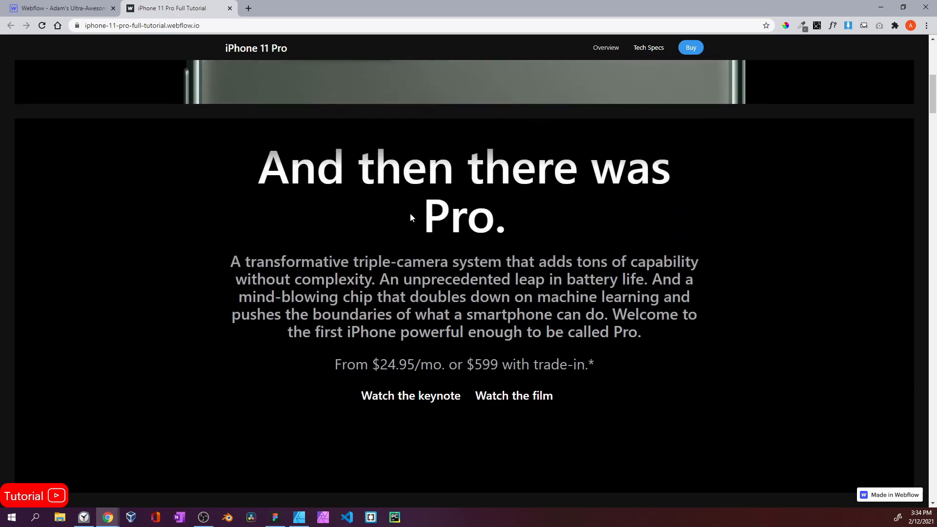
{"action": "scroll", "coordinate": [410, 217], "scroll_direction": "up", "scroll_amount": 10}
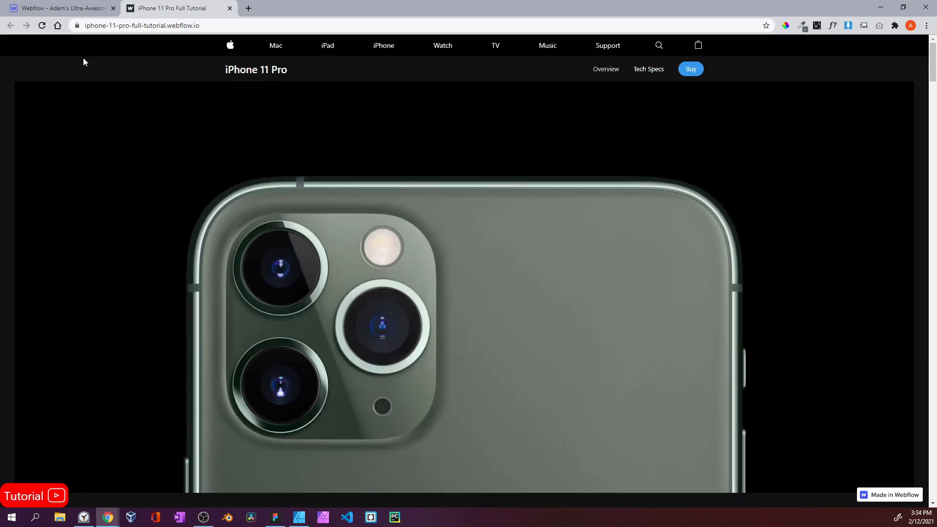
{"action": "left_click", "coordinate": [61, 8]}
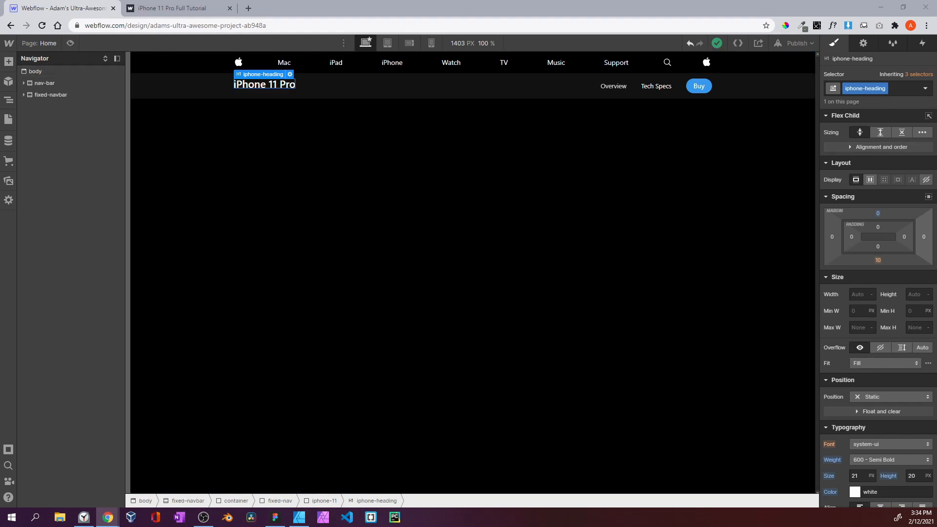
Add a section below fixed-navbar and give it the new class hero-image
{"action": "left_click", "coordinate": [8, 61]}
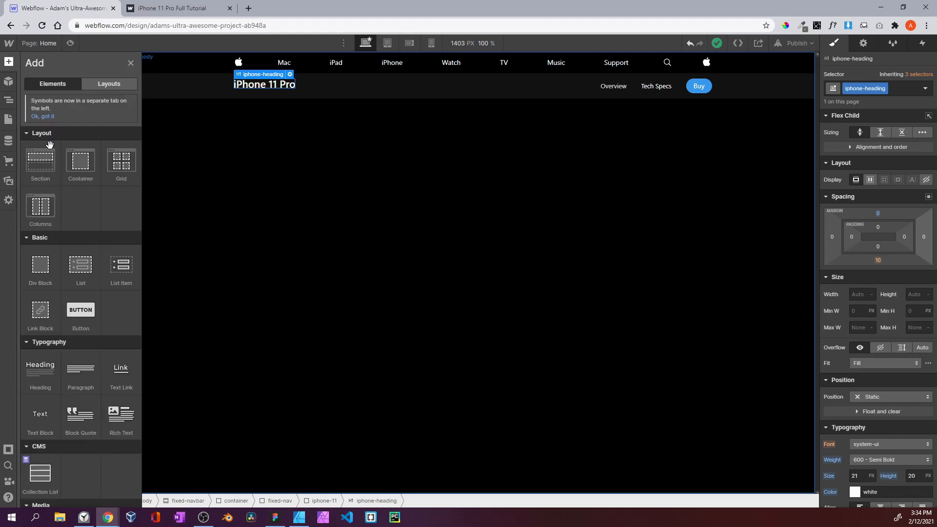
{"action": "mouse_move", "coordinate": [41, 161]}
{"action": "left_mouse_down"}
{"action": "mouse_move", "coordinate": [36, 205]}
{"action": "mouse_move", "coordinate": [83, 151]}
{"action": "mouse_move", "coordinate": [58, 166]}
{"action": "left_mouse_up"}
{"action": "left_click", "coordinate": [178, 11]}
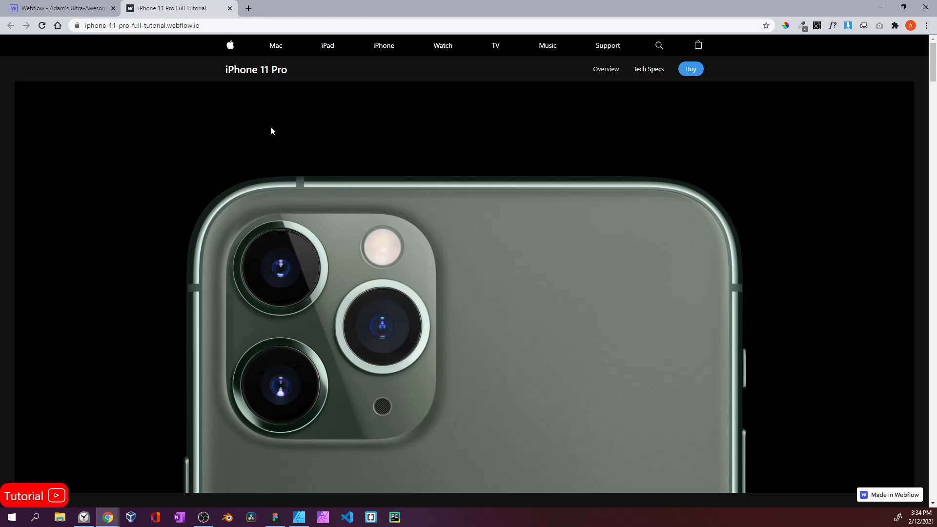
{"action": "left_click", "coordinate": [68, 9]}
{"action": "left_click", "coordinate": [863, 89]}
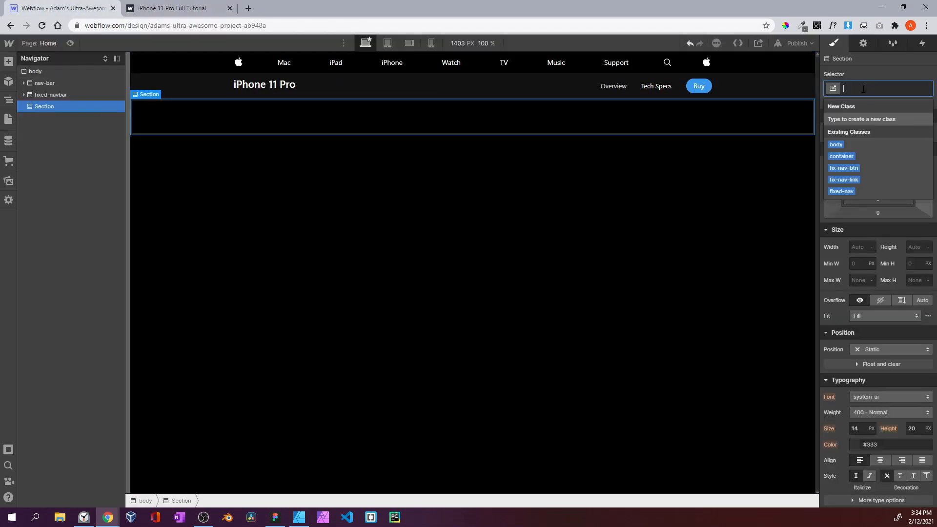
{"action": "type", "text": "hero-image"}
{"action": "key", "text": "Return"}
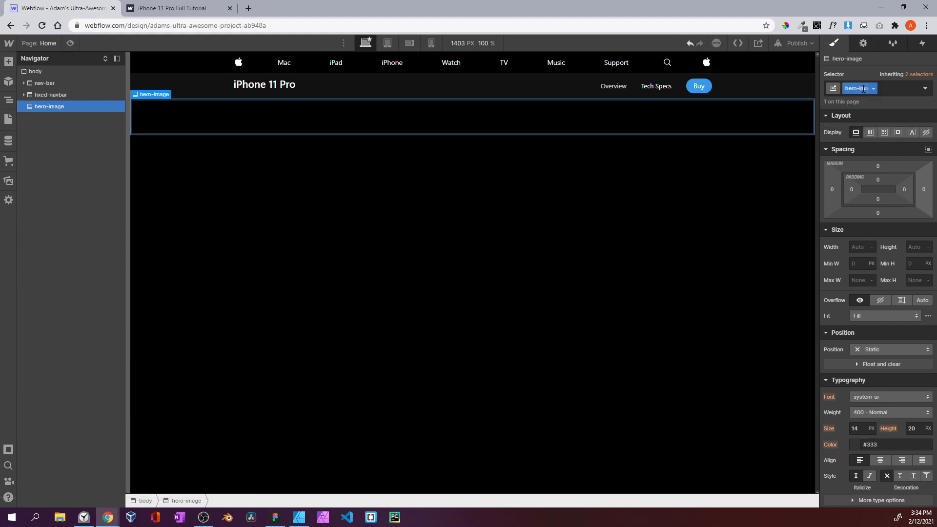
Set the hero-image section's height to 100 VH and compare its preview with the reference page
{"action": "left_click", "coordinate": [176, 9]}
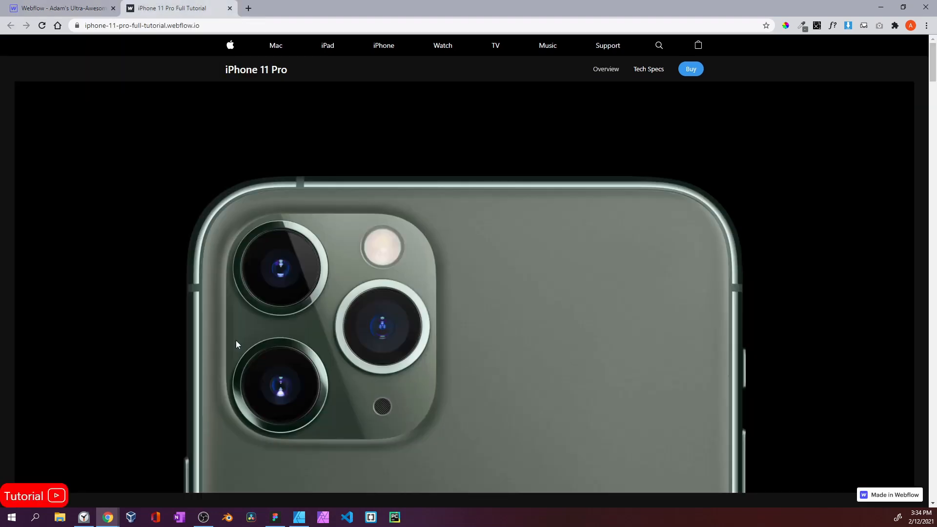
{"action": "left_click", "coordinate": [53, 8]}
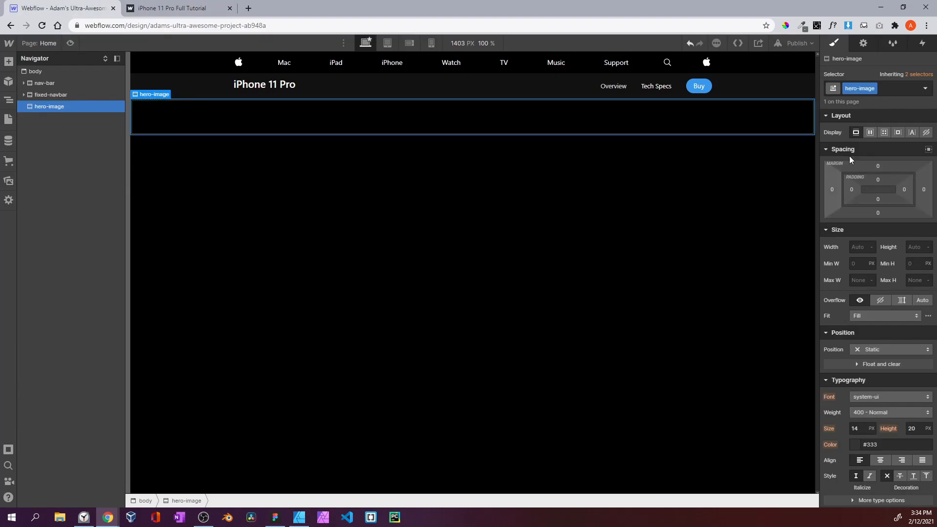
{"action": "left_click", "coordinate": [913, 247]}
{"action": "type", "text": "100vh"}
{"action": "key", "text": "Return"}
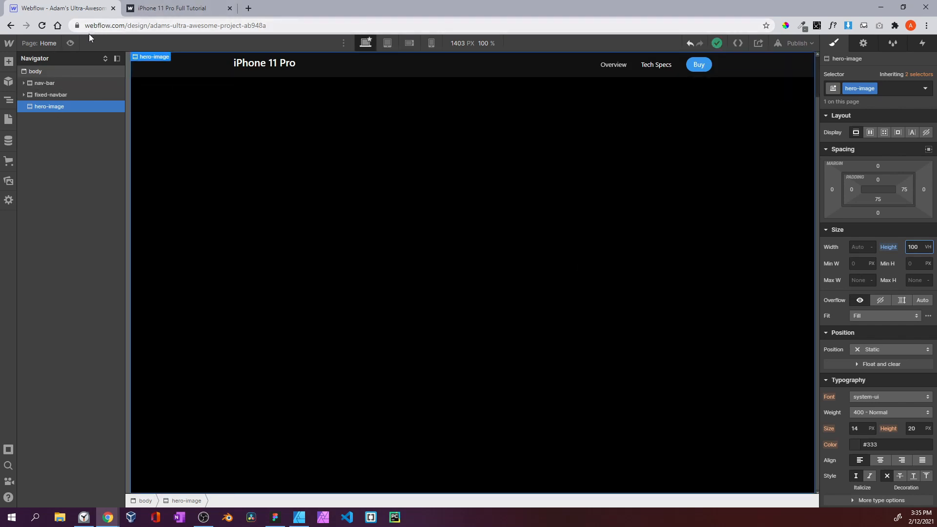
{"action": "left_click", "coordinate": [72, 42]}
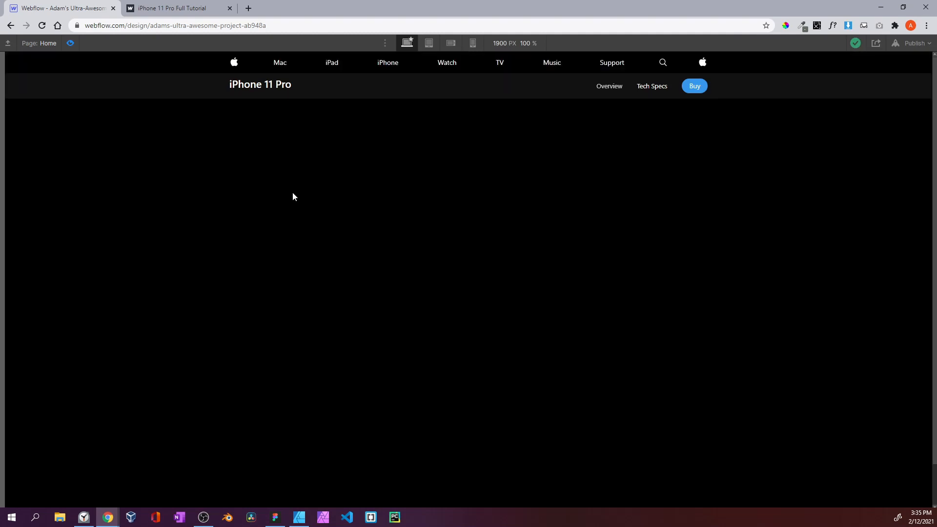
{"action": "left_click", "coordinate": [71, 43]}
{"action": "left_click", "coordinate": [142, 8]}
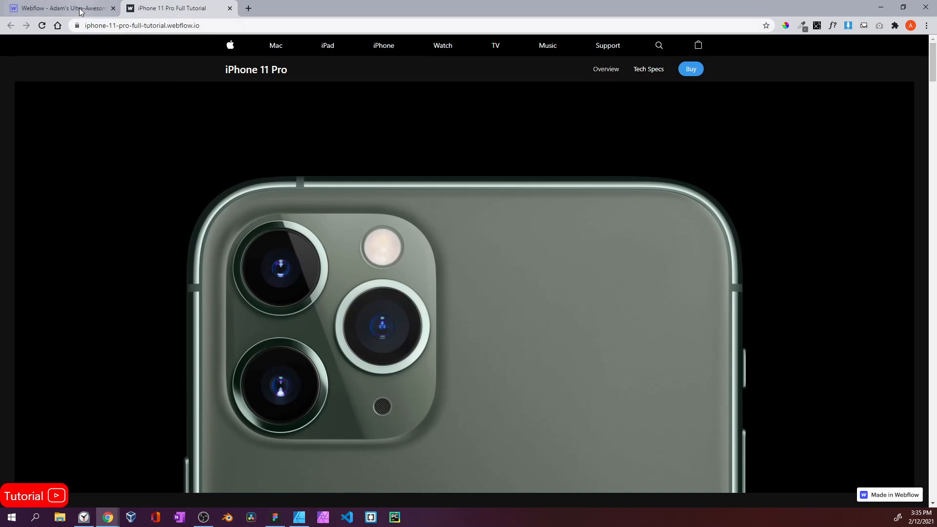
{"action": "left_click", "coordinate": [64, 8]}
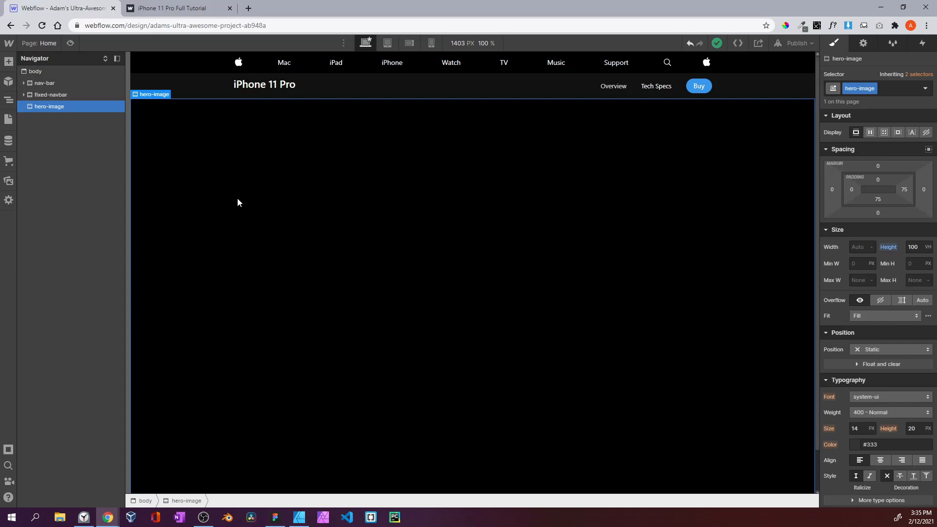
Set the hero-image section's top margin to -96 px, the negative sum of the nav-bar and fixed-navbar heights
{"action": "left_click", "coordinate": [62, 95]}
{"action": "left_click", "coordinate": [57, 83]}
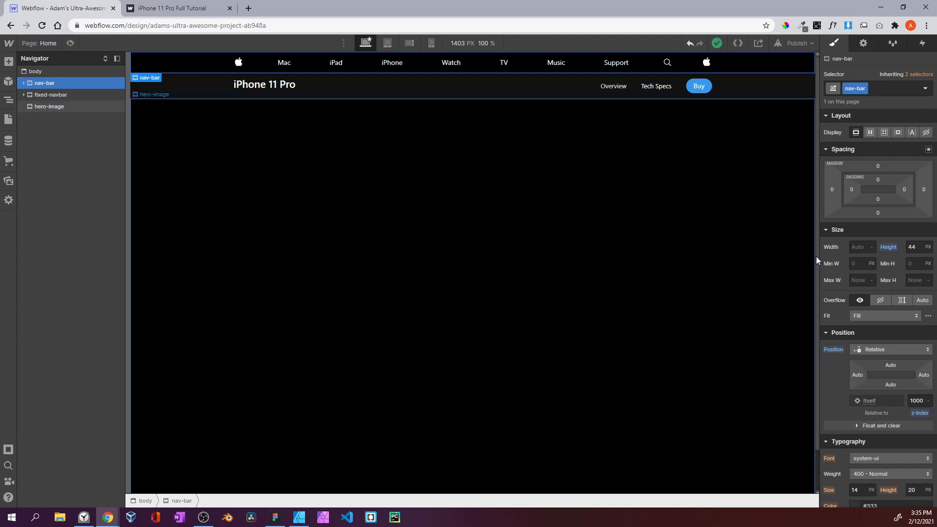
{"action": "left_click", "coordinate": [84, 97]}
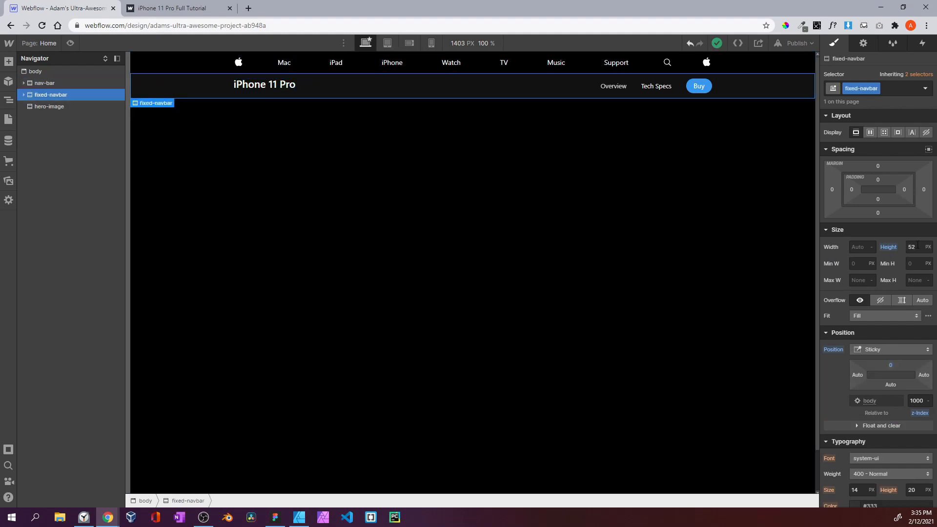
{"action": "left_click", "coordinate": [100, 106]}
{"action": "left_click", "coordinate": [876, 166]}
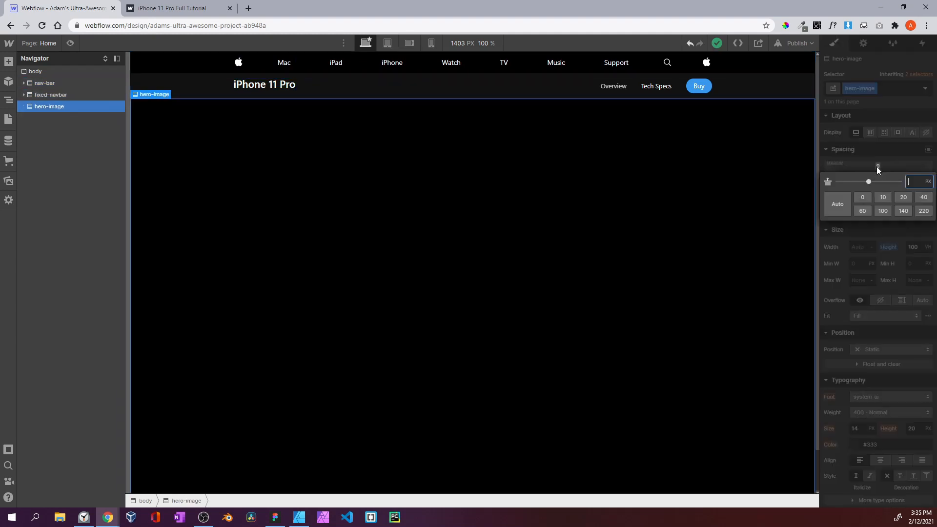
{"action": "type", "text": "55"}
{"action": "key", "text": "BackSpace"}
{"action": "type", "text": "2+40"}
{"action": "key", "text": "Return"}
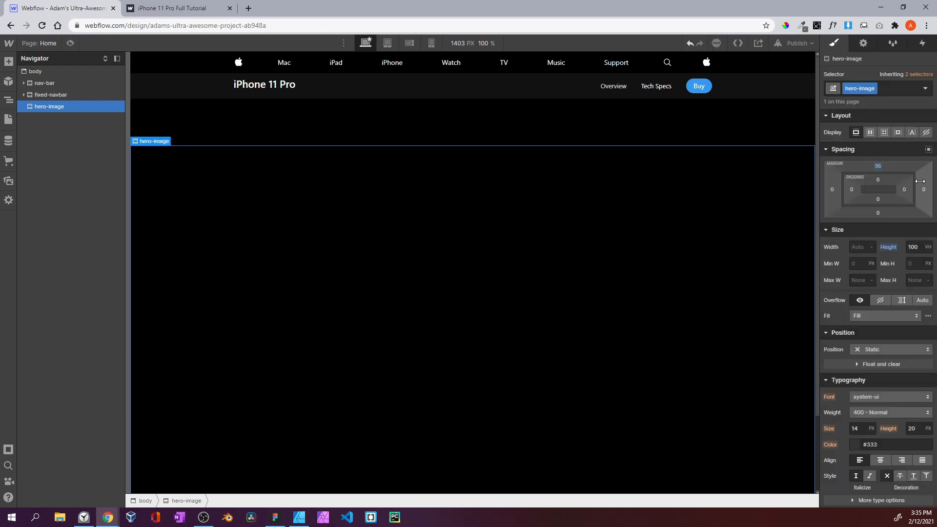
{"action": "left_click", "coordinate": [879, 166]}
{"action": "type", "text": "-96"}
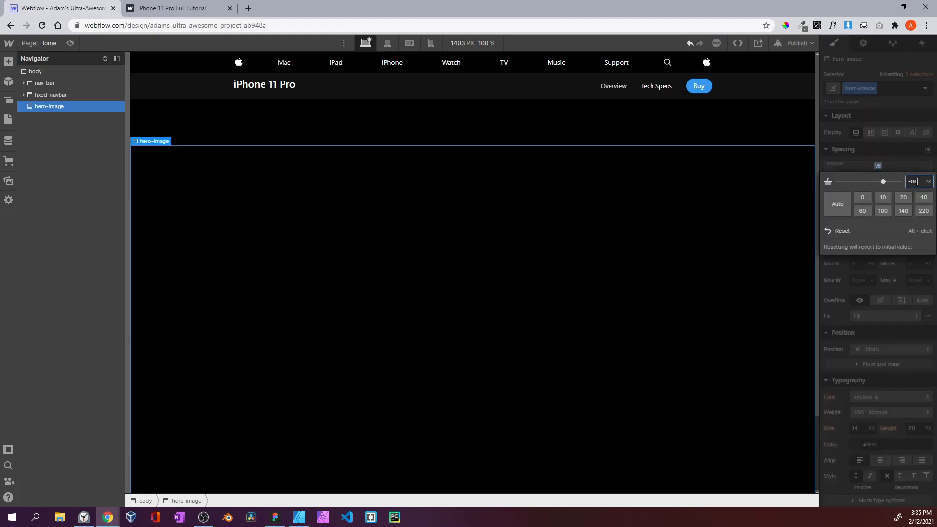
{"action": "key", "text": "Return"}
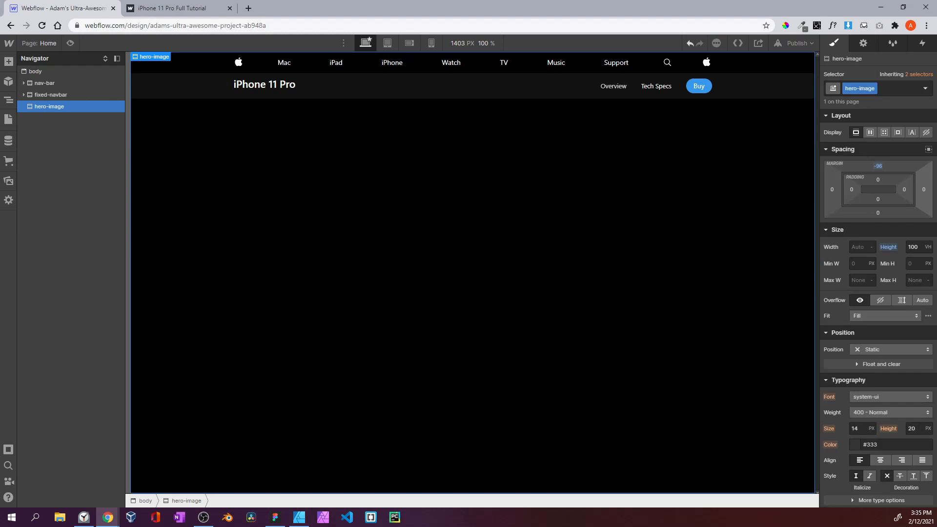
Set the hero-image section's position to Relative with a z-index of 3
{"action": "scroll", "coordinate": [903, 334], "scroll_direction": "down", "scroll_amount": 2}
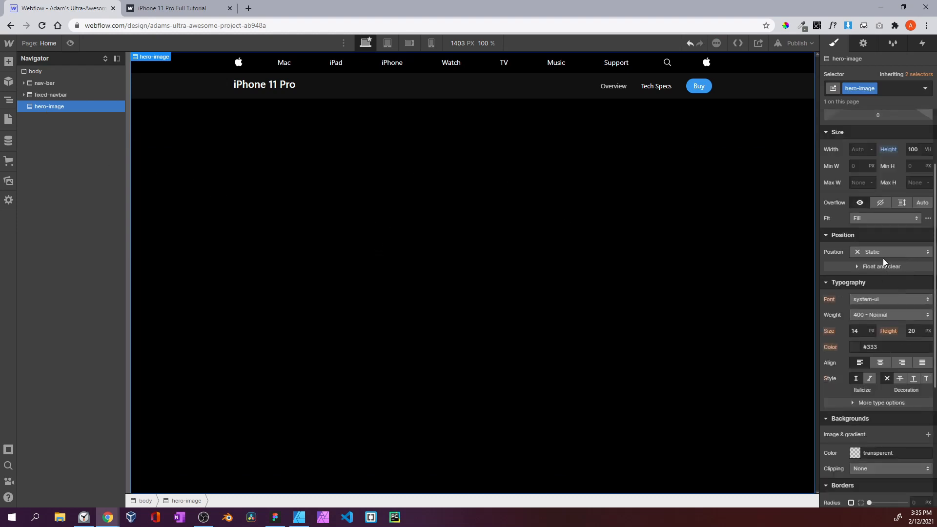
{"action": "scroll", "coordinate": [893, 197], "scroll_direction": "down", "scroll_amount": 1}
{"action": "left_click", "coordinate": [888, 202]}
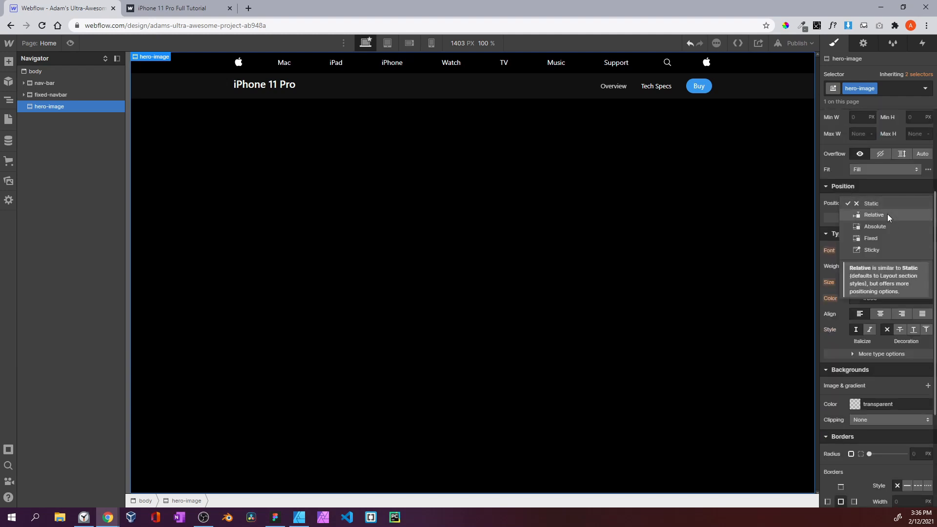
{"action": "left_click", "coordinate": [887, 215]}
{"action": "left_click", "coordinate": [919, 254]}
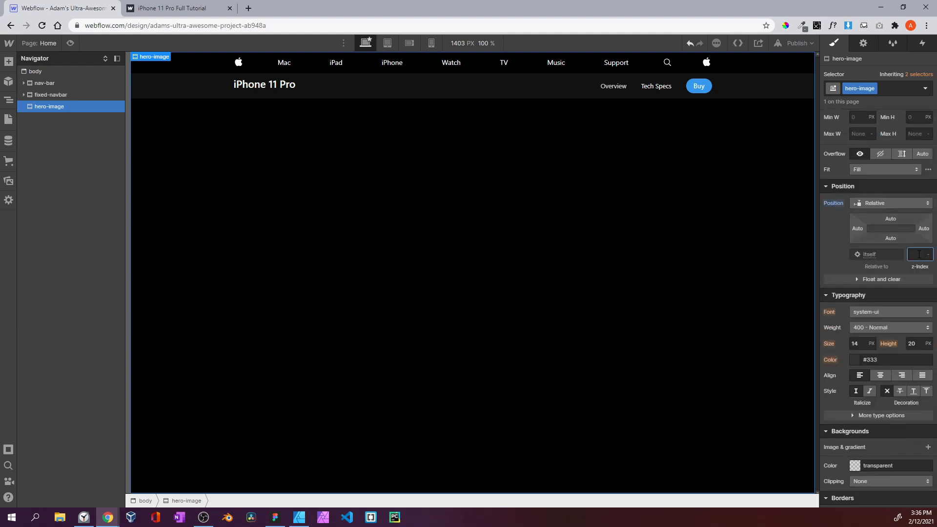
{"action": "type", "text": "3"}
Examine how the reference page's hero image and the text section below it behave while scrolling
{"action": "left_click", "coordinate": [197, 9]}
{"action": "scroll", "coordinate": [301, 247], "scroll_direction": "down", "scroll_amount": 5}
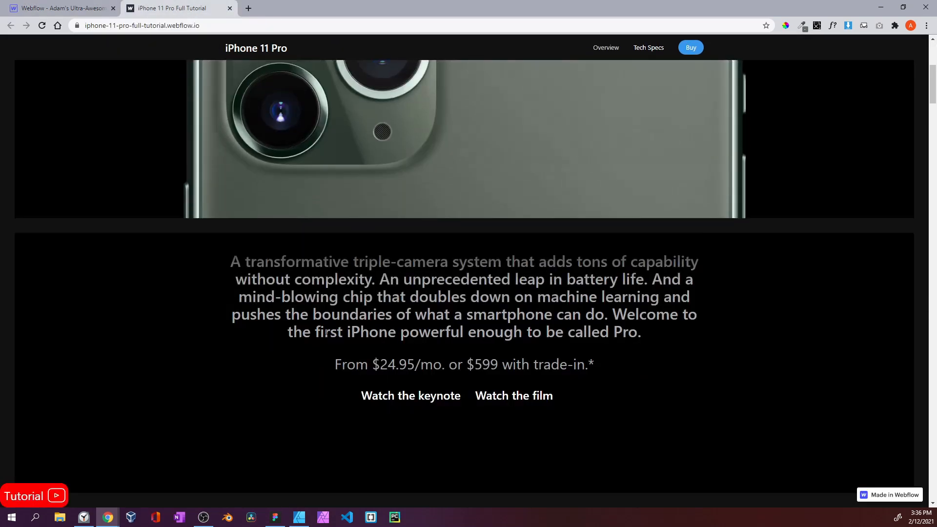
{"action": "scroll", "coordinate": [388, 250], "scroll_direction": "up", "scroll_amount": 10}
{"action": "right_click", "coordinate": [388, 250]}
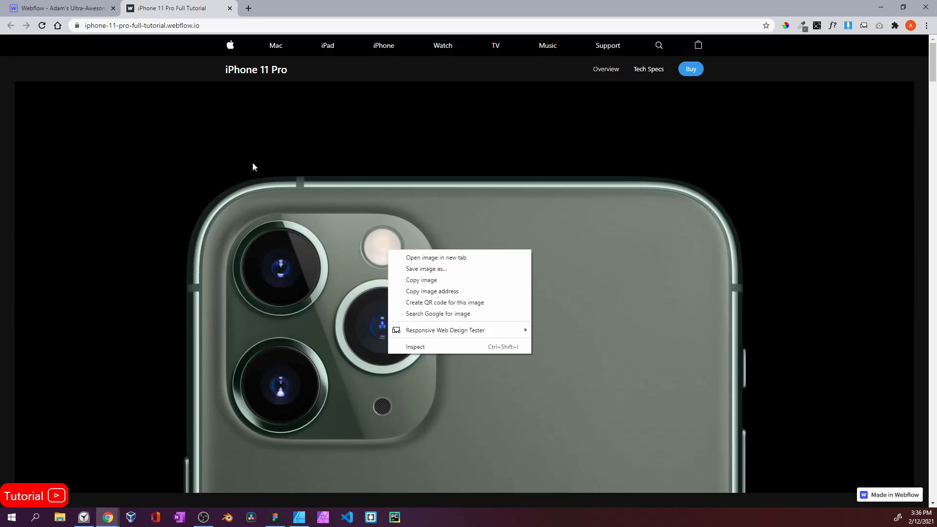
{"action": "left_click", "coordinate": [92, 13]}
{"action": "left_click", "coordinate": [92, 13]}
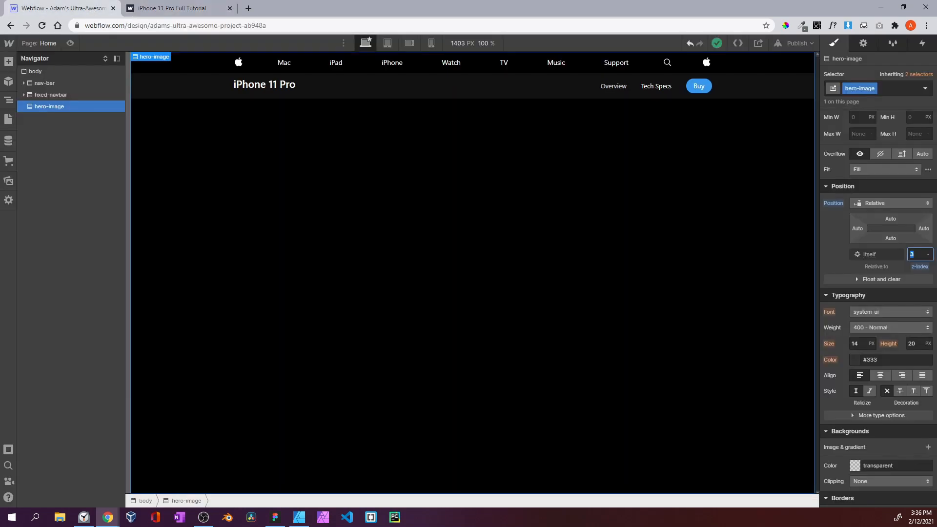
Set the hero-image section's background colour to the light-black swatch and compare its preview with the reference page
{"action": "scroll", "coordinate": [895, 356], "scroll_direction": "down", "scroll_amount": 5}
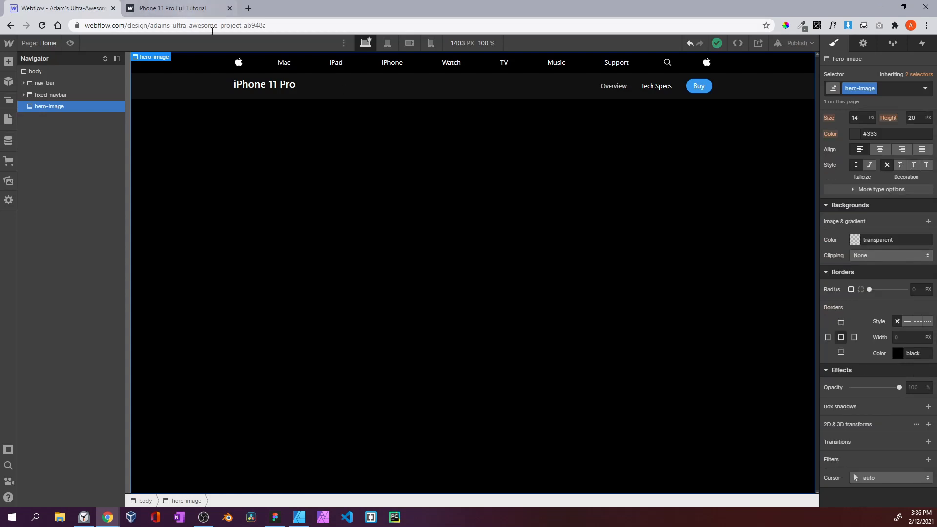
{"action": "left_click", "coordinate": [855, 240]}
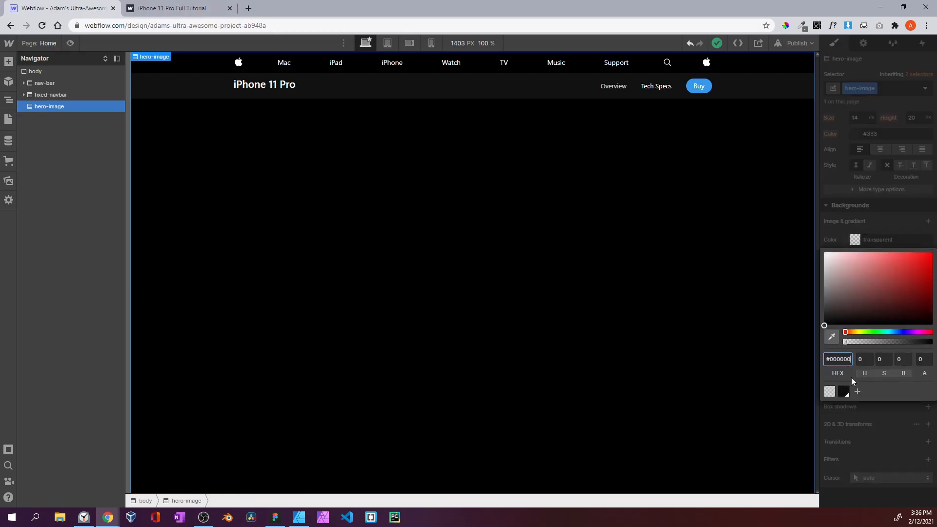
{"action": "left_click", "coordinate": [844, 392]}
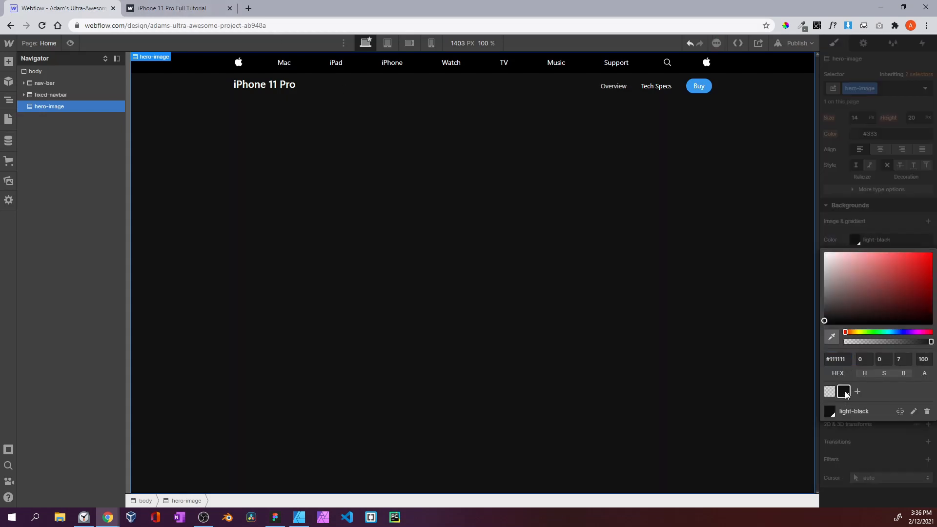
{"action": "left_click", "coordinate": [854, 222]}
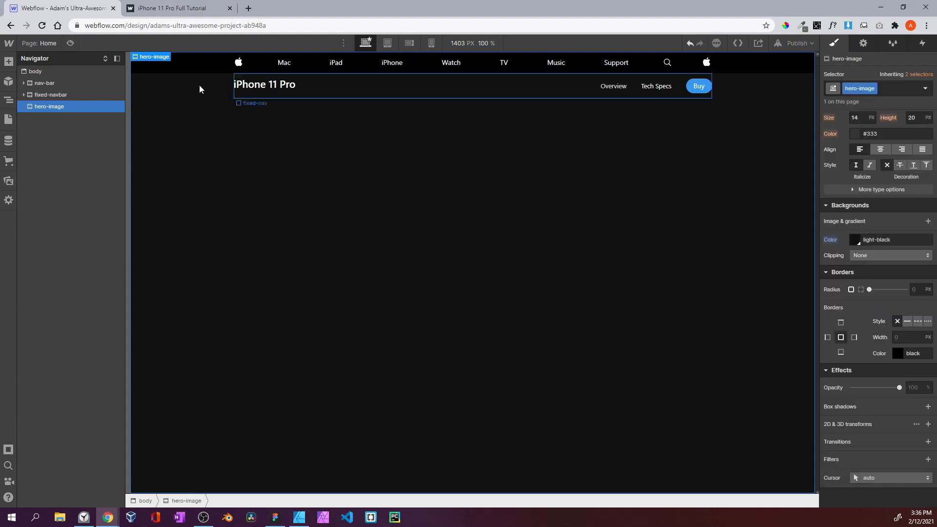
{"action": "left_click", "coordinate": [70, 44]}
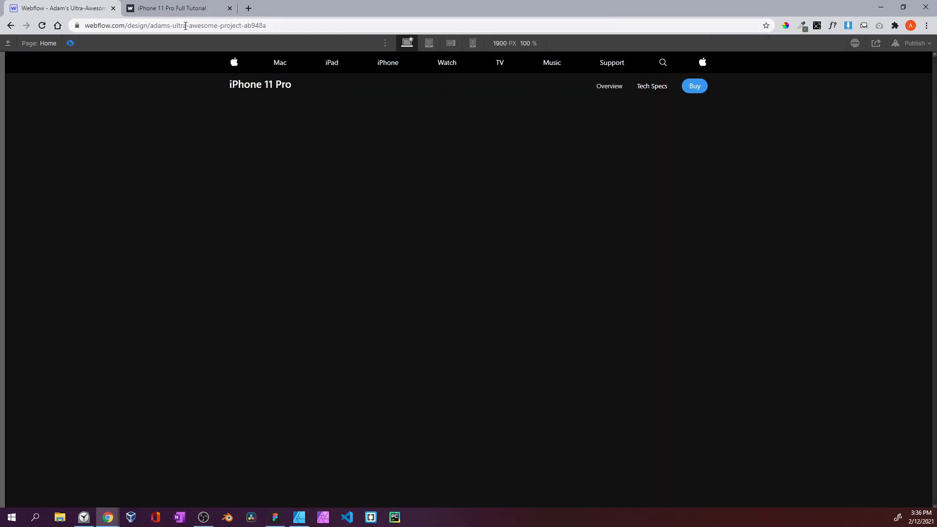
{"action": "left_click", "coordinate": [174, 8]}
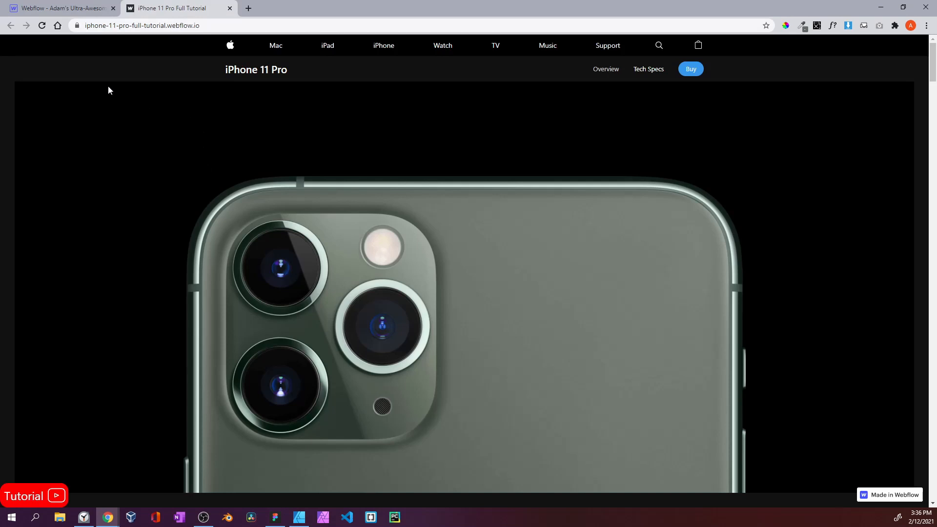
{"action": "left_click", "coordinate": [74, 9]}
{"action": "left_click", "coordinate": [161, 8]}
{"action": "left_click", "coordinate": [56, 7]}
{"action": "left_click", "coordinate": [70, 44]}
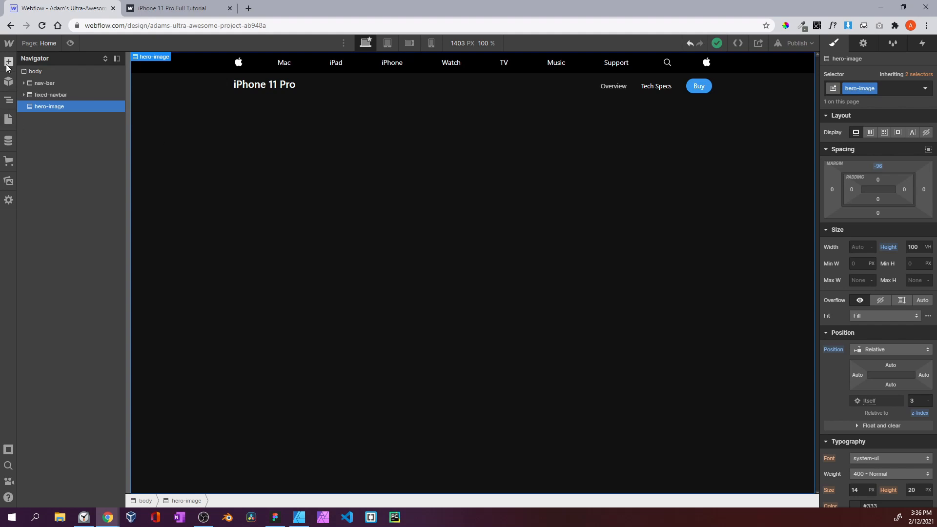
Add a div block inside the hero-image section and give it the class hero-img
{"action": "key", "text": "a"}
{"action": "left_click_drag", "start_coordinate": [38, 268], "coordinate": [60, 112]}
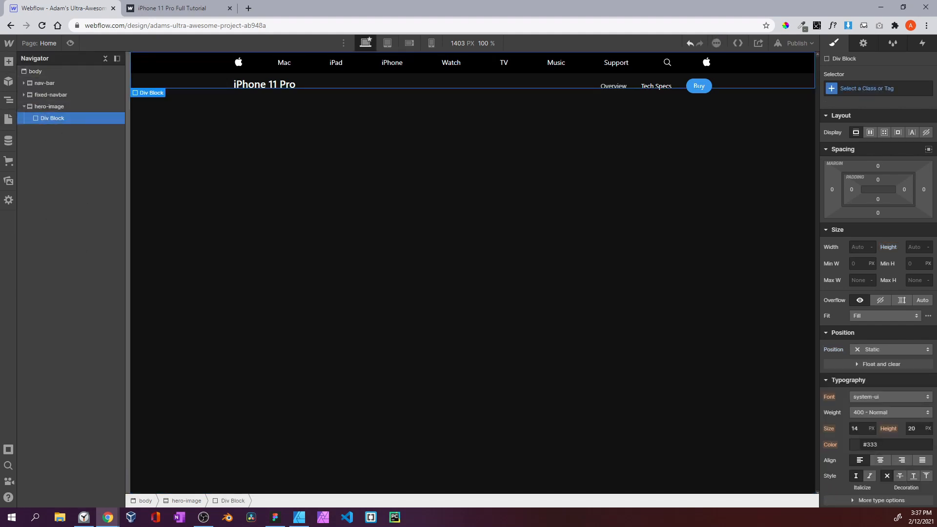
{"action": "left_click", "coordinate": [855, 89]}
{"action": "type", "text": "he"}
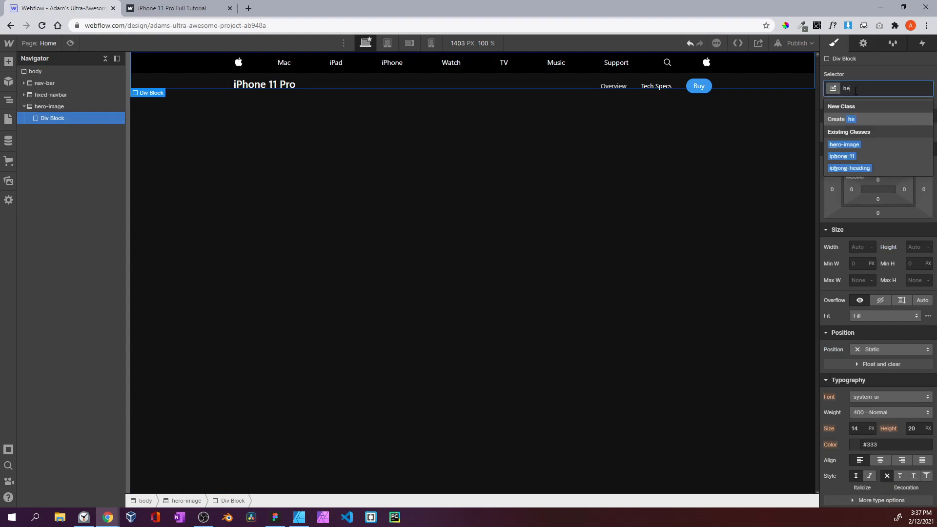
{"action": "type", "text": "ro-img"}
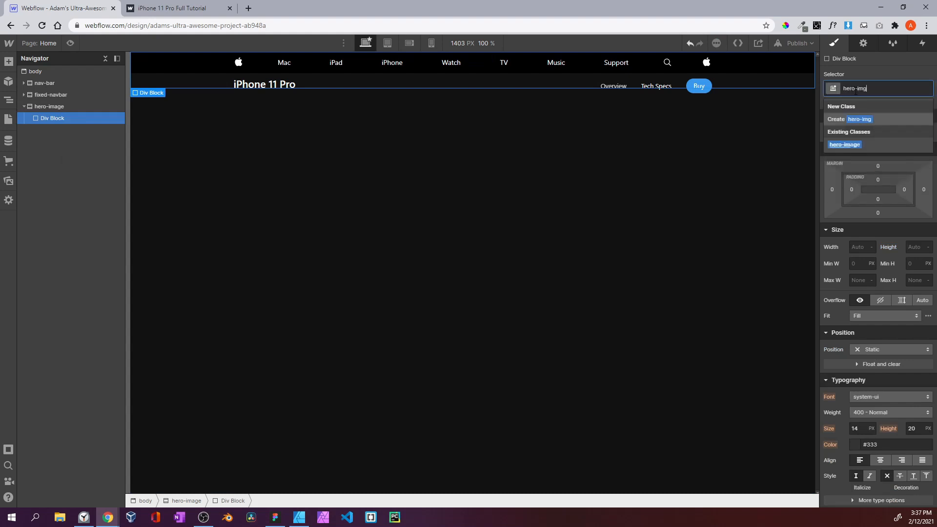
{"action": "key", "text": "Return"}
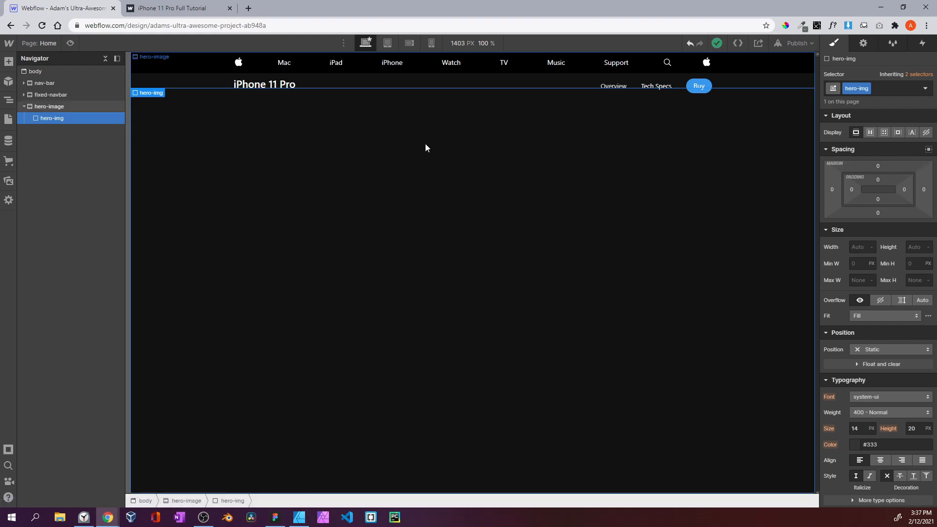
Make the hero-img div a horizontal flex container aligned to the start and justified to the center
{"action": "left_click", "coordinate": [182, 13]}
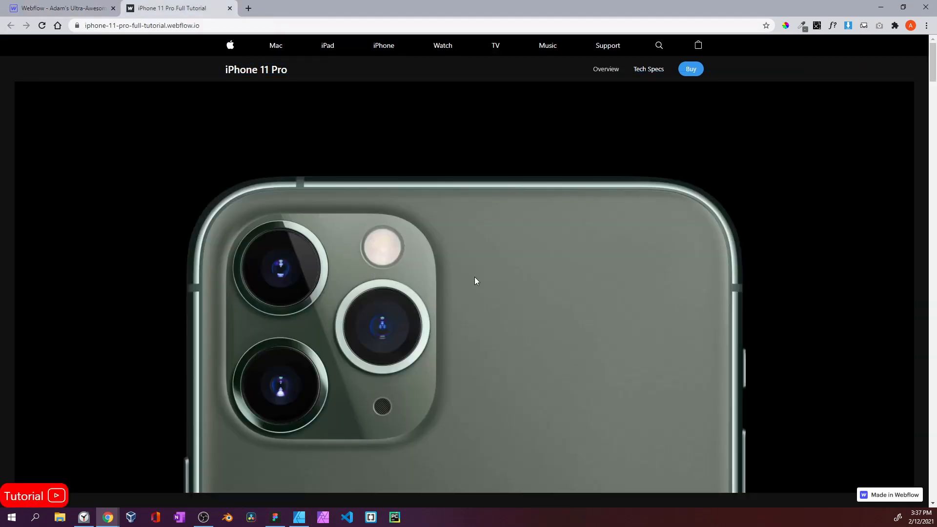
{"action": "left_click", "coordinate": [39, 10]}
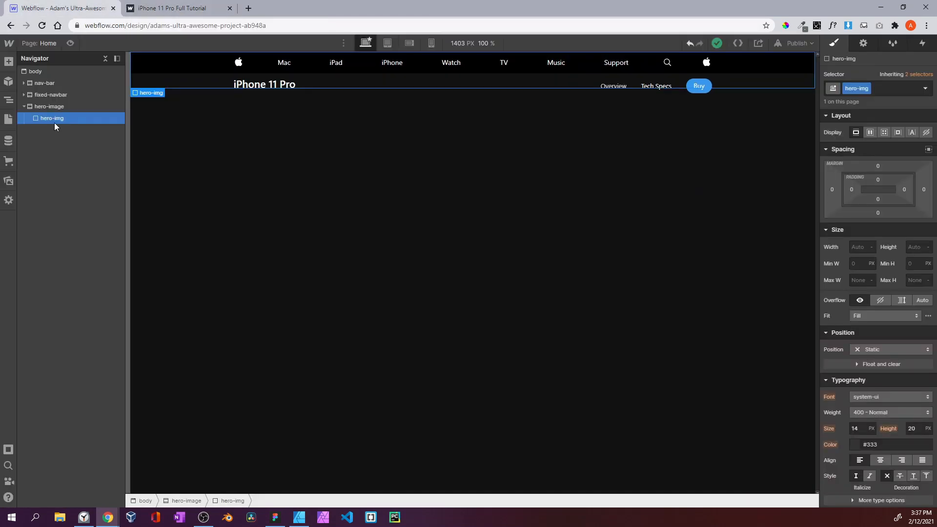
{"action": "left_click", "coordinate": [871, 133]}
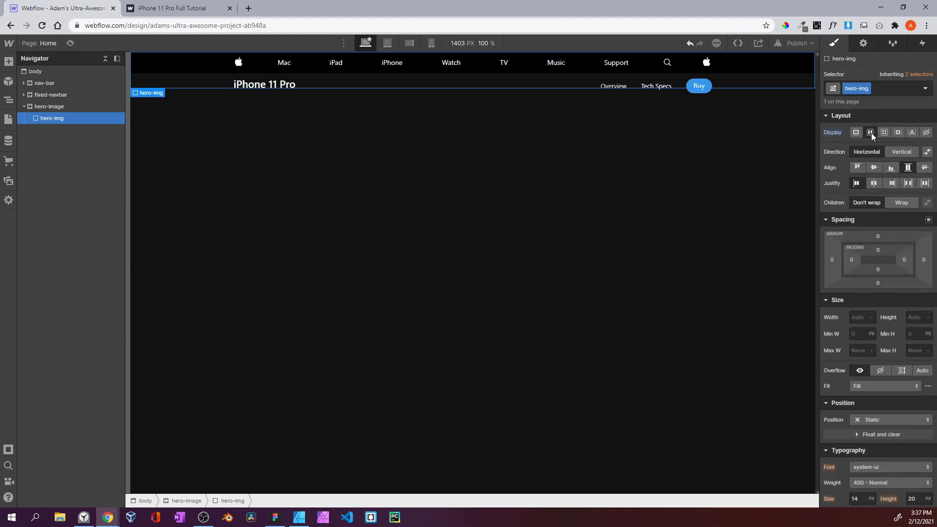
{"action": "left_click", "coordinate": [855, 167]}
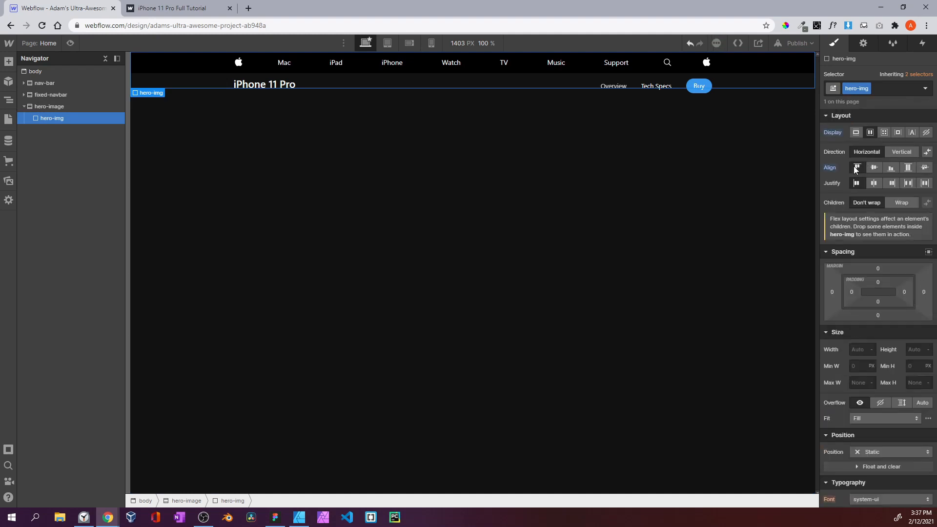
{"action": "left_click", "coordinate": [873, 183]}
Set the hero-img div's background colour to black and check it against the reference page
{"action": "scroll", "coordinate": [885, 382], "scroll_direction": "down", "scroll_amount": 6}
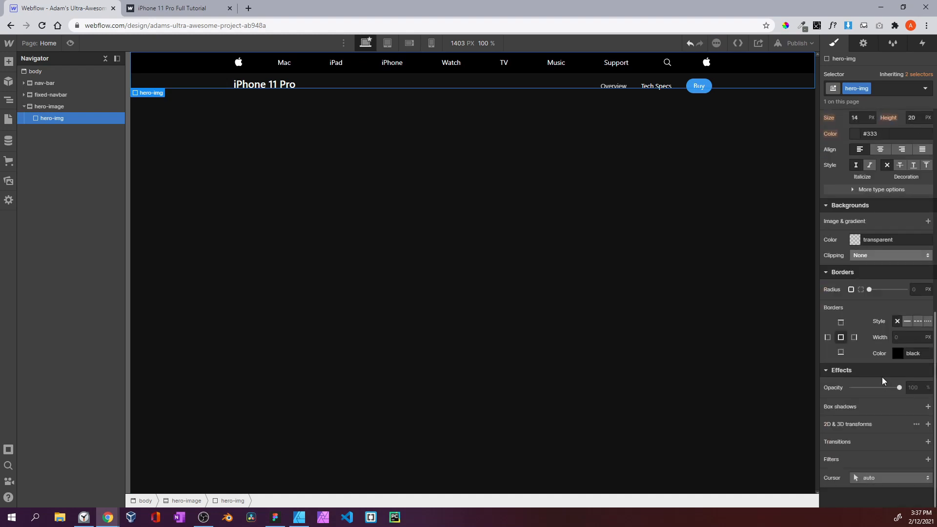
{"action": "left_click", "coordinate": [855, 240]}
{"action": "left_click_drag", "start_coordinate": [850, 284], "coordinate": [931, 359]}
{"action": "left_click", "coordinate": [850, 211]}
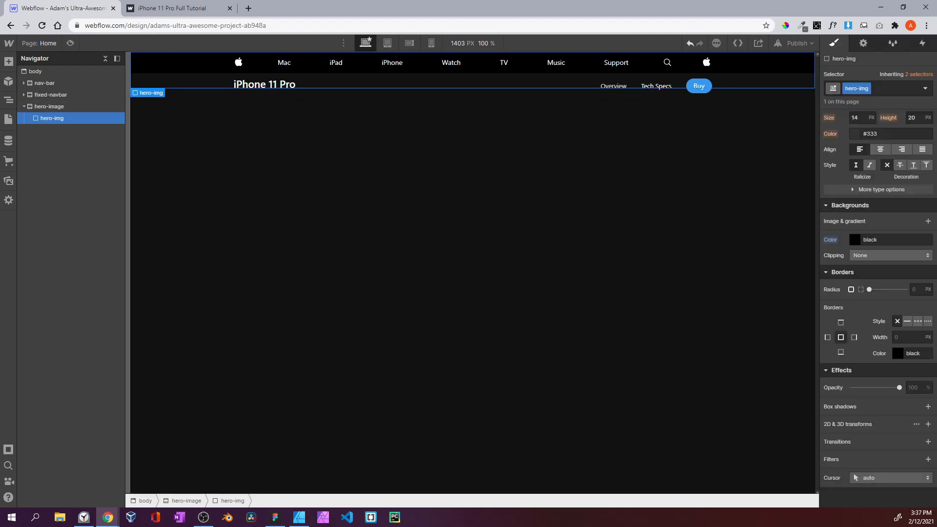
{"action": "scroll", "coordinate": [888, 253], "scroll_direction": "up", "scroll_amount": 4}
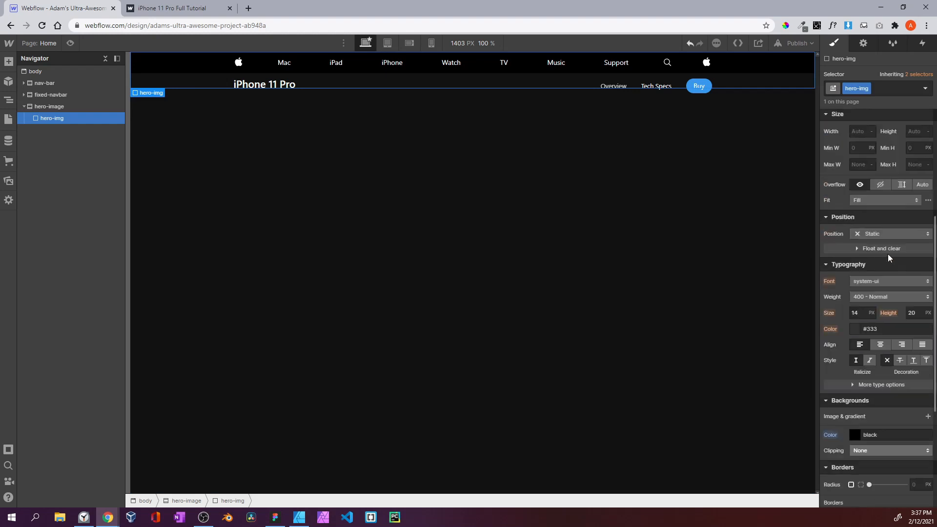
{"action": "scroll", "coordinate": [889, 253], "scroll_direction": "down", "scroll_amount": 1}
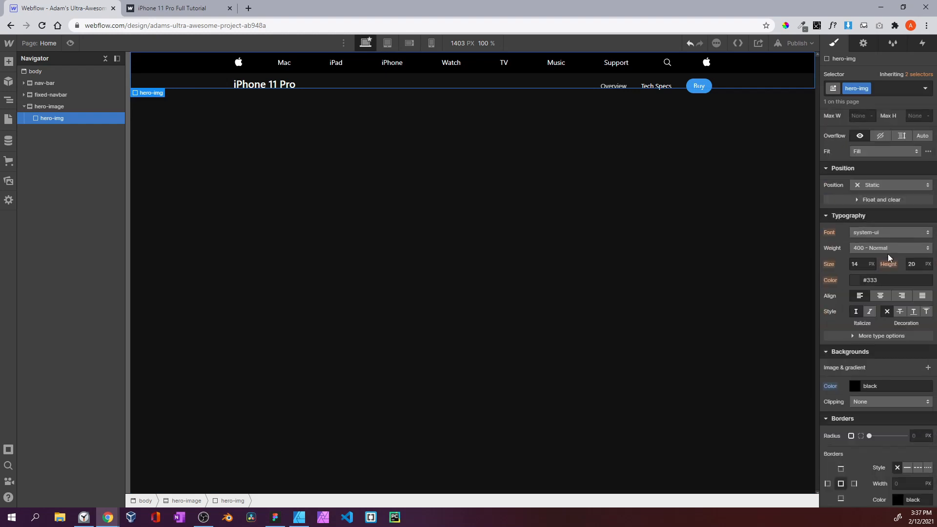
{"action": "left_click", "coordinate": [178, 9]}
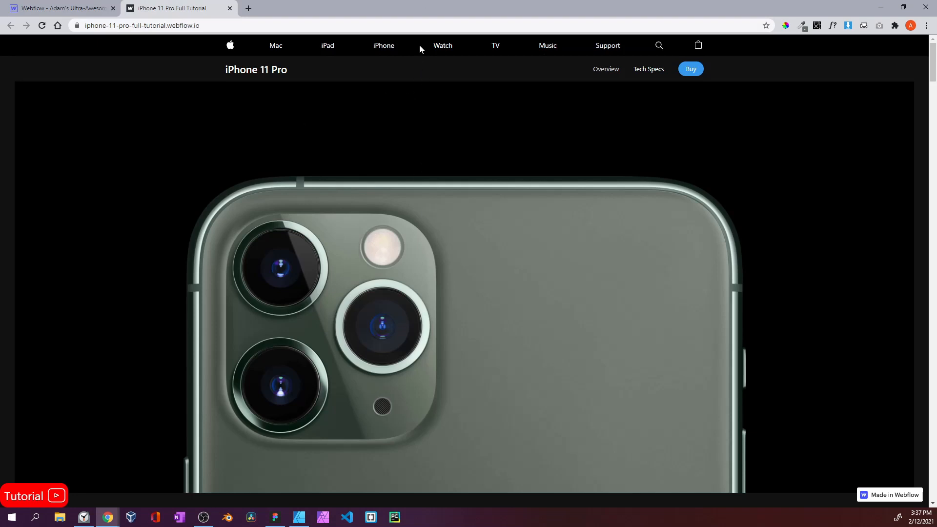
{"action": "left_click", "coordinate": [64, 9]}
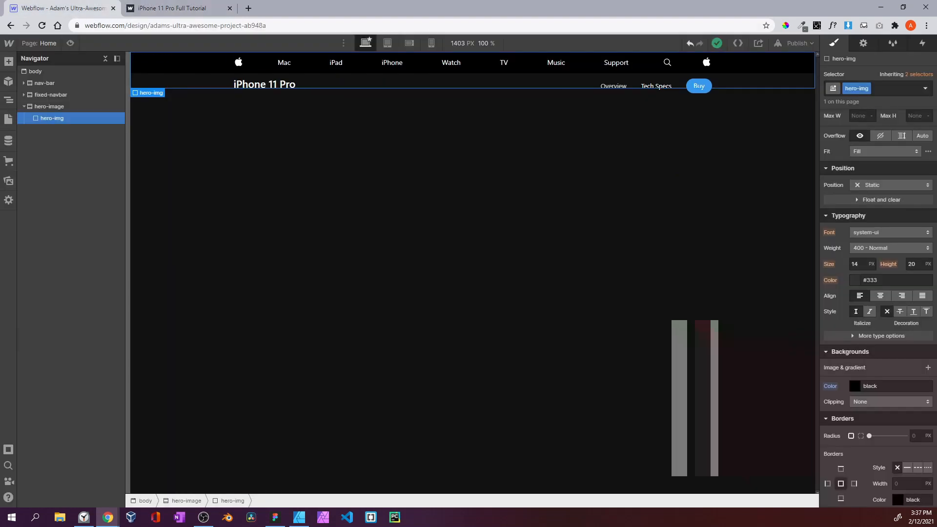
{"action": "scroll", "coordinate": [872, 186], "scroll_direction": "up", "scroll_amount": 5}
{"action": "scroll", "coordinate": [871, 184], "scroll_direction": "down", "scroll_amount": 6}
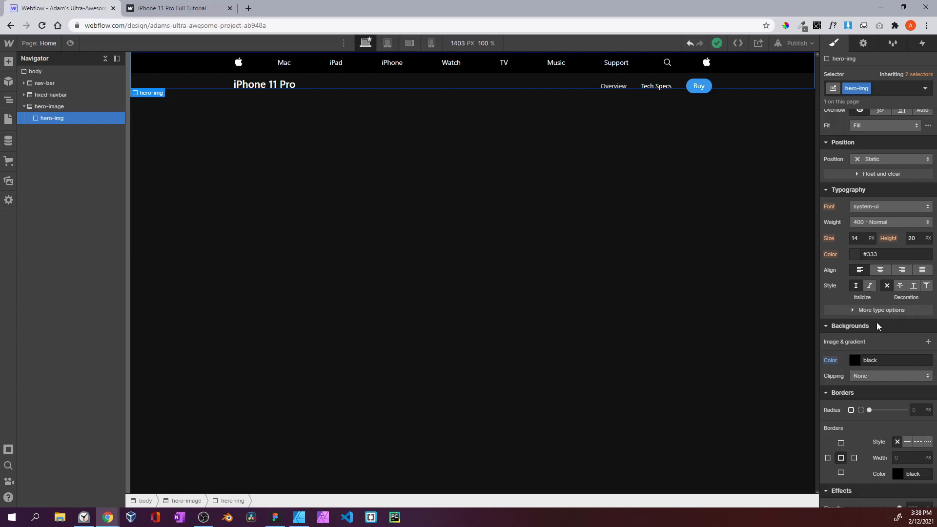
{"action": "scroll", "coordinate": [877, 326], "scroll_direction": "down", "scroll_amount": 2}
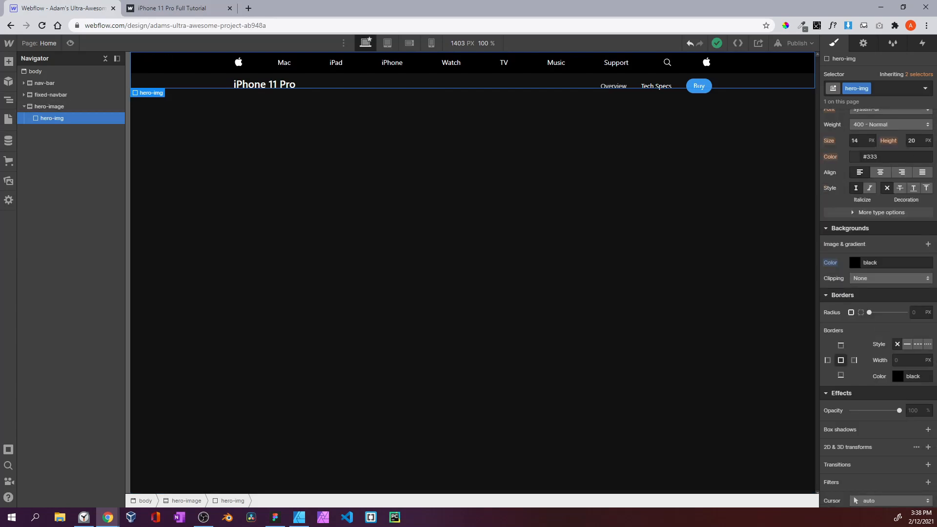
Insert an image element inside the hero-img div using the iphone-endframe.png asset
{"action": "left_click", "coordinate": [8, 62]}
{"action": "scroll", "coordinate": [73, 269], "scroll_direction": "down", "scroll_amount": 5}
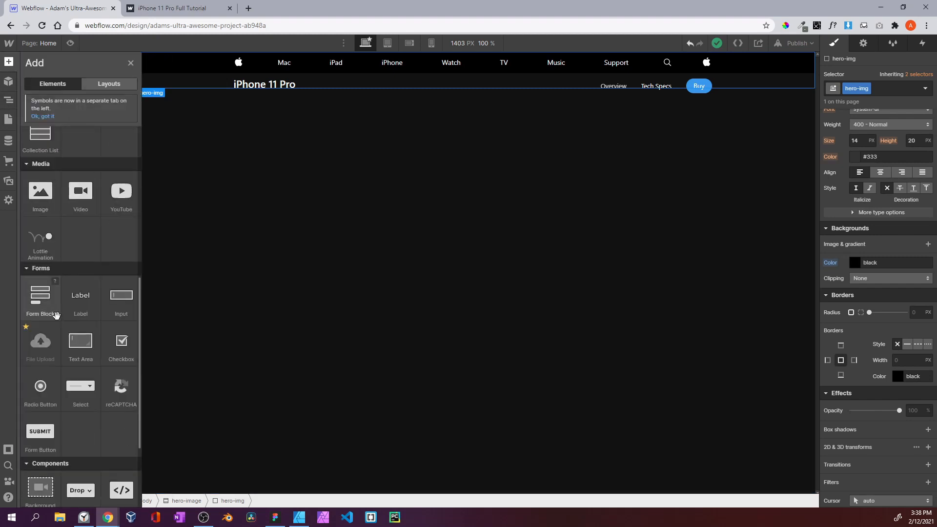
{"action": "left_click_drag", "start_coordinate": [40, 192], "coordinate": [63, 121]}
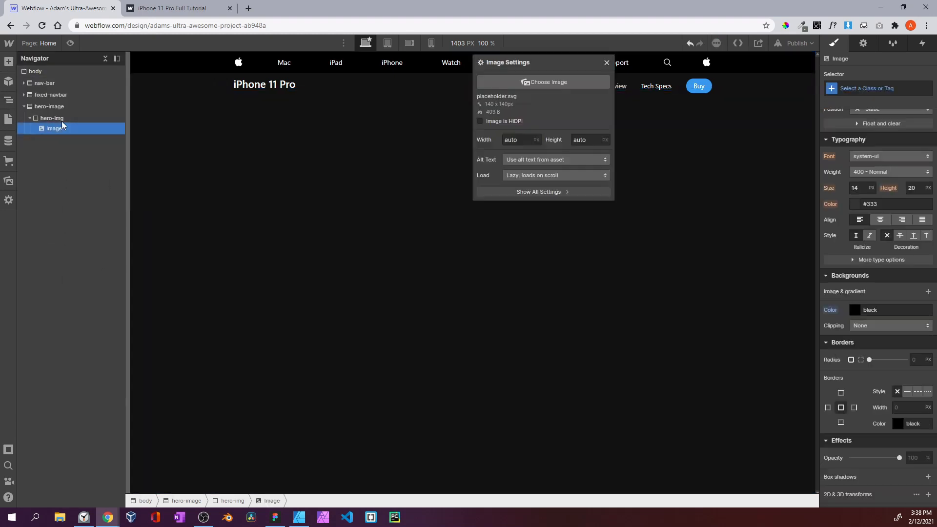
{"action": "left_click", "coordinate": [494, 151]}
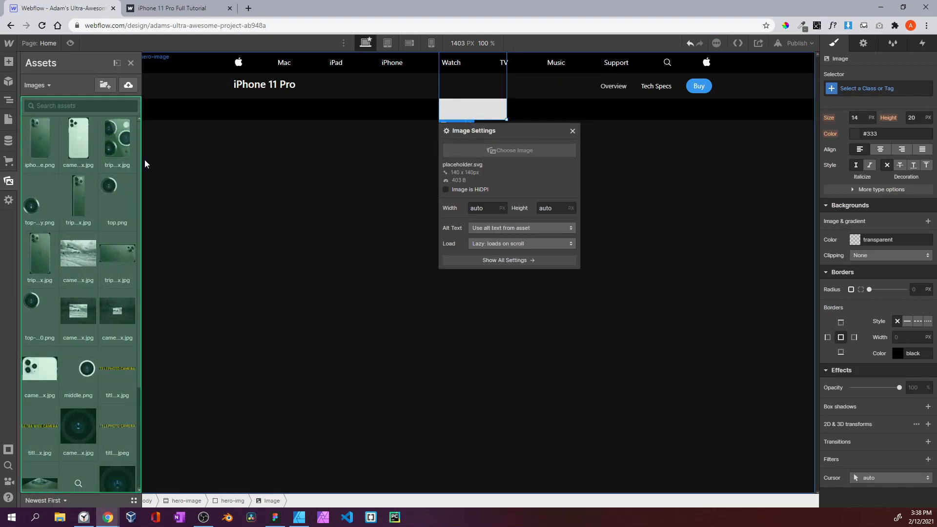
{"action": "left_click", "coordinate": [101, 203]}
{"action": "left_click", "coordinate": [42, 149]}
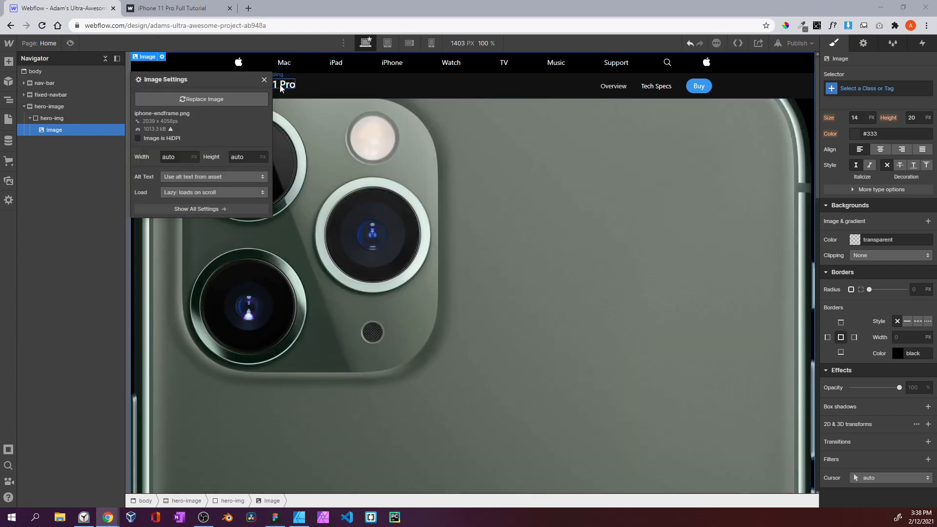
{"action": "left_click", "coordinate": [264, 81]}
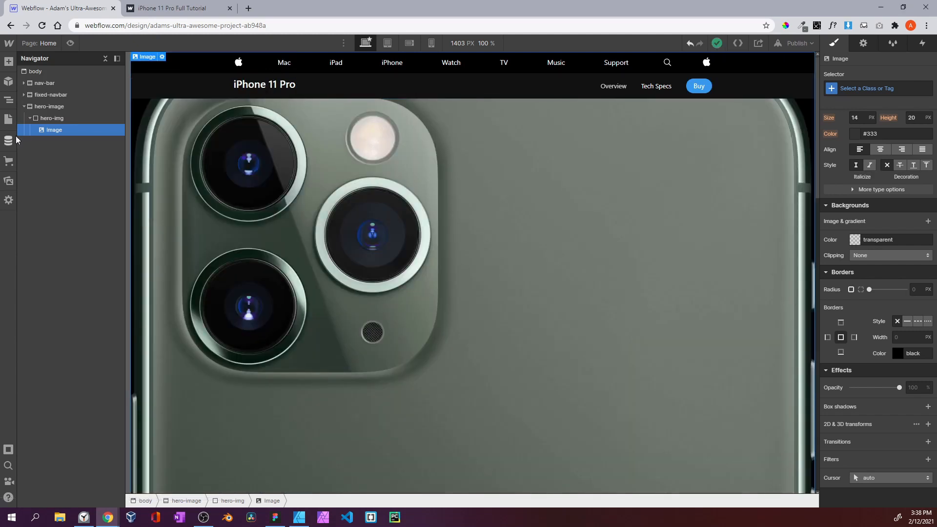
Give the phone image a top margin of 20 VH and a width of 60 VW
{"action": "scroll", "coordinate": [912, 251], "scroll_direction": "up", "scroll_amount": 6}
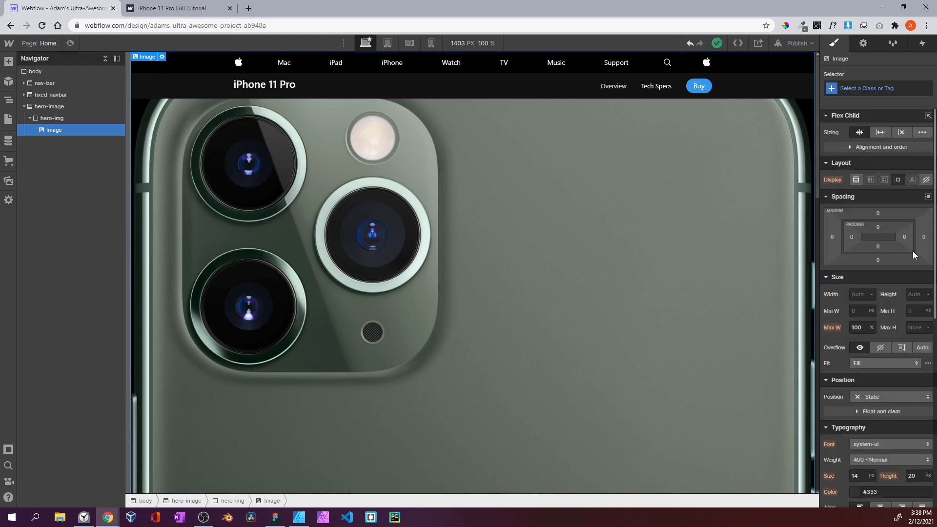
{"action": "left_click", "coordinate": [879, 215]}
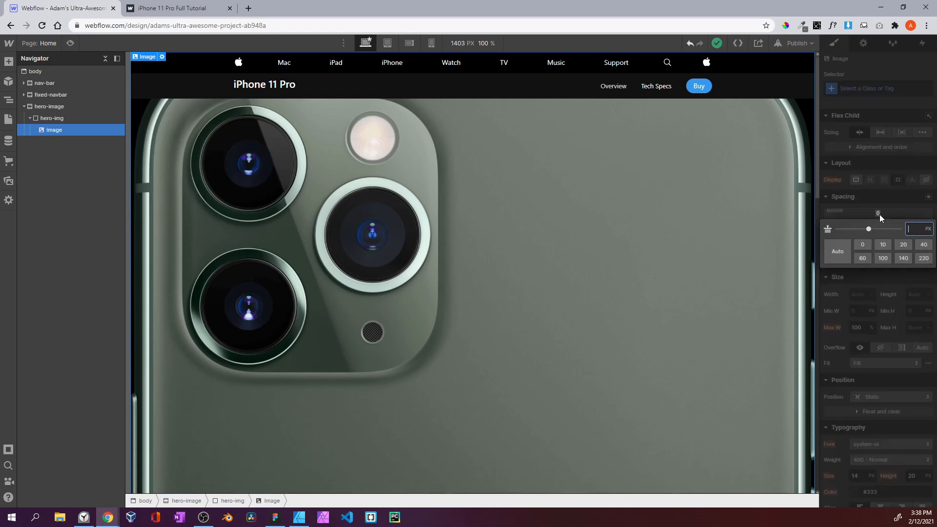
{"action": "type", "text": "20v"}
{"action": "key", "text": "Return"}
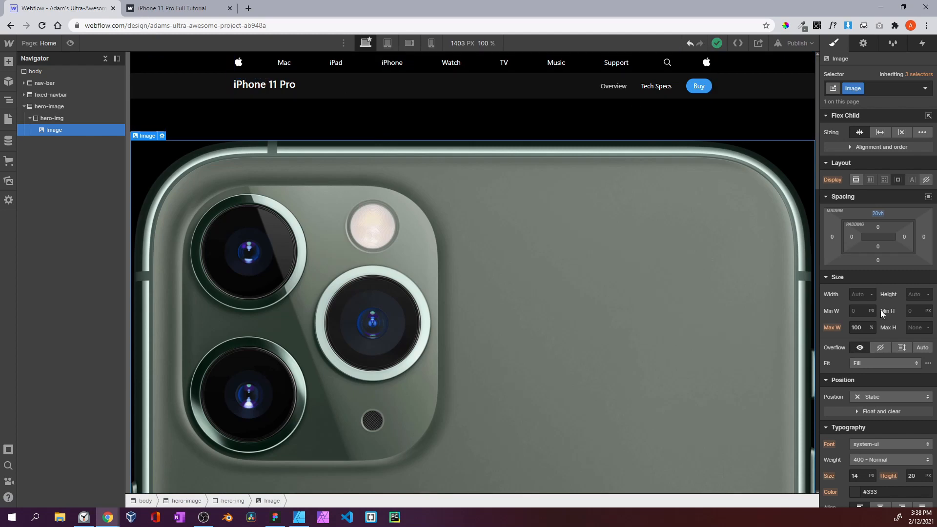
{"action": "left_click", "coordinate": [854, 295]}
{"action": "type", "text": "60vw"}
{"action": "key", "text": "Return"}
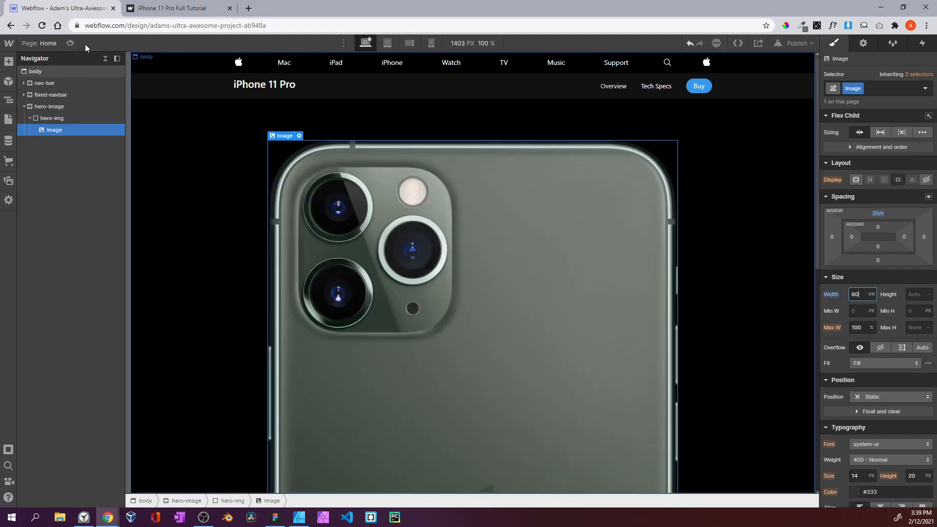
Preview the page and examine how the phone image and the navbars behave while scrolling
{"action": "left_click", "coordinate": [70, 43]}
{"action": "scroll", "coordinate": [280, 258], "scroll_direction": "down", "scroll_amount": 5}
{"action": "scroll", "coordinate": [330, 294], "scroll_direction": "down", "scroll_amount": 8}
{"action": "scroll", "coordinate": [330, 295], "scroll_direction": "up", "scroll_amount": 15}
{"action": "scroll", "coordinate": [330, 294], "scroll_direction": "down", "scroll_amount": 10}
{"action": "scroll", "coordinate": [330, 295], "scroll_direction": "down", "scroll_amount": 5}
{"action": "scroll", "coordinate": [330, 294], "scroll_direction": "up", "scroll_amount": 15}
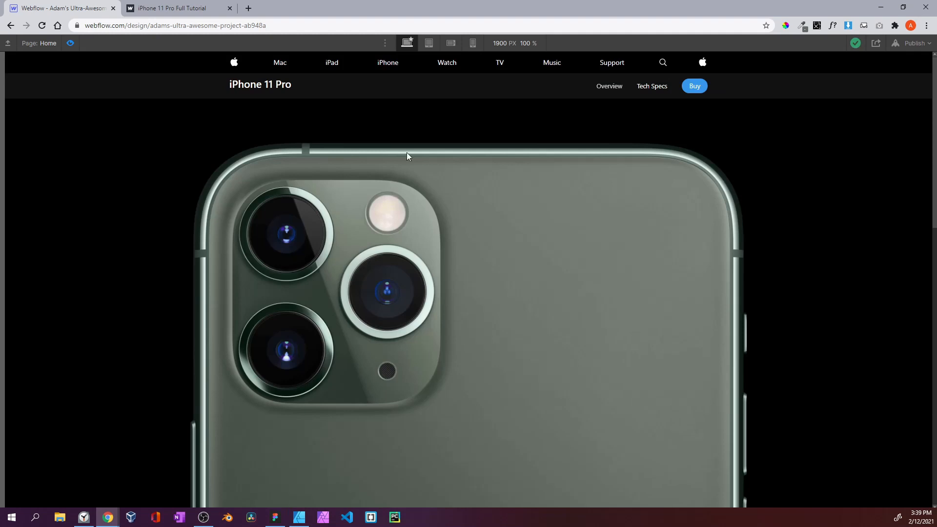
{"action": "key", "text": "ctrl+shift+p"}
Try block display on the hero-img div, check it in the preview, and switch the display back to flex
{"action": "left_click", "coordinate": [67, 117]}
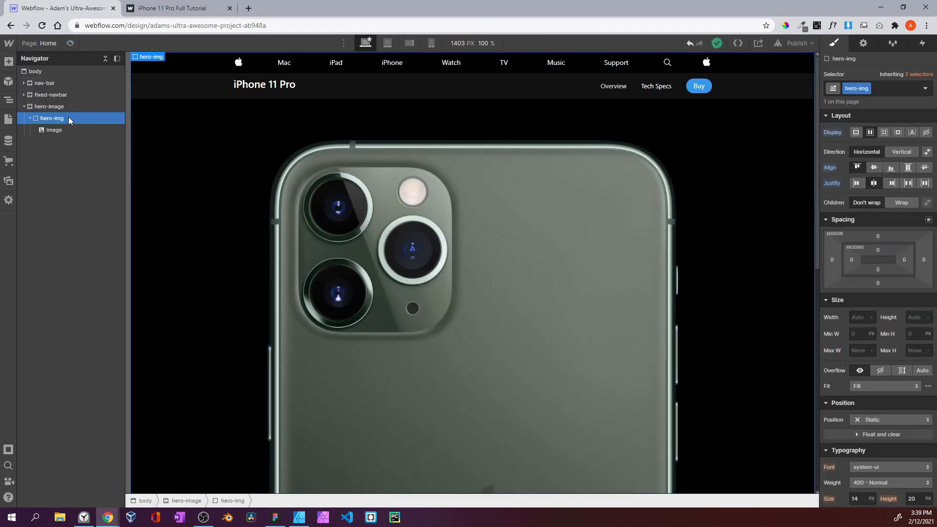
{"action": "left_click", "coordinate": [856, 133]}
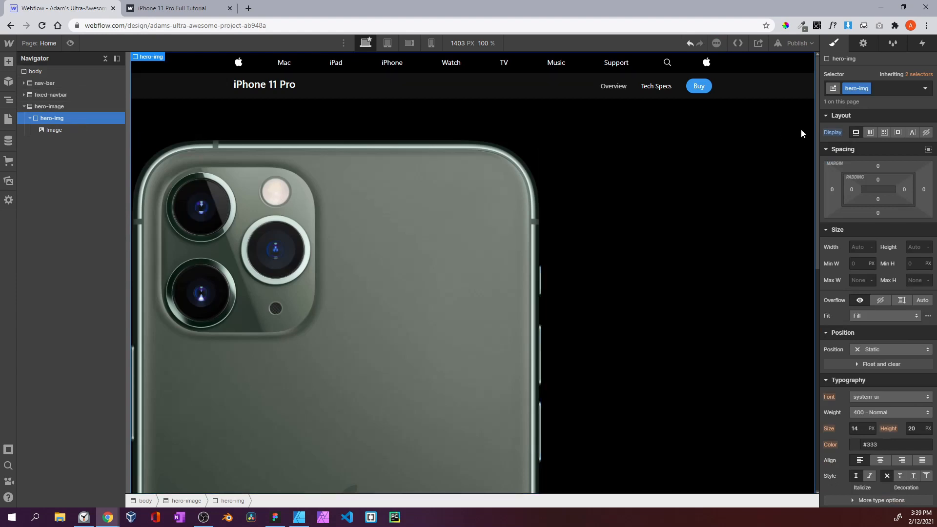
{"action": "left_click", "coordinate": [70, 42]}
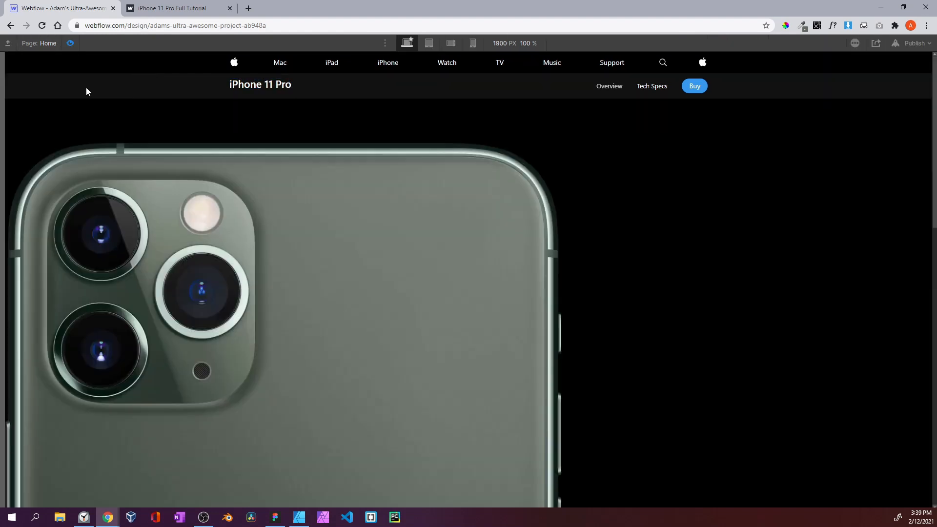
{"action": "left_click", "coordinate": [70, 43]}
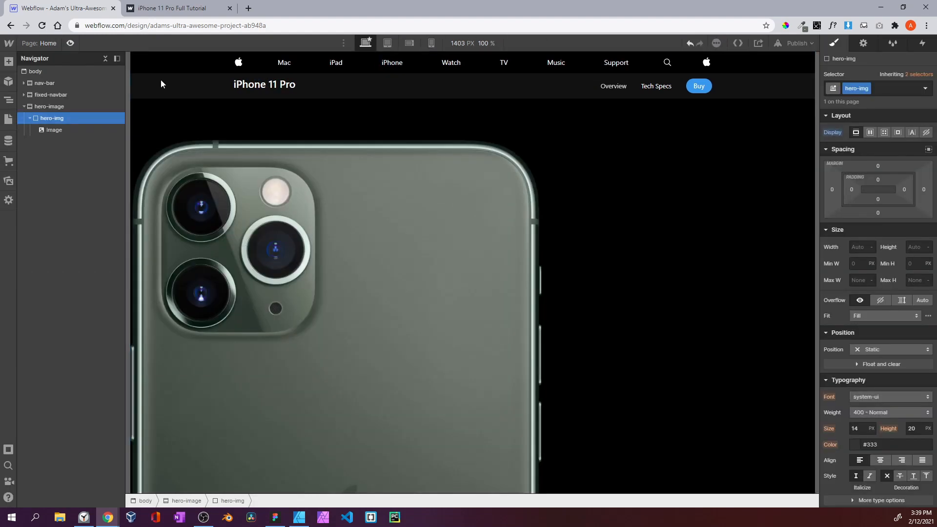
{"action": "left_click", "coordinate": [871, 133]}
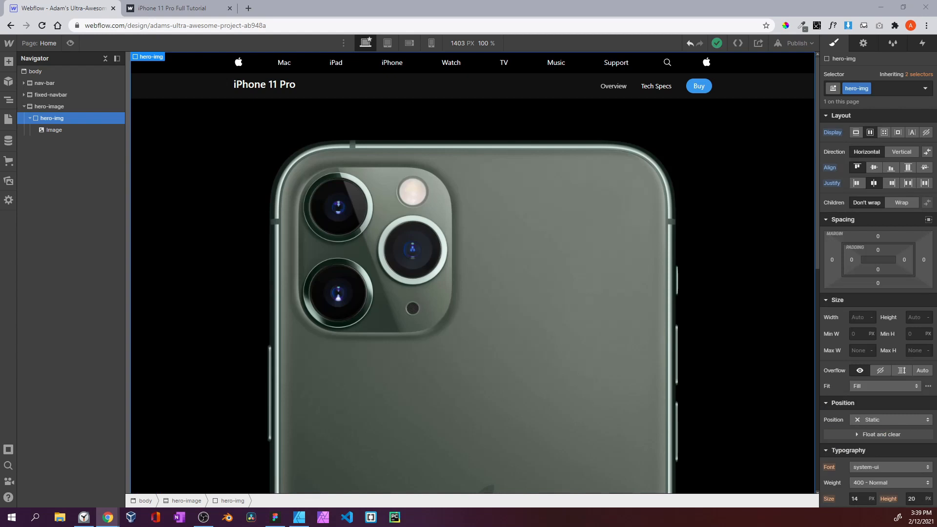
Examine the centered phone image while scrolling through the page on the canvas and in preview
{"action": "scroll", "coordinate": [678, 309], "scroll_direction": "down", "scroll_amount": 3}
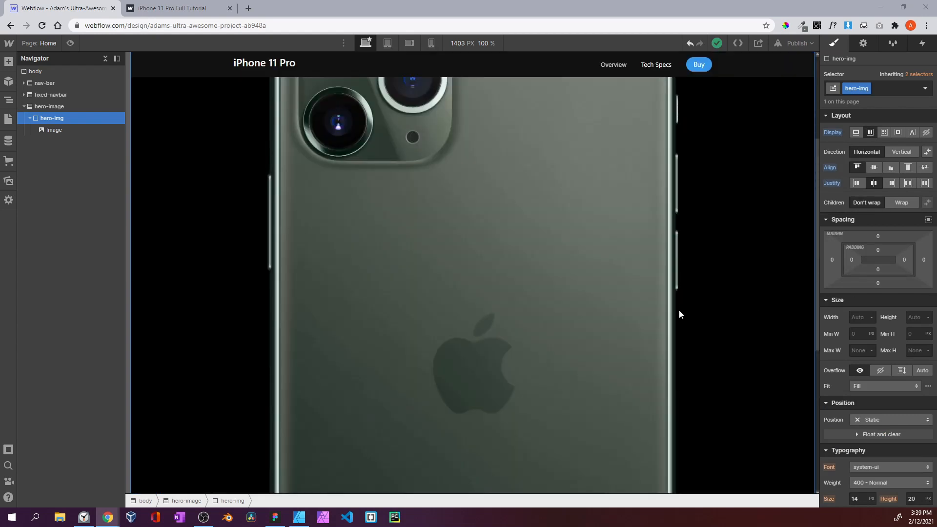
{"action": "scroll", "coordinate": [678, 310], "scroll_direction": "up", "scroll_amount": 3}
{"action": "left_click", "coordinate": [69, 43]}
{"action": "scroll", "coordinate": [300, 216], "scroll_direction": "down", "scroll_amount": 5}
{"action": "scroll", "coordinate": [374, 223], "scroll_direction": "up", "scroll_amount": 5}
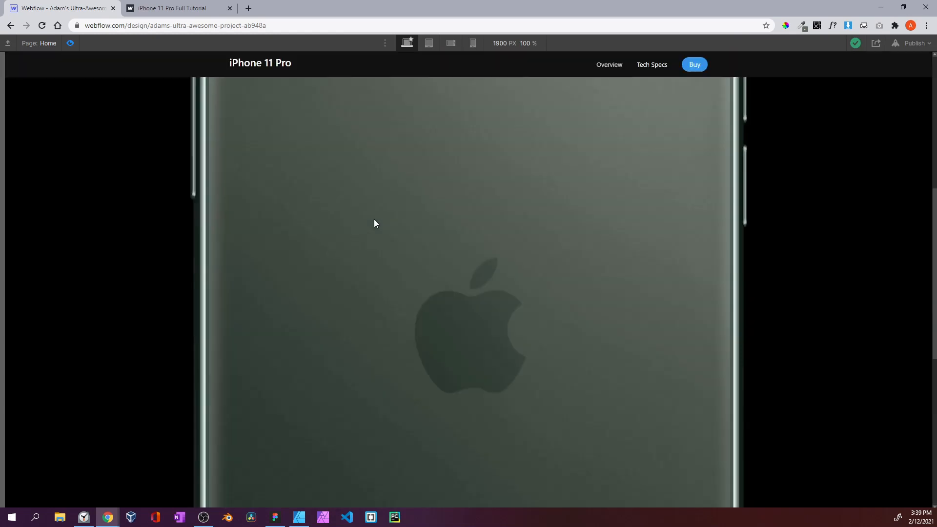
{"action": "left_click", "coordinate": [71, 43]}
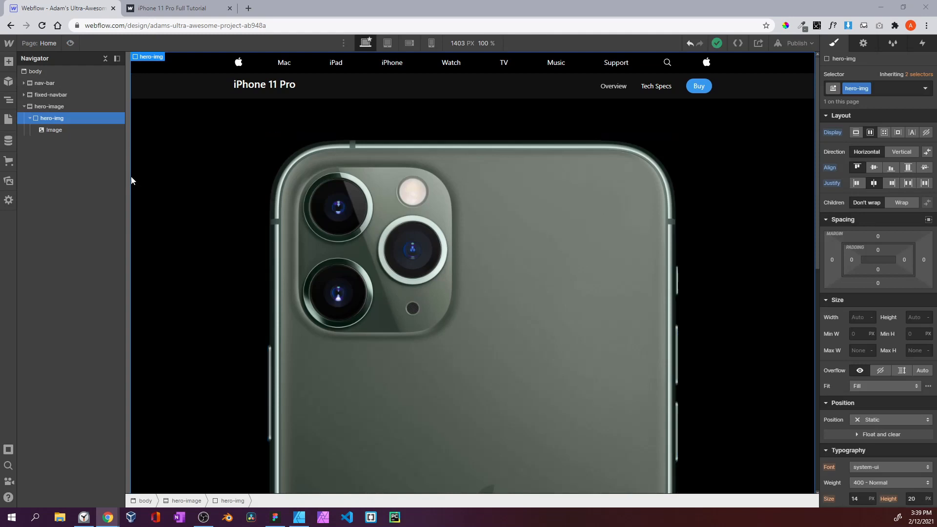
Set the hero-img div's overflow to hidden
{"action": "left_click", "coordinate": [52, 108]}
{"action": "scroll", "coordinate": [909, 345], "scroll_direction": "up", "scroll_amount": 3}
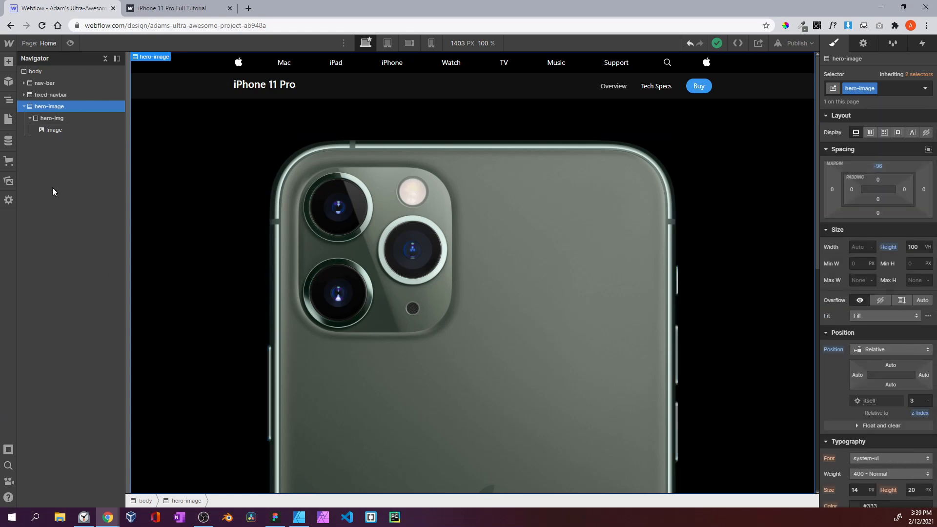
{"action": "left_click", "coordinate": [89, 117]}
{"action": "scroll", "coordinate": [906, 306], "scroll_direction": "down", "scroll_amount": 3}
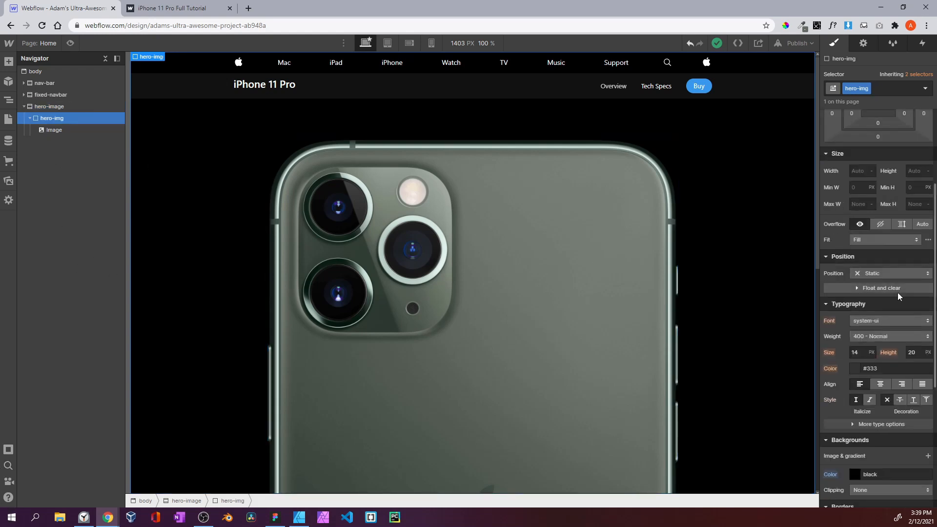
{"action": "left_click", "coordinate": [881, 224]}
Check on the canvas and in preview how far the phone image extends when the page is scrolled
{"action": "scroll", "coordinate": [707, 228], "scroll_direction": "down", "scroll_amount": 10}
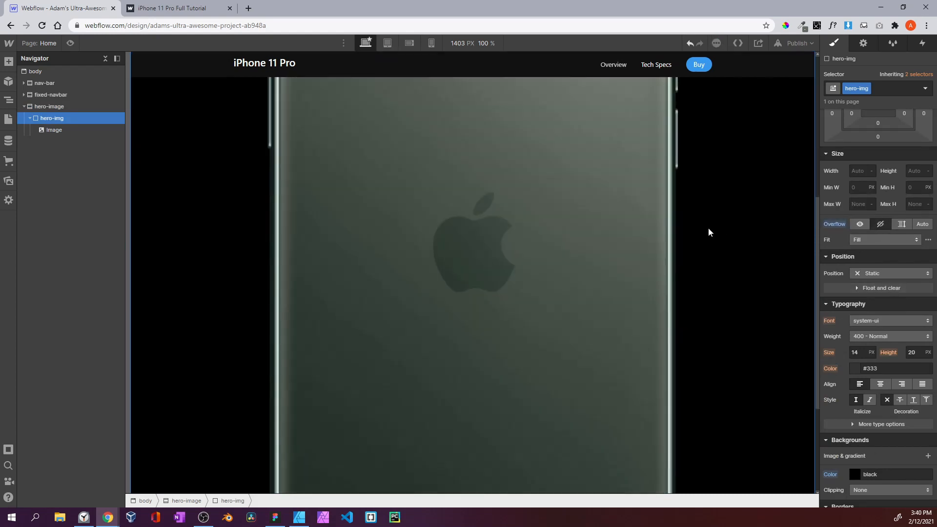
{"action": "scroll", "coordinate": [707, 227], "scroll_direction": "up", "scroll_amount": 10}
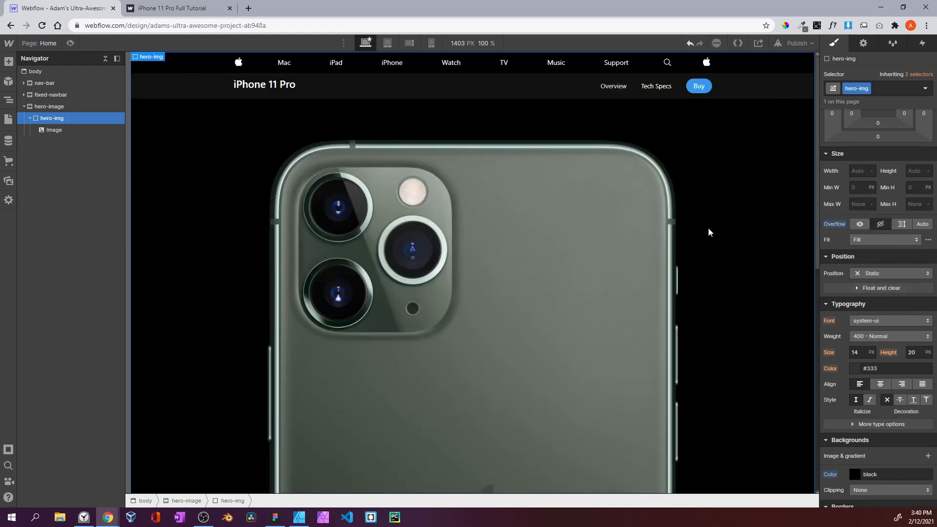
{"action": "scroll", "coordinate": [694, 251], "scroll_direction": "down", "scroll_amount": 10}
{"action": "scroll", "coordinate": [694, 251], "scroll_direction": "up", "scroll_amount": 10}
{"action": "scroll", "coordinate": [694, 251], "scroll_direction": "down", "scroll_amount": 10}
{"action": "scroll", "coordinate": [694, 253], "scroll_direction": "up", "scroll_amount": 5}
{"action": "scroll", "coordinate": [695, 253], "scroll_direction": "down", "scroll_amount": 10}
{"action": "scroll", "coordinate": [694, 253], "scroll_direction": "up", "scroll_amount": 10}
{"action": "scroll", "coordinate": [695, 253], "scroll_direction": "down", "scroll_amount": 10}
{"action": "scroll", "coordinate": [694, 252], "scroll_direction": "up", "scroll_amount": 10}
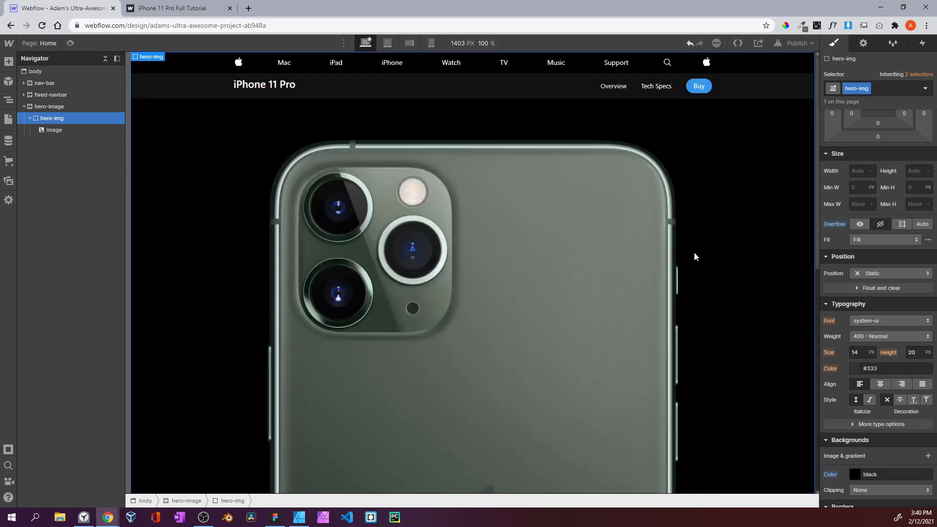
{"action": "left_click", "coordinate": [70, 43]}
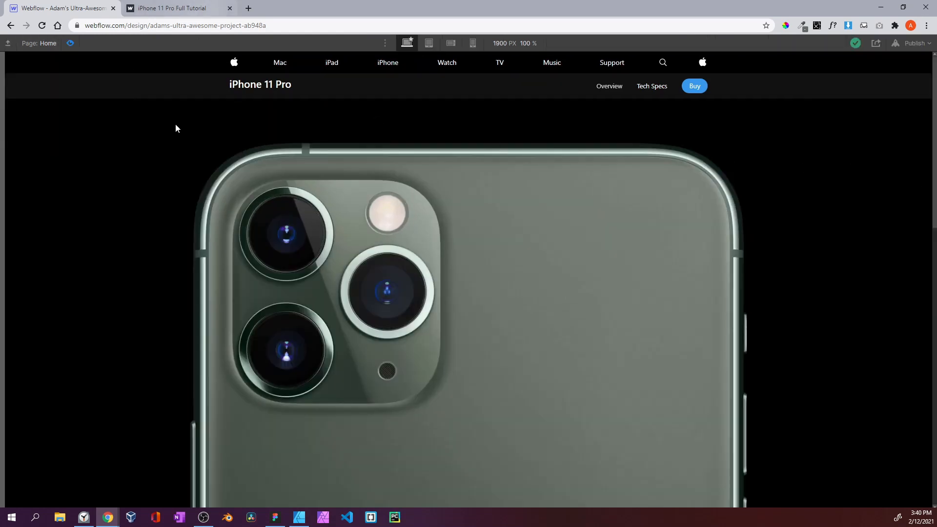
{"action": "scroll", "coordinate": [715, 220], "scroll_direction": "down", "scroll_amount": 10}
{"action": "scroll", "coordinate": [715, 219], "scroll_direction": "up", "scroll_amount": 10}
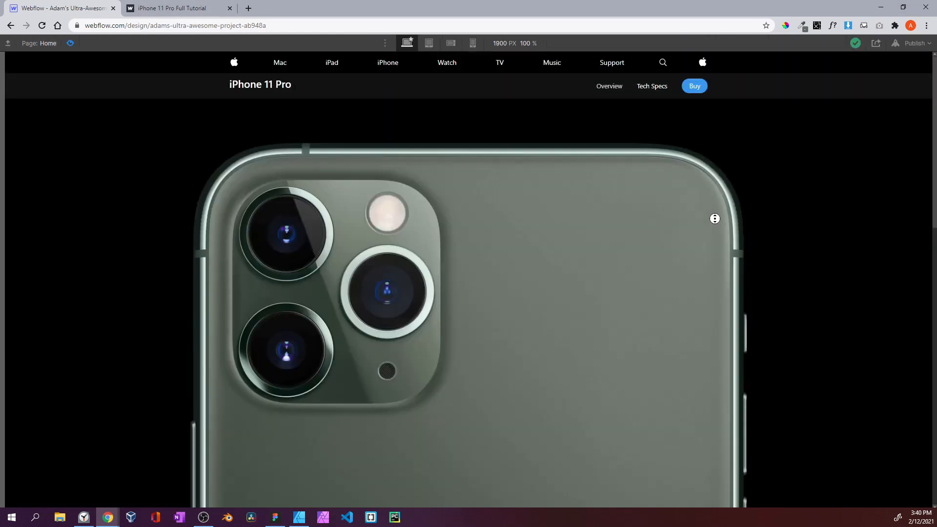
{"action": "left_click", "coordinate": [68, 44]}
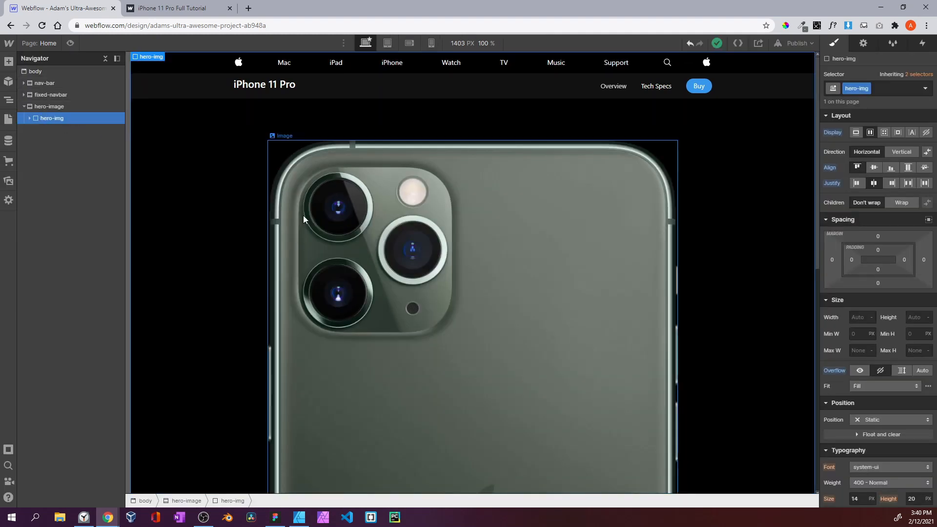
{"action": "scroll", "coordinate": [303, 218], "scroll_direction": "down", "scroll_amount": 15}
{"action": "scroll", "coordinate": [303, 218], "scroll_direction": "up", "scroll_amount": 15}
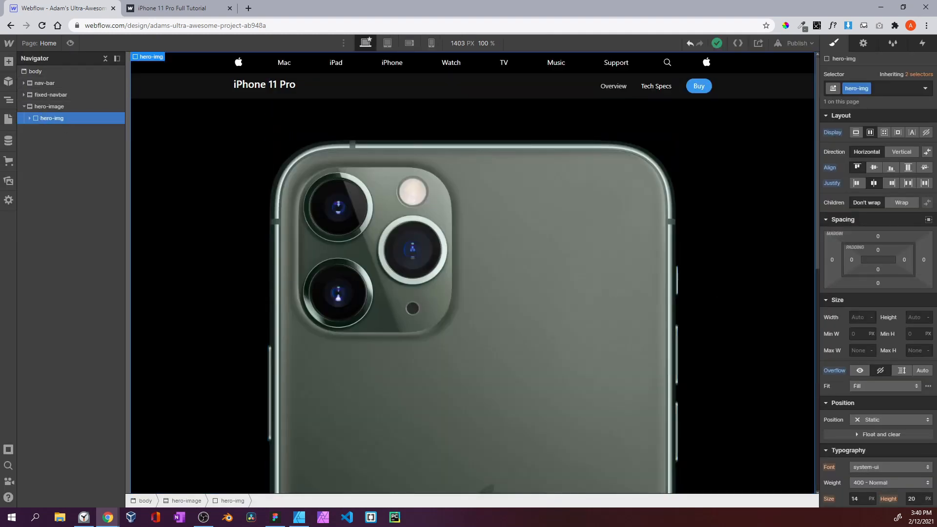
Set the hero-img div's position to absolute with a top offset of 96
{"action": "scroll", "coordinate": [917, 223], "scroll_direction": "down", "scroll_amount": 1}
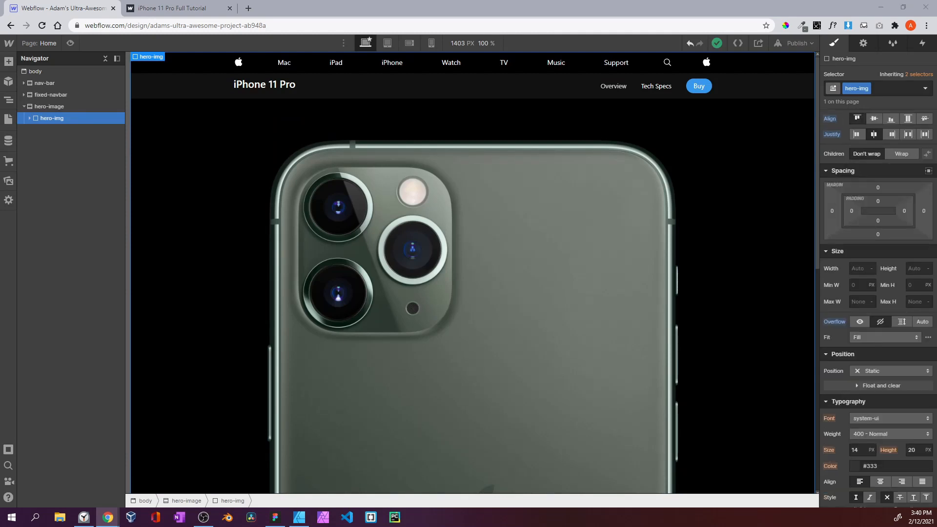
{"action": "scroll", "coordinate": [887, 260], "scroll_direction": "down", "scroll_amount": 4}
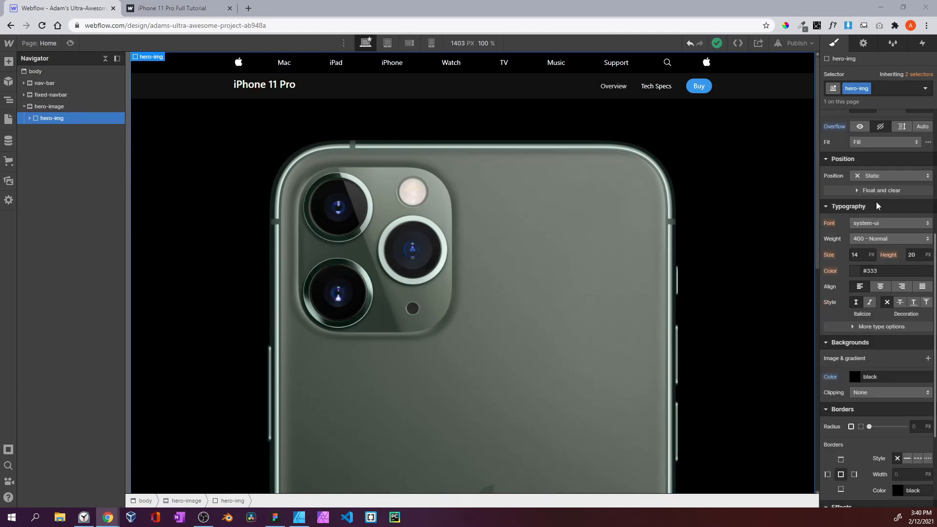
{"action": "left_click", "coordinate": [874, 176]}
{"action": "left_click", "coordinate": [874, 200]}
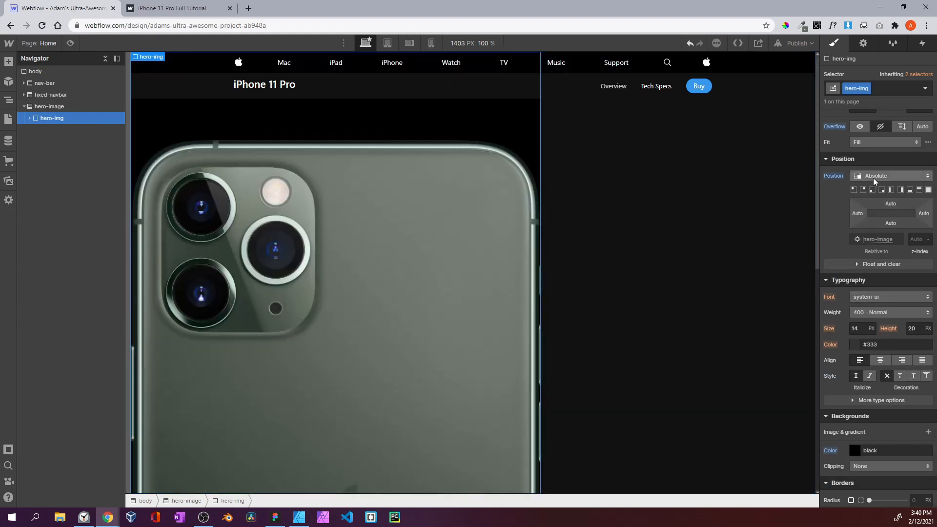
{"action": "left_click", "coordinate": [892, 204]}
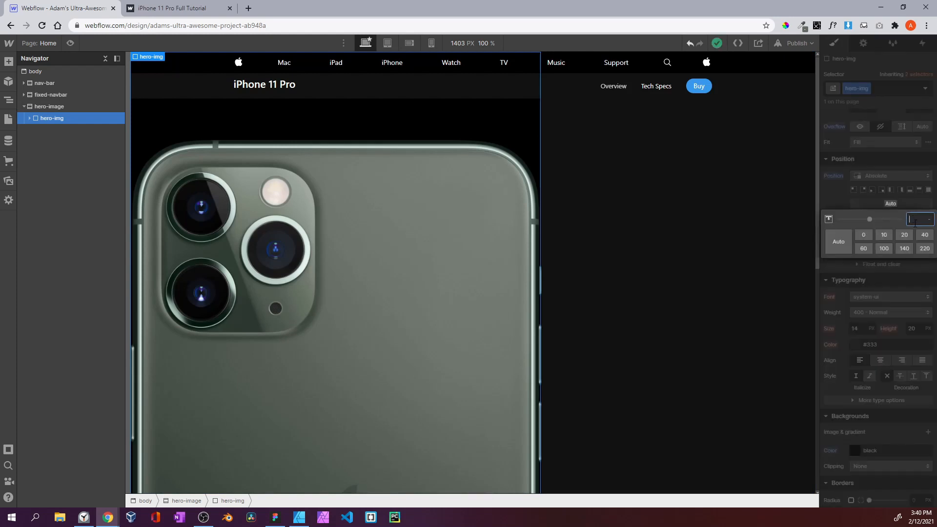
{"action": "key", "text": "Return"}
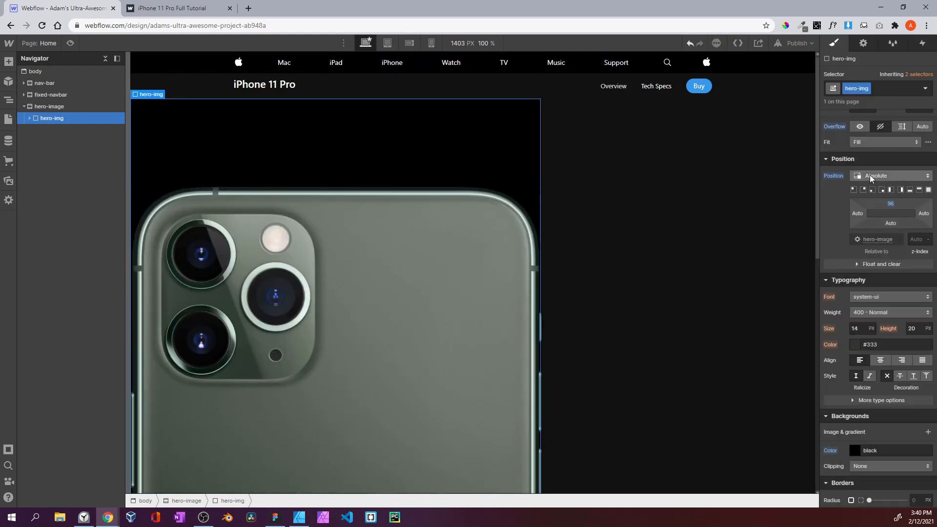
Set the left and right offsets of the absolutely positioned hero-img div to 30
{"action": "left_click", "coordinate": [857, 213]}
{"action": "type", "text": "30"}
{"action": "key", "text": "Return"}
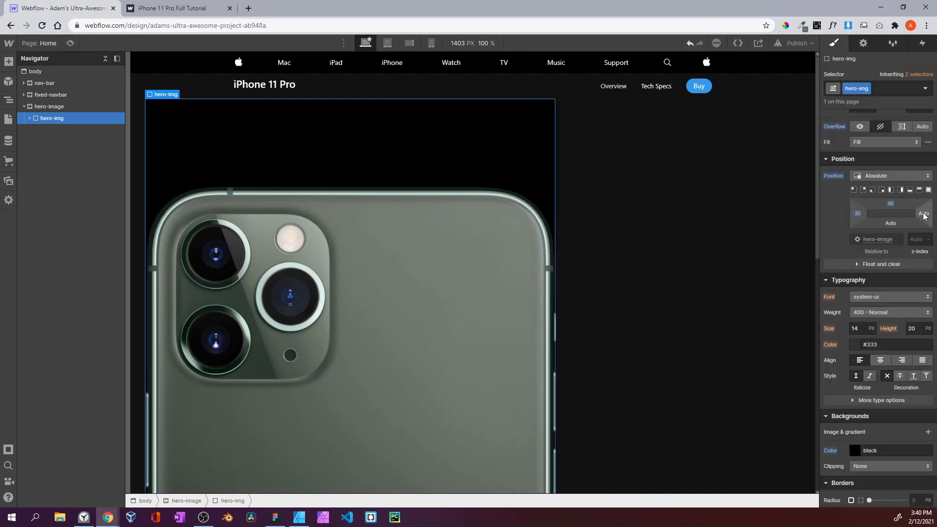
{"action": "left_click", "coordinate": [923, 214]}
{"action": "type", "text": "30"}
{"action": "key", "text": "Return"}
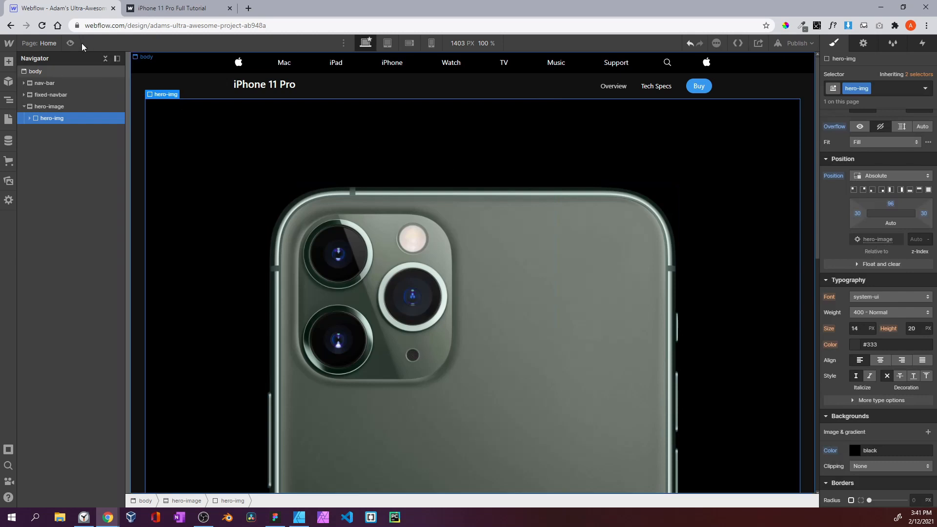
Preview the offset hero-img div and return its position to static
{"action": "left_click", "coordinate": [70, 43]}
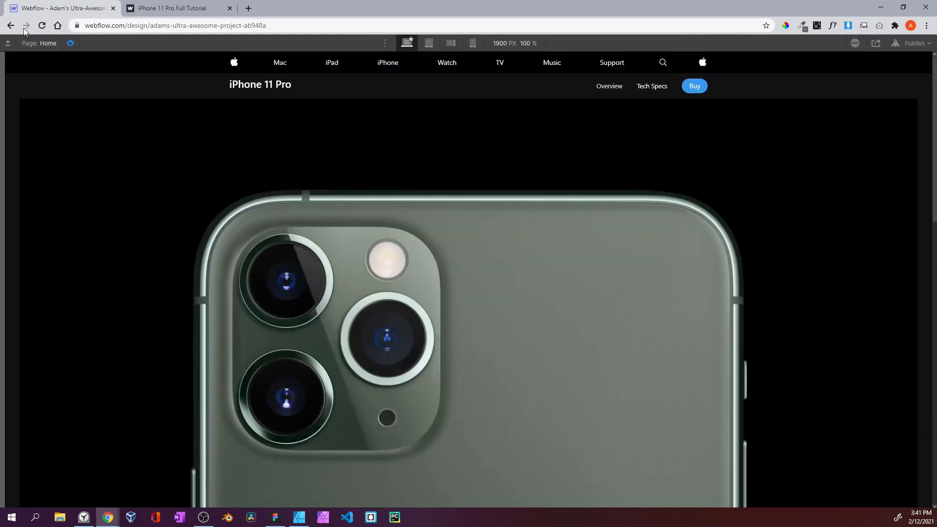
{"action": "left_click", "coordinate": [69, 43]}
{"action": "scroll", "coordinate": [880, 276], "scroll_direction": "down", "scroll_amount": 3}
{"action": "left_click", "coordinate": [878, 276]}
{"action": "left_click", "coordinate": [863, 247]}
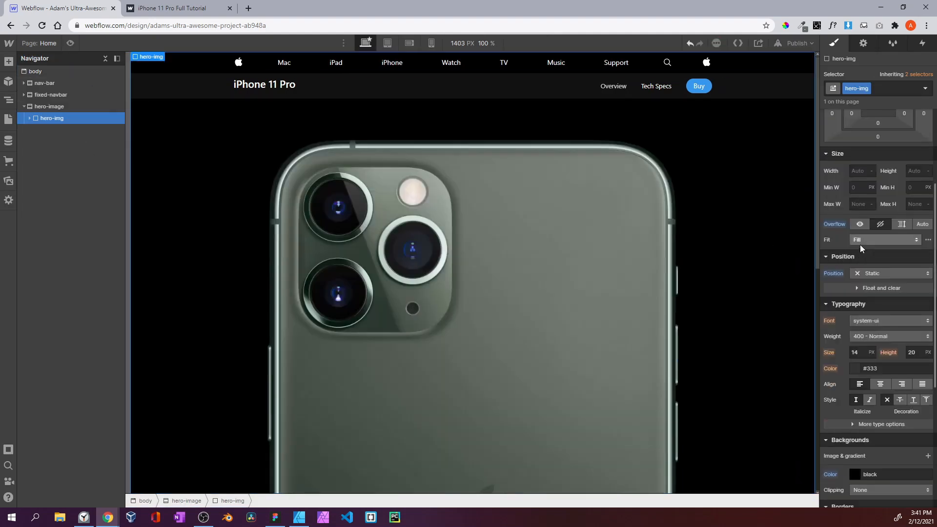
Preview the page and examine how much of the phone image scrolls past the hero section
{"action": "left_click", "coordinate": [70, 43]}
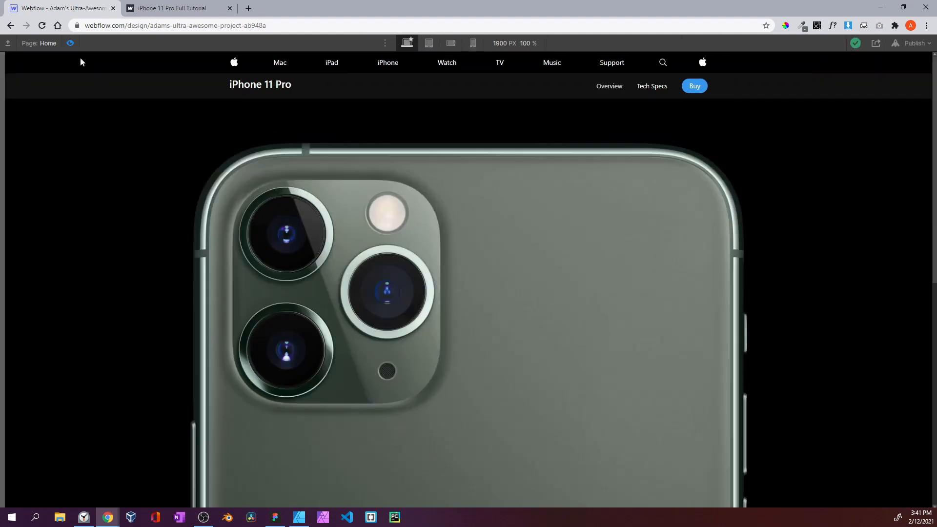
{"action": "scroll", "coordinate": [340, 204], "scroll_direction": "up", "scroll_amount": 4}
{"action": "scroll", "coordinate": [175, 160], "scroll_direction": "down", "scroll_amount": 4}
{"action": "scroll", "coordinate": [173, 160], "scroll_direction": "up", "scroll_amount": 4}
{"action": "left_click", "coordinate": [69, 43]}
Set the hero-image section's overflow to hidden and check the result in preview
{"action": "left_click", "coordinate": [48, 107]}
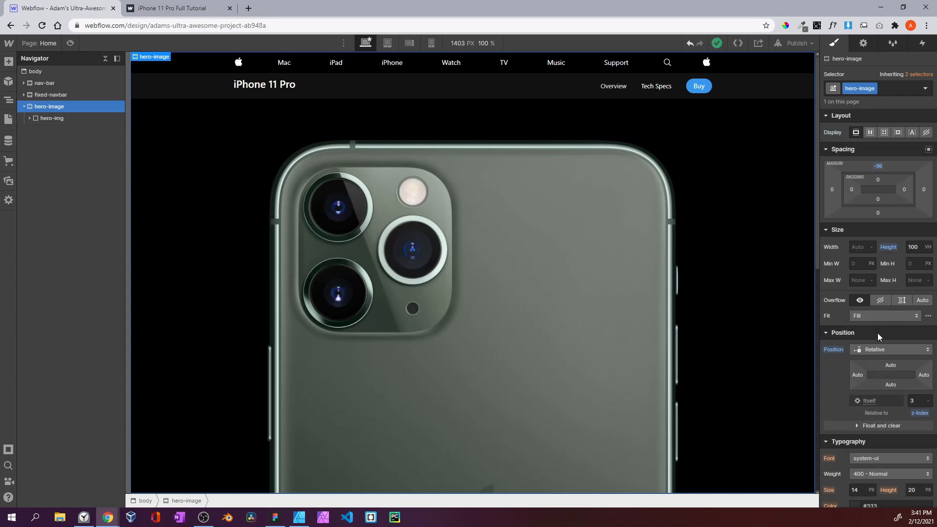
{"action": "scroll", "coordinate": [877, 333], "scroll_direction": "down", "scroll_amount": 2}
{"action": "scroll", "coordinate": [874, 242], "scroll_direction": "down", "scroll_amount": 2}
{"action": "scroll", "coordinate": [862, 204], "scroll_direction": "up", "scroll_amount": 3}
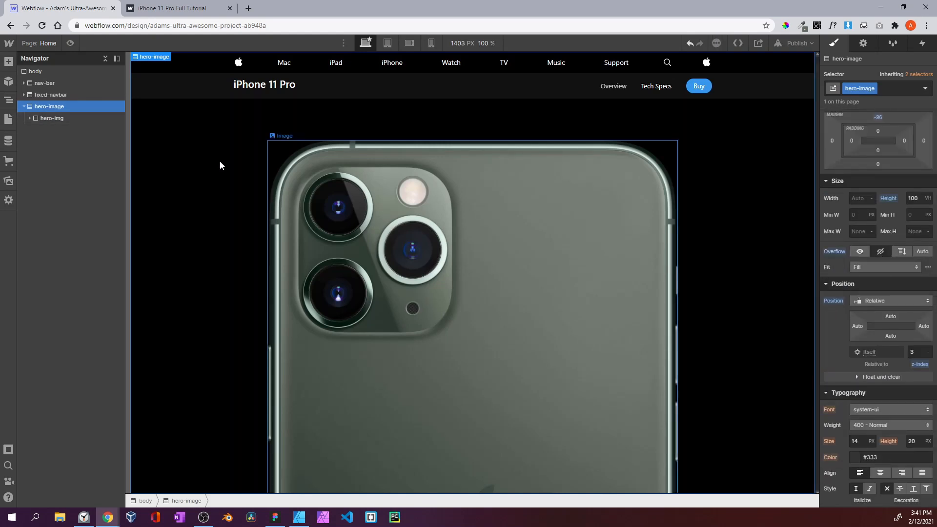
{"action": "left_click", "coordinate": [70, 43]}
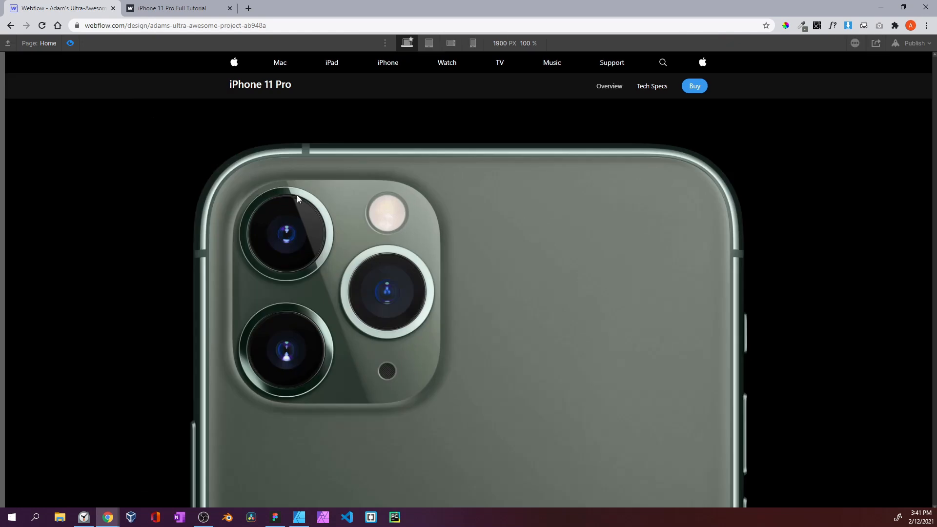
{"action": "left_click", "coordinate": [70, 43]}
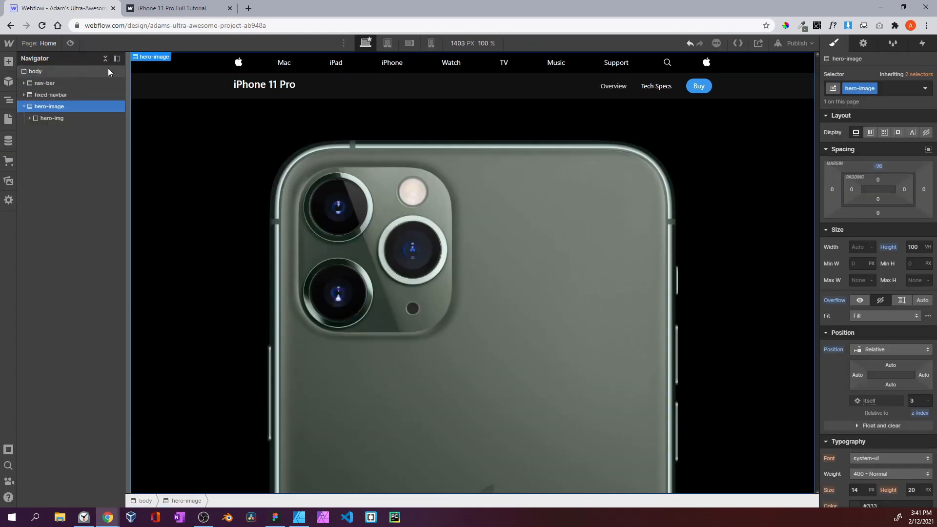
Add a top padding of 237 to the hero-image section and preview the page
{"action": "scroll", "coordinate": [911, 346], "scroll_direction": "down", "scroll_amount": 2}
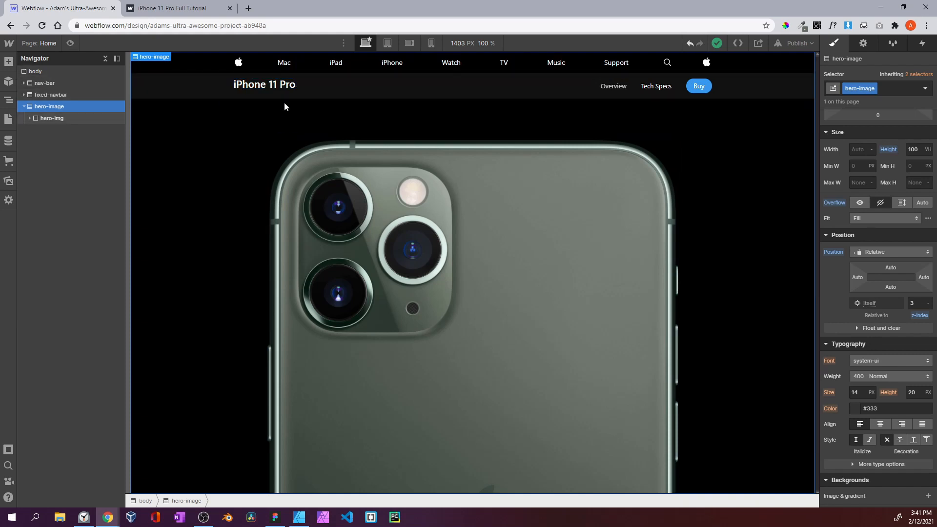
{"action": "left_click", "coordinate": [71, 44]}
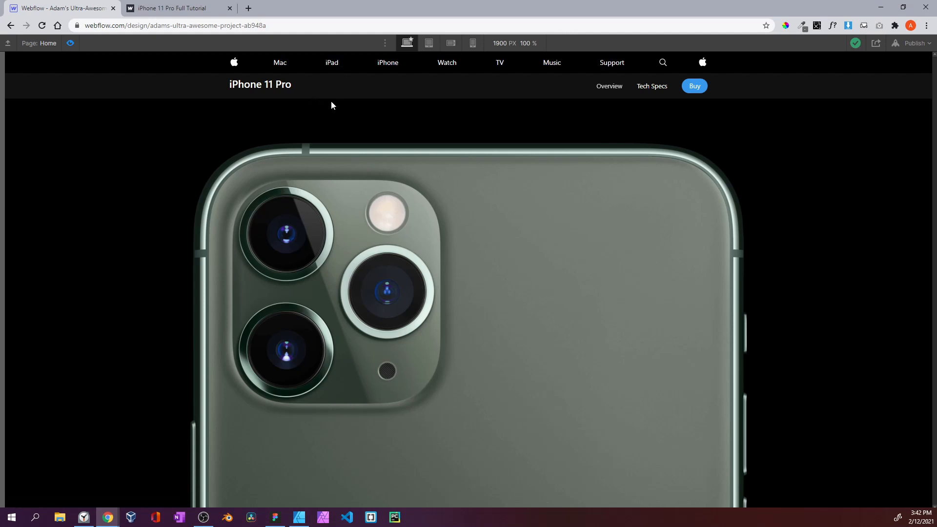
{"action": "left_click", "coordinate": [70, 44]}
{"action": "left_click_drag", "start_coordinate": [874, 181], "coordinate": [871, 297]}
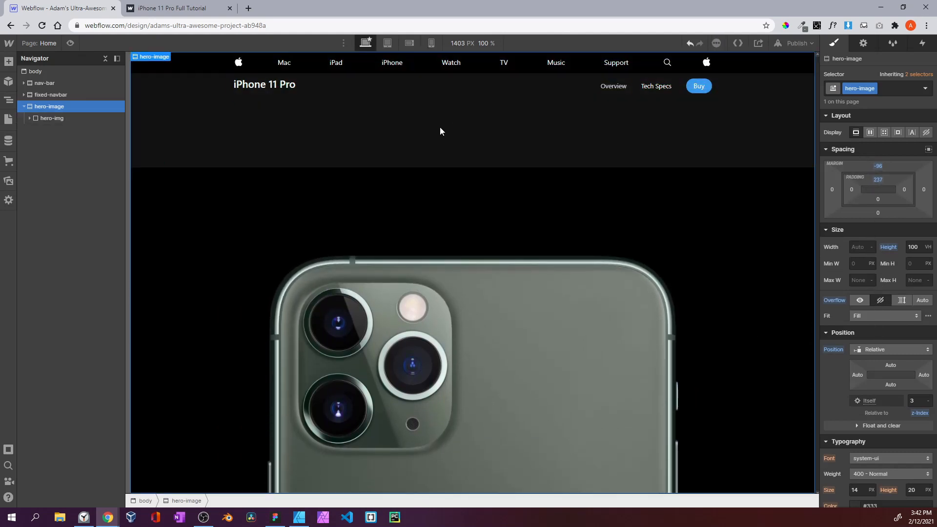
{"action": "left_click", "coordinate": [70, 43]}
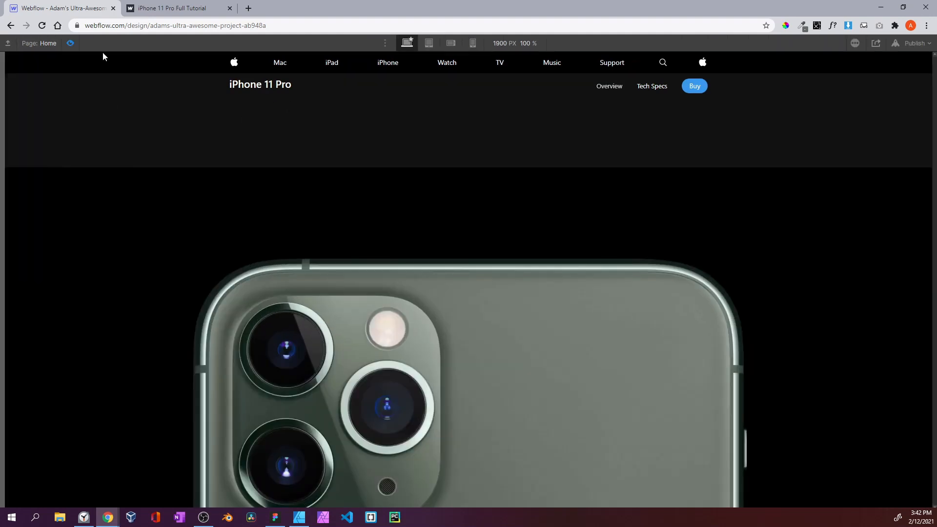
Leave the preview and reset the top padding of the hero-image section
{"action": "left_click", "coordinate": [73, 43]}
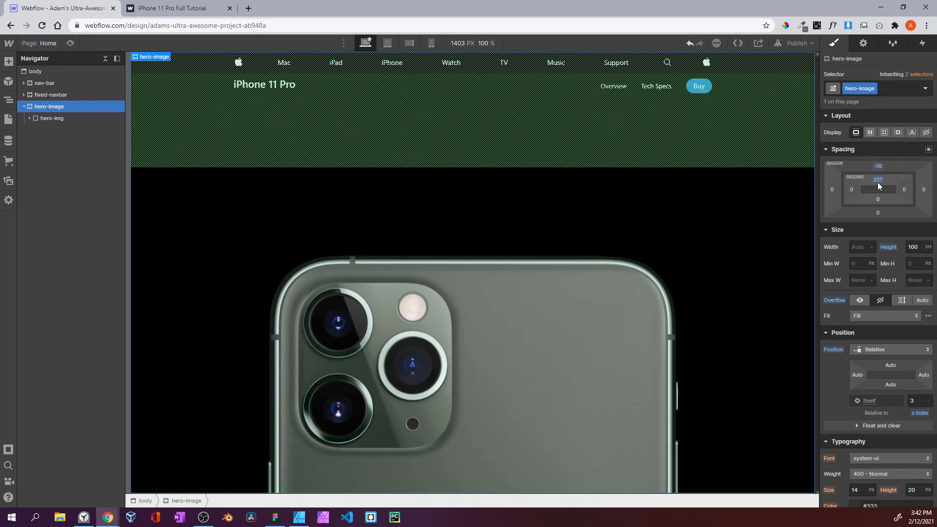
{"action": "left_click", "coordinate": [877, 183], "text": "alt"}
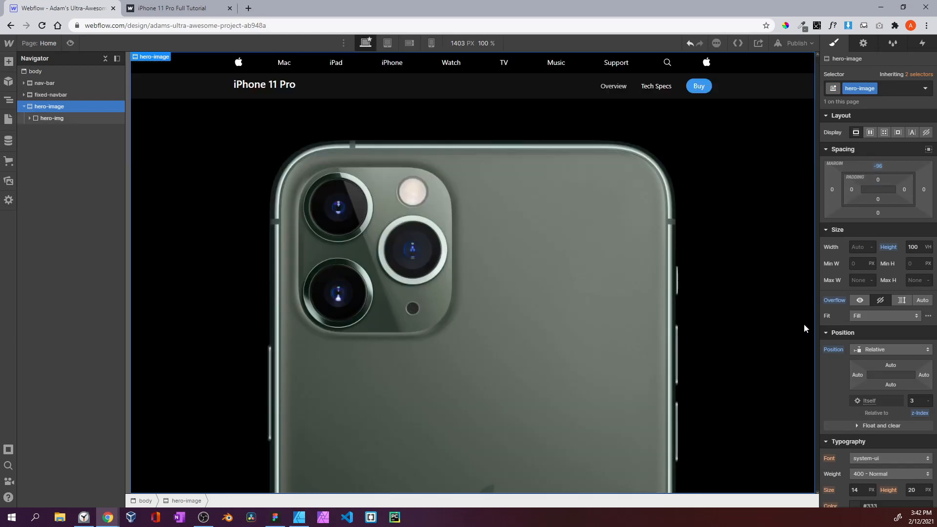
Try absolute positioning on the hero-image section with a top offset of 96 and preview the page
{"action": "scroll", "coordinate": [856, 303], "scroll_direction": "down", "scroll_amount": 3}
{"action": "left_click", "coordinate": [874, 203]}
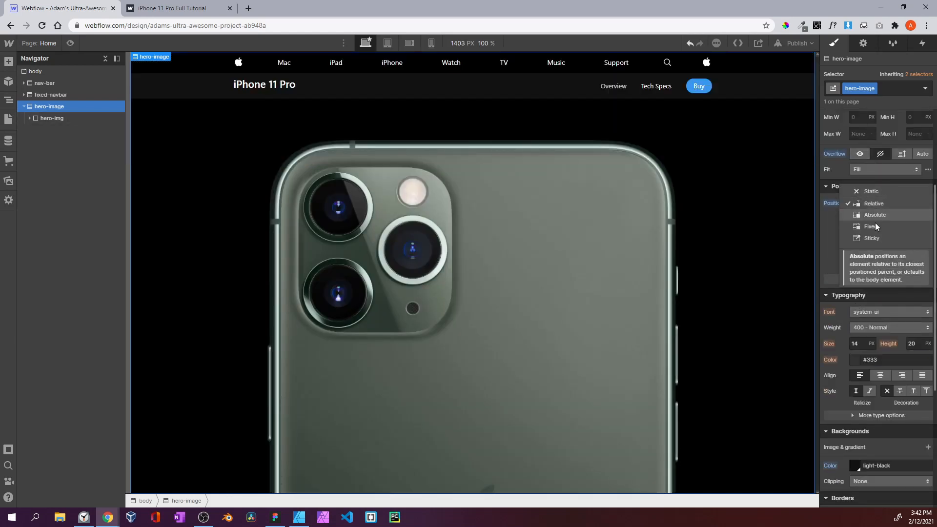
{"action": "left_click", "coordinate": [876, 216]}
{"action": "left_click", "coordinate": [893, 230]}
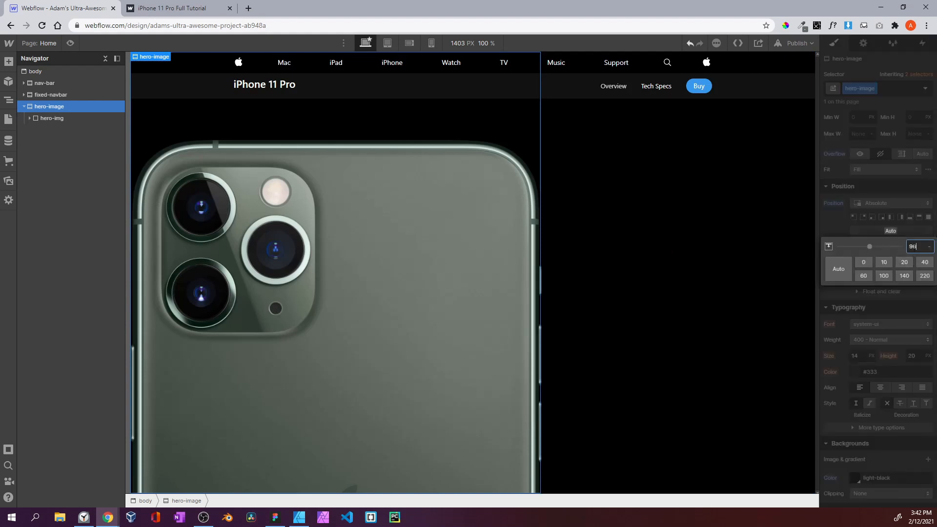
{"action": "key", "text": "Return"}
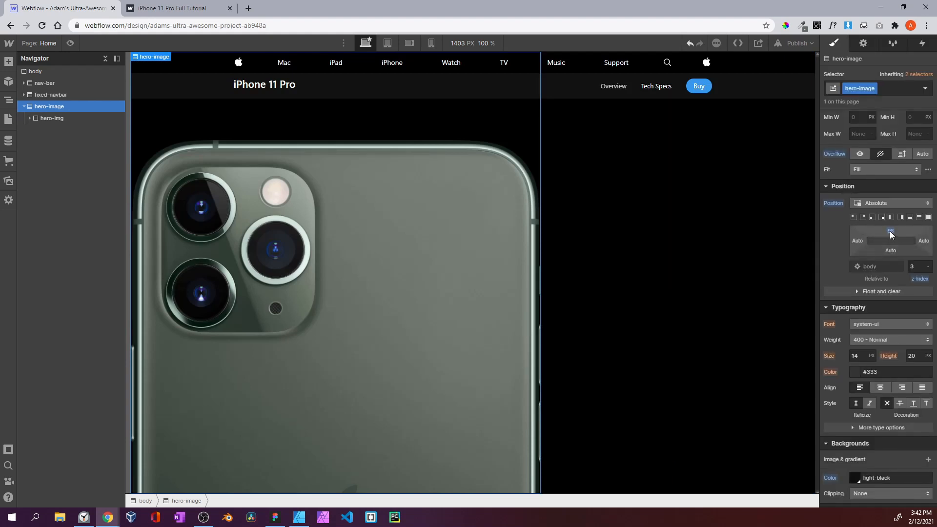
{"action": "left_click", "coordinate": [70, 43]}
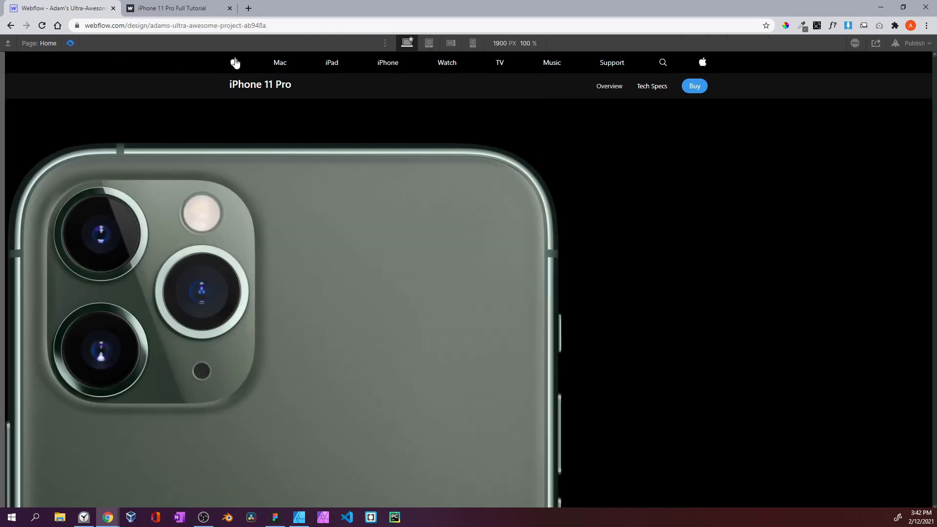
{"action": "left_click", "coordinate": [71, 43]}
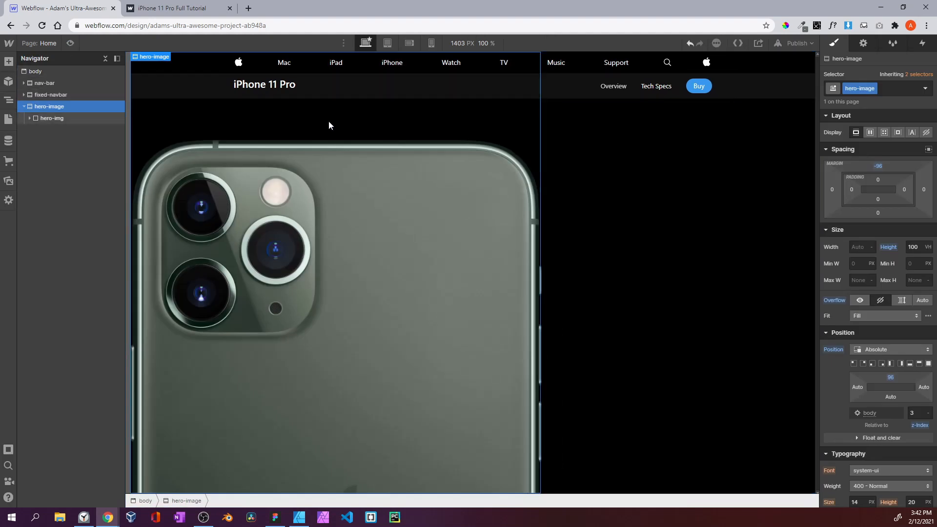
Try a top offset of 175 on the hero-image section and clear it
{"action": "scroll", "coordinate": [877, 289], "scroll_direction": "down", "scroll_amount": 2}
{"action": "left_click_drag", "start_coordinate": [891, 329], "coordinate": [850, 332]}
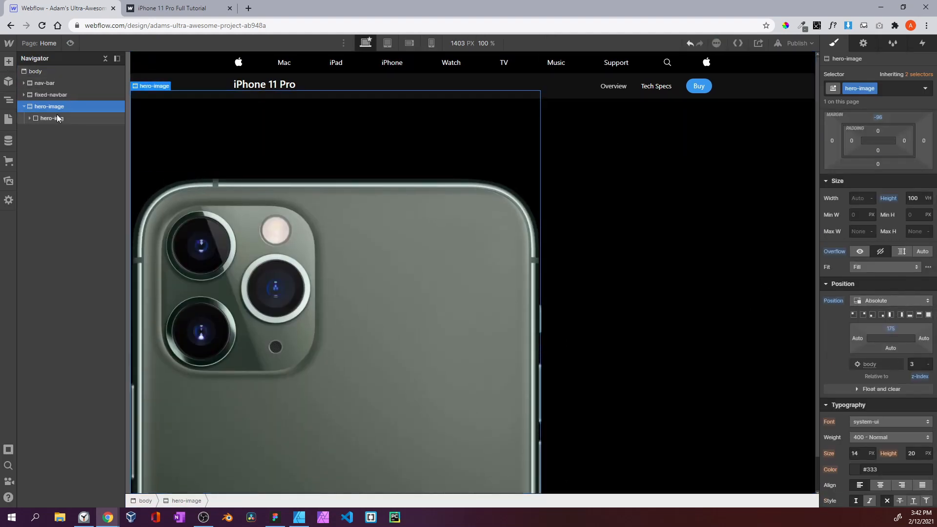
{"action": "left_click", "coordinate": [892, 329], "text": "alt"}
Return the hero-image section's position to static and clear its position setting
{"action": "left_click", "coordinate": [897, 301]}
{"action": "left_click", "coordinate": [865, 277]}
{"action": "left_click", "coordinate": [834, 300], "text": "alt"}
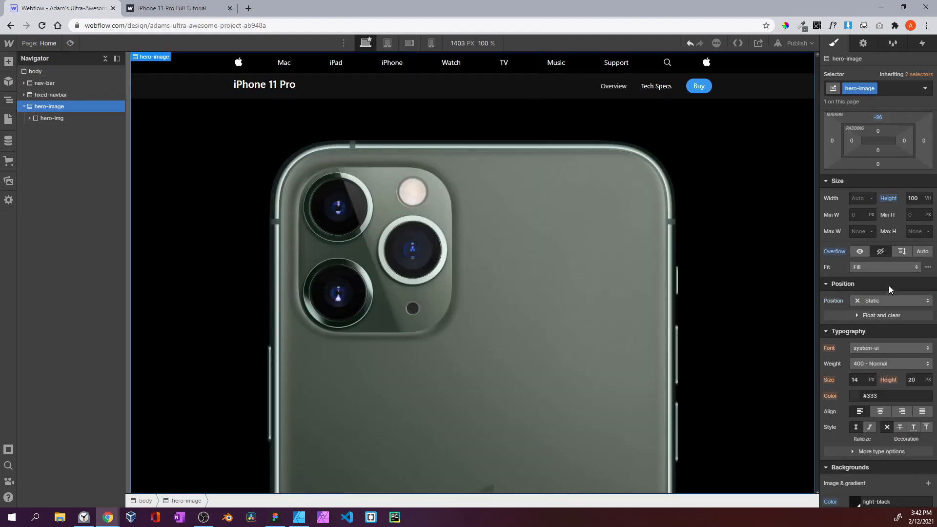
Set the hero-img div's position to absolute and clear its left and right offsets, staying on the page
{"action": "left_click", "coordinate": [42, 118]}
{"action": "left_click", "coordinate": [879, 371]}
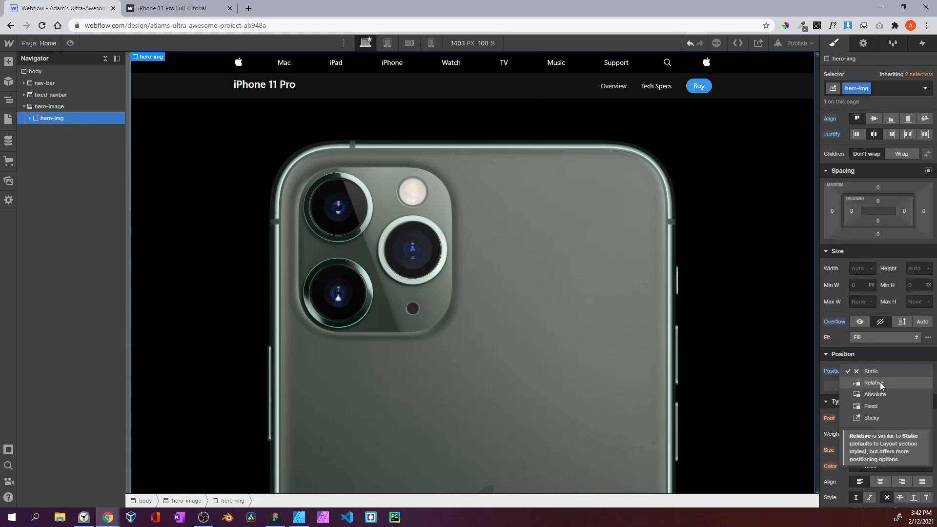
{"action": "left_click", "coordinate": [880, 393]}
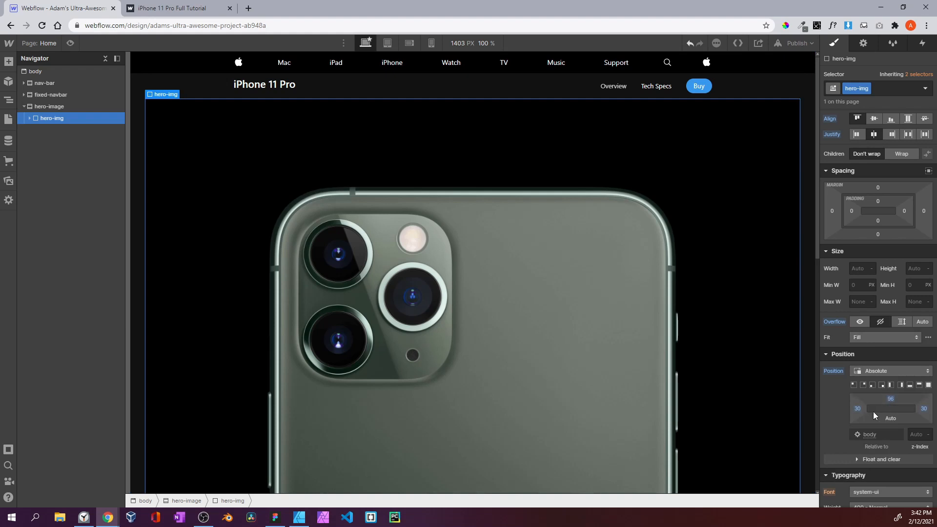
{"action": "left_click", "coordinate": [859, 409], "text": "alt"}
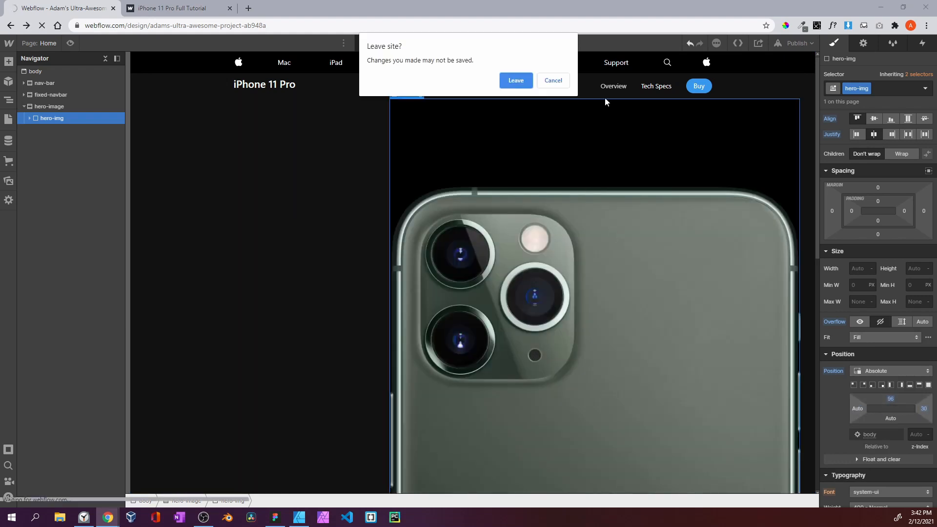
{"action": "left_click", "coordinate": [561, 79]}
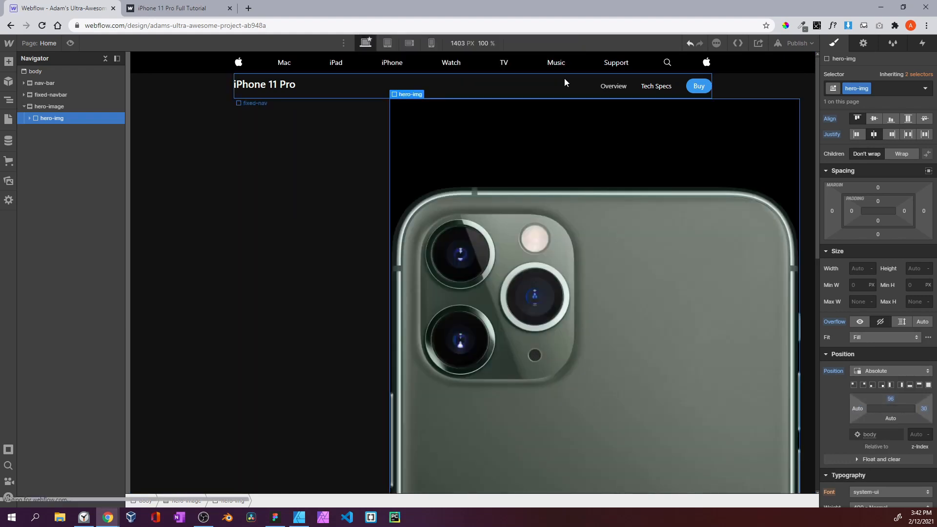
{"action": "left_click", "coordinate": [924, 409], "text": "alt"}
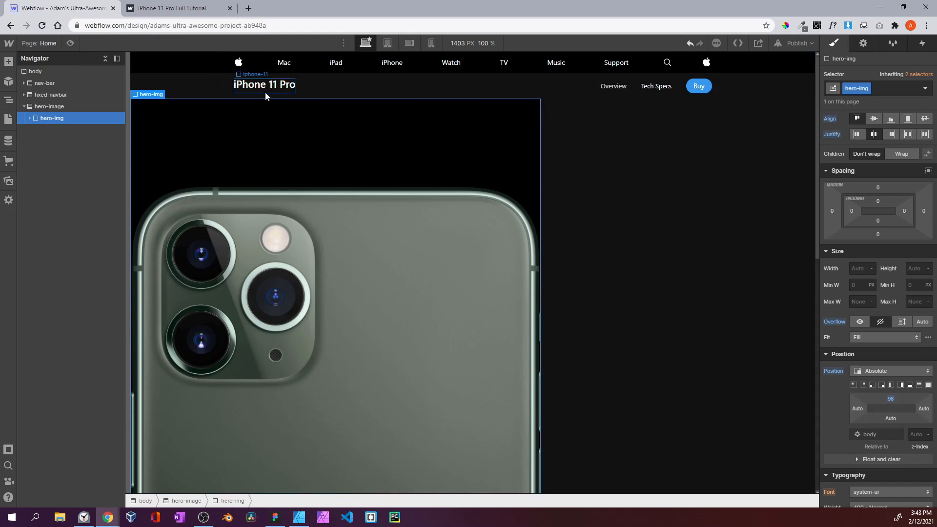
Preview the page and compare the phone image's placement with the published iPhone 11 Pro Full Tutorial site
{"action": "left_click", "coordinate": [70, 43]}
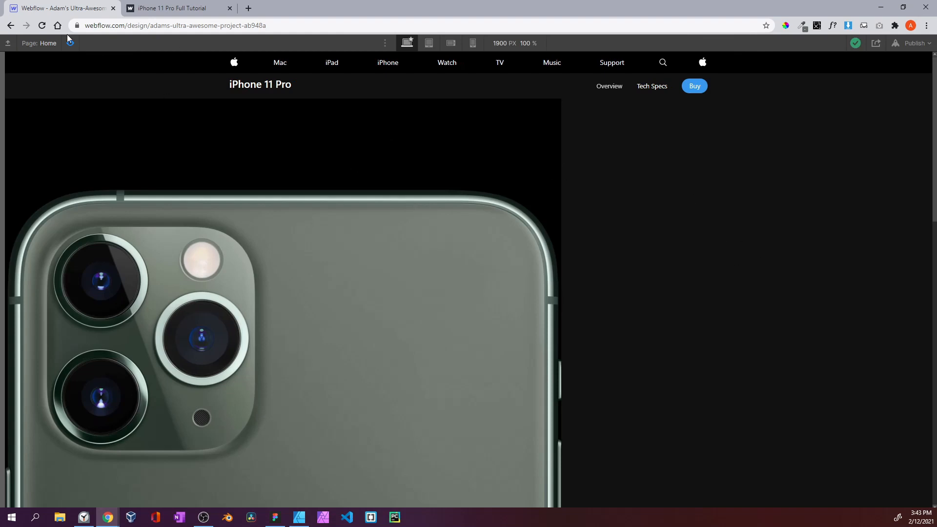
{"action": "left_click", "coordinate": [146, 14]}
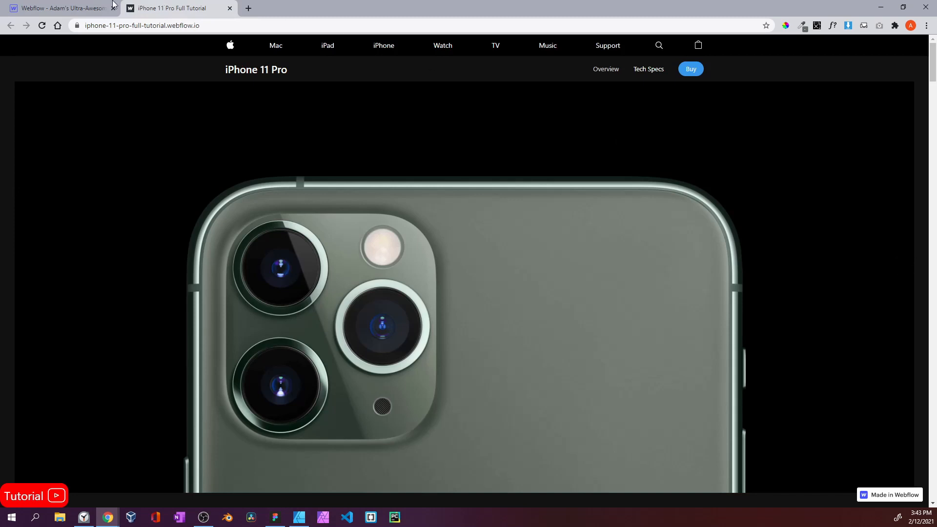
{"action": "left_click", "coordinate": [64, 9]}
{"action": "left_click", "coordinate": [70, 44]}
Try a left margin of about 250 on the hero-img div and reset it
{"action": "left_click_drag", "start_coordinate": [841, 264], "coordinate": [681, 244]}
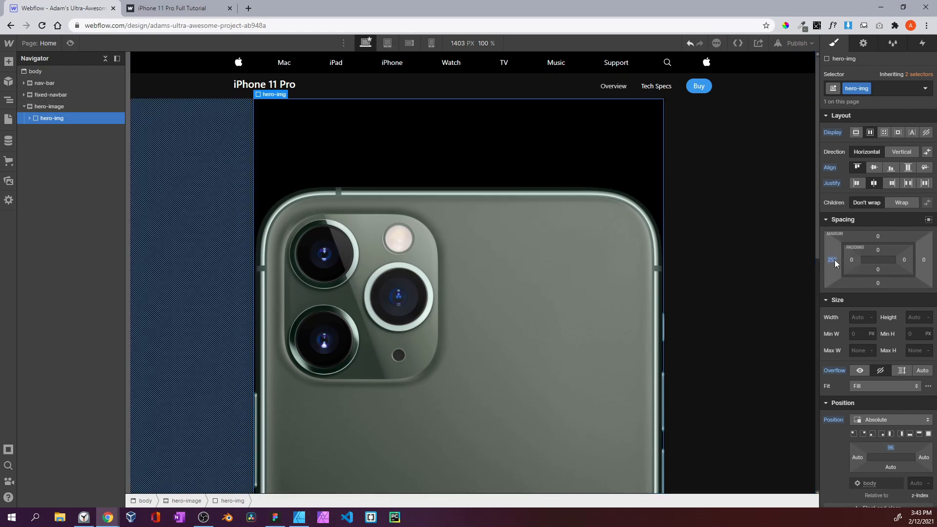
{"action": "left_click", "coordinate": [833, 260], "text": "alt"}
Set the left and right position offsets of the absolutely positioned hero-img div to 30 each
{"action": "scroll", "coordinate": [849, 293], "scroll_direction": "down", "scroll_amount": 1}
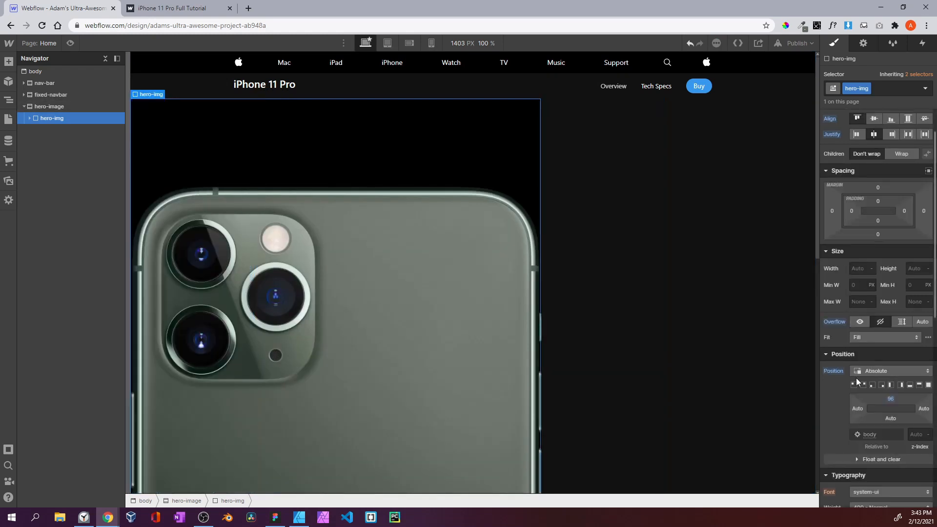
{"action": "left_click", "coordinate": [858, 409]}
{"action": "type", "text": "30"}
{"action": "key", "text": "Return"}
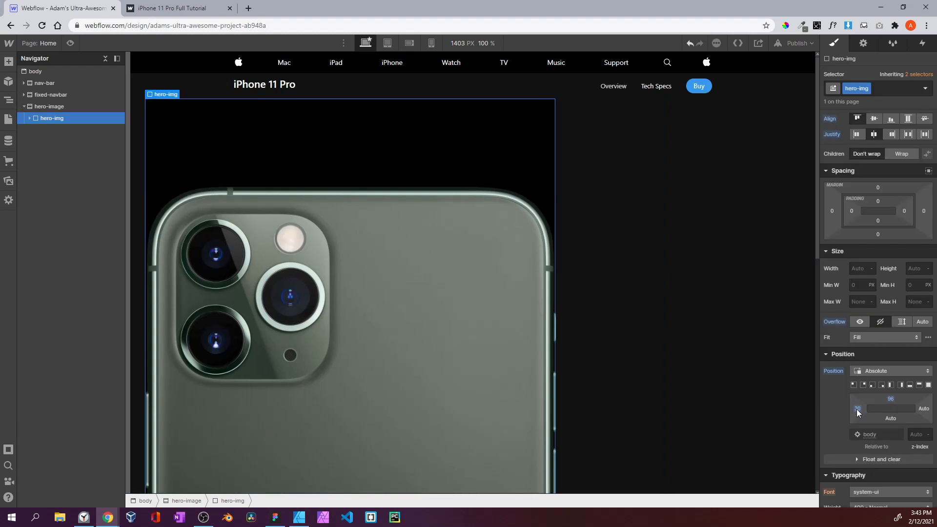
{"action": "left_click", "coordinate": [924, 409]}
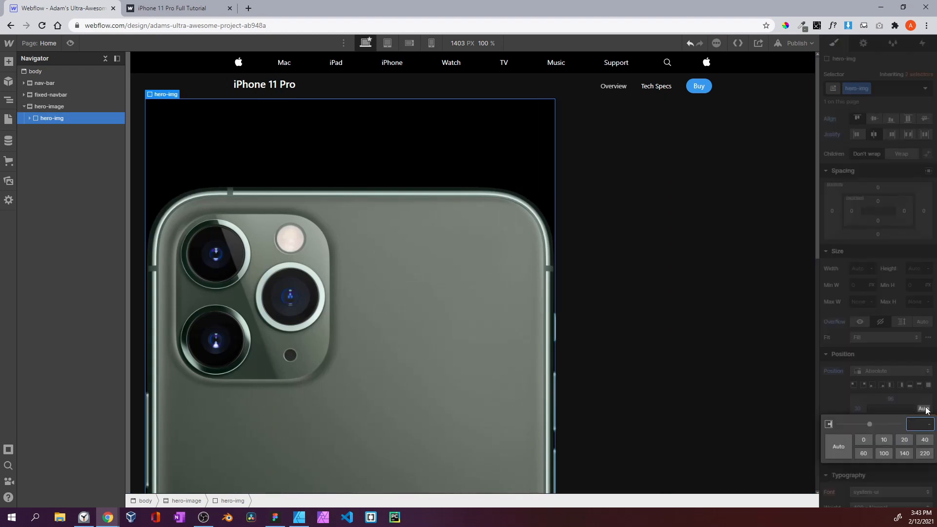
{"action": "key", "text": "Return"}
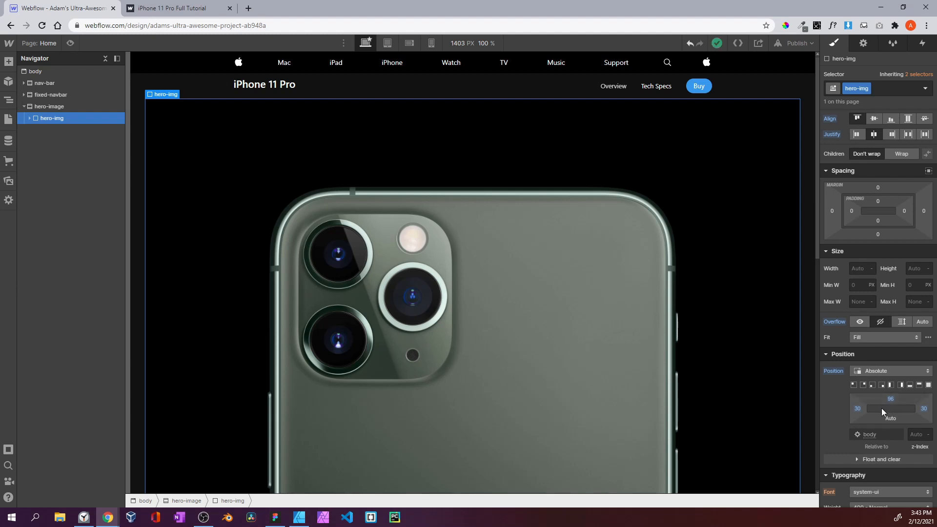
Preview the page, examine how the phone image scrolls, and compare it with the published tutorial site
{"action": "left_click", "coordinate": [71, 43]}
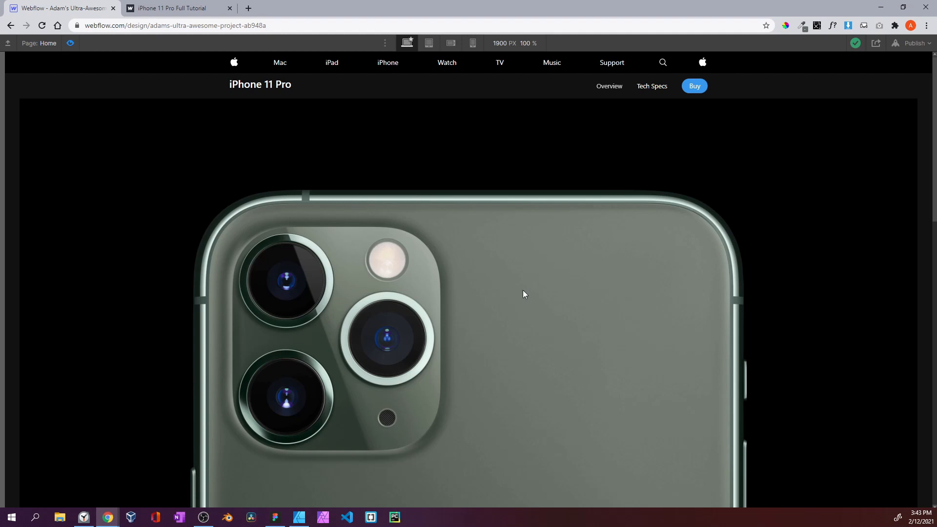
{"action": "scroll", "coordinate": [523, 290], "scroll_direction": "down", "scroll_amount": 5}
{"action": "scroll", "coordinate": [523, 290], "scroll_direction": "up", "scroll_amount": 6}
{"action": "scroll", "coordinate": [523, 290], "scroll_direction": "down", "scroll_amount": 16}
{"action": "scroll", "coordinate": [522, 290], "scroll_direction": "up", "scroll_amount": 11}
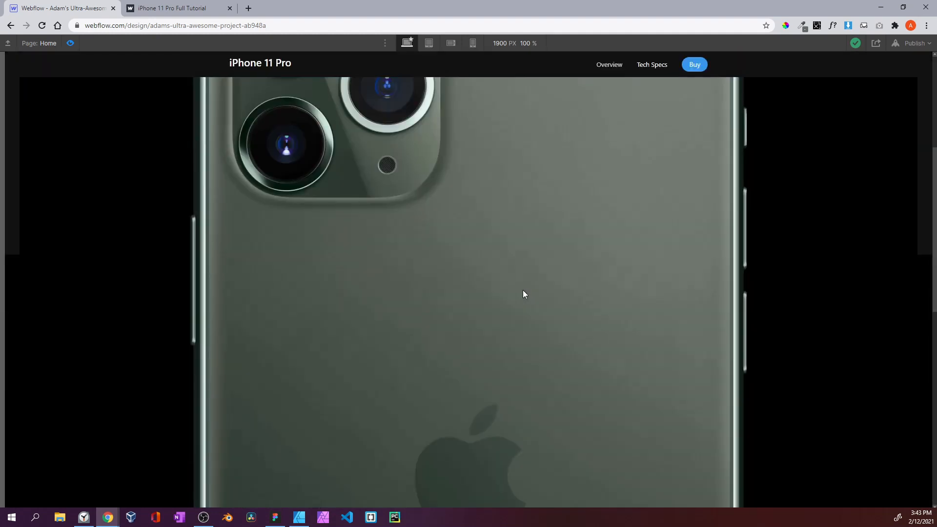
{"action": "scroll", "coordinate": [523, 290], "scroll_direction": "up", "scroll_amount": 5}
{"action": "left_click", "coordinate": [155, 7]}
{"action": "left_click", "coordinate": [75, 9]}
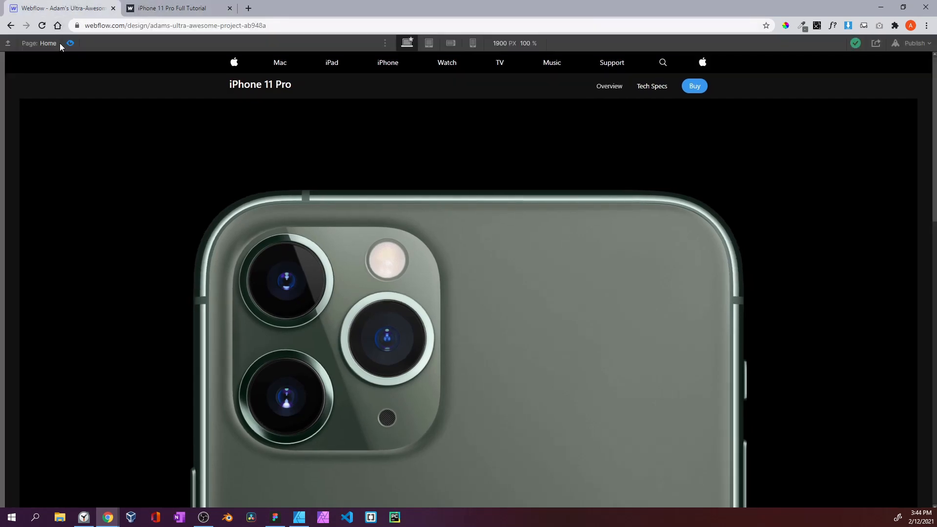
{"action": "key", "text": "ctrl+shift+p"}
Check the overflow and position settings of hero-image and hero-img, and review the page's scrolling in preview
{"action": "left_click", "coordinate": [41, 110]}
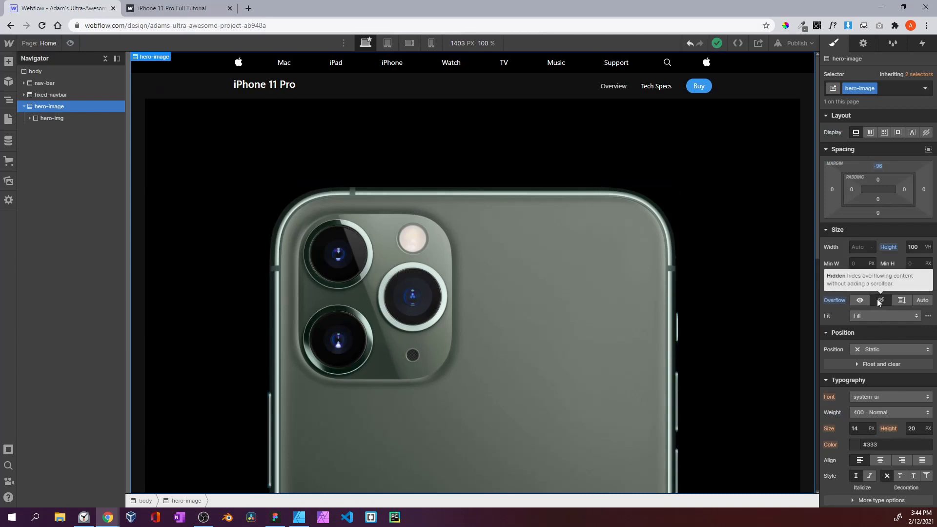
{"action": "left_click", "coordinate": [91, 123]}
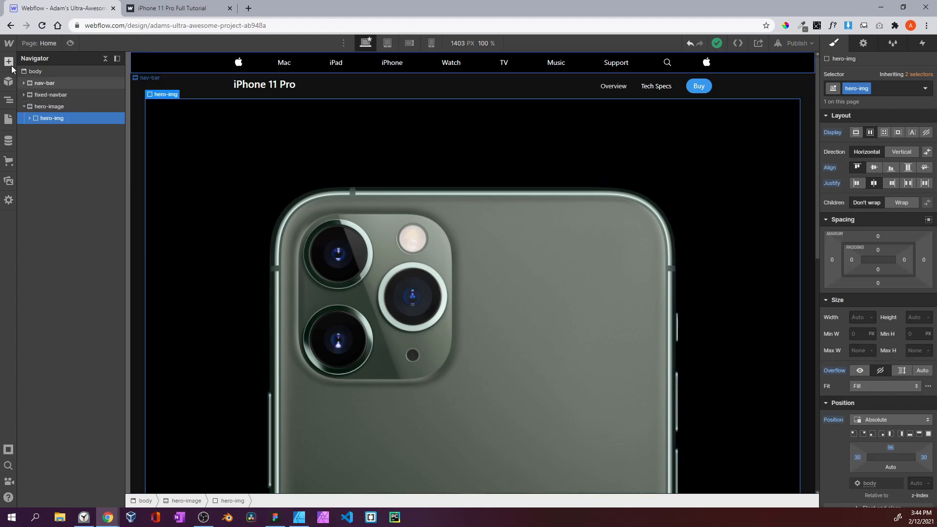
{"action": "left_click", "coordinate": [76, 42]}
{"action": "scroll", "coordinate": [304, 247], "scroll_direction": "down", "scroll_amount": 5}
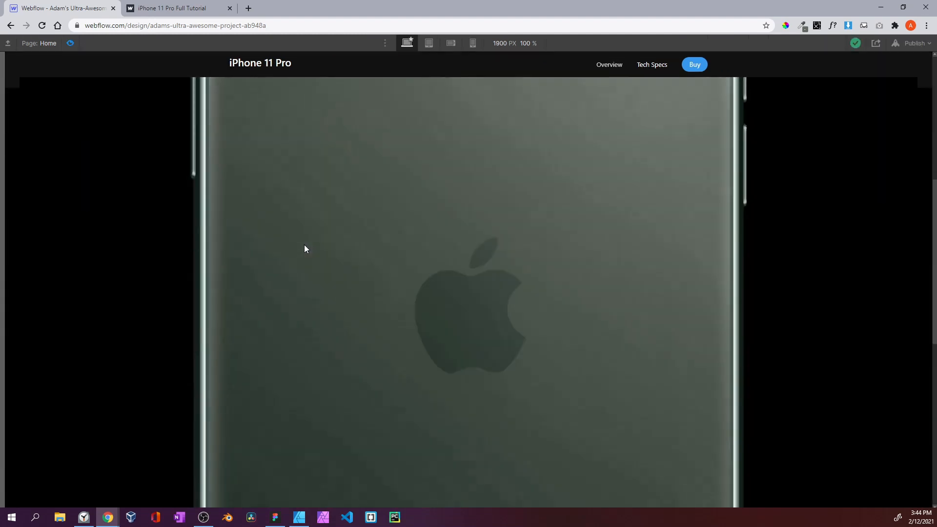
{"action": "scroll", "coordinate": [303, 250], "scroll_direction": "up", "scroll_amount": 5}
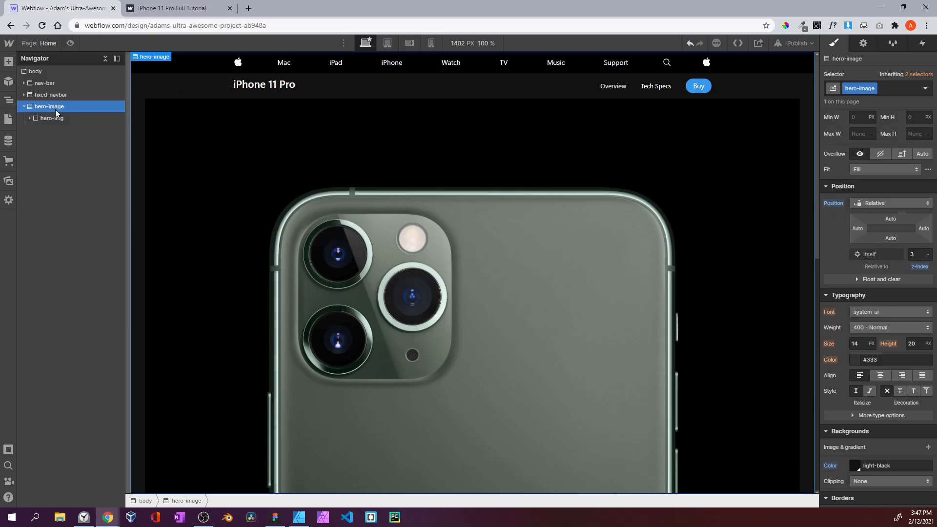
Set the bottom position offset of the hero-img block to 0
{"action": "left_click", "coordinate": [51, 118]}
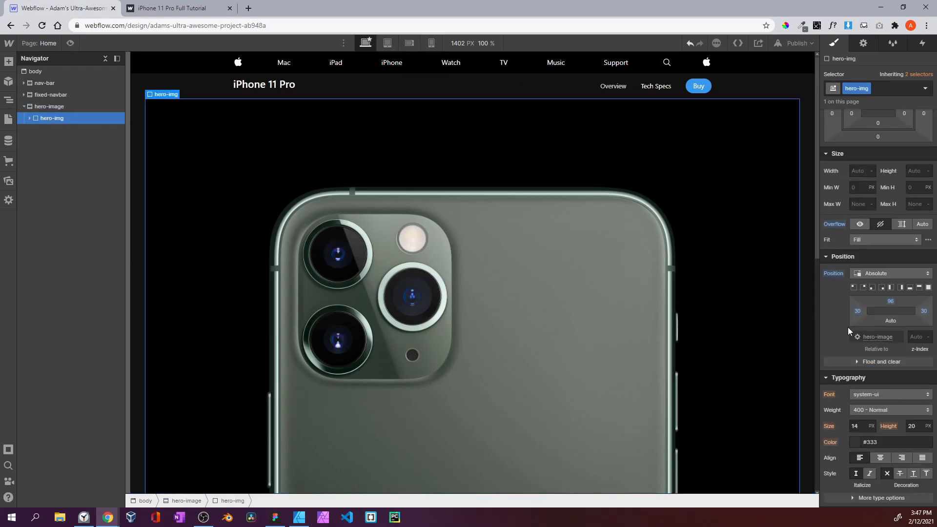
{"action": "scroll", "coordinate": [725, 320], "scroll_direction": "down", "scroll_amount": 8}
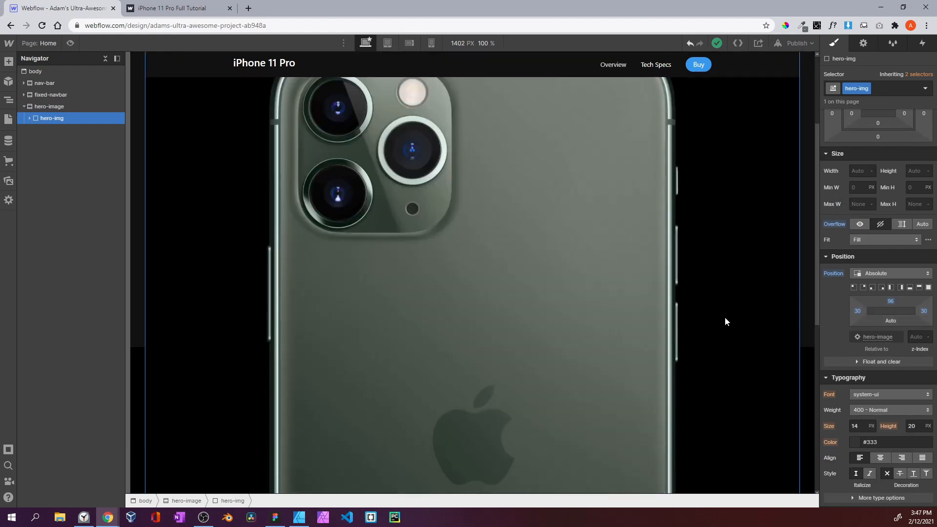
{"action": "scroll", "coordinate": [725, 322], "scroll_direction": "up", "scroll_amount": 10}
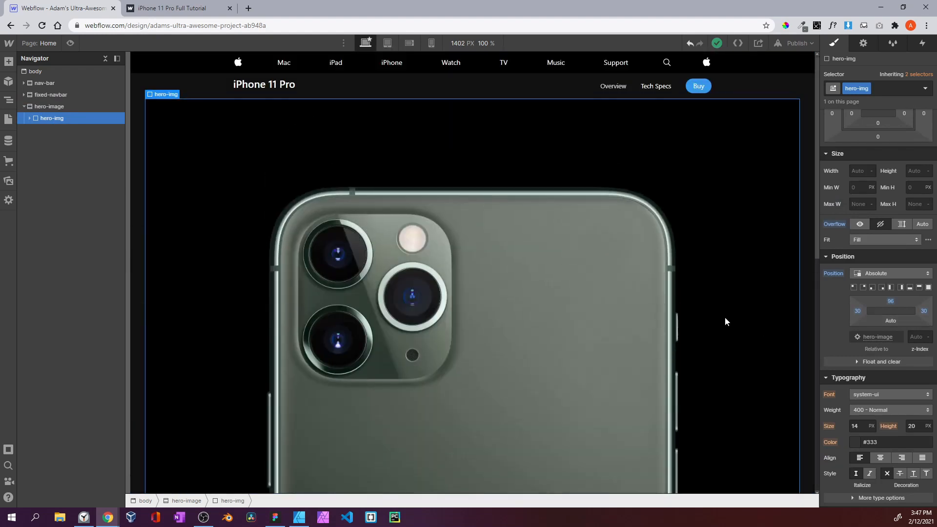
{"action": "left_click", "coordinate": [891, 321]}
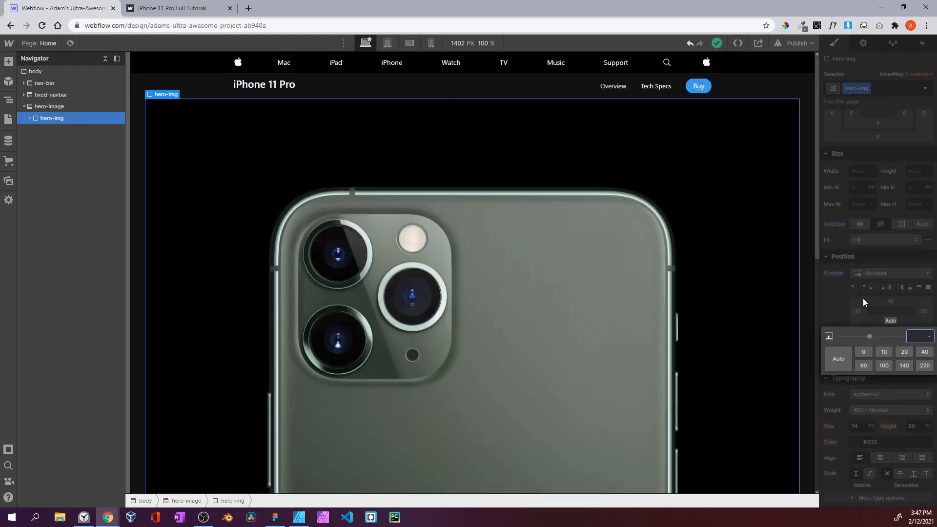
{"action": "left_click", "coordinate": [865, 302]}
{"action": "left_click", "coordinate": [892, 320]}
{"action": "left_click", "coordinate": [865, 352]}
{"action": "left_click", "coordinate": [823, 316]}
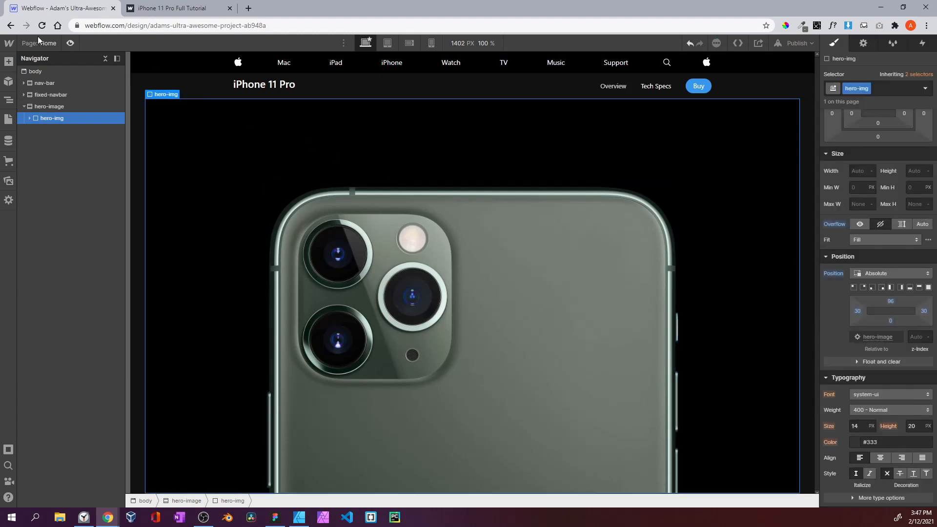
Preview the page and compare its hero image area with the published iPhone 11 Pro Full Tutorial site
{"action": "left_click", "coordinate": [72, 43]}
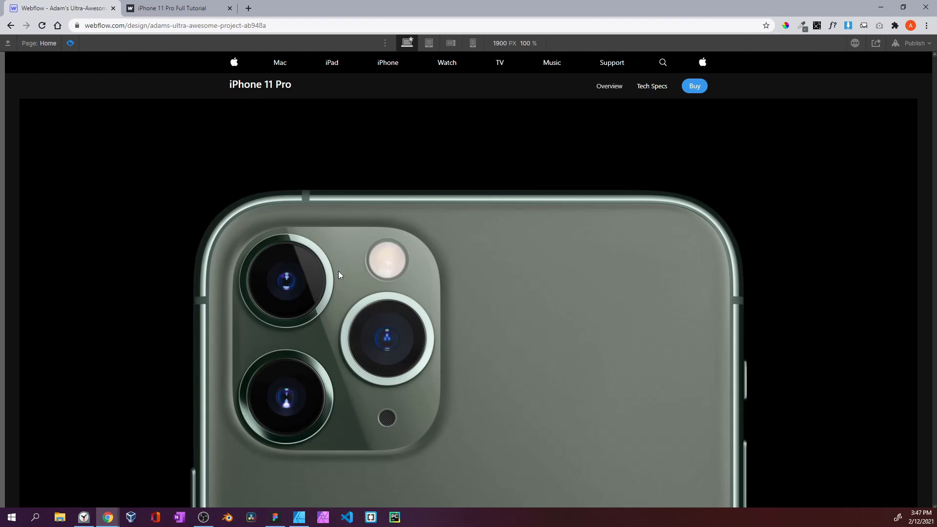
{"action": "left_click", "coordinate": [185, 7]}
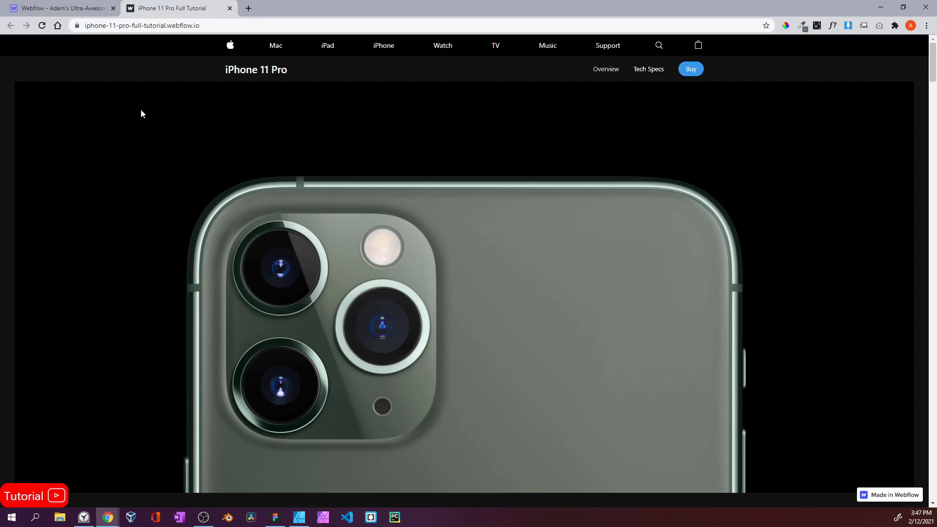
{"action": "scroll", "coordinate": [201, 166], "scroll_direction": "down", "scroll_amount": 3}
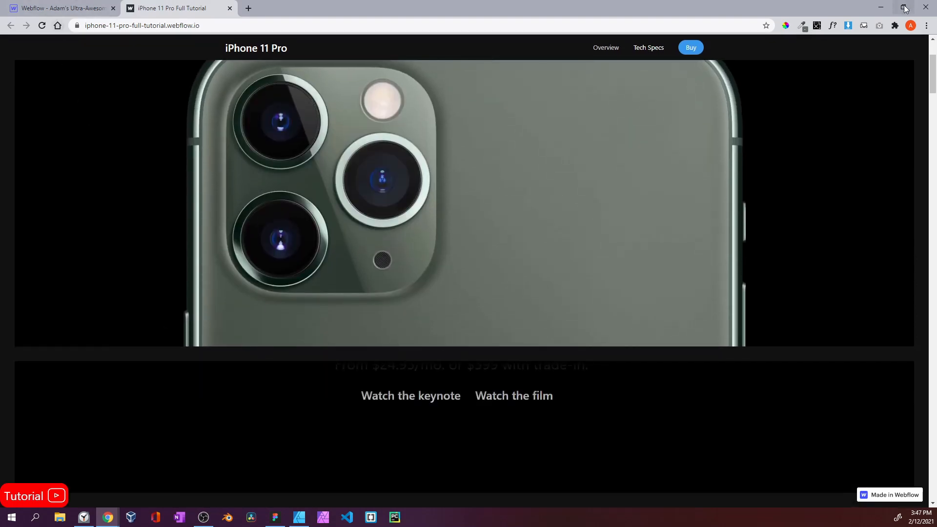
{"action": "left_click", "coordinate": [85, 10]}
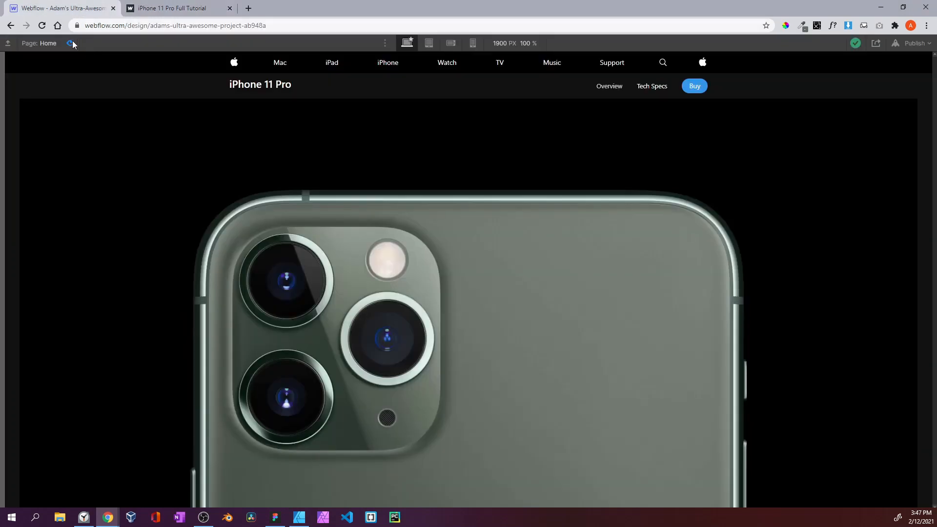
{"action": "left_click", "coordinate": [70, 43]}
Add a div block inside hero-image below hero-img and give it the class bottom-div-gray
{"action": "left_click", "coordinate": [9, 62]}
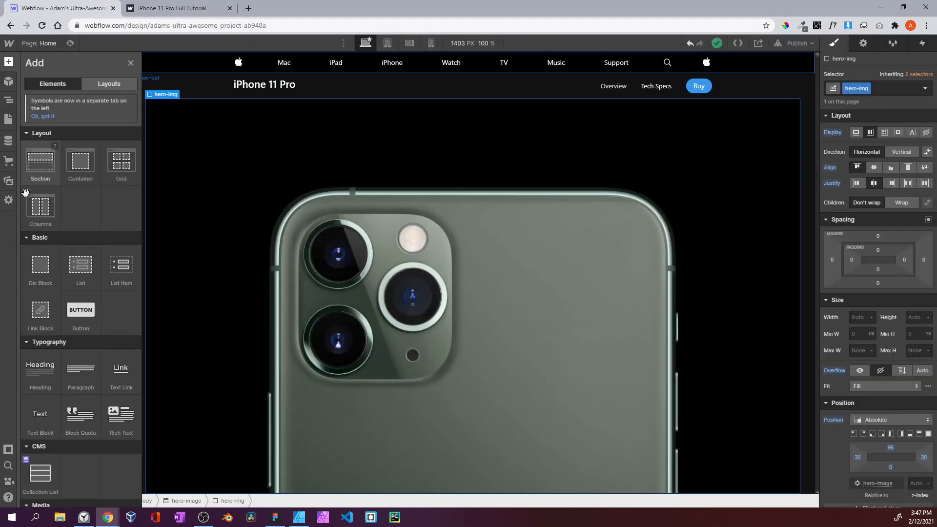
{"action": "left_click_drag", "start_coordinate": [43, 258], "coordinate": [63, 154]}
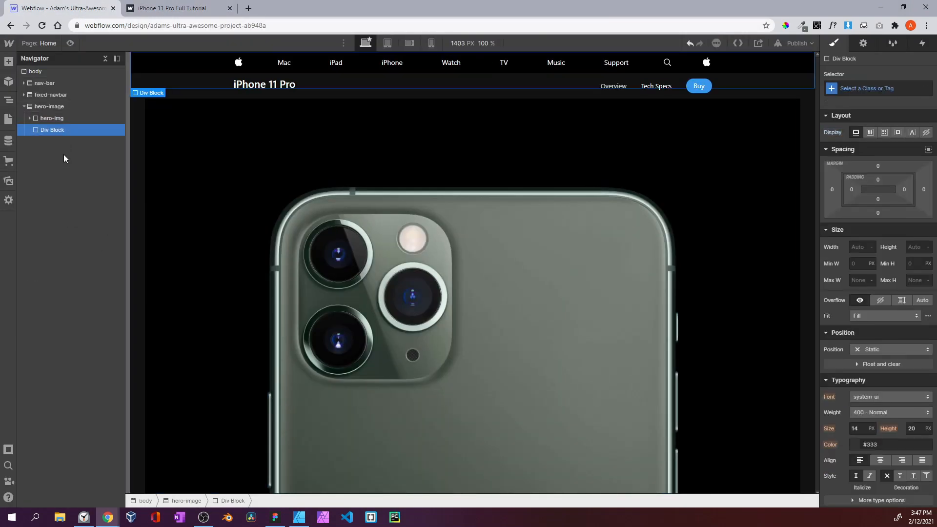
{"action": "left_click", "coordinate": [850, 92]}
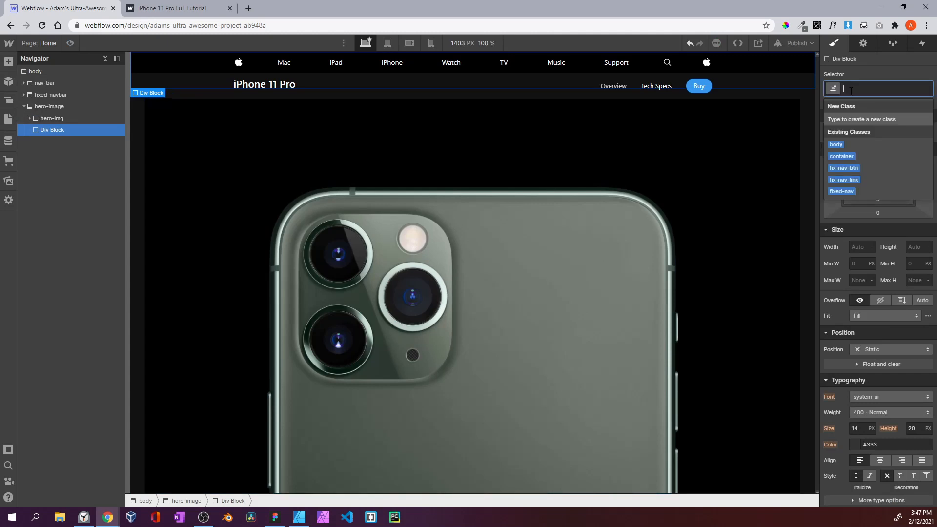
{"action": "type", "text": "bottom-div"}
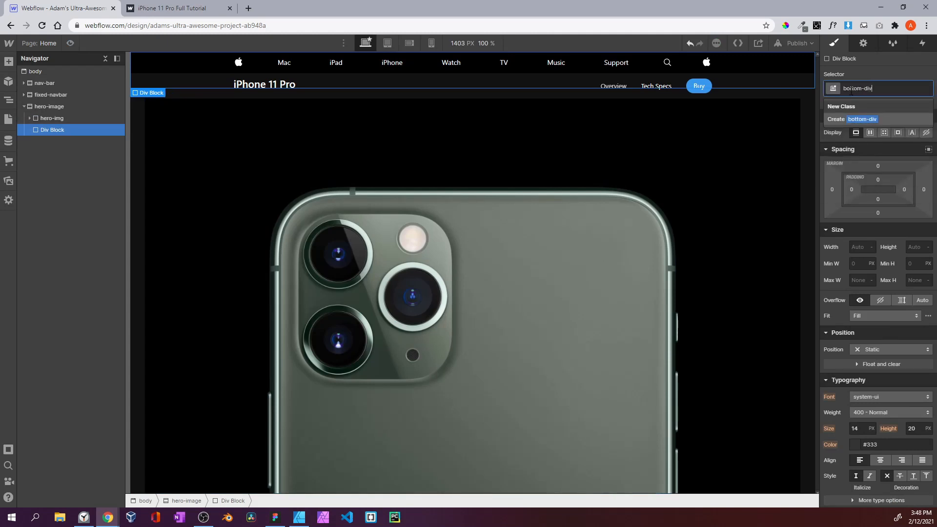
{"action": "type", "text": "-gray"}
{"action": "key", "text": "Return"}
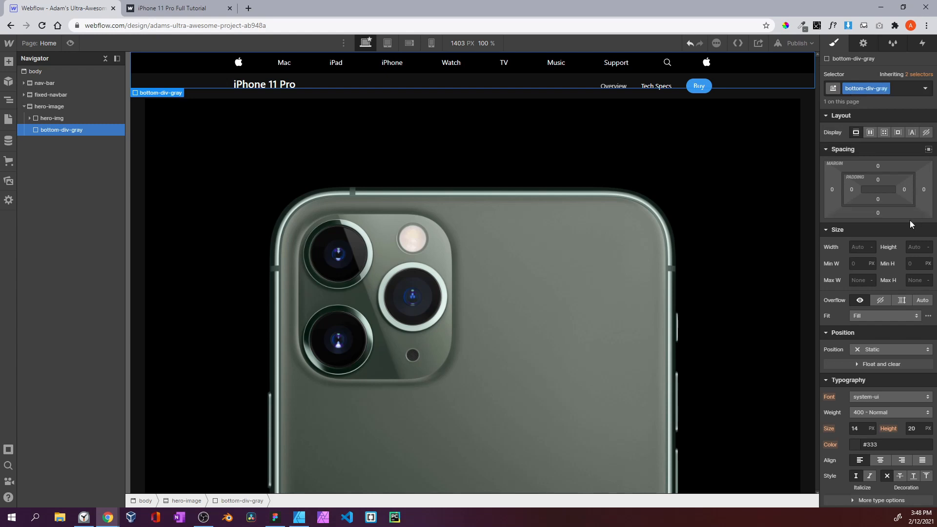
Set bottom-div-gray's height to 30 px and position it absolutely along the full bottom edge of hero-image
{"action": "left_click", "coordinate": [918, 248]}
{"action": "type", "text": "30px"}
{"action": "key", "text": "Return"}
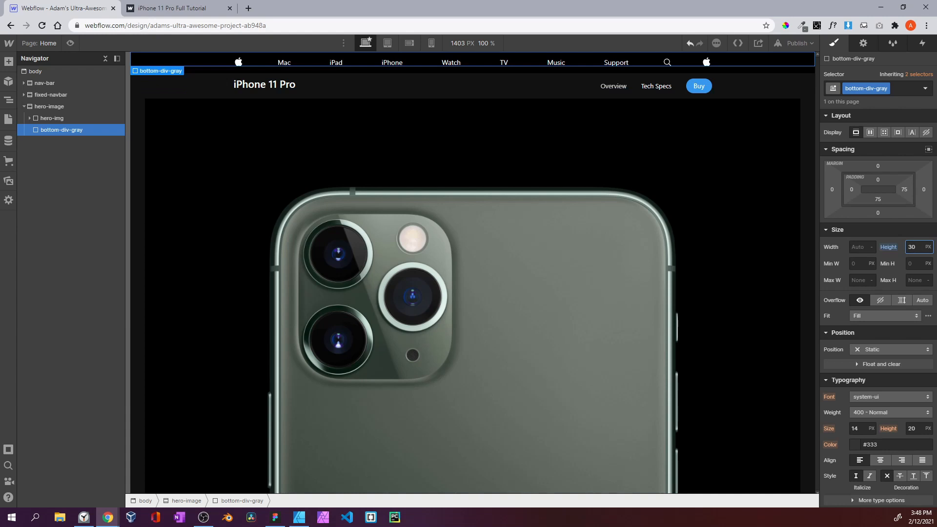
{"action": "scroll", "coordinate": [881, 278], "scroll_direction": "down", "scroll_amount": 2}
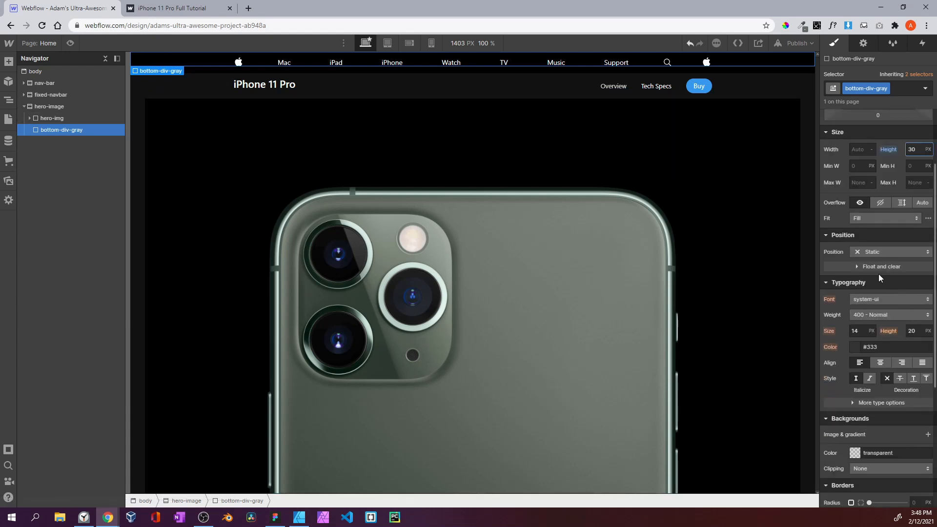
{"action": "left_click", "coordinate": [881, 250]}
{"action": "left_click", "coordinate": [882, 274]}
{"action": "scroll", "coordinate": [883, 274], "scroll_direction": "down", "scroll_amount": 1}
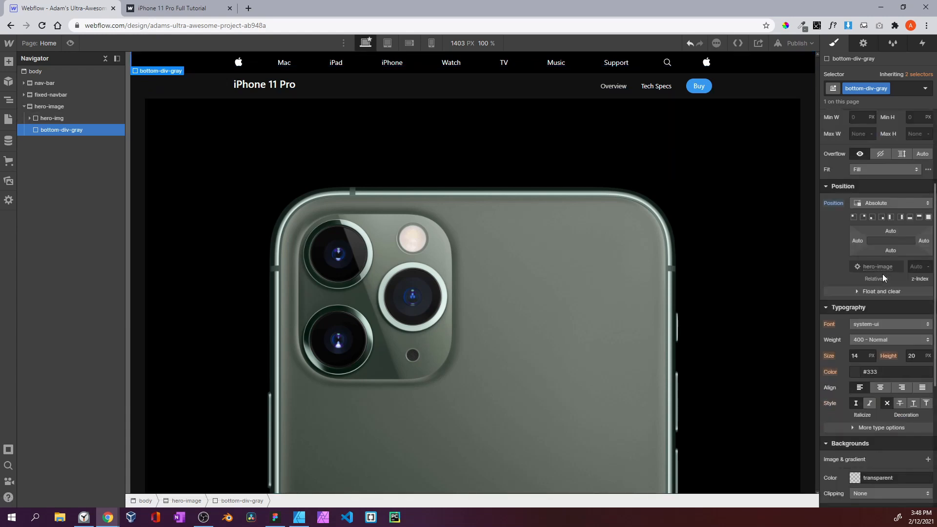
{"action": "left_click", "coordinate": [912, 218]}
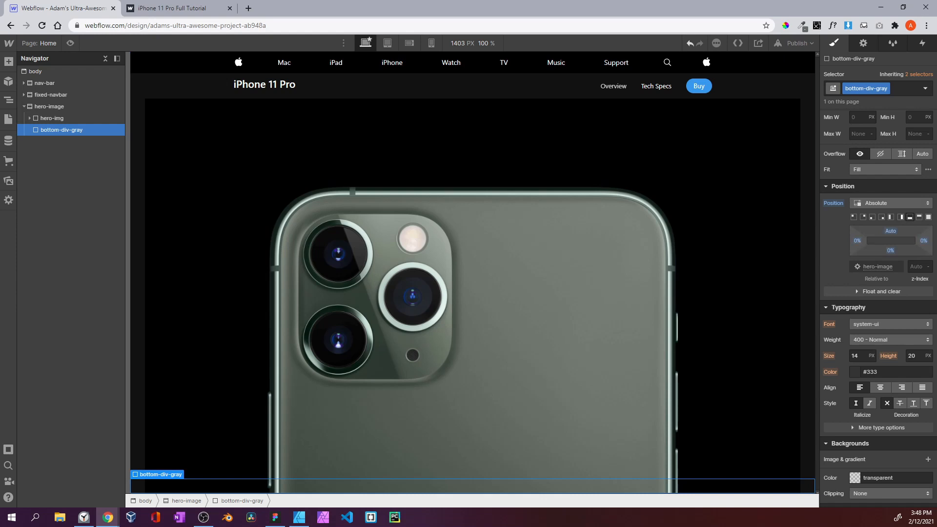
Set the background color of bottom-div-gray to the light-black swatch
{"action": "scroll", "coordinate": [859, 397], "scroll_direction": "down", "scroll_amount": 5}
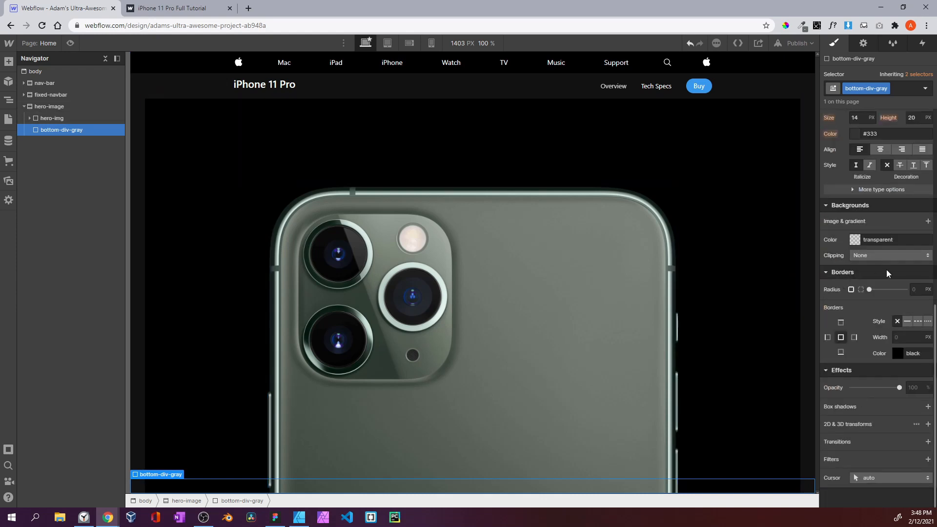
{"action": "left_click", "coordinate": [855, 240]}
{"action": "left_click", "coordinate": [848, 389]}
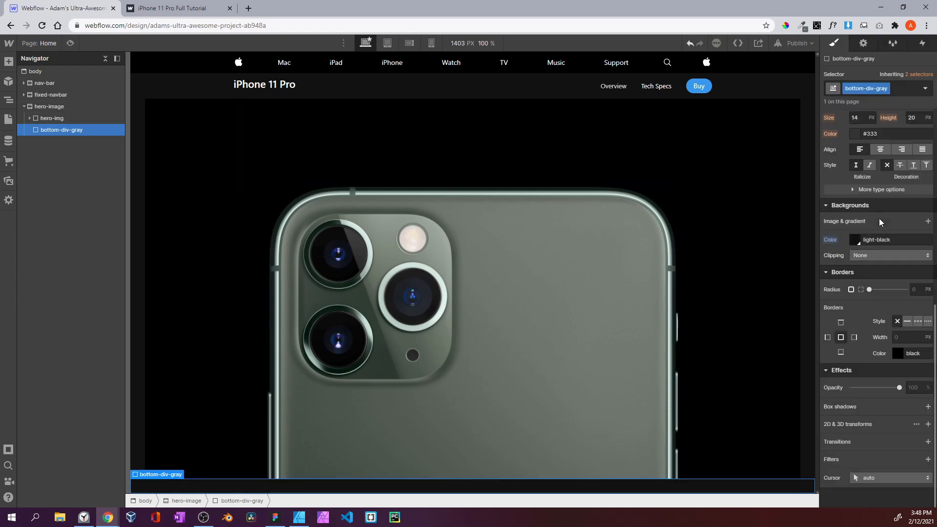
Preview the page, then examine the scroll behavior and hero text section of the published tutorial site
{"action": "left_click", "coordinate": [69, 43]}
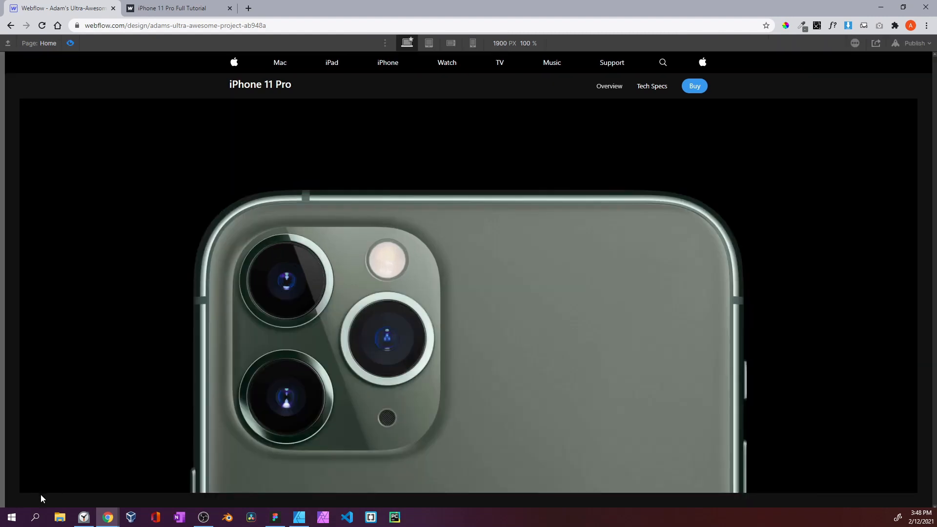
{"action": "left_click", "coordinate": [200, 14]}
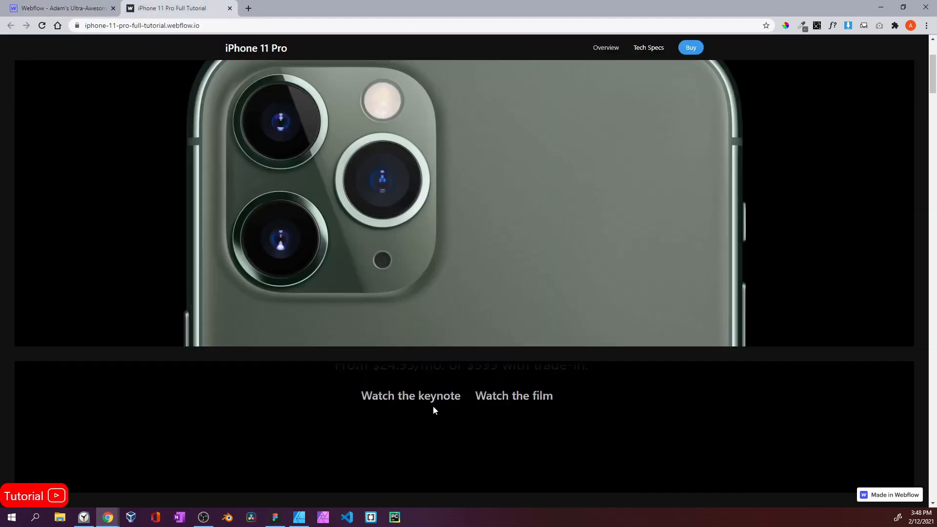
{"action": "scroll", "coordinate": [433, 406], "scroll_direction": "down", "scroll_amount": 3}
{"action": "scroll", "coordinate": [433, 406], "scroll_direction": "up", "scroll_amount": 6}
{"action": "scroll", "coordinate": [432, 406], "scroll_direction": "down", "scroll_amount": 6}
{"action": "scroll", "coordinate": [434, 410], "scroll_direction": "up", "scroll_amount": 10}
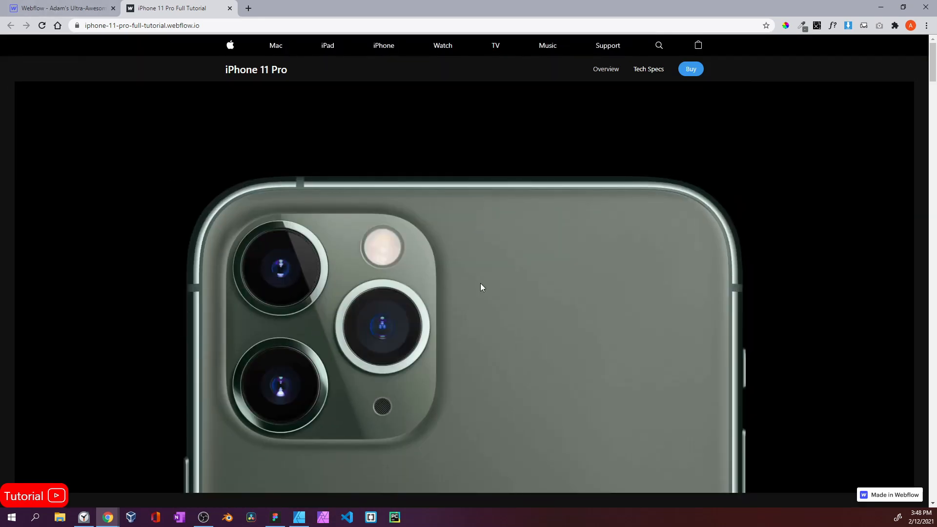
{"action": "scroll", "coordinate": [362, 227], "scroll_direction": "down", "scroll_amount": 5}
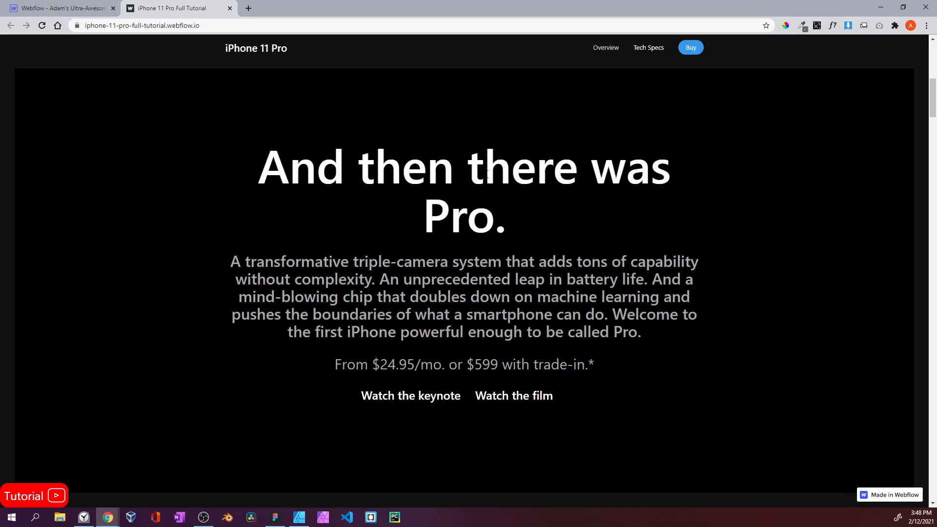
{"action": "left_click_drag", "start_coordinate": [341, 198], "coordinate": [460, 396]}
{"action": "left_click", "coordinate": [584, 389]}
{"action": "left_click", "coordinate": [74, 8]}
{"action": "left_click", "coordinate": [69, 43]}
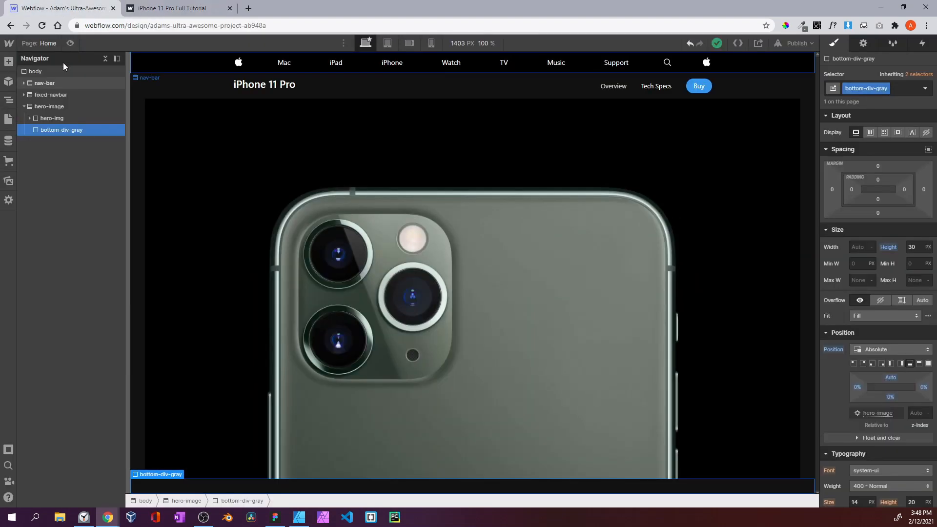
Add a section below hero-image at body level and give it the class hero-content
{"action": "left_click", "coordinate": [24, 107]}
{"action": "left_click", "coordinate": [9, 61]}
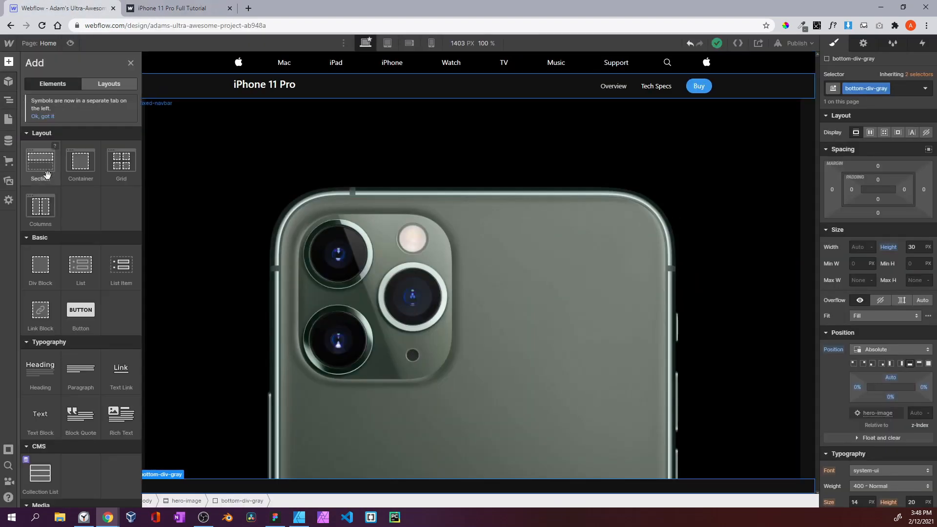
{"action": "left_click_drag", "start_coordinate": [37, 164], "coordinate": [64, 193]}
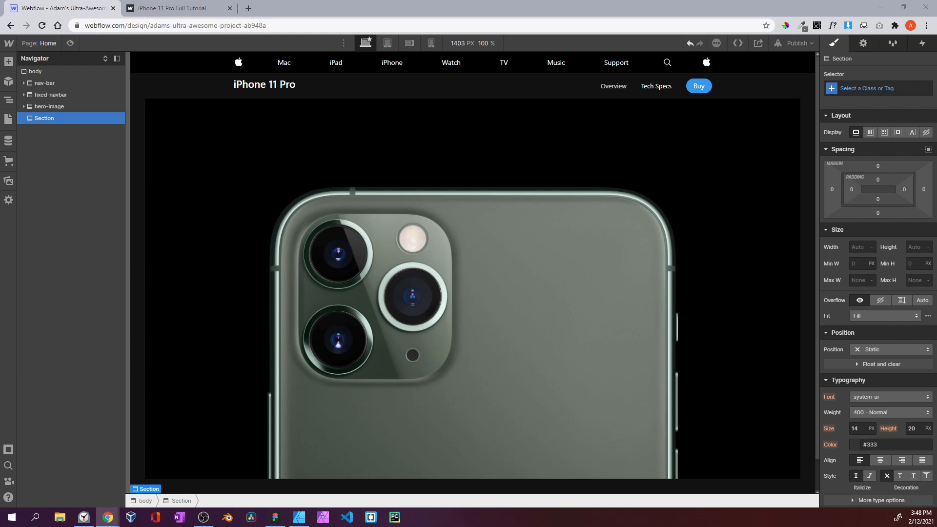
{"action": "left_click", "coordinate": [59, 106]}
{"action": "left_click", "coordinate": [58, 119]}
{"action": "left_click", "coordinate": [876, 89]}
{"action": "type", "text": "her"}
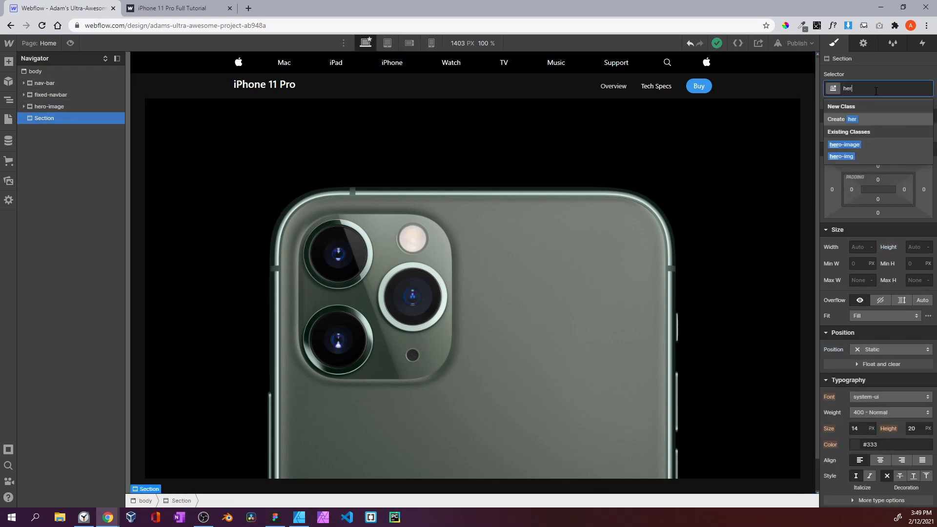
{"action": "type", "text": "o-contente"}
{"action": "key", "text": "Return"}
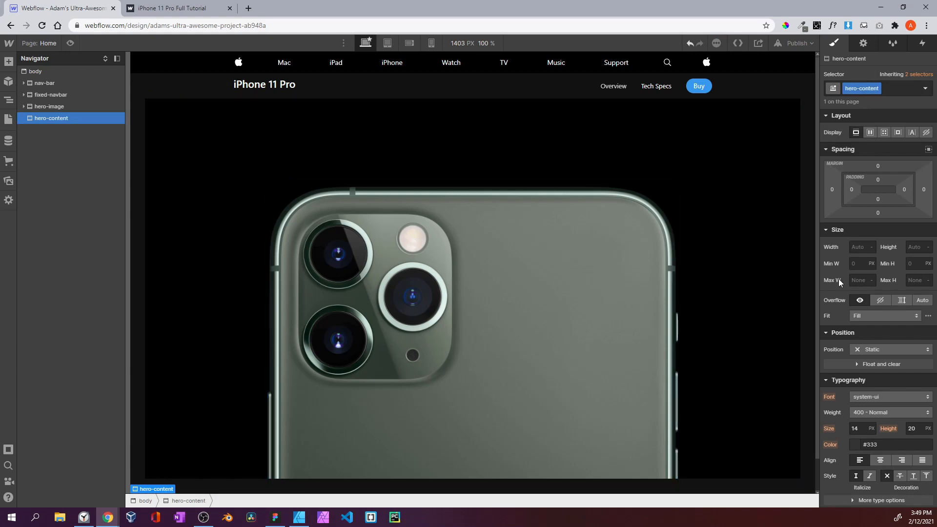
Set the height of the hero-content section to 100 VH
{"action": "left_click", "coordinate": [920, 246]}
{"action": "type", "text": "100vh"}
{"action": "key", "text": "Return"}
{"action": "scroll", "coordinate": [603, 329], "scroll_direction": "down", "scroll_amount": 8}
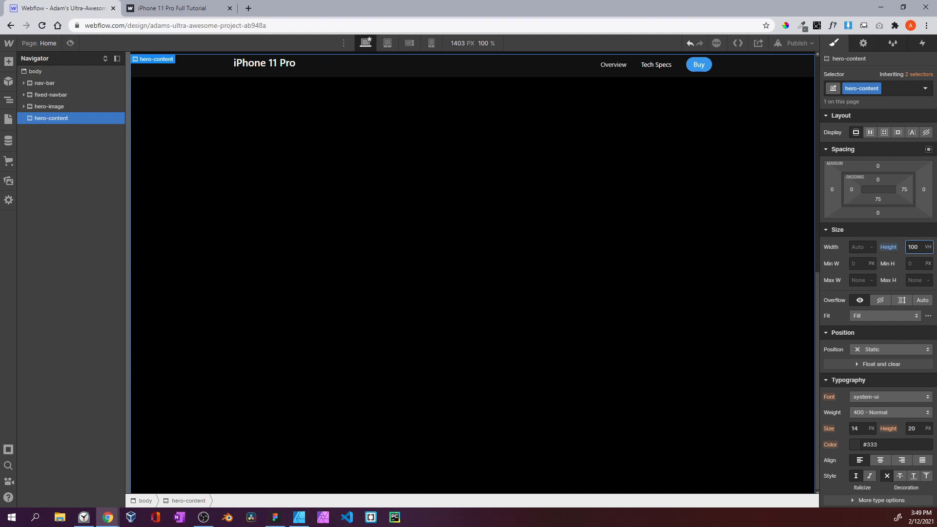
Set the background color of hero-content to the light-black swatch and check the section against the hero image
{"action": "scroll", "coordinate": [857, 318], "scroll_direction": "down", "scroll_amount": 6}
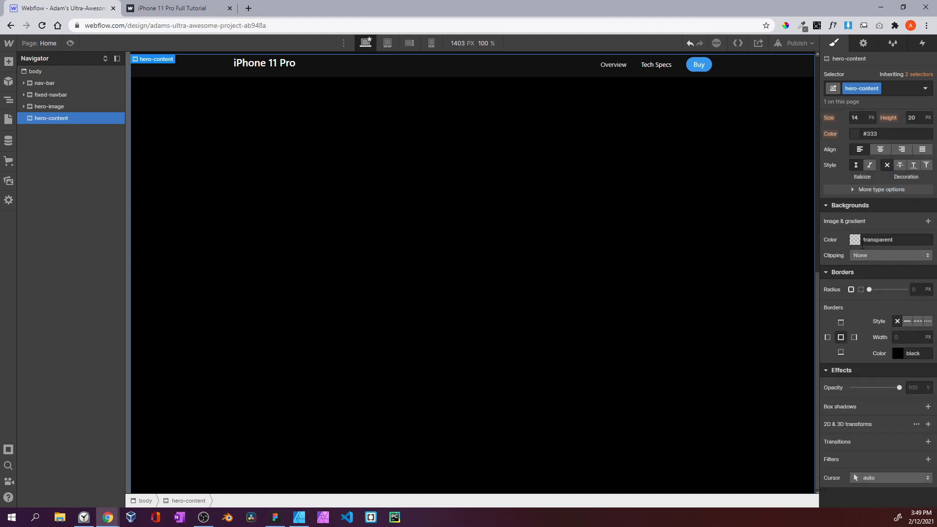
{"action": "left_click", "coordinate": [862, 244]}
{"action": "left_click", "coordinate": [839, 391]}
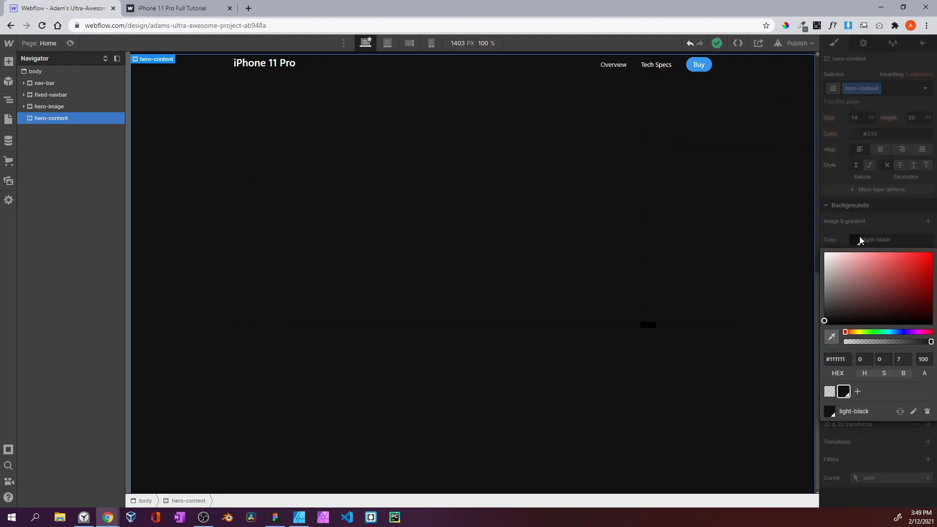
{"action": "left_click", "coordinate": [860, 240]}
{"action": "scroll", "coordinate": [860, 237], "scroll_direction": "up", "scroll_amount": 5}
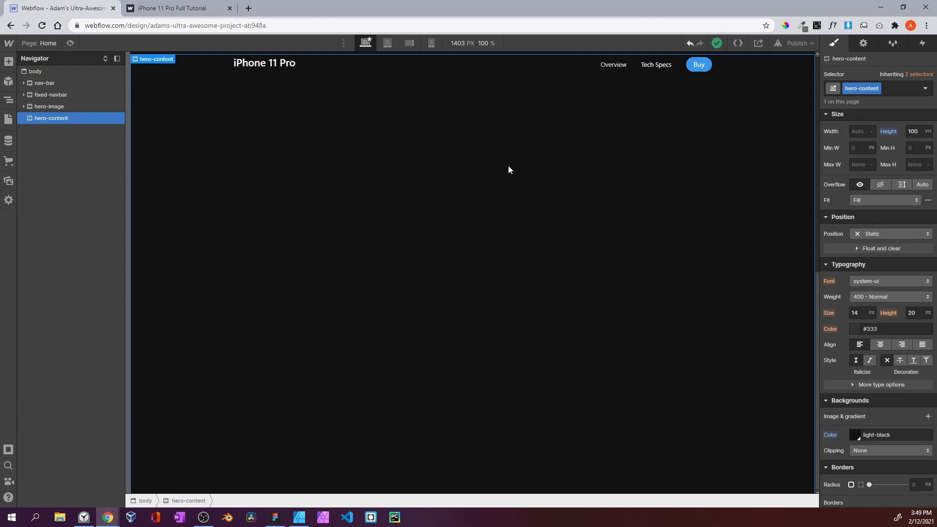
{"action": "scroll", "coordinate": [303, 171], "scroll_direction": "up", "scroll_amount": 8}
{"action": "scroll", "coordinate": [304, 174], "scroll_direction": "up", "scroll_amount": 2}
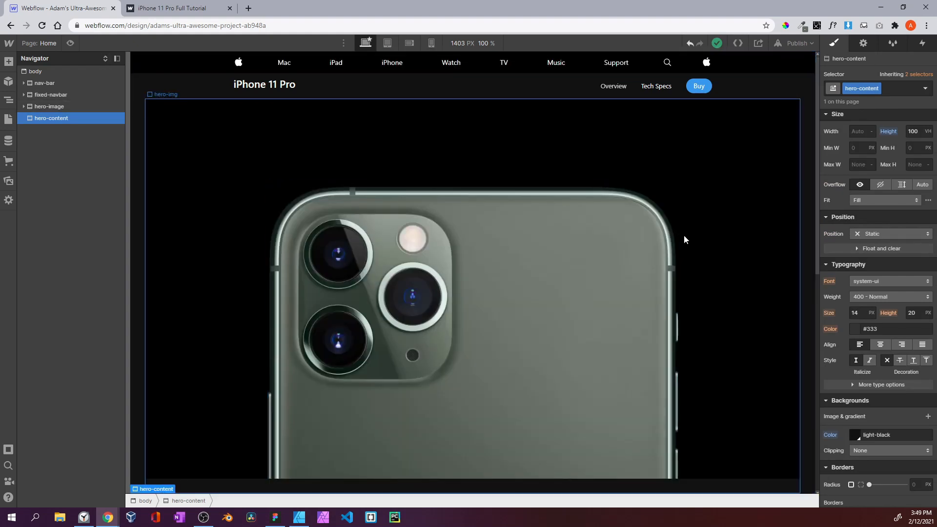
{"action": "scroll", "coordinate": [684, 240], "scroll_direction": "down", "scroll_amount": 8}
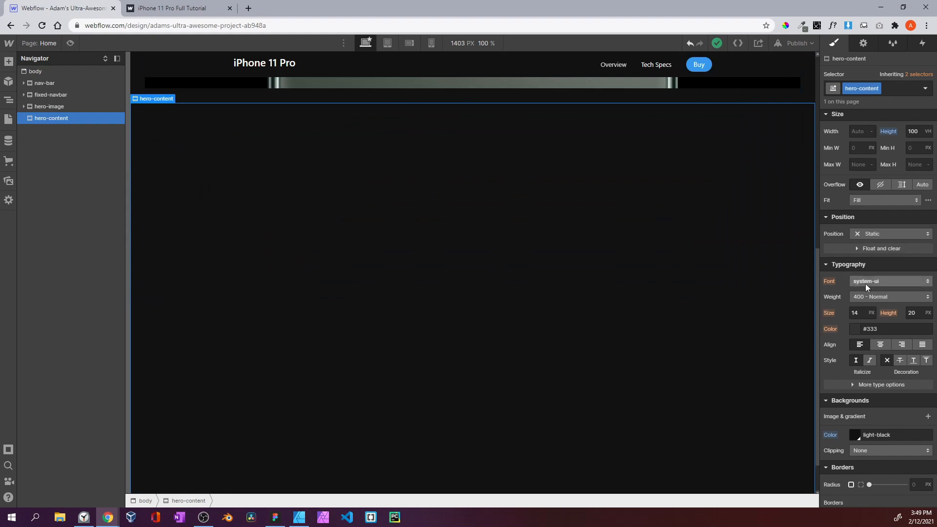
Give the hero-content section 30 px of padding on both its left and right sides
{"action": "scroll", "coordinate": [866, 283], "scroll_direction": "up", "scroll_amount": 3}
{"action": "left_click", "coordinate": [832, 190]}
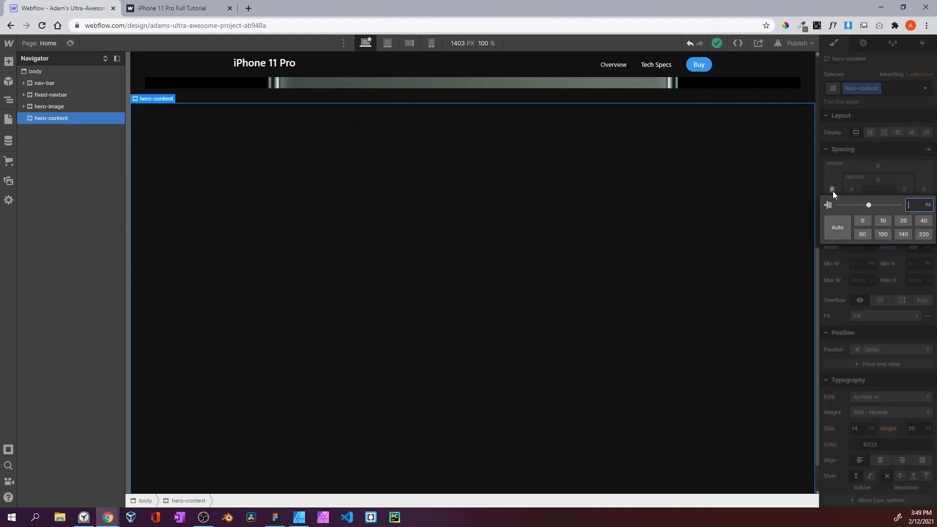
{"action": "left_click", "coordinate": [853, 187]}
{"action": "left_click", "coordinate": [854, 189]}
{"action": "type", "text": "30"}
{"action": "key", "text": "Return"}
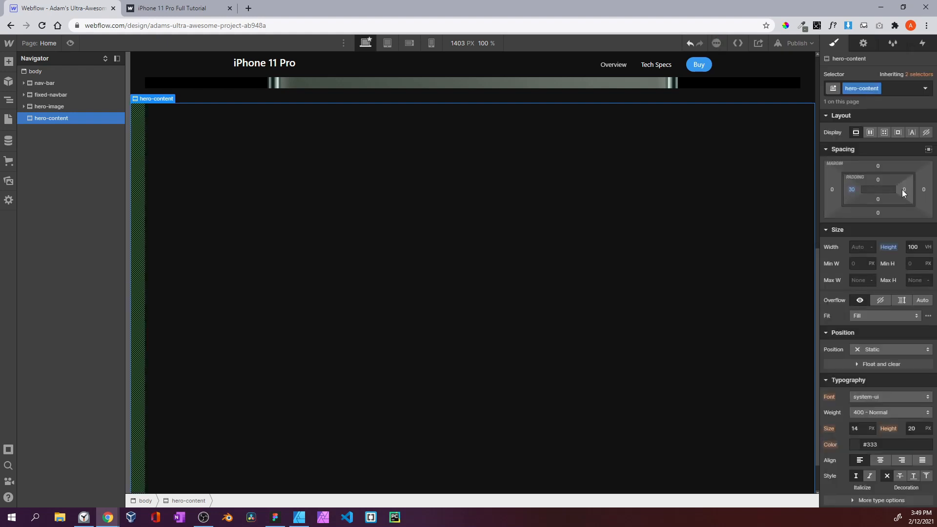
{"action": "key", "text": "3"}
{"action": "left_click", "coordinate": [370, 46]}
{"action": "left_click", "coordinate": [903, 189]}
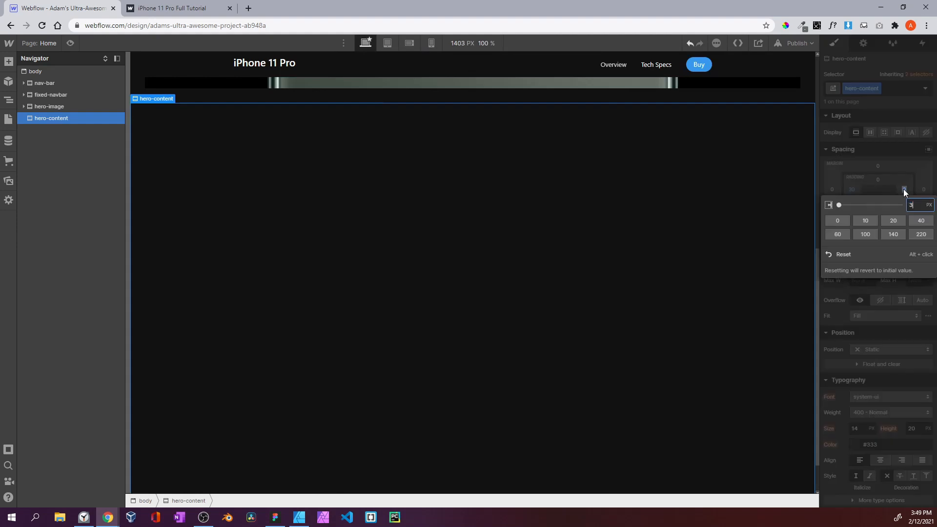
{"action": "key", "text": "Return"}
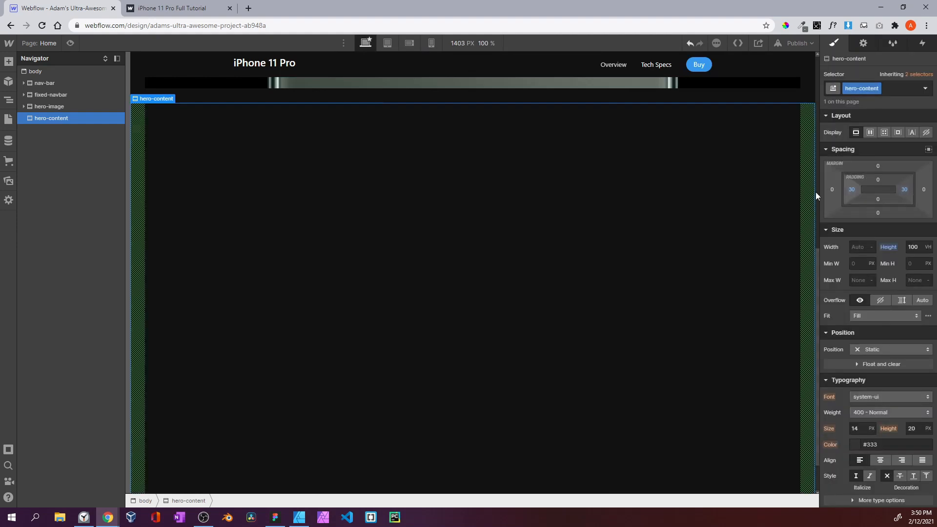
Preview the page's scroll from the hero image into hero-content, and examine the hero text block on the published tutorial site
{"action": "left_click", "coordinate": [71, 43]}
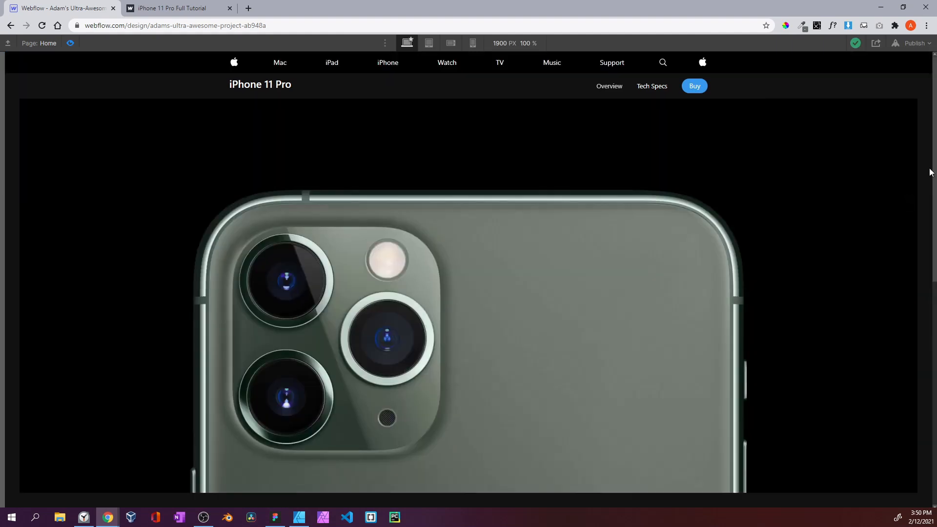
{"action": "left_click", "coordinate": [70, 43]}
{"action": "scroll", "coordinate": [186, 213], "scroll_direction": "down", "scroll_amount": 10}
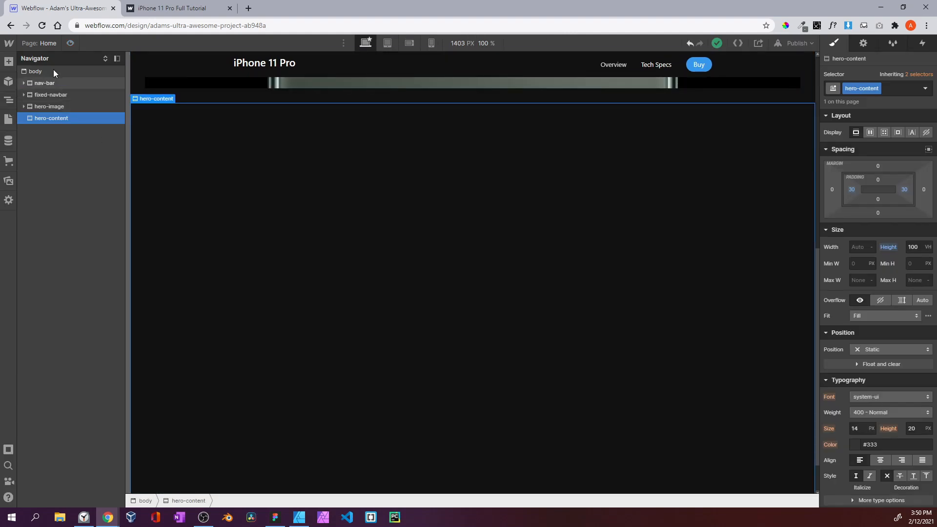
{"action": "left_click", "coordinate": [70, 43]}
{"action": "left_click", "coordinate": [70, 43]}
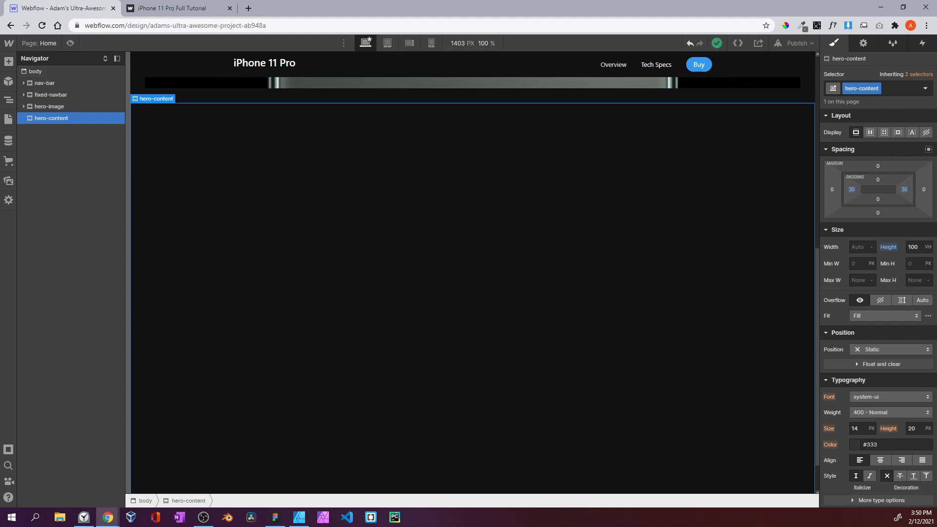
{"action": "left_click", "coordinate": [178, 8]}
{"action": "scroll", "coordinate": [329, 247], "scroll_direction": "up", "scroll_amount": 3}
{"action": "left_click_drag", "start_coordinate": [271, 155], "coordinate": [684, 369]}
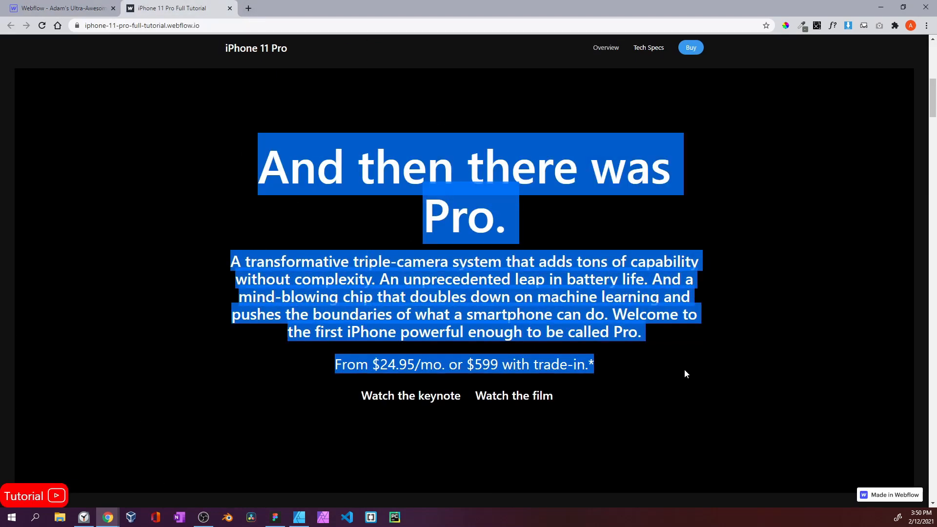
{"action": "left_click", "coordinate": [685, 369]}
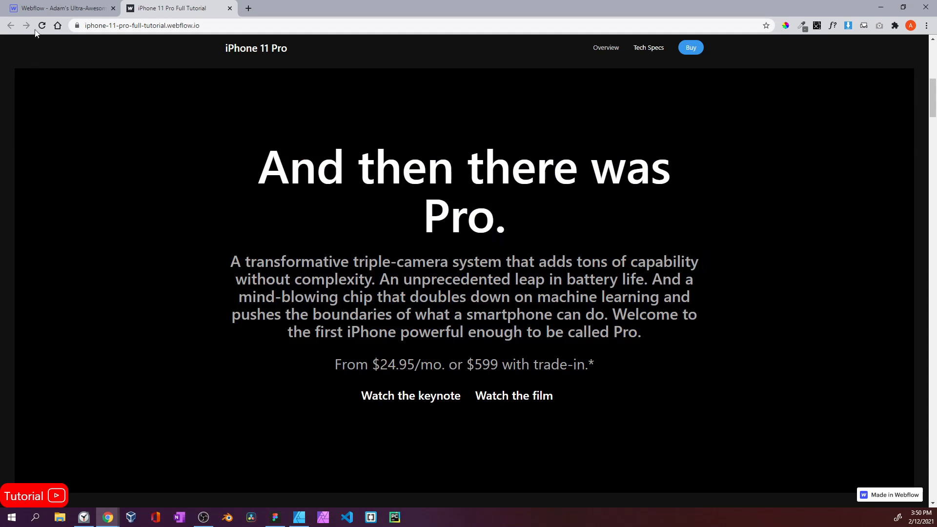
Add a div block inside the hero-content section in Webflow and give it the class hero-content-stikcy
{"action": "left_click", "coordinate": [53, 8]}
{"action": "left_click", "coordinate": [8, 62]}
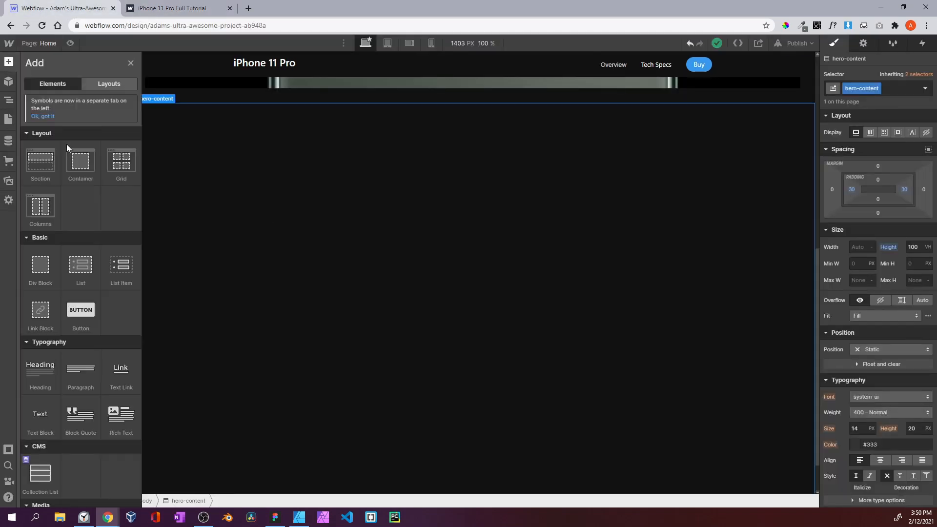
{"action": "left_click_drag", "start_coordinate": [40, 264], "coordinate": [55, 122]}
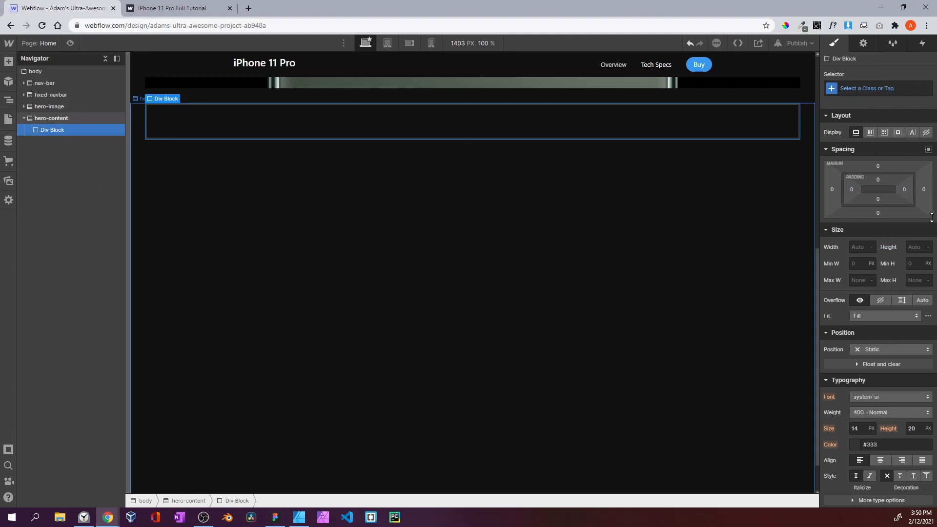
{"action": "left_click", "coordinate": [850, 87]}
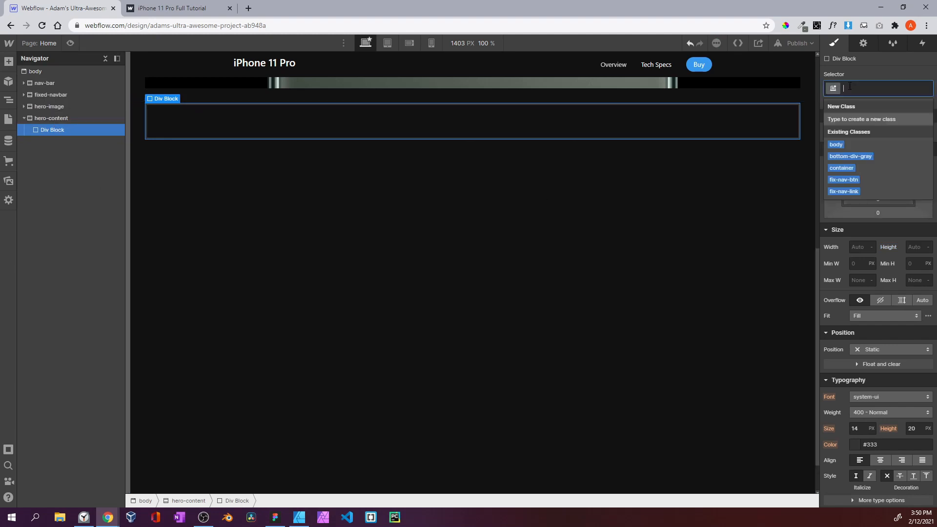
{"action": "type", "text": "hero-content"}
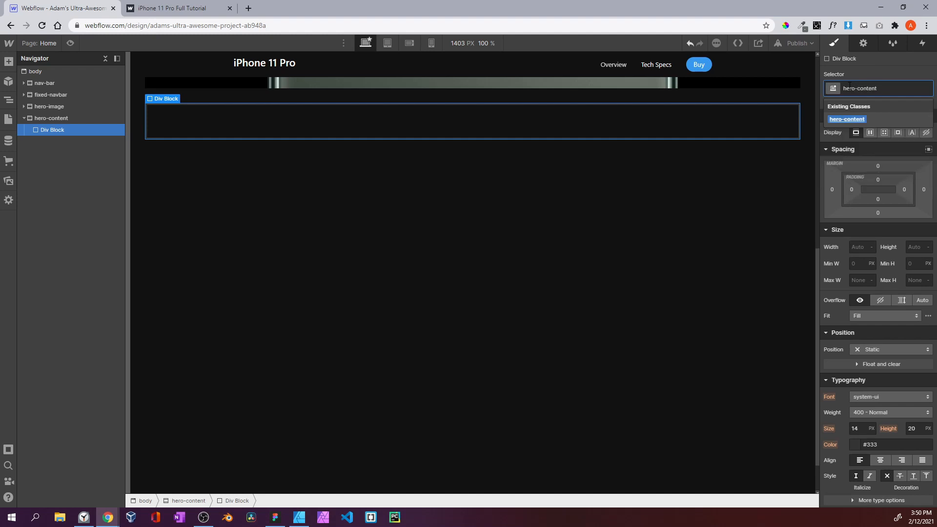
{"action": "type", "text": "-stikcy"}
{"action": "key", "text": "Return"}
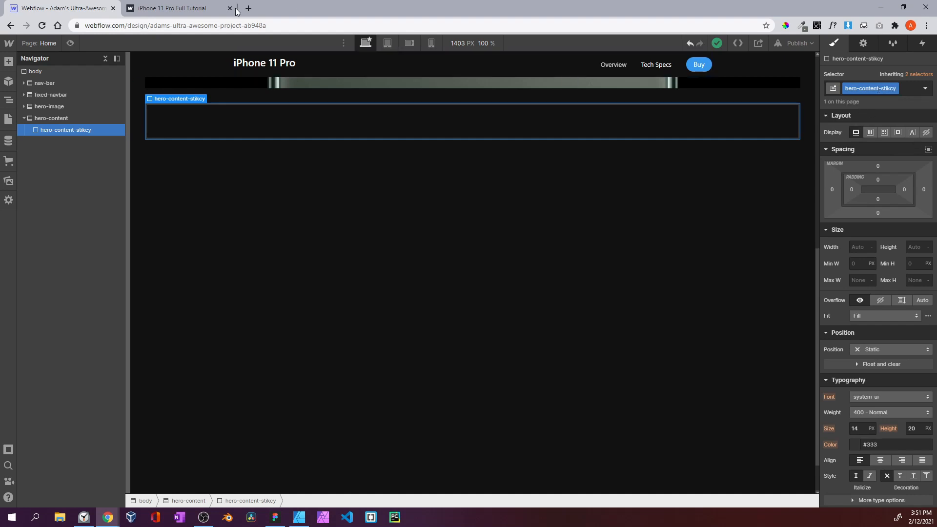
Check the published site's hero, and make hero-content-stikcy a horizontal flex container with centered alignment and centered justification
{"action": "left_click", "coordinate": [174, 8]}
{"action": "scroll", "coordinate": [189, 215], "scroll_direction": "down", "scroll_amount": 3}
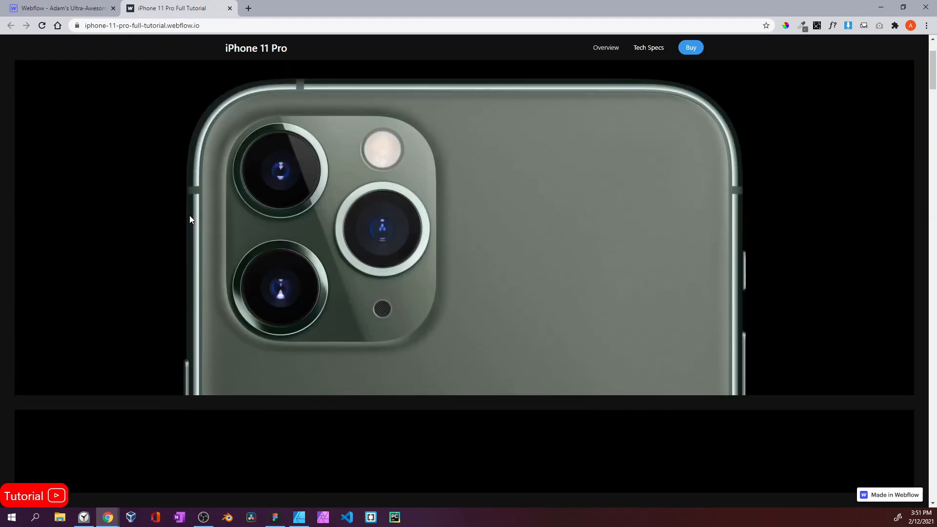
{"action": "scroll", "coordinate": [189, 215], "scroll_direction": "up", "scroll_amount": 3}
{"action": "left_click", "coordinate": [62, 8]}
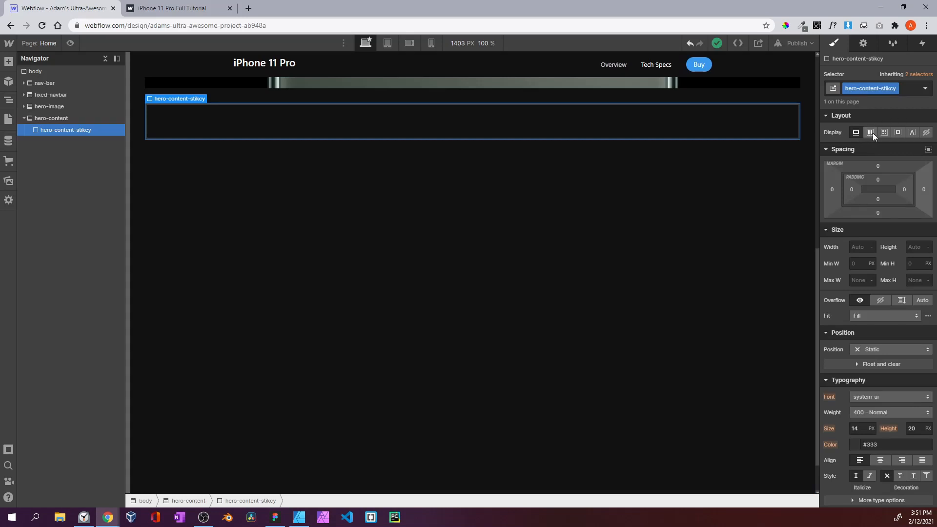
{"action": "scroll", "coordinate": [879, 236], "scroll_direction": "down", "scroll_amount": 4}
{"action": "scroll", "coordinate": [880, 237], "scroll_direction": "up", "scroll_amount": 4}
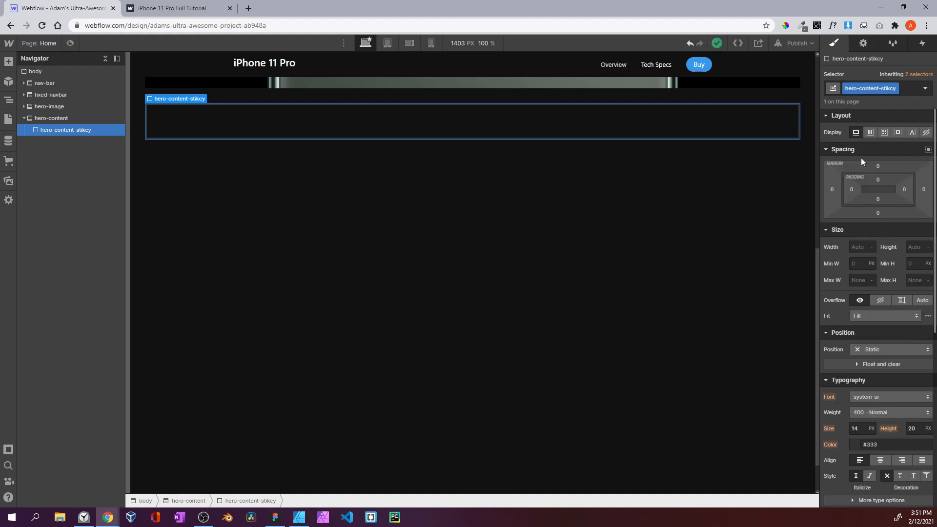
{"action": "left_click", "coordinate": [871, 132]}
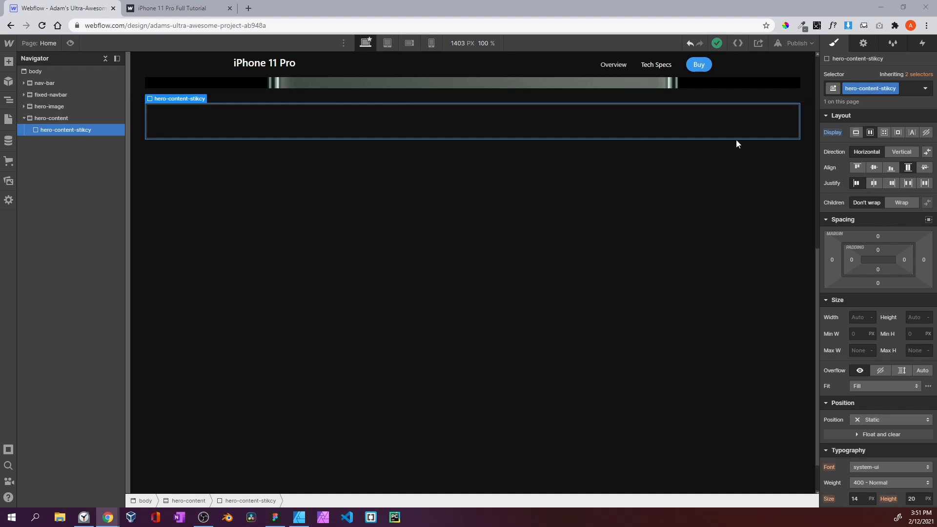
{"action": "left_click", "coordinate": [874, 167]}
{"action": "left_click", "coordinate": [872, 183]}
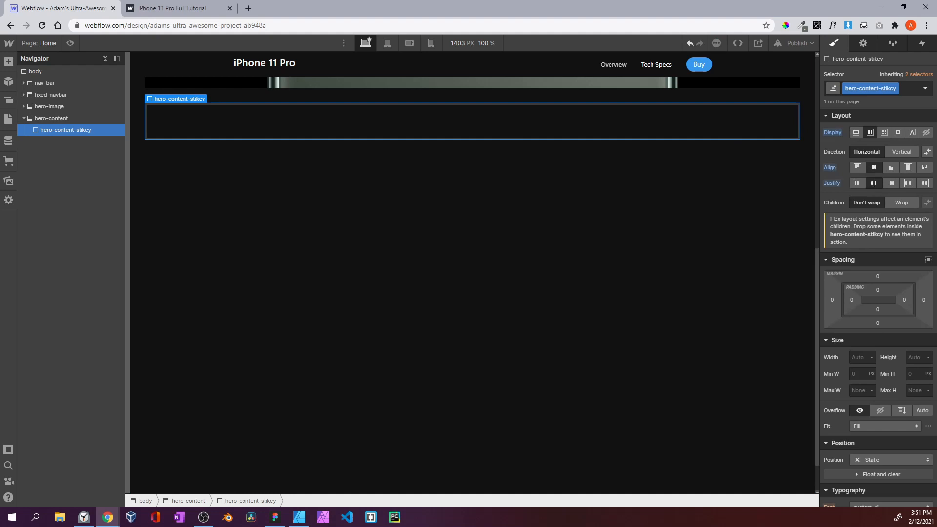
Set the height of hero-content-stikcy to 100 VH
{"action": "left_click", "coordinate": [919, 357]}
{"action": "type", "text": "100vh"}
{"action": "scroll", "coordinate": [776, 380], "scroll_direction": "down", "scroll_amount": 1}
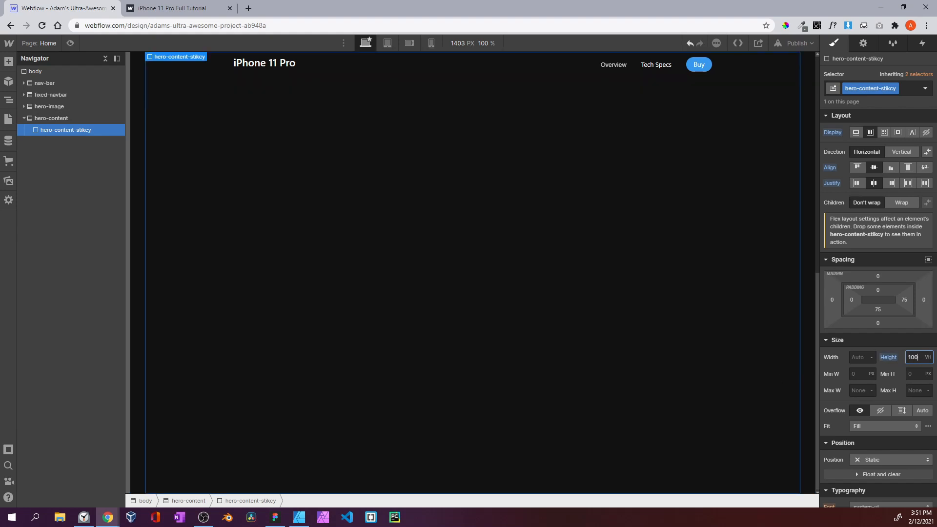
Set the background color of hero-content-stikcy to black, and compare the previewed page with the published tutorial site
{"action": "scroll", "coordinate": [873, 362], "scroll_direction": "down", "scroll_amount": 7}
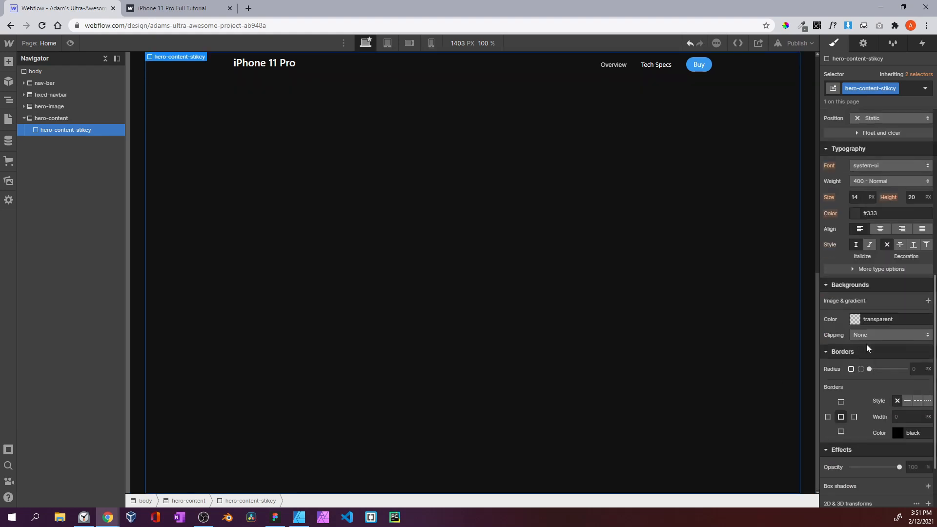
{"action": "left_click", "coordinate": [854, 320]}
{"action": "left_click", "coordinate": [854, 285]}
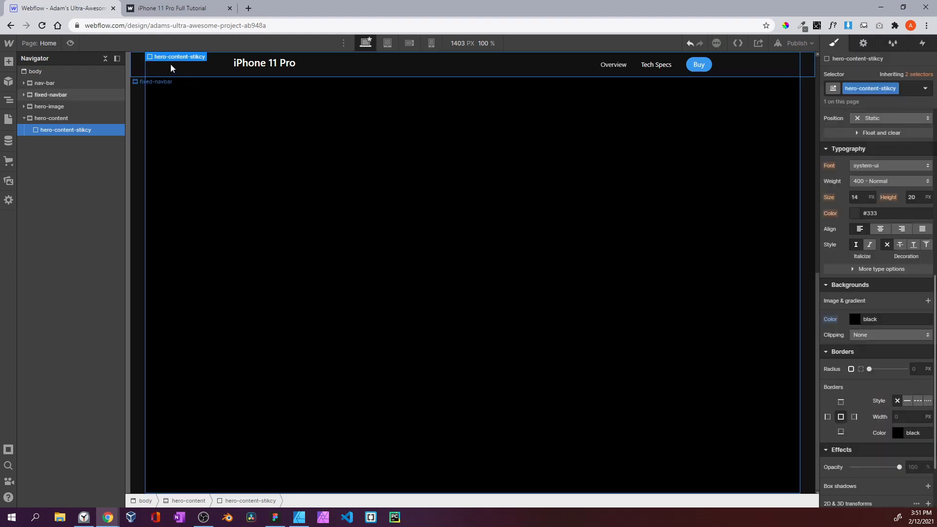
{"action": "left_click", "coordinate": [68, 43]}
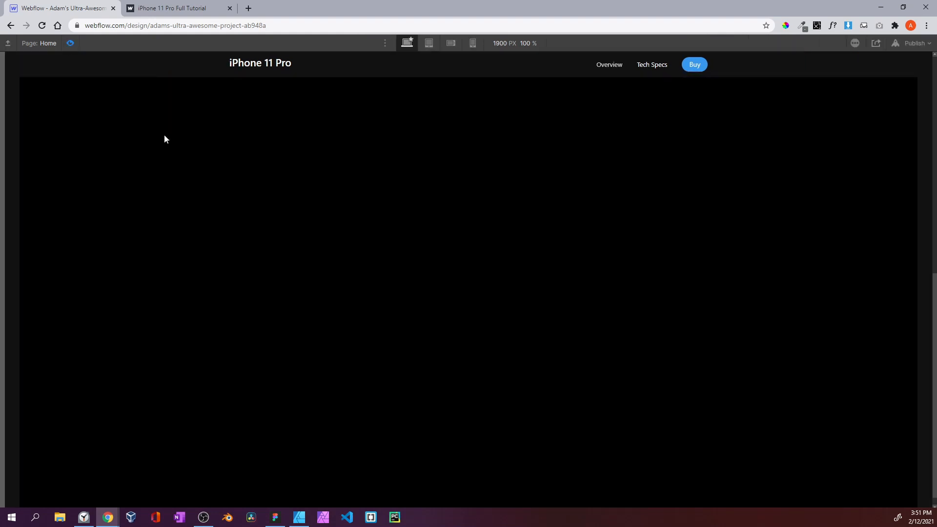
{"action": "left_click", "coordinate": [195, 8]}
{"action": "scroll", "coordinate": [302, 131], "scroll_direction": "down", "scroll_amount": 5}
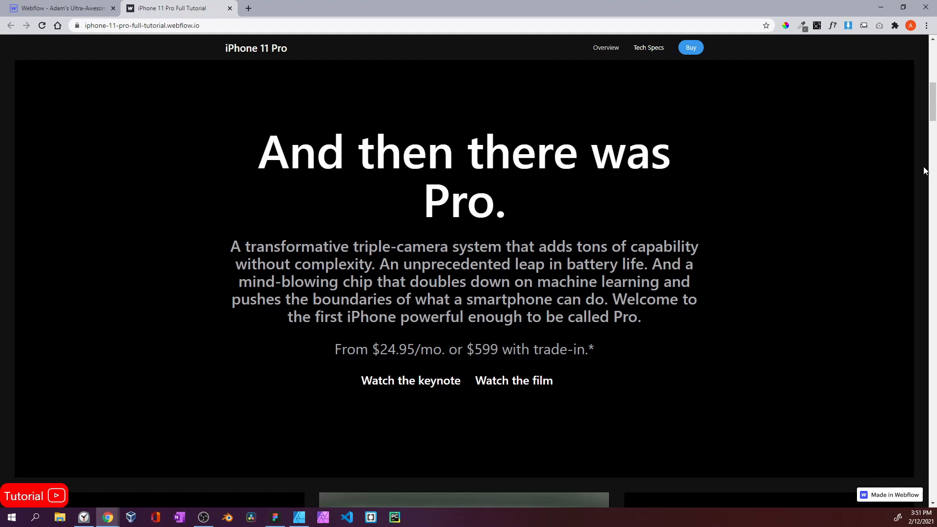
{"action": "left_click", "coordinate": [66, 10]}
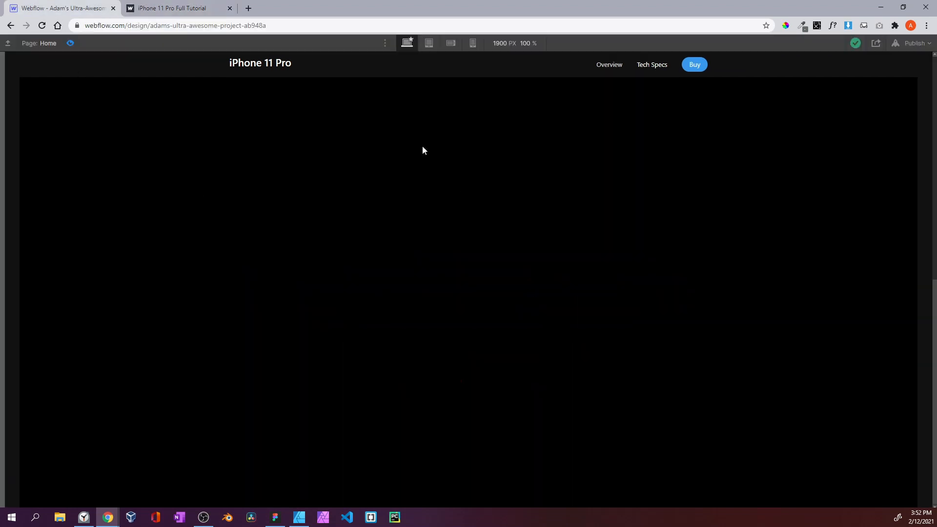
{"action": "left_click", "coordinate": [69, 44]}
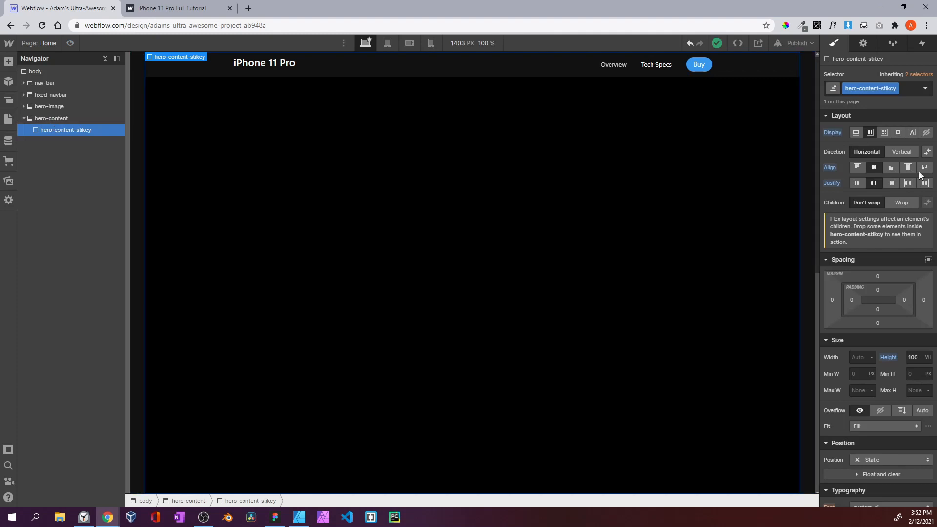
Try Sticky positioning on hero-content-stikcy and reset its position setting
{"action": "scroll", "coordinate": [894, 158], "scroll_direction": "down", "scroll_amount": 3}
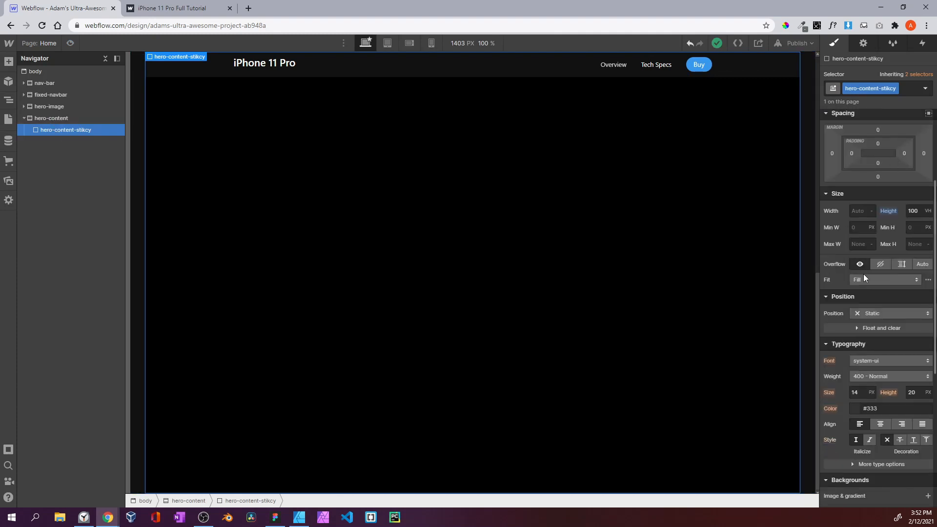
{"action": "left_click", "coordinate": [869, 313]}
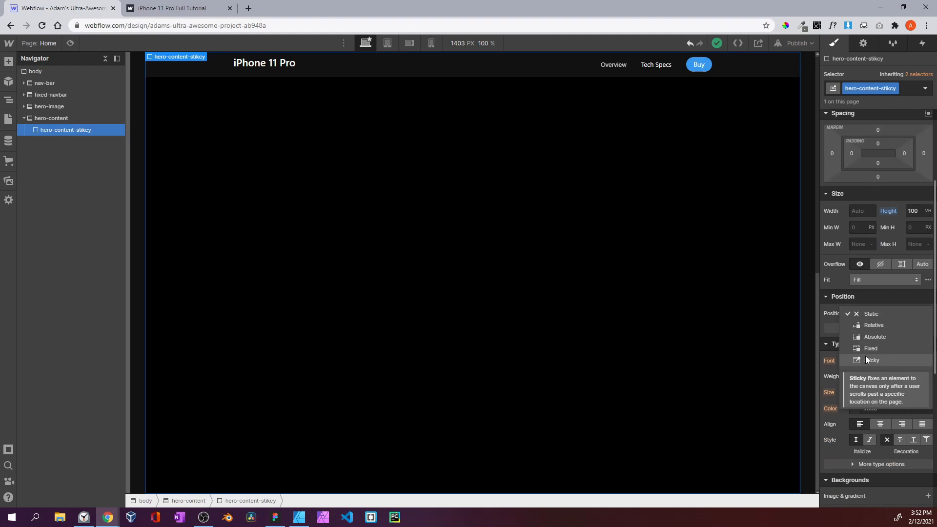
{"action": "left_click", "coordinate": [866, 356]}
{"action": "left_click", "coordinate": [889, 327]}
{"action": "left_click", "coordinate": [861, 360]}
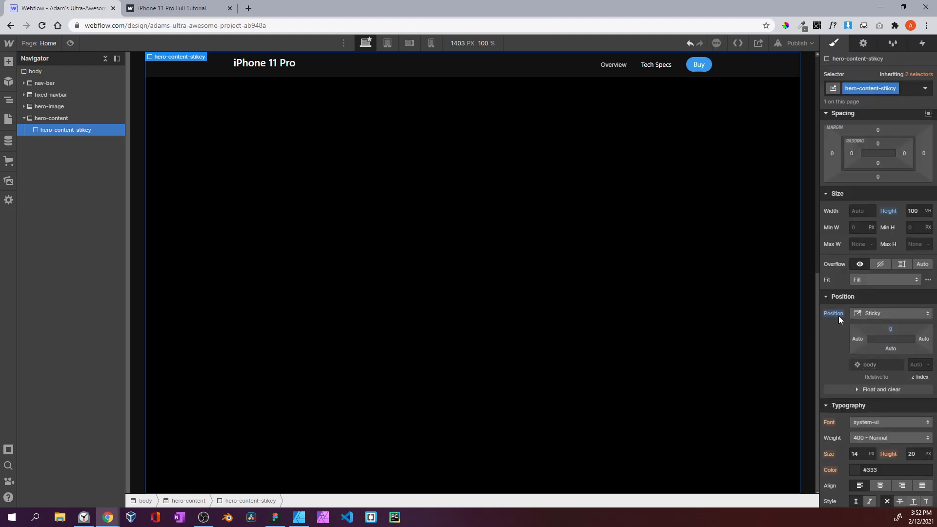
{"action": "left_click", "coordinate": [838, 315], "text": "alt"}
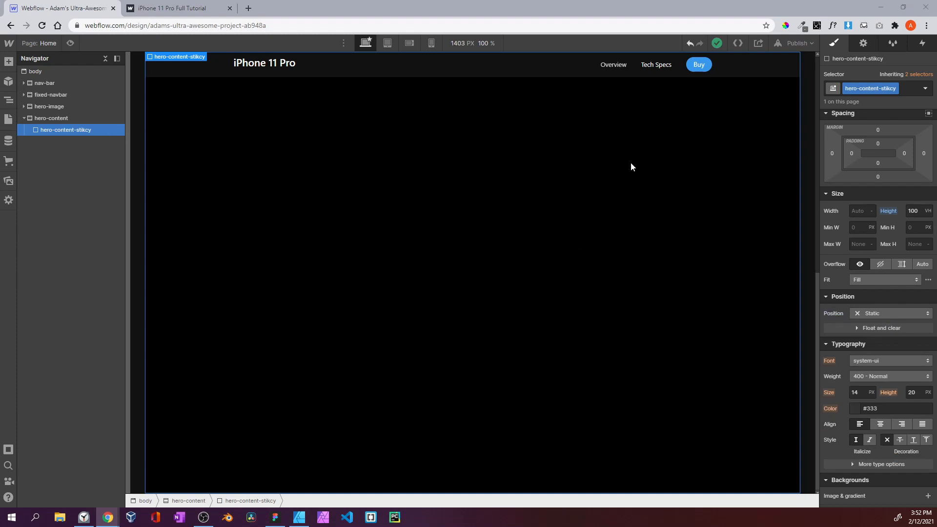
Add a div block inside hero-content-stikcy and assign it the existing container class
{"action": "left_click", "coordinate": [68, 120]}
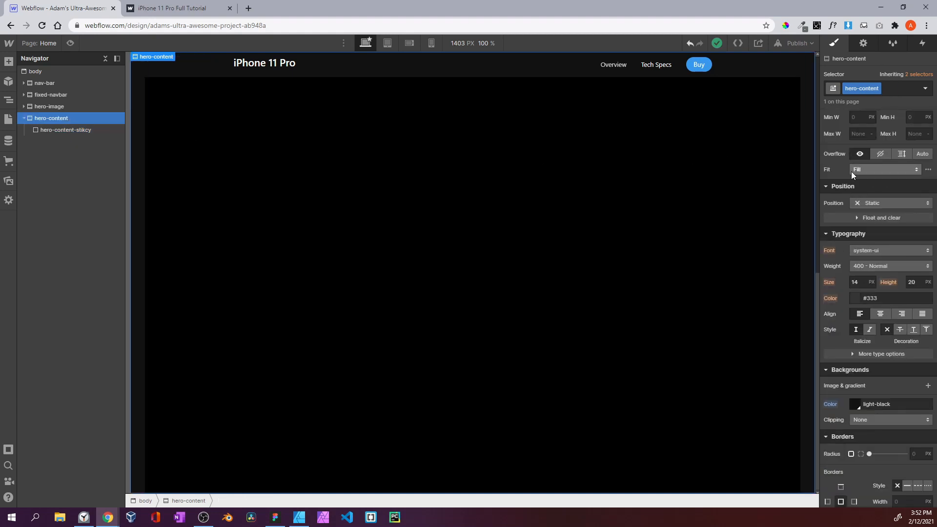
{"action": "scroll", "coordinate": [851, 171], "scroll_direction": "up", "scroll_amount": 2}
{"action": "left_click", "coordinate": [59, 129]}
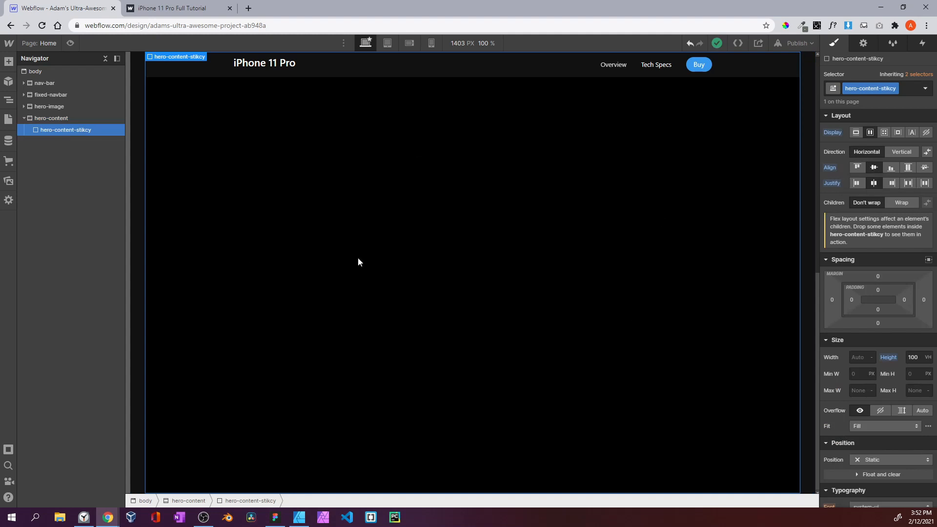
{"action": "left_click", "coordinate": [8, 61]}
{"action": "left_click_drag", "start_coordinate": [43, 261], "coordinate": [58, 139]}
{"action": "left_click", "coordinate": [853, 89]}
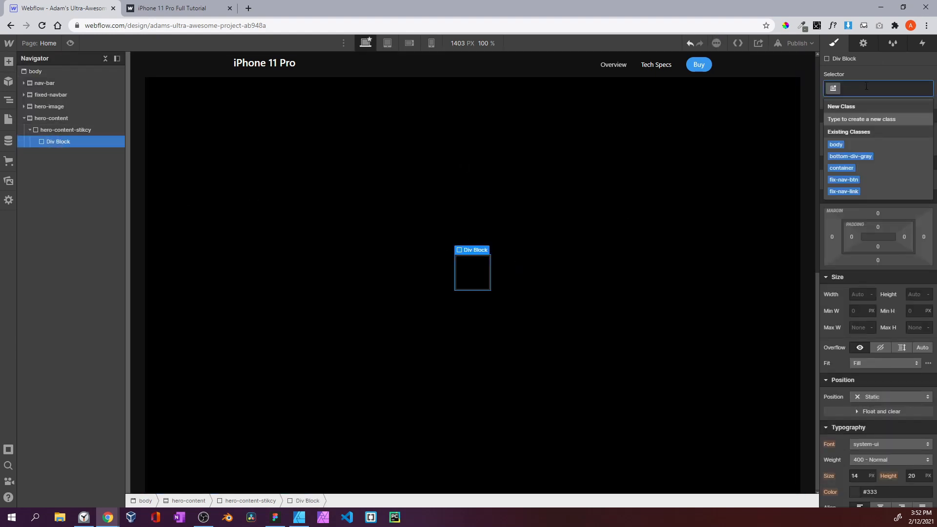
{"action": "type", "text": "con"}
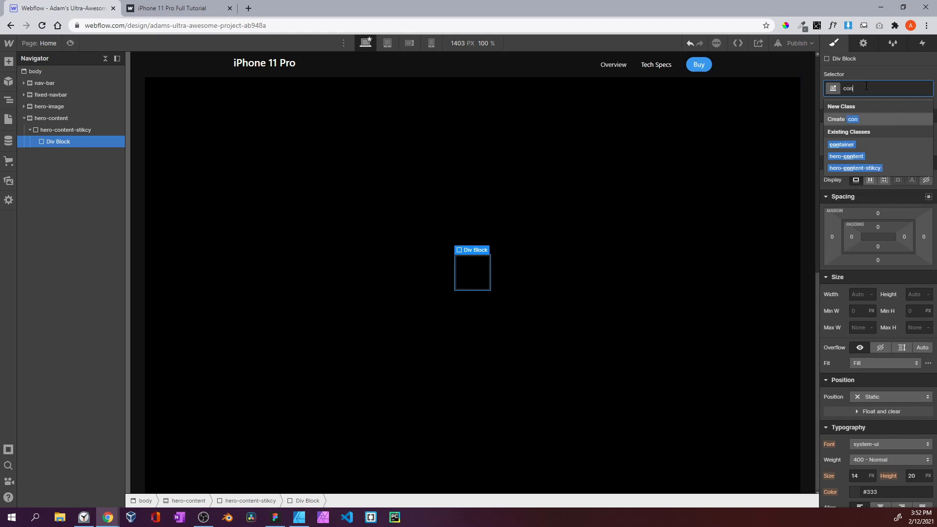
{"action": "type", "text": "tainer"}
{"action": "left_click", "coordinate": [854, 120]}
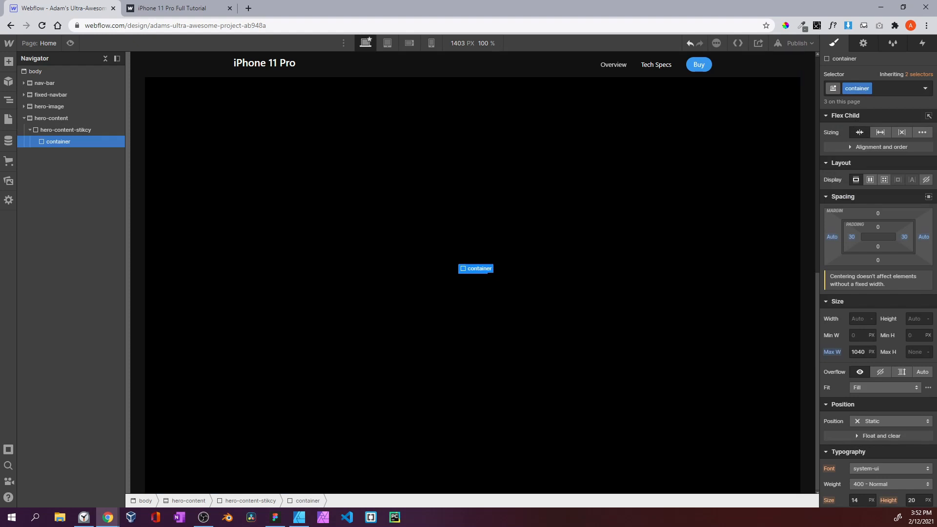
Examine the heading, description, price line and two links of the hero text on the published tutorial site
{"action": "scroll", "coordinate": [866, 256], "scroll_direction": "down", "scroll_amount": 10}
{"action": "scroll", "coordinate": [866, 257], "scroll_direction": "up", "scroll_amount": 10}
{"action": "left_click", "coordinate": [184, 9]}
{"action": "left_click_drag", "start_coordinate": [267, 151], "coordinate": [448, 203]}
{"action": "left_click_drag", "start_coordinate": [230, 242], "coordinate": [489, 330]}
{"action": "left_click_drag", "start_coordinate": [379, 347], "coordinate": [581, 351]}
{"action": "left_click_drag", "start_coordinate": [375, 384], "coordinate": [489, 380]}
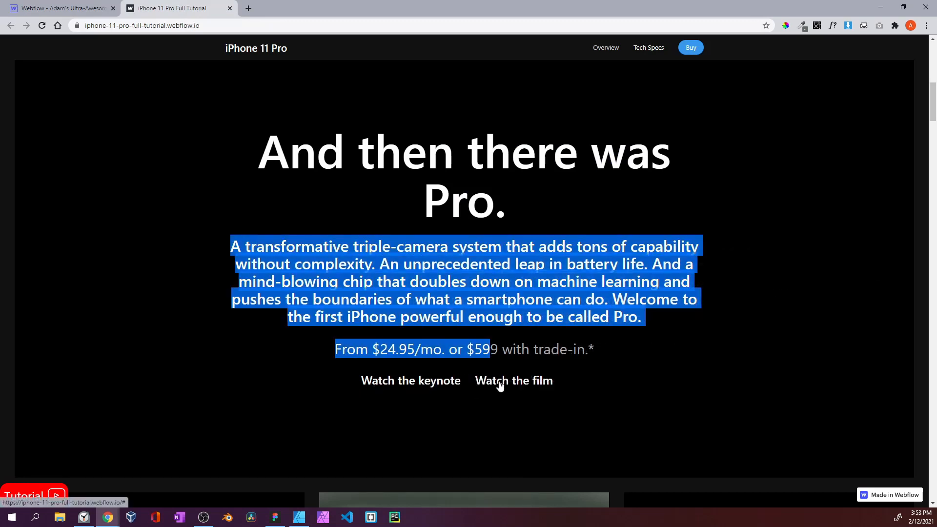
{"action": "left_click", "coordinate": [497, 386]}
{"action": "left_click", "coordinate": [61, 9]}
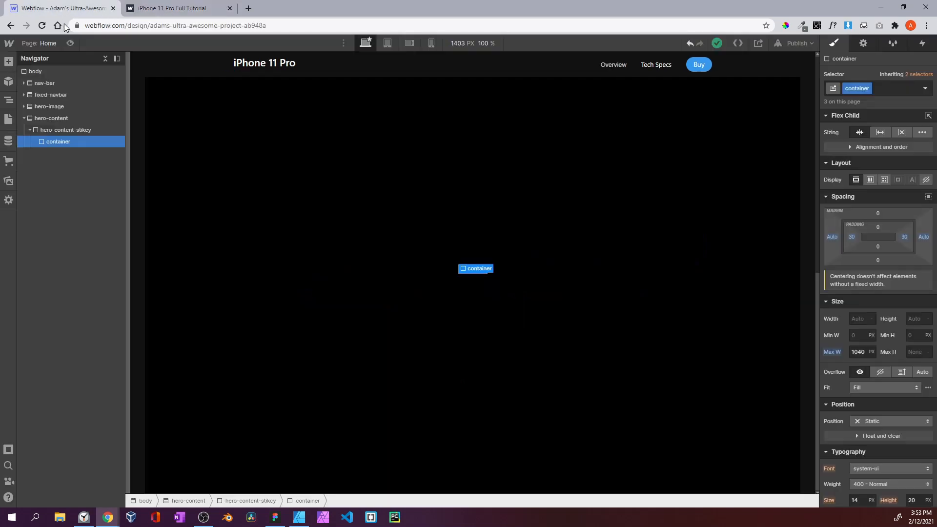
Add an H1 heading inside the container and give it the new class hero-con-paragraph
{"action": "left_click", "coordinate": [9, 61]}
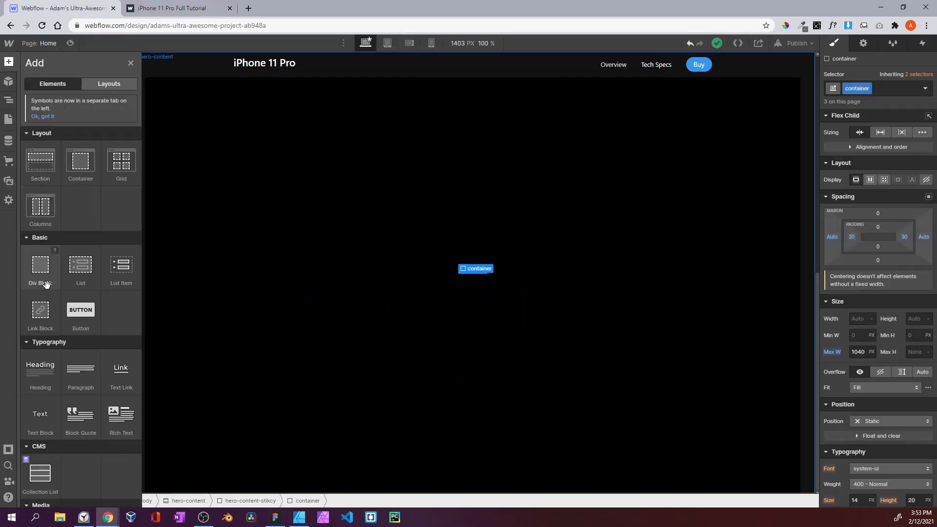
{"action": "left_click_drag", "start_coordinate": [40, 367], "coordinate": [68, 146]}
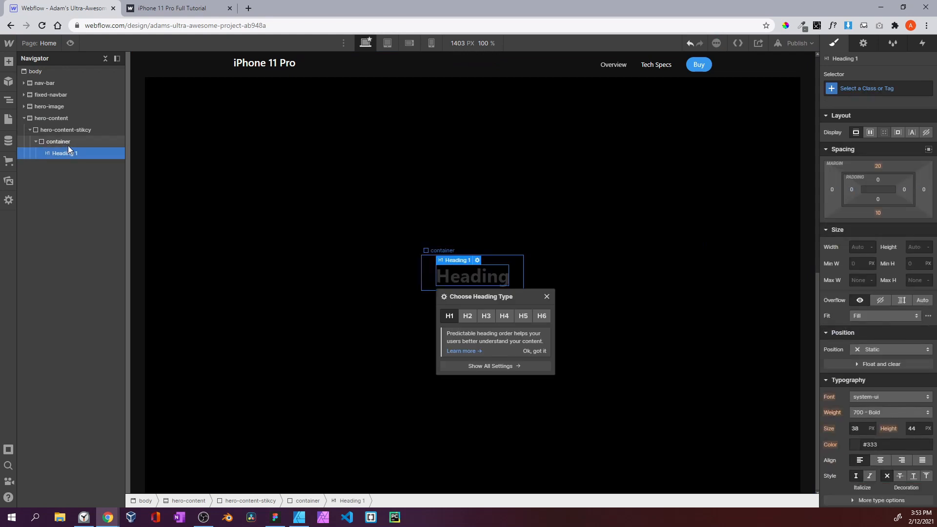
{"action": "left_click", "coordinate": [858, 88]}
{"action": "left_click", "coordinate": [875, 71]}
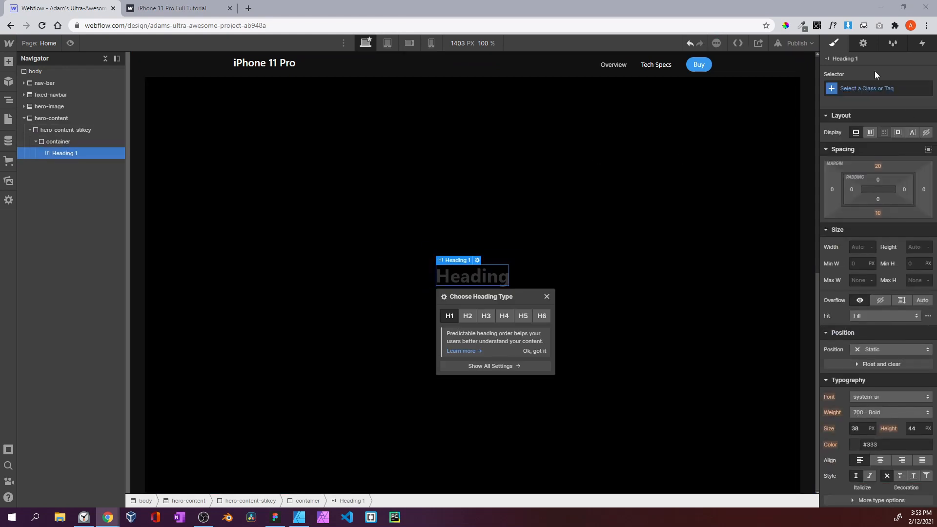
{"action": "left_click", "coordinate": [853, 90]}
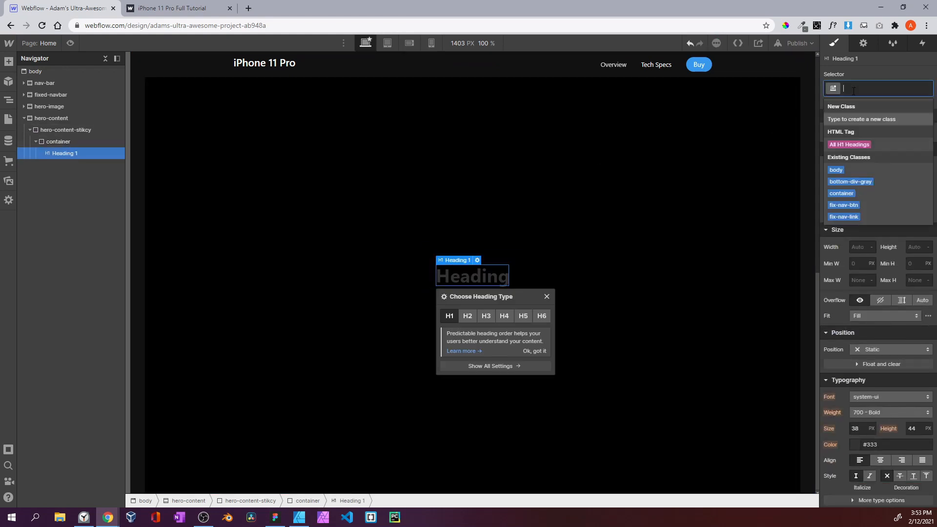
{"action": "type", "text": "hero-con-pa"}
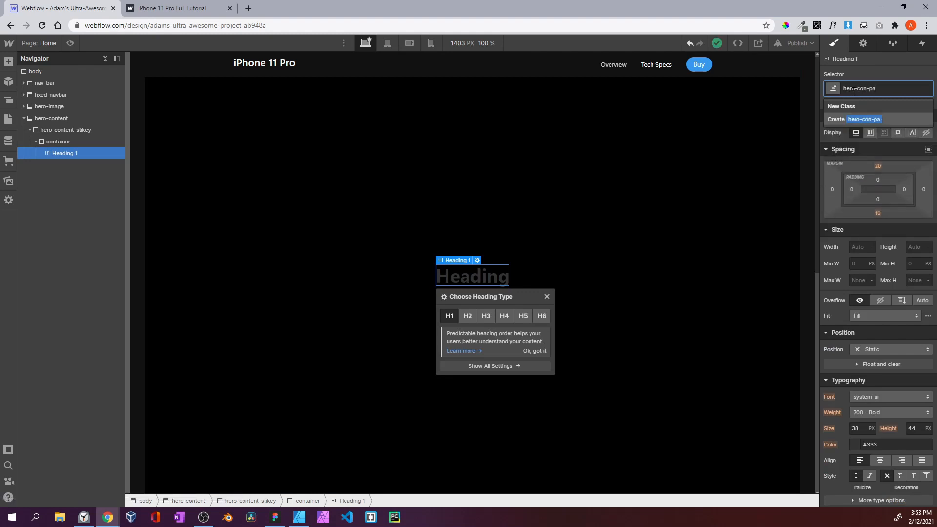
{"action": "type", "text": "ragraph"}
{"action": "key", "text": "Return"}
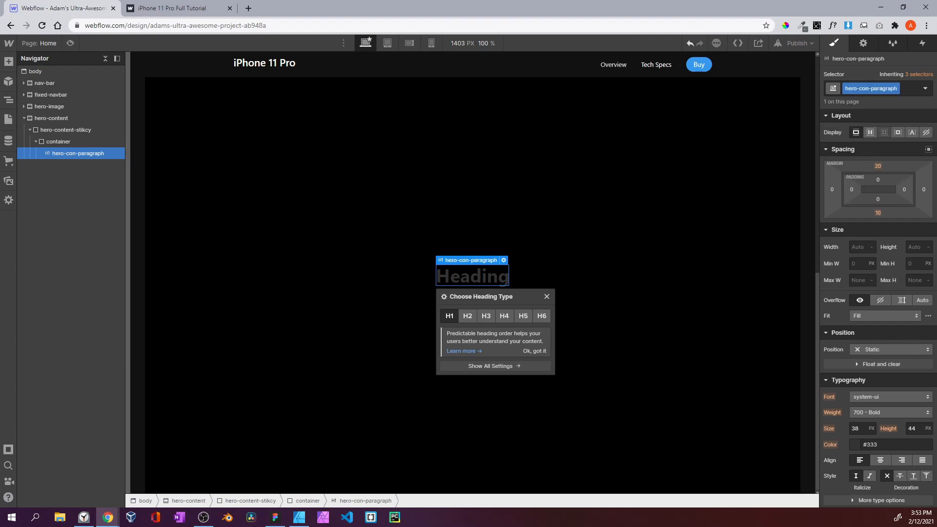
Set the heading's typography to weight 600 - Semi Bold, size 32 px and line height 36 px
{"action": "scroll", "coordinate": [888, 303], "scroll_direction": "down", "scroll_amount": 4}
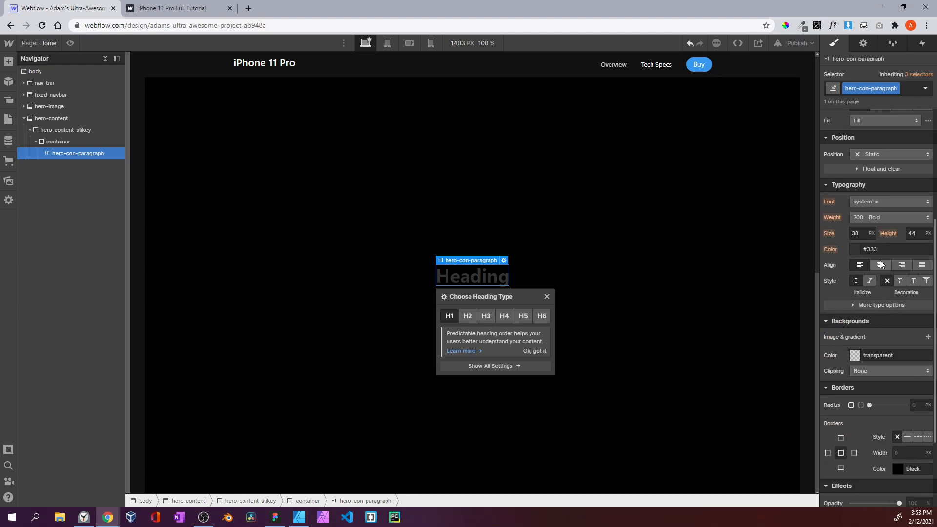
{"action": "left_click", "coordinate": [871, 214]}
{"action": "left_click", "coordinate": [874, 210]}
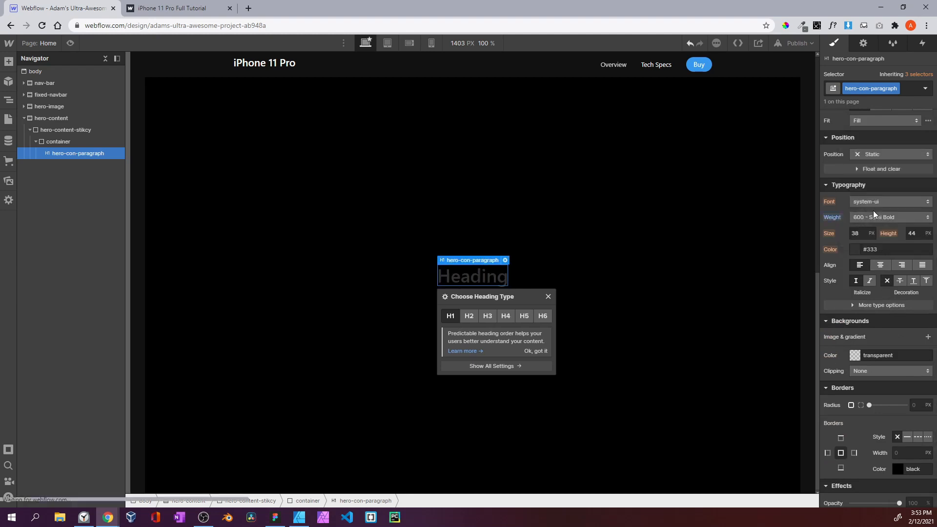
{"action": "left_click", "coordinate": [857, 233]}
{"action": "type", "text": "32"}
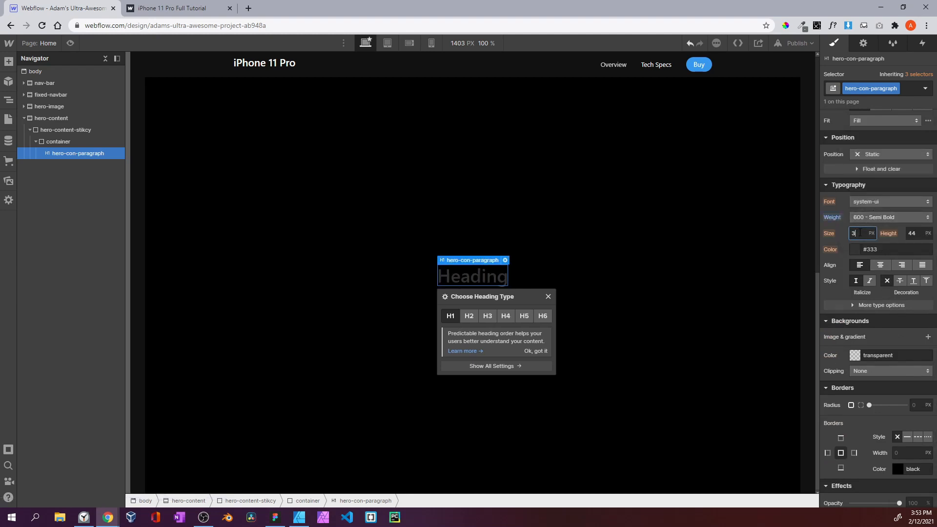
{"action": "key", "text": "Tab"}
{"action": "type", "text": "36"}
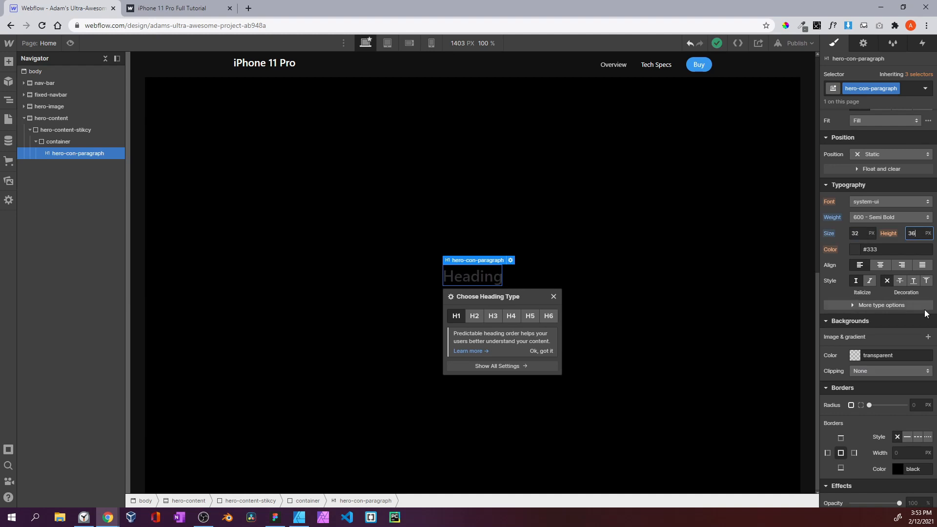
Set the heading's top and bottom margins to 0
{"action": "scroll", "coordinate": [876, 167], "scroll_direction": "up", "scroll_amount": 4}
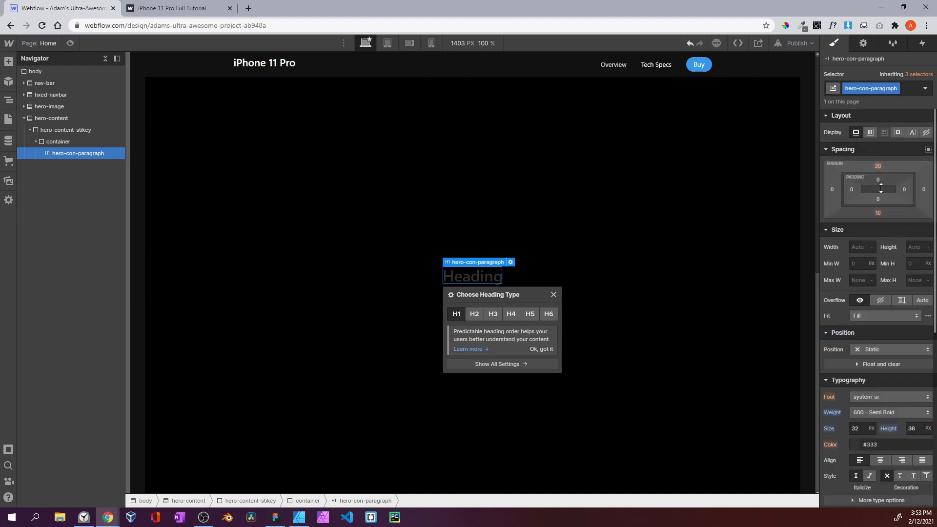
{"action": "left_click", "coordinate": [878, 166]}
{"action": "left_click", "coordinate": [865, 195]}
{"action": "left_click", "coordinate": [878, 214]}
{"action": "left_click", "coordinate": [860, 242]}
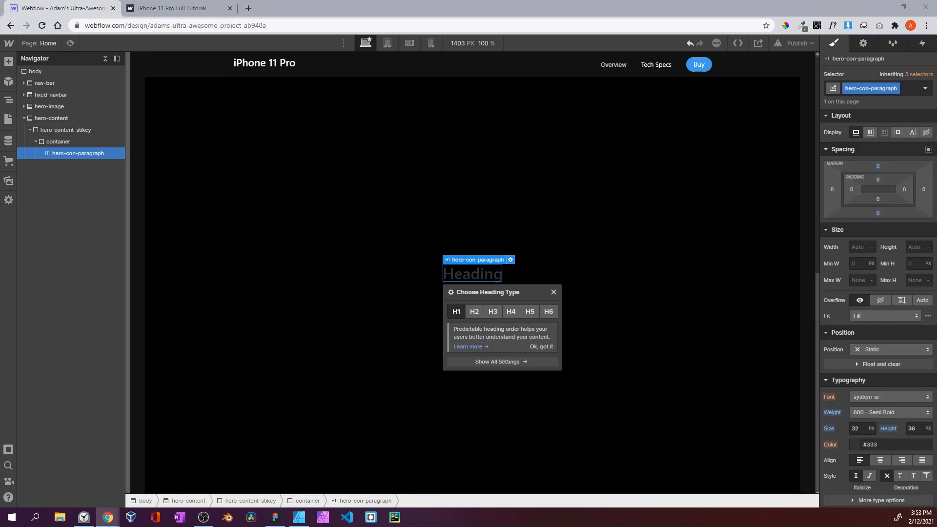
Change the heading's text to "And then there was Pro." and set its font size to 96 px
{"action": "double_click", "coordinate": [479, 276]}
{"action": "type", "text": "And then there was Pro."}
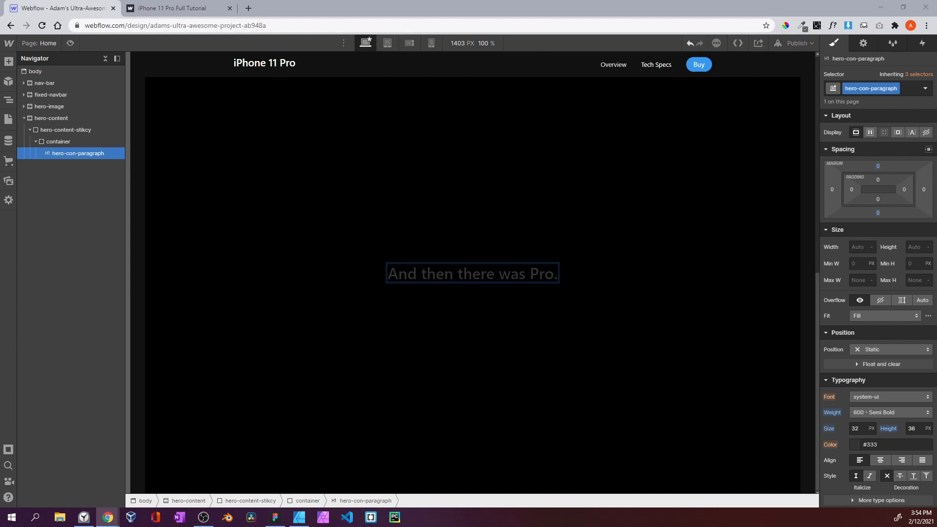
{"action": "scroll", "coordinate": [886, 247], "scroll_direction": "down", "scroll_amount": 4}
{"action": "left_click", "coordinate": [866, 233]}
{"action": "type", "text": "96"}
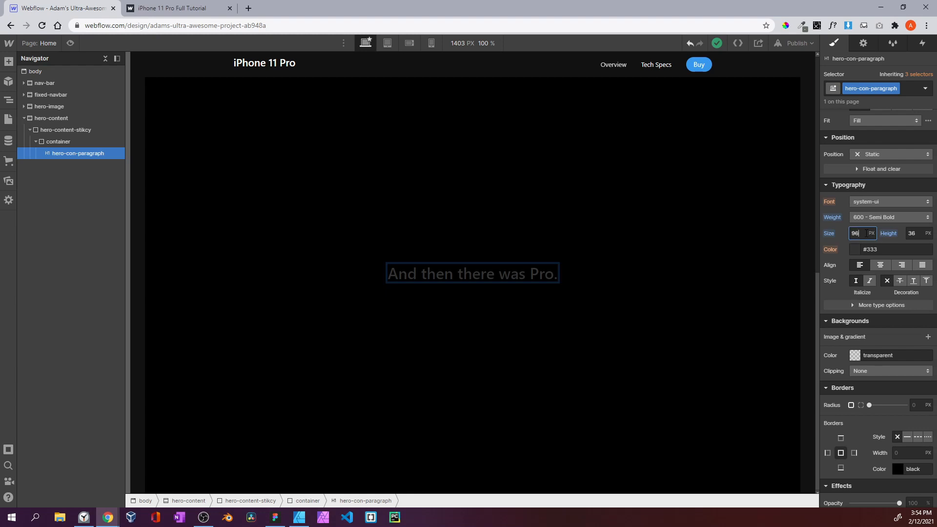
Make the heading's text white and center-aligned with a line height of 100 px
{"action": "left_click", "coordinate": [854, 250]}
{"action": "left_click_drag", "start_coordinate": [854, 290], "coordinate": [824, 261]}
{"action": "left_click", "coordinate": [884, 237]}
{"action": "left_click", "coordinate": [912, 234]}
{"action": "type", "text": "100"}
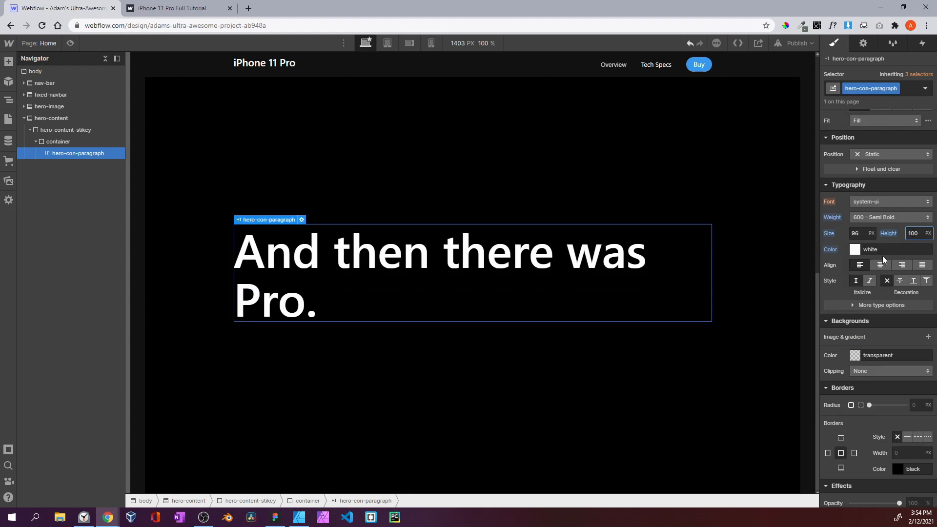
{"action": "left_click", "coordinate": [881, 265]}
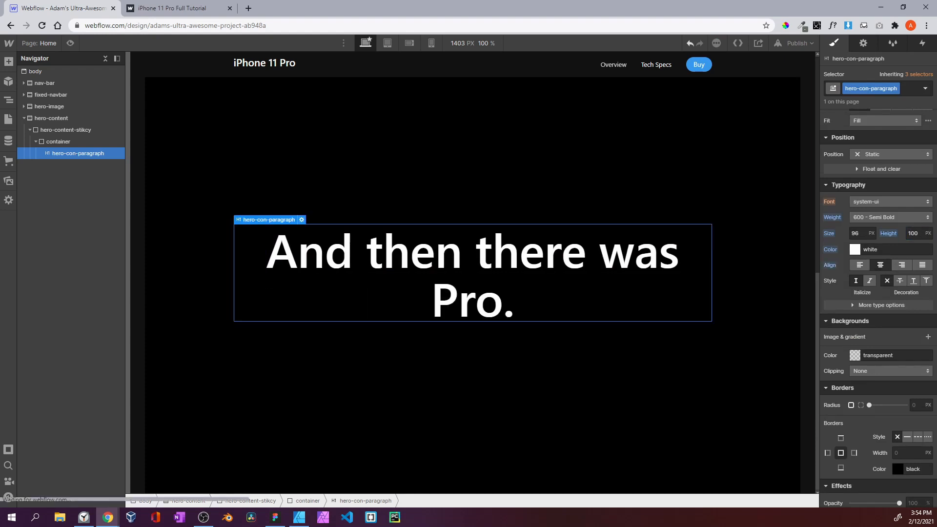
Compare the heading with the published tutorial site and set its bottom margin to 30 px
{"action": "scroll", "coordinate": [880, 169], "scroll_direction": "up", "scroll_amount": 4}
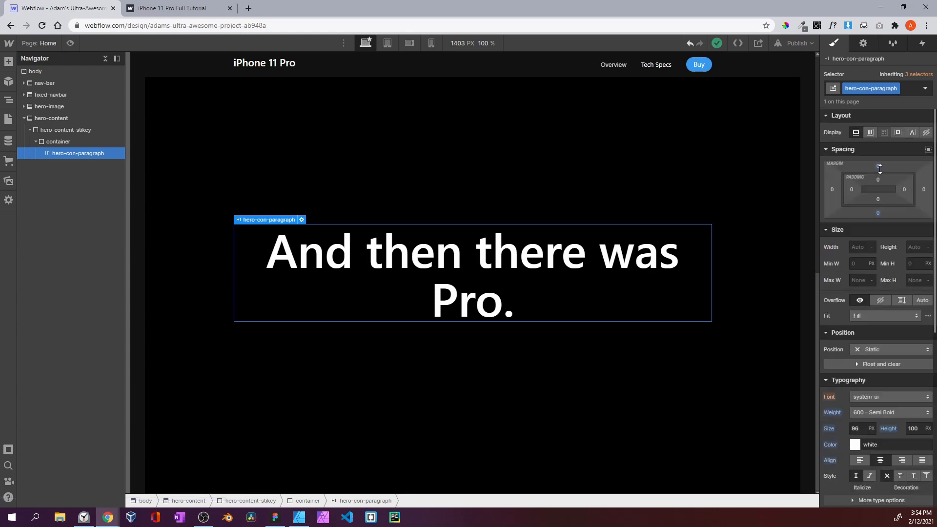
{"action": "left_click", "coordinate": [171, 8]}
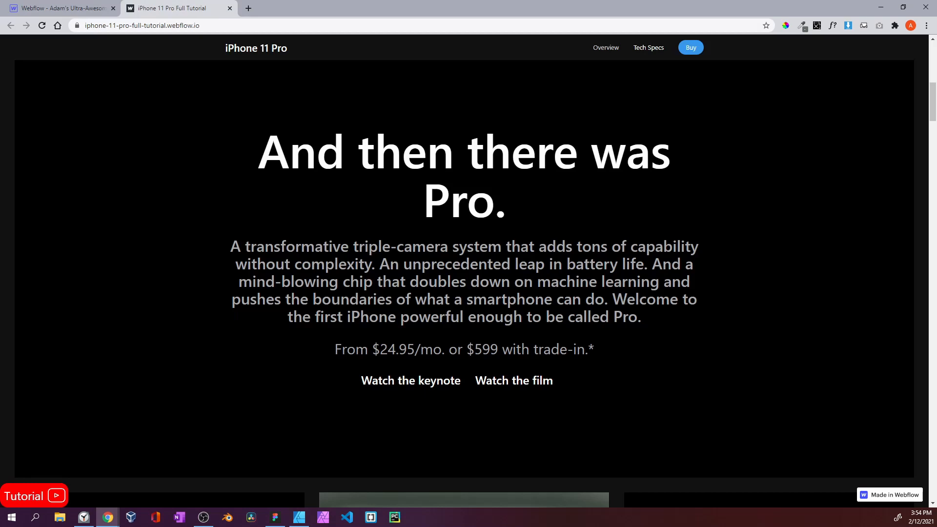
{"action": "left_click", "coordinate": [63, 9]}
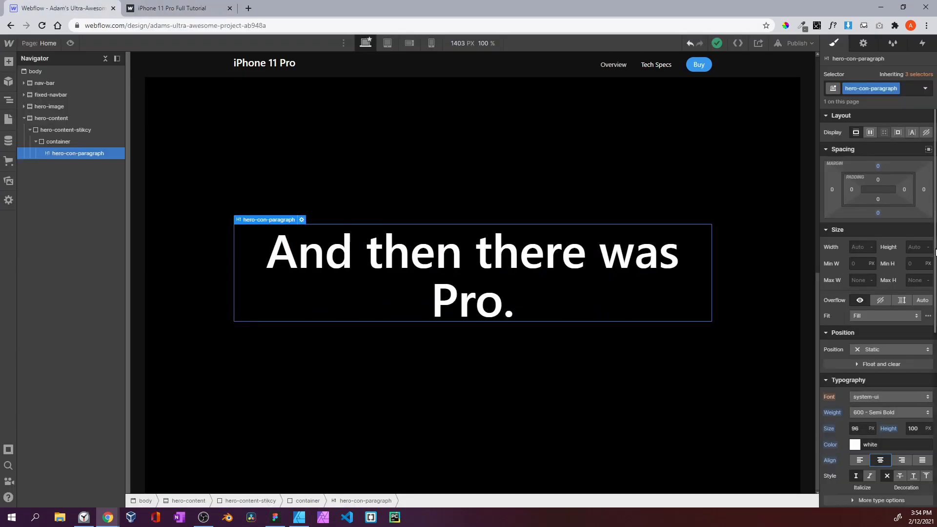
{"action": "left_click", "coordinate": [878, 213]}
{"action": "type", "text": "30"}
{"action": "key", "text": "Return"}
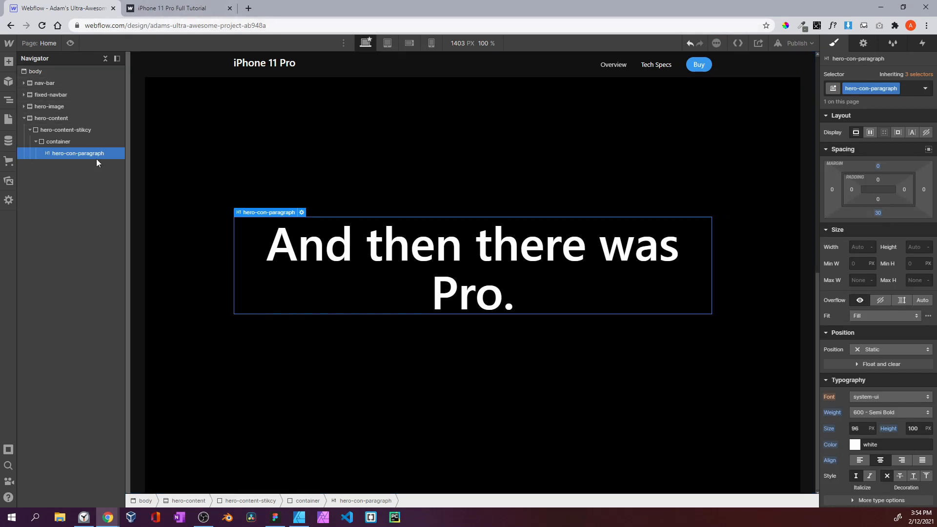
Add a paragraph element inside the container, directly below the "And then there was Pro." heading
{"action": "left_click", "coordinate": [8, 62]}
{"action": "scroll", "coordinate": [78, 263], "scroll_direction": "down", "scroll_amount": 2}
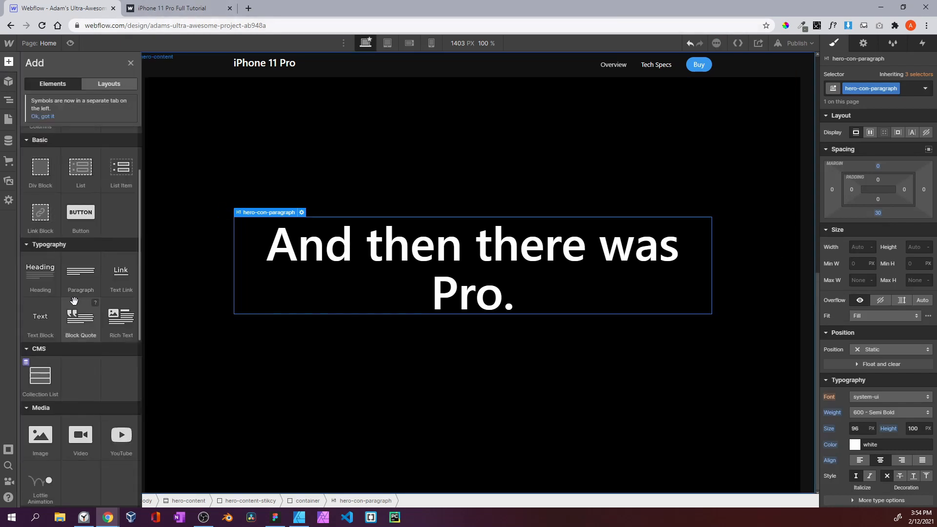
{"action": "left_click_drag", "start_coordinate": [81, 273], "coordinate": [74, 176]}
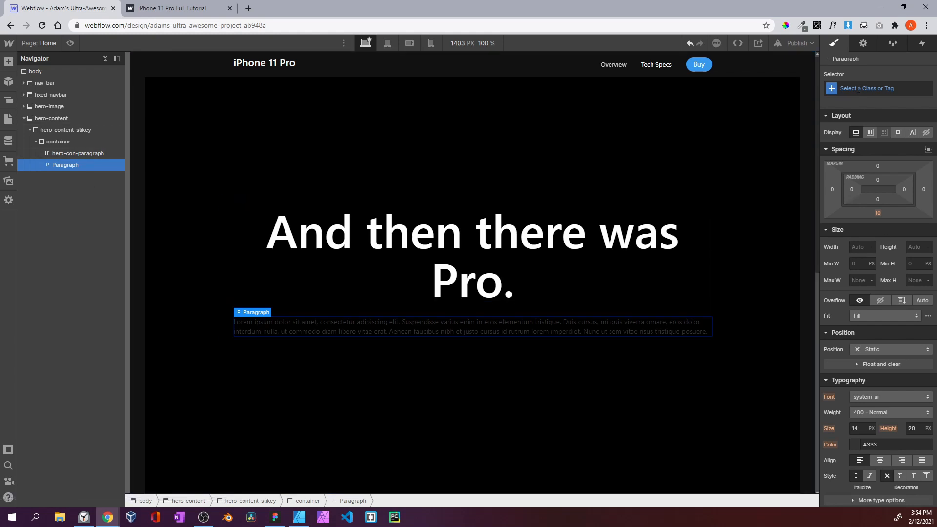
{"action": "left_click", "coordinate": [873, 89]}
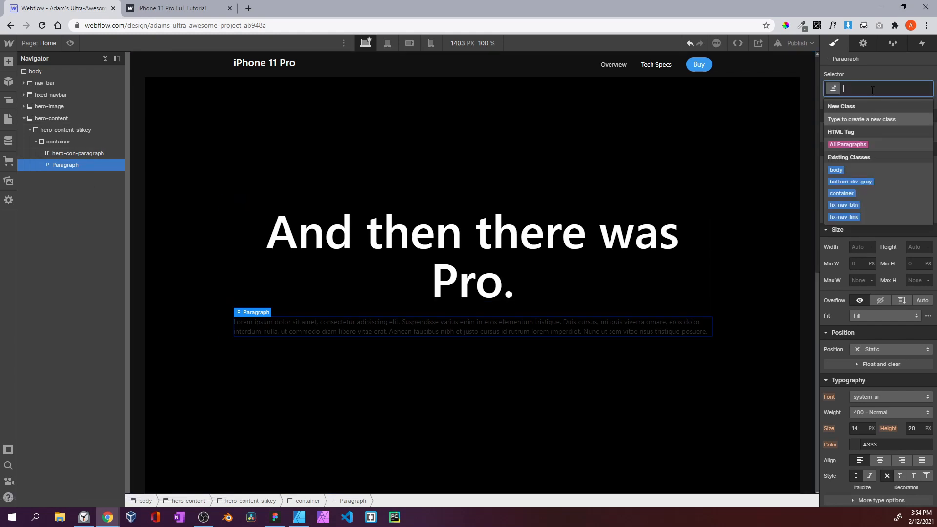
{"action": "type", "text": "hero-con-paragrap"}
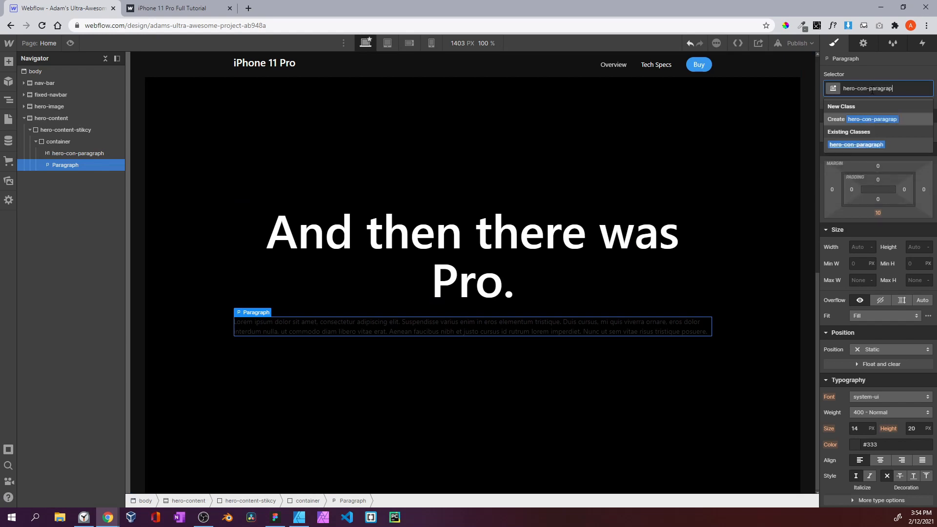
{"action": "type", "text": "h"}
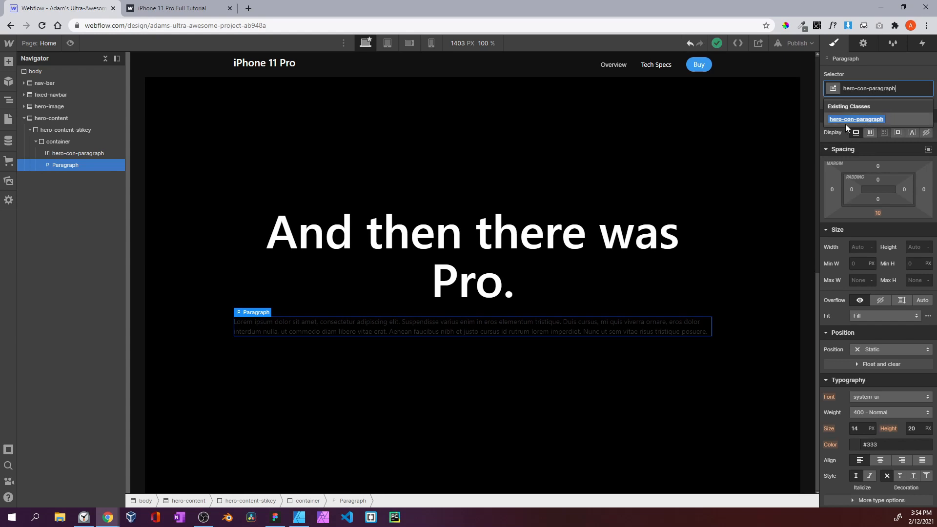
Rename the heading's class to hero-con-heading
{"action": "left_click", "coordinate": [87, 153]}
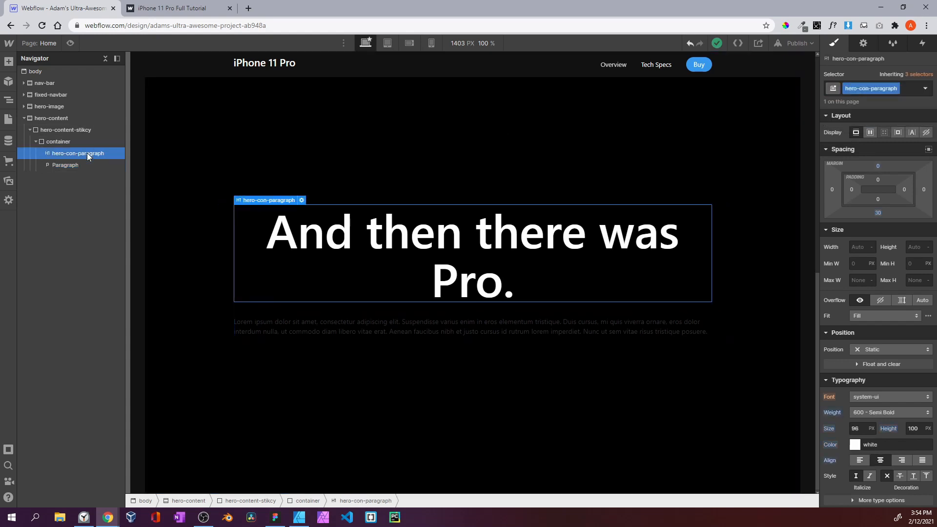
{"action": "left_click", "coordinate": [896, 89]}
{"action": "left_click", "coordinate": [883, 101]}
{"action": "left_click_drag", "start_coordinate": [867, 89], "coordinate": [893, 90]}
{"action": "type", "text": "heading"}
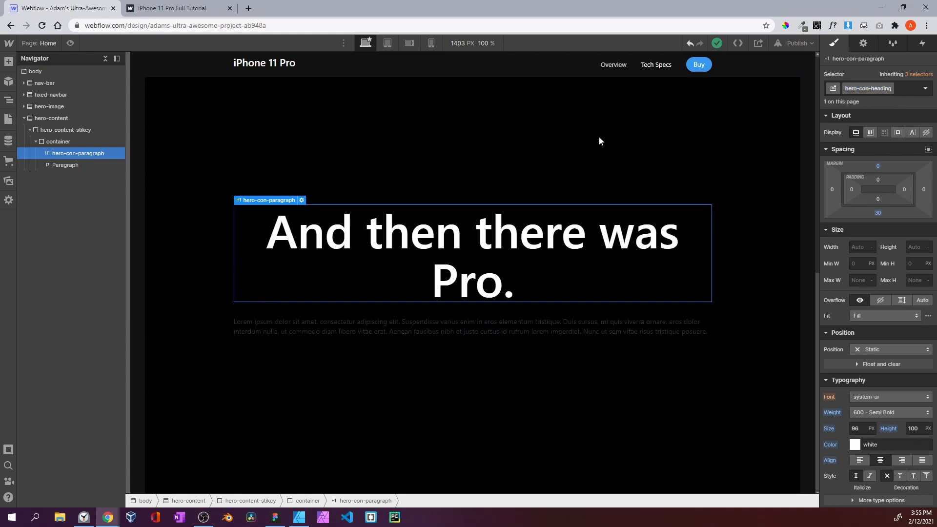
Assign the new class hero-con-paragraph to the paragraph below the heading
{"action": "left_click", "coordinate": [111, 168]}
{"action": "left_click", "coordinate": [857, 87]}
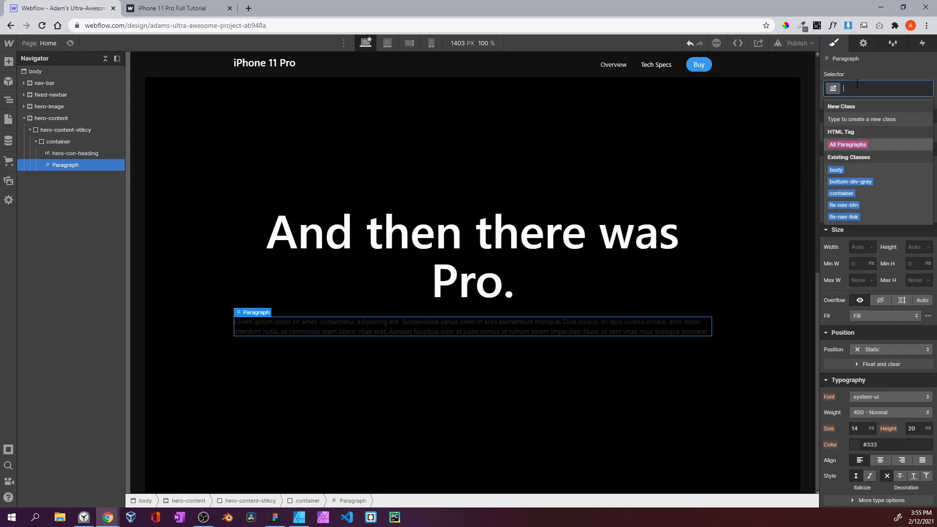
{"action": "type", "text": "hero-con"}
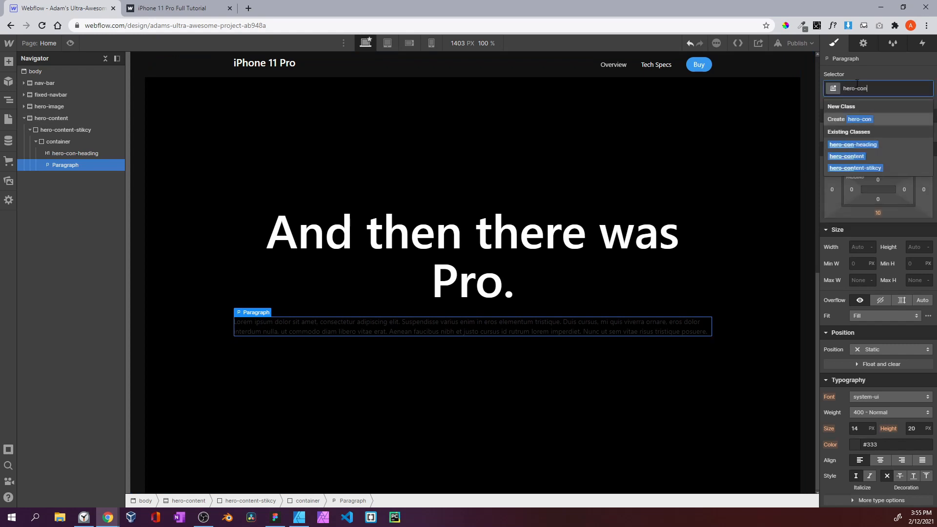
{"action": "type", "text": "-paragraph"}
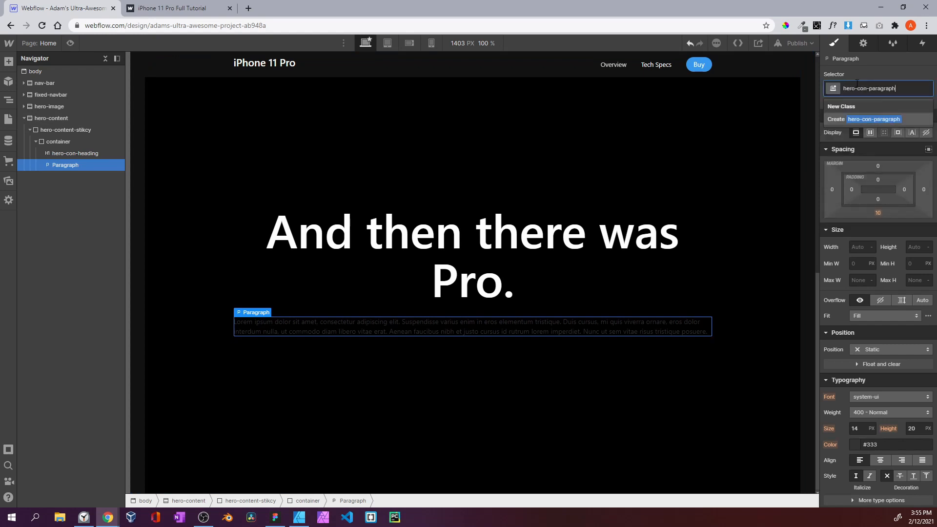
{"action": "key", "text": "Return"}
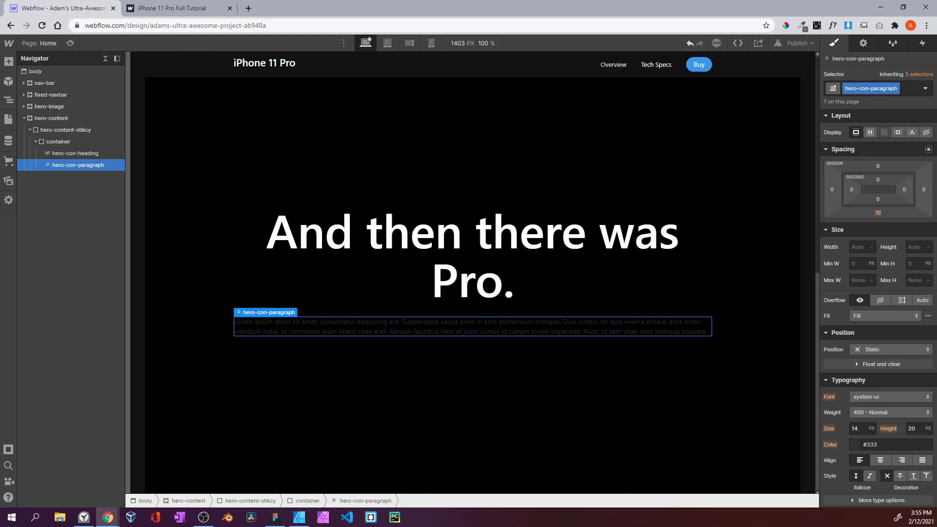
Set the hero-con-paragraph text to weight 600 - Semi Bold, size 32 px and line height 36 px
{"action": "scroll", "coordinate": [888, 294], "scroll_direction": "down", "scroll_amount": 4}
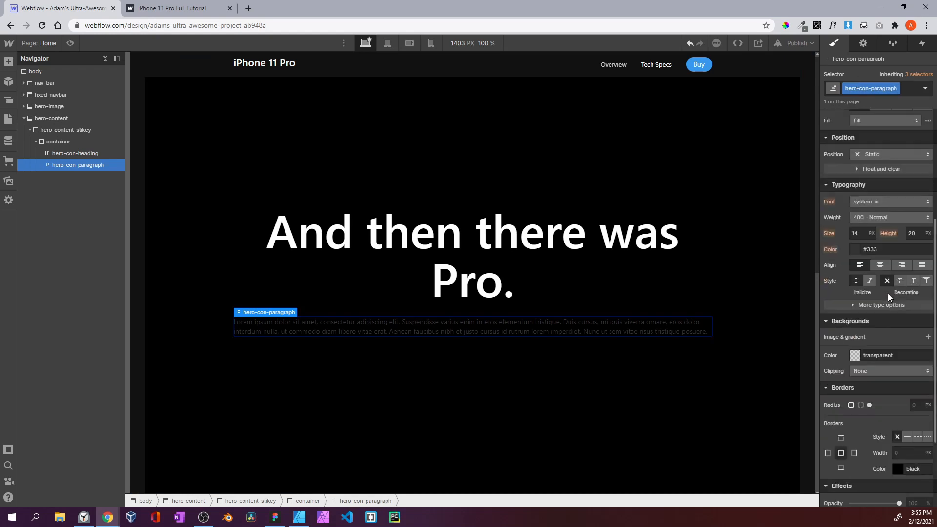
{"action": "left_click", "coordinate": [880, 213]}
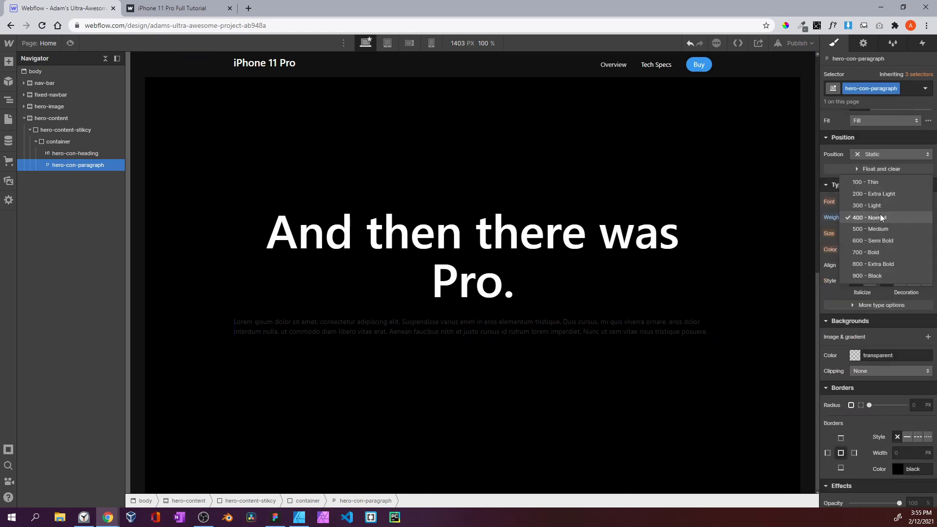
{"action": "left_click", "coordinate": [879, 240]}
{"action": "left_click", "coordinate": [855, 233]}
{"action": "type", "text": "32"}
{"action": "key", "text": "Tab"}
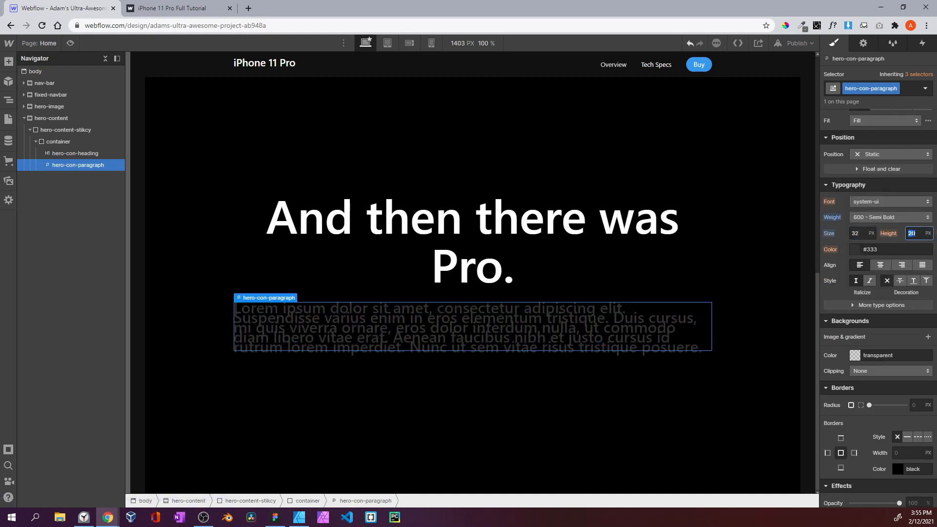
{"action": "type", "text": "36"}
{"action": "key", "text": "Return"}
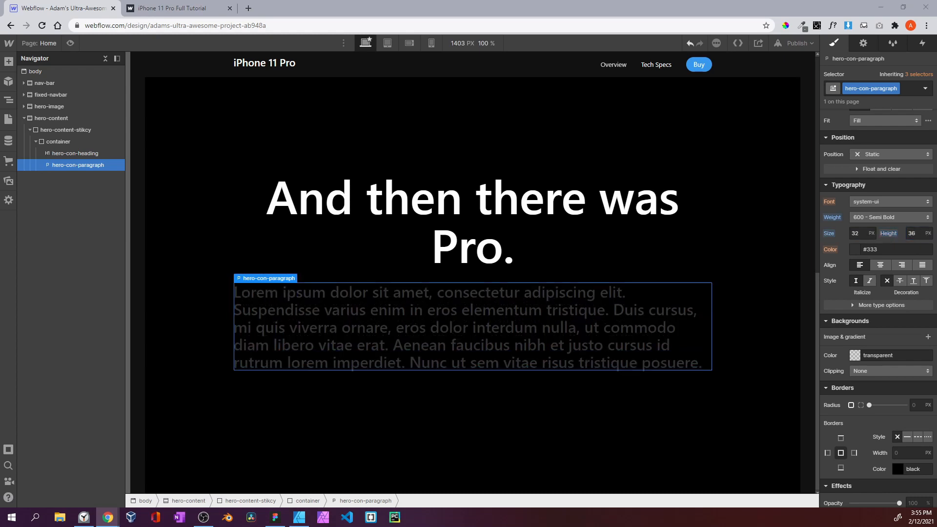
Colour the hero-con-paragraph text with the Dark Grey swatch and centre-align it
{"action": "left_click", "coordinate": [883, 250]}
{"action": "type", "text": "aaaaaa"}
{"action": "left_click", "coordinate": [855, 251]}
{"action": "left_click", "coordinate": [857, 416]}
{"action": "left_click", "coordinate": [917, 470]}
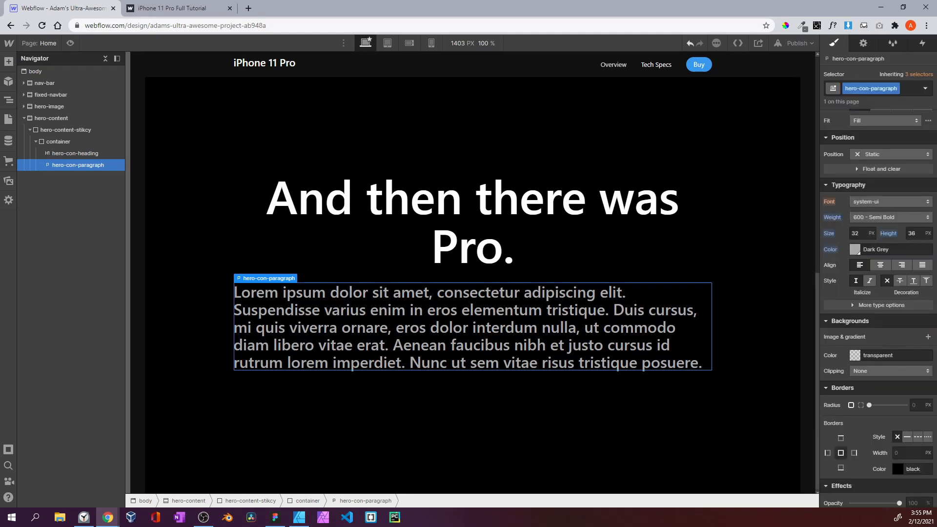
{"action": "left_click", "coordinate": [881, 265]}
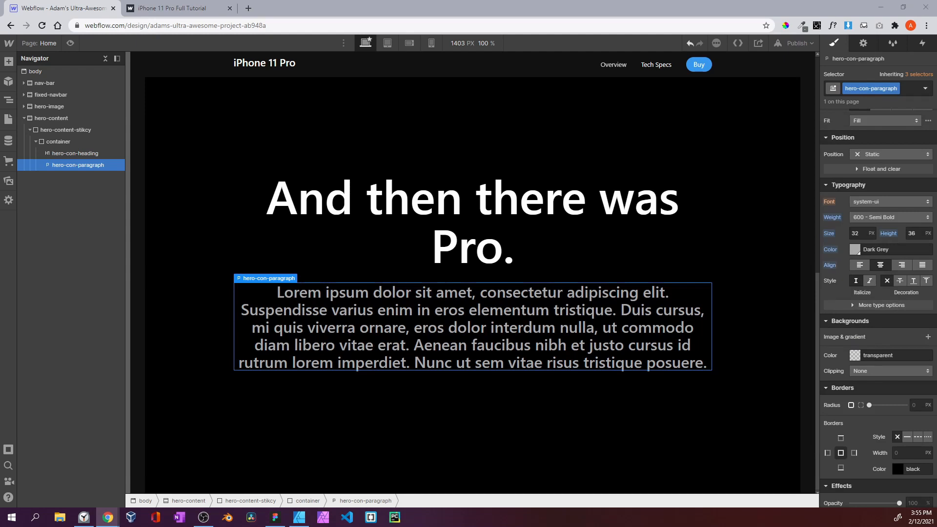
Replace the paragraph's placeholder text with the copy running from "A transformative triple-camera system" to "powerful enough to be called Pro."
{"action": "double_click", "coordinate": [485, 346]}
{"action": "key", "text": "ctrl+a"}
{"action": "type", "text": "A transformative triple-camera system that adds tons of capability without complexity. An unprecedented leap in battery life. And a mind-blowing chip that doubles down on machine learning and pushes the boundaries of what a smartphone can do. Welcome to the first iPhone powerful enough to be called Pro."}
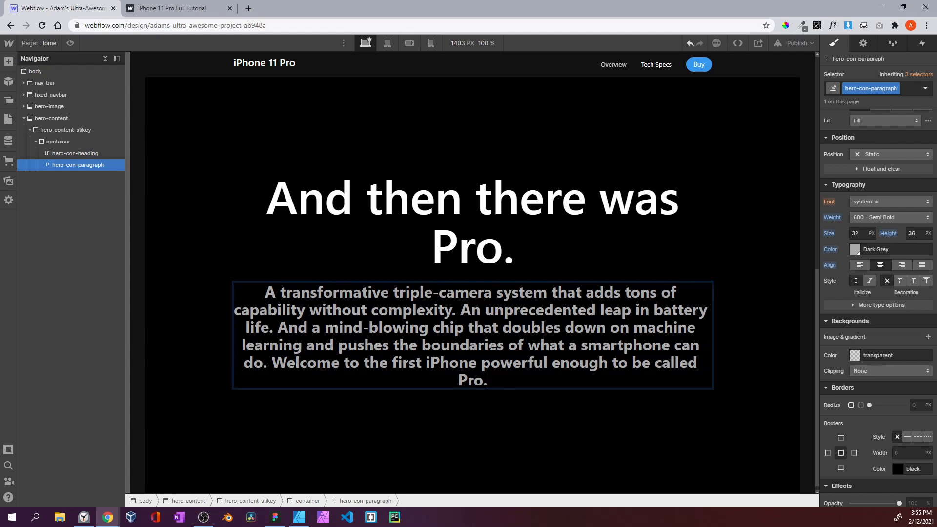
{"action": "left_click", "coordinate": [428, 255]}
{"action": "left_click", "coordinate": [400, 312]}
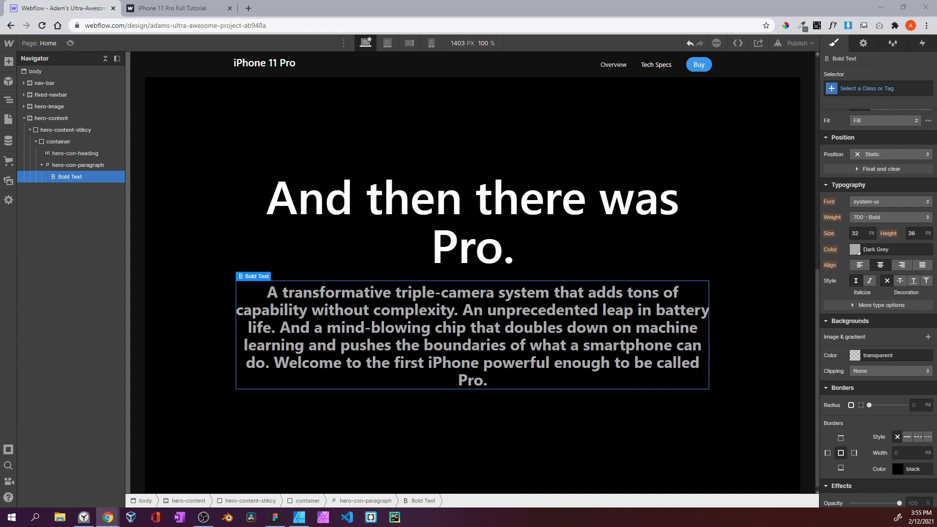
Compare the paragraph with the published tutorial site and set the bottom margin of hero-con-paragraph to 30 px
{"action": "key", "text": "ctrl+Tab"}
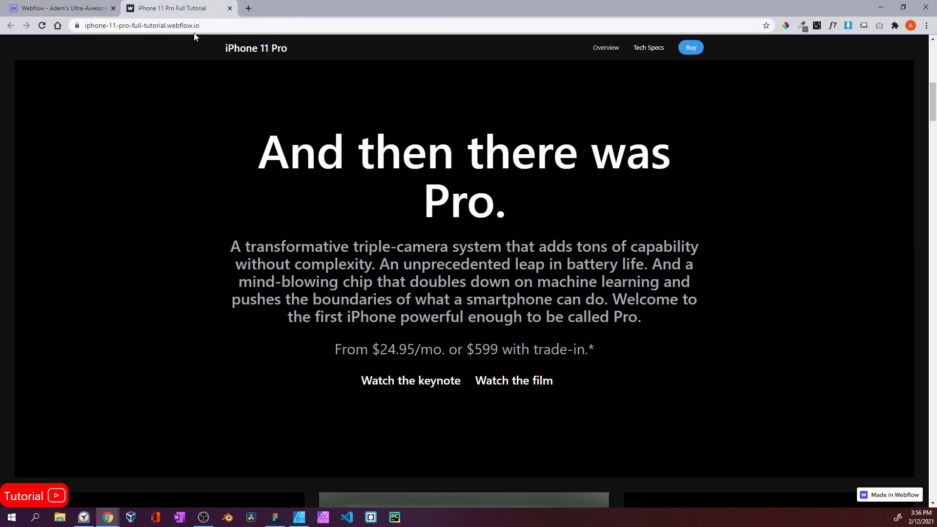
{"action": "left_click_drag", "start_coordinate": [396, 300], "coordinate": [427, 299]}
{"action": "left_click_drag", "start_coordinate": [406, 349], "coordinate": [433, 349]}
{"action": "left_click", "coordinate": [290, 188]}
{"action": "key", "text": "ctrl+Tab"}
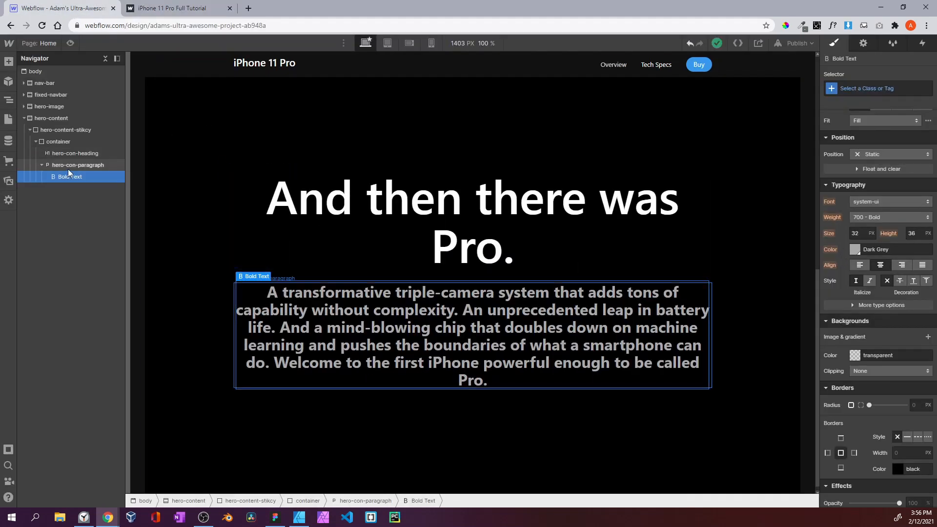
{"action": "left_click", "coordinate": [42, 166]}
{"action": "left_click", "coordinate": [60, 166]}
{"action": "scroll", "coordinate": [880, 277], "scroll_direction": "up", "scroll_amount": 4}
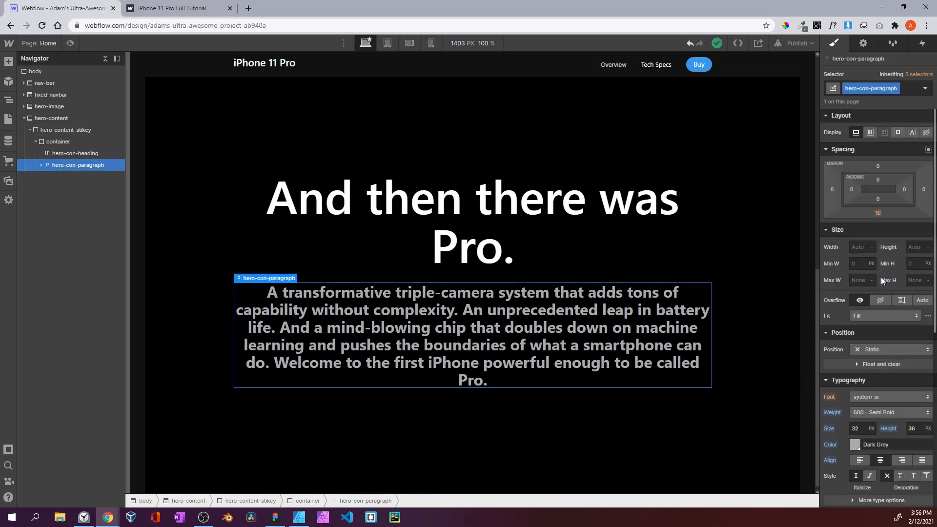
{"action": "left_click", "coordinate": [878, 213]}
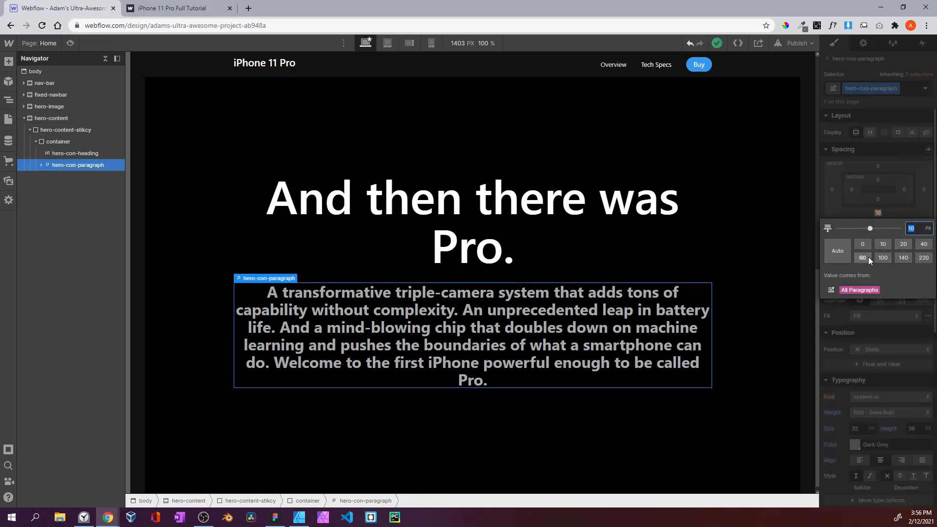
{"action": "type", "text": "30"}
{"action": "key", "text": "Return"}
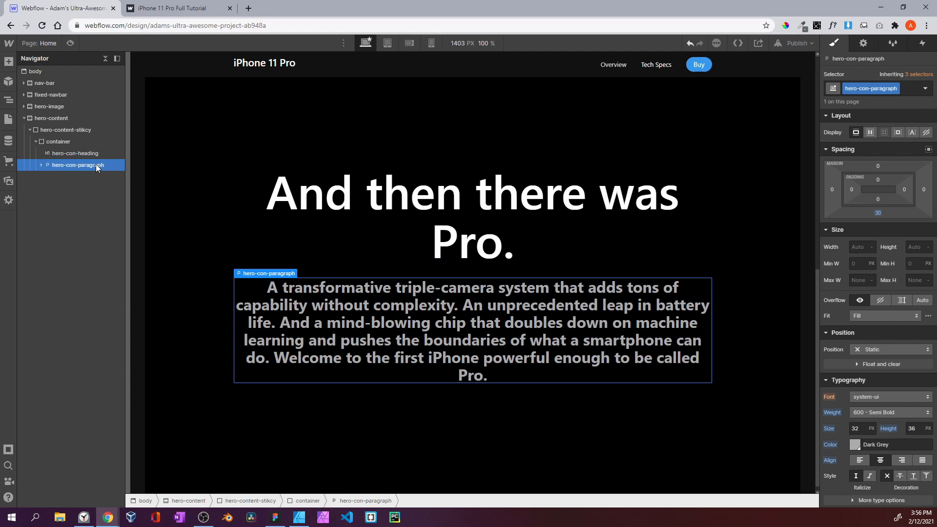
Duplicate the hero-con-paragraph below itself and replace the copy's text with "From $24.95/mo. or $599 with trade-in.*"
{"action": "key", "text": "ctrl+c"}
{"action": "key", "text": "ctrl+v"}
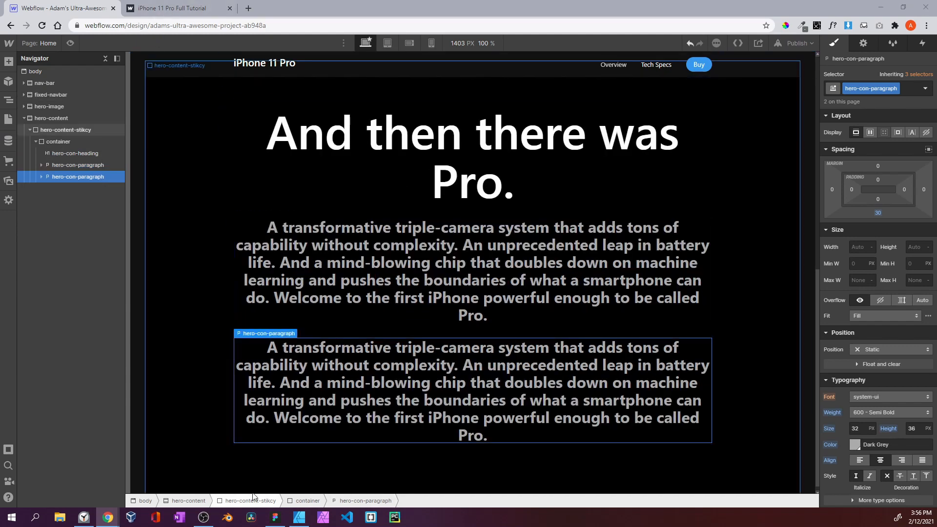
{"action": "double_click", "coordinate": [372, 412]}
{"action": "key", "text": "ctrl+a"}
{"action": "key", "text": "ctrl+v"}
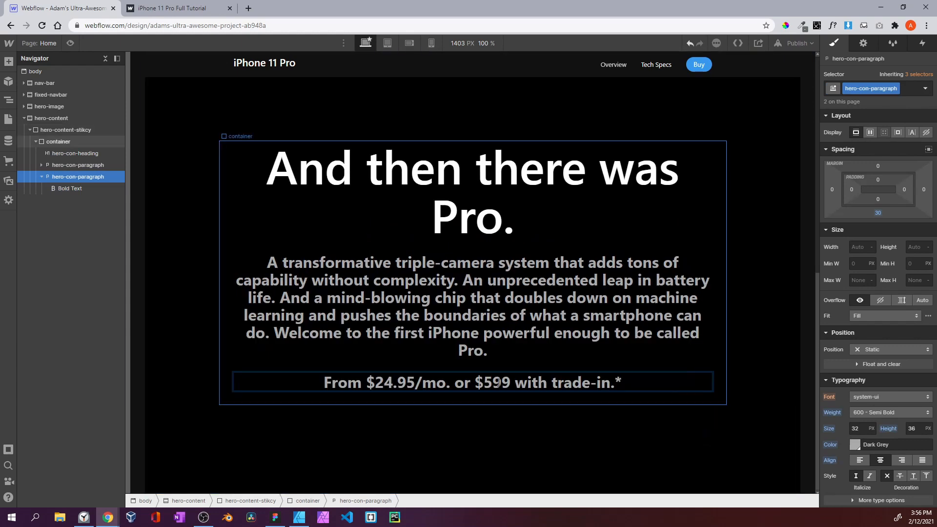
{"action": "left_click", "coordinate": [42, 177]}
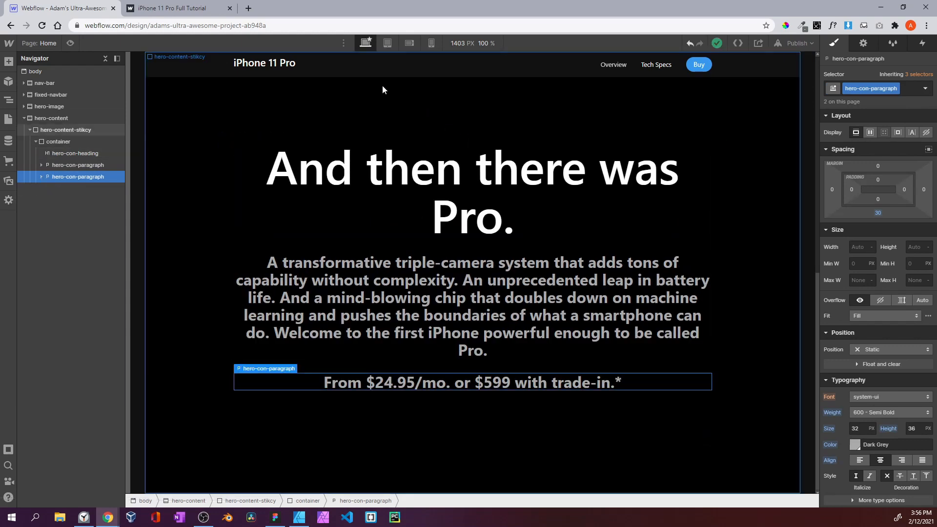
Check the two-link row on the published tutorial site and add a div block below the price paragraph inside the container
{"action": "key", "text": "ctrl+Tab"}
{"action": "left_click_drag", "start_coordinate": [467, 383], "coordinate": [697, 381]}
{"action": "left_click", "coordinate": [697, 381]}
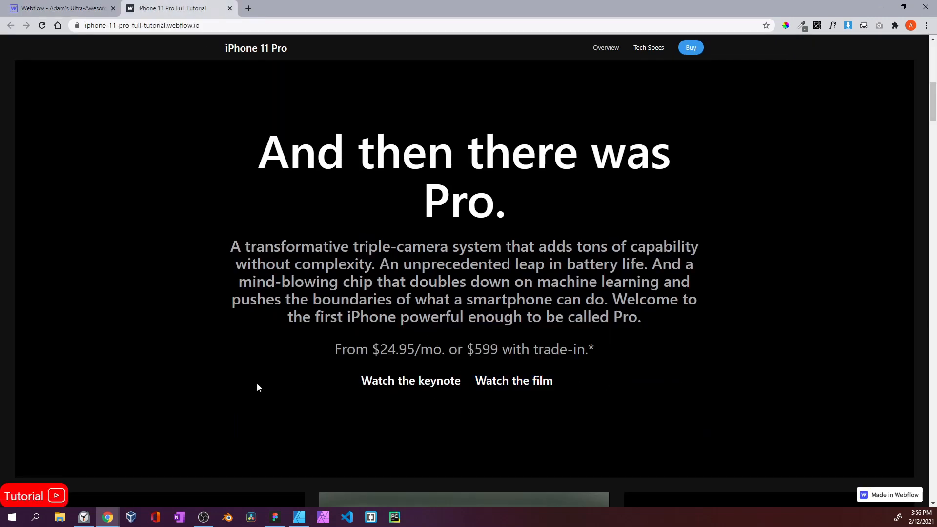
{"action": "left_click_drag", "start_coordinate": [472, 386], "coordinate": [442, 386]}
{"action": "left_click", "coordinate": [427, 387]}
{"action": "left_click", "coordinate": [39, 7]}
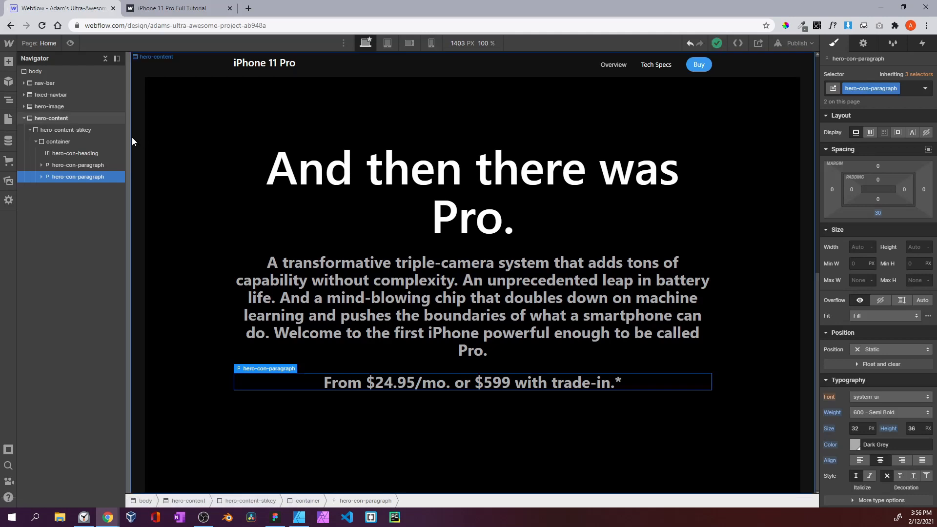
{"action": "left_click", "coordinate": [67, 145]}
{"action": "left_click", "coordinate": [65, 165]}
{"action": "left_click", "coordinate": [69, 175]}
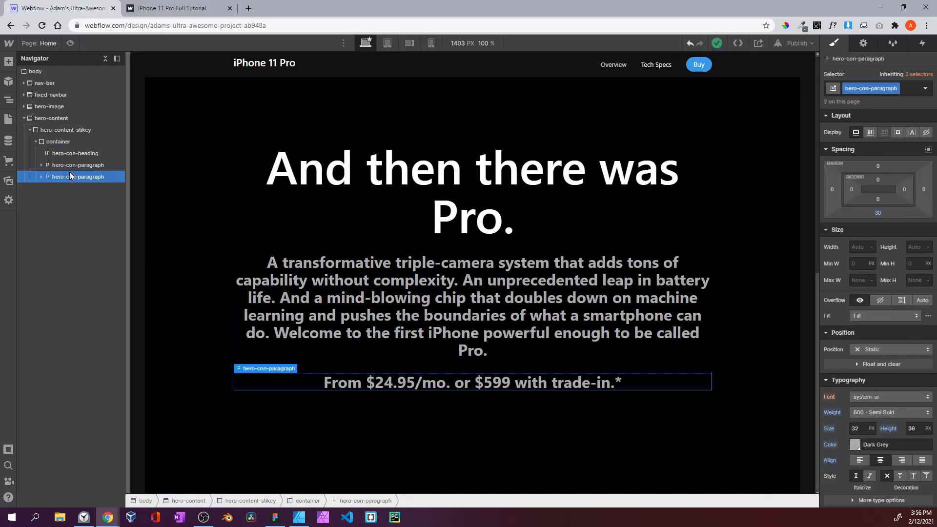
{"action": "left_click", "coordinate": [8, 62]}
{"action": "left_click_drag", "start_coordinate": [59, 250], "coordinate": [66, 195]}
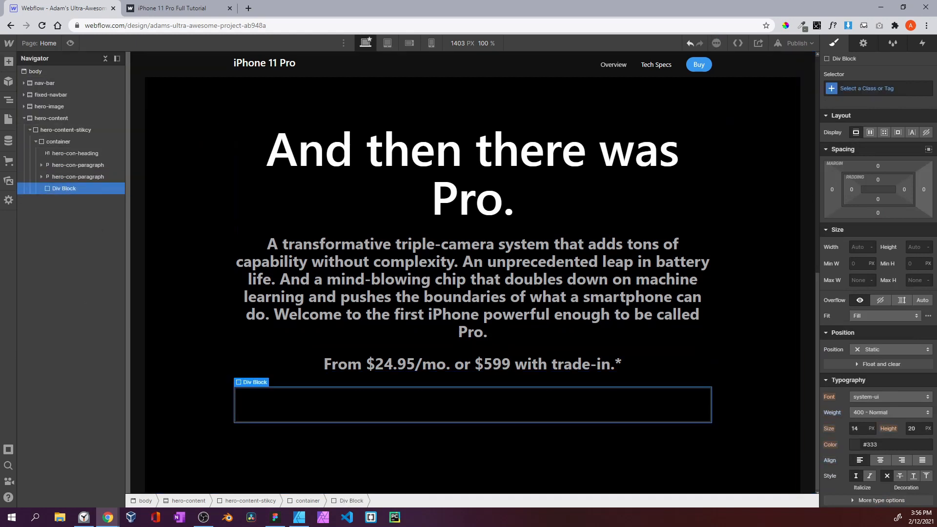
Assign the new class hero-con-two-links to the div block and make it a horizontal flexbox with centred alignment and justification
{"action": "left_click", "coordinate": [866, 88]}
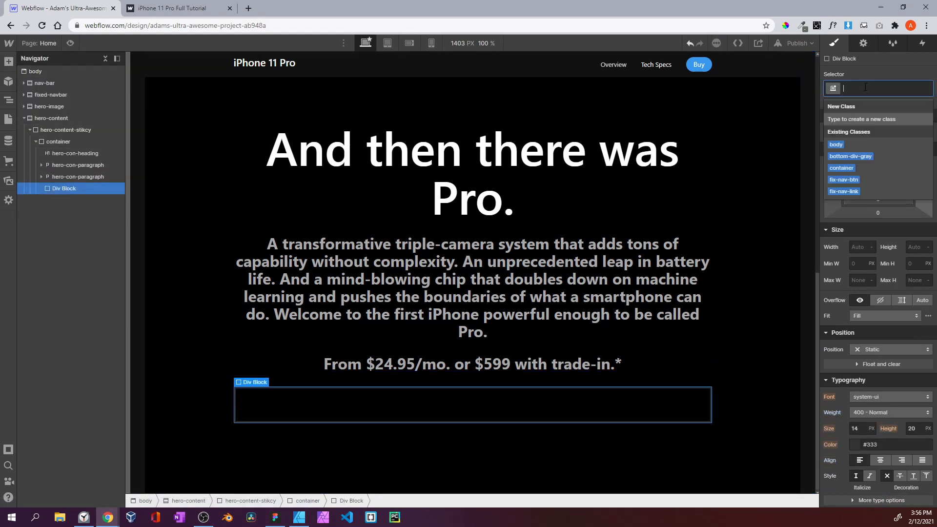
{"action": "type", "text": "hero-"}
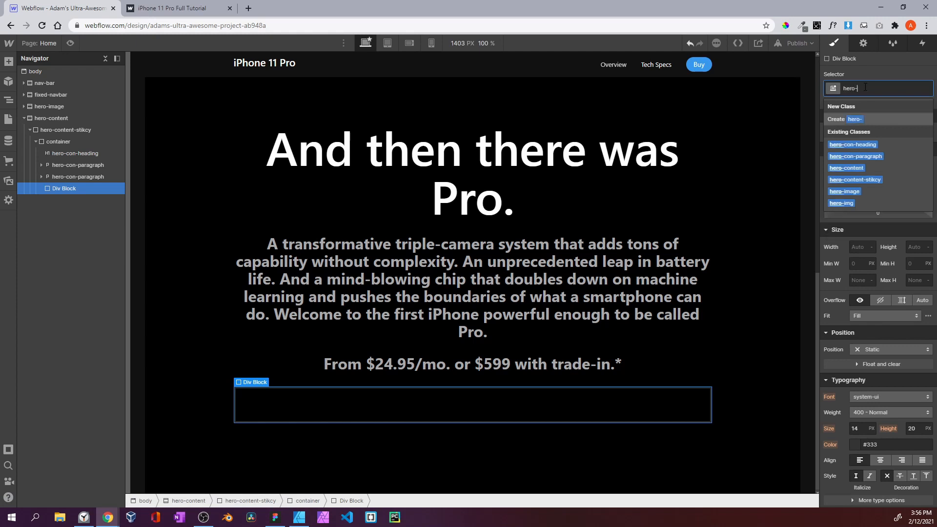
{"action": "type", "text": "con-two-links"}
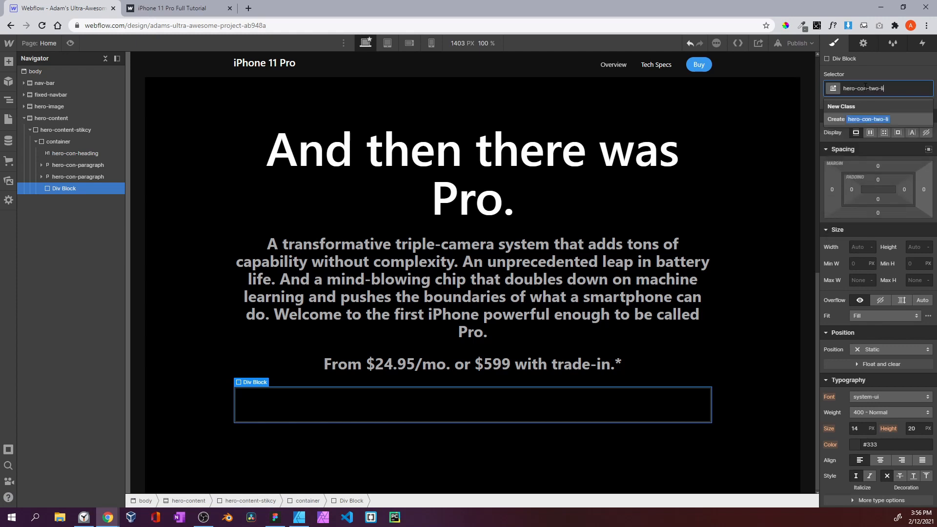
{"action": "key", "text": "Return"}
{"action": "left_click", "coordinate": [870, 132]}
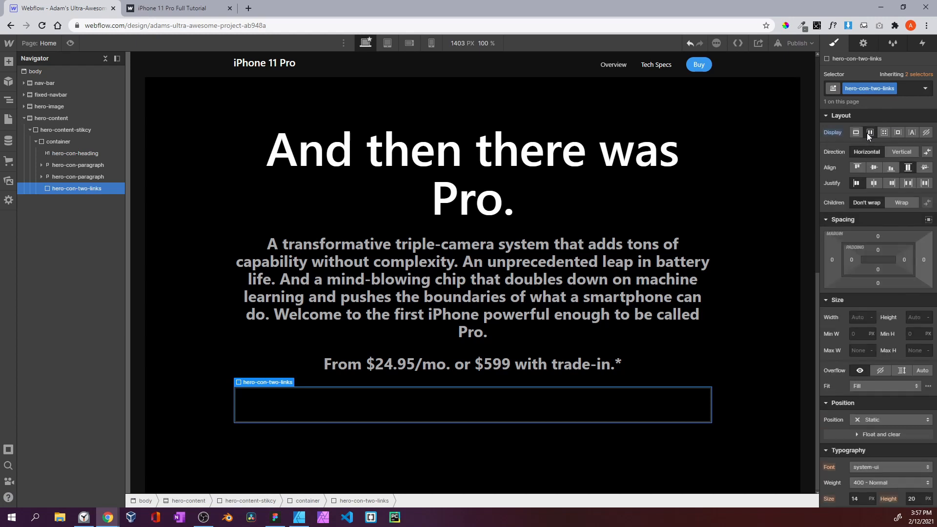
{"action": "left_click", "coordinate": [873, 166]}
{"action": "left_click", "coordinate": [873, 185]}
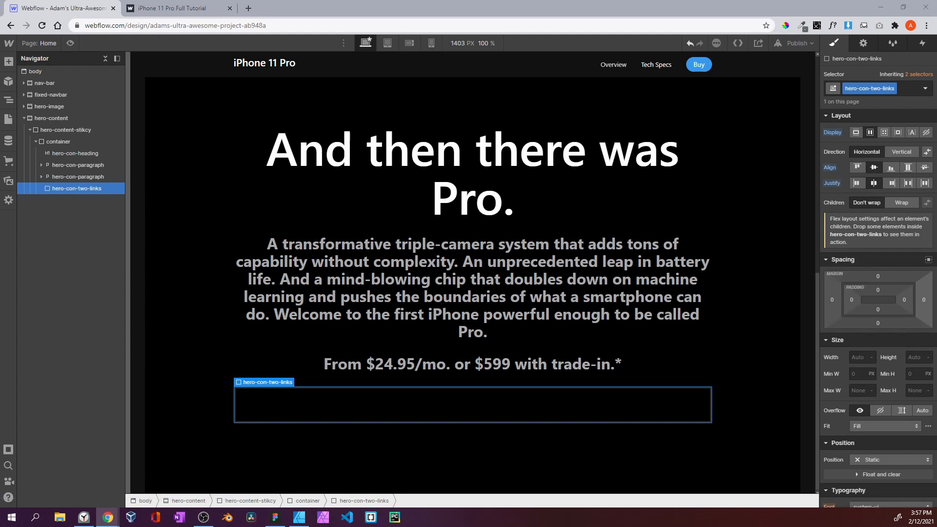
Add a text link inside the hero-con-two-links div and assign it the new class hero-con-link
{"action": "key", "text": "a"}
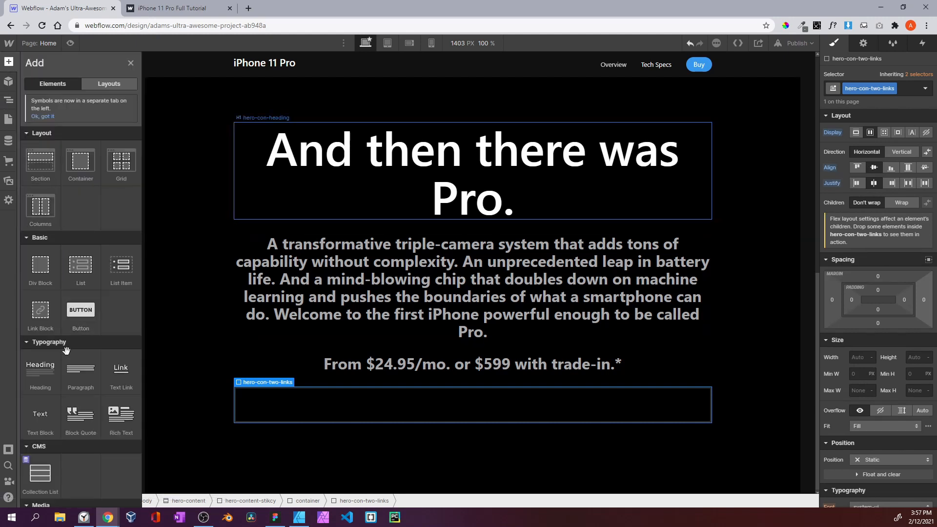
{"action": "left_click_drag", "start_coordinate": [117, 371], "coordinate": [72, 192]}
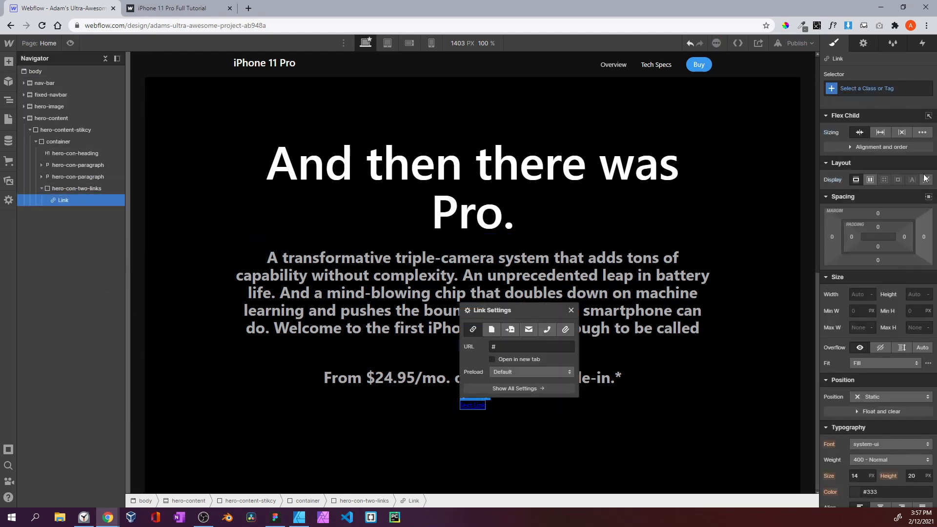
{"action": "left_click", "coordinate": [869, 90]}
{"action": "type", "text": "hero-con-link"}
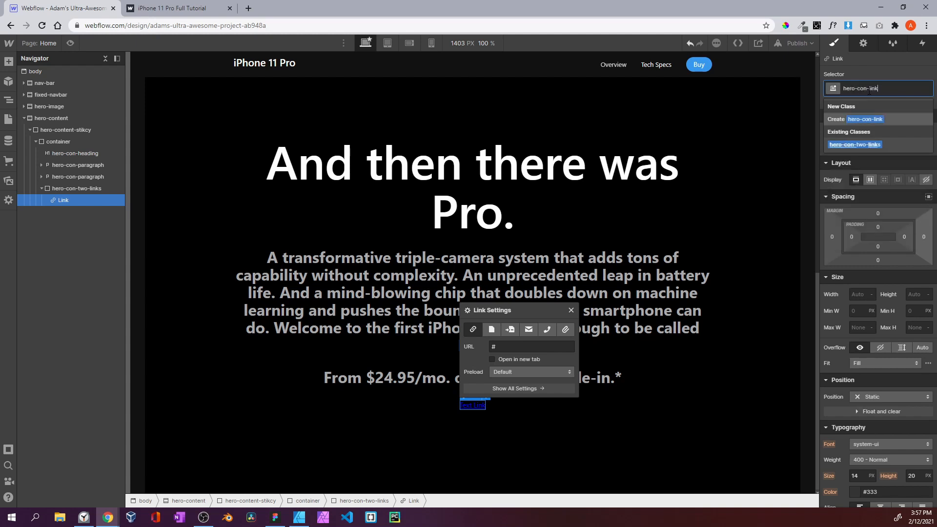
{"action": "key", "text": "Return"}
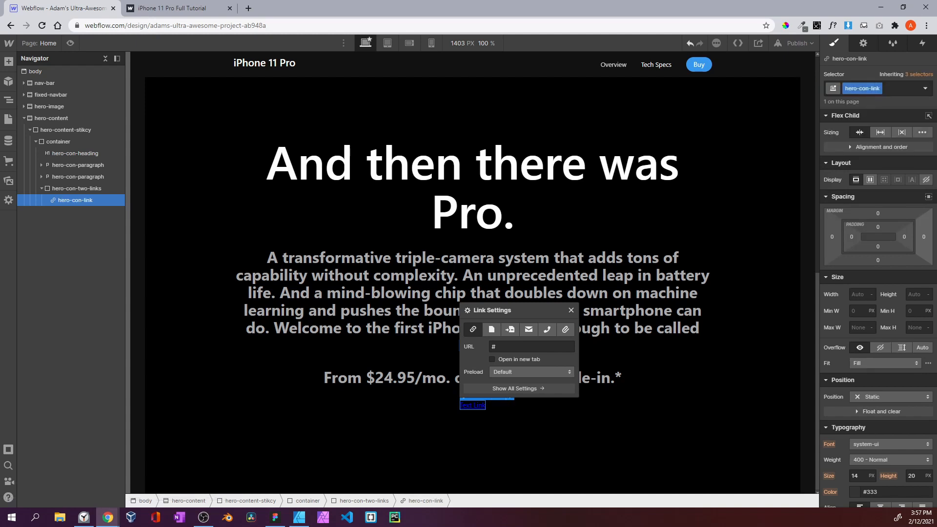
Set the hero-con-link text to weight 600 - Semi Bold, size 24 px and line height 32 px
{"action": "scroll", "coordinate": [869, 204], "scroll_direction": "down", "scroll_amount": 5}
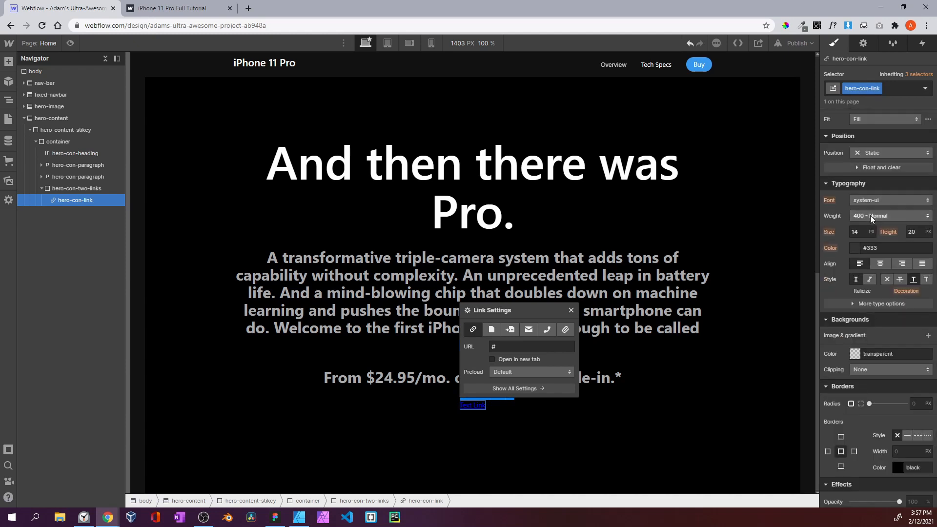
{"action": "left_click", "coordinate": [871, 215]}
{"action": "left_click", "coordinate": [868, 236]}
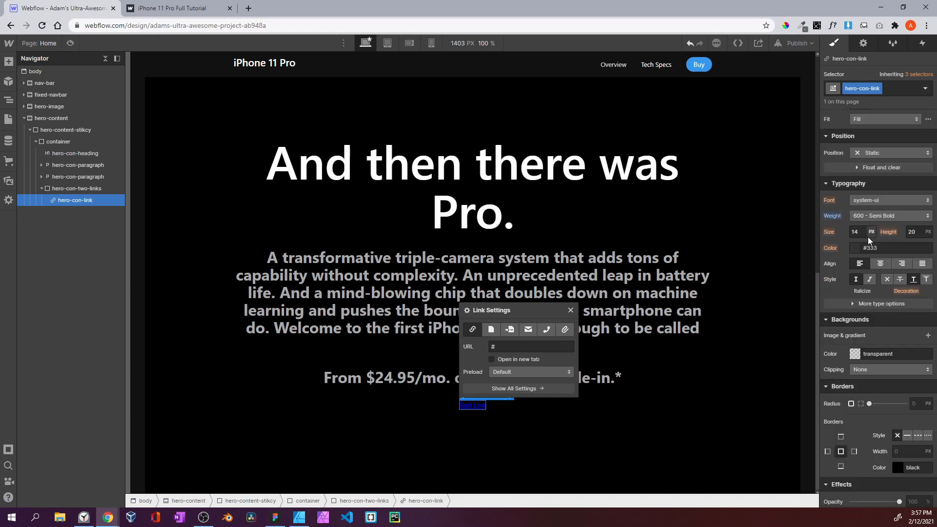
{"action": "left_click", "coordinate": [865, 231]}
{"action": "type", "text": "24"}
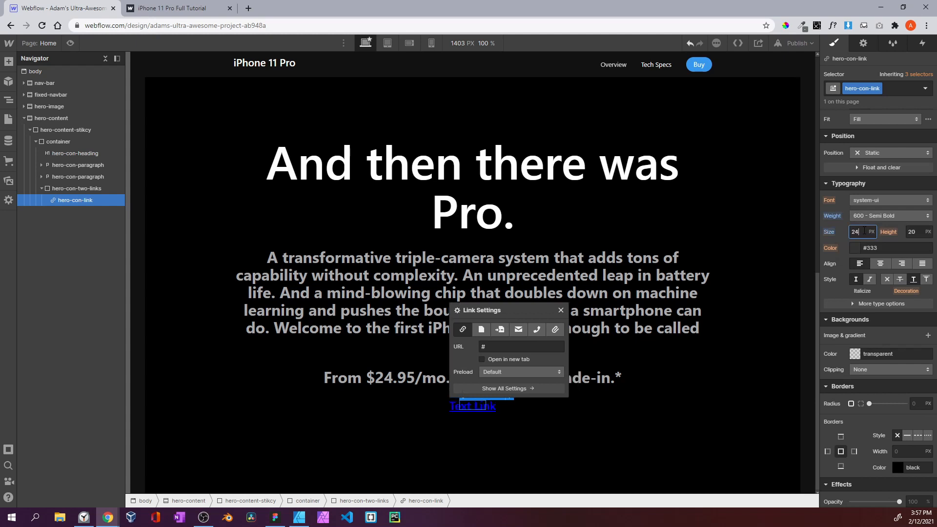
{"action": "left_click", "coordinate": [911, 232]}
{"action": "type", "text": "32"}
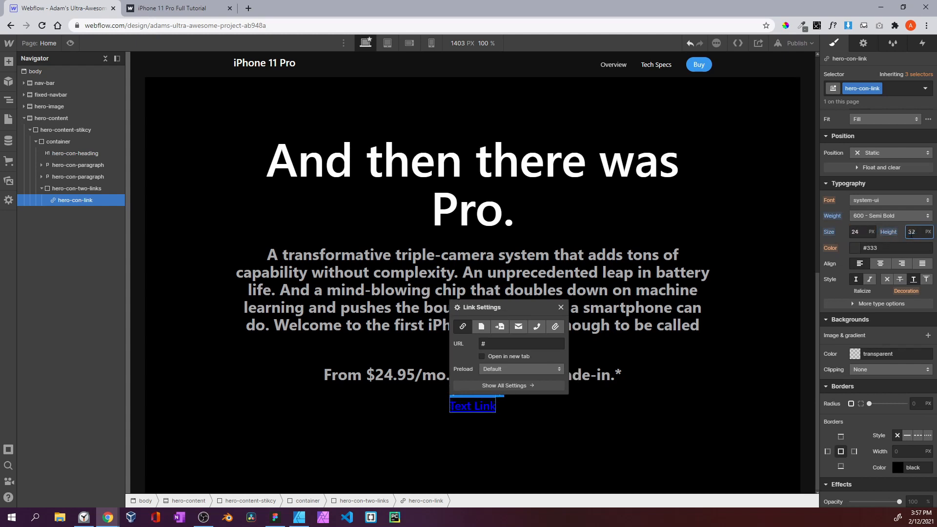
Remove the underline decoration from hero-con-link and set its text colour to white
{"action": "left_click", "coordinate": [887, 280]}
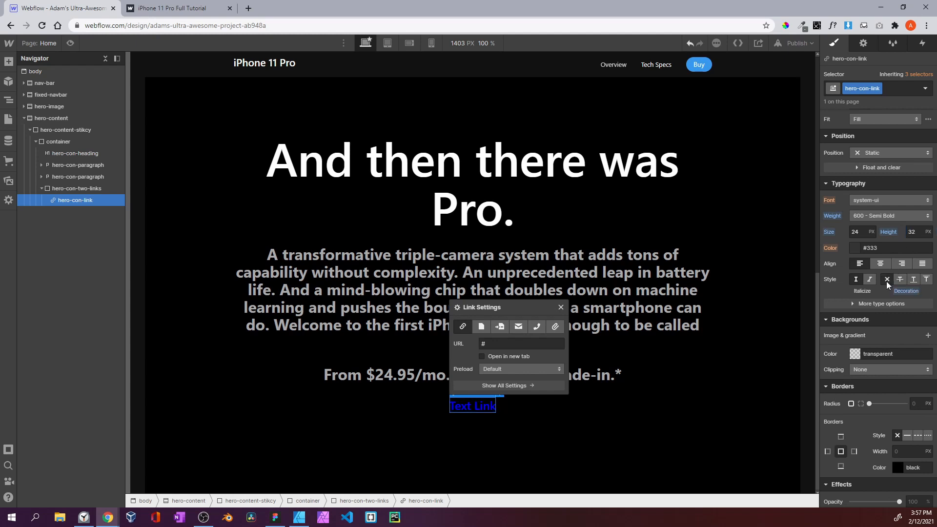
{"action": "left_click", "coordinate": [854, 248]}
{"action": "left_click_drag", "start_coordinate": [866, 291], "coordinate": [796, 230]}
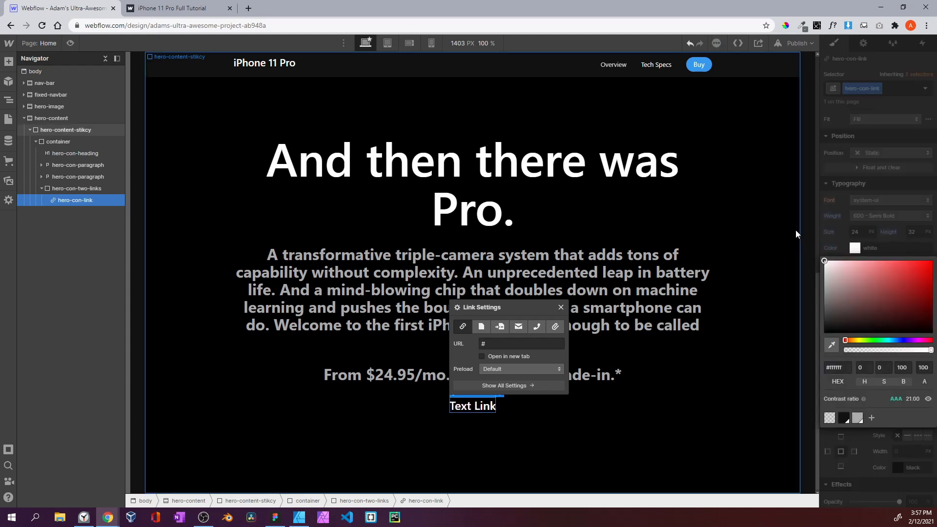
Close the colour picker and change the text of the hero-con-link to "Watch the keynote"
{"action": "left_click", "coordinate": [839, 220]}
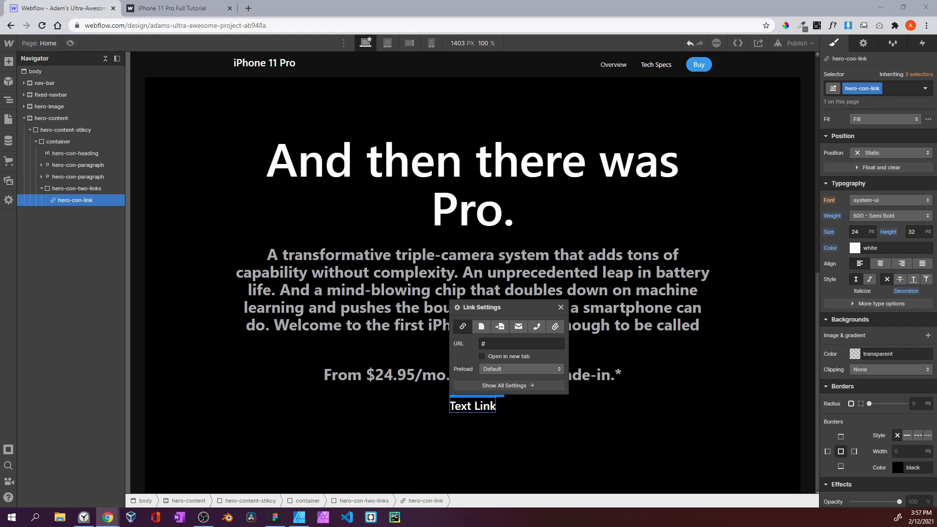
{"action": "double_click", "coordinate": [474, 406]}
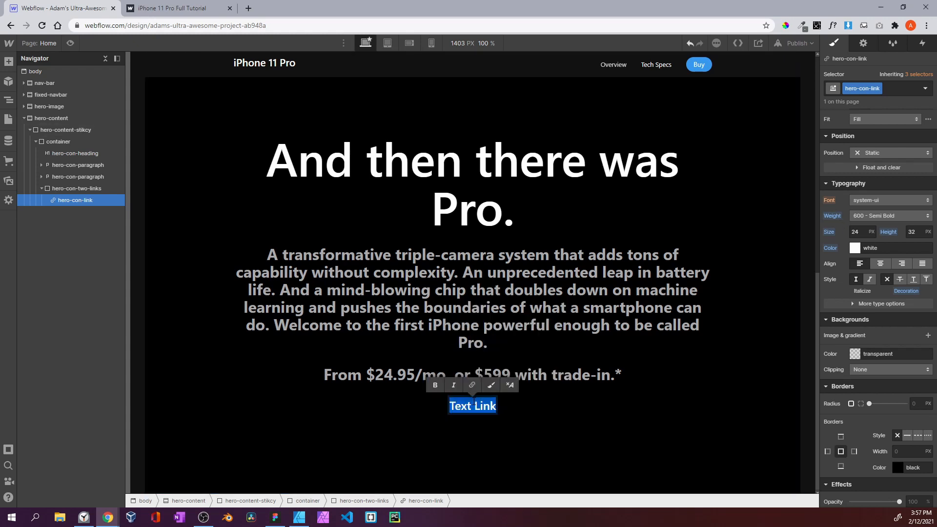
{"action": "type", "text": "Watch the keynote"}
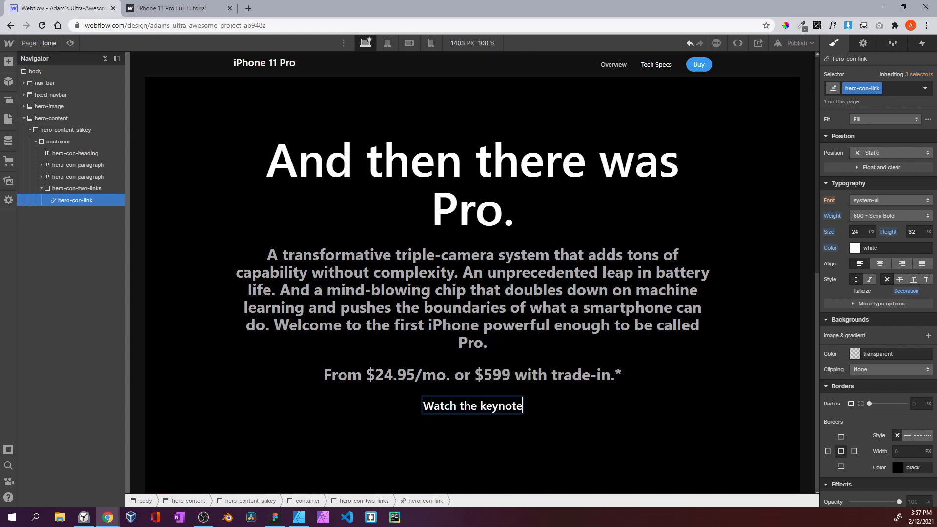
Duplicate the "Watch the keynote" link and change the second link's text to "Watch the film"
{"action": "left_click", "coordinate": [87, 202]}
{"action": "key", "text": "ctrl+d"}
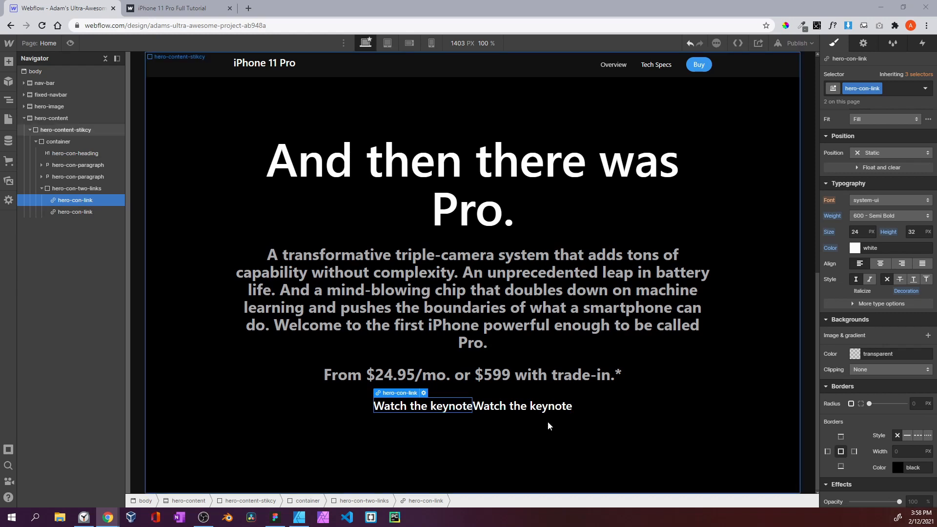
{"action": "left_click", "coordinate": [536, 408]}
{"action": "double_click", "coordinate": [536, 408]}
{"action": "type", "text": "Watch the film"}
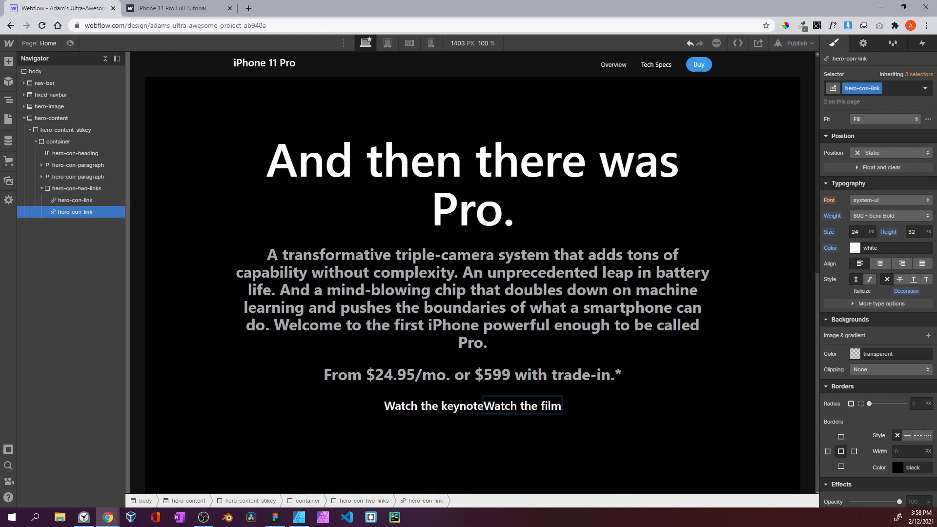
Give the "Watch the keynote" hero-con-link a right margin of 30 px
{"action": "left_click", "coordinate": [434, 406]}
{"action": "scroll", "coordinate": [860, 242], "scroll_direction": "up", "scroll_amount": 4}
{"action": "scroll", "coordinate": [859, 242], "scroll_direction": "up", "scroll_amount": 1}
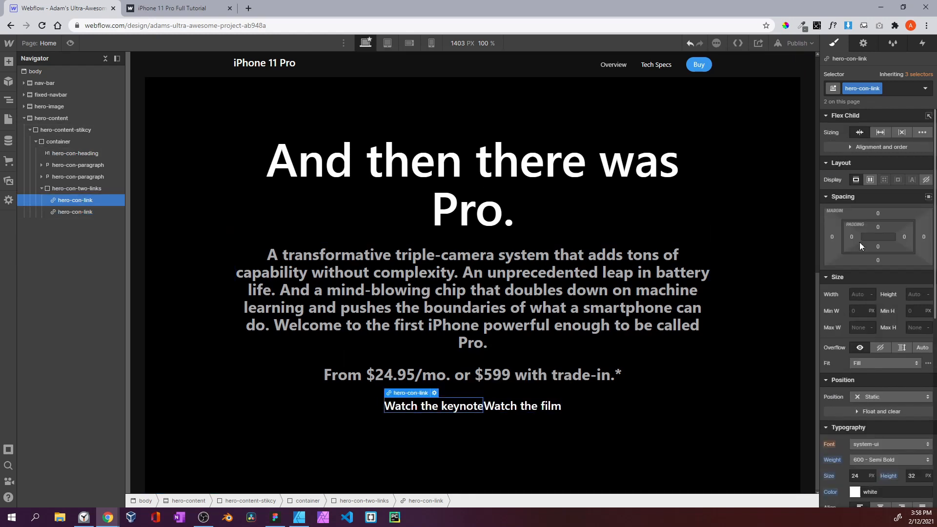
{"action": "left_click", "coordinate": [923, 237]}
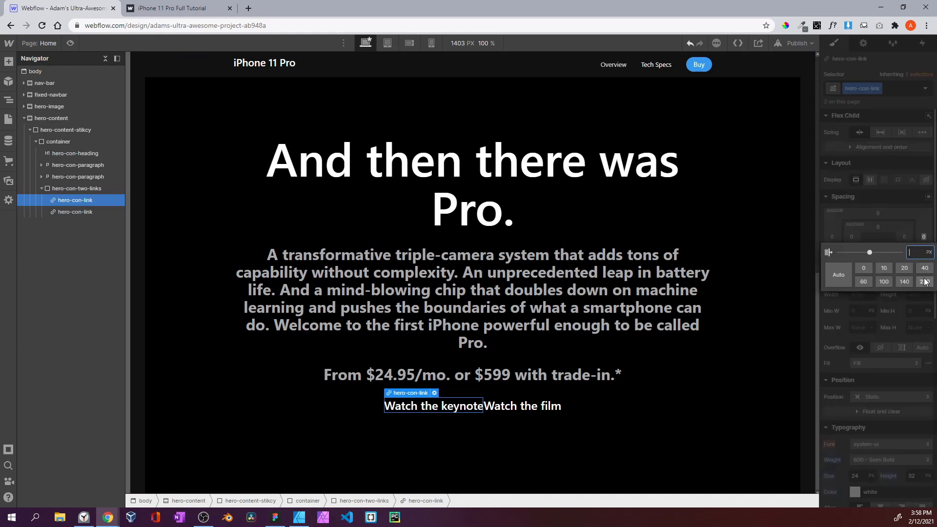
{"action": "type", "text": "30"}
{"action": "key", "text": "Return"}
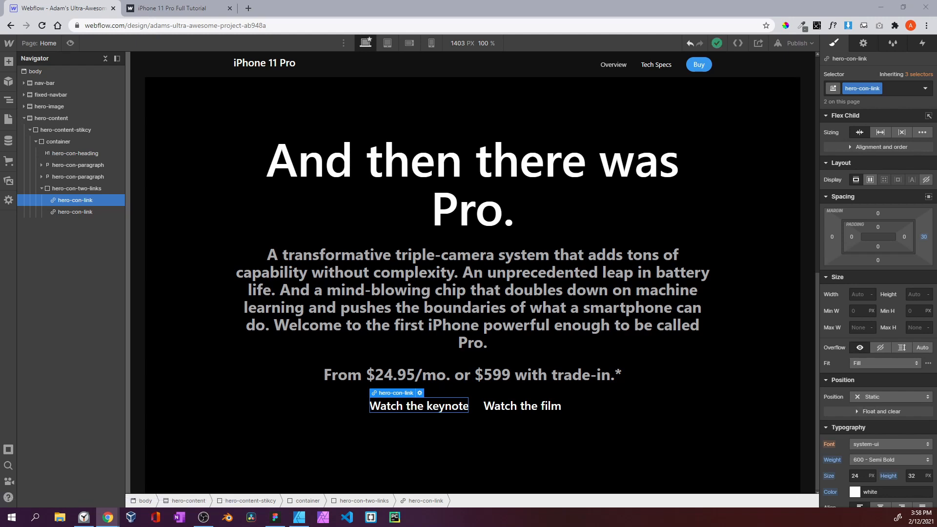
Preview the hero-content section and compare its text and links with the published reference page
{"action": "left_click", "coordinate": [70, 43]}
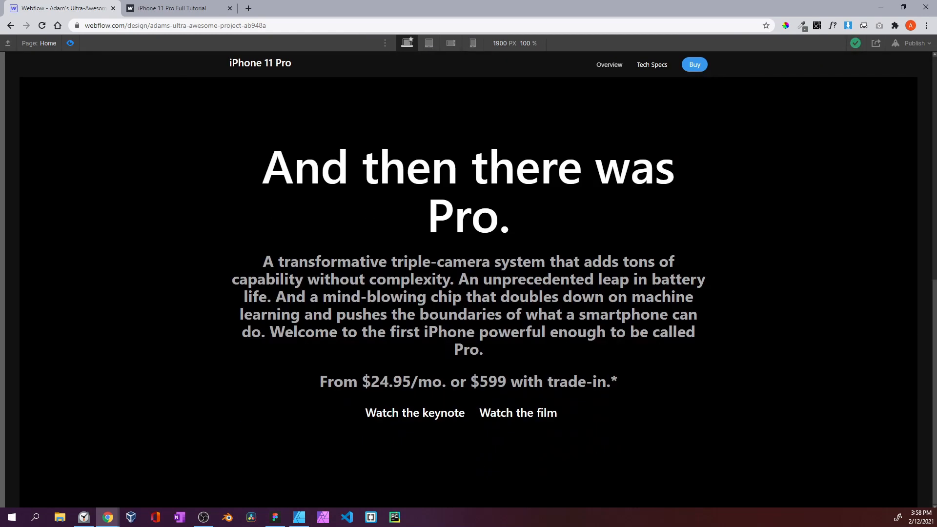
{"action": "key", "text": "ctrl+Tab"}
{"action": "scroll", "coordinate": [390, 196], "scroll_direction": "down", "scroll_amount": 6}
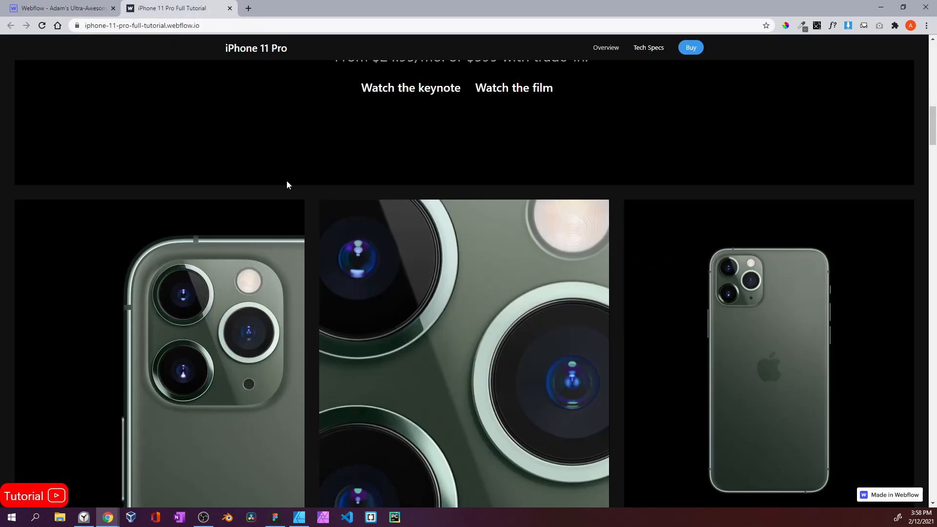
{"action": "scroll", "coordinate": [266, 195], "scroll_direction": "up", "scroll_amount": 6}
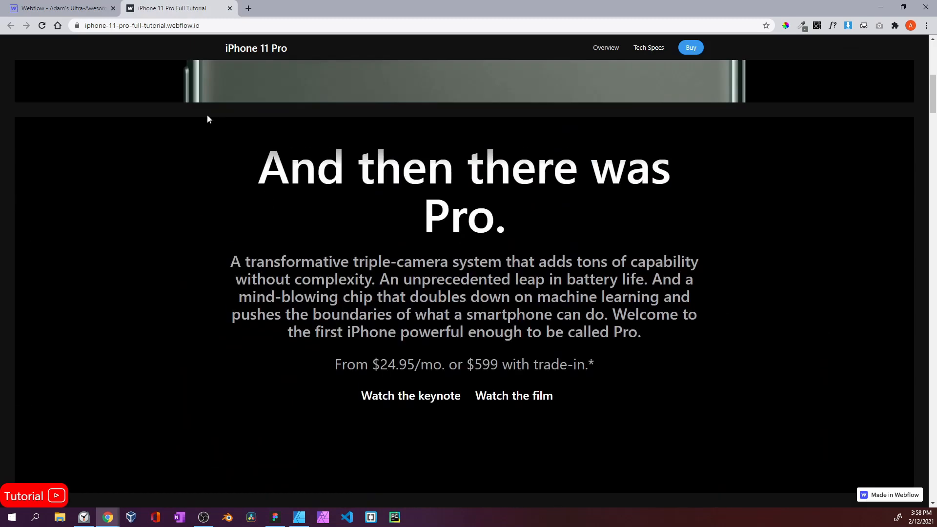
{"action": "key", "text": "ctrl+Tab"}
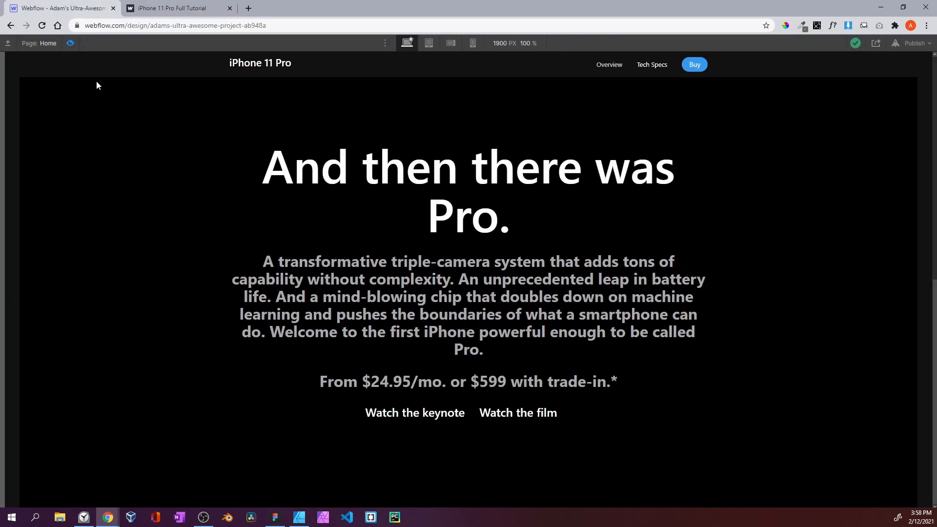
{"action": "left_click", "coordinate": [70, 42]}
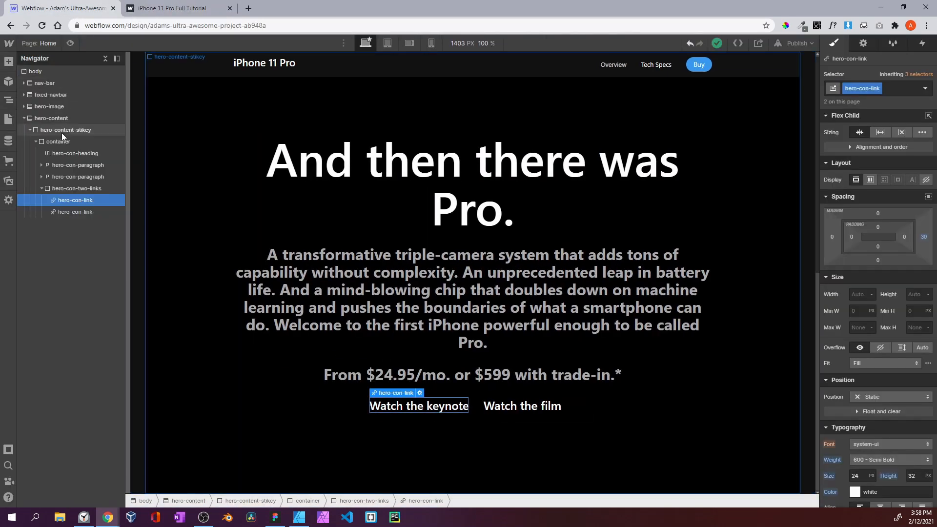
Copy the bottom-div-gray from hero-image and paste it inside hero-content-stikcy, below the container
{"action": "left_click", "coordinate": [24, 107]}
{"action": "left_click", "coordinate": [36, 129]}
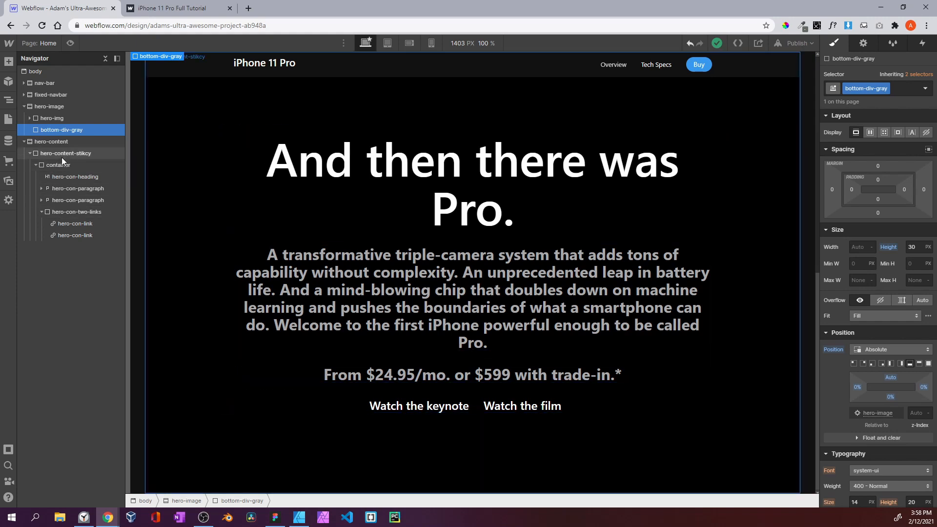
{"action": "left_click", "coordinate": [36, 164]}
{"action": "left_click", "coordinate": [40, 153]}
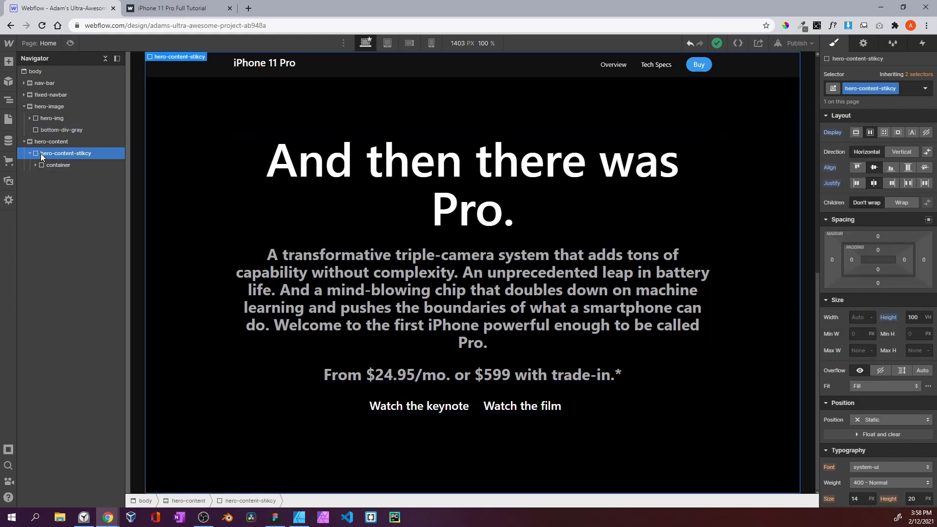
{"action": "key", "text": "ctrl+v"}
{"action": "left_click", "coordinate": [49, 174]}
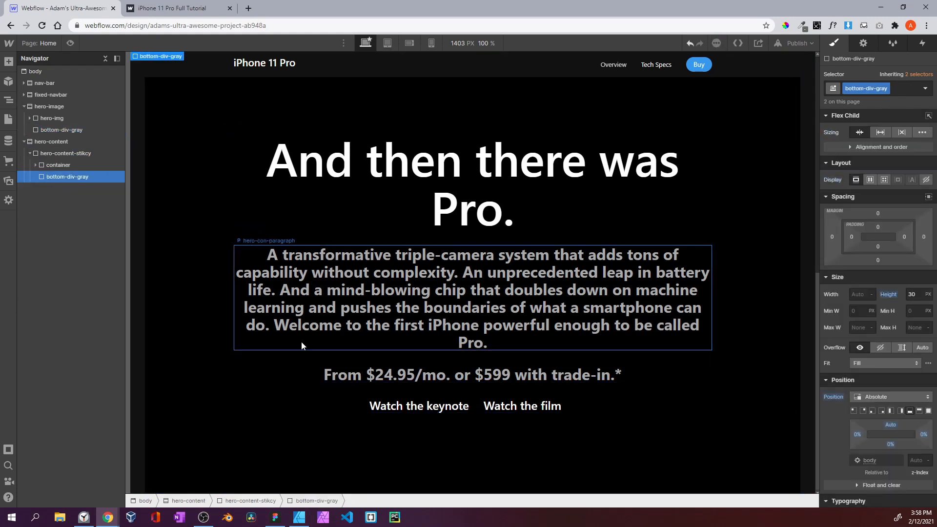
Check in the preview and the style settings where the pasted bottom-div-gray sits in the hero-content section
{"action": "key", "text": "ctrl+shift+p"}
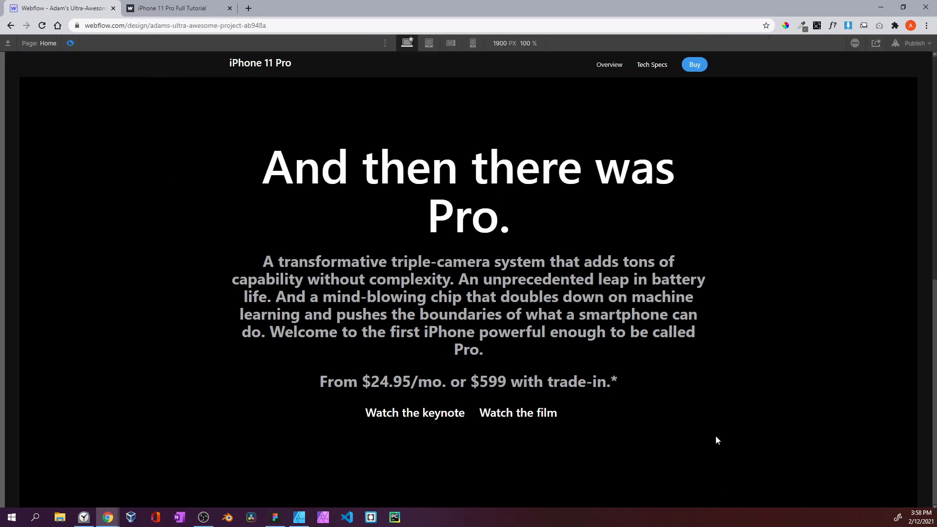
{"action": "left_click", "coordinate": [70, 43]}
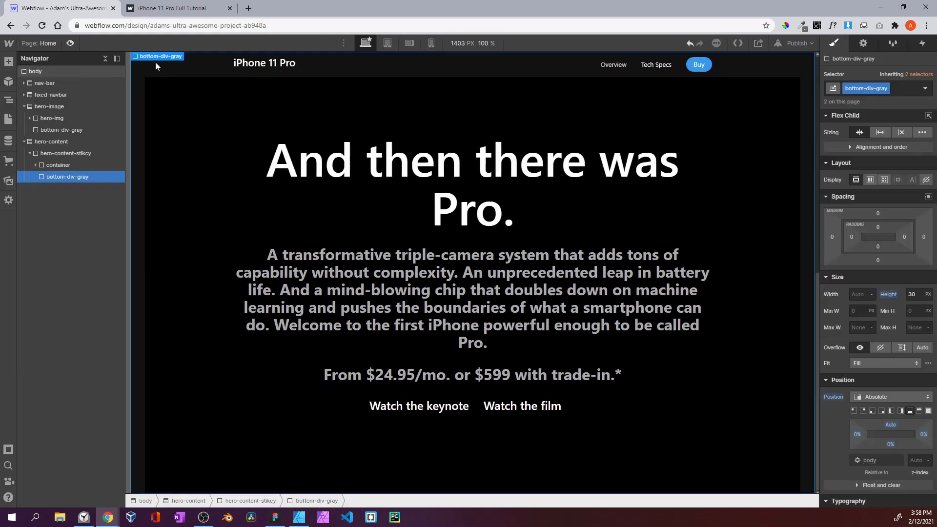
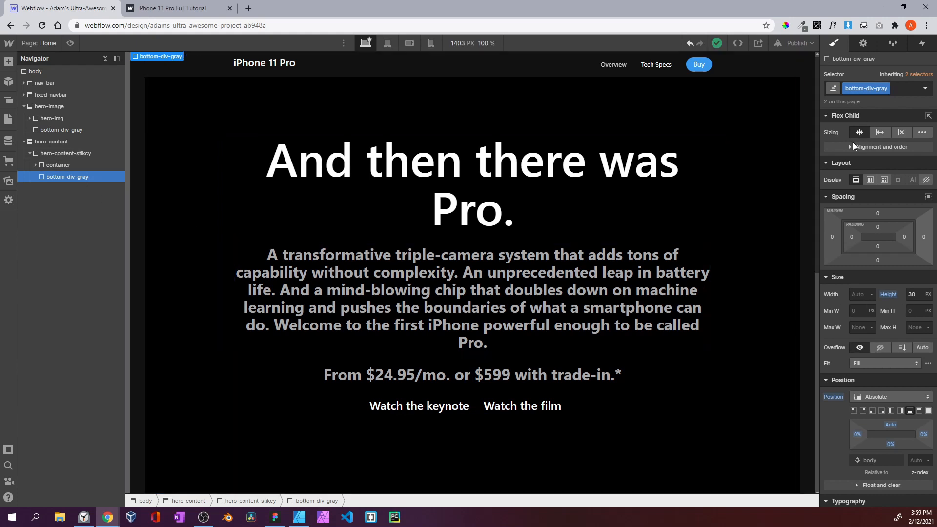
{"action": "scroll", "coordinate": [874, 194], "scroll_direction": "down", "scroll_amount": 3}
{"action": "scroll", "coordinate": [890, 350], "scroll_direction": "down", "scroll_amount": 6}
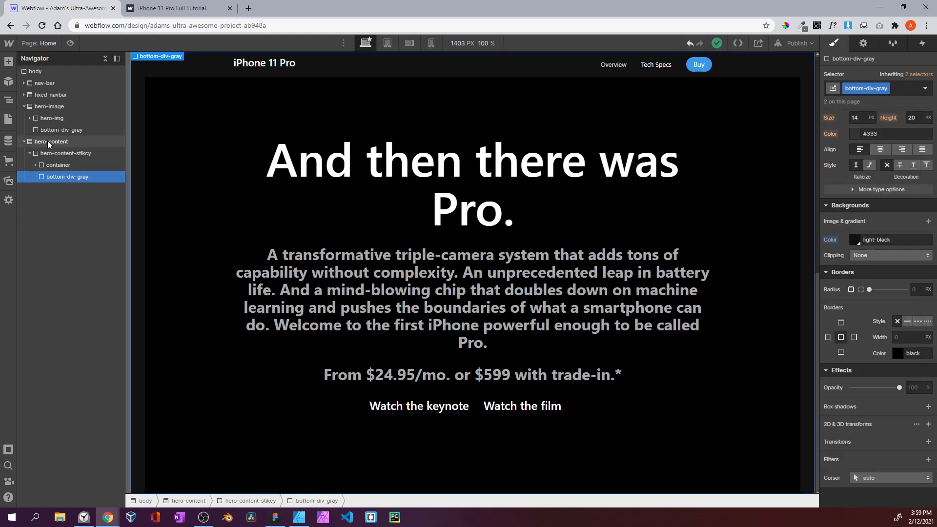
{"action": "left_click", "coordinate": [24, 142]}
{"action": "left_click", "coordinate": [24, 107]}
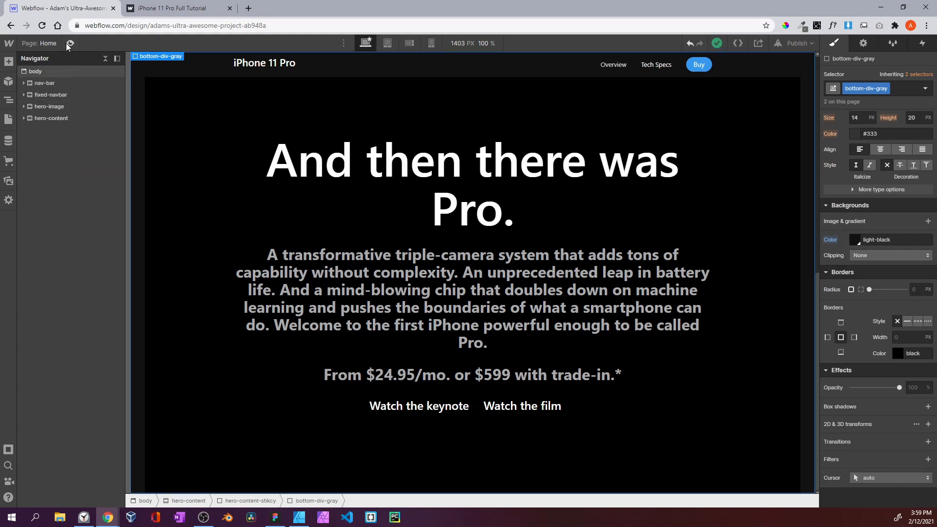
{"action": "left_click", "coordinate": [70, 43]}
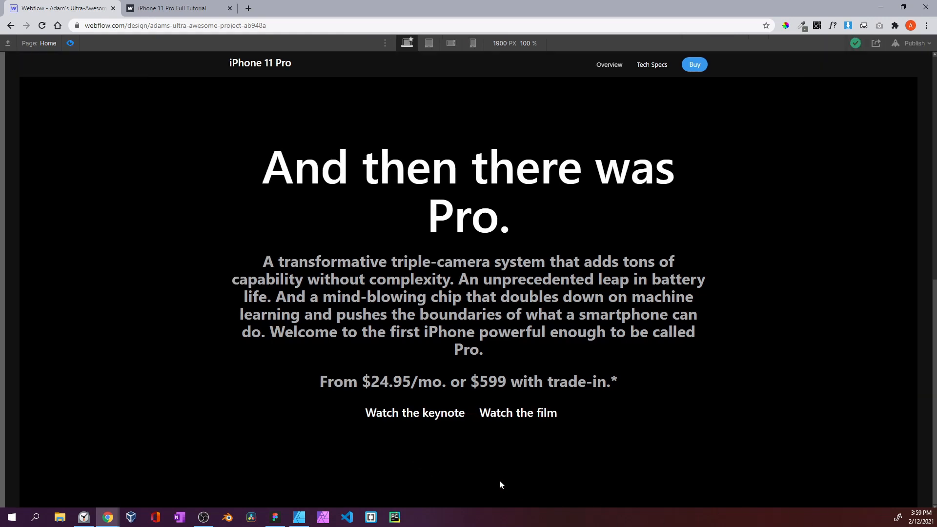
{"action": "key", "text": "ctrl+shift+p"}
Try a negative bottom offset on the pasted bottom-div-gray in hero-content-stikcy and restore it to 0%
{"action": "left_click", "coordinate": [24, 118]}
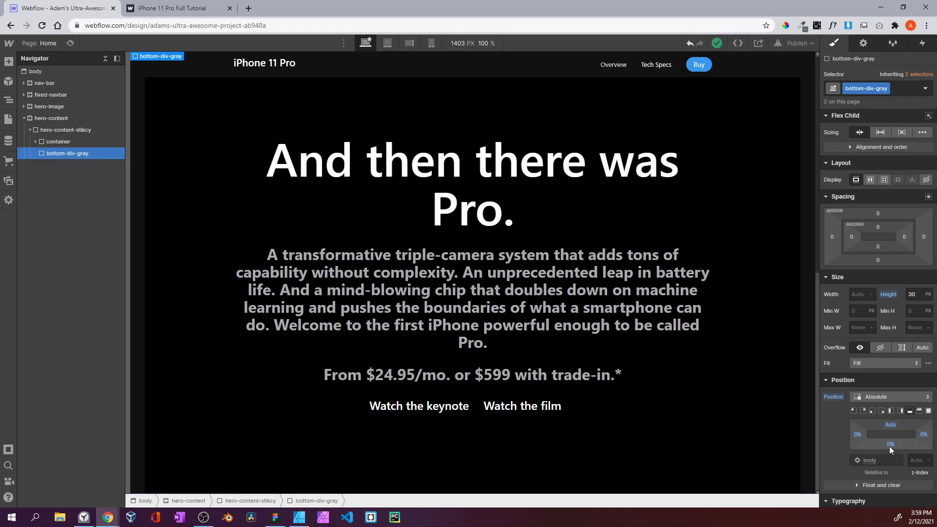
{"action": "scroll", "coordinate": [893, 447], "scroll_direction": "down", "scroll_amount": 1}
{"action": "left_click_drag", "start_coordinate": [895, 448], "coordinate": [895, 485]}
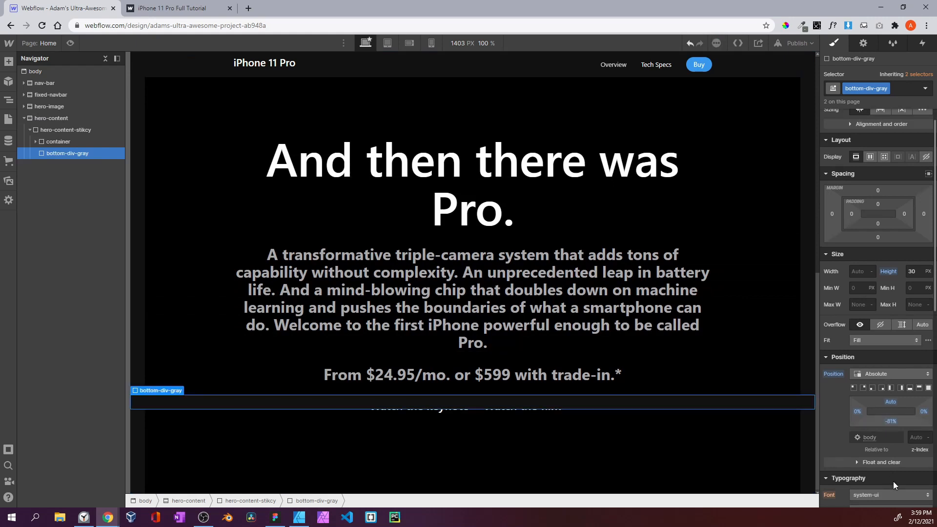
{"action": "left_click", "coordinate": [890, 420]}
{"action": "left_click", "coordinate": [864, 358]}
{"action": "scroll", "coordinate": [663, 317], "scroll_direction": "up", "scroll_amount": 2}
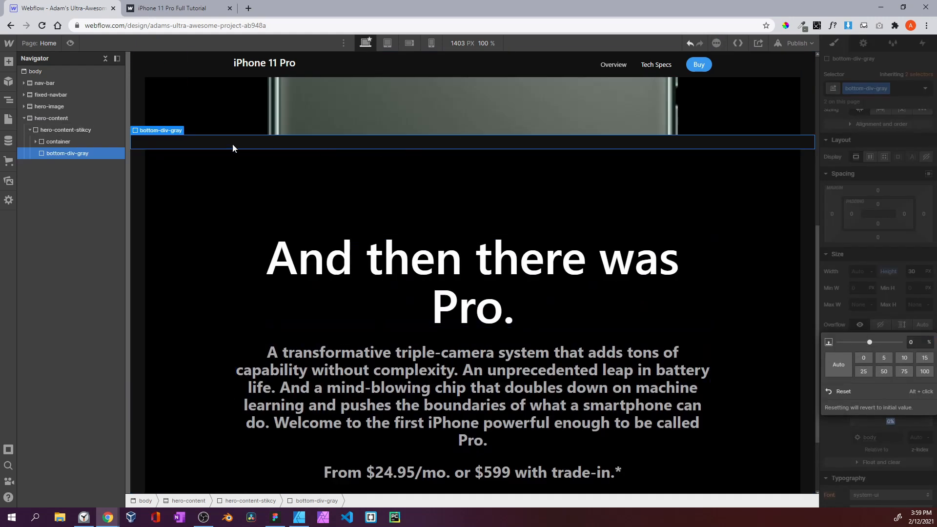
Set the position of the hero-content section to Relative
{"action": "left_click", "coordinate": [77, 121]}
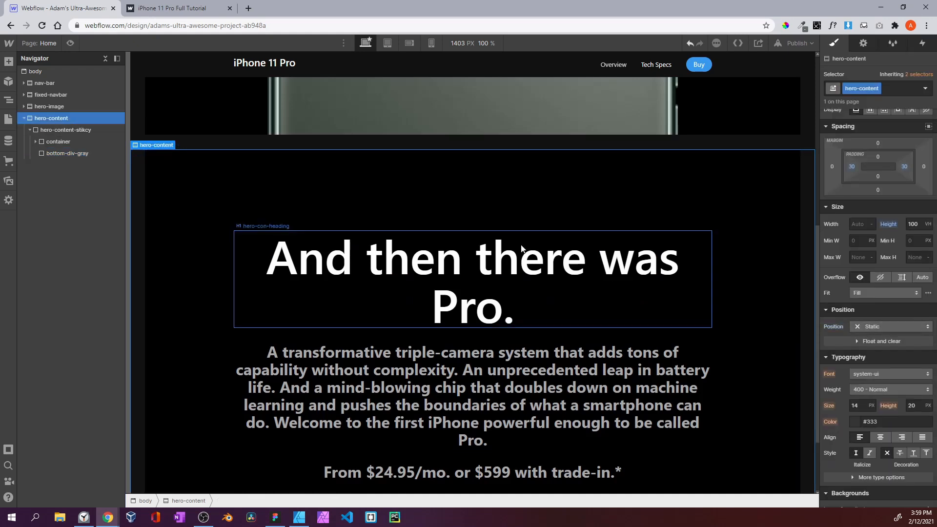
{"action": "left_click", "coordinate": [41, 154]}
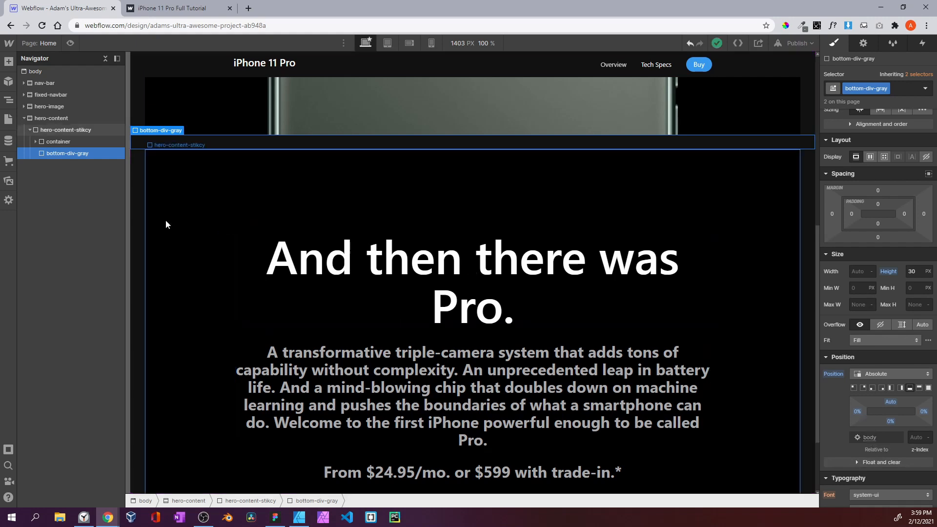
{"action": "left_click", "coordinate": [56, 122]}
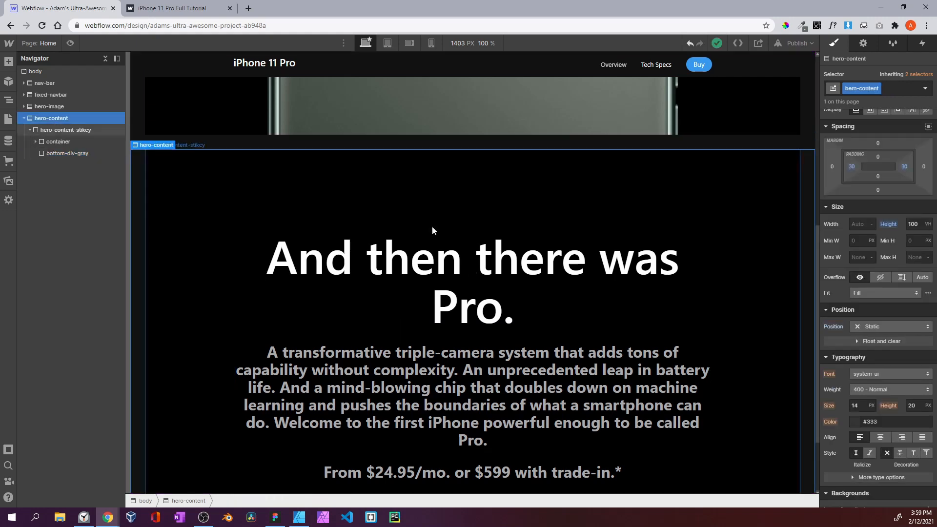
{"action": "left_click", "coordinate": [872, 328]}
{"action": "left_click", "coordinate": [869, 338]}
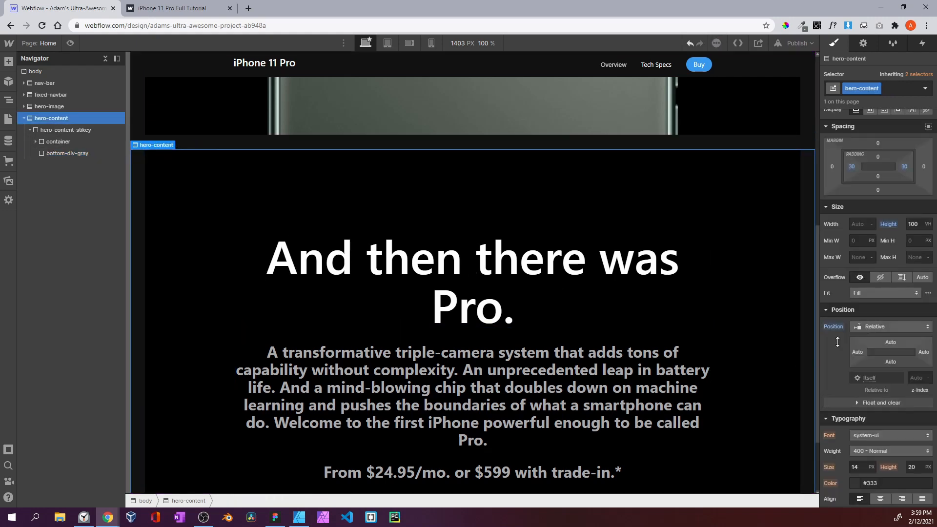
Preview the page from the hero image down to hero-content and check the gray strip at the section's lower edge
{"action": "scroll", "coordinate": [239, 197], "scroll_direction": "down", "scroll_amount": 2}
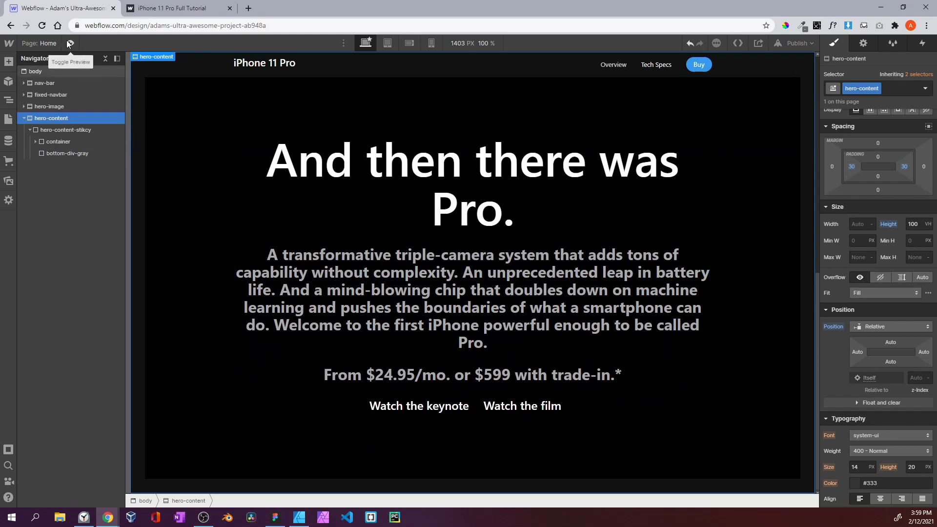
{"action": "left_click", "coordinate": [68, 43]}
{"action": "scroll", "coordinate": [381, 232], "scroll_direction": "up", "scroll_amount": 8}
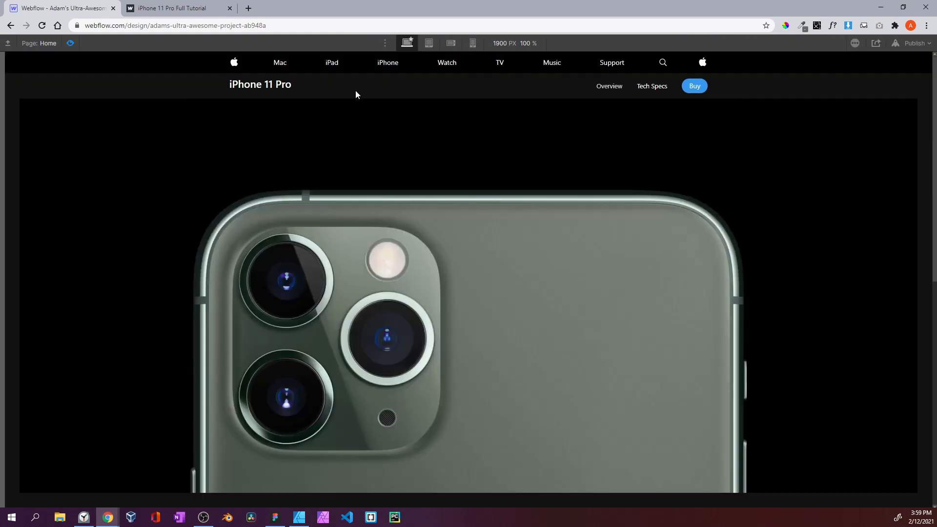
{"action": "scroll", "coordinate": [353, 147], "scroll_direction": "down", "scroll_amount": 4}
{"action": "scroll", "coordinate": [313, 312], "scroll_direction": "down", "scroll_amount": 5}
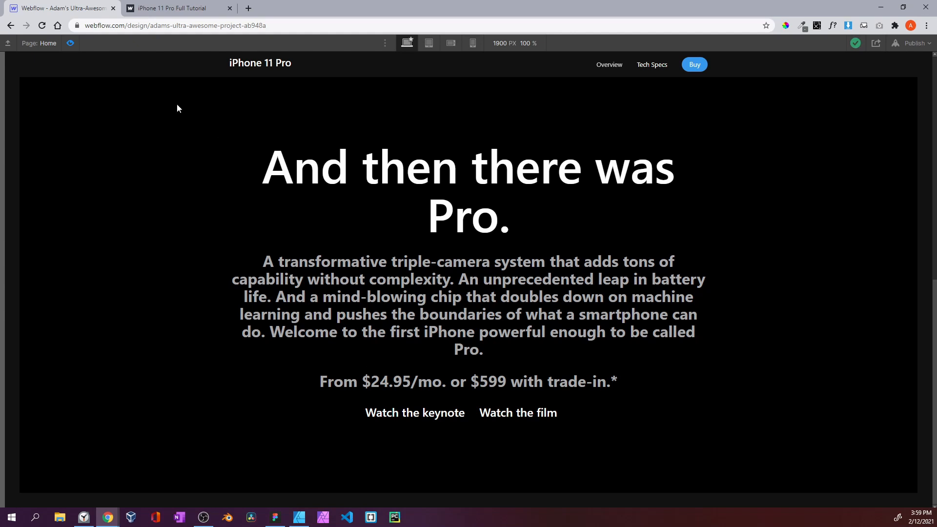
{"action": "left_click", "coordinate": [71, 43]}
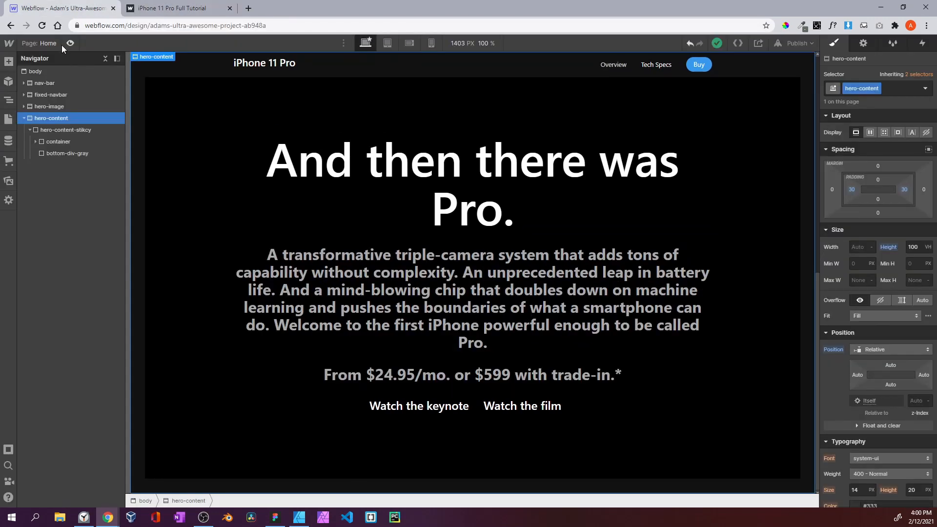
Preview the beginning of the page and compare it with the published iPhone 11 Pro reference page
{"action": "left_click", "coordinate": [66, 43]}
{"action": "scroll", "coordinate": [507, 281], "scroll_direction": "up", "scroll_amount": 3}
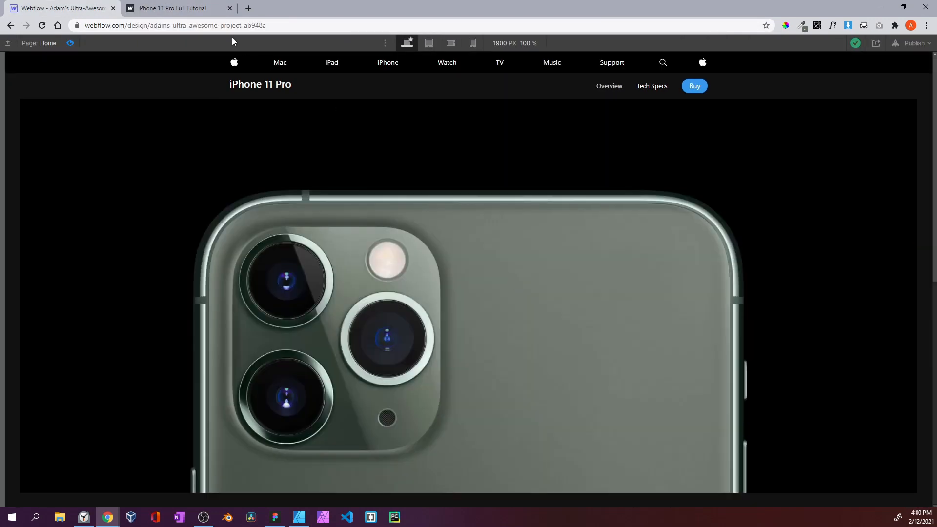
{"action": "left_click", "coordinate": [174, 8]}
{"action": "scroll", "coordinate": [209, 137], "scroll_direction": "up", "scroll_amount": 3}
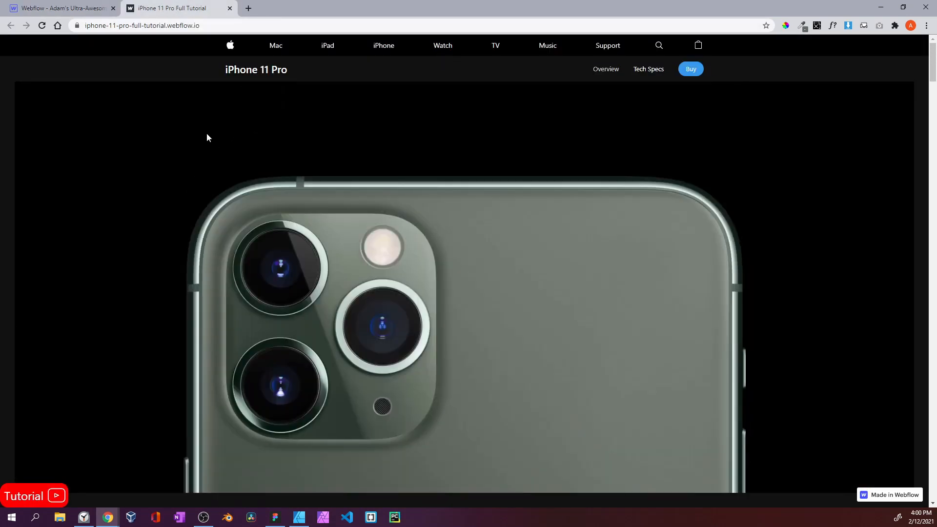
Compare the hero text section on the published reference page with the same section in the Webflow preview
{"action": "scroll", "coordinate": [218, 114], "scroll_direction": "down", "scroll_amount": 5}
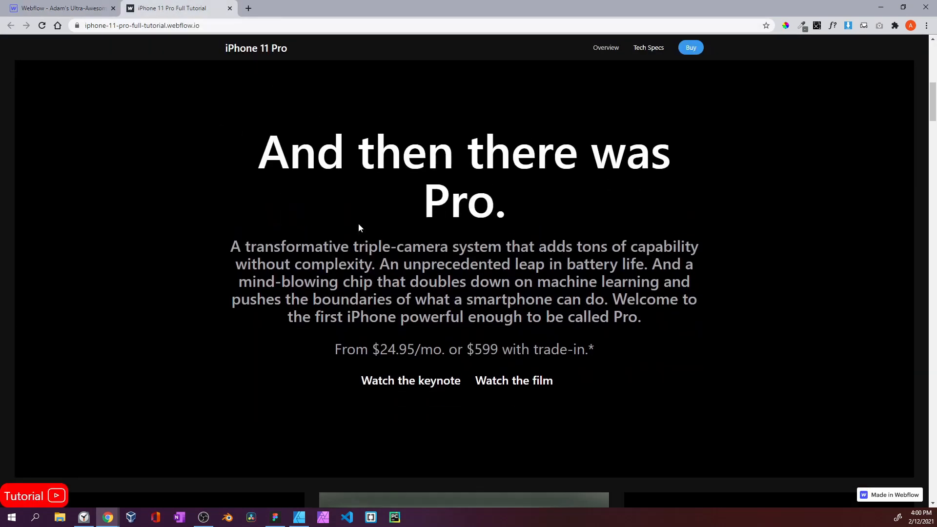
{"action": "left_click", "coordinate": [54, 8]}
{"action": "scroll", "coordinate": [300, 207], "scroll_direction": "down", "scroll_amount": 5}
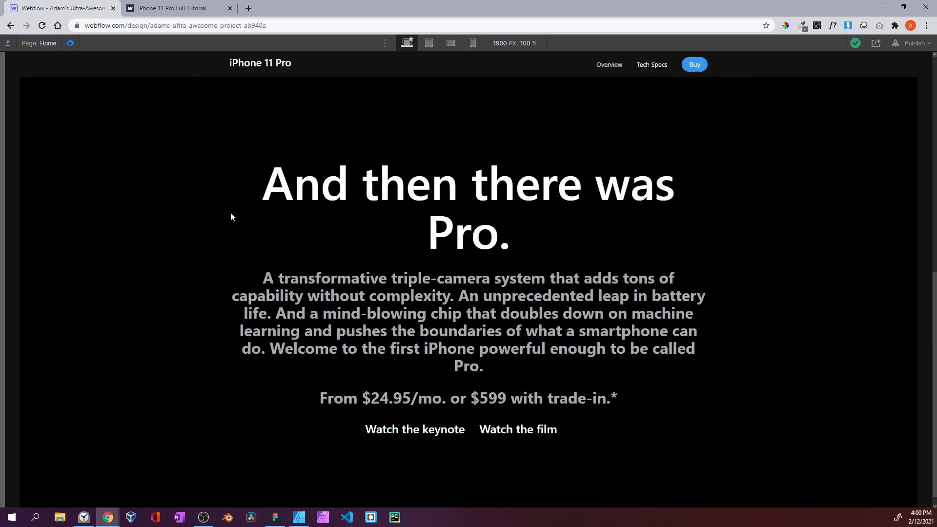
{"action": "scroll", "coordinate": [438, 283], "scroll_direction": "up", "scroll_amount": 5}
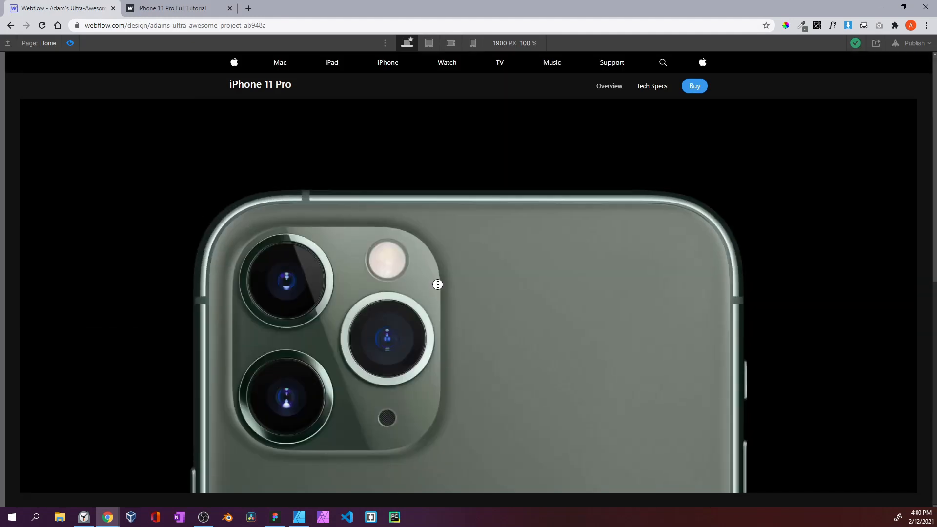
Examine on the reference page how the hero text is revealed from behind the phone image during scrolling
{"action": "left_click", "coordinate": [168, 7]}
{"action": "scroll", "coordinate": [437, 222], "scroll_direction": "down", "scroll_amount": 5}
{"action": "scroll", "coordinate": [436, 222], "scroll_direction": "up", "scroll_amount": 5}
{"action": "scroll", "coordinate": [437, 221], "scroll_direction": "down", "scroll_amount": 6}
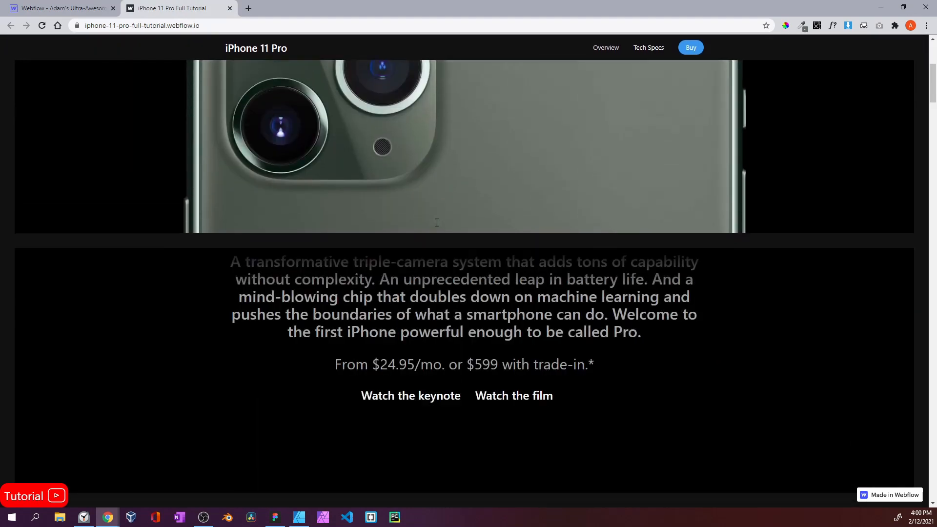
{"action": "scroll", "coordinate": [436, 221], "scroll_direction": "up", "scroll_amount": 5}
{"action": "scroll", "coordinate": [437, 221], "scroll_direction": "down", "scroll_amount": 5}
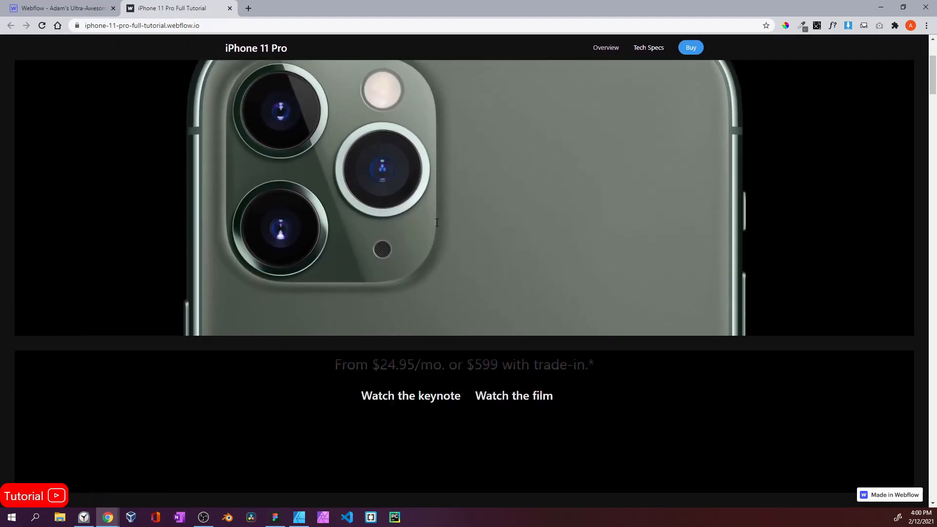
{"action": "scroll", "coordinate": [437, 223], "scroll_direction": "up", "scroll_amount": 5}
{"action": "scroll", "coordinate": [437, 222], "scroll_direction": "down", "scroll_amount": 5}
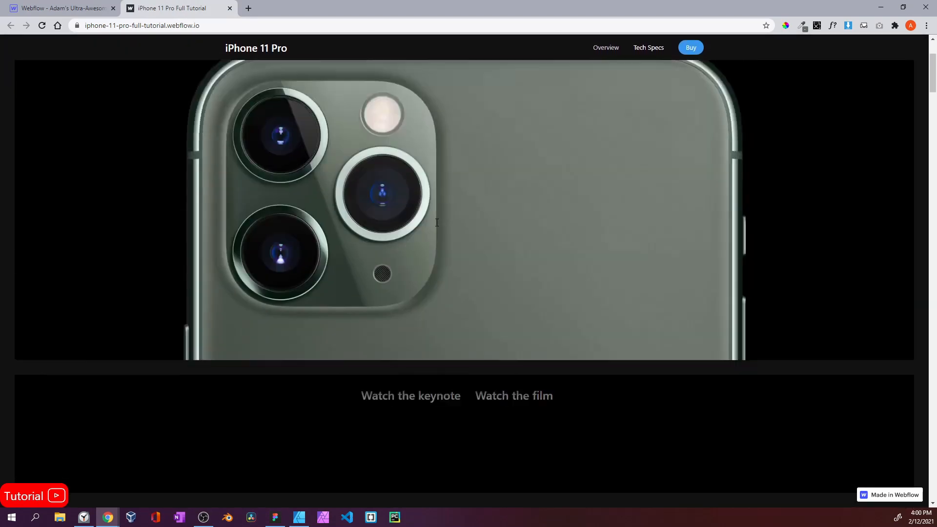
{"action": "scroll", "coordinate": [437, 222], "scroll_direction": "up", "scroll_amount": 6}
{"action": "scroll", "coordinate": [437, 222], "scroll_direction": "down", "scroll_amount": 5}
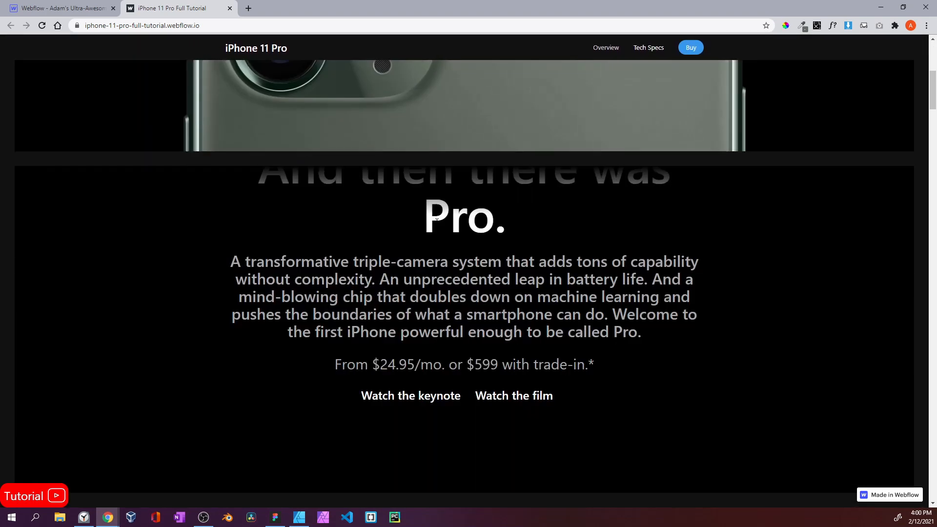
{"action": "scroll", "coordinate": [436, 223], "scroll_direction": "up", "scroll_amount": 5}
Check in the Webflow preview how the hero image and the hero text move while scrolling
{"action": "key", "text": "ctrl+shift+Tab"}
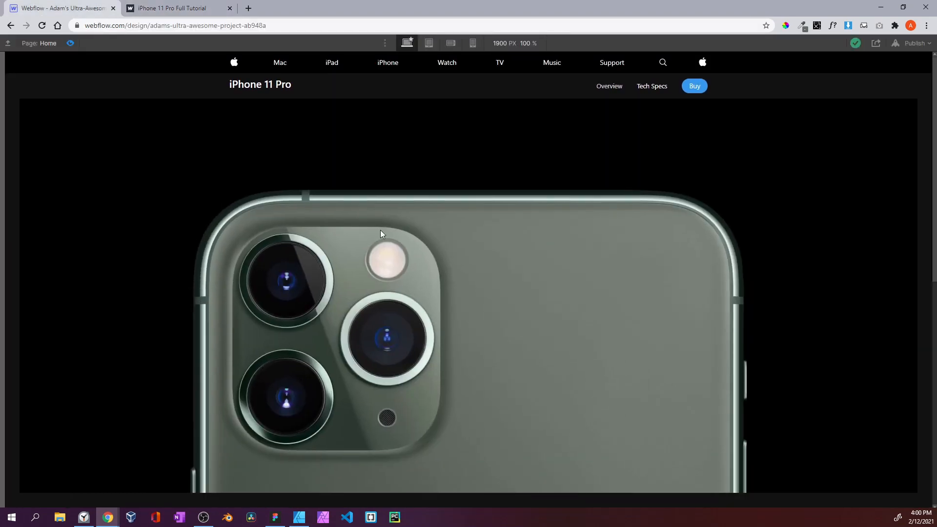
{"action": "scroll", "coordinate": [379, 230], "scroll_direction": "down", "scroll_amount": 3}
{"action": "scroll", "coordinate": [380, 230], "scroll_direction": "down", "scroll_amount": 5}
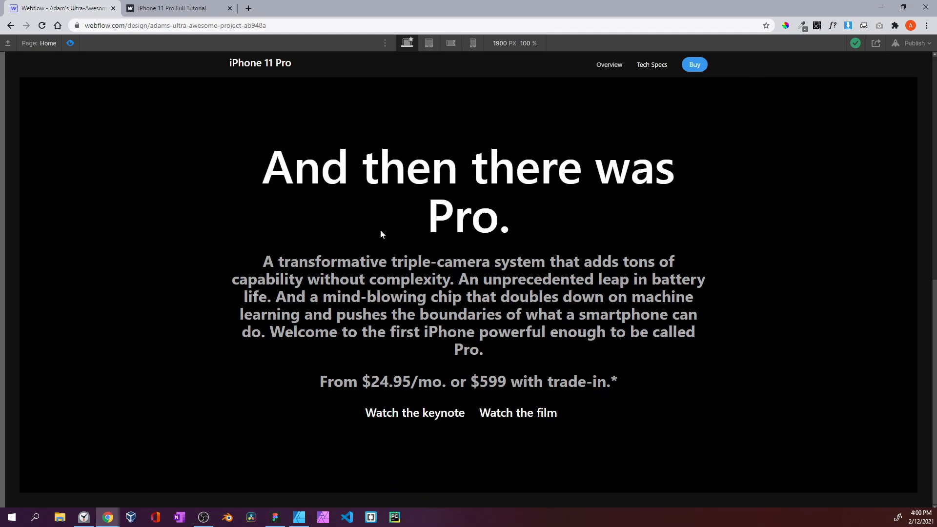
{"action": "scroll", "coordinate": [380, 230], "scroll_direction": "up", "scroll_amount": 8}
{"action": "scroll", "coordinate": [381, 231], "scroll_direction": "down", "scroll_amount": 9}
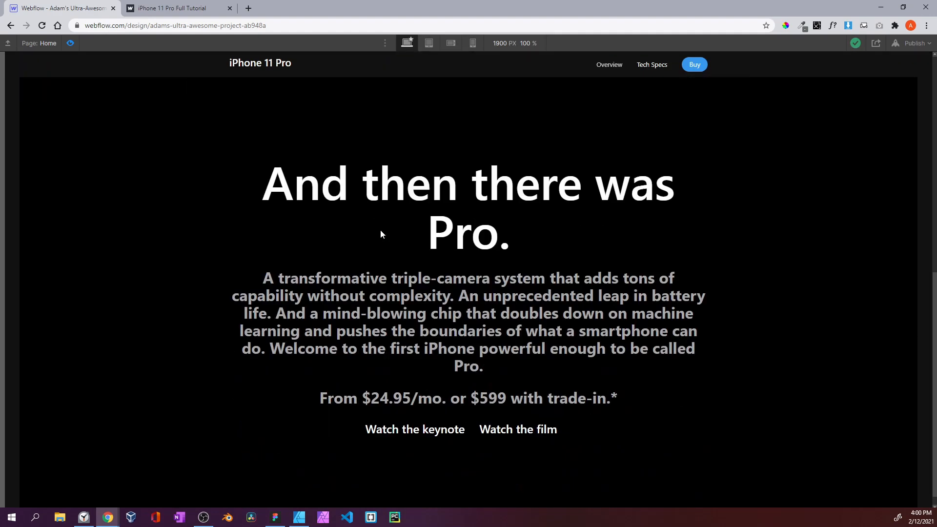
{"action": "scroll", "coordinate": [380, 231], "scroll_direction": "up", "scroll_amount": 4}
{"action": "scroll", "coordinate": [380, 230], "scroll_direction": "down", "scroll_amount": 3}
{"action": "scroll", "coordinate": [379, 230], "scroll_direction": "up", "scroll_amount": 8}
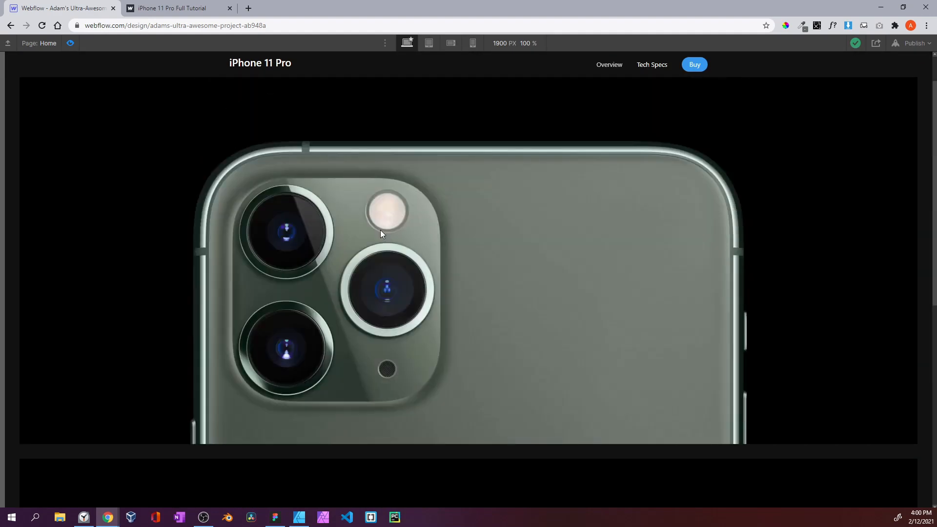
Leave the preview and recheck the text reveal beneath the hero image on the reference page
{"action": "left_click", "coordinate": [69, 43]}
{"action": "left_click", "coordinate": [23, 118]}
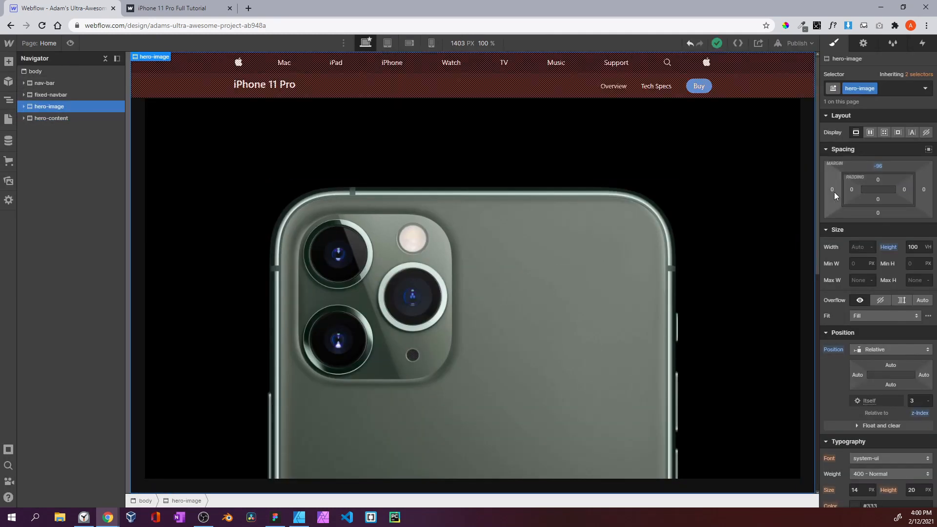
{"action": "key", "text": "ctrl+Tab"}
{"action": "scroll", "coordinate": [354, 203], "scroll_direction": "down", "scroll_amount": 5}
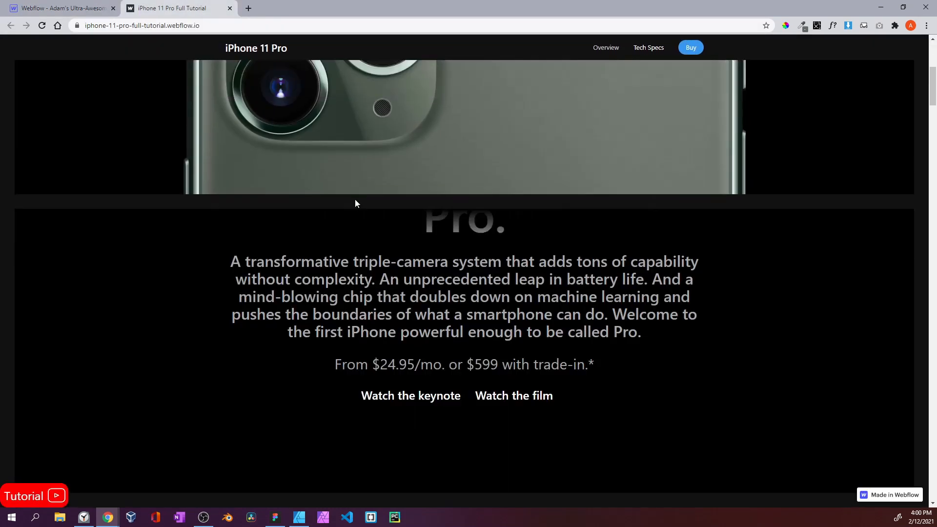
{"action": "scroll", "coordinate": [355, 199], "scroll_direction": "up", "scroll_amount": 5}
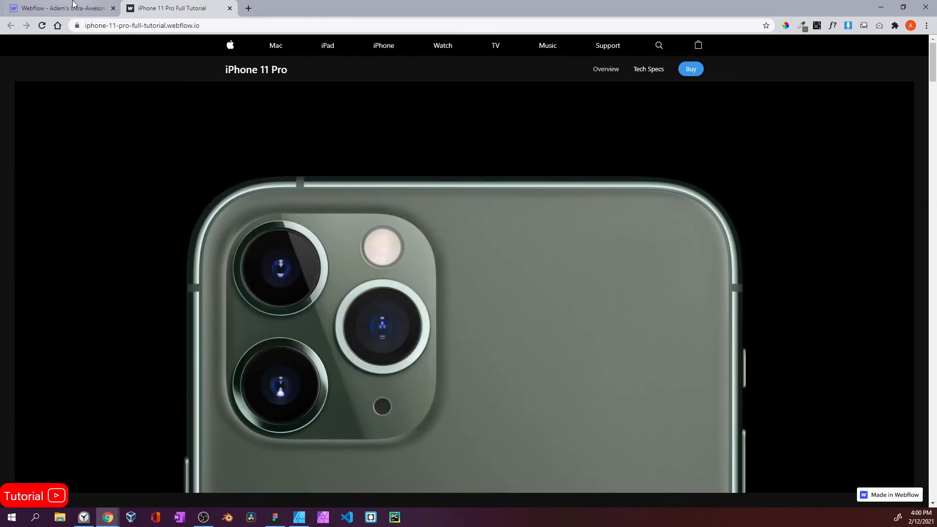
{"action": "key", "text": "ctrl+Tab"}
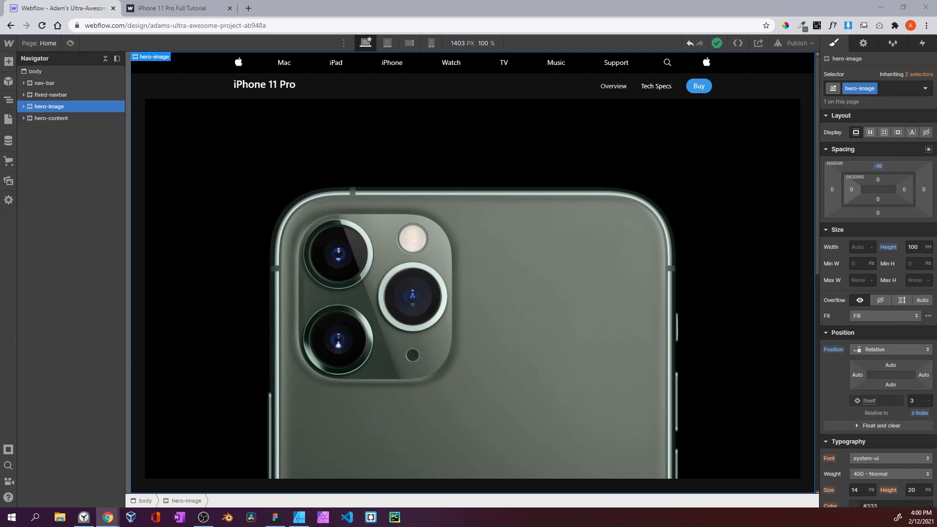
Select the hero-content section and examine where it starts below hero-image on the canvas
{"action": "left_click", "coordinate": [82, 118]}
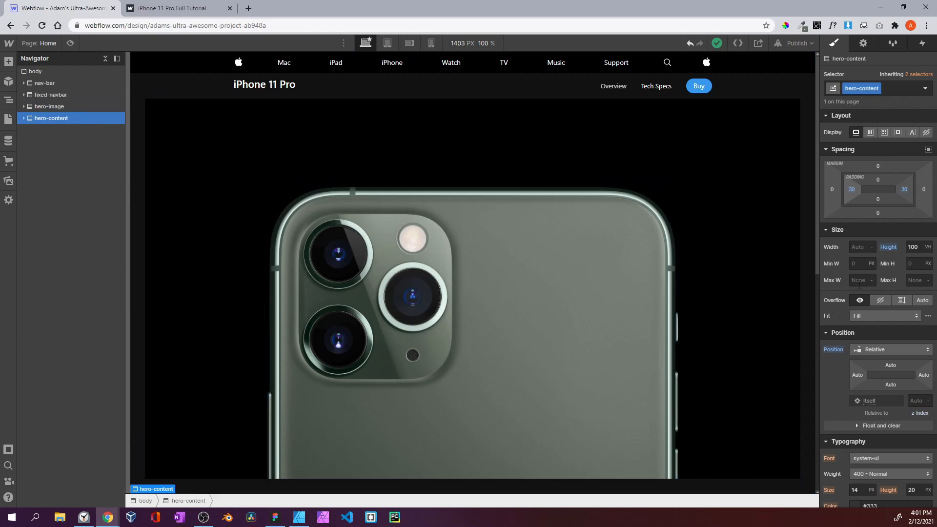
{"action": "scroll", "coordinate": [449, 160], "scroll_direction": "down", "scroll_amount": 8}
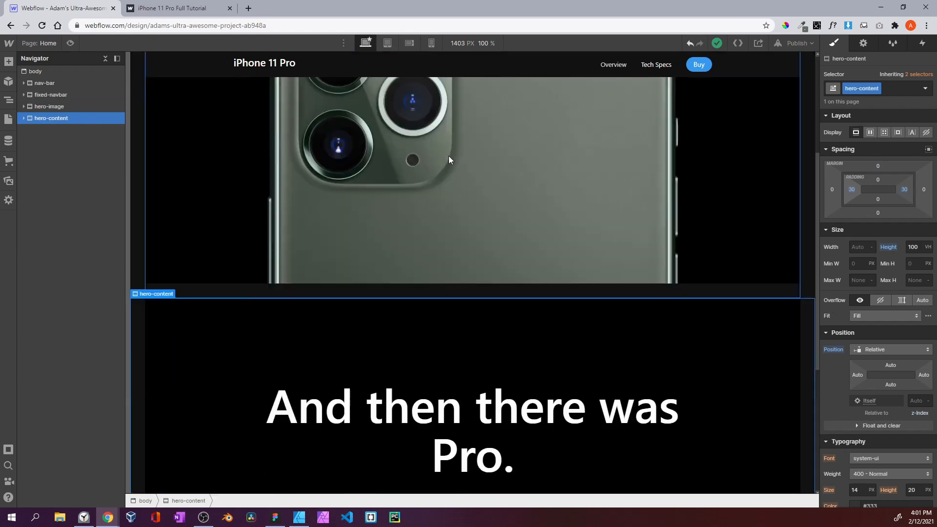
{"action": "scroll", "coordinate": [449, 160], "scroll_direction": "up", "scroll_amount": 8}
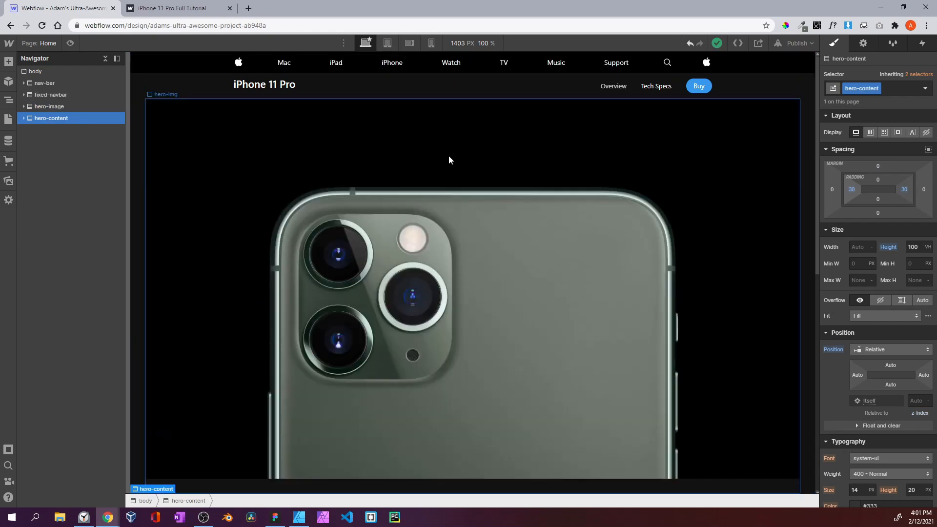
{"action": "scroll", "coordinate": [444, 158], "scroll_direction": "down", "scroll_amount": 2}
{"action": "scroll", "coordinate": [443, 158], "scroll_direction": "up", "scroll_amount": 2}
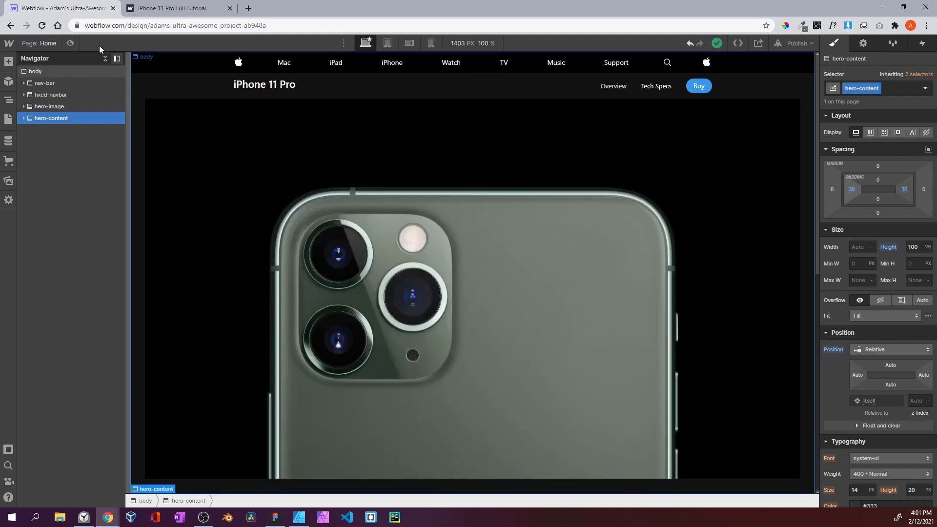
Preview the transition from hero-image to the hero-content text, scrolling back and forth, and return to editing
{"action": "left_click", "coordinate": [74, 42]}
{"action": "scroll", "coordinate": [366, 258], "scroll_direction": "down", "scroll_amount": 5}
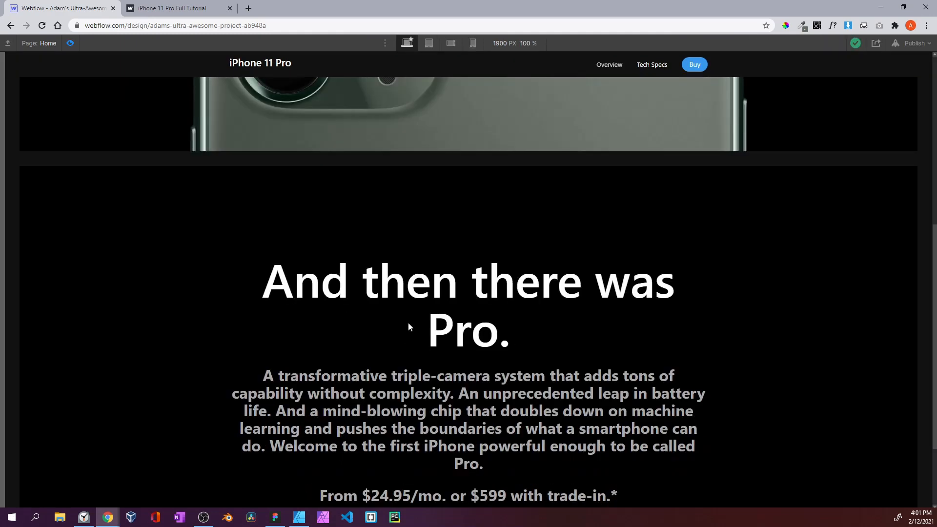
{"action": "scroll", "coordinate": [408, 323], "scroll_direction": "up", "scroll_amount": 5}
{"action": "scroll", "coordinate": [408, 327], "scroll_direction": "down", "scroll_amount": 5}
{"action": "scroll", "coordinate": [383, 174], "scroll_direction": "up", "scroll_amount": 7}
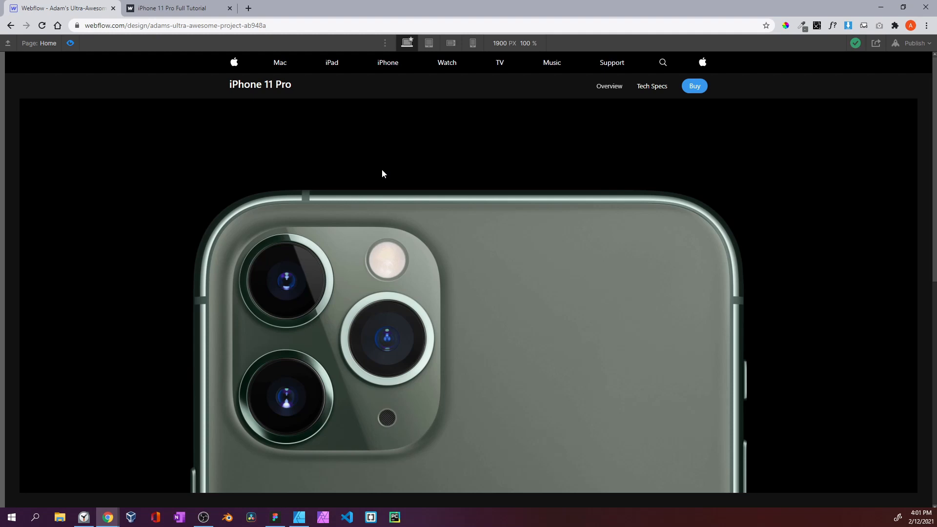
{"action": "scroll", "coordinate": [382, 168], "scroll_direction": "down", "scroll_amount": 8}
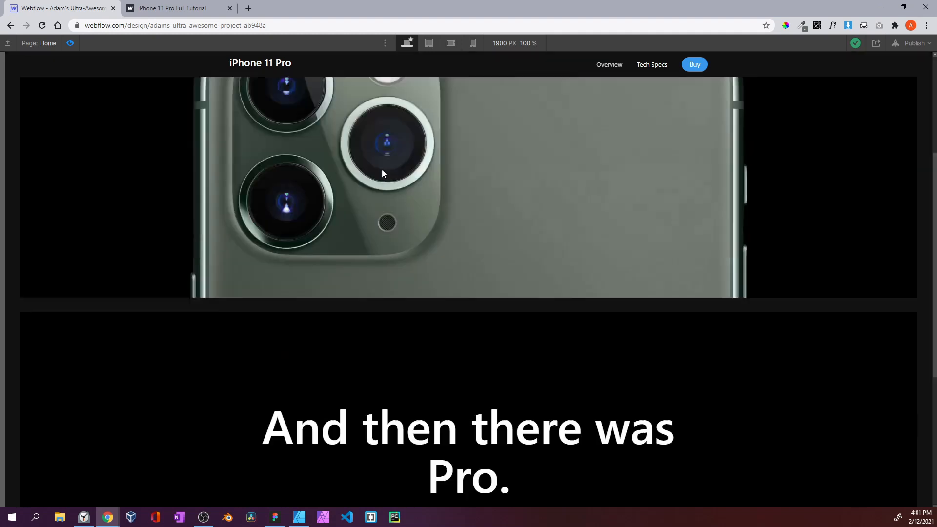
{"action": "scroll", "coordinate": [381, 169], "scroll_direction": "up", "scroll_amount": 8}
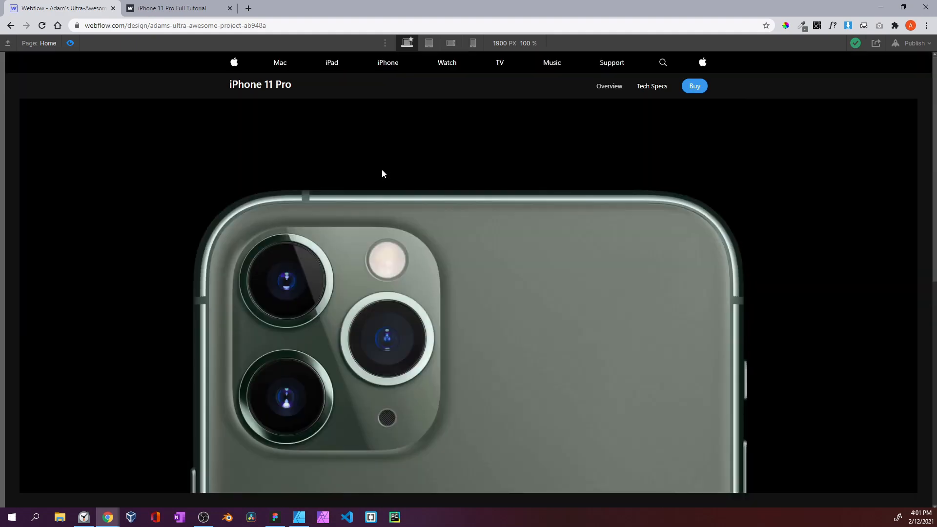
{"action": "scroll", "coordinate": [381, 169], "scroll_direction": "down", "scroll_amount": 8}
{"action": "left_click_drag", "start_coordinate": [294, 229], "coordinate": [521, 257]}
{"action": "scroll", "coordinate": [520, 258], "scroll_direction": "up", "scroll_amount": 5}
{"action": "scroll", "coordinate": [521, 258], "scroll_direction": "up", "scroll_amount": 3}
{"action": "left_click", "coordinate": [70, 44]}
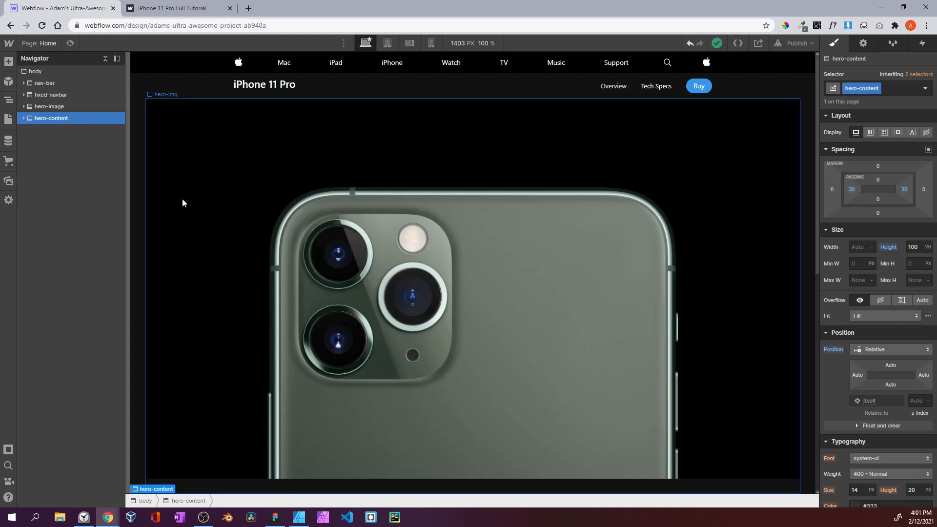
Try a positive and then a large negative top margin on the hero-content section
{"action": "scroll", "coordinate": [263, 247], "scroll_direction": "down", "scroll_amount": 7}
{"action": "mouse_move", "coordinate": [878, 166]}
{"action": "left_mouse_down"}
{"action": "mouse_move", "coordinate": [883, 172]}
{"action": "mouse_move", "coordinate": [872, 83]}
{"action": "left_mouse_up"}
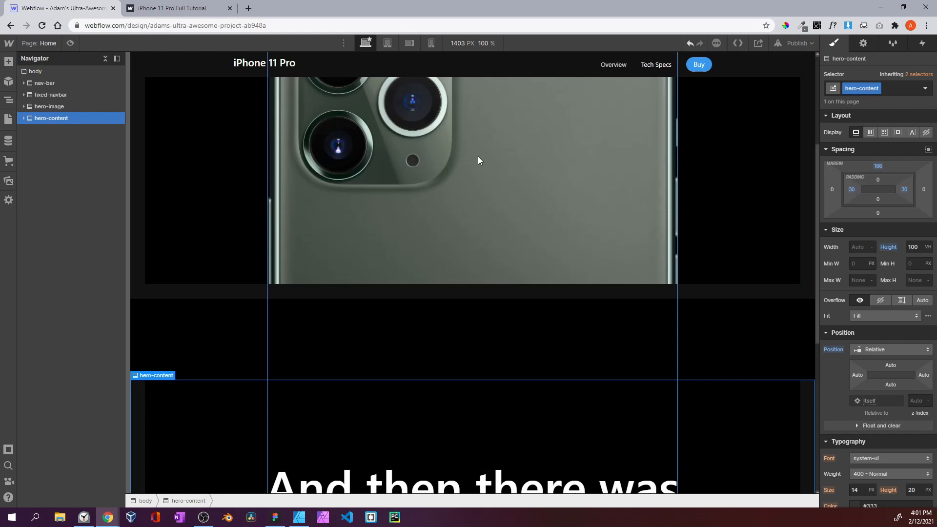
{"action": "left_click_drag", "start_coordinate": [877, 165], "coordinate": [885, 420]}
{"action": "left_click_drag", "start_coordinate": [885, 169], "coordinate": [867, 266]}
Check hero-image's z-index and set the z-index of hero-content to 4 so it overlaps the image
{"action": "left_click", "coordinate": [80, 105]}
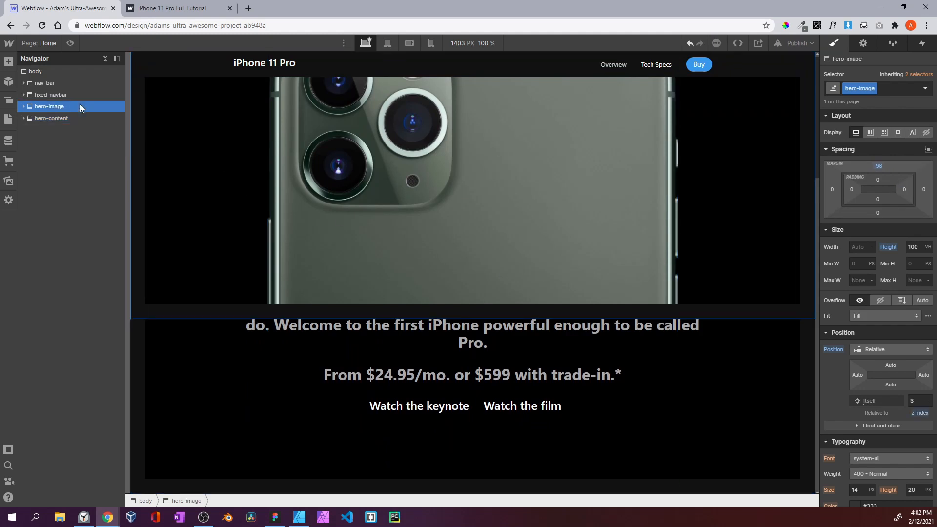
{"action": "left_click", "coordinate": [912, 401]}
{"action": "left_click", "coordinate": [78, 118]}
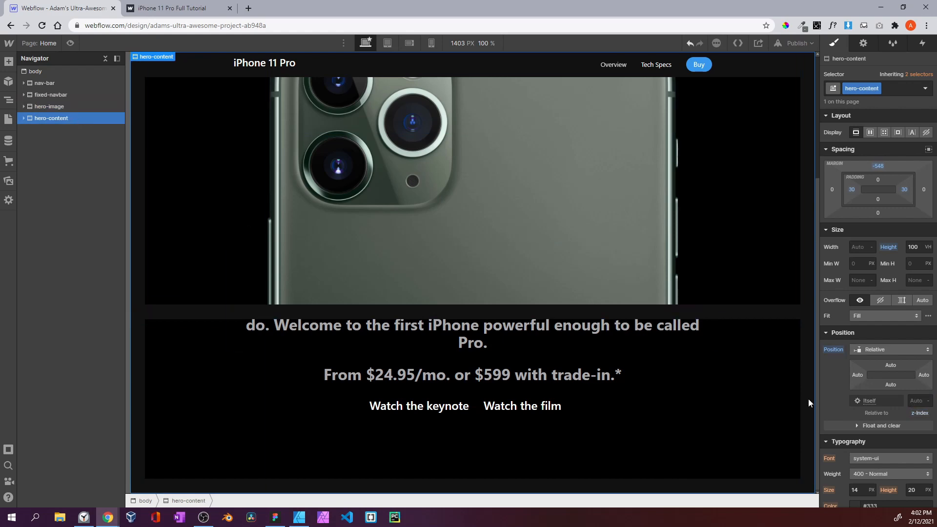
{"action": "left_click", "coordinate": [919, 399]}
{"action": "type", "text": "4"}
{"action": "scroll", "coordinate": [592, 315], "scroll_direction": "up", "scroll_amount": 4}
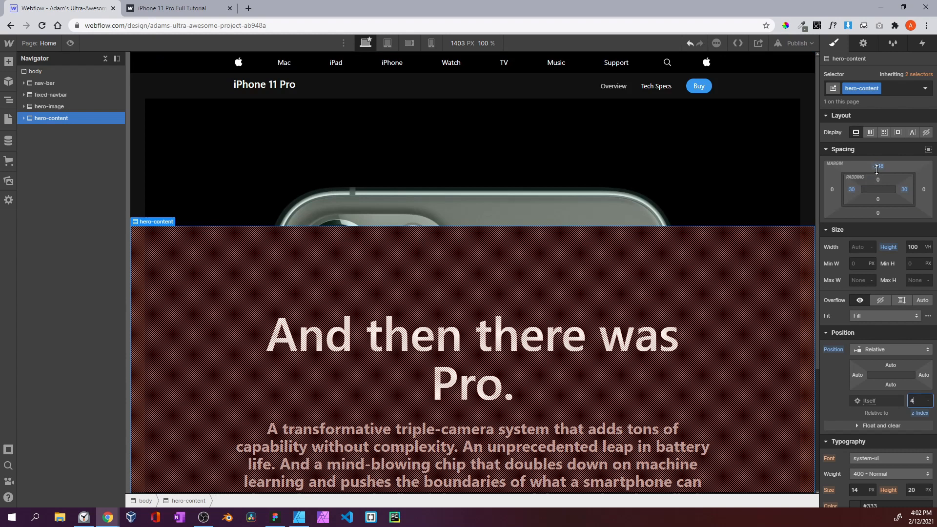
Set the top margin of the hero-content section to -100vh
{"action": "mouse_move", "coordinate": [878, 166]}
{"action": "left_mouse_down"}
{"action": "mouse_move", "coordinate": [879, 102]}
{"action": "mouse_move", "coordinate": [874, 182]}
{"action": "mouse_move", "coordinate": [862, 74]}
{"action": "mouse_move", "coordinate": [862, 233]}
{"action": "mouse_move", "coordinate": [877, 163]}
{"action": "left_mouse_up"}
{"action": "left_click", "coordinate": [878, 166]}
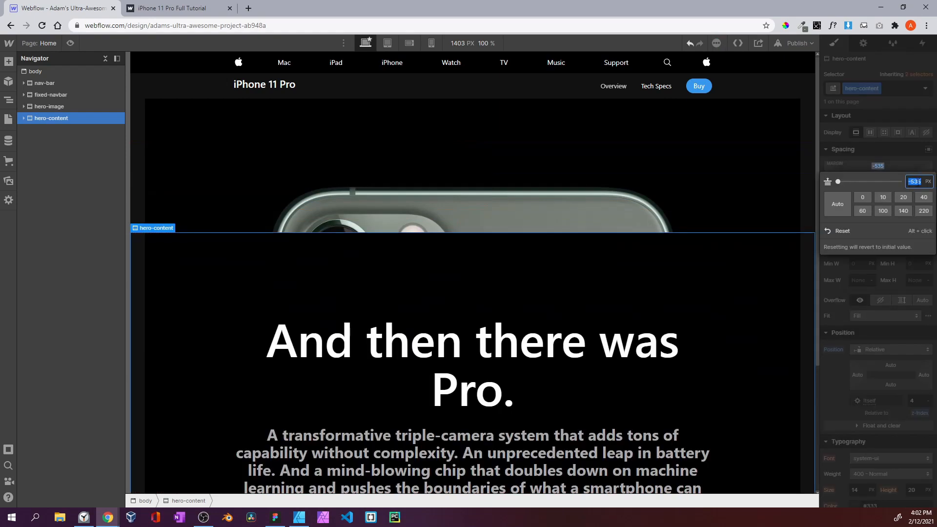
{"action": "type", "text": "-100vh"}
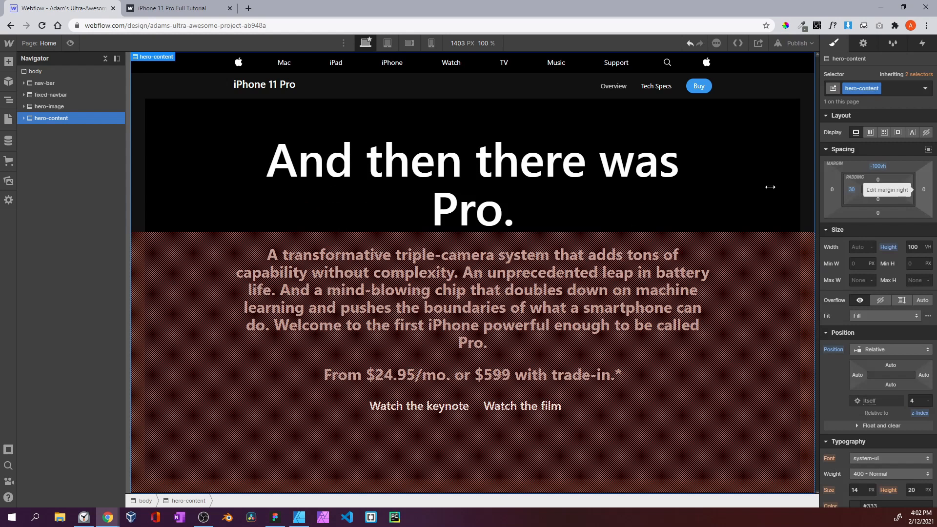
{"action": "key", "text": "Return"}
Preview the hero-content text overlapping the hero image and return to editing
{"action": "left_click", "coordinate": [70, 43]}
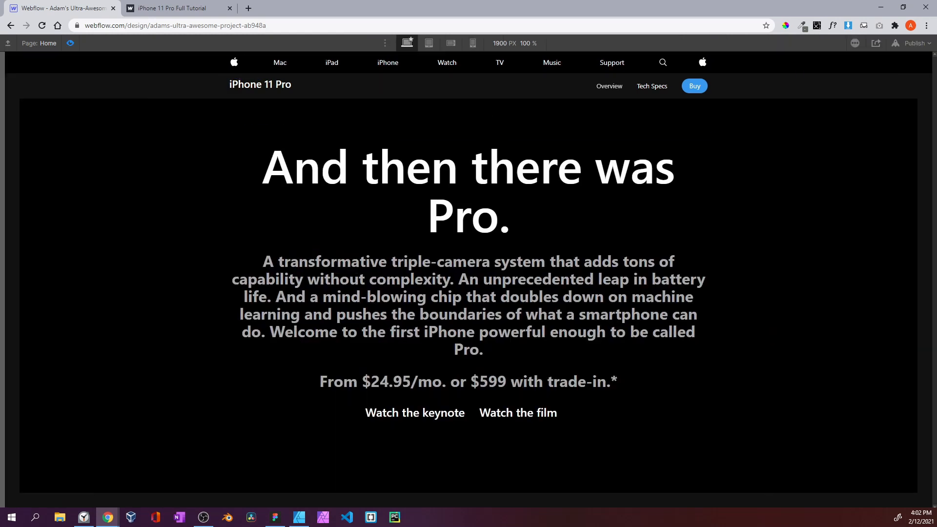
{"action": "left_click_drag", "start_coordinate": [295, 168], "coordinate": [488, 376]}
{"action": "left_click", "coordinate": [131, 105]}
{"action": "left_click", "coordinate": [70, 44]}
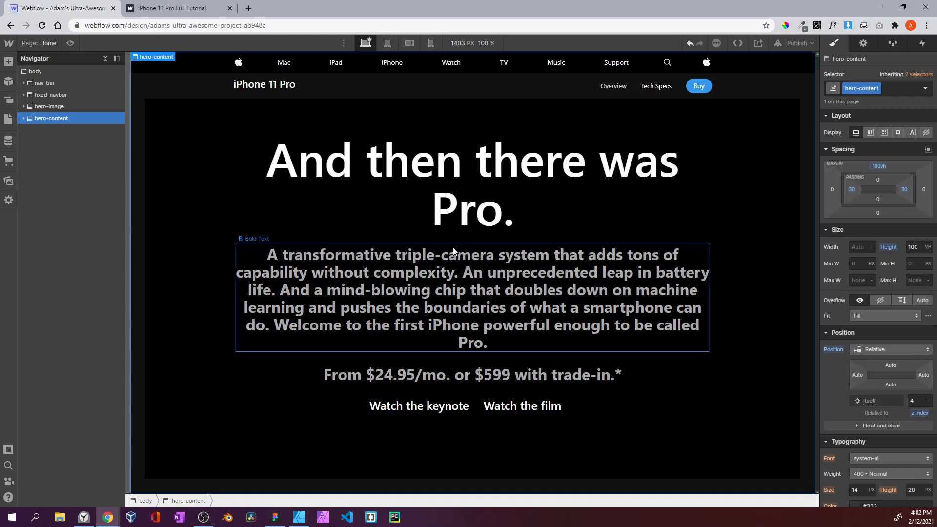
Check hero-image's z-index again and set the z-index of hero-content to 2 so it sits behind the image
{"action": "left_click", "coordinate": [91, 110]}
{"action": "scroll", "coordinate": [863, 347], "scroll_direction": "down", "scroll_amount": 4}
{"action": "scroll", "coordinate": [869, 330], "scroll_direction": "up", "scroll_amount": 4}
{"action": "left_click", "coordinate": [912, 401]}
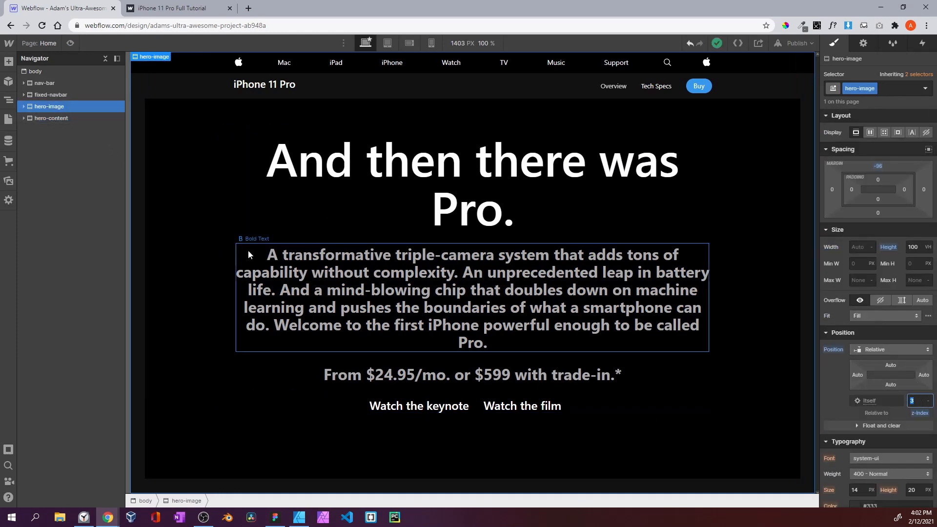
{"action": "left_click", "coordinate": [80, 116]}
{"action": "left_click", "coordinate": [921, 401]}
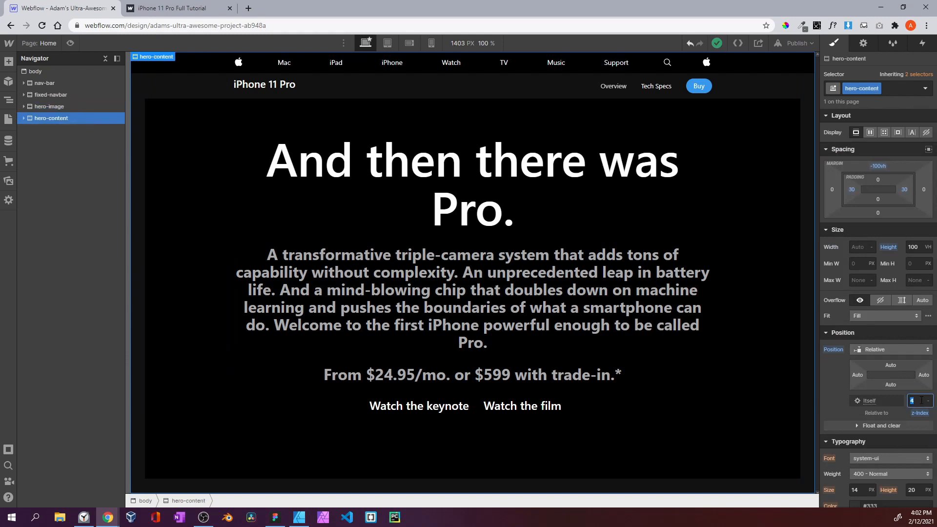
{"action": "type", "text": "2"}
{"action": "key", "text": "Return"}
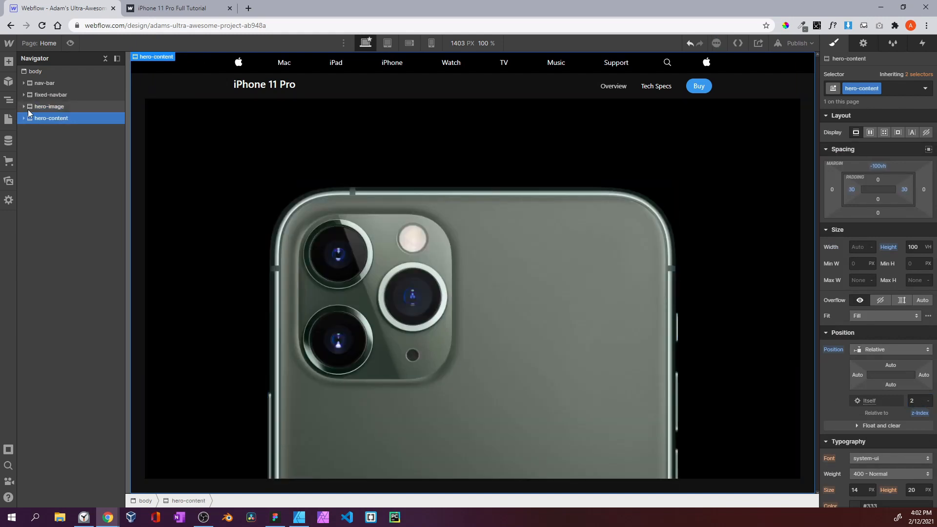
Set the opacity of the hero-image section to 40% so the hero-content text behind it can be seen
{"action": "left_click", "coordinate": [49, 106]}
{"action": "scroll", "coordinate": [845, 421], "scroll_direction": "down", "scroll_amount": 8}
{"action": "left_click_drag", "start_coordinate": [899, 387], "coordinate": [872, 387]}
{"action": "left_click", "coordinate": [910, 388]}
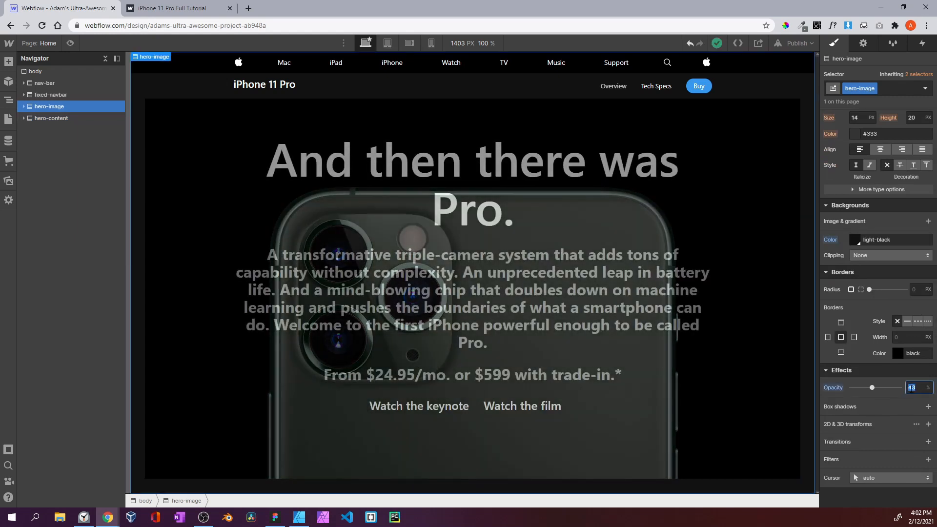
{"action": "type", "text": "40"}
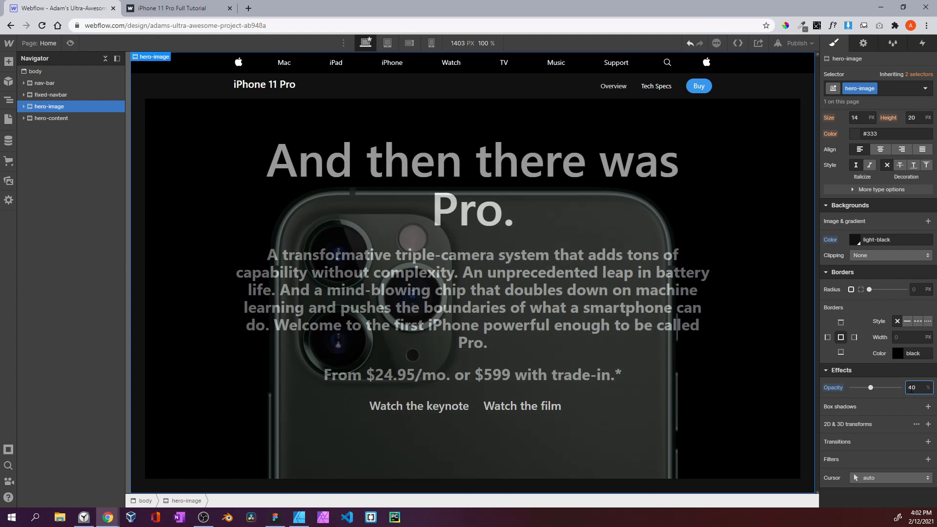
Preview the page, compare it with how the text scrolls on the iPhone 11 Pro reference site, and return to editing
{"action": "left_click", "coordinate": [70, 43]}
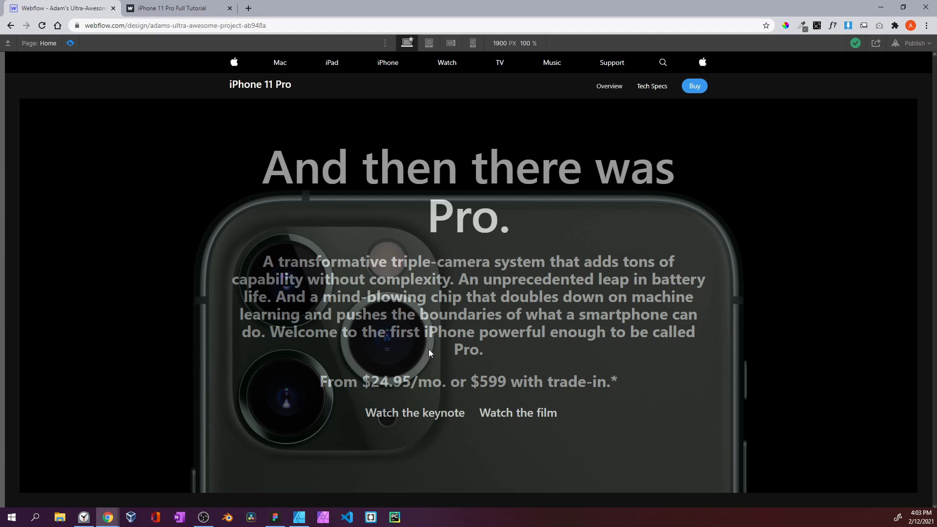
{"action": "left_click", "coordinate": [161, 9]}
{"action": "scroll", "coordinate": [256, 111], "scroll_direction": "down", "scroll_amount": 5}
{"action": "scroll", "coordinate": [257, 112], "scroll_direction": "down", "scroll_amount": 3}
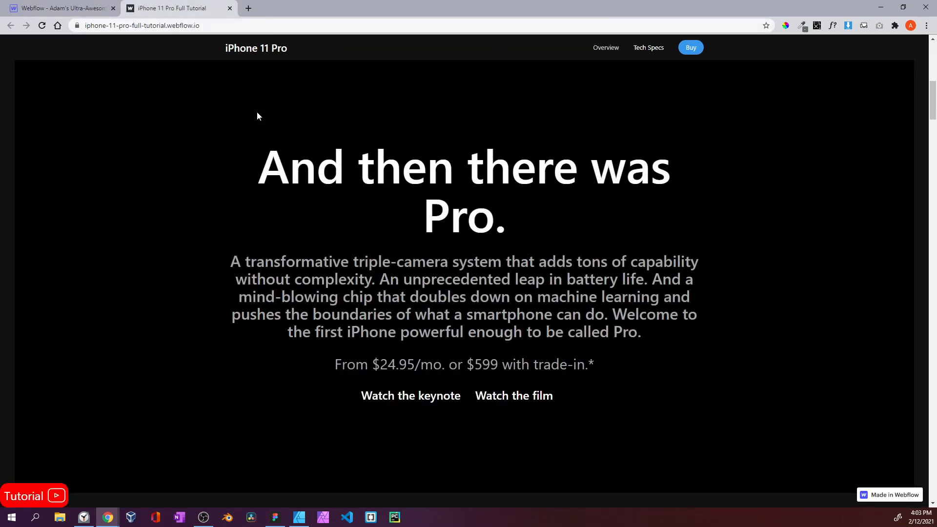
{"action": "scroll", "coordinate": [256, 113], "scroll_direction": "up", "scroll_amount": 9}
{"action": "scroll", "coordinate": [257, 112], "scroll_direction": "down", "scroll_amount": 8}
{"action": "scroll", "coordinate": [257, 112], "scroll_direction": "up", "scroll_amount": 8}
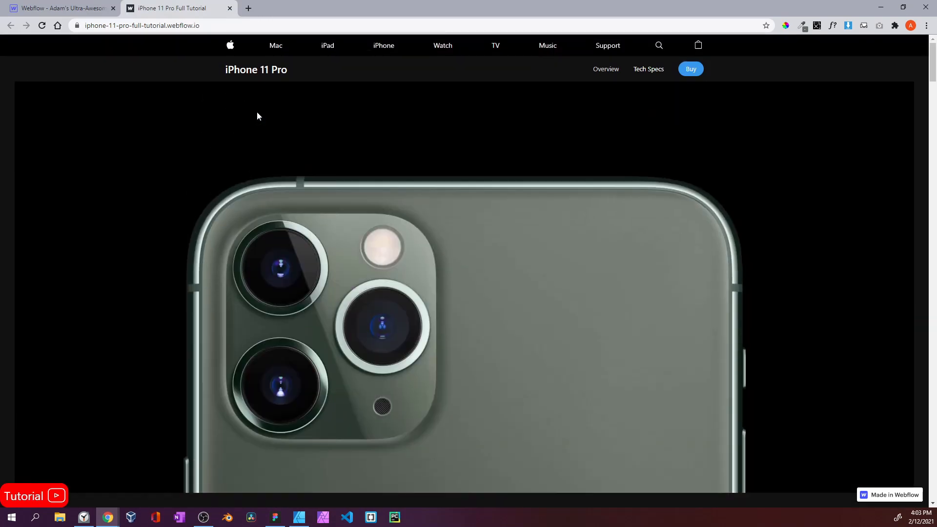
{"action": "scroll", "coordinate": [294, 119], "scroll_direction": "down", "scroll_amount": 2}
{"action": "scroll", "coordinate": [294, 119], "scroll_direction": "up", "scroll_amount": 2}
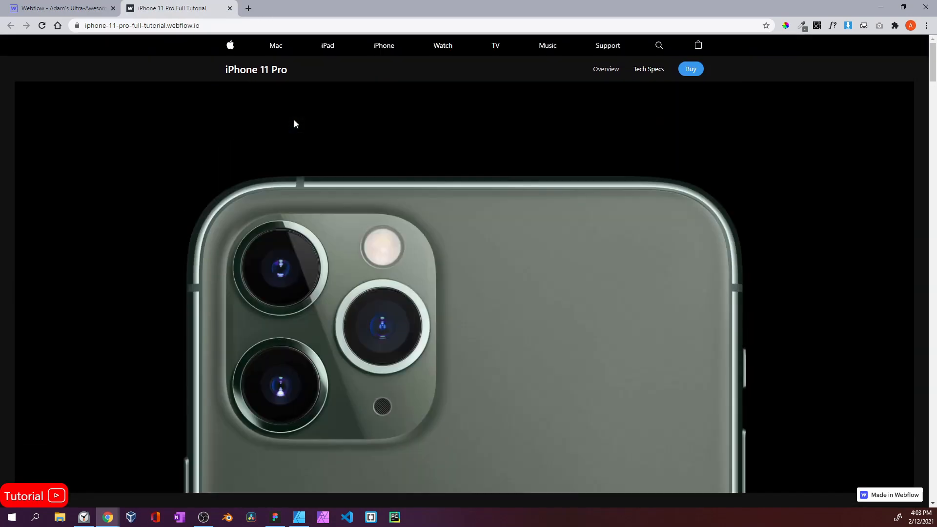
{"action": "left_click", "coordinate": [62, 8]}
{"action": "left_click", "coordinate": [71, 43]}
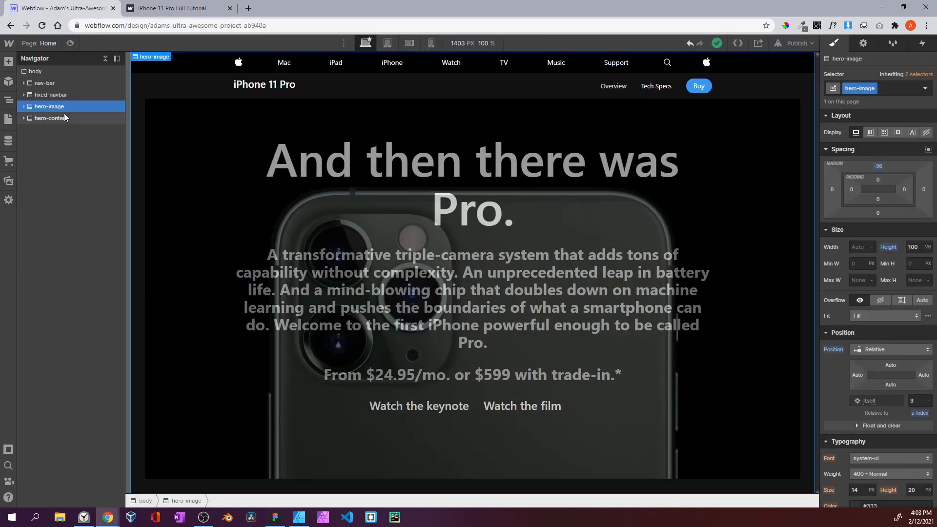
Set the height of the hero-content section to 200 VH
{"action": "left_click", "coordinate": [913, 247]}
{"action": "type", "text": "200"}
{"action": "key", "text": "Return"}
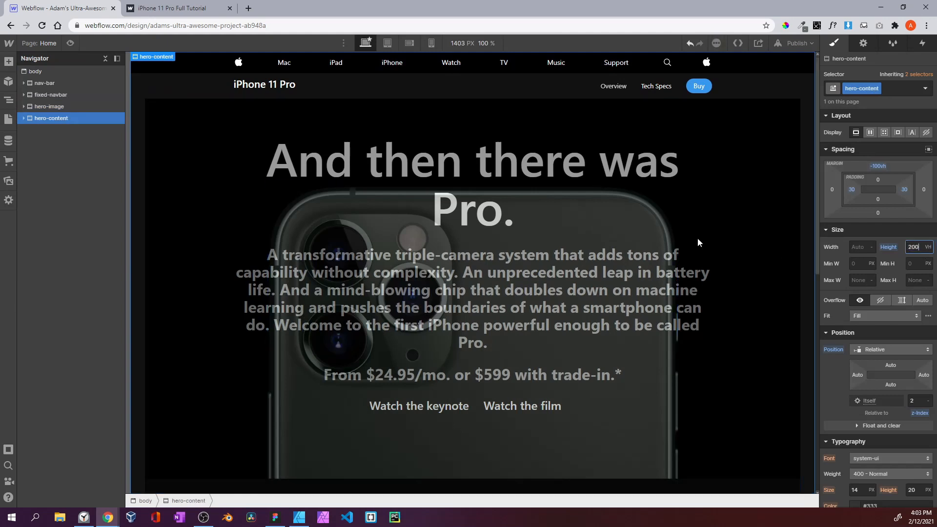
Preview how the taller hero-content section scrolls behind the hero image and return to editing
{"action": "left_click", "coordinate": [70, 43]}
{"action": "scroll", "coordinate": [444, 189], "scroll_direction": "down", "scroll_amount": 6}
{"action": "scroll", "coordinate": [444, 189], "scroll_direction": "up", "scroll_amount": 6}
{"action": "scroll", "coordinate": [444, 190], "scroll_direction": "down", "scroll_amount": 5}
{"action": "scroll", "coordinate": [442, 196], "scroll_direction": "down", "scroll_amount": 3}
{"action": "scroll", "coordinate": [443, 196], "scroll_direction": "up", "scroll_amount": 6}
{"action": "scroll", "coordinate": [442, 196], "scroll_direction": "down", "scroll_amount": 5}
{"action": "scroll", "coordinate": [443, 196], "scroll_direction": "up", "scroll_amount": 7}
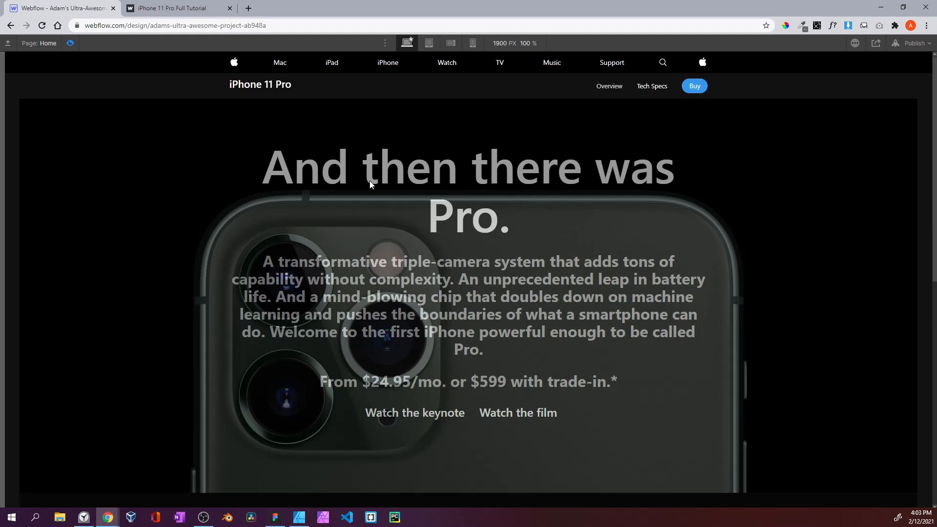
{"action": "scroll", "coordinate": [370, 185], "scroll_direction": "down", "scroll_amount": 4}
{"action": "scroll", "coordinate": [370, 184], "scroll_direction": "up", "scroll_amount": 4}
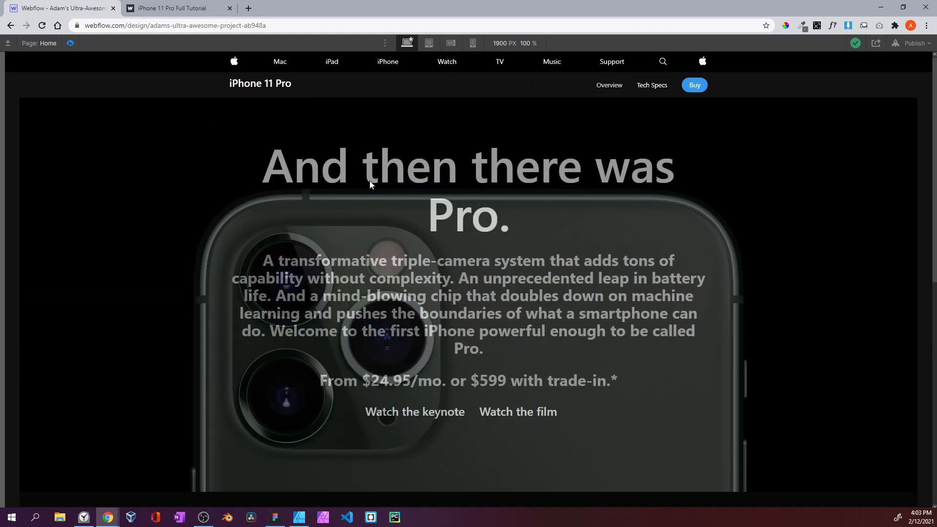
{"action": "scroll", "coordinate": [370, 184], "scroll_direction": "down", "scroll_amount": 6}
{"action": "scroll", "coordinate": [370, 182], "scroll_direction": "up", "scroll_amount": 6}
{"action": "scroll", "coordinate": [370, 183], "scroll_direction": "down", "scroll_amount": 3}
{"action": "scroll", "coordinate": [370, 183], "scroll_direction": "up", "scroll_amount": 3}
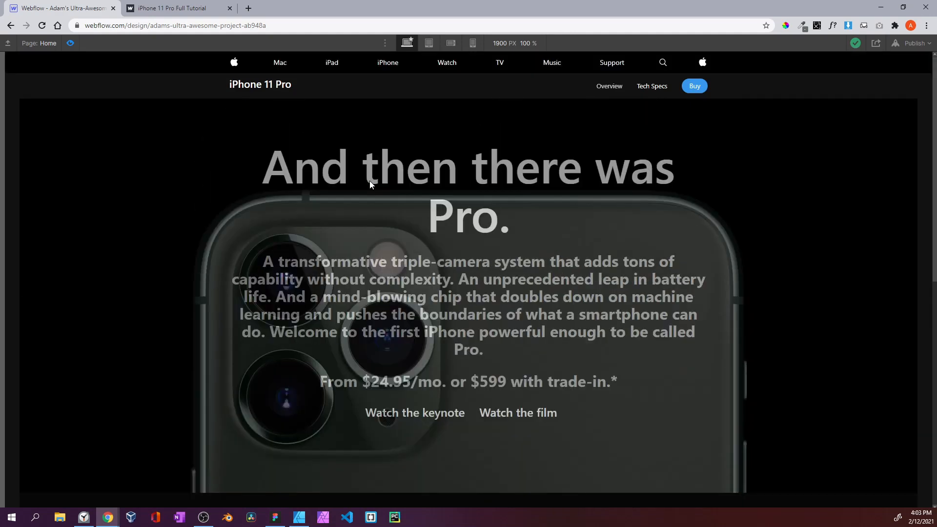
{"action": "left_click", "coordinate": [71, 43]}
Set the position of the hero-content-stikcy div inside hero-content to Sticky
{"action": "left_click", "coordinate": [23, 118]}
{"action": "left_click", "coordinate": [33, 128]}
{"action": "left_click", "coordinate": [30, 130]}
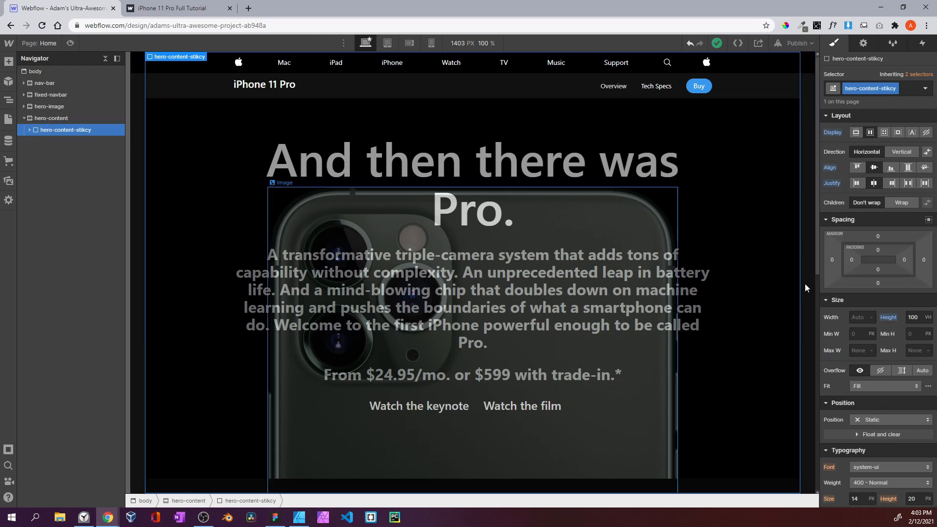
{"action": "scroll", "coordinate": [881, 327], "scroll_direction": "down", "scroll_amount": 4}
{"action": "left_click", "coordinate": [876, 226]}
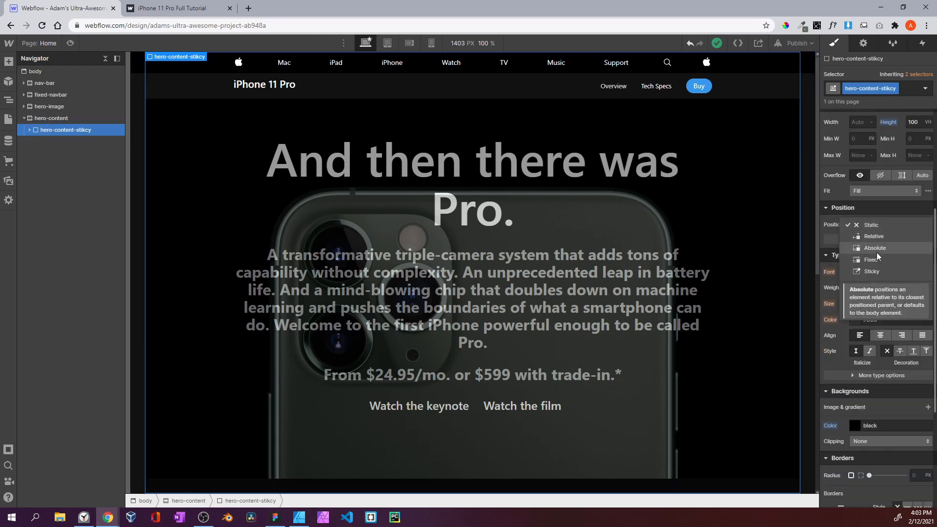
{"action": "left_click", "coordinate": [878, 270]}
{"action": "key", "text": "alt+Left"}
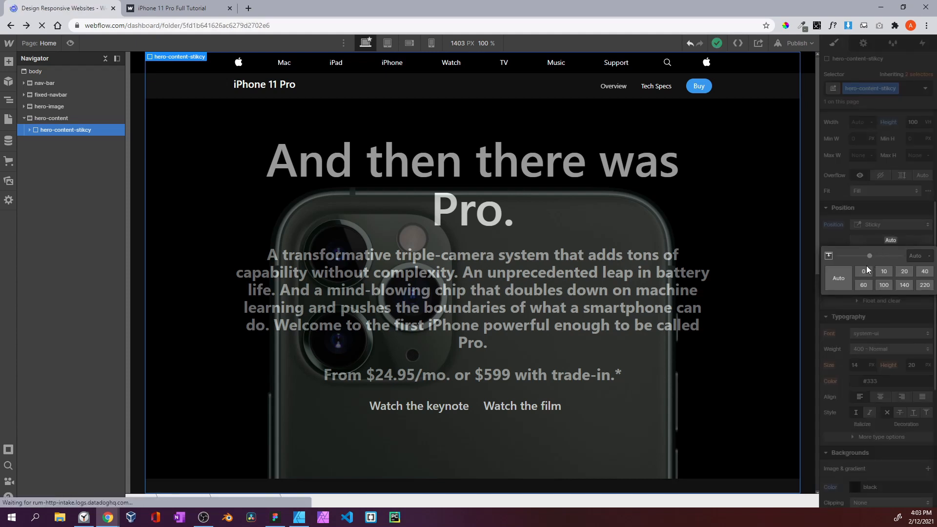
Reopen the project and set the top offset of the sticky hero-content-stikcy div to 0
{"action": "left_click", "coordinate": [252, 215]}
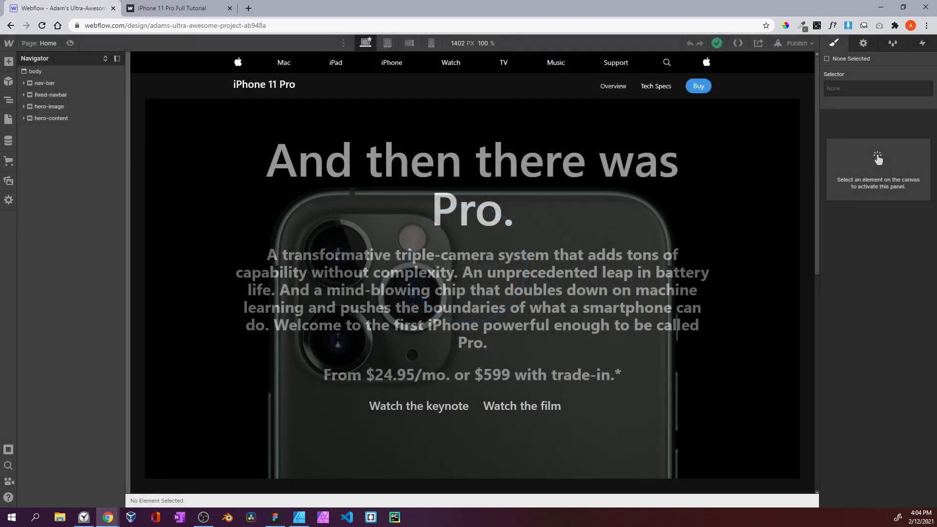
{"action": "left_click", "coordinate": [59, 119]}
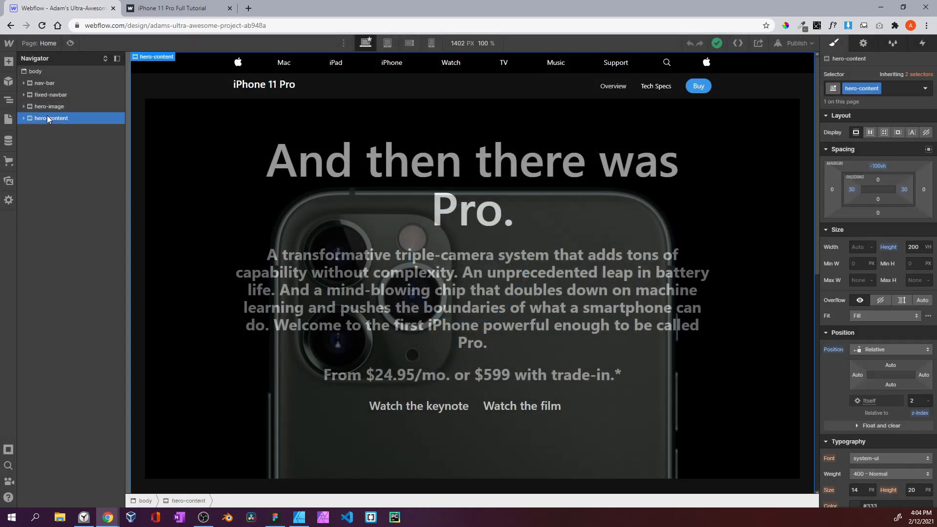
{"action": "scroll", "coordinate": [890, 262], "scroll_direction": "down", "scroll_amount": 2}
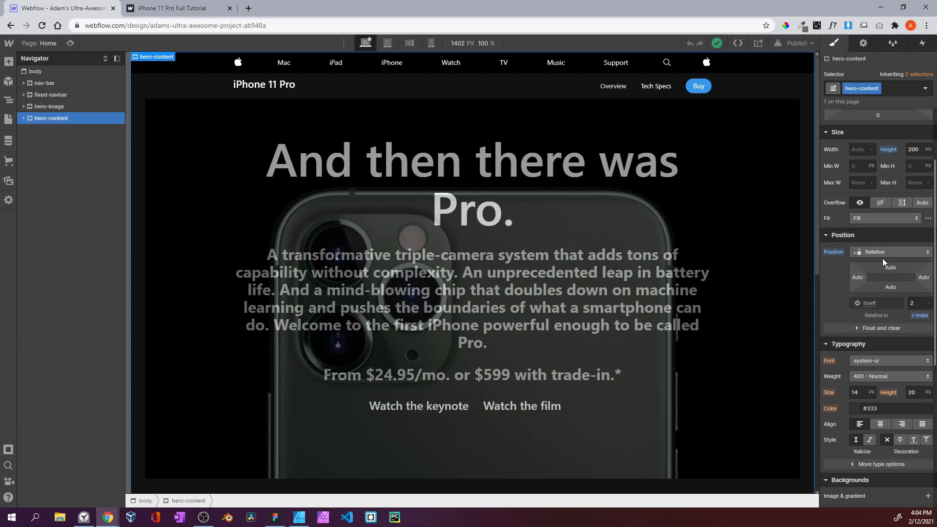
{"action": "left_click", "coordinate": [24, 118]}
{"action": "left_click", "coordinate": [39, 128]}
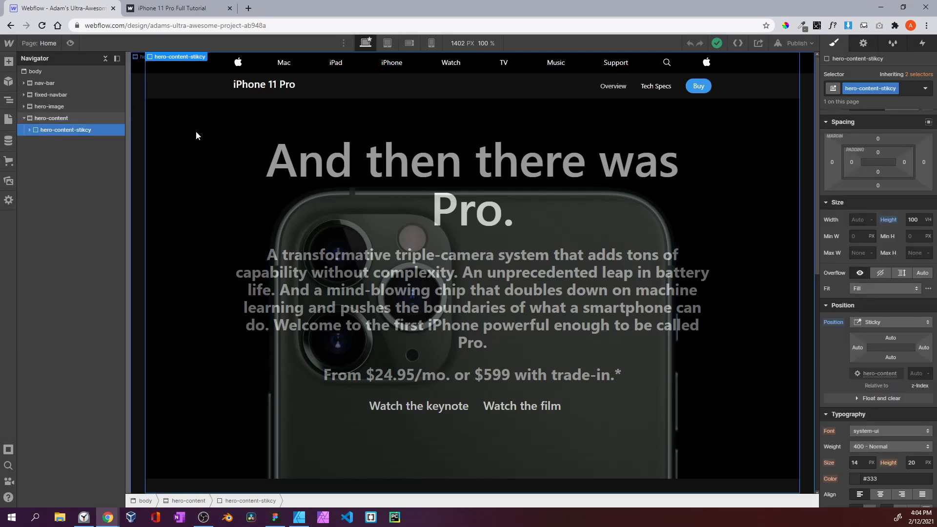
{"action": "scroll", "coordinate": [913, 299], "scroll_direction": "down", "scroll_amount": 2}
{"action": "left_click", "coordinate": [885, 241]}
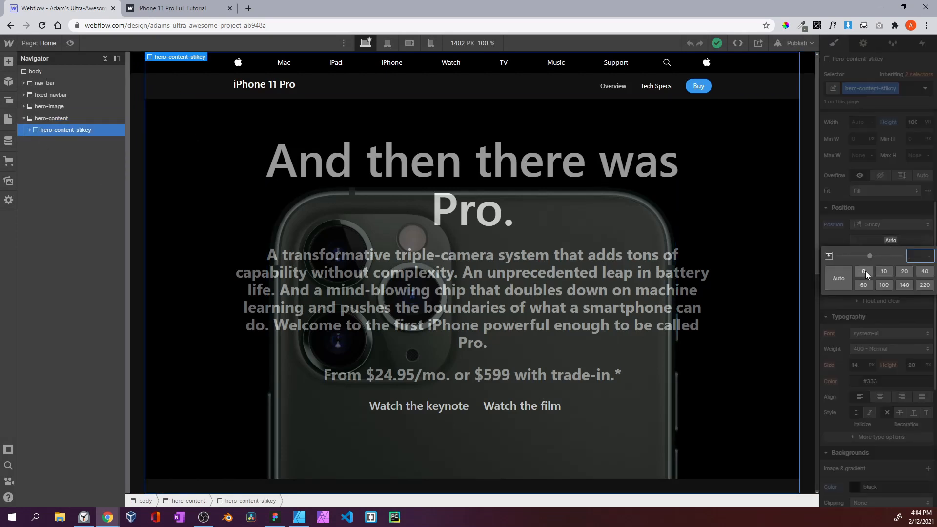
{"action": "left_click", "coordinate": [864, 271]}
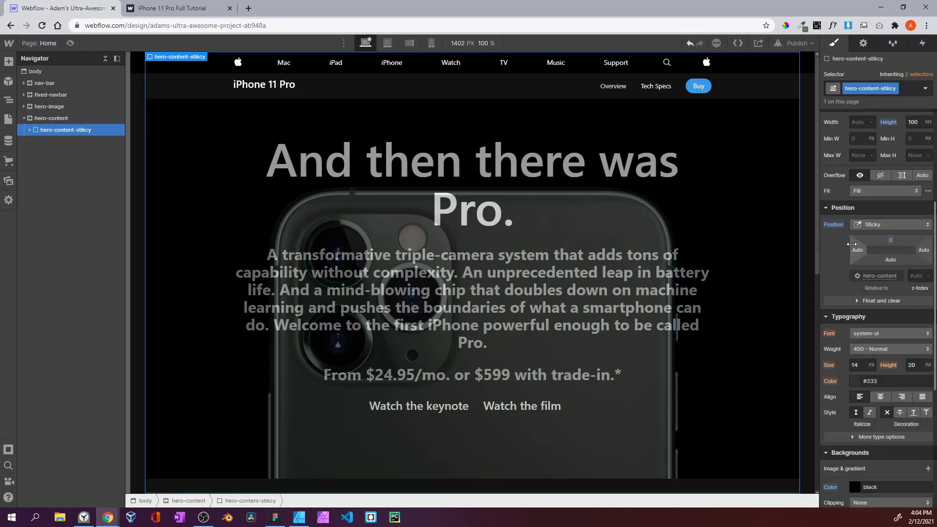
Preview whether the hero text stays in place while the hero image scrolls over it, and return to editing
{"action": "left_click", "coordinate": [70, 43]}
{"action": "scroll", "coordinate": [540, 298], "scroll_direction": "down", "scroll_amount": 5}
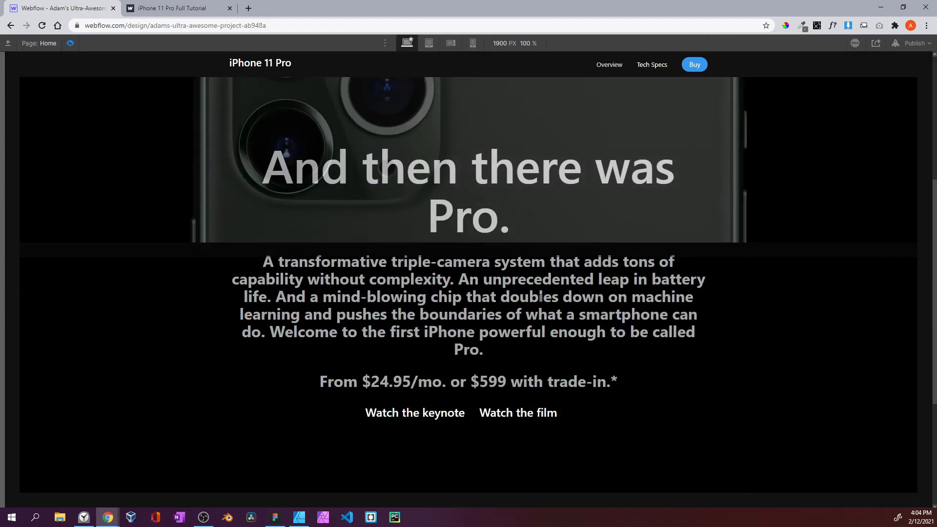
{"action": "scroll", "coordinate": [540, 298], "scroll_direction": "up", "scroll_amount": 3}
{"action": "scroll", "coordinate": [458, 235], "scroll_direction": "down", "scroll_amount": 6}
{"action": "left_click_drag", "start_coordinate": [334, 172], "coordinate": [490, 414]}
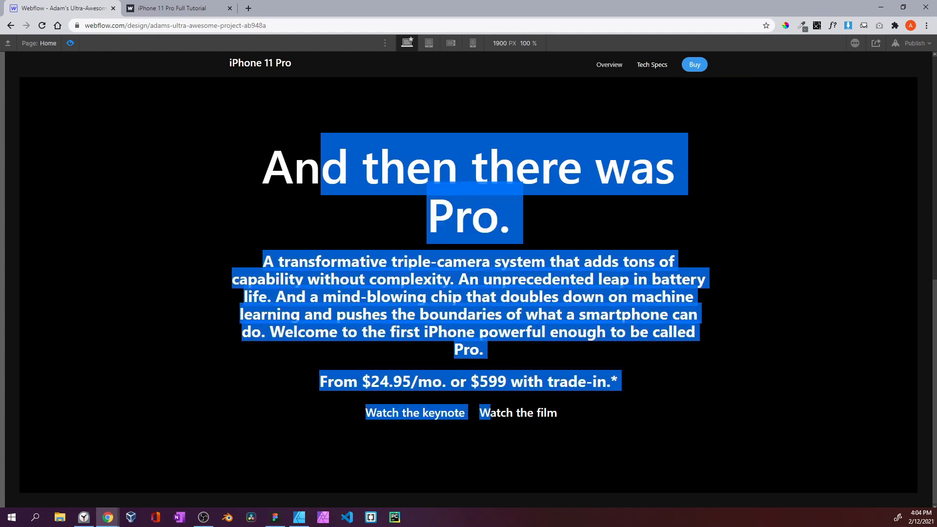
{"action": "left_click", "coordinate": [529, 330]}
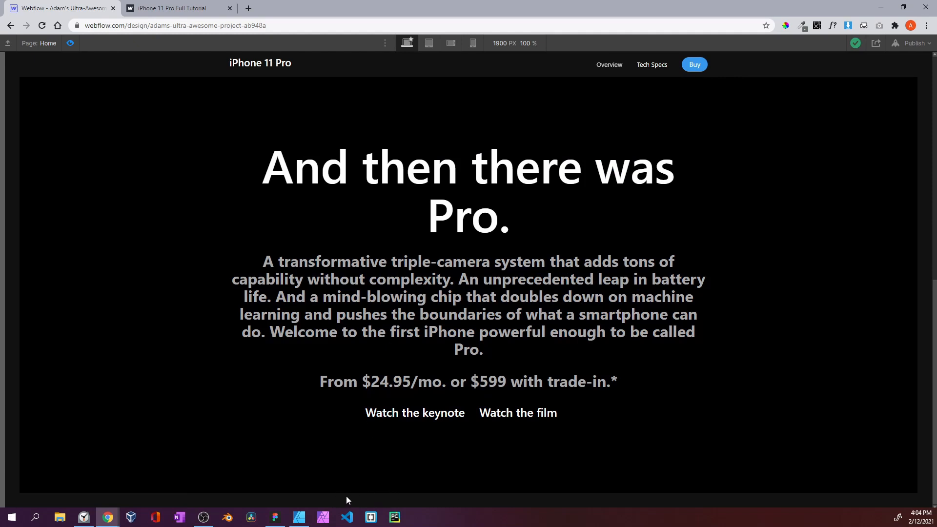
{"action": "scroll", "coordinate": [399, 373], "scroll_direction": "up", "scroll_amount": 3}
{"action": "scroll", "coordinate": [399, 373], "scroll_direction": "down", "scroll_amount": 3}
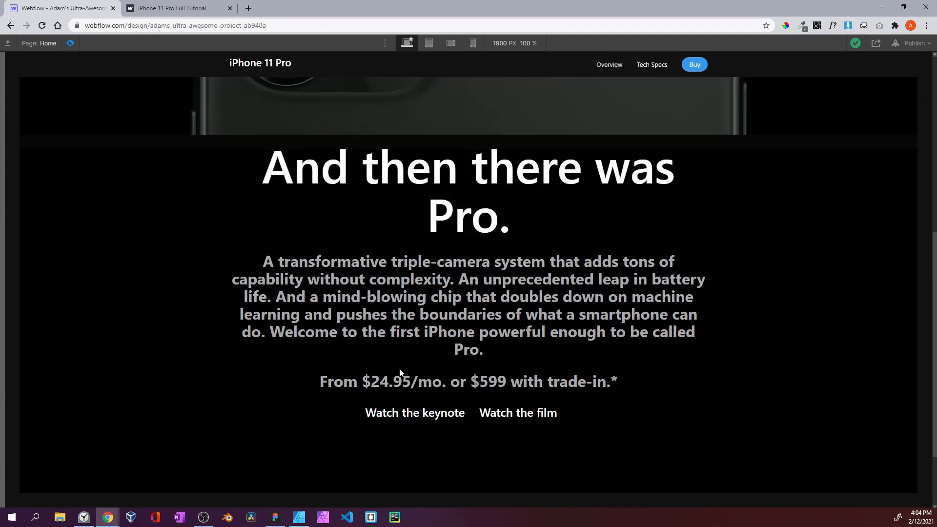
{"action": "scroll", "coordinate": [400, 373], "scroll_direction": "up", "scroll_amount": 9}
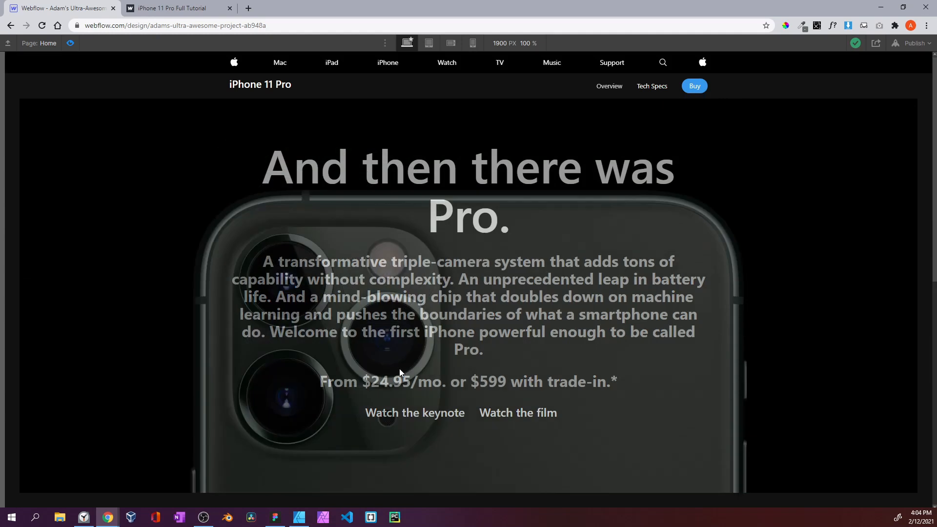
{"action": "left_click", "coordinate": [68, 43]}
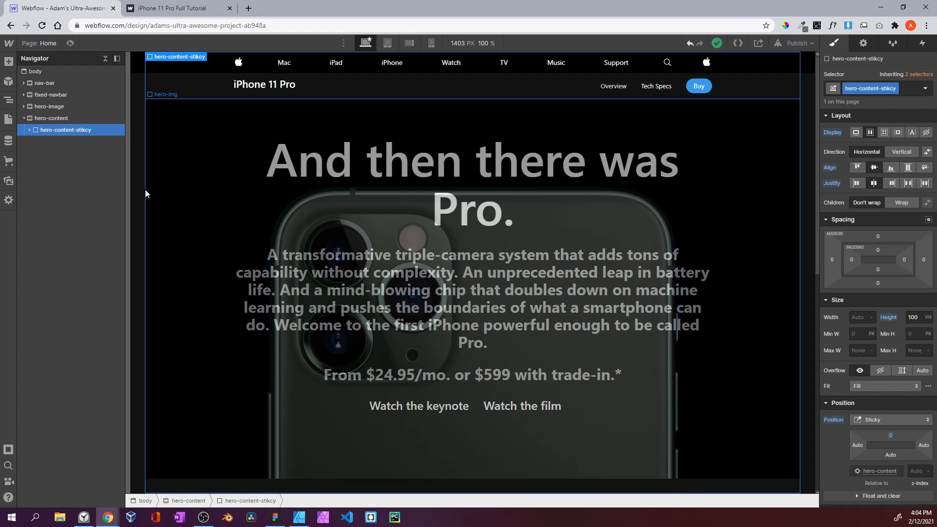
Reset the opacity of the hero-image section to its default of 100%
{"action": "left_click", "coordinate": [67, 108]}
{"action": "scroll", "coordinate": [869, 374], "scroll_direction": "down", "scroll_amount": 8}
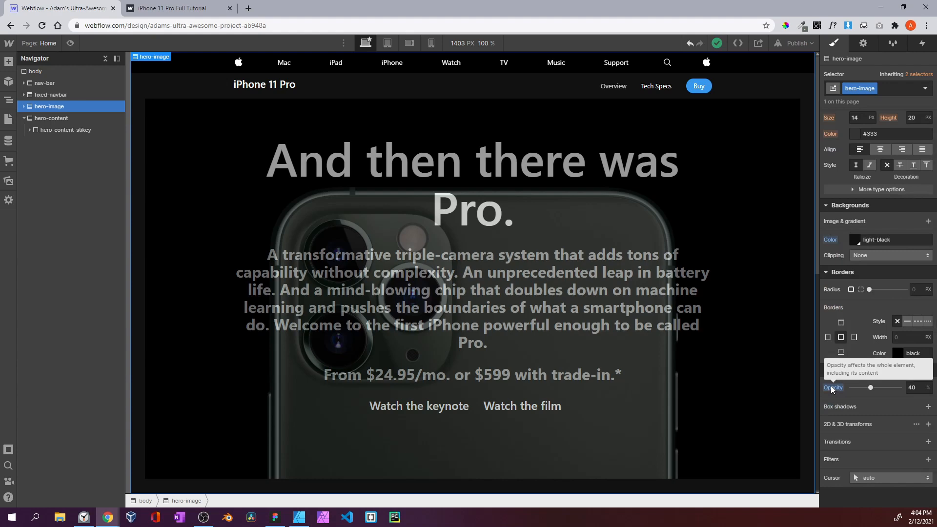
{"action": "left_click", "coordinate": [832, 388], "text": "alt"}
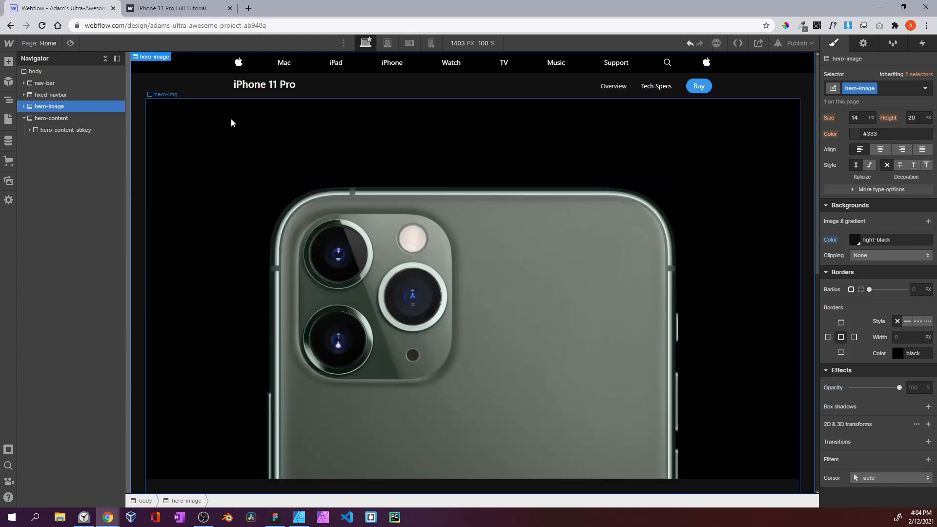
Preview the text reveal on scroll, compare the text's upper edge with the reference site, and return to editing
{"action": "left_click", "coordinate": [71, 43]}
{"action": "scroll", "coordinate": [546, 256], "scroll_direction": "down", "scroll_amount": 5}
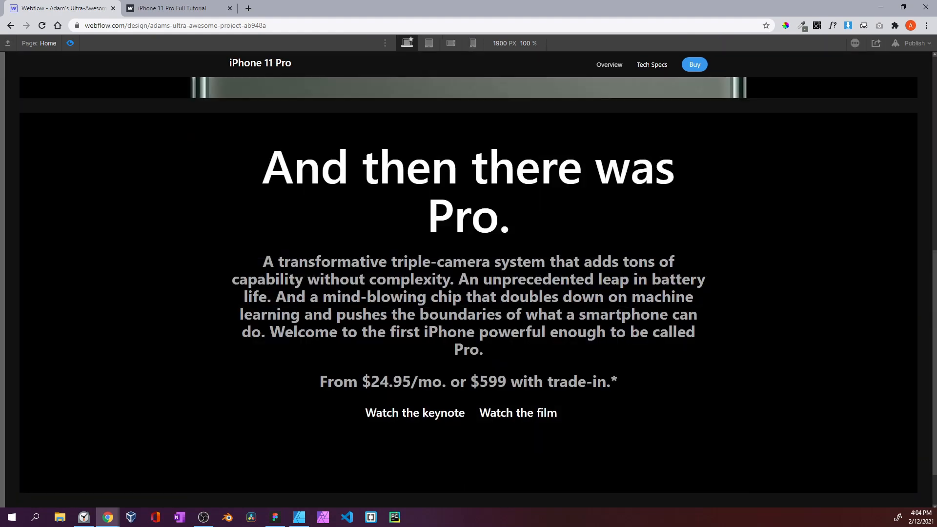
{"action": "scroll", "coordinate": [546, 256], "scroll_direction": "up", "scroll_amount": 8}
{"action": "left_click", "coordinate": [186, 7]}
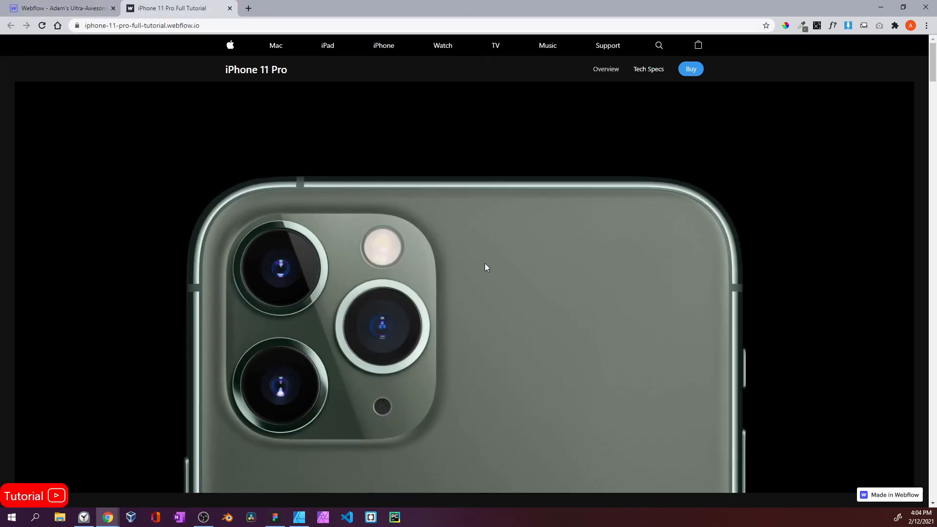
{"action": "scroll", "coordinate": [485, 262], "scroll_direction": "down", "scroll_amount": 5}
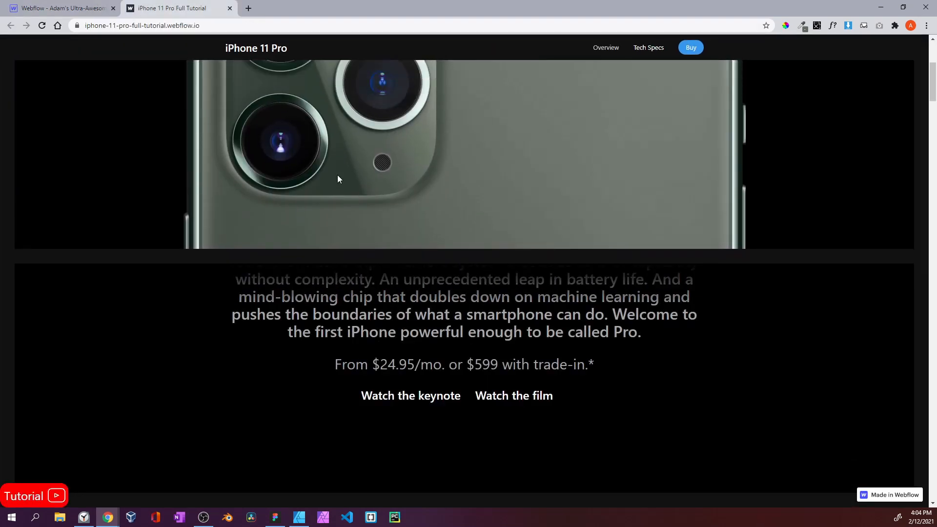
{"action": "left_click", "coordinate": [111, 7]}
{"action": "scroll", "coordinate": [262, 177], "scroll_direction": "down", "scroll_amount": 5}
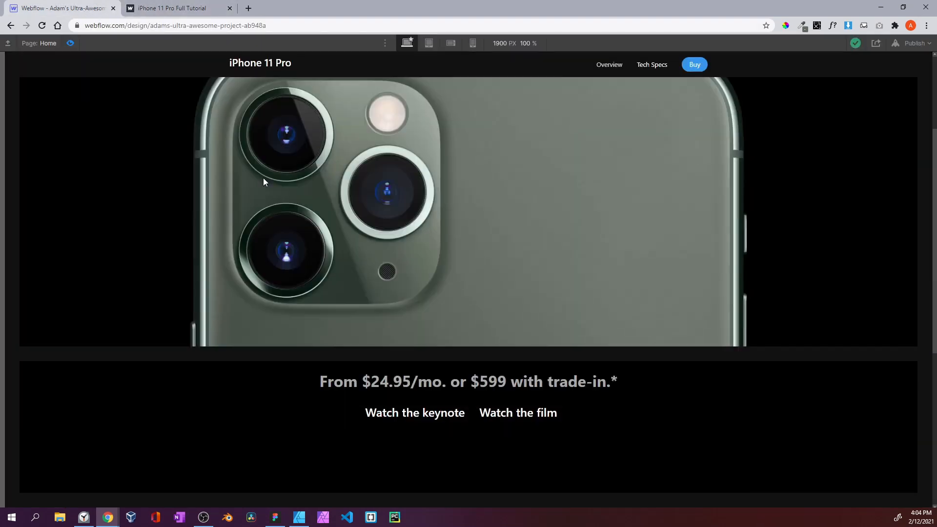
{"action": "left_click", "coordinate": [189, 10]}
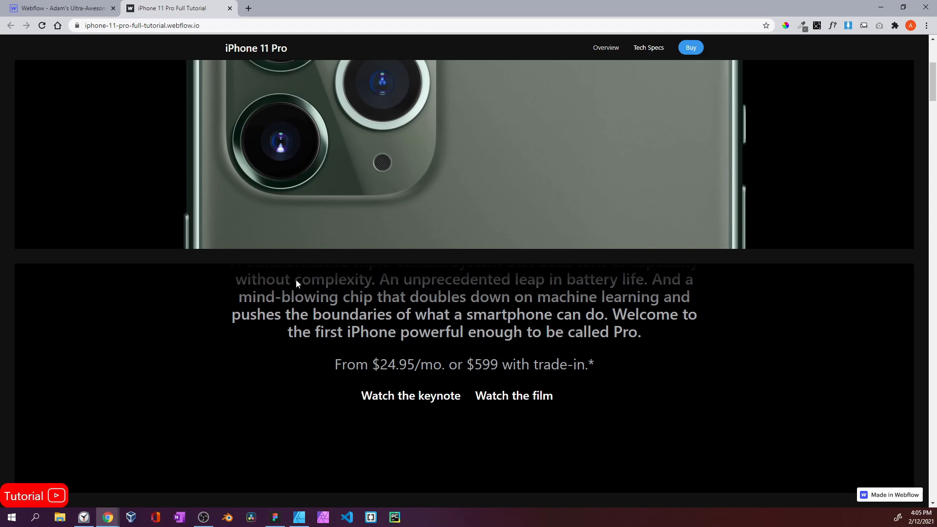
{"action": "left_click", "coordinate": [73, 9]}
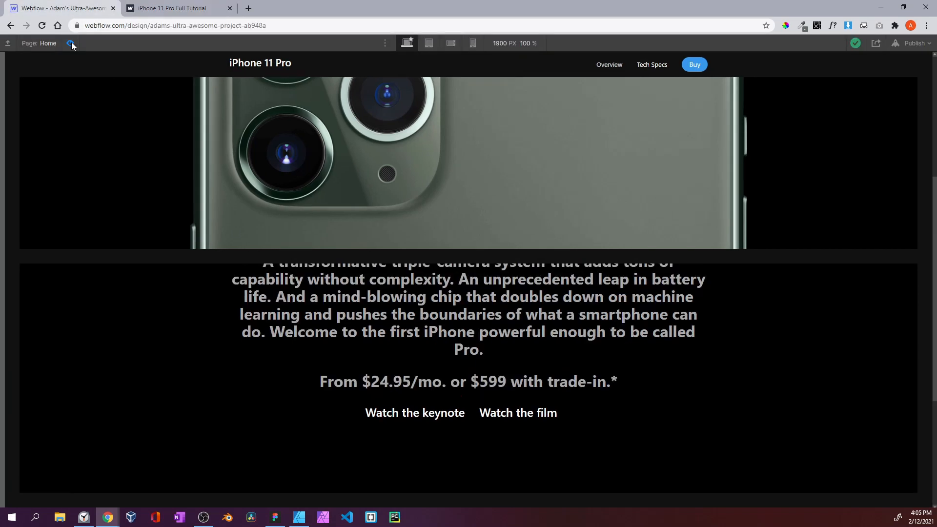
{"action": "left_click", "coordinate": [71, 43]}
Inspect the bottom-div-gray and hero-img elements inside hero-image and where their lower edges meet the hero text
{"action": "left_click", "coordinate": [23, 118]}
{"action": "left_click", "coordinate": [23, 105]}
{"action": "left_click", "coordinate": [57, 130]}
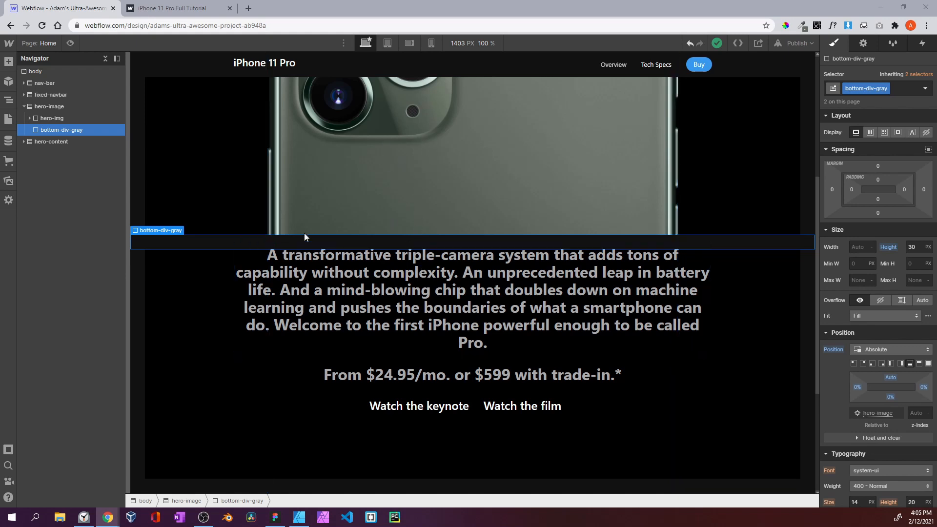
{"action": "left_click", "coordinate": [39, 118]}
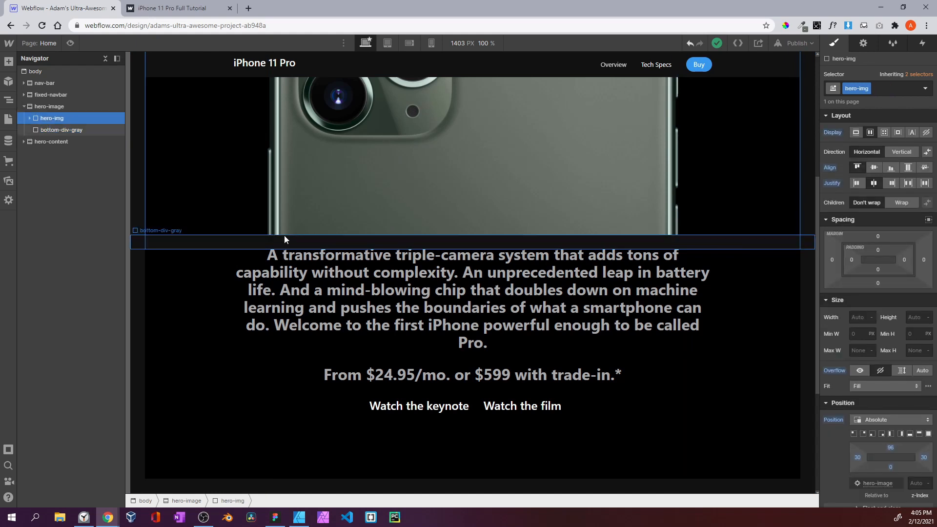
{"action": "scroll", "coordinate": [284, 235], "scroll_direction": "up", "scroll_amount": 5}
{"action": "scroll", "coordinate": [316, 98], "scroll_direction": "down", "scroll_amount": 2}
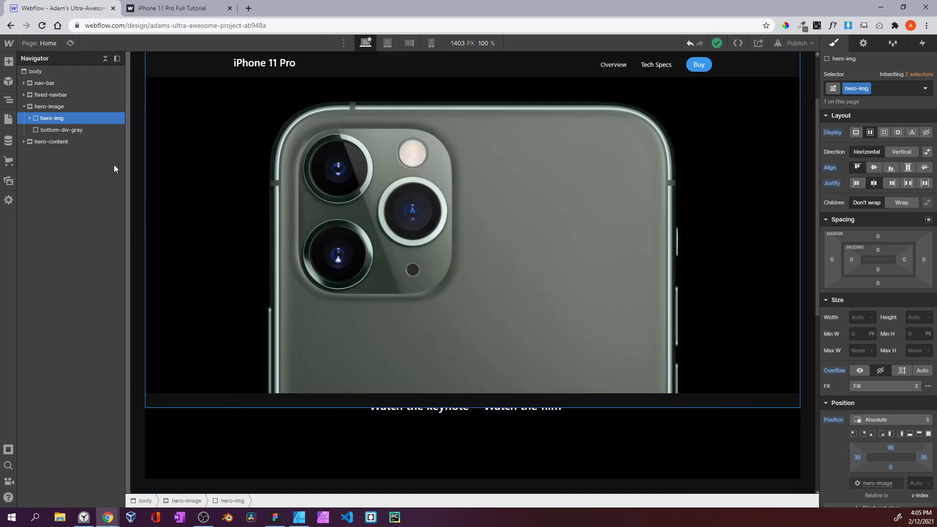
Add a div block inside hero-image, below bottom-div-gray, and give it the class bottom-shadow
{"action": "left_click", "coordinate": [73, 107]}
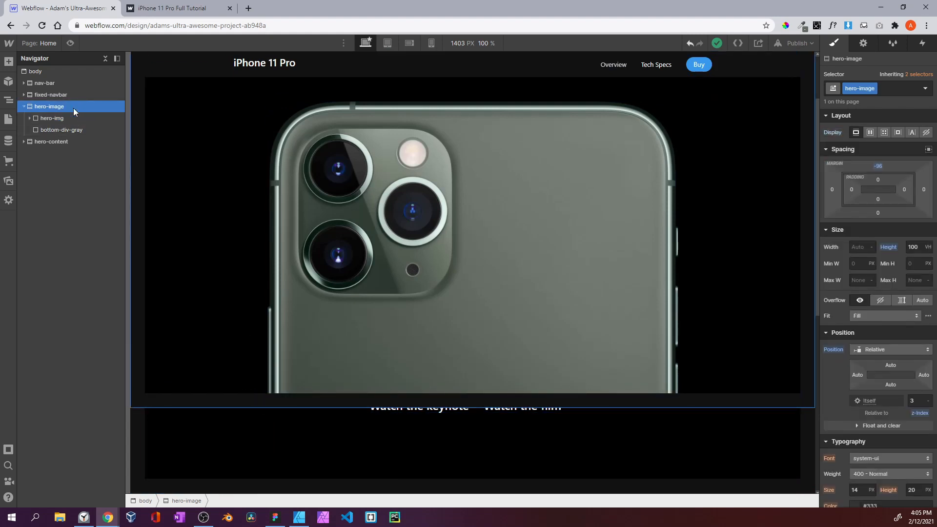
{"action": "left_click", "coordinate": [9, 61]}
{"action": "left_click_drag", "start_coordinate": [40, 266], "coordinate": [71, 142]}
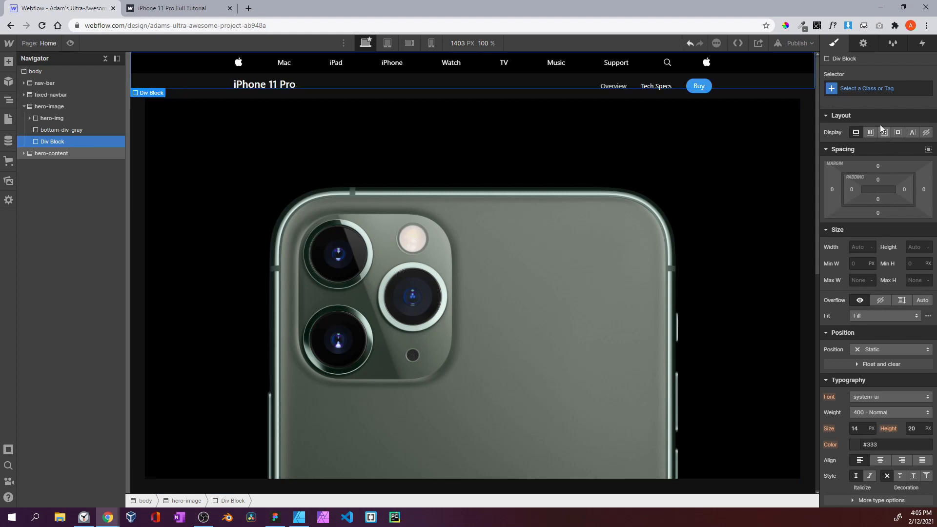
{"action": "left_click", "coordinate": [873, 89]}
{"action": "type", "text": "bottom-shadow"}
{"action": "key", "text": "Return"}
Set the bottom-shadow div's height to 100 px and position it absolutely along the bottom of hero-image
{"action": "left_click", "coordinate": [919, 245]}
{"action": "type", "text": "100"}
{"action": "key", "text": "Return"}
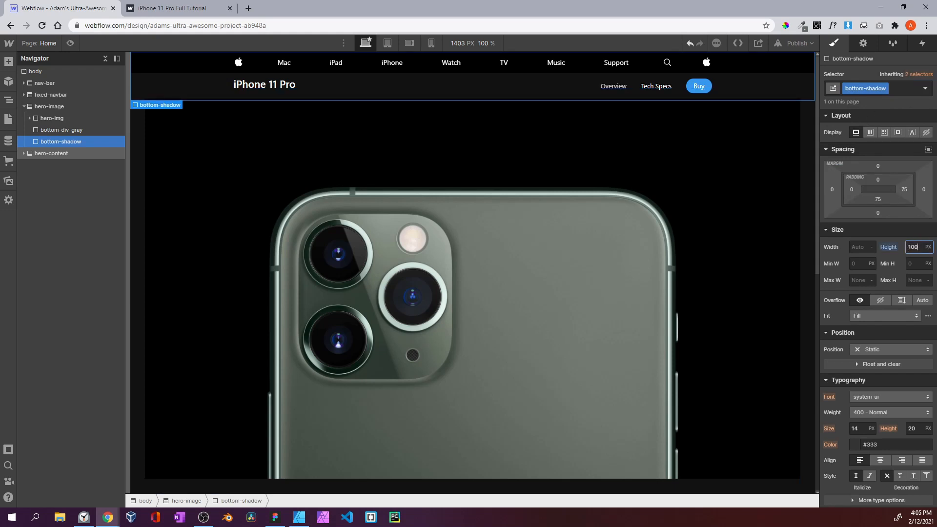
{"action": "scroll", "coordinate": [883, 289], "scroll_direction": "down", "scroll_amount": 2}
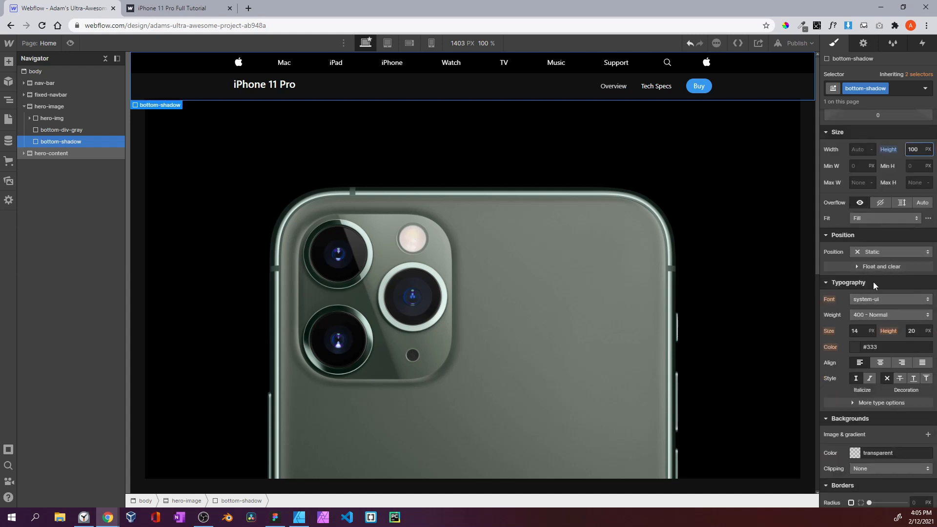
{"action": "left_click", "coordinate": [869, 253]}
{"action": "left_click", "coordinate": [869, 269]}
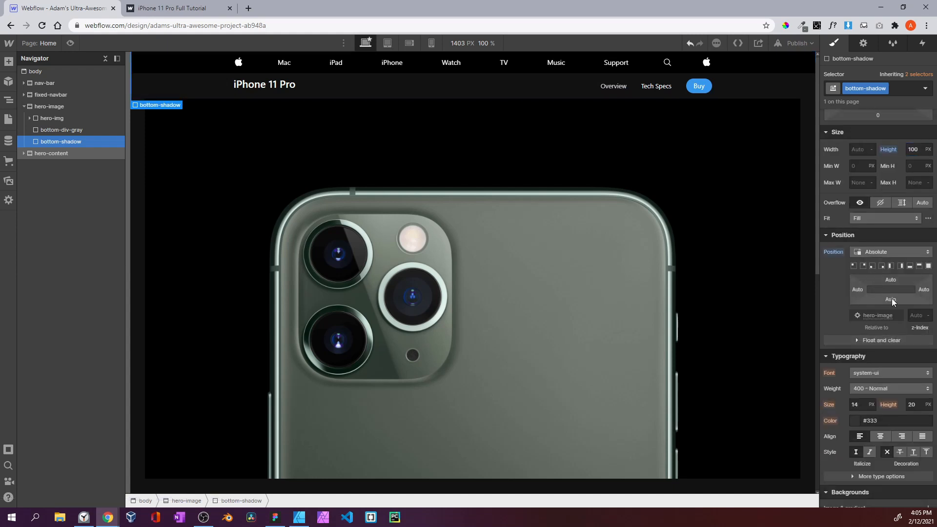
{"action": "left_click", "coordinate": [910, 266]}
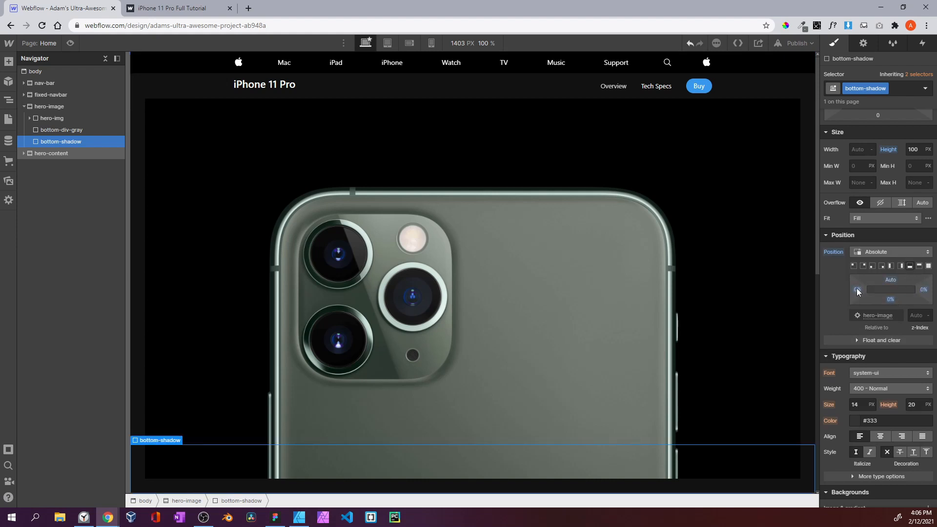
Preview the page while scrolling the hero image over the text, and return to editing
{"action": "left_click", "coordinate": [70, 43]}
{"action": "scroll", "coordinate": [249, 243], "scroll_direction": "down", "scroll_amount": 5}
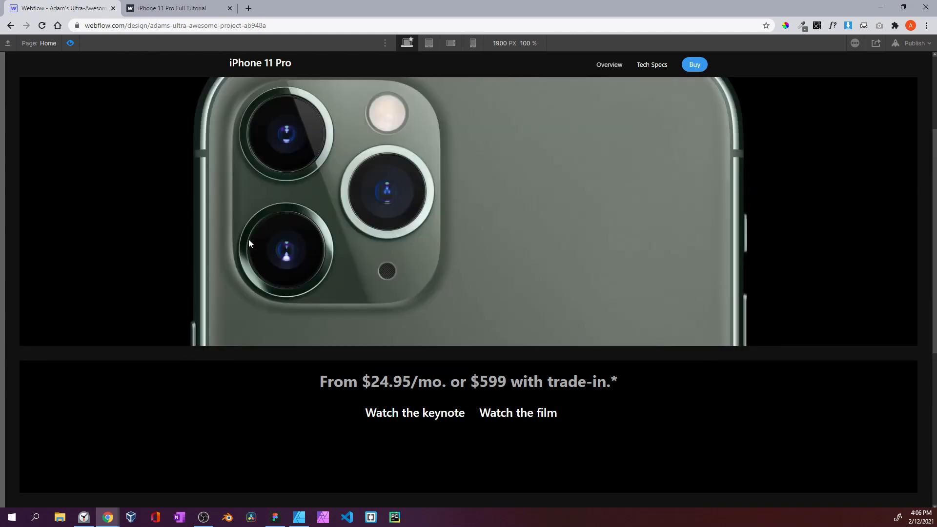
{"action": "left_click", "coordinate": [69, 43]}
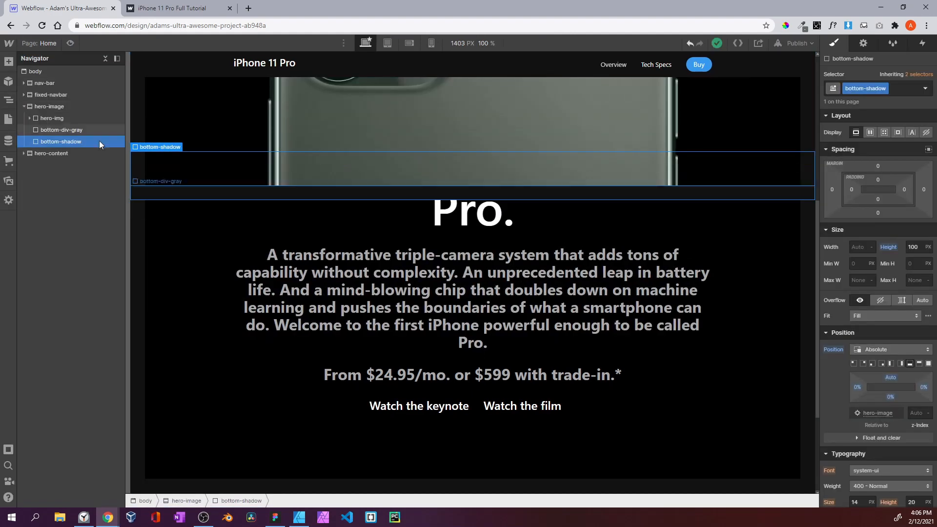
Set the bottom-shadow div's background color to red
{"action": "scroll", "coordinate": [834, 338], "scroll_direction": "down", "scroll_amount": 5}
{"action": "left_click", "coordinate": [854, 239]}
{"action": "left_click_drag", "start_coordinate": [910, 265], "coordinate": [936, 248]}
{"action": "left_click", "coordinate": [878, 210]}
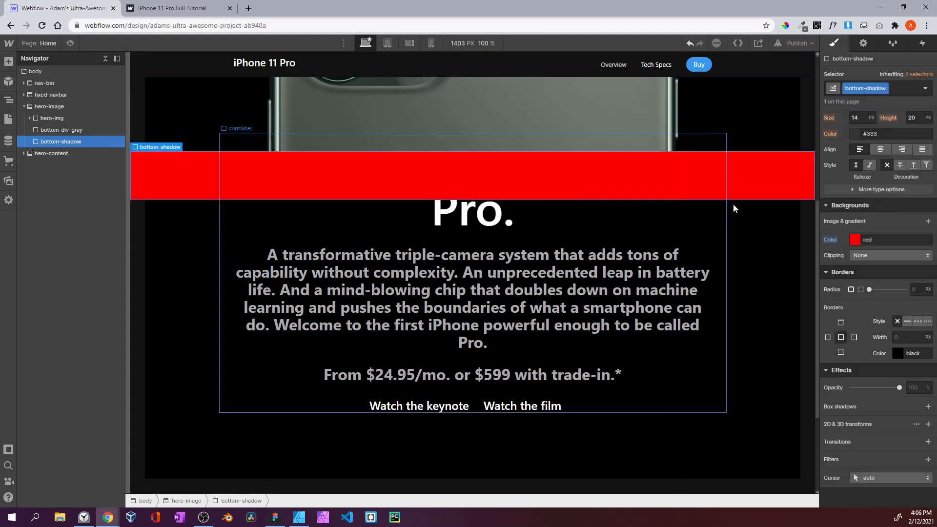
Try a top offset of 0 on the bottom-shadow div, and reset that offset to Auto
{"action": "scroll", "coordinate": [858, 197], "scroll_direction": "up", "scroll_amount": 5}
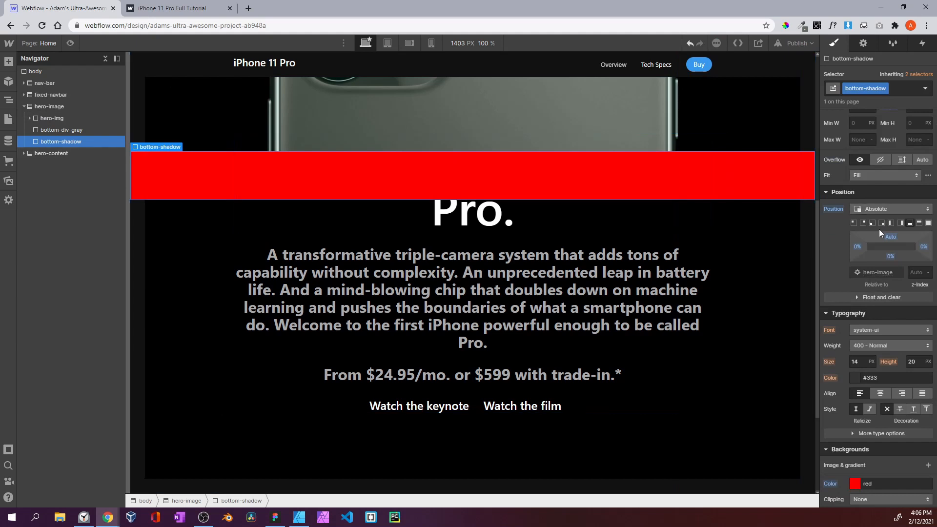
{"action": "left_click", "coordinate": [889, 238]}
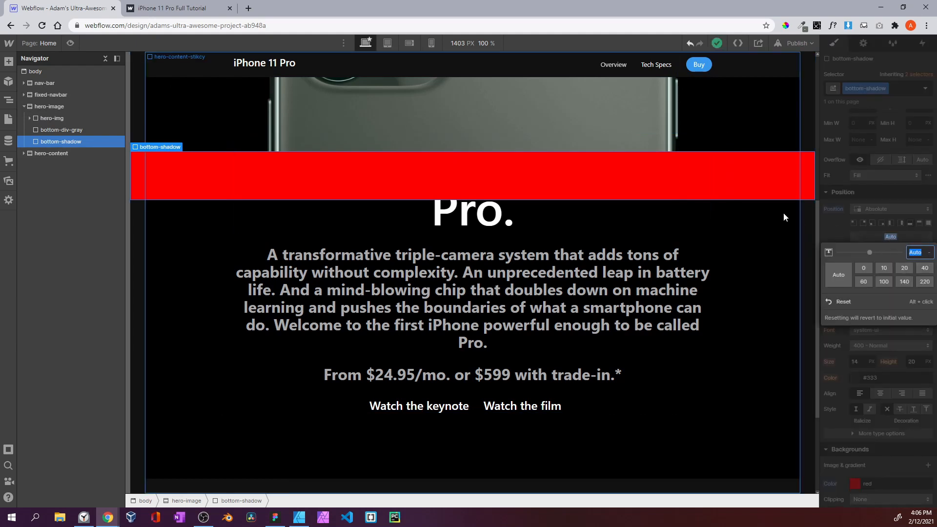
{"action": "scroll", "coordinate": [654, 197], "scroll_direction": "up", "scroll_amount": 2}
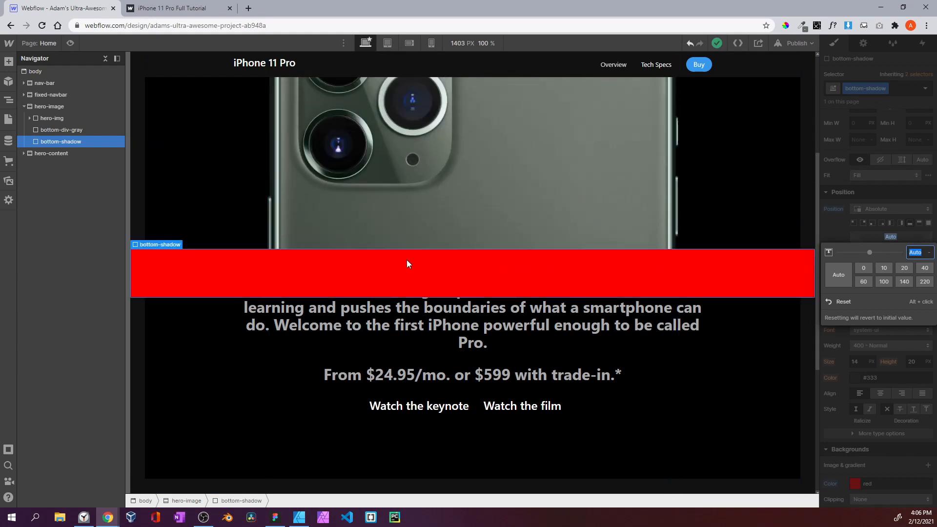
{"action": "scroll", "coordinate": [417, 263], "scroll_direction": "down", "scroll_amount": 1}
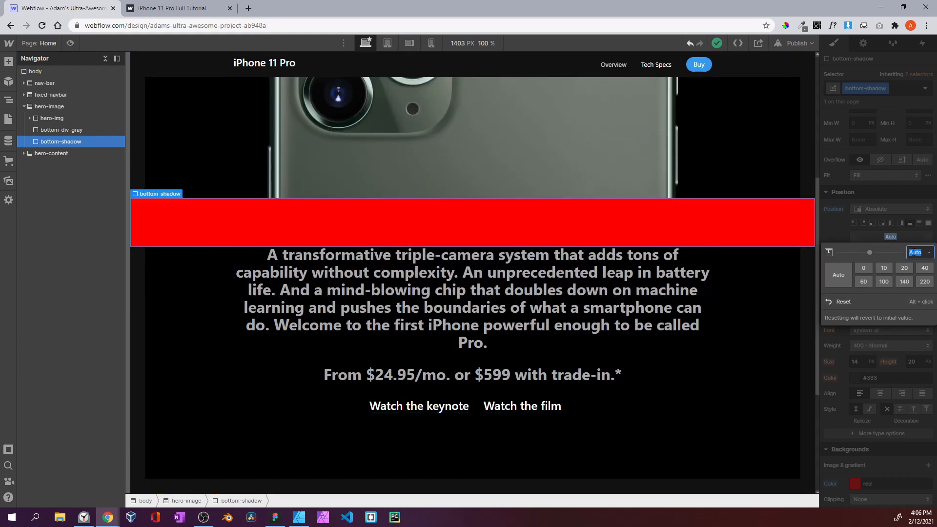
{"action": "type", "text": "0"}
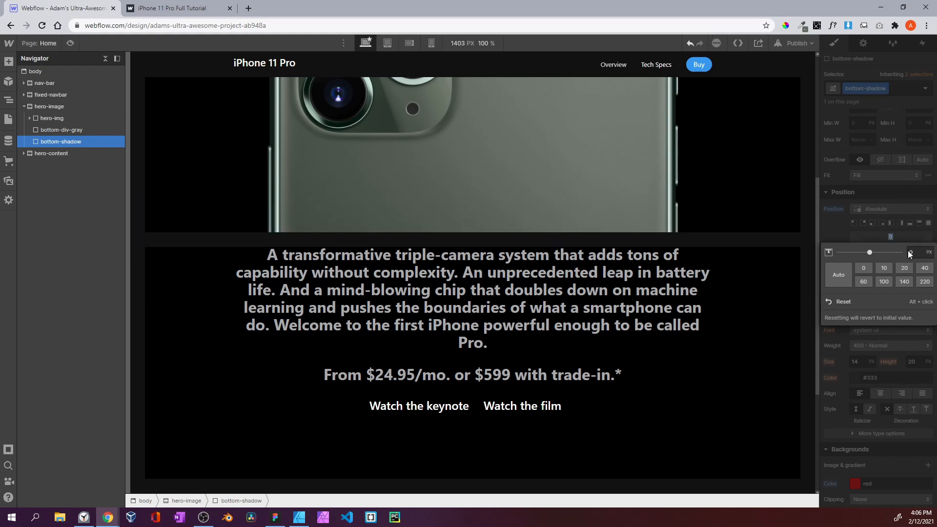
{"action": "key", "text": "Return"}
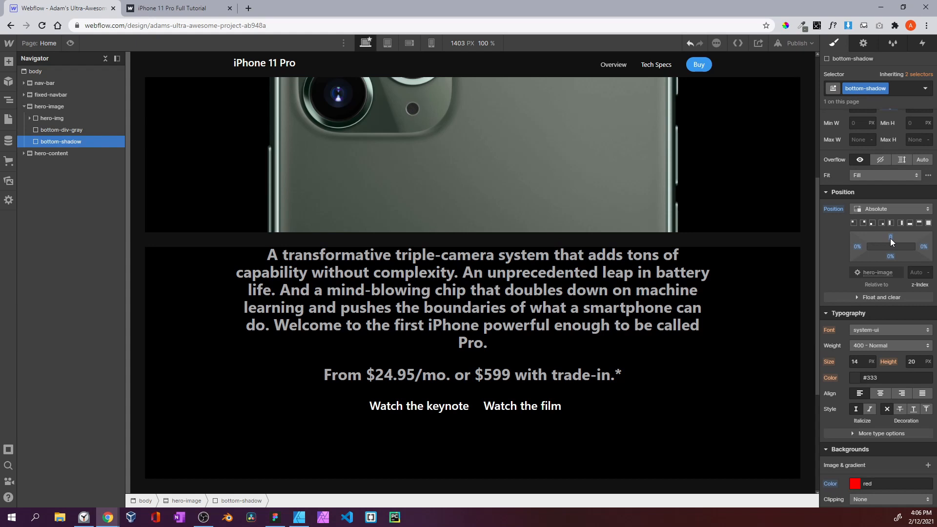
{"action": "left_click", "coordinate": [890, 238]}
{"action": "left_click", "coordinate": [891, 236]}
{"action": "left_click", "coordinate": [892, 236], "text": "alt"}
Set the bottom-shadow div's bottom offset to -100 px
{"action": "left_click", "coordinate": [890, 256]}
{"action": "left_click", "coordinate": [930, 273]}
{"action": "left_click", "coordinate": [922, 261]}
{"action": "left_click", "coordinate": [919, 270]}
{"action": "type", "text": "-50"}
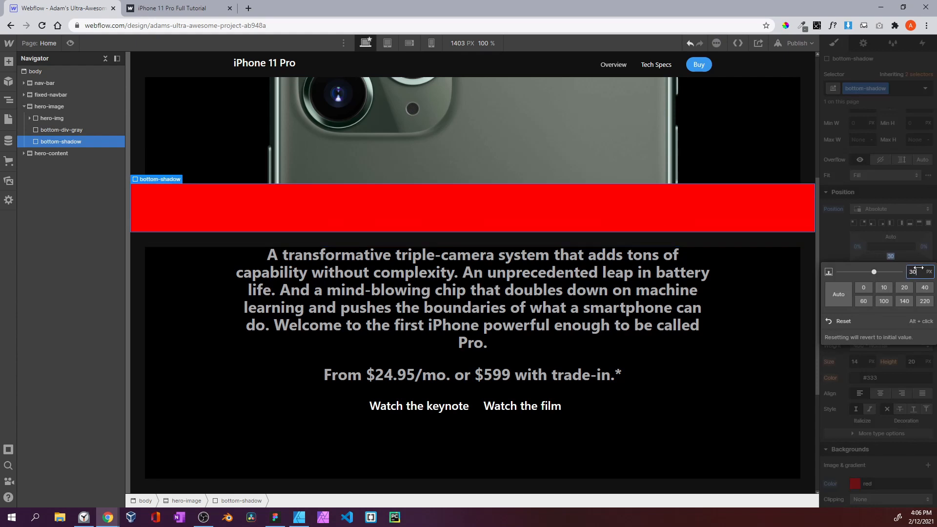
{"action": "key", "text": "shift+Down"}
{"action": "key", "text": "shift+Down"}
{"action": "key", "text": "shift+Down"}
{"action": "key", "text": "shift+Down"}
{"action": "key", "text": "shift+Down"}
{"action": "key", "text": "shift+Down"}
{"action": "key", "text": "shift+Down"}
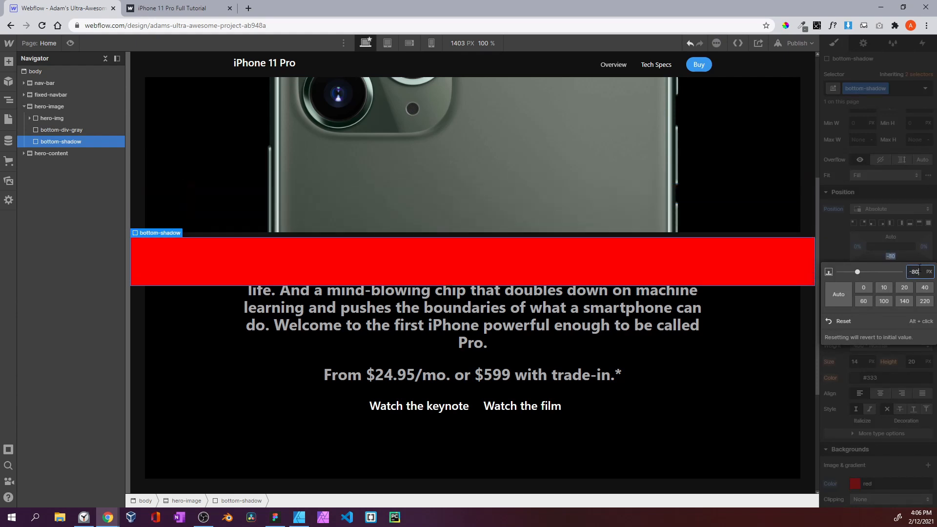
{"action": "key", "text": "shift+Up"}
{"action": "key", "text": "shift+Up"}
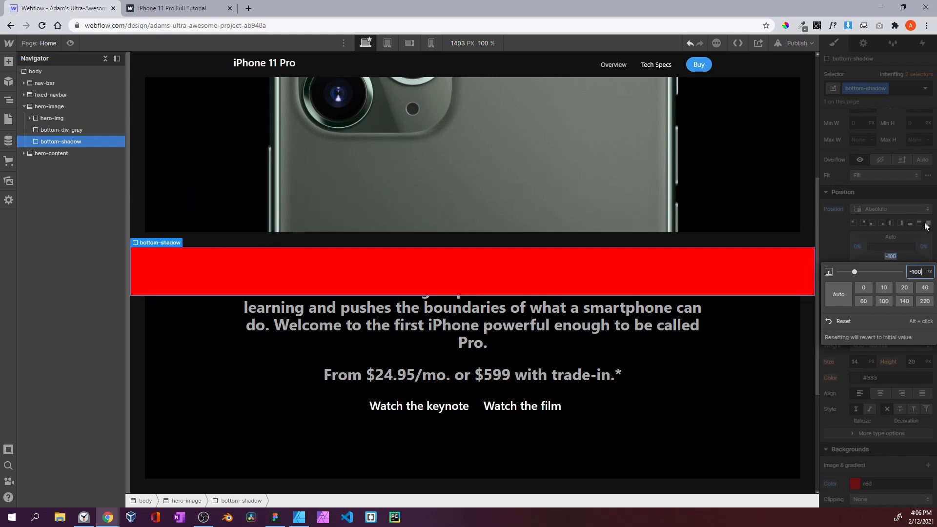
{"action": "left_click", "coordinate": [868, 218]}
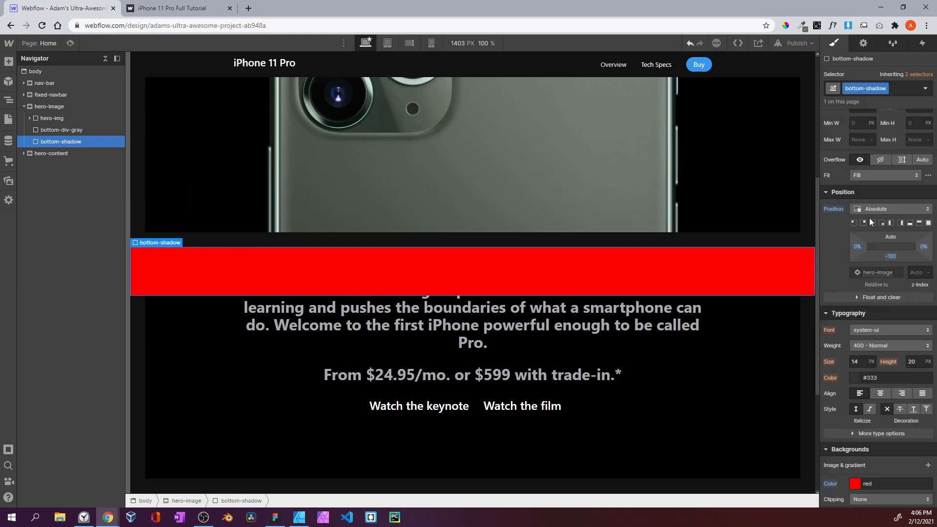
Preview the page, switch to the reference site, and examine the shadow over the hero text under the image
{"action": "left_click", "coordinate": [72, 44]}
{"action": "key", "text": "ctrl+Tab"}
{"action": "scroll", "coordinate": [217, 237], "scroll_direction": "down", "scroll_amount": 3}
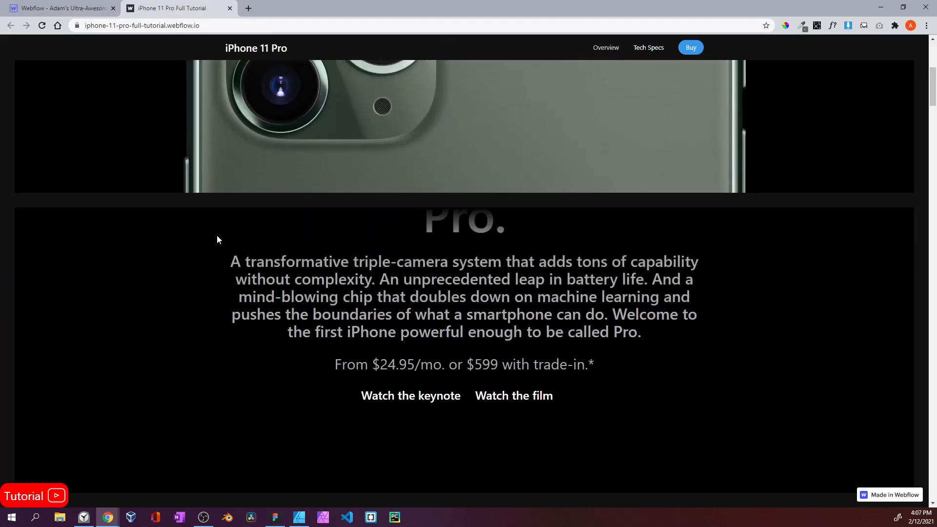
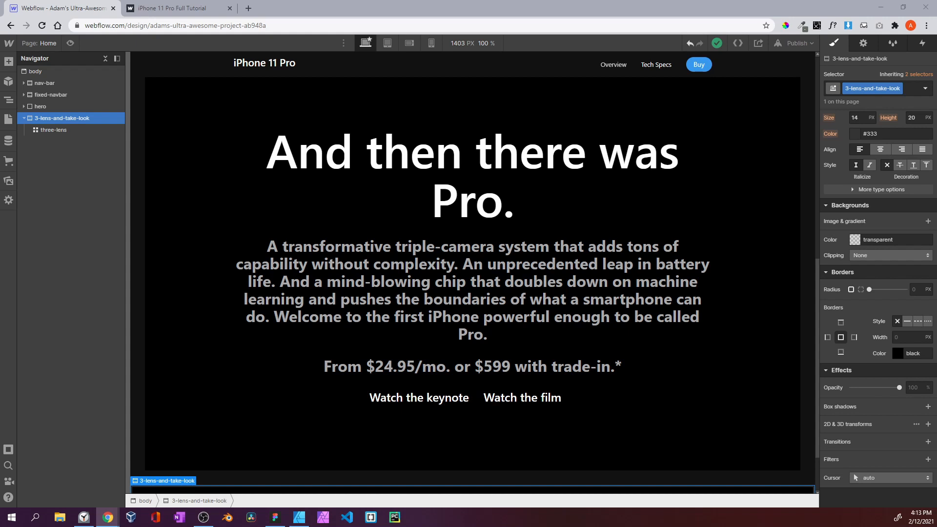
Set the background color of the three-lens grid to the light-black swatch
{"action": "left_click", "coordinate": [63, 131]}
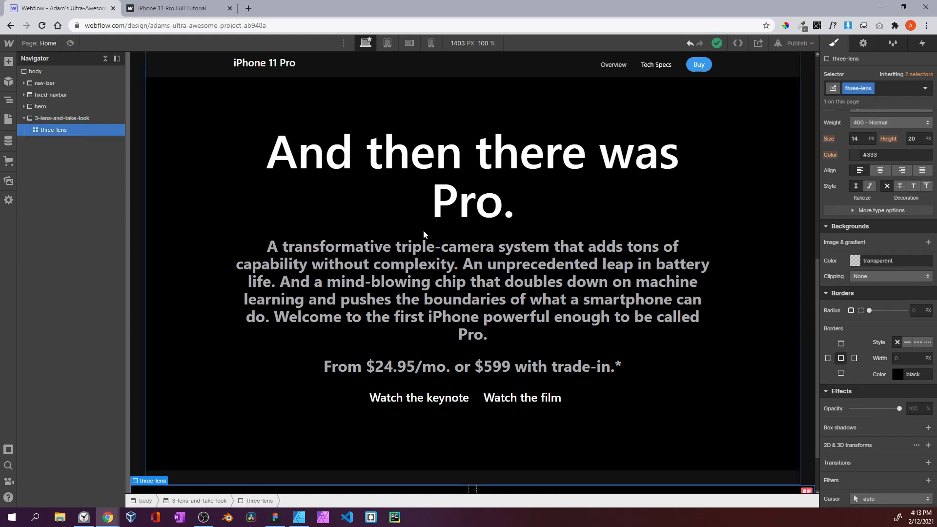
{"action": "left_click", "coordinate": [857, 262]}
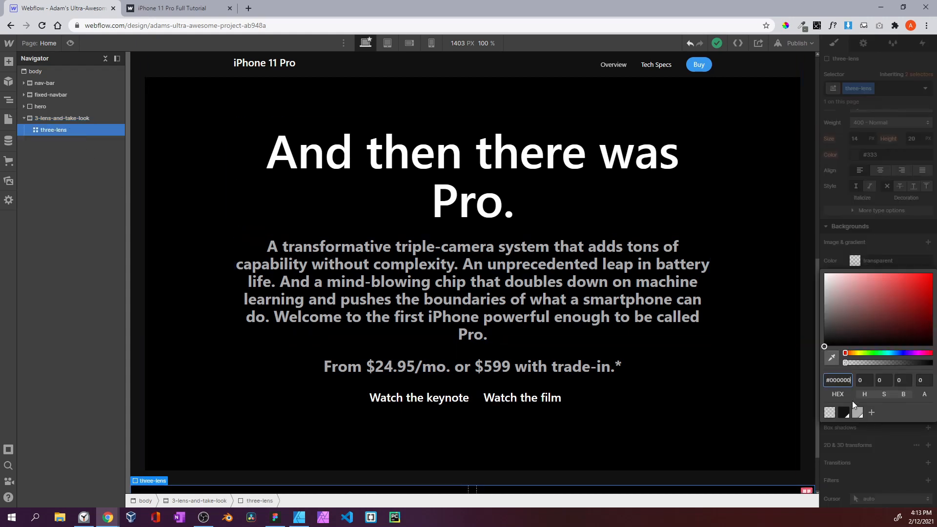
{"action": "left_click", "coordinate": [843, 412]}
{"action": "left_click", "coordinate": [863, 238]}
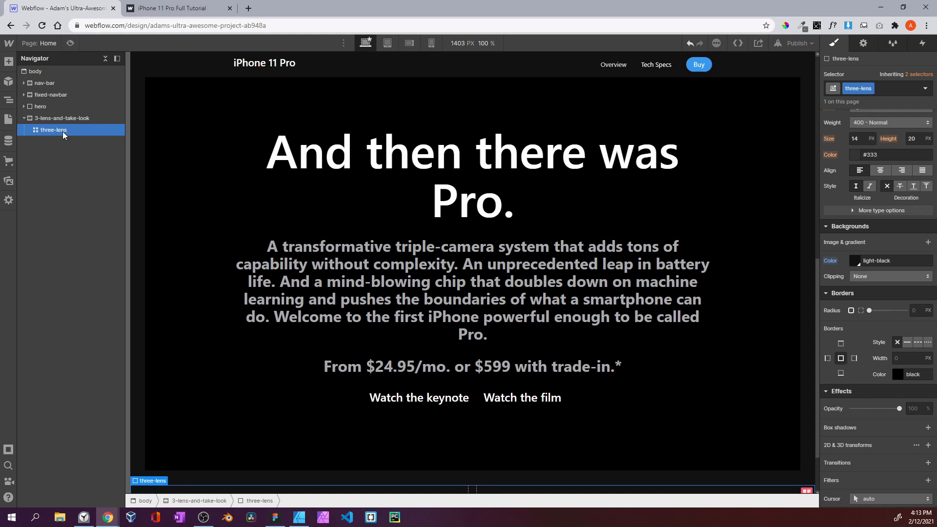
Check the three-image row on the reference site and set the three-lens grid's height to 700 px
{"action": "scroll", "coordinate": [865, 240], "scroll_direction": "up", "scroll_amount": 5}
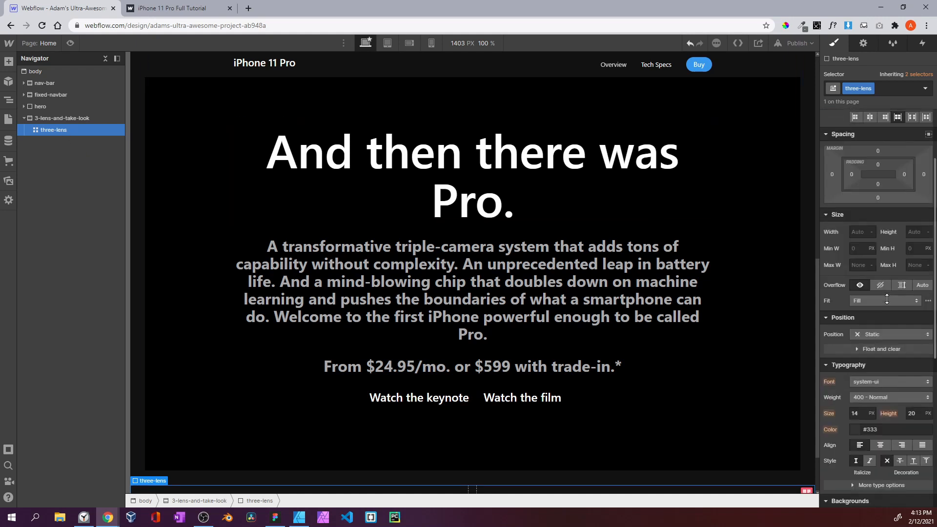
{"action": "left_click", "coordinate": [166, 5]}
{"action": "scroll", "coordinate": [376, 183], "scroll_direction": "down", "scroll_amount": 2}
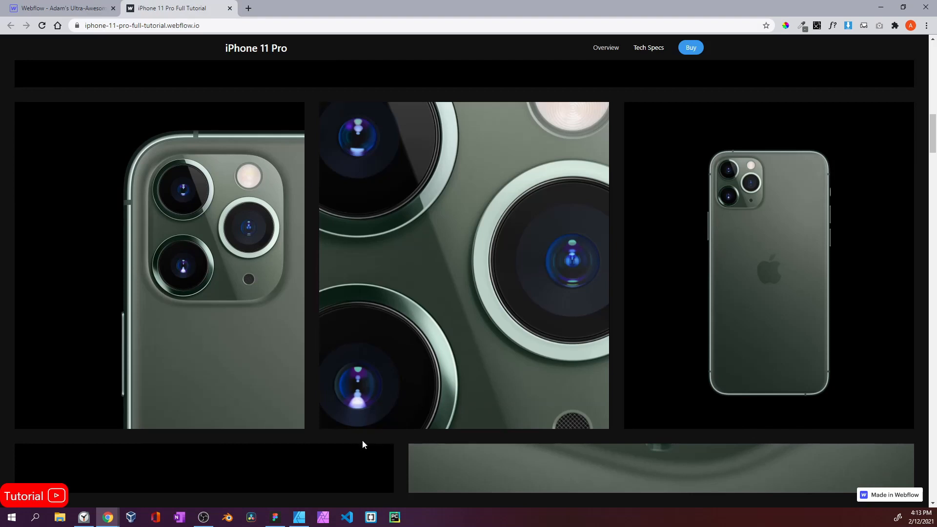
{"action": "left_click", "coordinate": [60, 12]}
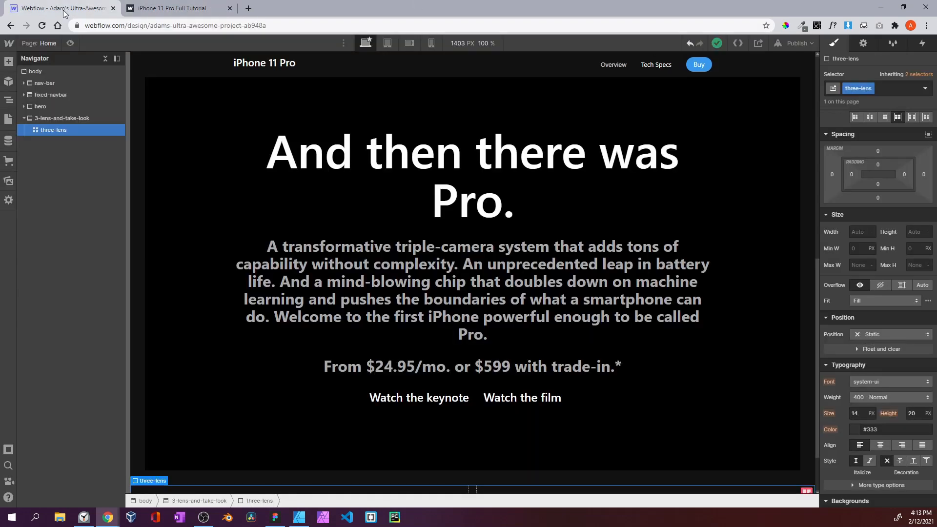
{"action": "left_click", "coordinate": [914, 233]}
{"action": "type", "text": "700"}
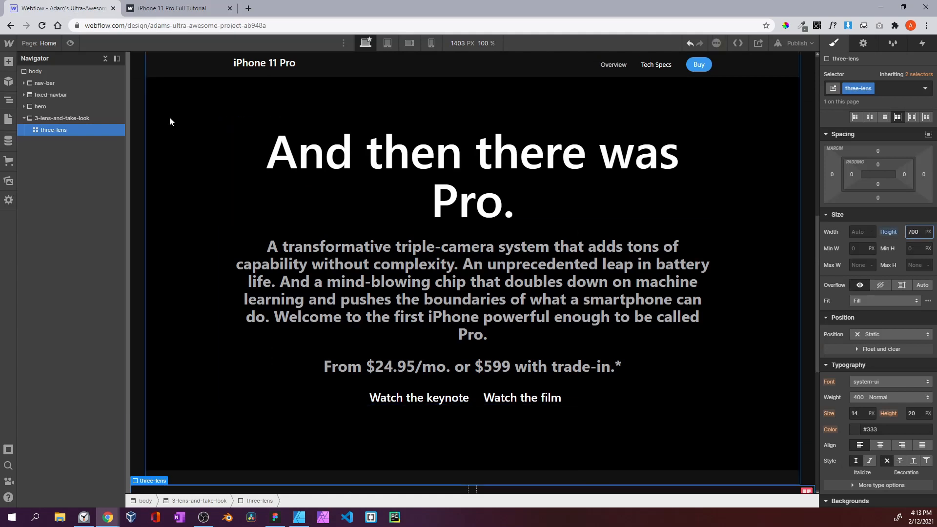
Measure the height of the three-image row on the reference site with a screen capture selection, discard the capture, and return to Webflow
{"action": "left_click", "coordinate": [161, 13]}
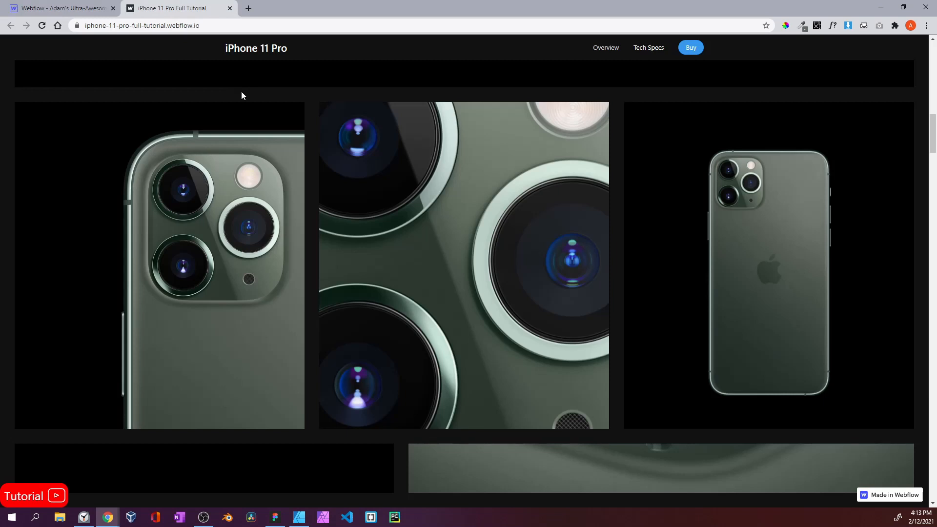
{"action": "key", "text": "Print"}
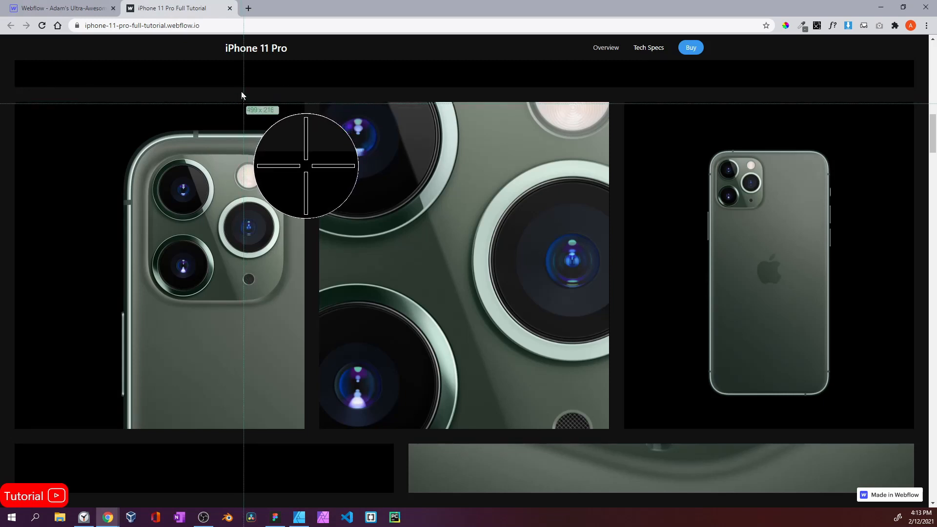
{"action": "left_click_drag", "start_coordinate": [242, 104], "coordinate": [588, 447]}
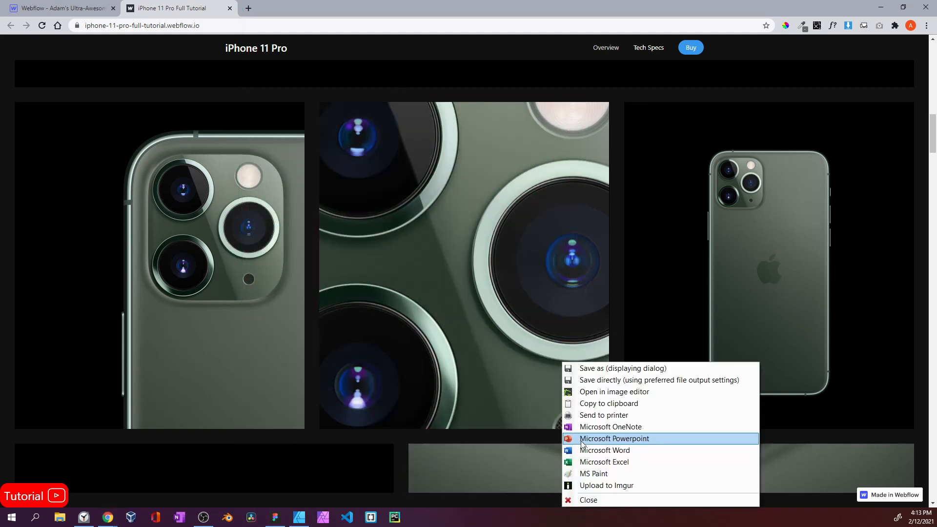
{"action": "left_click", "coordinate": [628, 501]}
{"action": "left_click", "coordinate": [97, 4]}
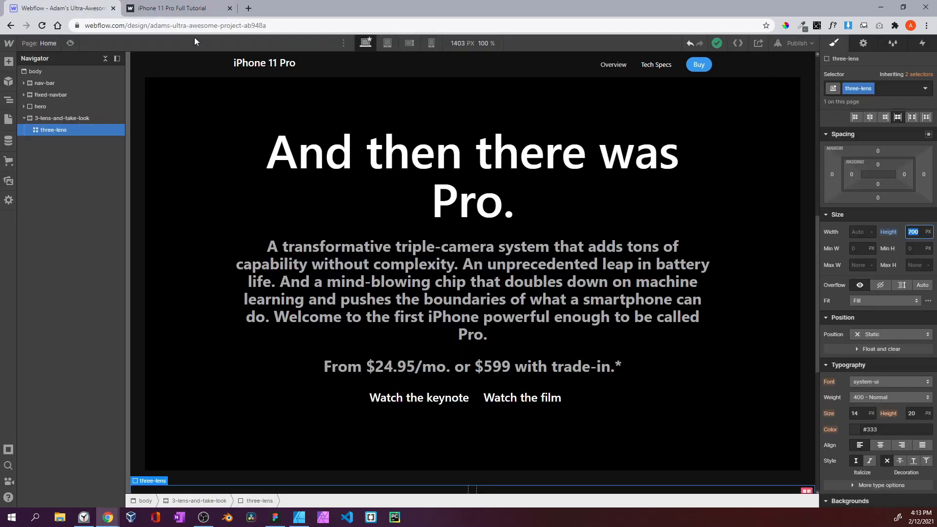
Set the three-lens grid's maximum width to 1920 px
{"action": "left_click", "coordinate": [861, 266]}
{"action": "type", "text": "1920"}
{"action": "scroll", "coordinate": [192, 191], "scroll_direction": "down", "scroll_amount": 7}
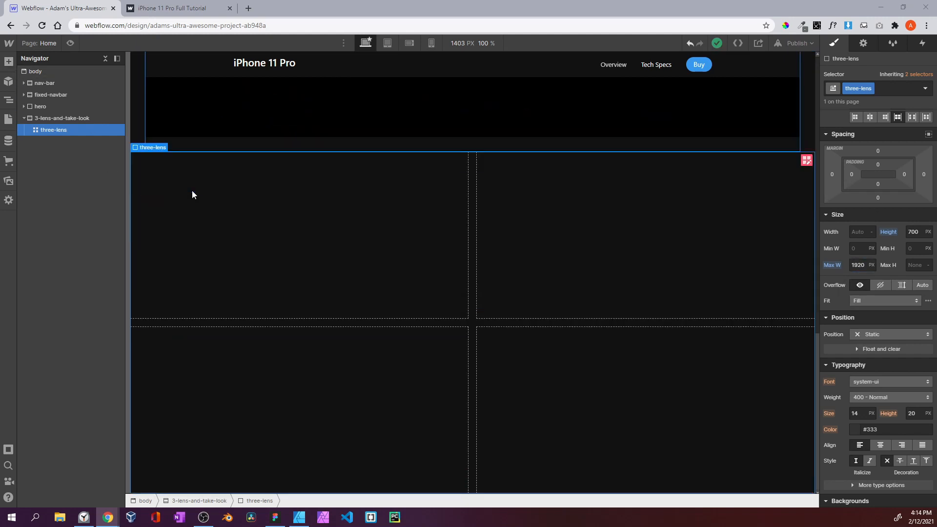
Edit the three-lens grid against the reference site, deleting its second row and adding a third 1fr column
{"action": "left_click", "coordinate": [807, 160]}
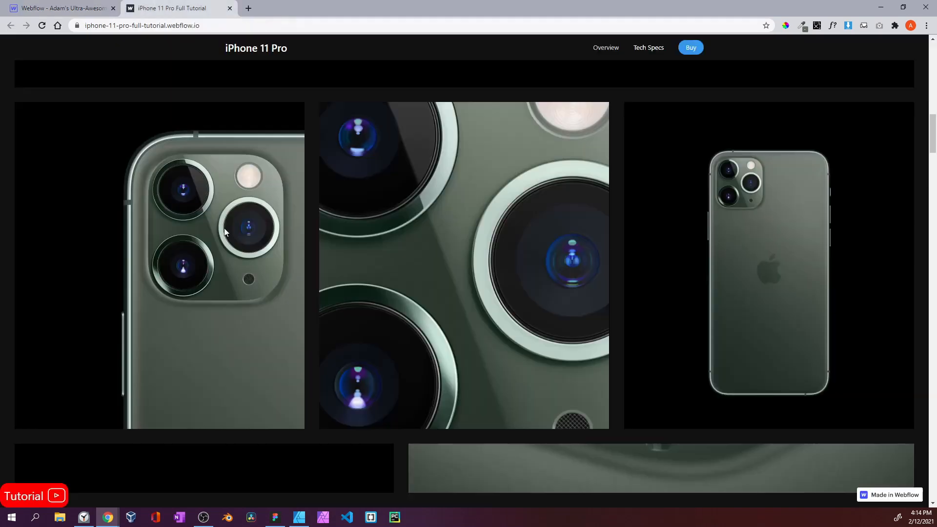
{"action": "left_click", "coordinate": [180, 14]}
{"action": "left_click", "coordinate": [7, 9]}
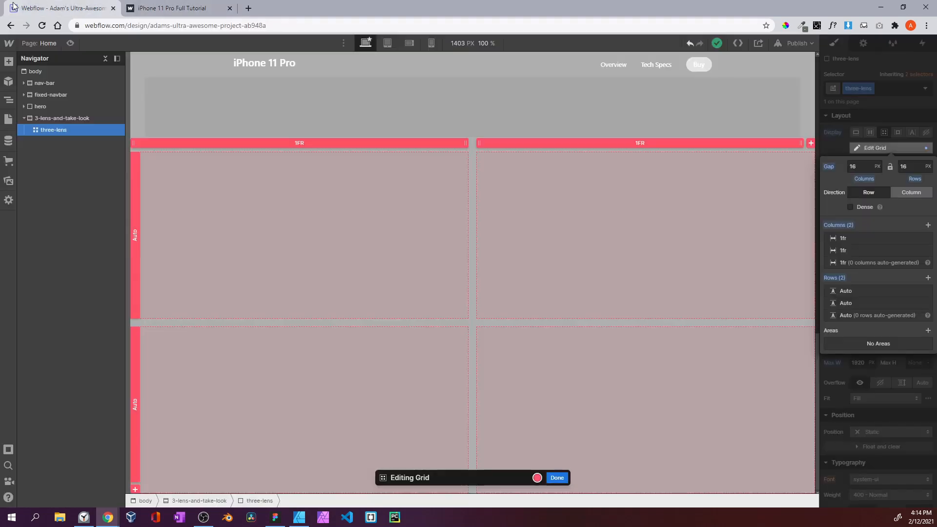
{"action": "right_click", "coordinate": [139, 394]}
{"action": "left_click", "coordinate": [150, 424]}
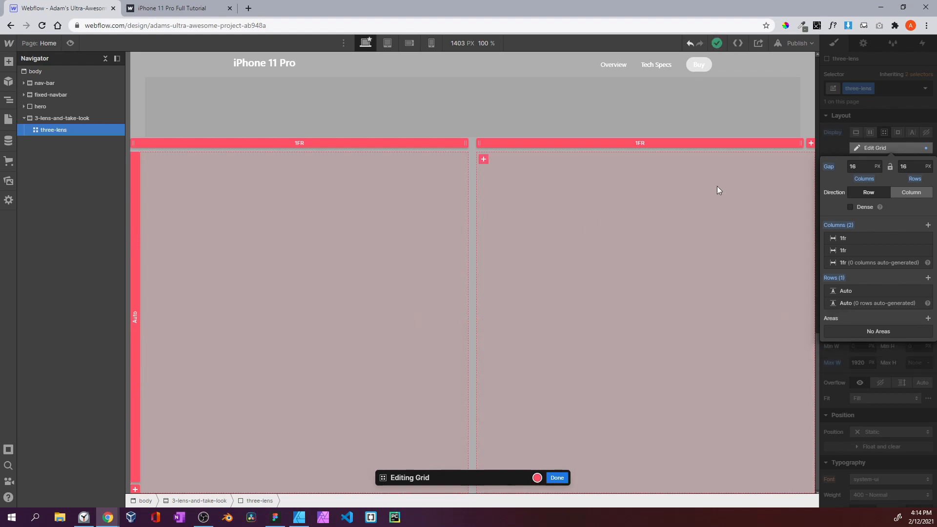
{"action": "left_click", "coordinate": [811, 143]}
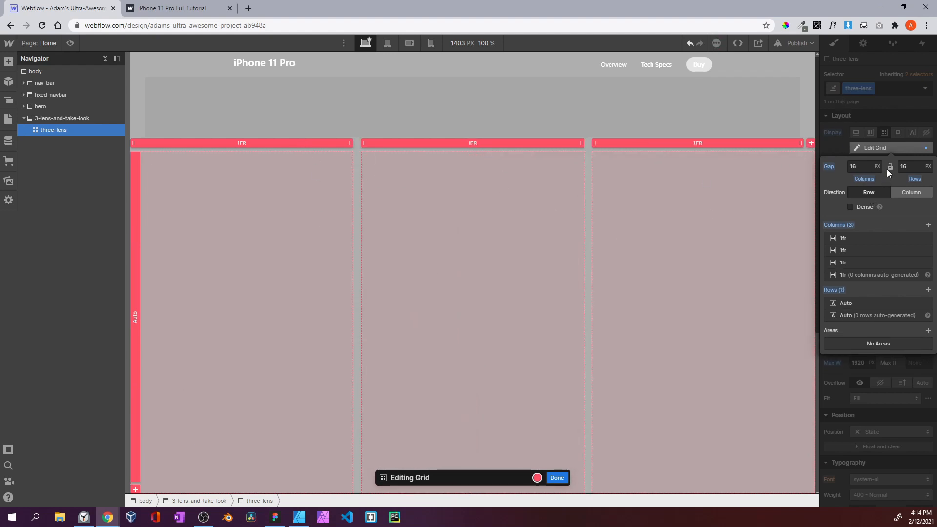
Set the three-lens grid's column and row gaps to 30 px and finish editing the grid
{"action": "left_click", "coordinate": [864, 167]}
{"action": "type", "text": "30"}
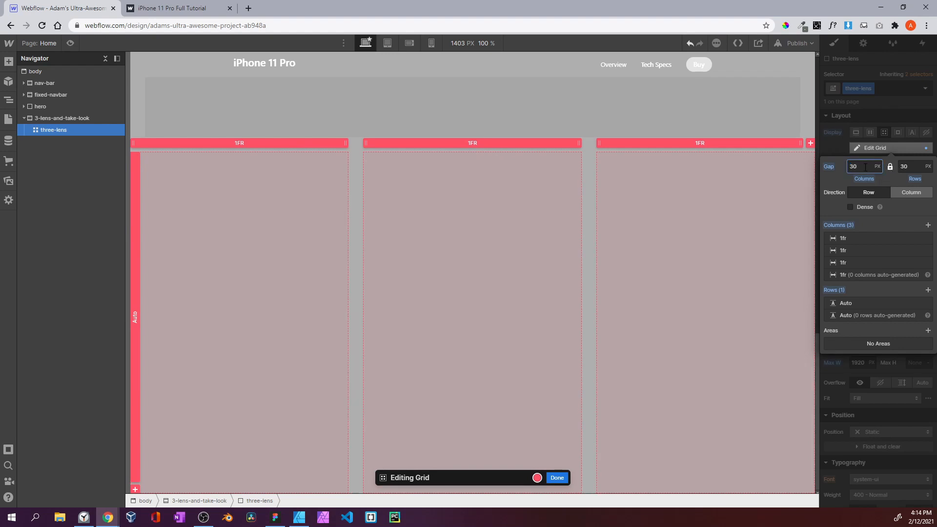
{"action": "left_click", "coordinate": [184, 165]}
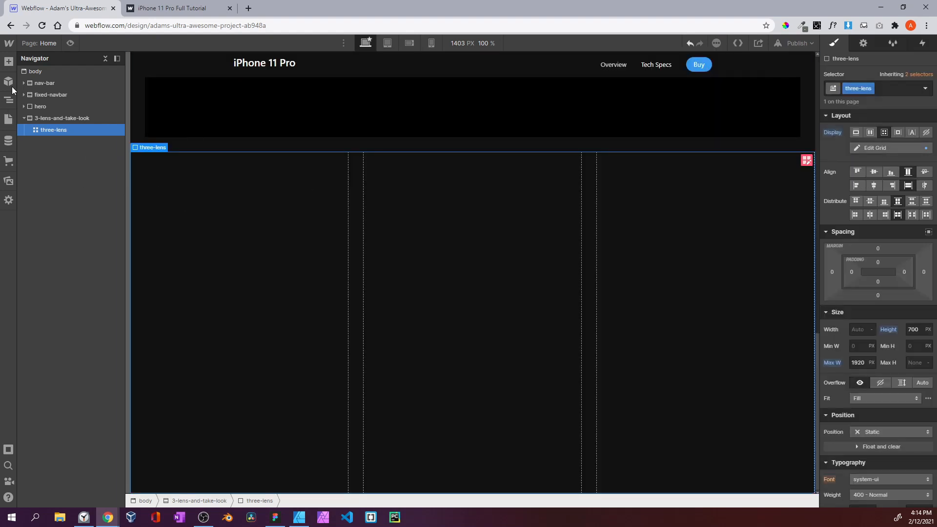
Add a div block to the first cell of the three-lens grid and give it the new class left-grid
{"action": "left_click", "coordinate": [9, 61]}
{"action": "left_click_drag", "start_coordinate": [46, 248], "coordinate": [170, 239]}
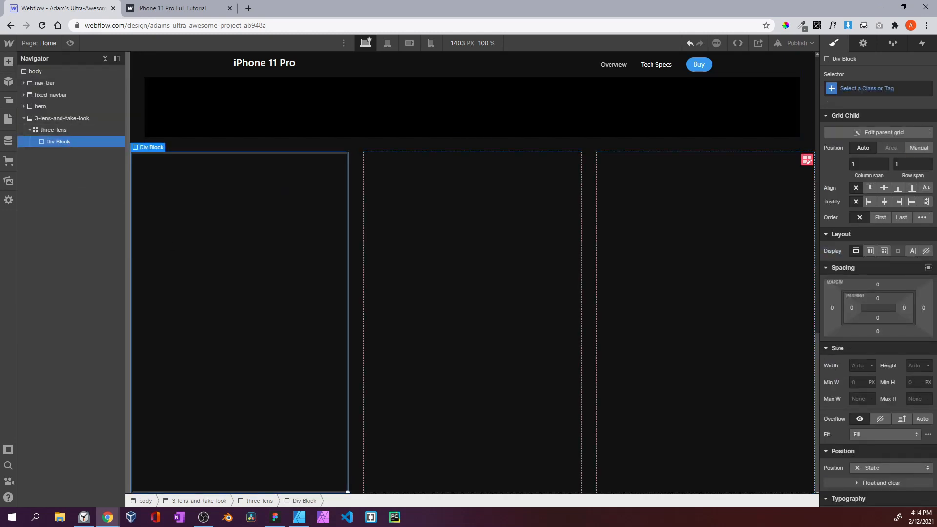
{"action": "left_click", "coordinate": [843, 89]}
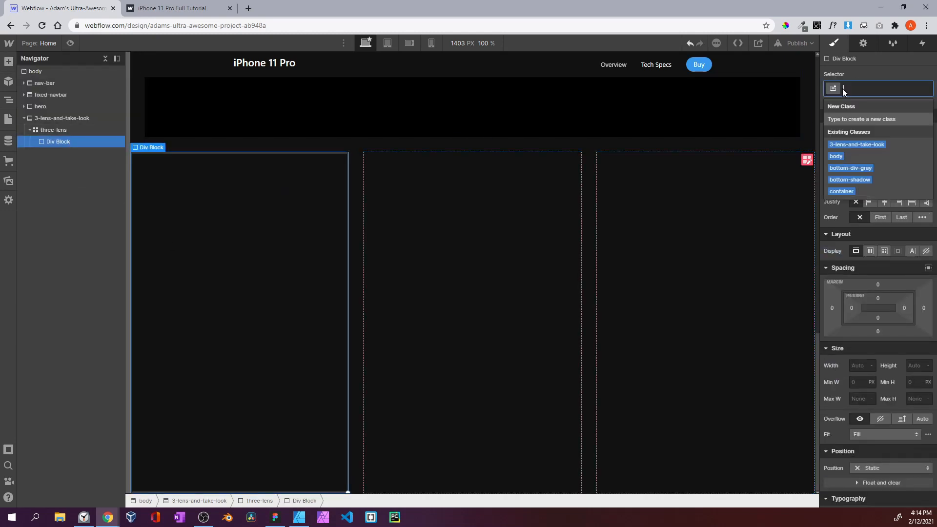
{"action": "type", "text": "left"}
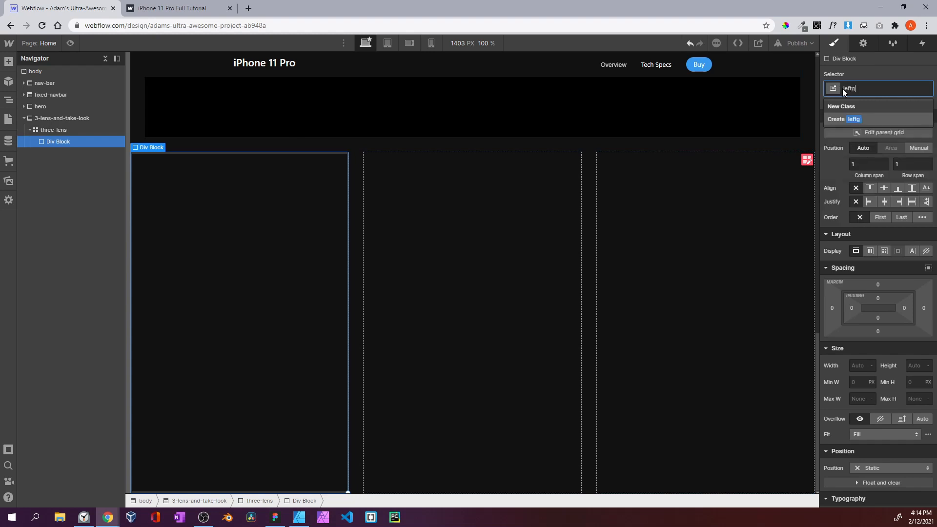
{"action": "type", "text": "="}
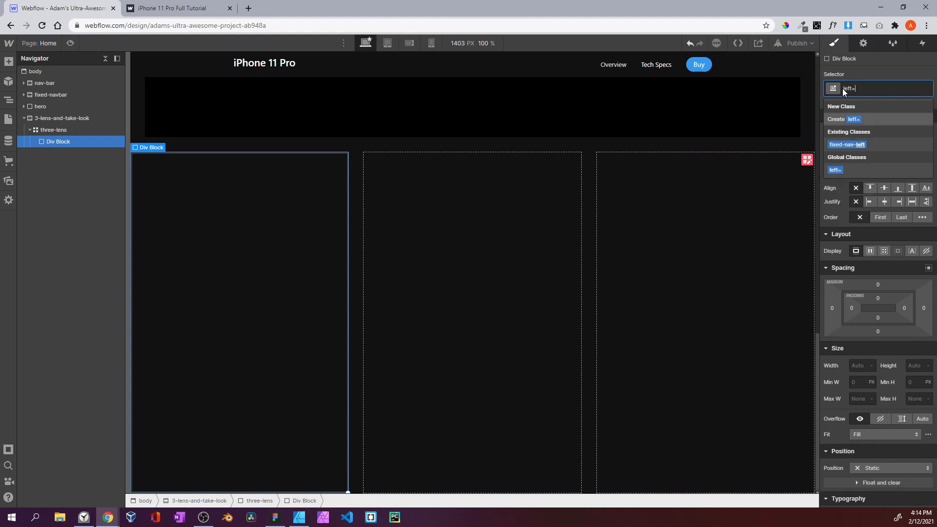
{"action": "key", "text": "BackSpace"}
{"action": "type", "text": "-grid"}
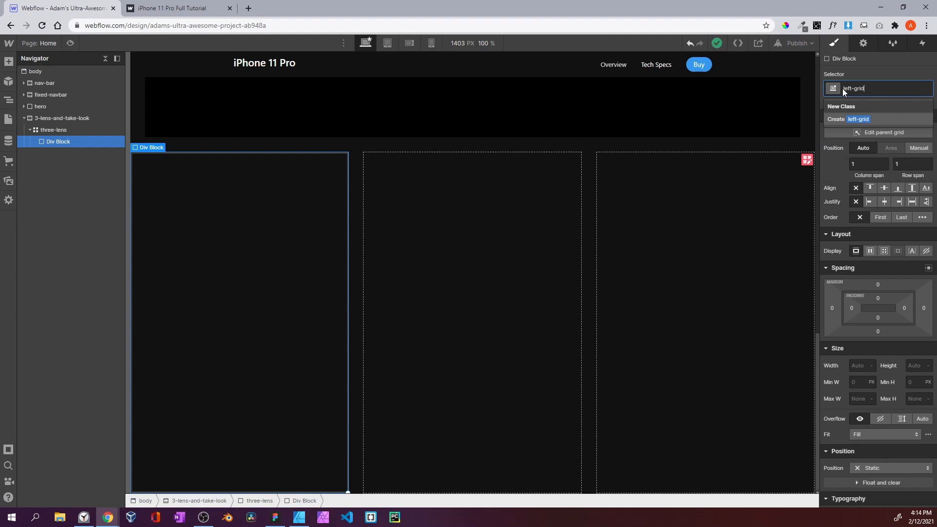
{"action": "key", "text": "Return"}
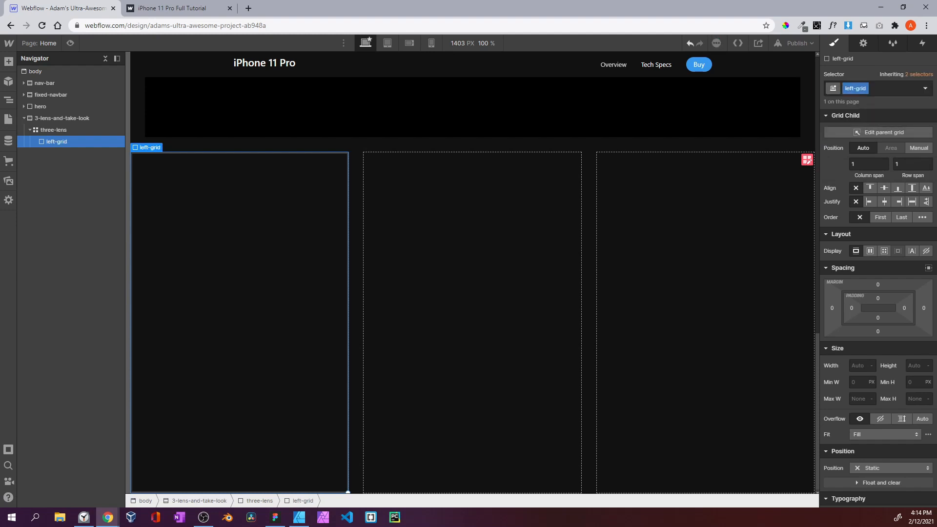
Set the left-grid block's align and justify to stretch and its position to Relative
{"action": "left_click", "coordinate": [912, 189]}
{"action": "left_click", "coordinate": [911, 201]}
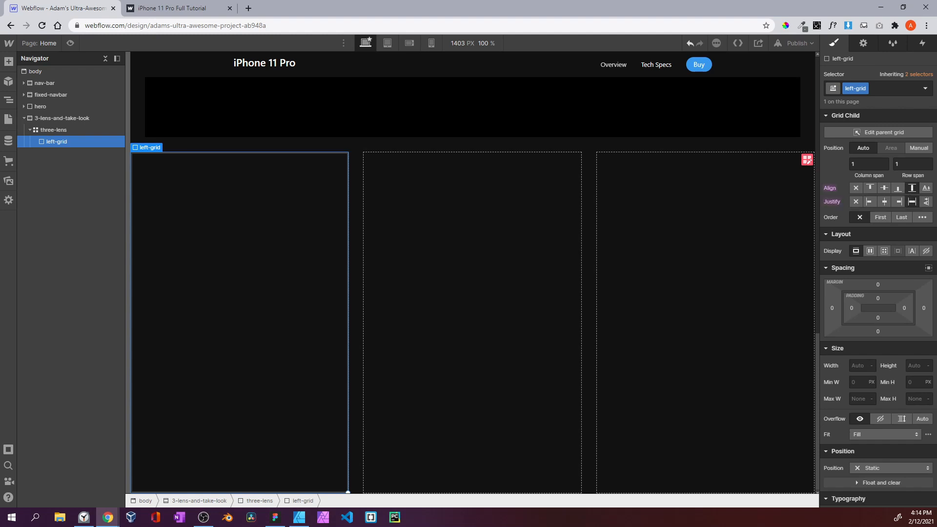
{"action": "scroll", "coordinate": [882, 295], "scroll_direction": "down", "scroll_amount": 3}
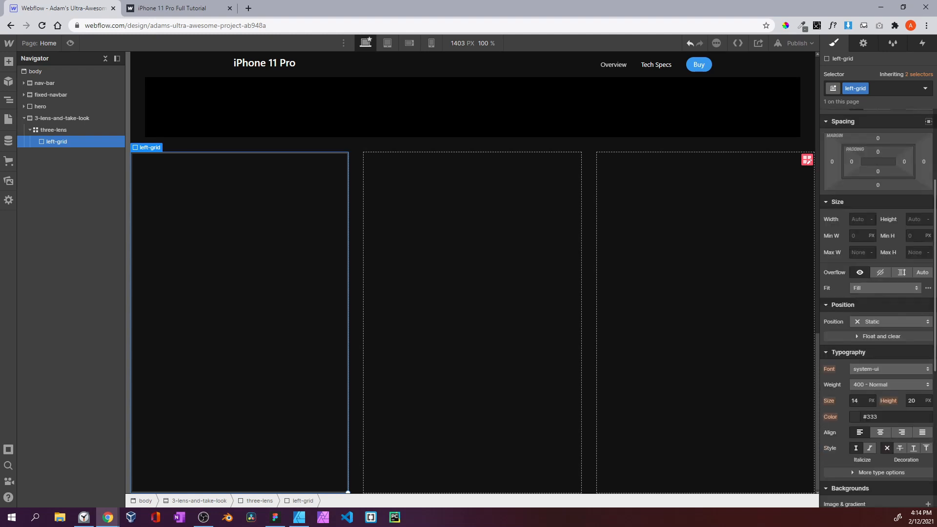
{"action": "scroll", "coordinate": [880, 256], "scroll_direction": "down", "scroll_amount": 3}
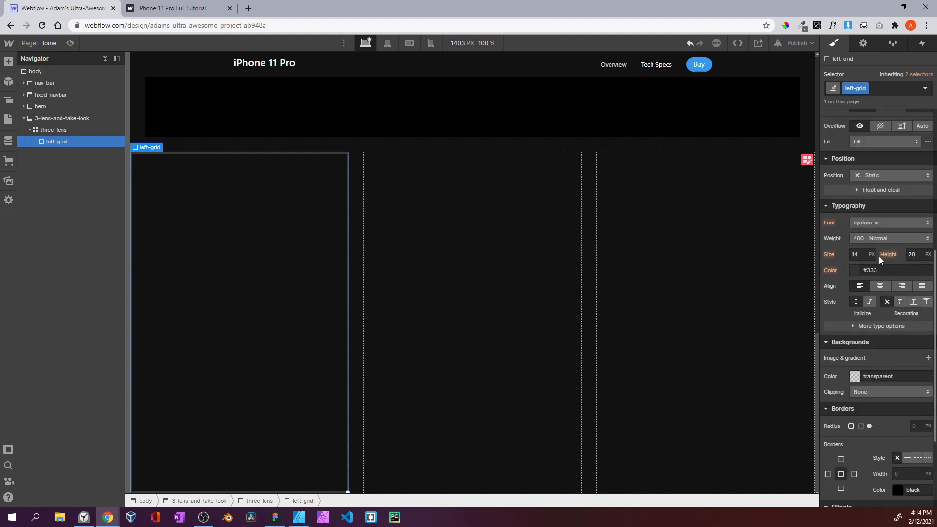
{"action": "left_click", "coordinate": [884, 178]}
{"action": "left_click", "coordinate": [887, 188]}
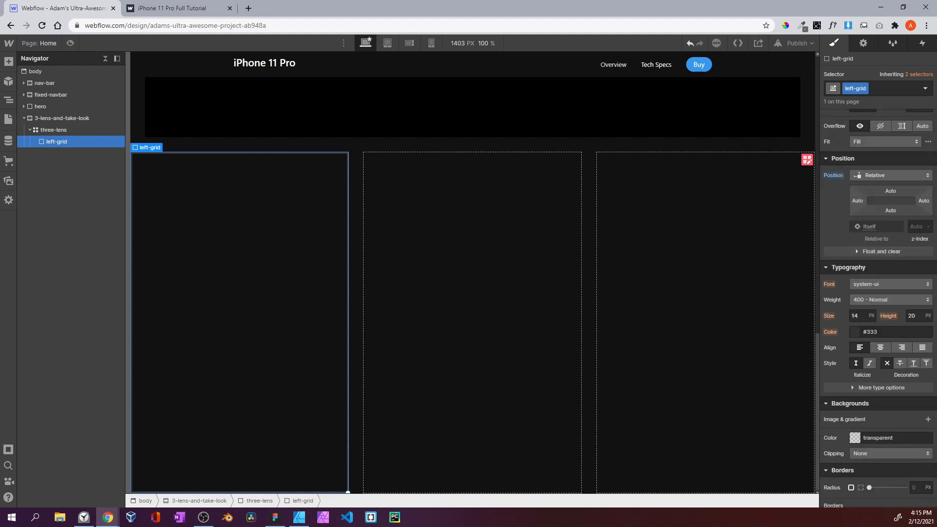
Set the left-grid block's background color to black
{"action": "scroll", "coordinate": [865, 397], "scroll_direction": "down", "scroll_amount": 4}
{"action": "left_click", "coordinate": [855, 240]}
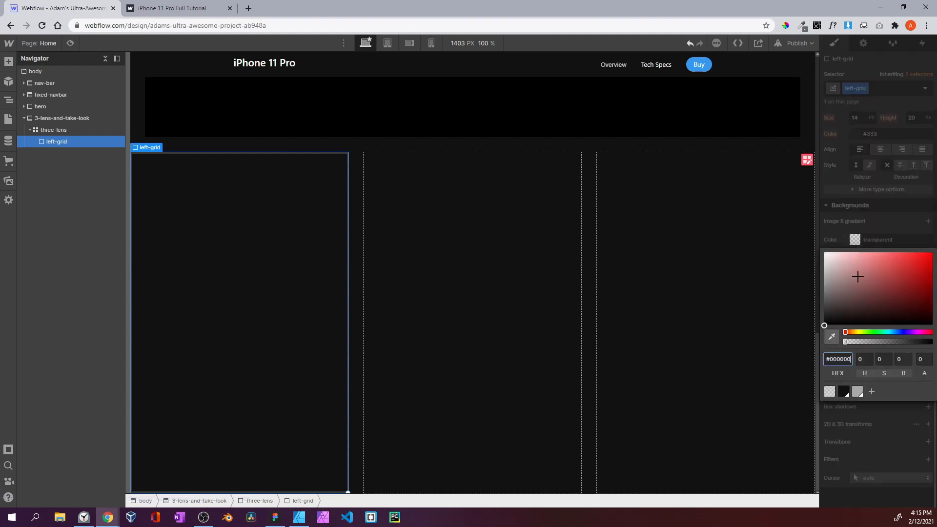
{"action": "left_click", "coordinate": [843, 390]}
{"action": "left_click", "coordinate": [880, 222]}
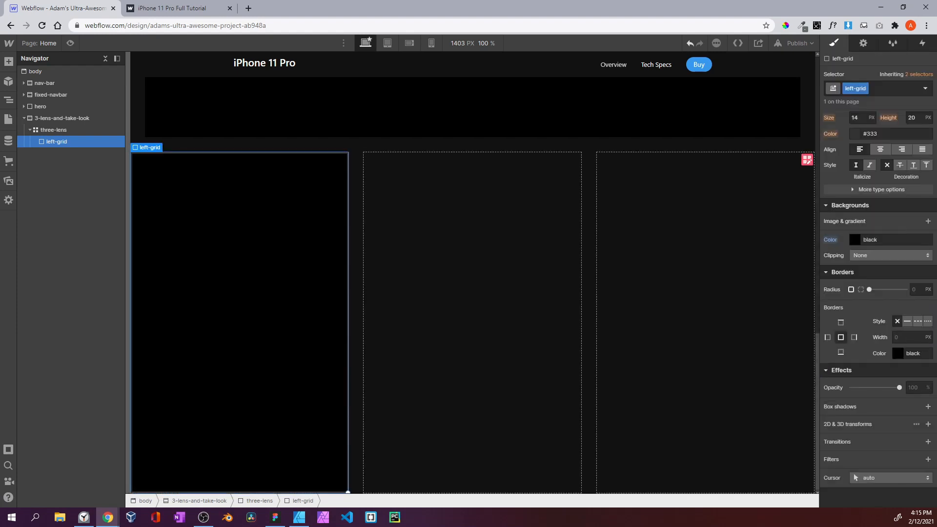
Add a div block to the middle cell of the three-lens grid and give it the new class mid-grid
{"action": "left_click", "coordinate": [9, 61]}
{"action": "left_click_drag", "start_coordinate": [40, 266], "coordinate": [396, 312]}
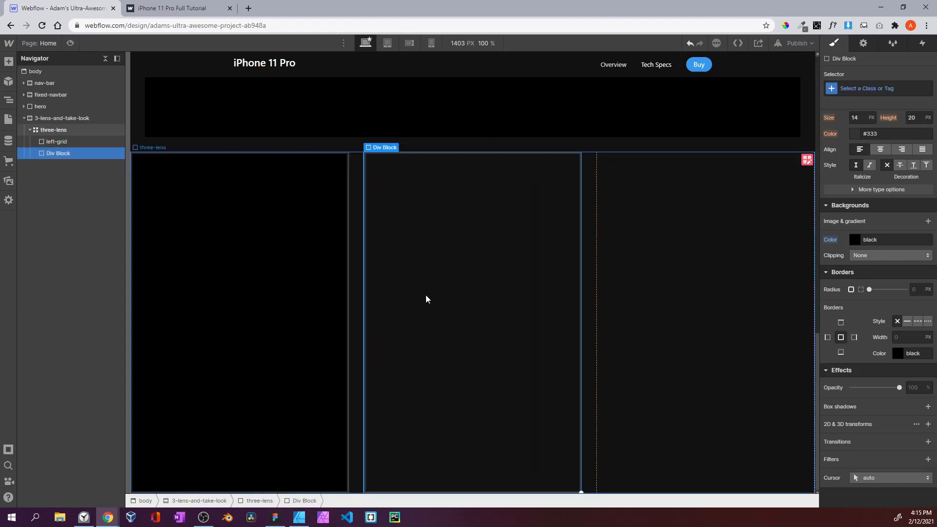
{"action": "left_click", "coordinate": [865, 88]}
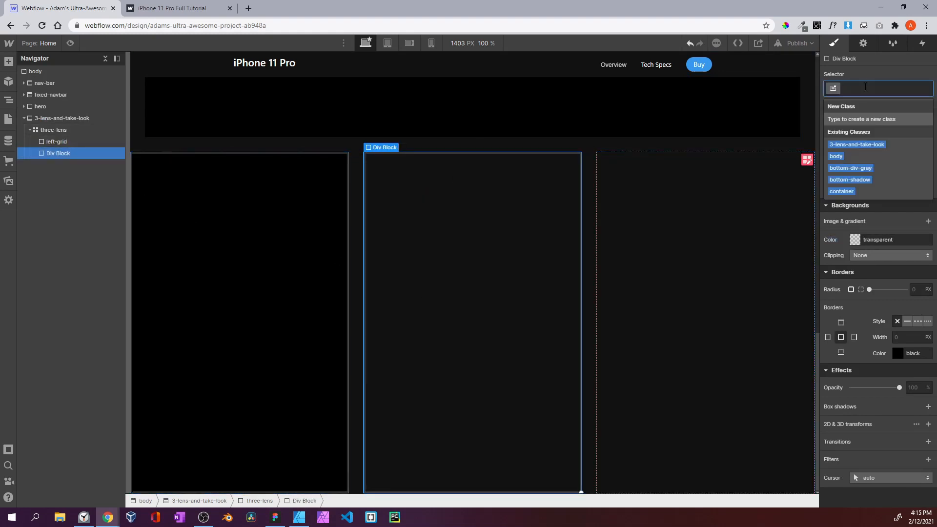
{"action": "type", "text": "mid-grid"}
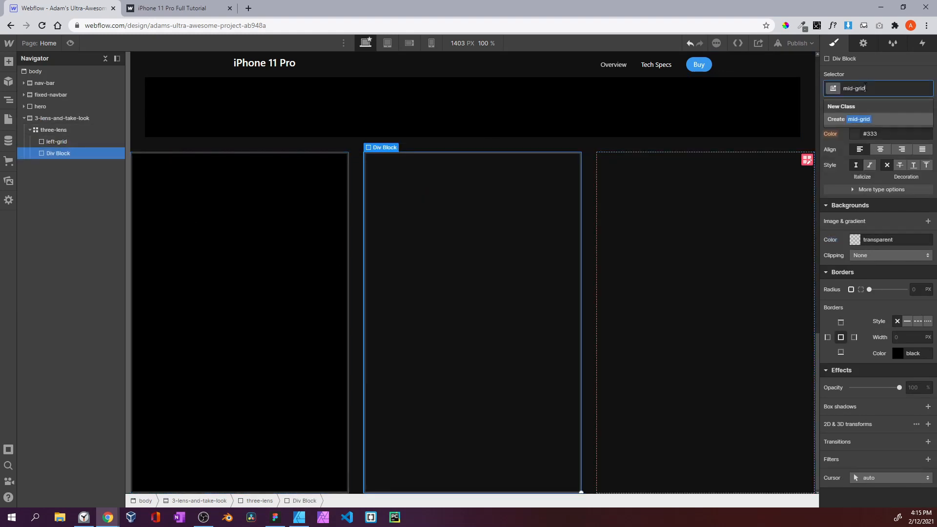
{"action": "key", "text": "Return"}
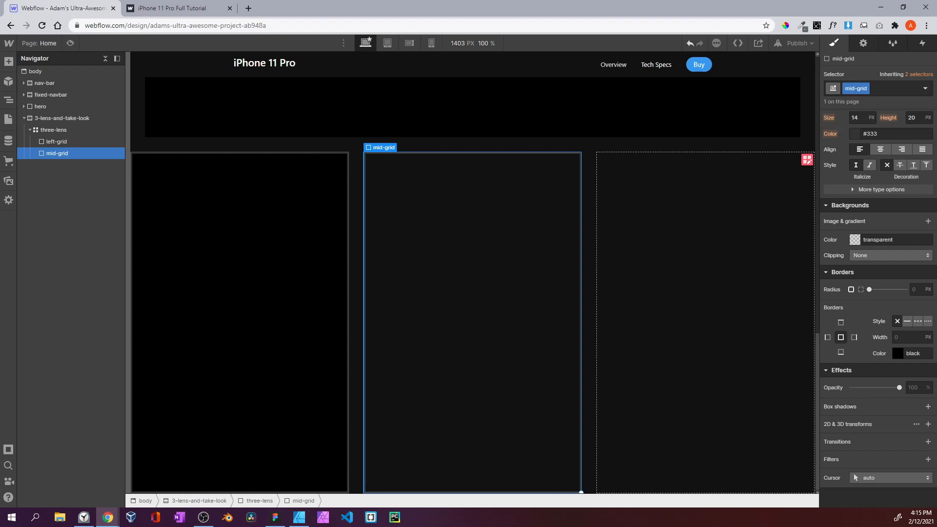
Set the mid-grid block's height to 100% and its position to Relative
{"action": "scroll", "coordinate": [878, 239], "scroll_direction": "up", "scroll_amount": 6}
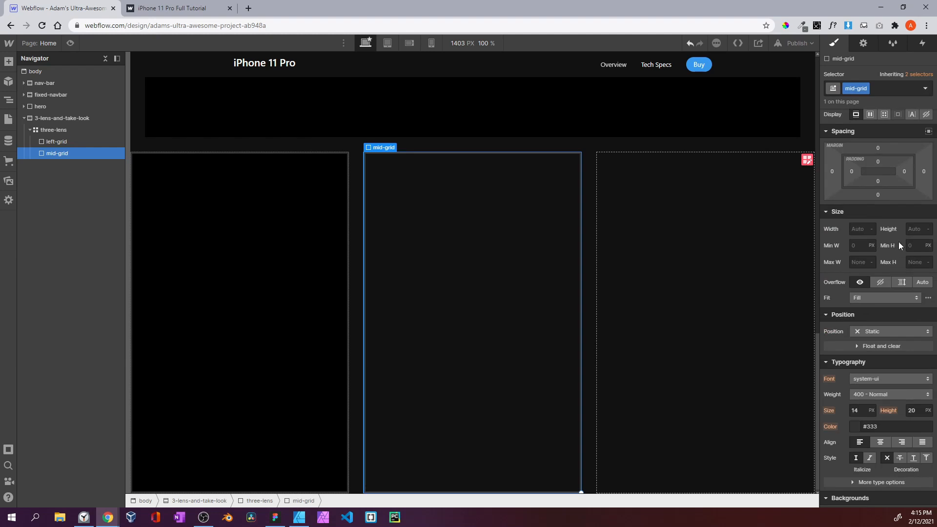
{"action": "left_click", "coordinate": [911, 229]}
{"action": "type", "text": "100%"}
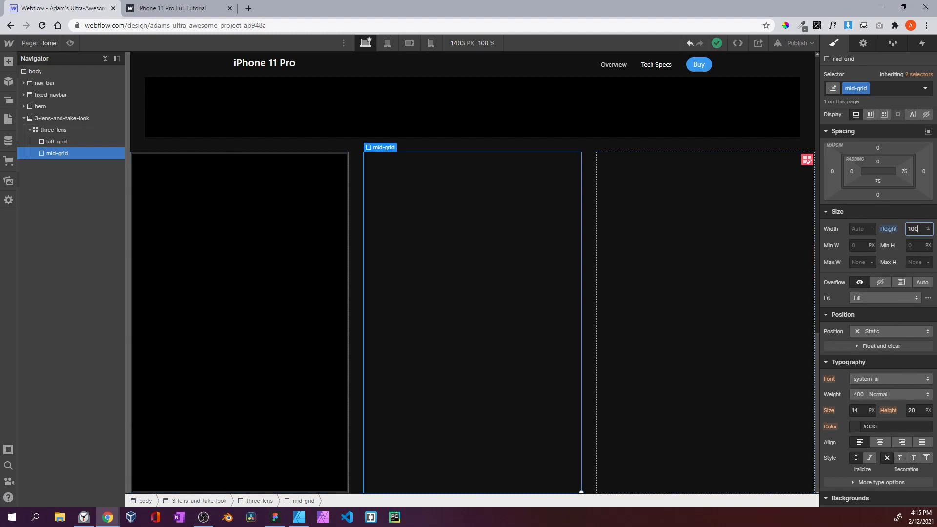
{"action": "scroll", "coordinate": [847, 389], "scroll_direction": "down", "scroll_amount": 1}
{"action": "left_click", "coordinate": [879, 283]}
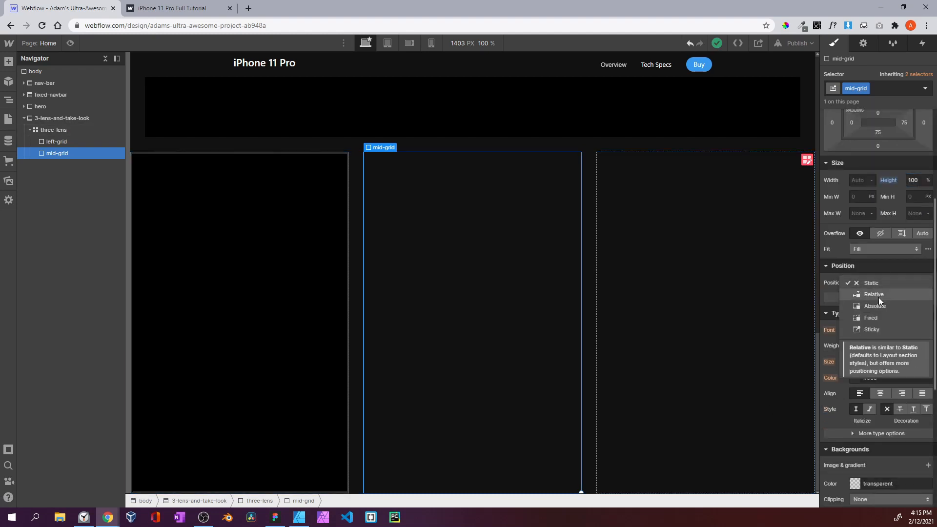
{"action": "left_click", "coordinate": [880, 295]}
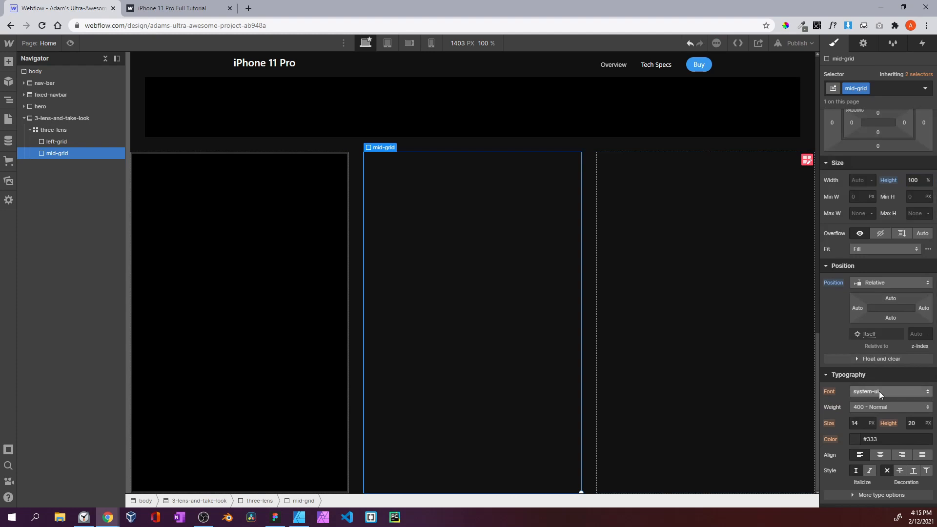
Set the mid-grid block's background color to black
{"action": "scroll", "coordinate": [879, 391], "scroll_direction": "down", "scroll_amount": 6}
{"action": "left_click", "coordinate": [855, 253]}
{"action": "left_click_drag", "start_coordinate": [862, 270], "coordinate": [934, 339]}
{"action": "left_click", "coordinate": [886, 230]}
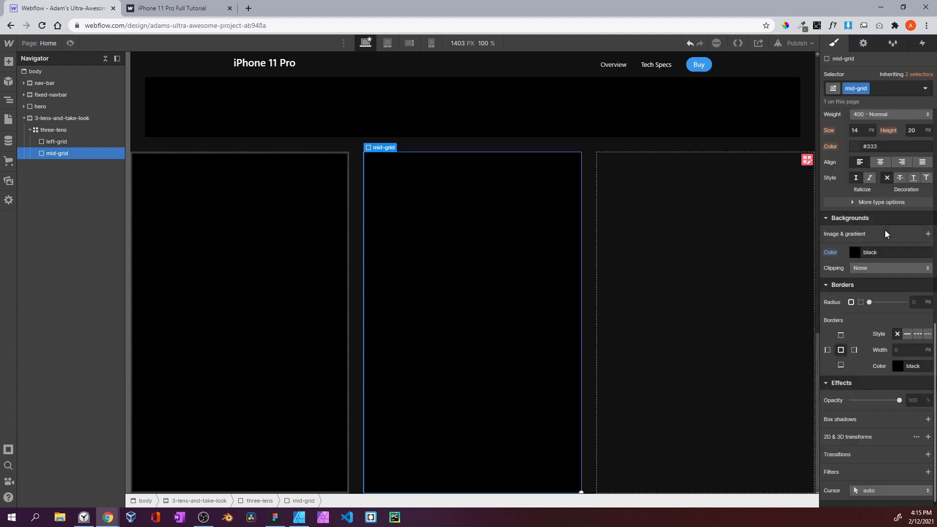
Add a div block to the third cell of the three-lens grid and give it the new class right-grid
{"action": "left_click", "coordinate": [8, 61]}
{"action": "left_click_drag", "start_coordinate": [40, 266], "coordinate": [666, 296]}
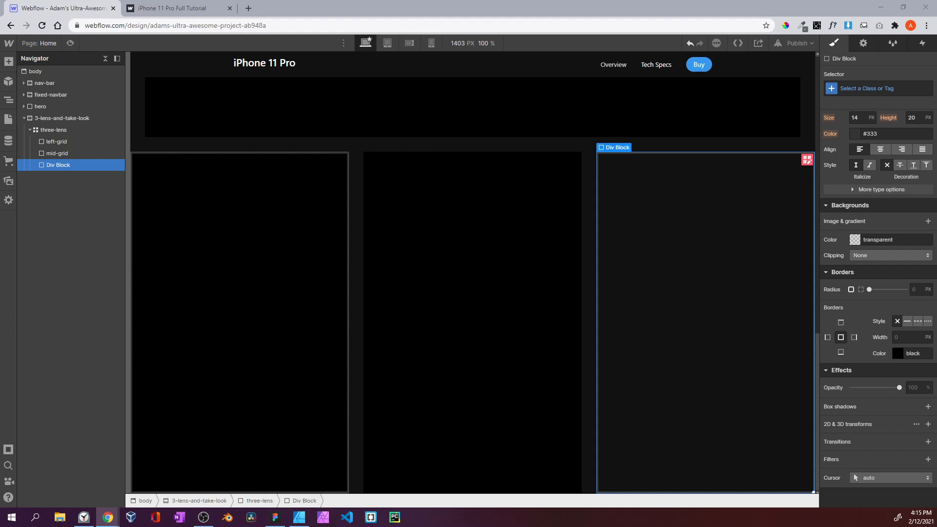
{"action": "left_click", "coordinate": [853, 89]}
{"action": "type", "text": "right-grid"}
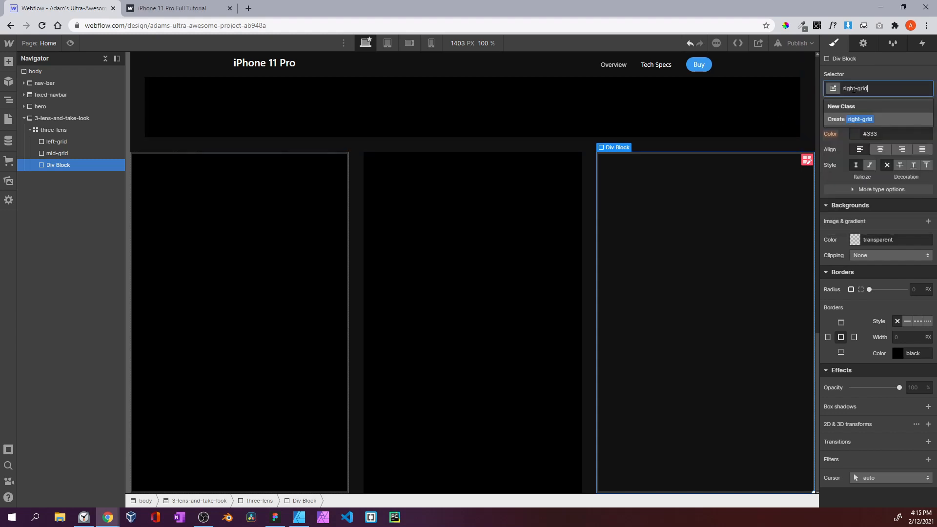
{"action": "key", "text": "Return"}
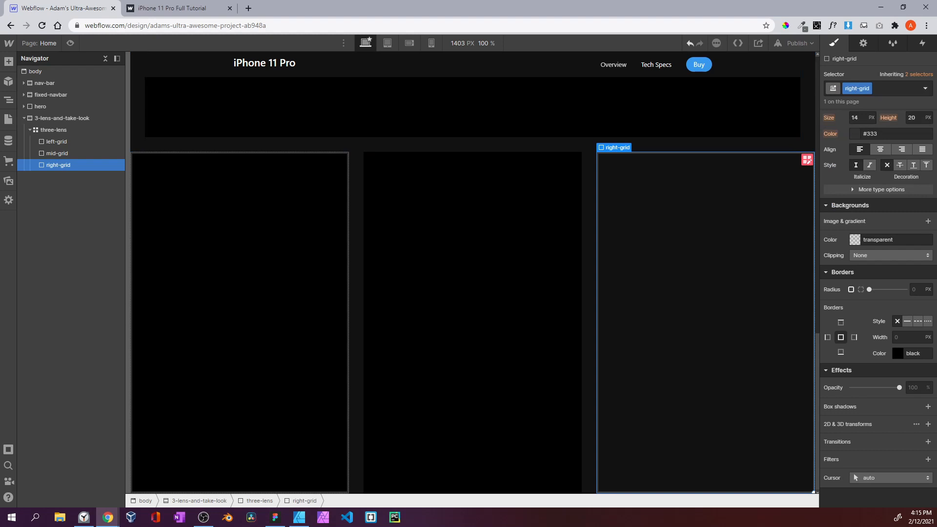
Set the right-grid block's background color to black
{"action": "scroll", "coordinate": [879, 225], "scroll_direction": "up", "scroll_amount": 10}
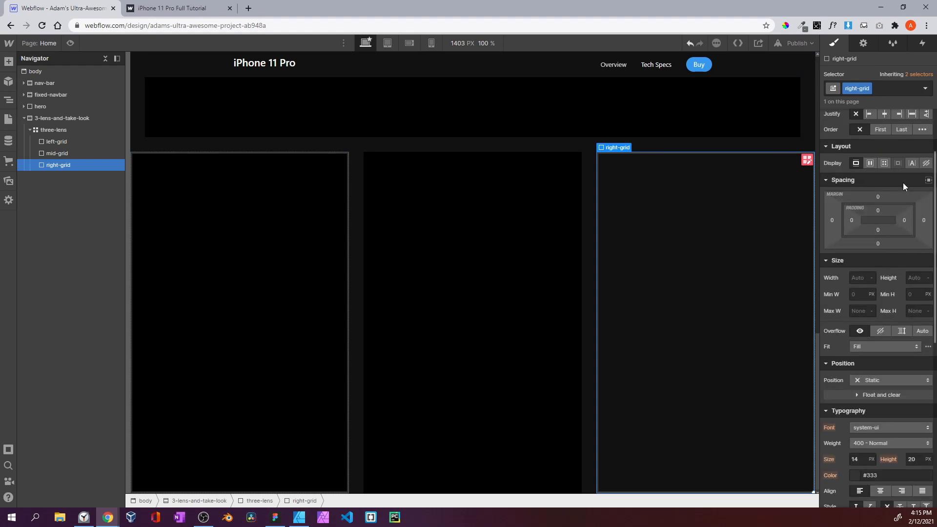
{"action": "scroll", "coordinate": [911, 203], "scroll_direction": "down", "scroll_amount": 10}
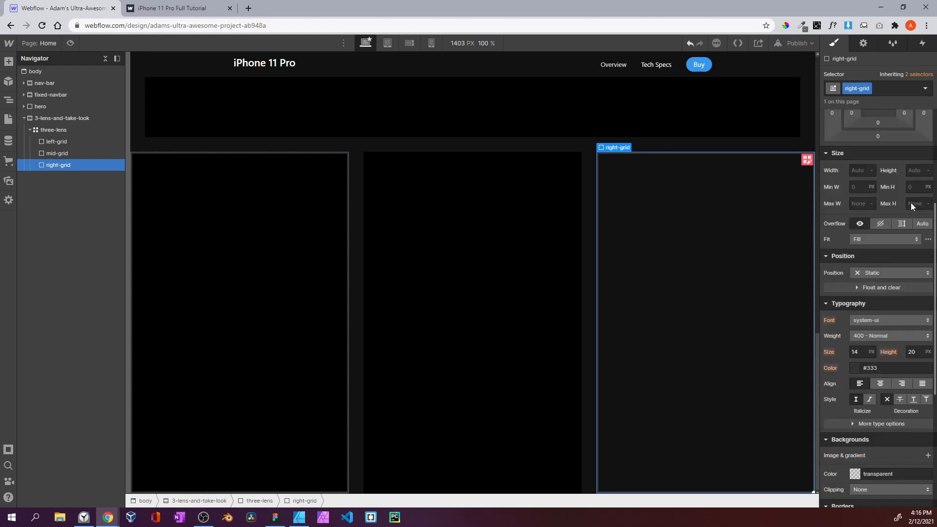
{"action": "left_click", "coordinate": [858, 241]}
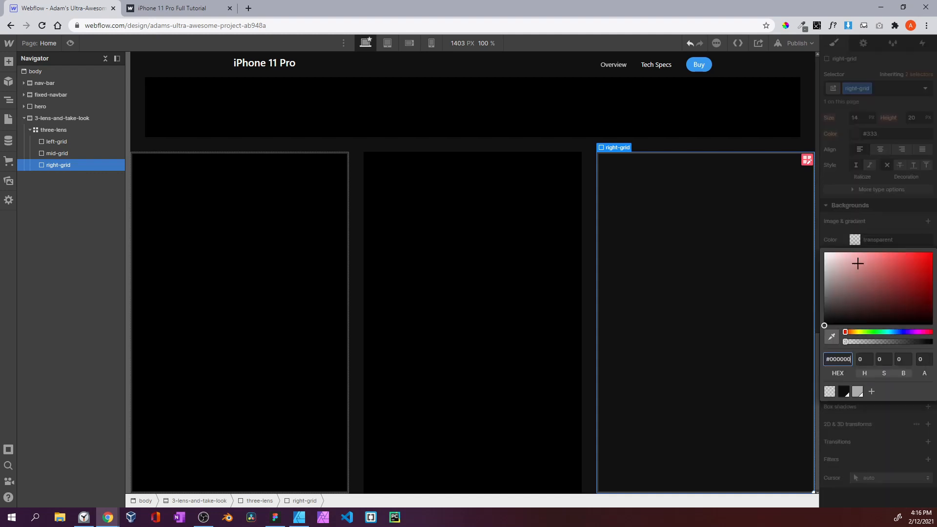
{"action": "left_click_drag", "start_coordinate": [877, 294], "coordinate": [934, 324]}
{"action": "left_click", "coordinate": [868, 203]}
{"action": "scroll", "coordinate": [868, 203], "scroll_direction": "up", "scroll_amount": 4}
{"action": "scroll", "coordinate": [868, 203], "scroll_direction": "up", "scroll_amount": 2}
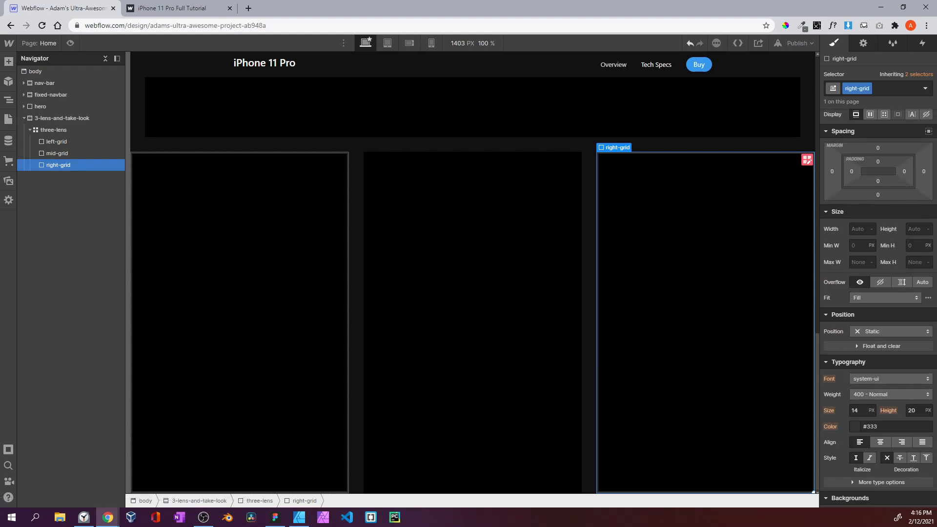
Set the right-grid block's position to Relative
{"action": "scroll", "coordinate": [852, 204], "scroll_direction": "down", "scroll_amount": 4}
{"action": "scroll", "coordinate": [893, 253], "scroll_direction": "up", "scroll_amount": 1}
{"action": "left_click", "coordinate": [874, 186]}
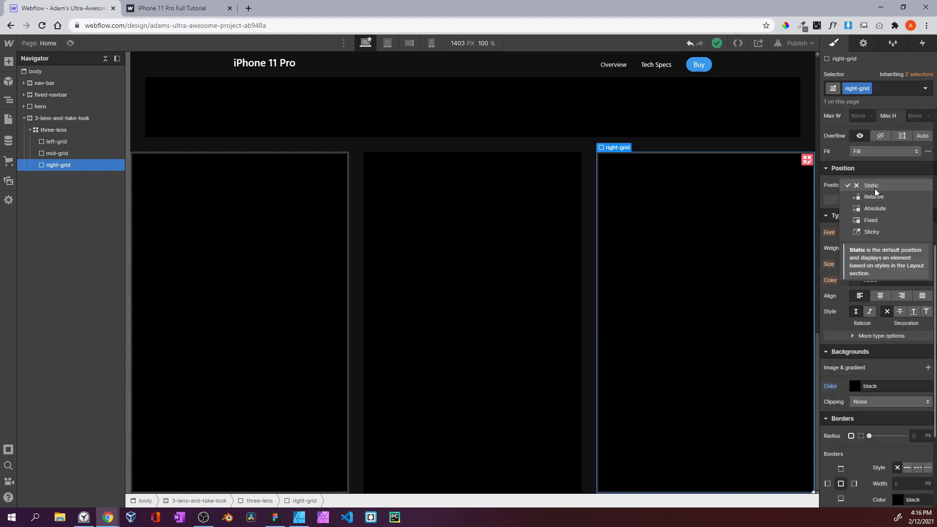
{"action": "left_click", "coordinate": [874, 197]}
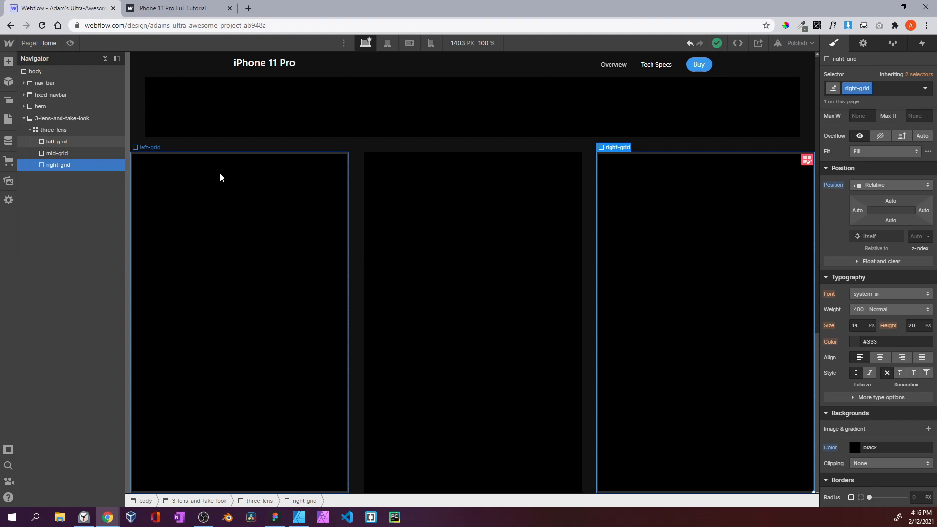
Compare the previewed grid with the reference site, and give the three-lens grid 30 px of left and right padding
{"action": "left_click", "coordinate": [70, 43]}
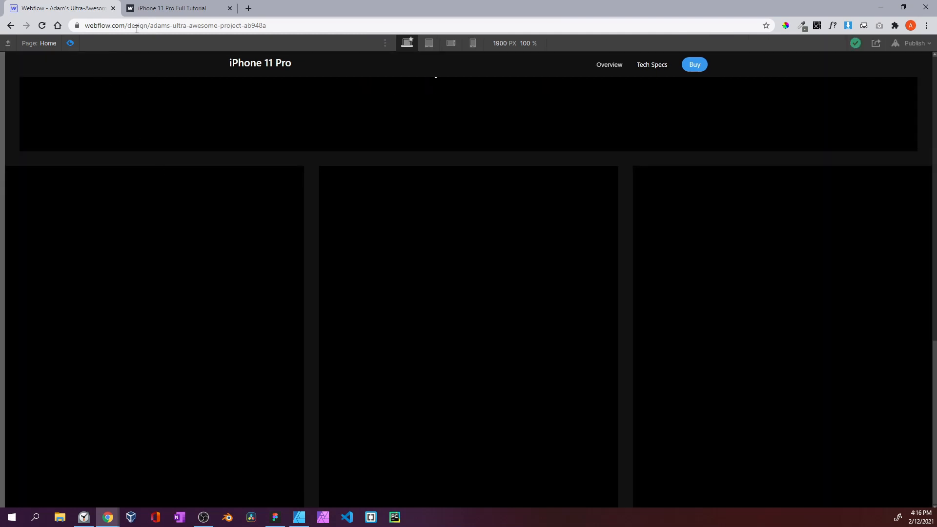
{"action": "left_click", "coordinate": [161, 8]}
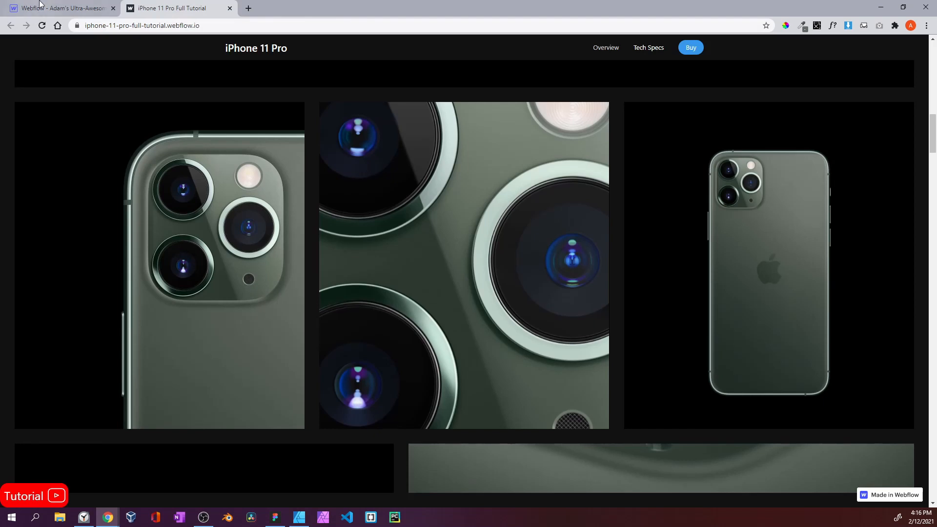
{"action": "left_click", "coordinate": [46, 8]}
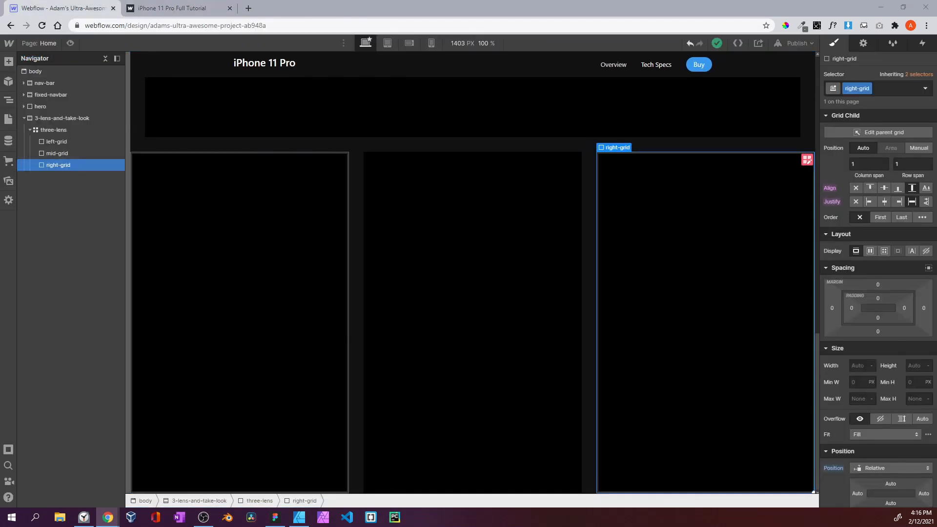
{"action": "left_click", "coordinate": [73, 130]}
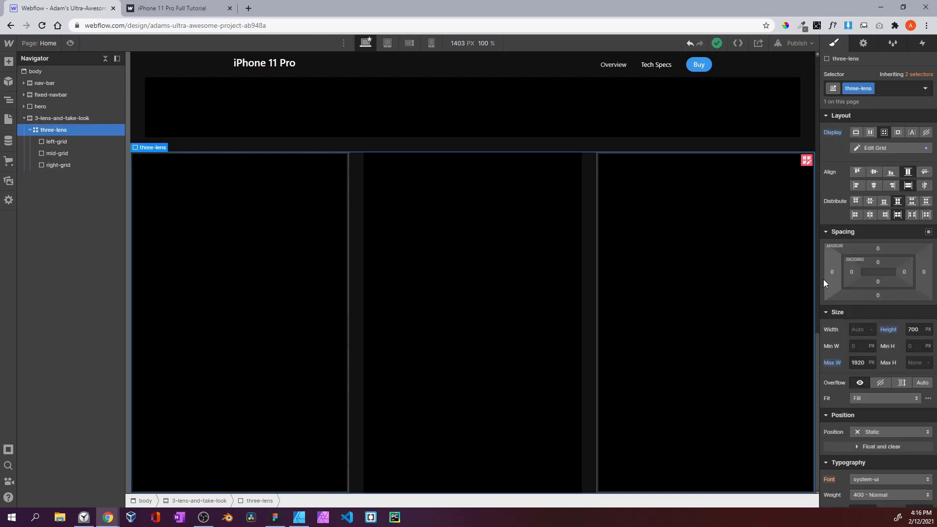
{"action": "left_click", "coordinate": [854, 272]}
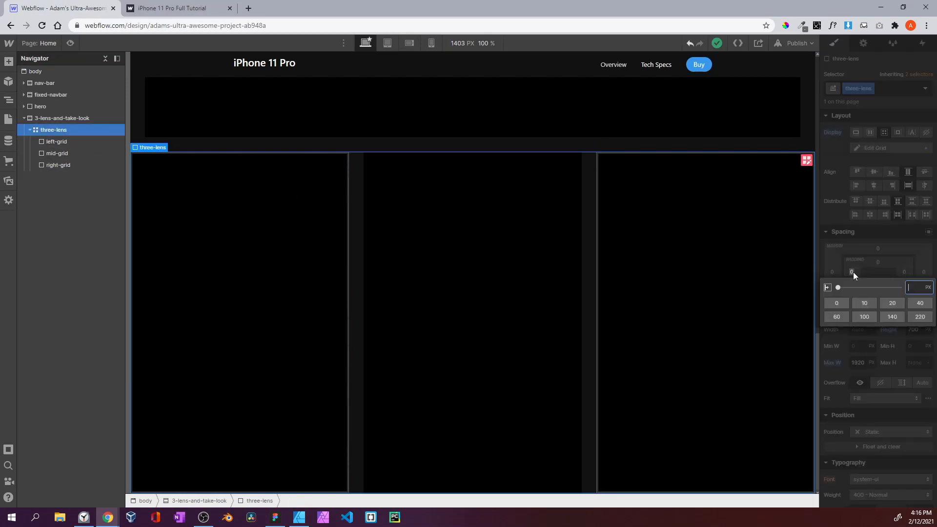
{"action": "type", "text": "30"}
{"action": "key", "text": "Return"}
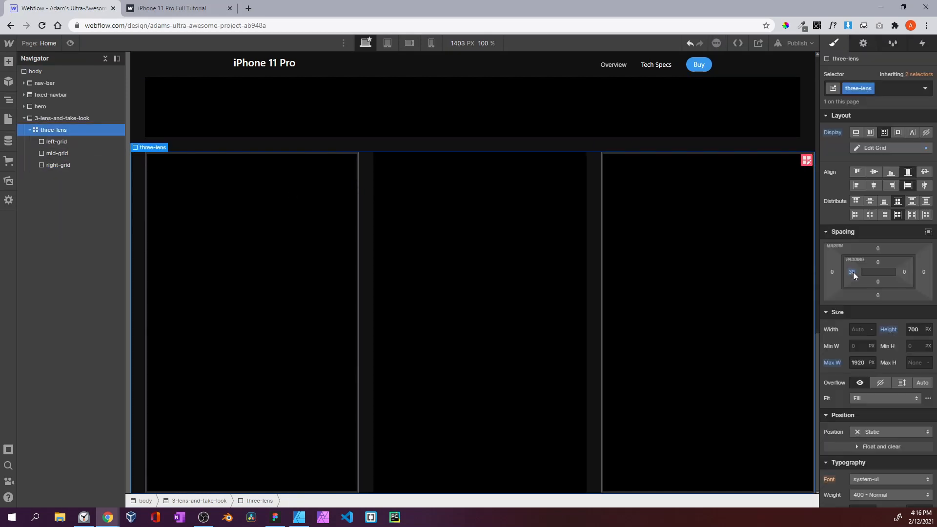
{"action": "left_click", "coordinate": [904, 273]}
{"action": "type", "text": "30"}
{"action": "key", "text": "Return"}
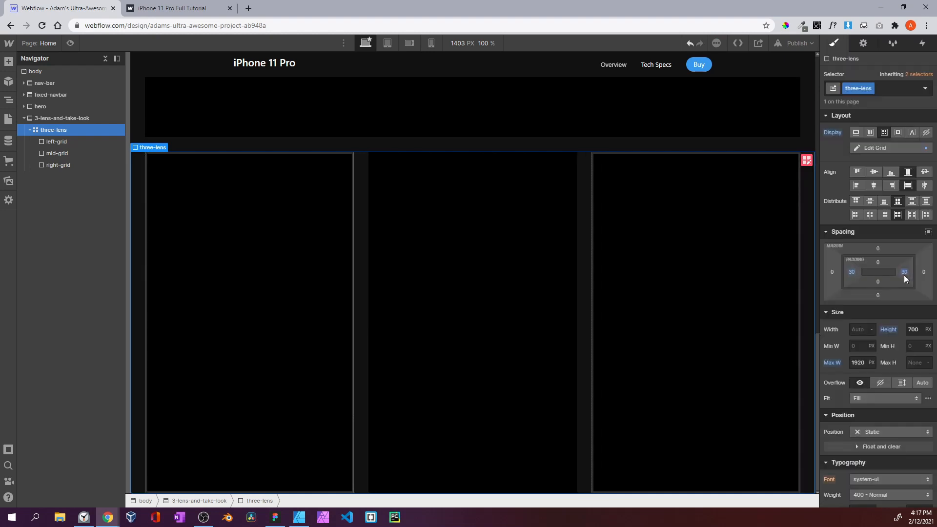
Preview the page and compare the spacing of the three grid blocks with the reference site
{"action": "left_click", "coordinate": [70, 43]}
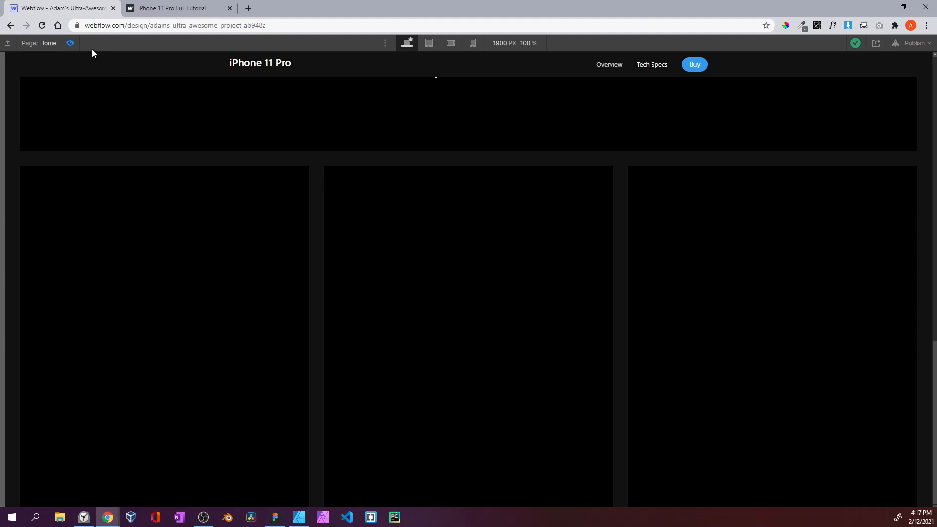
{"action": "left_click", "coordinate": [69, 43]}
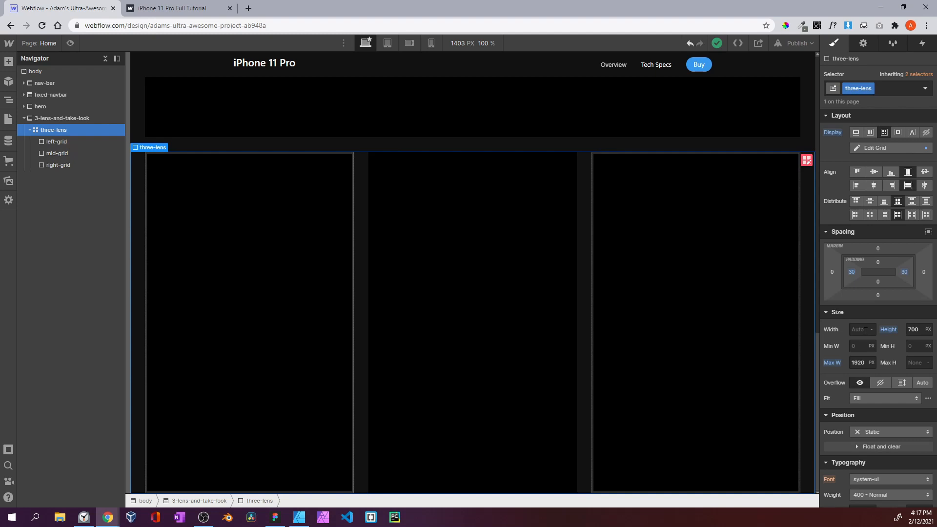
{"action": "left_click", "coordinate": [89, 165]}
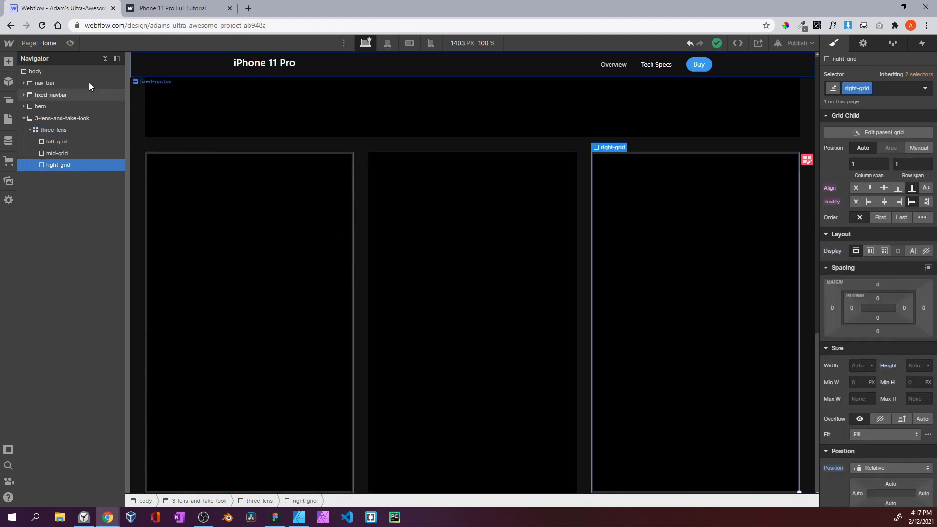
{"action": "key", "text": "ctrl+shift+p"}
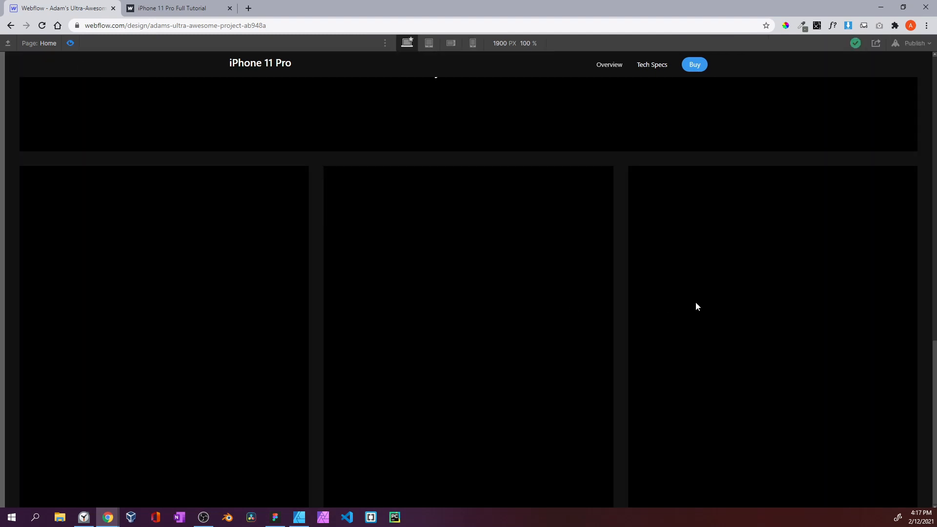
{"action": "left_click", "coordinate": [180, 8]}
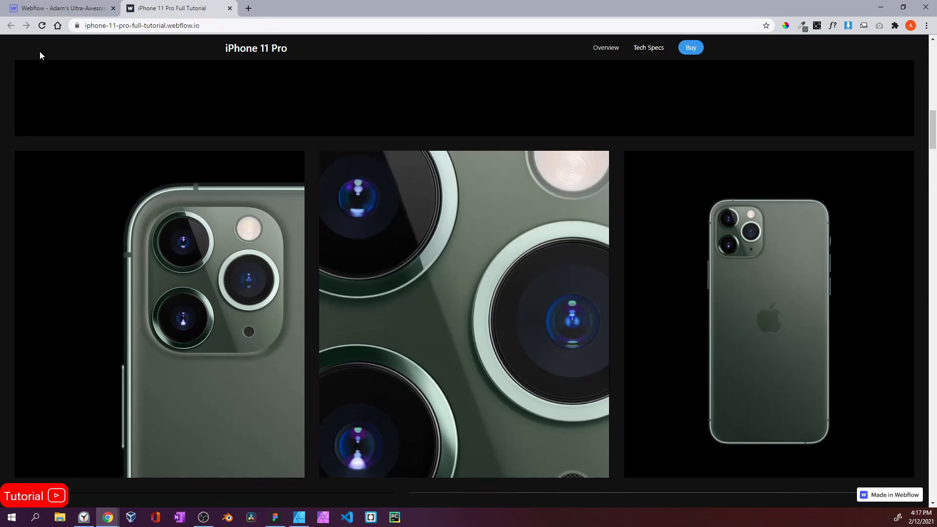
{"action": "left_click", "coordinate": [39, 9]}
{"action": "left_click", "coordinate": [70, 42]}
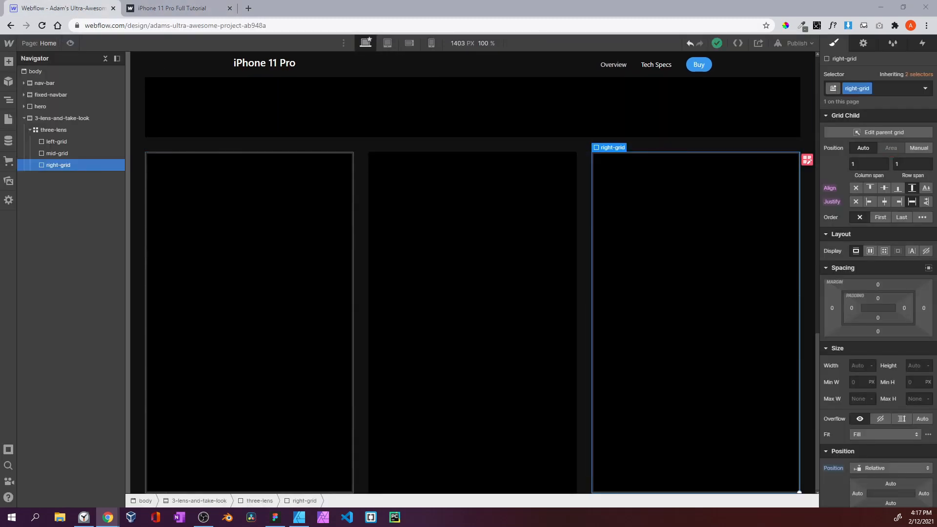
Add a div block inside left-grid and give it the new class 3-lens-image-container-left
{"action": "left_click", "coordinate": [53, 142]}
{"action": "left_click", "coordinate": [8, 62]}
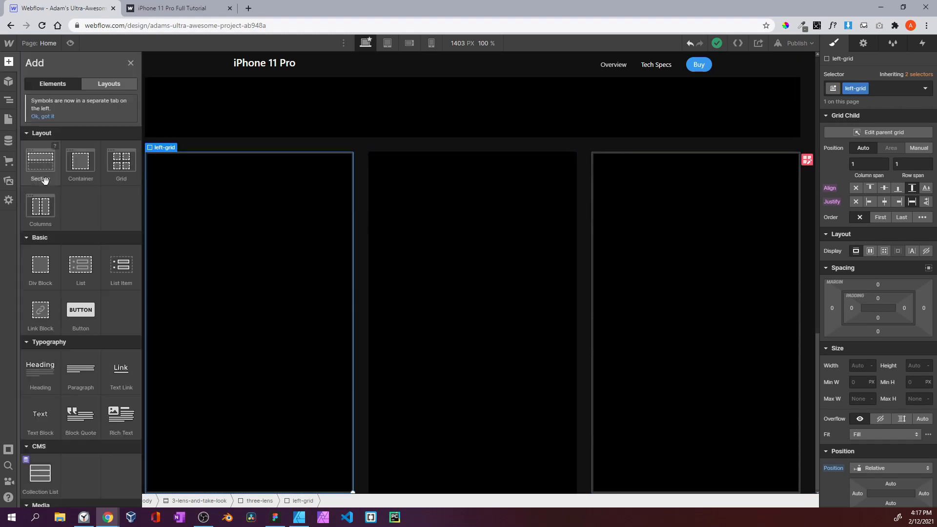
{"action": "left_click_drag", "start_coordinate": [41, 266], "coordinate": [70, 148]}
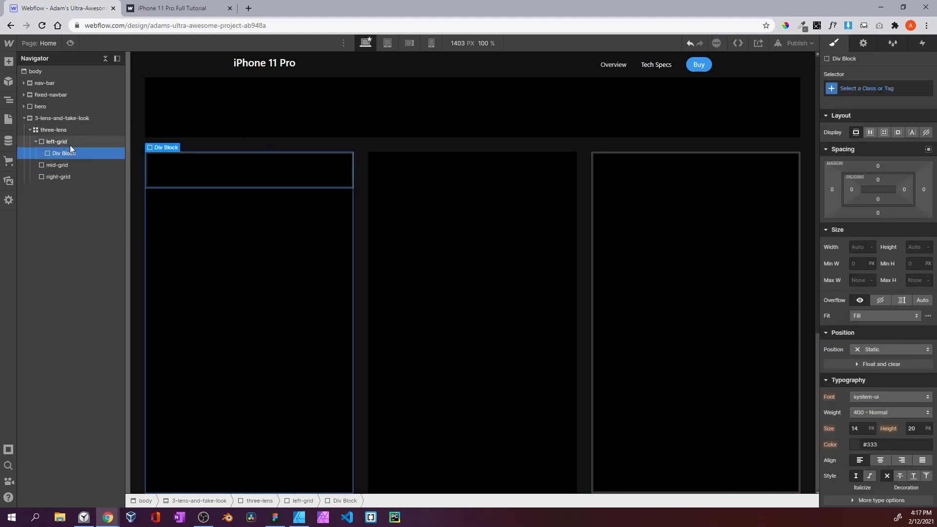
{"action": "left_click", "coordinate": [867, 86]}
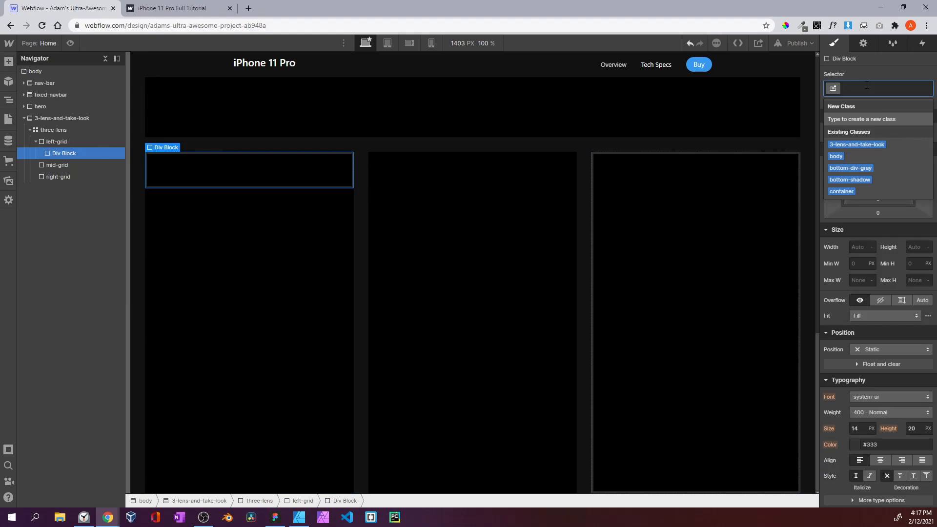
{"action": "type", "text": "3-lens"}
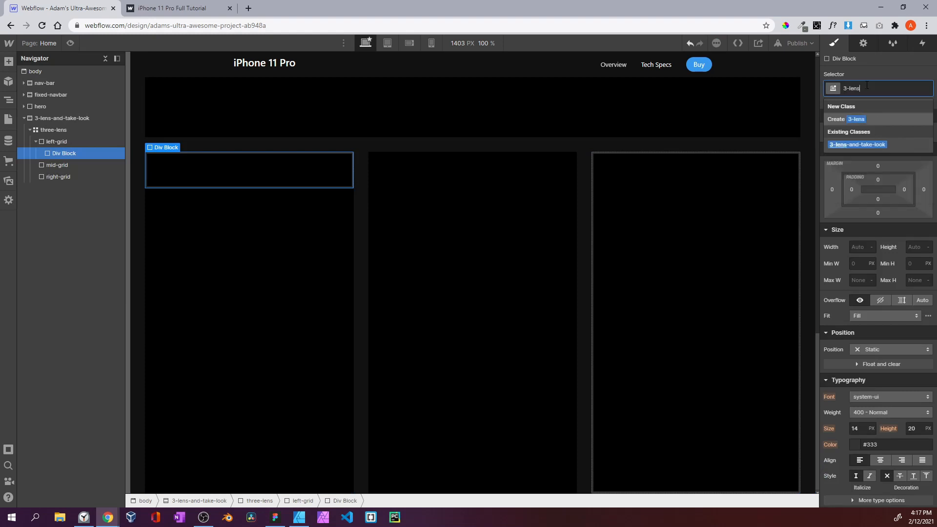
{"action": "type", "text": "-image-cont"}
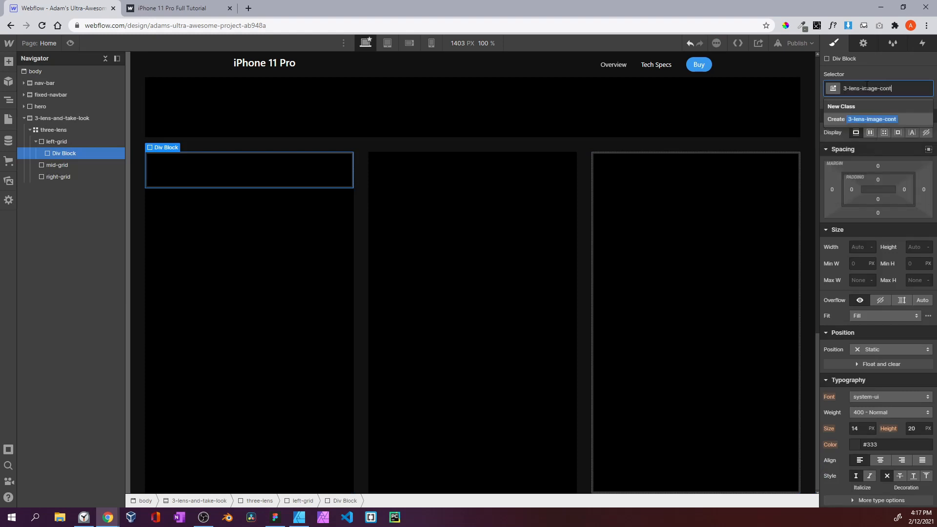
{"action": "type", "text": "ainer-left"}
{"action": "key", "text": "Return"}
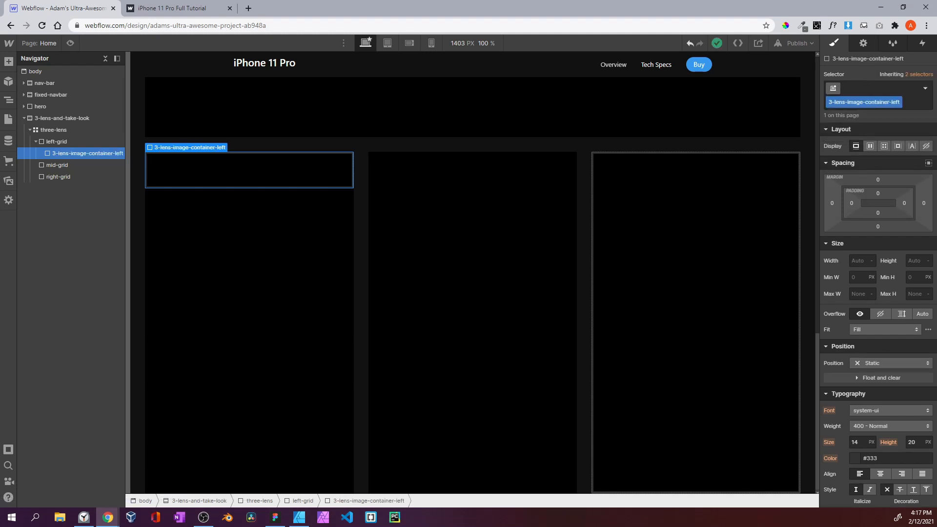
Set the 3-lens-image-container-left block's maximum width to 400 px and its position to Absolute
{"action": "scroll", "coordinate": [858, 246], "scroll_direction": "down", "scroll_amount": 1}
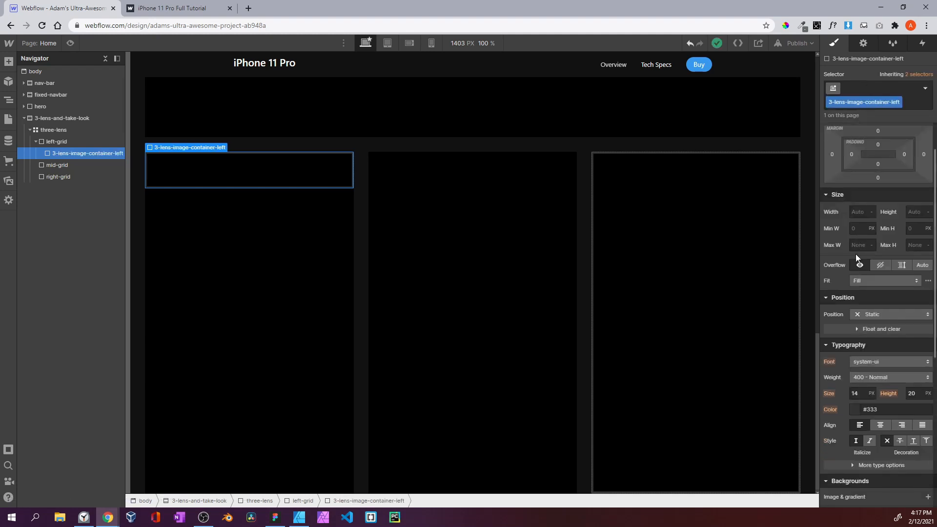
{"action": "left_click", "coordinate": [858, 245]}
{"action": "type", "text": "400"}
{"action": "key", "text": "Return"}
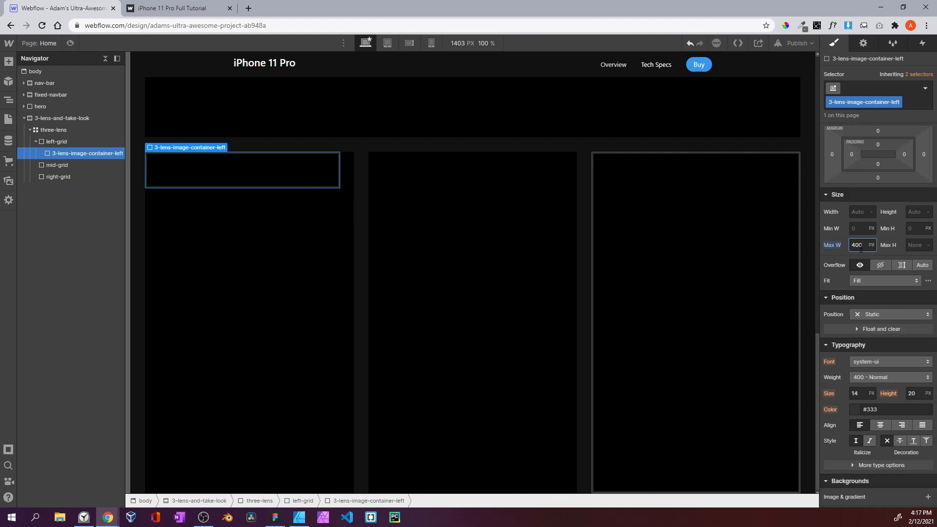
{"action": "scroll", "coordinate": [871, 282], "scroll_direction": "down", "scroll_amount": 3}
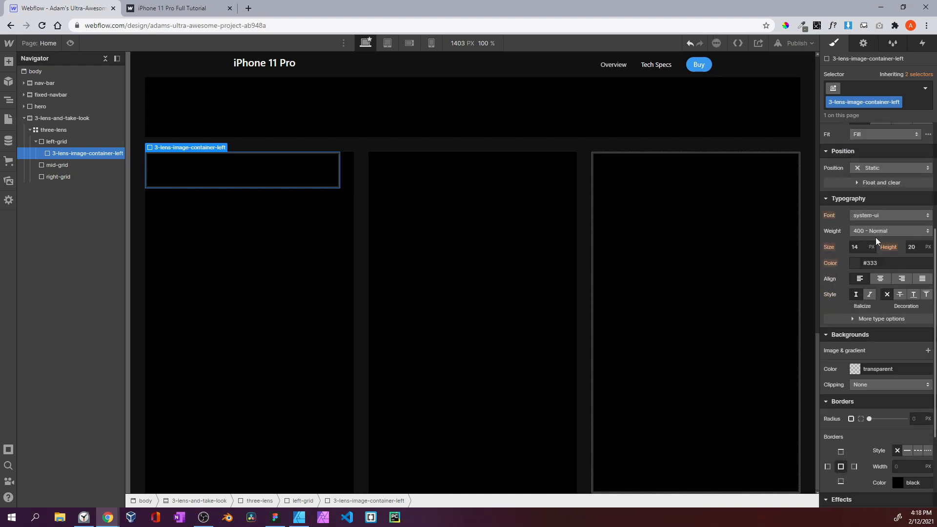
{"action": "left_click", "coordinate": [871, 166]}
{"action": "left_click", "coordinate": [872, 191]}
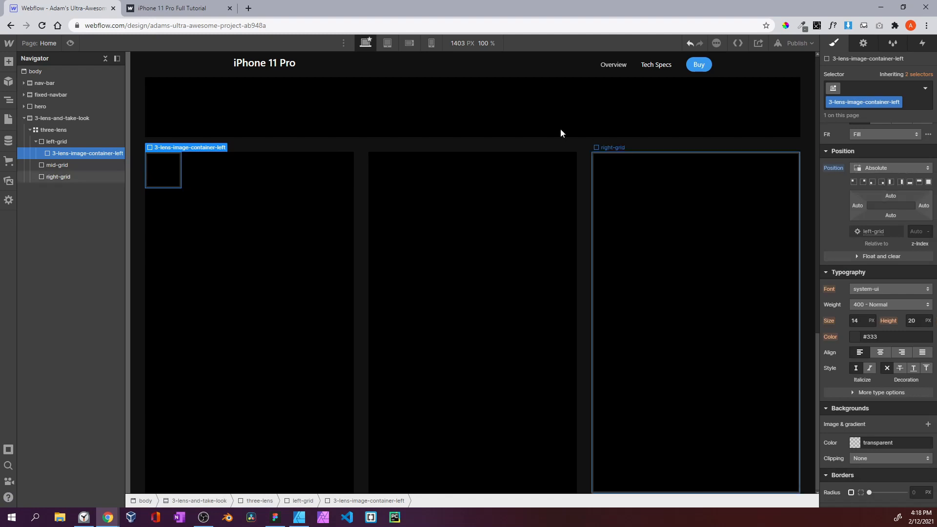
Check the position settings of the three grid blocks and set the 3-lens-image-container-left block's top offset to 60 px
{"action": "left_click", "coordinate": [68, 143]}
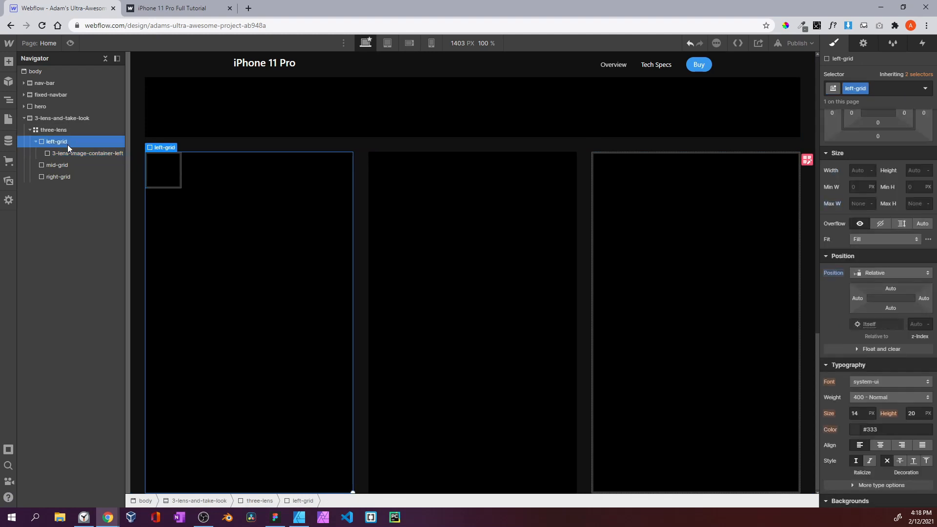
{"action": "left_click", "coordinate": [72, 164]}
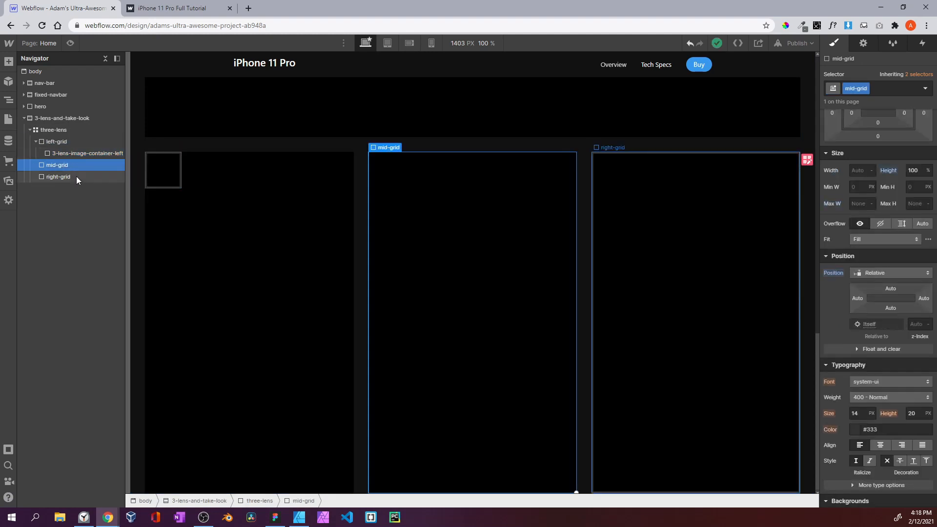
{"action": "left_click", "coordinate": [77, 177]}
{"action": "left_click", "coordinate": [67, 156]}
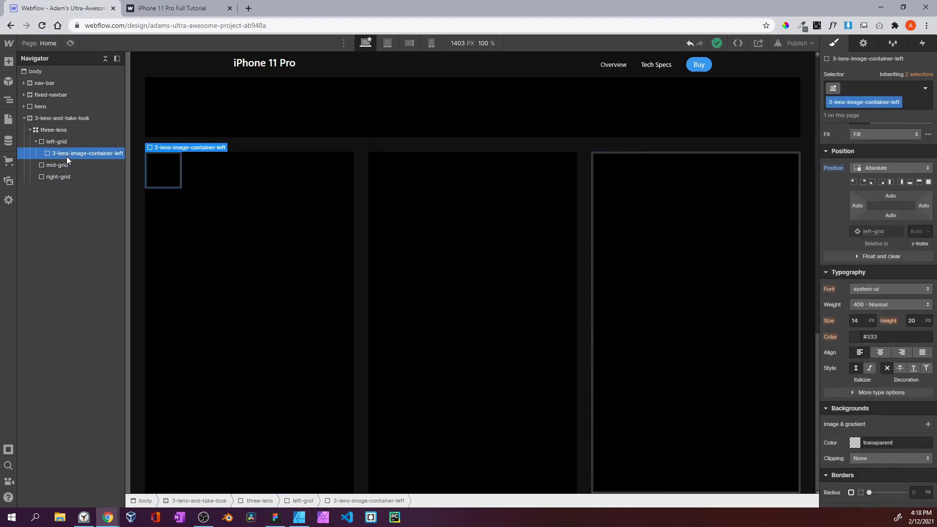
{"action": "left_click", "coordinate": [891, 195]}
{"action": "type", "text": "60"}
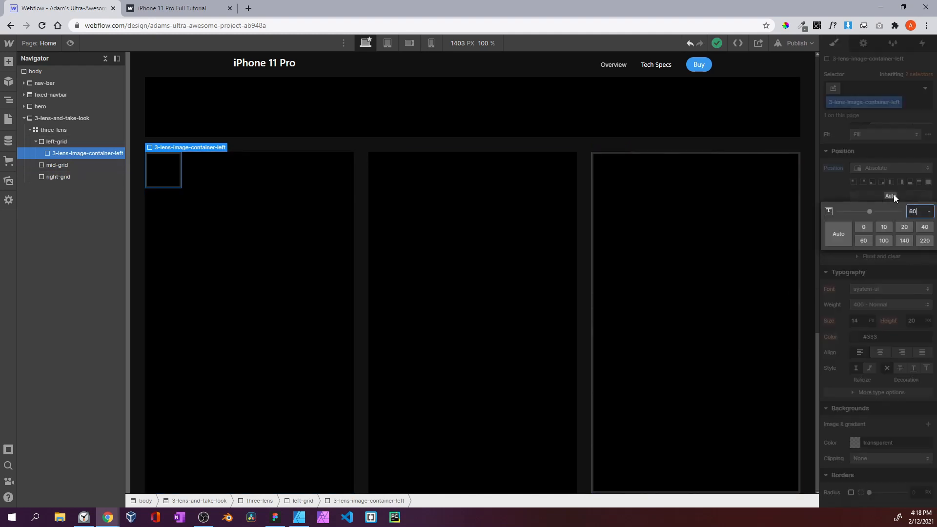
{"action": "key", "text": "Return"}
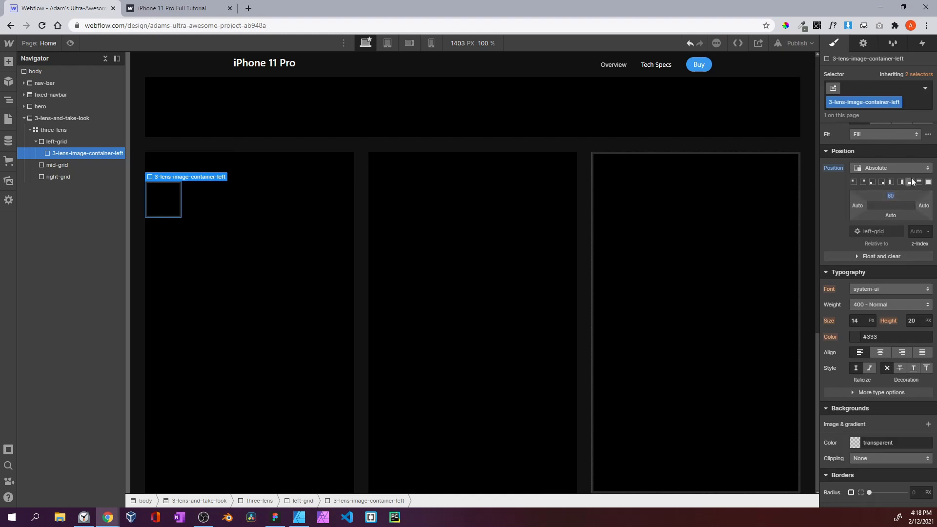
Set the right and bottom offsets of the 3-lens-image-container-left block to 0%
{"action": "left_click", "coordinate": [924, 205]}
{"action": "left_click", "coordinate": [864, 237]}
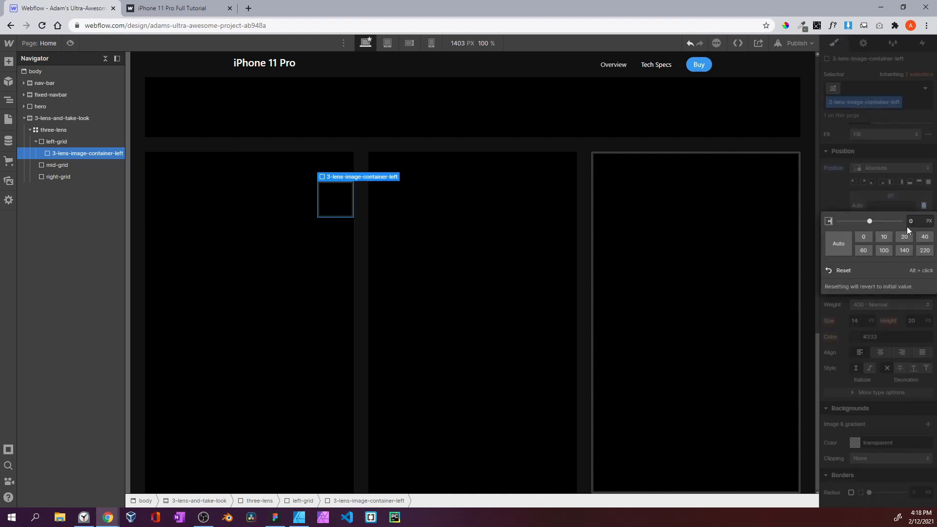
{"action": "left_click", "coordinate": [926, 222]}
{"action": "left_click", "coordinate": [921, 230]}
{"action": "left_click", "coordinate": [902, 203]}
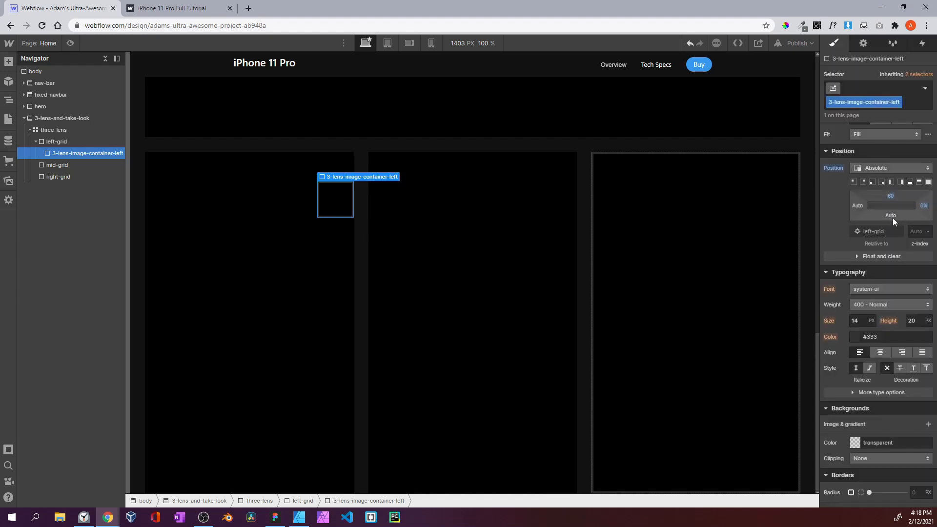
{"action": "left_click", "coordinate": [891, 216]}
{"action": "left_click", "coordinate": [864, 246]}
{"action": "left_click", "coordinate": [926, 231]}
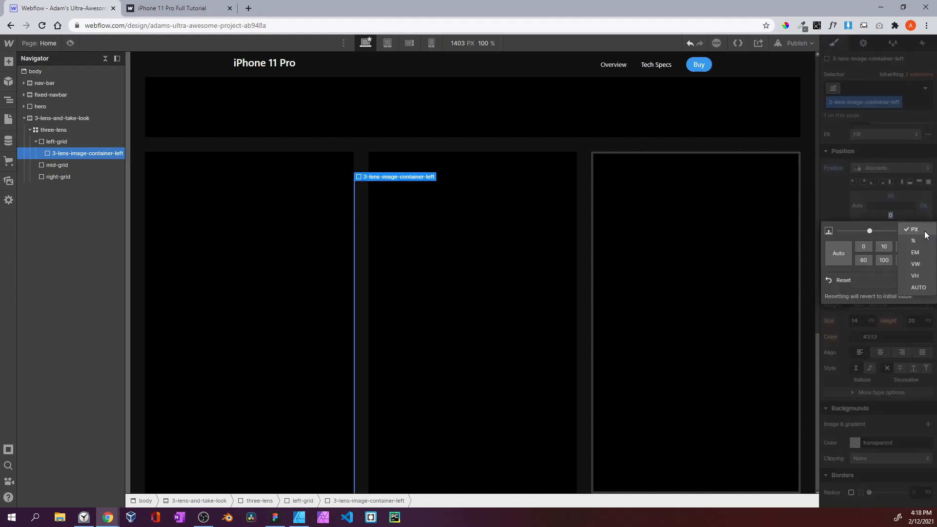
{"action": "left_click", "coordinate": [922, 239]}
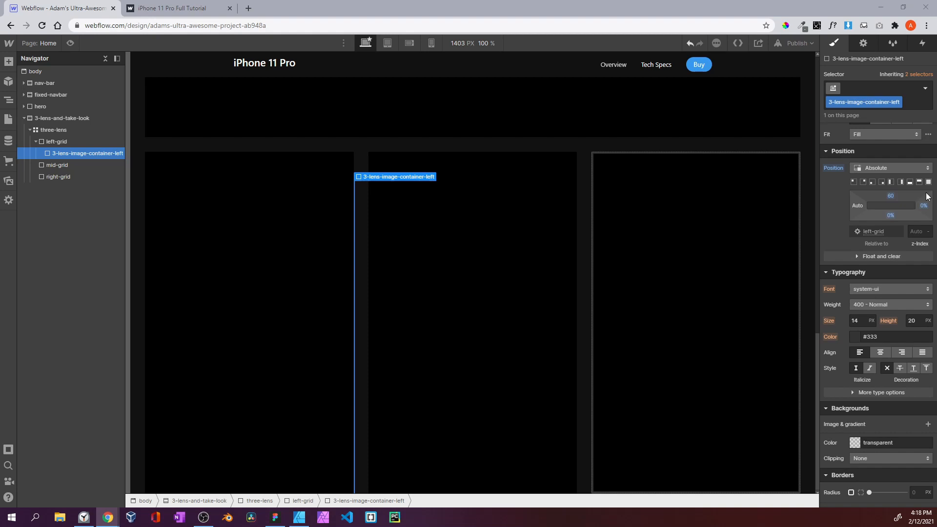
Add an image element inside 3-lens-image-container-left and assign it the triptych_left_landscape__eczd4p0wyv6u_large_2x.jpg asset
{"action": "key", "text": "a"}
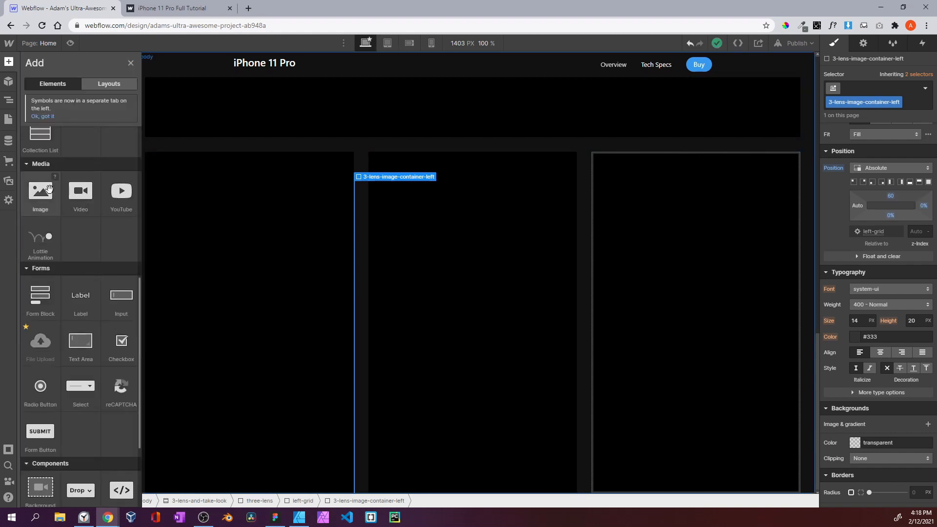
{"action": "left_click_drag", "start_coordinate": [40, 195], "coordinate": [76, 163]}
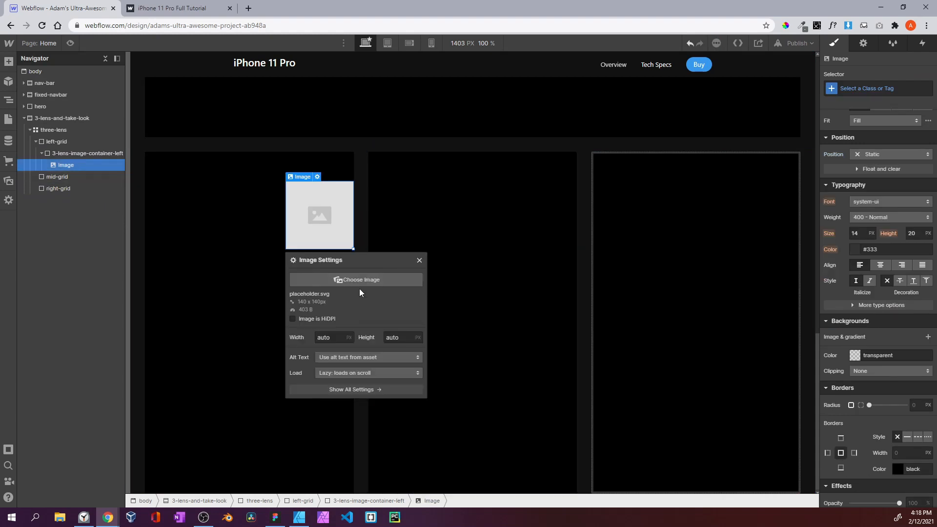
{"action": "left_click", "coordinate": [362, 281]}
{"action": "left_click", "coordinate": [74, 224]}
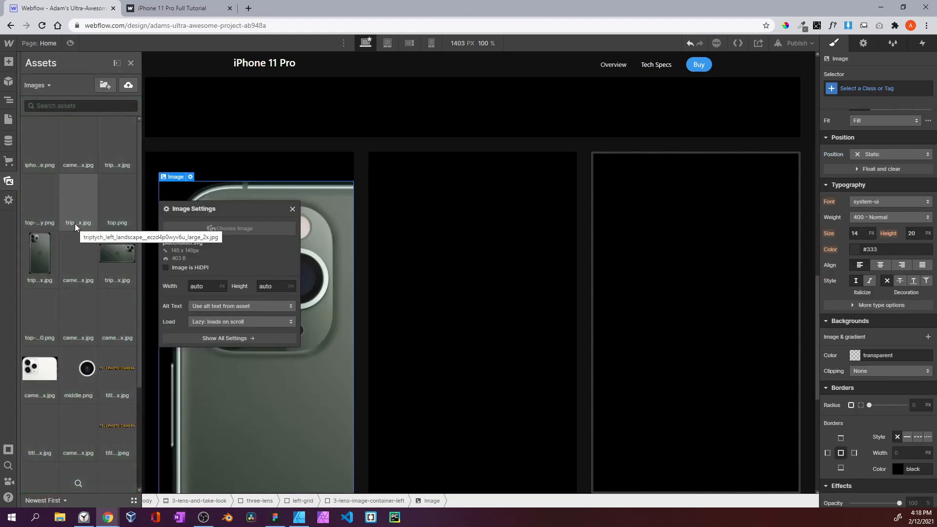
Browse the image assets and try triptych_right_landscape__ik46z8u34ki2_large_2x.jpg as the left container's image
{"action": "left_click", "coordinate": [34, 252]}
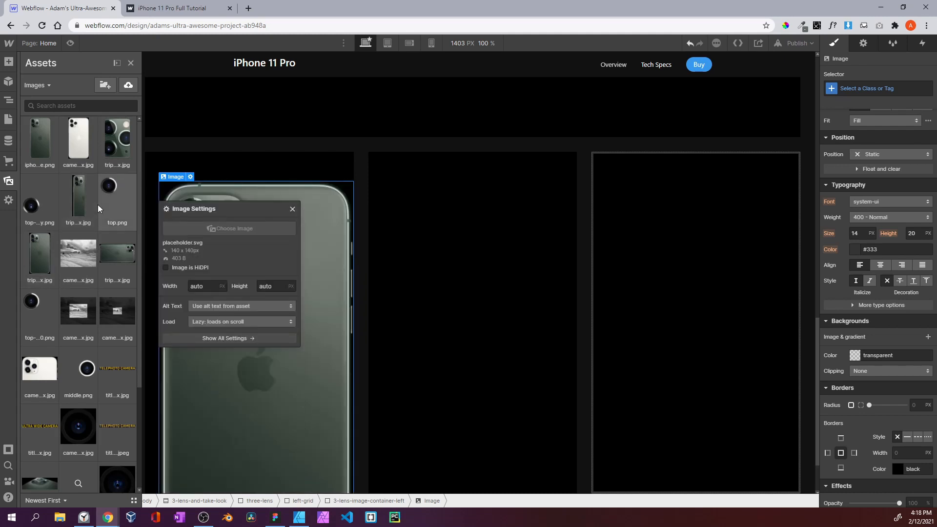
{"action": "left_click", "coordinate": [53, 157]}
{"action": "scroll", "coordinate": [48, 344], "scroll_direction": "down", "scroll_amount": 3}
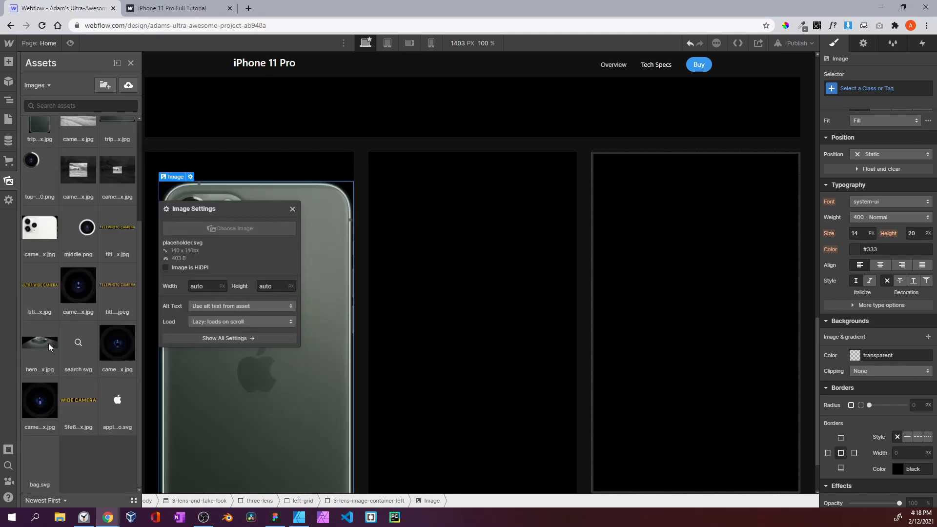
{"action": "scroll", "coordinate": [54, 335], "scroll_direction": "up", "scroll_amount": 2}
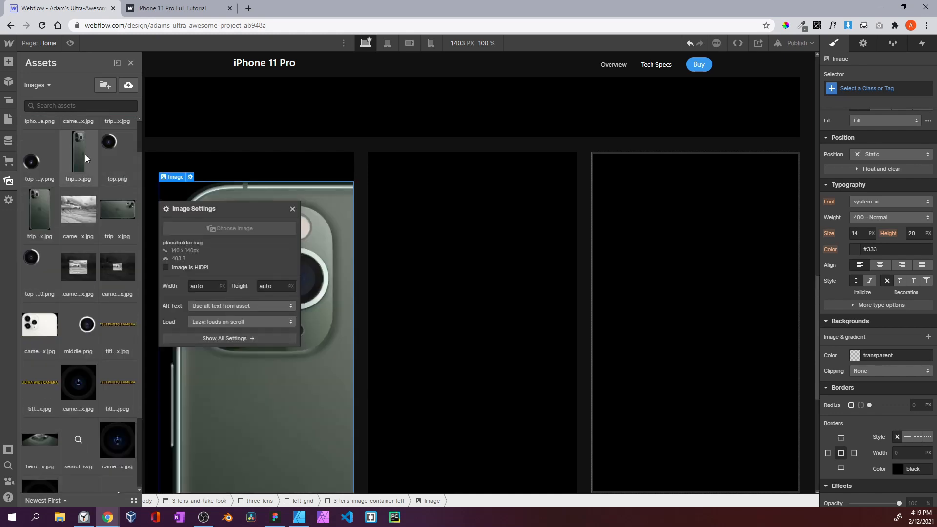
{"action": "scroll", "coordinate": [85, 155], "scroll_direction": "up", "scroll_amount": 1}
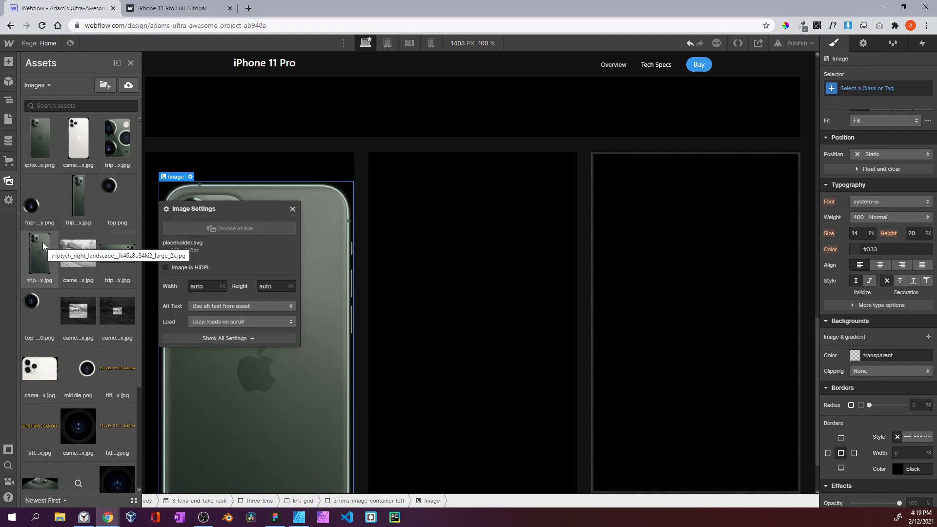
{"action": "left_click", "coordinate": [43, 242]}
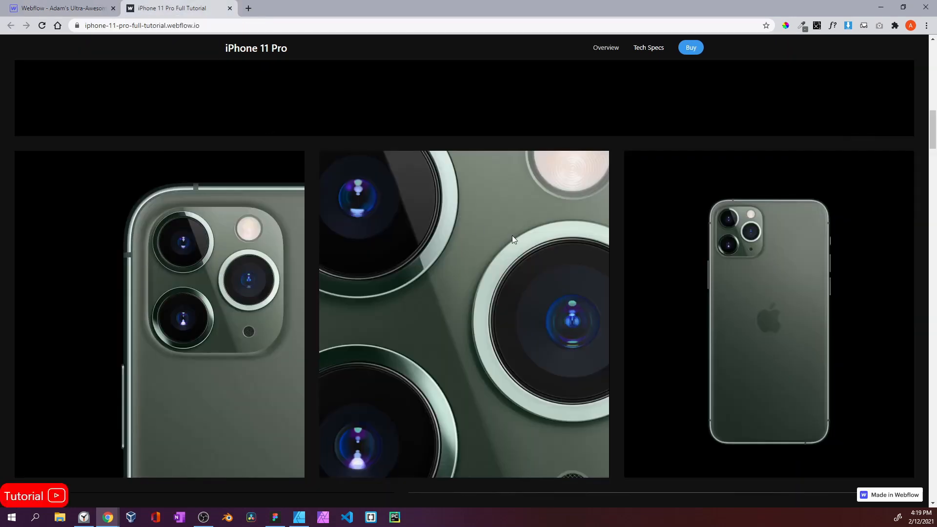
Check the three-lens section of the reference page and switch the left container's image back to the triptych_left_landscape asset
{"action": "left_click", "coordinate": [171, 8]}
{"action": "left_click", "coordinate": [61, 9]}
{"action": "left_click", "coordinate": [286, 228]}
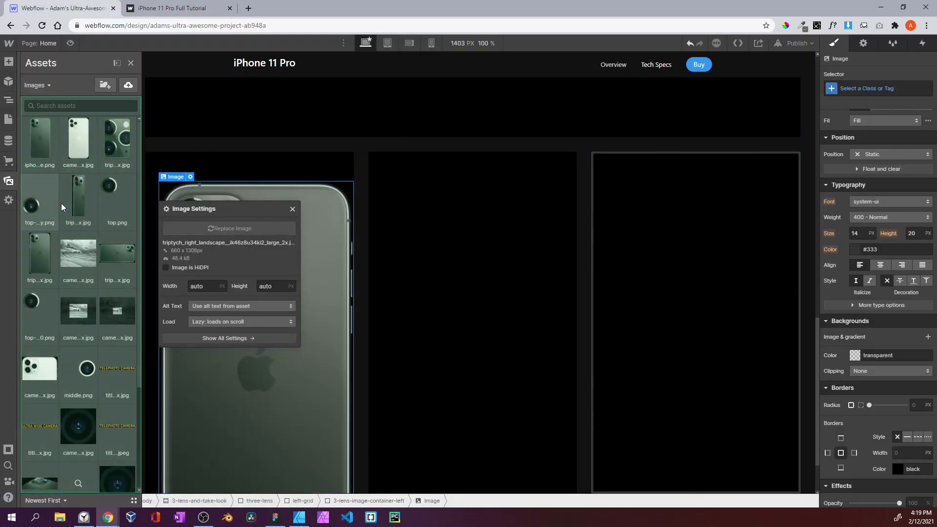
{"action": "left_click", "coordinate": [67, 199]}
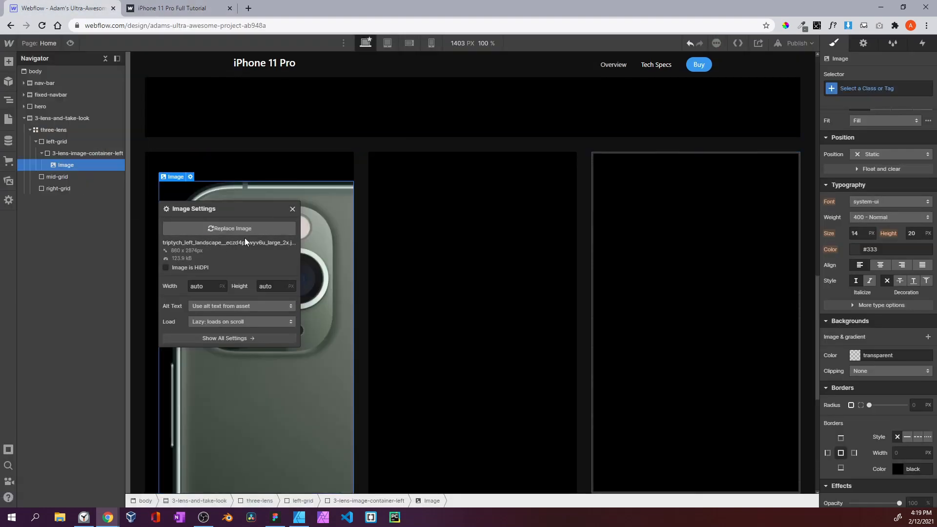
{"action": "left_click", "coordinate": [293, 210]}
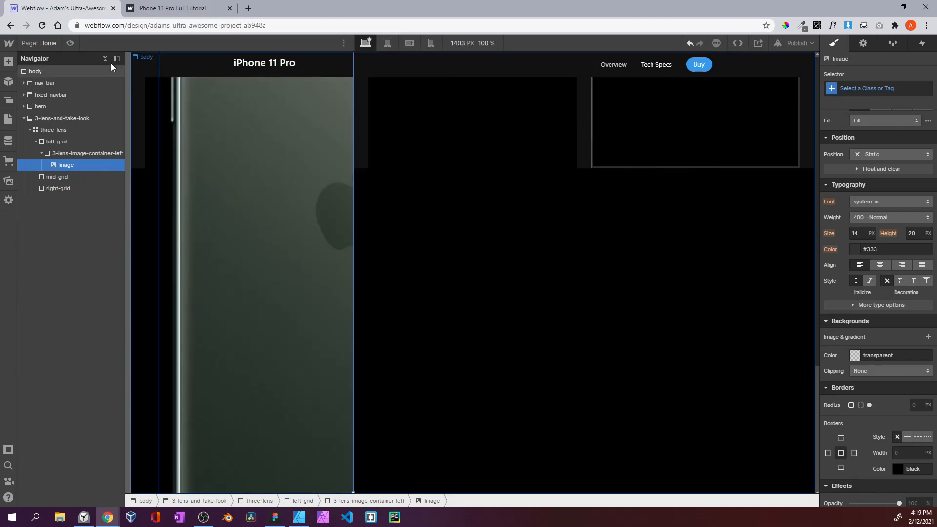
Preview how the phone image extends past its block and set the left-grid block's overflow to Hidden
{"action": "left_click", "coordinate": [71, 43]}
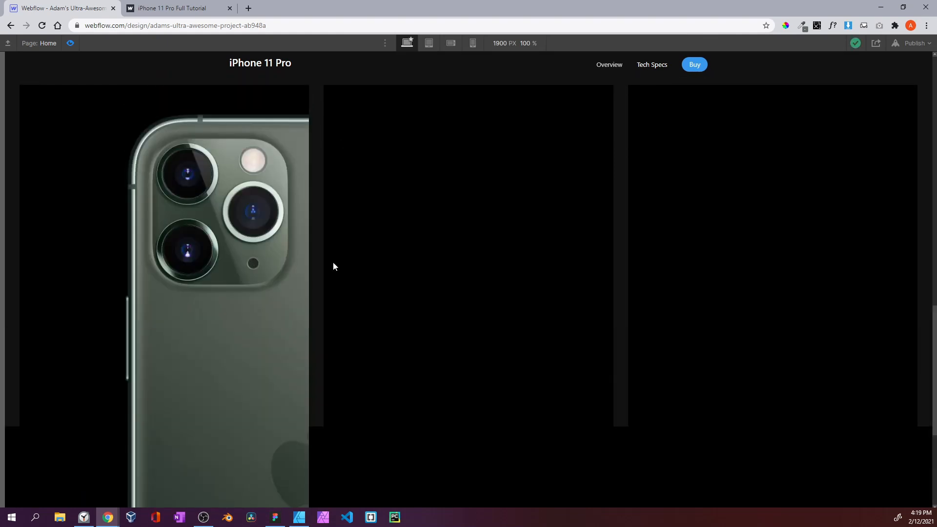
{"action": "scroll", "coordinate": [327, 425], "scroll_direction": "down", "scroll_amount": 5}
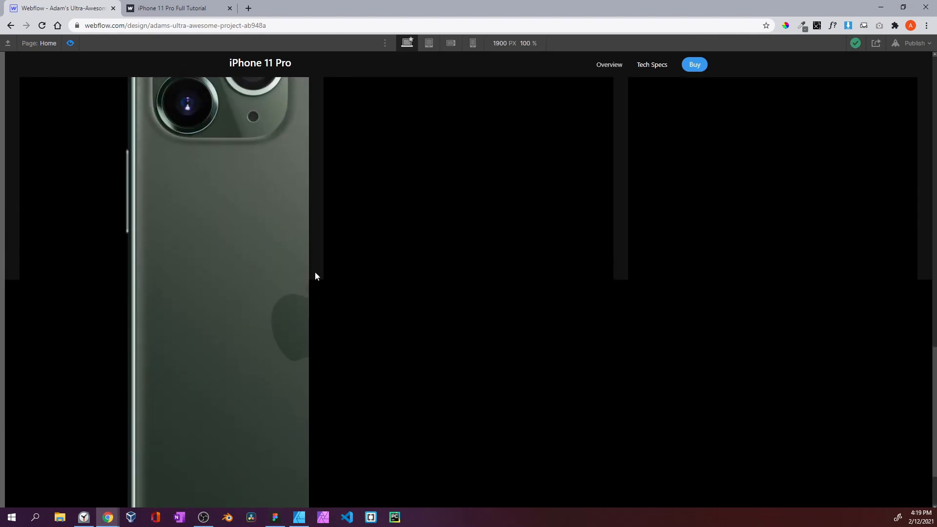
{"action": "left_click", "coordinate": [72, 43]}
{"action": "left_click", "coordinate": [65, 151]}
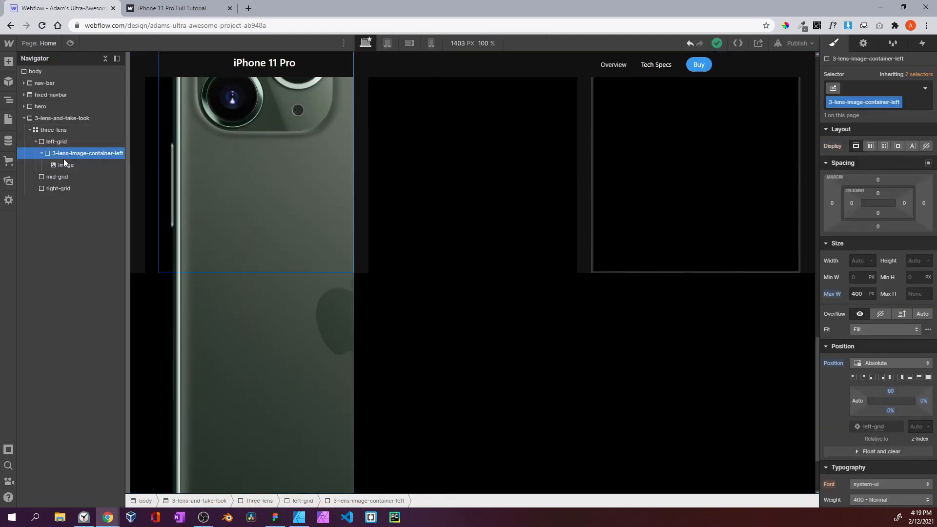
{"action": "left_click", "coordinate": [44, 141]}
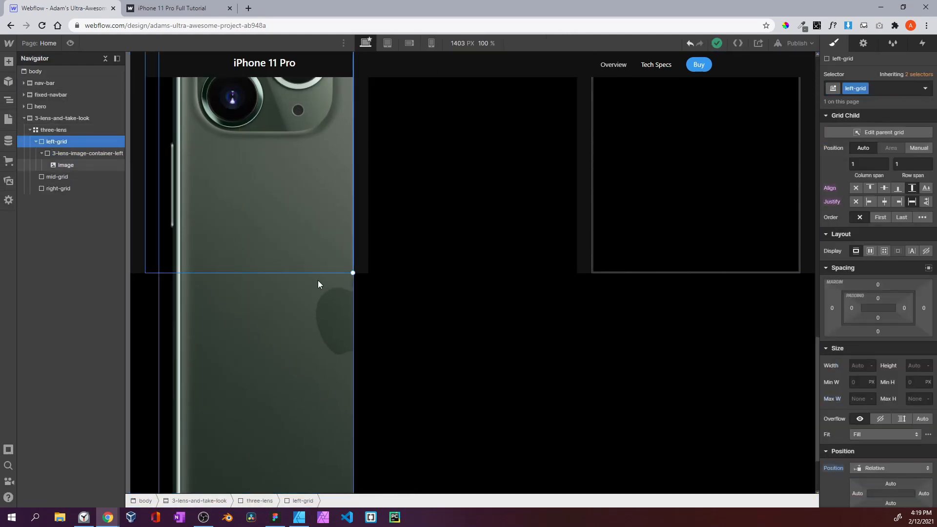
{"action": "scroll", "coordinate": [854, 308], "scroll_direction": "down", "scroll_amount": 2}
{"action": "left_click", "coordinate": [880, 322]}
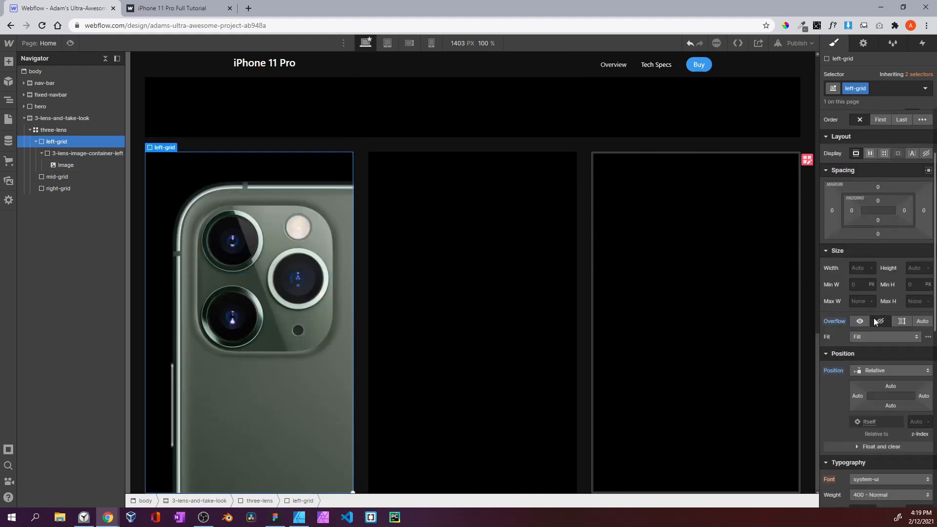
Add a div block inside mid-grid and give it the new class mid-background-img
{"action": "left_click", "coordinate": [42, 152]}
{"action": "left_click", "coordinate": [47, 153]}
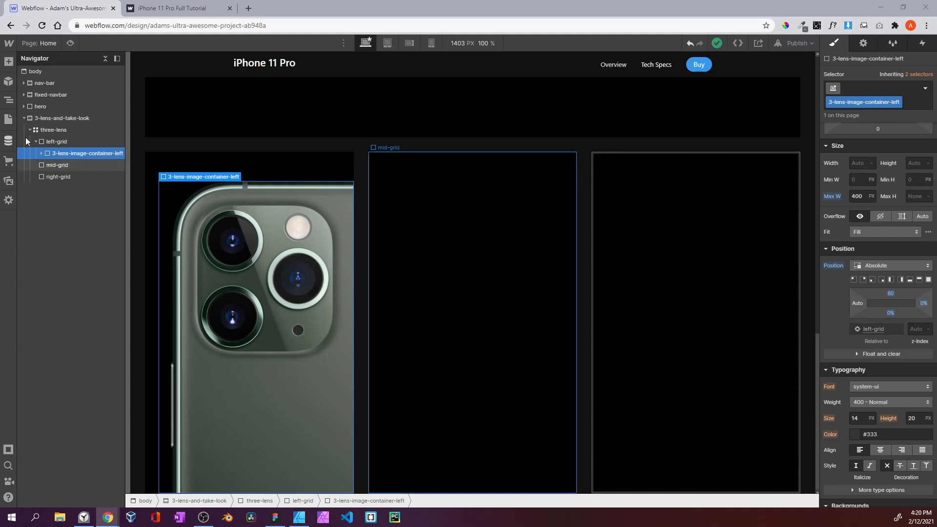
{"action": "left_click", "coordinate": [9, 61]}
{"action": "left_click_drag", "start_coordinate": [40, 266], "coordinate": [65, 166]}
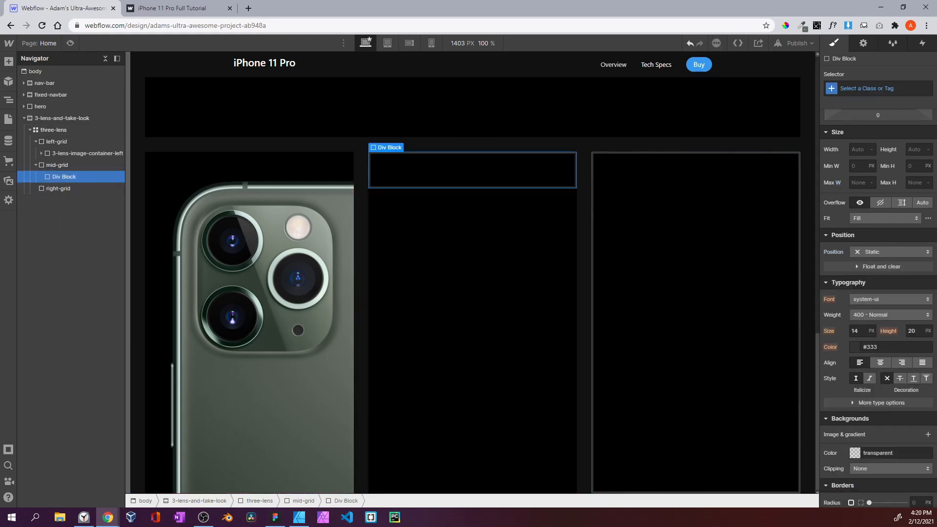
{"action": "left_click", "coordinate": [861, 89]}
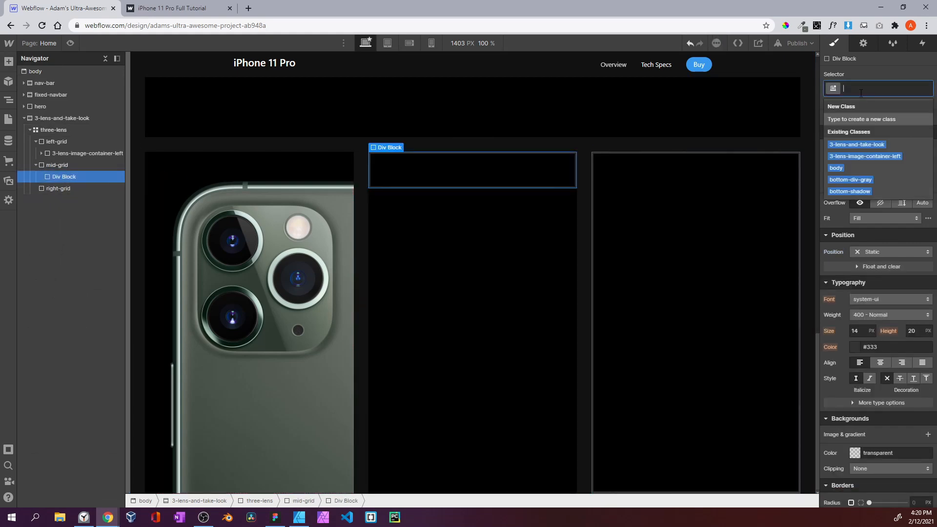
{"action": "type", "text": "mid-backg"}
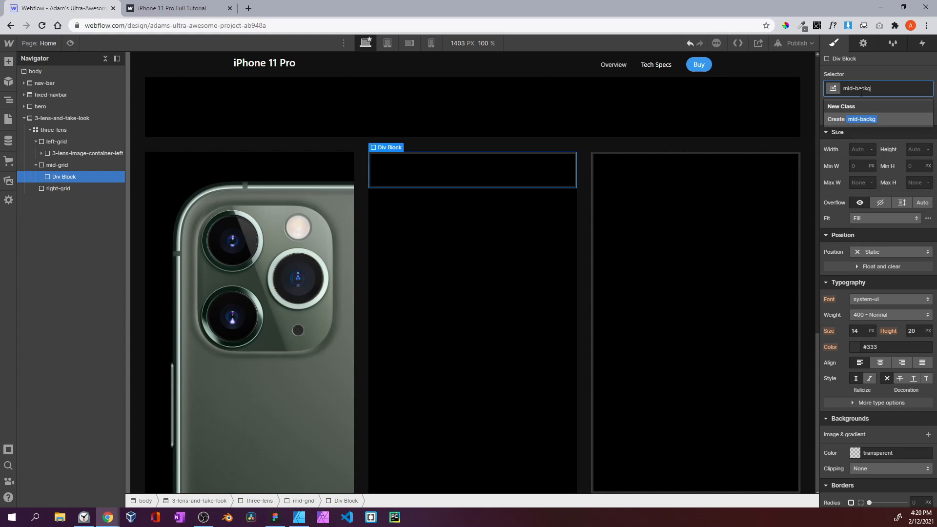
{"action": "type", "text": "round-img"}
{"action": "key", "text": "Return"}
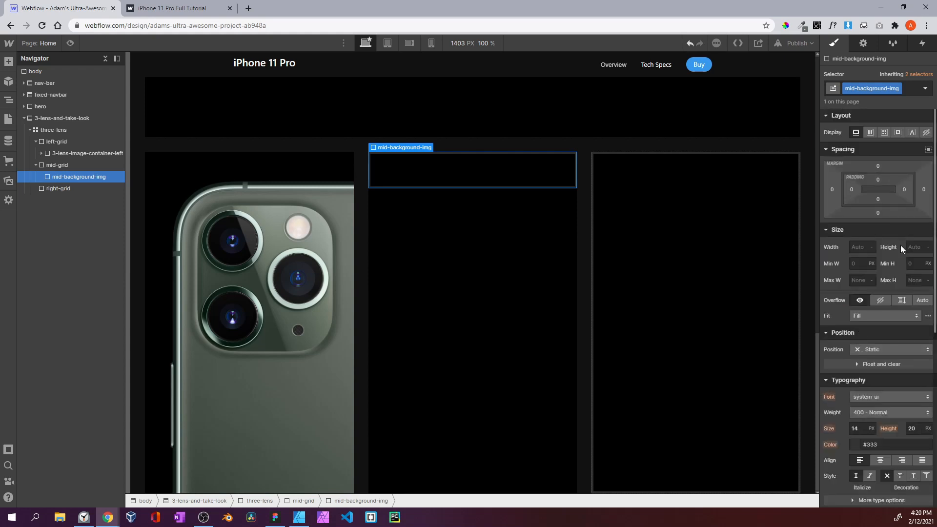
Set the mid-background-img block's height to 100%
{"action": "left_click", "coordinate": [920, 247]}
{"action": "type", "text": "100%"}
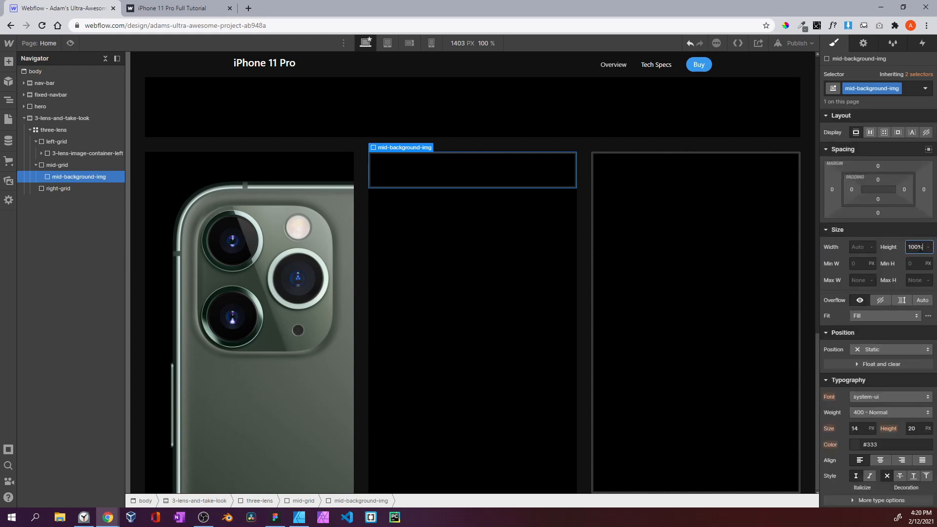
{"action": "key", "text": "Return"}
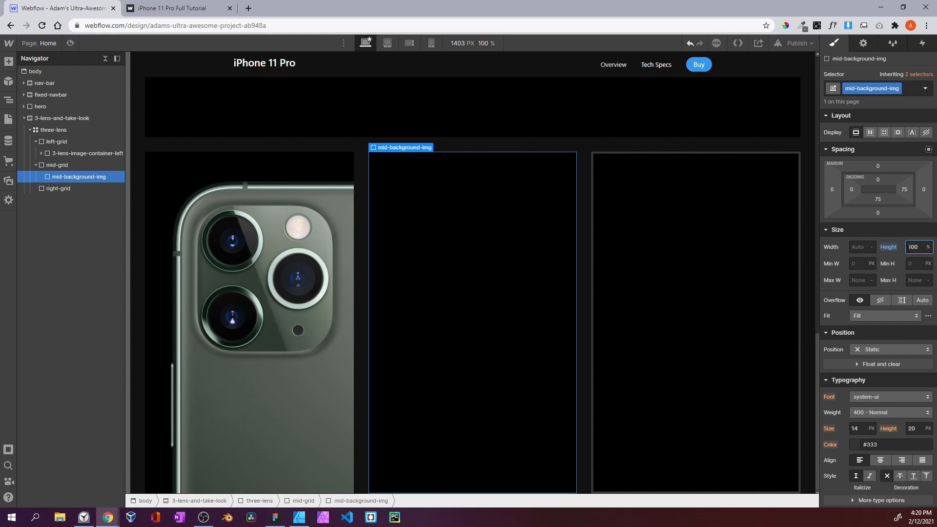
Set the height of the mid-background-img block to 150%
{"action": "key", "text": "ctrl+a"}
{"action": "type", "text": "150"}
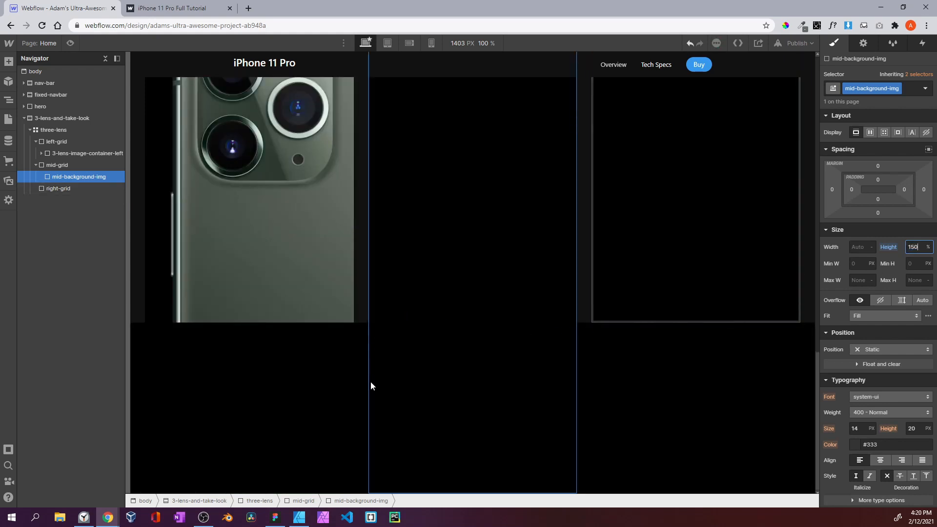
{"action": "scroll", "coordinate": [386, 371], "scroll_direction": "up", "scroll_amount": 6}
{"action": "scroll", "coordinate": [374, 261], "scroll_direction": "down", "scroll_amount": 6}
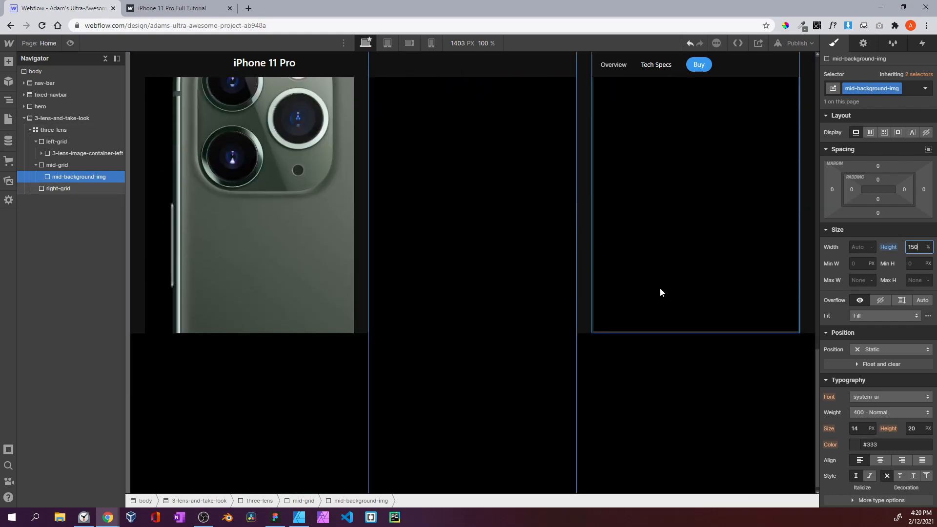
{"action": "scroll", "coordinate": [660, 288], "scroll_direction": "up", "scroll_amount": 3}
{"action": "scroll", "coordinate": [871, 306], "scroll_direction": "down", "scroll_amount": 3}
Give the mid-background-img block a pinkish-red background color of #cf7777
{"action": "scroll", "coordinate": [870, 307], "scroll_direction": "down", "scroll_amount": 3}
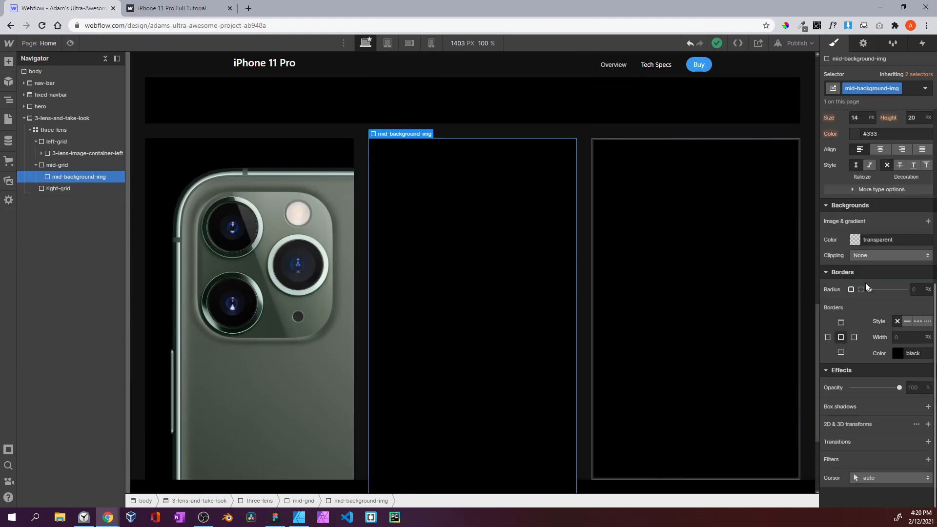
{"action": "left_click", "coordinate": [857, 240]}
{"action": "left_click_drag", "start_coordinate": [870, 257], "coordinate": [870, 266]}
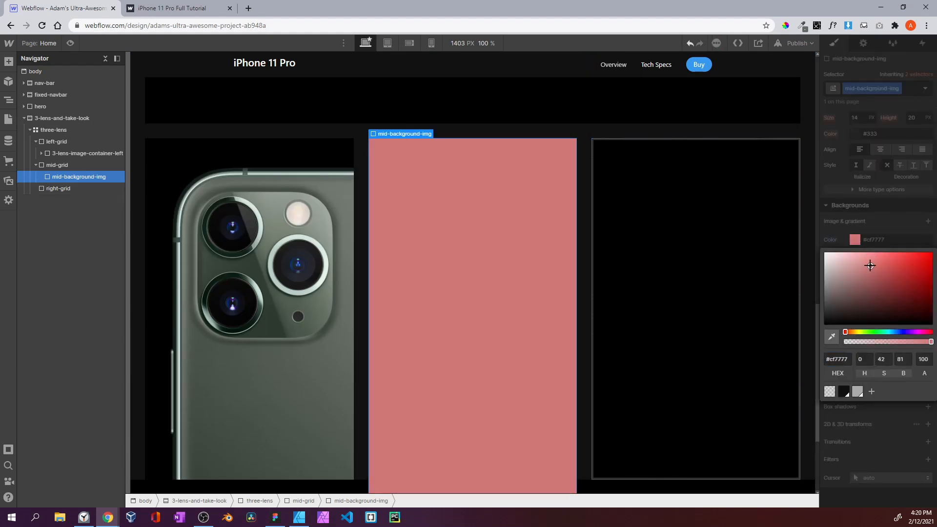
{"action": "left_click", "coordinate": [877, 224]}
Preview the page and examine how far the colored middle block extends beyond the top and bottom of its grid cell
{"action": "scroll", "coordinate": [289, 169], "scroll_direction": "down", "scroll_amount": 3}
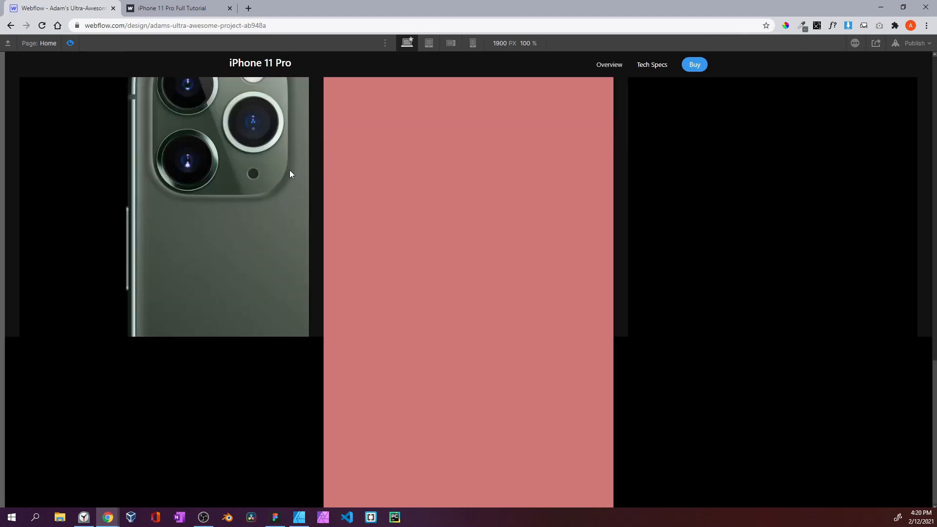
{"action": "scroll", "coordinate": [421, 191], "scroll_direction": "up", "scroll_amount": 2}
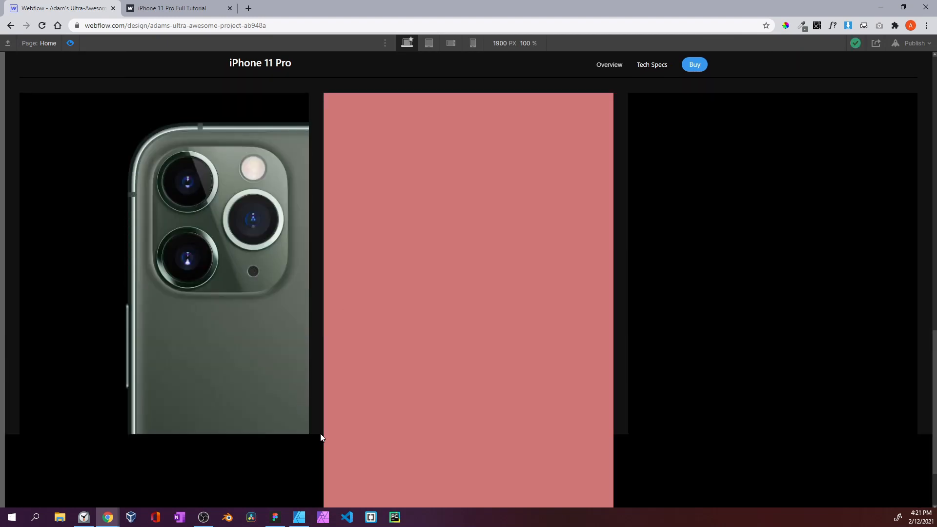
{"action": "scroll", "coordinate": [321, 437], "scroll_direction": "down", "scroll_amount": 2}
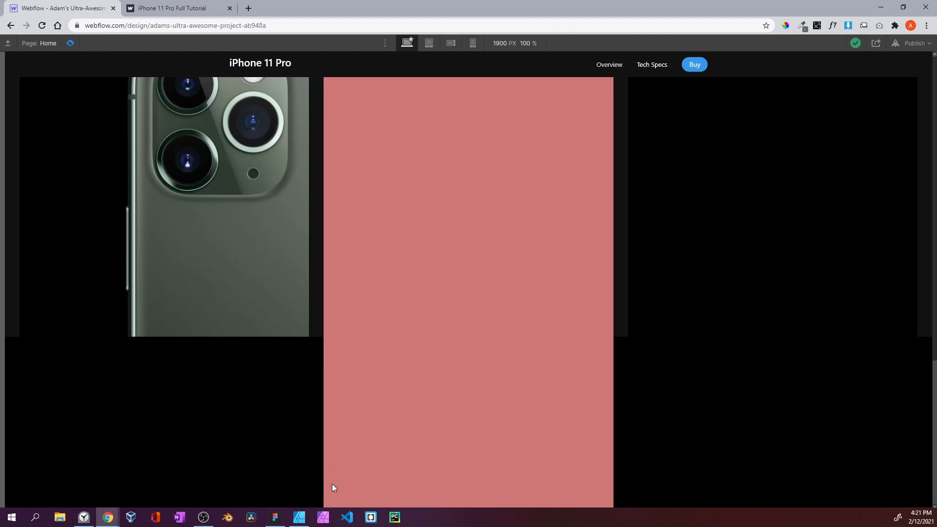
{"action": "scroll", "coordinate": [334, 485], "scroll_direction": "up", "scroll_amount": 4}
{"action": "scroll", "coordinate": [347, 403], "scroll_direction": "down", "scroll_amount": 3}
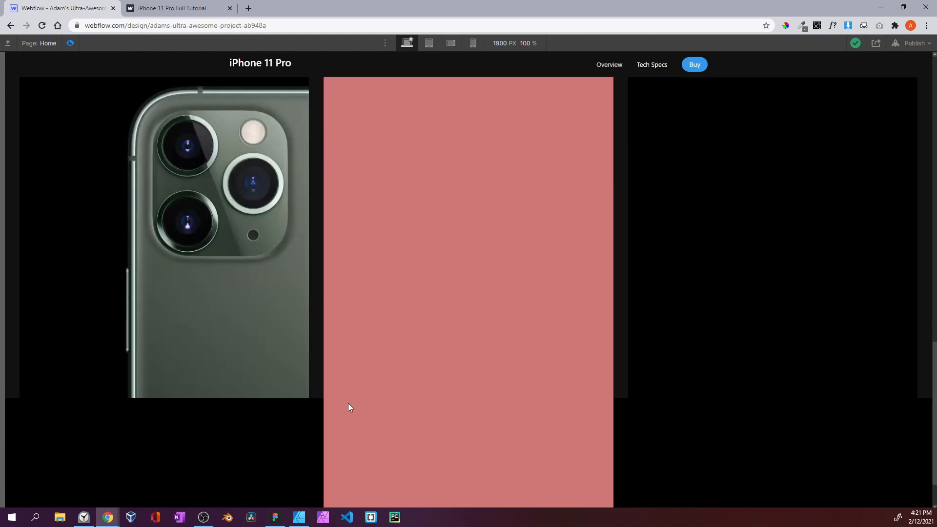
{"action": "scroll", "coordinate": [348, 403], "scroll_direction": "up", "scroll_amount": 2}
{"action": "scroll", "coordinate": [303, 432], "scroll_direction": "down", "scroll_amount": 3}
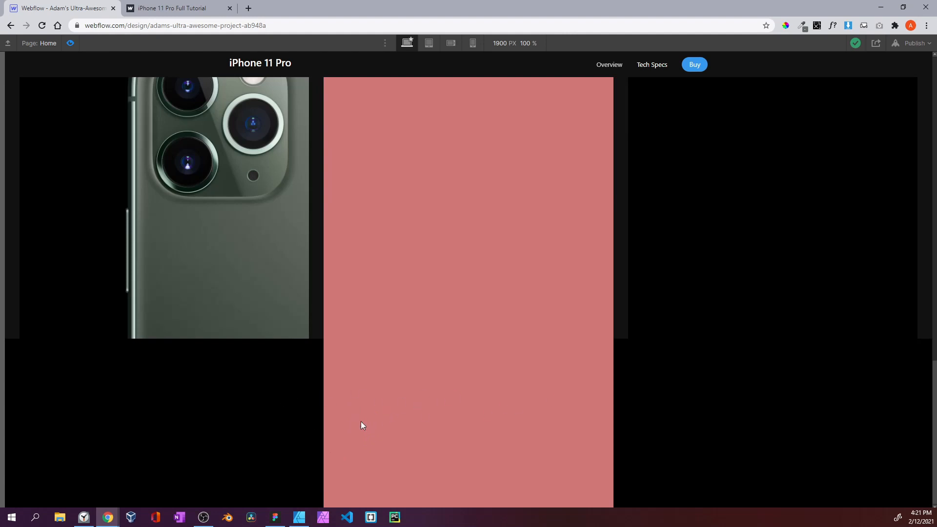
{"action": "scroll", "coordinate": [362, 422], "scroll_direction": "up", "scroll_amount": 6}
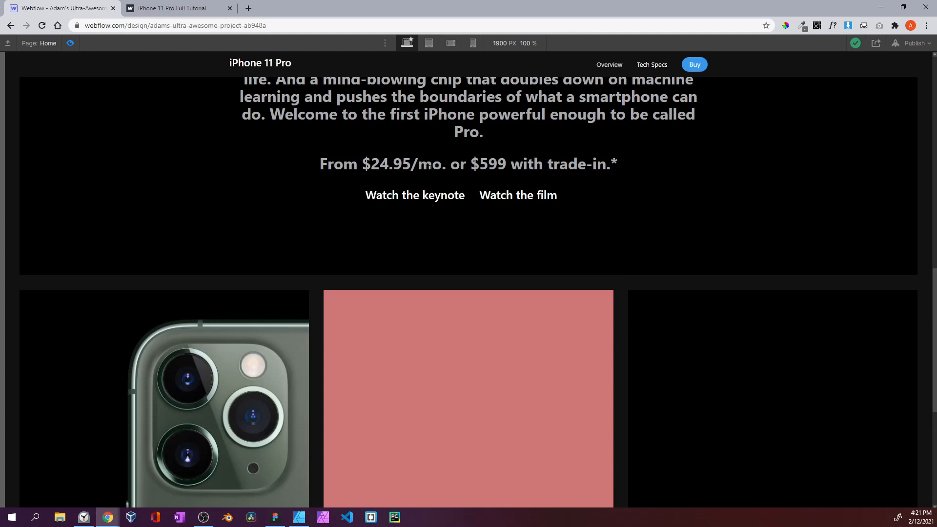
{"action": "scroll", "coordinate": [430, 169], "scroll_direction": "down", "scroll_amount": 6}
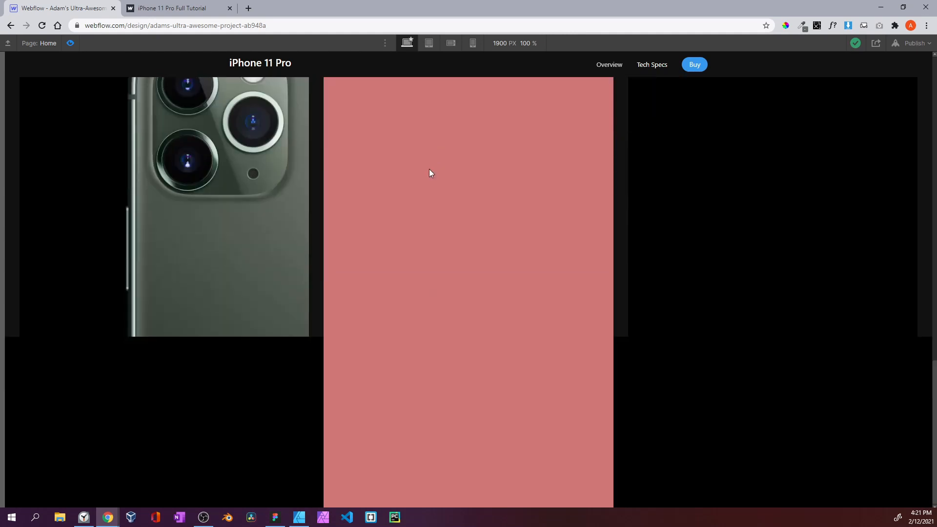
Outline the overflow below the middle cell and a matching area above it with screen captures, discard both, and leave the preview
{"action": "key", "text": "ctrl+Print"}
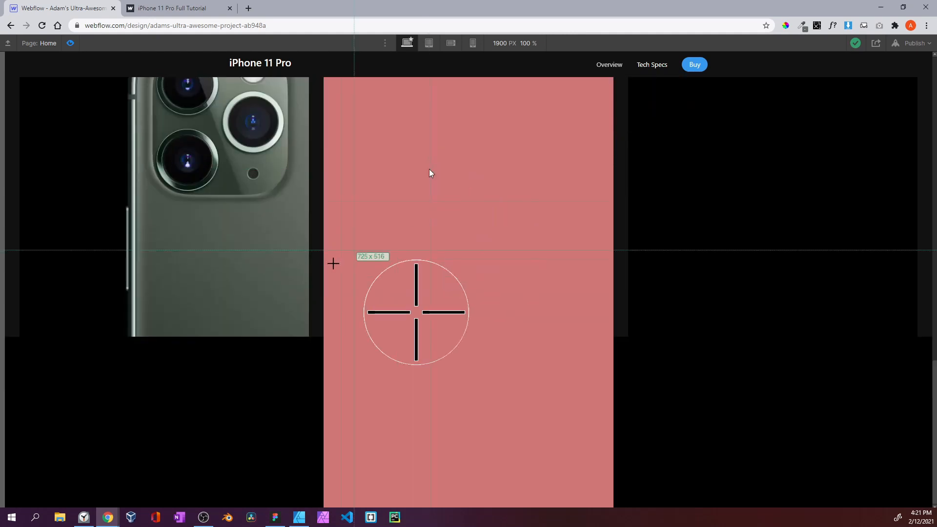
{"action": "left_click_drag", "start_coordinate": [322, 339], "coordinate": [614, 436]}
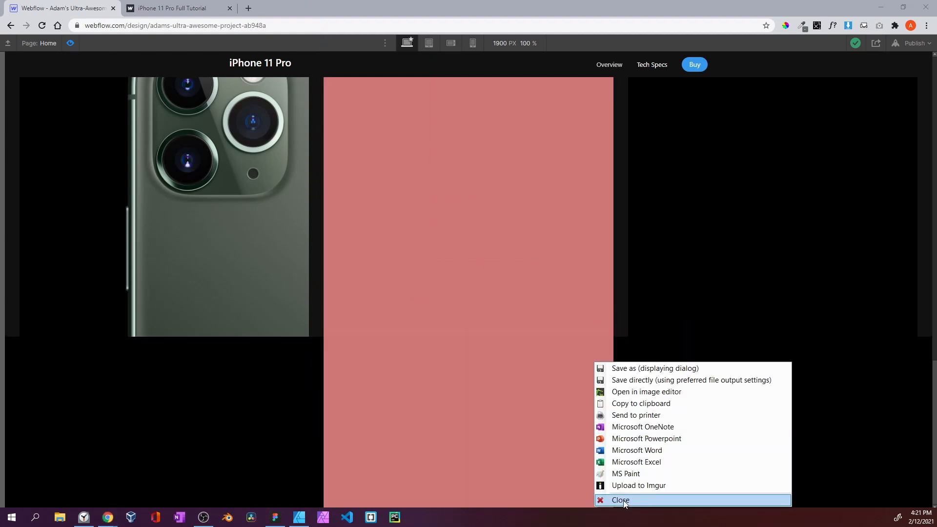
{"action": "left_click", "coordinate": [610, 498]}
{"action": "scroll", "coordinate": [602, 471], "scroll_direction": "up", "scroll_amount": 6}
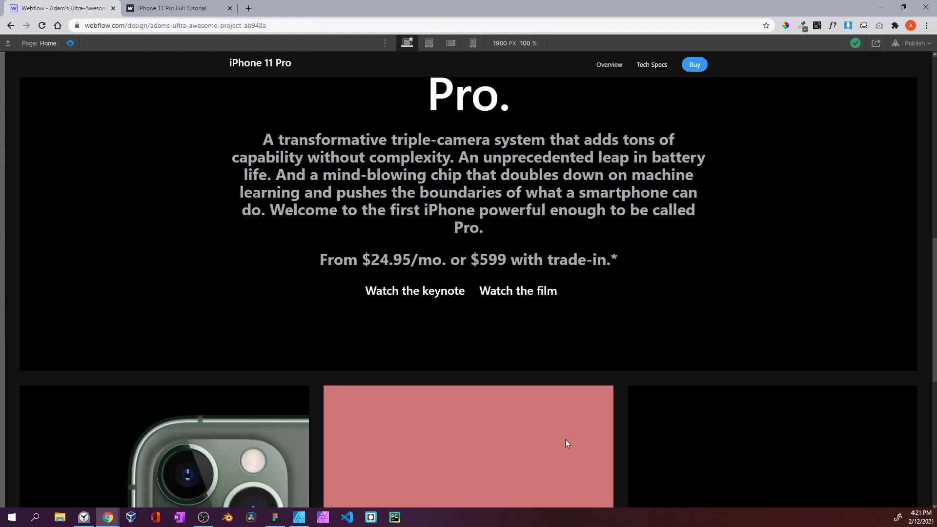
{"action": "key", "text": "ctrl+Print"}
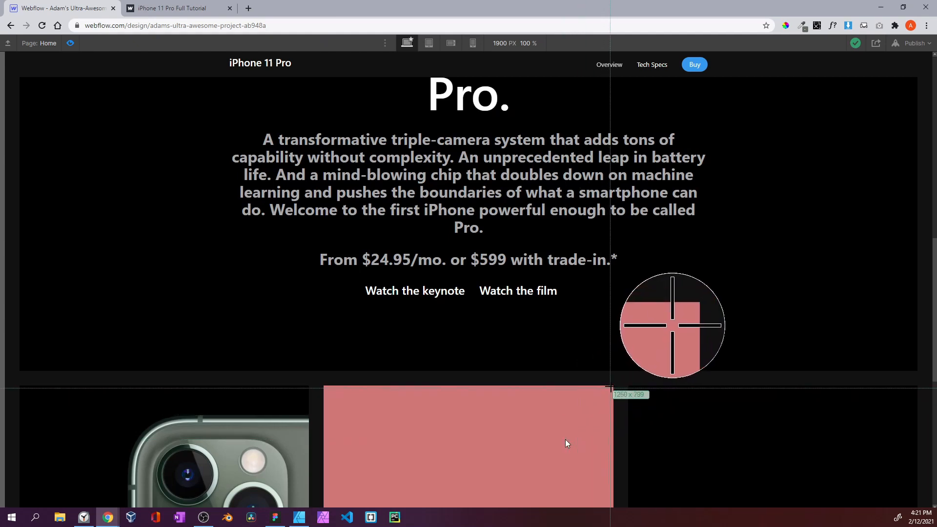
{"action": "left_click_drag", "start_coordinate": [613, 387], "coordinate": [326, 295]}
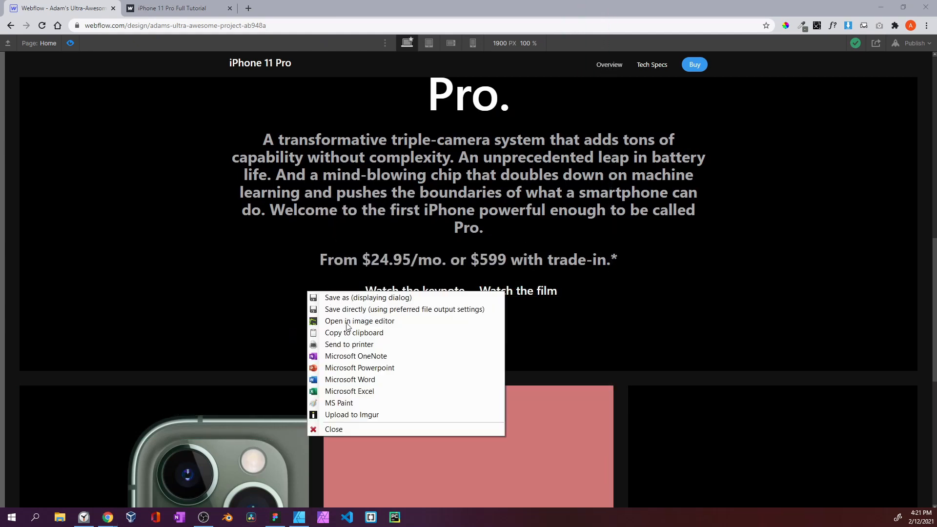
{"action": "left_click", "coordinate": [345, 432]}
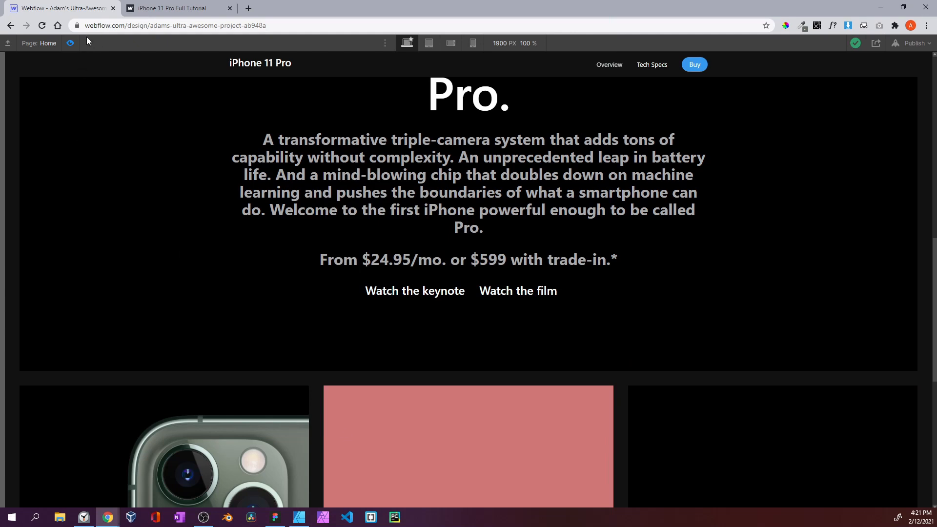
{"action": "left_click", "coordinate": [70, 43]}
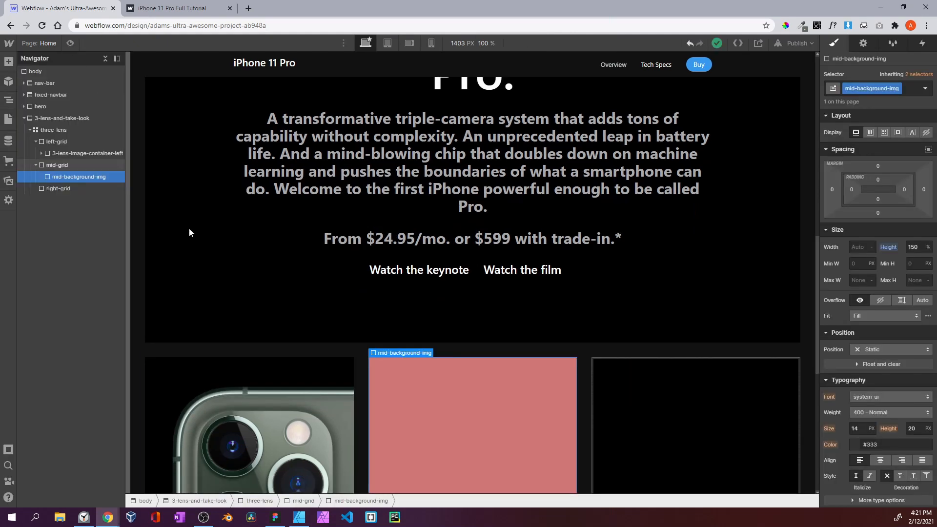
Change the positioning of the mid-background-img block to Absolute
{"action": "scroll", "coordinate": [421, 366], "scroll_direction": "down", "scroll_amount": 3}
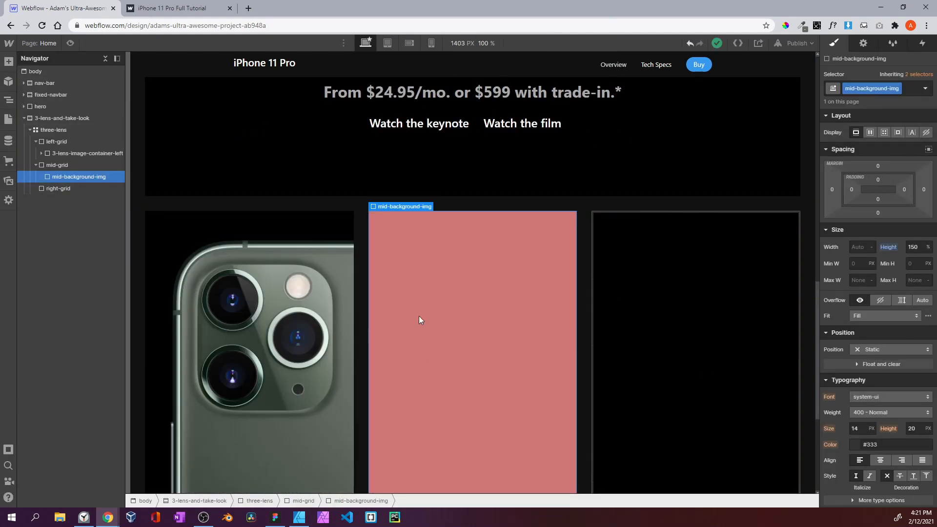
{"action": "scroll", "coordinate": [863, 300], "scroll_direction": "down", "scroll_amount": 3}
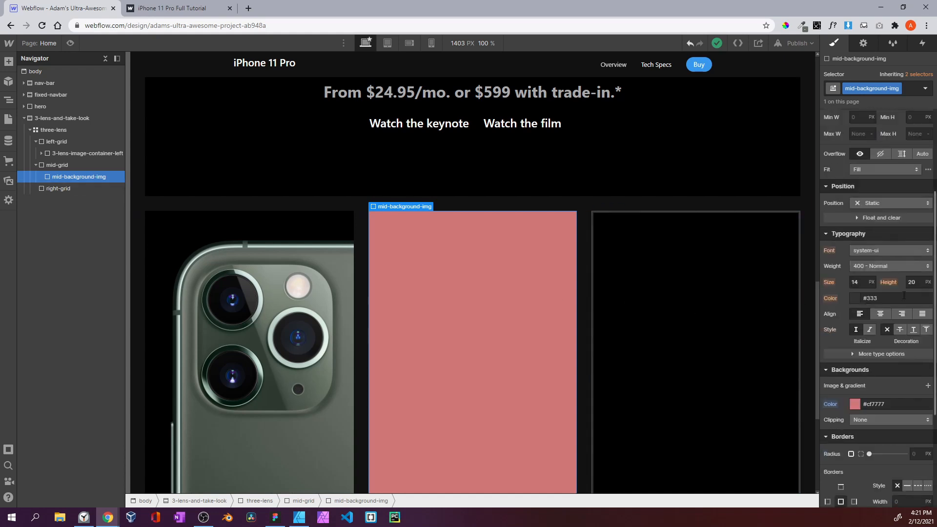
{"action": "left_click", "coordinate": [874, 204]}
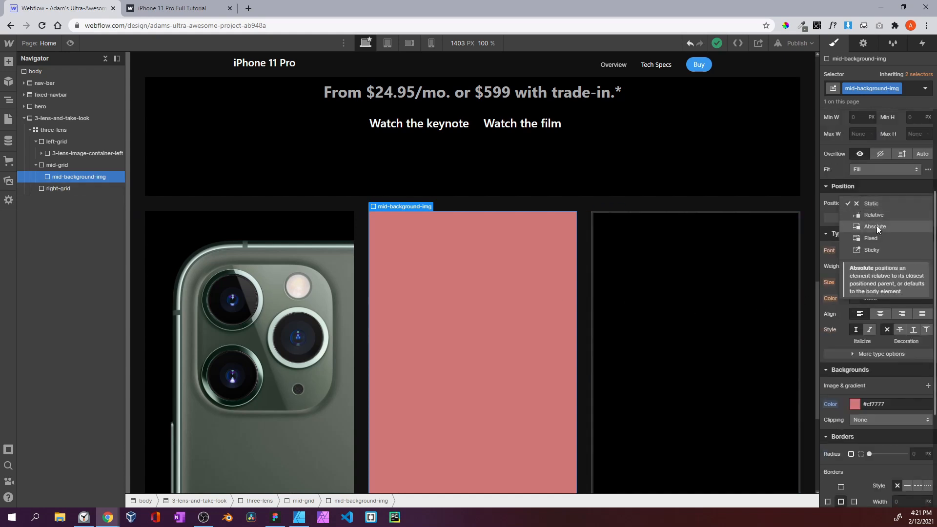
{"action": "left_click", "coordinate": [877, 226]}
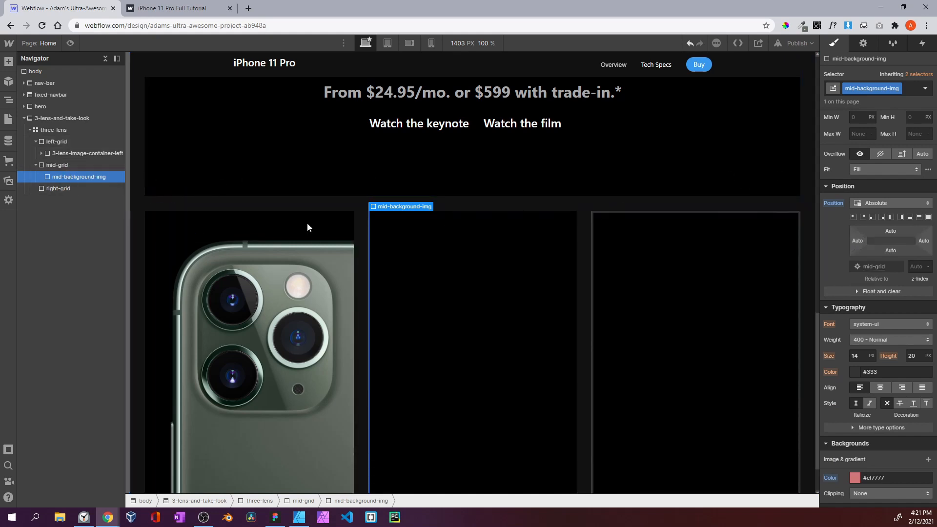
Set the left and right position offsets of the mid-background-img block to 0
{"action": "scroll", "coordinate": [862, 261], "scroll_direction": "up", "scroll_amount": 2}
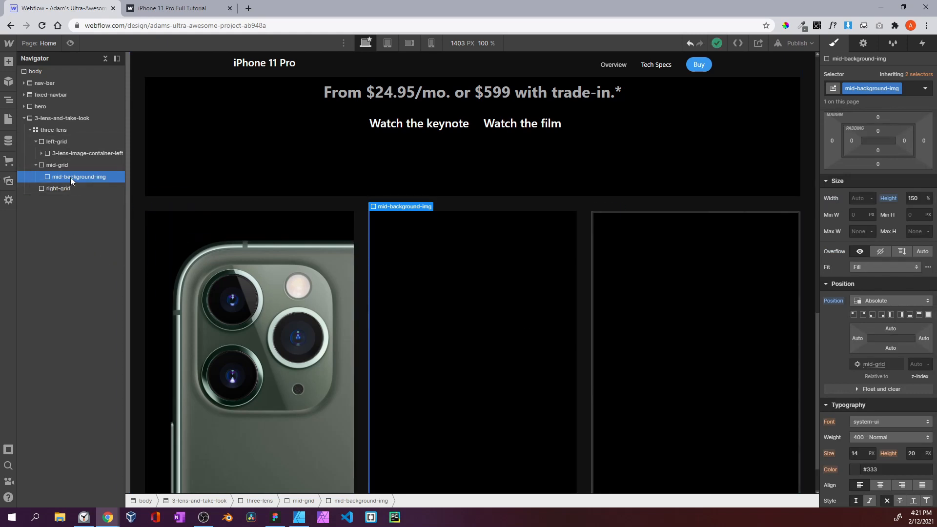
{"action": "scroll", "coordinate": [882, 294], "scroll_direction": "down", "scroll_amount": 1}
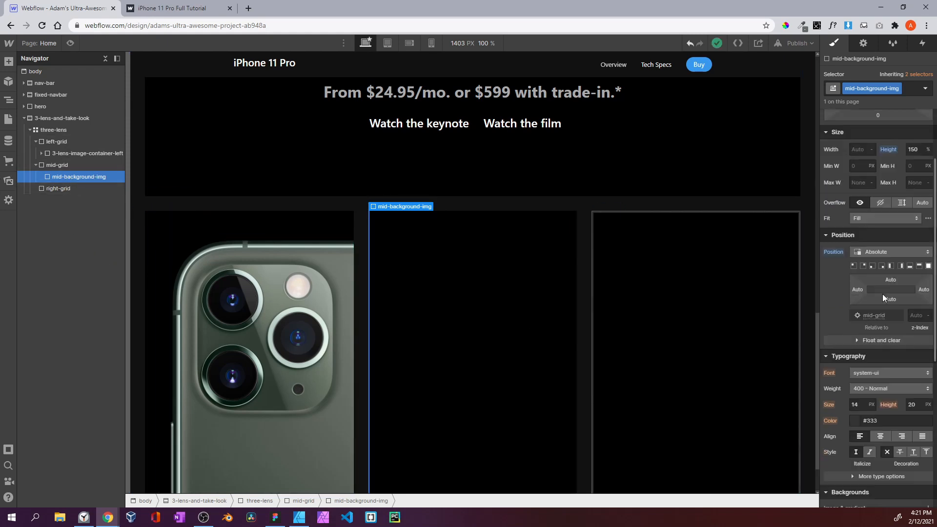
{"action": "left_click", "coordinate": [858, 290]}
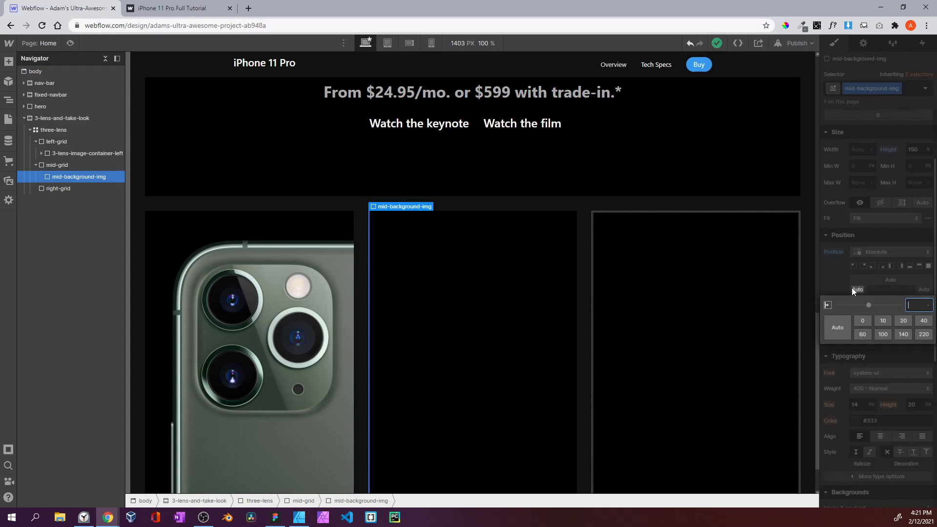
{"action": "left_click", "coordinate": [863, 320]}
{"action": "left_click", "coordinate": [923, 289]}
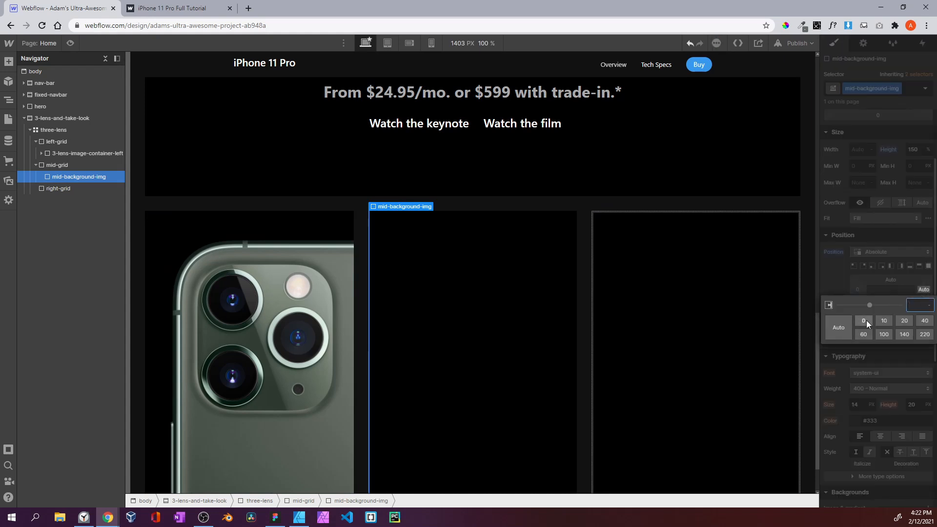
{"action": "left_click", "coordinate": [866, 320]}
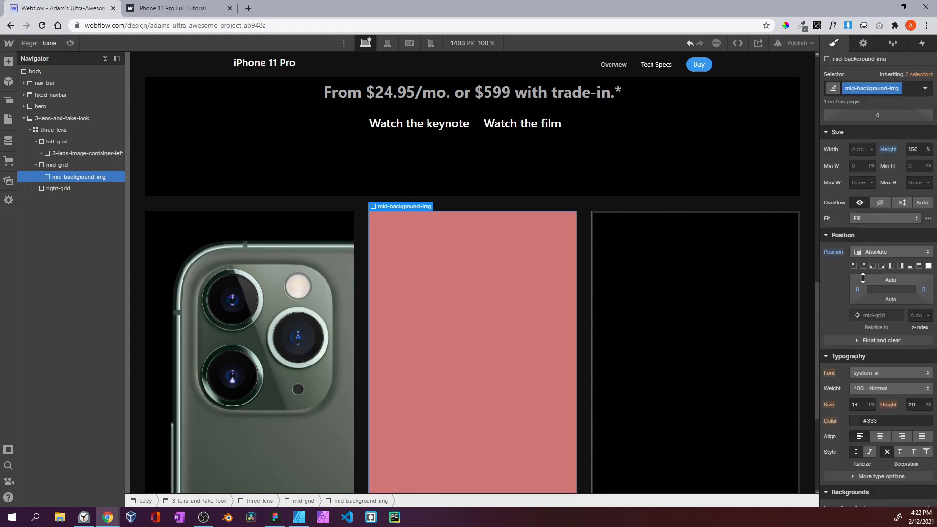
Set the top position offset of the mid-background-img block to 50% and check its placement in the middle cell
{"action": "left_click", "coordinate": [889, 280]}
{"action": "type", "text": "50%"}
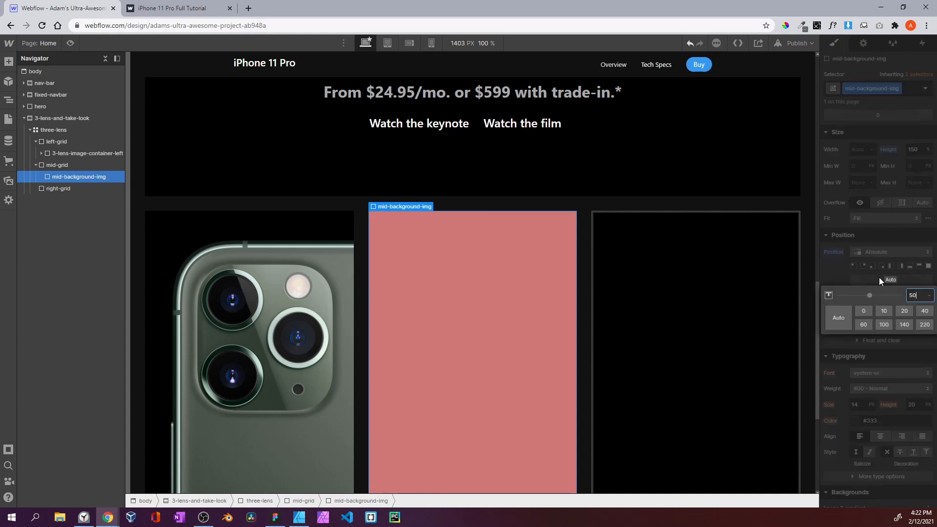
{"action": "key", "text": "Return"}
{"action": "scroll", "coordinate": [450, 359], "scroll_direction": "down", "scroll_amount": 4}
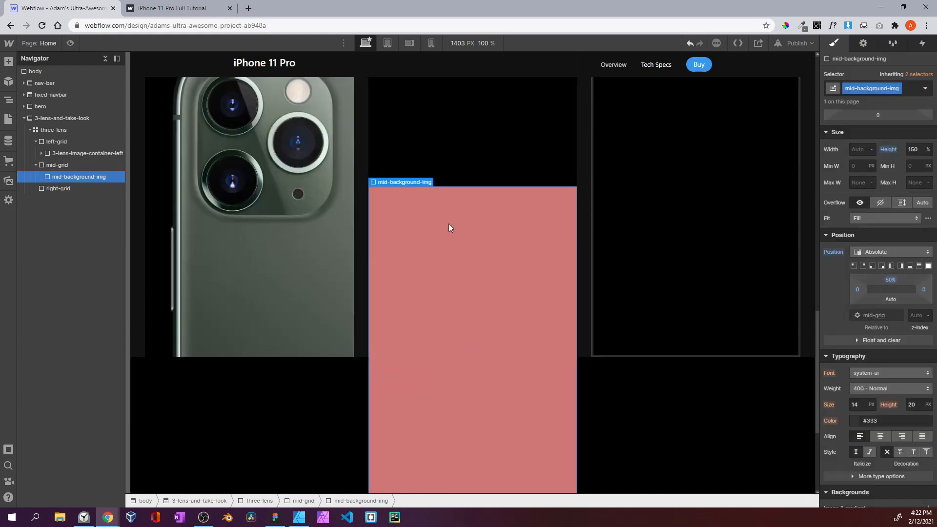
{"action": "scroll", "coordinate": [411, 234], "scroll_direction": "down", "scroll_amount": 5}
{"action": "scroll", "coordinate": [411, 233], "scroll_direction": "up", "scroll_amount": 7}
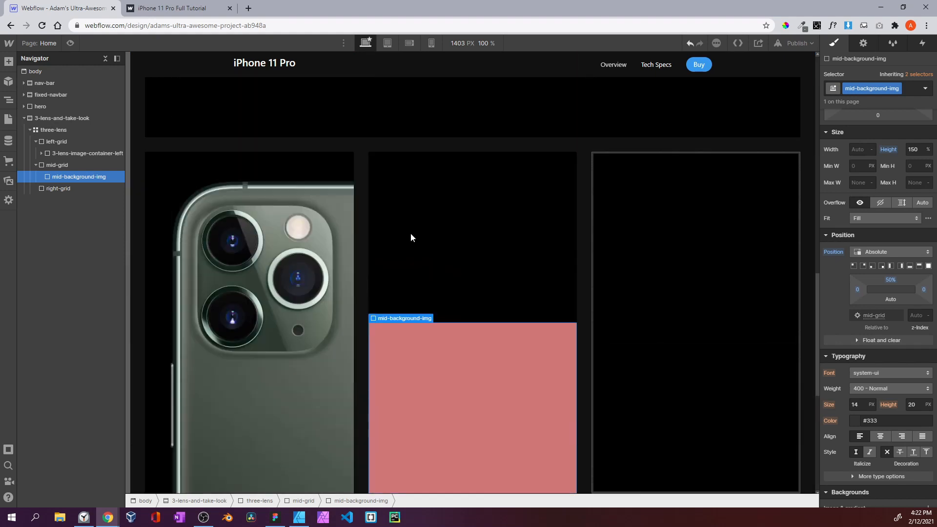
{"action": "scroll", "coordinate": [411, 233], "scroll_direction": "down", "scroll_amount": 3}
{"action": "scroll", "coordinate": [411, 238], "scroll_direction": "up", "scroll_amount": 1}
Add a Move transform of -50% on the vertical axis to the mid-background-img block, and preview its overlap with the section above
{"action": "scroll", "coordinate": [849, 365], "scroll_direction": "down", "scroll_amount": 6}
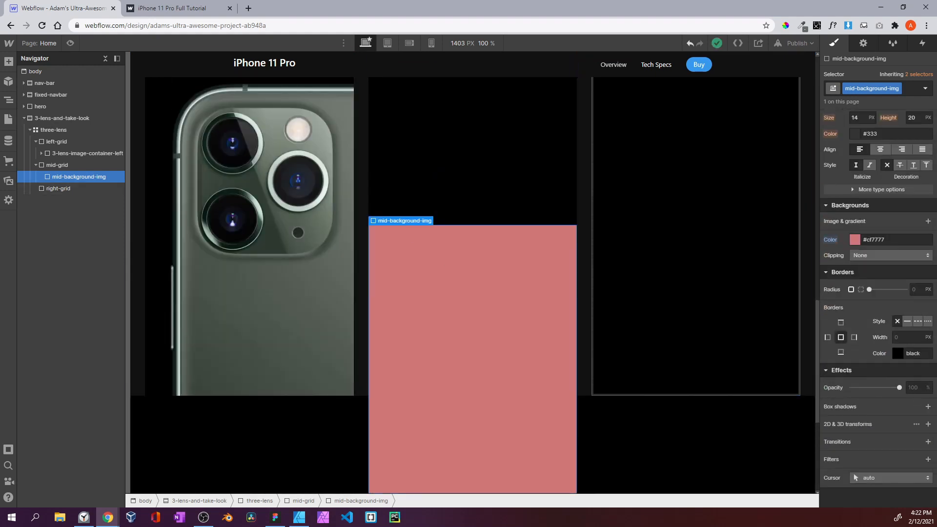
{"action": "left_click", "coordinate": [928, 424]}
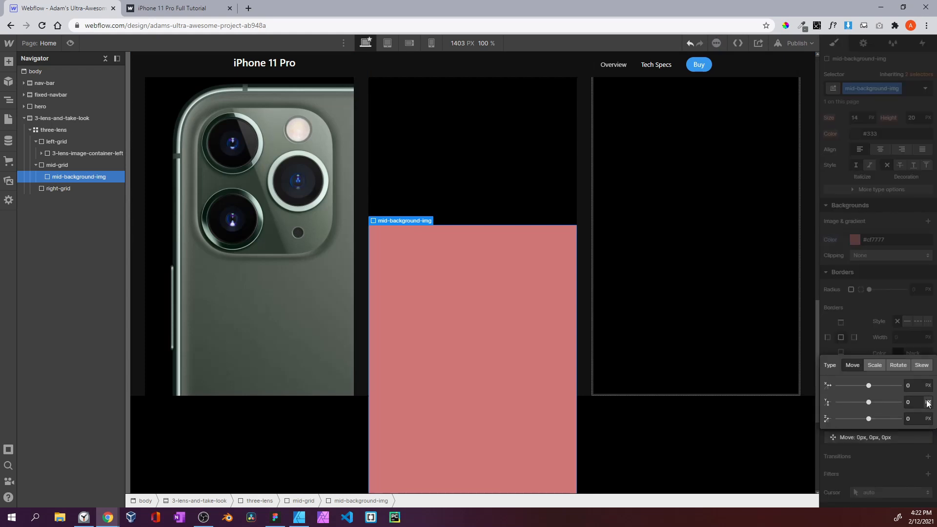
{"action": "left_click", "coordinate": [929, 403]}
{"action": "left_click", "coordinate": [918, 413]}
{"action": "key", "text": "Return"}
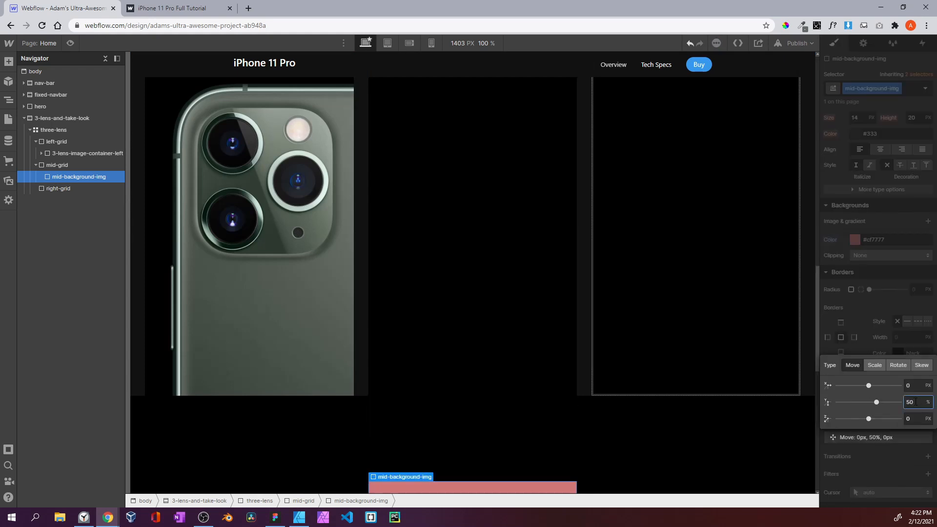
{"action": "double_click", "coordinate": [916, 402]}
{"action": "type", "text": "-50"}
{"action": "key", "text": "Return"}
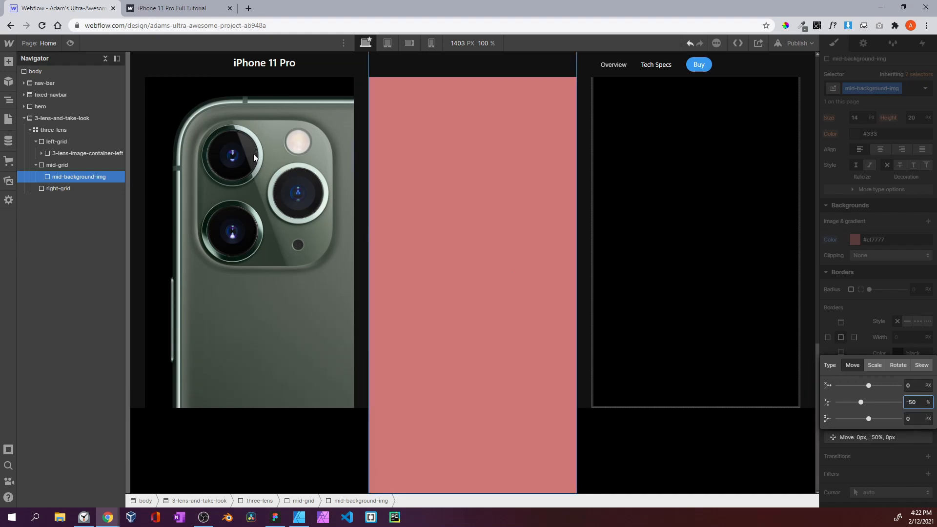
{"action": "left_click", "coordinate": [71, 42]}
{"action": "scroll", "coordinate": [473, 285], "scroll_direction": "up", "scroll_amount": 5}
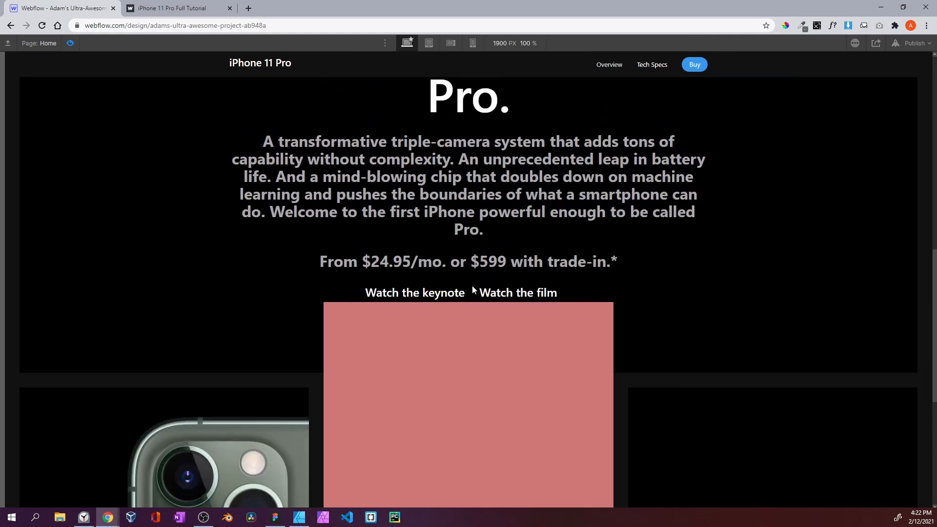
Check in the preview how far the pink middle block extends above and below its grid cell
{"action": "scroll", "coordinate": [473, 285], "scroll_direction": "down", "scroll_amount": 5}
{"action": "scroll", "coordinate": [472, 286], "scroll_direction": "up", "scroll_amount": 3}
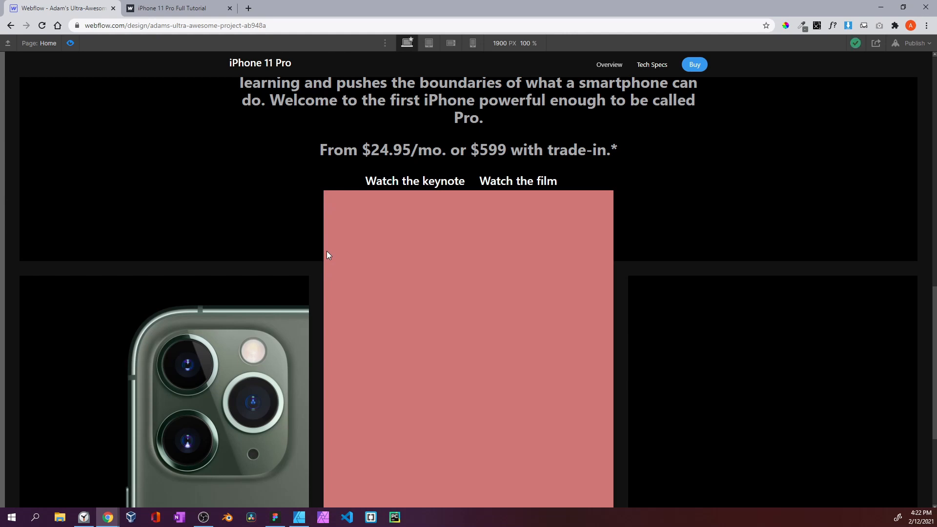
{"action": "key", "text": "Print"}
{"action": "left_click_drag", "start_coordinate": [325, 272], "coordinate": [613, 167]}
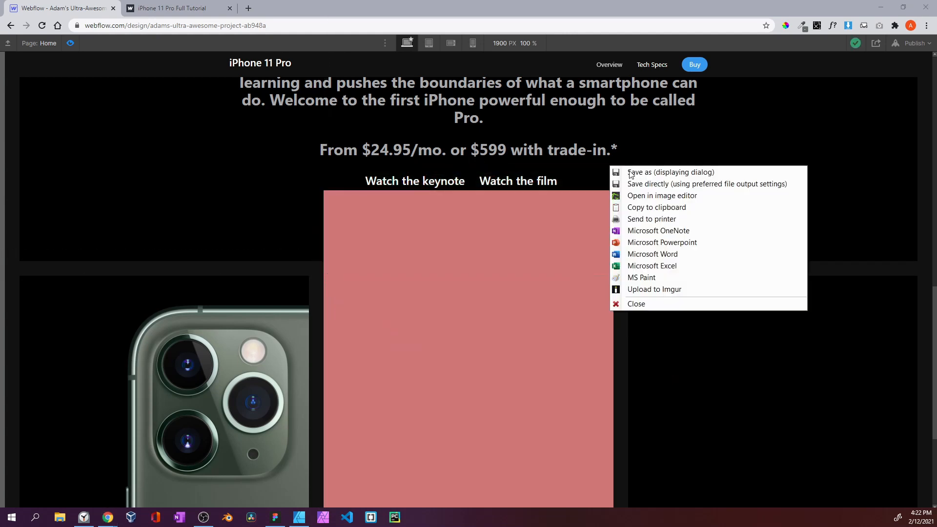
{"action": "left_click", "coordinate": [636, 299]}
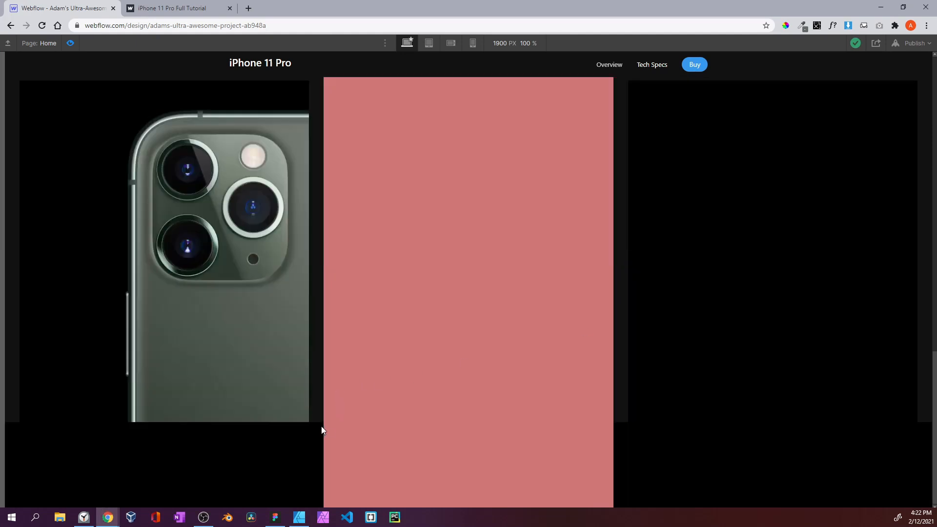
{"action": "left_click", "coordinate": [71, 44]}
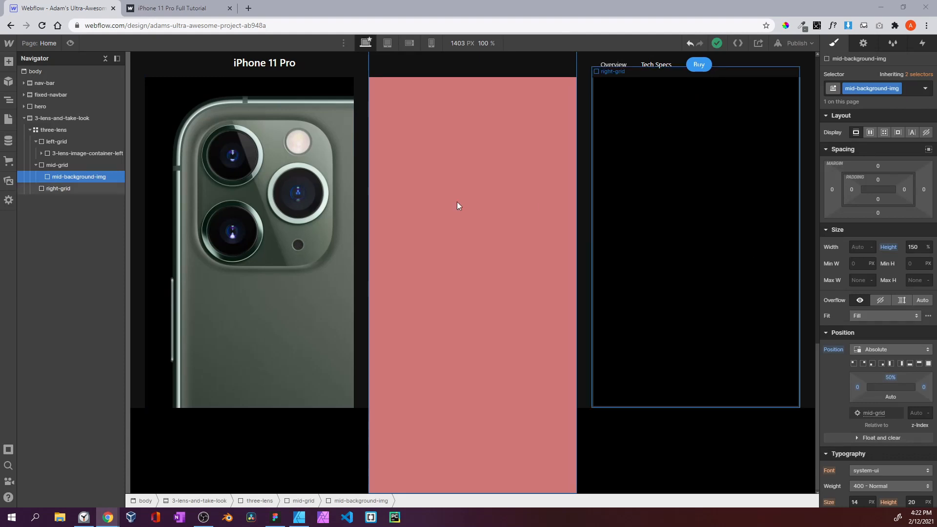
Remove the pink background color from the mid-background-img block
{"action": "scroll", "coordinate": [907, 244], "scroll_direction": "down", "scroll_amount": 4}
{"action": "scroll", "coordinate": [907, 244], "scroll_direction": "down", "scroll_amount": 2}
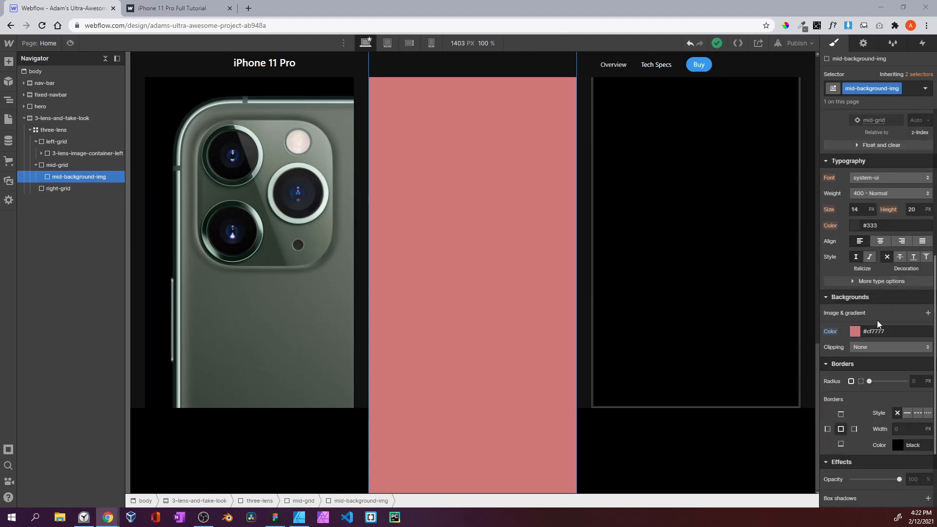
{"action": "left_click", "coordinate": [829, 332], "text": "alt"}
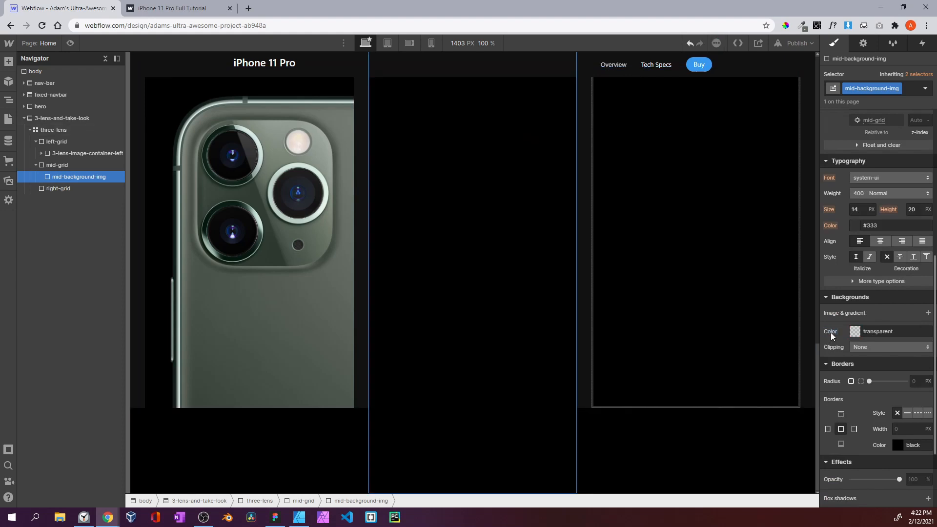
Add a background image to the mid-background-img block, using the triptych_middle_landscape close-up of the camera lenses from the assets
{"action": "left_click", "coordinate": [928, 313]}
{"action": "left_click", "coordinate": [887, 190]}
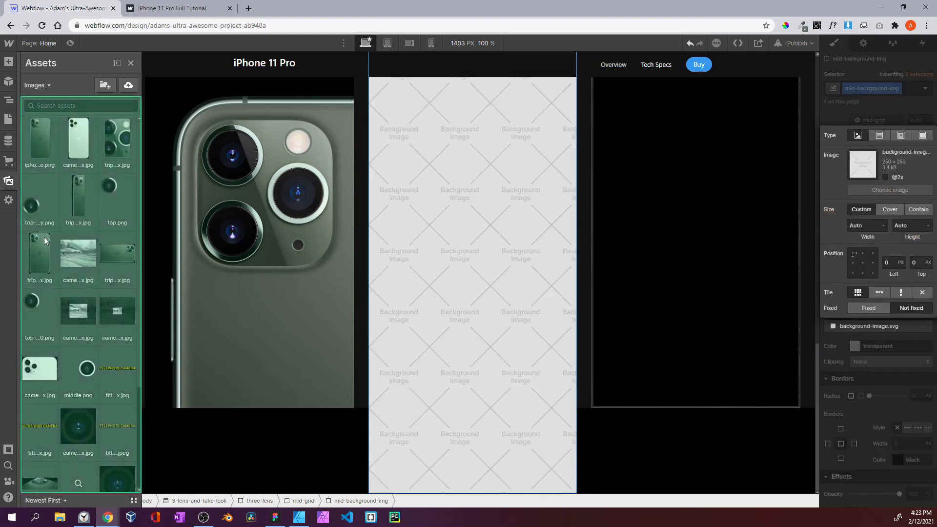
{"action": "left_click", "coordinate": [42, 213]}
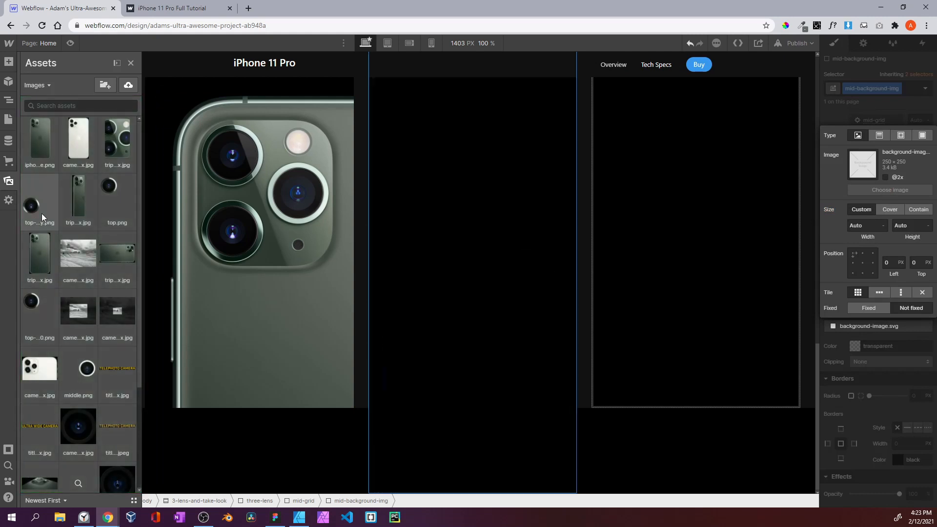
{"action": "left_click", "coordinate": [123, 256]}
{"action": "scroll", "coordinate": [119, 282], "scroll_direction": "down", "scroll_amount": 2}
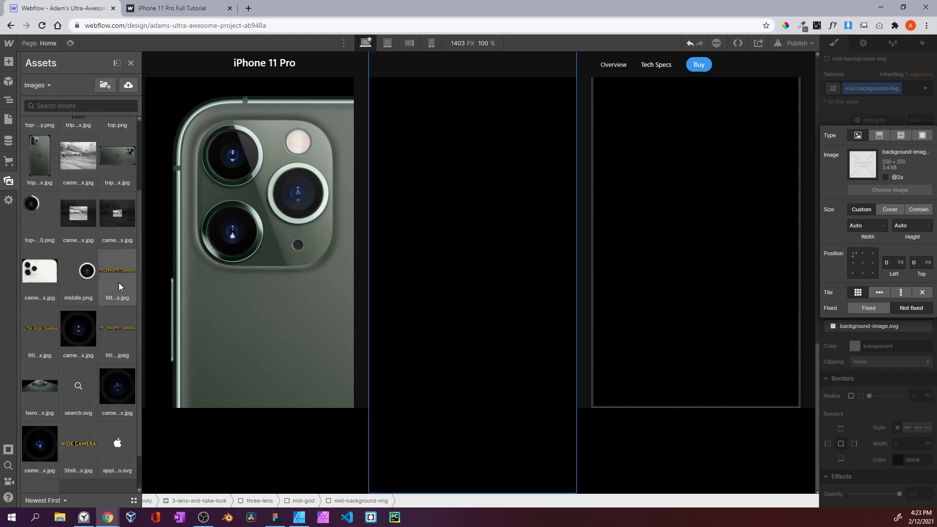
{"action": "scroll", "coordinate": [118, 282], "scroll_direction": "down", "scroll_amount": 1}
{"action": "scroll", "coordinate": [89, 408], "scroll_direction": "up", "scroll_amount": 2}
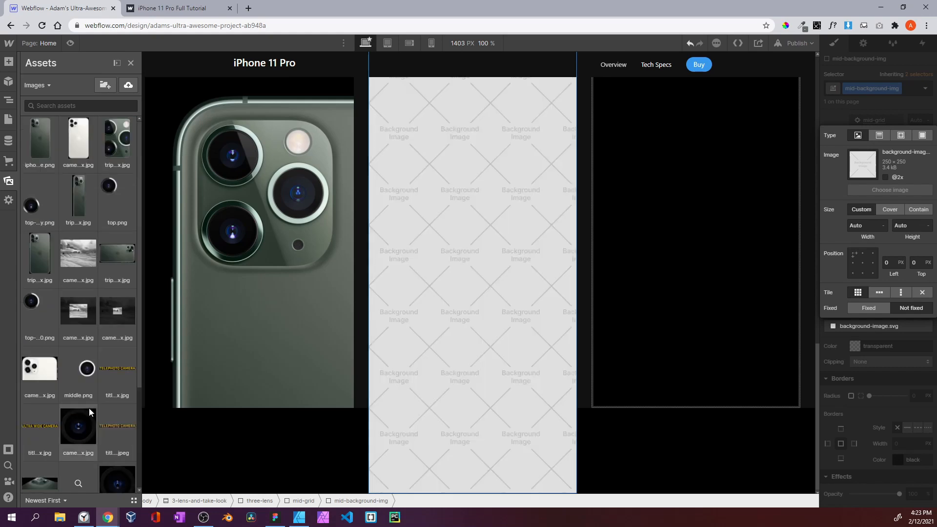
{"action": "scroll", "coordinate": [89, 408], "scroll_direction": "down", "scroll_amount": 2}
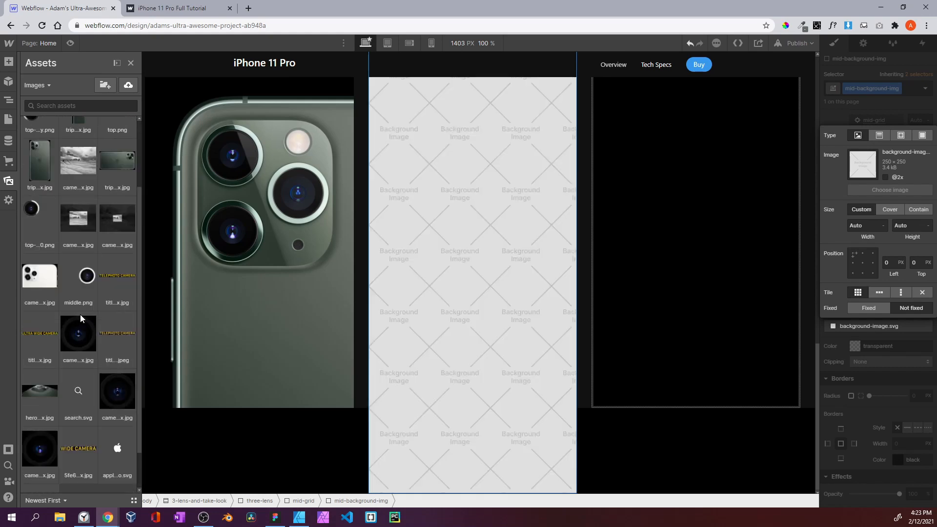
{"action": "scroll", "coordinate": [88, 274], "scroll_direction": "up", "scroll_amount": 1}
{"action": "scroll", "coordinate": [54, 178], "scroll_direction": "down", "scroll_amount": 1}
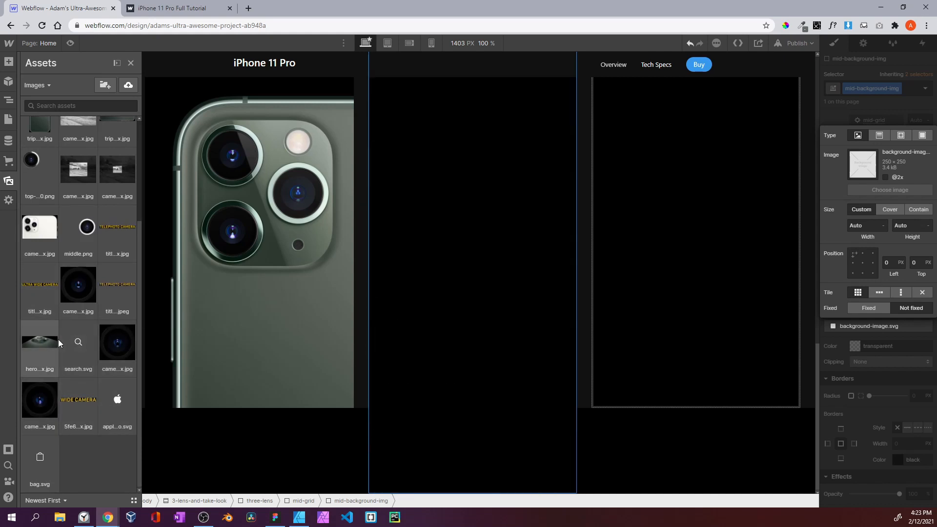
{"action": "scroll", "coordinate": [84, 265], "scroll_direction": "up", "scroll_amount": 2}
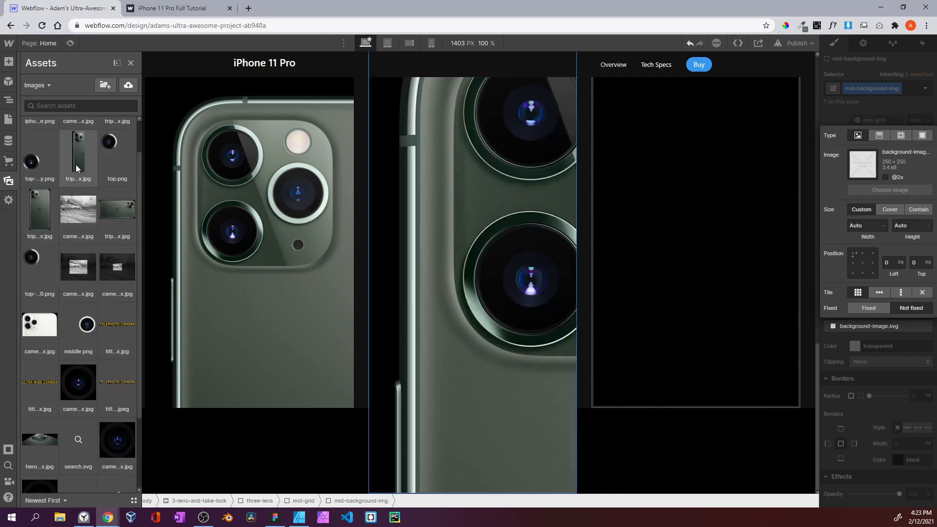
{"action": "left_click", "coordinate": [75, 165]}
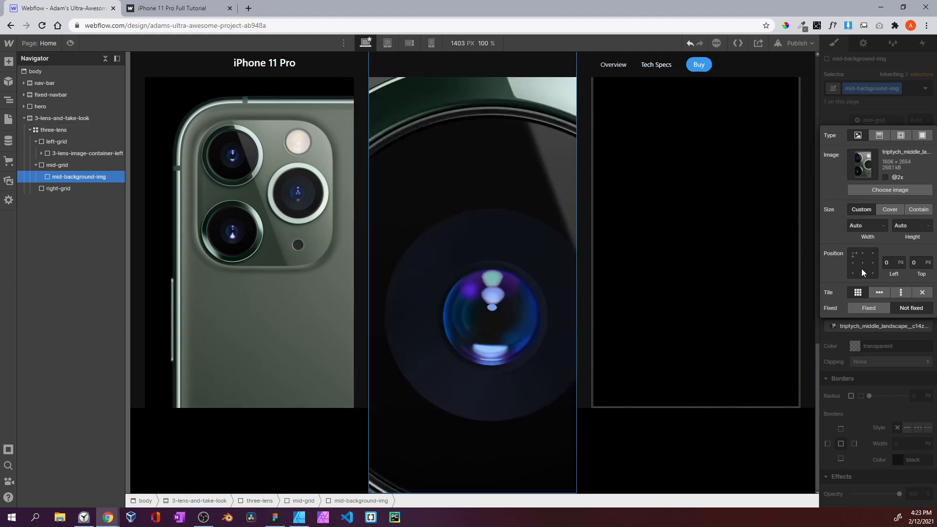
Set the background image to Cover, centered at 50% left and 50% top, with tiling off
{"action": "left_click", "coordinate": [889, 209]}
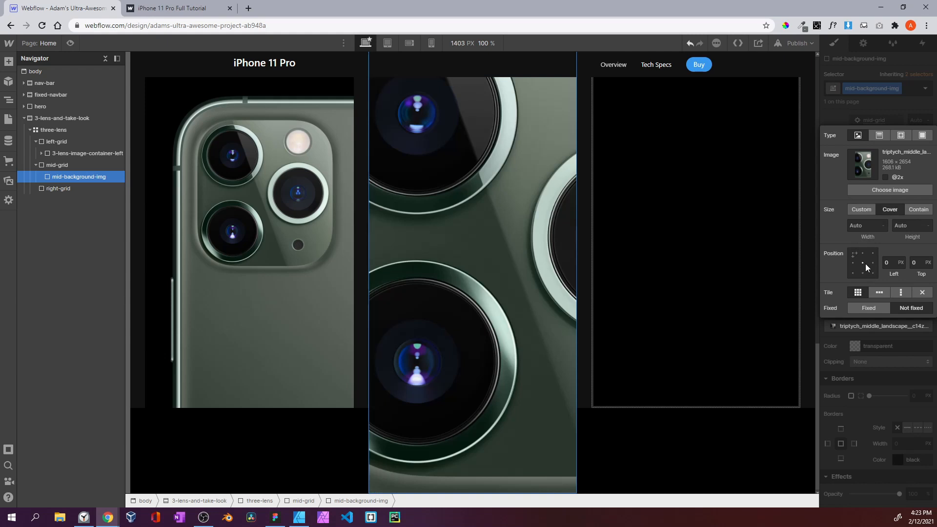
{"action": "left_click", "coordinate": [863, 264]}
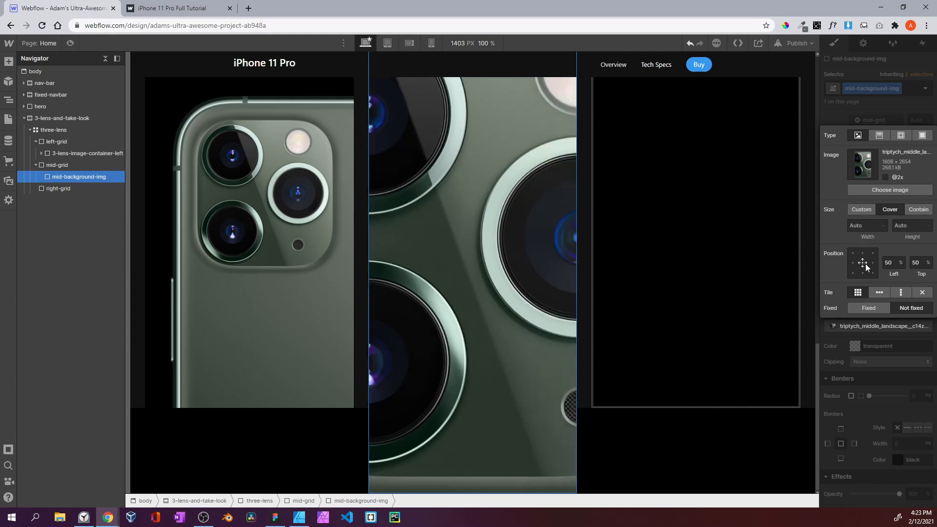
{"action": "left_click", "coordinate": [922, 292]}
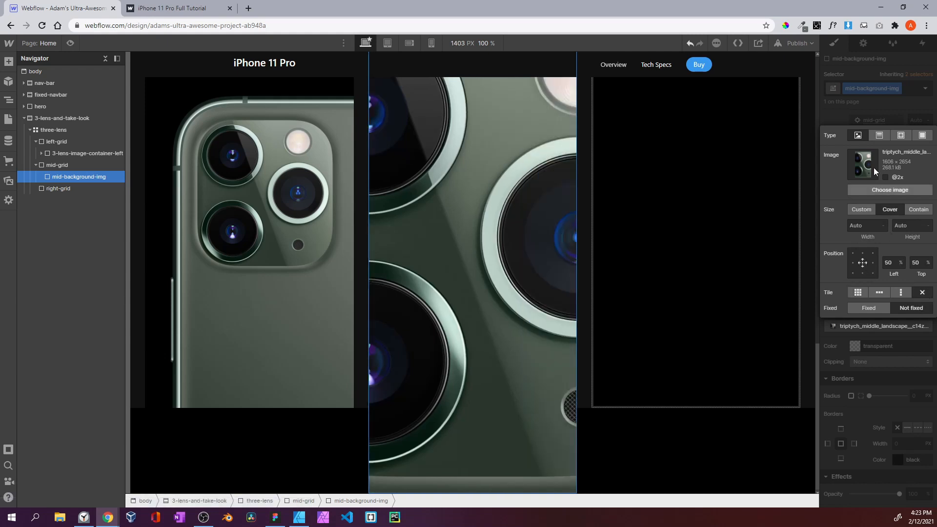
{"action": "left_click", "coordinate": [383, 216]}
Preview the middle lens image and compare its cropping with the three-column section of the finished iPhone 11 Pro tutorial page
{"action": "left_click", "coordinate": [70, 43]}
{"action": "scroll", "coordinate": [533, 237], "scroll_direction": "up", "scroll_amount": 5}
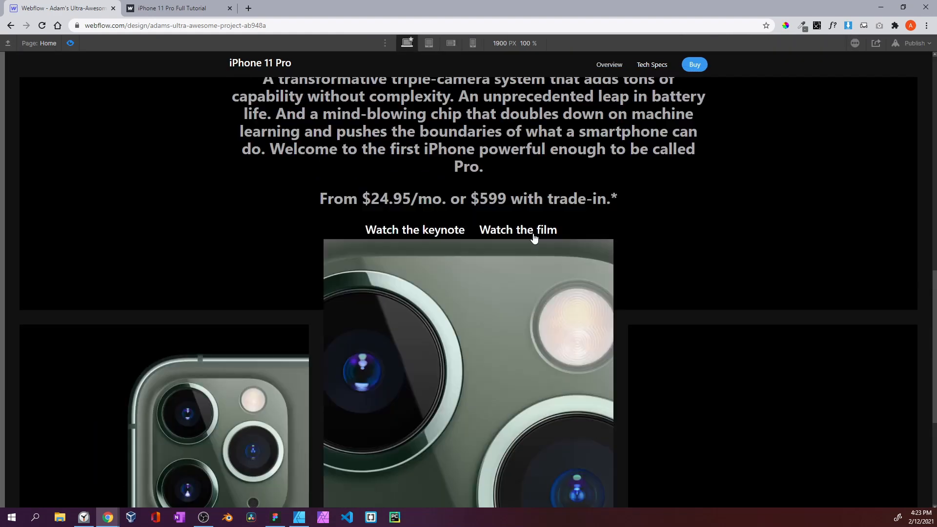
{"action": "scroll", "coordinate": [533, 238], "scroll_direction": "down", "scroll_amount": 5}
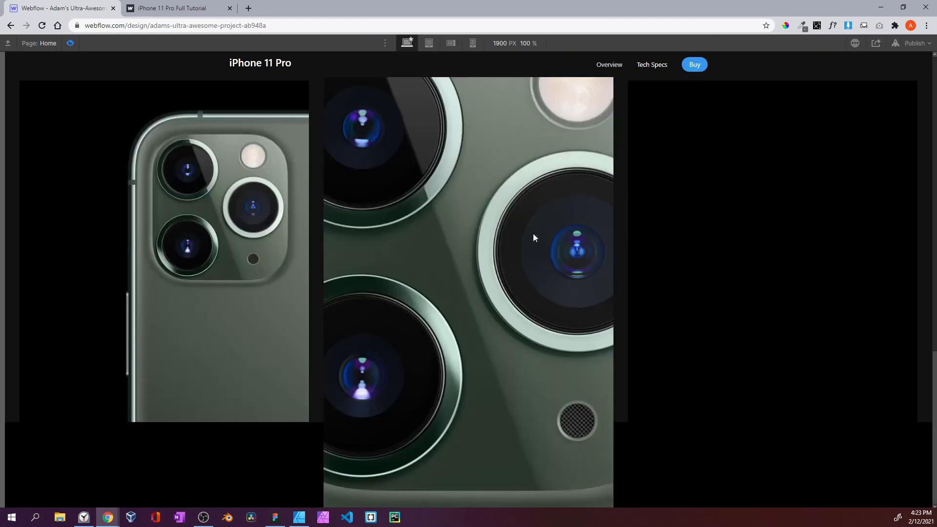
{"action": "left_click", "coordinate": [142, 9]}
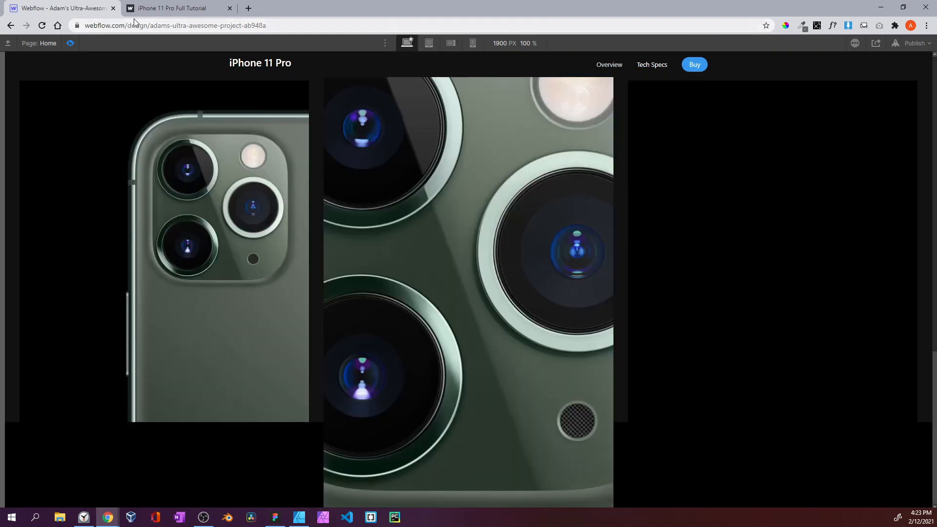
{"action": "scroll", "coordinate": [471, 259], "scroll_direction": "down", "scroll_amount": 2}
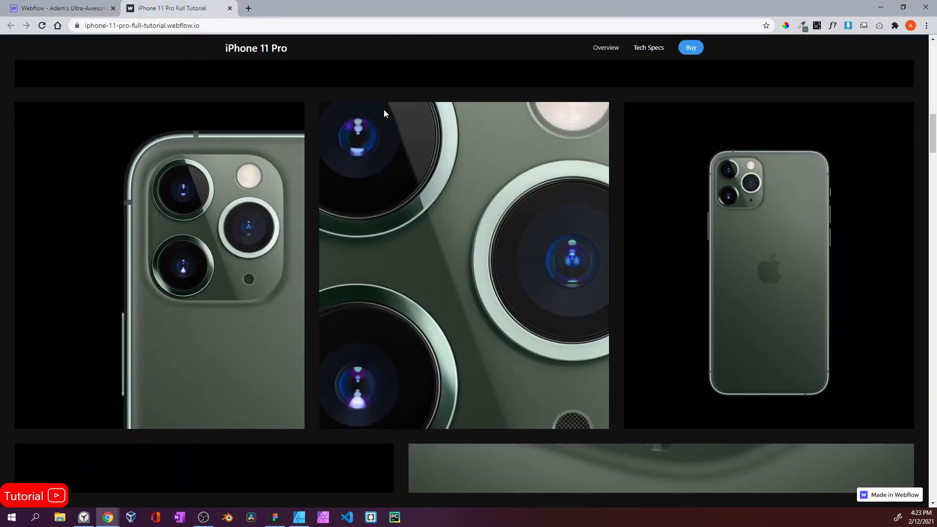
{"action": "left_click", "coordinate": [87, 8]}
{"action": "scroll", "coordinate": [247, 108], "scroll_direction": "up", "scroll_amount": 3}
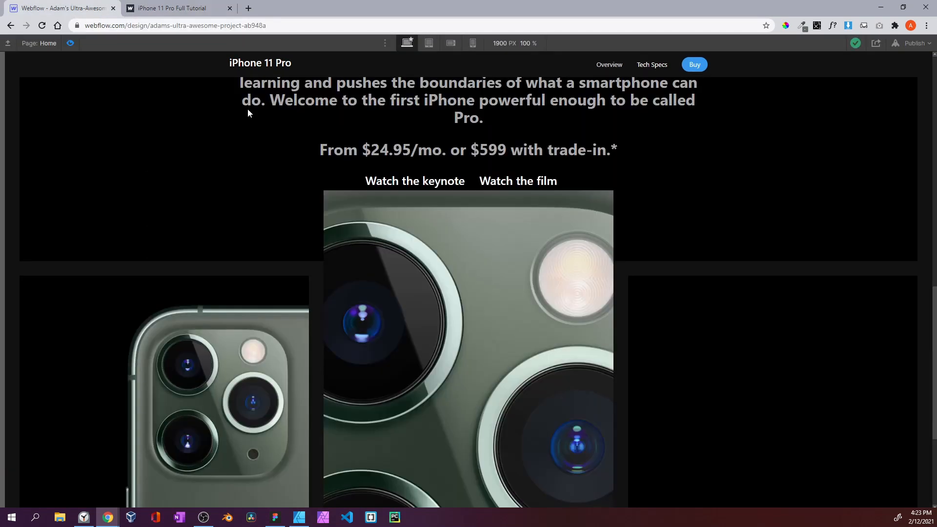
{"action": "left_click", "coordinate": [71, 42]}
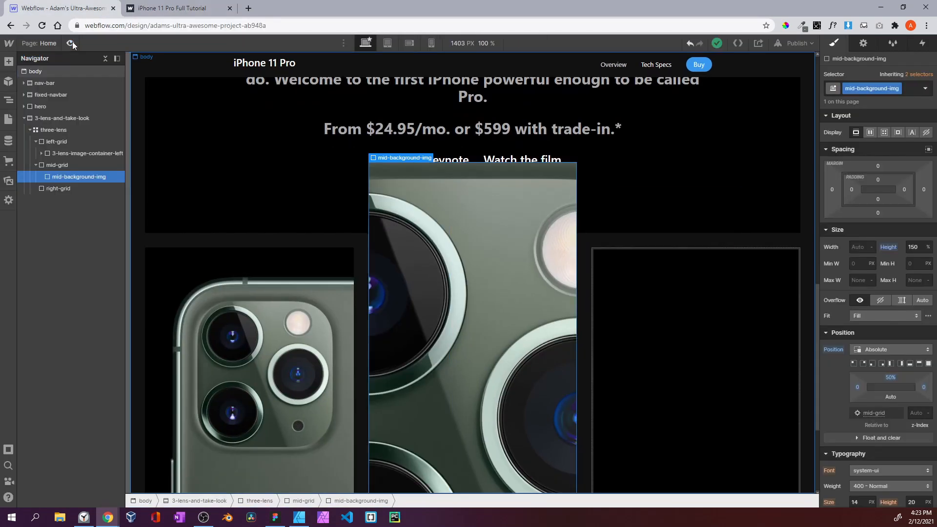
Set the overflow of the mid-grid block to hidden so the lens image is clipped to its cell
{"action": "left_click", "coordinate": [70, 164]}
{"action": "scroll", "coordinate": [882, 310], "scroll_direction": "down", "scroll_amount": 3}
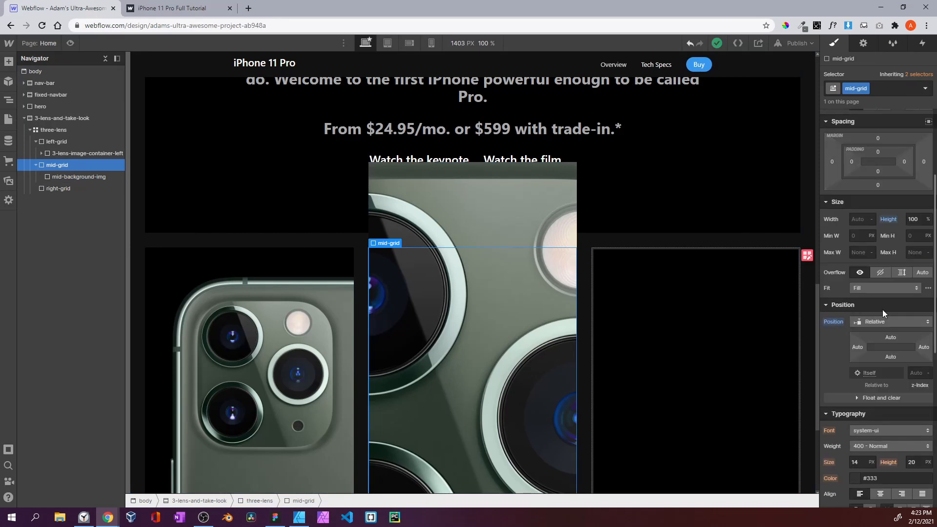
{"action": "left_click", "coordinate": [881, 272]}
{"action": "scroll", "coordinate": [534, 314], "scroll_direction": "down", "scroll_amount": 2}
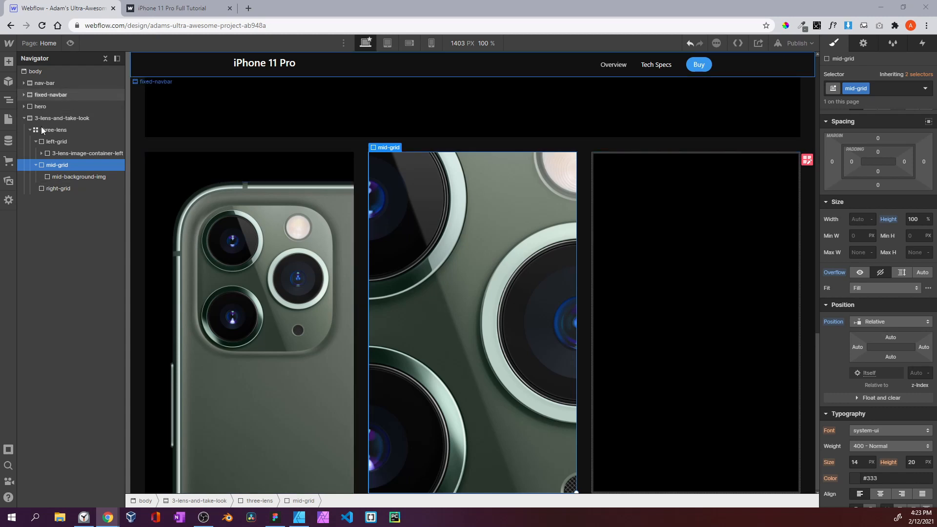
Add a div block inside right-grid and give it the new class image-container
{"action": "left_click", "coordinate": [57, 189]}
{"action": "key", "text": "a"}
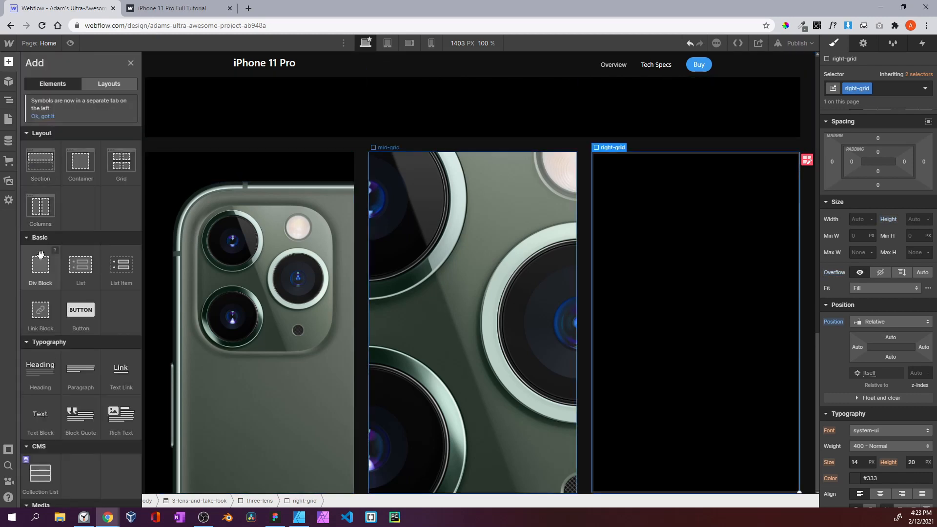
{"action": "left_click_drag", "start_coordinate": [40, 266], "coordinate": [71, 192]}
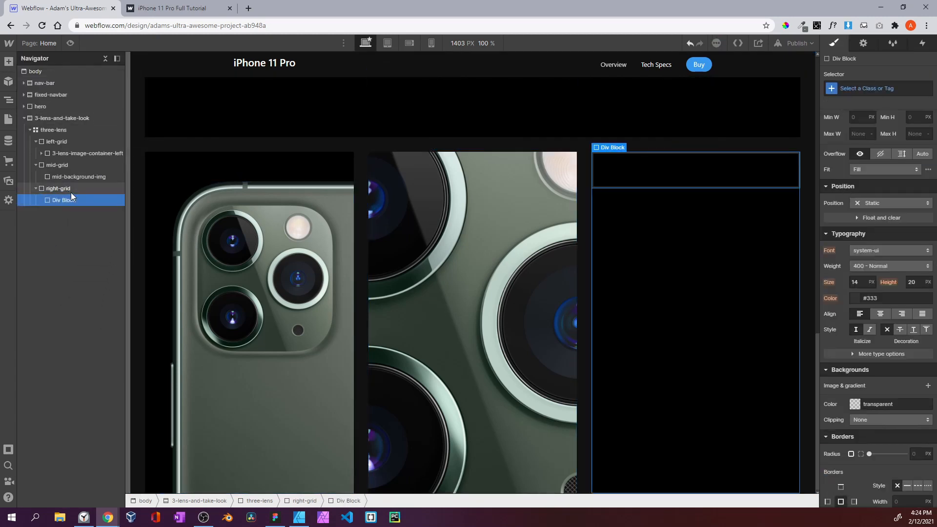
{"action": "left_click", "coordinate": [887, 82]}
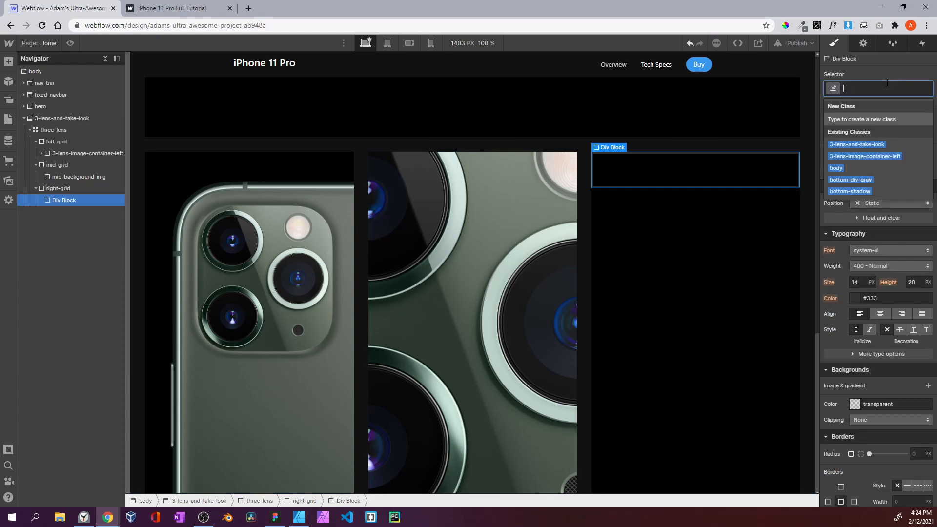
{"action": "type", "text": "image-container"}
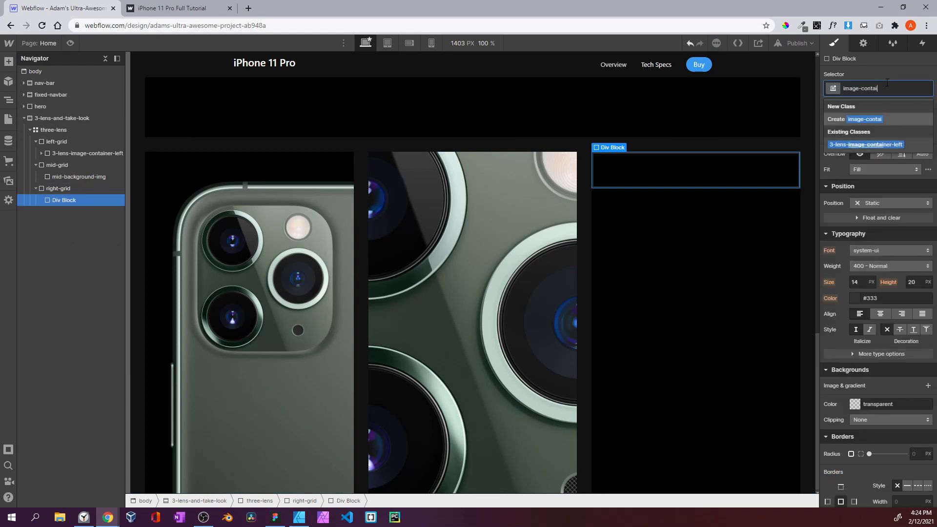
{"action": "key", "text": "Return"}
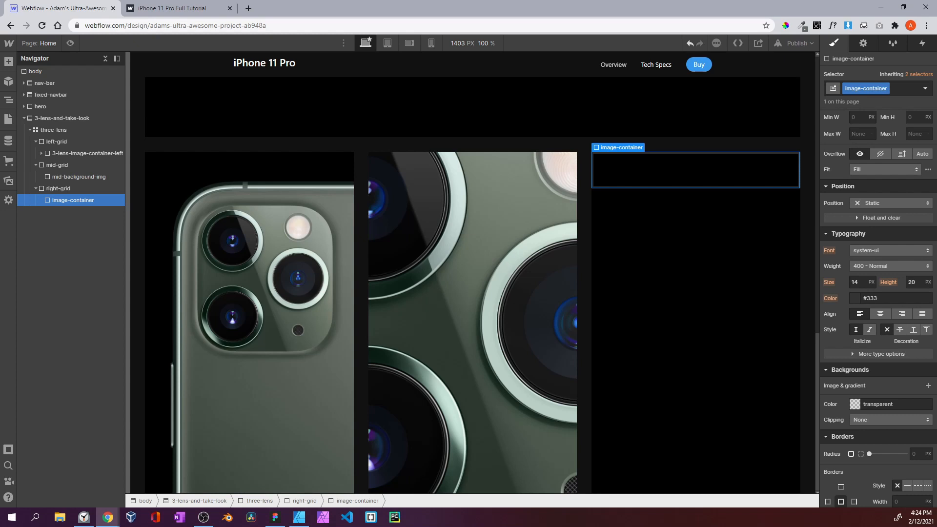
Make the image-container block a horizontal flex layout with both align and justify set to center
{"action": "scroll", "coordinate": [886, 205], "scroll_direction": "up", "scroll_amount": 3}
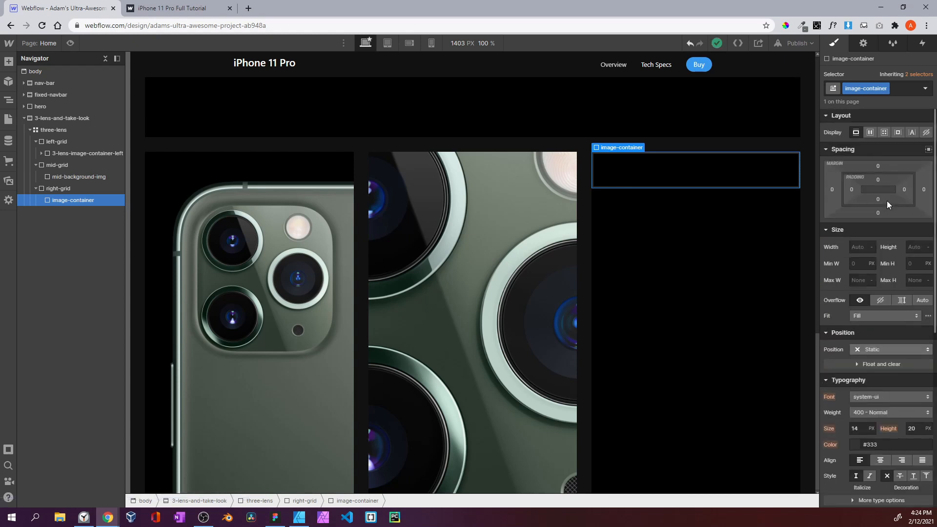
{"action": "left_click", "coordinate": [870, 132]}
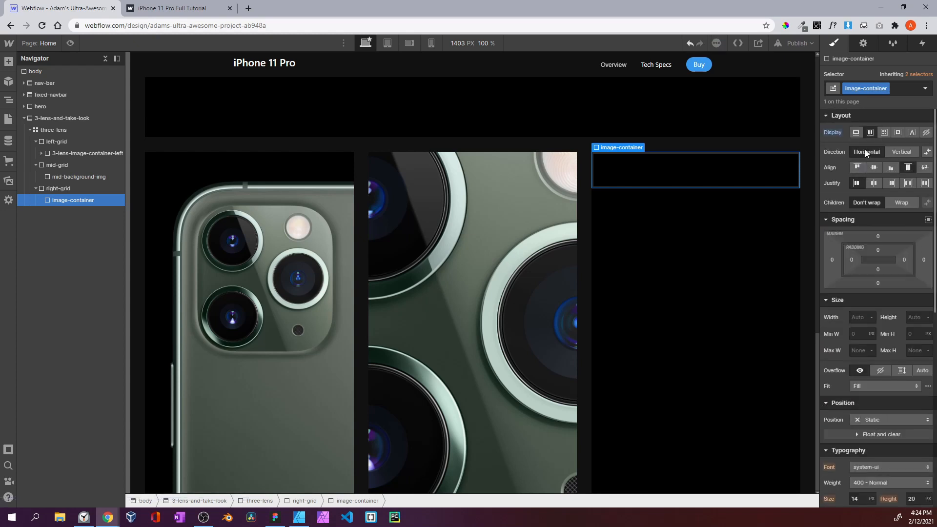
{"action": "left_click", "coordinate": [873, 168]}
{"action": "left_click", "coordinate": [874, 184]}
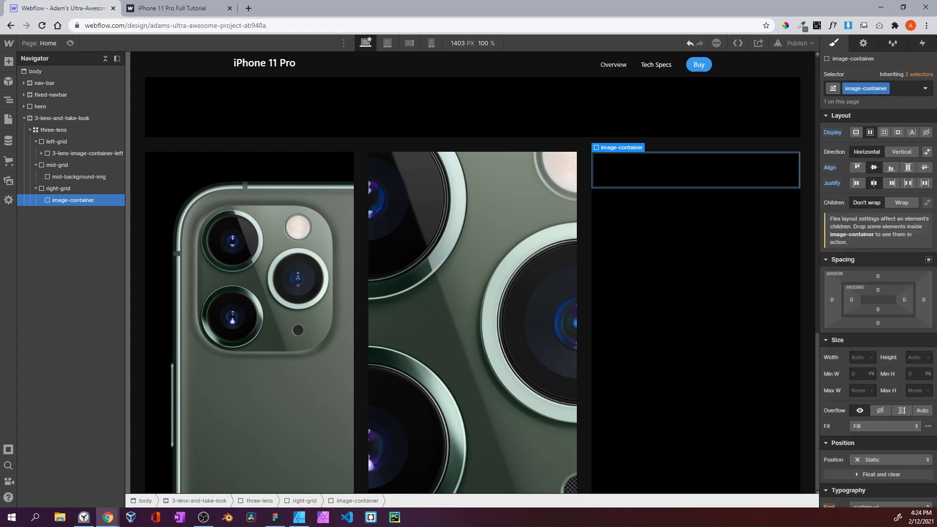
Set both the width and the height of the image-container block to 100%
{"action": "scroll", "coordinate": [869, 317], "scroll_direction": "down", "scroll_amount": 4}
{"action": "left_click", "coordinate": [864, 163]}
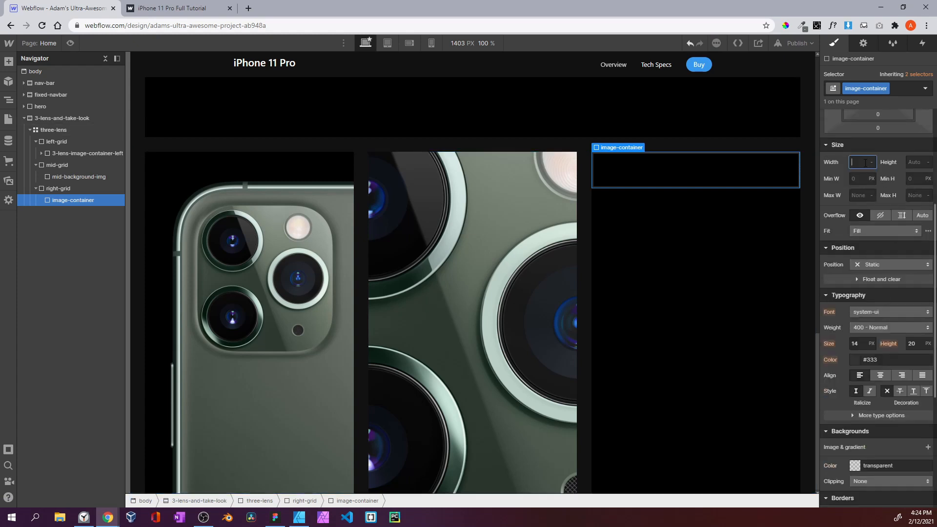
{"action": "type", "text": "1005"}
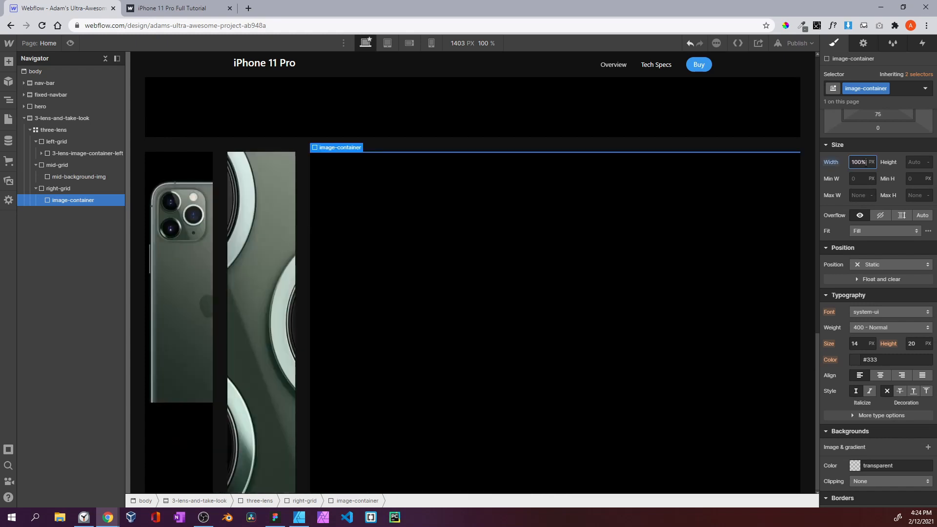
{"action": "key", "text": "Return"}
{"action": "key", "text": "Tab"}
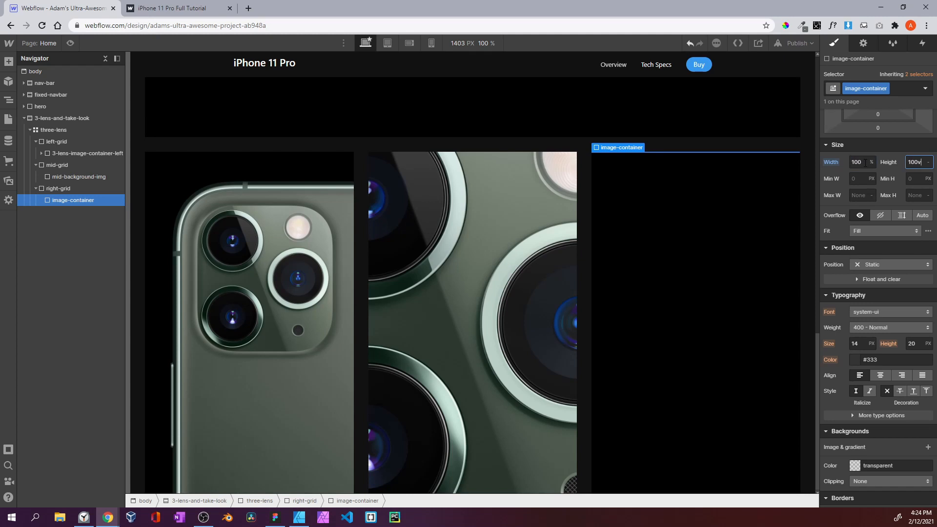
{"action": "type", "text": "1005"}
{"action": "key", "text": "shift+Tab"}
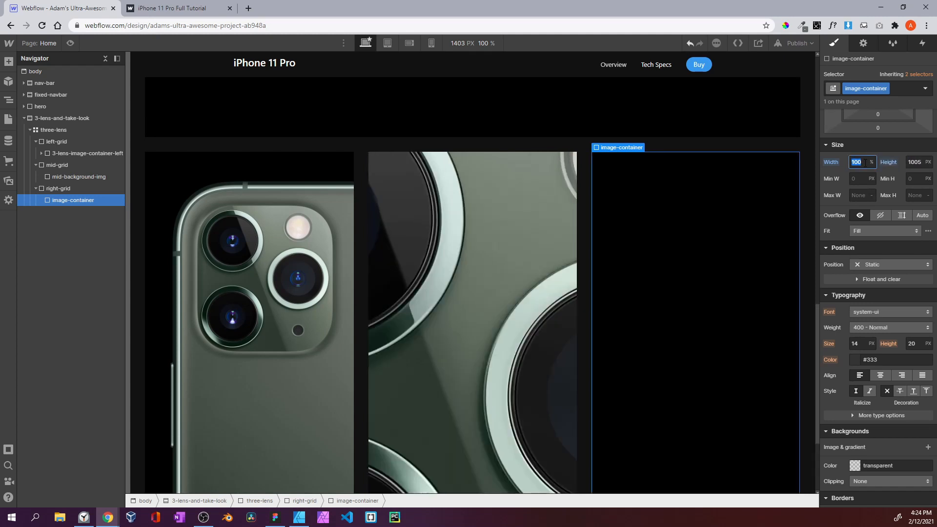
{"action": "key", "text": "Tab"}
{"action": "type", "text": "100%"}
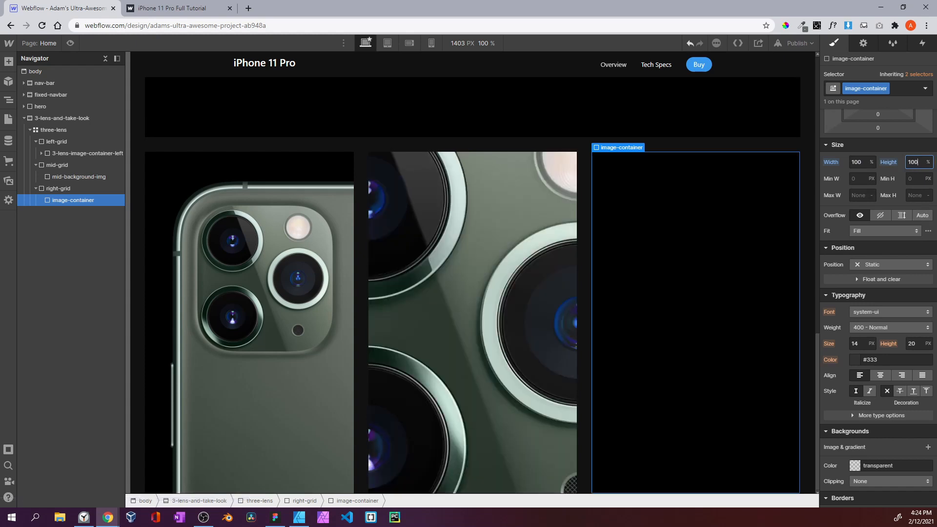
Add an image element inside image-container and use the triptych_right_landscape phone picture from the assets as its source
{"action": "scroll", "coordinate": [868, 322], "scroll_direction": "down", "scroll_amount": 1}
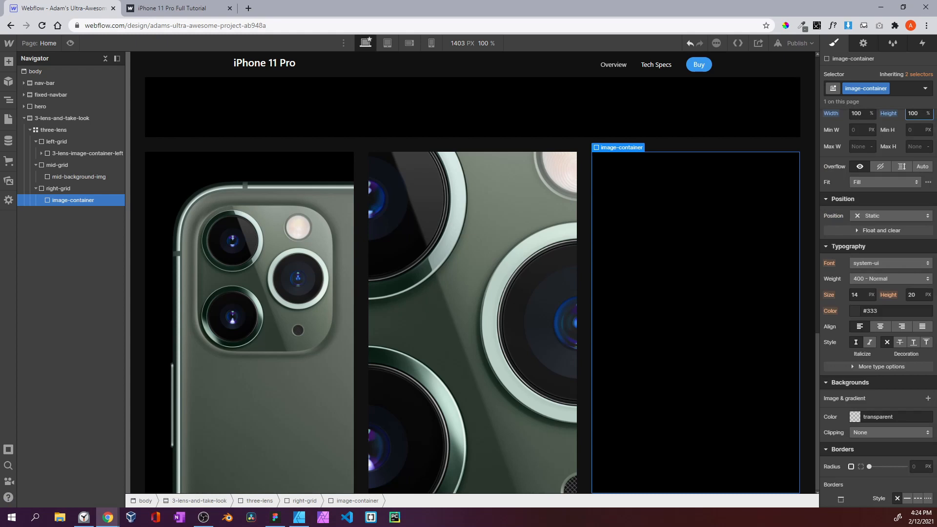
{"action": "left_click", "coordinate": [8, 62]}
{"action": "scroll", "coordinate": [43, 272], "scroll_direction": "down", "scroll_amount": 5}
{"action": "left_click_drag", "start_coordinate": [43, 273], "coordinate": [74, 217]}
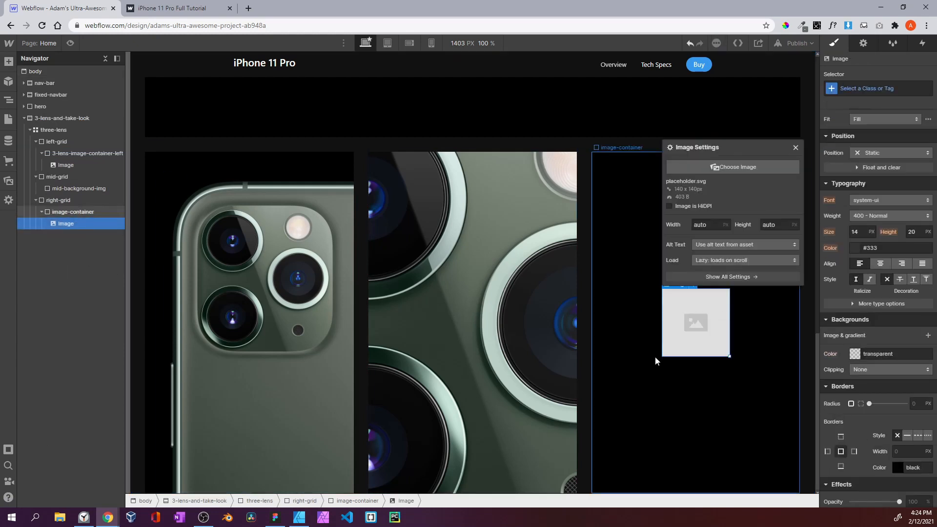
{"action": "left_click", "coordinate": [730, 167]}
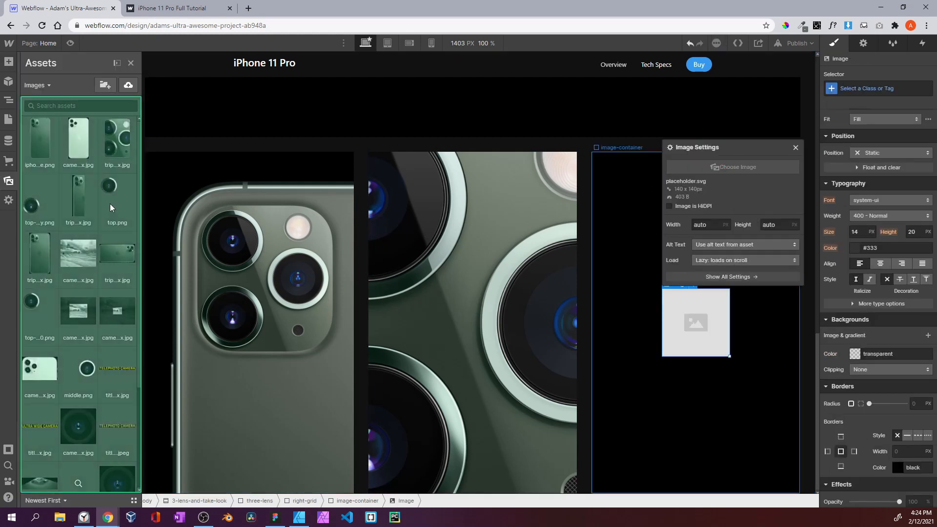
{"action": "left_click", "coordinate": [46, 243]}
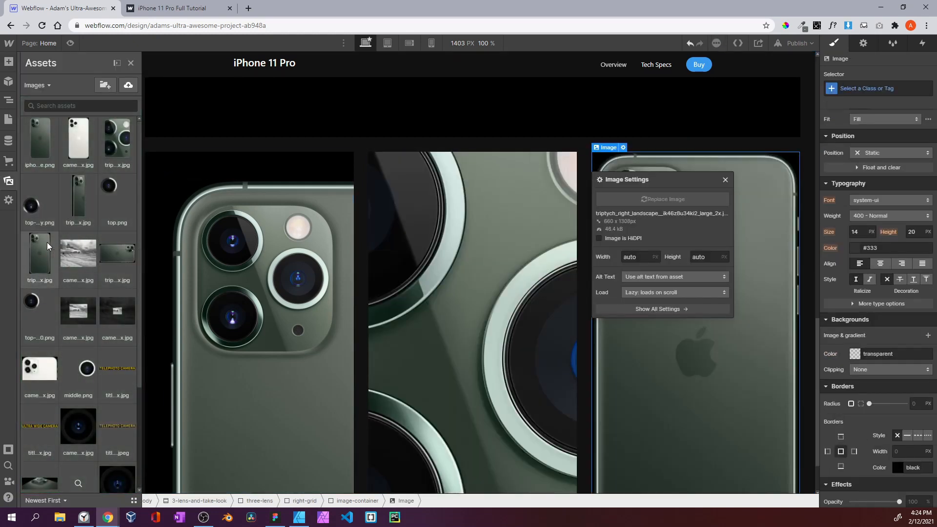
Mark the new phone image as HiDPI and close its image settings
{"action": "left_click", "coordinate": [604, 237]}
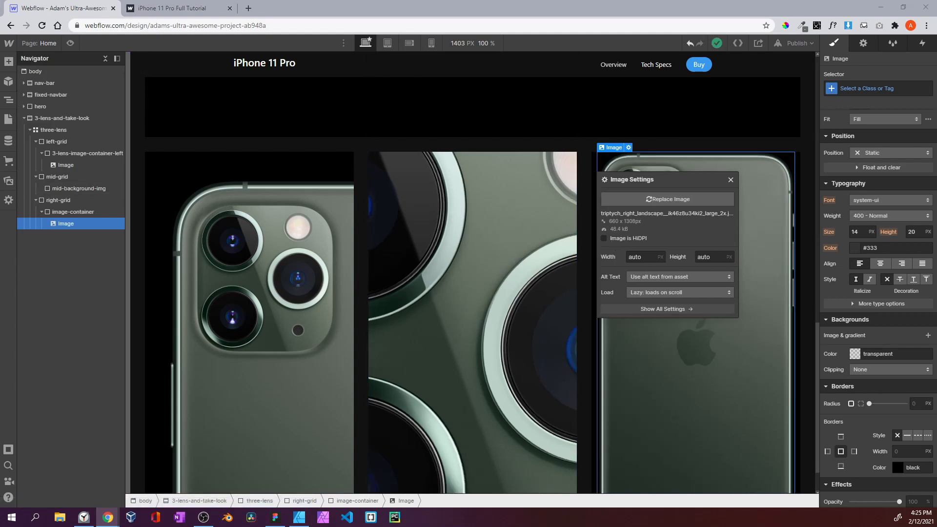
{"action": "left_click", "coordinate": [605, 239]}
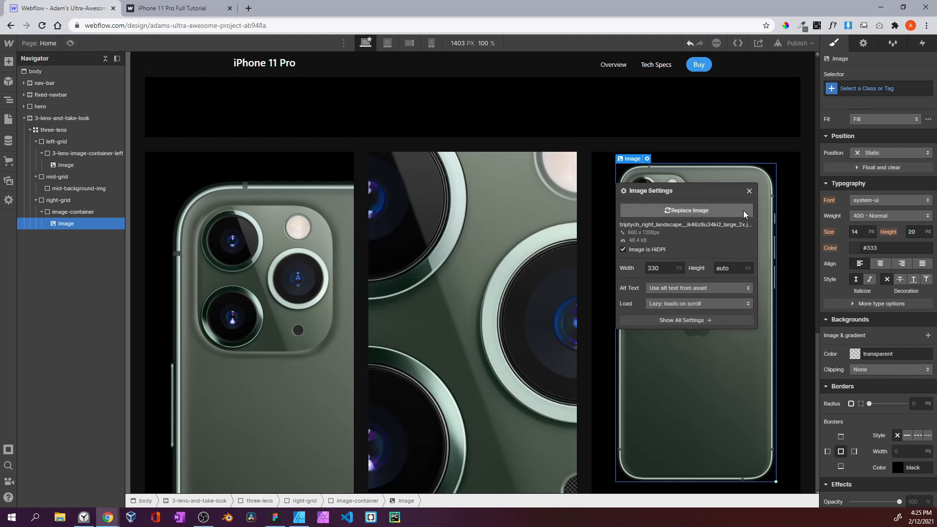
{"action": "left_click", "coordinate": [750, 190]}
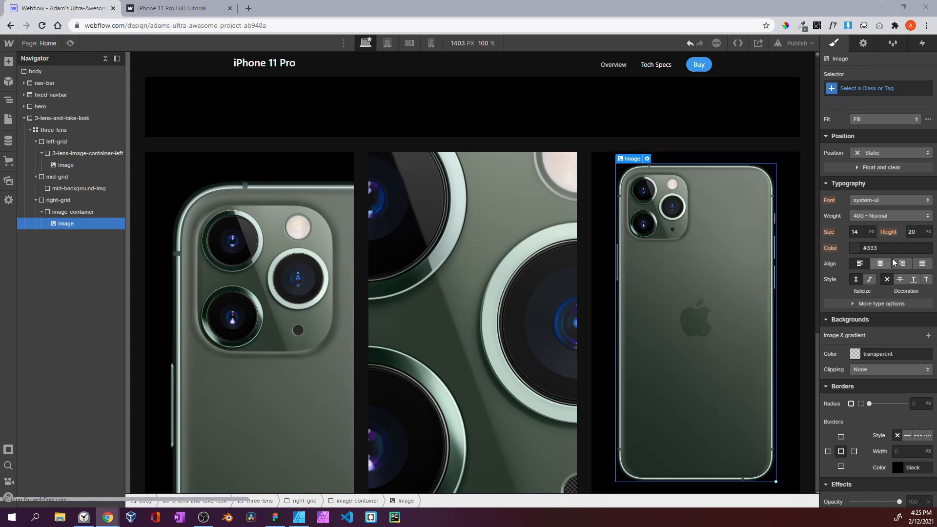
Try to limit the size of the right cell's phone image with a max width of 256%
{"action": "scroll", "coordinate": [853, 205], "scroll_direction": "up", "scroll_amount": 5}
{"action": "scroll", "coordinate": [854, 205], "scroll_direction": "down", "scroll_amount": 3}
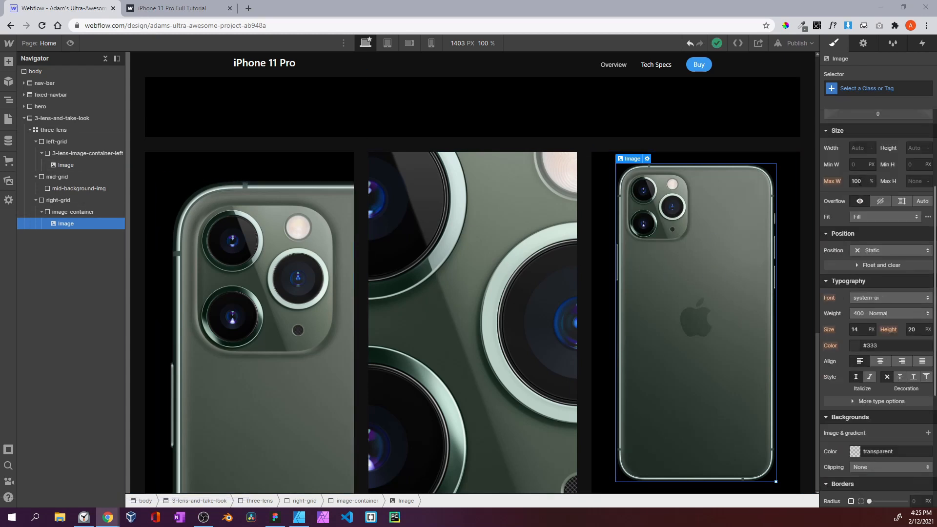
{"action": "left_click", "coordinate": [860, 181]}
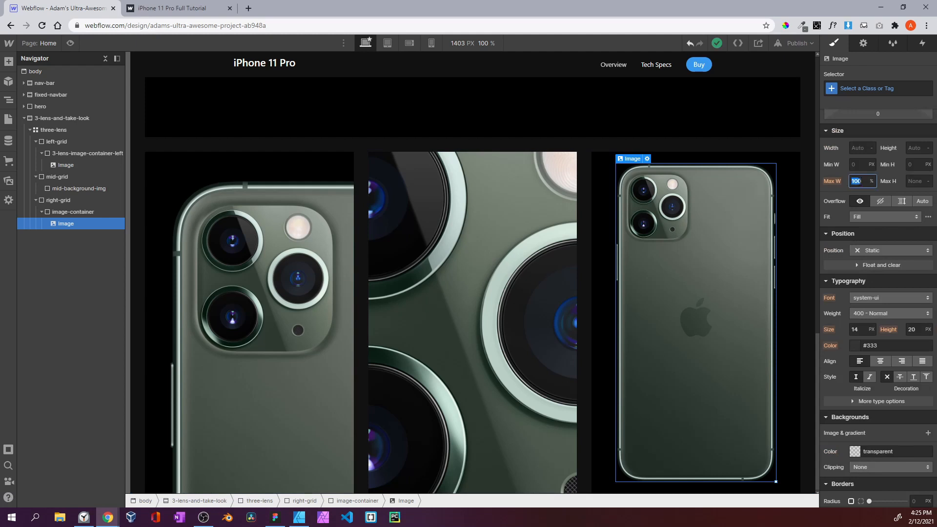
{"action": "type", "text": "26"}
{"action": "key", "text": "BackSpace"}
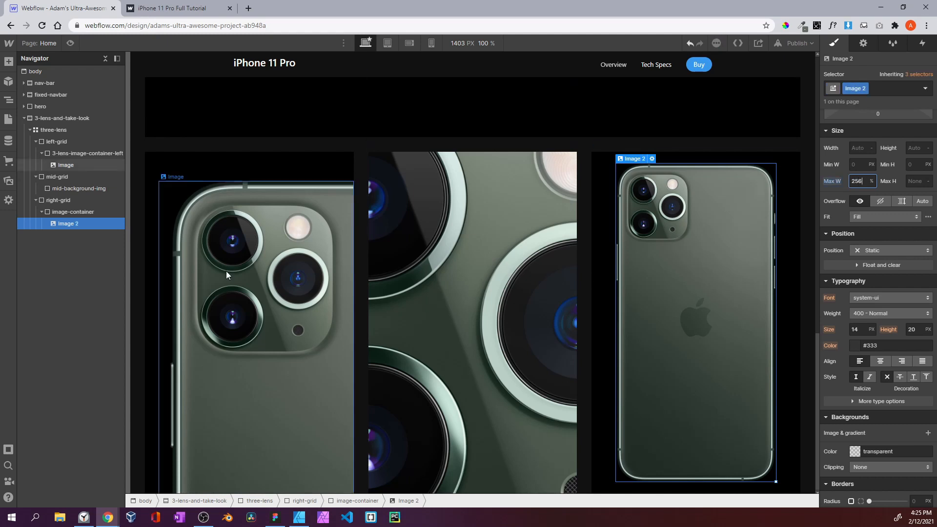
Preview the page and compare the right phone's size with the finished iPhone 11 Pro tutorial page
{"action": "left_click", "coordinate": [70, 43]}
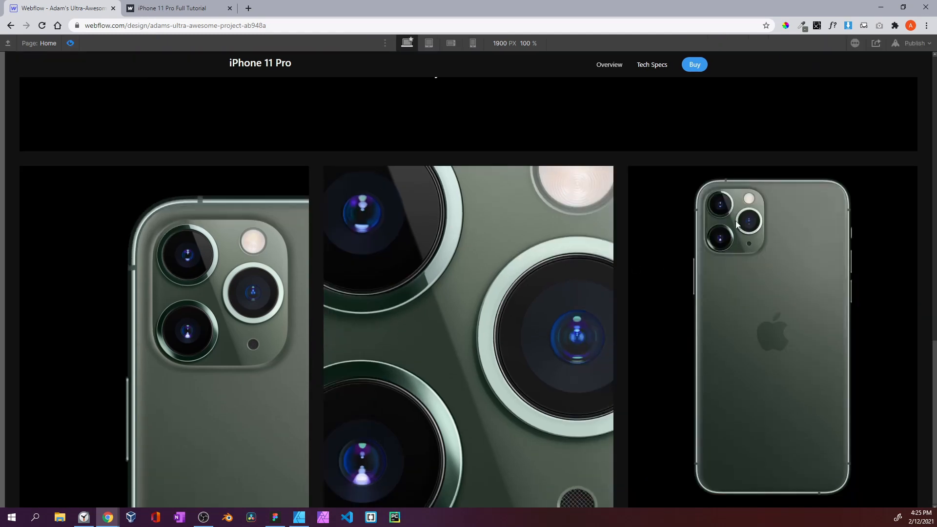
{"action": "left_click", "coordinate": [200, 14]}
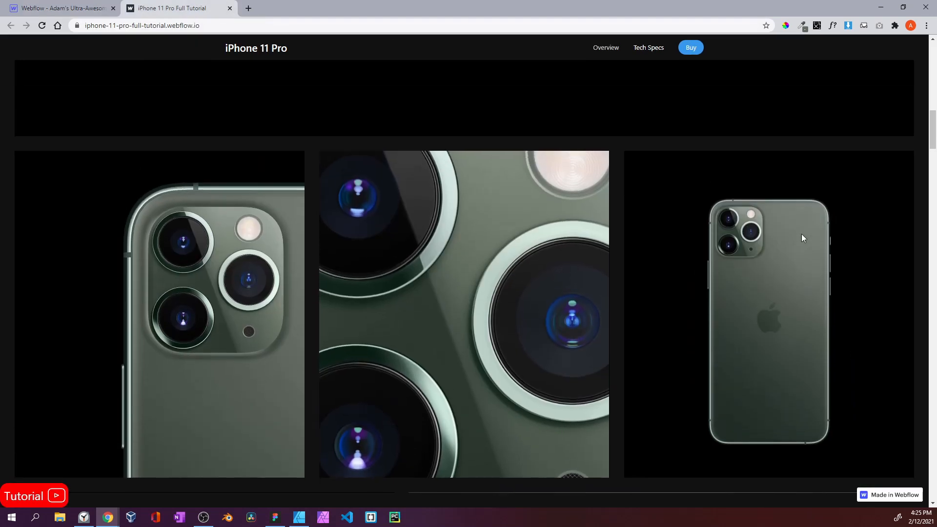
{"action": "key", "text": "ctrl+Tab"}
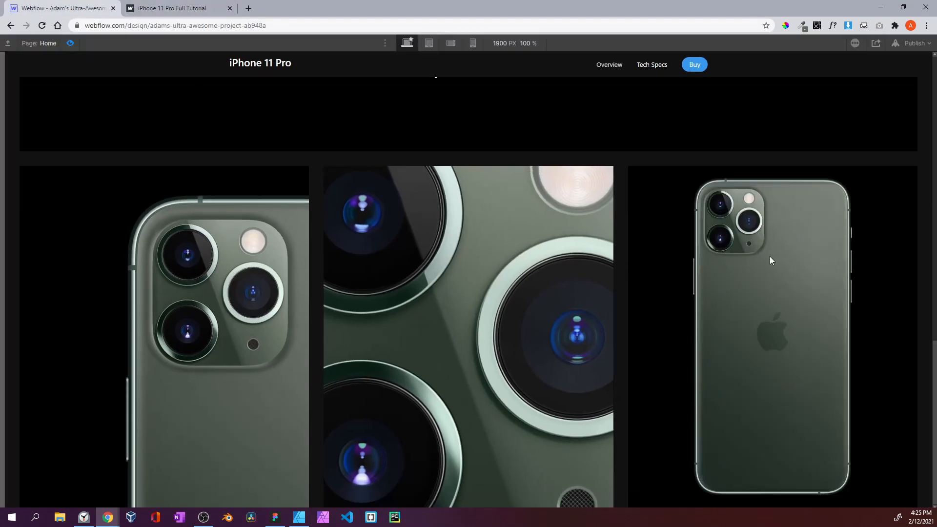
{"action": "left_click", "coordinate": [70, 43]}
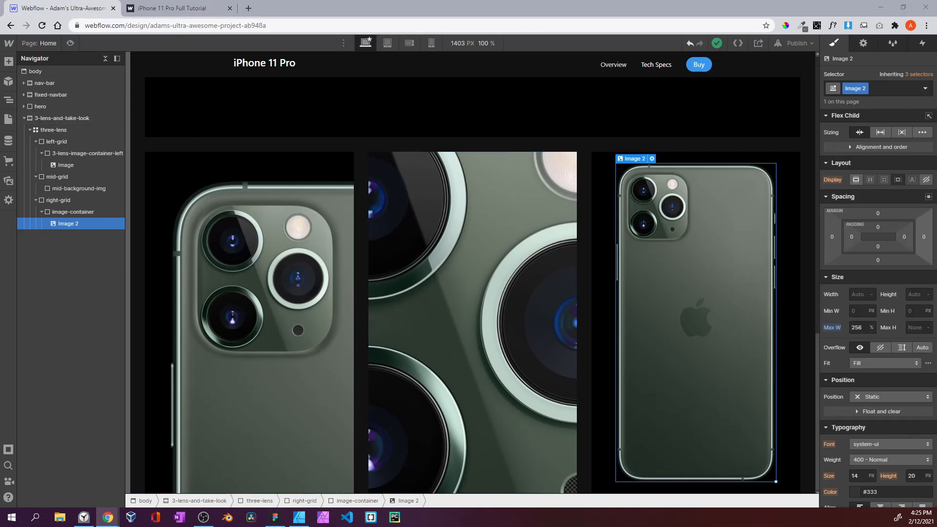
Reset the phone image's max width, try 20% instead, and reset it again
{"action": "left_click", "coordinate": [74, 214]}
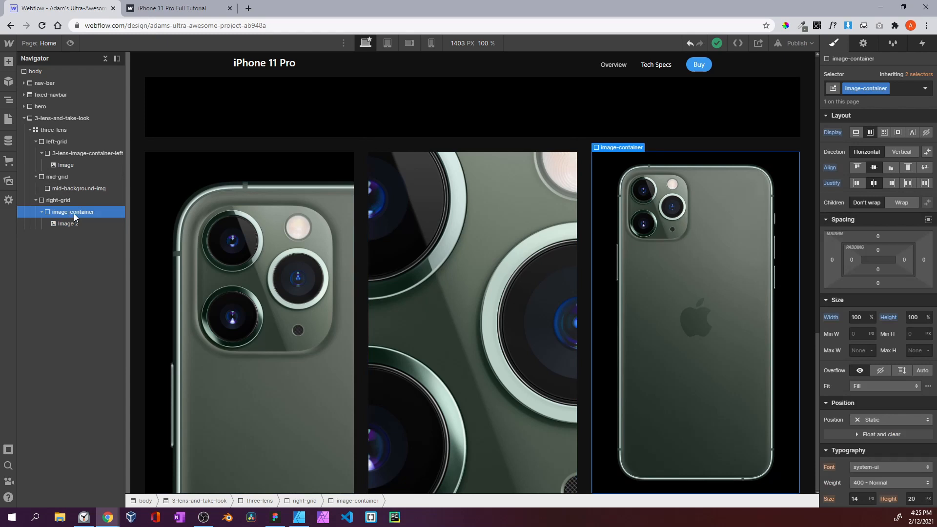
{"action": "left_click", "coordinate": [78, 201]}
{"action": "left_click", "coordinate": [76, 215]}
{"action": "left_click", "coordinate": [75, 222]}
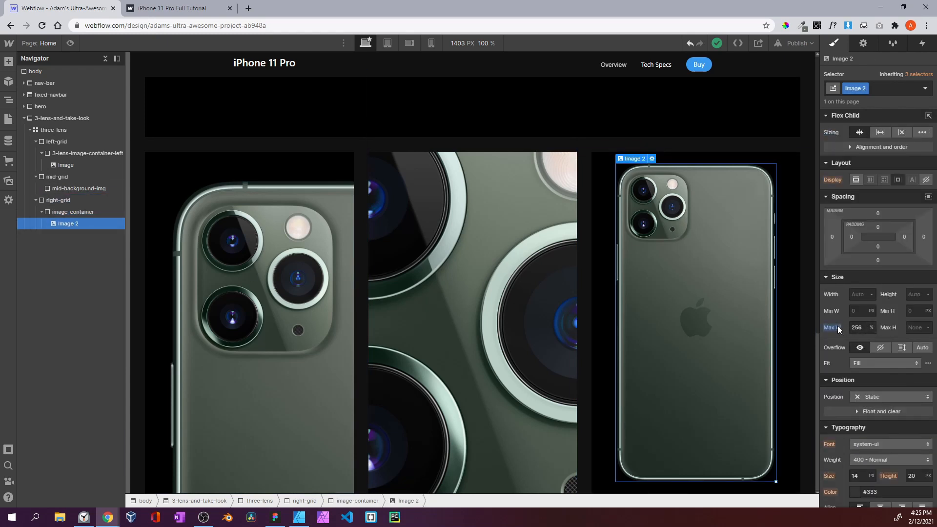
{"action": "left_click", "coordinate": [838, 329], "text": "alt"}
{"action": "left_click", "coordinate": [871, 328]}
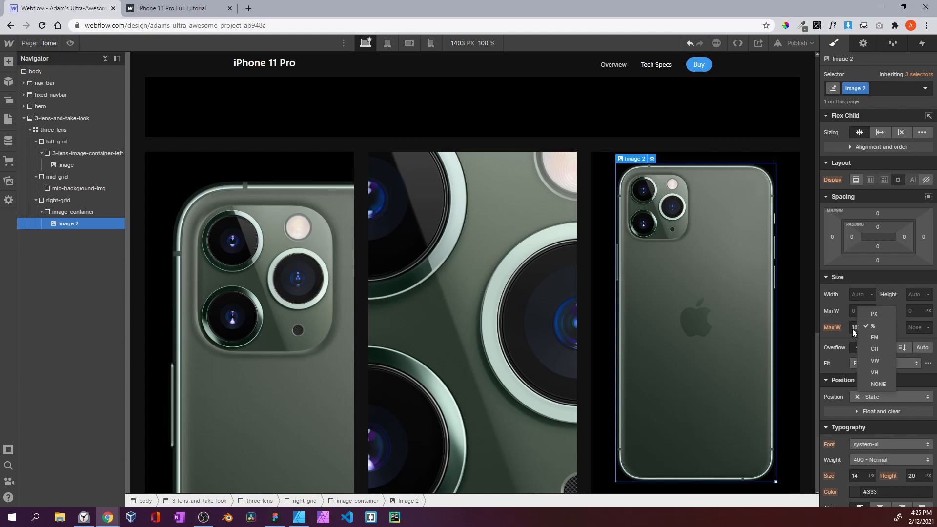
{"action": "left_click", "coordinate": [854, 327]}
{"action": "type", "text": "20"}
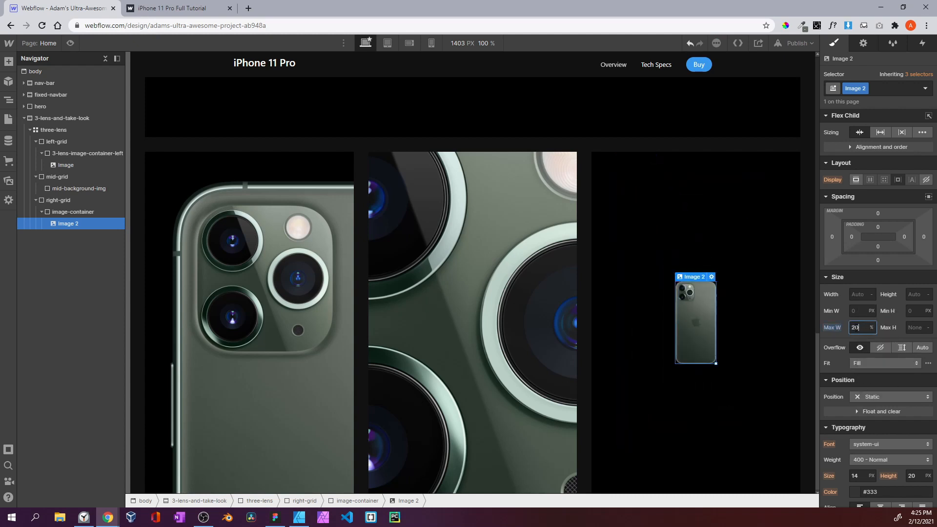
{"action": "left_click", "coordinate": [841, 329], "text": "alt"}
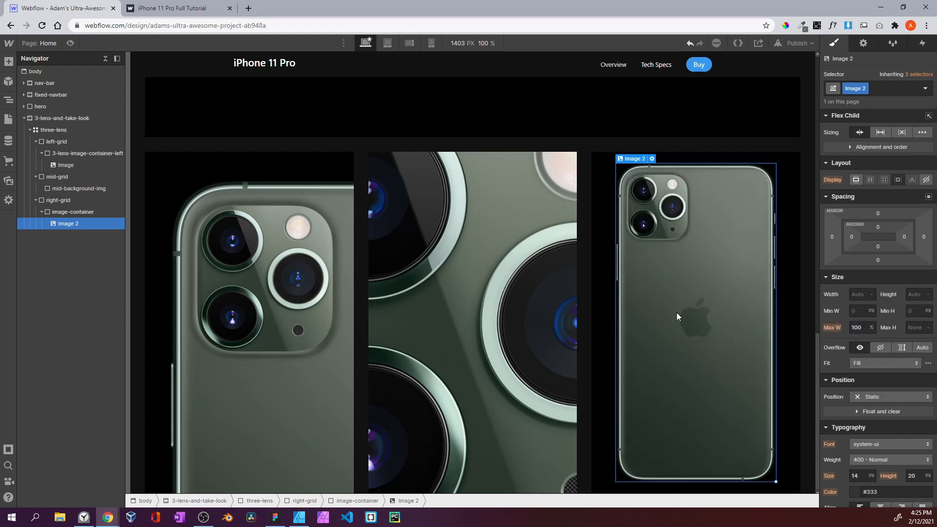
Limit the image-container block to a max width of 256 px and center it with auto left and right margins
{"action": "left_click", "coordinate": [80, 214]}
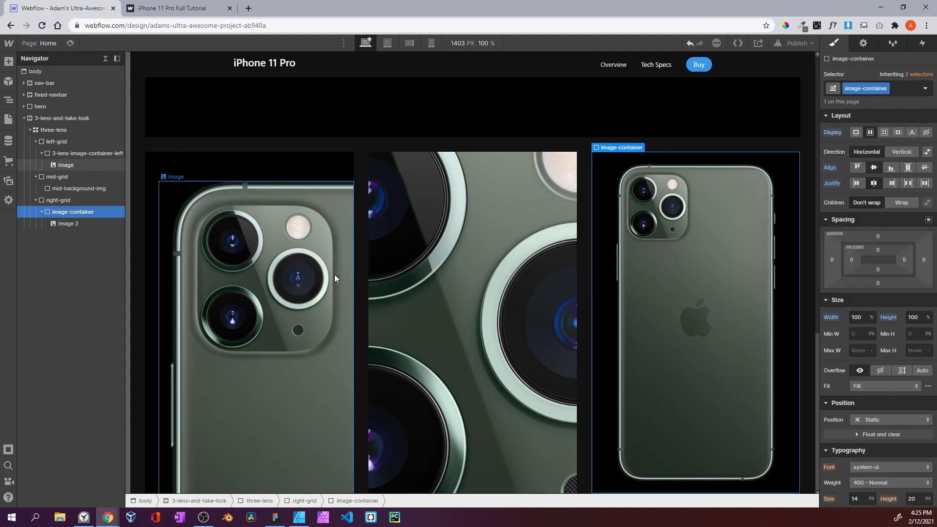
{"action": "left_click", "coordinate": [858, 348]}
{"action": "type", "text": "256"}
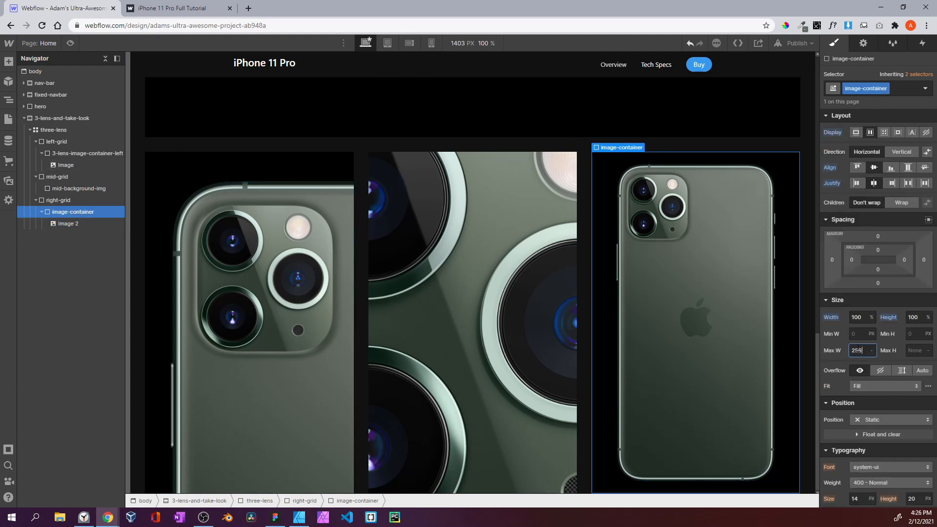
{"action": "key", "text": "Return"}
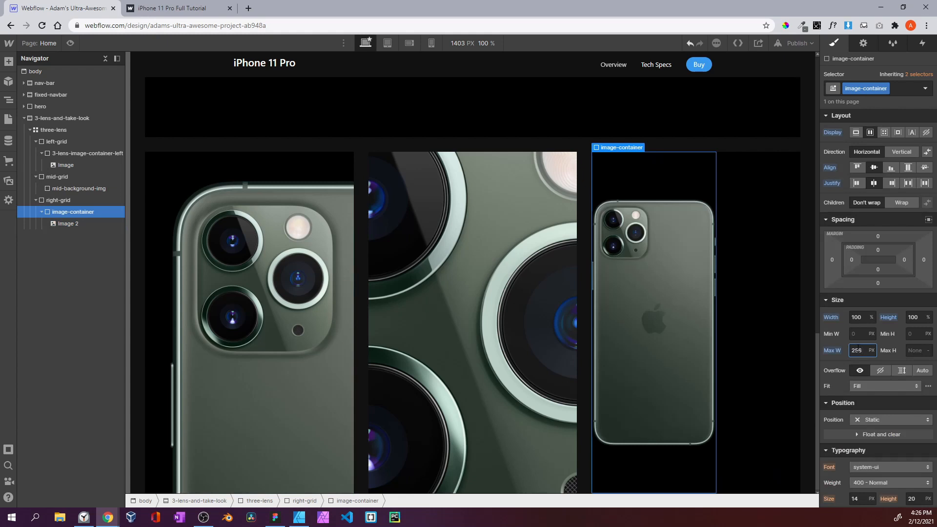
{"action": "left_click", "coordinate": [929, 220]}
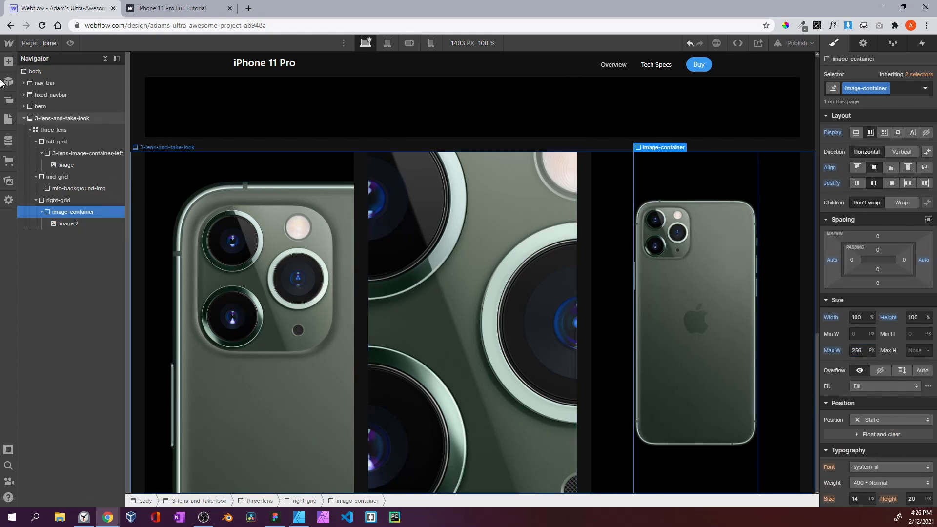
Preview the three-column section and check its centered right phone against the finished tutorial page
{"action": "left_click", "coordinate": [70, 43]}
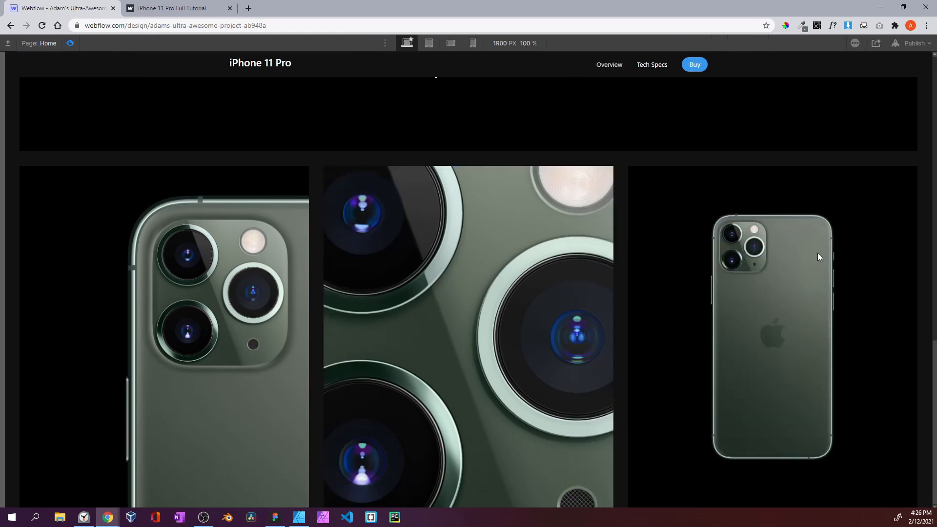
{"action": "left_click", "coordinate": [68, 44]}
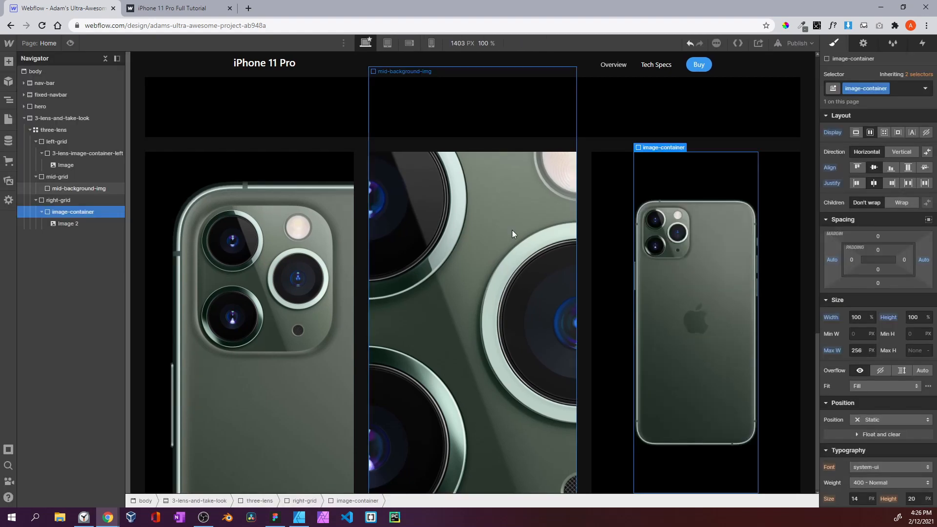
{"action": "left_click", "coordinate": [70, 43]}
{"action": "left_click", "coordinate": [208, 9]}
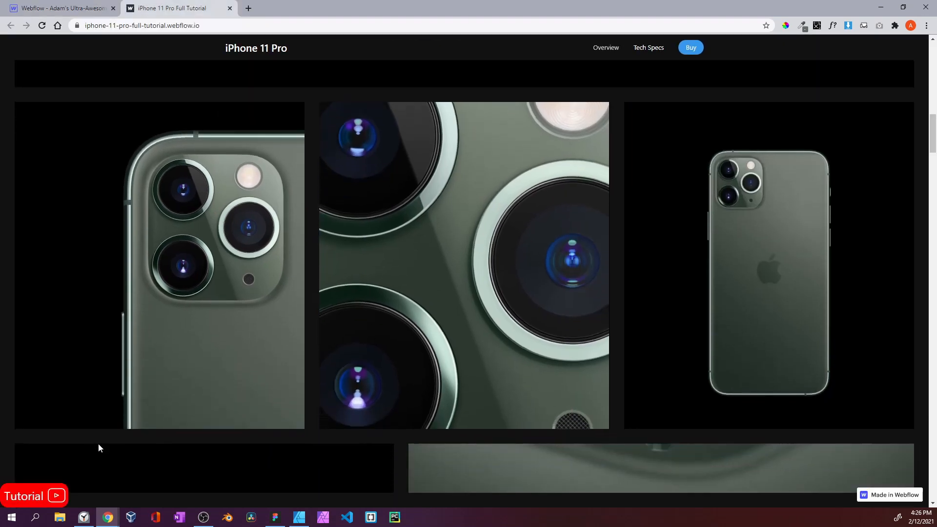
{"action": "left_click", "coordinate": [66, 8]}
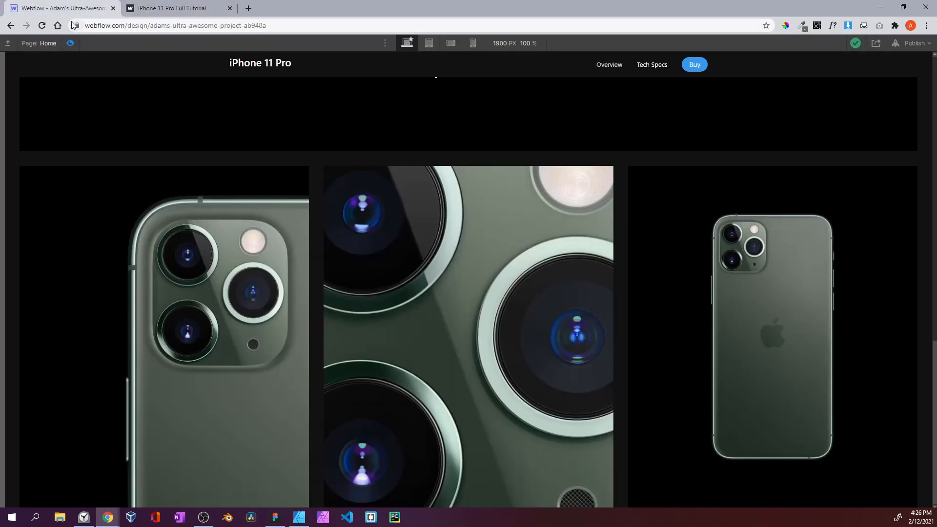
{"action": "left_click", "coordinate": [71, 44]}
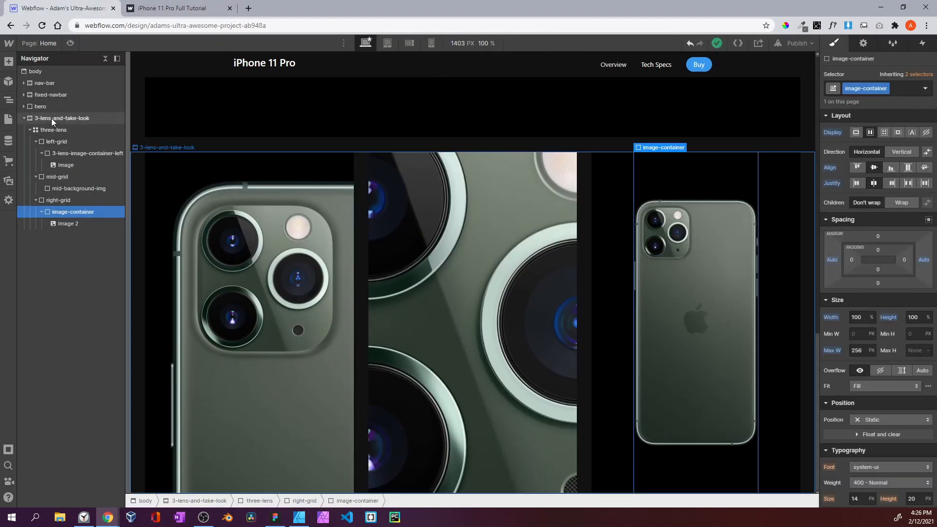
Copy the bottom-div-gray block from the hero's hero-content-stikcy element and paste it into the 3-lens-and-take-look section
{"action": "left_click", "coordinate": [51, 118]}
{"action": "left_click", "coordinate": [54, 105]}
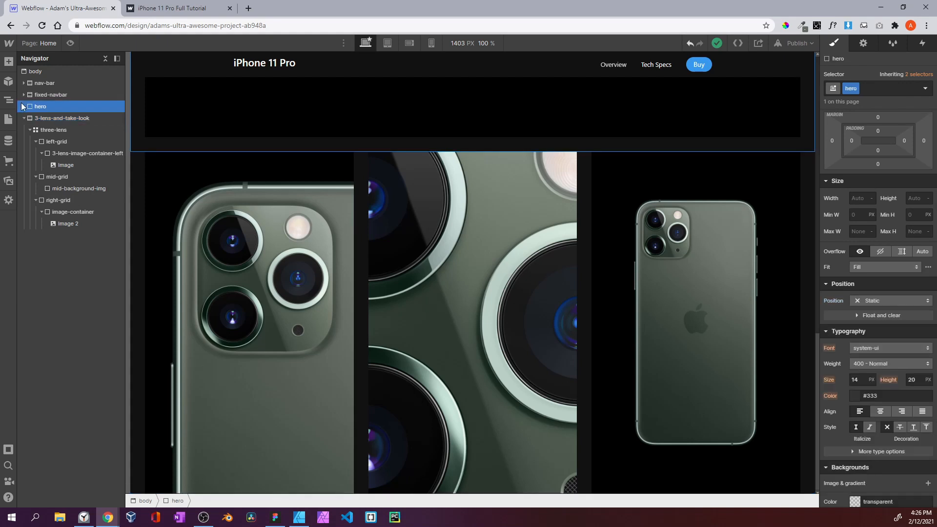
{"action": "left_click", "coordinate": [24, 106]}
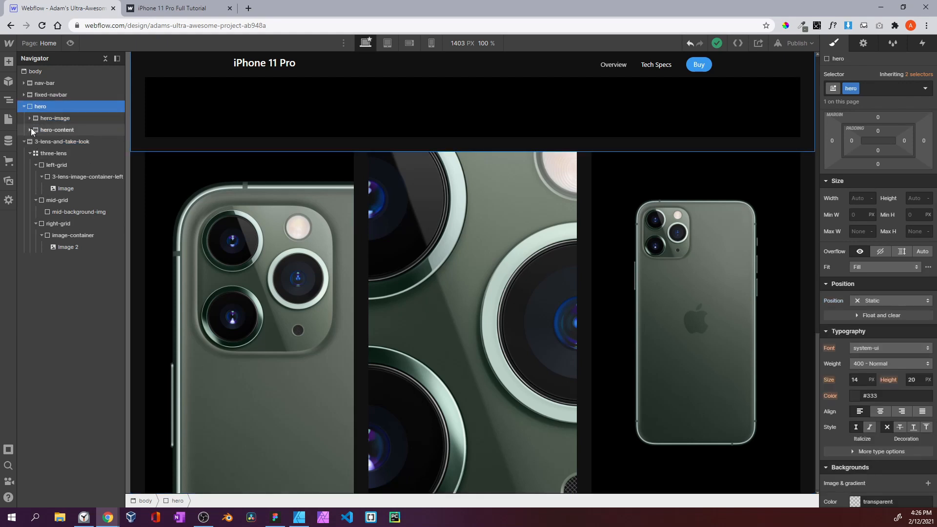
{"action": "left_click", "coordinate": [30, 129]}
{"action": "left_click", "coordinate": [43, 141]}
{"action": "left_click", "coordinate": [36, 141]}
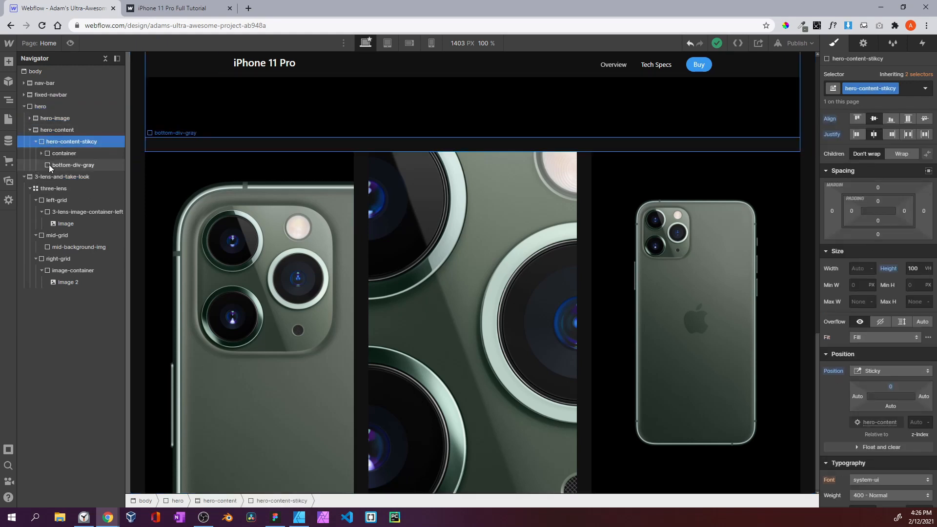
{"action": "left_click", "coordinate": [49, 165]}
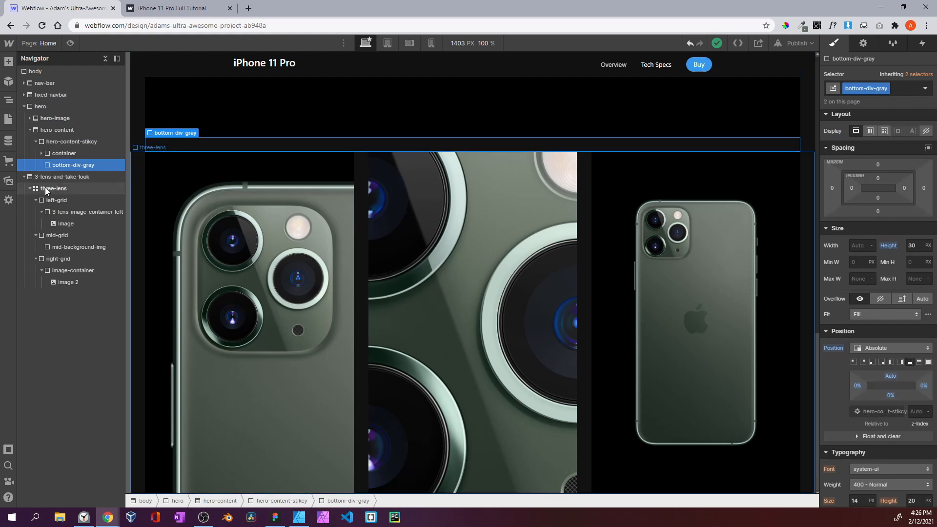
{"action": "left_click", "coordinate": [31, 189]}
{"action": "left_click", "coordinate": [42, 177]}
{"action": "key", "text": "ctrl+v"}
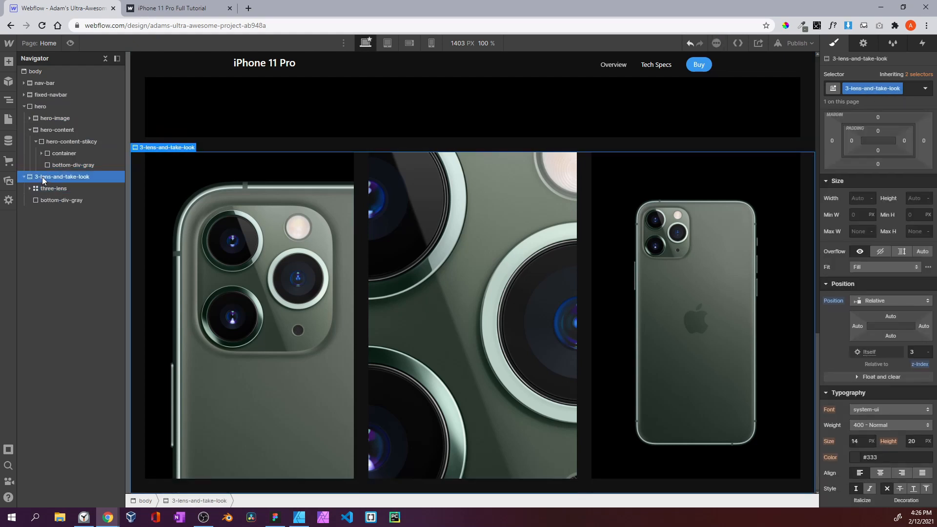
Preview the strip below the three lens columns, then collapse the hero and 3-lens-and-take-look elements in the page structure
{"action": "left_click", "coordinate": [70, 43]}
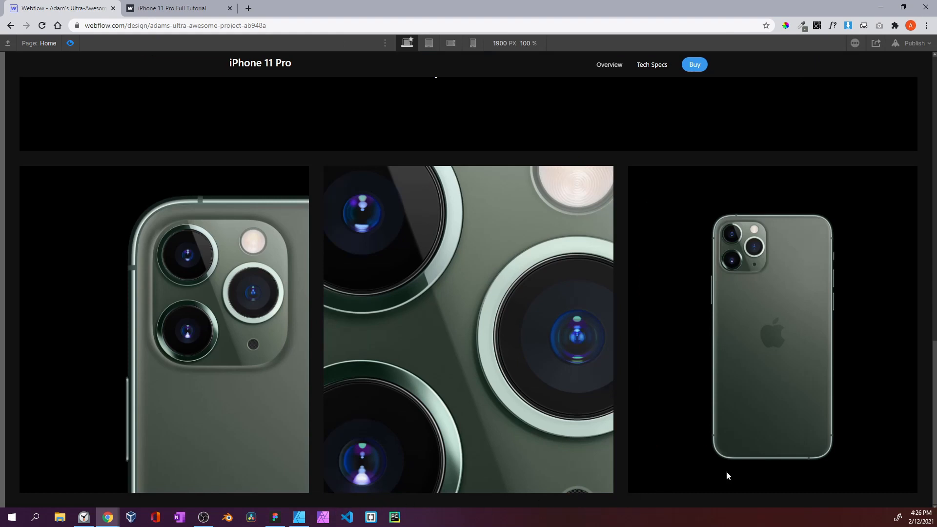
{"action": "left_click", "coordinate": [70, 43]}
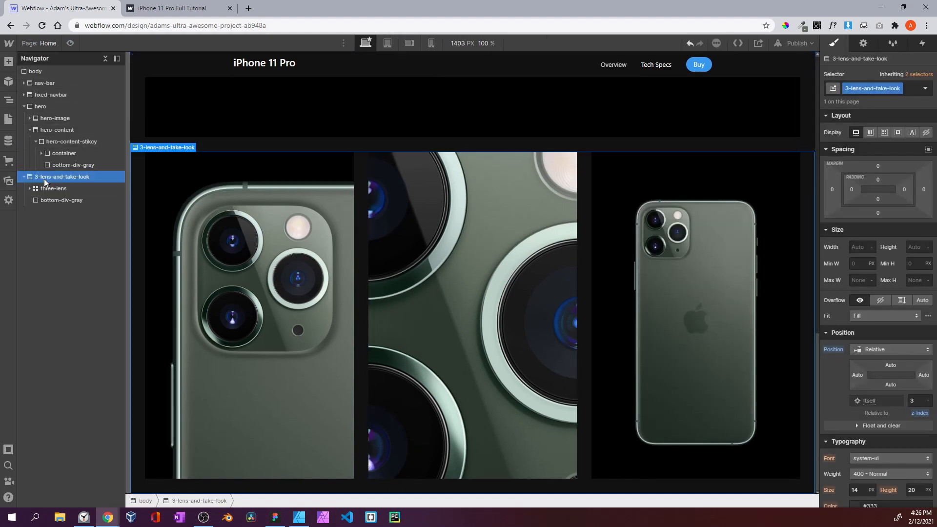
{"action": "left_click", "coordinate": [24, 107]}
{"action": "left_click", "coordinate": [24, 119]}
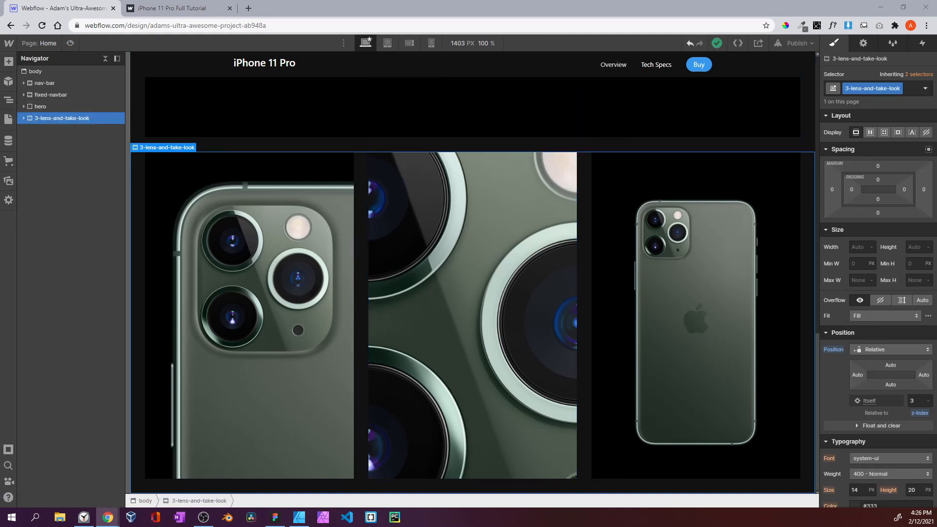
Preview the page from the hero to the three-column section and compare it with the finished iPhone 11 Pro tutorial page
{"action": "left_click", "coordinate": [70, 43]}
{"action": "scroll", "coordinate": [447, 312], "scroll_direction": "down", "scroll_amount": 3}
{"action": "scroll", "coordinate": [447, 311], "scroll_direction": "up", "scroll_amount": 2}
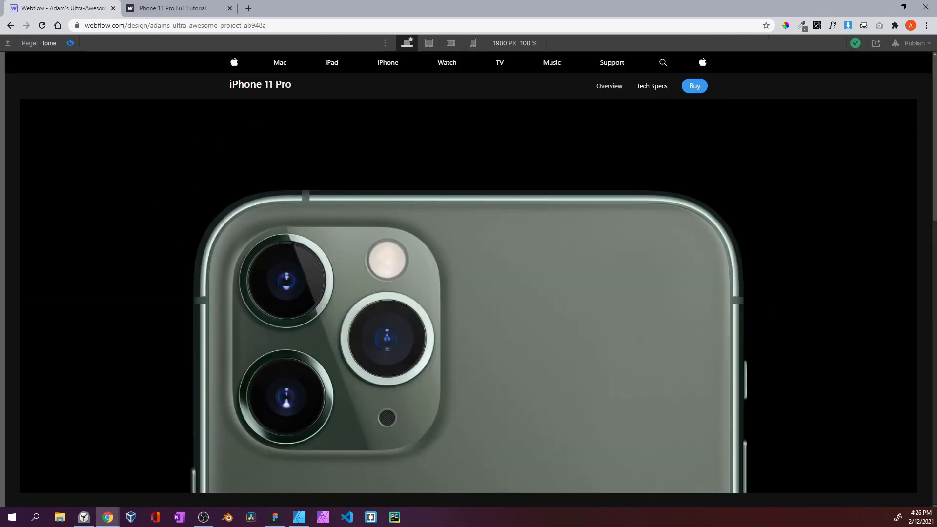
{"action": "left_click", "coordinate": [206, 7]}
{"action": "scroll", "coordinate": [349, 110], "scroll_direction": "up", "scroll_amount": 10}
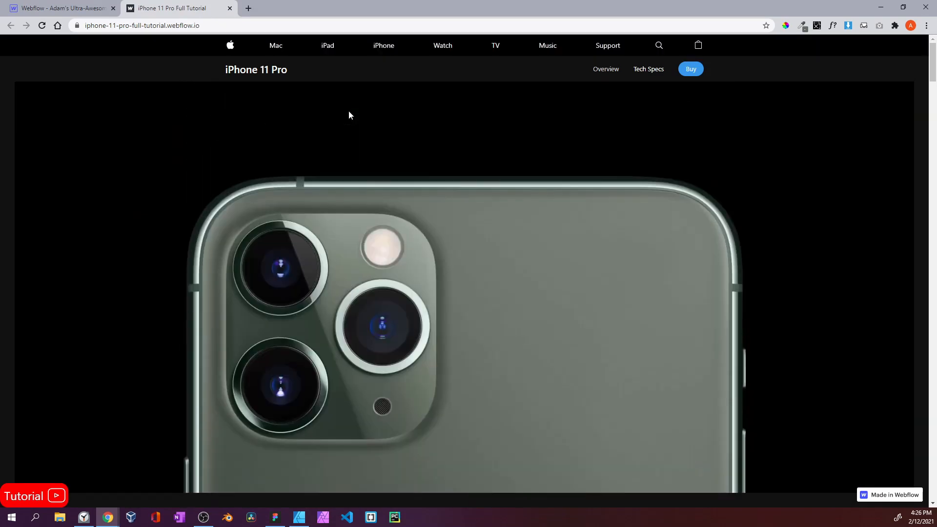
{"action": "scroll", "coordinate": [348, 111], "scroll_direction": "down", "scroll_amount": 6}
{"action": "scroll", "coordinate": [348, 110], "scroll_direction": "down", "scroll_amount": 9}
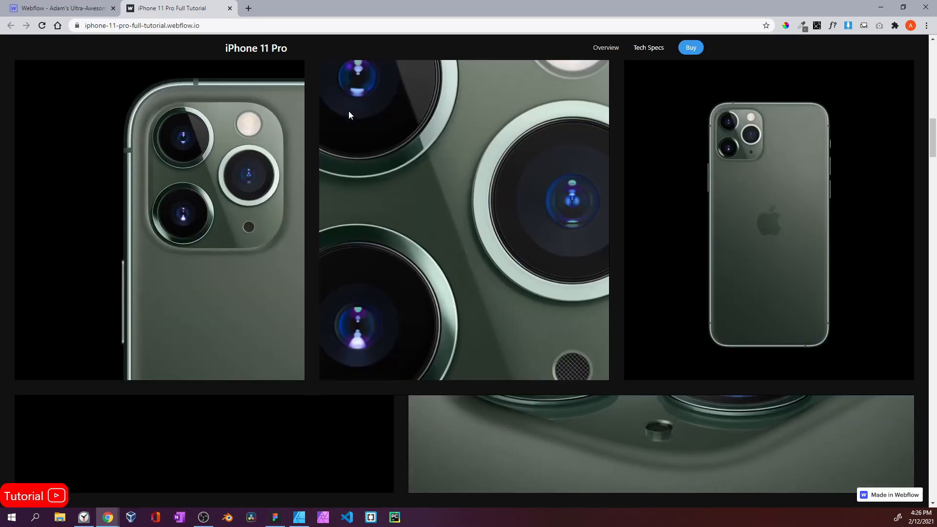
{"action": "scroll", "coordinate": [349, 111], "scroll_direction": "up", "scroll_amount": 7}
{"action": "scroll", "coordinate": [349, 110], "scroll_direction": "up", "scroll_amount": 2}
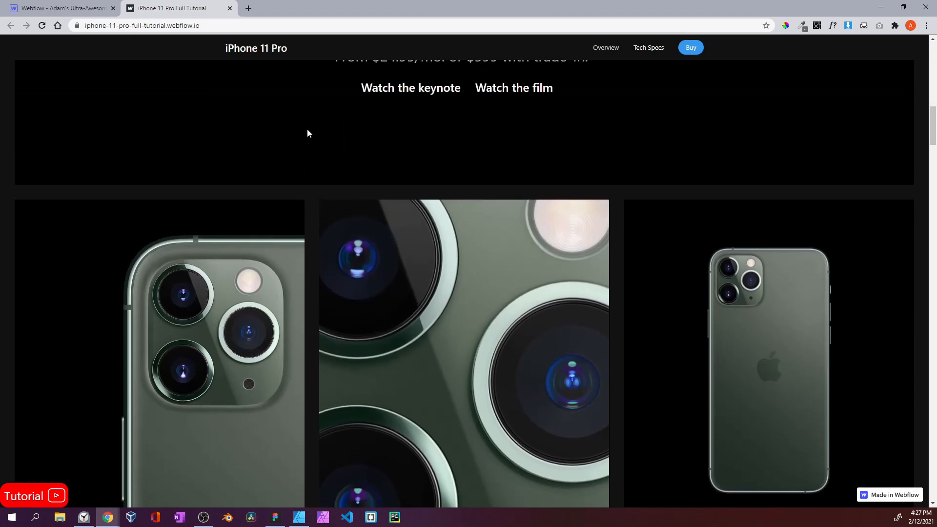
{"action": "key", "text": "ctrl+shift+Tab"}
{"action": "scroll", "coordinate": [319, 145], "scroll_direction": "down", "scroll_amount": 1}
{"action": "scroll", "coordinate": [319, 145], "scroll_direction": "down", "scroll_amount": 6}
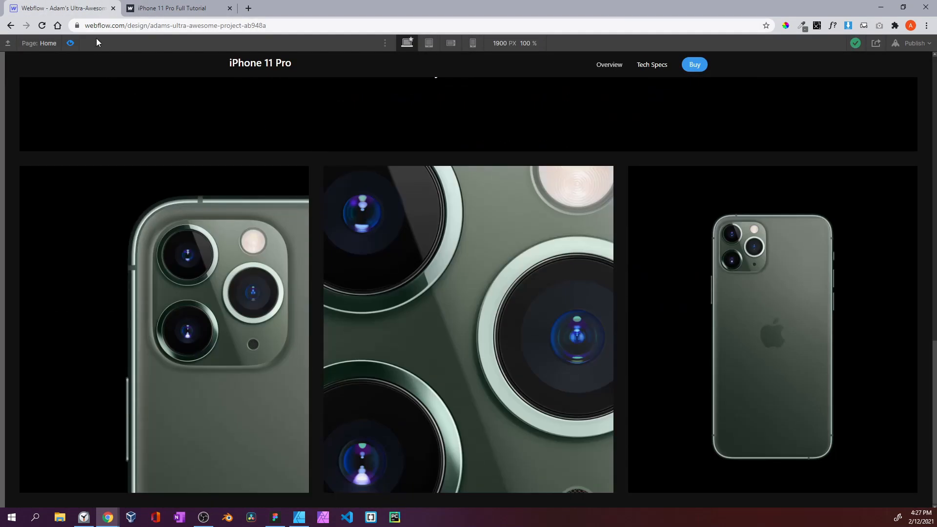
Examine the "Take a closer look." section on the finished tutorial page, including its text column and camera image column
{"action": "key", "text": "ctrl+Tab"}
{"action": "scroll", "coordinate": [357, 112], "scroll_direction": "down", "scroll_amount": 5}
{"action": "scroll", "coordinate": [356, 115], "scroll_direction": "down", "scroll_amount": 1}
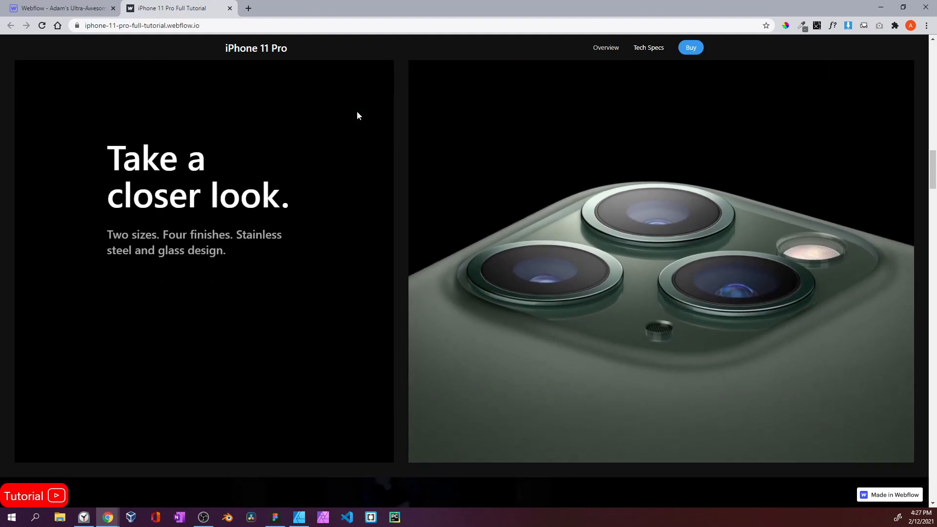
{"action": "left_click_drag", "start_coordinate": [106, 178], "coordinate": [217, 280]}
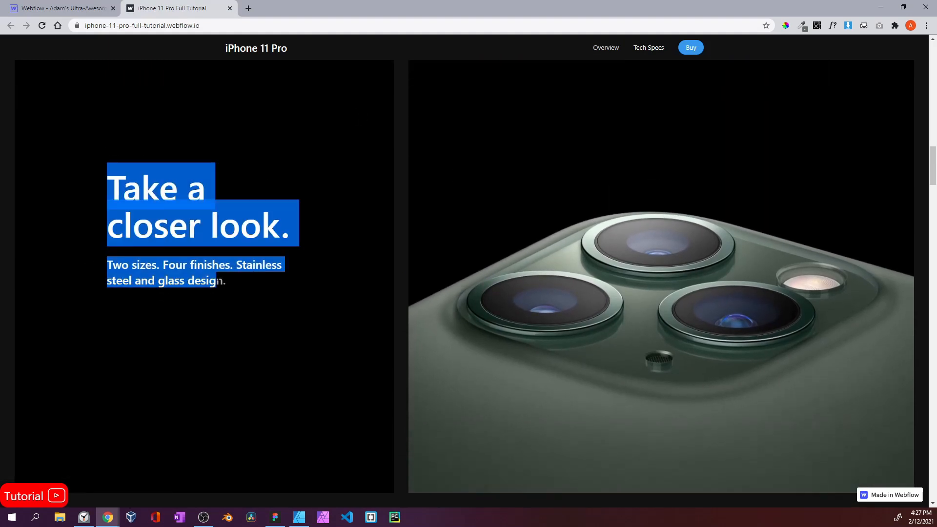
{"action": "left_click", "coordinate": [218, 280]}
{"action": "left_click_drag", "start_coordinate": [105, 165], "coordinate": [340, 324]}
{"action": "left_click", "coordinate": [636, 328]}
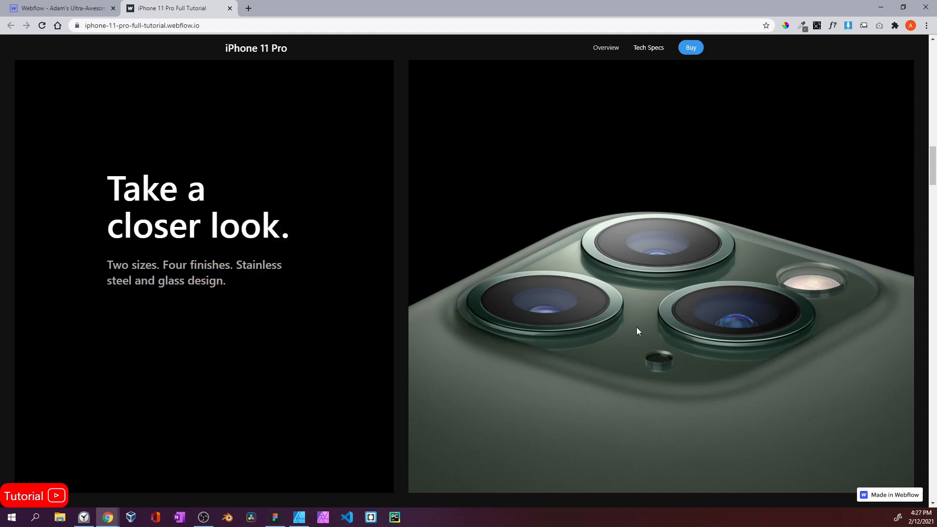
Return to the Webflow project's editing view and add a section after 3-lens-and-take-look with the class take-a-look
{"action": "left_click", "coordinate": [82, 8]}
{"action": "key", "text": "ctrl+shift+p"}
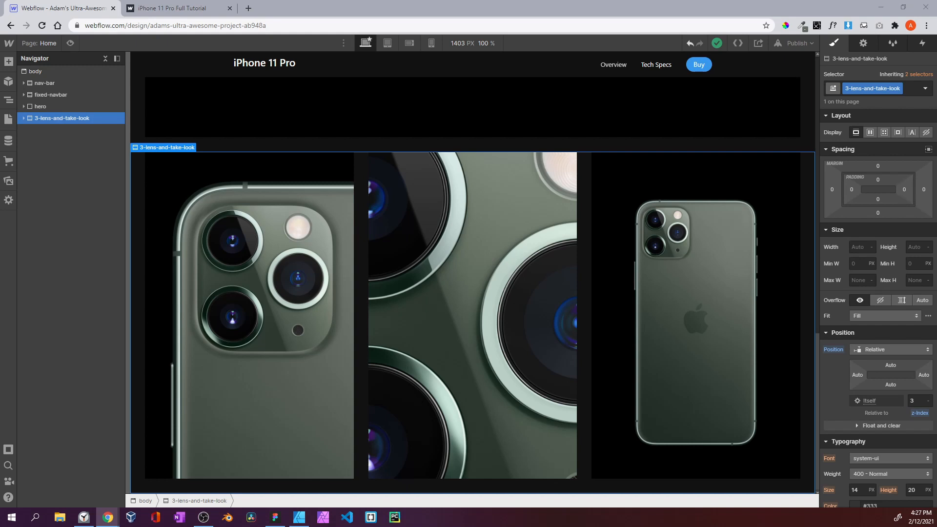
{"action": "left_click", "coordinate": [8, 62]}
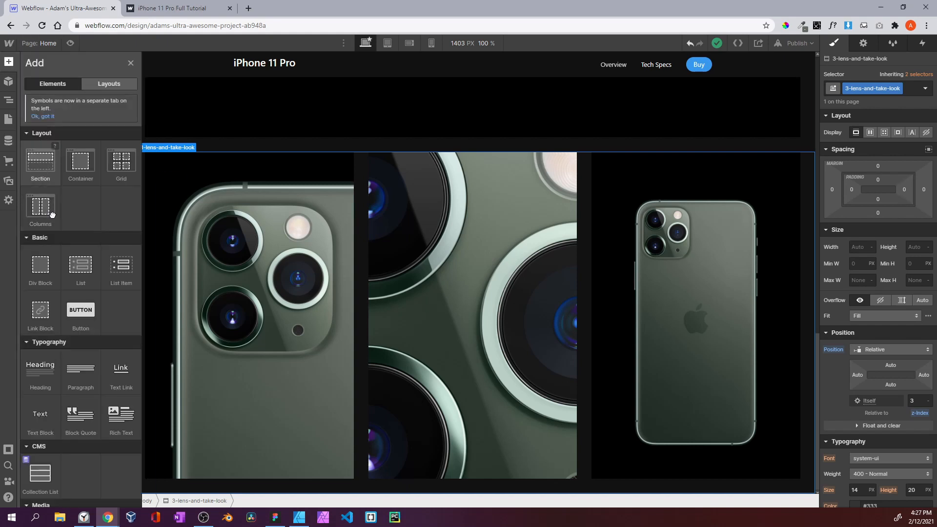
{"action": "mouse_move", "coordinate": [52, 215]}
{"action": "left_mouse_down"}
{"action": "mouse_move", "coordinate": [59, 109]}
{"action": "mouse_move", "coordinate": [58, 215]}
{"action": "left_mouse_up"}
{"action": "left_click", "coordinate": [863, 89]}
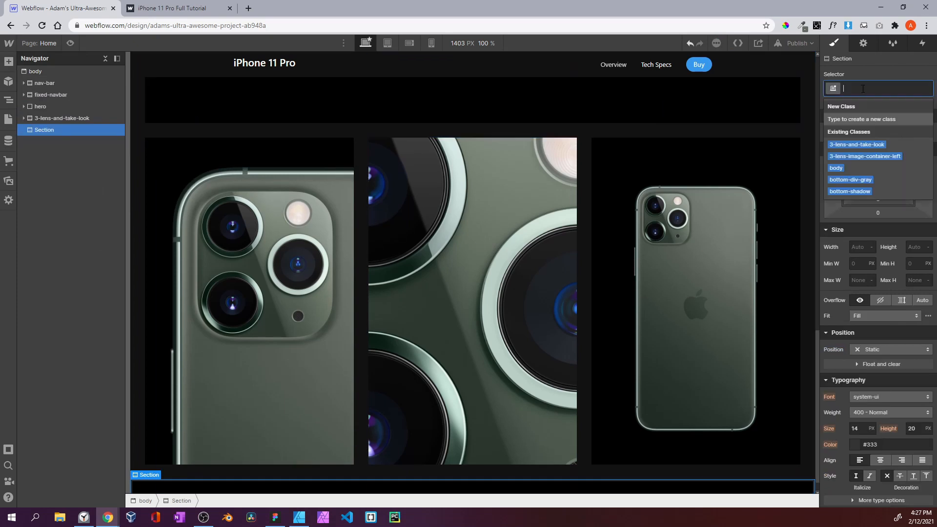
{"action": "type", "text": "ta"}
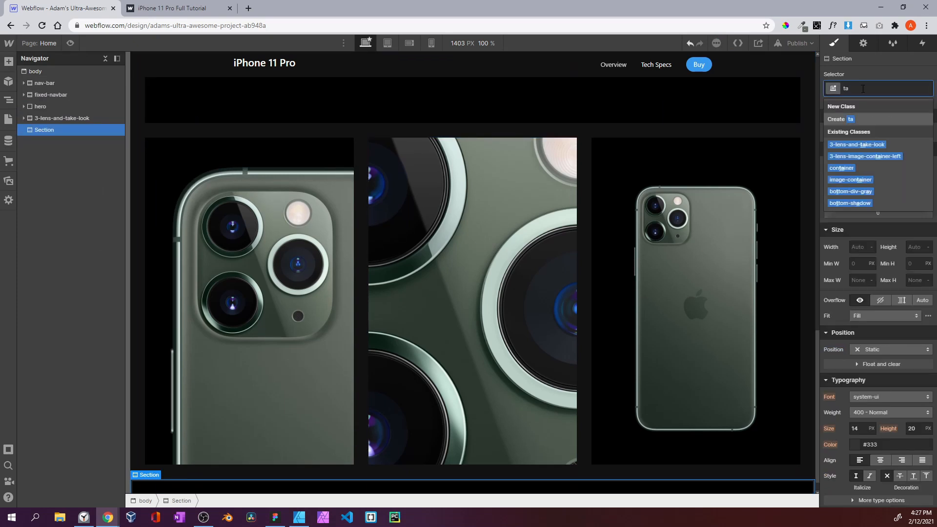
{"action": "type", "text": "ke-a-"}
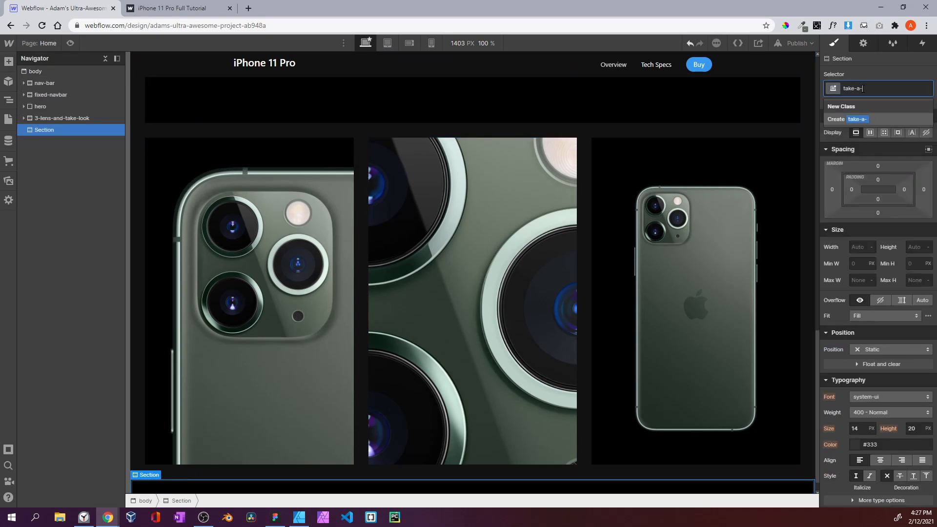
{"action": "type", "text": "look"}
{"action": "key", "text": "Return"}
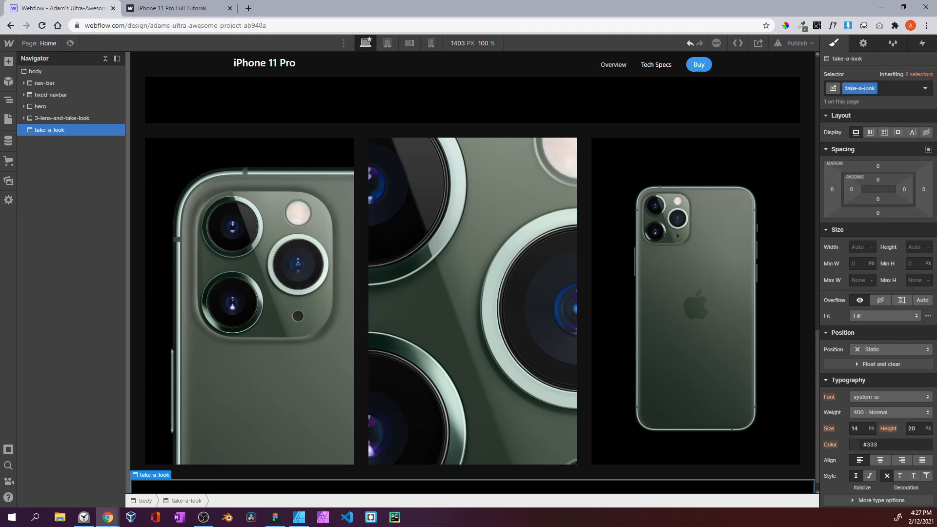
Set the take-a-look section's height to 100vh
{"action": "left_click", "coordinate": [913, 246]}
{"action": "type", "text": "100vh"}
{"action": "key", "text": "Return"}
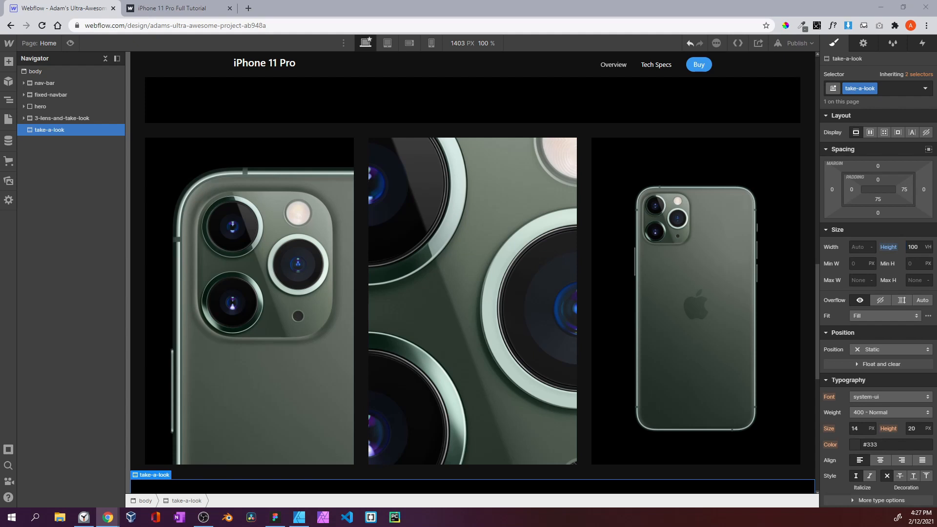
Add a div block inside the take-a-look section and give it the class take-look
{"action": "left_click", "coordinate": [9, 62]}
{"action": "left_click_drag", "start_coordinate": [40, 268], "coordinate": [55, 136]}
{"action": "left_click", "coordinate": [850, 89]}
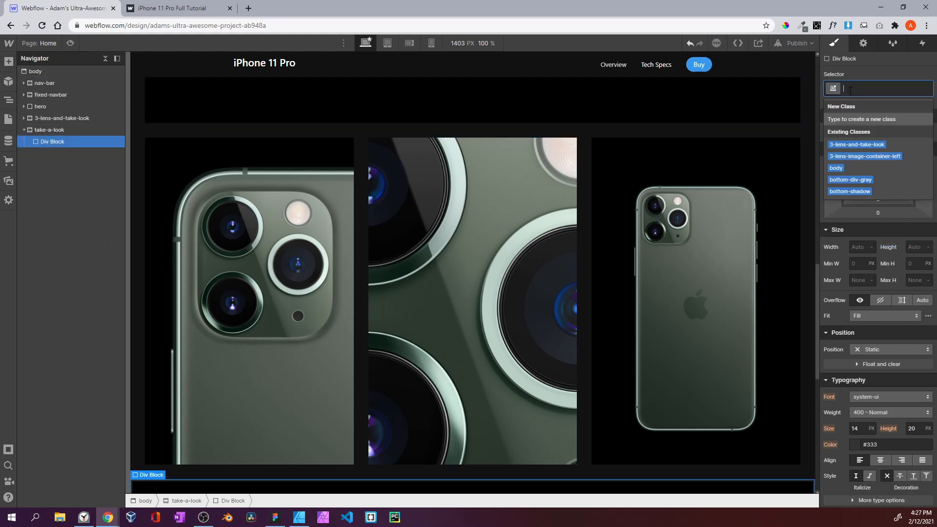
{"action": "type", "text": "take-look"}
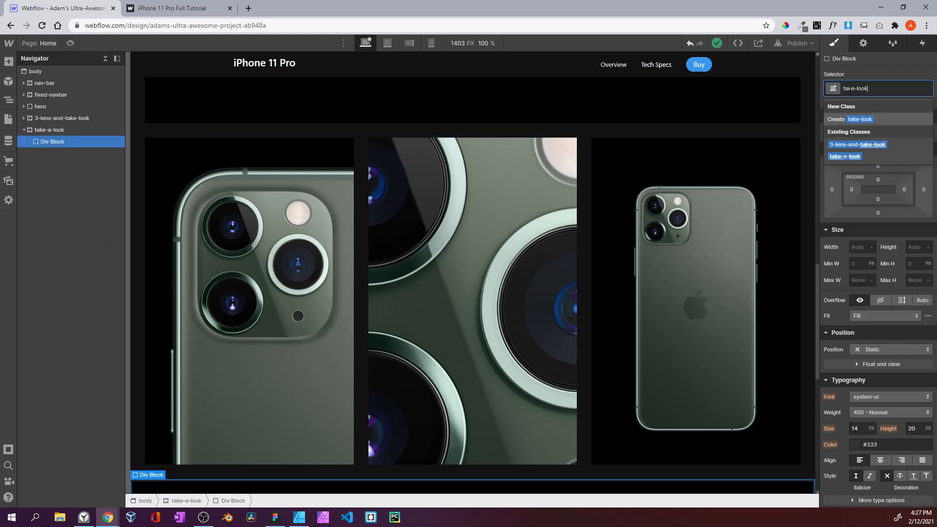
{"action": "key", "text": "Return"}
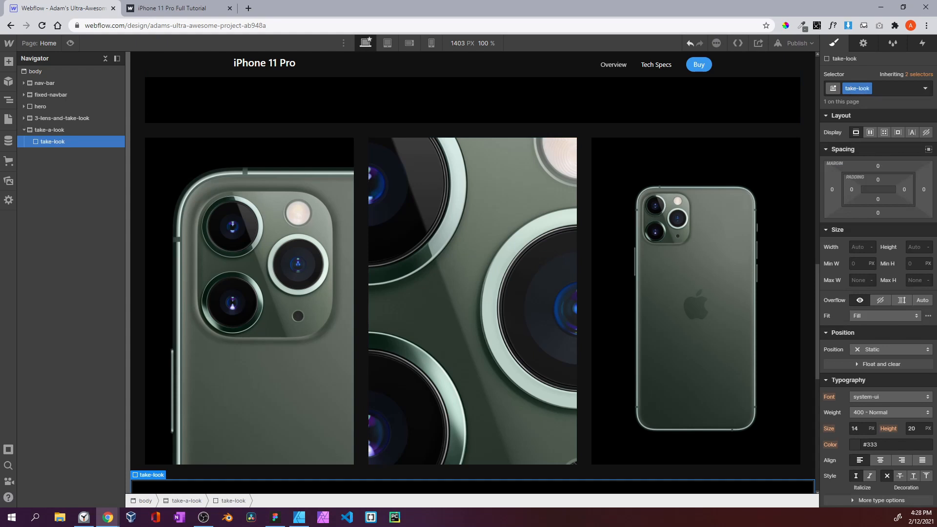
Set the take-look block's display to grid and its height to 100vh
{"action": "left_click", "coordinate": [881, 133]}
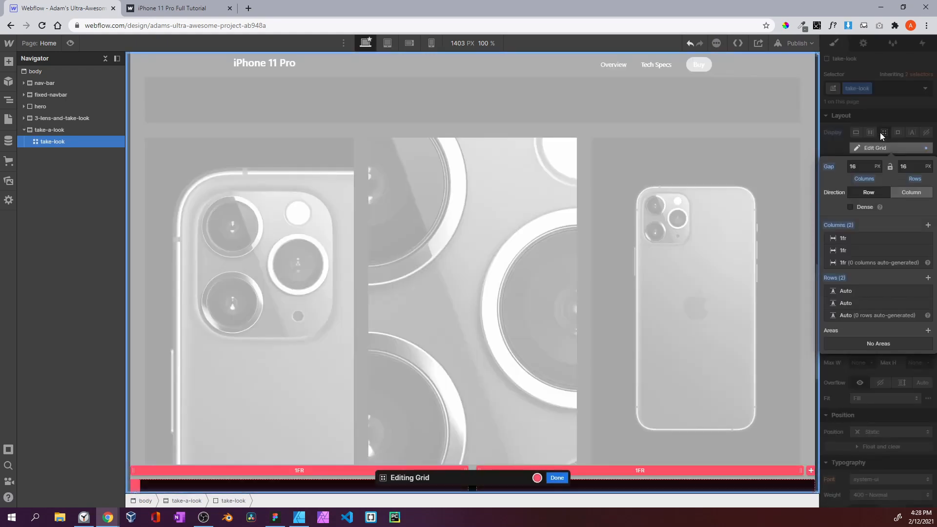
{"action": "left_click", "coordinate": [878, 118]}
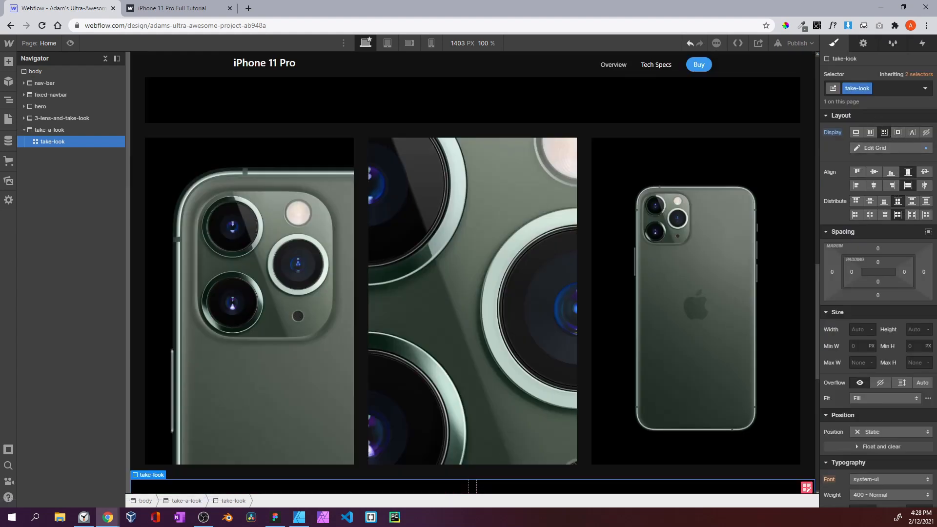
{"action": "scroll", "coordinate": [870, 300], "scroll_direction": "down", "scroll_amount": 2}
{"action": "left_click", "coordinate": [914, 235]}
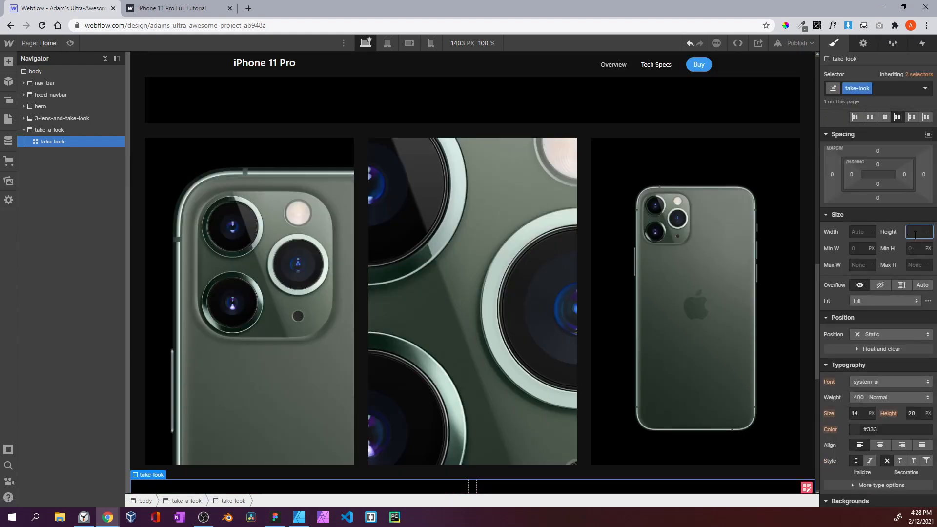
{"action": "type", "text": "100vh"}
{"action": "scroll", "coordinate": [531, 385], "scroll_direction": "down", "scroll_amount": 3}
Reset the take-a-look section's height and set it back to 100vh
{"action": "left_click", "coordinate": [64, 133]}
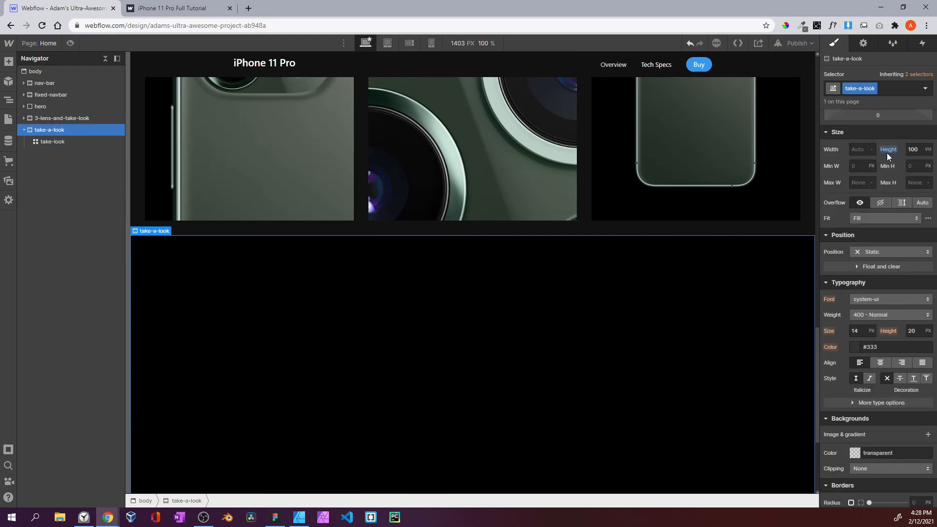
{"action": "left_click", "coordinate": [66, 140]}
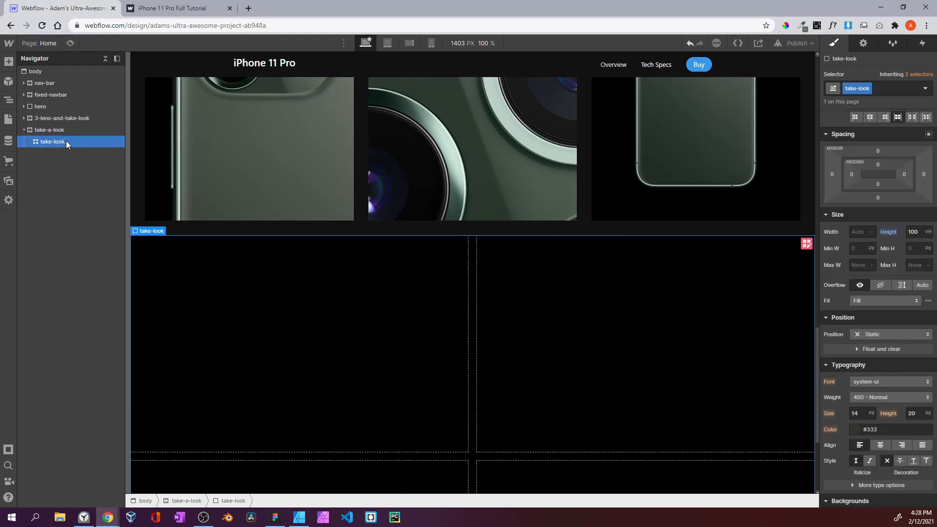
{"action": "left_click", "coordinate": [66, 130]}
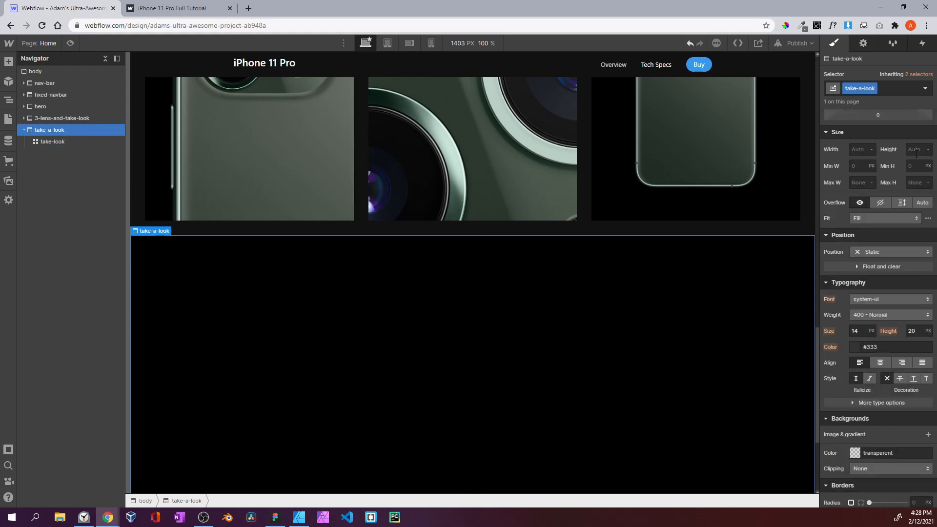
{"action": "left_click", "coordinate": [916, 154]}
{"action": "type", "text": "100vh"}
{"action": "key", "text": "Return"}
Edit the take-look grid and delete its second row, leaving two columns in a single row
{"action": "left_click", "coordinate": [69, 145]}
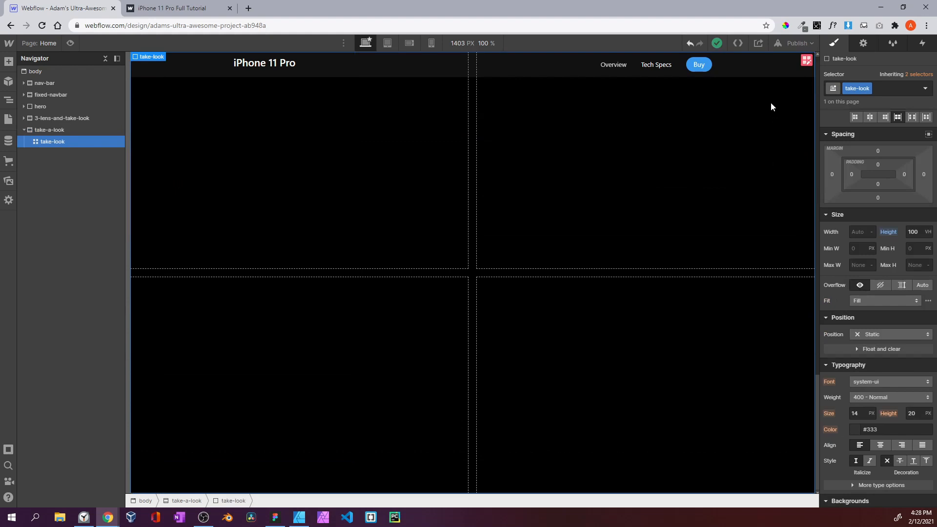
{"action": "left_click", "coordinate": [806, 60]}
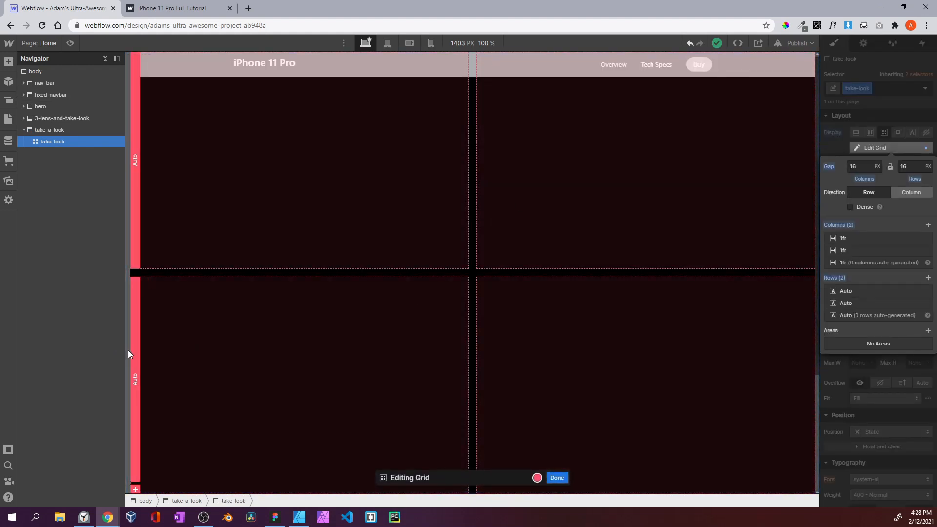
{"action": "left_click", "coordinate": [133, 352]}
{"action": "left_click", "coordinate": [139, 383]}
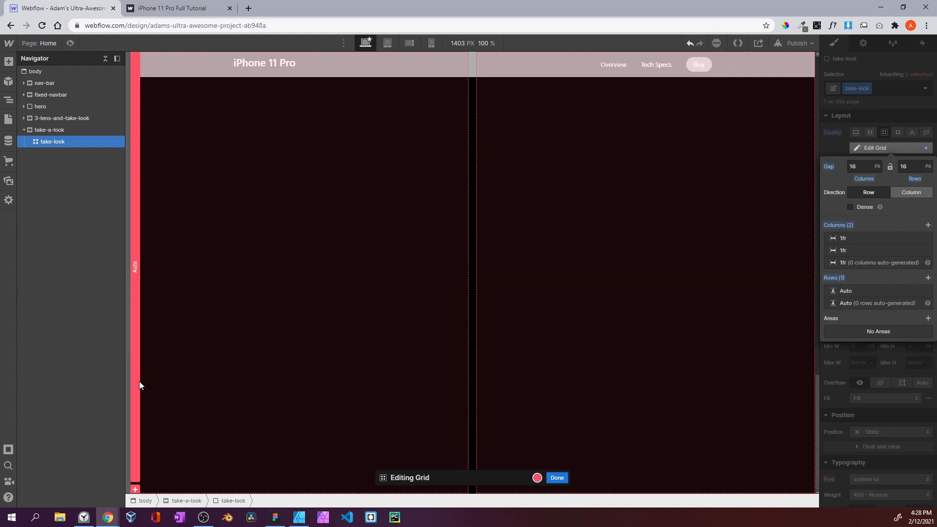
Set the first column of the take-look grid to 0.75fr
{"action": "scroll", "coordinate": [545, 127], "scroll_direction": "up", "scroll_amount": 1}
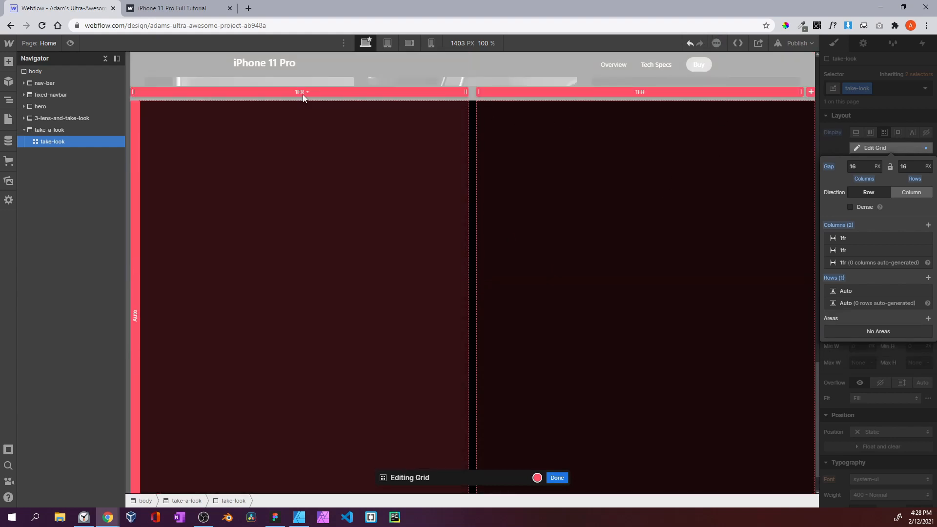
{"action": "left_click", "coordinate": [308, 92]}
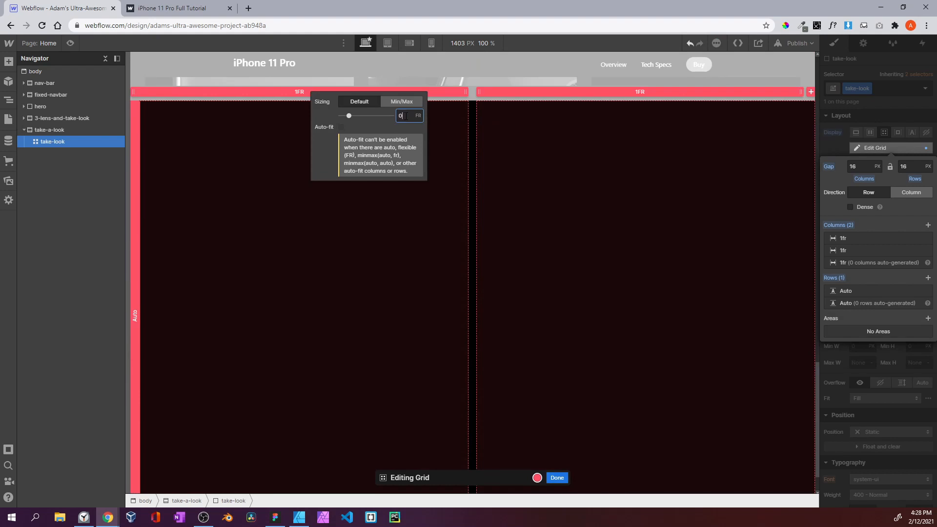
{"action": "type", "text": "0.75"}
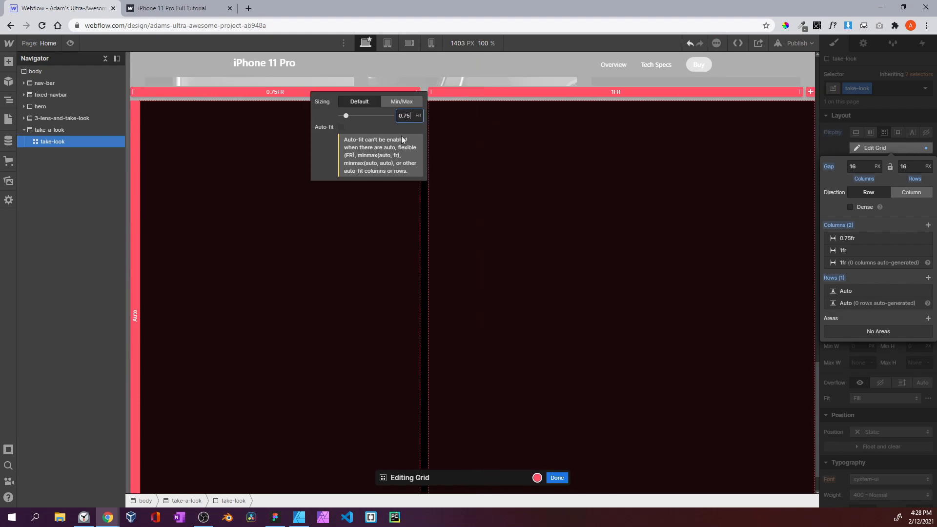
{"action": "left_click", "coordinate": [374, 195]}
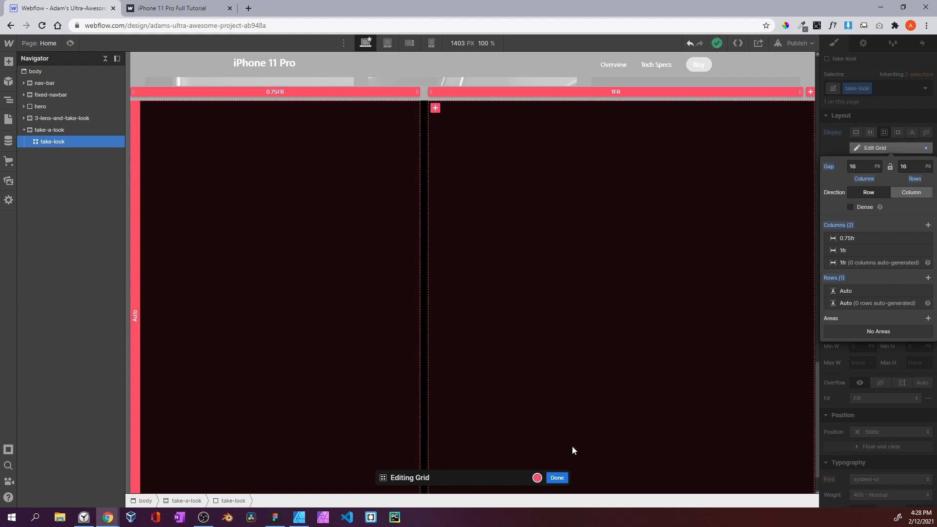
Set the take-look grid's column and row gaps to 30 px and finish editing the grid
{"action": "left_click", "coordinate": [865, 166]}
{"action": "type", "text": "30"}
{"action": "key", "text": "Return"}
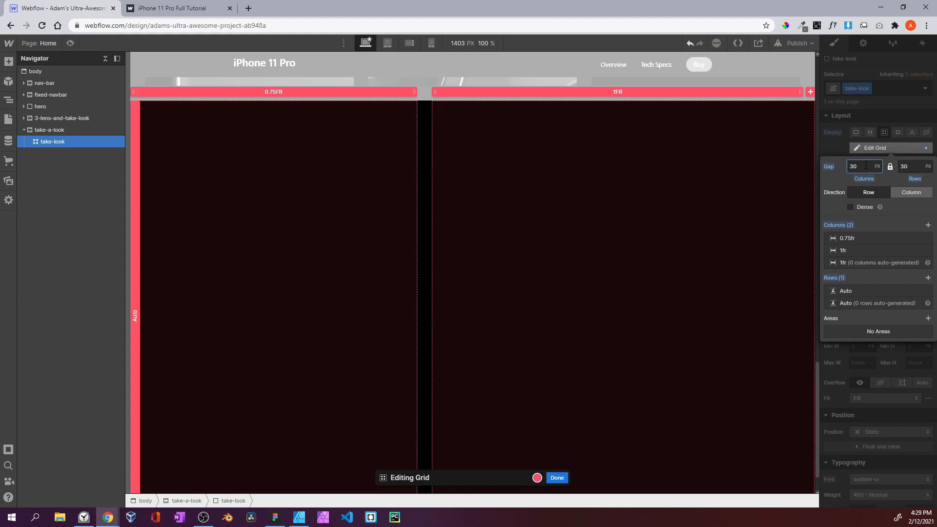
{"action": "left_click", "coordinate": [861, 132]}
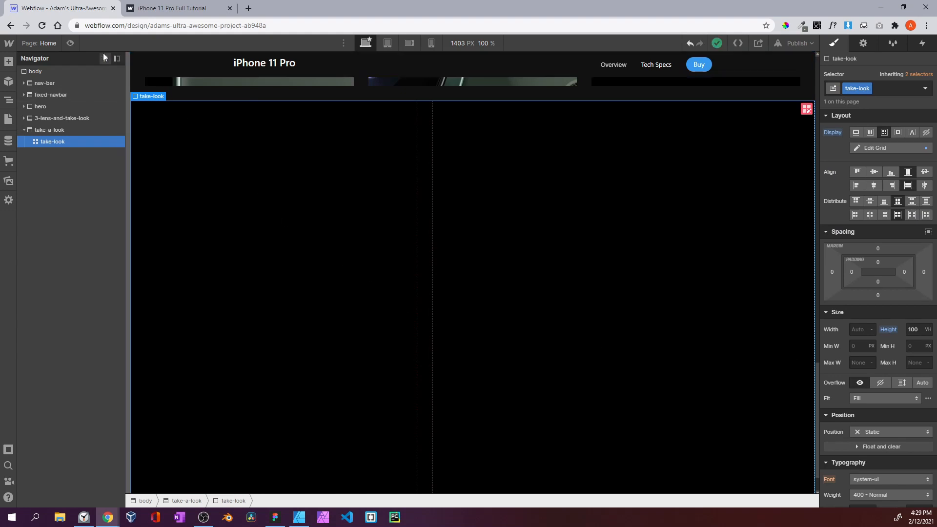
Compare the page preview with the finished tutorial page and set the take-look block's background color to the light-black swatch
{"action": "left_click", "coordinate": [70, 43]}
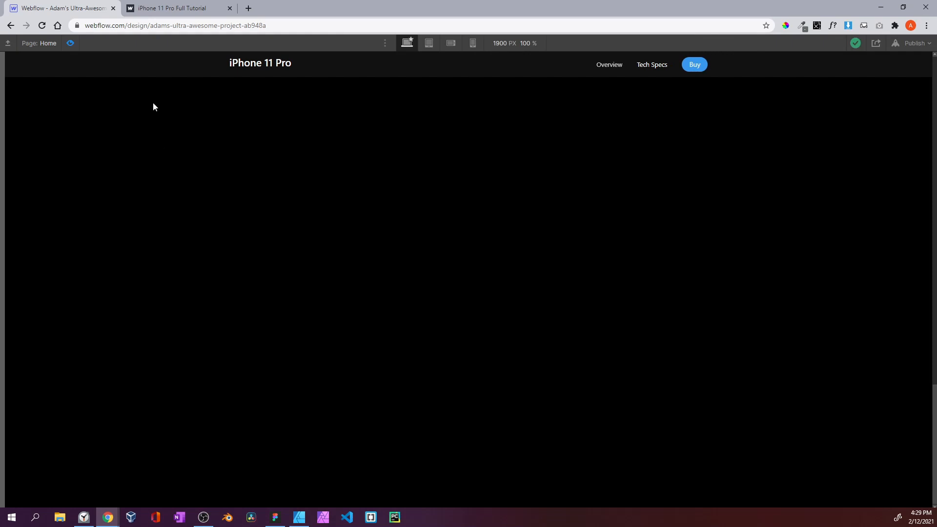
{"action": "left_click", "coordinate": [171, 9]}
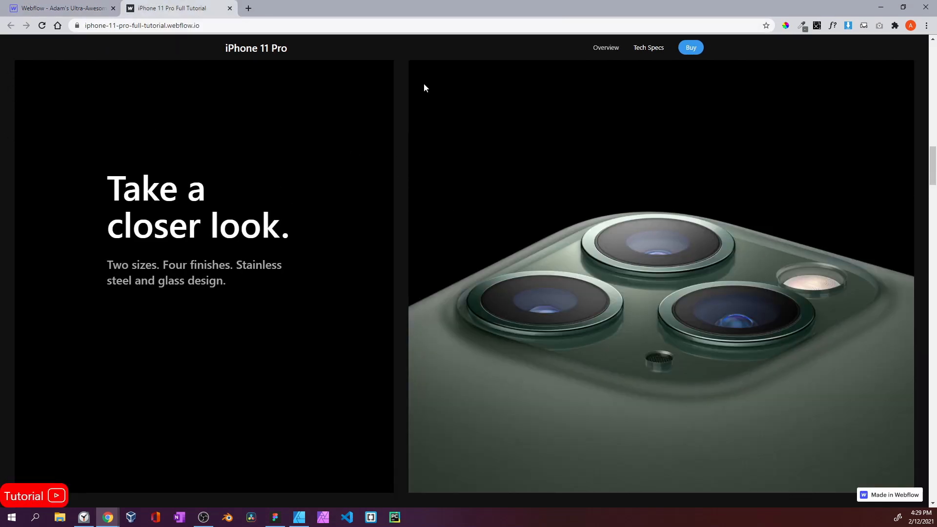
{"action": "left_click", "coordinate": [78, 9]}
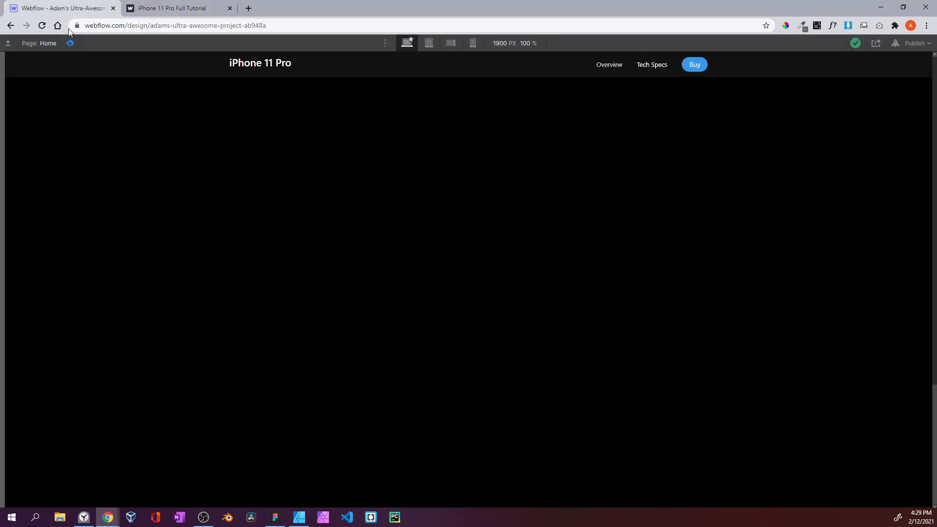
{"action": "left_click", "coordinate": [68, 43]}
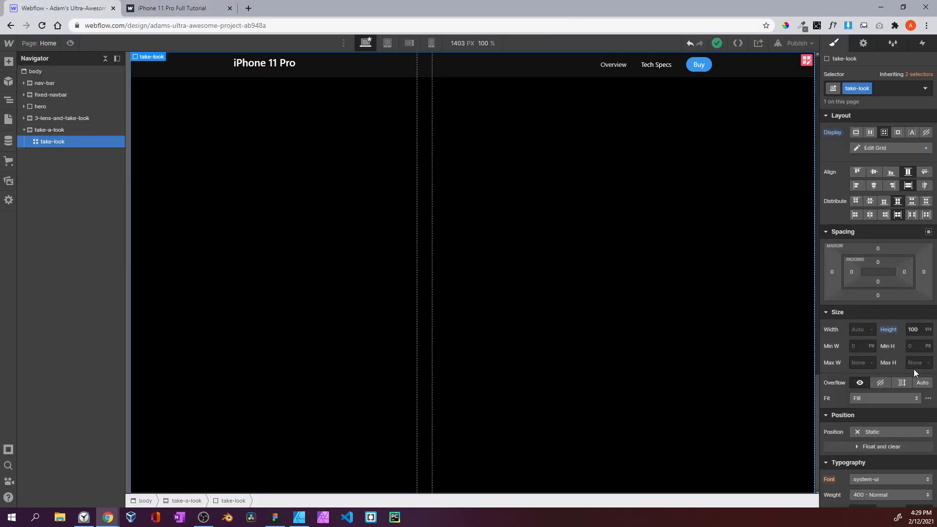
{"action": "scroll", "coordinate": [914, 371], "scroll_direction": "down", "scroll_amount": 8}
{"action": "left_click", "coordinate": [854, 240]}
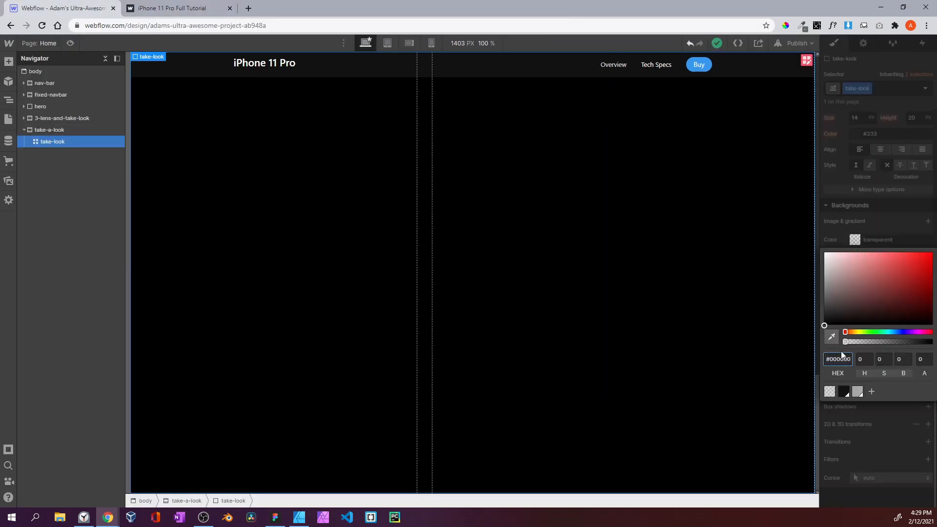
{"action": "left_click", "coordinate": [844, 392]}
{"action": "left_click", "coordinate": [856, 240]}
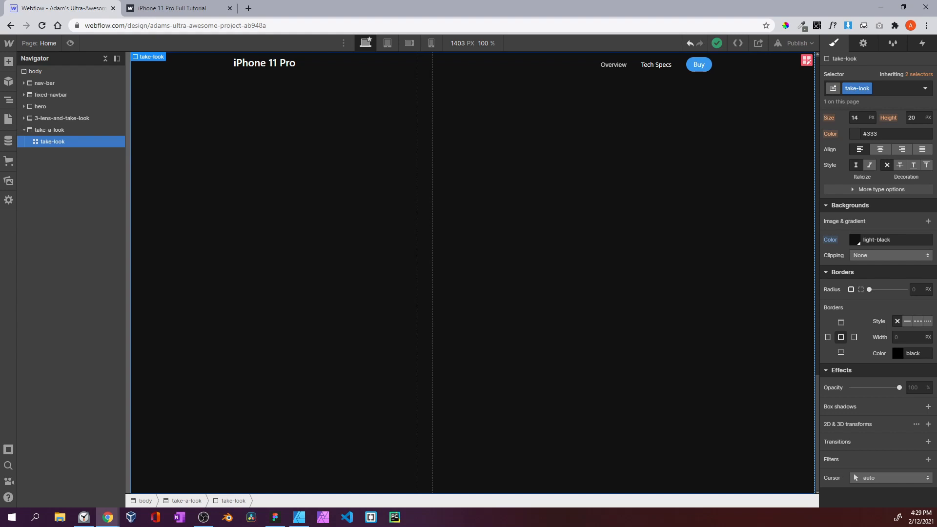
Add a div block to the take-look grid's first column and give it the class take-look-content
{"action": "left_click", "coordinate": [8, 61]}
{"action": "left_click_drag", "start_coordinate": [40, 266], "coordinate": [68, 280]}
{"action": "left_click_drag", "start_coordinate": [53, 224], "coordinate": [188, 216]}
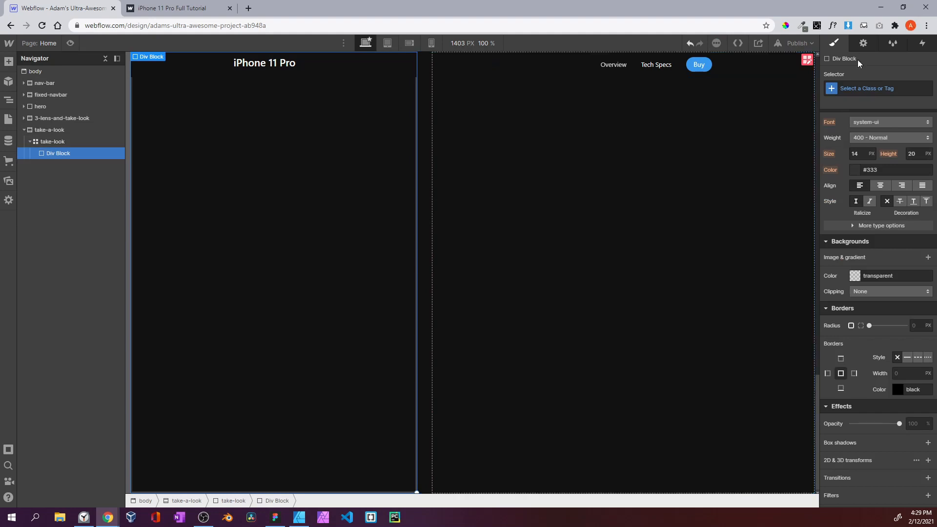
{"action": "left_click", "coordinate": [860, 83]}
{"action": "type", "text": "take-ll"}
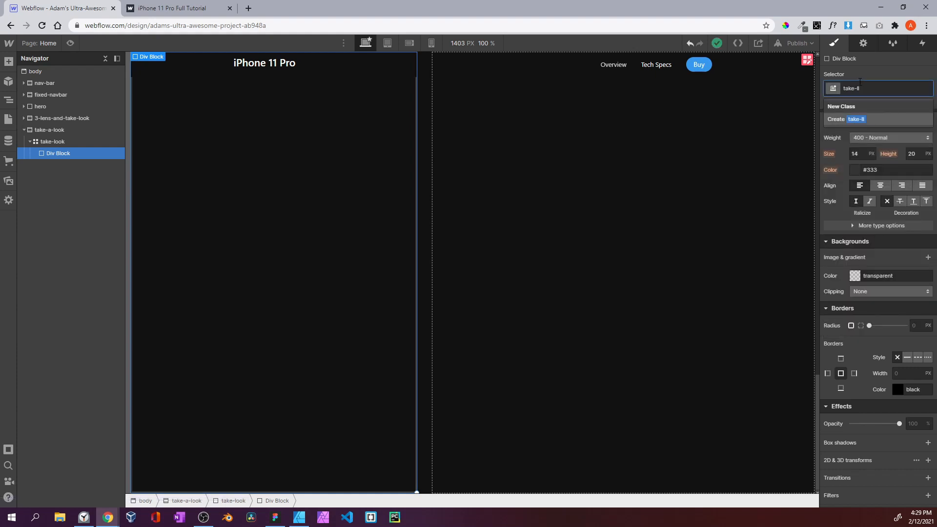
{"action": "key", "text": "BackSpace"}
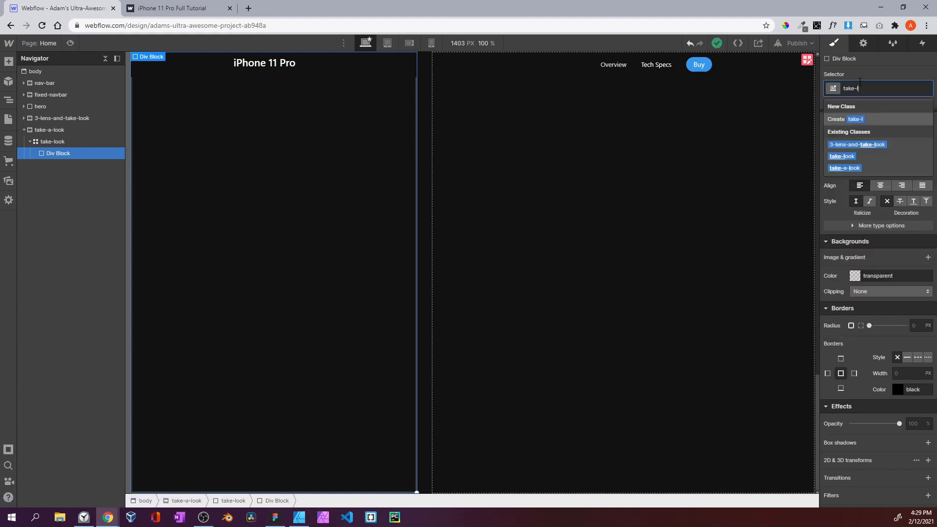
{"action": "type", "text": "ook-content"}
{"action": "key", "text": "Return"}
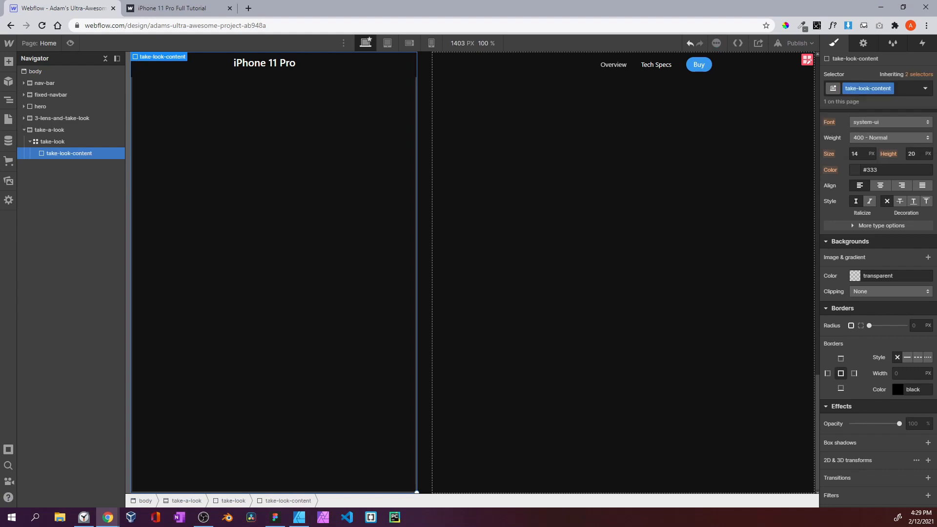
Set the take-look-content block's background color to black
{"action": "scroll", "coordinate": [859, 274], "scroll_direction": "down", "scroll_amount": 1}
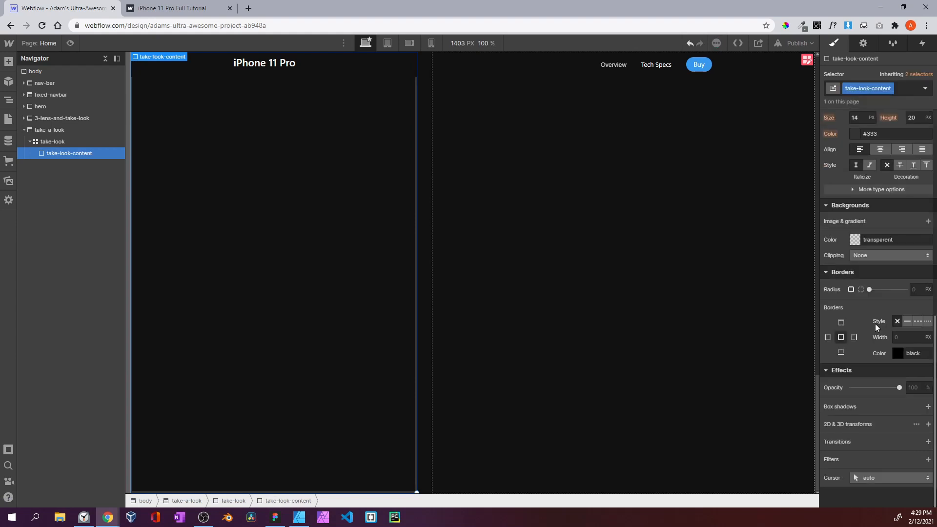
{"action": "left_click", "coordinate": [854, 240]}
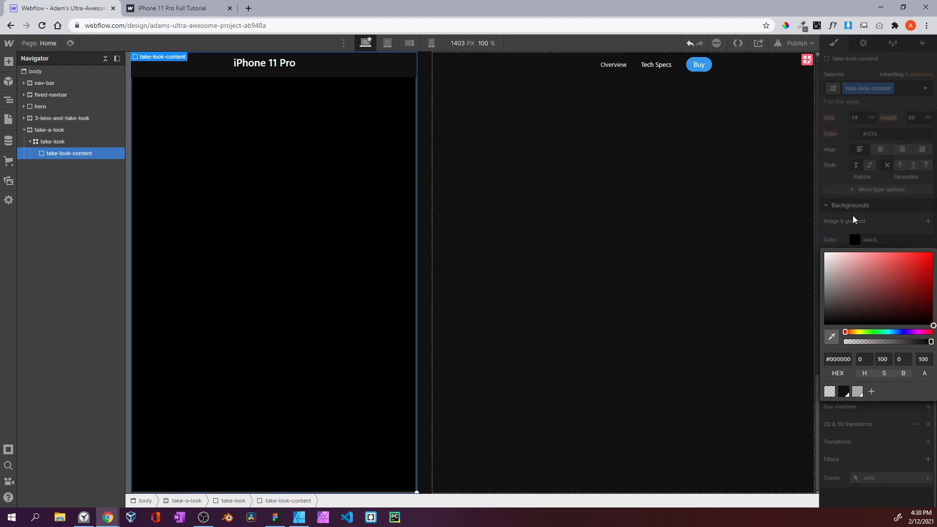
{"action": "left_click", "coordinate": [853, 216]}
Add a div block to the take-look grid's second column and give it the class take-look-image
{"action": "left_click", "coordinate": [8, 61]}
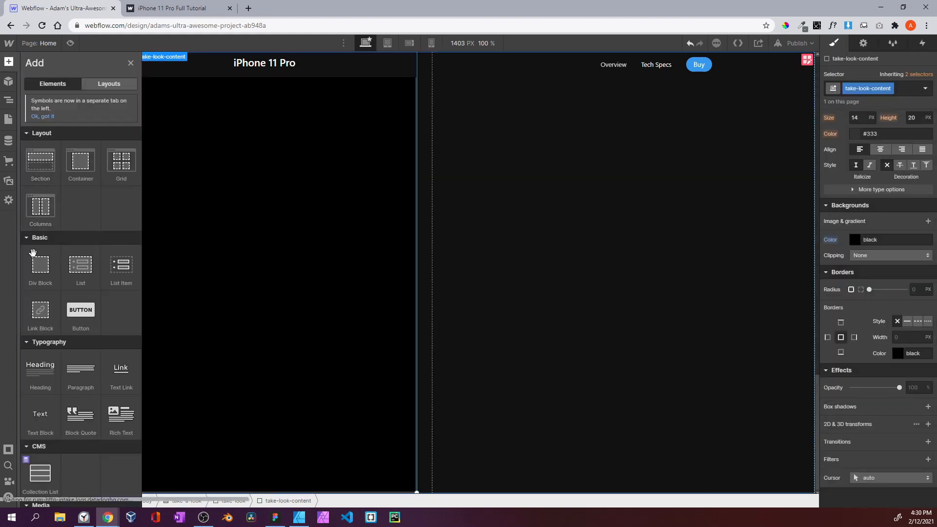
{"action": "left_click_drag", "start_coordinate": [41, 266], "coordinate": [532, 261]}
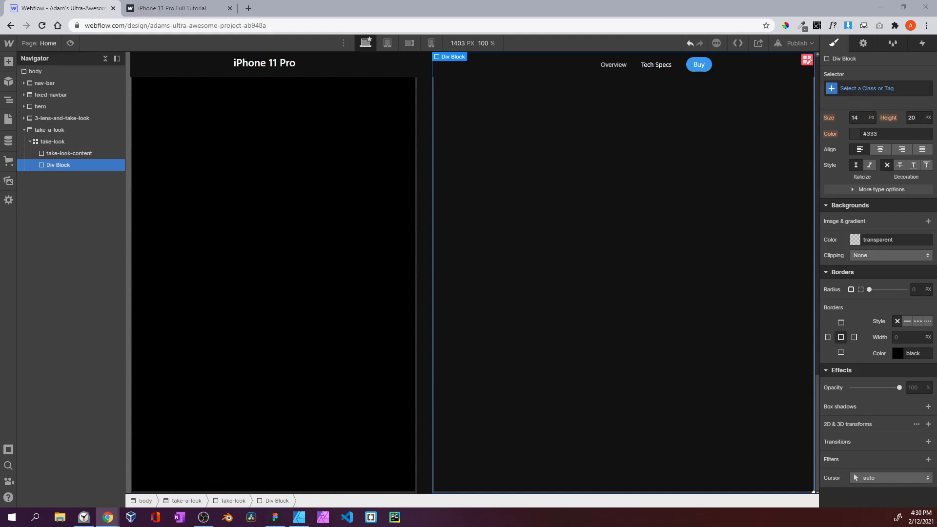
{"action": "scroll", "coordinate": [853, 188], "scroll_direction": "up", "scroll_amount": 8}
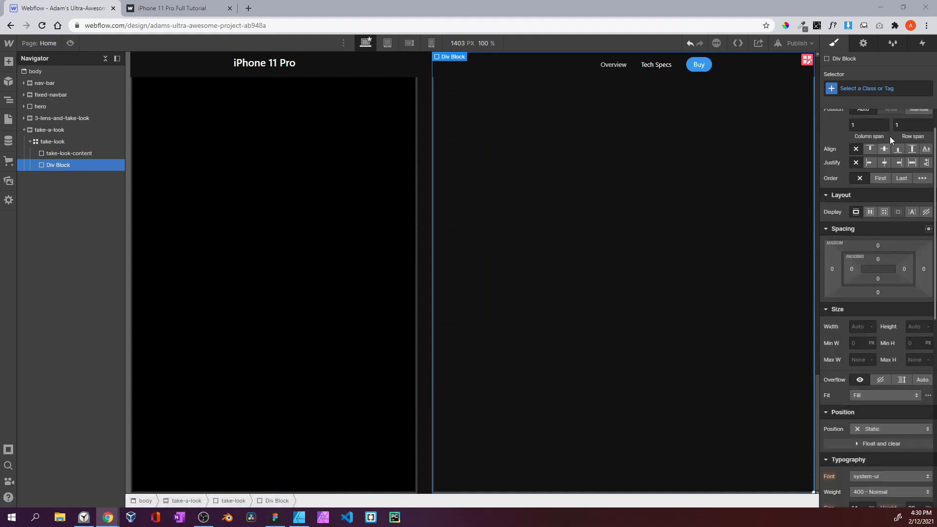
{"action": "left_click", "coordinate": [884, 91]}
{"action": "type", "text": "take-l"}
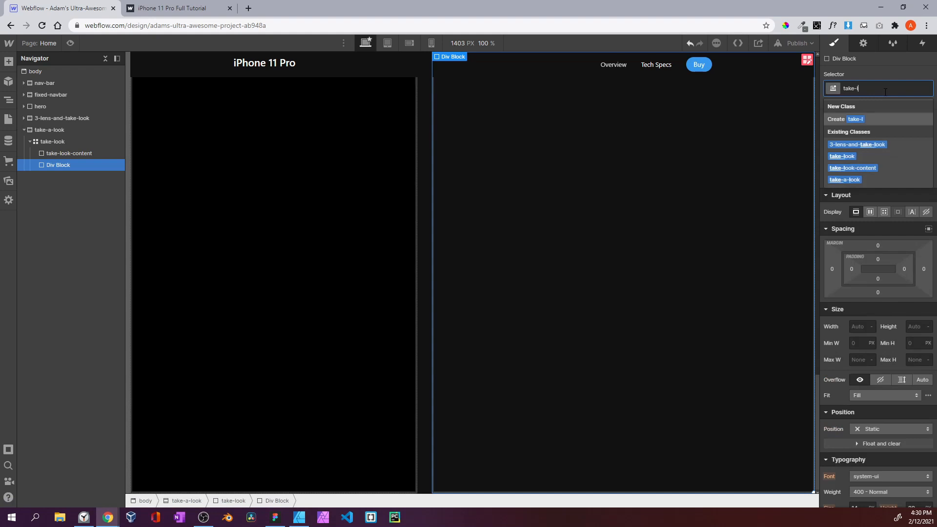
{"action": "type", "text": "ook-image"}
{"action": "key", "text": "Return"}
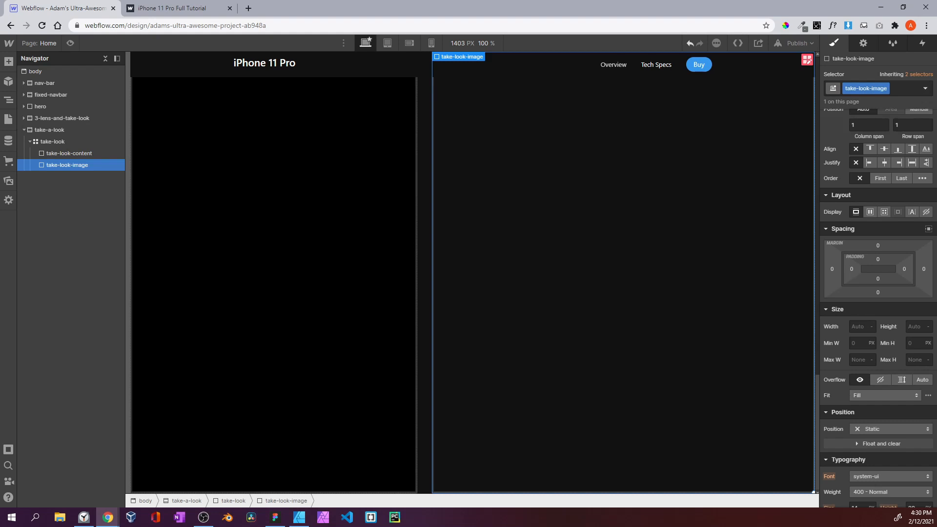
Set the take-look-image block's background color to black
{"action": "scroll", "coordinate": [891, 221], "scroll_direction": "down", "scroll_amount": 8}
{"action": "left_click", "coordinate": [855, 240]}
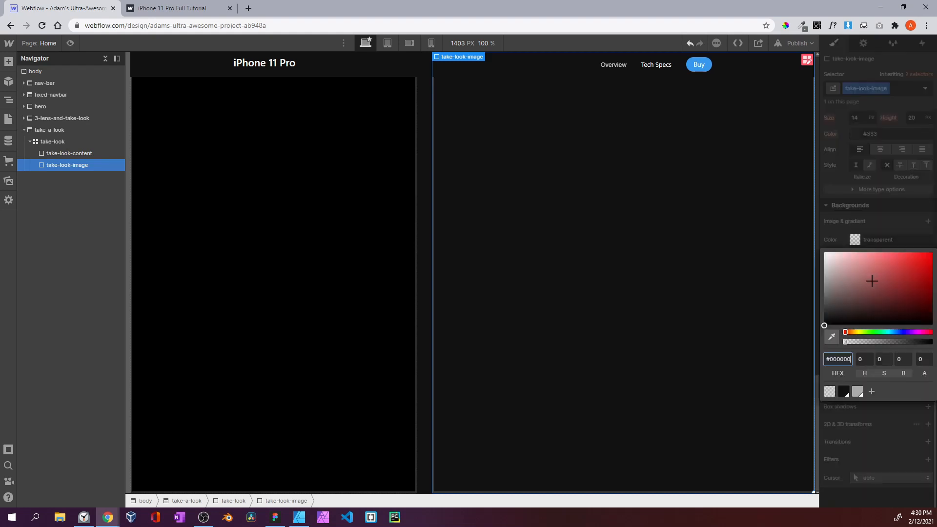
{"action": "left_click_drag", "start_coordinate": [872, 280], "coordinate": [928, 353]}
{"action": "left_click", "coordinate": [423, 234]}
Preview the two-column section and compare its outer spacing with the finished tutorial page
{"action": "left_click", "coordinate": [74, 44]}
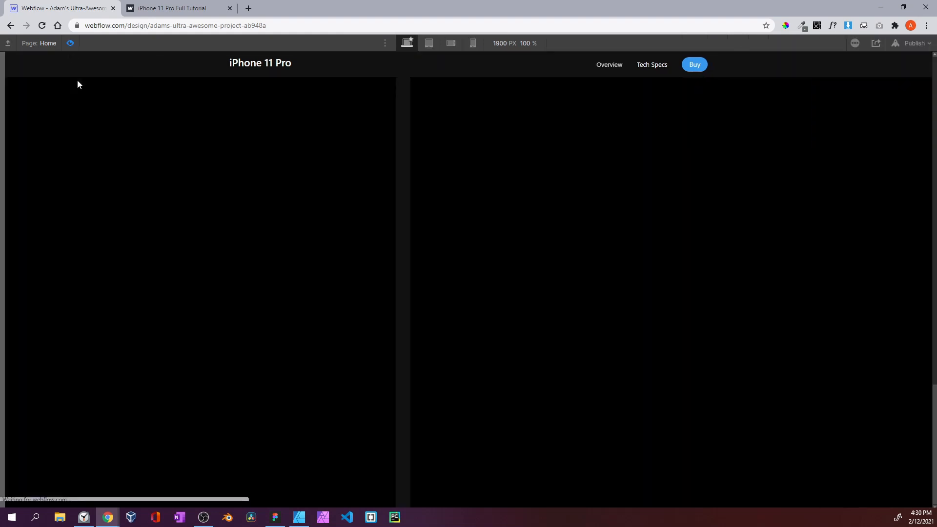
{"action": "left_click", "coordinate": [143, 24]}
{"action": "left_click", "coordinate": [148, 8]}
{"action": "left_click", "coordinate": [73, 8]}
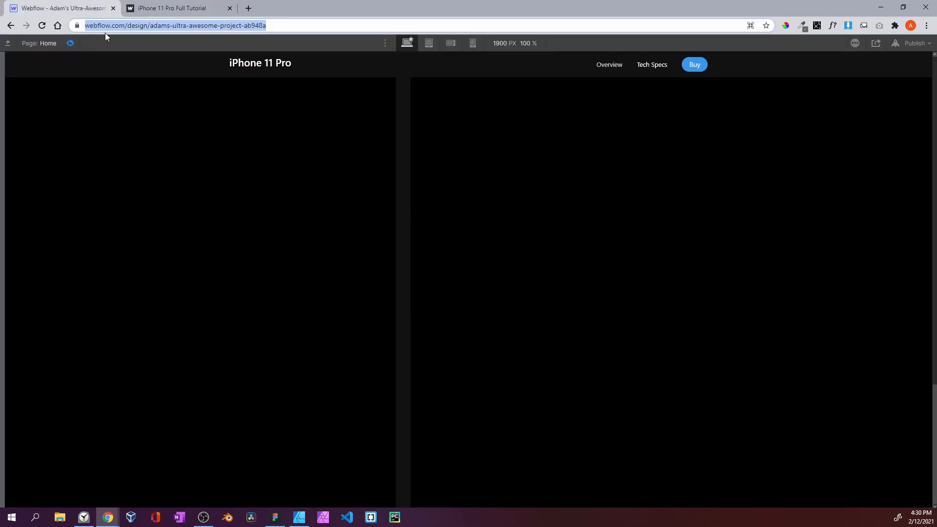
{"action": "left_click", "coordinate": [150, 10]}
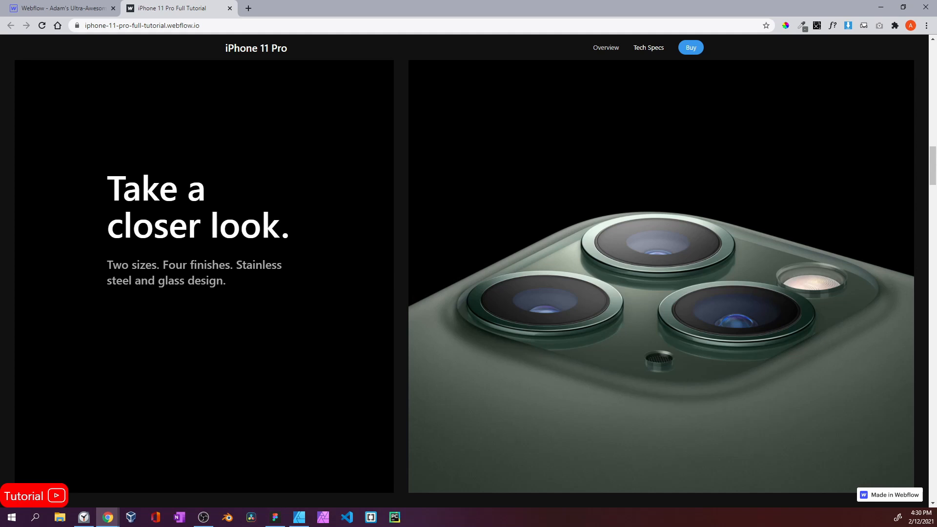
{"action": "left_click", "coordinate": [83, 9]}
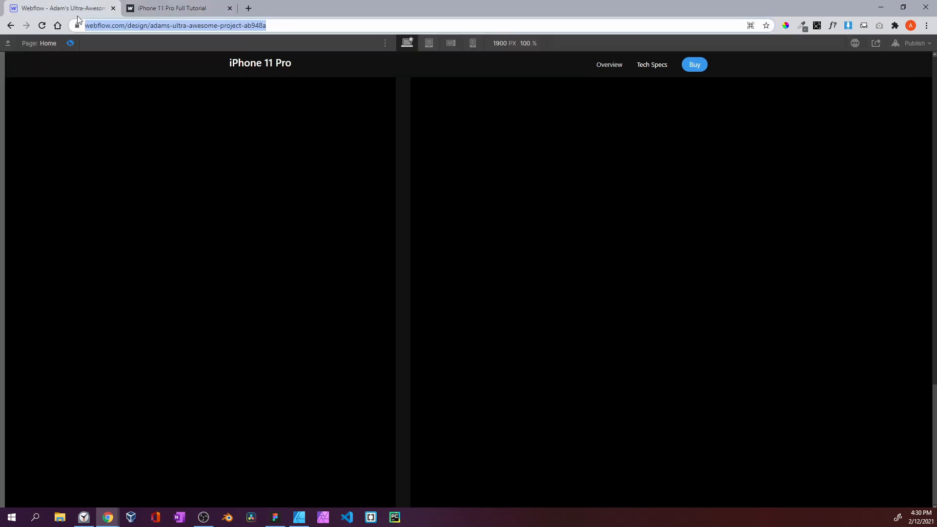
{"action": "left_click", "coordinate": [69, 42]}
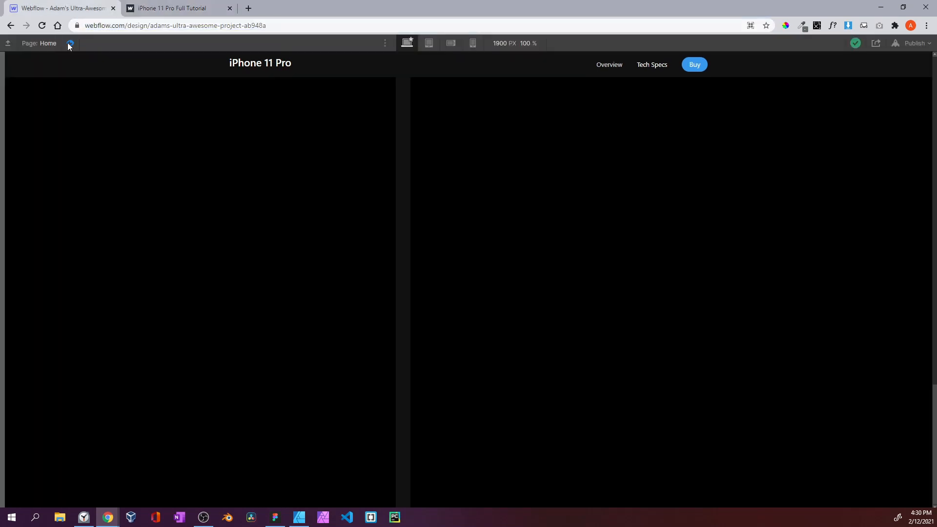
Set the take-look block's left and right padding to 30 px and preview the page
{"action": "left_click", "coordinate": [42, 130]}
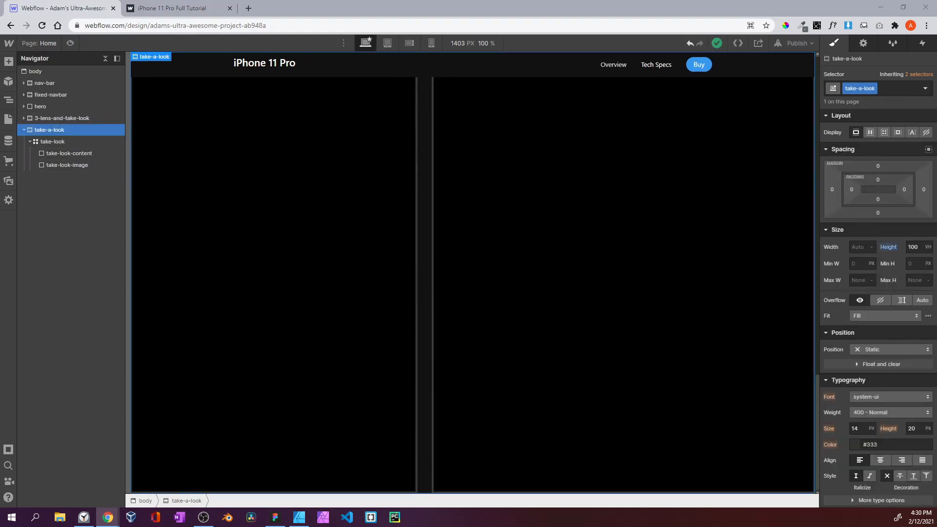
{"action": "left_click", "coordinate": [36, 142]}
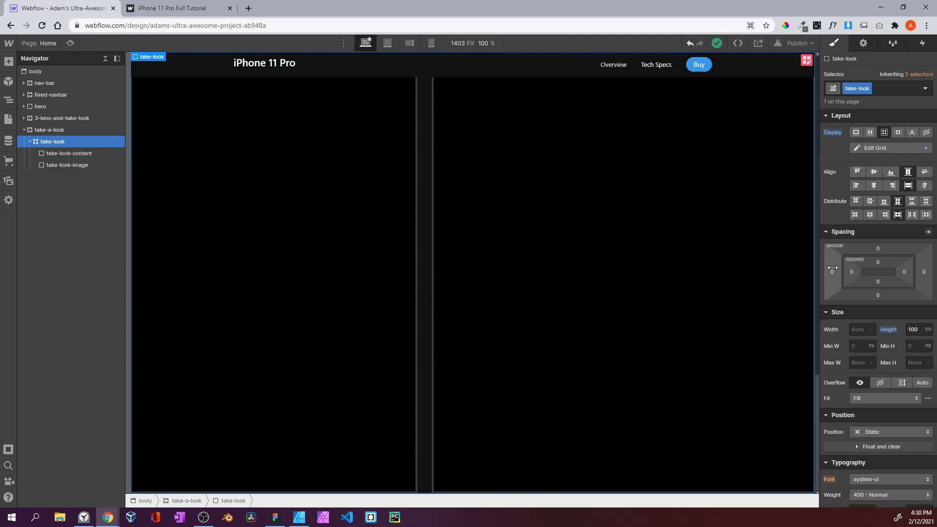
{"action": "left_click", "coordinate": [853, 273]}
{"action": "type", "text": "3"}
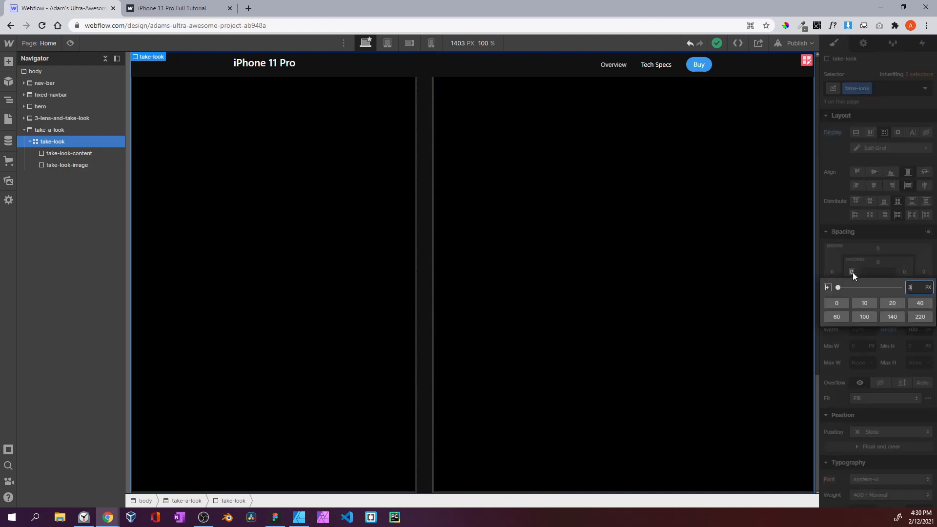
{"action": "type", "text": "0"}
{"action": "key", "text": "Return"}
{"action": "left_click", "coordinate": [904, 272]}
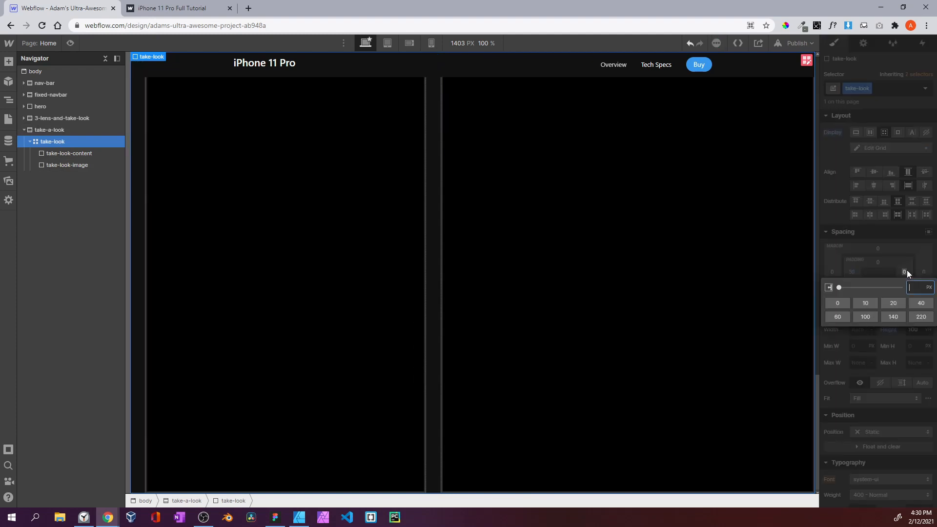
{"action": "type", "text": "30"}
{"action": "key", "text": "Return"}
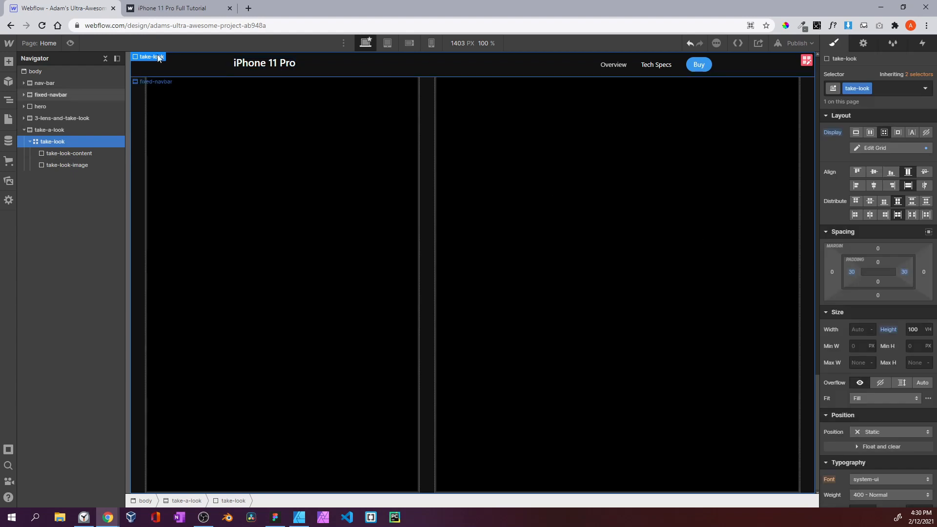
{"action": "left_click", "coordinate": [71, 42]}
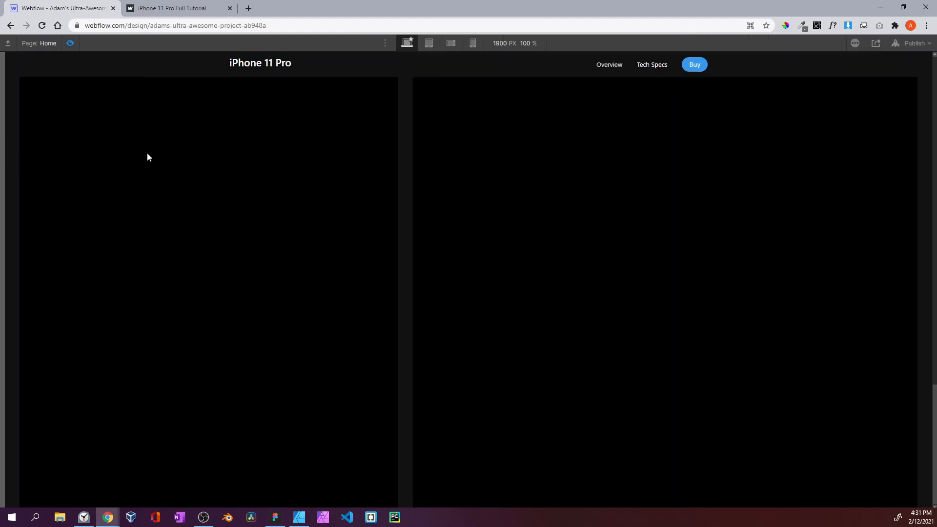
Add a div block inside the take-look-content block and give it the class content-container
{"action": "left_click", "coordinate": [72, 43]}
{"action": "left_click", "coordinate": [62, 151]}
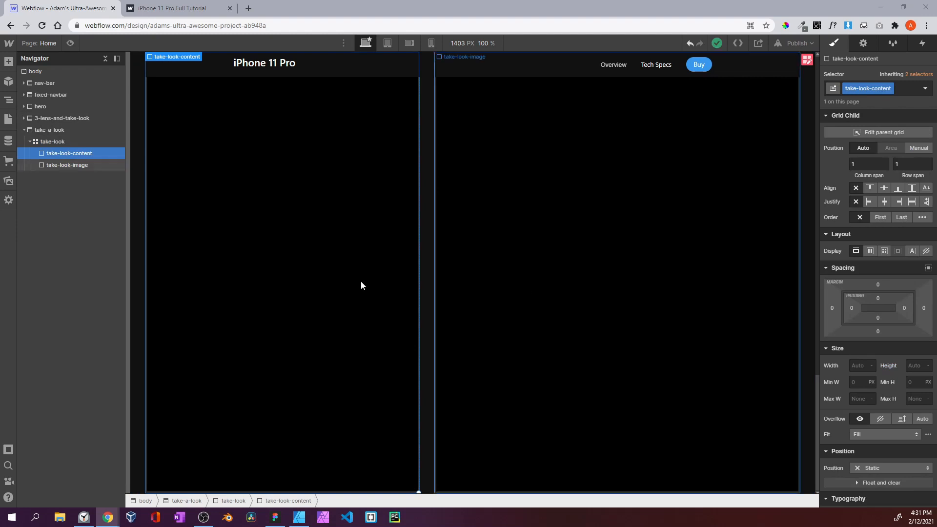
{"action": "left_click", "coordinate": [8, 61]}
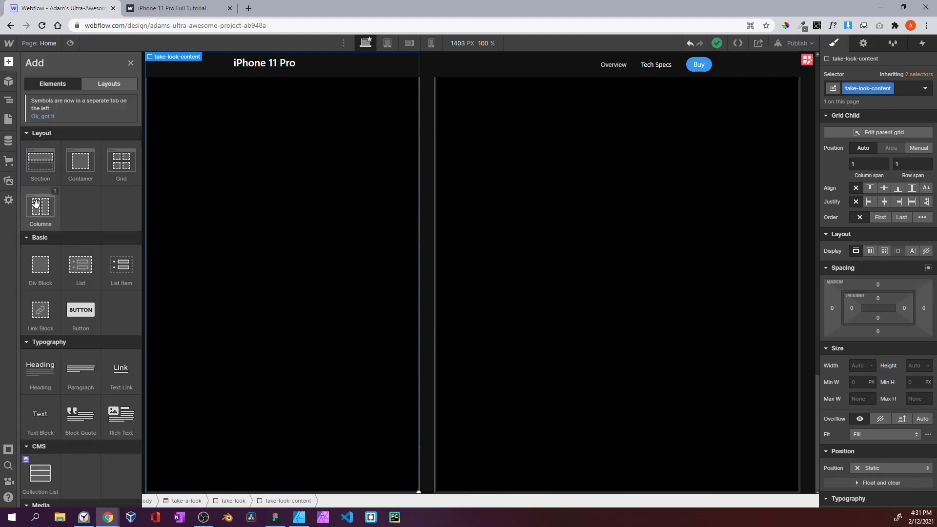
{"action": "left_click_drag", "start_coordinate": [40, 266], "coordinate": [62, 155]}
{"action": "left_click", "coordinate": [877, 89]}
{"action": "type", "text": "take-"}
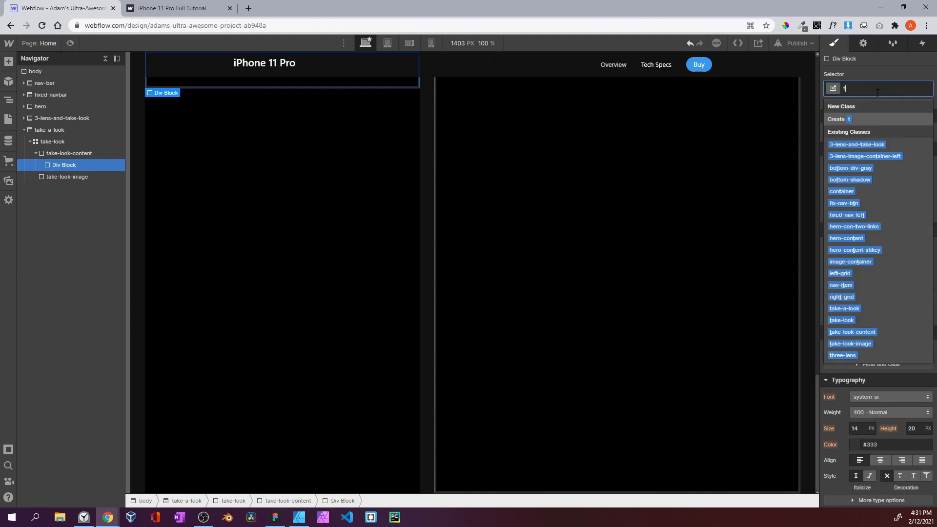
{"action": "key", "text": "BackSpace"}
{"action": "key", "text": "BackSpace"}
{"action": "key", "text": "BackSpace"}
{"action": "key", "text": "BackSpace"}
{"action": "key", "text": "BackSpace"}
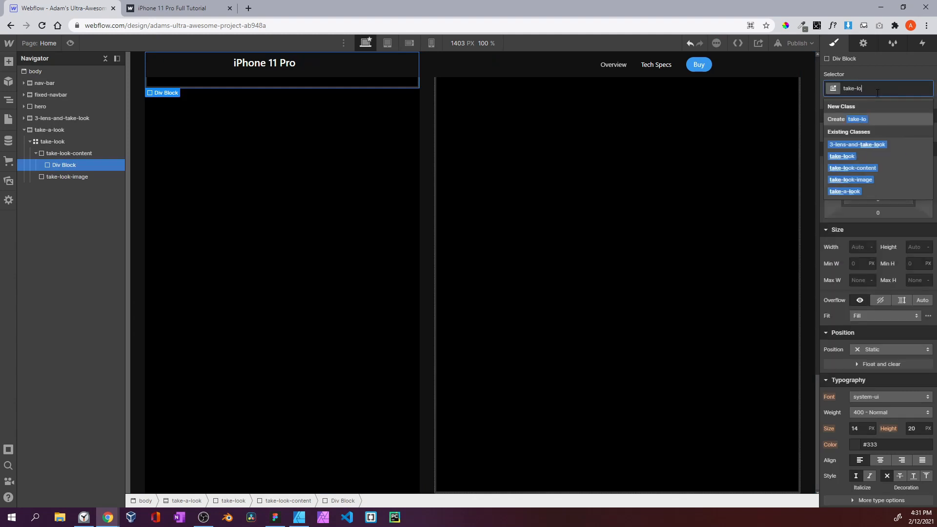
{"action": "type", "text": "cont"}
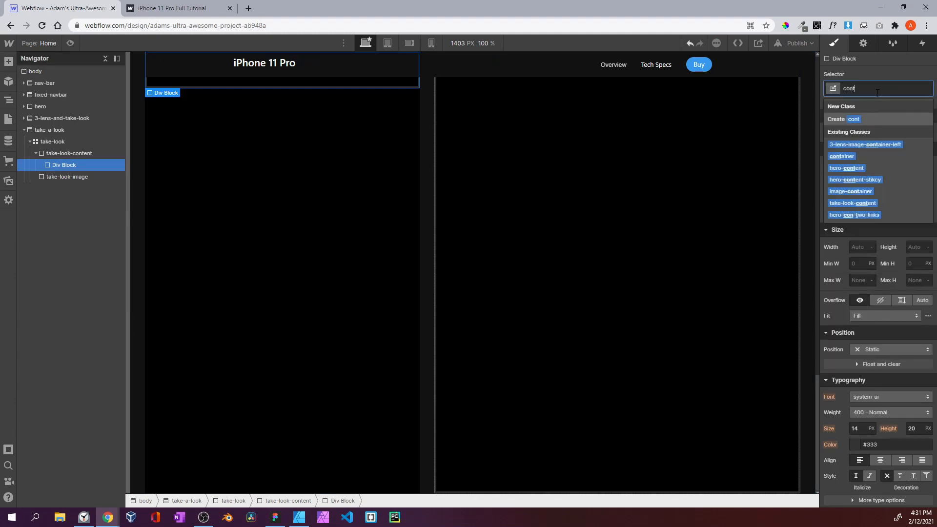
{"action": "type", "text": "ent-container"}
{"action": "key", "text": "Return"}
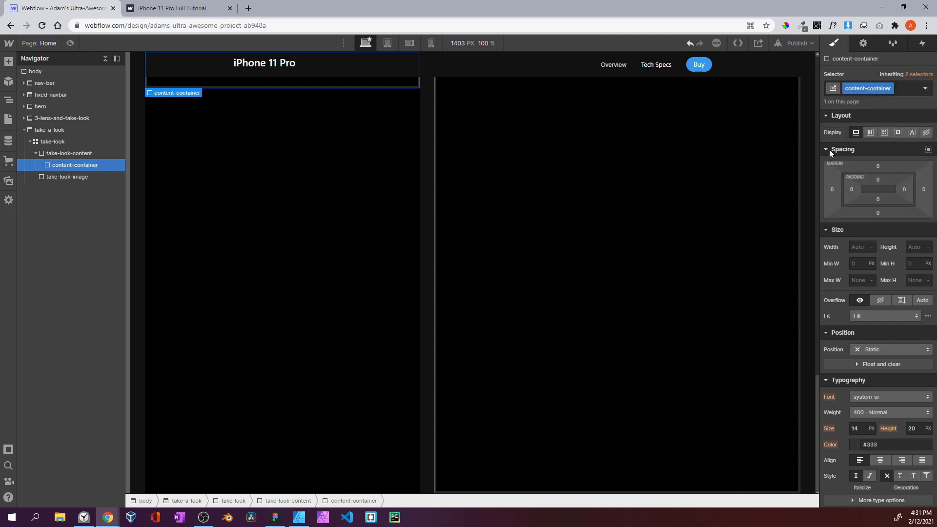
Make content-container a vertical flexbox with its children centered in both align and justify
{"action": "left_click", "coordinate": [871, 133]}
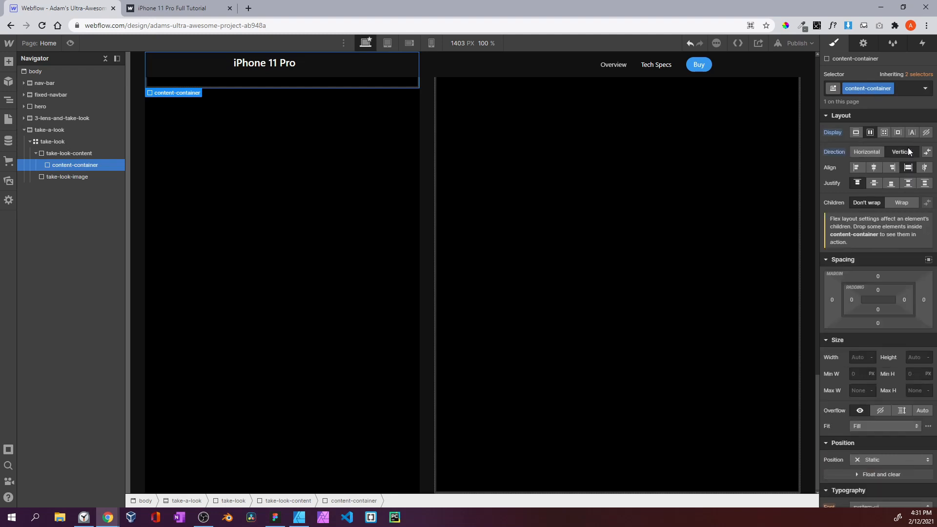
{"action": "left_click", "coordinate": [872, 169]}
{"action": "left_click", "coordinate": [874, 183]}
Set the content-container block's left and right padding to 20 px
{"action": "scroll", "coordinate": [876, 236], "scroll_direction": "down", "scroll_amount": 1}
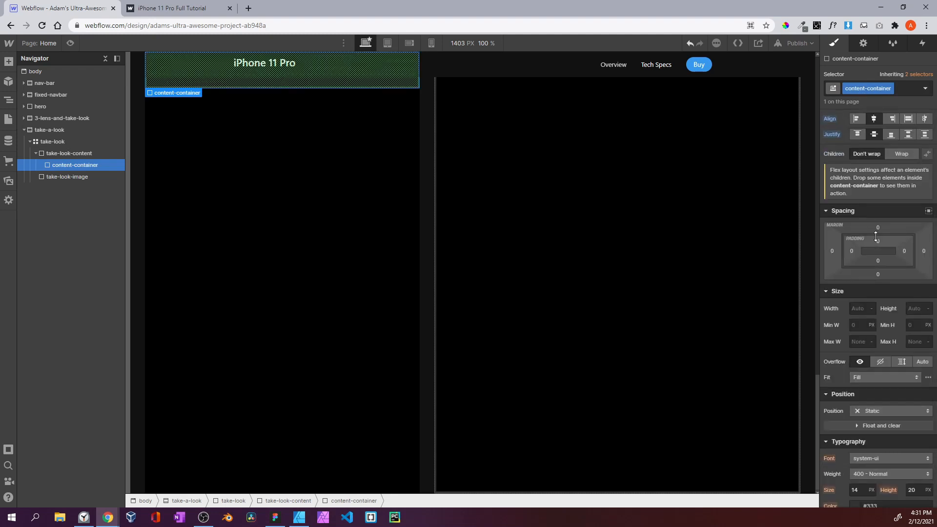
{"action": "left_click", "coordinate": [851, 252]}
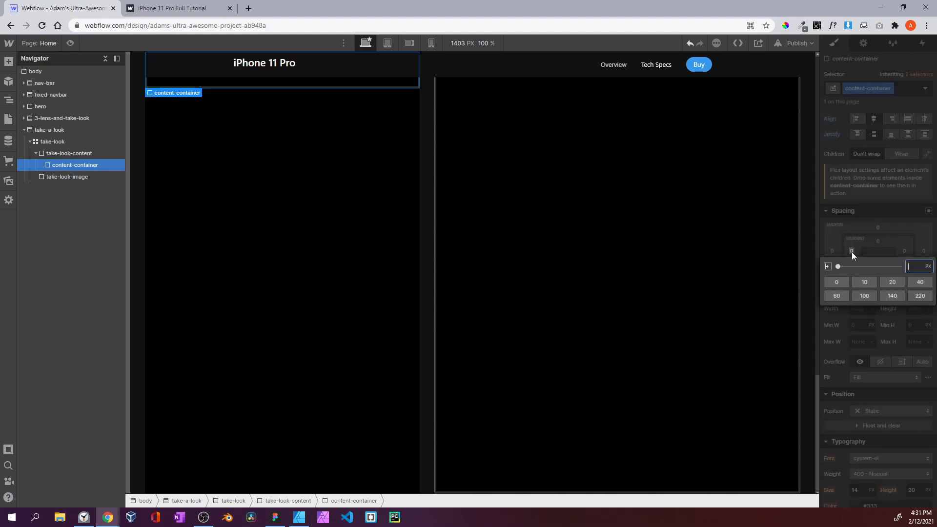
{"action": "type", "text": "20"}
{"action": "key", "text": "Return"}
{"action": "left_click", "coordinate": [902, 252]}
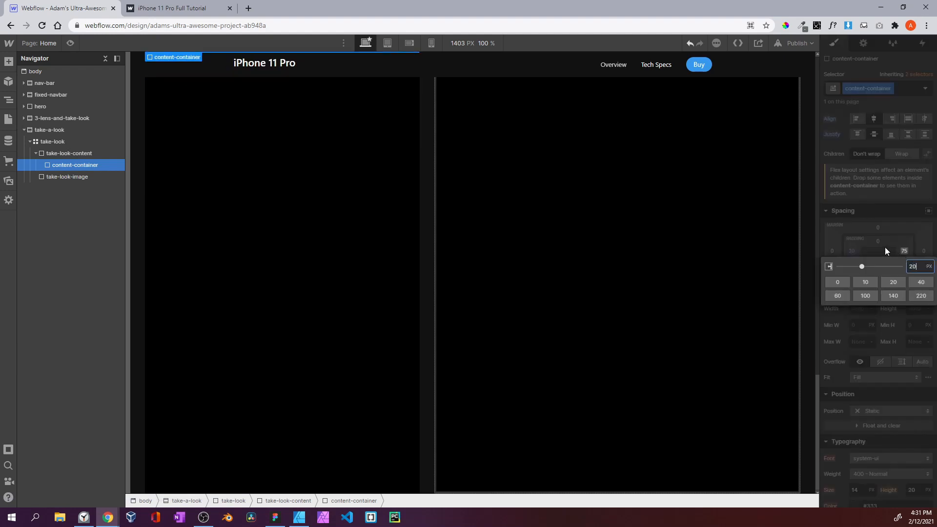
{"action": "type", "text": "20"}
{"action": "key", "text": "Return"}
Set the content-container block's height to 100%
{"action": "scroll", "coordinate": [901, 277], "scroll_direction": "down", "scroll_amount": 1}
{"action": "left_click", "coordinate": [911, 260]}
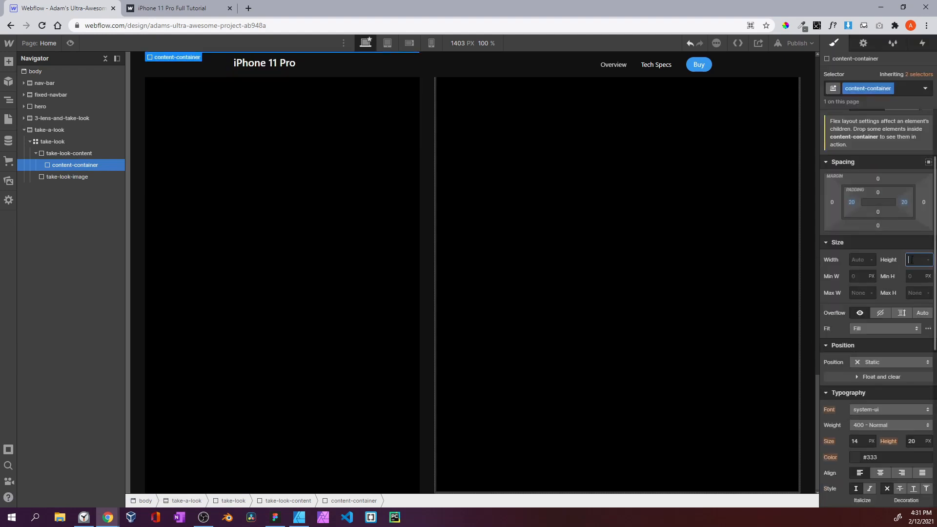
{"action": "type", "text": "100%"}
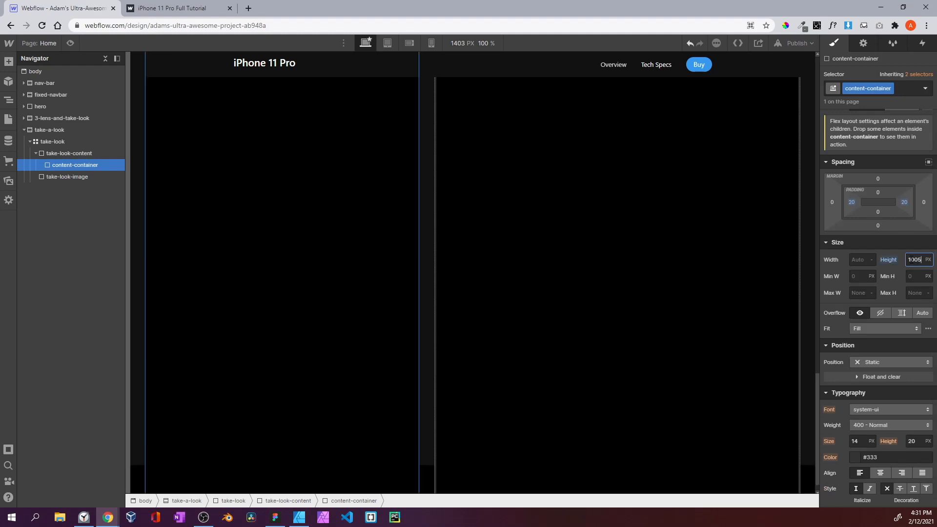
{"action": "double_click", "coordinate": [915, 263]}
{"action": "type", "text": "100"}
{"action": "double_click", "coordinate": [917, 261]}
{"action": "type", "text": "100%"}
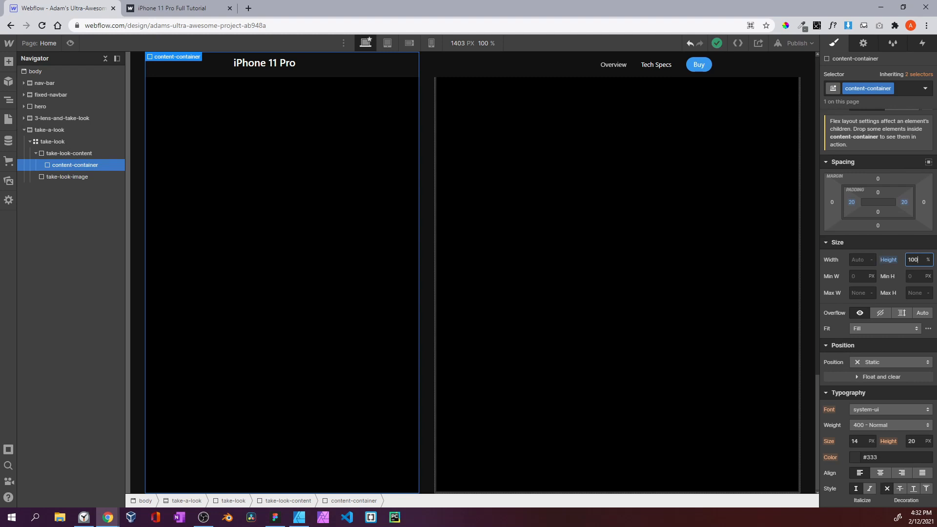
Examine how the "Take a closer look." heading and its text are placed on the finished tutorial page
{"action": "left_click", "coordinate": [166, 7]}
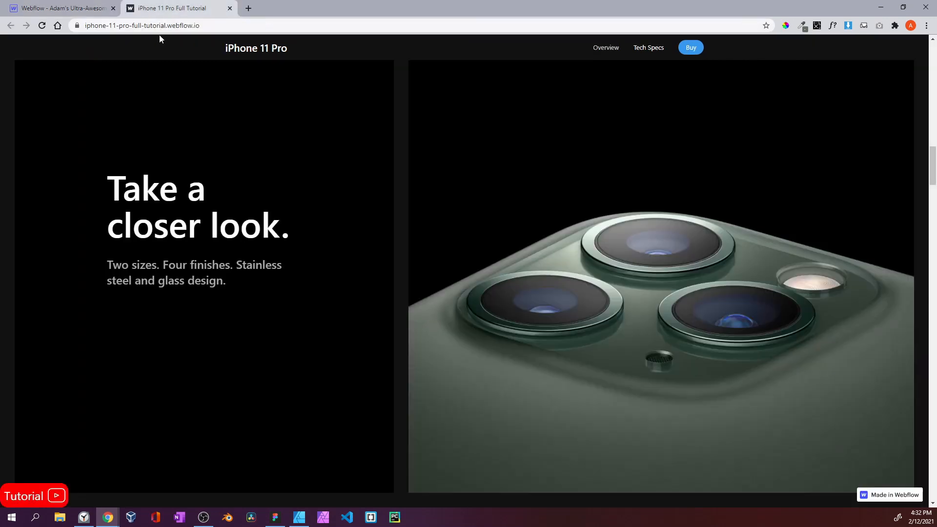
{"action": "left_click_drag", "start_coordinate": [141, 188], "coordinate": [215, 282]}
{"action": "left_click", "coordinate": [194, 253]}
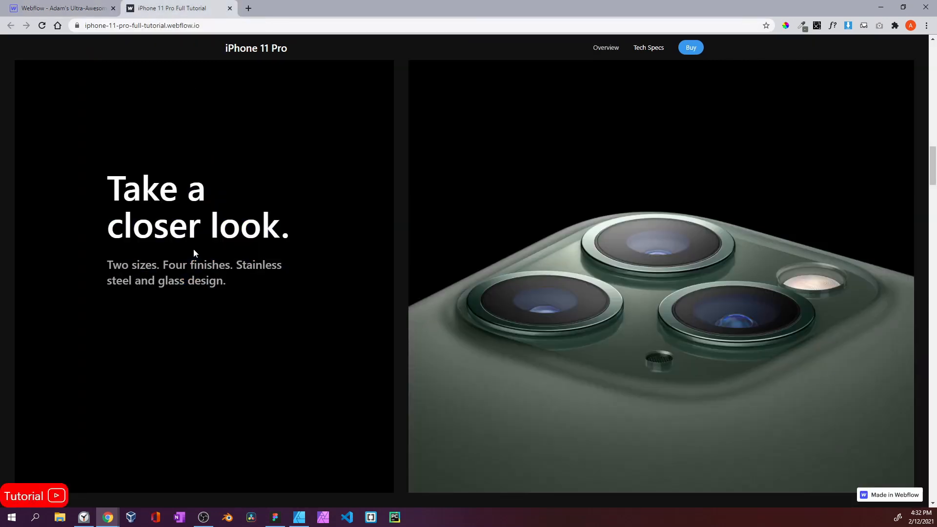
{"action": "left_click", "coordinate": [85, 4]}
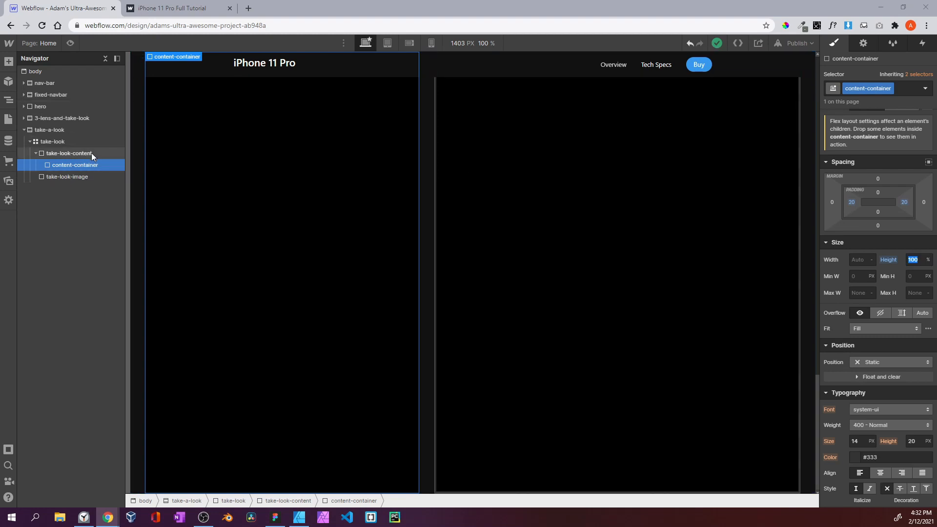
Add a div block inside content-container and give it the class content
{"action": "left_click", "coordinate": [84, 167]}
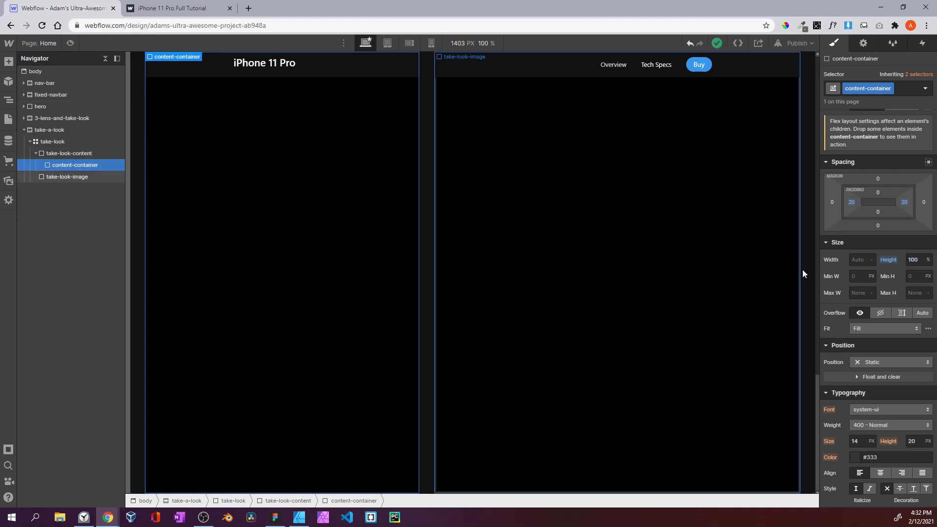
{"action": "scroll", "coordinate": [889, 254], "scroll_direction": "up", "scroll_amount": 2}
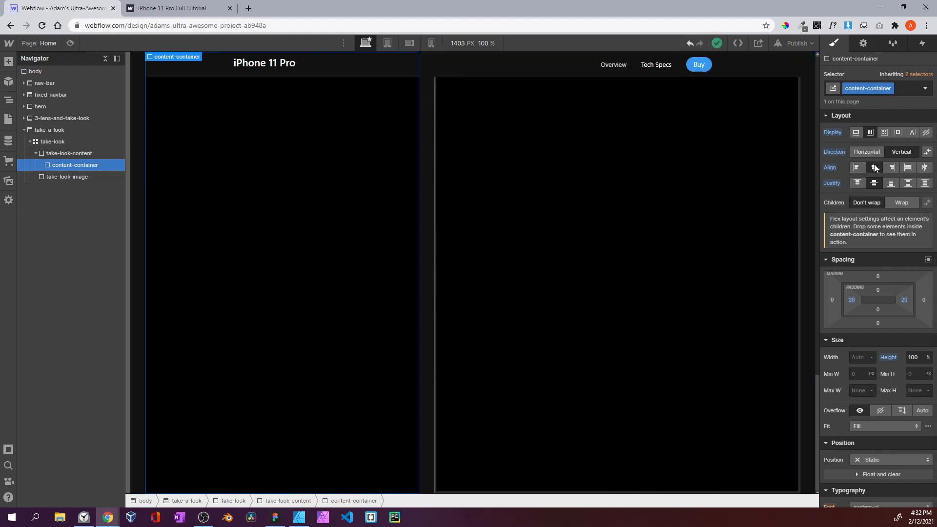
{"action": "left_click", "coordinate": [8, 61]}
{"action": "left_click_drag", "start_coordinate": [36, 260], "coordinate": [67, 180]}
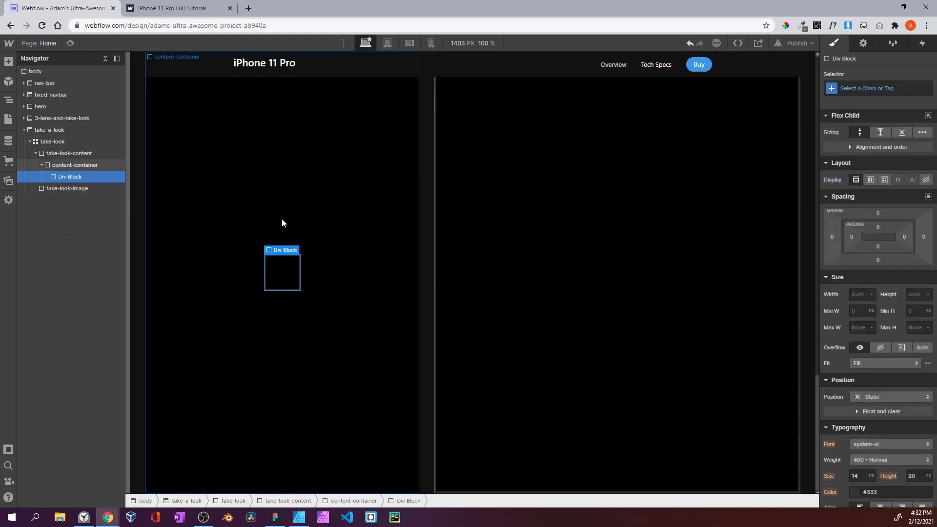
{"action": "left_click", "coordinate": [865, 90]}
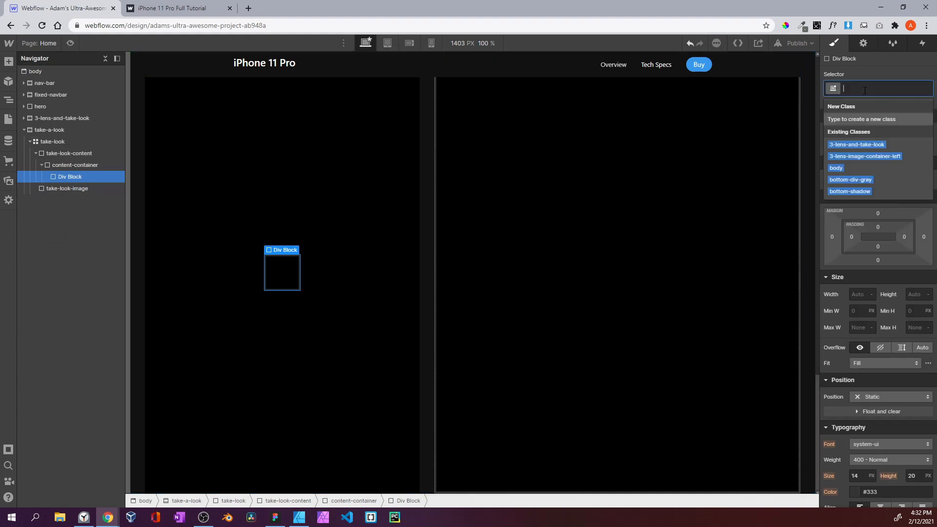
{"action": "type", "text": "content"}
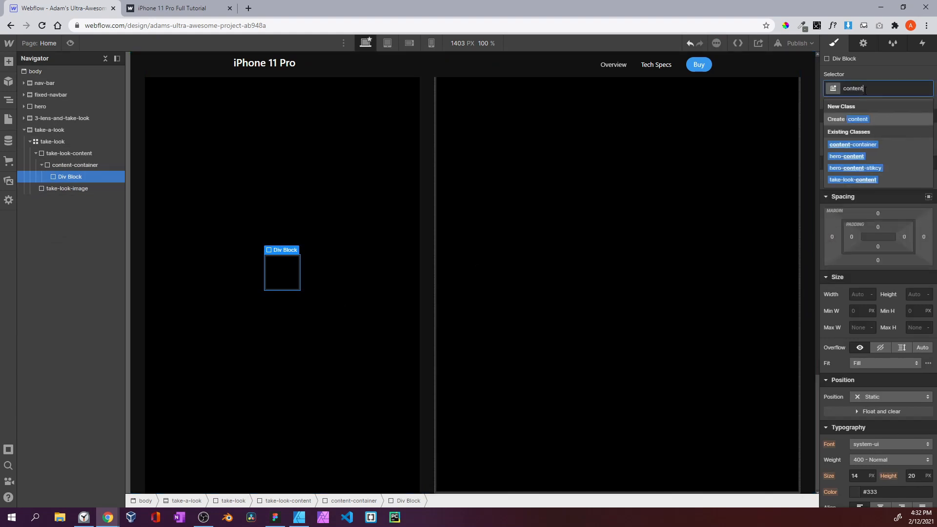
{"action": "key", "text": "Return"}
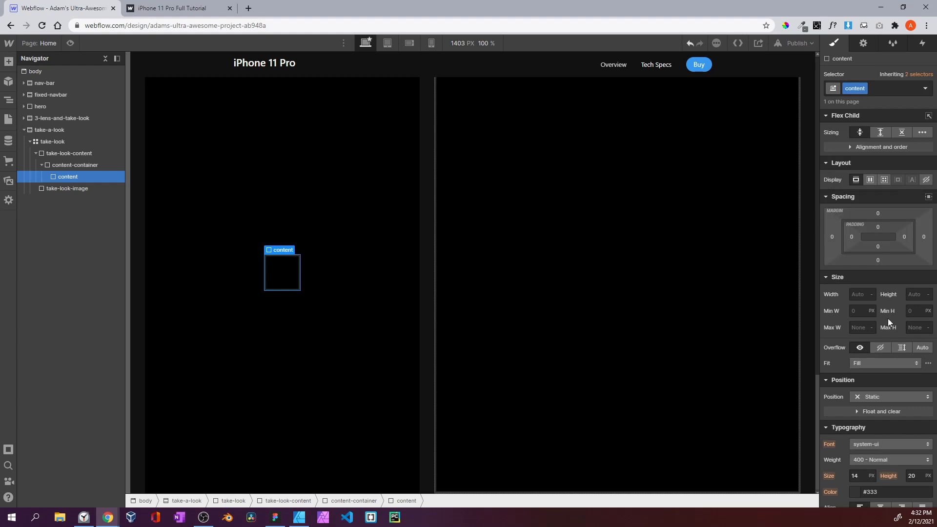
Set the content block's maximum width to 80% and its flex basis to 50%
{"action": "left_click", "coordinate": [861, 327]}
{"action": "type", "text": "80%"}
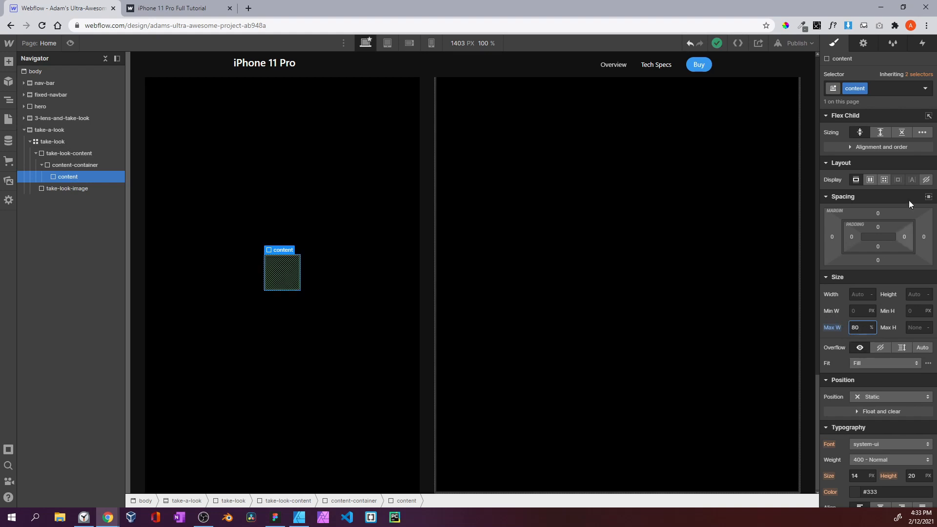
{"action": "left_click", "coordinate": [923, 132]}
{"action": "left_click", "coordinate": [917, 147]}
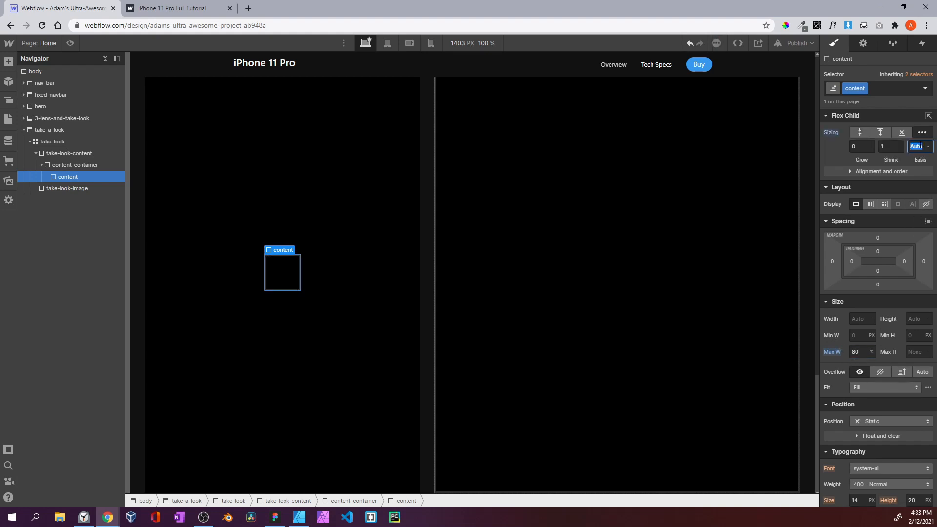
{"action": "type", "text": "50%"}
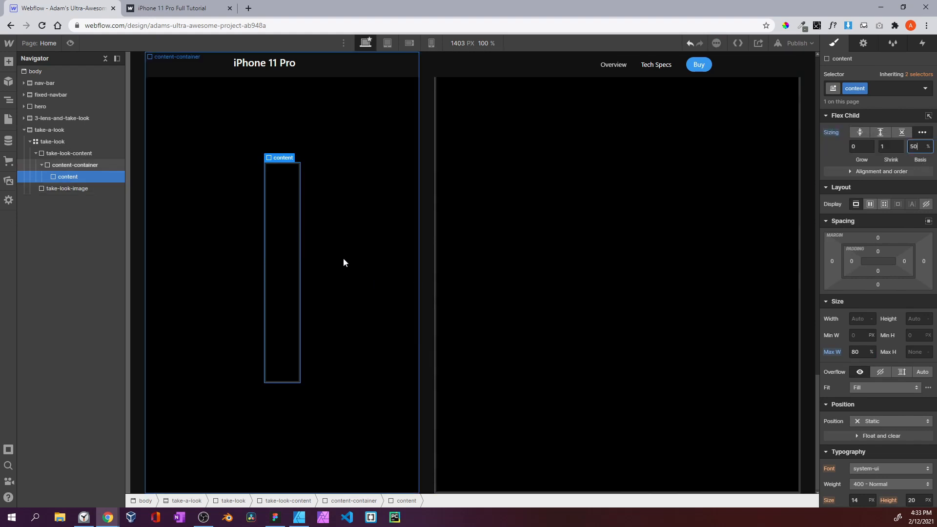
Add an H1 heading inside the content block and give it the class take-look-heading
{"action": "left_click", "coordinate": [86, 166]}
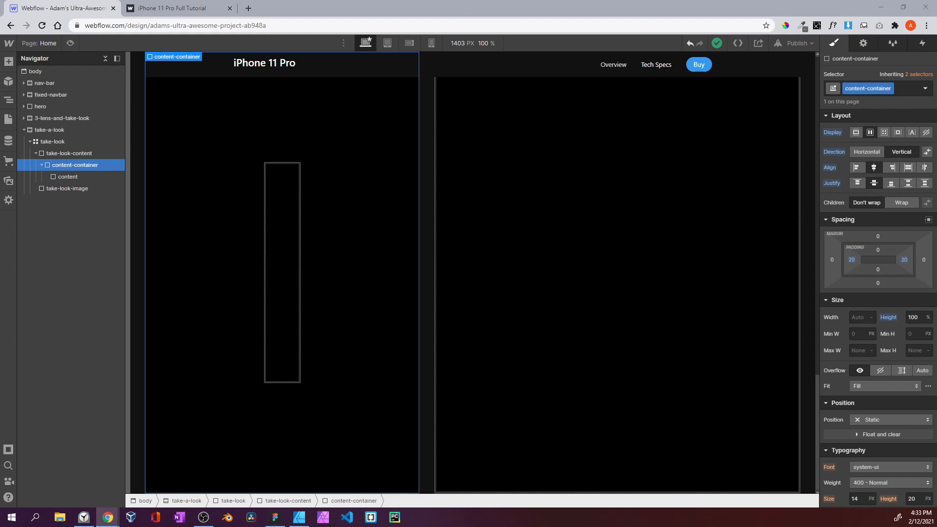
{"action": "left_click", "coordinate": [87, 176]}
{"action": "left_click", "coordinate": [14, 60]}
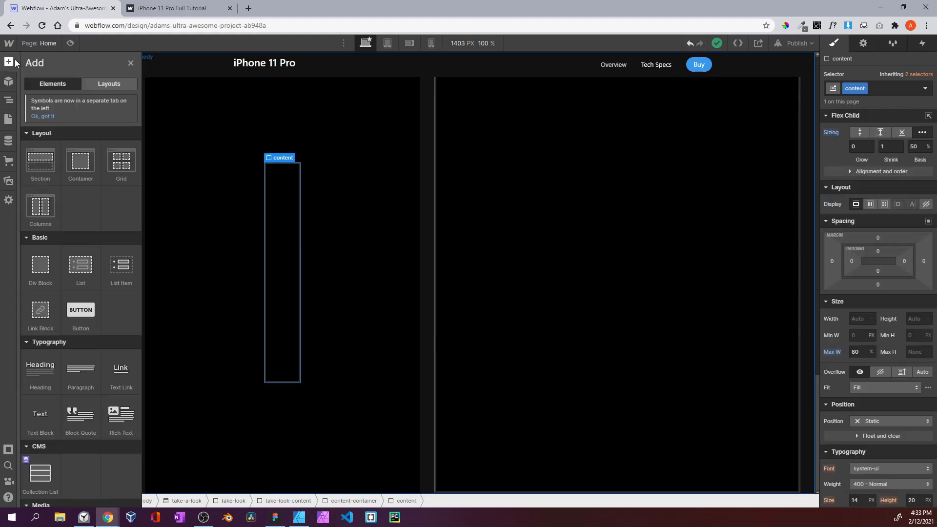
{"action": "left_click_drag", "start_coordinate": [40, 371], "coordinate": [85, 183]}
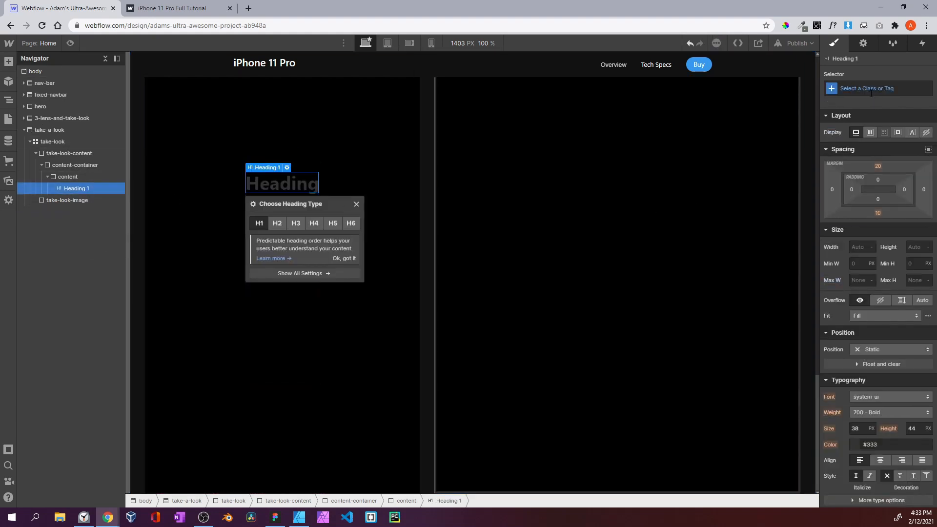
{"action": "left_click", "coordinate": [871, 90]}
{"action": "type", "text": "take-"}
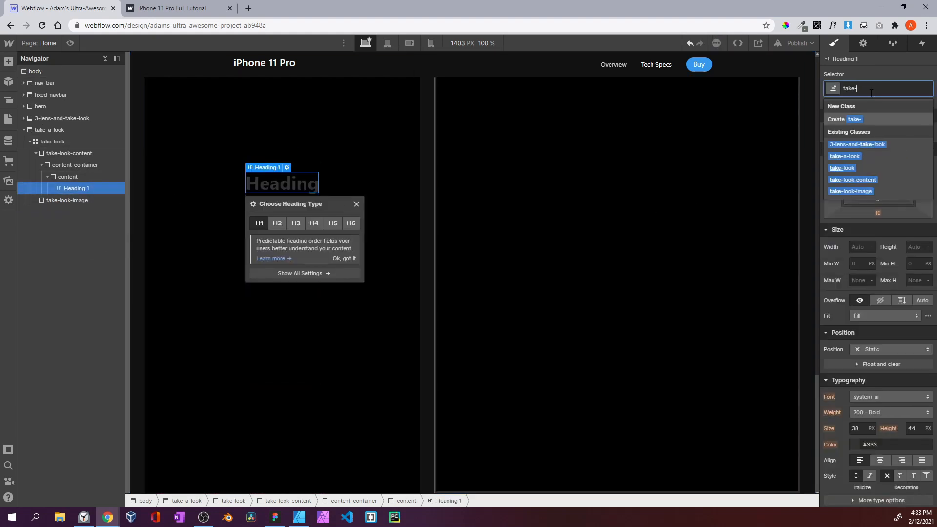
{"action": "type", "text": "look-head"}
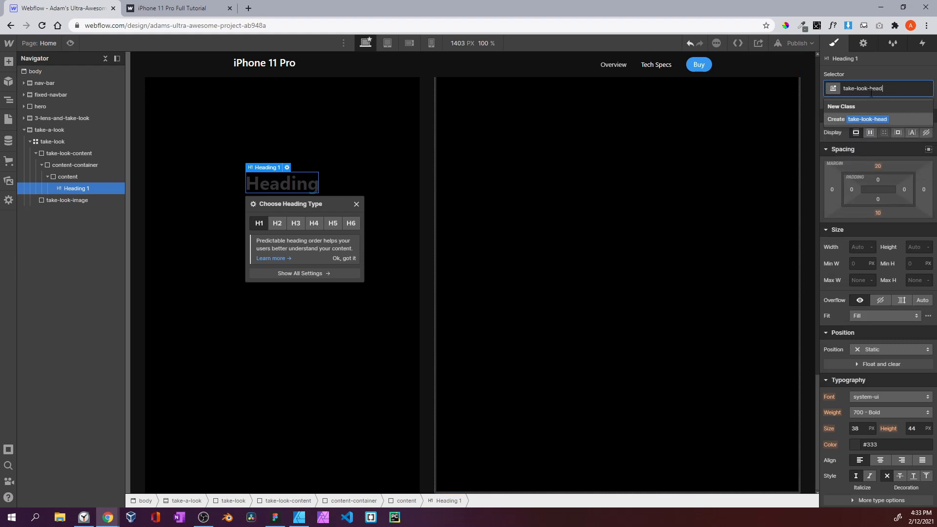
{"action": "type", "text": "ing"}
{"action": "key", "text": "Return"}
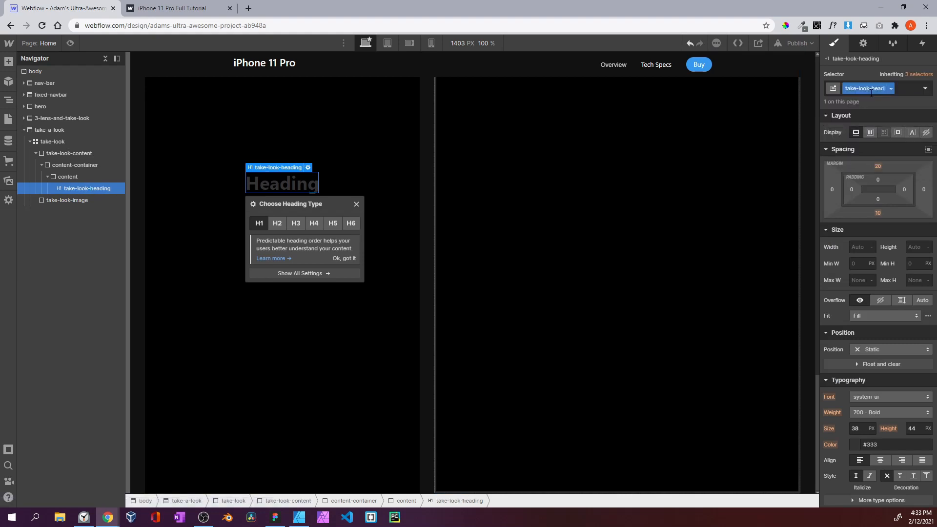
Set the take-look-heading's top margin to 0 and its bottom margin to 30 px
{"action": "left_click", "coordinate": [879, 166]}
{"action": "left_click", "coordinate": [866, 196]}
{"action": "left_click", "coordinate": [862, 161]}
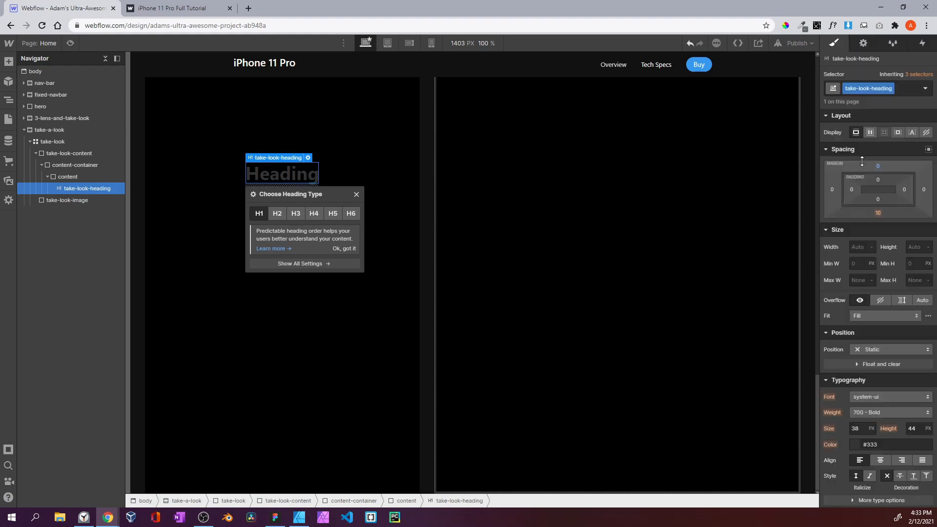
{"action": "left_click", "coordinate": [877, 212]}
{"action": "type", "text": "30"}
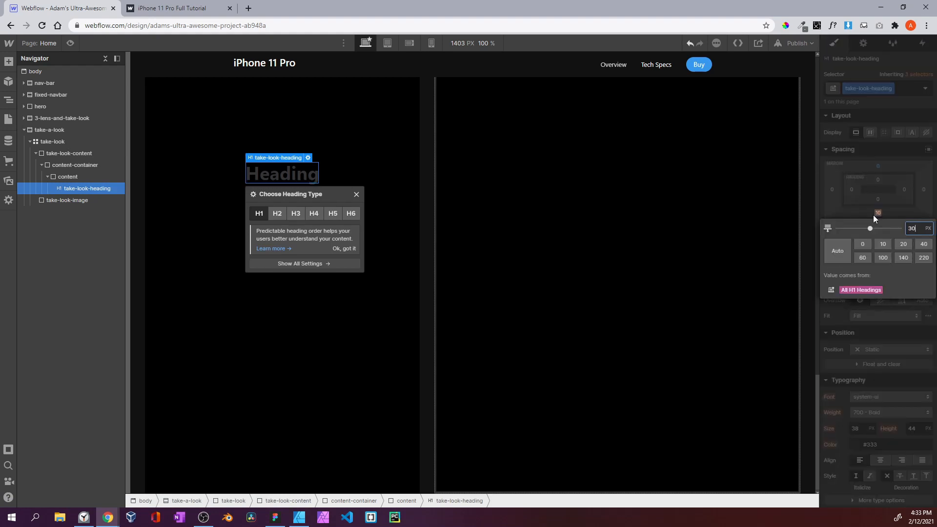
{"action": "key", "text": "Return"}
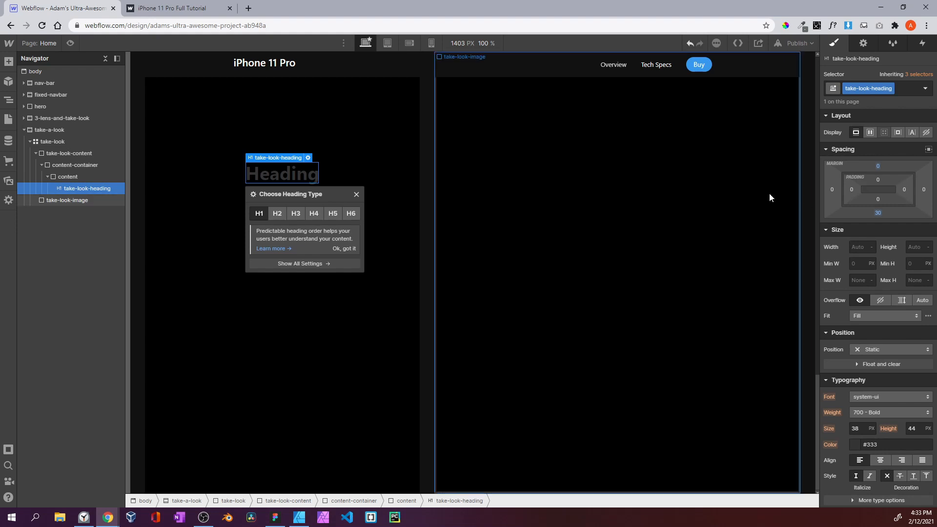
Set the take-look-heading's maximum width to 400 px and its font weight to 600 - Semi Bold
{"action": "left_click", "coordinate": [857, 281]}
{"action": "type", "text": "4"}
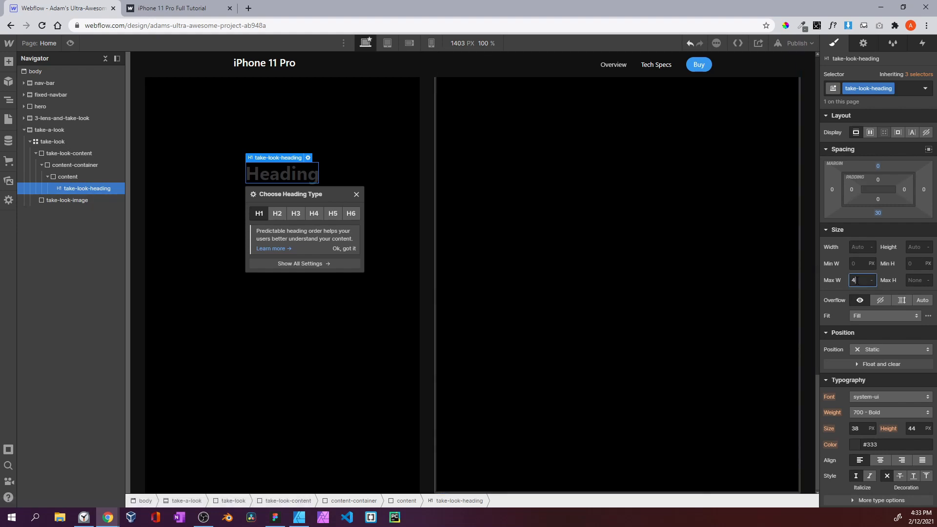
{"action": "type", "text": "00px"}
{"action": "scroll", "coordinate": [886, 304], "scroll_direction": "down", "scroll_amount": 3}
{"action": "left_click", "coordinate": [864, 262]}
{"action": "left_click", "coordinate": [869, 254]}
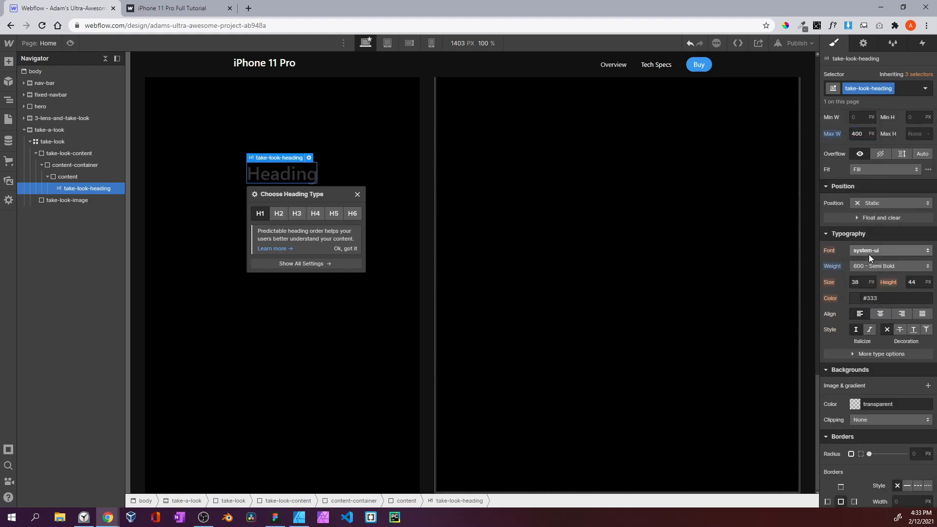
Give the take-look-heading a 72 px font size, a 76 px line height and white text
{"action": "left_click", "coordinate": [861, 281]}
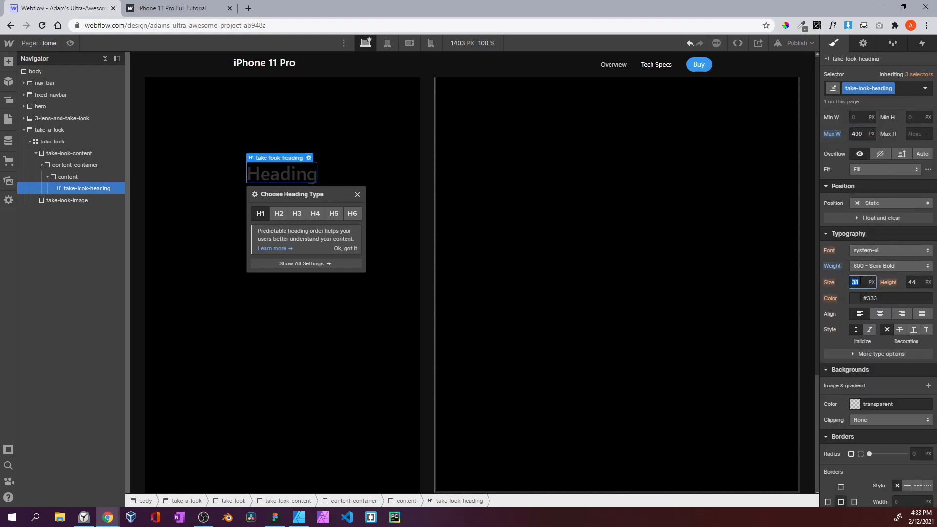
{"action": "type", "text": "72"}
{"action": "left_click", "coordinate": [921, 283]}
{"action": "type", "text": "76"}
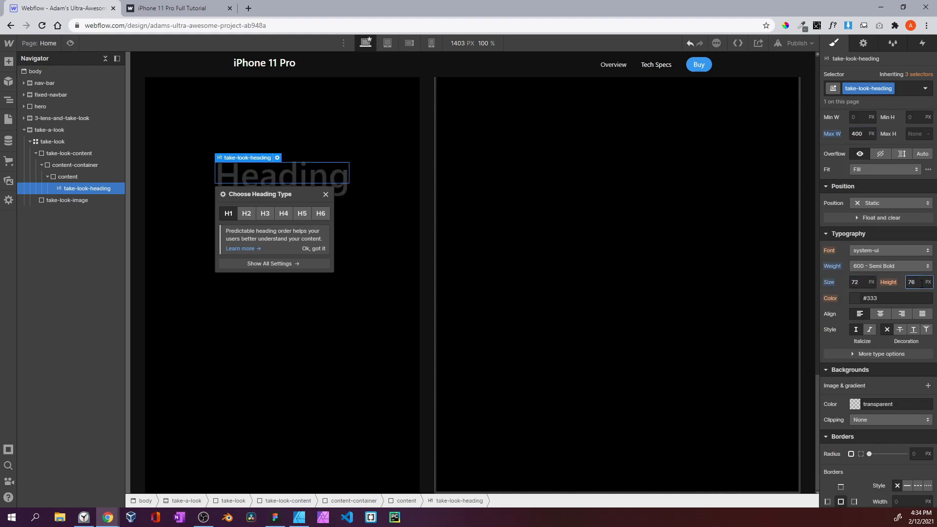
{"action": "left_click", "coordinate": [862, 298]}
{"action": "left_click", "coordinate": [847, 324]}
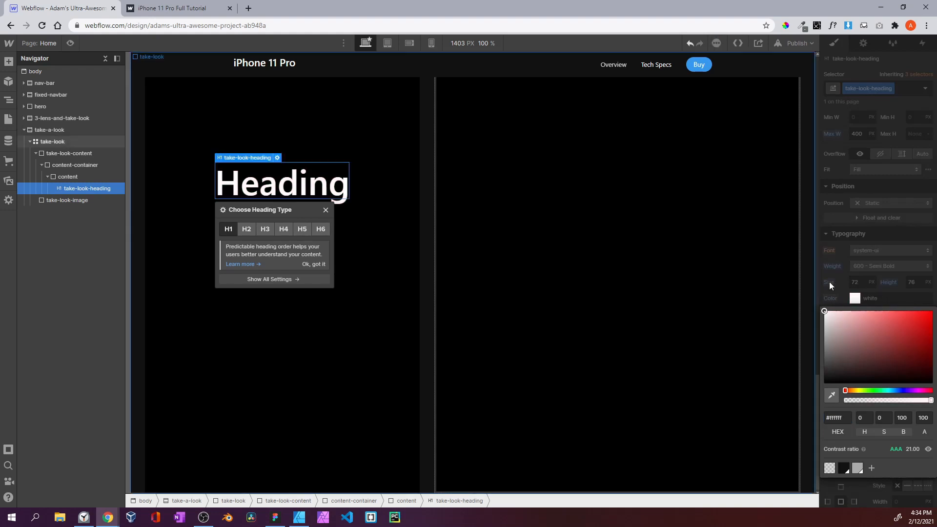
{"action": "left_click", "coordinate": [830, 282]}
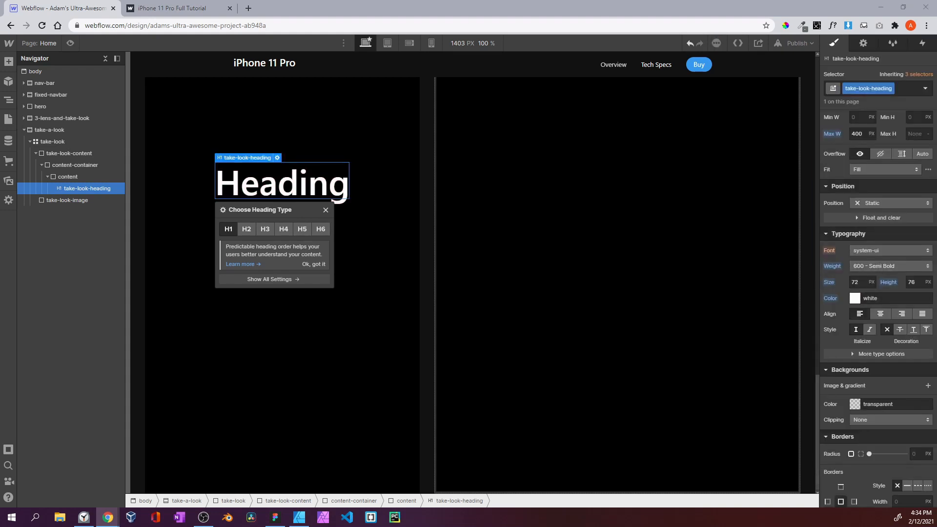
Replace the heading's placeholder text with "Take a closer look."
{"action": "key", "text": "Return"}
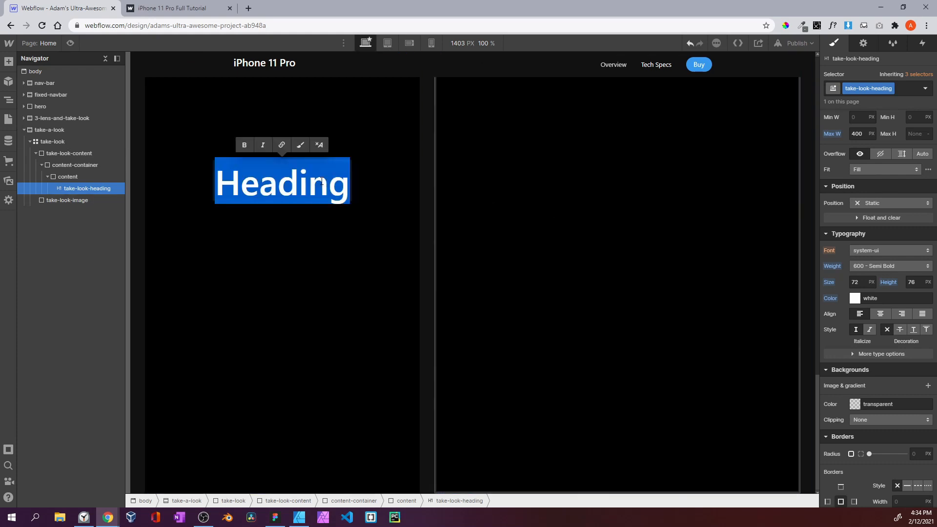
{"action": "type", "text": "Take a closer look."}
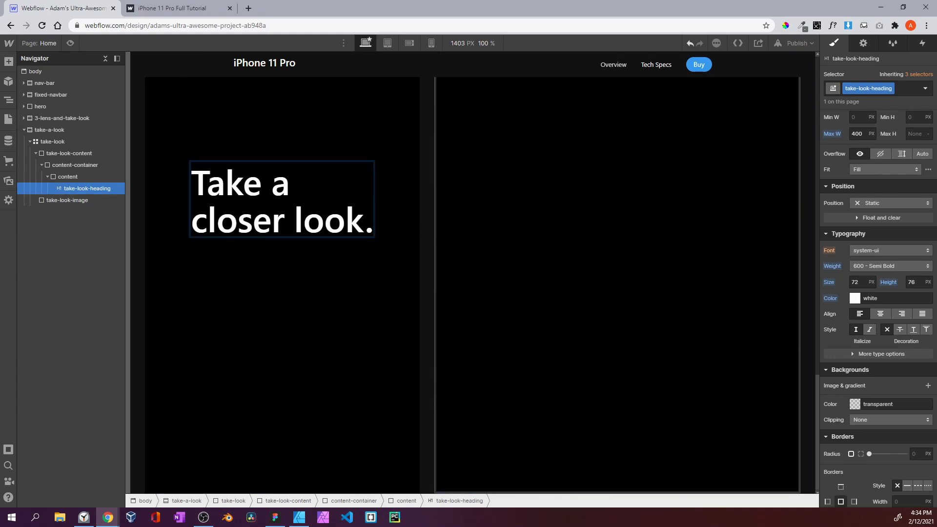
{"action": "key", "text": "Escape"}
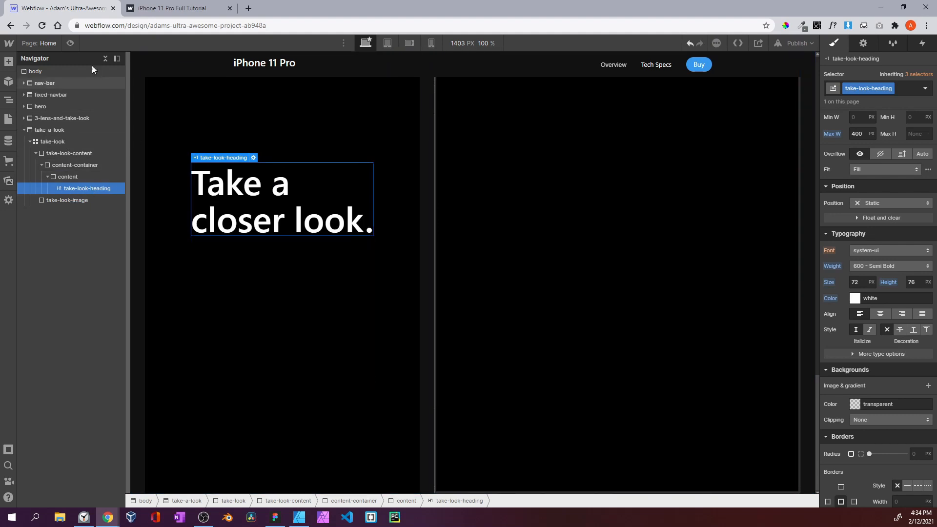
Preview the page and compare the heading with the finished iPhone 11 Pro tutorial site
{"action": "left_click", "coordinate": [70, 43]}
{"action": "left_click", "coordinate": [147, 8]}
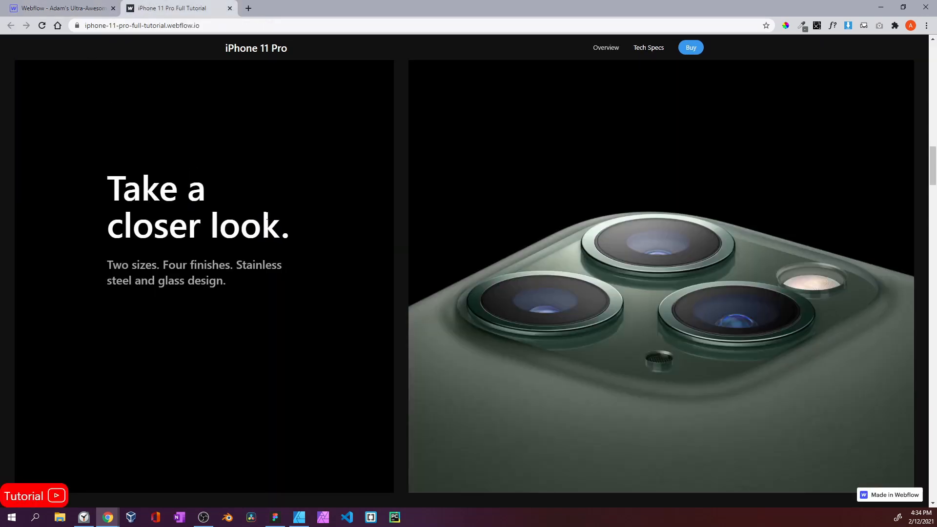
{"action": "left_click", "coordinate": [73, 9]}
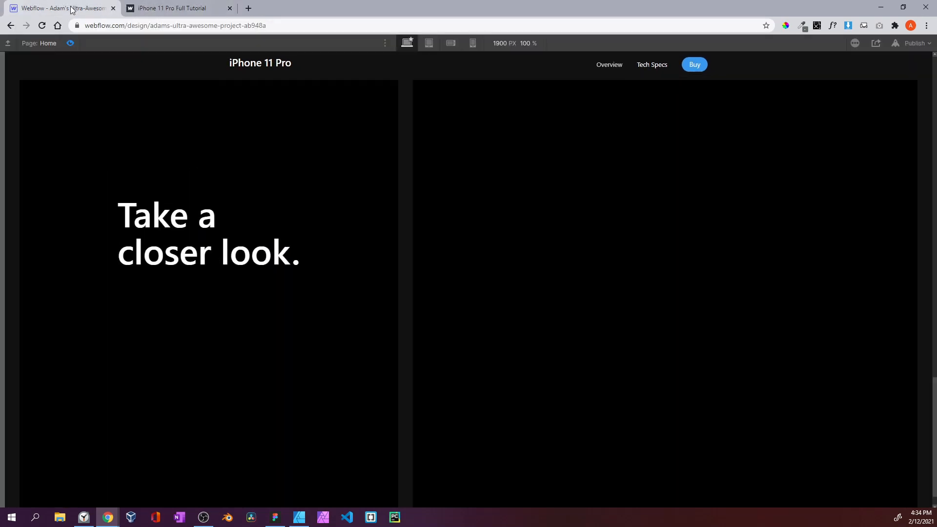
{"action": "left_click", "coordinate": [70, 46]}
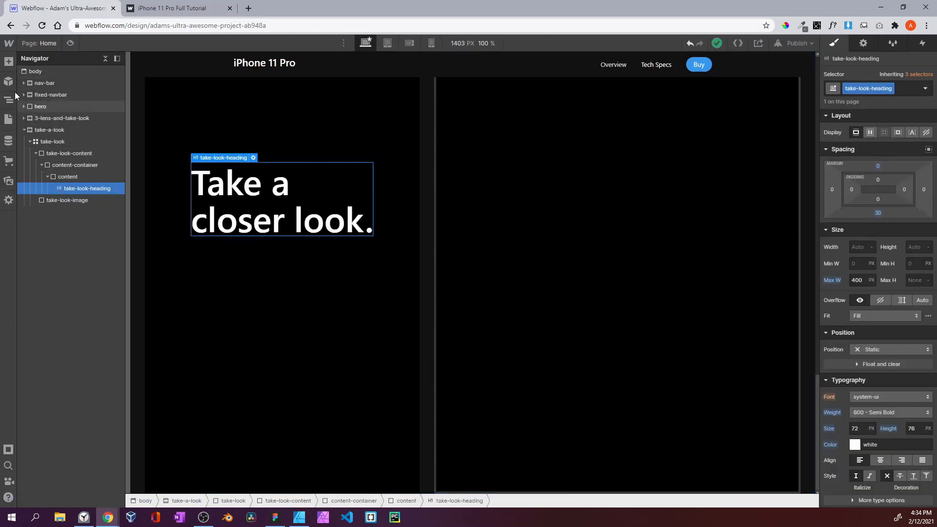
Add a paragraph below the heading in the content block and give it the class take-look-paragraph
{"action": "left_click", "coordinate": [8, 62]}
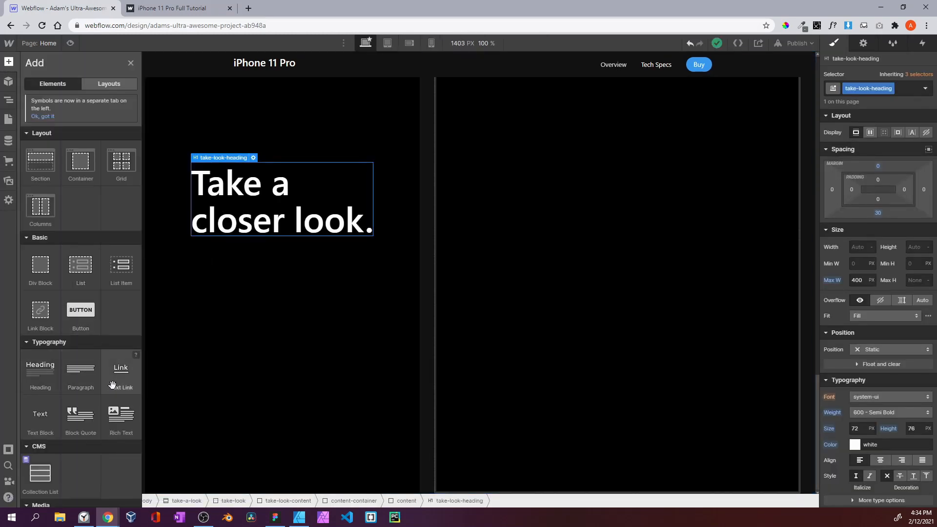
{"action": "scroll", "coordinate": [81, 317], "scroll_direction": "down", "scroll_amount": 7}
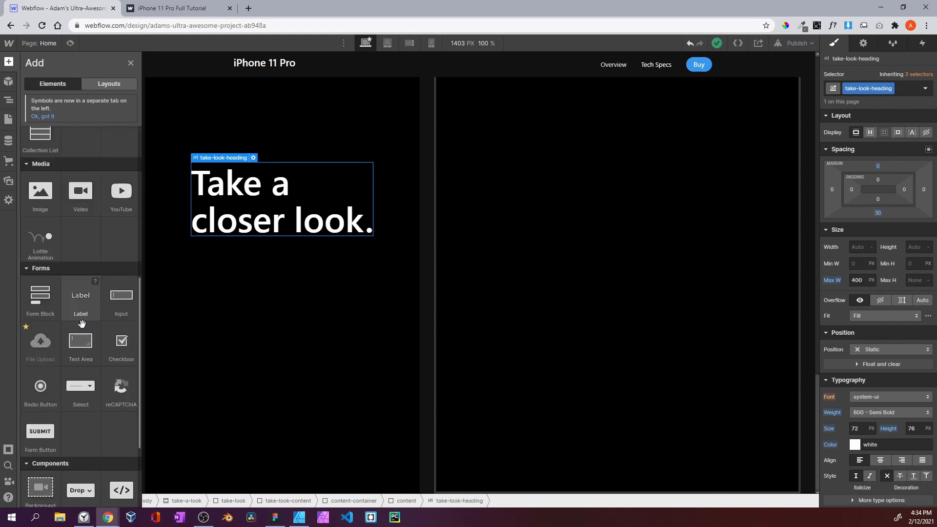
{"action": "scroll", "coordinate": [82, 324], "scroll_direction": "up", "scroll_amount": 7}
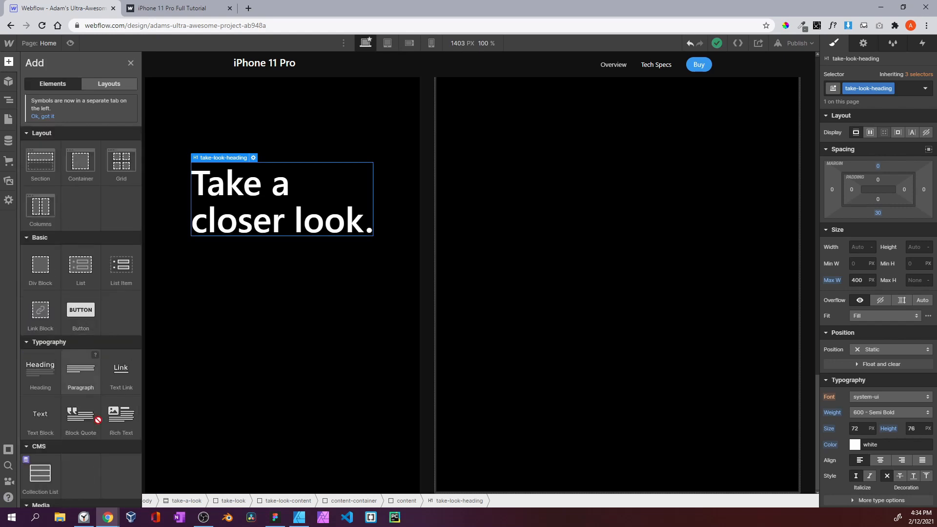
{"action": "left_click_drag", "start_coordinate": [80, 369], "coordinate": [76, 203]}
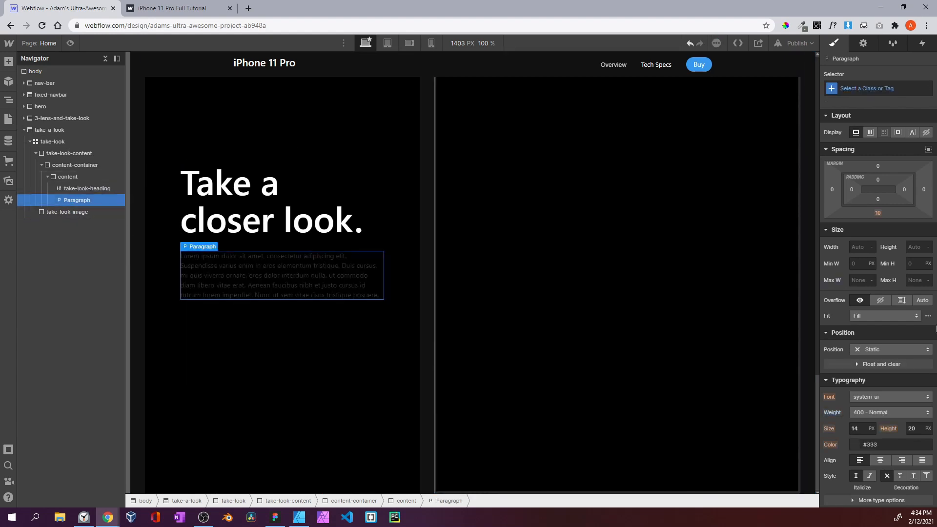
{"action": "left_click", "coordinate": [867, 90]}
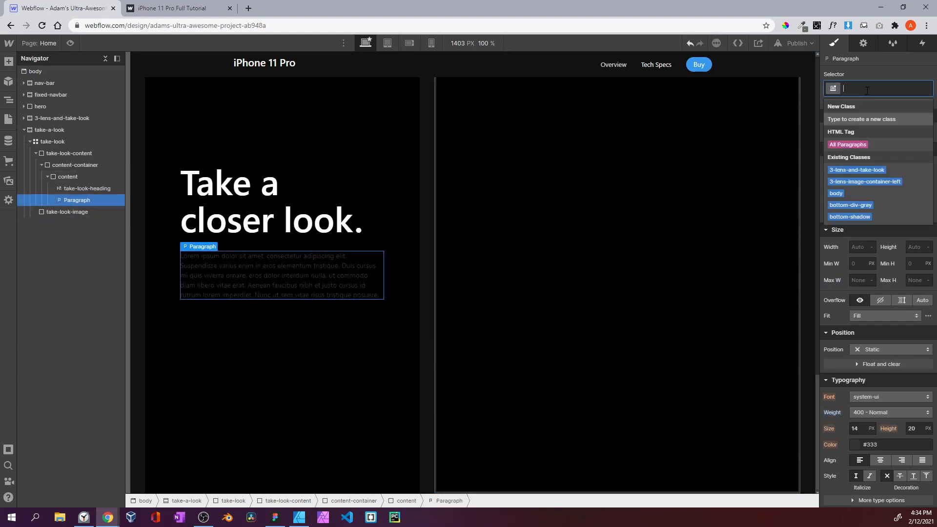
{"action": "type", "text": "take-look-"}
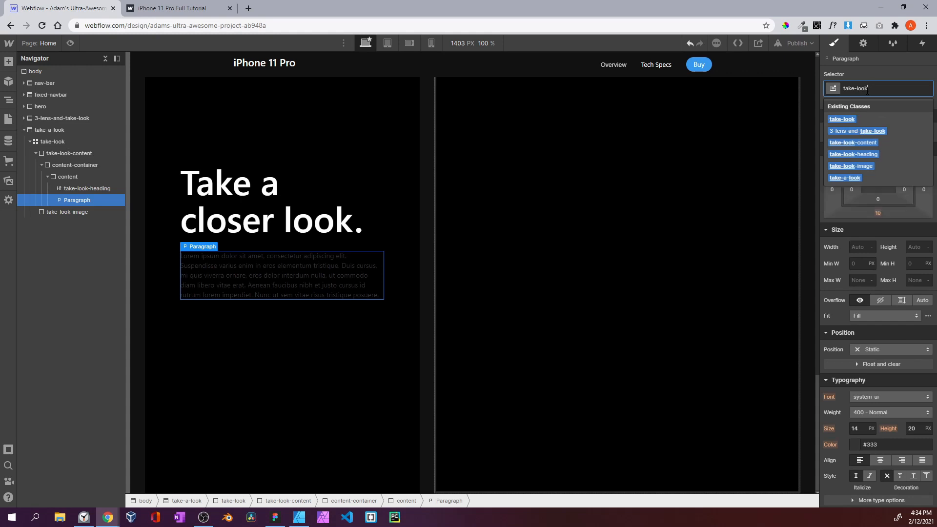
{"action": "type", "text": "paragraph"}
{"action": "key", "text": "Return"}
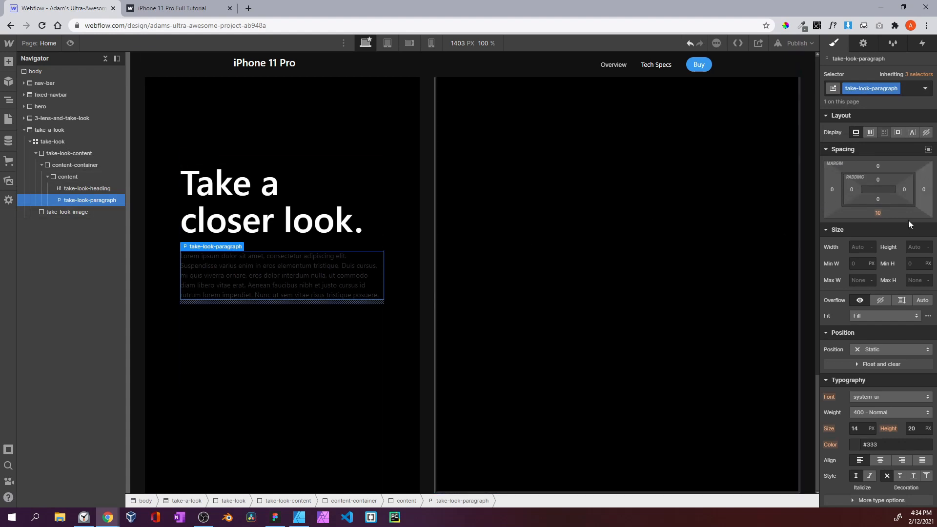
Set the take-look-paragraph's bottom margin to 0 and its maximum width to 400 px
{"action": "left_click", "coordinate": [882, 213]}
{"action": "type", "text": "0"}
{"action": "key", "text": "Return"}
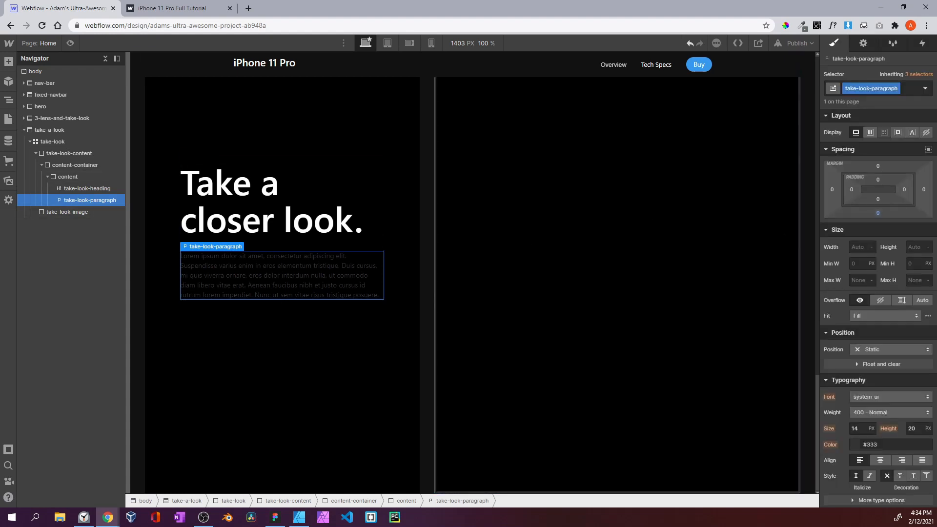
{"action": "left_click", "coordinate": [855, 280]}
{"action": "type", "text": "400"}
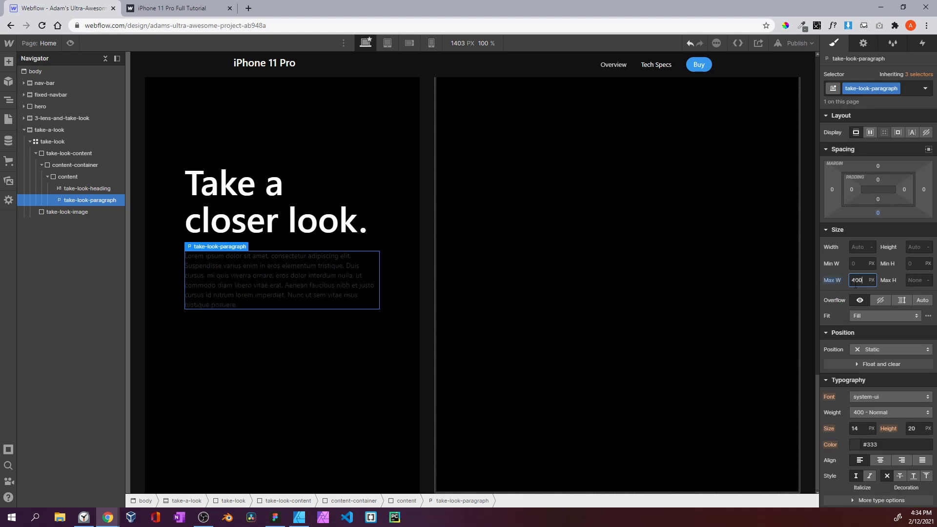
{"action": "left_click", "coordinate": [73, 179]}
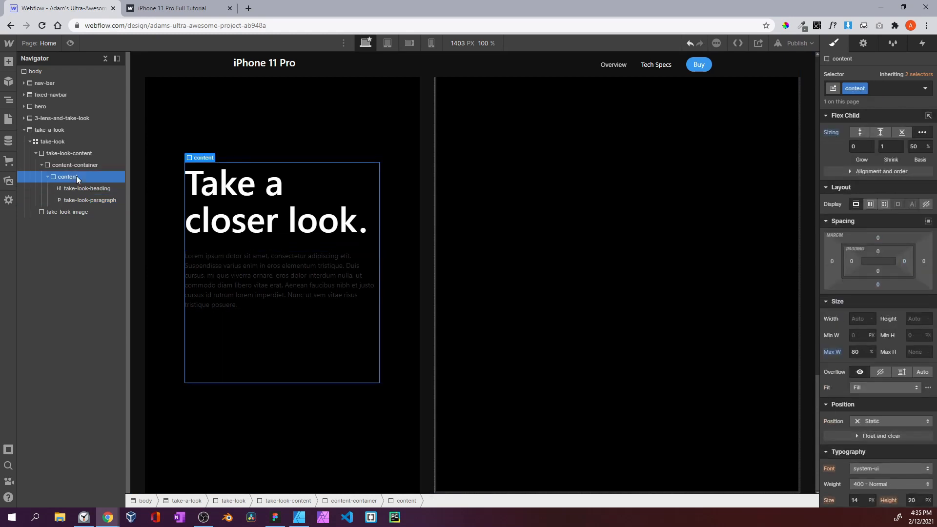
{"action": "left_click", "coordinate": [77, 198]}
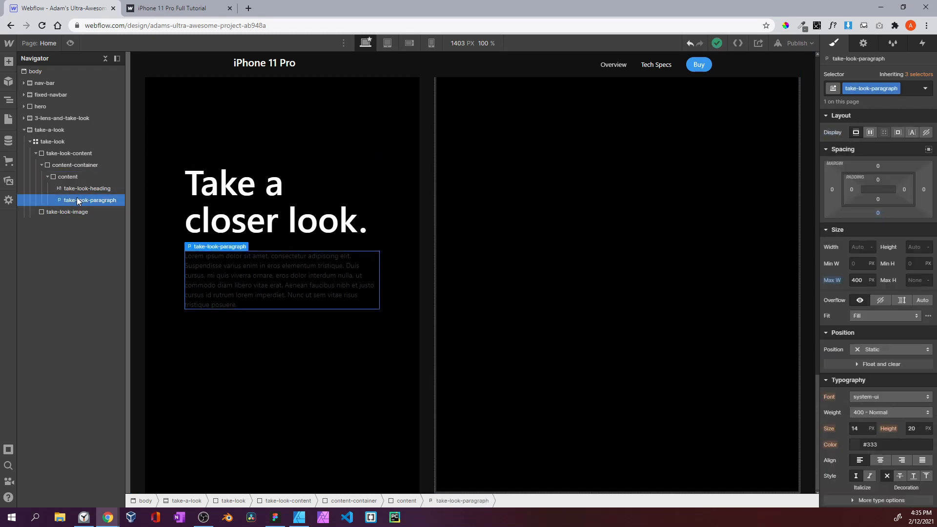
{"action": "left_click", "coordinate": [81, 179]}
{"action": "key", "text": "alt+Left"}
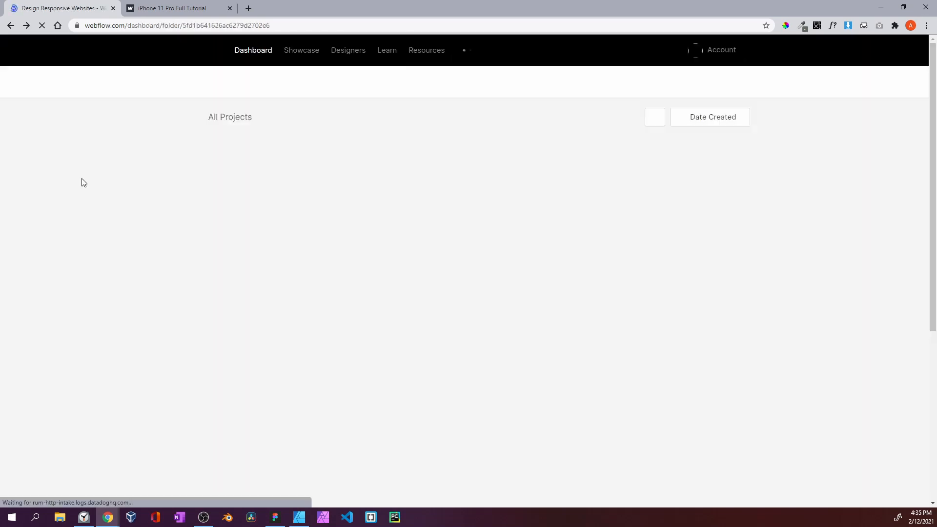
{"action": "left_click", "coordinate": [210, 200]}
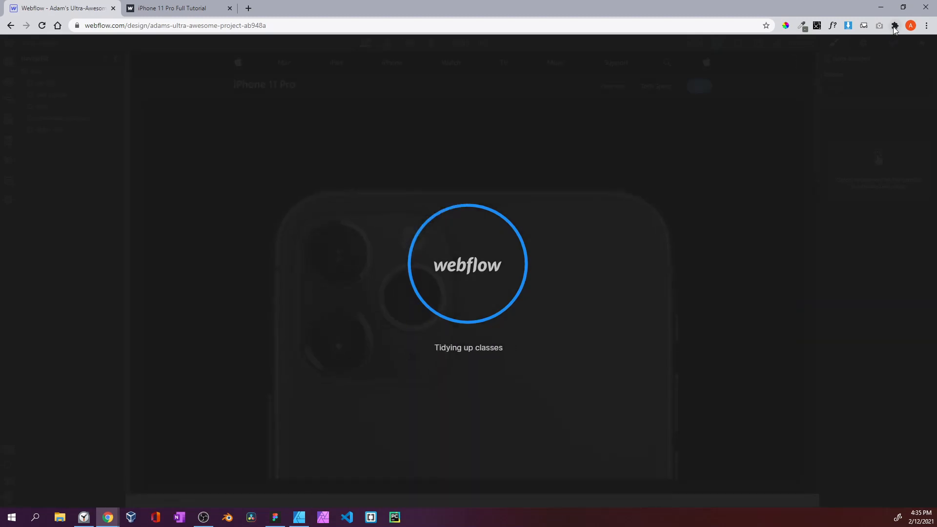
{"action": "left_click", "coordinate": [895, 25]}
{"action": "scroll", "coordinate": [776, 244], "scroll_direction": "down", "scroll_amount": 2}
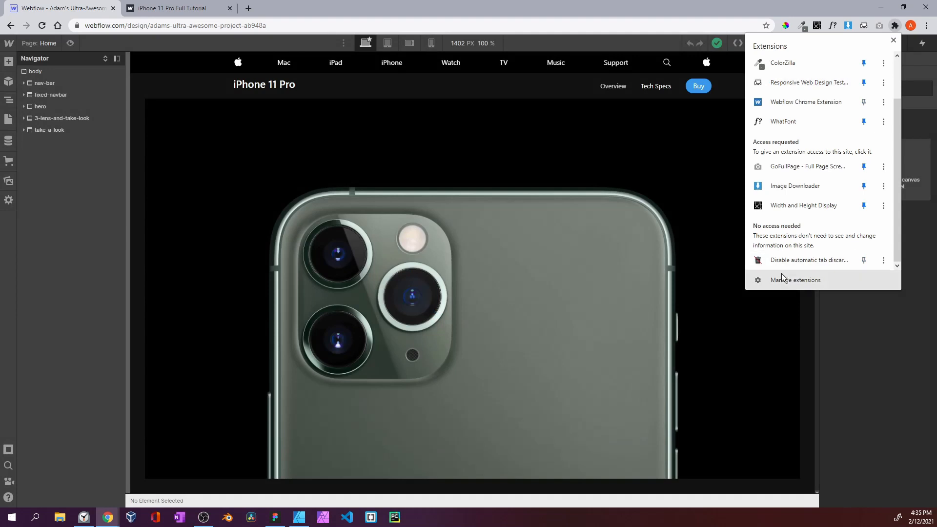
{"action": "left_click", "coordinate": [552, 282]}
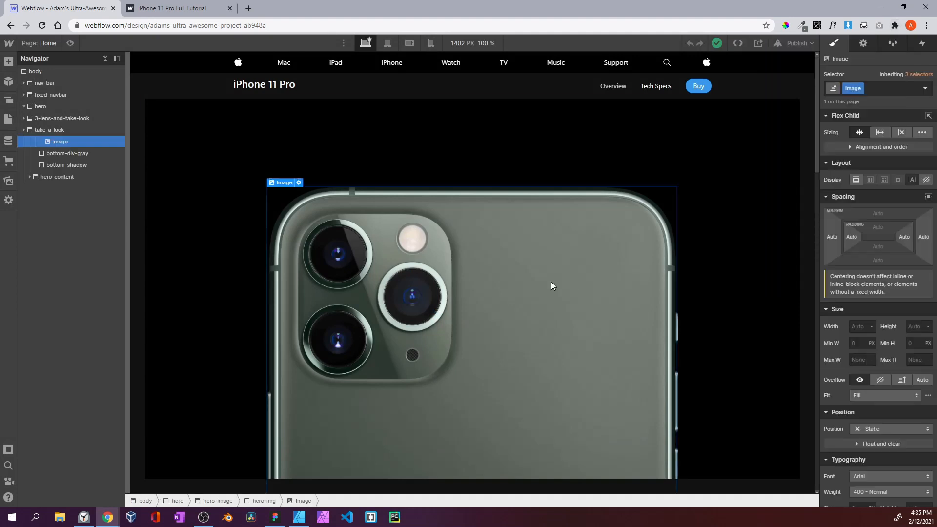
Set the take-look-paragraph's font weight to 600 - Semi Bold, its size to 24 px and its line height to 32 px
{"action": "scroll", "coordinate": [552, 282], "scroll_direction": "down", "scroll_amount": 10}
{"action": "left_click", "coordinate": [216, 268]}
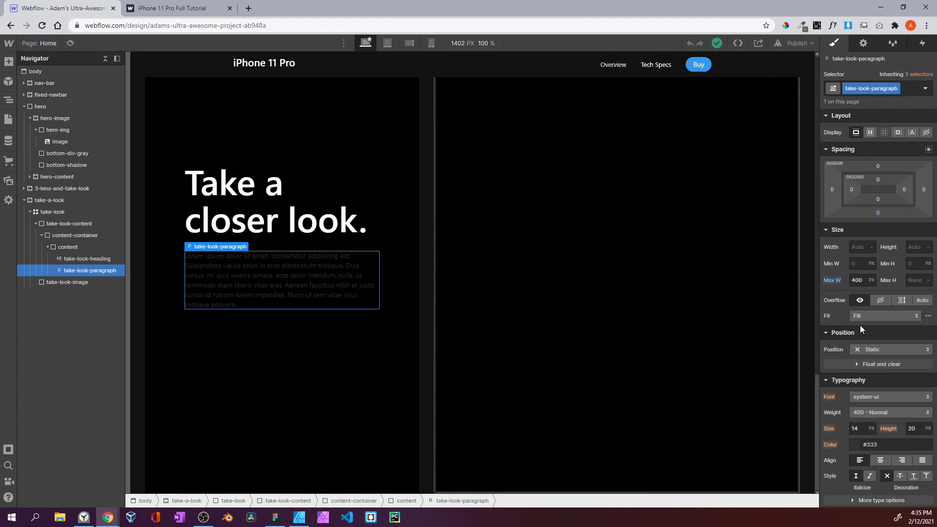
{"action": "scroll", "coordinate": [868, 321], "scroll_direction": "down", "scroll_amount": 4}
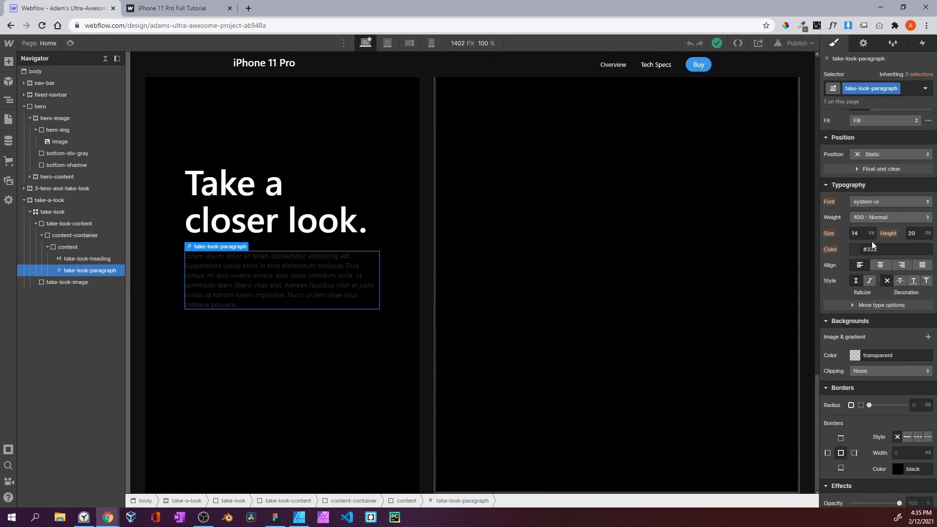
{"action": "left_click", "coordinate": [867, 217]}
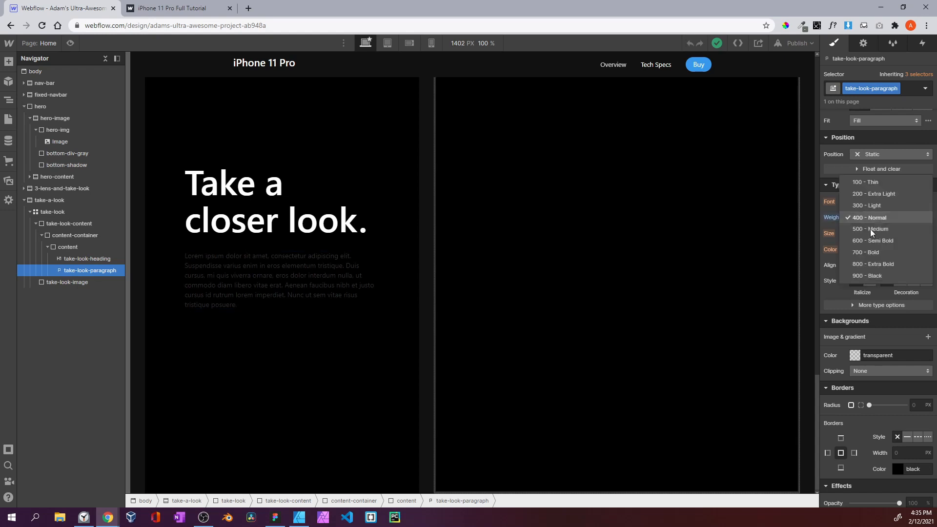
{"action": "left_click", "coordinate": [874, 239]}
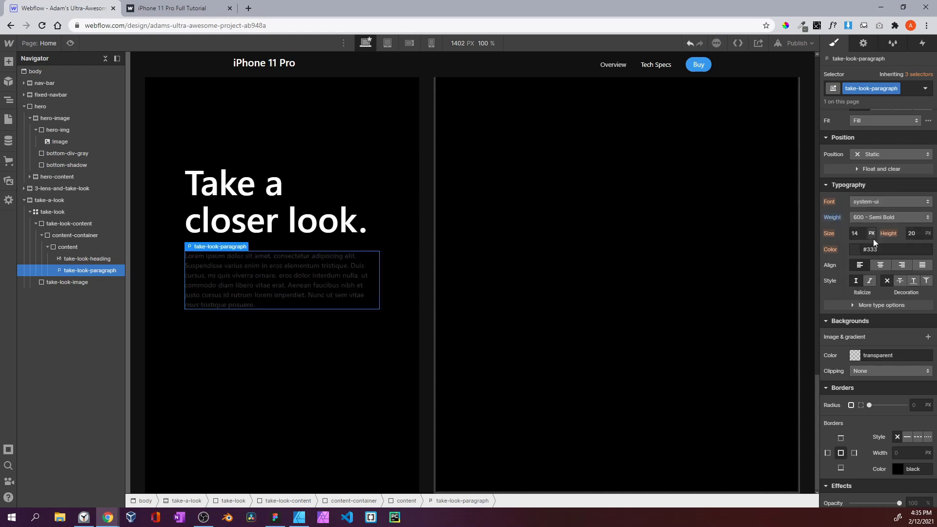
{"action": "left_click", "coordinate": [874, 239]}
{"action": "type", "text": "2"}
{"action": "left_click", "coordinate": [909, 233]}
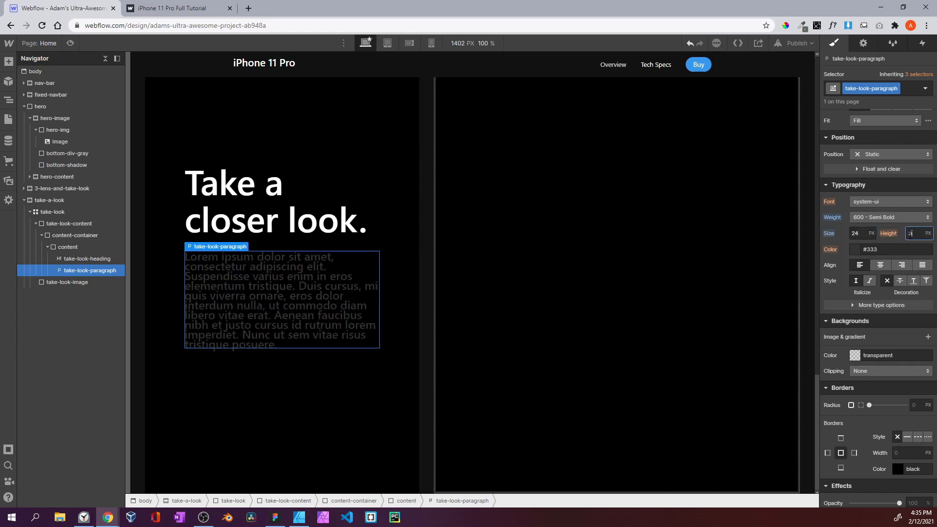
Apply the Dark Grey swatch as the take-look-paragraph's text colour
{"action": "left_click", "coordinate": [854, 250]}
{"action": "left_click", "coordinate": [858, 419]}
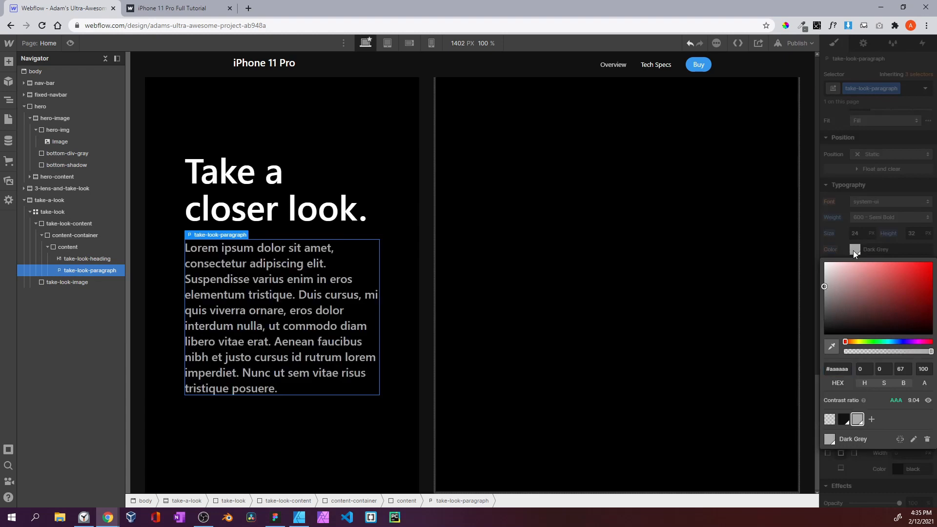
{"action": "key", "text": "Escape"}
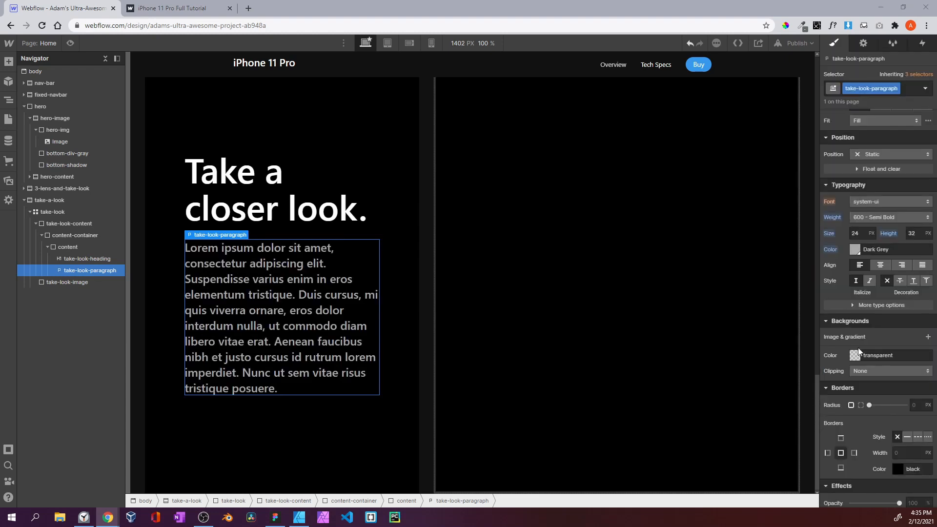
Replace the paragraph's placeholder text with "Two sizes. Four finishes. Stainless steel and glass design."
{"action": "double_click", "coordinate": [218, 335]}
{"action": "key", "text": "ctrl+a"}
{"action": "type", "text": "Two sizes. Four finishes. Stainless steel and glass design."}
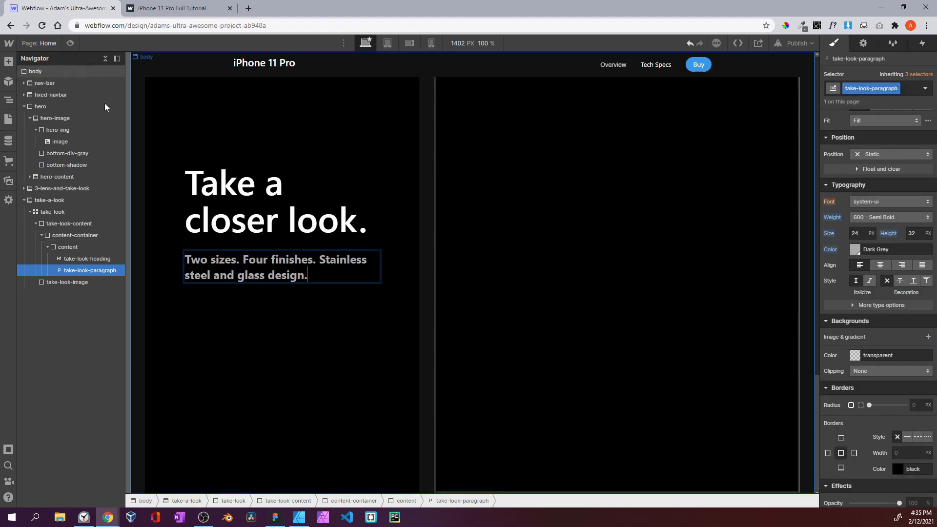
Try the 500 - Medium and 400 - Normal font weights on the take-look-paragraph and set it back to 600 - Semi Bold
{"action": "key", "text": "Escape"}
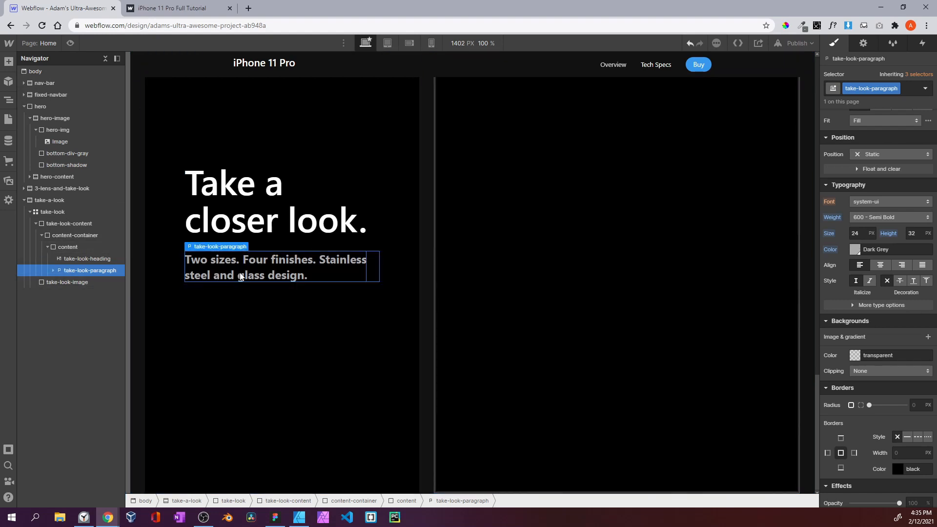
{"action": "left_click", "coordinate": [872, 216]}
{"action": "left_click", "coordinate": [865, 204]}
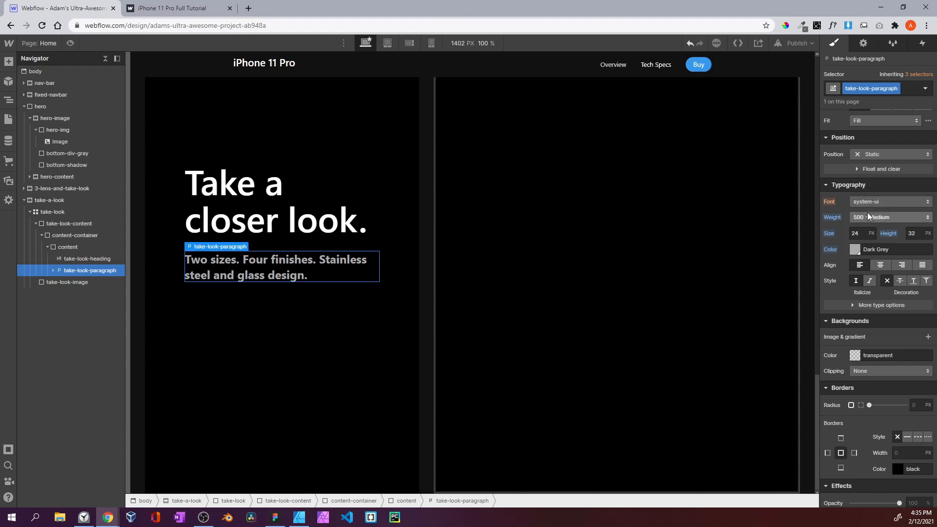
{"action": "left_click", "coordinate": [868, 213]}
{"action": "left_click", "coordinate": [866, 209]}
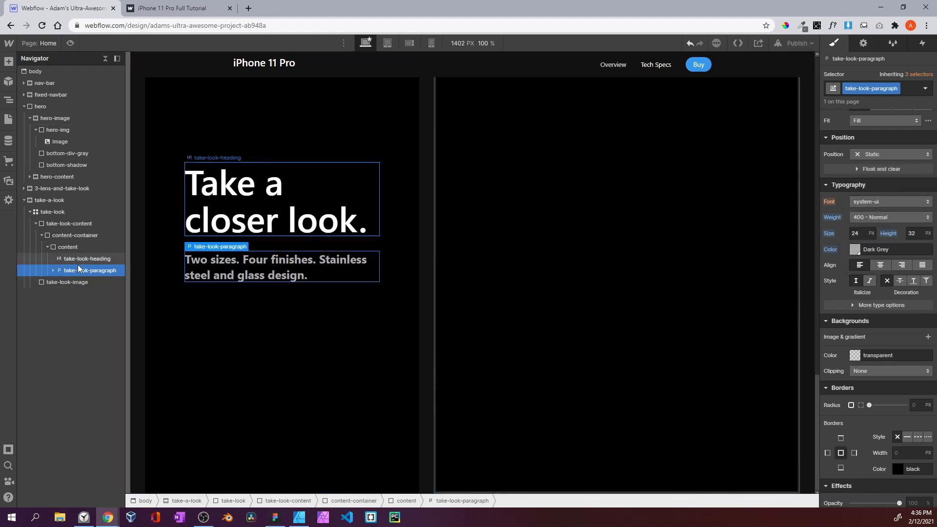
{"action": "left_click", "coordinate": [861, 221]}
{"action": "left_click", "coordinate": [862, 241]}
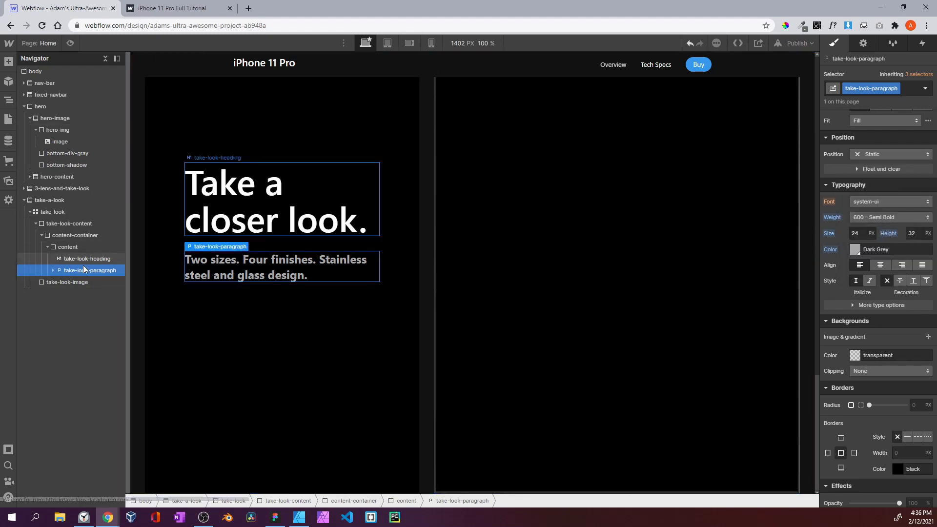
Set the font weight of the Bold Text element nested in the take-look-paragraph to 600 - Semi Bold
{"action": "left_click", "coordinate": [53, 270]}
{"action": "left_click", "coordinate": [70, 283]}
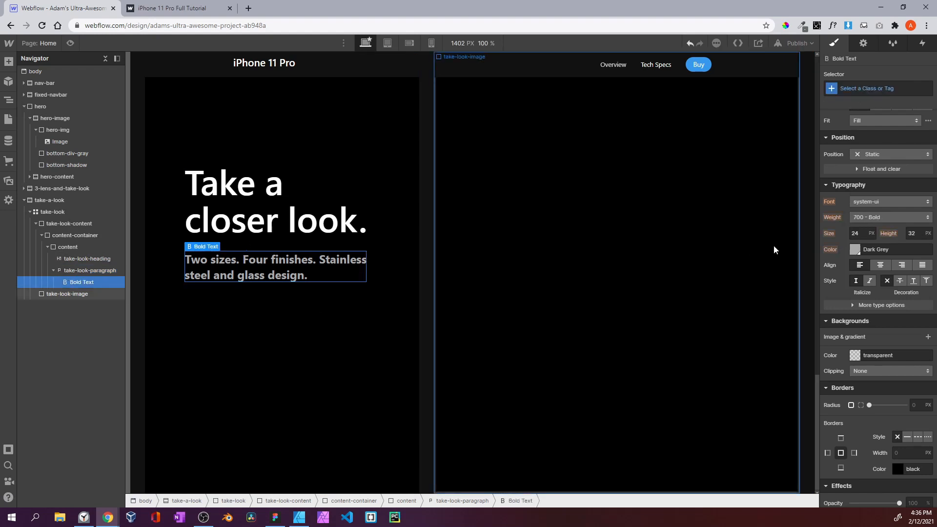
{"action": "left_click", "coordinate": [860, 218]}
{"action": "left_click", "coordinate": [866, 203]}
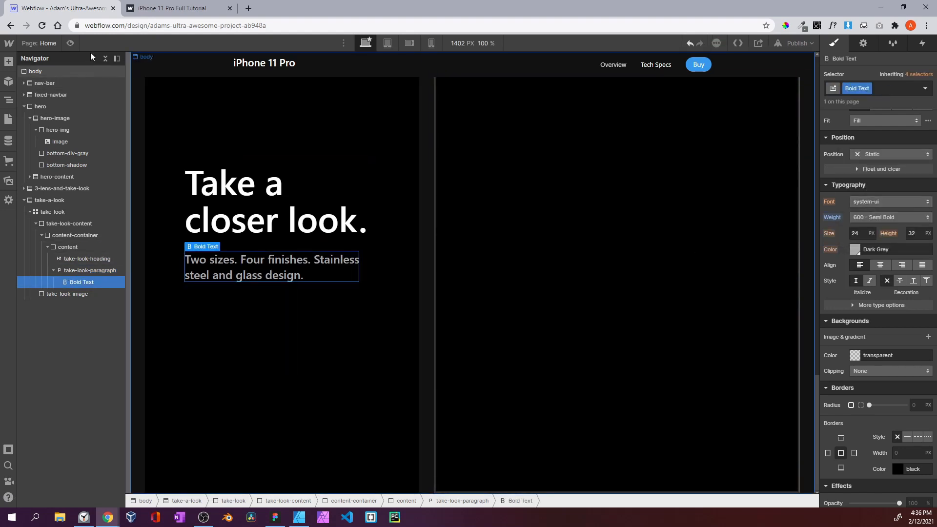
Preview the page and compare its "Take a closer look" heading and paragraph with the finished iPhone 11 Pro tutorial site
{"action": "key", "text": "ctrl+shift+p"}
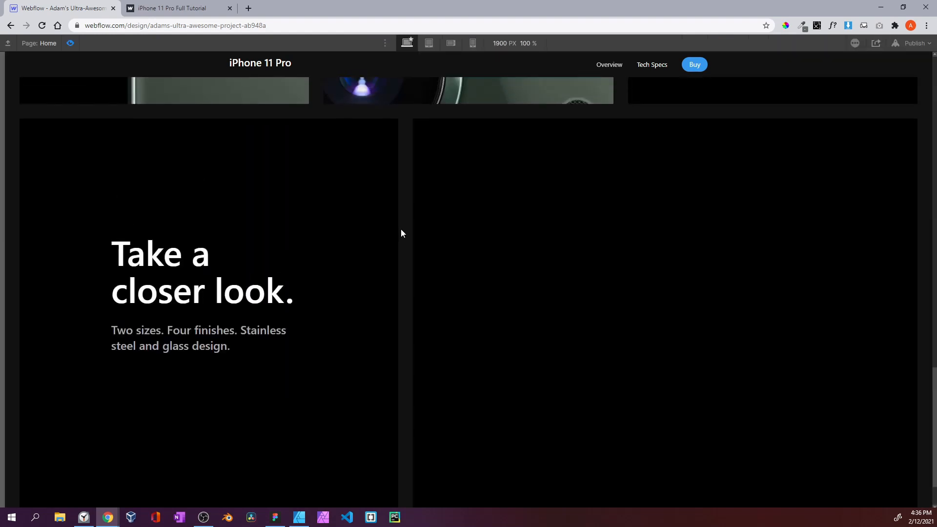
{"action": "left_click", "coordinate": [190, 8]}
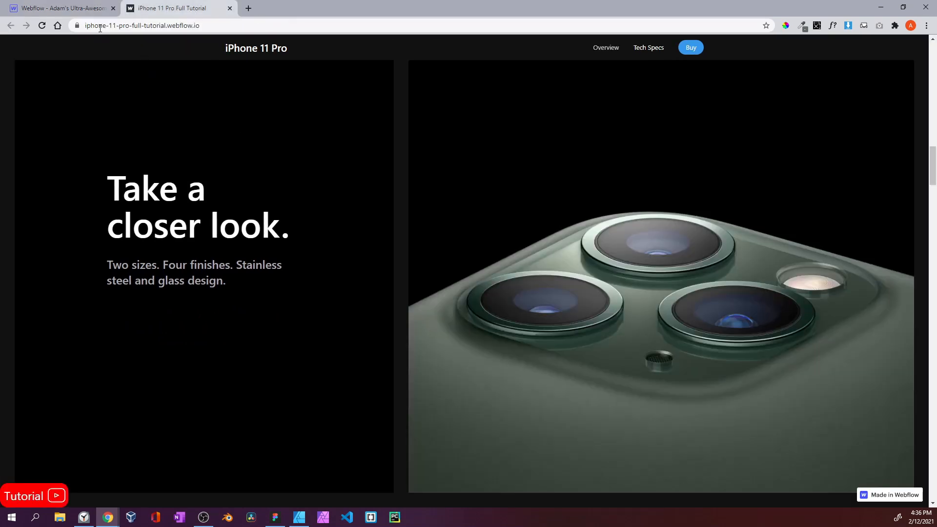
{"action": "left_click", "coordinate": [88, 9]}
{"action": "left_click", "coordinate": [170, 8]}
{"action": "left_click", "coordinate": [77, 8]}
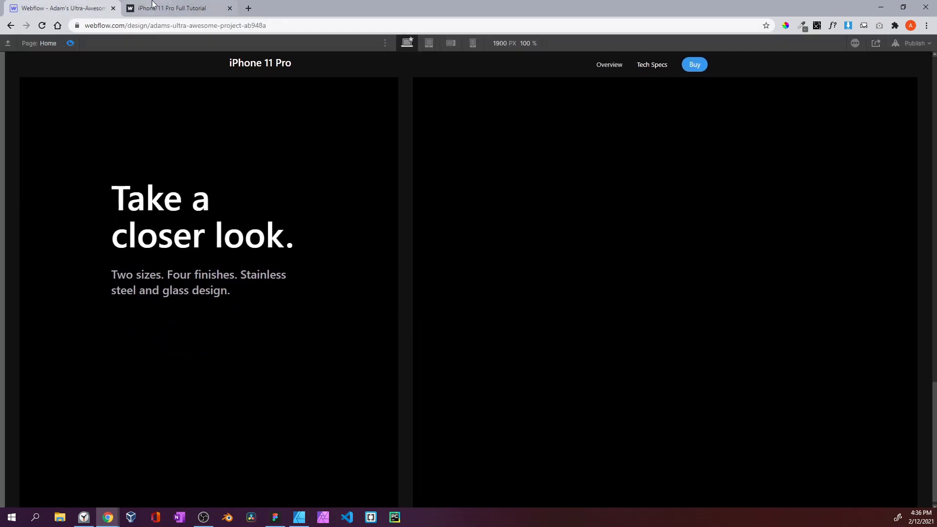
{"action": "left_click", "coordinate": [158, 7]}
{"action": "left_click", "coordinate": [87, 9]}
{"action": "left_click", "coordinate": [195, 10]}
{"action": "left_click", "coordinate": [92, 9]}
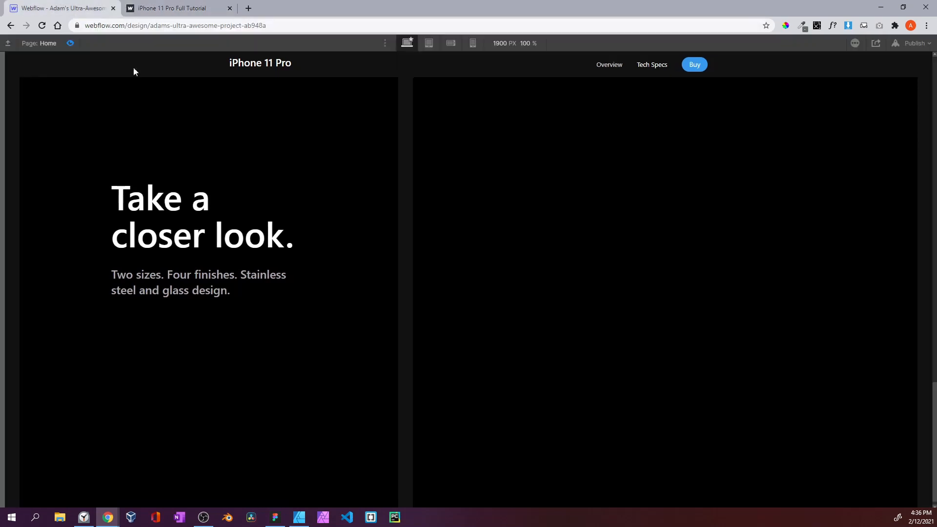
{"action": "left_click_drag", "start_coordinate": [117, 166], "coordinate": [219, 291]}
{"action": "left_click", "coordinate": [161, 10]}
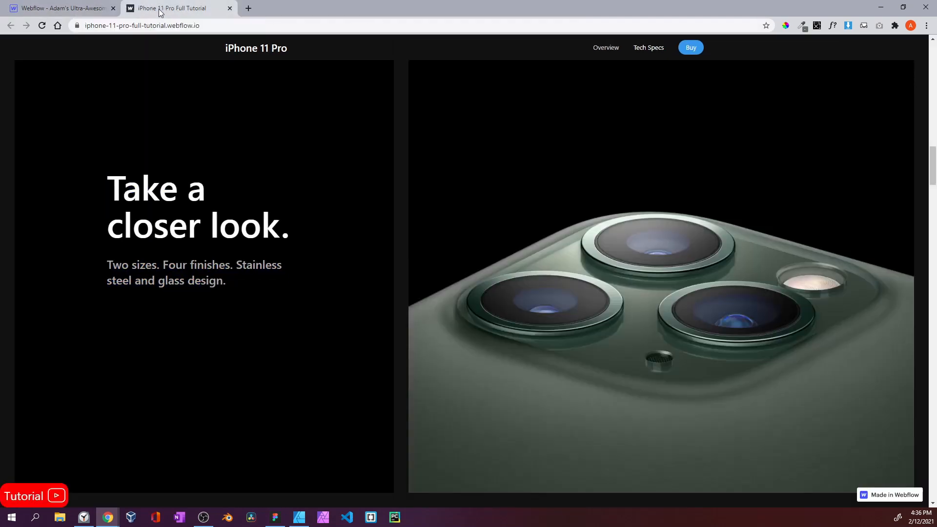
{"action": "left_click", "coordinate": [78, 9]}
{"action": "left_click", "coordinate": [70, 43]}
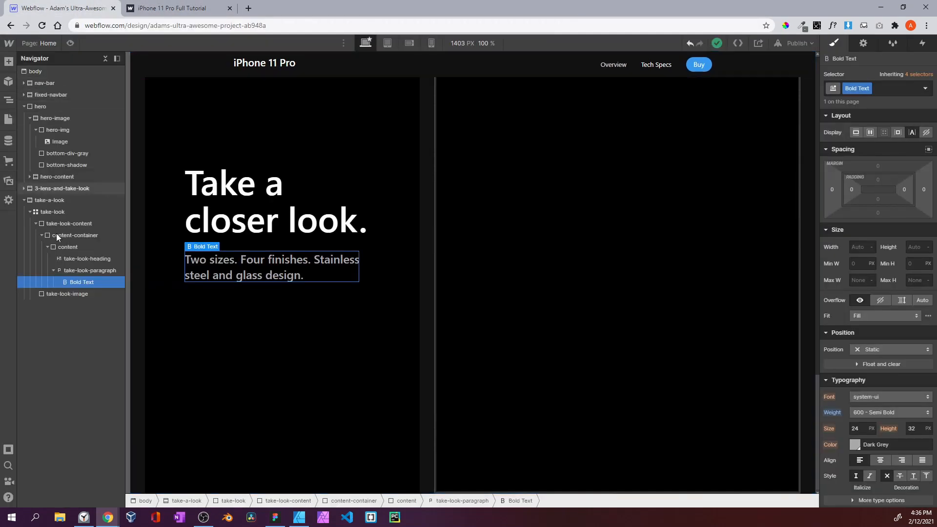
Add a div block inside take-look-image and give it the new class take-look-background
{"action": "left_click", "coordinate": [40, 234]}
{"action": "left_click", "coordinate": [40, 225]}
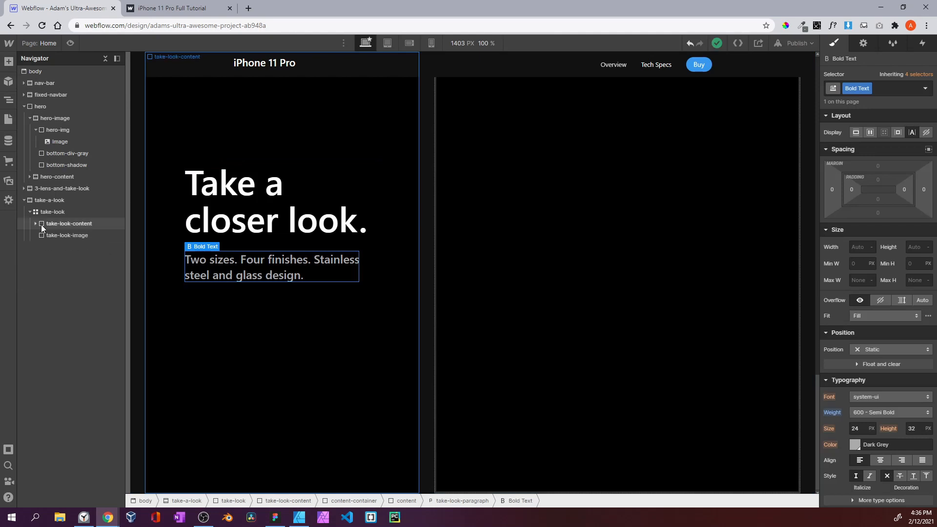
{"action": "left_click", "coordinate": [68, 234]}
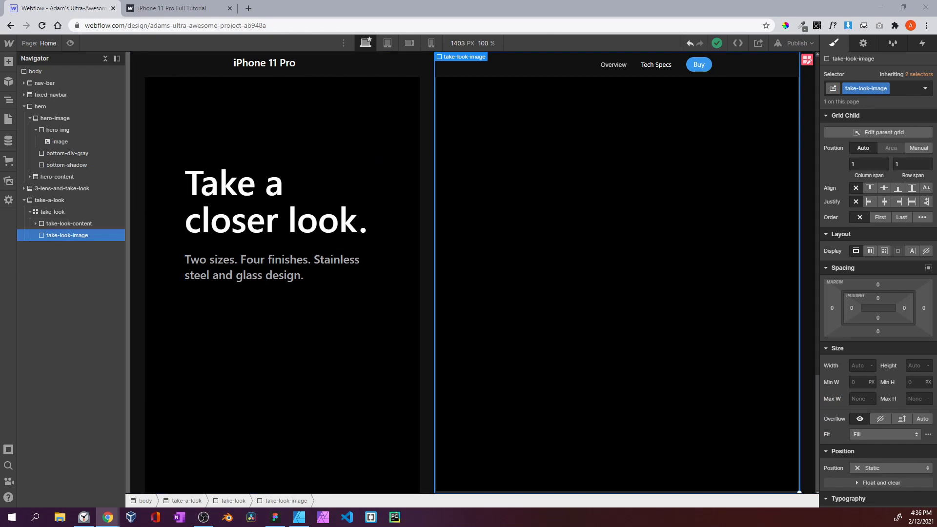
{"action": "left_click", "coordinate": [8, 62]}
{"action": "left_click_drag", "start_coordinate": [40, 263], "coordinate": [77, 240]}
{"action": "left_click", "coordinate": [888, 89]}
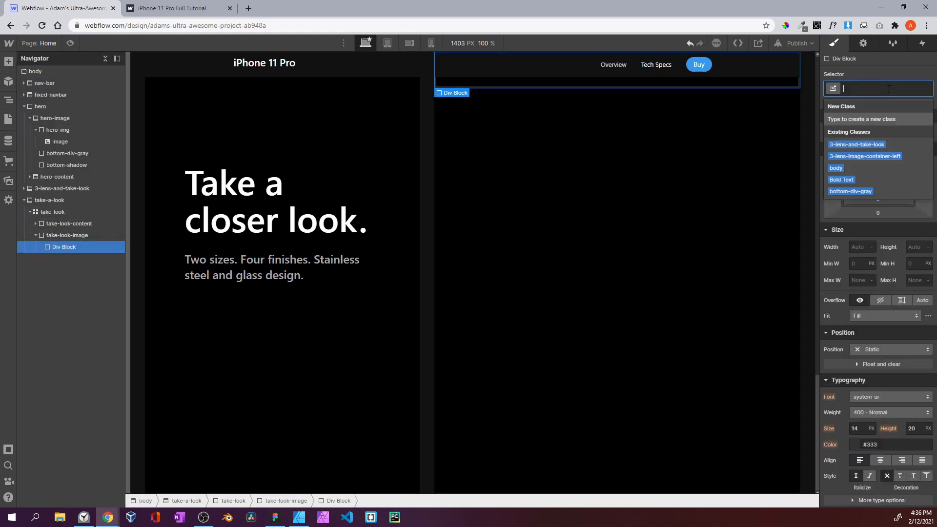
{"action": "type", "text": "take-l"}
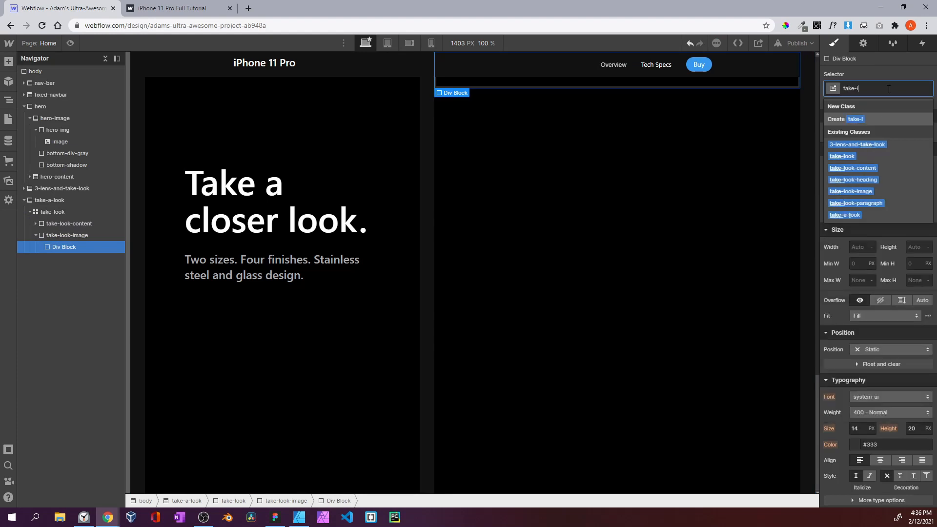
{"action": "type", "text": "ook-background"}
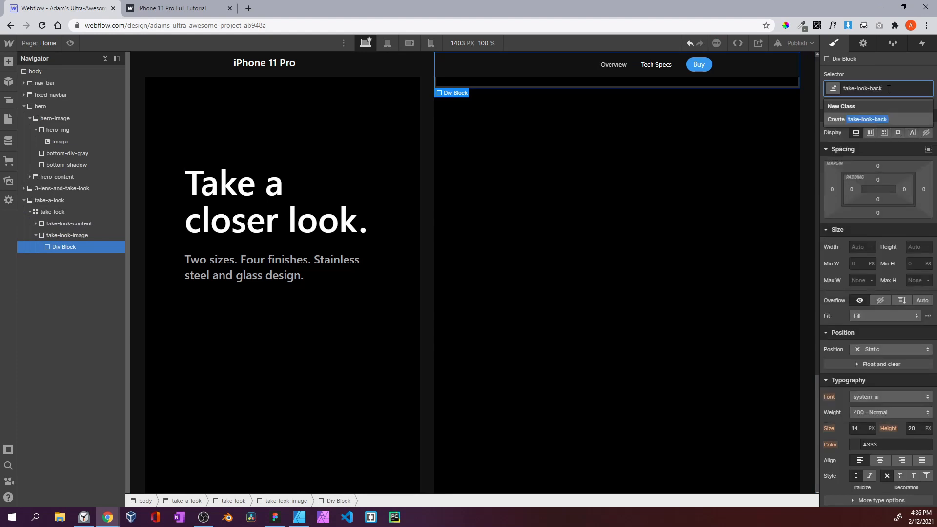
{"action": "key", "text": "Return"}
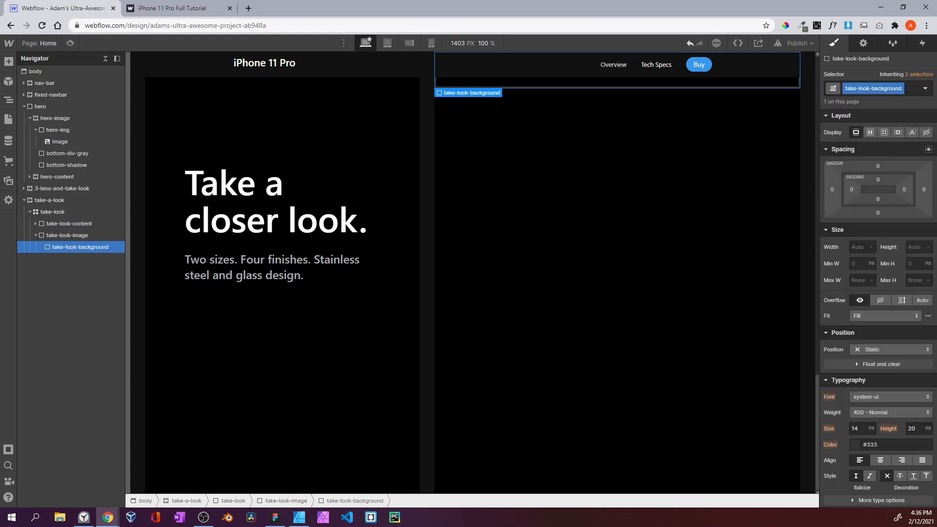
Set the take-look-background's width to 100% and its height to 60%
{"action": "left_click", "coordinate": [857, 245]}
{"action": "type", "text": "1005"}
{"action": "key", "text": "Return"}
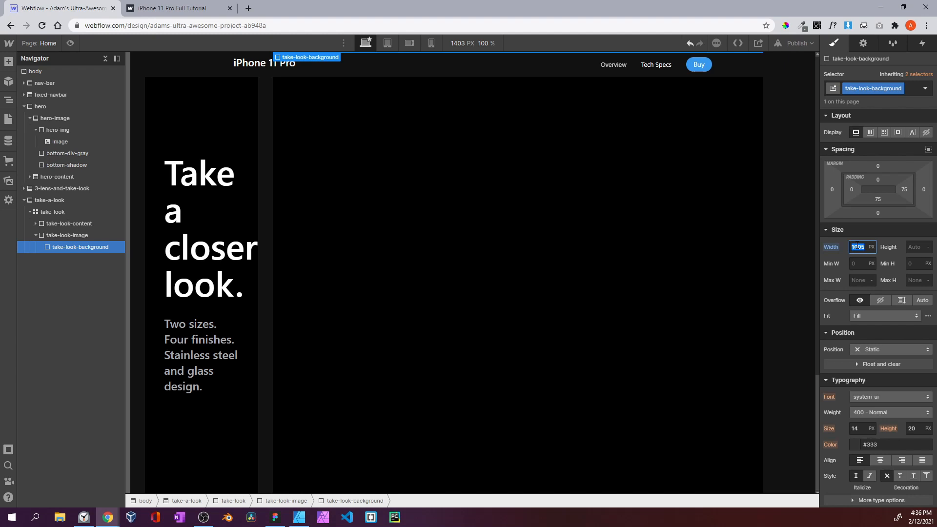
{"action": "type", "text": "100%"}
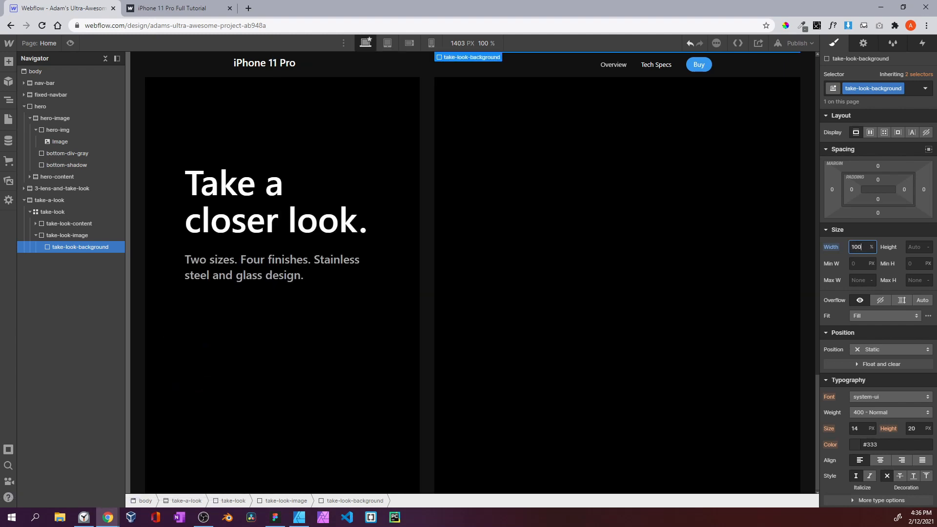
{"action": "left_click", "coordinate": [910, 247]}
{"action": "type", "text": "60%"}
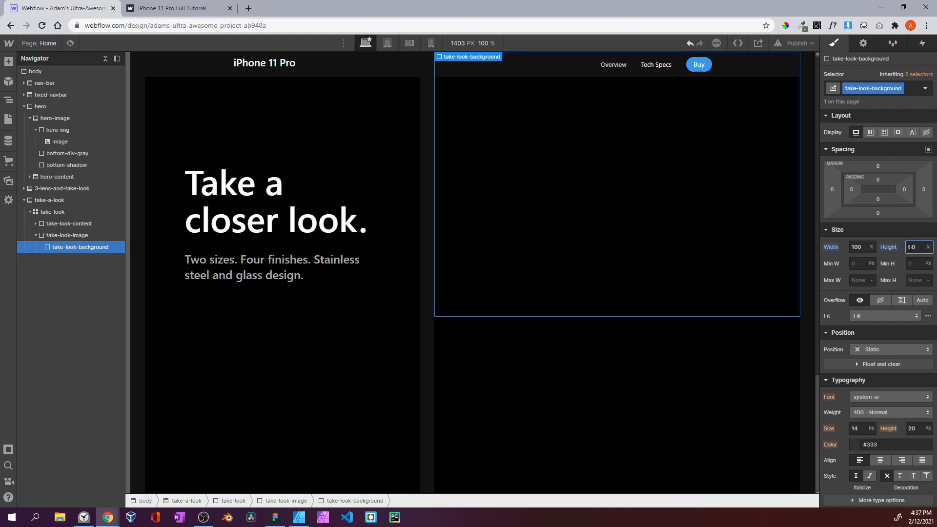
Give the take-look-background an Absolute position with a bottom offset of 0
{"action": "scroll", "coordinate": [661, 198], "scroll_direction": "up", "scroll_amount": 2}
{"action": "scroll", "coordinate": [661, 198], "scroll_direction": "down", "scroll_amount": 2}
{"action": "scroll", "coordinate": [888, 341], "scroll_direction": "down", "scroll_amount": 1}
{"action": "left_click", "coordinate": [879, 301]}
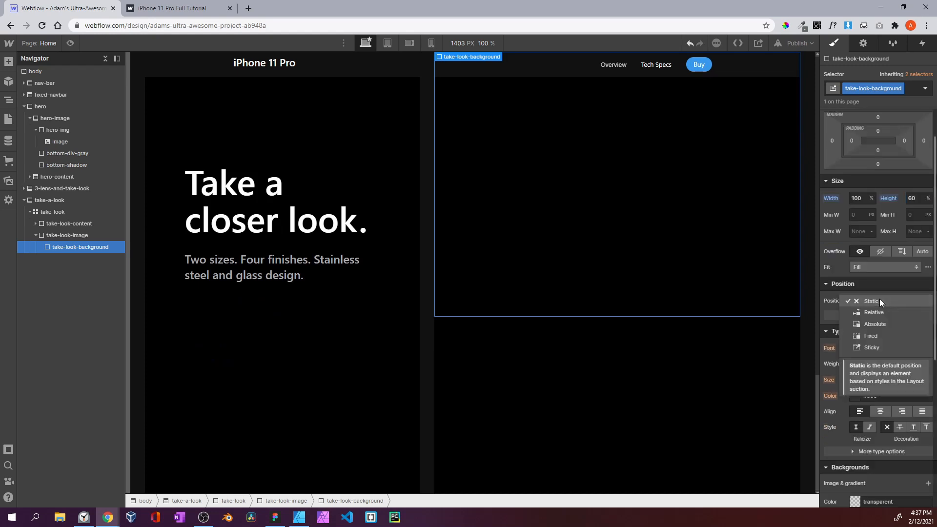
{"action": "left_click", "coordinate": [881, 324]}
{"action": "left_click", "coordinate": [890, 345]}
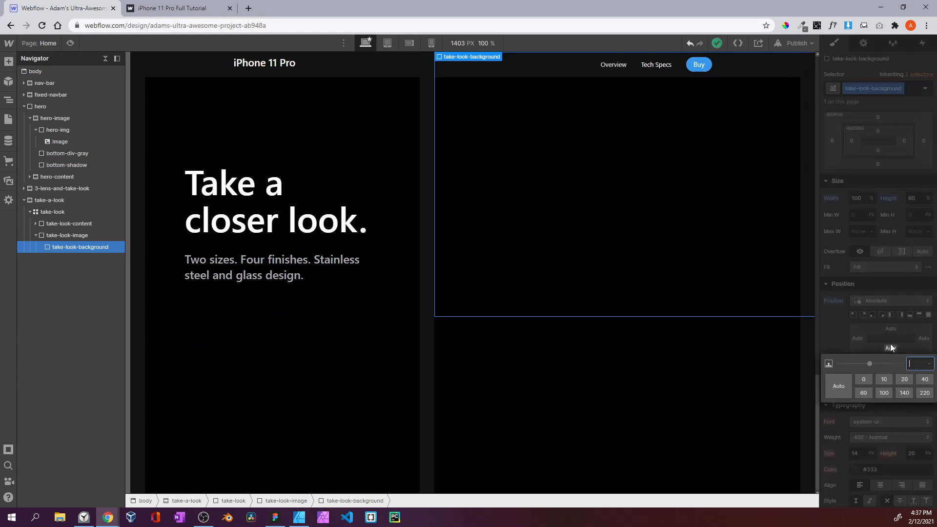
{"action": "left_click", "coordinate": [864, 380]}
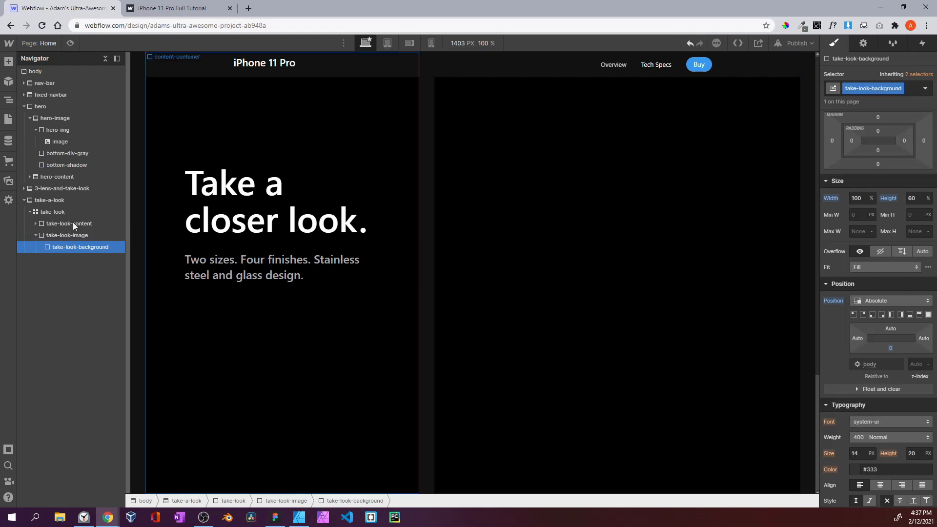
Set the position of the parent take-look-image block to Relative
{"action": "left_click", "coordinate": [58, 236]}
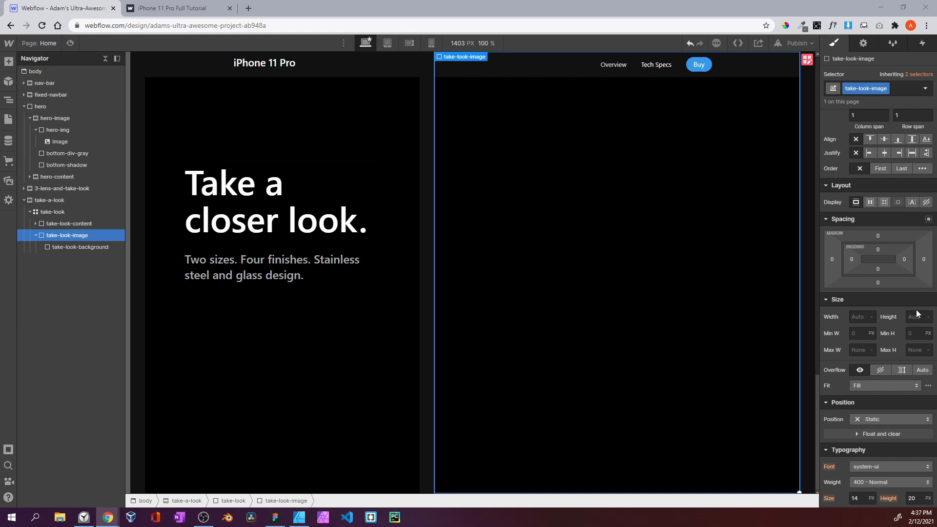
{"action": "left_click", "coordinate": [876, 420]}
{"action": "left_click", "coordinate": [874, 423]}
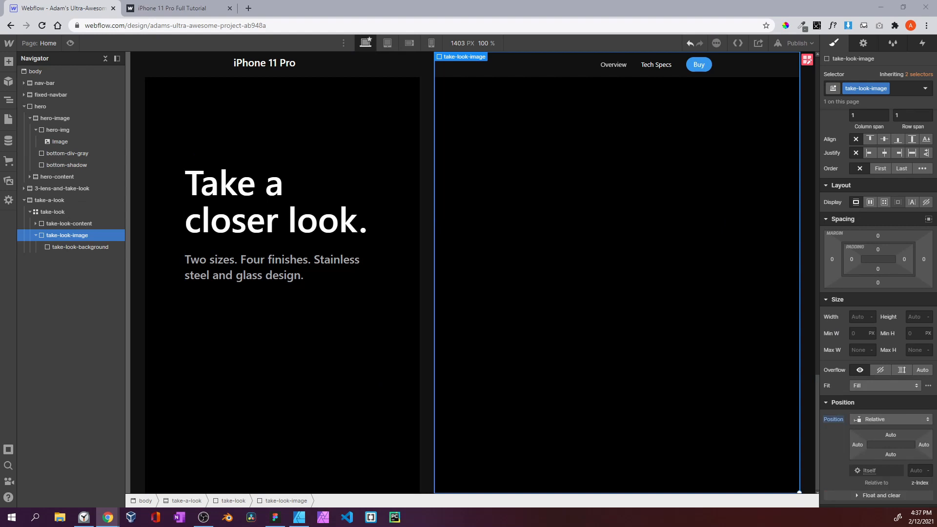
Give the take-look-background the hero_gallery_camera_glass background image, positioned at 50% left and 0% top
{"action": "left_click", "coordinate": [101, 247]}
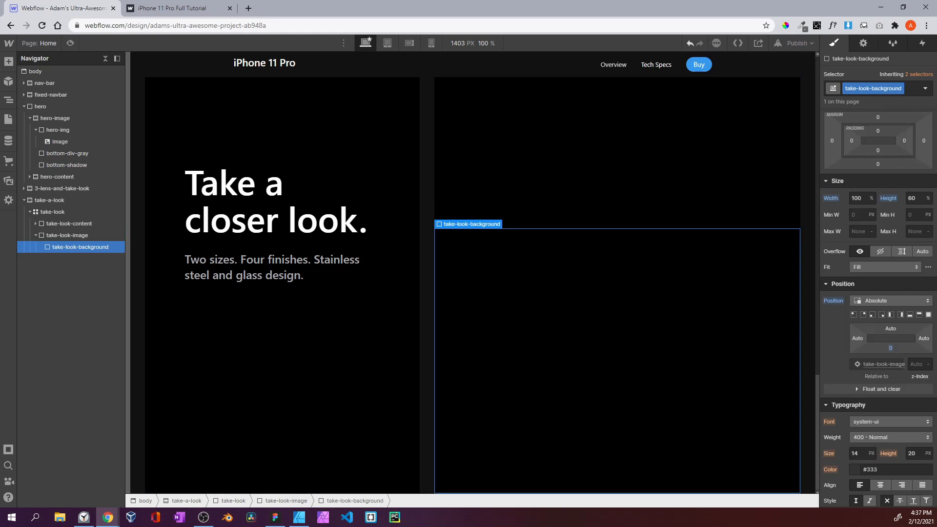
{"action": "scroll", "coordinate": [879, 322], "scroll_direction": "down", "scroll_amount": 6}
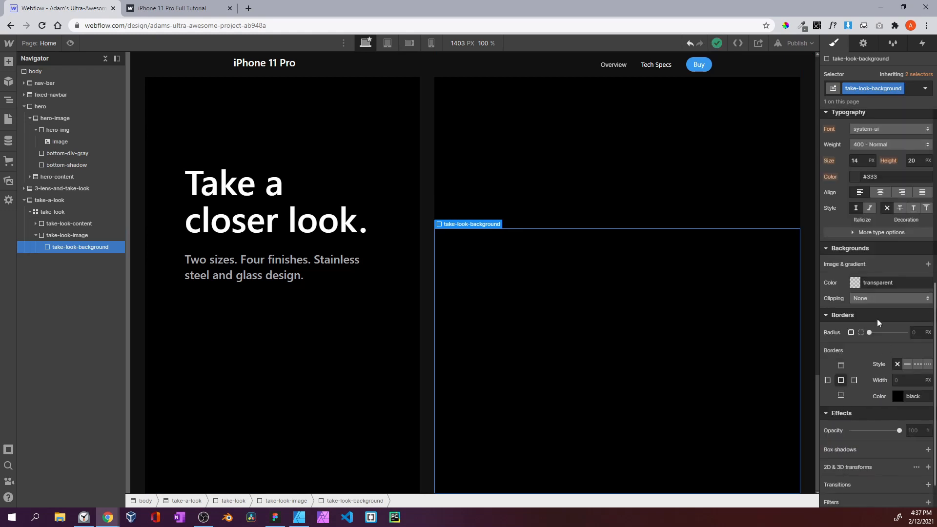
{"action": "left_click", "coordinate": [928, 264]}
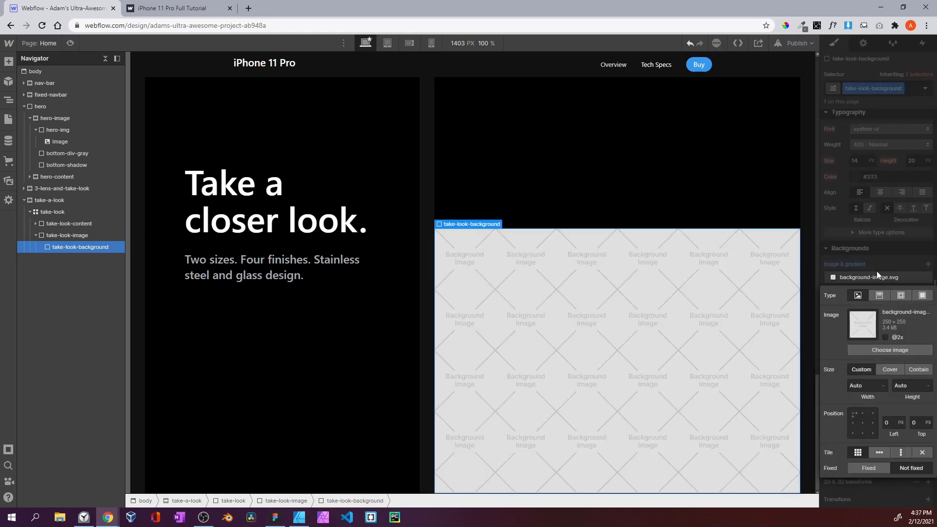
{"action": "left_click", "coordinate": [892, 344]}
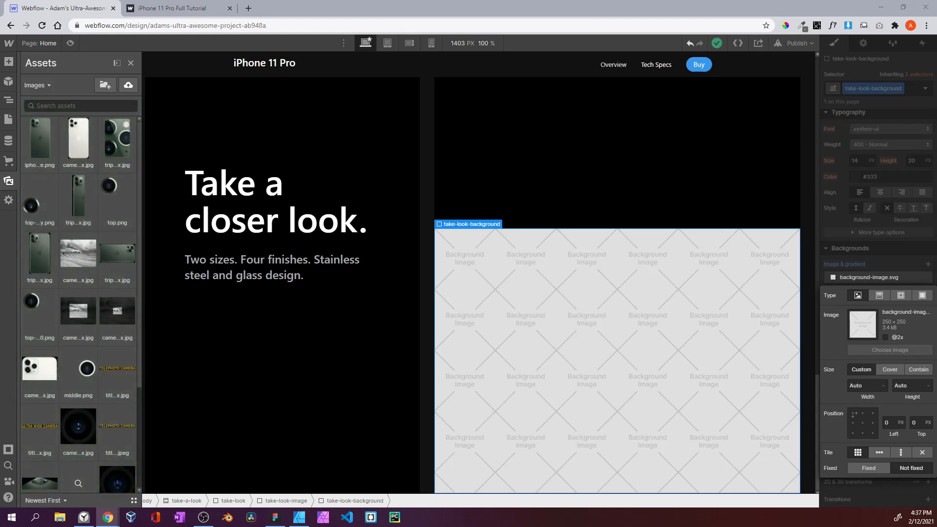
{"action": "left_click", "coordinate": [90, 248]}
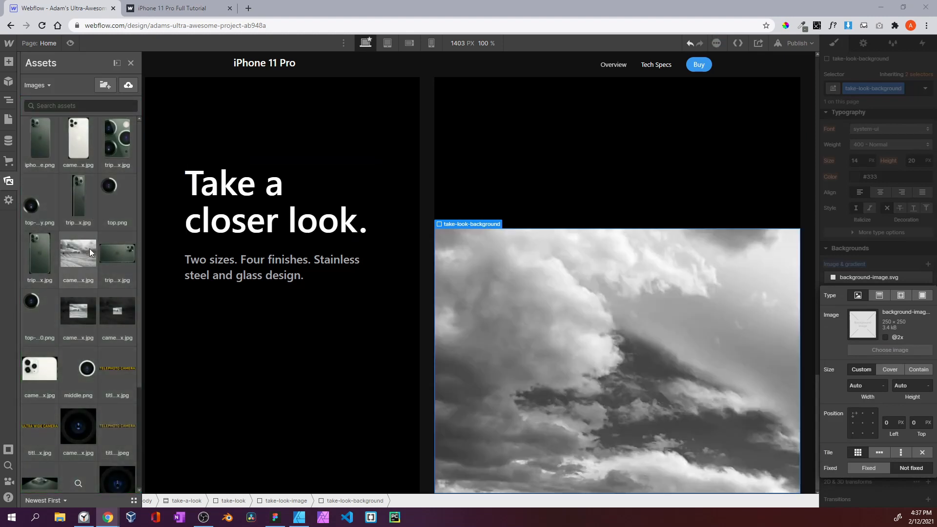
{"action": "scroll", "coordinate": [95, 249], "scroll_direction": "down", "scroll_amount": 2}
{"action": "scroll", "coordinate": [95, 250], "scroll_direction": "down", "scroll_amount": 1}
{"action": "scroll", "coordinate": [89, 306], "scroll_direction": "up", "scroll_amount": 2}
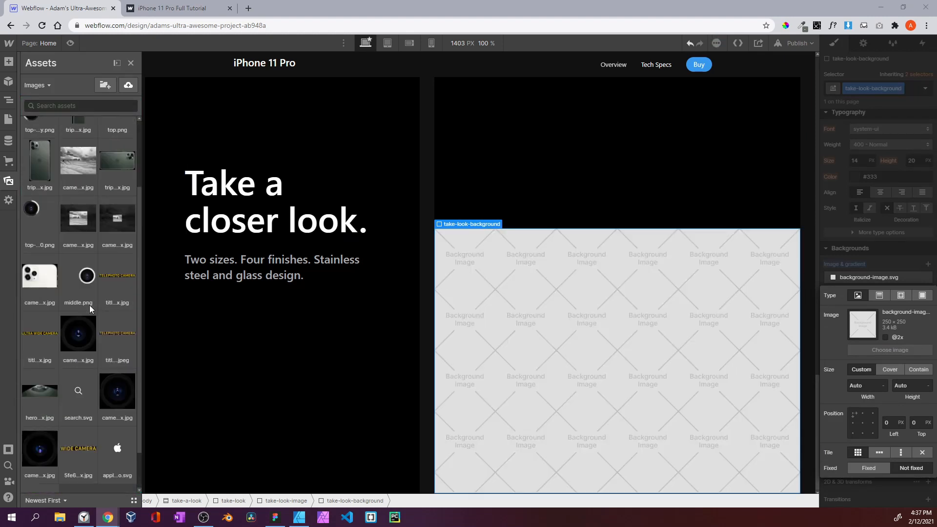
{"action": "scroll", "coordinate": [95, 244], "scroll_direction": "up", "scroll_amount": 1}
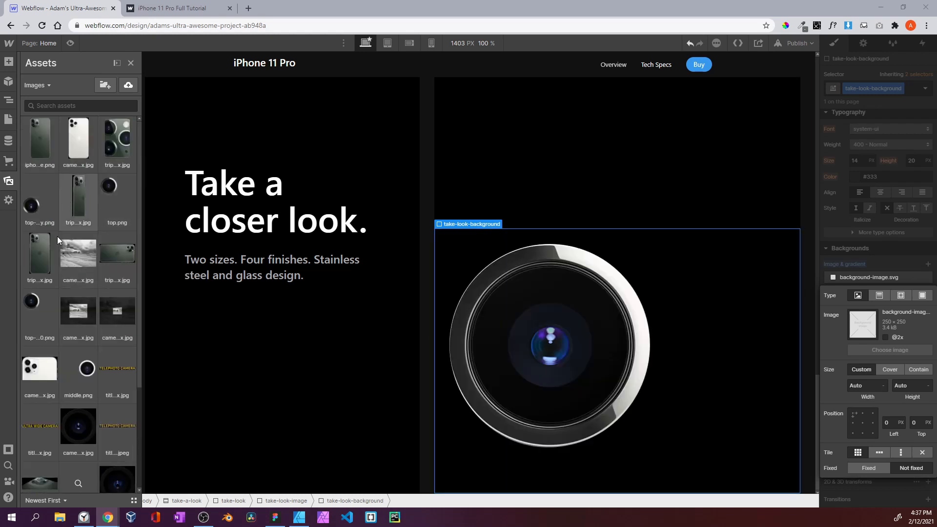
{"action": "left_click", "coordinate": [84, 309]}
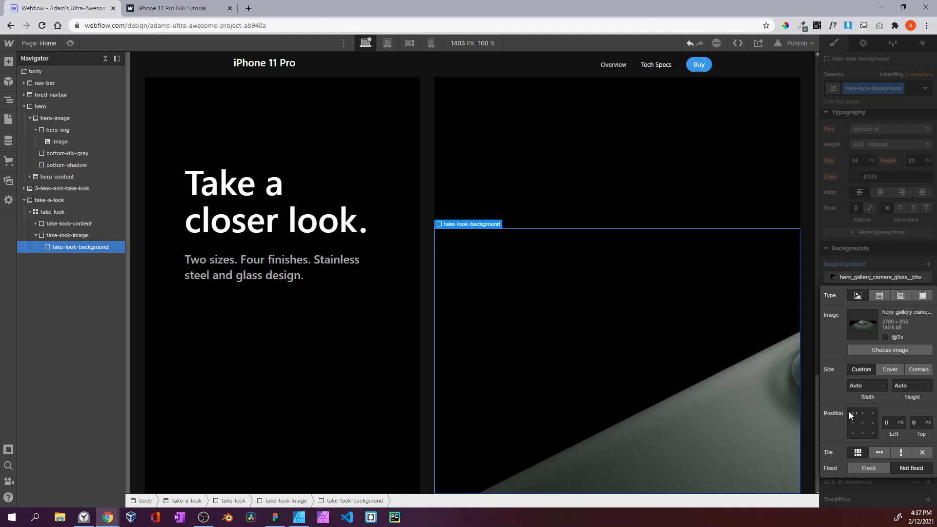
{"action": "left_click", "coordinate": [861, 414]}
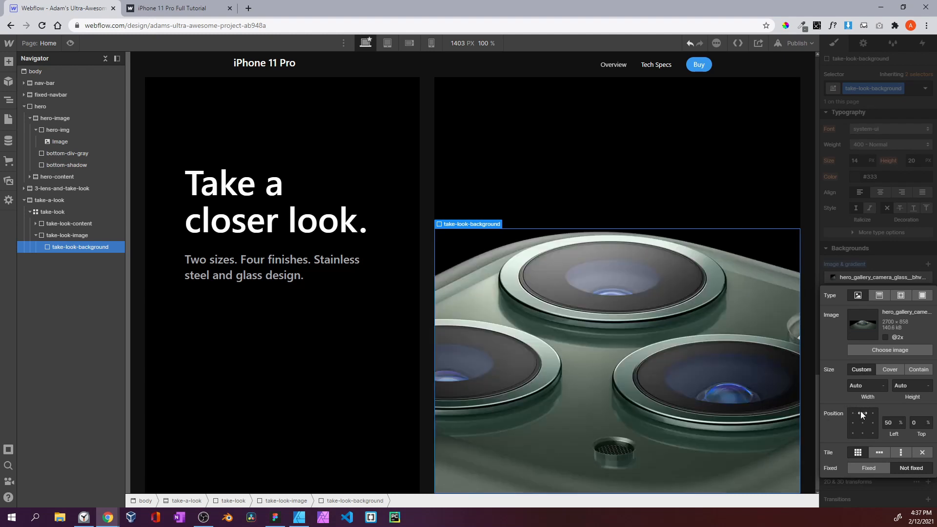
Set the take-look-background's background image size to Cover and turn off its tiling
{"action": "left_click", "coordinate": [889, 369]}
{"action": "left_click", "coordinate": [924, 453]}
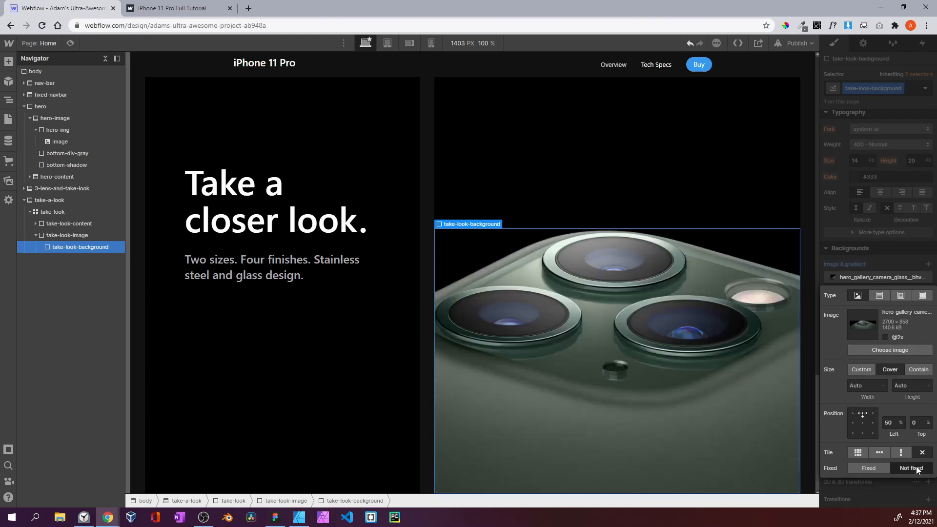
{"action": "left_click", "coordinate": [866, 214]}
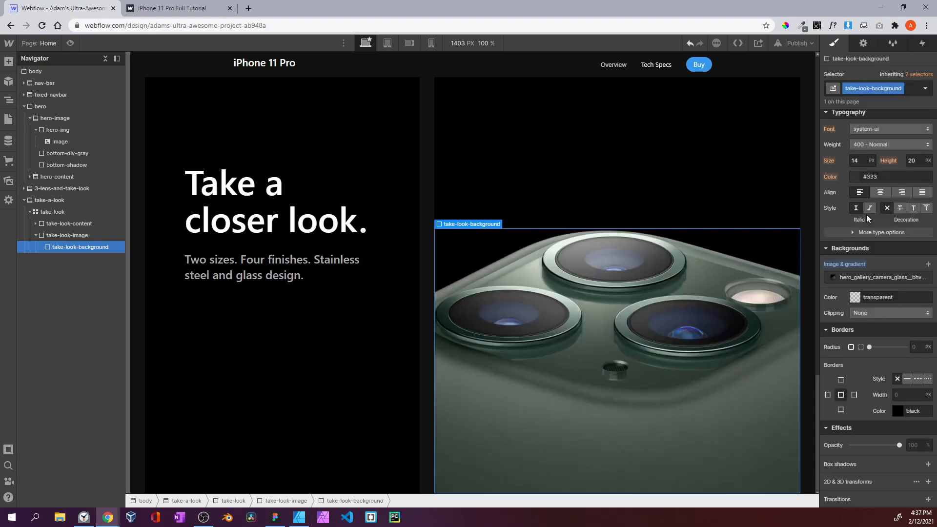
Compare the previewed "Take a closer look" section and its bottom edge with the finished iPhone 11 Pro tutorial page
{"action": "left_click", "coordinate": [70, 43]}
{"action": "left_click", "coordinate": [163, 13]}
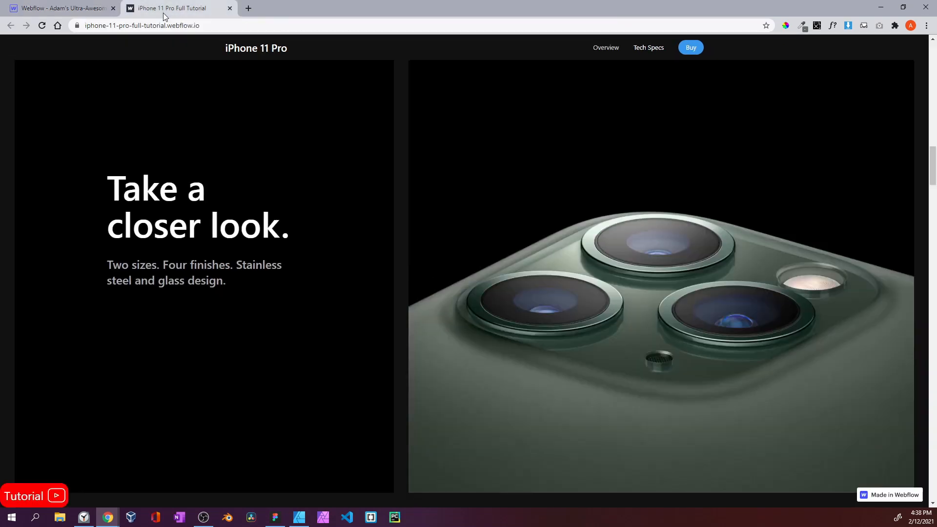
{"action": "left_click", "coordinate": [79, 7]}
{"action": "left_click", "coordinate": [150, 6]}
{"action": "left_click", "coordinate": [81, 9]}
{"action": "left_click", "coordinate": [155, 7]}
{"action": "left_click", "coordinate": [83, 8]}
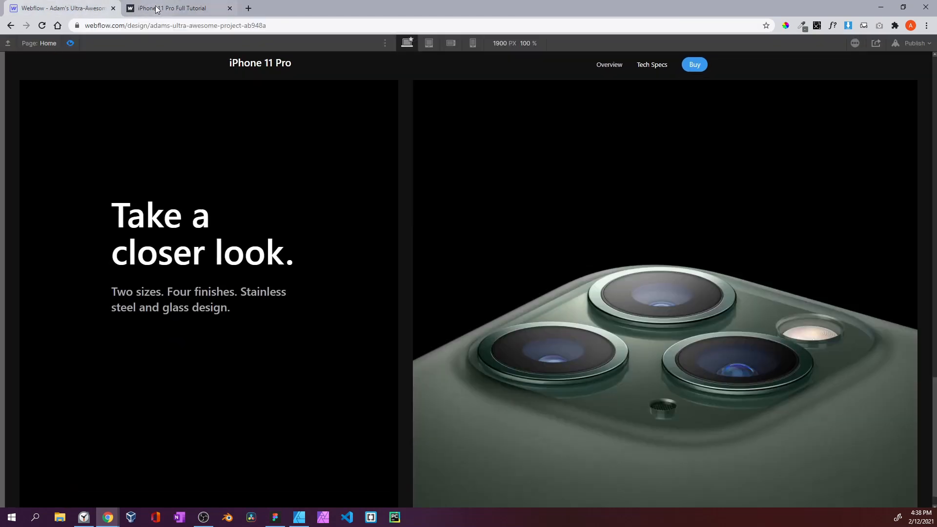
{"action": "left_click", "coordinate": [142, 9]}
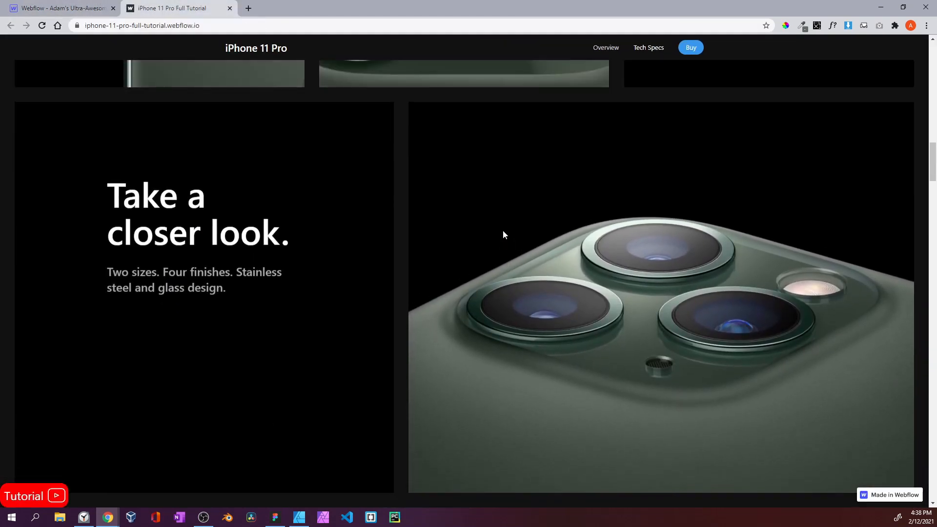
{"action": "left_click", "coordinate": [70, 9]}
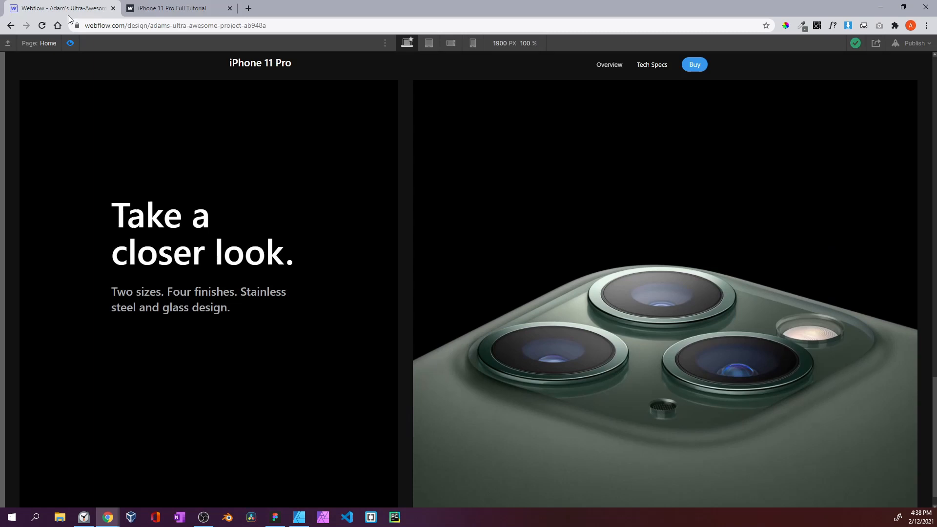
{"action": "left_click", "coordinate": [70, 44]}
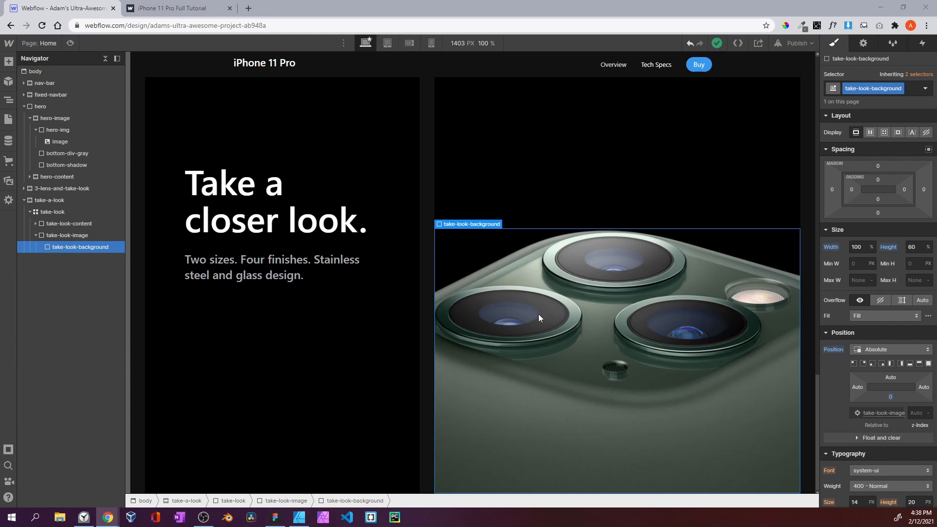
{"action": "scroll", "coordinate": [858, 372], "scroll_direction": "down", "scroll_amount": 8}
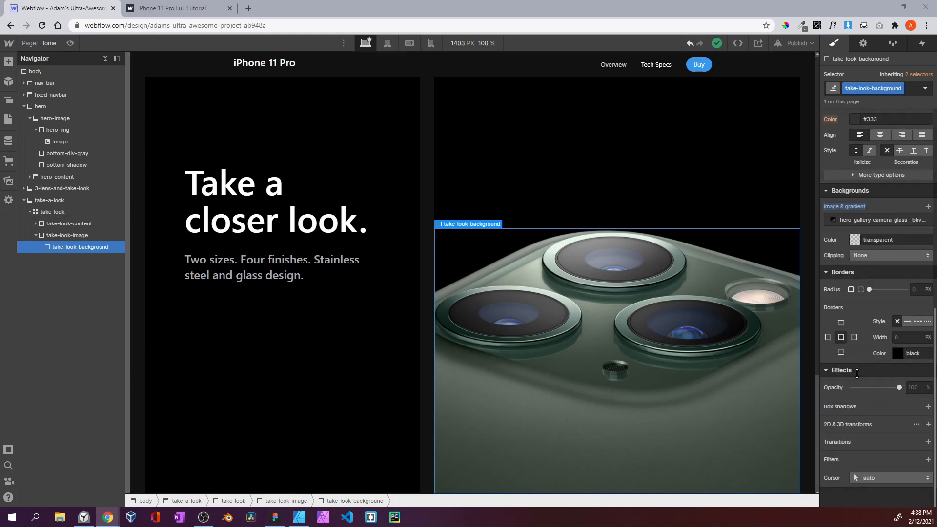
{"action": "scroll", "coordinate": [857, 373], "scroll_direction": "up", "scroll_amount": 8}
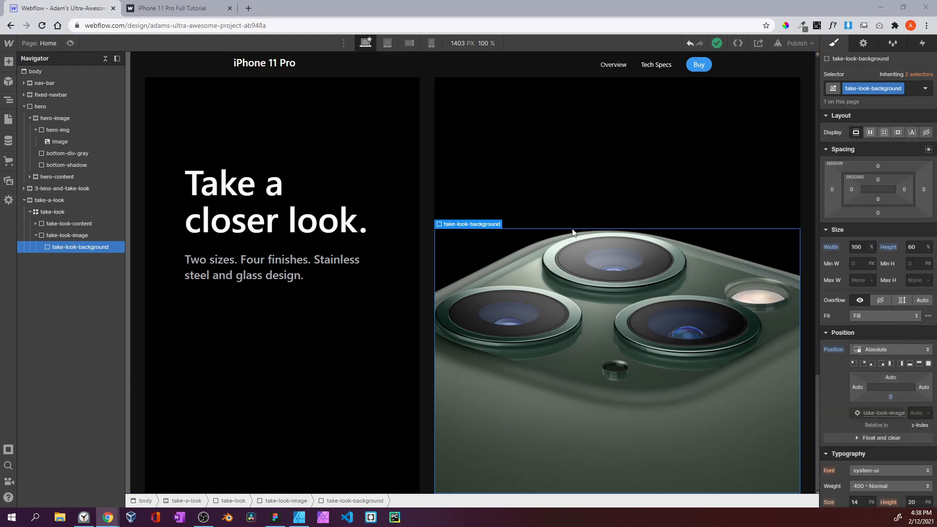
{"action": "left_click", "coordinate": [70, 43]}
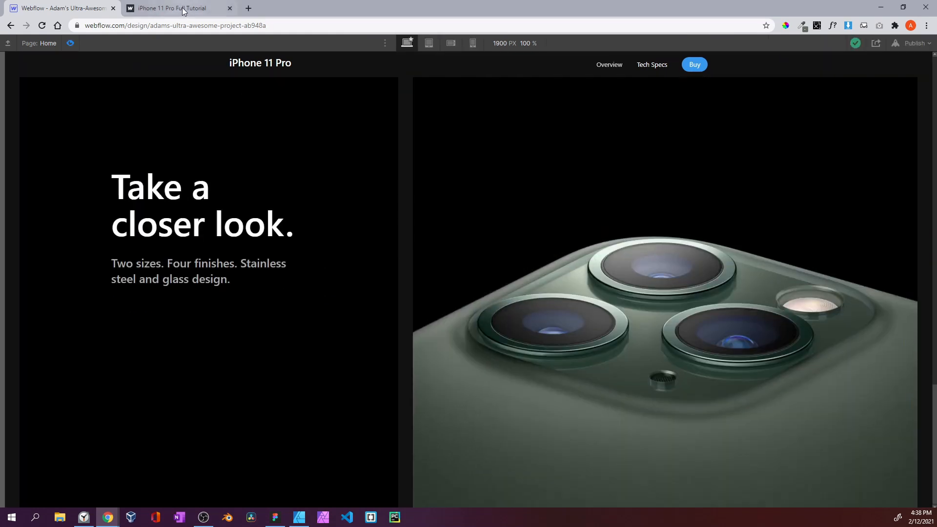
{"action": "left_click", "coordinate": [183, 11]}
{"action": "left_click", "coordinate": [90, 9]}
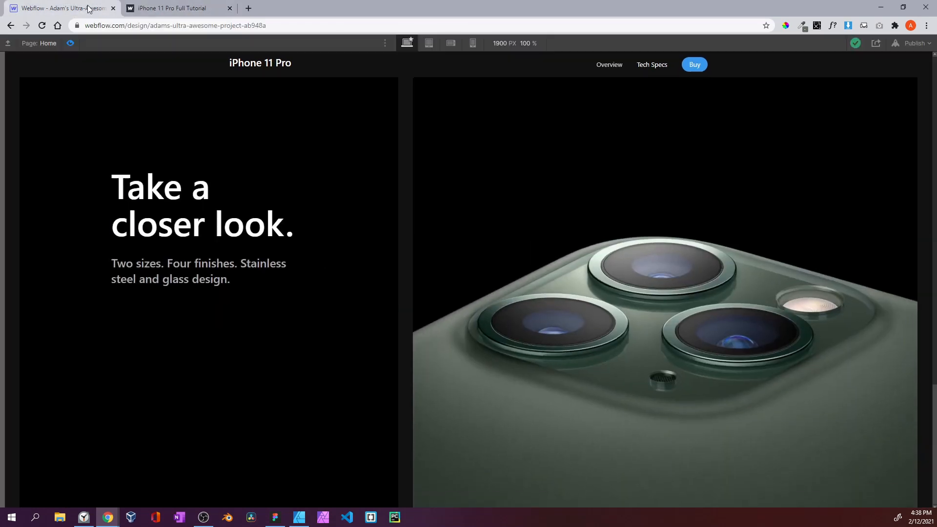
{"action": "left_click", "coordinate": [133, 9]}
{"action": "scroll", "coordinate": [194, 116], "scroll_direction": "down", "scroll_amount": 3}
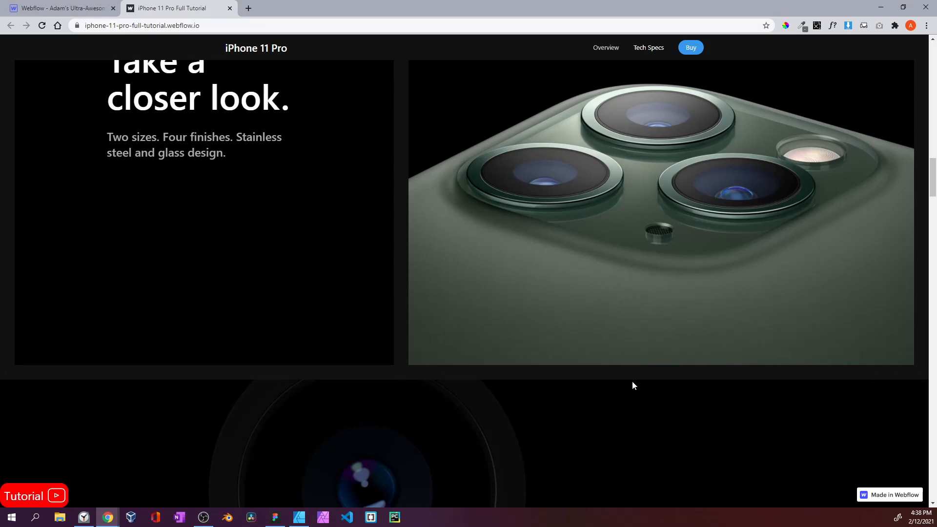
{"action": "left_click", "coordinate": [63, 13]}
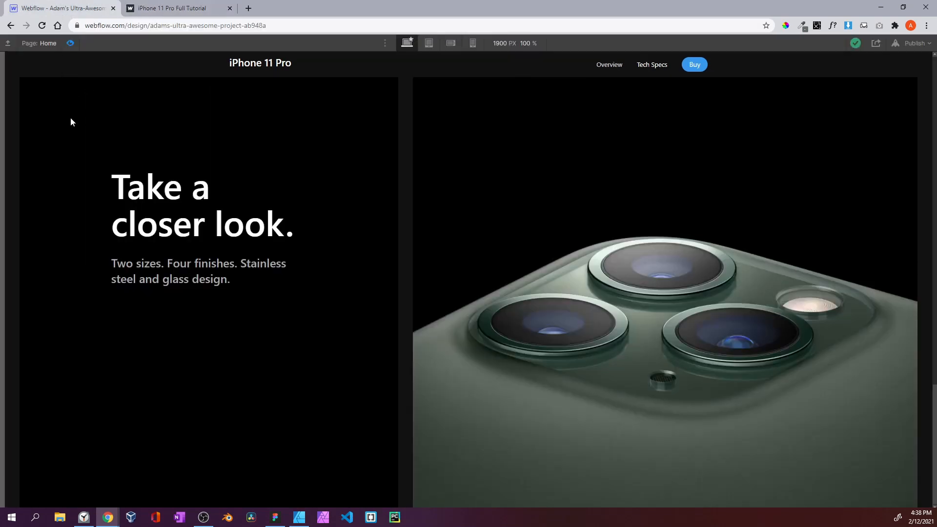
Copy the hero image's bottom-shadow block and paste it into the take-a-look section
{"action": "key", "text": "ctrl+shift+p"}
{"action": "left_click", "coordinate": [54, 166]}
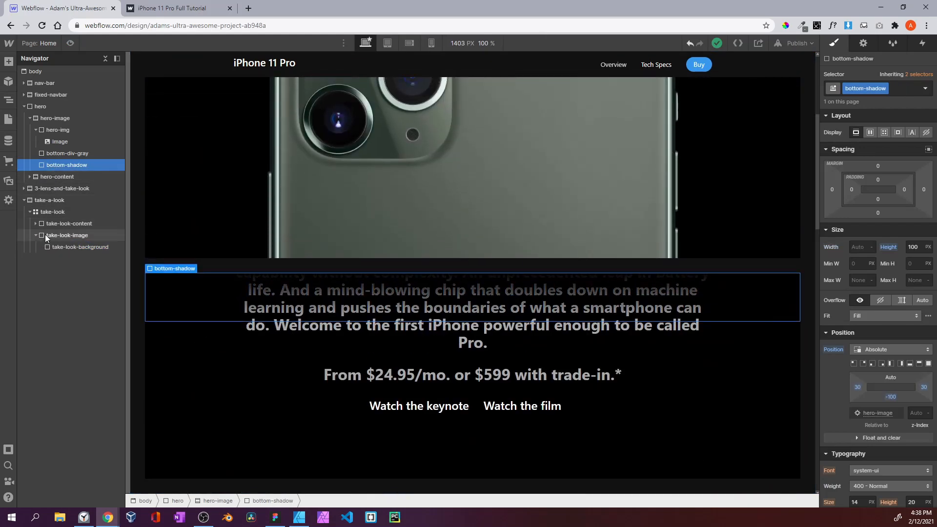
{"action": "left_click", "coordinate": [45, 235]}
{"action": "left_click", "coordinate": [29, 211]}
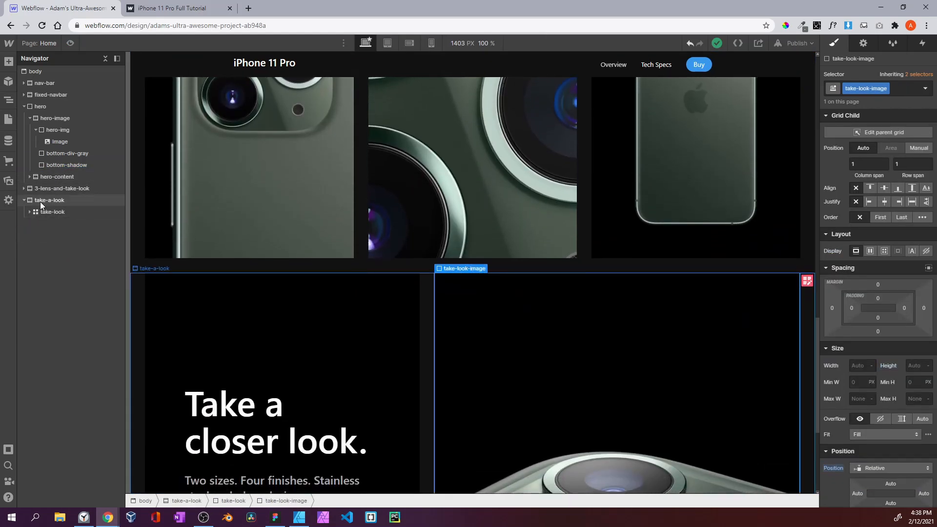
{"action": "left_click", "coordinate": [40, 201]}
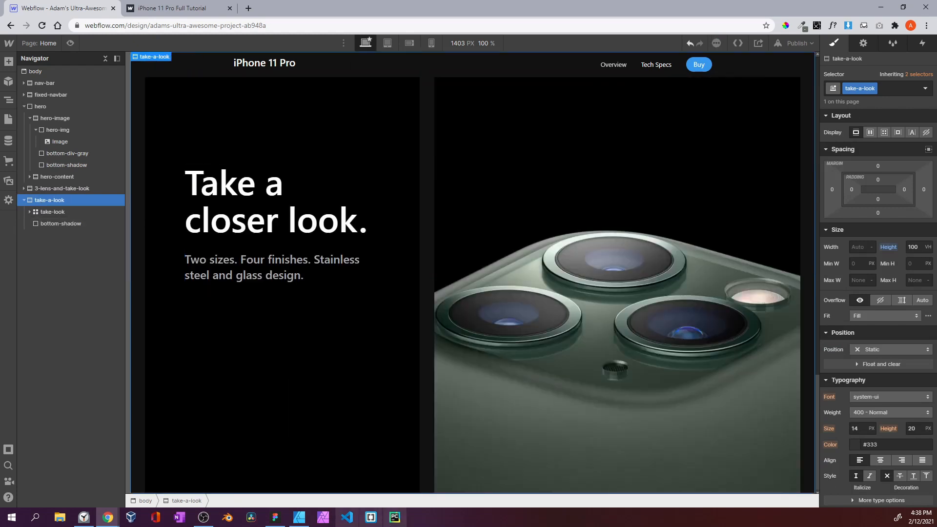
Preview the take-a-look section and check its spacing against the surrounding sections of the finished tutorial page
{"action": "left_click", "coordinate": [70, 43]}
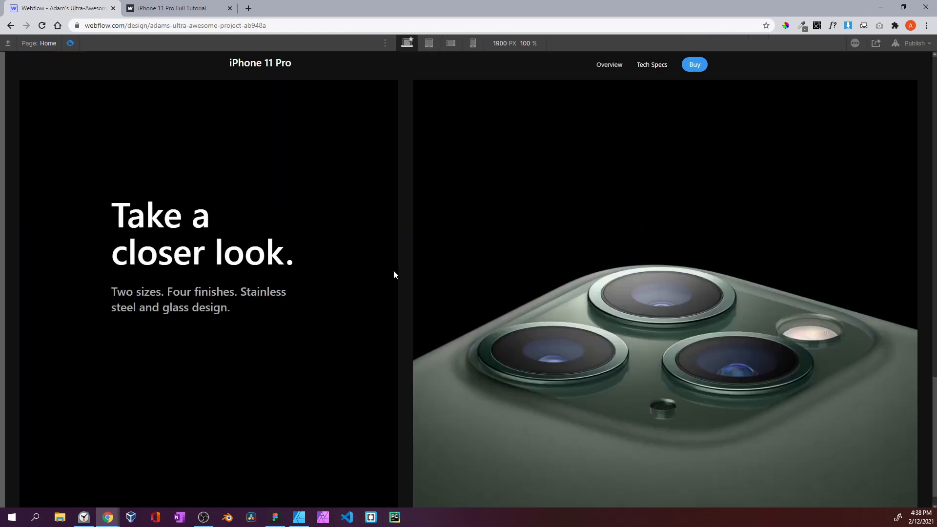
{"action": "scroll", "coordinate": [480, 345], "scroll_direction": "down", "scroll_amount": 1}
{"action": "scroll", "coordinate": [468, 297], "scroll_direction": "up", "scroll_amount": 2}
{"action": "scroll", "coordinate": [469, 297], "scroll_direction": "down", "scroll_amount": 2}
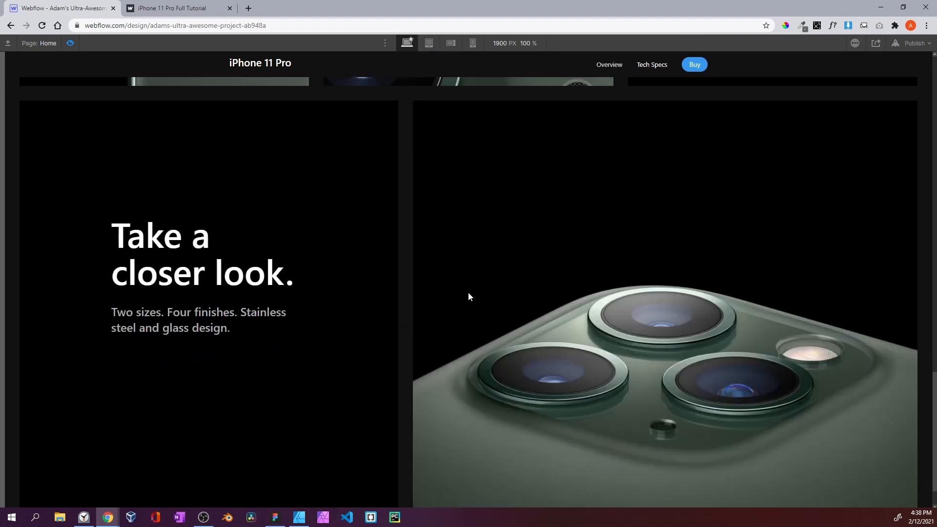
{"action": "scroll", "coordinate": [469, 297], "scroll_direction": "up", "scroll_amount": 2}
{"action": "scroll", "coordinate": [469, 297], "scroll_direction": "down", "scroll_amount": 1}
{"action": "scroll", "coordinate": [468, 293], "scroll_direction": "down", "scroll_amount": 1}
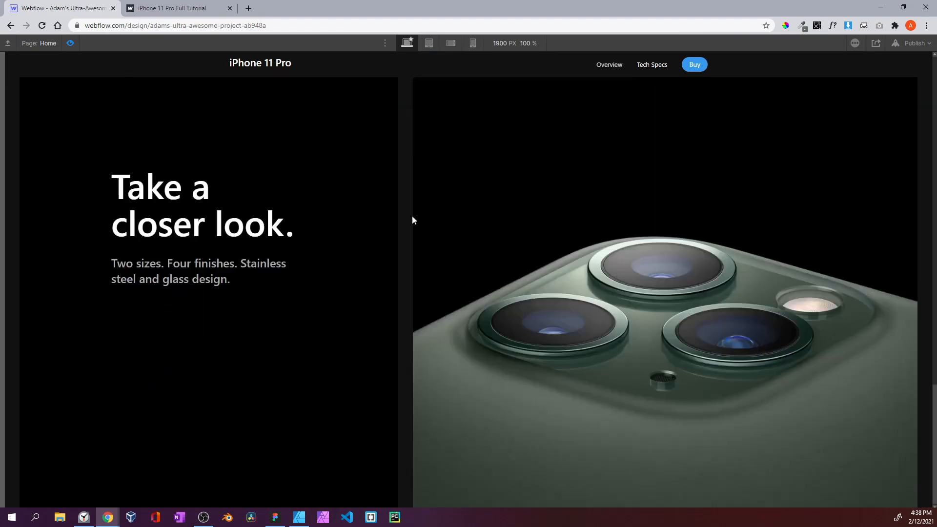
{"action": "left_click", "coordinate": [182, 14]}
{"action": "scroll", "coordinate": [470, 217], "scroll_direction": "up", "scroll_amount": 2}
{"action": "scroll", "coordinate": [471, 218], "scroll_direction": "down", "scroll_amount": 10}
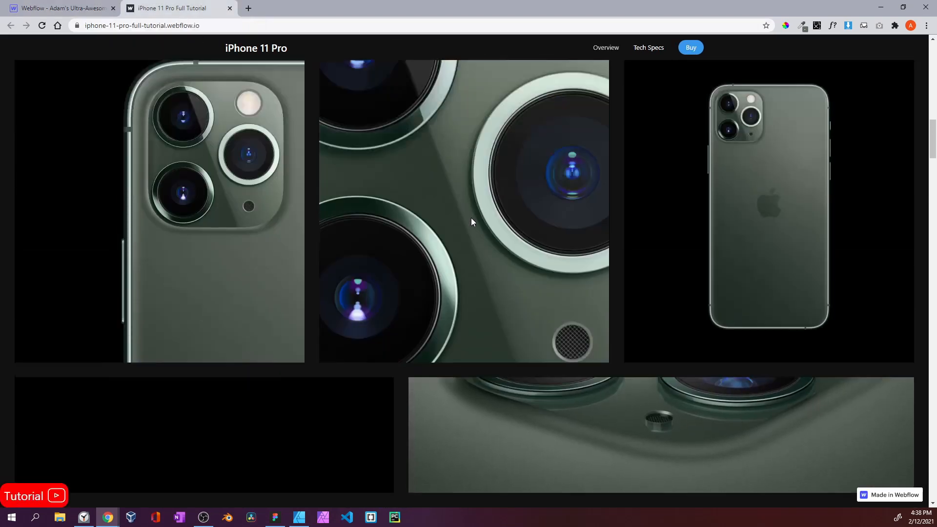
{"action": "scroll", "coordinate": [471, 218], "scroll_direction": "up", "scroll_amount": 1}
{"action": "scroll", "coordinate": [470, 217], "scroll_direction": "down", "scroll_amount": 10}
{"action": "scroll", "coordinate": [471, 218], "scroll_direction": "up", "scroll_amount": 3}
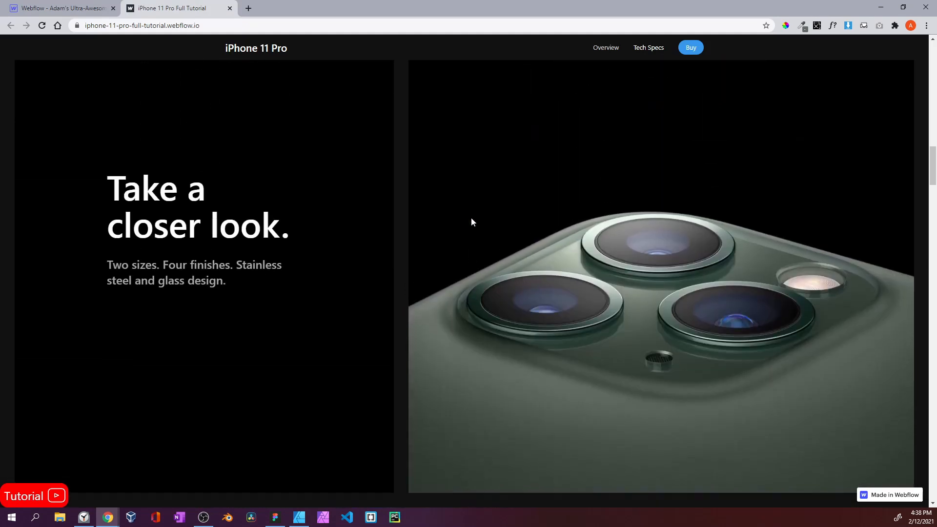
{"action": "scroll", "coordinate": [472, 222], "scroll_direction": "down", "scroll_amount": 1}
Return to the Webflow Designer and set the take-a-look section's position to Relative
{"action": "left_click", "coordinate": [75, 8]}
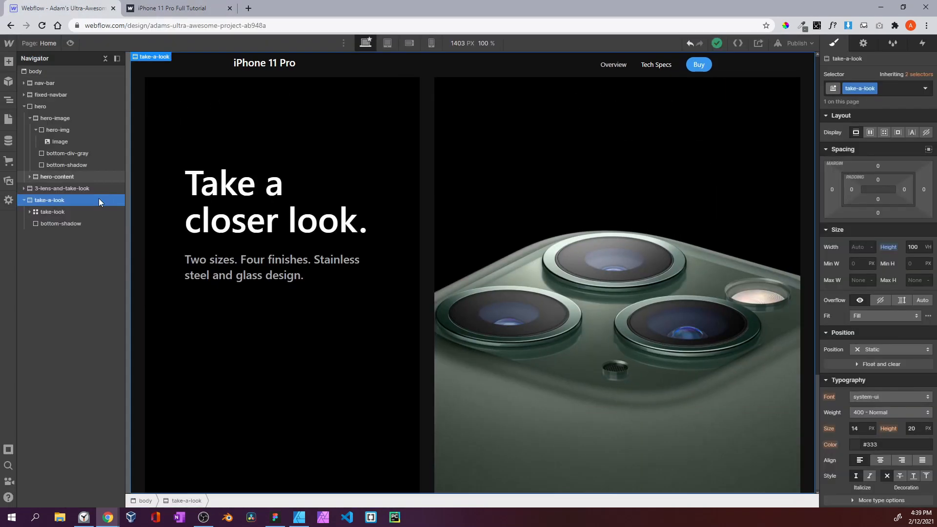
{"action": "left_click", "coordinate": [888, 350]}
{"action": "left_click", "coordinate": [880, 357]}
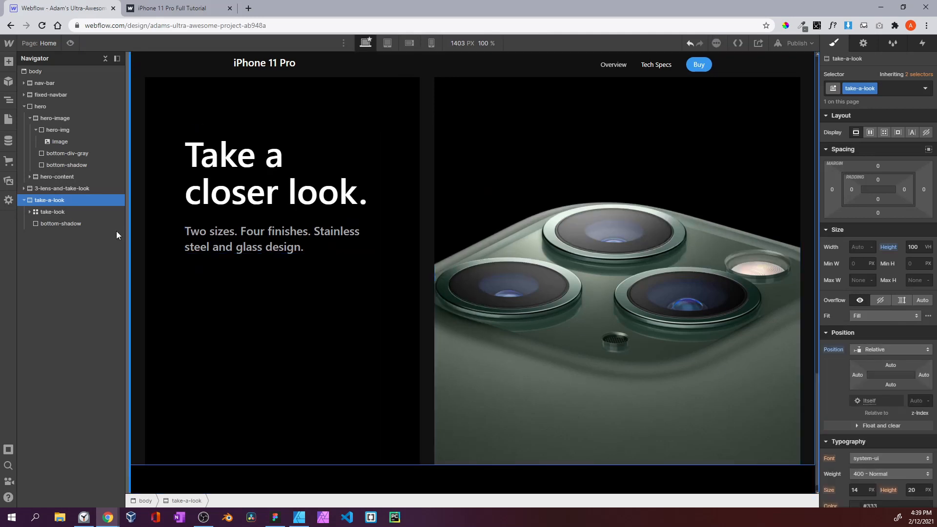
Try a bottom offset of 0 on the take-a-look section's bottom-shadow and delete that pasted block
{"action": "left_click", "coordinate": [86, 225]}
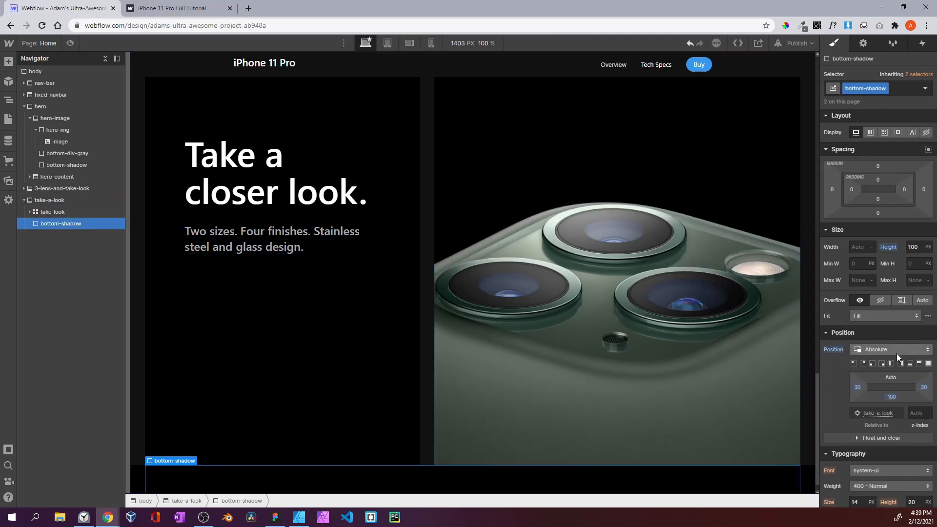
{"action": "left_click", "coordinate": [894, 397]}
{"action": "left_click", "coordinate": [861, 426]}
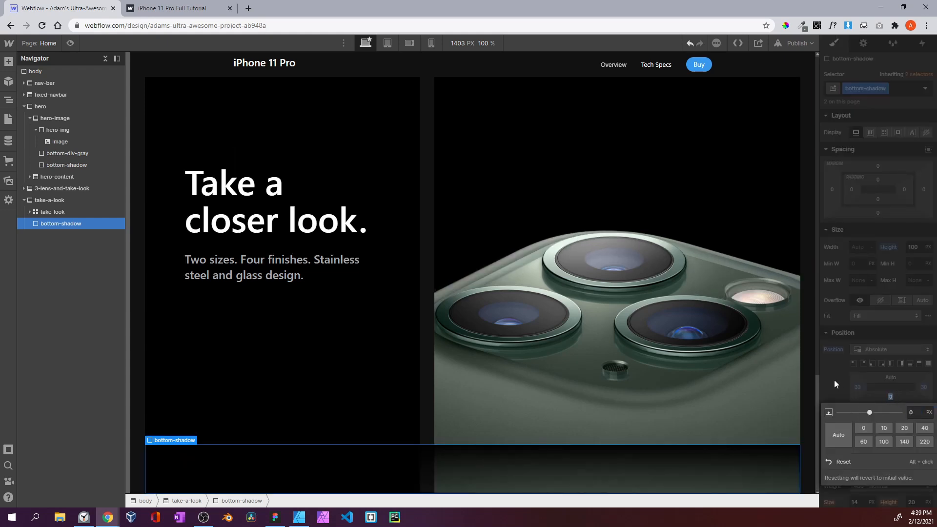
{"action": "left_click", "coordinate": [833, 379]}
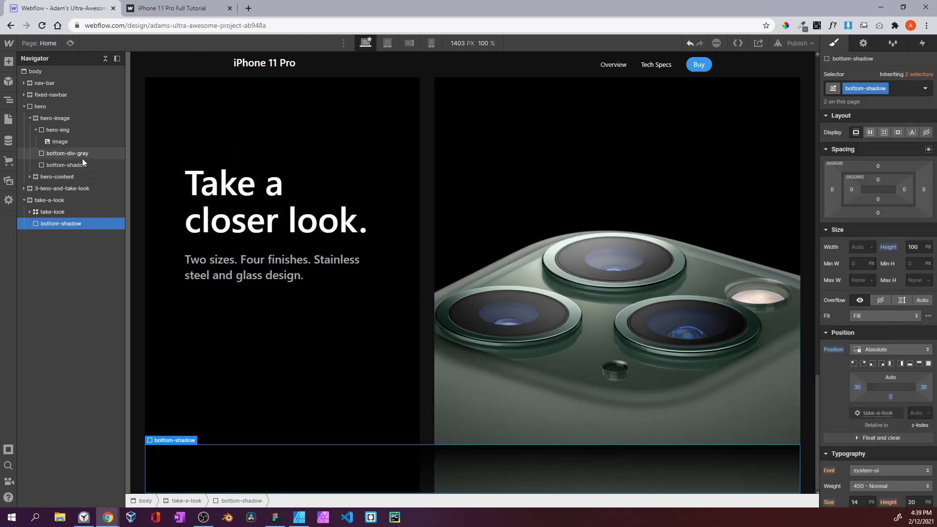
{"action": "key", "text": "Delete"}
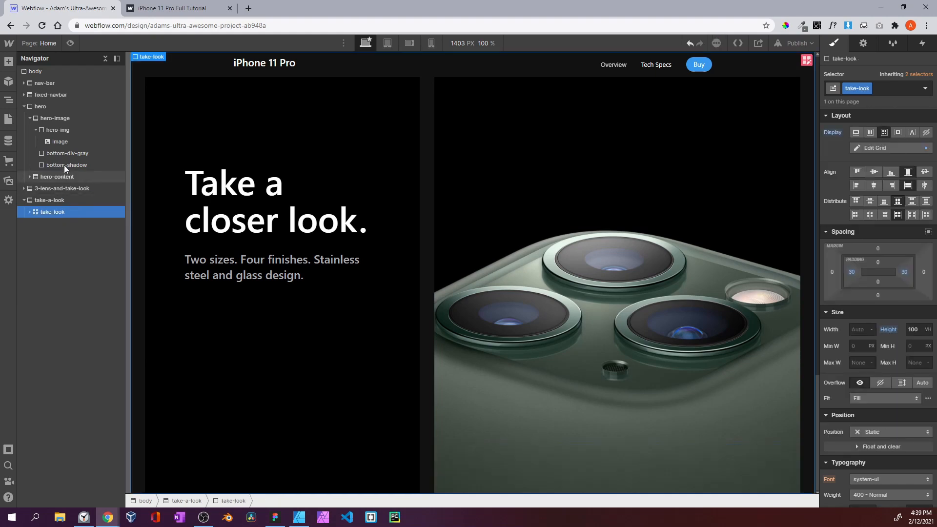
Copy the hero image's bottom-div-gray block and paste it into the take-a-look section
{"action": "left_click", "coordinate": [65, 154]}
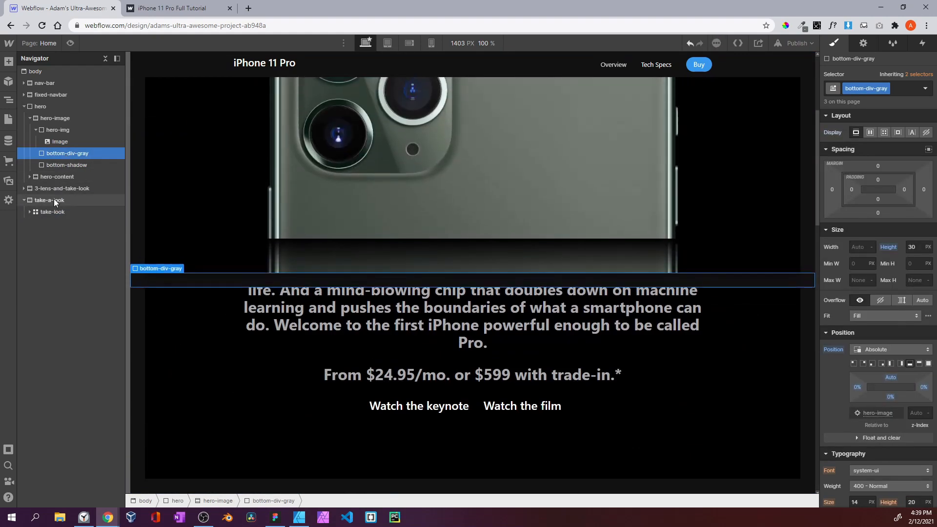
{"action": "left_click", "coordinate": [55, 200]}
{"action": "key", "text": "ctrl+v"}
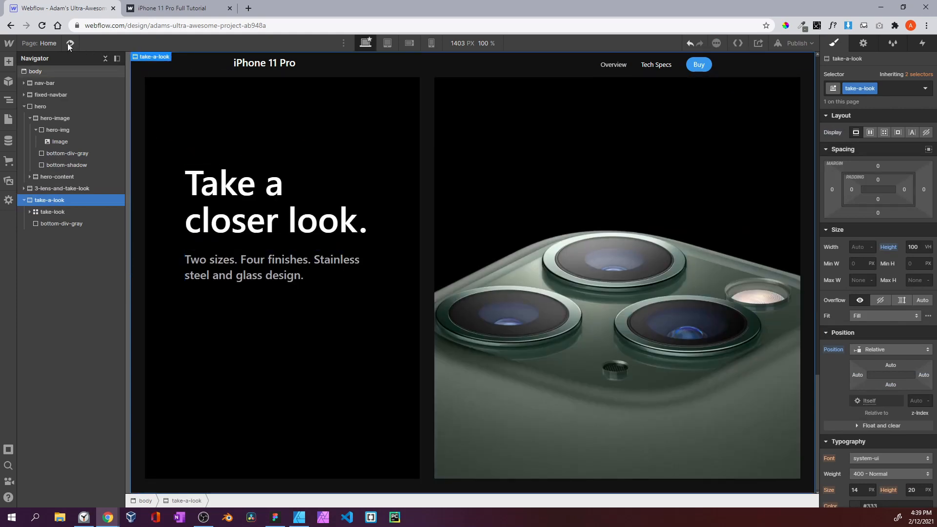
Preview the page and set the bottom offset of the hero image's bottom-shadow to -100 px
{"action": "left_click", "coordinate": [69, 43]}
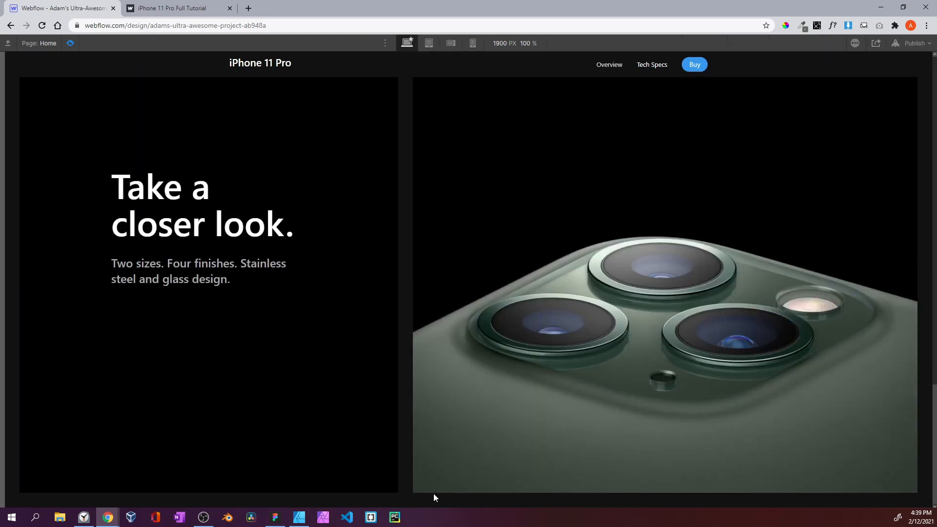
{"action": "scroll", "coordinate": [423, 496], "scroll_direction": "up", "scroll_amount": 10}
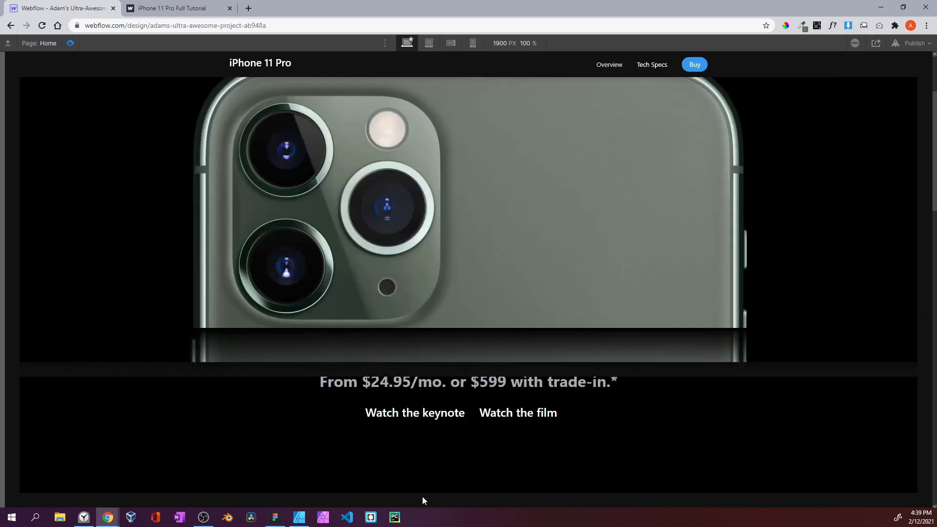
{"action": "scroll", "coordinate": [423, 496], "scroll_direction": "up", "scroll_amount": 3}
{"action": "scroll", "coordinate": [505, 261], "scroll_direction": "down", "scroll_amount": 2}
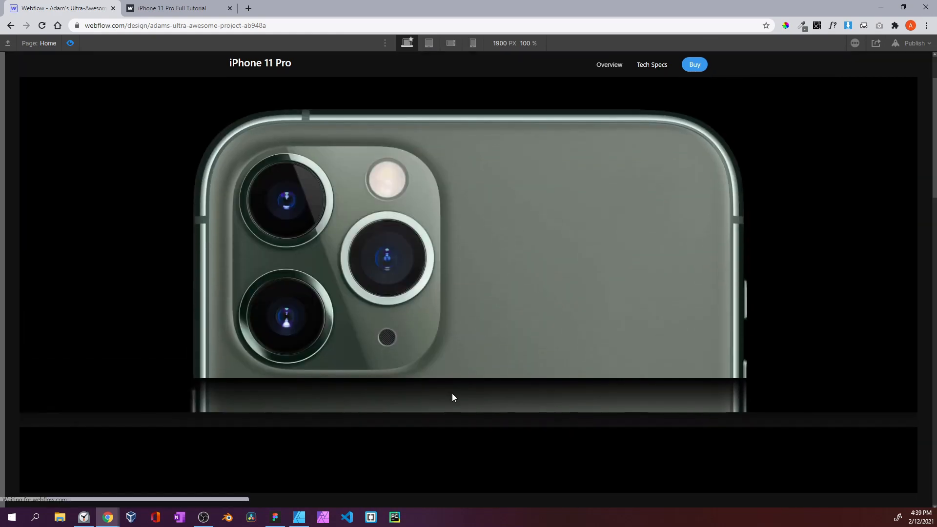
{"action": "left_click", "coordinate": [70, 44]}
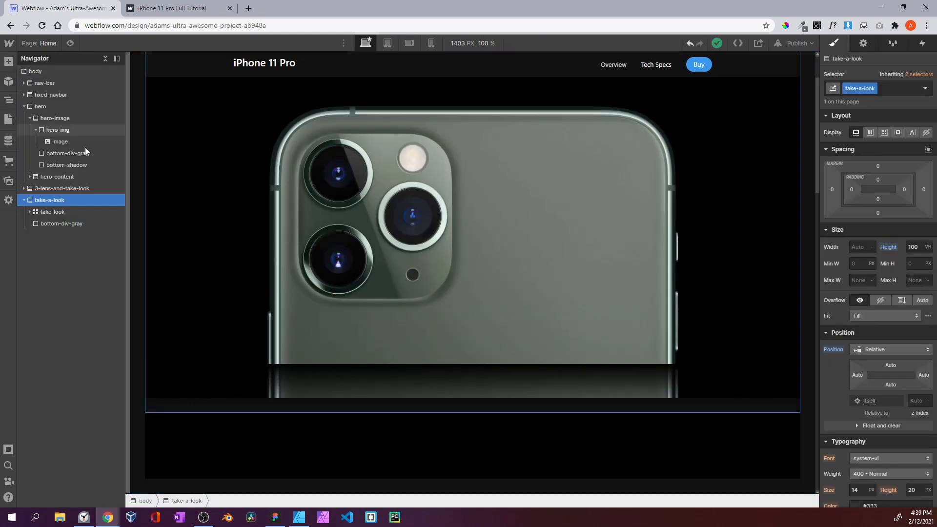
{"action": "left_click", "coordinate": [80, 163]}
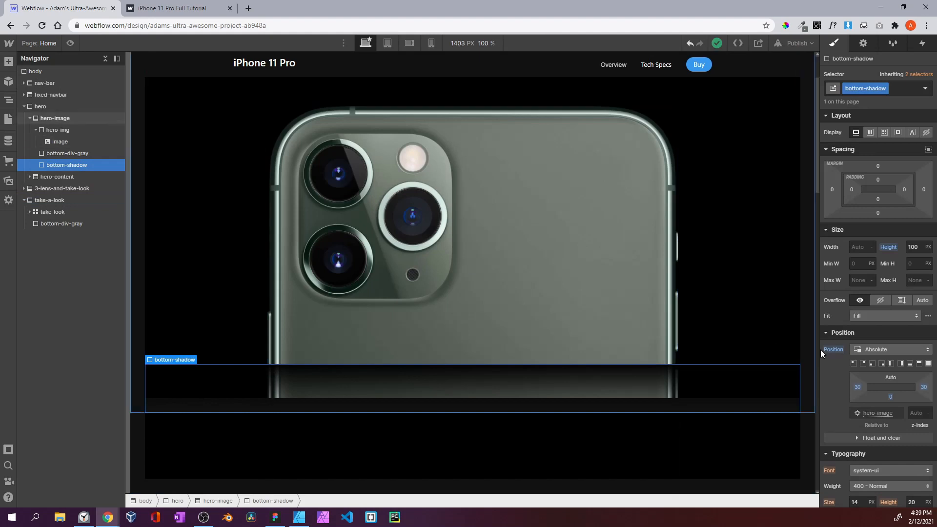
{"action": "left_click", "coordinate": [890, 397]}
{"action": "key", "text": "Return"}
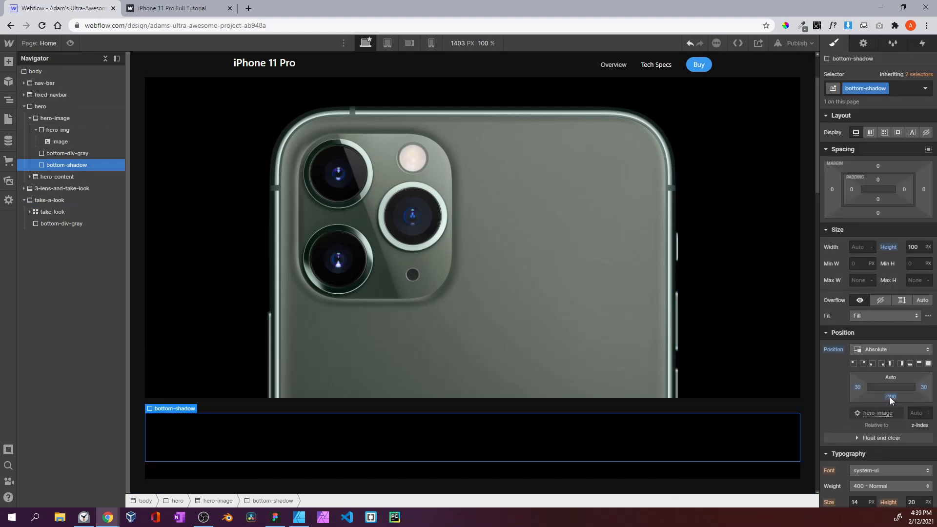
Collapse the element tree, preview the page and compare its scroll into the "Take a closer look" section with the finished tutorial
{"action": "left_click", "coordinate": [103, 58]}
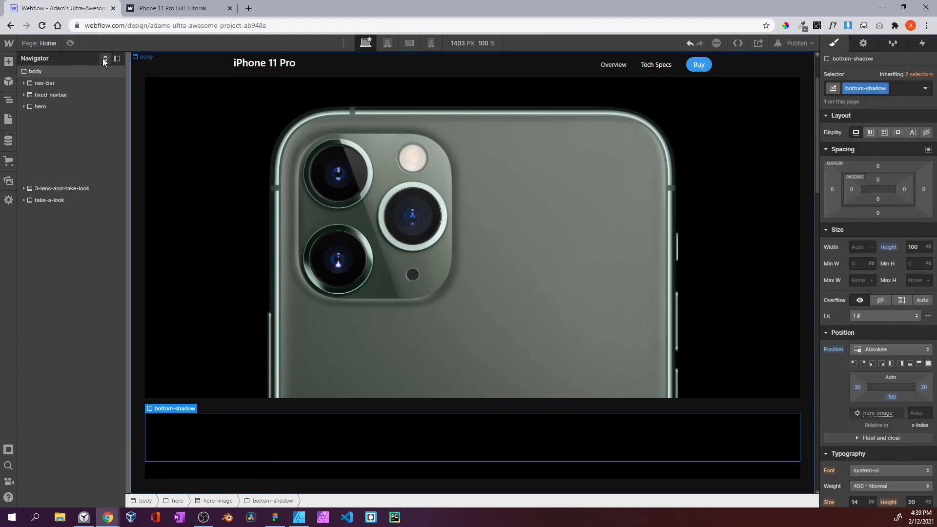
{"action": "left_click", "coordinate": [70, 43]}
{"action": "left_click", "coordinate": [131, 4]}
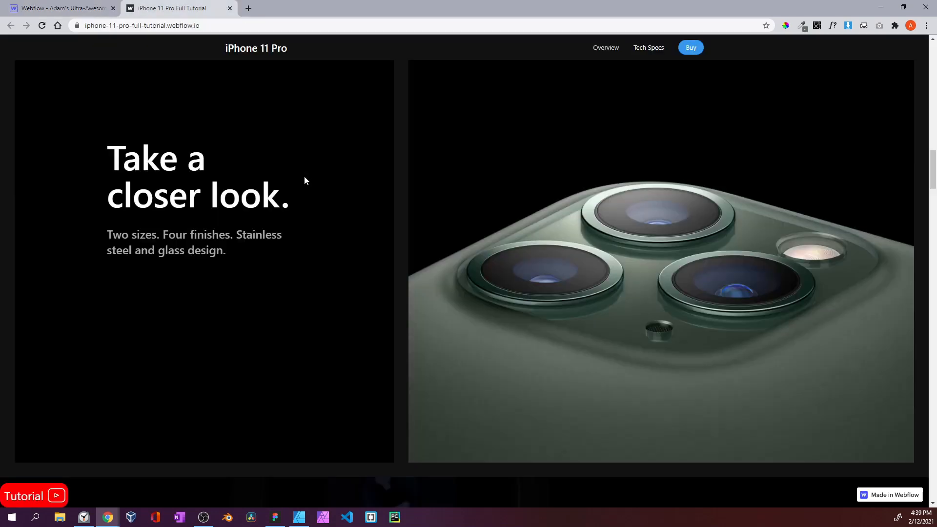
{"action": "scroll", "coordinate": [304, 175], "scroll_direction": "up", "scroll_amount": 15}
{"action": "scroll", "coordinate": [471, 153], "scroll_direction": "down", "scroll_amount": 15}
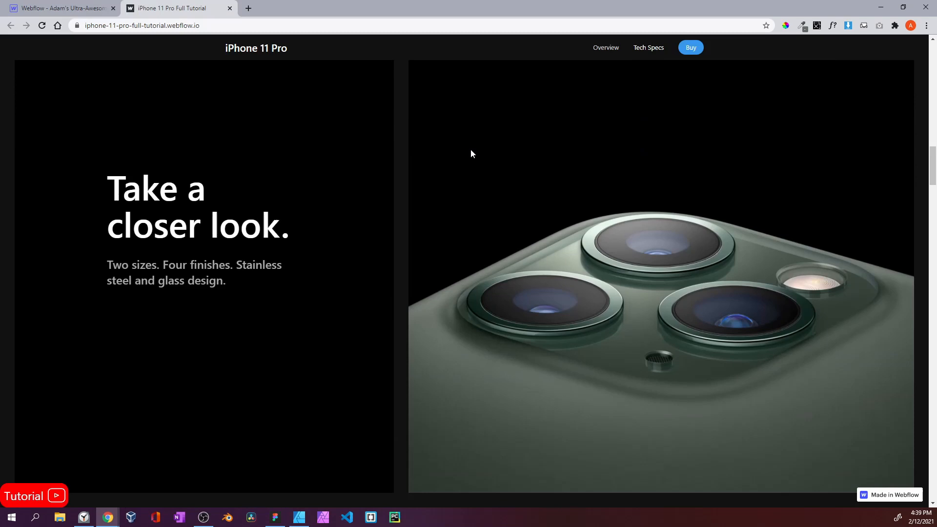
{"action": "left_click", "coordinate": [73, 8]}
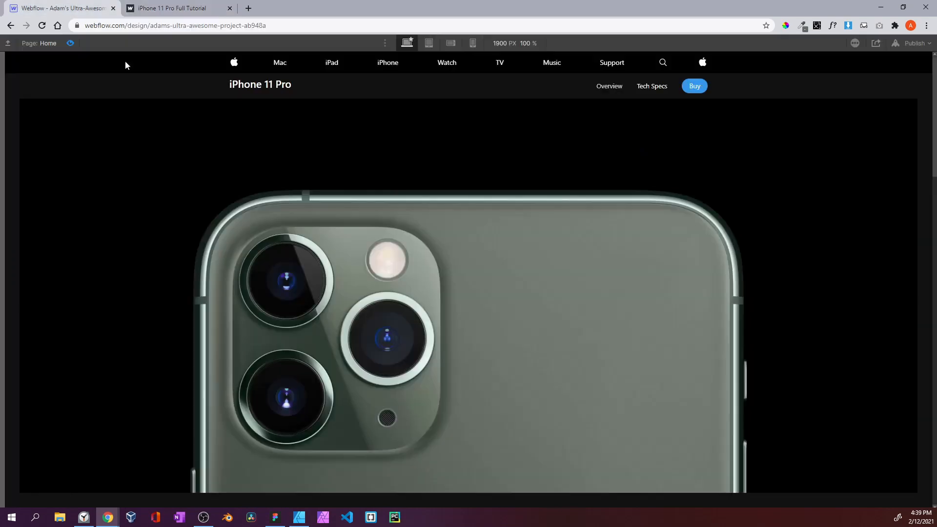
{"action": "scroll", "coordinate": [332, 163], "scroll_direction": "down", "scroll_amount": 15}
{"action": "scroll", "coordinate": [332, 163], "scroll_direction": "up", "scroll_amount": 6}
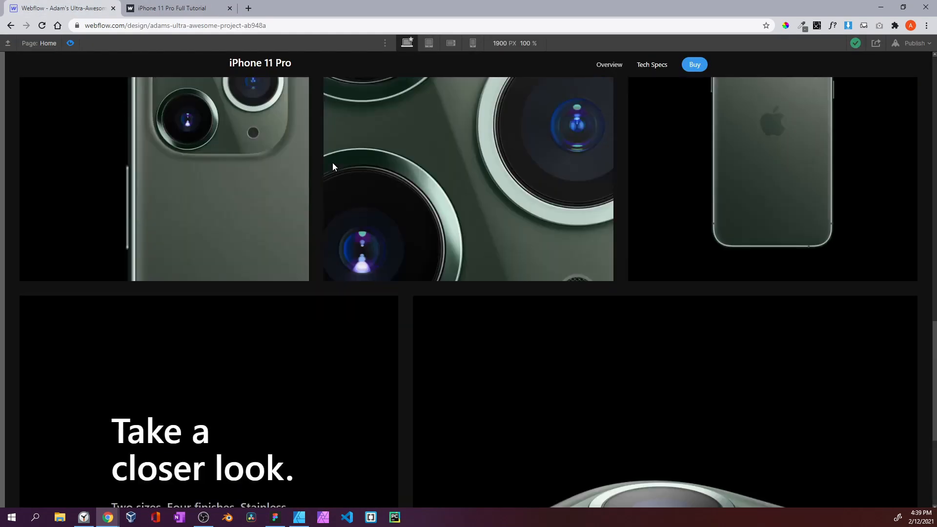
{"action": "left_click", "coordinate": [180, 9]}
{"action": "scroll", "coordinate": [312, 161], "scroll_direction": "down", "scroll_amount": 3}
{"action": "scroll", "coordinate": [312, 157], "scroll_direction": "down", "scroll_amount": 2}
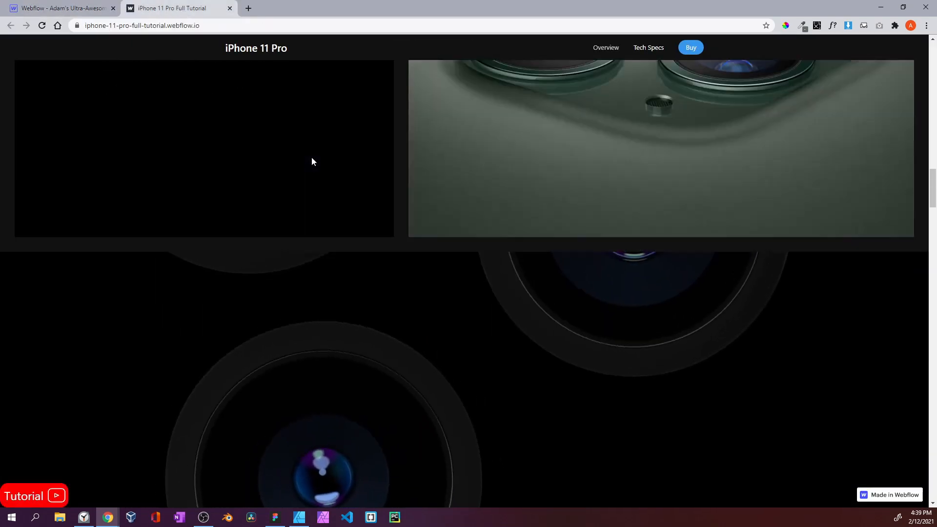
{"action": "scroll", "coordinate": [312, 157], "scroll_direction": "up", "scroll_amount": 12}
{"action": "scroll", "coordinate": [349, 219], "scroll_direction": "down", "scroll_amount": 7}
{"action": "scroll", "coordinate": [349, 218], "scroll_direction": "up", "scroll_amount": 5}
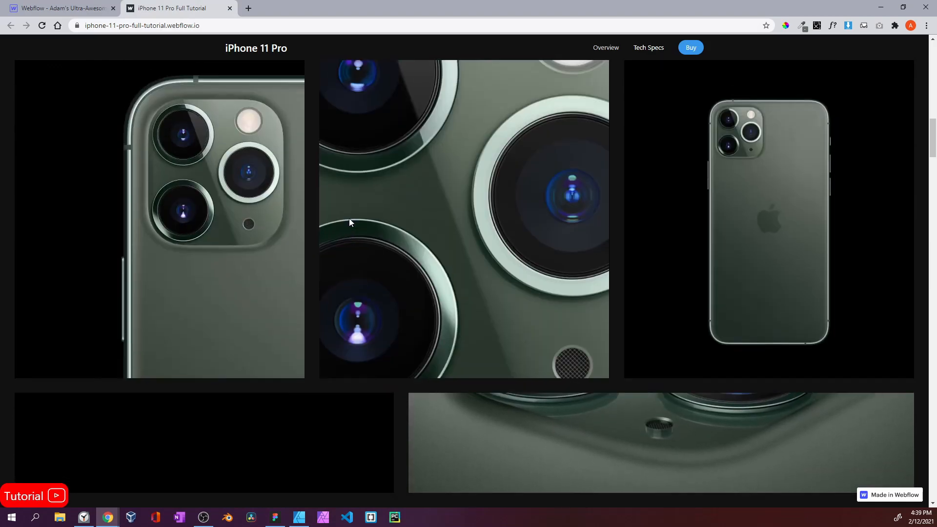
{"action": "scroll", "coordinate": [350, 219], "scroll_direction": "down", "scroll_amount": 7}
Return to the Webflow Designer and set the take-a-look section's height to 200 VH and top margin to -100 VH
{"action": "left_click", "coordinate": [33, 8]}
{"action": "left_click", "coordinate": [70, 43]}
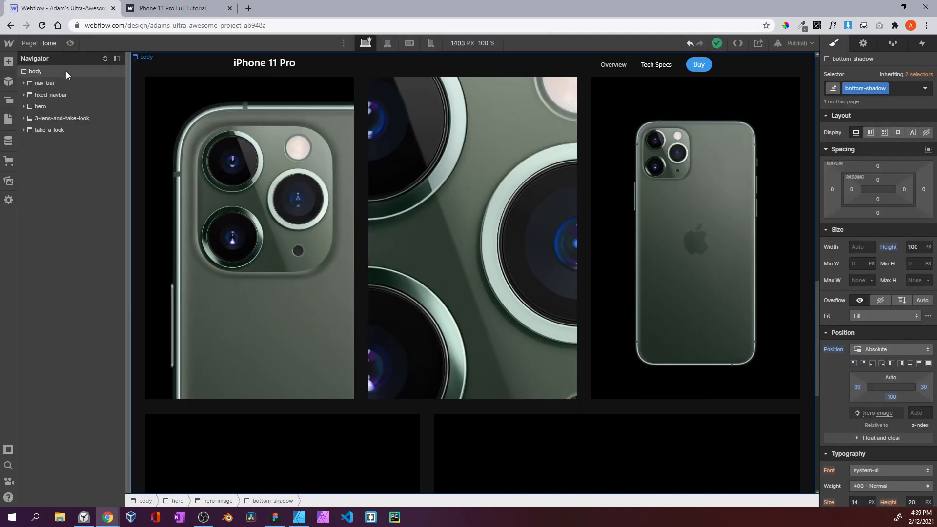
{"action": "left_click", "coordinate": [52, 130]}
{"action": "scroll", "coordinate": [715, 295], "scroll_direction": "down", "scroll_amount": 4}
{"action": "scroll", "coordinate": [716, 300], "scroll_direction": "down", "scroll_amount": 2}
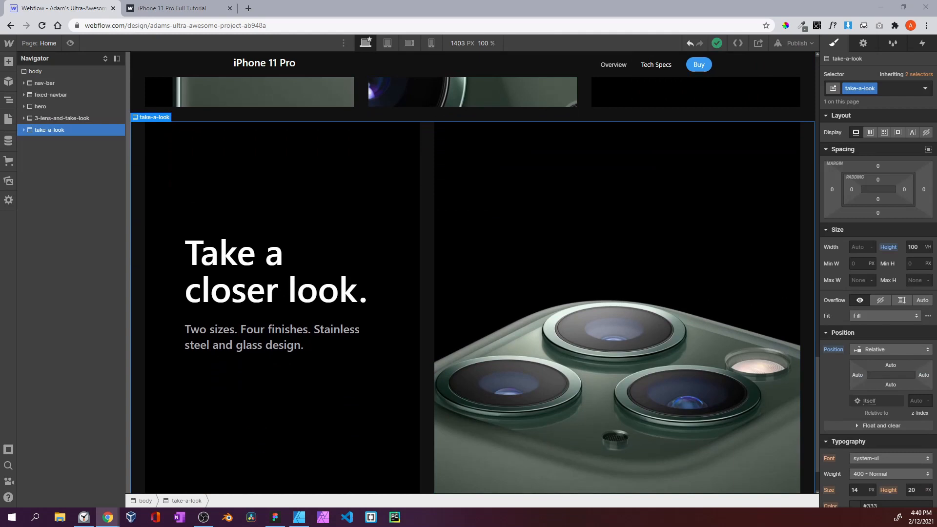
{"action": "left_click", "coordinate": [922, 246]}
{"action": "key", "text": "Return"}
{"action": "left_click", "coordinate": [878, 166]}
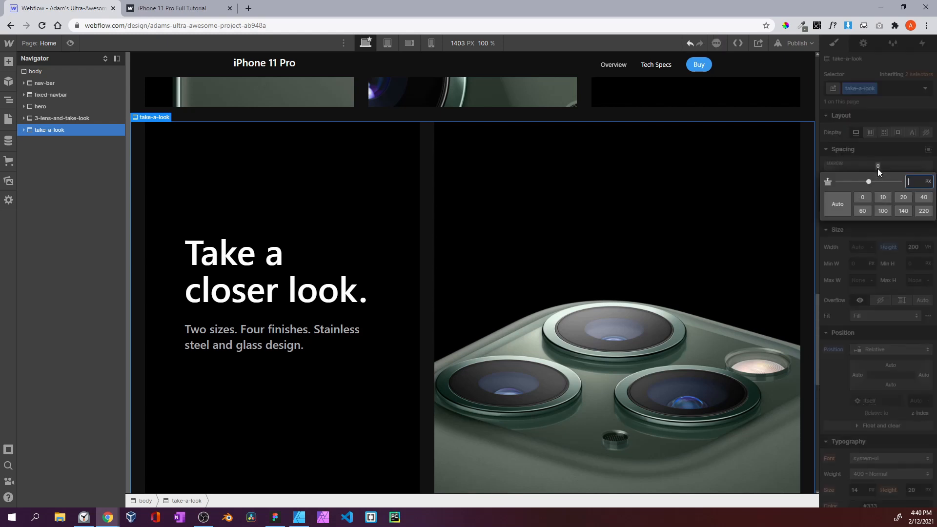
{"action": "type", "text": "-100vh"}
{"action": "key", "text": "Return"}
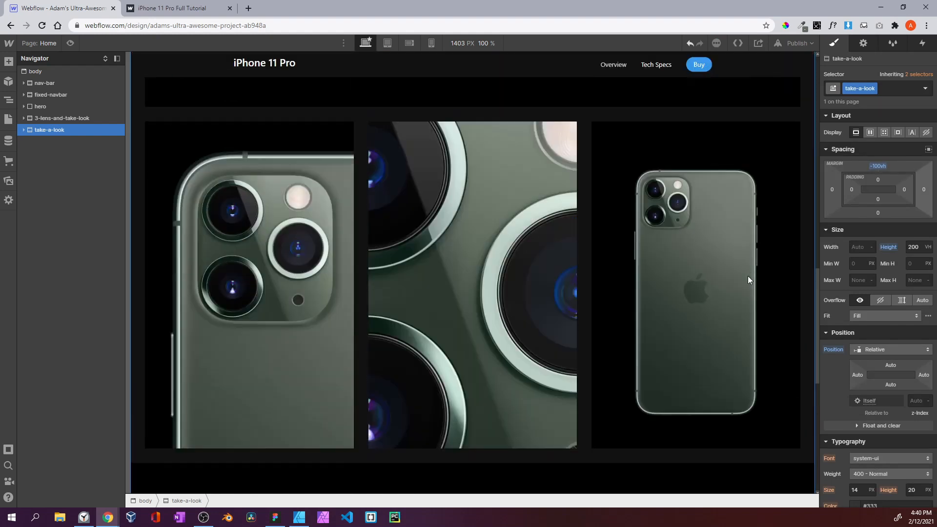
Set the z-index to 2 on the take-a-look section and 3 on the 3-lens-and-take-look section
{"action": "left_click", "coordinate": [915, 401]}
{"action": "type", "text": "3"}
{"action": "key", "text": "Return"}
{"action": "left_click", "coordinate": [62, 118]}
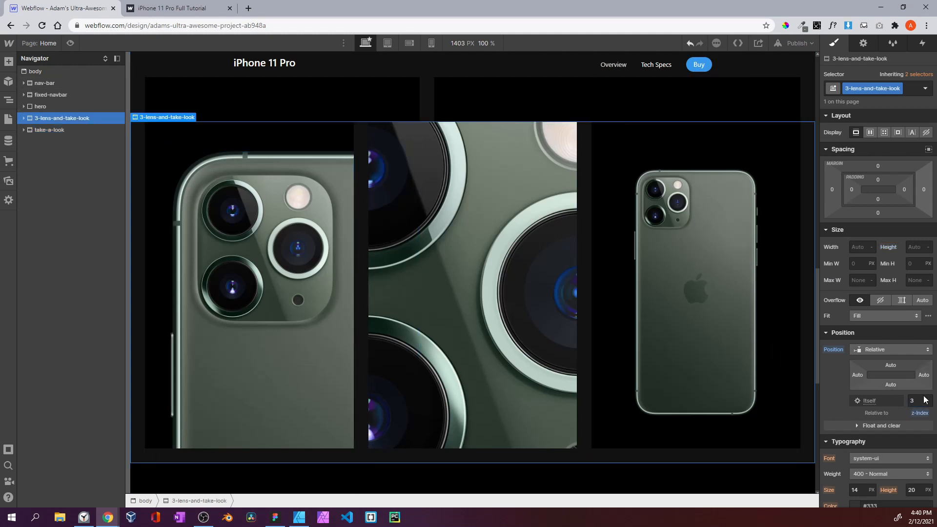
{"action": "left_click", "coordinate": [49, 130]}
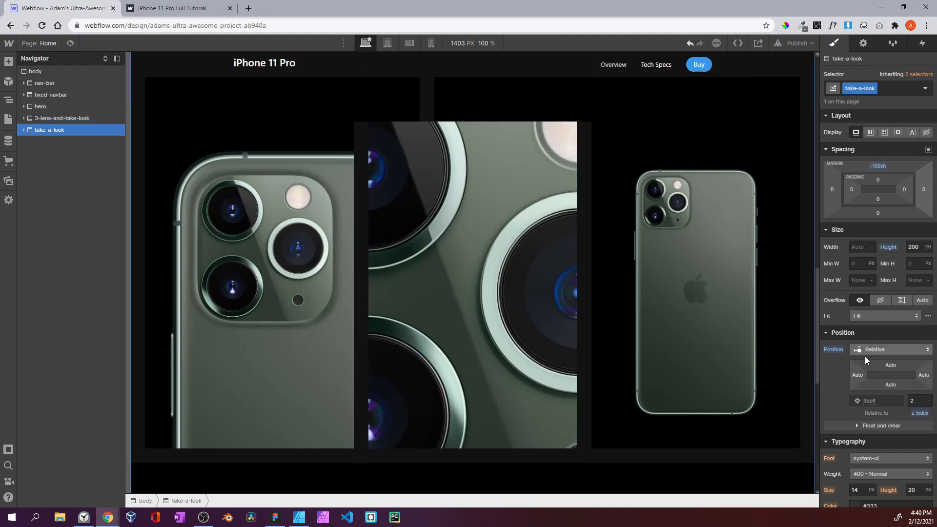
Set the take-look grid inside the take-a-look section to Sticky position with a top offset of 0
{"action": "left_click", "coordinate": [24, 130]}
{"action": "left_click", "coordinate": [52, 141]}
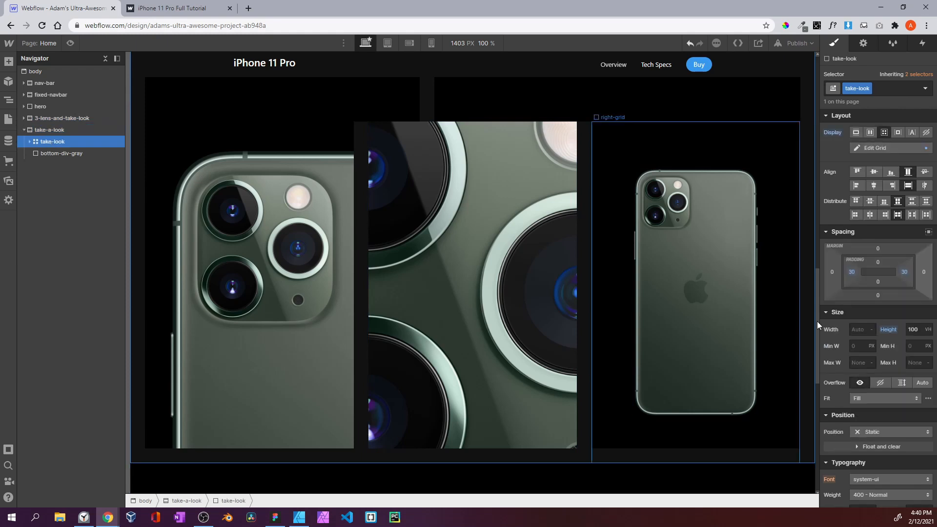
{"action": "scroll", "coordinate": [891, 320], "scroll_direction": "down", "scroll_amount": 3}
{"action": "left_click", "coordinate": [879, 286]}
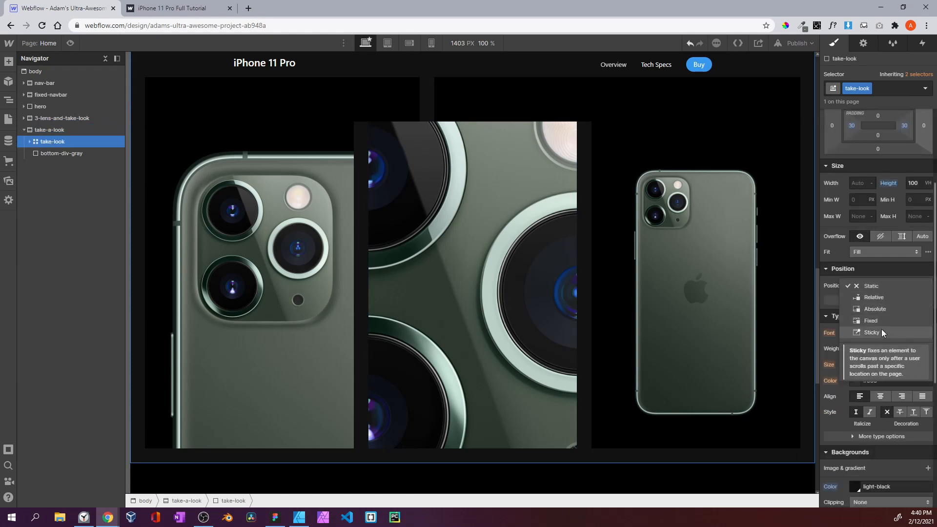
{"action": "left_click", "coordinate": [882, 331]}
{"action": "left_click", "coordinate": [883, 307]}
{"action": "left_click", "coordinate": [860, 333]}
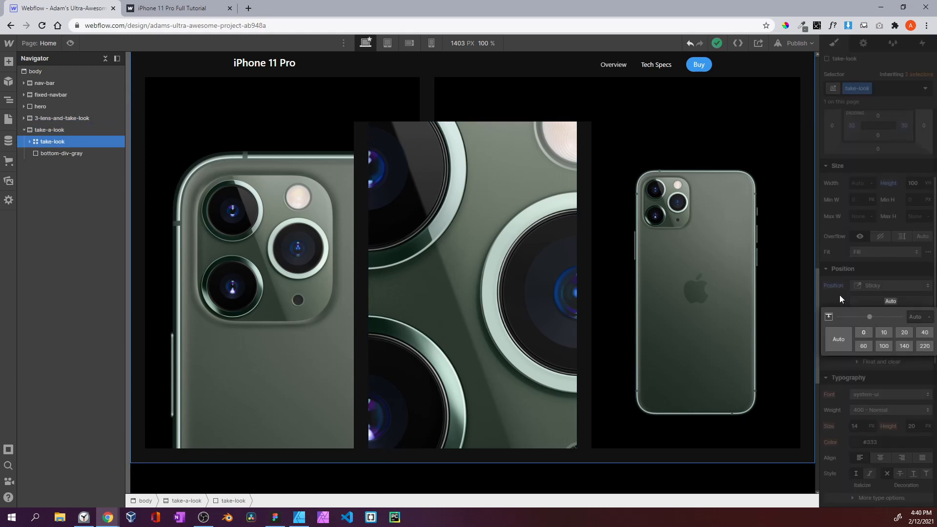
Preview the page and examine how the hero text, three-lens images and "Take a closer look" section overlap while scrolling
{"action": "left_click", "coordinate": [71, 43]}
{"action": "scroll", "coordinate": [489, 254], "scroll_direction": "down", "scroll_amount": 5}
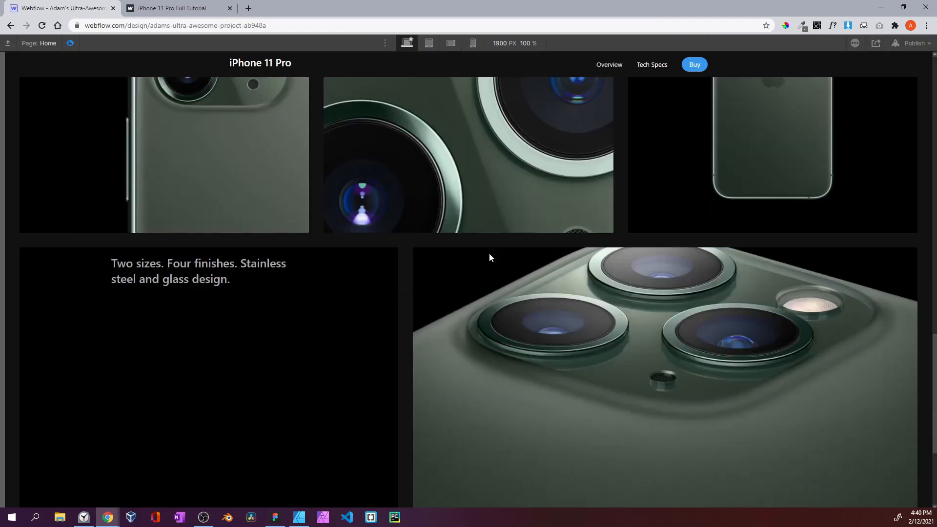
{"action": "scroll", "coordinate": [489, 254], "scroll_direction": "up", "scroll_amount": 20}
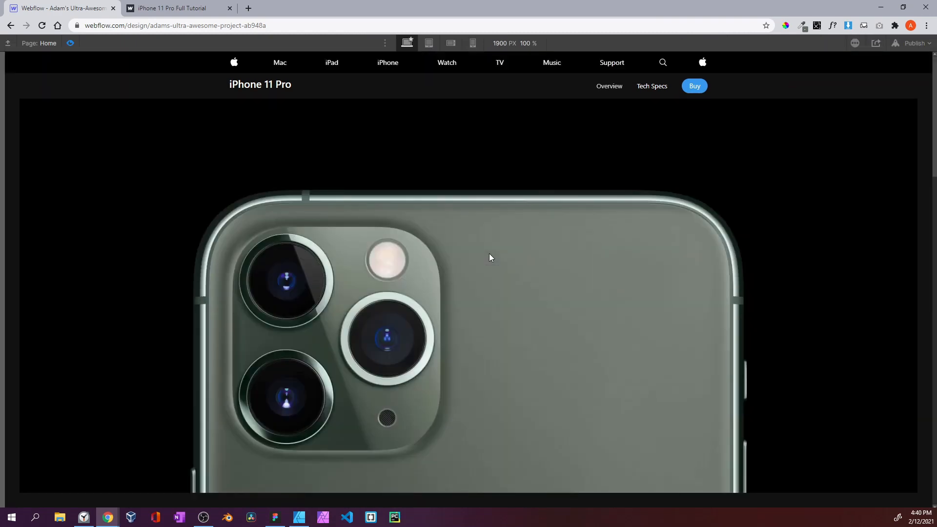
{"action": "scroll", "coordinate": [500, 145], "scroll_direction": "down", "scroll_amount": 8}
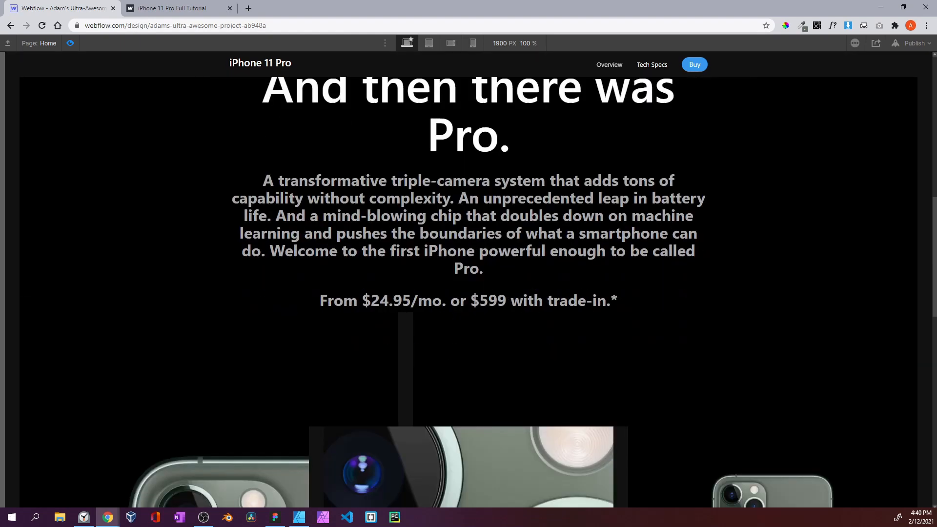
{"action": "scroll", "coordinate": [499, 145], "scroll_direction": "down", "scroll_amount": 8}
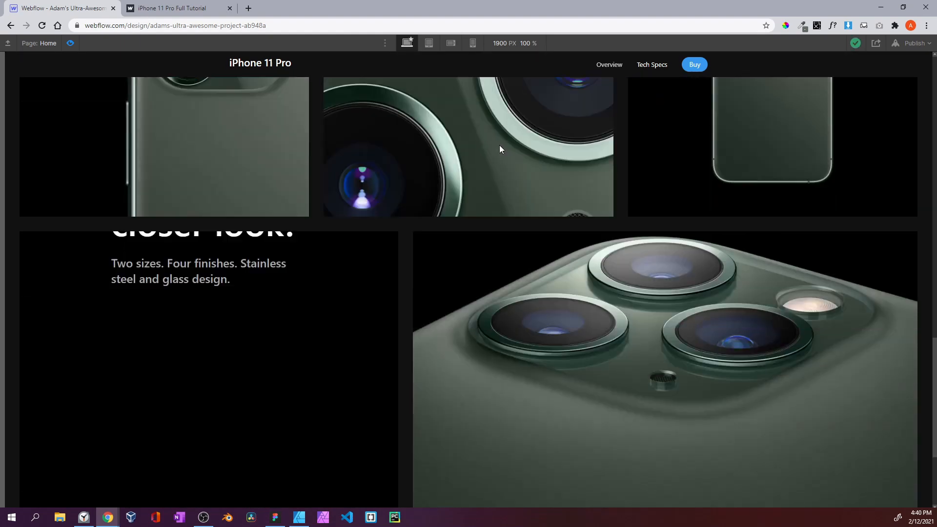
{"action": "scroll", "coordinate": [499, 145], "scroll_direction": "up", "scroll_amount": 8}
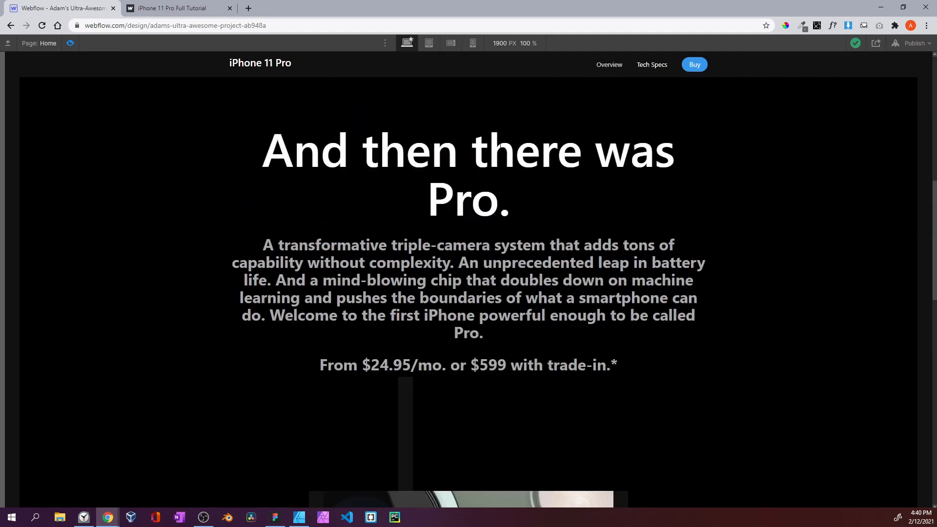
{"action": "scroll", "coordinate": [499, 145], "scroll_direction": "up", "scroll_amount": 5}
{"action": "scroll", "coordinate": [500, 145], "scroll_direction": "down", "scroll_amount": 2}
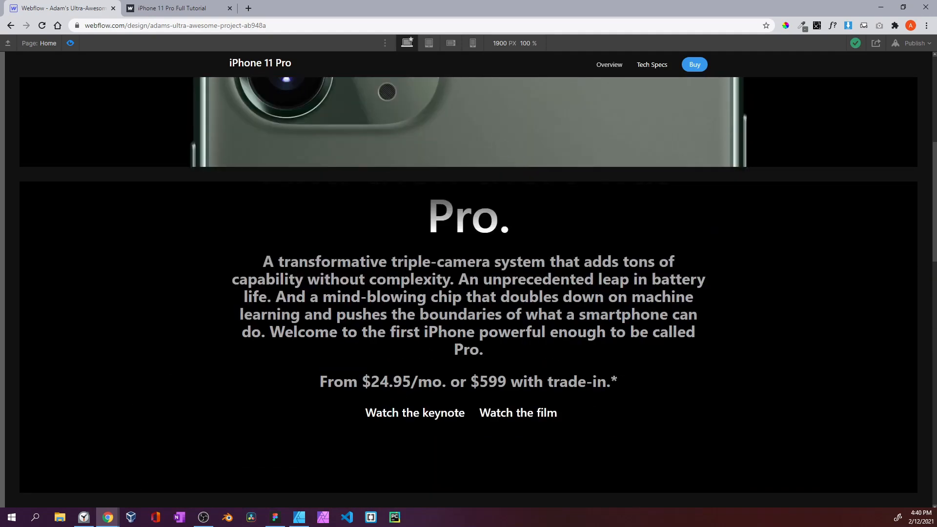
{"action": "left_click_drag", "start_coordinate": [330, 332], "coordinate": [479, 427]}
{"action": "scroll", "coordinate": [696, 379], "scroll_direction": "down", "scroll_amount": 5}
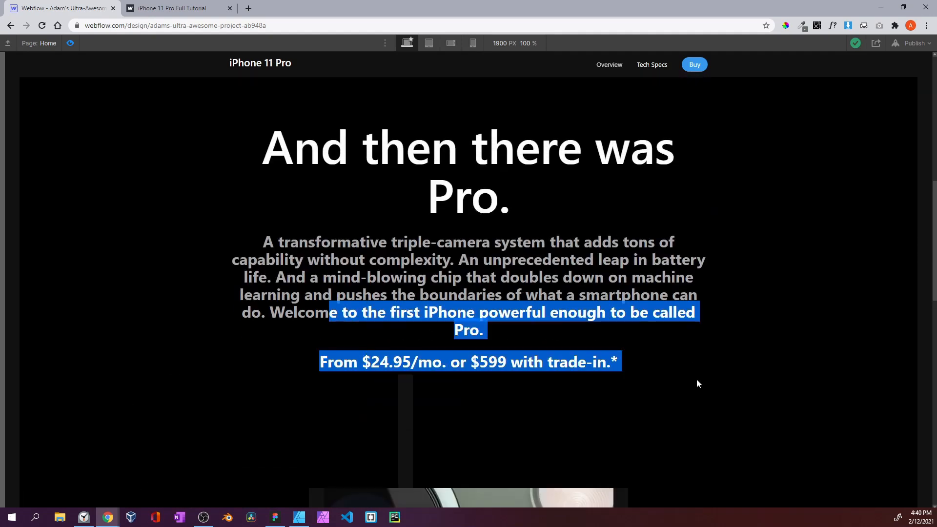
{"action": "left_click", "coordinate": [626, 344]}
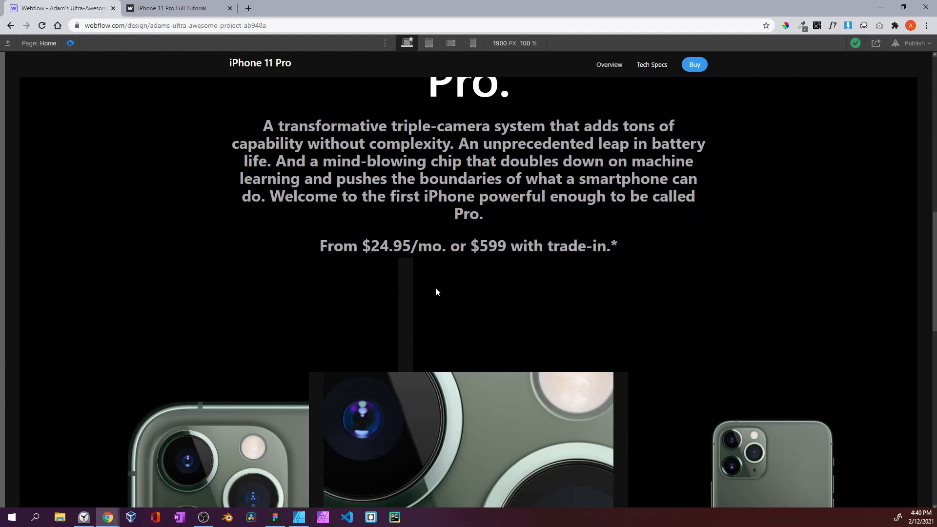
{"action": "scroll", "coordinate": [436, 292], "scroll_direction": "up", "scroll_amount": 3}
{"action": "scroll", "coordinate": [436, 288], "scroll_direction": "down", "scroll_amount": 15}
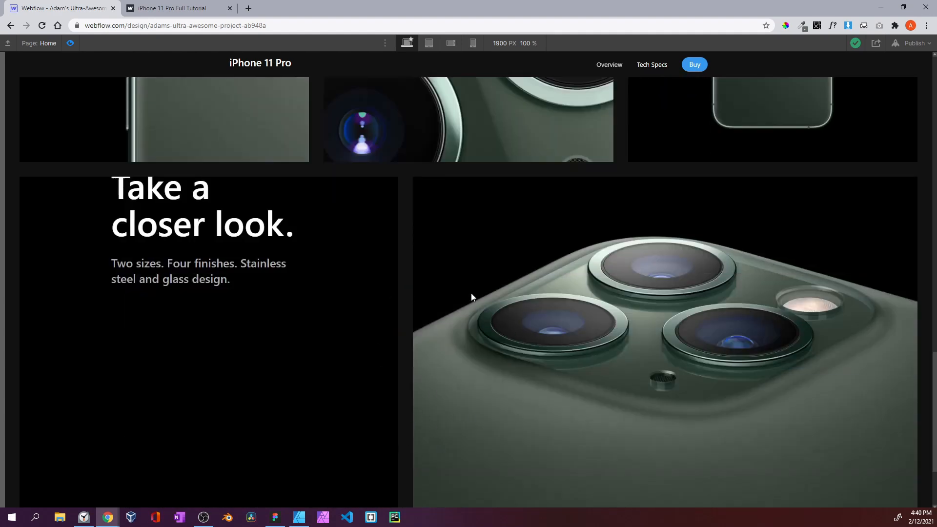
{"action": "scroll", "coordinate": [417, 254], "scroll_direction": "up", "scroll_amount": 10}
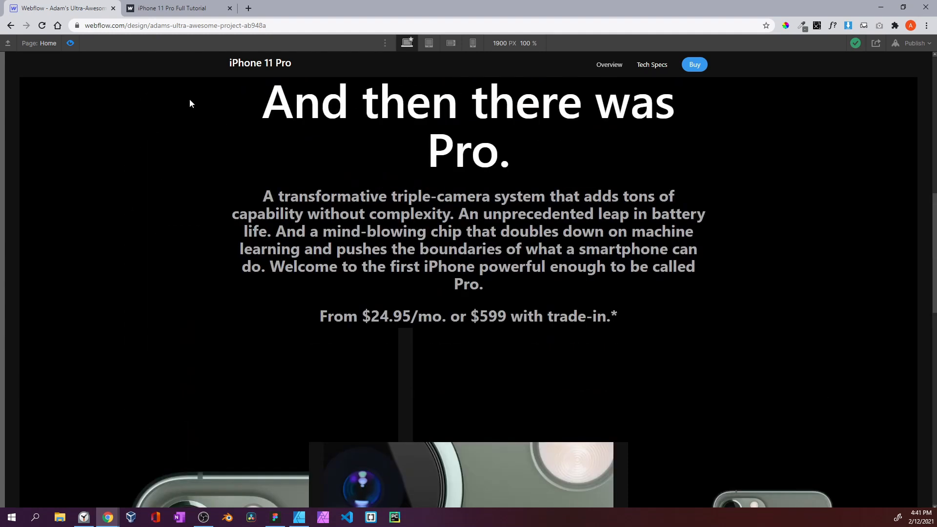
Leave the preview and inspect the style settings of the take-look grid, its bottom-div-gray sibling and the take-a-look section for the overlap
{"action": "left_click", "coordinate": [76, 42]}
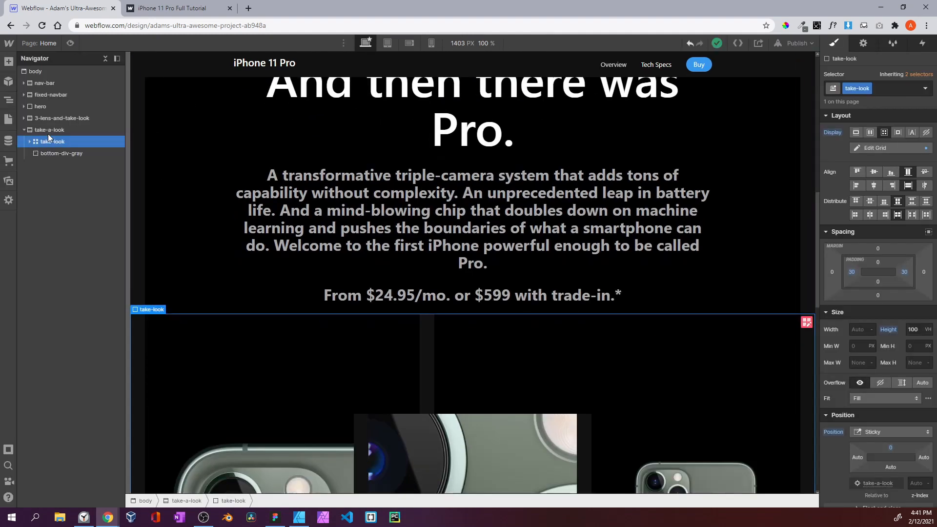
{"action": "scroll", "coordinate": [315, 246], "scroll_direction": "down", "scroll_amount": 2}
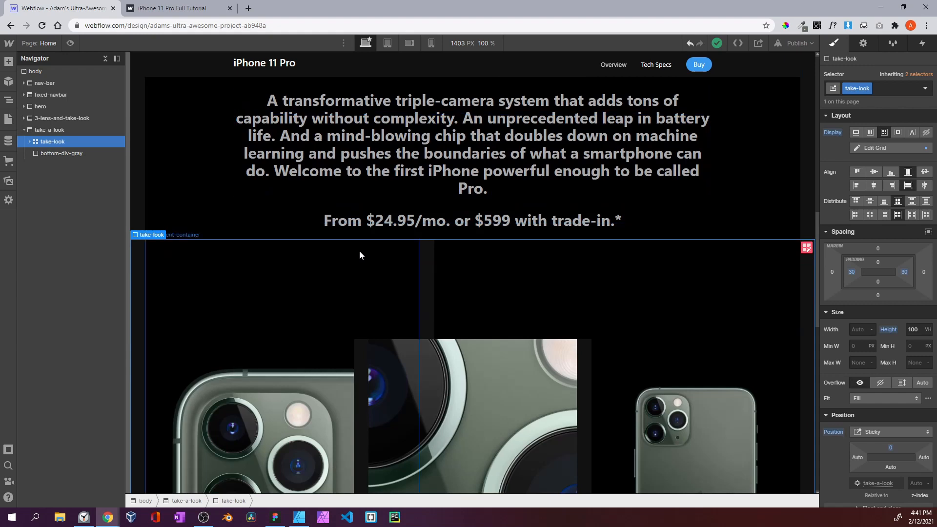
{"action": "left_click", "coordinate": [67, 152]}
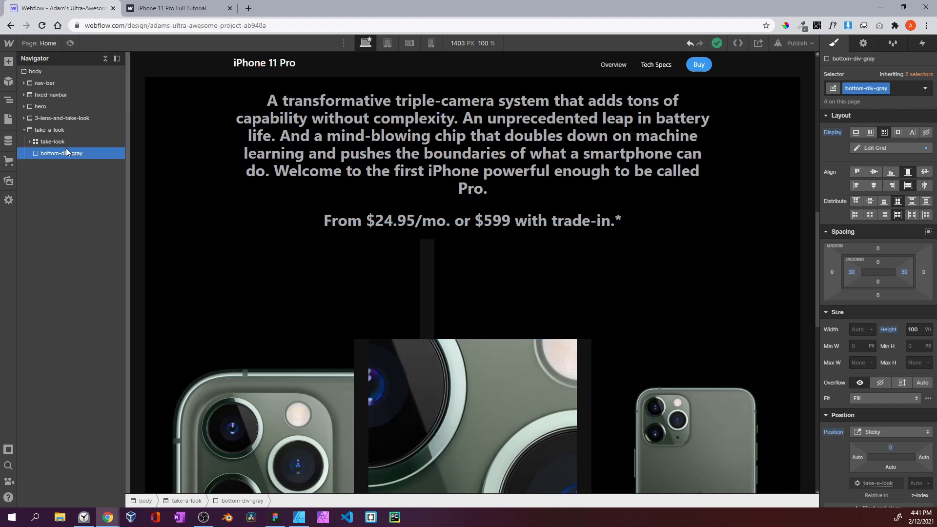
{"action": "left_click", "coordinate": [30, 142]}
{"action": "left_click", "coordinate": [58, 140]}
{"action": "left_click", "coordinate": [30, 141]}
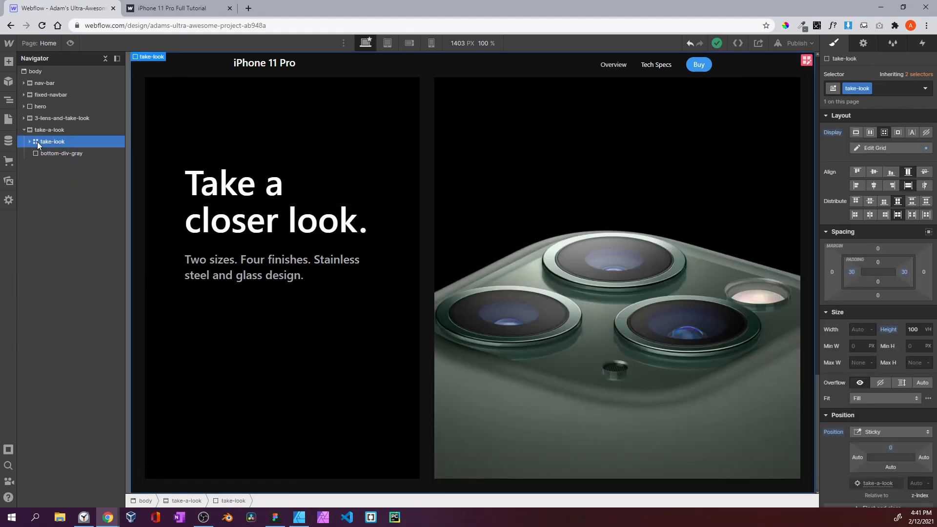
{"action": "scroll", "coordinate": [910, 355], "scroll_direction": "down", "scroll_amount": 4}
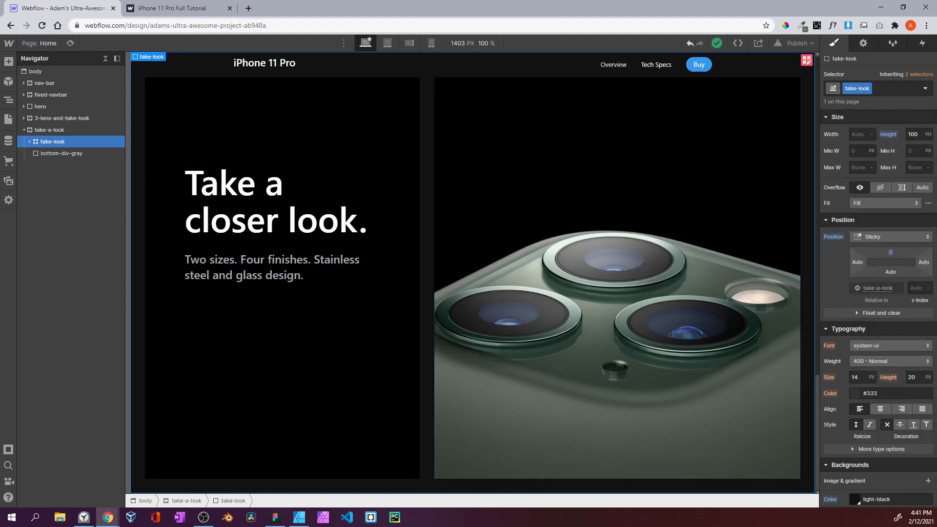
{"action": "scroll", "coordinate": [329, 244], "scroll_direction": "down", "scroll_amount": 10}
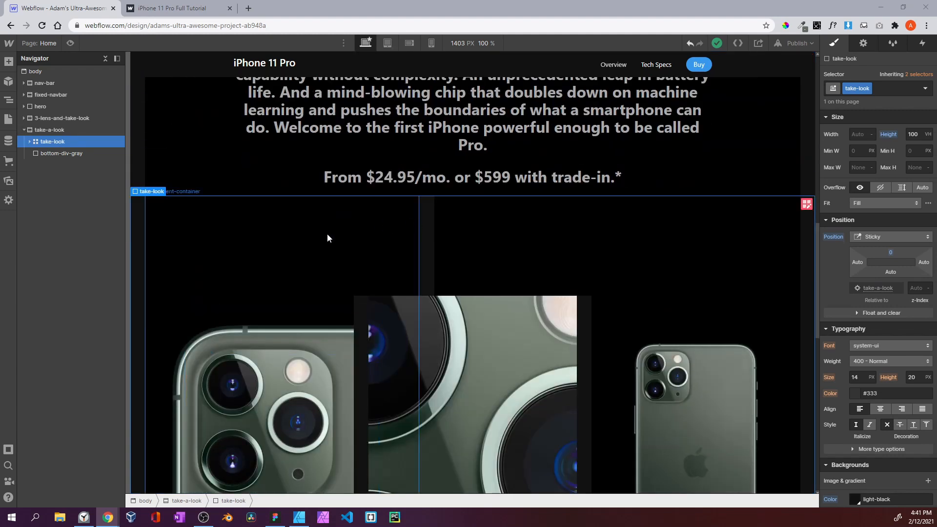
{"action": "scroll", "coordinate": [327, 234], "scroll_direction": "down", "scroll_amount": 2}
{"action": "scroll", "coordinate": [377, 195], "scroll_direction": "up", "scroll_amount": 2}
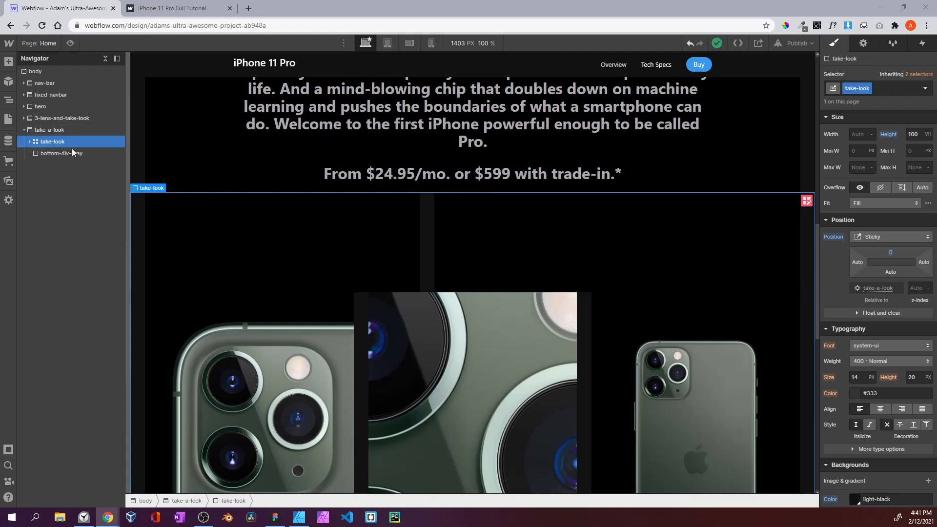
{"action": "scroll", "coordinate": [870, 342], "scroll_direction": "down", "scroll_amount": 5}
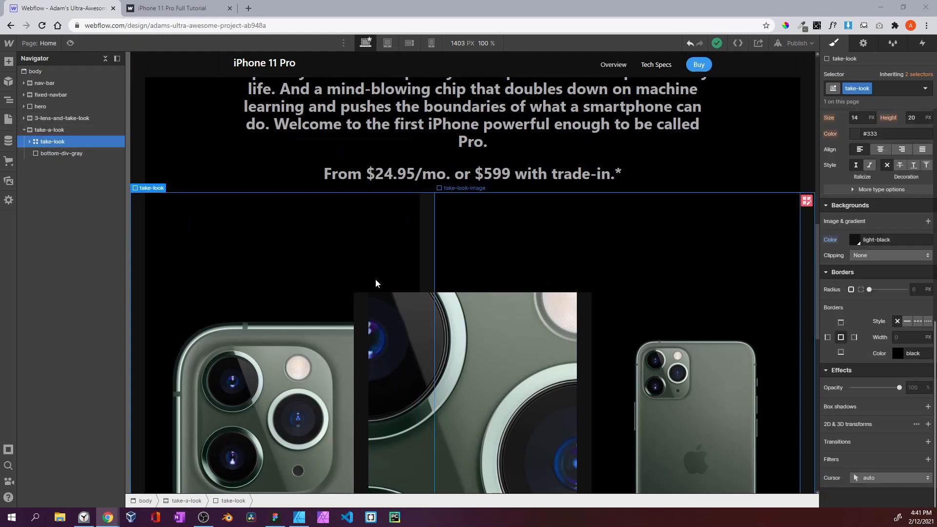
{"action": "left_click", "coordinate": [49, 130]}
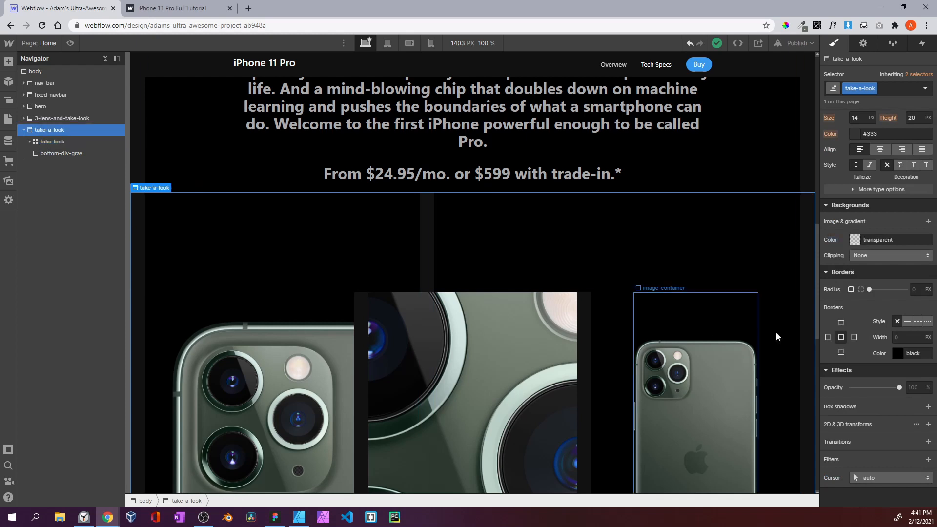
Inspect the size and position settings of the take-look grid and its take-look-content and take-look-image children
{"action": "scroll", "coordinate": [885, 247], "scroll_direction": "up", "scroll_amount": 5}
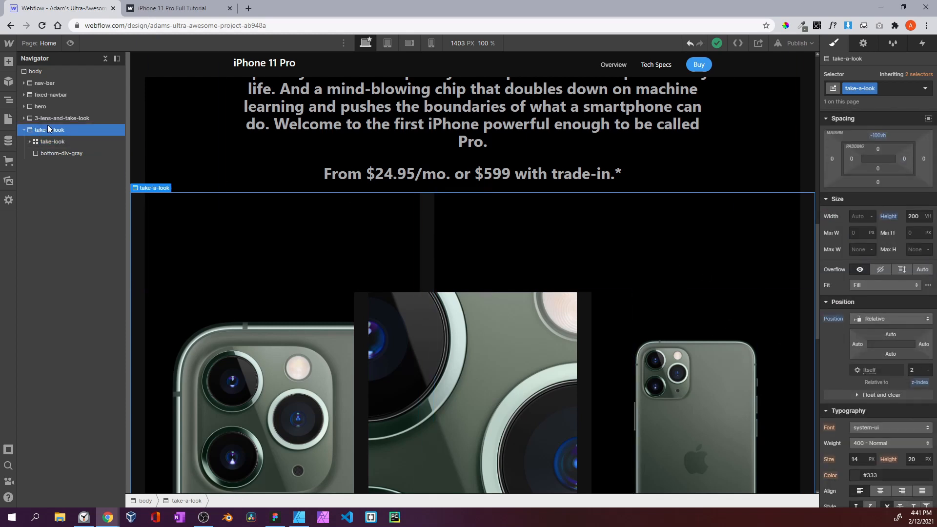
{"action": "left_click", "coordinate": [47, 144]}
{"action": "left_click", "coordinate": [30, 142]}
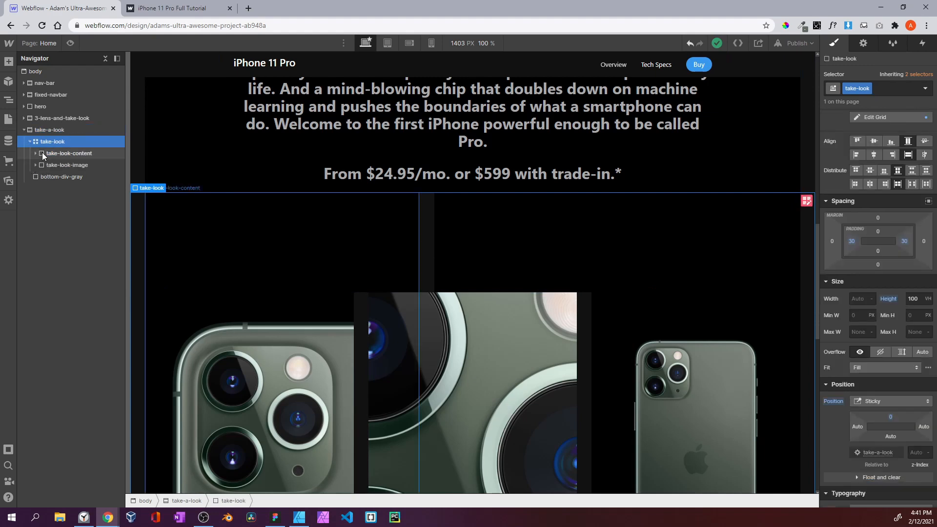
{"action": "left_click", "coordinate": [47, 153]}
{"action": "left_click", "coordinate": [49, 165]}
{"action": "scroll", "coordinate": [874, 344], "scroll_direction": "down", "scroll_amount": 4}
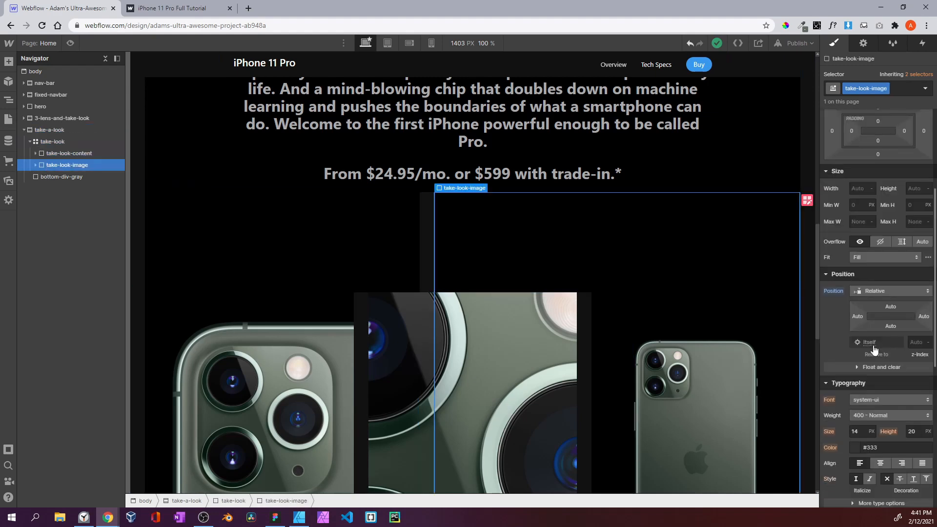
{"action": "scroll", "coordinate": [647, 298], "scroll_direction": "up", "scroll_amount": 4}
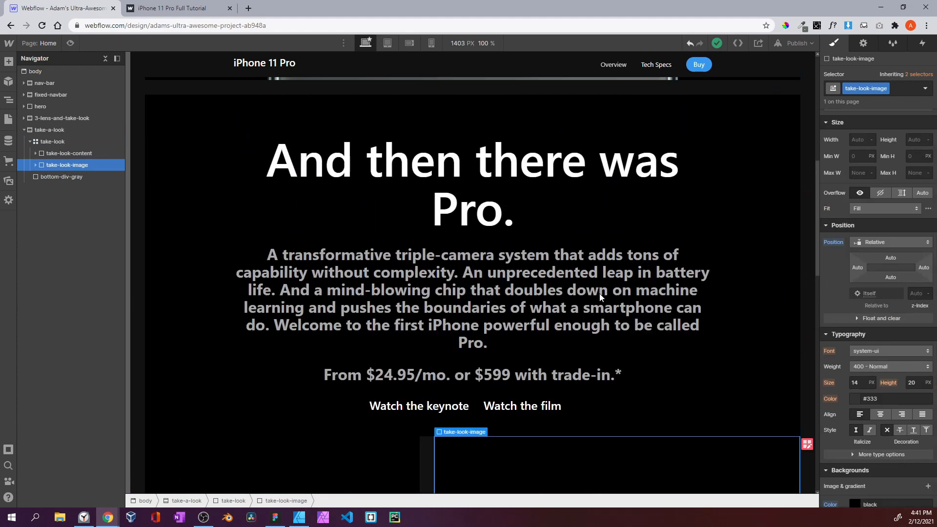
Compare where the hero, 3-lens-and-take-look and take-a-look sections lie and overlap on the page, collapsing the take-a-look section's children
{"action": "left_click", "coordinate": [28, 121]}
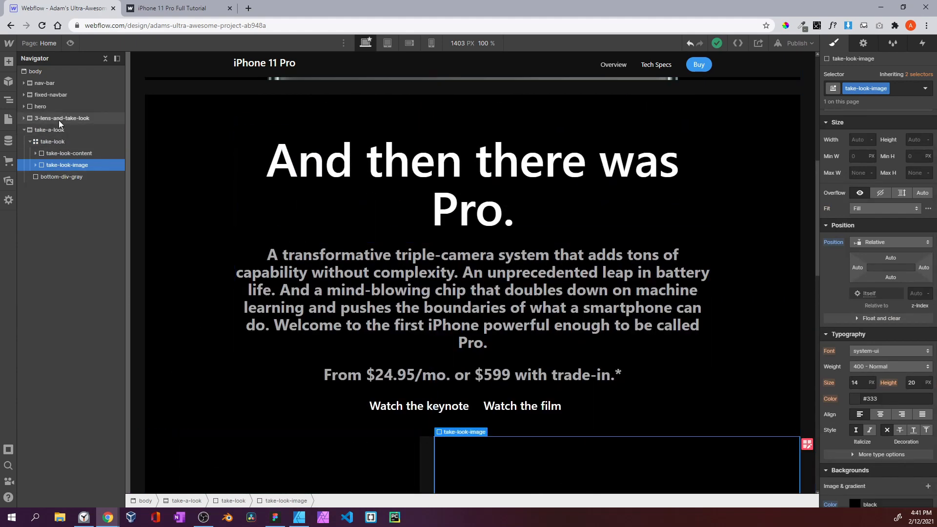
{"action": "left_click", "coordinate": [35, 107]}
{"action": "scroll", "coordinate": [846, 367], "scroll_direction": "down", "scroll_amount": 3}
{"action": "scroll", "coordinate": [560, 283], "scroll_direction": "up", "scroll_amount": 10}
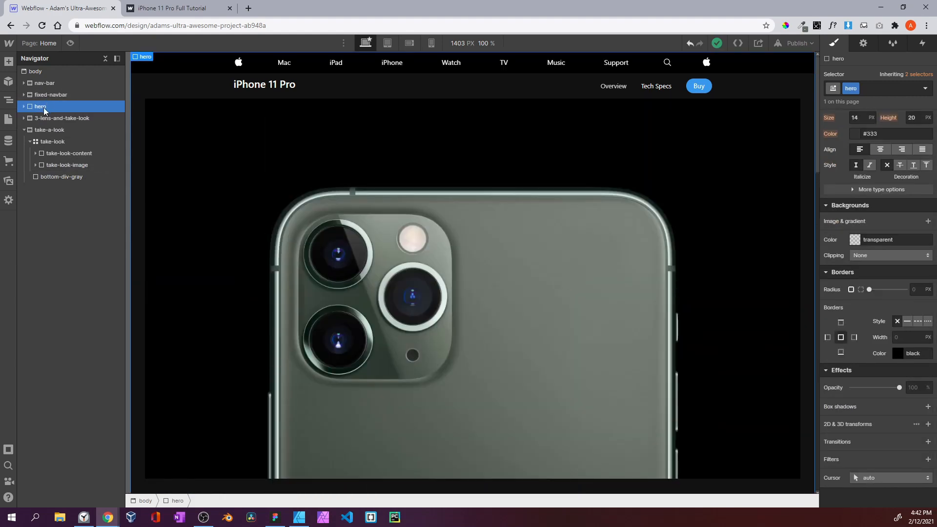
{"action": "left_click", "coordinate": [24, 130]}
{"action": "left_click", "coordinate": [24, 130]}
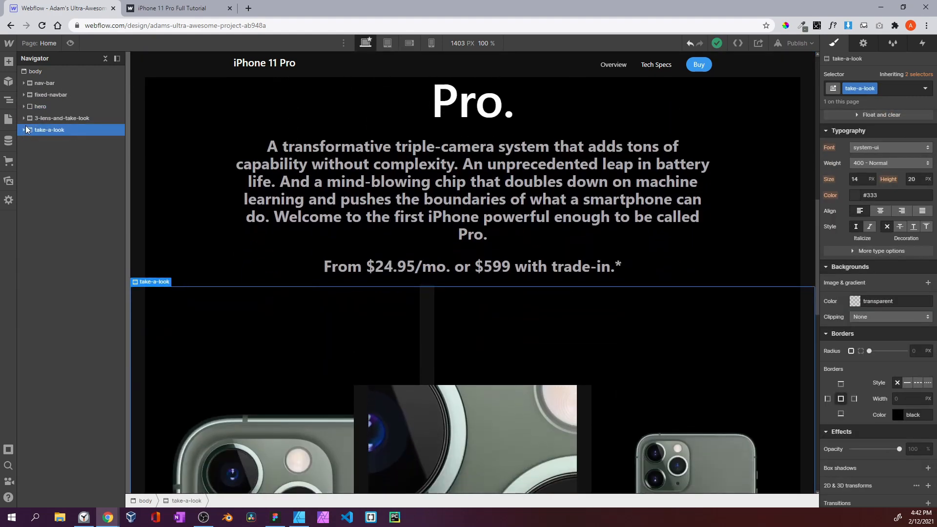
{"action": "left_click", "coordinate": [55, 106]}
{"action": "left_click", "coordinate": [56, 118]}
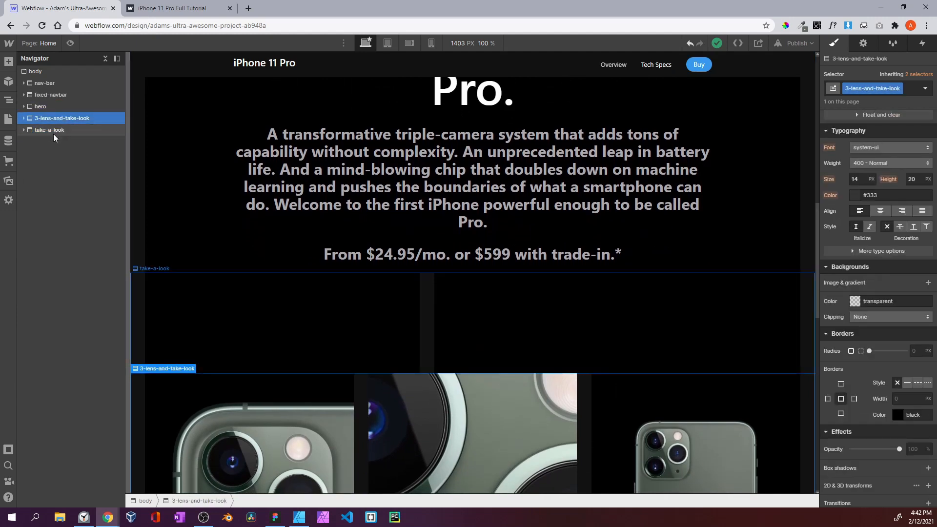
{"action": "left_click", "coordinate": [54, 131]}
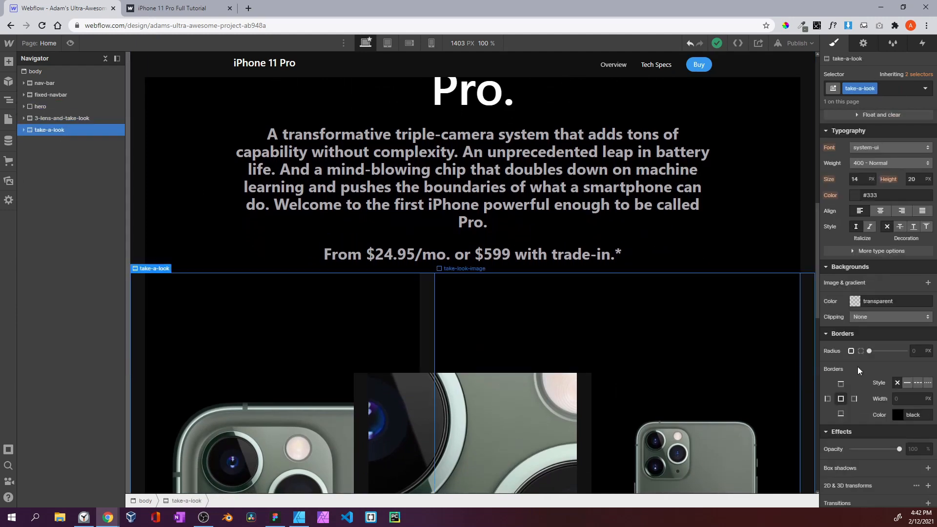
Check the z-index of the 3-lens-and-take-look section against the position settings of the hero block
{"action": "left_click", "coordinate": [106, 118]}
{"action": "left_click", "coordinate": [920, 286]}
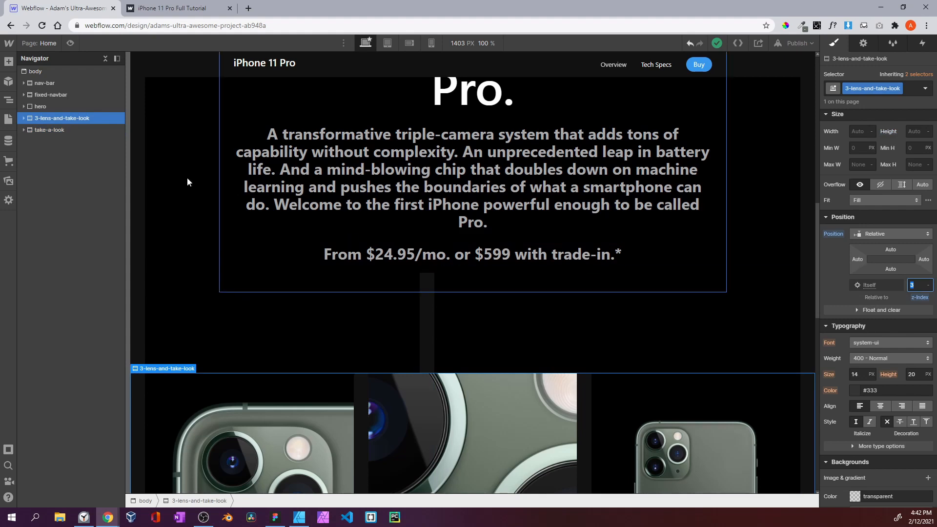
{"action": "left_click", "coordinate": [51, 107]}
{"action": "scroll", "coordinate": [883, 271], "scroll_direction": "up", "scroll_amount": 3}
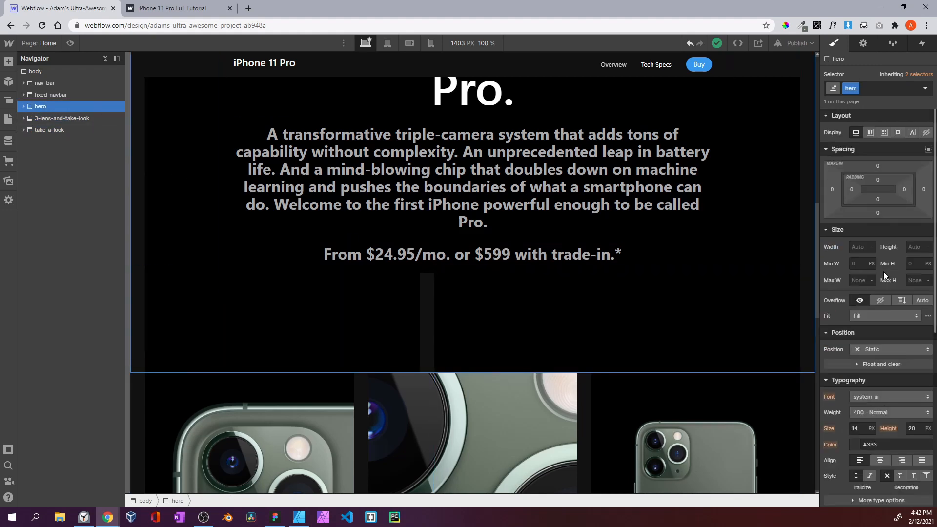
{"action": "scroll", "coordinate": [883, 271], "scroll_direction": "down", "scroll_amount": 5}
{"action": "scroll", "coordinate": [884, 272], "scroll_direction": "up", "scroll_amount": 5}
{"action": "scroll", "coordinate": [418, 243], "scroll_direction": "up", "scroll_amount": 2}
{"action": "scroll", "coordinate": [418, 242], "scroll_direction": "down", "scroll_amount": 2}
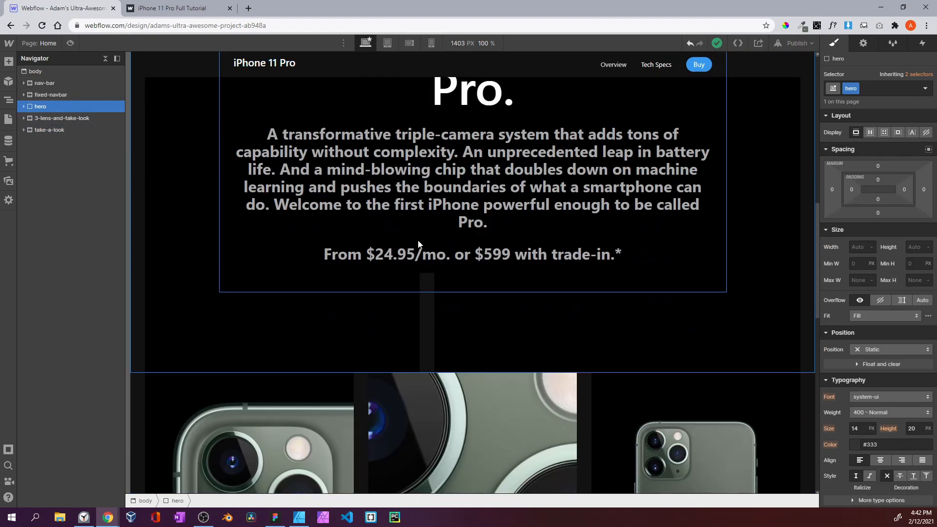
{"action": "left_click", "coordinate": [75, 118]}
{"action": "left_click", "coordinate": [58, 107]}
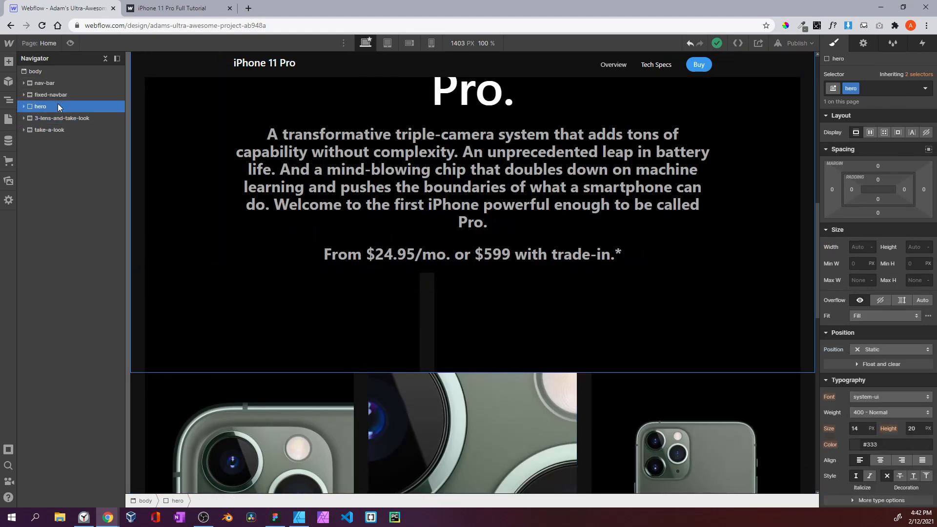
Set the hero block to Relative position with a z-index of 2 and test selecting its price text
{"action": "scroll", "coordinate": [859, 351], "scroll_direction": "down", "scroll_amount": 3}
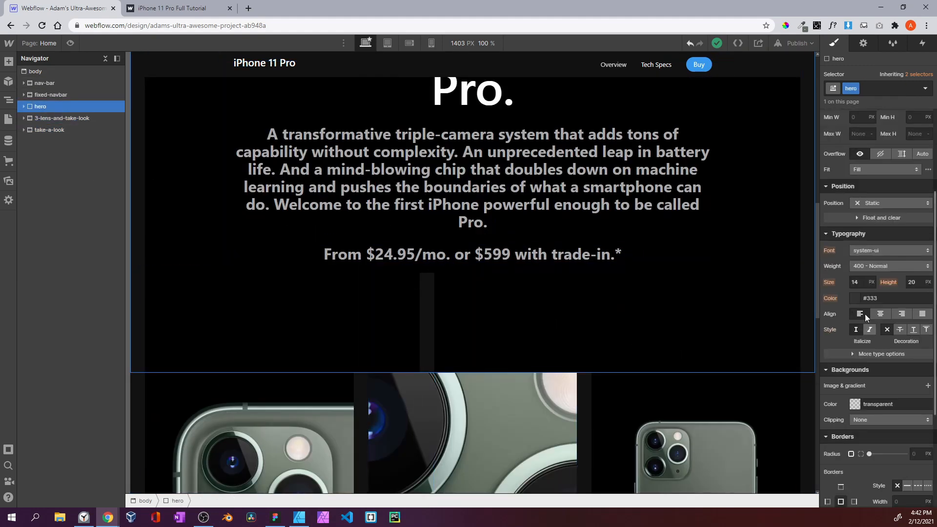
{"action": "left_click", "coordinate": [871, 206]}
{"action": "left_click", "coordinate": [871, 218]}
{"action": "left_click", "coordinate": [922, 254]}
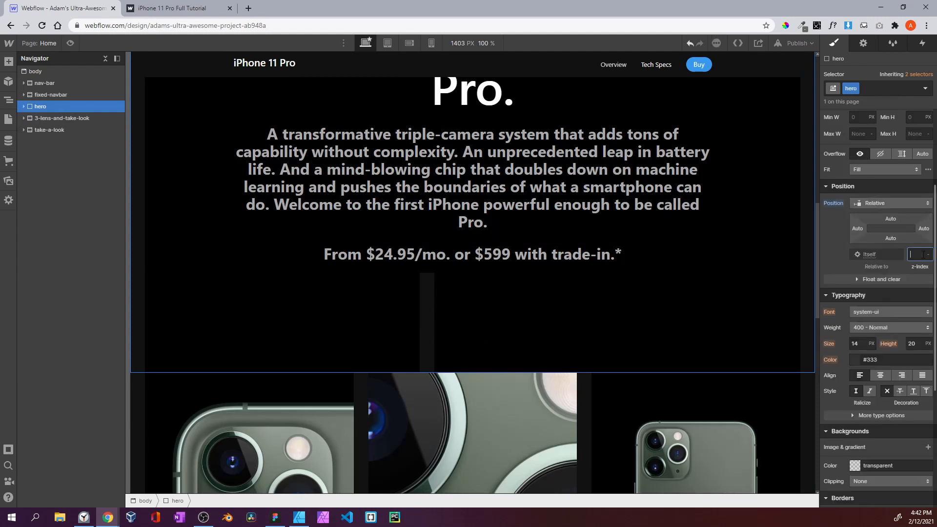
{"action": "type", "text": "3"}
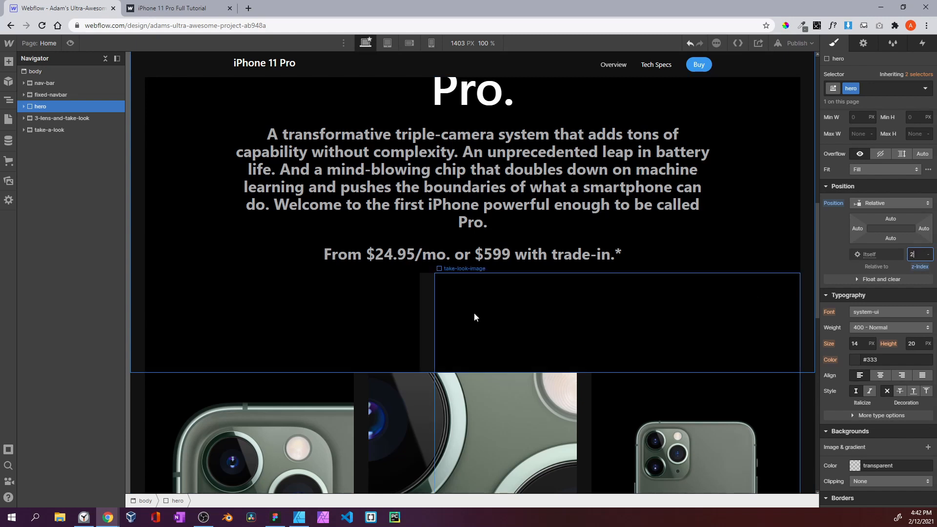
{"action": "left_click", "coordinate": [427, 255]}
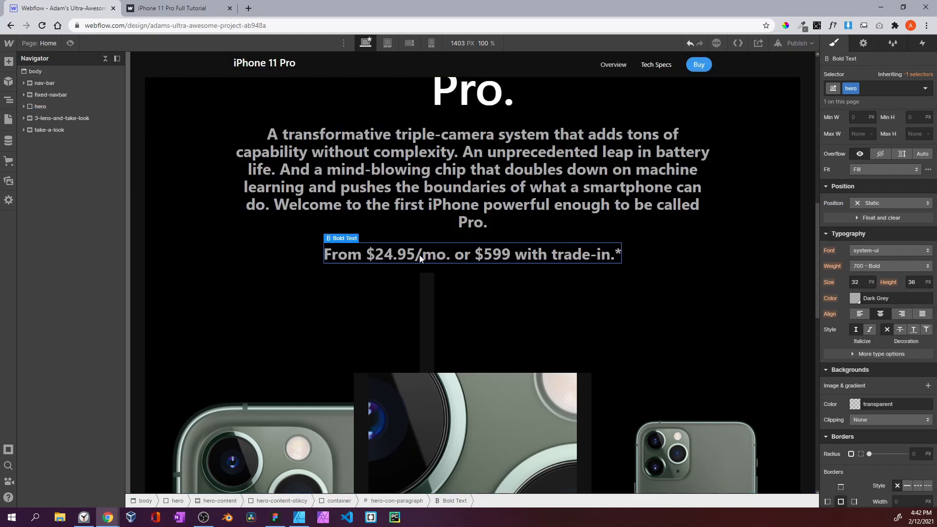
{"action": "double_click", "coordinate": [420, 255]}
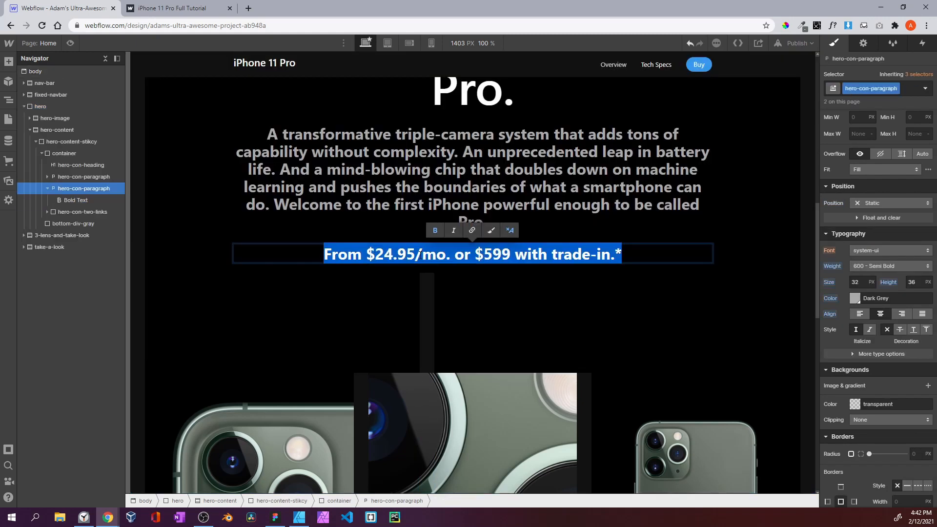
Collapse the hero block's children and set its z-index to 3
{"action": "left_click", "coordinate": [67, 109]}
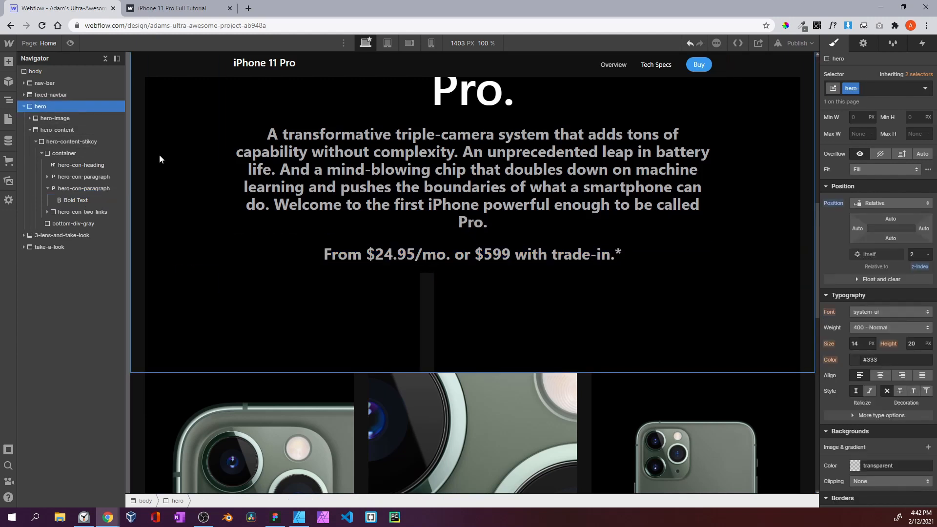
{"action": "left_click", "coordinate": [23, 107]}
{"action": "left_click", "coordinate": [23, 107]}
{"action": "left_click", "coordinate": [25, 107]}
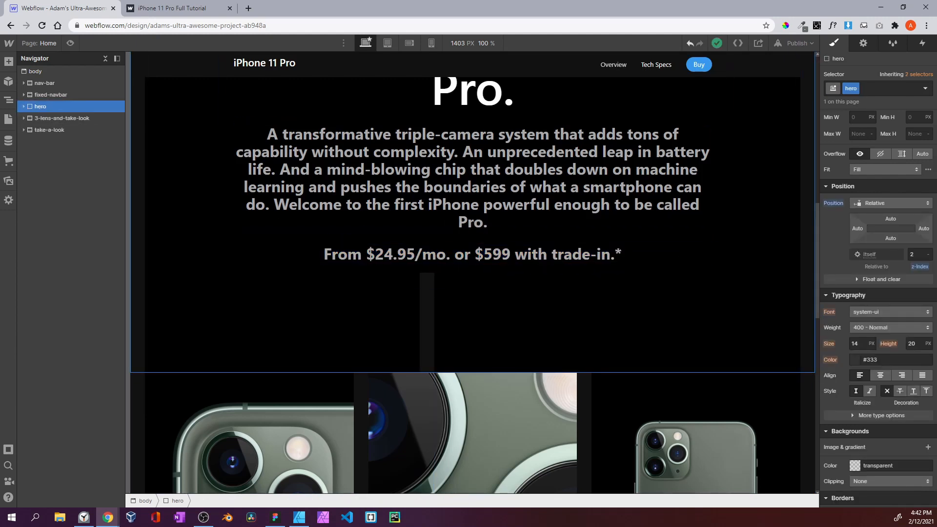
{"action": "left_click", "coordinate": [917, 254]}
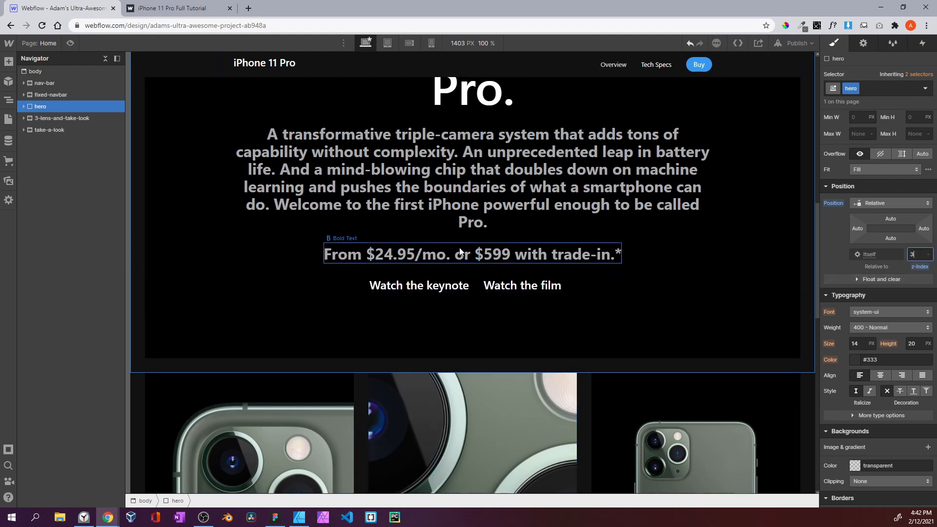
Preview the page and check the hero text and the "Take a closer look" reveal while scrolling down
{"action": "left_click", "coordinate": [70, 43]}
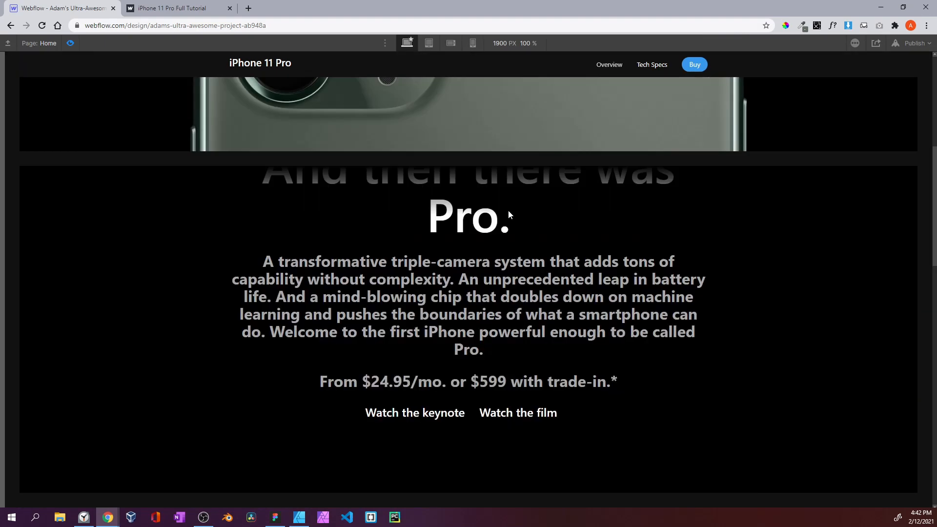
{"action": "left_click_drag", "start_coordinate": [362, 166], "coordinate": [596, 409]}
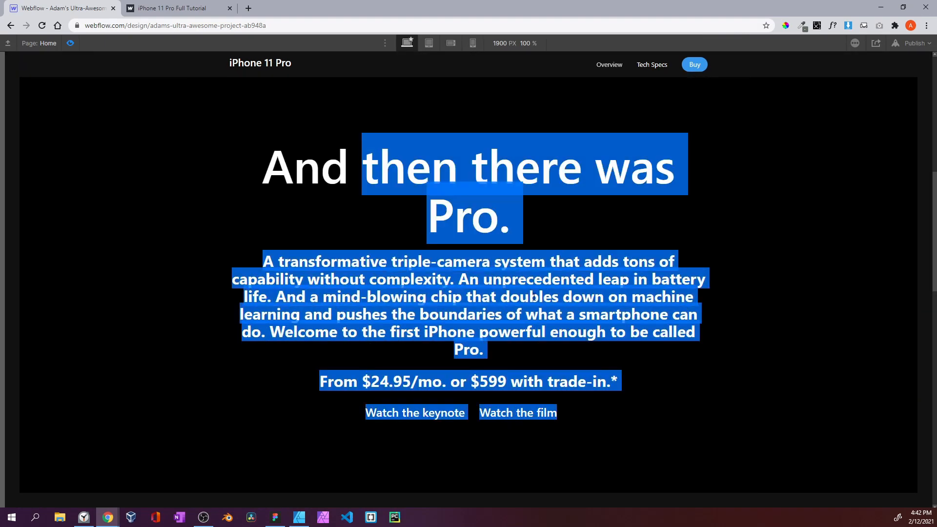
{"action": "scroll", "coordinate": [533, 297], "scroll_direction": "down", "scroll_amount": 15}
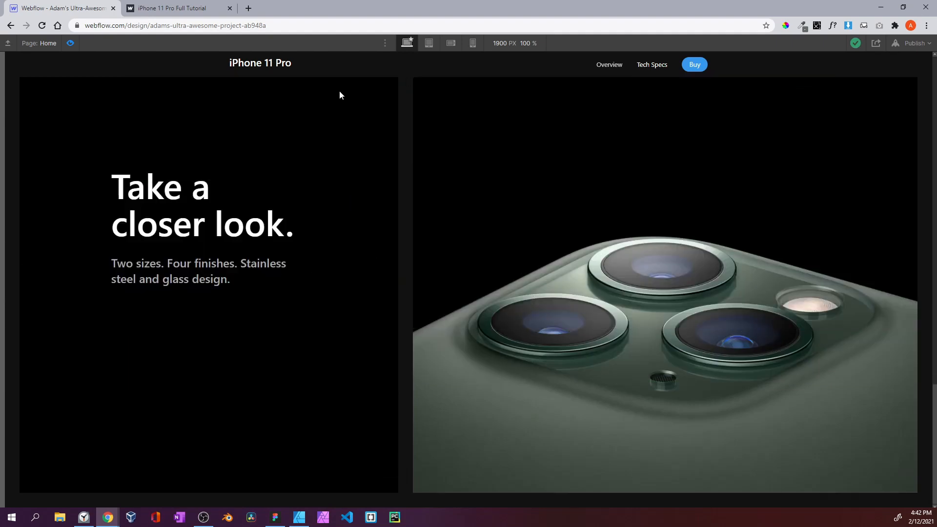
Review the hero, three-lens and "Take a closer look" sections in the page preview
{"action": "scroll", "coordinate": [424, 88], "scroll_direction": "up", "scroll_amount": 10}
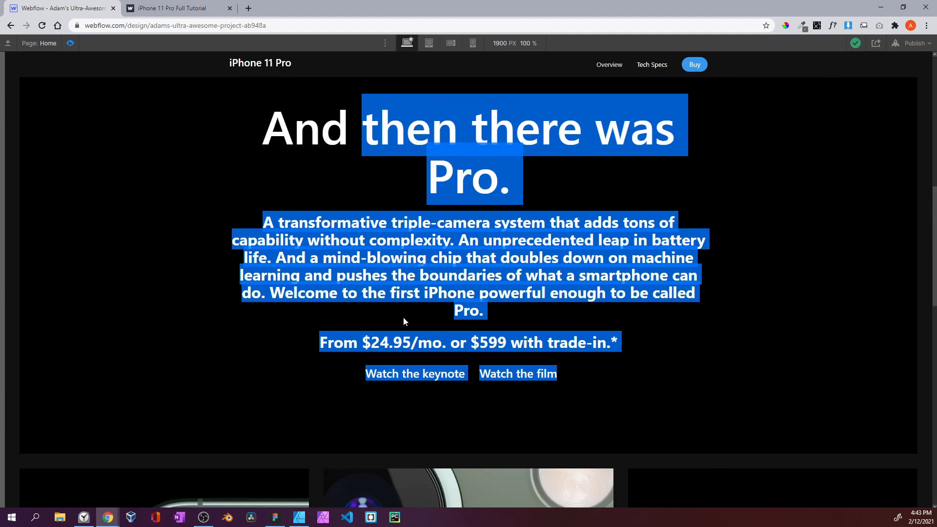
{"action": "left_click_drag", "start_coordinate": [362, 275], "coordinate": [502, 381]}
{"action": "left_click", "coordinate": [482, 354]}
{"action": "scroll", "coordinate": [482, 353], "scroll_direction": "up", "scroll_amount": 10}
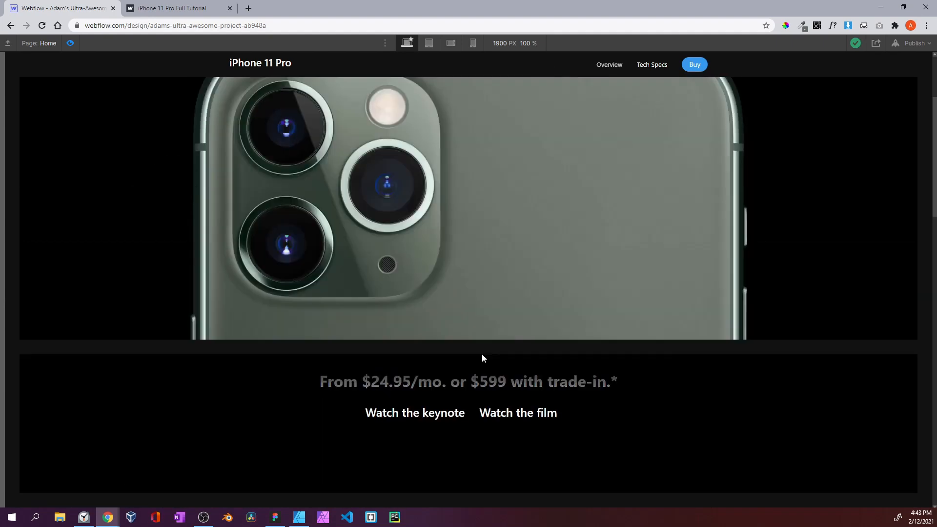
{"action": "scroll", "coordinate": [481, 353], "scroll_direction": "down", "scroll_amount": 12}
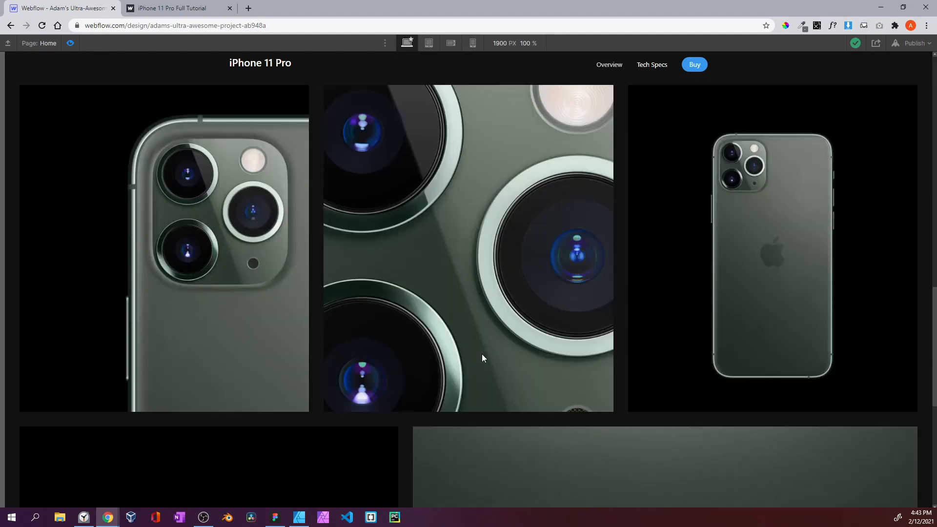
{"action": "scroll", "coordinate": [482, 355], "scroll_direction": "down", "scroll_amount": 7}
Switch to the published iPhone 11 Pro Full Tutorial site and examine the scroll transition from "Take a closer look" to "Pro camera system"
{"action": "left_click", "coordinate": [166, 8]}
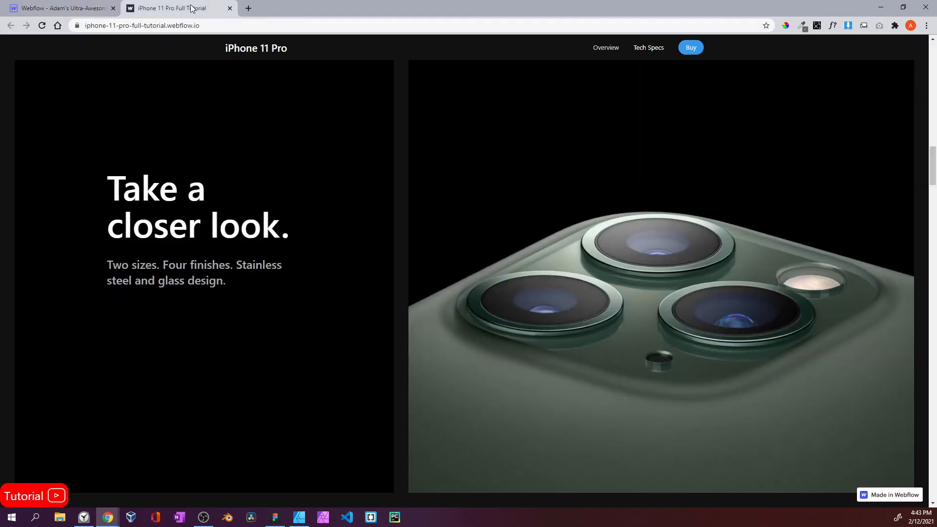
{"action": "middle_click", "coordinate": [435, 172]}
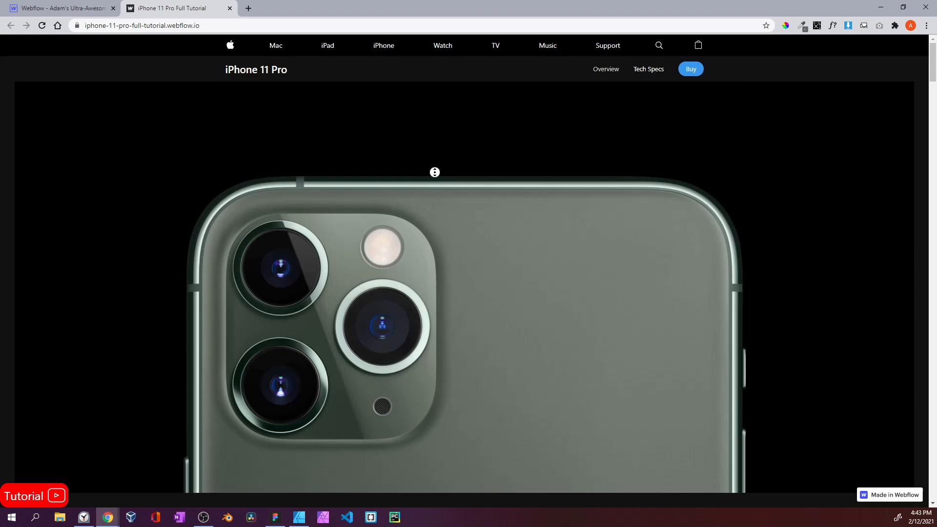
{"action": "scroll", "coordinate": [435, 172], "scroll_direction": "down", "scroll_amount": 12}
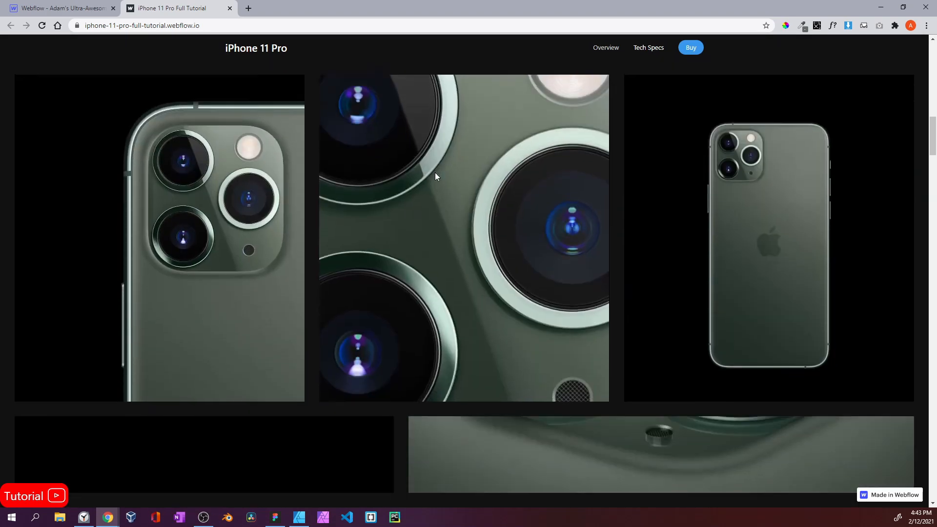
{"action": "scroll", "coordinate": [435, 172], "scroll_direction": "down", "scroll_amount": 15}
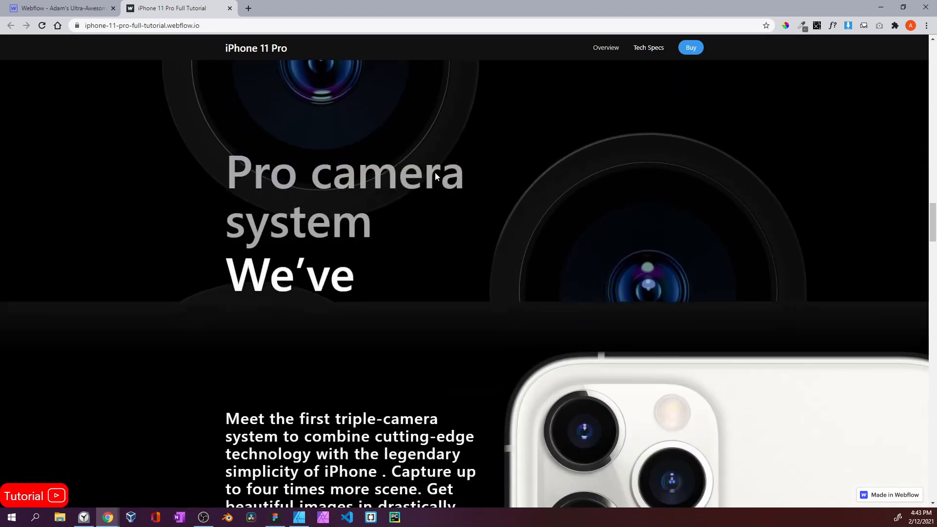
{"action": "scroll", "coordinate": [435, 172], "scroll_direction": "up", "scroll_amount": 5}
{"action": "scroll", "coordinate": [435, 172], "scroll_direction": "down", "scroll_amount": 4}
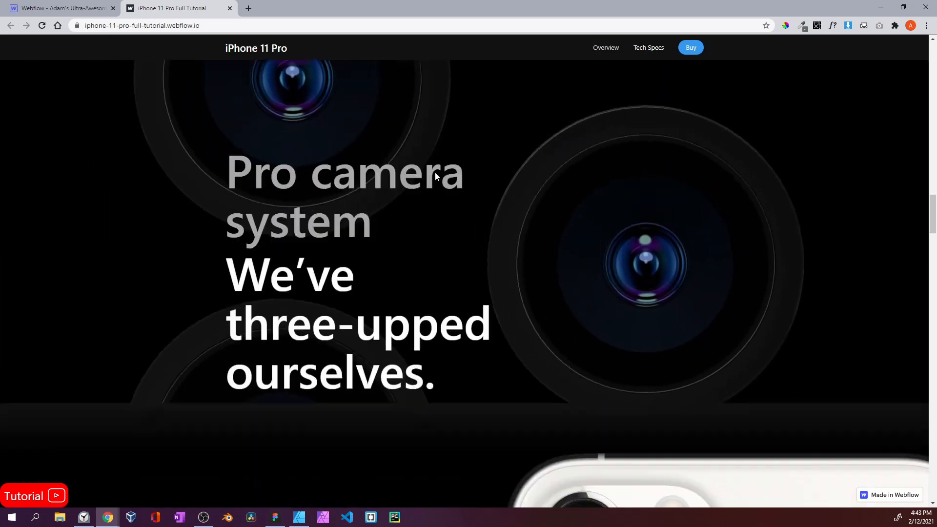
{"action": "scroll", "coordinate": [435, 171], "scroll_direction": "up", "scroll_amount": 5}
{"action": "scroll", "coordinate": [435, 172], "scroll_direction": "down", "scroll_amount": 5}
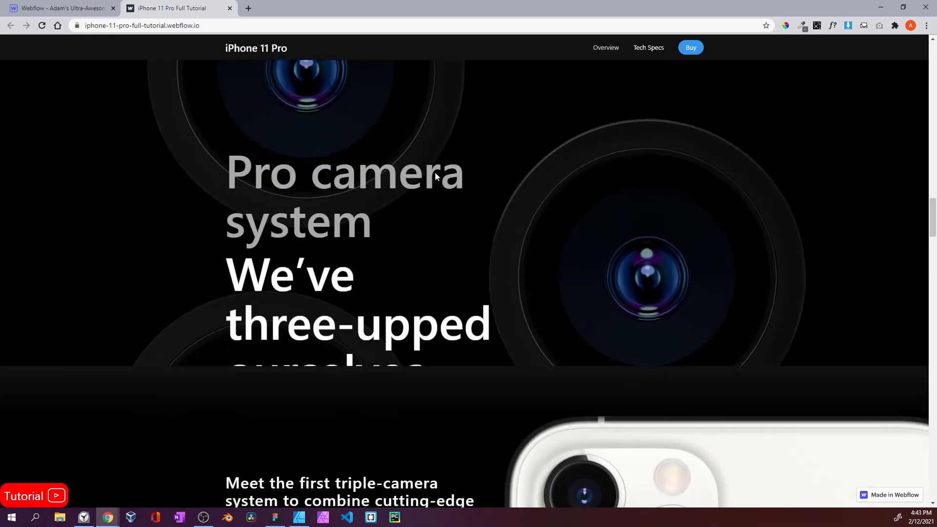
{"action": "scroll", "coordinate": [435, 171], "scroll_direction": "down", "scroll_amount": 3}
{"action": "scroll", "coordinate": [435, 172], "scroll_direction": "up", "scroll_amount": 6}
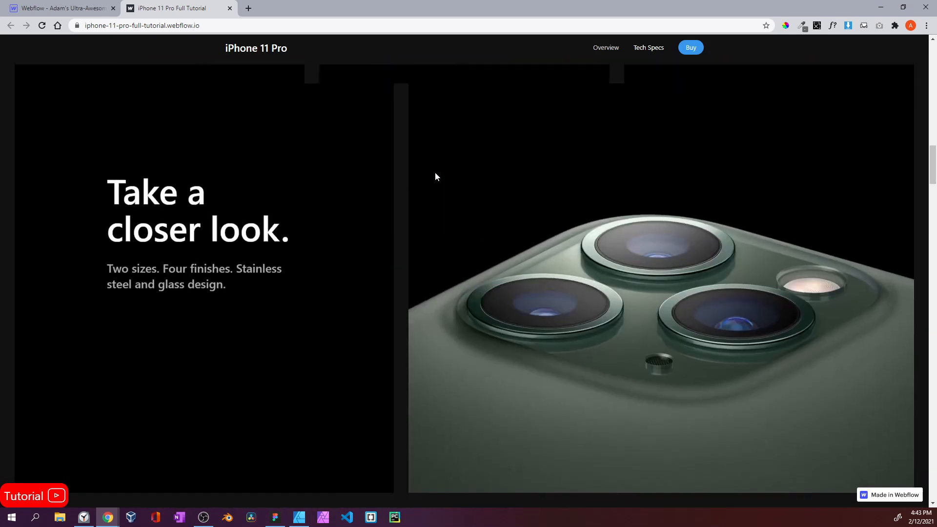
{"action": "scroll", "coordinate": [435, 172], "scroll_direction": "down", "scroll_amount": 4}
Return to the Webflow design, leave preview, and wrap the 3-lens-and-take-look and take-a-look sections in a new Div Block below hero
{"action": "left_click", "coordinate": [73, 9]}
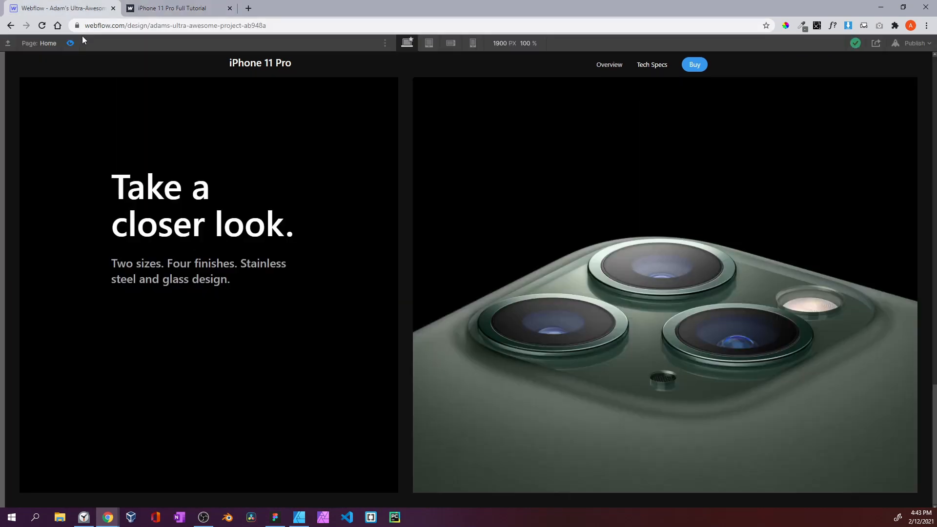
{"action": "left_click", "coordinate": [69, 41]}
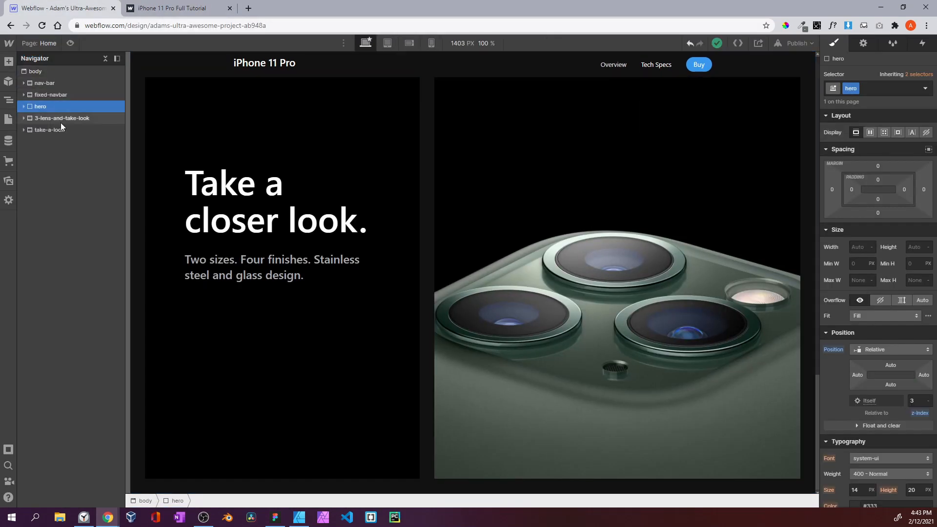
{"action": "left_click", "coordinate": [61, 121]}
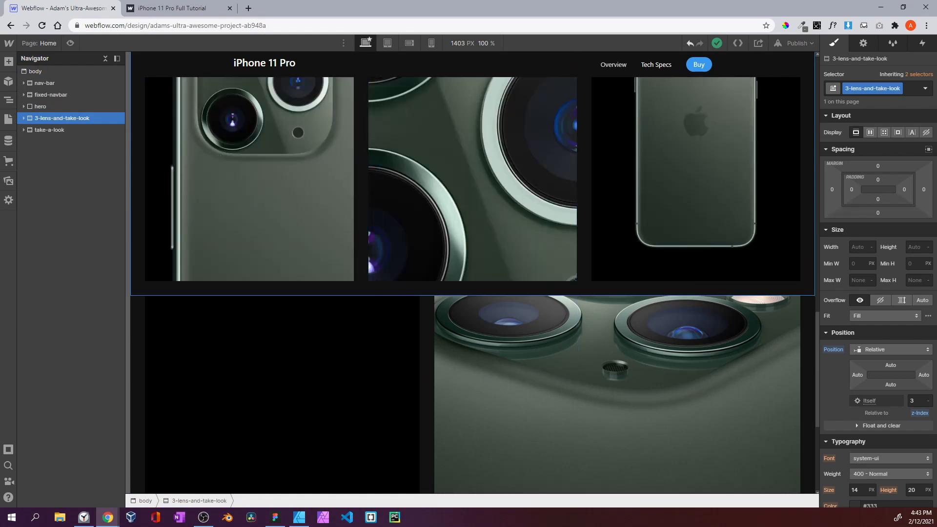
{"action": "left_click", "coordinate": [46, 128]}
{"action": "left_click", "coordinate": [42, 116]}
{"action": "left_click", "coordinate": [8, 61]}
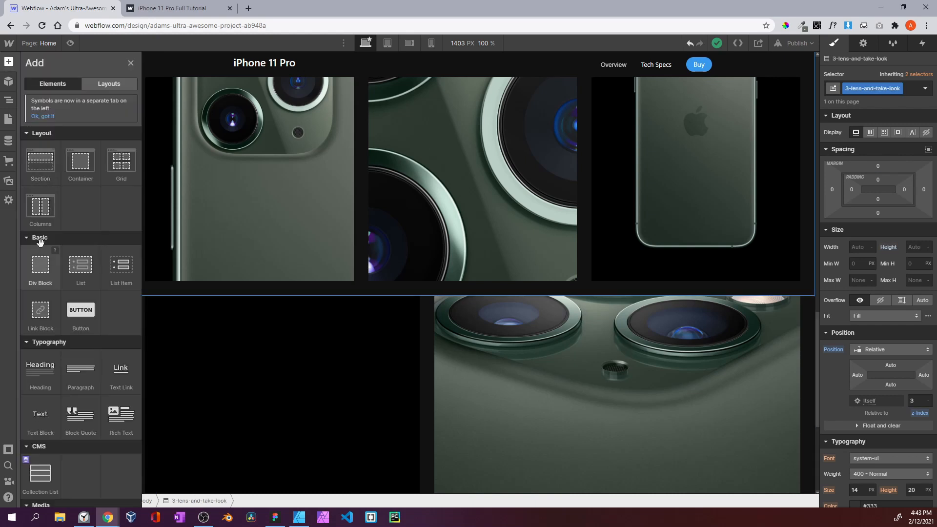
{"action": "left_click_drag", "start_coordinate": [40, 255], "coordinate": [76, 141]}
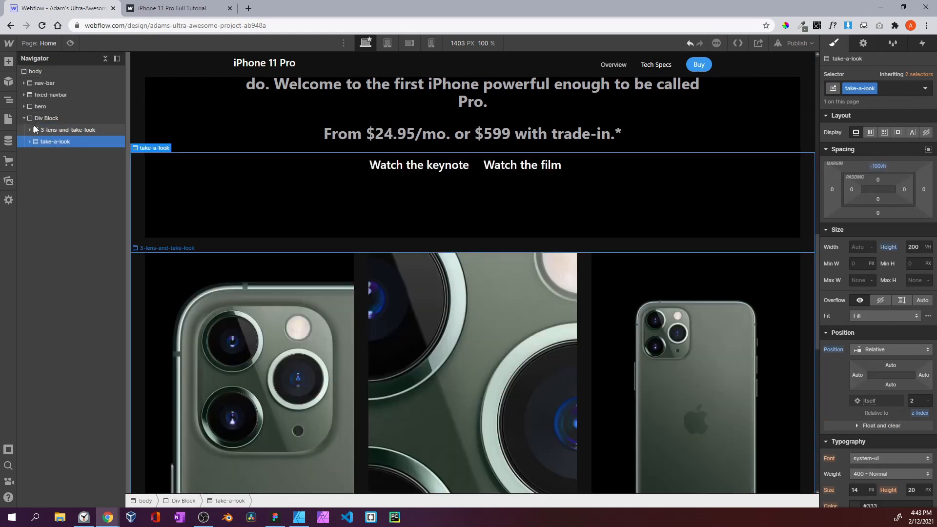
{"action": "left_click", "coordinate": [24, 118]}
{"action": "left_click", "coordinate": [36, 118]}
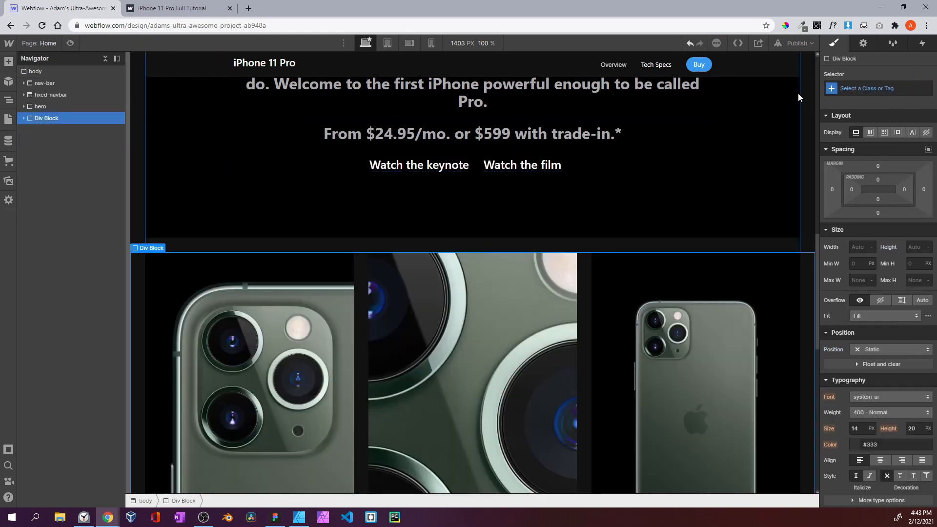
{"action": "left_click", "coordinate": [850, 87]}
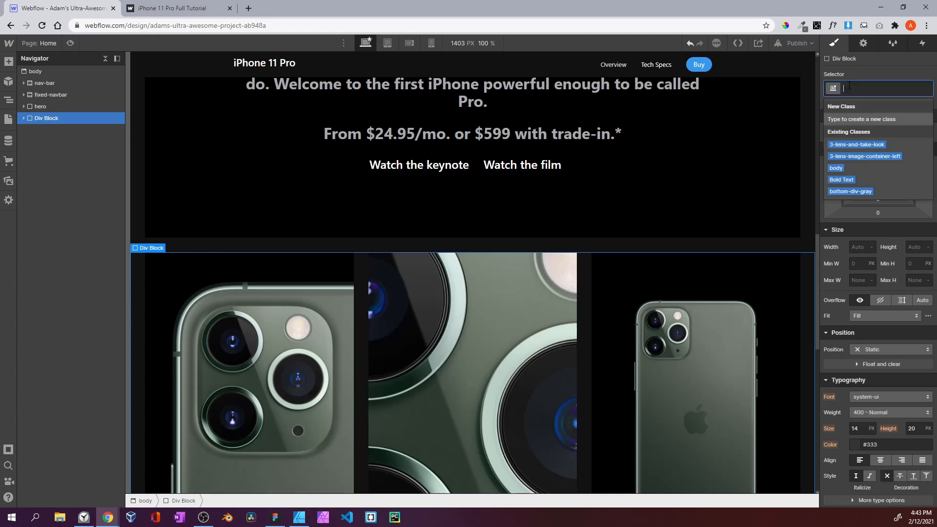
{"action": "type", "text": "3-lens"}
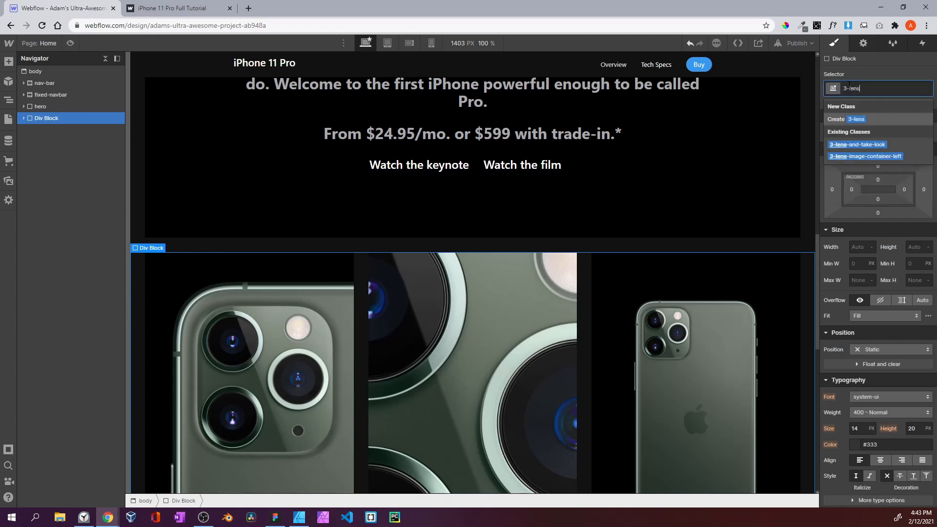
{"action": "type", "text": "-and-"}
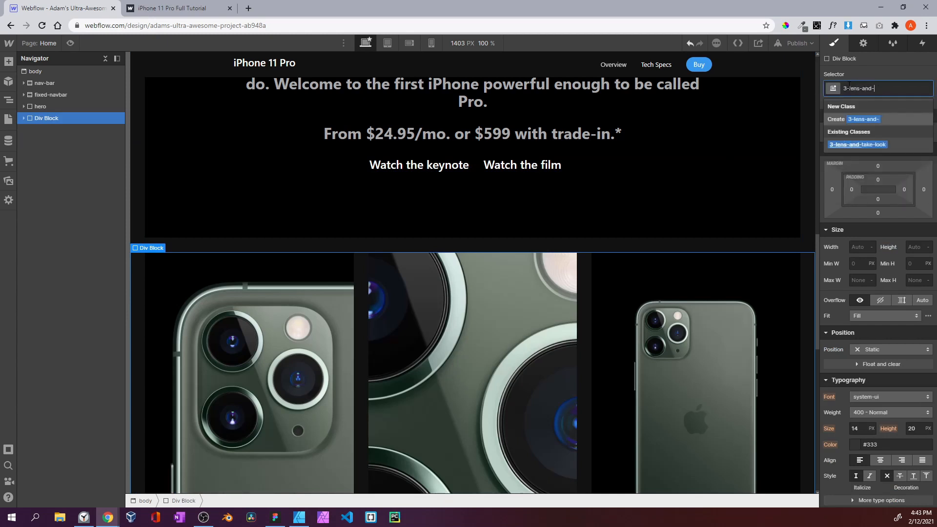
{"action": "type", "text": "take-look"}
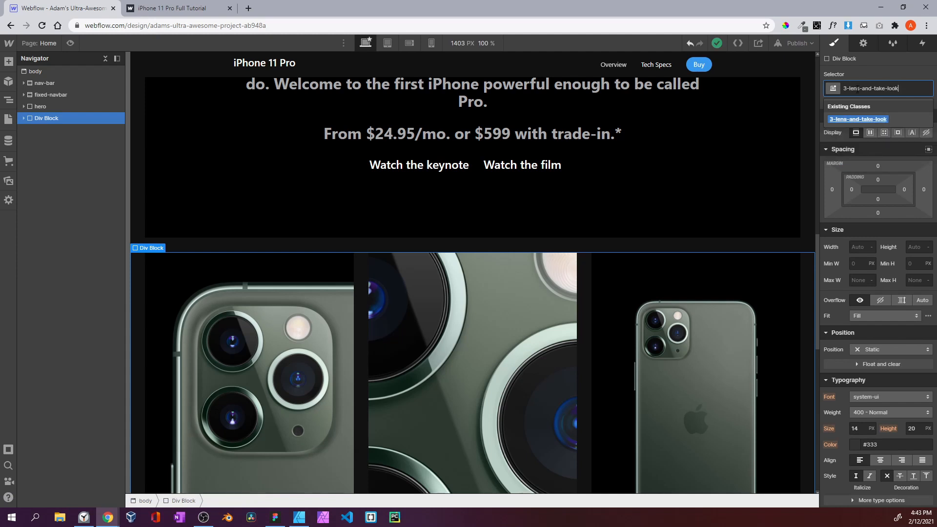
{"action": "left_click_drag", "start_coordinate": [904, 89], "coordinate": [844, 92]}
{"action": "key", "text": "BackSpace"}
Rename the class of the 3-lens-and-take-look section inside the Div Block to 3-lens
{"action": "left_click", "coordinate": [24, 119]}
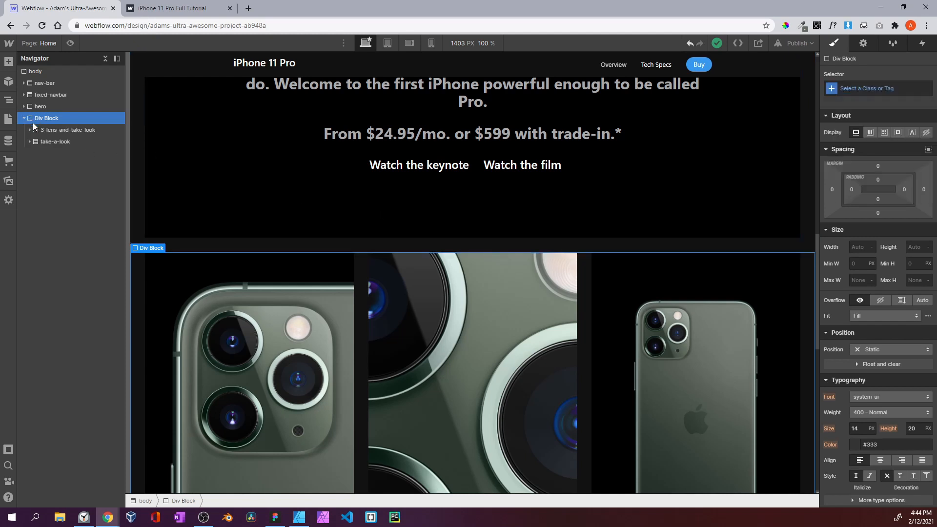
{"action": "left_click", "coordinate": [61, 130]}
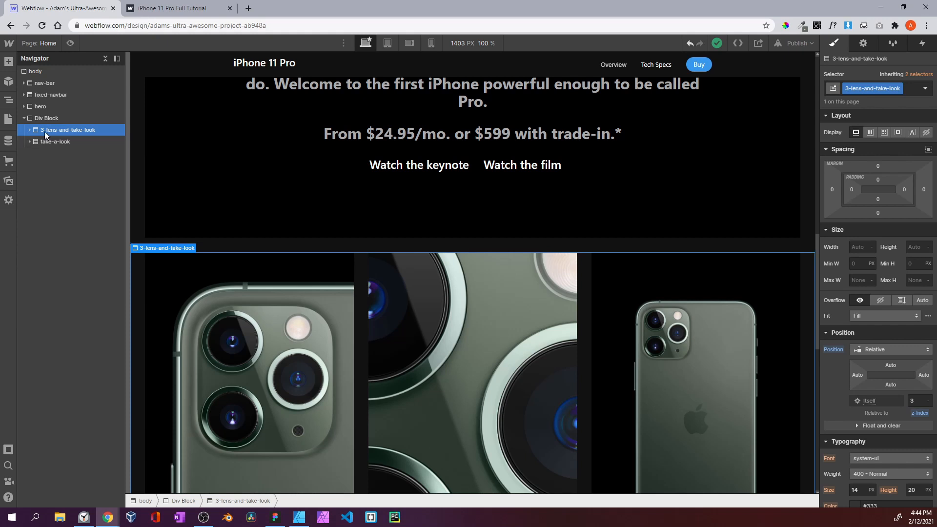
{"action": "double_click", "coordinate": [895, 93]}
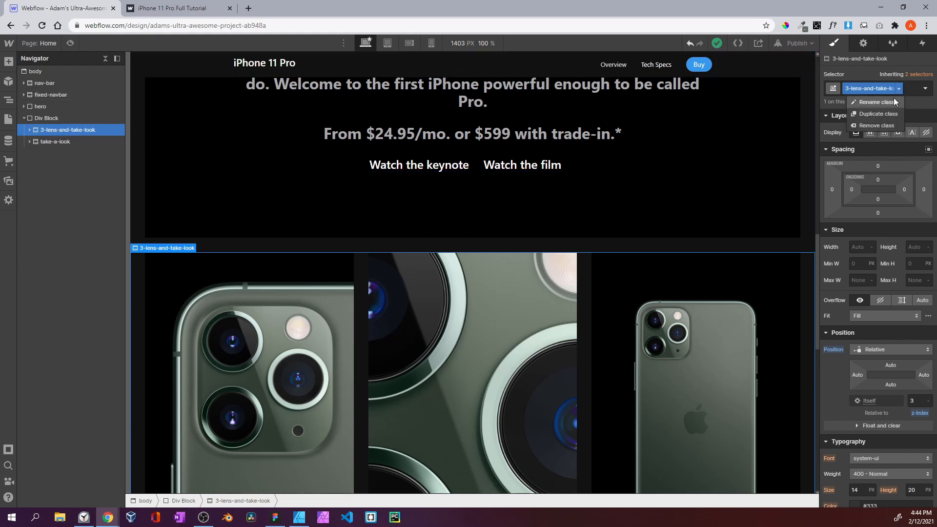
{"action": "type", "text": "3-lens"}
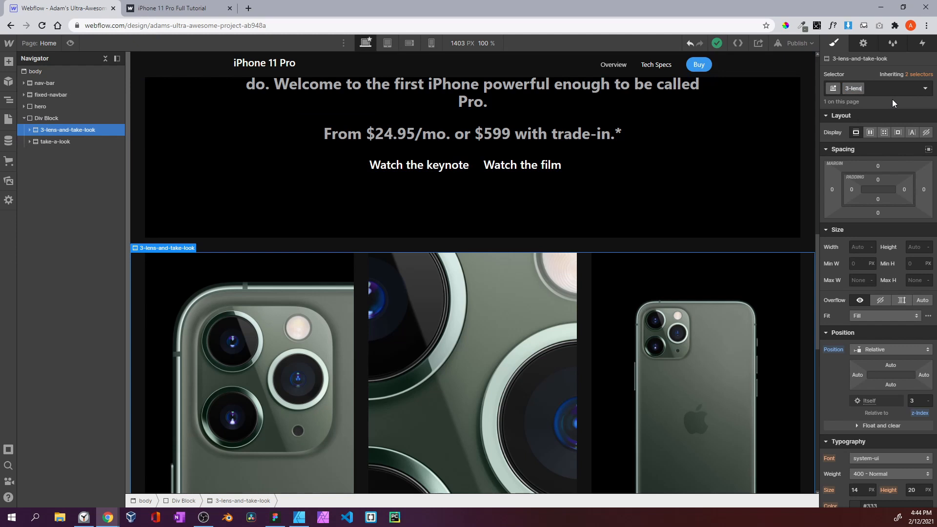
{"action": "key", "text": "Return"}
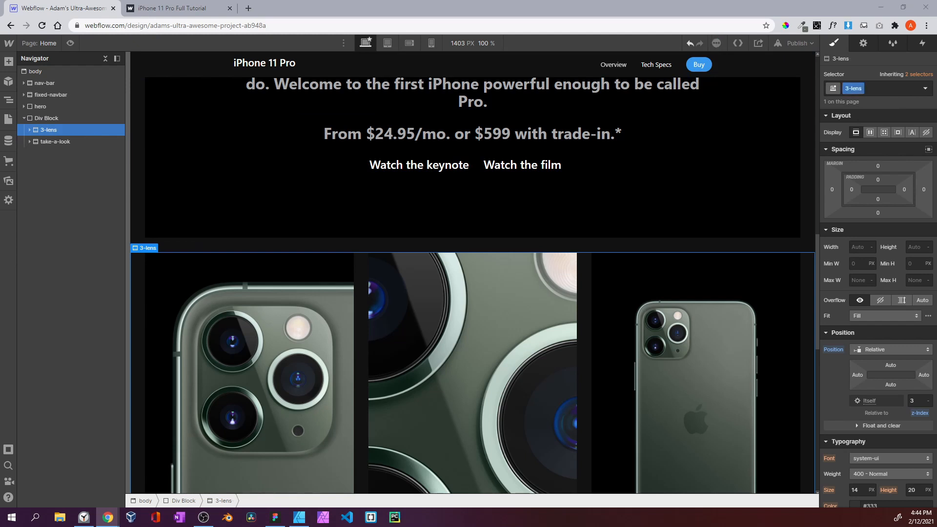
{"action": "left_click", "coordinate": [47, 118]}
{"action": "left_click", "coordinate": [30, 130]}
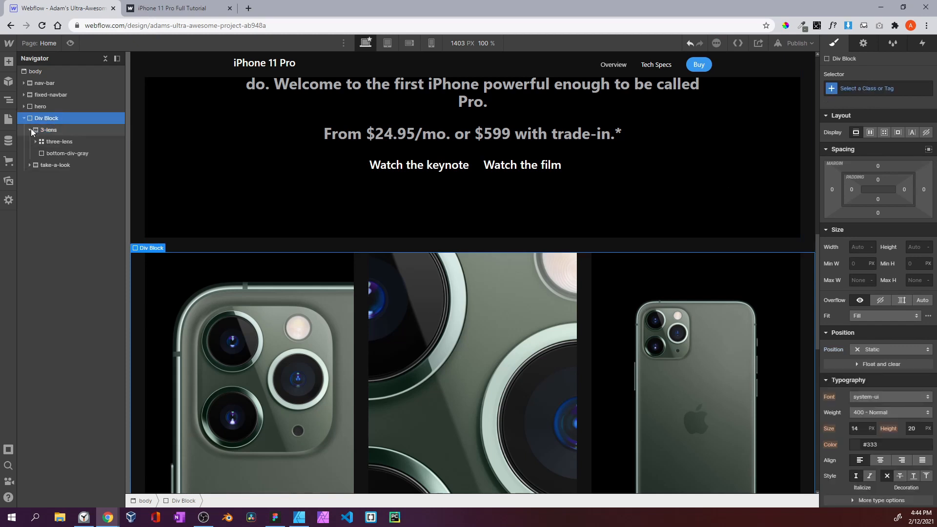
{"action": "left_click", "coordinate": [39, 142]}
{"action": "left_click", "coordinate": [36, 142]}
{"action": "left_click", "coordinate": [30, 130]}
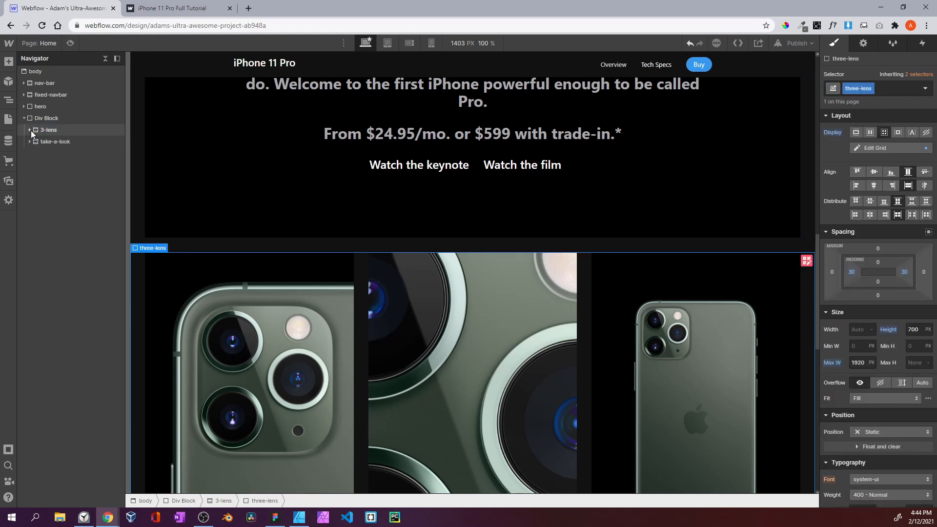
Give the wrapping Div Block a new class named 3-lens-and-take-look
{"action": "left_click", "coordinate": [47, 118]}
{"action": "left_click", "coordinate": [24, 118]}
{"action": "left_click", "coordinate": [840, 89]}
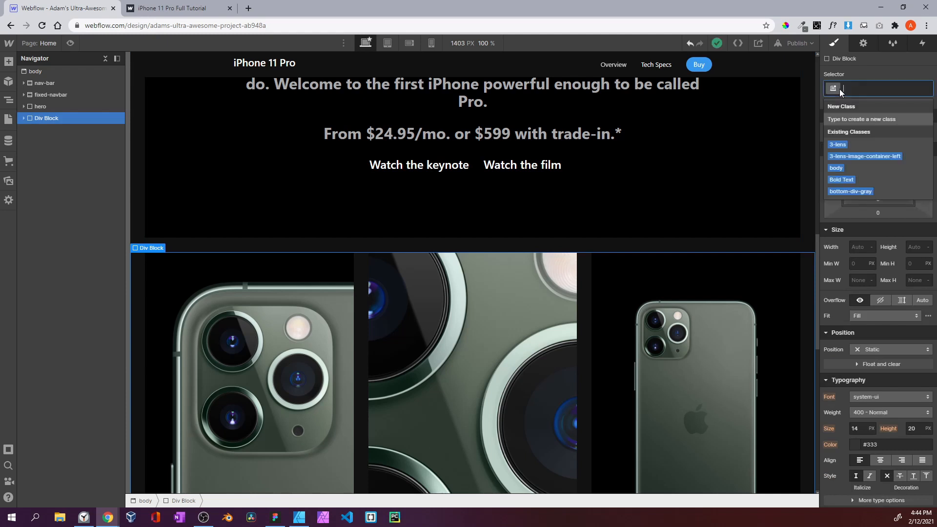
{"action": "type", "text": "3-"}
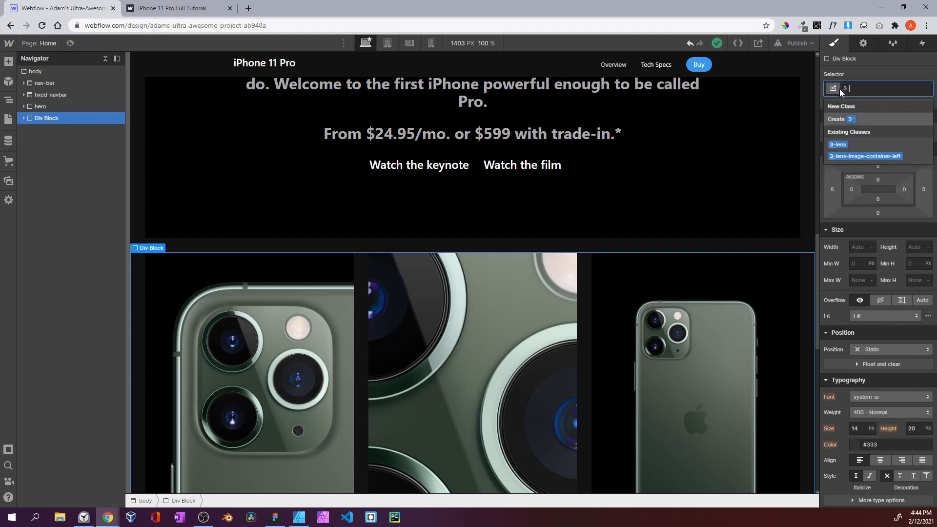
{"action": "type", "text": "lens-and"}
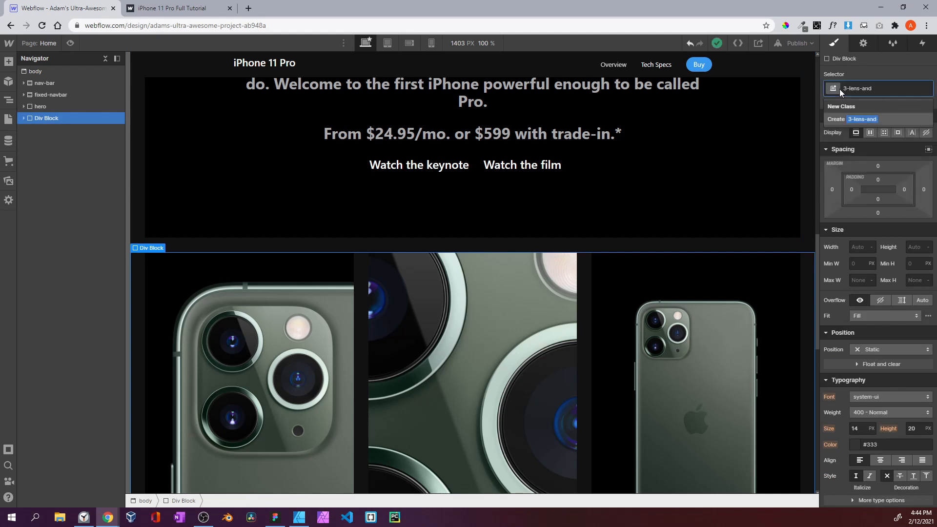
{"action": "type", "text": "-take-look"}
{"action": "key", "text": "Return"}
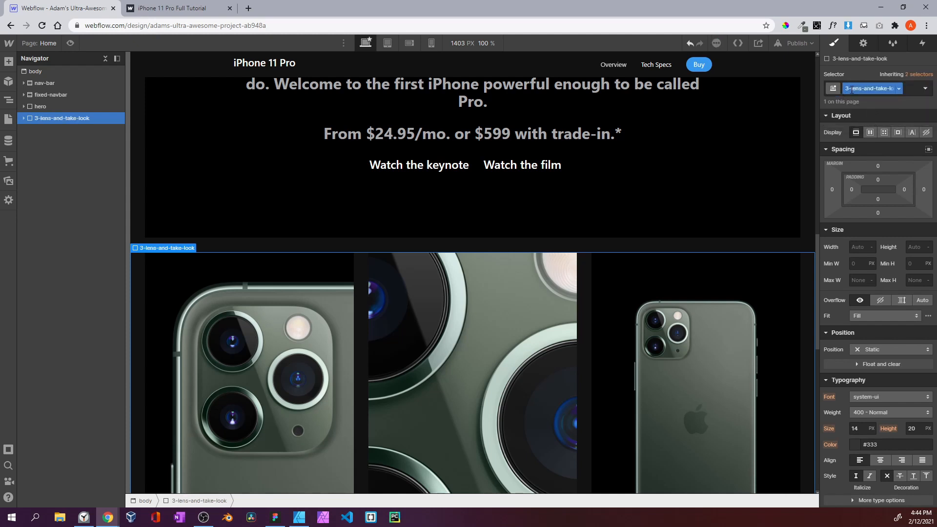
Compare the end of the design page with the published site's "Pro camera system" reveal, and return to the Webflow design
{"action": "scroll", "coordinate": [561, 274], "scroll_direction": "down", "scroll_amount": 10}
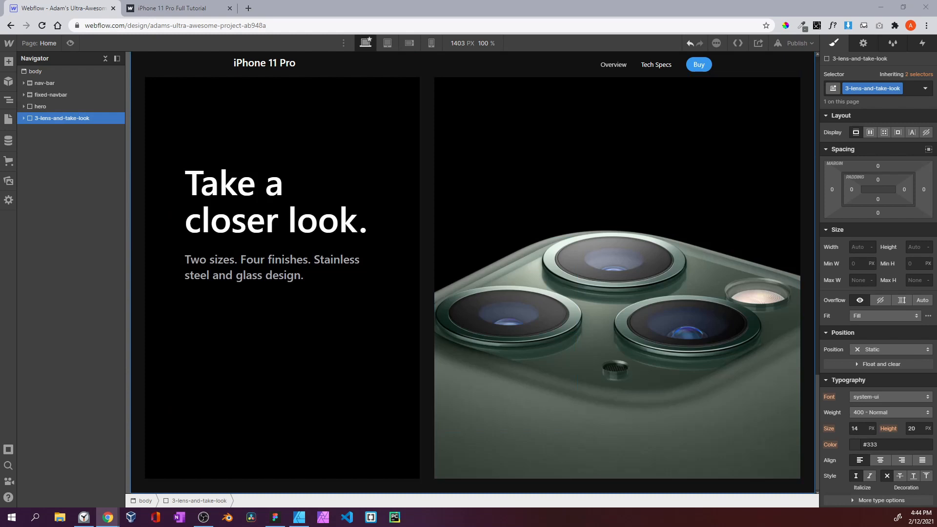
{"action": "left_click", "coordinate": [181, 9]}
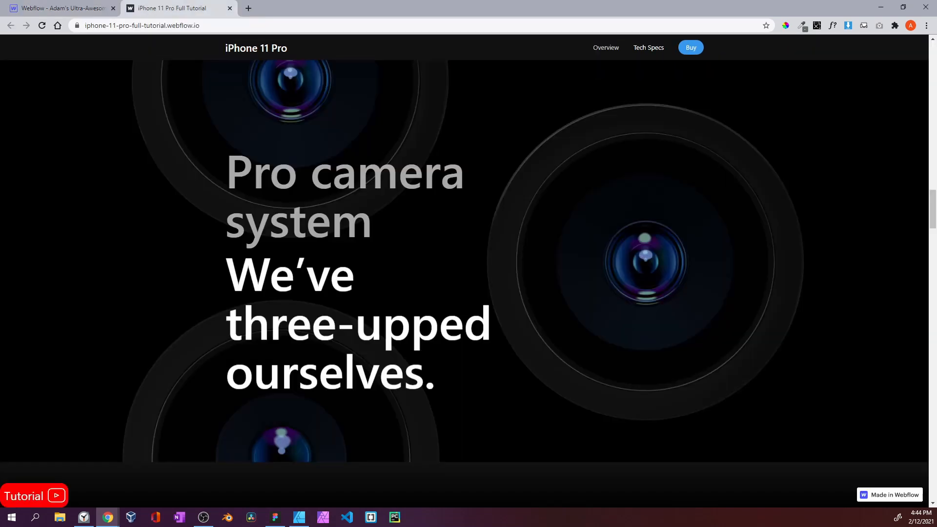
{"action": "scroll", "coordinate": [463, 273], "scroll_direction": "down", "scroll_amount": 1}
{"action": "scroll", "coordinate": [464, 273], "scroll_direction": "up", "scroll_amount": 8}
{"action": "scroll", "coordinate": [463, 273], "scroll_direction": "down", "scroll_amount": 6}
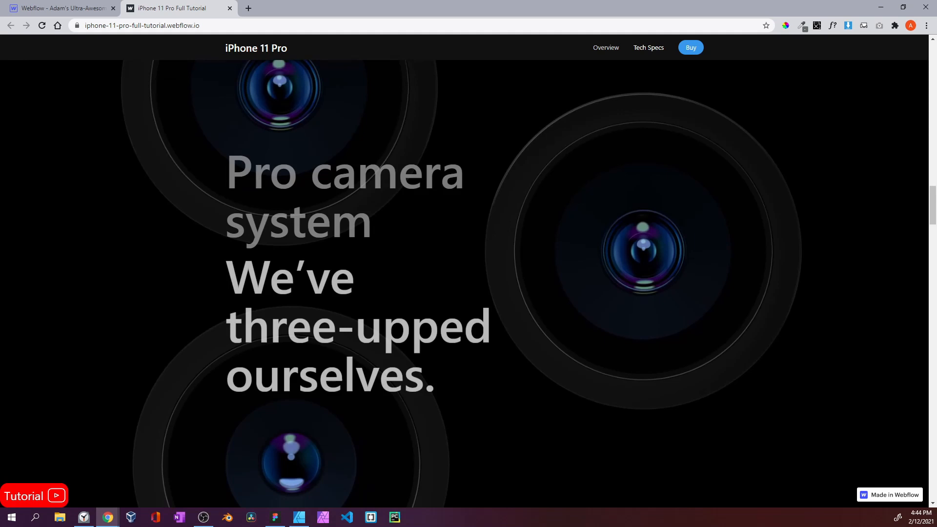
{"action": "left_click", "coordinate": [63, 11]}
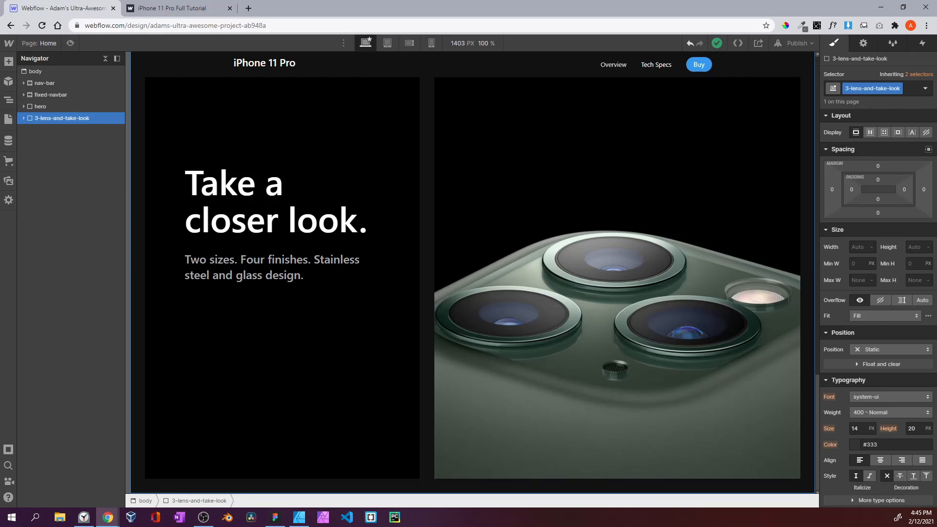
Check the published page's "Pro camera system" section, and switch to the Practices file in Figma
{"action": "left_click", "coordinate": [171, 7]}
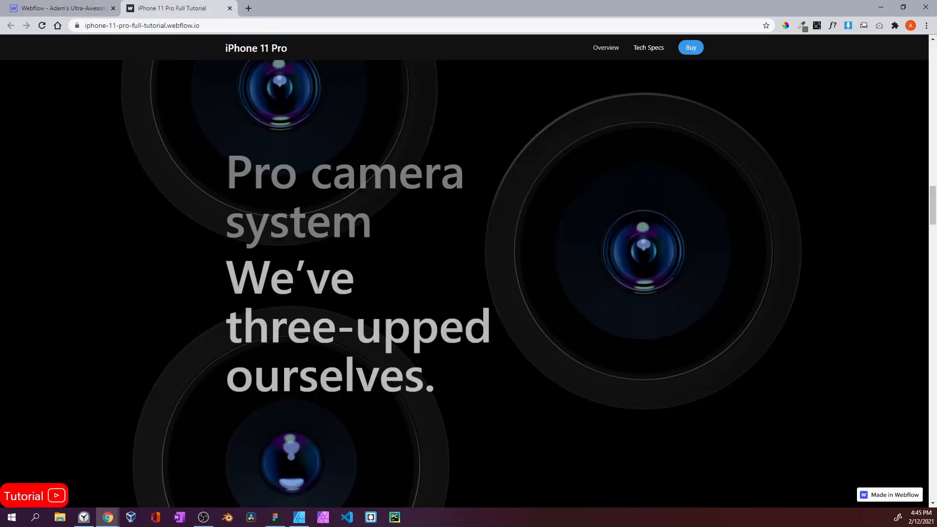
{"action": "left_click", "coordinate": [64, 8]}
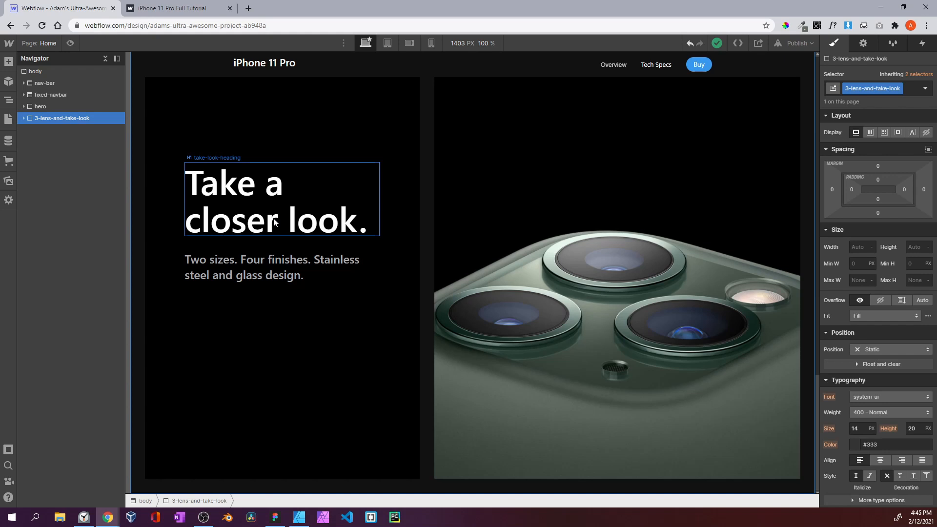
{"action": "left_click", "coordinate": [879, 7]}
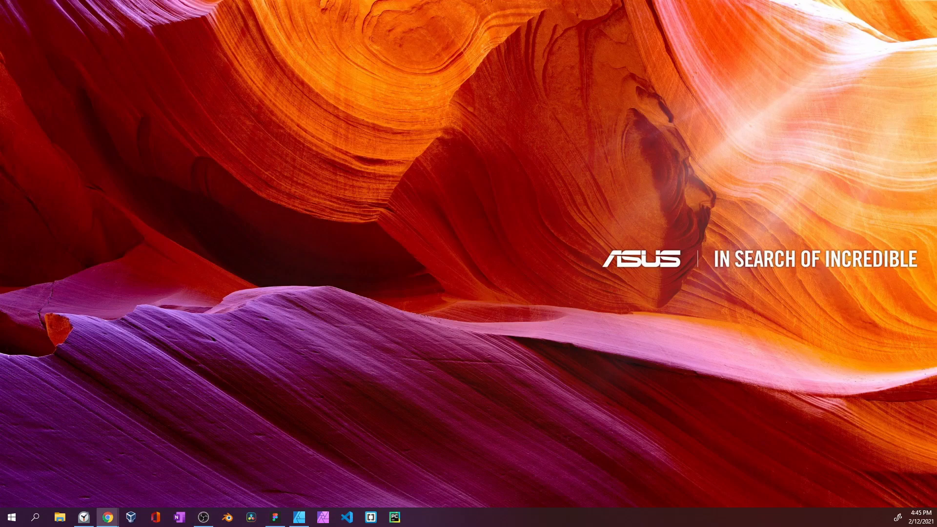
{"action": "left_click", "coordinate": [275, 517]}
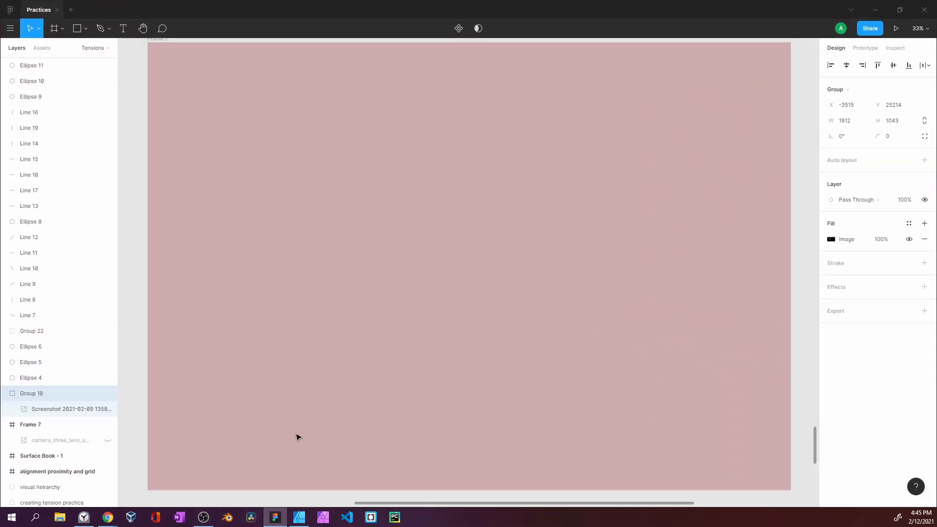
{"action": "left_click", "coordinate": [303, 518]}
{"action": "left_click", "coordinate": [301, 519]}
{"action": "left_click", "coordinate": [302, 518]}
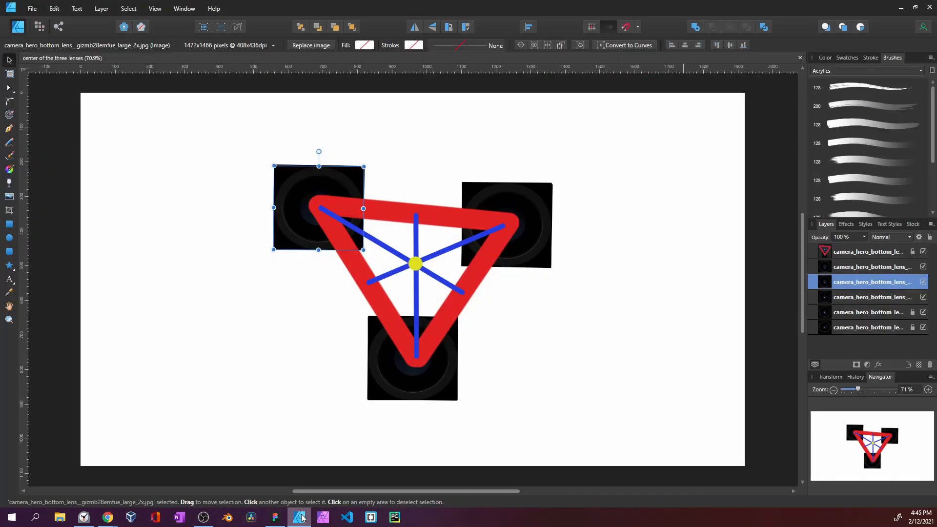
{"action": "left_click", "coordinate": [301, 518]}
{"action": "left_click", "coordinate": [280, 518]}
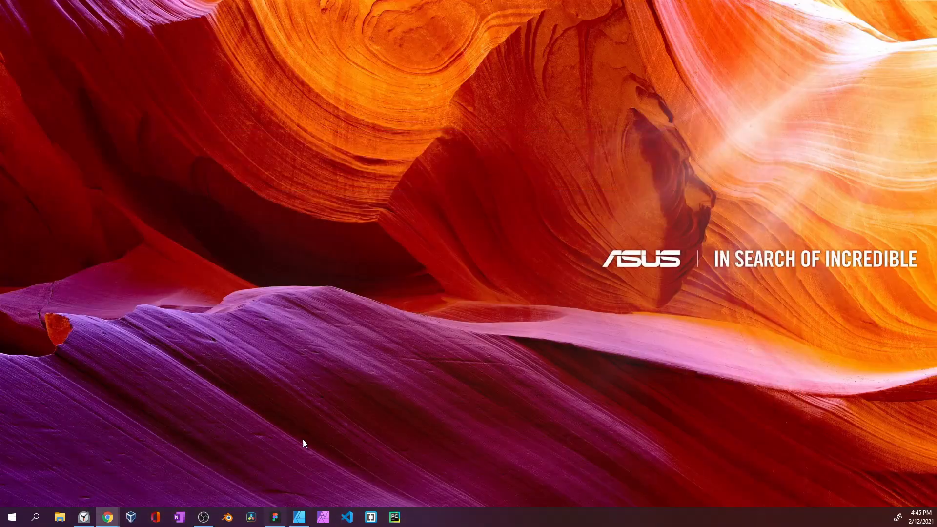
{"action": "left_click", "coordinate": [277, 517]}
Move the "Pro camera system" screenshot group from the canvas into Frame 7
{"action": "scroll", "coordinate": [327, 295], "scroll_direction": "down", "scroll_amount": 2}
{"action": "scroll", "coordinate": [317, 267], "scroll_direction": "left", "scroll_amount": 2}
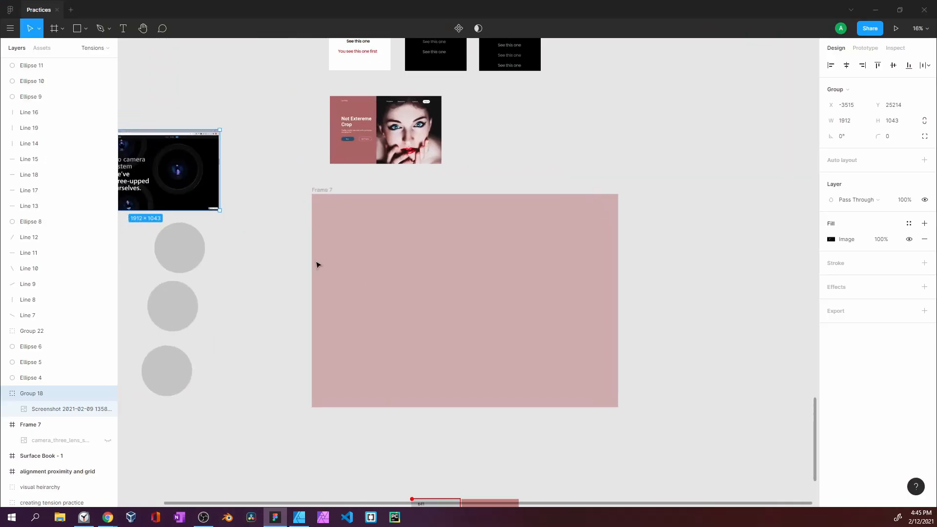
{"action": "left_click_drag", "start_coordinate": [162, 163], "coordinate": [511, 272]}
{"action": "scroll", "coordinate": [511, 273], "scroll_direction": "up", "scroll_amount": 1}
{"action": "scroll", "coordinate": [512, 275], "scroll_direction": "up", "scroll_amount": 3}
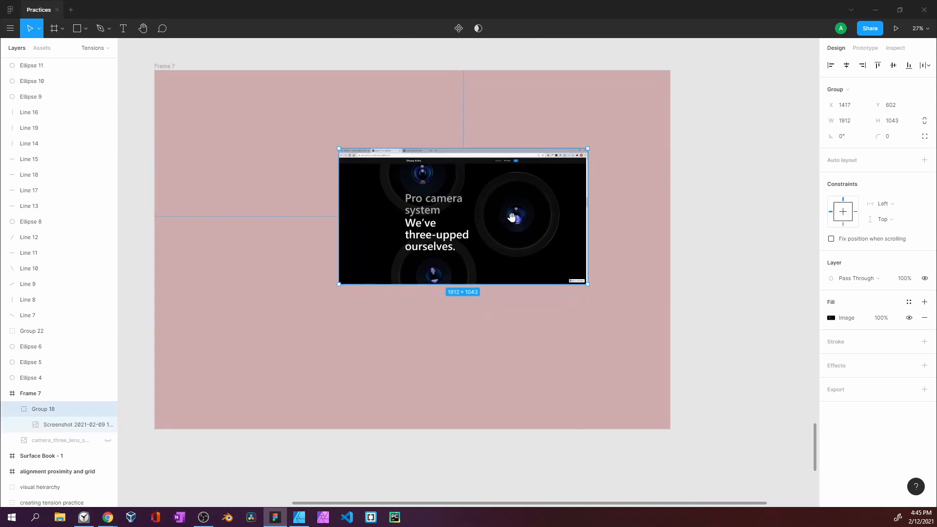
{"action": "scroll", "coordinate": [538, 235], "scroll_direction": "up", "scroll_amount": 1}
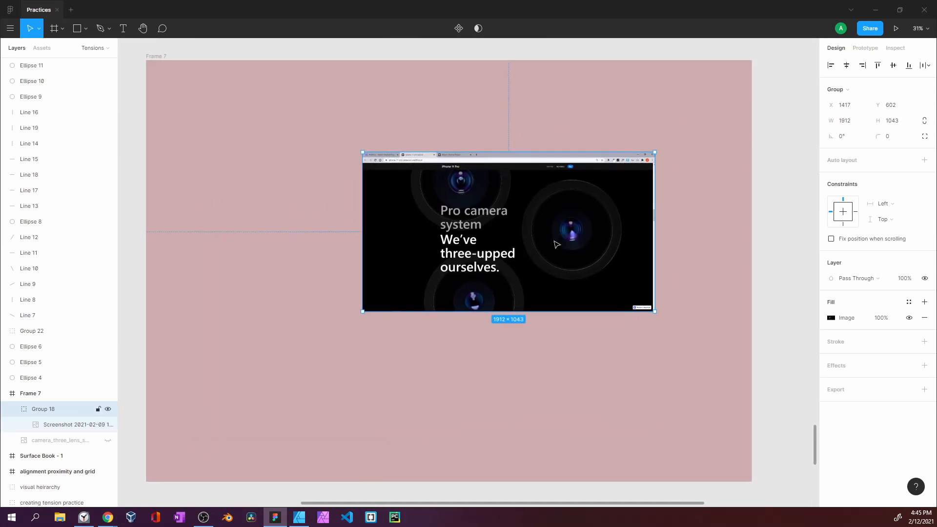
Reposition the screenshot within Frame 7 to about X 686, Y 629 and resize it to about 2015 × 1063
{"action": "left_click_drag", "start_coordinate": [535, 154], "coordinate": [521, 165]}
{"action": "left_click_drag", "start_coordinate": [526, 209], "coordinate": [415, 212]}
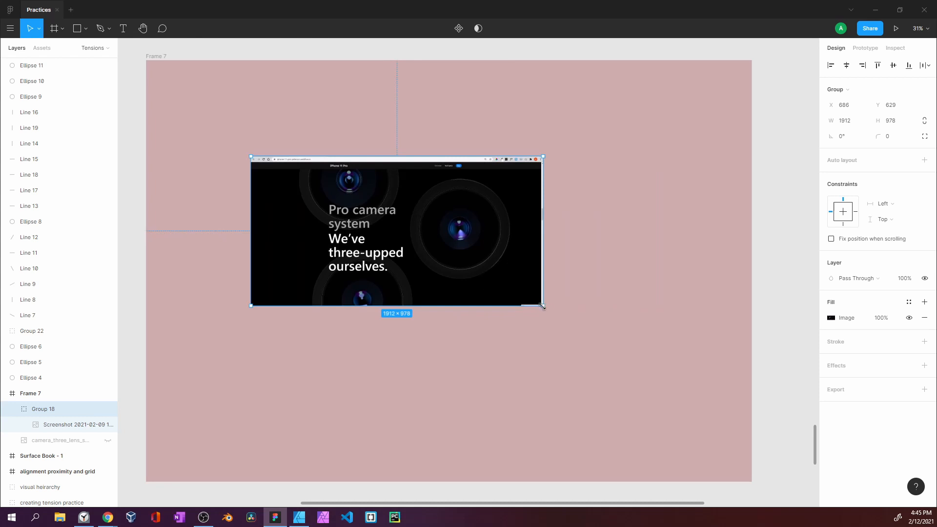
{"action": "left_click_drag", "start_coordinate": [542, 305], "coordinate": [559, 318]}
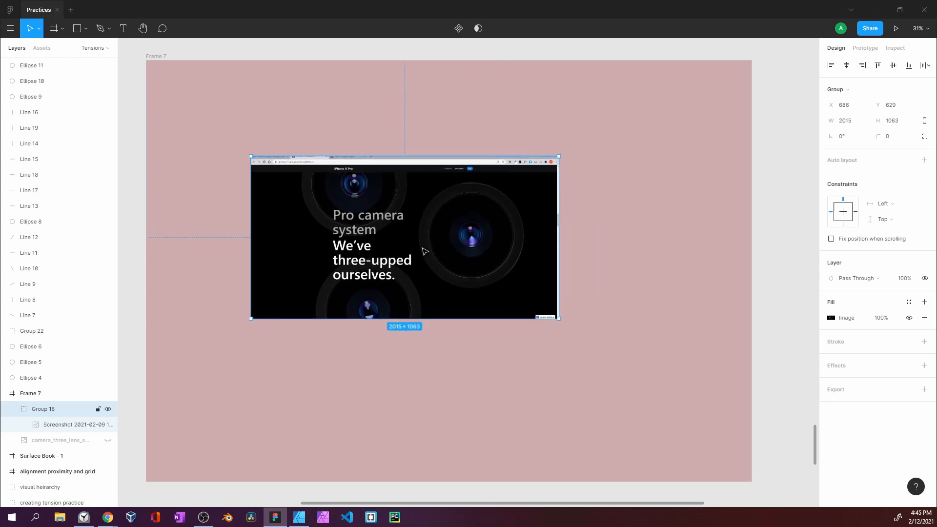
Place the first grey circle, Ellipse 6, over the screenshot's right-hand camera lens at about X 1805, Y 800
{"action": "left_click_drag", "start_coordinate": [425, 251], "coordinate": [642, 234]}
{"action": "left_click", "coordinate": [136, 169]}
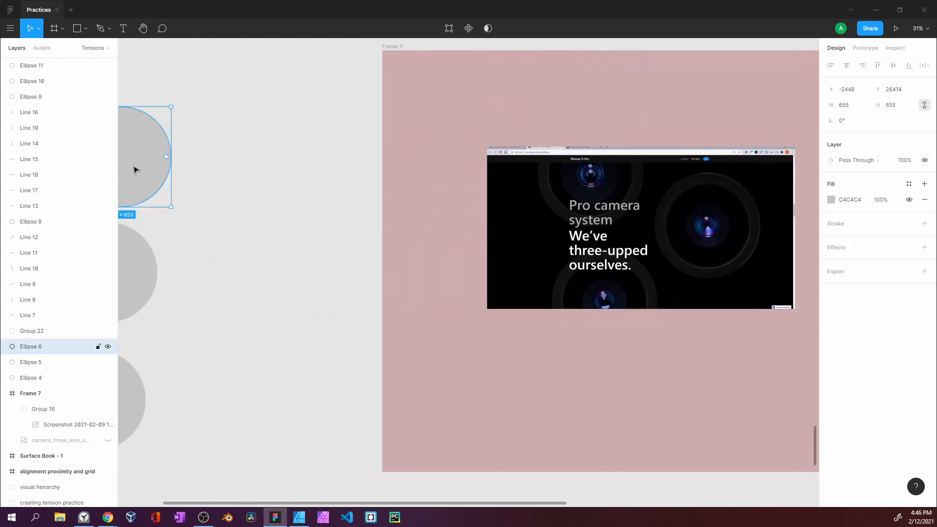
{"action": "left_click_drag", "start_coordinate": [135, 169], "coordinate": [494, 217]}
{"action": "left_click_drag", "start_coordinate": [603, 264], "coordinate": [405, 255]}
{"action": "left_click_drag", "start_coordinate": [308, 206], "coordinate": [540, 213]}
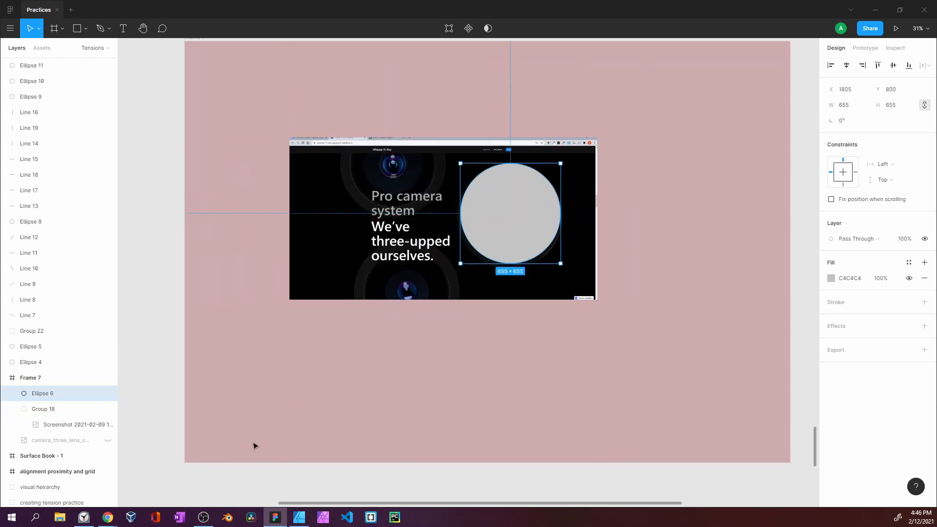
Examine the three-lens layout on the published iPhone 11 Pro page, and return to the Figma file
{"action": "left_click", "coordinate": [84, 519]}
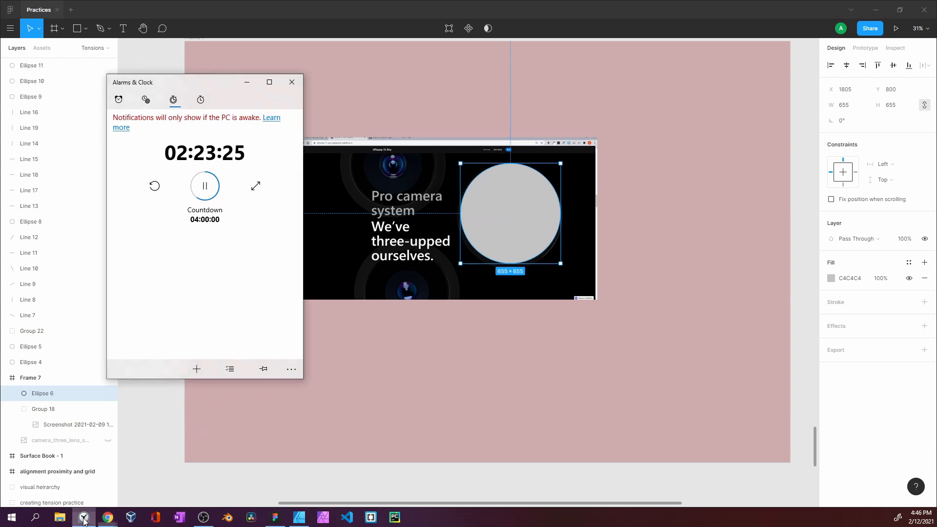
{"action": "left_click", "coordinate": [83, 519]}
{"action": "mouse_move", "coordinate": [108, 517]}
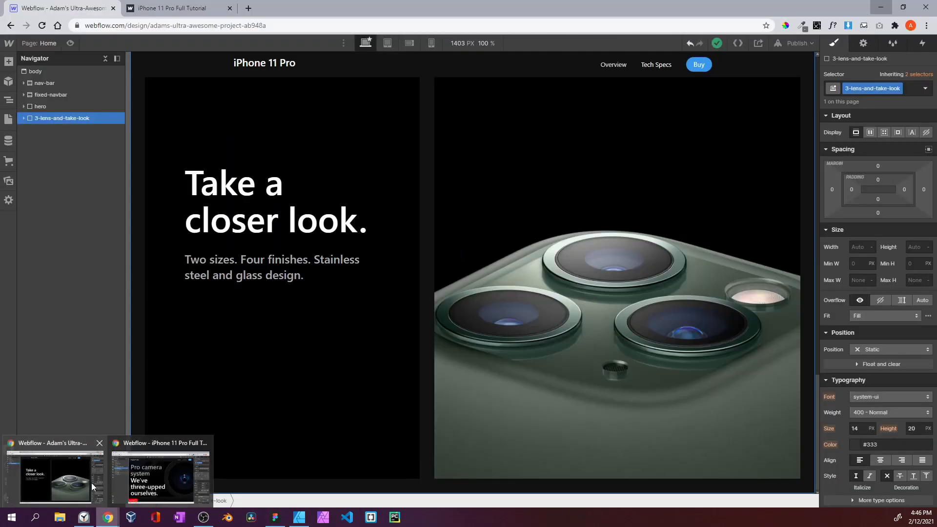
{"action": "left_click", "coordinate": [91, 483]}
{"action": "left_click", "coordinate": [190, 9]}
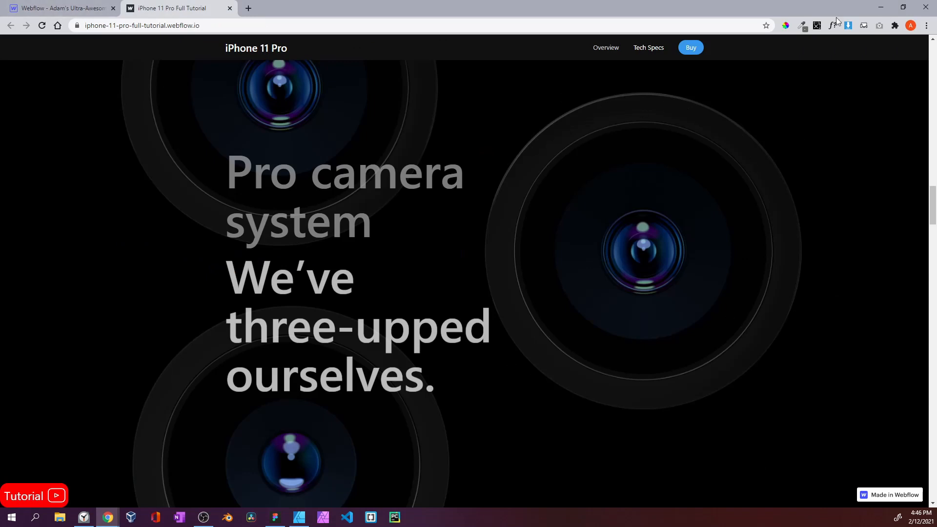
{"action": "left_click", "coordinate": [881, 10]}
Place the two remaining grey circles over the screenshot's upper and lower camera lenses in Frame 7
{"action": "scroll", "coordinate": [488, 245], "scroll_direction": "left", "scroll_amount": 6}
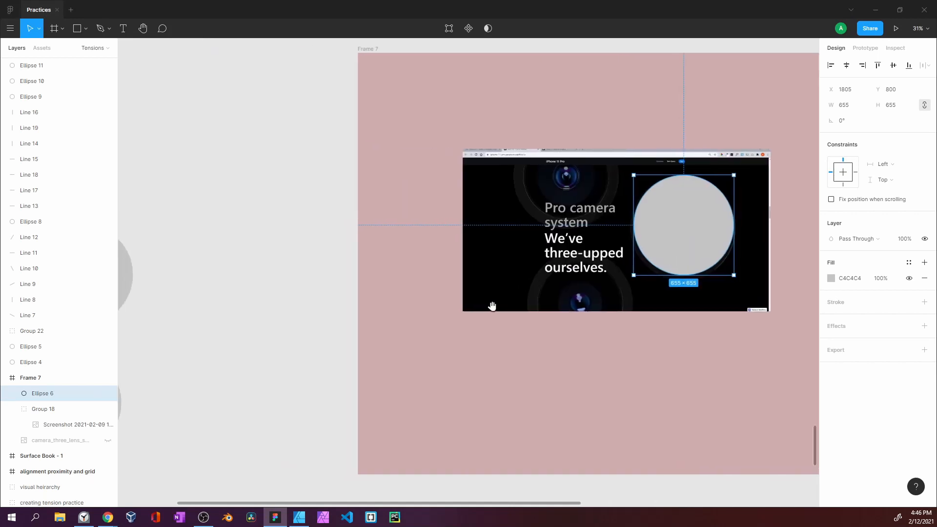
{"action": "left_click", "coordinate": [209, 292]}
{"action": "left_click_drag", "start_coordinate": [195, 283], "coordinate": [676, 183]}
{"action": "left_click_drag", "start_coordinate": [201, 361], "coordinate": [695, 288]}
{"action": "scroll", "coordinate": [397, 335], "scroll_direction": "right", "scroll_amount": 8}
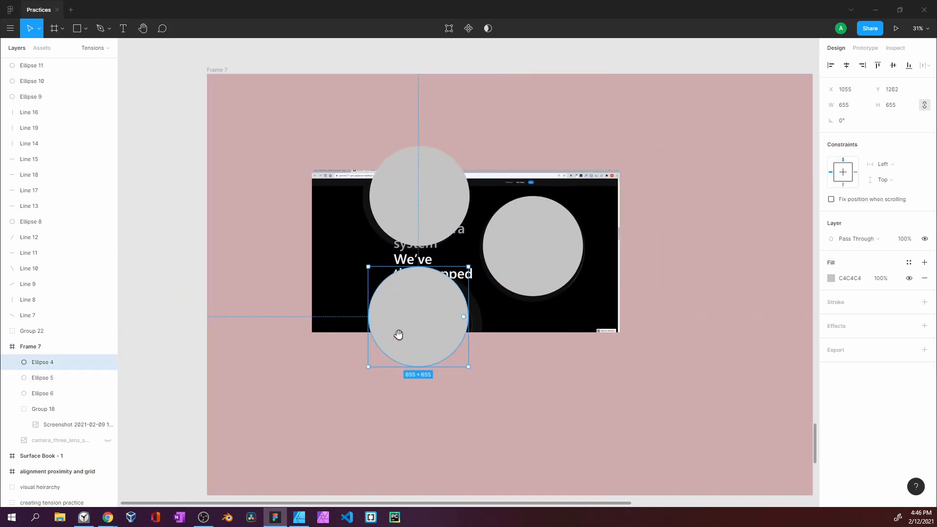
{"action": "mouse_move", "coordinate": [371, 213]}
{"action": "left_mouse_down"}
{"action": "mouse_move", "coordinate": [377, 203]}
{"action": "mouse_move", "coordinate": [367, 208]}
{"action": "left_mouse_up"}
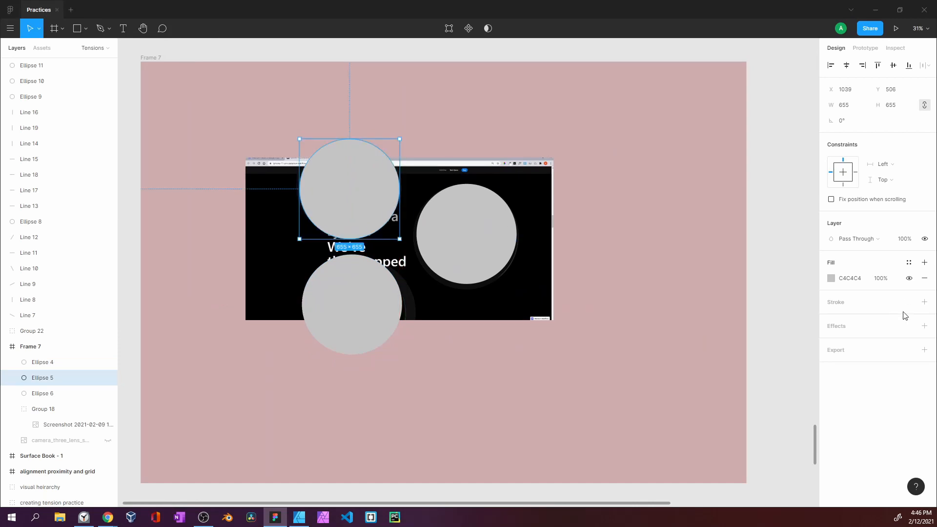
Set the fill opacity of all three lens circles to 20%
{"action": "left_click", "coordinate": [883, 279]}
{"action": "type", "text": "10"}
{"action": "key", "text": "Return"}
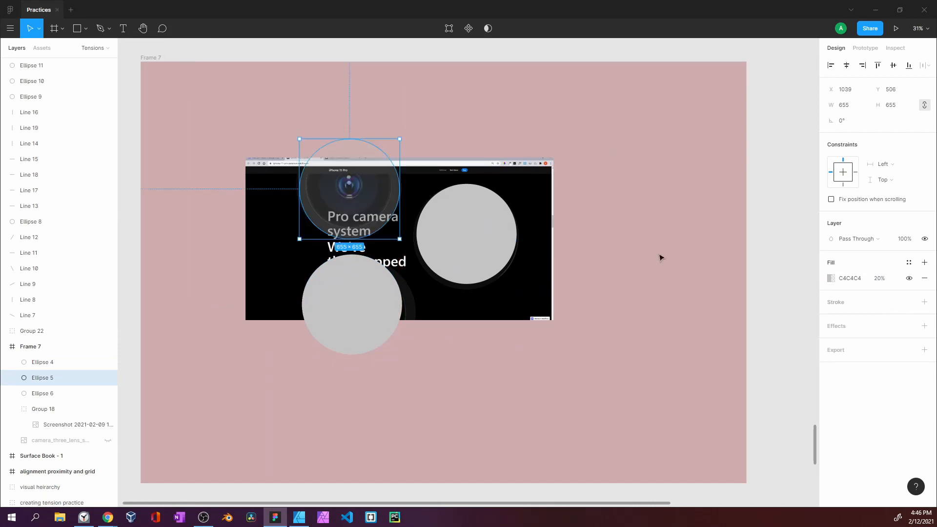
{"action": "left_click", "coordinate": [431, 262]}
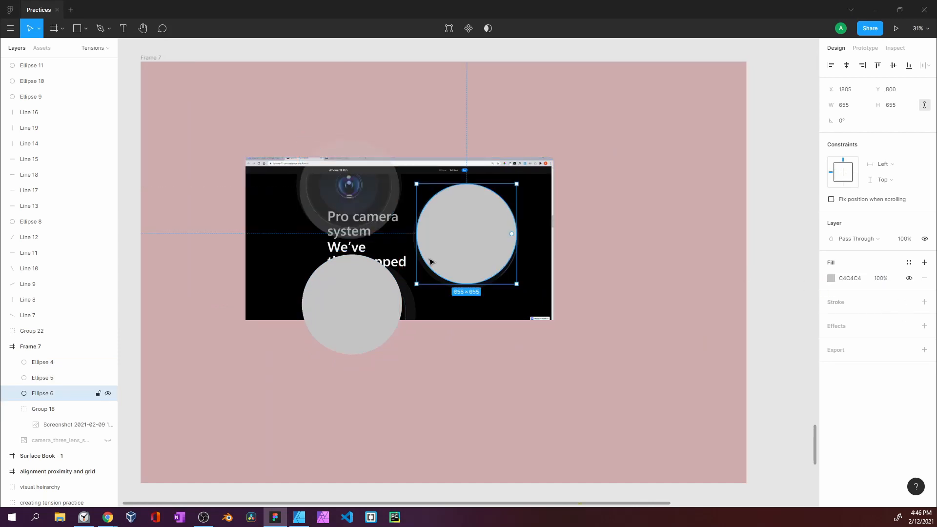
{"action": "left_click", "coordinate": [882, 285]}
{"action": "type", "text": "20"}
{"action": "key", "text": "Return"}
{"action": "left_click", "coordinate": [366, 307]}
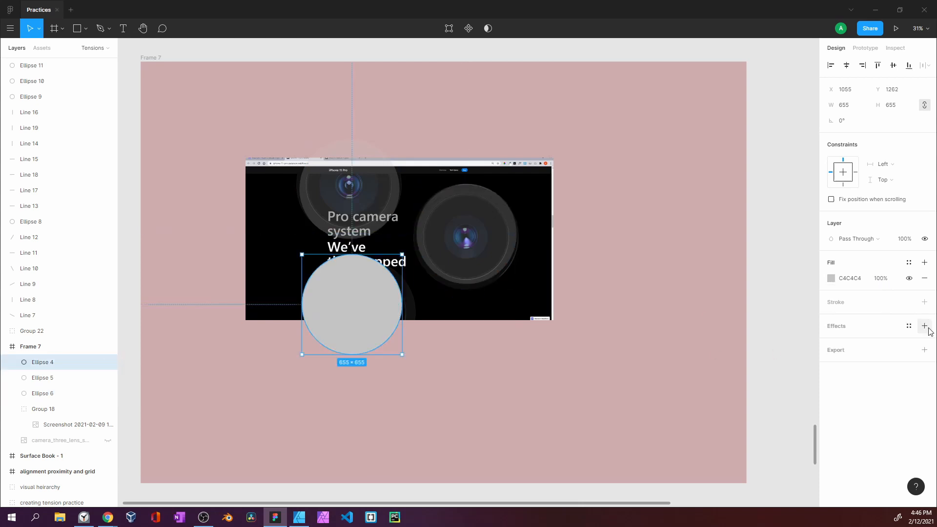
{"action": "left_click", "coordinate": [886, 284]}
{"action": "type", "text": "20"}
{"action": "key", "text": "Return"}
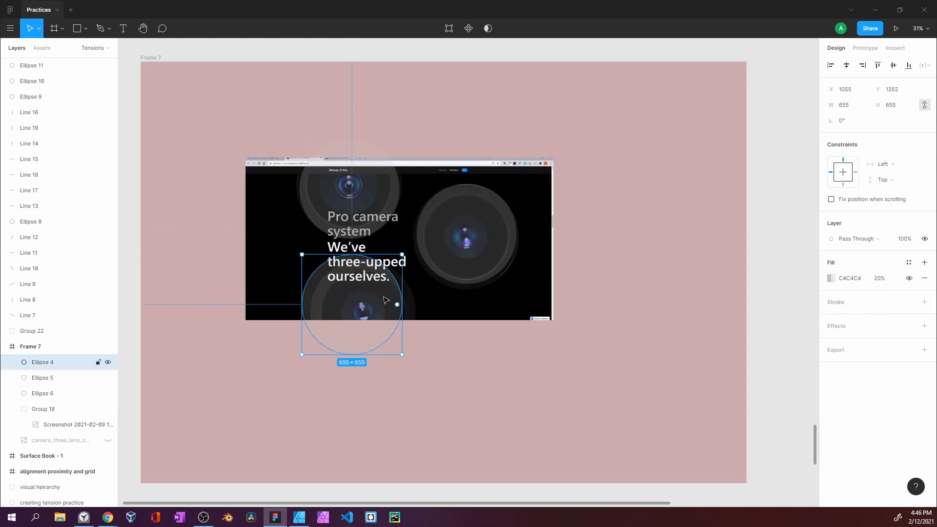
Fine-tune the positions of the three translucent circles so each one covers its camera lens
{"action": "left_click_drag", "start_coordinate": [365, 301], "coordinate": [376, 305]}
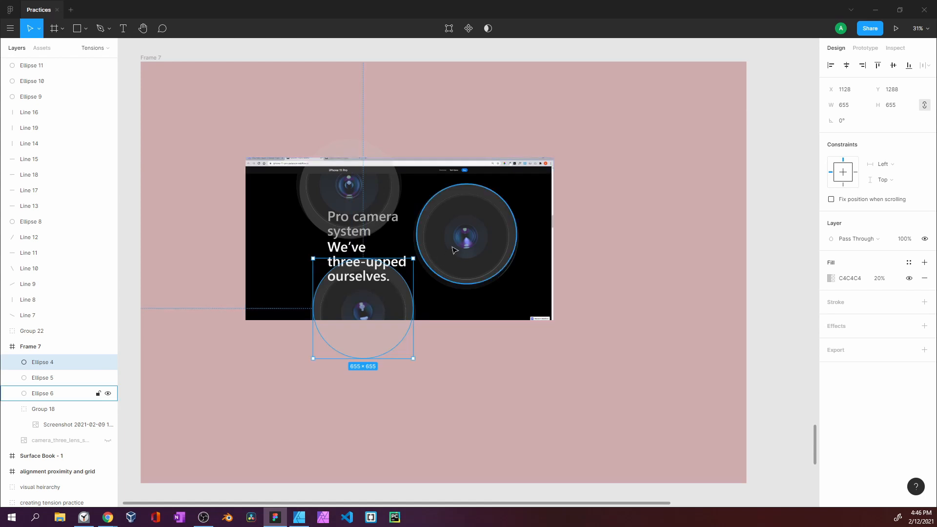
{"action": "left_click_drag", "start_coordinate": [454, 248], "coordinate": [451, 253]}
{"action": "left_click", "coordinate": [370, 216]}
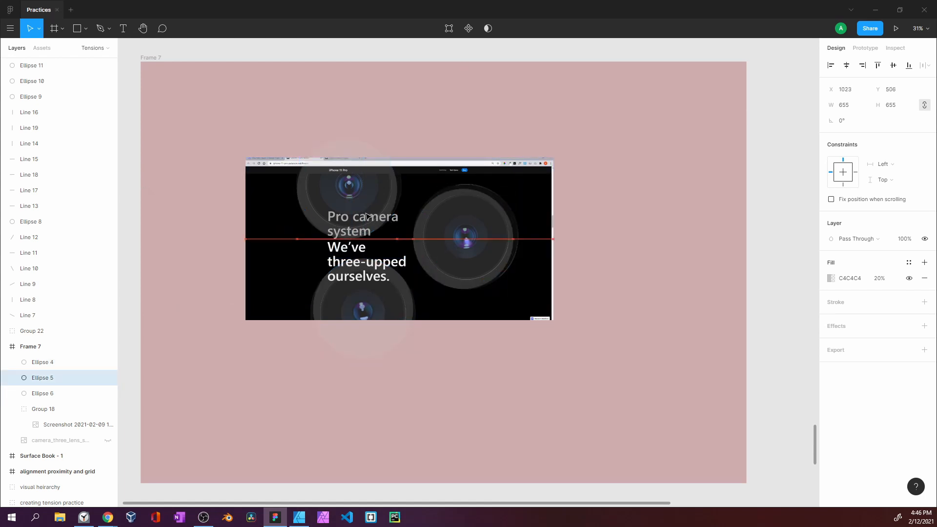
{"action": "left_click", "coordinate": [361, 109]}
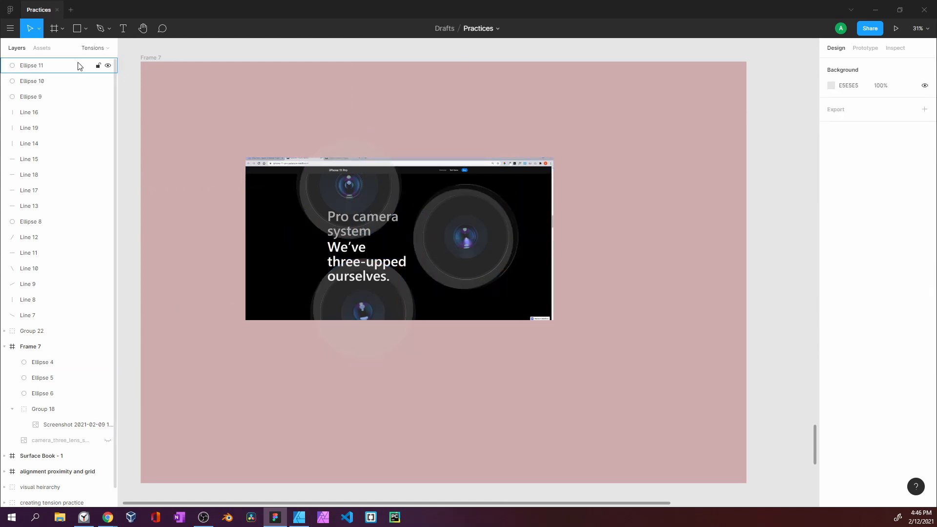
Draw a rectangle about 1817 × 1300 over the three circles and fill it with red D43535
{"action": "left_click", "coordinate": [86, 29]}
{"action": "left_click", "coordinate": [81, 51]}
{"action": "mouse_move", "coordinate": [299, 138]}
{"action": "left_mouse_down"}
{"action": "mouse_move", "coordinate": [520, 274]}
{"action": "mouse_move", "coordinate": [578, 336]}
{"action": "left_mouse_up"}
{"action": "left_click", "coordinate": [831, 279]}
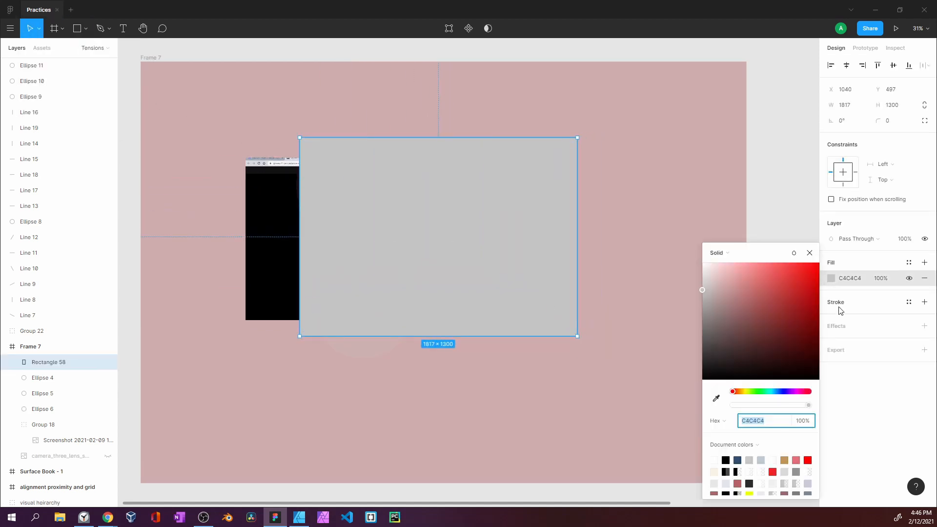
{"action": "left_click_drag", "start_coordinate": [786, 301], "coordinate": [795, 287]}
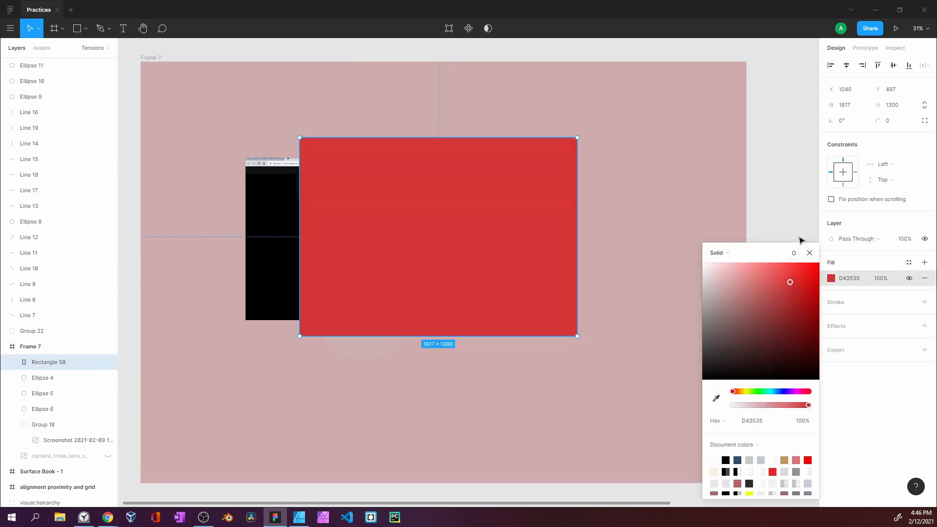
{"action": "left_click", "coordinate": [682, 232]}
Shift the red rectangle to about X 1011, Y 506 and send it backward behind the three lens circles
{"action": "left_click", "coordinate": [362, 229]}
{"action": "left_click_drag", "start_coordinate": [362, 230], "coordinate": [358, 231]}
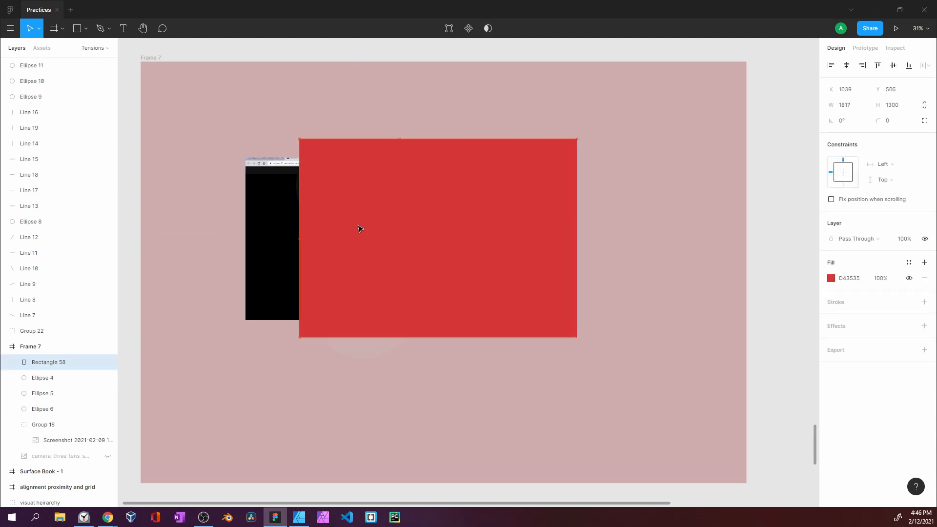
{"action": "right_click", "coordinate": [353, 223]}
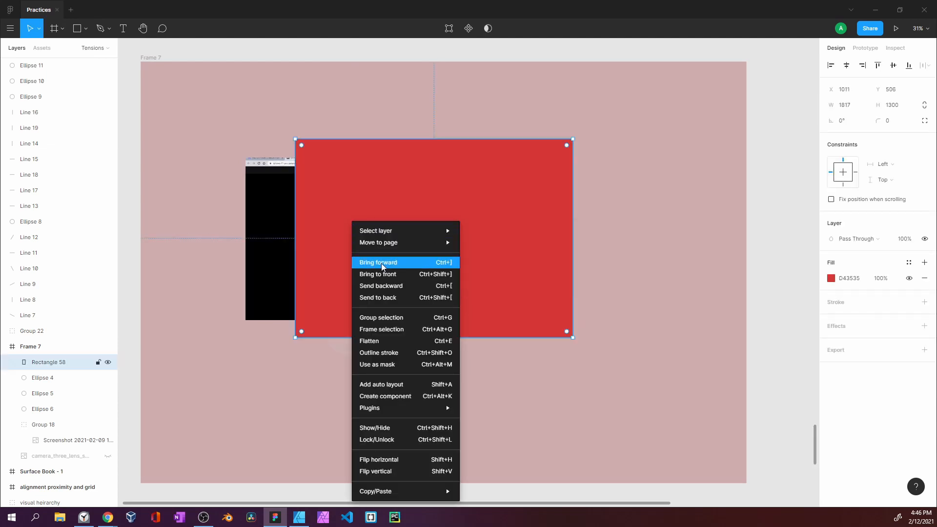
{"action": "left_click", "coordinate": [386, 288]}
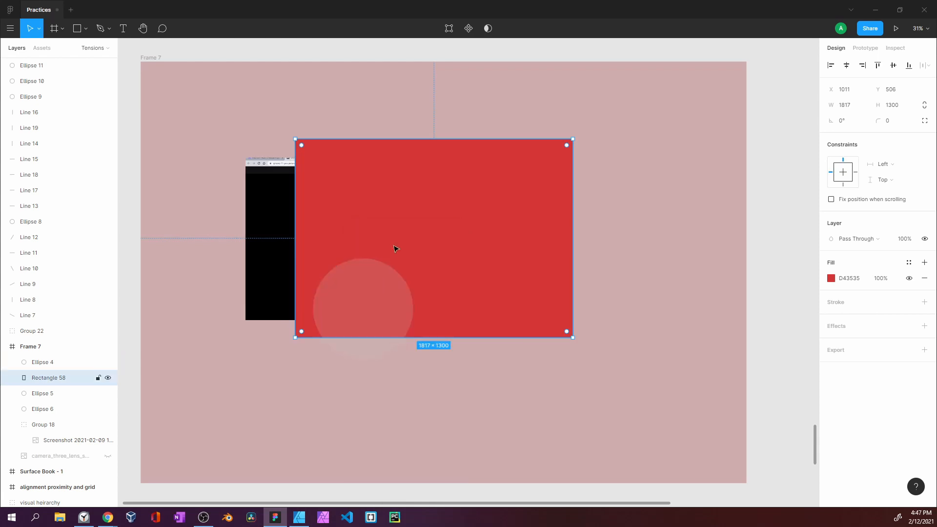
{"action": "right_click", "coordinate": [392, 200]}
{"action": "left_click", "coordinate": [411, 263]}
{"action": "right_click", "coordinate": [414, 219]}
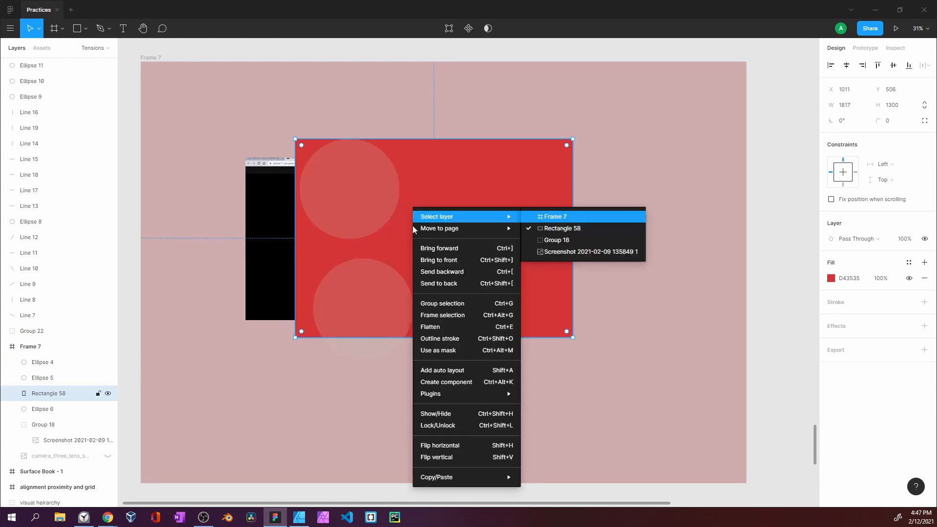
{"action": "left_click", "coordinate": [416, 258]}
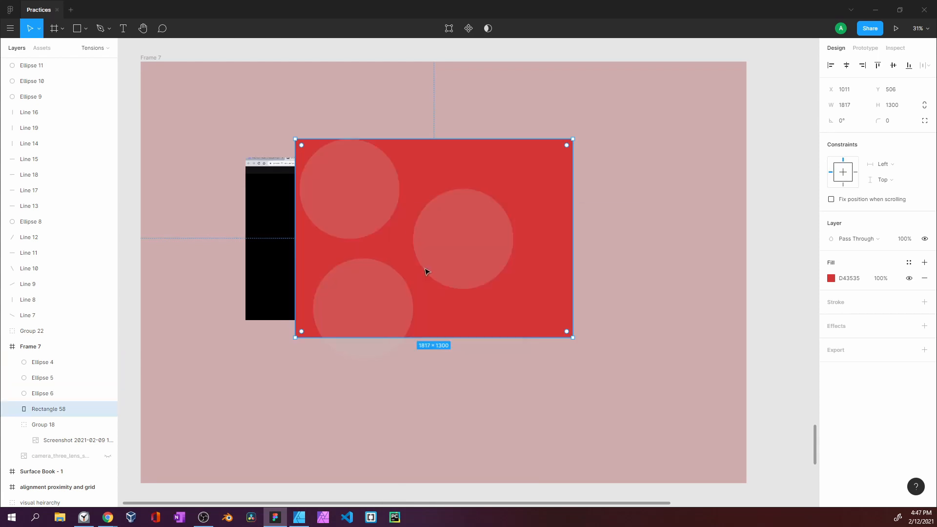
{"action": "right_click", "coordinate": [412, 191]}
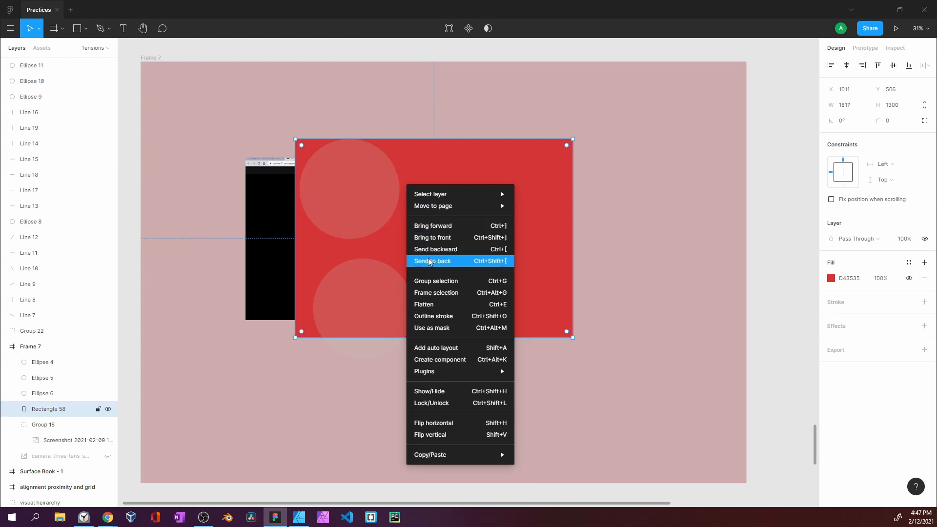
{"action": "left_click", "coordinate": [430, 259]}
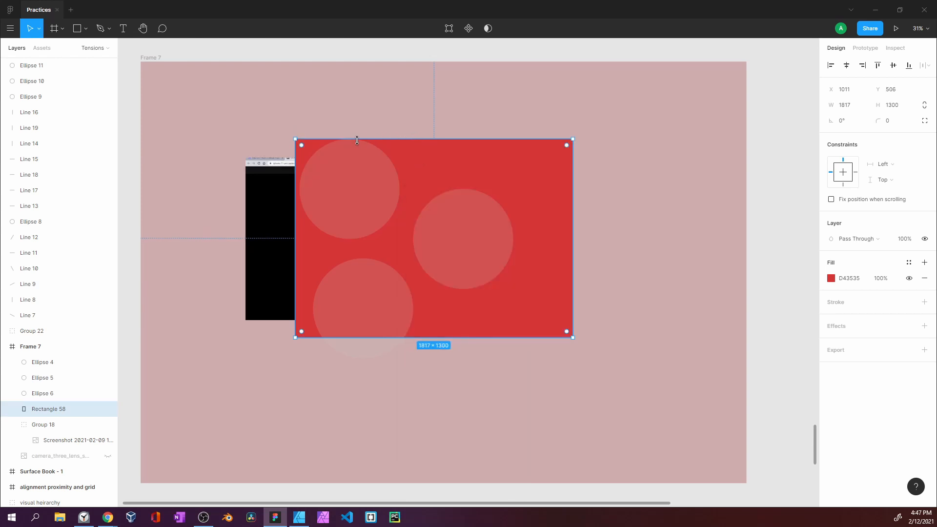
Extend the red rectangle's bottom edge to a height of about 1437 so it encloses the lowest circle
{"action": "key", "text": "shift+2"}
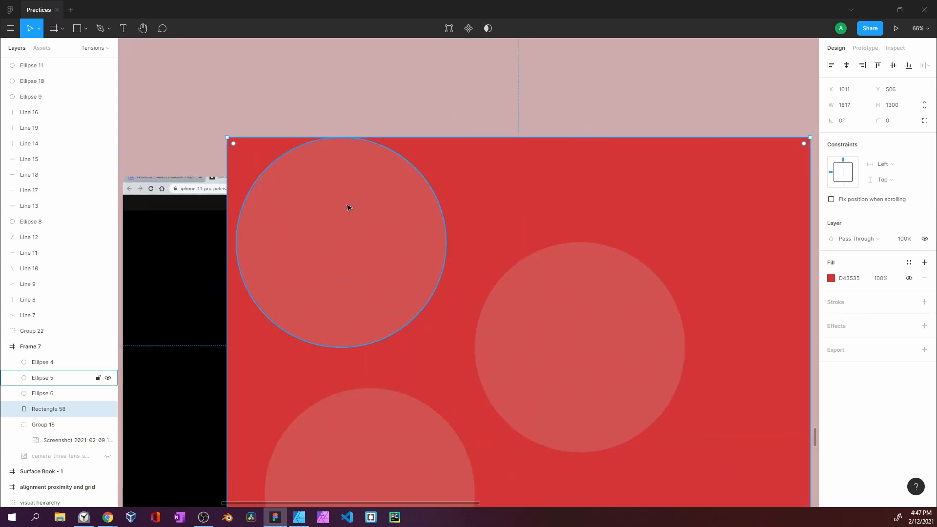
{"action": "scroll", "coordinate": [360, 168], "scroll_direction": "down", "scroll_amount": 1}
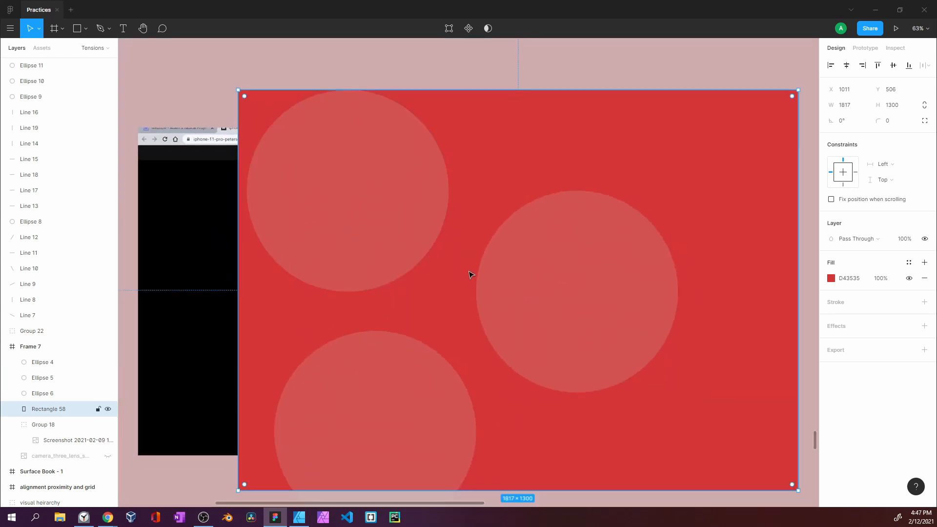
{"action": "scroll", "coordinate": [480, 309], "scroll_direction": "down", "scroll_amount": 1}
{"action": "scroll", "coordinate": [510, 406], "scroll_direction": "down", "scroll_amount": 2}
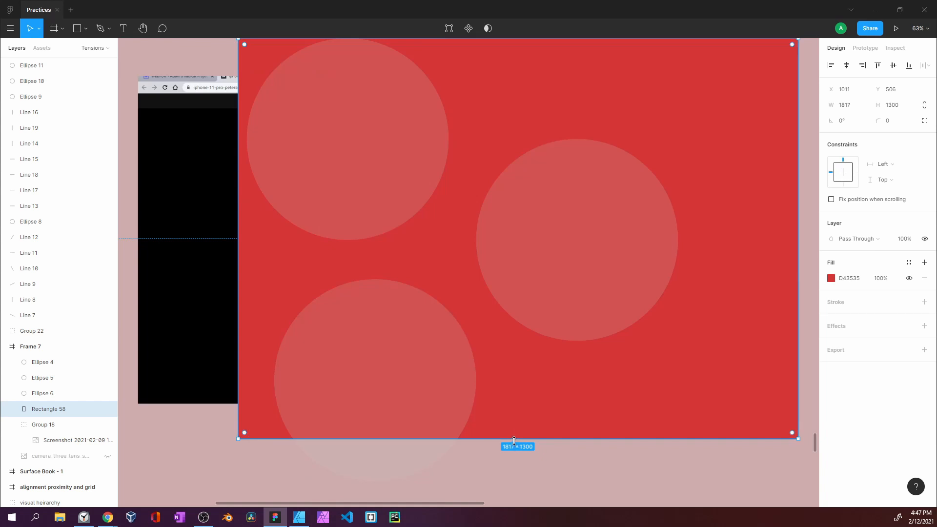
{"action": "left_click_drag", "start_coordinate": [514, 440], "coordinate": [517, 482]}
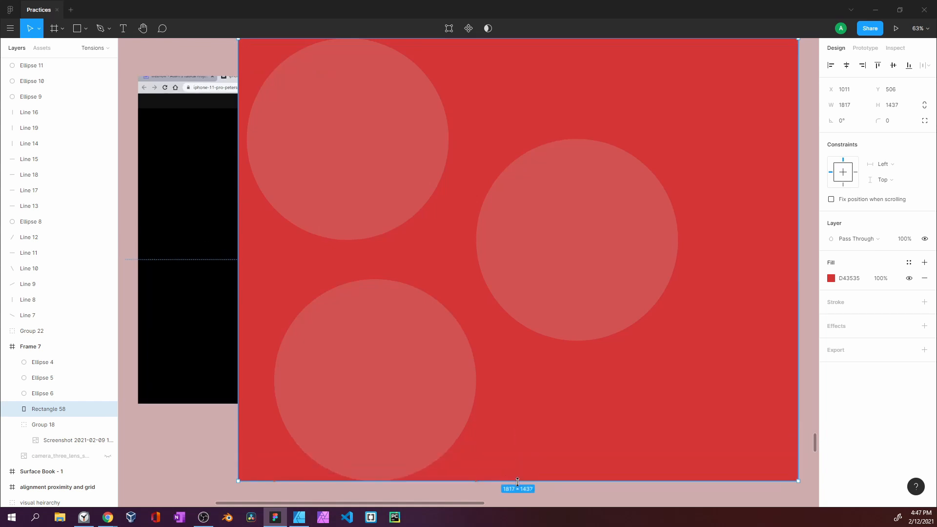
Narrow the red rectangle from its right edge to a width of about 1463
{"action": "left_click", "coordinate": [561, 262]}
{"action": "scroll", "coordinate": [544, 294], "scroll_direction": "up", "scroll_amount": 2}
{"action": "left_click", "coordinate": [779, 161]}
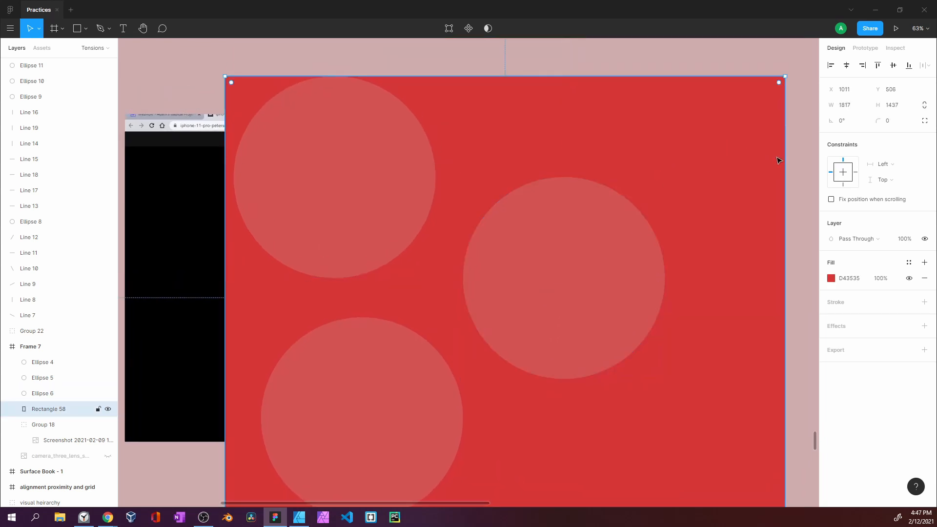
{"action": "left_click_drag", "start_coordinate": [787, 154], "coordinate": [773, 154]}
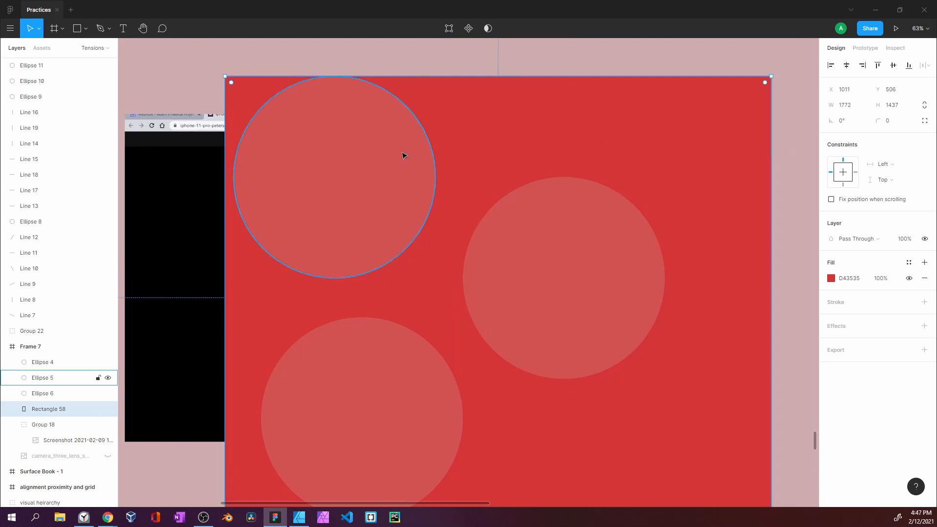
{"action": "scroll", "coordinate": [409, 221], "scroll_direction": "down", "scroll_amount": 2}
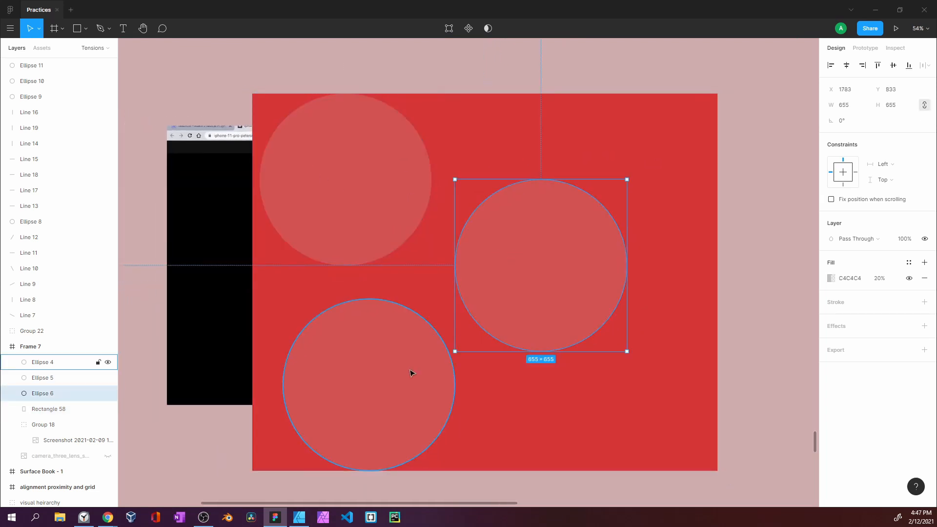
{"action": "left_click_drag", "start_coordinate": [720, 163], "coordinate": [637, 191]}
Place the right-hand circle flush with the red rectangle's right edge, at about X 1819, Y 833
{"action": "mouse_move", "coordinate": [552, 262]}
{"action": "left_mouse_down"}
{"action": "mouse_move", "coordinate": [564, 259]}
{"action": "mouse_move", "coordinate": [556, 254]}
{"action": "left_mouse_up"}
{"action": "key", "text": "ctrl+z"}
{"action": "double_click", "coordinate": [553, 264]}
{"action": "key", "text": "Escape"}
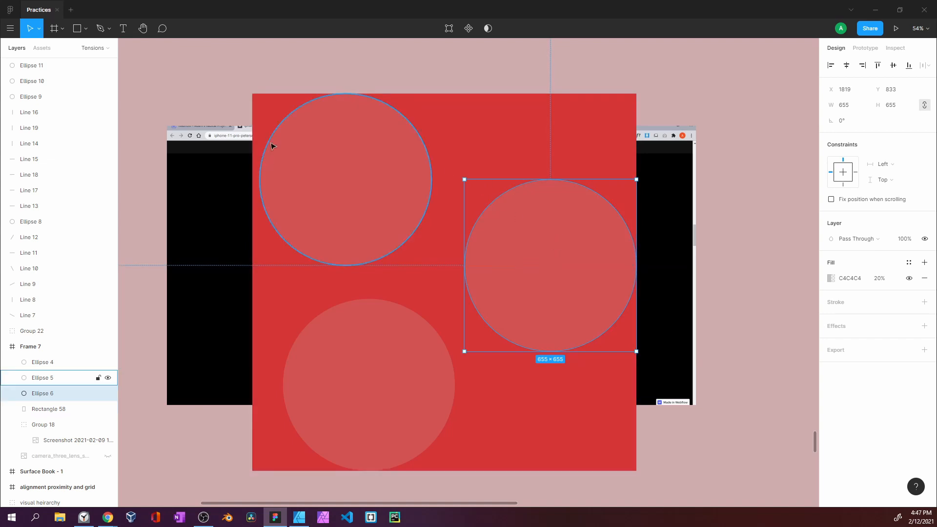
Select the red rectangle with the two left-hand circles and move them up and left off the page screenshot
{"action": "left_click", "coordinate": [268, 109], "text": "shift"}
{"action": "left_click", "coordinate": [310, 159], "text": "shift"}
{"action": "left_click", "coordinate": [510, 293], "text": "shift"}
{"action": "left_click", "coordinate": [431, 345], "text": "shift"}
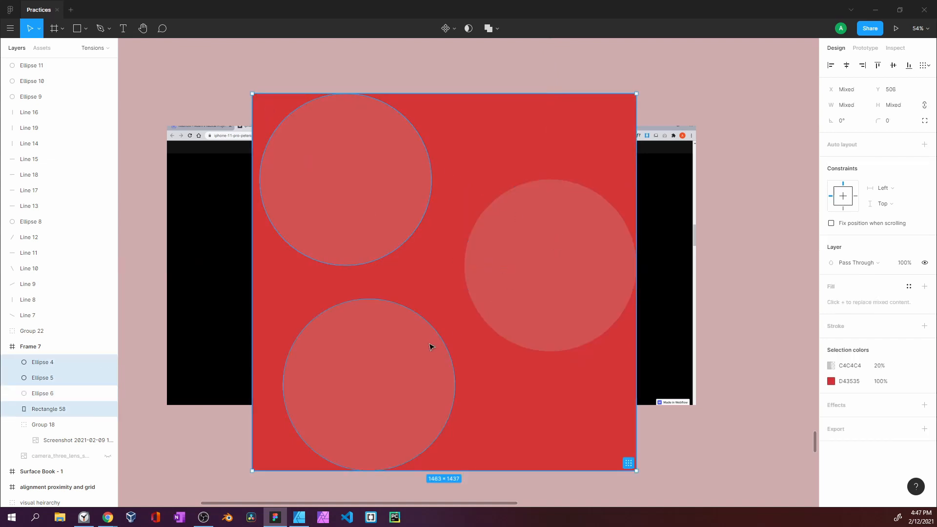
{"action": "scroll", "coordinate": [433, 342], "scroll_direction": "down", "scroll_amount": 4}
{"action": "left_click_drag", "start_coordinate": [434, 331], "coordinate": [254, 203]}
{"action": "scroll", "coordinate": [439, 314], "scroll_direction": "up", "scroll_amount": 5}
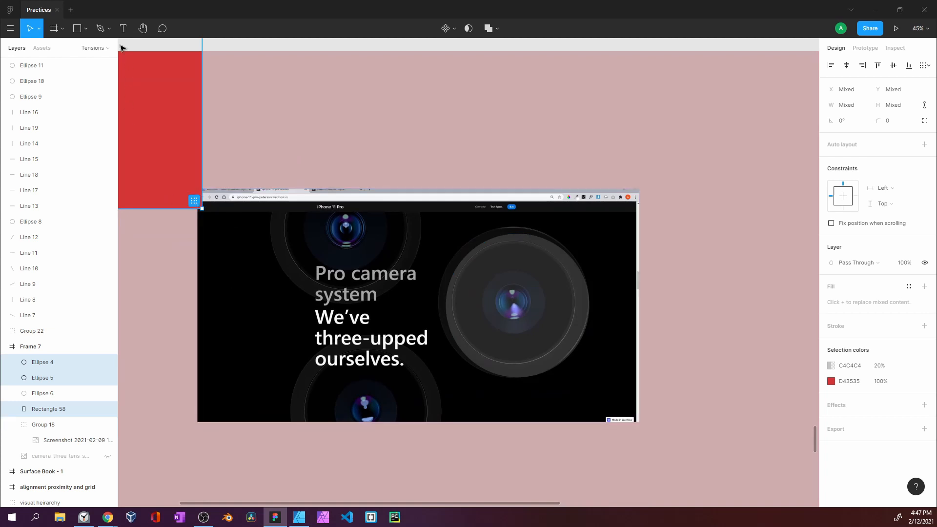
Sketch a rough freehand container outline around the page screenshot and its lenses with the Pencil tool
{"action": "left_click", "coordinate": [109, 29]}
{"action": "left_click", "coordinate": [108, 48]}
{"action": "left_click", "coordinate": [110, 28]}
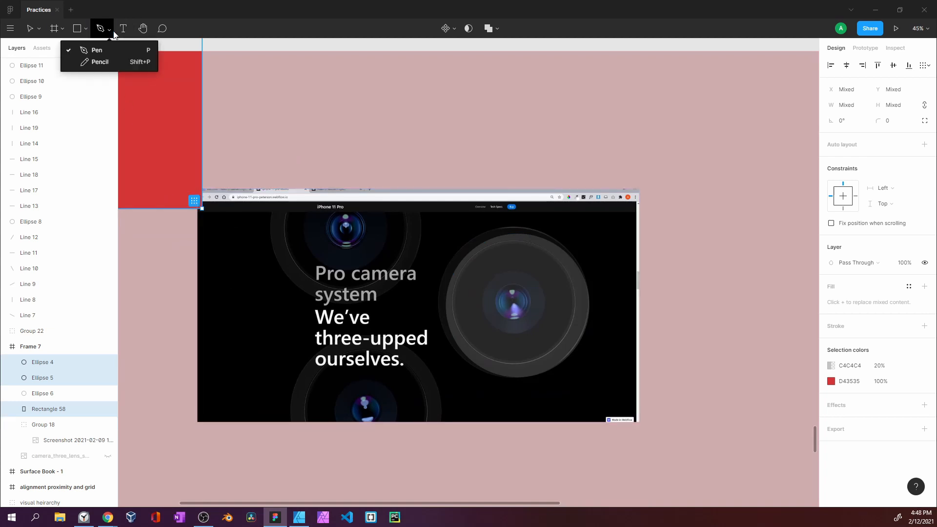
{"action": "left_click", "coordinate": [109, 62]}
{"action": "mouse_move", "coordinate": [260, 161]}
{"action": "left_mouse_down"}
{"action": "mouse_move", "coordinate": [587, 166]}
{"action": "mouse_move", "coordinate": [596, 196]}
{"action": "left_mouse_up"}
{"action": "mouse_move", "coordinate": [593, 331]}
{"action": "left_mouse_down"}
{"action": "mouse_move", "coordinate": [573, 468]}
{"action": "mouse_move", "coordinate": [506, 456]}
{"action": "left_mouse_up"}
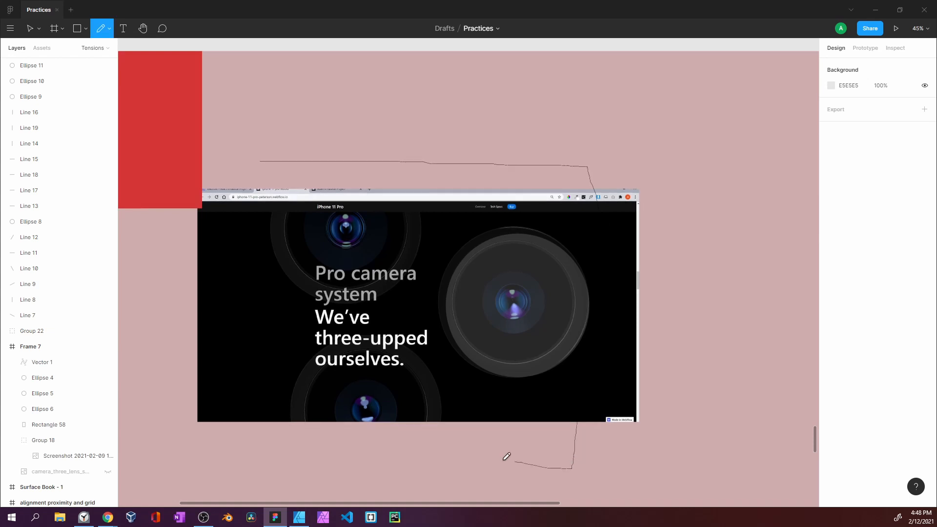
{"action": "mouse_move", "coordinate": [291, 459]}
{"action": "left_mouse_down"}
{"action": "mouse_move", "coordinate": [263, 459]}
{"action": "mouse_move", "coordinate": [267, 261]}
{"action": "mouse_move", "coordinate": [256, 155]}
{"action": "mouse_move", "coordinate": [285, 173]}
{"action": "mouse_move", "coordinate": [276, 225]}
{"action": "left_mouse_up"}
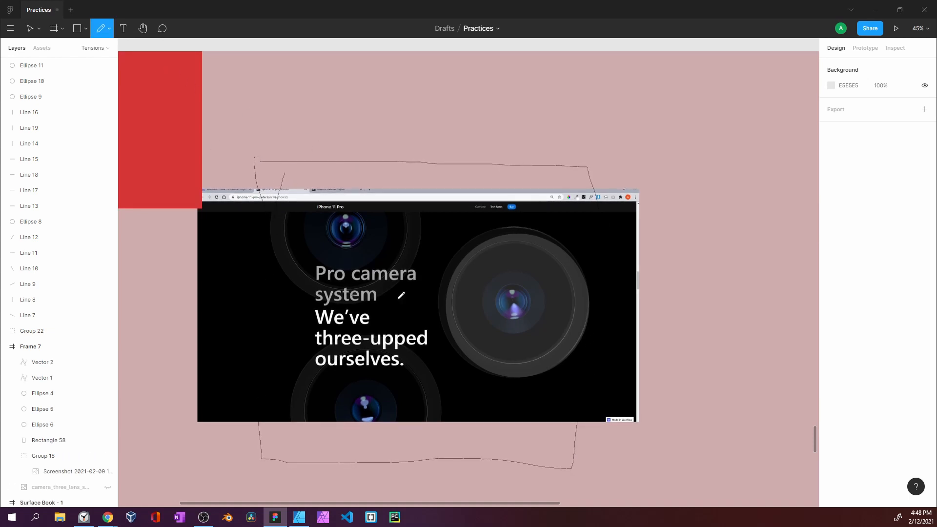
{"action": "left_click_drag", "start_coordinate": [413, 200], "coordinate": [300, 163]}
{"action": "mouse_move", "coordinate": [457, 342]}
{"action": "left_mouse_down"}
{"action": "mouse_move", "coordinate": [561, 243]}
{"action": "mouse_move", "coordinate": [371, 342]}
{"action": "mouse_move", "coordinate": [404, 463]}
{"action": "mouse_move", "coordinate": [438, 387]}
{"action": "mouse_move", "coordinate": [511, 374]}
{"action": "left_mouse_up"}
Undo the freehand pencil strokes drawn around the page screenshot
{"action": "key", "text": "ctrl+z"}
{"action": "key", "text": "ctrl+z"}
{"action": "key", "text": "ctrl+z"}
{"action": "key", "text": "ctrl+z"}
{"action": "key", "text": "ctrl+z"}
Move the red rectangle and two left-hand circles back over the screenshot, with the rectangle at about X 1011, Y 442
{"action": "scroll", "coordinate": [436, 390], "scroll_direction": "down", "scroll_amount": 1}
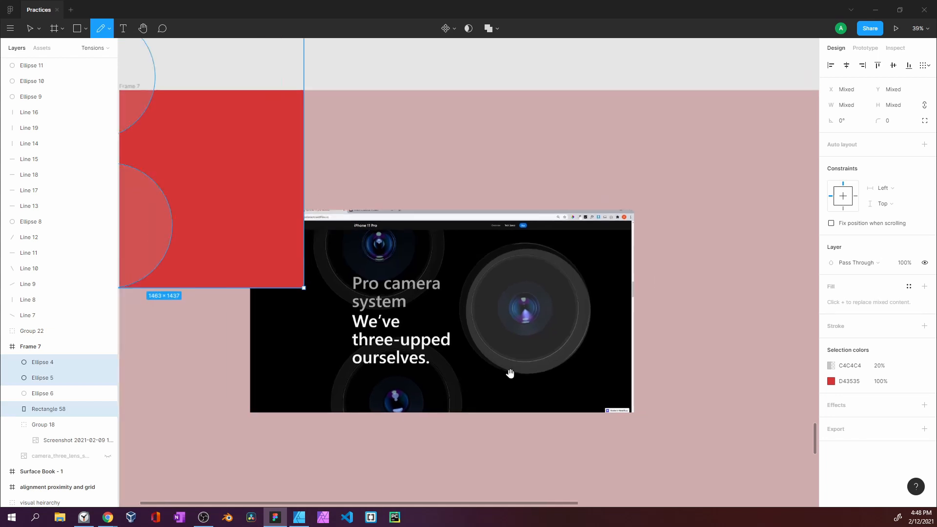
{"action": "key", "text": "v"}
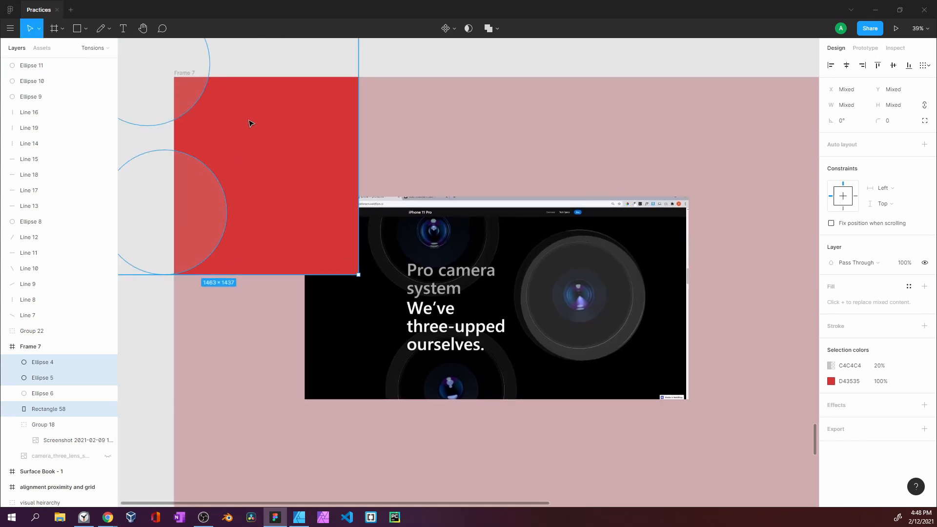
{"action": "mouse_move", "coordinate": [249, 123]}
{"action": "left_mouse_down"}
{"action": "mouse_move", "coordinate": [421, 228]}
{"action": "mouse_move", "coordinate": [525, 263]}
{"action": "mouse_move", "coordinate": [527, 279]}
{"action": "left_mouse_up"}
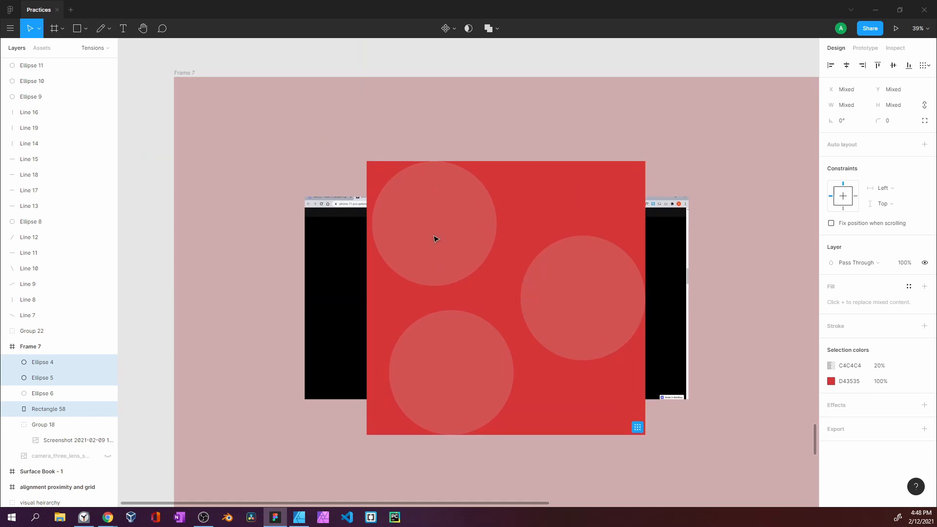
{"action": "left_click", "coordinate": [436, 238]}
{"action": "right_click", "coordinate": [428, 224]}
{"action": "left_click", "coordinate": [410, 372]}
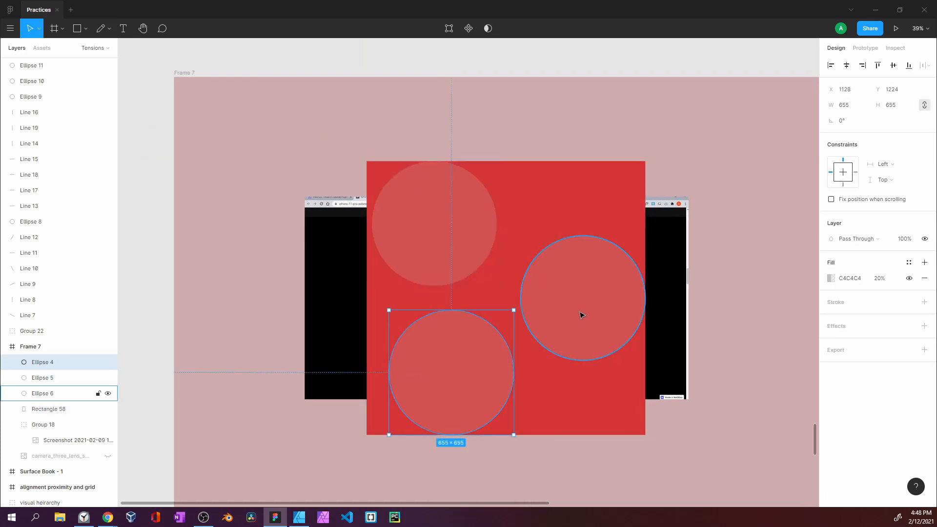
{"action": "left_click", "coordinate": [581, 330]}
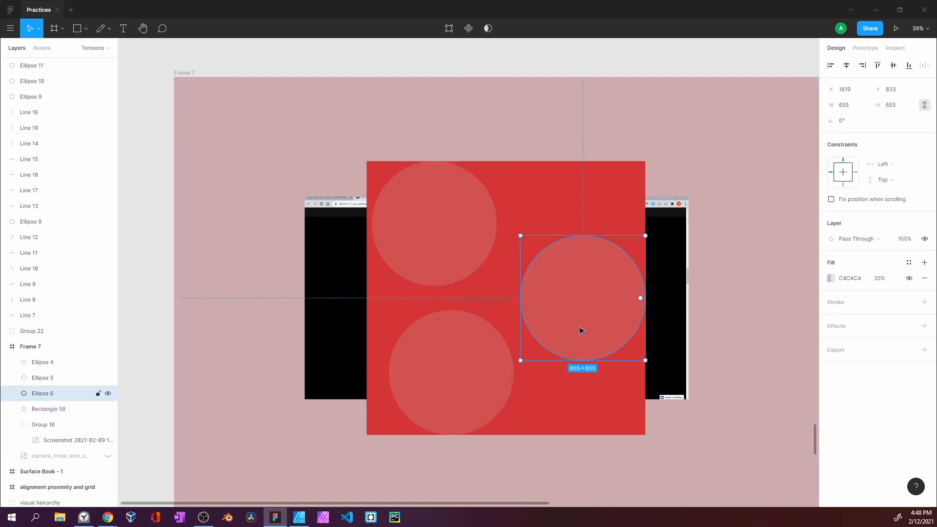
{"action": "left_click", "coordinate": [456, 232]}
{"action": "left_click", "coordinate": [555, 209]}
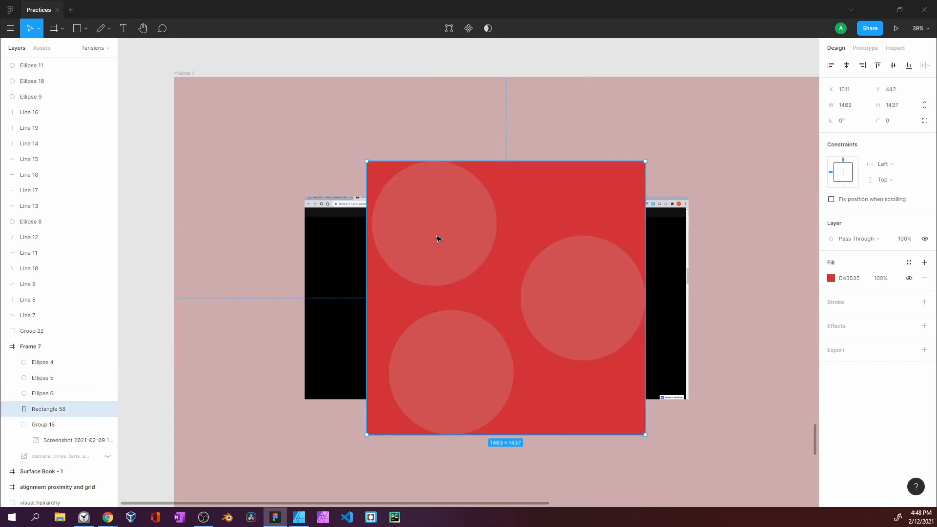
Replace the lower-left circle with a copy of the upper-left circle placed at about X 1059, Y 1224
{"action": "left_click_drag", "start_coordinate": [440, 237], "coordinate": [559, 233]}
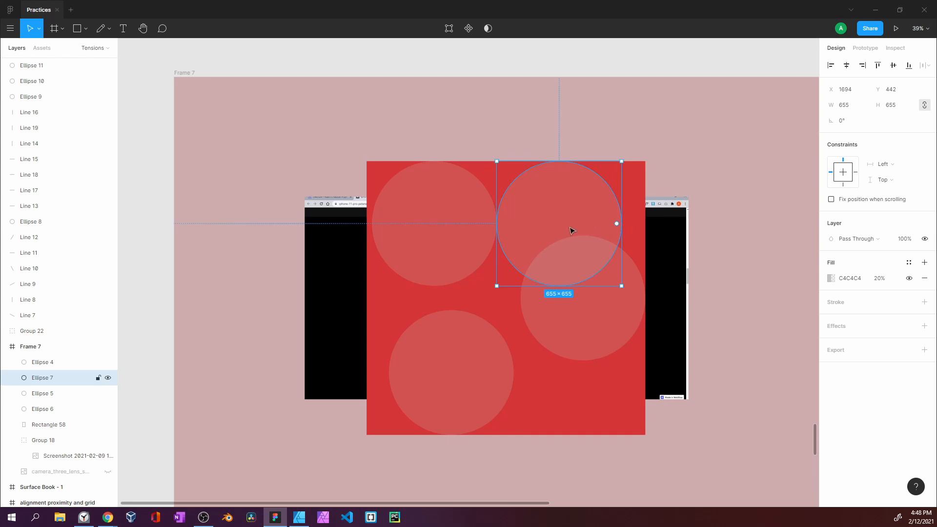
{"action": "left_click_drag", "start_coordinate": [560, 224], "coordinate": [439, 369]}
{"action": "left_click", "coordinate": [438, 369]}
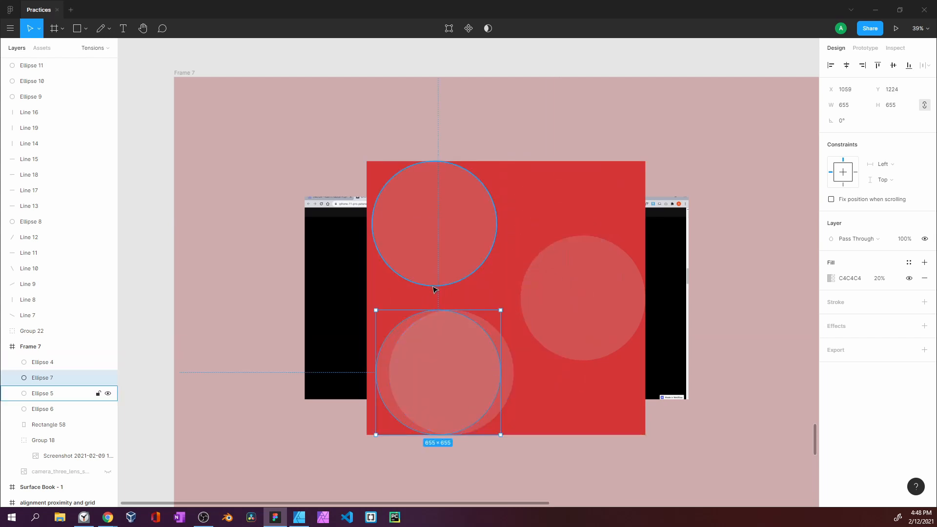
{"action": "key", "text": "Delete"}
{"action": "left_click", "coordinate": [521, 193]}
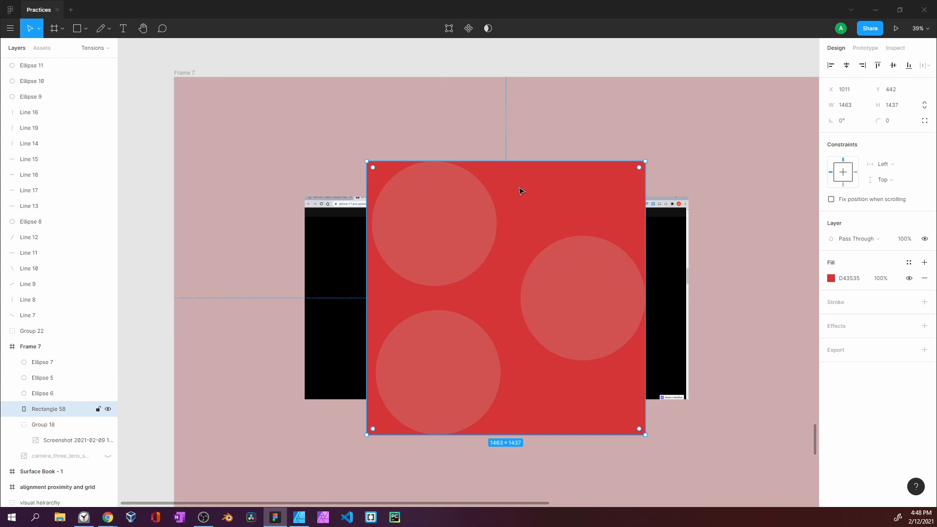
{"action": "left_click", "coordinate": [444, 221]}
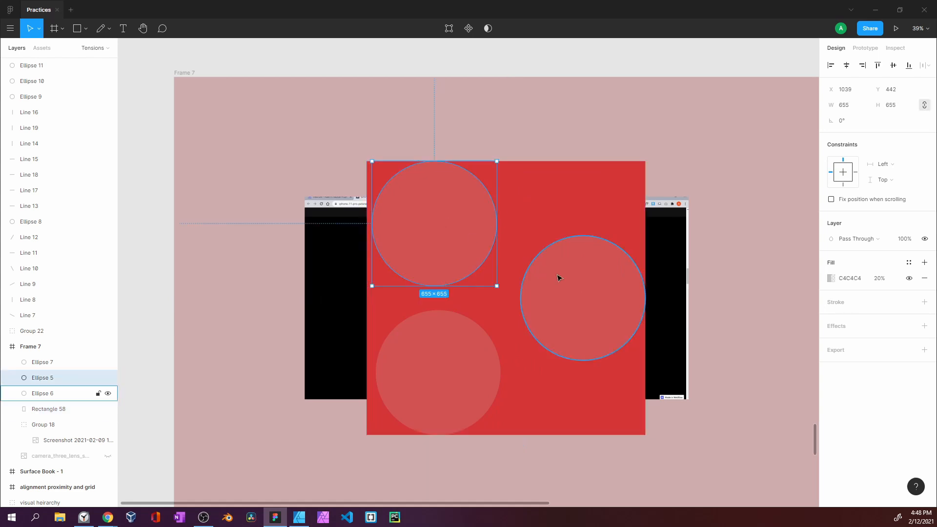
{"action": "left_click", "coordinate": [559, 276]}
{"action": "left_click", "coordinate": [484, 356]}
{"action": "left_click", "coordinate": [444, 256]}
{"action": "left_click_drag", "start_coordinate": [536, 274], "coordinate": [560, 265]}
{"action": "left_click", "coordinate": [569, 193]}
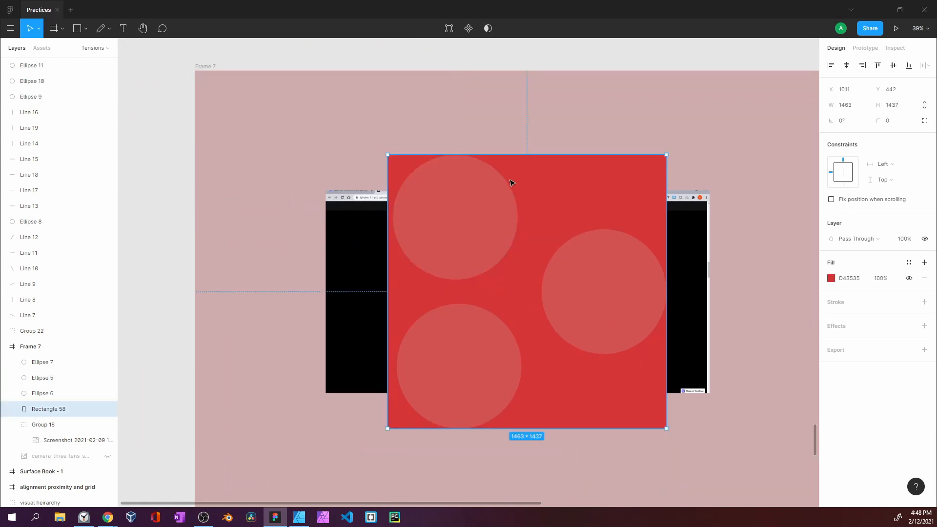
Move the red rectangle left off the lenses and realign the circles, the upper at about X 1039, Y 490 and the lower at X 1129, Y 1302
{"action": "left_click_drag", "start_coordinate": [510, 182], "coordinate": [197, 227]}
{"action": "left_click", "coordinate": [581, 277]}
{"action": "left_click_drag", "start_coordinate": [581, 277], "coordinate": [582, 277]}
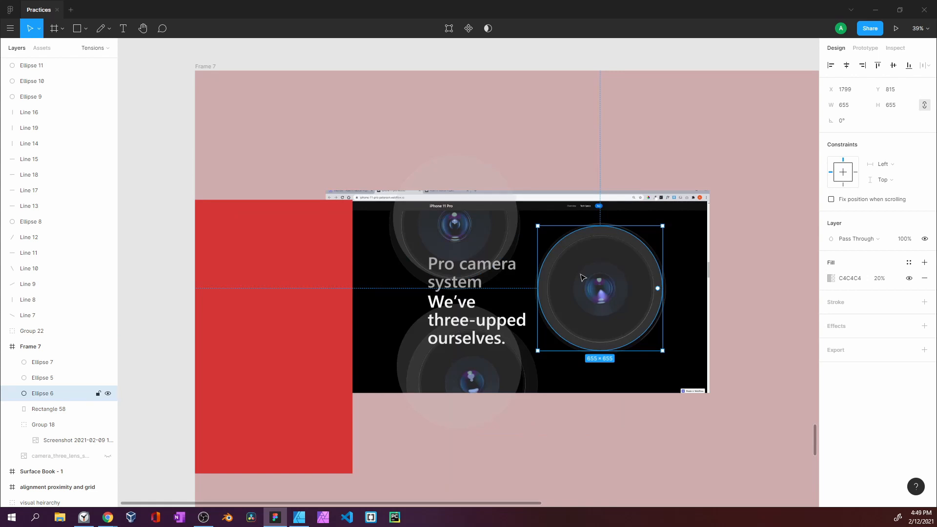
{"action": "scroll", "coordinate": [580, 277], "scroll_direction": "up", "scroll_amount": 5}
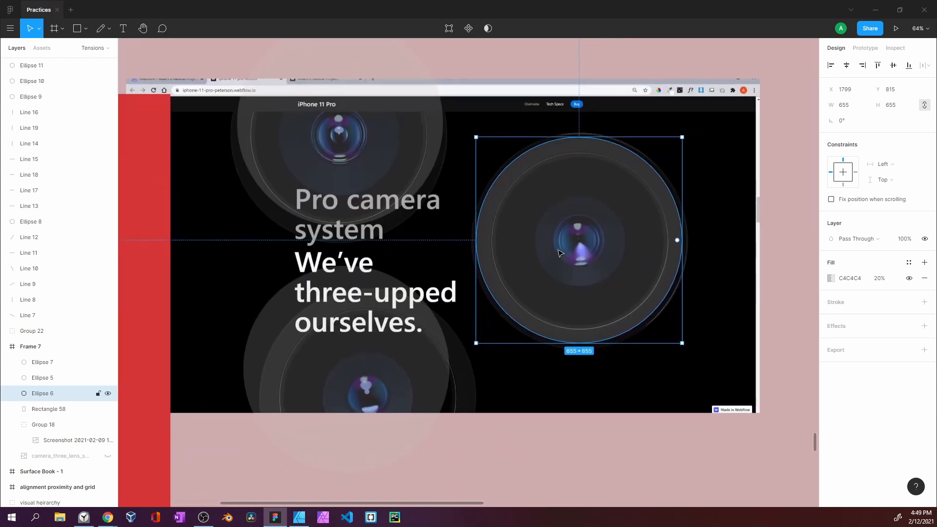
{"action": "left_click_drag", "start_coordinate": [565, 242], "coordinate": [568, 243]}
{"action": "left_click_drag", "start_coordinate": [361, 158], "coordinate": [364, 175]}
{"action": "left_click_drag", "start_coordinate": [357, 343], "coordinate": [380, 372]}
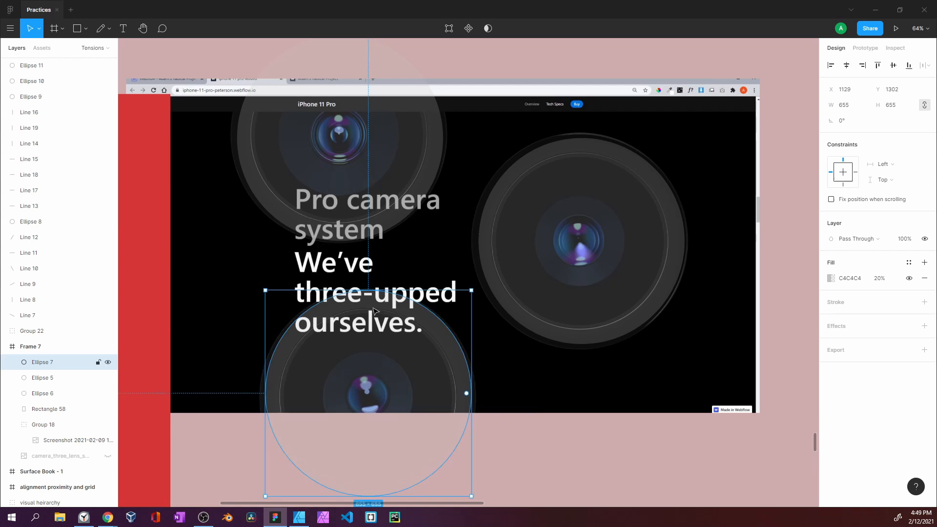
{"action": "left_click", "coordinate": [494, 210]}
{"action": "left_click", "coordinate": [405, 204]}
{"action": "scroll", "coordinate": [423, 239], "scroll_direction": "down", "scroll_amount": 3}
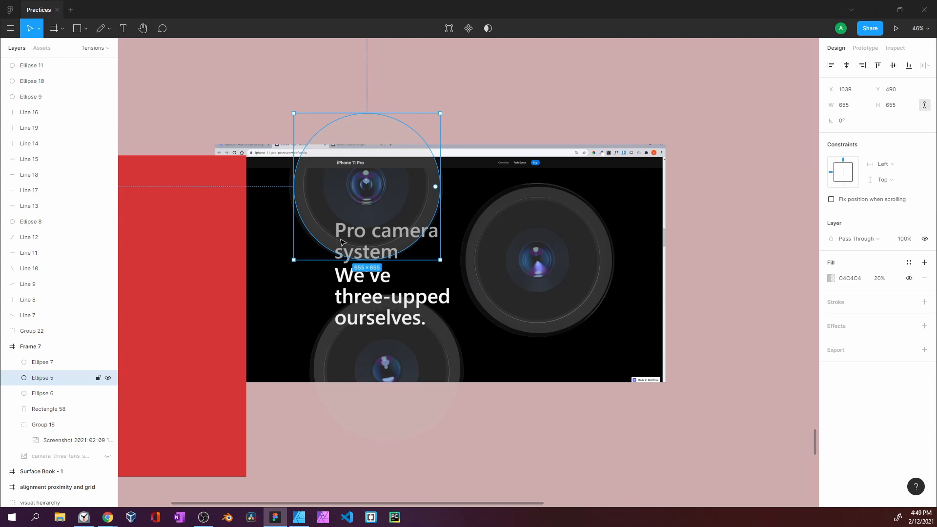
Switch to Chrome and bring up the Webflow Designer project after a glance at the iPhone 11 Pro Full Tutorial page
{"action": "left_click", "coordinate": [875, 9]}
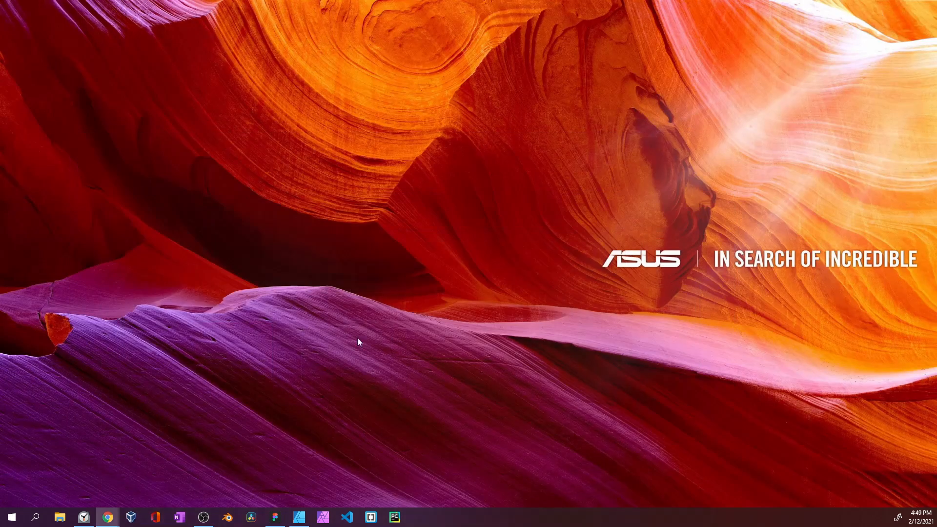
{"action": "mouse_move", "coordinate": [108, 517]}
{"action": "left_click", "coordinate": [89, 483]}
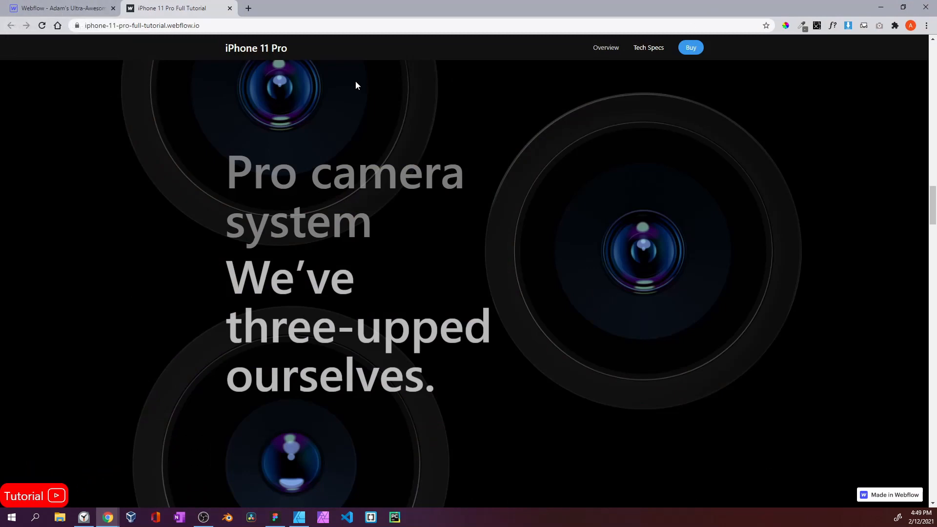
{"action": "left_click", "coordinate": [65, 8]}
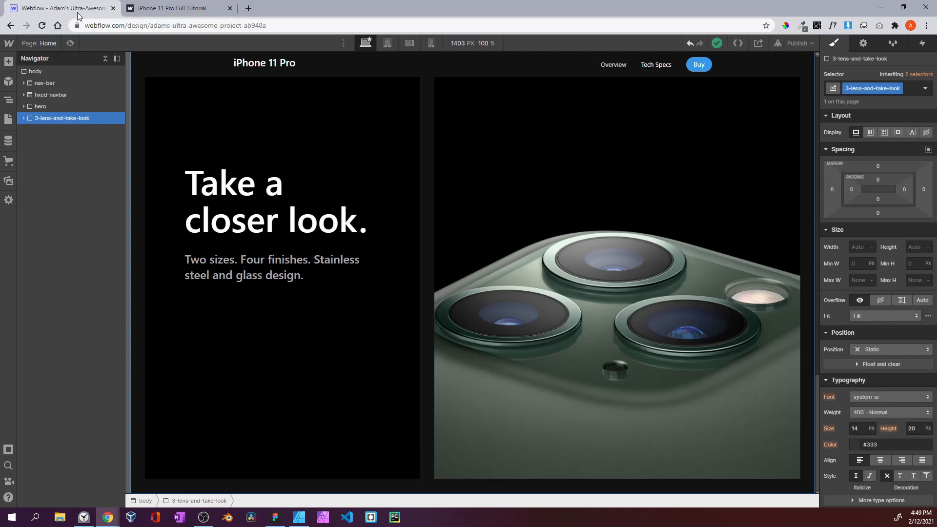
Add a section at the end of the page body, below 3-lens-and-take-look, and give it the class 3-rotate-lens
{"action": "left_click", "coordinate": [8, 61]}
{"action": "left_click_drag", "start_coordinate": [39, 163], "coordinate": [73, 129]}
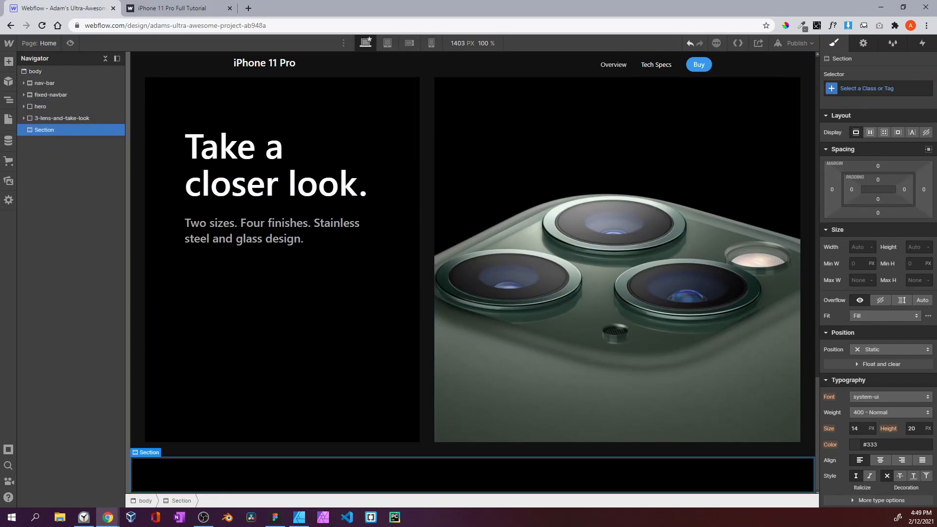
{"action": "left_click", "coordinate": [875, 88]}
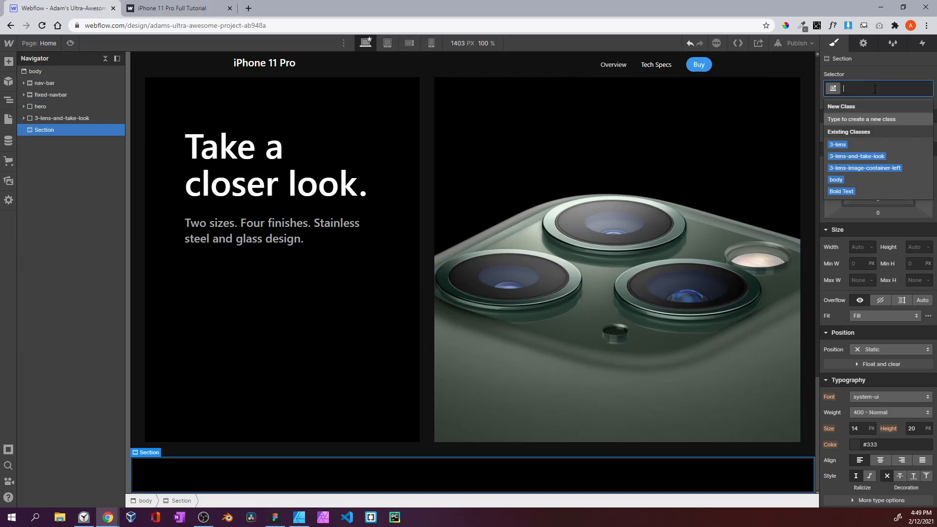
{"action": "type", "text": "3-rotate"}
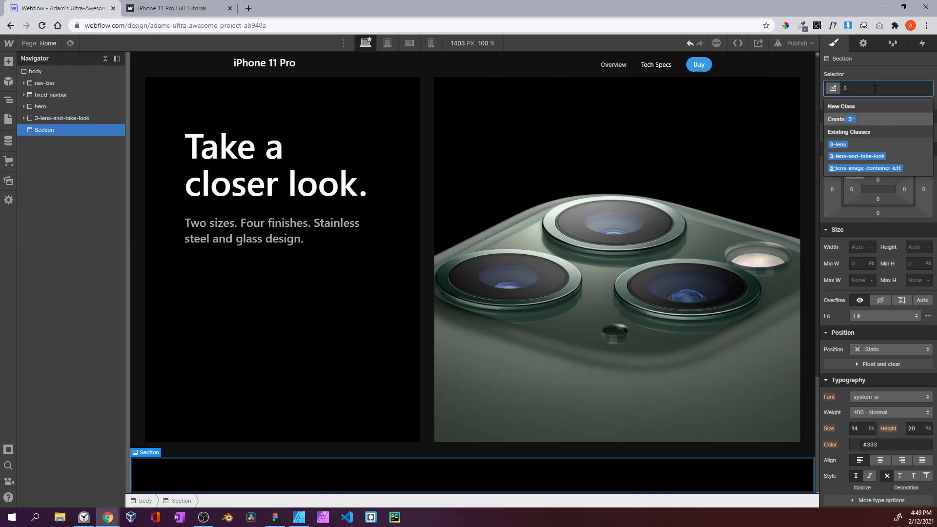
{"action": "type", "text": "-lens"}
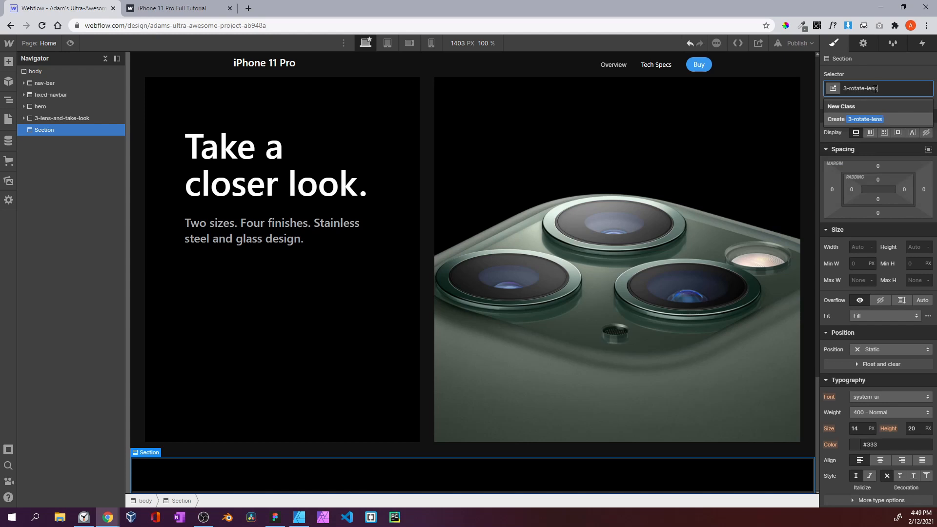
{"action": "key", "text": "Return"}
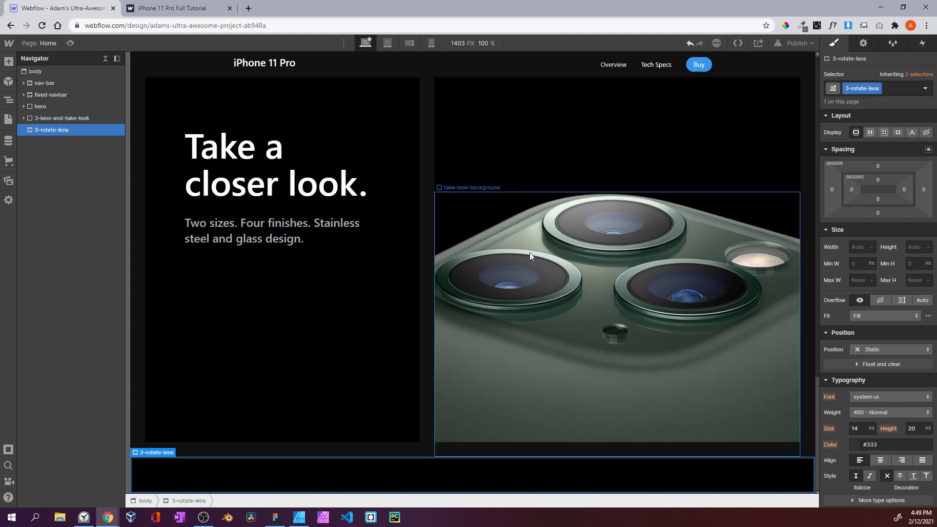
Examine on the iPhone 11 Pro Full Tutorial page how the Pro camera section is revealed and covered by its neighbouring sections
{"action": "left_click", "coordinate": [182, 9]}
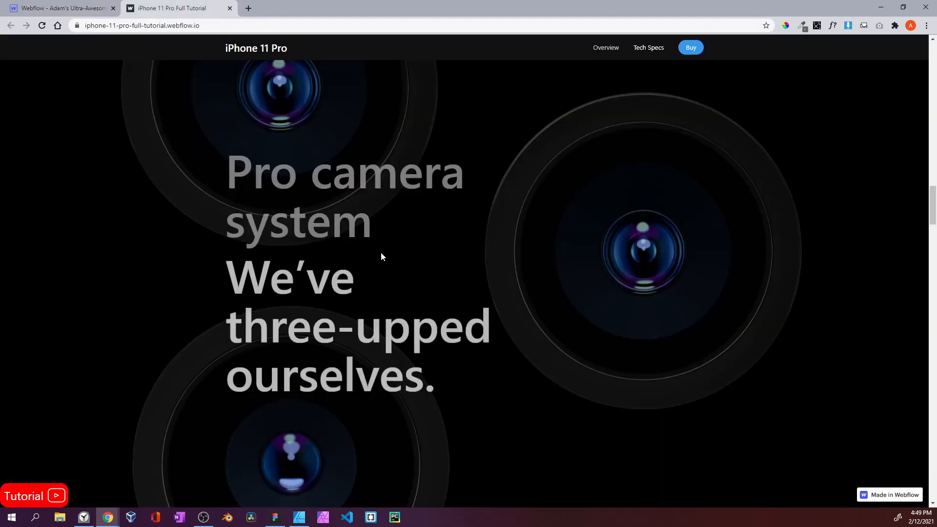
{"action": "scroll", "coordinate": [381, 252], "scroll_direction": "up", "scroll_amount": 4}
{"action": "scroll", "coordinate": [381, 252], "scroll_direction": "up", "scroll_amount": 3}
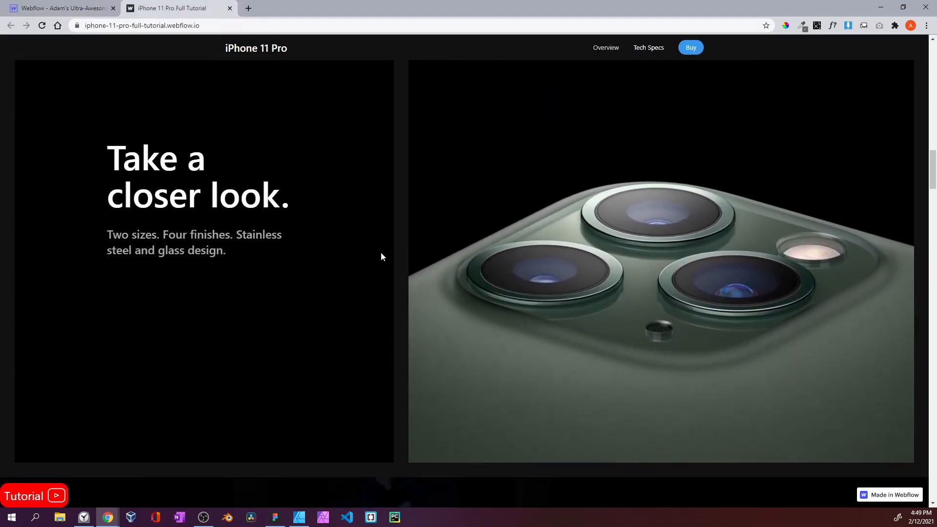
{"action": "scroll", "coordinate": [380, 252], "scroll_direction": "up", "scroll_amount": 5}
{"action": "scroll", "coordinate": [381, 251], "scroll_direction": "down", "scroll_amount": 10}
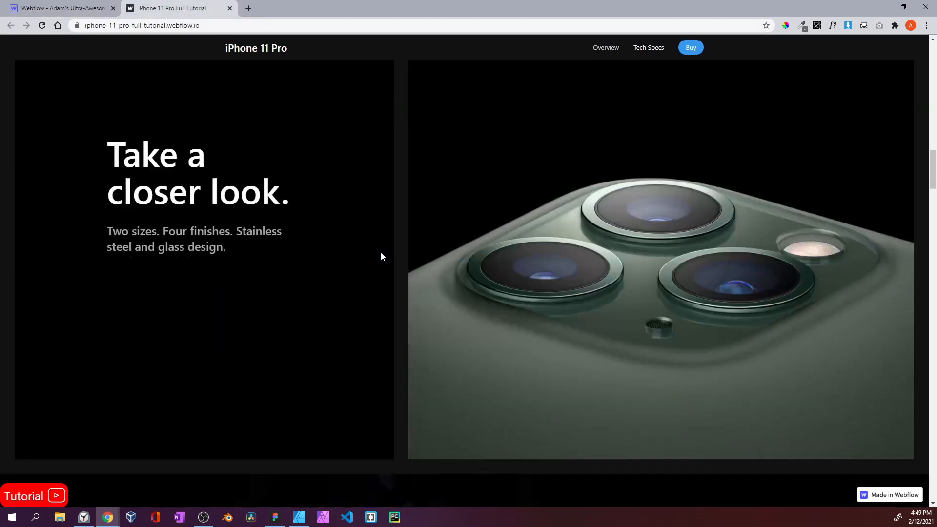
{"action": "scroll", "coordinate": [381, 252], "scroll_direction": "down", "scroll_amount": 10}
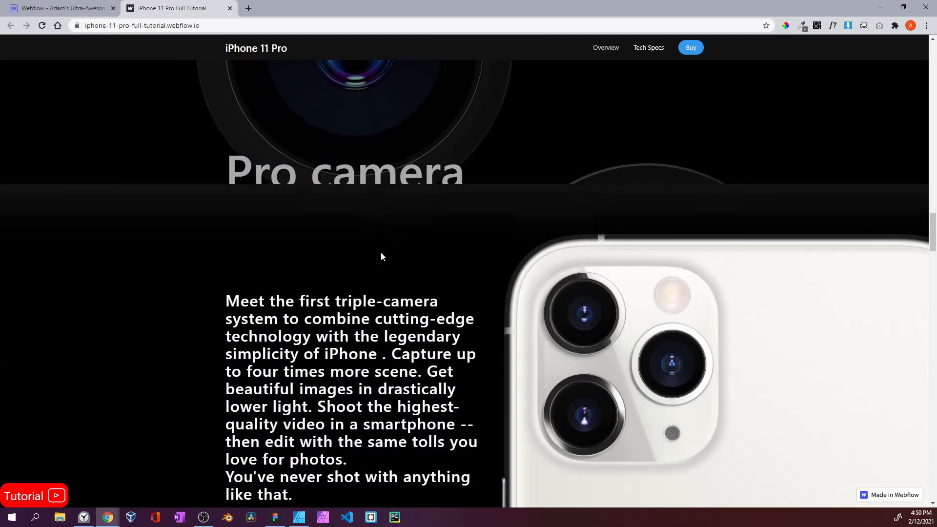
{"action": "scroll", "coordinate": [382, 256], "scroll_direction": "up", "scroll_amount": 10}
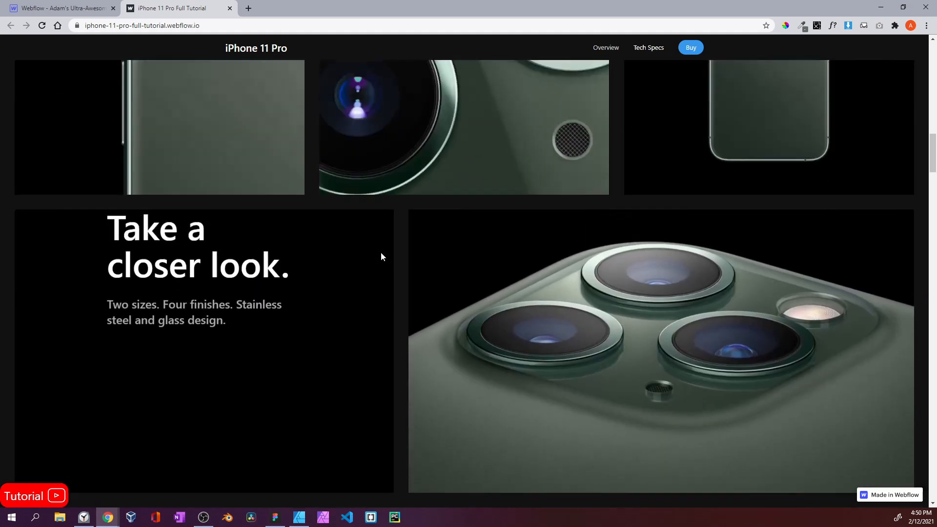
{"action": "scroll", "coordinate": [382, 257], "scroll_direction": "down", "scroll_amount": 3}
{"action": "scroll", "coordinate": [381, 252], "scroll_direction": "down", "scroll_amount": 5}
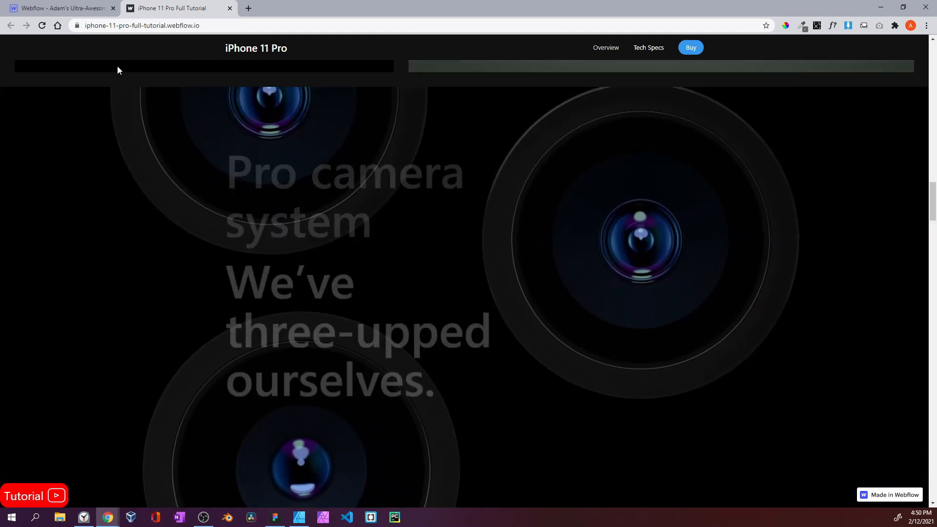
{"action": "left_click", "coordinate": [80, 14]}
{"action": "left_click", "coordinate": [131, 8]}
{"action": "scroll", "coordinate": [302, 121], "scroll_direction": "up", "scroll_amount": 10}
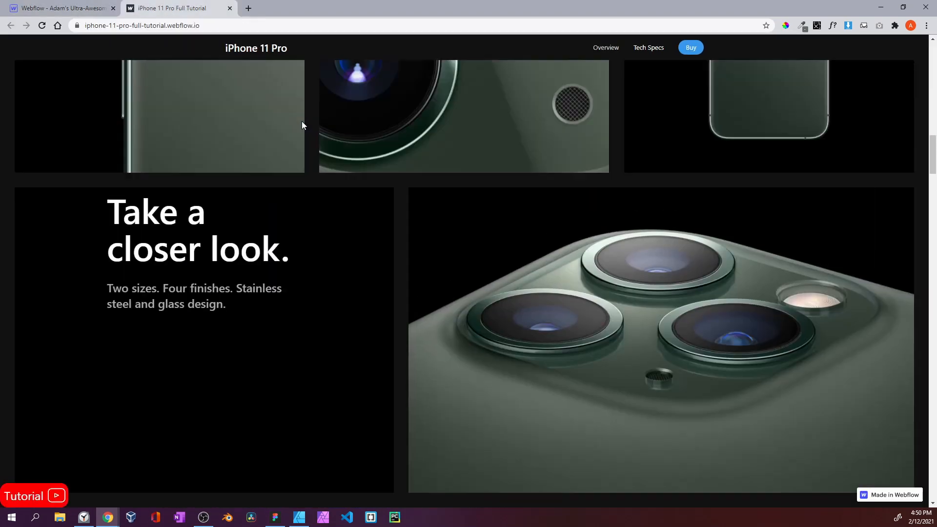
{"action": "scroll", "coordinate": [301, 121], "scroll_direction": "up", "scroll_amount": 10}
{"action": "scroll", "coordinate": [351, 166], "scroll_direction": "down", "scroll_amount": 15}
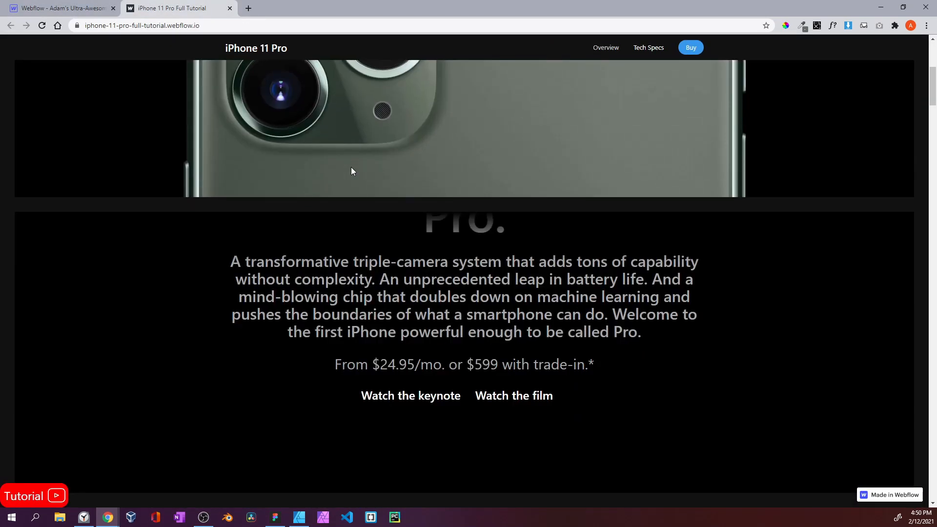
{"action": "scroll", "coordinate": [352, 170], "scroll_direction": "down", "scroll_amount": 10}
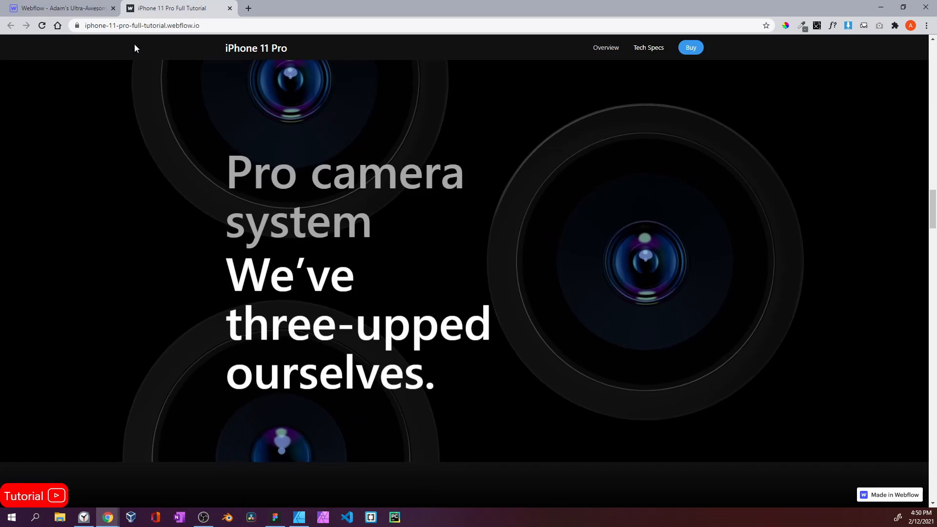
Return to the Webflow Designer project and set the 3-rotate-lens section's height to 300vh
{"action": "left_click", "coordinate": [95, 10]}
{"action": "left_click", "coordinate": [915, 247]}
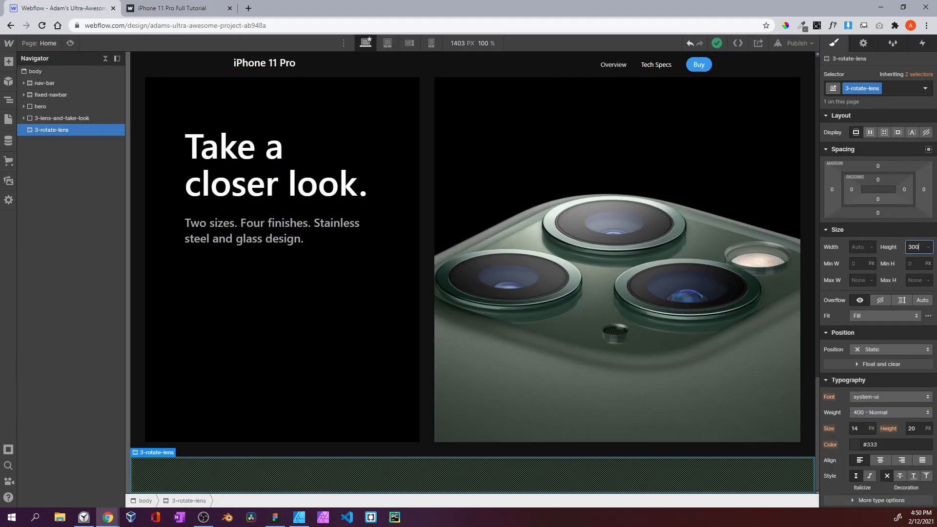
{"action": "type", "text": "300vh"}
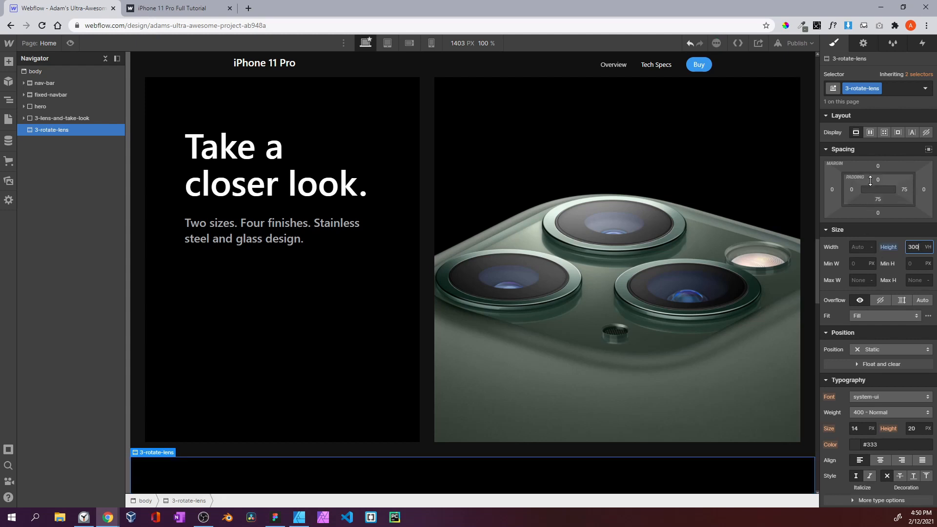
Set the top and bottom margins of the 3-rotate-lens section to -100vh each
{"action": "left_click", "coordinate": [878, 166]}
{"action": "type", "text": "-100vh"}
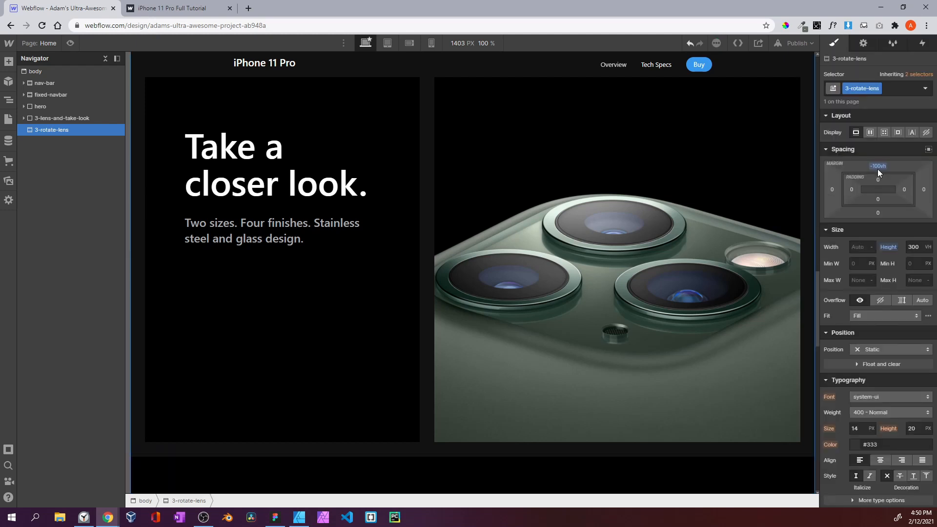
{"action": "key", "text": "Return"}
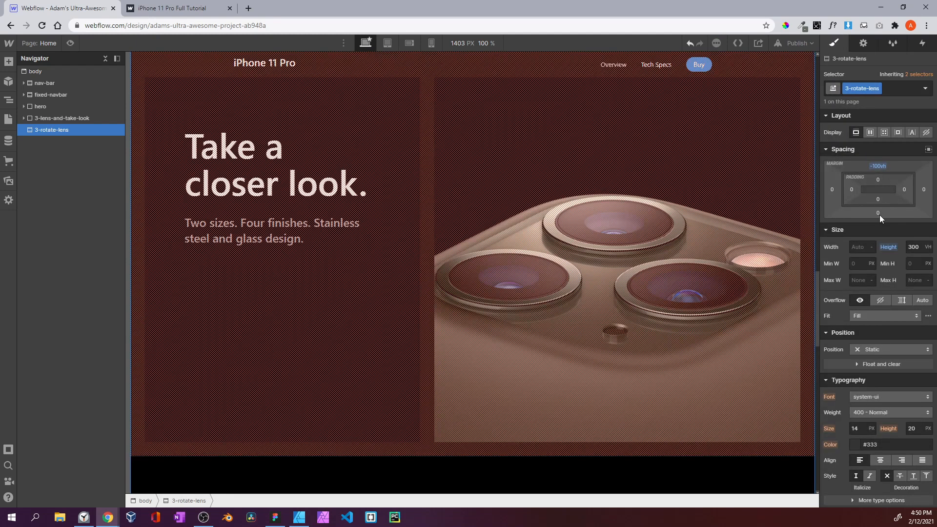
{"action": "left_click", "coordinate": [878, 213]}
{"action": "type", "text": "-100vh"}
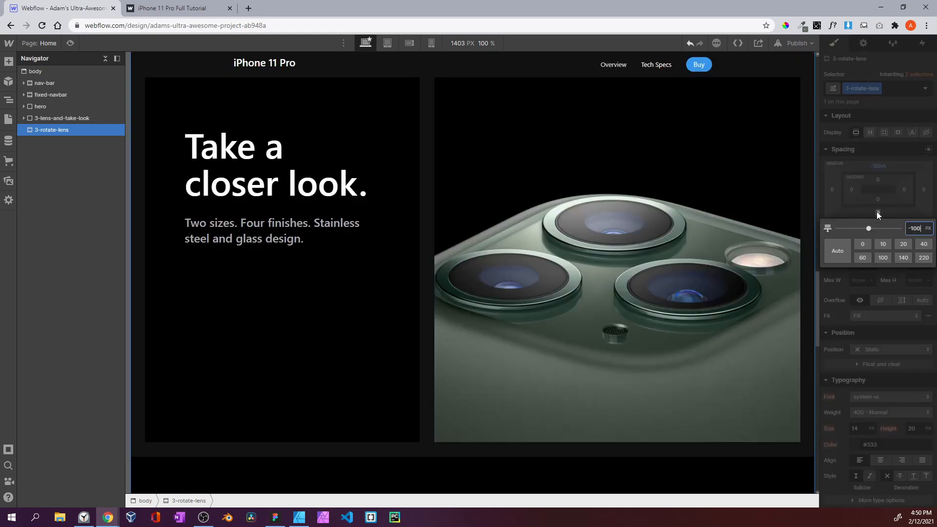
{"action": "key", "text": "Return"}
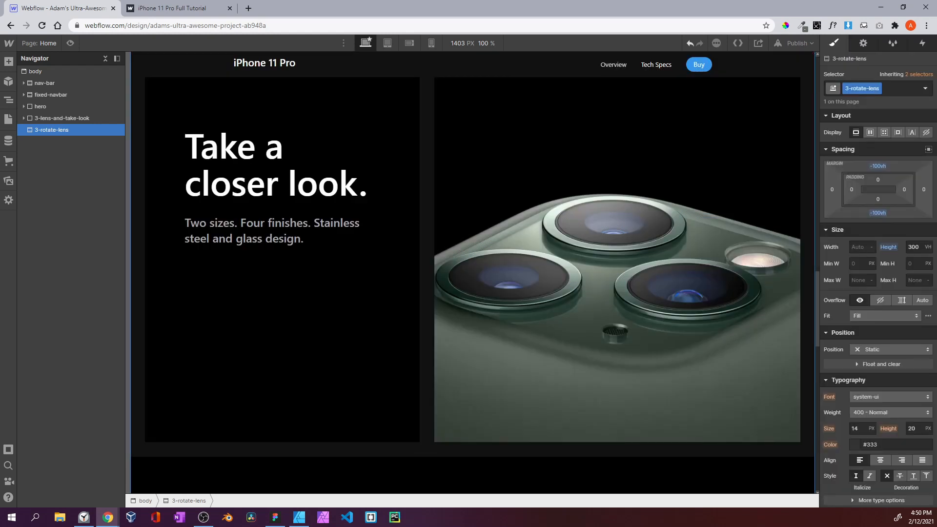
Give the 3-rotate-lens section relative positioning with a z-index of 2
{"action": "scroll", "coordinate": [899, 333], "scroll_direction": "down", "scroll_amount": 4}
{"action": "left_click", "coordinate": [881, 155]}
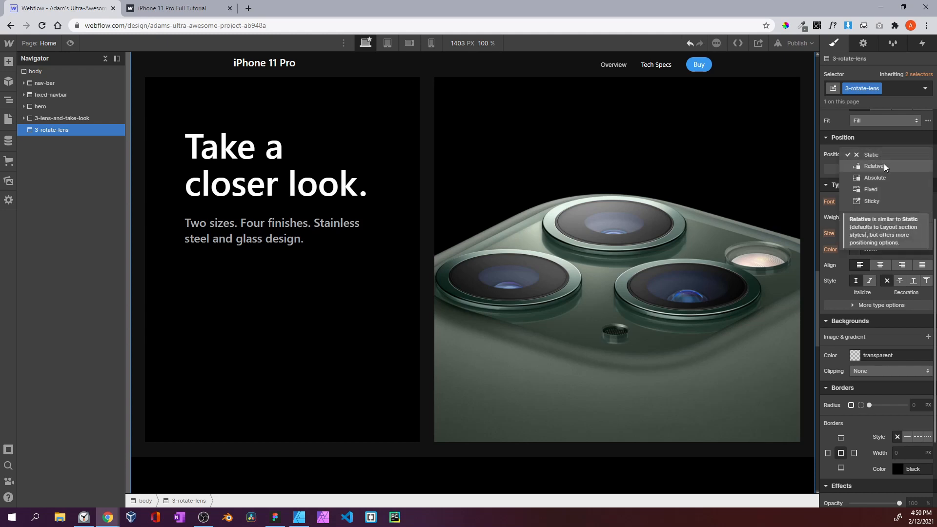
{"action": "left_click", "coordinate": [874, 166]}
{"action": "left_click", "coordinate": [912, 205]}
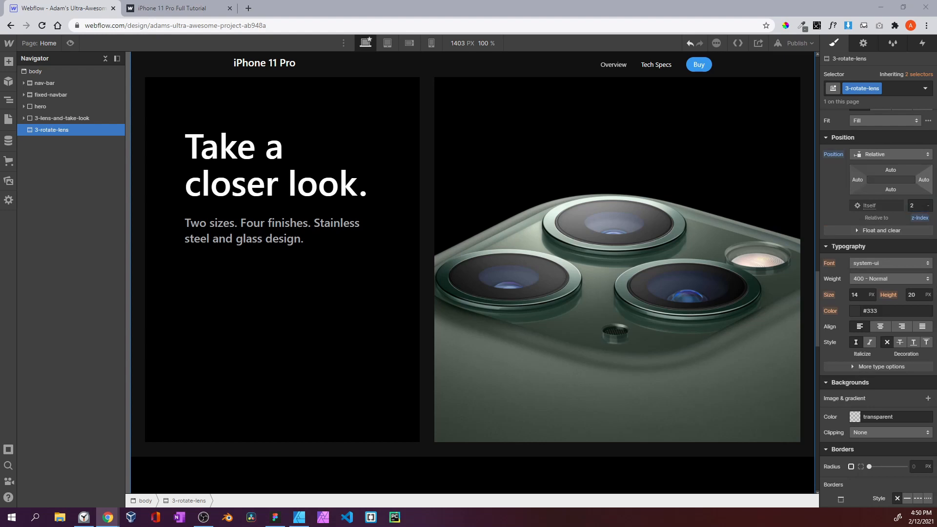
Add a div block inside 3-rotate-lens and give it the class rotate-lens-sticky
{"action": "left_click", "coordinate": [9, 61]}
{"action": "left_click_drag", "start_coordinate": [27, 244], "coordinate": [55, 137]}
{"action": "left_click", "coordinate": [853, 88]}
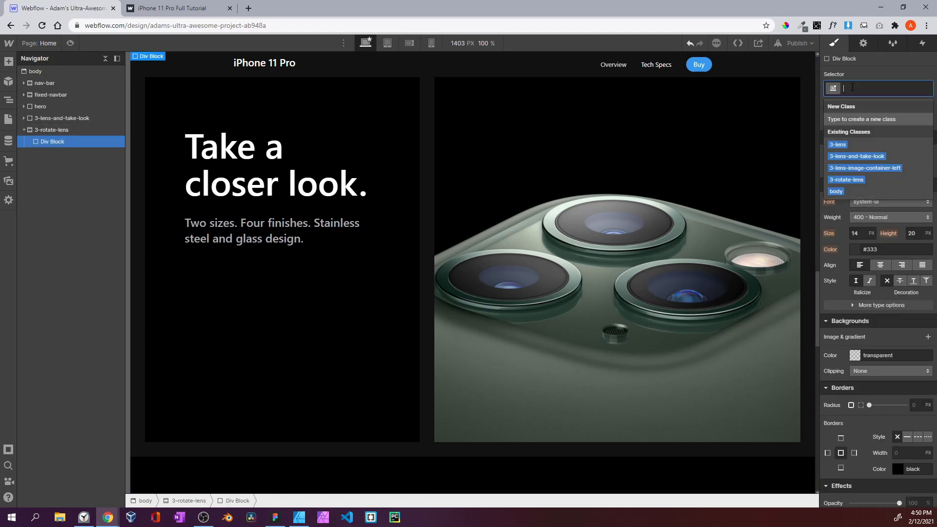
{"action": "type", "text": "rotate-"}
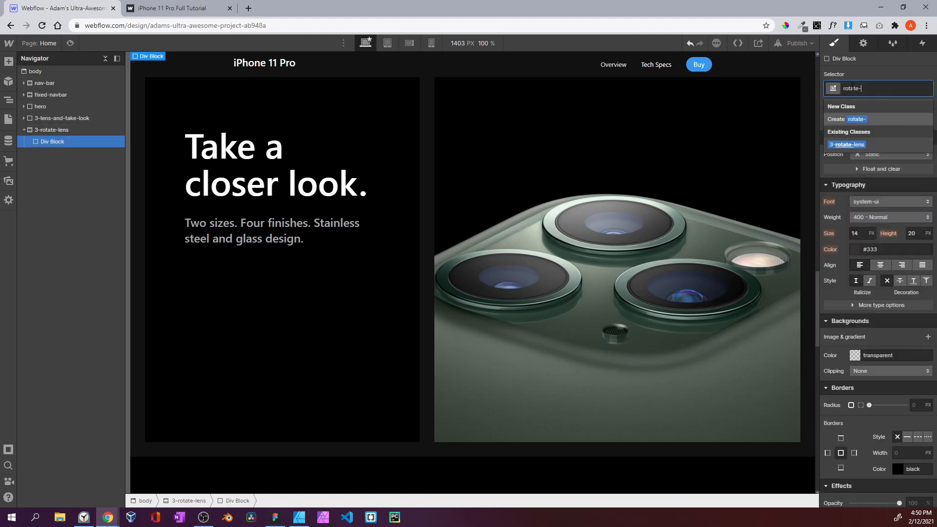
{"action": "type", "text": "lens-s"}
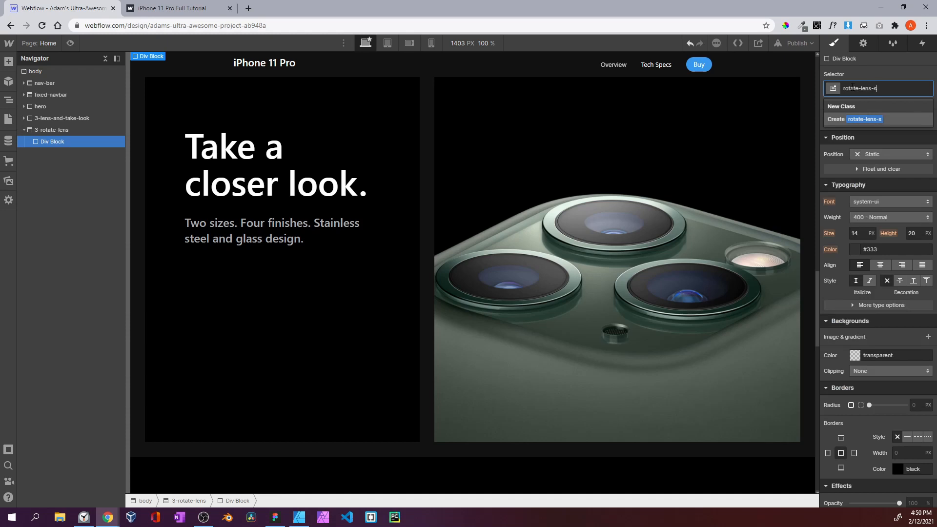
{"action": "type", "text": "ticky"}
{"action": "key", "text": "Return"}
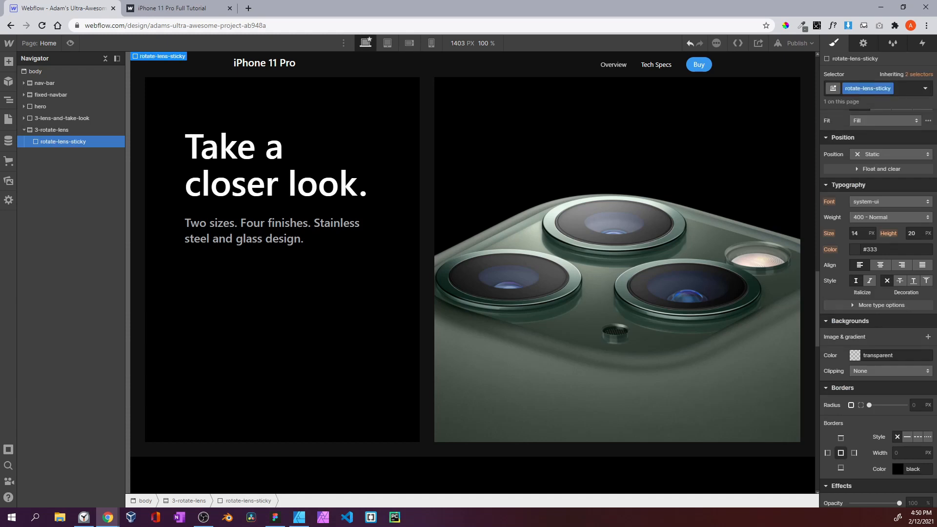
Set the rotate-lens-sticky block's height to 100vh, then try hidden overflow and reset the overflow setting
{"action": "scroll", "coordinate": [879, 218], "scroll_direction": "up", "scroll_amount": 4}
{"action": "left_click", "coordinate": [919, 248]}
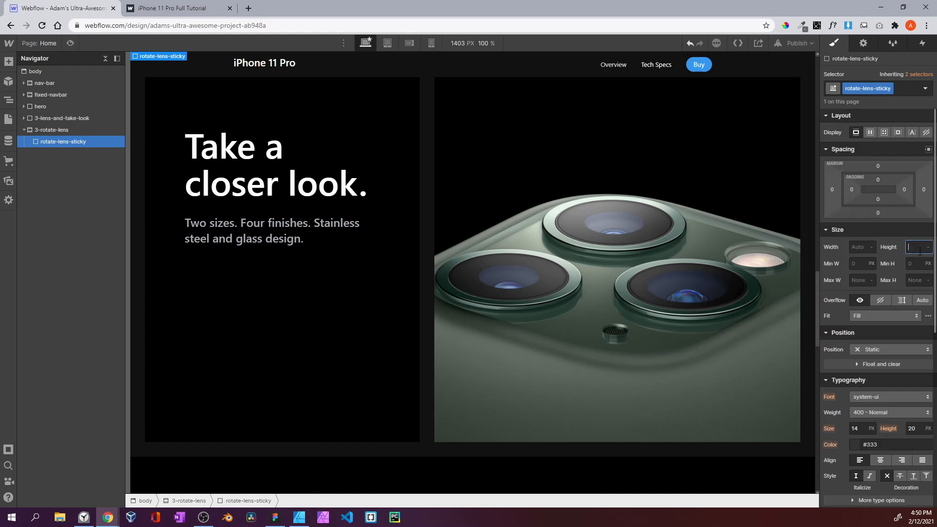
{"action": "type", "text": "100vh"}
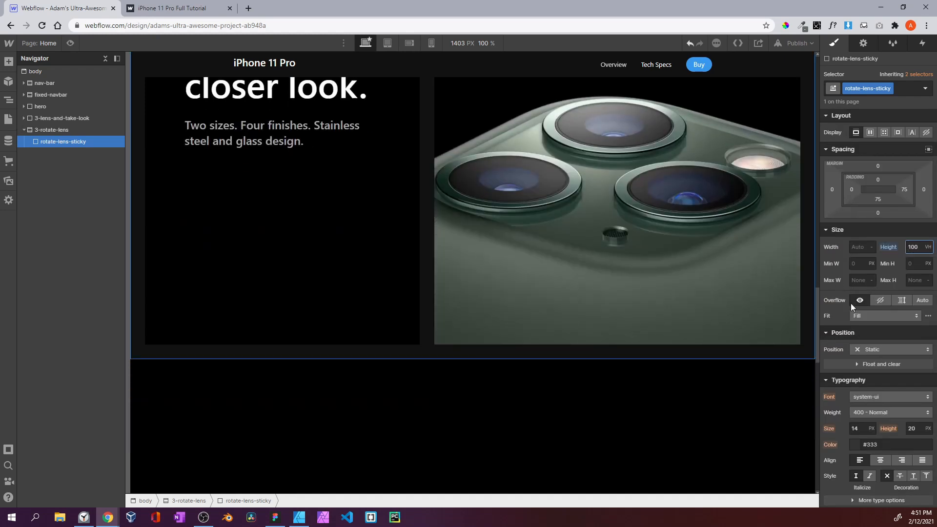
{"action": "left_click", "coordinate": [876, 301]}
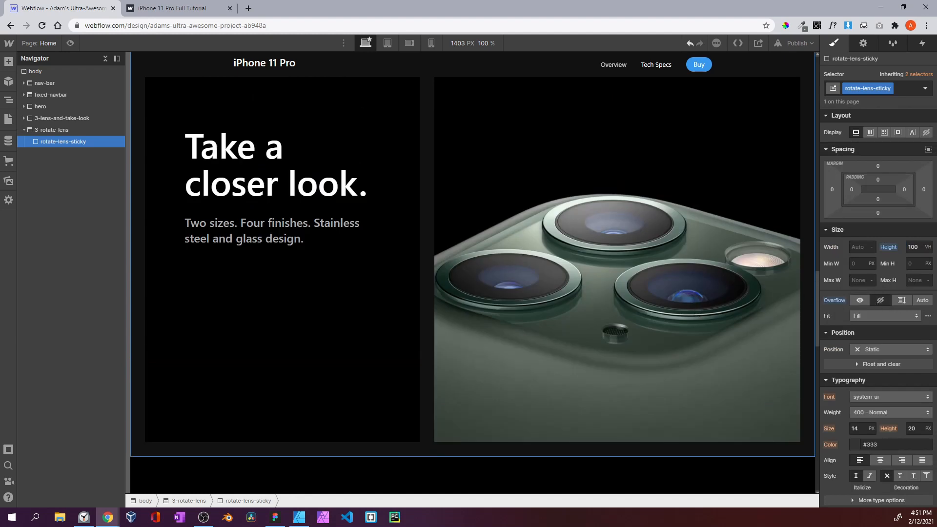
{"action": "left_click", "coordinate": [833, 300], "text": "alt"}
Give the rotate-lens-sticky block sticky positioning with a top offset of 0 px
{"action": "scroll", "coordinate": [865, 288], "scroll_direction": "down", "scroll_amount": 2}
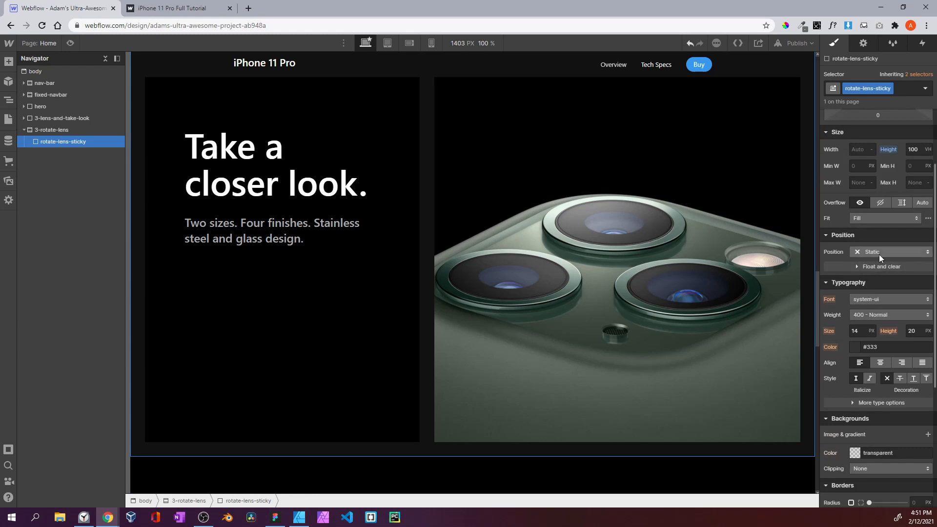
{"action": "left_click", "coordinate": [882, 253]}
{"action": "left_click", "coordinate": [884, 298]}
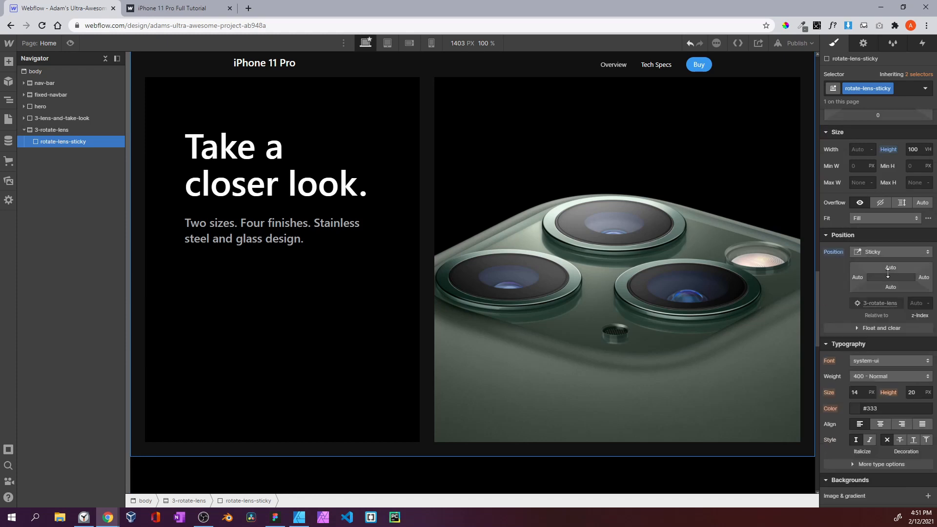
{"action": "left_click", "coordinate": [890, 268]}
{"action": "left_click", "coordinate": [865, 297]}
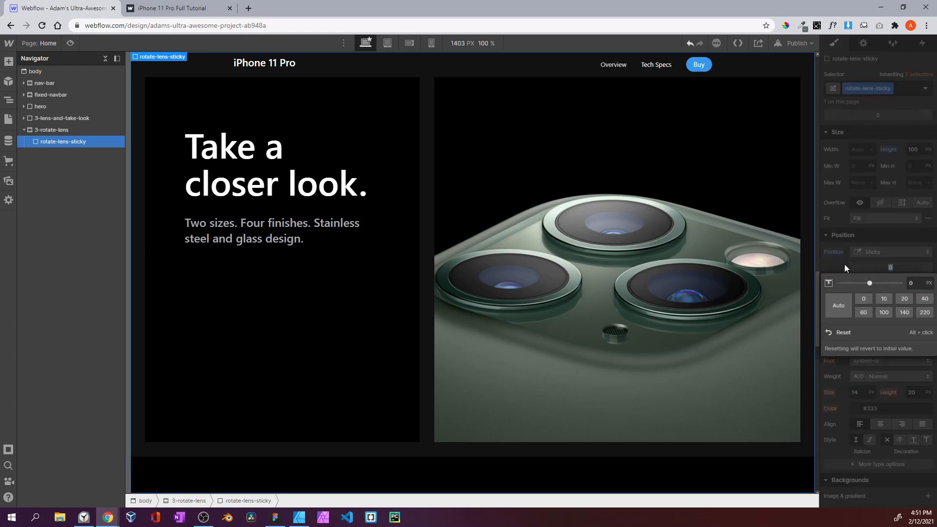
{"action": "left_click", "coordinate": [845, 265]}
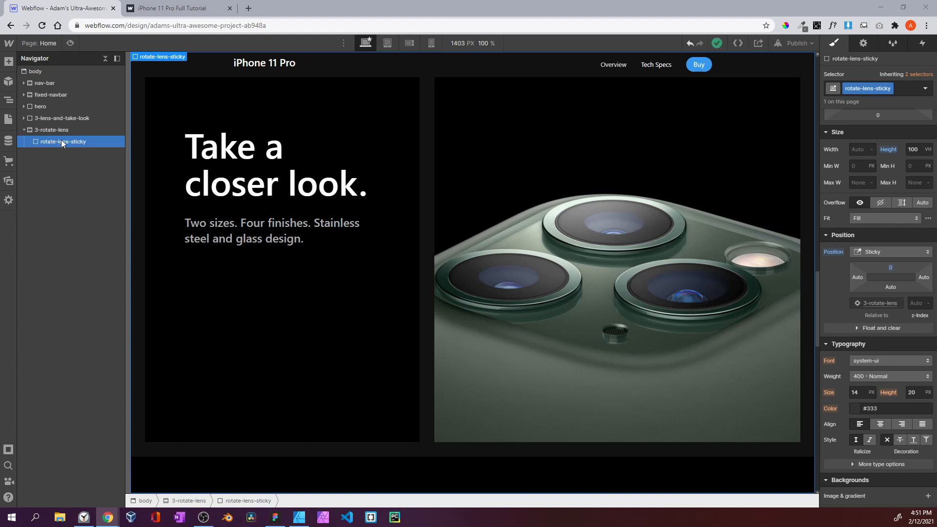
Add a div block inside rotate-lens-sticky and give it the new class 3-rotate-lens-content
{"action": "left_click", "coordinate": [11, 62]}
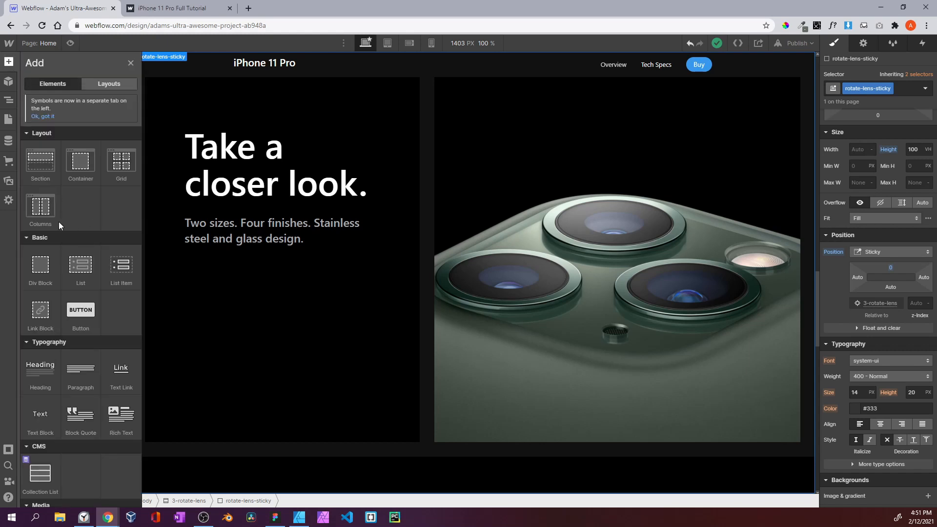
{"action": "left_click", "coordinate": [40, 267]}
{"action": "left_click_drag", "start_coordinate": [47, 196], "coordinate": [62, 147]}
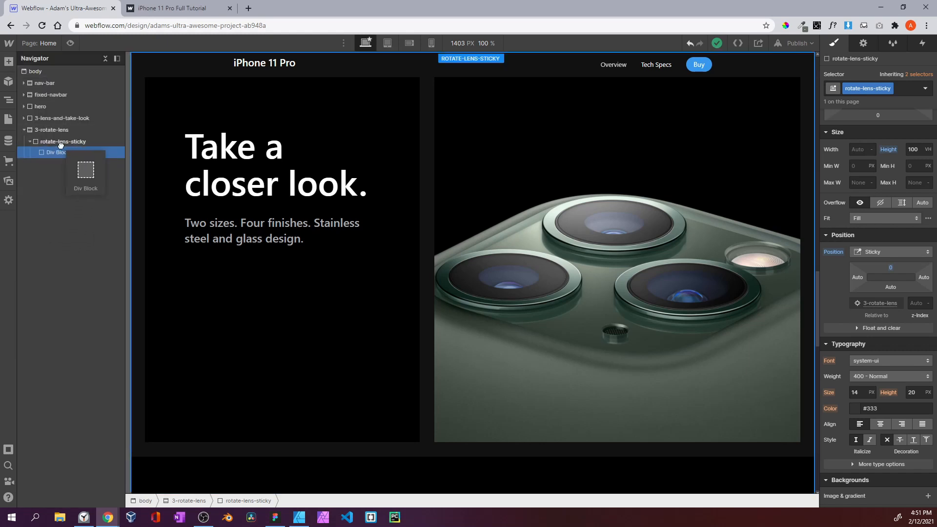
{"action": "left_click", "coordinate": [156, 15]}
{"action": "left_click_drag", "start_coordinate": [227, 171], "coordinate": [464, 325]}
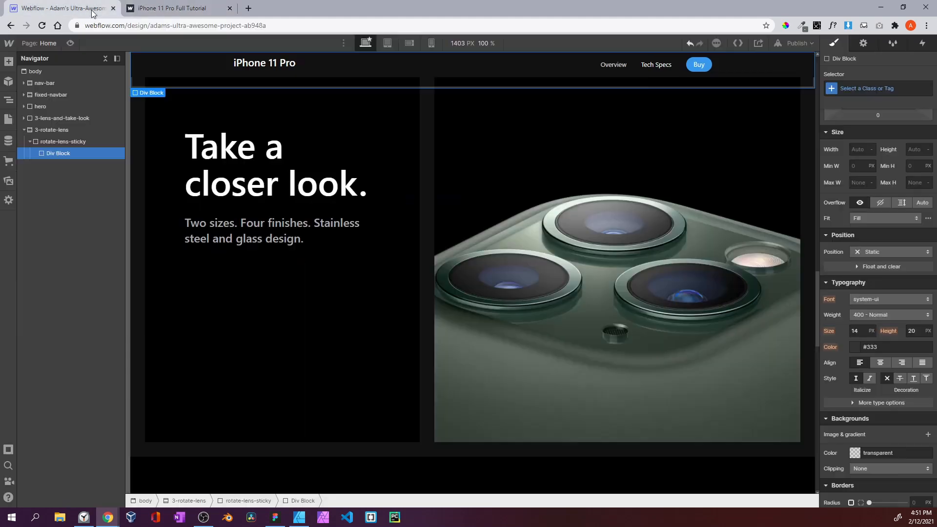
{"action": "left_click", "coordinate": [92, 10]}
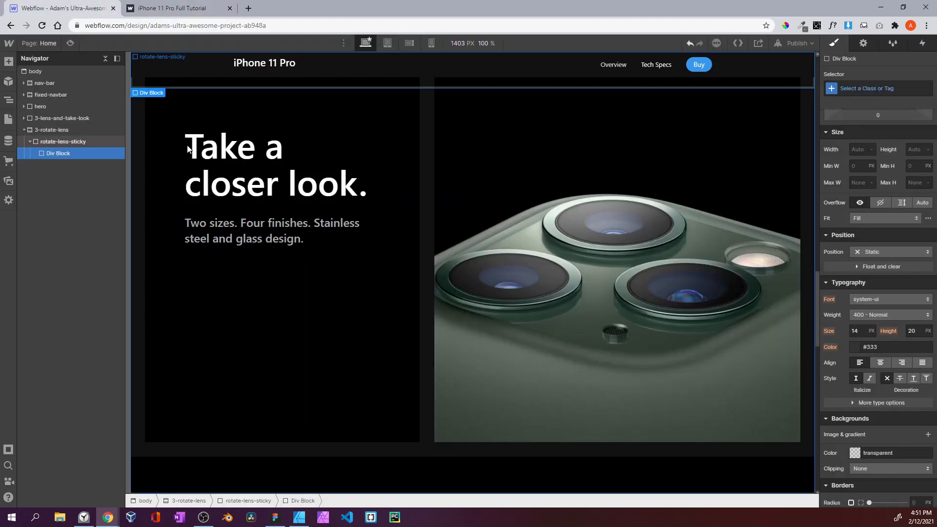
{"action": "left_click", "coordinate": [848, 88]}
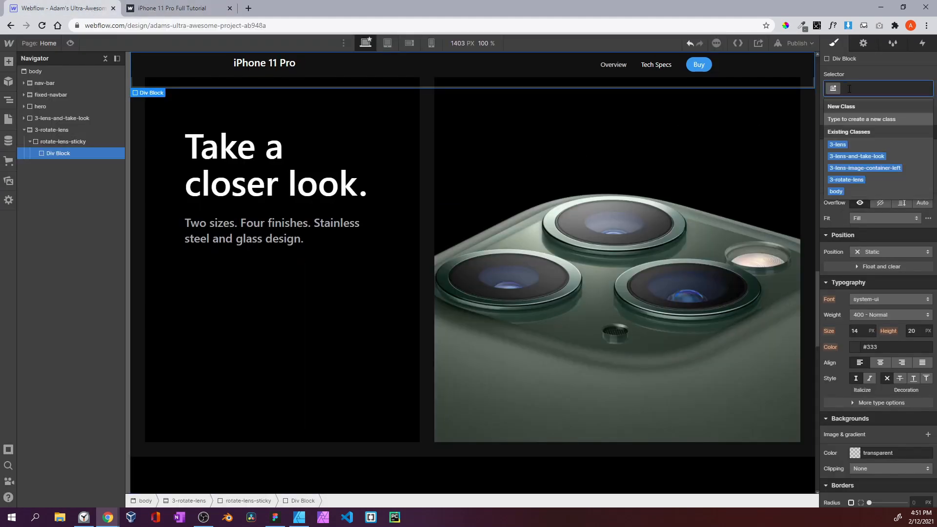
{"action": "type", "text": "3-rotate"}
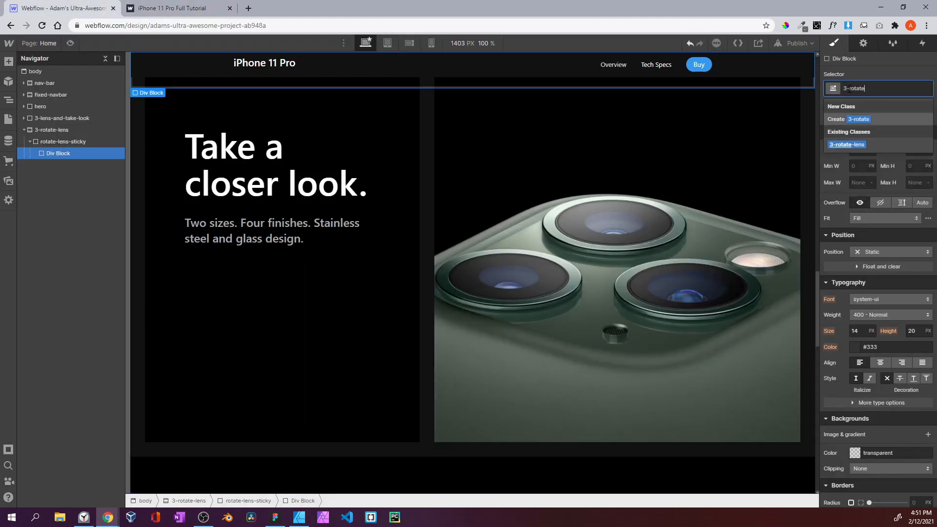
{"action": "type", "text": "-lens-content"}
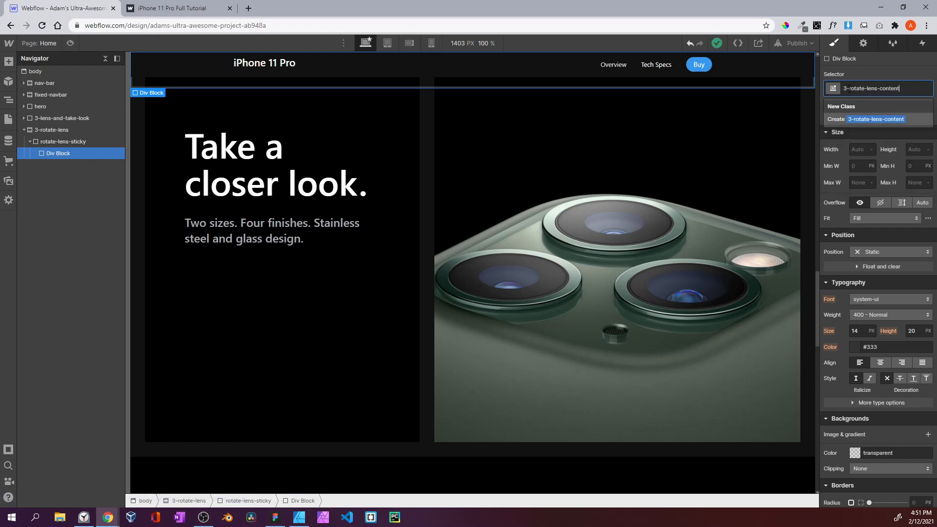
{"action": "key", "text": "Return"}
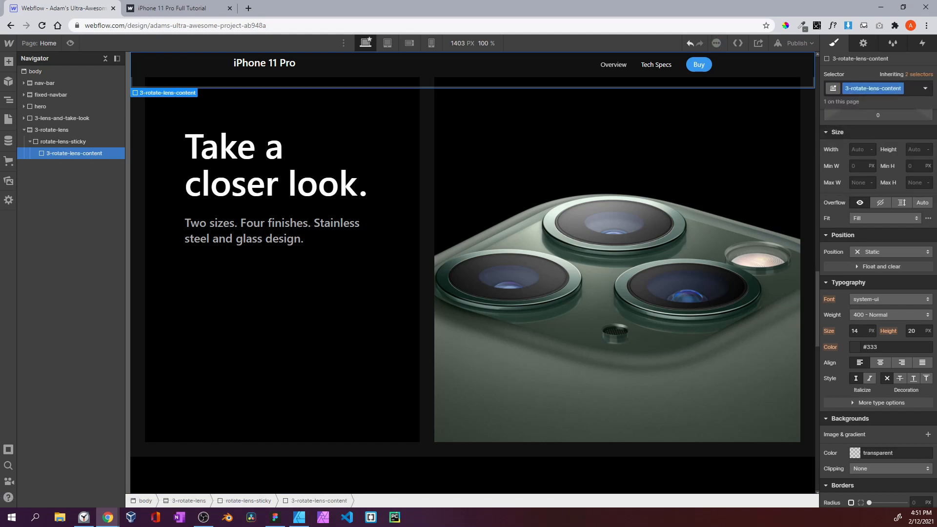
Give the 3-rotate-lens-content block relative positioning with a z-index of 2
{"action": "scroll", "coordinate": [891, 235], "scroll_direction": "down", "scroll_amount": 1}
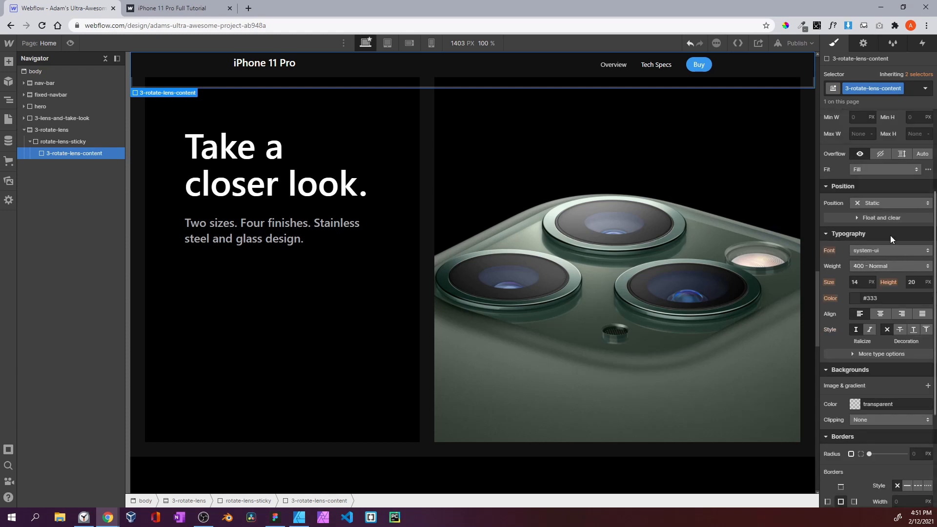
{"action": "left_click", "coordinate": [877, 207]}
{"action": "left_click", "coordinate": [878, 215]}
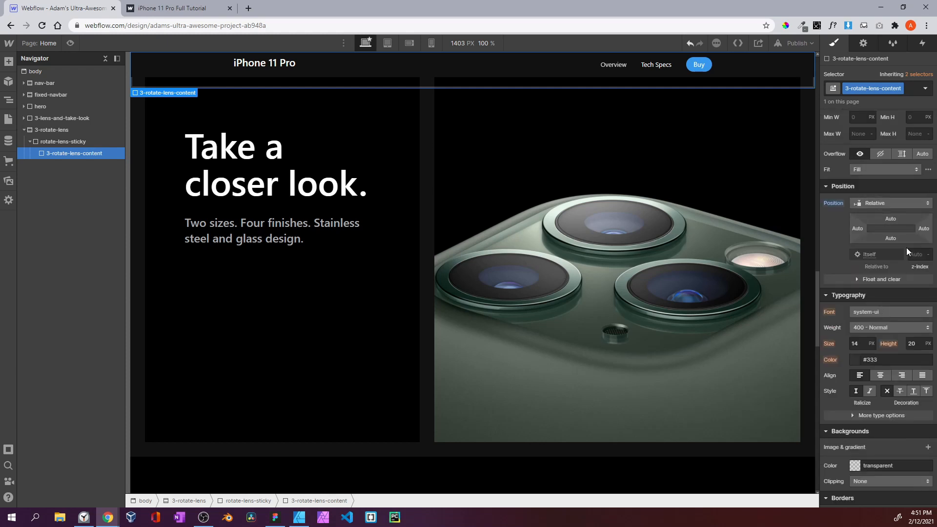
{"action": "left_click", "coordinate": [919, 257]}
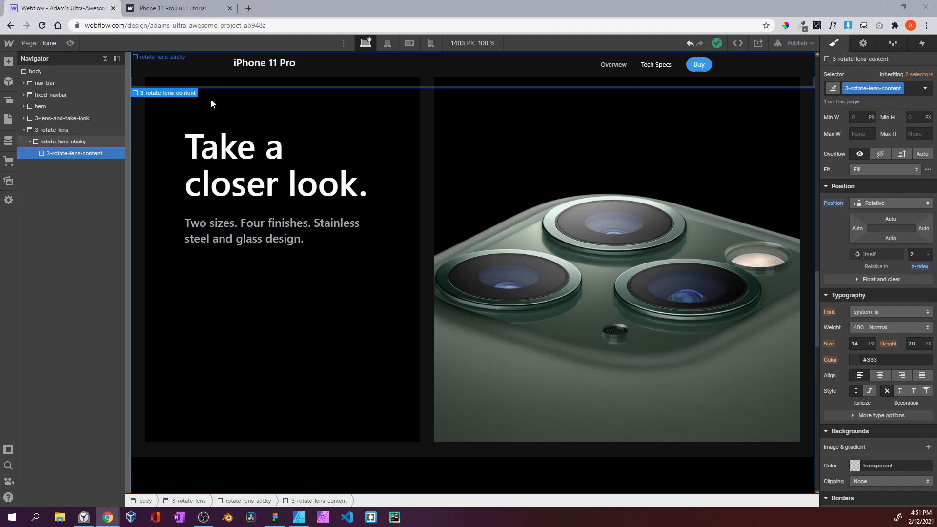
Add a second div block inside rotate-lens-sticky, below 3-rotate-lens-content, and give it the new class 3-rotate-lens-images
{"action": "left_click", "coordinate": [8, 61]}
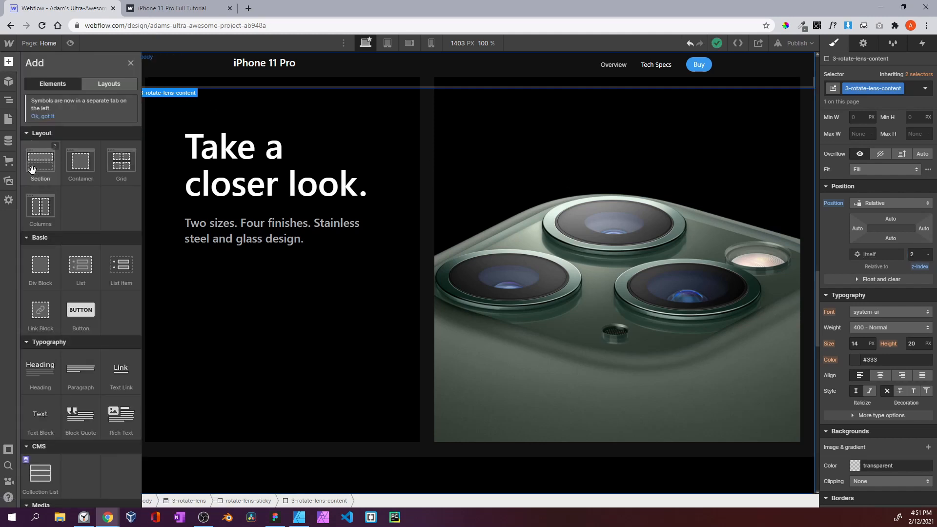
{"action": "left_click_drag", "start_coordinate": [37, 262], "coordinate": [64, 168]}
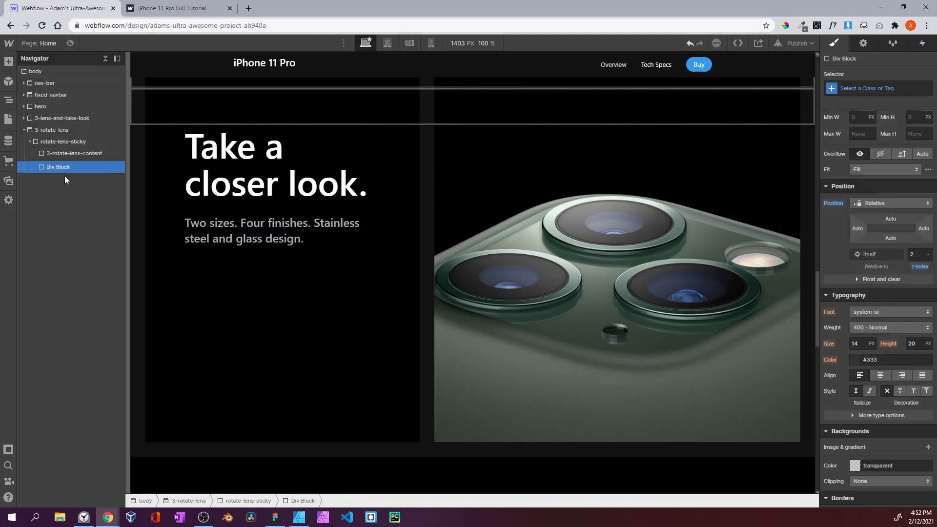
{"action": "left_click", "coordinate": [870, 88]}
{"action": "type", "text": "3-"}
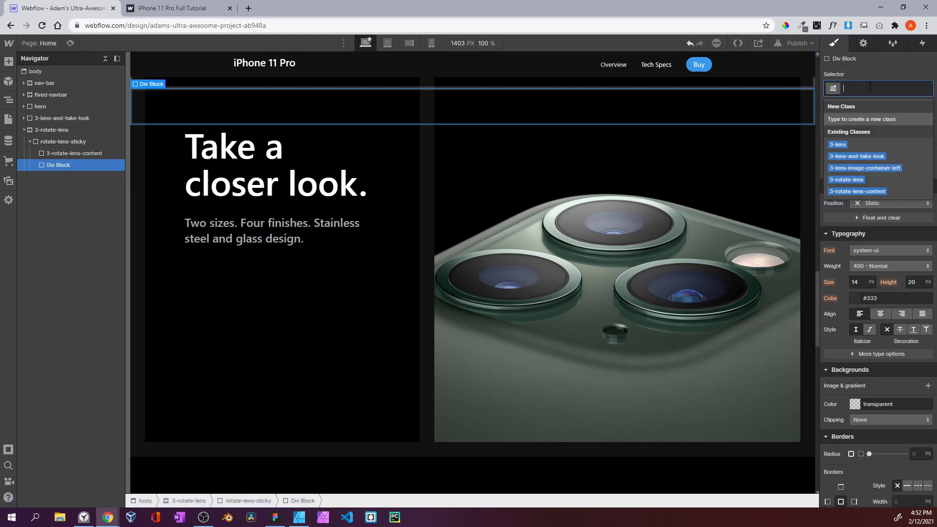
{"action": "type", "text": "lens"}
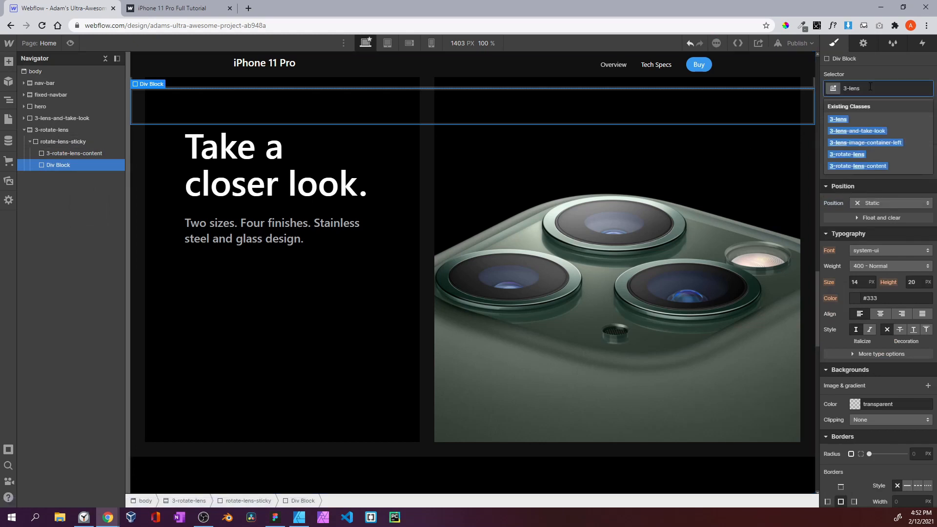
{"action": "key", "text": "BackSpace"}
{"action": "key", "text": "BackSpace"}
{"action": "type", "text": "rotat"}
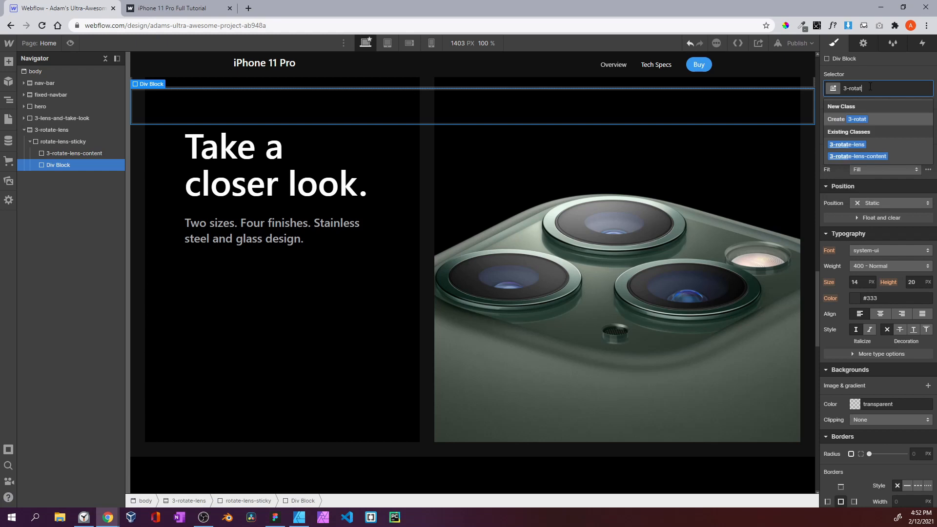
{"action": "type", "text": "e-lens-images"}
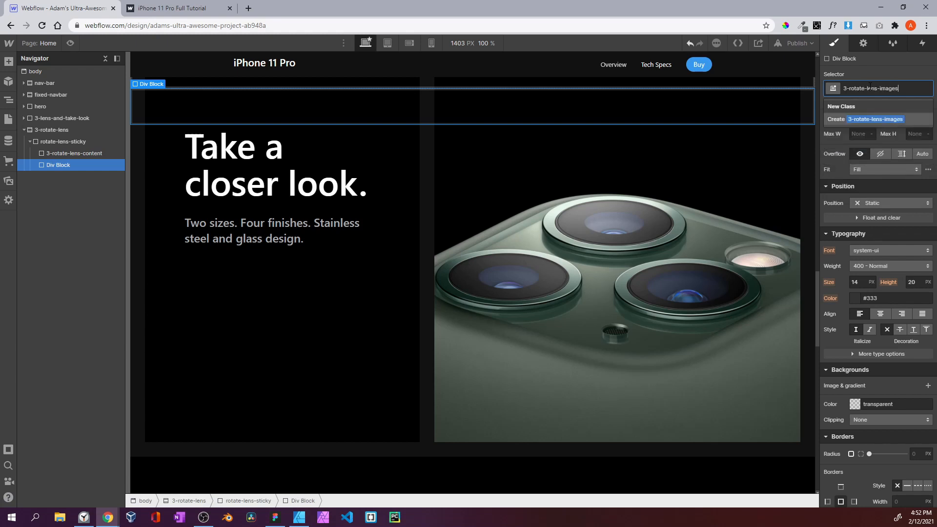
{"action": "key", "text": "Return"}
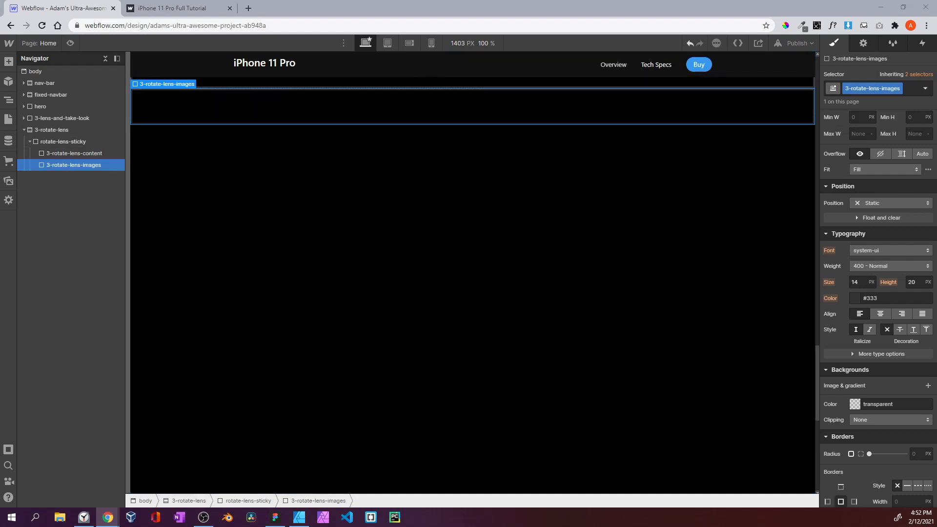
Give the rotate-lens-sticky block a muted red background colour
{"action": "left_click", "coordinate": [46, 129]}
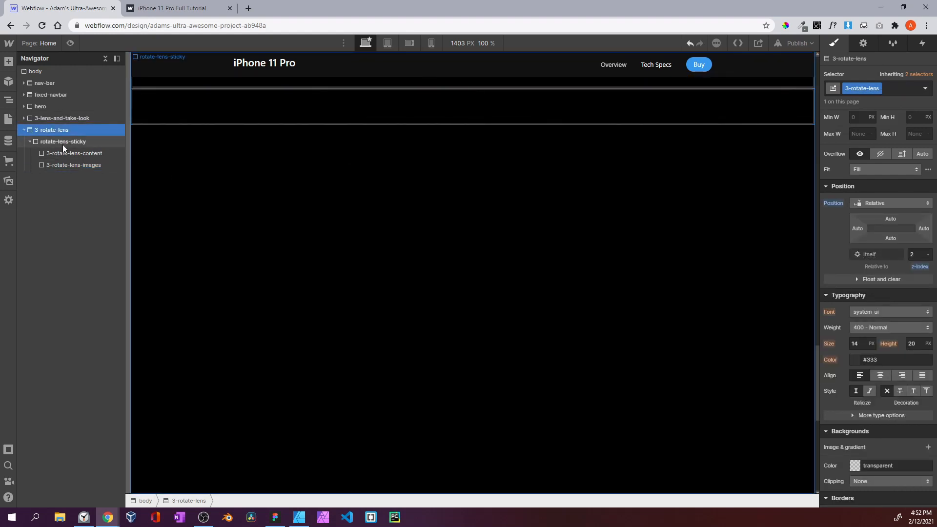
{"action": "left_click", "coordinate": [62, 144]}
{"action": "scroll", "coordinate": [832, 279], "scroll_direction": "down", "scroll_amount": 5}
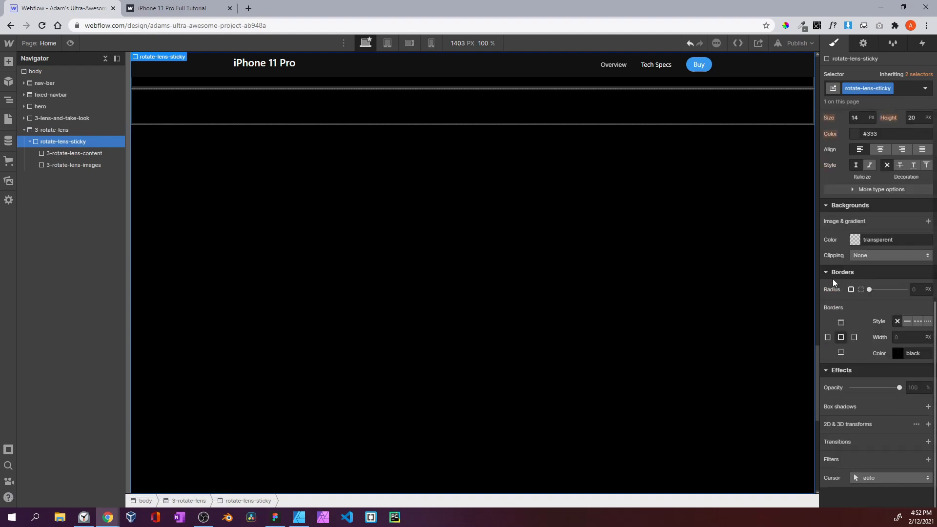
{"action": "left_click", "coordinate": [856, 242]}
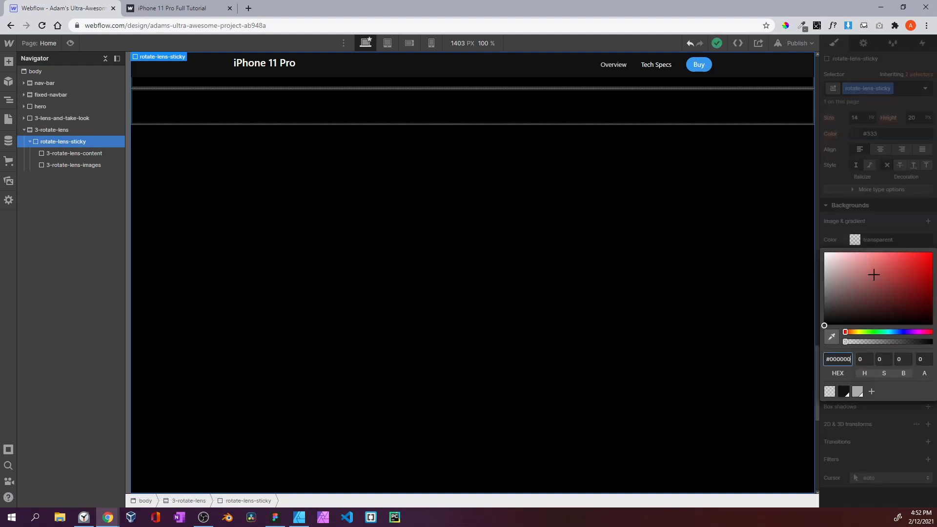
{"action": "mouse_move", "coordinate": [874, 276]}
{"action": "left_mouse_down"}
{"action": "mouse_move", "coordinate": [885, 276]}
{"action": "mouse_move", "coordinate": [874, 275]}
{"action": "left_mouse_up"}
{"action": "left_click", "coordinate": [803, 235]}
Preview the page and check how the red rotate-lens-sticky block behaves on scroll, then return to the designer
{"action": "left_click", "coordinate": [70, 43]}
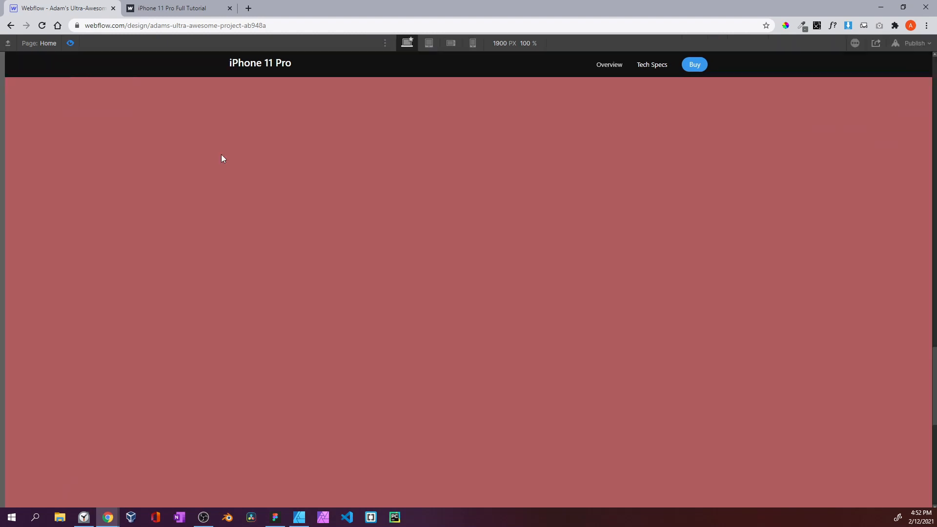
{"action": "scroll", "coordinate": [253, 182], "scroll_direction": "up", "scroll_amount": 9}
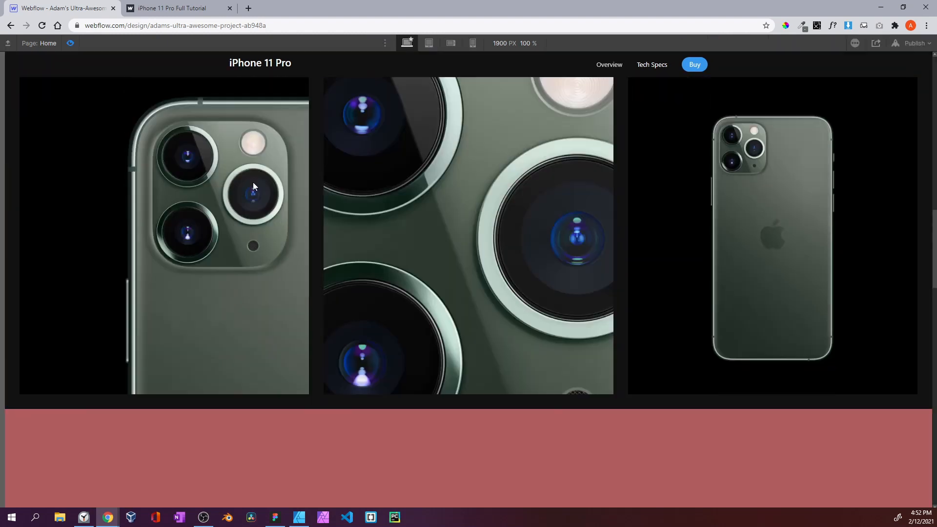
{"action": "scroll", "coordinate": [253, 182], "scroll_direction": "down", "scroll_amount": 20}
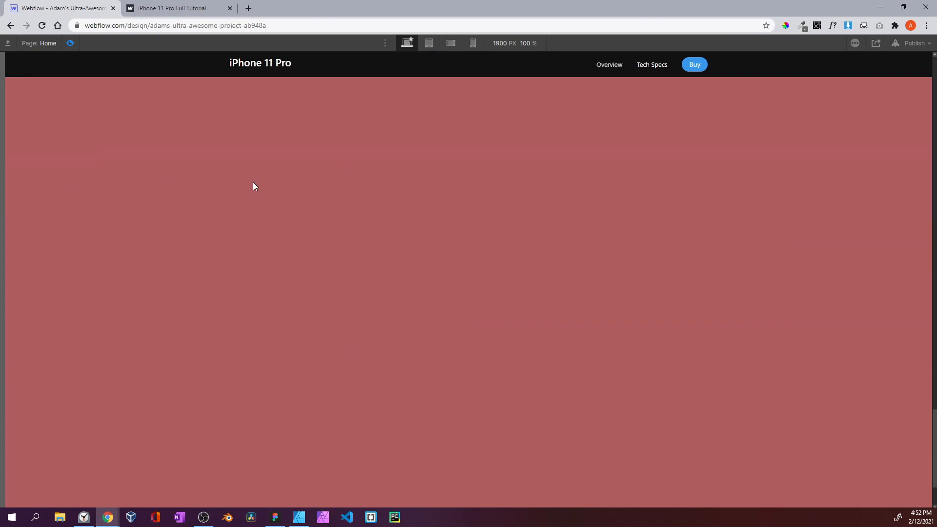
{"action": "scroll", "coordinate": [253, 182], "scroll_direction": "up", "scroll_amount": 6}
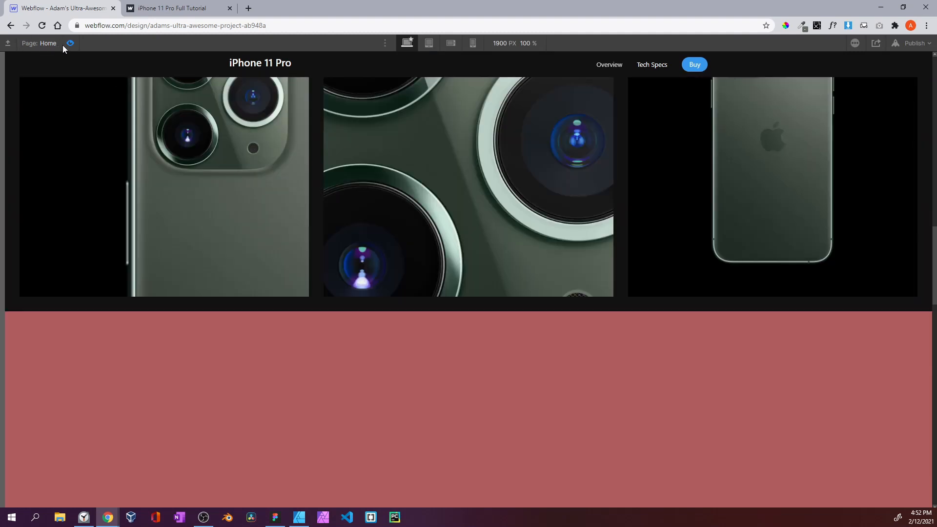
{"action": "left_click", "coordinate": [68, 44]}
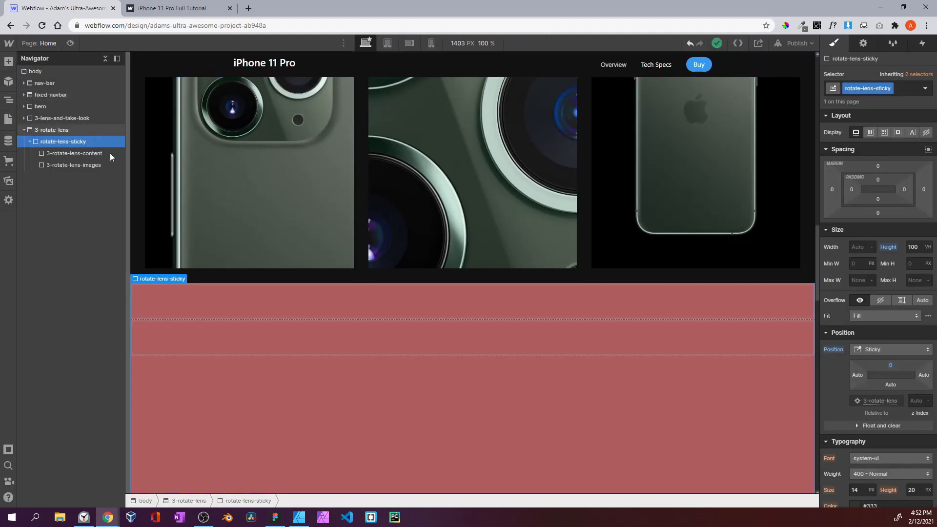
Add a div block inside 3-rotate-lens-content and apply the existing container class to it
{"action": "scroll", "coordinate": [285, 259], "scroll_direction": "down", "scroll_amount": 4}
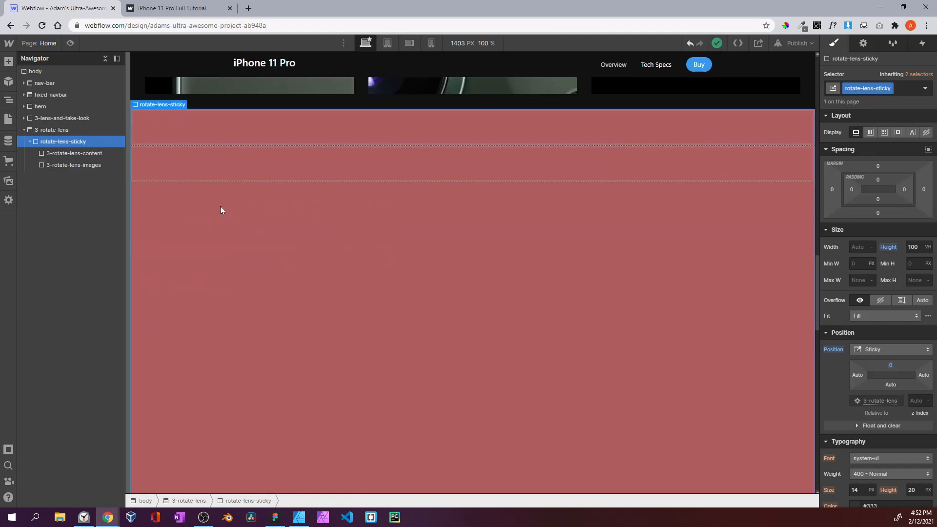
{"action": "left_click", "coordinate": [88, 154]}
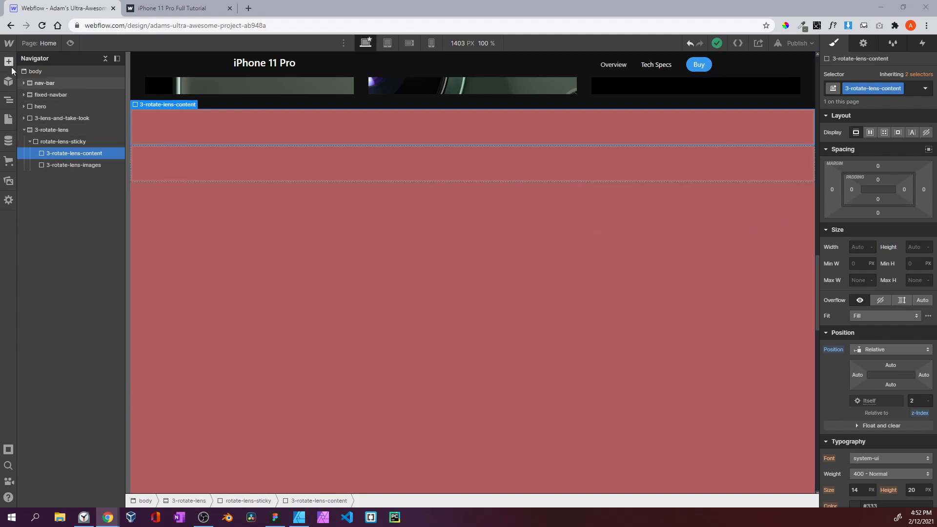
{"action": "key", "text": "a"}
{"action": "left_click_drag", "start_coordinate": [51, 234], "coordinate": [69, 157]}
{"action": "left_click", "coordinate": [847, 88]}
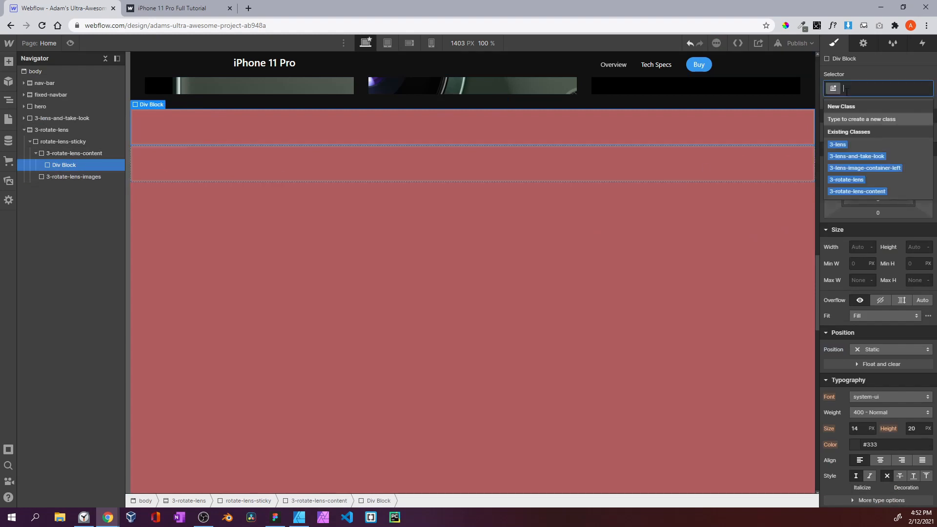
{"action": "type", "text": "container"}
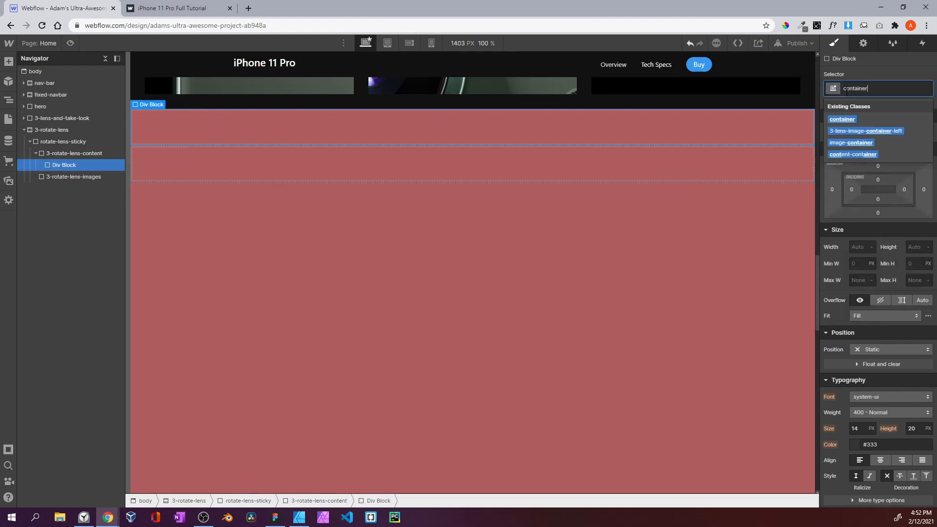
{"action": "left_click", "coordinate": [842, 119]}
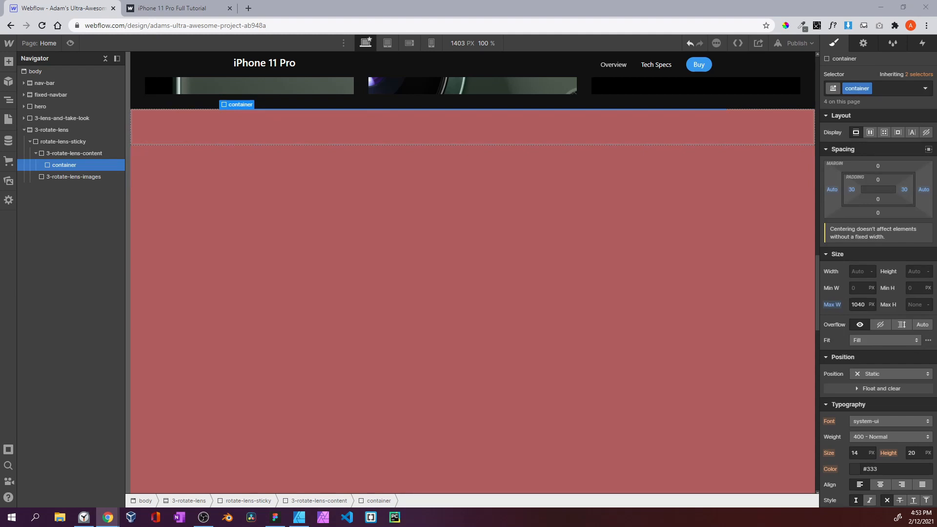
Add a div block inside the container and give it the new class 3-rotate-content
{"action": "left_click", "coordinate": [9, 61]}
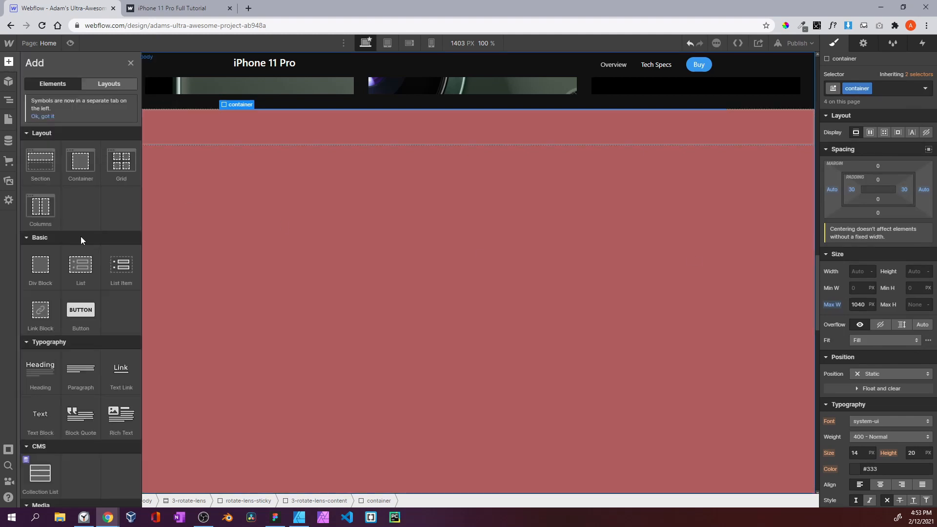
{"action": "left_click_drag", "start_coordinate": [61, 232], "coordinate": [67, 168]}
{"action": "left_click_drag", "start_coordinate": [69, 166], "coordinate": [69, 167]}
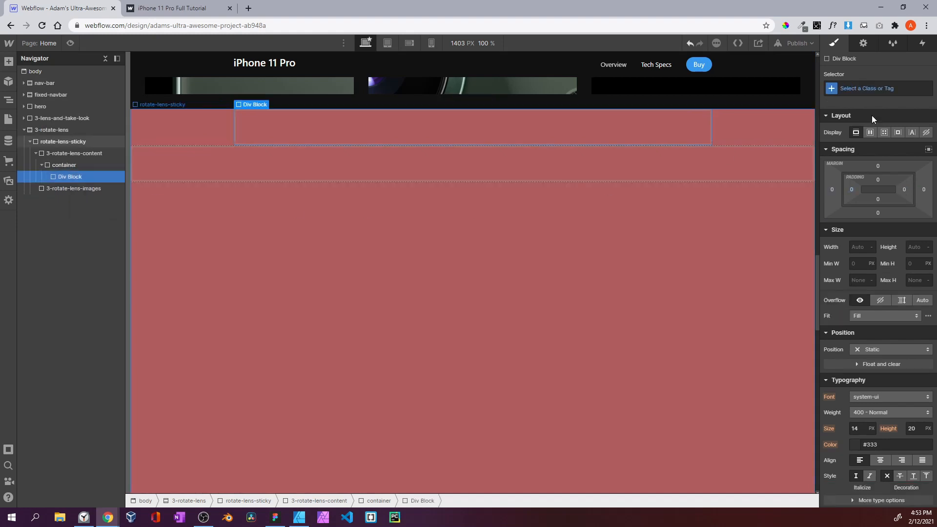
{"action": "left_click", "coordinate": [868, 88]}
{"action": "type", "text": "3-"}
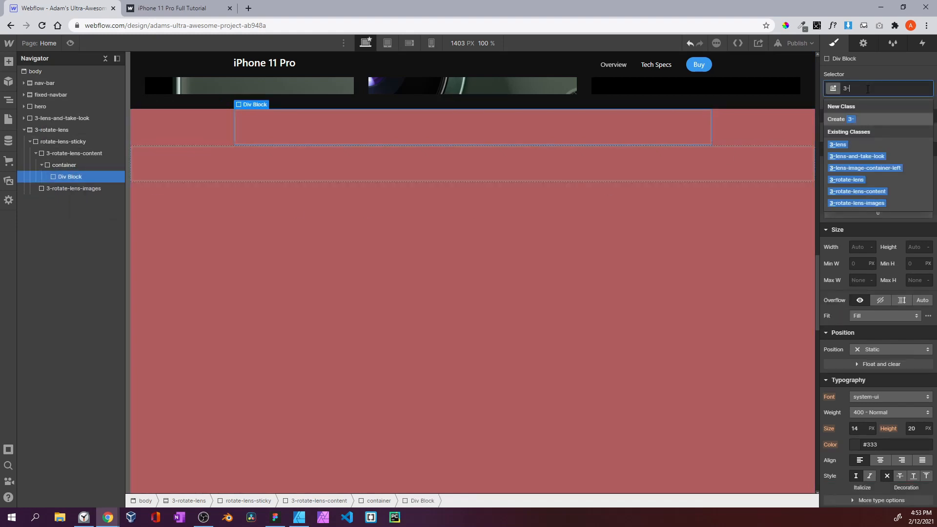
{"action": "type", "text": "rotate-conten"}
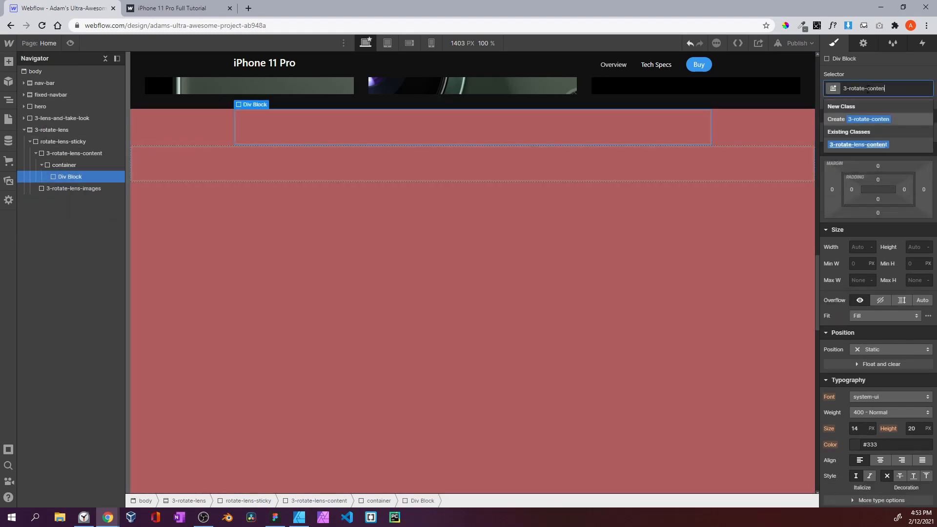
{"action": "type", "text": "t"}
{"action": "key", "text": "Return"}
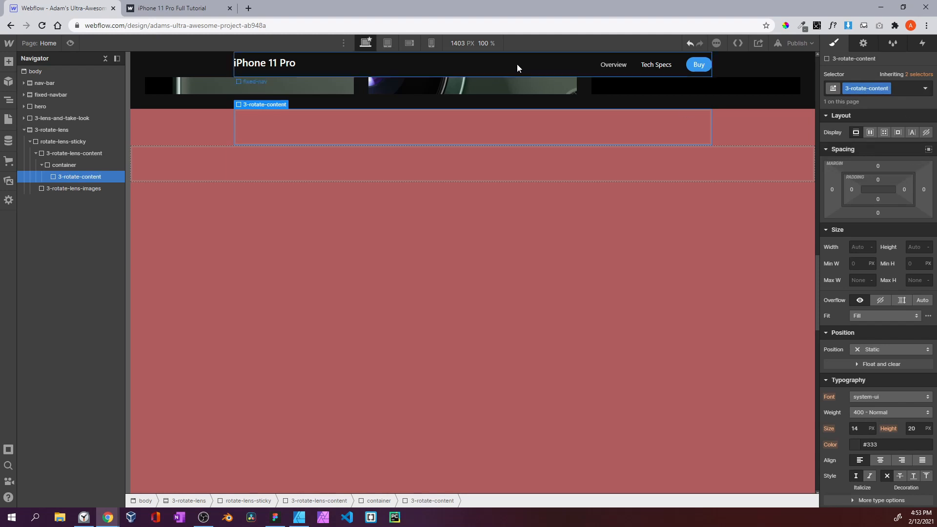
Make 3-rotate-content a horizontal flex layout with centred alignment, 100% wide and 100 VH high
{"action": "left_click", "coordinate": [871, 133]}
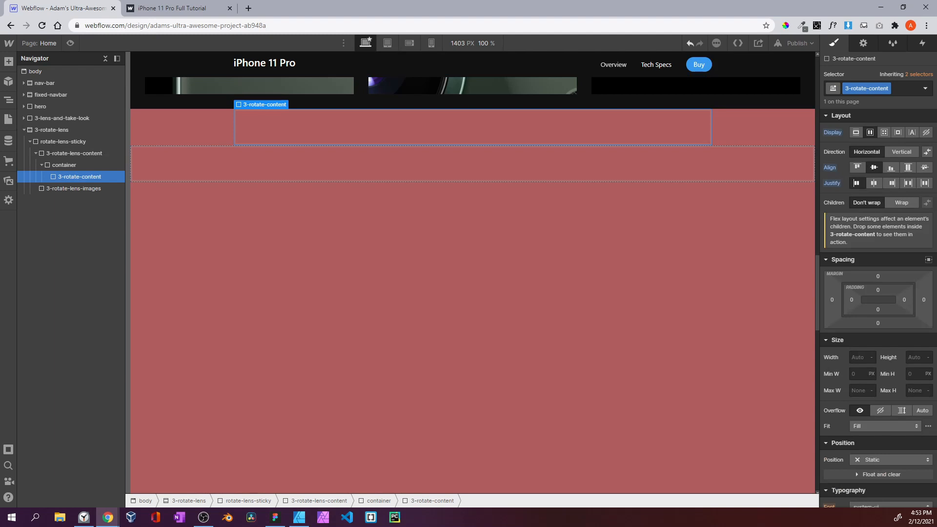
{"action": "scroll", "coordinate": [858, 268], "scroll_direction": "down", "scroll_amount": 2}
{"action": "left_click", "coordinate": [857, 260]}
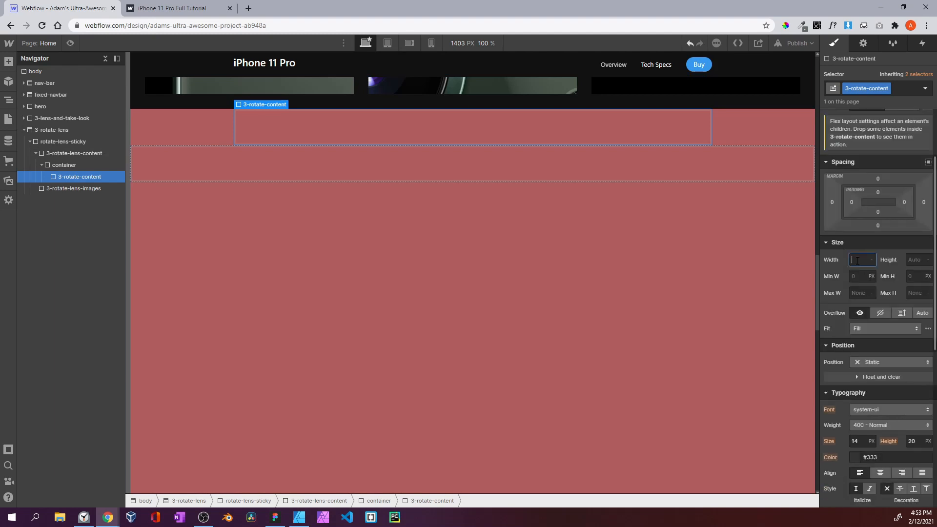
{"action": "type", "text": "100%"}
{"action": "key", "text": "Tab"}
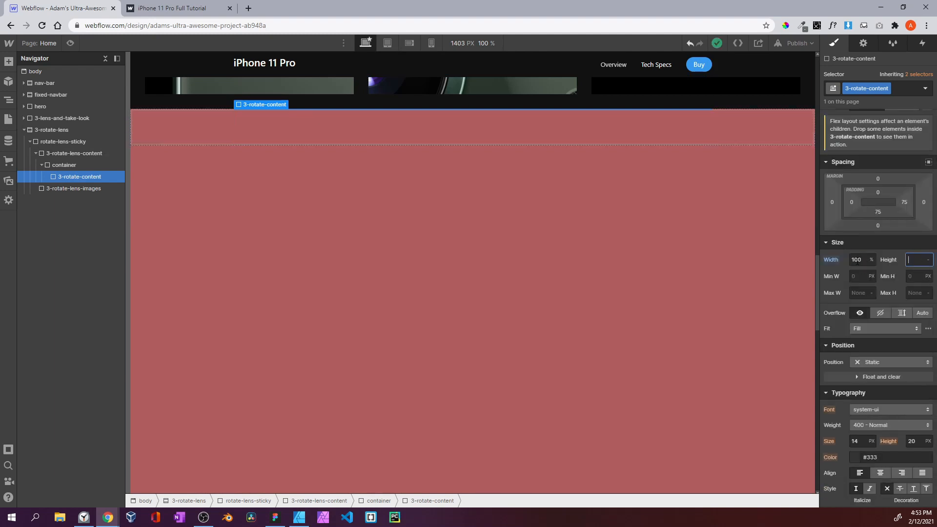
{"action": "type", "text": "100vh"}
{"action": "key", "text": "Return"}
{"action": "scroll", "coordinate": [504, 197], "scroll_direction": "down", "scroll_amount": 1}
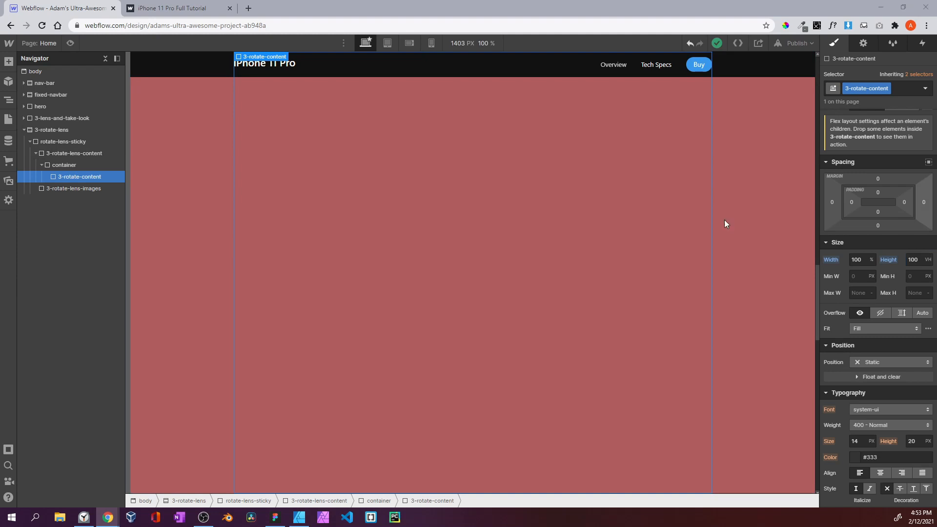
Add a div block inside 3-rotate-content with the new class 3-content and a maximum width of 600 px
{"action": "left_click", "coordinate": [8, 61]}
{"action": "left_click_drag", "start_coordinate": [39, 268], "coordinate": [78, 178]}
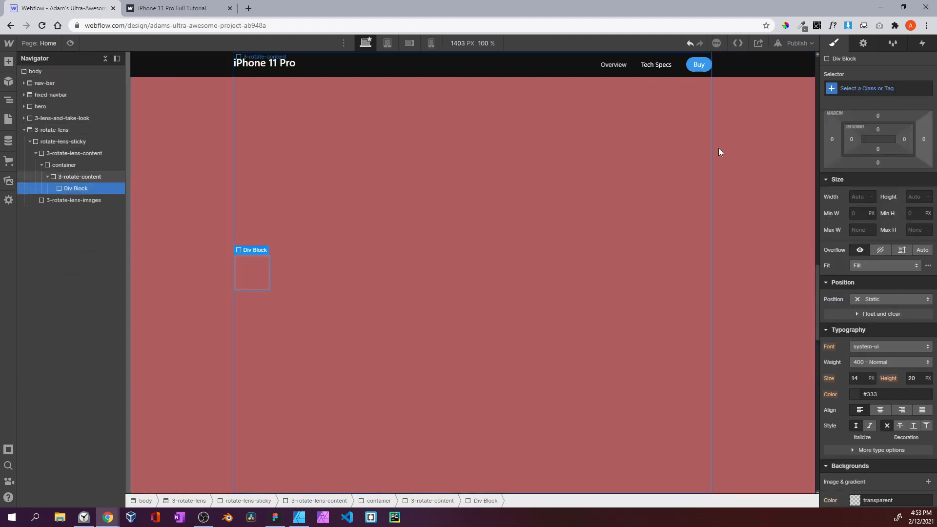
{"action": "left_click", "coordinate": [871, 88]}
{"action": "type", "text": "3-"}
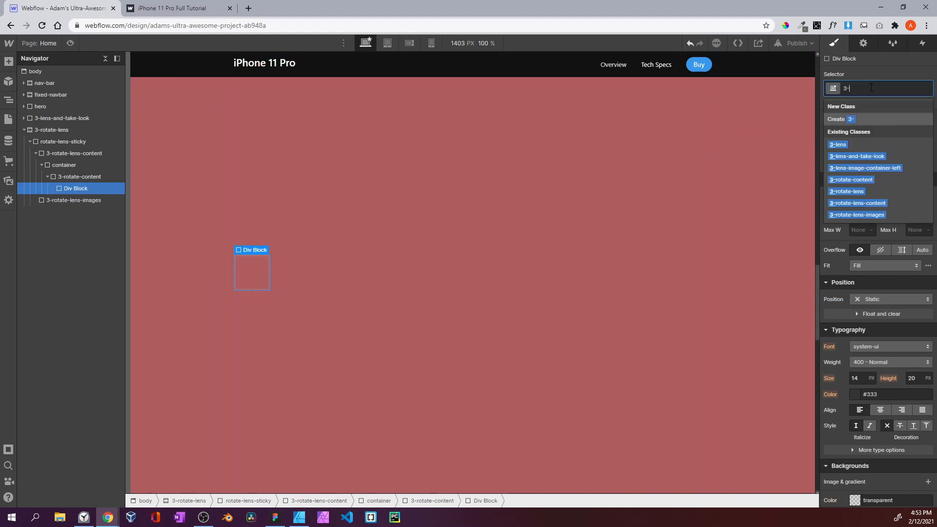
{"action": "type", "text": "content"}
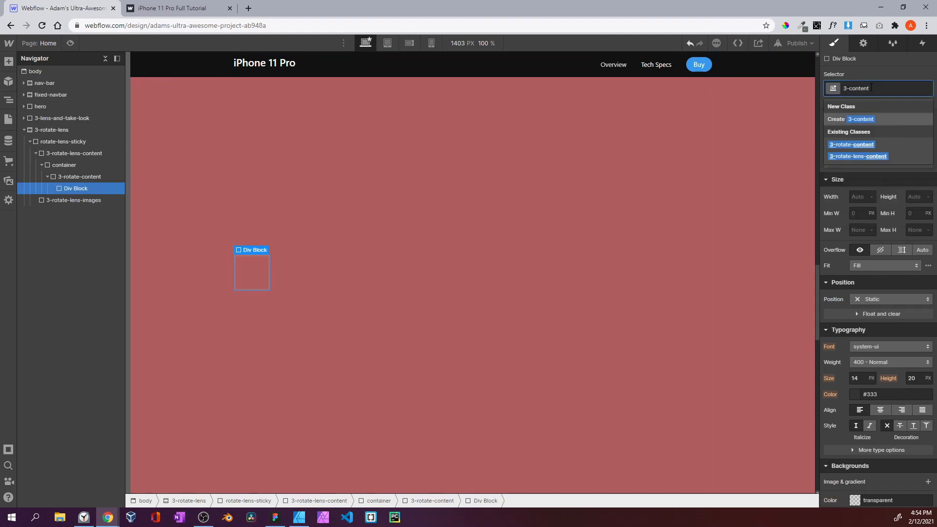
{"action": "key", "text": "Return"}
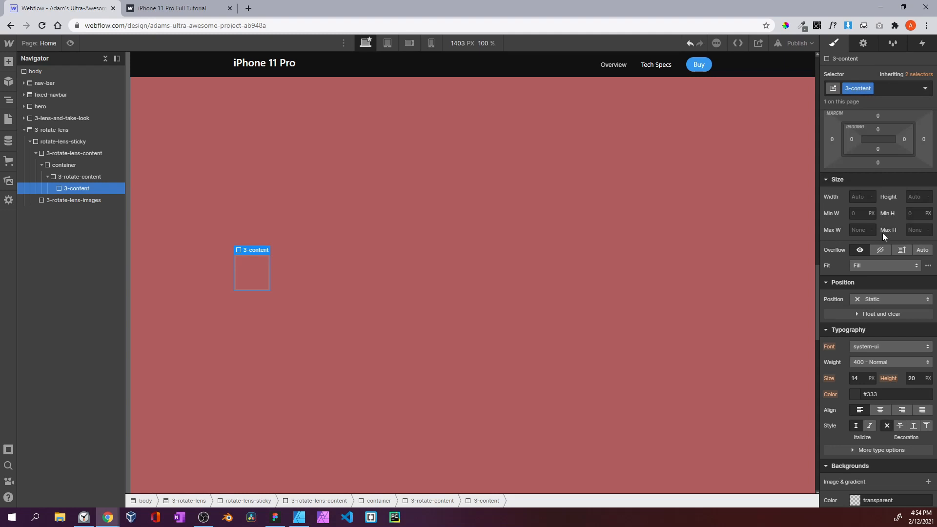
{"action": "left_click", "coordinate": [862, 230]}
{"action": "type", "text": "600"}
{"action": "key", "text": "Return"}
Add an H1 heading inside 3-content with the text "Pro camera system"
{"action": "left_click", "coordinate": [9, 61]}
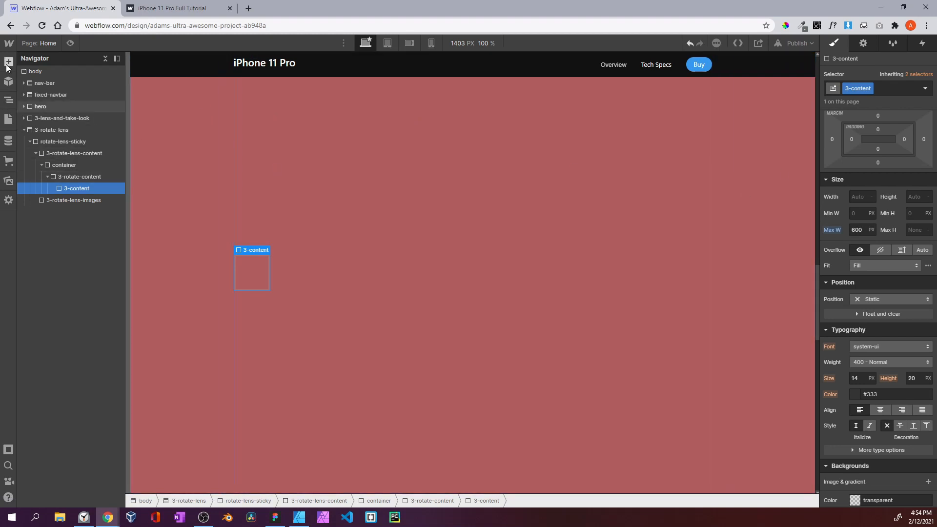
{"action": "left_click_drag", "start_coordinate": [46, 357], "coordinate": [81, 200]}
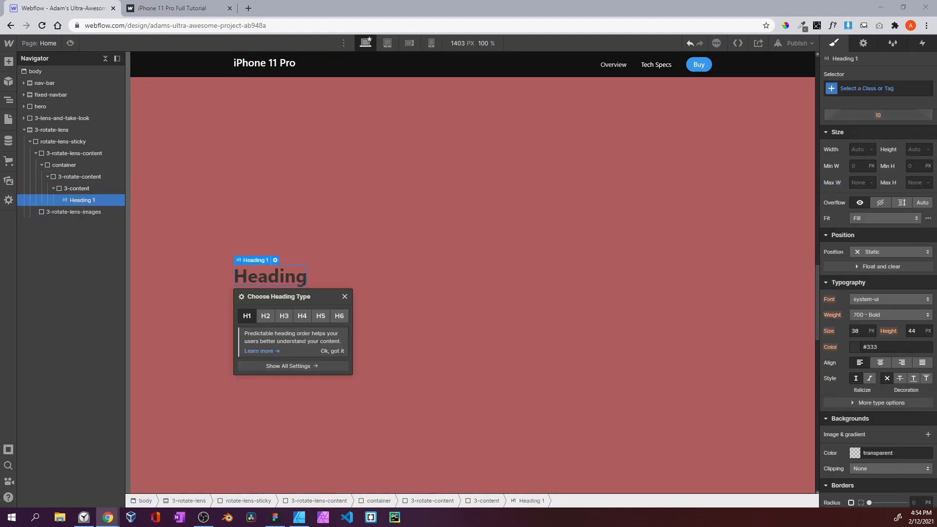
{"action": "double_click", "coordinate": [247, 277]}
{"action": "type", "text": "Pro camera system"}
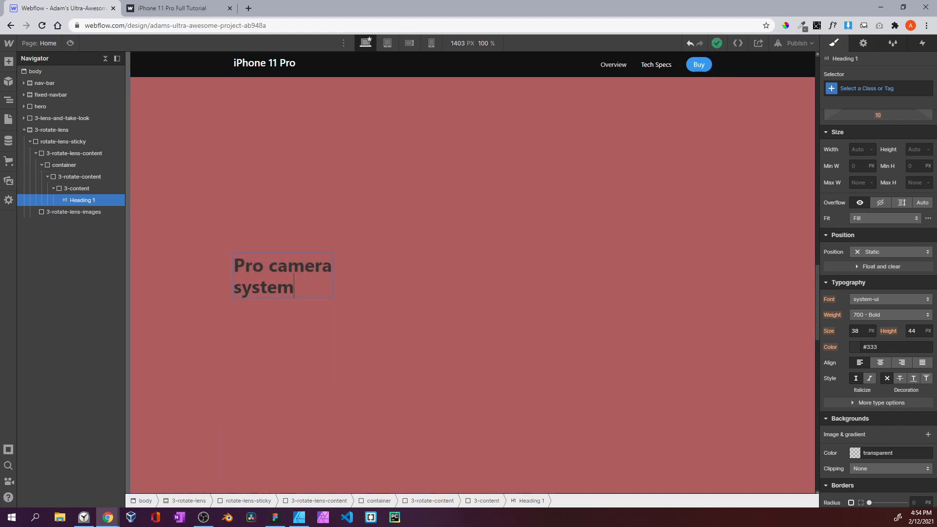
Give the "Pro camera system" heading the new class 3-rotate-lens-heading
{"action": "left_click", "coordinate": [869, 89]}
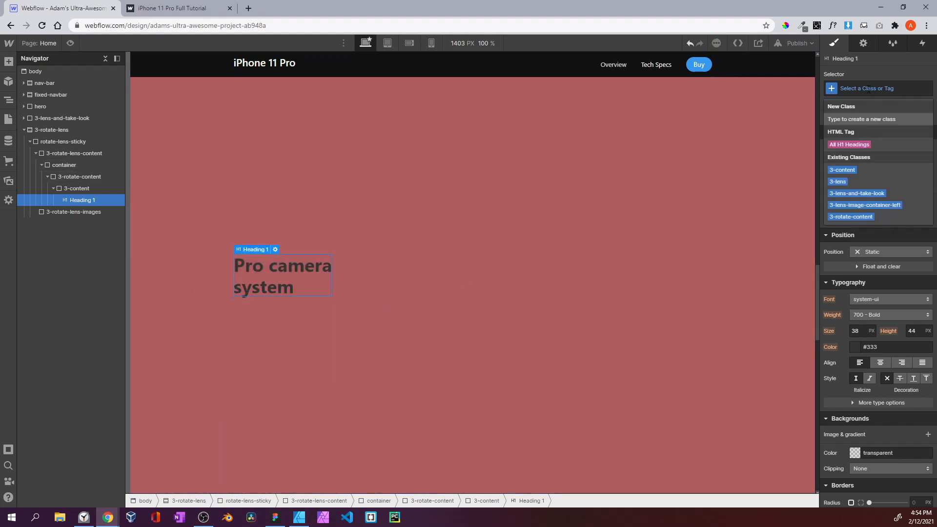
{"action": "type", "text": "3-"}
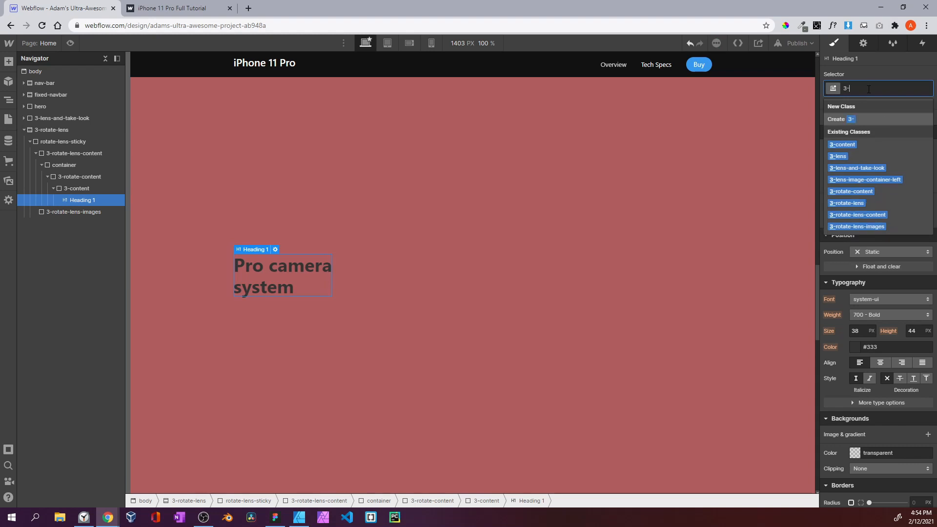
{"action": "type", "text": "rotate-lesns"}
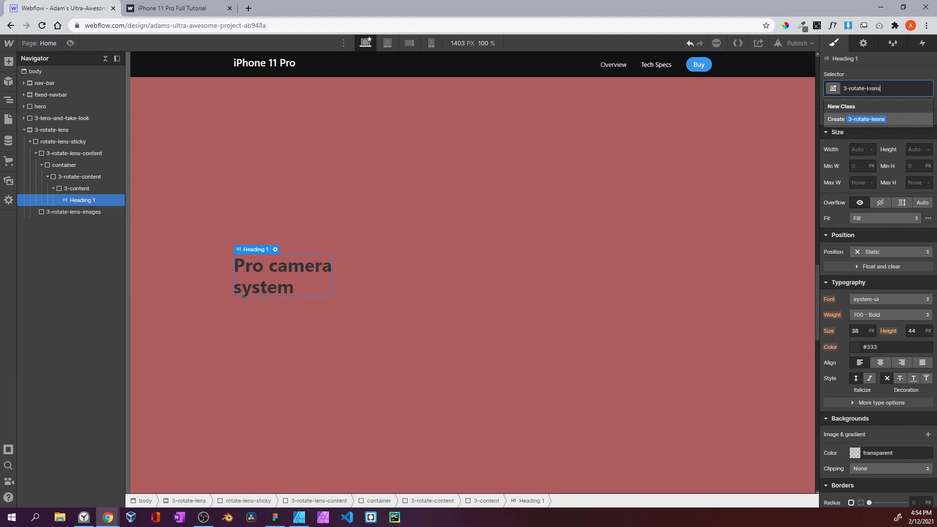
{"action": "key", "text": "BackSpace"}
{"action": "key", "text": "BackSpace"}
{"action": "key", "text": "BackSpace"}
{"action": "type", "text": "ns-heading"}
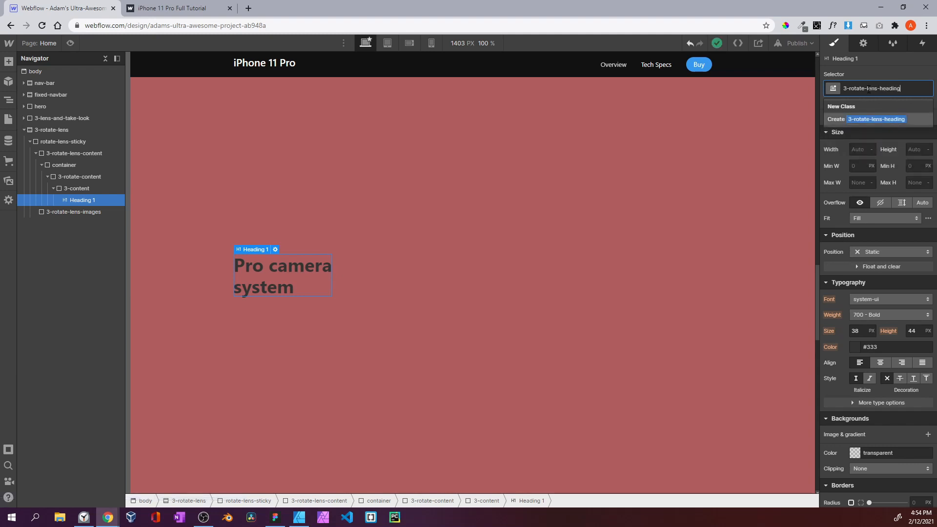
{"action": "key", "text": "Return"}
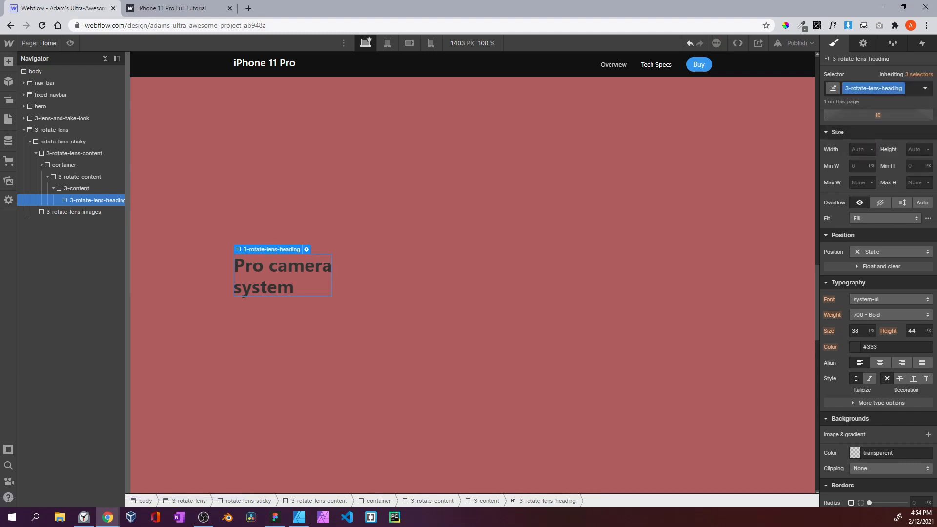
Set the top margin of 3-rotate-lens-heading to 0
{"action": "left_click", "coordinate": [878, 165]}
{"action": "type", "text": "0"}
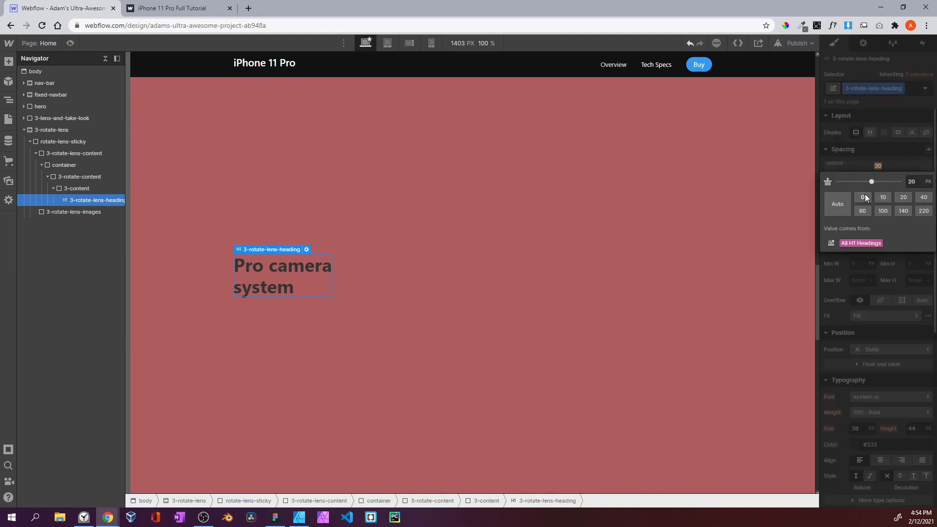
{"action": "key", "text": "Return"}
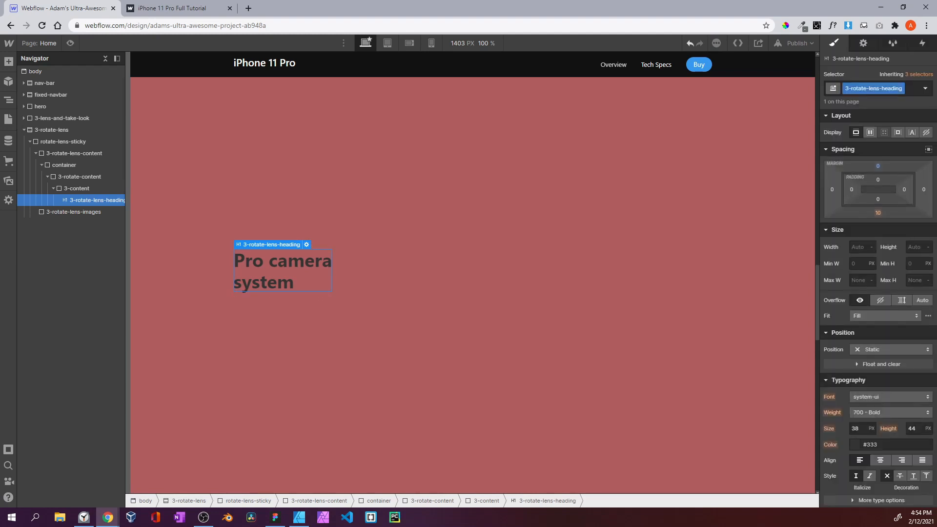
Style the heading text as 600 Semi Bold, 96 px size, 100 px line height, in the Dark Grey swatch colour
{"action": "scroll", "coordinate": [876, 322], "scroll_direction": "down", "scroll_amount": 4}
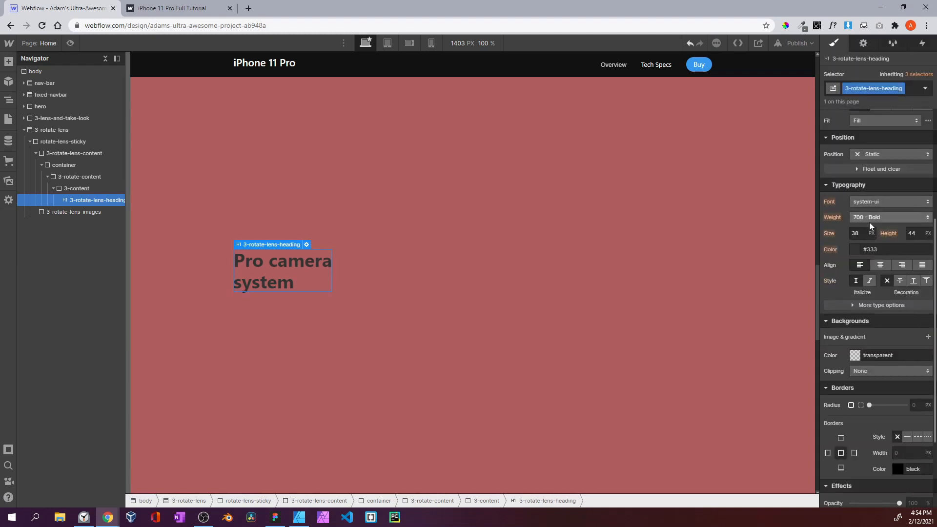
{"action": "left_click", "coordinate": [869, 219]}
{"action": "left_click", "coordinate": [865, 206]}
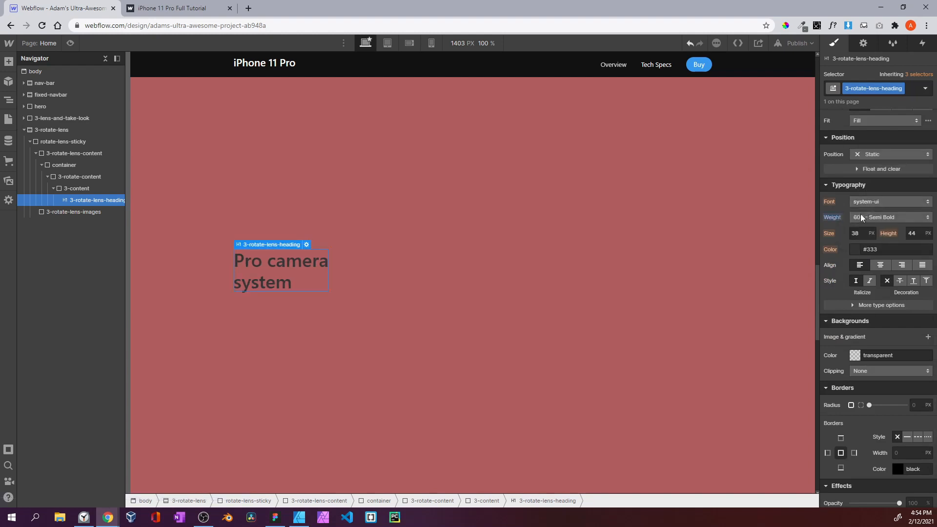
{"action": "left_click", "coordinate": [855, 233]}
{"action": "type", "text": "96"}
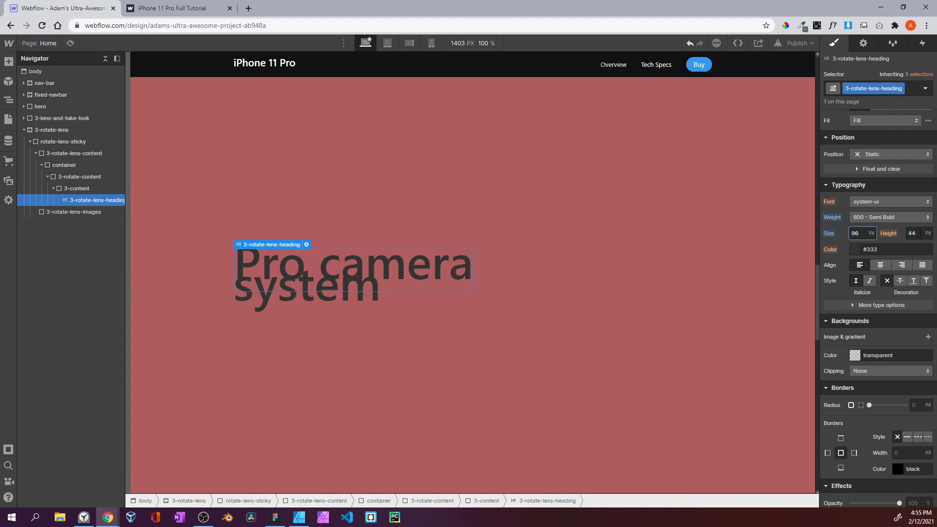
{"action": "left_click", "coordinate": [919, 233]}
{"action": "type", "text": "100"}
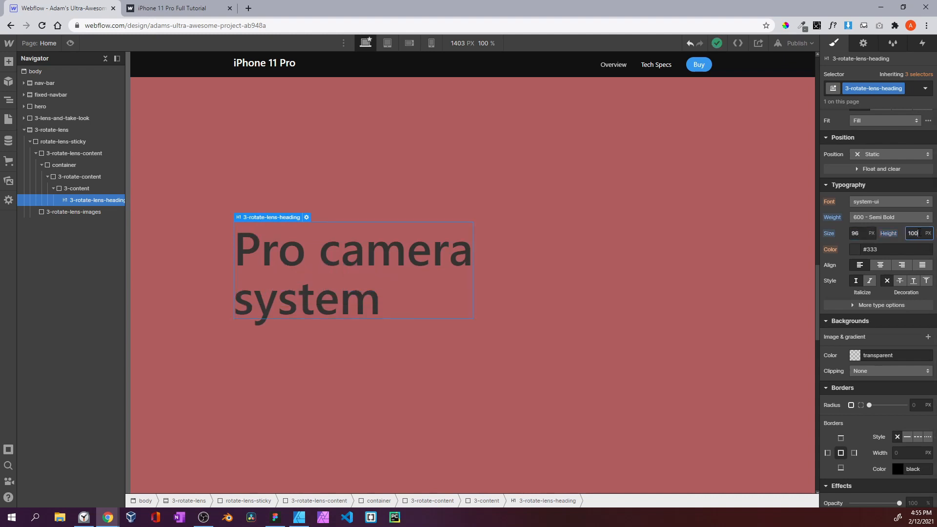
{"action": "left_click", "coordinate": [856, 249]}
{"action": "left_click", "coordinate": [858, 419]}
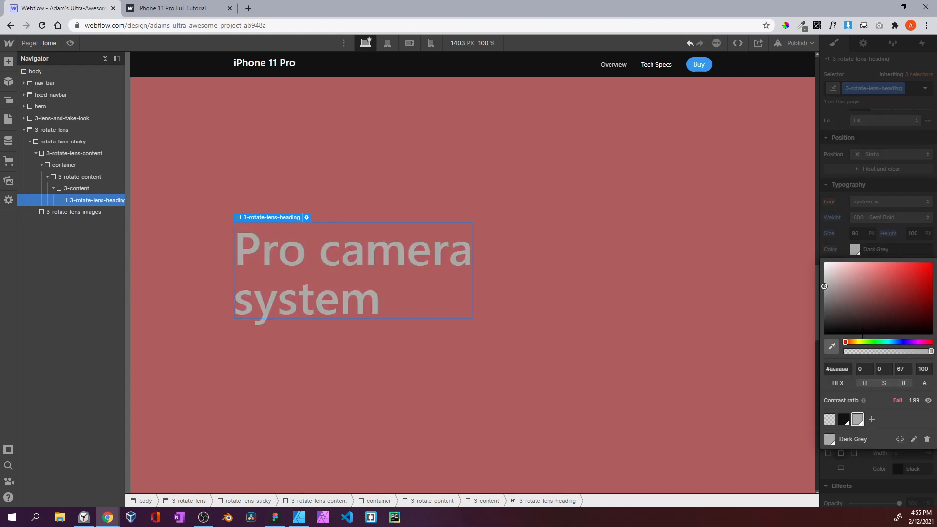
{"action": "left_click", "coordinate": [847, 238]}
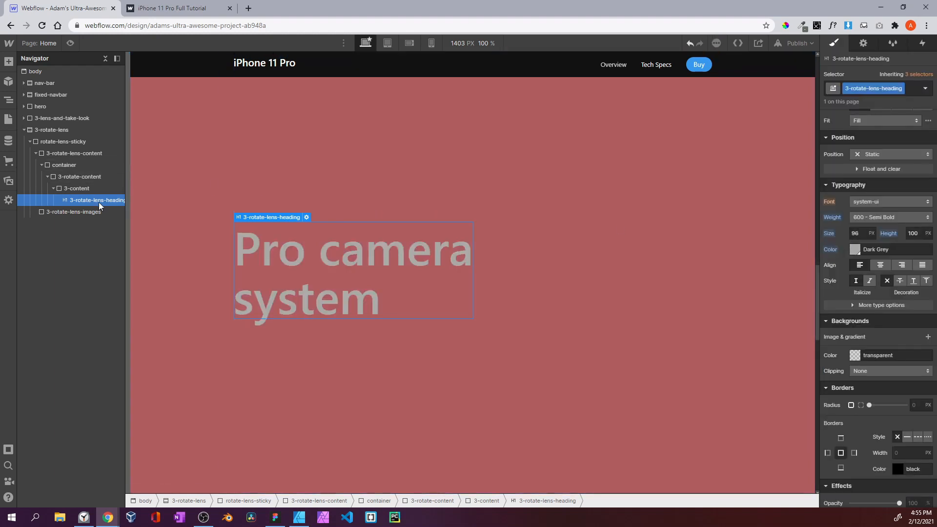
Duplicate the heading and replace the lower copy's text with "We’ve three-upped ourselves."
{"action": "key", "text": "ctrl+d"}
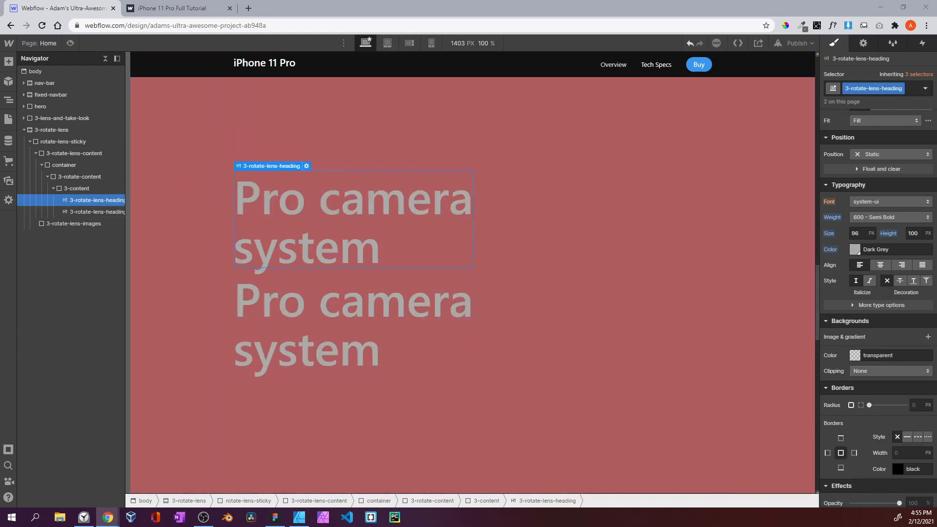
{"action": "double_click", "coordinate": [294, 316]}
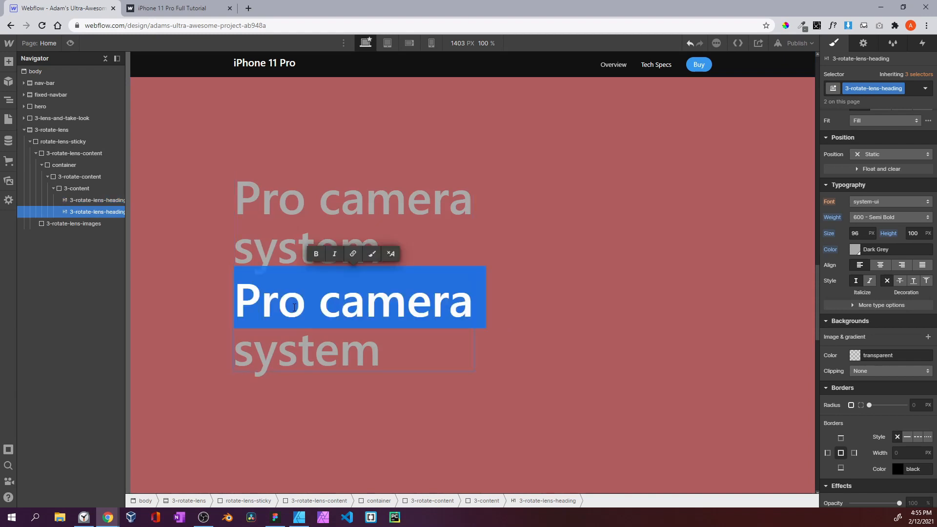
{"action": "left_click_drag", "start_coordinate": [396, 346], "coordinate": [225, 293]}
{"action": "type", "text": "We’ve three-upped ourselves."}
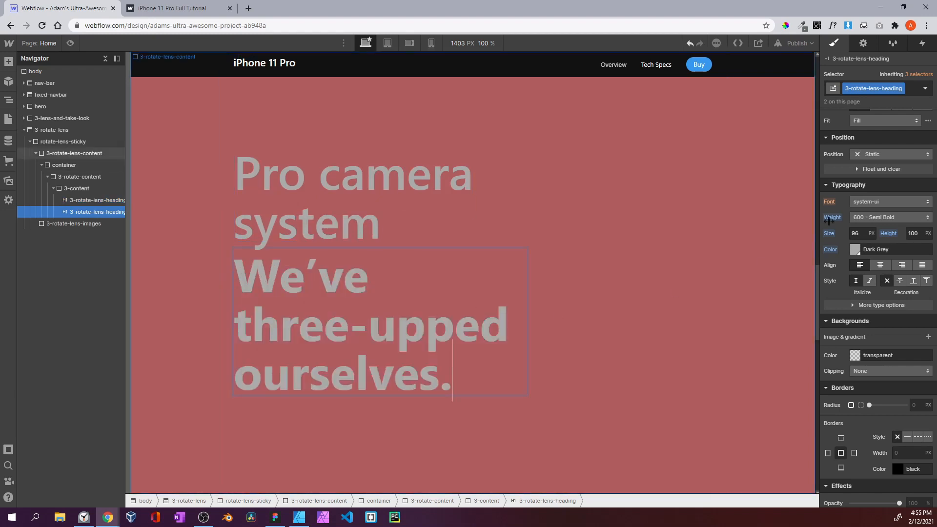
Add the combo class white to the "We’ve three-upped ourselves." heading and set its text colour to white
{"action": "left_click", "coordinate": [909, 91]}
{"action": "type", "text": "white"}
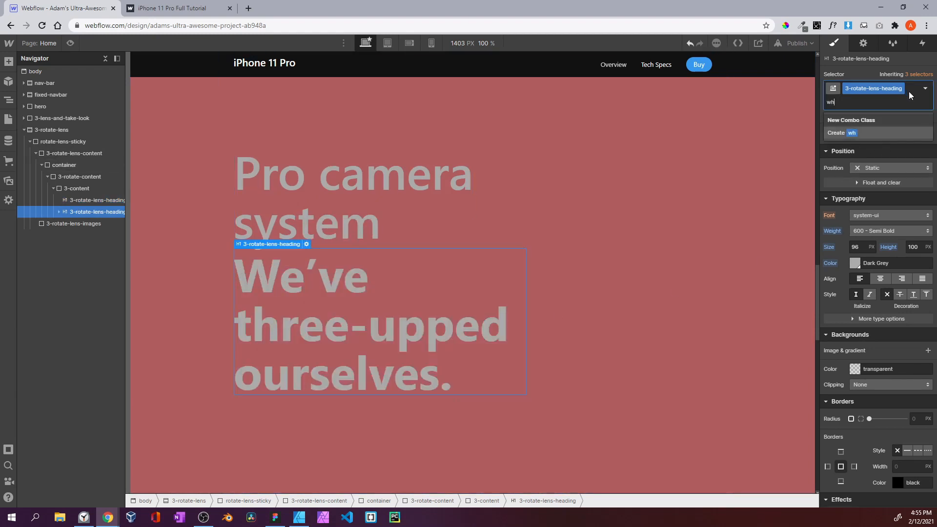
{"action": "key", "text": "Return"}
{"action": "left_click", "coordinate": [855, 264]}
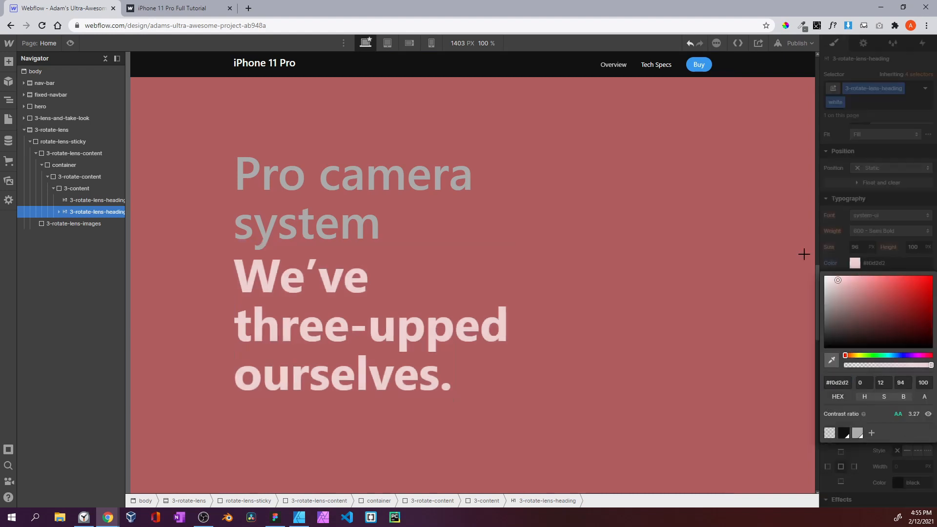
Preview the page and compare the weight of the white "We’ve three-upped ourselves." heading with the finished reference page
{"action": "left_click", "coordinate": [70, 43]}
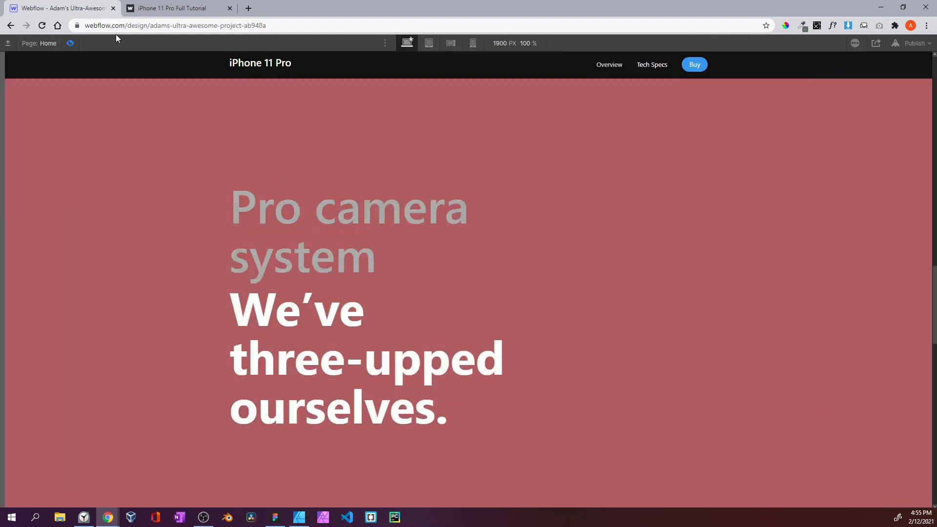
{"action": "left_click", "coordinate": [191, 9]}
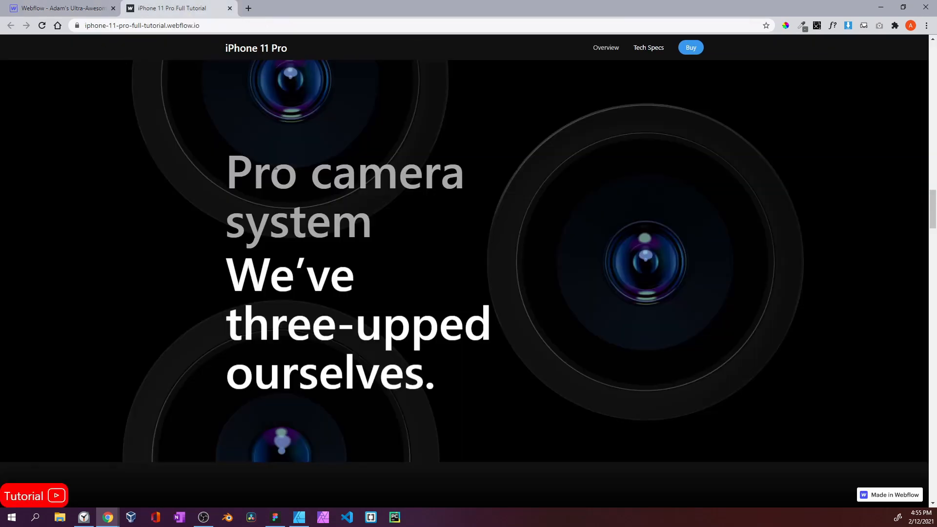
{"action": "left_click", "coordinate": [64, 9]}
{"action": "double_click", "coordinate": [287, 278]}
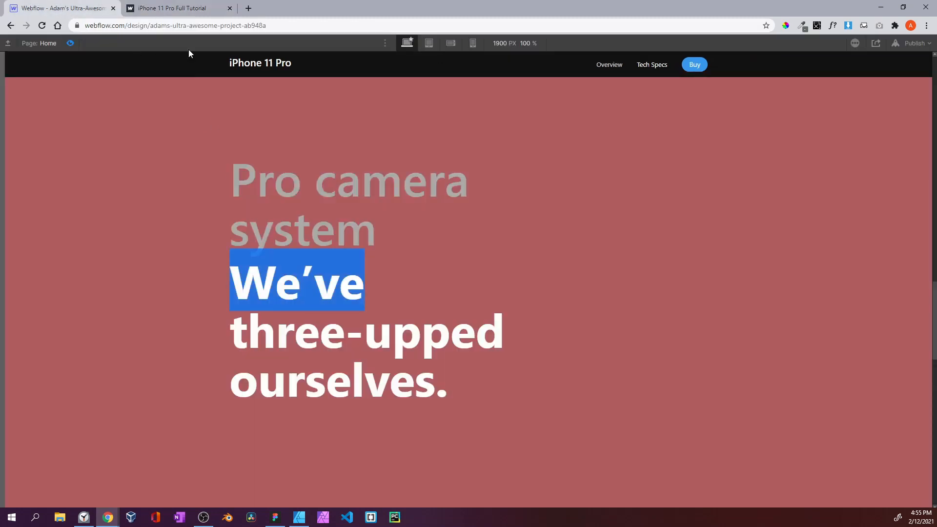
{"action": "left_click", "coordinate": [173, 8]}
{"action": "left_click", "coordinate": [64, 8]}
{"action": "left_click", "coordinate": [69, 43]}
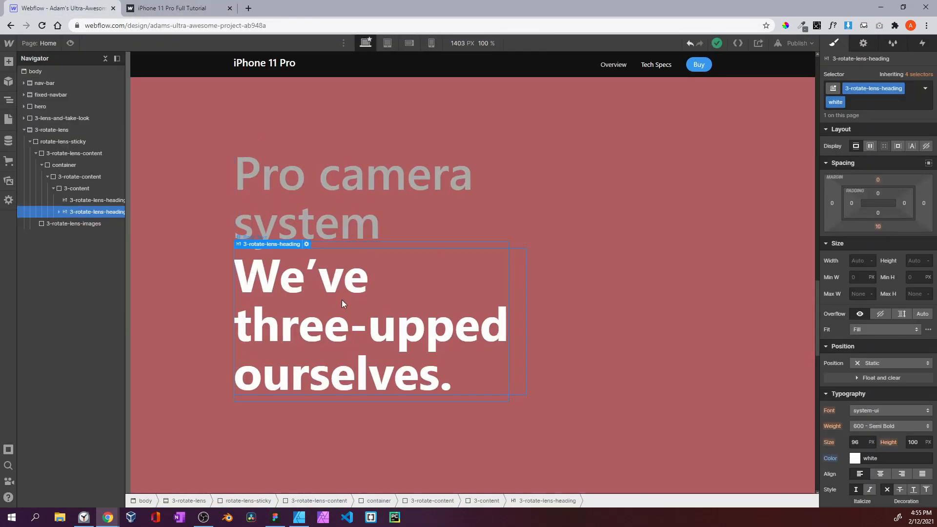
Set the Bold Text inside the white heading to 600 Semi Bold and compare the preview with the reference page
{"action": "key", "text": "ctrl+b"}
{"action": "scroll", "coordinate": [852, 365], "scroll_direction": "down", "scroll_amount": 2}
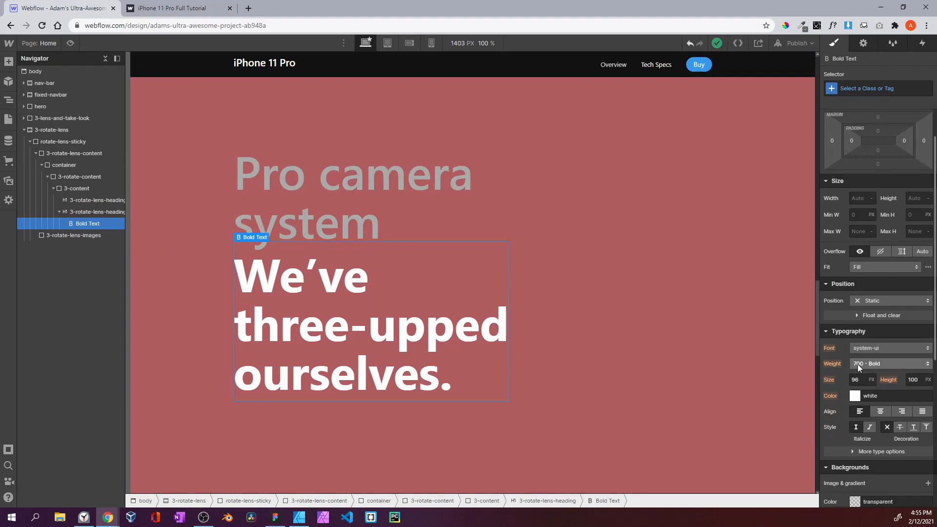
{"action": "left_click", "coordinate": [859, 366]}
{"action": "left_click", "coordinate": [863, 354]}
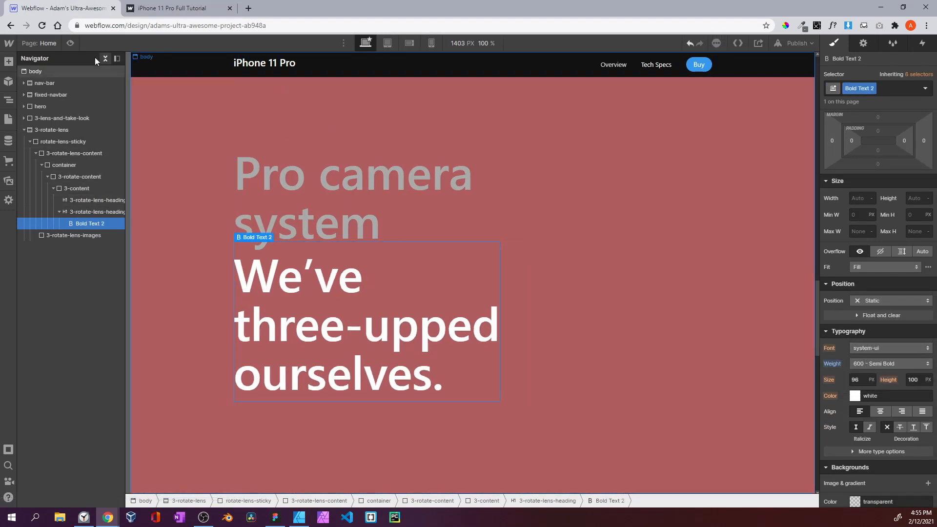
{"action": "left_click", "coordinate": [71, 43]}
{"action": "left_click", "coordinate": [172, 9]}
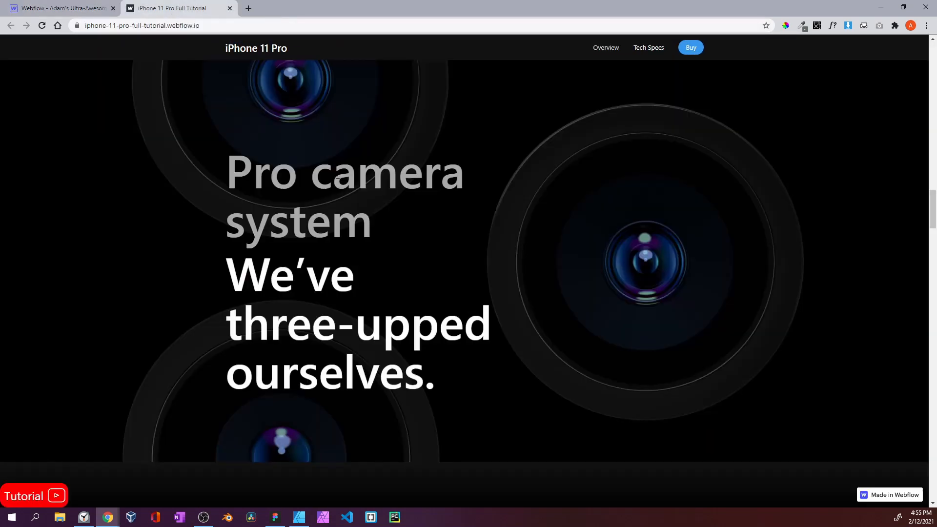
{"action": "scroll", "coordinate": [337, 177], "scroll_direction": "up", "scroll_amount": 1}
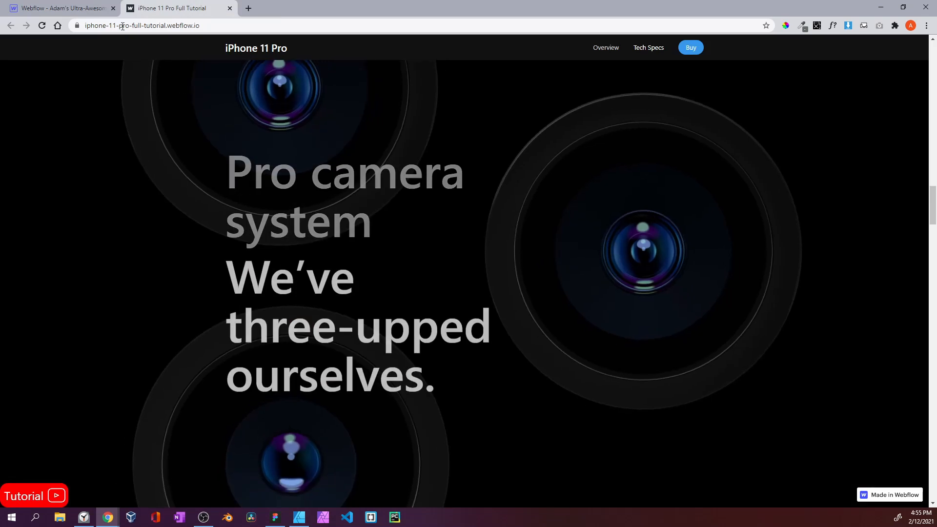
{"action": "left_click", "coordinate": [112, 8]}
{"action": "left_click", "coordinate": [71, 43]}
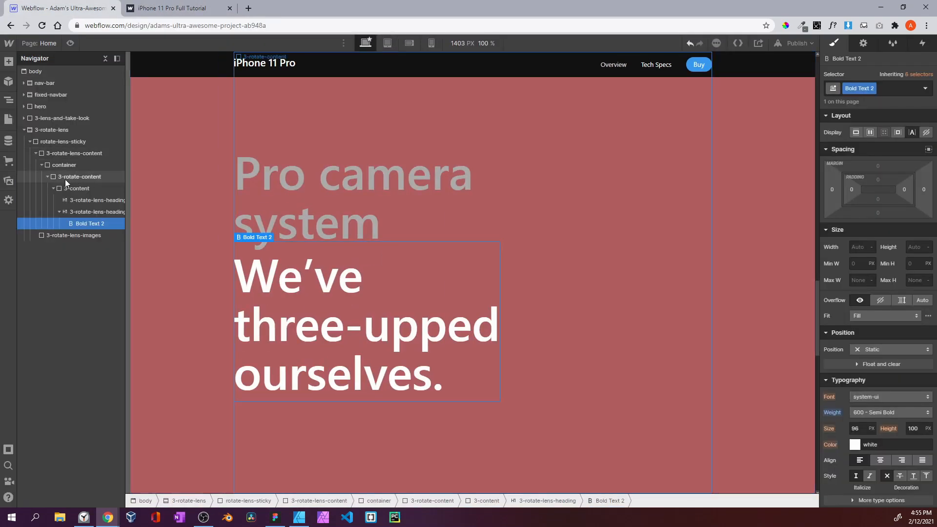
Collapse the 3-rotate-lens-content branch, then review the settings of 3-rotate-lens and 3-rotate-lens-images and preview the section
{"action": "left_click", "coordinate": [47, 177]}
{"action": "left_click", "coordinate": [42, 165]}
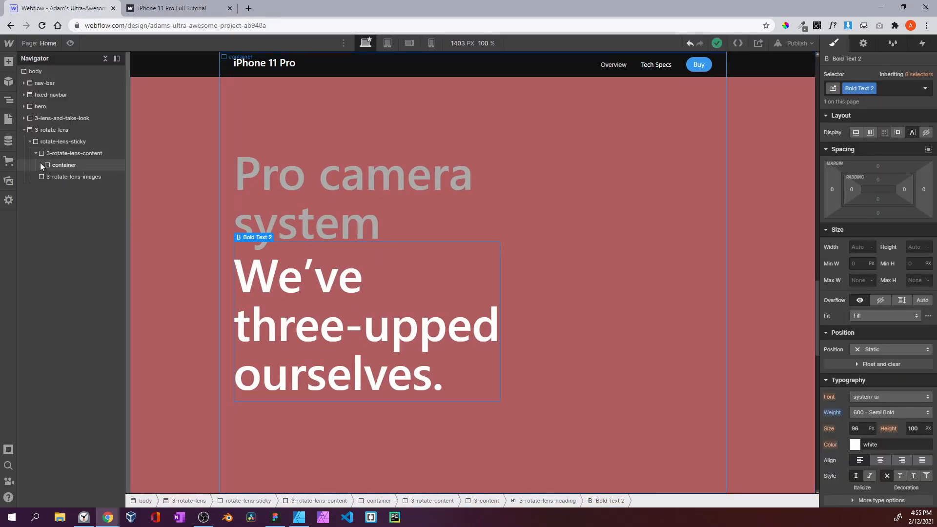
{"action": "left_click", "coordinate": [35, 153]}
{"action": "left_click", "coordinate": [61, 153]}
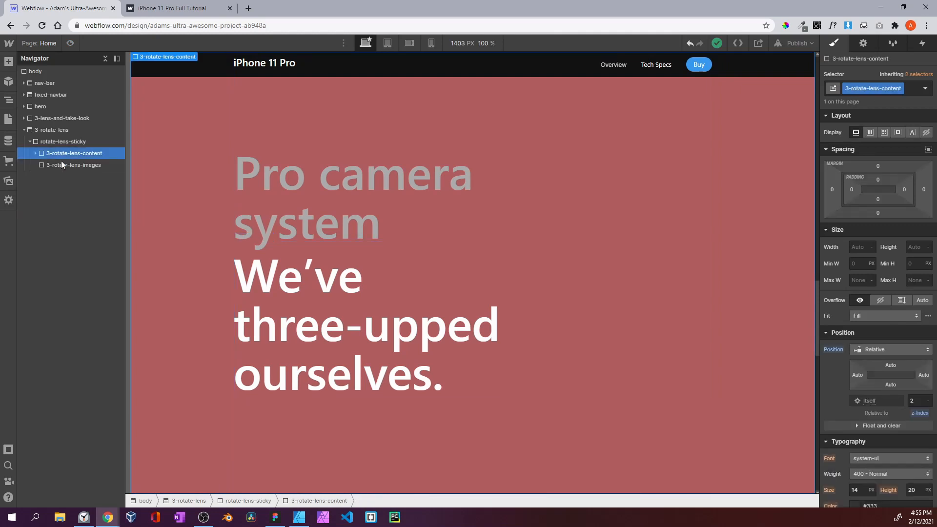
{"action": "left_click", "coordinate": [62, 165]}
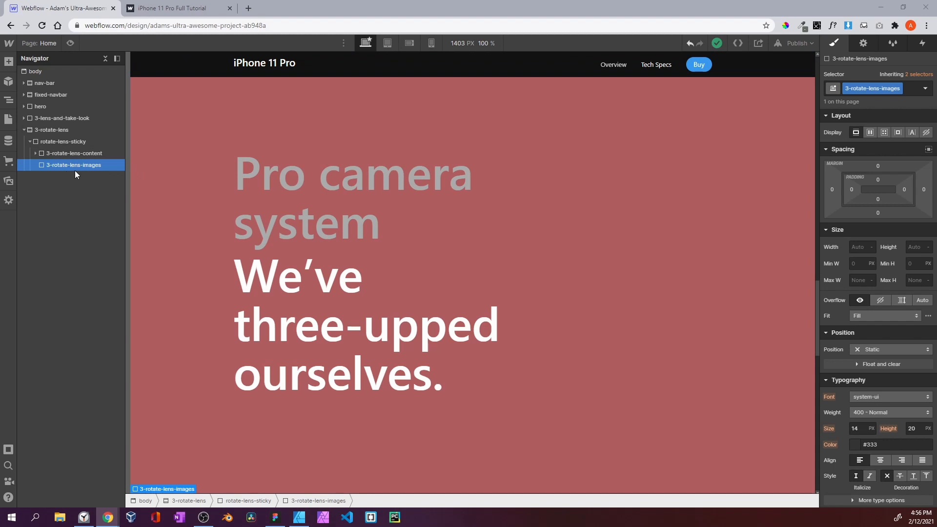
{"action": "left_click", "coordinate": [62, 130]}
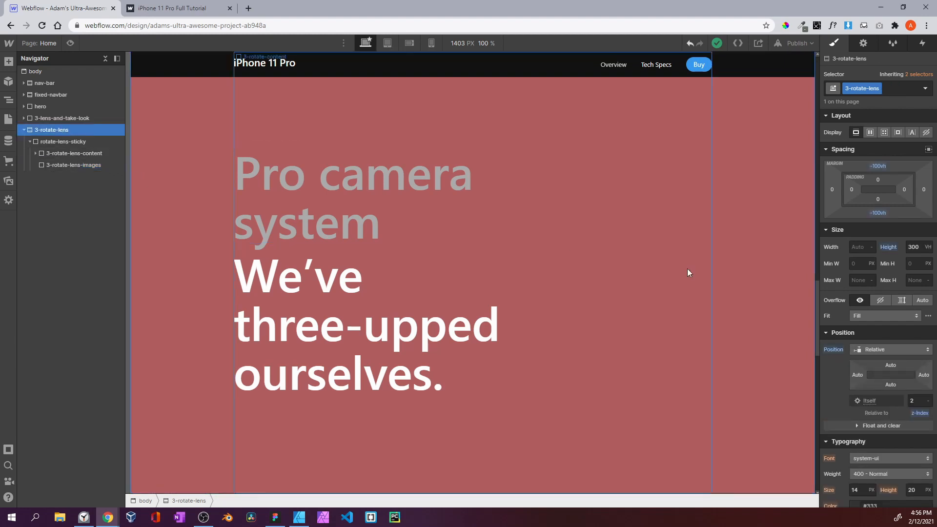
{"action": "scroll", "coordinate": [859, 334], "scroll_direction": "down", "scroll_amount": 3}
{"action": "scroll", "coordinate": [859, 334], "scroll_direction": "up", "scroll_amount": 3}
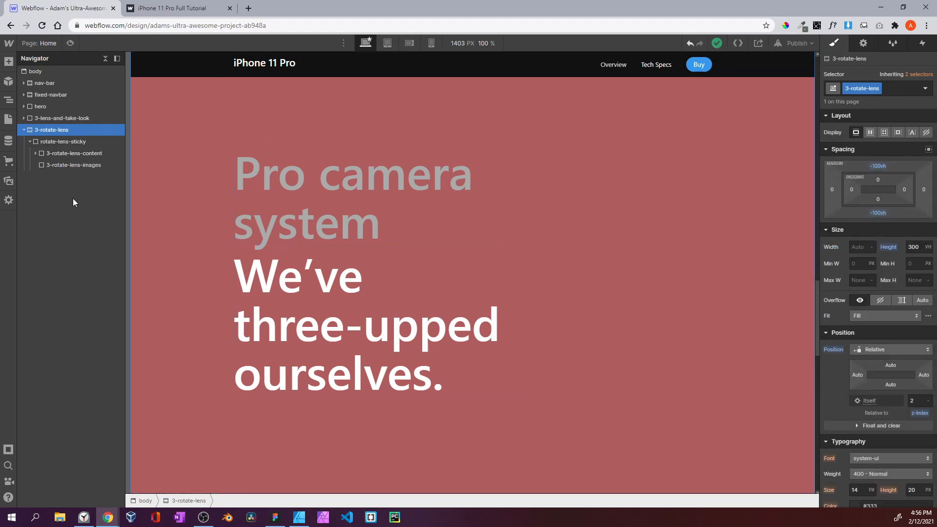
{"action": "left_click", "coordinate": [69, 165]}
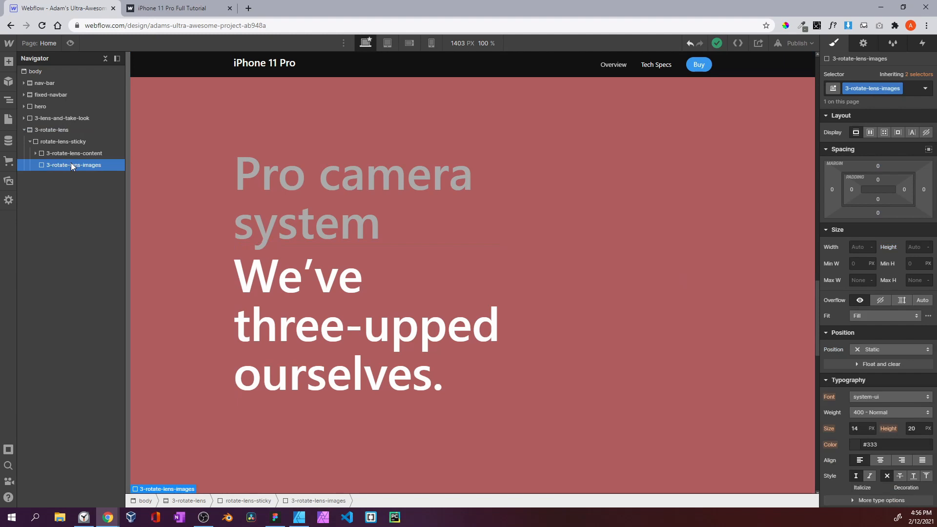
{"action": "left_click", "coordinate": [70, 43]}
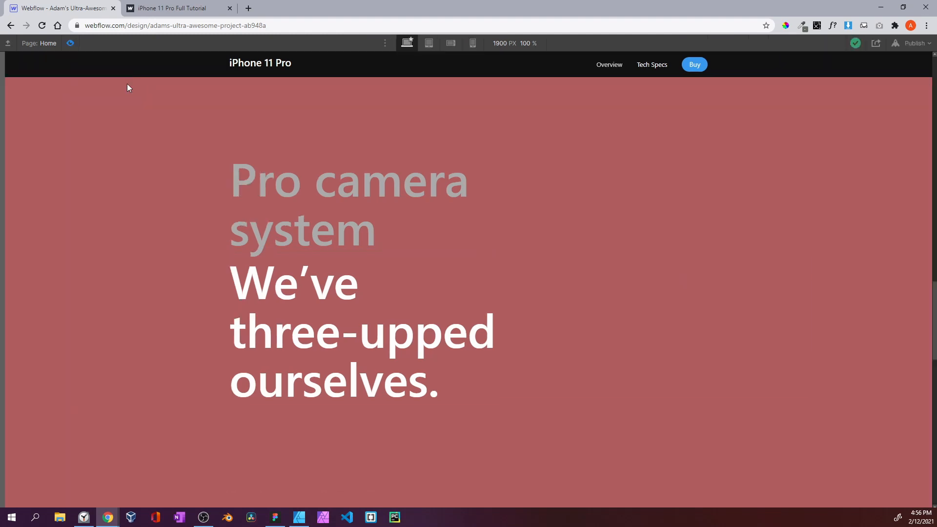
{"action": "scroll", "coordinate": [714, 210], "scroll_direction": "up", "scroll_amount": 4}
{"action": "left_click", "coordinate": [70, 43]}
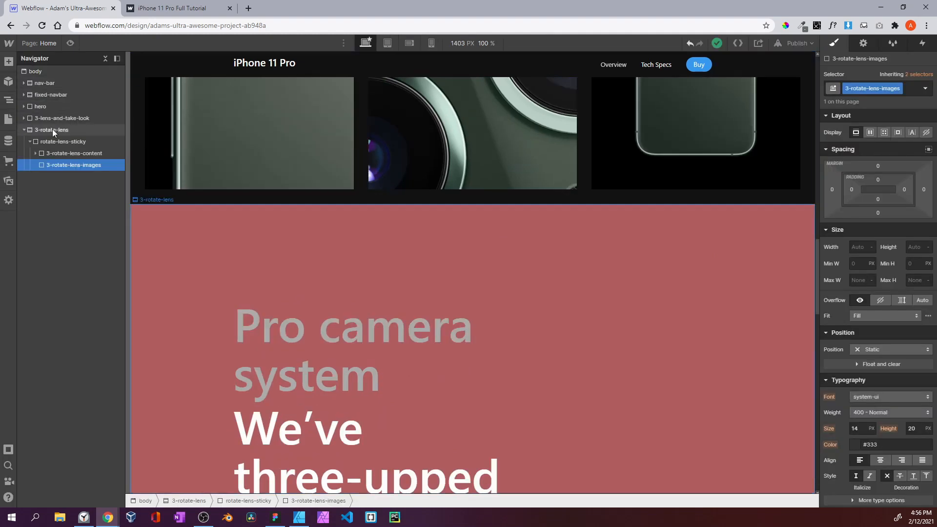
Clear the sticky position's top offset on rotate-lens-sticky and preview how the section scrolls
{"action": "left_click", "coordinate": [59, 142]}
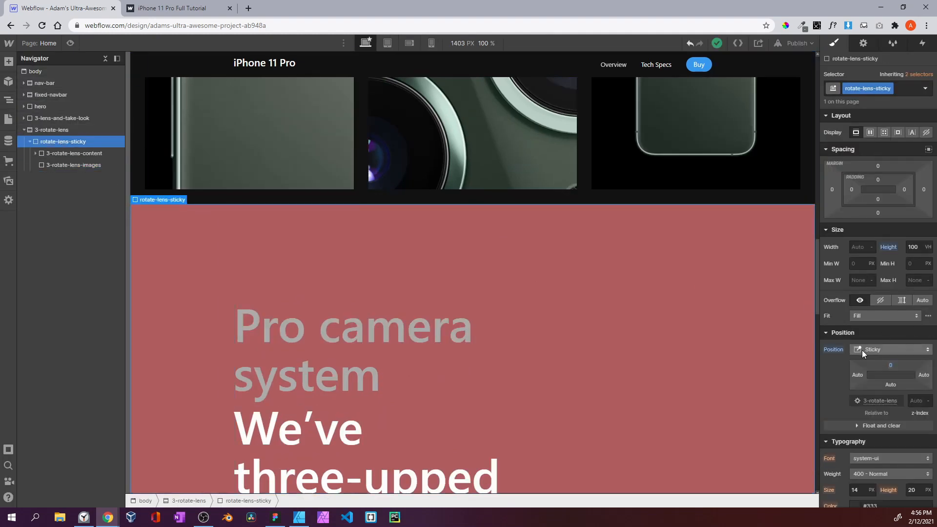
{"action": "left_click", "coordinate": [890, 364], "text": "alt"}
{"action": "scroll", "coordinate": [817, 345], "scroll_direction": "down", "scroll_amount": 10}
{"action": "scroll", "coordinate": [816, 345], "scroll_direction": "up", "scroll_amount": 2}
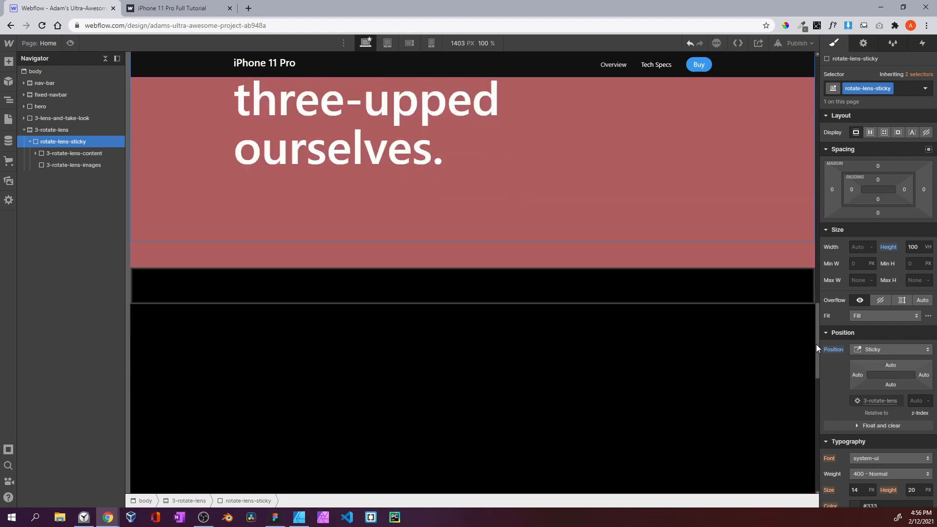
{"action": "scroll", "coordinate": [816, 344], "scroll_direction": "up", "scroll_amount": 5}
{"action": "left_click", "coordinate": [70, 43]}
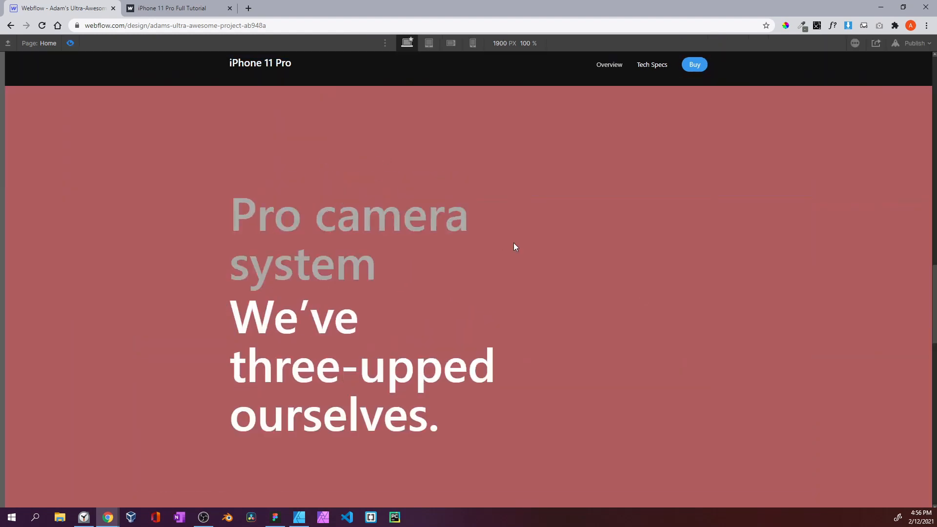
{"action": "scroll", "coordinate": [513, 243], "scroll_direction": "down", "scroll_amount": 4}
{"action": "scroll", "coordinate": [514, 243], "scroll_direction": "up", "scroll_amount": 4}
{"action": "scroll", "coordinate": [514, 243], "scroll_direction": "down", "scroll_amount": 5}
{"action": "scroll", "coordinate": [513, 242], "scroll_direction": "up", "scroll_amount": 4}
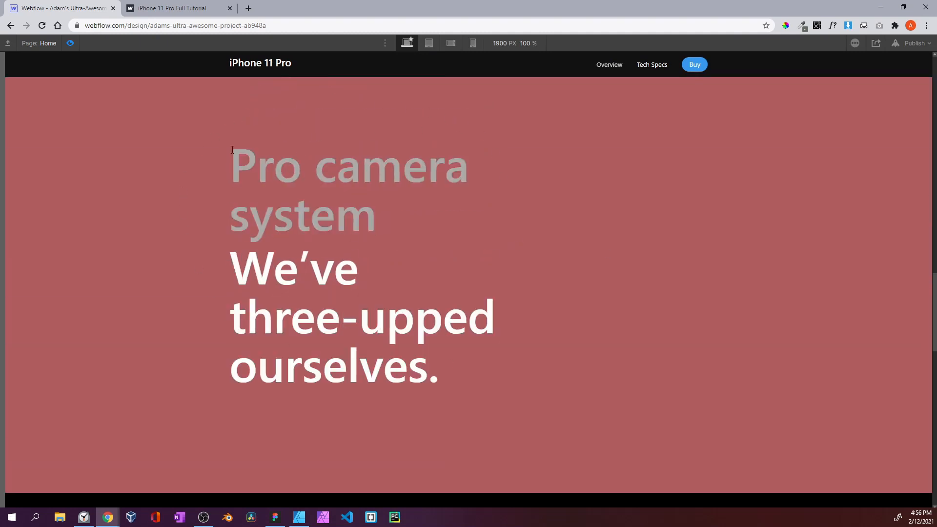
{"action": "left_click", "coordinate": [71, 42]}
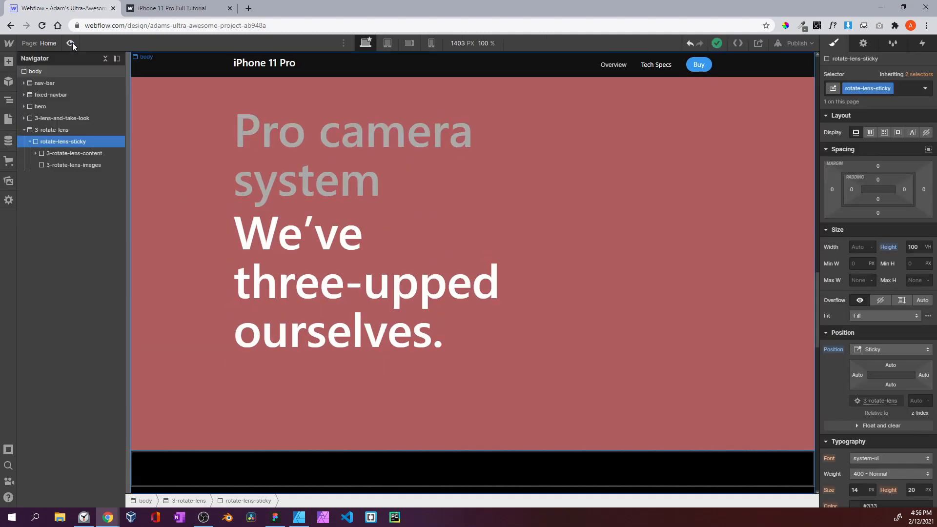
Select 3-rotate-lens-images, switch to Figma and move the red rectangle over the three lens circles, then return to Webflow
{"action": "left_click", "coordinate": [82, 163]}
{"action": "left_click", "coordinate": [274, 519]}
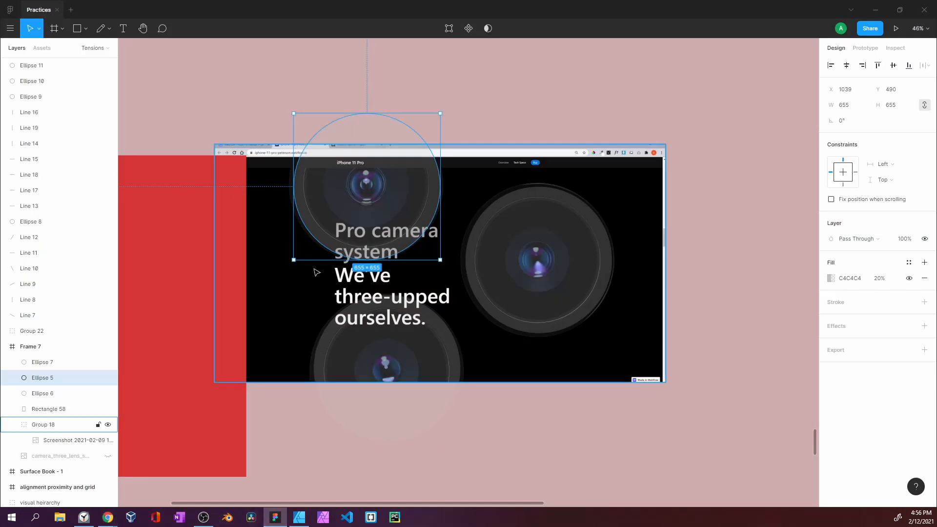
{"action": "left_click_drag", "start_coordinate": [187, 248], "coordinate": [454, 214]}
{"action": "left_click_drag", "start_coordinate": [293, 256], "coordinate": [391, 253]}
{"action": "left_click", "coordinate": [876, 10]}
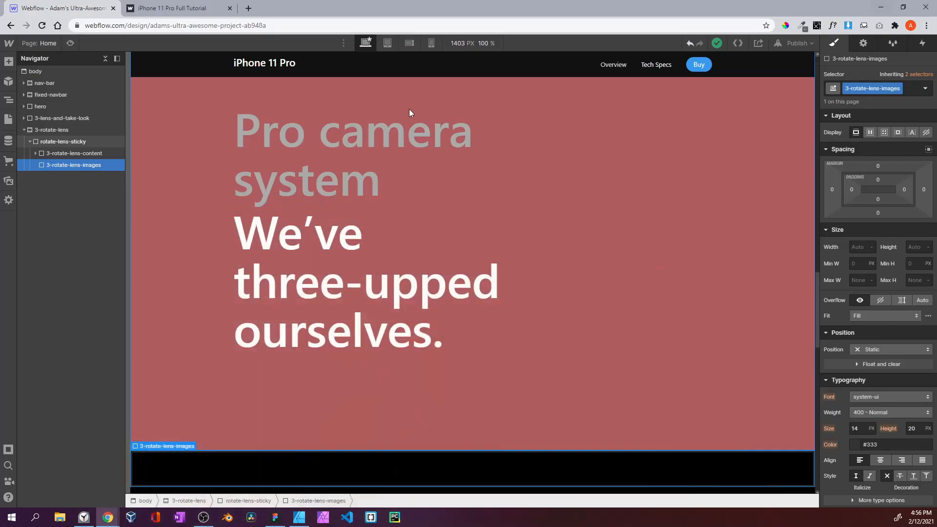
Size the 3-rotate-lens-images block to 1391 px wide and 1430 px high
{"action": "left_click", "coordinate": [858, 247]}
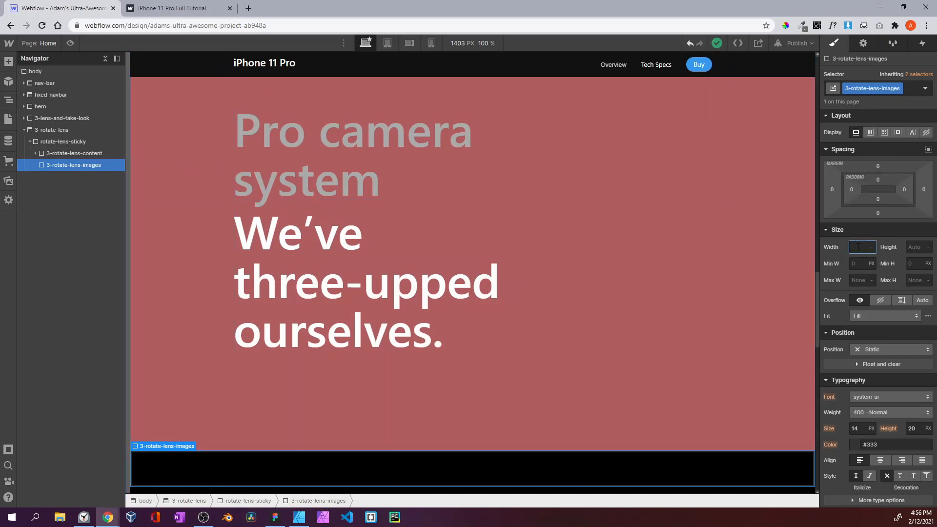
{"action": "type", "text": "1391"}
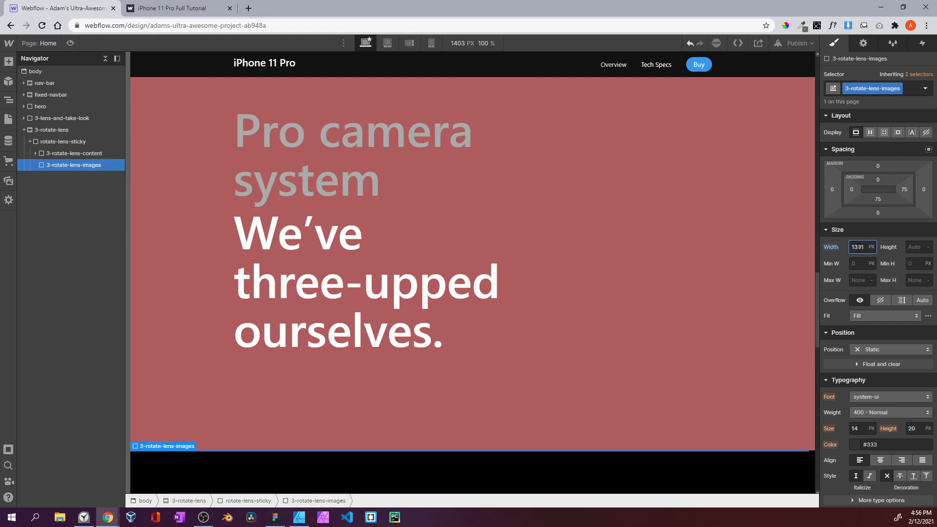
{"action": "left_click", "coordinate": [916, 247]}
{"action": "type", "text": "1430"}
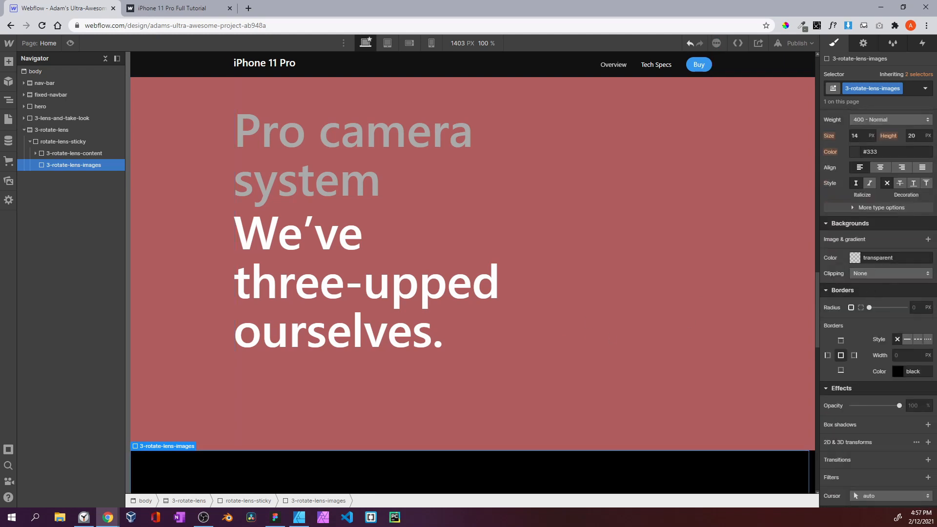
Fill the 3-rotate-lens-images block with the blue background colour #131dd8 and preview its extent on the page
{"action": "left_click", "coordinate": [855, 257]}
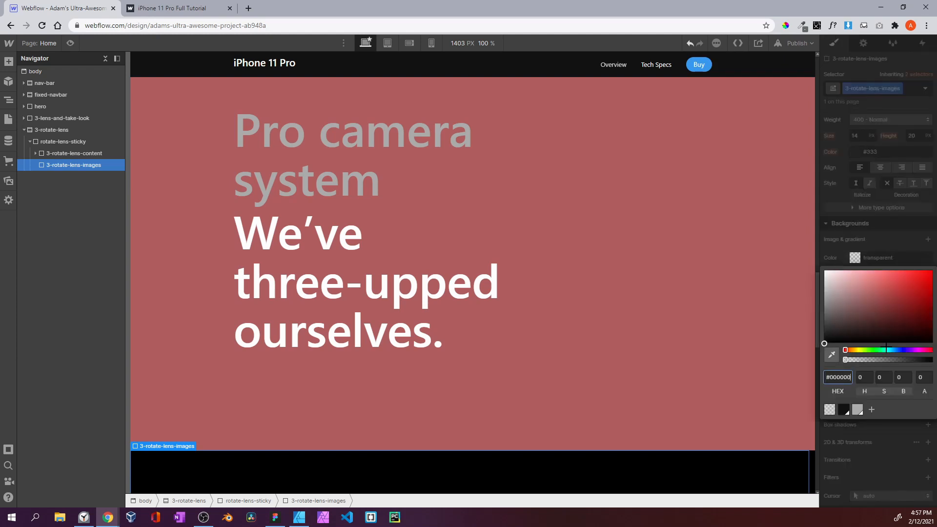
{"action": "left_click", "coordinate": [892, 349]}
{"action": "left_click_drag", "start_coordinate": [892, 349], "coordinate": [923, 281]}
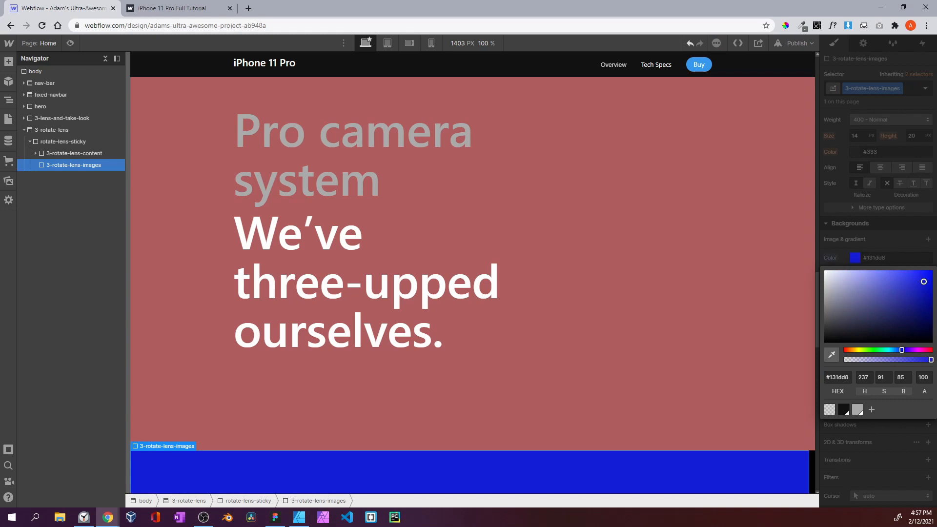
{"action": "left_click", "coordinate": [888, 224]}
{"action": "scroll", "coordinate": [389, 279], "scroll_direction": "down", "scroll_amount": 2}
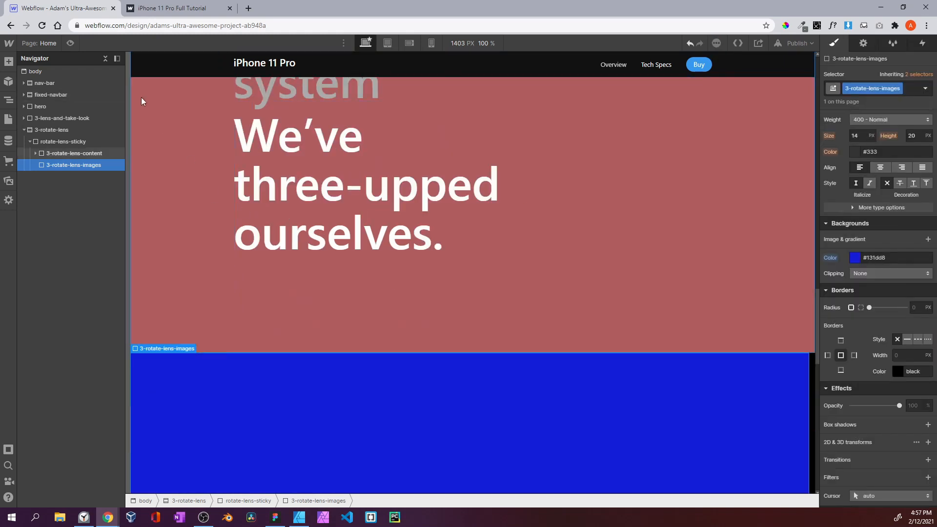
{"action": "key", "text": "ctrl+shift+p"}
{"action": "scroll", "coordinate": [308, 336], "scroll_direction": "down", "scroll_amount": 6}
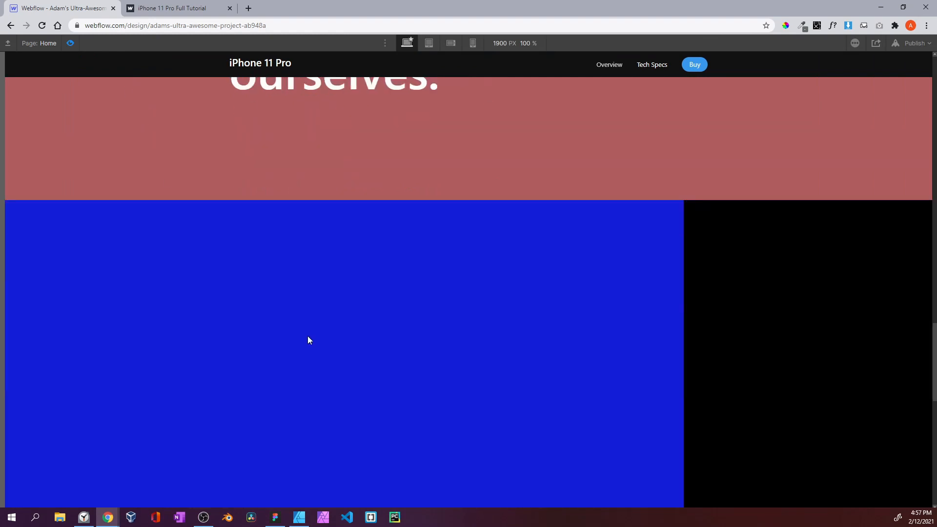
Switch to Figma, shift the red rectangle slightly over the three lens circles, and return to Webflow
{"action": "left_click", "coordinate": [276, 518]}
{"action": "left_click_drag", "start_coordinate": [315, 281], "coordinate": [325, 283]}
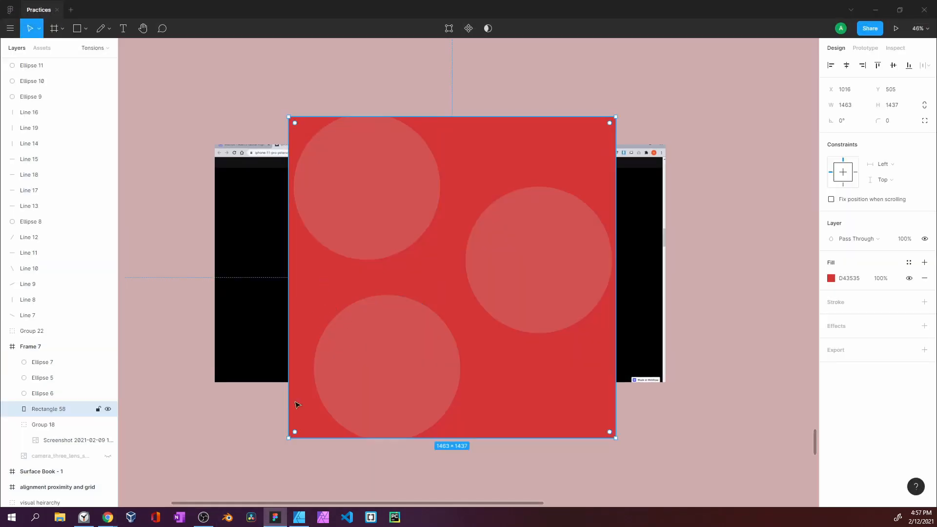
{"action": "left_click", "coordinate": [116, 518]}
{"action": "left_click", "coordinate": [78, 489]}
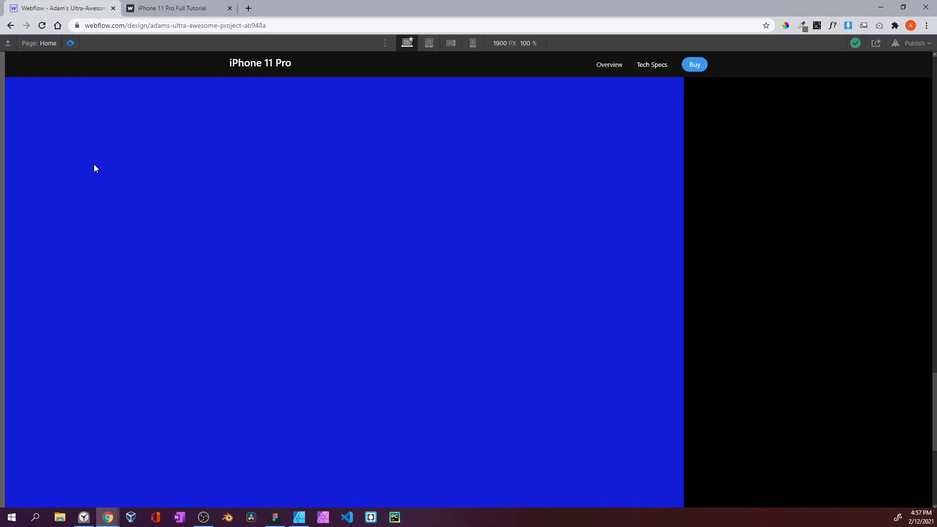
Leave the preview and set the 3-rotate-lens-images background colour to the red #c53d3d
{"action": "left_click", "coordinate": [69, 44]}
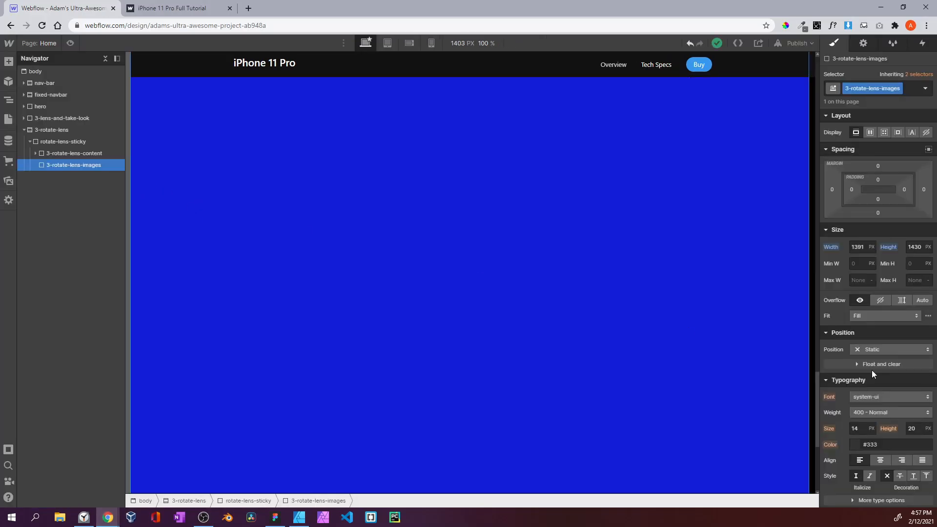
{"action": "scroll", "coordinate": [872, 370], "scroll_direction": "down", "scroll_amount": 6}
{"action": "left_click", "coordinate": [855, 239]}
{"action": "left_click_drag", "start_coordinate": [868, 332], "coordinate": [844, 332]}
{"action": "left_click", "coordinate": [898, 268]}
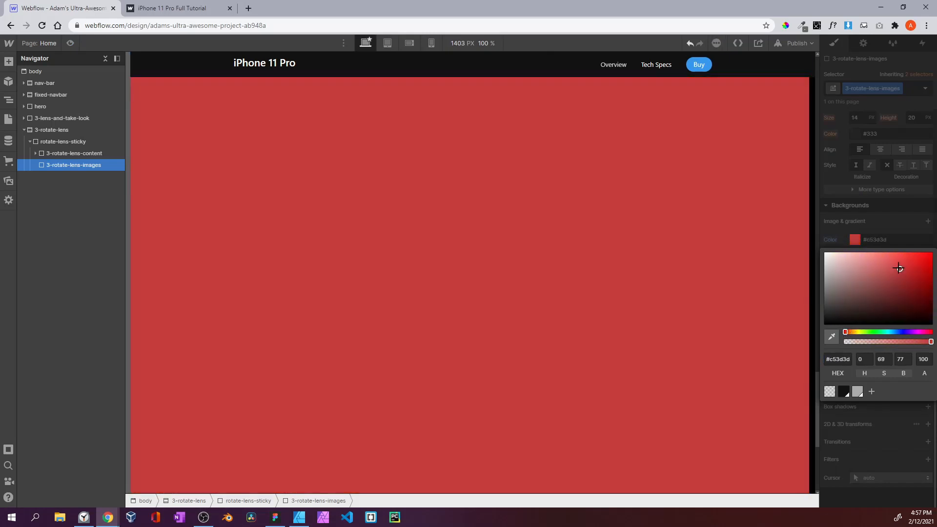
Set the 3-rotate-lens-images background colour to #cc4343 and the rotate-lens-sticky background colour to the teal #3c8192
{"action": "left_click_drag", "start_coordinate": [899, 268], "coordinate": [895, 265]}
{"action": "left_click", "coordinate": [882, 224]}
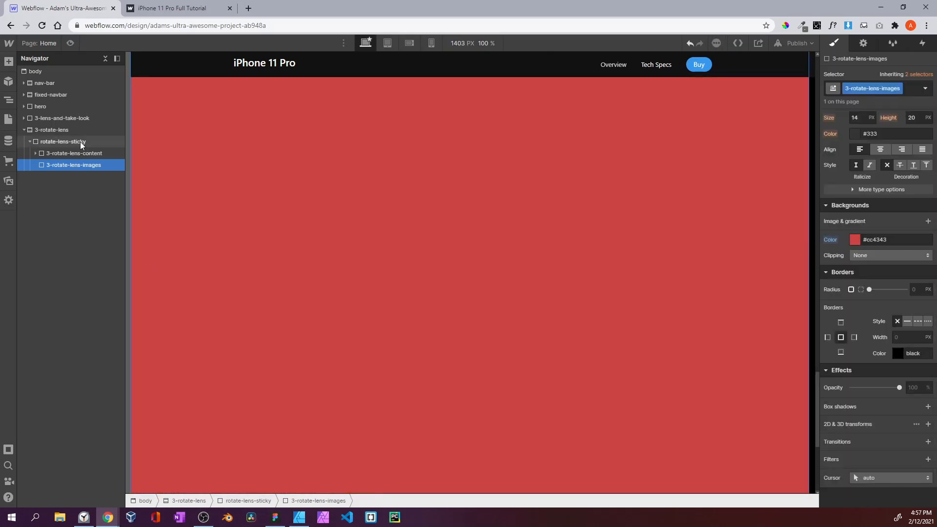
{"action": "left_click", "coordinate": [73, 142]}
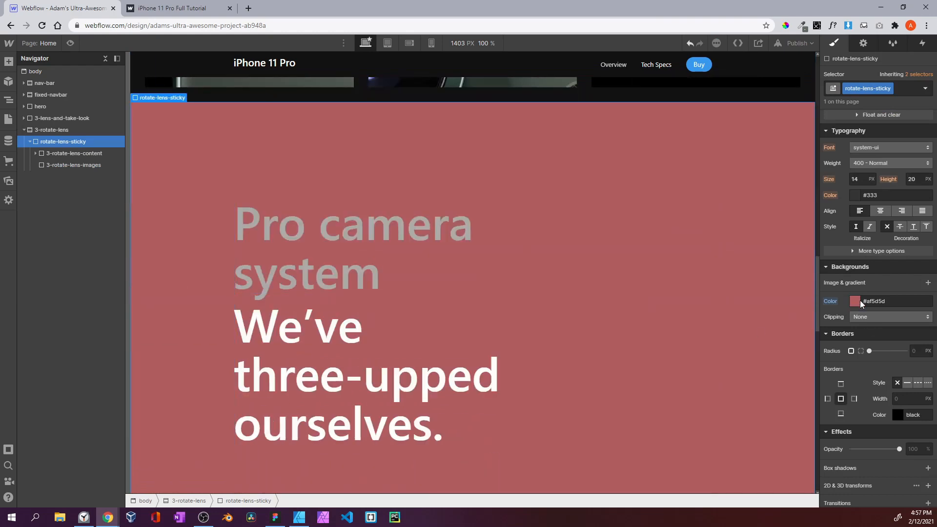
{"action": "left_click", "coordinate": [855, 301]}
{"action": "left_click", "coordinate": [891, 394]}
{"action": "mouse_move", "coordinate": [884, 348]}
{"action": "left_mouse_down"}
{"action": "mouse_move", "coordinate": [883, 355]}
{"action": "mouse_move", "coordinate": [880, 341]}
{"action": "mouse_move", "coordinate": [888, 345]}
{"action": "left_mouse_up"}
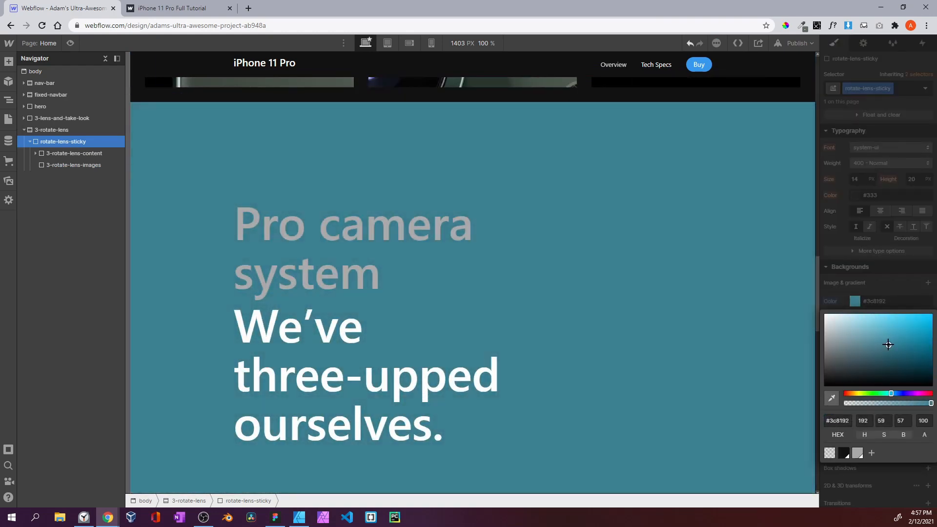
Preview the section and compare its heading and block layout with the finished iPhone 11 Pro reference site
{"action": "left_click", "coordinate": [87, 166]}
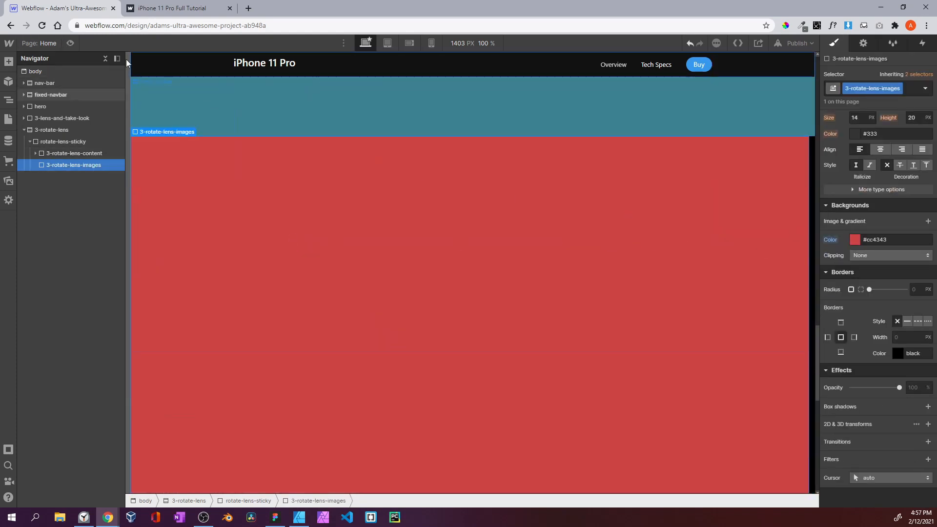
{"action": "left_click", "coordinate": [70, 43]}
{"action": "scroll", "coordinate": [216, 217], "scroll_direction": "up", "scroll_amount": 5}
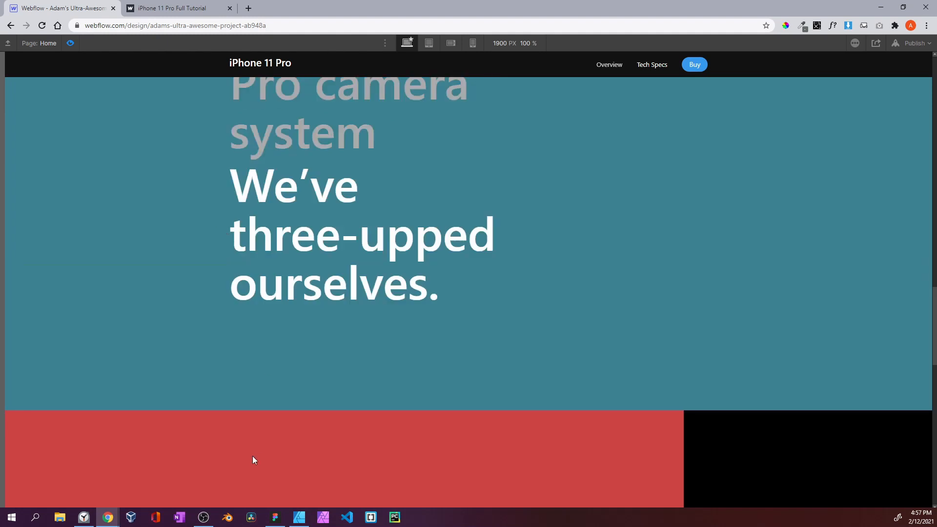
{"action": "left_click_drag", "start_coordinate": [258, 133], "coordinate": [398, 283]}
{"action": "left_click", "coordinate": [397, 283]}
{"action": "left_click", "coordinate": [205, 9]}
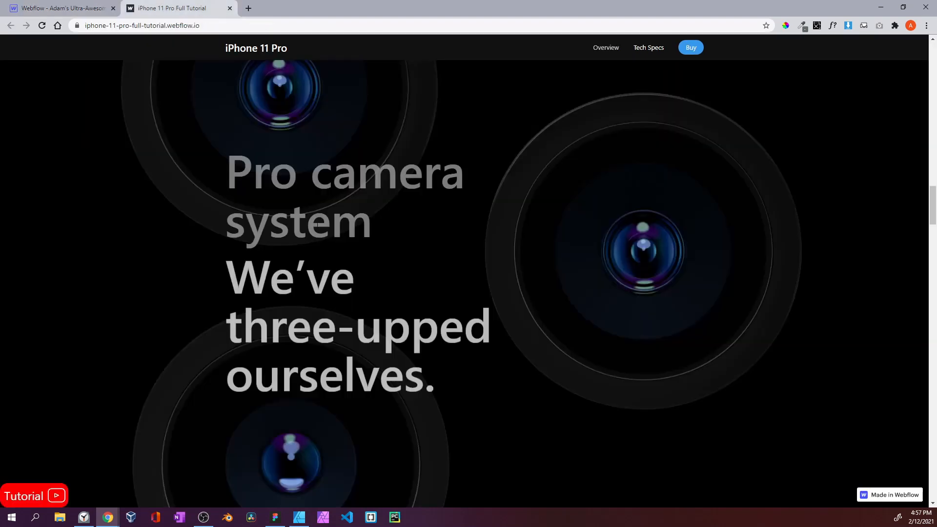
{"action": "left_click", "coordinate": [81, 13]}
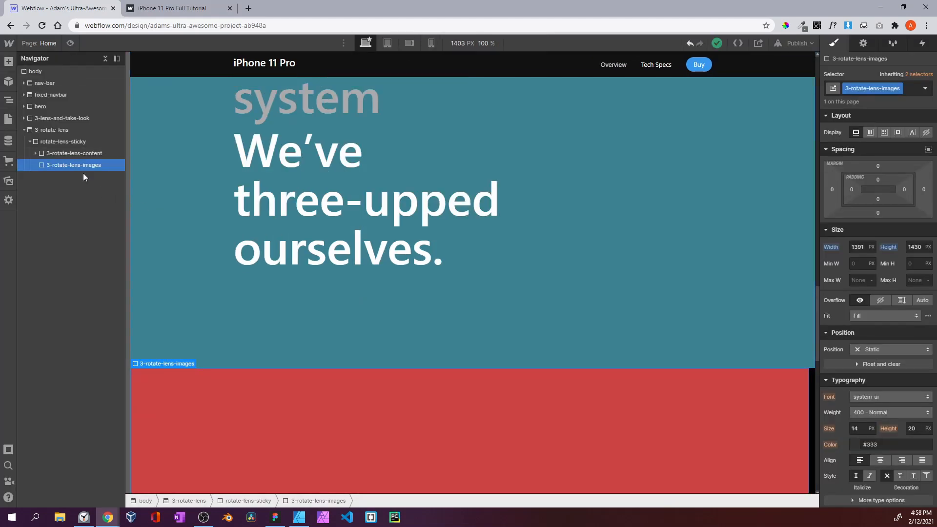
Change the position of the 3-rotate-lens-images block to Absolute
{"action": "left_click", "coordinate": [69, 141]}
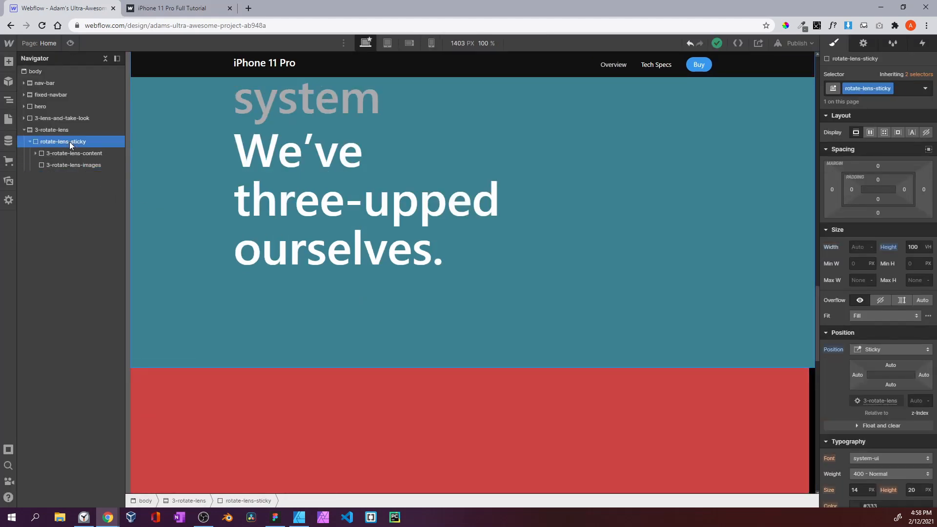
{"action": "left_click", "coordinate": [63, 127]}
{"action": "left_click", "coordinate": [60, 166]}
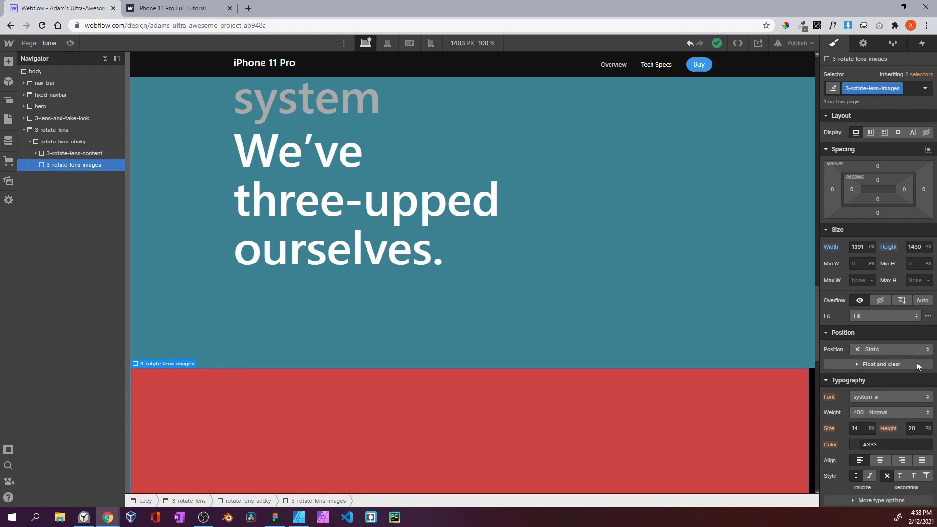
{"action": "scroll", "coordinate": [881, 332], "scroll_direction": "down", "scroll_amount": 2}
{"action": "left_click", "coordinate": [872, 254]}
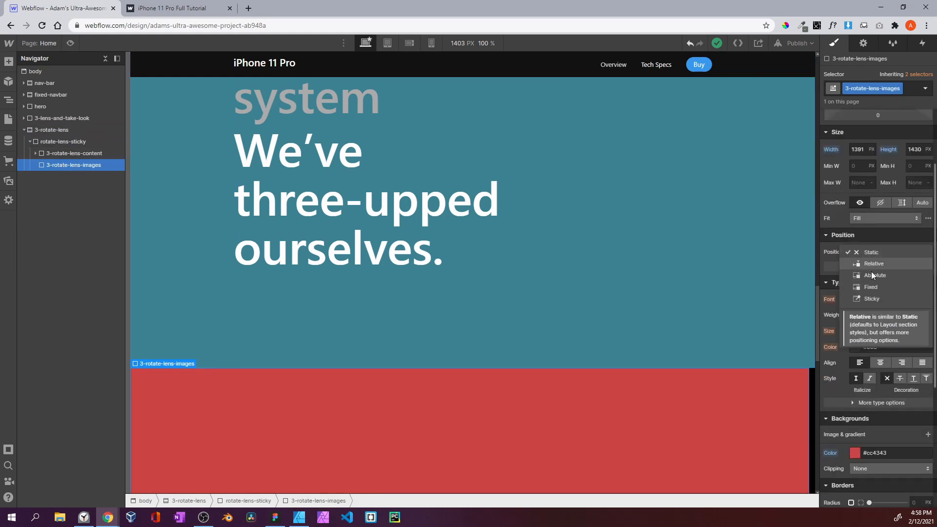
{"action": "left_click", "coordinate": [871, 274]}
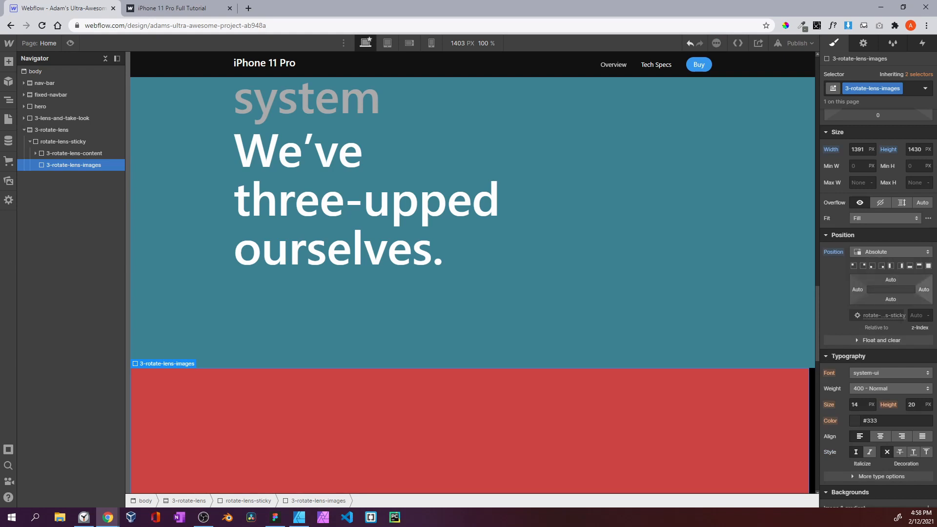
Offset the 3-rotate-lens-images block 50% from the top and 50% from the left of rotate-lens-sticky, and preview its placement
{"action": "scroll", "coordinate": [657, 284], "scroll_direction": "up", "scroll_amount": 1}
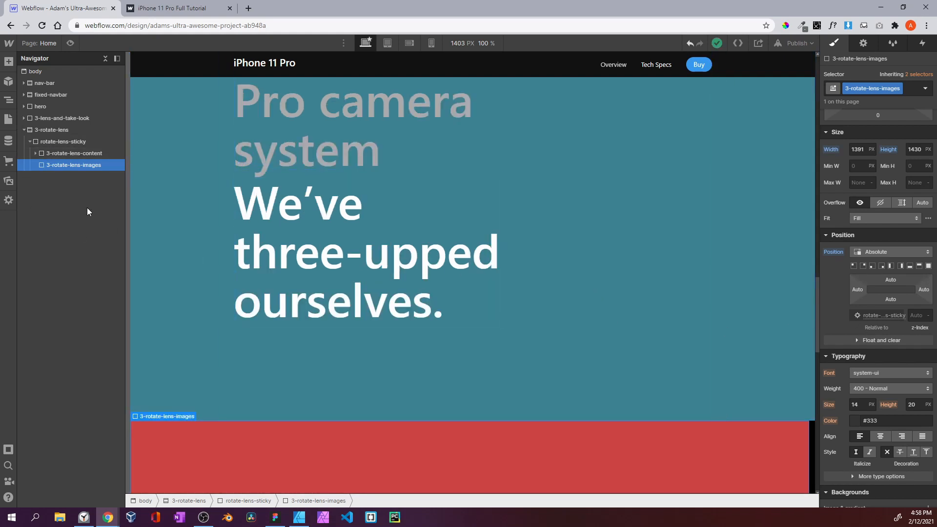
{"action": "left_click", "coordinate": [891, 281]}
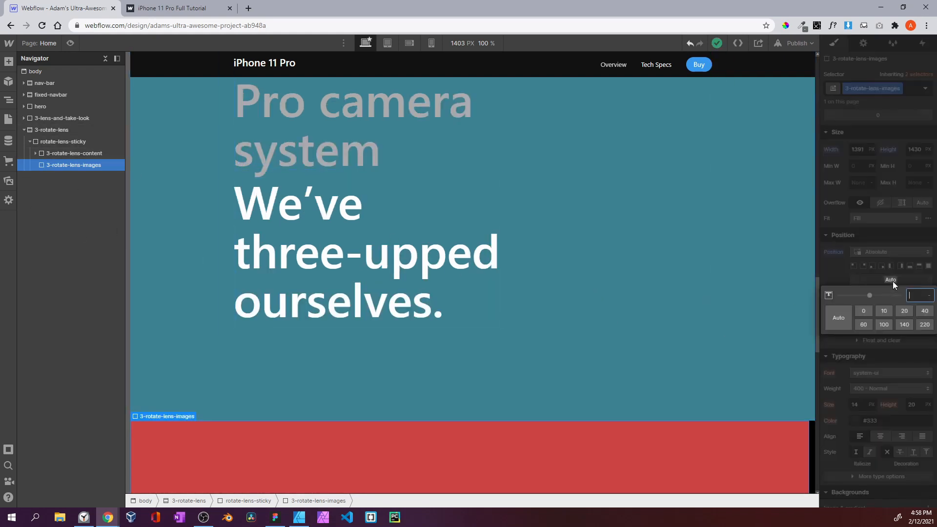
{"action": "type", "text": "50%"}
{"action": "key", "text": "Return"}
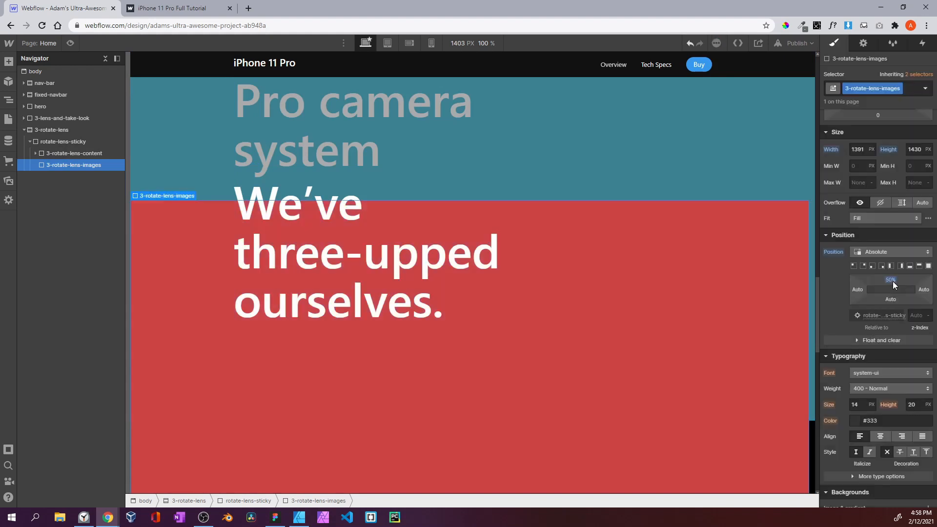
{"action": "left_click", "coordinate": [858, 290]}
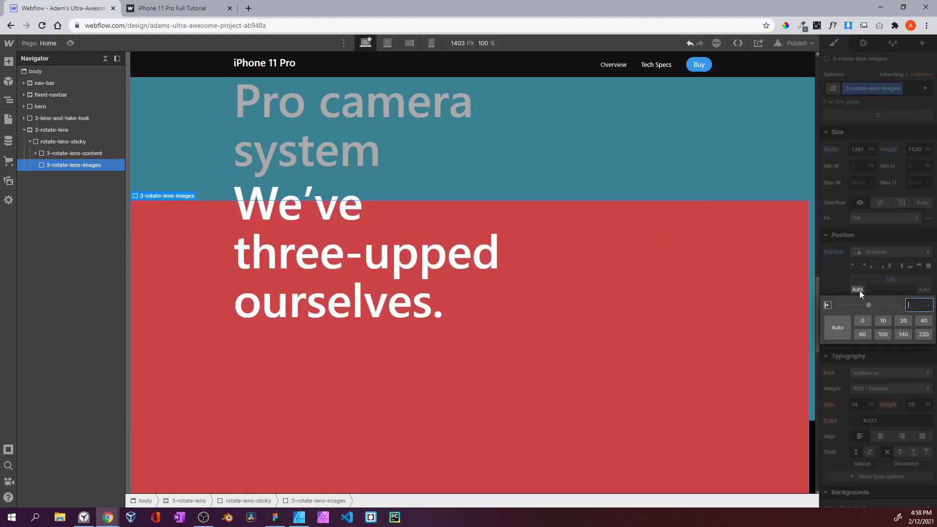
{"action": "type", "text": "50%"}
{"action": "key", "text": "Return"}
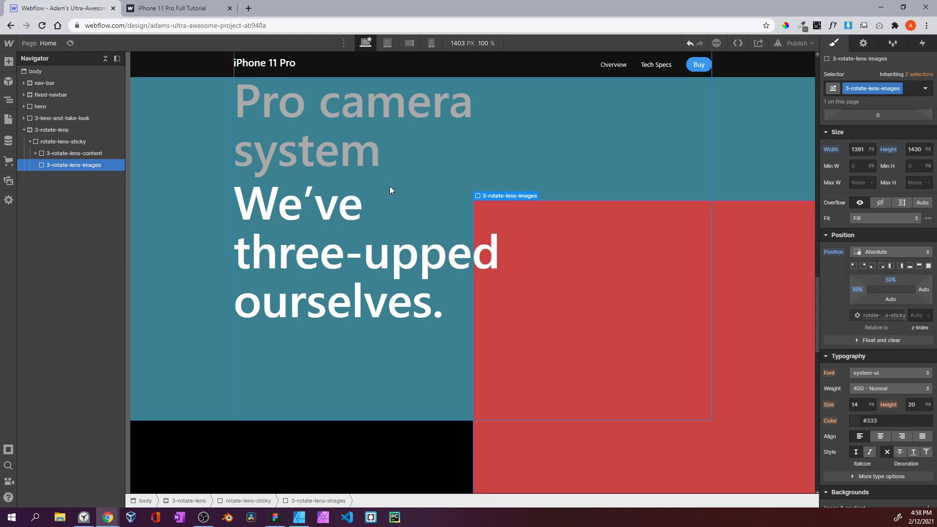
{"action": "left_click", "coordinate": [71, 42]}
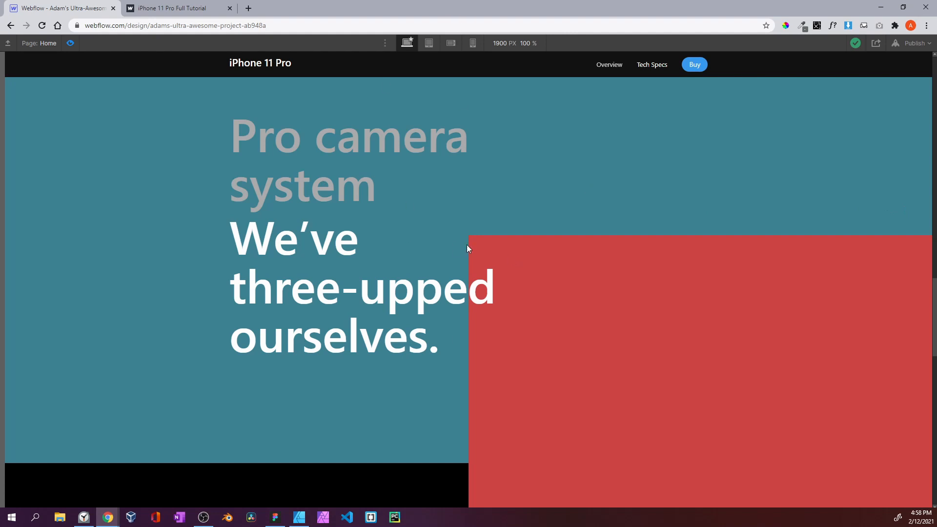
{"action": "left_click", "coordinate": [70, 43]}
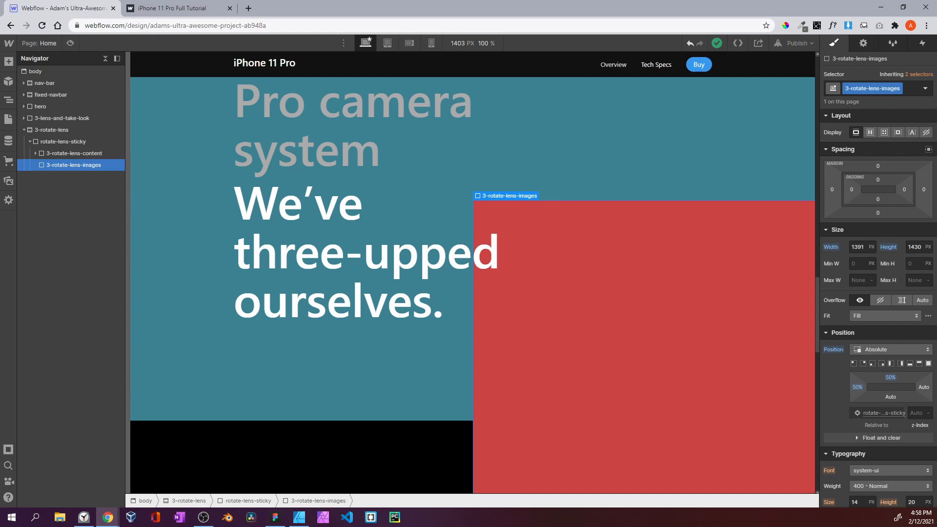
Add a Move transform of -50% on X and -50% on Y to the 3-rotate-lens-images block
{"action": "scroll", "coordinate": [833, 353], "scroll_direction": "down", "scroll_amount": 8}
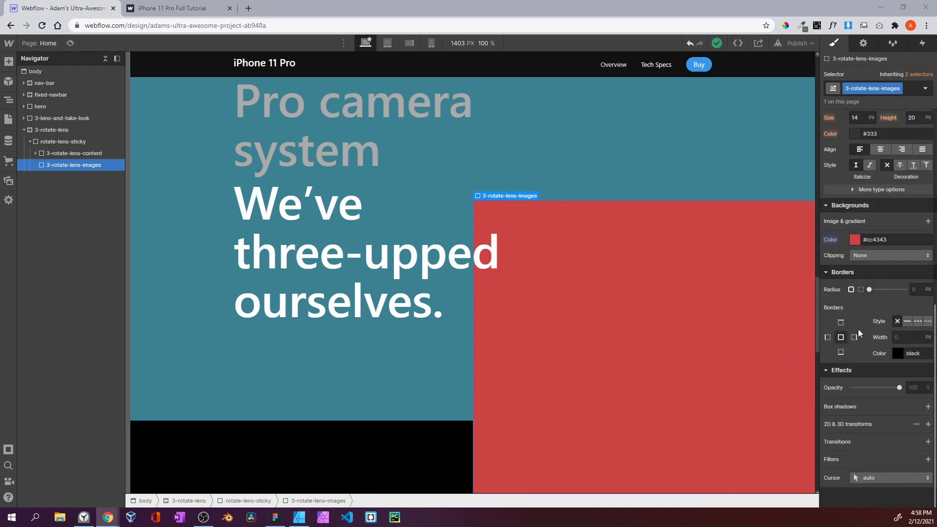
{"action": "left_click", "coordinate": [927, 423]}
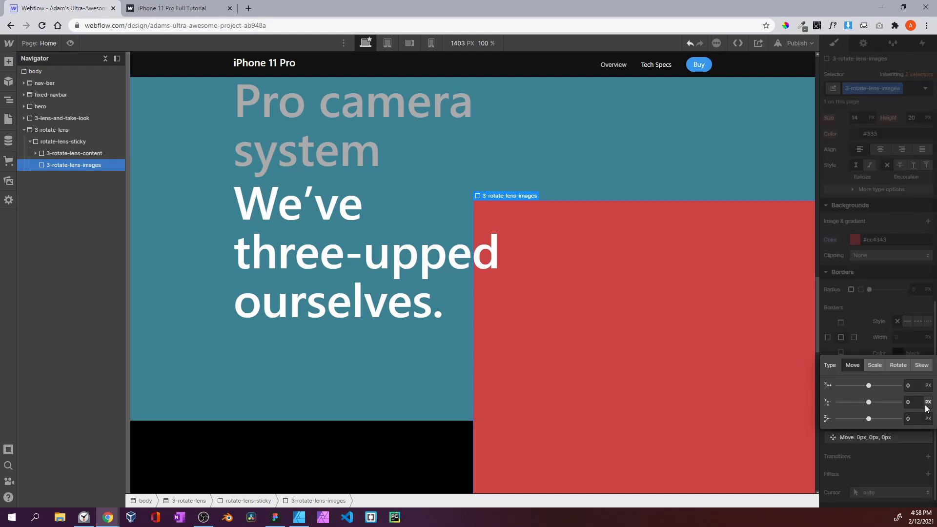
{"action": "left_click", "coordinate": [927, 403]}
{"action": "left_click", "coordinate": [923, 411]}
{"action": "left_click", "coordinate": [915, 402]}
{"action": "key", "text": "Return"}
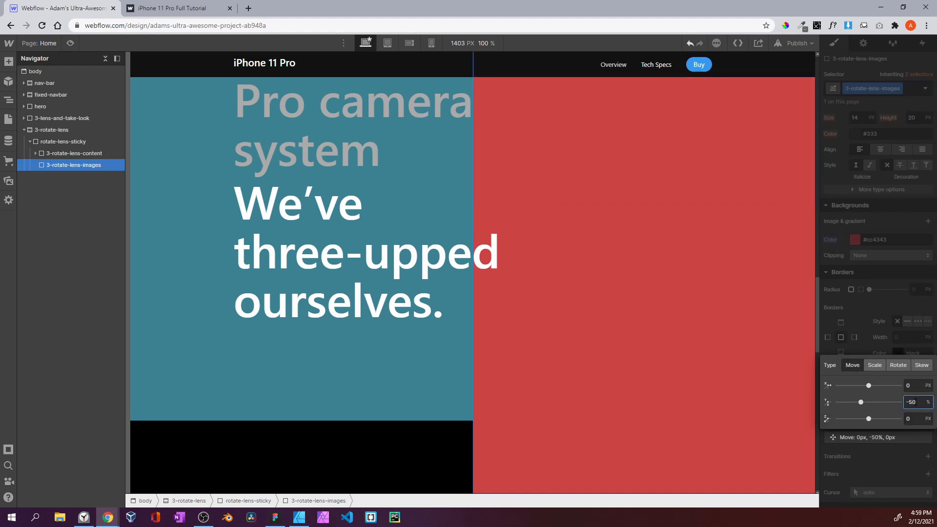
{"action": "left_click", "coordinate": [928, 386]}
{"action": "left_click", "coordinate": [928, 396]}
{"action": "left_click", "coordinate": [919, 386]}
{"action": "type", "text": "-50"}
{"action": "key", "text": "Return"}
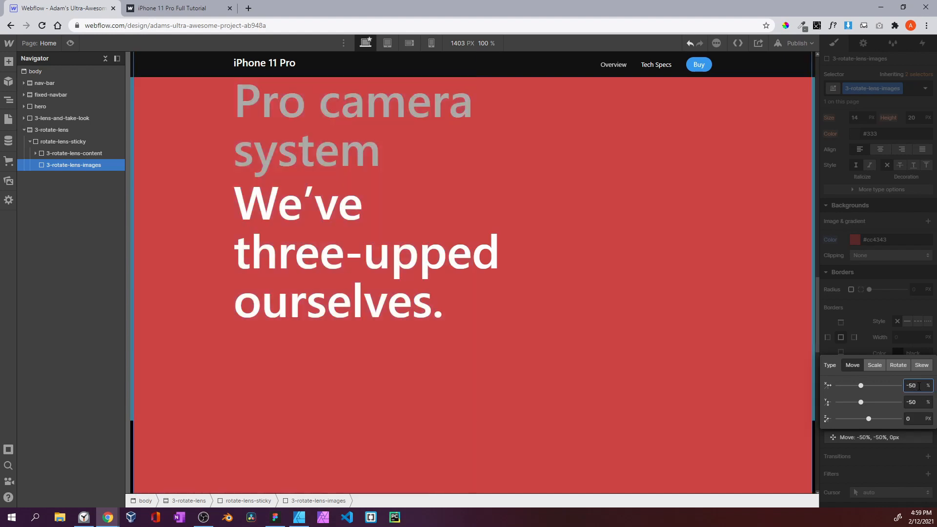
{"action": "left_click", "coordinate": [909, 326]}
Preview the page and examine how the centred red block sits over the sticky section and the phone images above
{"action": "left_click", "coordinate": [70, 43]}
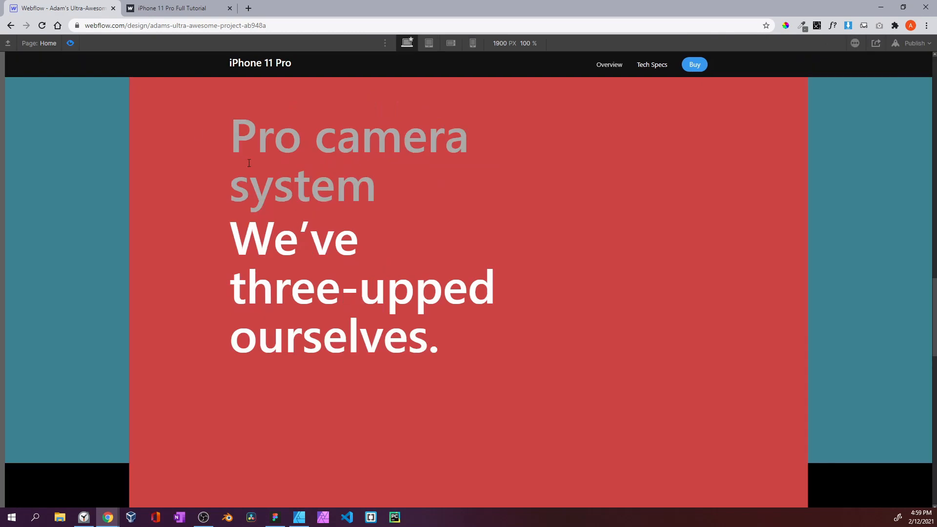
{"action": "scroll", "coordinate": [341, 256], "scroll_direction": "up", "scroll_amount": 2}
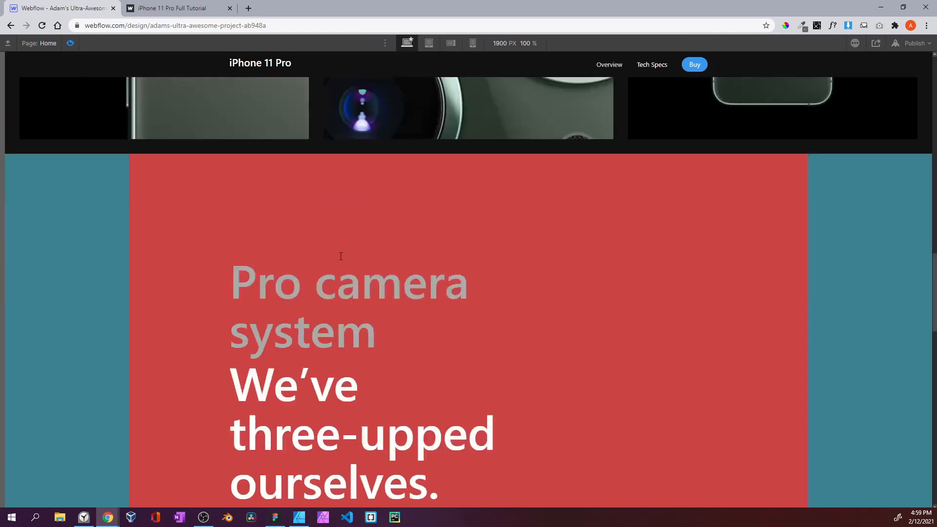
{"action": "scroll", "coordinate": [341, 255], "scroll_direction": "down", "scroll_amount": 8}
{"action": "scroll", "coordinate": [341, 256], "scroll_direction": "up", "scroll_amount": 10}
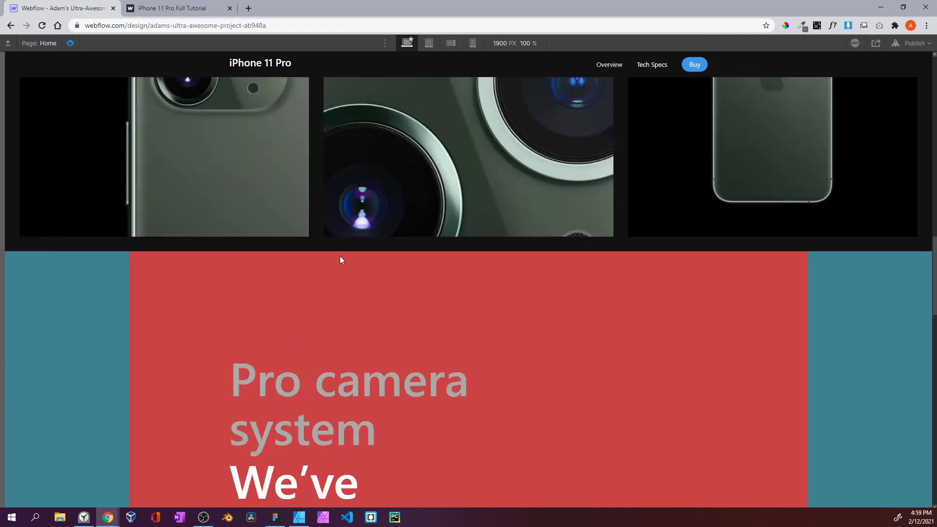
{"action": "left_click", "coordinate": [70, 43]}
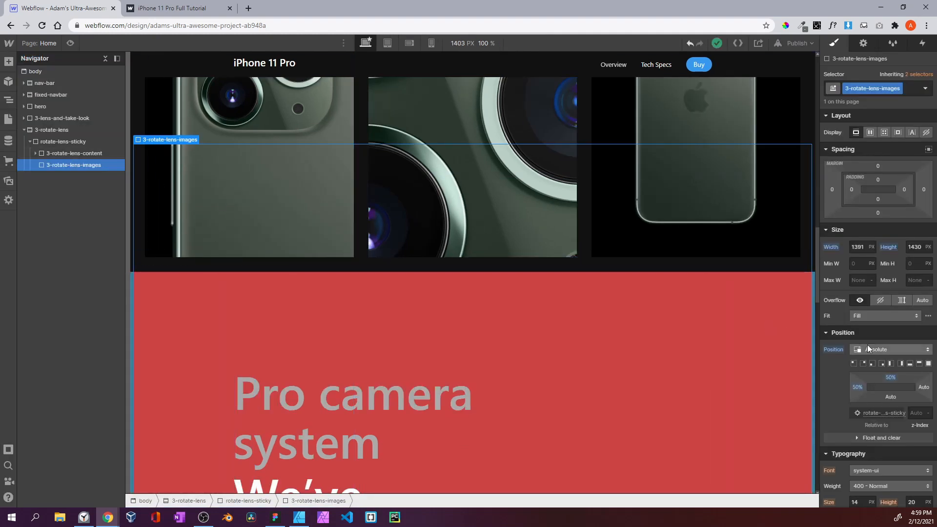
Set the z-index of the 3-rotate-lens-images block to 2
{"action": "scroll", "coordinate": [879, 349], "scroll_direction": "down", "scroll_amount": 1}
{"action": "left_click", "coordinate": [917, 364]}
{"action": "type", "text": "2"}
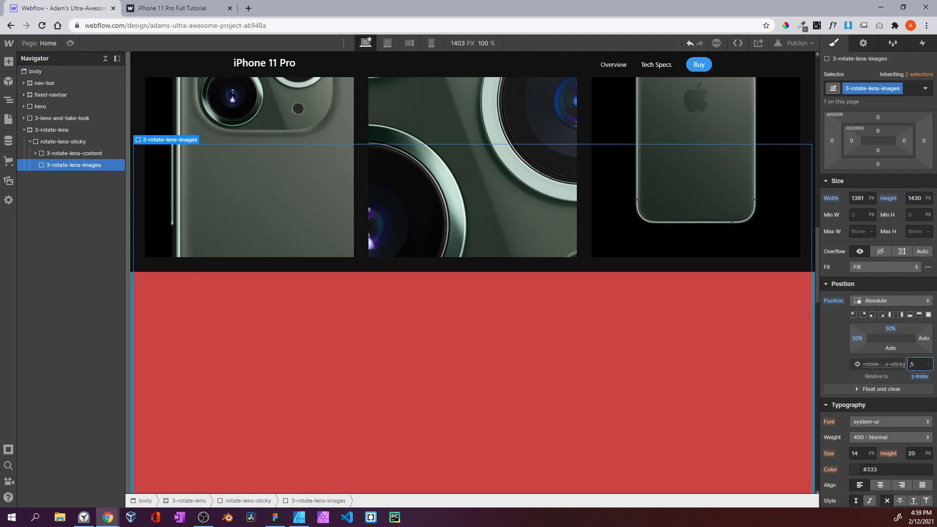
Try a z-index of 3 on the 3-rotate-lens section and compare its preview with the reference site
{"action": "left_click", "coordinate": [78, 133]}
{"action": "left_click", "coordinate": [914, 352]}
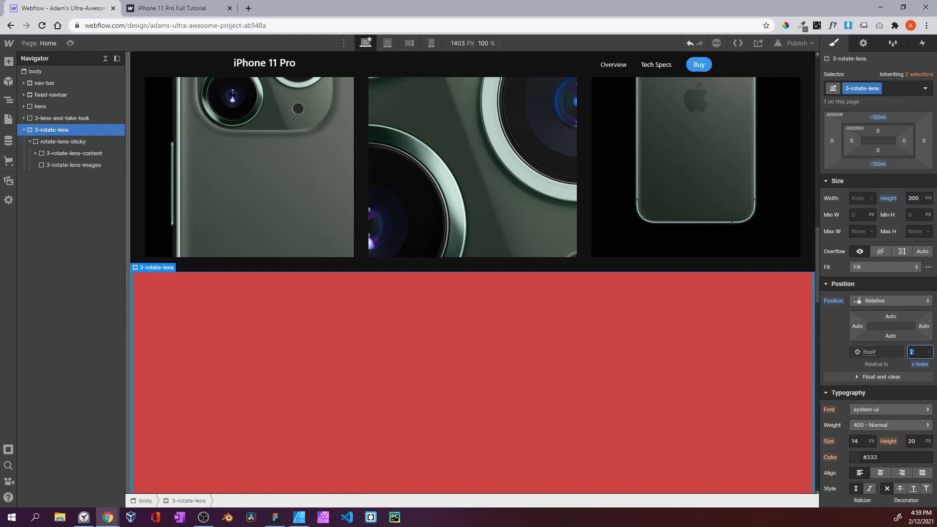
{"action": "type", "text": "3"}
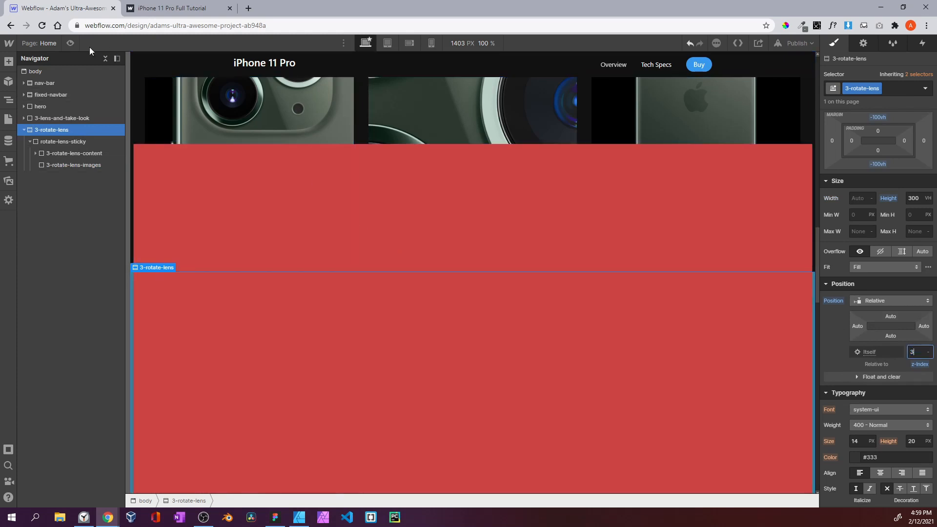
{"action": "left_click", "coordinate": [70, 43]}
{"action": "scroll", "coordinate": [429, 216], "scroll_direction": "down", "scroll_amount": 5}
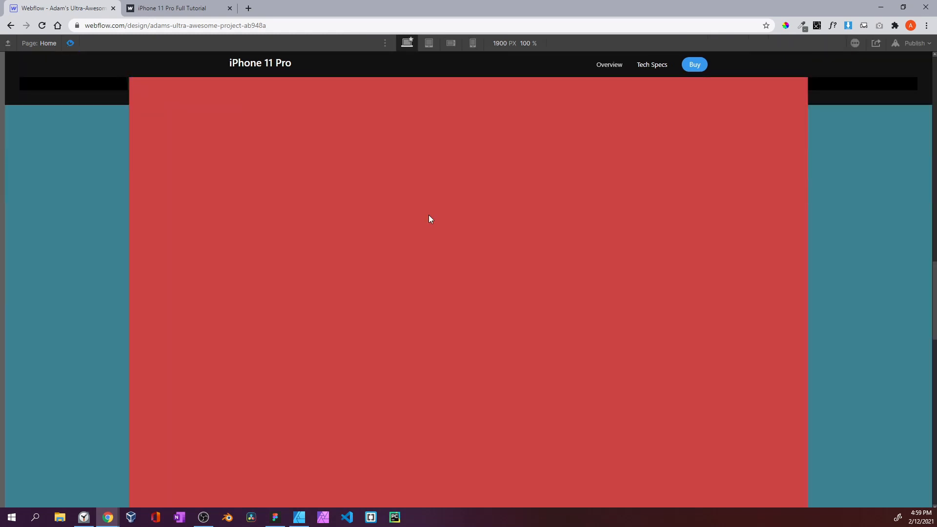
{"action": "left_click", "coordinate": [162, 10]}
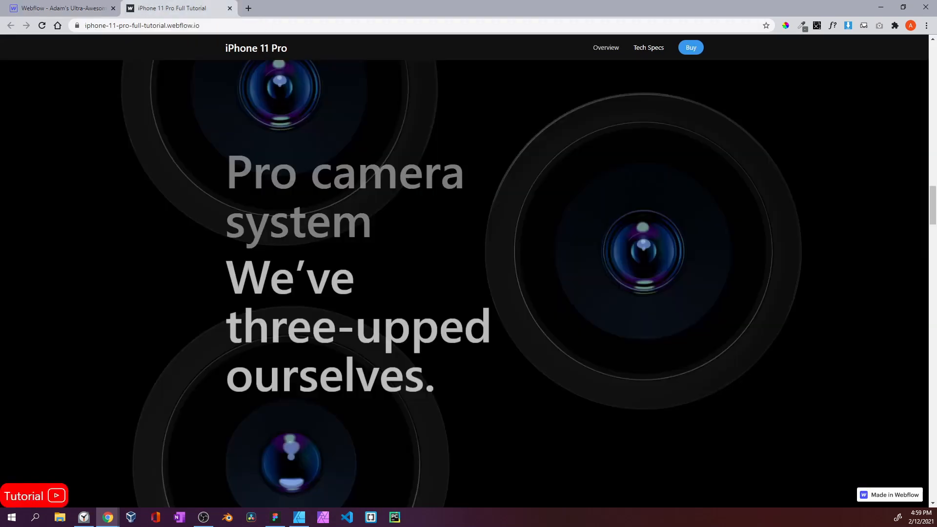
{"action": "left_click", "coordinate": [33, 10]}
{"action": "left_click", "coordinate": [70, 42]}
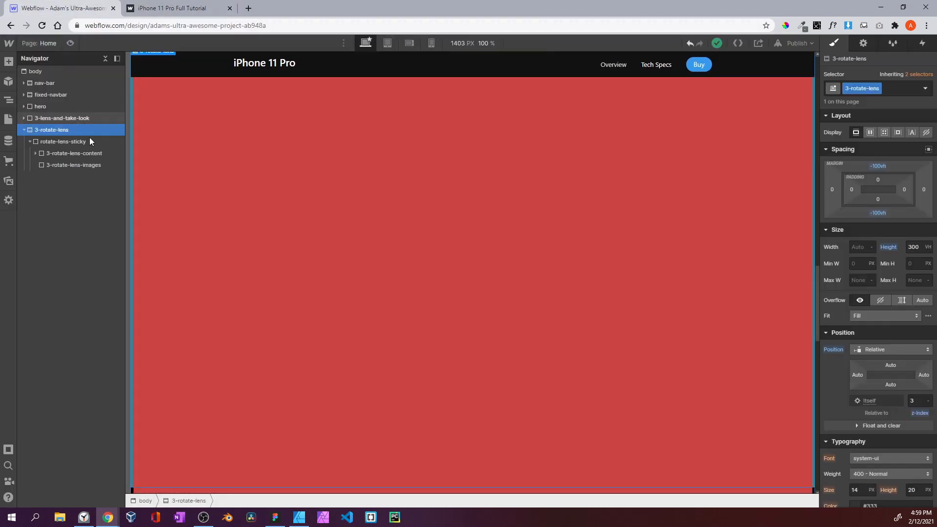
Set the z-index of the 3-rotate-lens section to 2 and reselect the 3-rotate-lens-images block
{"action": "left_click", "coordinate": [921, 401]}
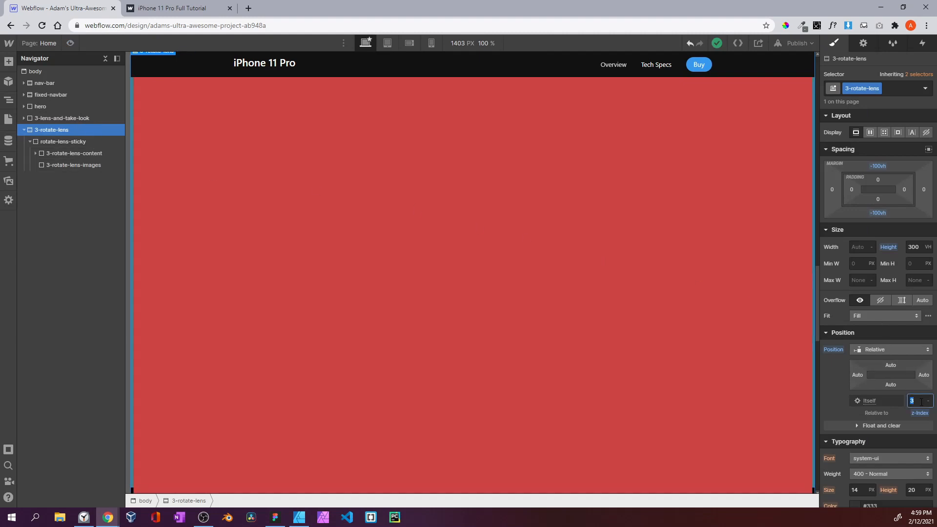
{"action": "type", "text": "2"}
{"action": "key", "text": "Return"}
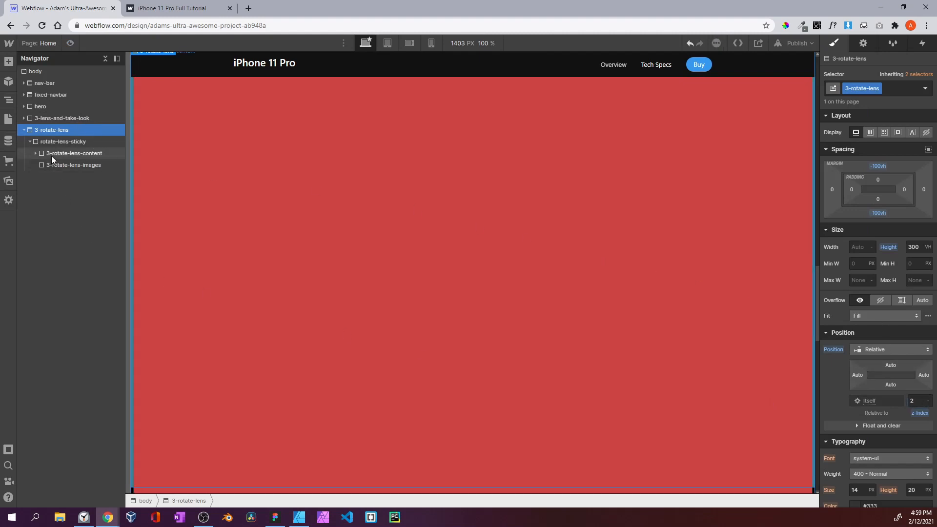
{"action": "left_click", "coordinate": [51, 156]}
{"action": "left_click", "coordinate": [51, 164]}
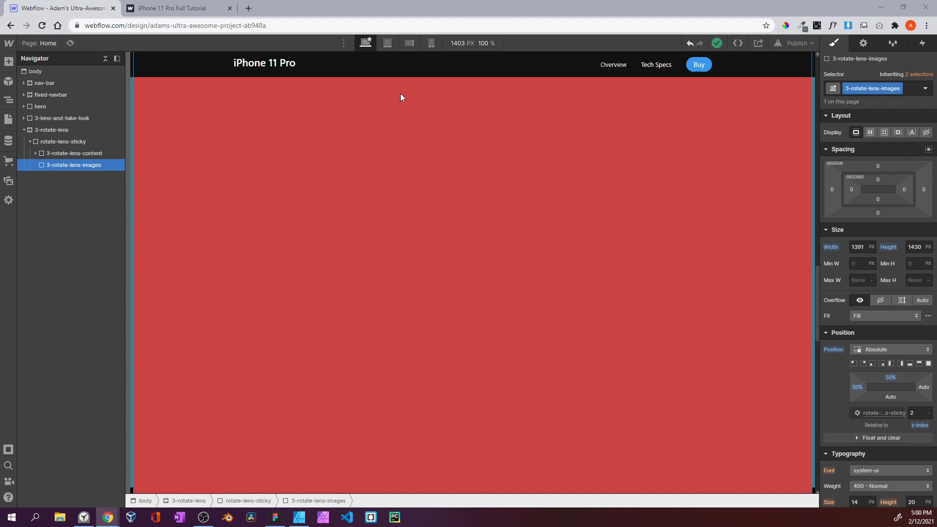
Add a div block inside 3-rotate-lens-images and give it the class lens-top-right
{"action": "left_click", "coordinate": [8, 61]}
{"action": "left_click_drag", "start_coordinate": [40, 266], "coordinate": [67, 169]}
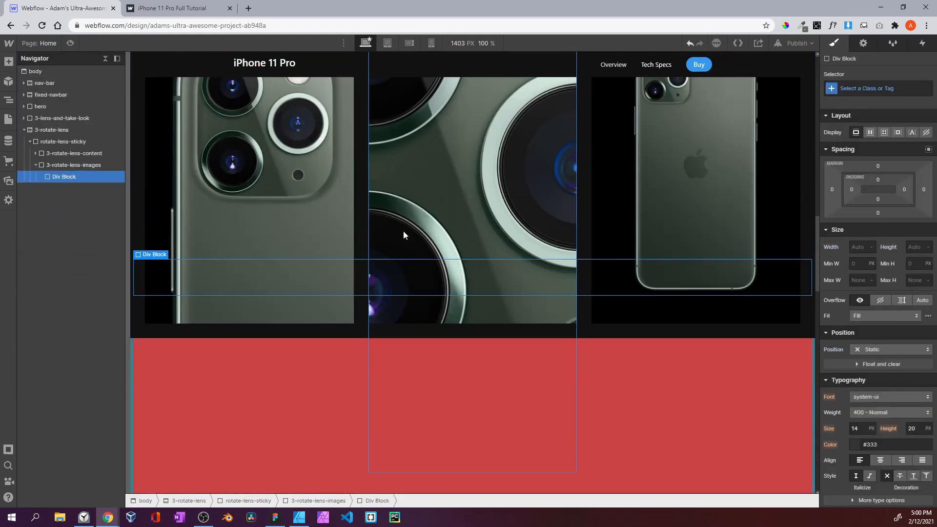
{"action": "scroll", "coordinate": [403, 235], "scroll_direction": "down", "scroll_amount": 3}
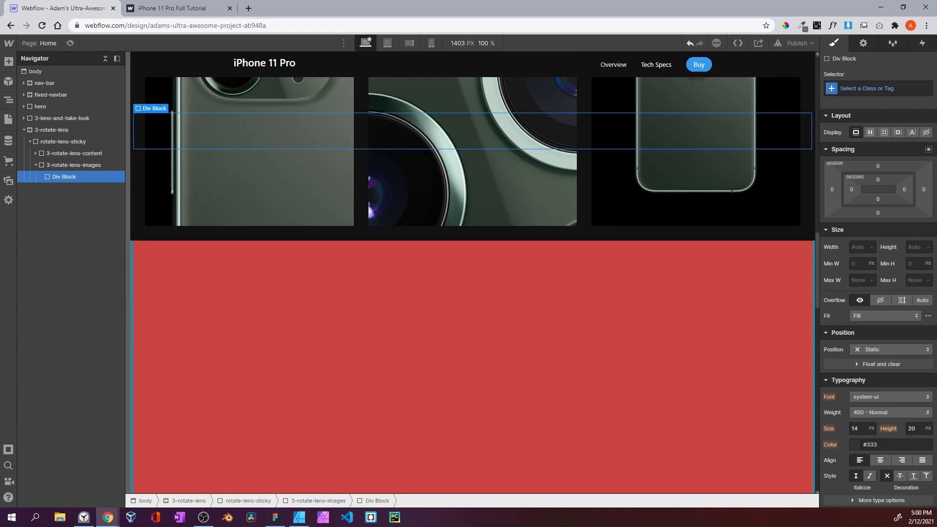
{"action": "left_click", "coordinate": [854, 90]}
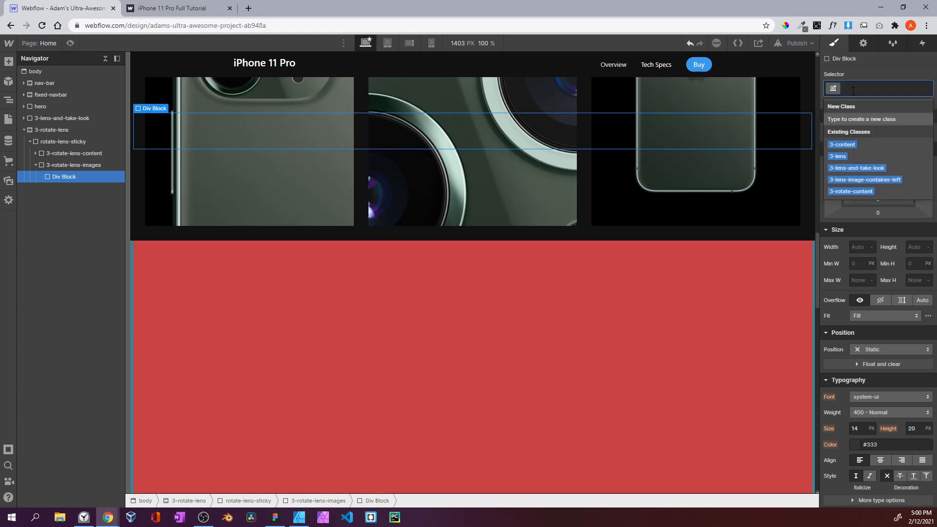
{"action": "type", "text": "lens-top-r"}
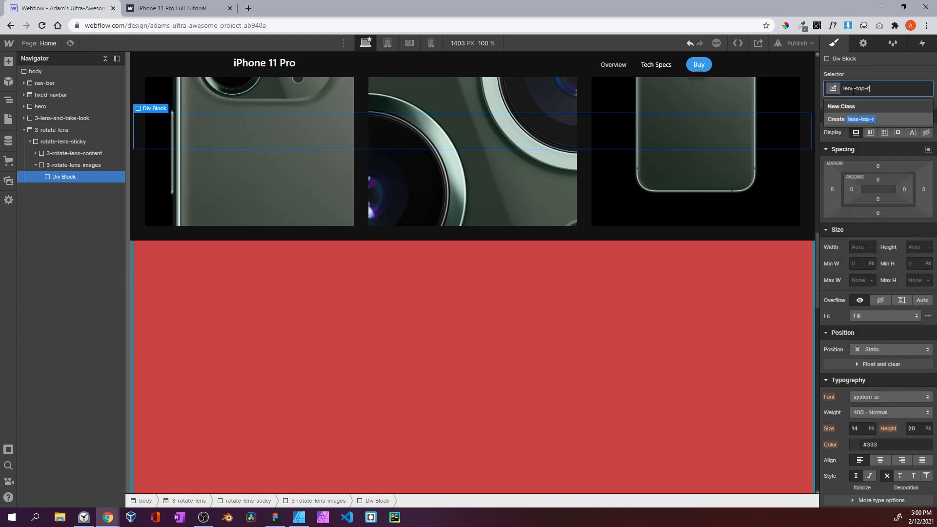
{"action": "type", "text": "ight"}
{"action": "key", "text": "Return"}
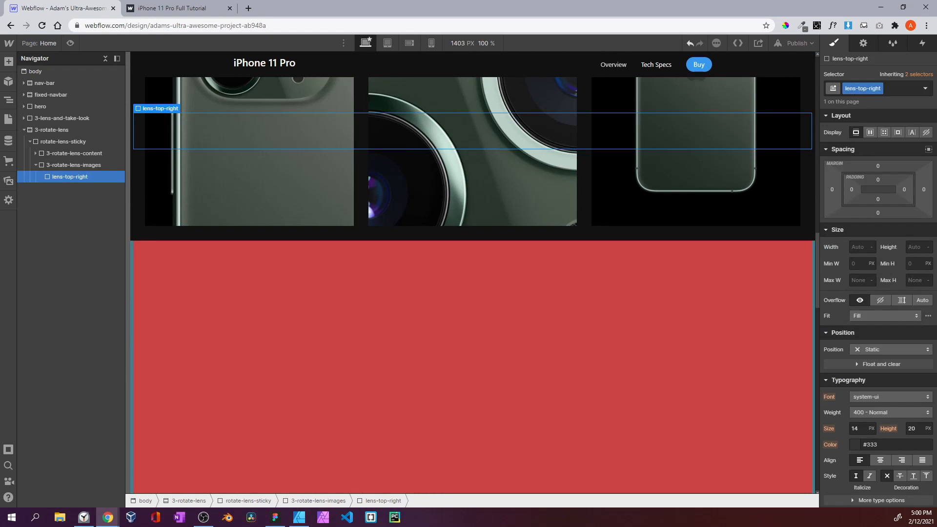
Set the lens-top-right block's width and height to 655 px
{"action": "left_click", "coordinate": [859, 248]}
{"action": "type", "text": "655"}
{"action": "key", "text": "Return"}
{"action": "left_click", "coordinate": [909, 247]}
{"action": "type", "text": "6"}
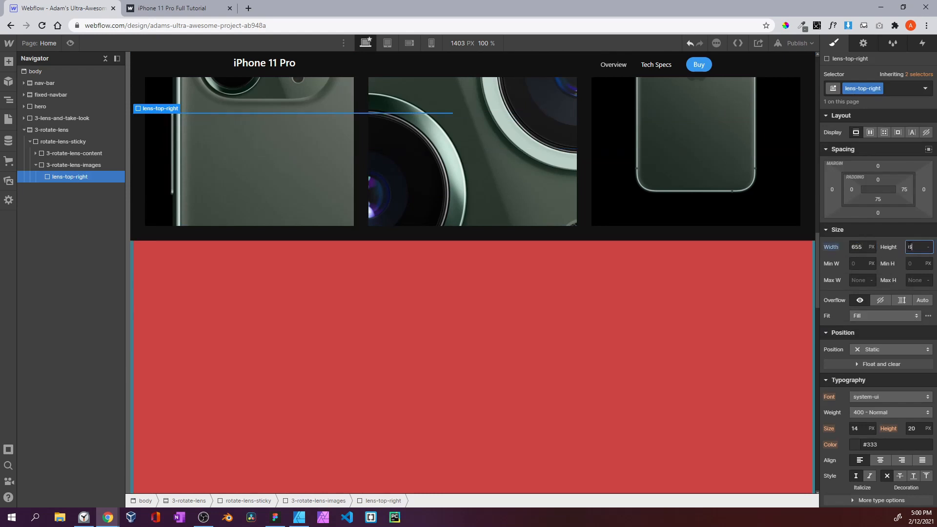
{"action": "type", "text": "55"}
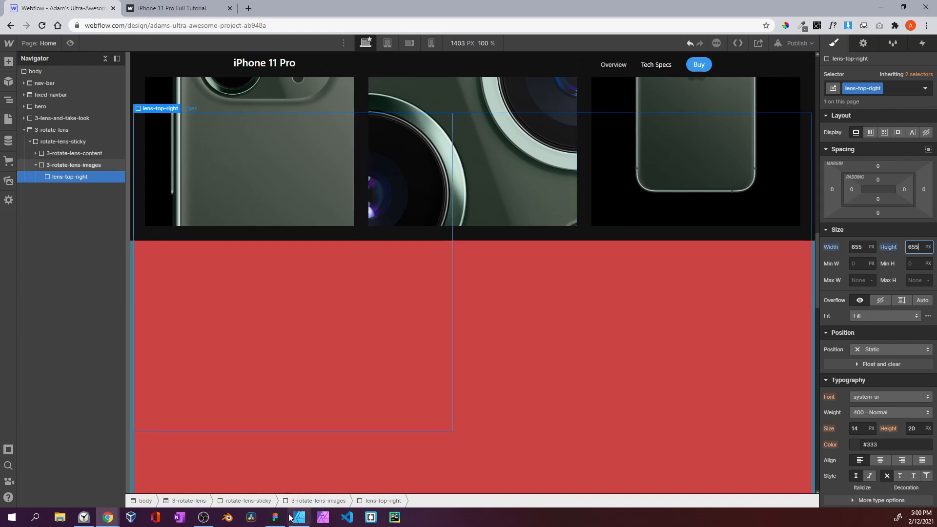
Switch to Figma, check the width and height of the mockup's upper-left circle, and return to Webflow
{"action": "left_click", "coordinate": [276, 517]}
{"action": "left_click", "coordinate": [379, 207]}
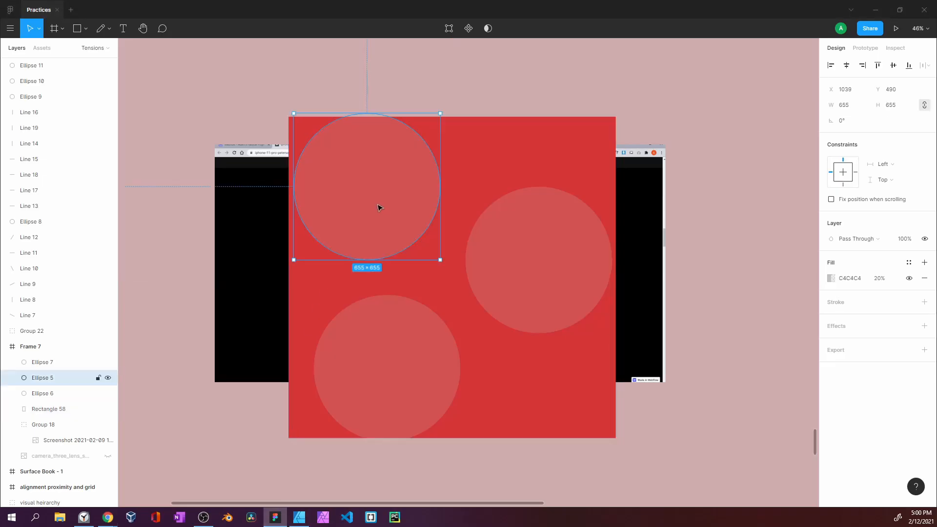
{"action": "left_click", "coordinate": [845, 105]}
{"action": "left_click", "coordinate": [901, 107]}
{"action": "left_click", "coordinate": [875, 14]}
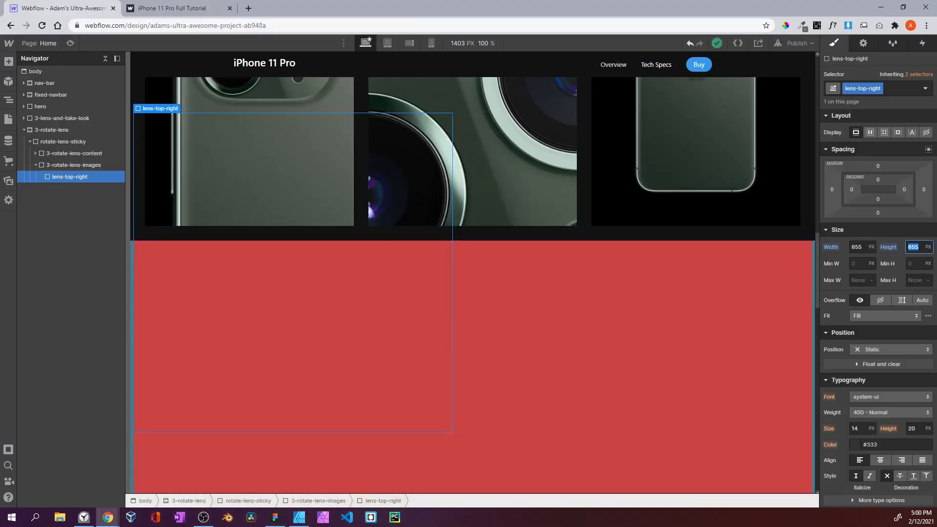
Position the lens-top-right block absolutely, anchored to the top-left corner of 3-rotate-lens-images
{"action": "scroll", "coordinate": [843, 271], "scroll_direction": "down", "scroll_amount": 3}
{"action": "left_click", "coordinate": [873, 203]}
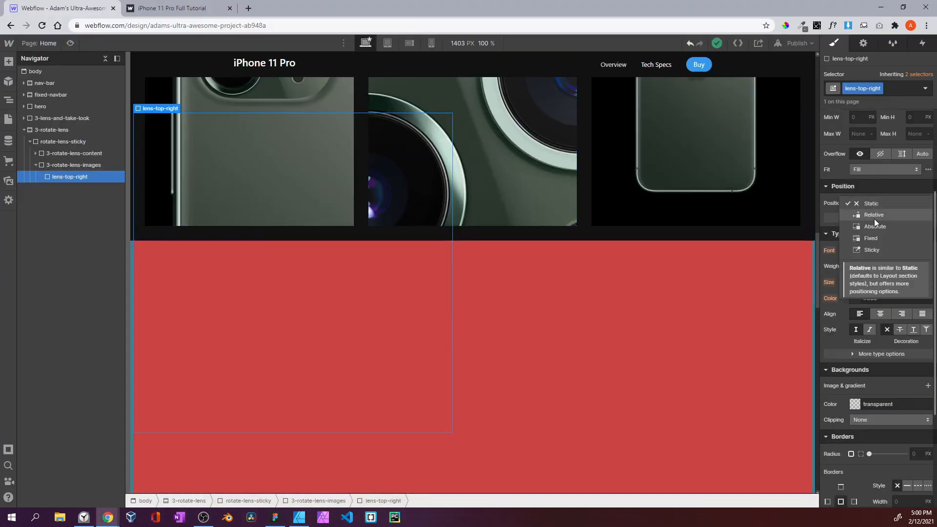
{"action": "left_click", "coordinate": [876, 226]}
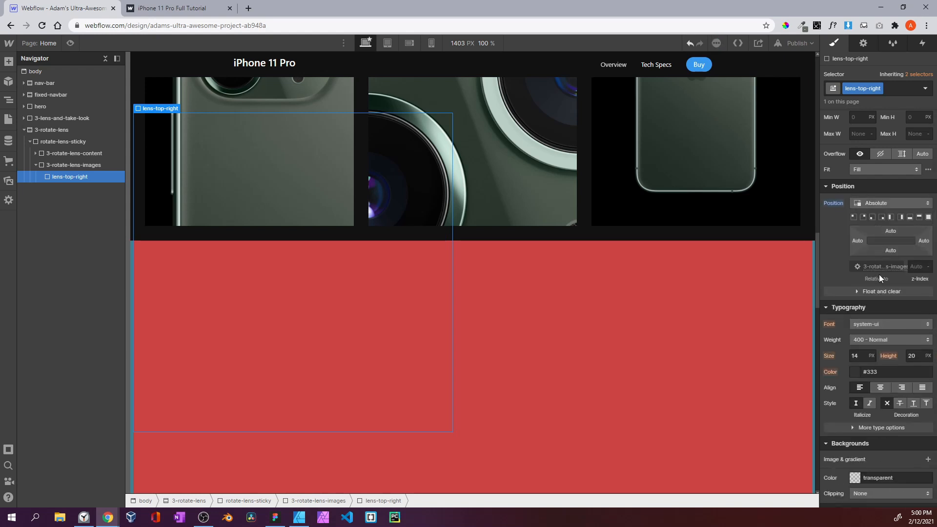
{"action": "left_click", "coordinate": [854, 217]}
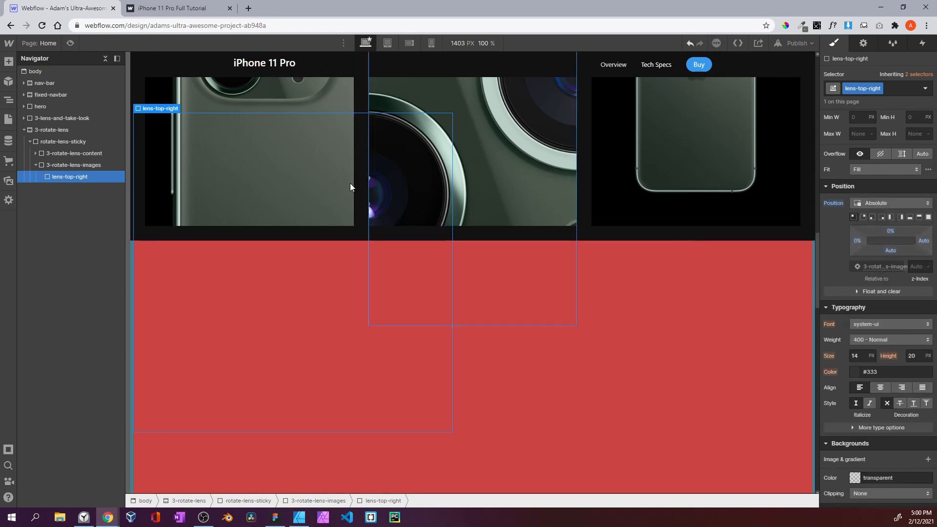
Give the lens-top-right block a teal #348a94 background and clear the background colour of rotate-lens-sticky
{"action": "scroll", "coordinate": [875, 347], "scroll_direction": "down", "scroll_amount": 5}
{"action": "left_click", "coordinate": [855, 240]}
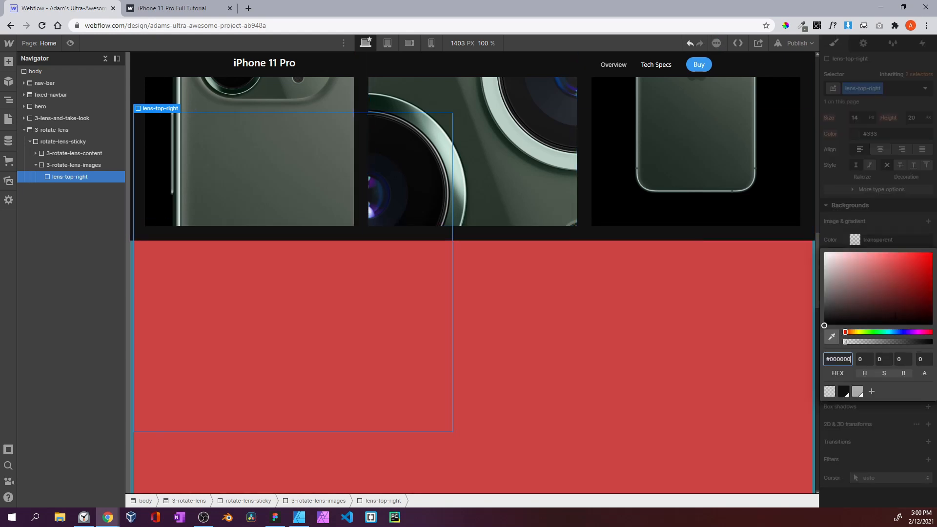
{"action": "left_click_drag", "start_coordinate": [897, 330], "coordinate": [890, 332]}
{"action": "left_click", "coordinate": [895, 284]}
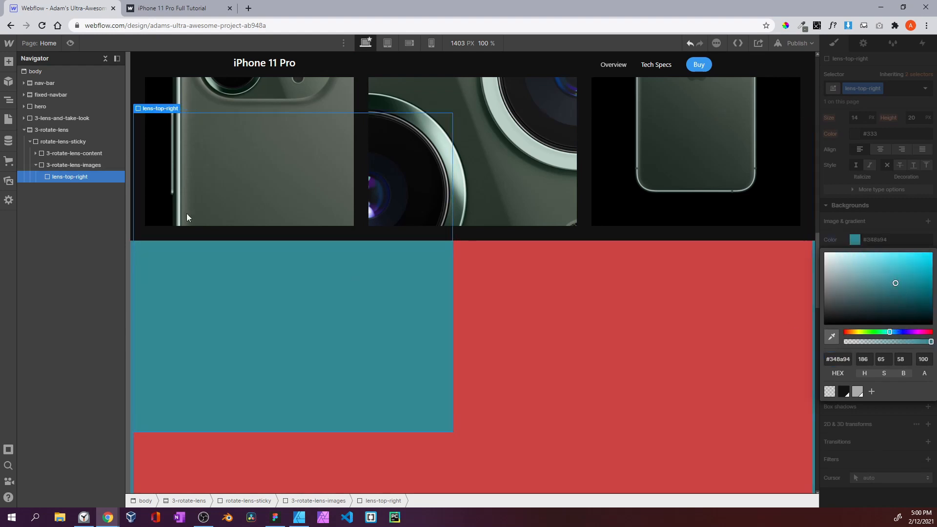
{"action": "left_click", "coordinate": [81, 140]}
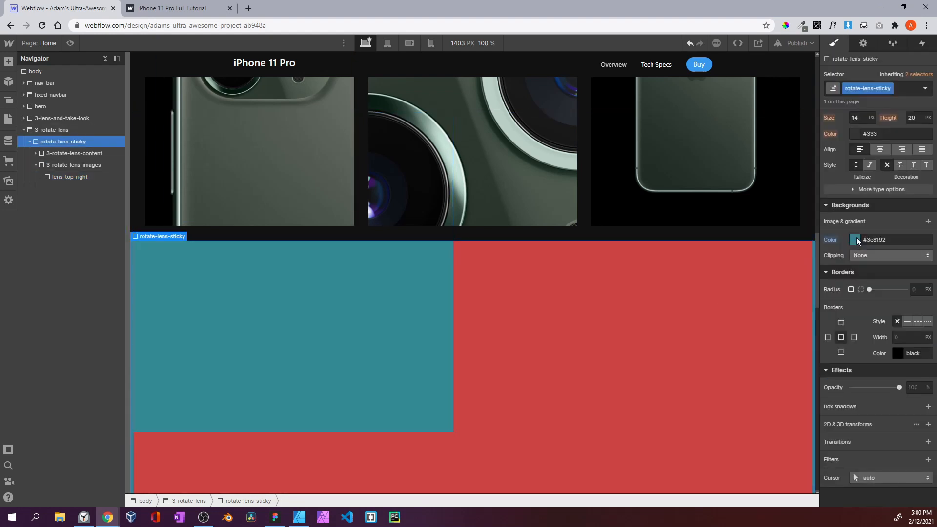
{"action": "left_click", "coordinate": [831, 240], "text": "alt"}
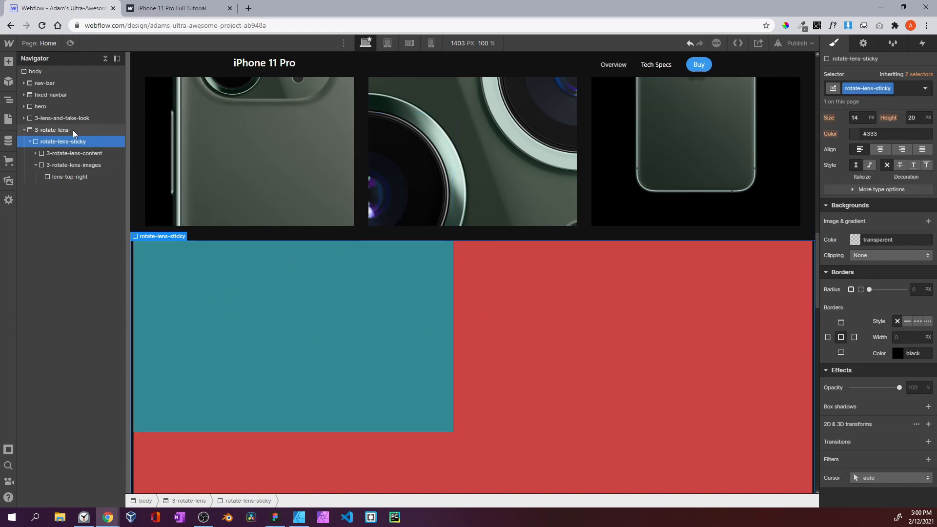
Switch to Figma, move the upper-left circle to about X 998, Y 479 near the red rectangle's corner, and return to Webflow
{"action": "left_click", "coordinate": [275, 518]}
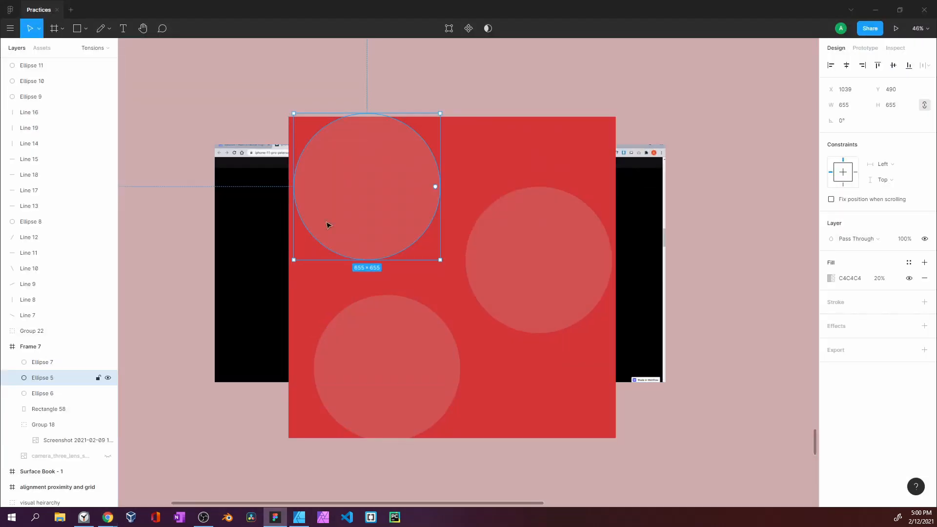
{"action": "mouse_move", "coordinate": [362, 201]}
{"action": "left_mouse_down"}
{"action": "mouse_move", "coordinate": [383, 215]}
{"action": "mouse_move", "coordinate": [355, 194]}
{"action": "mouse_move", "coordinate": [351, 204]}
{"action": "left_mouse_up"}
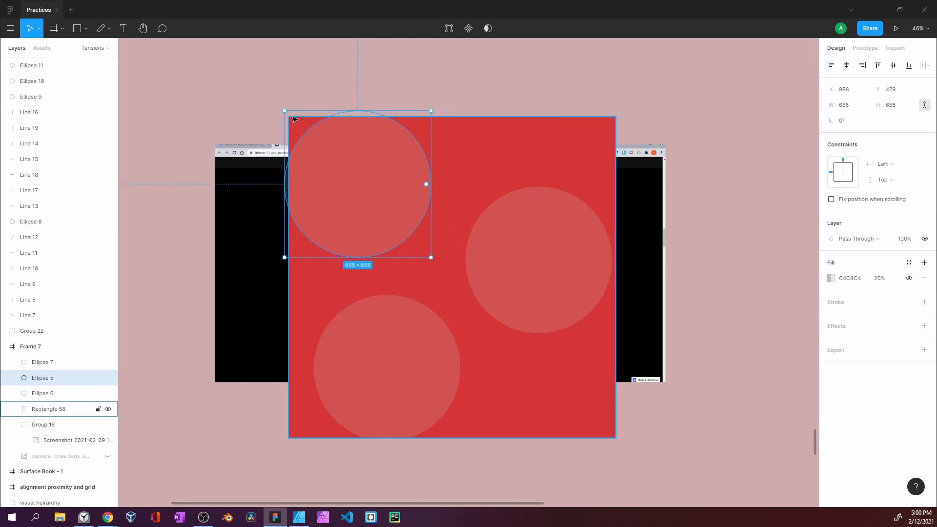
{"action": "left_click", "coordinate": [876, 9]}
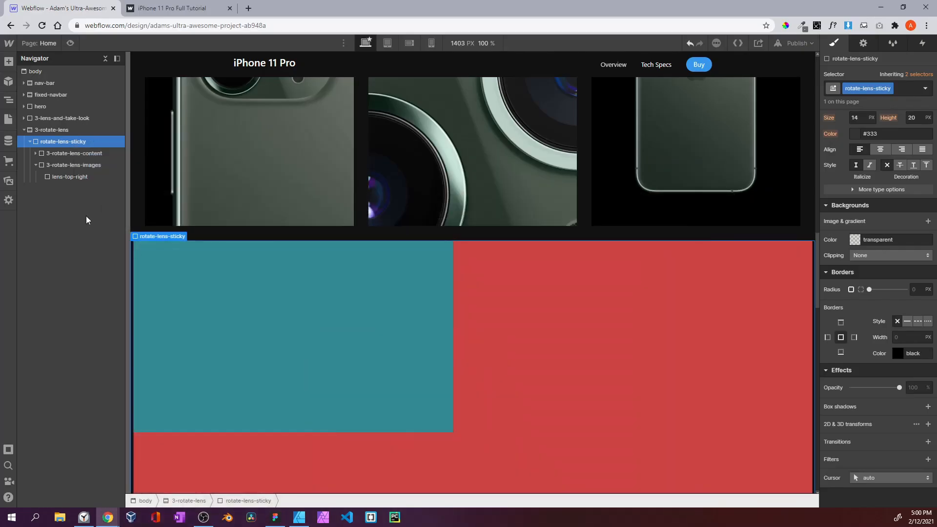
{"action": "left_click", "coordinate": [69, 165]}
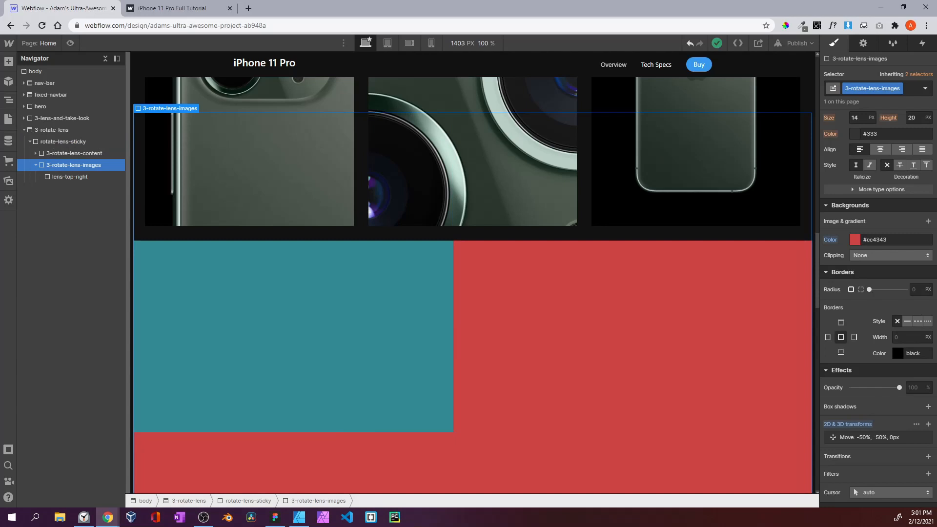
{"action": "left_click", "coordinate": [36, 164]}
{"action": "left_click", "coordinate": [45, 176]}
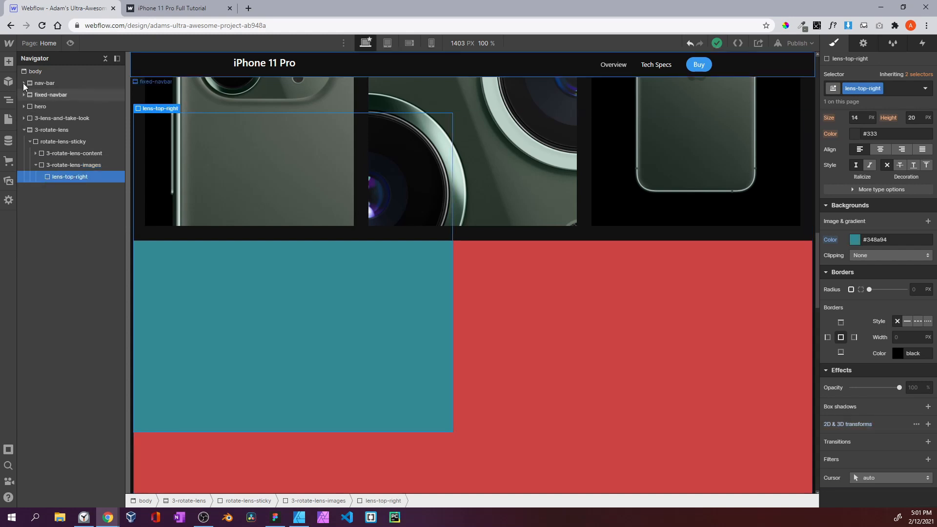
{"action": "left_click", "coordinate": [8, 62]}
{"action": "left_click_drag", "start_coordinate": [44, 266], "coordinate": [77, 193]}
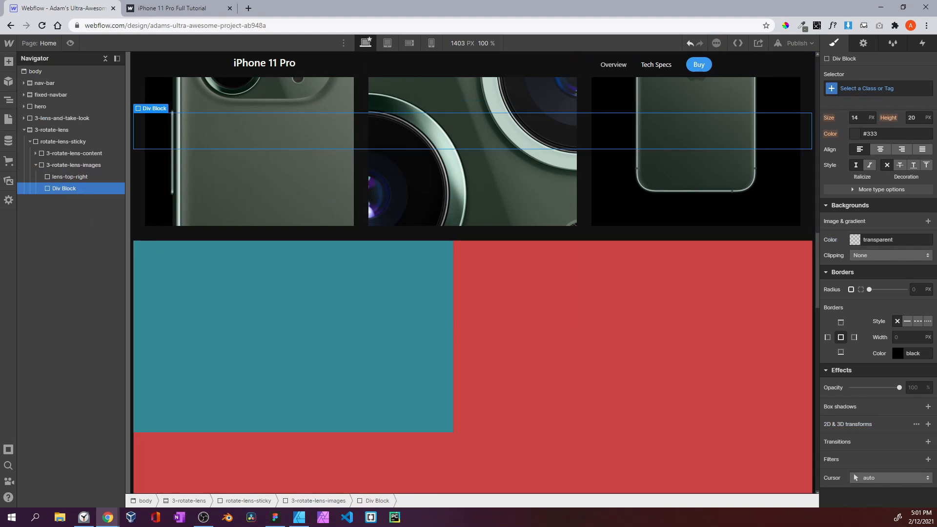
{"action": "left_click", "coordinate": [860, 89]}
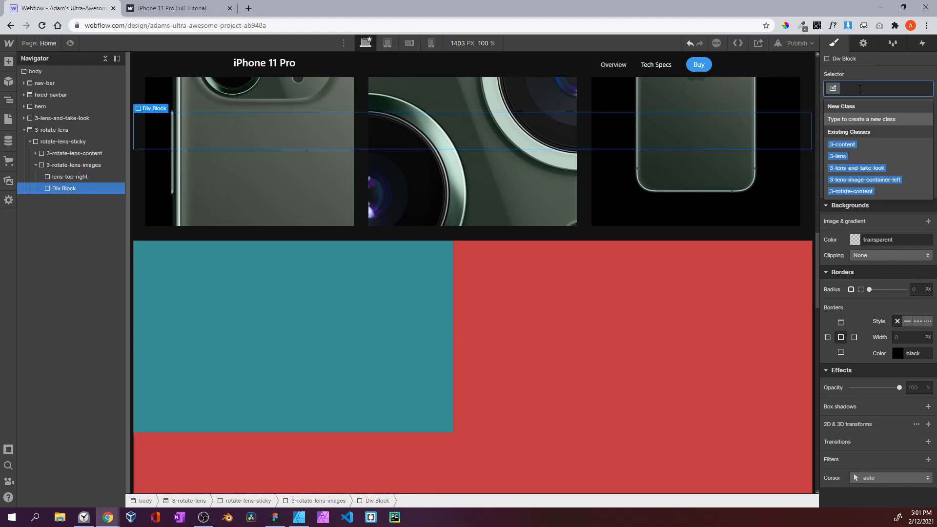
{"action": "type", "text": "lens-top-right"}
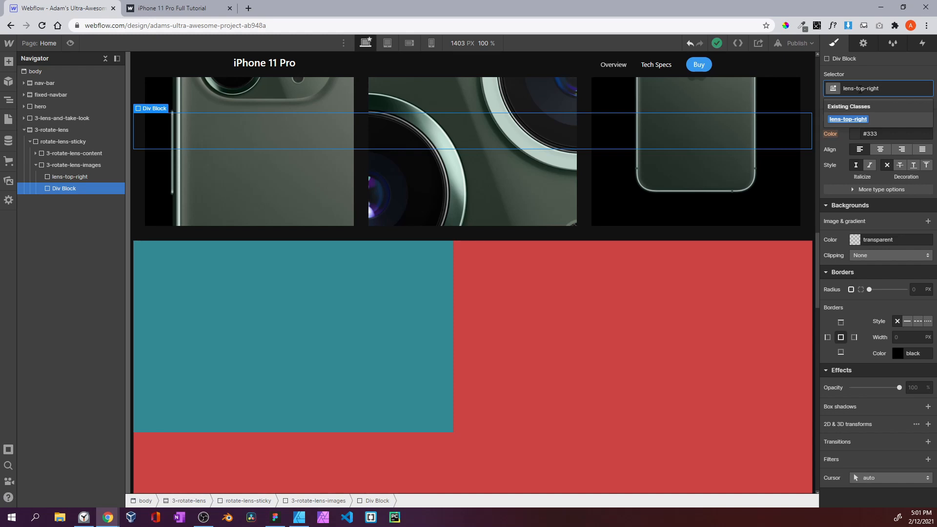
{"action": "key", "text": "BackSpace"}
{"action": "key", "text": "BackSpace"}
{"action": "key", "text": "BackSpace"}
{"action": "key", "text": "BackSpace"}
{"action": "key", "text": "BackSpace"}
{"action": "key", "text": "BackSpace"}
{"action": "key", "text": "BackSpace"}
{"action": "key", "text": "BackSpace"}
{"action": "key", "text": "BackSpace"}
{"action": "key", "text": "BackSpace"}
{"action": "key", "text": "BackSpace"}
{"action": "key", "text": "BackSpace"}
{"action": "key", "text": "BackSpace"}
{"action": "key", "text": "BackSpace"}
{"action": "left_click", "coordinate": [858, 74]}
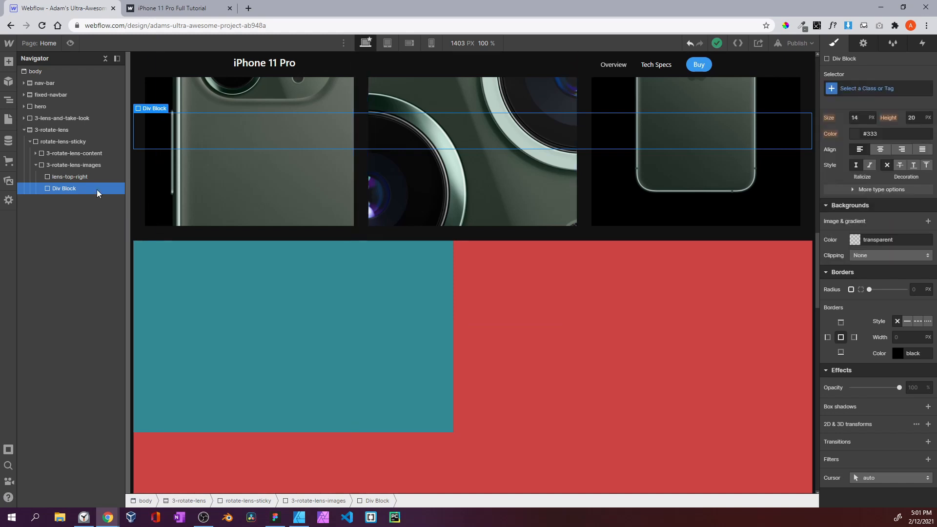
{"action": "key", "text": "Delete"}
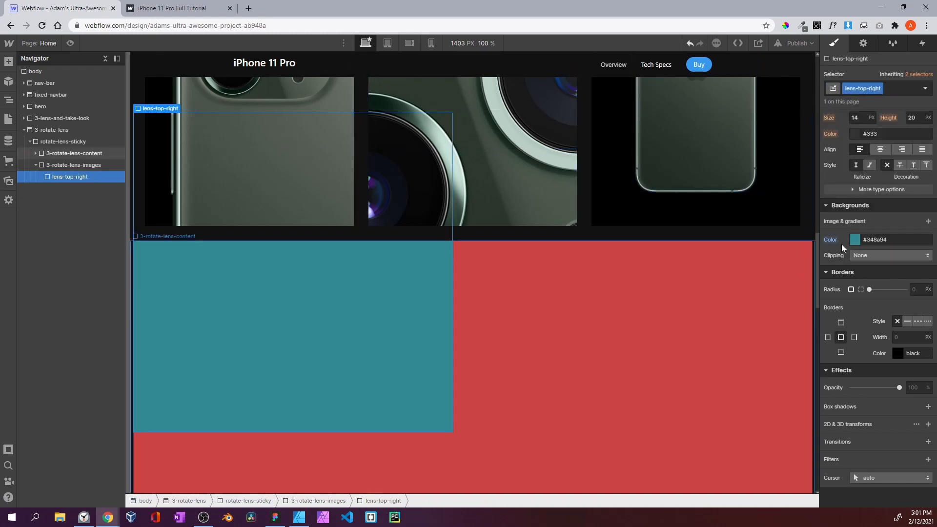
Duplicate the lens-top-right block inside 3-rotate-lens-images and add the combo class bottom to the second one
{"action": "scroll", "coordinate": [860, 237], "scroll_direction": "up", "scroll_amount": 5}
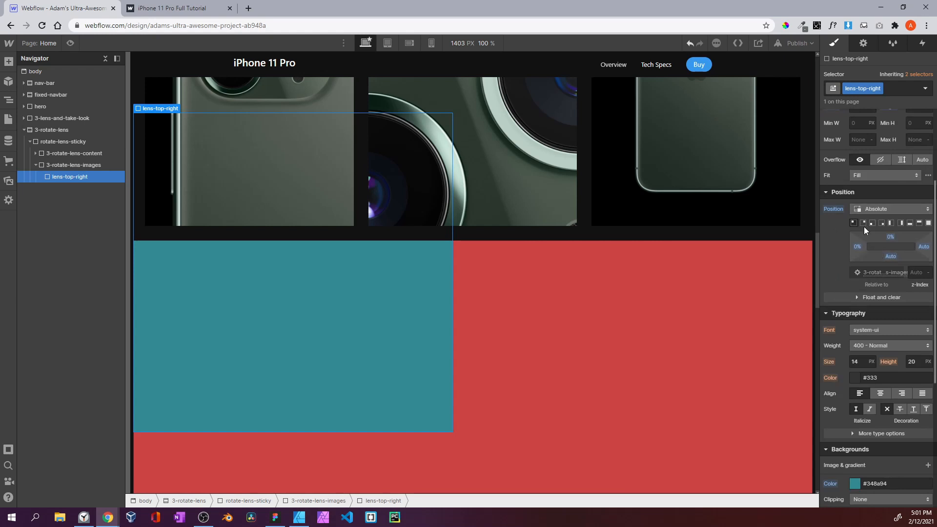
{"action": "scroll", "coordinate": [864, 230], "scroll_direction": "up", "scroll_amount": 3}
{"action": "scroll", "coordinate": [885, 252], "scroll_direction": "down", "scroll_amount": 6}
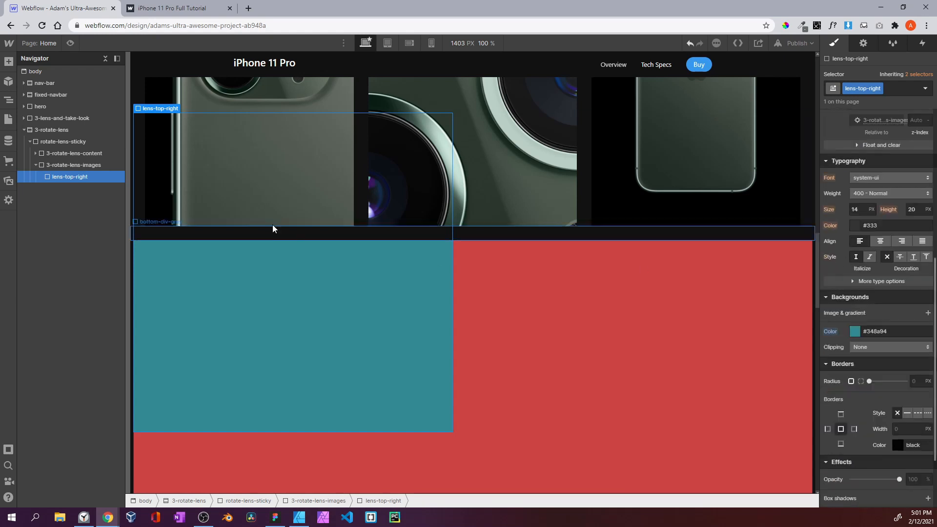
{"action": "key", "text": "ctrl+c"}
{"action": "key", "text": "ctrl+v"}
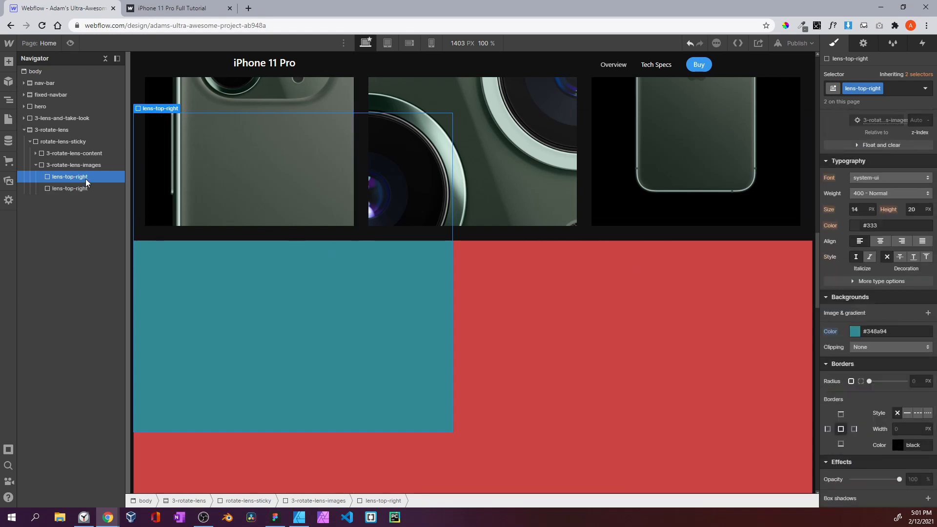
{"action": "left_click", "coordinate": [889, 90]}
{"action": "type", "text": "bottom"}
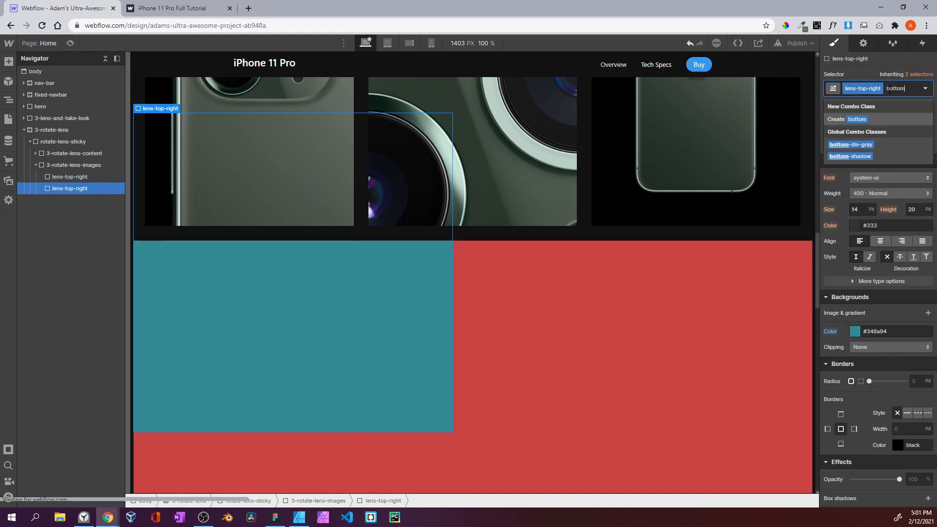
{"action": "key", "text": "Return"}
Anchor the lens-top-right block with the bottom combo class to the bottom-left corner of its container
{"action": "scroll", "coordinate": [825, 318], "scroll_direction": "up", "scroll_amount": 3}
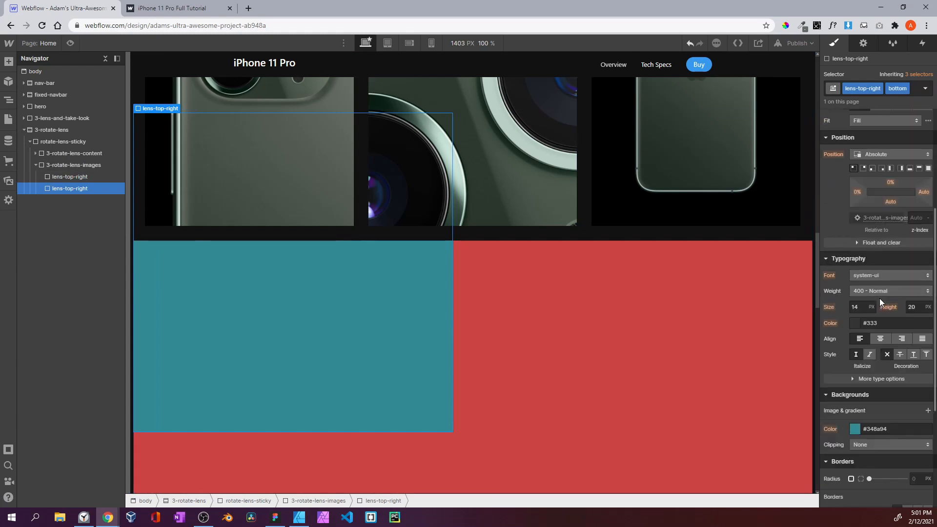
{"action": "left_click", "coordinate": [872, 219]}
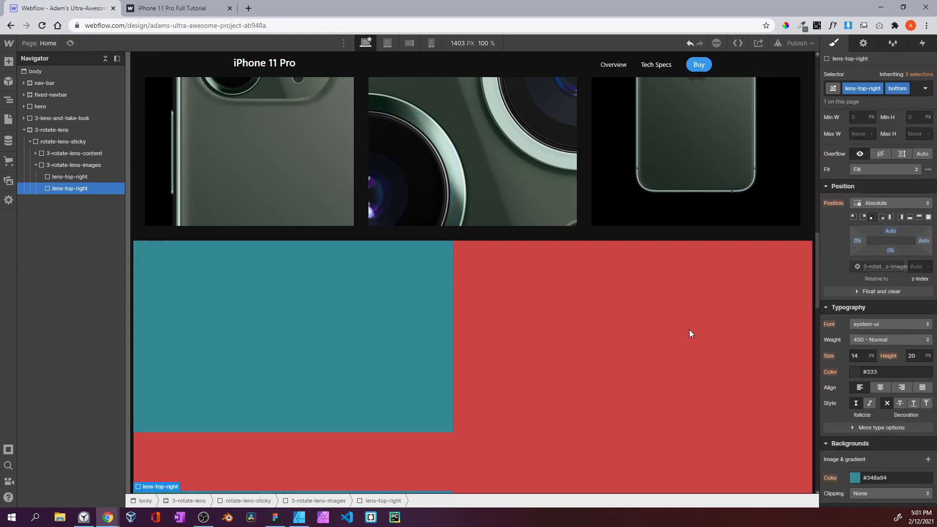
{"action": "scroll", "coordinate": [689, 329], "scroll_direction": "down", "scroll_amount": 4}
{"action": "scroll", "coordinate": [325, 268], "scroll_direction": "up", "scroll_amount": 4}
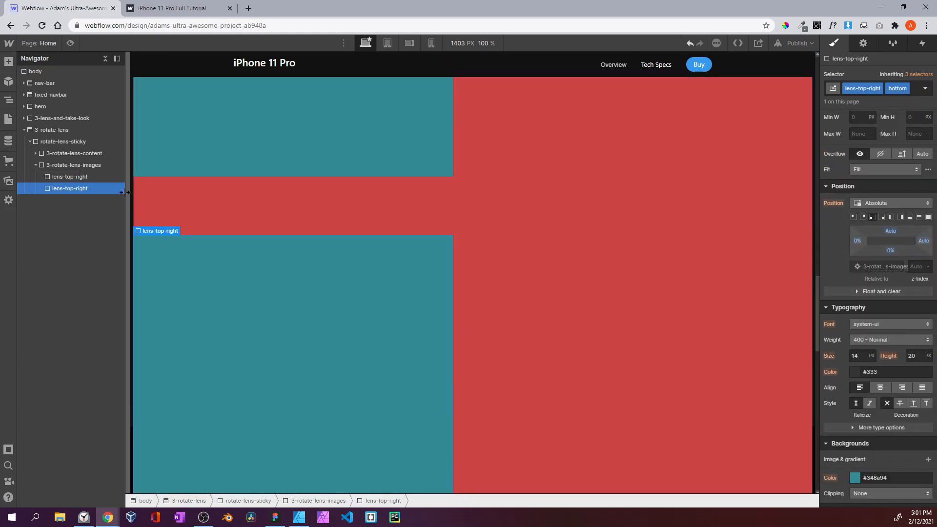
Duplicate the first lens-top-right block and place the copy last inside 3-rotate-lens-images
{"action": "left_click", "coordinate": [102, 175]}
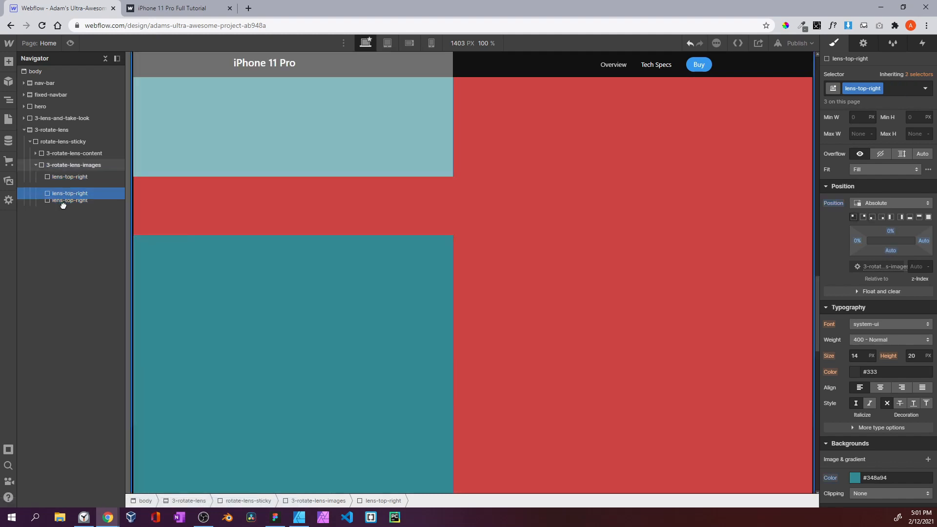
{"action": "left_click", "coordinate": [65, 201]}
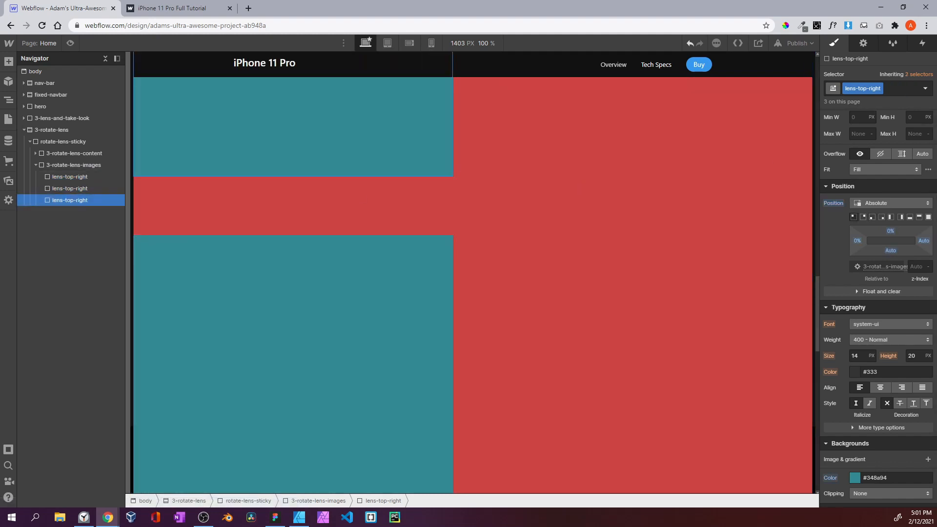
Add the combo class mid to the last lens-top-right block inside 3-rotate-lens-images
{"action": "left_click", "coordinate": [894, 91]}
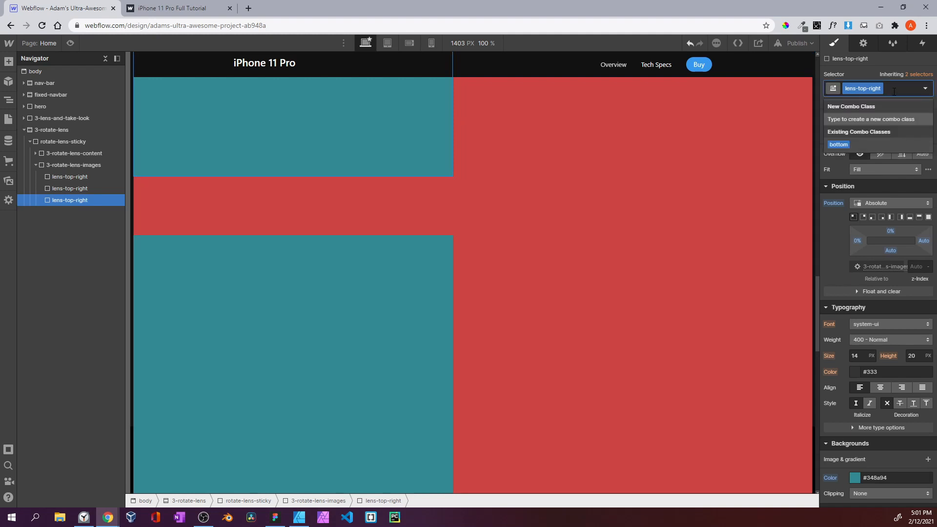
{"action": "type", "text": "mid"}
{"action": "key", "text": "Return"}
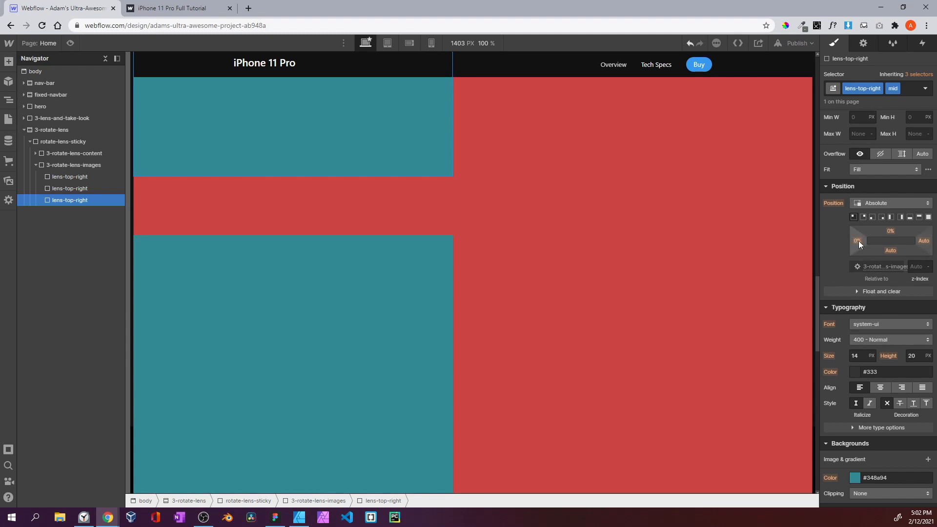
Set the top offset of the lens-top-right block with the mid combo class to 25%
{"action": "left_click", "coordinate": [928, 218]}
{"action": "left_click", "coordinate": [891, 251], "text": "alt"}
{"action": "left_click", "coordinate": [858, 243], "text": "alt"}
{"action": "left_click", "coordinate": [923, 241], "text": "alt"}
{"action": "left_click", "coordinate": [926, 243]}
{"action": "left_click", "coordinate": [925, 243]}
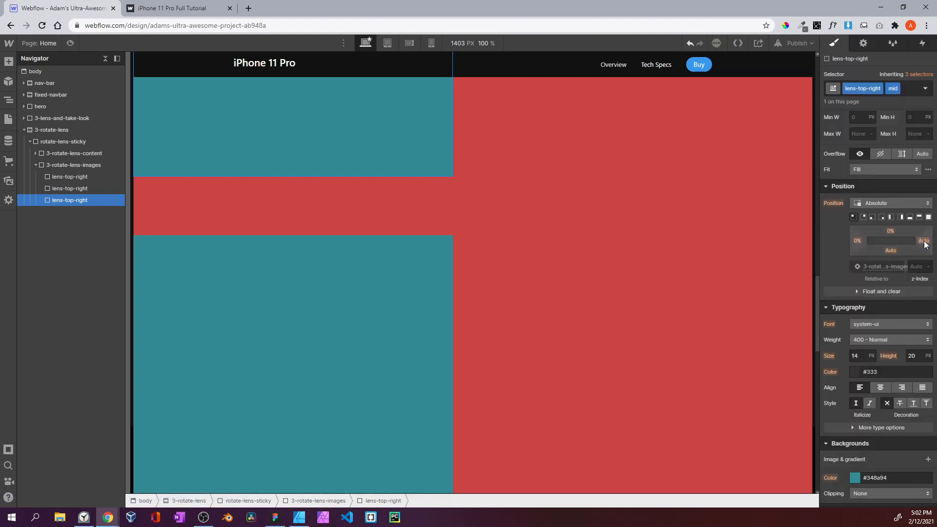
{"action": "left_click", "coordinate": [890, 229]}
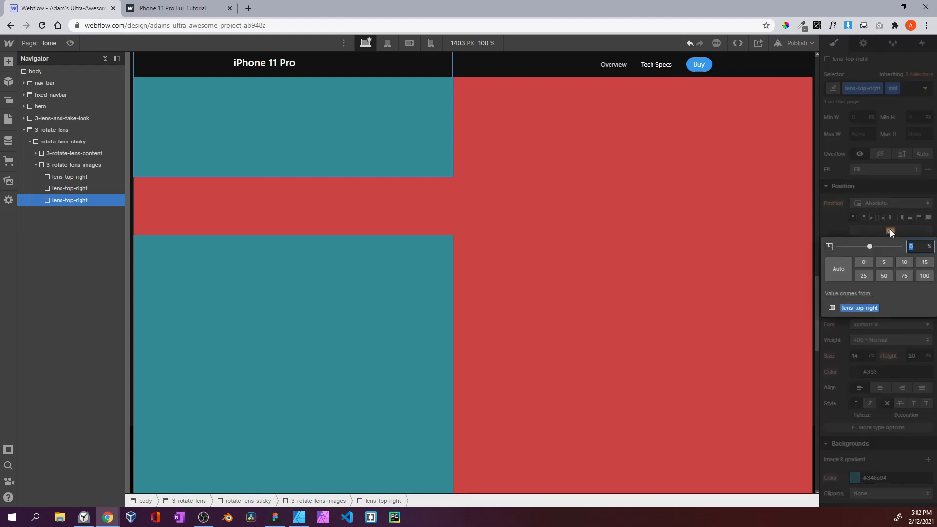
{"action": "type", "text": "25"}
{"action": "key", "text": "Return"}
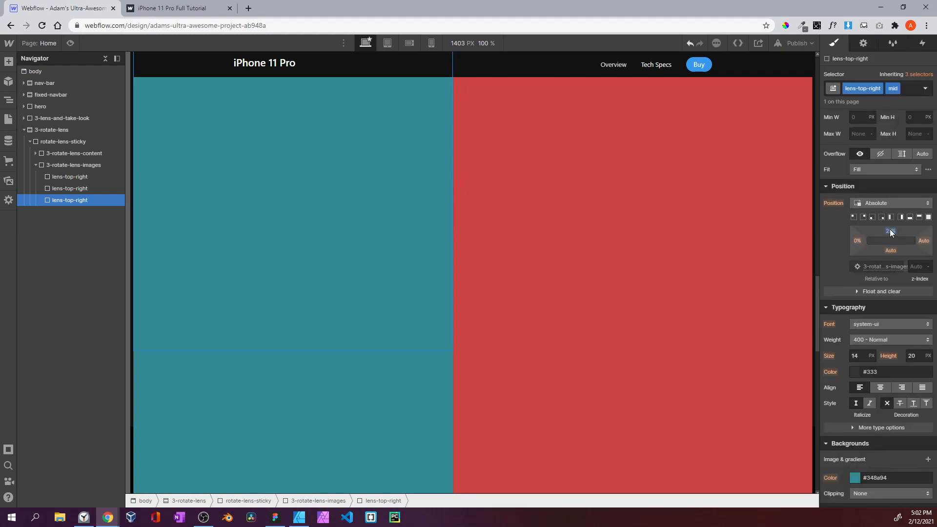
Align the mid lens block to its container's right edge with a right offset of 0 and a left offset of Auto
{"action": "left_click", "coordinate": [923, 241]}
{"action": "left_click", "coordinate": [864, 272]}
{"action": "left_click", "coordinate": [859, 241]}
{"action": "left_click", "coordinate": [850, 277]}
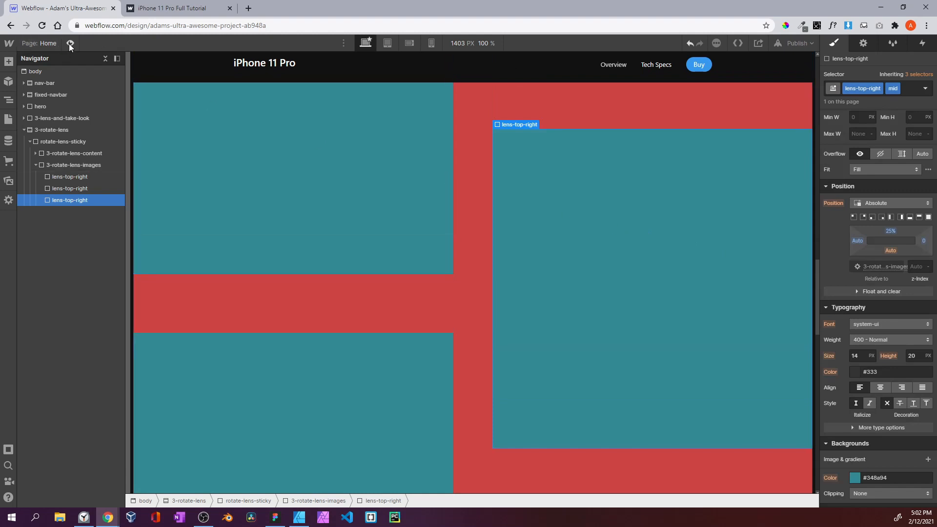
Preview the page and compare the lens block layout with the finished iPhone 11 Pro Full Tutorial site
{"action": "left_click", "coordinate": [71, 43]}
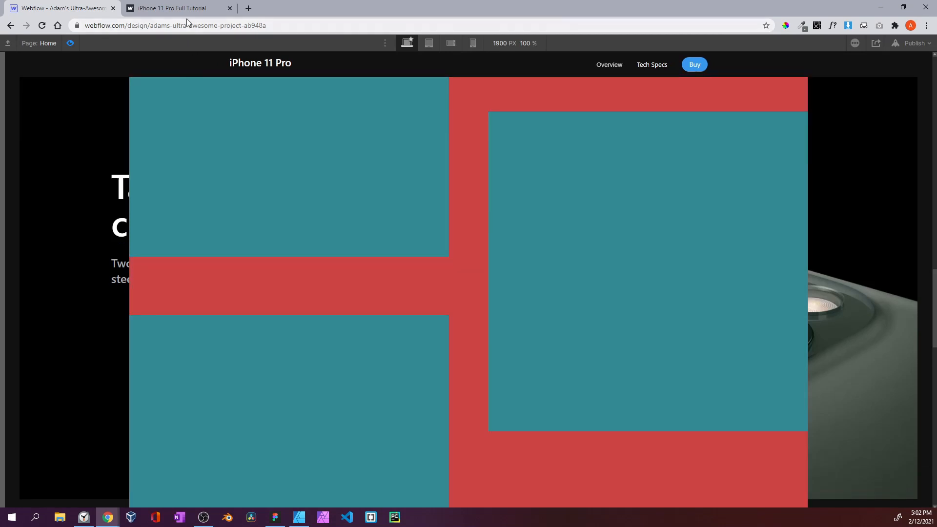
{"action": "left_click", "coordinate": [186, 10]}
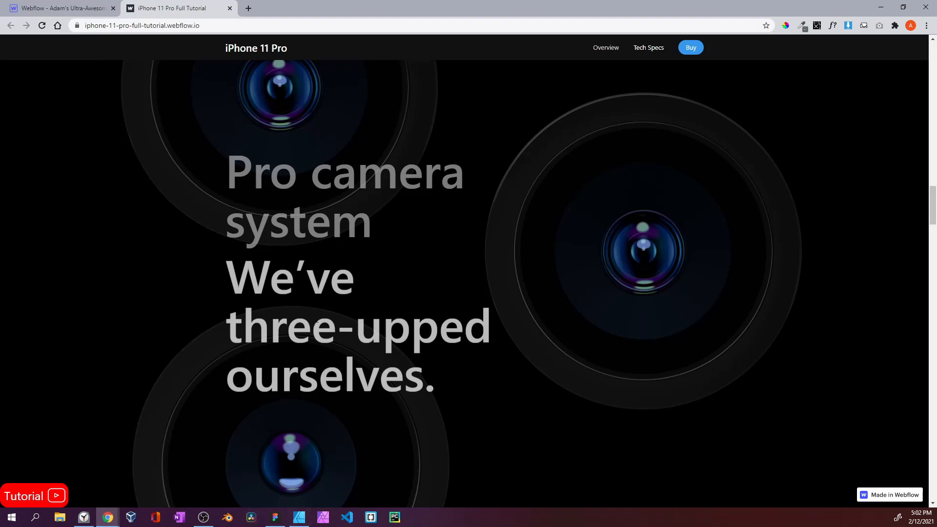
{"action": "left_click", "coordinate": [59, 10]}
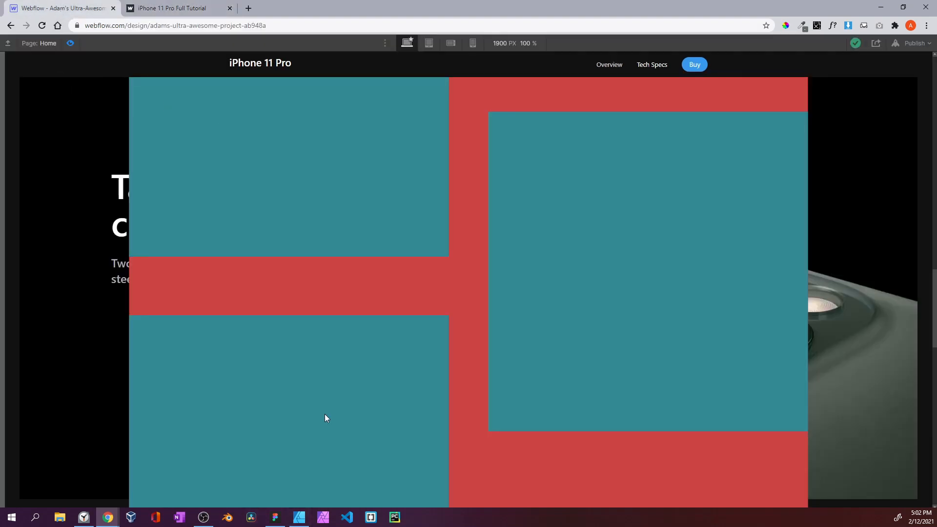
{"action": "left_click", "coordinate": [71, 44]}
Try setting the overflow of the rotate-lens-sticky block to hidden
{"action": "scroll", "coordinate": [336, 390], "scroll_direction": "down", "scroll_amount": 5}
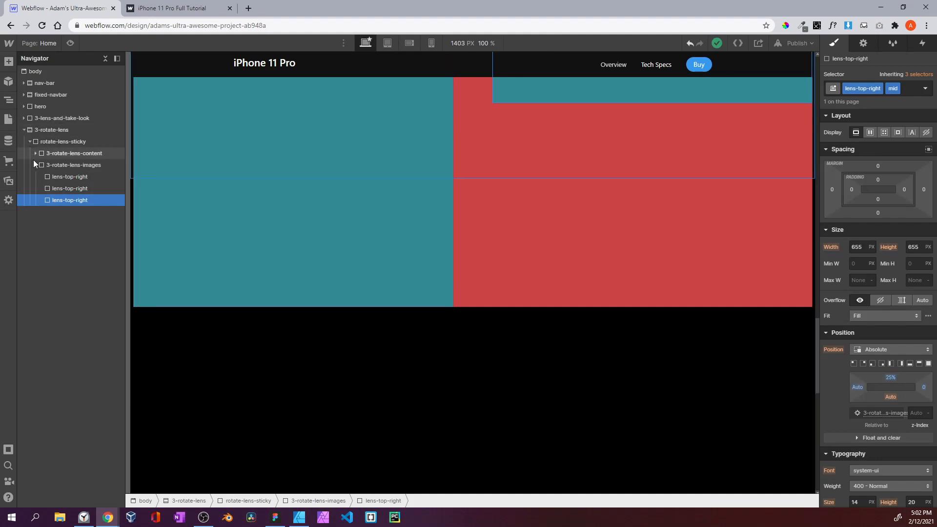
{"action": "scroll", "coordinate": [268, 220], "scroll_direction": "up", "scroll_amount": 4}
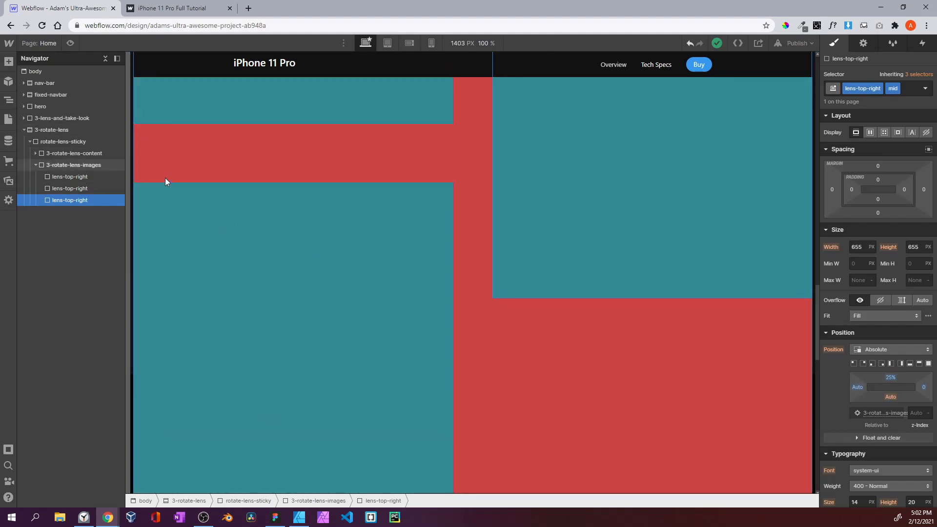
{"action": "left_click", "coordinate": [66, 142]}
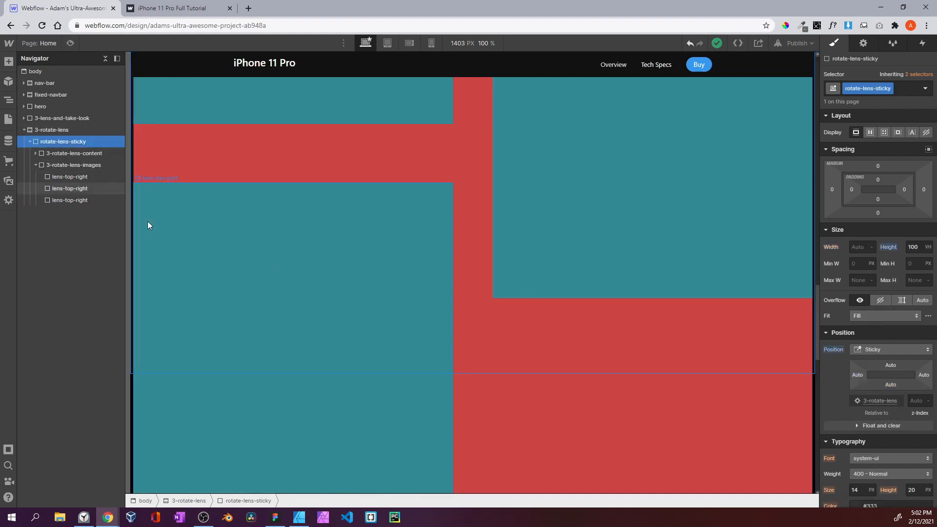
{"action": "left_click", "coordinate": [875, 304]}
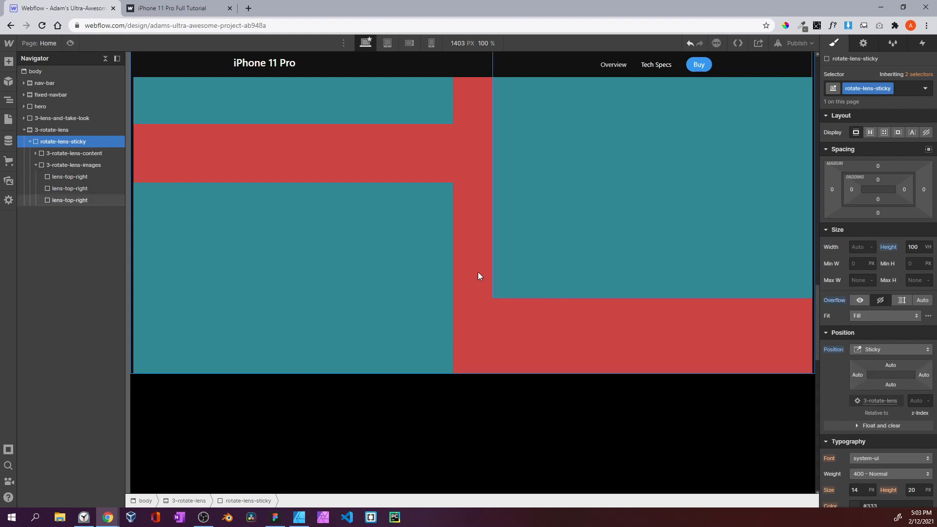
Preview the clipped lens section, check it against the finished tutorial site, and return to the design view
{"action": "left_click", "coordinate": [69, 43]}
{"action": "scroll", "coordinate": [233, 190], "scroll_direction": "up", "scroll_amount": 2}
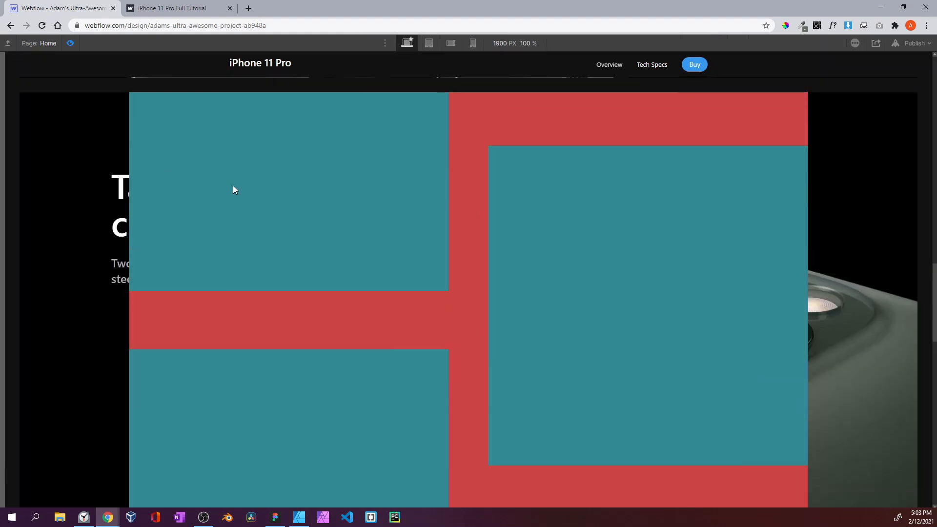
{"action": "left_click", "coordinate": [187, 7]}
{"action": "left_click", "coordinate": [73, 7]}
{"action": "key", "text": "ctrl+shift+p"}
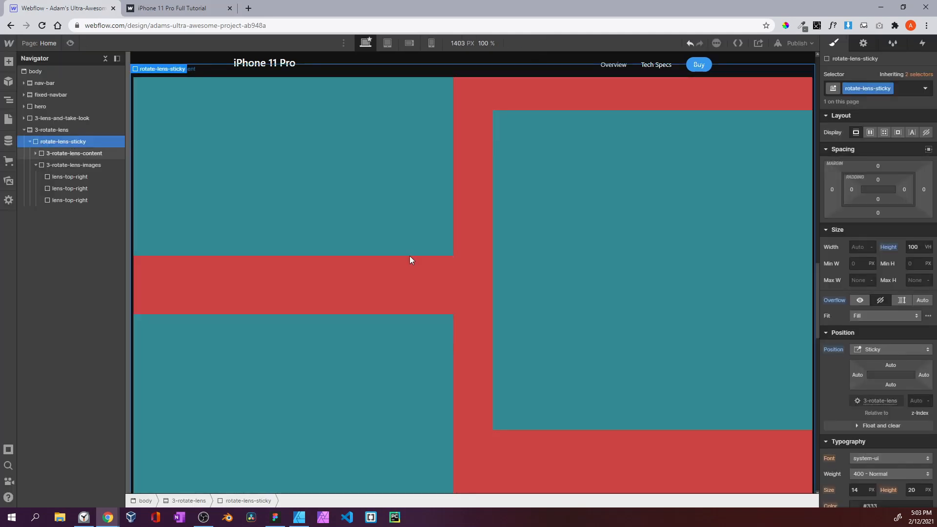
Reset the overflow setting of rotate-lens-sticky and look over the section on the canvas
{"action": "left_click", "coordinate": [840, 300], "text": "alt"}
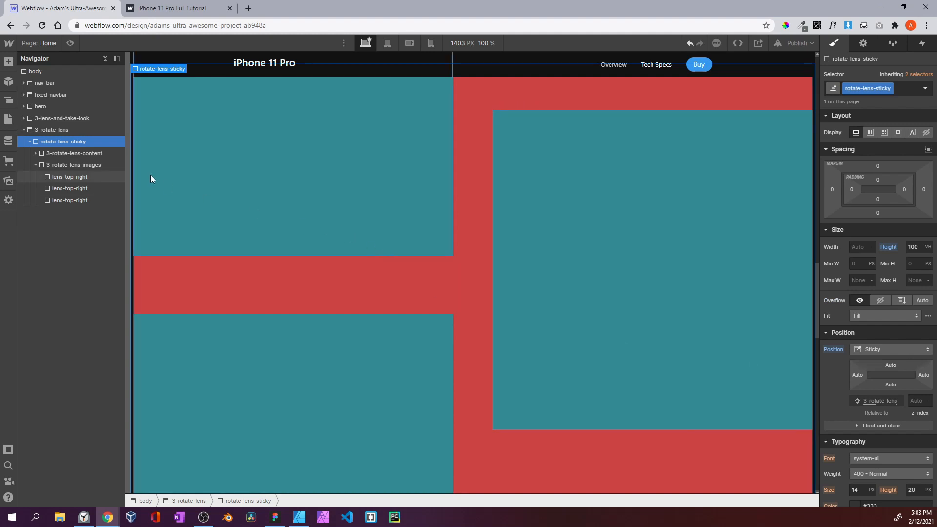
{"action": "scroll", "coordinate": [315, 283], "scroll_direction": "down", "scroll_amount": 7}
{"action": "scroll", "coordinate": [314, 283], "scroll_direction": "up", "scroll_amount": 10}
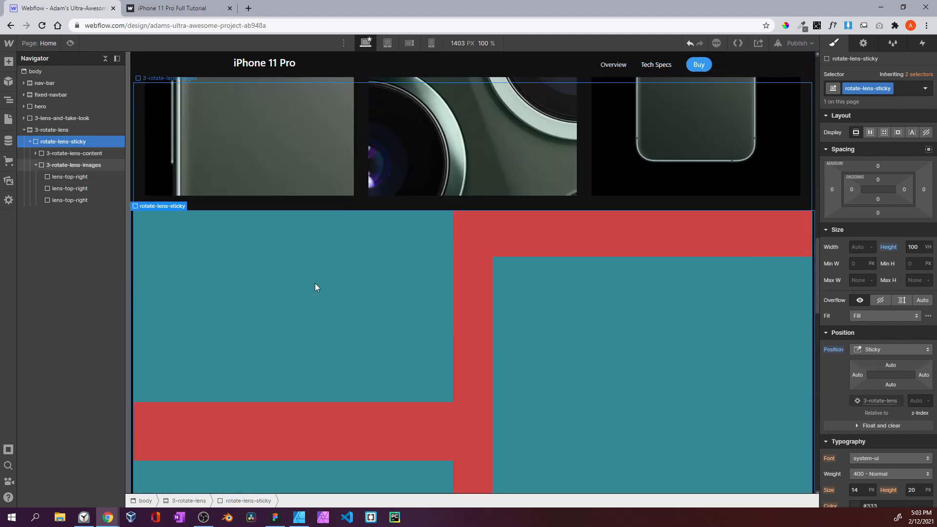
{"action": "scroll", "coordinate": [315, 283], "scroll_direction": "down", "scroll_amount": 4}
{"action": "scroll", "coordinate": [315, 286], "scroll_direction": "up", "scroll_amount": 1}
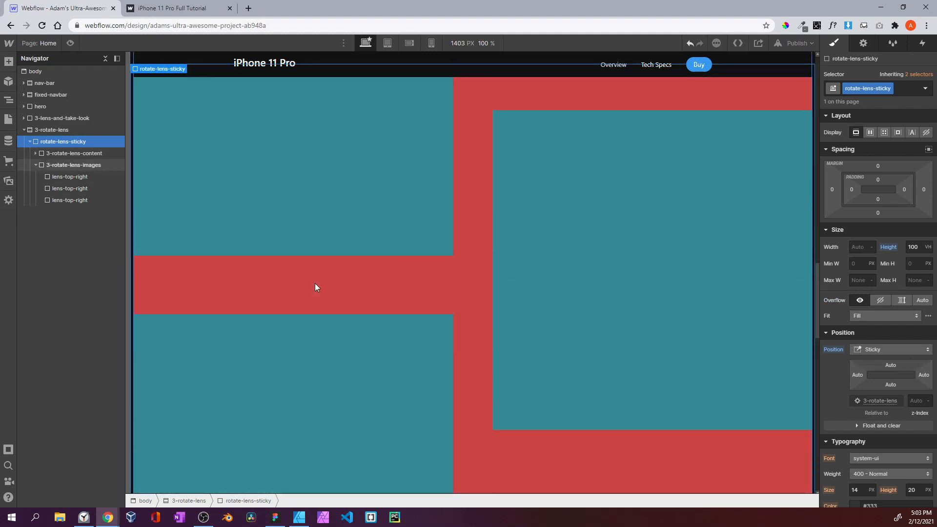
Insert a div block inside the first lens-top-right block and give it the class lens-image
{"action": "left_click", "coordinate": [80, 179]}
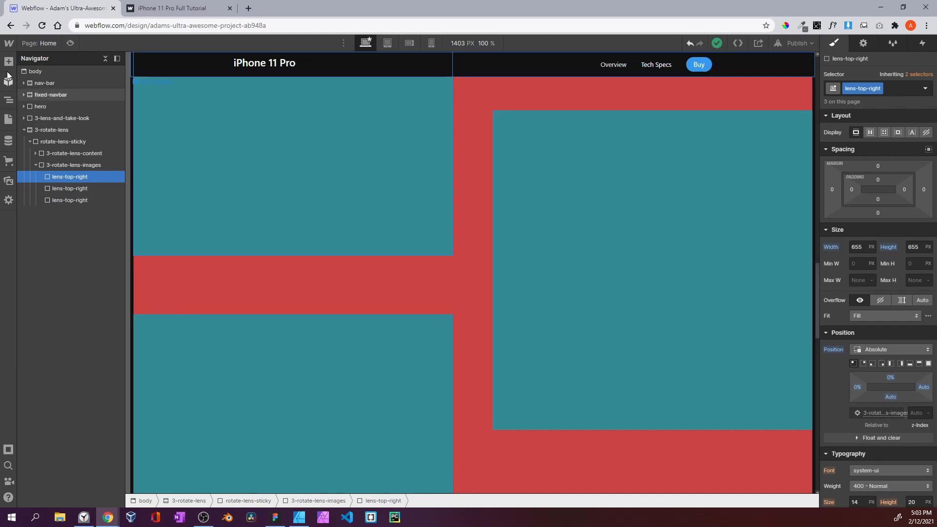
{"action": "key", "text": "a"}
{"action": "left_click_drag", "start_coordinate": [40, 266], "coordinate": [82, 181]}
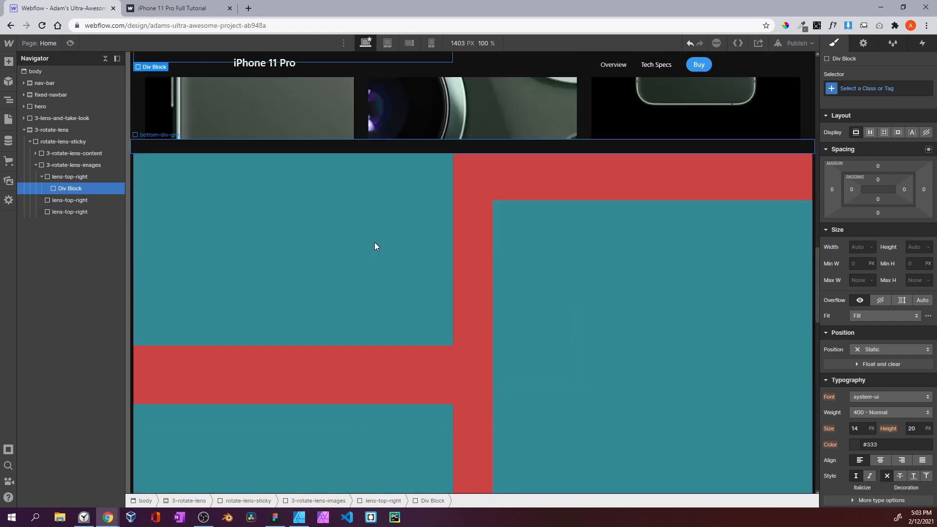
{"action": "left_click", "coordinate": [868, 89]}
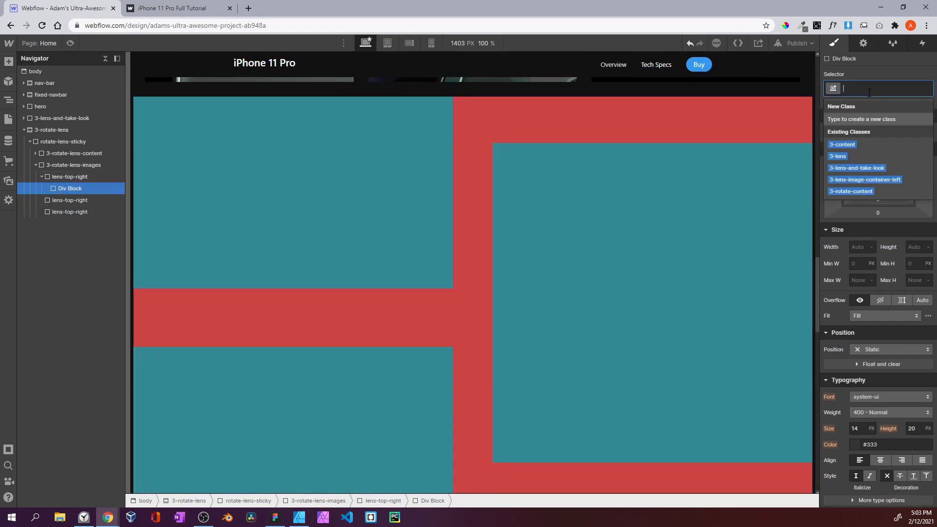
{"action": "type", "text": "lens-image"}
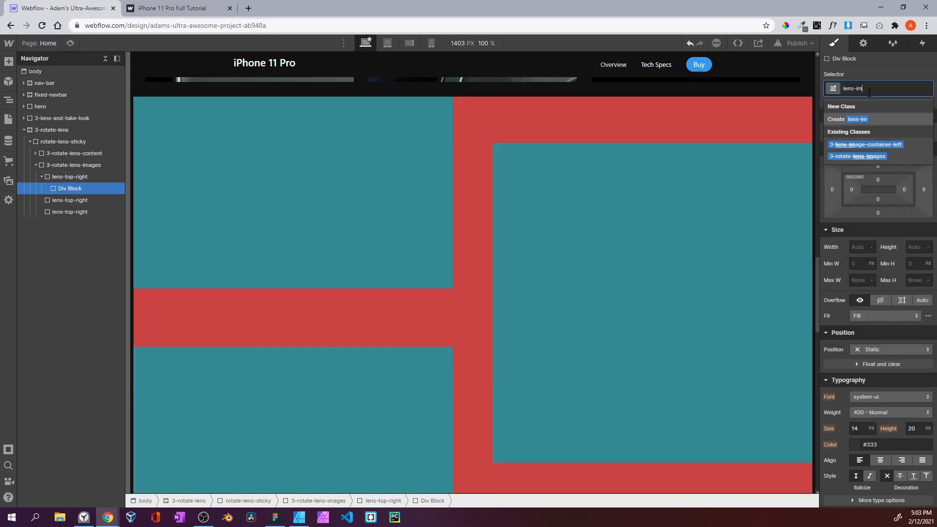
{"action": "key", "text": "Return"}
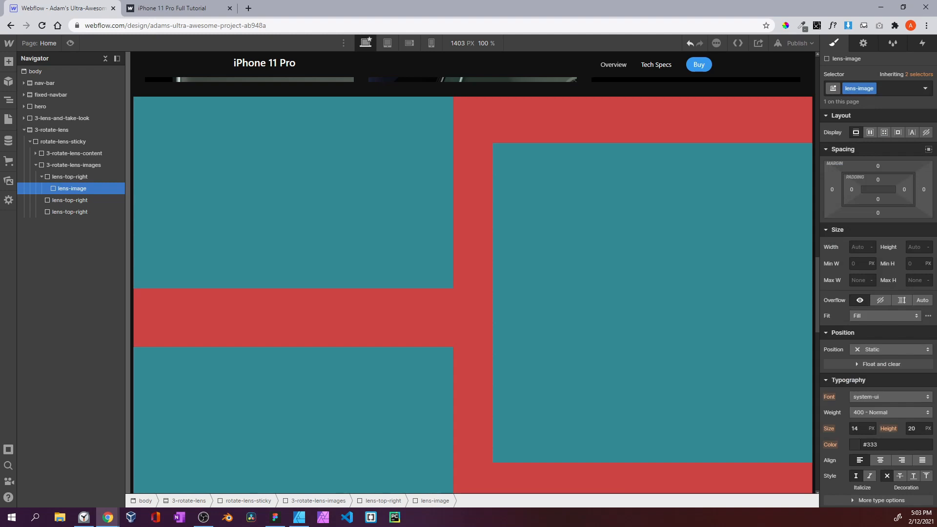
Set the width and height of the lens-image block to 100% each
{"action": "left_click", "coordinate": [854, 248]}
{"action": "type", "text": "100%"}
{"action": "key", "text": "Tab"}
{"action": "type", "text": "1005"}
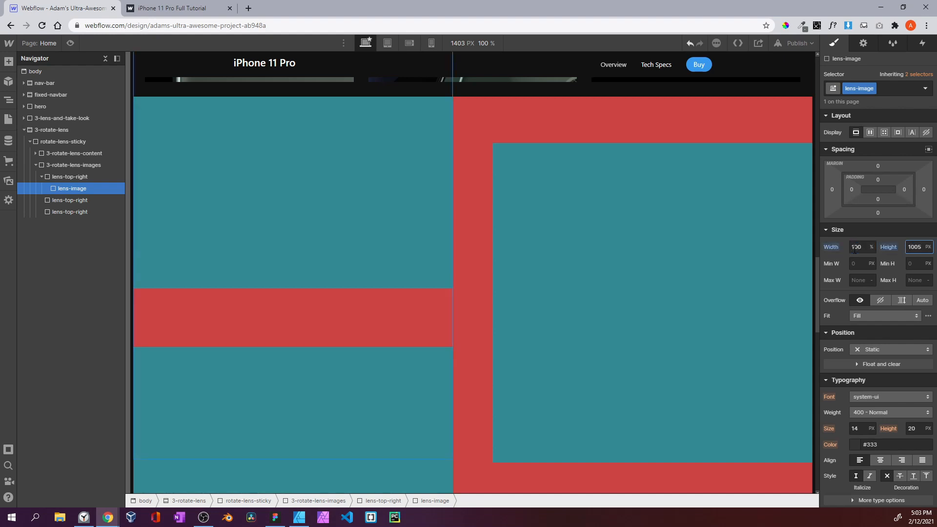
{"action": "left_click_drag", "start_coordinate": [907, 247], "coordinate": [913, 247]}
{"action": "type", "text": "1005"}
{"action": "double_click", "coordinate": [918, 247]}
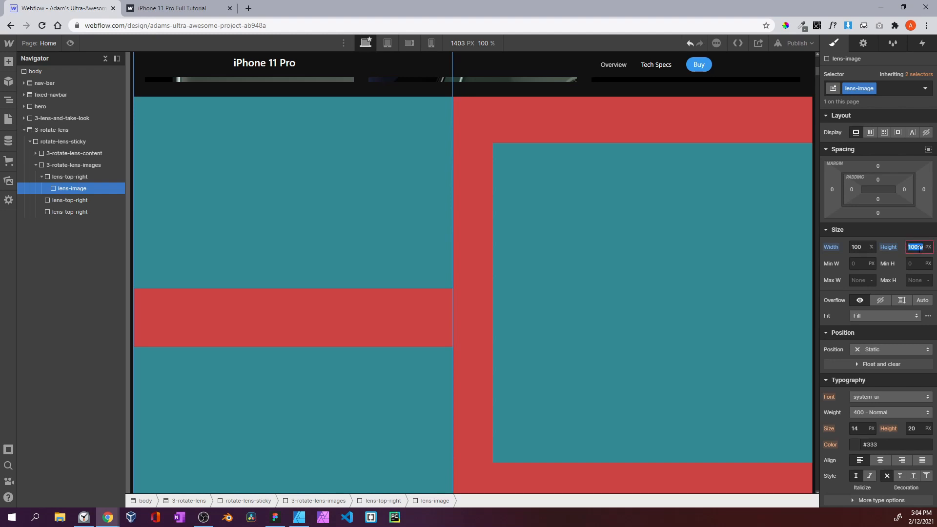
{"action": "type", "text": "100%"}
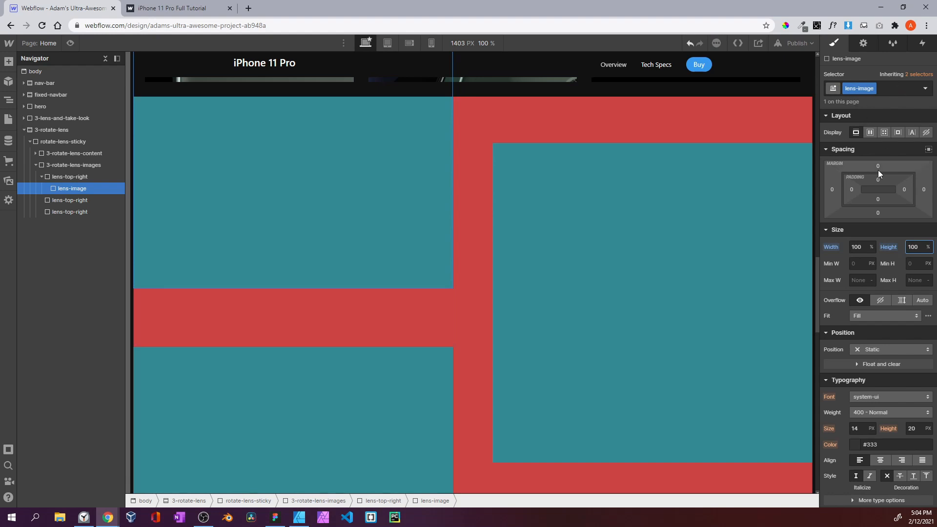
{"action": "left_click", "coordinate": [847, 246]}
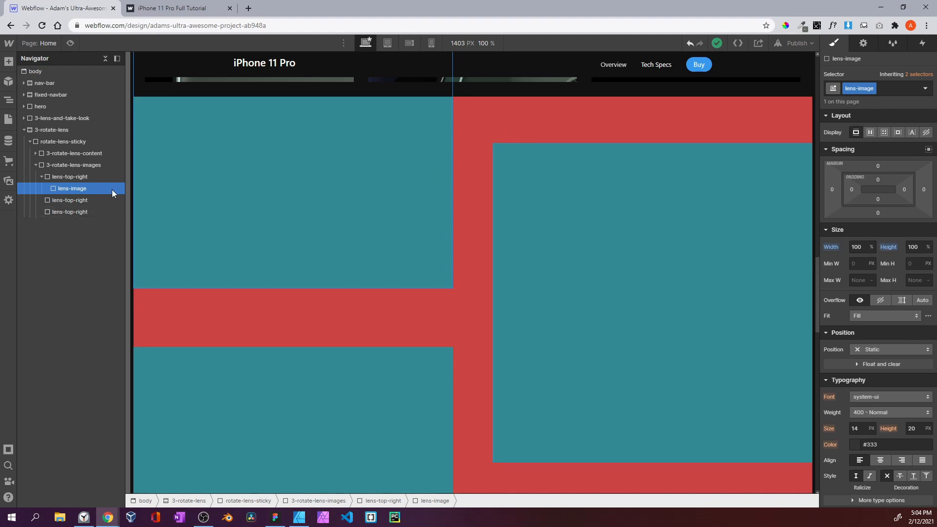
Add the combo class top to the lens-image block inside the first lens-top-right block
{"action": "scroll", "coordinate": [867, 152], "scroll_direction": "down", "scroll_amount": 6}
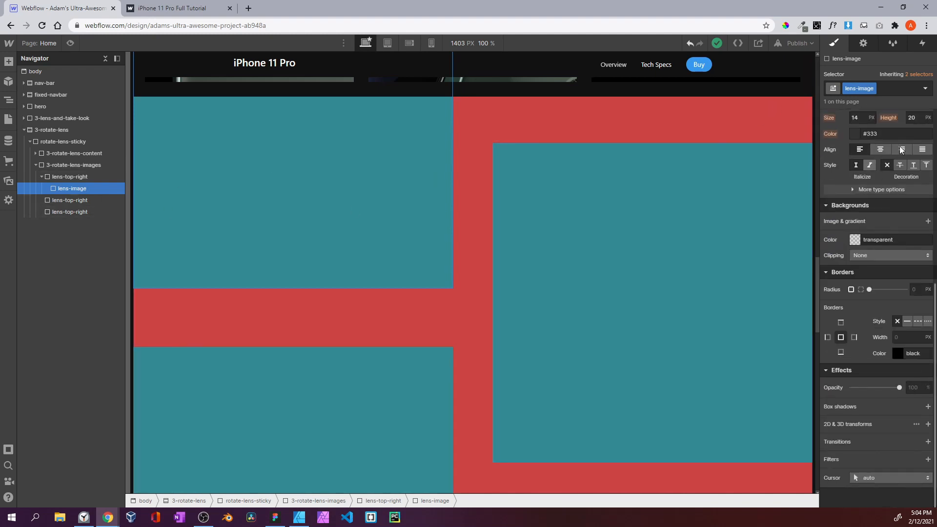
{"action": "left_click", "coordinate": [75, 200]}
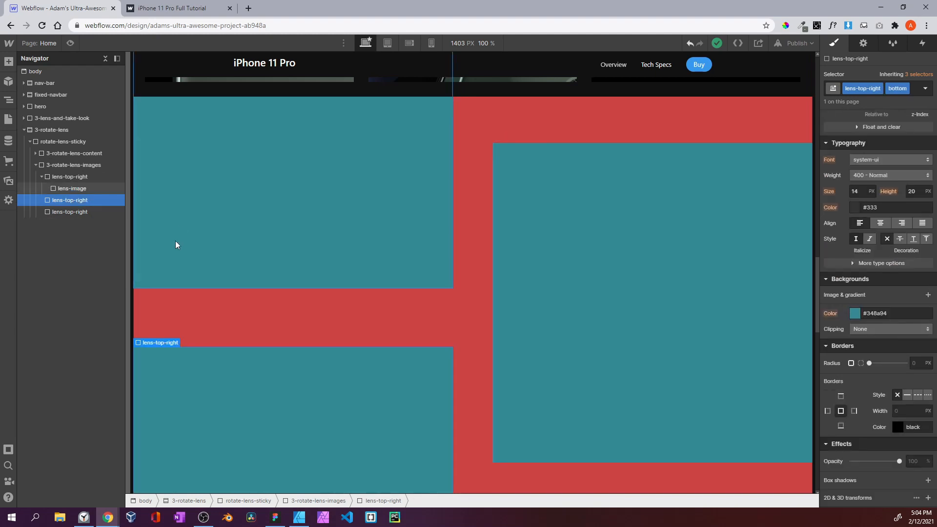
{"action": "left_click", "coordinate": [88, 183]}
{"action": "left_click", "coordinate": [901, 88]}
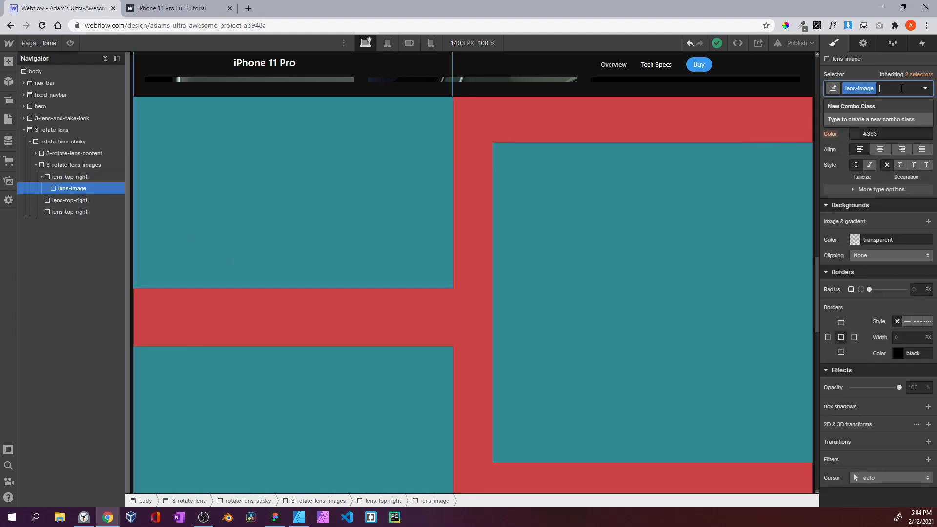
{"action": "type", "text": "top"}
{"action": "key", "text": "Return"}
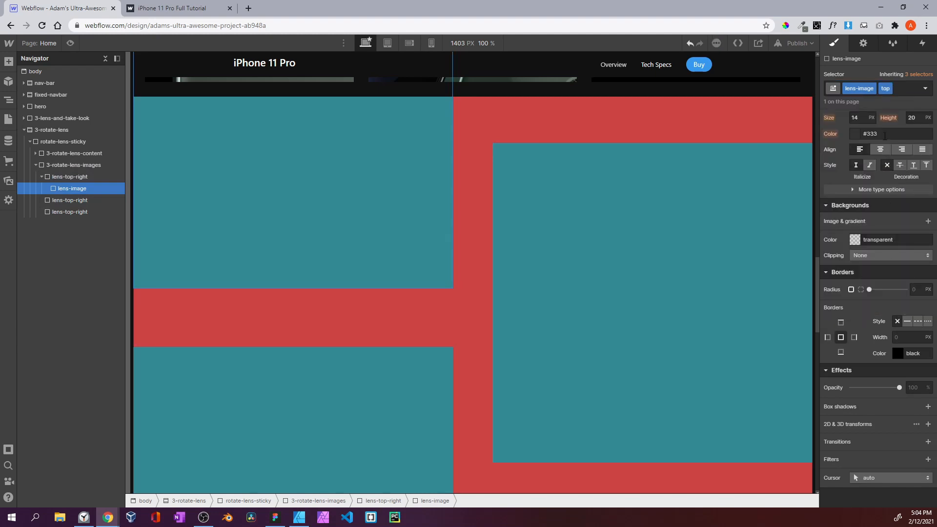
Give the lens-image block with the top combo class a background image using the camera_hero_top_lens picture from the assets
{"action": "left_click", "coordinate": [909, 89]}
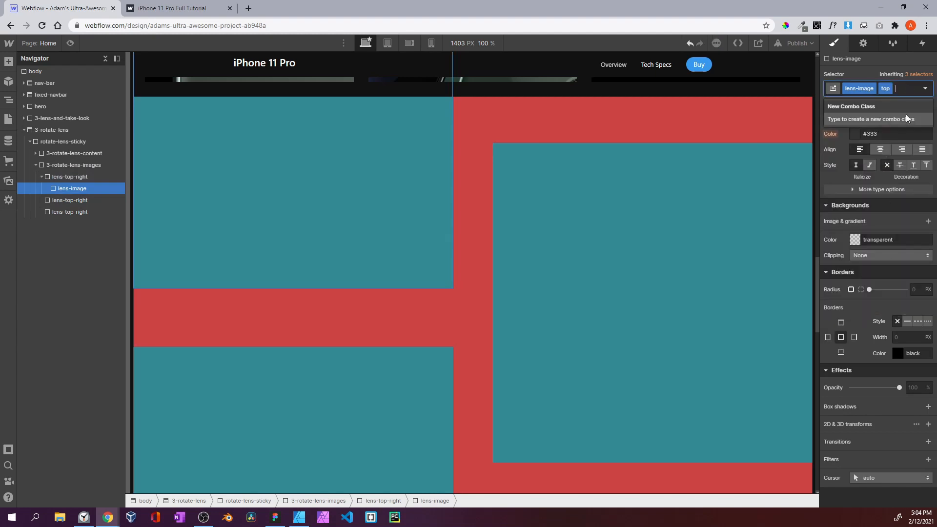
{"action": "left_click", "coordinate": [929, 222]}
{"action": "left_click", "coordinate": [889, 307]}
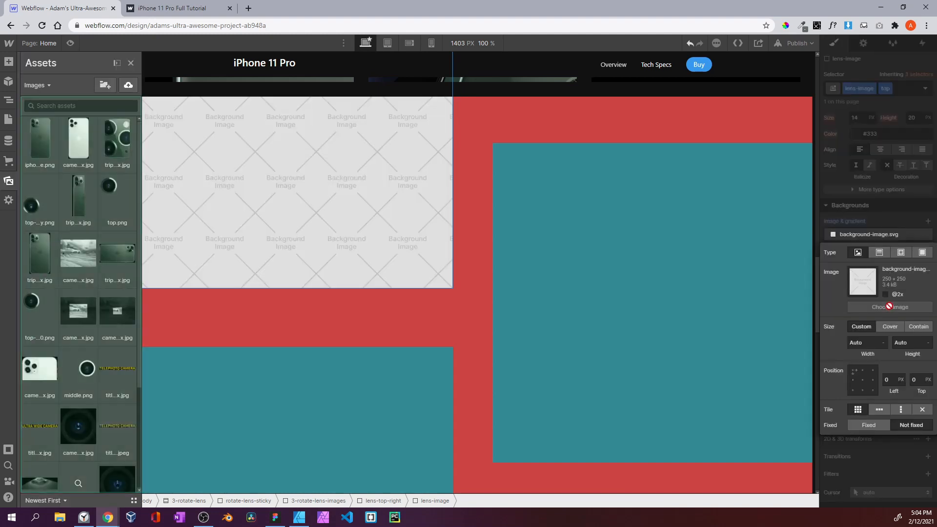
{"action": "scroll", "coordinate": [75, 290], "scroll_direction": "down", "scroll_amount": 3}
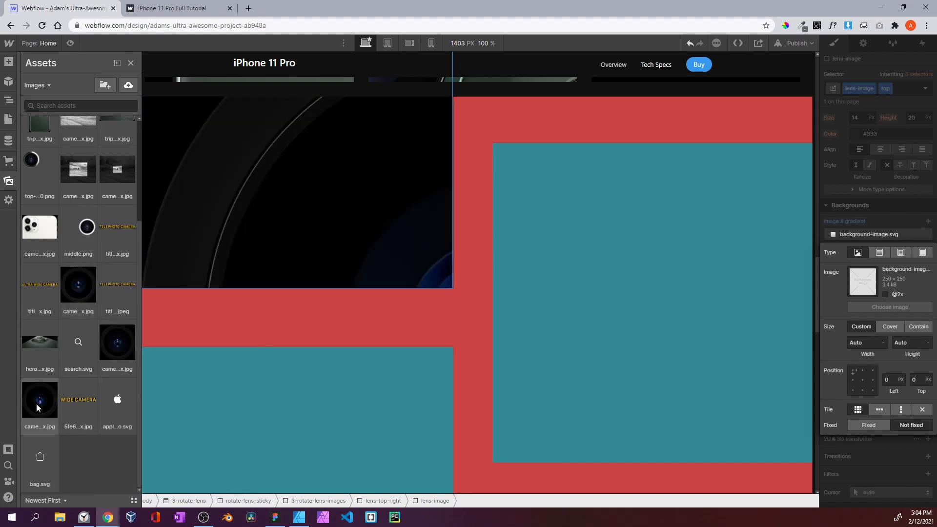
{"action": "left_click", "coordinate": [117, 342]}
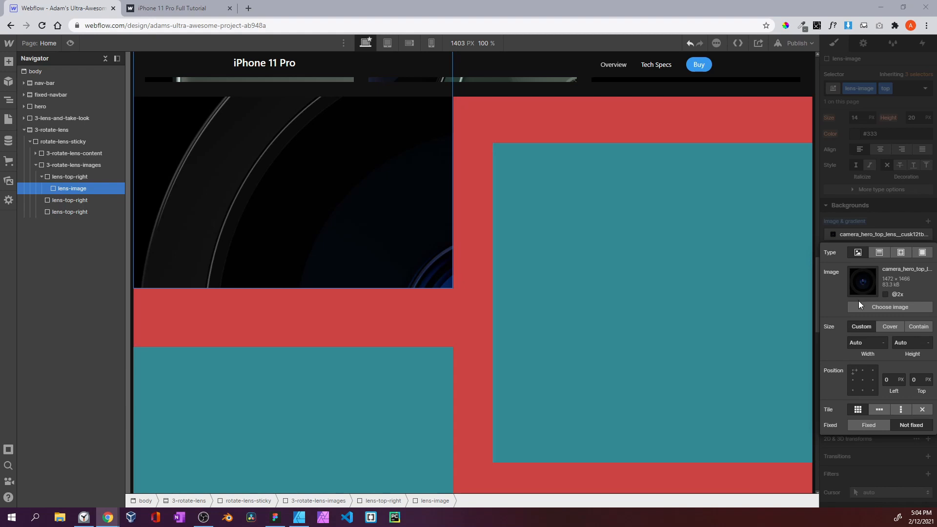
Center the background image of the lens-image block with combo class top, turn off tiling and set its size to Cover
{"action": "left_click", "coordinate": [863, 380]}
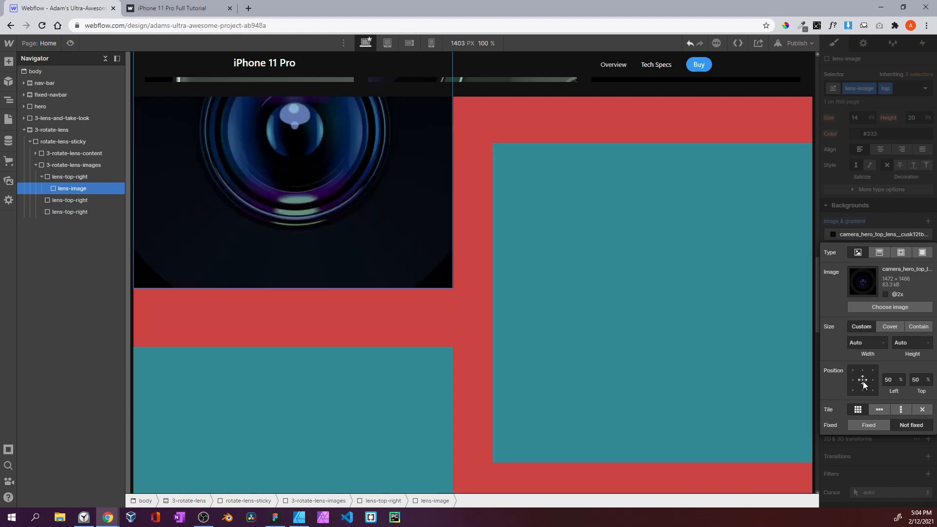
{"action": "left_click", "coordinate": [922, 410]}
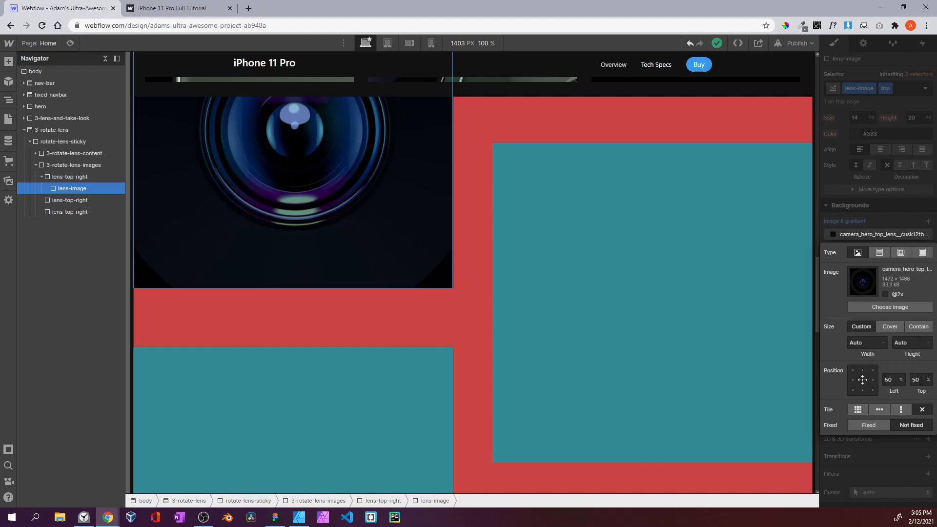
{"action": "left_click", "coordinate": [891, 327]}
{"action": "left_click", "coordinate": [862, 208]}
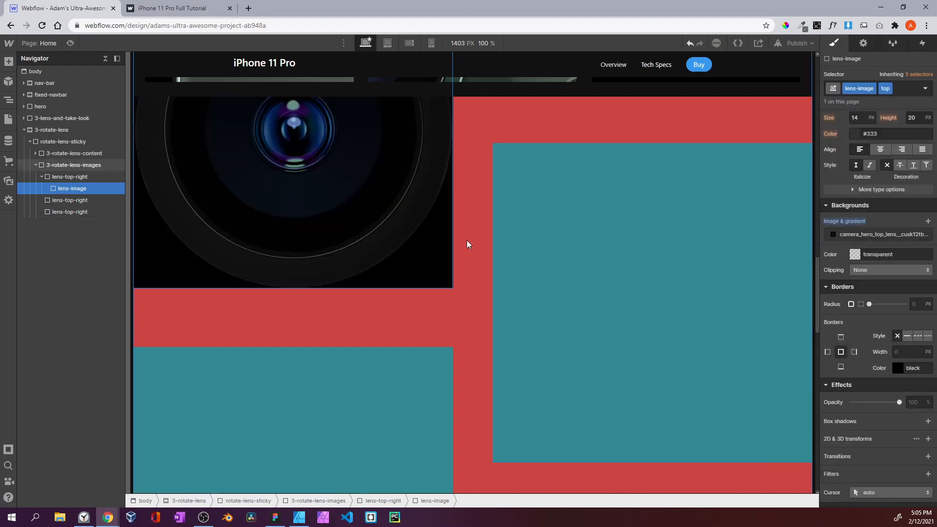
Preview the lens section and compare it with the iPhone 11 Pro Full Tutorial page, then return to editing
{"action": "left_click", "coordinate": [71, 43]}
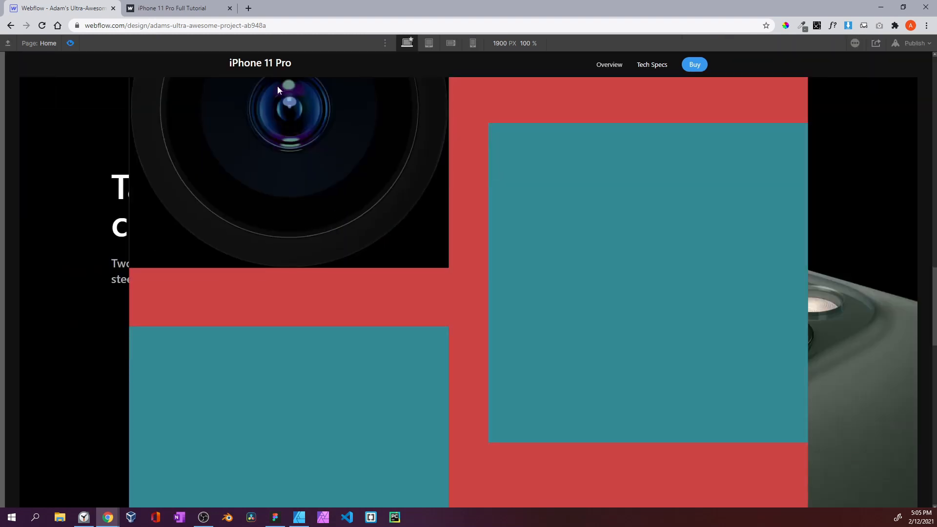
{"action": "left_click", "coordinate": [186, 9]}
{"action": "left_click", "coordinate": [74, 6]}
{"action": "left_click", "coordinate": [72, 43]}
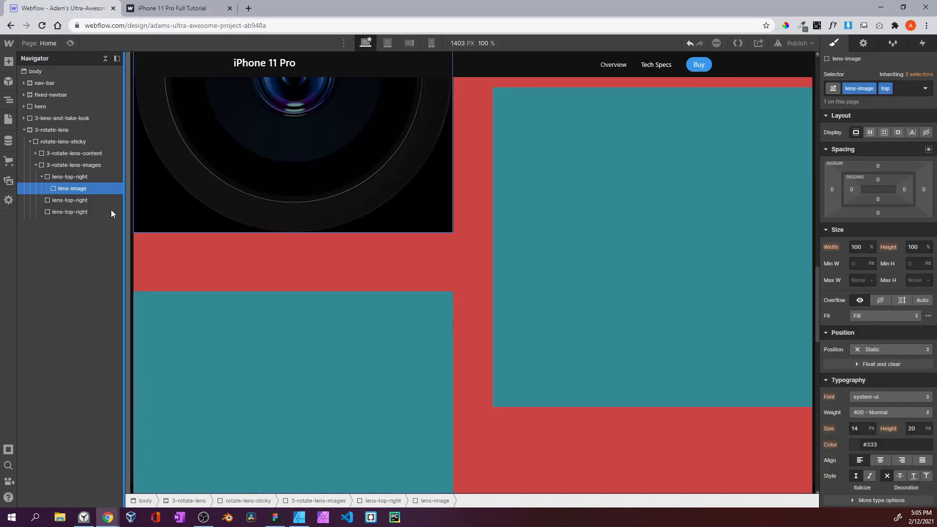
Insert a div block inside the second lens-top-right block and give it the class lens-image
{"action": "left_click", "coordinate": [97, 201]}
{"action": "left_click", "coordinate": [8, 61]}
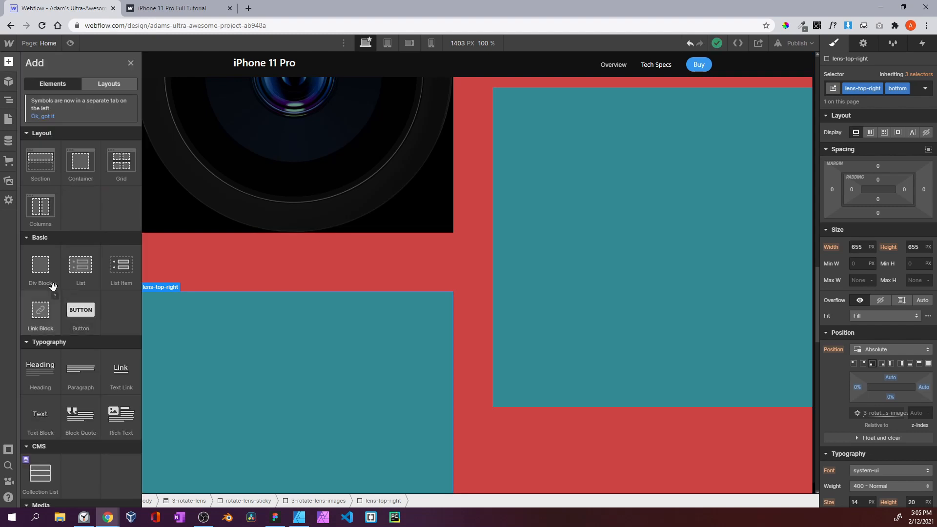
{"action": "left_click_drag", "start_coordinate": [40, 268], "coordinate": [80, 205]}
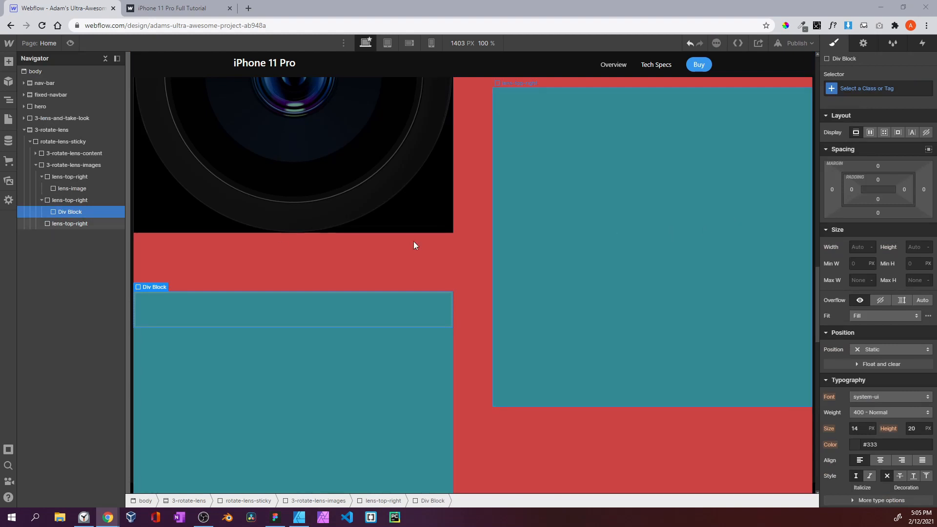
{"action": "left_click", "coordinate": [858, 90]}
{"action": "type", "text": "le"}
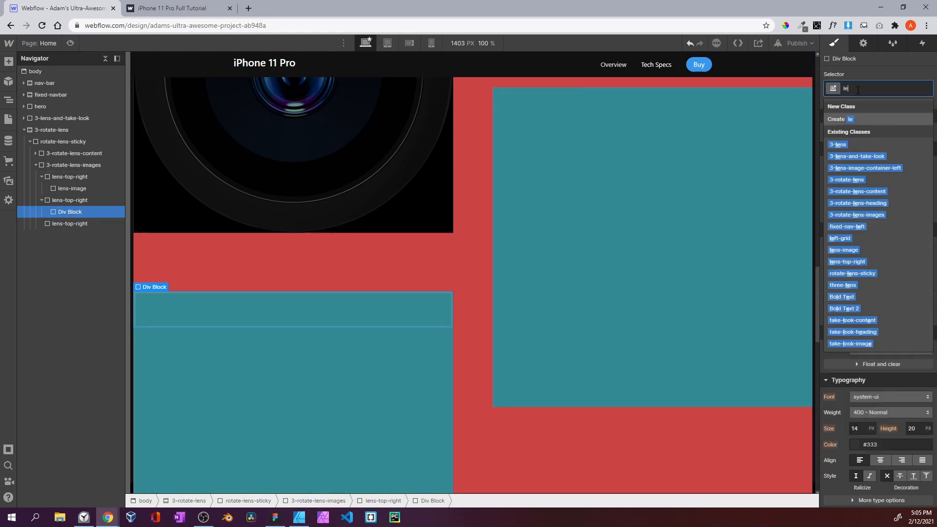
{"action": "type", "text": "ns-image"}
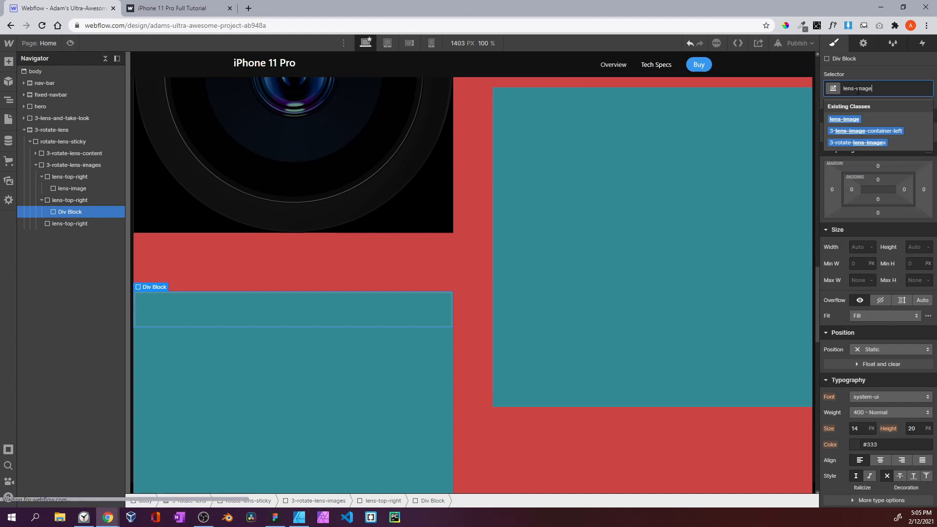
{"action": "key", "text": "Return"}
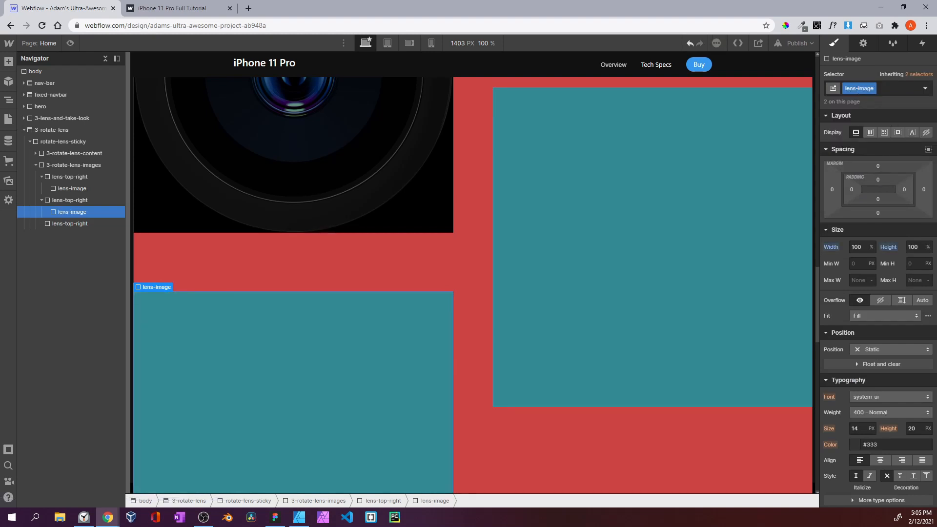
Add the combo class bottom to the lens-image block inside the second lens-top-right block
{"action": "left_click", "coordinate": [890, 94]}
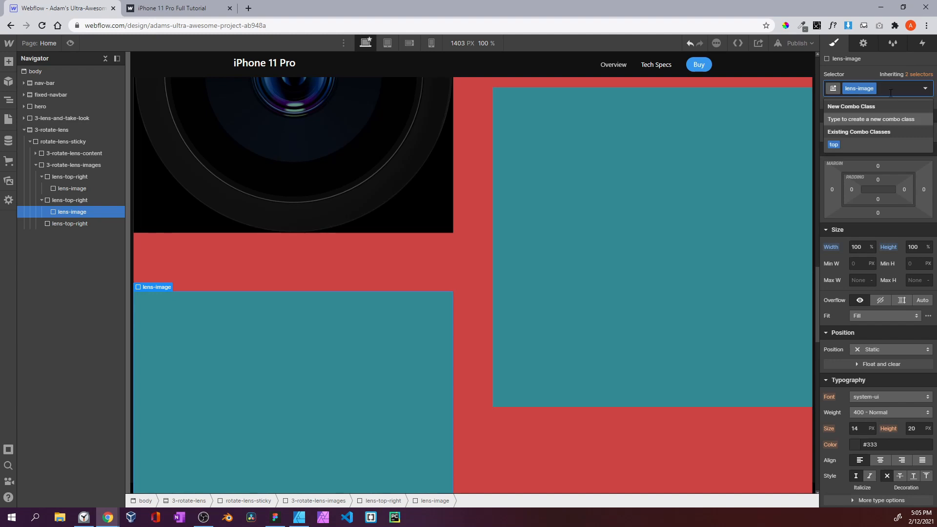
{"action": "type", "text": "bottom"}
{"action": "key", "text": "Return"}
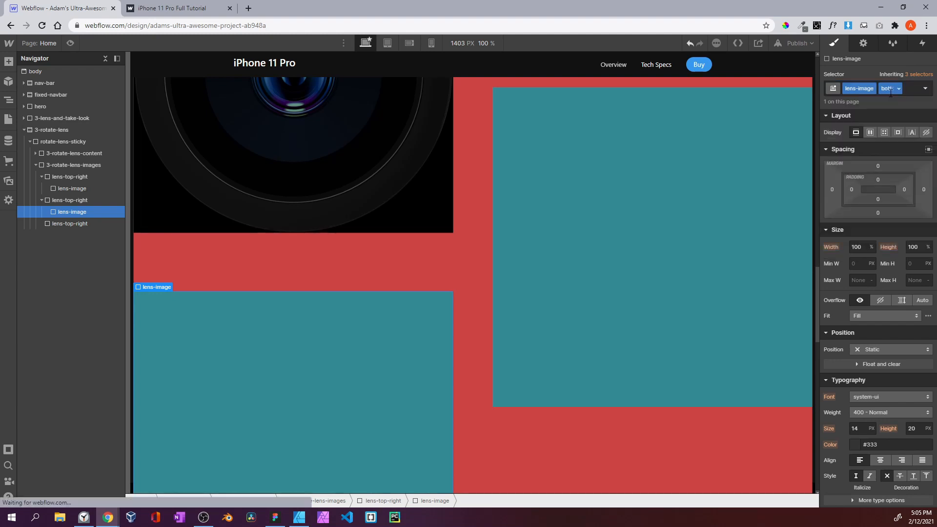
Give the lens-image block with combo class bottom a background image using the camera_hero_bottom_lens picture from the assets
{"action": "scroll", "coordinate": [842, 301], "scroll_direction": "down", "scroll_amount": 6}
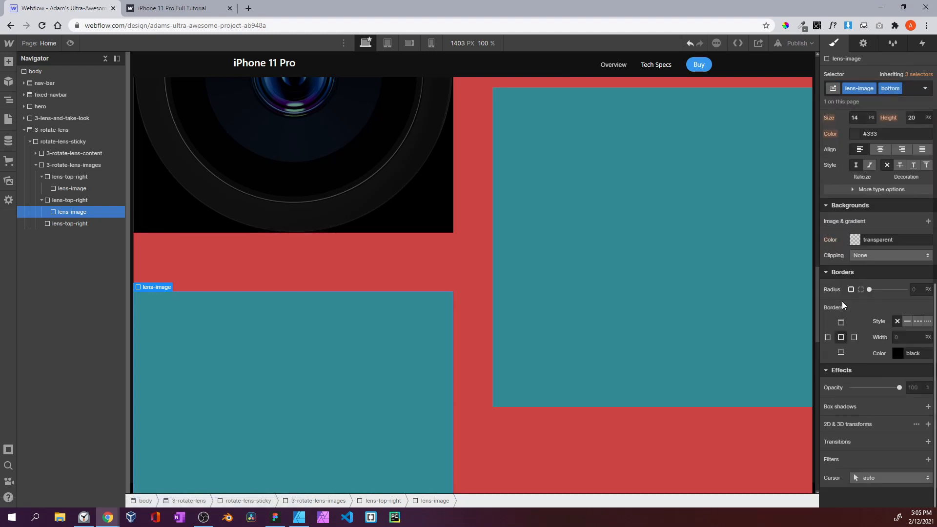
{"action": "left_click", "coordinate": [929, 221]}
{"action": "left_click", "coordinate": [884, 304]}
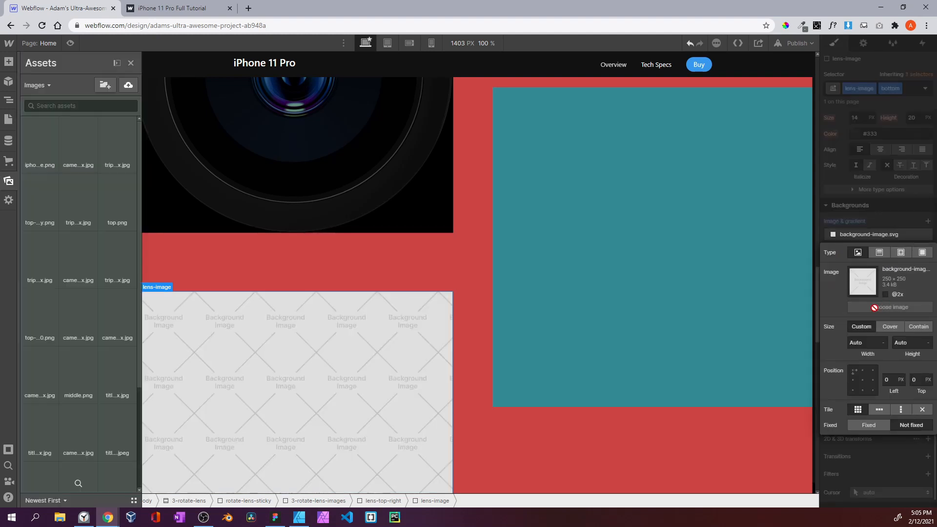
{"action": "scroll", "coordinate": [58, 213], "scroll_direction": "down", "scroll_amount": 3}
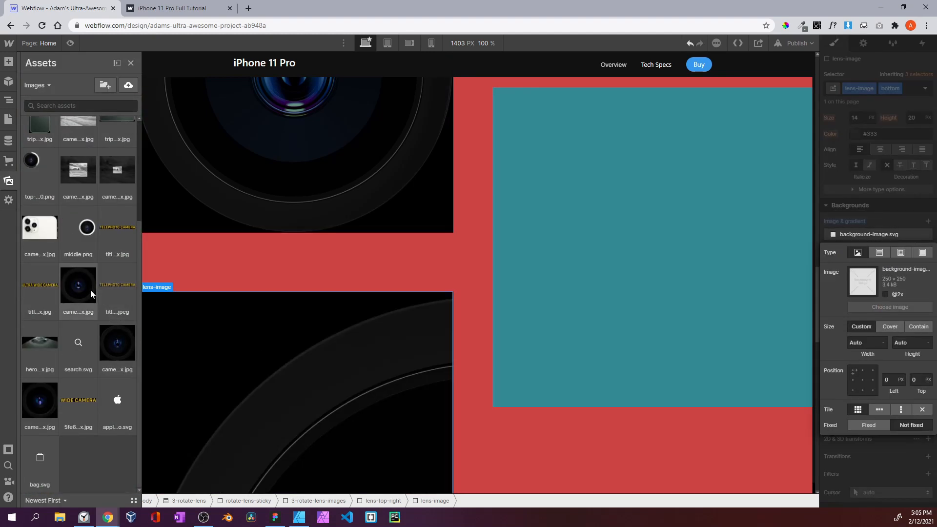
{"action": "left_click", "coordinate": [90, 290]}
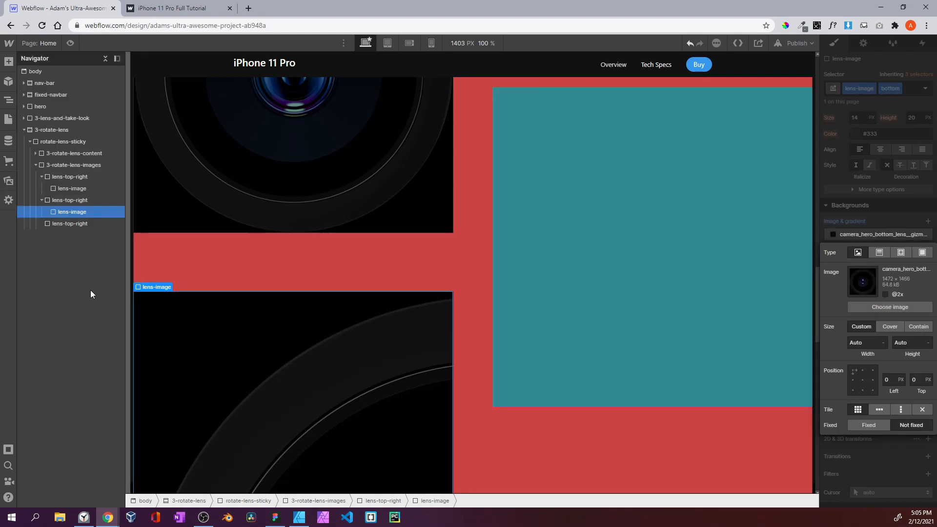
Center the bottom lens background image, set its size to Cover and turn off tiling
{"action": "left_click", "coordinate": [863, 380]}
{"action": "left_click", "coordinate": [889, 326]}
{"action": "left_click", "coordinate": [922, 410]}
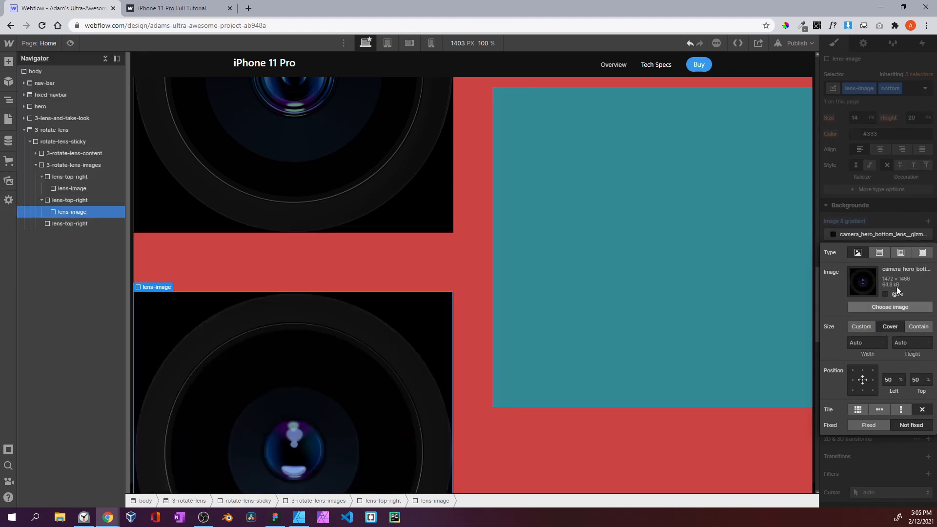
{"action": "left_click", "coordinate": [863, 178]}
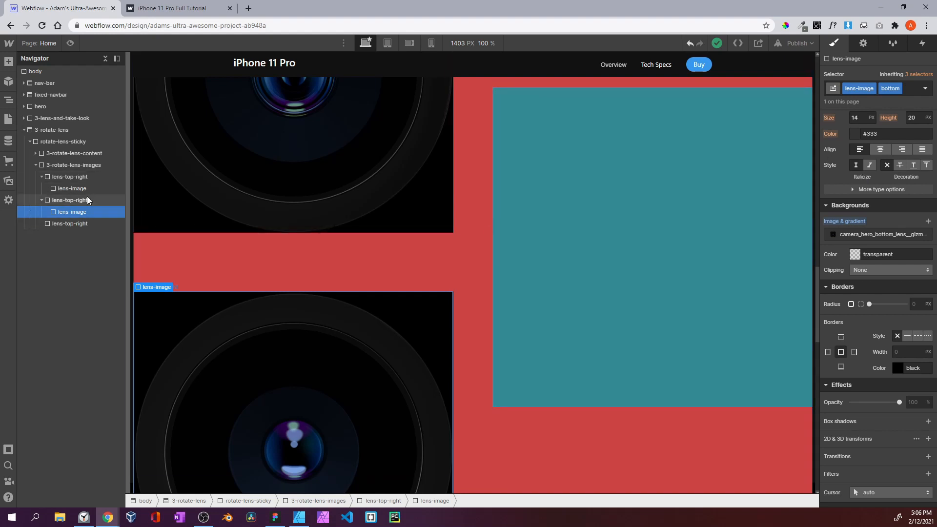
Insert a div block inside the third lens-top-right block and give it the class lens-image
{"action": "left_click", "coordinate": [55, 224]}
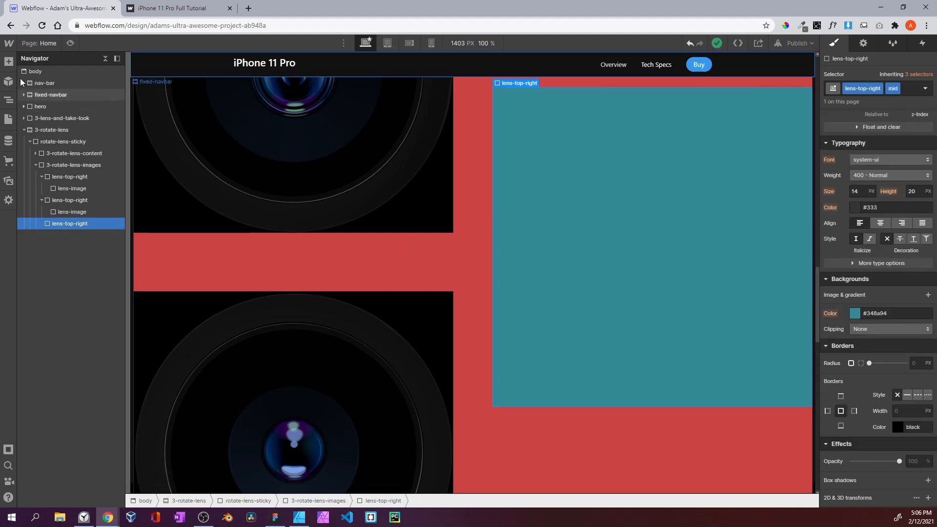
{"action": "key", "text": "a"}
{"action": "left_click_drag", "start_coordinate": [38, 276], "coordinate": [71, 233]}
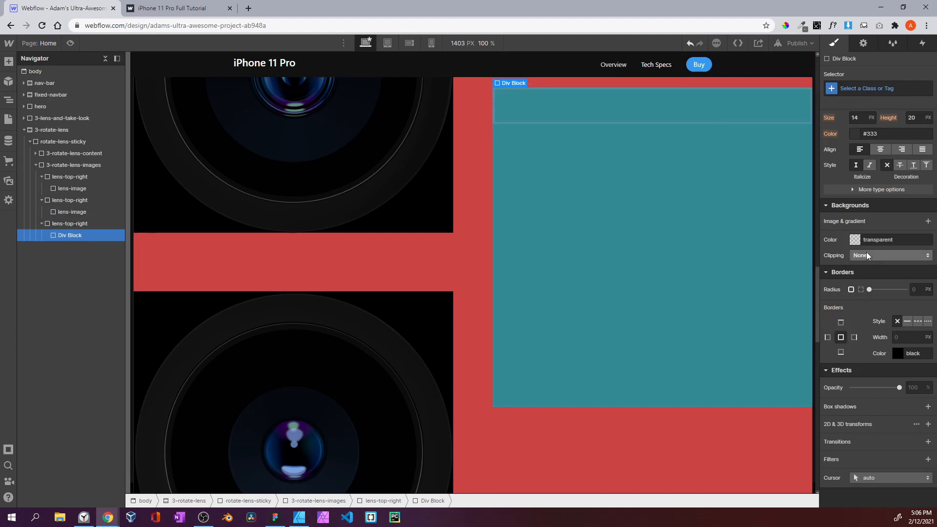
{"action": "left_click", "coordinate": [837, 87]}
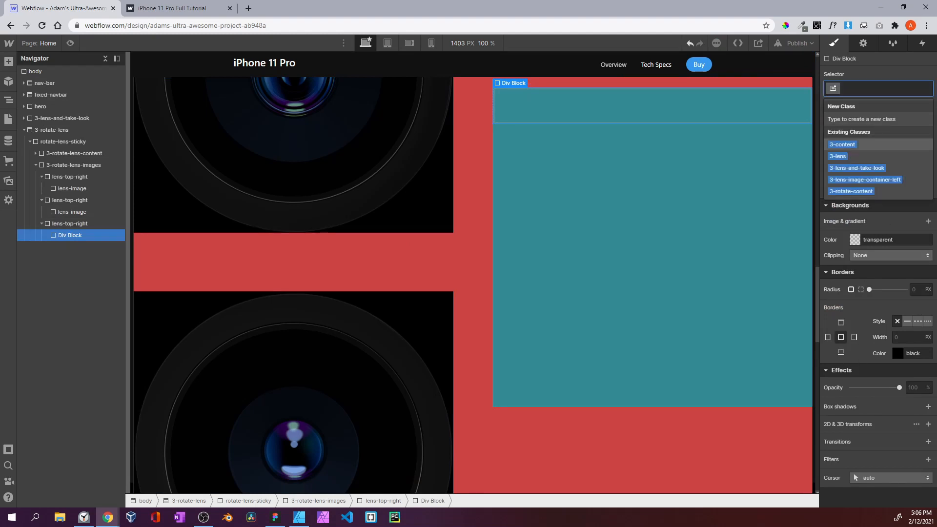
{"action": "type", "text": "lens-image"}
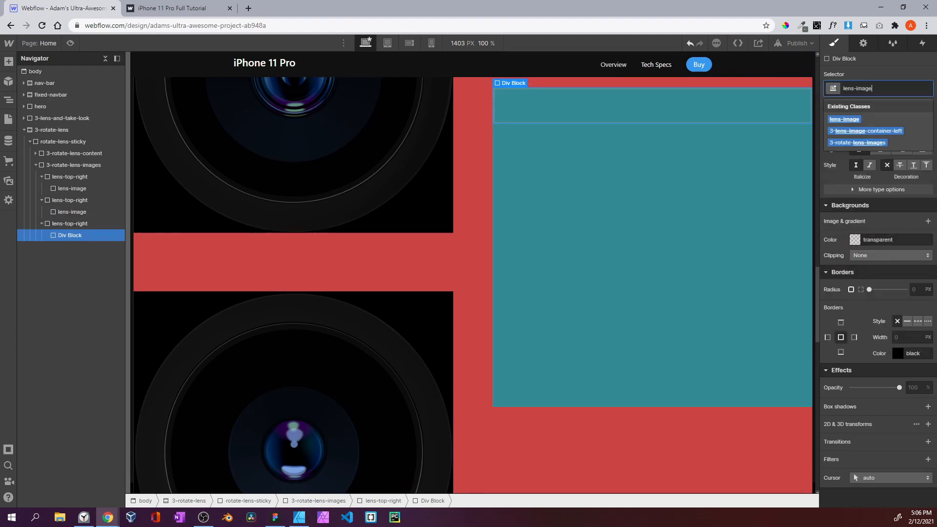
{"action": "key", "text": "Return"}
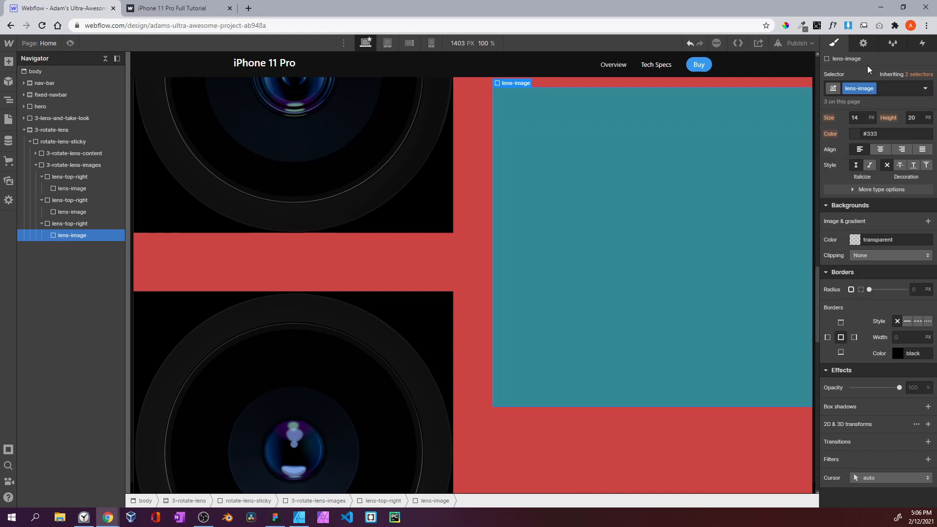
{"action": "left_click", "coordinate": [890, 91]}
{"action": "type", "text": "both"}
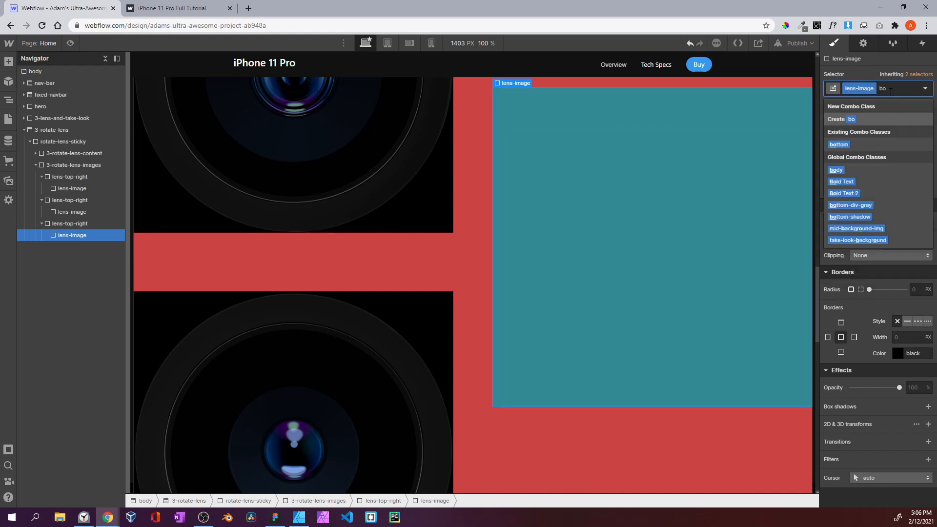
{"action": "key", "text": "Return"}
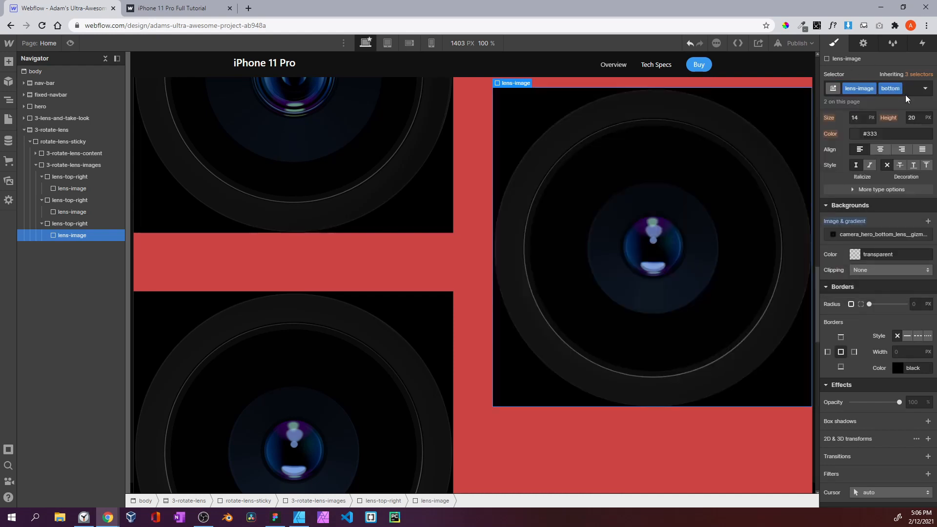
Give the lens-image block inside the third lens-top-right block the combo class mid in place of bottom
{"action": "left_click", "coordinate": [906, 94]}
{"action": "key", "text": "BackSpace"}
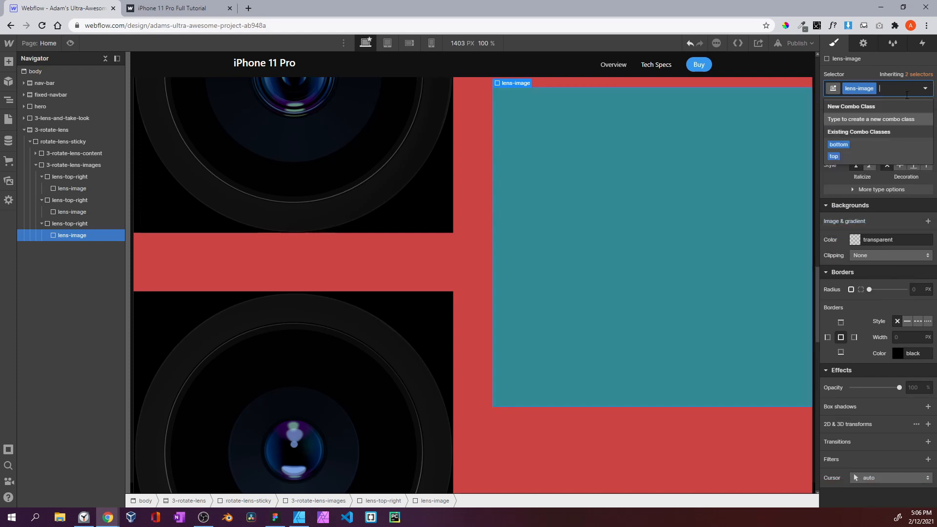
{"action": "type", "text": "mid"}
{"action": "key", "text": "Return"}
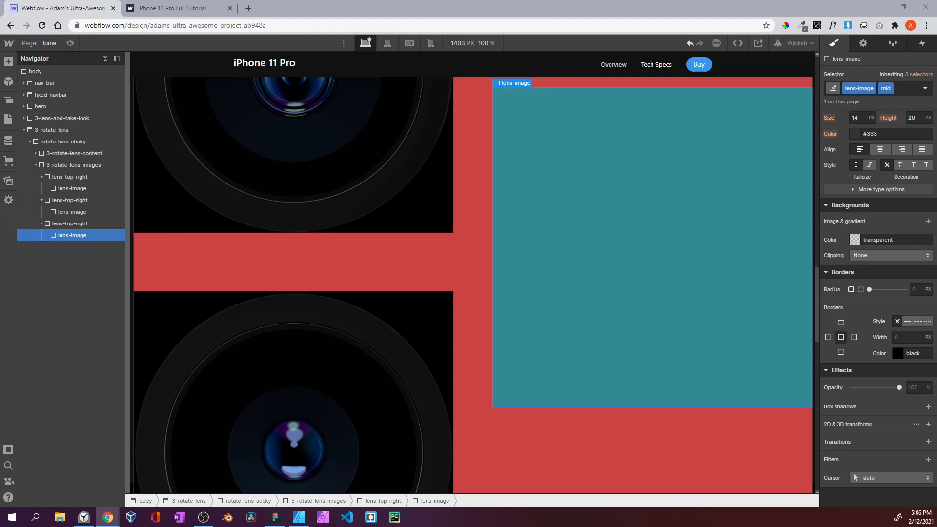
Add a background image to the lens-image block with combo class mid, using a camera lens picture from the assets
{"action": "scroll", "coordinate": [878, 150], "scroll_direction": "up", "scroll_amount": 5}
{"action": "scroll", "coordinate": [878, 150], "scroll_direction": "down", "scroll_amount": 5}
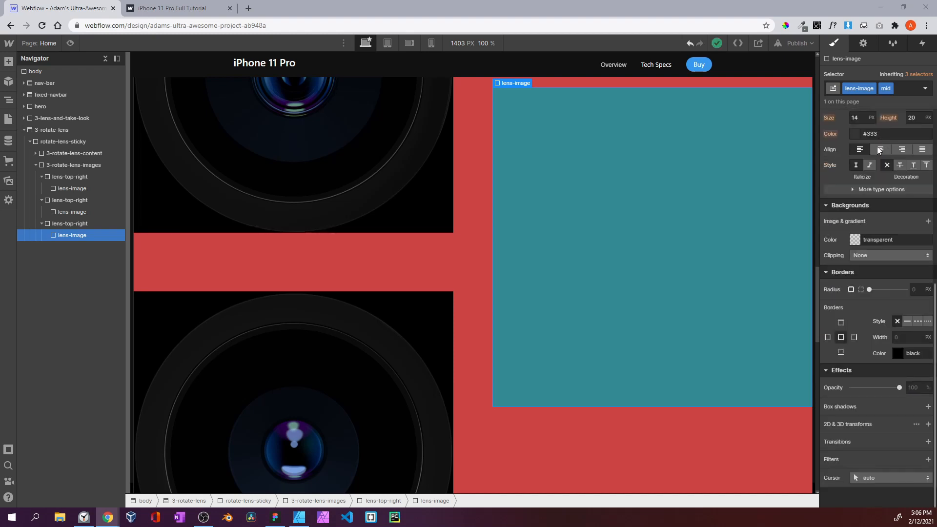
{"action": "left_click", "coordinate": [928, 221]}
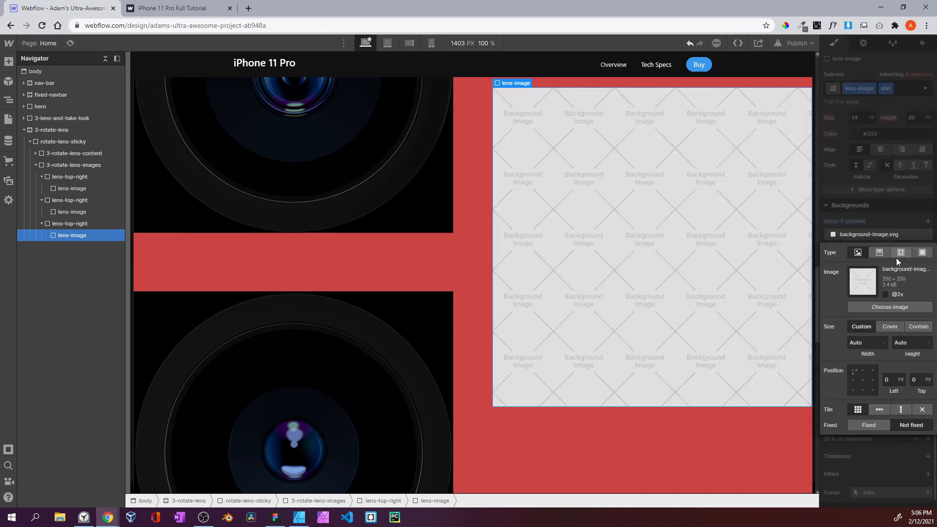
{"action": "left_click", "coordinate": [886, 306]}
{"action": "scroll", "coordinate": [67, 239], "scroll_direction": "down", "scroll_amount": 5}
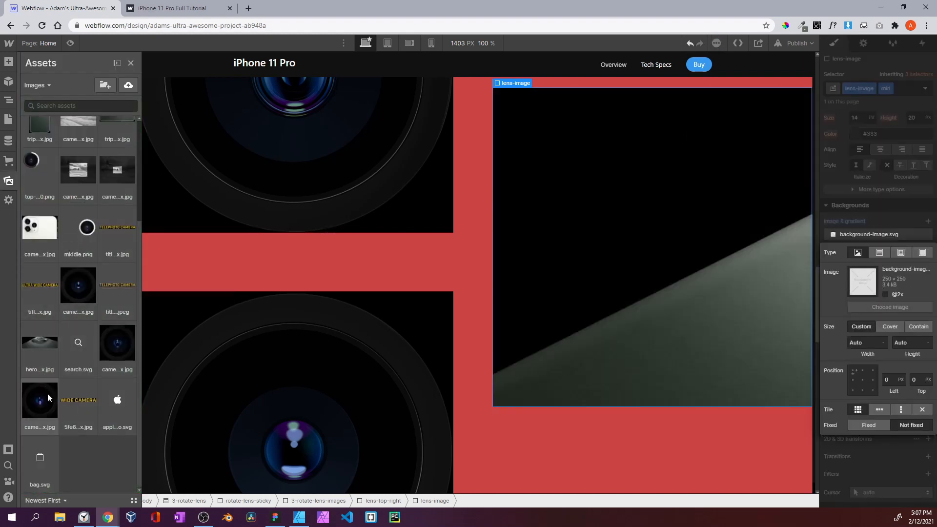
Set the mid lens-image's background to the camera_hero_middle_lens picture and size it to Cover
{"action": "left_click", "coordinate": [48, 394]}
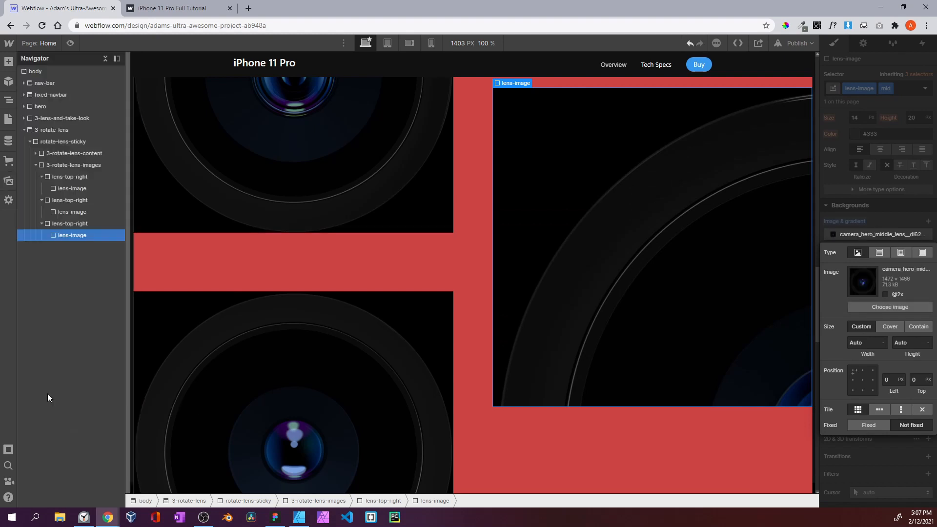
{"action": "left_click", "coordinate": [895, 326]}
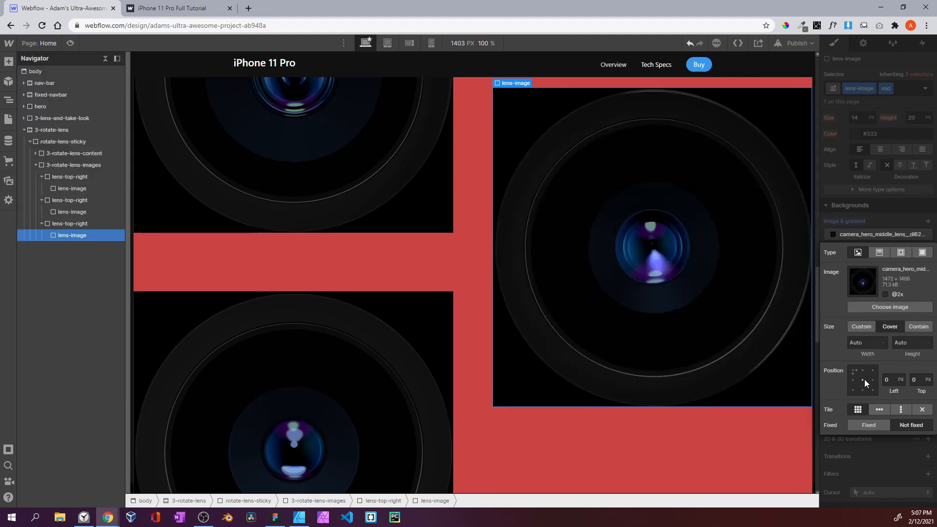
{"action": "left_click", "coordinate": [895, 174]}
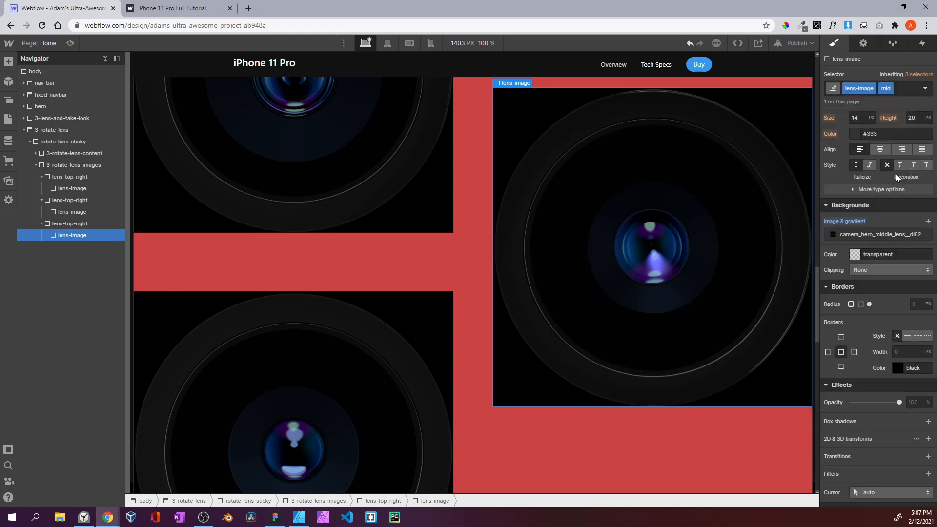
Preview the page, examine the three lens images while scrolling, and compare them with the finished iPhone 11 Pro tutorial site
{"action": "left_click", "coordinate": [70, 43]}
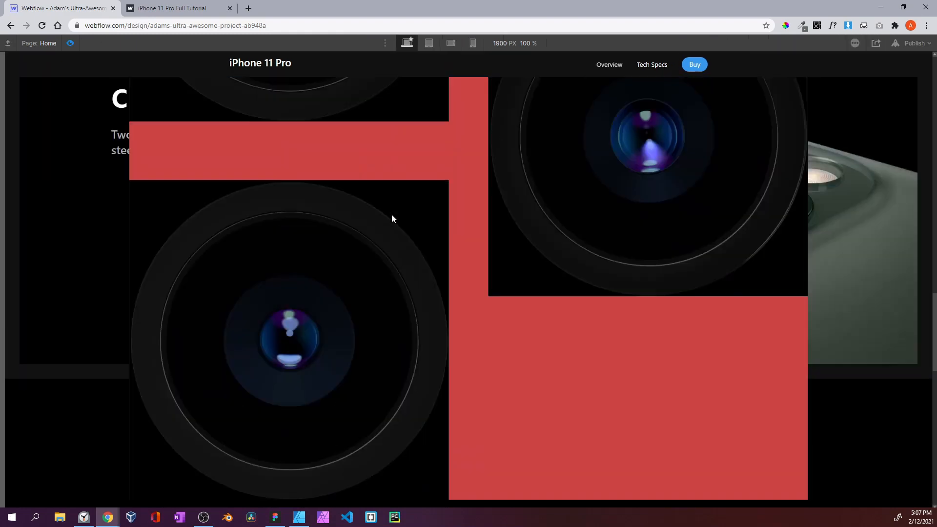
{"action": "scroll", "coordinate": [392, 214], "scroll_direction": "up", "scroll_amount": 8}
{"action": "scroll", "coordinate": [391, 214], "scroll_direction": "down", "scroll_amount": 4}
{"action": "scroll", "coordinate": [649, 298], "scroll_direction": "down", "scroll_amount": 5}
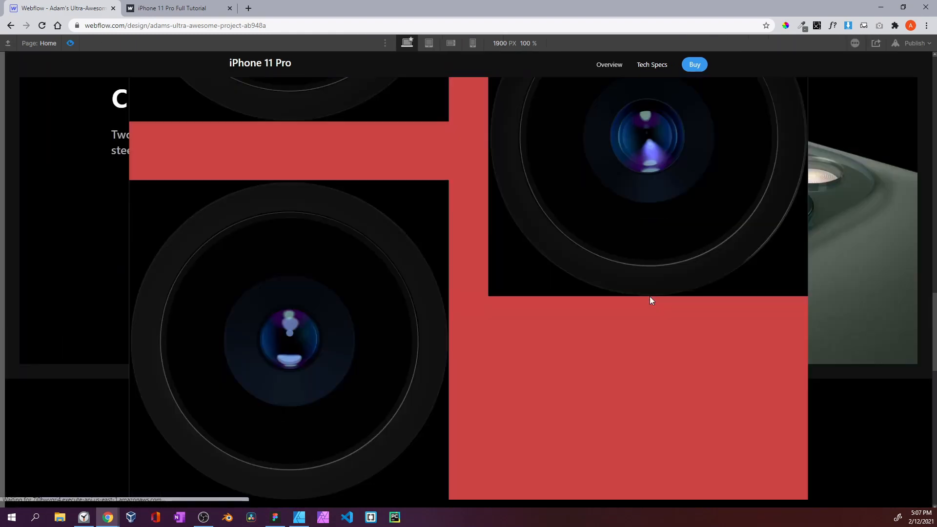
{"action": "scroll", "coordinate": [422, 339], "scroll_direction": "up", "scroll_amount": 5}
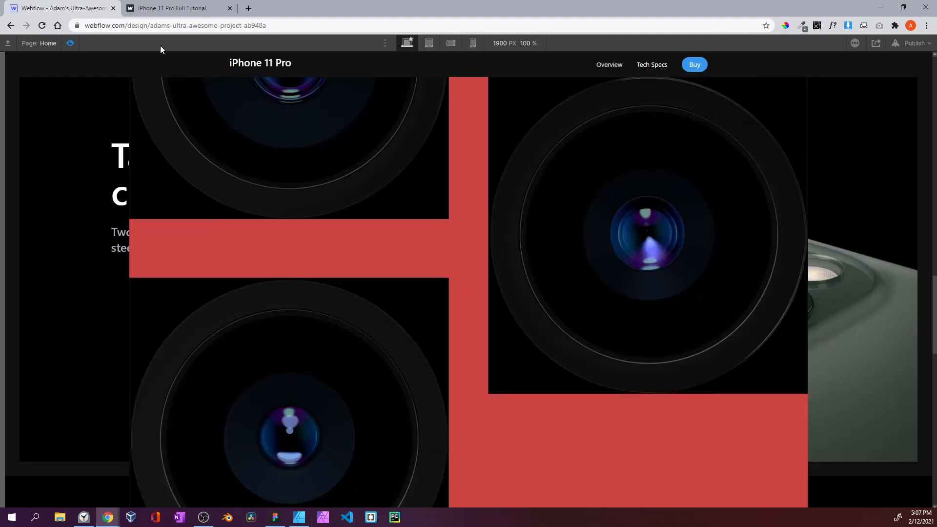
{"action": "left_click", "coordinate": [171, 8]}
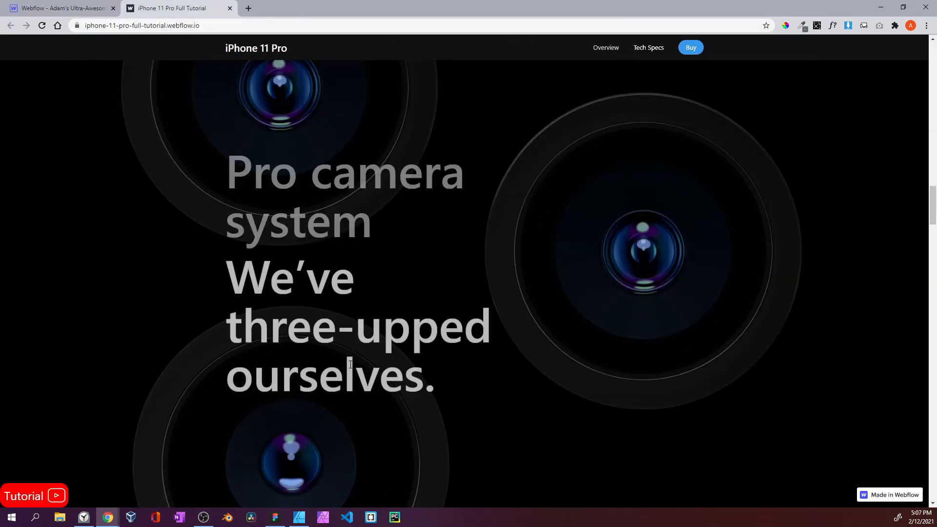
{"action": "left_click", "coordinate": [65, 12]}
{"action": "left_click", "coordinate": [69, 44]}
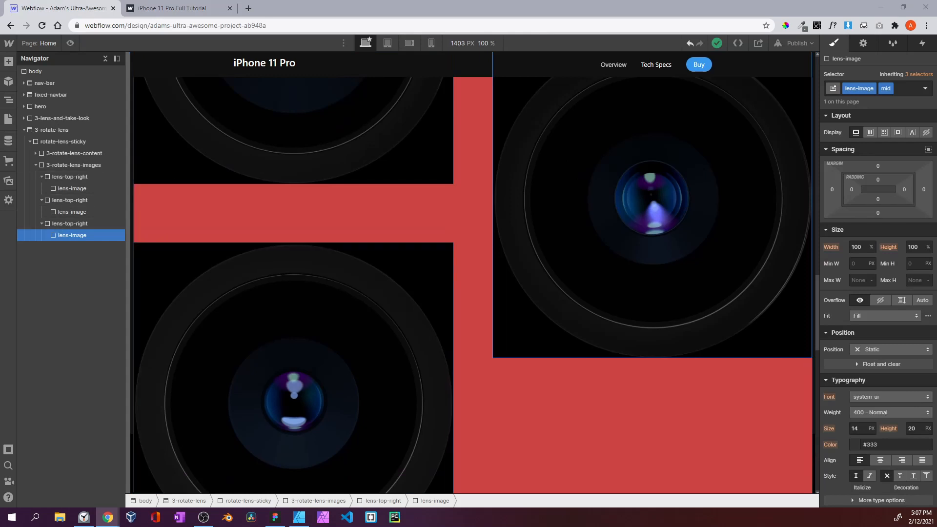
Collapse the three lens-top-right blocks and their 3-rotate-lens-images parent in the element tree, and select that parent
{"action": "left_click", "coordinate": [42, 224]}
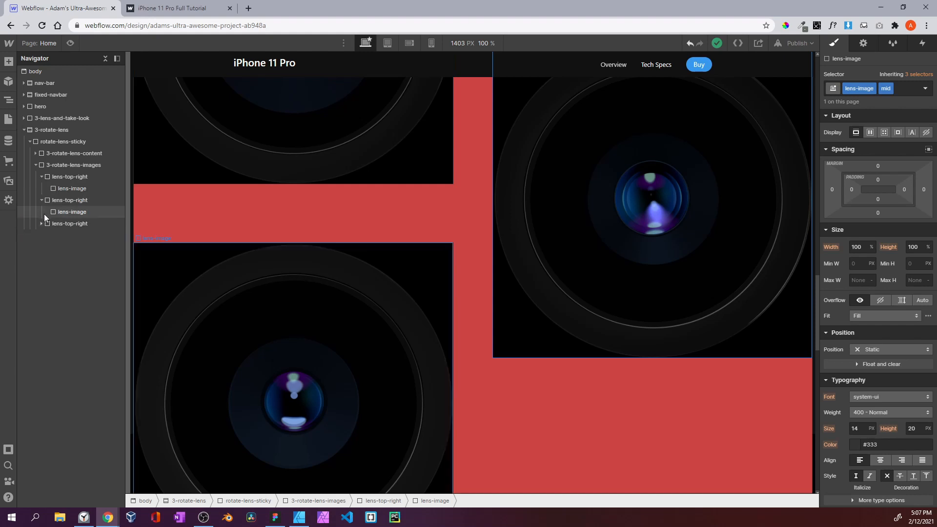
{"action": "left_click", "coordinate": [42, 201]}
{"action": "left_click", "coordinate": [42, 176]}
{"action": "left_click", "coordinate": [36, 165]}
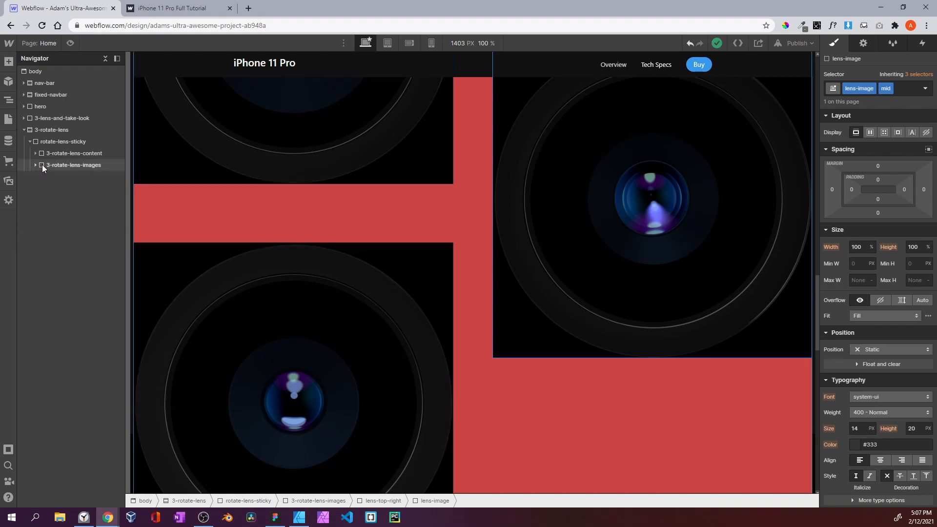
{"action": "left_click", "coordinate": [49, 165]}
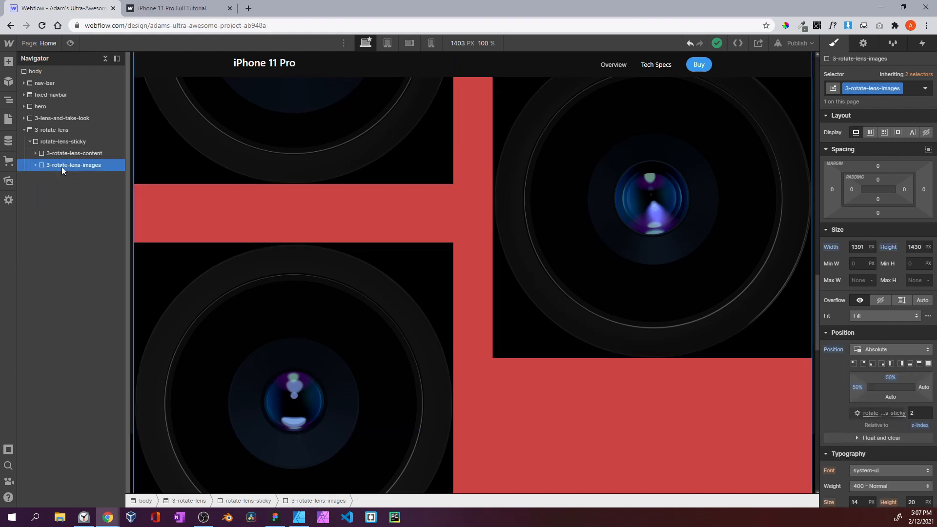
Examine how far the 3-rotate-lens-images block extends over its section of the page
{"action": "scroll", "coordinate": [219, 233], "scroll_direction": "down", "scroll_amount": 5}
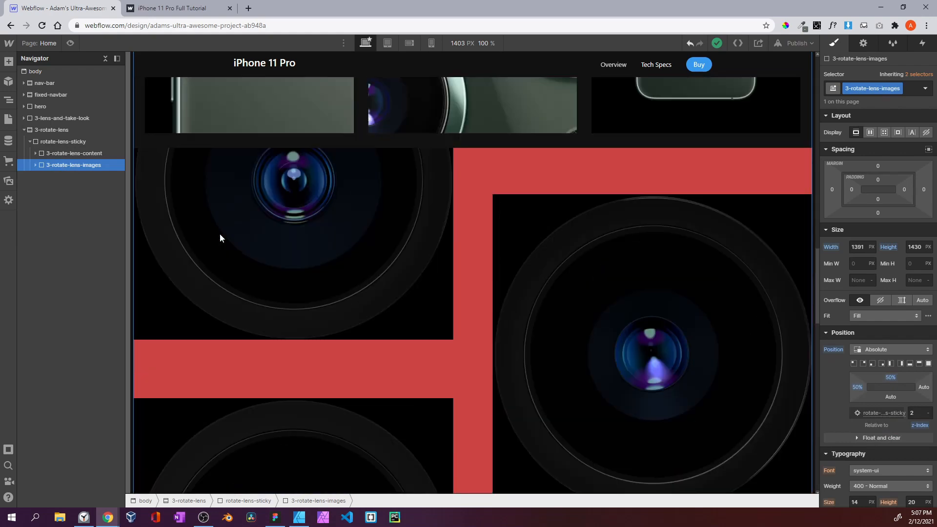
{"action": "scroll", "coordinate": [219, 234], "scroll_direction": "up", "scroll_amount": 2}
{"action": "scroll", "coordinate": [220, 234], "scroll_direction": "down", "scroll_amount": 4}
{"action": "scroll", "coordinate": [220, 234], "scroll_direction": "up", "scroll_amount": 4}
{"action": "scroll", "coordinate": [220, 234], "scroll_direction": "down", "scroll_amount": 3}
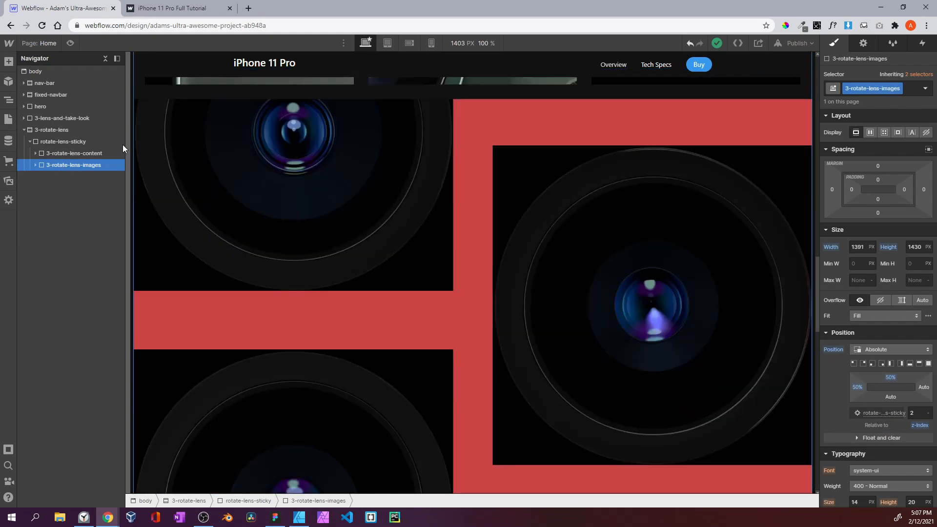
{"action": "scroll", "coordinate": [306, 189], "scroll_direction": "up", "scroll_amount": 3}
{"action": "scroll", "coordinate": [323, 165], "scroll_direction": "down", "scroll_amount": 5}
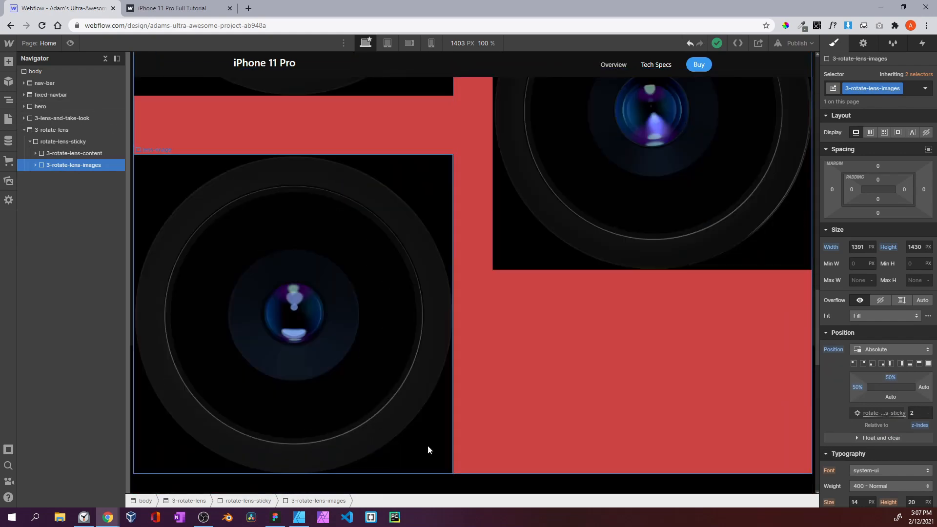
Set the z-index of 3-rotate-lens-images to 1 to place it behind the 3-rotate-lens-content block
{"action": "left_click", "coordinate": [98, 154]}
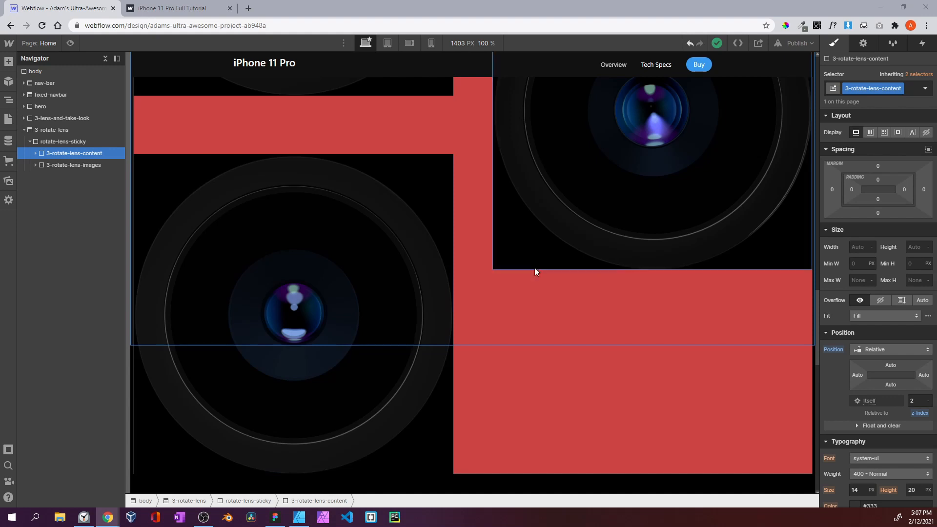
{"action": "left_click", "coordinate": [70, 166]}
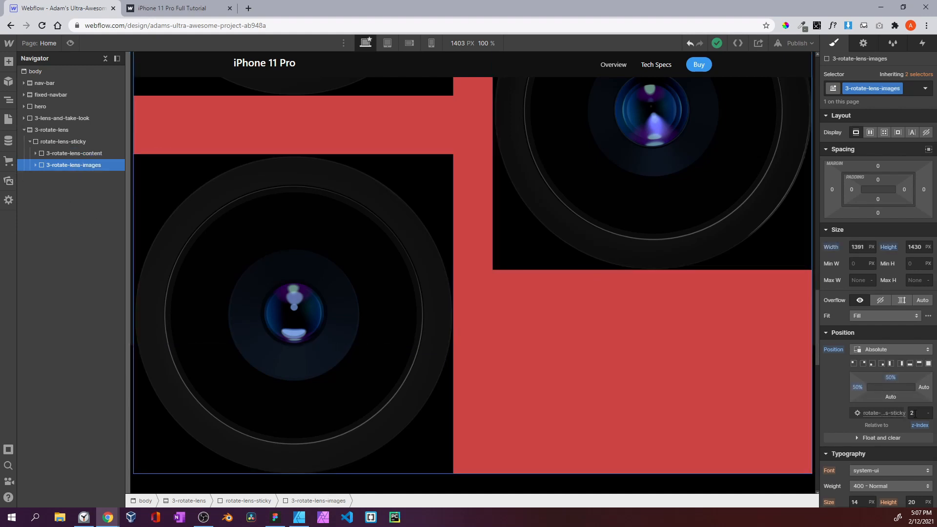
{"action": "left_click", "coordinate": [912, 413]}
{"action": "type", "text": "1"}
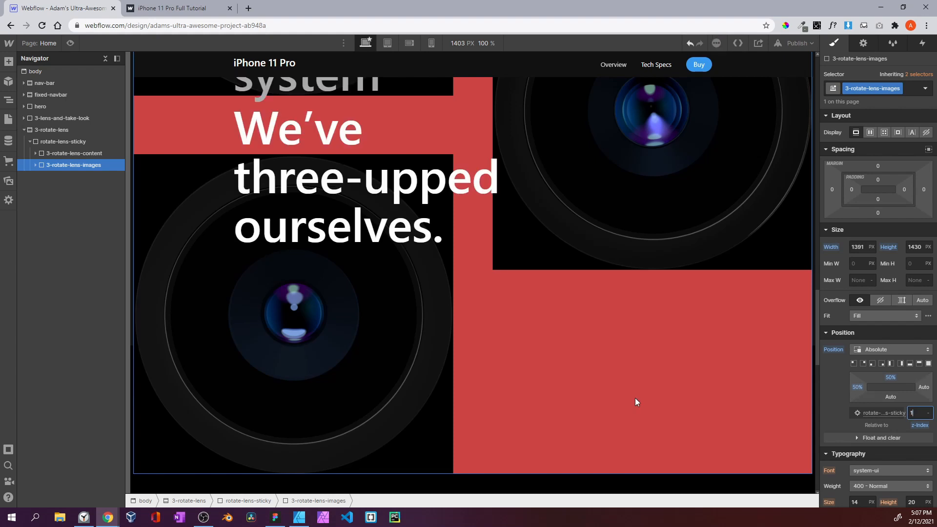
{"action": "scroll", "coordinate": [635, 398], "scroll_direction": "up", "scroll_amount": 3}
{"action": "scroll", "coordinate": [473, 303], "scroll_direction": "up", "scroll_amount": 1}
{"action": "scroll", "coordinate": [473, 303], "scroll_direction": "down", "scroll_amount": 1}
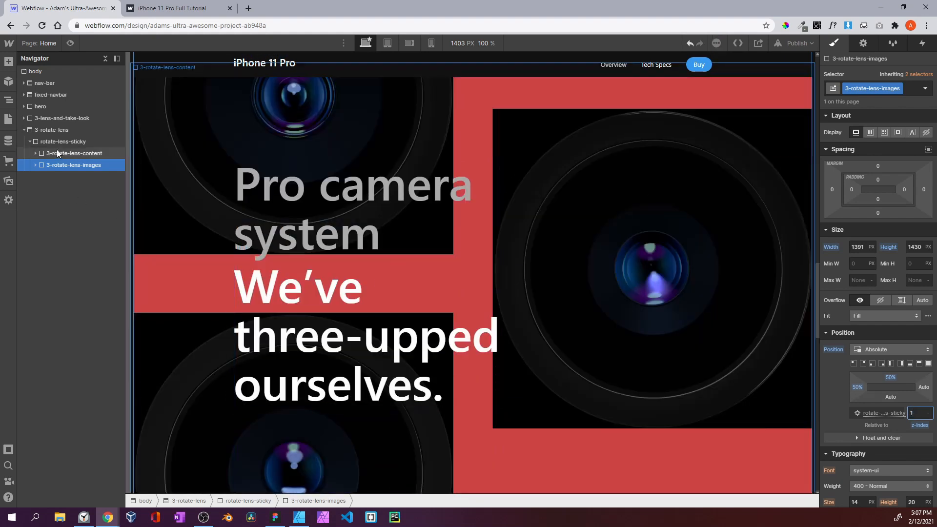
Collapse the rotate-lens-sticky block in the element tree and set its overflow to hidden
{"action": "left_click", "coordinate": [55, 142]}
{"action": "left_click", "coordinate": [30, 142]}
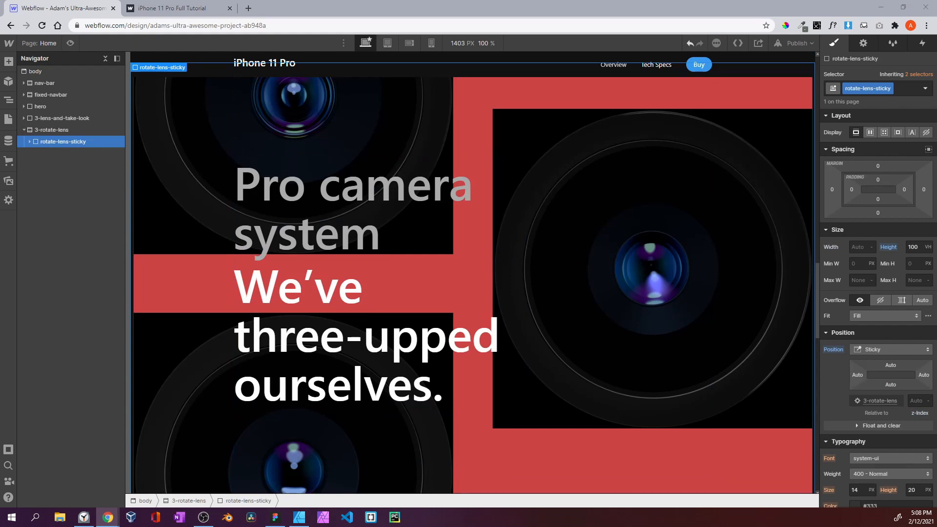
{"action": "left_click", "coordinate": [880, 301]}
{"action": "scroll", "coordinate": [585, 279], "scroll_direction": "down", "scroll_amount": 3}
{"action": "scroll", "coordinate": [585, 278], "scroll_direction": "up", "scroll_amount": 4}
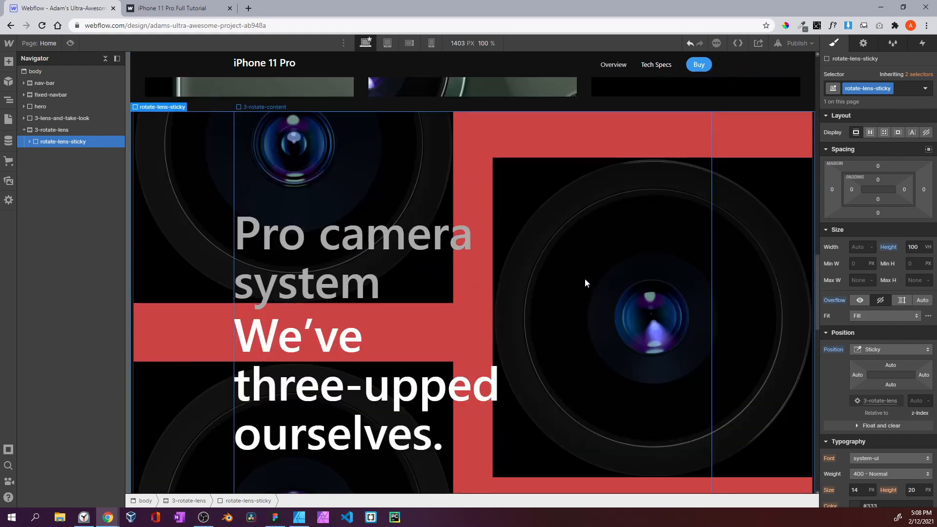
Set the top offset of the sticky-positioned rotate-lens-sticky block to 0
{"action": "scroll", "coordinate": [869, 342], "scroll_direction": "down", "scroll_amount": 1}
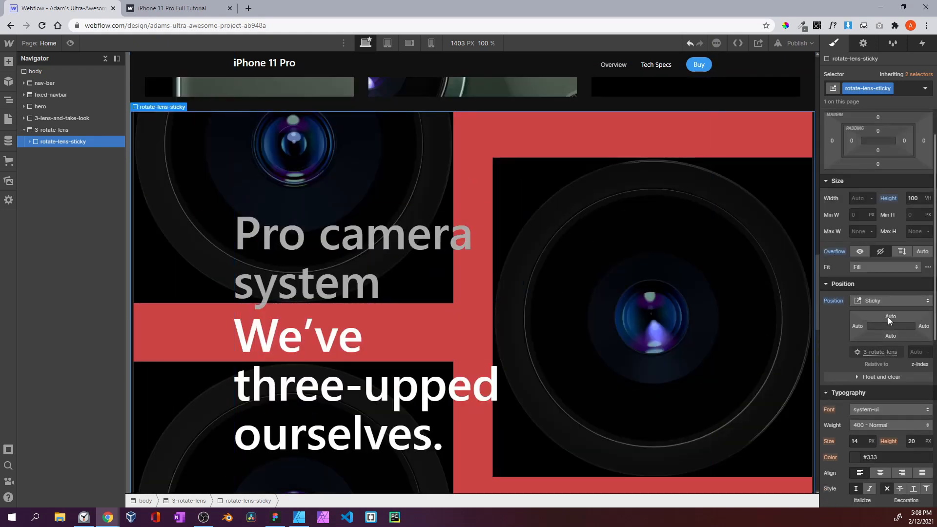
{"action": "left_click", "coordinate": [889, 317]}
{"action": "left_click", "coordinate": [866, 347]}
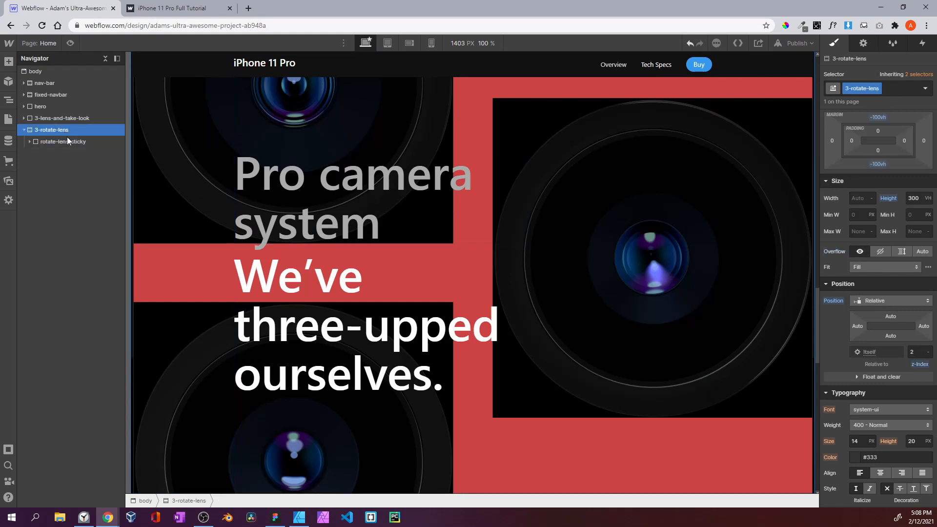
Reset the red #cc4343 background color of the 3-rotate-lens-images block
{"action": "scroll", "coordinate": [885, 334], "scroll_direction": "down", "scroll_amount": 6}
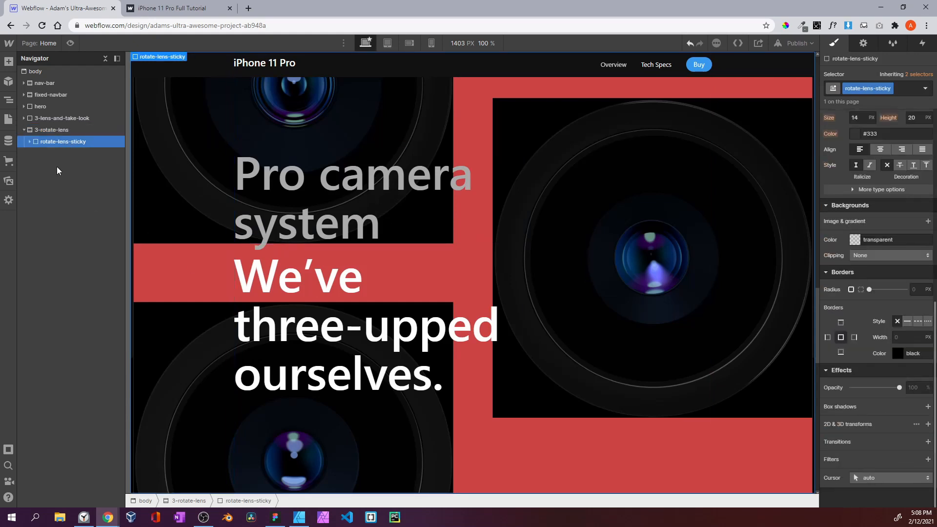
{"action": "left_click", "coordinate": [29, 142]}
{"action": "left_click", "coordinate": [73, 165]}
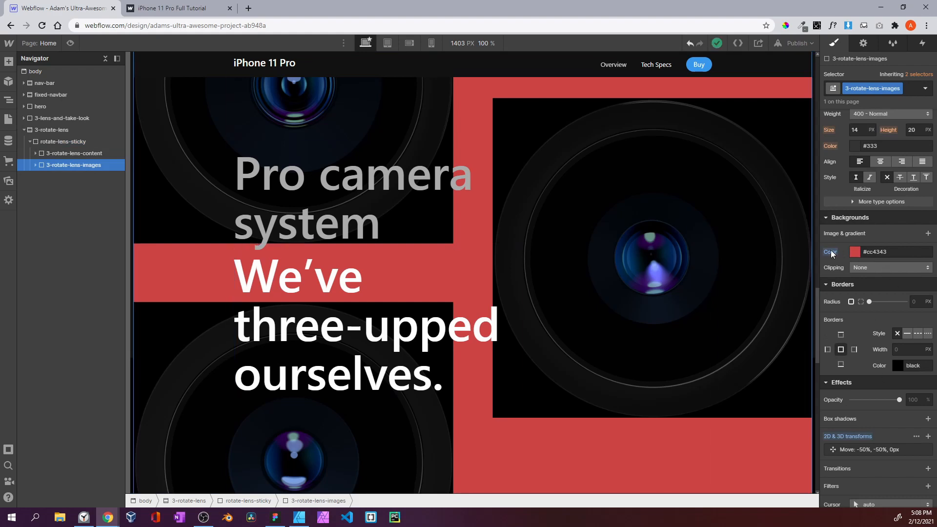
{"action": "left_click", "coordinate": [834, 252], "text": "alt"}
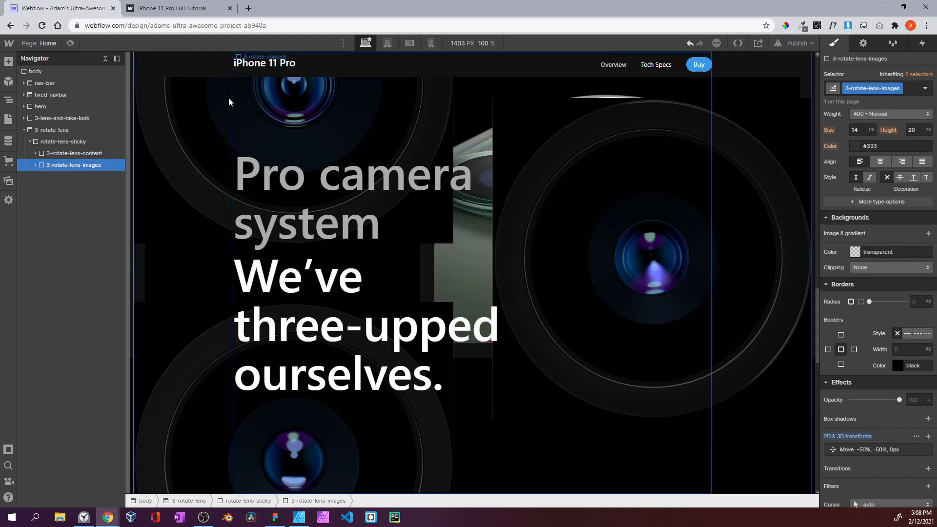
Preview the page and check how the heading and lens images stick over the previous section while scrolling
{"action": "key", "text": "ctrl+shift+p"}
{"action": "scroll", "coordinate": [327, 195], "scroll_direction": "up", "scroll_amount": 2}
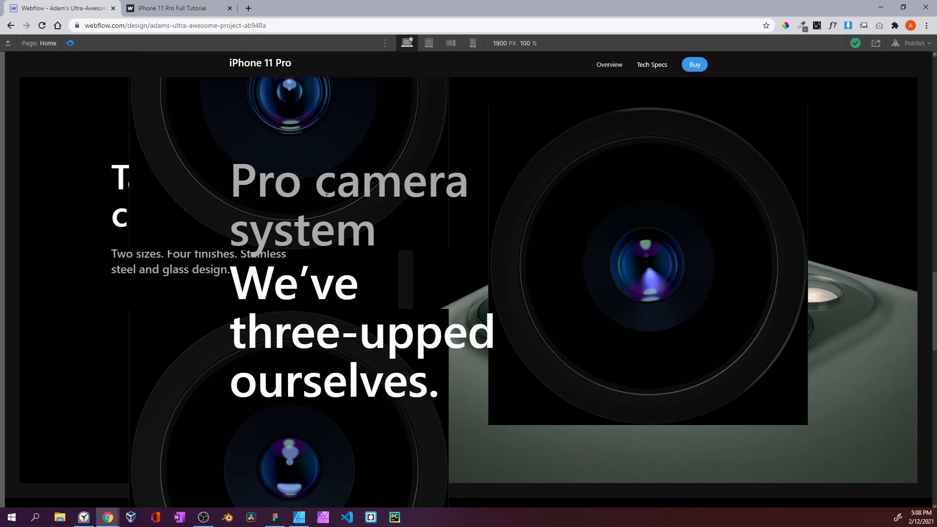
{"action": "scroll", "coordinate": [327, 195], "scroll_direction": "up", "scroll_amount": 2}
{"action": "scroll", "coordinate": [326, 195], "scroll_direction": "down", "scroll_amount": 2}
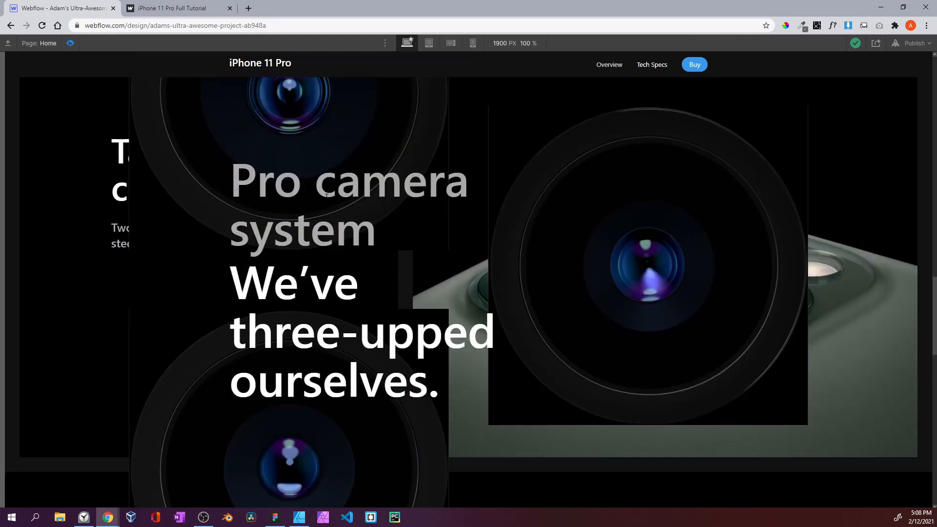
{"action": "left_click", "coordinate": [71, 43]}
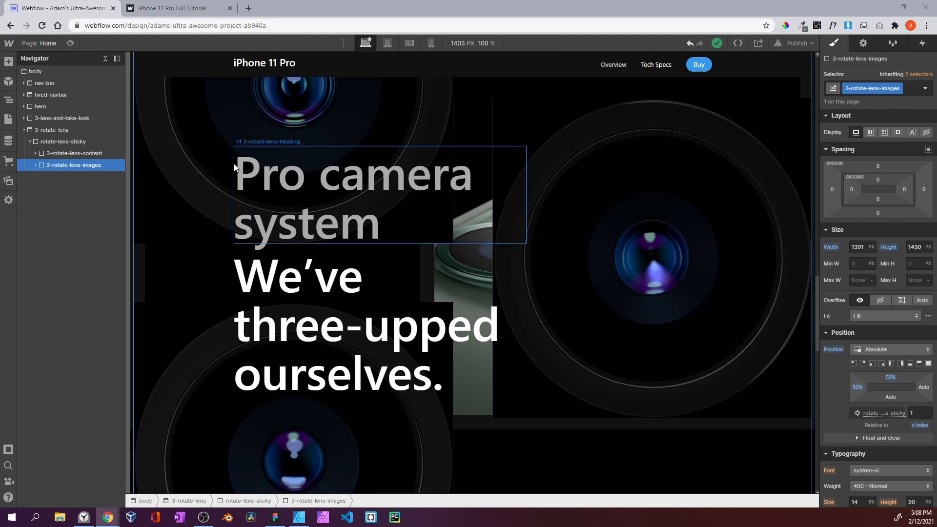
Inspect the style settings of 3-rotate-lens-content, 3-rotate-lens-images and rotate-lens-sticky in turn
{"action": "left_click", "coordinate": [81, 152]}
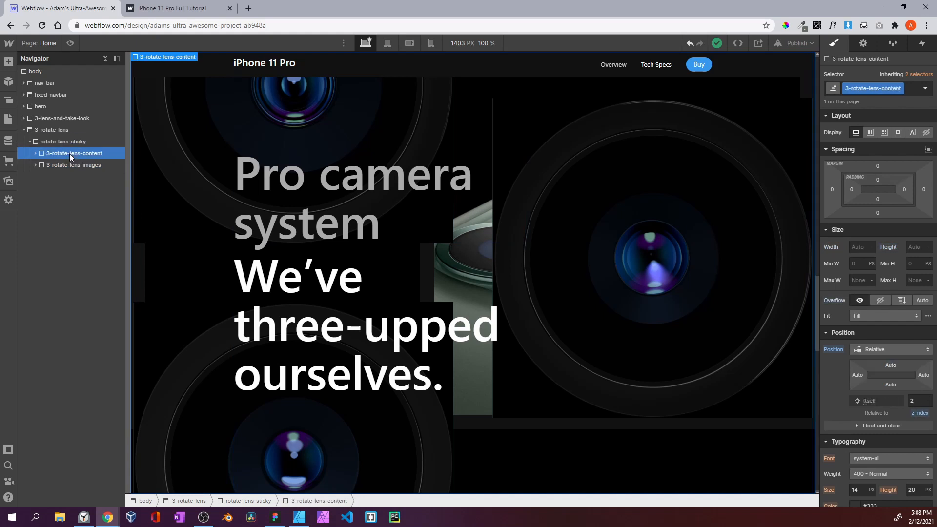
{"action": "left_click", "coordinate": [64, 163]}
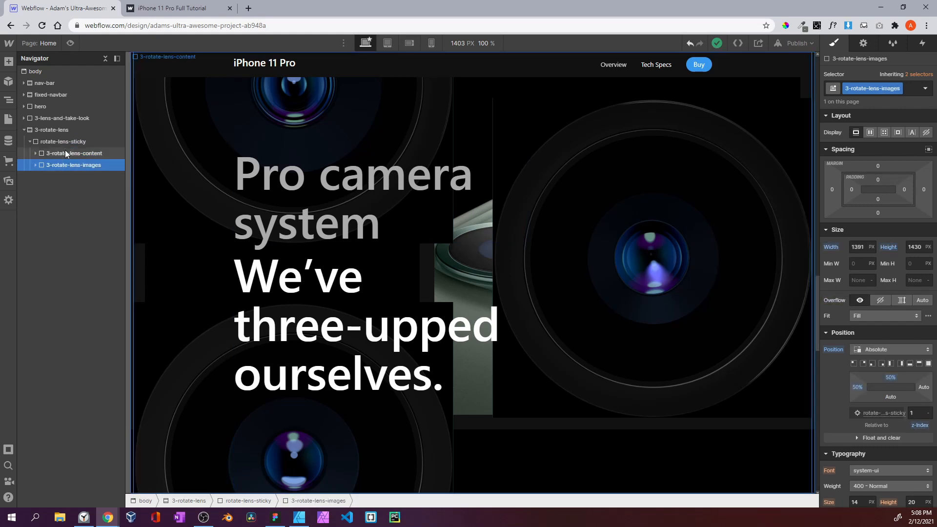
{"action": "left_click", "coordinate": [66, 141]}
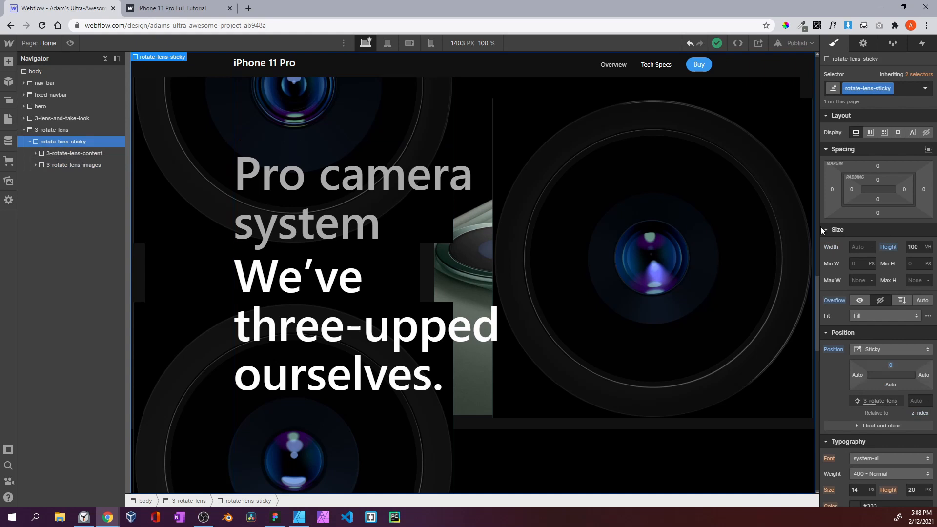
Preview the page again and scroll through the sticky lens section to examine its overlap with the phone picture
{"action": "left_click", "coordinate": [69, 44]}
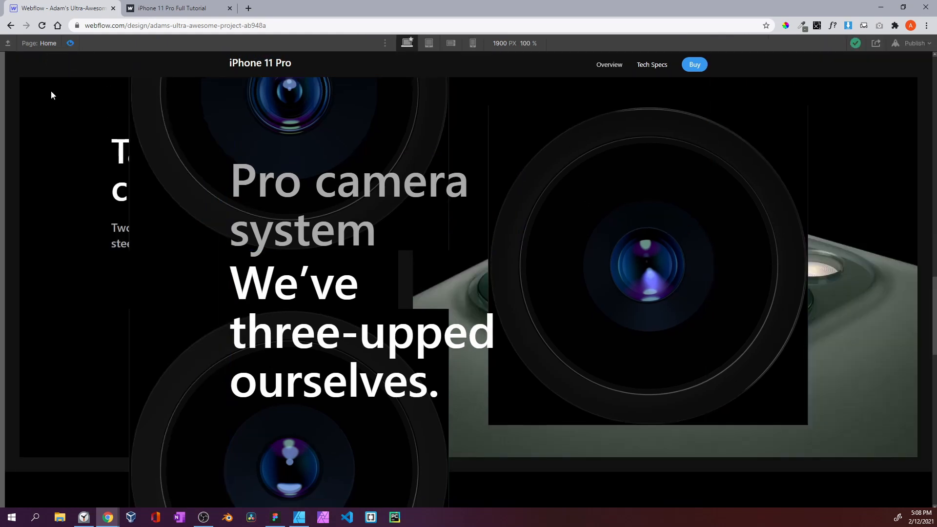
{"action": "scroll", "coordinate": [859, 143], "scroll_direction": "down", "scroll_amount": 5}
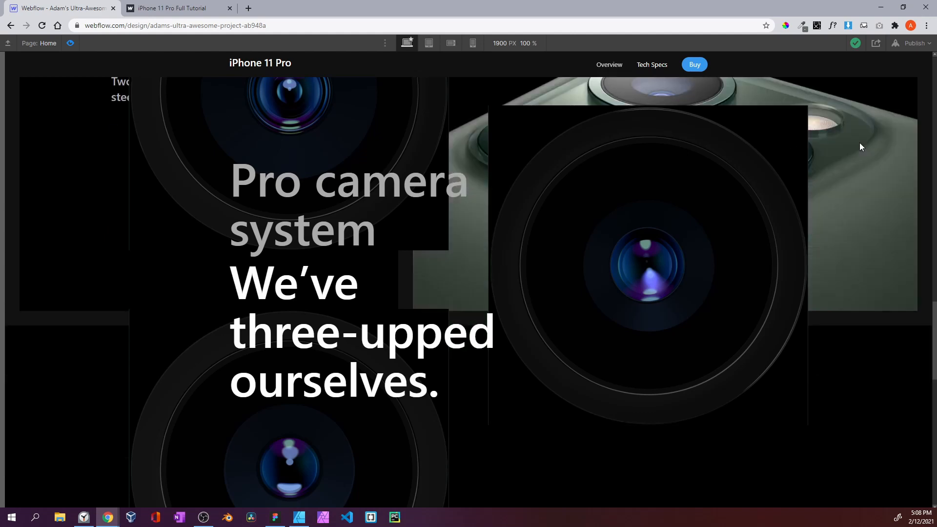
{"action": "scroll", "coordinate": [860, 142], "scroll_direction": "down", "scroll_amount": 5}
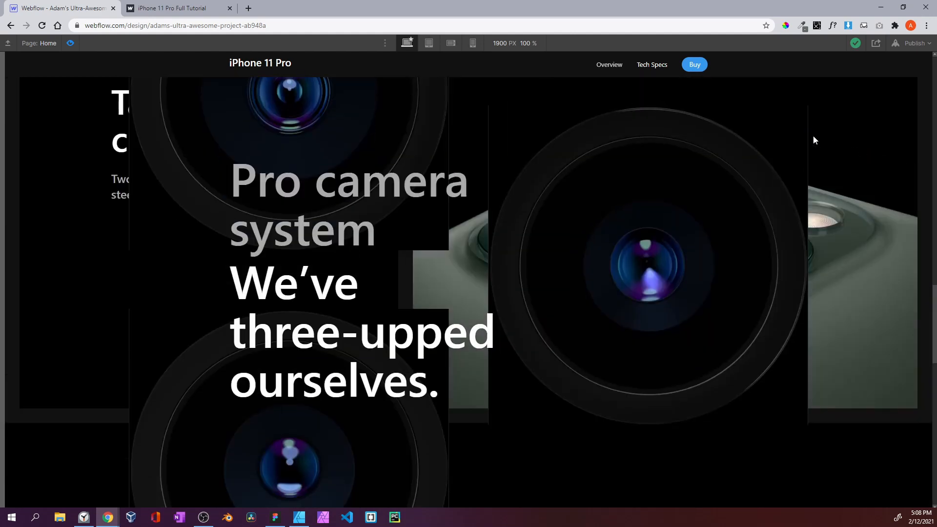
{"action": "left_click", "coordinate": [70, 43]}
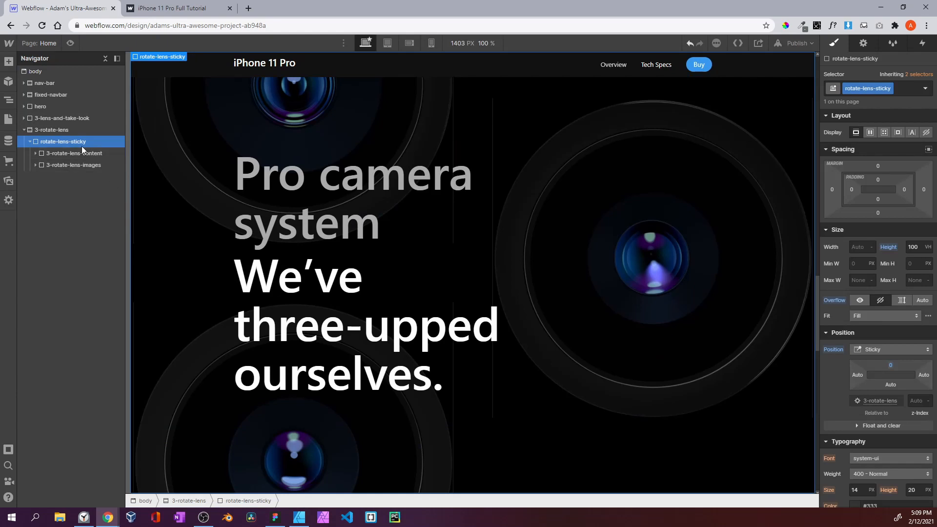
Try a red #d60000 background color on the rotate-lens-sticky block to check how the lens images cover the section
{"action": "scroll", "coordinate": [869, 233], "scroll_direction": "down", "scroll_amount": 8}
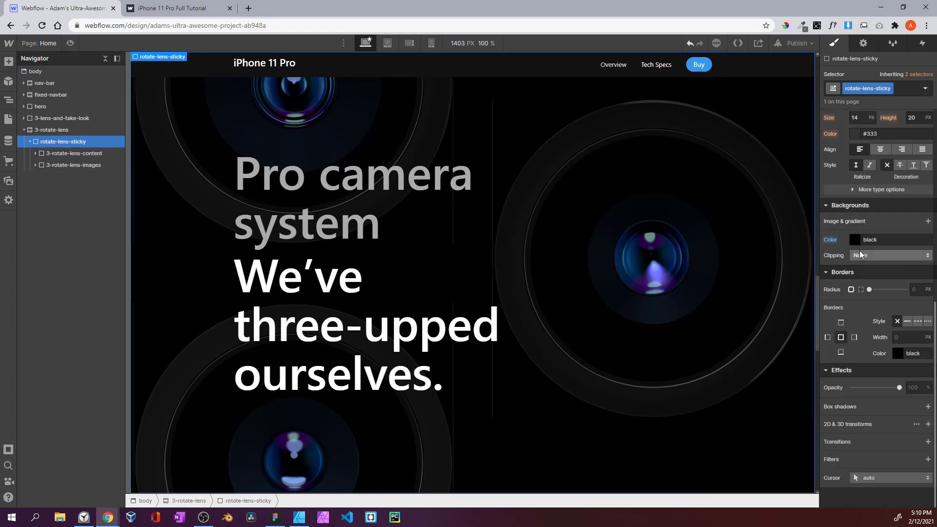
{"action": "left_click", "coordinate": [858, 239]}
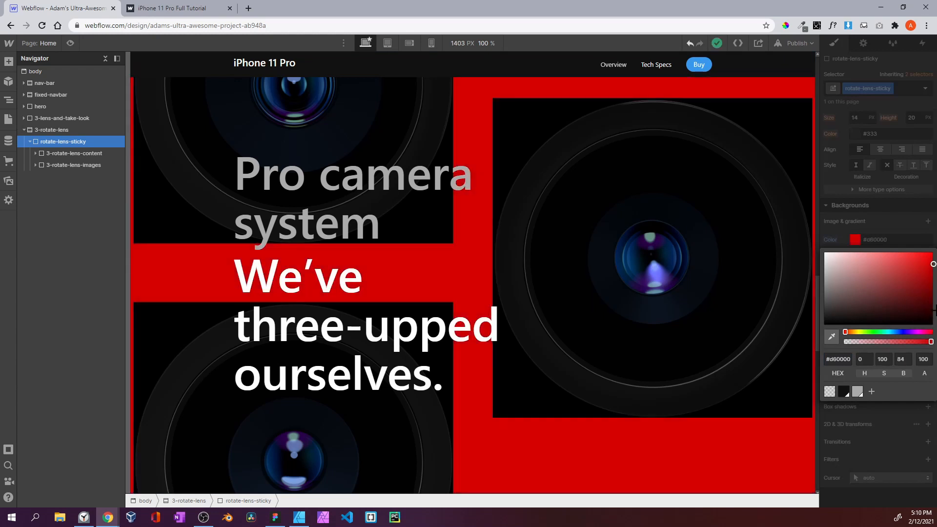
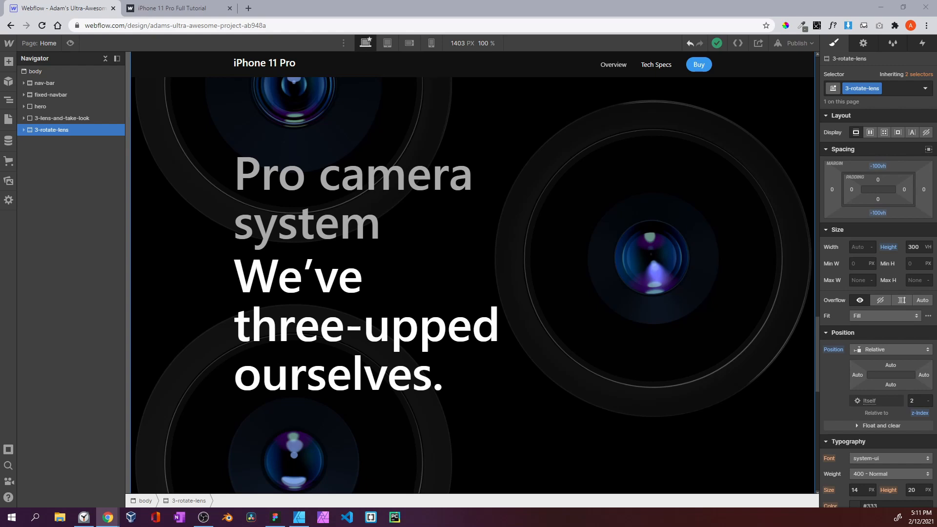
Switch to the published iPhone 11 Pro Full Tutorial page and examine how the triple-camera text scrolls beside the phone picture
{"action": "left_click", "coordinate": [195, 9]}
{"action": "scroll", "coordinate": [303, 267], "scroll_direction": "down", "scroll_amount": 5}
{"action": "scroll", "coordinate": [297, 269], "scroll_direction": "up", "scroll_amount": 6}
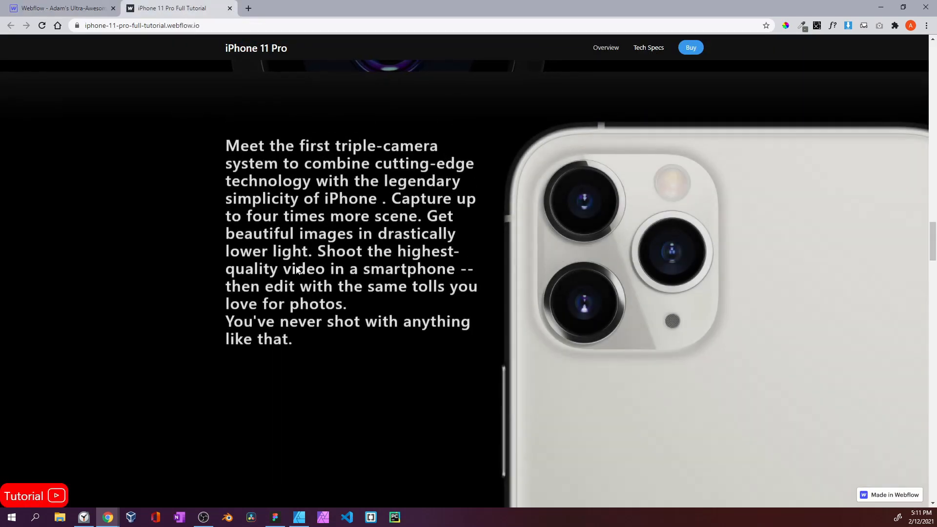
{"action": "scroll", "coordinate": [297, 270], "scroll_direction": "up", "scroll_amount": 1}
{"action": "scroll", "coordinate": [302, 268], "scroll_direction": "down", "scroll_amount": 1}
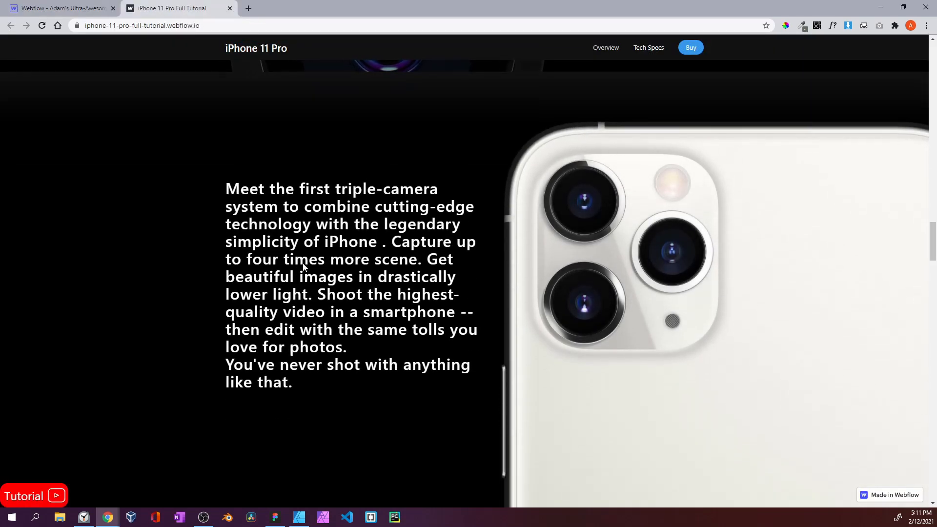
{"action": "scroll", "coordinate": [303, 267], "scroll_direction": "down", "scroll_amount": 2}
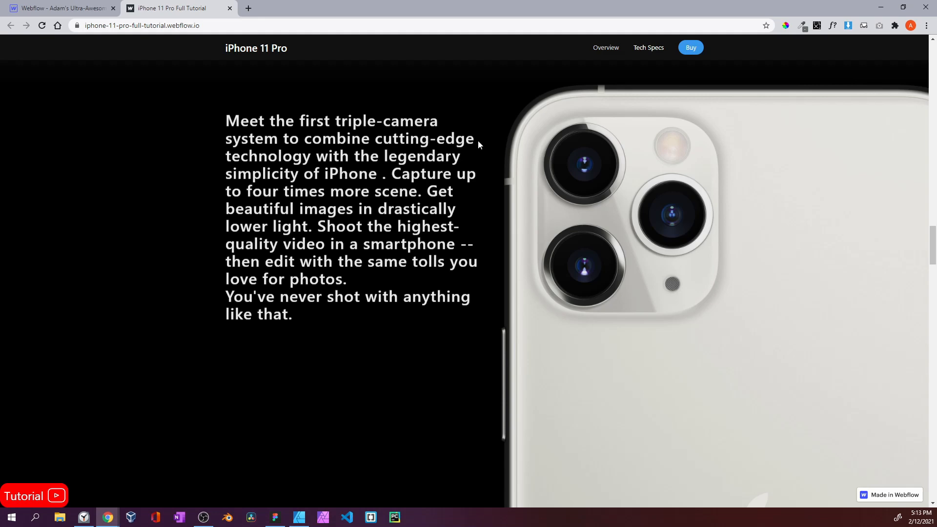
{"action": "scroll", "coordinate": [547, 147], "scroll_direction": "down", "scroll_amount": 2}
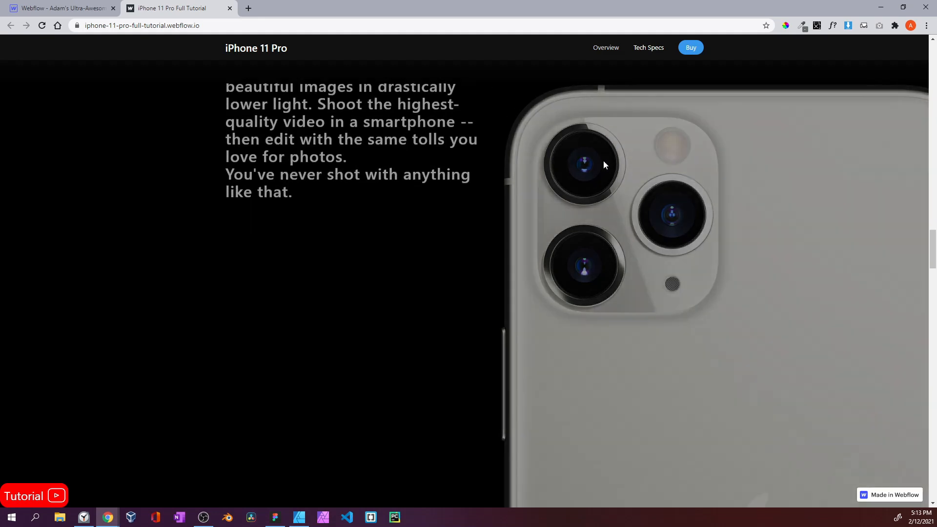
{"action": "scroll", "coordinate": [563, 190], "scroll_direction": "up", "scroll_amount": 4}
{"action": "scroll", "coordinate": [545, 192], "scroll_direction": "down", "scroll_amount": 4}
Scroll through the Ultra Wide, Wide and Telephoto camera parts and examine how each lens is highlighted with its specifications
{"action": "scroll", "coordinate": [544, 191], "scroll_direction": "down", "scroll_amount": 2}
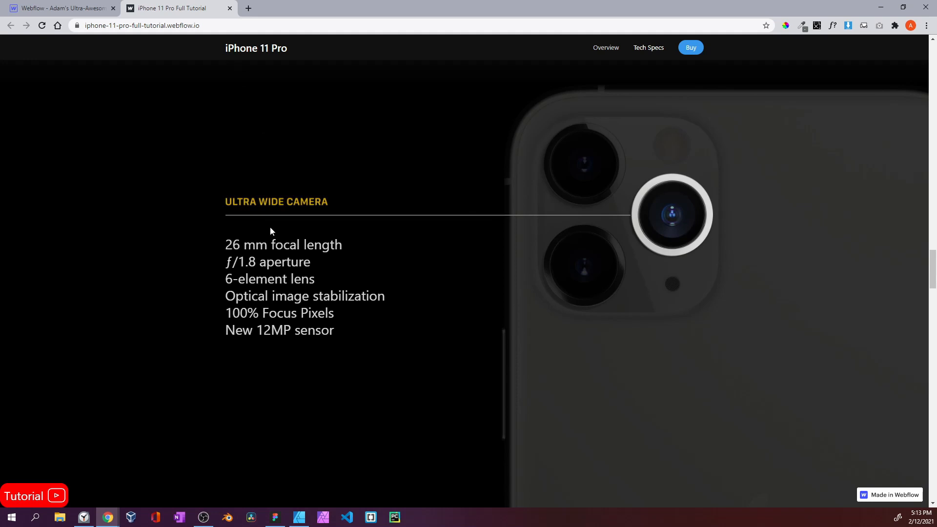
{"action": "scroll", "coordinate": [272, 227], "scroll_direction": "down", "scroll_amount": 1}
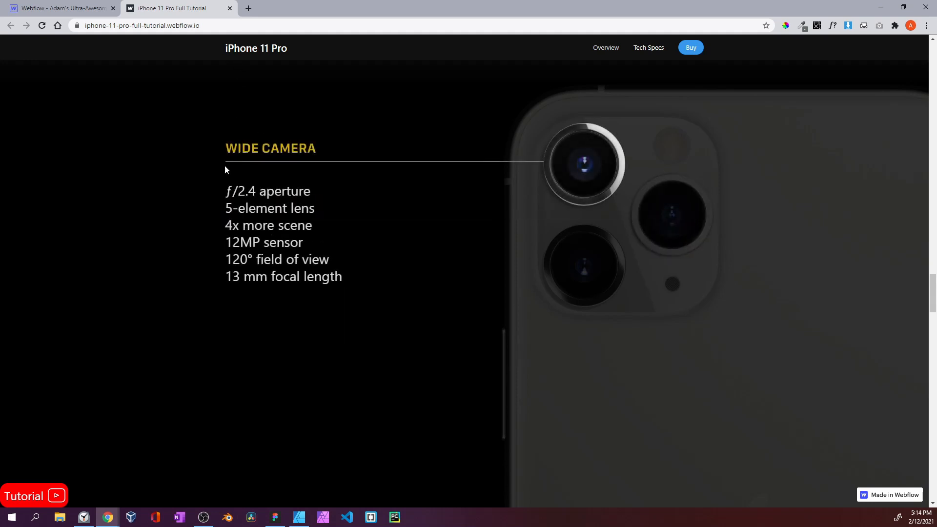
{"action": "scroll", "coordinate": [520, 188], "scroll_direction": "down", "scroll_amount": 1}
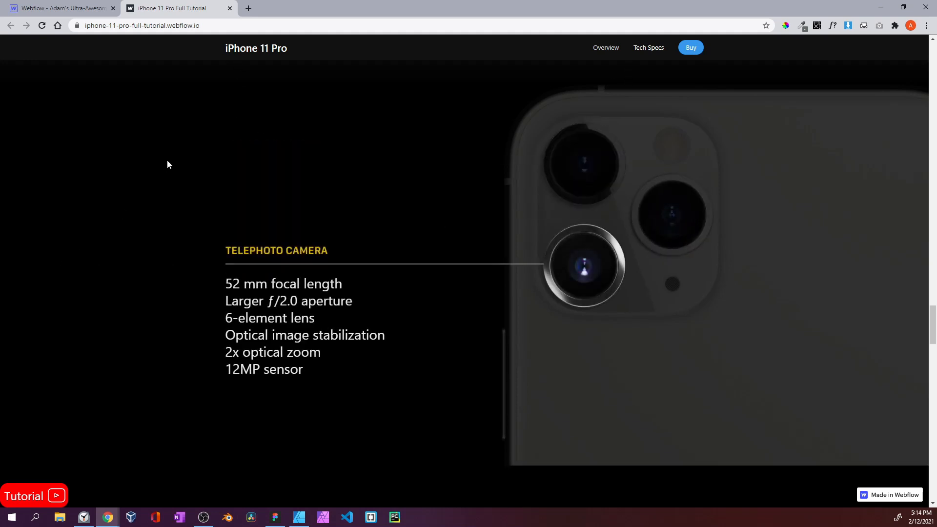
{"action": "scroll", "coordinate": [212, 303], "scroll_direction": "down", "scroll_amount": 3}
{"action": "scroll", "coordinate": [211, 304], "scroll_direction": "up", "scroll_amount": 3}
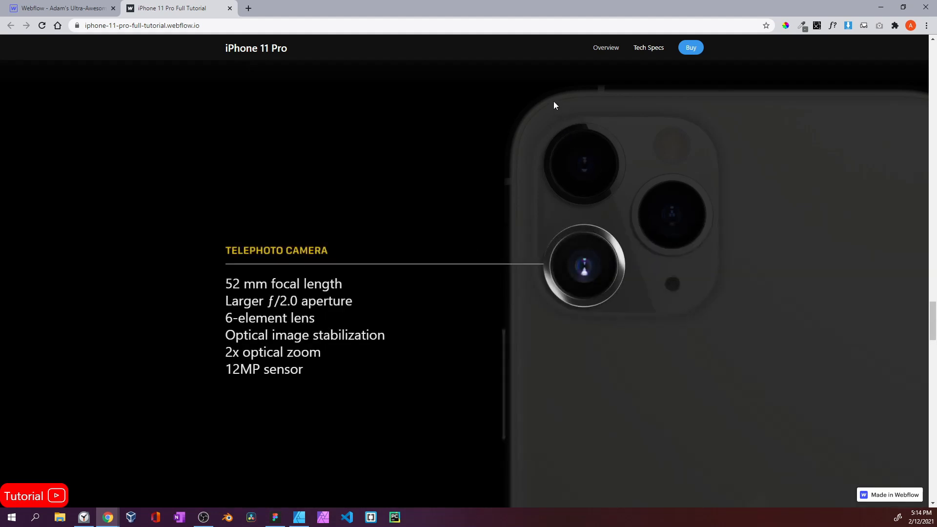
{"action": "scroll", "coordinate": [540, 106], "scroll_direction": "up", "scroll_amount": 3}
{"action": "scroll", "coordinate": [539, 106], "scroll_direction": "up", "scroll_amount": 5}
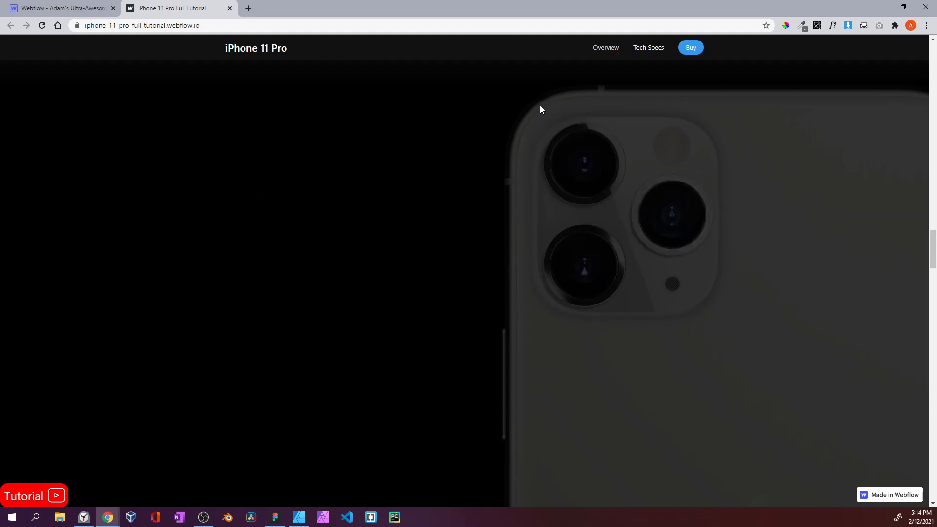
{"action": "scroll", "coordinate": [540, 105], "scroll_direction": "down", "scroll_amount": 2}
{"action": "scroll", "coordinate": [540, 106], "scroll_direction": "down", "scroll_amount": 2}
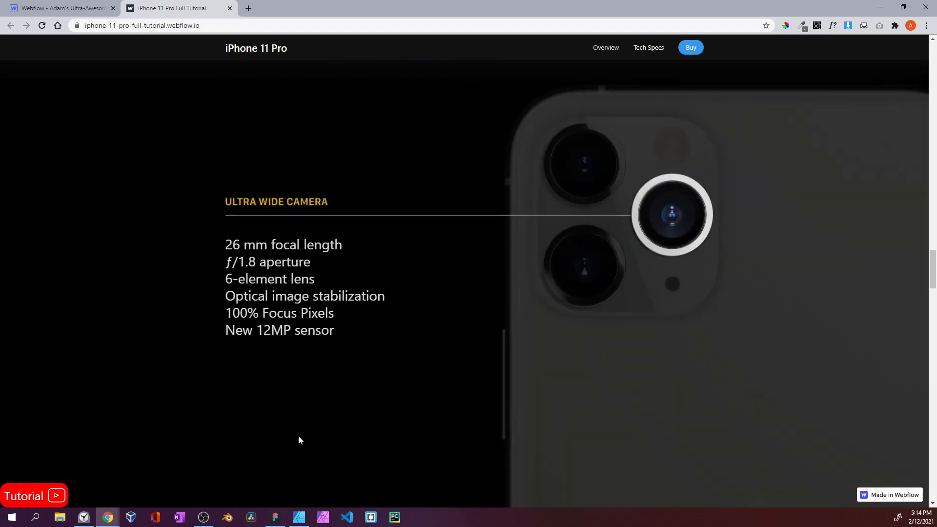
{"action": "scroll", "coordinate": [462, 282], "scroll_direction": "up", "scroll_amount": 3}
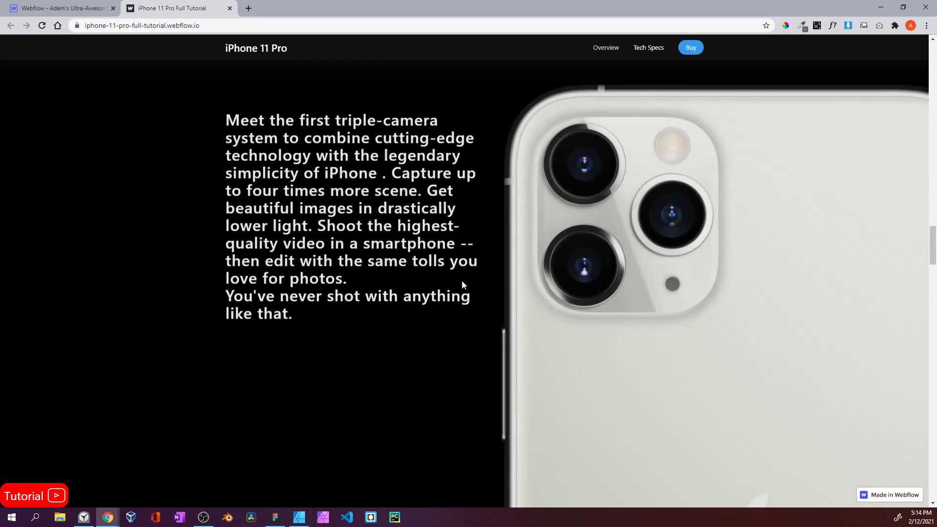
Try to capture a screenshot of the bright white phone picture beside the triple-camera text
{"action": "key", "text": "Print"}
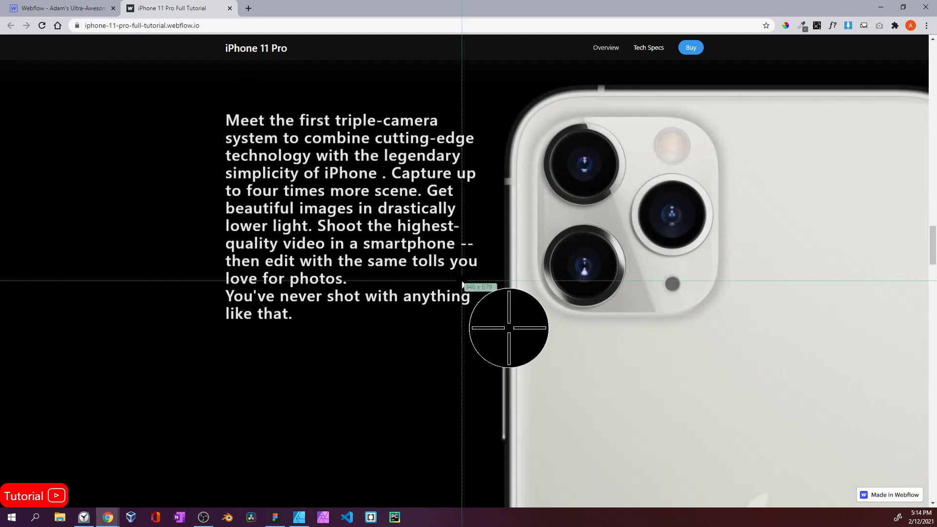
{"action": "left_click_drag", "start_coordinate": [484, 255], "coordinate": [461, 297]}
{"action": "left_click", "coordinate": [467, 431]}
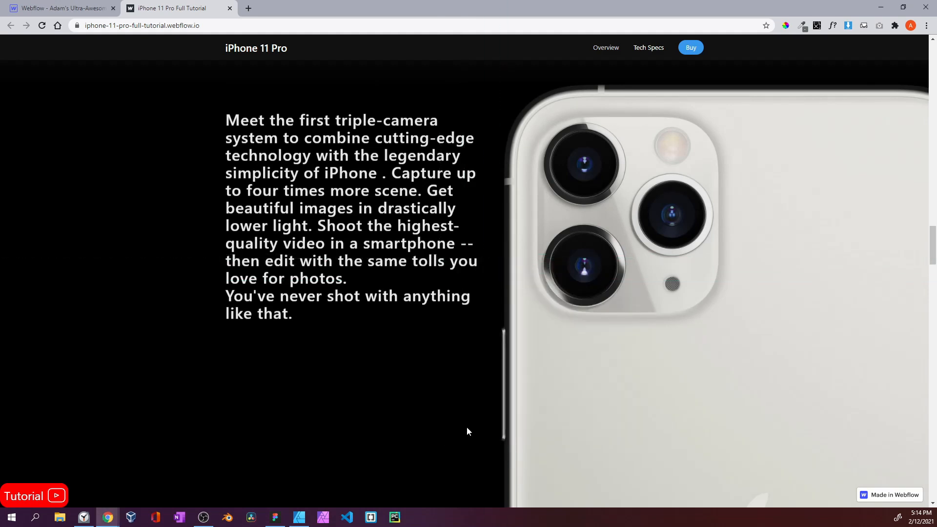
{"action": "key", "text": "super+shift+s"}
{"action": "left_click_drag", "start_coordinate": [490, 75], "coordinate": [916, 488]}
Snip the darkened phone picture with the Ultra Wide lens highlighted and save the screenshot to the Downloads folder
{"action": "scroll", "coordinate": [707, 405], "scroll_direction": "down", "scroll_amount": 5}
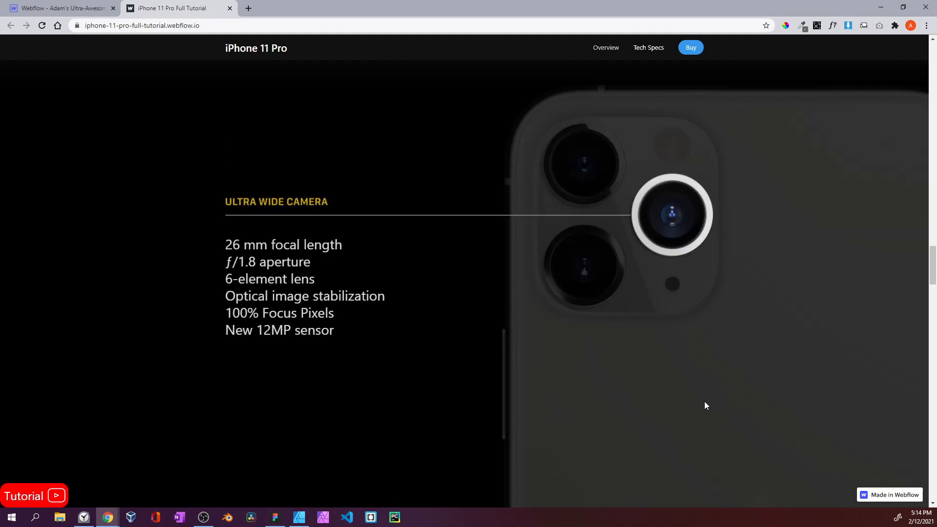
{"action": "key", "text": "super+shift+s"}
{"action": "left_click_drag", "start_coordinate": [495, 82], "coordinate": [914, 466]}
{"action": "left_click", "coordinate": [839, 439]}
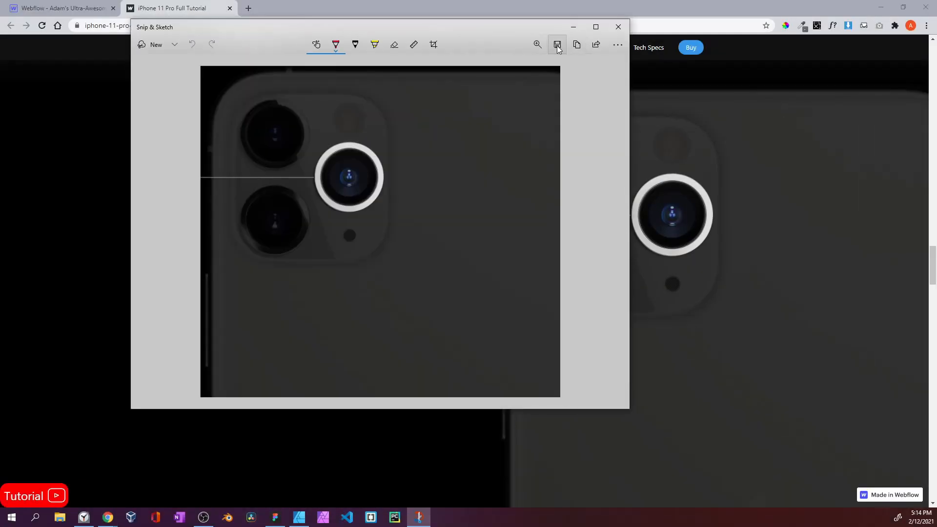
{"action": "left_click", "coordinate": [558, 44]}
{"action": "left_click", "coordinate": [177, 90]}
{"action": "double_click", "coordinate": [261, 103]}
{"action": "left_click", "coordinate": [697, 374]}
{"action": "left_click", "coordinate": [618, 27]}
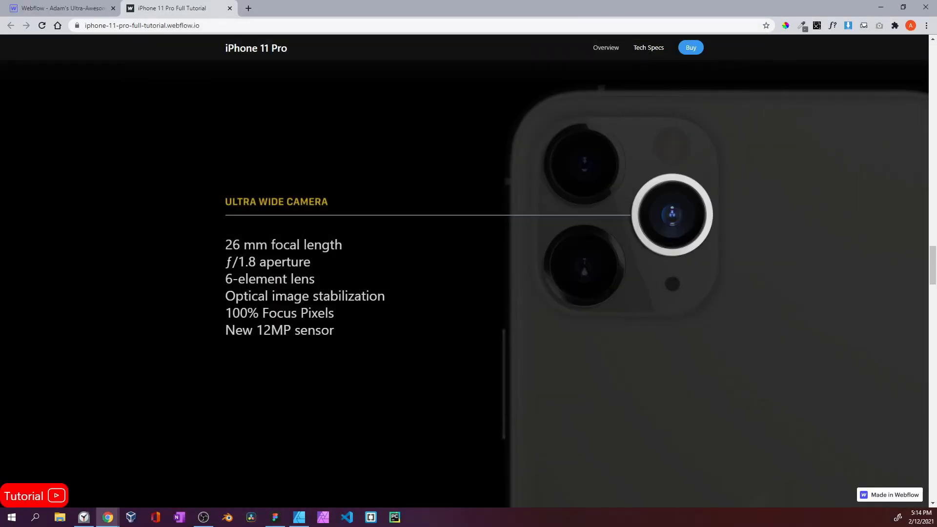
Snip the bright white phone picture beside the triple-camera text and save the screenshot to the Downloads folder
{"action": "scroll", "coordinate": [712, 218], "scroll_direction": "up", "scroll_amount": 3}
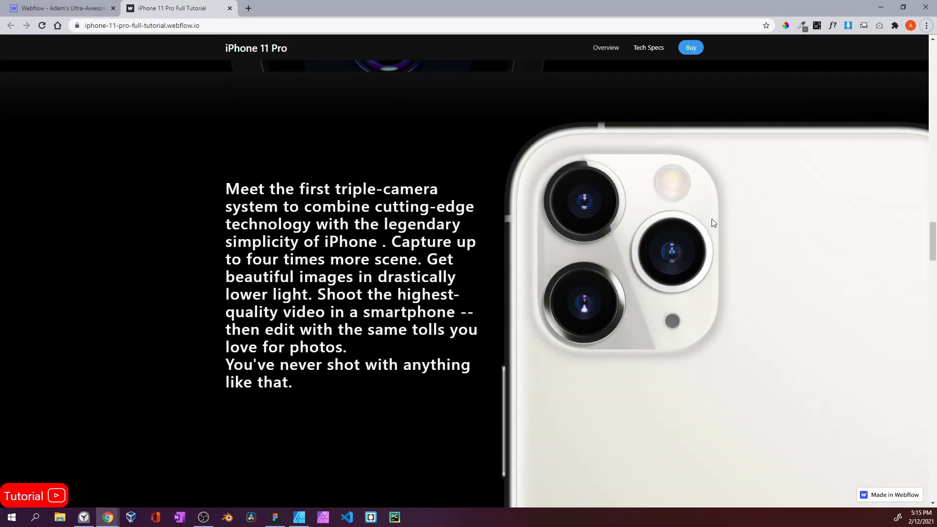
{"action": "key", "text": "super+shift+s"}
{"action": "left_click_drag", "start_coordinate": [481, 107], "coordinate": [930, 482]}
{"action": "left_click", "coordinate": [839, 439]}
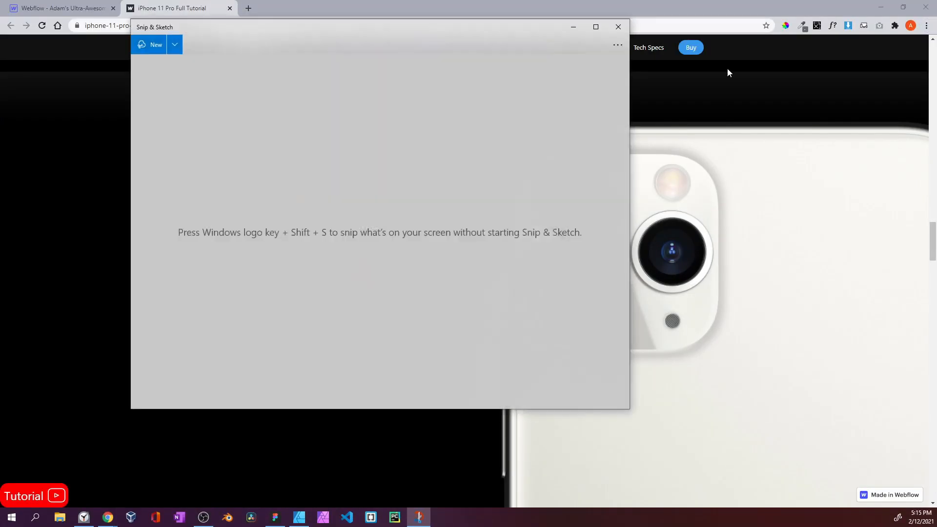
{"action": "left_click", "coordinate": [557, 45]}
{"action": "left_click", "coordinate": [698, 374]}
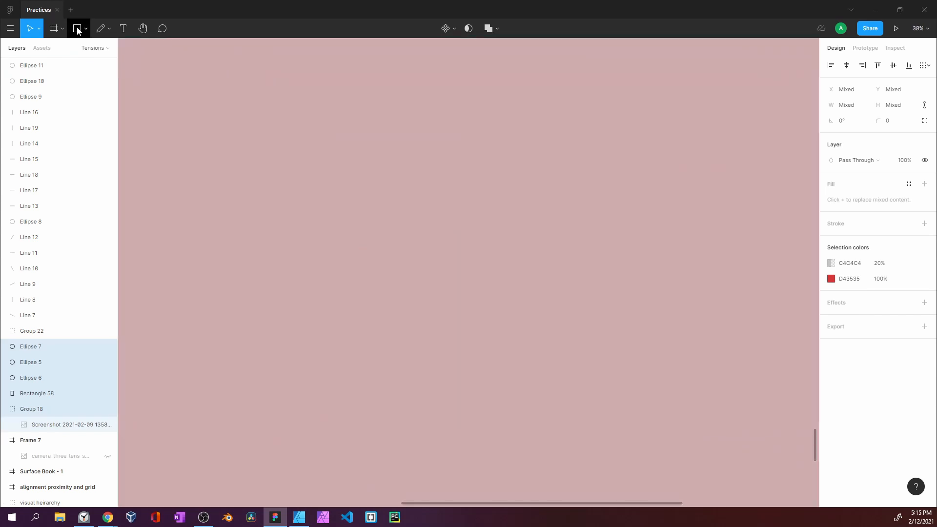
{"action": "left_click", "coordinate": [86, 29]}
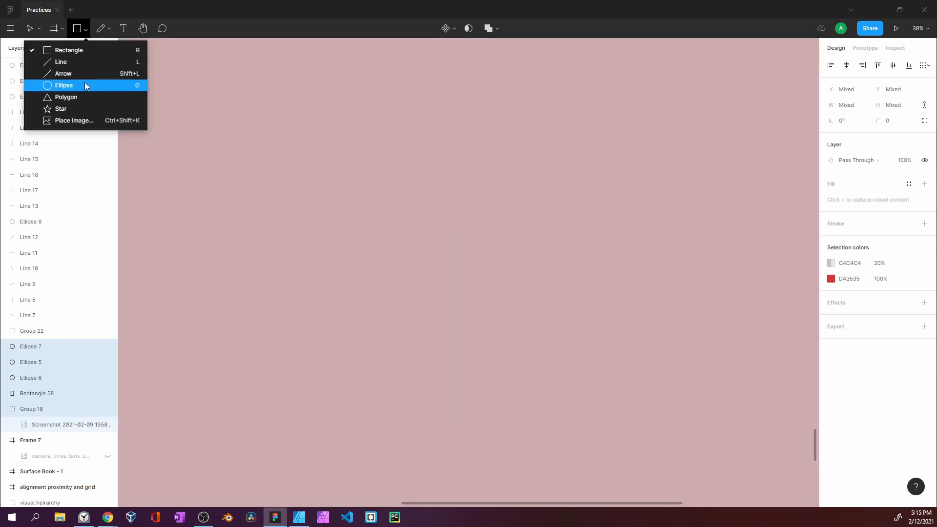
{"action": "left_click", "coordinate": [73, 120]}
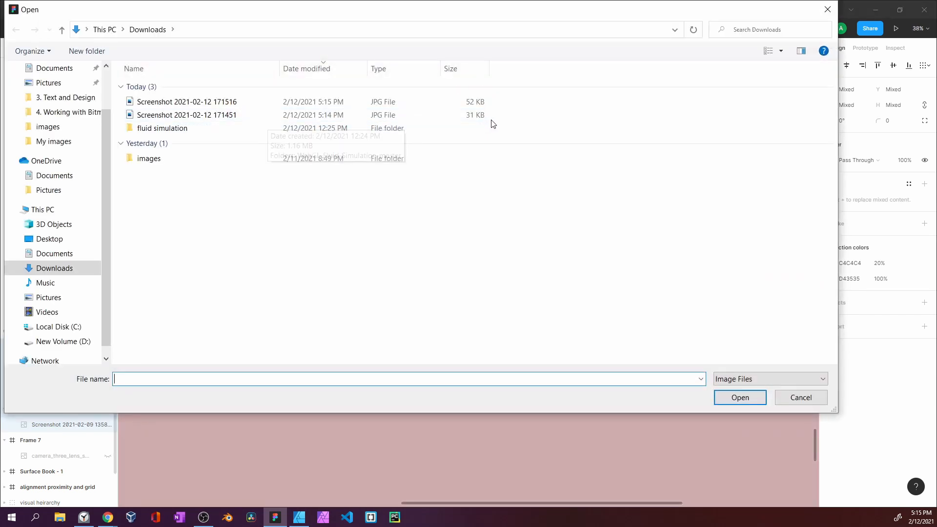
{"action": "left_click_drag", "start_coordinate": [491, 120], "coordinate": [477, 94]}
{"action": "left_click", "coordinate": [735, 403]}
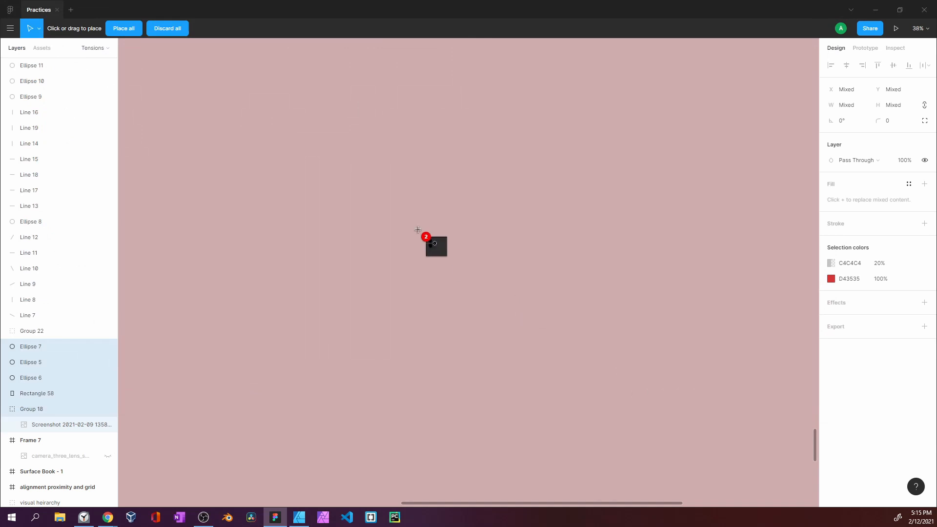
{"action": "left_click", "coordinate": [389, 187]}
{"action": "left_click", "coordinate": [510, 205]}
{"action": "scroll", "coordinate": [493, 212], "scroll_direction": "down", "scroll_amount": 1}
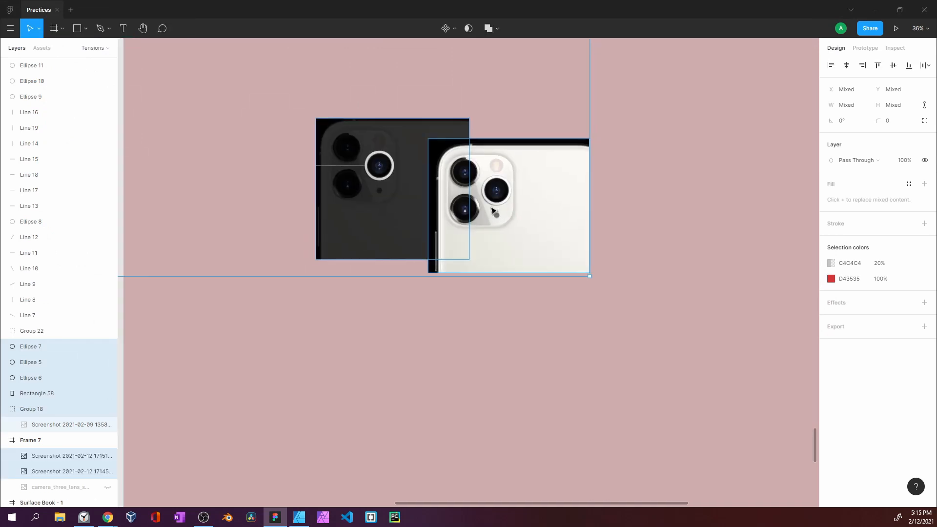
Move the two phone screenshots over each other and bring the dark one in front of the white one
{"action": "left_click_drag", "start_coordinate": [537, 235], "coordinate": [427, 242]}
{"action": "left_click", "coordinate": [462, 207]}
{"action": "left_click_drag", "start_coordinate": [462, 207], "coordinate": [533, 190]}
{"action": "left_click_drag", "start_coordinate": [308, 226], "coordinate": [704, 289]}
{"action": "right_click", "coordinate": [466, 309]}
{"action": "left_click", "coordinate": [484, 276]}
Set the dark screenshot's fill opacity to 60% and align its phone and lenses with the white screenshot underneath
{"action": "scroll", "coordinate": [481, 255], "scroll_direction": "up", "scroll_amount": 5}
{"action": "scroll", "coordinate": [522, 247], "scroll_direction": "up", "scroll_amount": 1}
{"action": "mouse_move", "coordinate": [623, 245]}
{"action": "left_mouse_down"}
{"action": "mouse_move", "coordinate": [672, 322]}
{"action": "mouse_move", "coordinate": [624, 240]}
{"action": "left_mouse_up"}
{"action": "left_click", "coordinate": [881, 279]}
{"action": "type", "text": "80"}
{"action": "key", "text": "Return"}
{"action": "type", "text": "60"}
{"action": "key", "text": "Return"}
{"action": "left_click_drag", "start_coordinate": [640, 307], "coordinate": [659, 331]}
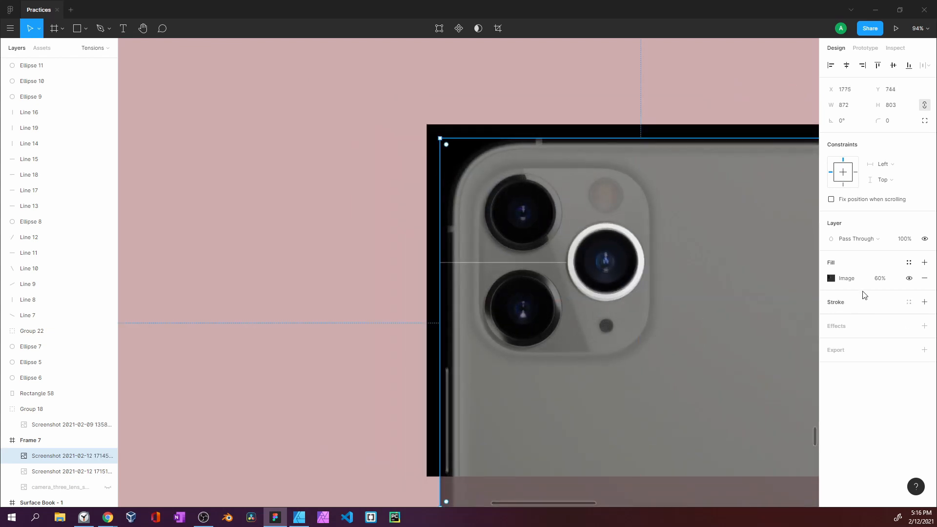
Set the dark phone screenshot's fill opacity to 100%
{"action": "left_click", "coordinate": [881, 279]}
{"action": "type", "text": "100"}
{"action": "key", "text": "Return"}
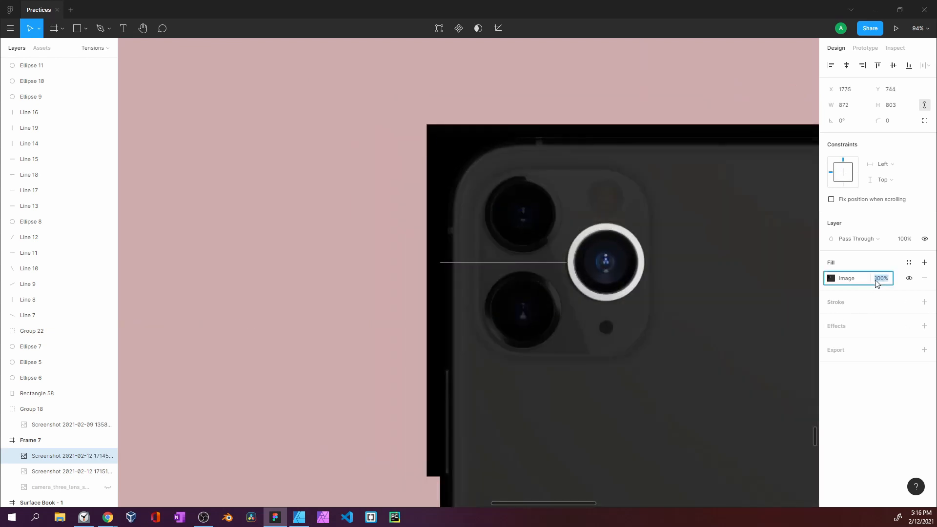
Move the white phone screenshot above the dark one in the layer order and lock it
{"action": "left_click", "coordinate": [435, 414]}
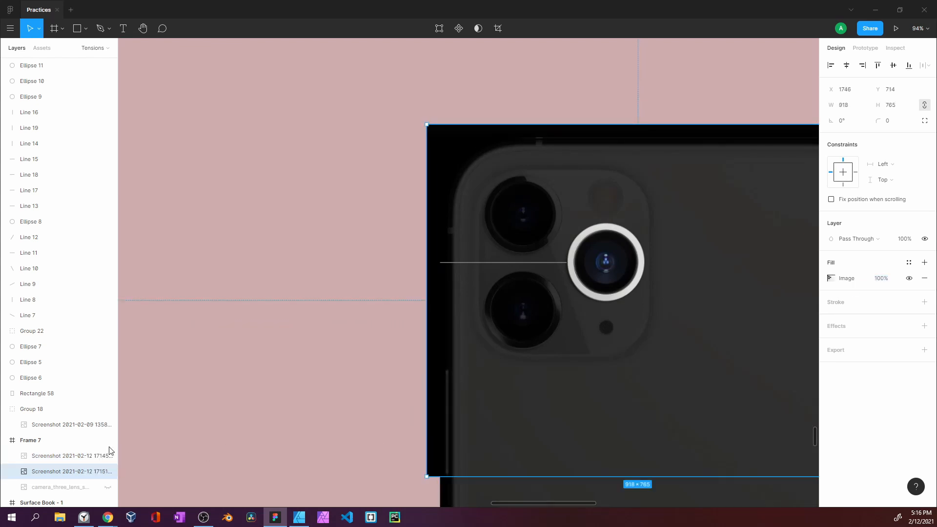
{"action": "left_click", "coordinate": [69, 456]}
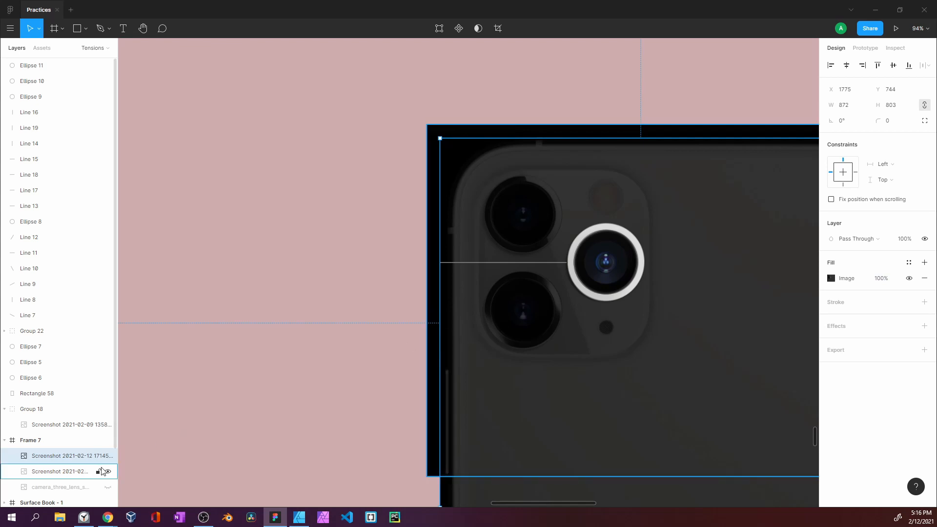
{"action": "left_click_drag", "start_coordinate": [59, 474], "coordinate": [59, 456]}
{"action": "left_click", "coordinate": [534, 341]}
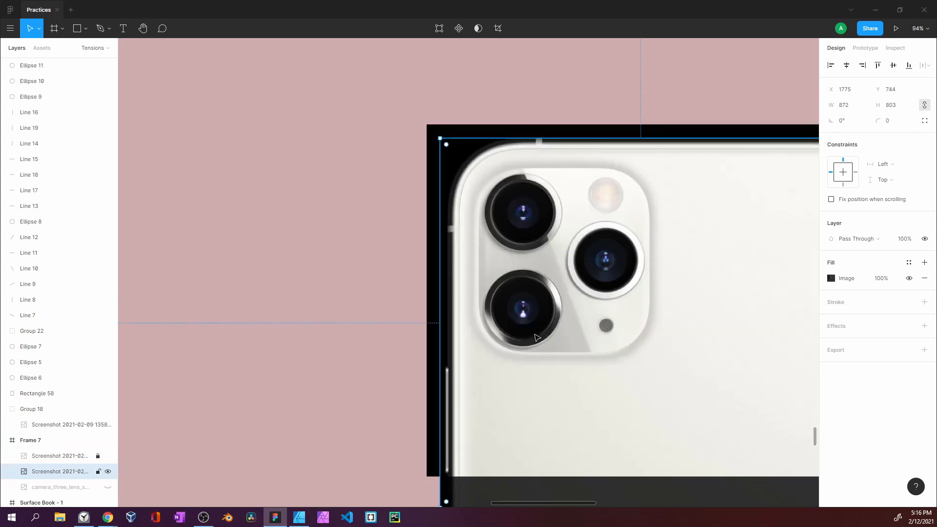
Try to change the fill opacity of the dark phone screenshot lying behind the locked white one
{"action": "scroll", "coordinate": [537, 339], "scroll_direction": "up", "scroll_amount": 4}
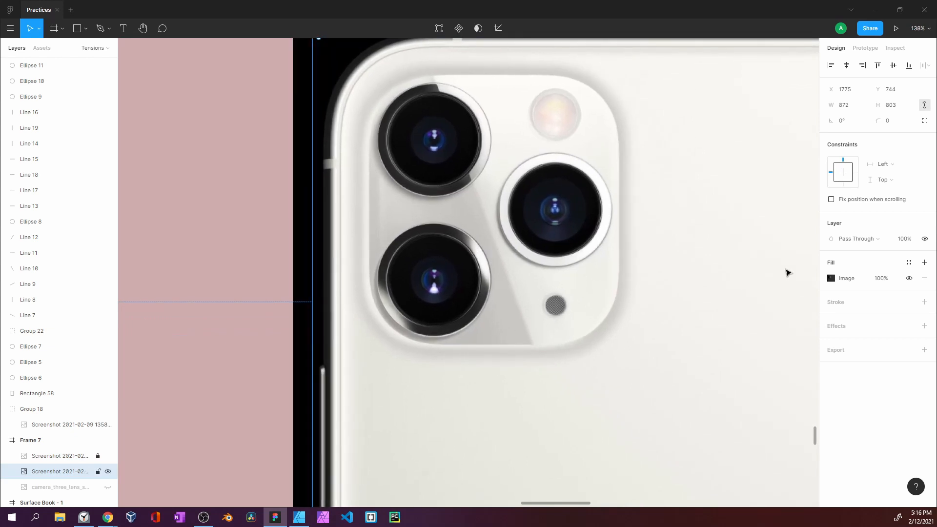
{"action": "left_click", "coordinate": [877, 281]}
{"action": "scroll", "coordinate": [734, 266], "scroll_direction": "up", "scroll_amount": 1}
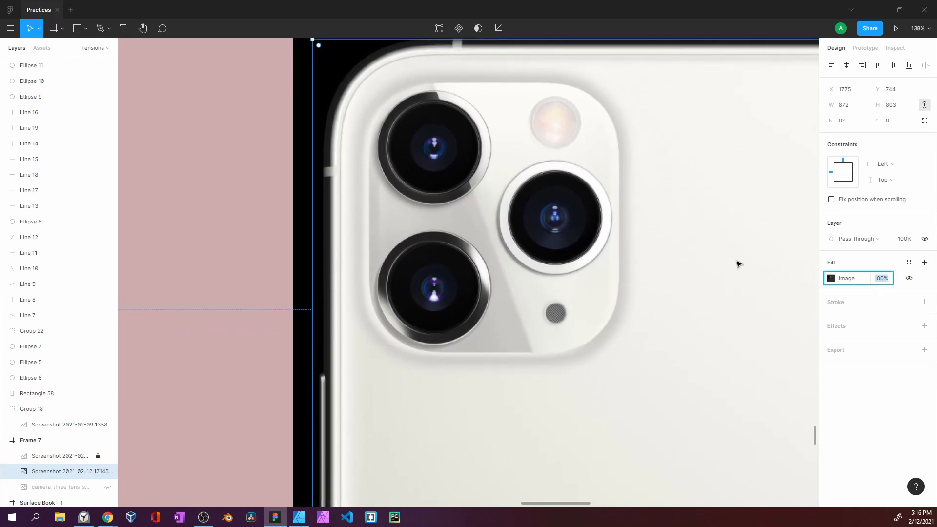
{"action": "scroll", "coordinate": [785, 277], "scroll_direction": "down", "scroll_amount": 1}
{"action": "left_click", "coordinate": [882, 280]}
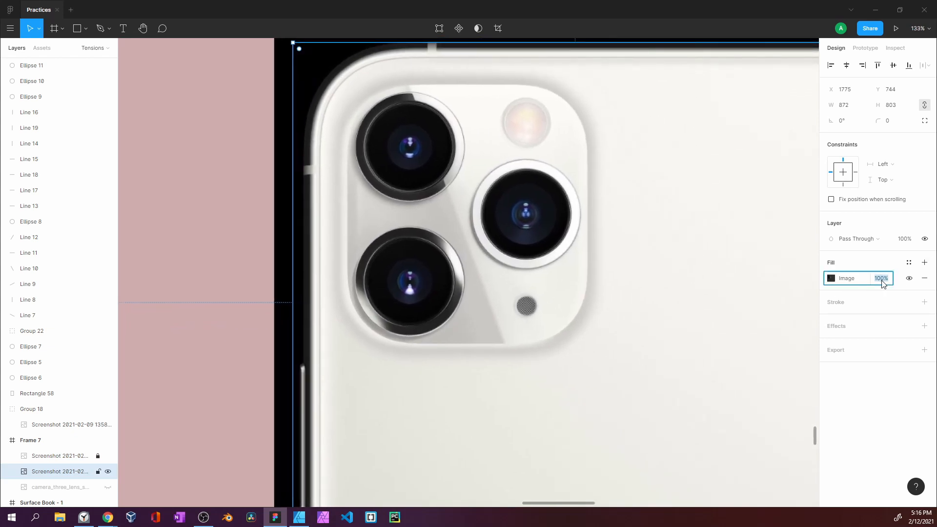
{"action": "type", "text": "10"}
{"action": "key", "text": "Return"}
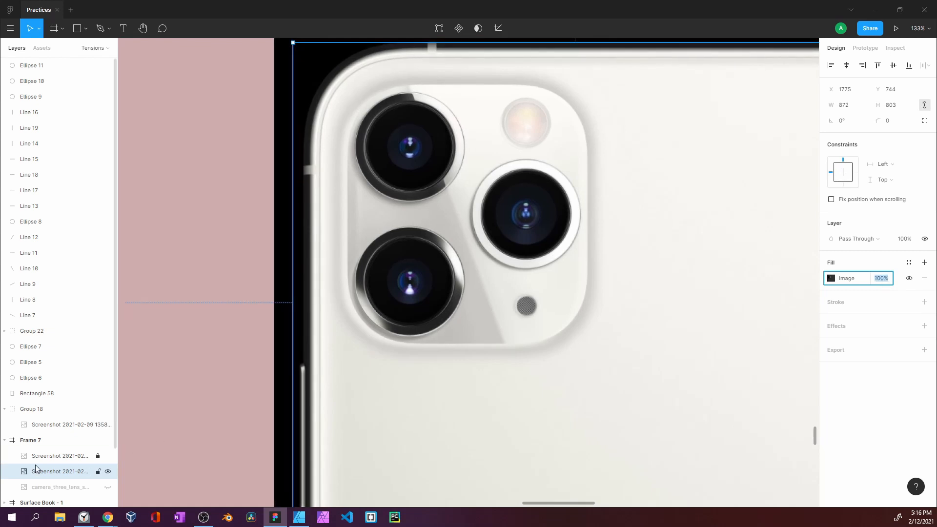
Preview the bright-to-dark transition by repeatedly lowering the locked white phone screenshot's fill opacity and raising it back to 100%
{"action": "left_click", "coordinate": [59, 456]}
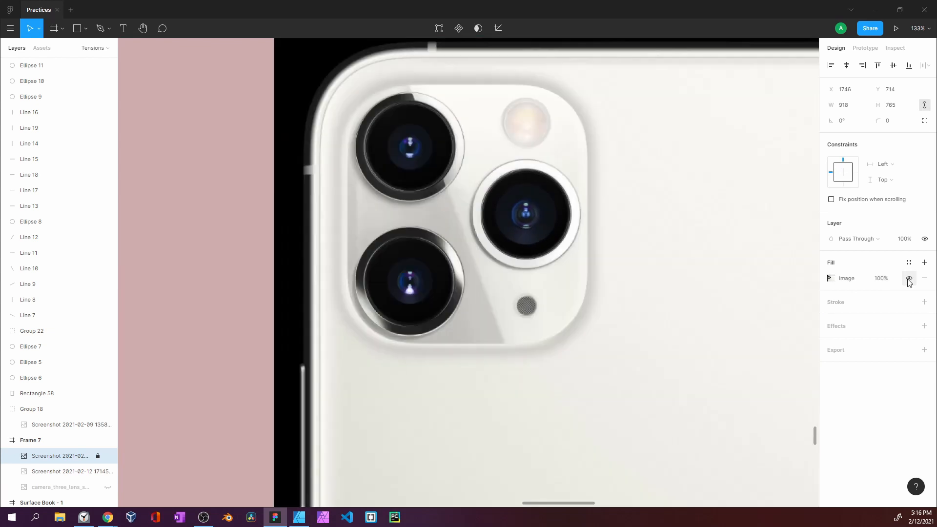
{"action": "left_click", "coordinate": [883, 279]}
{"action": "key", "text": "shift+Down"}
{"action": "key", "text": "shift+Down"}
{"action": "key", "text": "shift+Down"}
{"action": "key", "text": "shift+Down"}
{"action": "key", "text": "shift+Down"}
{"action": "key", "text": "shift+Down"}
{"action": "key", "text": "shift+Down"}
{"action": "key", "text": "shift+Down"}
{"action": "key", "text": "shift+Down"}
{"action": "key", "text": "shift+Down"}
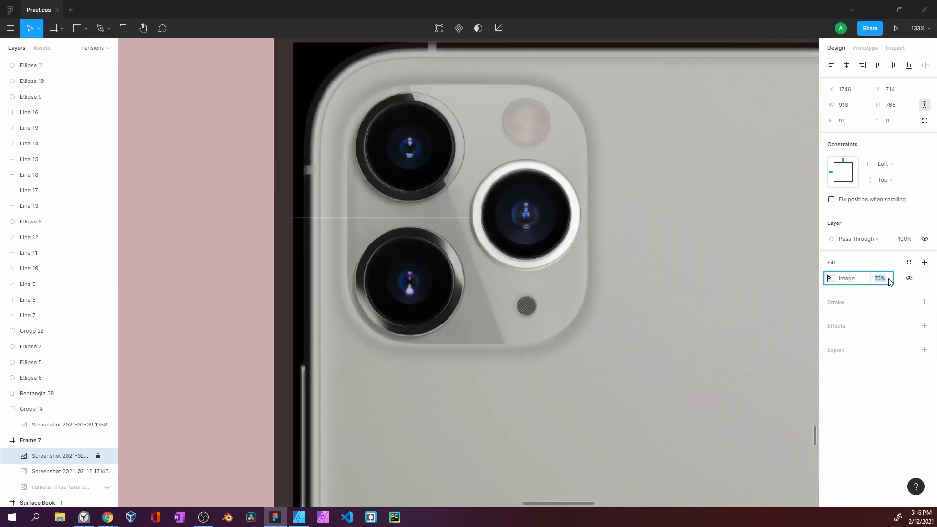
{"action": "key", "text": "shift+Up"}
{"action": "key", "text": "shift+Up"}
{"action": "key", "text": "shift+Up"}
{"action": "key", "text": "shift+Up"}
{"action": "key", "text": "shift+Up"}
{"action": "key", "text": "shift+Up"}
{"action": "key", "text": "shift+Up"}
{"action": "key", "text": "shift+Up"}
{"action": "key", "text": "shift+Up"}
{"action": "key", "text": "shift+Up"}
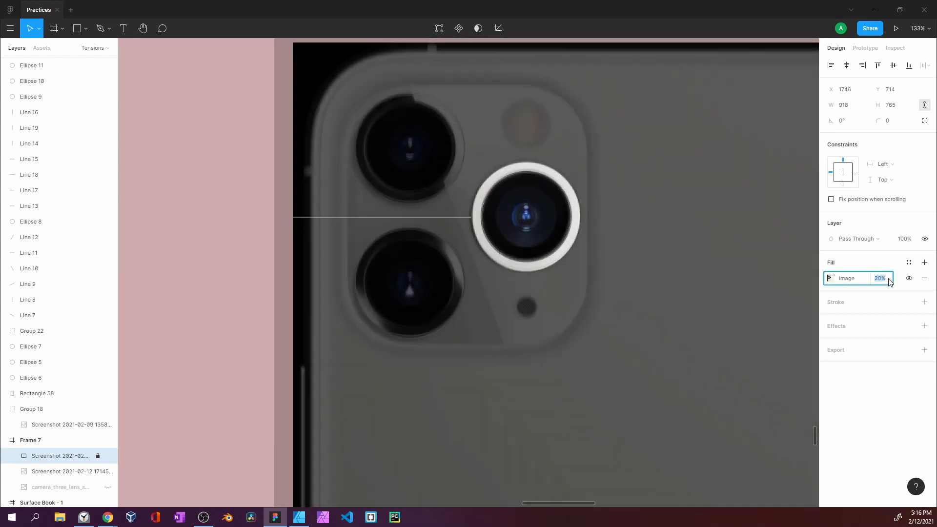
{"action": "key", "text": "shift+Down"}
{"action": "key", "text": "shift+Down"}
{"action": "key", "text": "shift+Down"}
{"action": "key", "text": "shift+Down"}
{"action": "key", "text": "shift+Down"}
{"action": "key", "text": "shift+Down"}
{"action": "key", "text": "shift+Down"}
{"action": "key", "text": "shift+Down"}
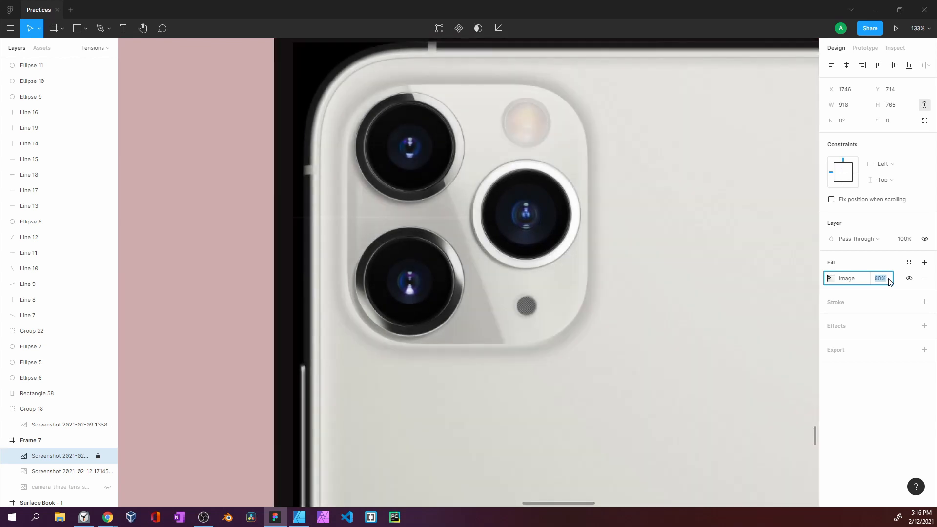
{"action": "key", "text": "shift+Up"}
{"action": "key", "text": "shift+Up"}
{"action": "key", "text": "shift+Up"}
{"action": "key", "text": "shift+Up"}
{"action": "key", "text": "shift+Up"}
{"action": "key", "text": "shift+Up"}
{"action": "key", "text": "shift+Up"}
{"action": "key", "text": "shift+Up"}
{"action": "key", "text": "shift+Down"}
{"action": "key", "text": "shift+Down"}
{"action": "key", "text": "shift+Down"}
{"action": "key", "text": "shift+Down"}
{"action": "key", "text": "shift+Down"}
{"action": "key", "text": "shift+Down"}
{"action": "key", "text": "shift+Down"}
{"action": "key", "text": "shift+Down"}
{"action": "key", "text": "shift+Down"}
{"action": "key", "text": "shift+Down"}
{"action": "key", "text": "shift+Up"}
{"action": "key", "text": "shift+Up"}
{"action": "key", "text": "shift+Up"}
{"action": "key", "text": "shift+Up"}
{"action": "key", "text": "shift+Up"}
{"action": "key", "text": "shift+Up"}
{"action": "key", "text": "shift+Up"}
{"action": "key", "text": "shift+Up"}
{"action": "key", "text": "shift+Up"}
{"action": "key", "text": "shift+Up"}
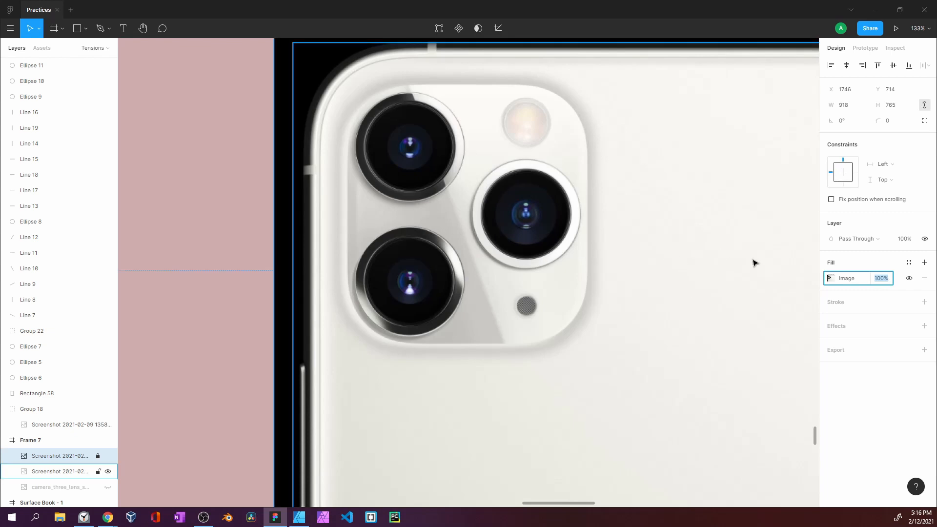
Toggle the white phone screenshot's image fill on and off to compare both pictures, leaving it hidden
{"action": "left_click", "coordinate": [909, 278]}
{"action": "left_click", "coordinate": [909, 278]}
{"action": "left_click", "coordinate": [909, 278]}
{"action": "left_click", "coordinate": [909, 278]}
{"action": "left_click", "coordinate": [909, 278]}
{"action": "left_click", "coordinate": [909, 278]}
{"action": "left_click", "coordinate": [909, 278]}
{"action": "left_click", "coordinate": [909, 278]}
{"action": "left_click", "coordinate": [908, 279]}
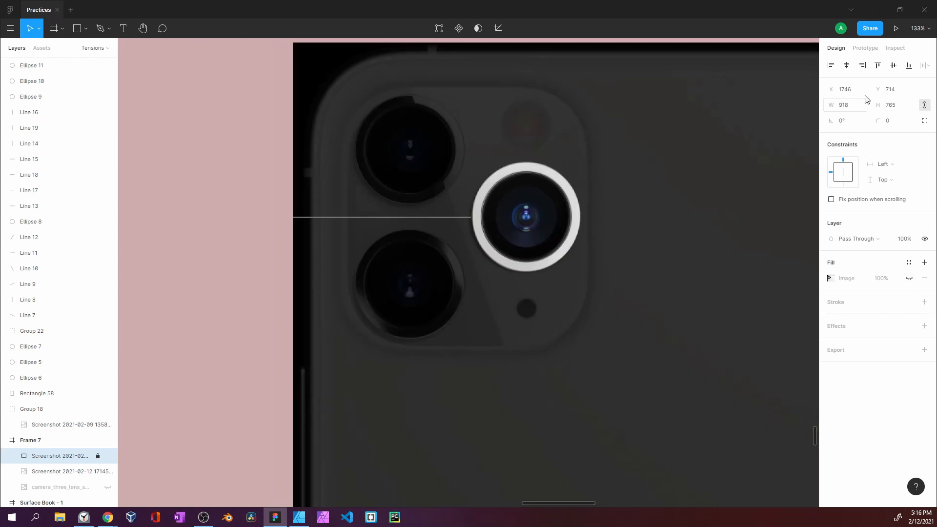
Switch to the published iPhone 11 Pro page in Chrome and examine how its camera section highlights each lens while scrolling
{"action": "left_click", "coordinate": [875, 10]}
{"action": "scroll", "coordinate": [644, 175], "scroll_direction": "down", "scroll_amount": 4}
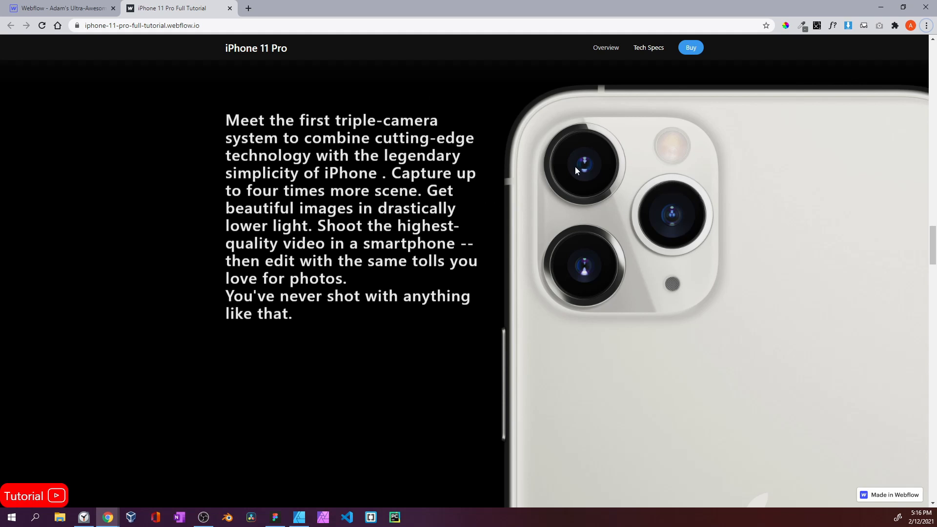
{"action": "scroll", "coordinate": [575, 169], "scroll_direction": "down", "scroll_amount": 2}
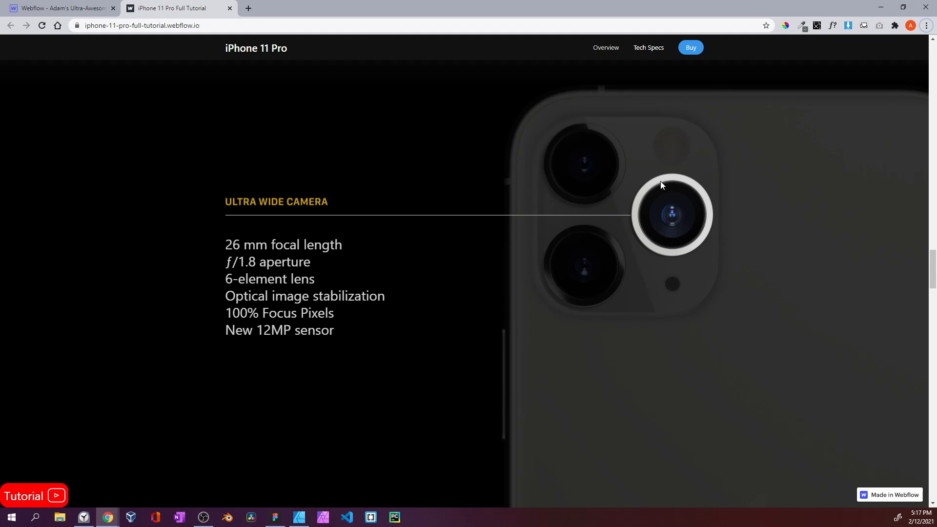
{"action": "scroll", "coordinate": [707, 149], "scroll_direction": "down", "scroll_amount": 3}
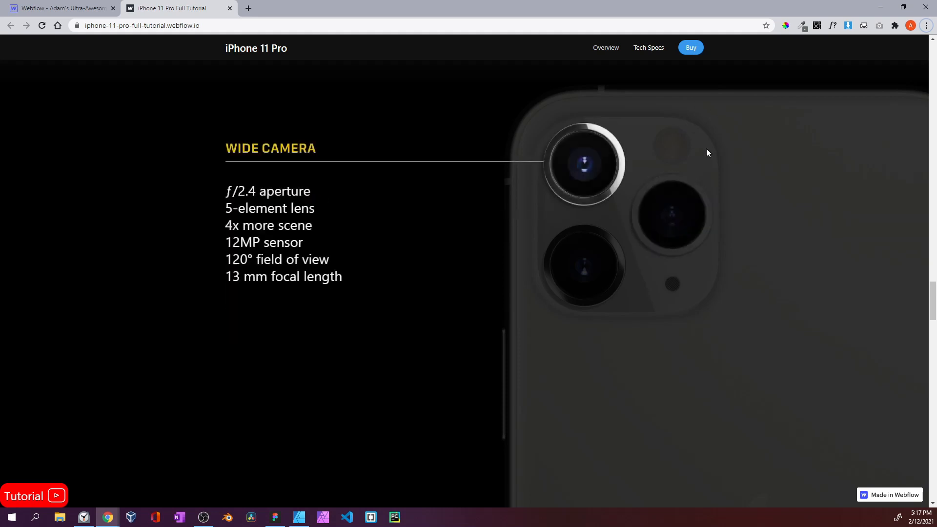
{"action": "scroll", "coordinate": [707, 149], "scroll_direction": "down", "scroll_amount": 3}
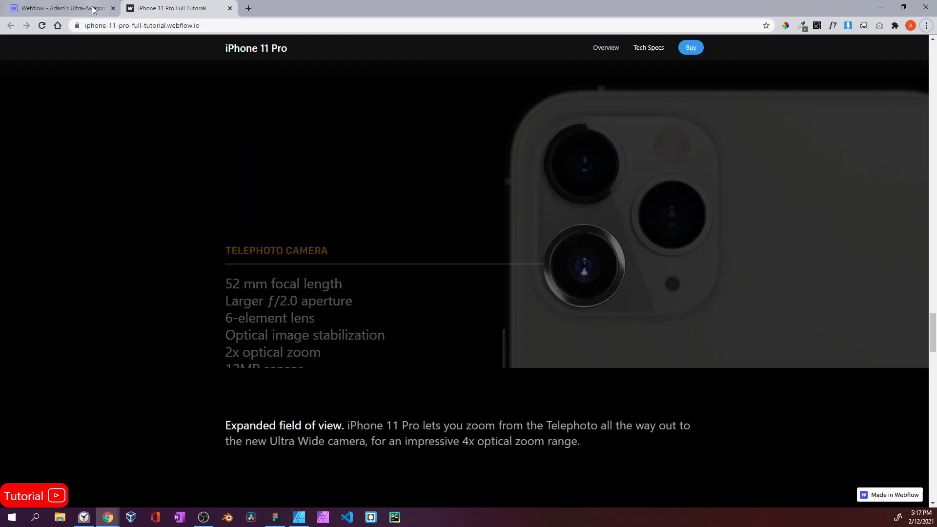
Switch to the Webflow Designer, add a section below 3-rotate-lens and give it the new class phone-lens-intro
{"action": "left_click", "coordinate": [92, 9]}
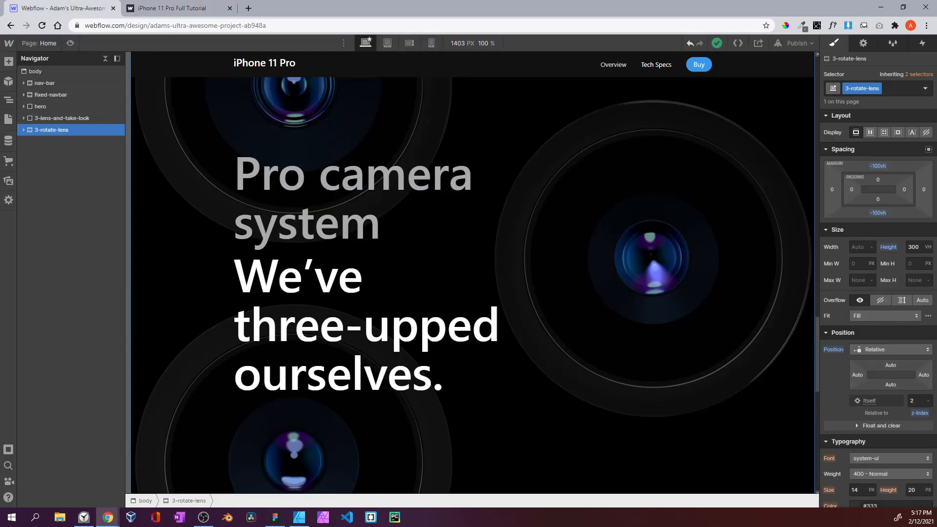
{"action": "left_click", "coordinate": [8, 61]}
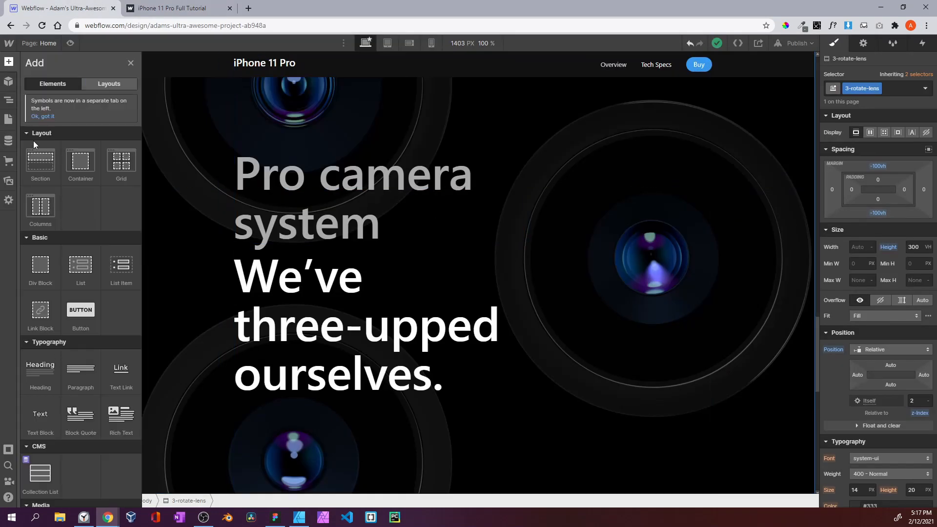
{"action": "left_click_drag", "start_coordinate": [43, 177], "coordinate": [41, 224]}
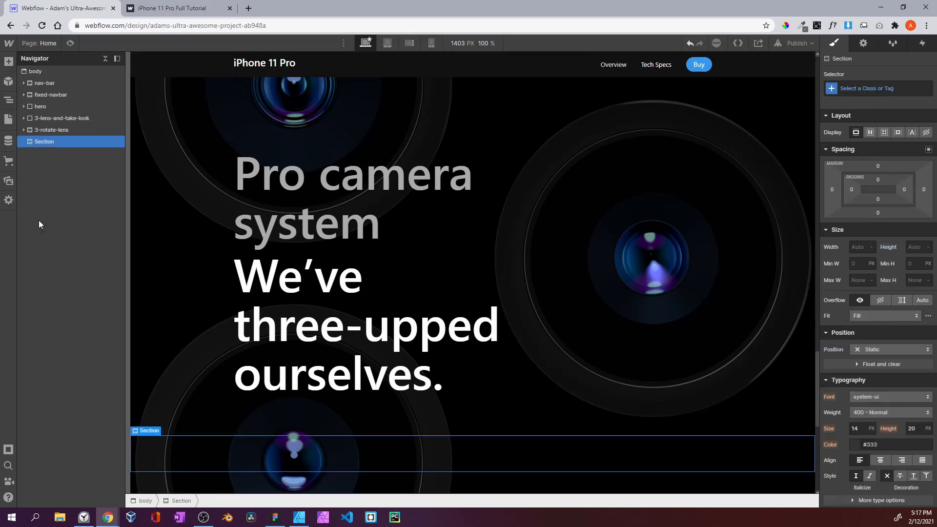
{"action": "left_click", "coordinate": [874, 93]}
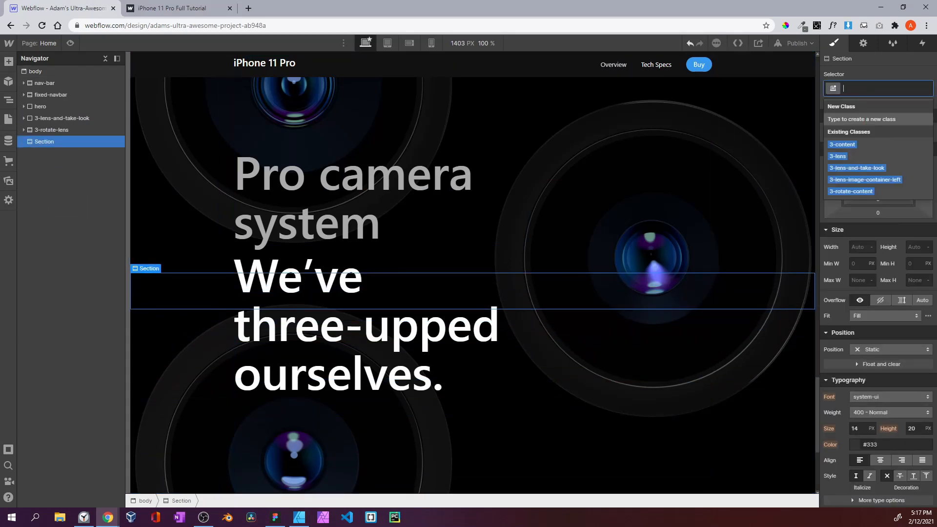
{"action": "type", "text": "phone-s"}
{"action": "key", "text": "BackSpace"}
{"action": "type", "text": "lens-intro"}
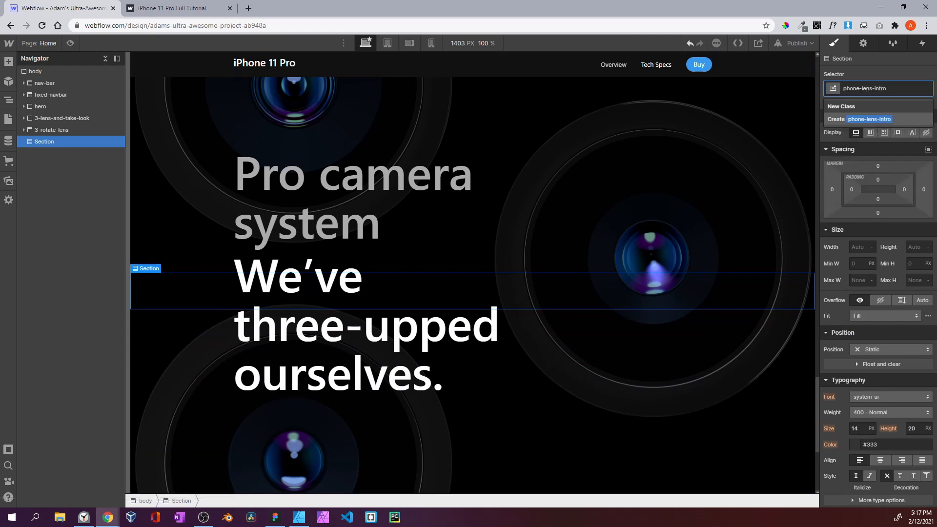
{"action": "key", "text": "Return"}
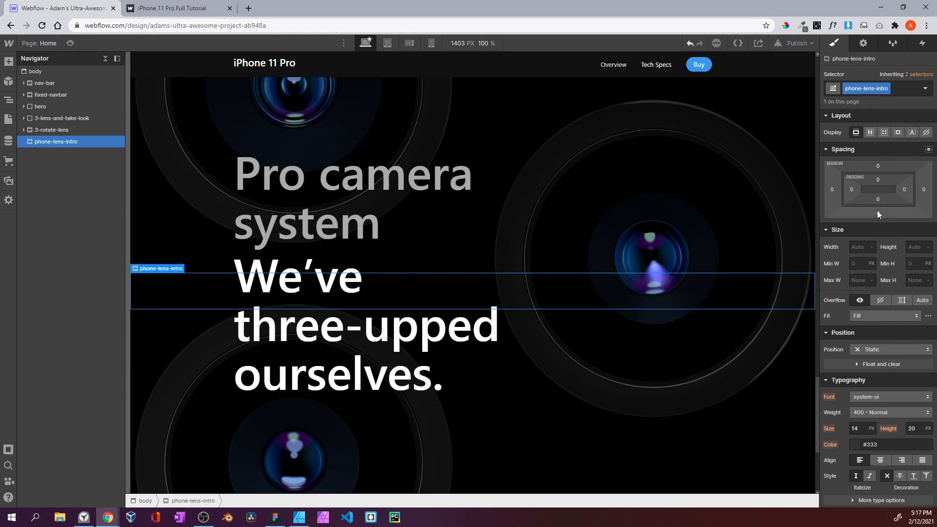
Set the phone-lens-intro section's height to 400vh and its bottom margin to -100vh
{"action": "left_click", "coordinate": [916, 243]}
{"action": "type", "text": "400vh"}
{"action": "key", "text": "Return"}
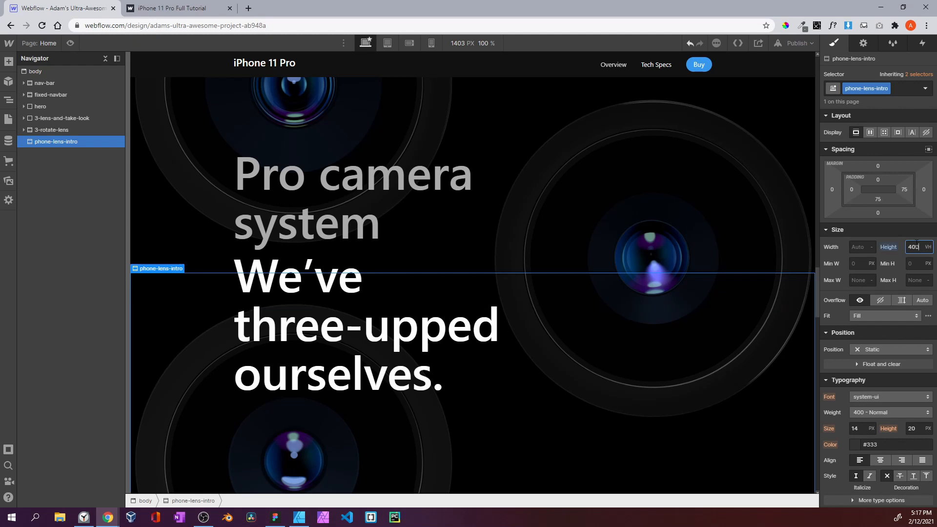
{"action": "left_click", "coordinate": [878, 214]}
{"action": "type", "text": "-100vh"}
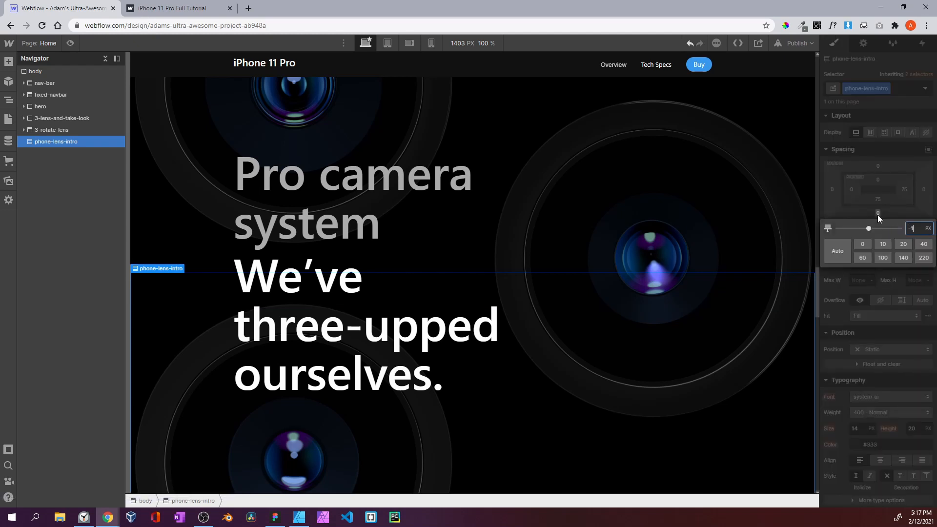
{"action": "key", "text": "Return"}
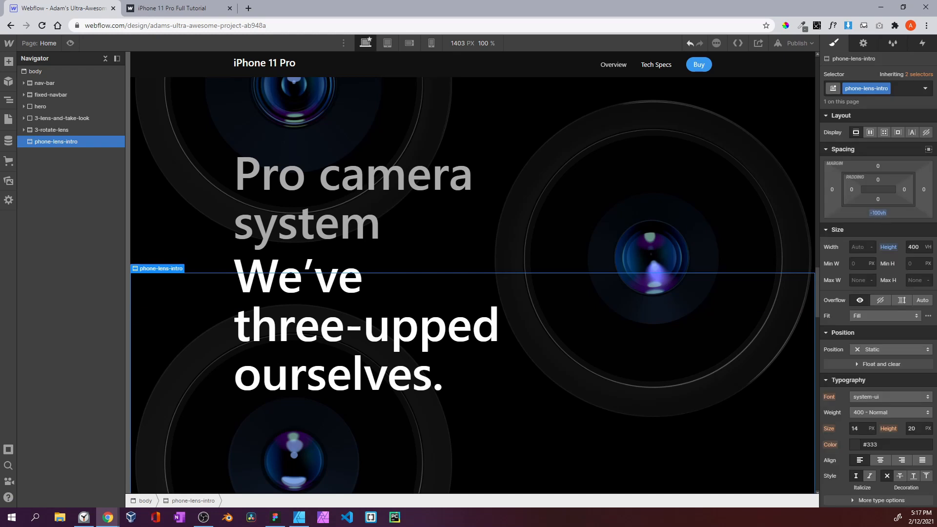
Give the phone-lens-intro section relative positioning with z-index 3 and a black background color
{"action": "scroll", "coordinate": [891, 291], "scroll_direction": "down", "scroll_amount": 3}
{"action": "left_click", "coordinate": [878, 203]}
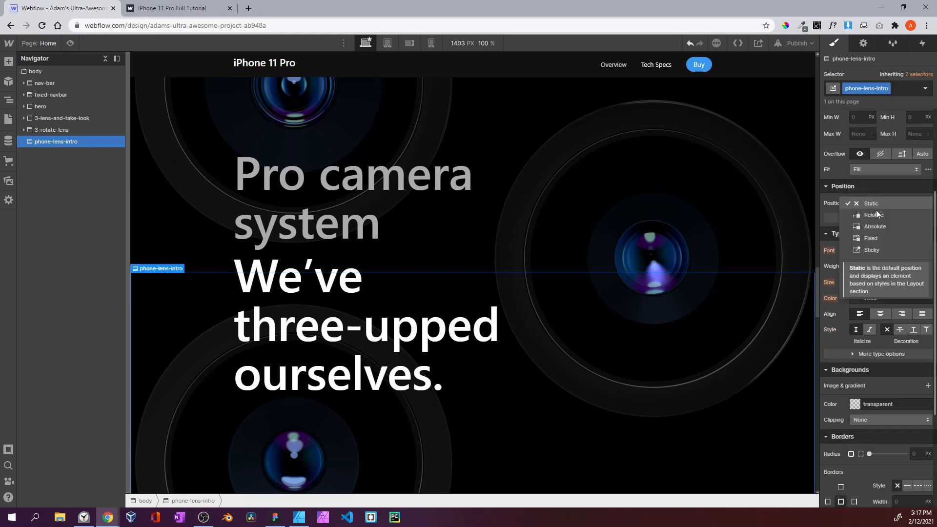
{"action": "left_click", "coordinate": [877, 213]}
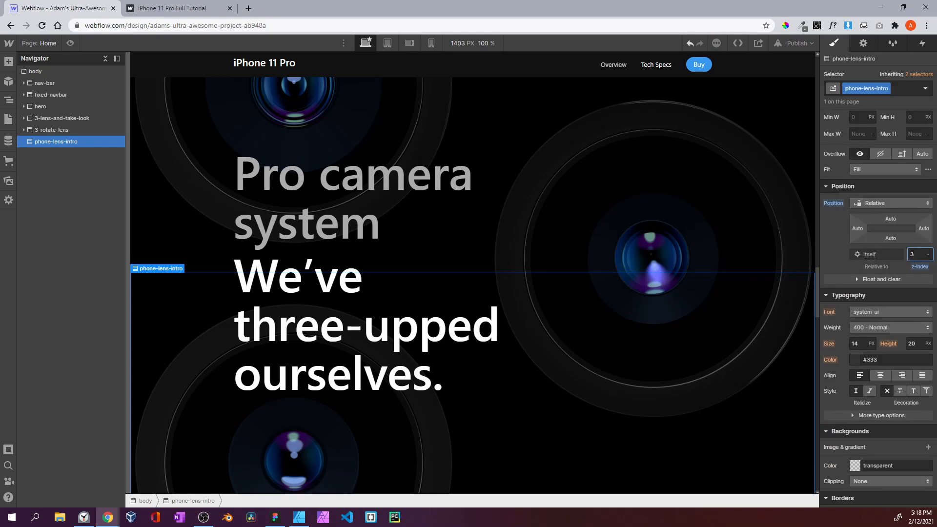
{"action": "scroll", "coordinate": [874, 365], "scroll_direction": "down", "scroll_amount": 5}
{"action": "left_click", "coordinate": [855, 241]}
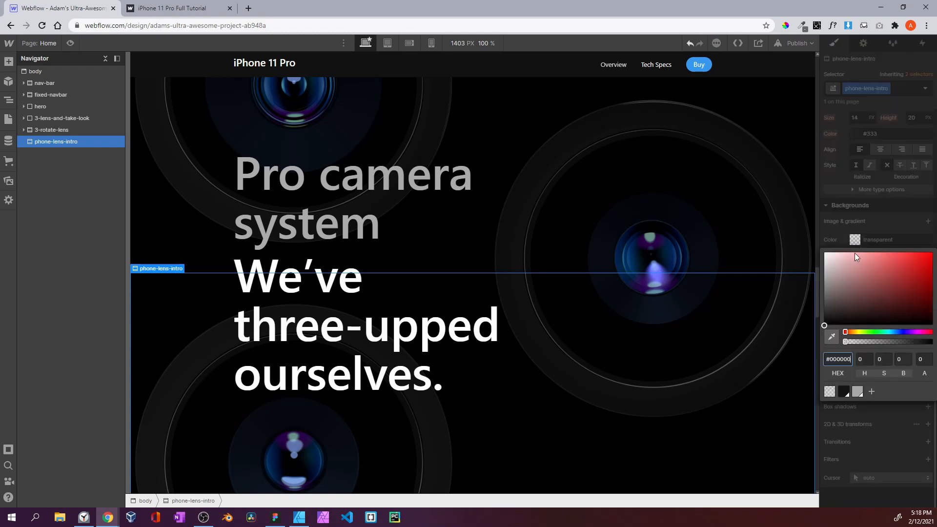
{"action": "left_click", "coordinate": [845, 392]}
{"action": "left_click", "coordinate": [895, 245]}
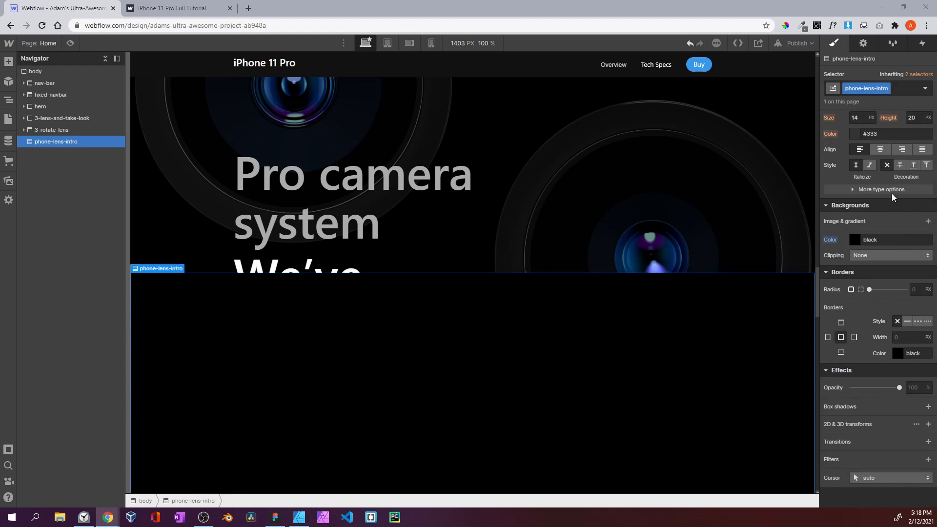
Add a div block inside phone-lens-intro and give it the new class phone-lens-sticky
{"action": "left_click", "coordinate": [9, 62]}
{"action": "left_click_drag", "start_coordinate": [40, 264], "coordinate": [74, 143]}
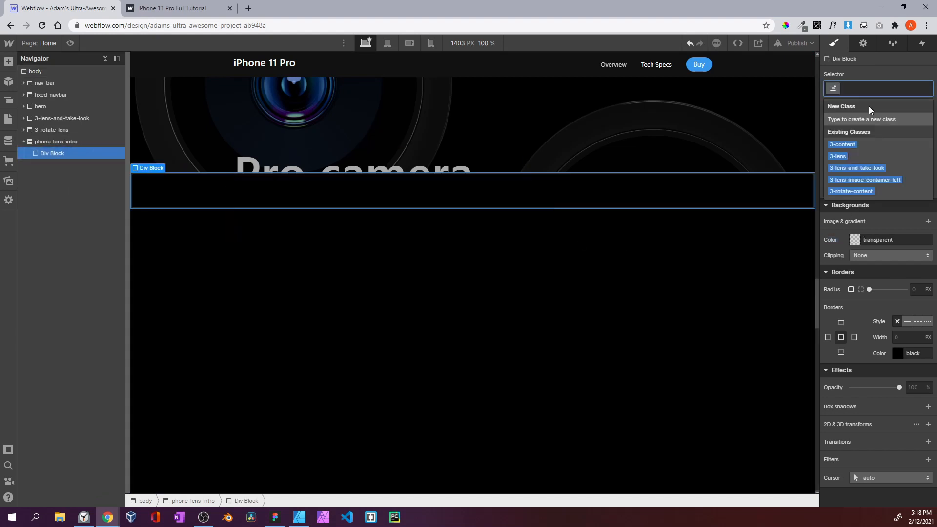
{"action": "type", "text": "phone-len"}
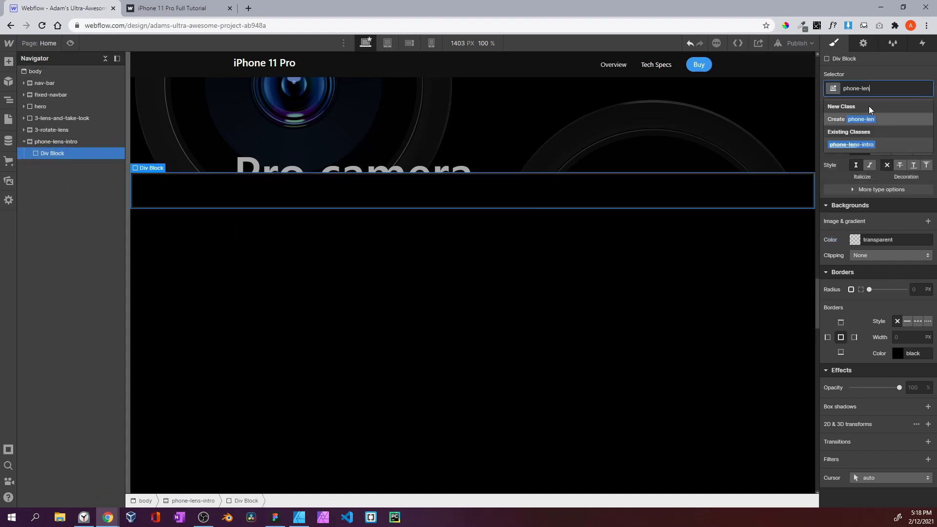
{"action": "type", "text": "s-sticky"}
{"action": "key", "text": "Return"}
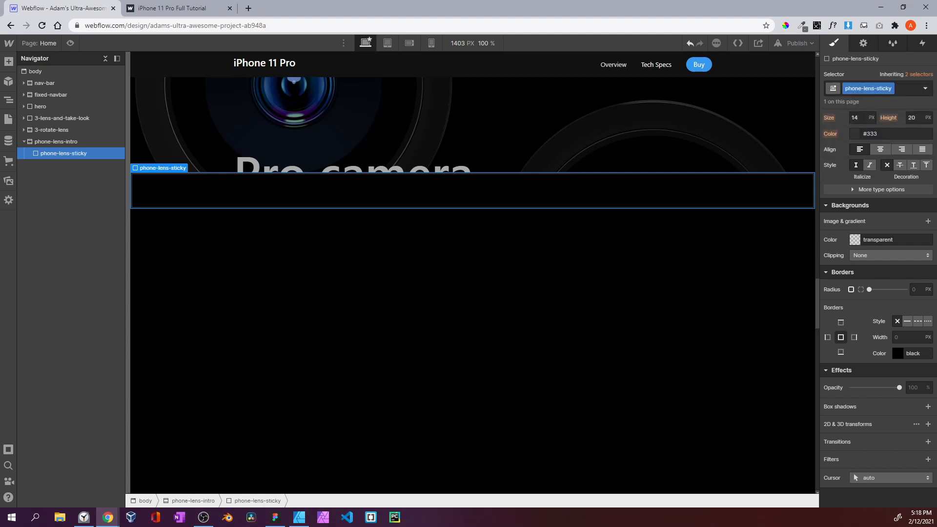
Set the phone-lens-sticky block's height to 100vh and its position to sticky with a top offset of 0
{"action": "scroll", "coordinate": [903, 286], "scroll_direction": "up", "scroll_amount": 6}
{"action": "left_click", "coordinate": [916, 247]}
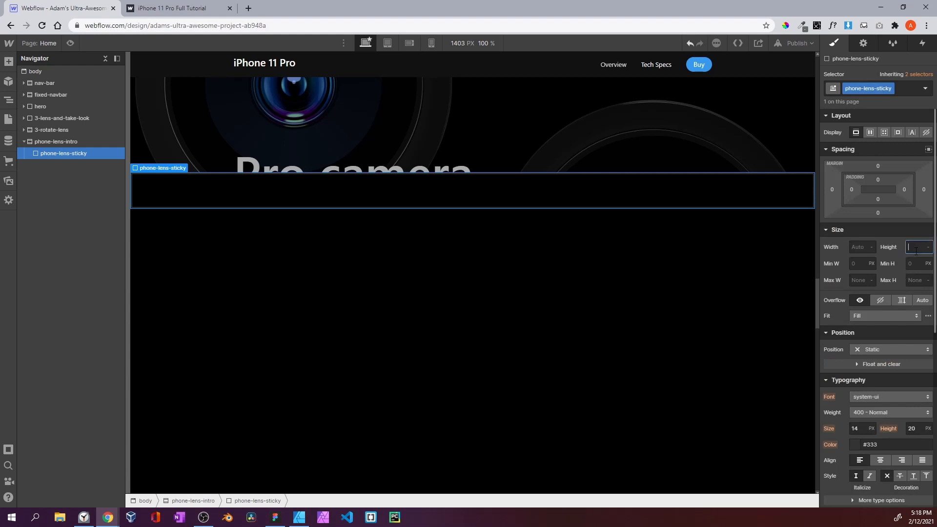
{"action": "type", "text": "100vh"}
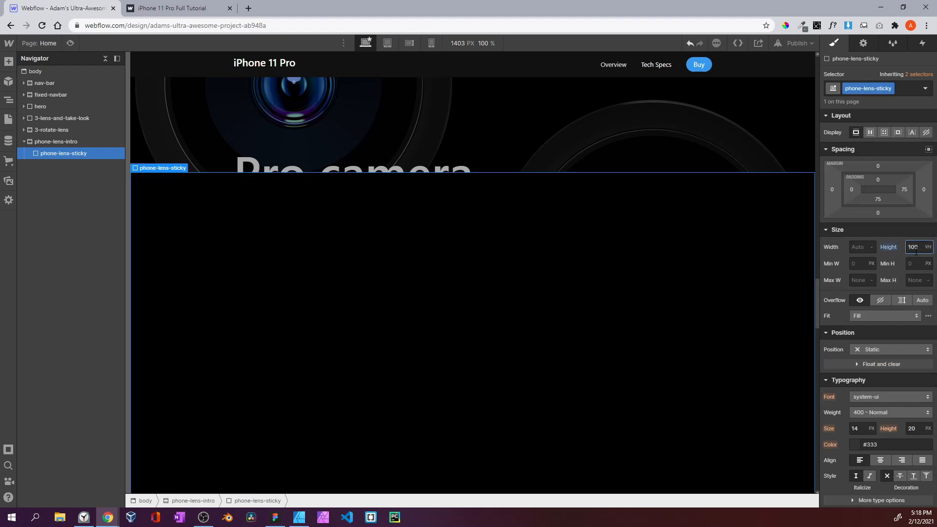
{"action": "scroll", "coordinate": [917, 252], "scroll_direction": "down", "scroll_amount": 2}
{"action": "left_click", "coordinate": [889, 252]}
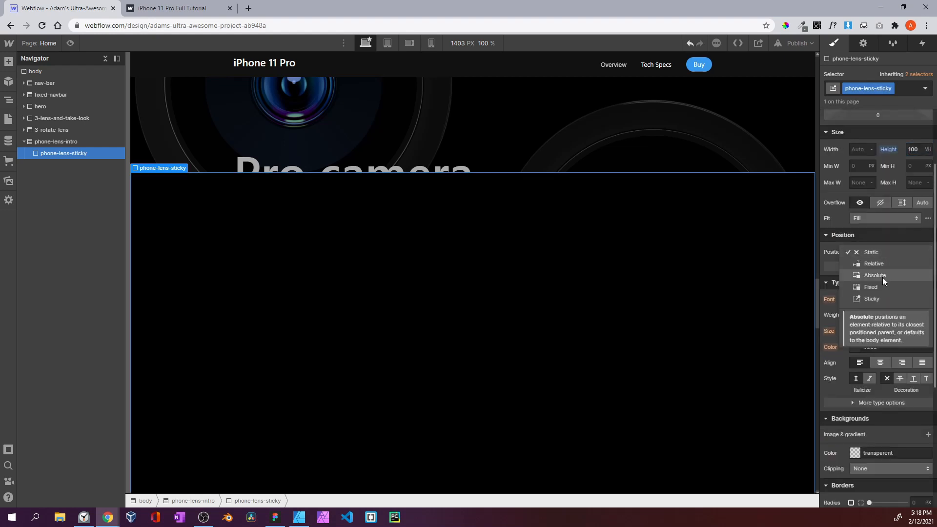
{"action": "left_click", "coordinate": [880, 292]}
{"action": "left_click", "coordinate": [889, 269]}
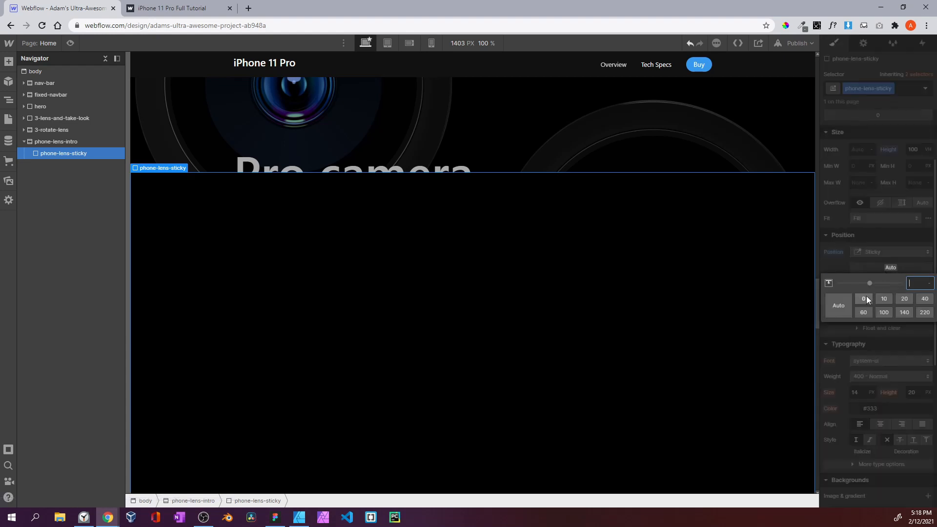
{"action": "left_click", "coordinate": [847, 258]}
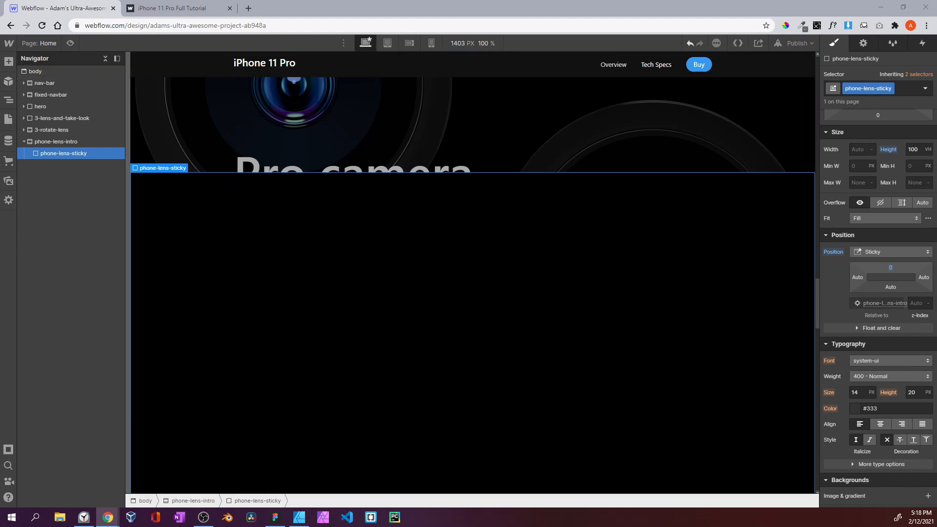
Add a div block inside phone-lens-sticky, give it the new class overflow-hidden and set its overflow to hidden
{"action": "left_click", "coordinate": [8, 61]}
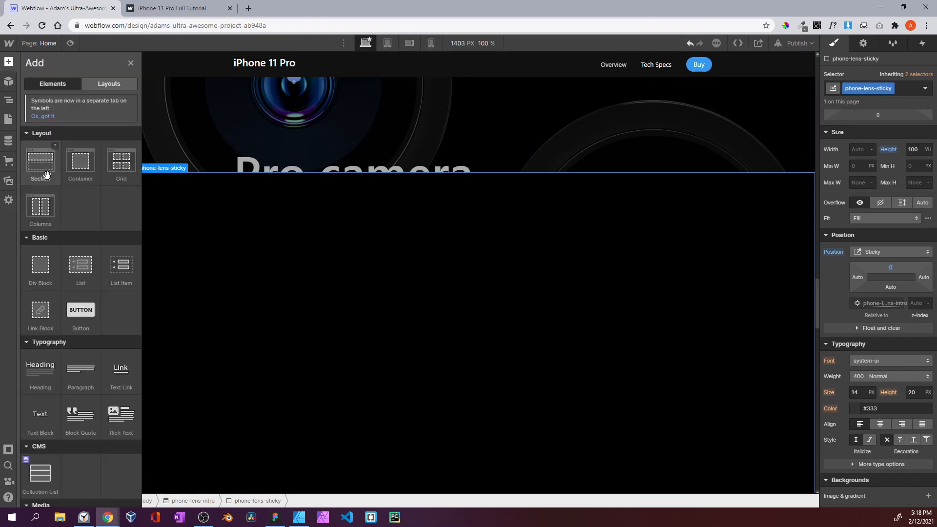
{"action": "left_click_drag", "start_coordinate": [30, 263], "coordinate": [72, 166]}
{"action": "left_click", "coordinate": [862, 89]}
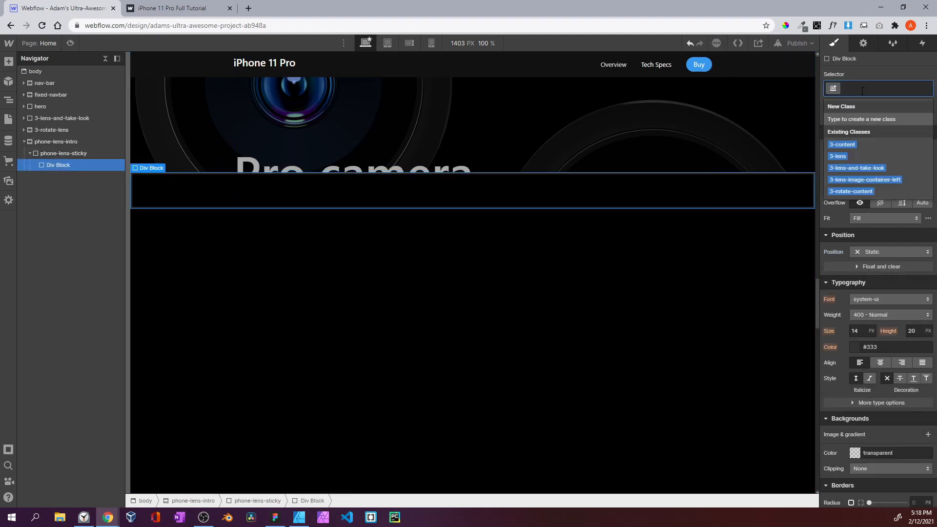
{"action": "type", "text": "overflow-hidde"}
{"action": "key", "text": "Return"}
{"action": "left_click", "coordinate": [884, 92]}
{"action": "left_click", "coordinate": [883, 102]}
{"action": "left_click", "coordinate": [882, 90]}
{"action": "left_click", "coordinate": [878, 101]}
{"action": "type", "text": "n"}
{"action": "key", "text": "Return"}
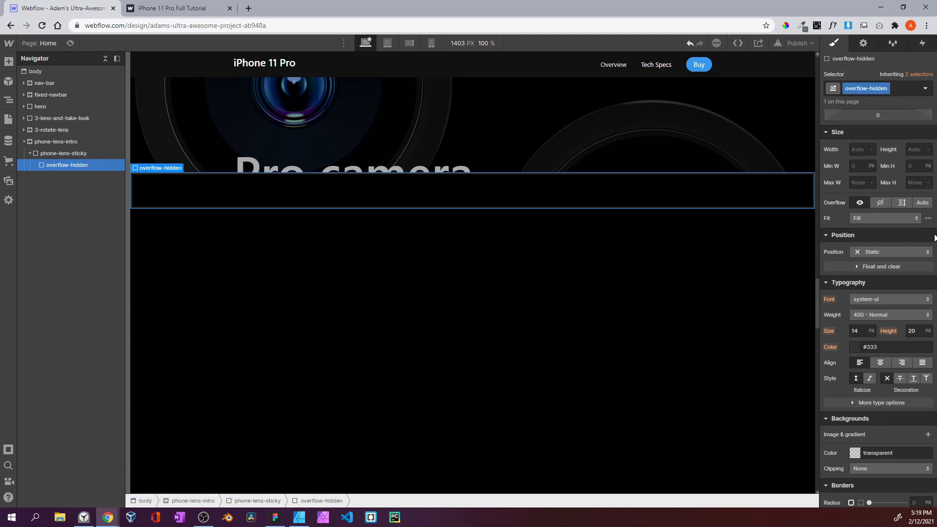
{"action": "left_click", "coordinate": [879, 203]}
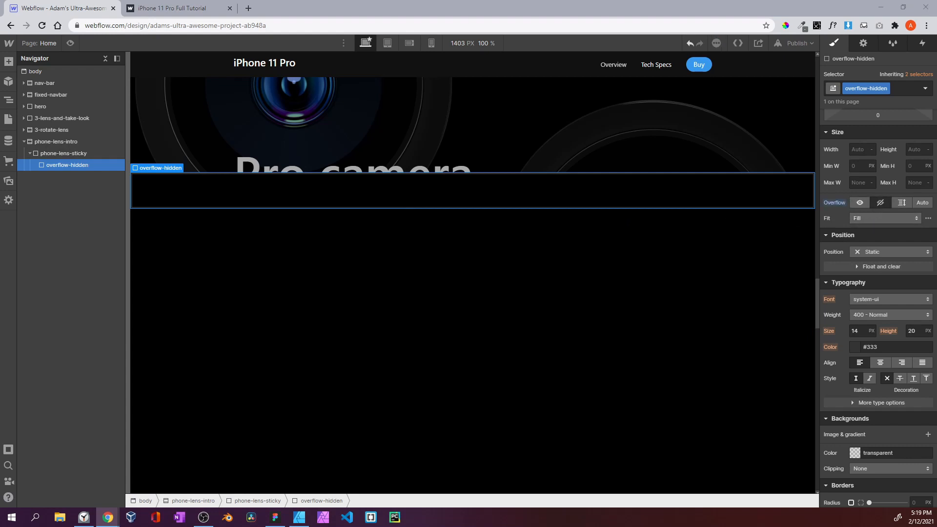
Add a div block inside overflow-hidden and give it the new class phone-lens-container
{"action": "left_click", "coordinate": [9, 61]}
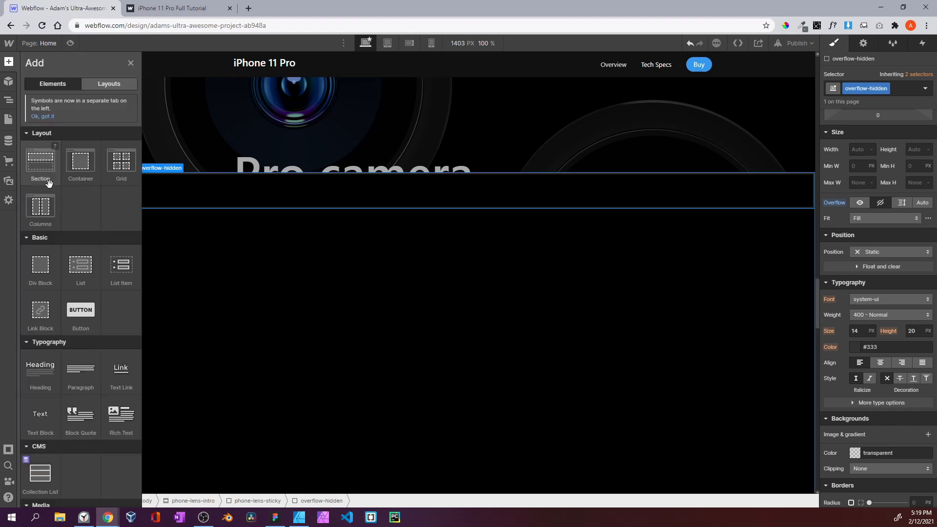
{"action": "left_click_drag", "start_coordinate": [40, 267], "coordinate": [68, 172]}
{"action": "left_click", "coordinate": [855, 88]}
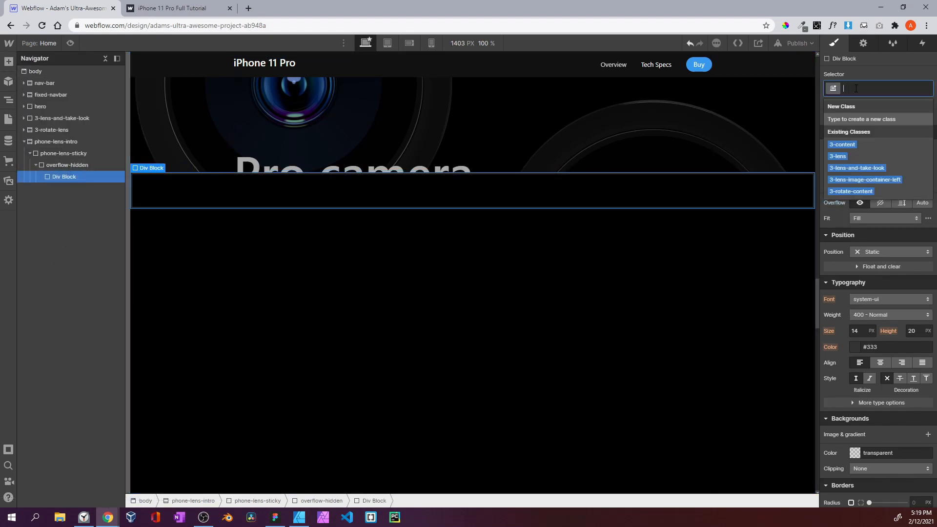
{"action": "type", "text": "phone-"}
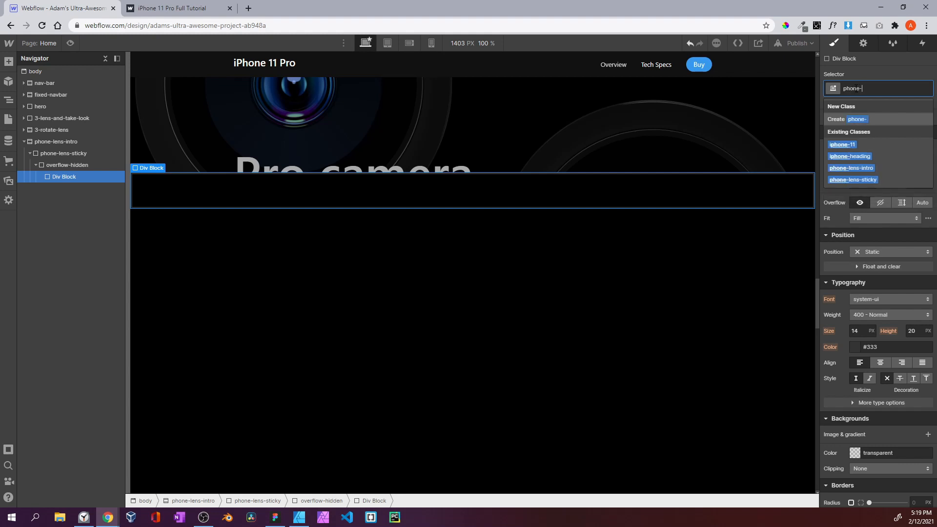
{"action": "type", "text": "lens-container"}
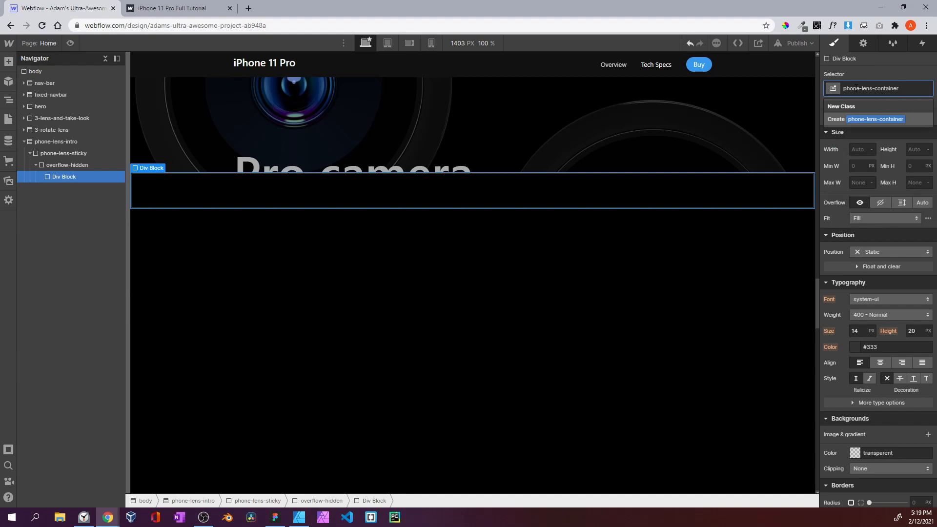
{"action": "key", "text": "Return"}
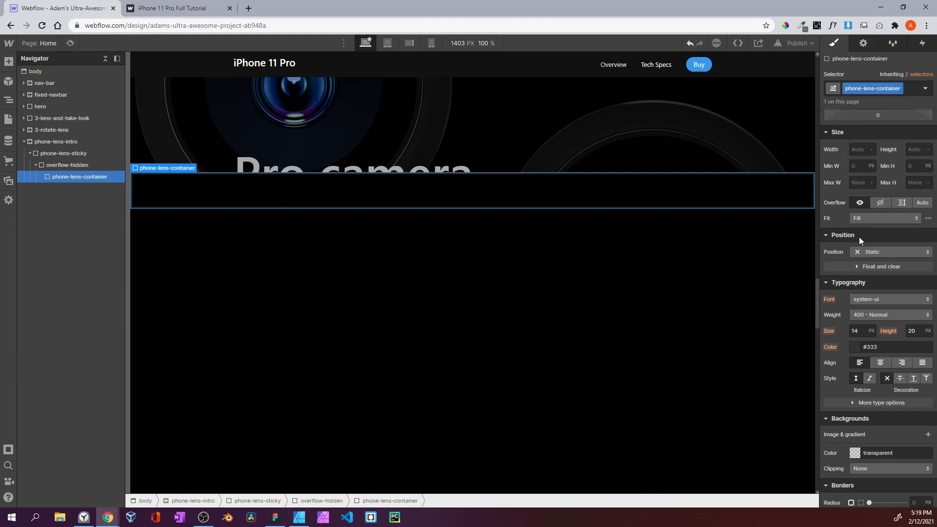
Set the phone-lens-container block's width to 1040 px and its minimum height to 100vh
{"action": "scroll", "coordinate": [870, 266], "scroll_direction": "up", "scroll_amount": 2}
{"action": "left_click", "coordinate": [853, 247]}
{"action": "type", "text": "1040"}
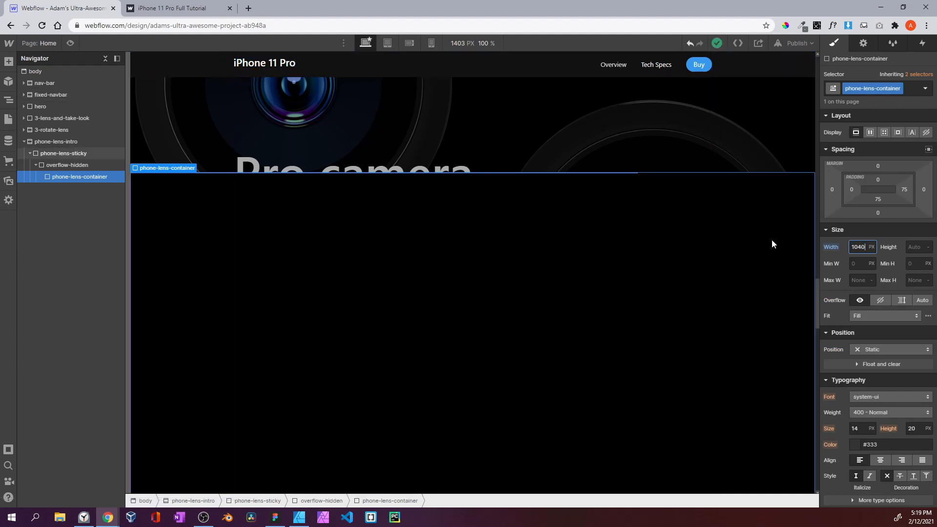
{"action": "left_click", "coordinate": [918, 266]}
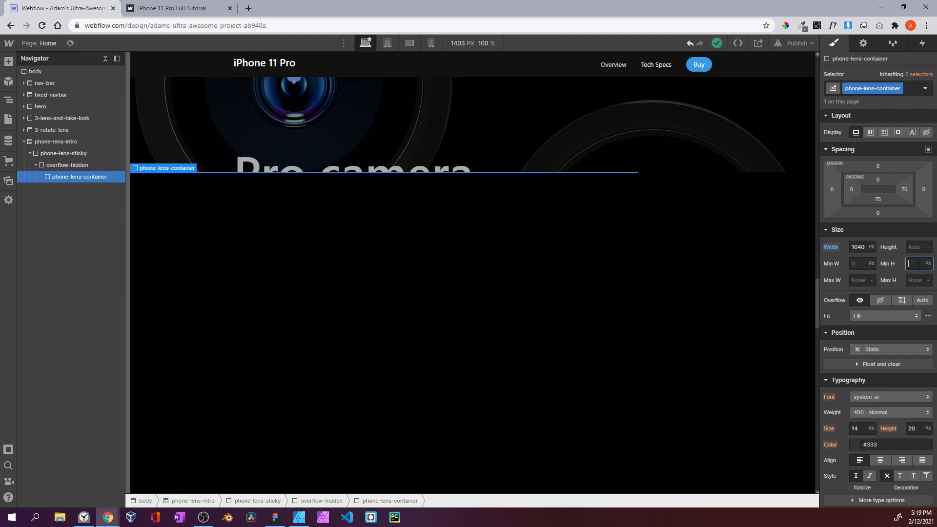
{"action": "type", "text": "100vh"}
{"action": "key", "text": "Return"}
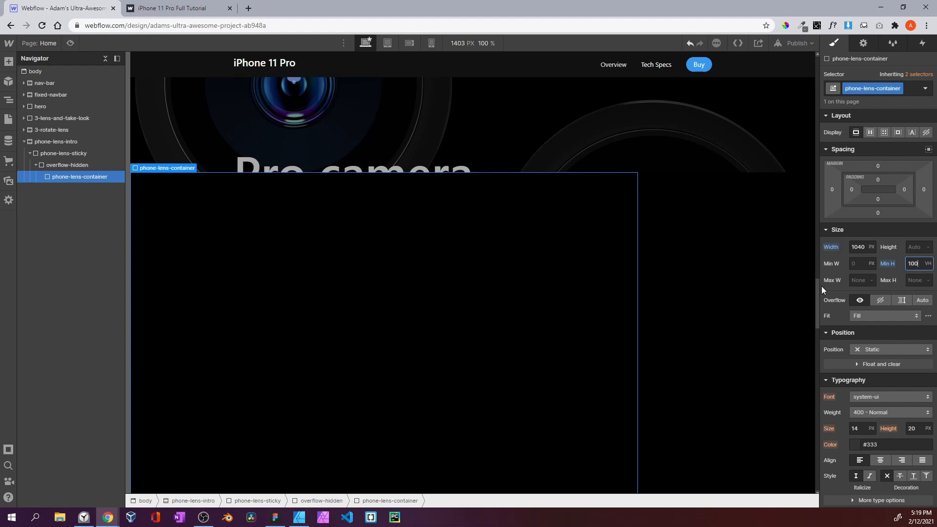
Center phone-lens-container with auto side margins and give it 30 px of left and right padding
{"action": "left_click", "coordinate": [929, 150]}
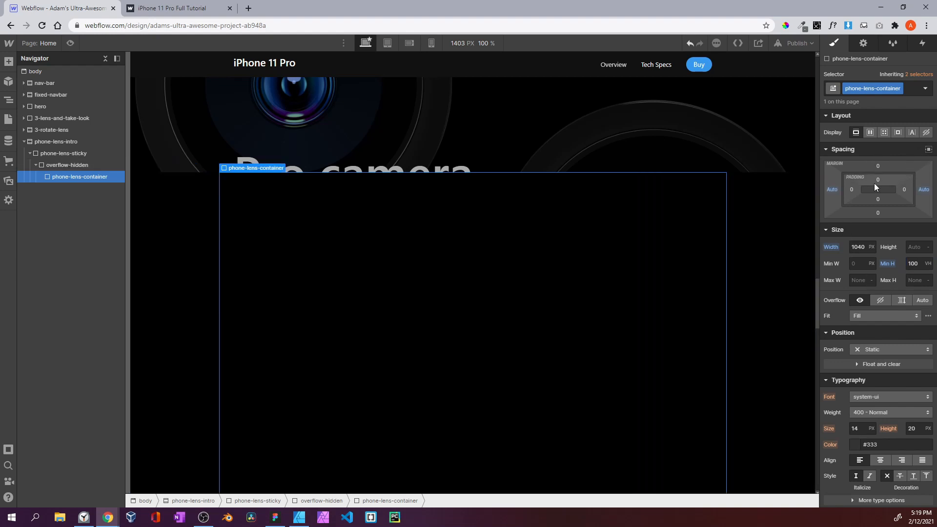
{"action": "left_click", "coordinate": [850, 190]}
{"action": "type", "text": "30"}
{"action": "key", "text": "Return"}
{"action": "left_click", "coordinate": [904, 189]}
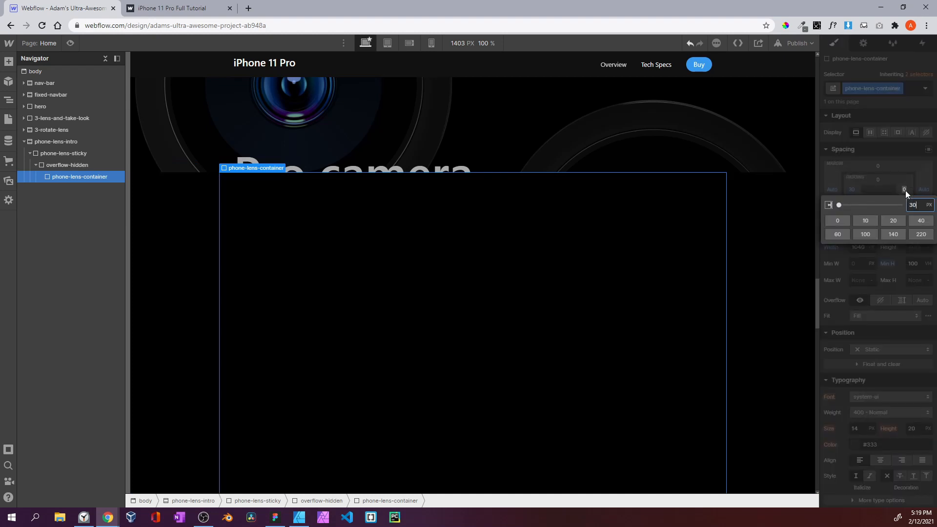
{"action": "type", "text": "30"}
{"action": "key", "text": "Return"}
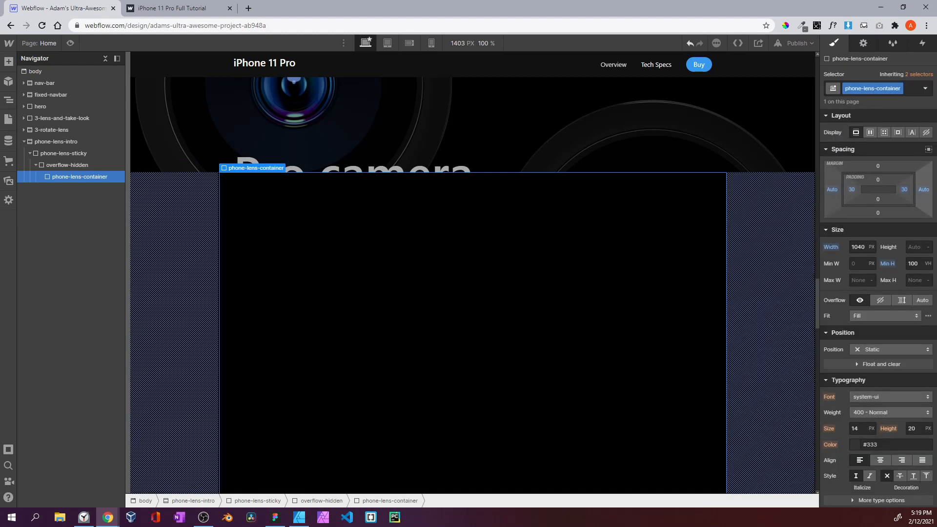
Set the phone-lens-container block's position to relative
{"action": "scroll", "coordinate": [868, 390], "scroll_direction": "down", "scroll_amount": 2}
{"action": "left_click", "coordinate": [886, 253]}
{"action": "left_click", "coordinate": [891, 263]}
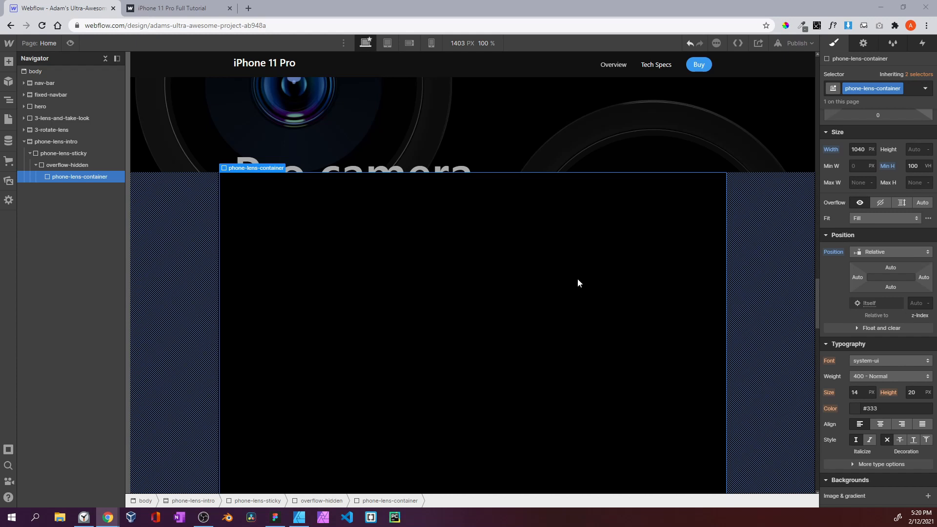
Add a div block inside phone-lens-container and give it the new class content-image-flex
{"action": "left_click", "coordinate": [9, 61]}
{"action": "left_click_drag", "start_coordinate": [44, 155], "coordinate": [130, 147]}
{"action": "left_click", "coordinate": [9, 63]}
{"action": "left_click_drag", "start_coordinate": [35, 268], "coordinate": [60, 182]}
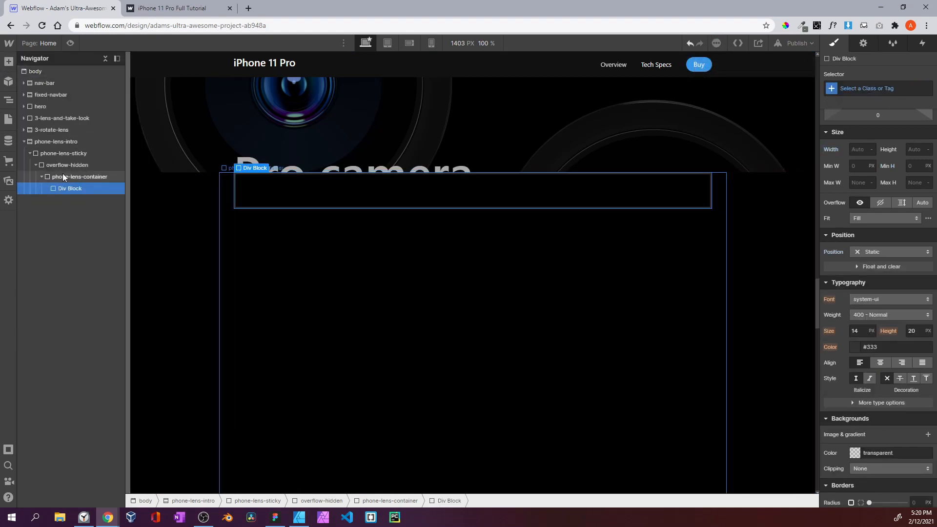
{"action": "left_click", "coordinate": [879, 87]}
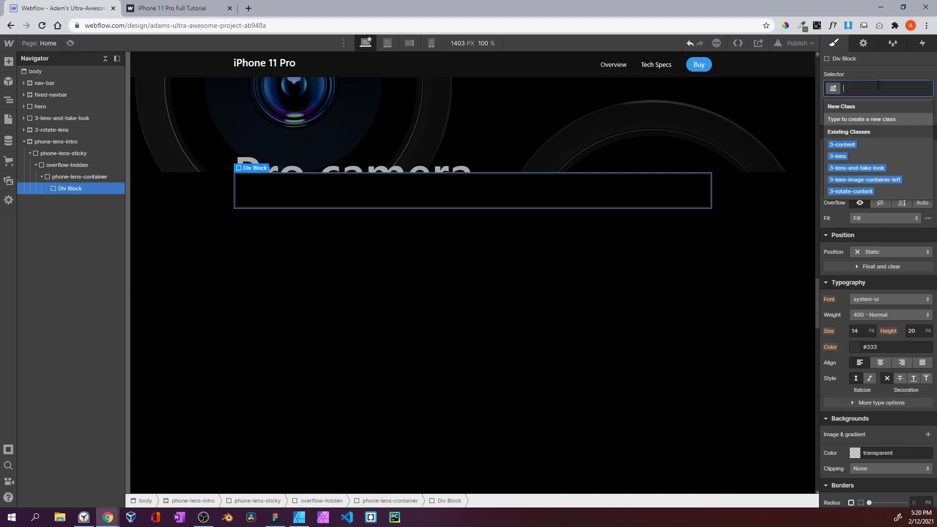
{"action": "type", "text": "con"}
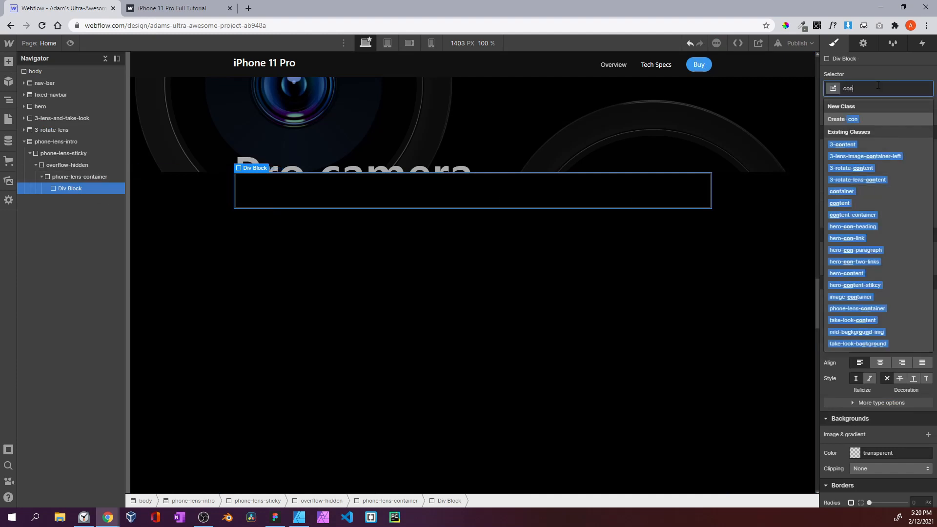
{"action": "type", "text": "tent-image-flex"}
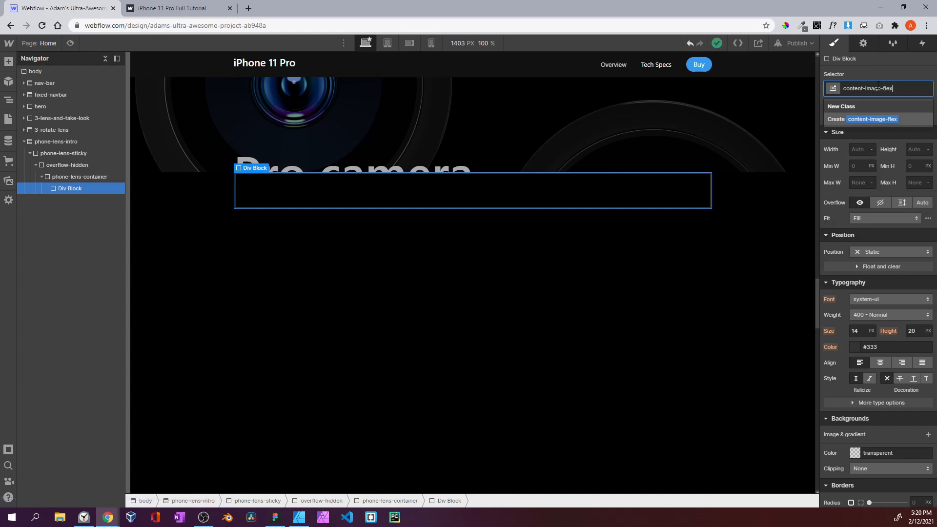
{"action": "key", "text": "Return"}
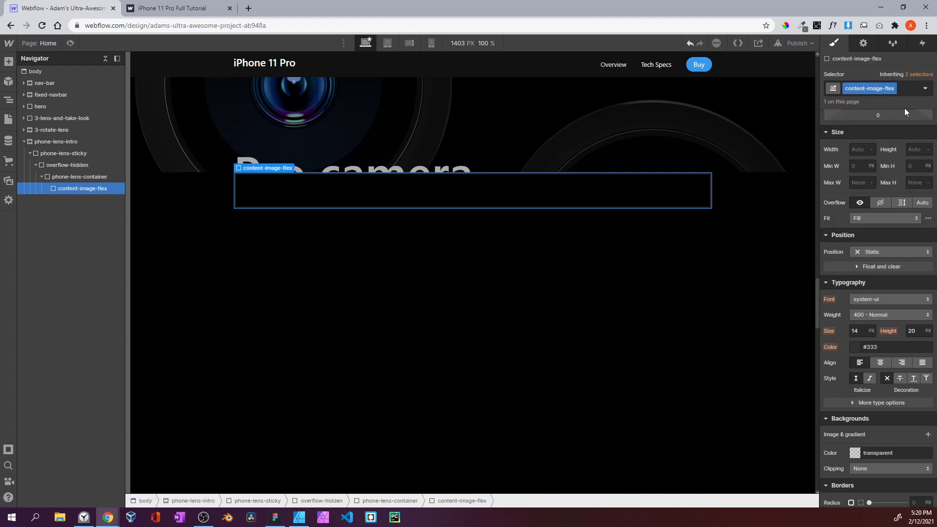
Make content-image-flex a horizontal flex layout with its children aligned to the start
{"action": "scroll", "coordinate": [872, 139], "scroll_direction": "up", "scroll_amount": 2}
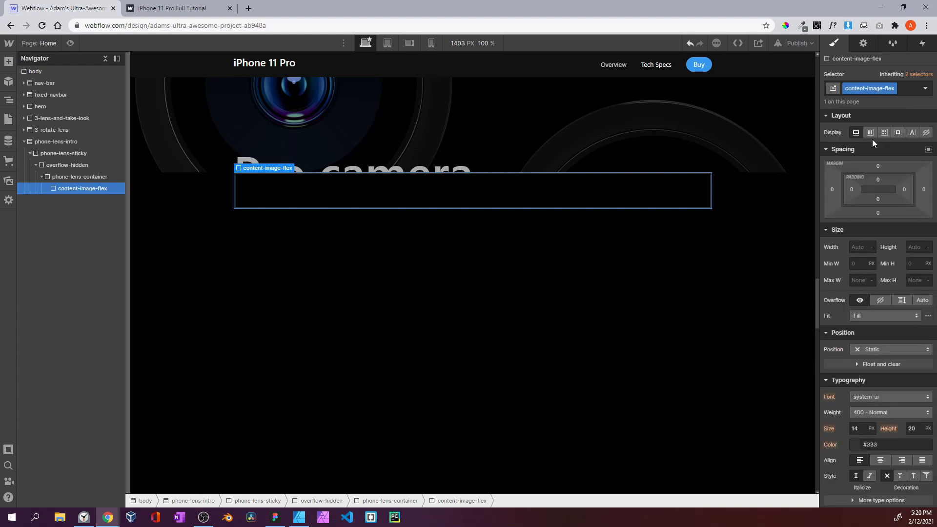
{"action": "left_click", "coordinate": [869, 133]}
{"action": "left_click", "coordinate": [862, 152]}
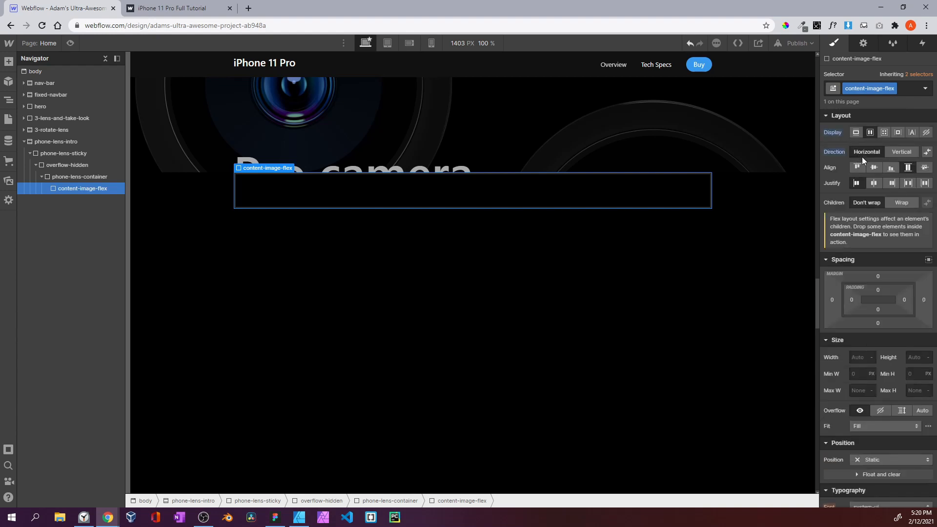
{"action": "left_click", "coordinate": [858, 168]}
Set the content-image-flex block's width to 100% and its position to absolute
{"action": "scroll", "coordinate": [879, 312], "scroll_direction": "down", "scroll_amount": 3}
{"action": "left_click", "coordinate": [862, 211]}
{"action": "type", "text": "1005"}
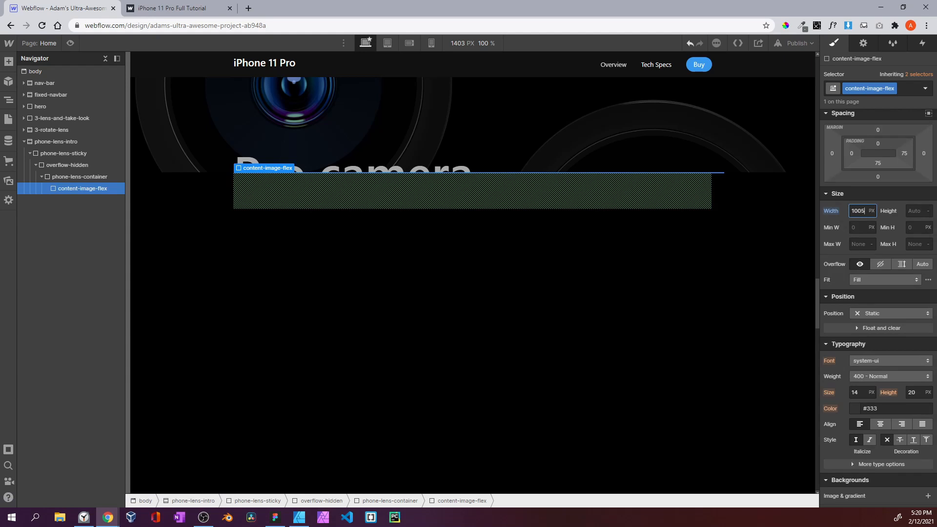
{"action": "key", "text": "Return"}
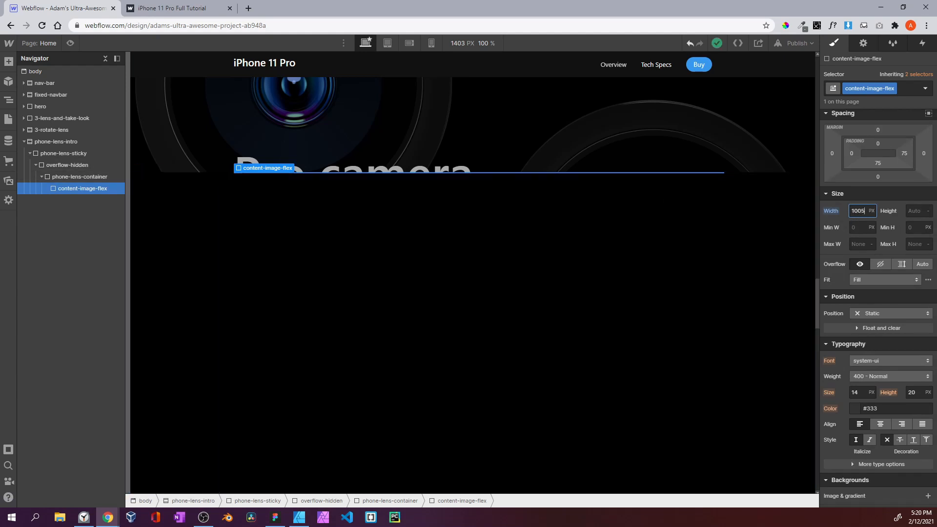
{"action": "double_click", "coordinate": [856, 211]}
{"action": "type", "text": "100%"}
{"action": "key", "text": "Return"}
{"action": "scroll", "coordinate": [886, 269], "scroll_direction": "down", "scroll_amount": 2}
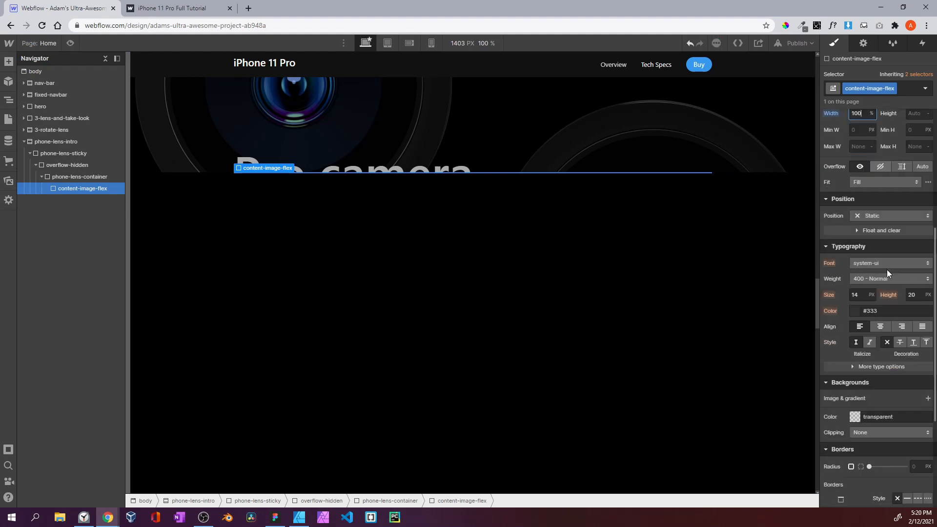
{"action": "left_click", "coordinate": [875, 217]}
{"action": "left_click", "coordinate": [879, 239]}
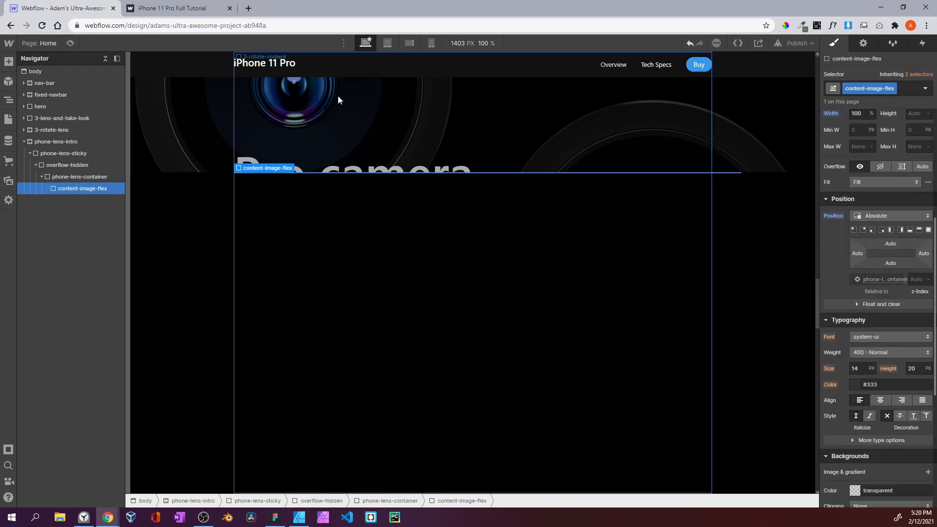
Examine how the text and phone image are arranged in the camera section of the finished iPhone 11 Pro tutorial page
{"action": "left_click", "coordinate": [180, 8]}
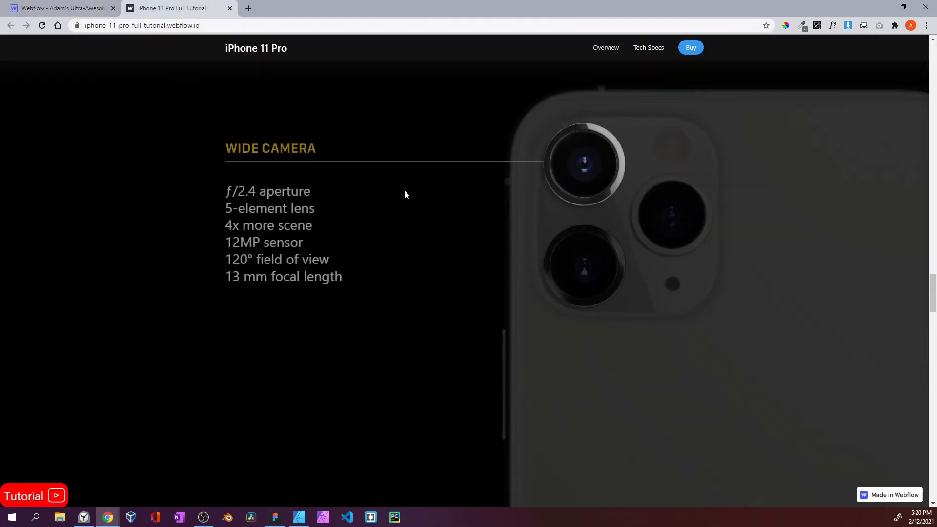
{"action": "scroll", "coordinate": [405, 194], "scroll_direction": "up", "scroll_amount": 5}
{"action": "scroll", "coordinate": [405, 194], "scroll_direction": "down", "scroll_amount": 5}
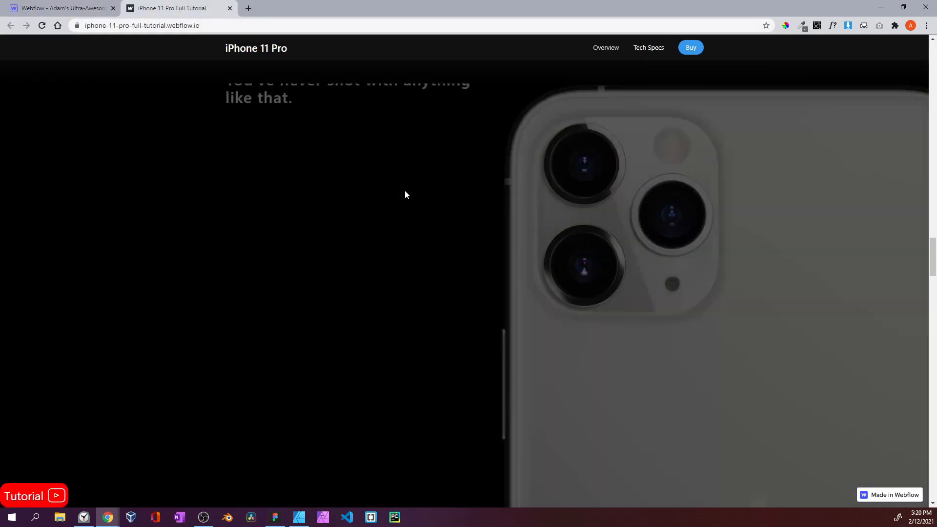
{"action": "left_click", "coordinate": [20, 9]}
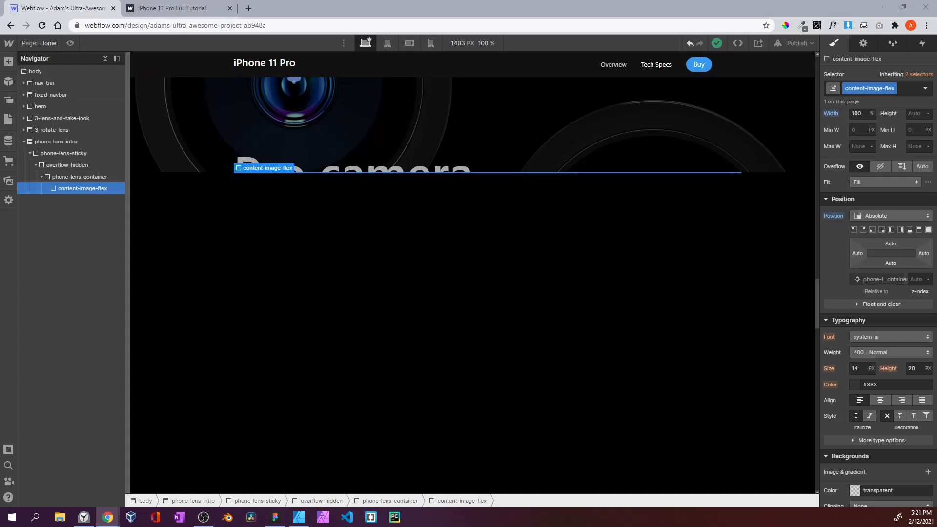
Add a div block inside content-image-flex and give it the new class phone-lens-content
{"action": "left_click", "coordinate": [8, 61]}
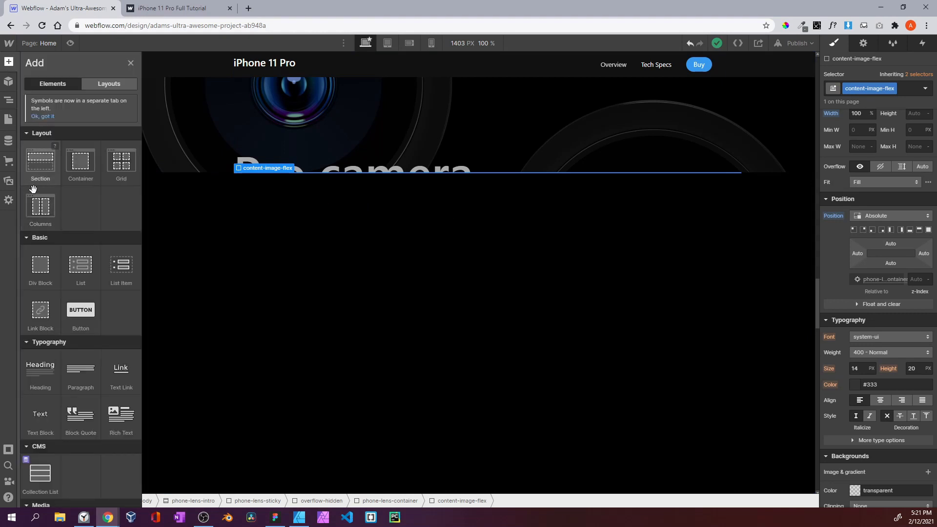
{"action": "left_click_drag", "start_coordinate": [40, 264], "coordinate": [72, 191]}
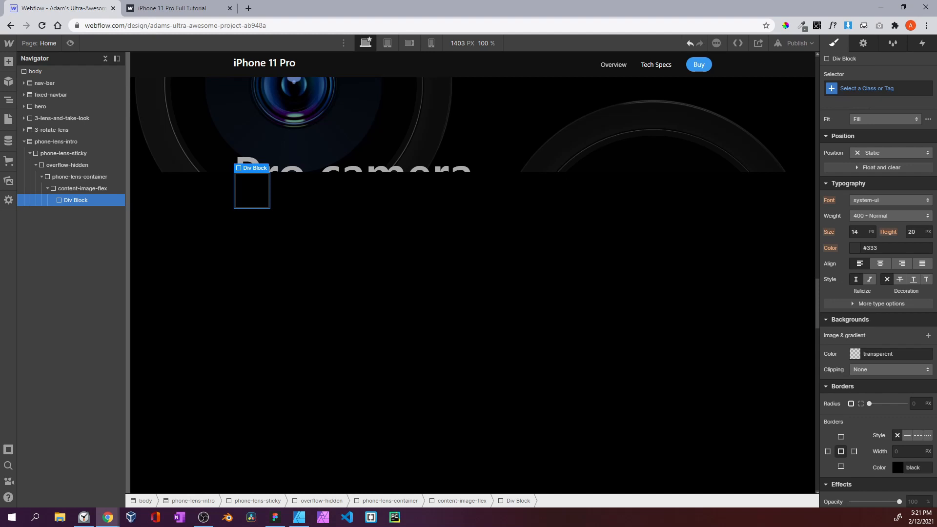
{"action": "left_click", "coordinate": [866, 90]}
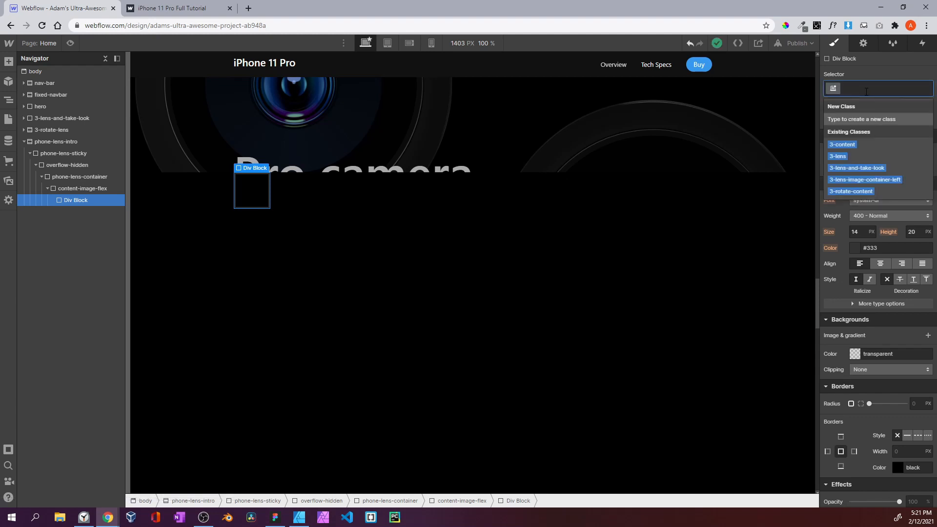
{"action": "type", "text": "pone"}
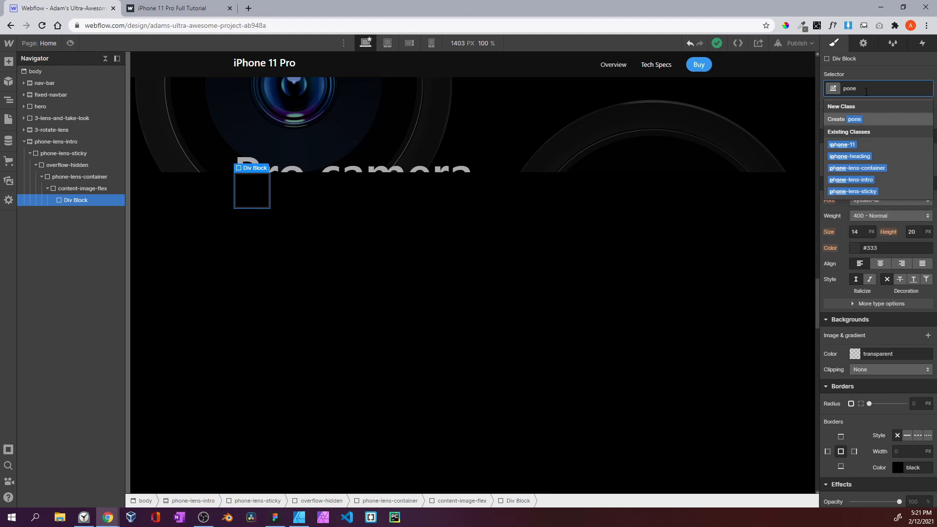
{"action": "key", "text": "BackSpace"}
{"action": "key", "text": "BackSpace"}
{"action": "key", "text": "BackSpace"}
{"action": "type", "text": "hone-len"}
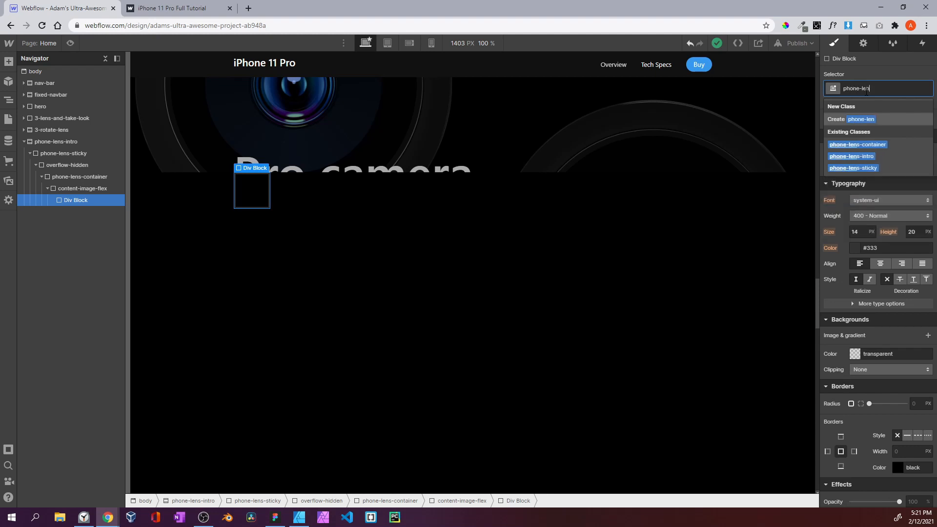
{"action": "type", "text": "s-content"}
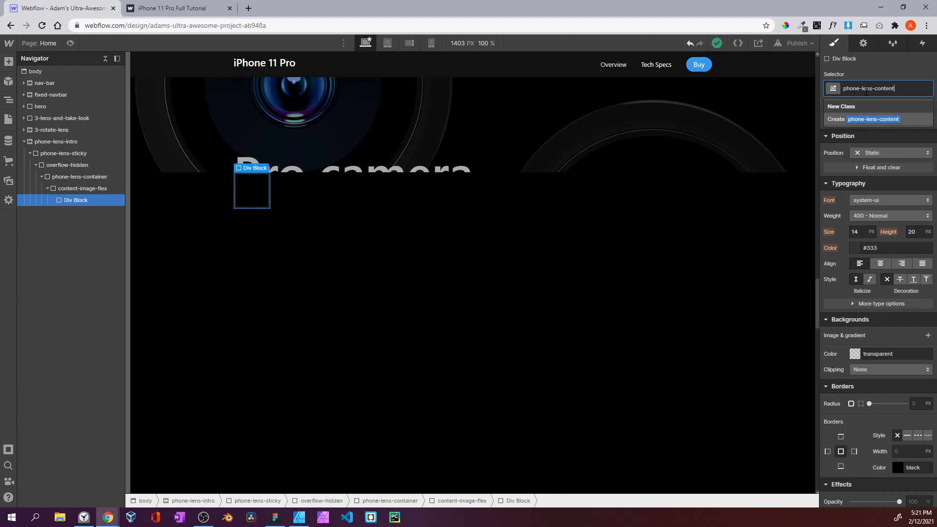
{"action": "key", "text": "Return"}
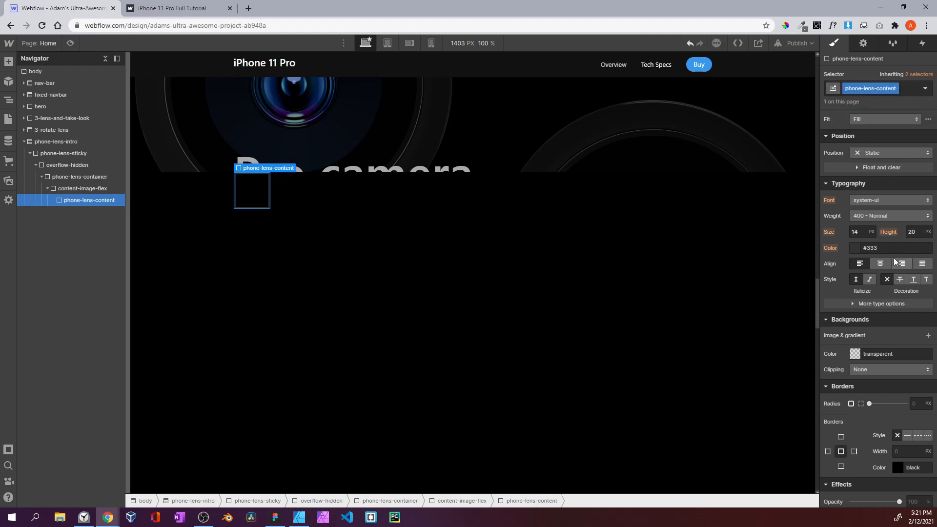
Limit the phone-lens-content block to a maximum width of 50% and set its flex basis to 505 px
{"action": "scroll", "coordinate": [875, 187], "scroll_direction": "up", "scroll_amount": 2}
{"action": "scroll", "coordinate": [875, 187], "scroll_direction": "up", "scroll_amount": 3}
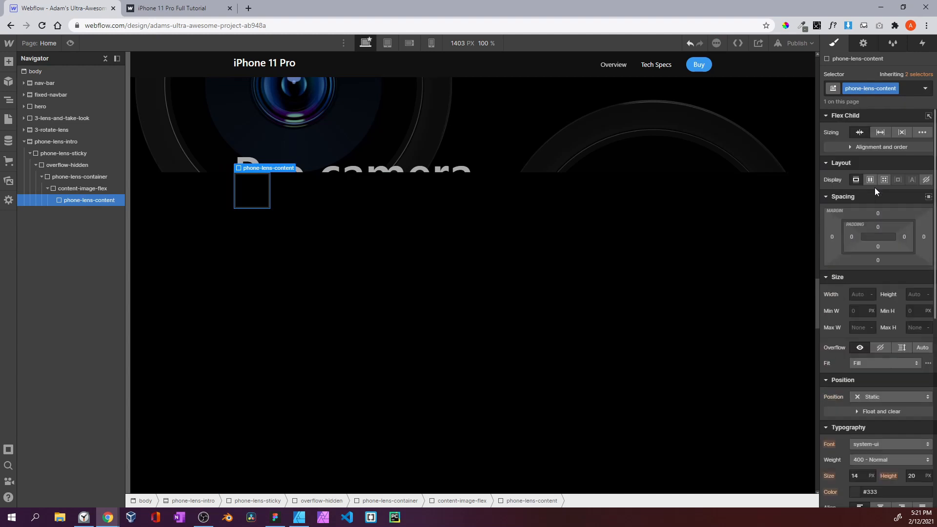
{"action": "left_click", "coordinate": [98, 190]}
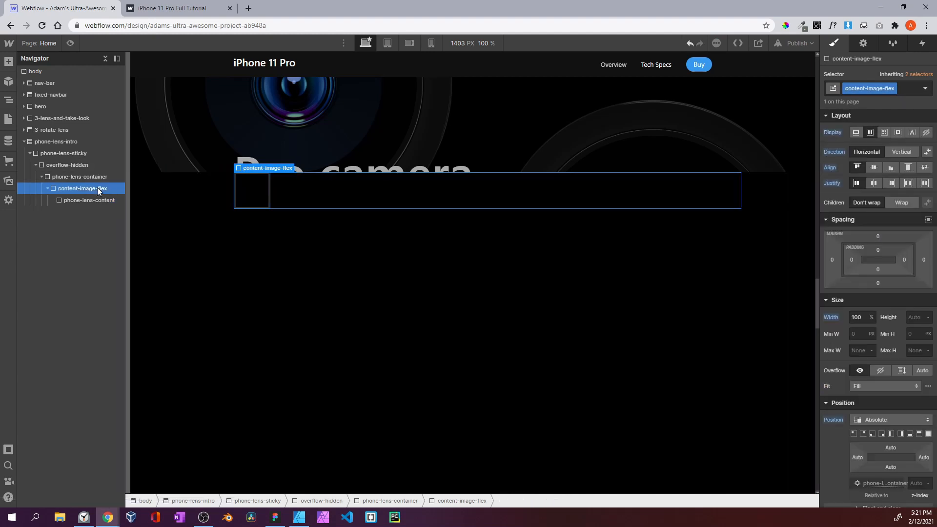
{"action": "left_click", "coordinate": [99, 201]}
{"action": "left_click", "coordinate": [863, 328]}
{"action": "type", "text": "50%"}
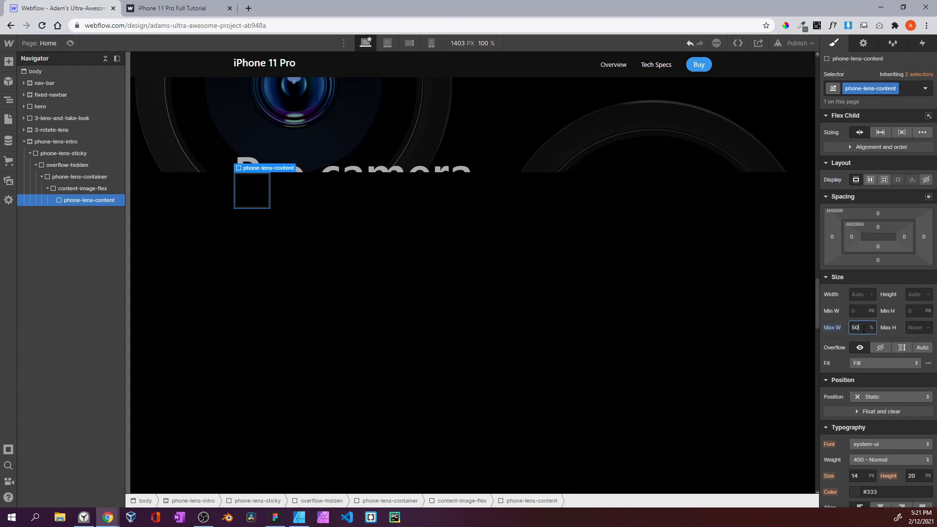
{"action": "left_click", "coordinate": [922, 132]}
{"action": "left_click", "coordinate": [921, 147]}
{"action": "type", "text": "505"}
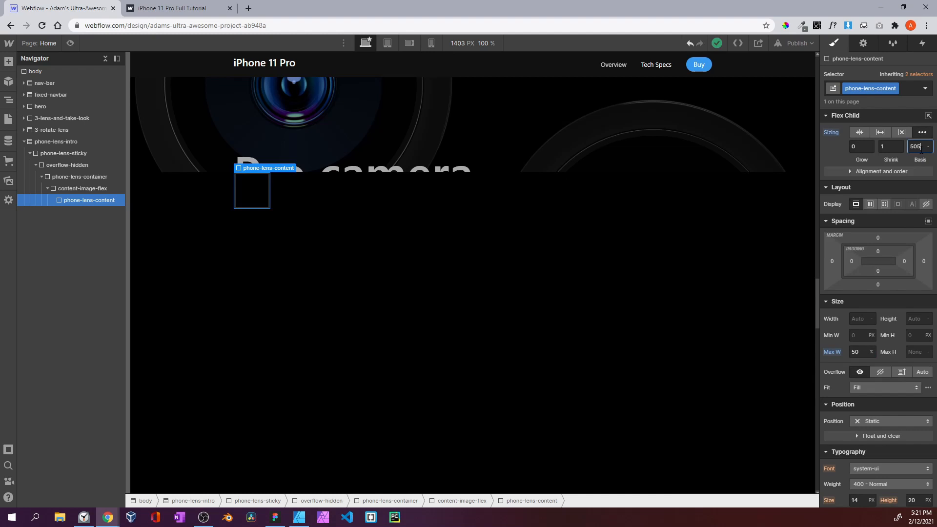
{"action": "key", "text": "Return"}
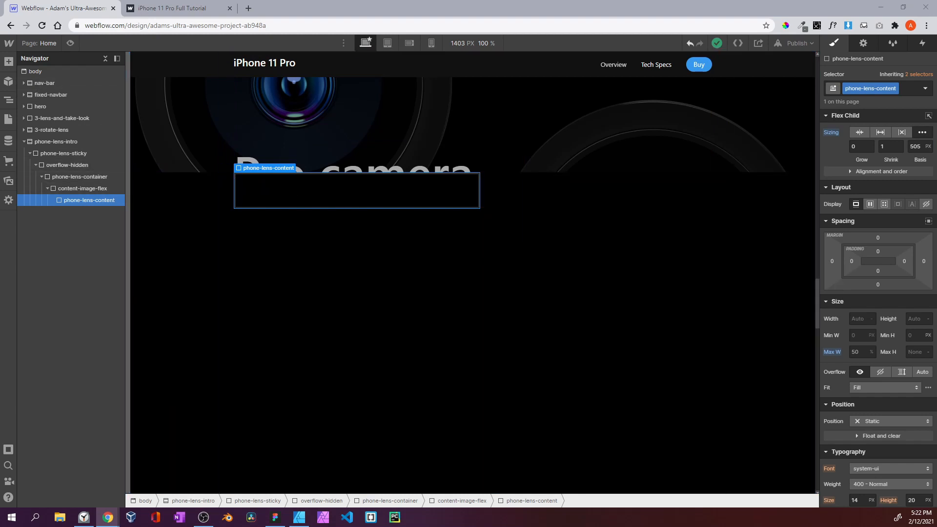
Add a paragraph inside phone-lens-content and give it the new class phone-lens-para
{"action": "left_click", "coordinate": [9, 61]}
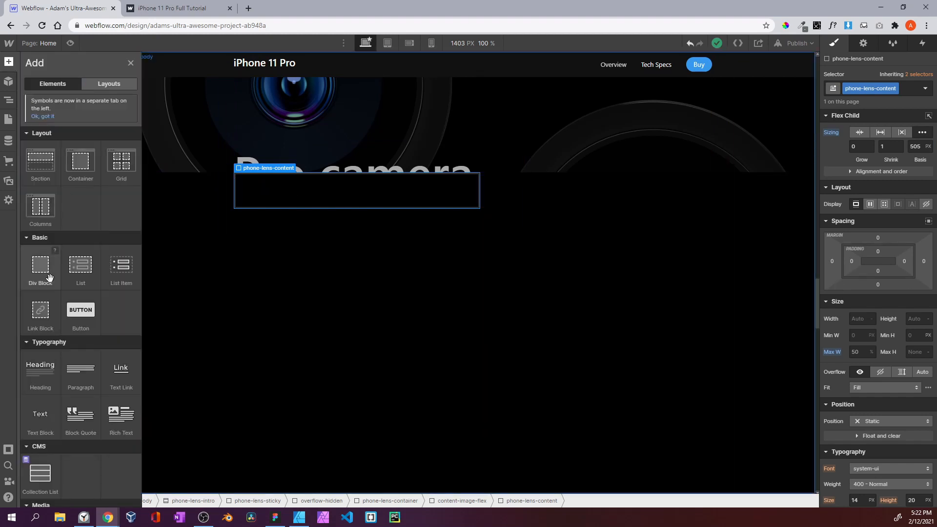
{"action": "left_click_drag", "start_coordinate": [83, 370], "coordinate": [90, 210]}
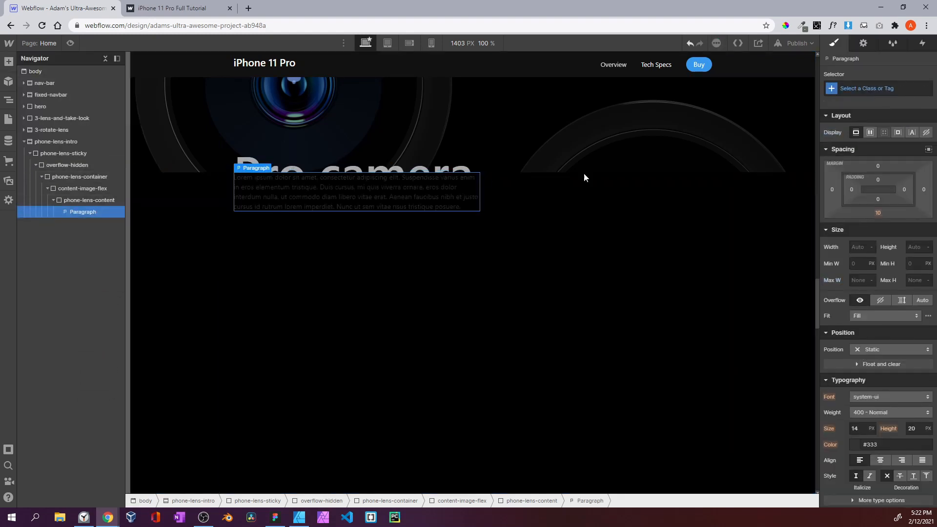
{"action": "left_click", "coordinate": [859, 89]}
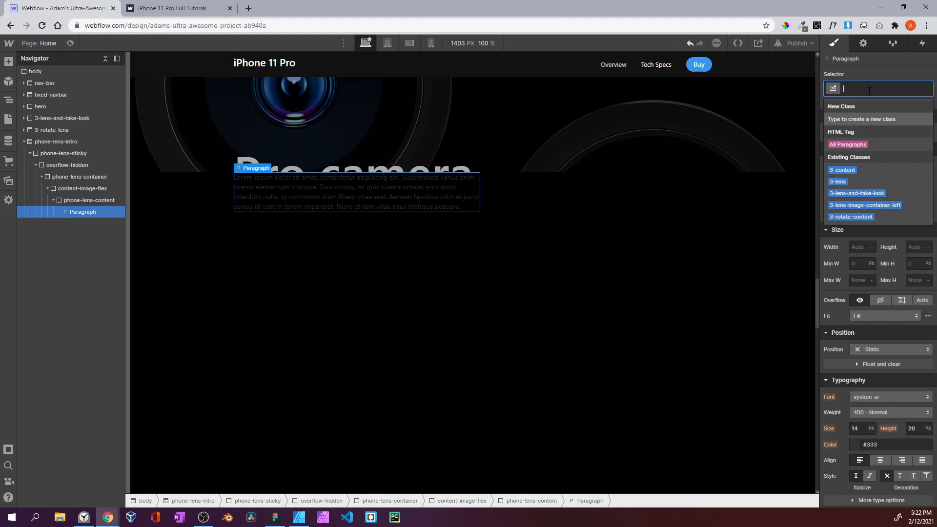
{"action": "type", "text": "phone-lens-par"}
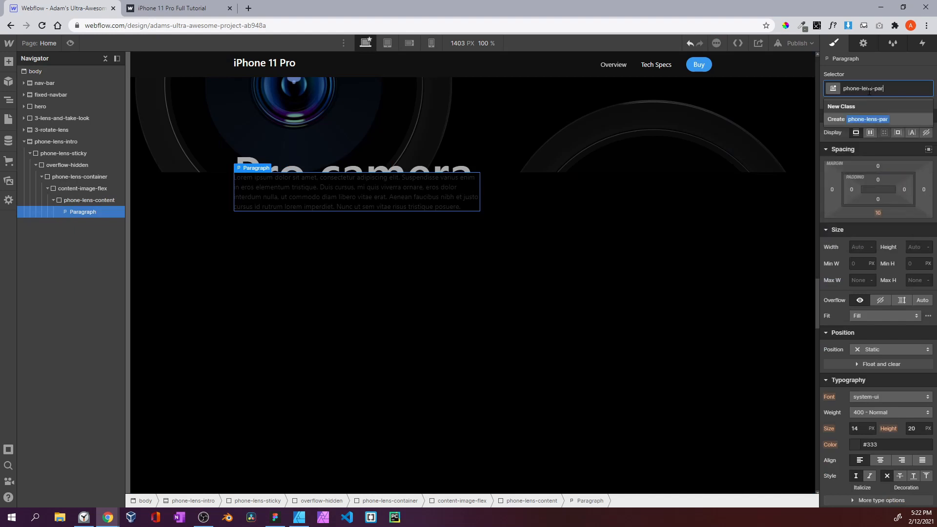
{"action": "type", "text": "a"}
{"action": "key", "text": "Return"}
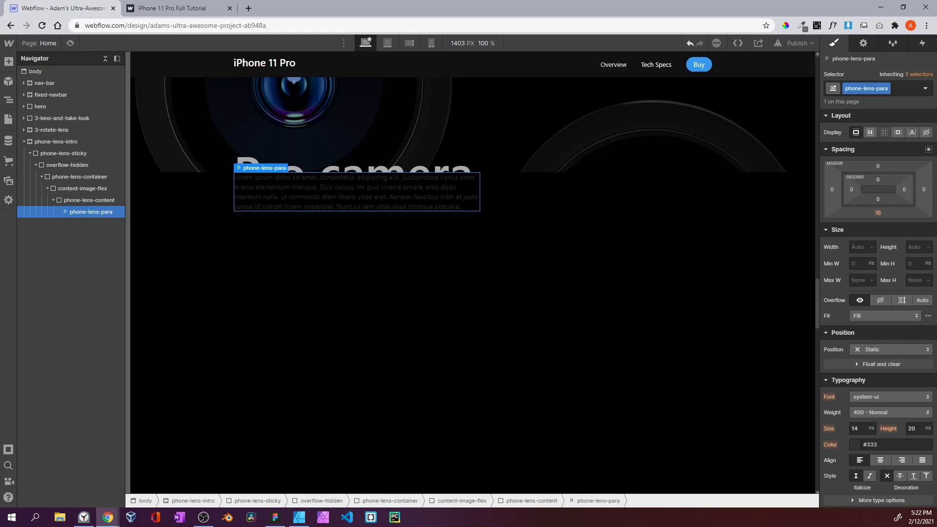
Style phone-lens-para in white 600 - Semi Bold text at 32 px, with 36 px line height and 0.04 px letter spacing
{"action": "scroll", "coordinate": [863, 293], "scroll_direction": "down", "scroll_amount": 3}
{"action": "left_click", "coordinate": [864, 267]}
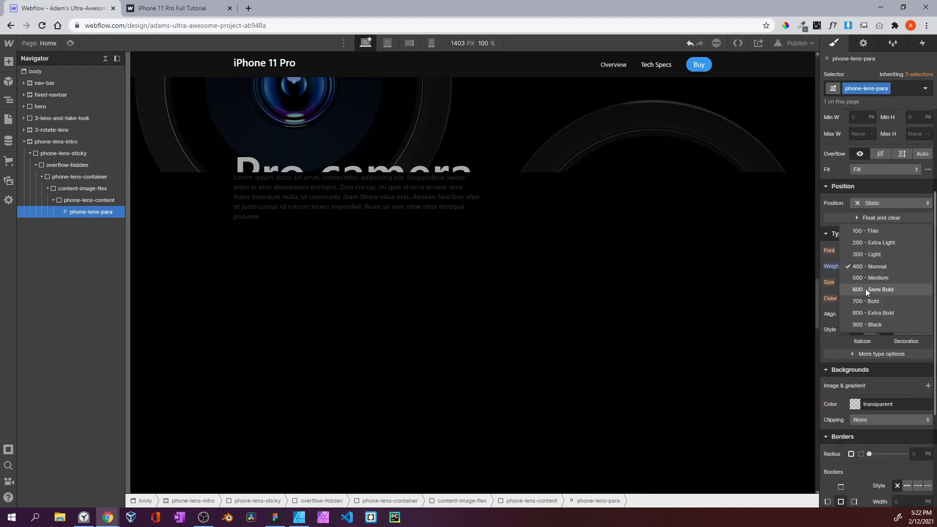
{"action": "left_click", "coordinate": [865, 288]}
{"action": "left_click", "coordinate": [858, 282]}
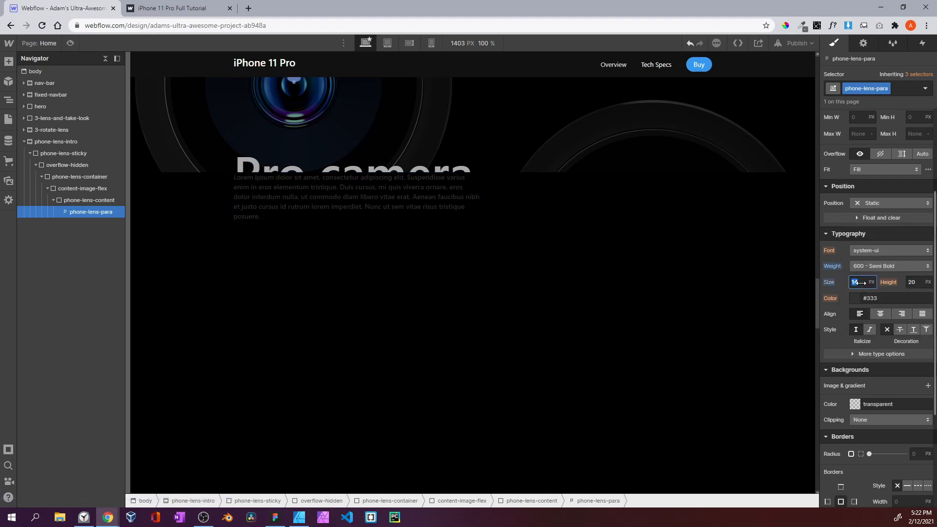
{"action": "type", "text": "32"}
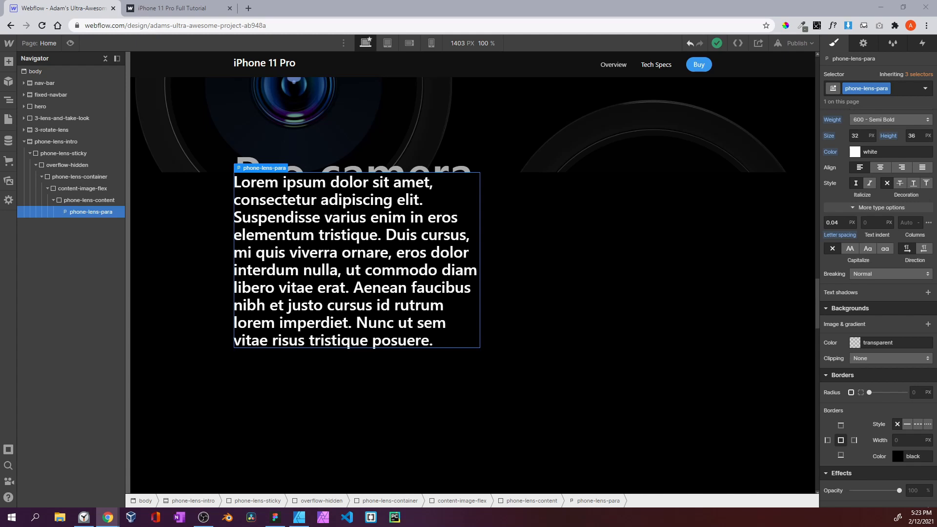
Replace the placeholder paragraph with the camera copy from "Meet the first triple-camera system" to "You've never shot with anything like that."
{"action": "double_click", "coordinate": [422, 254]}
{"action": "key", "text": "ctrl+a"}
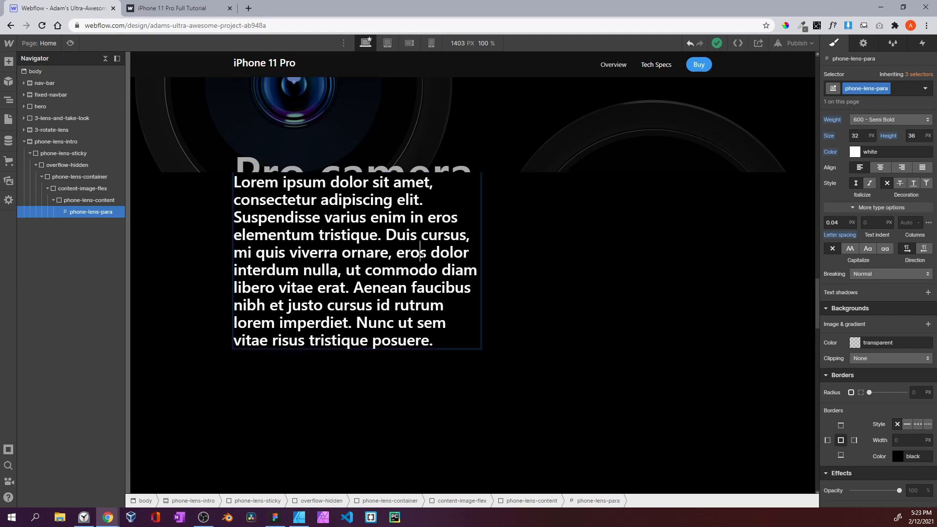
{"action": "type", "text": "Meet the first triple-camera system to combine cutting-edge technology with the legendary simplicity of iPhone . Capture up to four times more scene. Get beautiful images in drastically lower light. Shoot the highest-quality video in a smartphone -- then edit with the same tolls you love for photos. You've never shot with anything like that."}
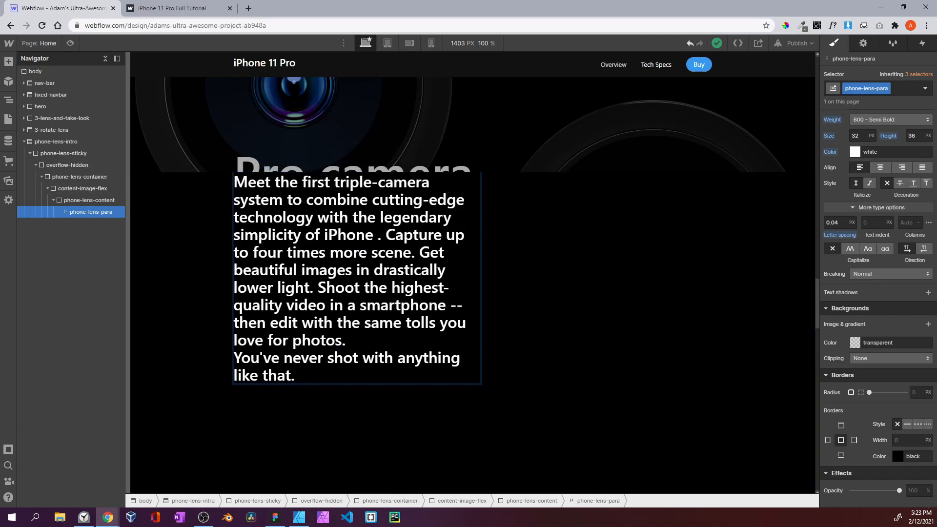
{"action": "scroll", "coordinate": [221, 193], "scroll_direction": "down", "scroll_amount": 3}
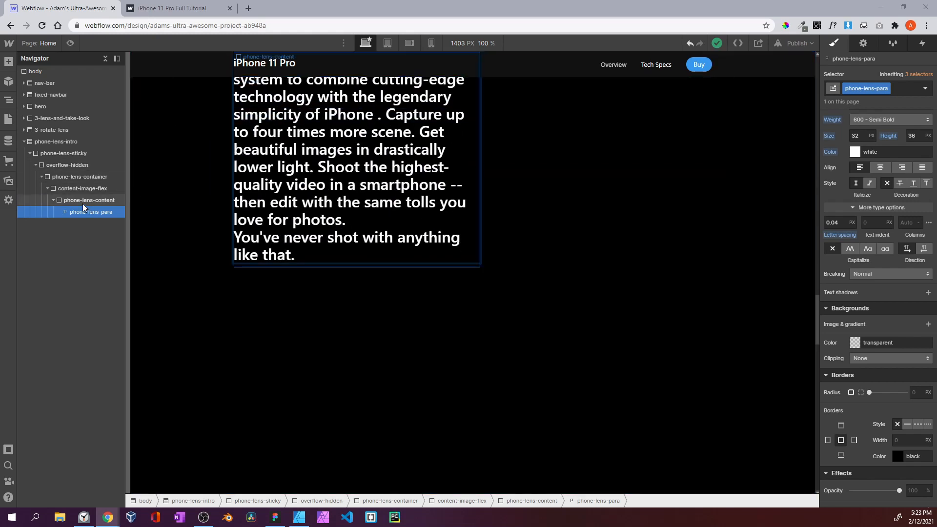
Examine how the intro paragraph and the individual camera descriptions are placed beside the phone on the finished iPhone 11 Pro tutorial page
{"action": "left_click", "coordinate": [55, 201]}
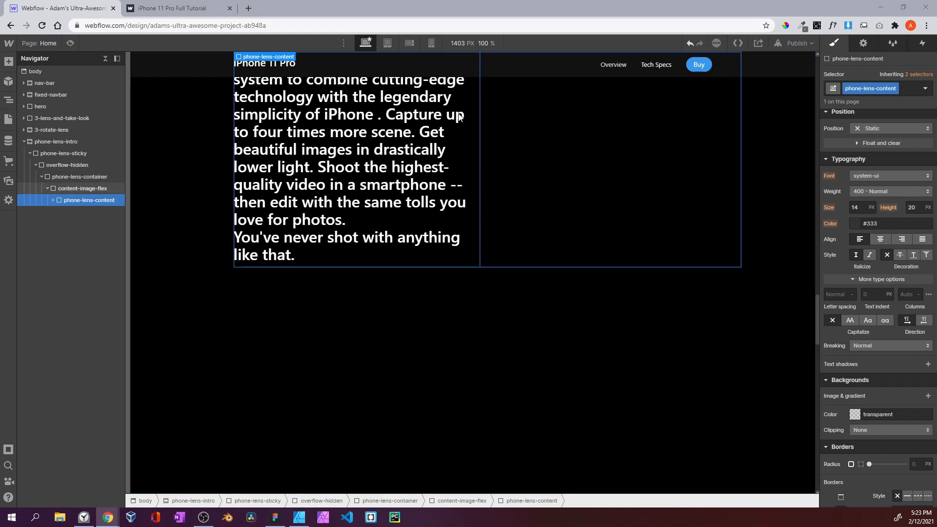
{"action": "left_click", "coordinate": [81, 188]}
{"action": "left_click", "coordinate": [83, 201]}
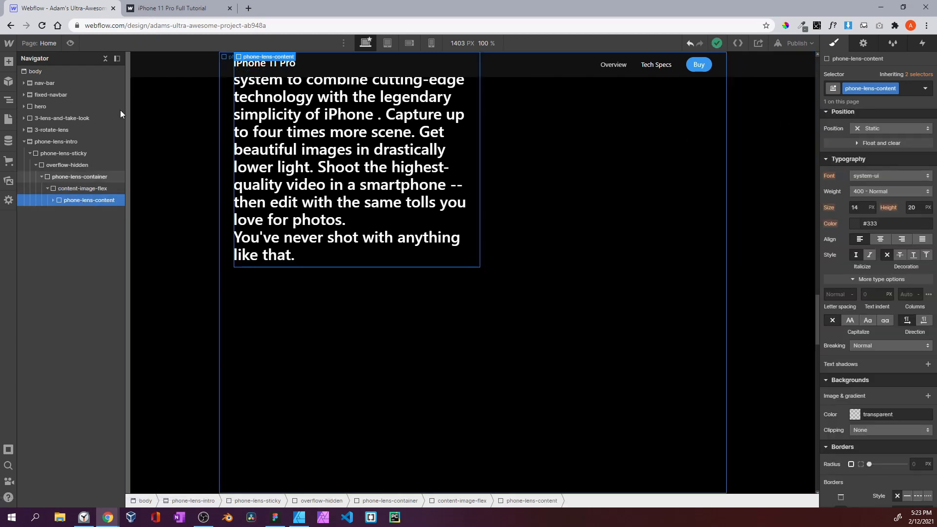
{"action": "left_click", "coordinate": [168, 10]}
{"action": "scroll", "coordinate": [330, 192], "scroll_direction": "up", "scroll_amount": 10}
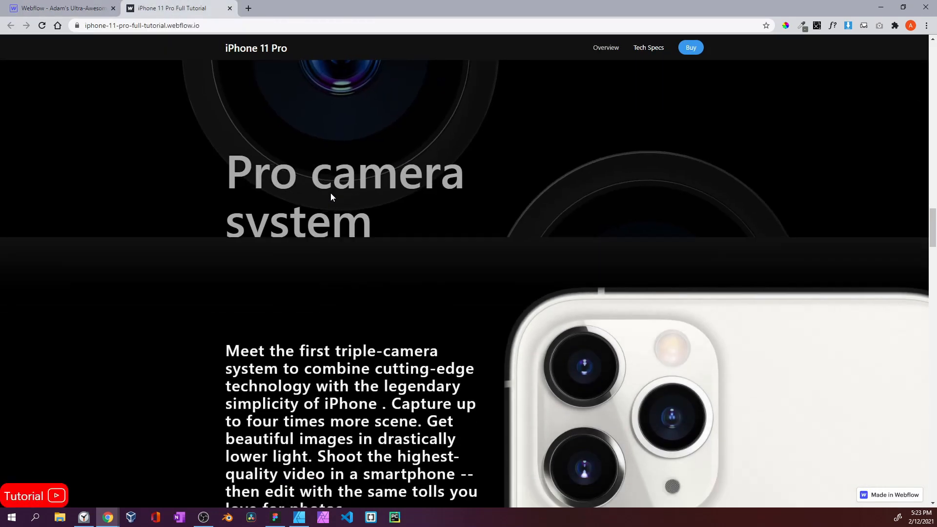
{"action": "scroll", "coordinate": [331, 217], "scroll_direction": "down", "scroll_amount": 5}
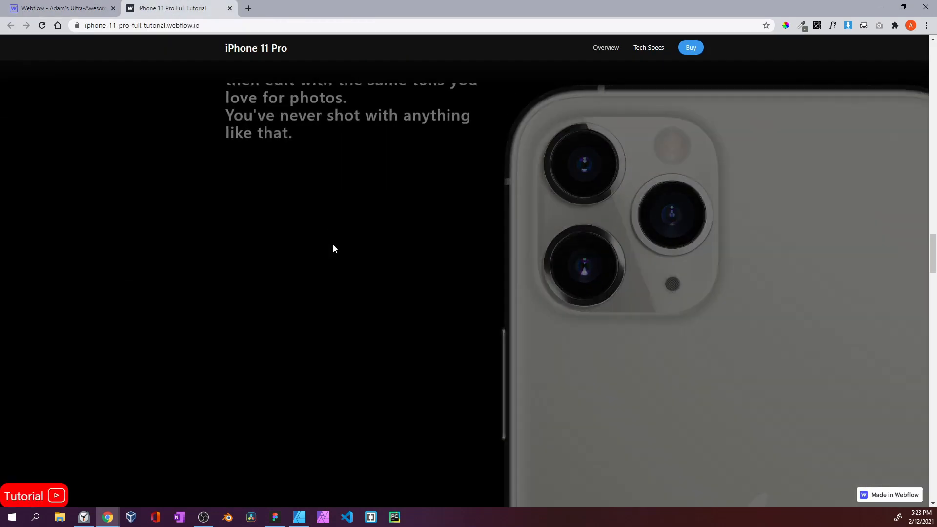
{"action": "scroll", "coordinate": [235, 234], "scroll_direction": "down", "scroll_amount": 5}
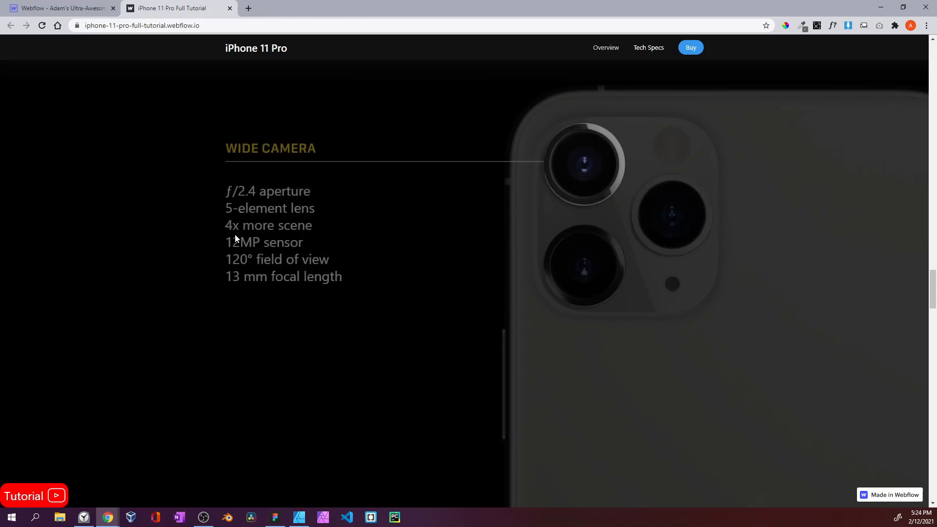
{"action": "scroll", "coordinate": [235, 234], "scroll_direction": "down", "scroll_amount": 3}
{"action": "scroll", "coordinate": [235, 234], "scroll_direction": "up", "scroll_amount": 5}
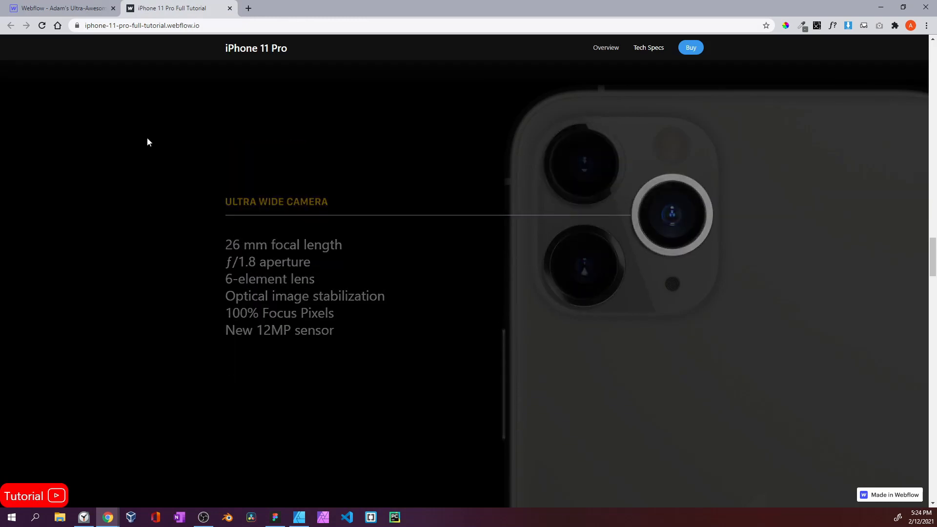
{"action": "left_click", "coordinate": [69, 10]}
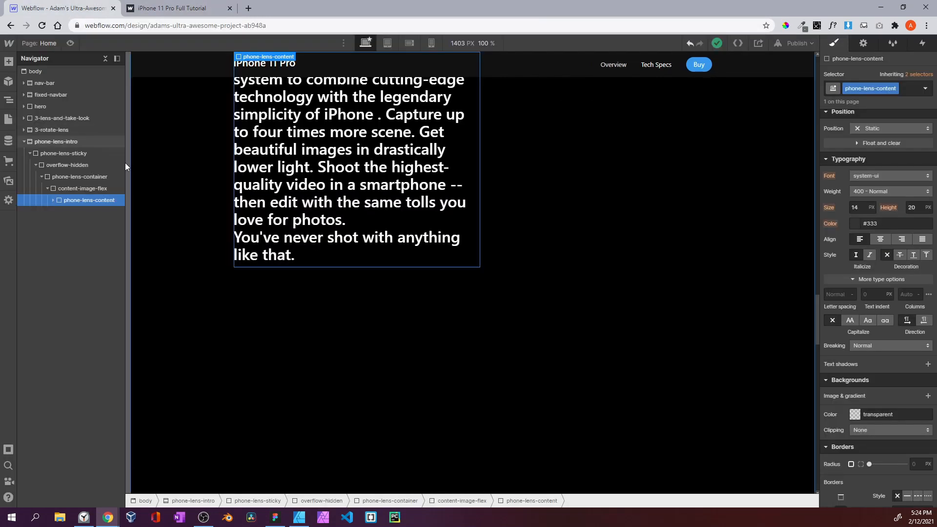
Add the combo class intro-para to the phone-lens-content block and set its top margin to 100 px
{"action": "left_click", "coordinate": [909, 89]}
{"action": "type", "text": "intro-para"}
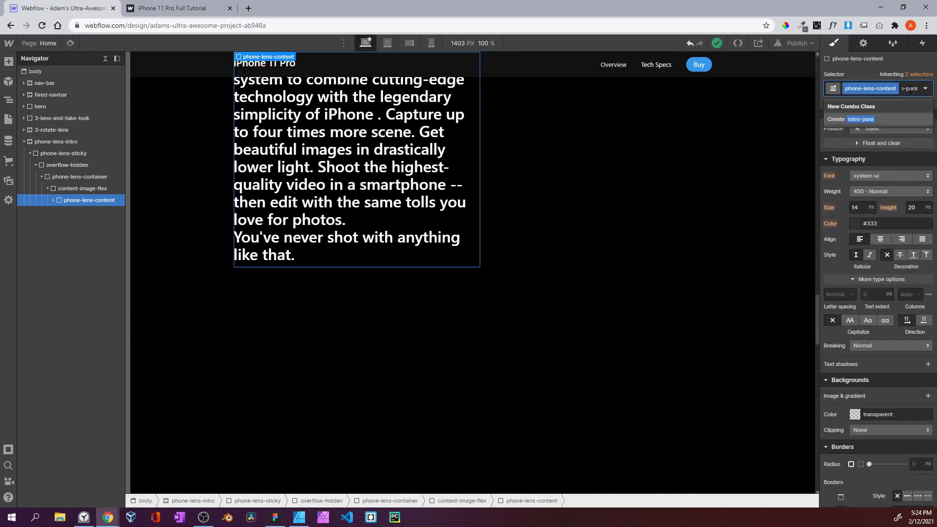
{"action": "key", "text": "Return"}
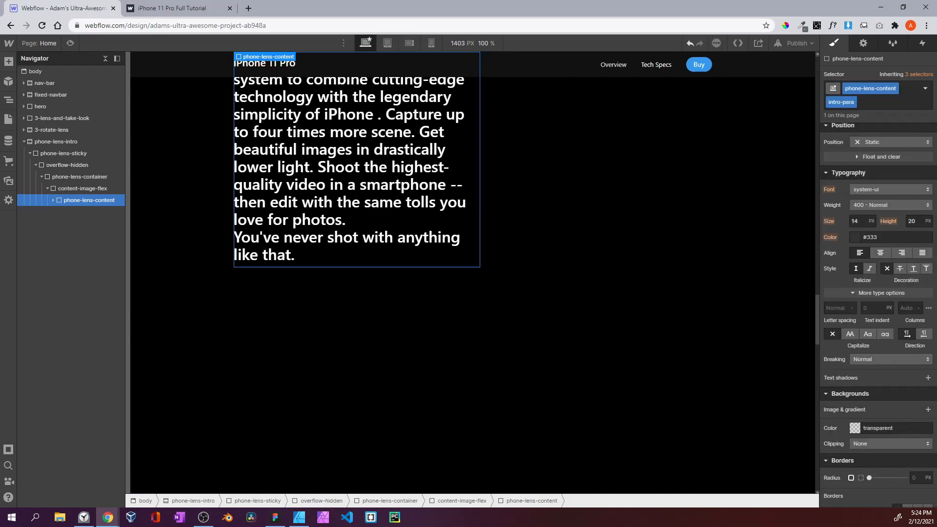
{"action": "scroll", "coordinate": [885, 236], "scroll_direction": "up", "scroll_amount": 5}
{"action": "left_click", "coordinate": [879, 253]}
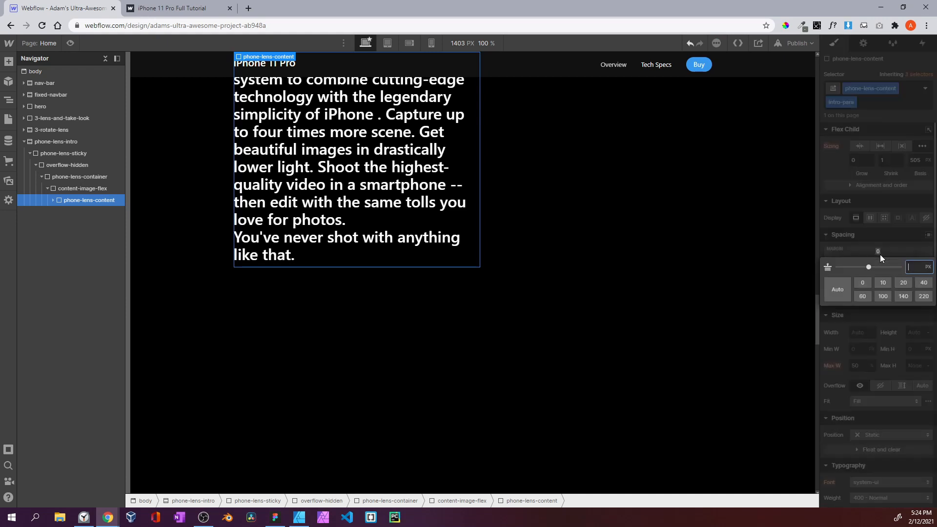
{"action": "type", "text": "100"}
{"action": "key", "text": "Return"}
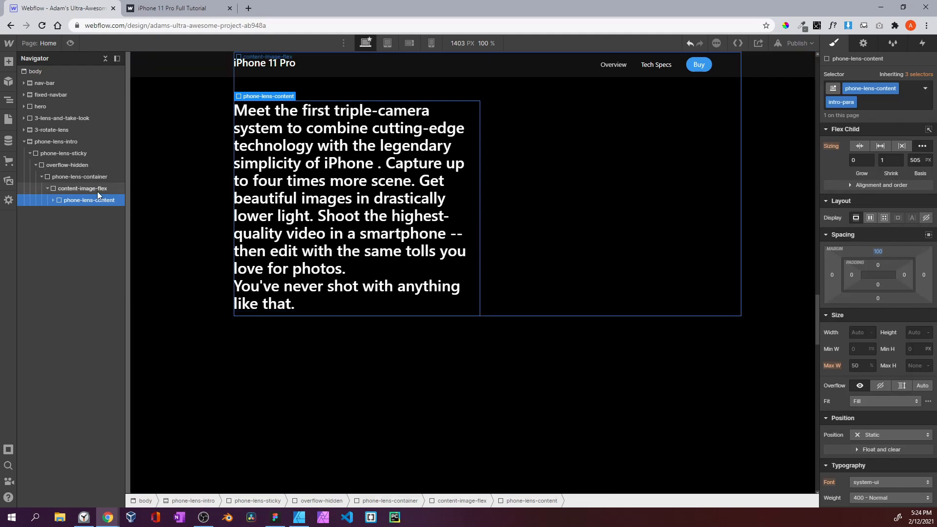
Add a div block after phone-lens-content inside content-image-flex and give it the new class phone-lens-image
{"action": "left_click", "coordinate": [68, 189]}
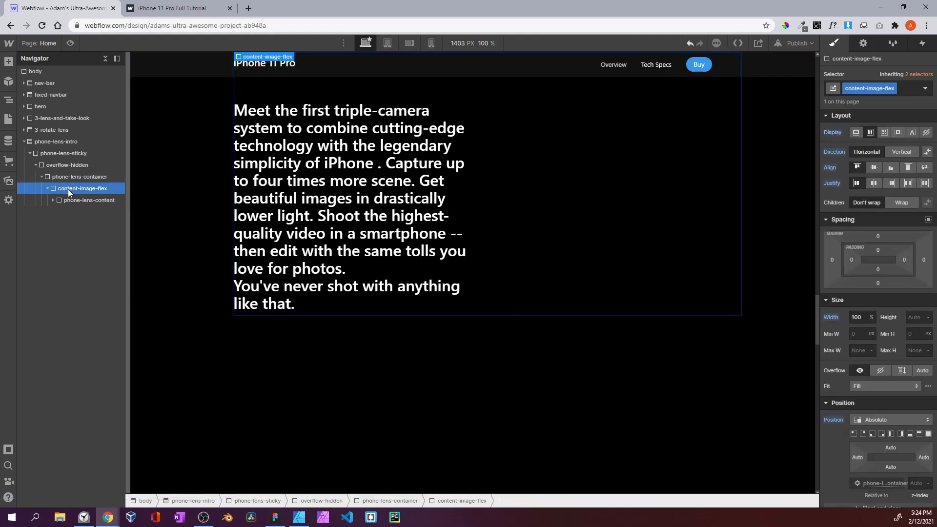
{"action": "left_click", "coordinate": [69, 199]}
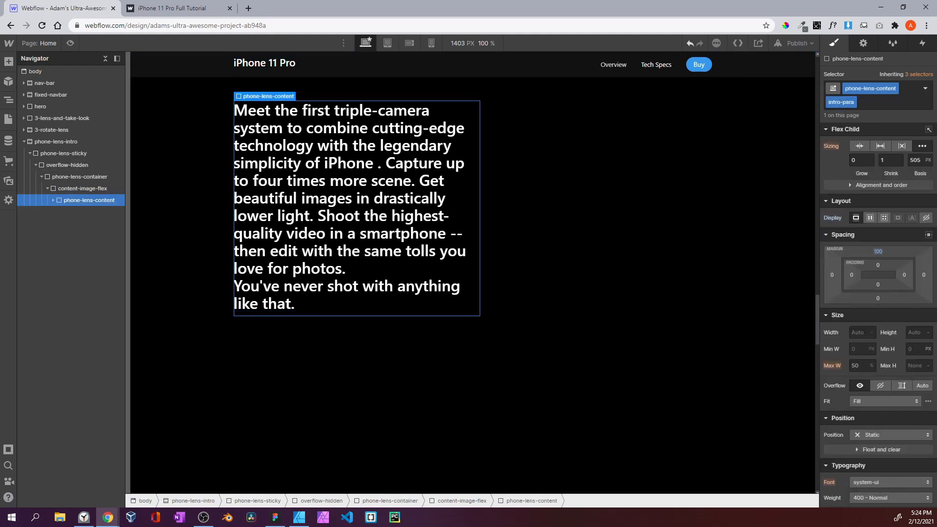
{"action": "left_click", "coordinate": [9, 62]}
{"action": "left_click_drag", "start_coordinate": [41, 266], "coordinate": [89, 212]}
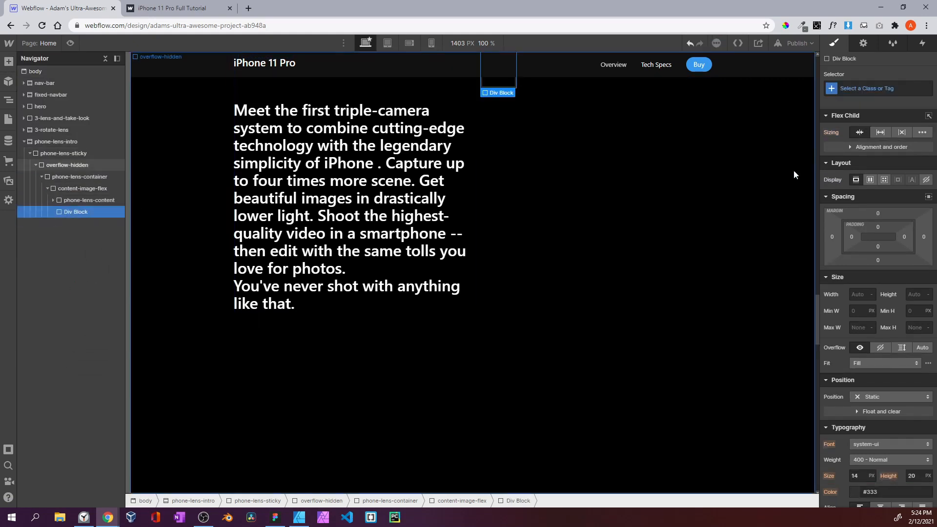
{"action": "left_click", "coordinate": [870, 89]}
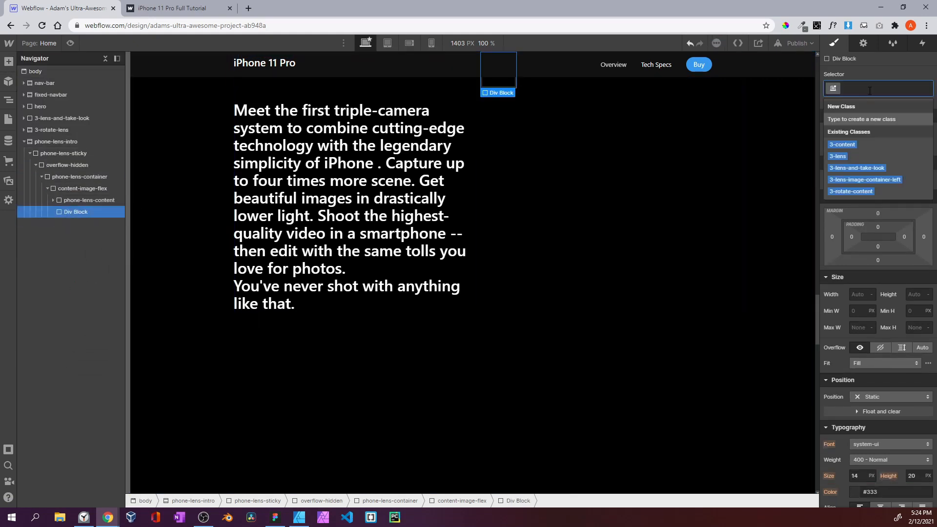
{"action": "type", "text": "phone-len-"}
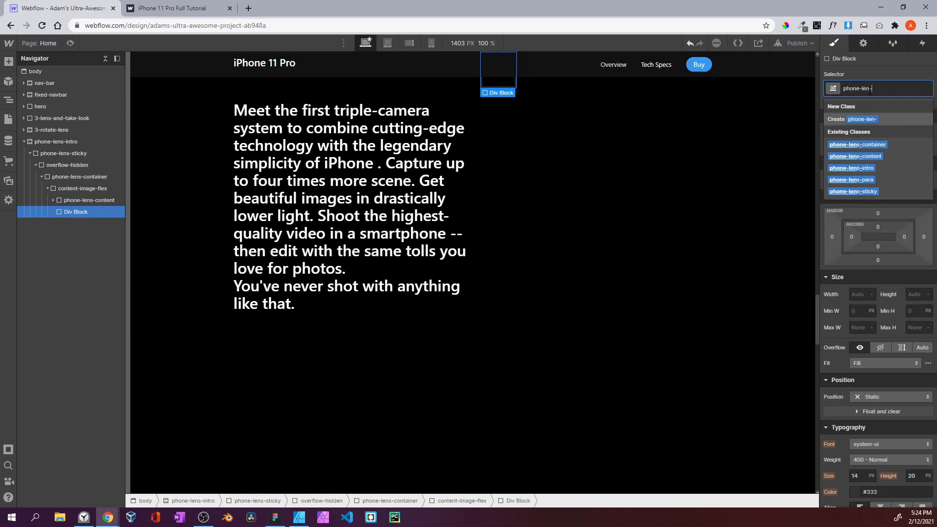
{"action": "key", "text": "BackSpace"}
{"action": "type", "text": "s-image"}
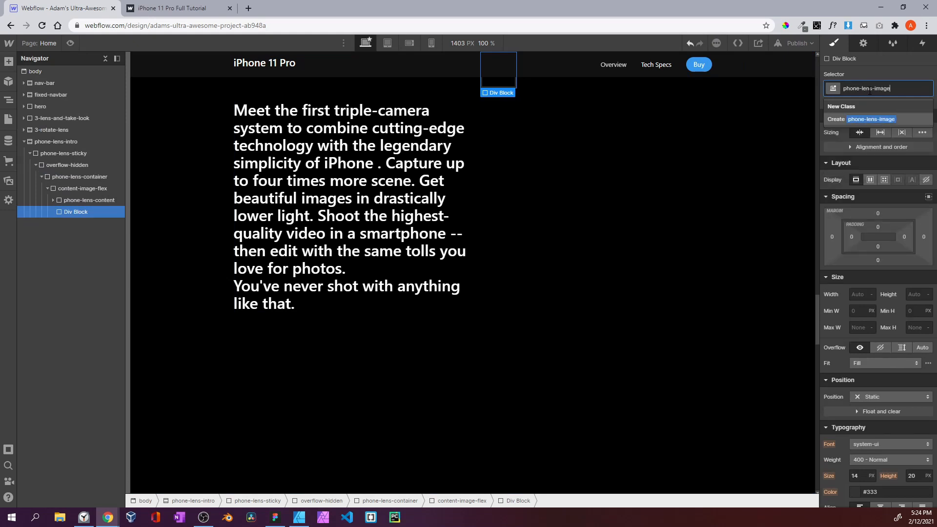
{"action": "key", "text": "Return"}
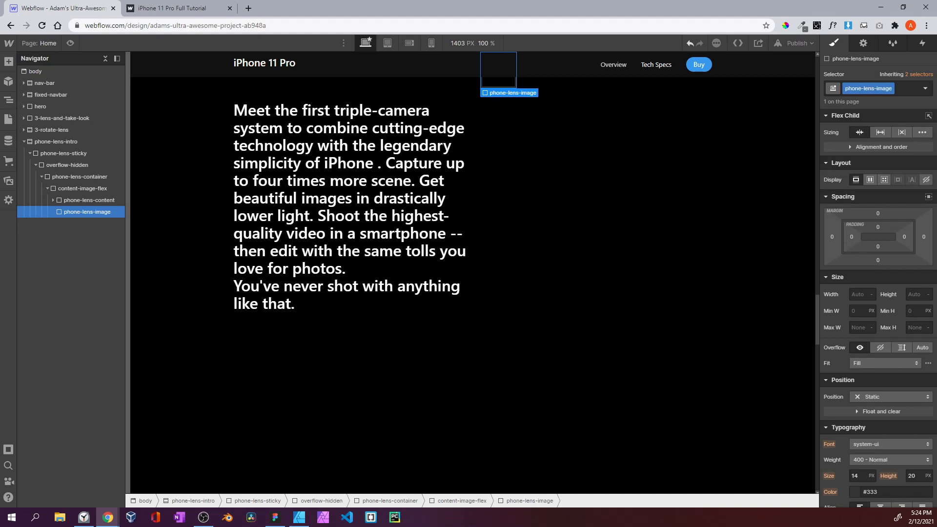
Limit phone-lens-image to a maximum width of 41% and set its flex basis to 41 px, using the finished tutorial page as reference
{"action": "left_click", "coordinate": [150, 10]}
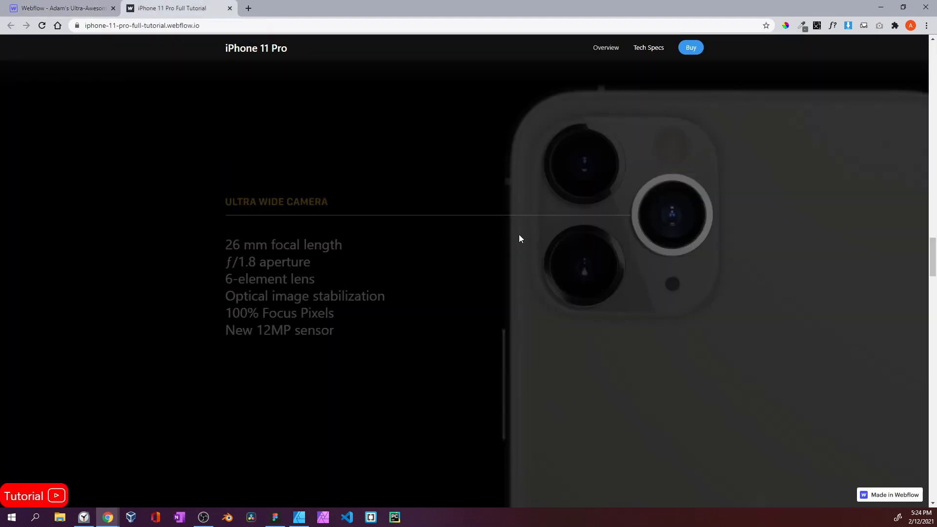
{"action": "scroll", "coordinate": [521, 233], "scroll_direction": "up", "scroll_amount": 5}
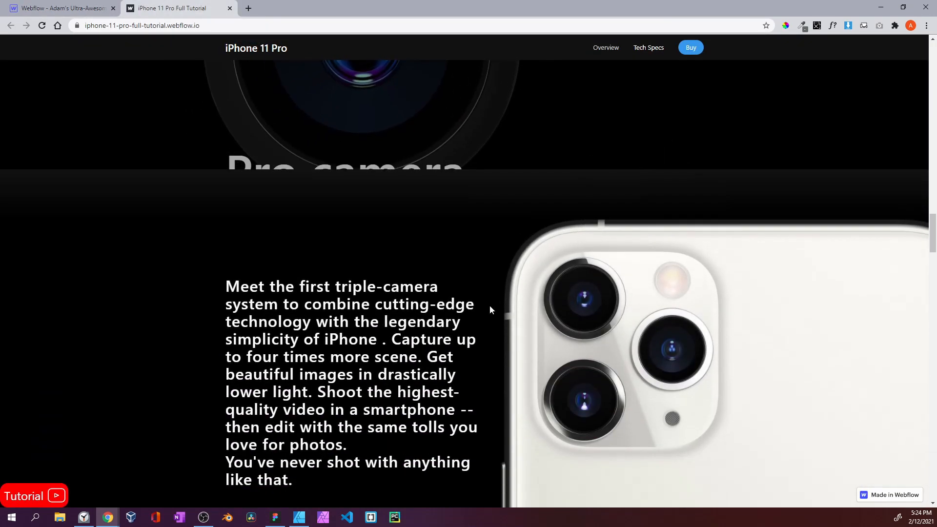
{"action": "scroll", "coordinate": [488, 293], "scroll_direction": "down", "scroll_amount": 1}
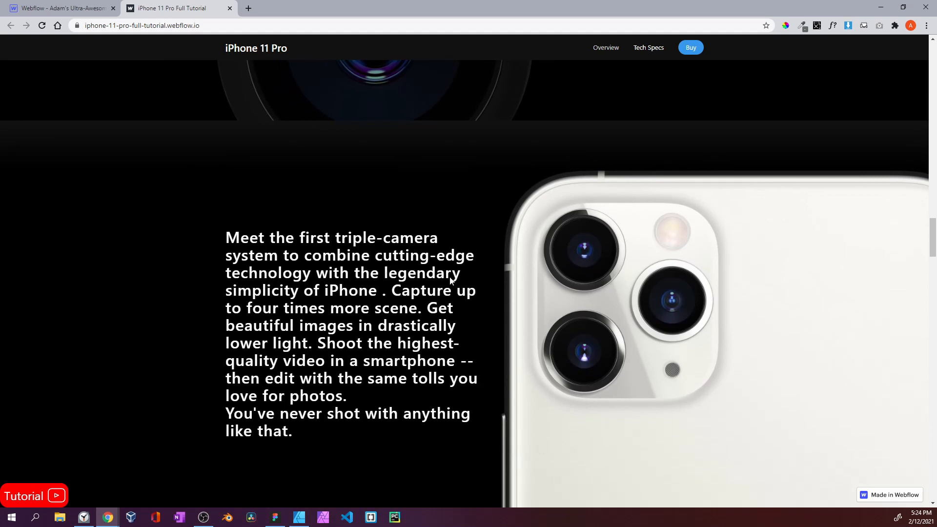
{"action": "left_click", "coordinate": [100, 12]}
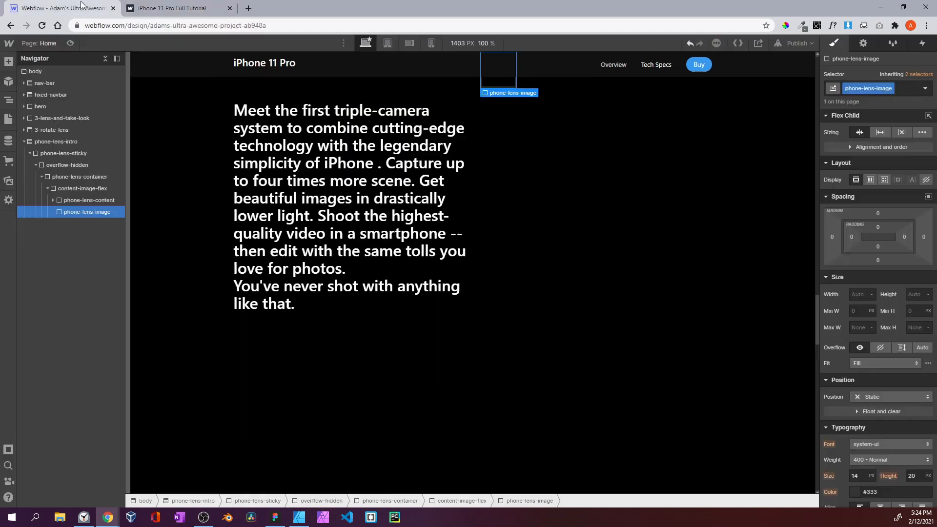
{"action": "left_click", "coordinate": [860, 327]}
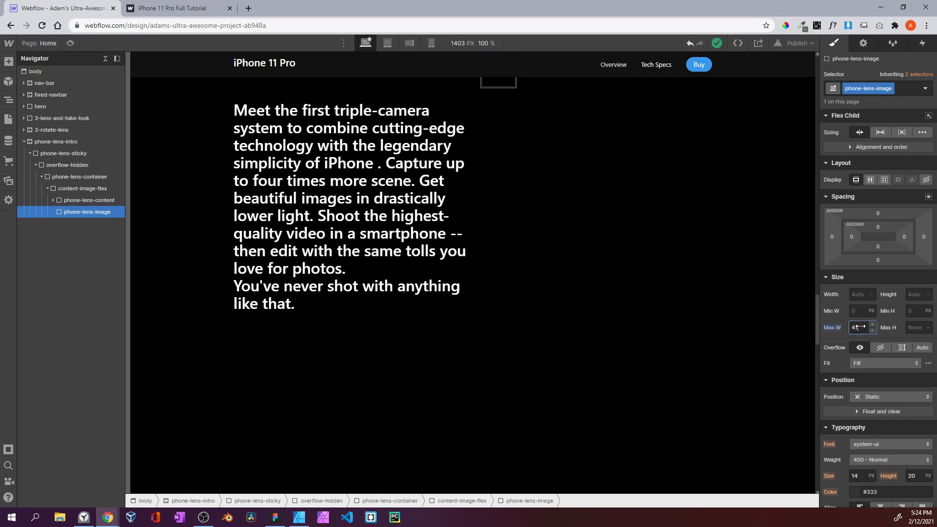
{"action": "left_click", "coordinate": [917, 132]}
{"action": "left_click", "coordinate": [916, 146]}
{"action": "type", "text": "41"}
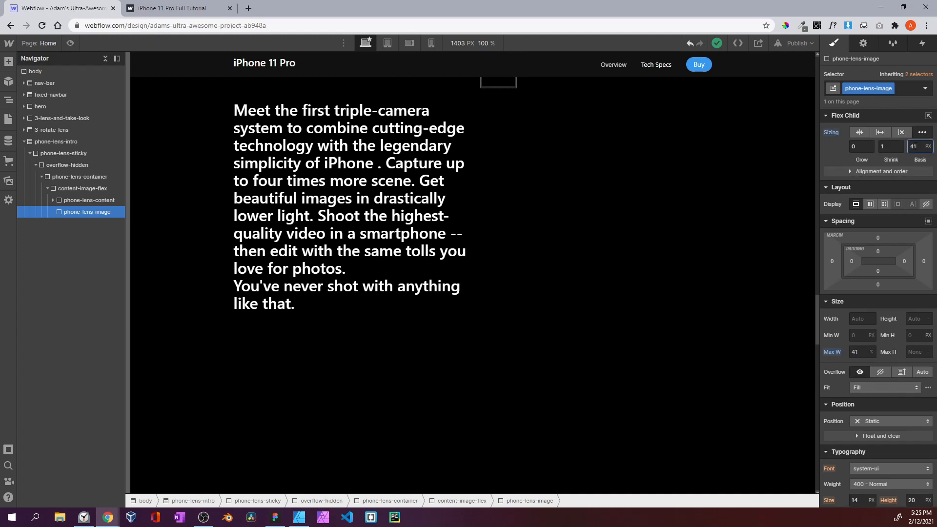
Set the left margin of phone-lens-image to 85 px
{"action": "left_click", "coordinate": [831, 262]}
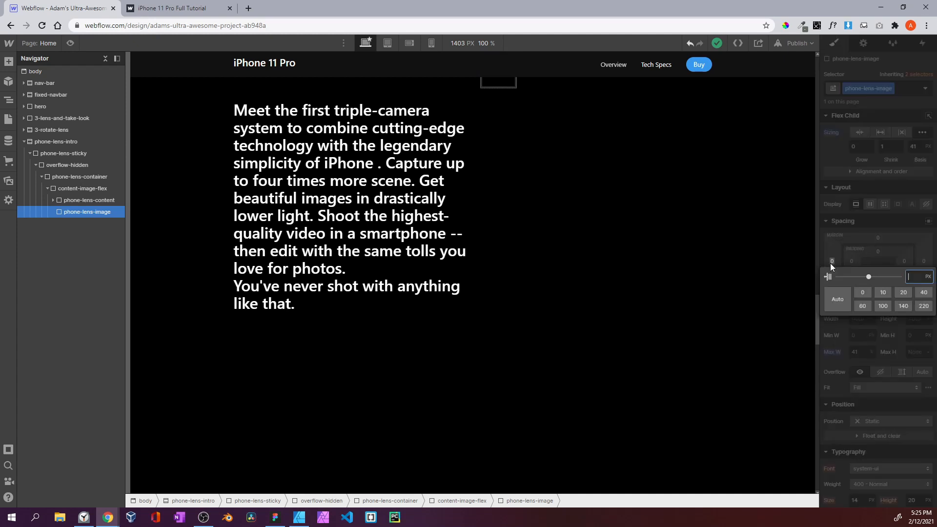
{"action": "type", "text": "95"}
{"action": "key", "text": "Return"}
{"action": "scroll", "coordinate": [553, 166], "scroll_direction": "up", "scroll_amount": 1}
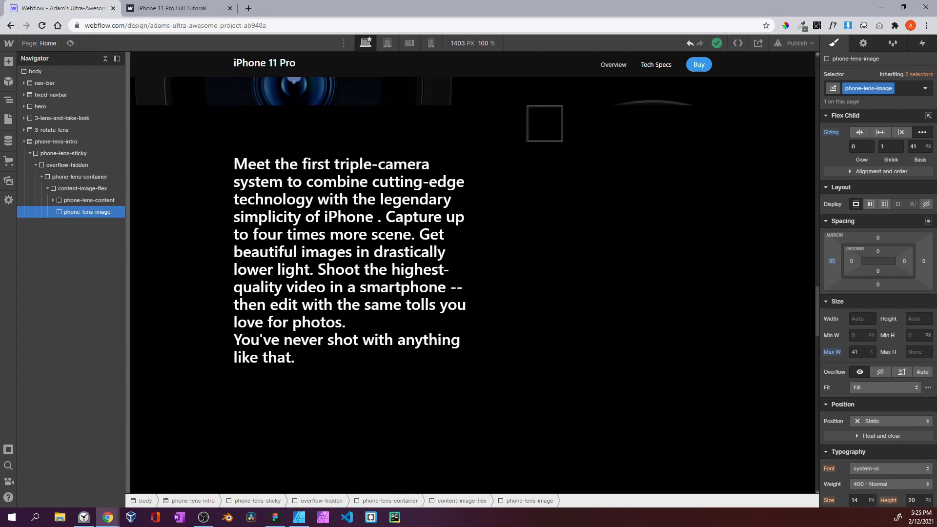
Give phone-lens-image relative positioning with a left offset of -50 px
{"action": "scroll", "coordinate": [877, 309], "scroll_direction": "down", "scroll_amount": 3}
{"action": "left_click", "coordinate": [877, 278]}
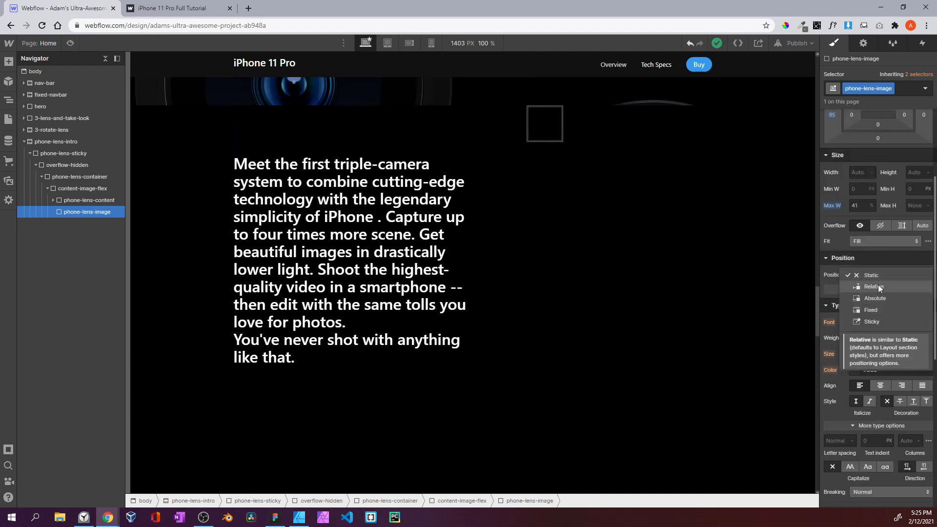
{"action": "left_click", "coordinate": [878, 285]}
{"action": "left_click", "coordinate": [858, 300]}
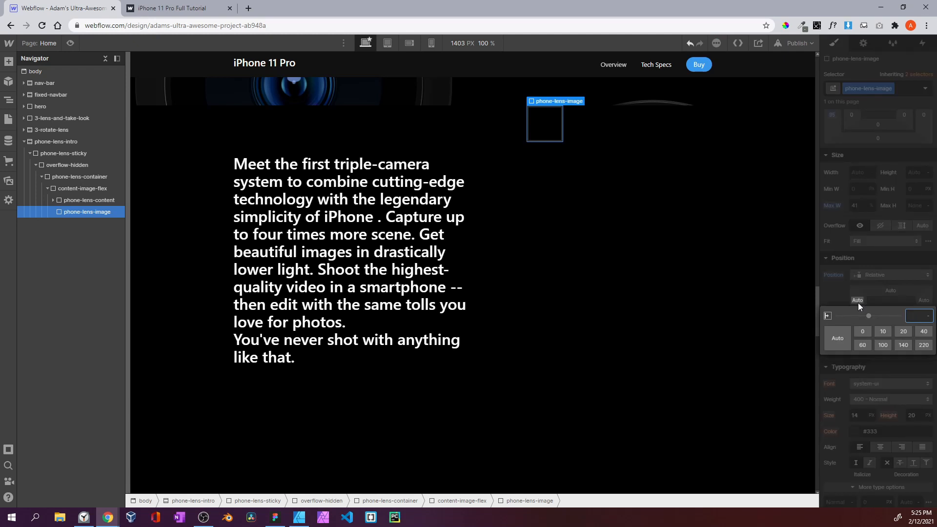
{"action": "type", "text": "-50"}
{"action": "key", "text": "Return"}
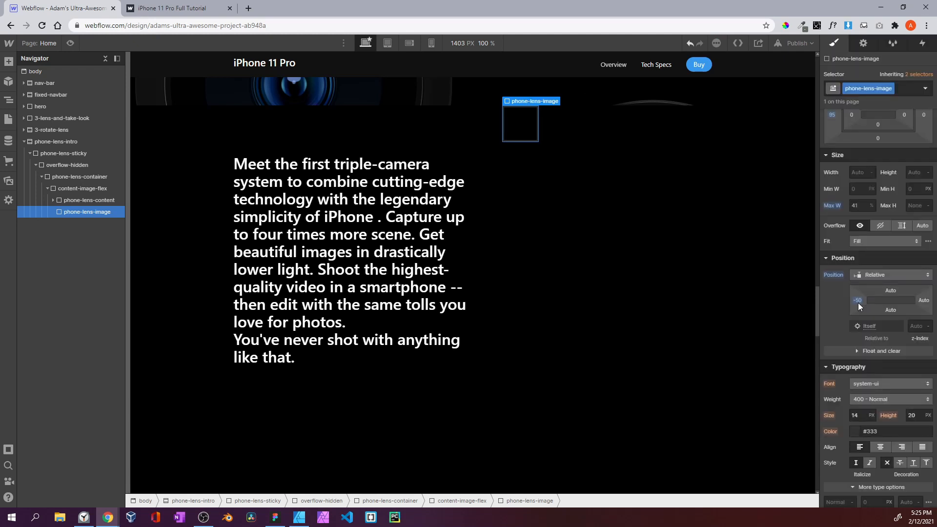
Set the left margin of phone-lens-image to 9%
{"action": "scroll", "coordinate": [831, 148], "scroll_direction": "up", "scroll_amount": 2}
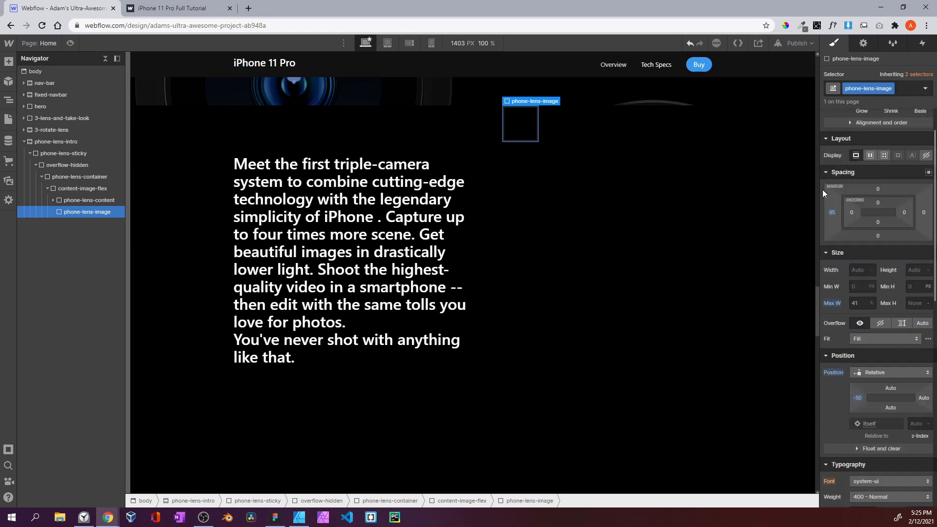
{"action": "left_click", "coordinate": [832, 213]}
{"action": "type", "text": "9%"}
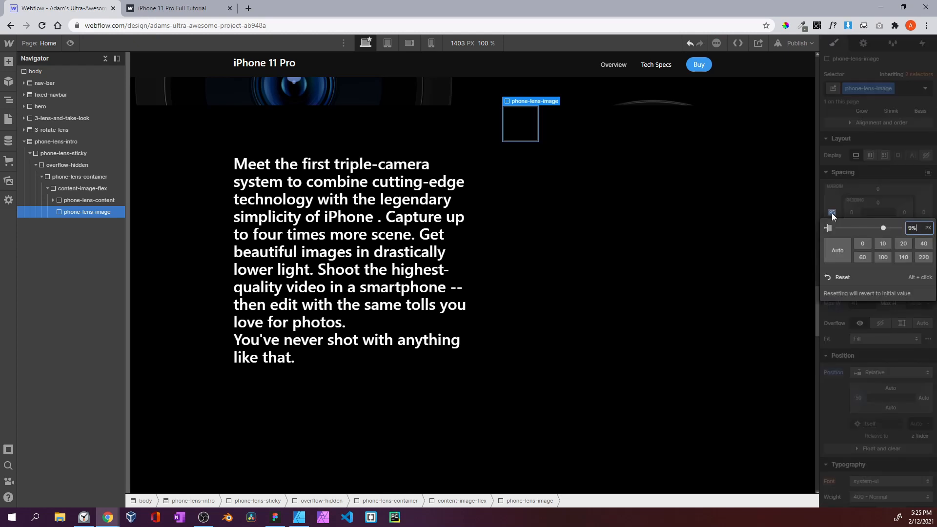
{"action": "key", "text": "Return"}
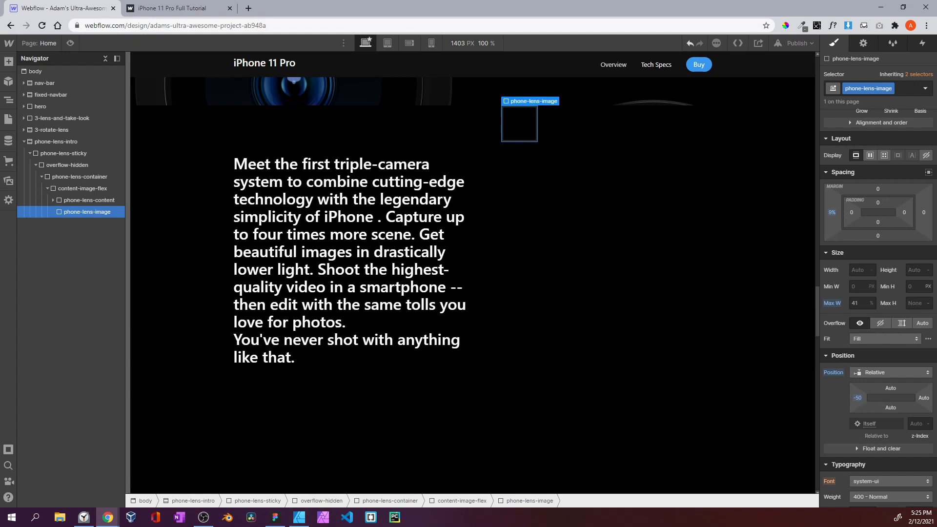
Add a div block inside phone-lens-image and give it the new class the-phone-image
{"action": "left_click", "coordinate": [8, 61]}
{"action": "left_click_drag", "start_coordinate": [30, 264], "coordinate": [61, 218]}
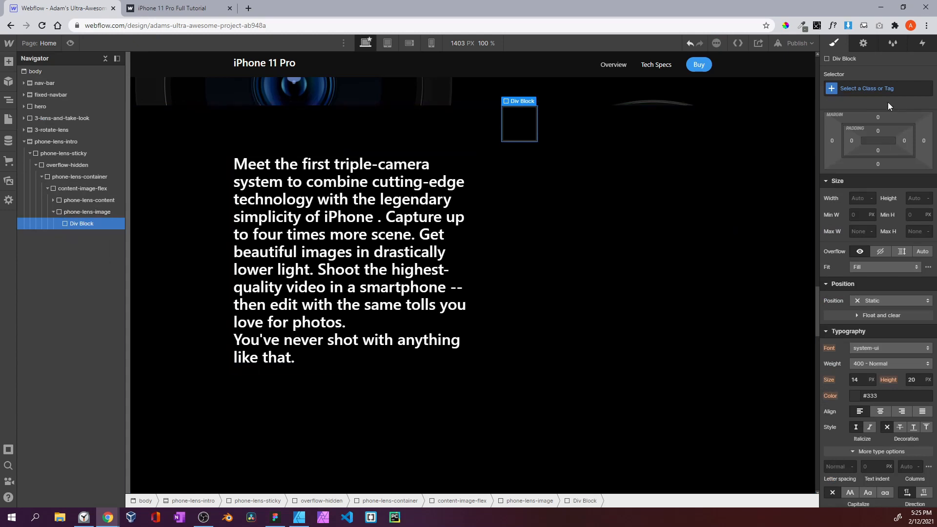
{"action": "left_click", "coordinate": [874, 88]}
{"action": "type", "text": "the-"}
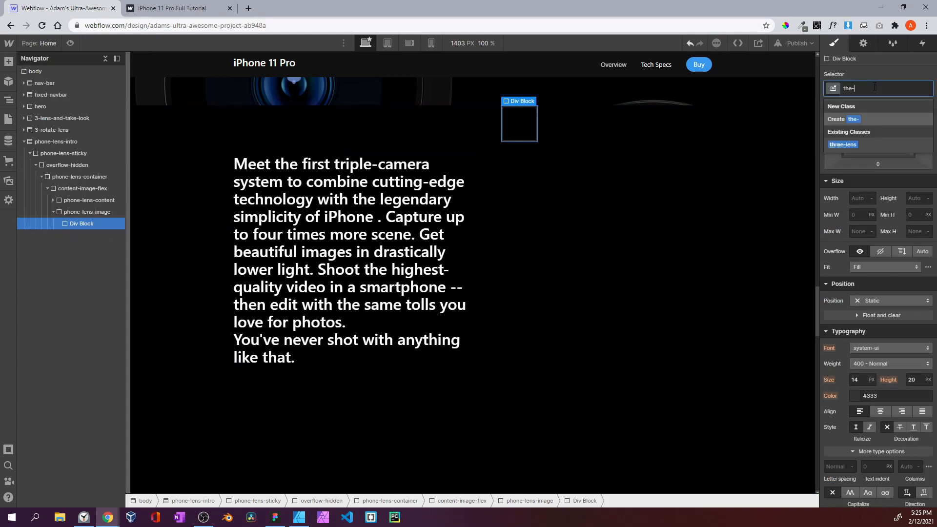
{"action": "type", "text": "phone-image"}
{"action": "key", "text": "Return"}
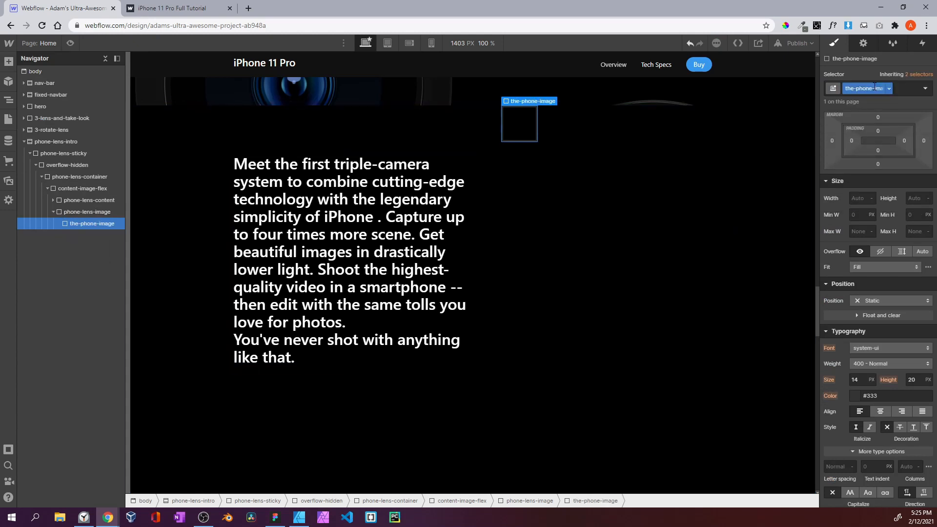
Set the width and height of the-phone-image to 1000 px each
{"action": "left_click", "coordinate": [860, 197]}
{"action": "type", "text": "25"}
{"action": "type", "text": "100%"}
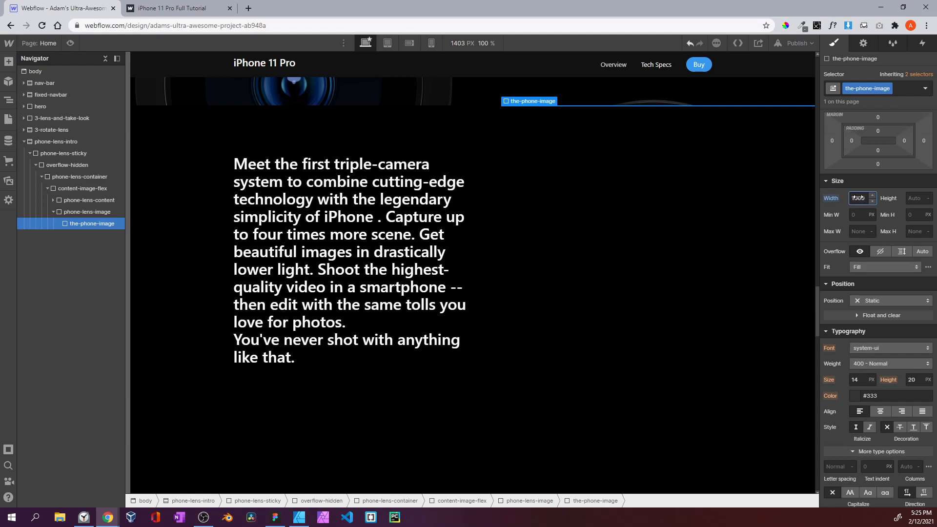
{"action": "left_click", "coordinate": [913, 197]}
{"action": "type", "text": "100"}
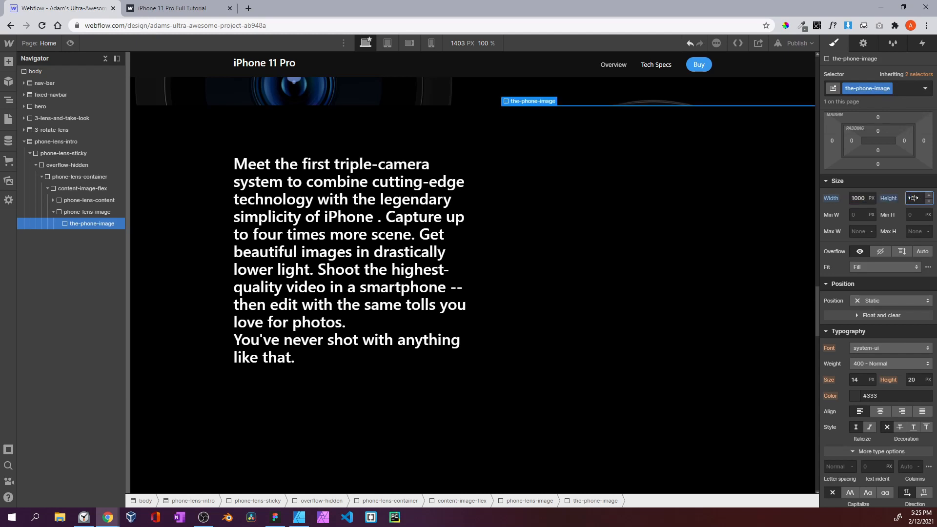
{"action": "key", "text": "Return"}
{"action": "left_click", "coordinate": [916, 197]}
{"action": "type", "text": "1000"}
{"action": "key", "text": "Return"}
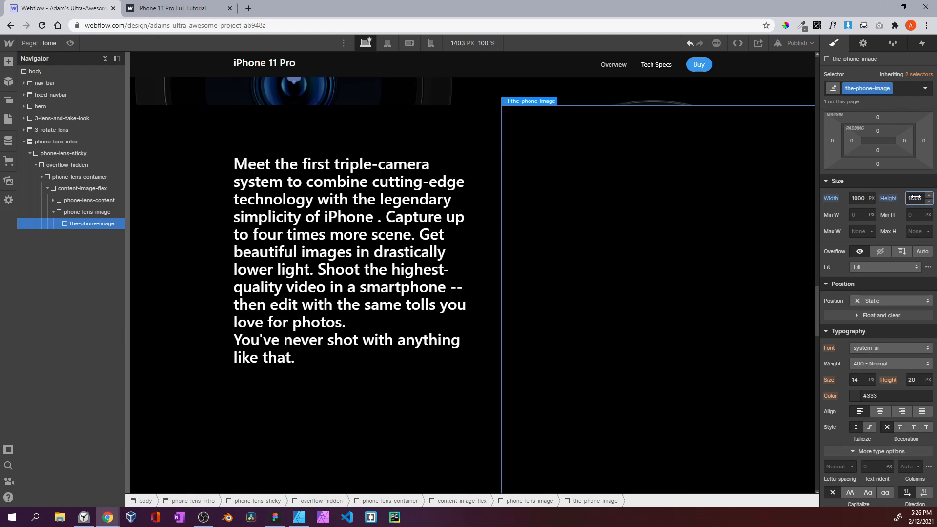
Give the-phone-image a red background colour and preview it beside the intro paragraph
{"action": "scroll", "coordinate": [909, 253], "scroll_direction": "down", "scroll_amount": 7}
{"action": "left_click", "coordinate": [855, 239]}
{"action": "left_click", "coordinate": [897, 286]}
{"action": "left_click", "coordinate": [845, 186]}
{"action": "left_click", "coordinate": [71, 43]}
{"action": "middle_click", "coordinate": [590, 236]}
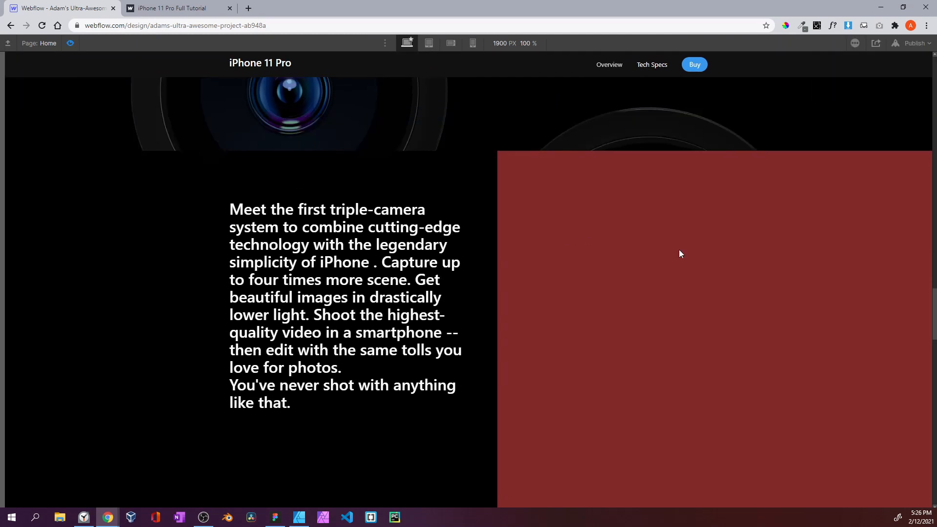
Set the overflow of the overflow-hidden block to visible and preview the page
{"action": "left_click", "coordinate": [66, 44]}
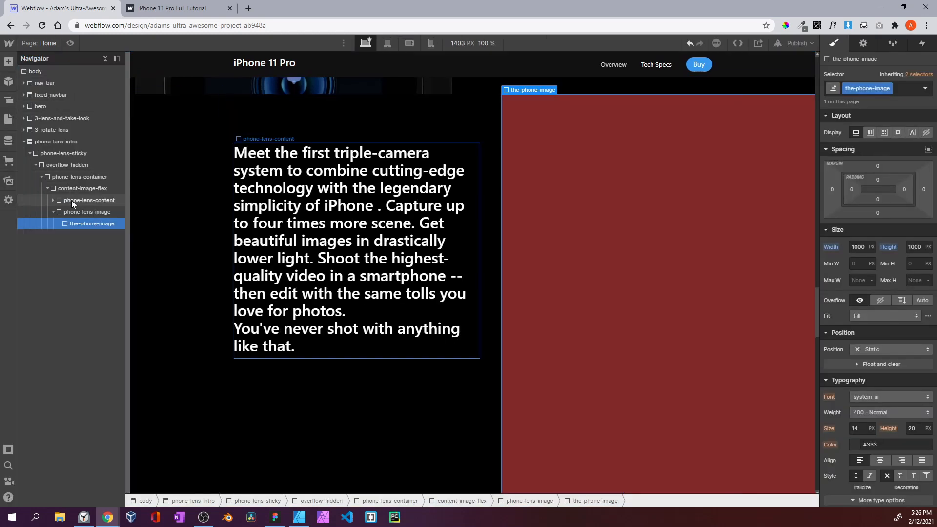
{"action": "left_click", "coordinate": [72, 166]}
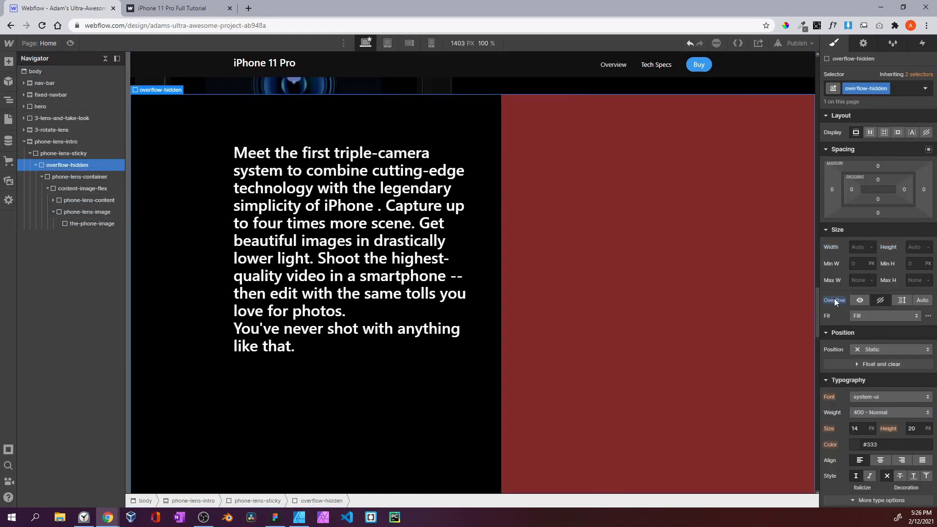
{"action": "left_click", "coordinate": [69, 44]}
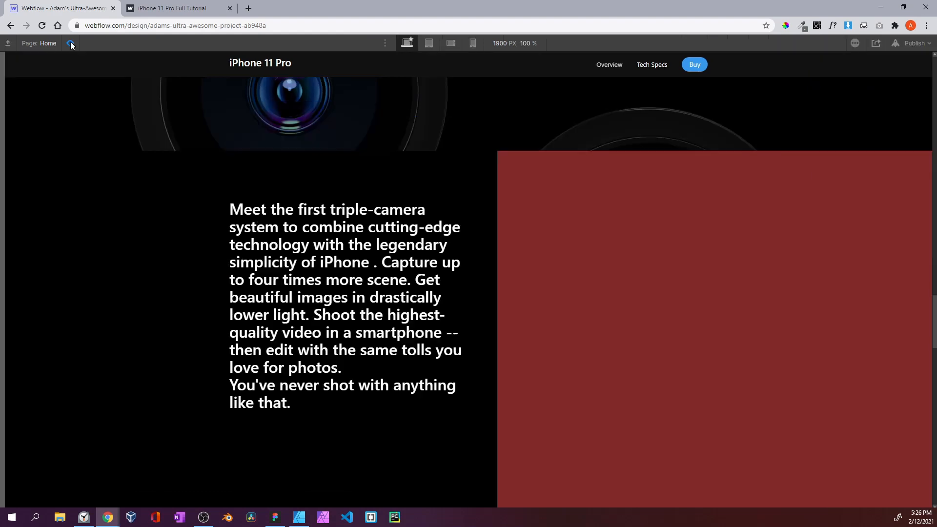
Compare how the intro paragraph and phone area scroll in the preview with the finished tutorial page
{"action": "scroll", "coordinate": [385, 214], "scroll_direction": "down", "scroll_amount": 2}
{"action": "left_click_drag", "start_coordinate": [230, 130], "coordinate": [366, 282]}
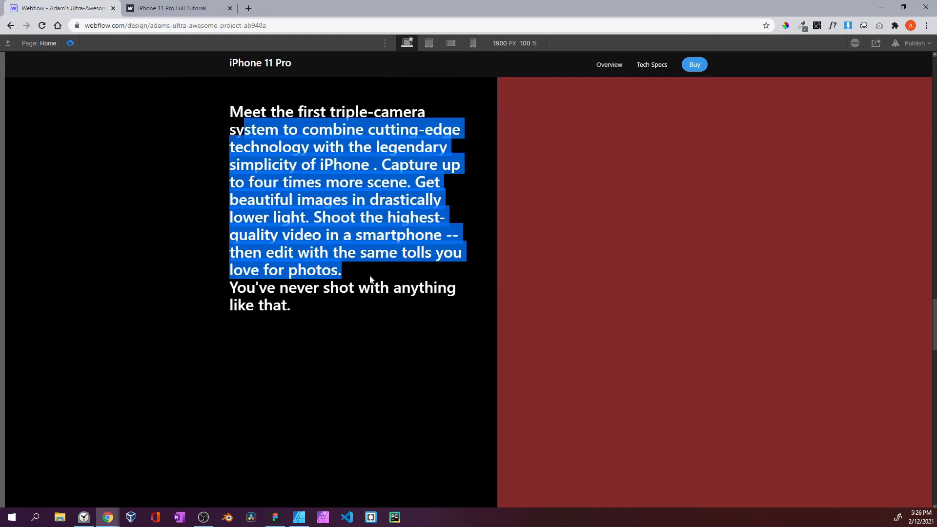
{"action": "left_click", "coordinate": [366, 283]}
{"action": "left_click", "coordinate": [175, 7]}
{"action": "scroll", "coordinate": [305, 190], "scroll_direction": "down", "scroll_amount": 4}
{"action": "scroll", "coordinate": [273, 198], "scroll_direction": "up", "scroll_amount": 4}
{"action": "scroll", "coordinate": [273, 197], "scroll_direction": "down", "scroll_amount": 2}
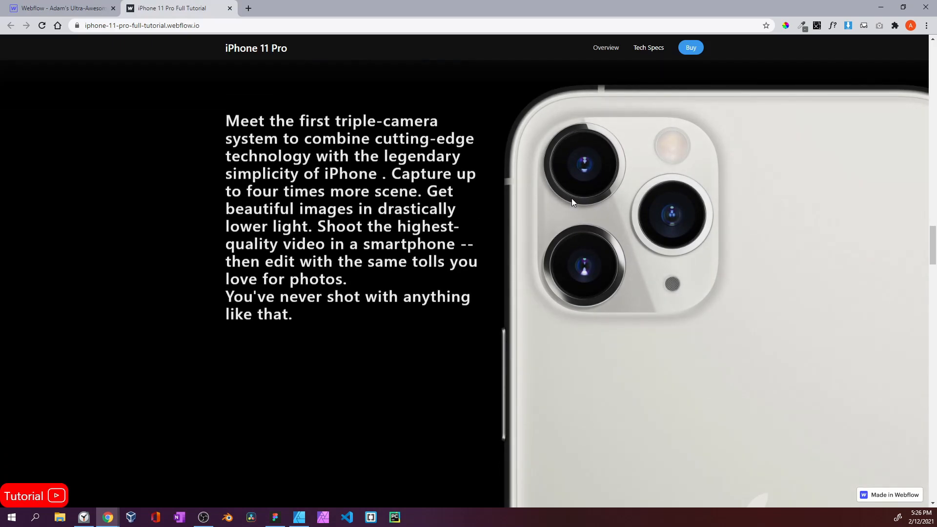
{"action": "left_click", "coordinate": [88, 9]}
Examine the preview for sideways overflow of the red block and for its scrolling over the Pro camera section
{"action": "scroll", "coordinate": [713, 243], "scroll_direction": "right", "scroll_amount": 1}
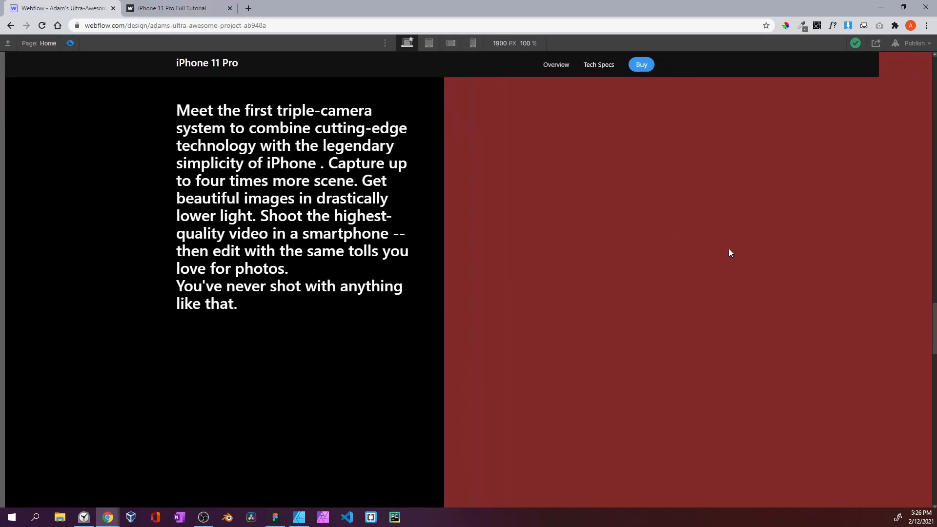
{"action": "scroll", "coordinate": [729, 250], "scroll_direction": "up", "scroll_amount": 3}
{"action": "scroll", "coordinate": [729, 248], "scroll_direction": "down", "scroll_amount": 3}
{"action": "scroll", "coordinate": [609, 253], "scroll_direction": "left", "scroll_amount": 1}
{"action": "scroll", "coordinate": [712, 270], "scroll_direction": "right", "scroll_amount": 1}
{"action": "scroll", "coordinate": [865, 413], "scroll_direction": "up", "scroll_amount": 8}
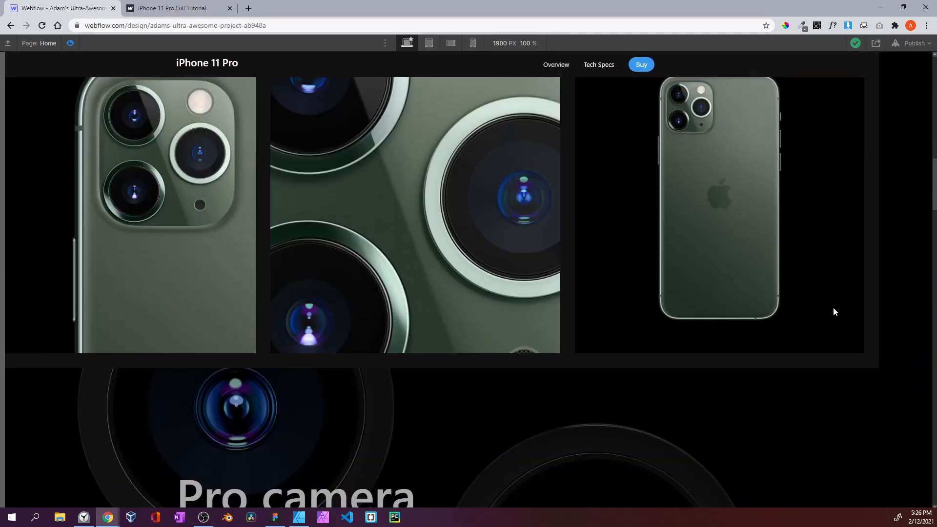
{"action": "scroll", "coordinate": [828, 289], "scroll_direction": "down", "scroll_amount": 5}
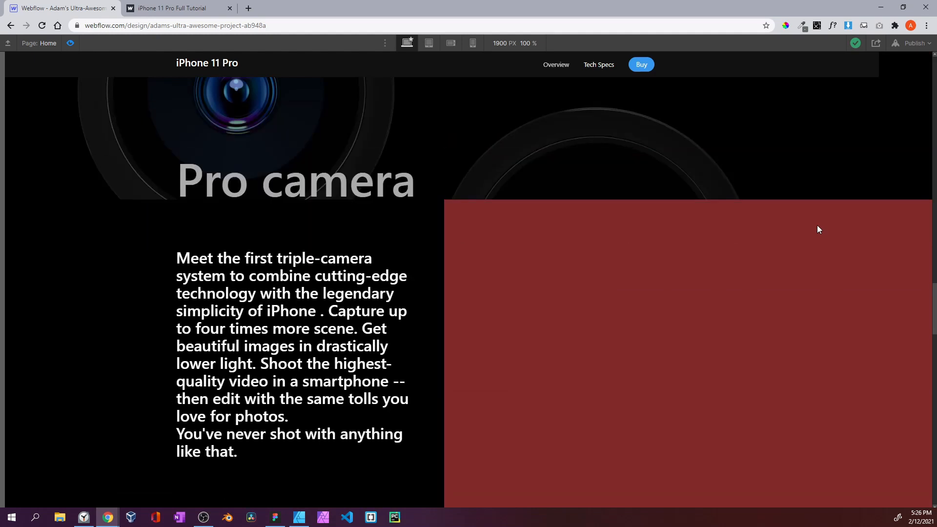
{"action": "scroll", "coordinate": [512, 198], "scroll_direction": "down", "scroll_amount": 3}
{"action": "scroll", "coordinate": [517, 185], "scroll_direction": "up", "scroll_amount": 3}
{"action": "scroll", "coordinate": [490, 223], "scroll_direction": "down", "scroll_amount": 2}
{"action": "scroll", "coordinate": [470, 233], "scroll_direction": "up", "scroll_amount": 2}
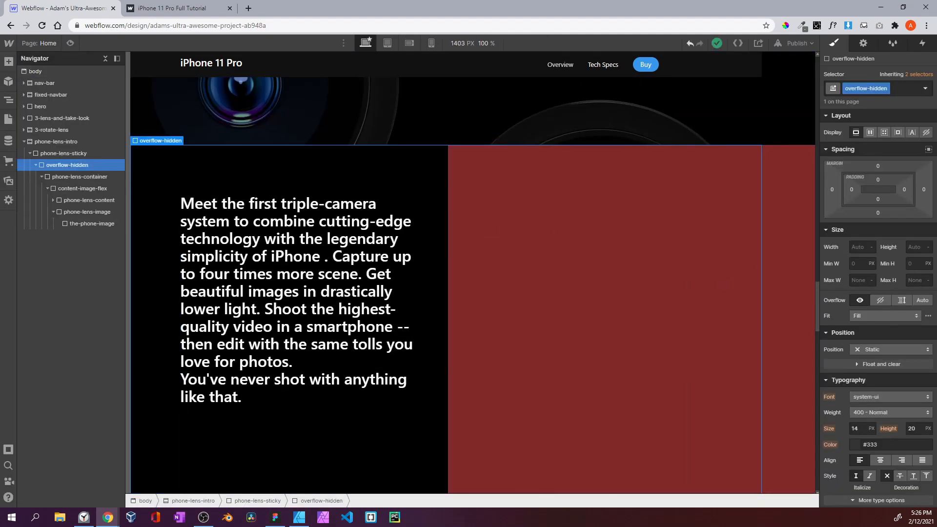
{"action": "scroll", "coordinate": [867, 357], "scroll_direction": "down", "scroll_amount": 7}
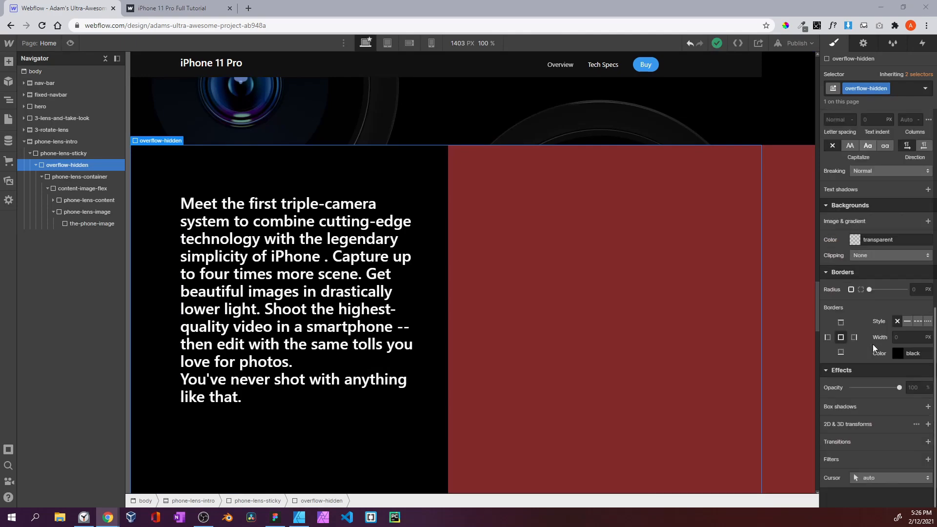
{"action": "left_click", "coordinate": [928, 221]}
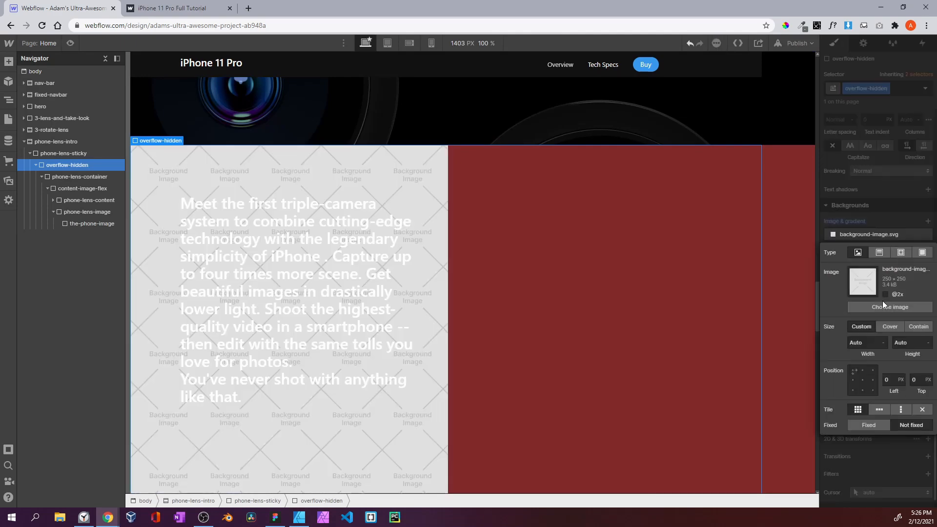
{"action": "left_click", "coordinate": [890, 307]}
{"action": "left_click", "coordinate": [862, 206]}
{"action": "left_click", "coordinate": [928, 234]}
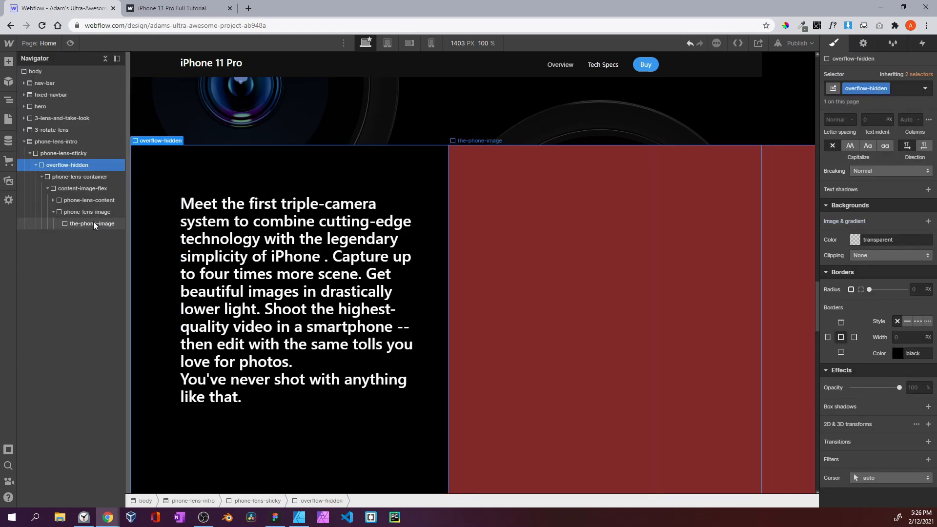
Add the white camera_three_lens_system phone picture as the background image of the-phone-image
{"action": "left_click", "coordinate": [93, 223]}
{"action": "left_click", "coordinate": [928, 221]}
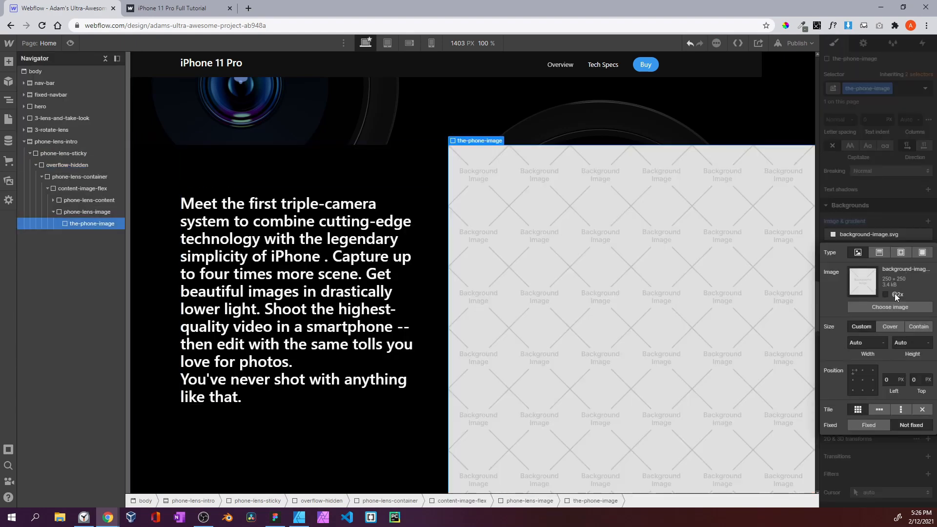
{"action": "left_click", "coordinate": [890, 307]}
{"action": "left_click", "coordinate": [75, 148]}
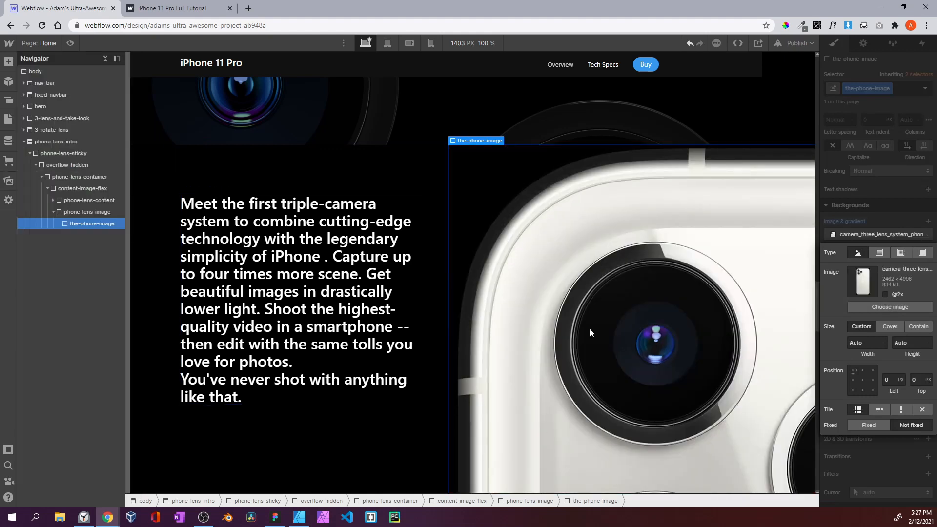
{"action": "left_click", "coordinate": [854, 373]}
{"action": "left_click", "coordinate": [862, 343]}
{"action": "type", "text": "1000"}
{"action": "key", "text": "Return"}
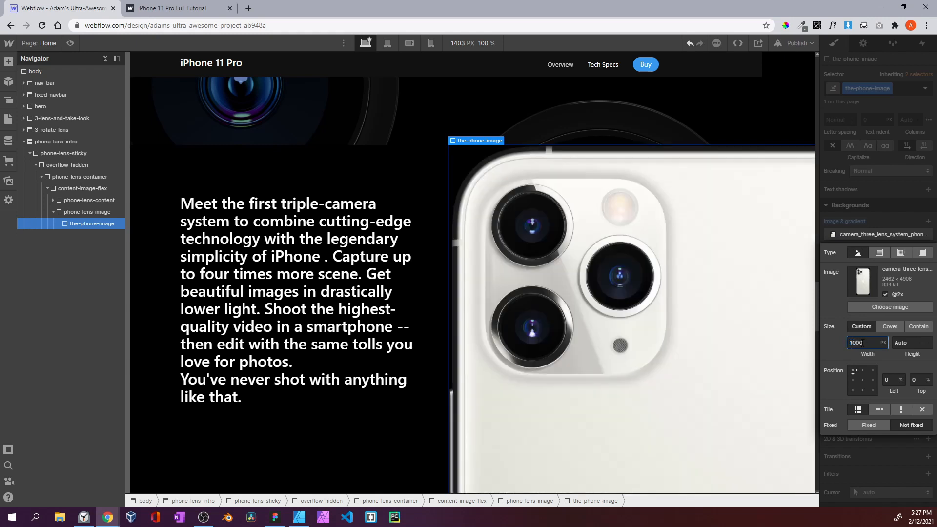
{"action": "left_click", "coordinate": [922, 411]}
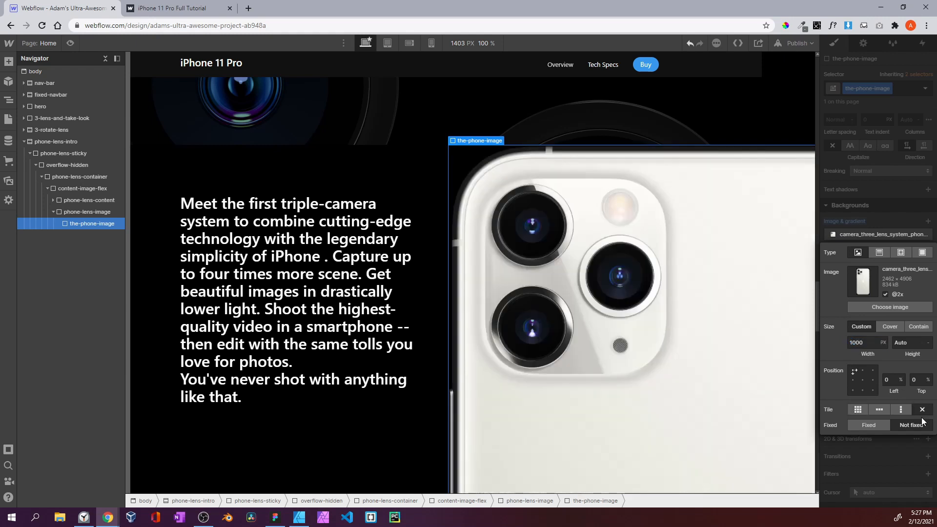
{"action": "left_click", "coordinate": [914, 199]}
Preview the page and examine the phone image section for sideways overflow
{"action": "left_click", "coordinate": [70, 43]}
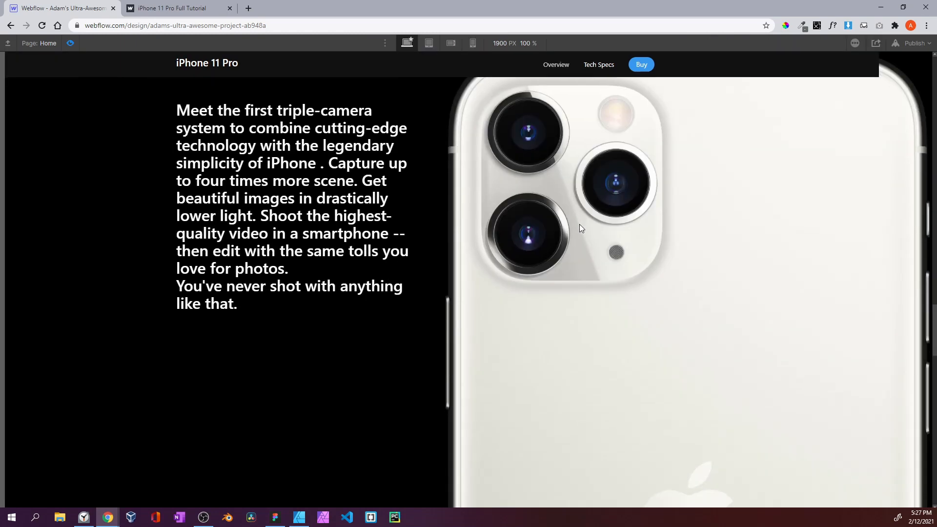
{"action": "scroll", "coordinate": [537, 223], "scroll_direction": "left", "scroll_amount": 1}
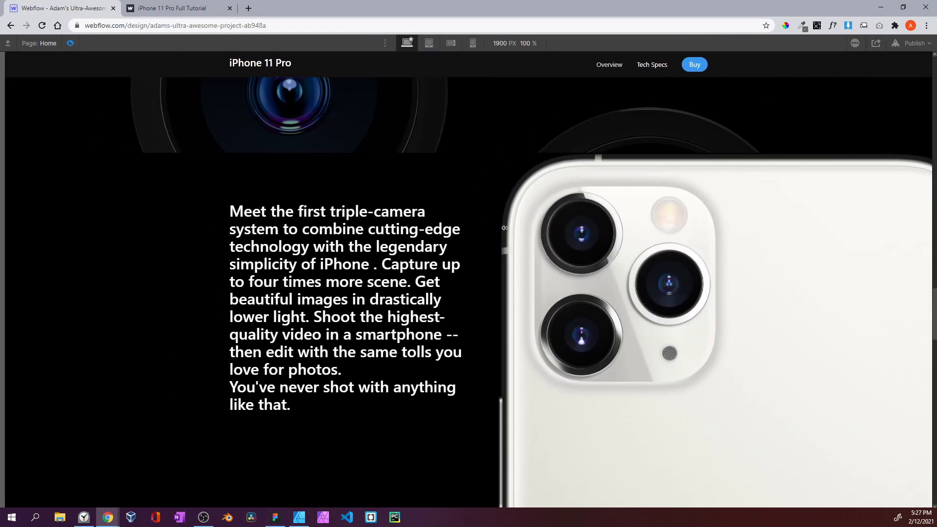
{"action": "scroll", "coordinate": [493, 227], "scroll_direction": "down", "scroll_amount": 1}
{"action": "scroll", "coordinate": [605, 254], "scroll_direction": "right", "scroll_amount": 1}
{"action": "scroll", "coordinate": [683, 246], "scroll_direction": "down", "scroll_amount": 1}
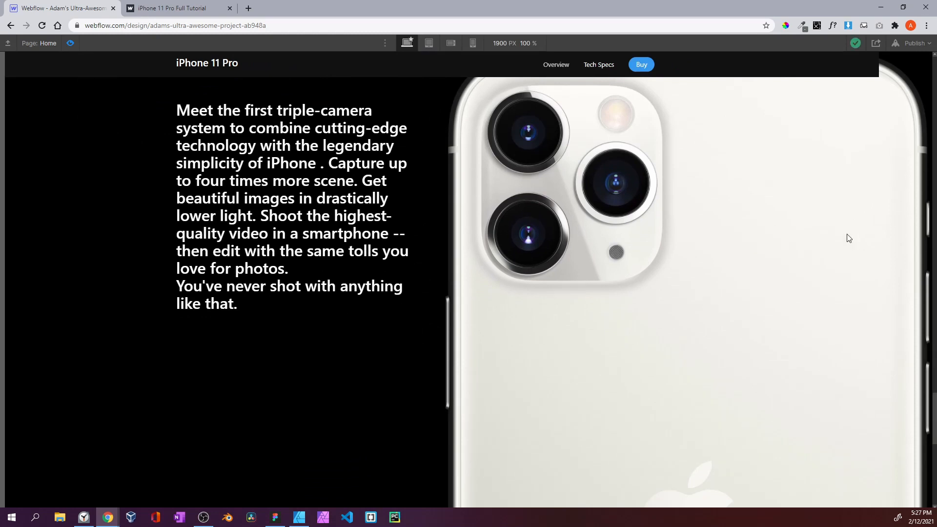
{"action": "scroll", "coordinate": [850, 238], "scroll_direction": "up", "scroll_amount": 3}
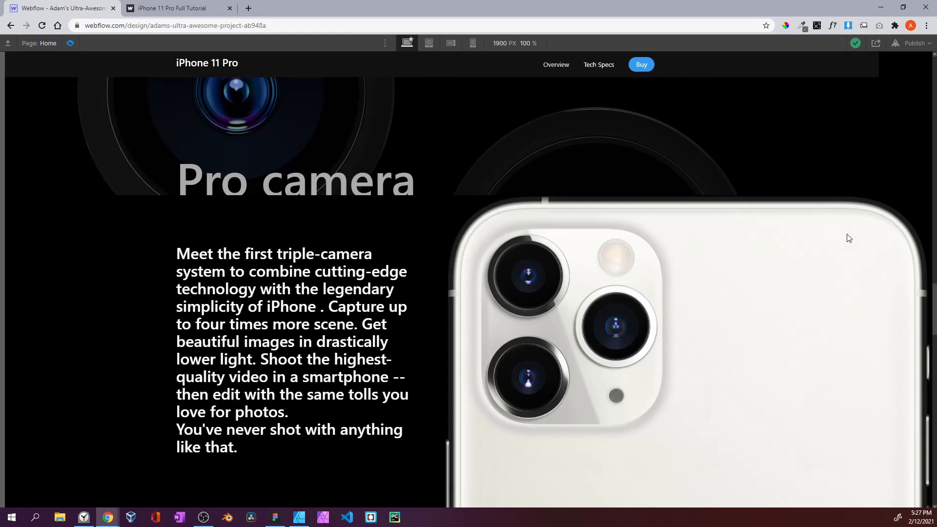
Set the overflow of the overflow-hidden block to hidden and preview the page
{"action": "left_click", "coordinate": [70, 43]}
{"action": "left_click", "coordinate": [62, 165]}
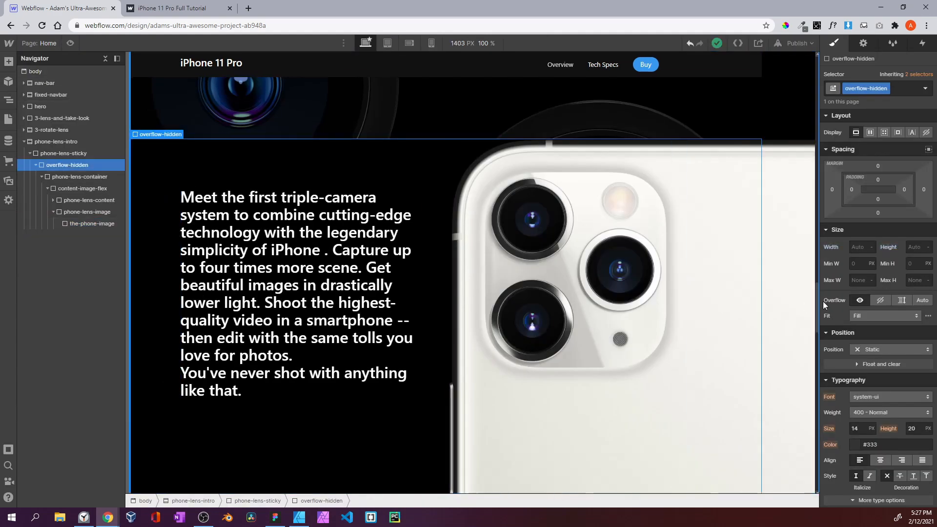
{"action": "left_click", "coordinate": [880, 300]}
{"action": "left_click", "coordinate": [70, 43]}
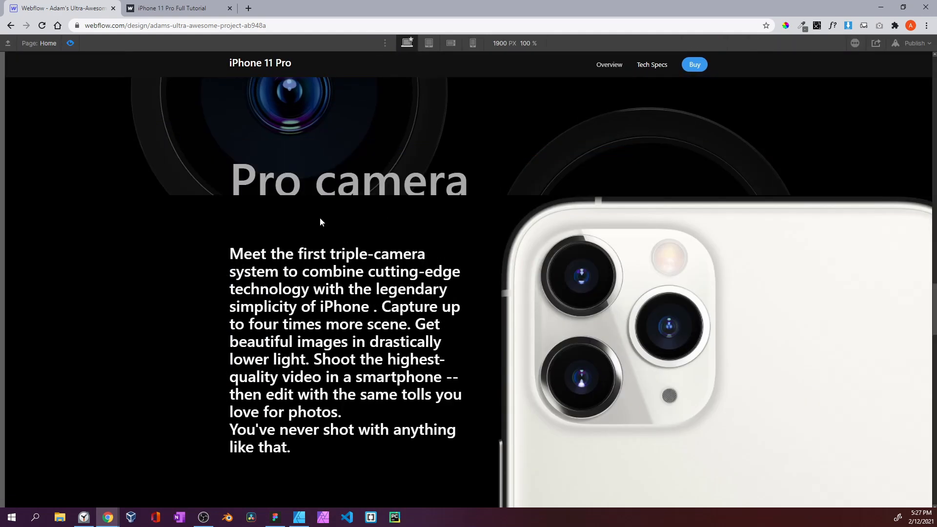
Examine in the preview how the phone image and intro paragraph scroll over the Pro camera section
{"action": "scroll", "coordinate": [356, 222], "scroll_direction": "down", "scroll_amount": 3}
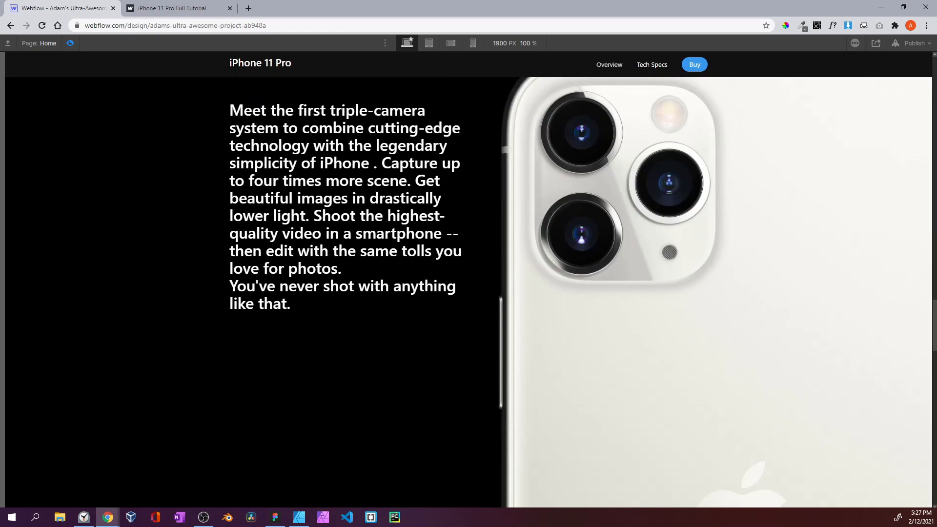
{"action": "scroll", "coordinate": [570, 236], "scroll_direction": "up", "scroll_amount": 1}
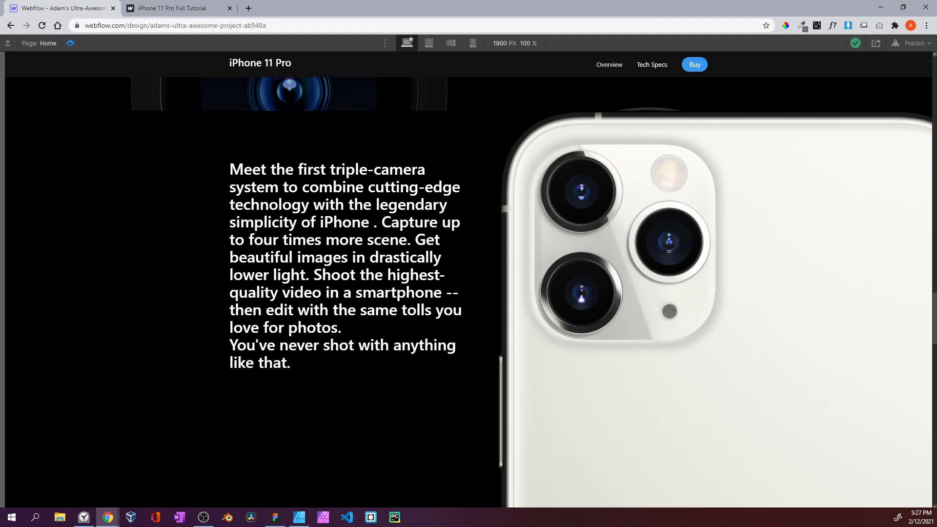
{"action": "scroll", "coordinate": [649, 215], "scroll_direction": "down", "scroll_amount": 1}
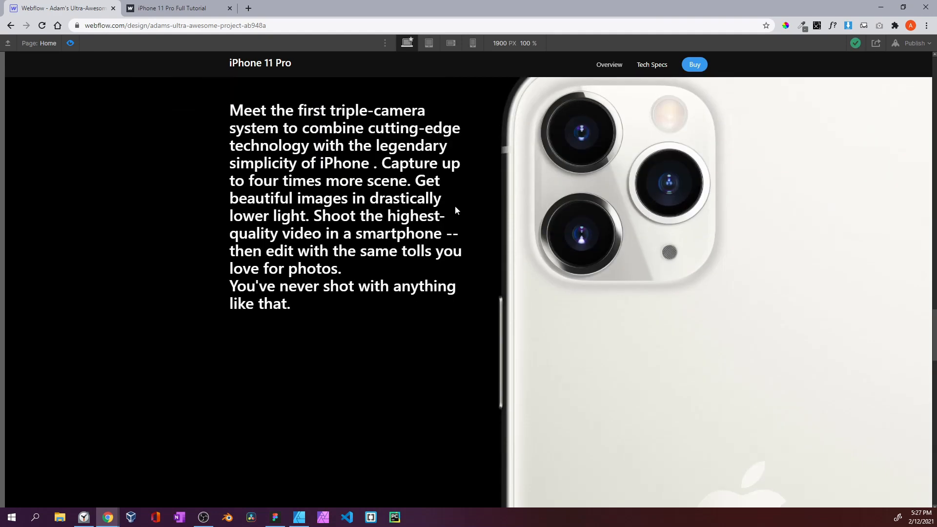
{"action": "scroll", "coordinate": [456, 207], "scroll_direction": "up", "scroll_amount": 2}
{"action": "scroll", "coordinate": [455, 210], "scroll_direction": "down", "scroll_amount": 2}
{"action": "scroll", "coordinate": [456, 211], "scroll_direction": "up", "scroll_amount": 2}
{"action": "scroll", "coordinate": [455, 211], "scroll_direction": "down", "scroll_amount": 2}
{"action": "key", "text": "ctrl+shift+p"}
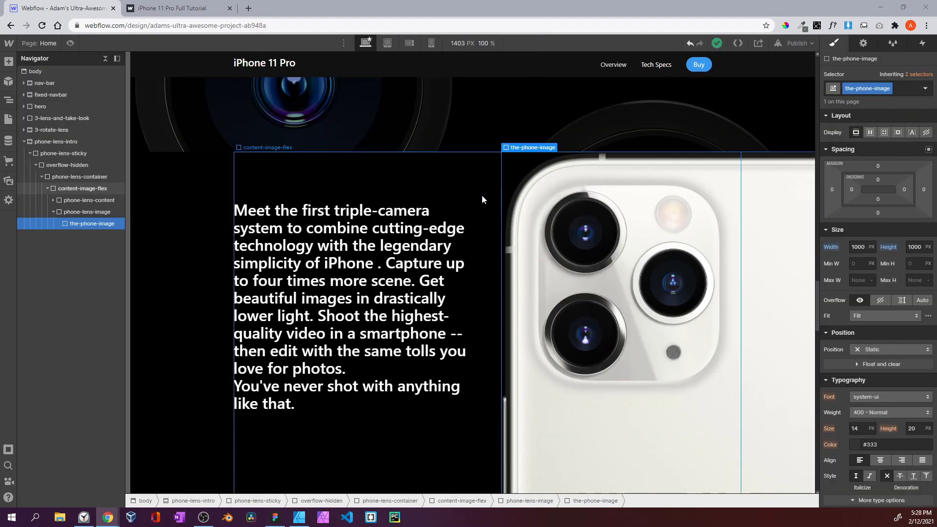
{"action": "left_click", "coordinate": [70, 43]}
{"action": "scroll", "coordinate": [486, 302], "scroll_direction": "up", "scroll_amount": 3}
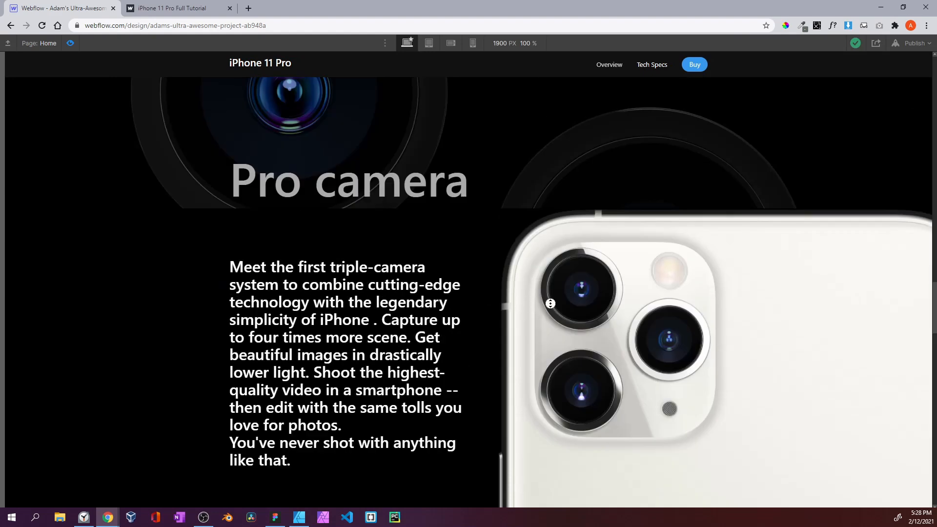
{"action": "scroll", "coordinate": [551, 304], "scroll_direction": "down", "scroll_amount": 10}
{"action": "scroll", "coordinate": [551, 304], "scroll_direction": "up", "scroll_amount": 12}
{"action": "scroll", "coordinate": [552, 304], "scroll_direction": "down", "scroll_amount": 1}
{"action": "scroll", "coordinate": [551, 306], "scroll_direction": "down", "scroll_amount": 4}
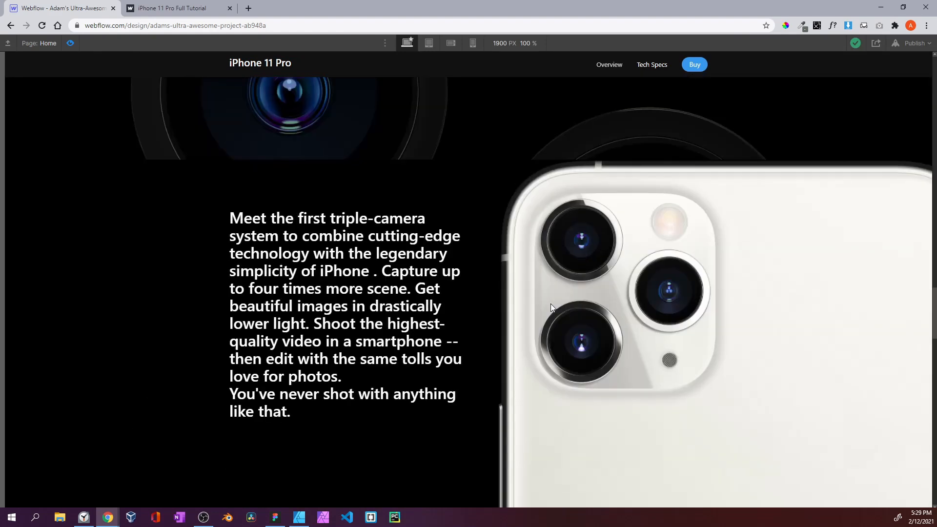
{"action": "scroll", "coordinate": [550, 306], "scroll_direction": "up", "scroll_amount": 1}
{"action": "scroll", "coordinate": [551, 306], "scroll_direction": "down", "scroll_amount": 1}
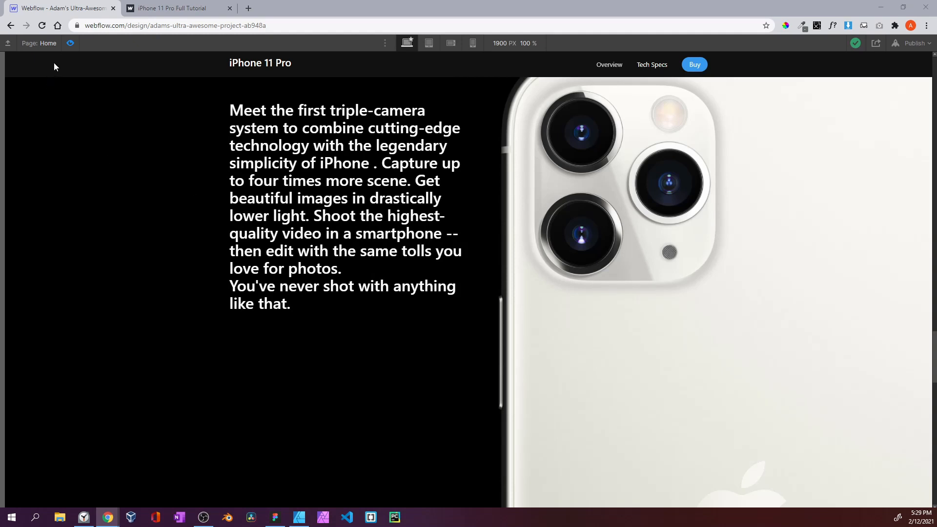
Leave the preview and collapse the content-image-flex block inside phone-lens-container in the element tree
{"action": "left_click", "coordinate": [70, 44]}
{"action": "left_click", "coordinate": [41, 177]}
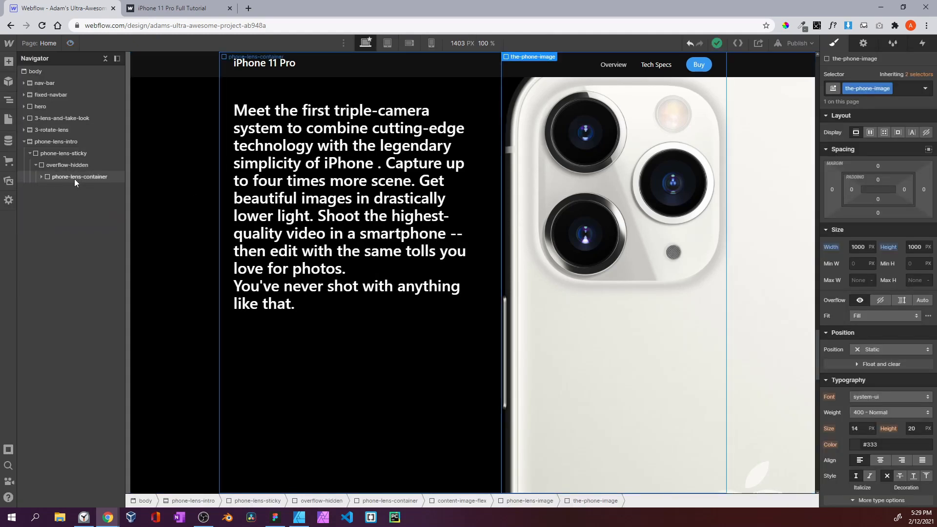
{"action": "left_click", "coordinate": [42, 176]}
{"action": "left_click", "coordinate": [60, 189]}
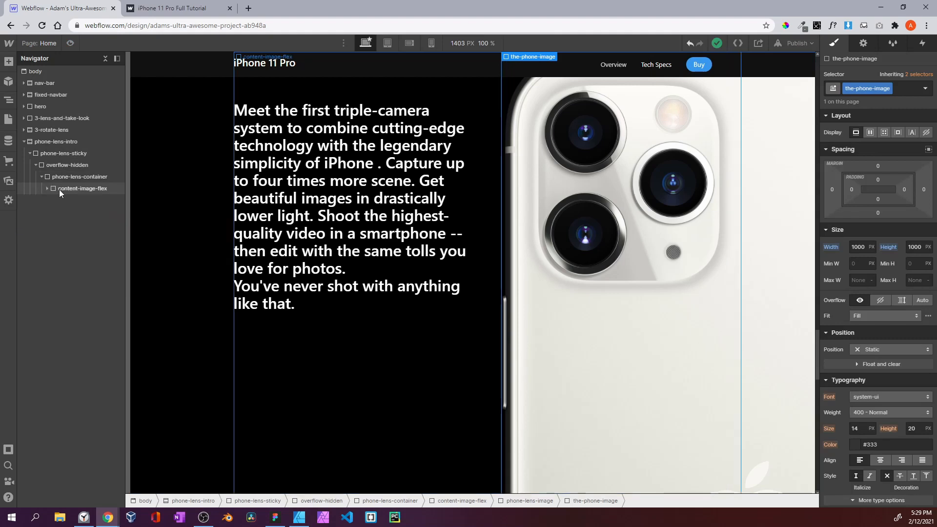
Examine on the finished tutorial page how the intro paragraph gives way to the ultra wide and wide camera views
{"action": "left_click", "coordinate": [181, 8]}
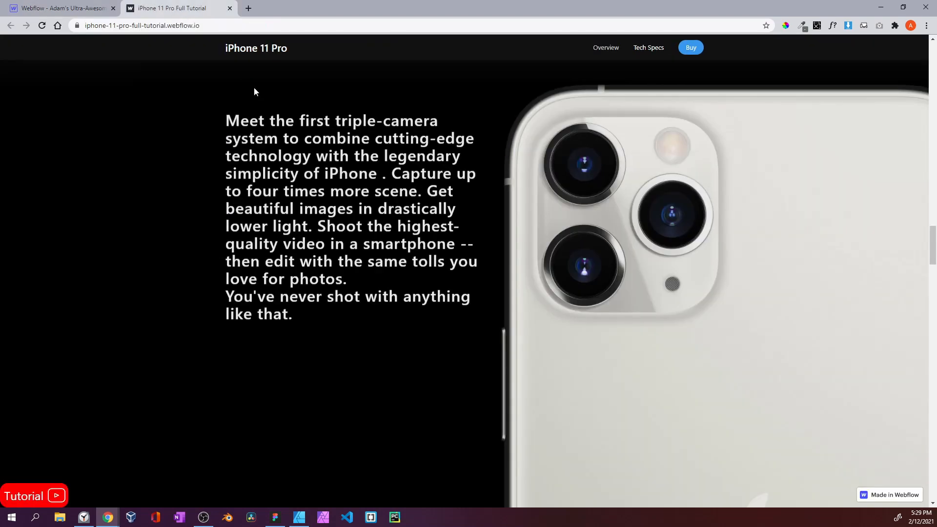
{"action": "scroll", "coordinate": [253, 87], "scroll_direction": "down", "scroll_amount": 3}
{"action": "scroll", "coordinate": [271, 225], "scroll_direction": "down", "scroll_amount": 5}
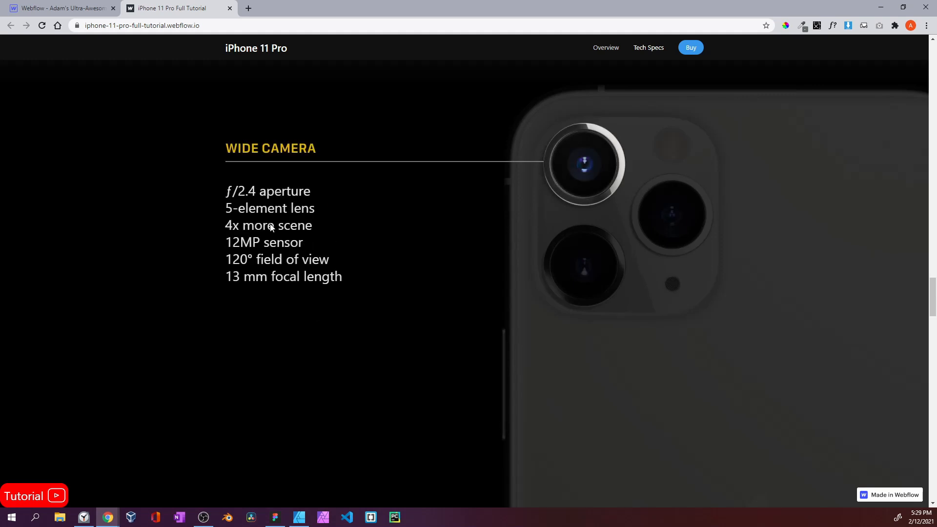
{"action": "scroll", "coordinate": [270, 224], "scroll_direction": "up", "scroll_amount": 5}
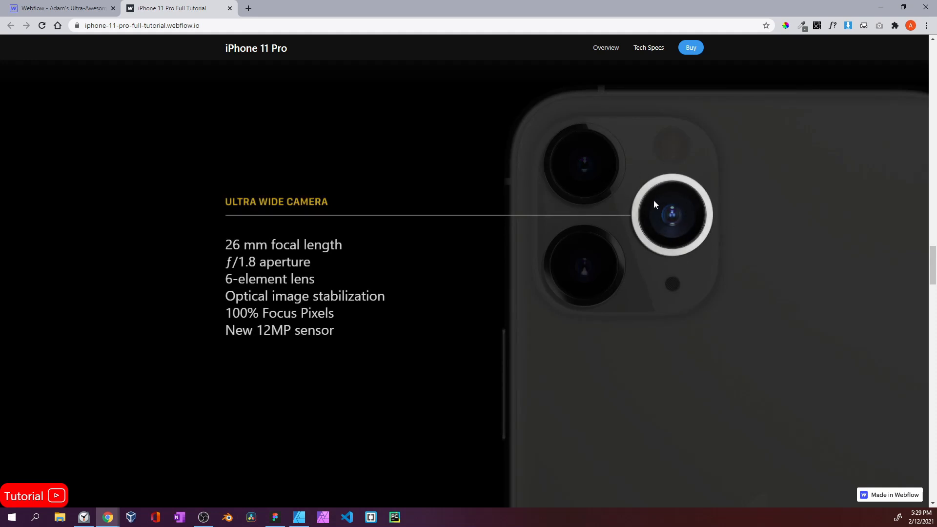
{"action": "scroll", "coordinate": [654, 204], "scroll_direction": "up", "scroll_amount": 3}
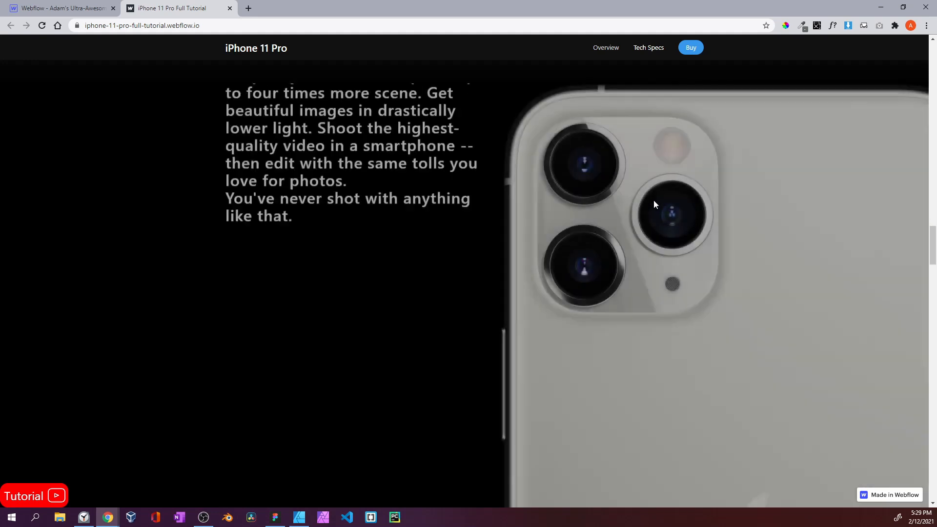
{"action": "scroll", "coordinate": [660, 206], "scroll_direction": "down", "scroll_amount": 3}
Duplicate the content-image-flex block inside phone-lens-container
{"action": "left_click", "coordinate": [74, 14]}
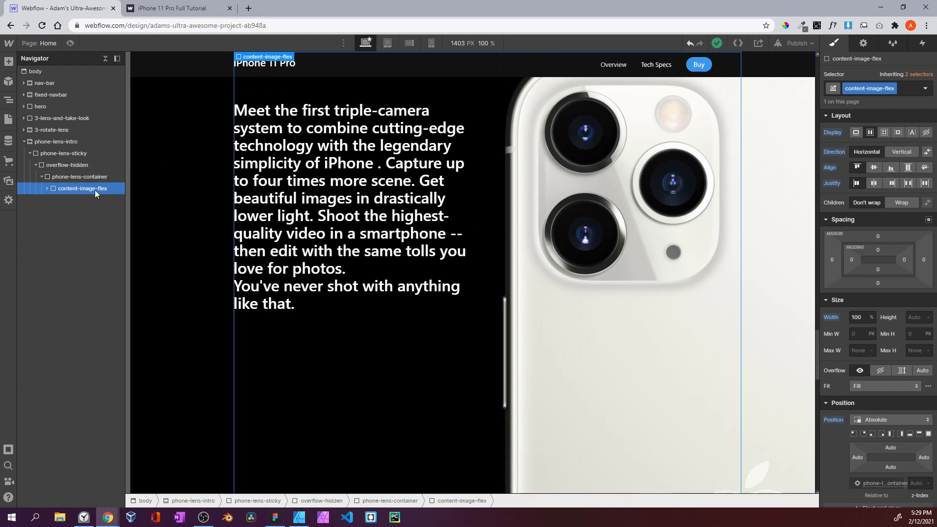
{"action": "key", "text": "ctrl+c"}
{"action": "key", "text": "ctrl+v"}
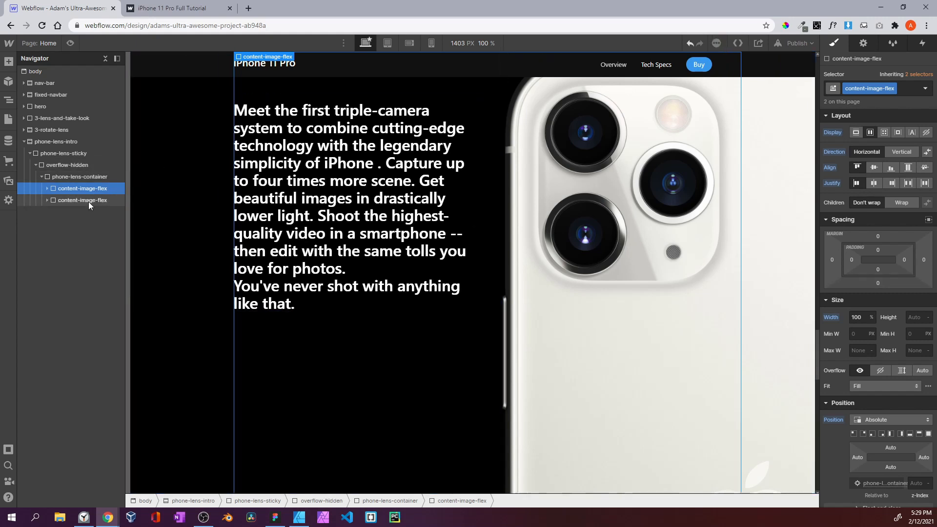
Add the combo class the-mid-lens to the second content-image-flex block
{"action": "left_click", "coordinate": [89, 201]}
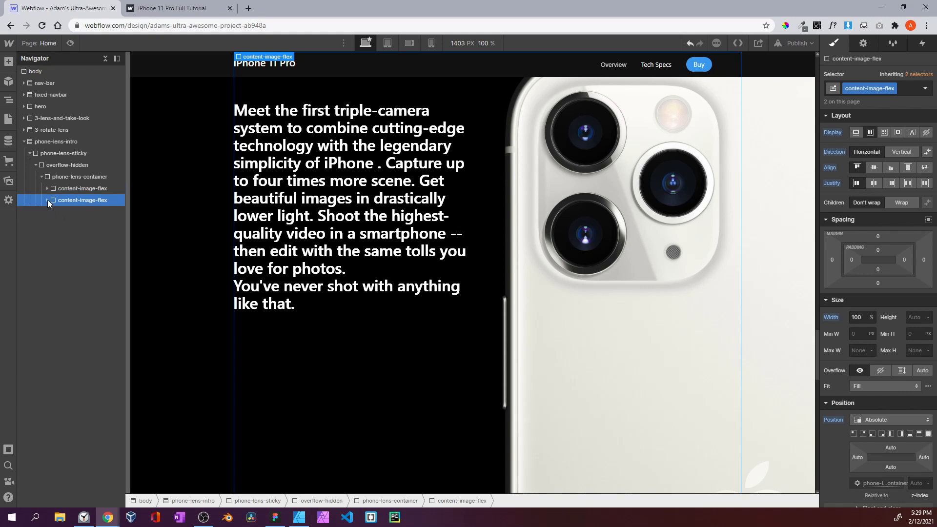
{"action": "left_click", "coordinate": [908, 89]}
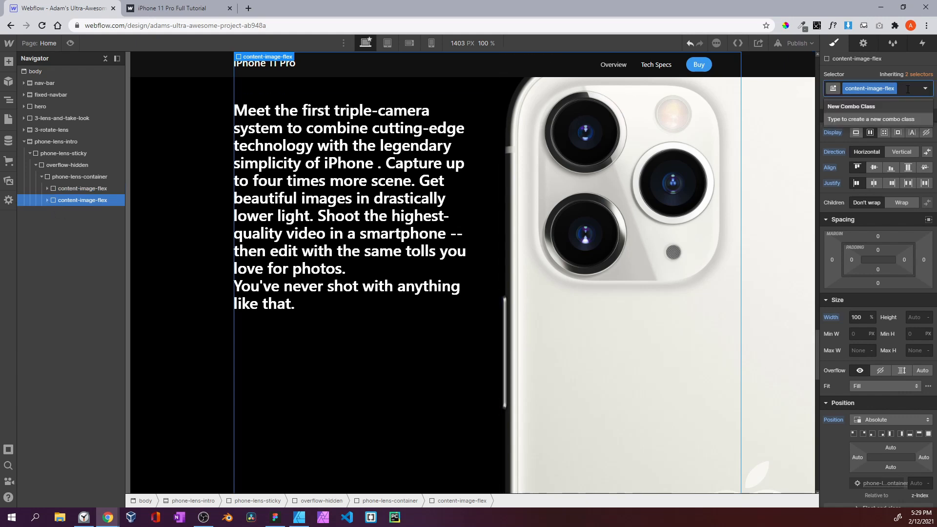
{"action": "type", "text": "the"}
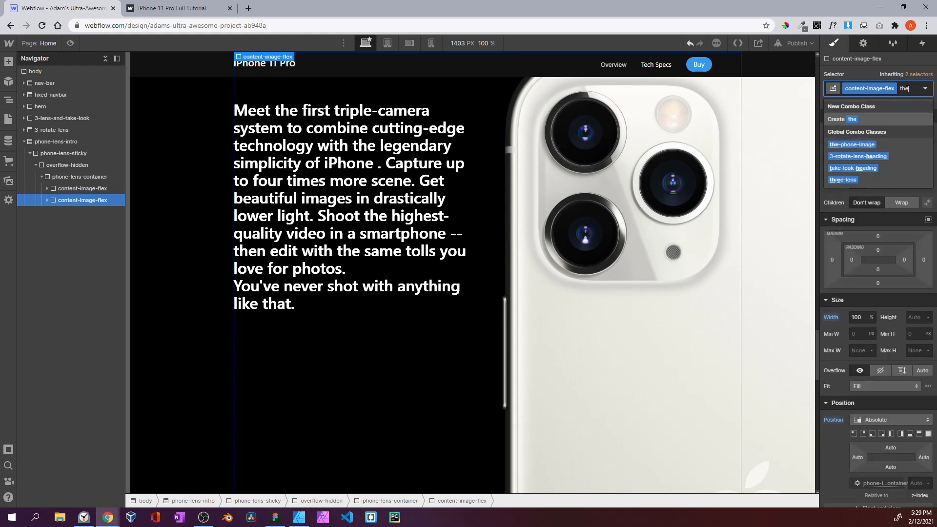
{"action": "type", "text": "-"}
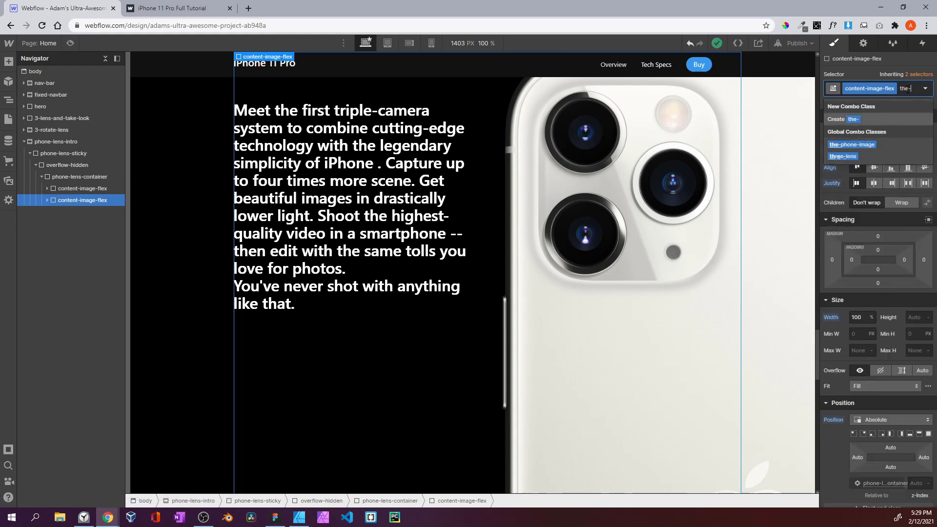
{"action": "type", "text": "mid-lens"}
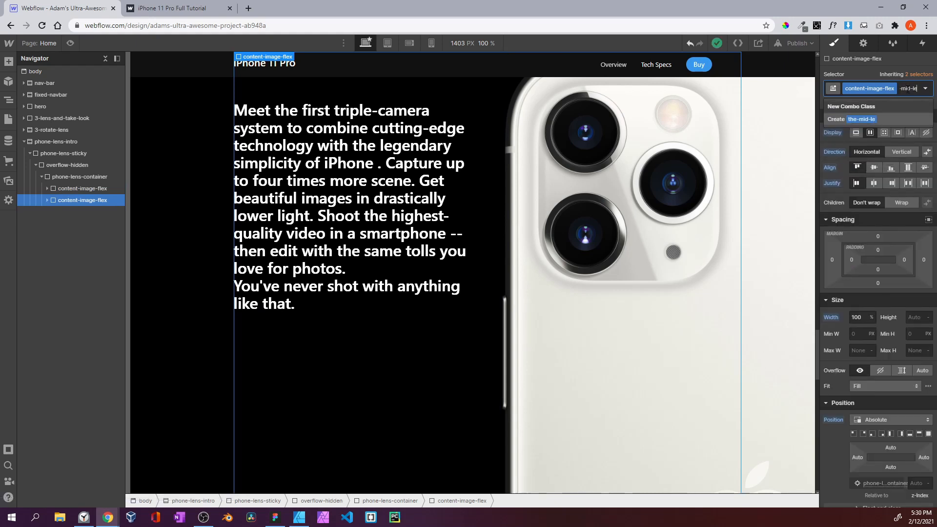
{"action": "key", "text": "Return"}
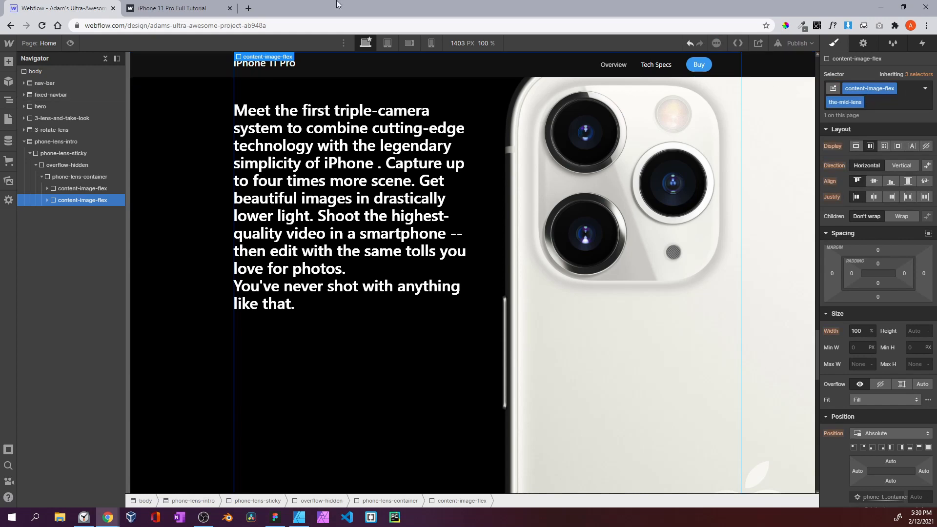
Review the transition from the Pro camera section to the ultra wide camera view on the finished tutorial page
{"action": "left_click", "coordinate": [189, 12]}
{"action": "scroll", "coordinate": [315, 165], "scroll_direction": "up", "scroll_amount": 12}
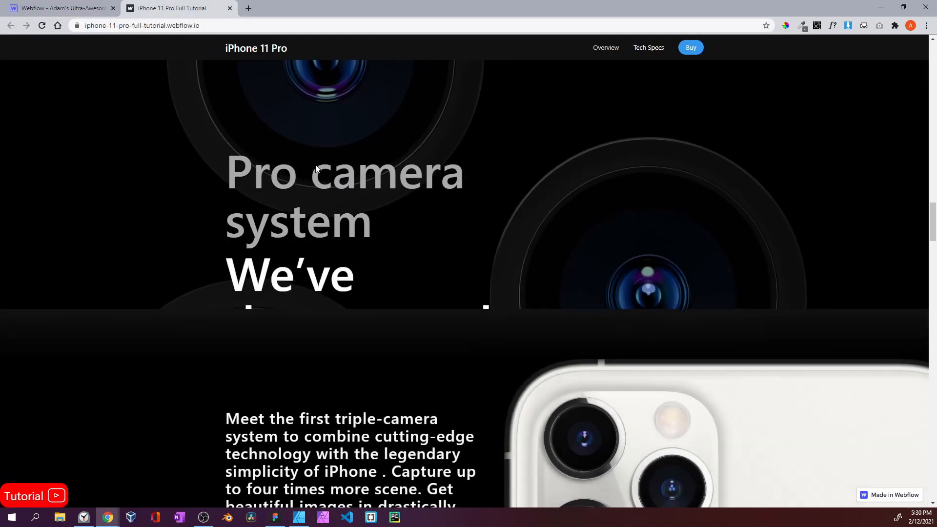
{"action": "scroll", "coordinate": [316, 165], "scroll_direction": "down", "scroll_amount": 13}
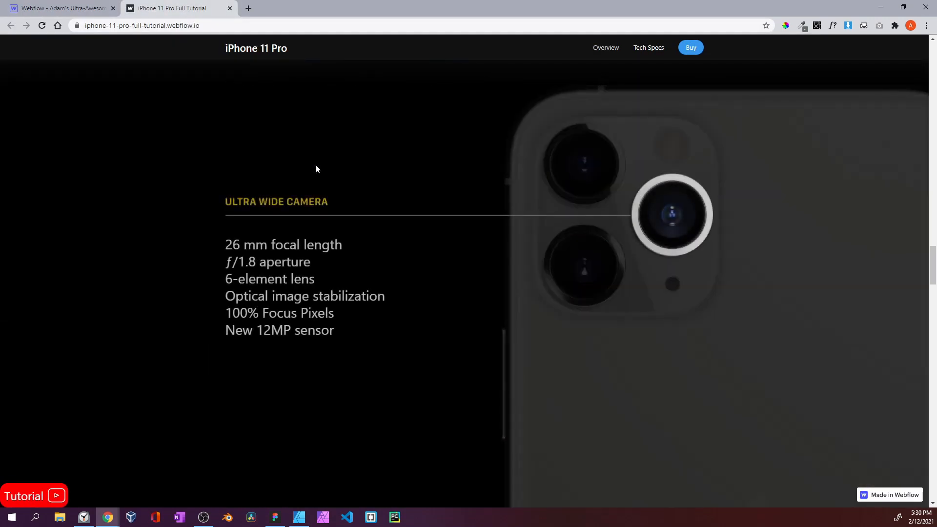
Set the opacity of the first content-image-flex block to 0% and of the copy with the-mid-lens to 100%
{"action": "left_click", "coordinate": [87, 11]}
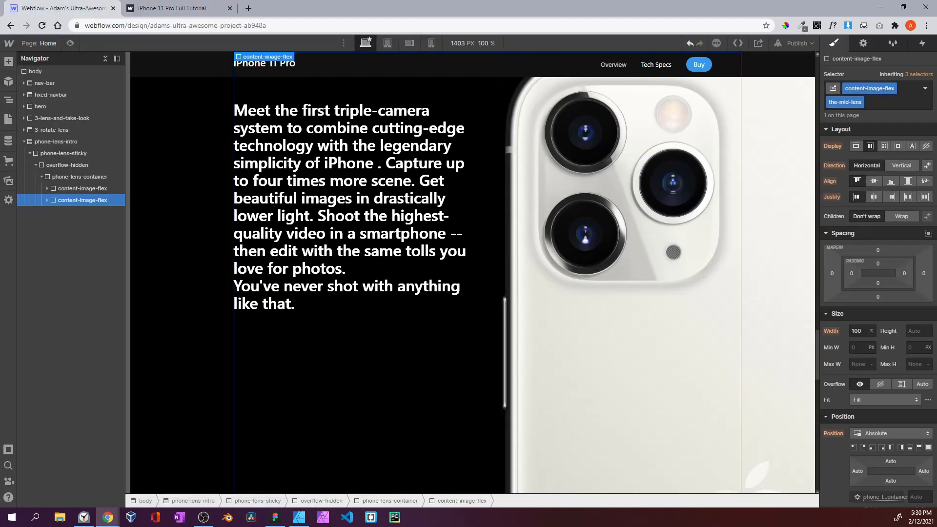
{"action": "scroll", "coordinate": [865, 278], "scroll_direction": "down", "scroll_amount": 10}
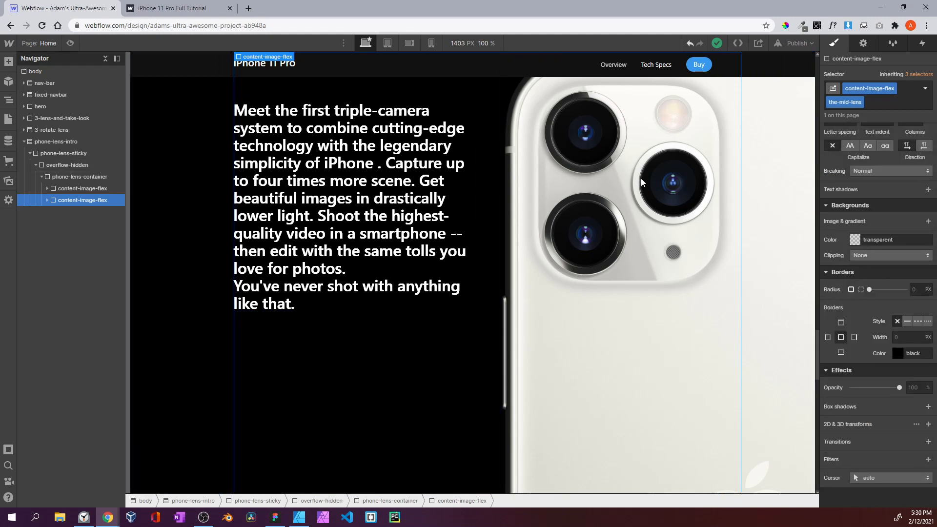
{"action": "left_click", "coordinate": [82, 189]}
{"action": "left_click_drag", "start_coordinate": [900, 388], "coordinate": [850, 388]}
{"action": "left_click", "coordinate": [76, 201]}
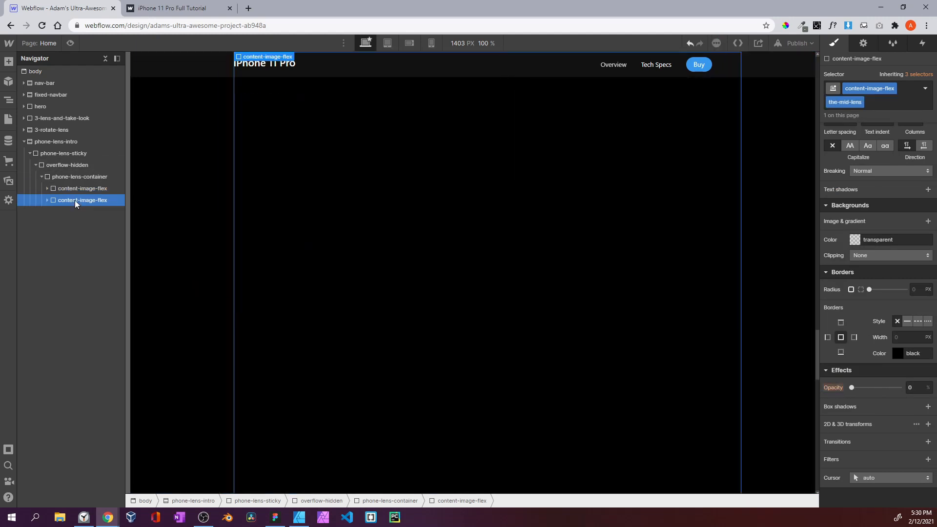
{"action": "left_click_drag", "start_coordinate": [852, 388], "coordinate": [902, 400]}
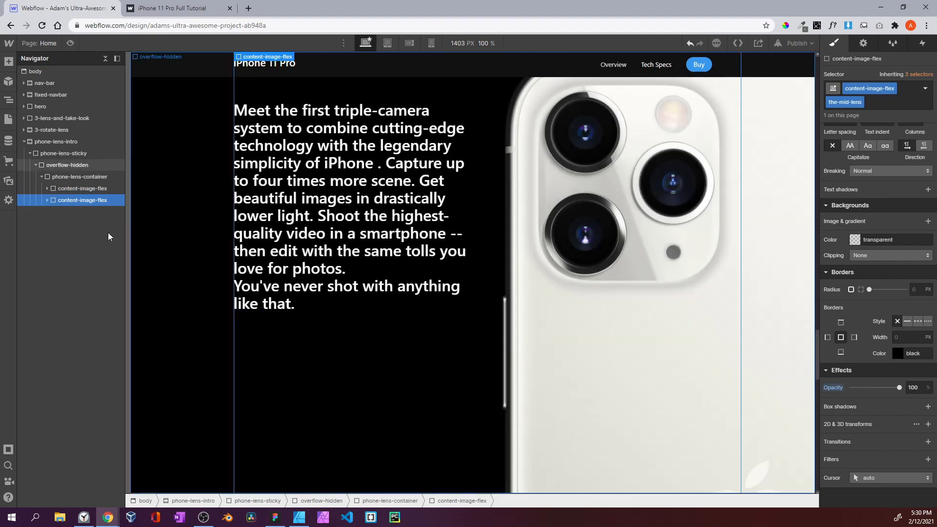
Examine the ultra wide camera title and specs on the finished tutorial page as reference for phone-lens-content in the second content-image-flex block
{"action": "mouse_move", "coordinate": [900, 388]}
{"action": "left_mouse_down"}
{"action": "mouse_move", "coordinate": [849, 387]}
{"action": "mouse_move", "coordinate": [901, 388]}
{"action": "left_mouse_up"}
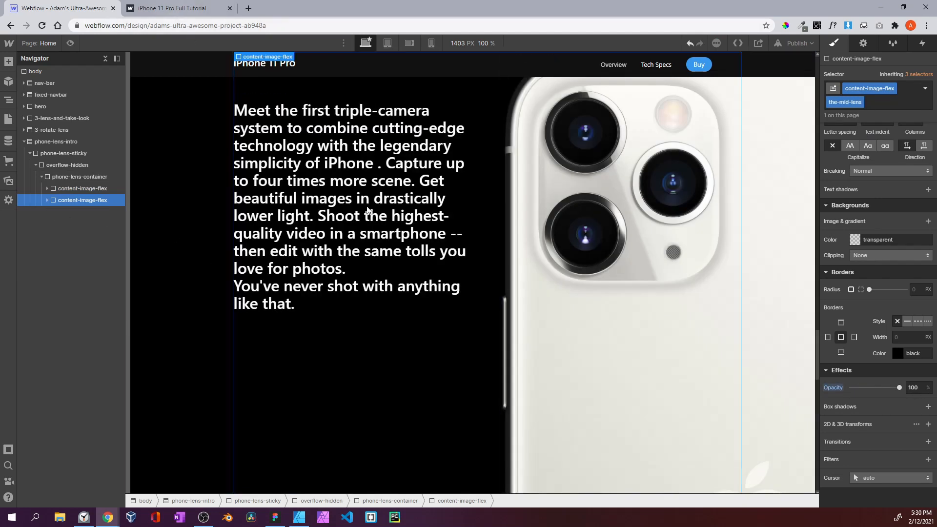
{"action": "left_click", "coordinate": [161, 14]}
{"action": "scroll", "coordinate": [564, 237], "scroll_direction": "down", "scroll_amount": 4}
{"action": "scroll", "coordinate": [564, 236], "scroll_direction": "up", "scroll_amount": 4}
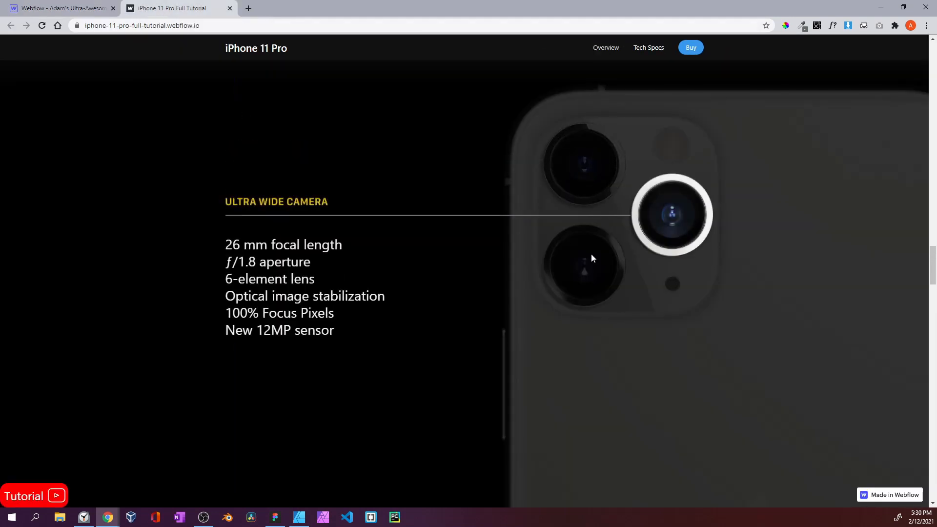
{"action": "left_click", "coordinate": [61, 8]}
{"action": "left_click", "coordinate": [65, 190]}
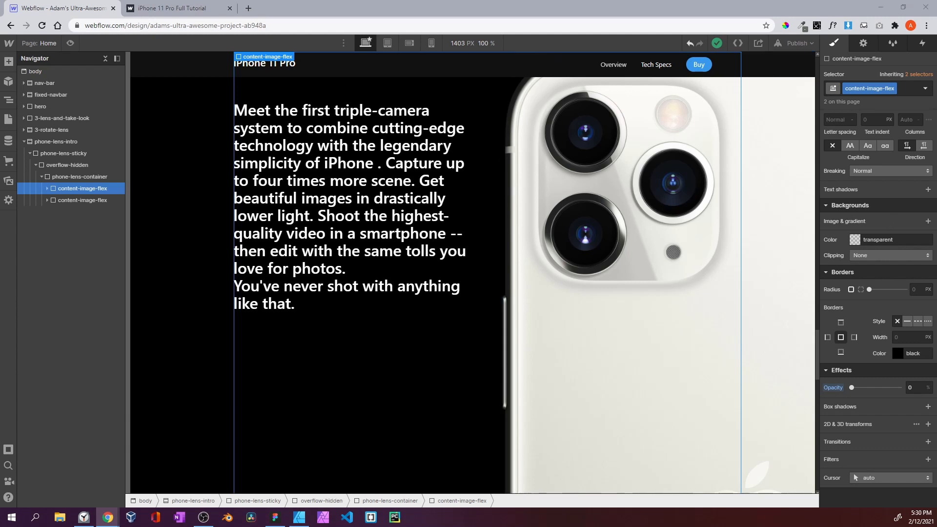
{"action": "left_click", "coordinate": [46, 200]}
{"action": "left_click", "coordinate": [63, 212]}
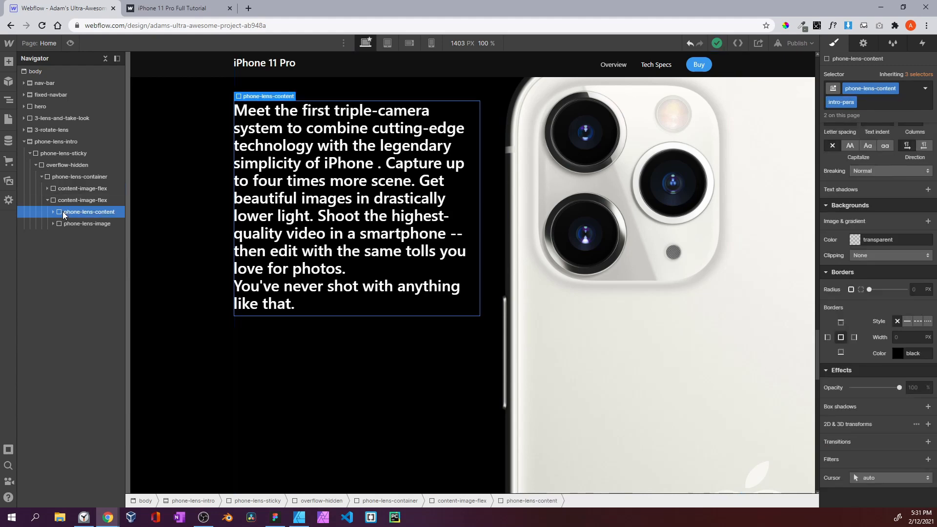
{"action": "left_click", "coordinate": [188, 8]}
{"action": "scroll", "coordinate": [302, 184], "scroll_direction": "up", "scroll_amount": 6}
{"action": "scroll", "coordinate": [302, 187], "scroll_direction": "down", "scroll_amount": 5}
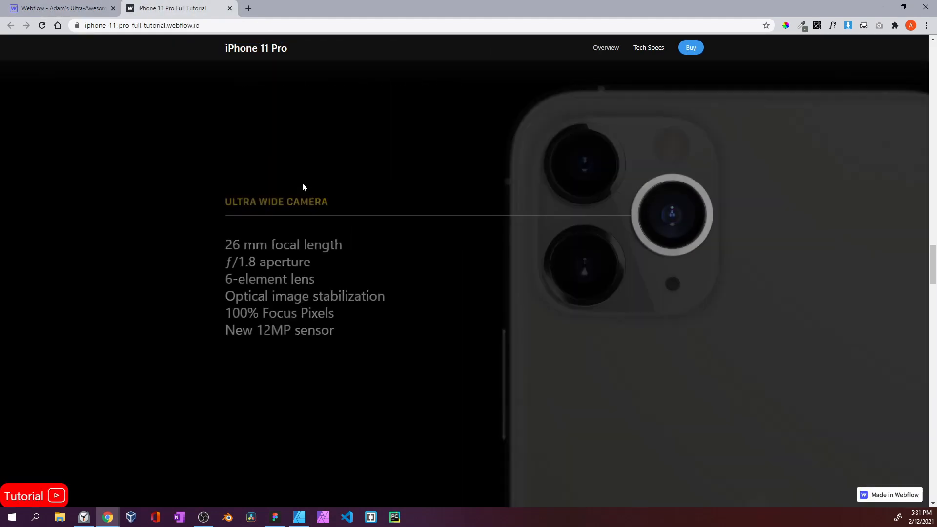
{"action": "left_click", "coordinate": [58, 9]}
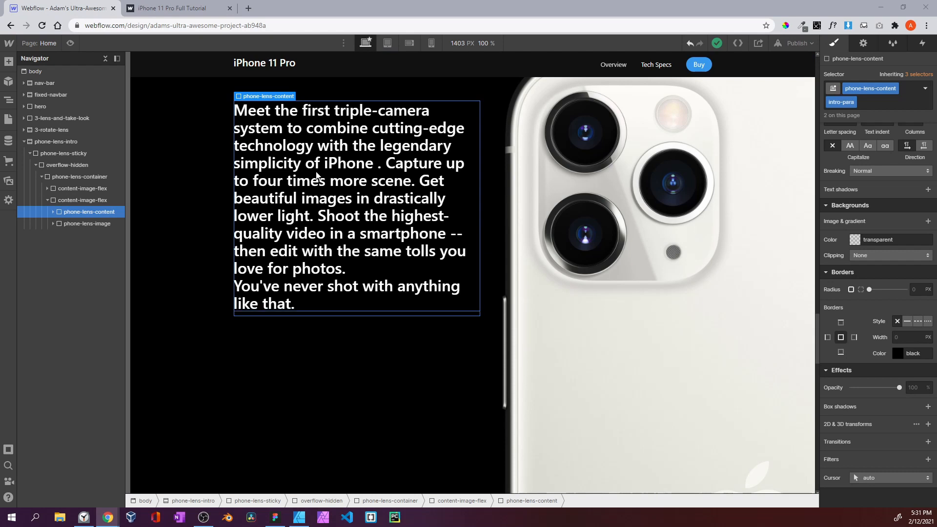
Replace the intro-para combo class on the second block's phone-lens-content with a new combo class mid-lens-content
{"action": "left_click", "coordinate": [52, 212]}
{"action": "left_click", "coordinate": [68, 224]}
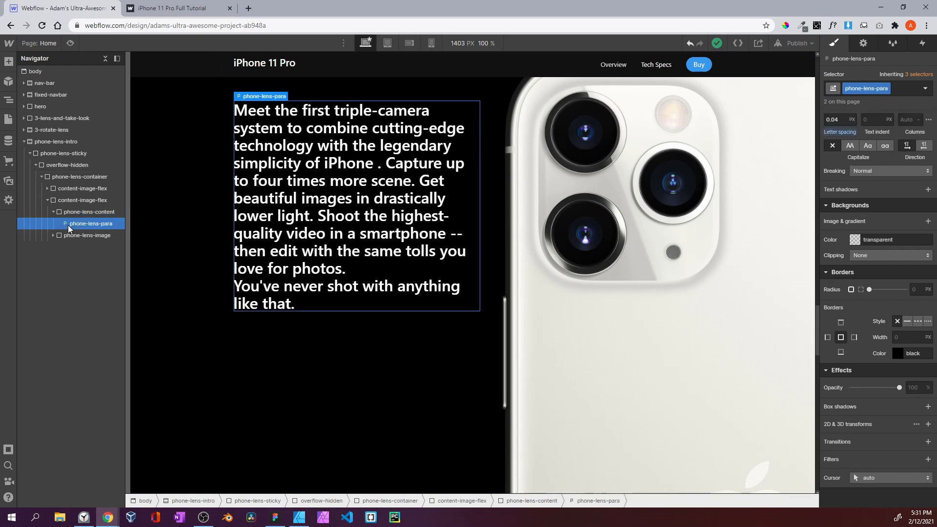
{"action": "left_click", "coordinate": [9, 61]}
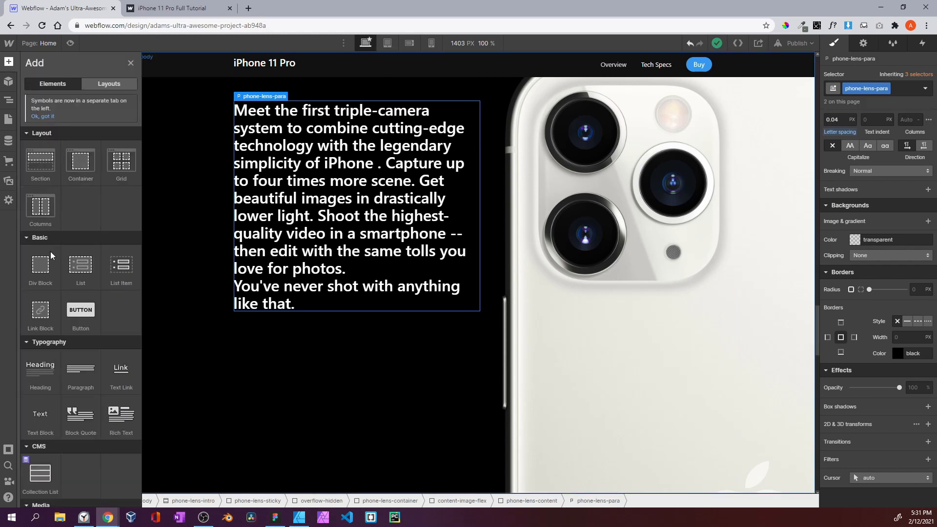
{"action": "left_click", "coordinate": [8, 100]}
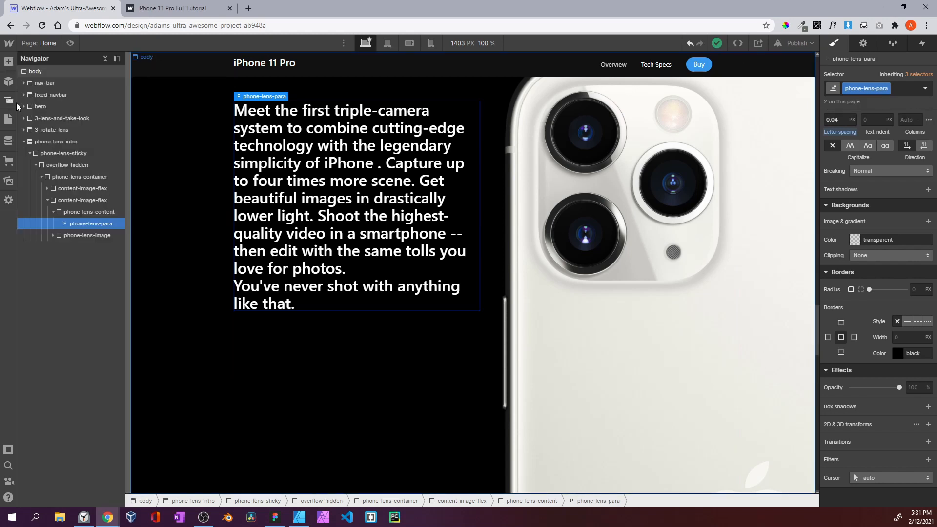
{"action": "left_click", "coordinate": [77, 213]}
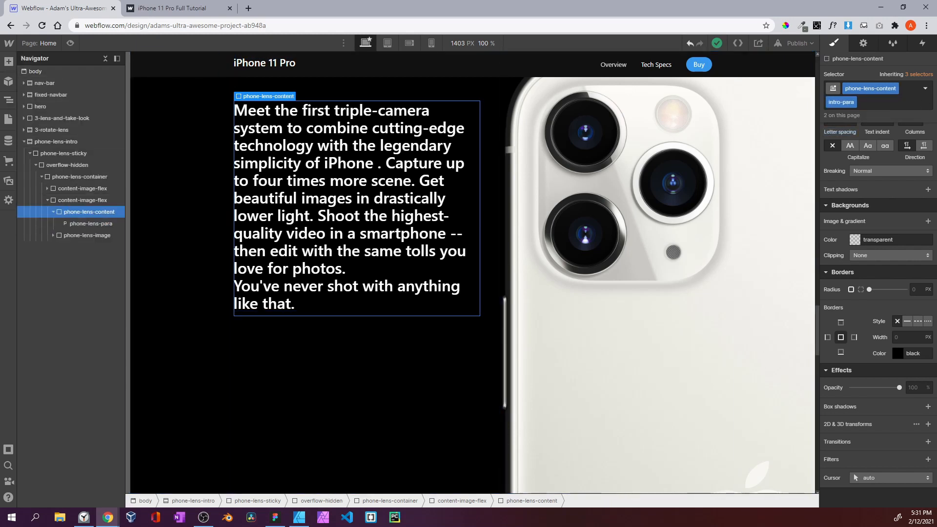
{"action": "left_click", "coordinate": [868, 98]}
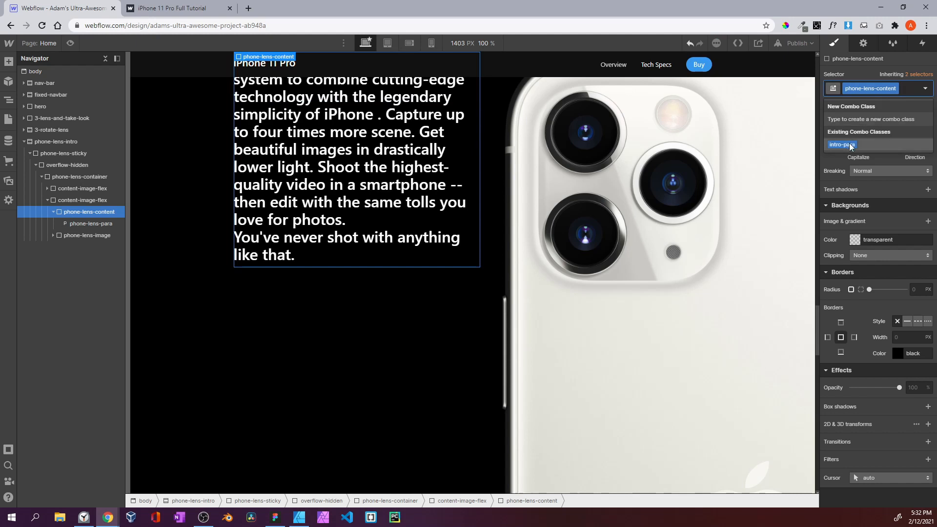
{"action": "type", "text": "mid-lens-content"}
{"action": "key", "text": "Return"}
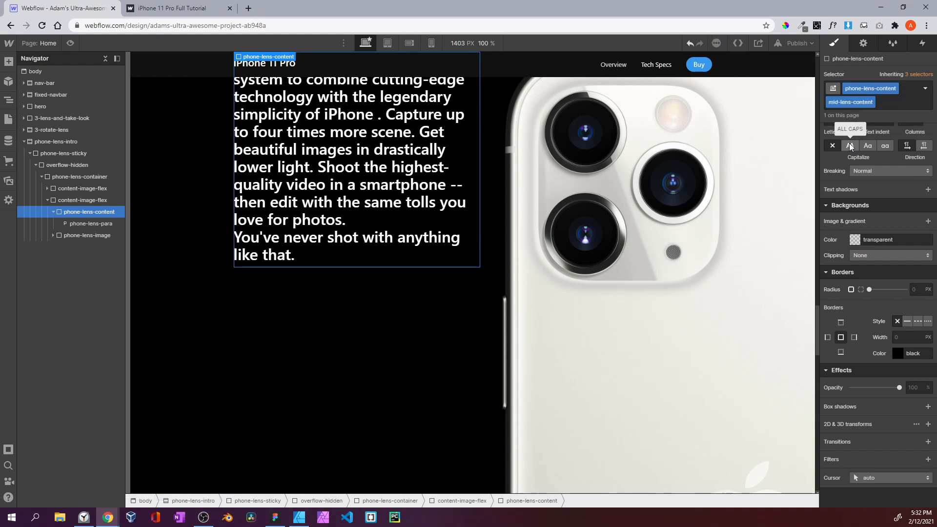
{"action": "scroll", "coordinate": [861, 171], "scroll_direction": "up", "scroll_amount": 4}
{"action": "scroll", "coordinate": [874, 219], "scroll_direction": "up", "scroll_amount": 3}
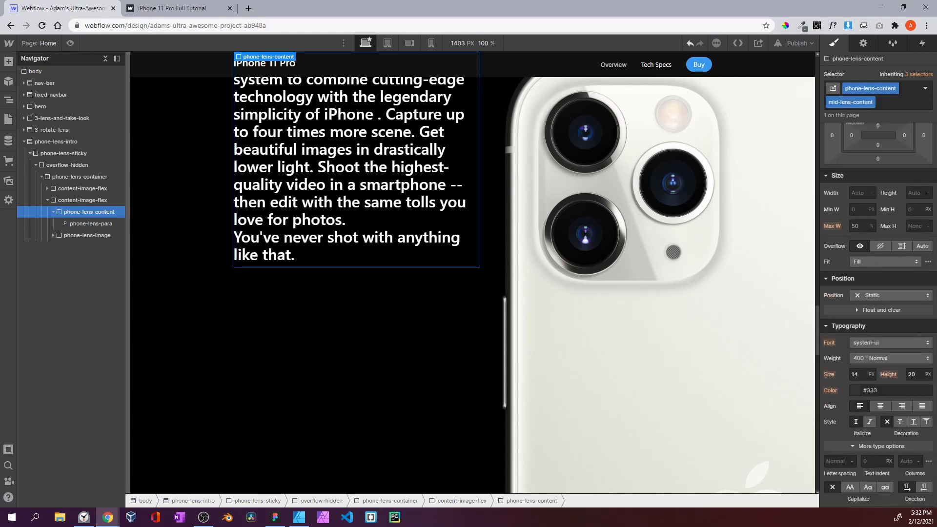
{"action": "scroll", "coordinate": [857, 222], "scroll_direction": "up", "scroll_amount": 3}
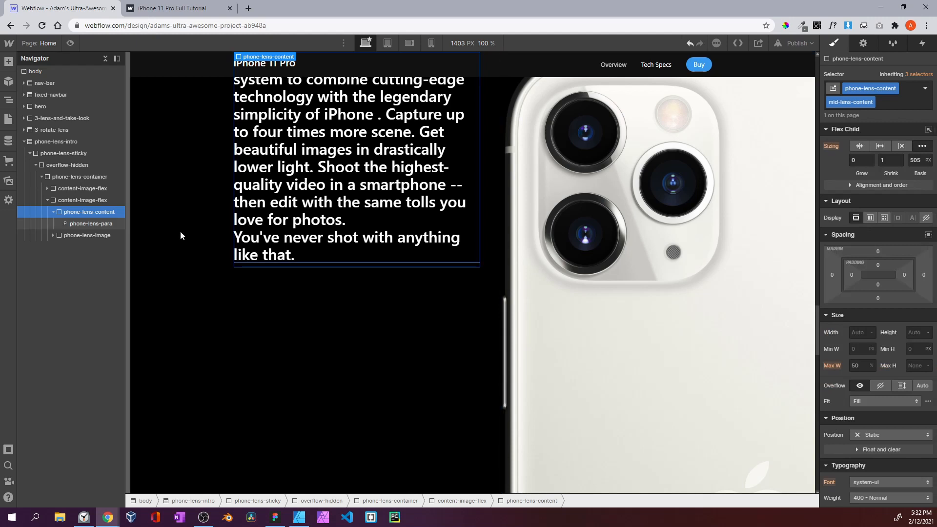
Add an H2 heading above phone-lens-para inside the second block's phone-lens-content
{"action": "left_click", "coordinate": [110, 224]}
{"action": "left_click", "coordinate": [8, 61]}
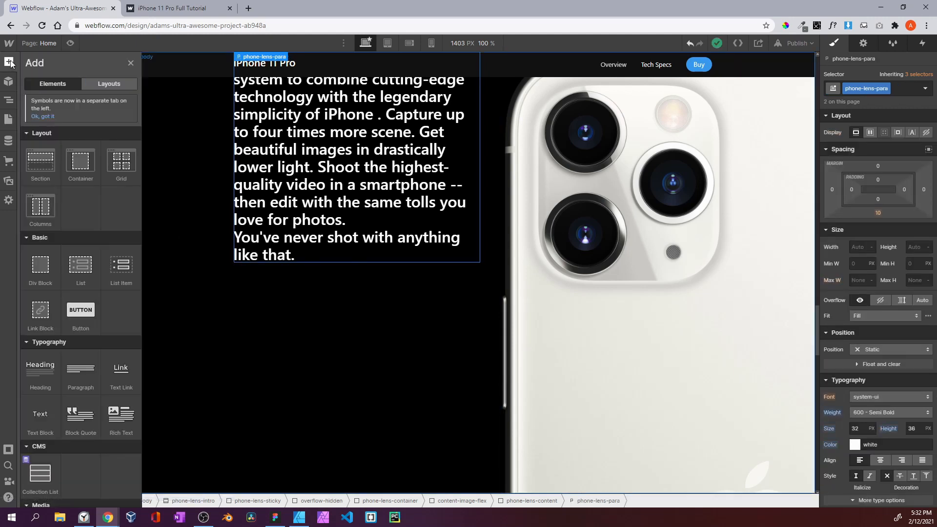
{"action": "left_click_drag", "start_coordinate": [47, 365], "coordinate": [71, 229]}
{"action": "left_click", "coordinate": [264, 113]}
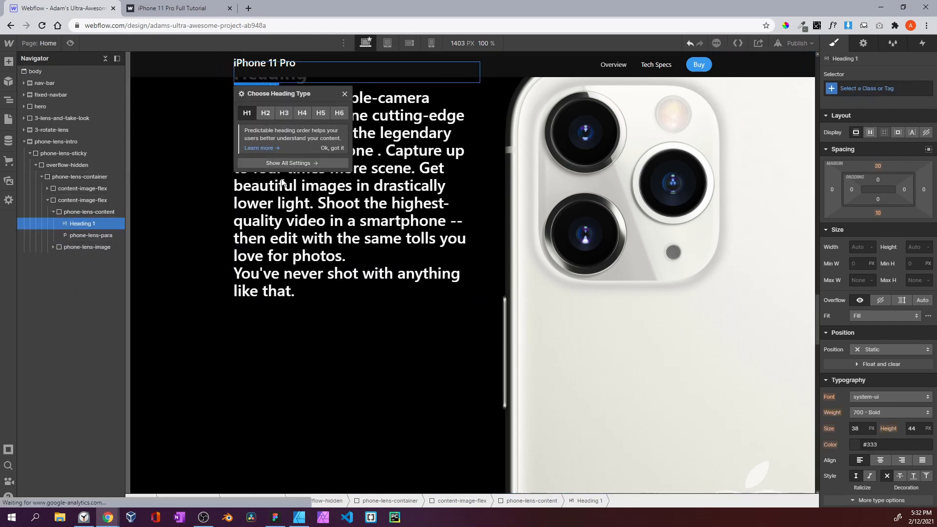
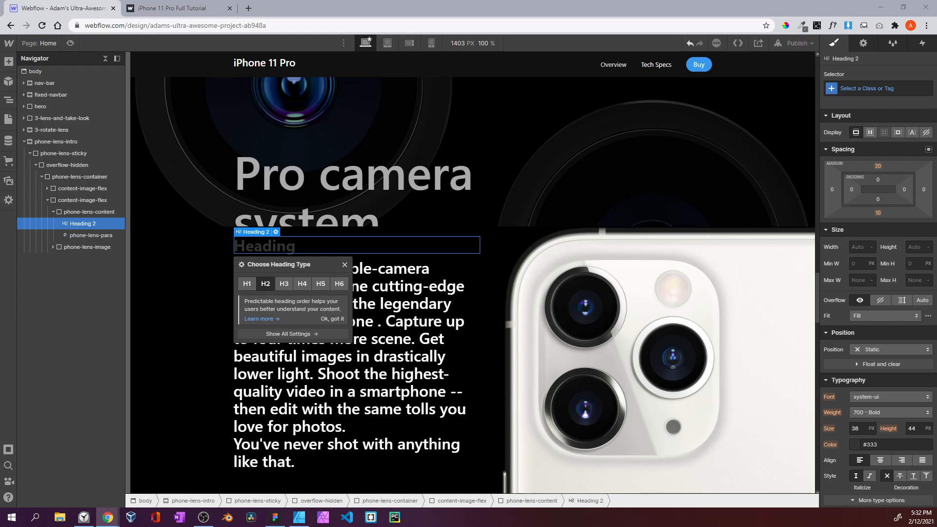
Give the new H2 heading the class content-title
{"action": "left_click", "coordinate": [855, 88]}
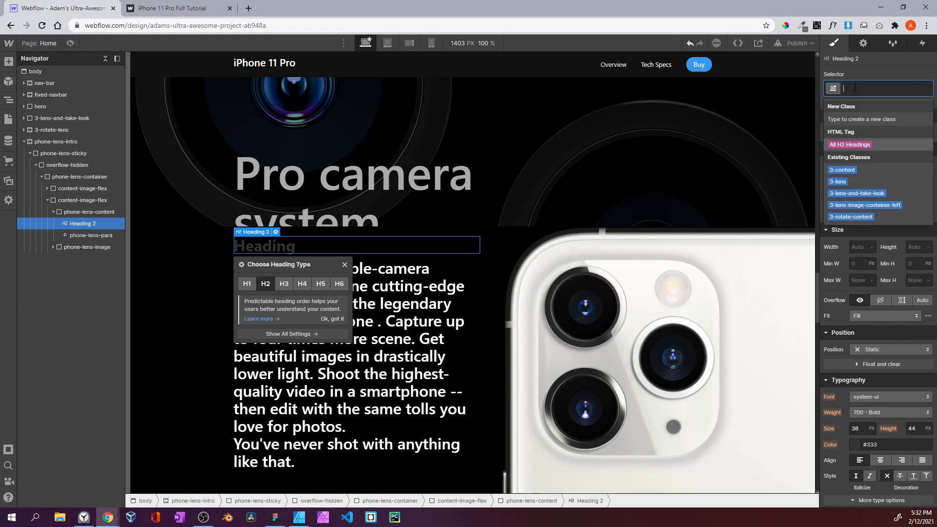
{"action": "type", "text": "content-ti"}
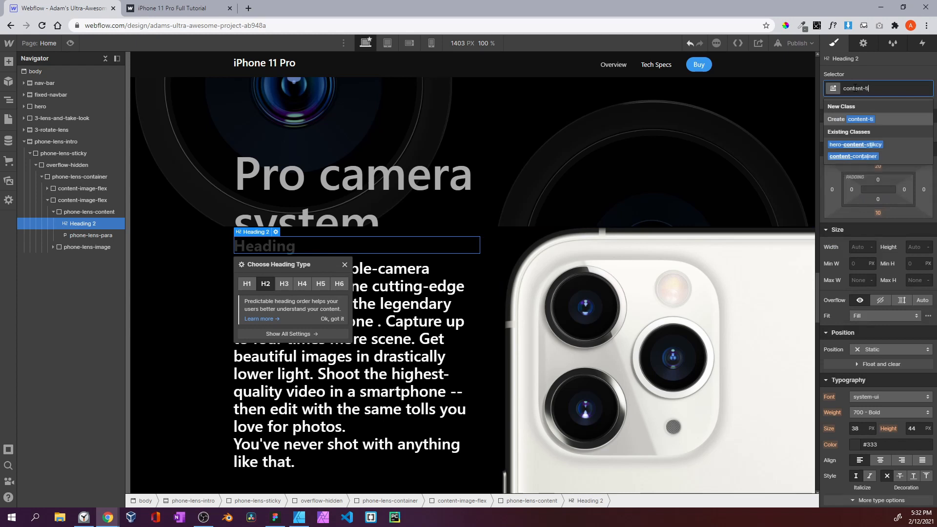
{"action": "type", "text": "tle"}
{"action": "key", "text": "Return"}
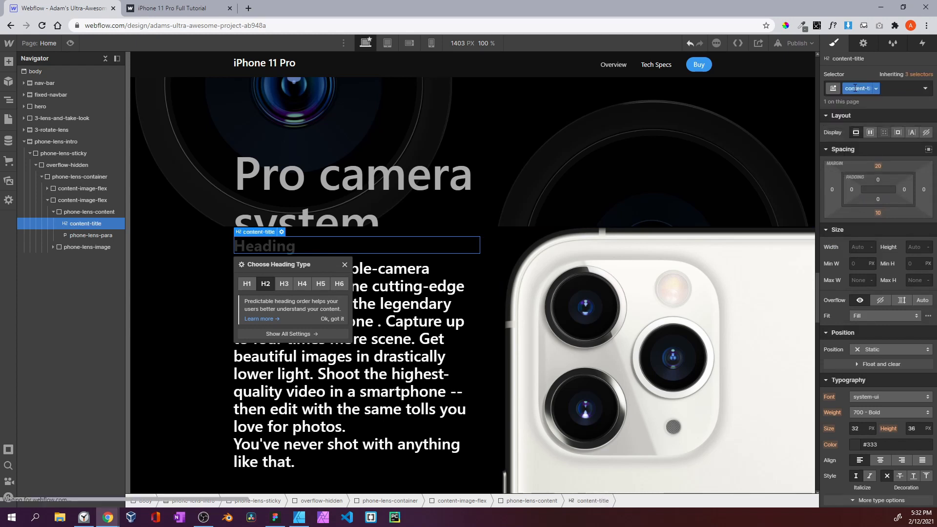
Set the top and bottom margins of content-title to 0
{"action": "left_click", "coordinate": [882, 165]}
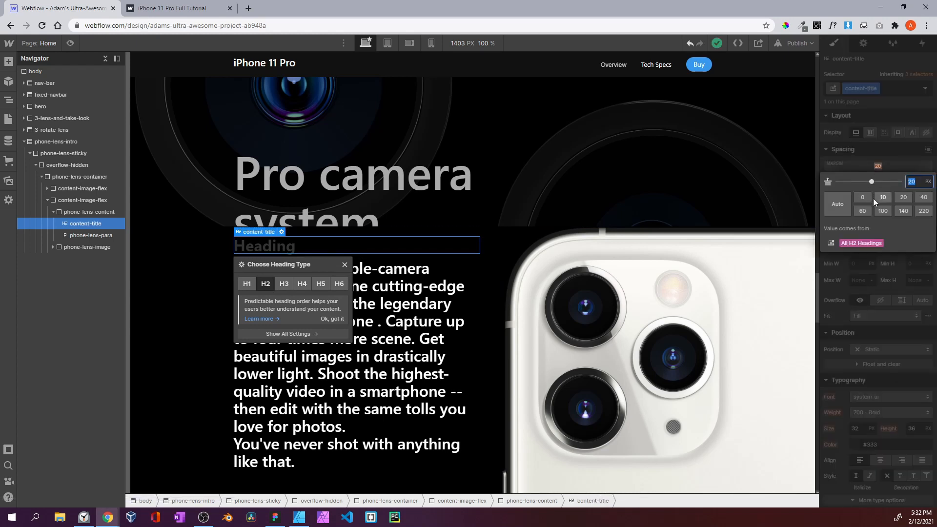
{"action": "left_click", "coordinate": [866, 197]}
{"action": "left_click", "coordinate": [869, 157]}
{"action": "left_click", "coordinate": [876, 215]}
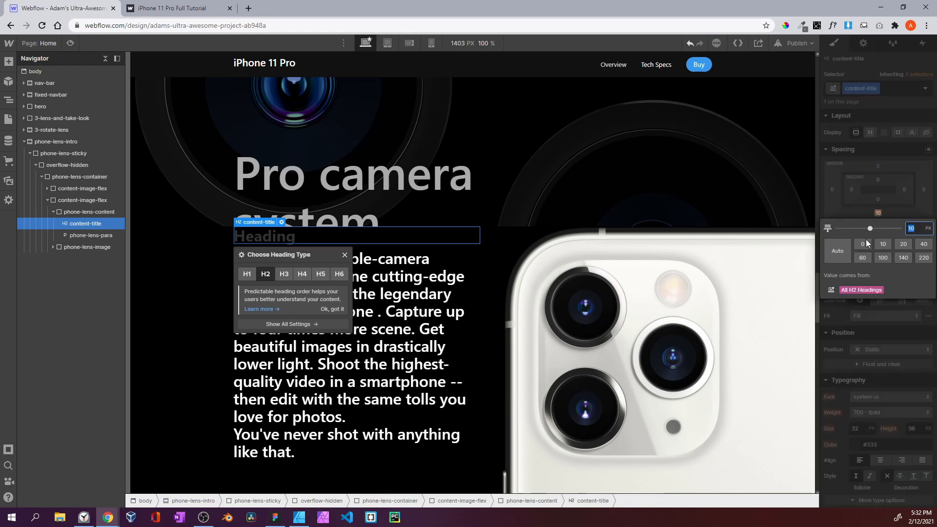
{"action": "left_click", "coordinate": [866, 245]}
Check the camera titles on the finished tutorial page and set content-title to 210 px wide and 24 px high
{"action": "left_click", "coordinate": [195, 7]}
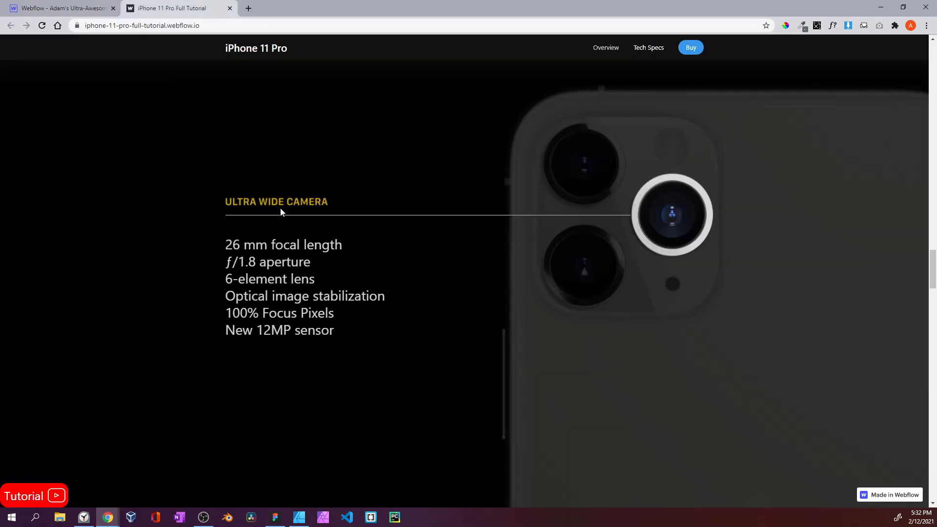
{"action": "scroll", "coordinate": [267, 210], "scroll_direction": "up", "scroll_amount": 5}
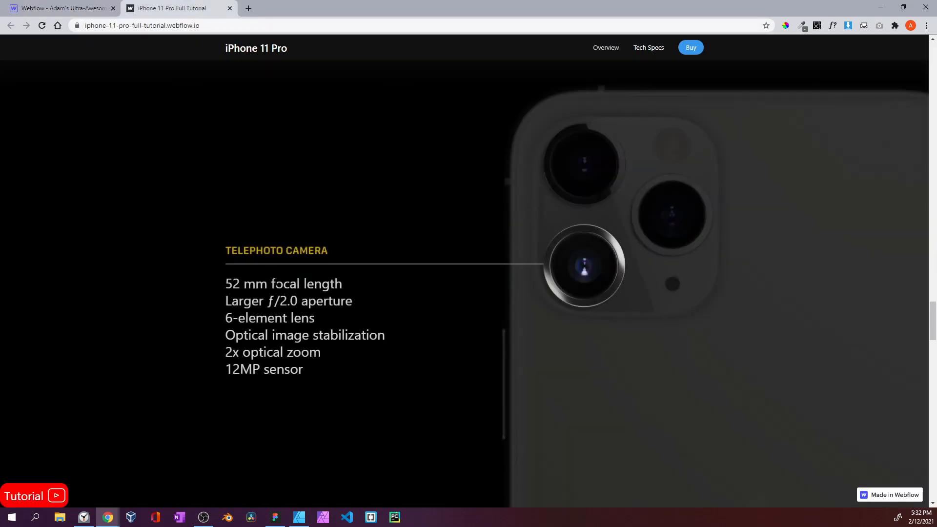
{"action": "left_click", "coordinate": [63, 8]}
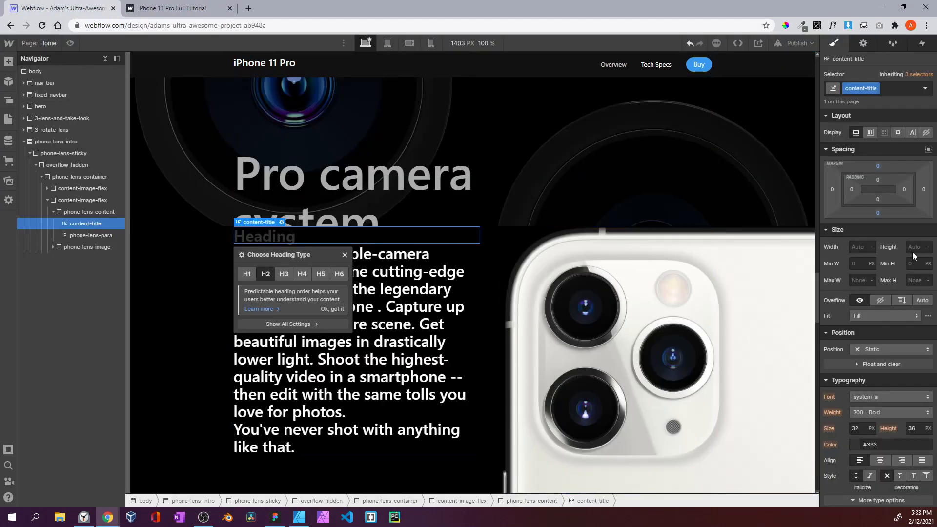
{"action": "left_click", "coordinate": [862, 244]}
{"action": "type", "text": "210"}
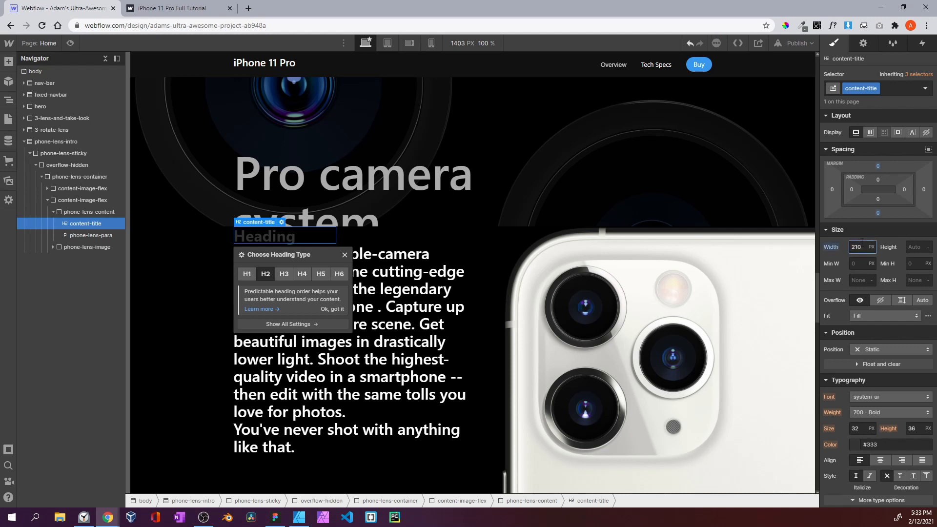
{"action": "left_click", "coordinate": [909, 247]}
{"action": "type", "text": "24"}
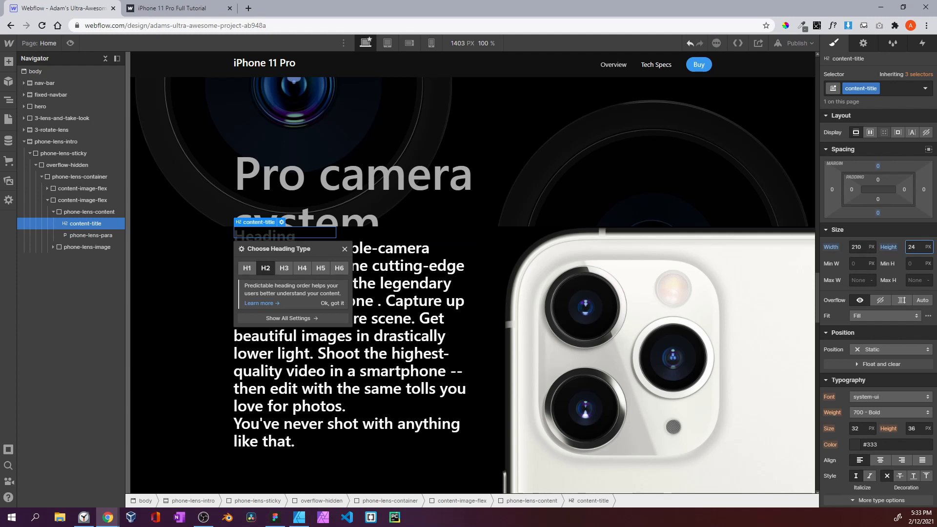
Add the combo class mid-title to the content-title heading
{"action": "left_click", "coordinate": [891, 89]}
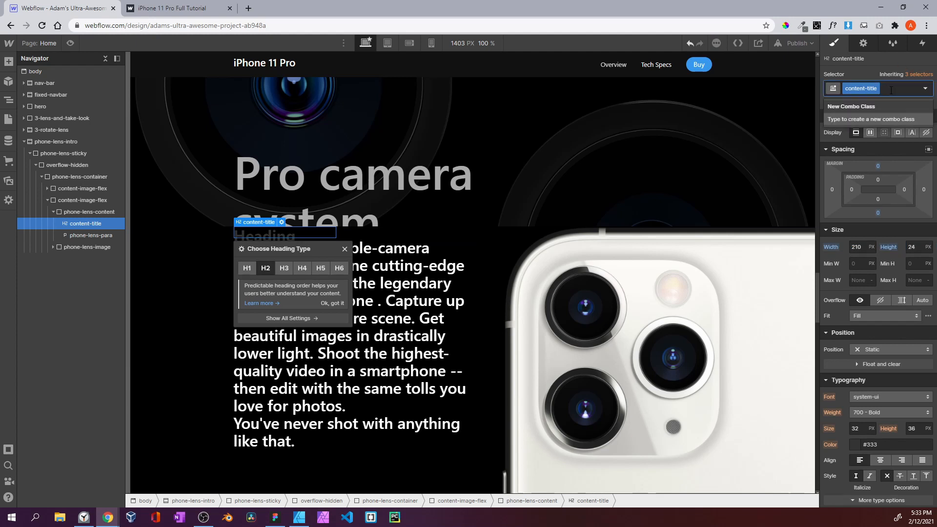
{"action": "type", "text": "mid-title"}
{"action": "key", "text": "Return"}
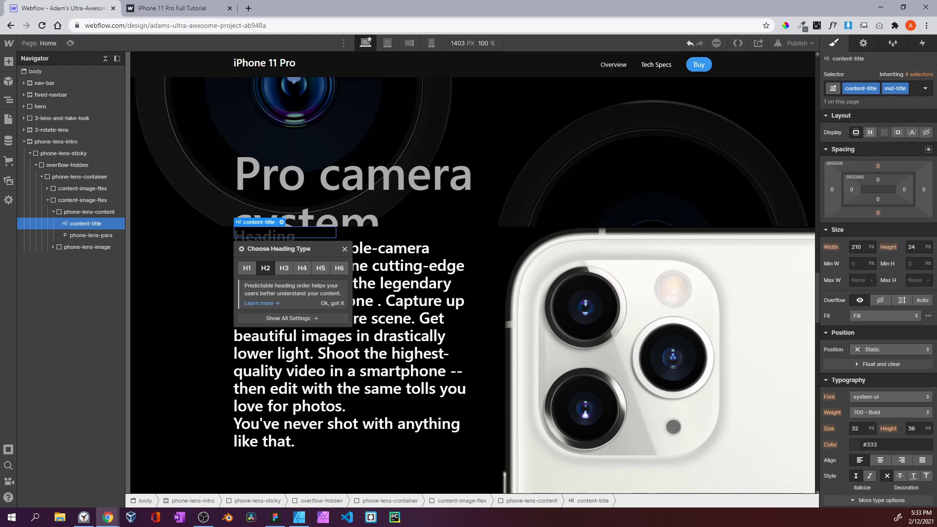
{"action": "scroll", "coordinate": [874, 260], "scroll_direction": "down", "scroll_amount": 10}
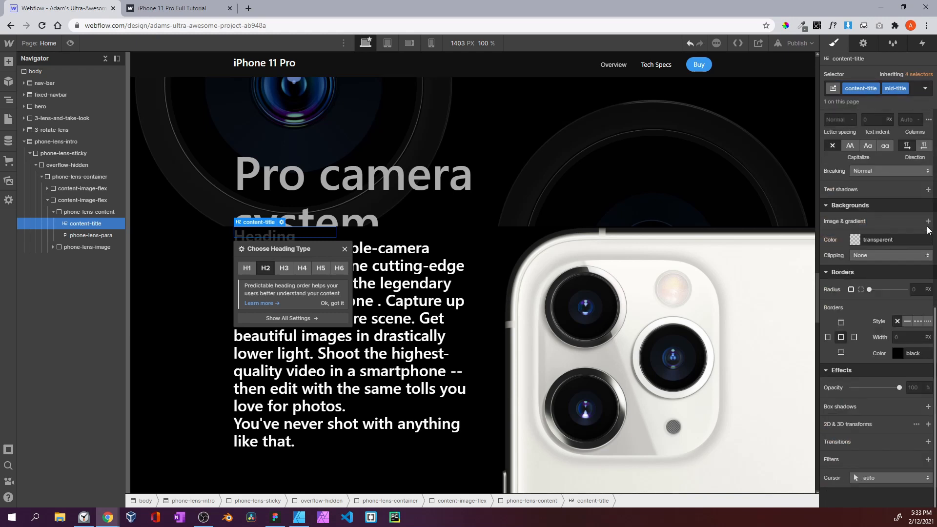
{"action": "left_click", "coordinate": [869, 234]}
{"action": "left_click", "coordinate": [888, 307]}
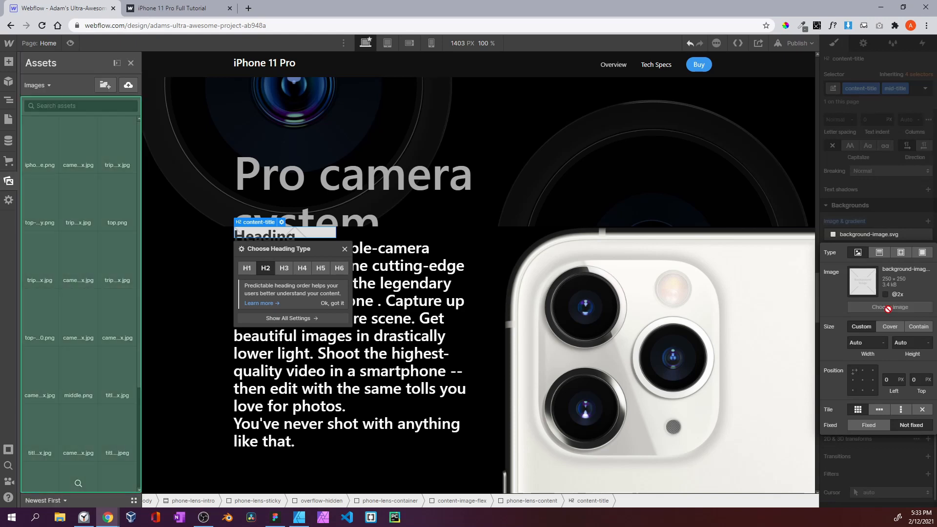
{"action": "scroll", "coordinate": [117, 254], "scroll_direction": "down", "scroll_amount": 1}
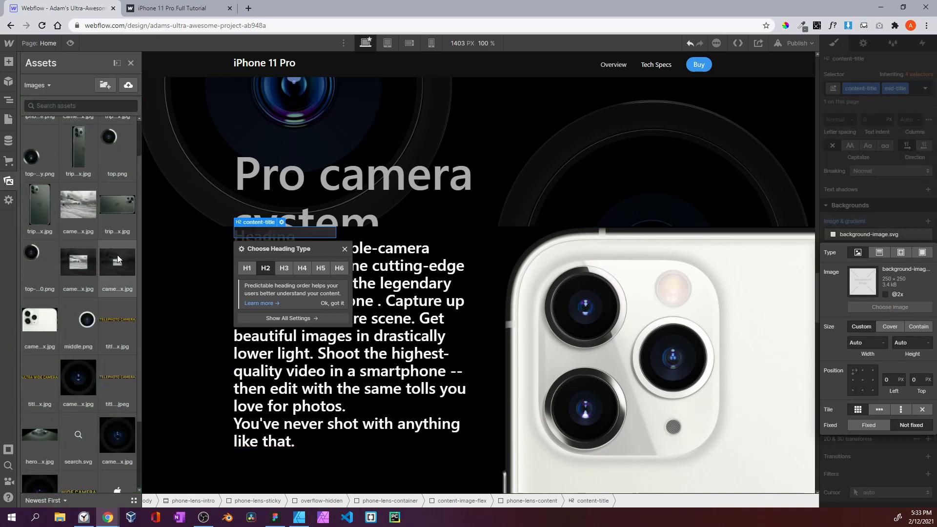
{"action": "left_click", "coordinate": [182, 9]}
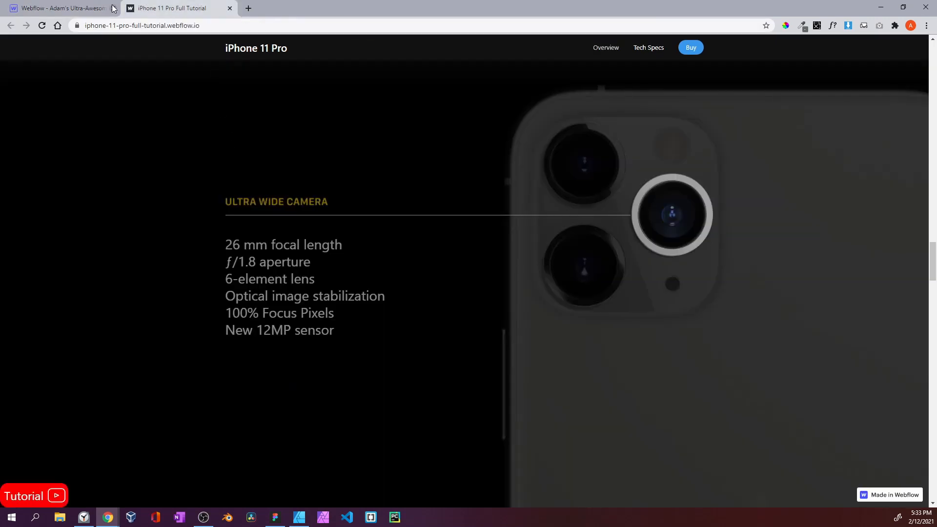
{"action": "left_click", "coordinate": [97, 8]}
{"action": "left_click", "coordinate": [46, 280]}
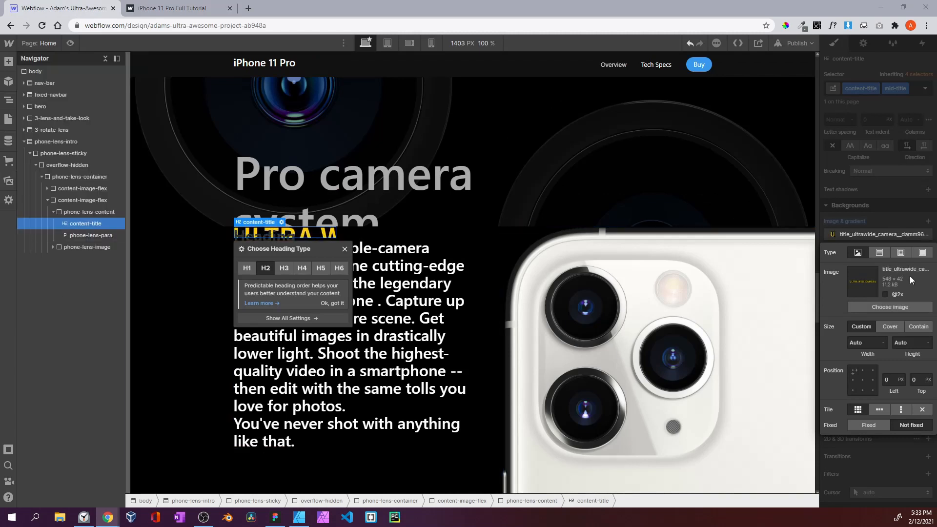
{"action": "left_click", "coordinate": [886, 294]}
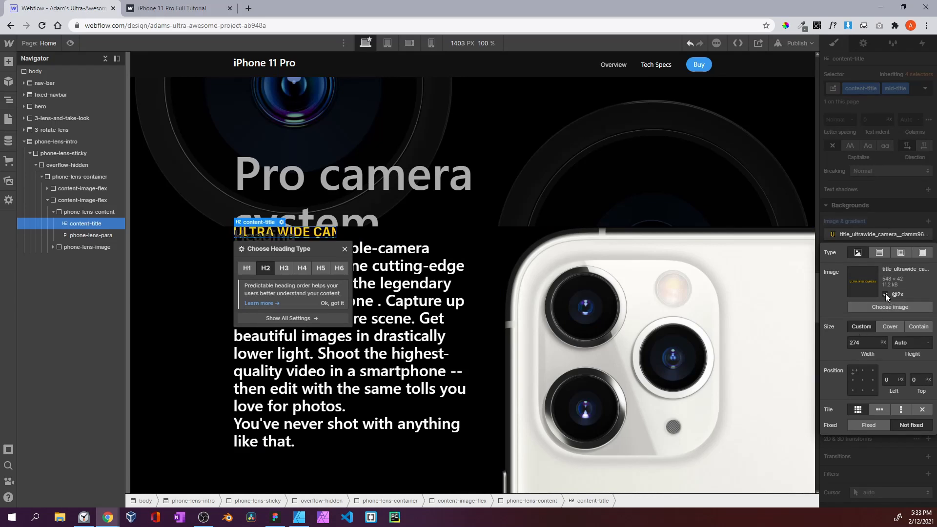
Set the mid-title background image's width to 210 px without tiling and clear the heading's placeholder text
{"action": "left_click", "coordinate": [864, 343]}
{"action": "type", "text": "210"}
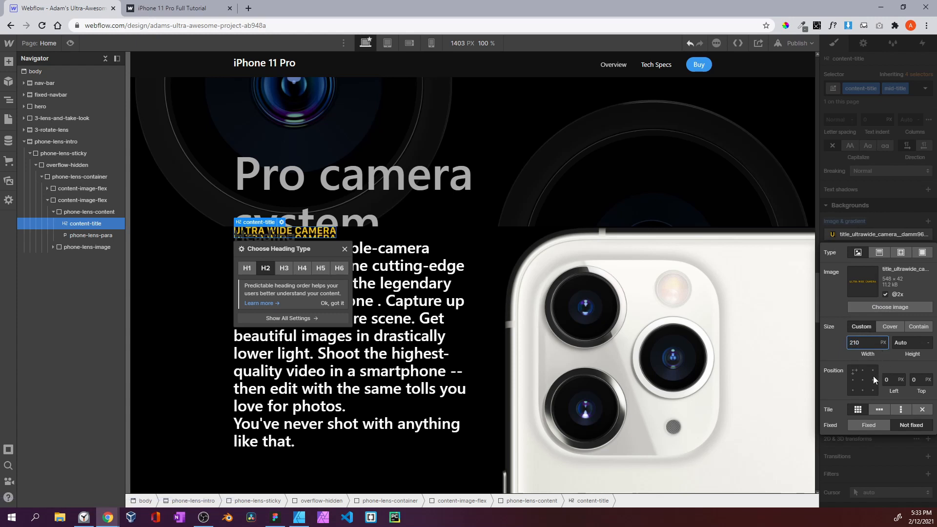
{"action": "left_click", "coordinate": [863, 380]}
{"action": "left_click", "coordinate": [923, 410]}
{"action": "left_click", "coordinate": [869, 202]}
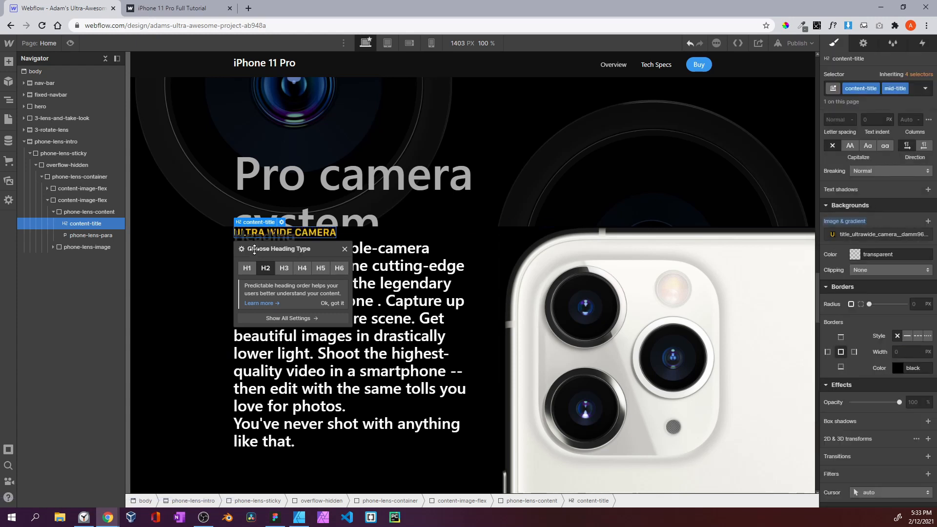
{"action": "double_click", "coordinate": [263, 236]}
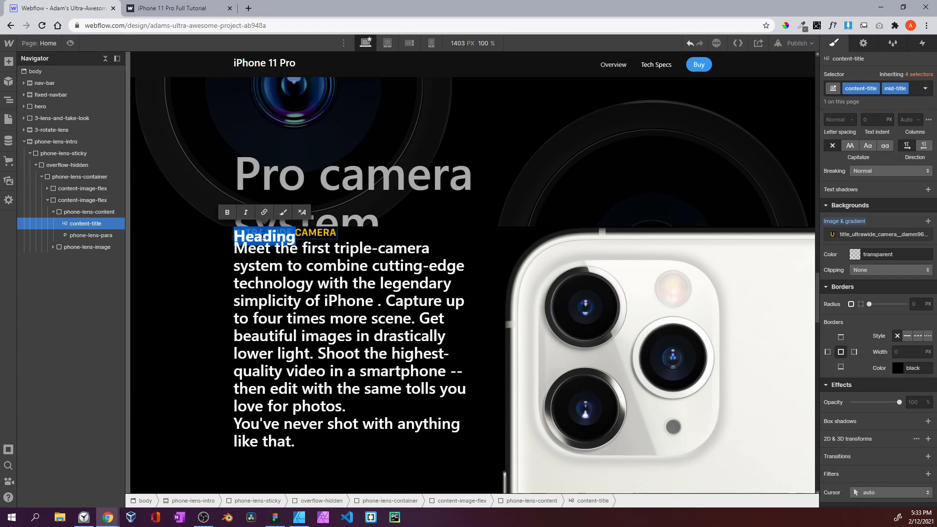
{"action": "key", "text": "BackSpace"}
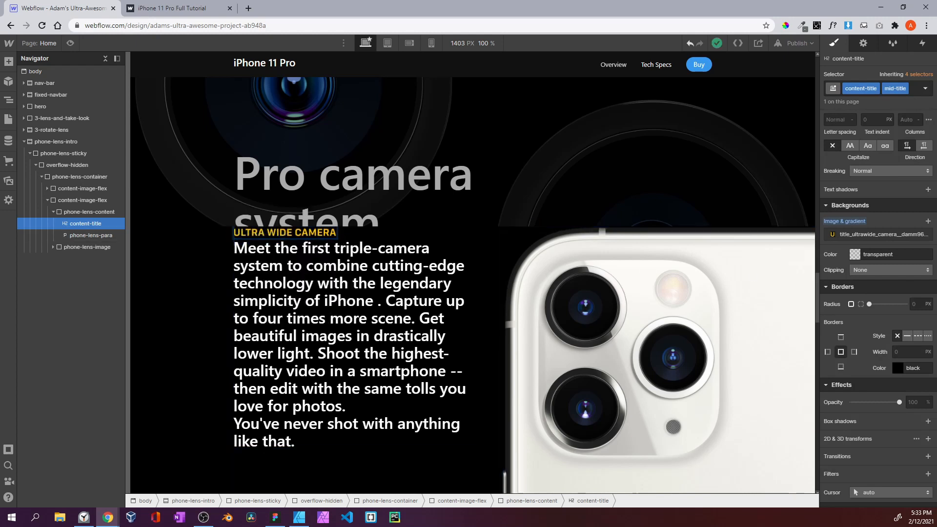
Replace the paragraph under content-title with a div block and give it the class content-line
{"action": "left_click", "coordinate": [8, 61]}
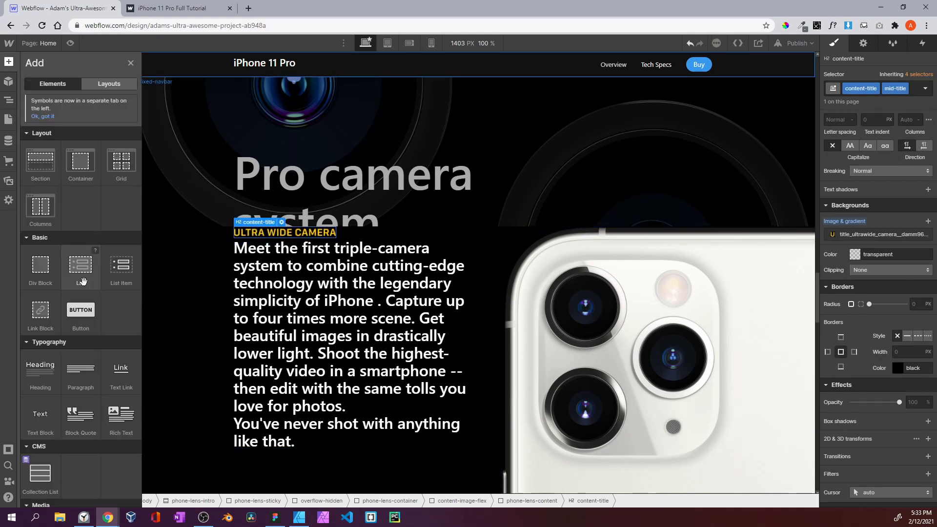
{"action": "left_click_drag", "start_coordinate": [43, 275], "coordinate": [75, 247]}
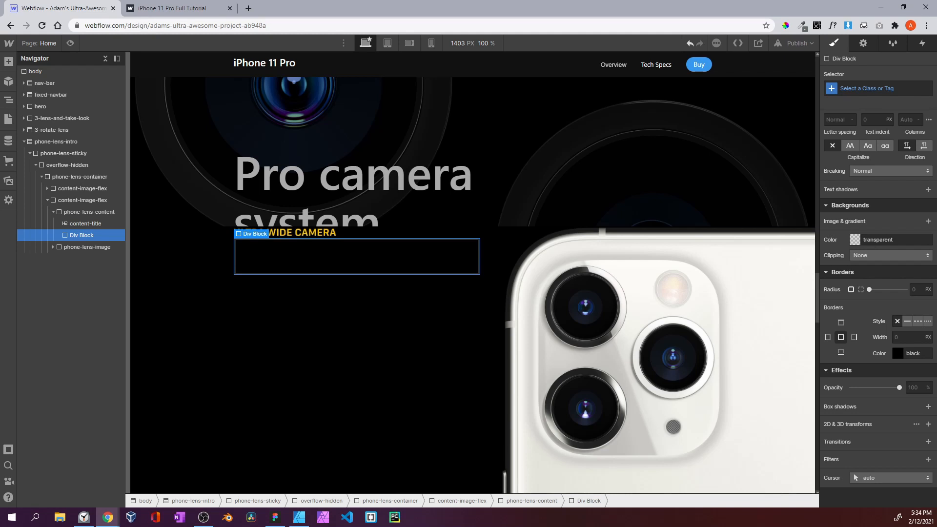
{"action": "left_click", "coordinate": [876, 89]}
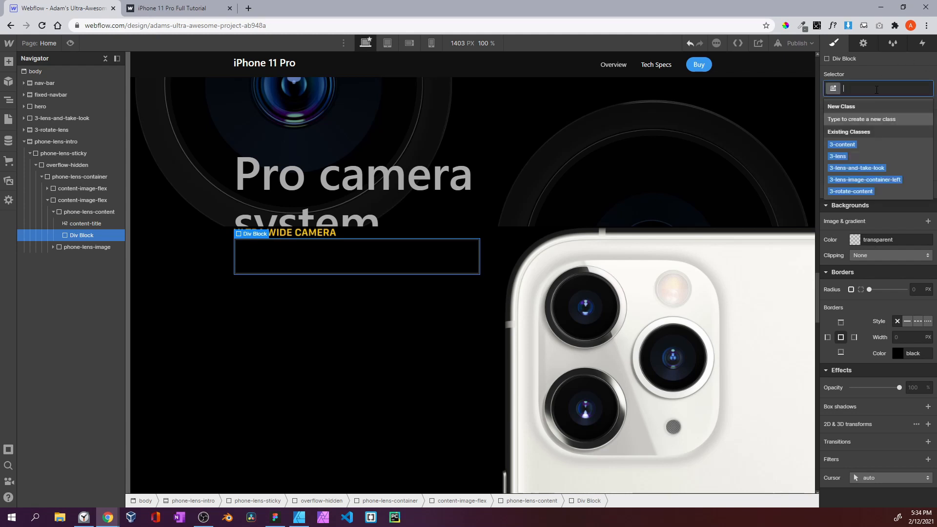
{"action": "type", "text": "content-line"}
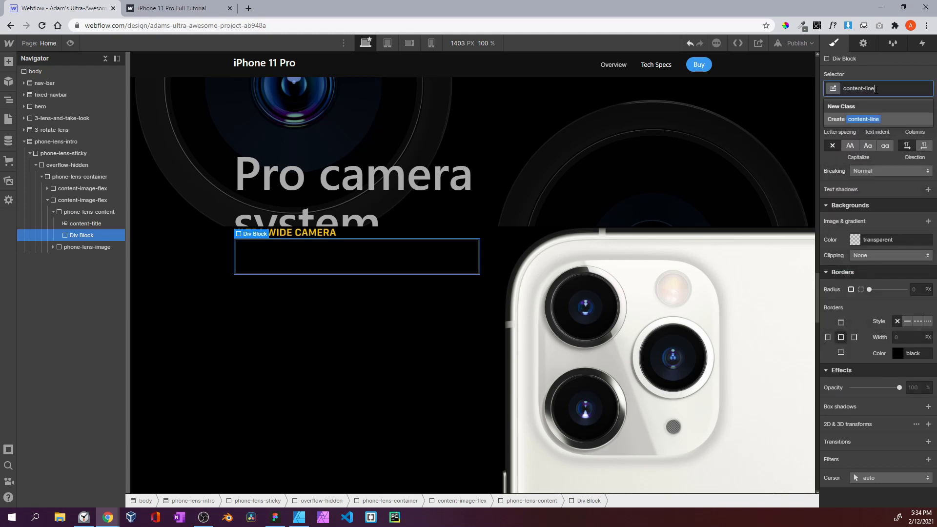
{"action": "key", "text": "Return"}
Check the line under the title on the finished tutorial page and set content-line's top margin to 15 px
{"action": "left_click", "coordinate": [172, 8]}
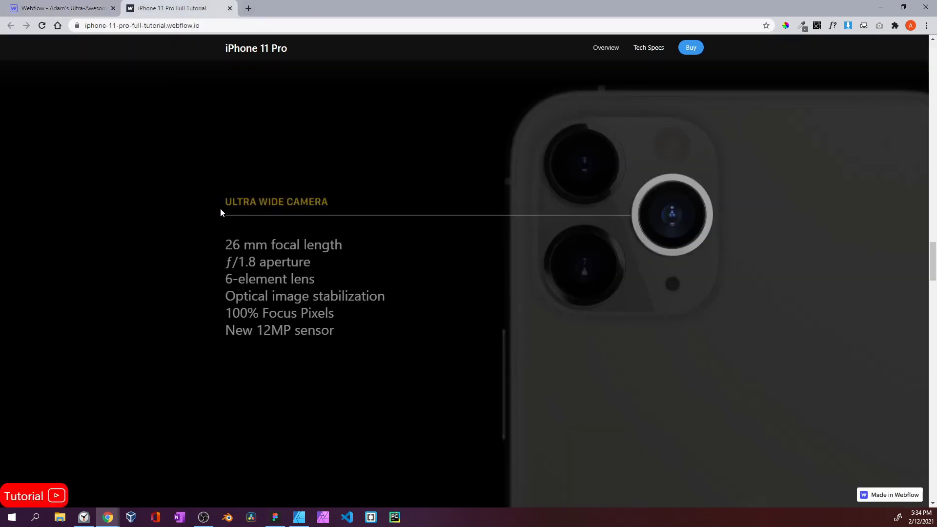
{"action": "left_click", "coordinate": [80, 10]}
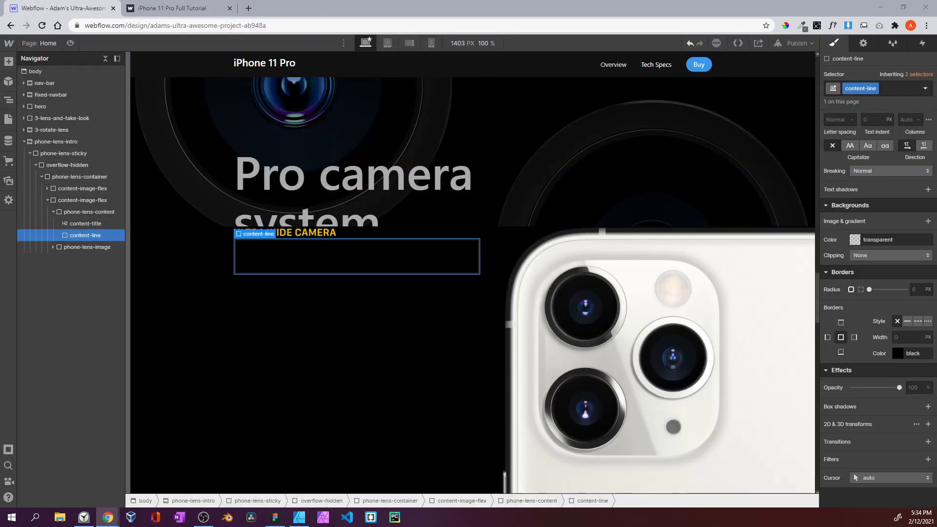
{"action": "scroll", "coordinate": [864, 237], "scroll_direction": "up", "scroll_amount": 10}
{"action": "left_click", "coordinate": [877, 166]}
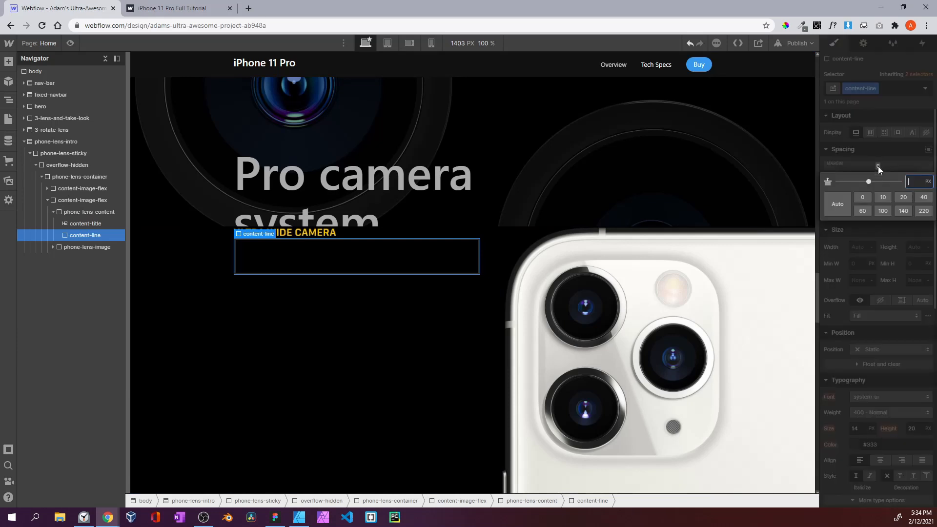
{"action": "type", "text": "15"}
{"action": "key", "text": "Return"}
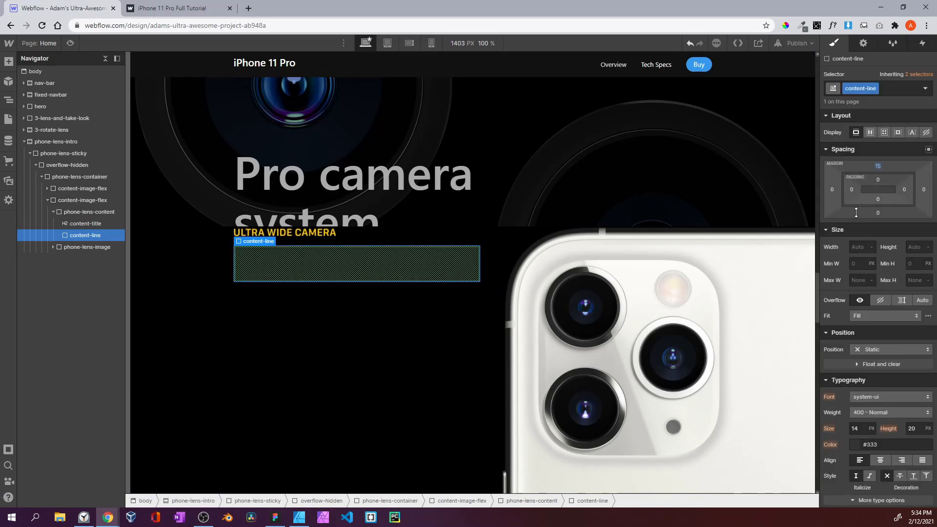
Set content-line's width to 200 px and its height to 2 px
{"action": "left_click", "coordinate": [859, 245]}
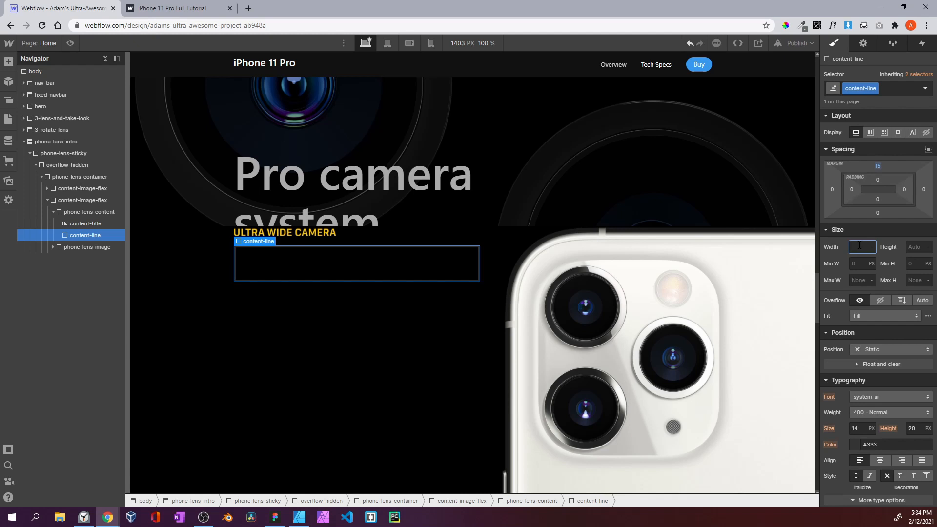
{"action": "key", "text": "Return"}
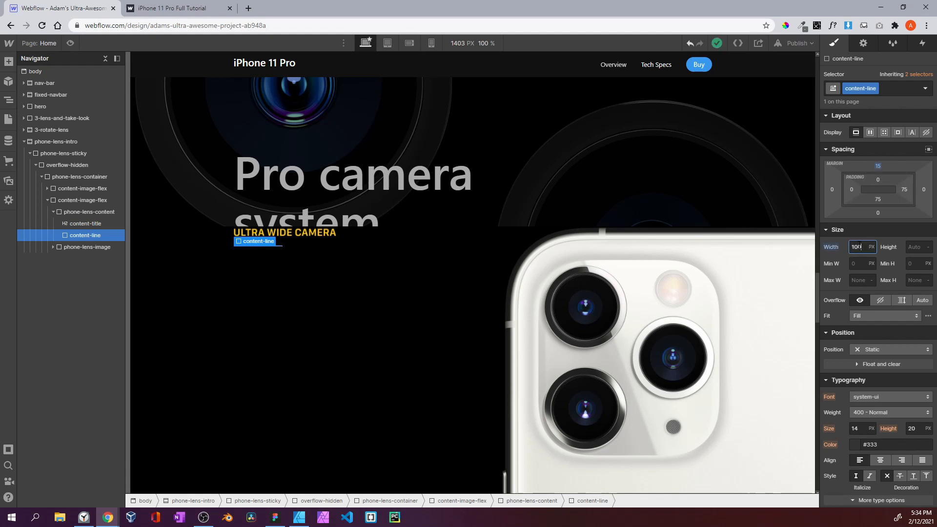
{"action": "double_click", "coordinate": [860, 246]}
{"action": "type", "text": "200"}
{"action": "key", "text": "Return"}
{"action": "left_click", "coordinate": [915, 246]}
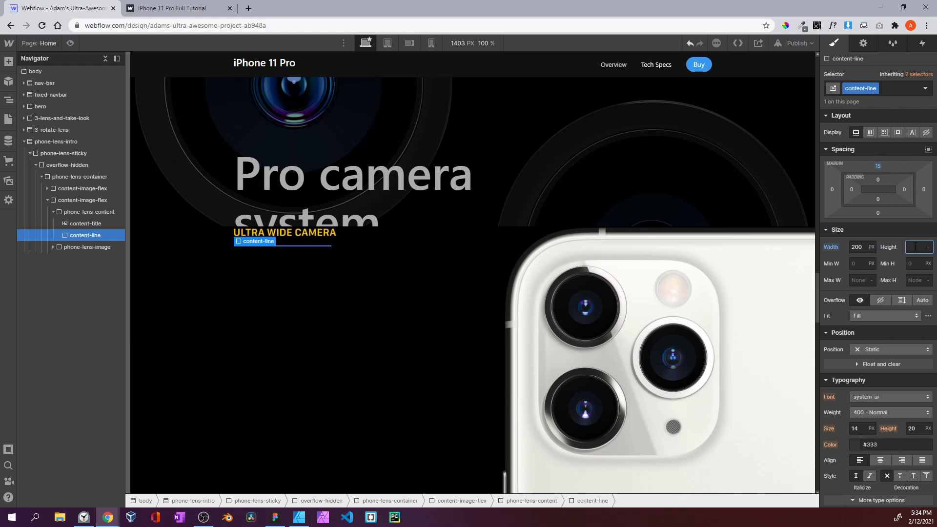
{"action": "type", "text": "2"}
{"action": "key", "text": "Return"}
Fill content-line's background with the Dark Grey swatch
{"action": "scroll", "coordinate": [861, 365], "scroll_direction": "down", "scroll_amount": 8}
{"action": "left_click", "coordinate": [856, 245]}
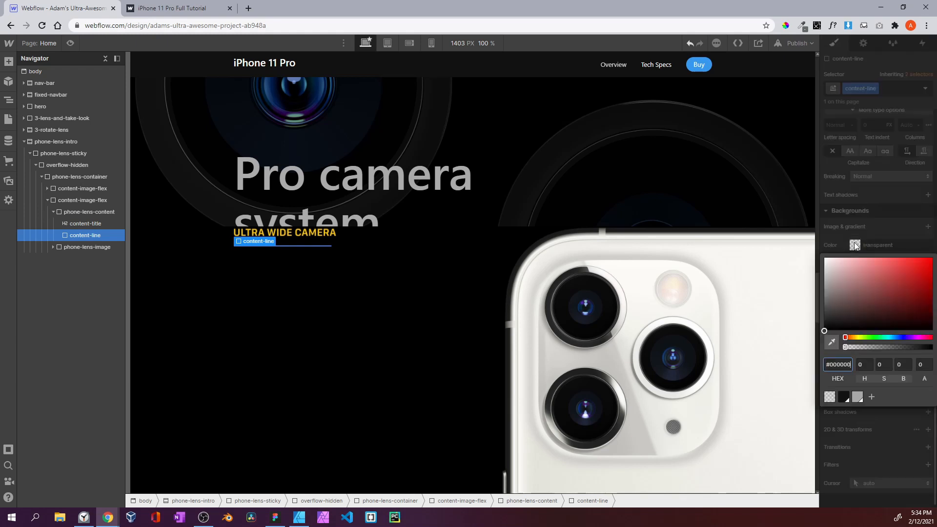
{"action": "left_click", "coordinate": [858, 397]}
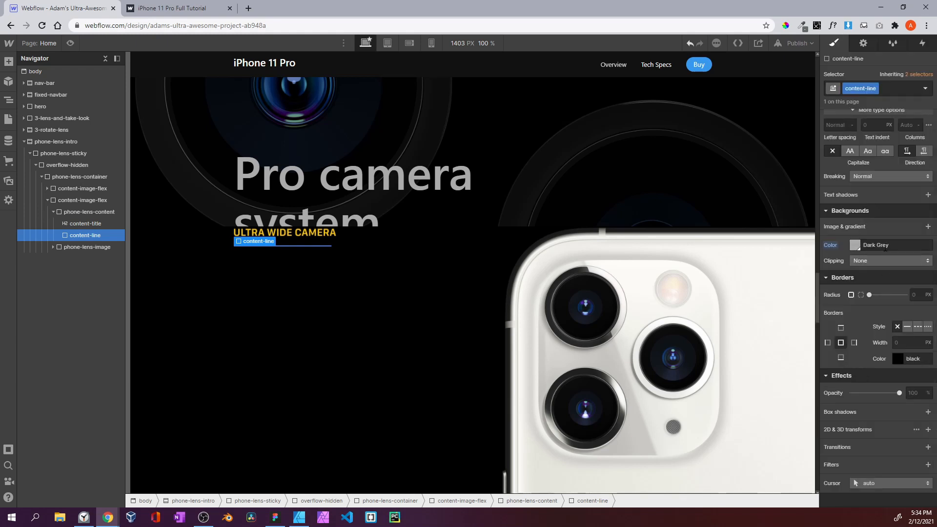
Check the specs on the finished tutorial page, add a list below content-line and give it the class content-info-list
{"action": "left_click", "coordinate": [164, 10]}
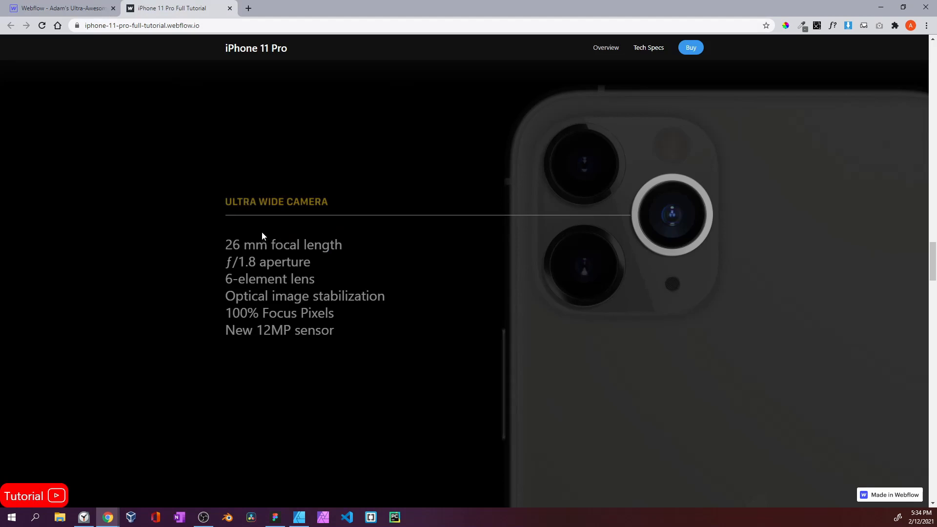
{"action": "left_click", "coordinate": [89, 13]}
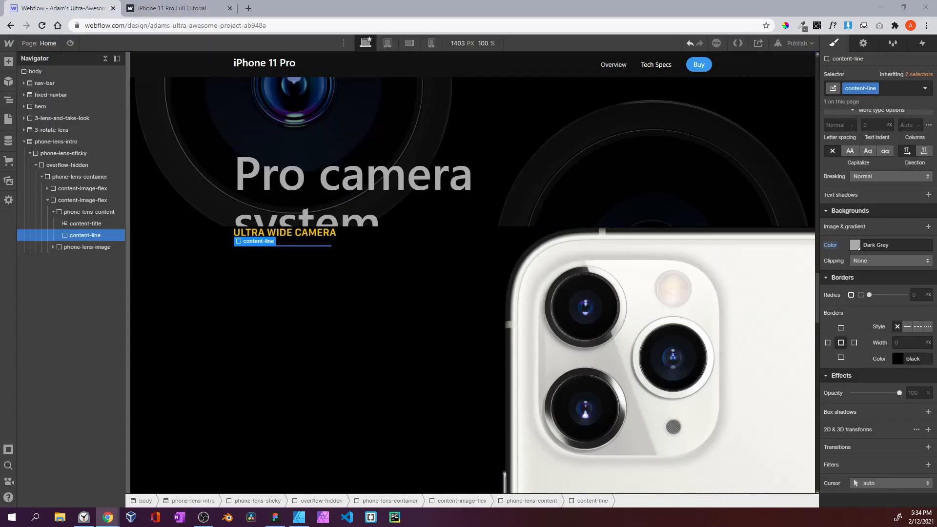
{"action": "left_click", "coordinate": [8, 64]}
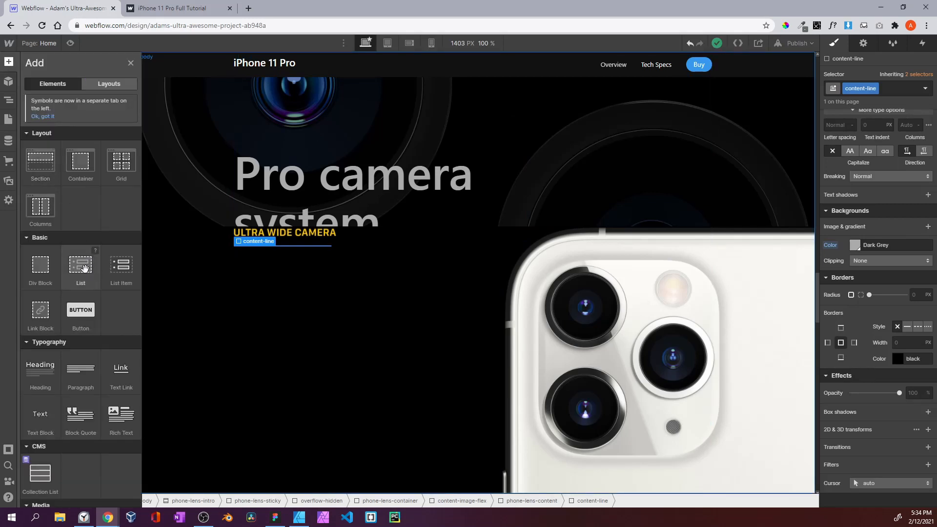
{"action": "left_click_drag", "start_coordinate": [81, 268], "coordinate": [89, 251]}
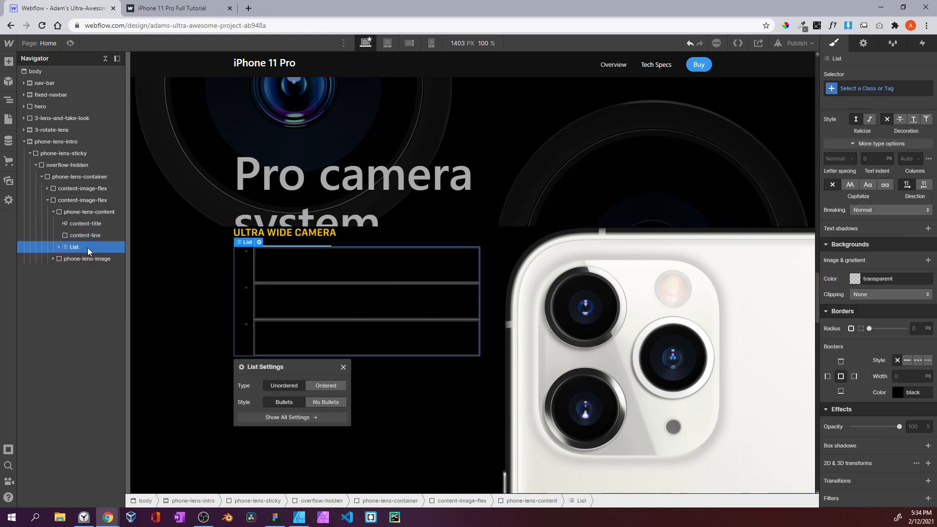
{"action": "left_click", "coordinate": [865, 87]}
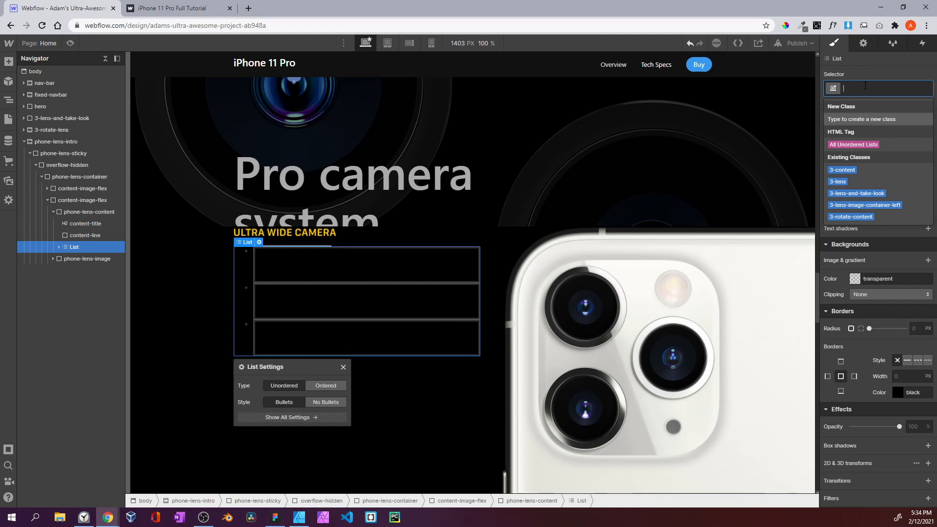
{"action": "type", "text": "content-infp"}
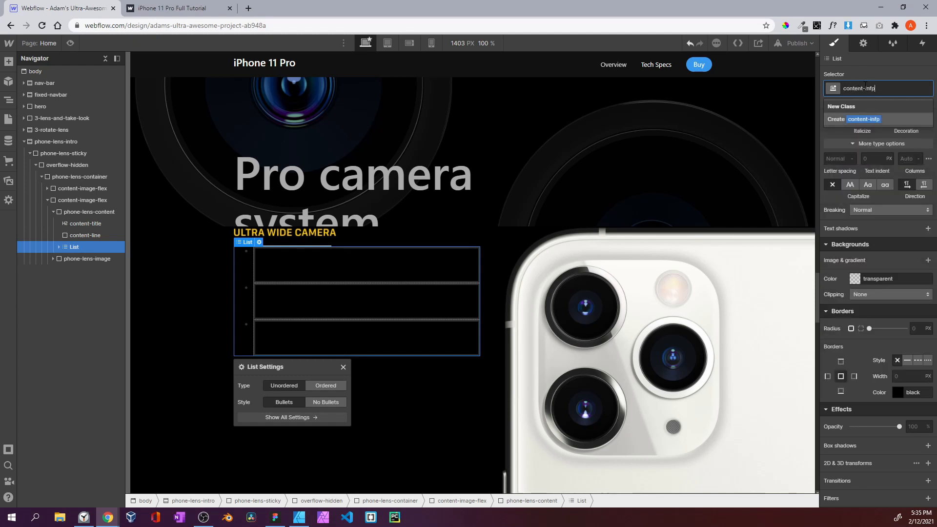
{"action": "key", "text": "BackSpace"}
{"action": "type", "text": "o-list"}
{"action": "key", "text": "Return"}
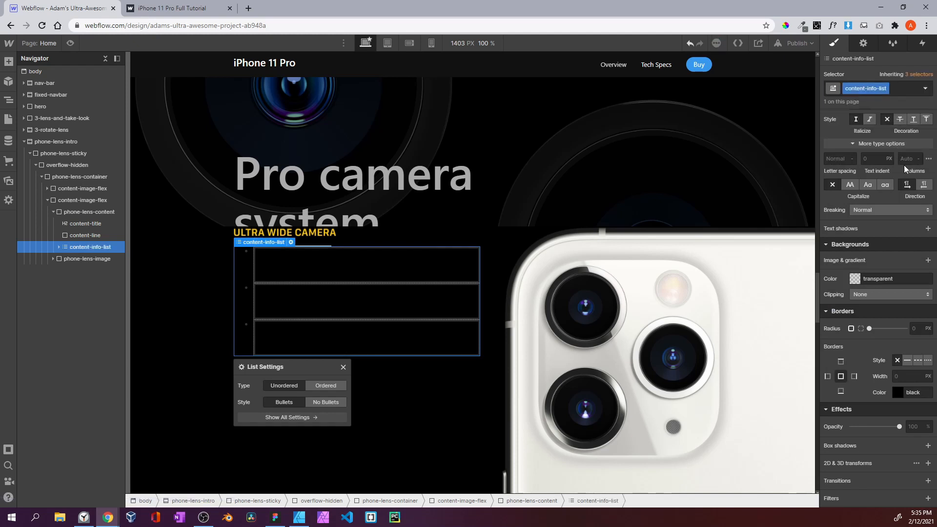
Set content-info-list's top margin to 40 px
{"action": "scroll", "coordinate": [903, 165], "scroll_direction": "up", "scroll_amount": 8}
{"action": "left_click", "coordinate": [877, 200]}
{"action": "type", "text": "40"}
{"action": "key", "text": "Return"}
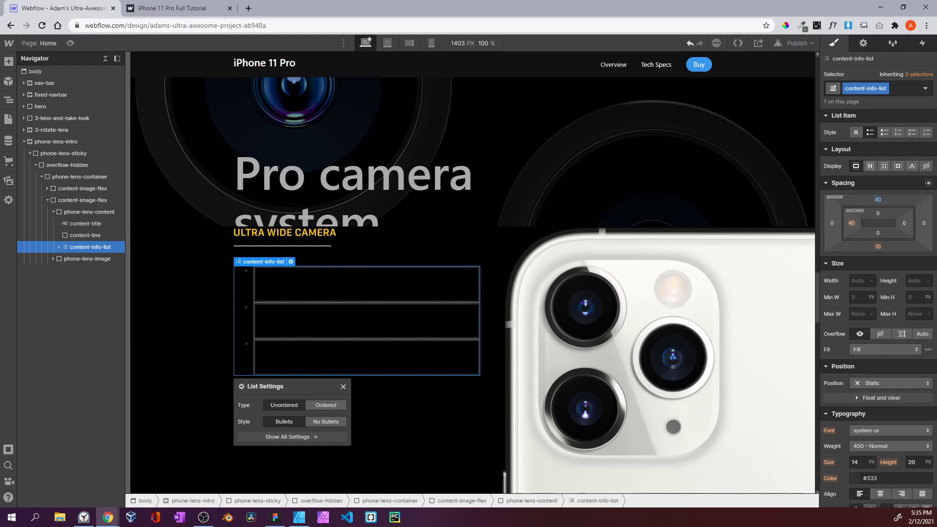
Set content-info-list's font size to 28 px and line height to 30 px, and switch the list to no bullets
{"action": "scroll", "coordinate": [860, 244], "scroll_direction": "down", "scroll_amount": 5}
{"action": "left_click", "coordinate": [855, 218]}
{"action": "type", "text": "28"}
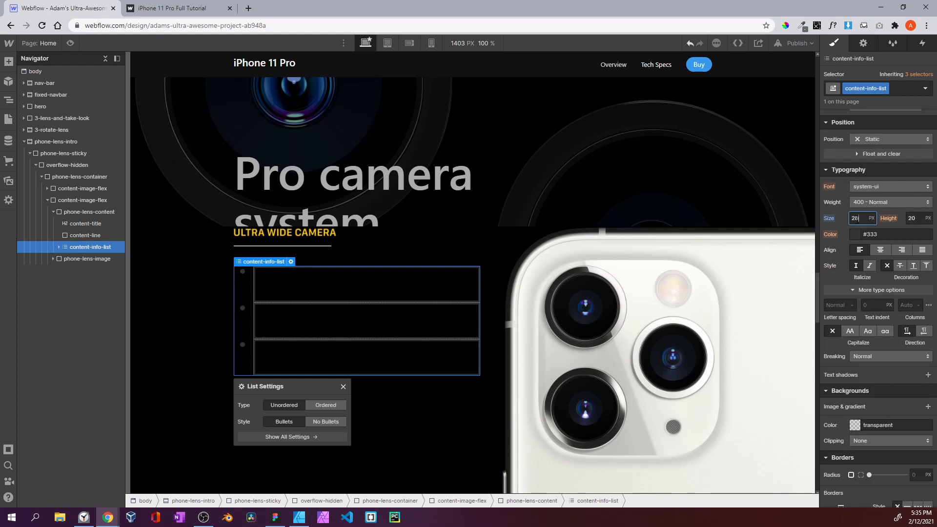
{"action": "left_click", "coordinate": [911, 218]}
{"action": "type", "text": "30"}
{"action": "left_click", "coordinate": [319, 423]}
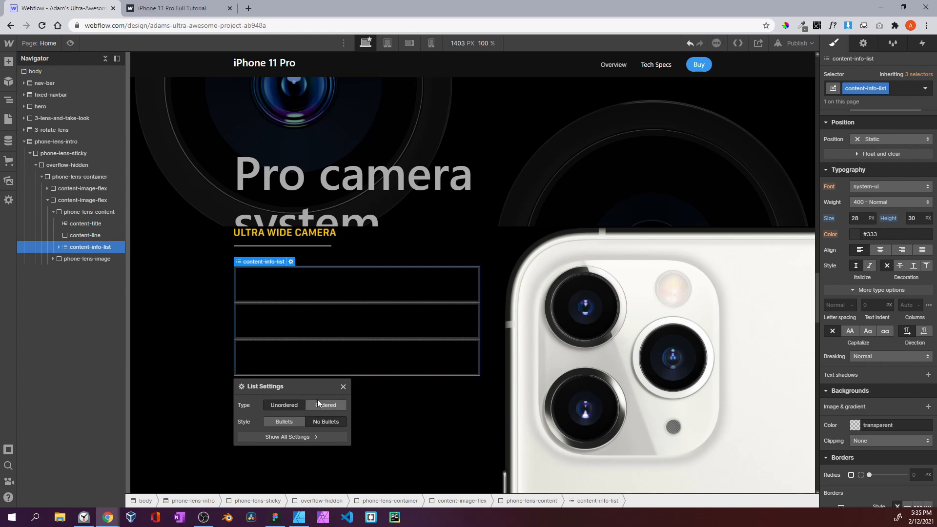
{"action": "left_click", "coordinate": [343, 386]}
Enter "26 mm focal length" as the text of the first item in content-info-list
{"action": "left_click", "coordinate": [60, 248]}
{"action": "left_click", "coordinate": [83, 260]}
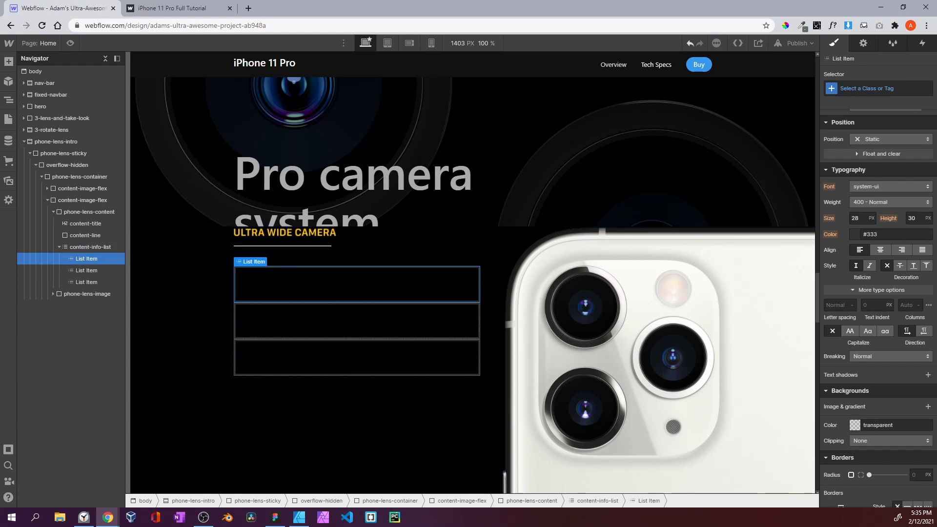
{"action": "double_click", "coordinate": [301, 289]}
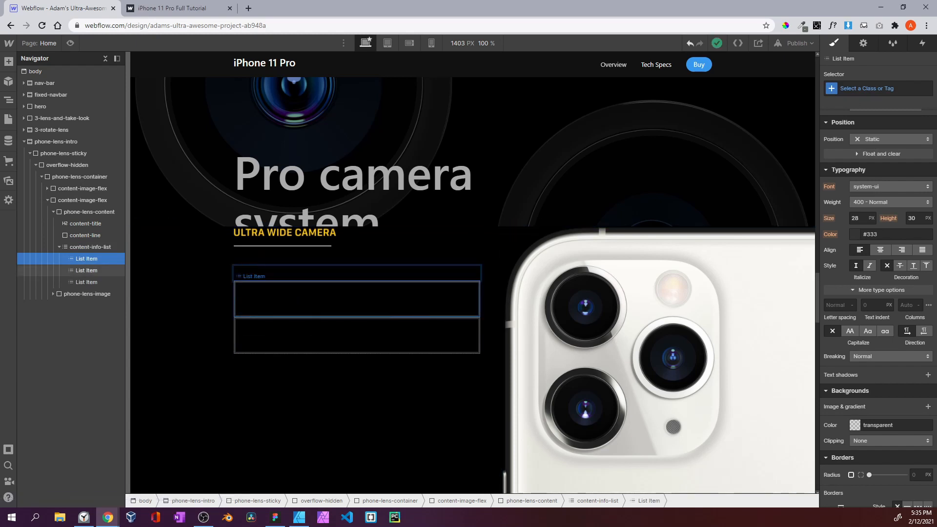
{"action": "type", "text": "26 mm focal length"}
{"action": "key", "text": "Return"}
{"action": "key", "text": "BackSpace"}
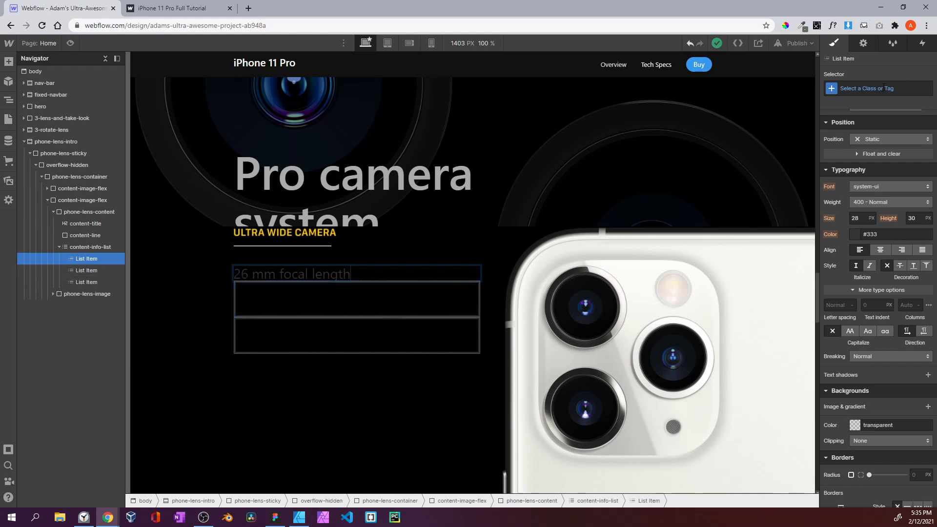
Give the first list item the class detail and make its text white
{"action": "left_click", "coordinate": [883, 87]}
{"action": "type", "text": "detail"}
{"action": "key", "text": "Return"}
{"action": "key", "text": "Escape"}
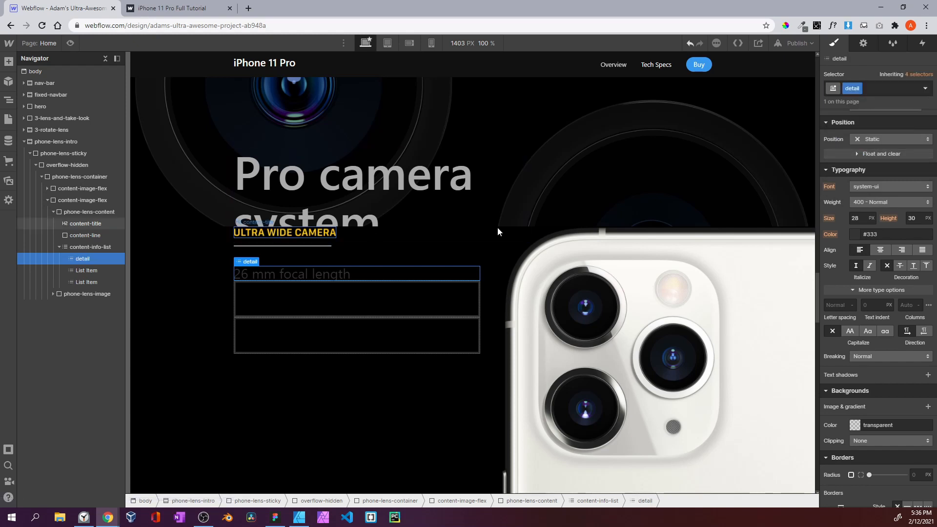
{"action": "left_click", "coordinate": [854, 235]}
{"action": "left_click_drag", "start_coordinate": [851, 271], "coordinate": [823, 244]}
{"action": "left_click", "coordinate": [868, 205]}
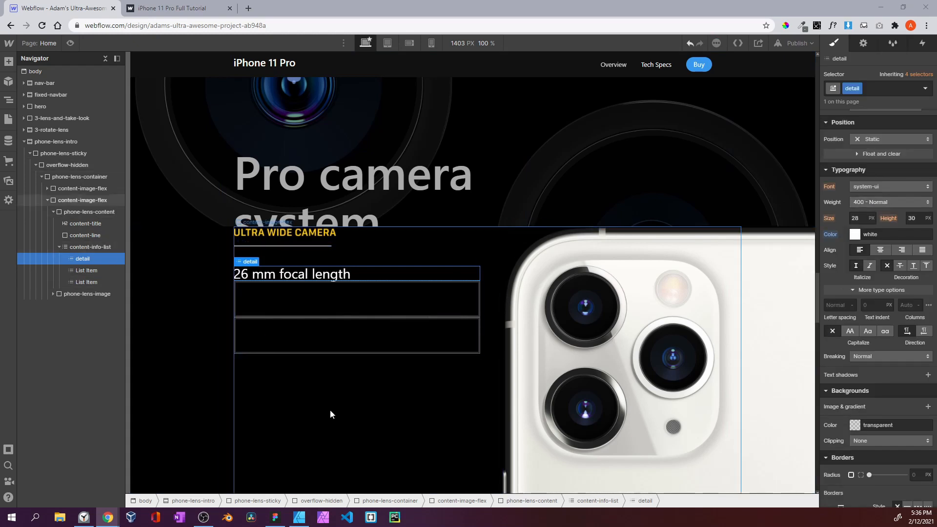
Delete the two empty list items from content-info-list
{"action": "left_click", "coordinate": [279, 303]}
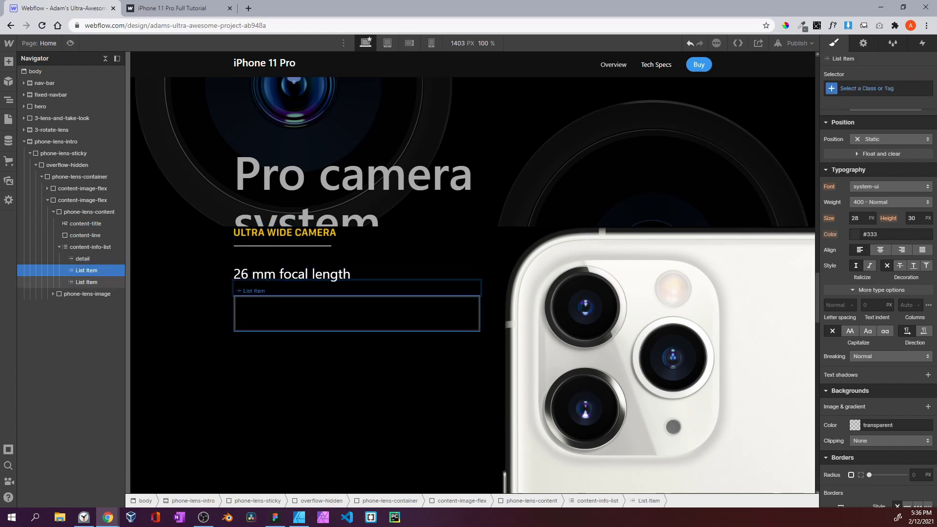
{"action": "left_click", "coordinate": [101, 282]}
{"action": "key", "text": "Delete"}
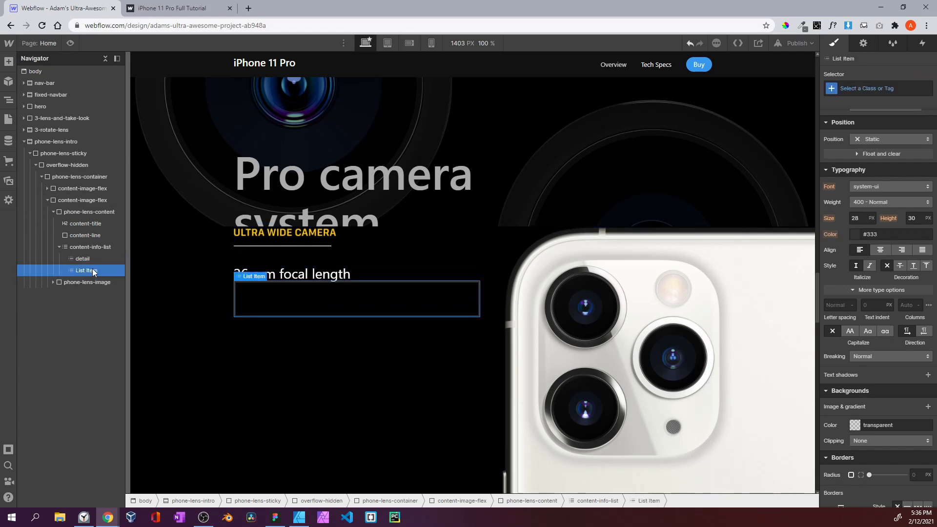
{"action": "key", "text": "Delete"}
Duplicate the detail list item four times
{"action": "key", "text": "ctrl+d"}
{"action": "key", "text": "ctrl+d"}
{"action": "key", "text": "ctrl+d"}
{"action": "key", "text": "ctrl+d"}
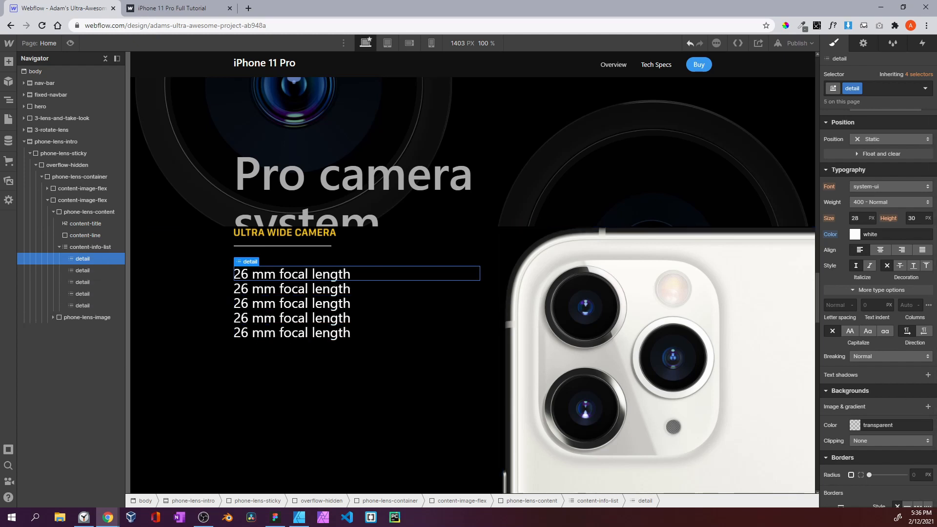
Replace the text of list items two to five with "ƒ/1.8 aperture", "6-element lens", "Optical image stabilization" and "100% Focus Pixels"
{"action": "left_click", "coordinate": [264, 288]}
{"action": "double_click", "coordinate": [263, 288]}
{"action": "type", "text": "ƒ/1.8 aperture"}
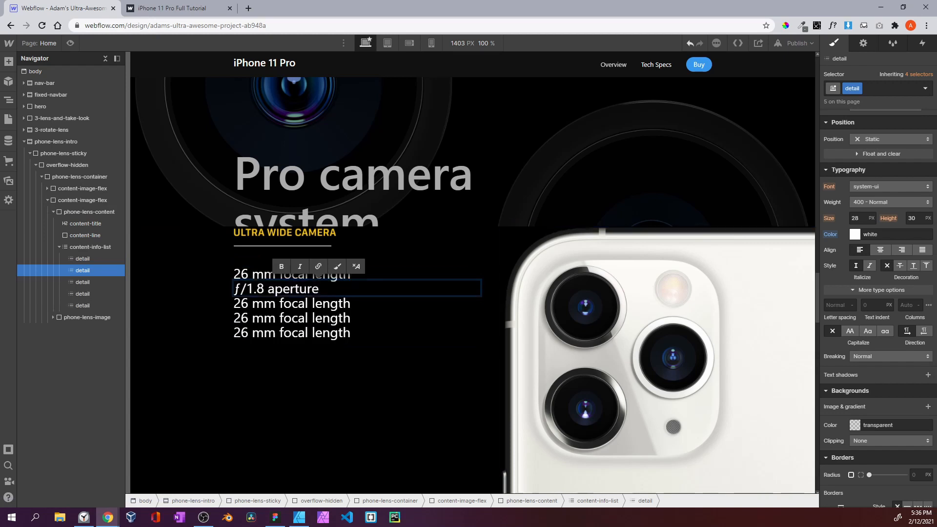
{"action": "double_click", "coordinate": [284, 319]}
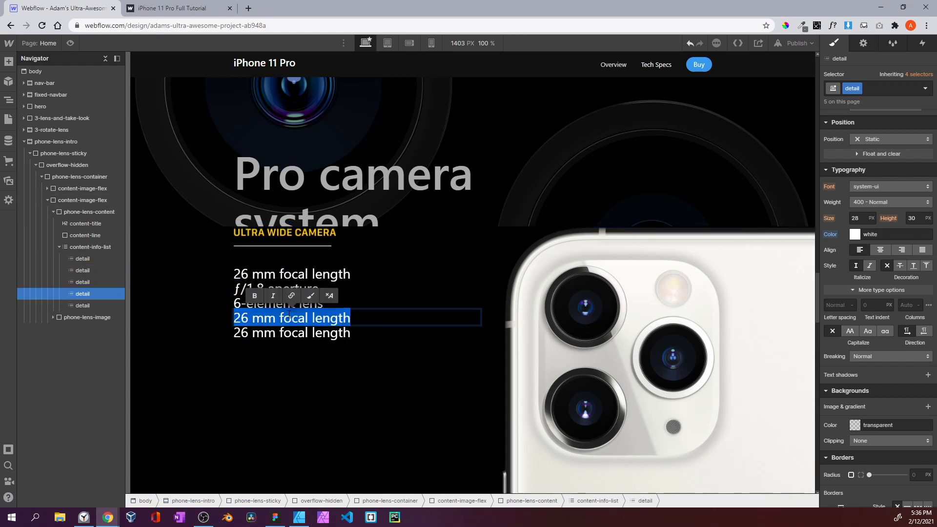
{"action": "type", "text": "Optical image stabilization"}
{"action": "double_click", "coordinate": [273, 333]}
{"action": "type", "text": "100% Focus Pixels"}
Duplicate the last detail list item and change the copy's text to "New 12MP sensor"
{"action": "left_click", "coordinate": [90, 306]}
{"action": "key", "text": "ctrl+c"}
{"action": "key", "text": "ctrl+v"}
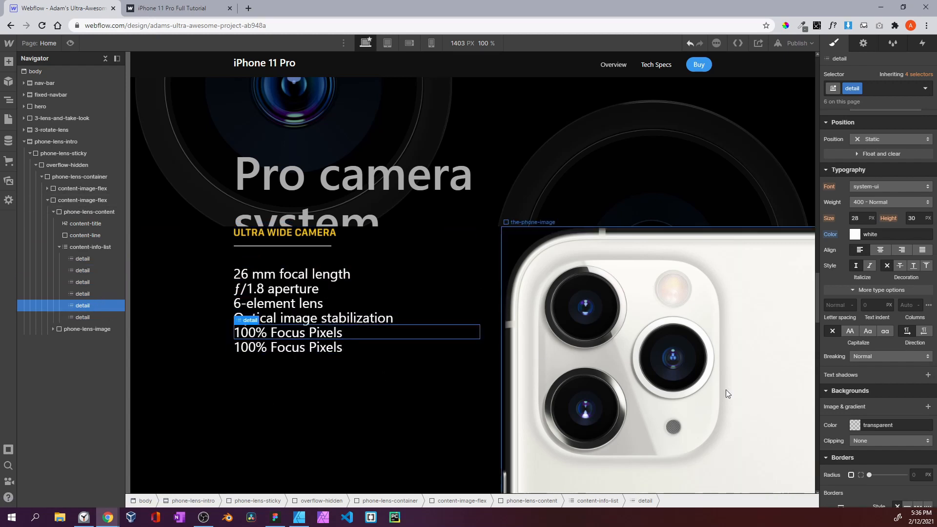
{"action": "double_click", "coordinate": [265, 348]}
{"action": "key", "text": "ctrl+v"}
Preview the ultra wide camera section and compare its text and spec list with the finished tutorial page
{"action": "left_click", "coordinate": [70, 43]}
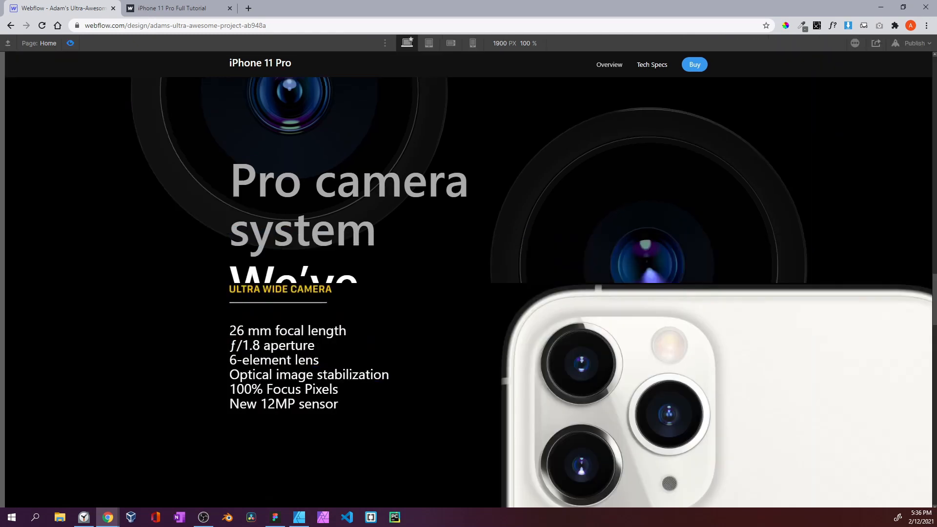
{"action": "scroll", "coordinate": [224, 104], "scroll_direction": "down", "scroll_amount": 2}
{"action": "left_click", "coordinate": [190, 7]}
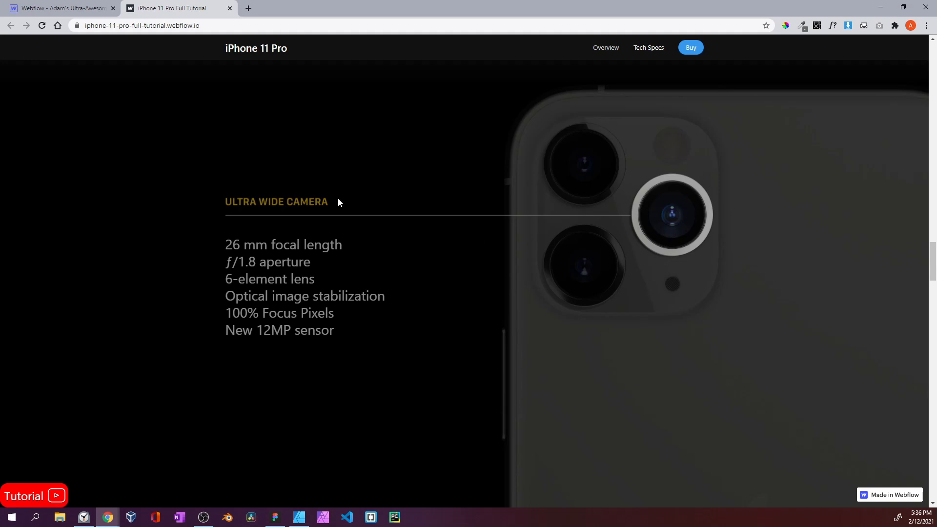
{"action": "left_click", "coordinate": [63, 8]}
{"action": "left_click", "coordinate": [70, 43]}
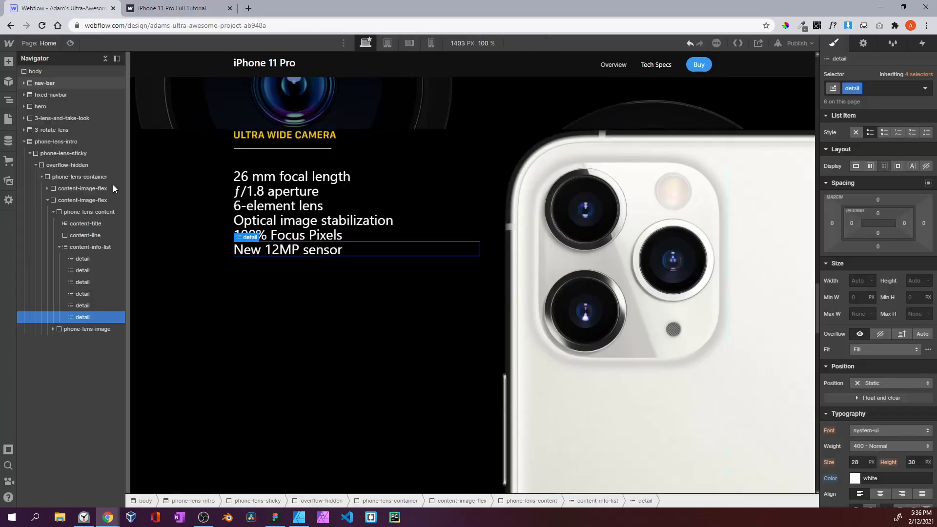
Add the combo class mid-lens-image to the-phone-image in the second content-image-flex
{"action": "left_click", "coordinate": [102, 235]}
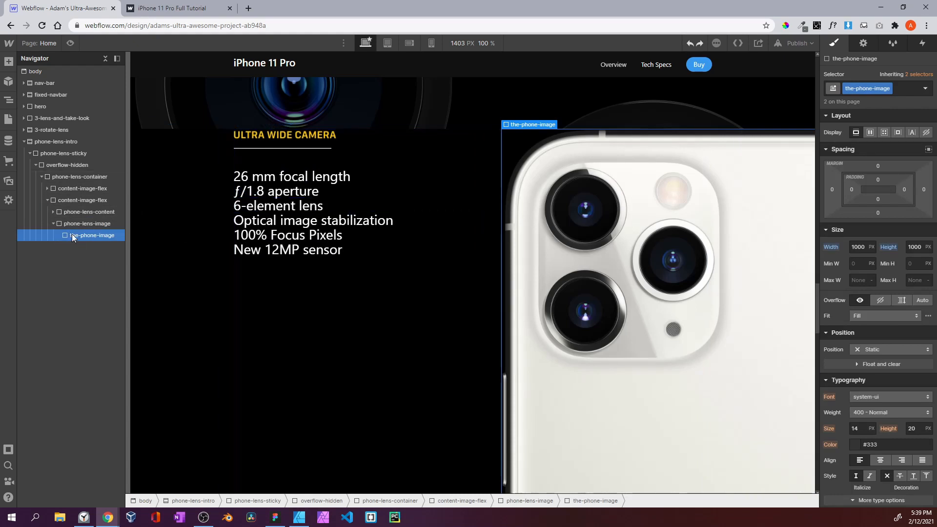
{"action": "left_click", "coordinate": [909, 91]}
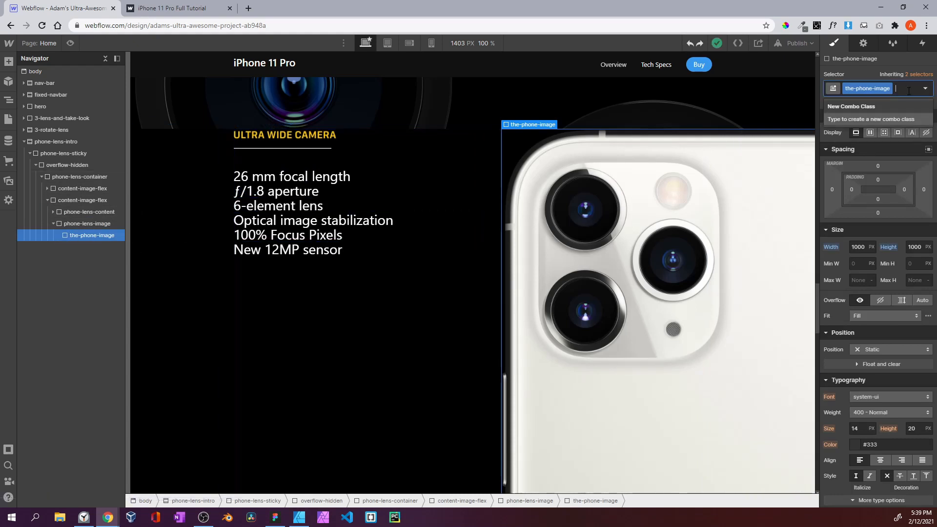
{"action": "type", "text": "mid-lens-imae"}
{"action": "key", "text": "BackSpace"}
{"action": "type", "text": "ge"}
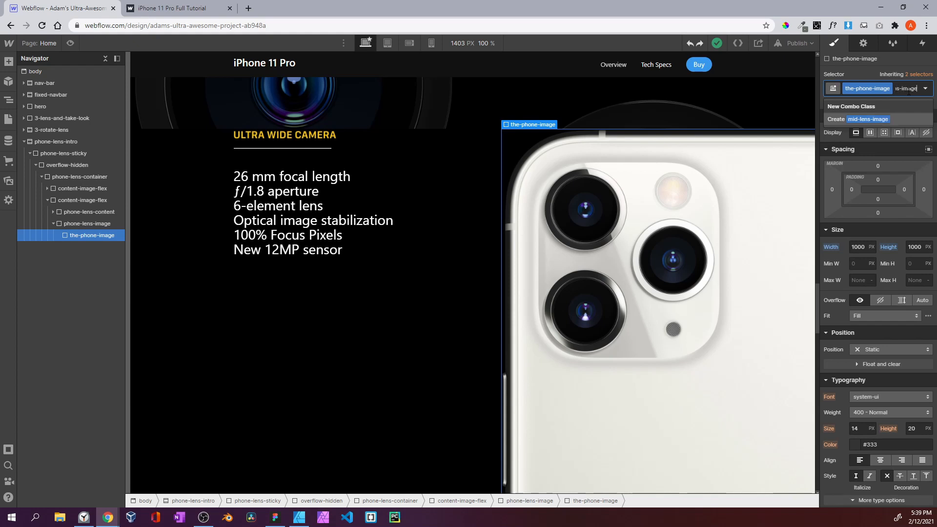
{"action": "key", "text": "Return"}
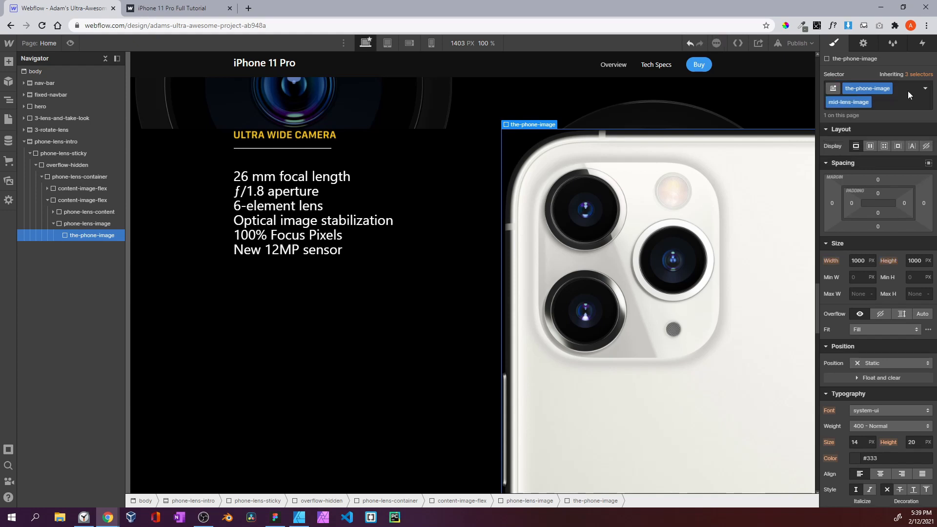
Size the mid-lens-image block to 373 px wide by 403 px high and remove its inherited background image
{"action": "left_click", "coordinate": [861, 259]}
{"action": "type", "text": "373"}
{"action": "key", "text": "Return"}
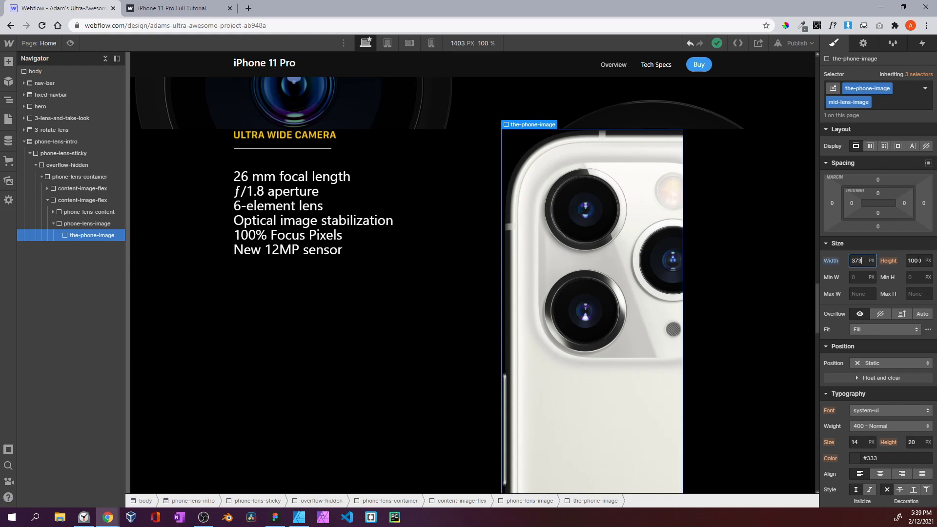
{"action": "key", "text": "Tab"}
{"action": "type", "text": "403"}
{"action": "key", "text": "Return"}
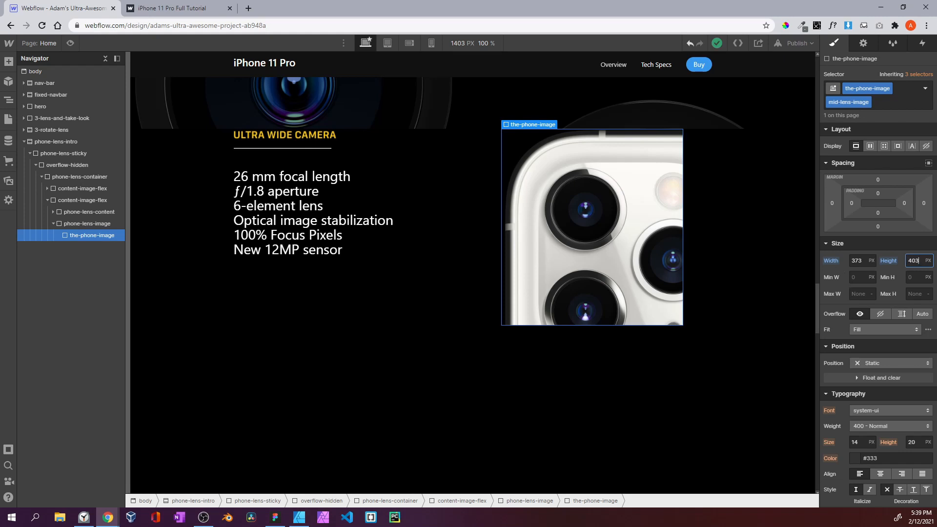
{"action": "scroll", "coordinate": [843, 397], "scroll_direction": "down", "scroll_amount": 7}
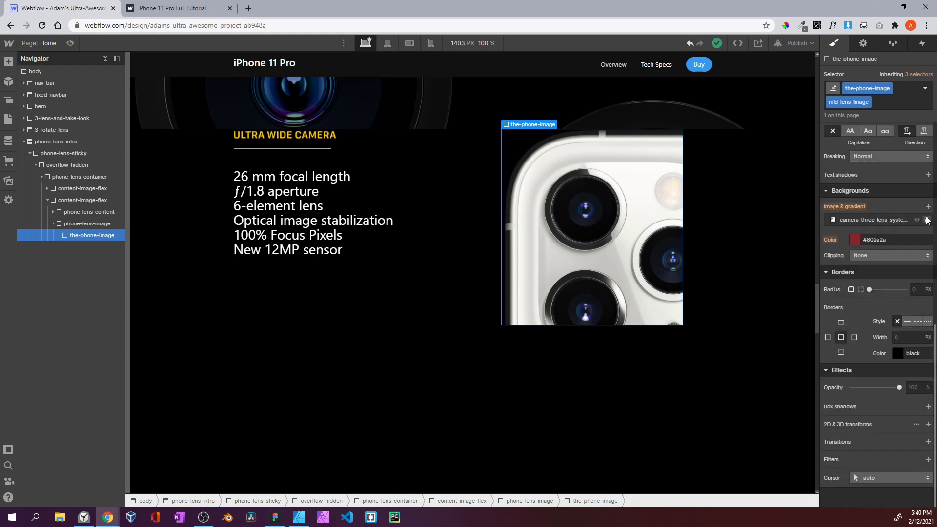
{"action": "left_click", "coordinate": [927, 221]}
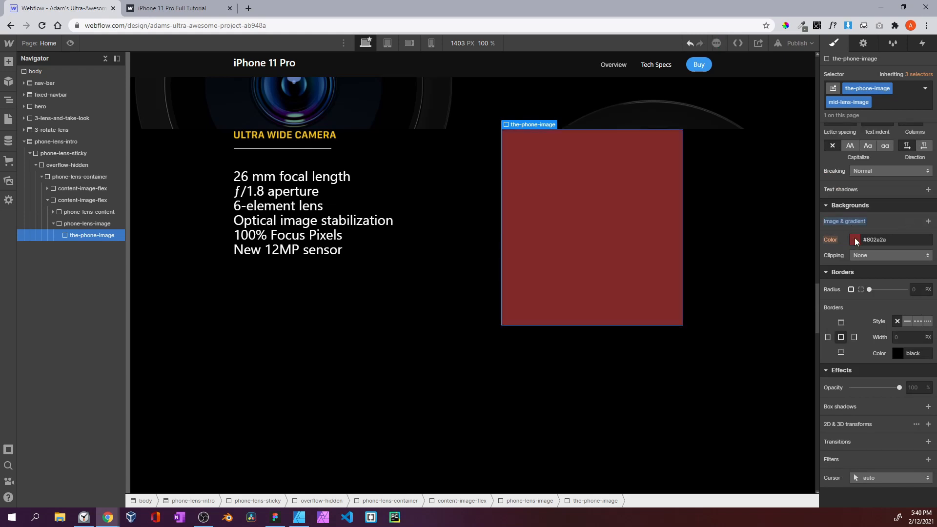
Raise the first content-image-flex's opacity to 100% so the phone image can serve as an alignment reference
{"action": "left_click", "coordinate": [96, 188]}
{"action": "left_click", "coordinate": [860, 387]}
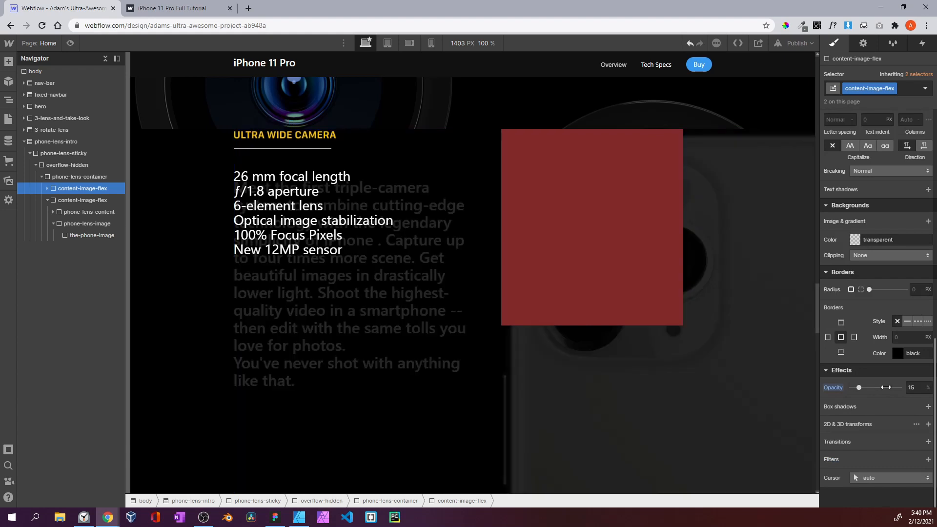
{"action": "left_click_drag", "start_coordinate": [877, 387], "coordinate": [902, 387]}
{"action": "scroll", "coordinate": [878, 297], "scroll_direction": "up", "scroll_amount": 4}
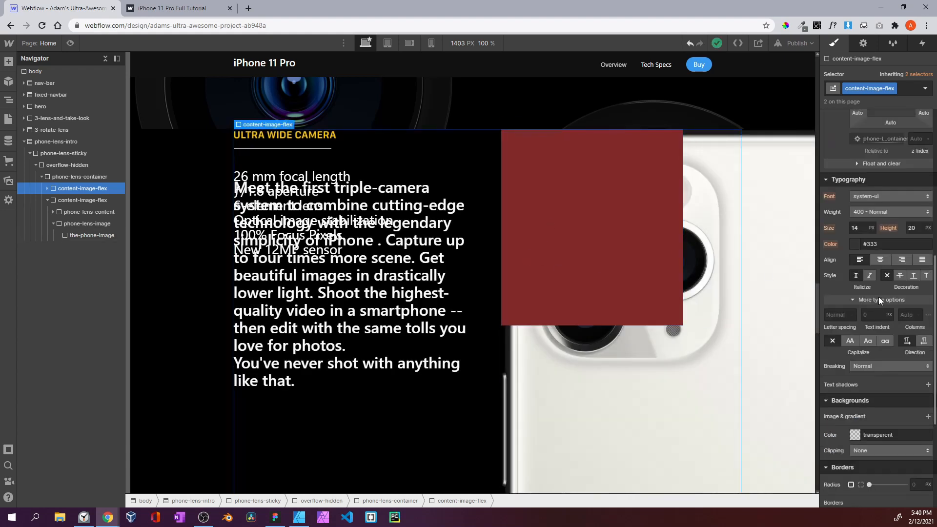
{"action": "scroll", "coordinate": [879, 297], "scroll_direction": "up", "scroll_amount": 4}
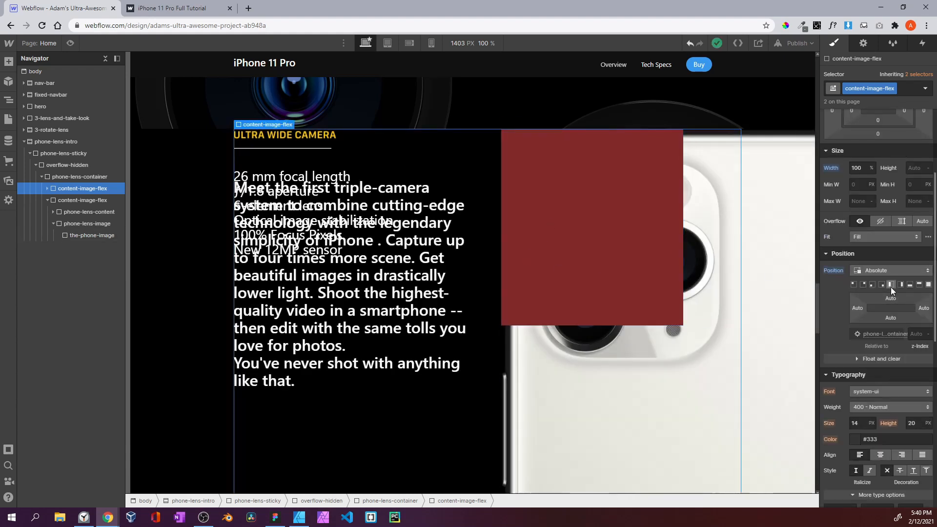
{"action": "left_click_drag", "start_coordinate": [891, 299], "coordinate": [894, 315]}
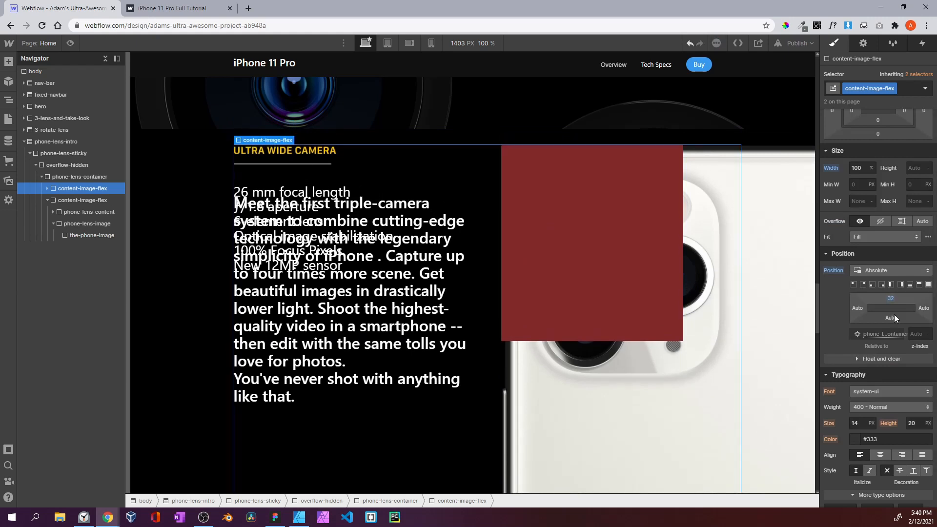
{"action": "key", "text": "ctrl+z"}
Give the mid-lens-image block absolute position, offset 68 px from the top and 76 px from the left, over the camera module
{"action": "left_click", "coordinate": [88, 236]}
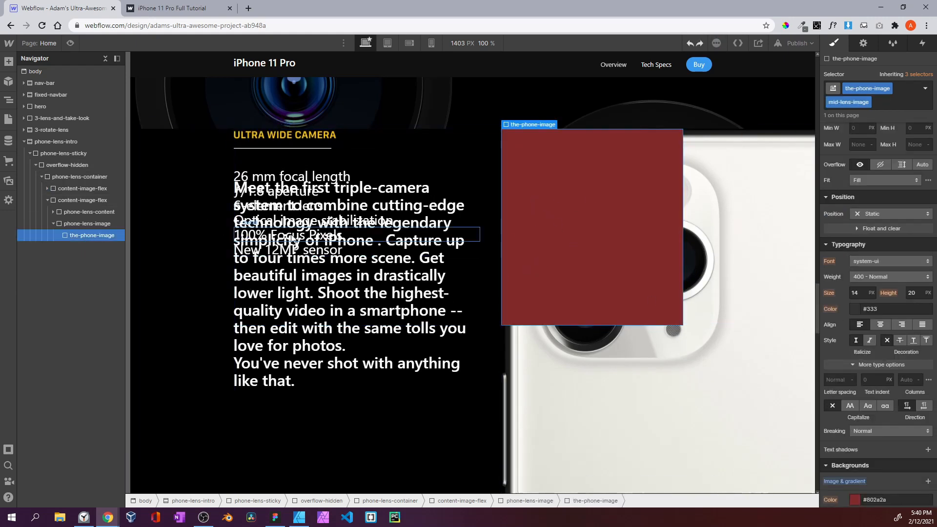
{"action": "scroll", "coordinate": [836, 262], "scroll_direction": "up", "scroll_amount": 3}
{"action": "scroll", "coordinate": [836, 262], "scroll_direction": "down", "scroll_amount": 3}
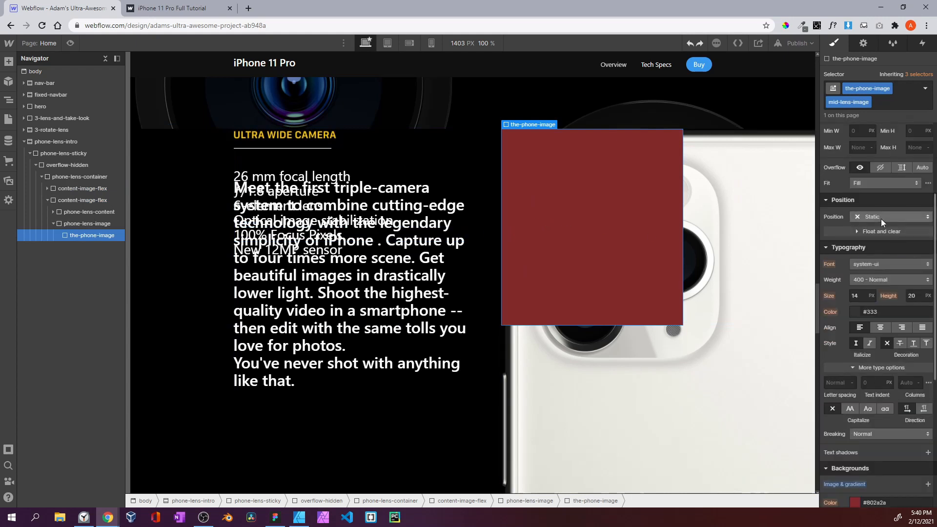
{"action": "left_click", "coordinate": [882, 218]}
{"action": "left_click", "coordinate": [883, 240]}
{"action": "left_click_drag", "start_coordinate": [892, 244], "coordinate": [896, 276]}
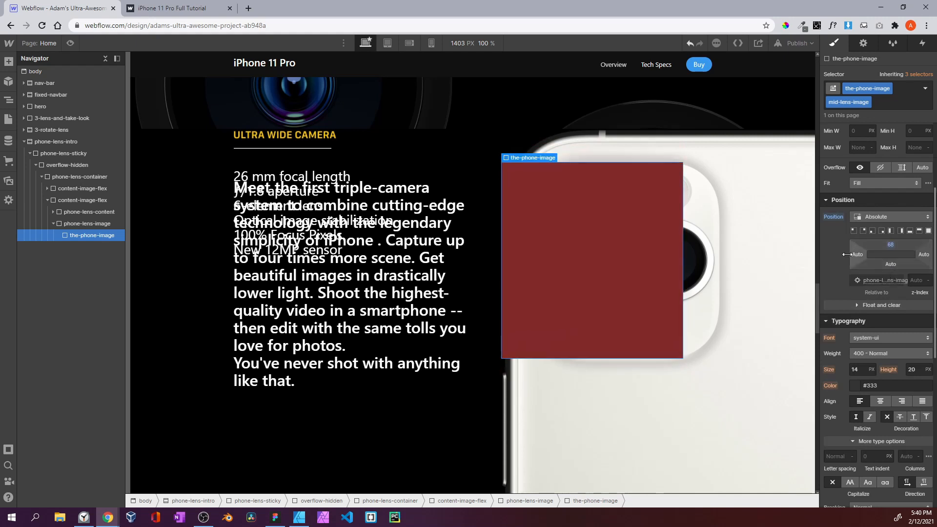
{"action": "left_click_drag", "start_coordinate": [855, 254], "coordinate": [892, 274]}
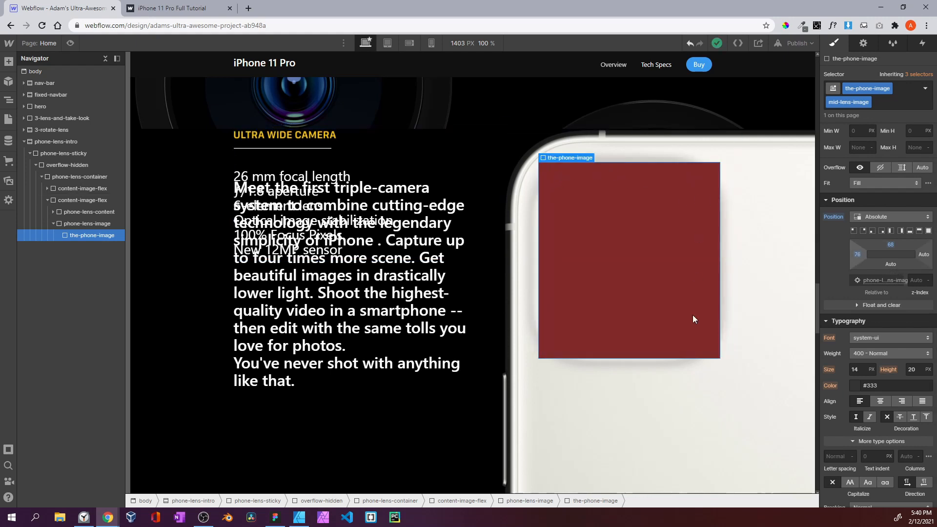
Fade the mid-lens-image block to 0% opacity to check its alignment with the camera module, and restore it to 100%
{"action": "scroll", "coordinate": [874, 336], "scroll_direction": "down", "scroll_amount": 6}
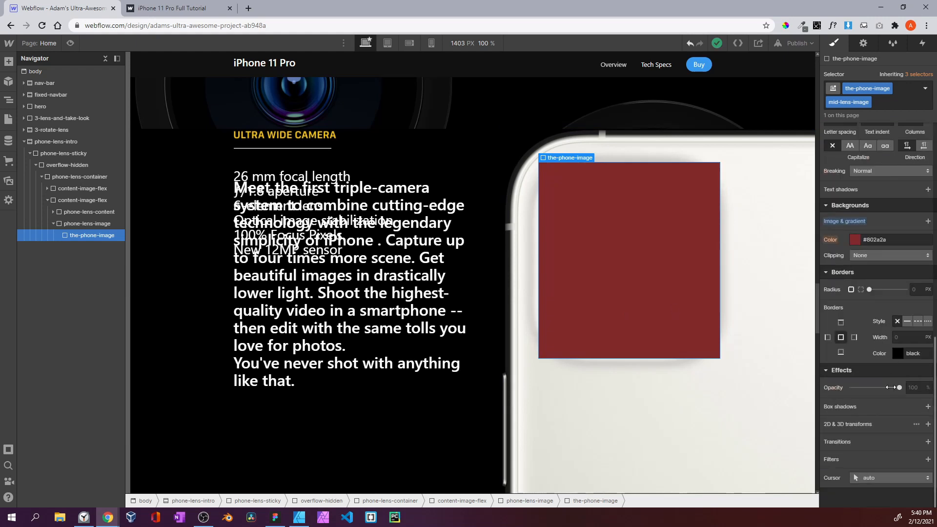
{"action": "left_click_drag", "start_coordinate": [896, 387], "coordinate": [850, 388]}
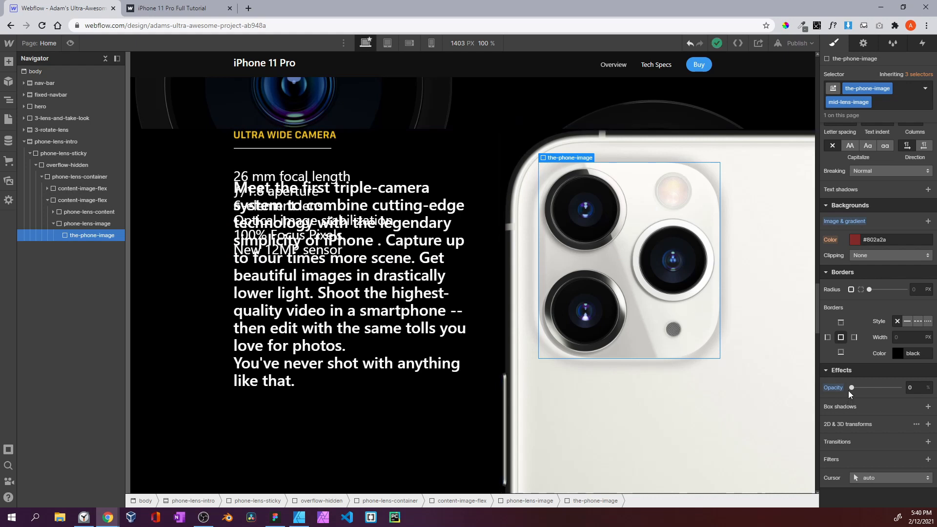
{"action": "left_click_drag", "start_coordinate": [849, 392], "coordinate": [910, 394]}
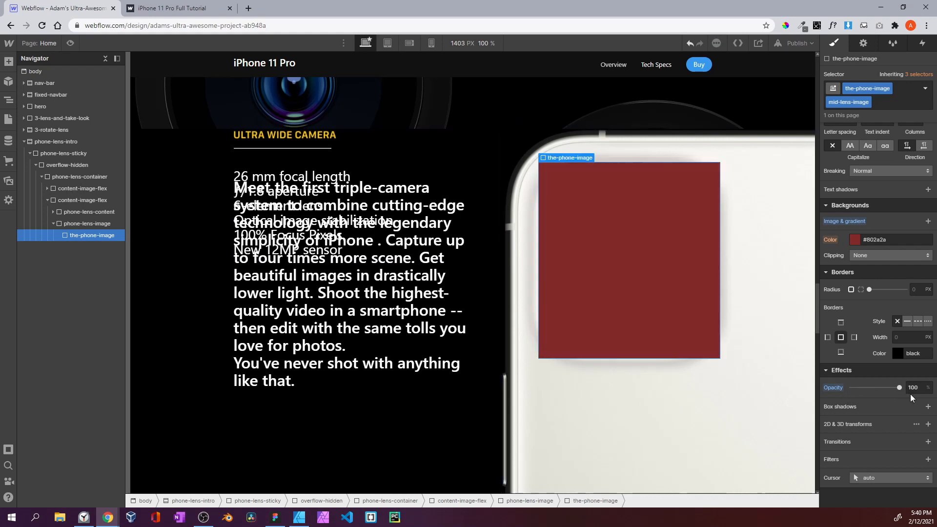
{"action": "left_click", "coordinate": [928, 221]}
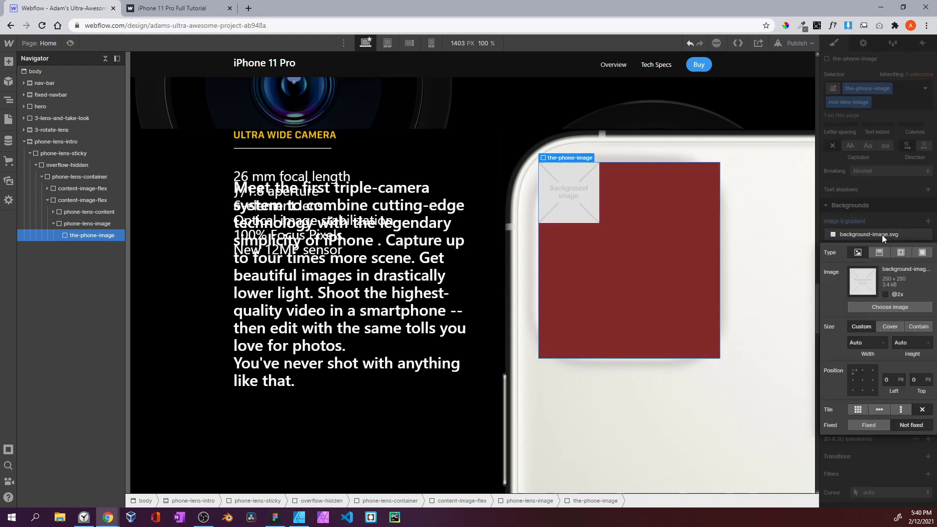
{"action": "left_click", "coordinate": [883, 312]}
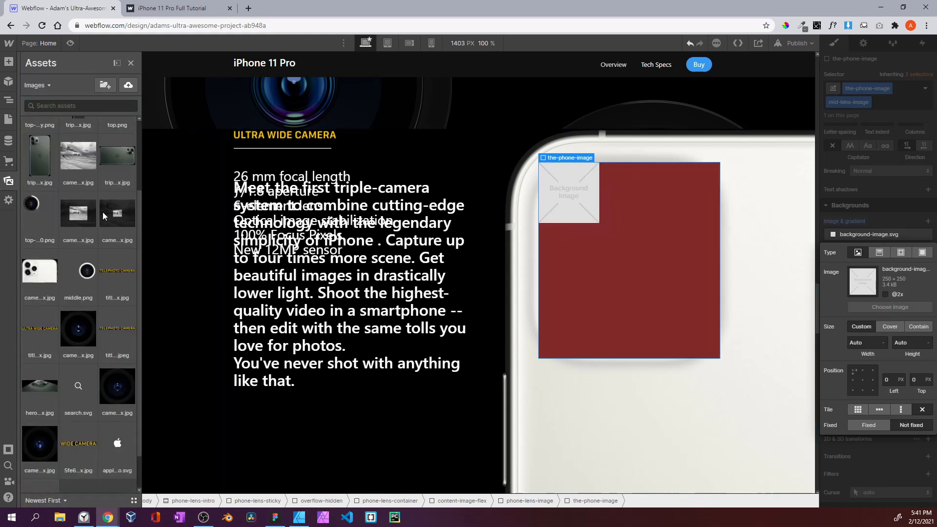
{"action": "left_click", "coordinate": [84, 276]}
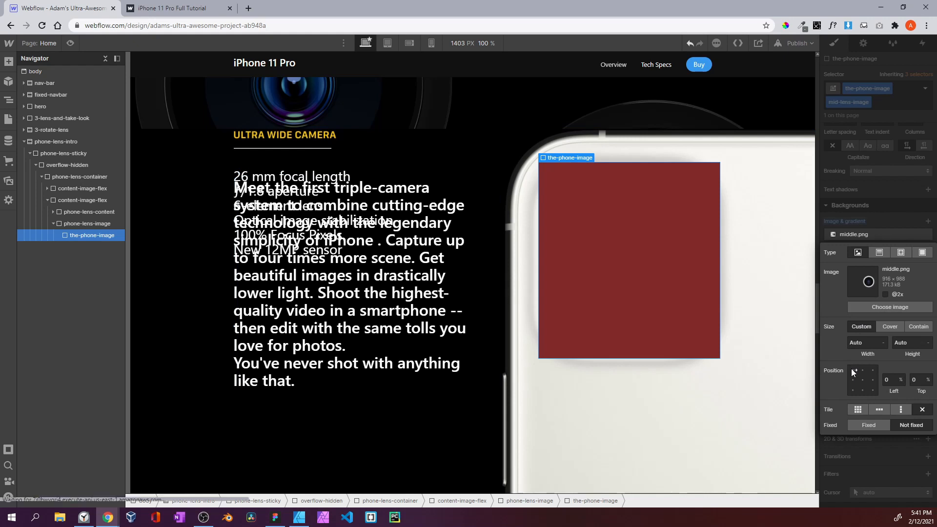
{"action": "left_click", "coordinate": [862, 342]}
{"action": "type", "text": "373"}
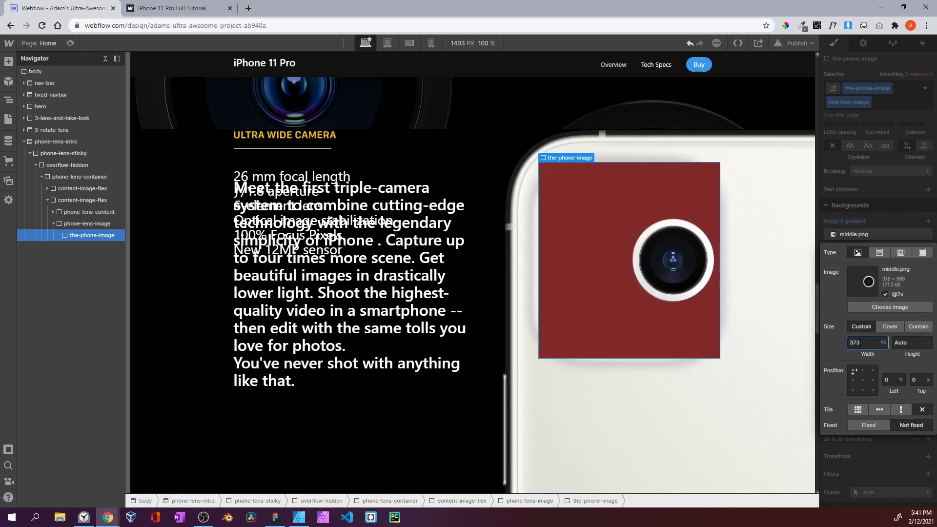
{"action": "left_click", "coordinate": [836, 215]}
Make the background color of the mid-lens-image block transparent
{"action": "scroll", "coordinate": [851, 243], "scroll_direction": "up", "scroll_amount": 10}
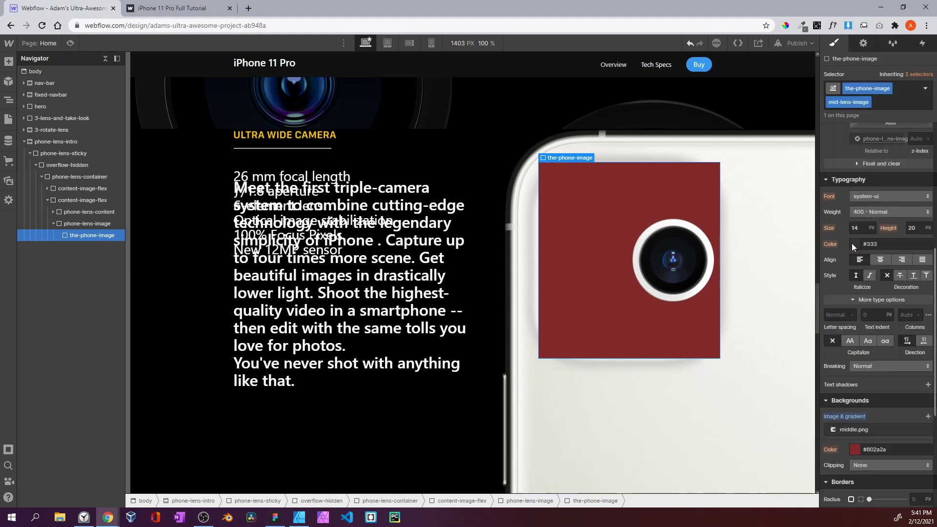
{"action": "scroll", "coordinate": [848, 241], "scroll_direction": "down", "scroll_amount": 10}
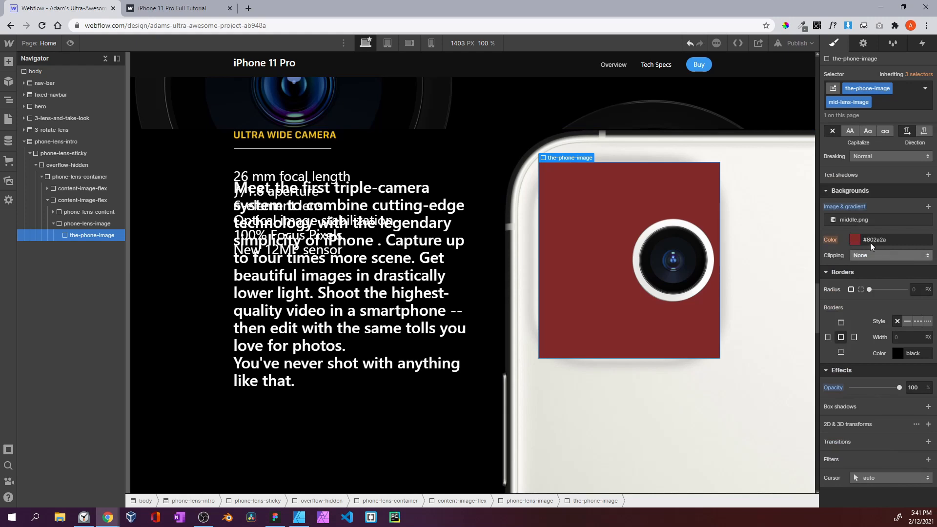
{"action": "left_click", "coordinate": [84, 224]}
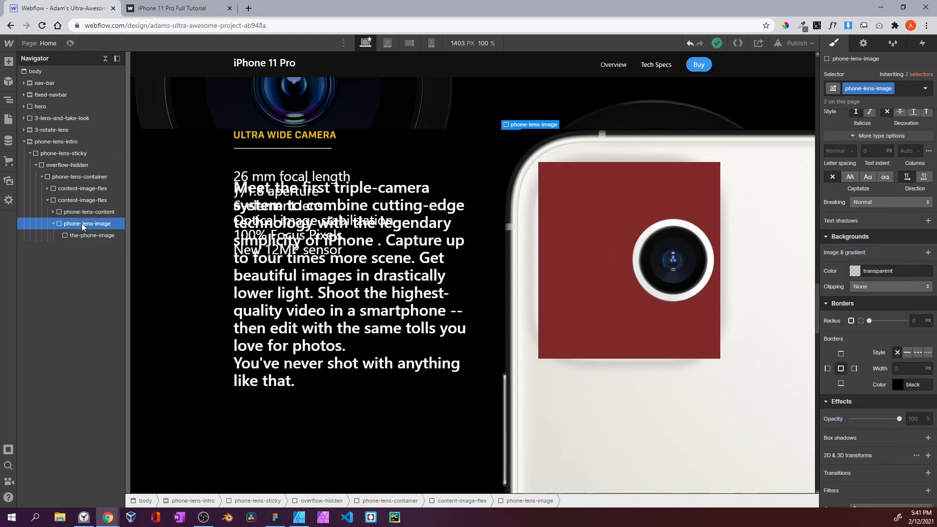
{"action": "left_click", "coordinate": [92, 236]}
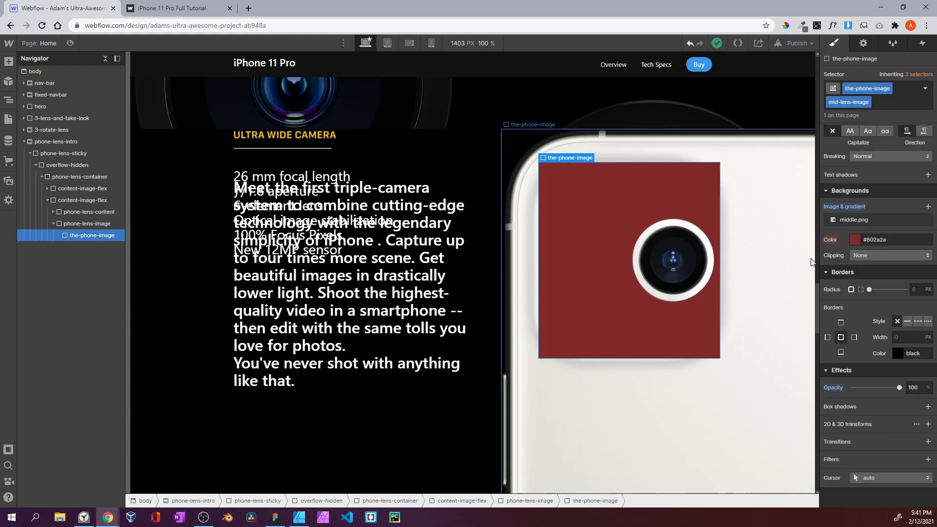
{"action": "left_click", "coordinate": [856, 240]}
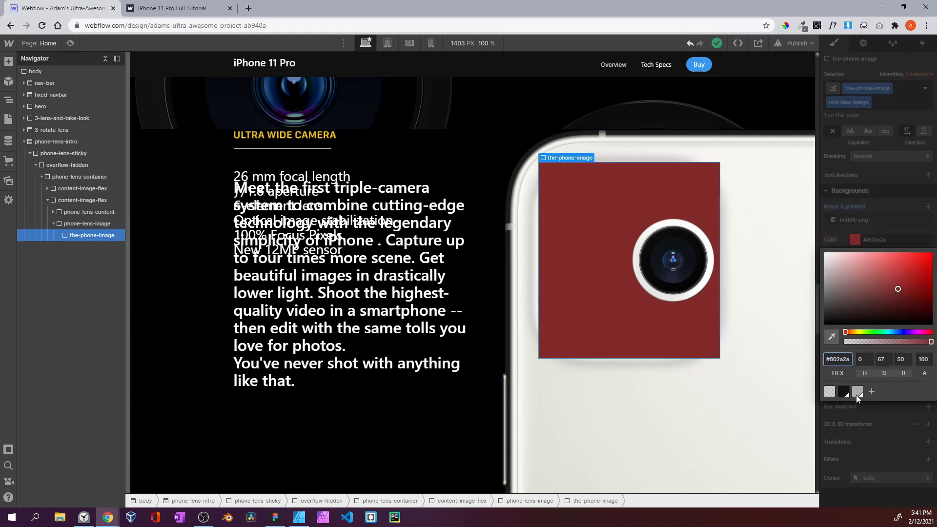
{"action": "left_click", "coordinate": [830, 392]}
{"action": "left_click", "coordinate": [874, 217]}
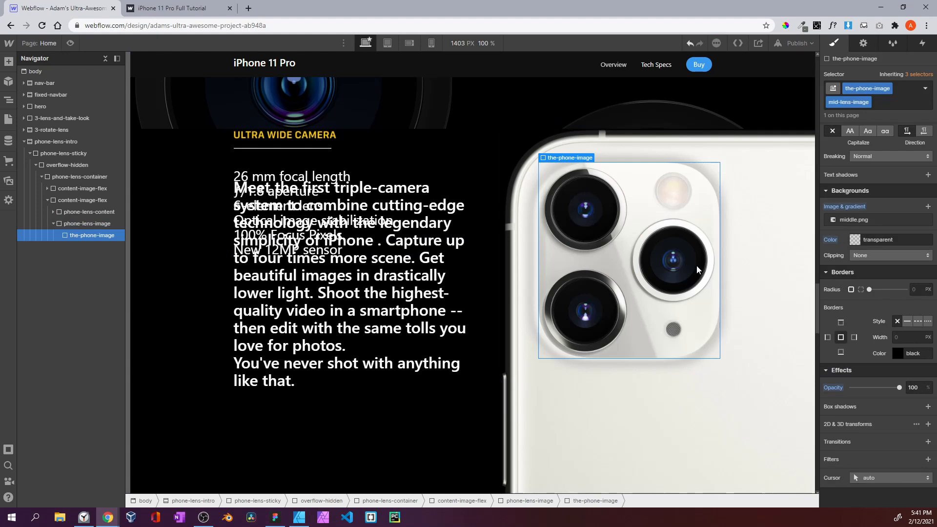
Preview the page, and lower the opacity of the first content-image-flex block to 39%
{"action": "left_click", "coordinate": [69, 43]}
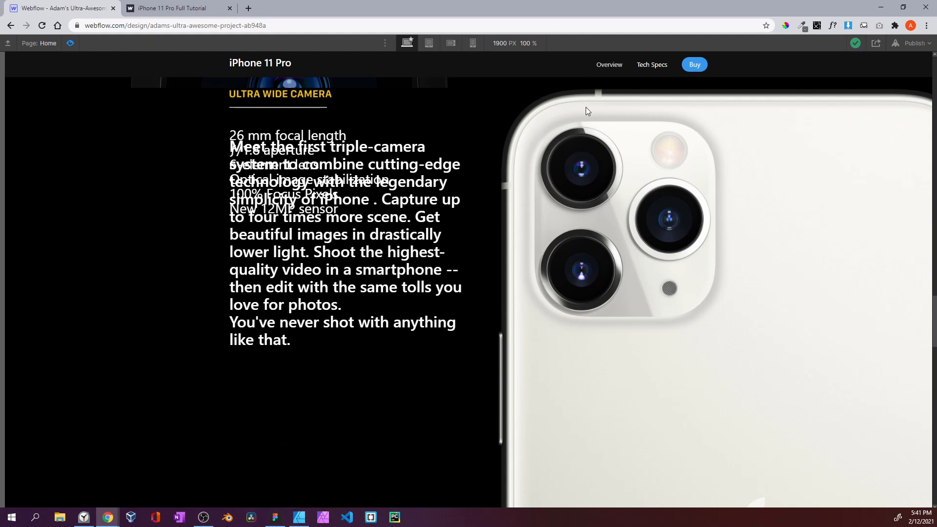
{"action": "left_click", "coordinate": [71, 43]}
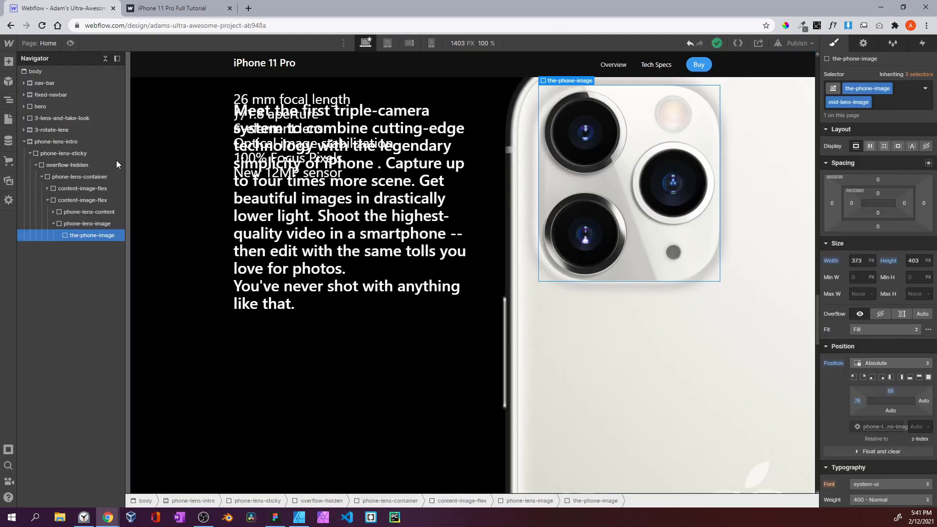
{"action": "left_click", "coordinate": [69, 187]}
{"action": "scroll", "coordinate": [840, 341], "scroll_direction": "down", "scroll_amount": 10}
{"action": "left_click_drag", "start_coordinate": [900, 439], "coordinate": [870, 440]}
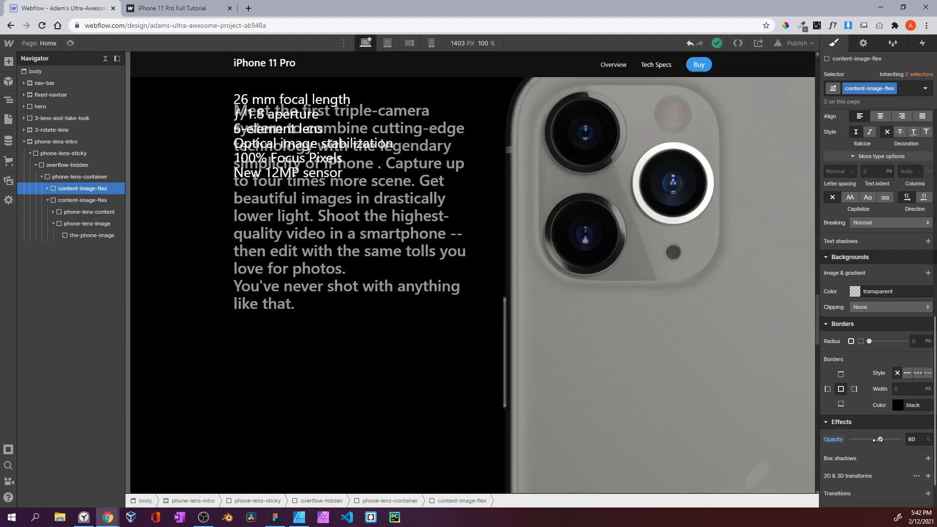
Test the opacity of the mid-lens-image block and return it to 100%
{"action": "left_click", "coordinate": [85, 236]}
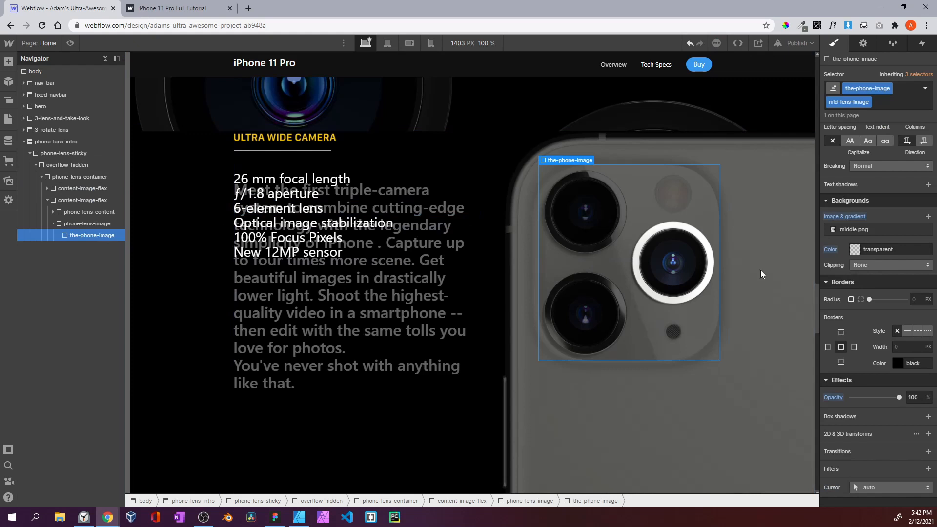
{"action": "scroll", "coordinate": [894, 333], "scroll_direction": "down", "scroll_amount": 1}
{"action": "mouse_move", "coordinate": [903, 388]}
{"action": "left_mouse_down"}
{"action": "mouse_move", "coordinate": [861, 376]}
{"action": "mouse_move", "coordinate": [905, 390]}
{"action": "mouse_move", "coordinate": [837, 394]}
{"action": "mouse_move", "coordinate": [912, 394]}
{"action": "left_mouse_up"}
Review the ultra wide camera section of the finished reference page, and clear the mid-lens-image block's opacity setting in Webflow
{"action": "left_click", "coordinate": [159, 11]}
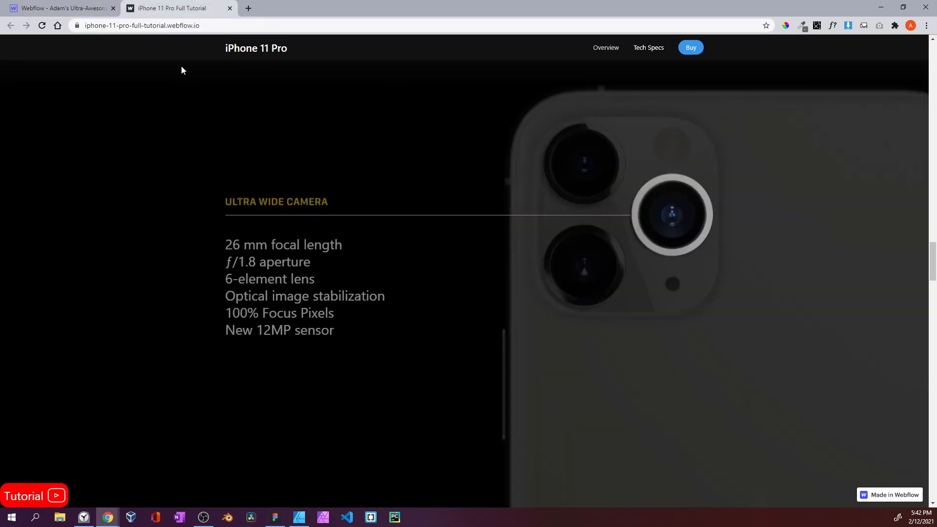
{"action": "scroll", "coordinate": [392, 264], "scroll_direction": "down", "scroll_amount": 3}
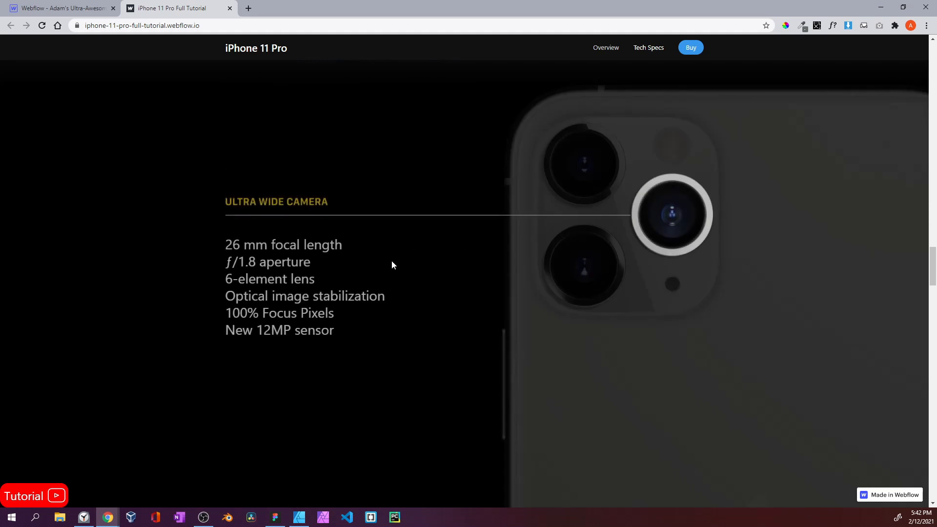
{"action": "scroll", "coordinate": [392, 265], "scroll_direction": "down", "scroll_amount": 2}
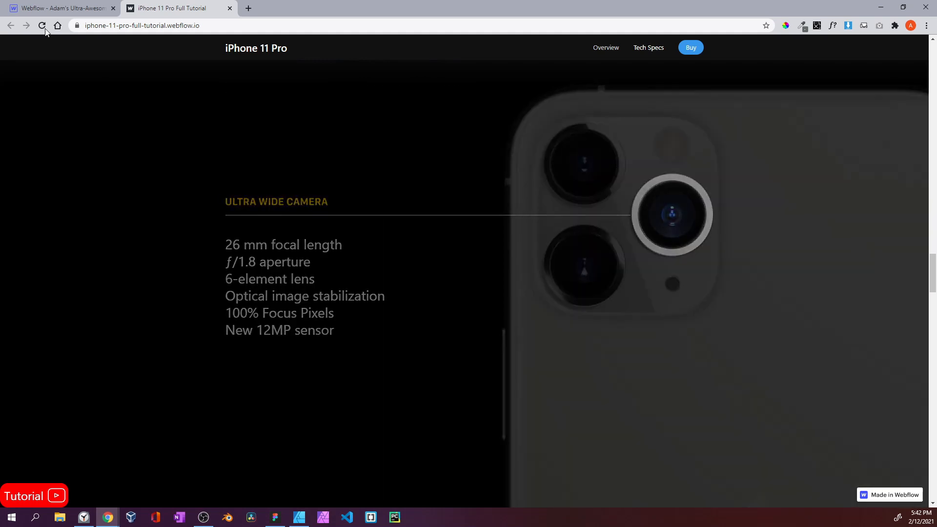
{"action": "left_click", "coordinate": [51, 9]}
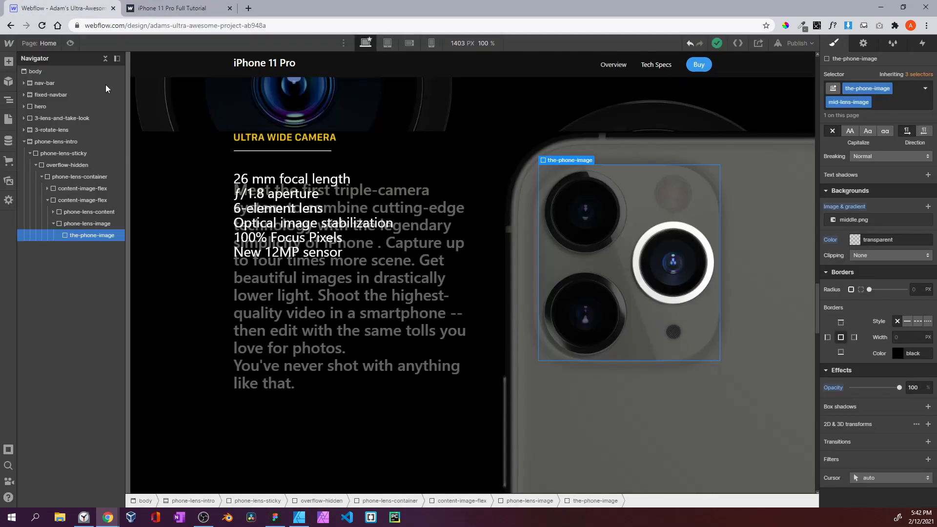
{"action": "left_click", "coordinate": [836, 389], "text": "alt"}
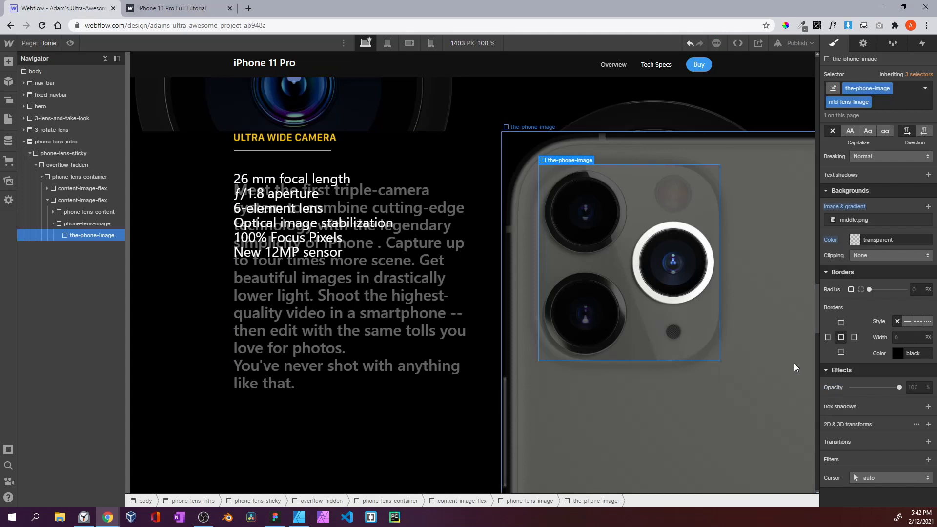
Fade out the intro-para content block in the first content-image-flex completely by reducing its opacity
{"action": "left_click", "coordinate": [71, 187]}
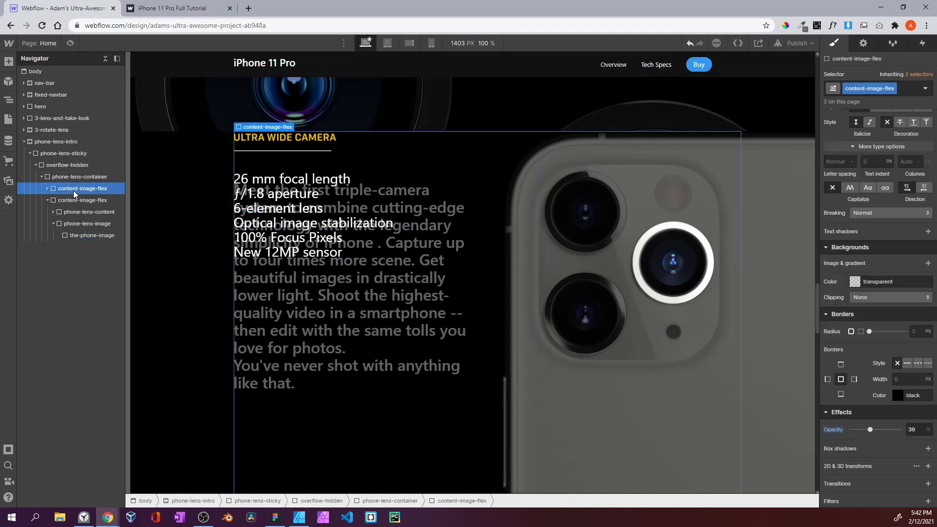
{"action": "left_click", "coordinate": [49, 190]}
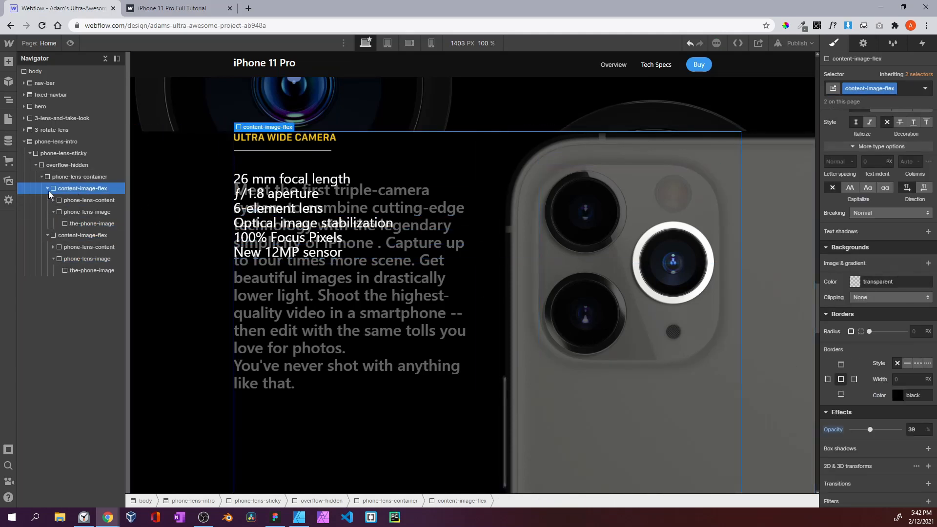
{"action": "left_click", "coordinate": [63, 200]}
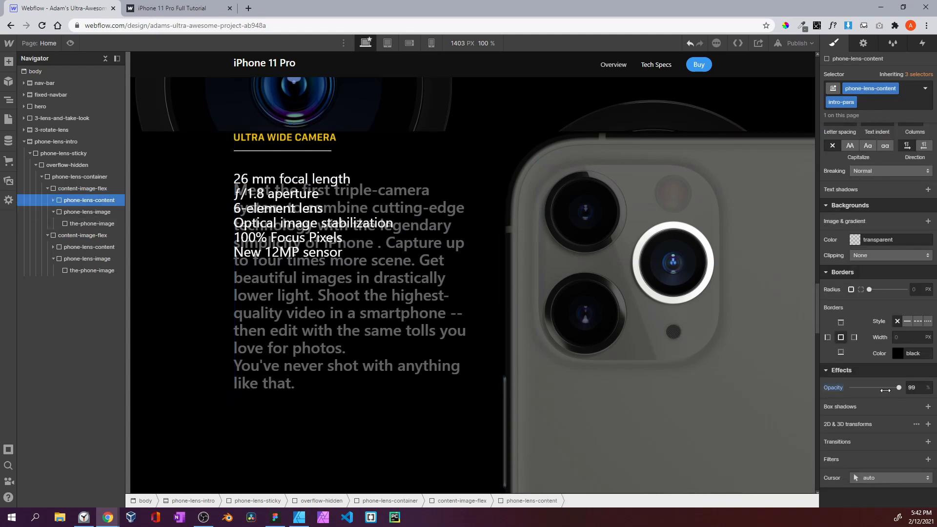
{"action": "left_click", "coordinate": [92, 212]}
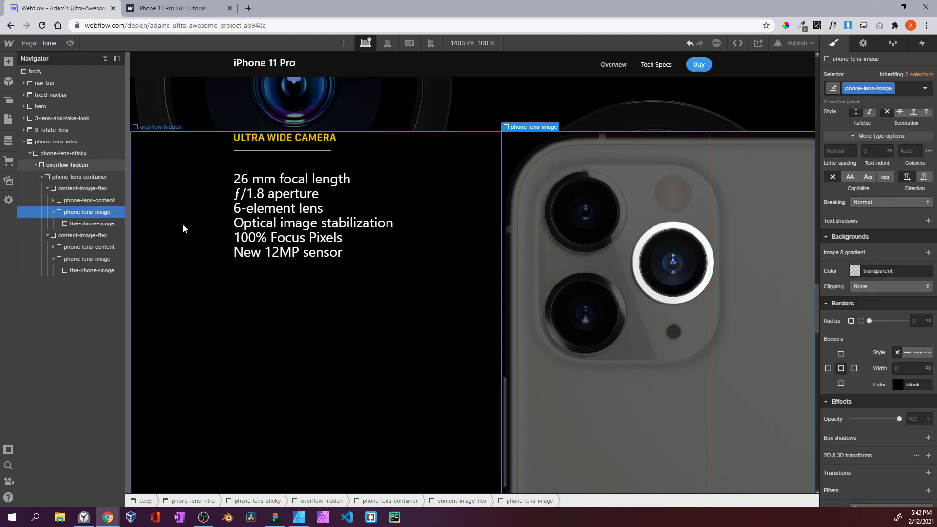
Set the opacity of the first content-image-flex block to 34%
{"action": "left_click", "coordinate": [78, 188]}
{"action": "left_click", "coordinate": [47, 189]}
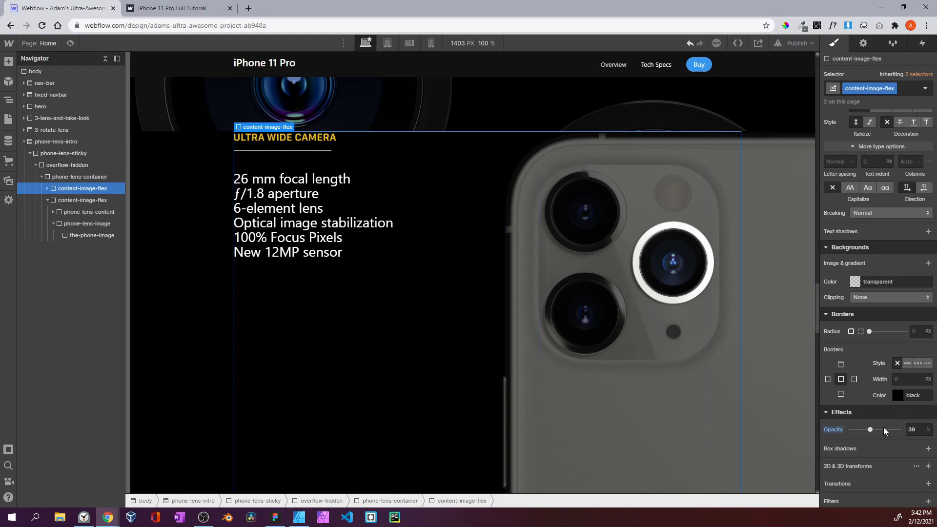
{"action": "left_click_drag", "start_coordinate": [871, 430], "coordinate": [868, 429]}
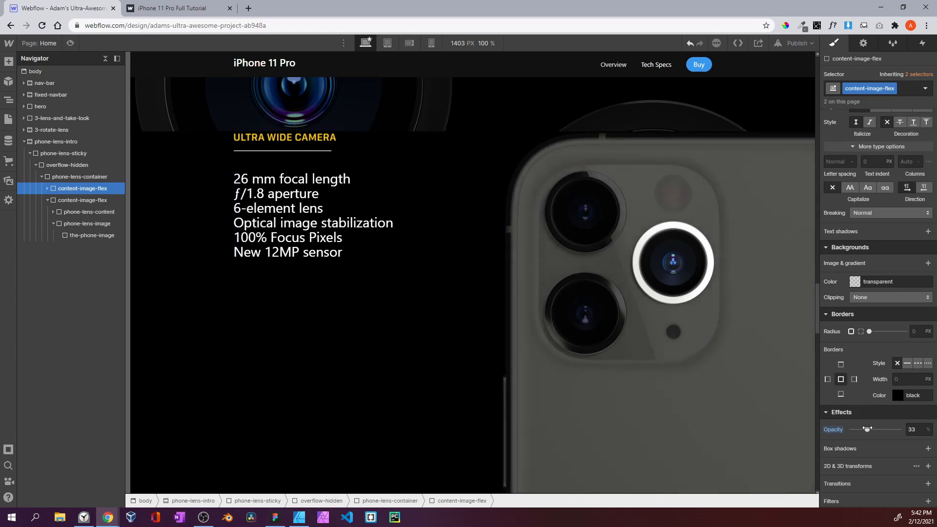
Give the mid-lens-content block in the second content-image-flex a top margin of 250 px
{"action": "left_click", "coordinate": [53, 222]}
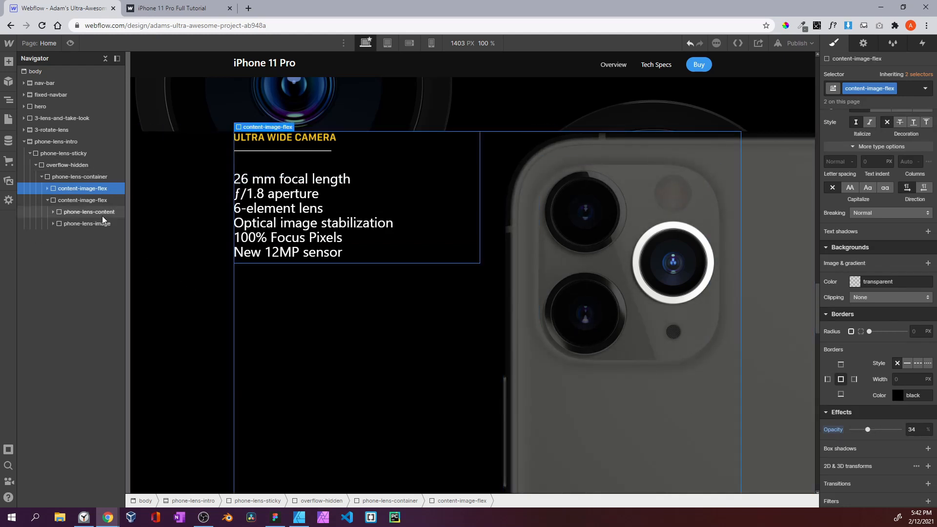
{"action": "left_click", "coordinate": [103, 215]}
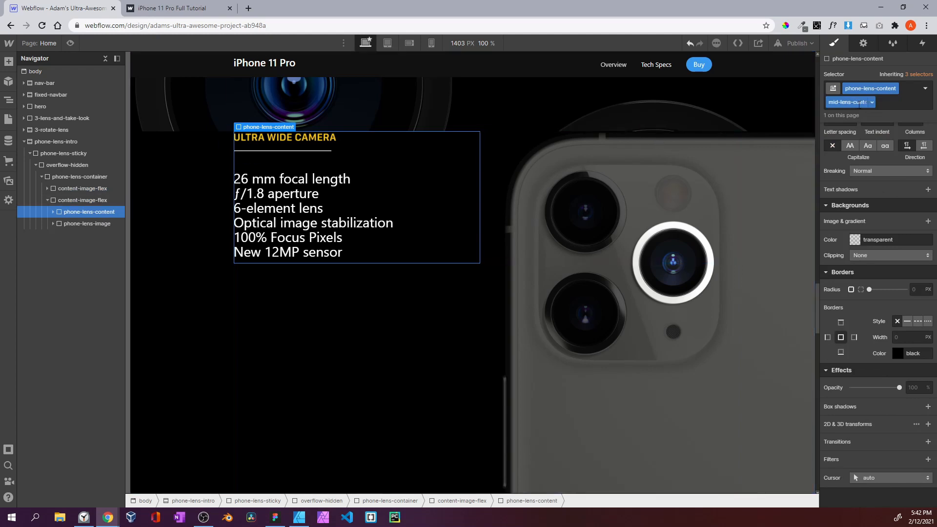
{"action": "scroll", "coordinate": [883, 152], "scroll_direction": "up", "scroll_amount": 10}
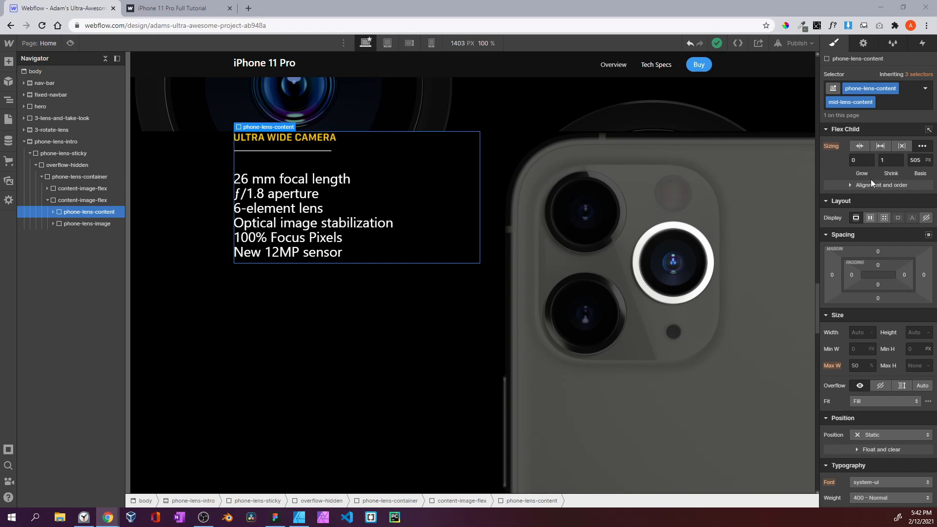
{"action": "left_click", "coordinate": [852, 233]}
{"action": "left_click", "coordinate": [852, 233]}
{"action": "left_click_drag", "start_coordinate": [878, 251], "coordinate": [884, 289]}
{"action": "left_click_drag", "start_coordinate": [884, 227], "coordinate": [884, 335]}
Widen the content-line under the ultra wide camera title to 810 px so it extends toward the middle lens
{"action": "left_click", "coordinate": [53, 211]}
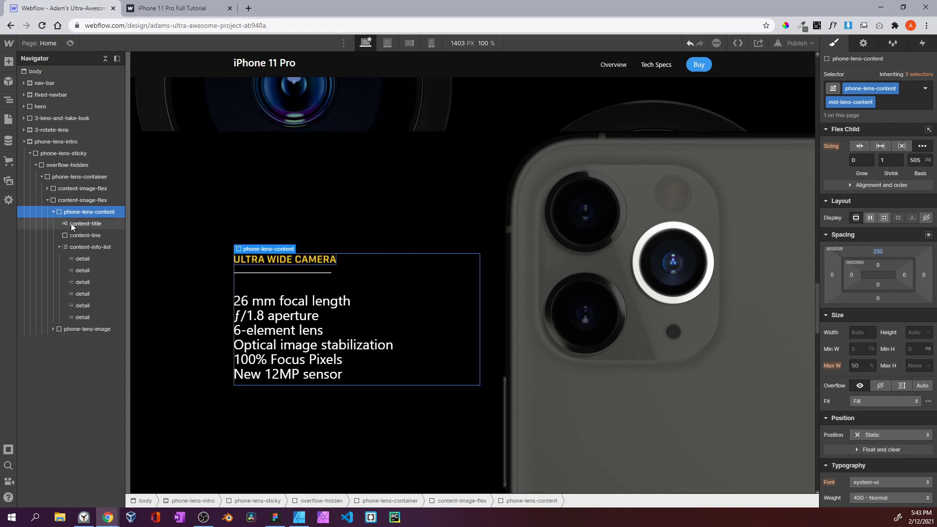
{"action": "left_click", "coordinate": [70, 235]}
{"action": "left_click", "coordinate": [856, 249]}
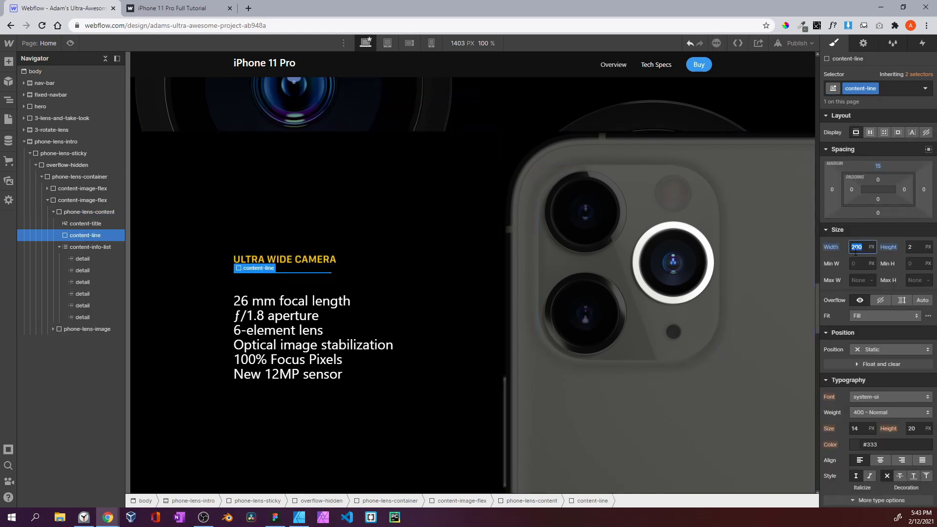
{"action": "left_click_drag", "start_coordinate": [855, 250], "coordinate": [856, 252]}
{"action": "key", "text": "shift+Up"}
{"action": "key", "text": "shift+Up"}
{"action": "key", "text": "shift+Up"}
{"action": "key", "text": "shift+Up"}
{"action": "key", "text": "shift+Up"}
{"action": "key", "text": "shift+Up"}
{"action": "key", "text": "shift+Up"}
{"action": "key", "text": "shift+Up"}
{"action": "key", "text": "shift+Up"}
{"action": "key", "text": "shift+Up"}
{"action": "key", "text": "shift+Up"}
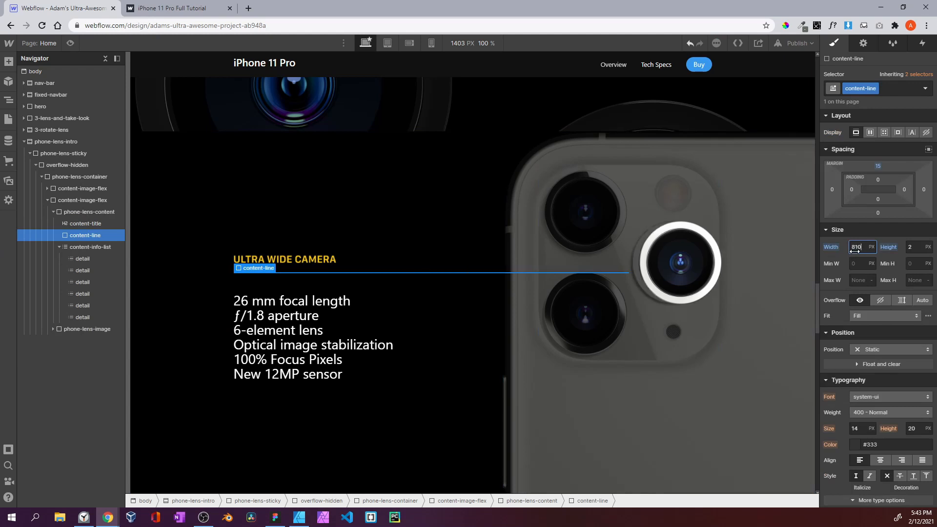
{"action": "key", "text": "shift+Down"}
{"action": "key", "text": "shift+Down"}
{"action": "key", "text": "shift+Down"}
{"action": "key", "text": "shift+Down"}
Select the mid-lens-image block inside the second phone-lens-image wrapper to adjust its position over the camera module
{"action": "left_click", "coordinate": [101, 326]}
{"action": "left_click", "coordinate": [51, 329]}
{"action": "left_click", "coordinate": [63, 342]}
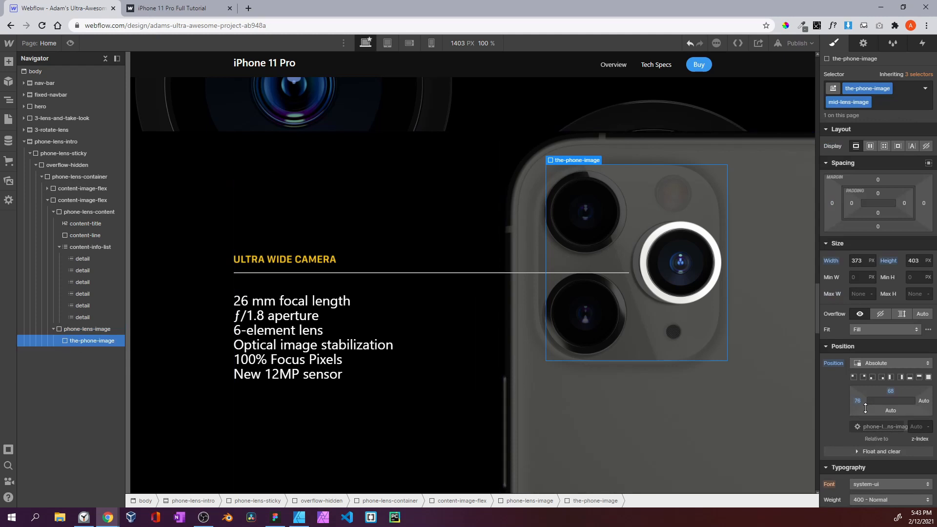
Set the left offset of the mid-lens phone image to 59 px and check the alignment in preview mode
{"action": "left_click_drag", "start_coordinate": [858, 401], "coordinate": [855, 403]}
{"action": "left_click", "coordinate": [70, 43]}
{"action": "left_click", "coordinate": [69, 44]}
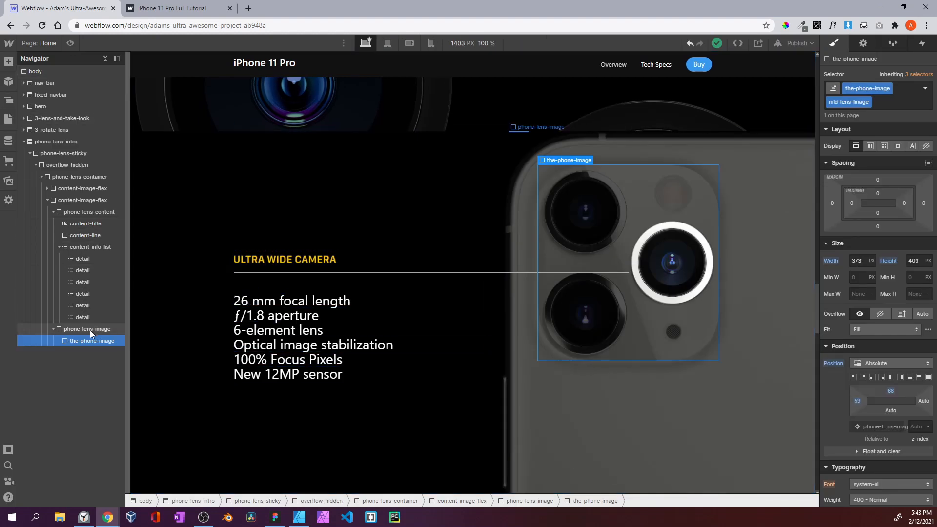
Try a width of 800 px on the Ultra Wide Camera content line, then set it to 810 px
{"action": "left_click", "coordinate": [79, 235]}
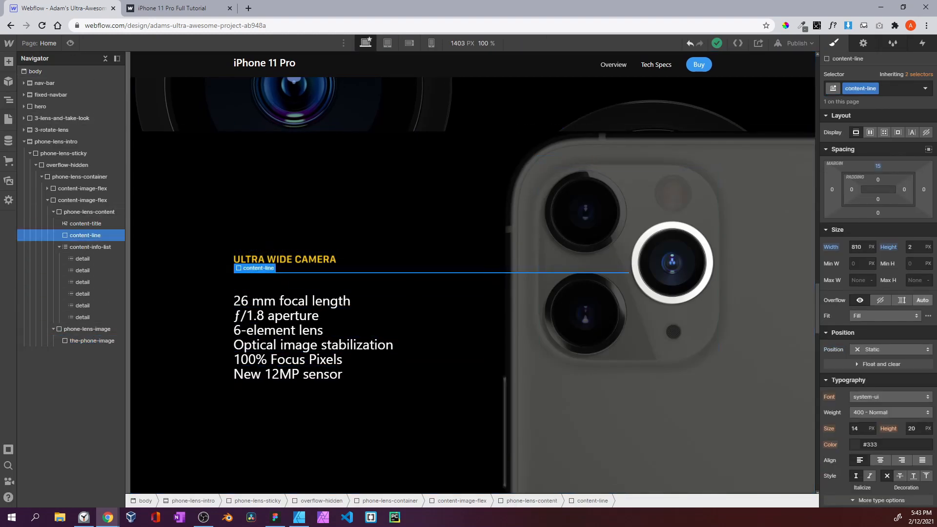
{"action": "left_click", "coordinate": [855, 247]}
{"action": "type", "text": "800"}
{"action": "key", "text": "shift+Up"}
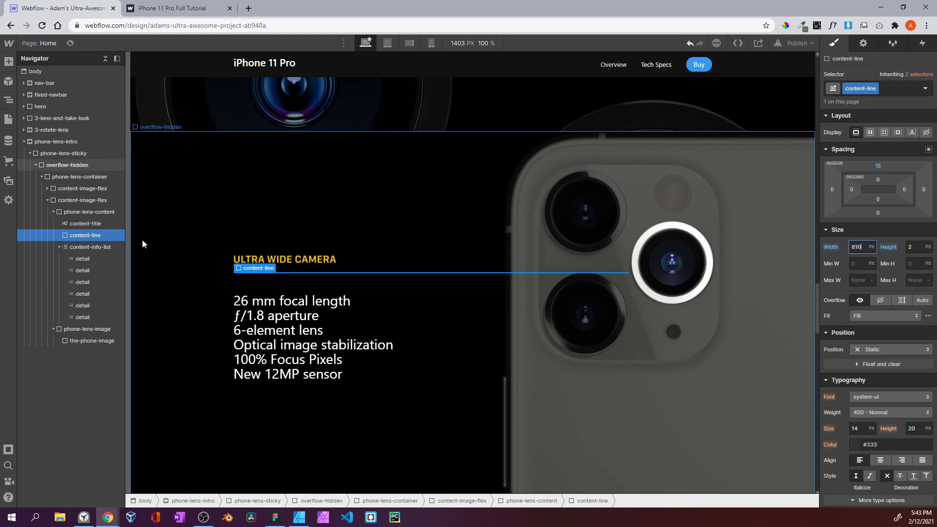
Set the top margin of the mid-lens phone-lens-content block to 230 px and check it in preview mode
{"action": "left_click", "coordinate": [93, 213]}
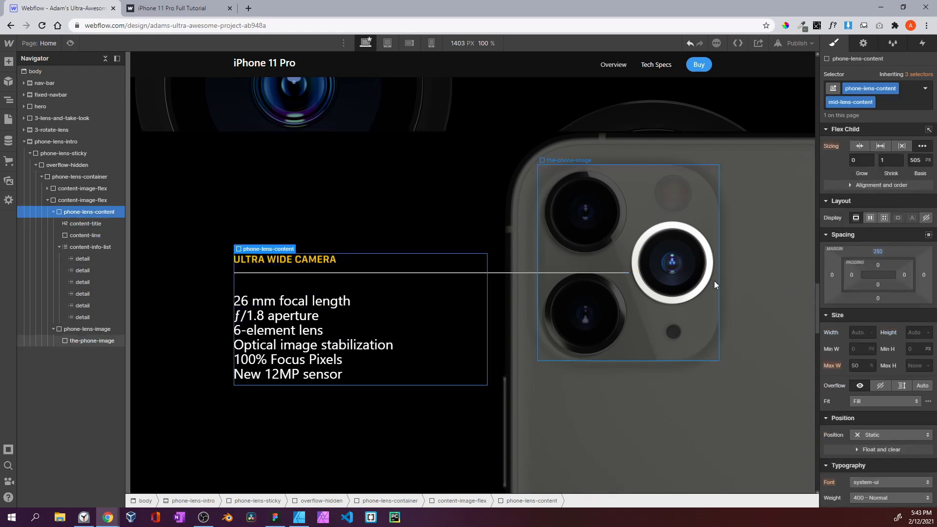
{"action": "left_click", "coordinate": [881, 252]}
{"action": "type", "text": "230"}
{"action": "key", "text": "Return"}
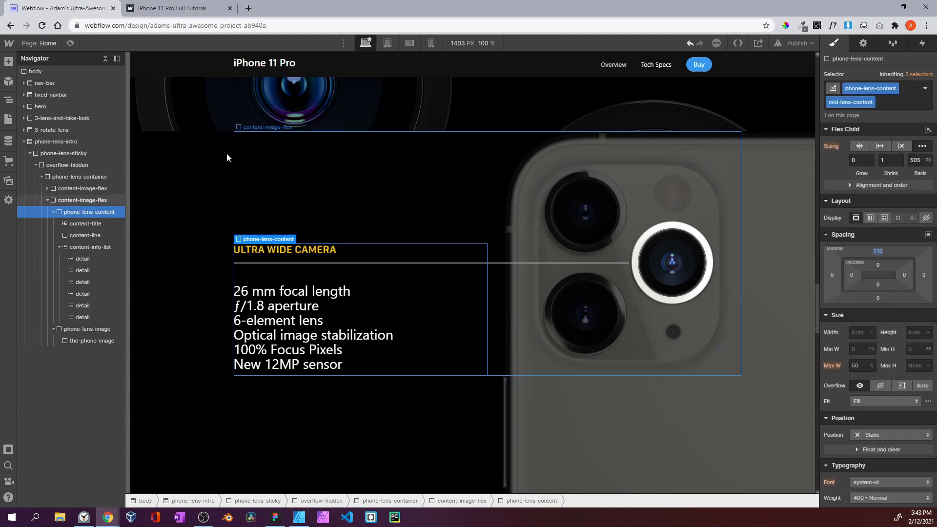
{"action": "left_click", "coordinate": [71, 43]}
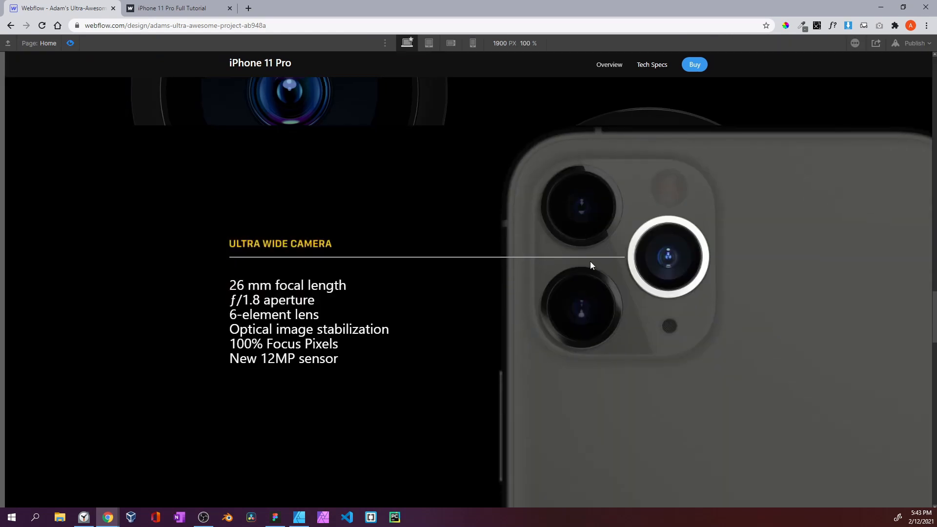
{"action": "left_click", "coordinate": [70, 43]}
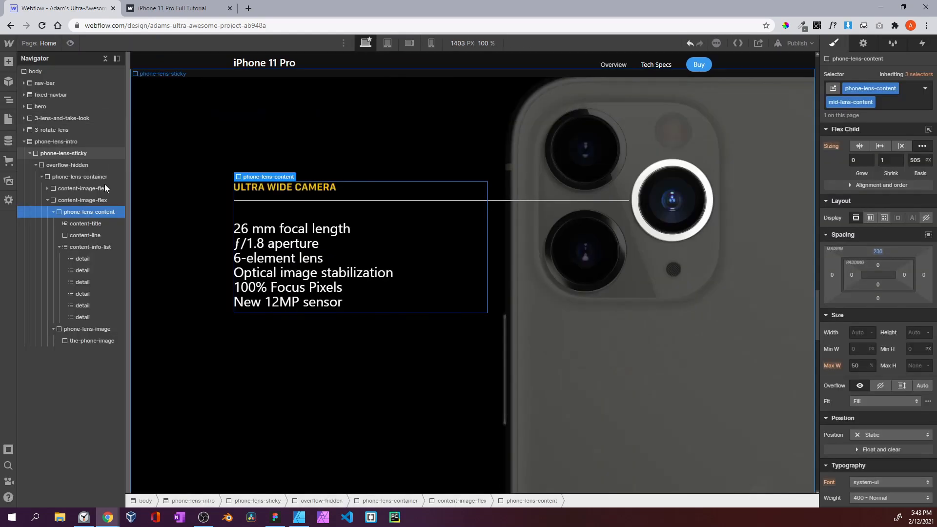
Set the opacity of the content-image-flex block with the the-mid-lens class to 0%
{"action": "left_click", "coordinate": [47, 201]}
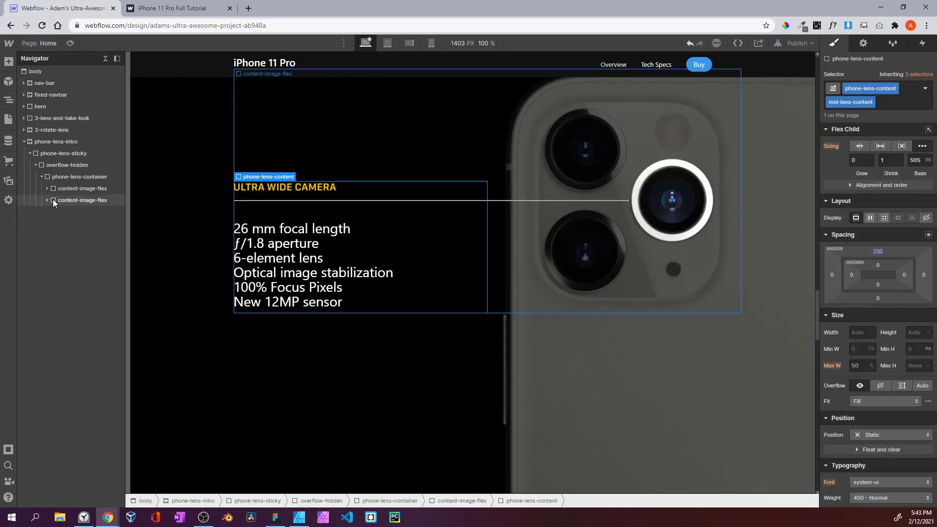
{"action": "scroll", "coordinate": [467, 332], "scroll_direction": "up", "scroll_amount": 1}
{"action": "scroll", "coordinate": [909, 348], "scroll_direction": "down", "scroll_amount": 8}
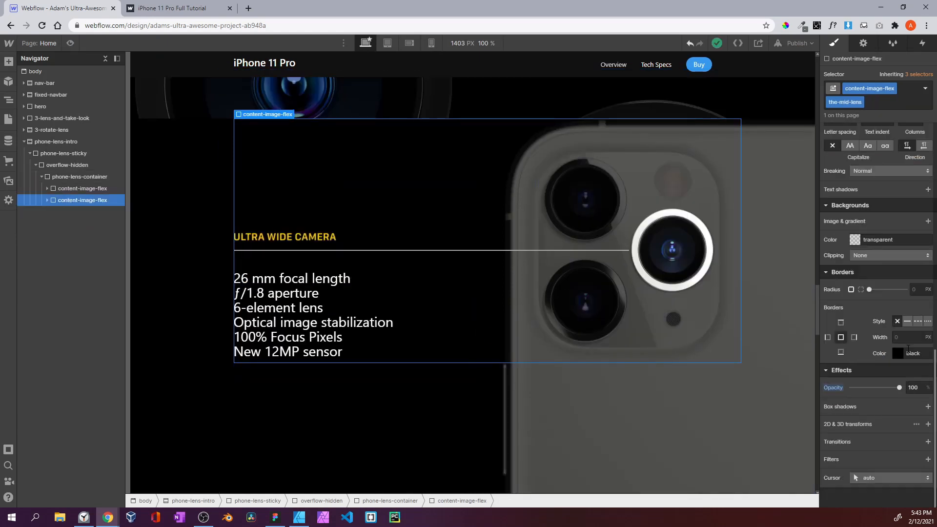
{"action": "left_click_drag", "start_coordinate": [903, 388], "coordinate": [825, 390]}
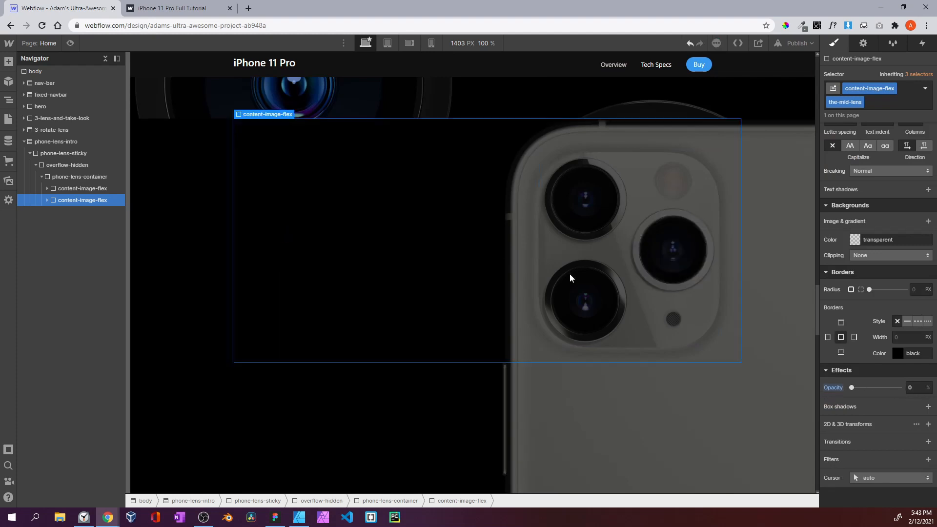
Switch to the published iPhone 11 Pro page and examine how the lens sections fade during scrolling
{"action": "left_click", "coordinate": [192, 8]}
{"action": "scroll", "coordinate": [433, 285], "scroll_direction": "up", "scroll_amount": 8}
{"action": "scroll", "coordinate": [433, 285], "scroll_direction": "down", "scroll_amount": 5}
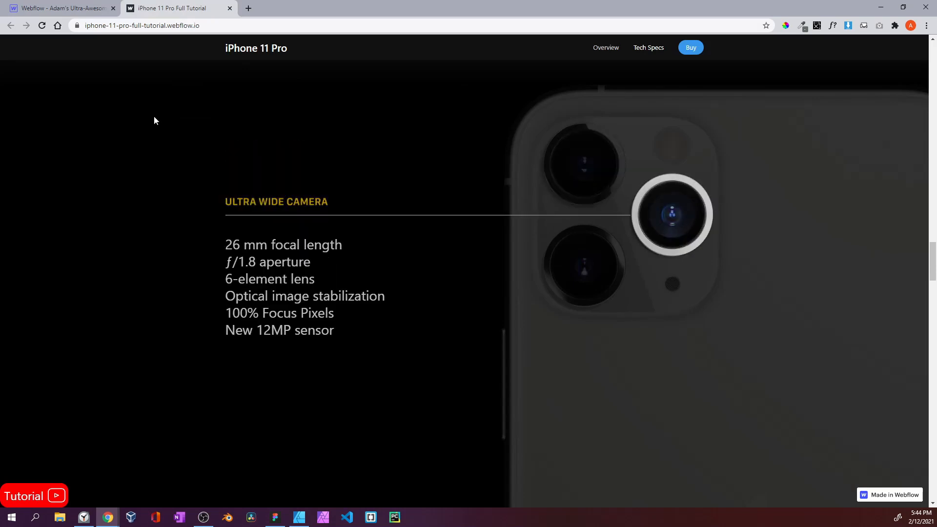
Return to the Webflow project and restore the the-mid-lens block's opacity to 100%
{"action": "left_click", "coordinate": [62, 8]}
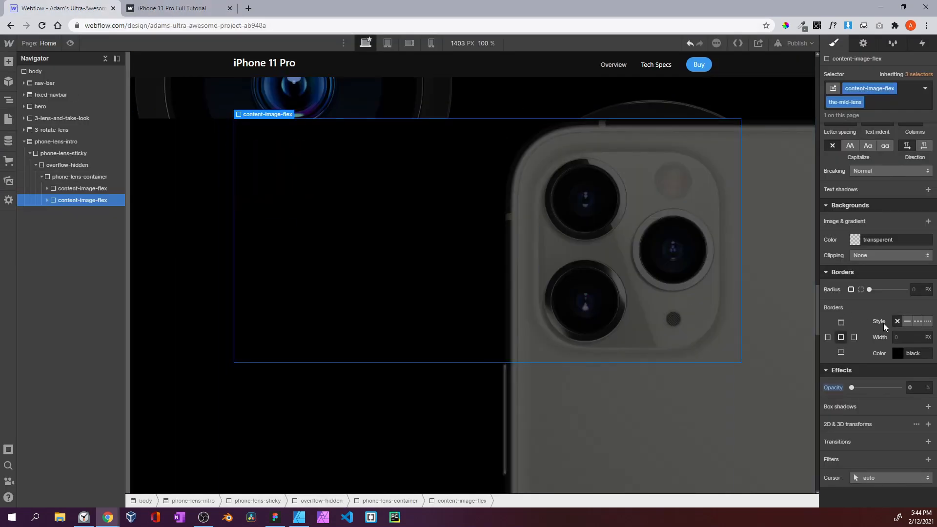
{"action": "left_click_drag", "start_coordinate": [852, 388], "coordinate": [903, 389]}
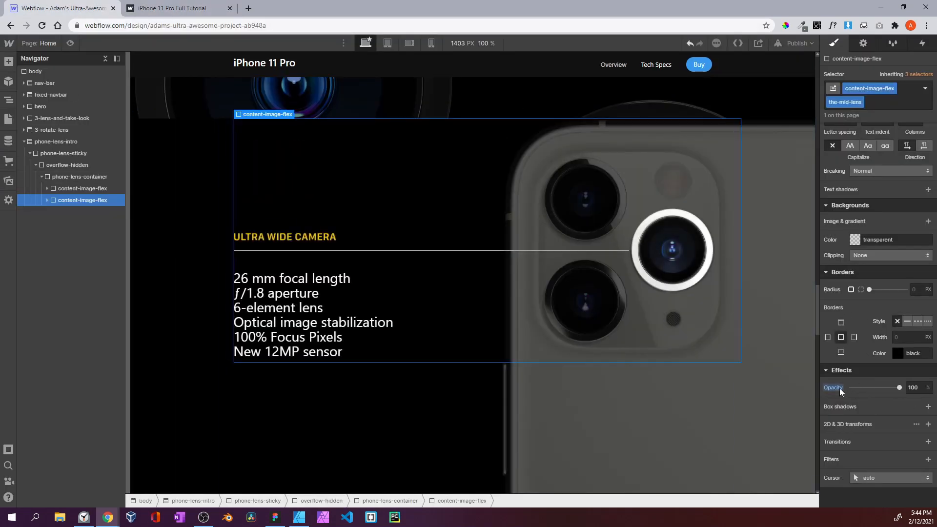
Duplicate the the-mid-lens content-image-flex block and replace the copy's combo class with a new one named the-toplens
{"action": "scroll", "coordinate": [852, 348], "scroll_direction": "up", "scroll_amount": 4}
{"action": "scroll", "coordinate": [852, 347], "scroll_direction": "up", "scroll_amount": 4}
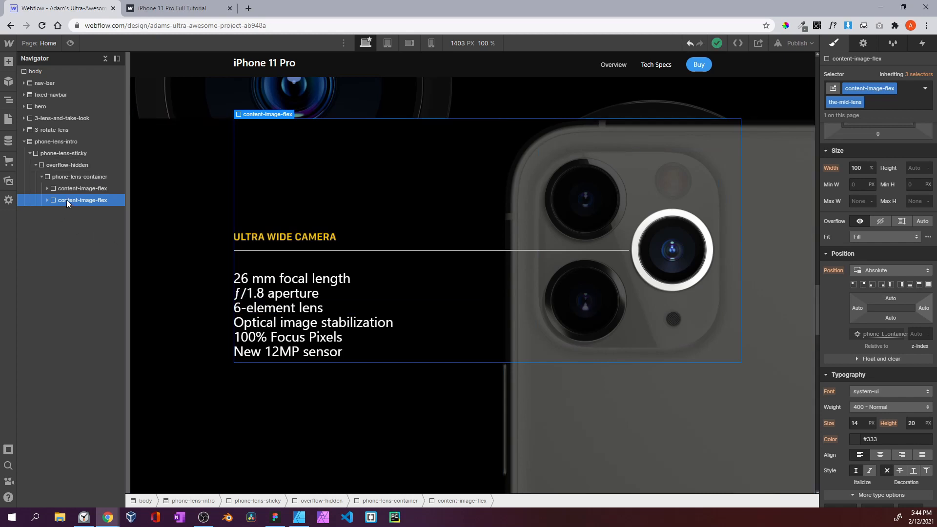
{"action": "key", "text": "ctrl+d"}
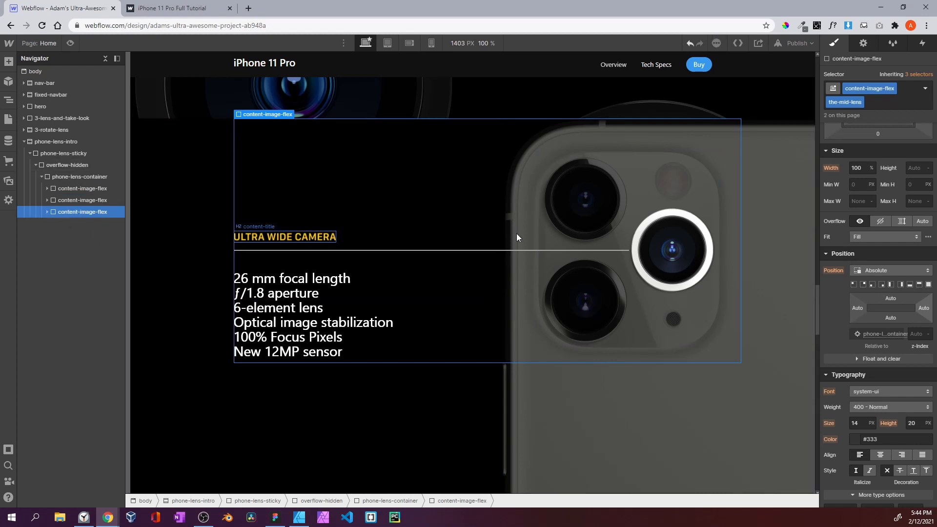
{"action": "left_click", "coordinate": [874, 101]}
{"action": "key", "text": "BackSpace"}
{"action": "type", "text": "the"}
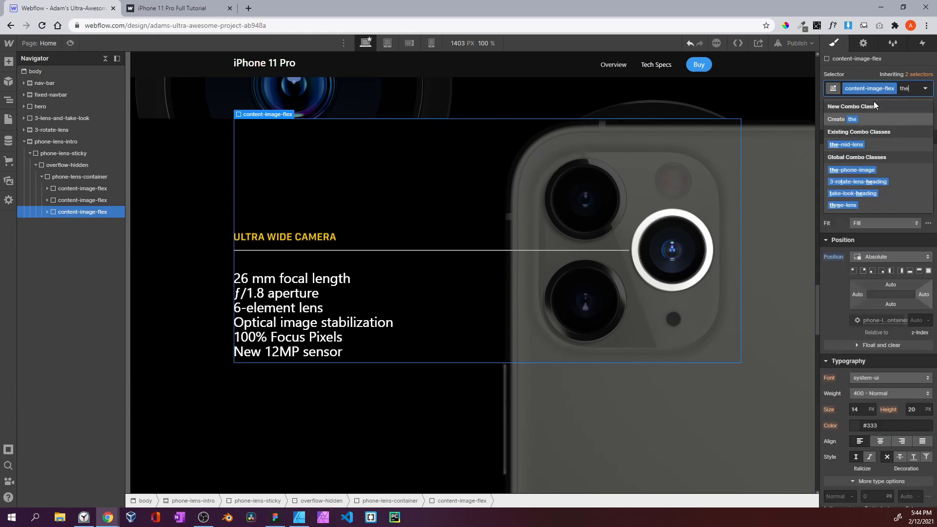
{"action": "type", "text": "-toplens"}
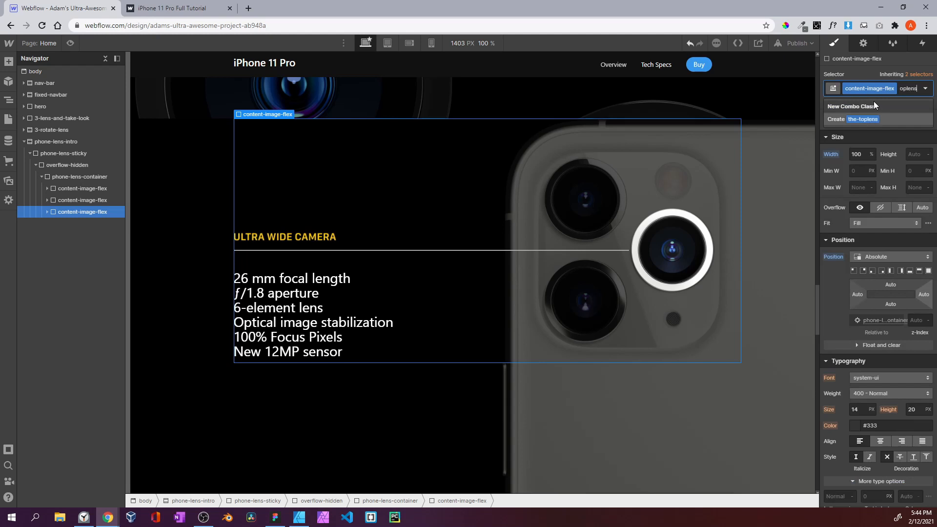
{"action": "key", "text": "Return"}
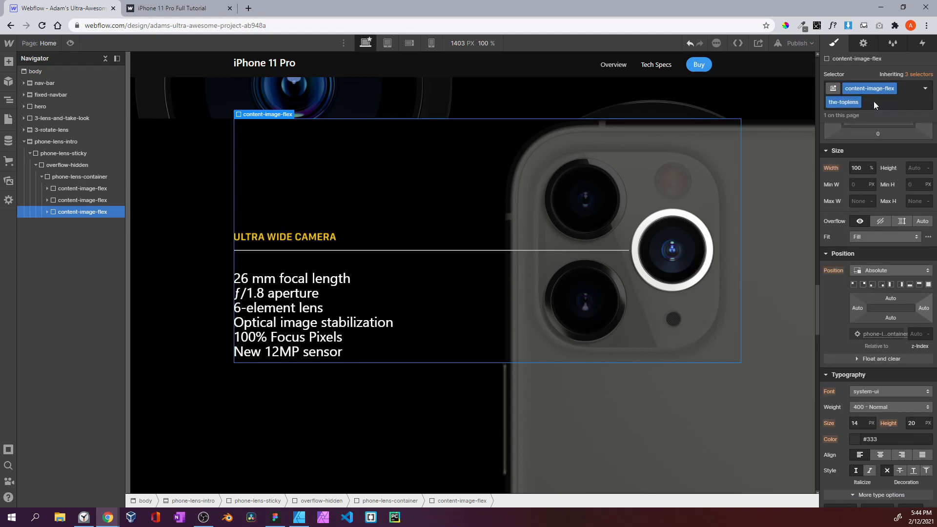
Rename the duplicated block's combo class to the-top-lens
{"action": "left_click", "coordinate": [860, 103]}
{"action": "left_click", "coordinate": [856, 113]}
{"action": "type", "text": "the-top-lens"}
{"action": "key", "text": "Return"}
Set the opacity of the original content-image-flex block with the the-mid-lens class to 0%
{"action": "left_click", "coordinate": [96, 201]}
{"action": "scroll", "coordinate": [897, 353], "scroll_direction": "down", "scroll_amount": 5}
{"action": "left_click_drag", "start_coordinate": [901, 387], "coordinate": [851, 387]}
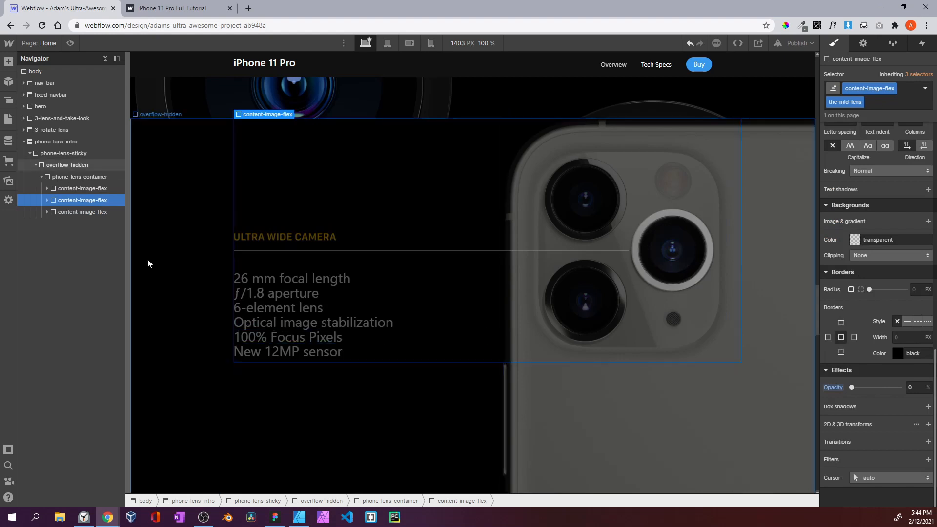
Set the opacity of the the-top-lens content-image-flex block to 100% and compare it with the the-mid-lens block
{"action": "left_click", "coordinate": [98, 212]}
{"action": "left_click_drag", "start_coordinate": [852, 387], "coordinate": [901, 387]}
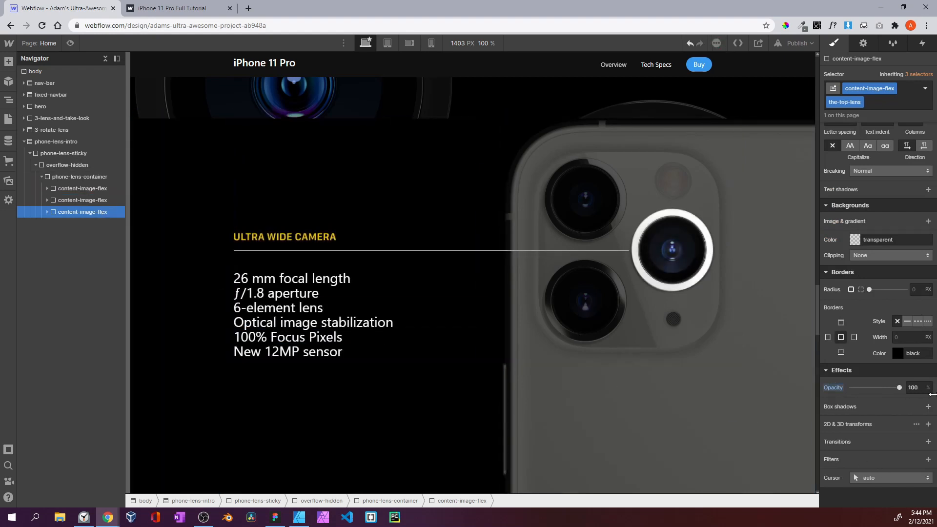
{"action": "left_click", "coordinate": [69, 201]}
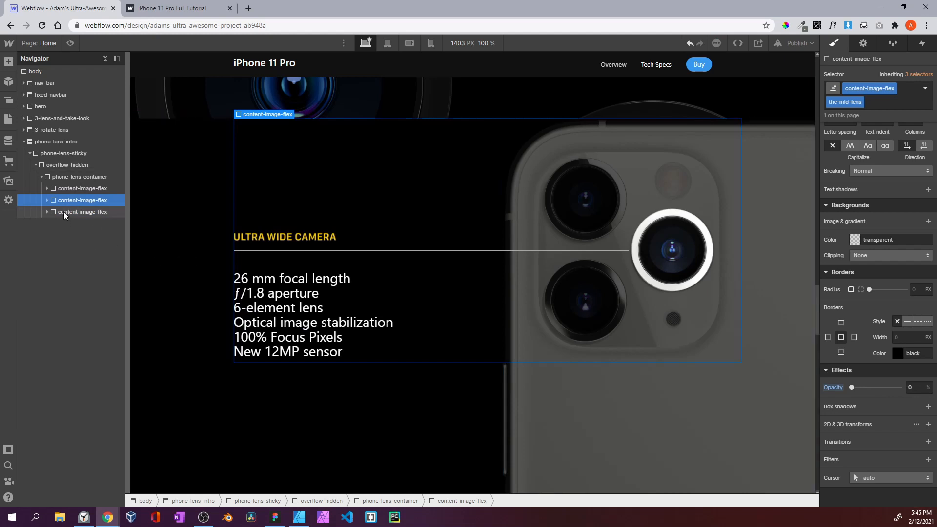
Remove the mid-lens-content combo class from the phone-lens-content block inside the the-top-lens block
{"action": "left_click", "coordinate": [70, 212]}
{"action": "left_click", "coordinate": [47, 212]}
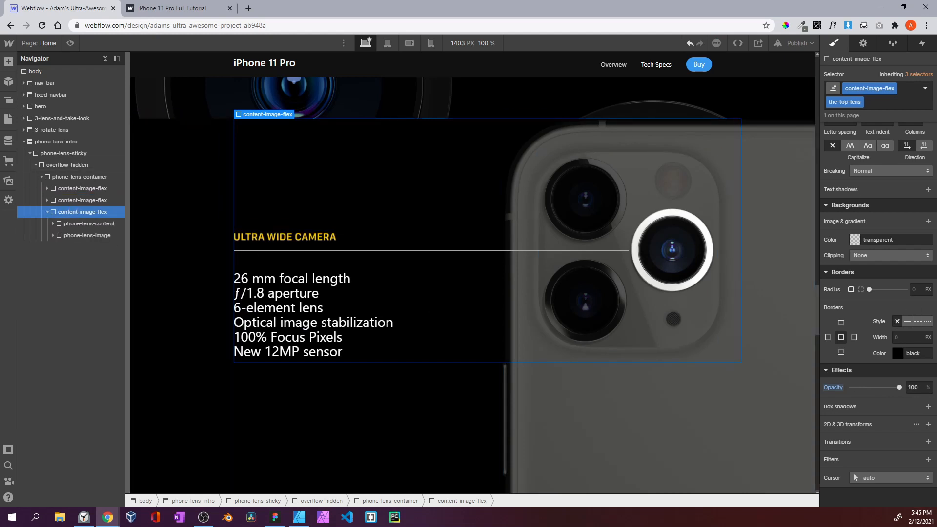
{"action": "left_click", "coordinate": [53, 235]}
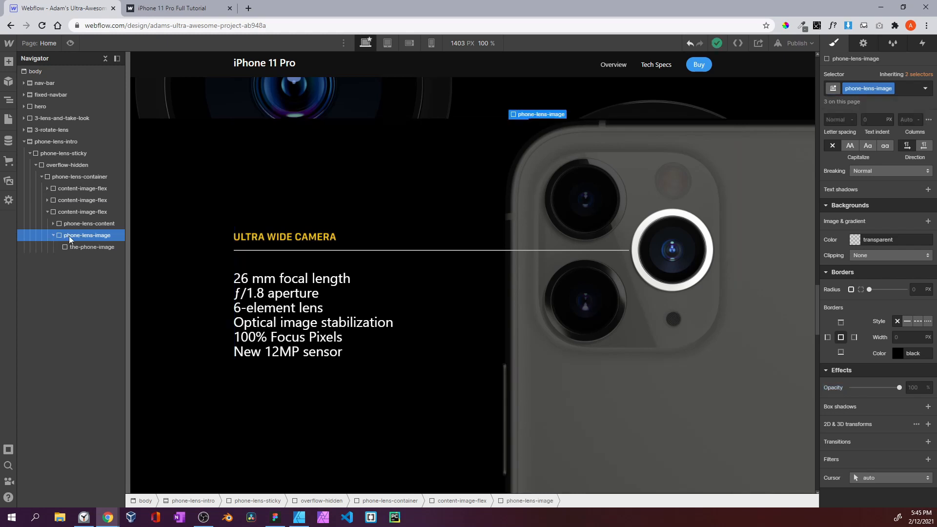
{"action": "left_click", "coordinate": [53, 237]}
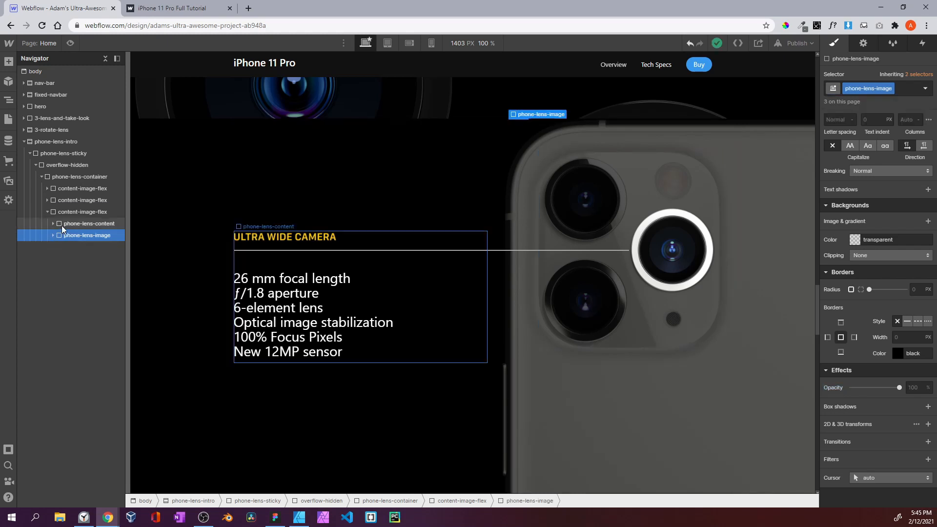
{"action": "left_click", "coordinate": [53, 224]}
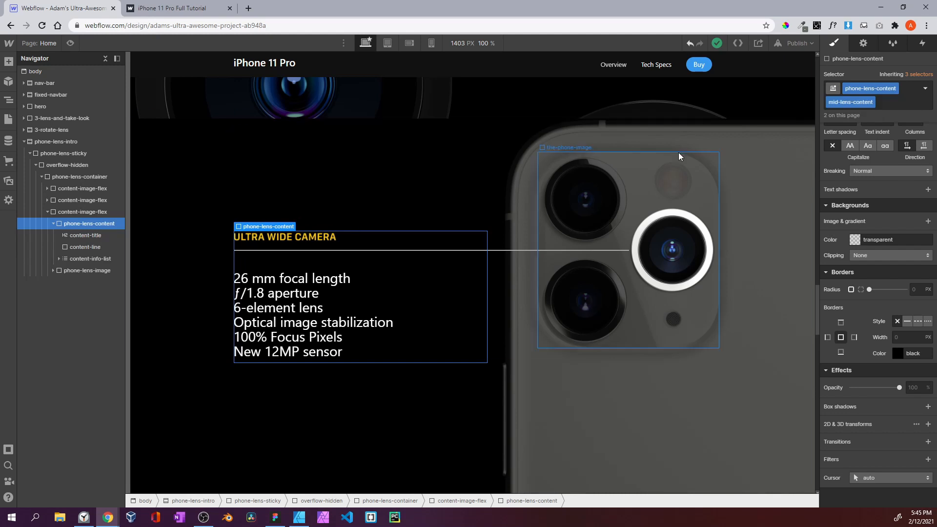
{"action": "left_click", "coordinate": [892, 101]}
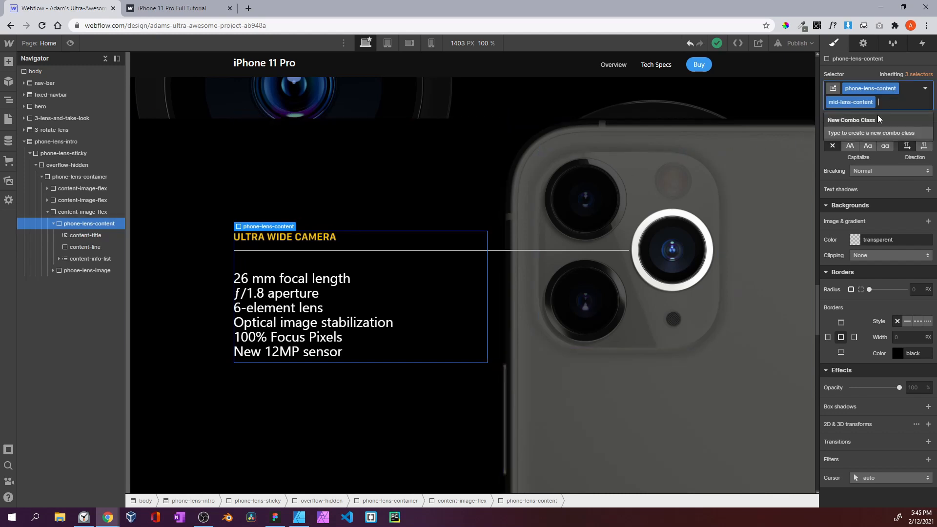
{"action": "key", "text": "BackSpace"}
{"action": "type", "text": "the-top"}
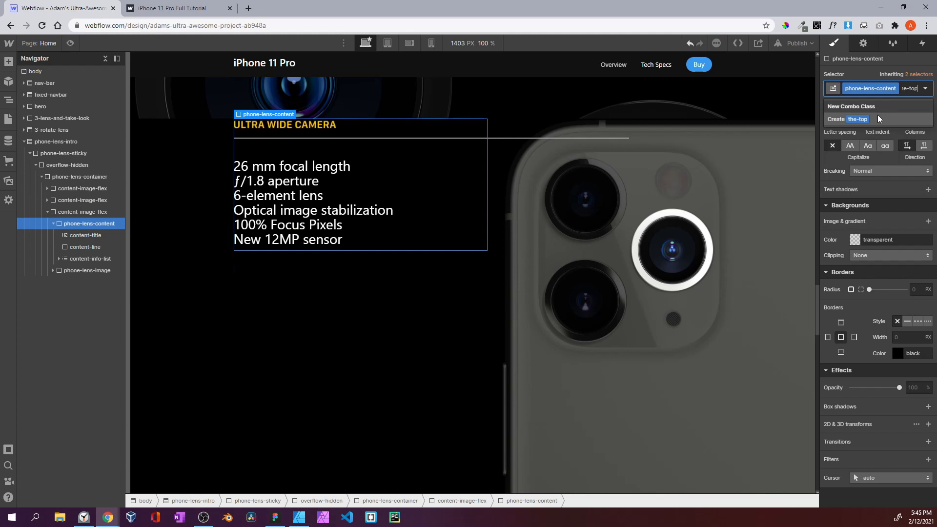
{"action": "key", "text": "BackSpace"}
{"action": "key", "text": "BackSpace"}
{"action": "key", "text": "BackSpace"}
{"action": "key", "text": "BackSpace"}
{"action": "key", "text": "BackSpace"}
{"action": "key", "text": "BackSpace"}
{"action": "key", "text": "BackSpace"}
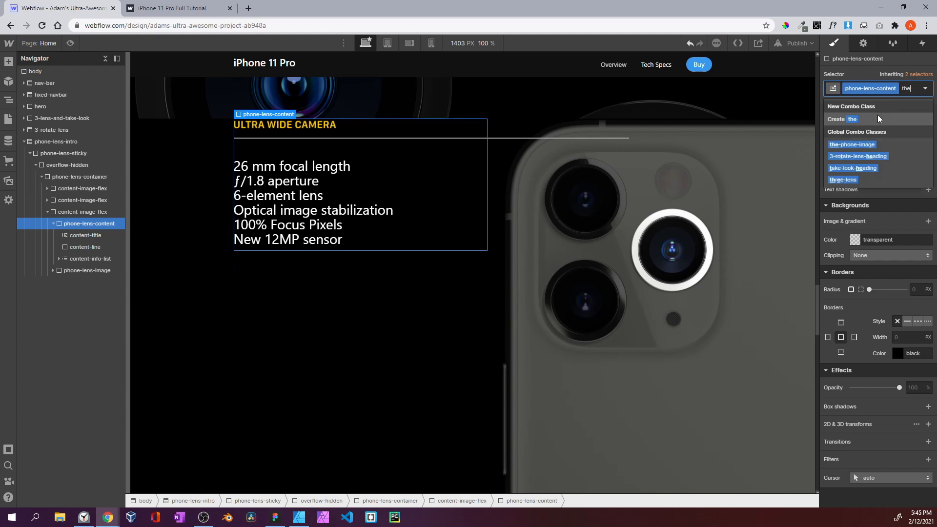
Add a new combo class named top-lens-content to the duplicated phone-lens-content block
{"action": "type", "text": "top"}
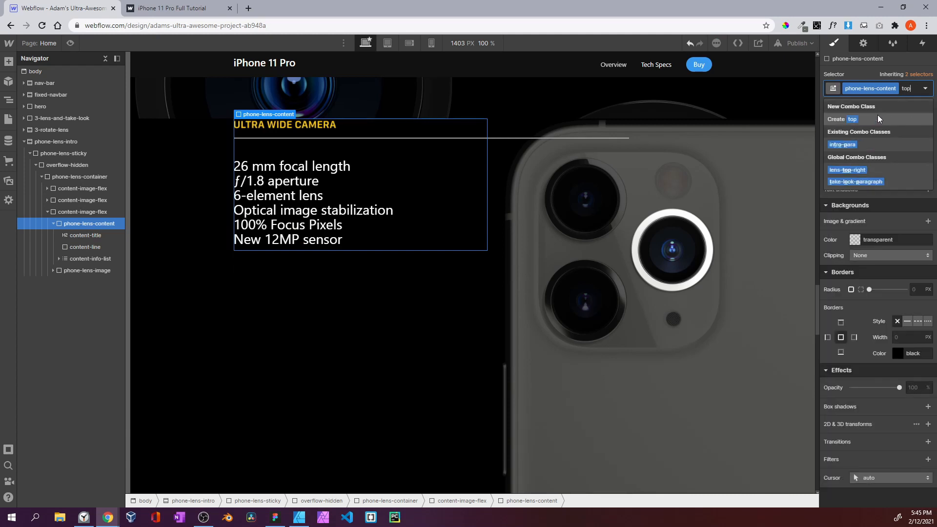
{"action": "type", "text": "-len"}
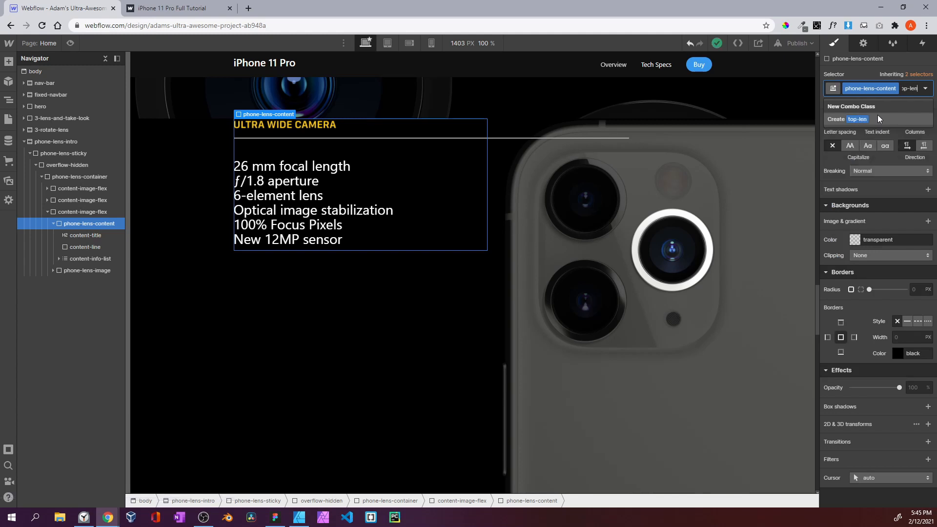
{"action": "type", "text": "s-content"}
{"action": "key", "text": "Return"}
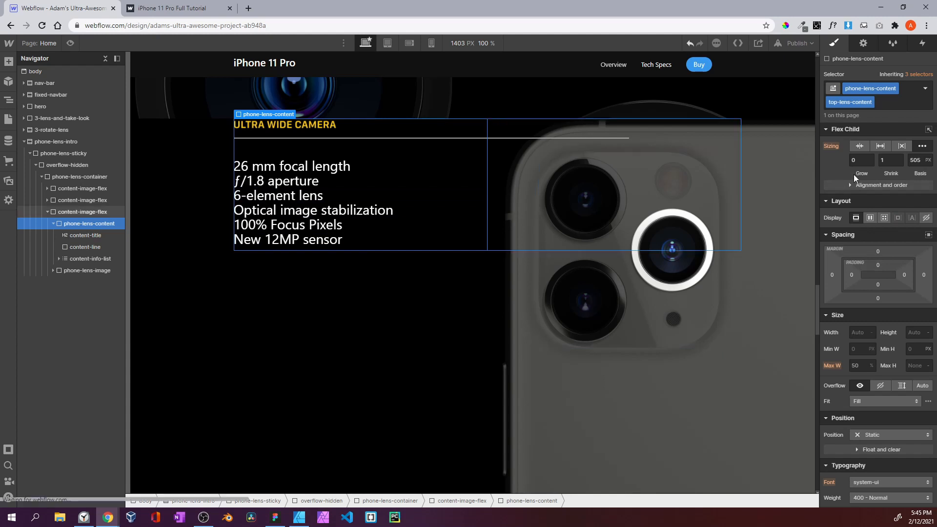
Set the flex basis of the intro-para phone-lens-content block in the first content-image-flex to 50%
{"action": "left_click", "coordinate": [80, 190]}
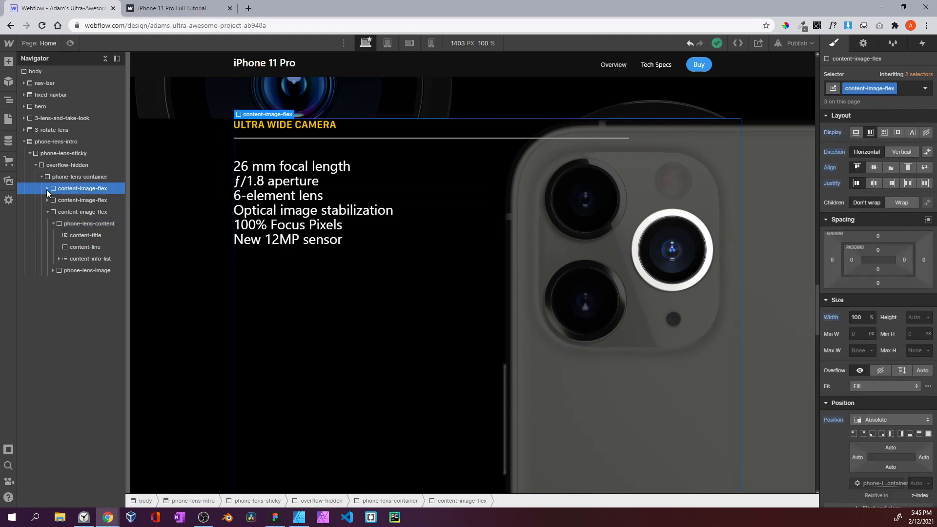
{"action": "left_click", "coordinate": [48, 189]}
{"action": "left_click", "coordinate": [75, 199]}
{"action": "left_click", "coordinate": [921, 161]}
{"action": "type", "text": "50"}
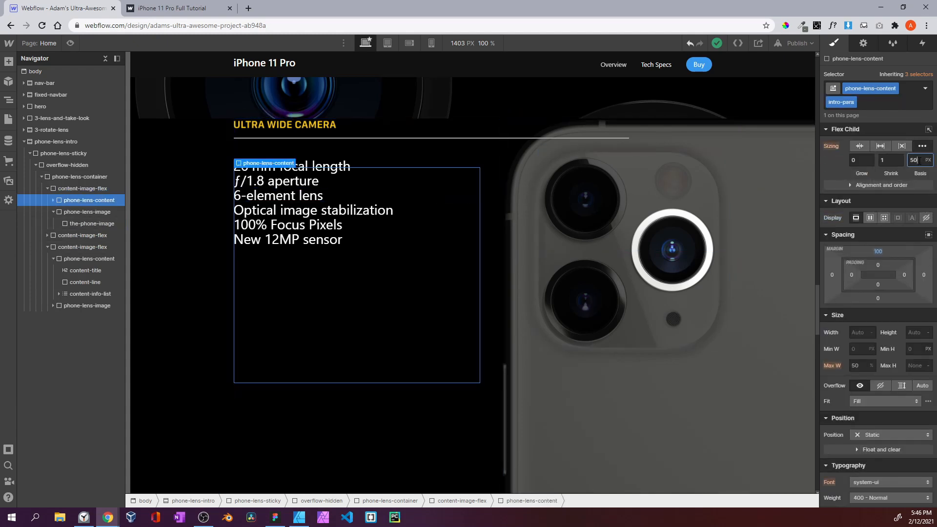
{"action": "type", "text": "%"}
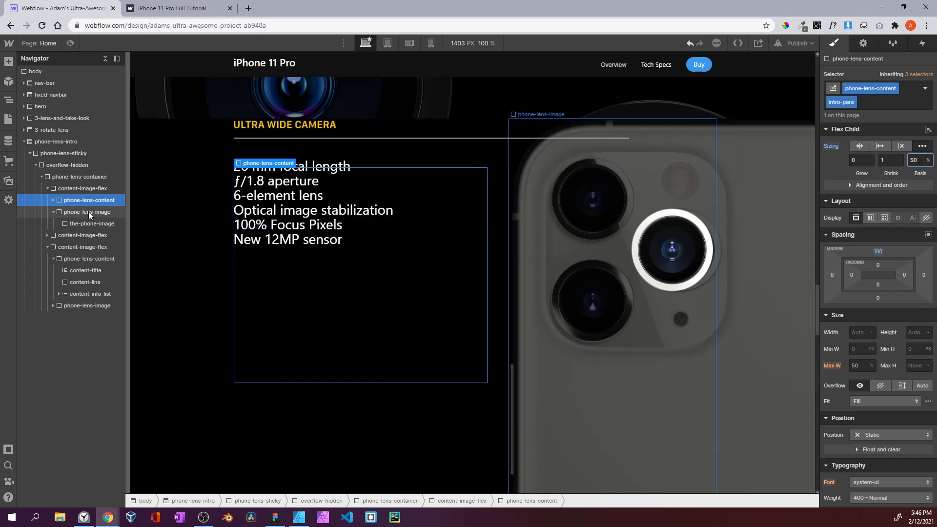
Set the left position offset of the mid-lens-image the-phone-image inside the the-mid-lens block to 76
{"action": "left_click", "coordinate": [47, 189]}
{"action": "left_click", "coordinate": [54, 201]}
{"action": "left_click", "coordinate": [48, 200]}
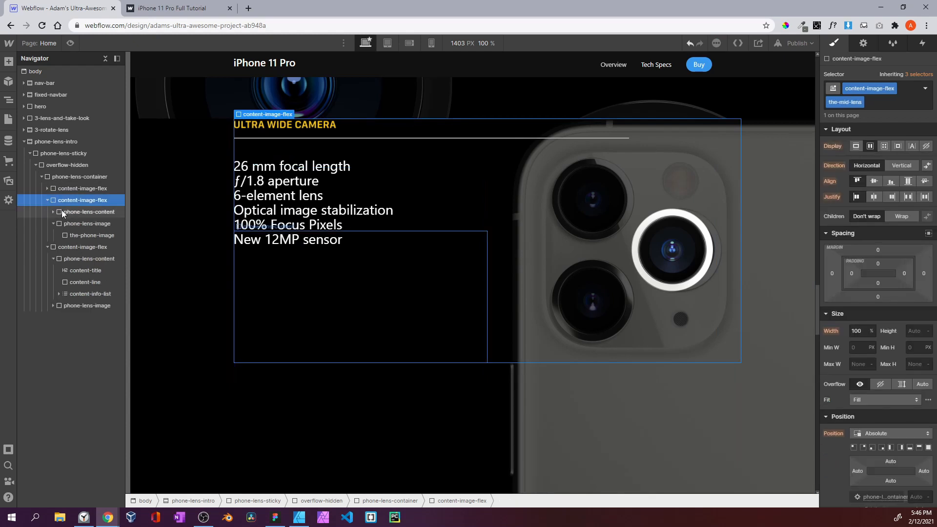
{"action": "left_click", "coordinate": [73, 235]}
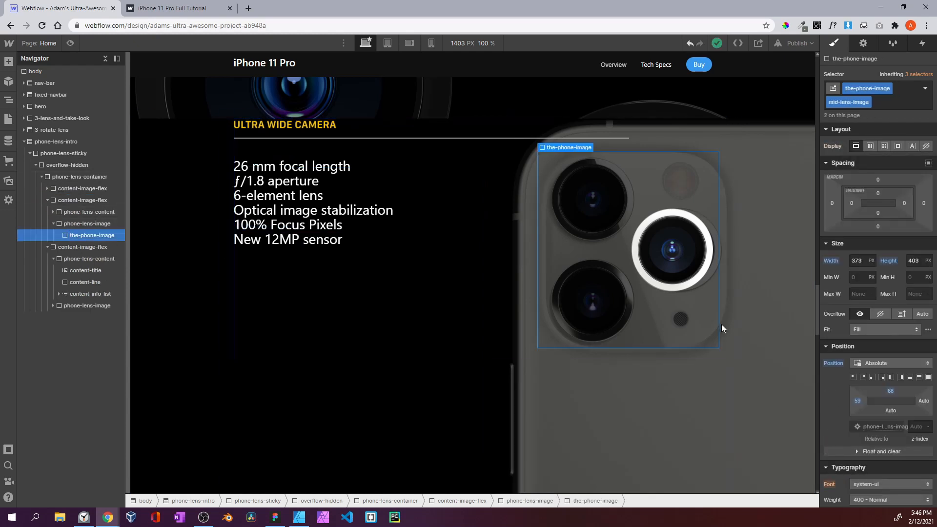
{"action": "left_click_drag", "start_coordinate": [860, 402], "coordinate": [869, 402]}
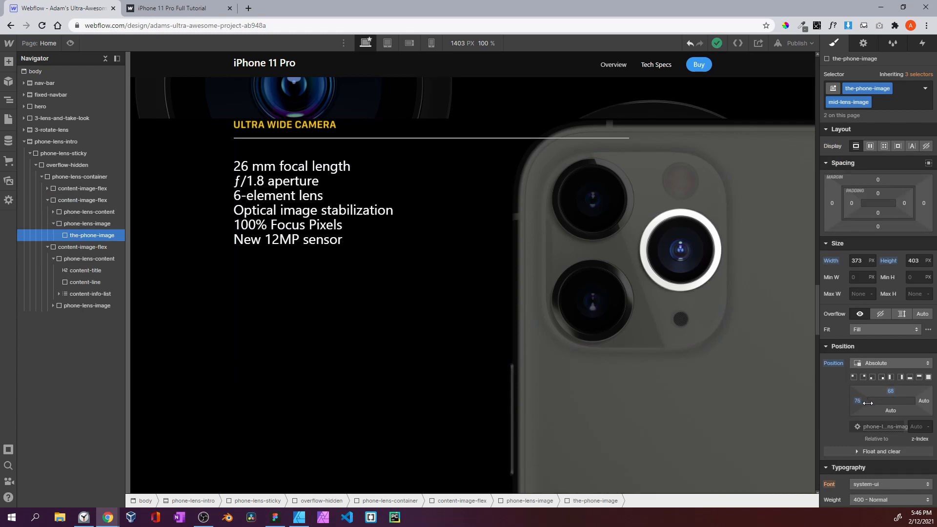
Replace the mid-title combo class on the the-top-lens block's content-title heading with a new combo class named top-title
{"action": "left_click", "coordinate": [54, 223]}
{"action": "left_click", "coordinate": [47, 200]}
{"action": "left_click", "coordinate": [55, 212]}
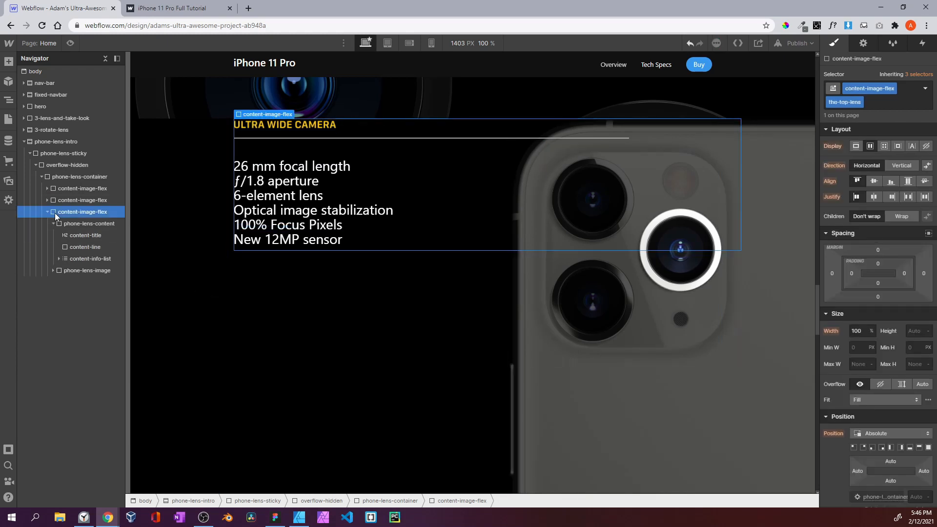
{"action": "left_click", "coordinate": [78, 271]}
{"action": "left_click", "coordinate": [82, 236]}
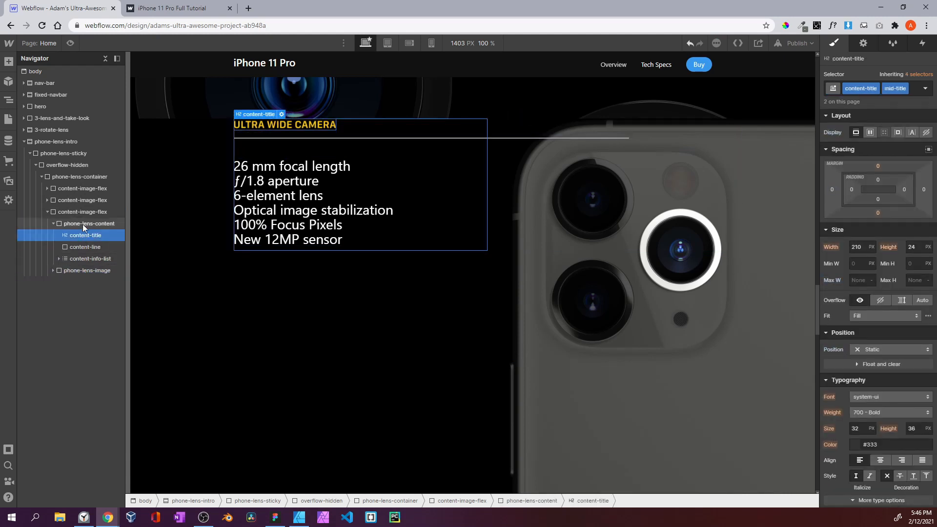
{"action": "left_click", "coordinate": [84, 222]}
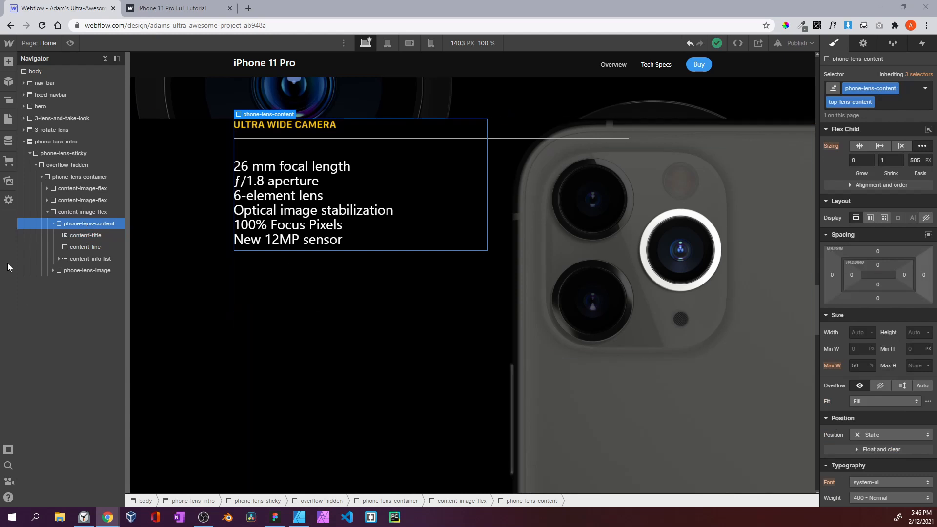
{"action": "left_click", "coordinate": [75, 238]}
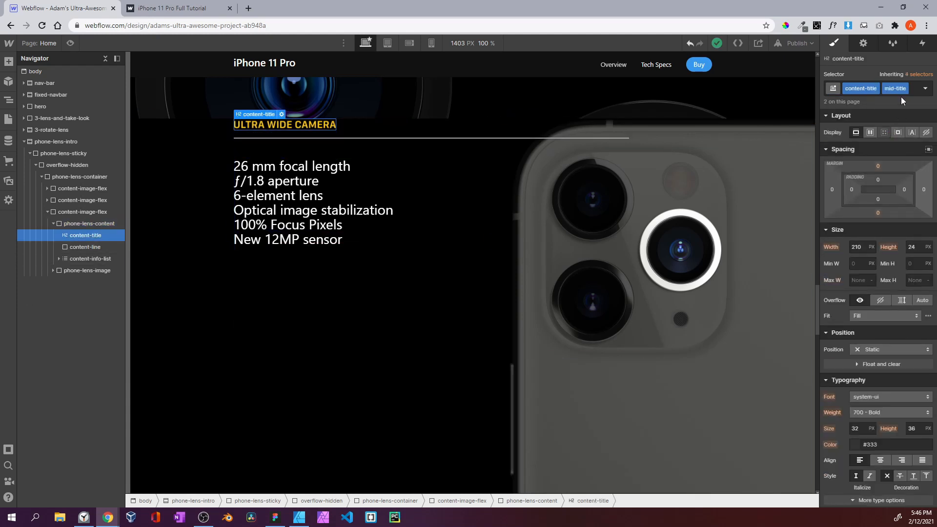
{"action": "left_click", "coordinate": [914, 90]}
{"action": "key", "text": "BackSpace"}
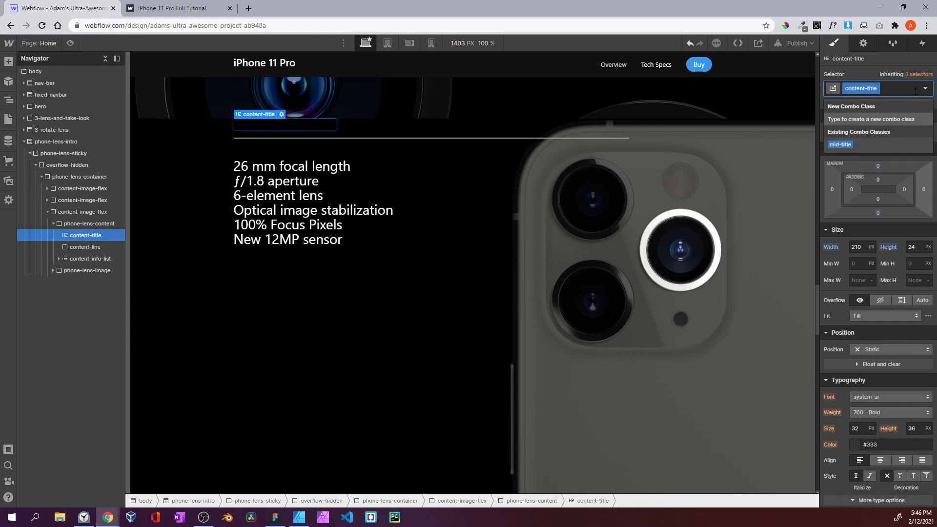
{"action": "type", "text": "top-title"}
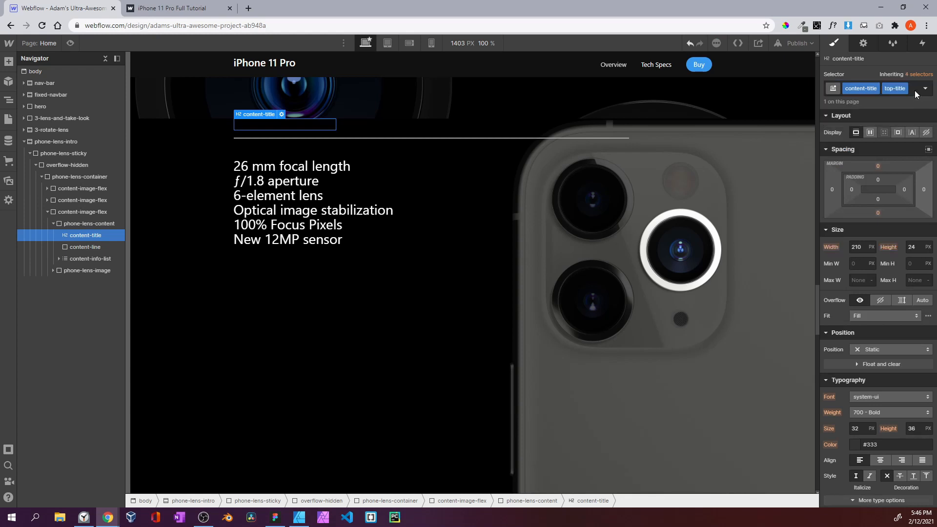
Check the top lens title on the reference site and add the WIDE CAMERA image as the content-title's background
{"action": "left_click", "coordinate": [171, 8]}
{"action": "scroll", "coordinate": [461, 207], "scroll_direction": "down", "scroll_amount": 3}
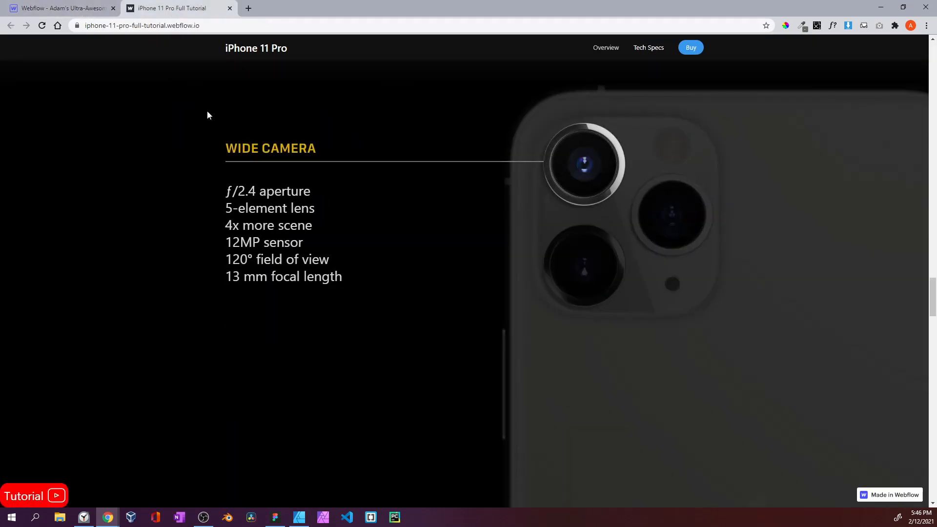
{"action": "left_click", "coordinate": [89, 15]}
{"action": "scroll", "coordinate": [863, 306], "scroll_direction": "down", "scroll_amount": 10}
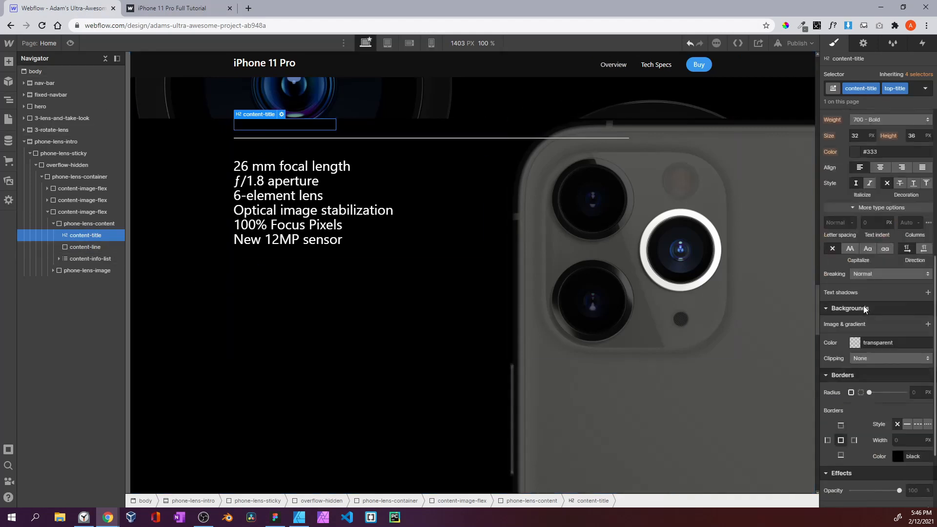
{"action": "left_click", "coordinate": [928, 275]}
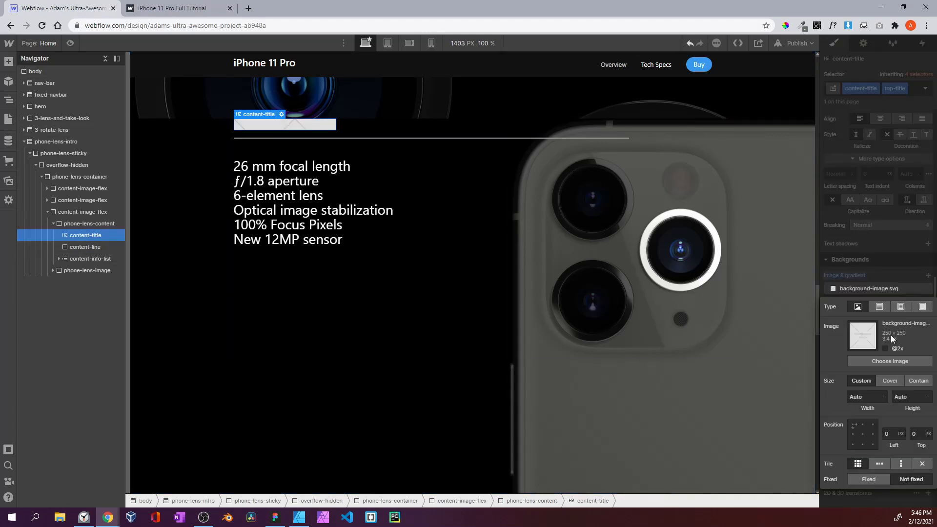
{"action": "left_click", "coordinate": [890, 361]}
{"action": "scroll", "coordinate": [137, 273], "scroll_direction": "down", "scroll_amount": 3}
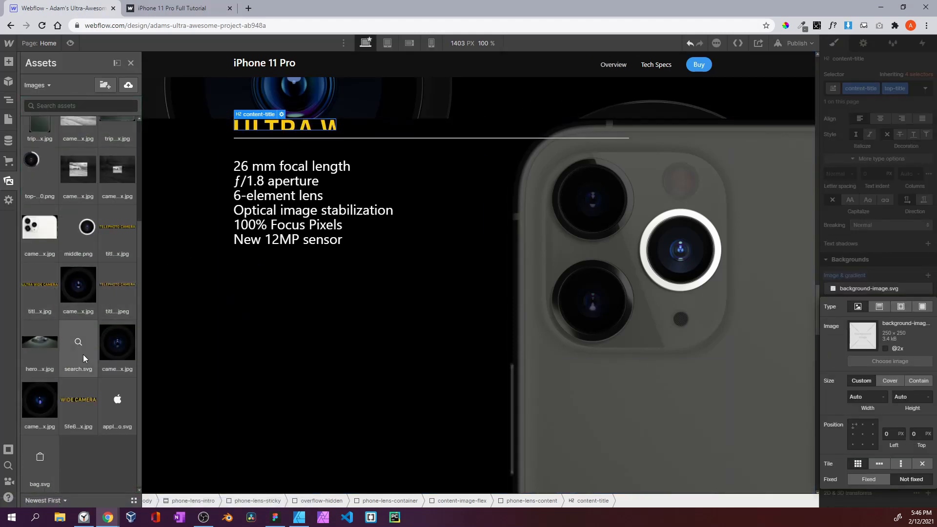
{"action": "left_click", "coordinate": [80, 394]}
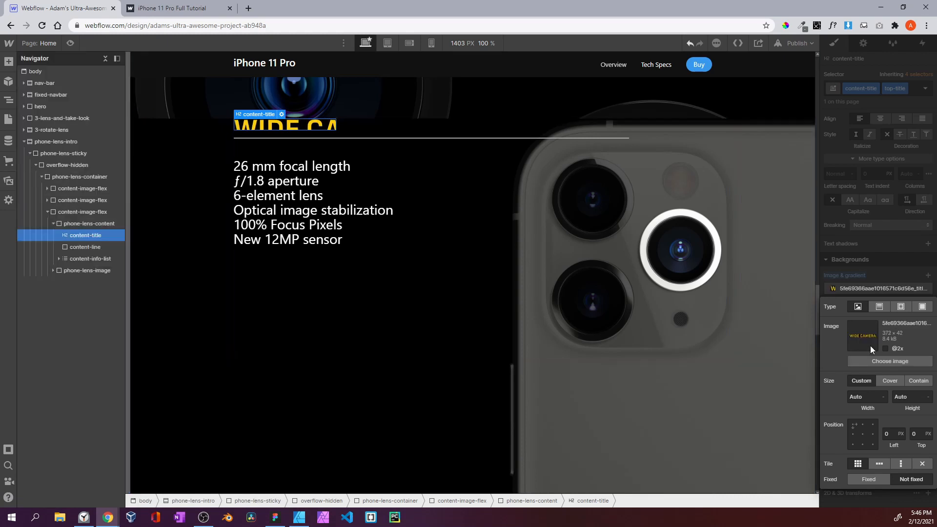
Center the WIDE CAMERA background image and set its width to 210 px
{"action": "left_click", "coordinate": [862, 434]}
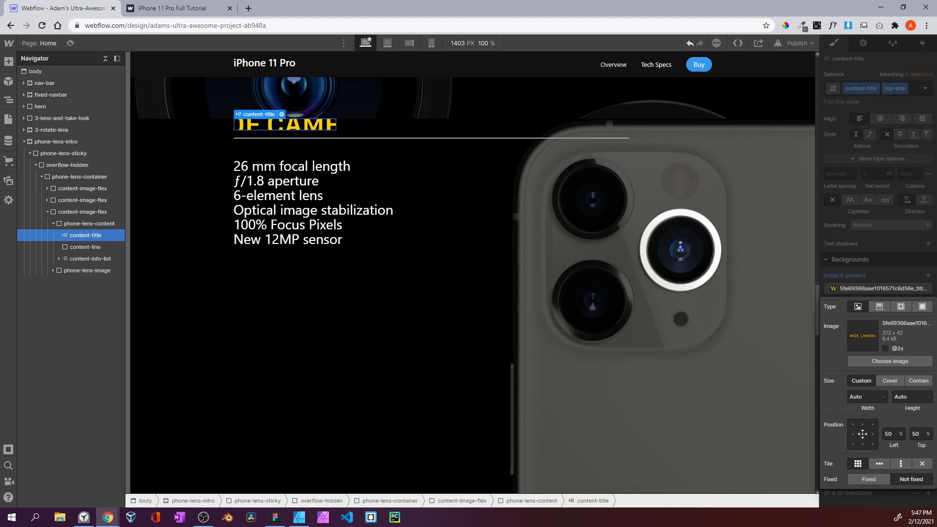
{"action": "left_click", "coordinate": [859, 397]}
{"action": "type", "text": "210"}
{"action": "left_click", "coordinate": [916, 454]}
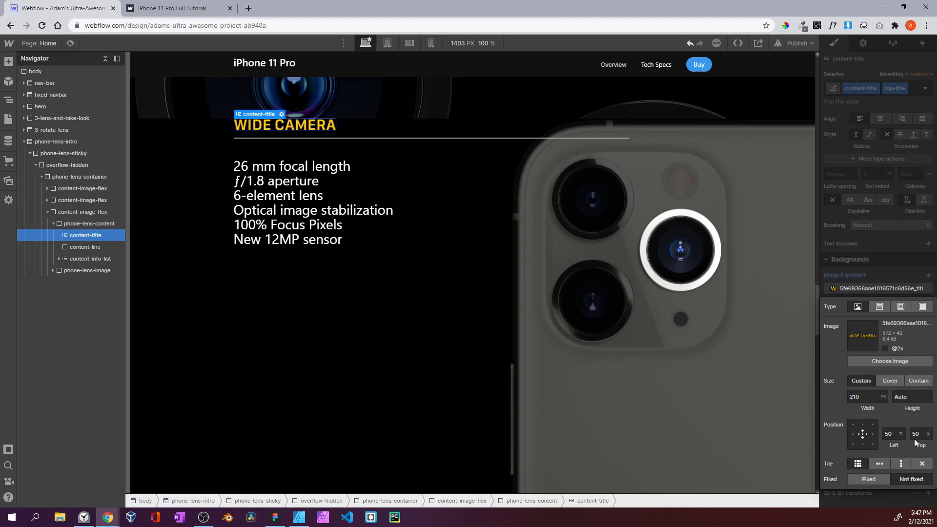
{"action": "left_click", "coordinate": [877, 277]}
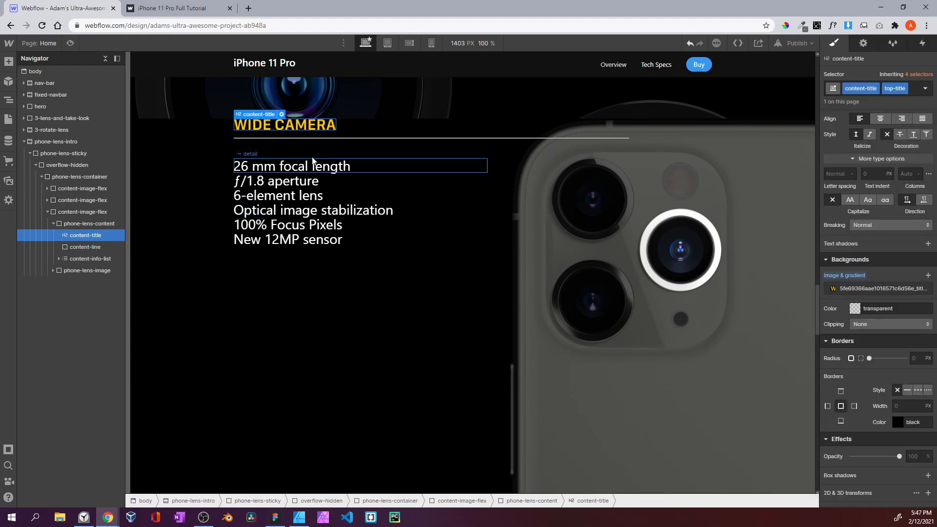
{"action": "left_click", "coordinate": [290, 168]}
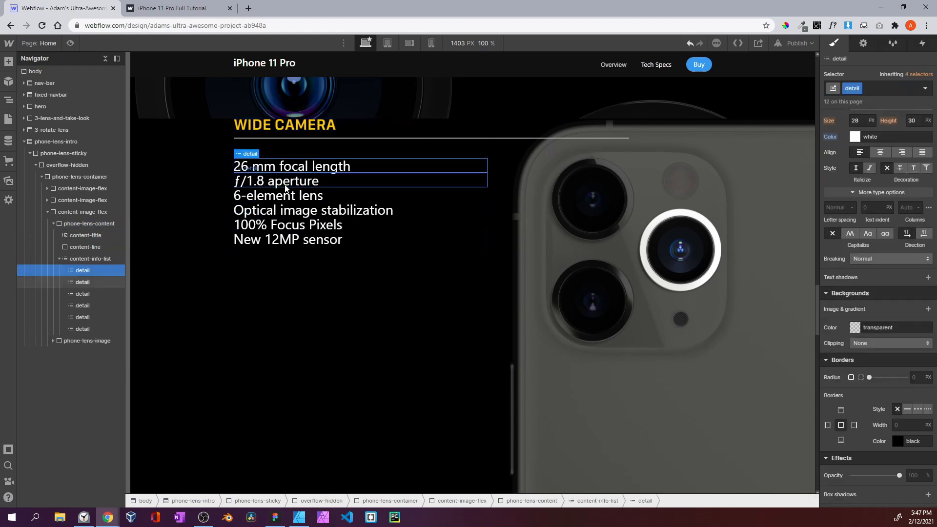
{"action": "left_click", "coordinate": [292, 181]}
{"action": "left_click", "coordinate": [291, 196]}
{"action": "left_click", "coordinate": [291, 210]}
{"action": "left_click", "coordinate": [291, 225]}
{"action": "left_click", "coordinate": [289, 239]}
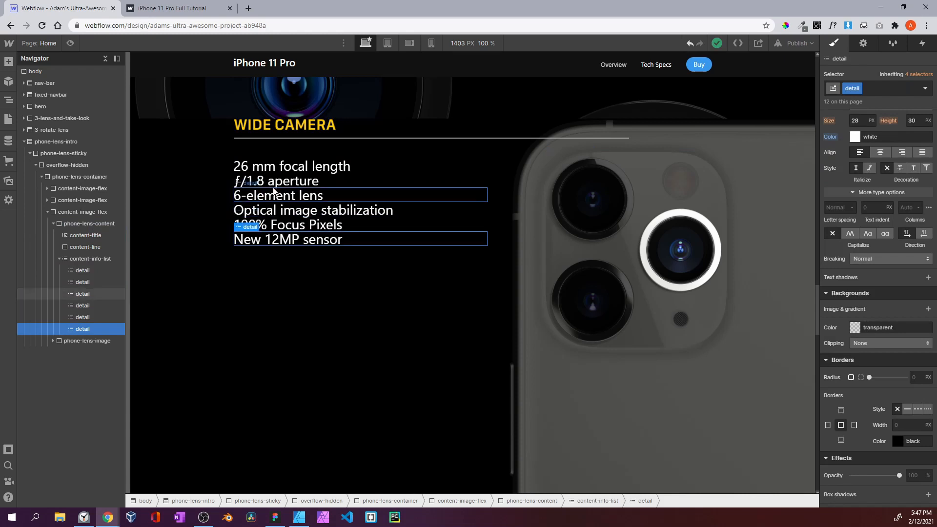
{"action": "left_click", "coordinate": [59, 259]}
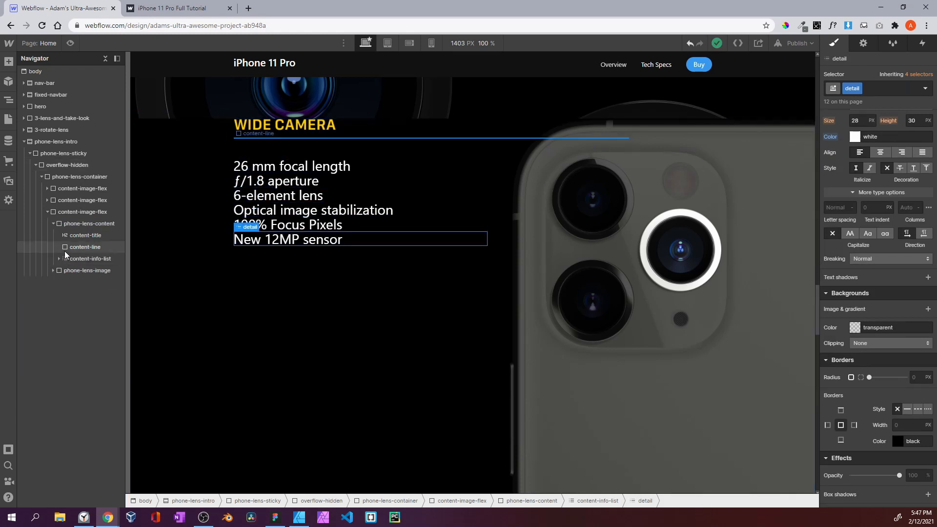
Set the top margin of the top-lens-content phone-lens-content block to 120 px
{"action": "left_click", "coordinate": [69, 247]}
{"action": "left_click", "coordinate": [88, 224]}
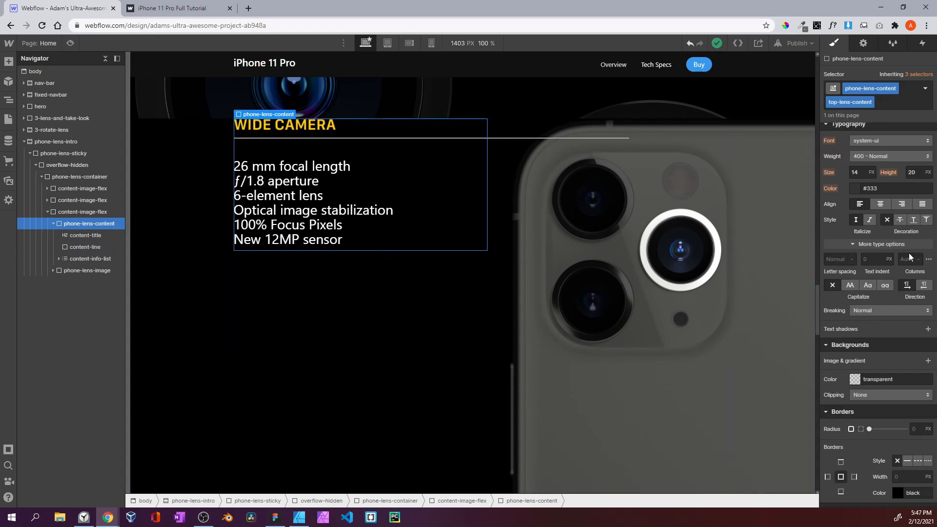
{"action": "scroll", "coordinate": [910, 258], "scroll_direction": "up", "scroll_amount": 5}
{"action": "left_click_drag", "start_coordinate": [878, 251], "coordinate": [872, 117]}
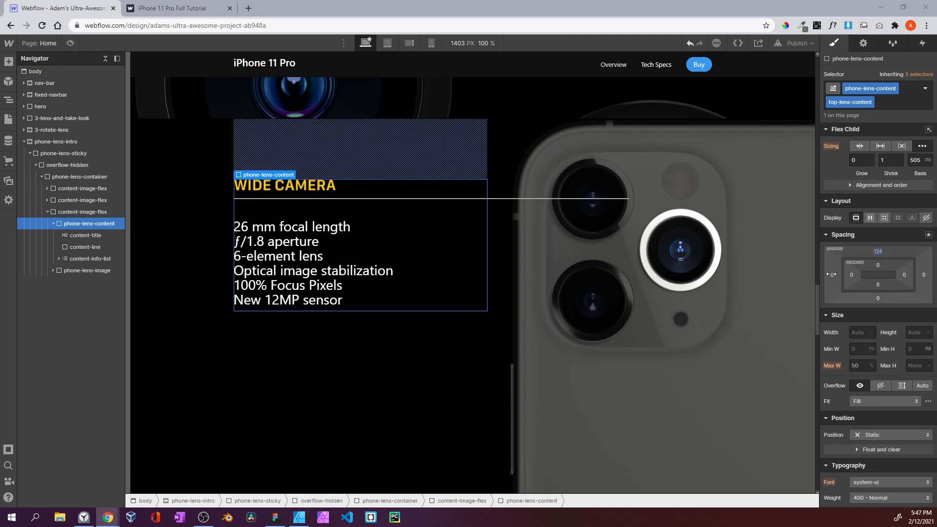
{"action": "left_click", "coordinate": [877, 252]}
{"action": "type", "text": "120"}
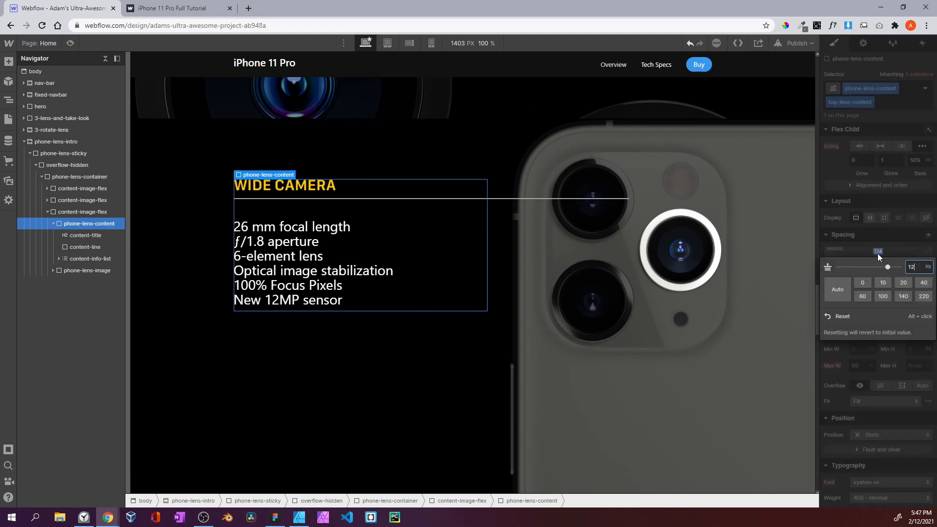
{"action": "key", "text": "Return"}
Set the width of the content-line below the WIDE CAMERA title to 650 px
{"action": "left_click", "coordinate": [86, 246]}
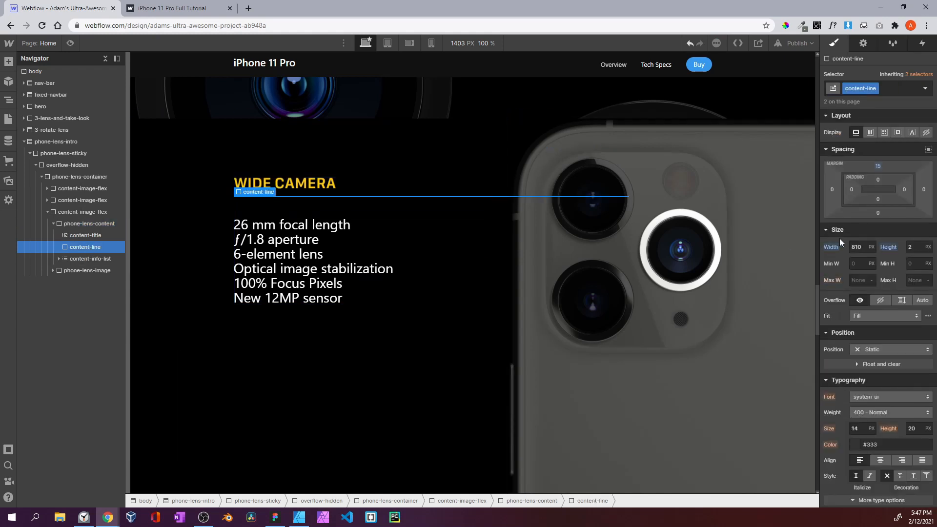
{"action": "left_click", "coordinate": [856, 247]}
{"action": "type", "text": "808"}
{"action": "key", "text": "Return"}
{"action": "left_click", "coordinate": [54, 224]}
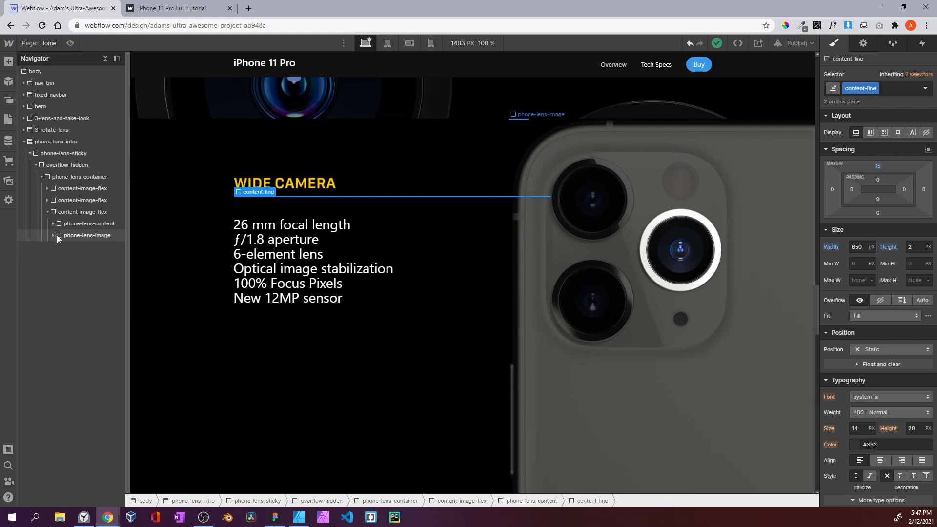
Select the the-phone-image element inside the the-top-lens block's phone-lens-image
{"action": "left_click", "coordinate": [83, 236]}
{"action": "left_click", "coordinate": [54, 235]}
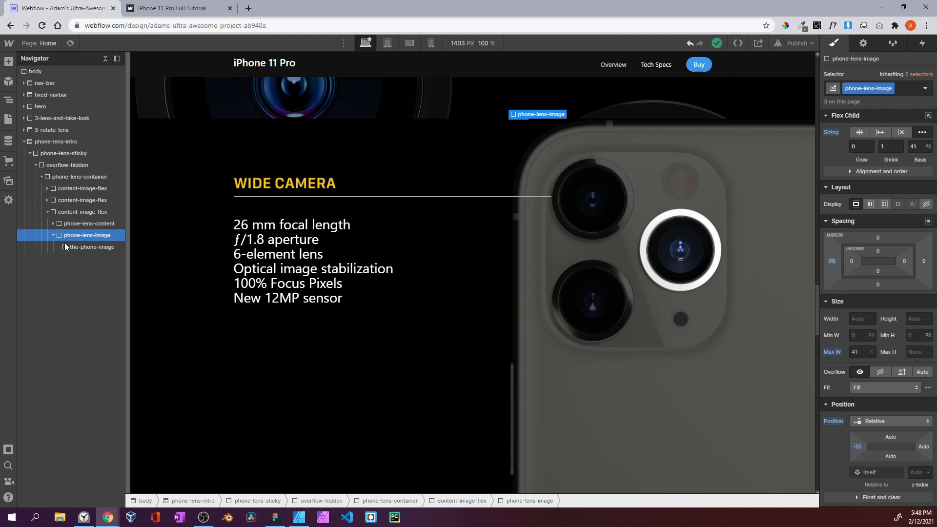
{"action": "left_click", "coordinate": [68, 246]}
{"action": "left_click", "coordinate": [877, 105]}
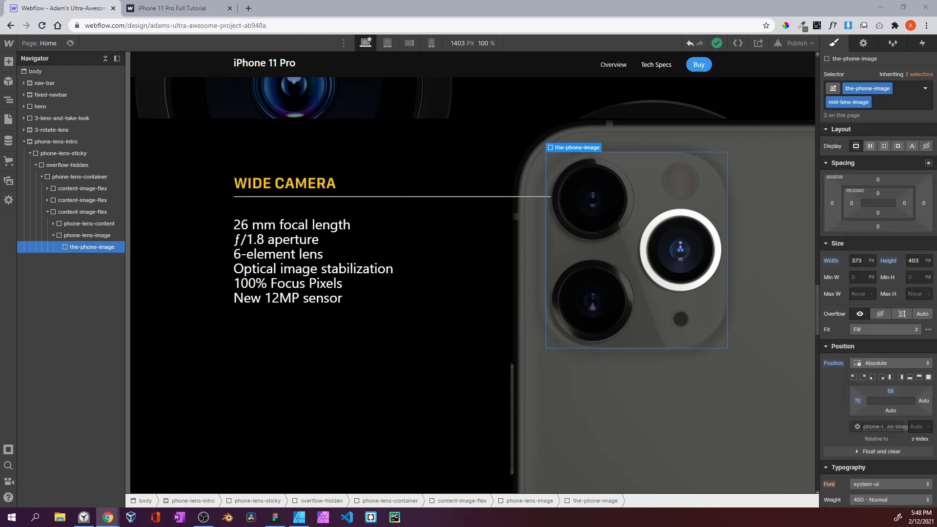
{"action": "left_click", "coordinate": [886, 102]}
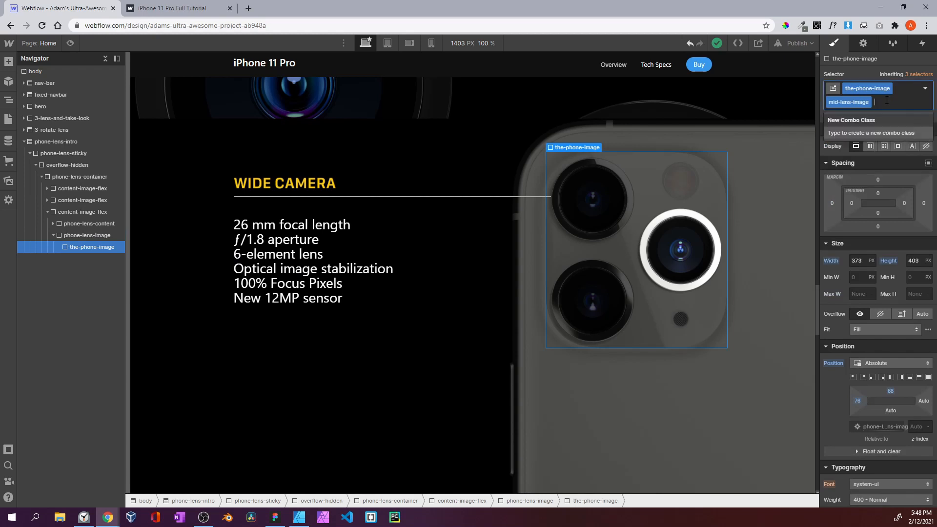
{"action": "key", "text": "BackSpace"}
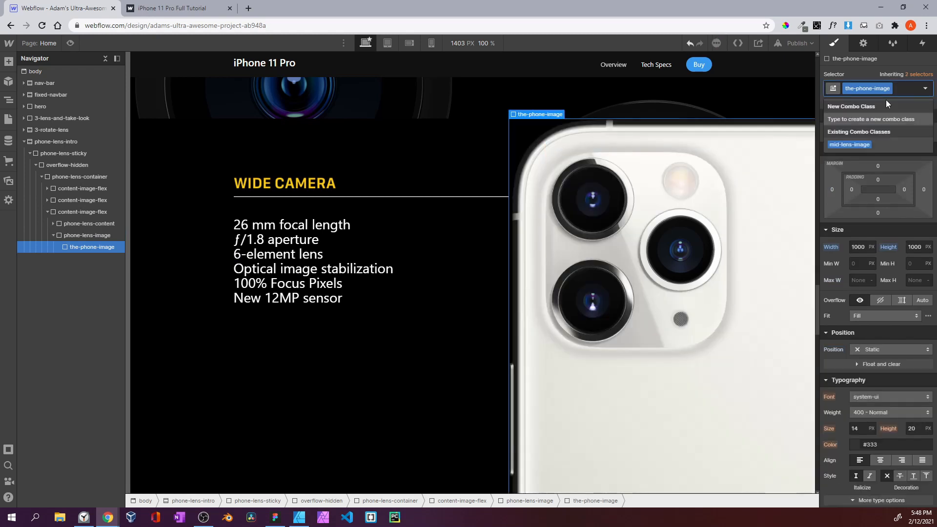
{"action": "type", "text": "lo"}
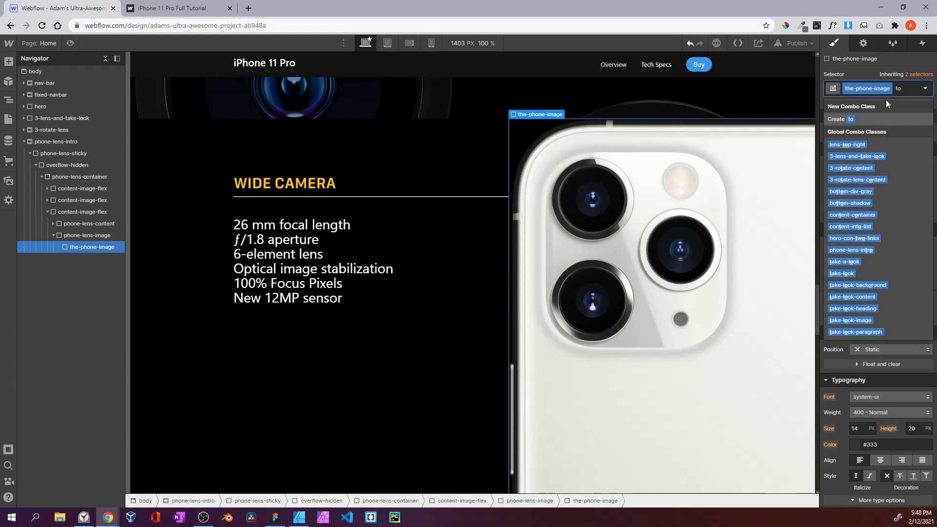
{"action": "key", "text": "BackSpace"}
{"action": "key", "text": "BackSpace"}
{"action": "left_click", "coordinate": [869, 145]}
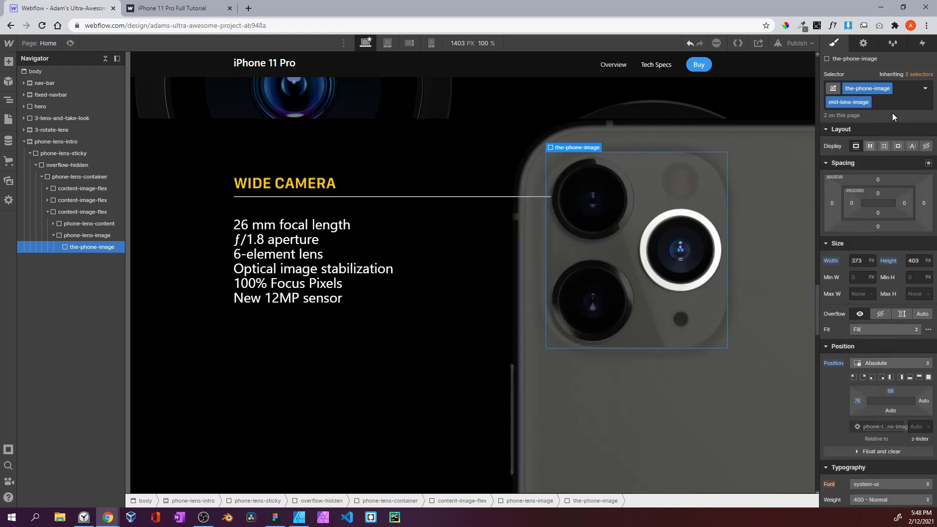
Add a new combo class named top-lens-image to the the-phone-image element, keeping mid-lens-image
{"action": "type", "text": "top-l"}
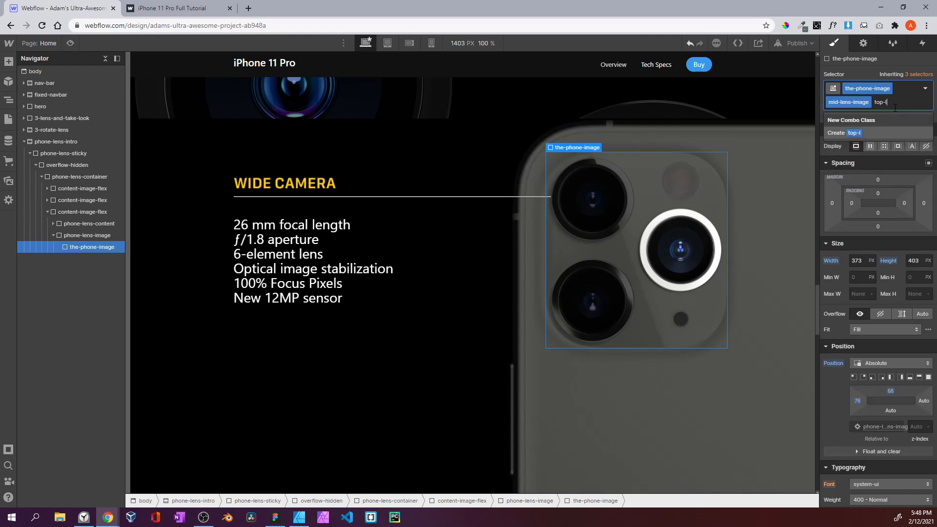
{"action": "type", "text": "ens-image"}
{"action": "key", "text": "Return"}
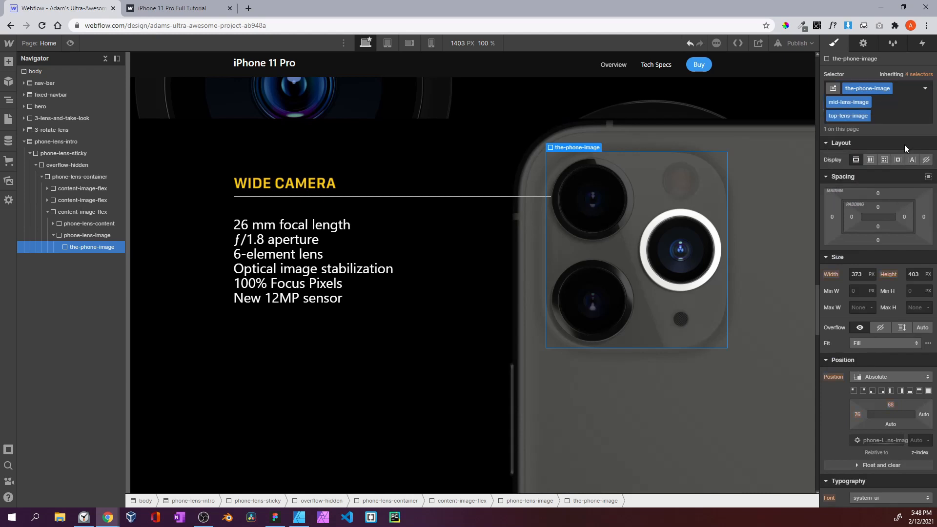
Replace the background image of the top-lens-image the-phone-image element with top.png
{"action": "scroll", "coordinate": [904, 146], "scroll_direction": "down", "scroll_amount": 10}
{"action": "left_click", "coordinate": [874, 243]}
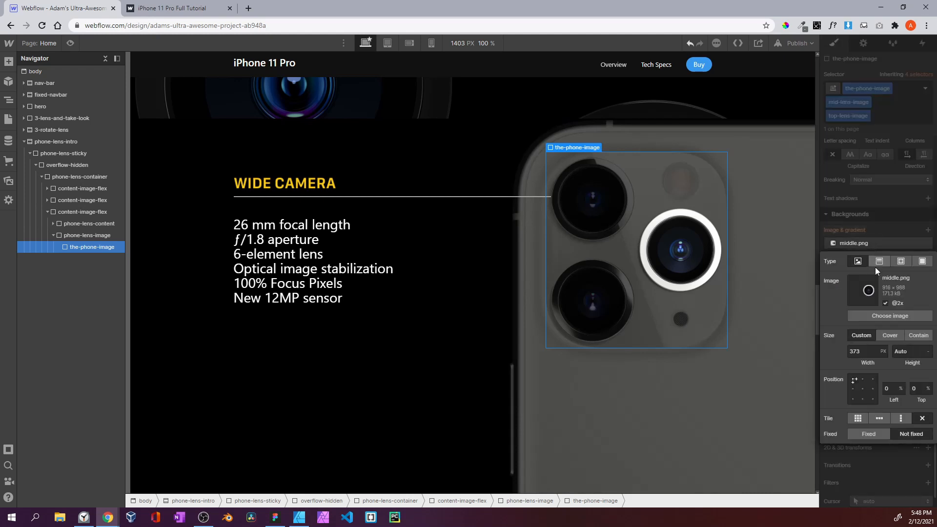
{"action": "left_click", "coordinate": [890, 315]}
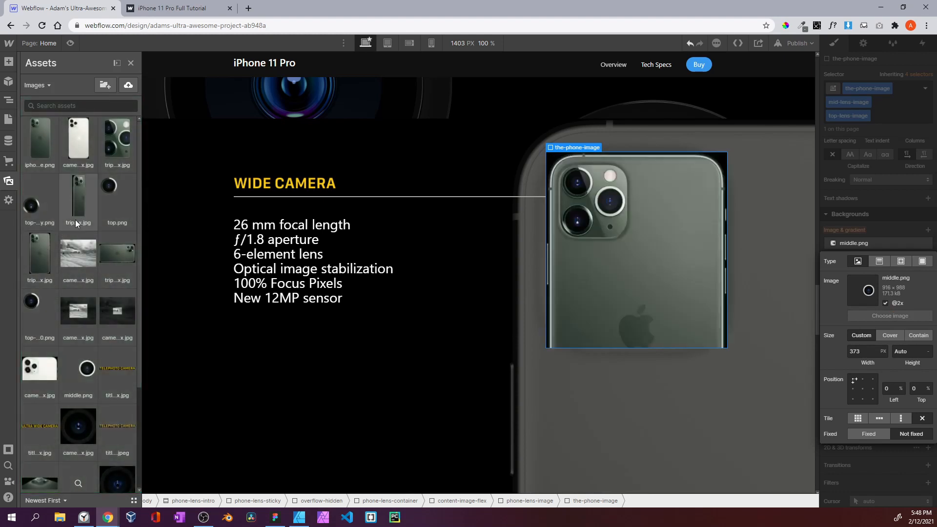
{"action": "scroll", "coordinate": [61, 294], "scroll_direction": "down", "scroll_amount": 1}
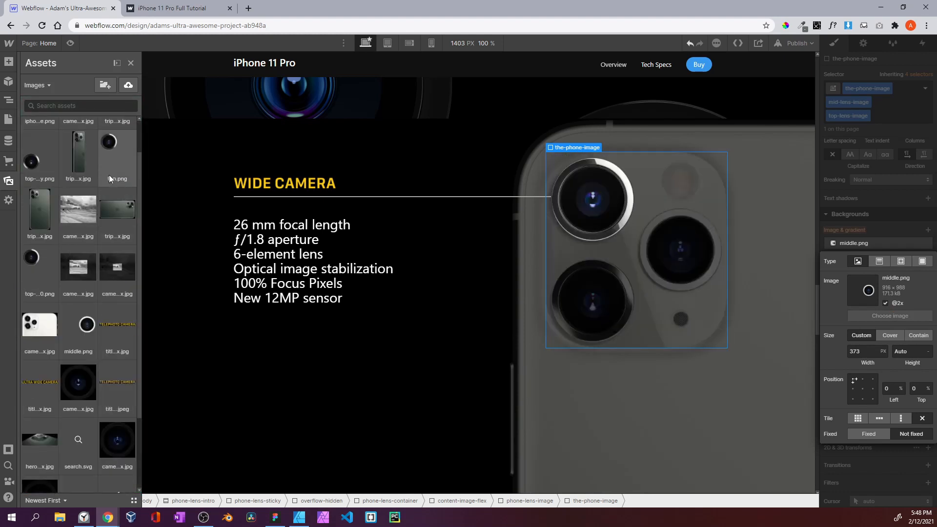
{"action": "left_click", "coordinate": [116, 144]}
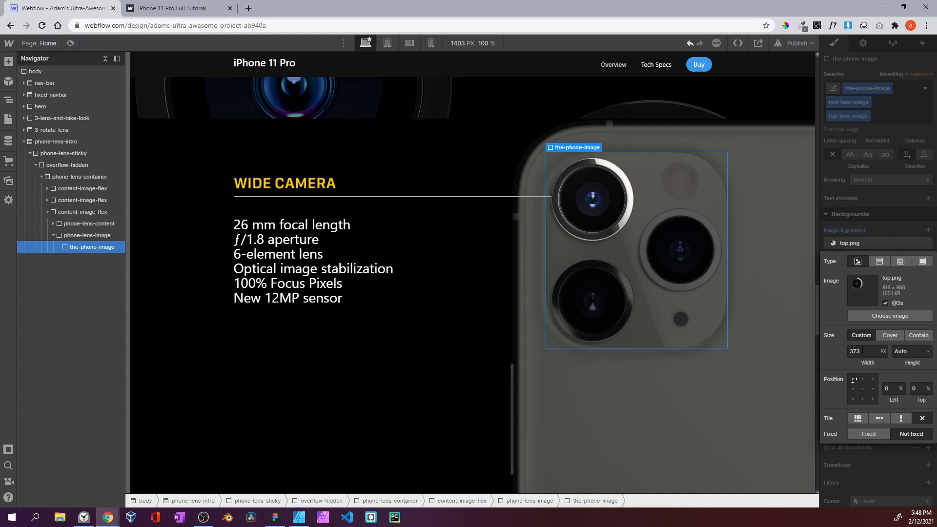
{"action": "left_click", "coordinate": [802, 237]}
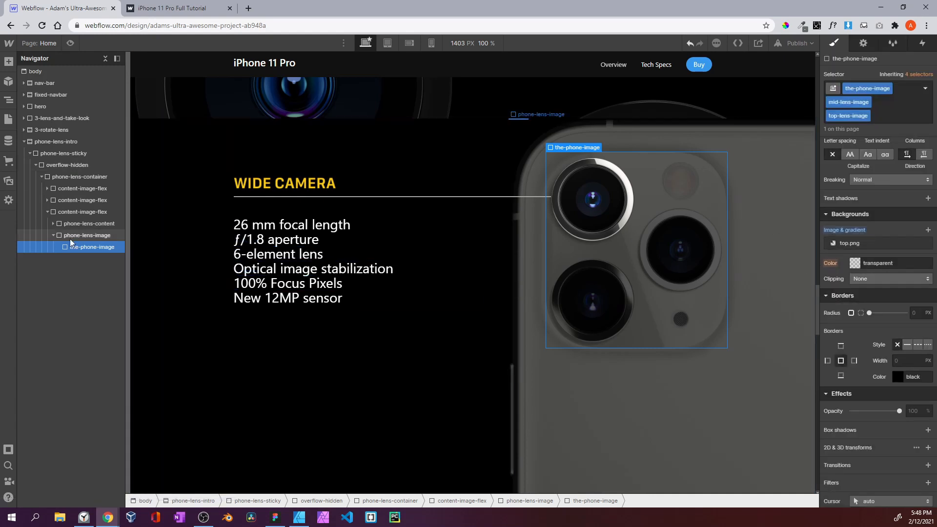
Duplicate the the-top-lens content-image-flex block inside phone-lens-container
{"action": "left_click", "coordinate": [48, 212]}
{"action": "left_click", "coordinate": [54, 212]}
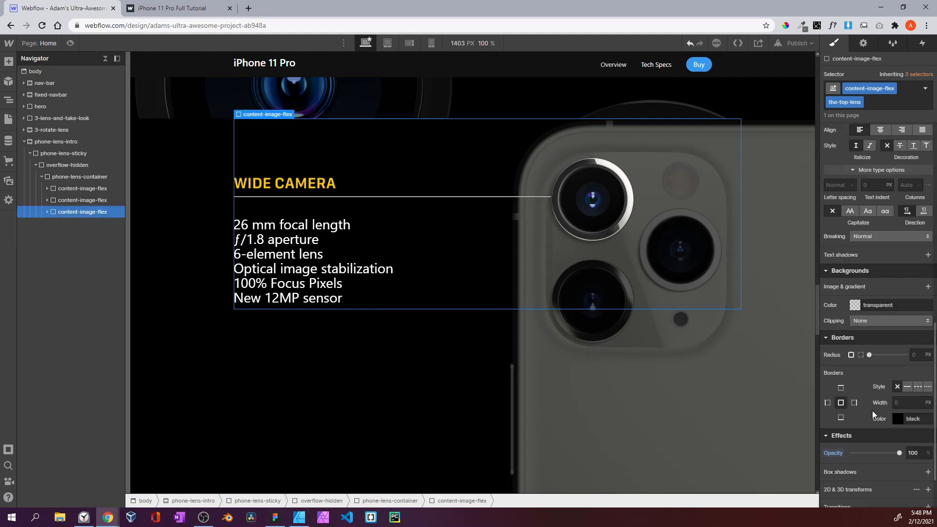
{"action": "mouse_move", "coordinate": [898, 453]}
{"action": "left_mouse_down"}
{"action": "mouse_move", "coordinate": [851, 453]}
{"action": "mouse_move", "coordinate": [911, 455]}
{"action": "left_mouse_up"}
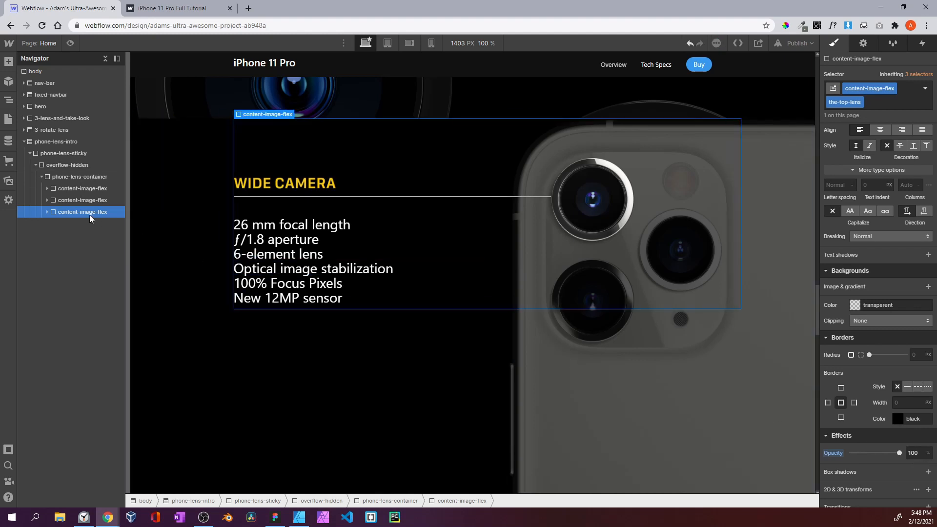
{"action": "key", "text": "ctrl+d"}
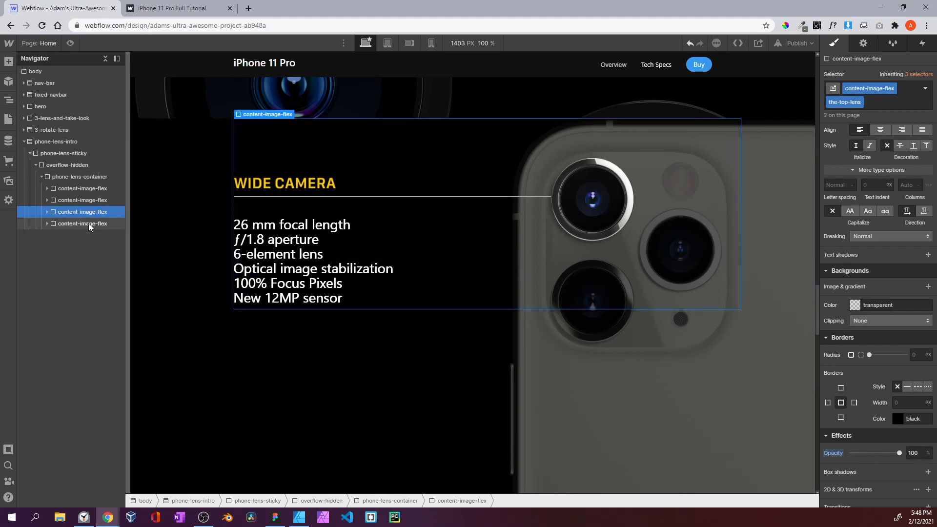
Replace the the-top-lens combo class on the duplicated content-image-flex block with a new combo class named the-bottom-lens
{"action": "left_click", "coordinate": [869, 107]}
{"action": "key", "text": "BackSpace"}
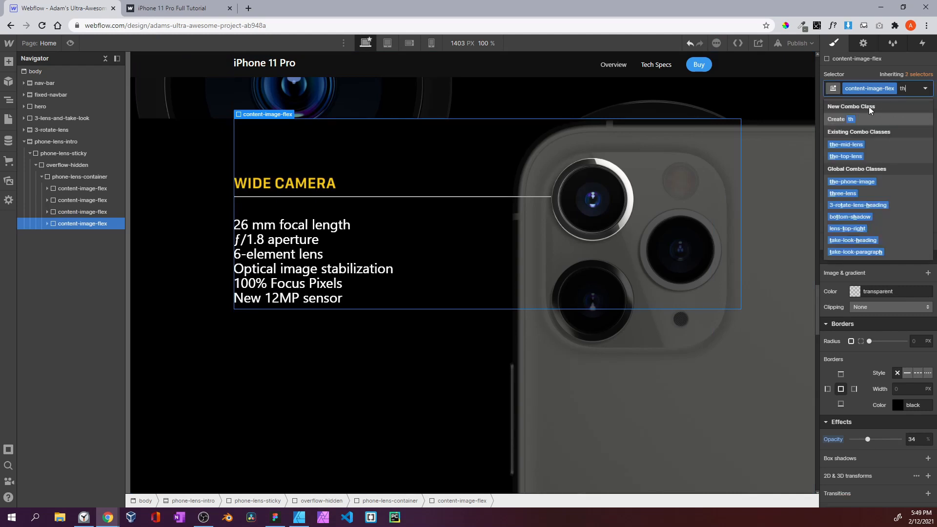
{"action": "type", "text": "the-bottom-lens"}
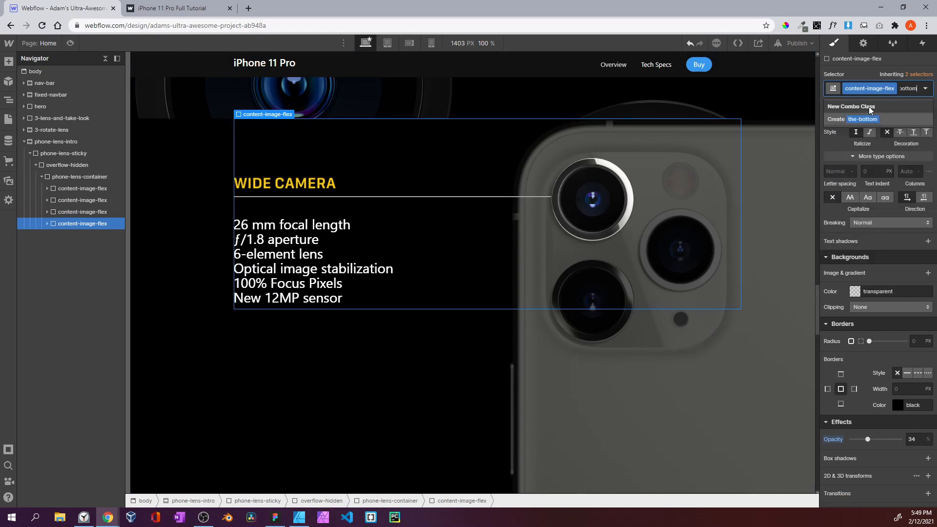
{"action": "key", "text": "Return"}
Set the opacity of the the-top-lens block to 0% and that of the the-bottom-lens block to 100%
{"action": "scroll", "coordinate": [850, 262], "scroll_direction": "down", "scroll_amount": 2}
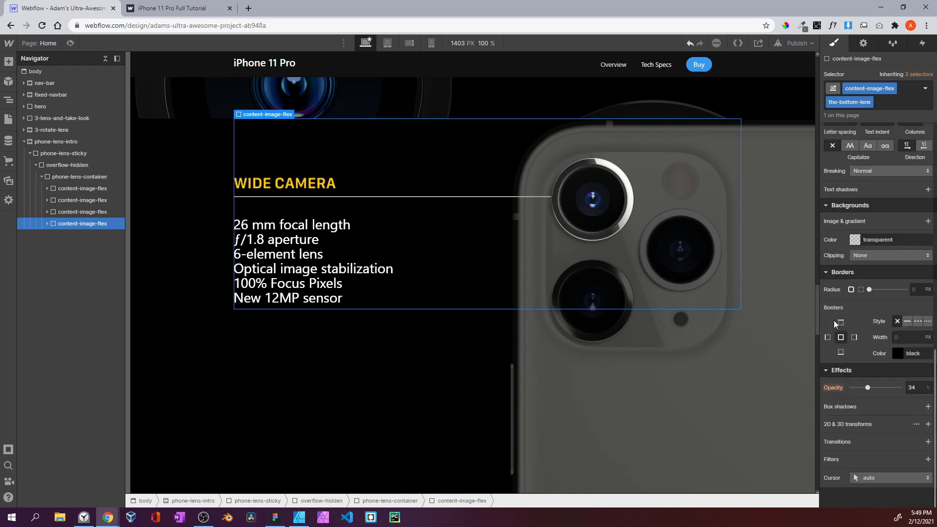
{"action": "left_click", "coordinate": [98, 212]}
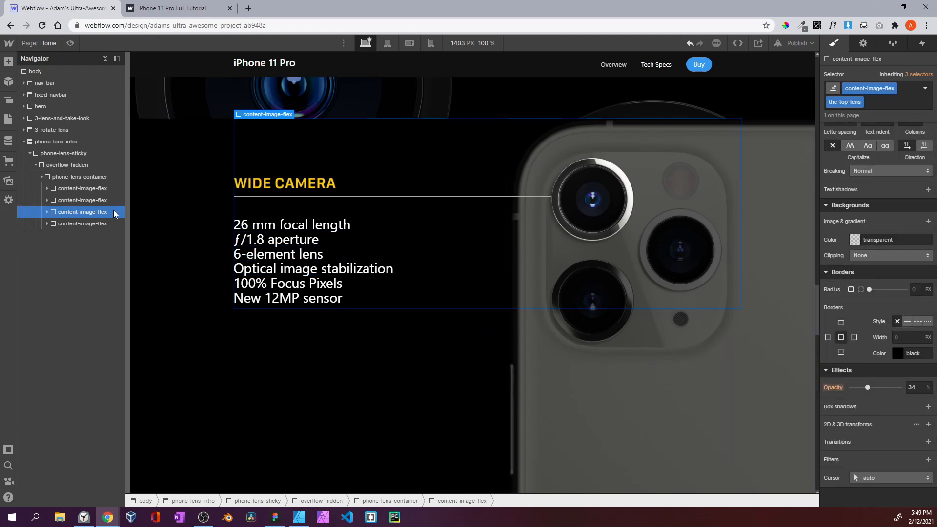
{"action": "left_click_drag", "start_coordinate": [898, 388], "coordinate": [830, 393]}
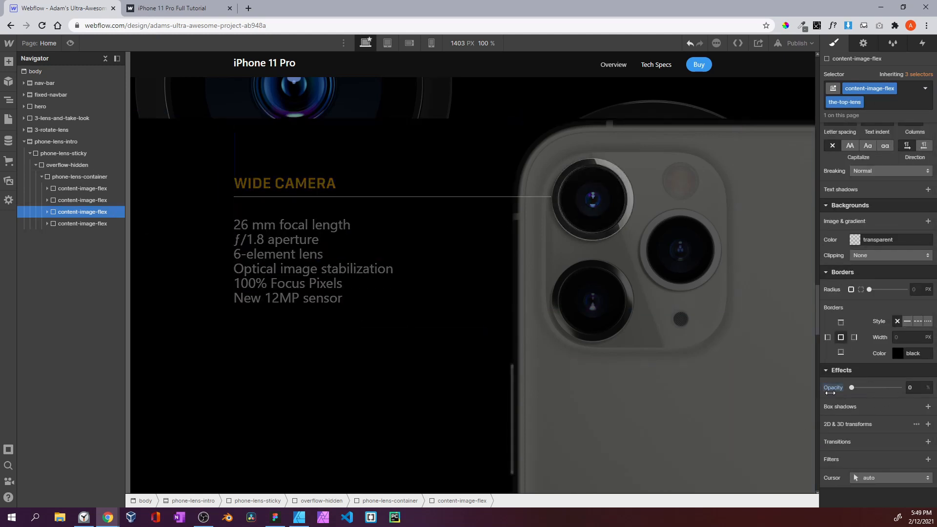
{"action": "left_click", "coordinate": [98, 224]}
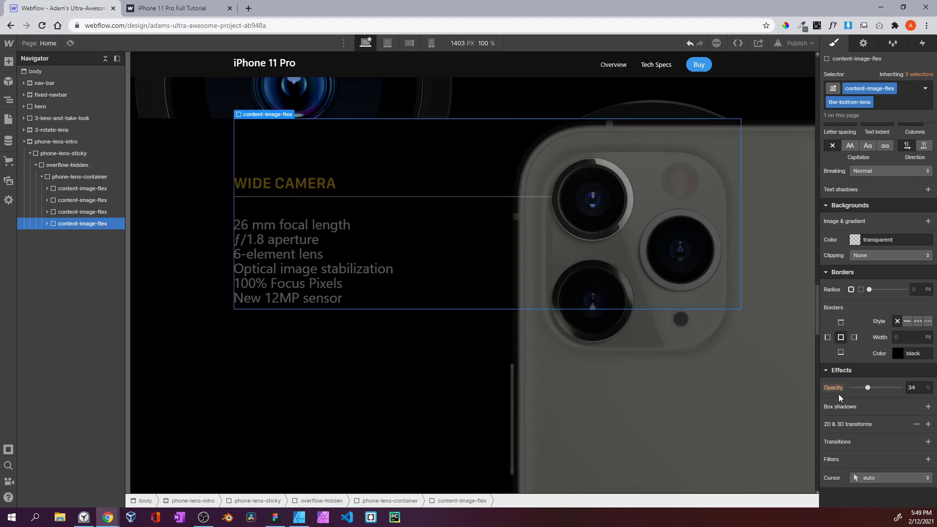
{"action": "left_click_drag", "start_coordinate": [868, 387], "coordinate": [906, 384]}
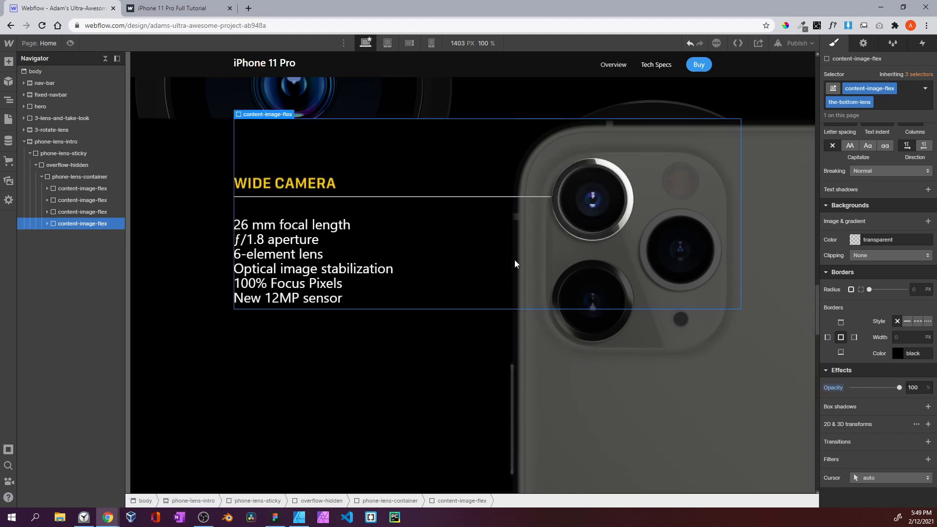
In the the-bottom-lens block, replace the phone-lens-content's top-lens-content combo class with a new one named bottom-content
{"action": "left_click", "coordinate": [47, 224]}
{"action": "left_click", "coordinate": [60, 238]}
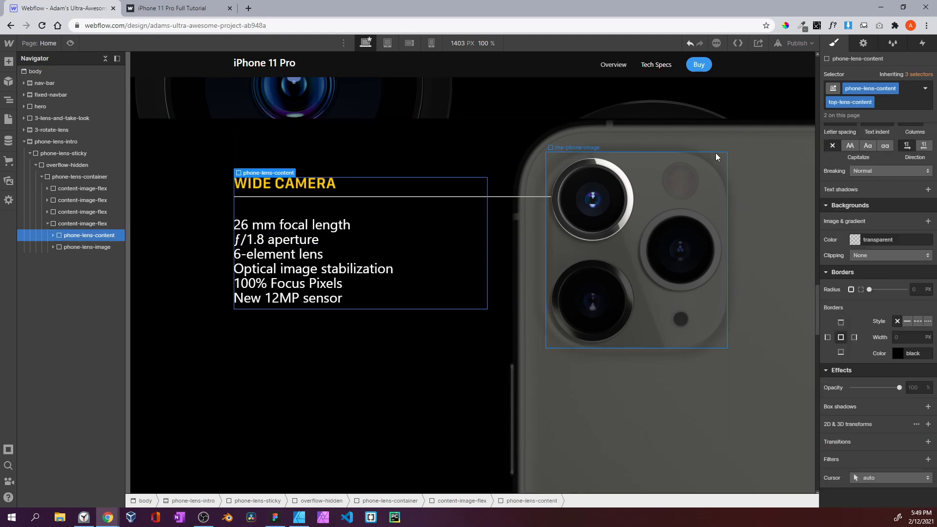
{"action": "left_click", "coordinate": [878, 103]}
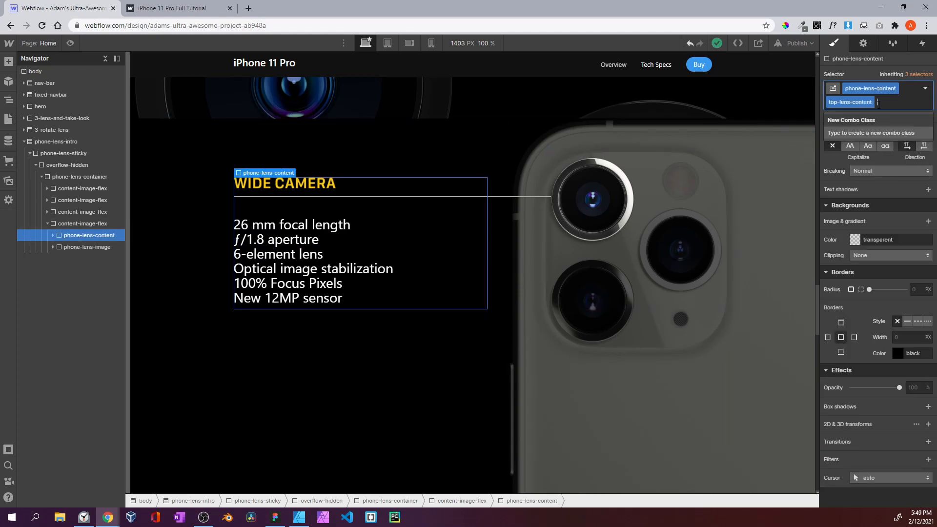
{"action": "key", "text": "BackSpace"}
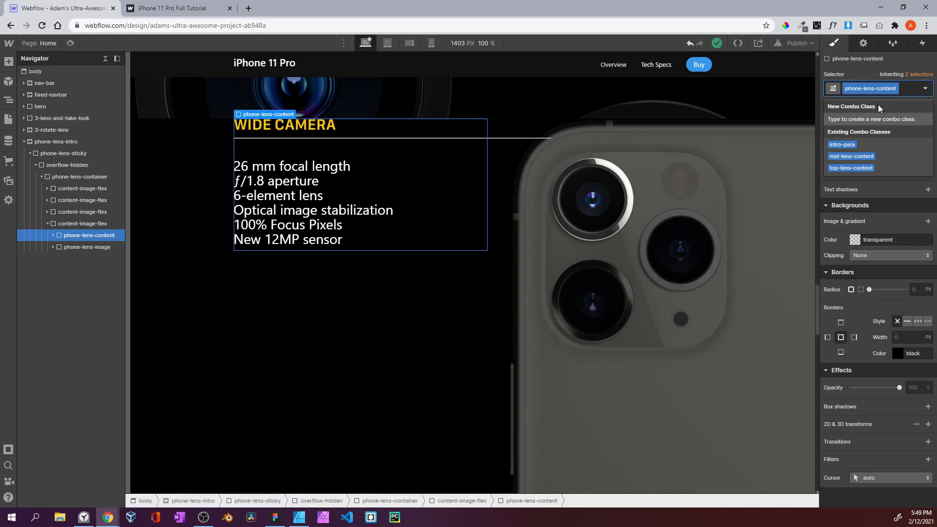
{"action": "type", "text": "bott"}
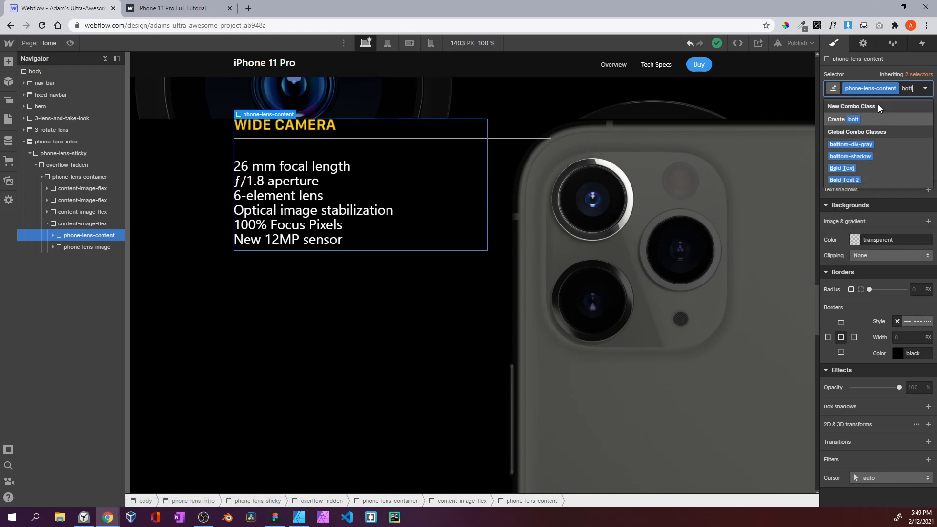
{"action": "type", "text": "om-content"}
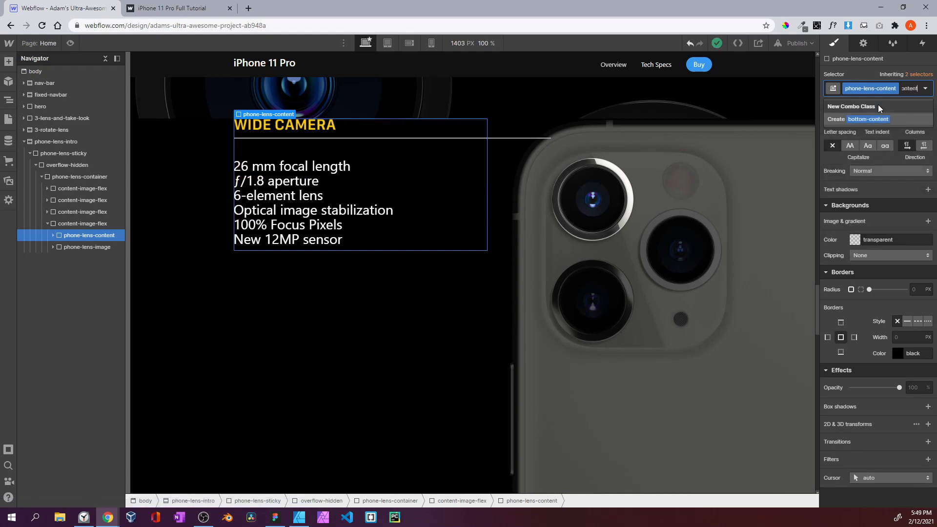
{"action": "key", "text": "Return"}
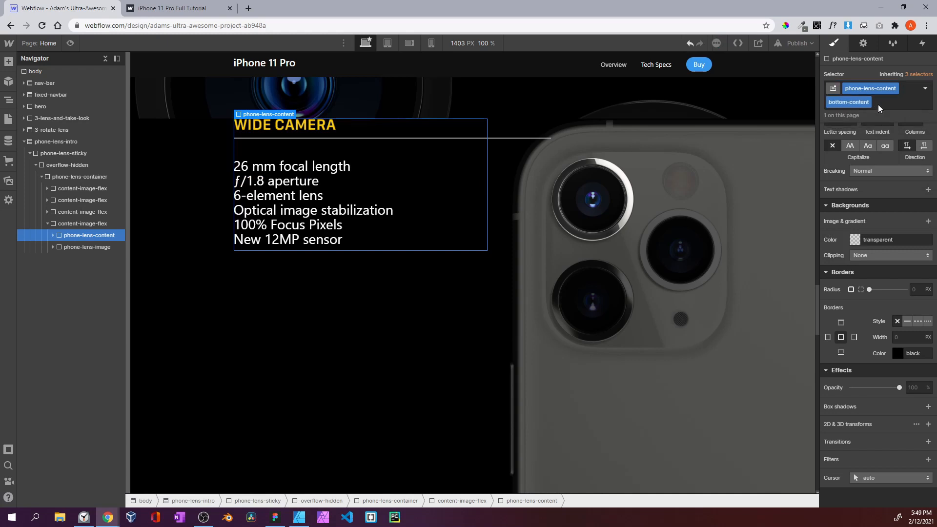
Check the naming used in the top lens block and rename the bottom-content combo class to bottom-lens-contnet
{"action": "left_click", "coordinate": [80, 216]}
{"action": "left_click", "coordinate": [47, 212]}
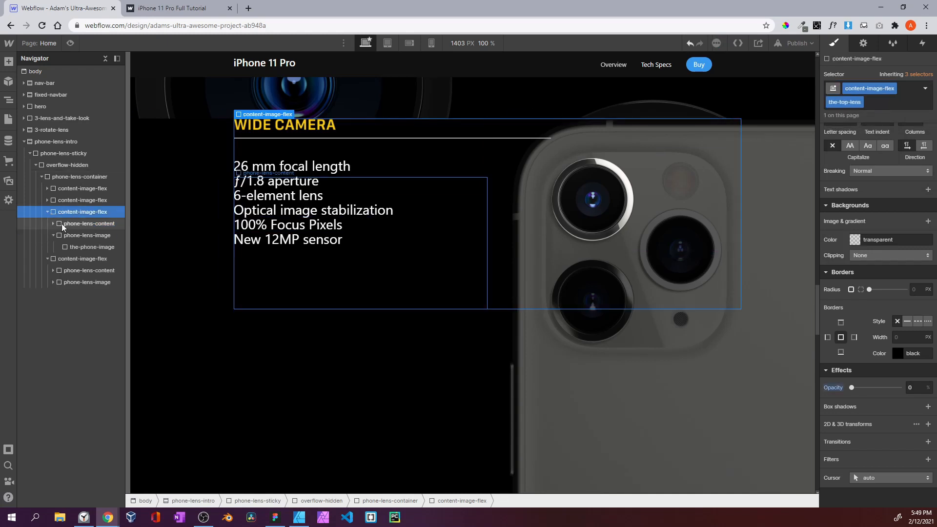
{"action": "left_click", "coordinate": [61, 224]}
{"action": "left_click", "coordinate": [47, 211]}
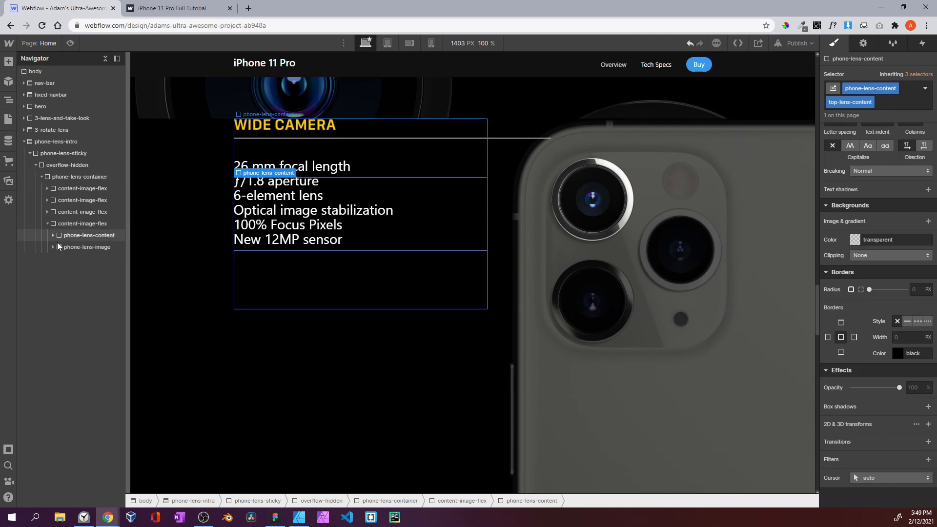
{"action": "left_click", "coordinate": [63, 237]}
{"action": "left_click", "coordinate": [869, 103]}
{"action": "left_click", "coordinate": [864, 116]}
{"action": "key", "text": "BackSpace"}
{"action": "key", "text": "BackSpace"}
{"action": "key", "text": "BackSpace"}
{"action": "key", "text": "BackSpace"}
{"action": "key", "text": "BackSpace"}
{"action": "key", "text": "BackSpace"}
{"action": "key", "text": "BackSpace"}
{"action": "key", "text": "BackSpace"}
{"action": "key", "text": "BackSpace"}
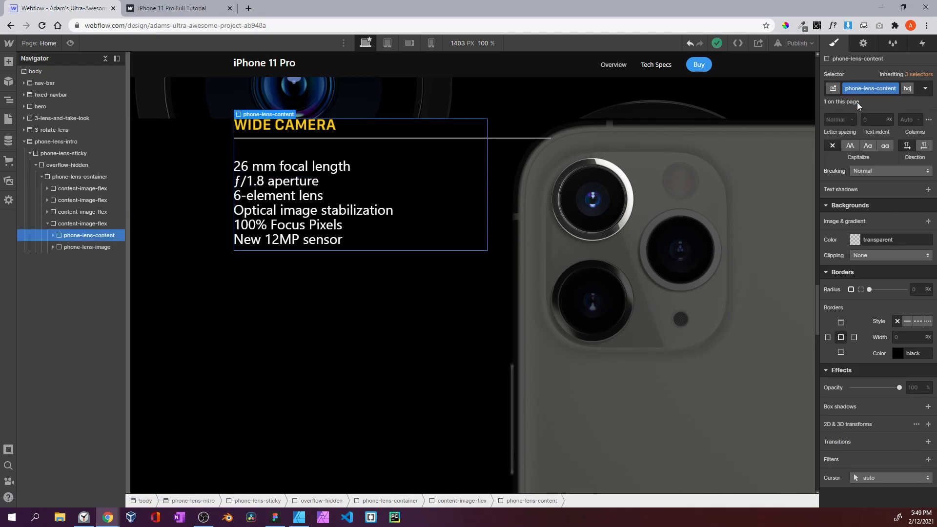
{"action": "type", "text": "m-lens-contne"}
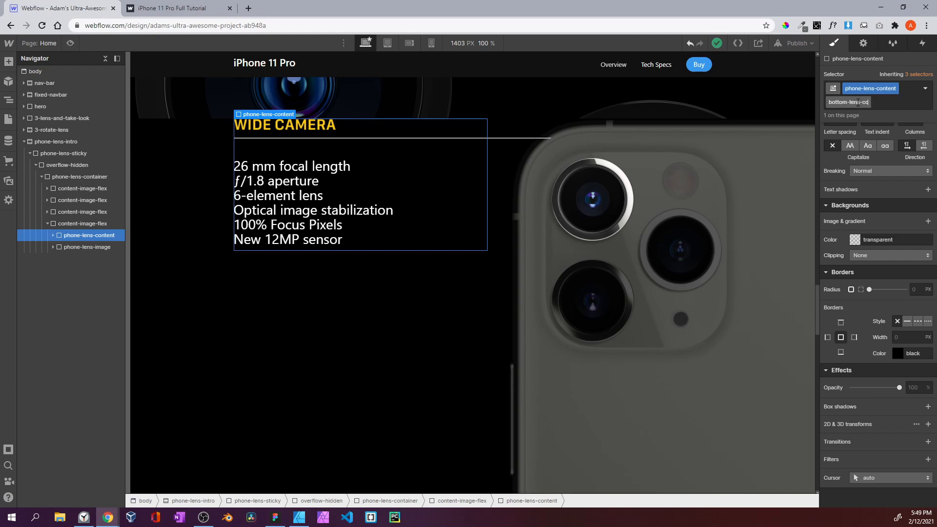
{"action": "key", "text": "BackSpace"}
{"action": "key", "text": "BackSpace"}
{"action": "type", "text": "tnet"}
{"action": "key", "text": "Return"}
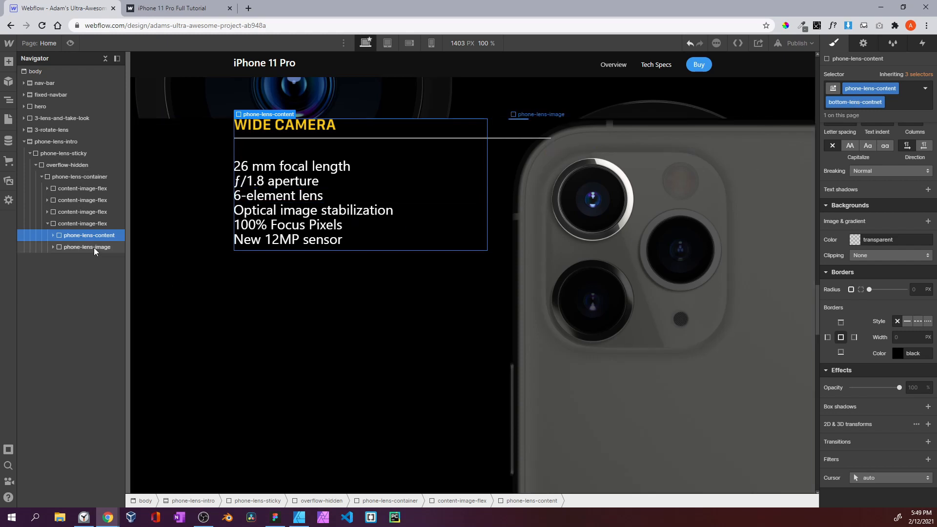
Replace the top-title combo class on the bottom lens block's content-title heading with a new one named bottom-title
{"action": "scroll", "coordinate": [874, 208], "scroll_direction": "up", "scroll_amount": 6}
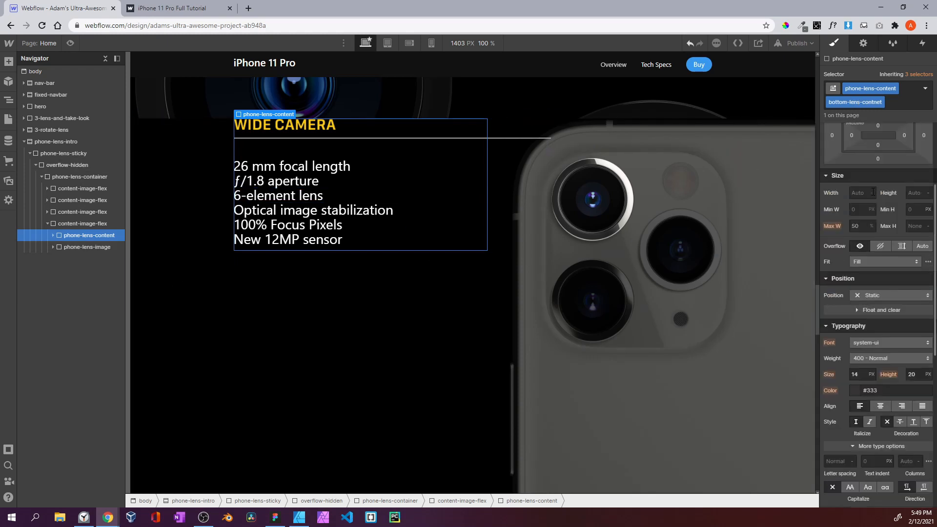
{"action": "scroll", "coordinate": [875, 176], "scroll_direction": "down", "scroll_amount": 5}
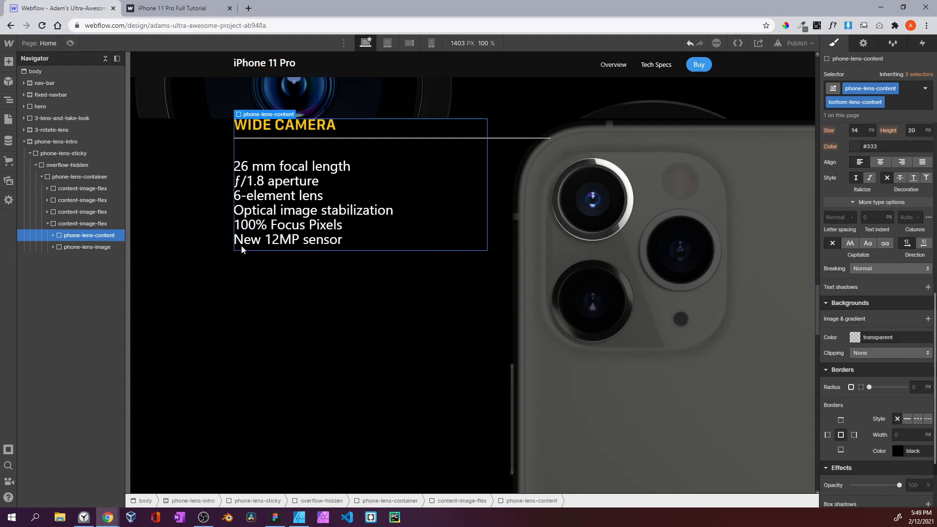
{"action": "left_click", "coordinate": [53, 237]}
{"action": "left_click", "coordinate": [74, 247]}
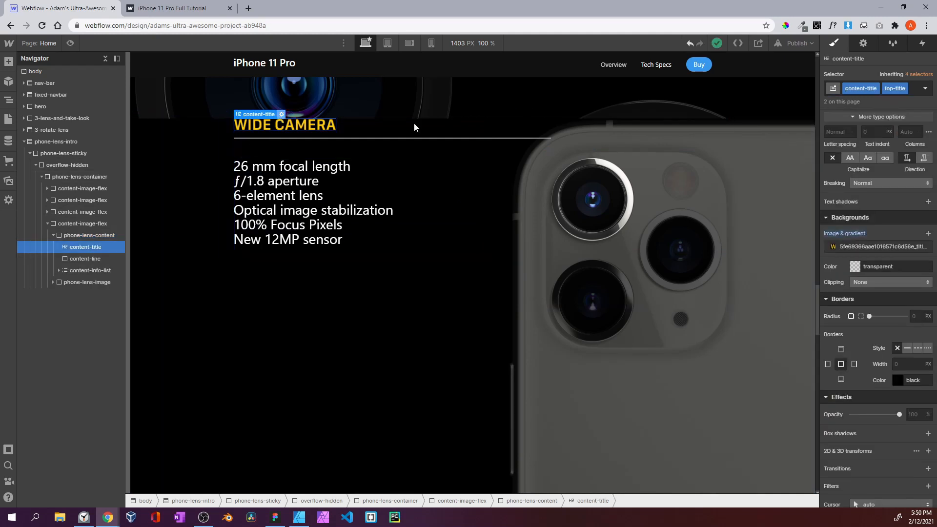
{"action": "left_click", "coordinate": [917, 92]}
{"action": "key", "text": "BackSpace"}
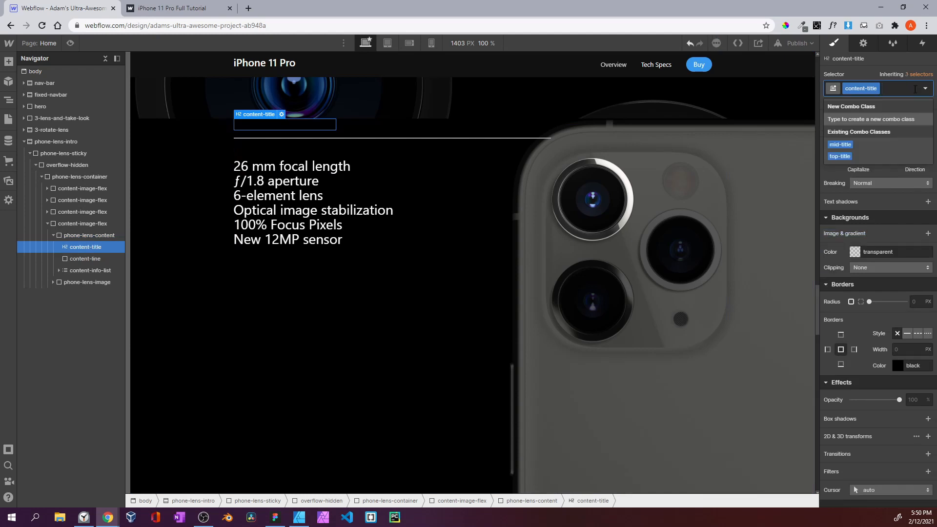
{"action": "type", "text": "bottom-"}
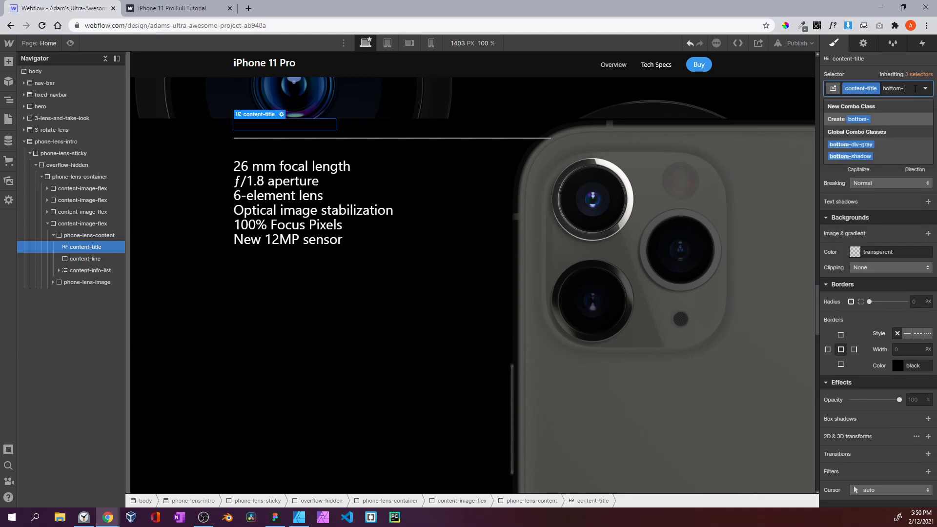
{"action": "type", "text": "titole"}
{"action": "key", "text": "Return"}
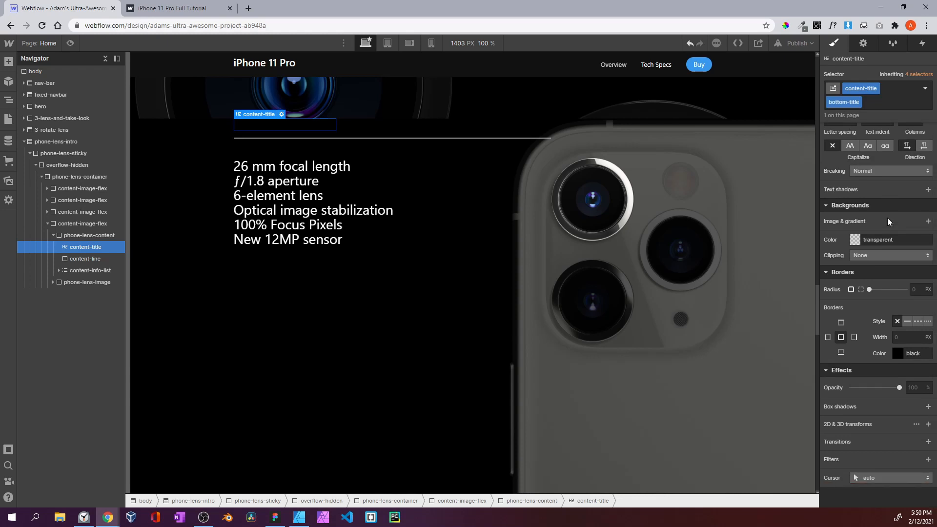
Add a background image to the bottom-title heading, using the TELEPHOTO CAMERA title JPEG from the assets
{"action": "left_click", "coordinate": [928, 221]}
{"action": "left_click", "coordinate": [890, 308]}
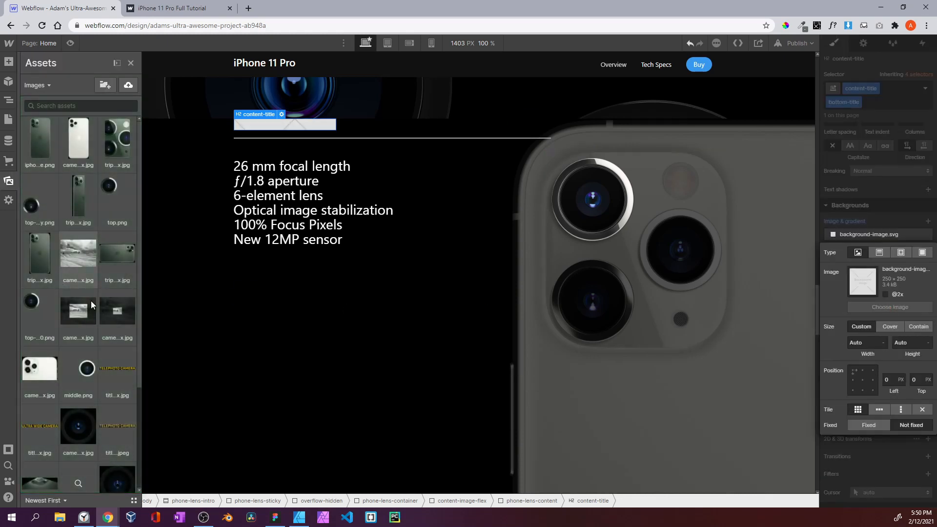
{"action": "scroll", "coordinate": [90, 303], "scroll_direction": "down", "scroll_amount": 3}
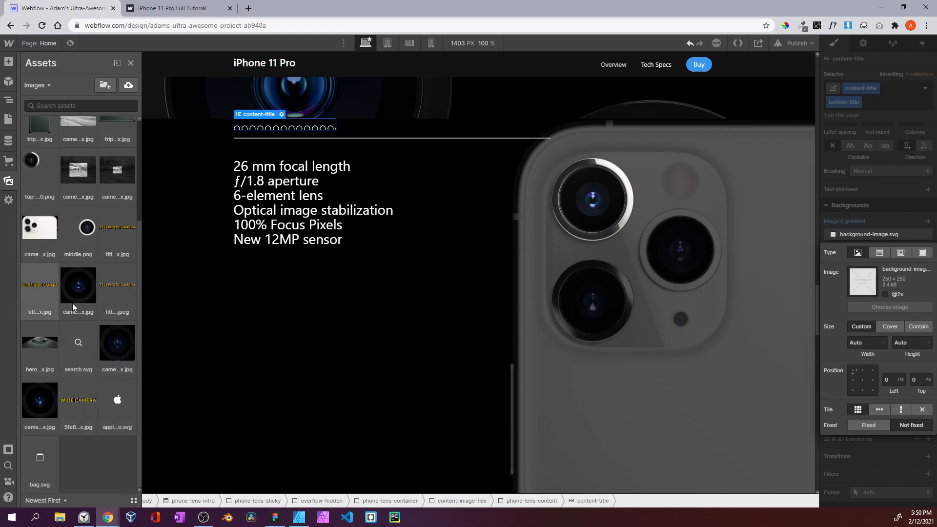
{"action": "left_click", "coordinate": [112, 283]}
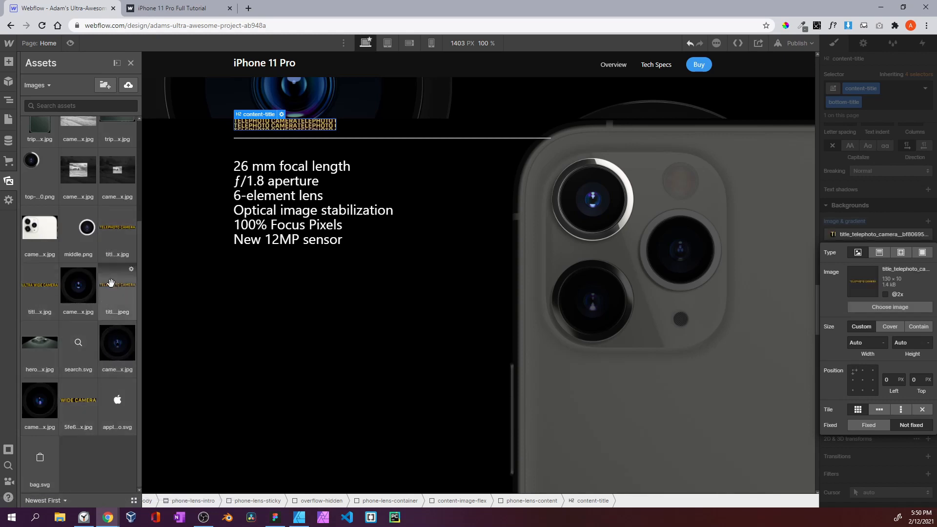
{"action": "left_click", "coordinate": [890, 307]}
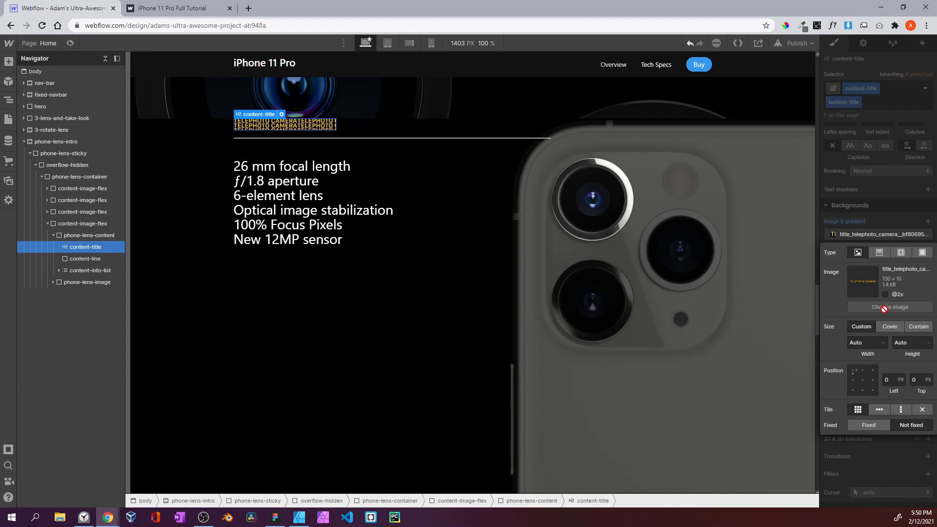
{"action": "left_click", "coordinate": [50, 418]}
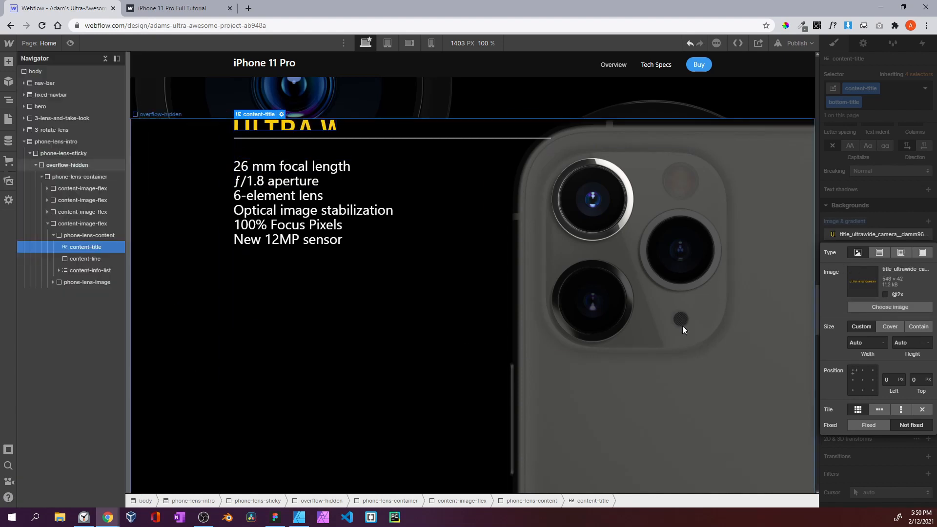
{"action": "left_click", "coordinate": [859, 343]}
{"action": "type", "text": "210"}
{"action": "key", "text": "Return"}
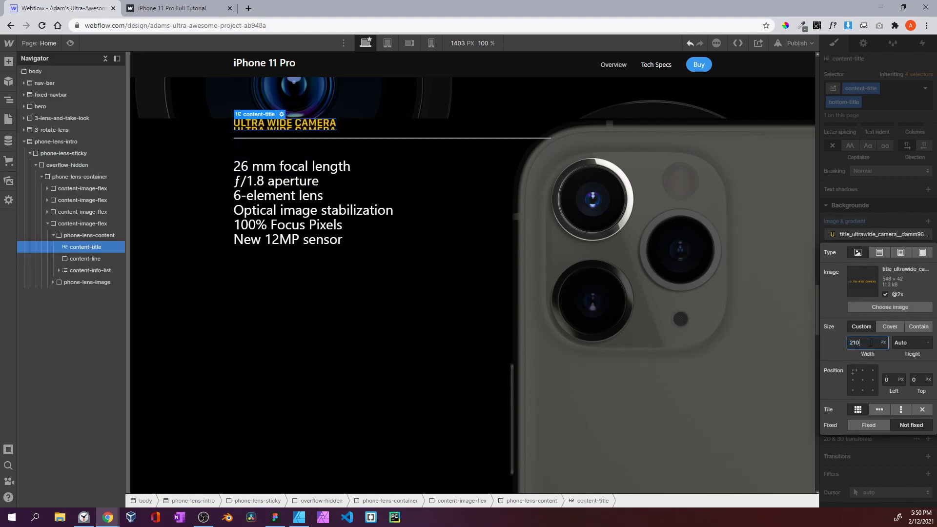
{"action": "left_click", "coordinate": [922, 409]}
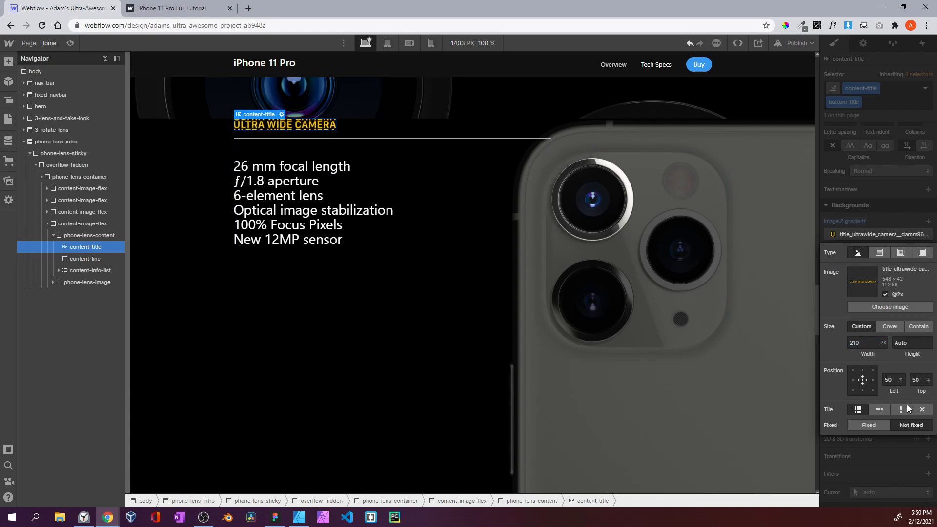
{"action": "left_click", "coordinate": [887, 208]}
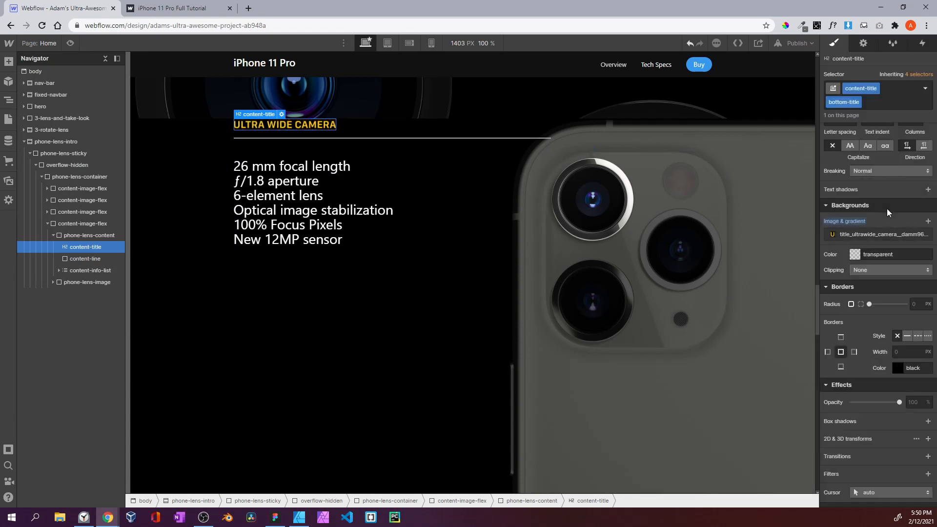
Set the bottom lens content block's top margin to 325 px so its line meets the lower lens
{"action": "left_click", "coordinate": [86, 259]}
{"action": "left_click", "coordinate": [88, 236]}
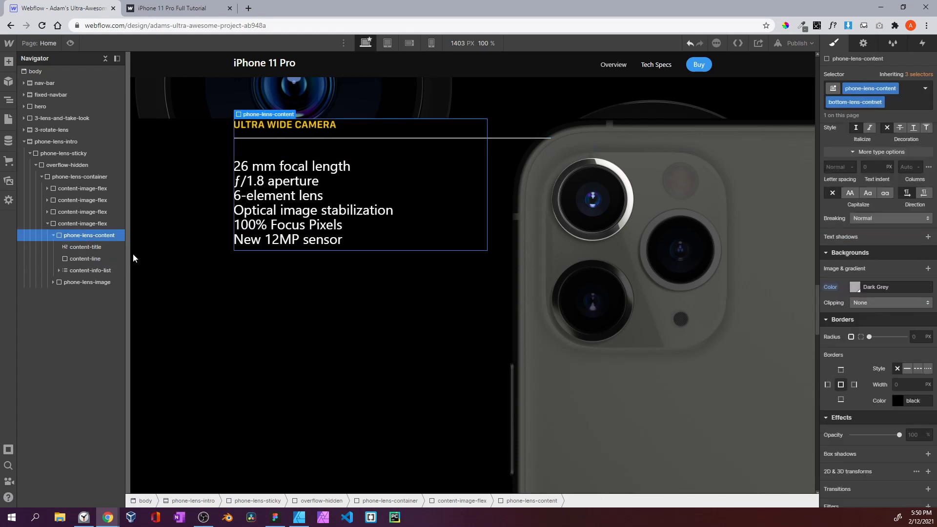
{"action": "scroll", "coordinate": [877, 283], "scroll_direction": "up", "scroll_amount": 5}
{"action": "left_click_drag", "start_coordinate": [879, 233], "coordinate": [842, 74]}
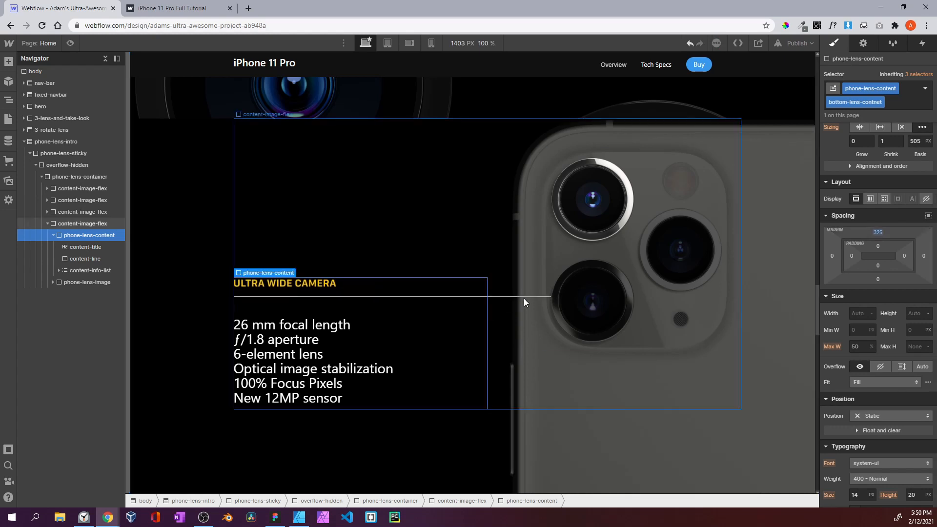
{"action": "left_click", "coordinate": [104, 259]}
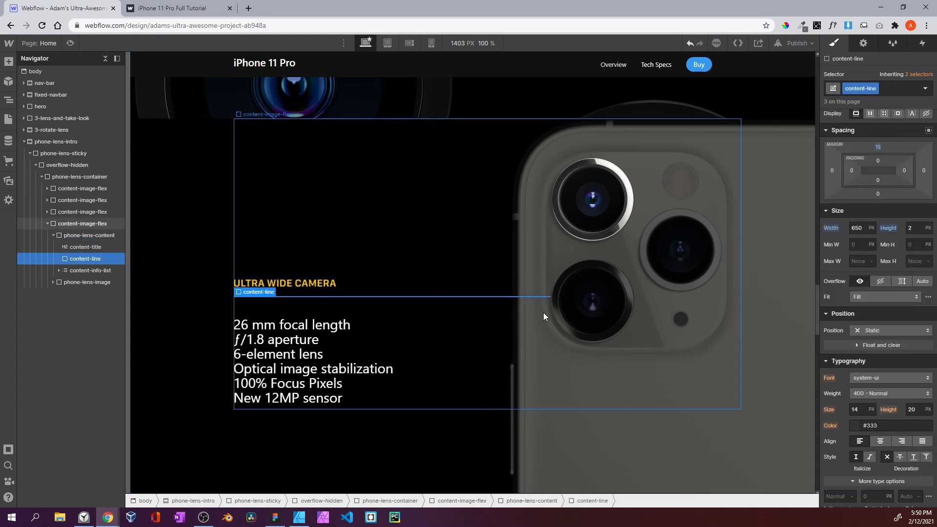
{"action": "left_click", "coordinate": [105, 270]}
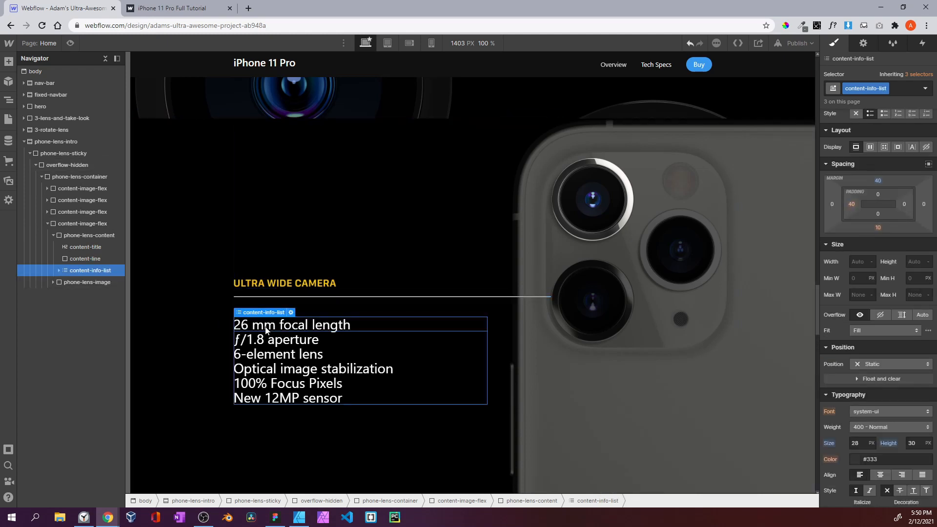
In the bottom lens block, replace the-phone-image's top-lens-image combo class with a new one named bottom-lens-image
{"action": "left_click", "coordinate": [53, 235]}
{"action": "left_click", "coordinate": [61, 247]}
{"action": "left_click", "coordinate": [54, 247]}
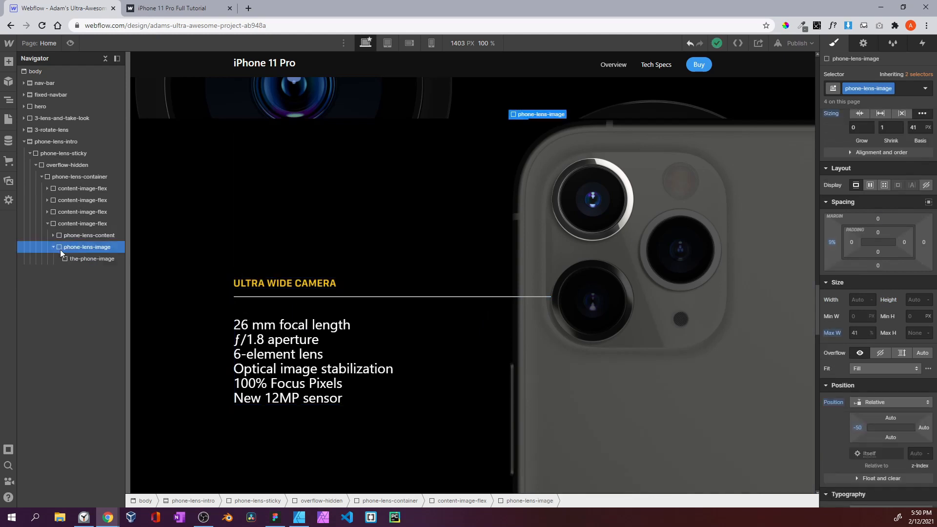
{"action": "left_click", "coordinate": [66, 259]}
{"action": "left_click", "coordinate": [876, 118]}
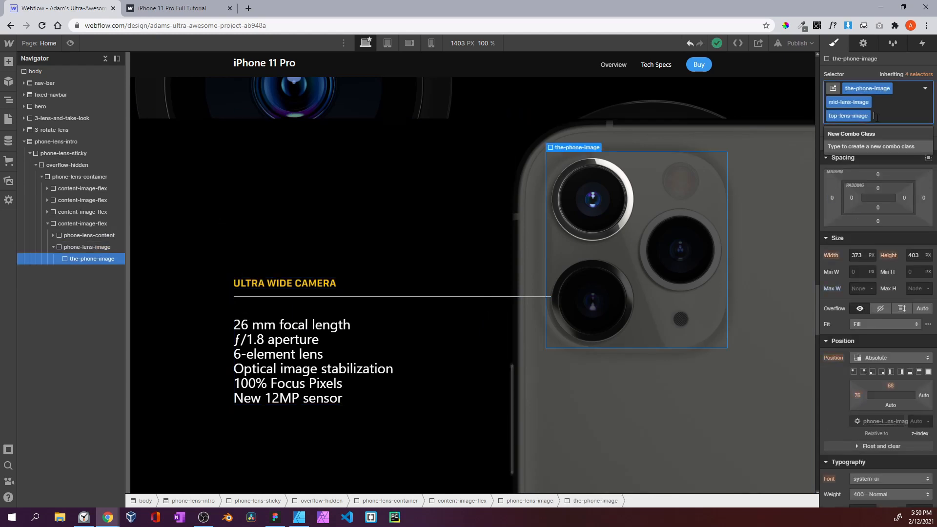
{"action": "key", "text": "BackSpace"}
{"action": "type", "text": "b"}
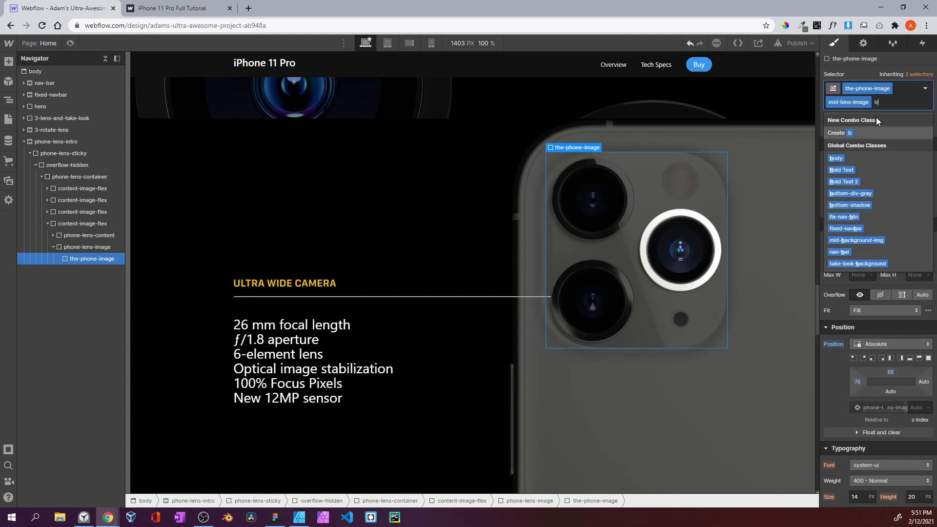
{"action": "type", "text": "ottom-lens-image"}
{"action": "key", "text": "Return"}
Set the background image of the bottom-lens-image element to top-copy.png
{"action": "scroll", "coordinate": [879, 215], "scroll_direction": "down", "scroll_amount": 10}
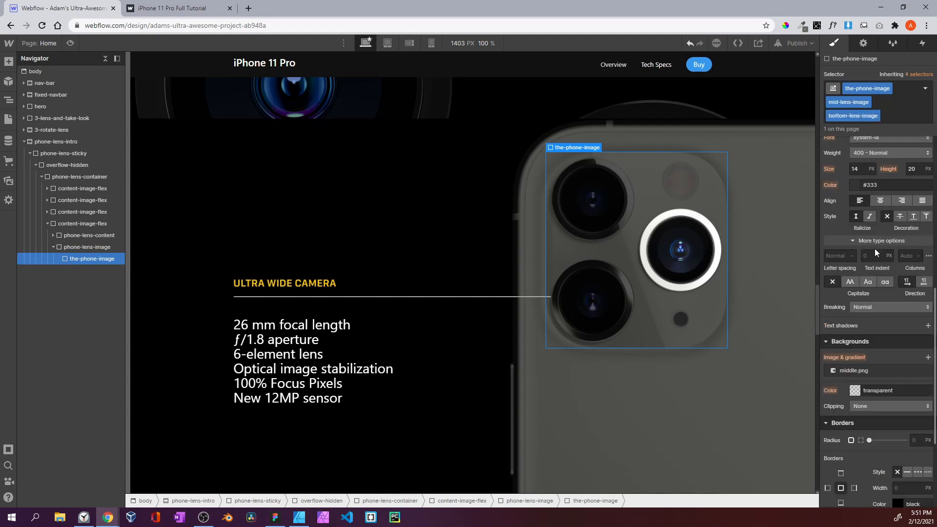
{"action": "left_click", "coordinate": [865, 220]}
{"action": "left_click", "coordinate": [885, 292]}
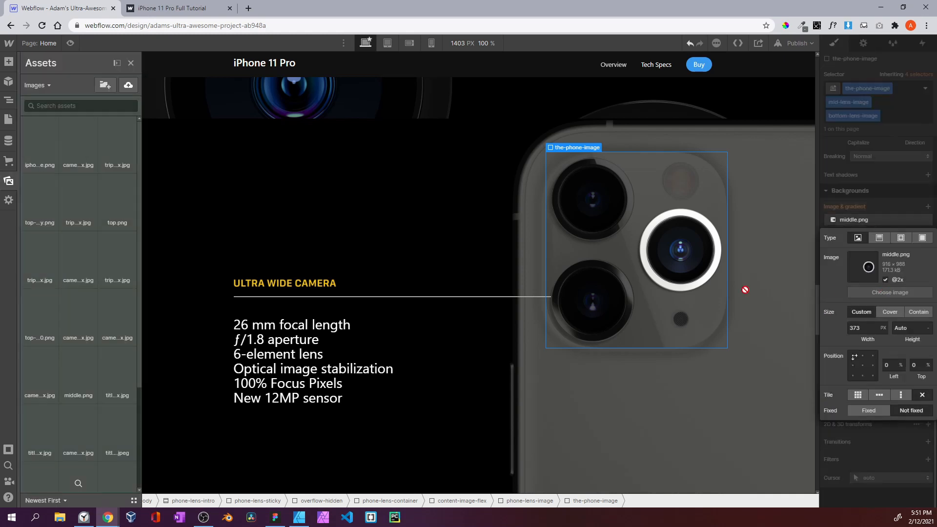
{"action": "scroll", "coordinate": [44, 210], "scroll_direction": "up", "scroll_amount": 2}
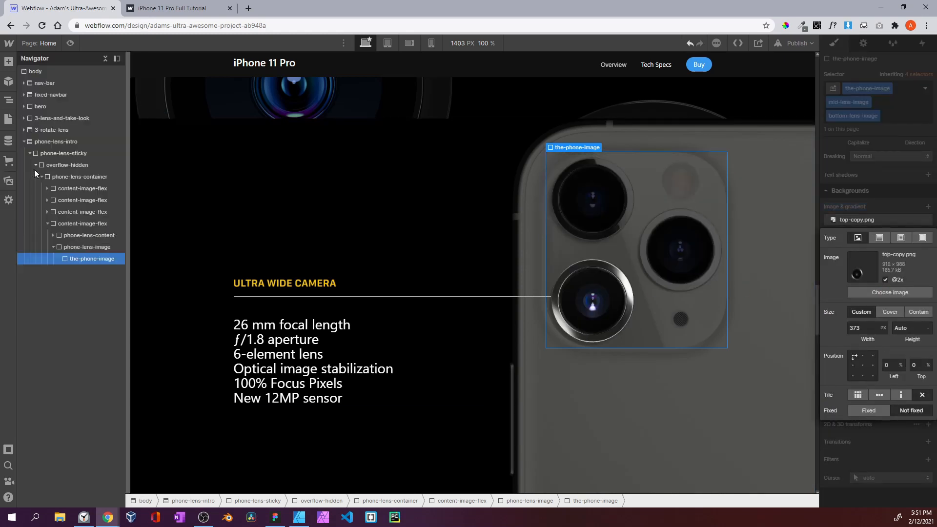
{"action": "left_click", "coordinate": [863, 198]}
Hide the bottom and top lens blocks by setting their opacity to 0%, and check the mid lens block's opacity
{"action": "left_click", "coordinate": [48, 224]}
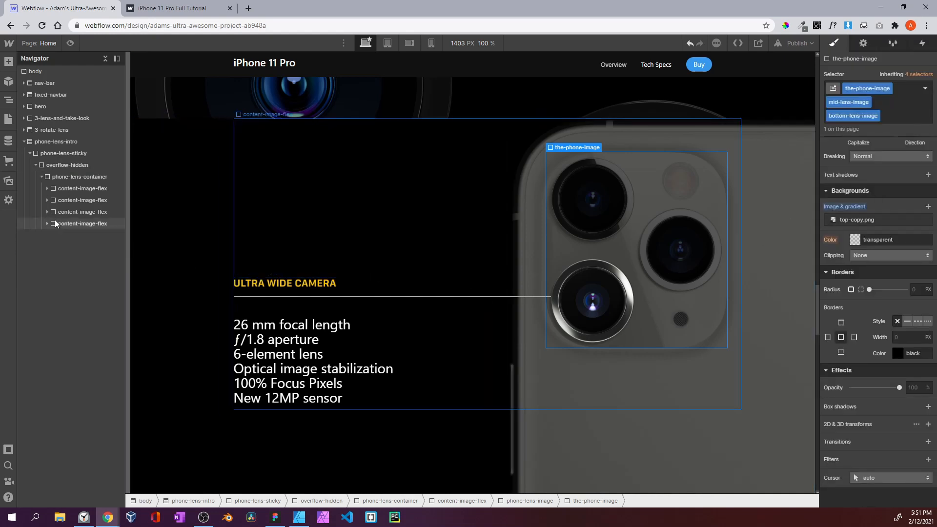
{"action": "left_click", "coordinate": [58, 221]}
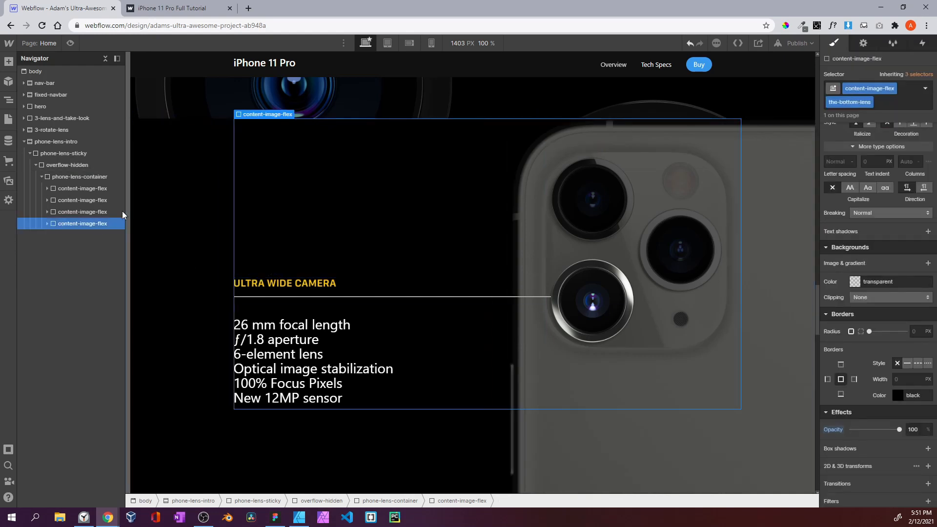
{"action": "scroll", "coordinate": [854, 386], "scroll_direction": "down", "scroll_amount": 1}
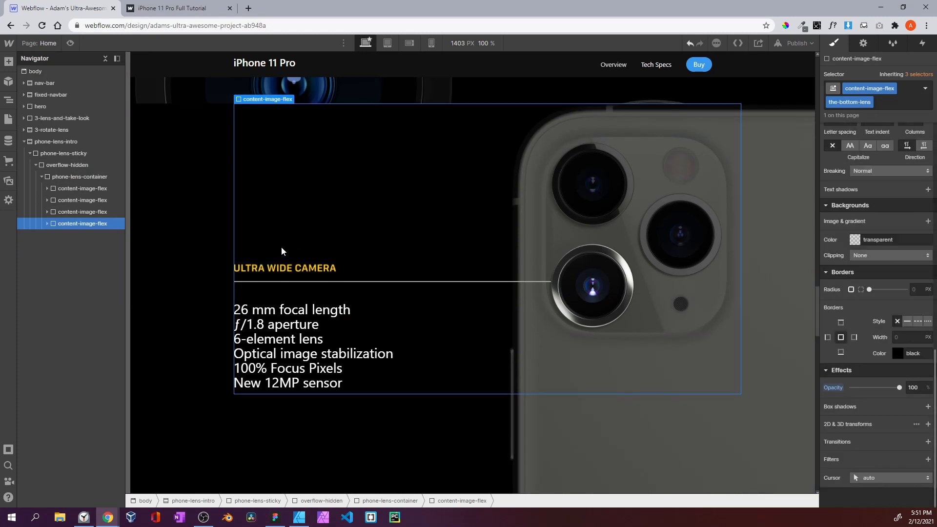
{"action": "scroll", "coordinate": [281, 247], "scroll_direction": "down", "scroll_amount": 1}
{"action": "left_click_drag", "start_coordinate": [898, 388], "coordinate": [809, 390]}
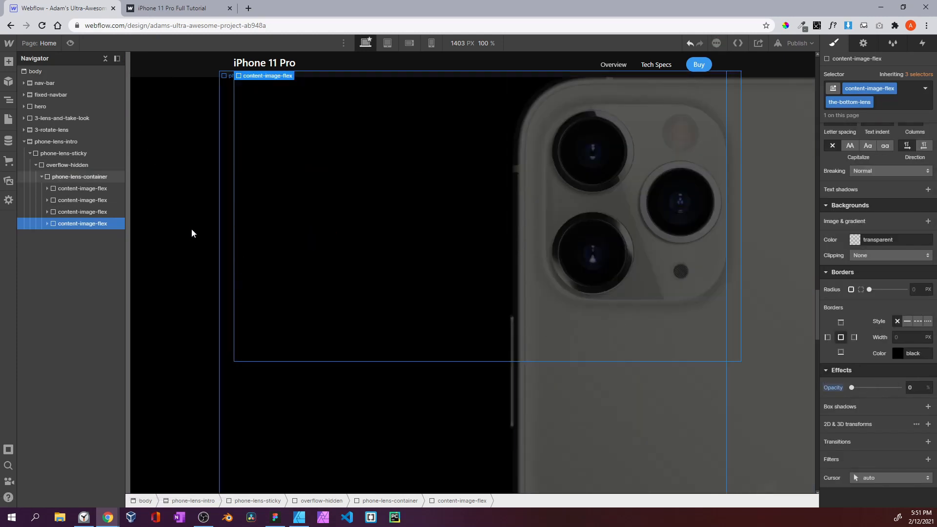
{"action": "left_click", "coordinate": [103, 211]}
{"action": "left_click_drag", "start_coordinate": [851, 388], "coordinate": [818, 393]}
{"action": "left_click", "coordinate": [72, 200]}
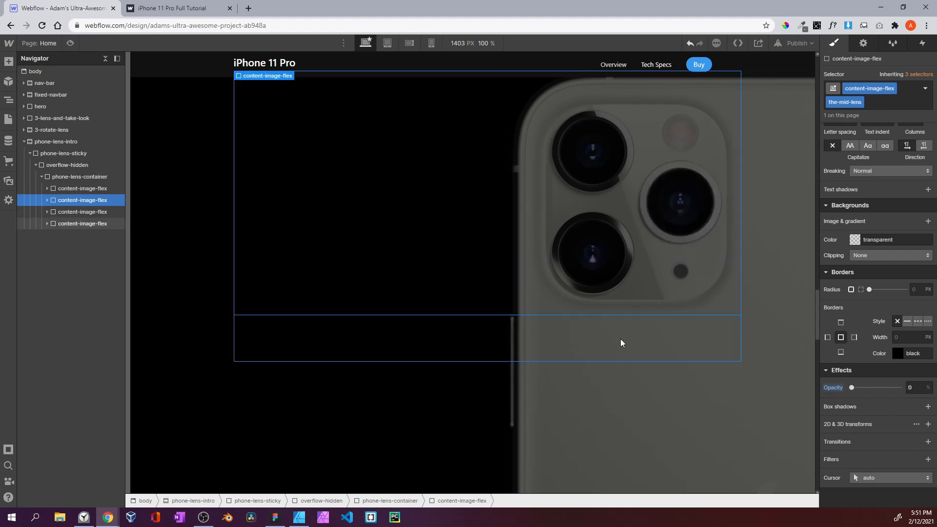
Set the opacity of the intro-para content and its parent content-image-flex block to 100%
{"action": "scroll", "coordinate": [620, 339], "scroll_direction": "up", "scroll_amount": 2}
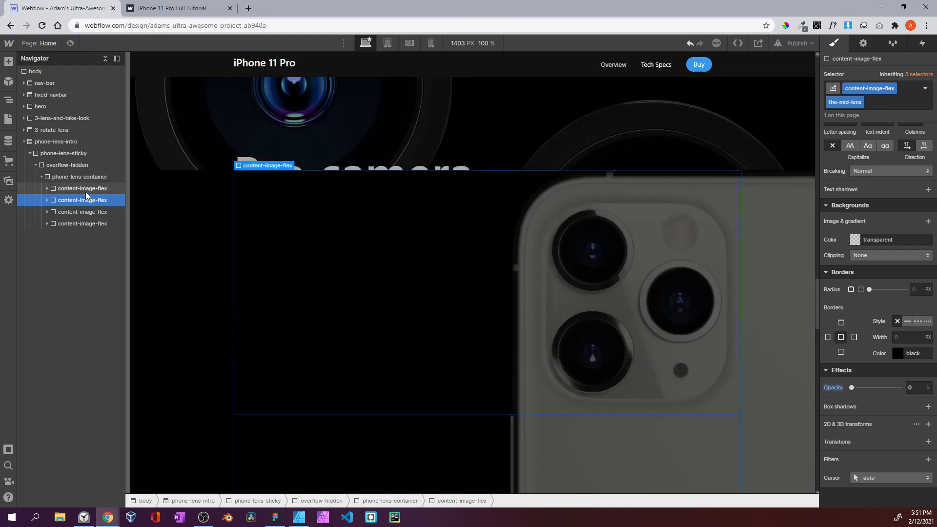
{"action": "left_click", "coordinate": [56, 188]}
{"action": "left_click", "coordinate": [47, 189]}
{"action": "left_click", "coordinate": [69, 201]}
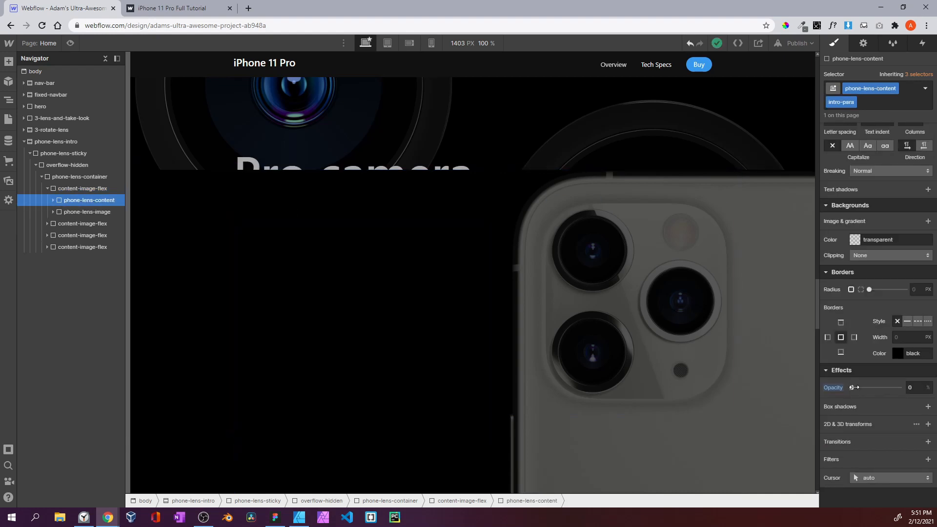
{"action": "left_click_drag", "start_coordinate": [850, 388], "coordinate": [899, 387]}
{"action": "left_click", "coordinate": [104, 212]}
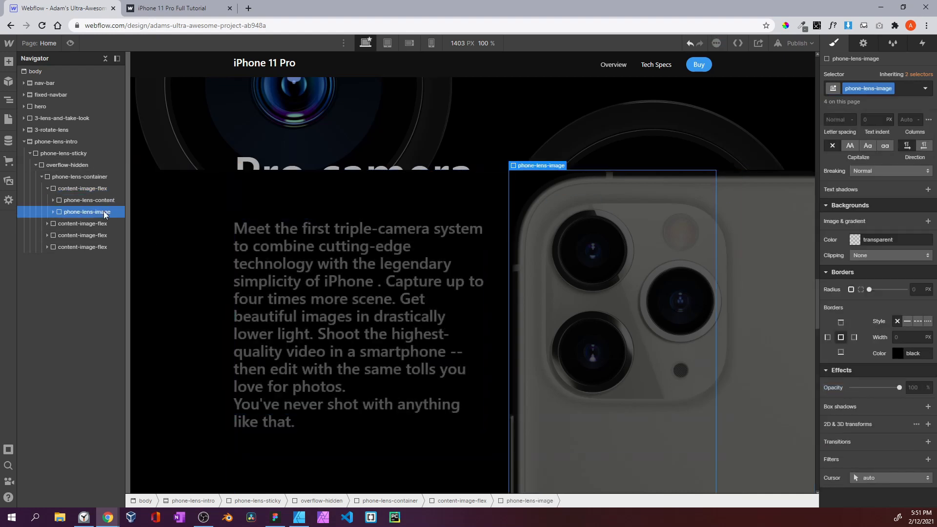
{"action": "left_click", "coordinate": [105, 188]}
{"action": "left_click_drag", "start_coordinate": [867, 388], "coordinate": [902, 387]}
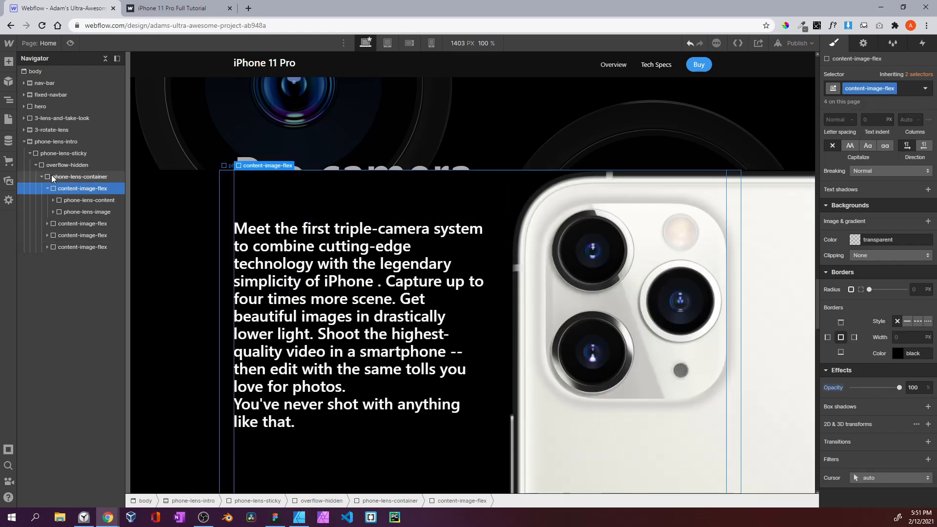
Set the opacity of the mid, top and bottom lens blocks to 100%
{"action": "left_click", "coordinate": [41, 177]}
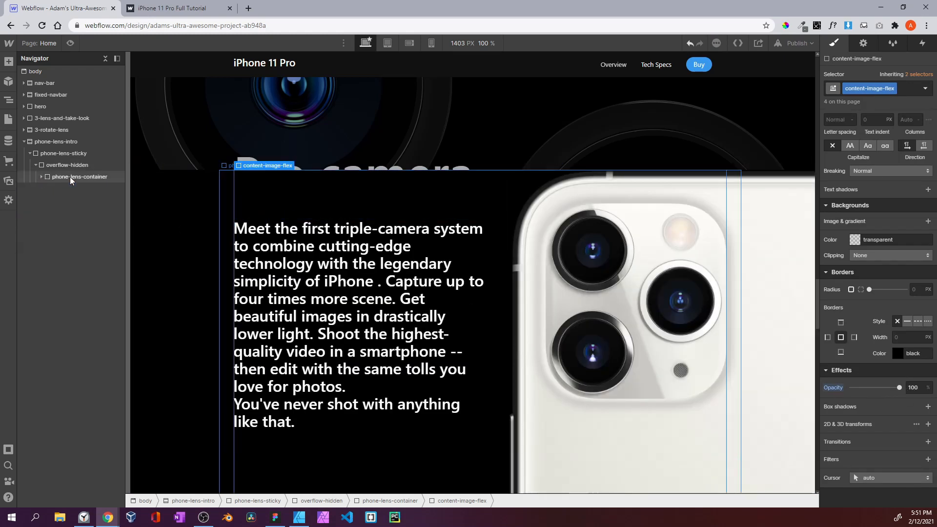
{"action": "left_click", "coordinate": [41, 176]}
{"action": "left_click", "coordinate": [48, 189]}
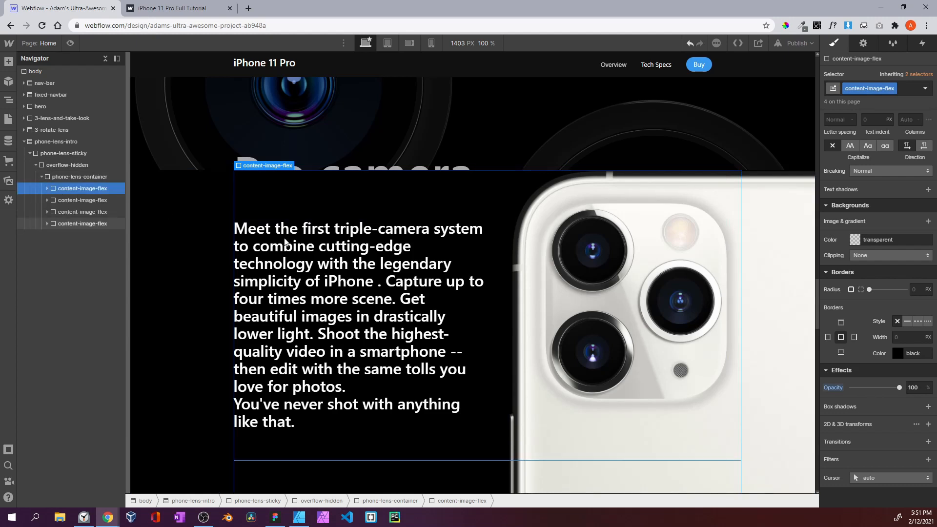
{"action": "scroll", "coordinate": [285, 242], "scroll_direction": "down", "scroll_amount": 1}
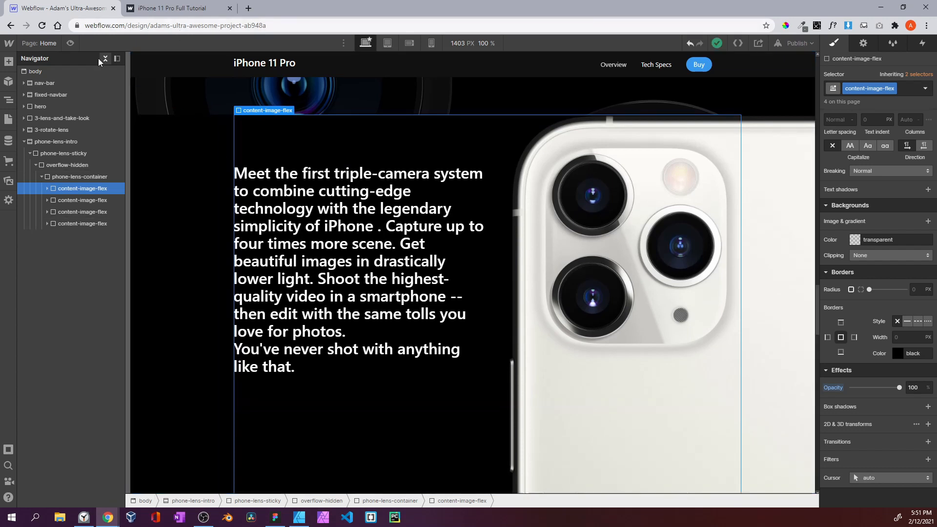
{"action": "left_click", "coordinate": [87, 202]}
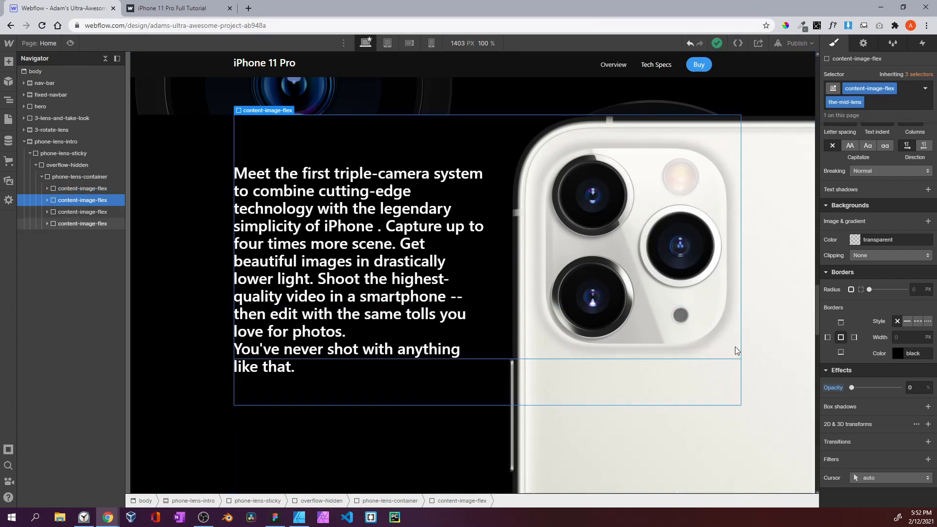
{"action": "left_click_drag", "start_coordinate": [875, 393], "coordinate": [903, 389]}
{"action": "left_click", "coordinate": [71, 212]}
{"action": "left_click", "coordinate": [89, 226]}
Preview the page and compare its phone lens section with the finished iPhone 11 Pro tutorial site
{"action": "left_click", "coordinate": [70, 43]}
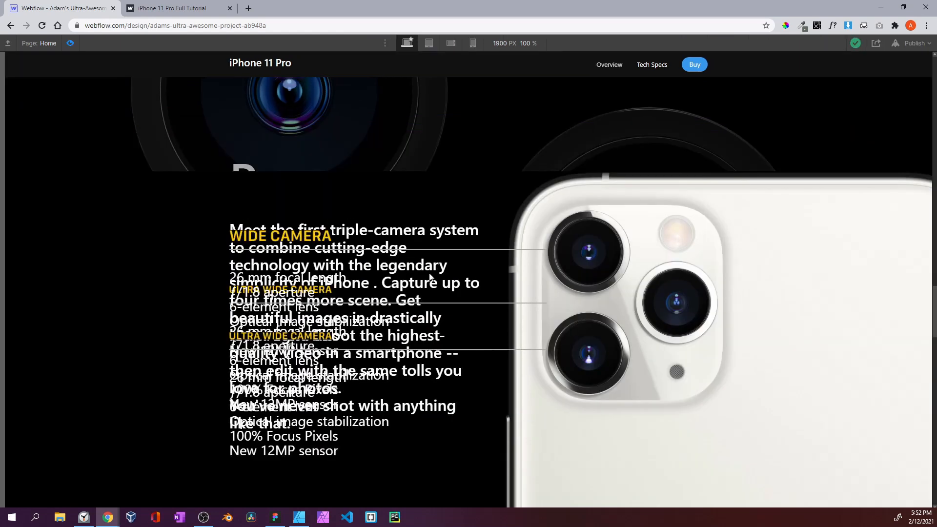
{"action": "scroll", "coordinate": [429, 277], "scroll_direction": "down", "scroll_amount": 2}
{"action": "left_click", "coordinate": [166, 8]}
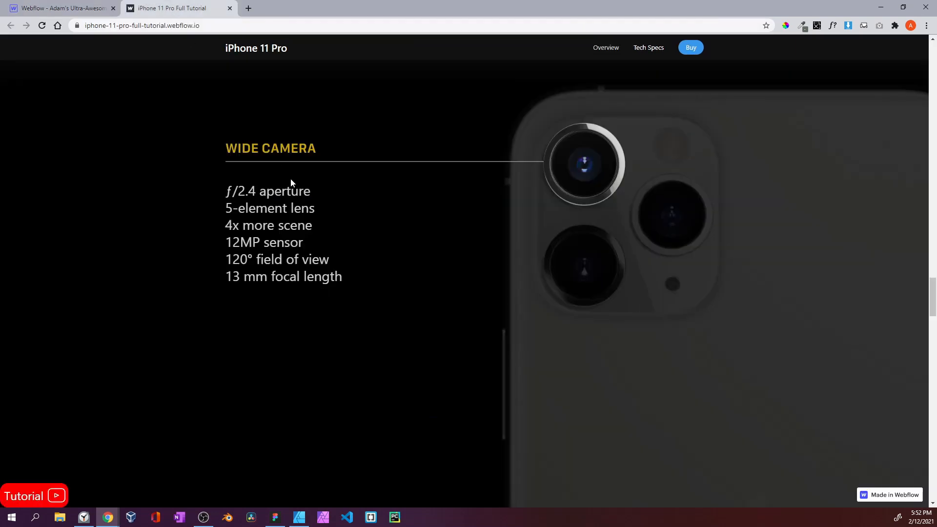
{"action": "scroll", "coordinate": [291, 183], "scroll_direction": "up", "scroll_amount": 10}
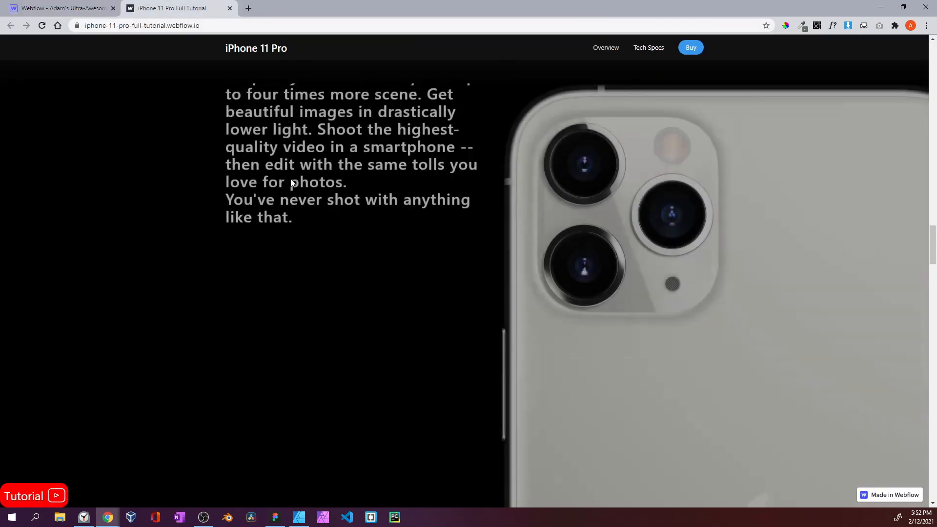
{"action": "scroll", "coordinate": [581, 313], "scroll_direction": "down", "scroll_amount": 1}
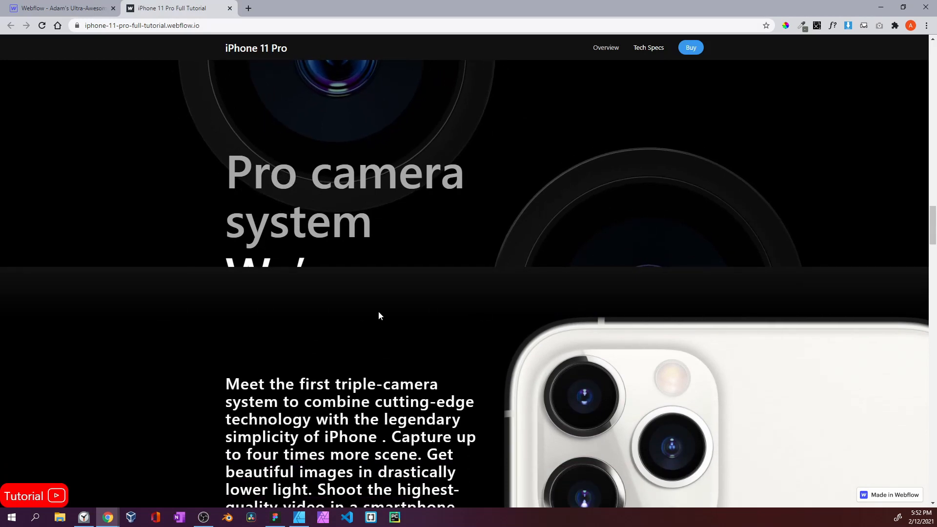
{"action": "left_click", "coordinate": [78, 9]}
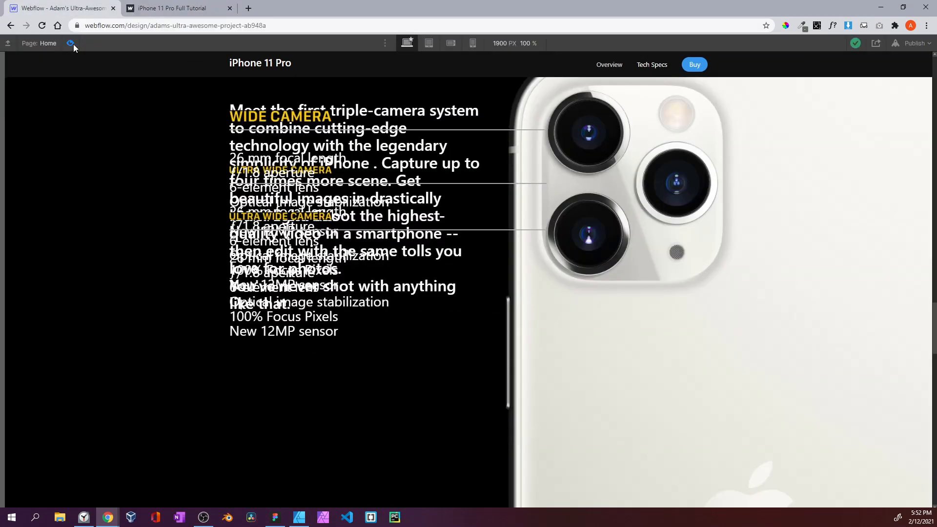
{"action": "left_click", "coordinate": [70, 43]}
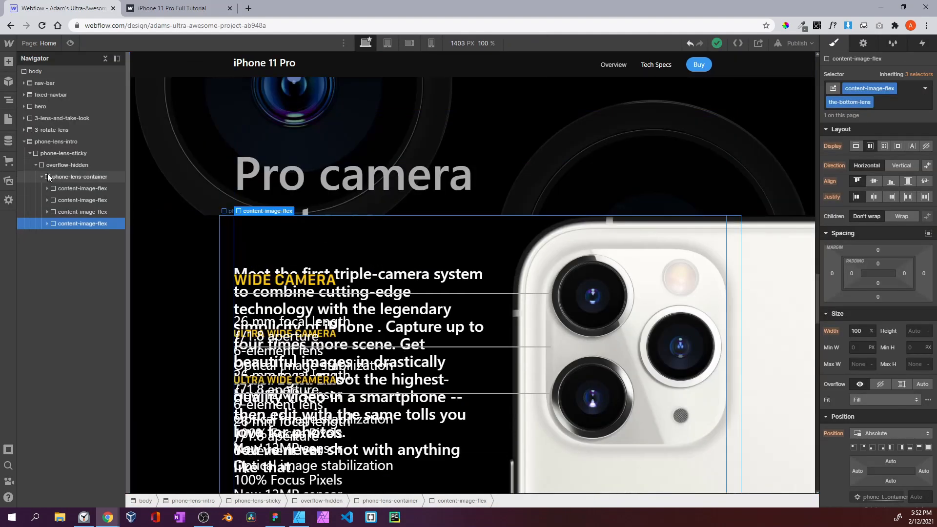
{"action": "left_click", "coordinate": [41, 177]}
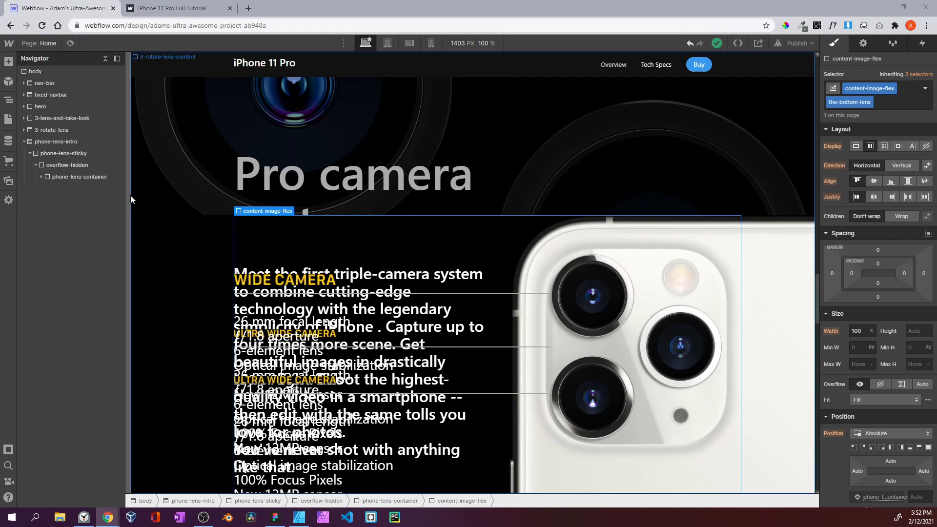
Add a div block inside phone-lens-sticky above overflow-hidden, with the class white-gradient-up and a height of 100 px
{"action": "left_click", "coordinate": [36, 165]}
{"action": "left_click", "coordinate": [40, 166]}
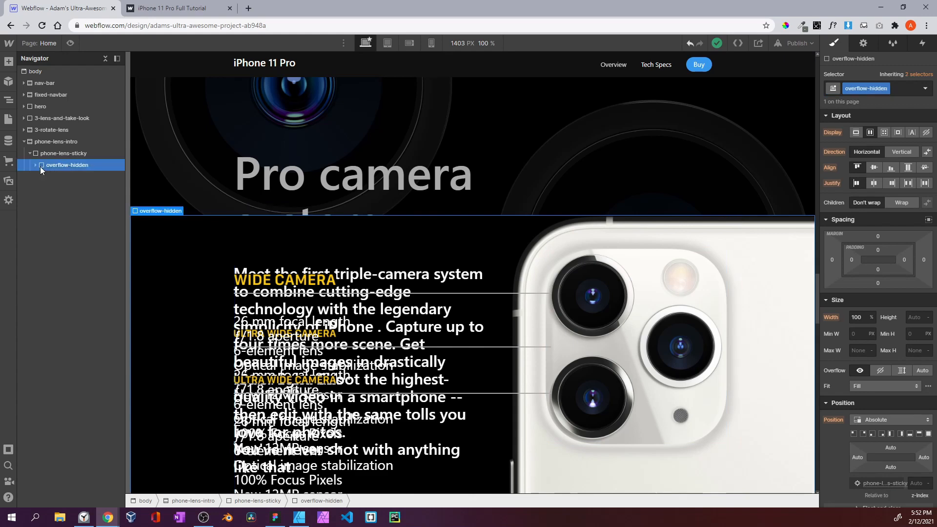
{"action": "left_click", "coordinate": [8, 62]}
{"action": "left_click_drag", "start_coordinate": [40, 268], "coordinate": [61, 157]}
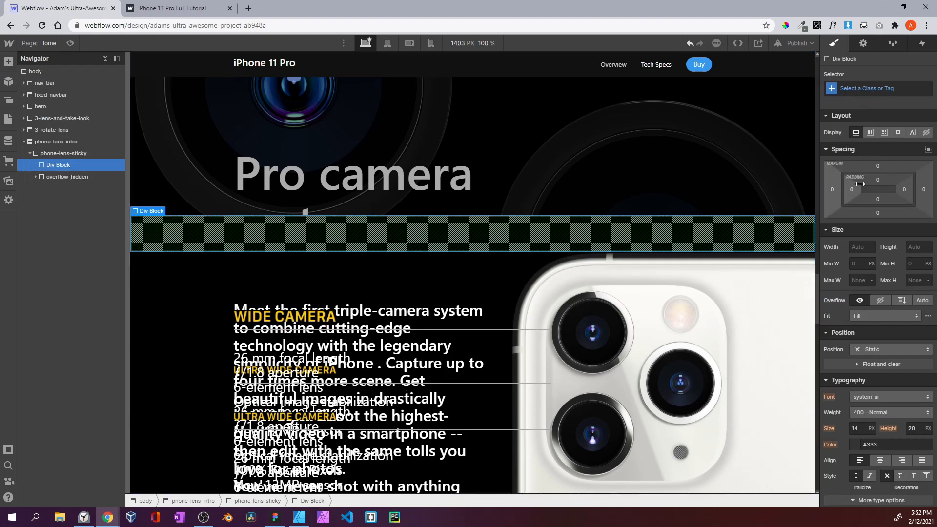
{"action": "left_click", "coordinate": [880, 90]}
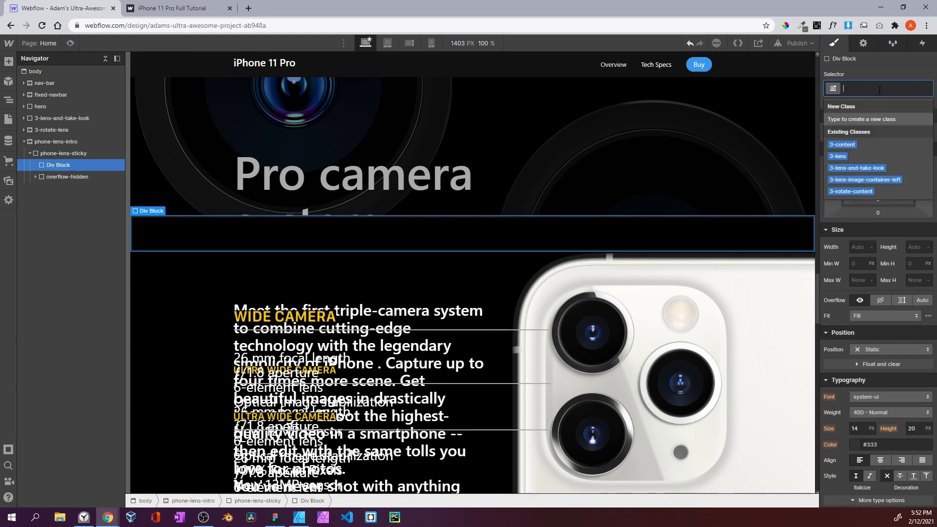
{"action": "type", "text": "white-gradient-up"}
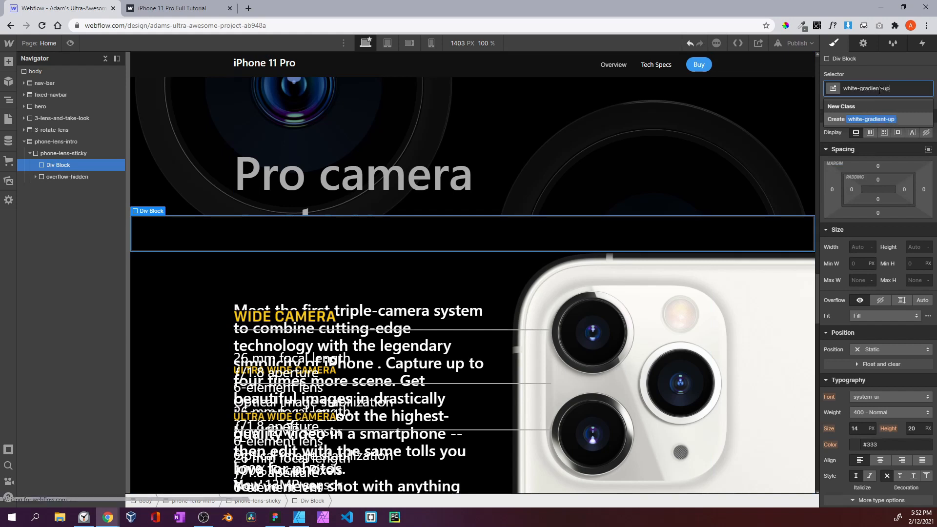
{"action": "key", "text": "Return"}
{"action": "left_click", "coordinate": [911, 248]}
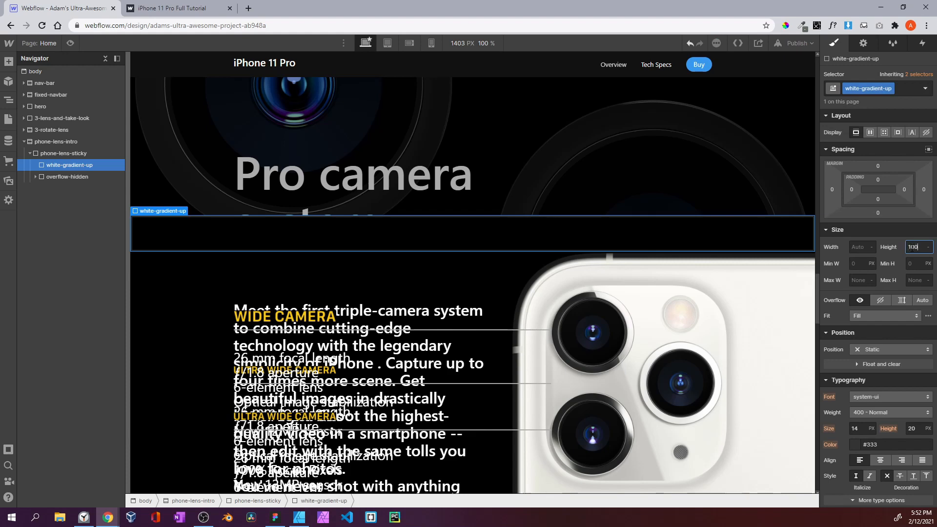
{"action": "key", "text": "Return"}
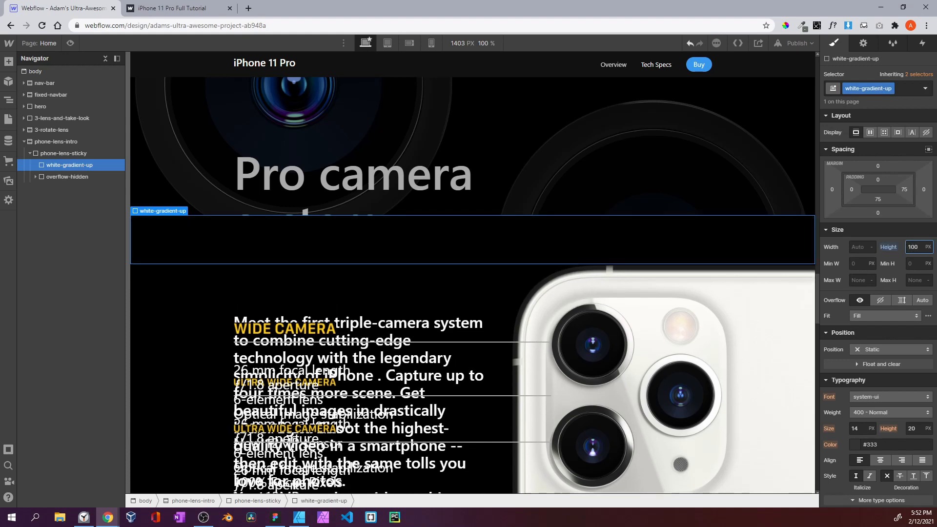
Give the white-gradient-up block a linear gradient background and open the color of its black stop
{"action": "scroll", "coordinate": [929, 280], "scroll_direction": "down", "scroll_amount": 7}
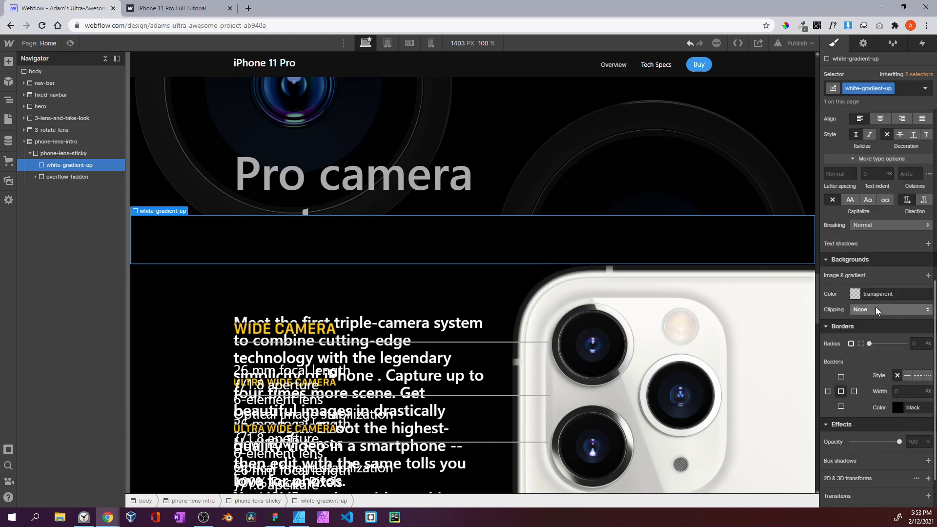
{"action": "left_click", "coordinate": [928, 276]}
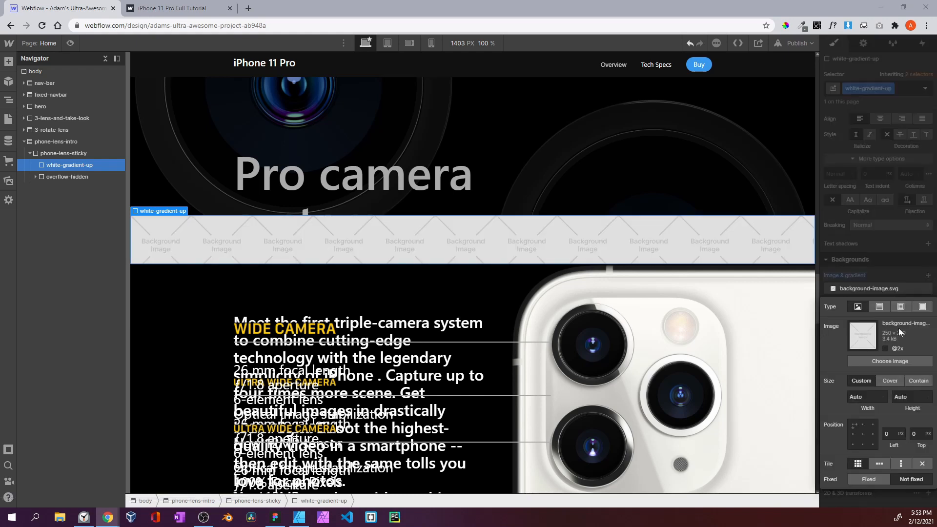
{"action": "left_click", "coordinate": [878, 268]}
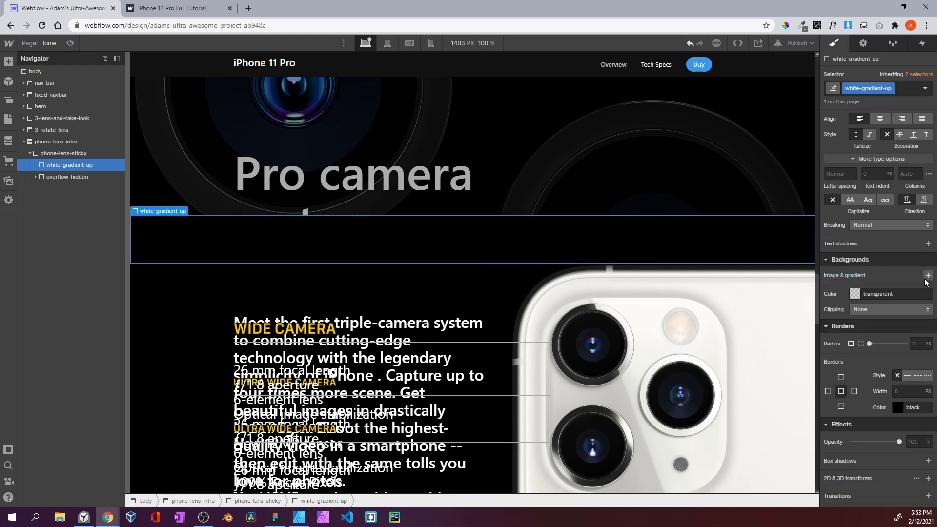
{"action": "left_click", "coordinate": [885, 287]}
{"action": "left_click", "coordinate": [880, 306]}
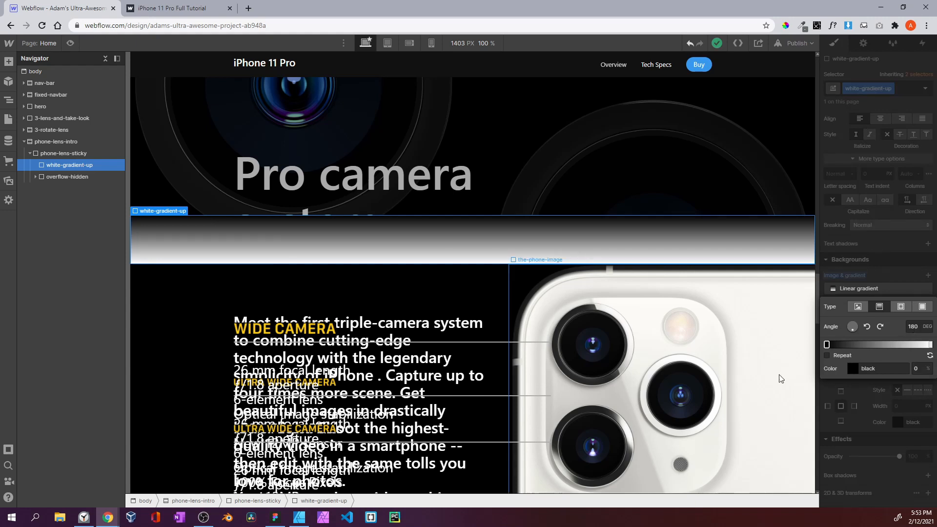
{"action": "left_click", "coordinate": [852, 368]}
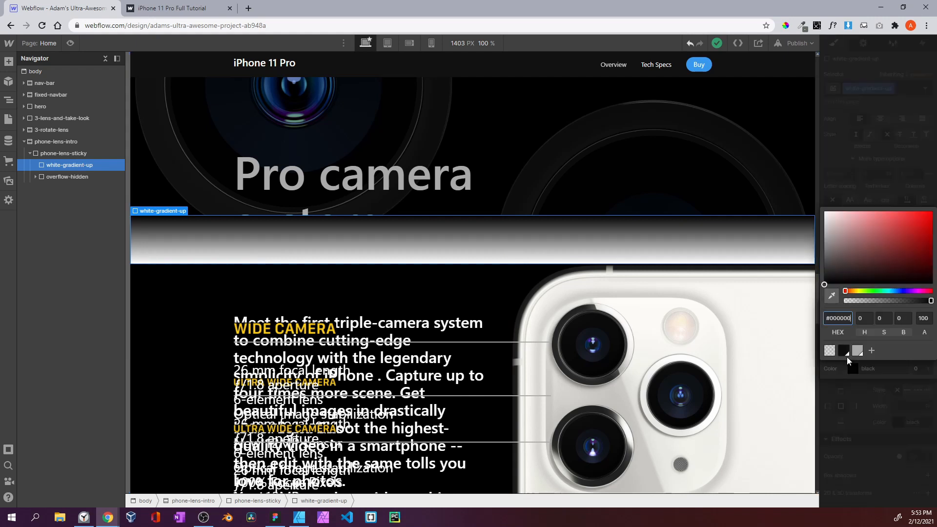
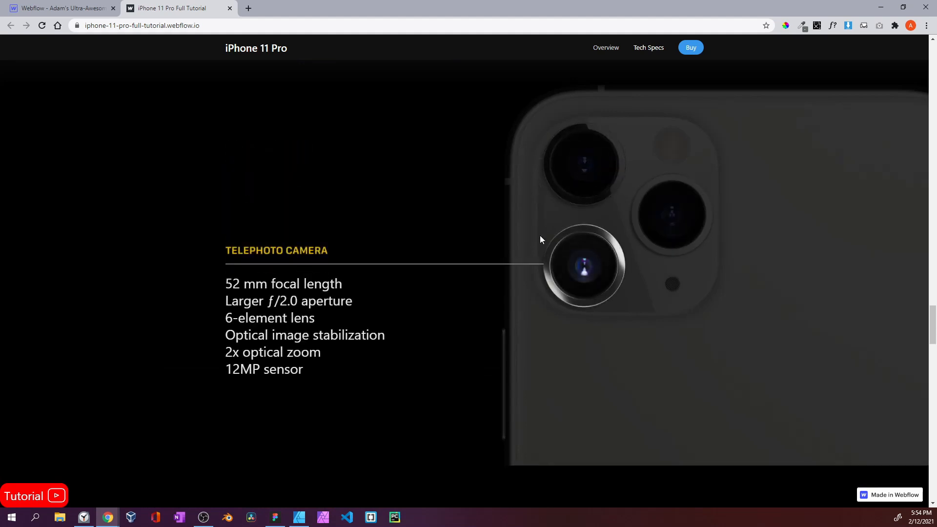
Examine the Expanded field of view section that follows the telephoto camera block on the finished tutorial site
{"action": "scroll", "coordinate": [443, 273], "scroll_direction": "down", "scroll_amount": 8}
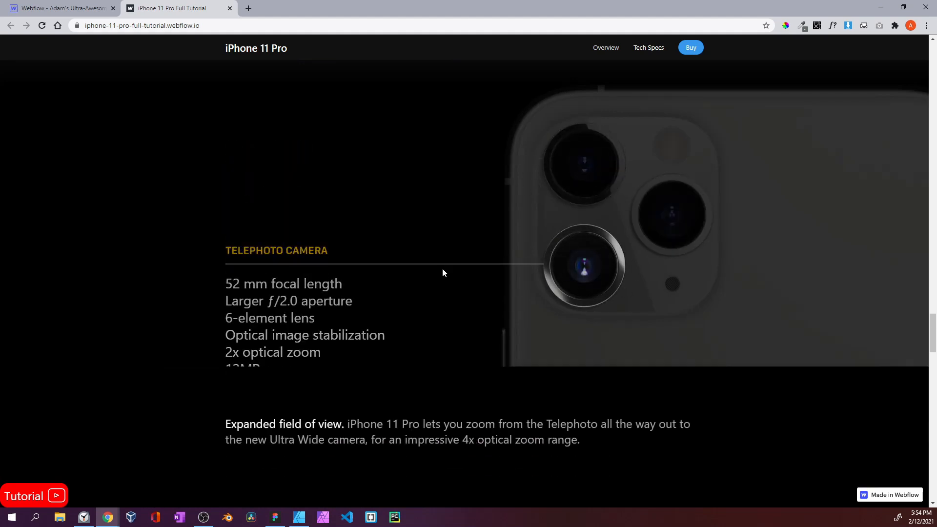
{"action": "scroll", "coordinate": [443, 272], "scroll_direction": "down", "scroll_amount": 5}
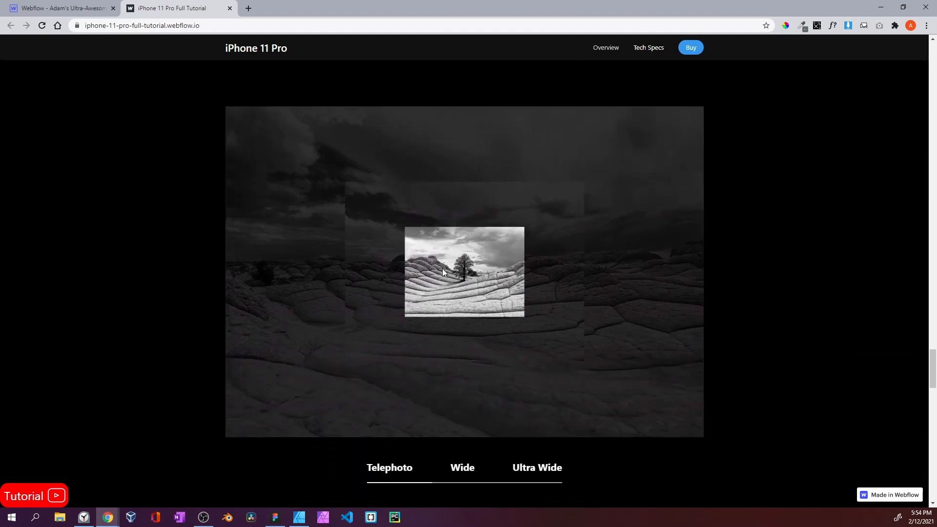
{"action": "scroll", "coordinate": [443, 269], "scroll_direction": "down", "scroll_amount": 5}
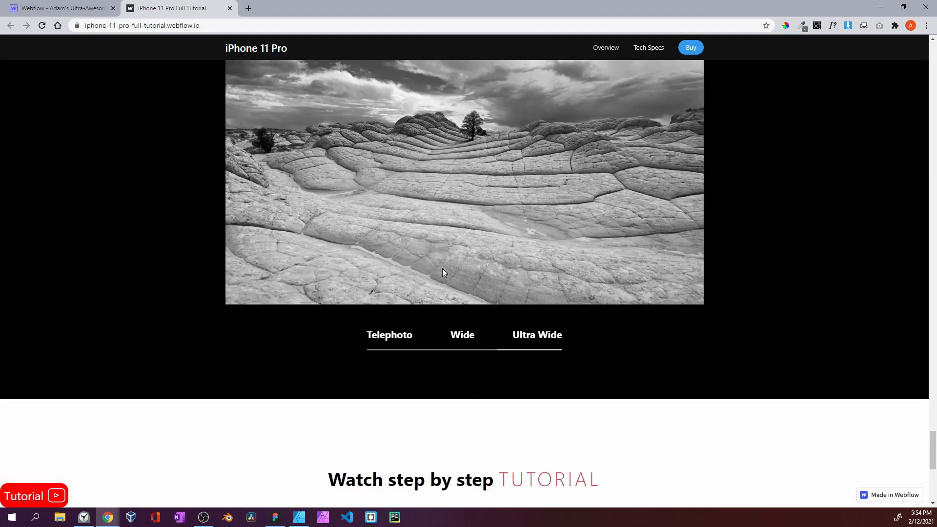
{"action": "scroll", "coordinate": [443, 268], "scroll_direction": "up", "scroll_amount": 8}
{"action": "scroll", "coordinate": [443, 270], "scroll_direction": "up", "scroll_amount": 20}
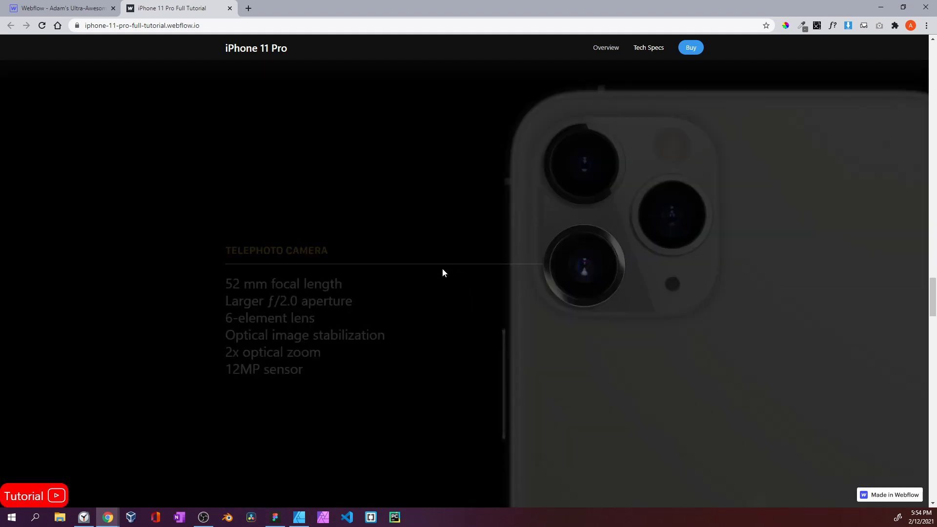
{"action": "scroll", "coordinate": [443, 272], "scroll_direction": "down", "scroll_amount": 20}
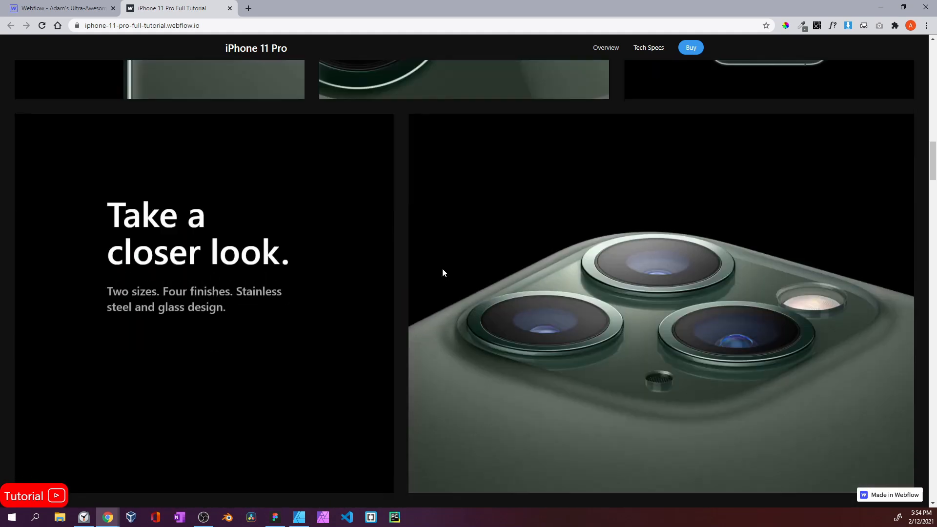
{"action": "scroll", "coordinate": [442, 269], "scroll_direction": "down", "scroll_amount": 6}
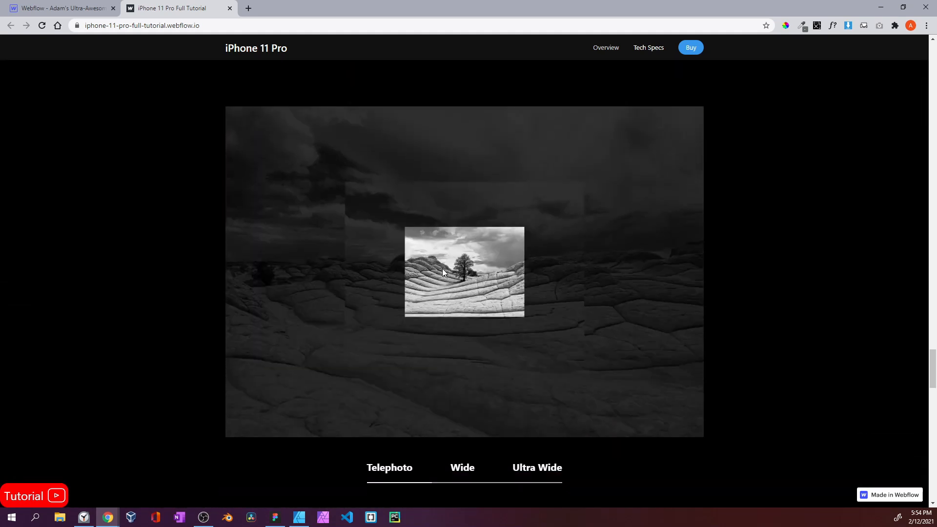
{"action": "scroll", "coordinate": [442, 269], "scroll_direction": "up", "scroll_amount": 3}
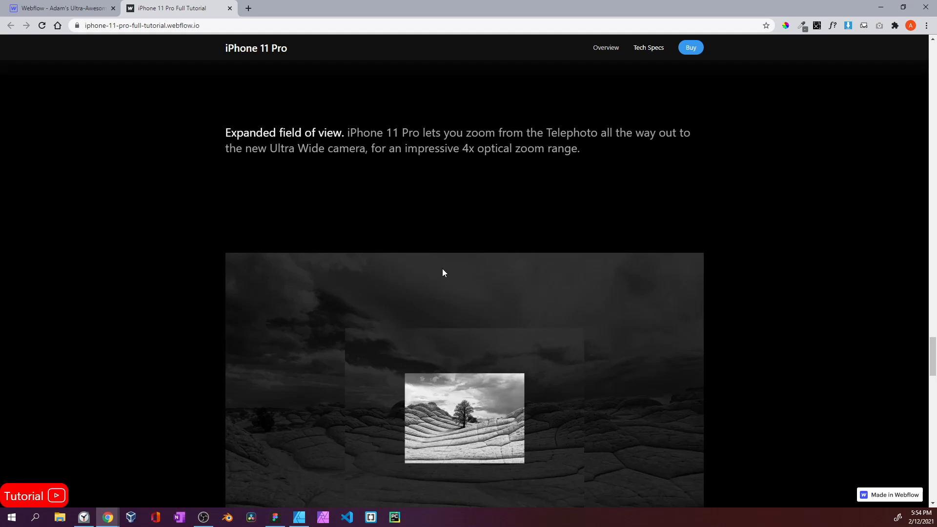
{"action": "scroll", "coordinate": [442, 270], "scroll_direction": "down", "scroll_amount": 3}
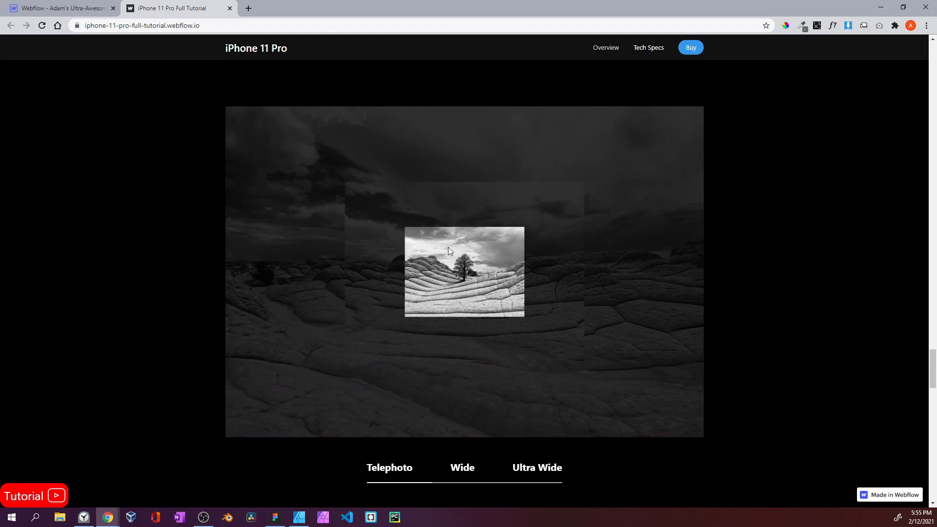
Examine how the layered landscape images and the Telephoto, Wide and Ultra Wide labels behave on scroll
{"action": "scroll", "coordinate": [448, 247], "scroll_direction": "down", "scroll_amount": 1}
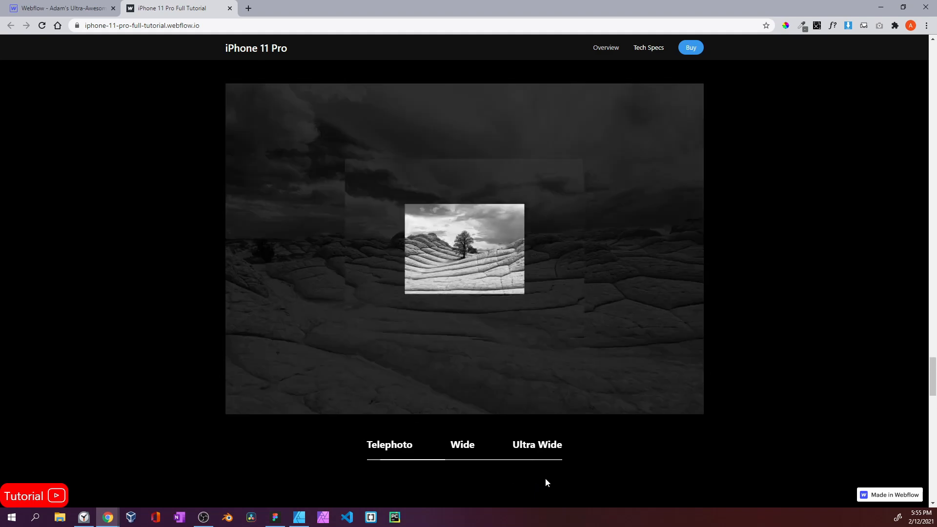
{"action": "scroll", "coordinate": [478, 282], "scroll_direction": "up", "scroll_amount": 2}
{"action": "scroll", "coordinate": [478, 282], "scroll_direction": "down", "scroll_amount": 2}
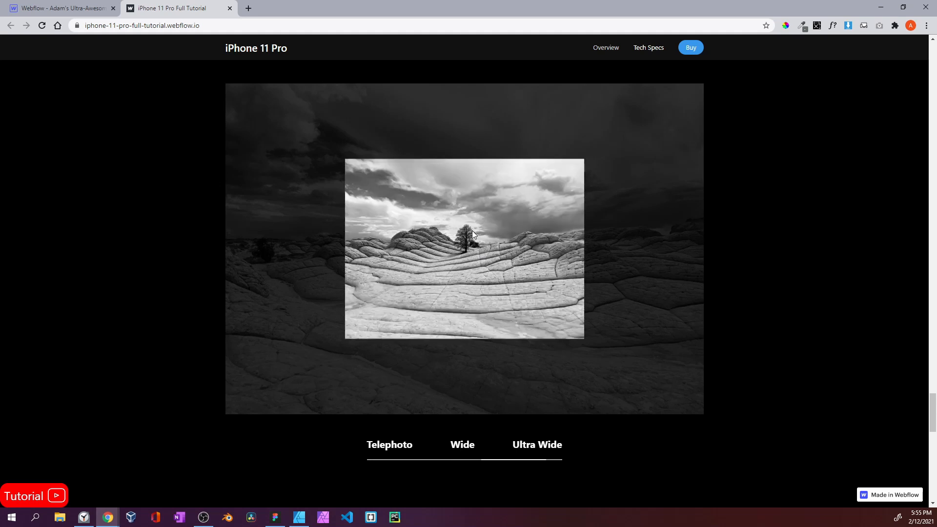
{"action": "scroll", "coordinate": [472, 231], "scroll_direction": "down", "scroll_amount": 2}
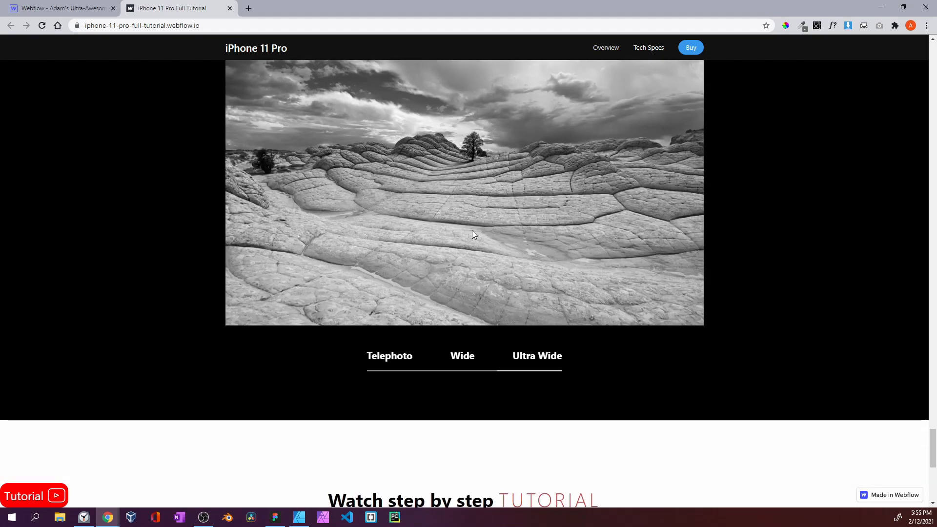
{"action": "scroll", "coordinate": [472, 231], "scroll_direction": "down", "scroll_amount": 8}
{"action": "scroll", "coordinate": [289, 97], "scroll_direction": "up", "scroll_amount": 10}
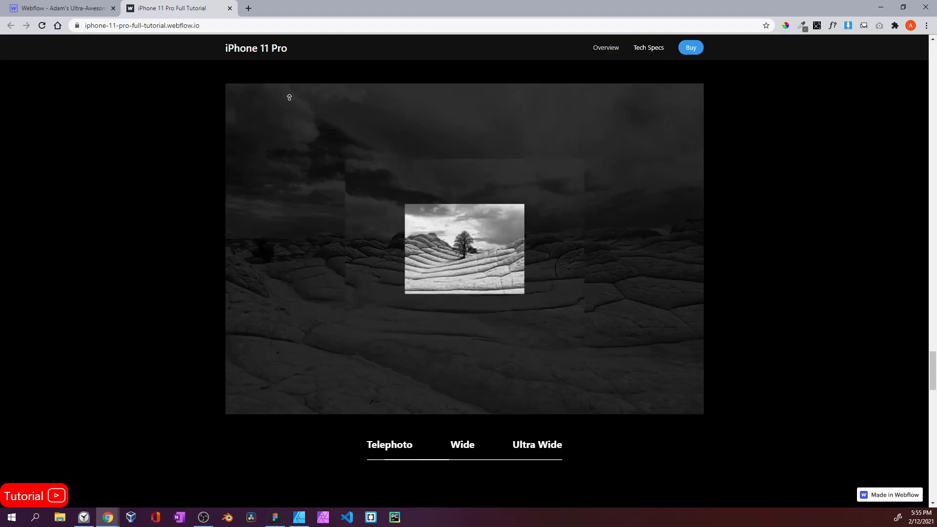
{"action": "scroll", "coordinate": [289, 97], "scroll_direction": "up", "scroll_amount": 15}
Switch back to the Webflow project and preview the page down to its phone lens section
{"action": "left_click", "coordinate": [27, 7]}
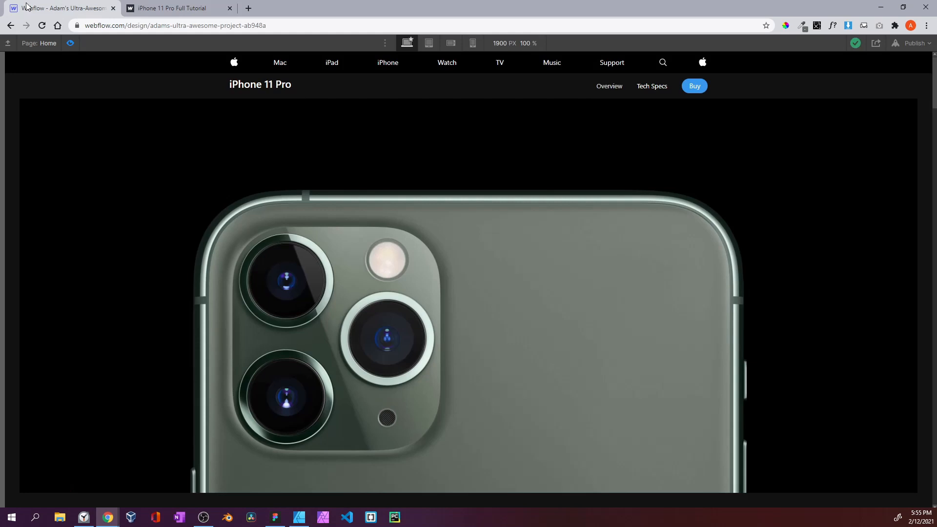
{"action": "left_click", "coordinate": [70, 43]}
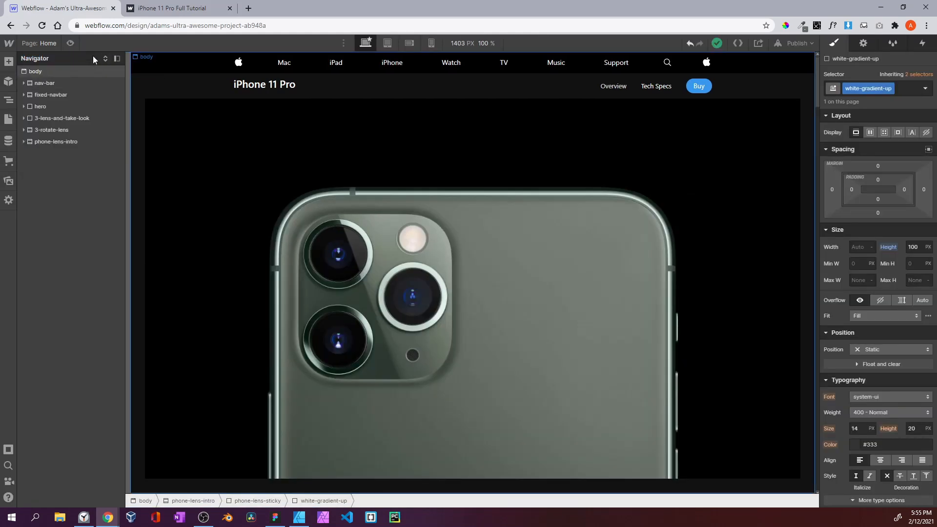
{"action": "left_click", "coordinate": [70, 44]}
{"action": "scroll", "coordinate": [341, 206], "scroll_direction": "down", "scroll_amount": 15}
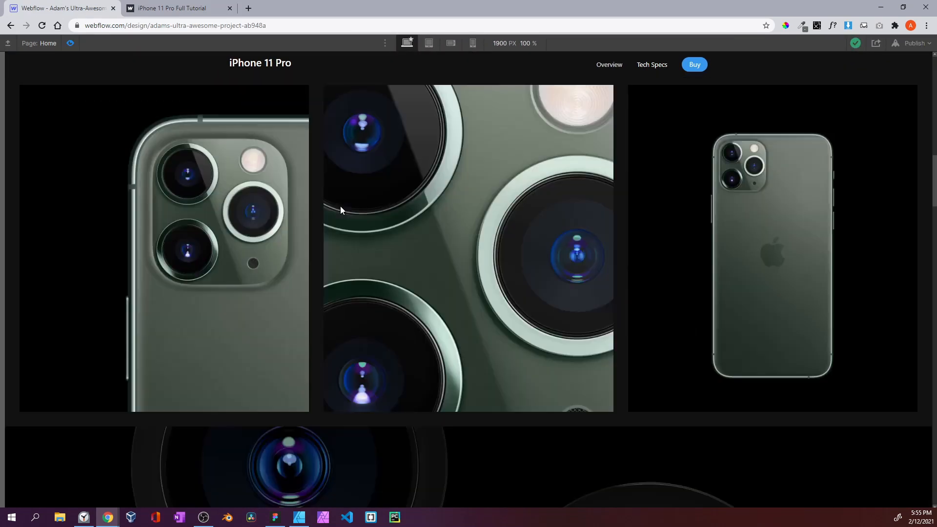
{"action": "scroll", "coordinate": [342, 209], "scroll_direction": "down", "scroll_amount": 10}
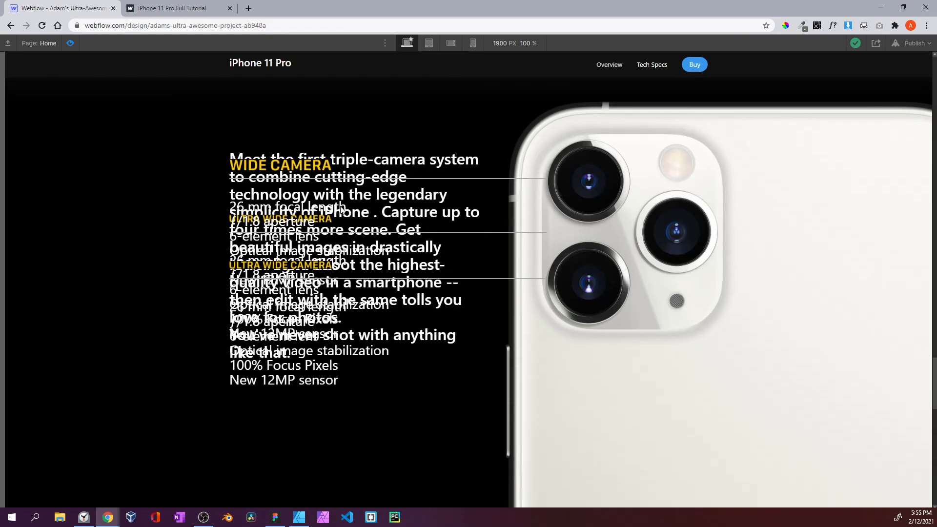
{"action": "scroll", "coordinate": [343, 210], "scroll_direction": "up", "scroll_amount": 6}
{"action": "scroll", "coordinate": [343, 209], "scroll_direction": "down", "scroll_amount": 6}
{"action": "scroll", "coordinate": [343, 209], "scroll_direction": "up", "scroll_amount": 3}
{"action": "left_click", "coordinate": [71, 41]}
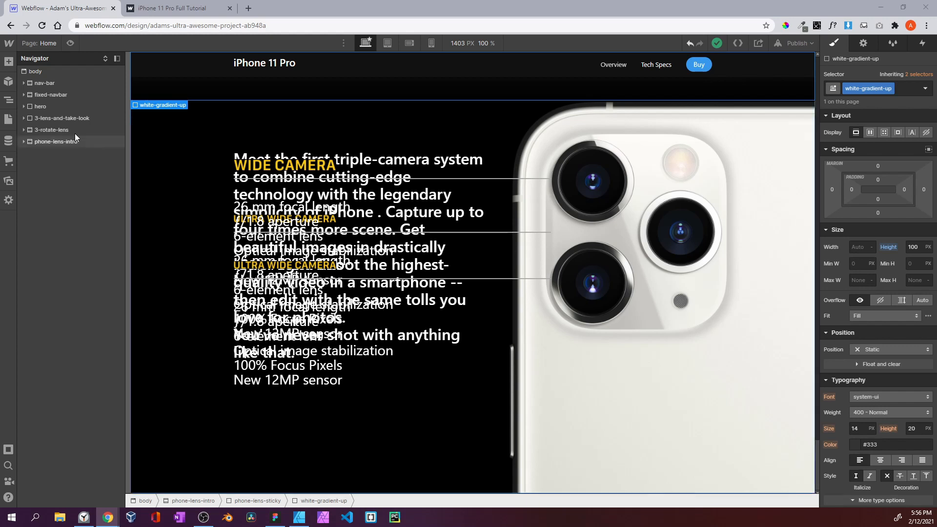
Add a new section after phone-lens-intro at the end of the page and give it the class filed-view
{"action": "left_click", "coordinate": [8, 61]}
{"action": "left_click_drag", "start_coordinate": [48, 169], "coordinate": [90, 223]}
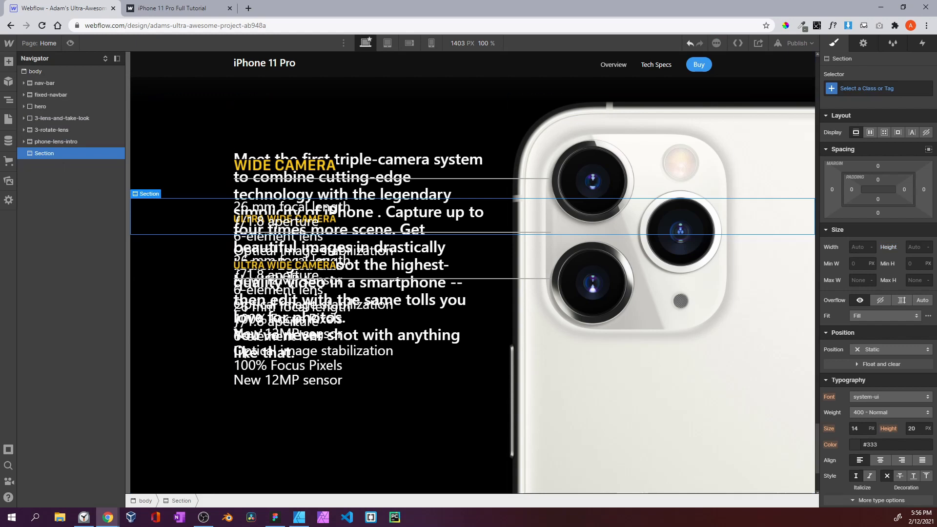
{"action": "left_click", "coordinate": [863, 88]}
{"action": "type", "text": "fik"}
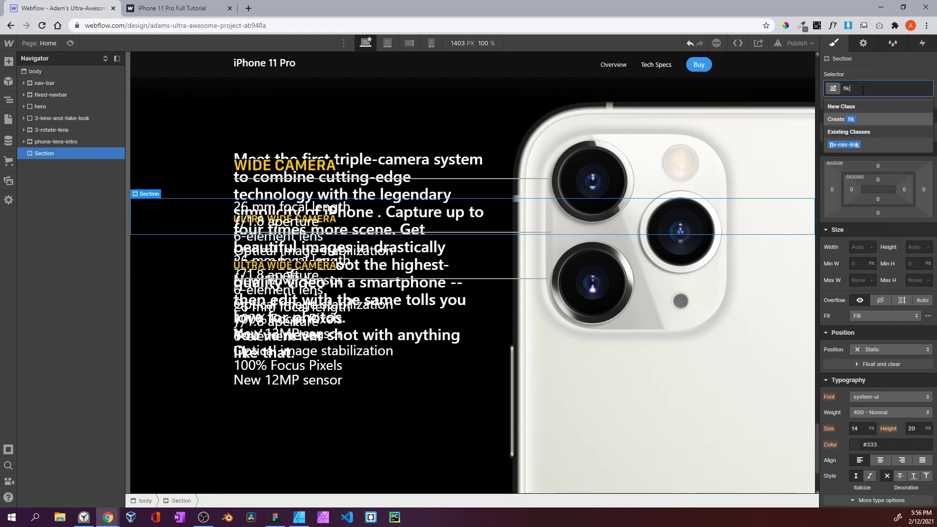
{"action": "key", "text": "BackSpace"}
{"action": "type", "text": "led-view"}
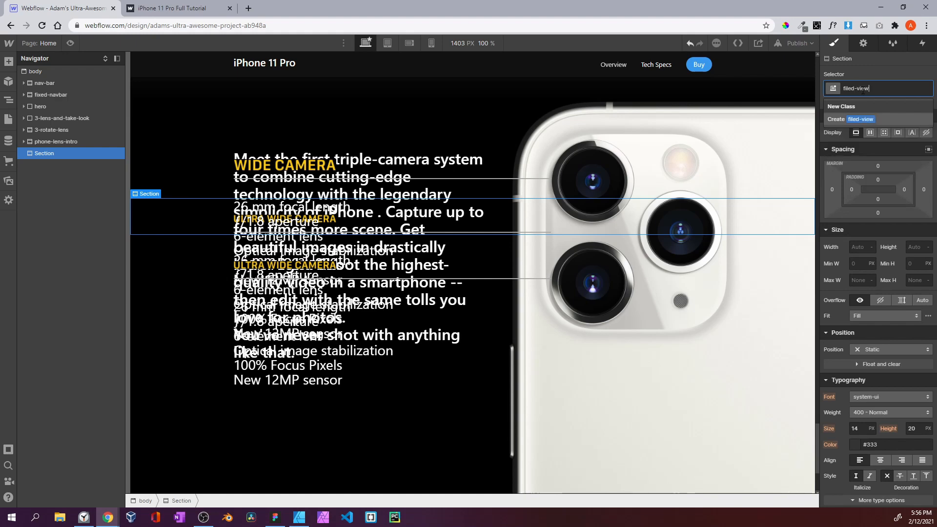
{"action": "key", "text": "Return"}
Switch to the finished tutorial site and review its layered landscape image section as the reference
{"action": "left_click", "coordinate": [195, 9]}
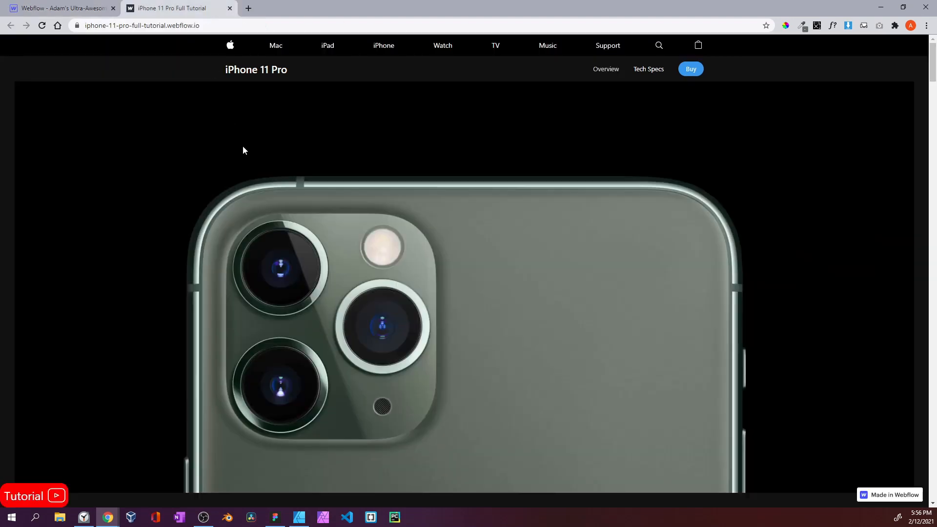
{"action": "scroll", "coordinate": [243, 147], "scroll_direction": "down", "scroll_amount": 10}
{"action": "scroll", "coordinate": [244, 147], "scroll_direction": "down", "scroll_amount": 15}
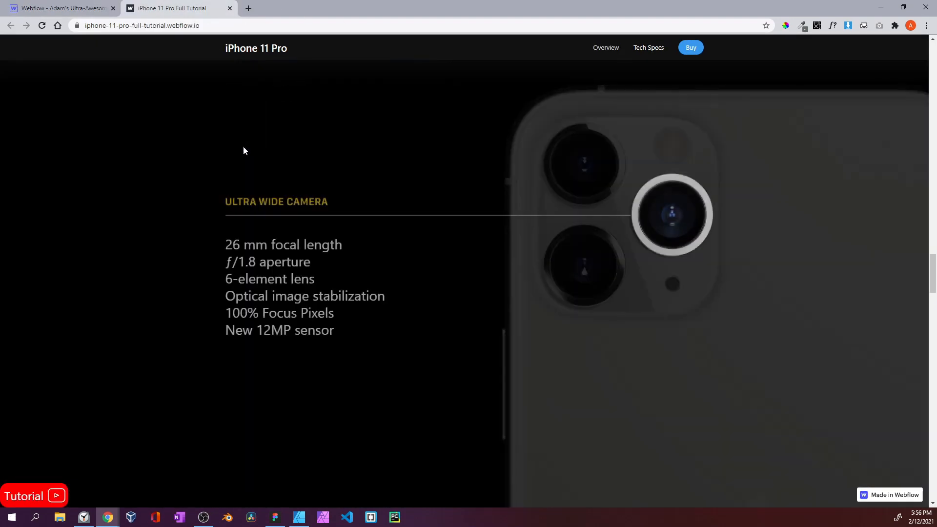
{"action": "scroll", "coordinate": [243, 147], "scroll_direction": "up", "scroll_amount": 2}
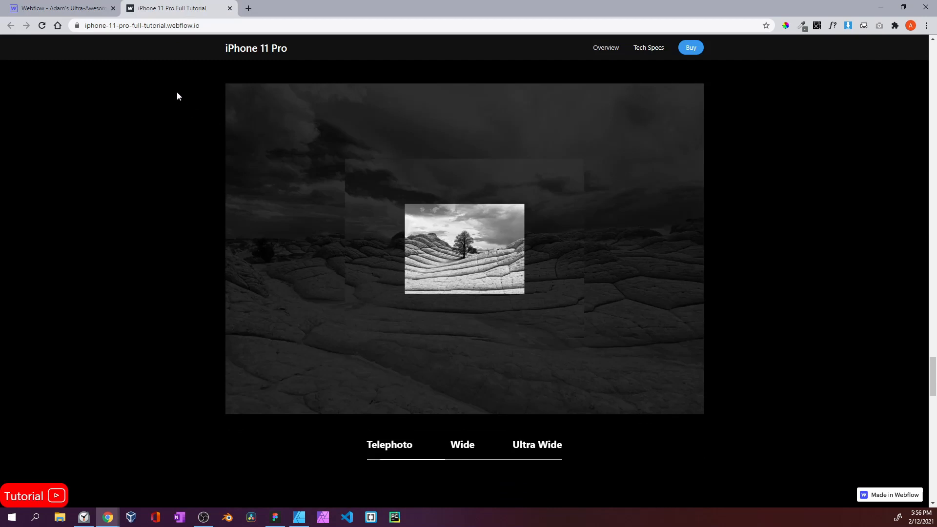
Switch back to the Webflow project and set the filed-view section's top and bottom padding to 100 px
{"action": "left_click", "coordinate": [72, 15]}
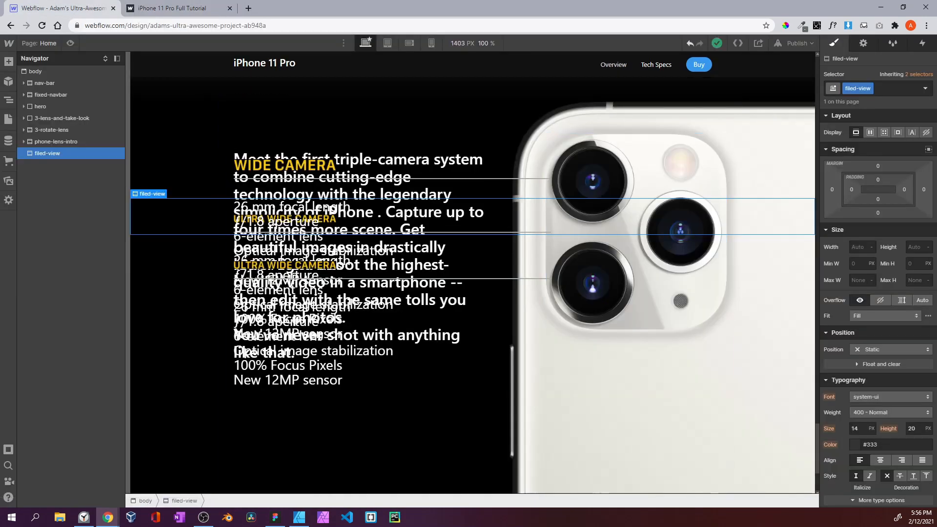
{"action": "left_click", "coordinate": [878, 180]}
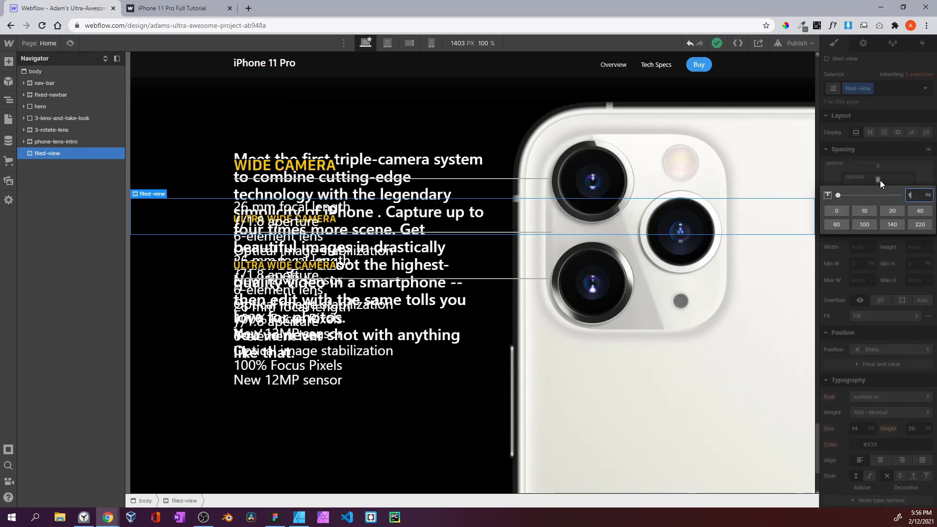
{"action": "type", "text": "100"}
{"action": "key", "text": "Return"}
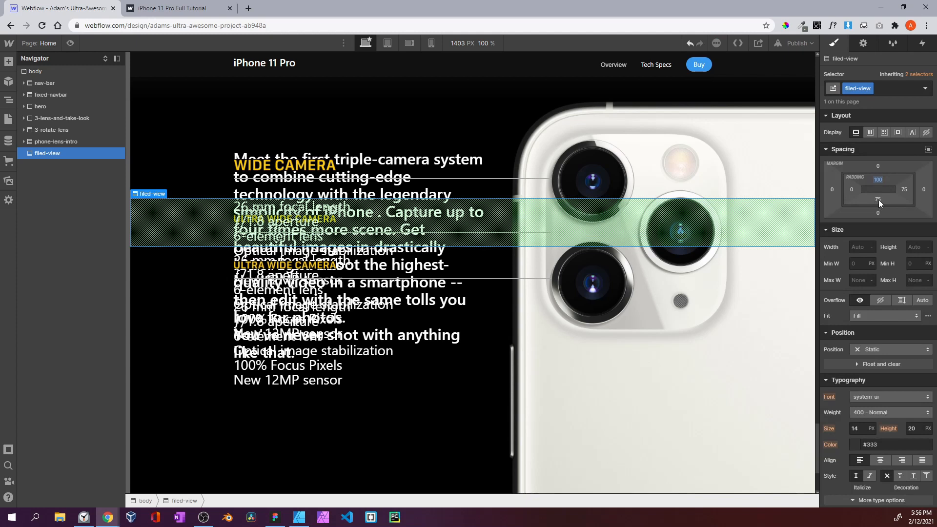
{"action": "left_click", "coordinate": [879, 200]}
{"action": "type", "text": "100px"}
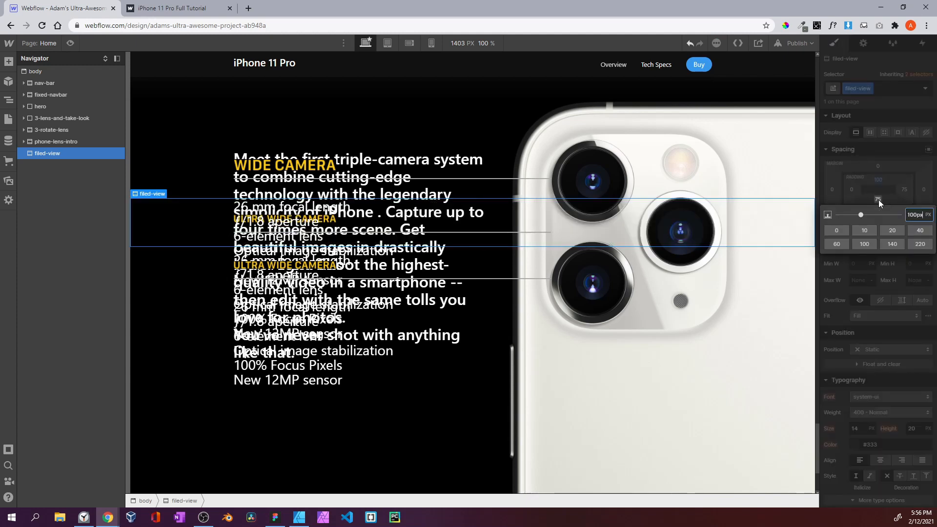
{"action": "key", "text": "Return"}
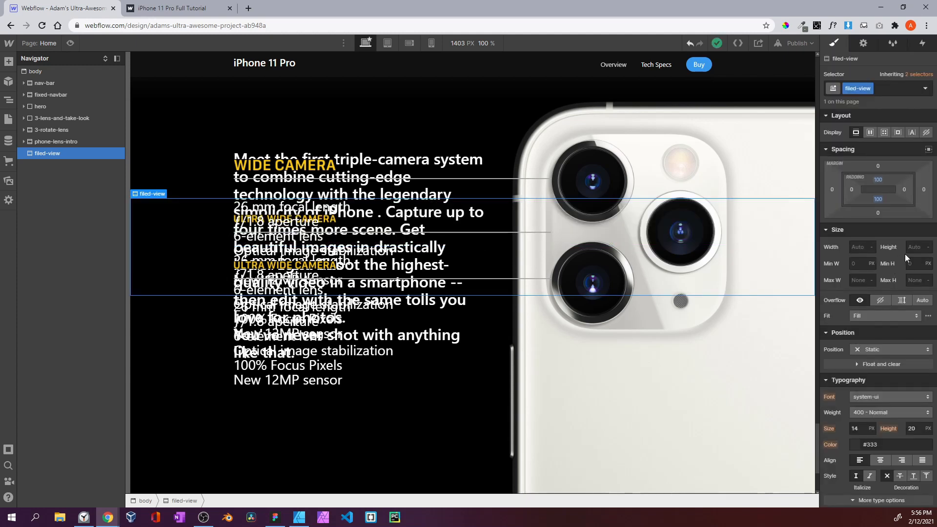
Set the filed-view section's height to 300 VH and make its position relative with a z-index of 4
{"action": "left_click", "coordinate": [909, 249]}
{"action": "type", "text": "300vh"}
{"action": "key", "text": "Return"}
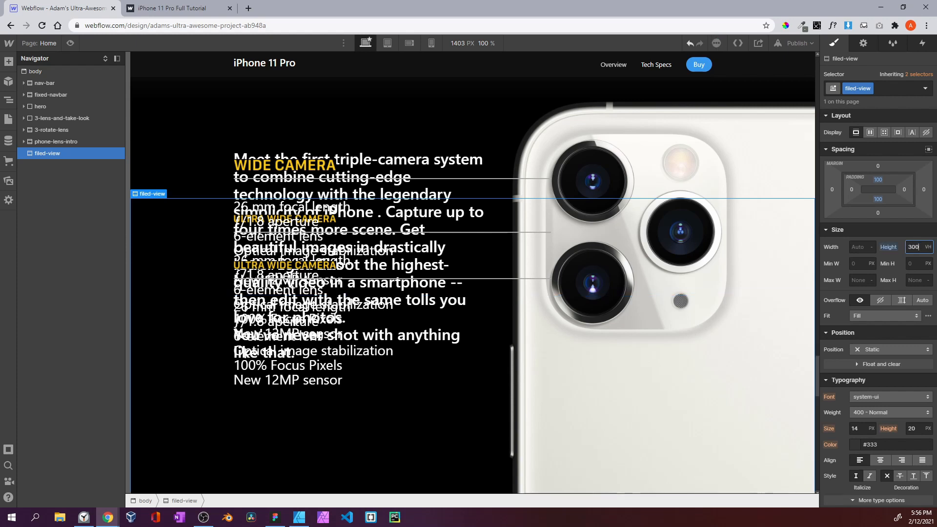
{"action": "scroll", "coordinate": [877, 274], "scroll_direction": "down", "scroll_amount": 2}
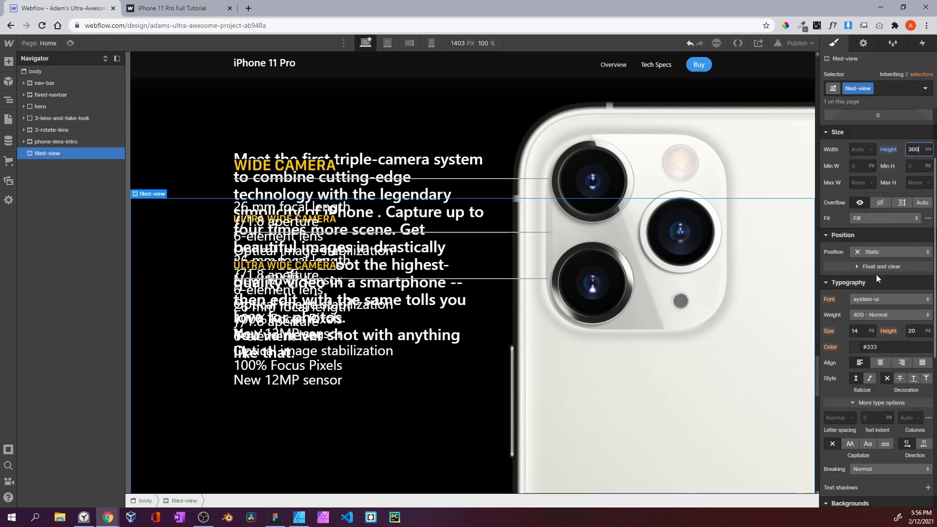
{"action": "left_click", "coordinate": [875, 253]}
{"action": "left_click", "coordinate": [877, 264]}
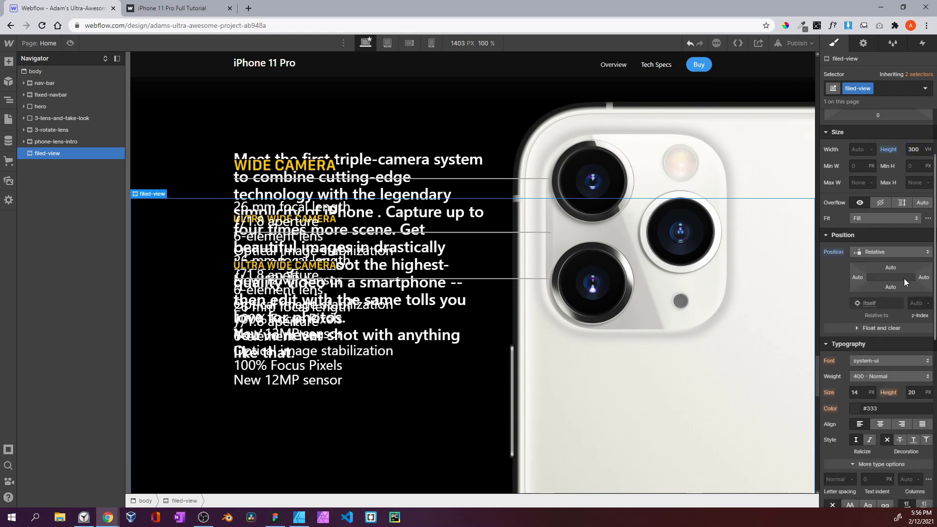
{"action": "left_click", "coordinate": [920, 302]}
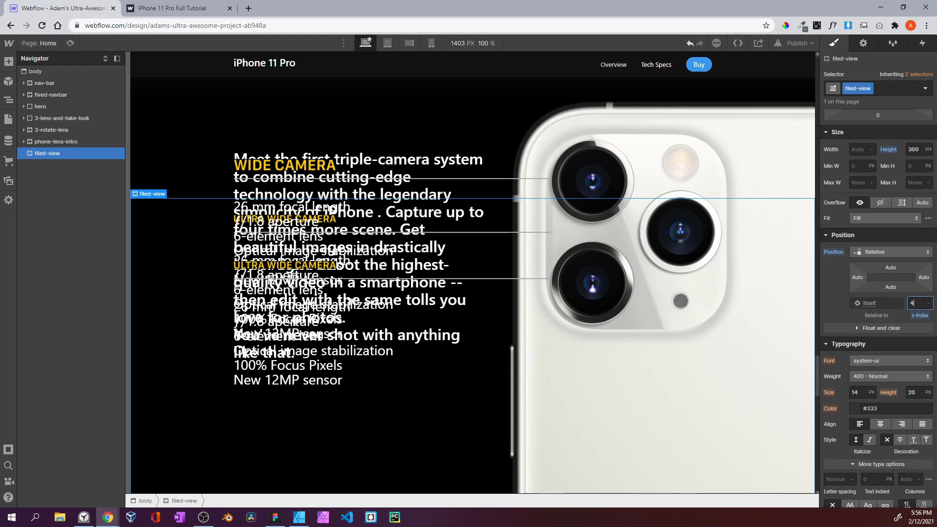
Give the filed-view section a black background colour and check it on the canvas
{"action": "scroll", "coordinate": [861, 401], "scroll_direction": "down", "scroll_amount": 7}
{"action": "left_click", "coordinate": [855, 240]}
{"action": "left_click_drag", "start_coordinate": [888, 300], "coordinate": [925, 352]}
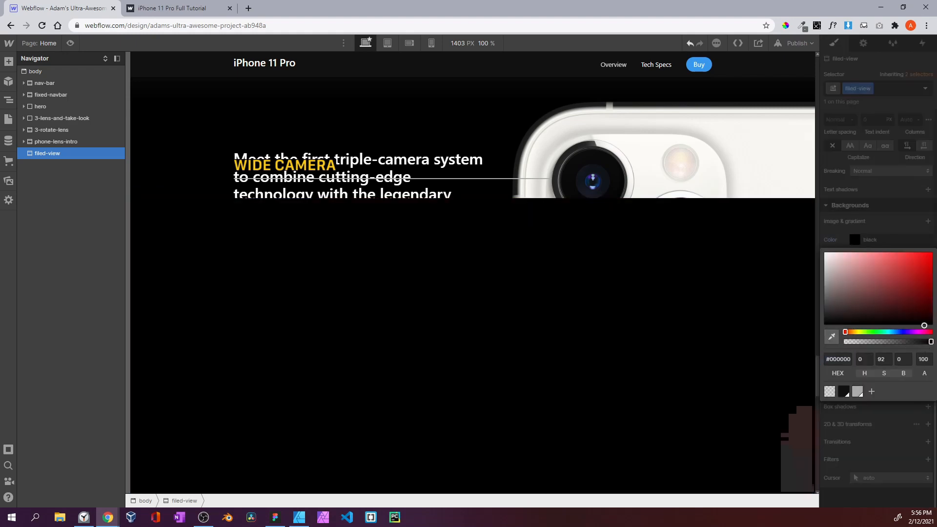
{"action": "left_click", "coordinate": [915, 216]}
{"action": "scroll", "coordinate": [538, 306], "scroll_direction": "down", "scroll_amount": 4}
{"action": "scroll", "coordinate": [537, 307], "scroll_direction": "up", "scroll_amount": 12}
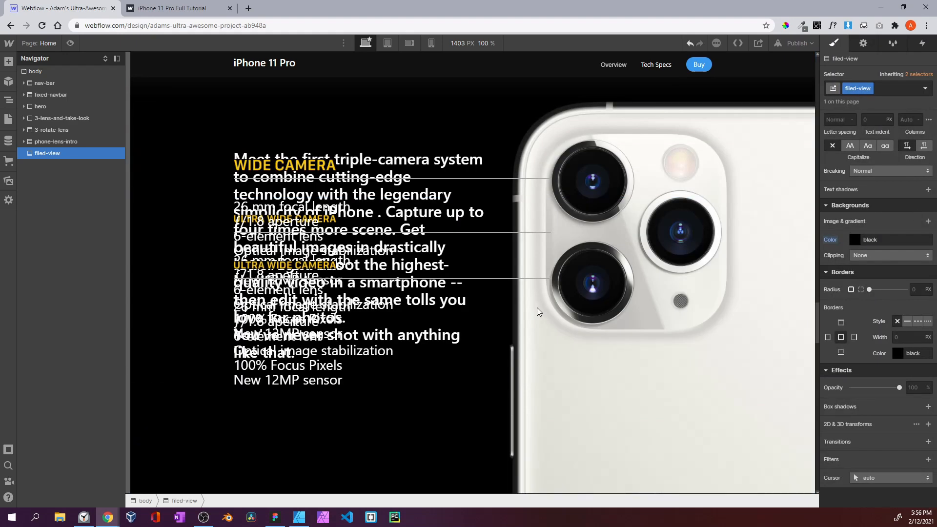
{"action": "scroll", "coordinate": [537, 307], "scroll_direction": "down", "scroll_amount": 5}
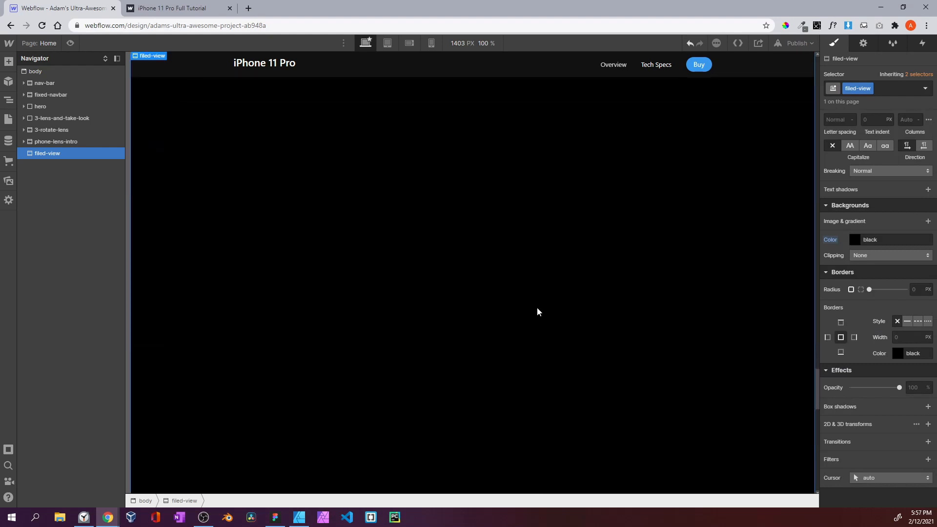
Review the phone-lens-intro section's margin, height and position settings and where it meets the filed-view section
{"action": "left_click", "coordinate": [84, 141]}
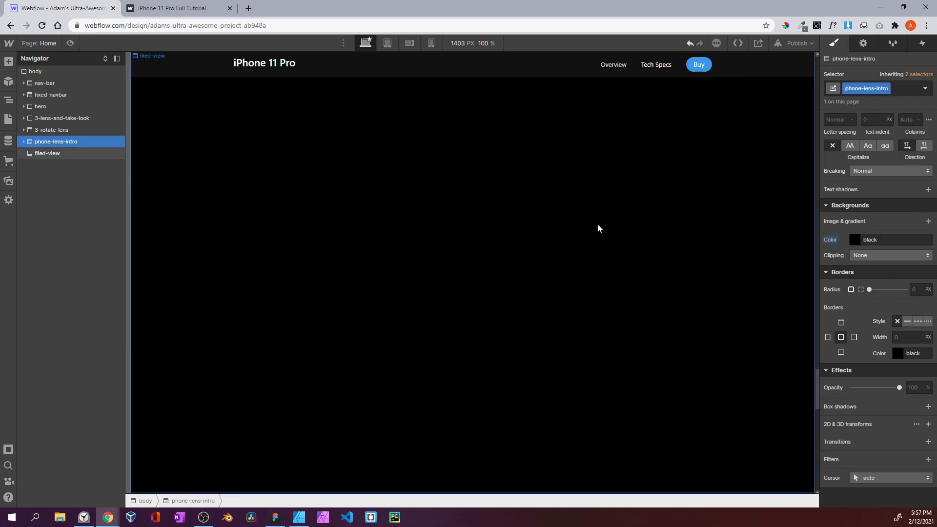
{"action": "scroll", "coordinate": [859, 226], "scroll_direction": "up", "scroll_amount": 5}
{"action": "scroll", "coordinate": [692, 233], "scroll_direction": "up", "scroll_amount": 3}
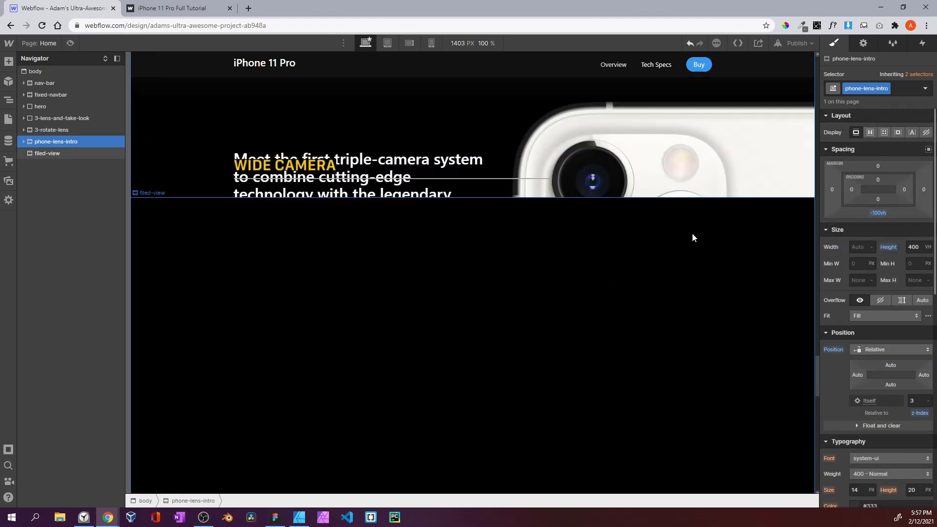
{"action": "scroll", "coordinate": [692, 233], "scroll_direction": "up", "scroll_amount": 5}
{"action": "scroll", "coordinate": [693, 233], "scroll_direction": "down", "scroll_amount": 8}
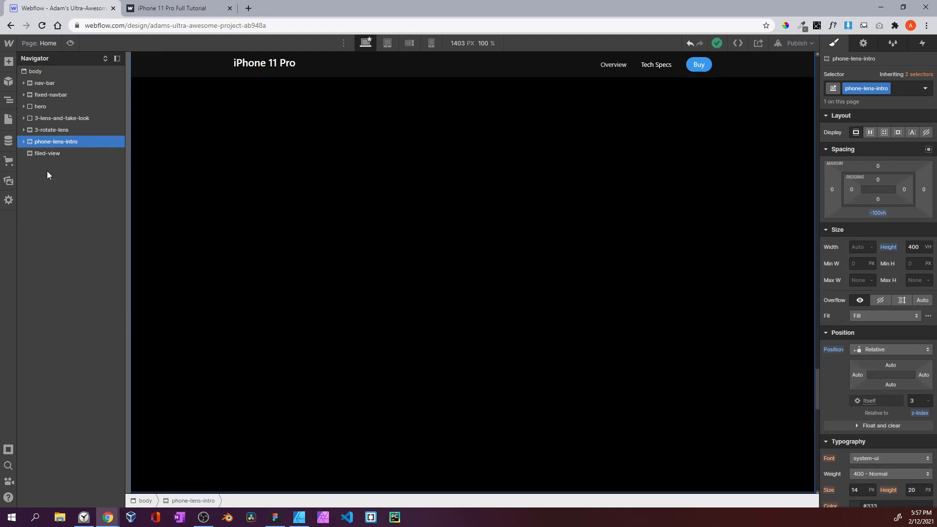
Add a div block inside filed-view and give it the class container, consulting the same section on the finished tutorial site
{"action": "left_click", "coordinate": [47, 153]}
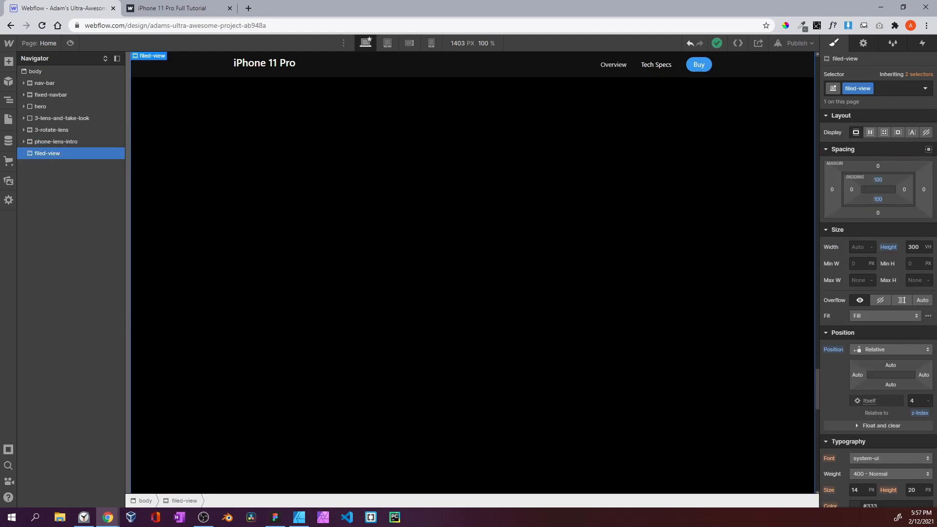
{"action": "left_click", "coordinate": [9, 62]}
{"action": "left_click_drag", "start_coordinate": [41, 266], "coordinate": [70, 156]}
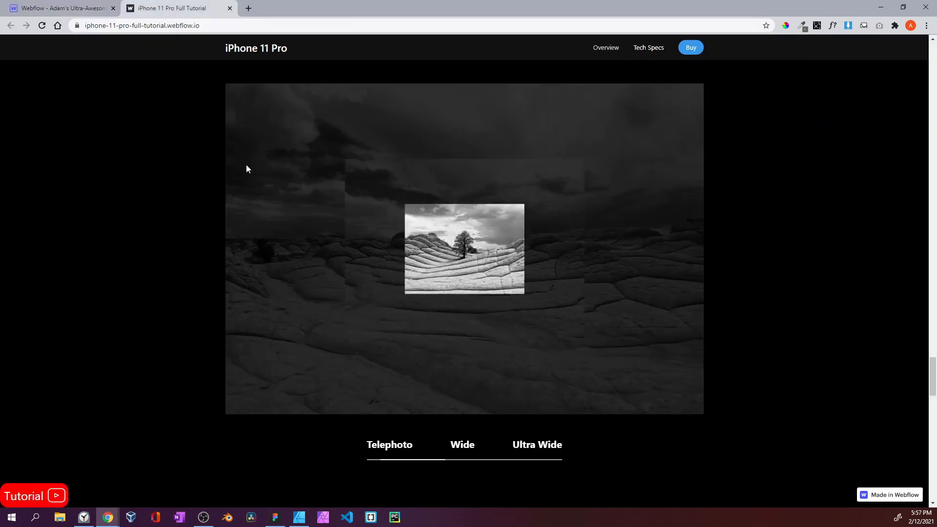
{"action": "scroll", "coordinate": [246, 164], "scroll_direction": "up", "scroll_amount": 5}
{"action": "left_click_drag", "start_coordinate": [217, 223], "coordinate": [677, 281]}
{"action": "left_click", "coordinate": [677, 281]}
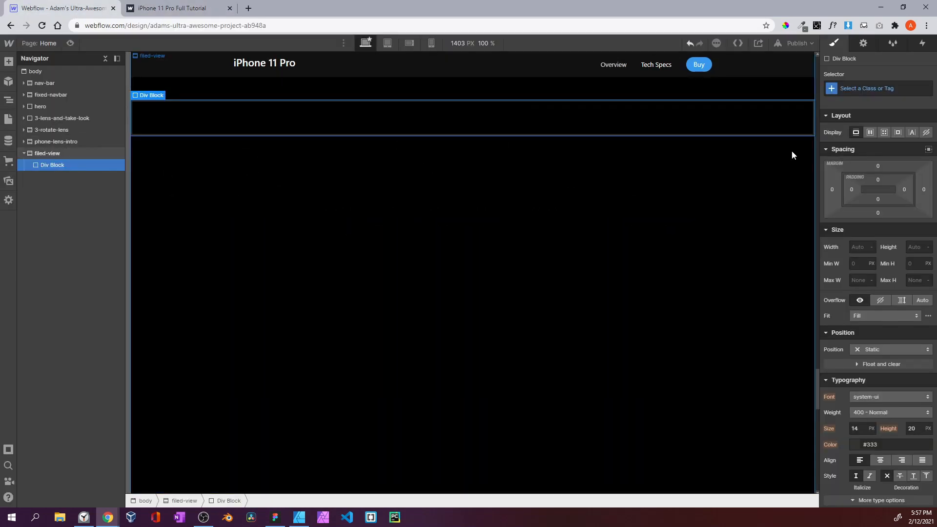
{"action": "left_click", "coordinate": [892, 90]}
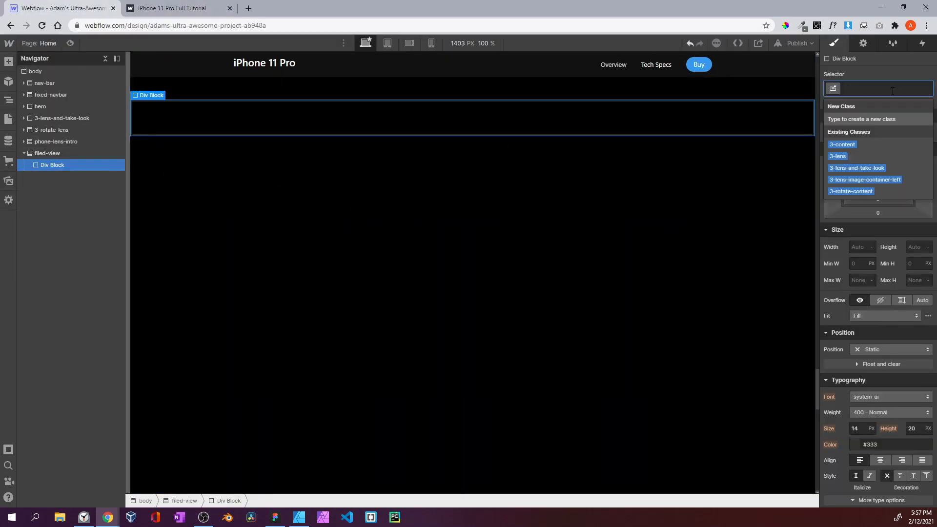
{"action": "type", "text": "container"}
{"action": "key", "text": "Return"}
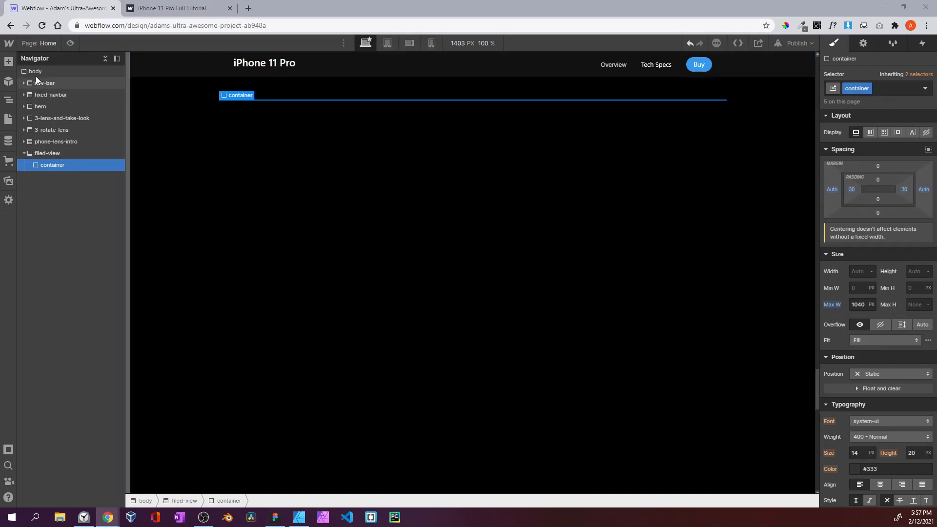
Add a div block inside filed-view's container and give it the class filed-view-content
{"action": "left_click", "coordinate": [8, 62]}
{"action": "left_click_drag", "start_coordinate": [40, 264], "coordinate": [64, 167]}
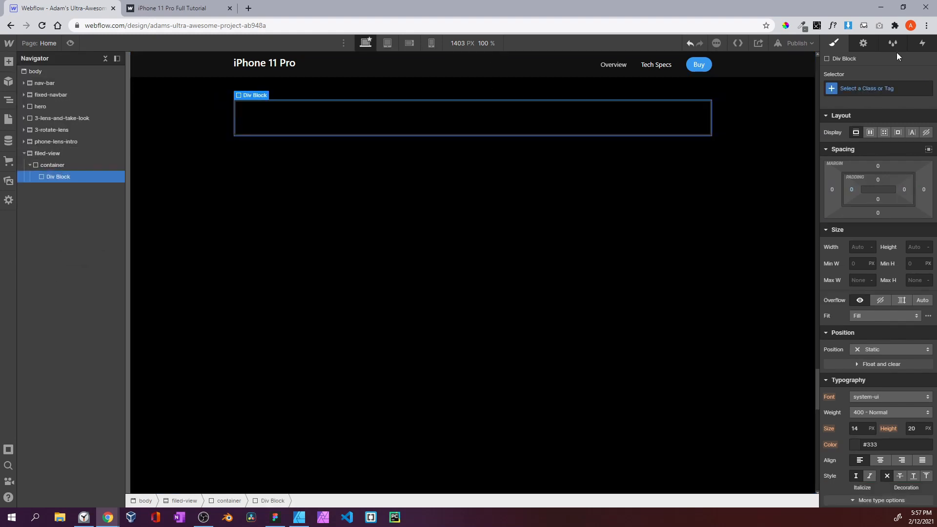
{"action": "left_click", "coordinate": [879, 88]}
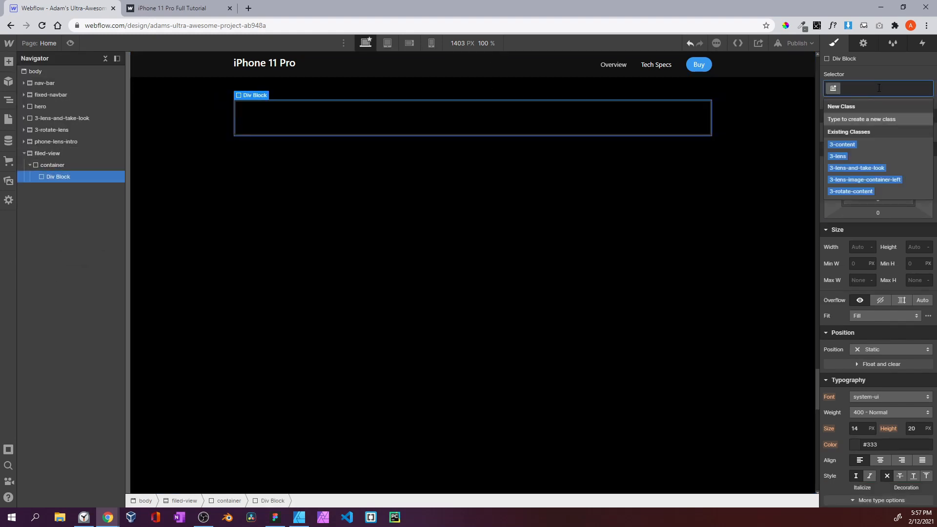
{"action": "type", "text": "filed-view"}
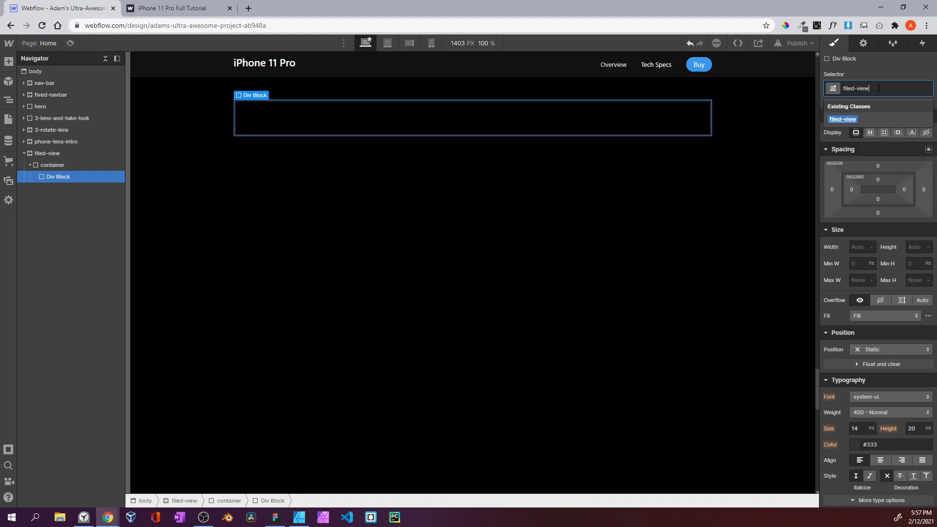
{"action": "type", "text": "-content"}
{"action": "key", "text": "Return"}
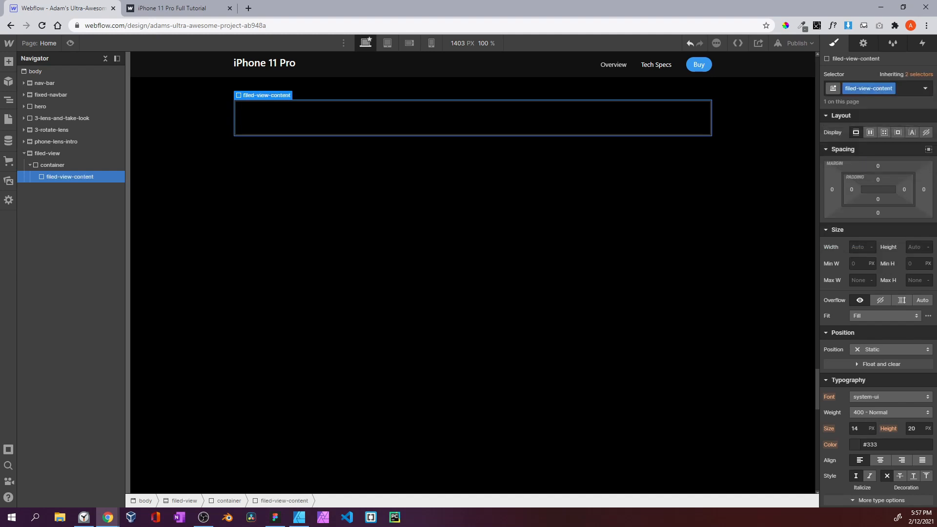
Set the bottom margin of the filed-view-content block to 100 px
{"action": "left_click", "coordinate": [877, 211]}
{"action": "type", "text": "100"}
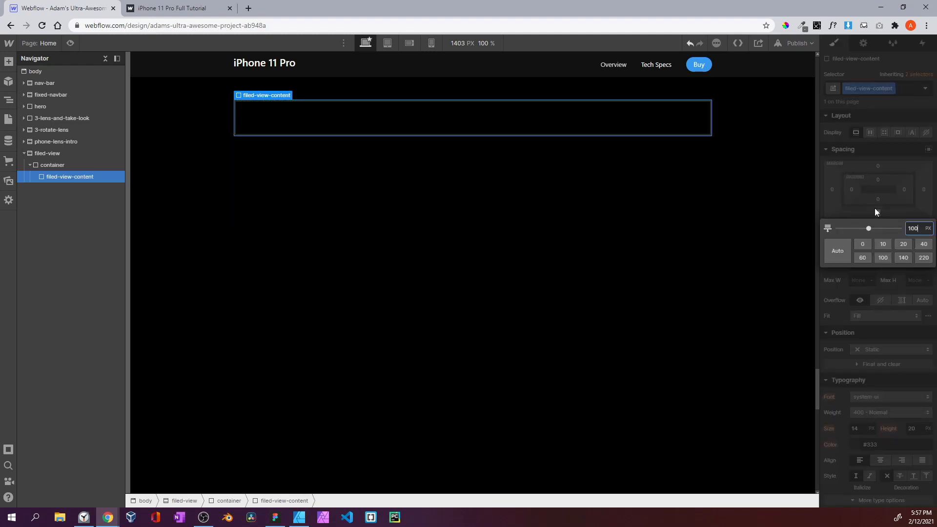
{"action": "key", "text": "Return"}
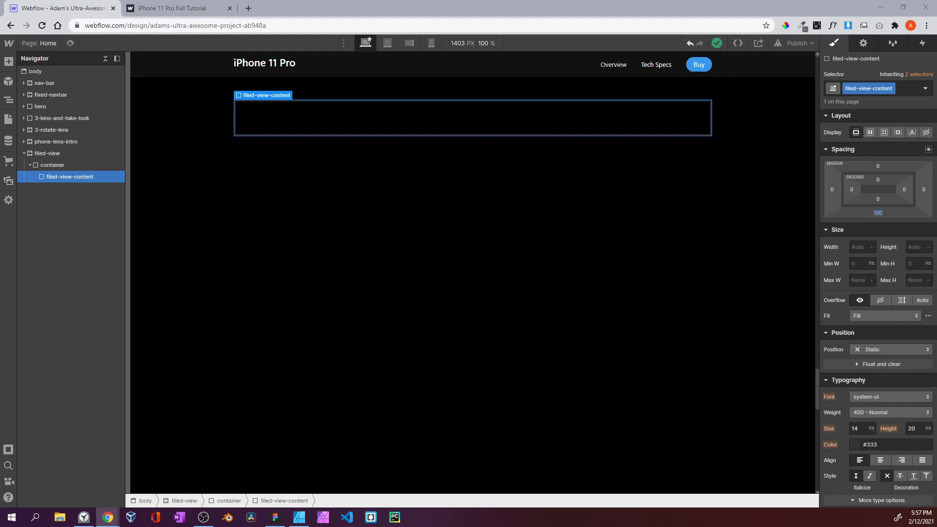
Add a paragraph inside filed-view-content and give it the class field-view-para
{"action": "left_click", "coordinate": [8, 62]}
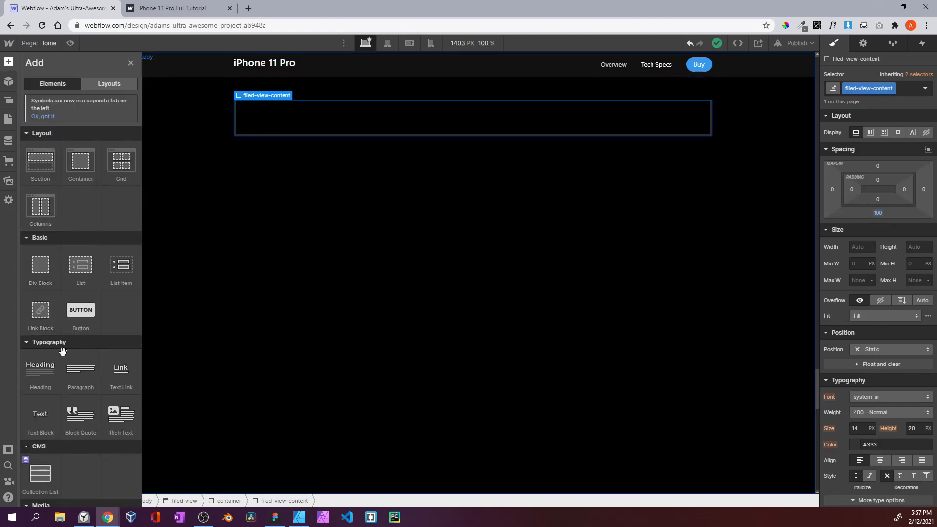
{"action": "left_click_drag", "start_coordinate": [80, 369], "coordinate": [69, 183]}
{"action": "left_click", "coordinate": [860, 89]}
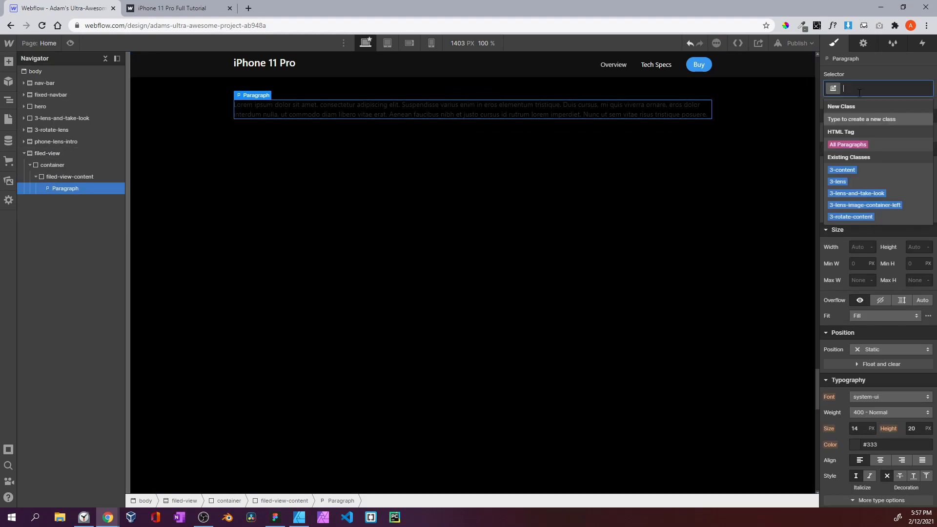
{"action": "type", "text": "field-vi"}
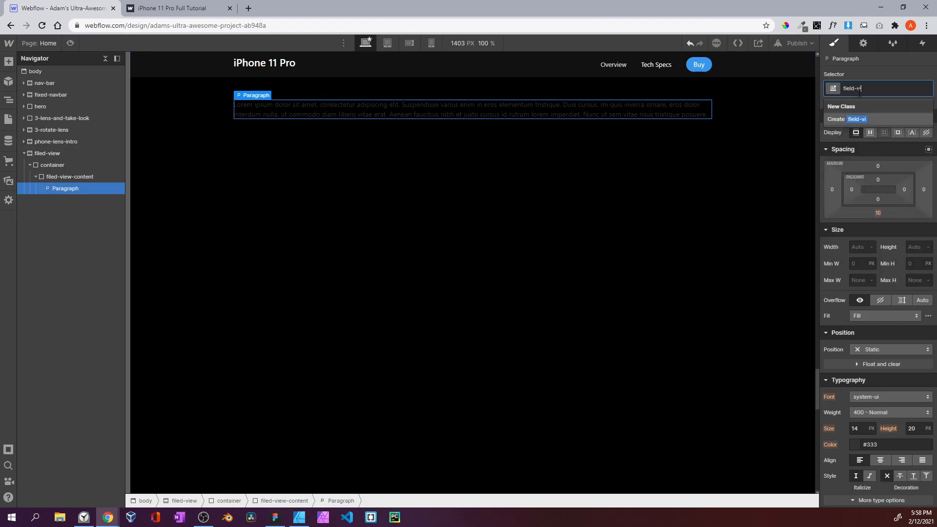
{"action": "type", "text": "ew-para"}
{"action": "key", "text": "Return"}
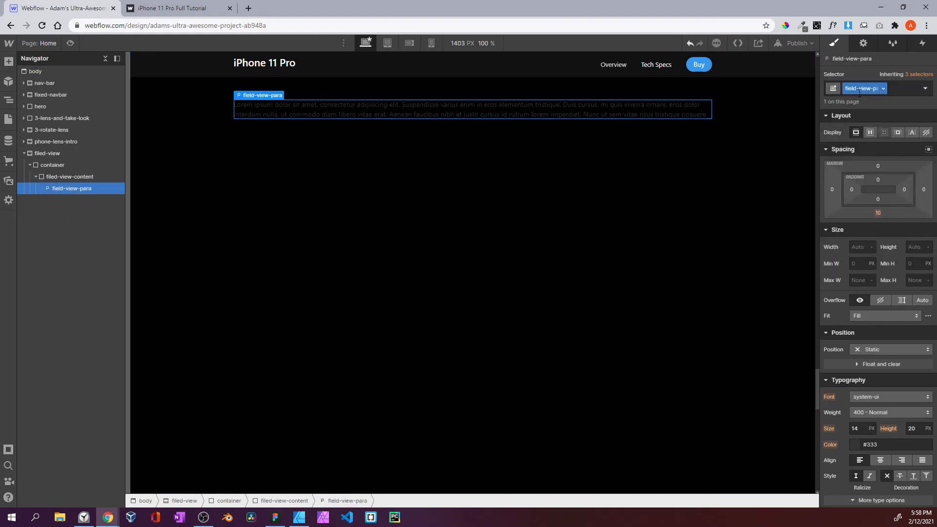
Style the field-view-para text with weight 400 - Normal, size 24 px, line height 32 px and the Dark Grey colour
{"action": "scroll", "coordinate": [865, 269], "scroll_direction": "down", "scroll_amount": 3}
{"action": "left_click", "coordinate": [865, 269]}
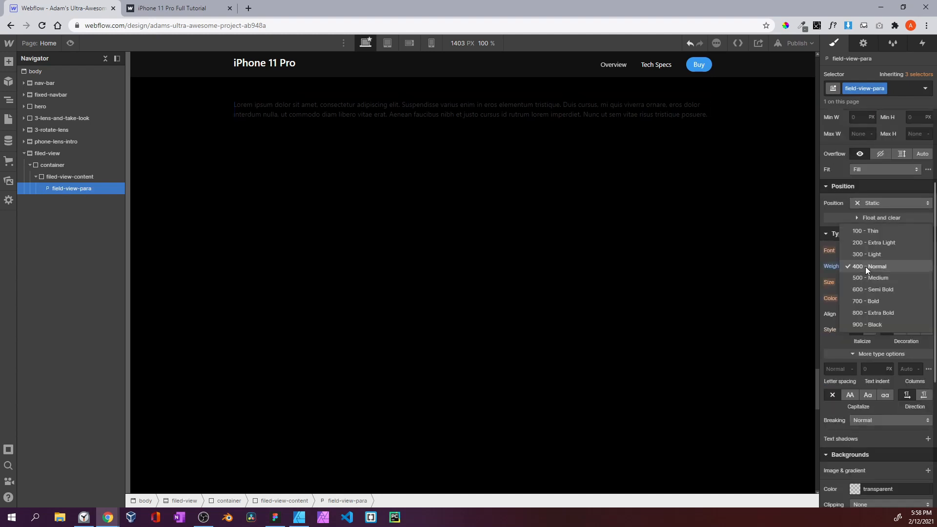
{"action": "left_click", "coordinate": [866, 267]}
{"action": "left_click", "coordinate": [854, 283]}
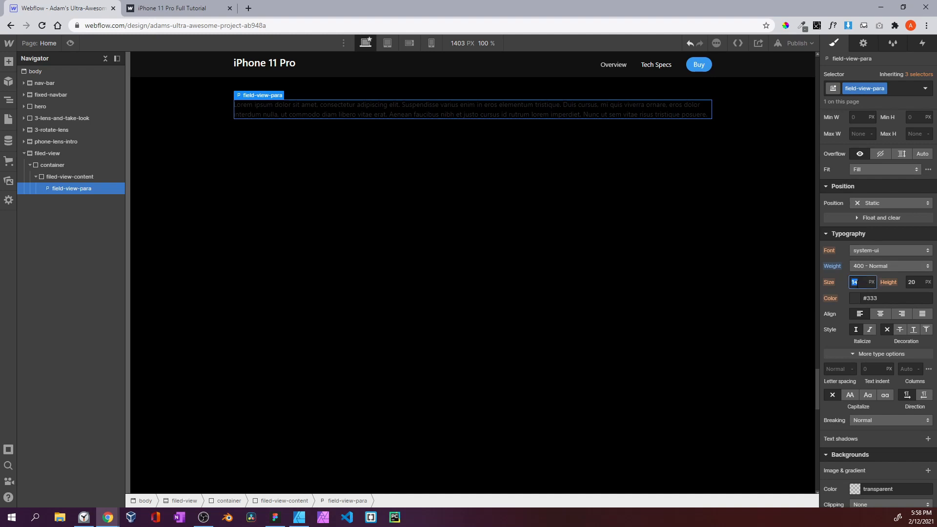
{"action": "type", "text": "24"}
{"action": "left_click", "coordinate": [910, 284]}
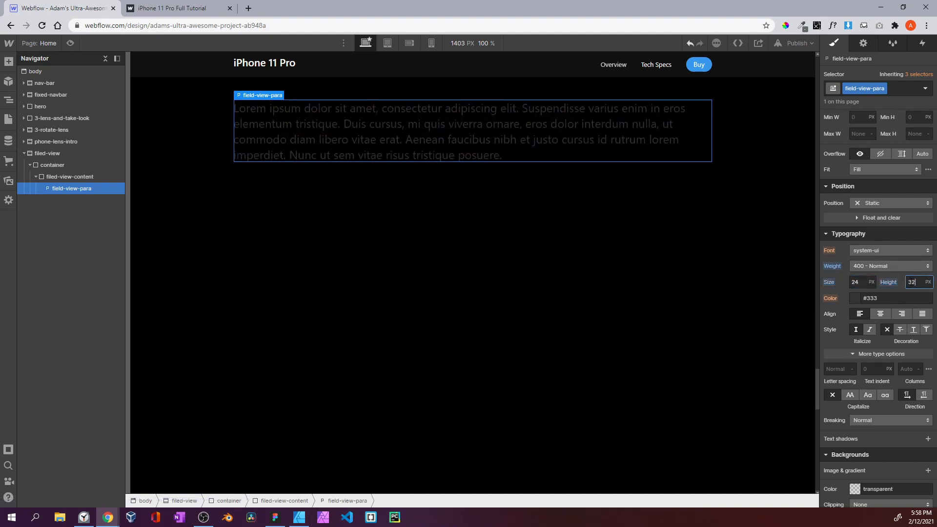
{"action": "left_click", "coordinate": [855, 298]}
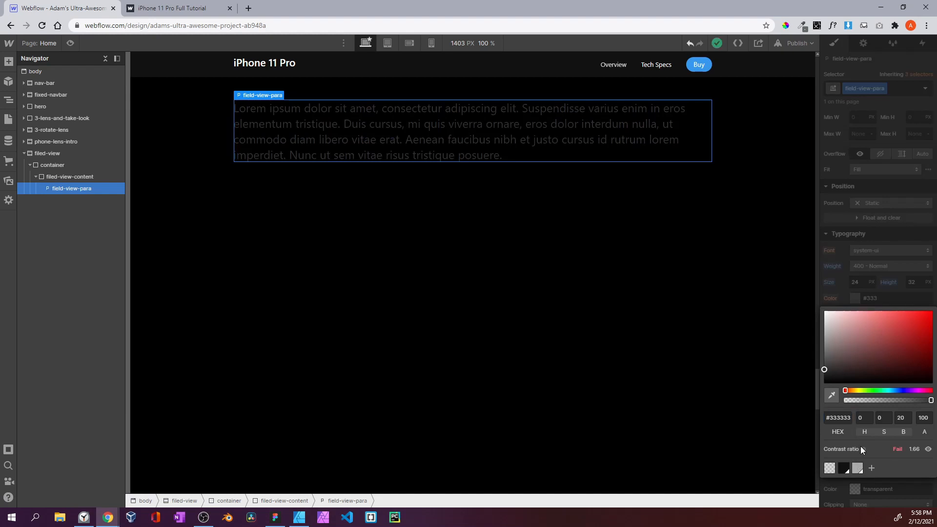
{"action": "left_click", "coordinate": [857, 468]}
{"action": "key", "text": "Escape"}
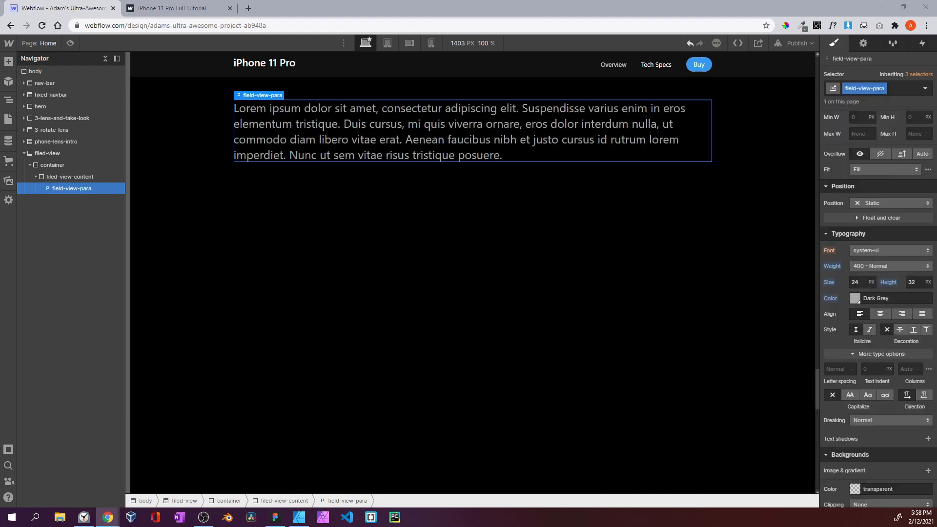
Replace the field-view-para placeholder text with the "Expanded field of view." copy about iPhone 11 Pro zooming from Telephoto to Ultra Wide with 4x optical range
{"action": "triple_click", "coordinate": [570, 154]}
{"action": "type", "text": "Expanded field of view. iPhone 11 Pro lets you zoom from the Telephoto all the way out to the new Ultra Wide camera, for an impressive 4x optical zoom range."}
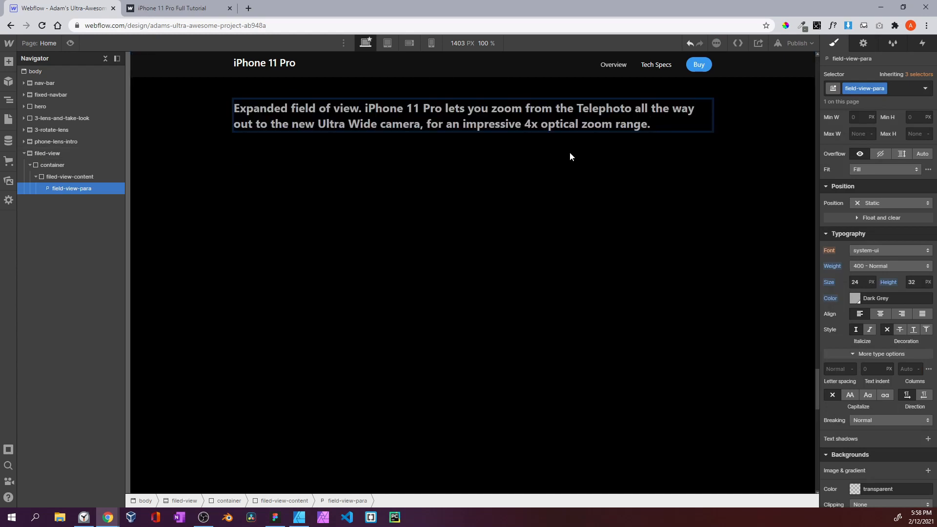
Try the weight 500 - Medium on field-view-para and return it to 400 - Normal
{"action": "left_click", "coordinate": [873, 266]}
{"action": "left_click", "coordinate": [870, 277]}
{"action": "left_click", "coordinate": [869, 264]}
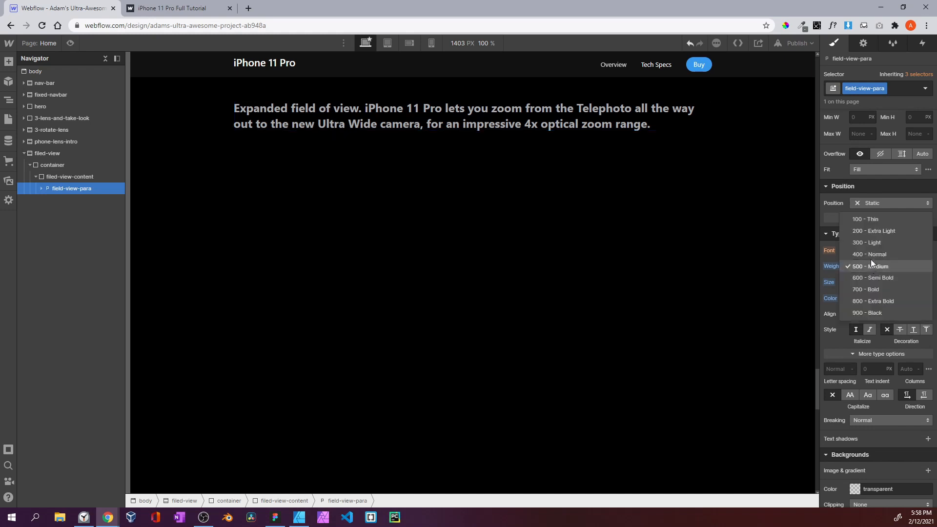
{"action": "left_click", "coordinate": [871, 257]}
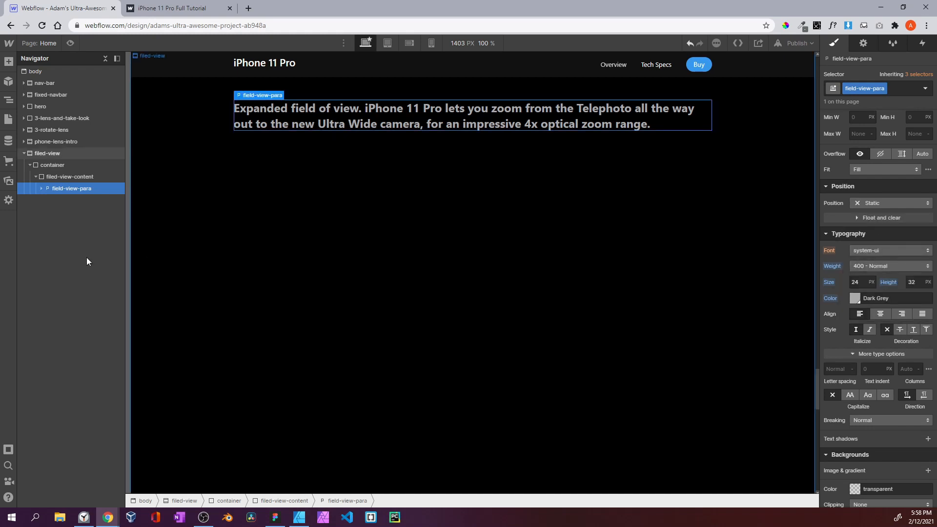
Set the weight of the bold text following the text span in field-view-para to 500 - Medium
{"action": "left_click", "coordinate": [41, 188]}
{"action": "left_click", "coordinate": [57, 201]}
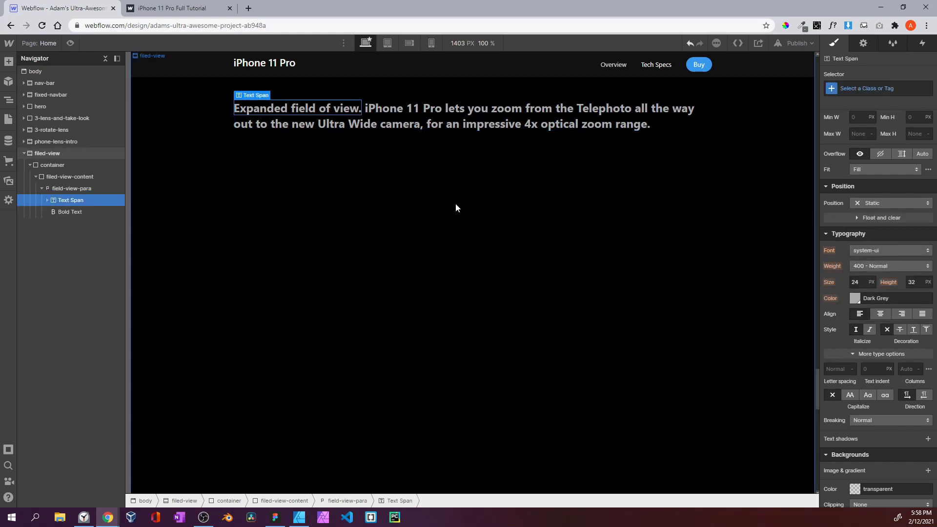
{"action": "left_click", "coordinate": [112, 212]}
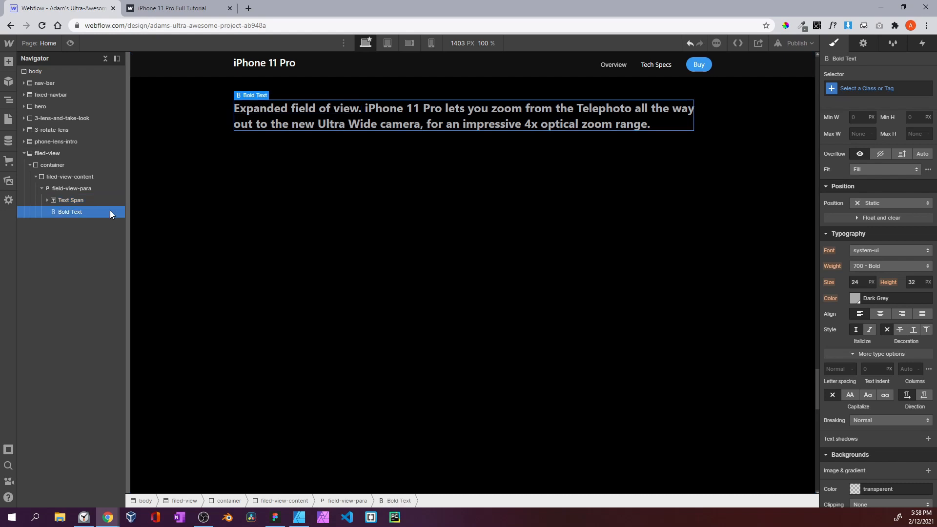
{"action": "left_click", "coordinate": [886, 267]}
{"action": "left_click", "coordinate": [870, 244]}
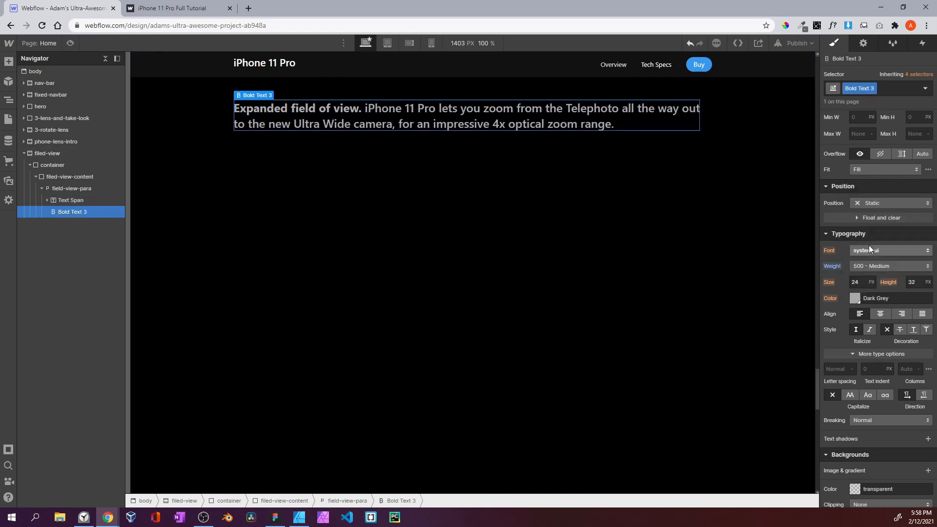
Set the weight of the bold "Expanded field of view." text nested in the text span to 500 - Medium
{"action": "left_click_drag", "start_coordinate": [235, 108], "coordinate": [361, 109]}
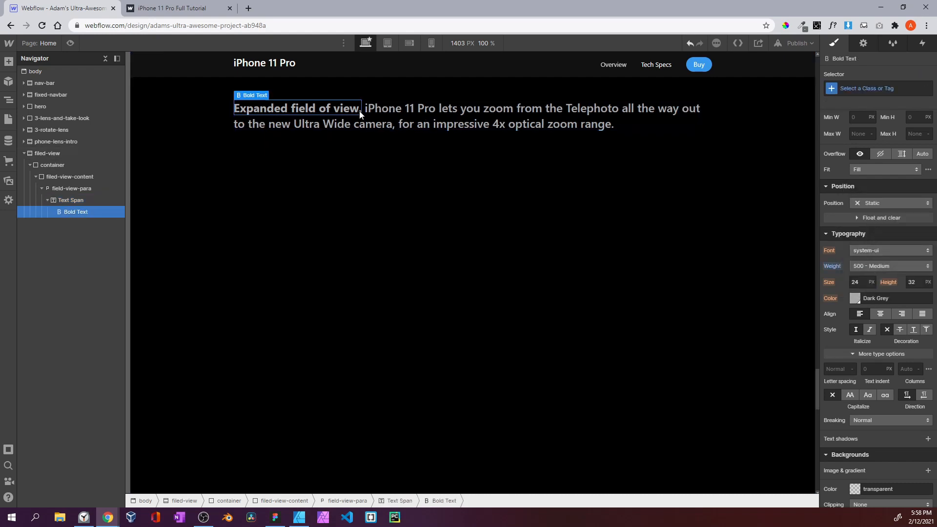
{"action": "key", "text": "ctrl+b"}
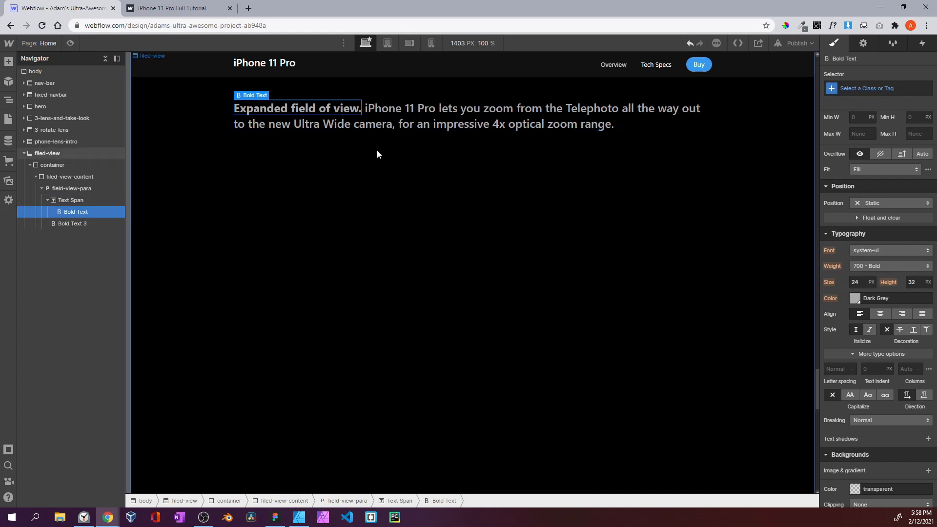
{"action": "left_click", "coordinate": [909, 267]}
{"action": "left_click", "coordinate": [869, 242]}
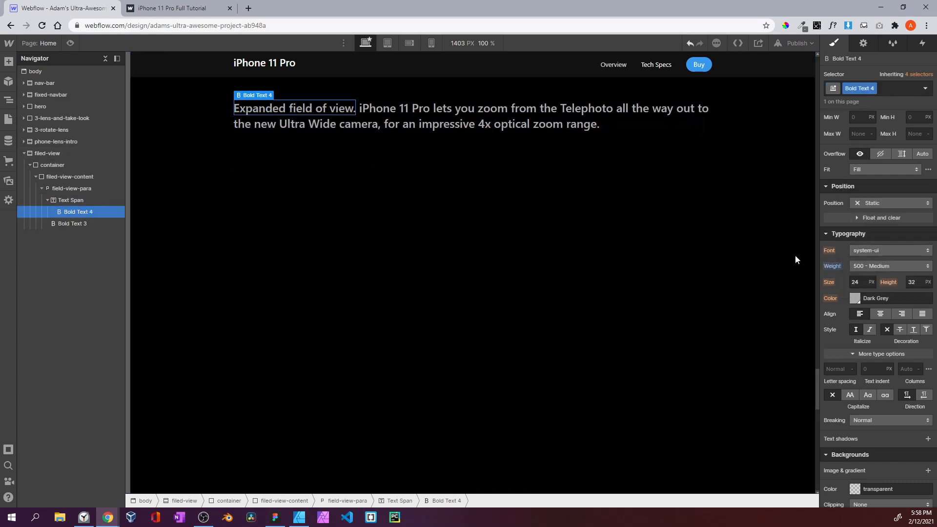
Set the colour of the text span around "Expanded field of view." to white
{"action": "left_click", "coordinate": [316, 108]}
{"action": "triple_click", "coordinate": [317, 108]}
{"action": "left_click", "coordinate": [317, 108]}
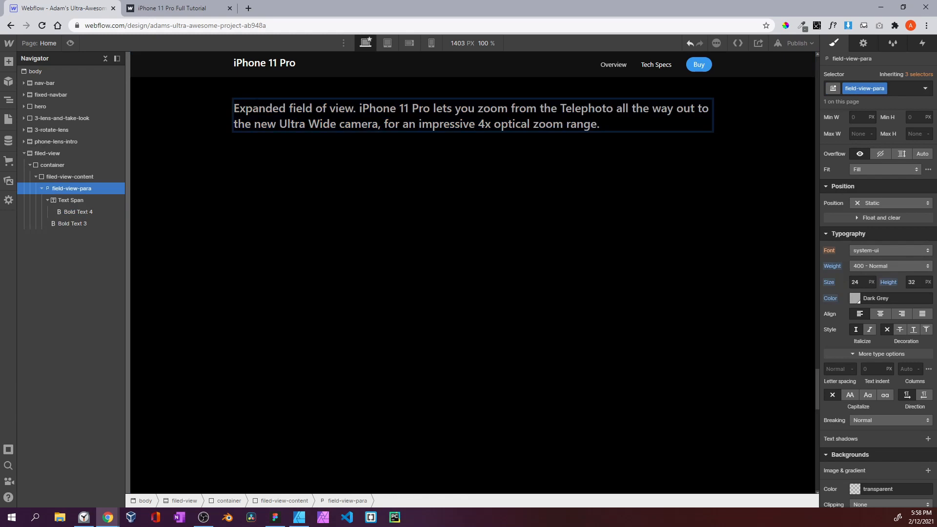
{"action": "left_click_drag", "start_coordinate": [360, 107], "coordinate": [234, 108]}
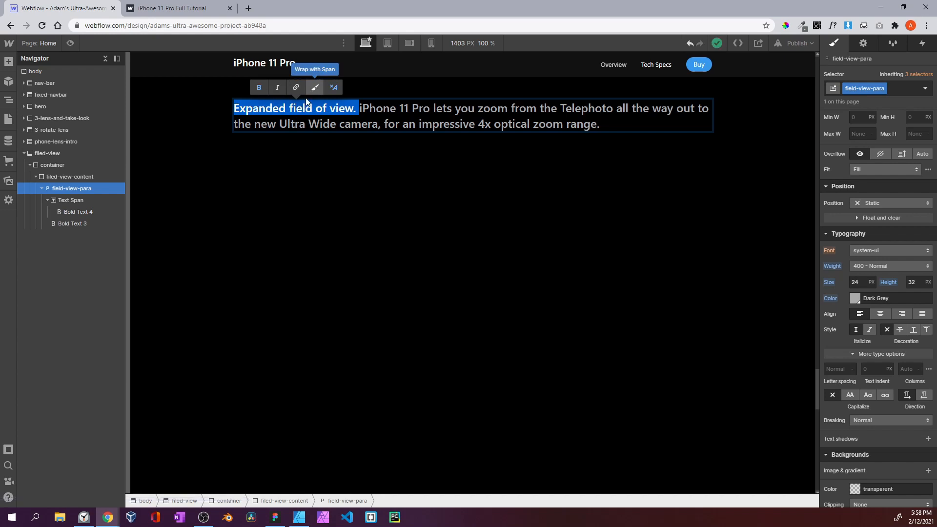
{"action": "left_click", "coordinate": [81, 199]}
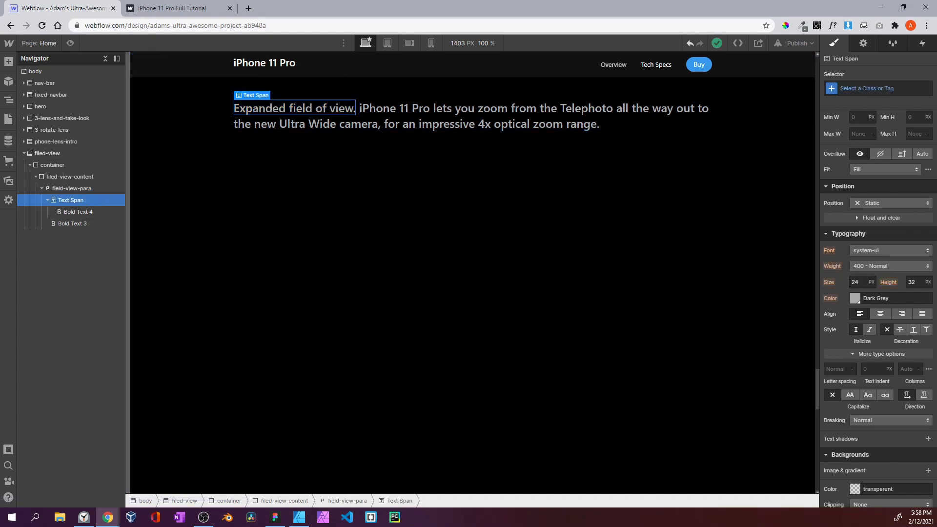
{"action": "left_click", "coordinate": [855, 299]}
{"action": "left_click_drag", "start_coordinate": [845, 334], "coordinate": [824, 298]}
{"action": "left_click", "coordinate": [825, 275]}
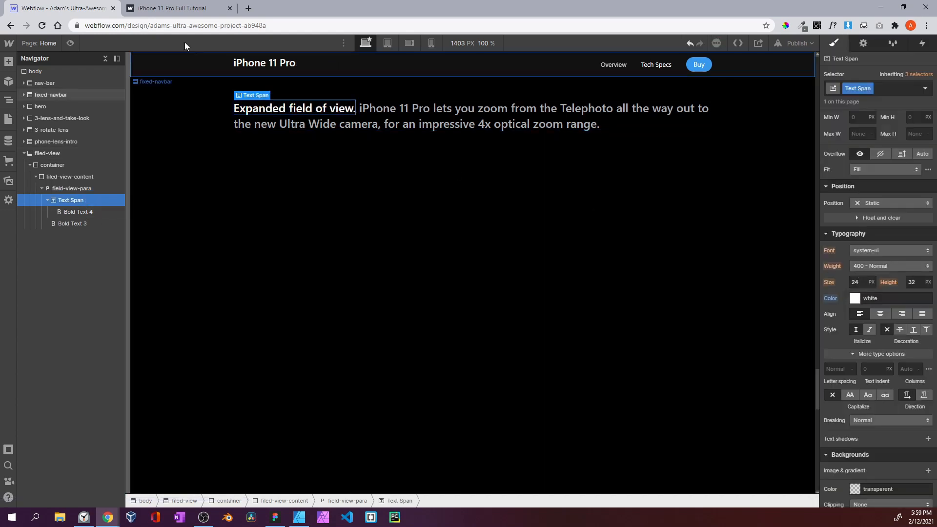
Preview the page and compare the intro paragraph with the one on the finished iPhone 11 Pro Full Tutorial site
{"action": "left_click", "coordinate": [67, 45]}
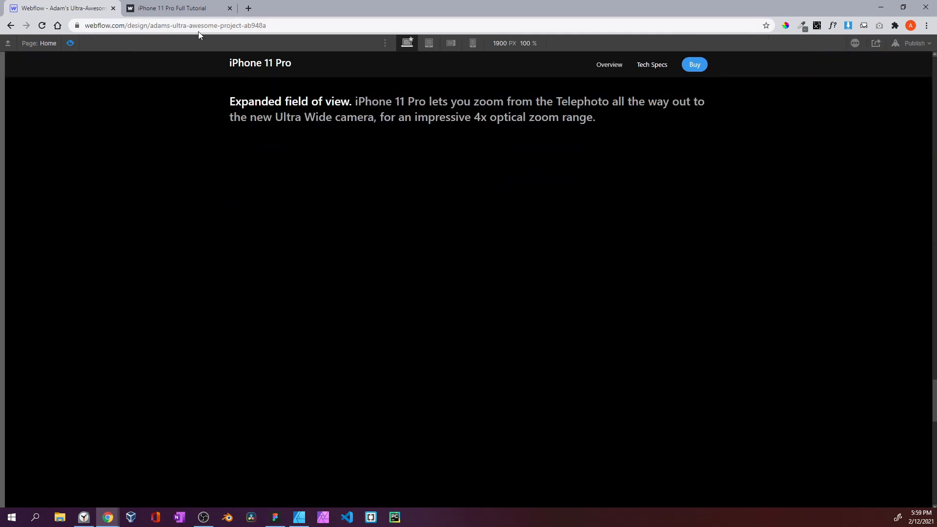
{"action": "left_click", "coordinate": [192, 9]}
{"action": "scroll", "coordinate": [372, 222], "scroll_direction": "down", "scroll_amount": 2}
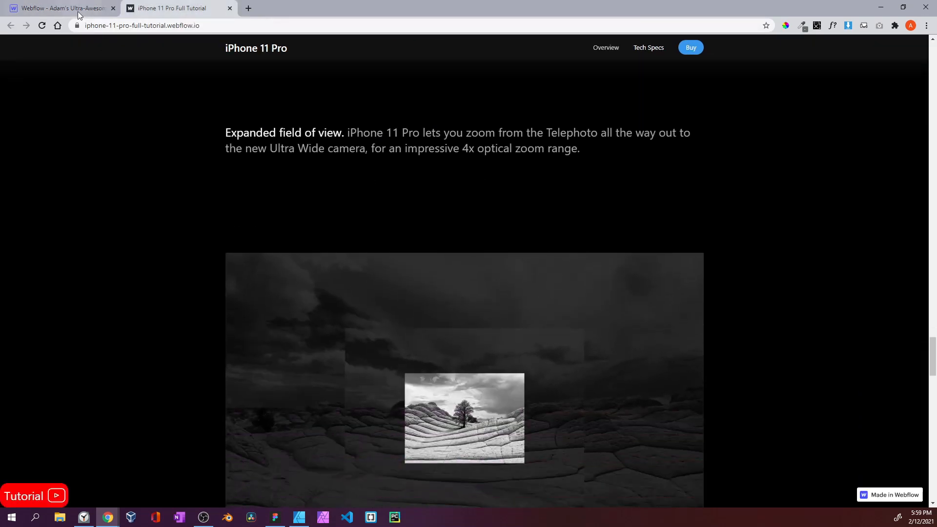
{"action": "left_click", "coordinate": [78, 10]}
{"action": "left_click", "coordinate": [212, 13]}
{"action": "left_click", "coordinate": [76, 12]}
{"action": "left_click", "coordinate": [72, 43]}
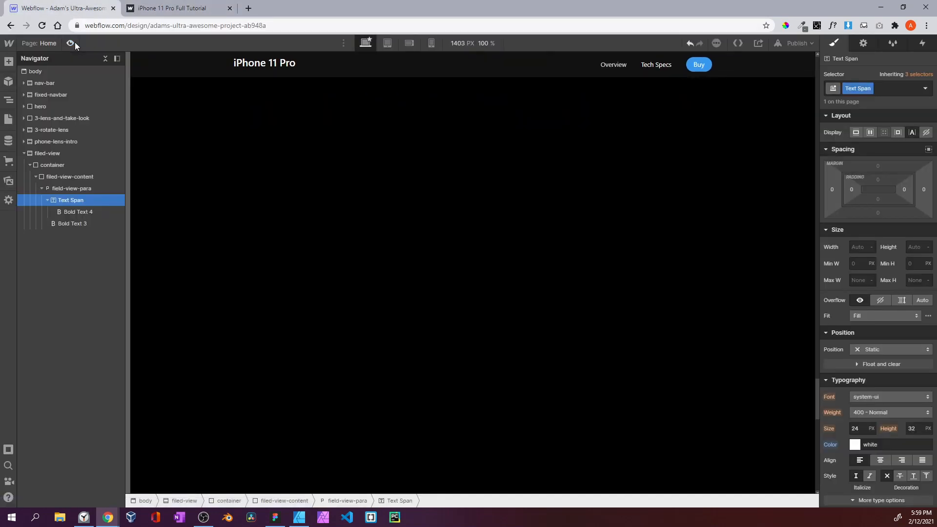
Collapse the filed-view container in the element tree and examine the image block below the paragraph on the finished tutorial site
{"action": "left_click", "coordinate": [36, 176]}
{"action": "left_click", "coordinate": [30, 165]}
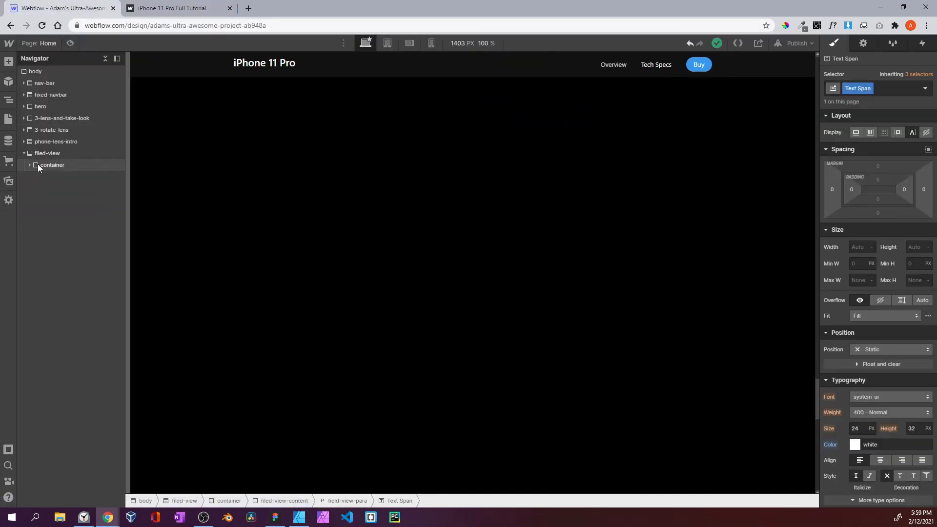
{"action": "left_click", "coordinate": [37, 164]}
{"action": "left_click", "coordinate": [160, 13]}
{"action": "scroll", "coordinate": [351, 283], "scroll_direction": "down", "scroll_amount": 3}
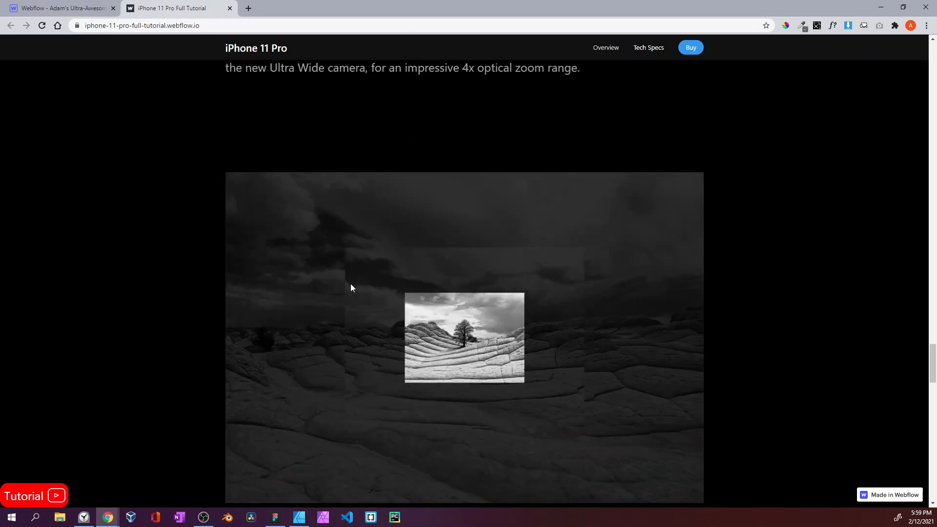
{"action": "left_click", "coordinate": [62, 13]}
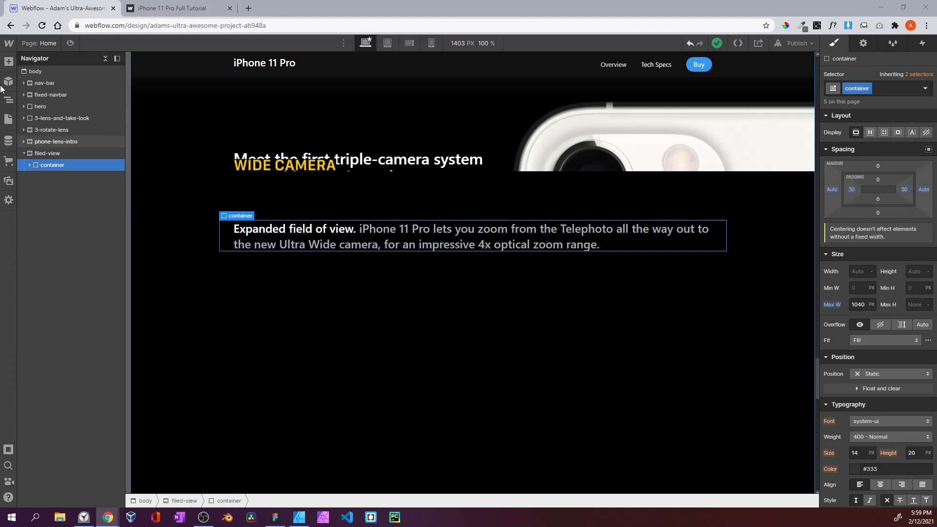
Add a div block inside filed-view below the container and give it the class field-view-stikcy
{"action": "left_click", "coordinate": [8, 61]}
{"action": "left_click_drag", "start_coordinate": [39, 266], "coordinate": [64, 186]}
{"action": "left_click", "coordinate": [880, 89]}
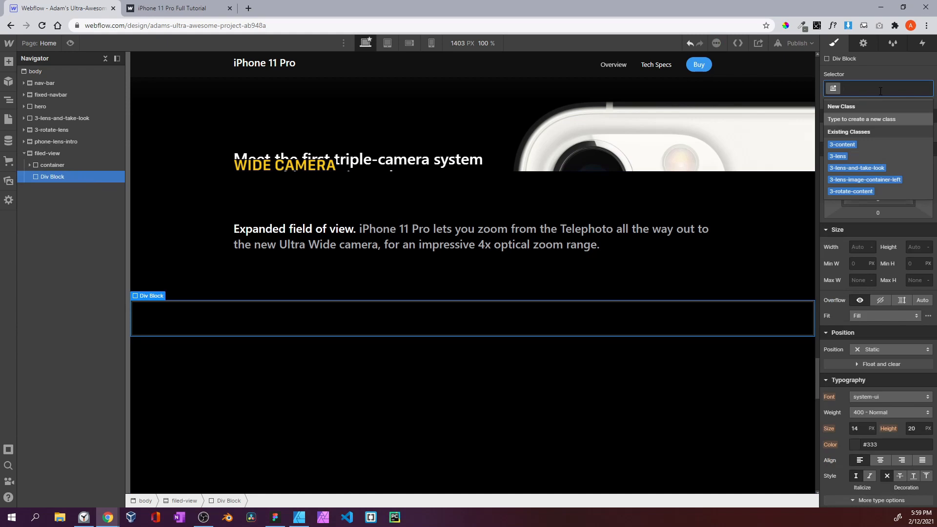
{"action": "type", "text": "field"}
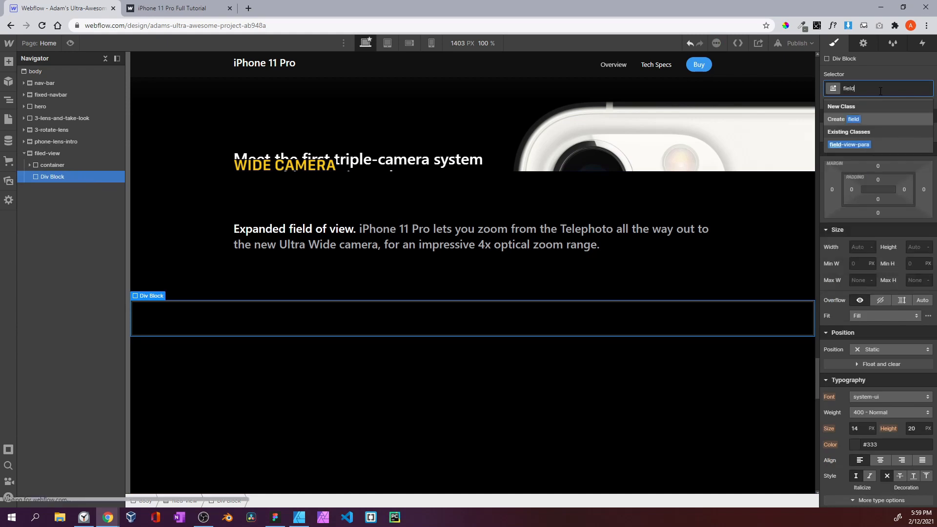
{"action": "type", "text": "-view-"}
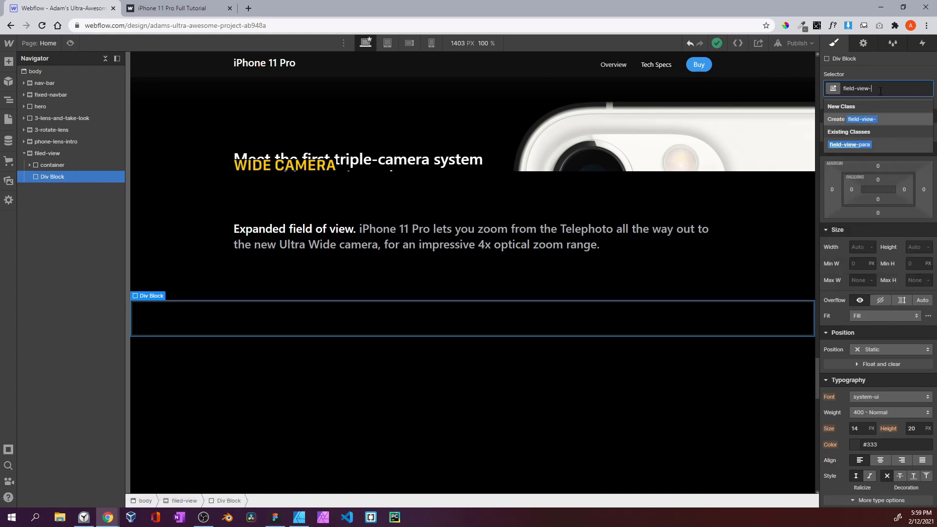
{"action": "type", "text": "stikcy"}
{"action": "key", "text": "Return"}
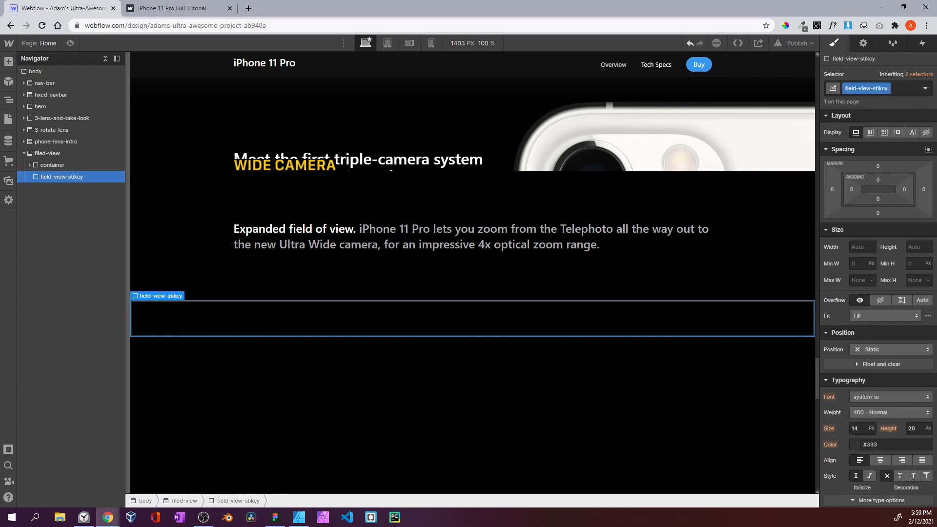
Set the top padding of the field-view-stikcy block to 100 px
{"action": "left_click", "coordinate": [878, 180]}
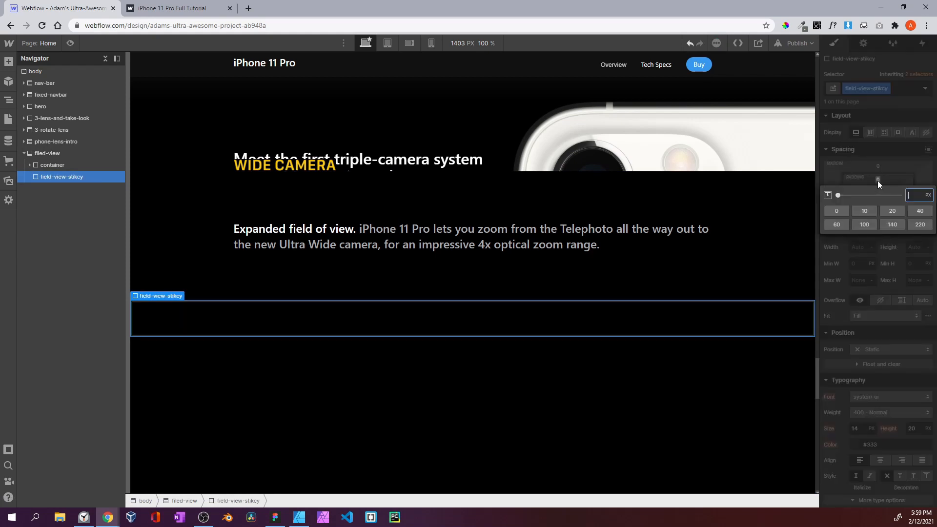
{"action": "type", "text": "100"}
{"action": "key", "text": "Return"}
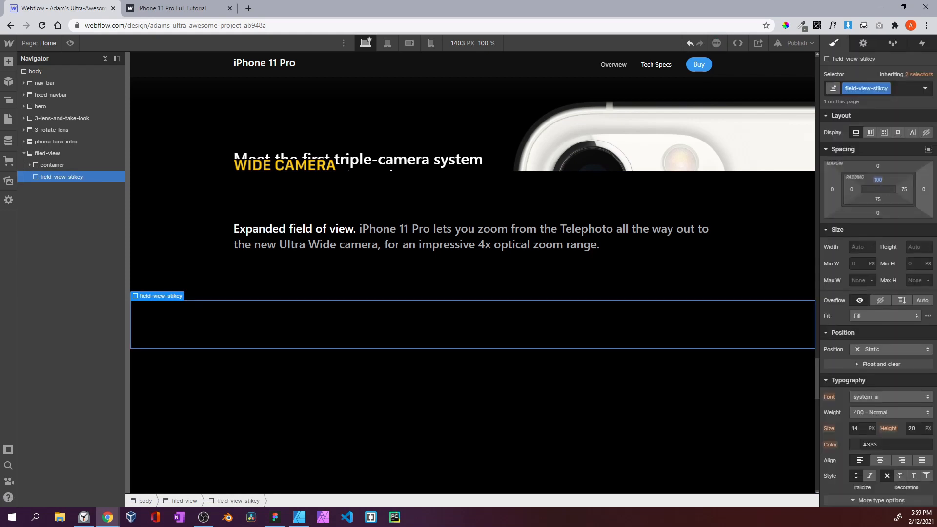
Make the field-view-stikcy block's position Sticky with a top offset of 0
{"action": "scroll", "coordinate": [874, 306], "scroll_direction": "down", "scroll_amount": 3}
{"action": "left_click", "coordinate": [878, 203]}
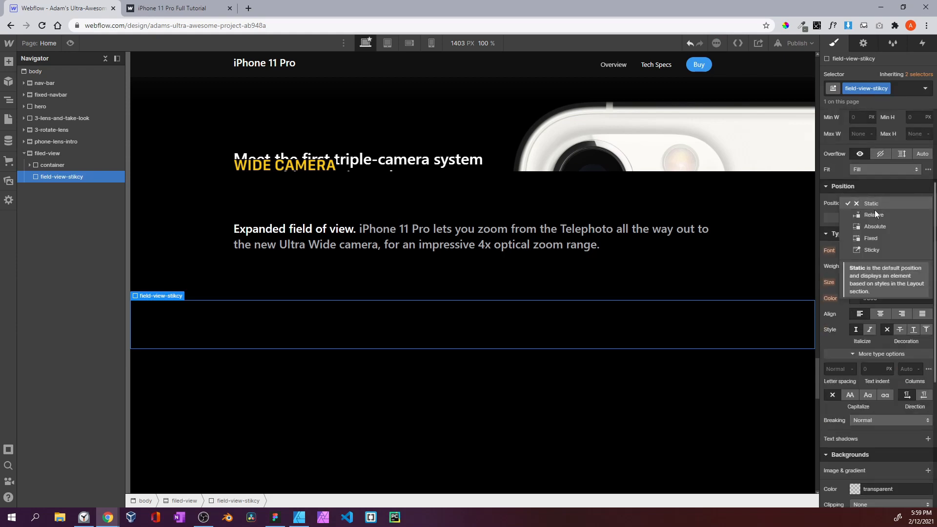
{"action": "left_click", "coordinate": [875, 250]}
{"action": "left_click", "coordinate": [890, 219]}
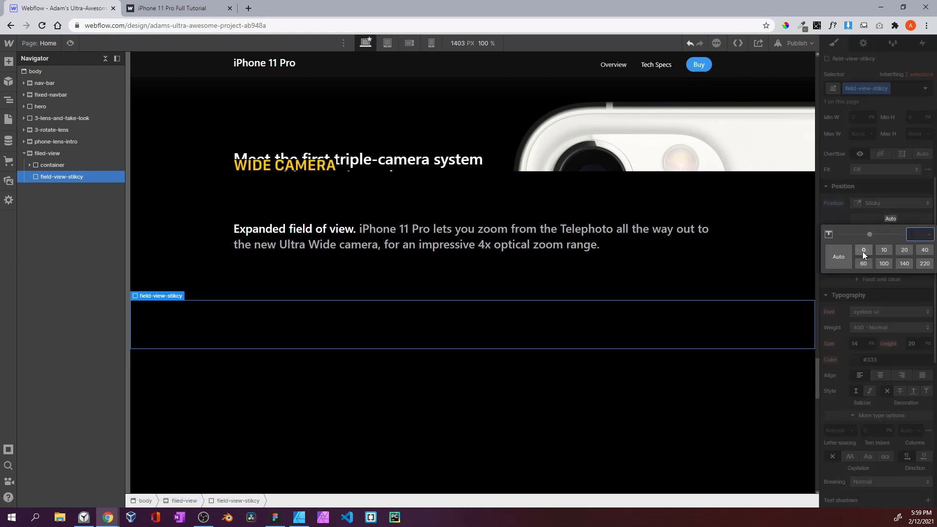
{"action": "type", "text": "0"}
{"action": "key", "text": "Return"}
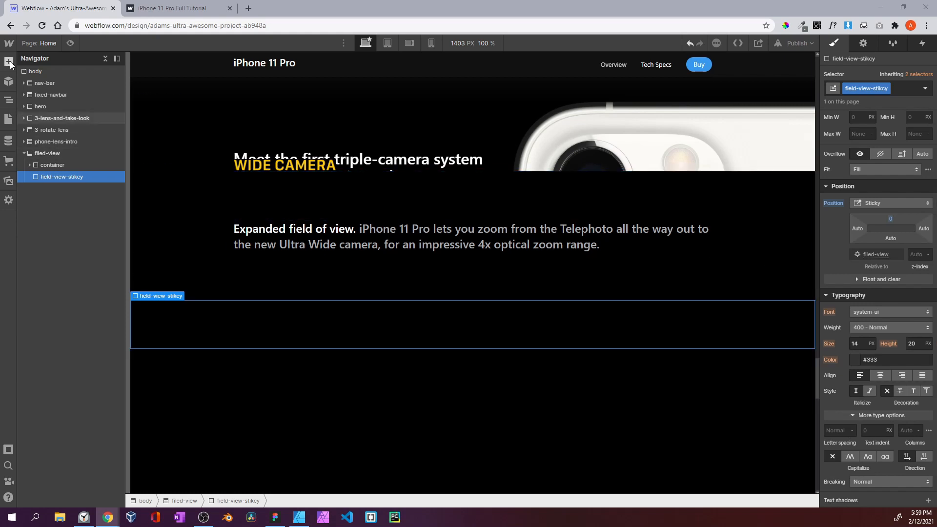
Check the reference site's image block, and add a div block inside field-view-stikcy with the class field-view-images-box
{"action": "left_click", "coordinate": [178, 8]}
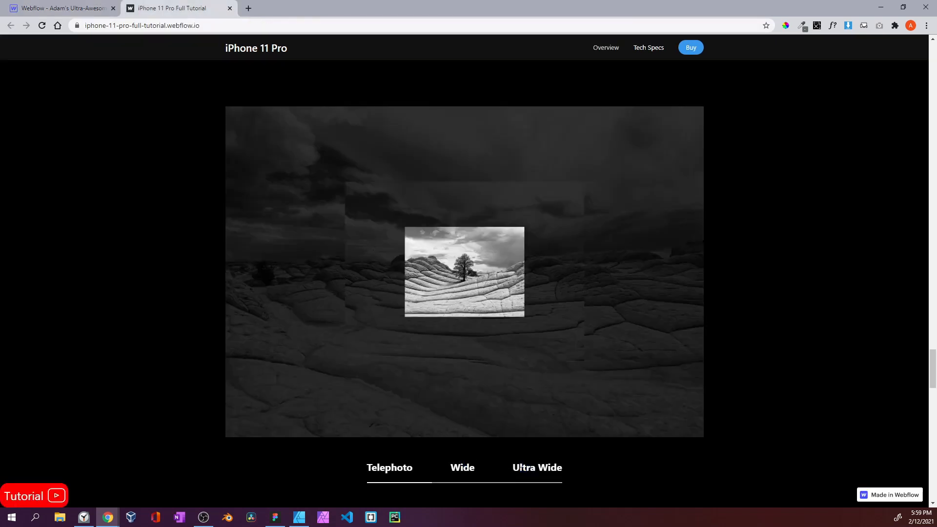
{"action": "left_click", "coordinate": [67, 11]}
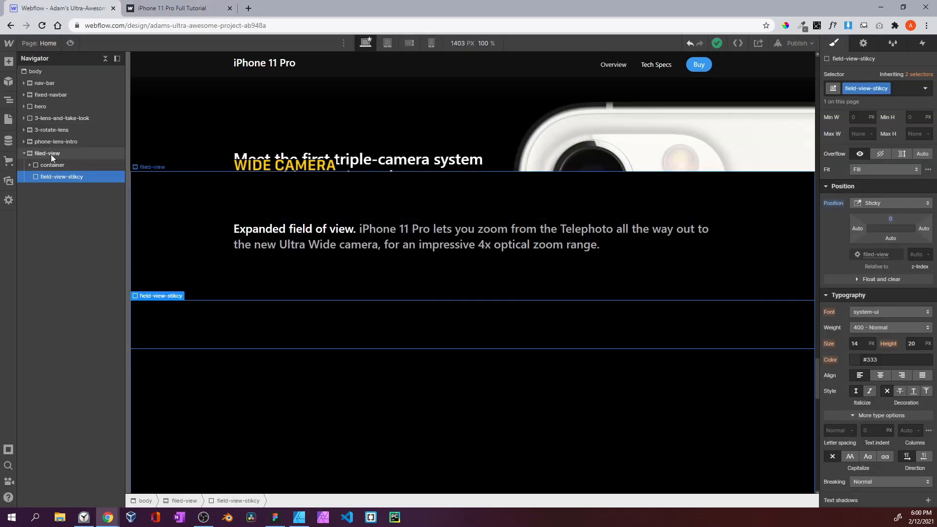
{"action": "key", "text": "a"}
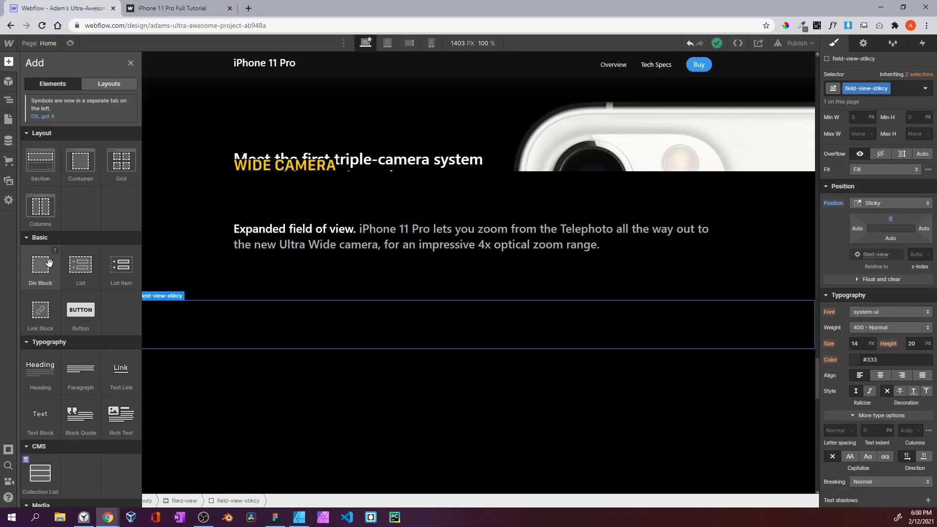
{"action": "left_click_drag", "start_coordinate": [41, 268], "coordinate": [82, 179]}
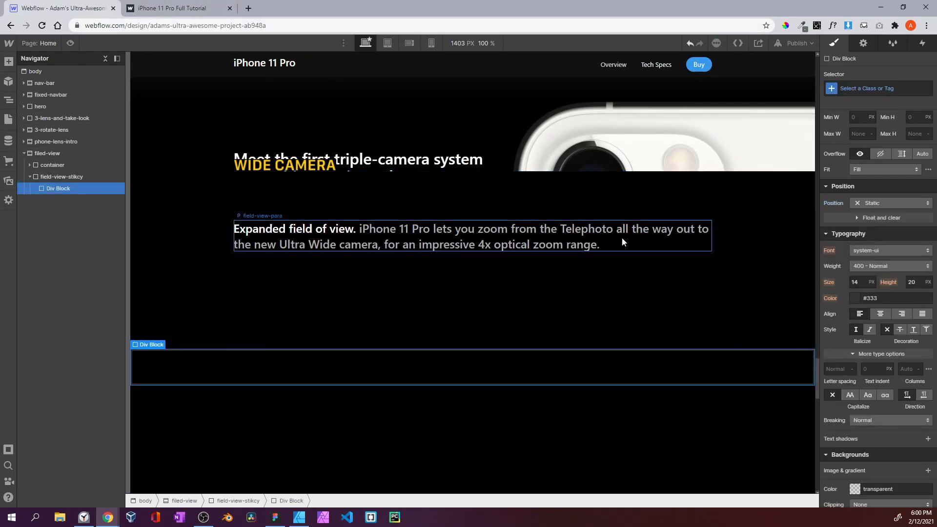
{"action": "left_click", "coordinate": [862, 88]}
{"action": "type", "text": "f"}
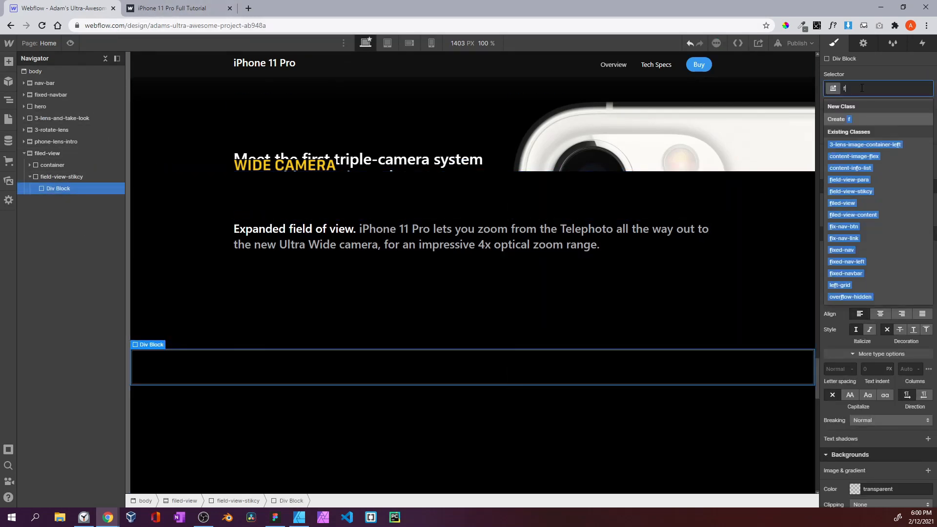
{"action": "type", "text": "ield-view-images-"}
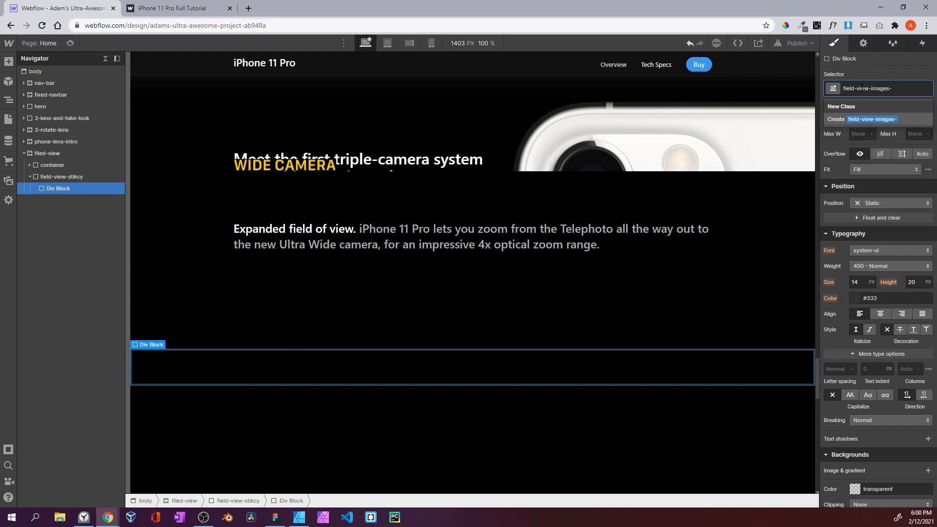
{"action": "type", "text": "box"}
{"action": "key", "text": "Return"}
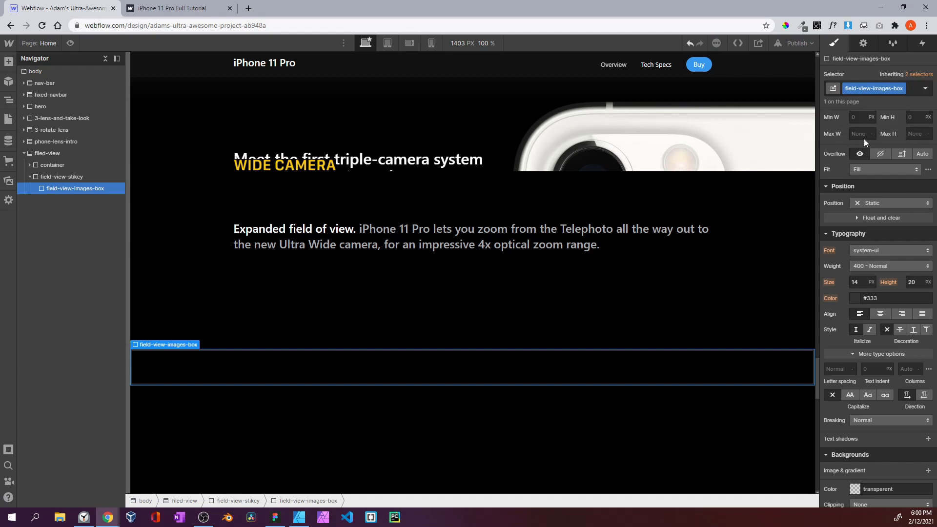
Set the height of the field-view-images-box block to 70 VH
{"action": "scroll", "coordinate": [867, 147], "scroll_direction": "up", "scroll_amount": 3}
{"action": "left_click", "coordinate": [911, 198]}
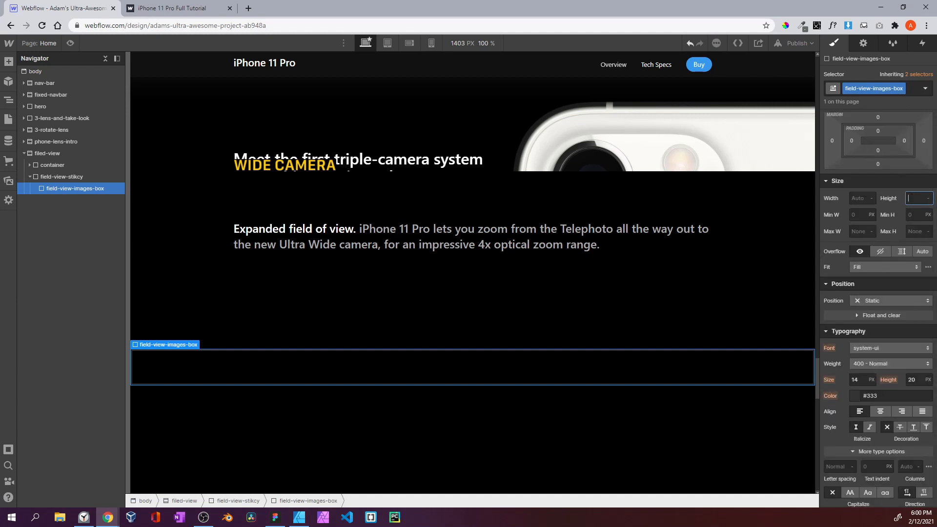
{"action": "type", "text": "70vh"}
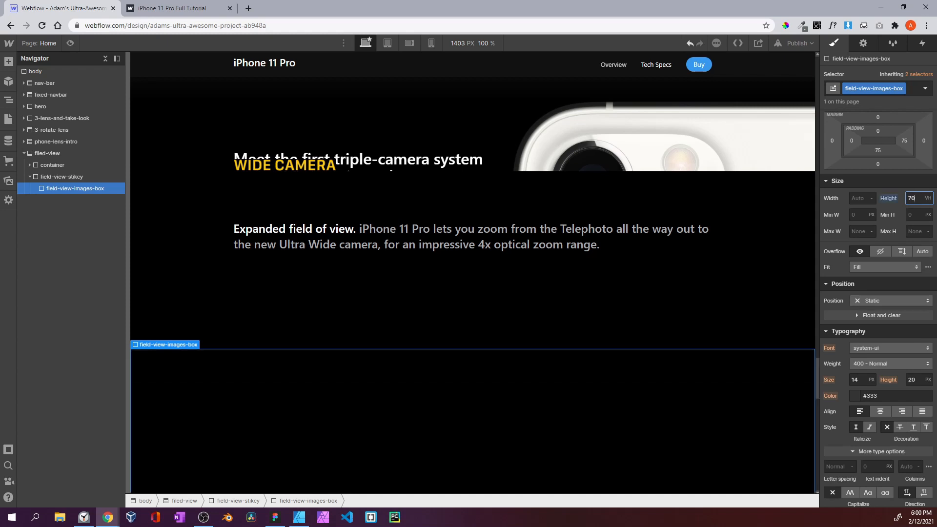
{"action": "scroll", "coordinate": [614, 271], "scroll_direction": "down", "scroll_amount": 5}
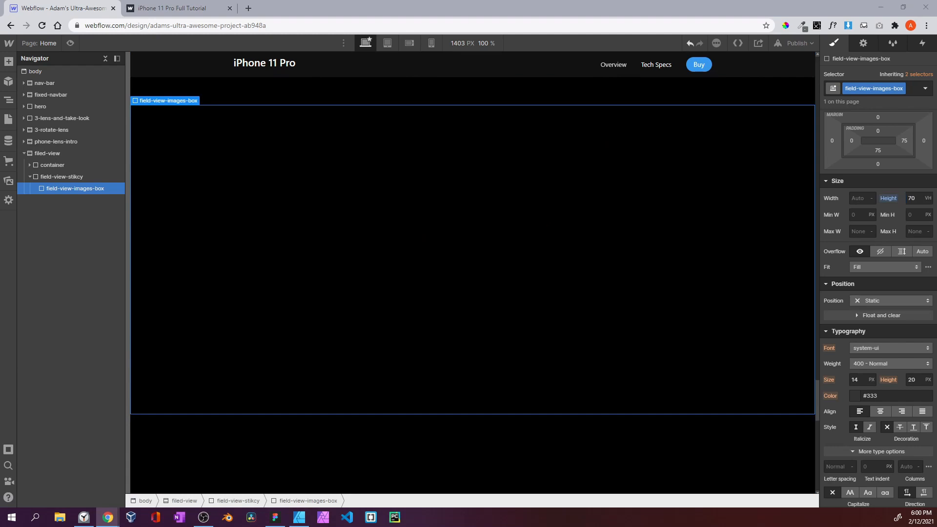
Check the reference site's image block, and add a div block inside field-view-images-box with the class filed-view-image-container
{"action": "left_click", "coordinate": [78, 156]}
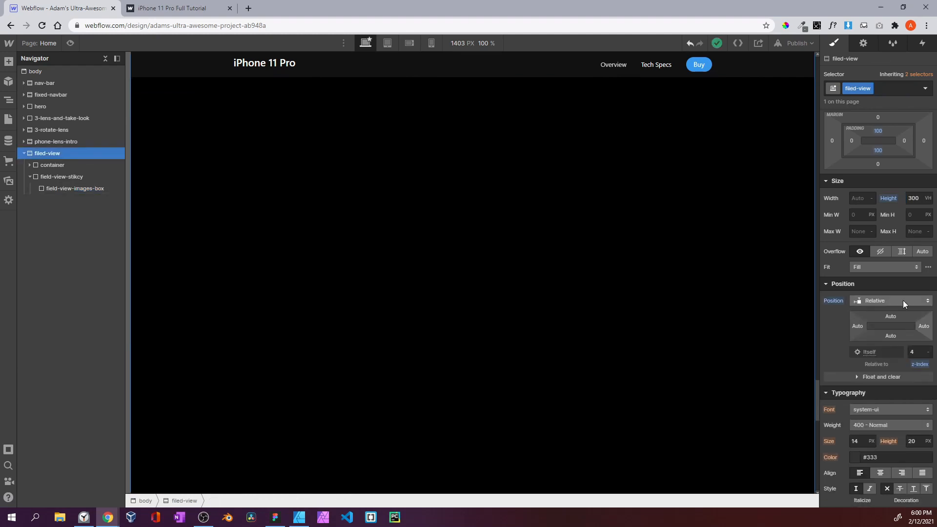
{"action": "left_click", "coordinate": [171, 9]}
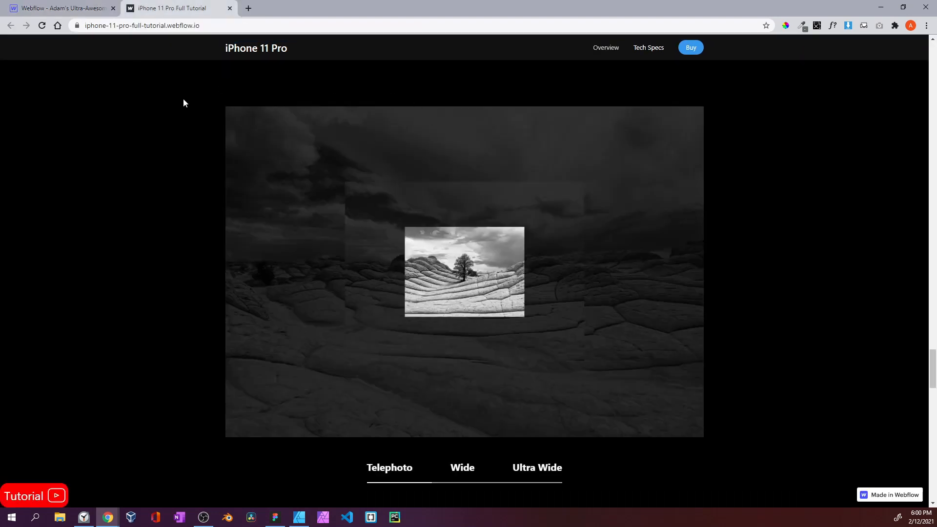
{"action": "left_click", "coordinate": [63, 8]}
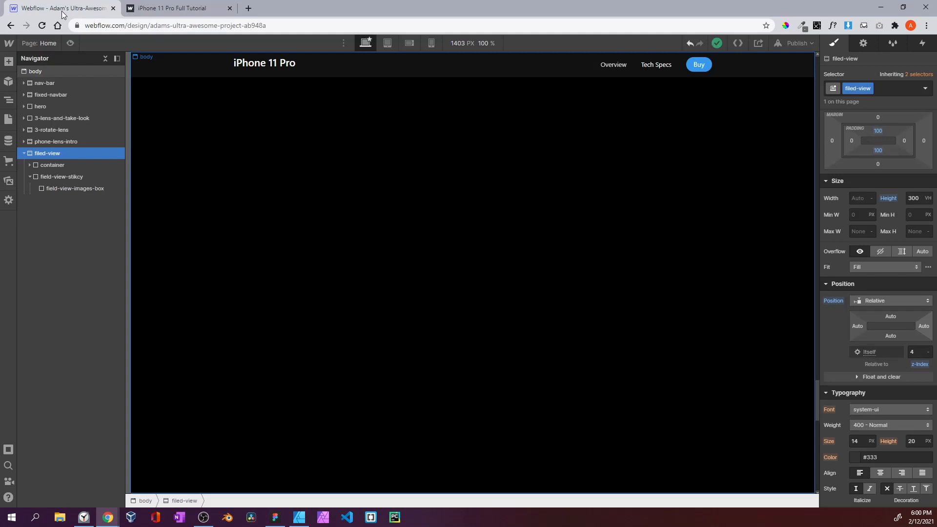
{"action": "left_click", "coordinate": [77, 189]}
{"action": "left_click", "coordinate": [9, 61]}
{"action": "left_click_drag", "start_coordinate": [42, 271], "coordinate": [72, 192]}
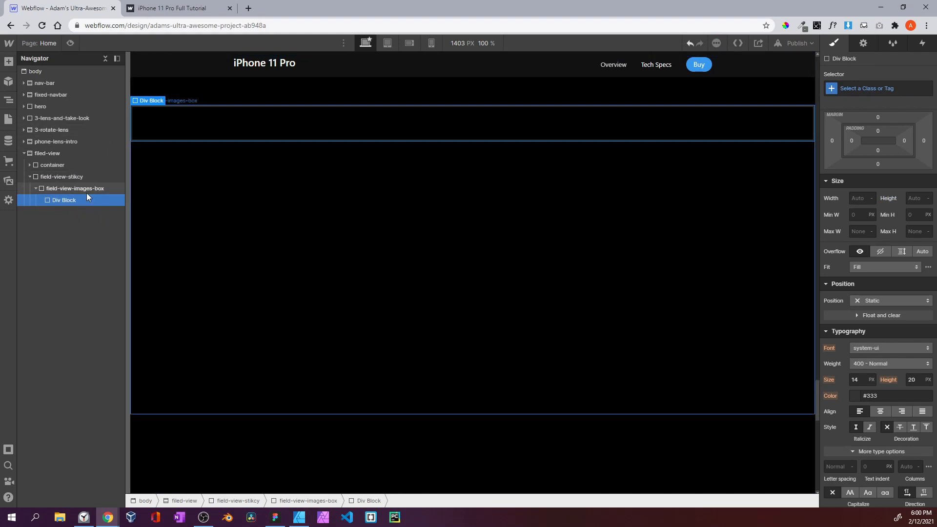
{"action": "left_click", "coordinate": [866, 90]}
{"action": "type", "text": "fi"}
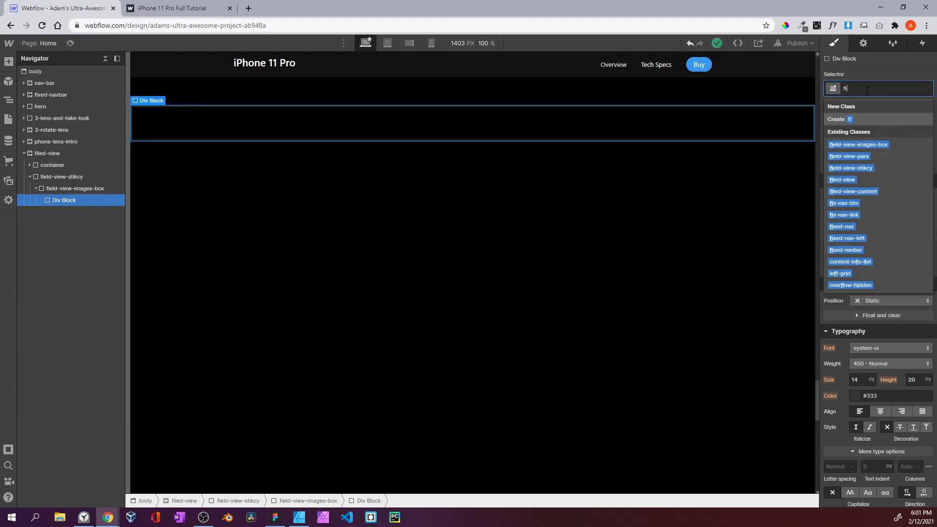
{"action": "type", "text": "led-view-"}
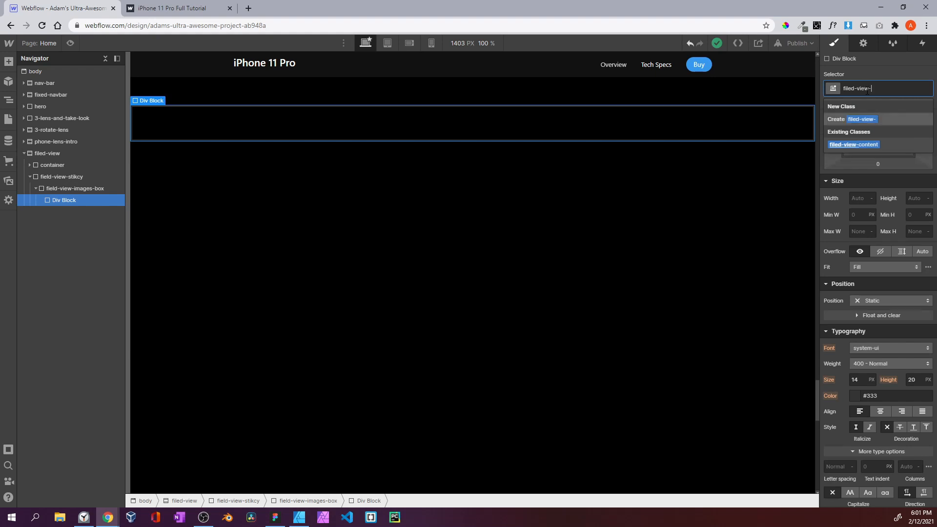
{"action": "type", "text": "image-container"}
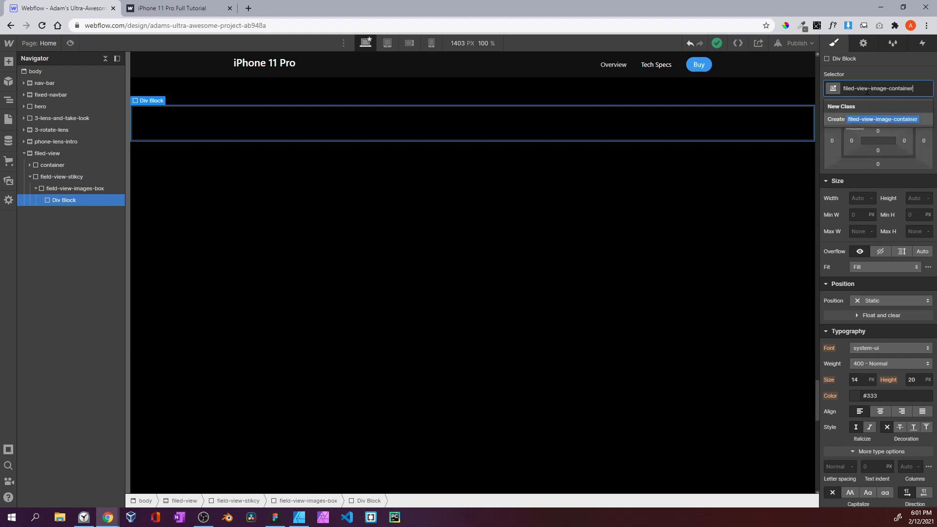
{"action": "key", "text": "Return"}
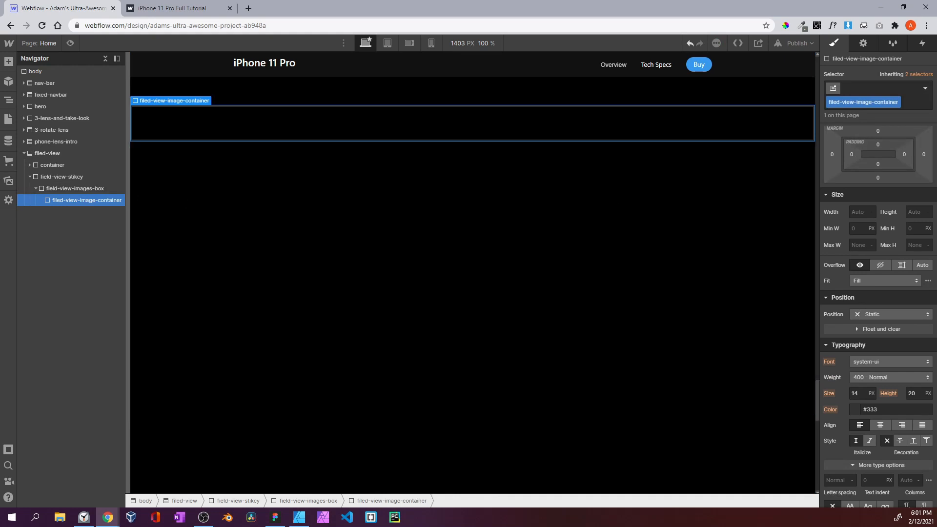
Size the filed-view-image-container block to a width of 60 VW and a height of 70 VH
{"action": "left_click", "coordinate": [862, 211]}
{"action": "type", "text": "060vw"}
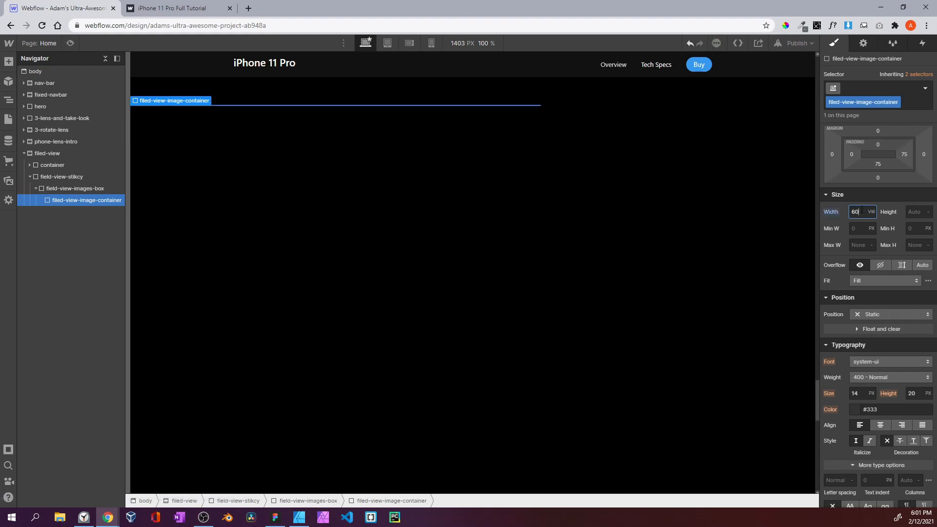
{"action": "scroll", "coordinate": [877, 244], "scroll_direction": "down", "scroll_amount": 3}
{"action": "scroll", "coordinate": [877, 244], "scroll_direction": "up", "scroll_amount": 3}
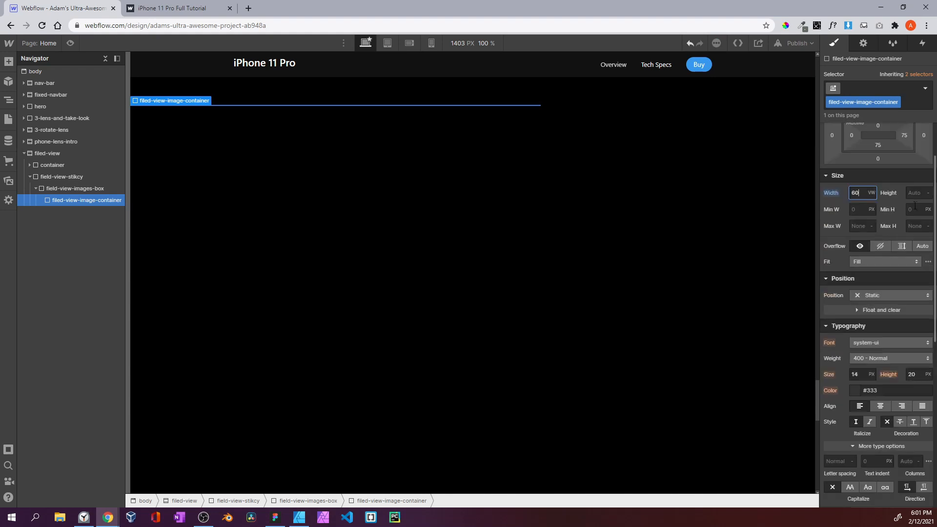
{"action": "left_click", "coordinate": [917, 194]}
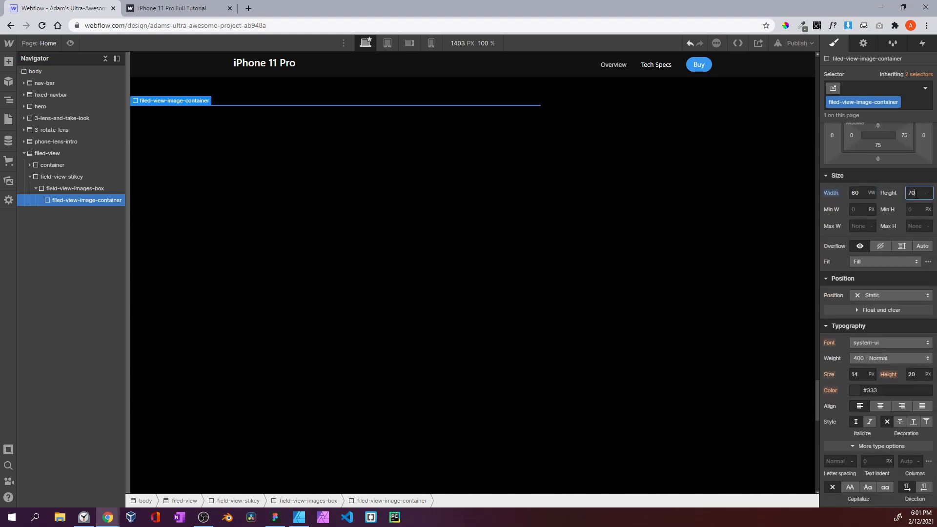
{"action": "type", "text": "70vh"}
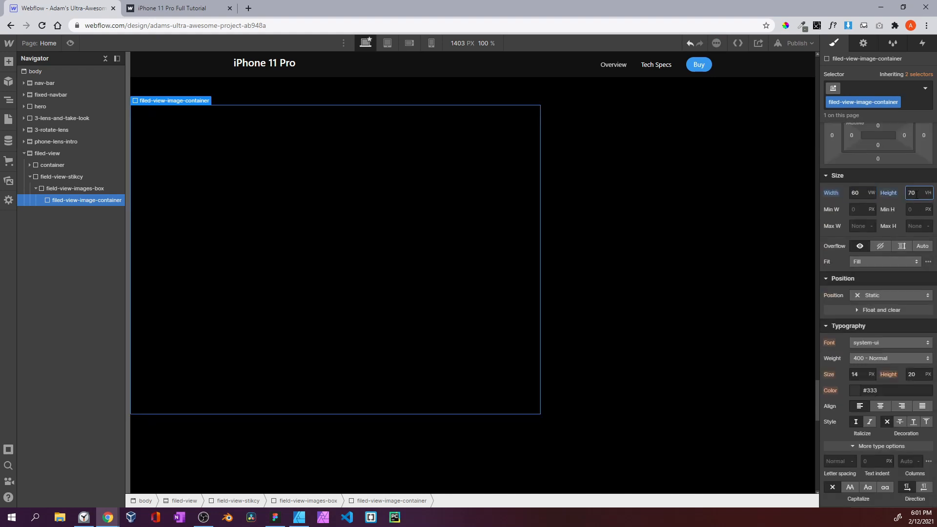
Limit the filed-view-image-container block's maximum width to 980 px and compare it with the reference site's image block
{"action": "left_click", "coordinate": [862, 227]}
{"action": "type", "text": "980"}
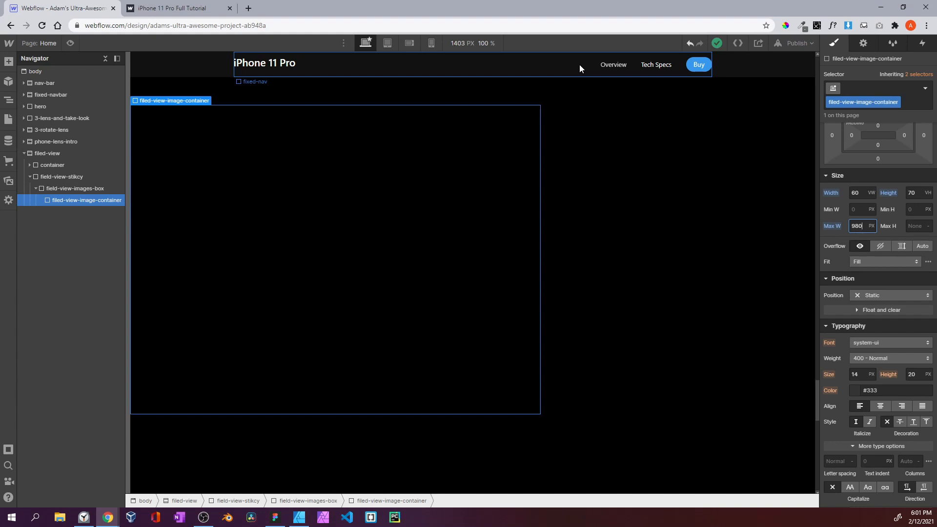
{"action": "double_click", "coordinate": [860, 226]}
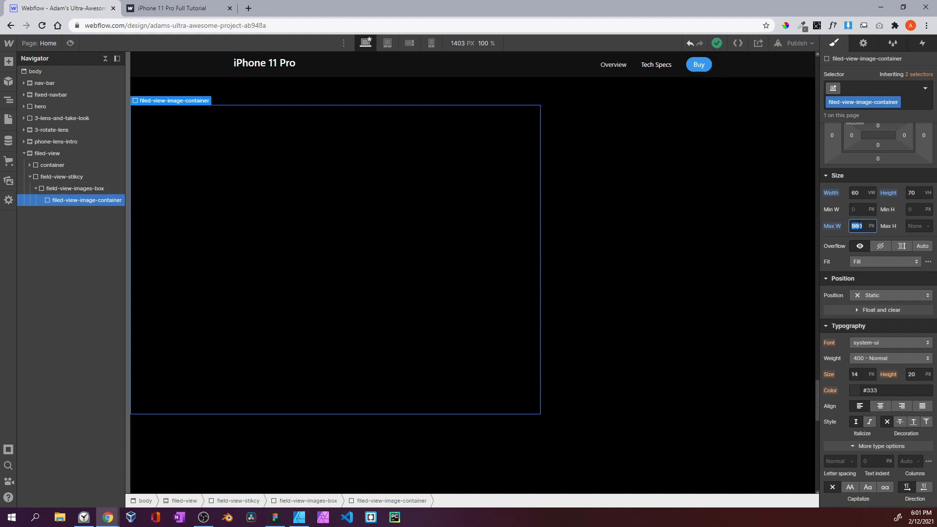
{"action": "left_click", "coordinate": [181, 8]}
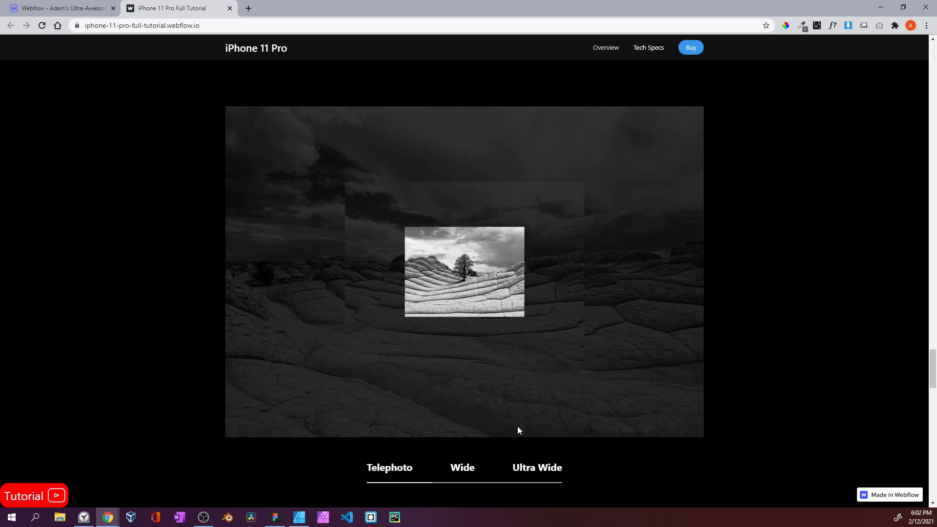
{"action": "left_click", "coordinate": [69, 8]}
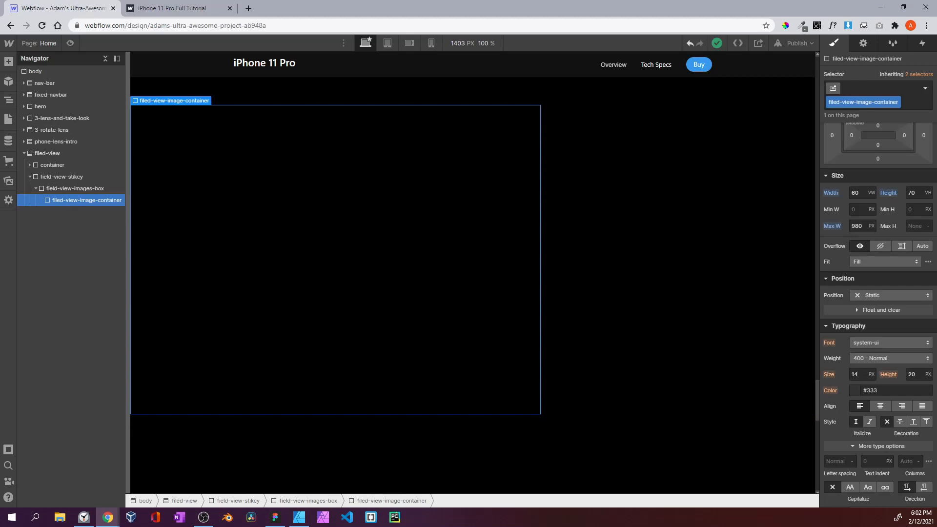
Make the filed-view-image-container block's position Absolute with a left offset of 50%
{"action": "scroll", "coordinate": [857, 213], "scroll_direction": "up", "scroll_amount": 2}
{"action": "scroll", "coordinate": [857, 213], "scroll_direction": "down", "scroll_amount": 3}
{"action": "left_click", "coordinate": [866, 218]}
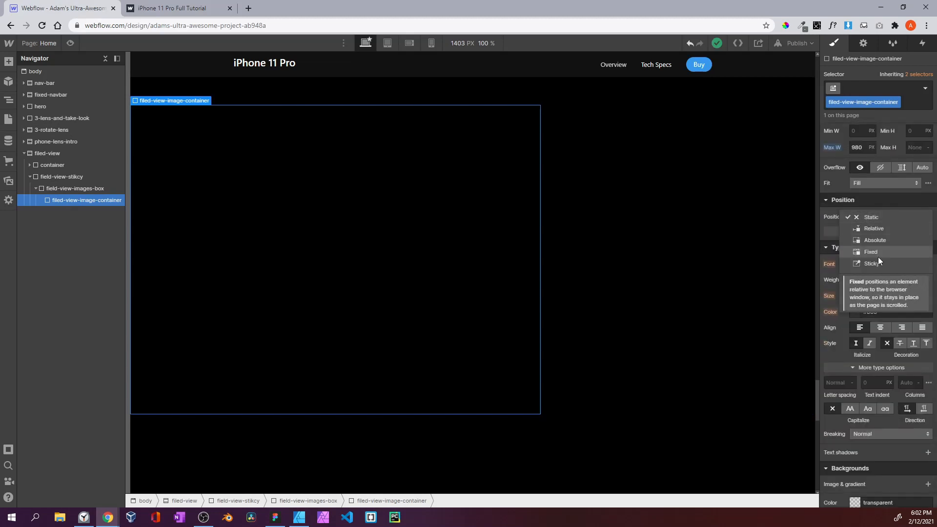
{"action": "left_click", "coordinate": [878, 241]}
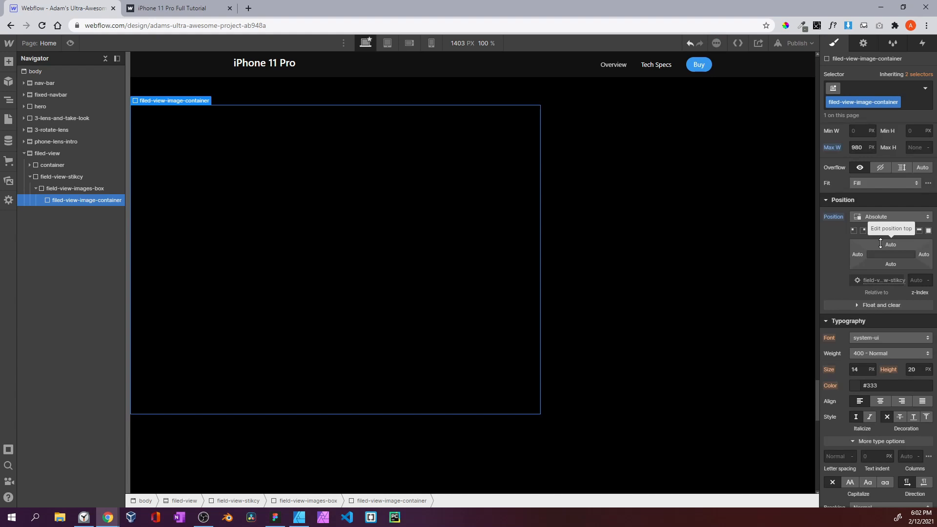
{"action": "left_click", "coordinate": [857, 255]}
{"action": "type", "text": "50%"}
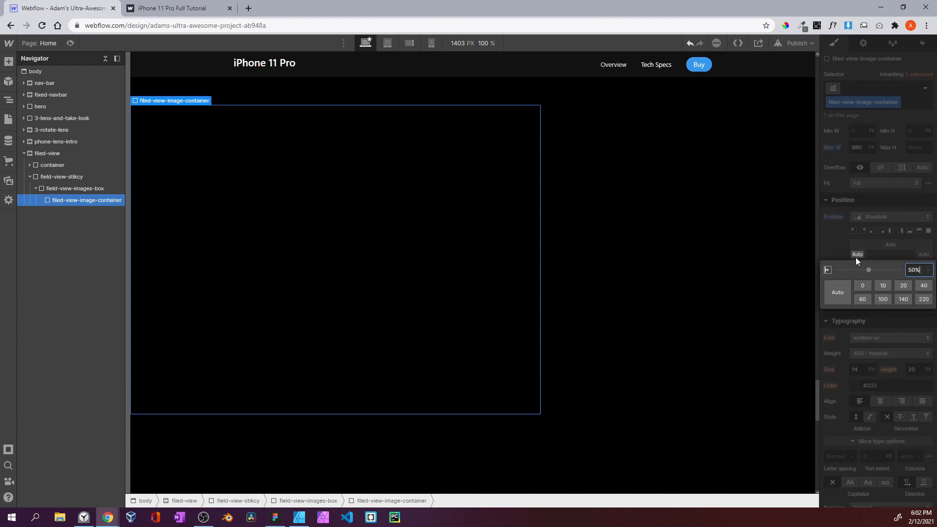
{"action": "key", "text": "Return"}
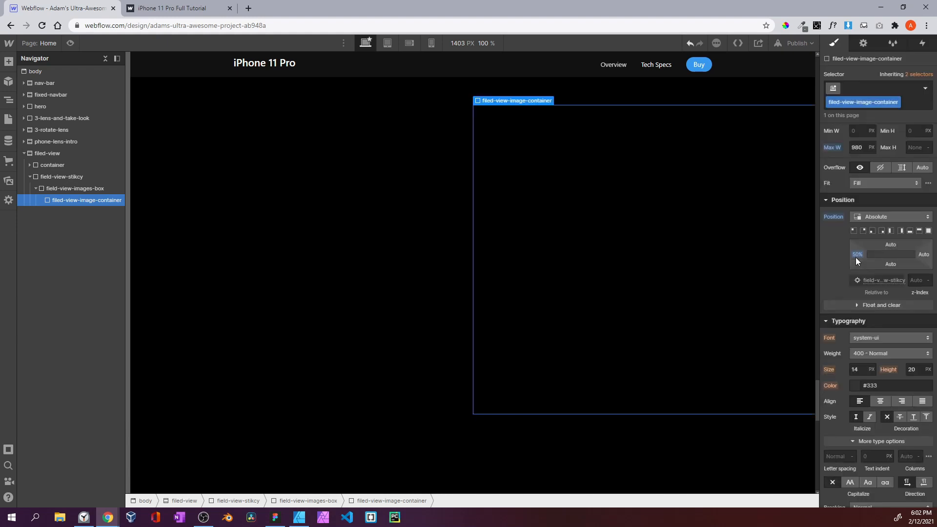
Add a Move transform of -50% on the X axis to the filed-view-image-container block to centre it horizontally
{"action": "scroll", "coordinate": [856, 257], "scroll_direction": "down", "scroll_amount": 7}
{"action": "left_click", "coordinate": [927, 425]}
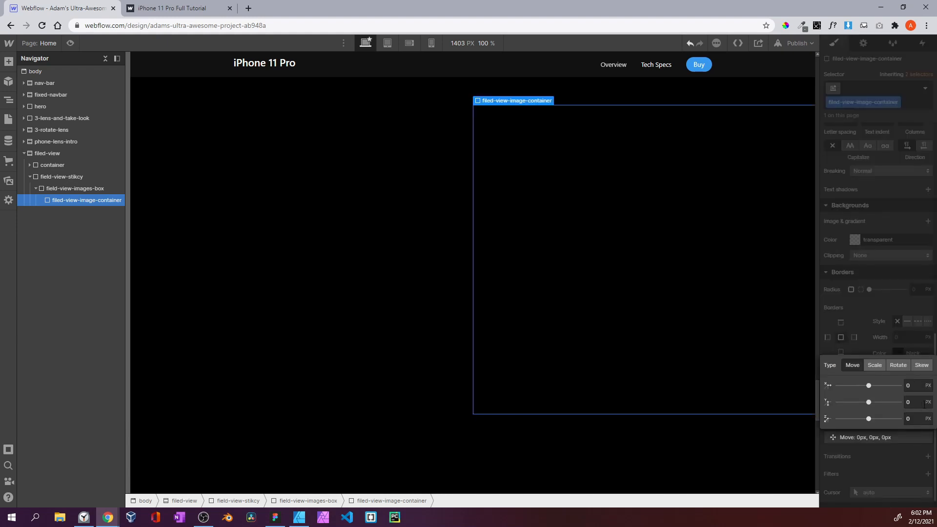
{"action": "left_click", "coordinate": [928, 385]}
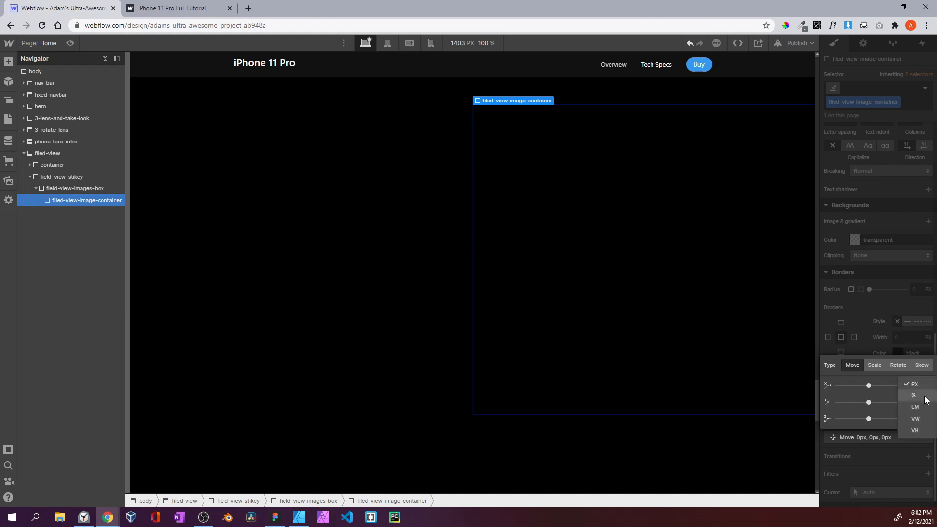
{"action": "left_click", "coordinate": [927, 393]}
{"action": "type", "text": "-5"}
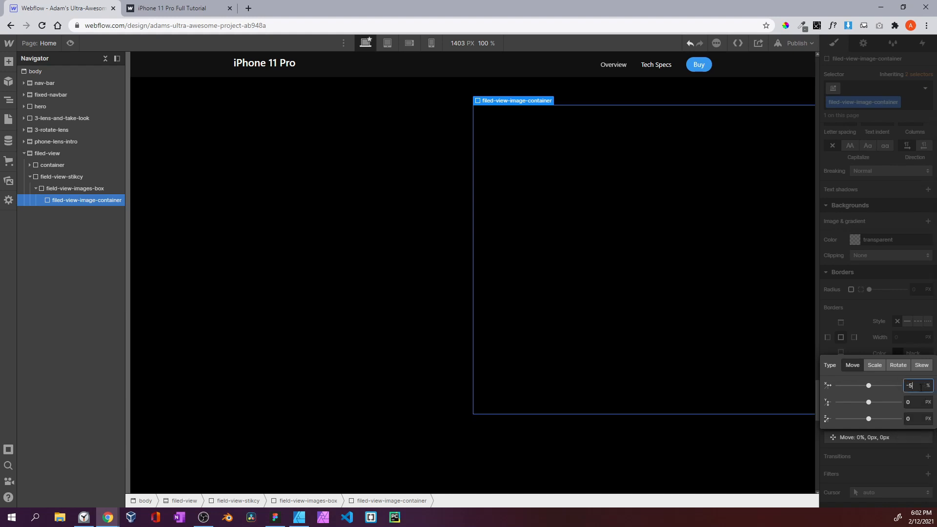
{"action": "type", "text": "05"}
{"action": "double_click", "coordinate": [921, 386]}
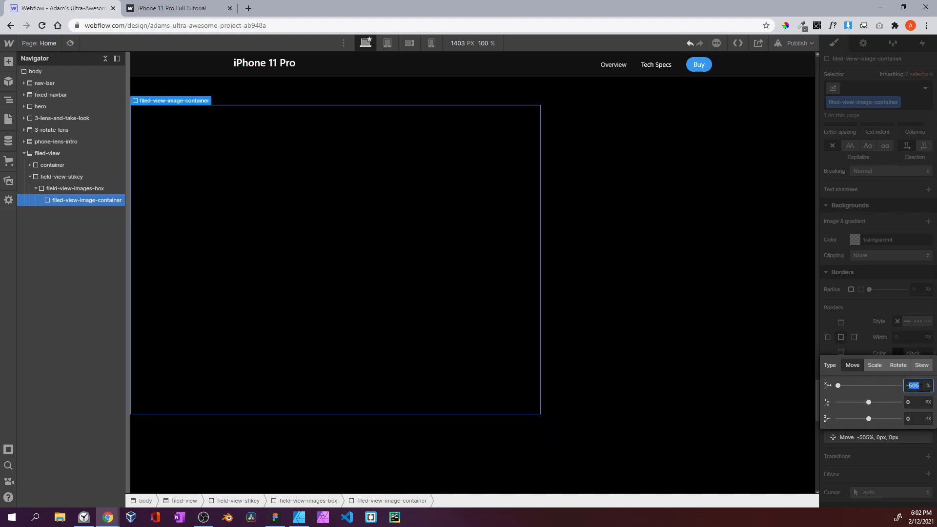
{"action": "type", "text": "-50"}
{"action": "key", "text": "Return"}
{"action": "left_click", "coordinate": [869, 312]}
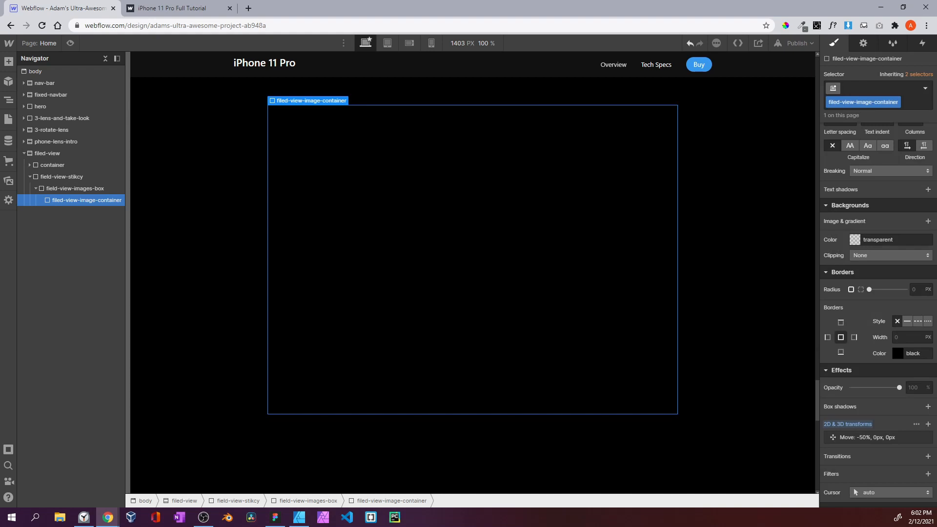
Add the combo class first-image to the filed-view-image-container block
{"action": "left_click", "coordinate": [911, 104]}
{"action": "type", "text": "first-image"}
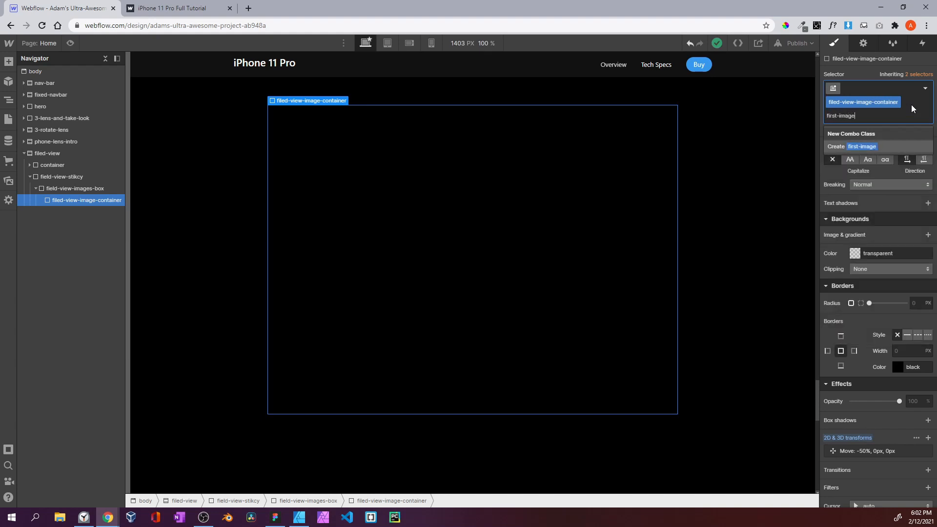
{"action": "key", "text": "Return"}
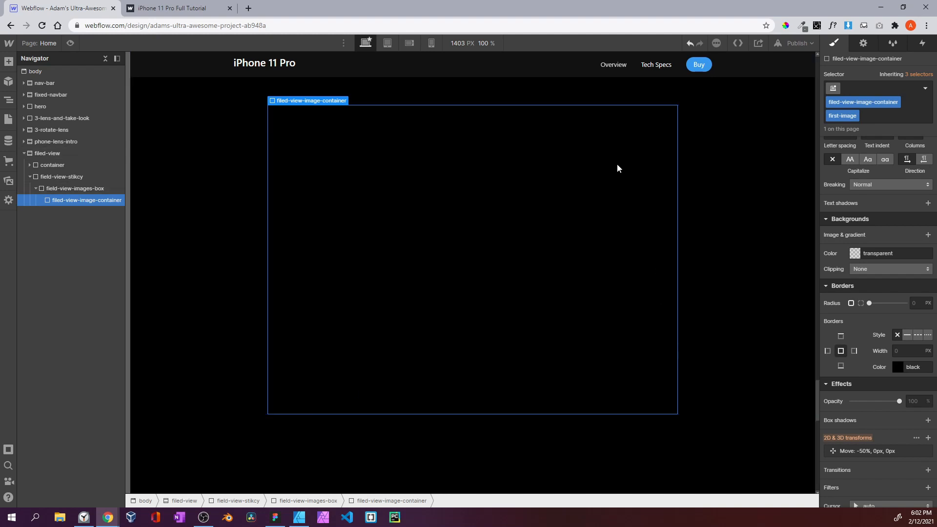
{"action": "left_click", "coordinate": [85, 517]}
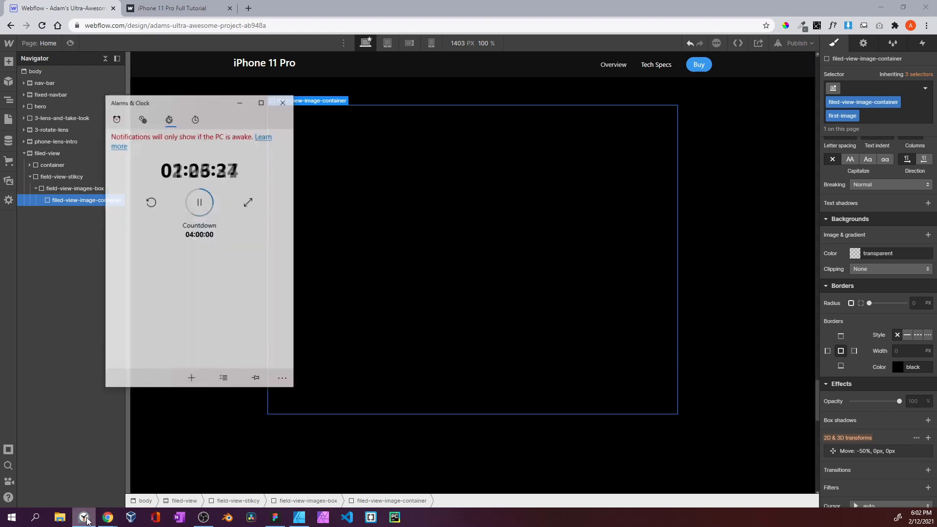
{"action": "left_click", "coordinate": [86, 518]}
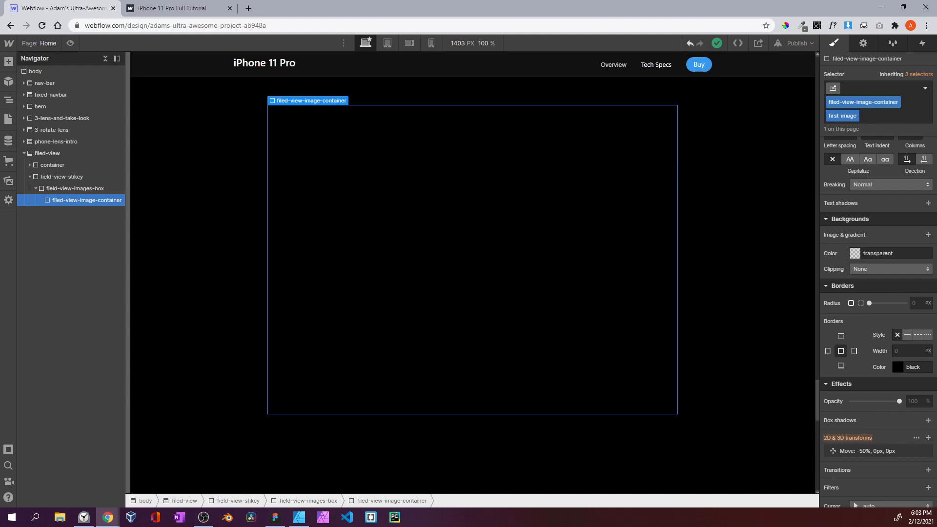
Give the first-image block the camera_fov_ultrawide picture as its background image with size Cover
{"action": "scroll", "coordinate": [860, 304], "scroll_direction": "down", "scroll_amount": 1}
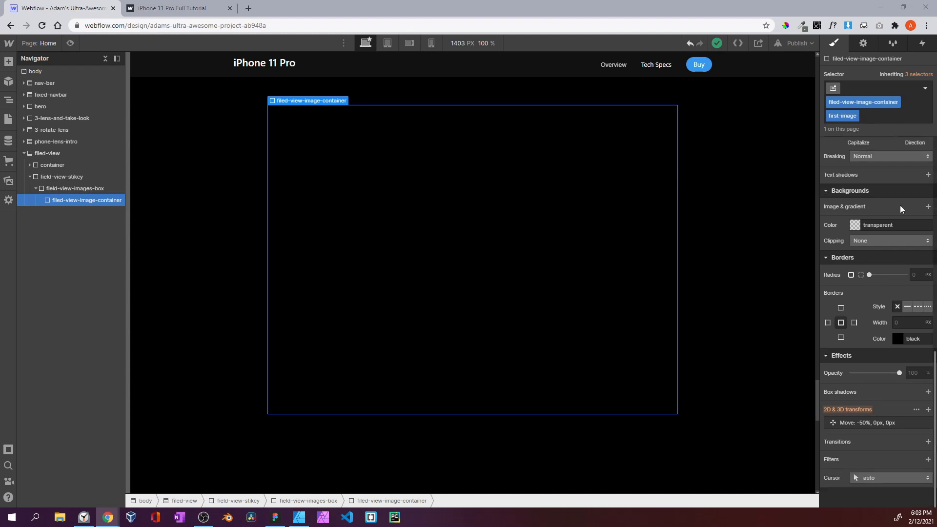
{"action": "left_click", "coordinate": [928, 207]}
{"action": "left_click", "coordinate": [889, 292]}
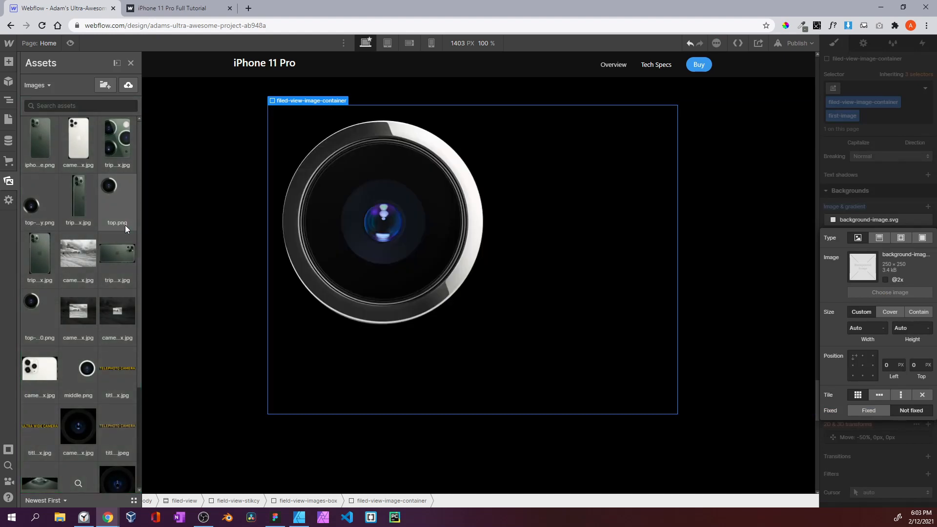
{"action": "scroll", "coordinate": [82, 232], "scroll_direction": "down", "scroll_amount": 1}
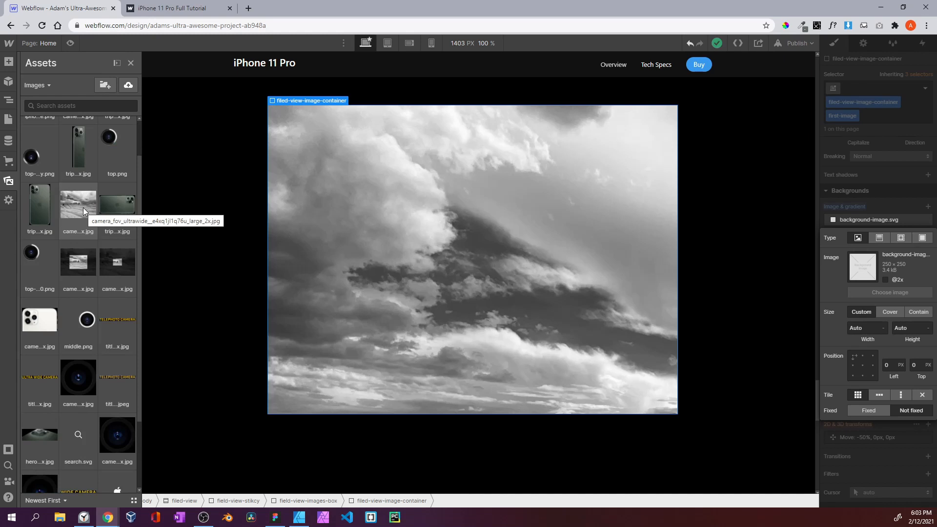
{"action": "left_click", "coordinate": [83, 207]}
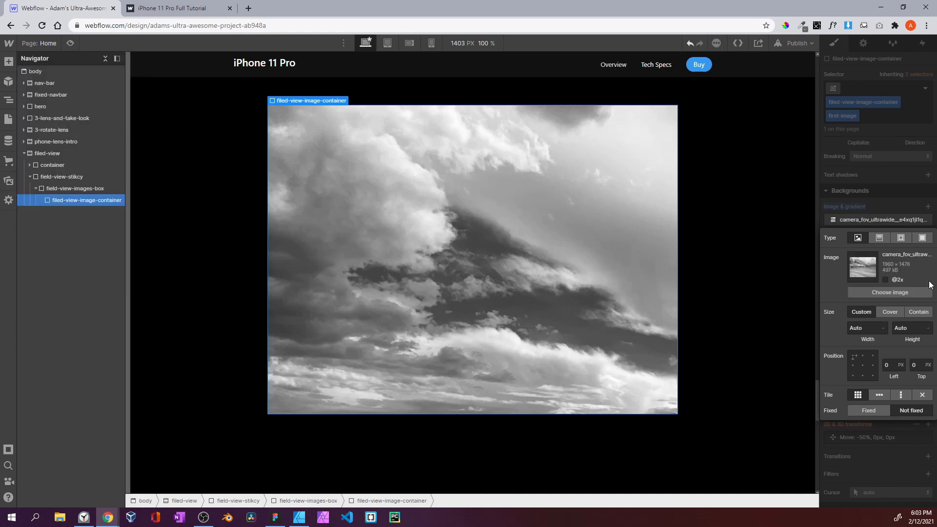
{"action": "left_click", "coordinate": [887, 314]}
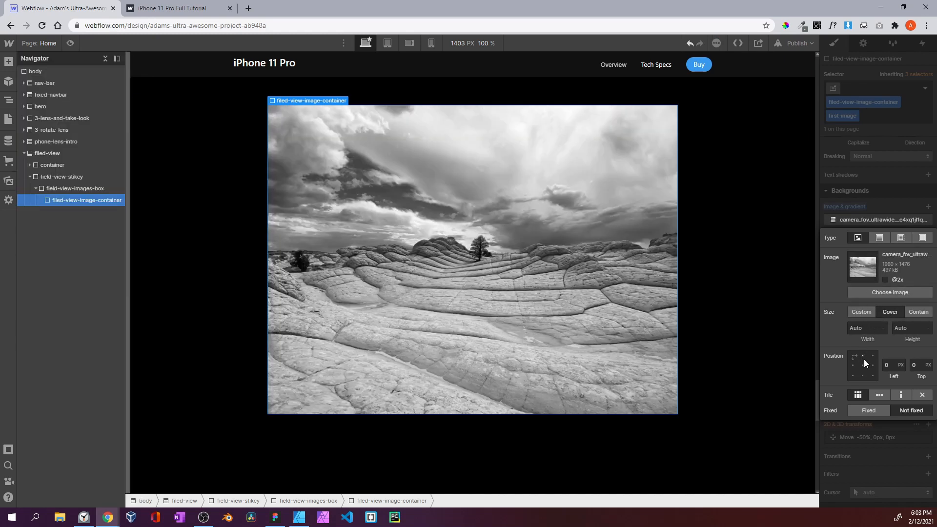
{"action": "left_click", "coordinate": [871, 192]}
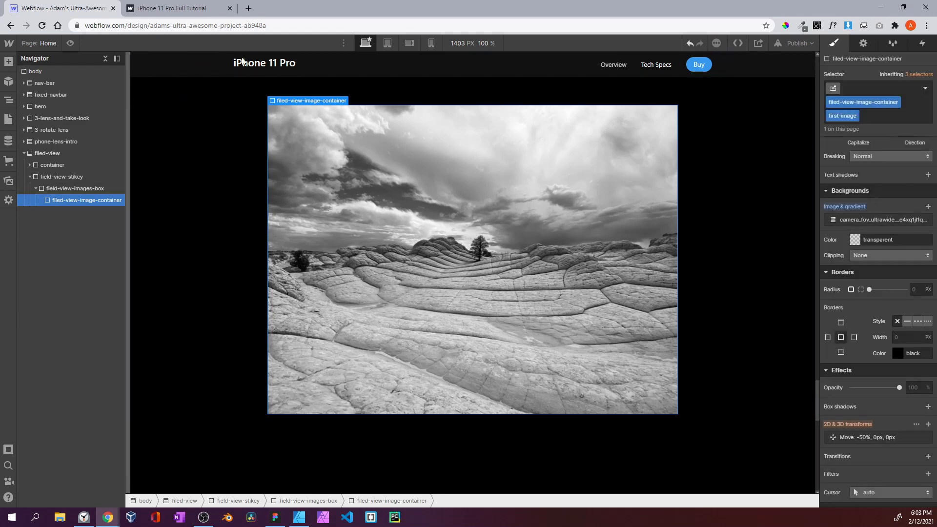
Check the layered images on the reference site, and duplicate the first-image block with the copy's combo class replaced by second-image
{"action": "left_click", "coordinate": [171, 8]}
{"action": "scroll", "coordinate": [412, 259], "scroll_direction": "up", "scroll_amount": 4}
{"action": "scroll", "coordinate": [440, 242], "scroll_direction": "down", "scroll_amount": 5}
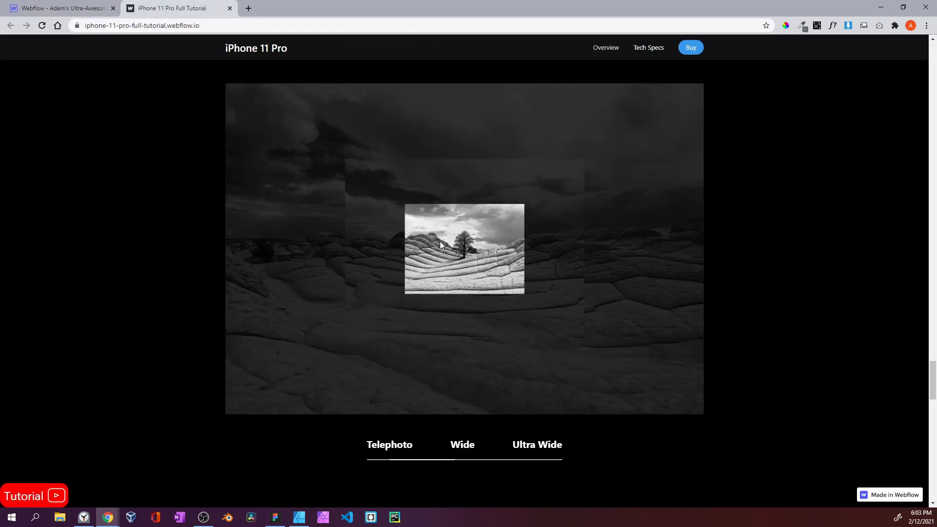
{"action": "scroll", "coordinate": [440, 242], "scroll_direction": "down", "scroll_amount": 3}
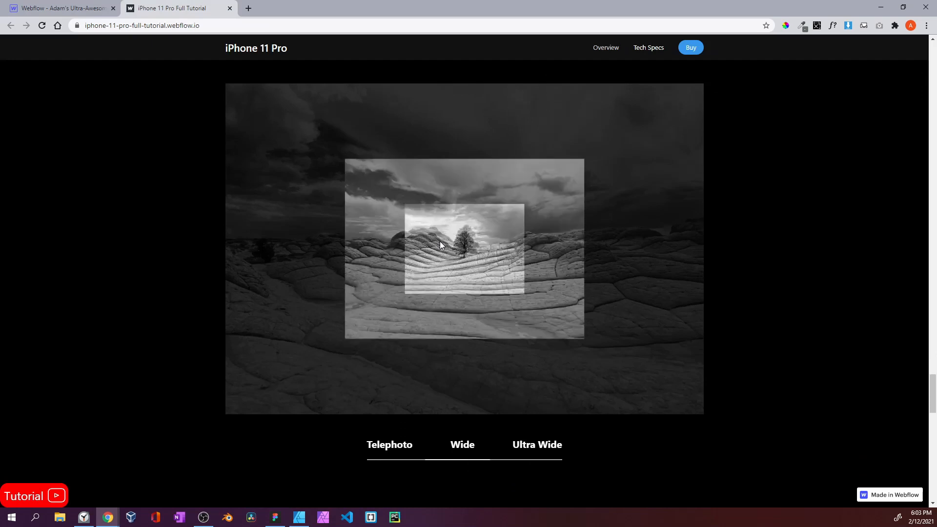
{"action": "left_click", "coordinate": [67, 9]}
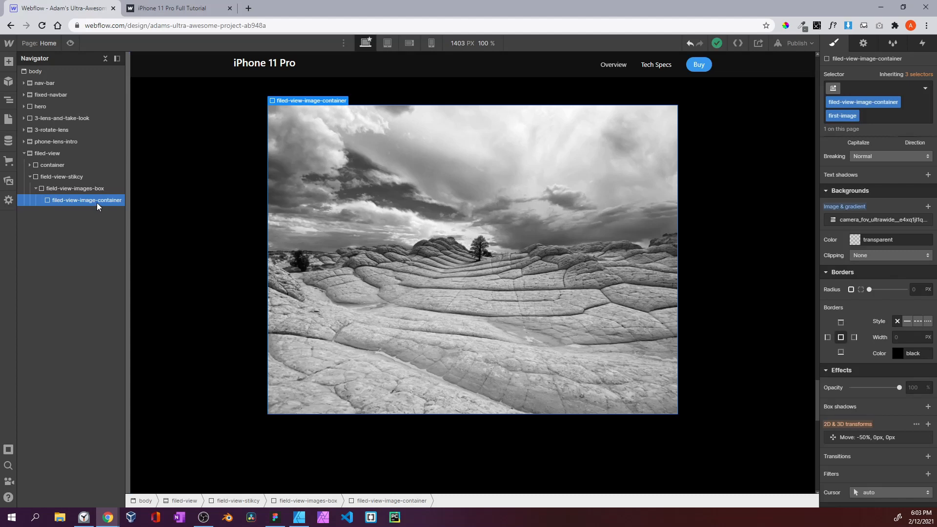
{"action": "key", "text": "ctrl+d"}
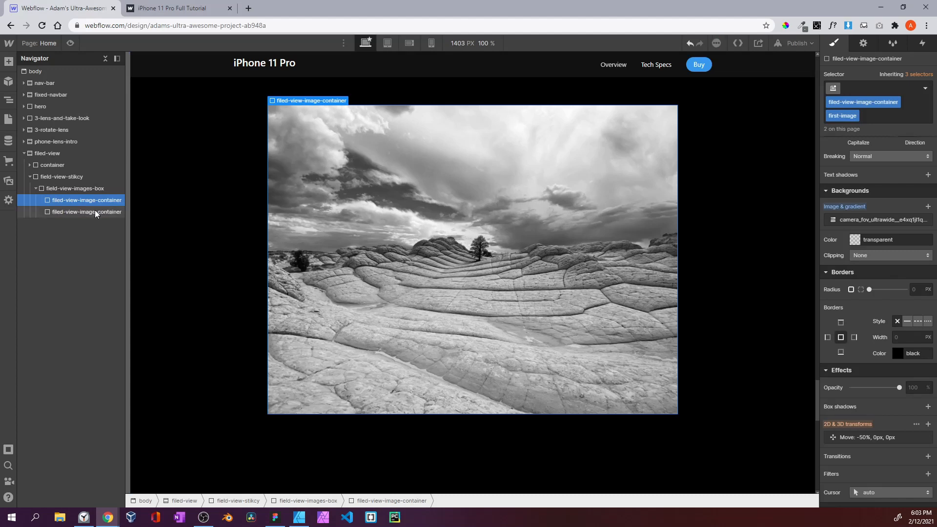
{"action": "left_click", "coordinate": [95, 212]}
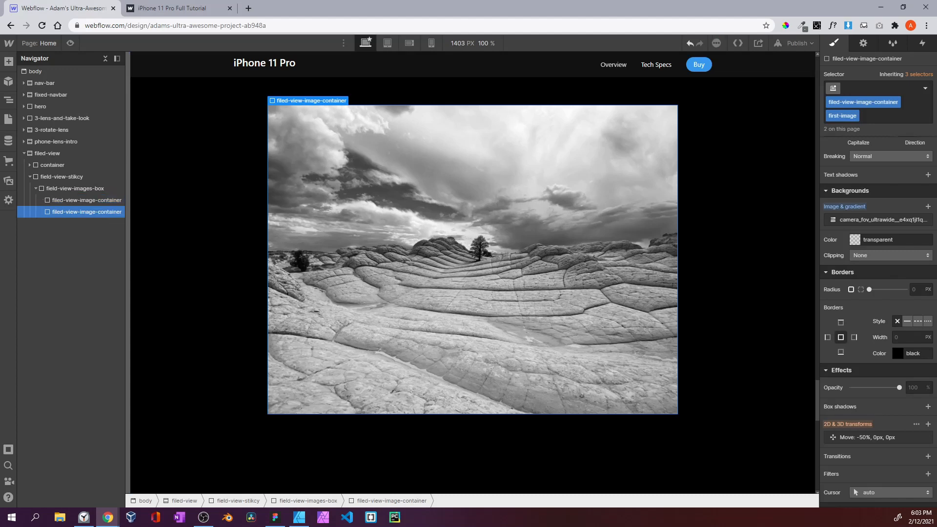
{"action": "left_click", "coordinate": [876, 119]}
{"action": "key", "text": "BackSpace"}
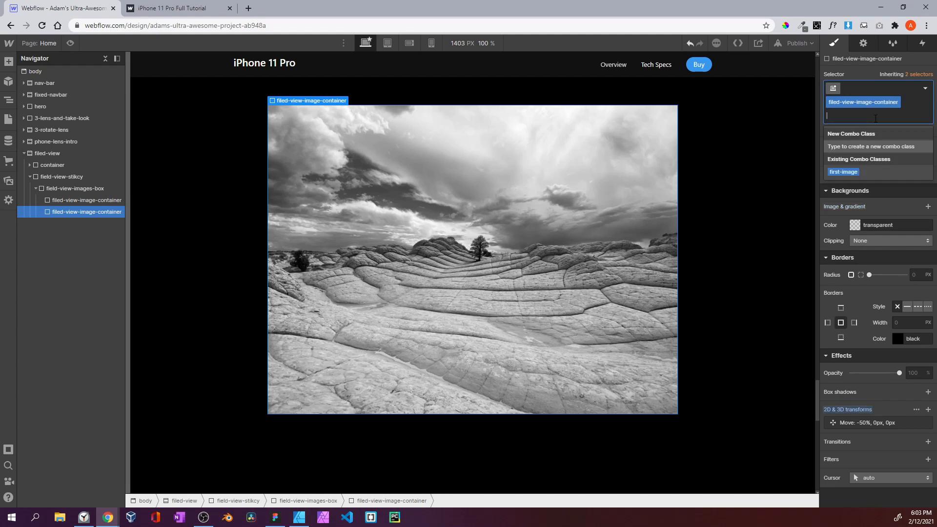
{"action": "type", "text": "second-"}
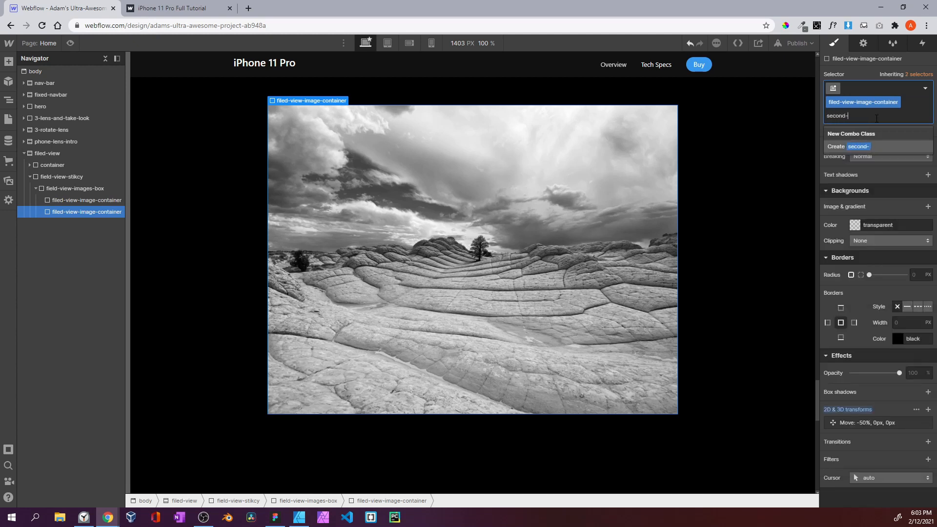
{"action": "type", "text": "image"}
{"action": "key", "text": "Return"}
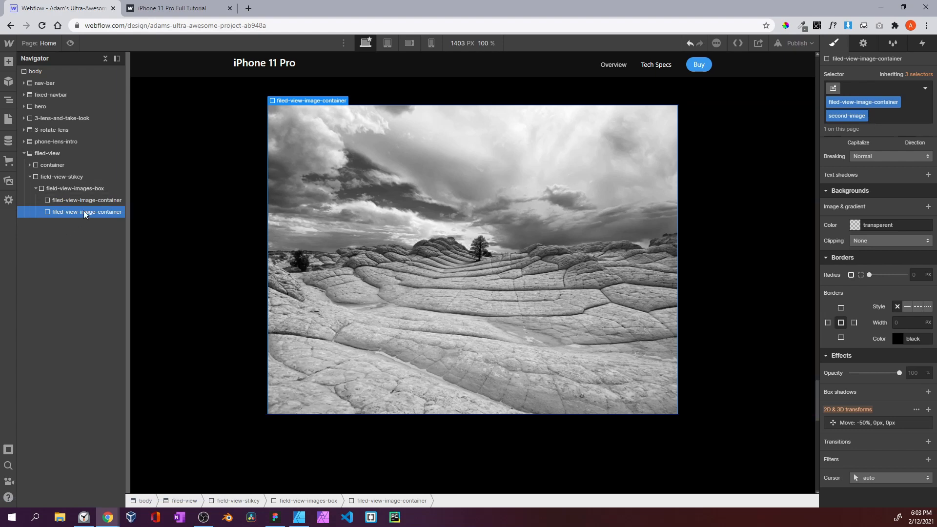
Set the first-image block's opacity explicitly to 100%
{"action": "left_click", "coordinate": [95, 201]}
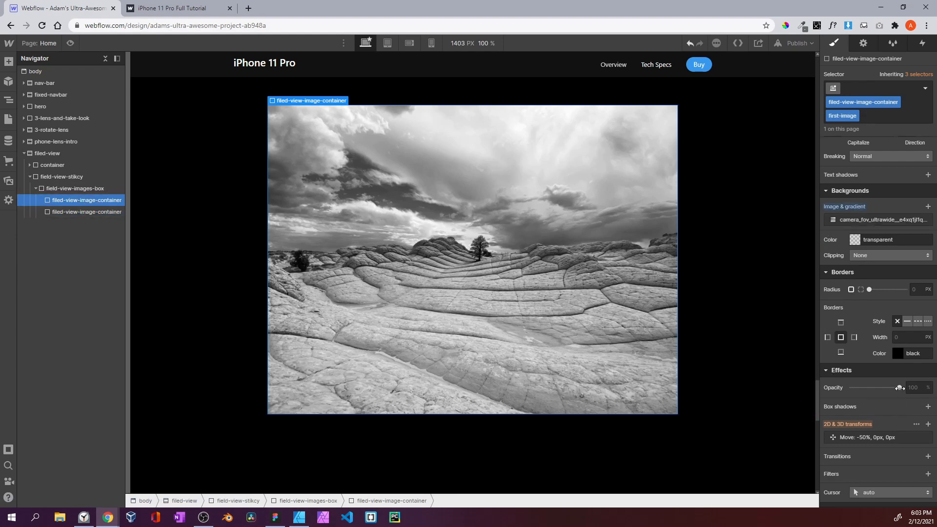
{"action": "mouse_move", "coordinate": [900, 388]}
{"action": "left_mouse_down"}
{"action": "mouse_move", "coordinate": [818, 388]}
{"action": "mouse_move", "coordinate": [902, 388]}
{"action": "left_mouse_up"}
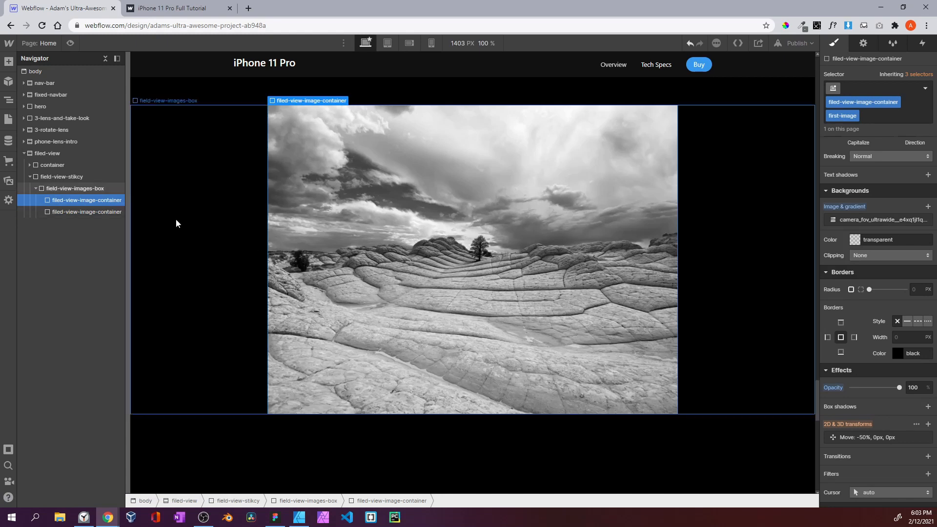
Give the second-image block the camera_fov_wide picture as its background image, centred at 50% left and 50% top with size Cover
{"action": "left_click", "coordinate": [654, 269]}
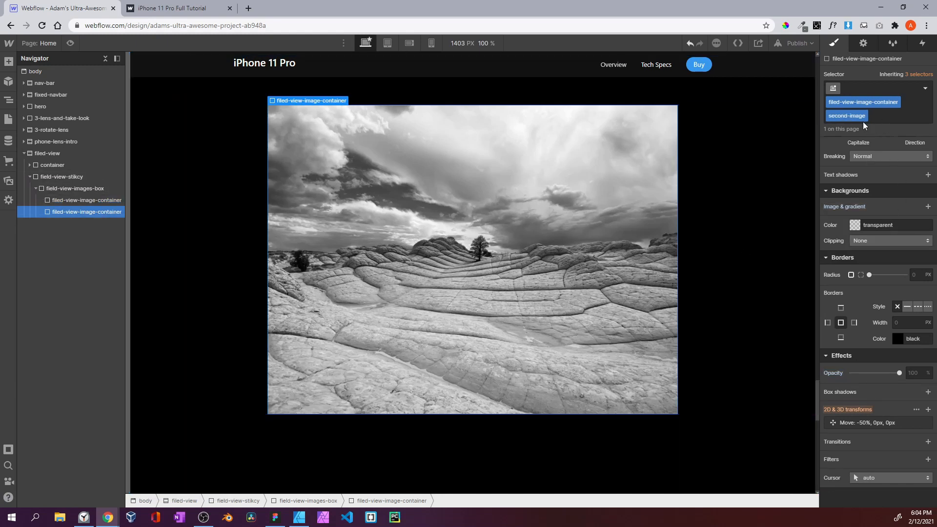
{"action": "left_click", "coordinate": [927, 208]}
{"action": "left_click", "coordinate": [890, 292]}
{"action": "left_click", "coordinate": [89, 245]}
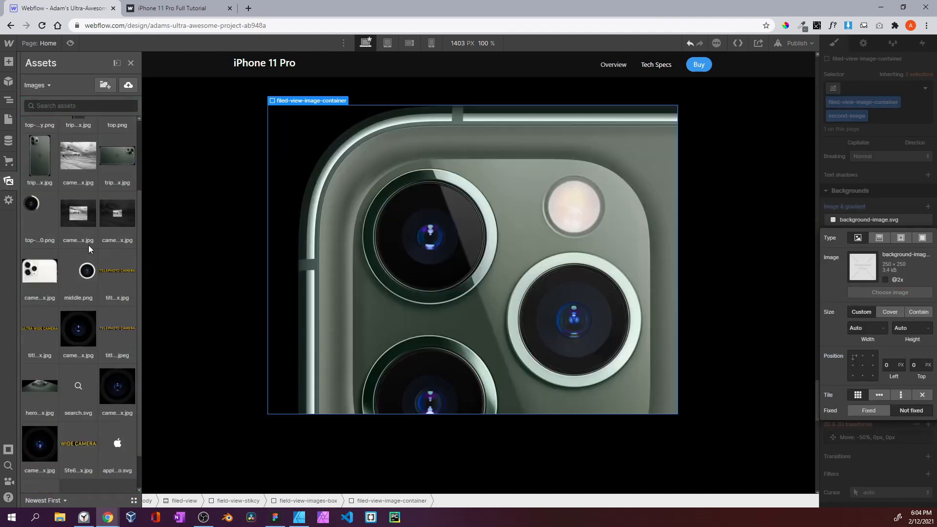
{"action": "left_click", "coordinate": [85, 219]}
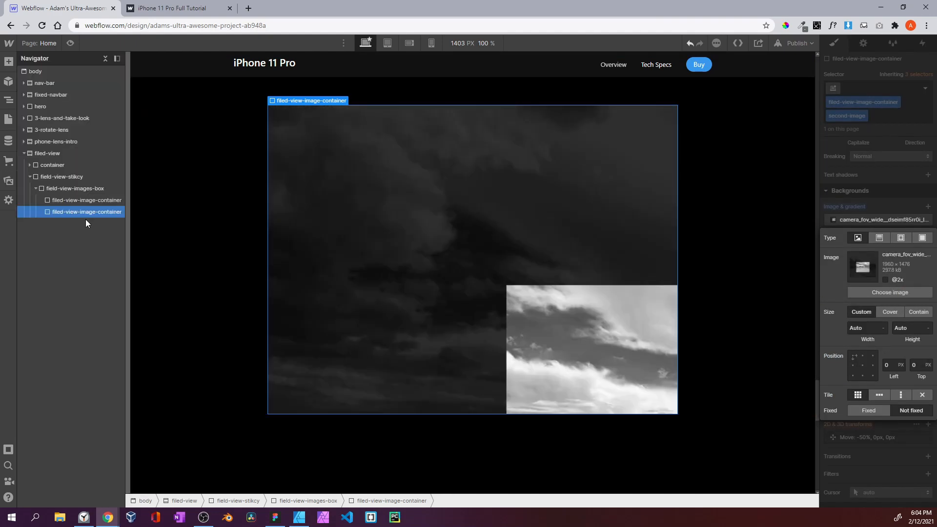
{"action": "left_click", "coordinate": [863, 366]}
{"action": "left_click", "coordinate": [890, 312]}
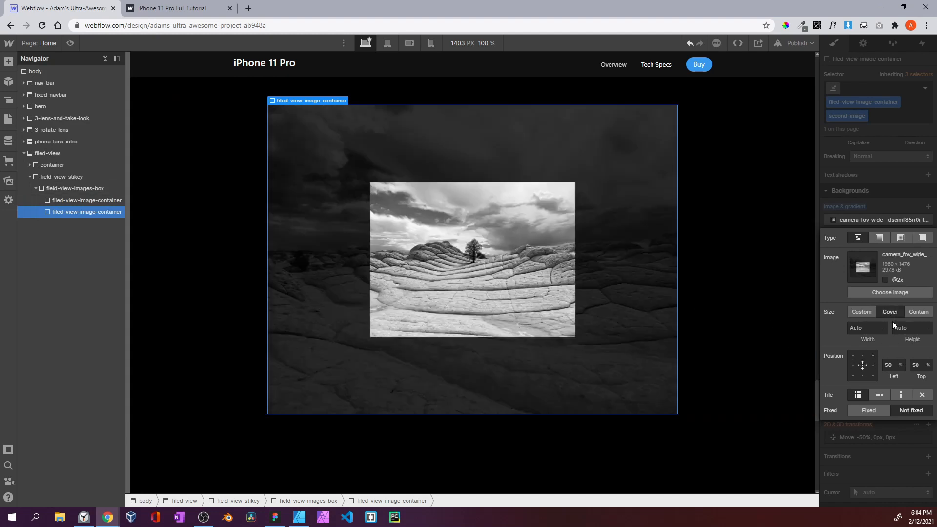
{"action": "left_click", "coordinate": [877, 200]}
Try the second-image block at 0% opacity and set its opacity explicitly to 100%
{"action": "scroll", "coordinate": [860, 243], "scroll_direction": "down", "scroll_amount": 1}
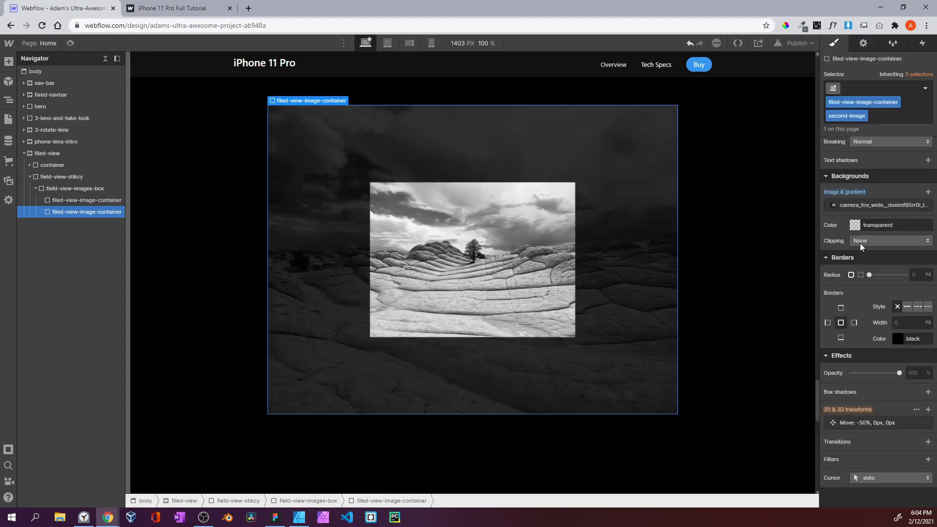
{"action": "left_click", "coordinate": [112, 200]}
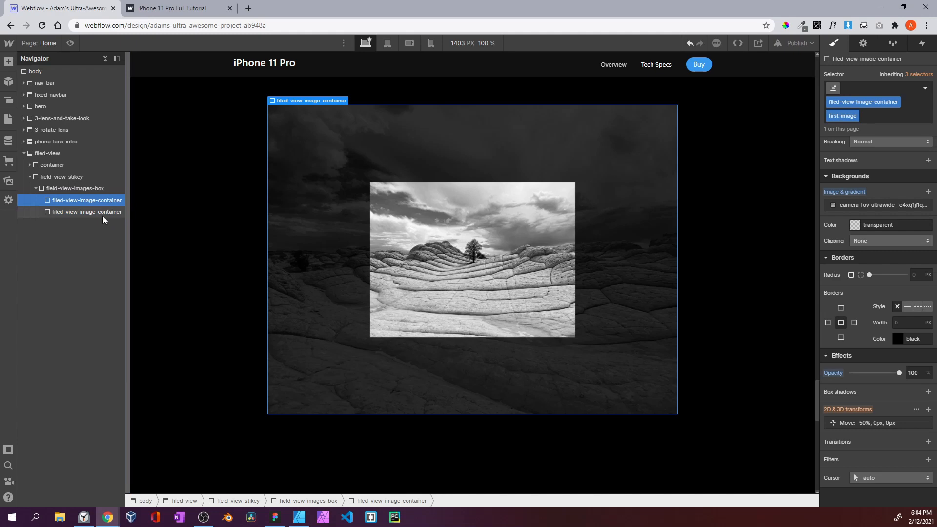
{"action": "left_click", "coordinate": [98, 212]}
{"action": "left_click_drag", "start_coordinate": [897, 373], "coordinate": [703, 389]}
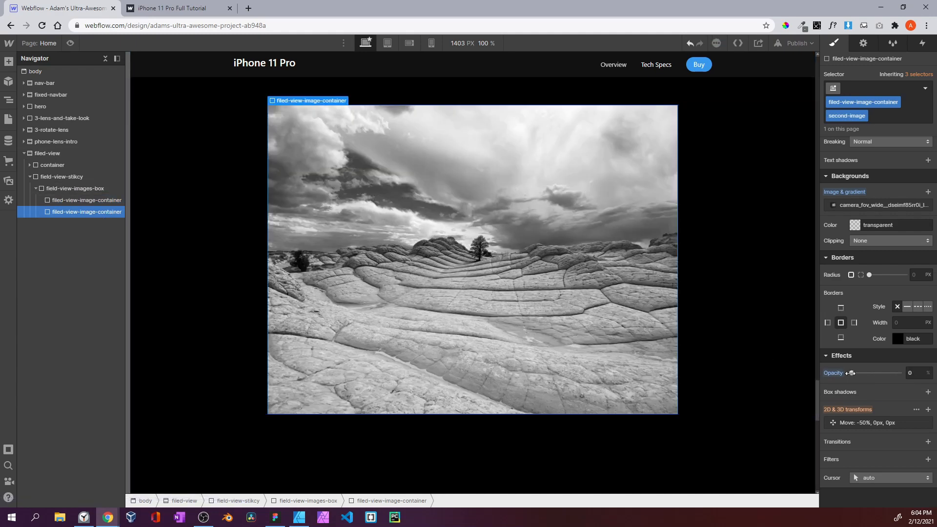
{"action": "left_click_drag", "start_coordinate": [851, 373], "coordinate": [906, 376]}
Check the telephoto image on the reference site, and duplicate the second-image block with the copy's combo class replaced by third-image
{"action": "left_click", "coordinate": [172, 10]}
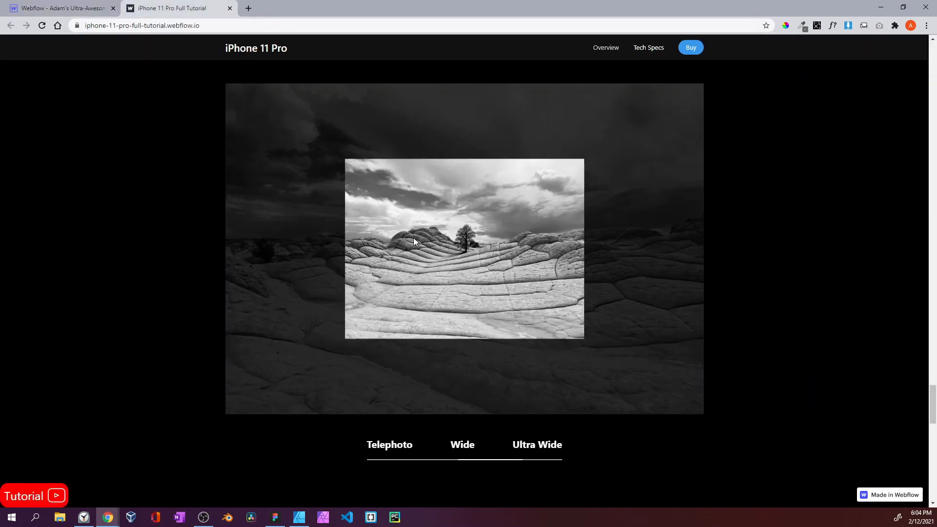
{"action": "scroll", "coordinate": [414, 238], "scroll_direction": "up", "scroll_amount": 5}
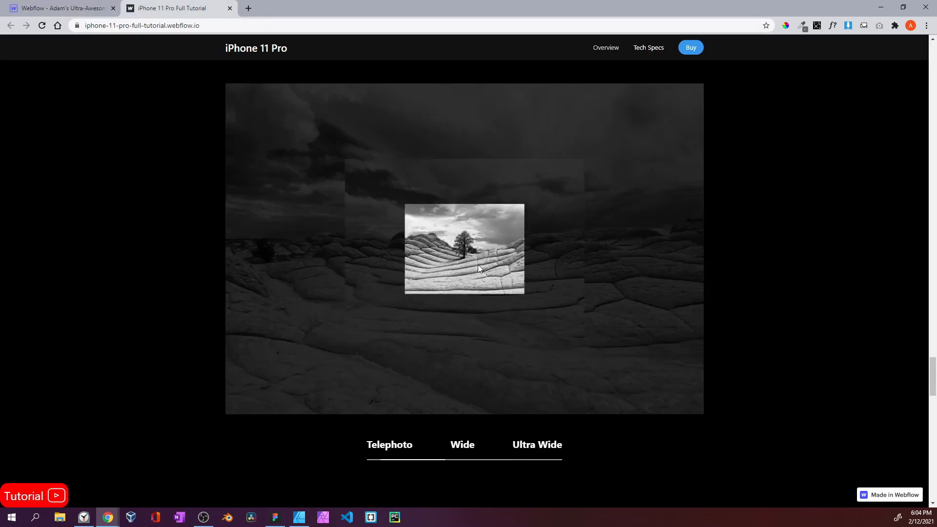
{"action": "left_click", "coordinate": [43, 13]}
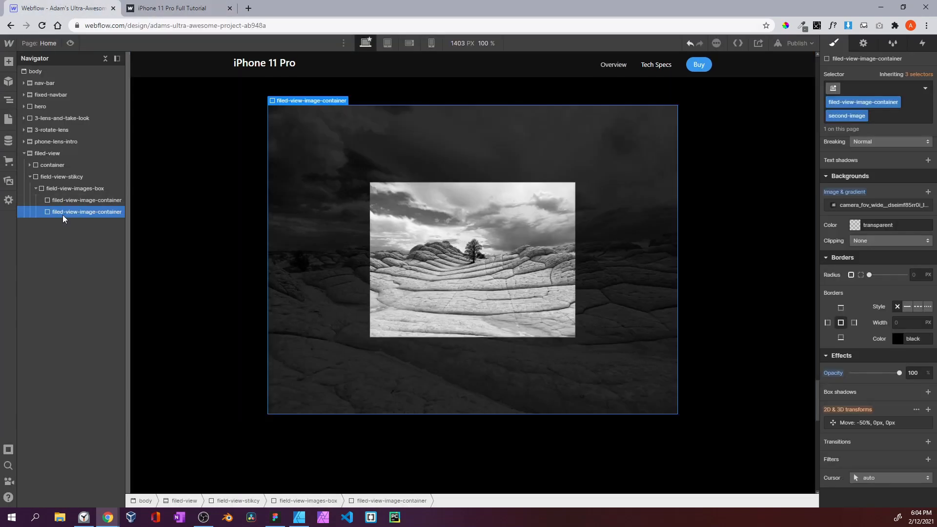
{"action": "key", "text": "ctrl+d"}
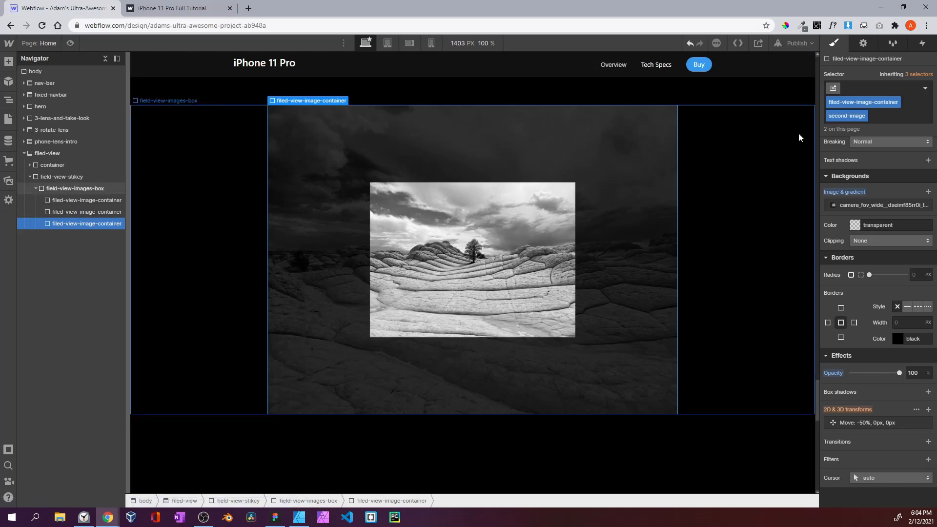
{"action": "left_click", "coordinate": [877, 121]}
{"action": "key", "text": "BackSpace"}
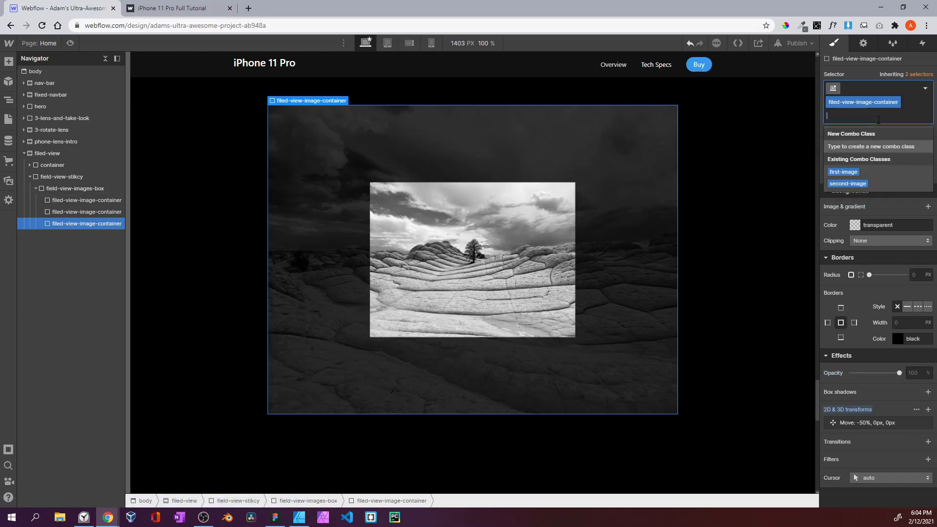
{"action": "type", "text": "th"}
{"action": "key", "text": "BackSpace"}
{"action": "key", "text": "BackSpace"}
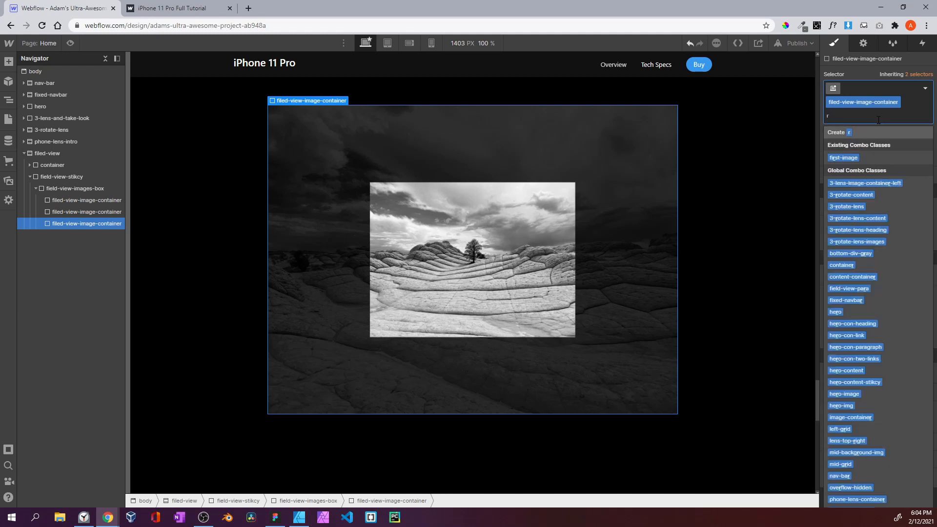
{"action": "type", "text": "third-image"}
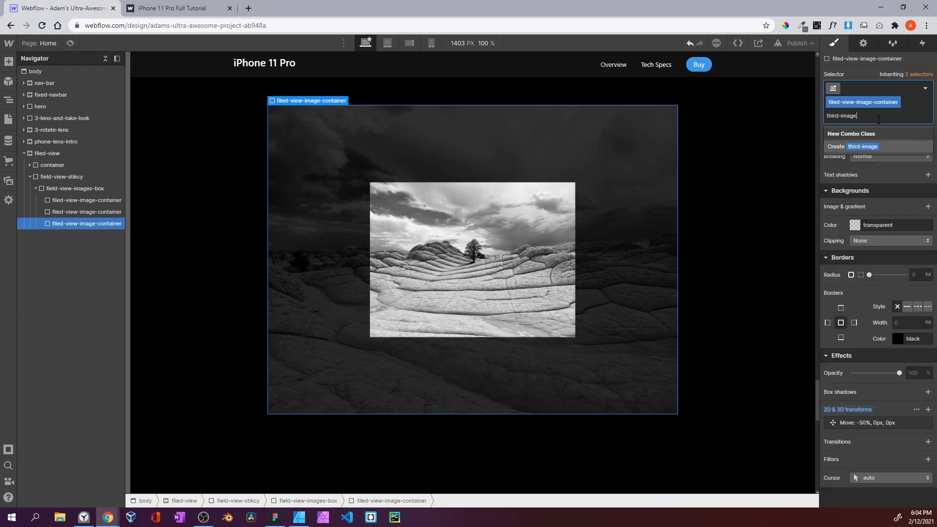
{"action": "key", "text": "Return"}
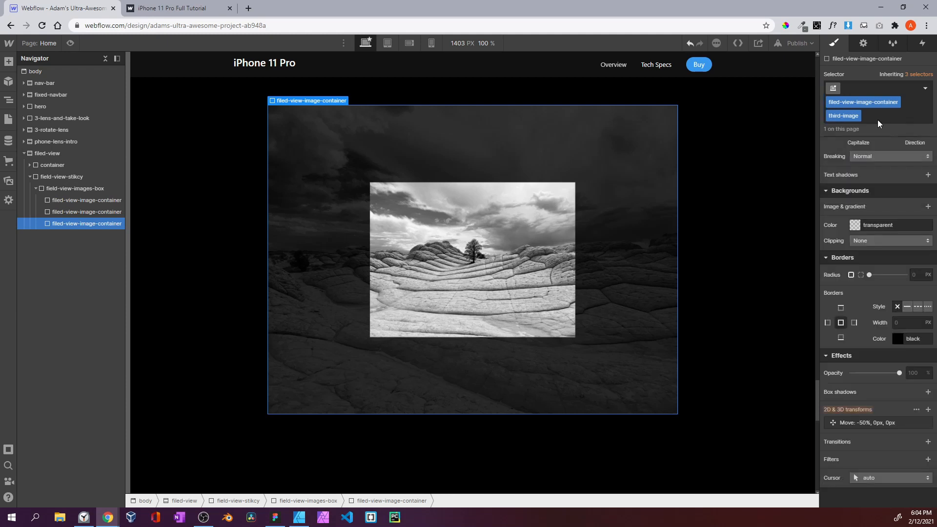
Give the third-image block the camera_fov_telephoto picture as its background image with size Cover, centred at 50% left and 50% top
{"action": "left_click", "coordinate": [928, 206]}
{"action": "left_click", "coordinate": [928, 206]}
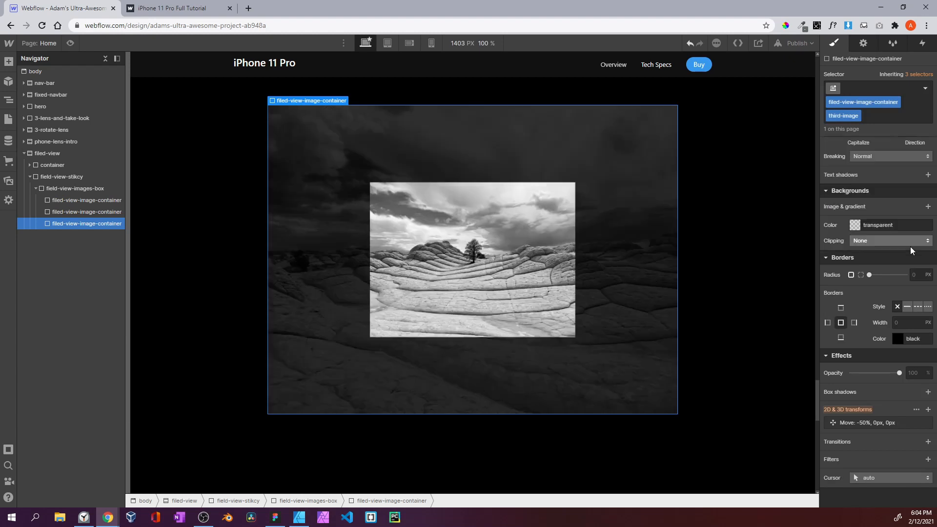
{"action": "left_click", "coordinate": [928, 207]}
{"action": "left_click", "coordinate": [888, 277]}
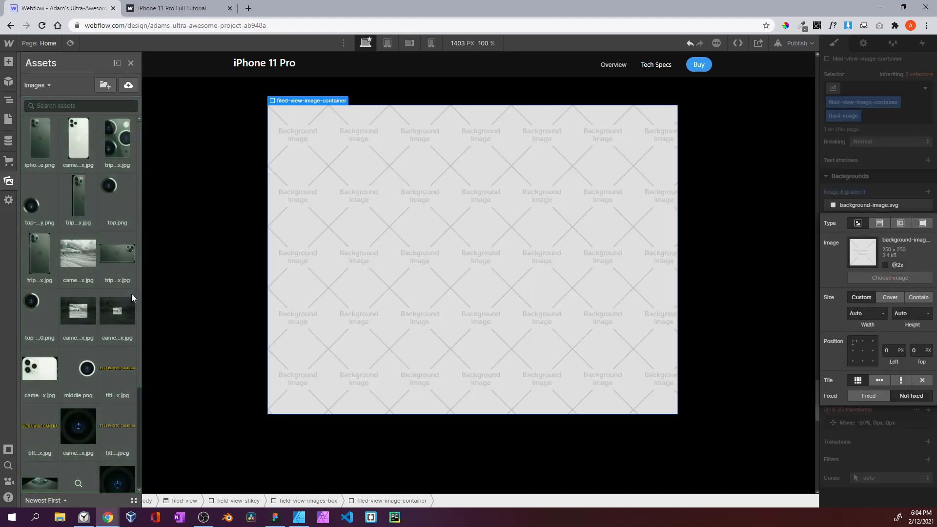
{"action": "left_click", "coordinate": [72, 268]}
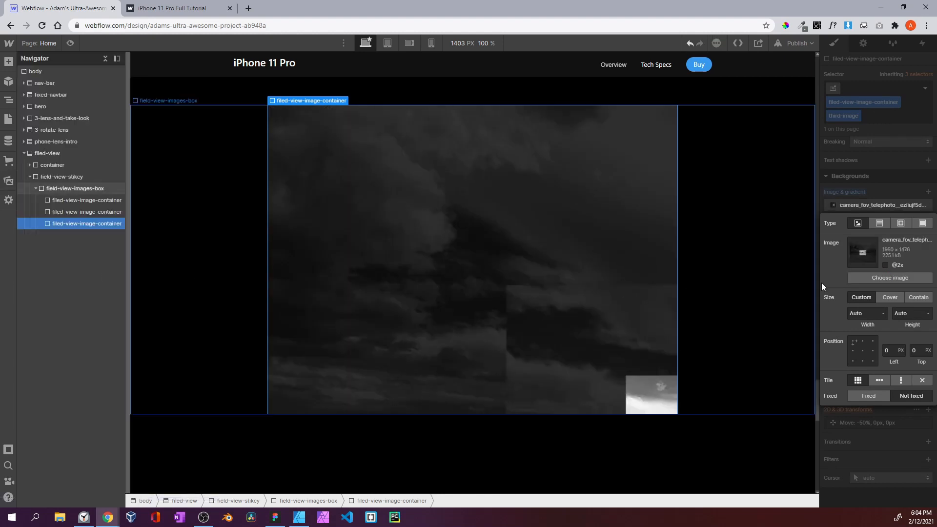
{"action": "left_click", "coordinate": [890, 297]}
{"action": "left_click", "coordinate": [863, 351]}
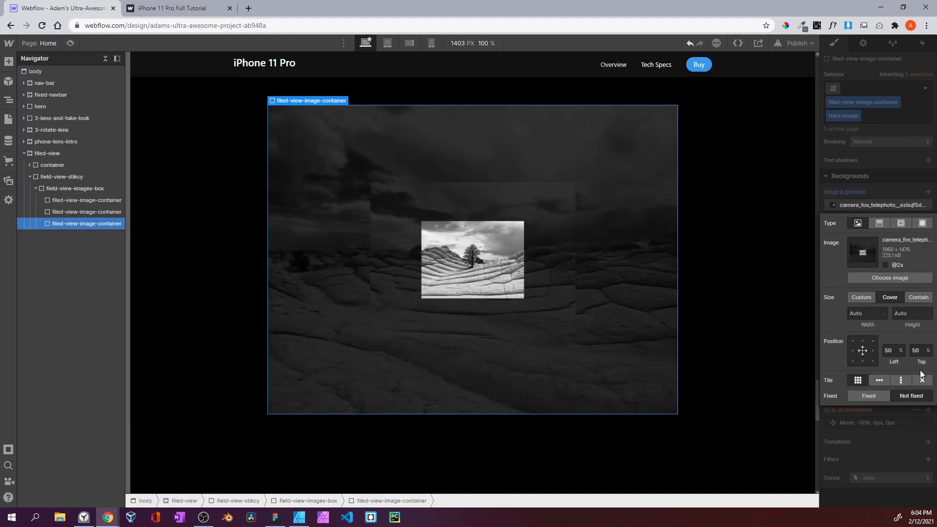
Try the third-image and second-image blocks at 0% opacity, and set the opacity of both explicitly to 100%
{"action": "left_click", "coordinate": [889, 172]}
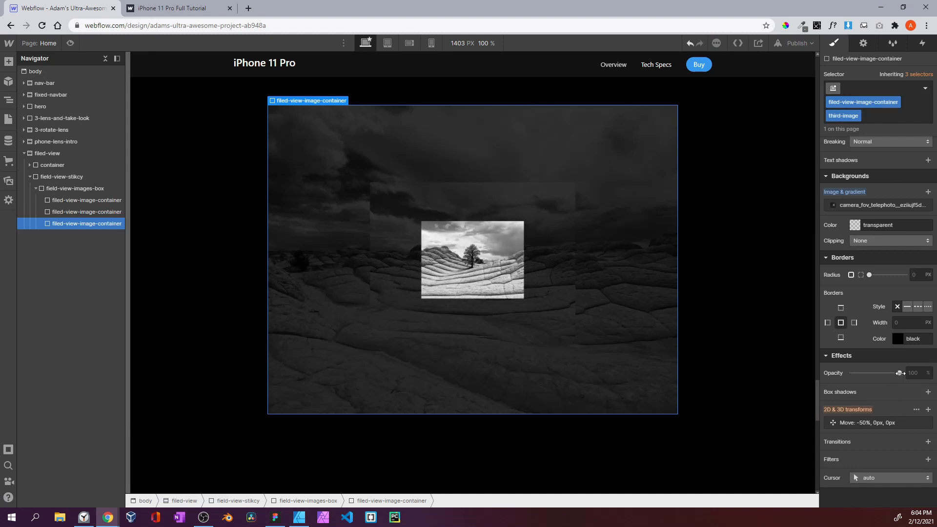
{"action": "left_click_drag", "start_coordinate": [900, 373], "coordinate": [779, 376]}
{"action": "left_click", "coordinate": [95, 214]}
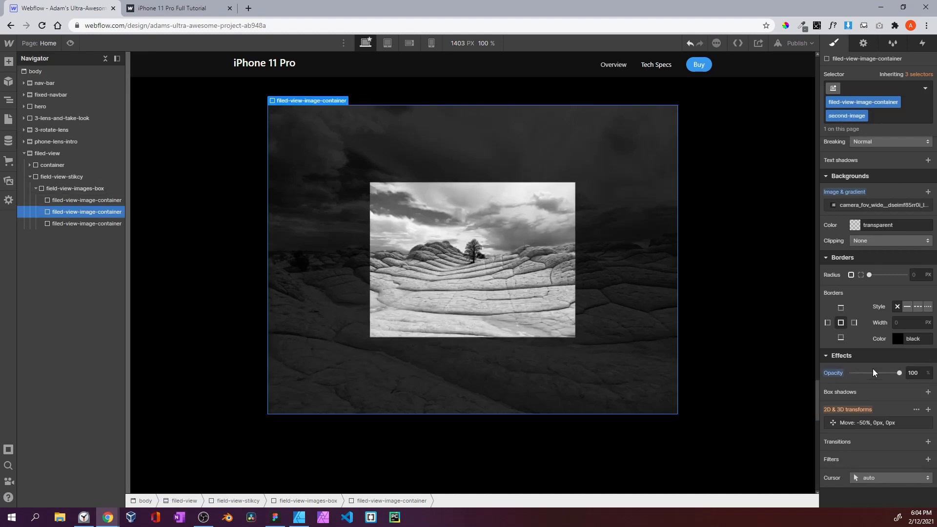
{"action": "left_click_drag", "start_coordinate": [899, 372], "coordinate": [761, 389]}
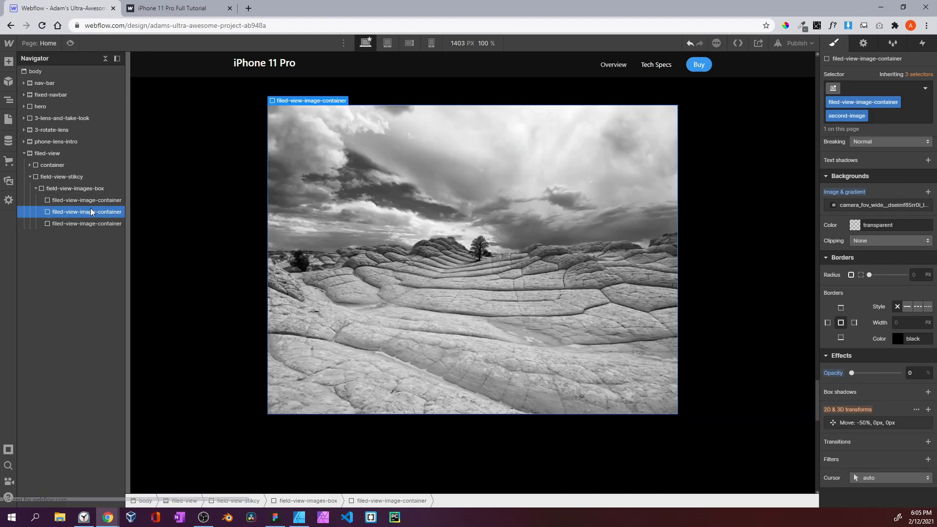
{"action": "left_click_drag", "start_coordinate": [851, 373], "coordinate": [906, 373]}
{"action": "left_click", "coordinate": [112, 226]}
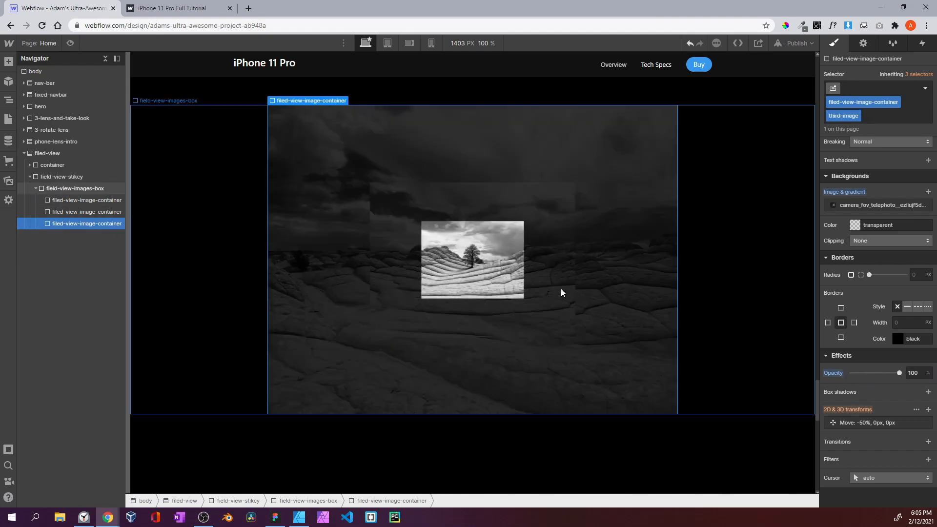
Compare the scrolling field of view images and the labels beneath them on the reference site with the page's own preview
{"action": "left_click", "coordinate": [33, 188]}
{"action": "left_click", "coordinate": [34, 188]}
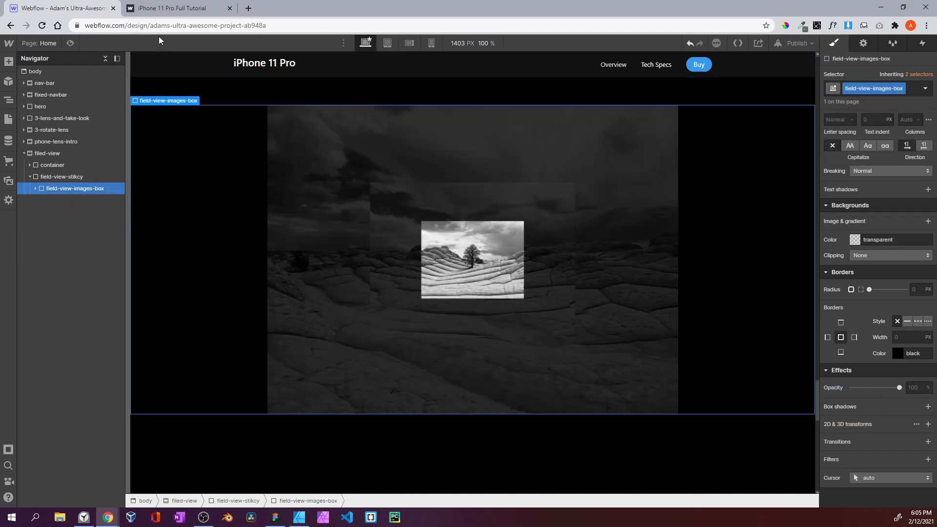
{"action": "left_click", "coordinate": [166, 25]}
{"action": "left_click", "coordinate": [189, 12]}
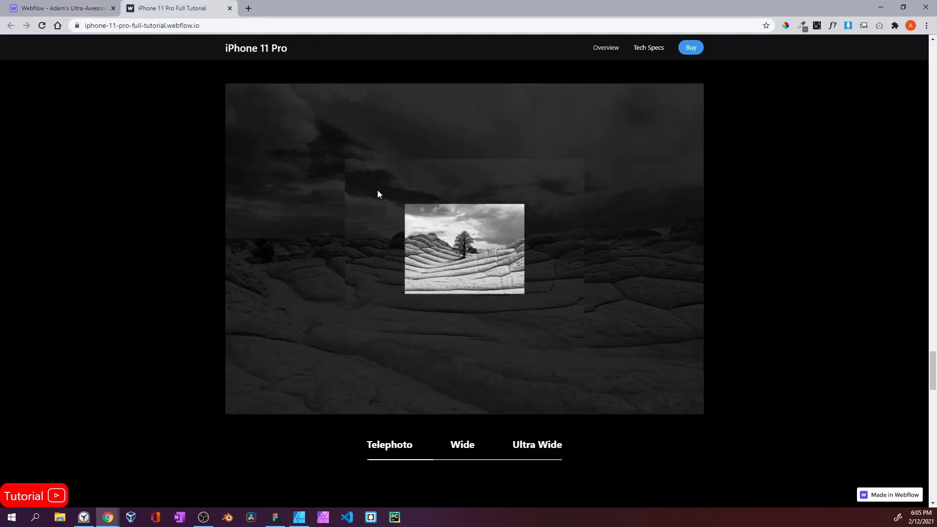
{"action": "scroll", "coordinate": [377, 189], "scroll_direction": "up", "scroll_amount": 2}
{"action": "left_click", "coordinate": [87, 10]}
{"action": "scroll", "coordinate": [373, 248], "scroll_direction": "up", "scroll_amount": 5}
{"action": "scroll", "coordinate": [373, 247], "scroll_direction": "down", "scroll_amount": 5}
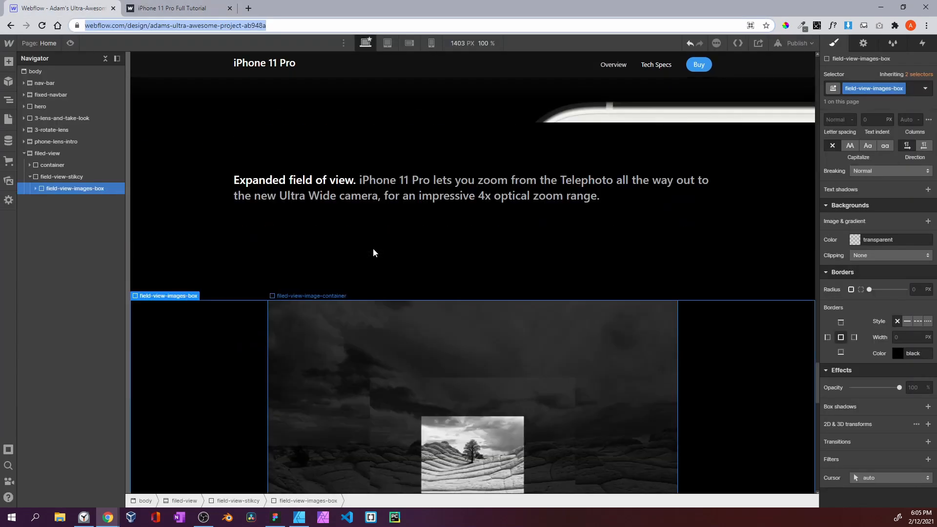
{"action": "left_click", "coordinate": [469, 453]}
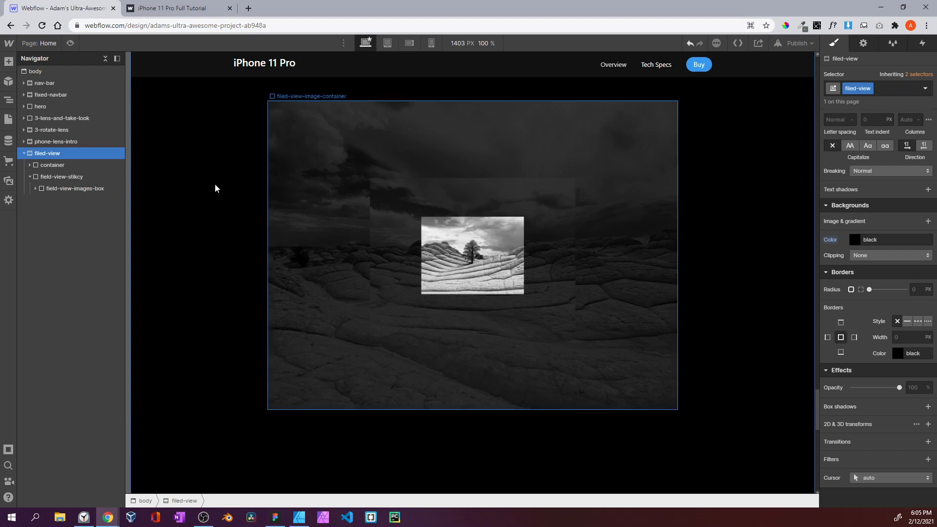
{"action": "left_click", "coordinate": [183, 12]}
{"action": "scroll", "coordinate": [414, 418], "scroll_direction": "down", "scroll_amount": 2}
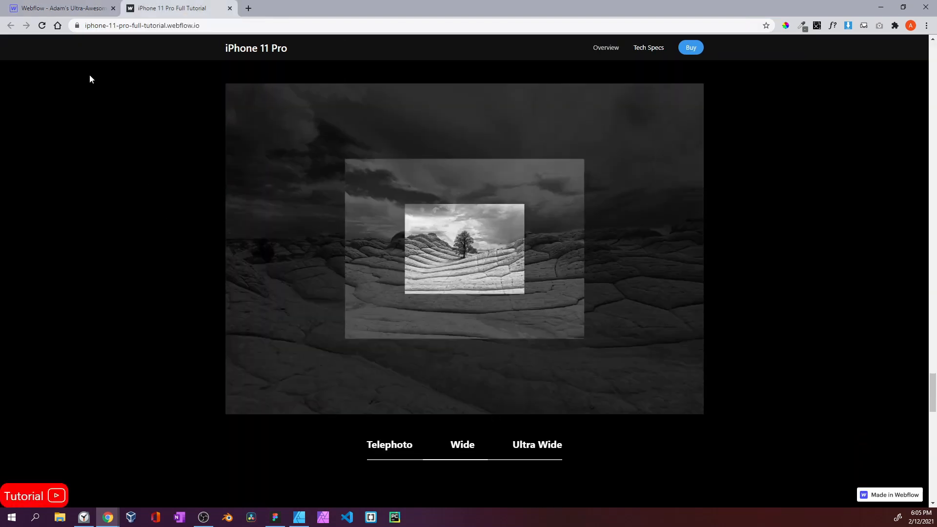
{"action": "left_click", "coordinate": [77, 8]}
{"action": "left_click", "coordinate": [70, 43]}
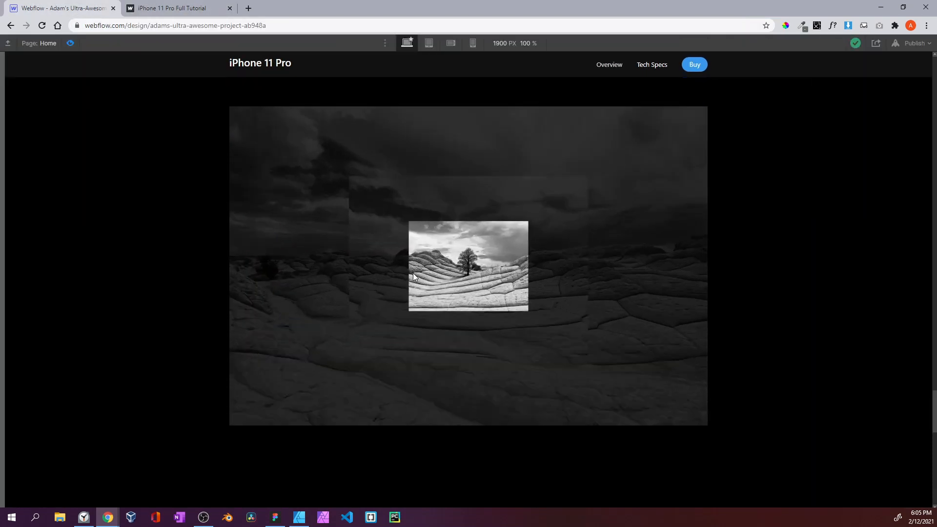
{"action": "left_click", "coordinate": [74, 45]}
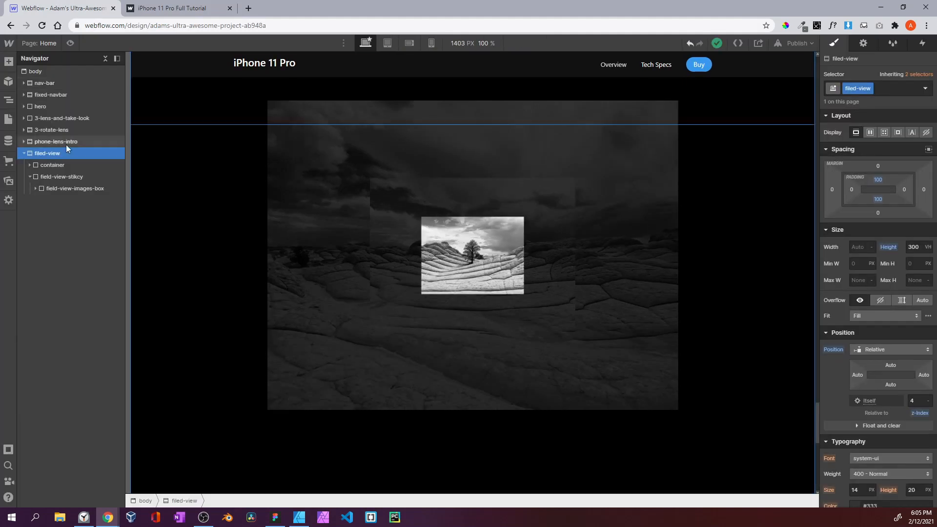
Add a div block inside field-view-stikcy, directly below field-view-images-box, and give it the class field-view-slider
{"action": "left_click", "coordinate": [51, 186]}
{"action": "left_click", "coordinate": [9, 62]}
{"action": "left_click_drag", "start_coordinate": [41, 266], "coordinate": [74, 182]}
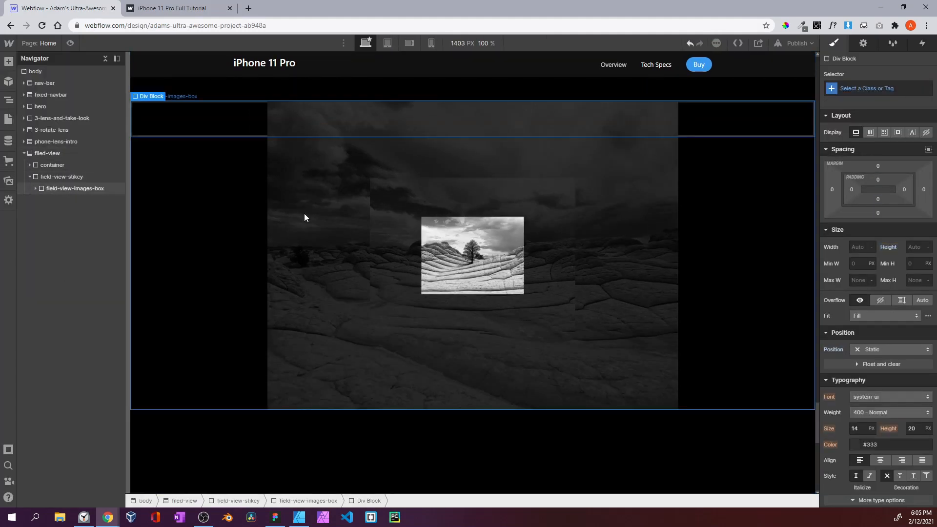
{"action": "left_click", "coordinate": [151, 117]}
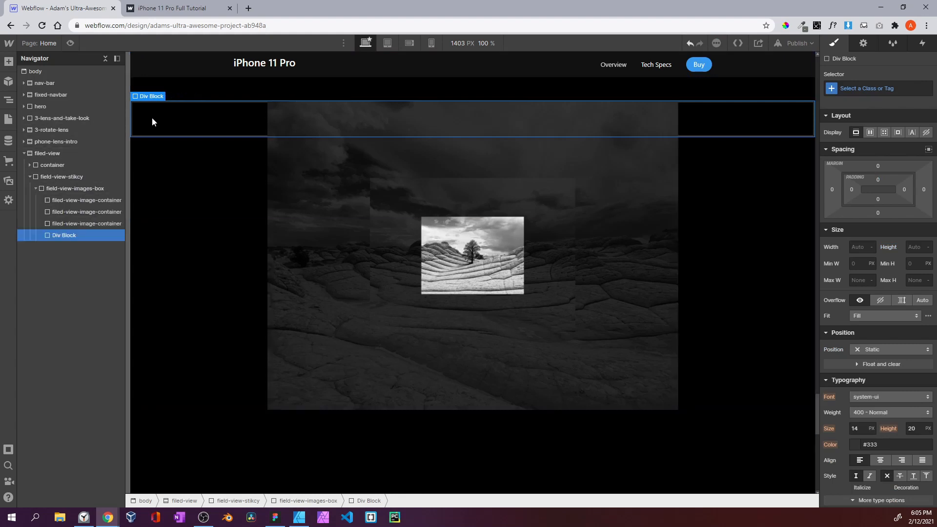
{"action": "left_click_drag", "start_coordinate": [58, 236], "coordinate": [60, 206]}
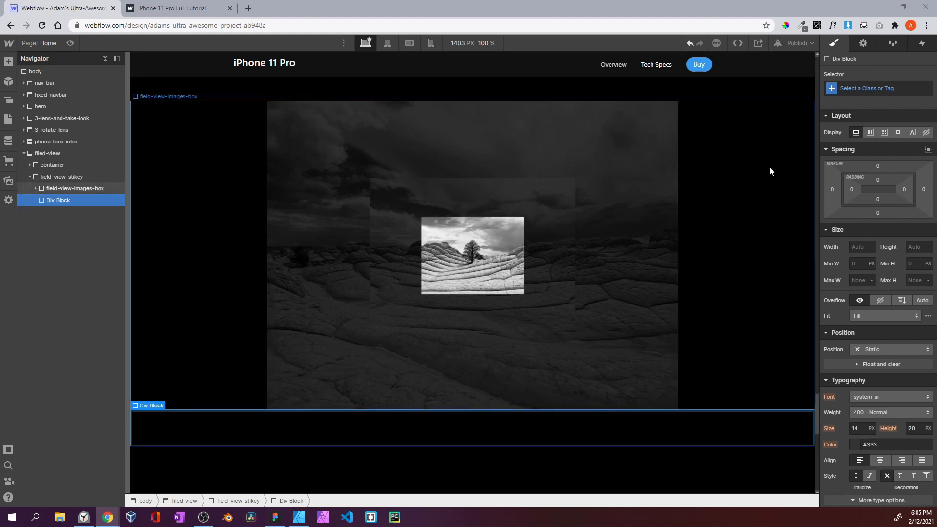
{"action": "left_click", "coordinate": [847, 89]}
{"action": "type", "text": "fi"}
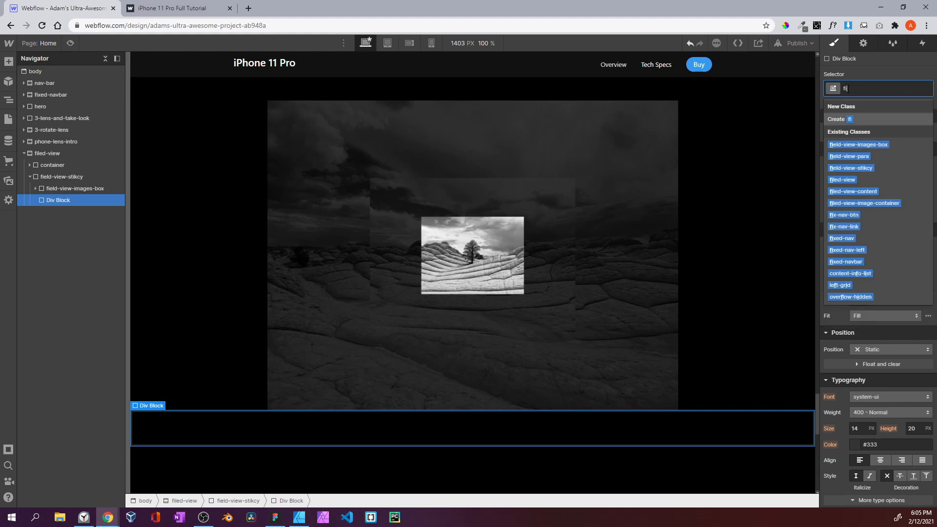
{"action": "type", "text": "eld-videw-slider"}
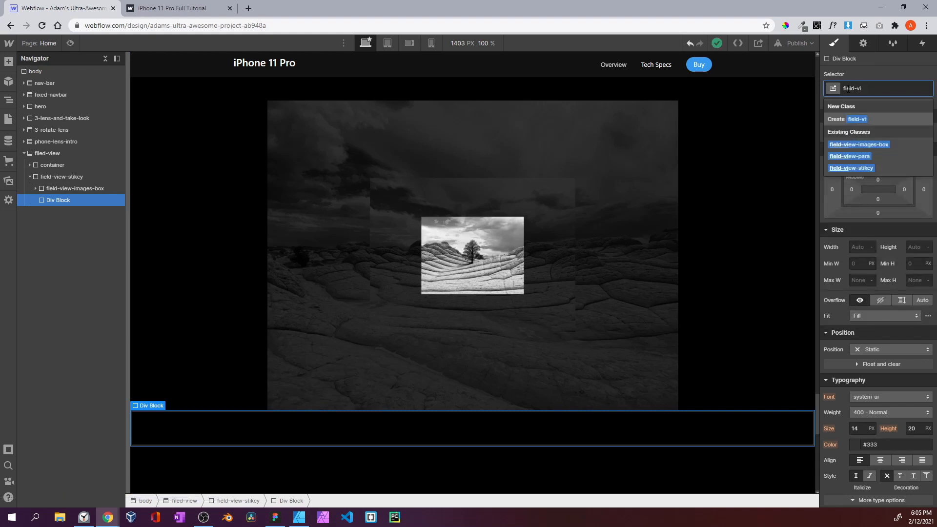
{"action": "key", "text": "Return"}
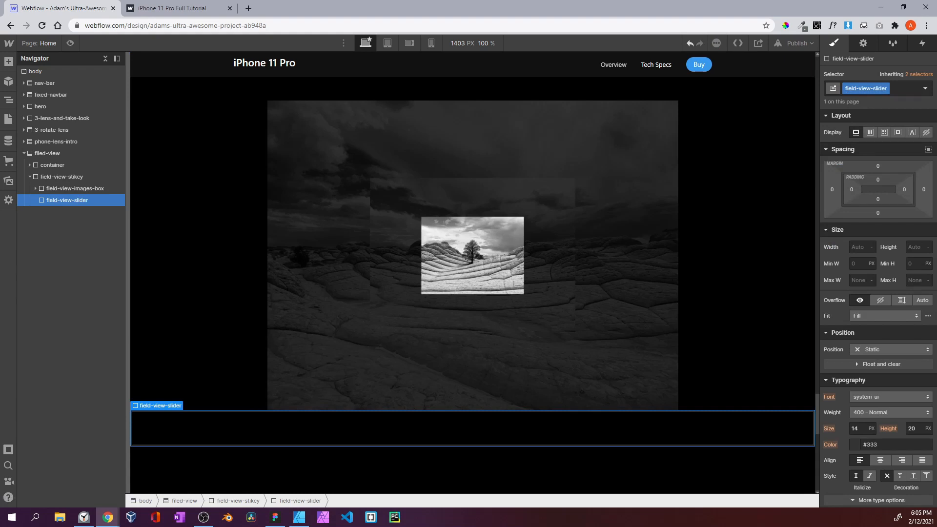
Give field-view-slider a top margin of 5vh and a width of 400 px, and centre it with automatic side margins
{"action": "left_click", "coordinate": [878, 166]}
{"action": "type", "text": "5"}
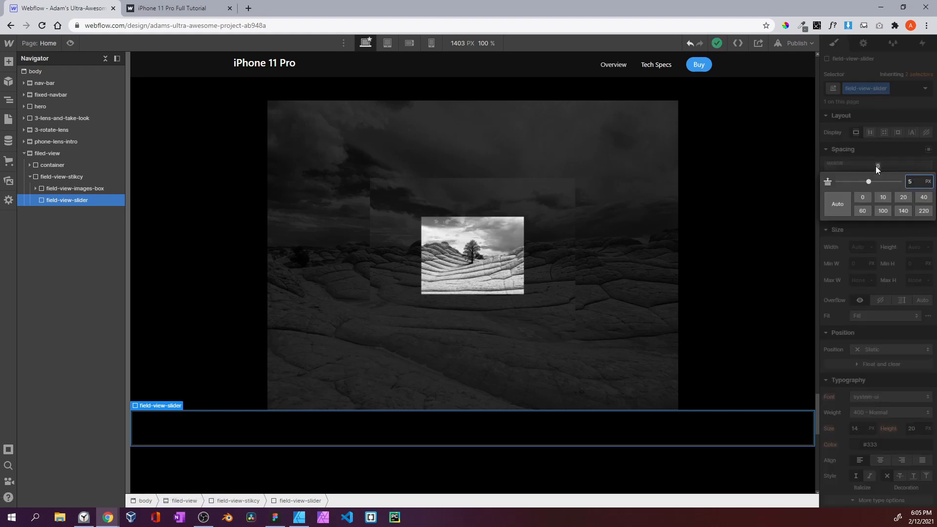
{"action": "type", "text": "vh"}
{"action": "key", "text": "Return"}
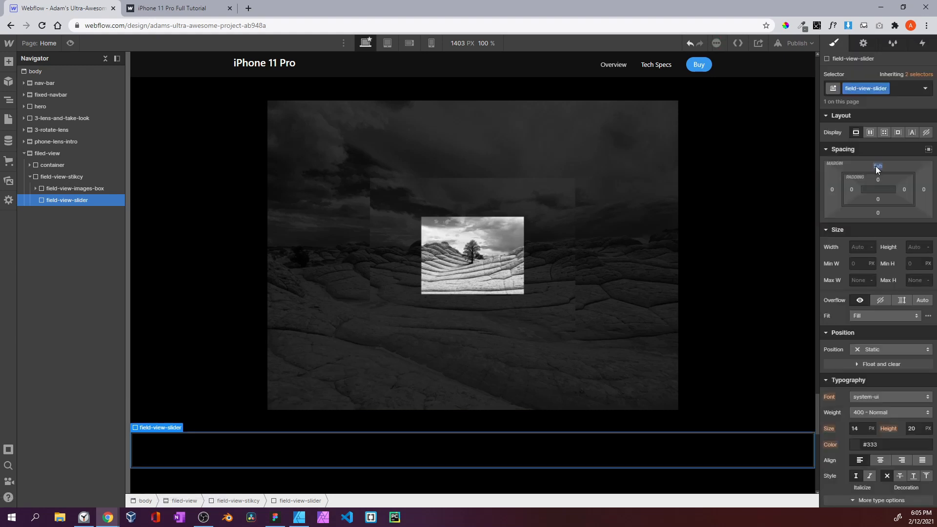
{"action": "left_click", "coordinate": [862, 247]}
{"action": "type", "text": "400"}
{"action": "key", "text": "Return"}
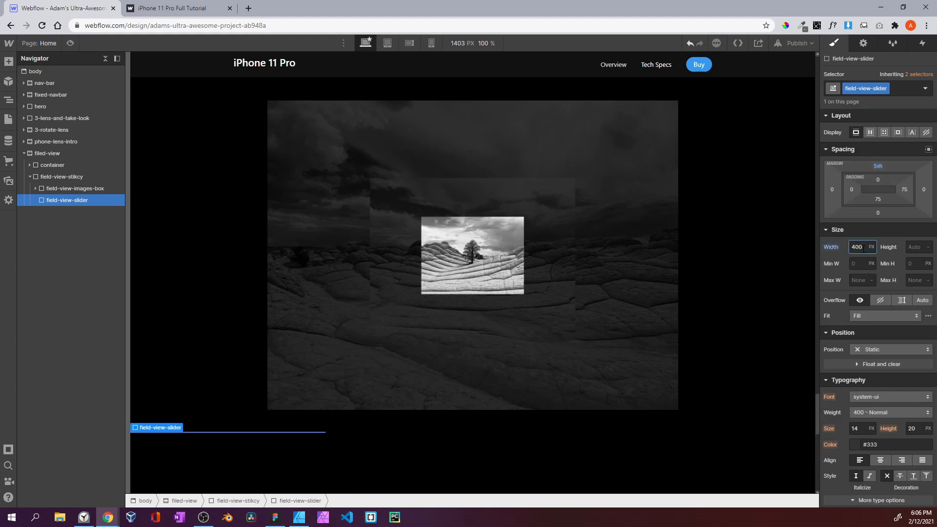
{"action": "left_click", "coordinate": [928, 149]}
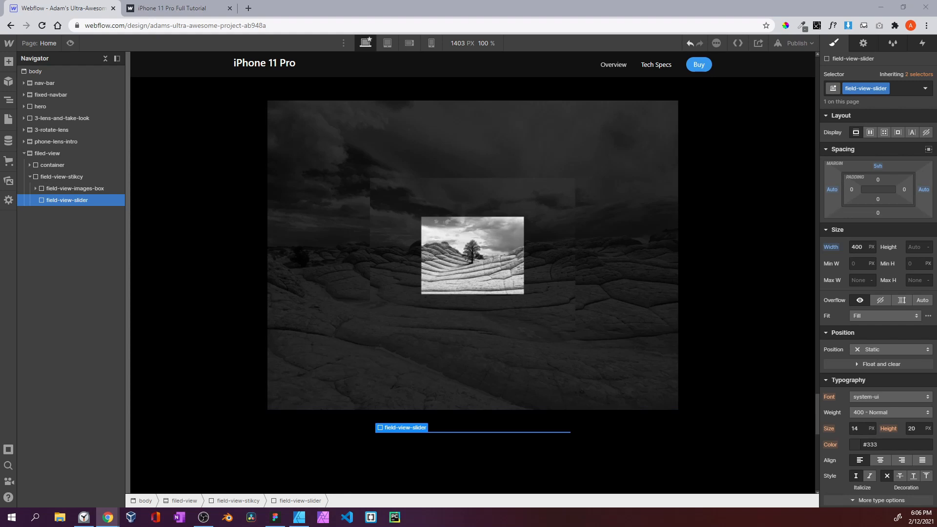
Add a div block inside field-view-slider and give it the class slider-content
{"action": "left_click", "coordinate": [9, 62]}
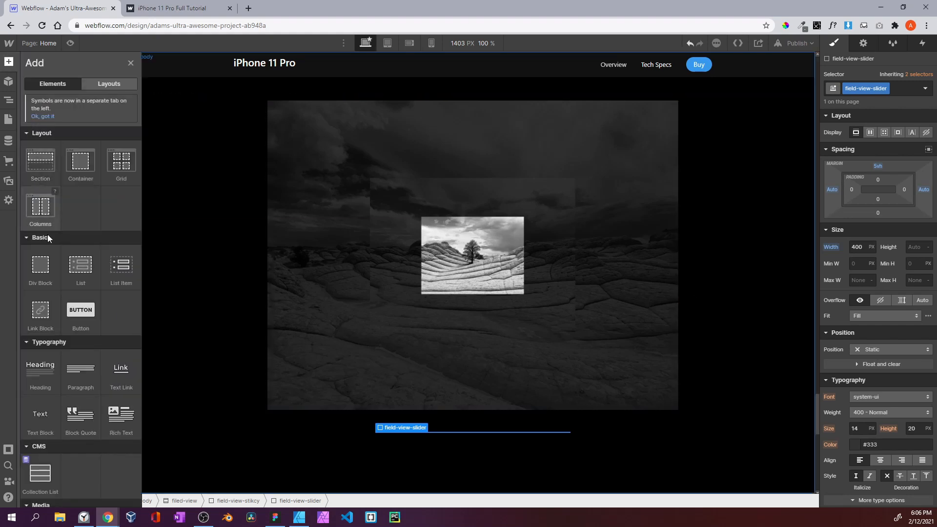
{"action": "left_click_drag", "start_coordinate": [41, 266], "coordinate": [60, 208]}
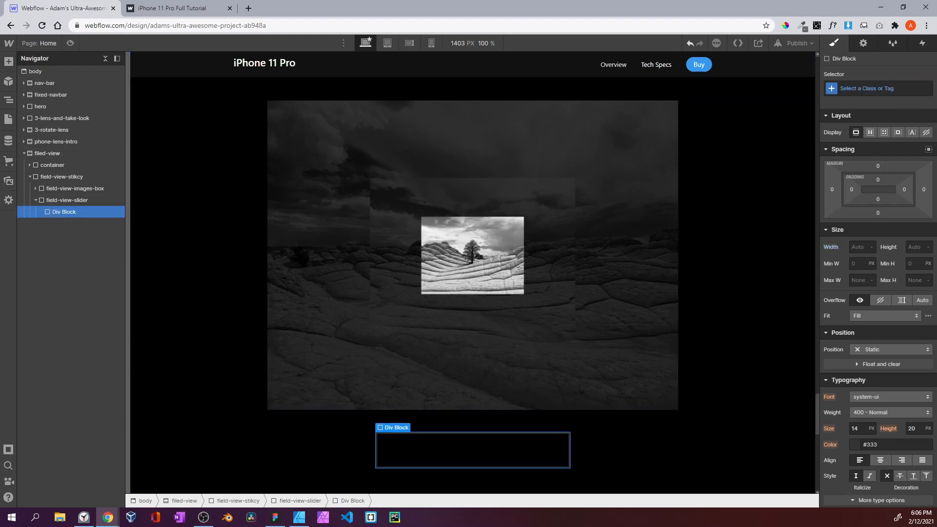
{"action": "left_click", "coordinate": [881, 88]}
{"action": "type", "text": "sl"}
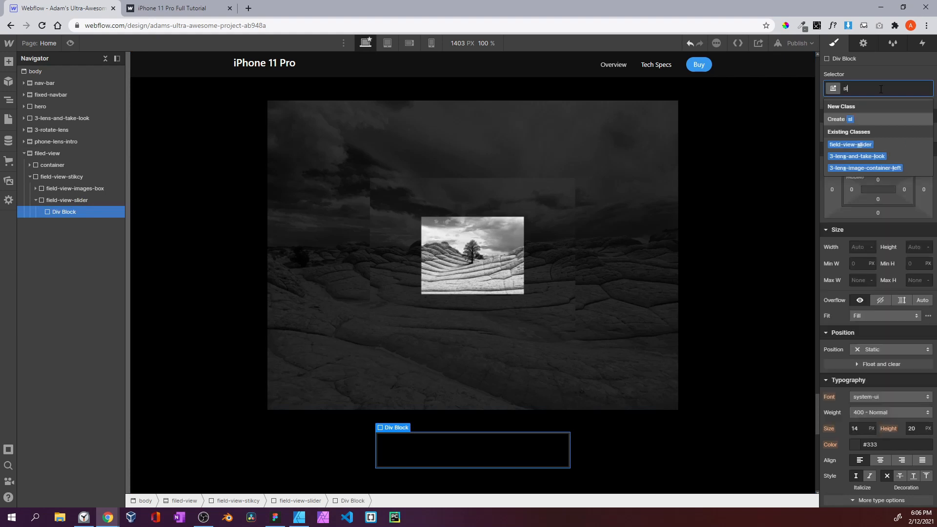
{"action": "type", "text": "ider-content"}
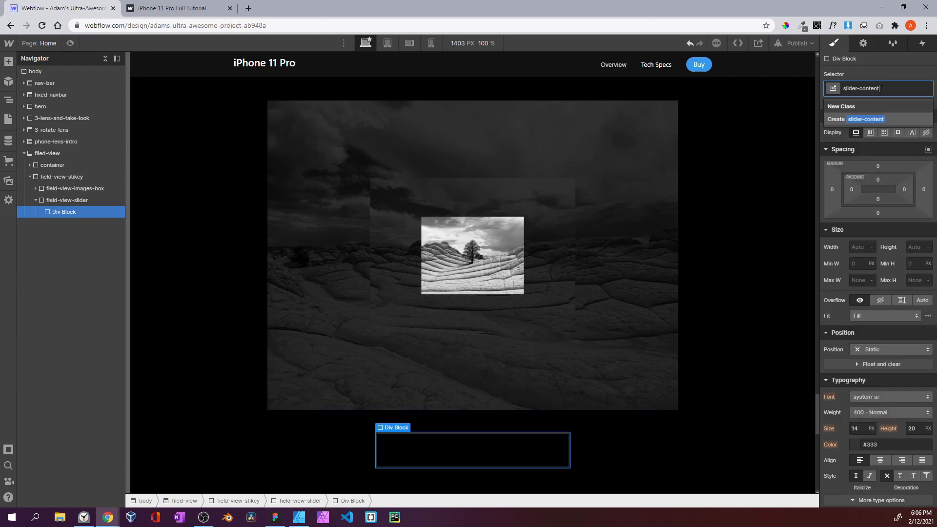
{"action": "key", "text": "Return"}
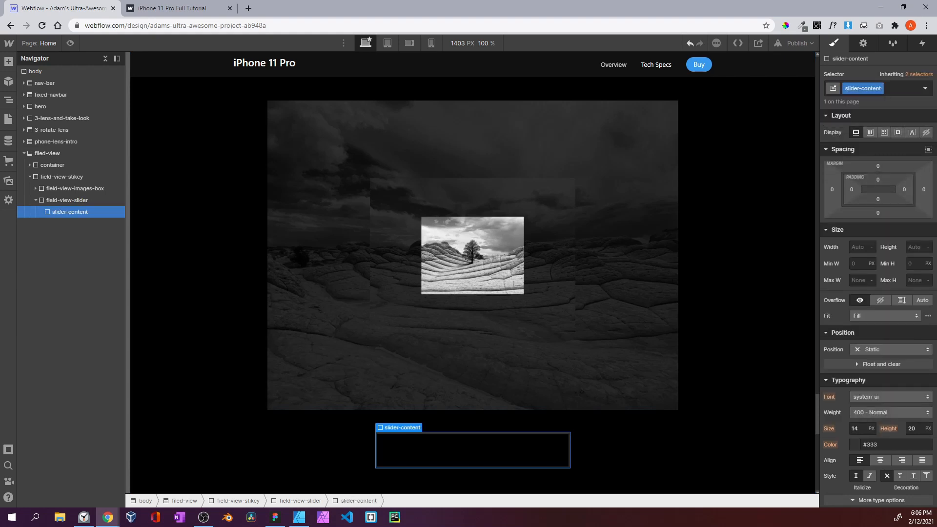
Make slider-content a horizontal flex layout justified with space between, and set its bottom margin to 20 px
{"action": "left_click", "coordinate": [870, 132]}
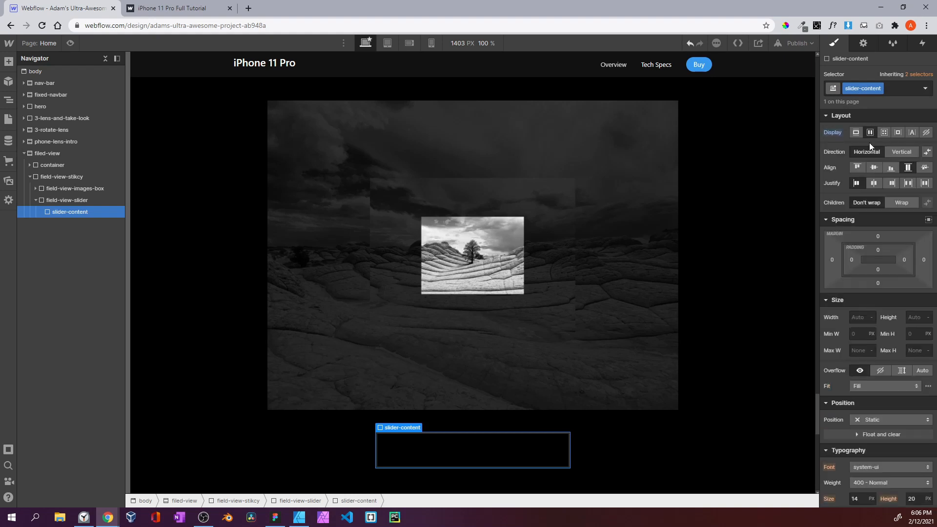
{"action": "left_click", "coordinate": [909, 182]}
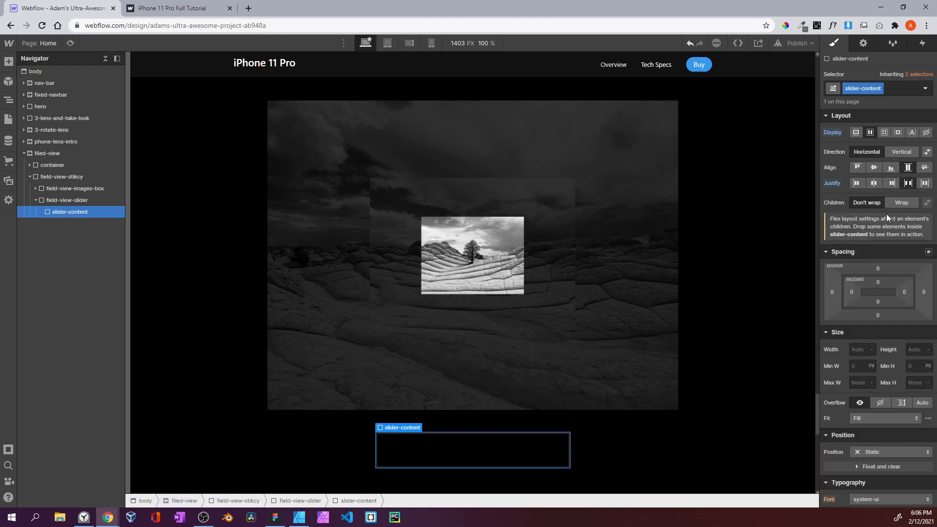
{"action": "left_click", "coordinate": [877, 314]}
{"action": "type", "text": "20"}
{"action": "key", "text": "Return"}
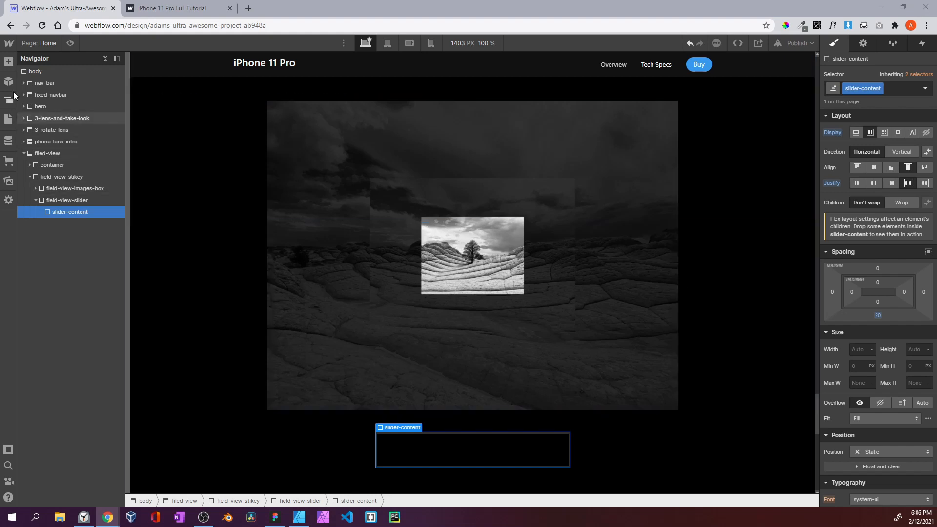
Add an H1 heading inside slider-content with the class slider-heading and the text Telephoto
{"action": "left_click", "coordinate": [8, 62]}
{"action": "left_click_drag", "start_coordinate": [55, 294], "coordinate": [71, 222]}
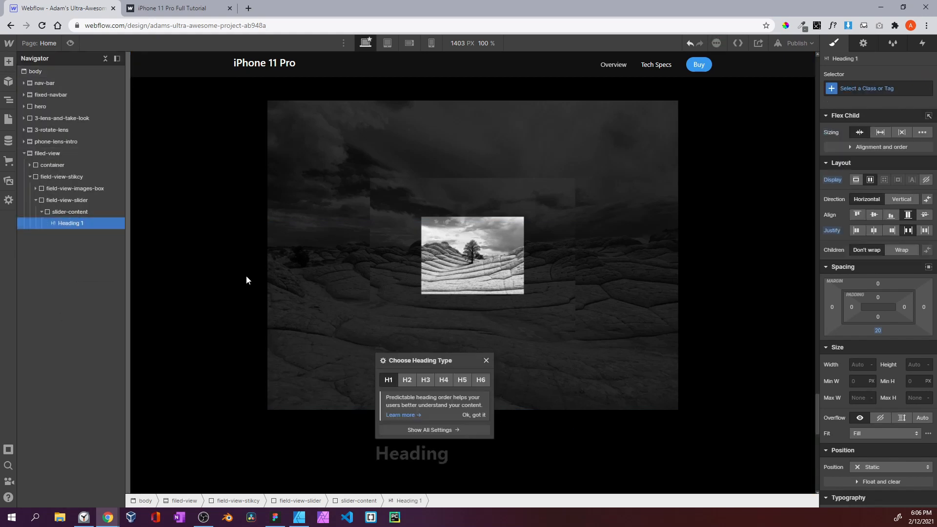
{"action": "left_click", "coordinate": [884, 88]}
{"action": "type", "text": "slid"}
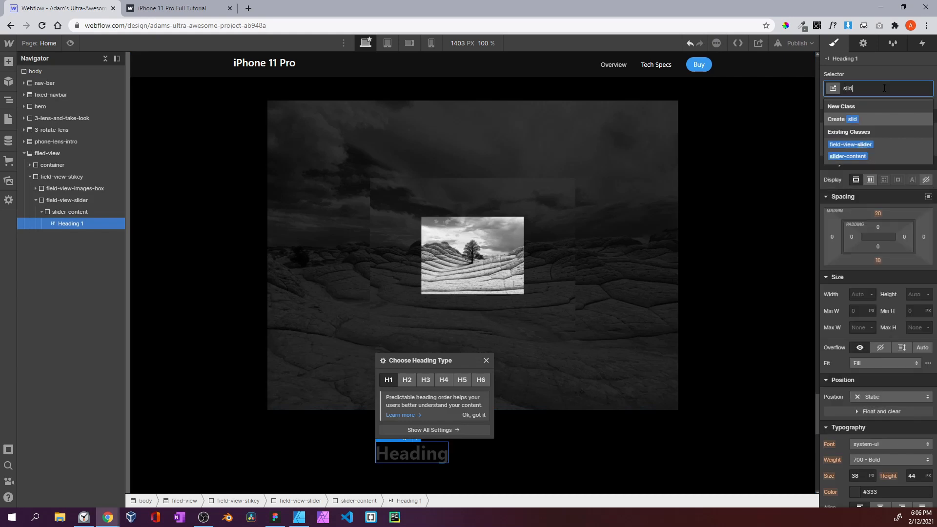
{"action": "type", "text": "er-heading"}
{"action": "key", "text": "Return"}
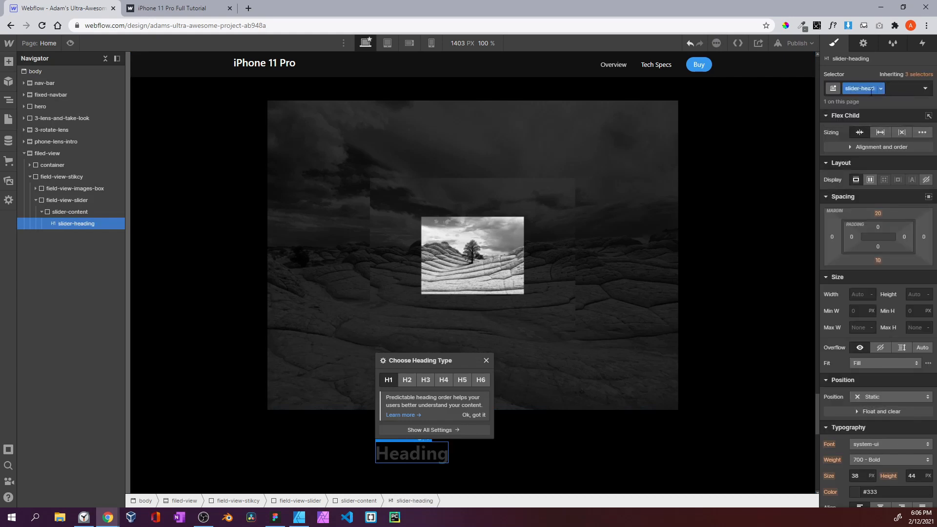
{"action": "double_click", "coordinate": [403, 449]}
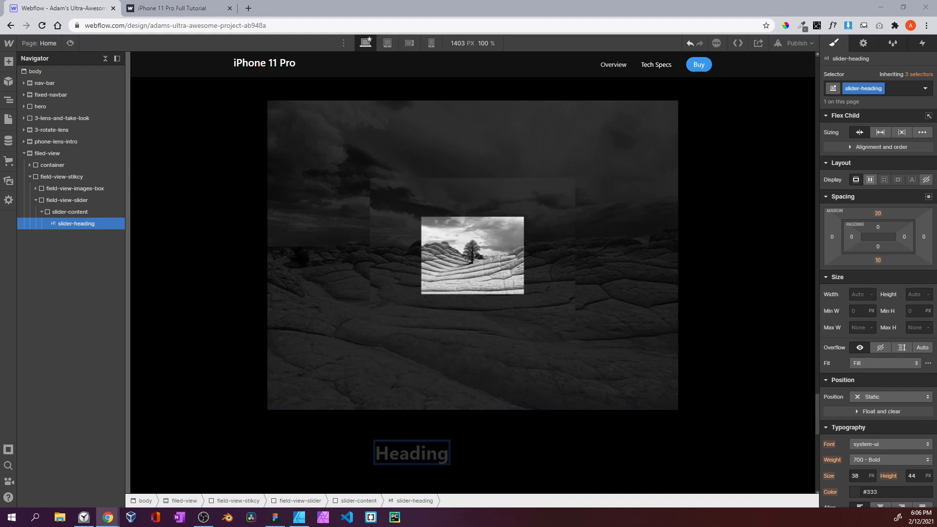
{"action": "type", "text": "Telephoto"}
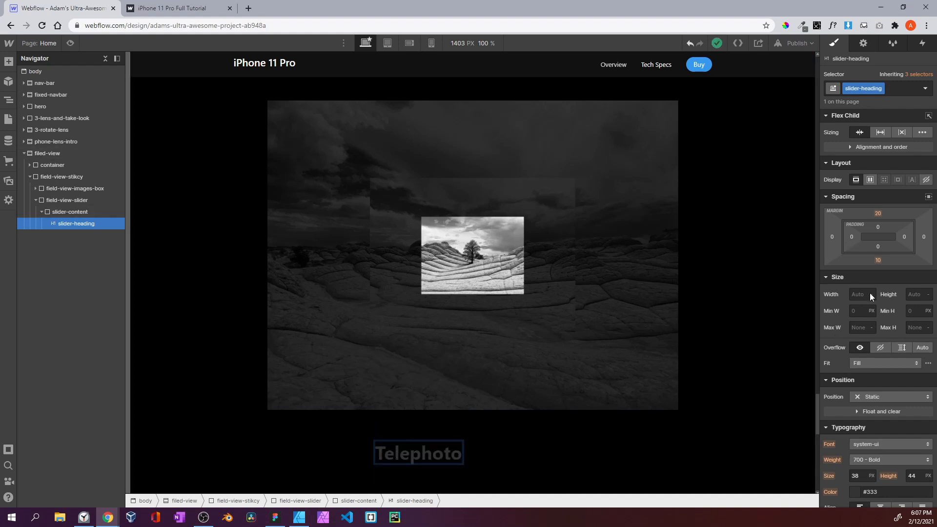
Set the top margin of the slider-heading class to 0
{"action": "left_click", "coordinate": [878, 212]}
{"action": "left_click", "coordinate": [864, 246]}
{"action": "left_click", "coordinate": [857, 207]}
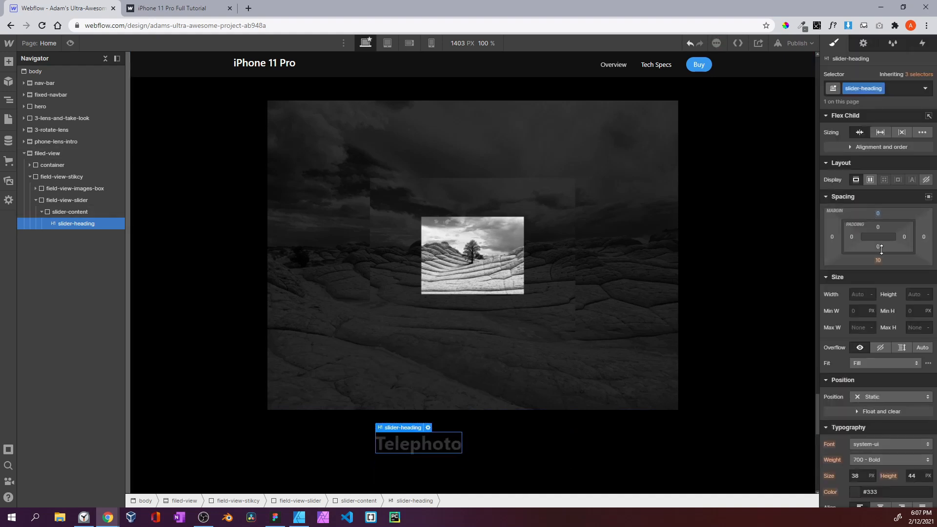
Set the bottom margin of the slider-heading class to 0
{"action": "left_click", "coordinate": [879, 261]}
{"action": "left_click", "coordinate": [863, 289]}
{"action": "left_click", "coordinate": [865, 255]}
Set the slider-heading text size to 20 px and its line height to 23 px
{"action": "scroll", "coordinate": [866, 255], "scroll_direction": "down", "scroll_amount": 4}
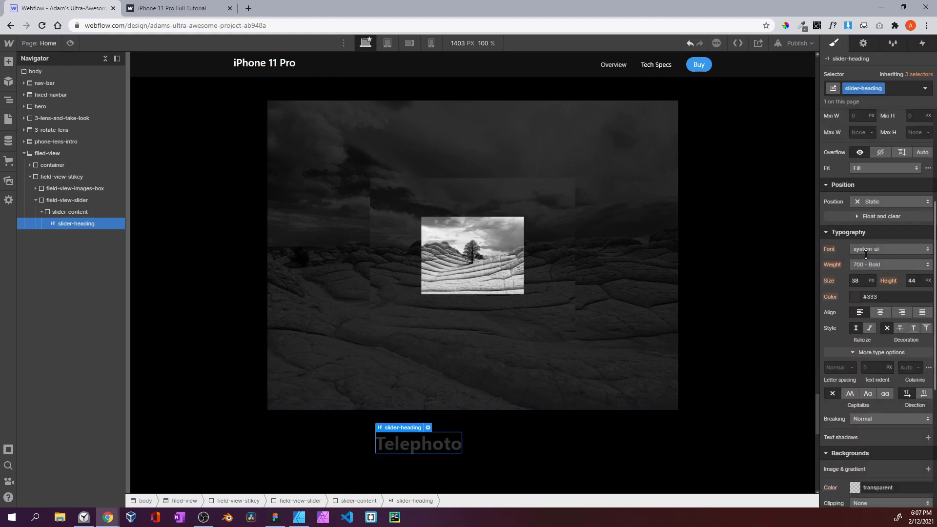
{"action": "scroll", "coordinate": [866, 255], "scroll_direction": "down", "scroll_amount": 1}
{"action": "double_click", "coordinate": [862, 233]}
{"action": "type", "text": "20"}
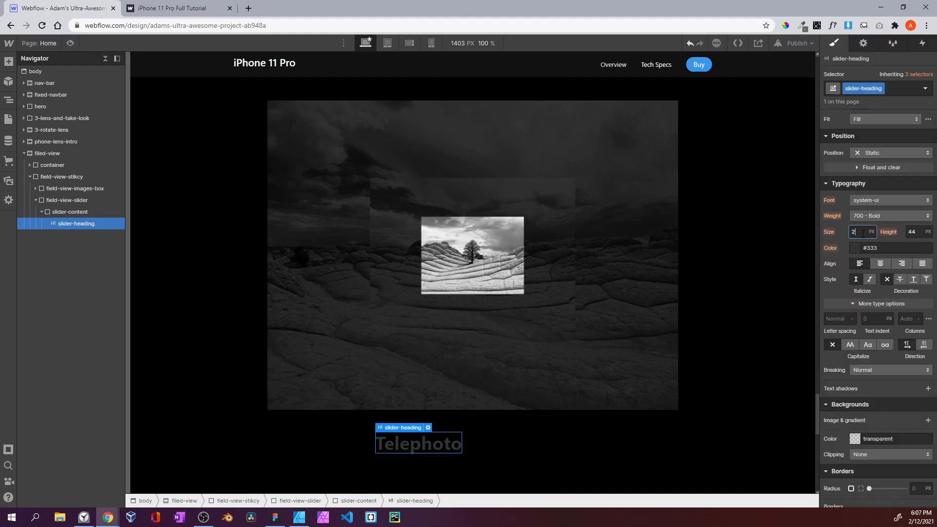
{"action": "double_click", "coordinate": [906, 232]}
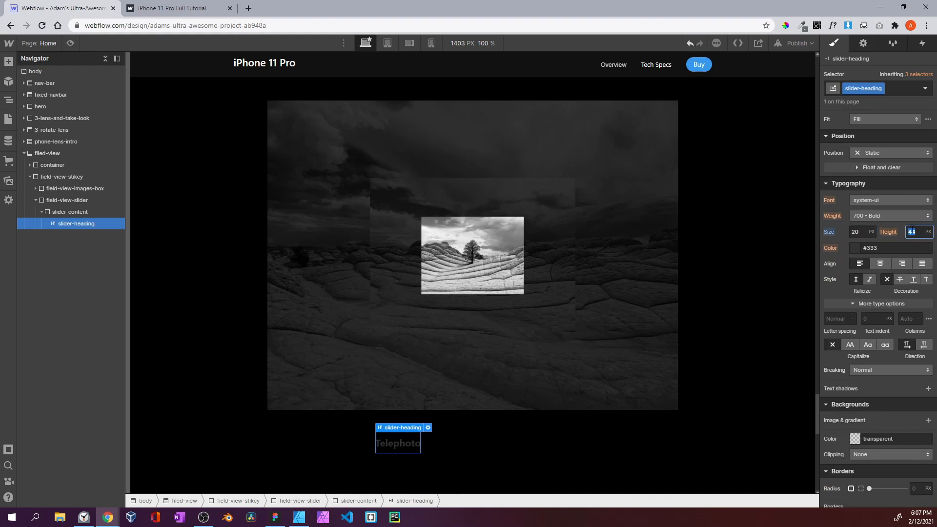
{"action": "type", "text": "23"}
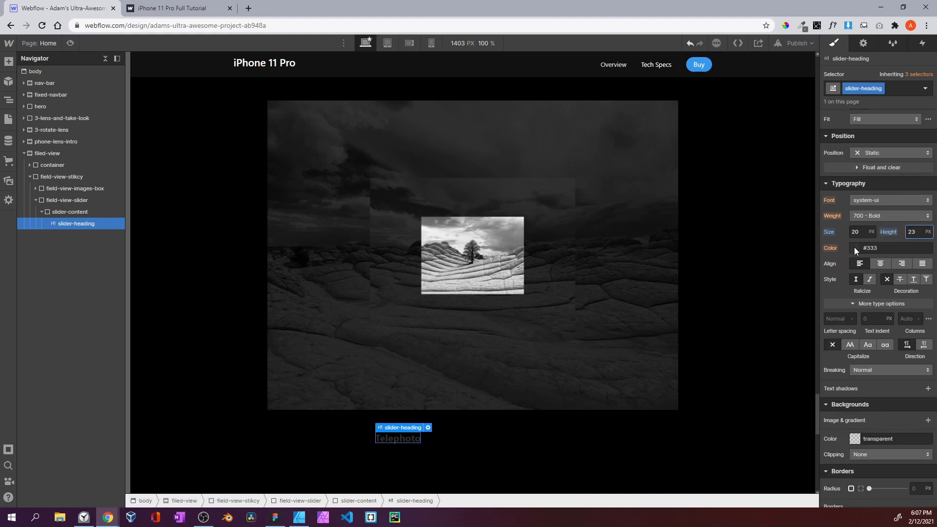
Color the slider-heading text white and set its font weight to 700 - Bold
{"action": "left_click", "coordinate": [854, 247]}
{"action": "type", "text": "white"}
{"action": "left_click", "coordinate": [851, 225]}
{"action": "left_click", "coordinate": [874, 218]}
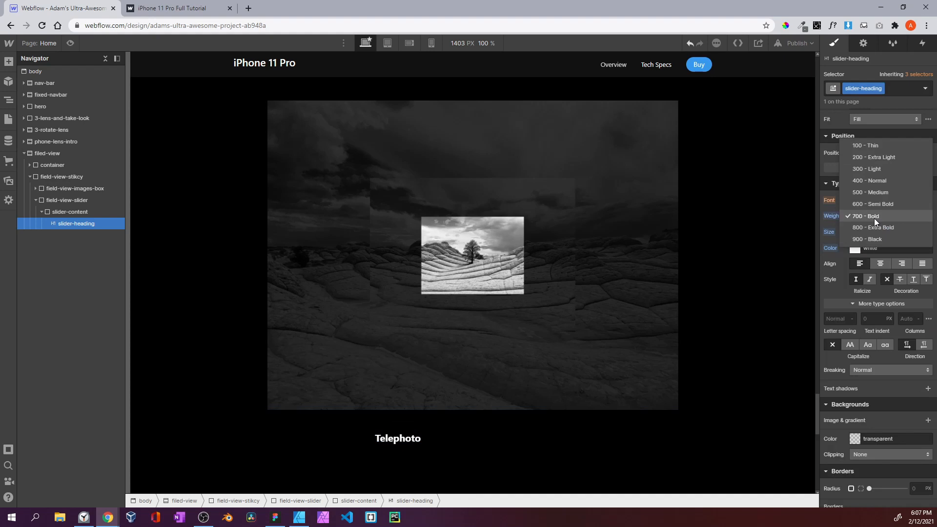
{"action": "left_click", "coordinate": [876, 187]}
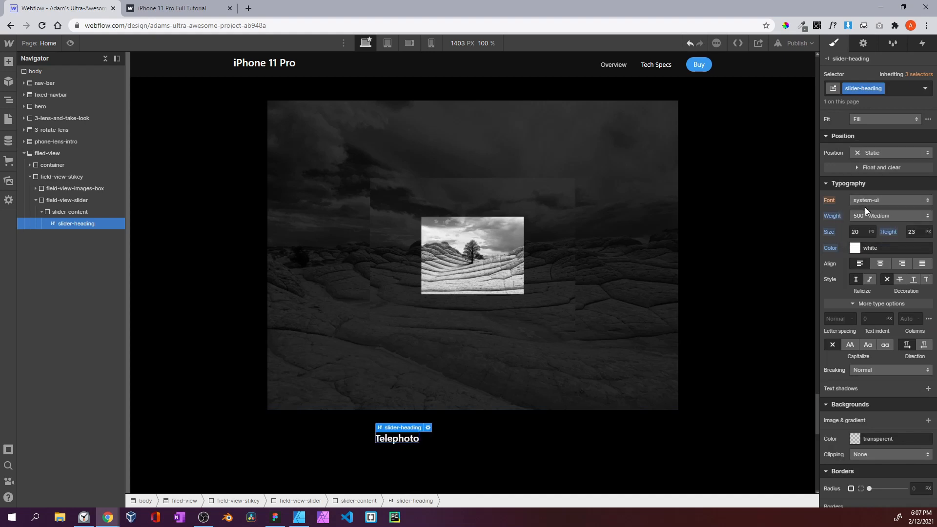
{"action": "left_click", "coordinate": [872, 218]}
{"action": "left_click", "coordinate": [873, 226]}
{"action": "left_click", "coordinate": [878, 217]}
{"action": "left_click", "coordinate": [880, 223]}
Duplicate the Telephoto heading twice and change the copies' text to Wide and Ultra Wide
{"action": "key", "text": "ctrl+d"}
{"action": "key", "text": "ctrl+d"}
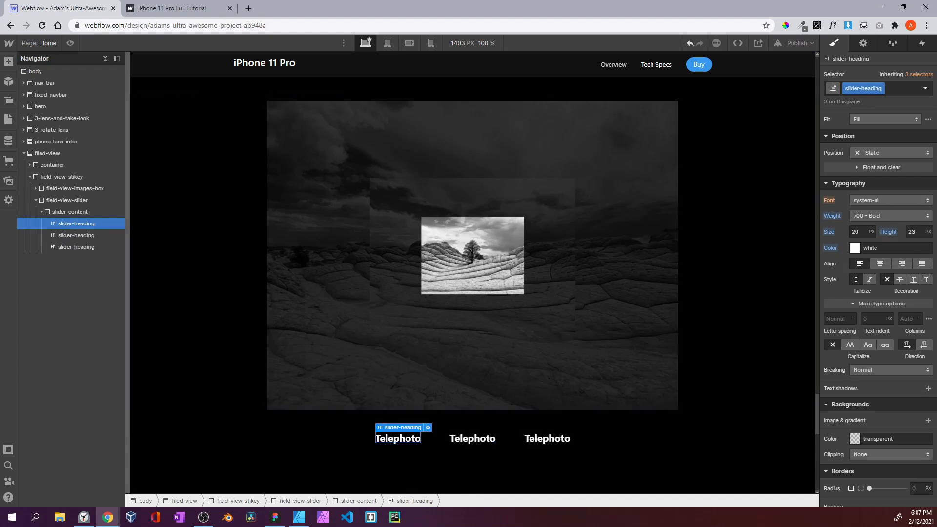
{"action": "left_click", "coordinate": [472, 439]}
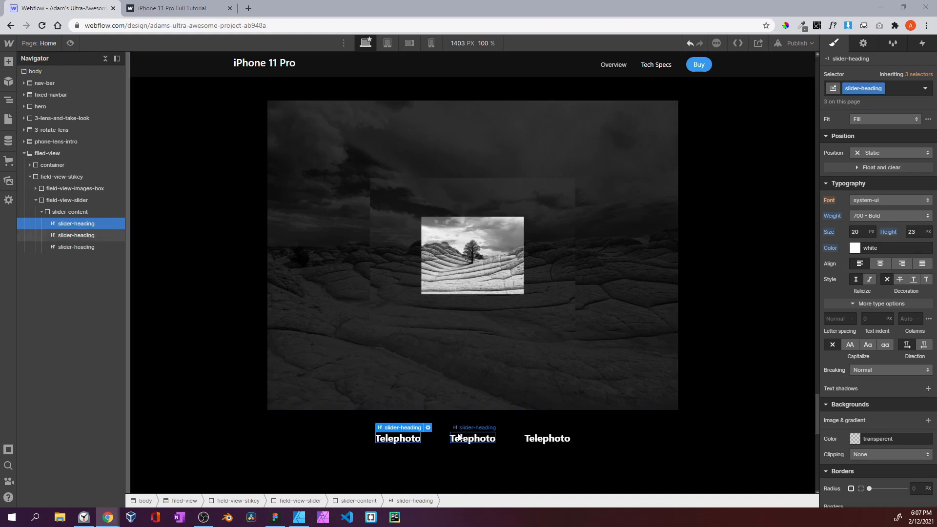
{"action": "double_click", "coordinate": [473, 439]}
{"action": "type", "text": "Wide"}
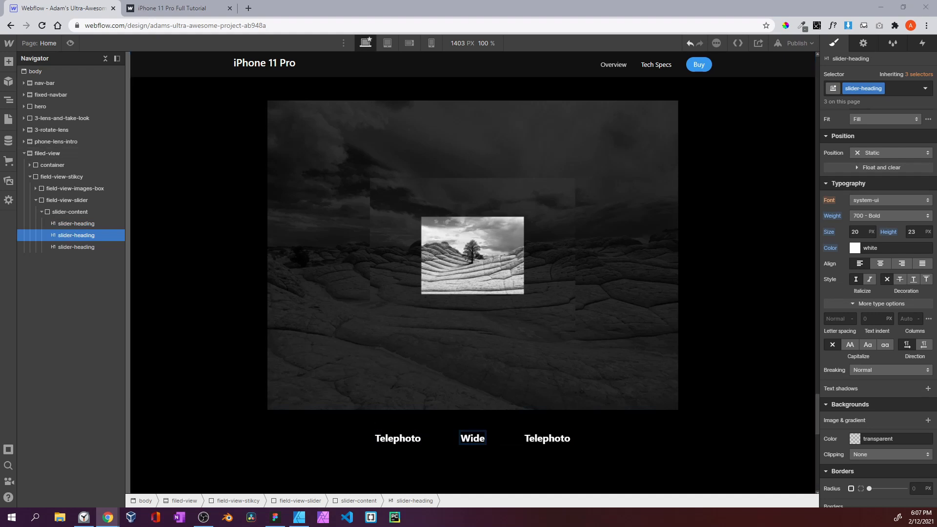
{"action": "double_click", "coordinate": [547, 438]}
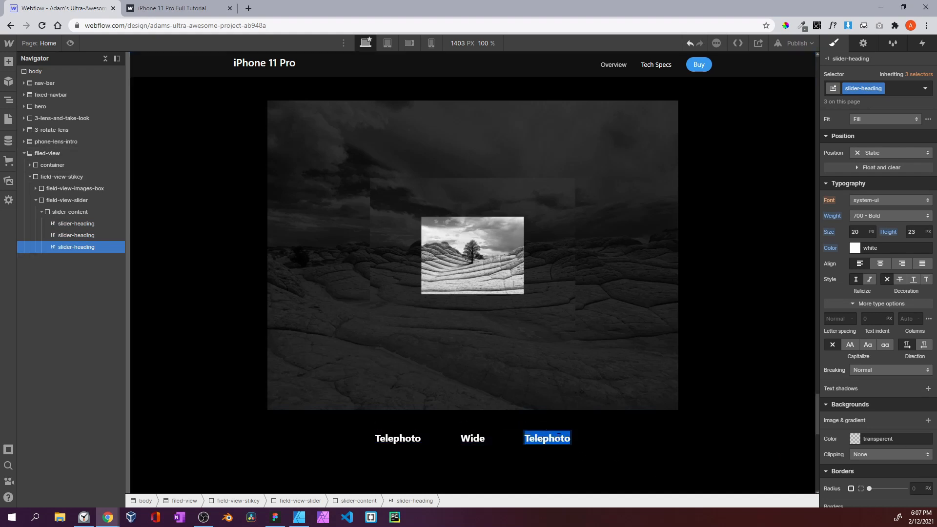
{"action": "type", "text": "Ultra Wide"}
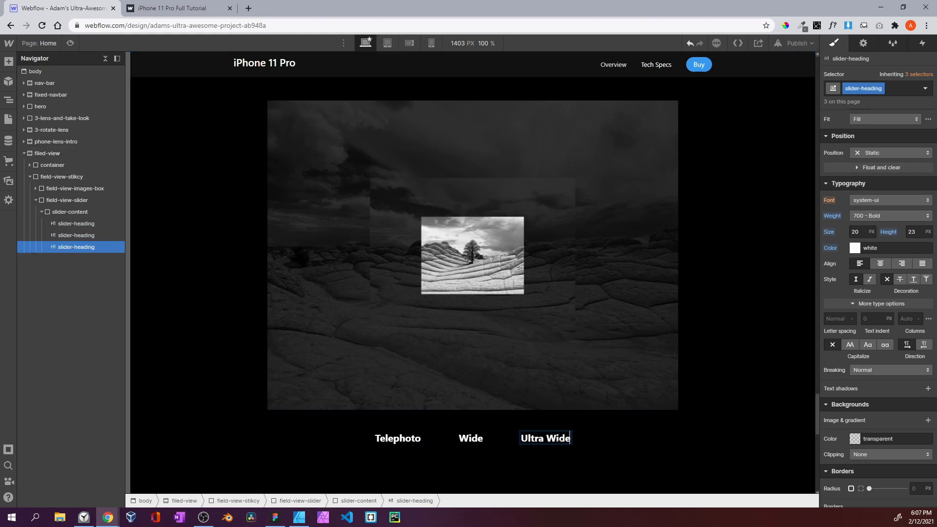
Add a div block inside field-view-slider below slider-content and give it the class slider
{"action": "left_click", "coordinate": [43, 211]}
{"action": "scroll", "coordinate": [912, 182], "scroll_direction": "up", "scroll_amount": 5}
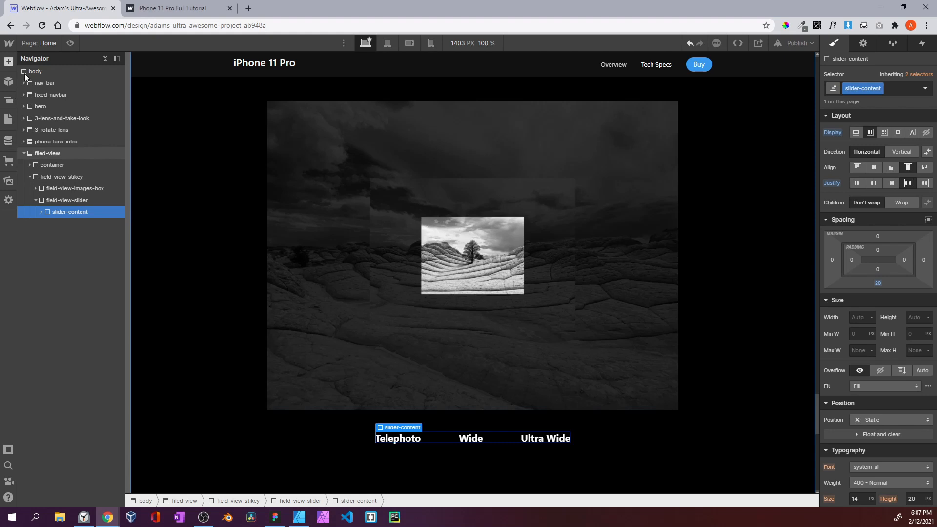
{"action": "left_click", "coordinate": [9, 61]}
{"action": "left_click_drag", "start_coordinate": [47, 258], "coordinate": [64, 215]}
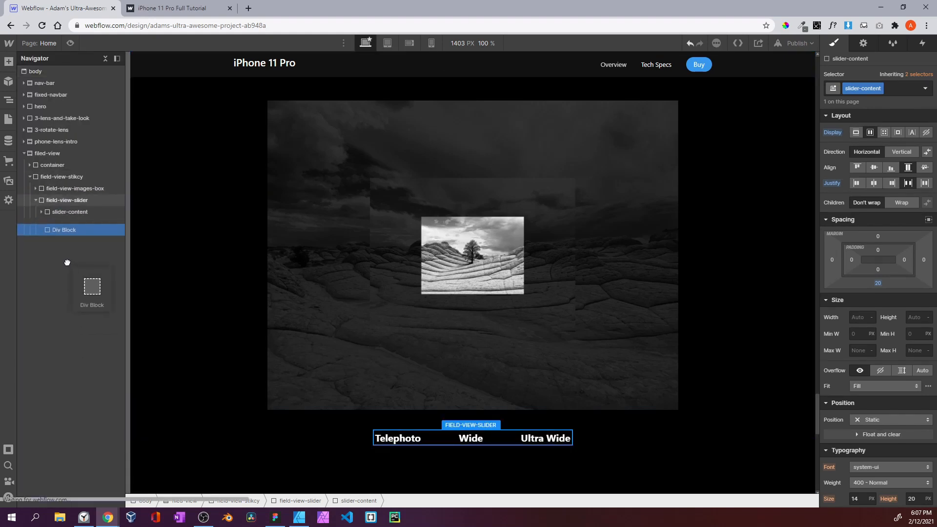
{"action": "left_click", "coordinate": [869, 88]}
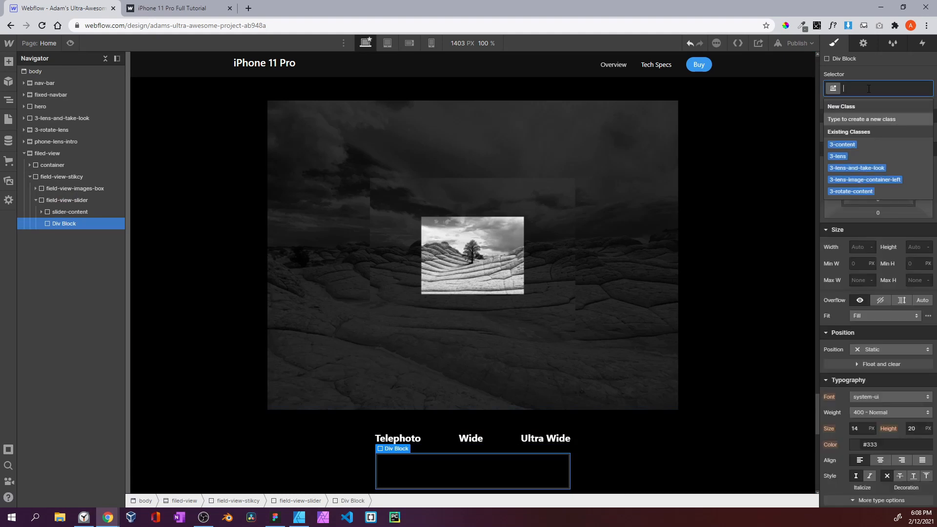
{"action": "type", "text": "d"}
{"action": "key", "text": "BackSpace"}
{"action": "type", "text": "slider"}
{"action": "key", "text": "Return"}
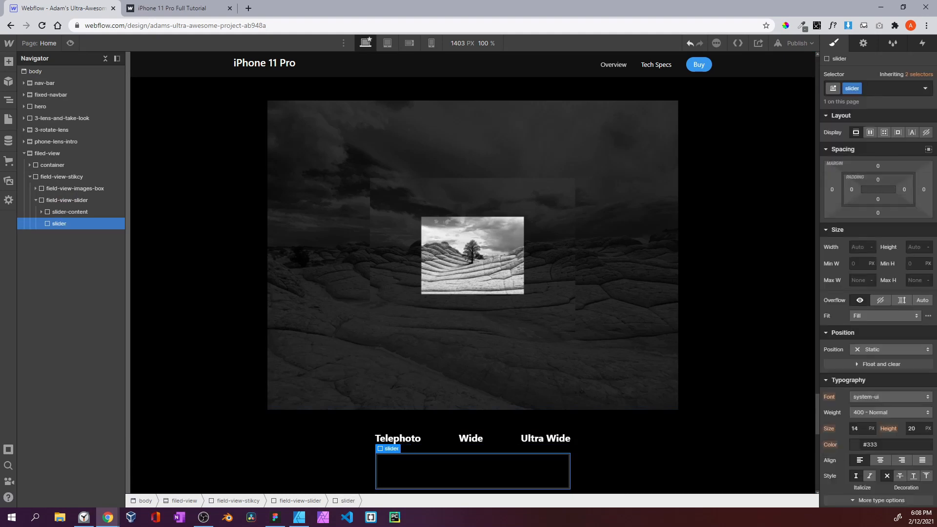
Set the slider div's width to 100% and its height to 2 px
{"action": "left_click", "coordinate": [863, 247]}
{"action": "type", "text": "1005"}
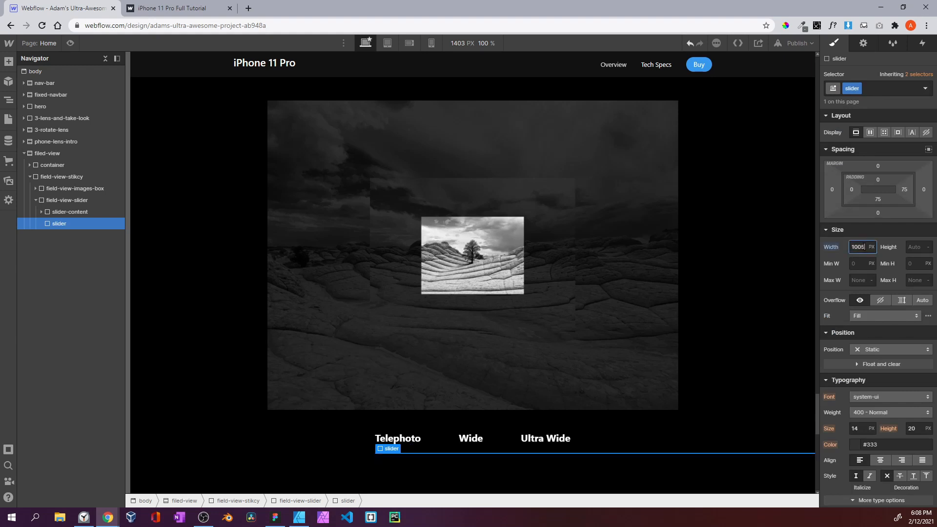
{"action": "double_click", "coordinate": [867, 247]}
{"action": "type", "text": "100%"}
{"action": "left_click", "coordinate": [916, 251]}
{"action": "type", "text": "2"}
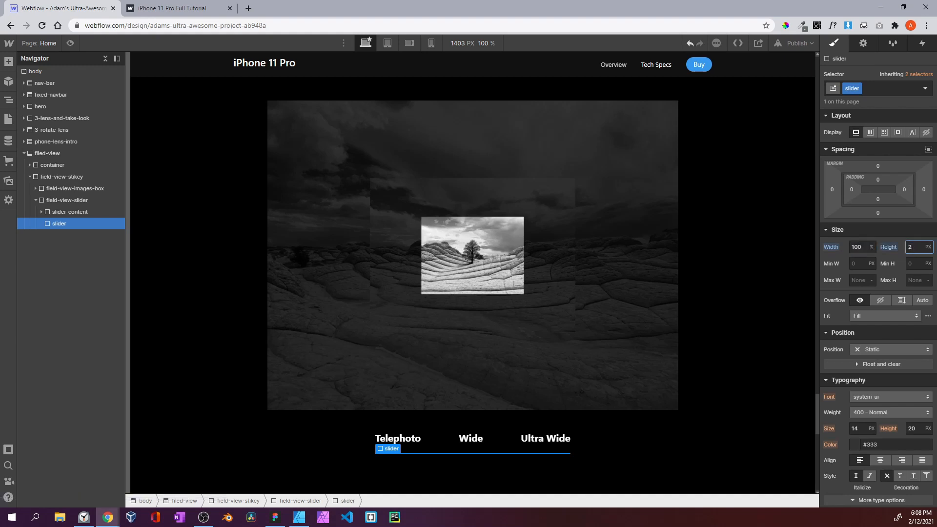
Give the slider div the Dark Grey swatch as its background color
{"action": "scroll", "coordinate": [892, 306], "scroll_direction": "down", "scroll_amount": 8}
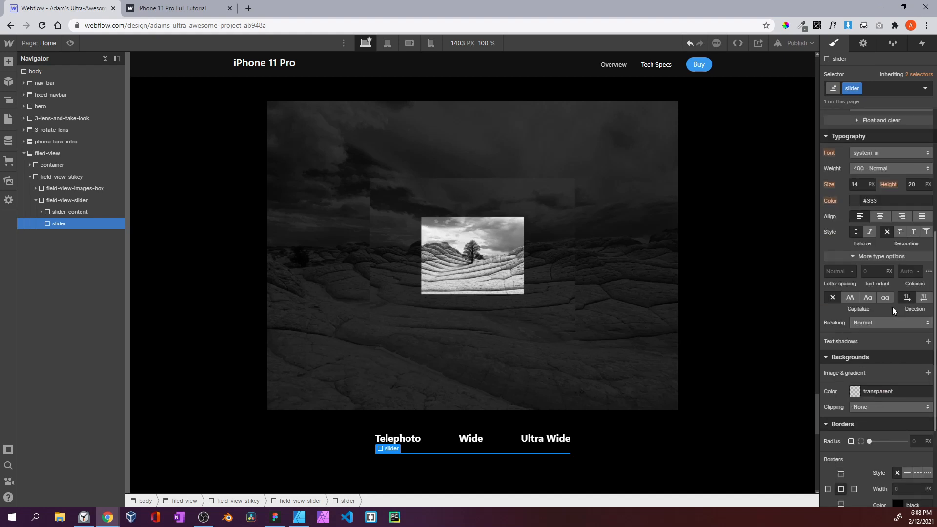
{"action": "left_click", "coordinate": [855, 240]}
{"action": "left_click", "coordinate": [859, 391]}
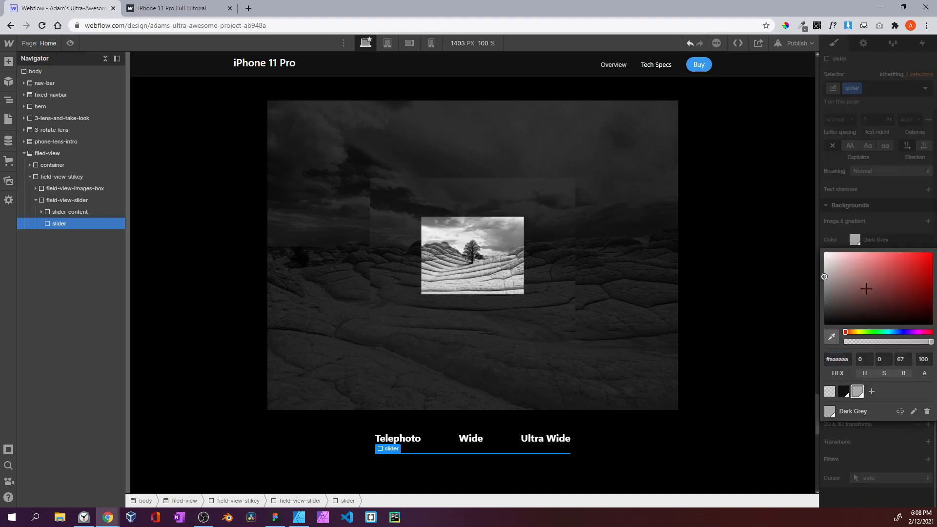
{"action": "left_click", "coordinate": [884, 209]}
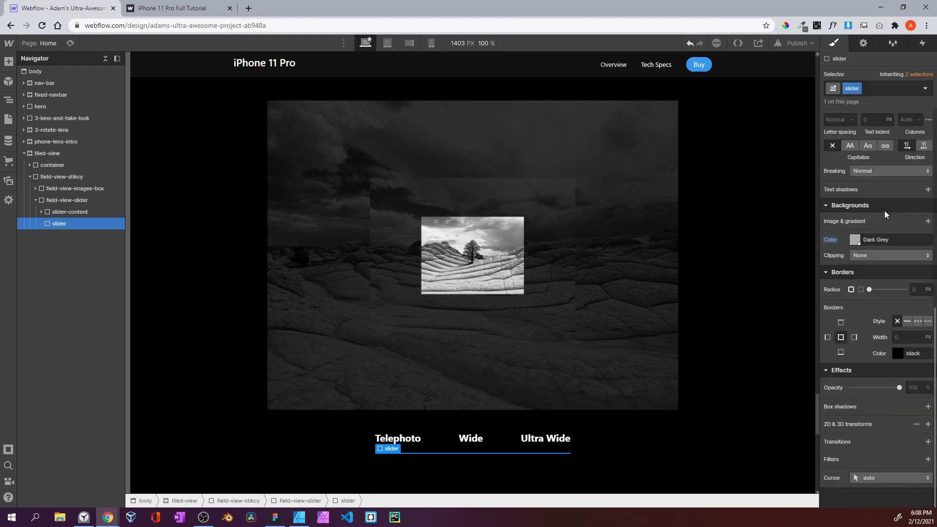
Add a new div block nested inside the slider div
{"action": "left_click", "coordinate": [8, 61]}
{"action": "left_click_drag", "start_coordinate": [36, 279], "coordinate": [98, 244]}
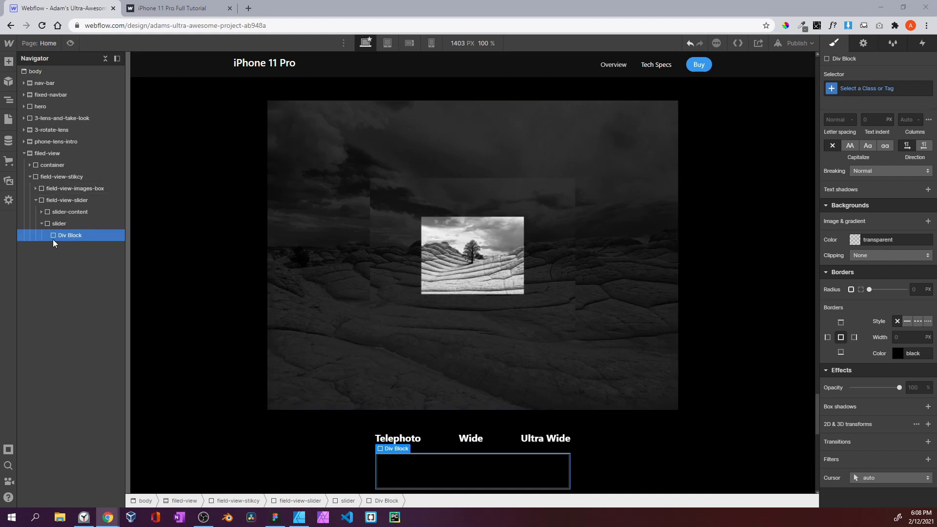
{"action": "left_click", "coordinate": [63, 226]}
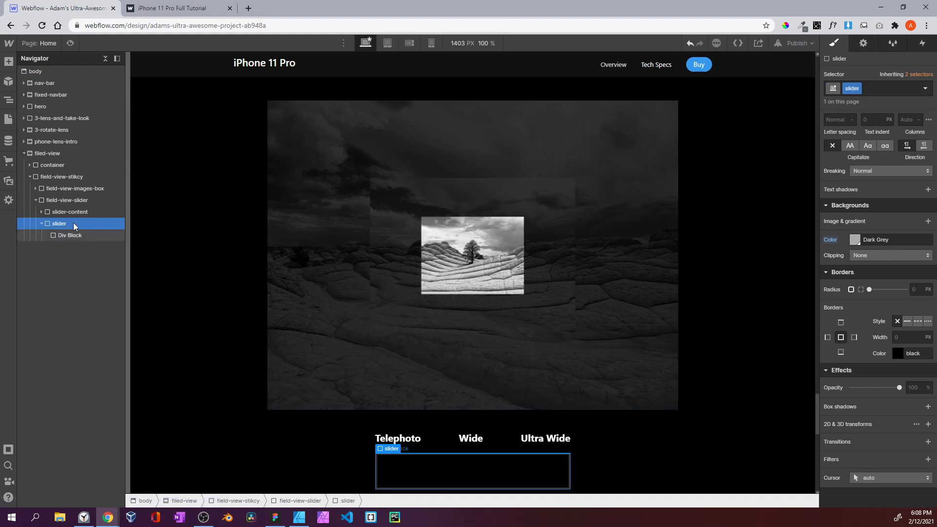
Check the slider line on the iPhone 11 Pro Full Tutorial page, and start adding a class to the div block inside slider
{"action": "left_click", "coordinate": [186, 10]}
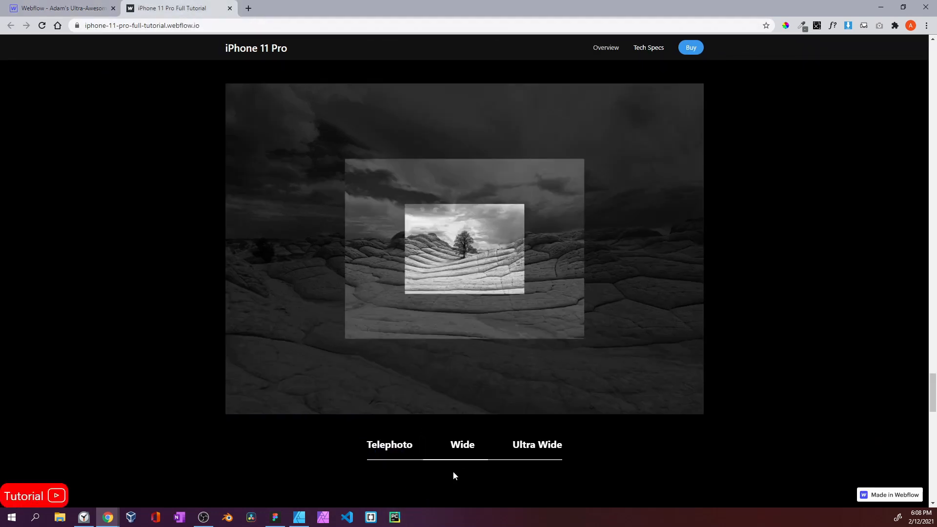
{"action": "left_click", "coordinate": [53, 9]}
{"action": "left_click", "coordinate": [68, 235]}
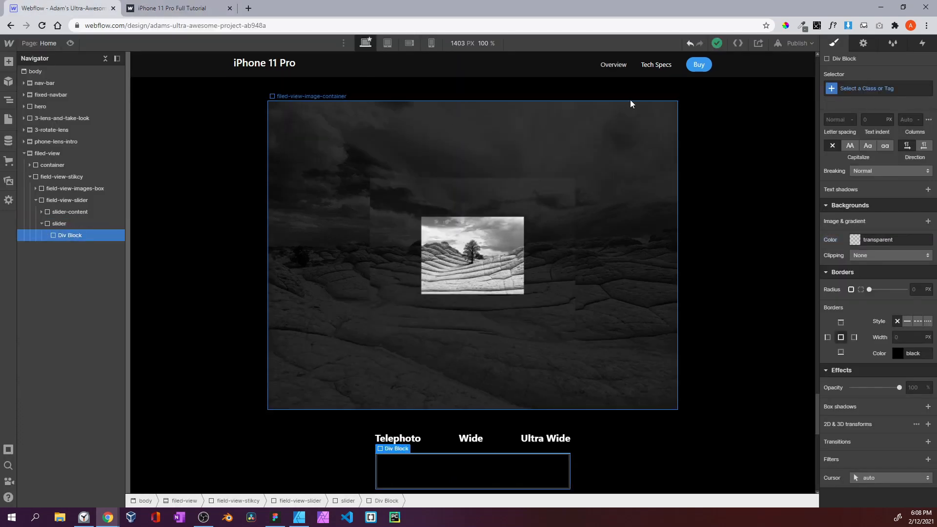
{"action": "left_click", "coordinate": [867, 93]}
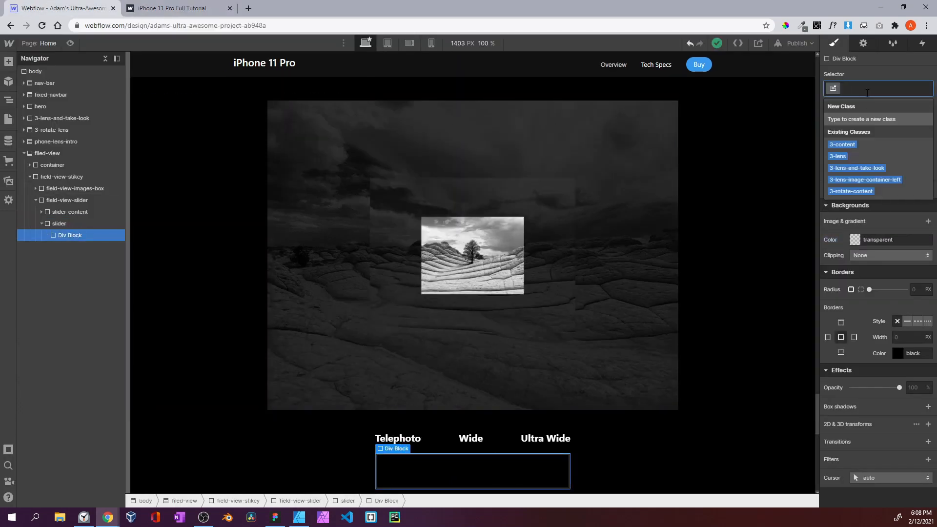
Assign a new class named the-slide to the div block inside the slider
{"action": "type", "text": "the-slide"}
{"action": "key", "text": "Return"}
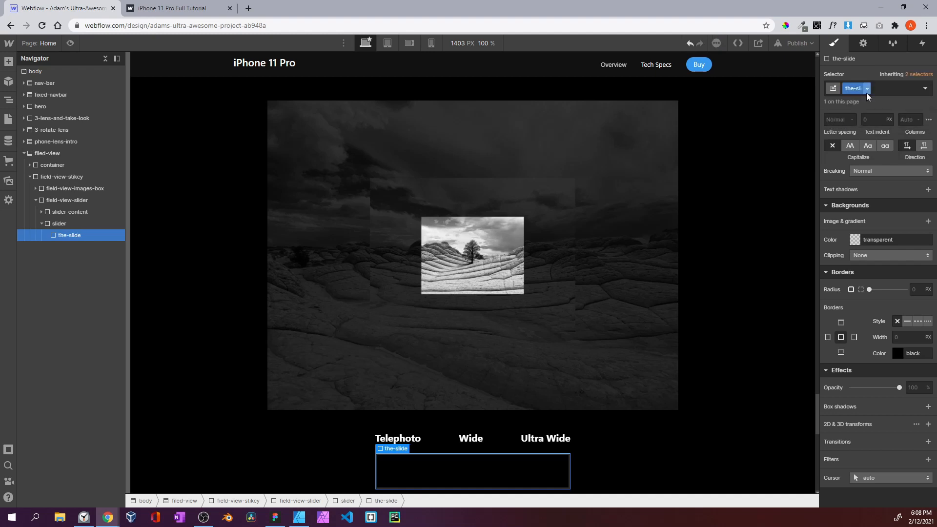
{"action": "scroll", "coordinate": [874, 186], "scroll_direction": "up", "scroll_amount": 10}
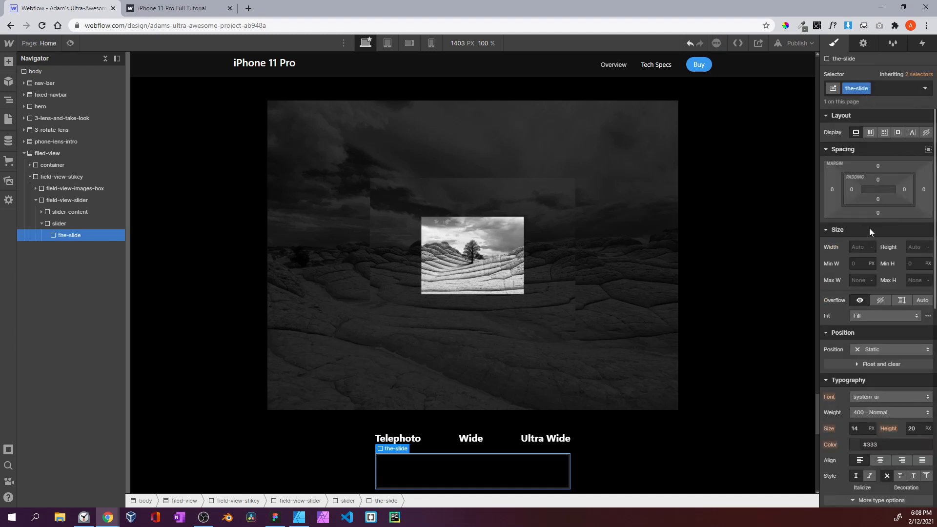
Set the-slide's width to one third of 100% (100%/3) and its height to 100%
{"action": "left_click", "coordinate": [858, 248]}
{"action": "type", "text": "100"}
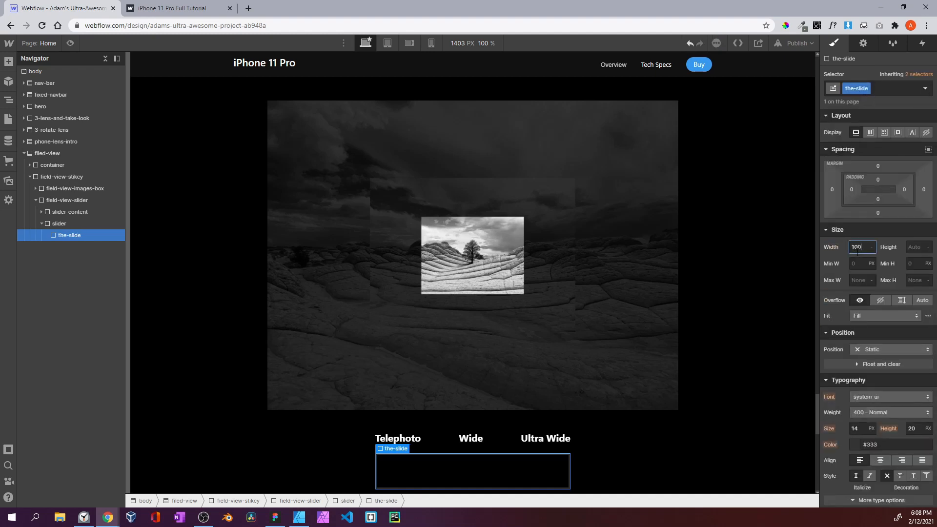
{"action": "type", "text": "%/3"}
{"action": "key", "text": "Return"}
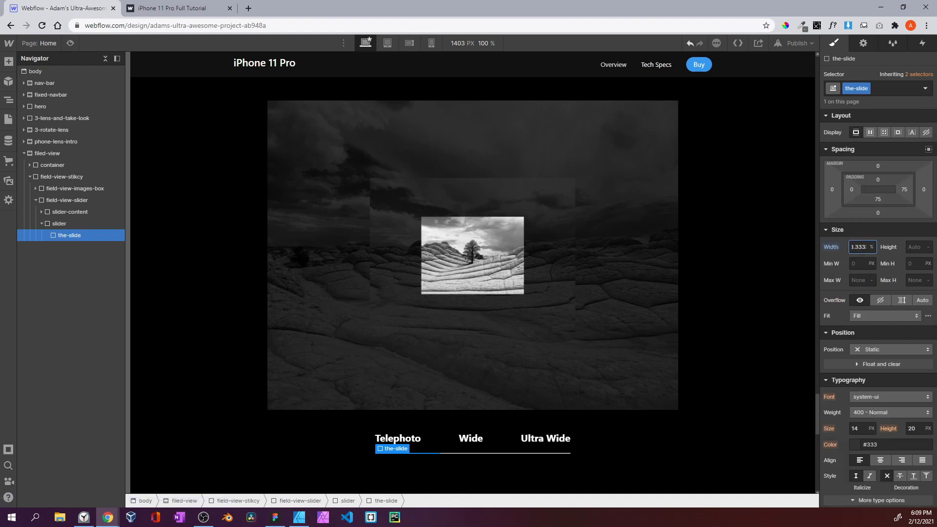
{"action": "left_click", "coordinate": [914, 248]}
{"action": "key", "text": "BackSpace"}
{"action": "type", "text": "1005"}
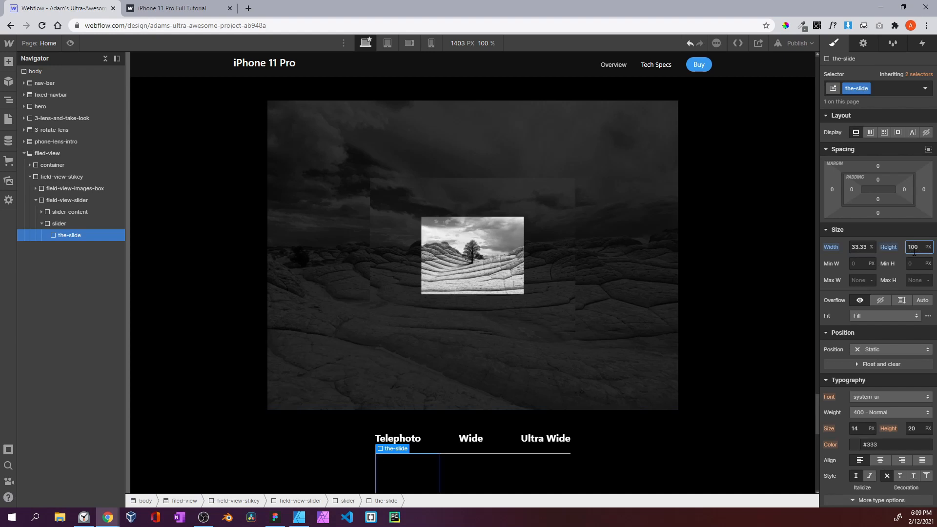
{"action": "type", "text": "%"}
Give the-slide a white background color
{"action": "scroll", "coordinate": [901, 309], "scroll_direction": "down", "scroll_amount": 7}
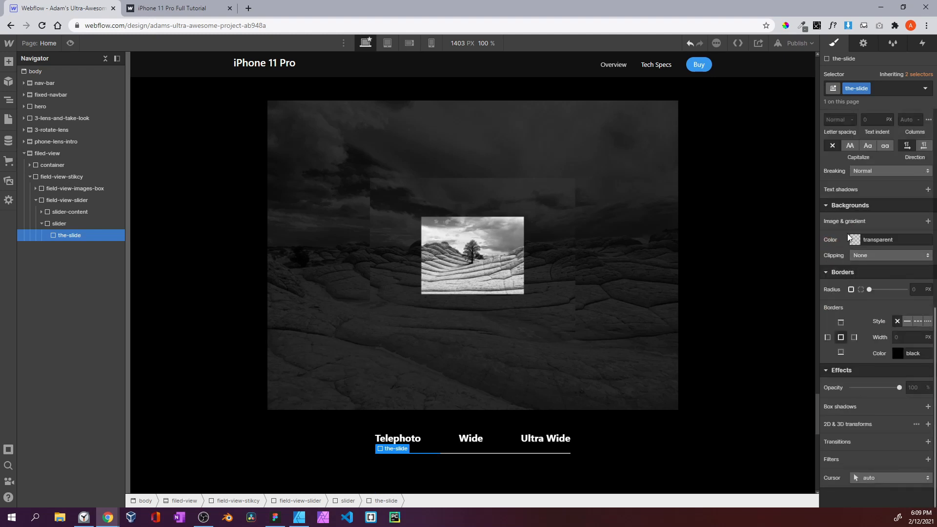
{"action": "left_click", "coordinate": [855, 239]}
{"action": "left_click_drag", "start_coordinate": [836, 265], "coordinate": [823, 249]}
{"action": "left_click", "coordinate": [859, 229]}
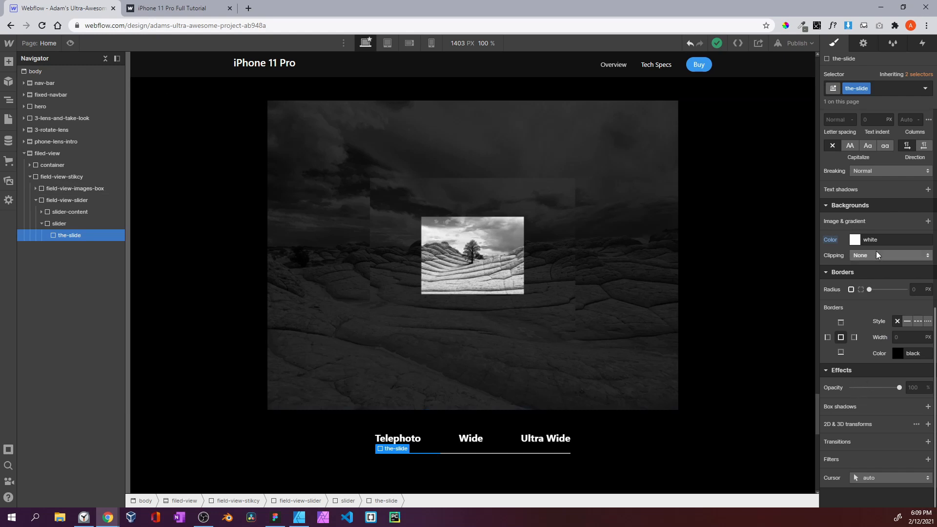
Increase the-slide's height to 200%
{"action": "scroll", "coordinate": [877, 251], "scroll_direction": "up", "scroll_amount": 6}
{"action": "left_click", "coordinate": [909, 242]}
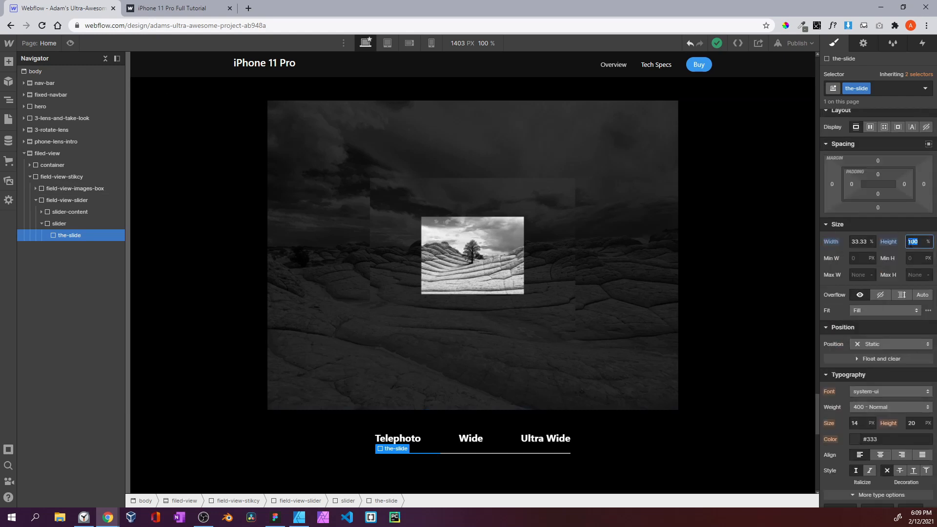
{"action": "scroll", "coordinate": [908, 242], "scroll_direction": "down", "scroll_amount": 6}
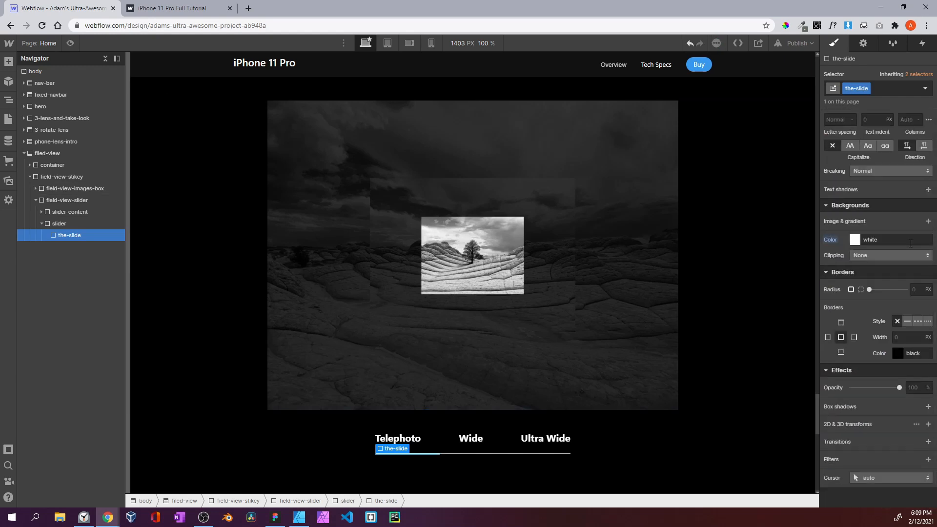
{"action": "left_click", "coordinate": [927, 424]}
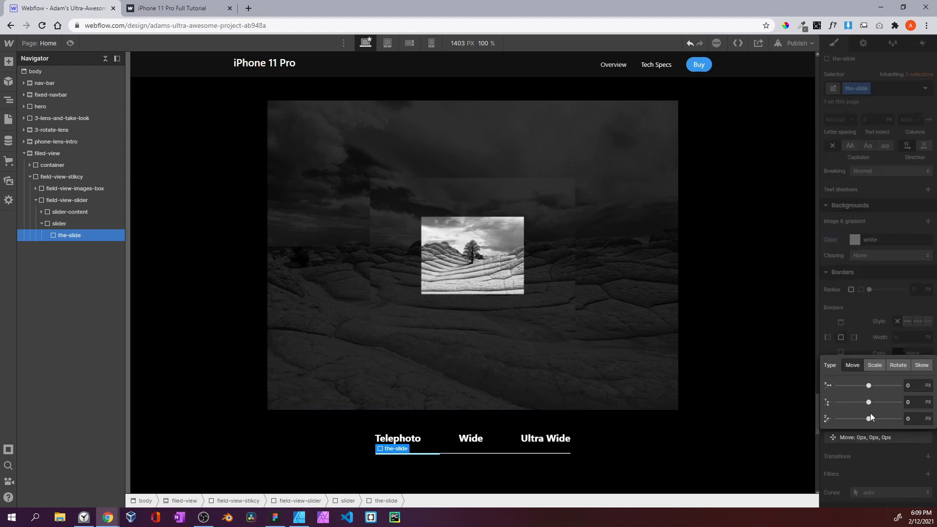
{"action": "mouse_move", "coordinate": [867, 386]}
{"action": "left_mouse_down"}
{"action": "mouse_move", "coordinate": [908, 390]}
{"action": "mouse_move", "coordinate": [865, 393]}
{"action": "mouse_move", "coordinate": [896, 395]}
{"action": "mouse_move", "coordinate": [869, 404]}
{"action": "left_mouse_up"}
{"action": "key", "text": "Escape"}
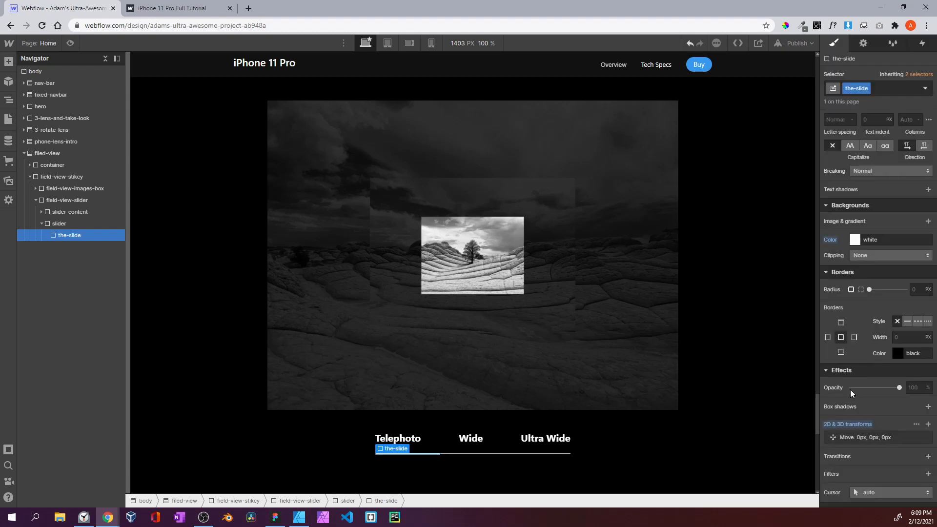
{"action": "left_click", "coordinate": [828, 425], "text": "alt"}
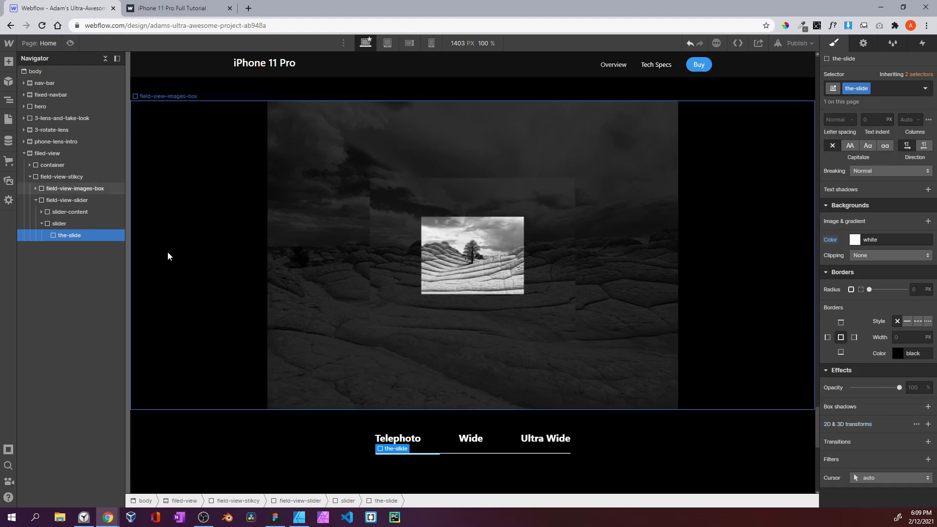
Preview the page and look through its sections from the hero down to the field-view slider
{"action": "left_click", "coordinate": [24, 154]}
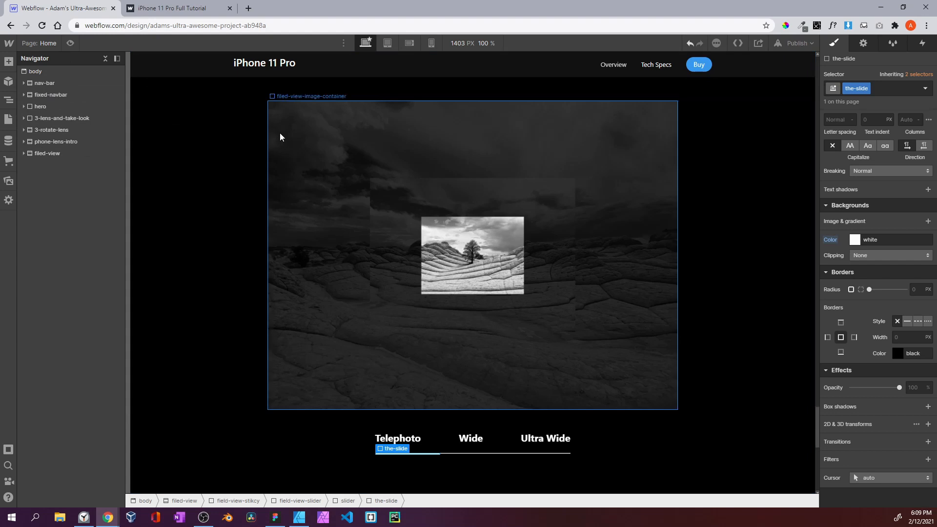
{"action": "left_click", "coordinate": [70, 43]}
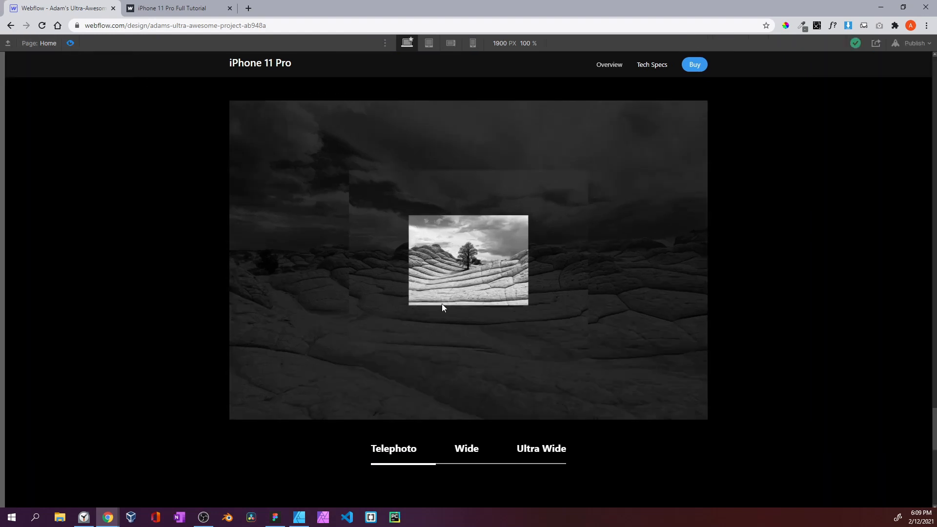
{"action": "scroll", "coordinate": [462, 317], "scroll_direction": "up", "scroll_amount": 10}
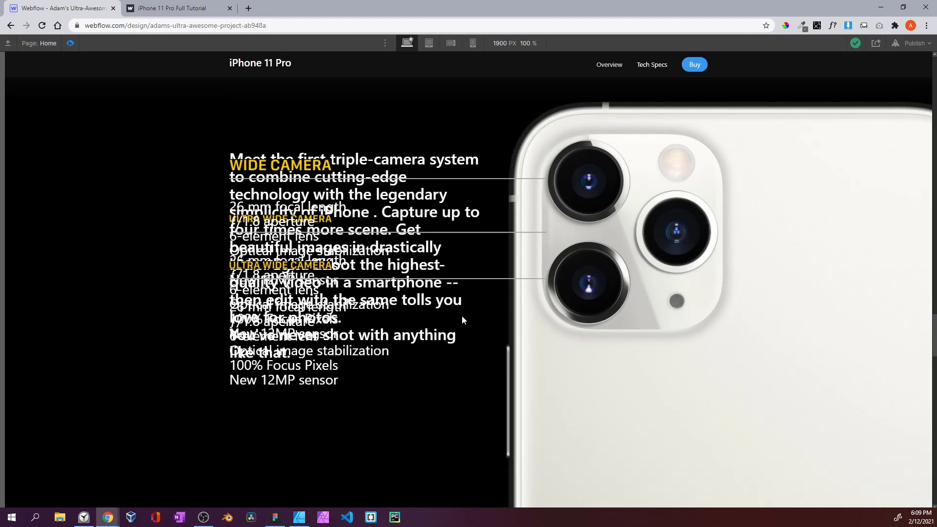
{"action": "scroll", "coordinate": [461, 315], "scroll_direction": "up", "scroll_amount": 10}
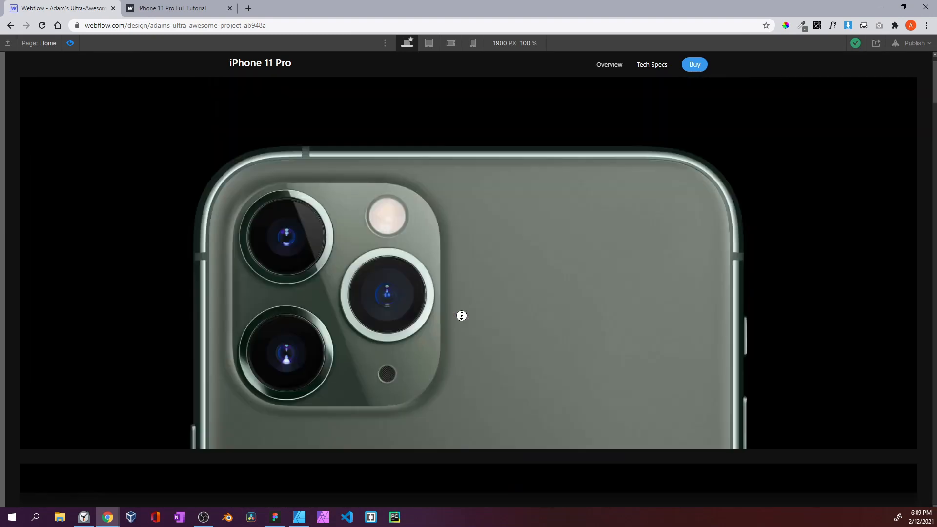
{"action": "scroll", "coordinate": [462, 316], "scroll_direction": "up", "scroll_amount": 3}
{"action": "scroll", "coordinate": [462, 315], "scroll_direction": "down", "scroll_amount": 15}
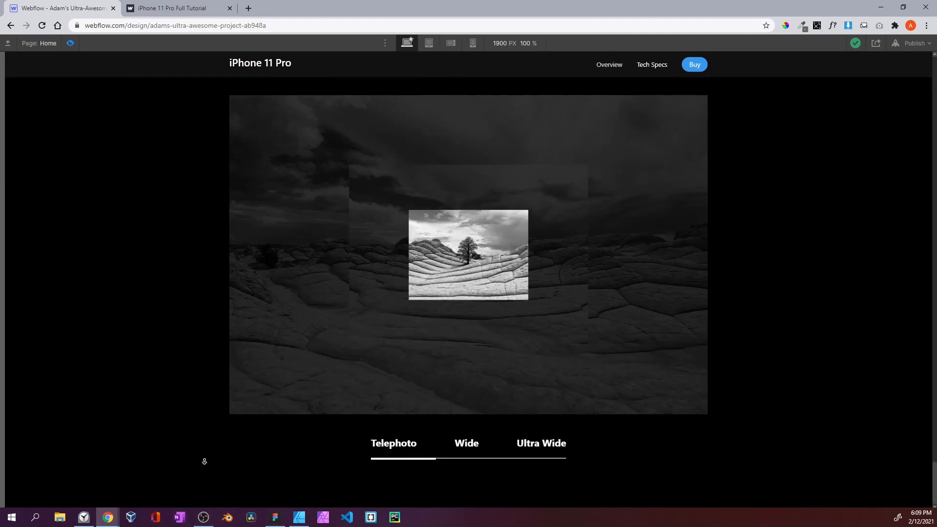
{"action": "left_click", "coordinate": [210, 520]}
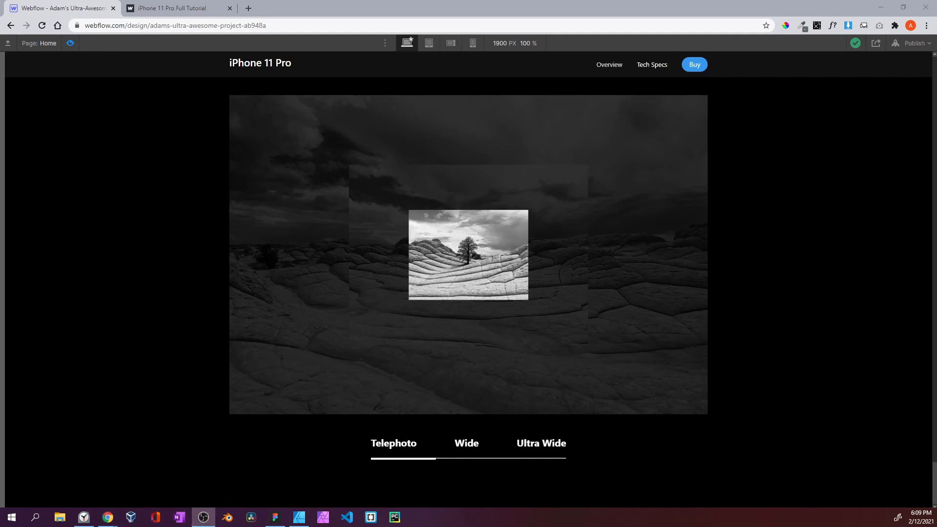
{"action": "left_click", "coordinate": [878, 202]}
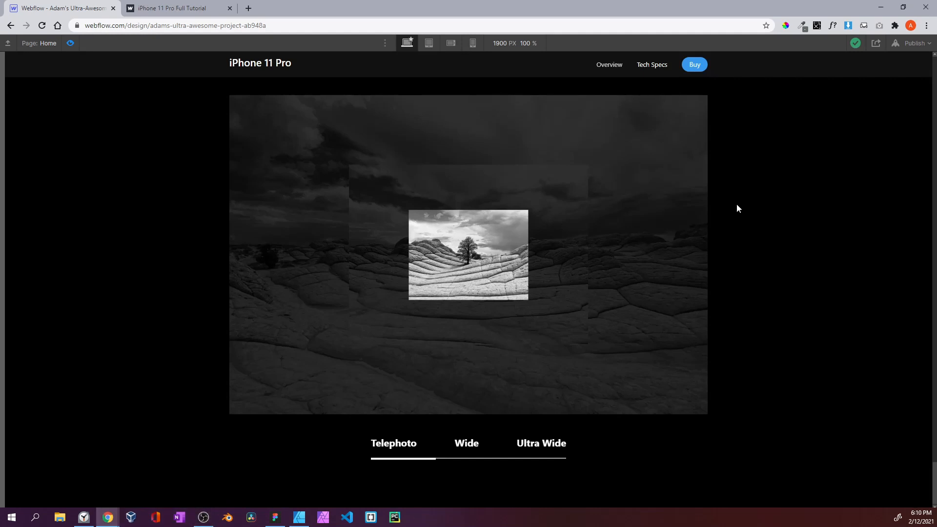
{"action": "scroll", "coordinate": [736, 203], "scroll_direction": "up", "scroll_amount": 1}
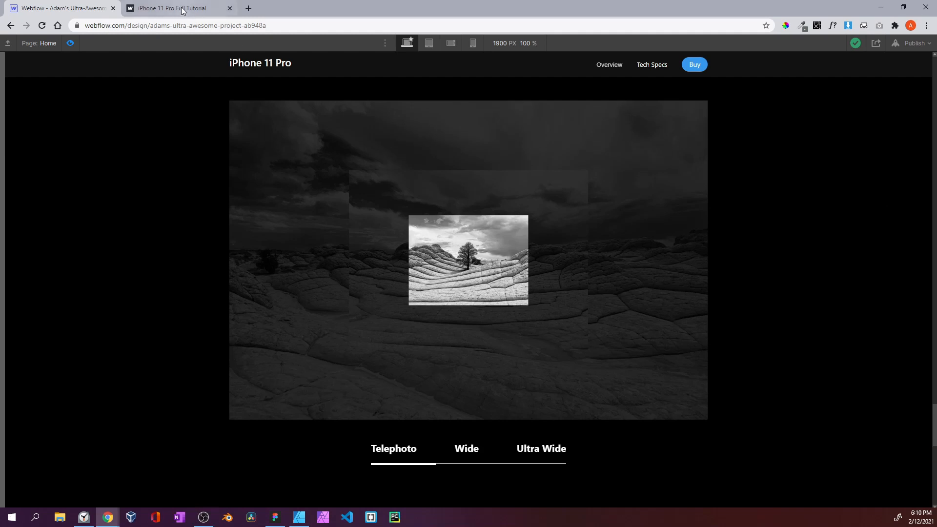
Switch to the published iPhone 11 Pro Full Tutorial site and examine its scroll animations from top to bottom
{"action": "key", "text": "ctrl+Tab"}
{"action": "scroll", "coordinate": [278, 147], "scroll_direction": "up", "scroll_amount": 10}
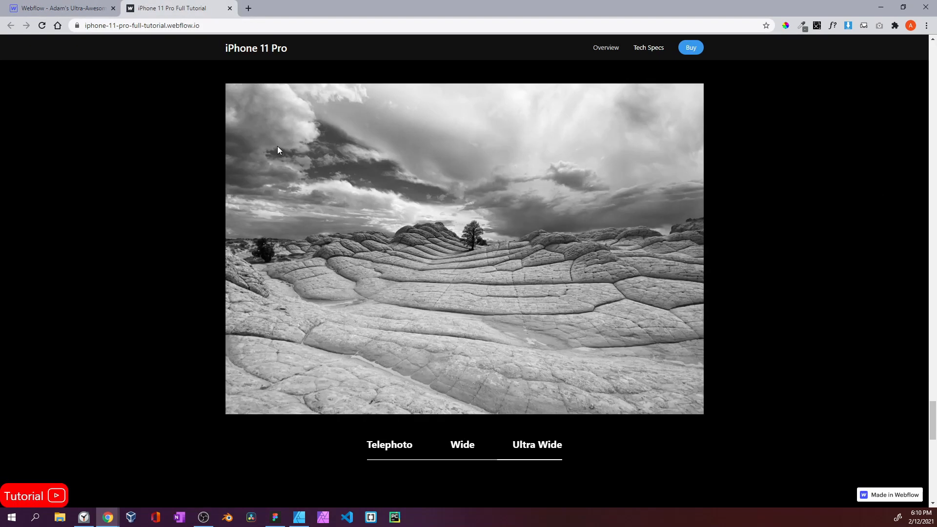
{"action": "scroll", "coordinate": [279, 149], "scroll_direction": "up", "scroll_amount": 20}
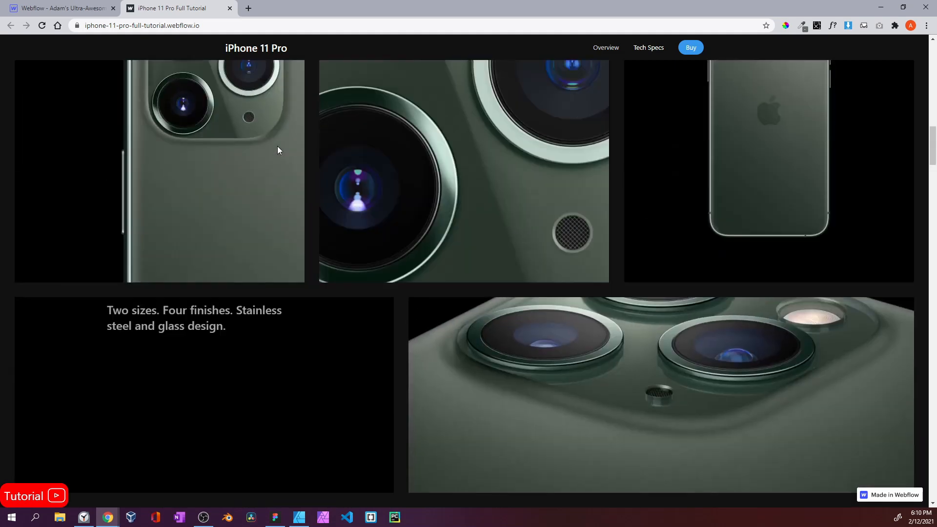
{"action": "scroll", "coordinate": [347, 130], "scroll_direction": "down", "scroll_amount": 5}
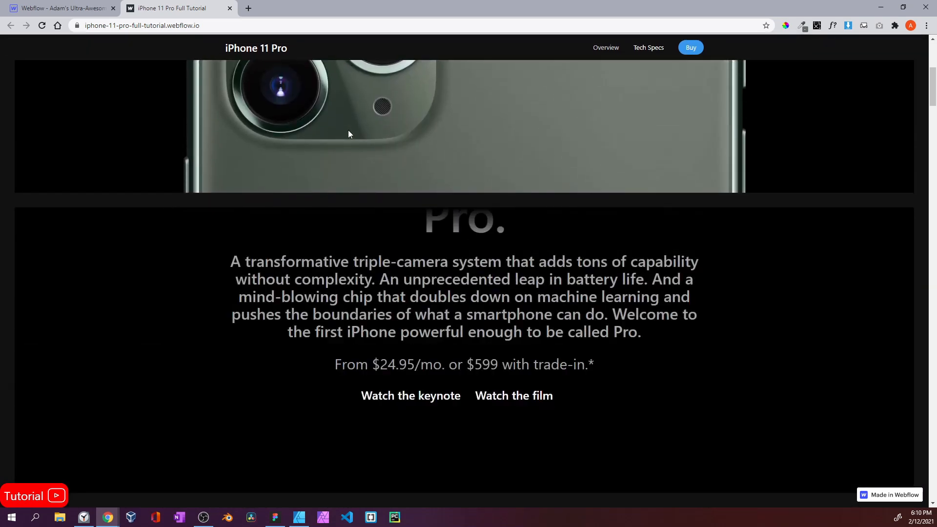
{"action": "scroll", "coordinate": [349, 134], "scroll_direction": "down", "scroll_amount": 8}
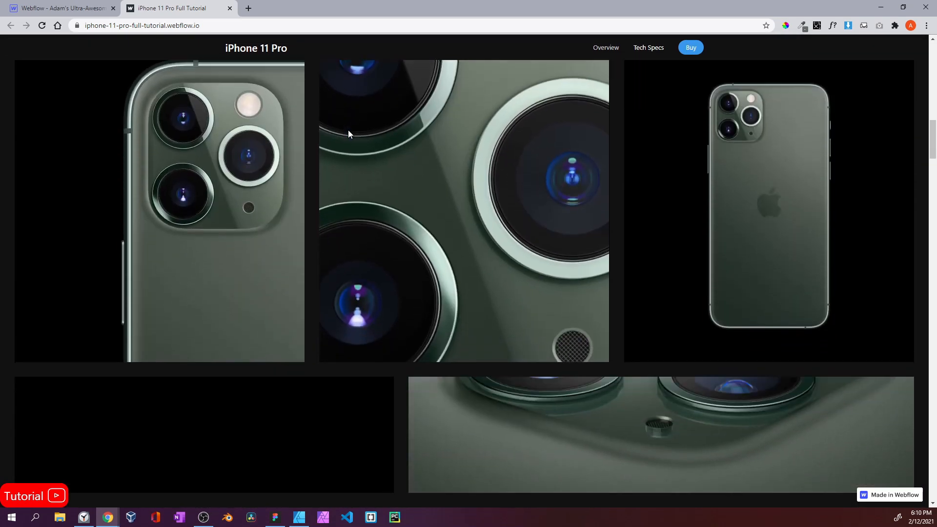
{"action": "scroll", "coordinate": [348, 134], "scroll_direction": "down", "scroll_amount": 15}
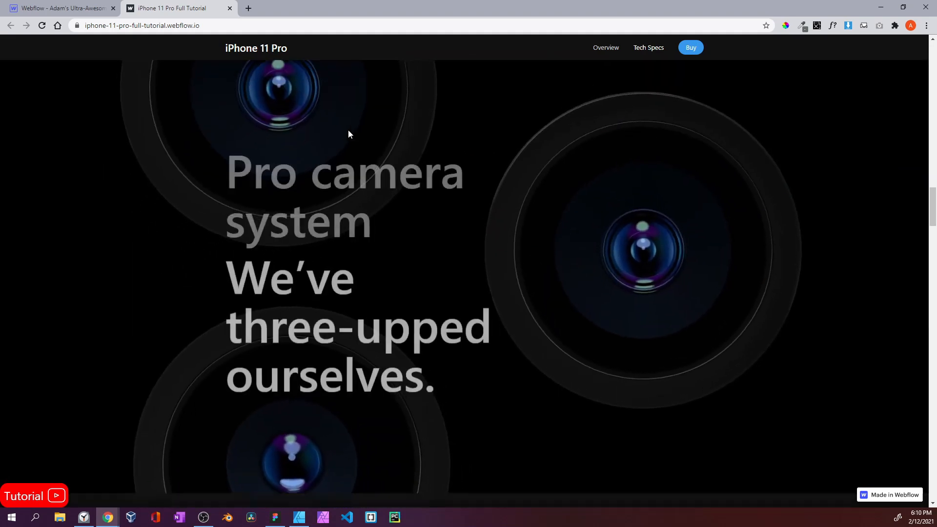
{"action": "scroll", "coordinate": [349, 134], "scroll_direction": "down", "scroll_amount": 10}
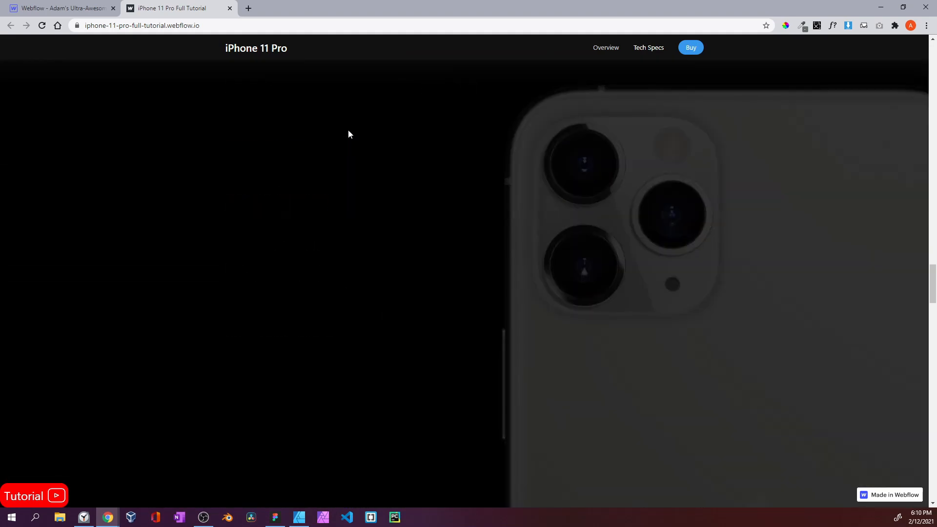
{"action": "scroll", "coordinate": [348, 134], "scroll_direction": "down", "scroll_amount": 10}
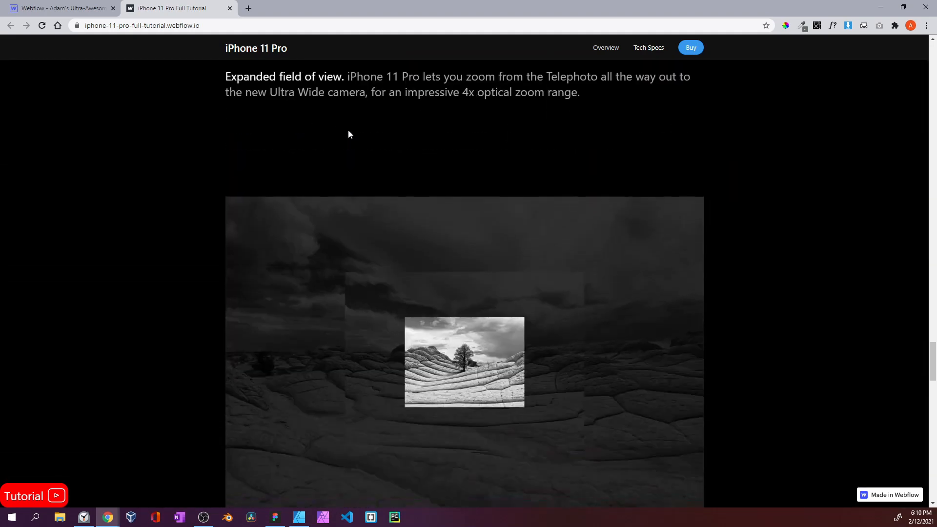
{"action": "scroll", "coordinate": [349, 134], "scroll_direction": "down", "scroll_amount": 10}
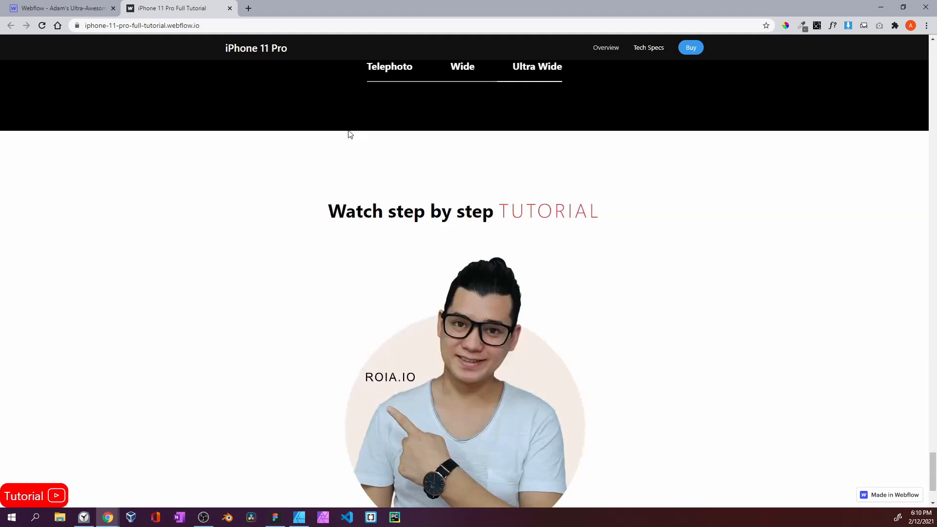
{"action": "scroll", "coordinate": [349, 134], "scroll_direction": "up", "scroll_amount": 4}
{"action": "scroll", "coordinate": [348, 133], "scroll_direction": "up", "scroll_amount": 15}
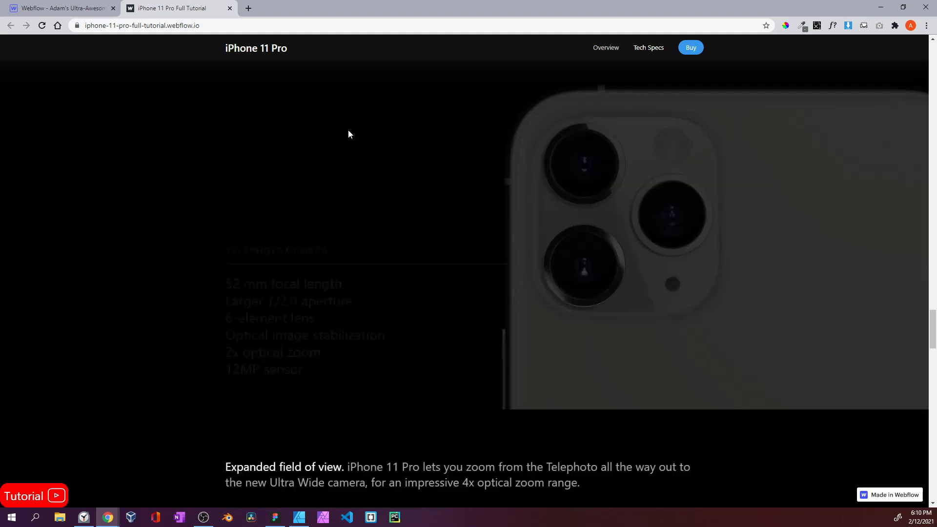
{"action": "scroll", "coordinate": [347, 130], "scroll_direction": "up", "scroll_amount": 15}
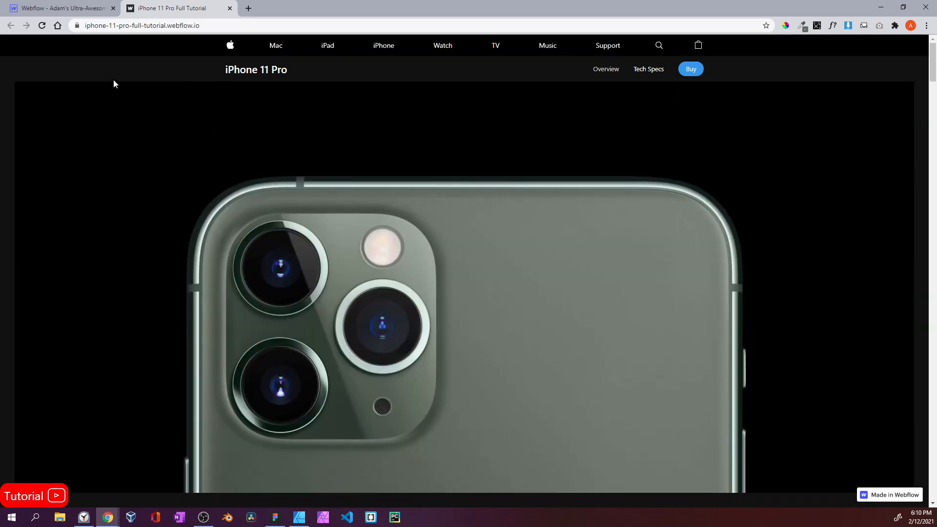
Return to the Webflow project and preview the page again, examining the triple-camera section above the field-view slider
{"action": "left_click", "coordinate": [87, 8]}
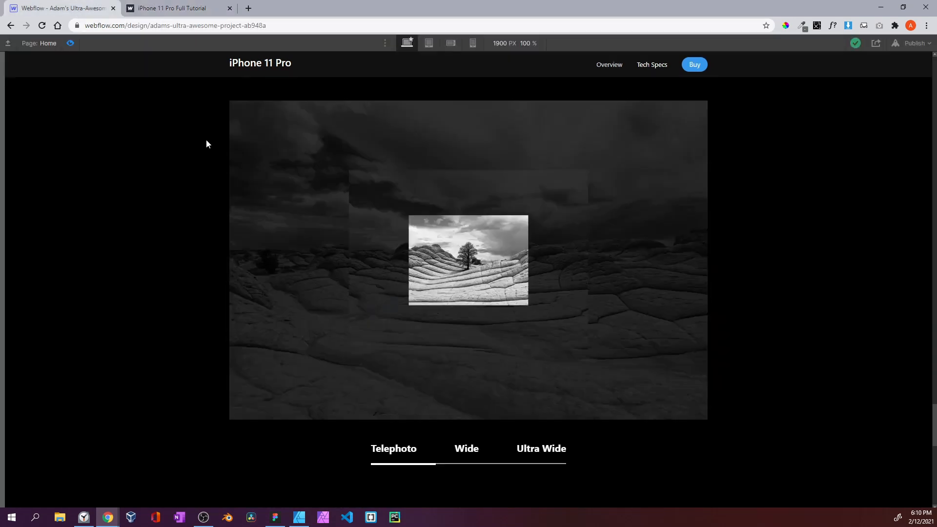
{"action": "left_click", "coordinate": [71, 43]}
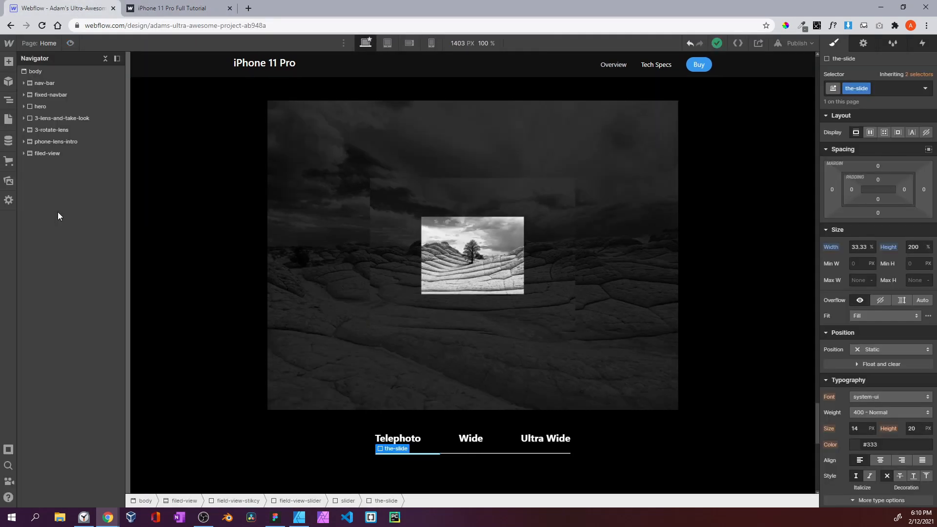
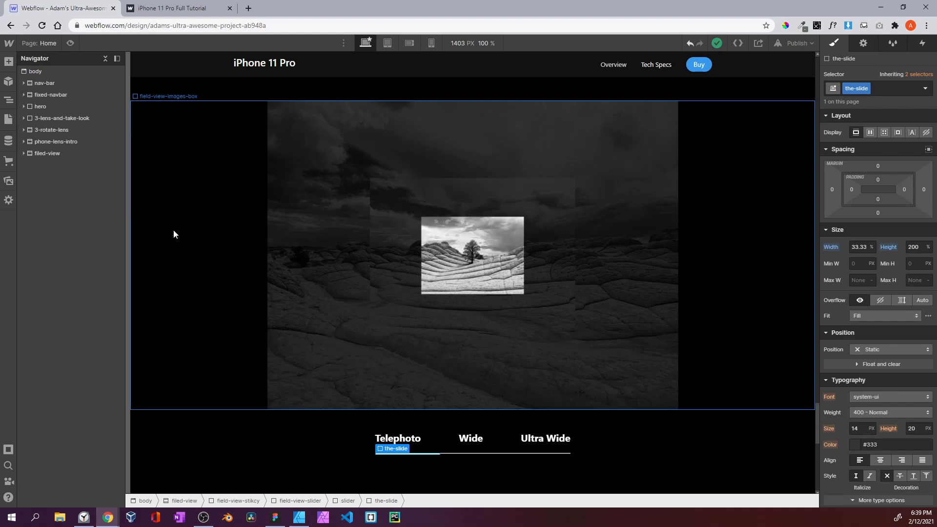
{"action": "left_click", "coordinate": [71, 43]}
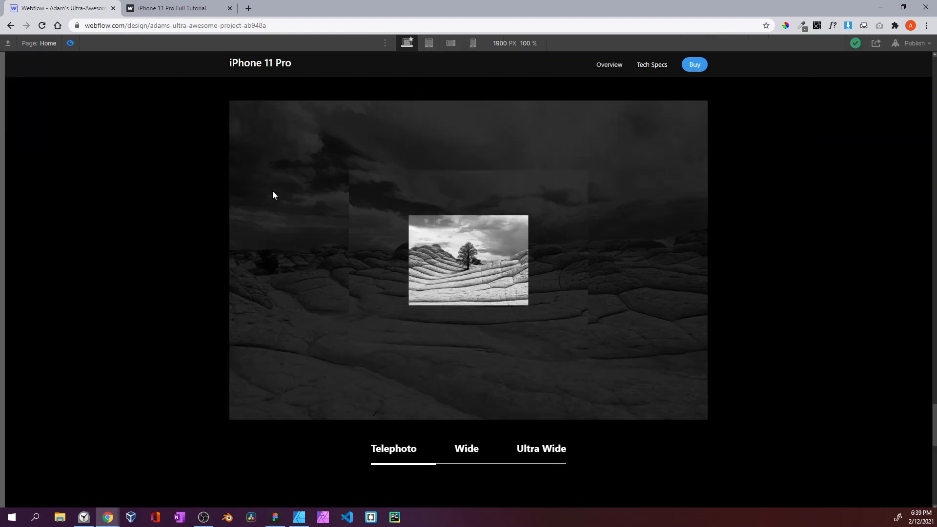
{"action": "scroll", "coordinate": [273, 196], "scroll_direction": "up", "scroll_amount": 5}
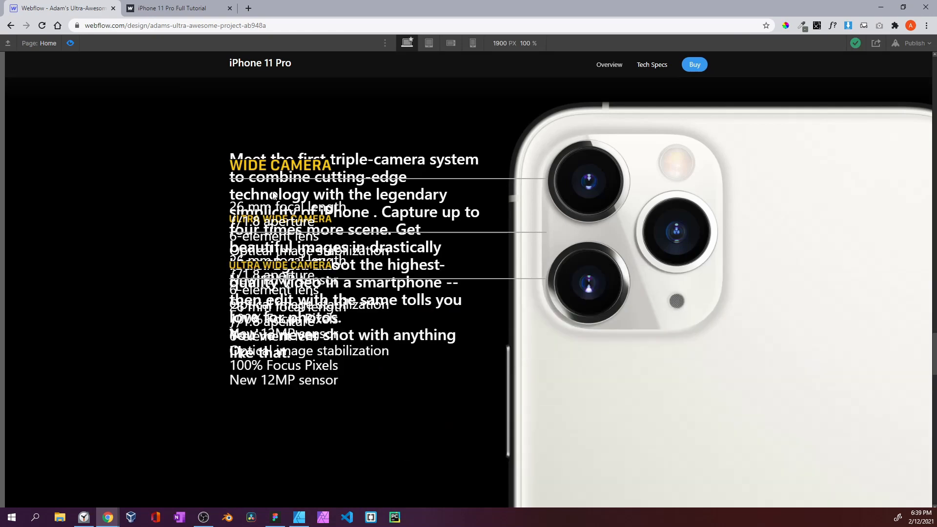
Look back over the previewed page up to the hero, exit the preview, and review the canvas down to the three-lens section
{"action": "scroll", "coordinate": [273, 195], "scroll_direction": "up", "scroll_amount": 10}
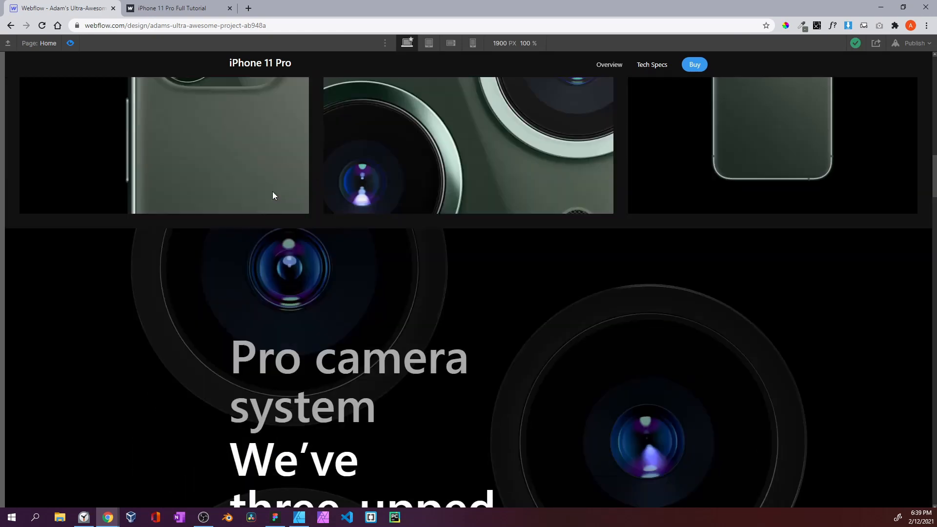
{"action": "scroll", "coordinate": [274, 196], "scroll_direction": "up", "scroll_amount": 5}
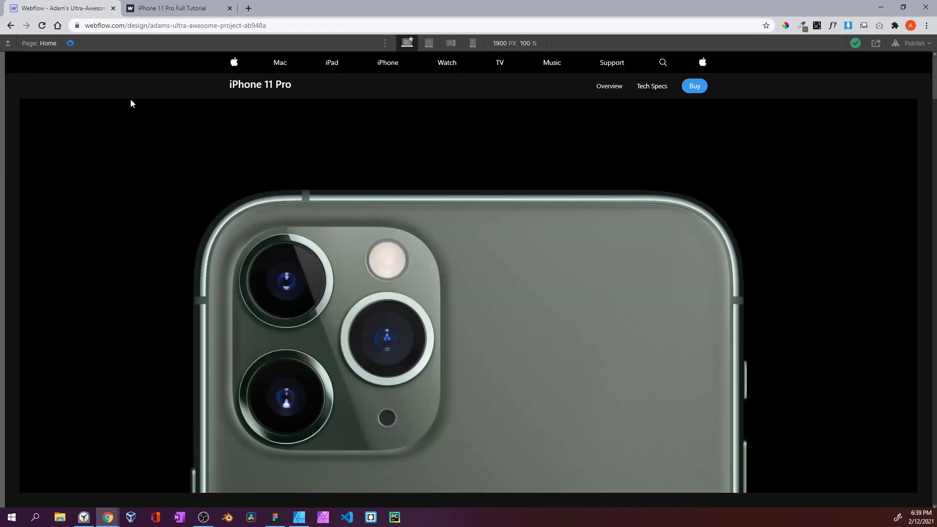
{"action": "left_click", "coordinate": [70, 43]}
{"action": "left_click", "coordinate": [67, 88]}
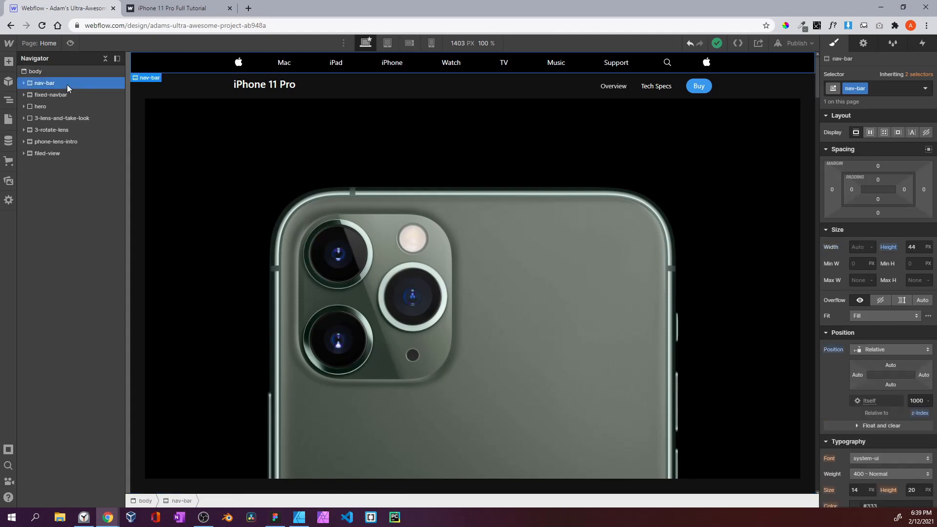
{"action": "scroll", "coordinate": [161, 121], "scroll_direction": "down", "scroll_amount": 15}
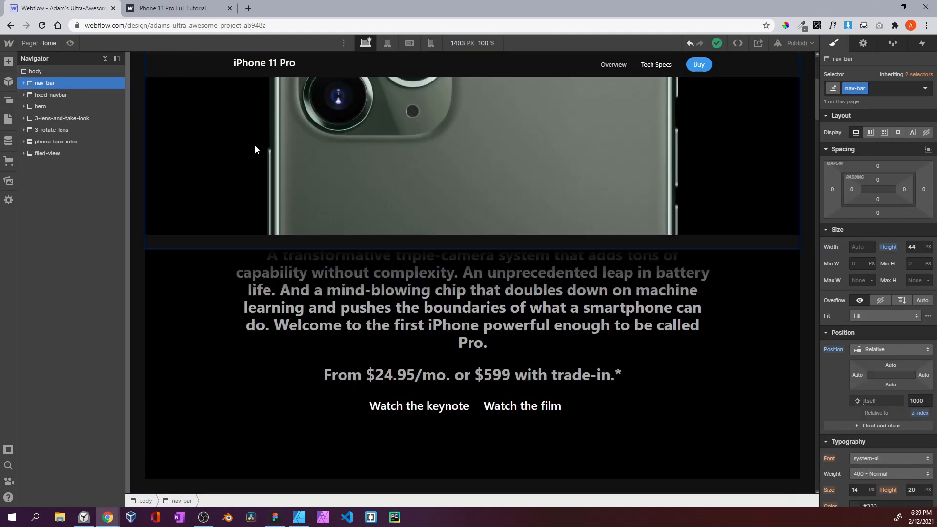
{"action": "scroll", "coordinate": [255, 145], "scroll_direction": "down", "scroll_amount": 3}
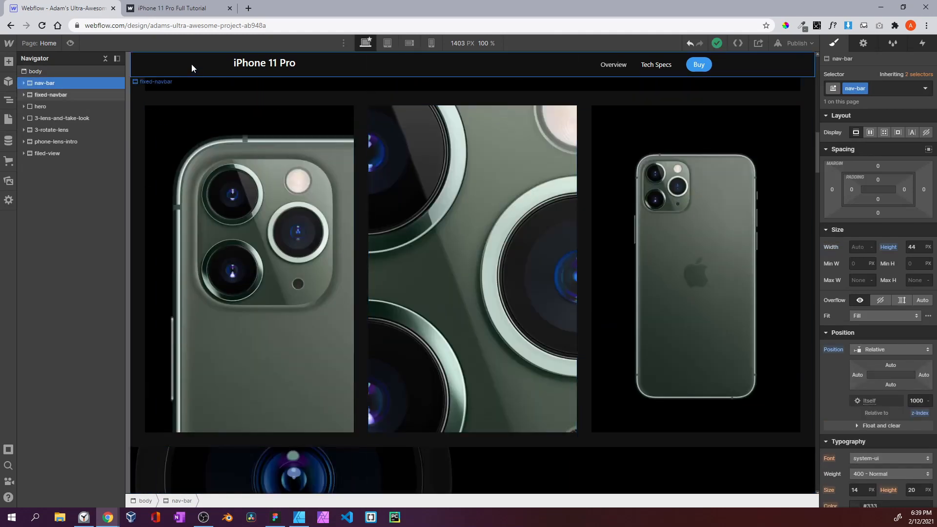
Switch to the published iPhone 11 Pro Full Tutorial site and examine how the three-lens and "Take a closer look" sections animate on scroll
{"action": "left_click", "coordinate": [183, 9]}
{"action": "scroll", "coordinate": [367, 188], "scroll_direction": "down", "scroll_amount": 8}
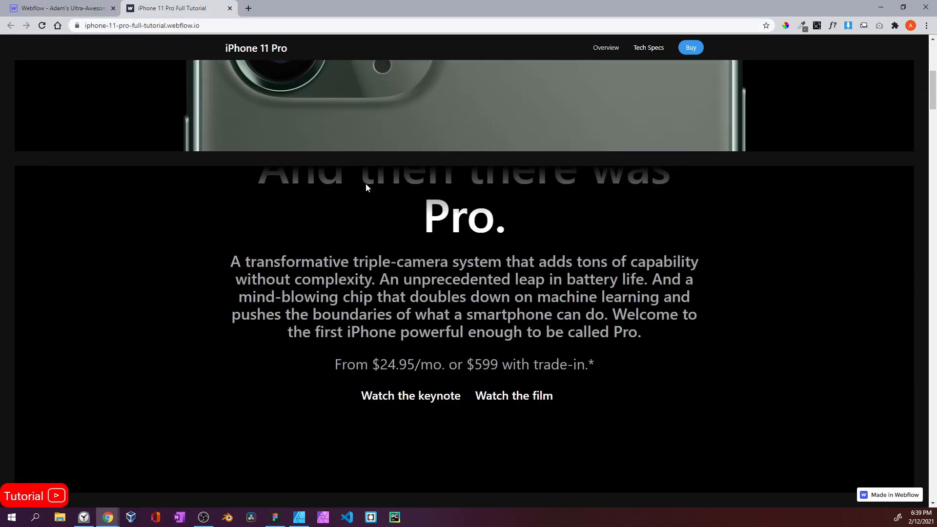
{"action": "scroll", "coordinate": [366, 185], "scroll_direction": "down", "scroll_amount": 2}
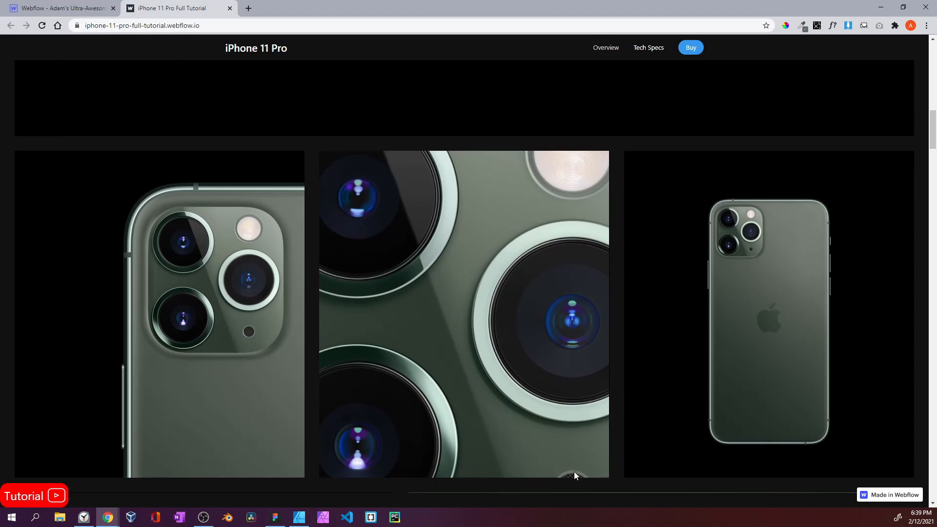
{"action": "scroll", "coordinate": [571, 458], "scroll_direction": "down", "scroll_amount": 6}
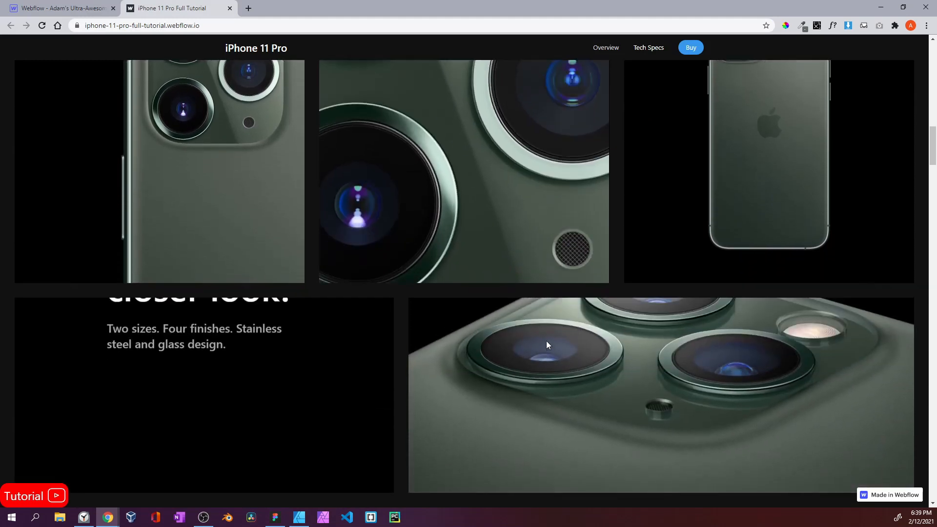
{"action": "scroll", "coordinate": [561, 318], "scroll_direction": "up", "scroll_amount": 6}
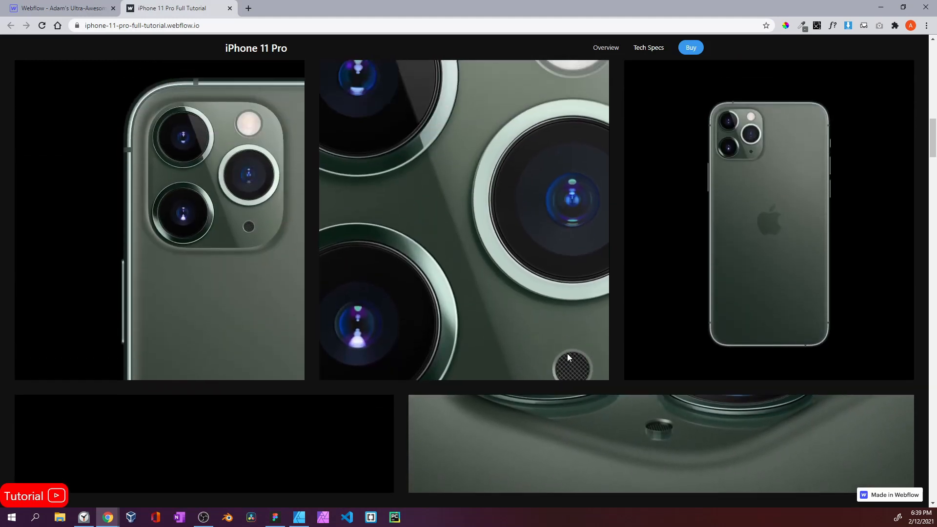
{"action": "scroll", "coordinate": [571, 365], "scroll_direction": "down", "scroll_amount": 6}
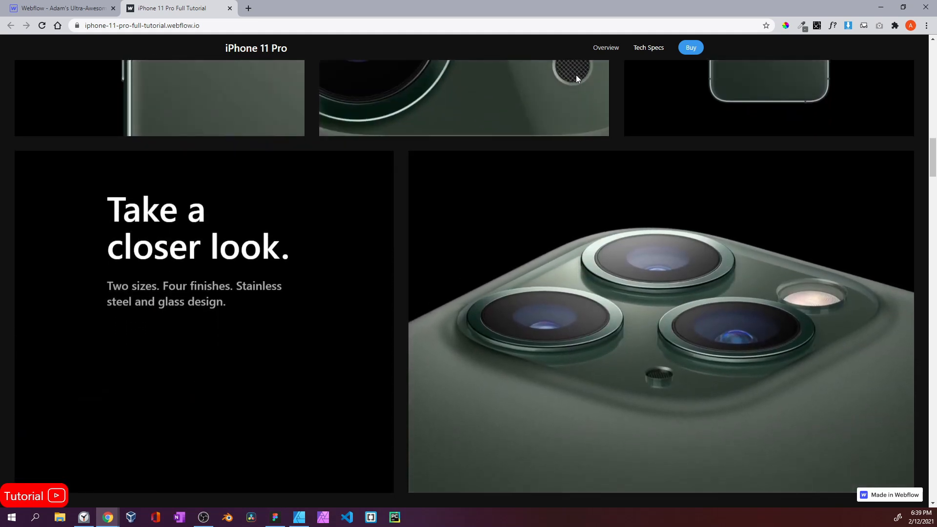
{"action": "scroll", "coordinate": [570, 151], "scroll_direction": "up", "scroll_amount": 10}
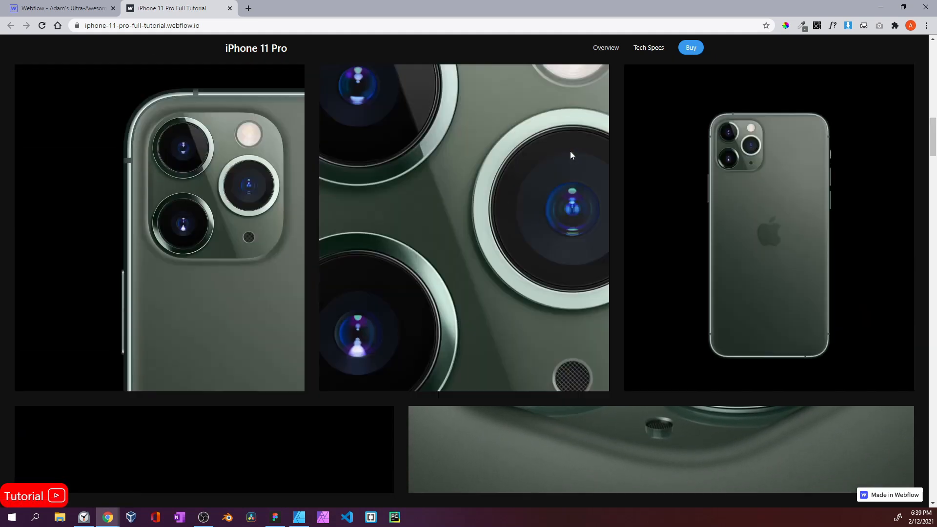
{"action": "scroll", "coordinate": [566, 273], "scroll_direction": "down", "scroll_amount": 2}
{"action": "scroll", "coordinate": [222, 426], "scroll_direction": "up", "scroll_amount": 3}
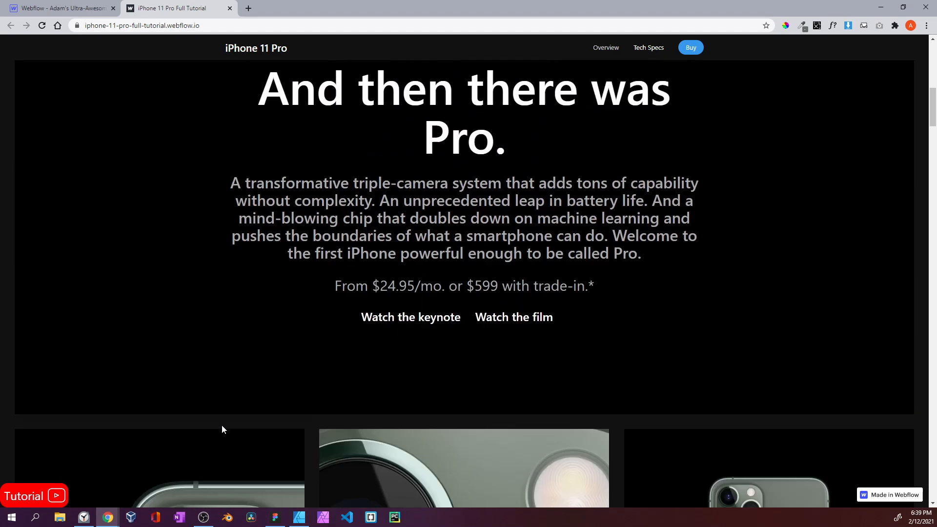
{"action": "scroll", "coordinate": [182, 454], "scroll_direction": "down", "scroll_amount": 7}
{"action": "scroll", "coordinate": [222, 153], "scroll_direction": "down", "scroll_amount": 1}
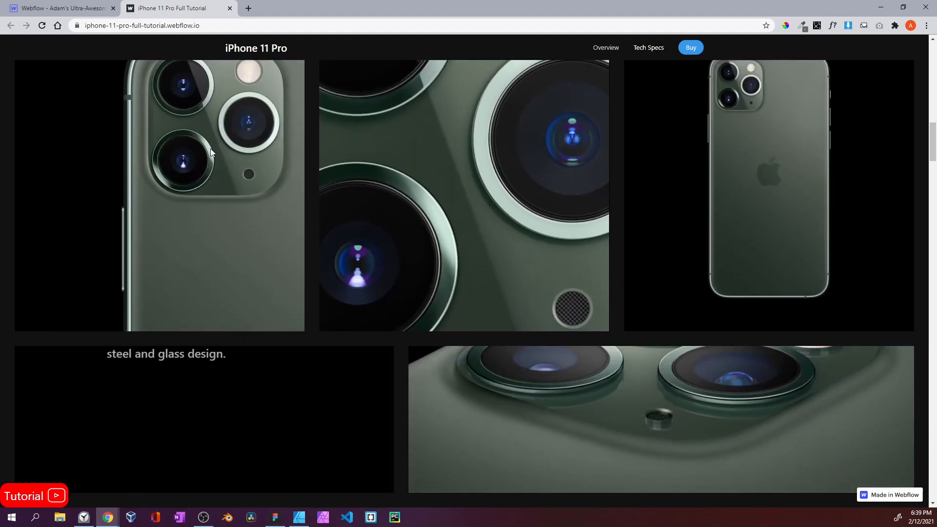
{"action": "scroll", "coordinate": [431, 186], "scroll_direction": "up", "scroll_amount": 1}
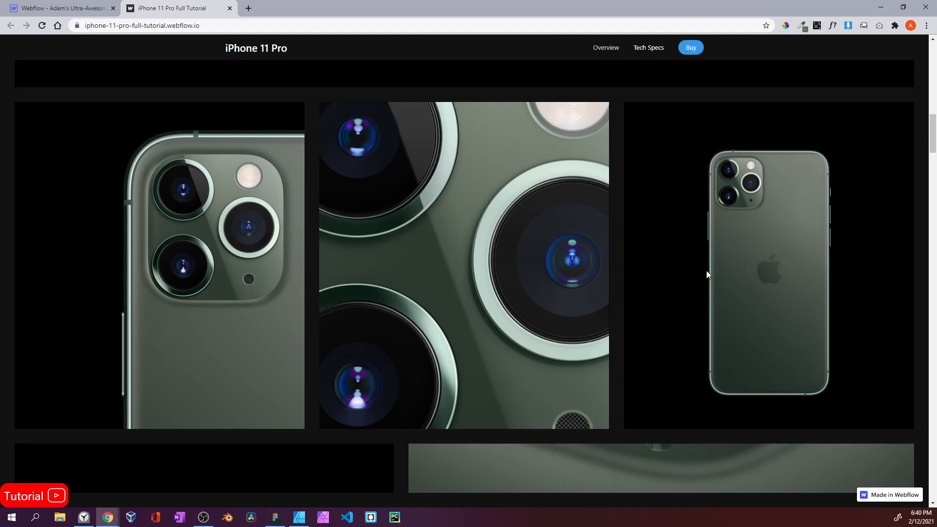
{"action": "scroll", "coordinate": [707, 274], "scroll_direction": "up", "scroll_amount": 6}
{"action": "scroll", "coordinate": [707, 271], "scroll_direction": "down", "scroll_amount": 10}
{"action": "scroll", "coordinate": [365, 221], "scroll_direction": "up", "scroll_amount": 8}
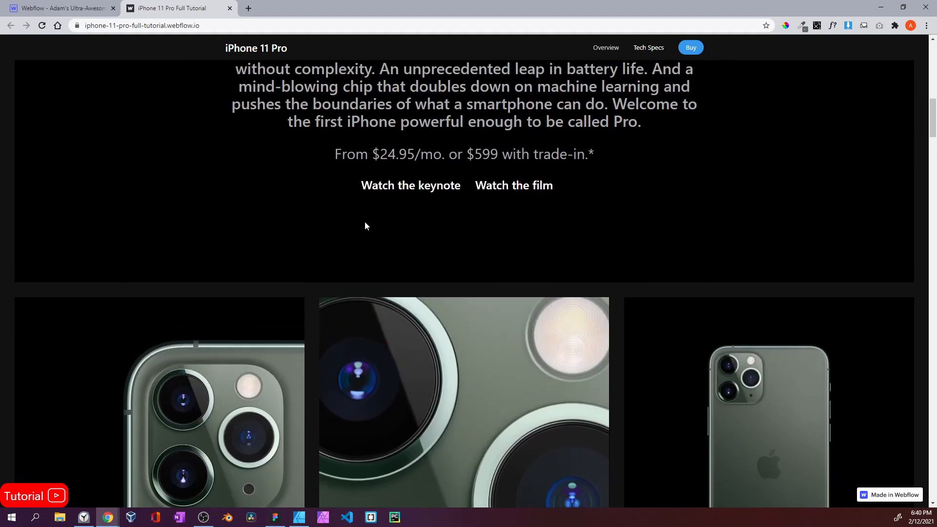
Back in the Webflow project, give the 3-lens-and-take-look block a "While scrolling in view" trigger that plays a scroll animation
{"action": "left_click", "coordinate": [75, 6]}
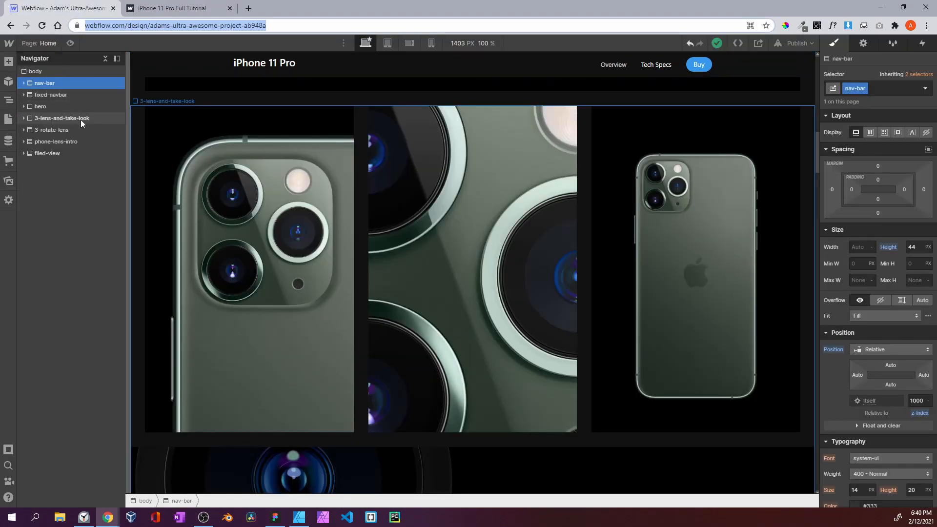
{"action": "scroll", "coordinate": [158, 142], "scroll_direction": "down", "scroll_amount": 3}
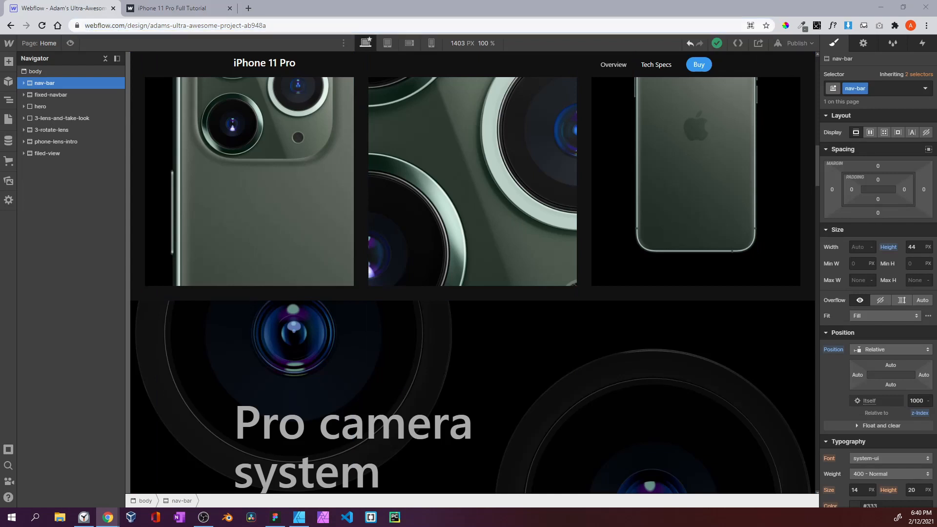
{"action": "left_click", "coordinate": [49, 119]}
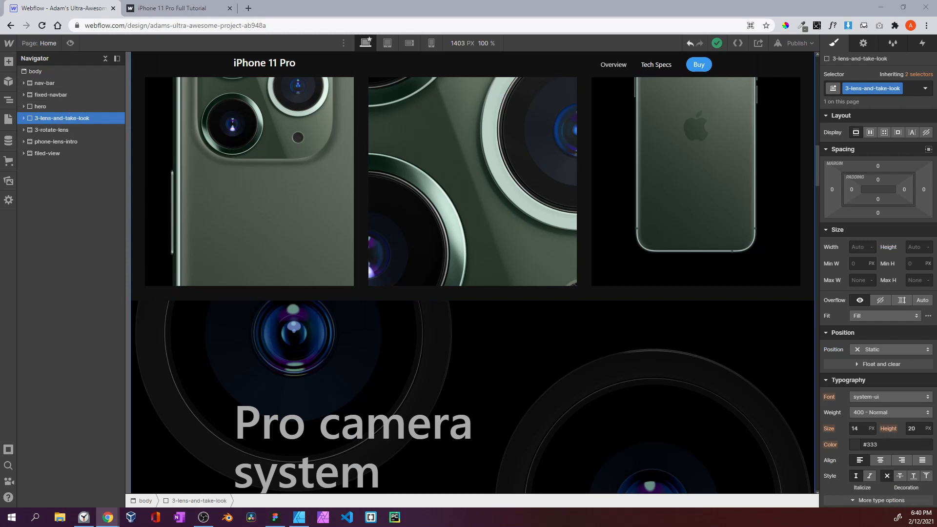
{"action": "left_click", "coordinate": [922, 44]}
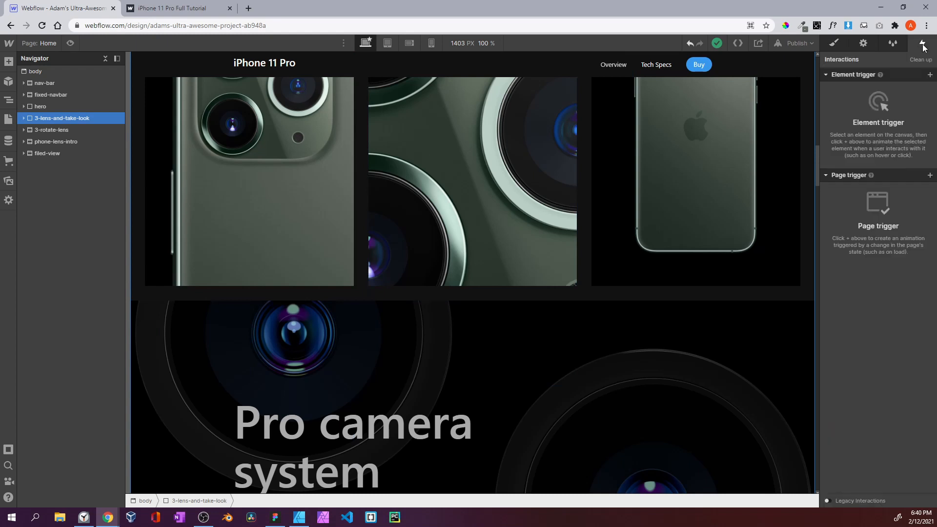
{"action": "left_click", "coordinate": [930, 75]}
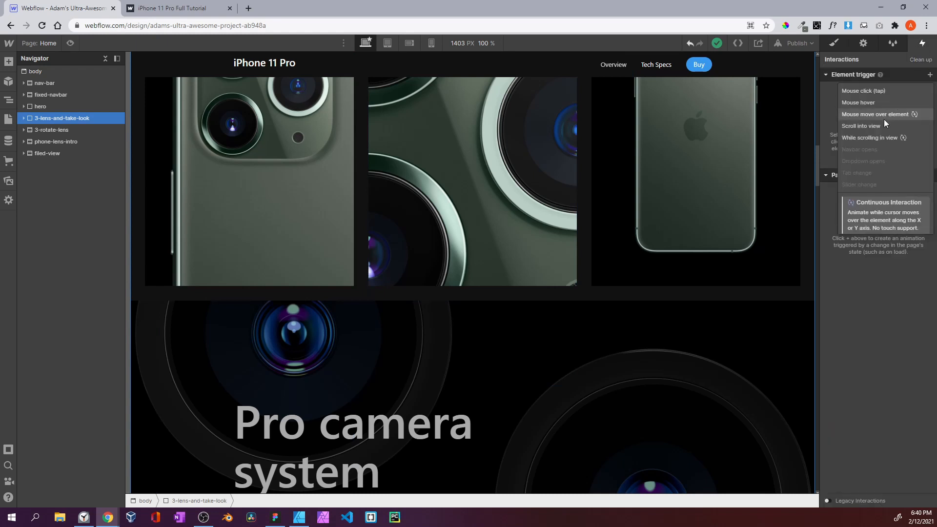
{"action": "left_click", "coordinate": [886, 135]}
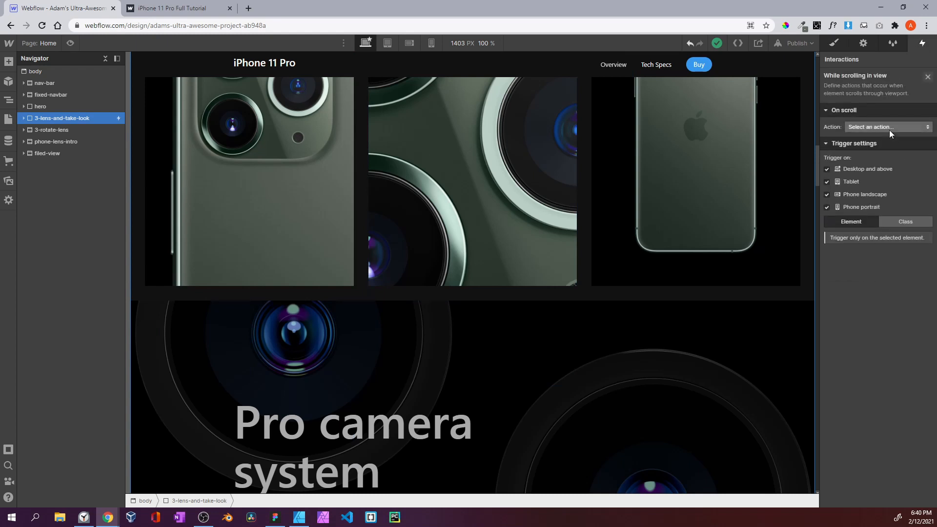
{"action": "left_click", "coordinate": [890, 129]}
{"action": "left_click", "coordinate": [891, 148]}
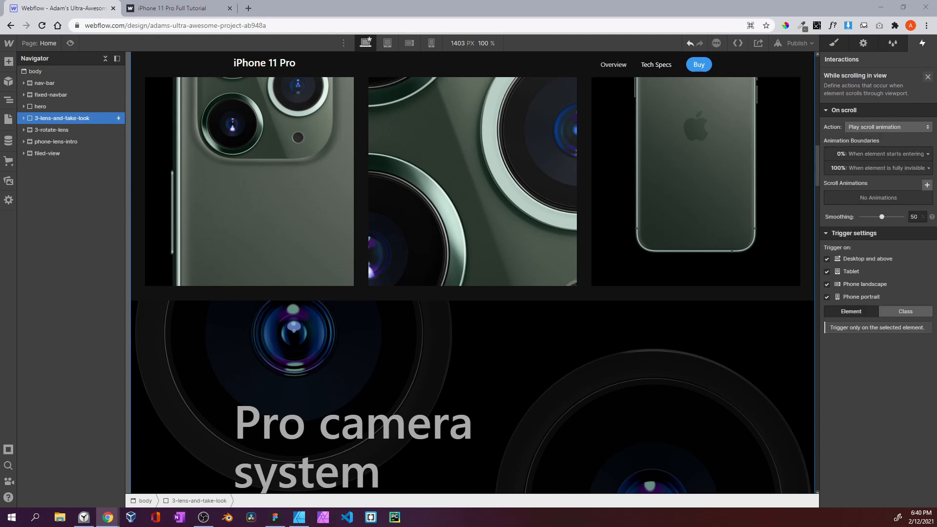
Create a scroll animation named 3-lens-and-take-look-scrolled for the trigger and save it
{"action": "left_click", "coordinate": [927, 185]}
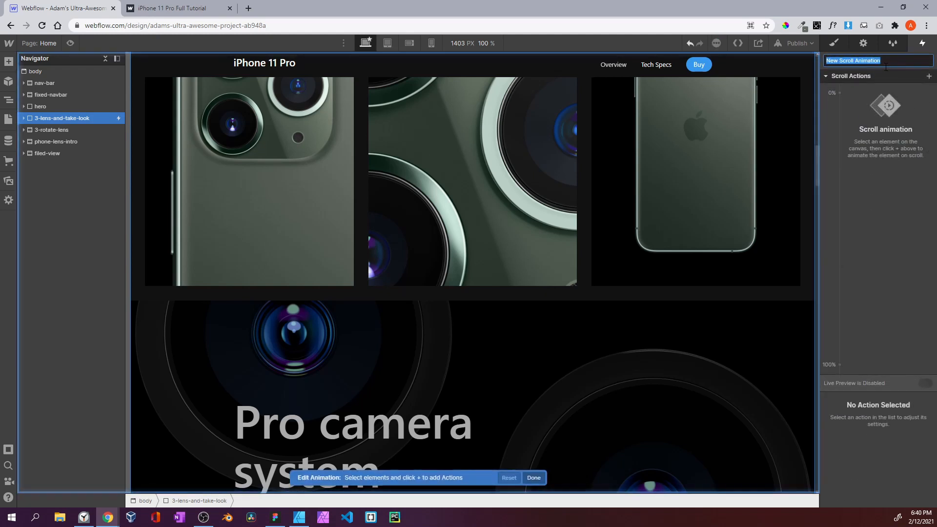
{"action": "type", "text": "3"}
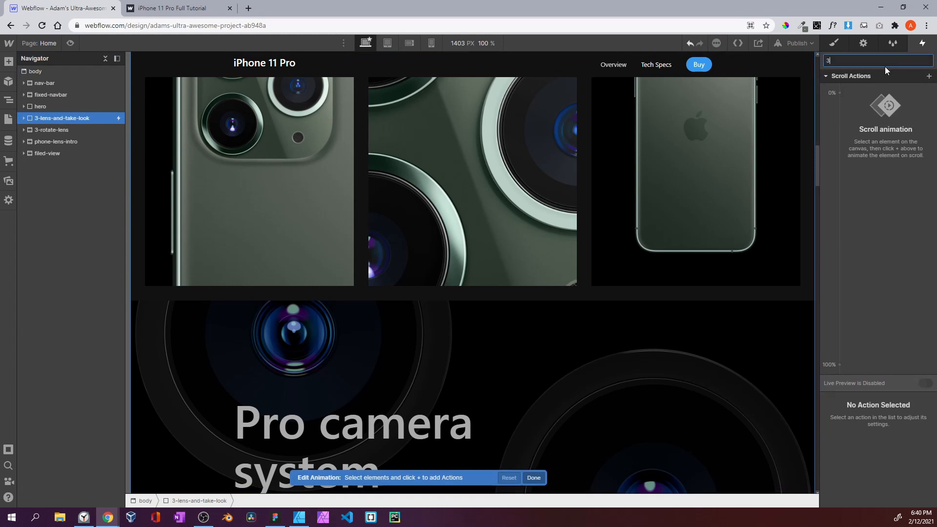
{"action": "type", "text": "-lens-and-take-look-scroll"}
{"action": "key", "text": "Return"}
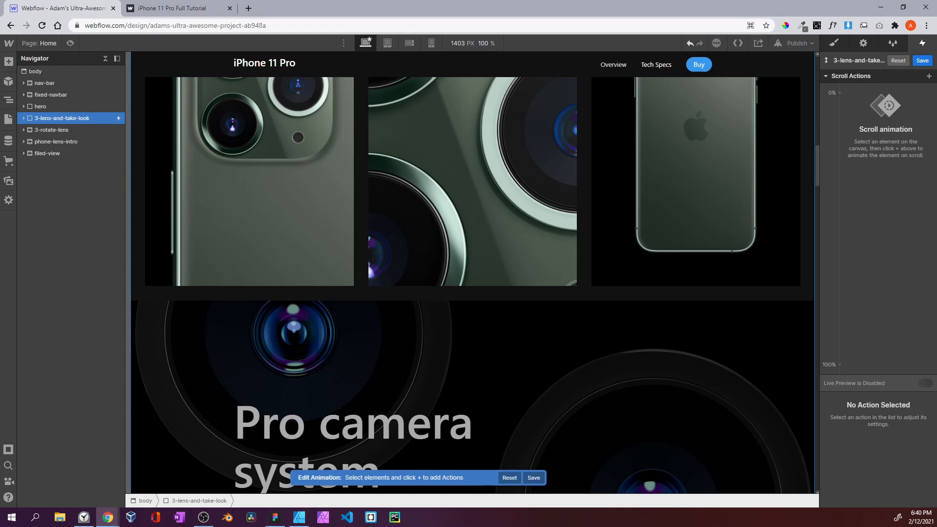
{"action": "key", "text": "alt+Tab"}
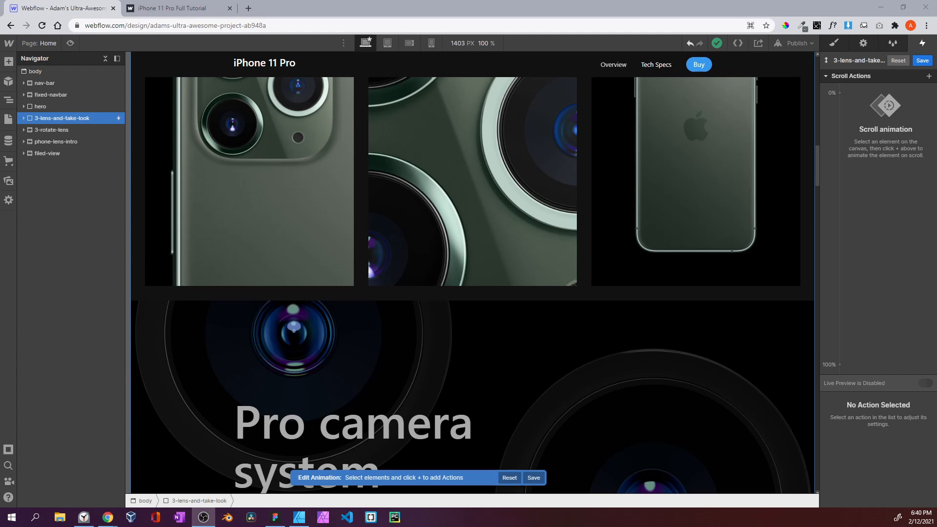
{"action": "key", "text": "alt+Tab"}
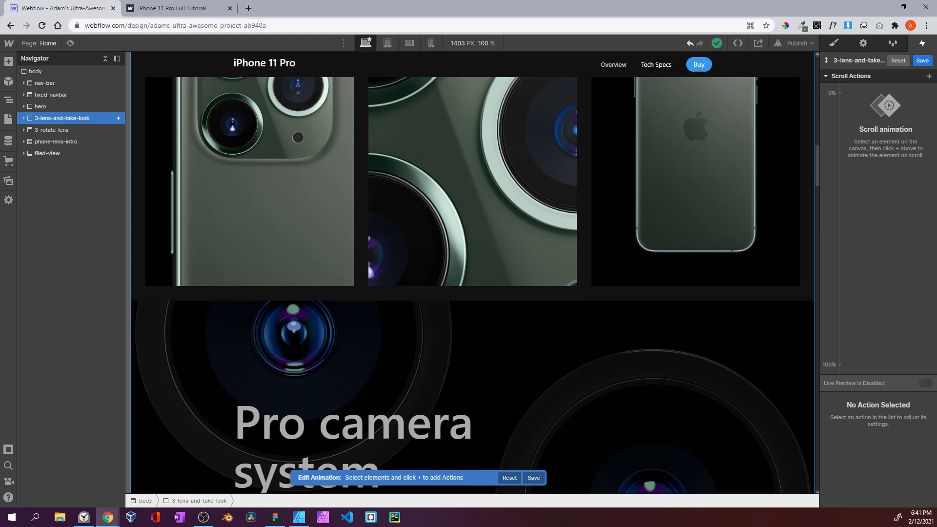
{"action": "left_click", "coordinate": [923, 61]}
Set the scroll animation's smoothing to 70 and check its start and end boundaries
{"action": "double_click", "coordinate": [915, 215]}
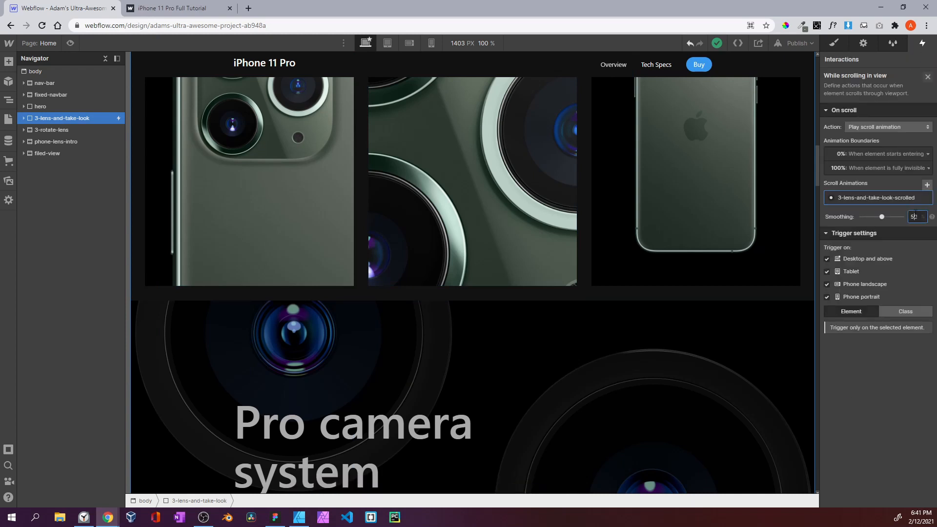
{"action": "type", "text": "75"}
{"action": "left_click", "coordinate": [899, 166]}
{"action": "left_click", "coordinate": [884, 153]}
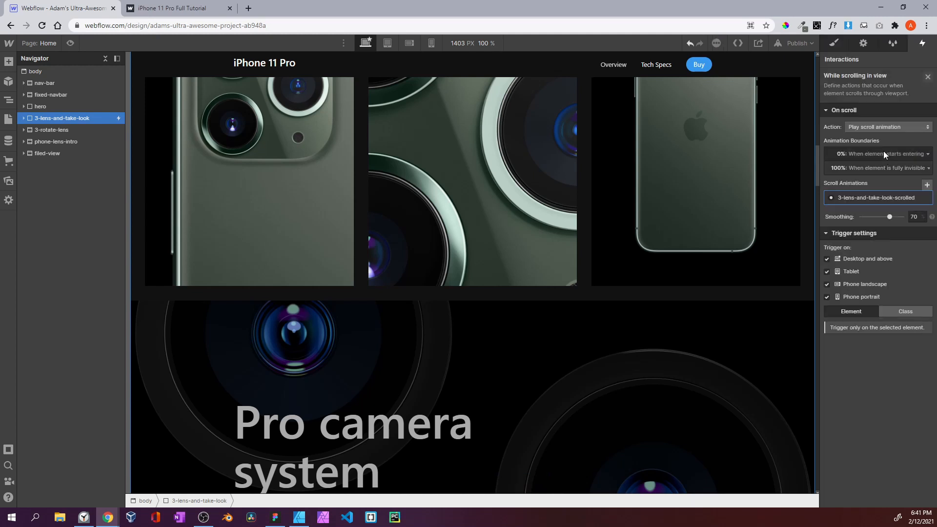
{"action": "left_click", "coordinate": [884, 153]}
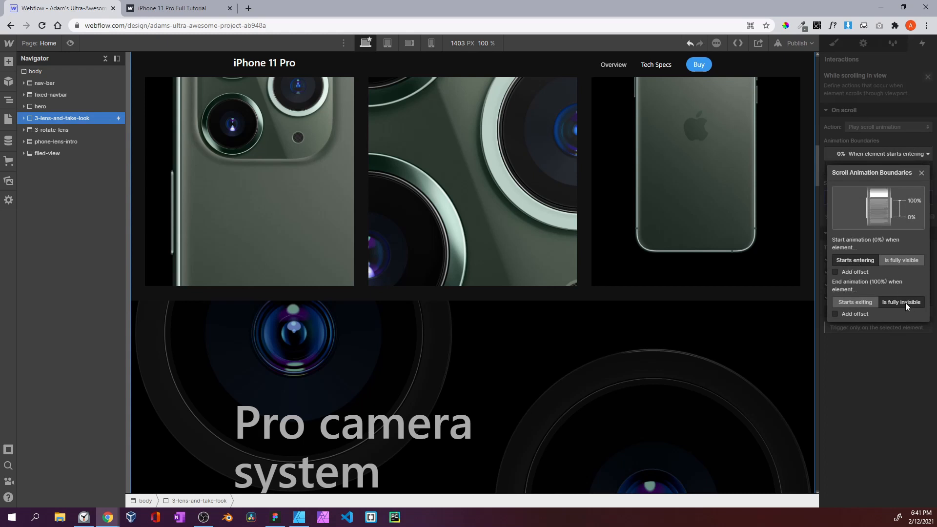
{"action": "left_click", "coordinate": [850, 66]}
Open the scroll animation for editing and add a Move action at 0% for the left three-lens image container
{"action": "left_click", "coordinate": [886, 200]}
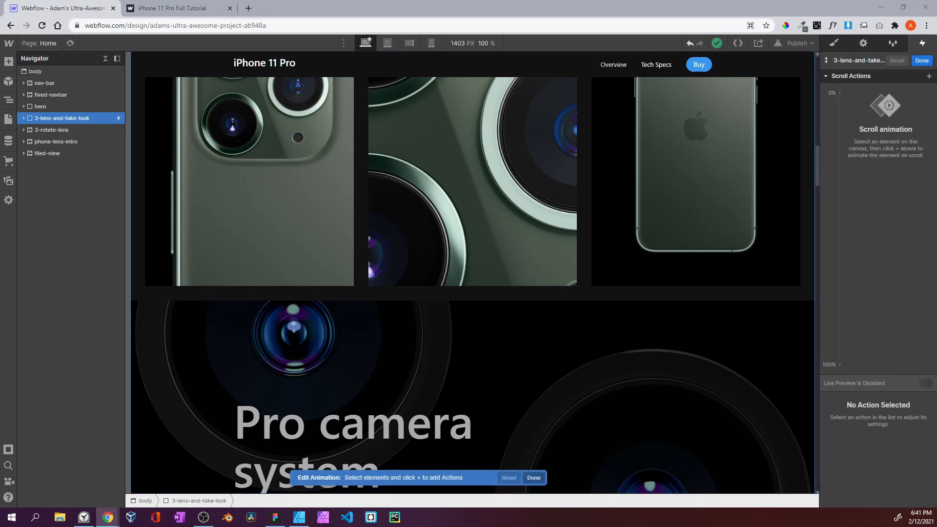
{"action": "scroll", "coordinate": [680, 223], "scroll_direction": "up", "scroll_amount": 5}
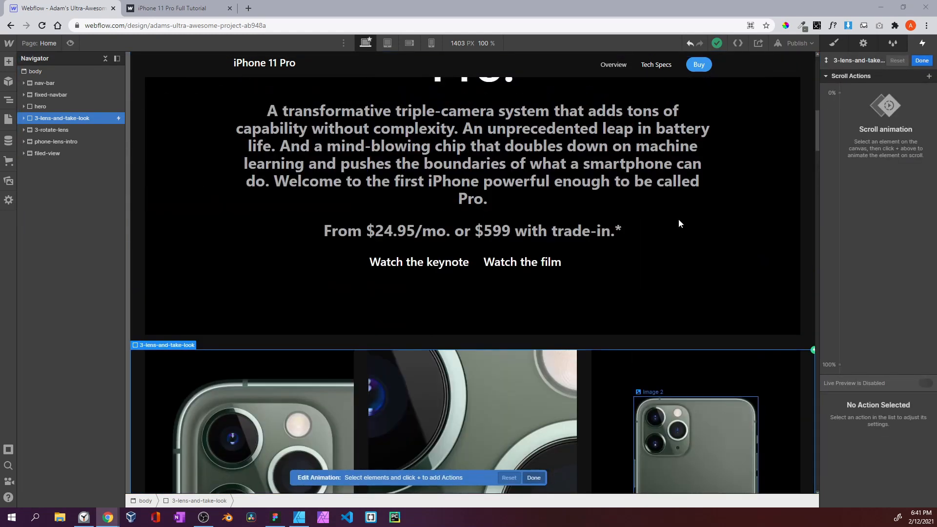
{"action": "scroll", "coordinate": [680, 224], "scroll_direction": "up", "scroll_amount": 2}
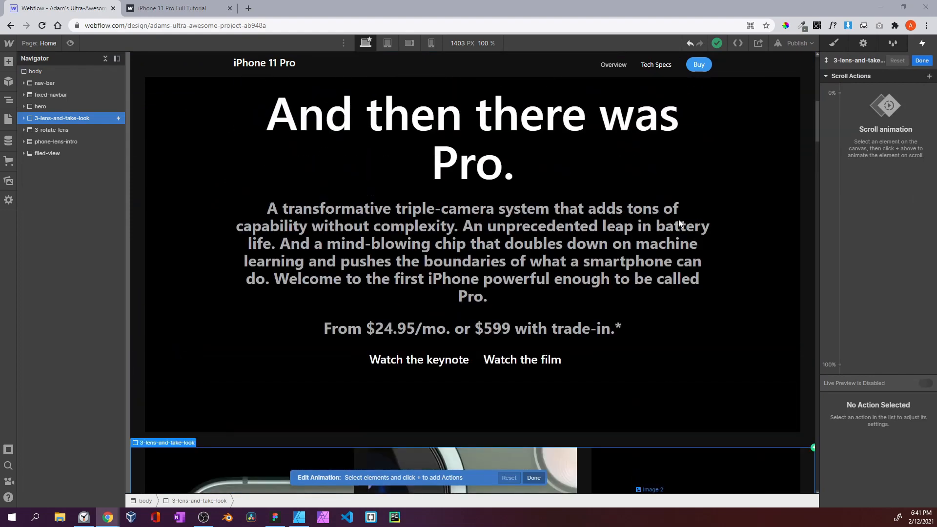
{"action": "scroll", "coordinate": [679, 224], "scroll_direction": "down", "scroll_amount": 7}
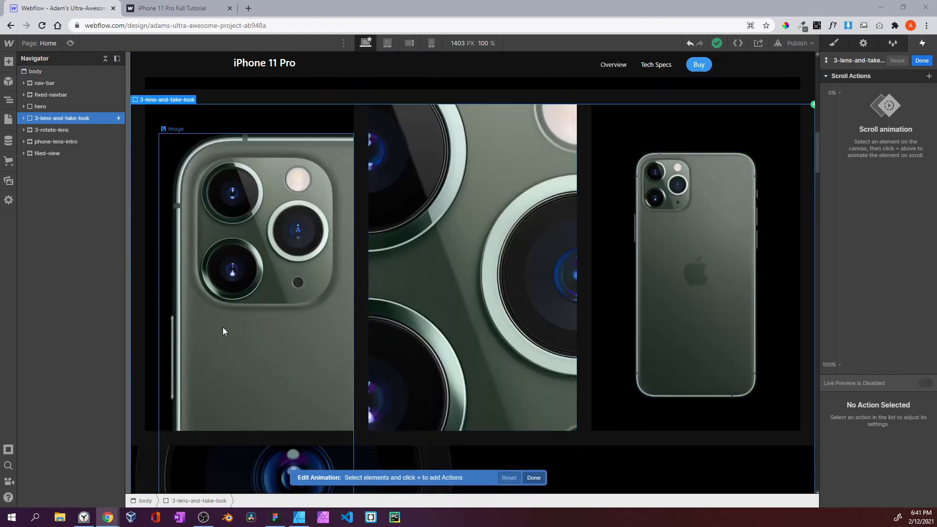
{"action": "left_click", "coordinate": [223, 327]}
{"action": "left_click", "coordinate": [54, 165]}
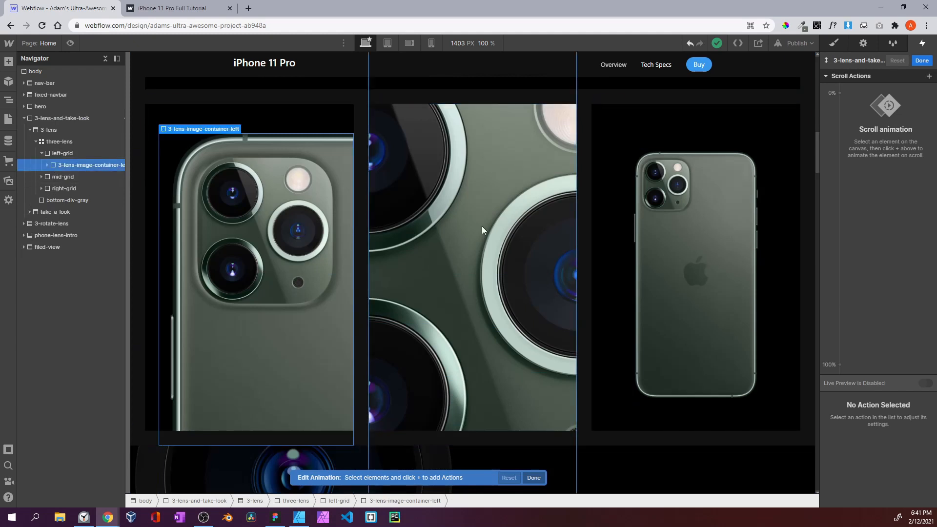
{"action": "left_click", "coordinate": [456, 233]}
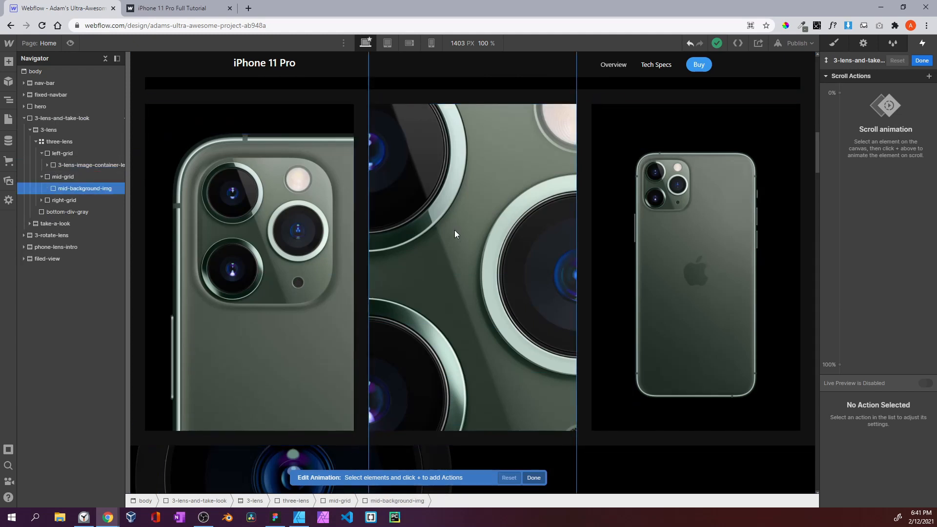
{"action": "left_click", "coordinate": [111, 166]}
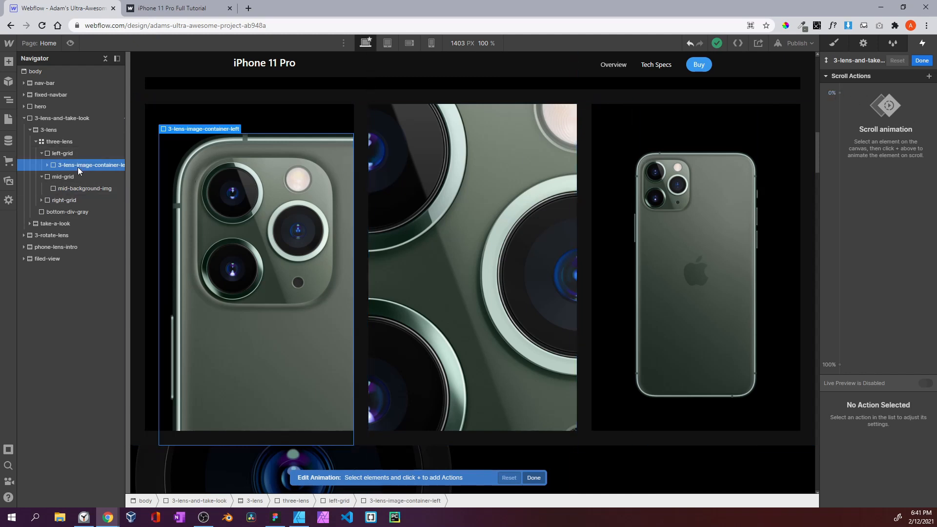
{"action": "left_click", "coordinate": [839, 92]}
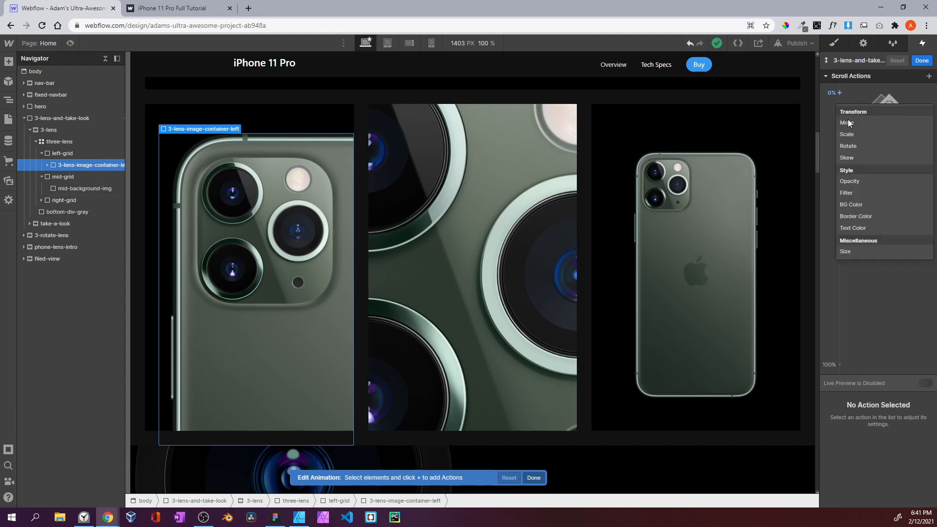
{"action": "left_click", "coordinate": [856, 124]}
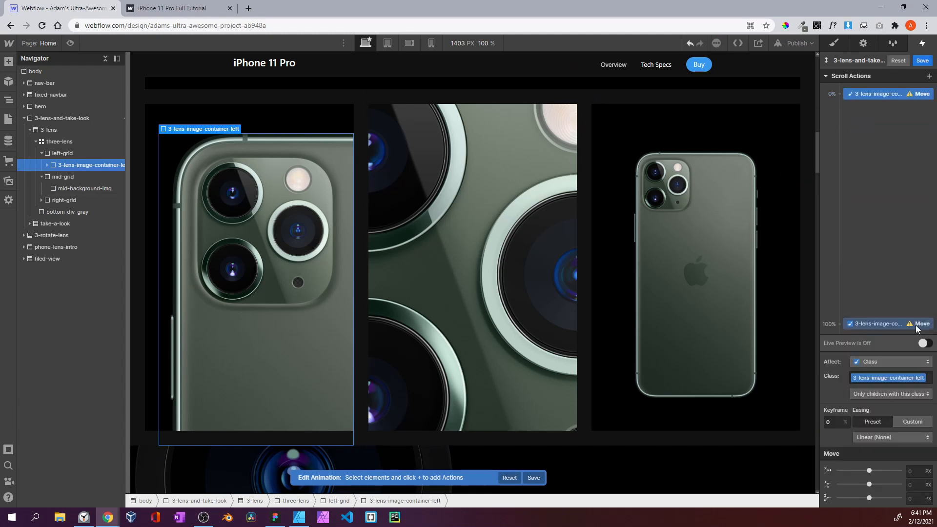
Make the Move action affect only the selected element and set its starting vertical offset to 60 px
{"action": "left_click", "coordinate": [883, 361]}
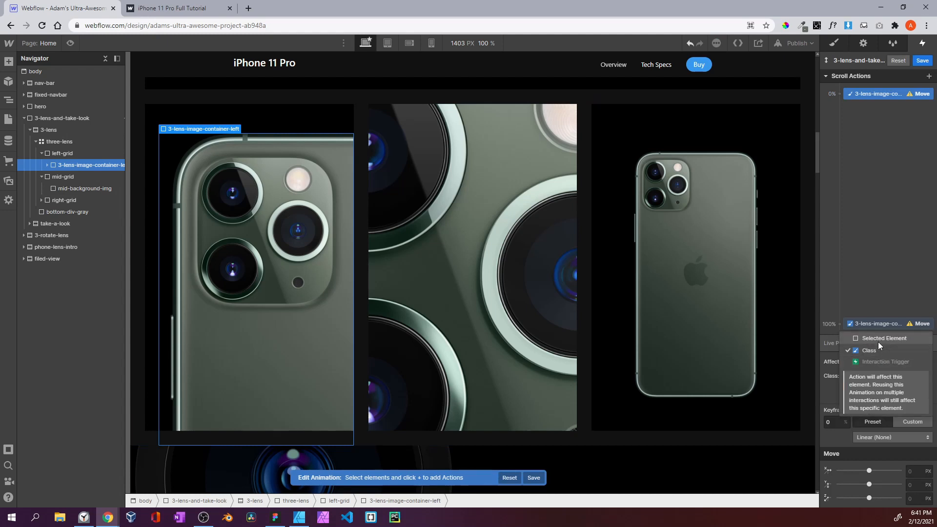
{"action": "left_click", "coordinate": [873, 334]}
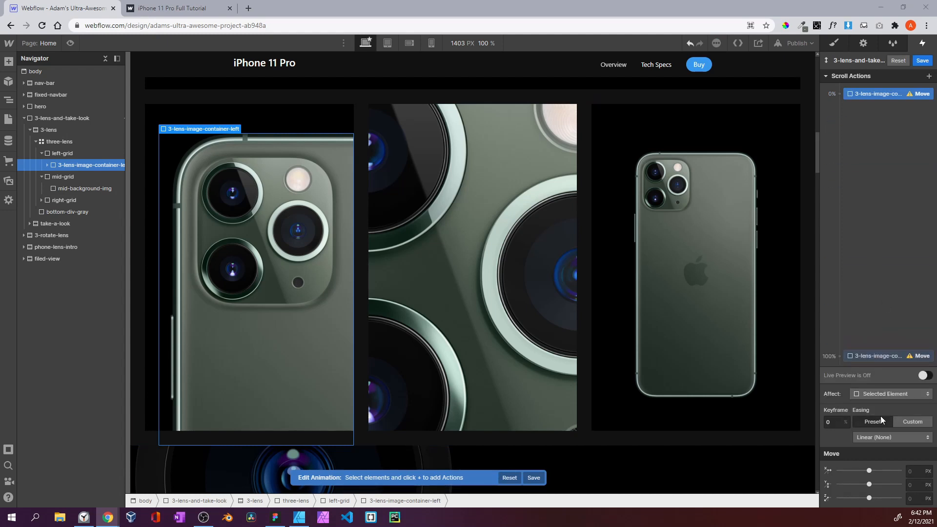
{"action": "left_click", "coordinate": [917, 484]}
{"action": "type", "text": "60"}
{"action": "key", "text": "Return"}
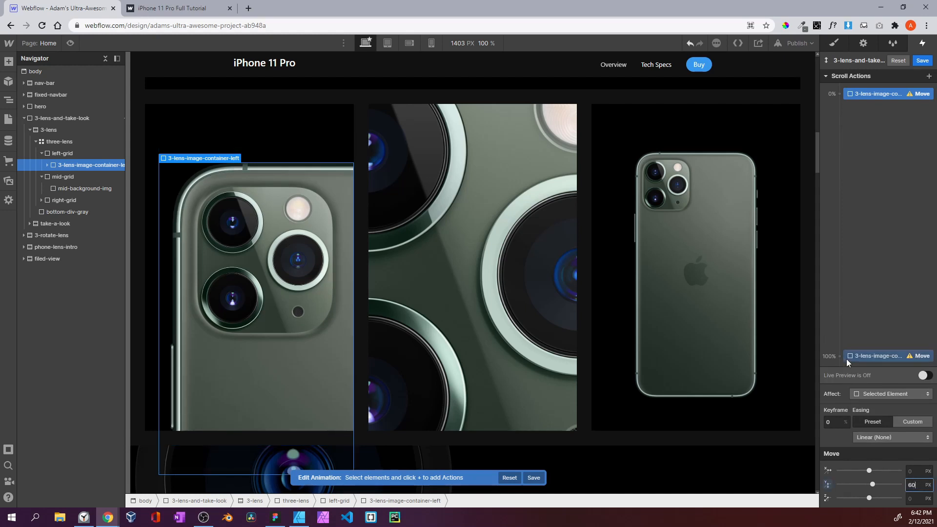
Shift the ending Move keyframe to 60% and set its vertical offset to -60 px
{"action": "left_click_drag", "start_coordinate": [846, 359], "coordinate": [842, 249]}
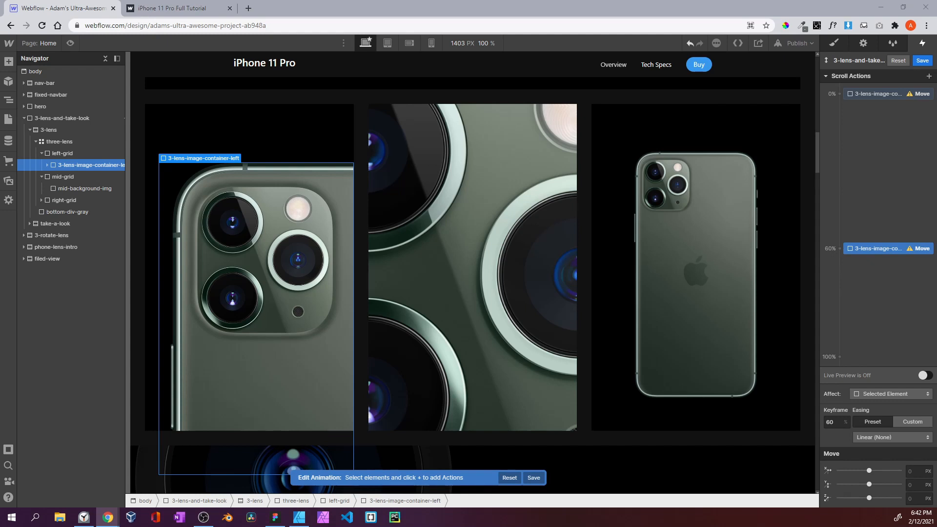
{"action": "left_click", "coordinate": [915, 485]}
{"action": "type", "text": "-60"}
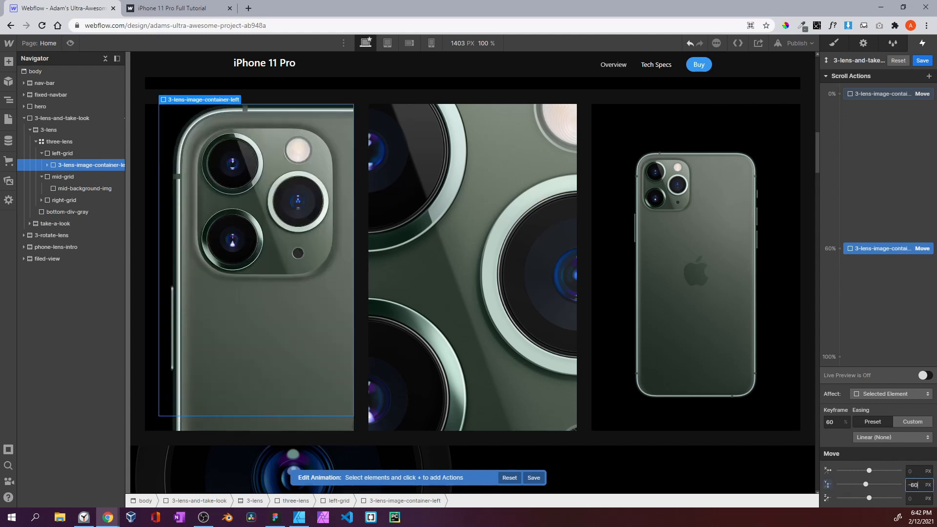
Turn on live preview and check how the left lens image moves as the page scrolls
{"action": "left_click", "coordinate": [925, 376]}
{"action": "scroll", "coordinate": [740, 350], "scroll_direction": "up", "scroll_amount": 5}
{"action": "scroll", "coordinate": [740, 350], "scroll_direction": "up", "scroll_amount": 3}
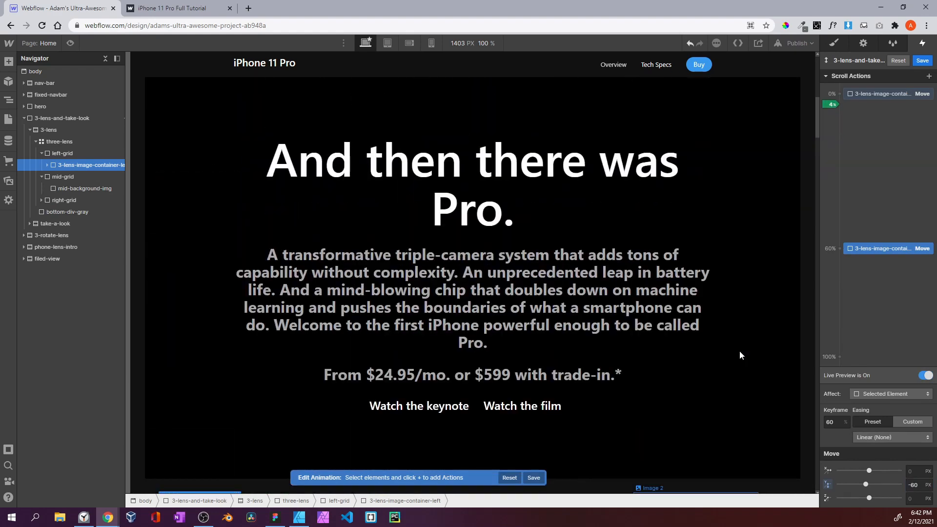
{"action": "scroll", "coordinate": [740, 351], "scroll_direction": "down", "scroll_amount": 2}
{"action": "scroll", "coordinate": [740, 355], "scroll_direction": "down", "scroll_amount": 10}
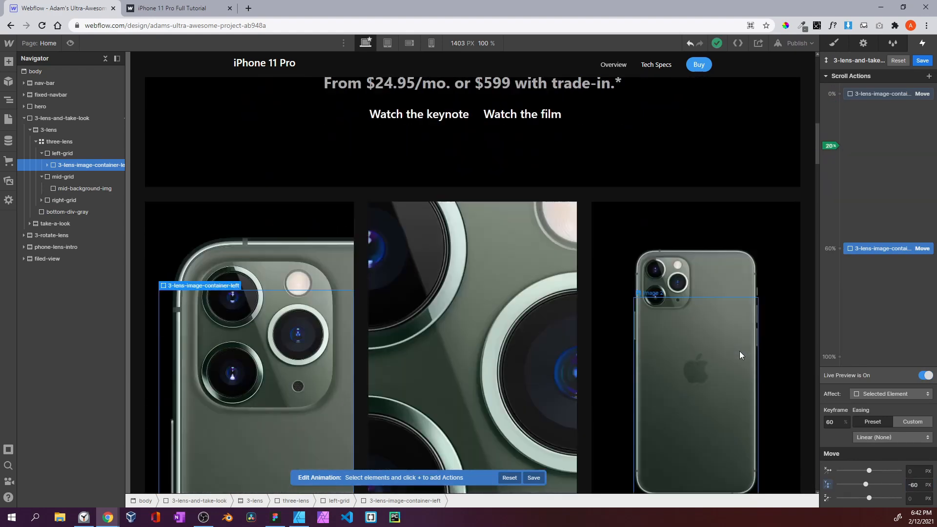
{"action": "scroll", "coordinate": [741, 355], "scroll_direction": "down", "scroll_amount": 2}
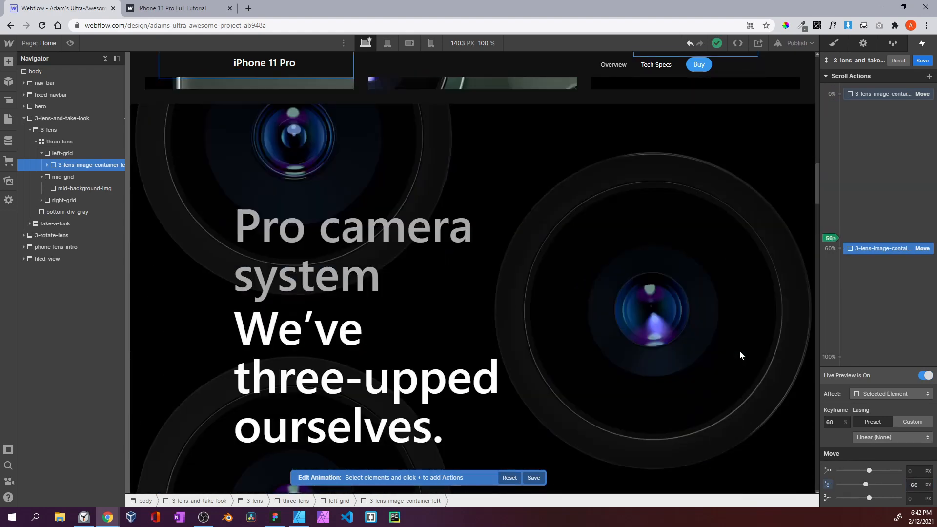
{"action": "scroll", "coordinate": [741, 356], "scroll_direction": "up", "scroll_amount": 12}
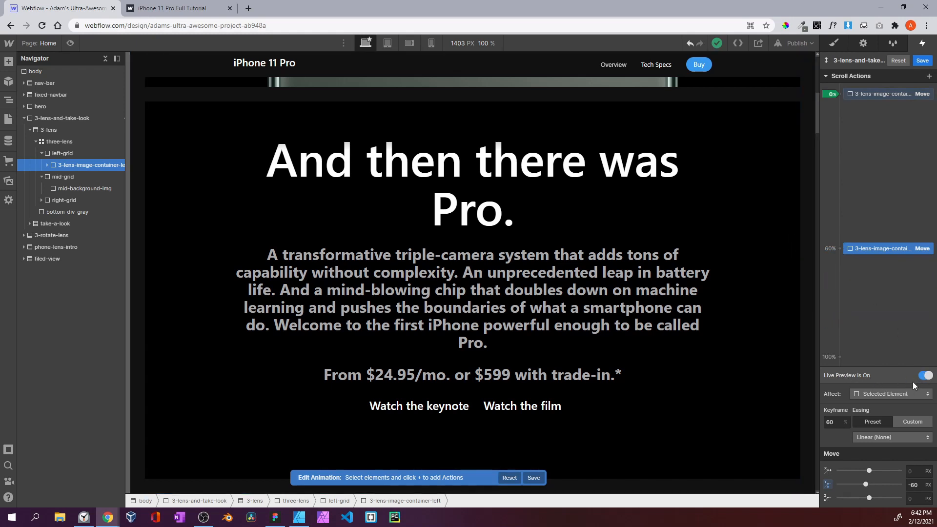
Switch to the published iPhone 11 Pro Full Tutorial site and compare the scroll motion of its three-lens section
{"action": "left_click", "coordinate": [175, 7]}
{"action": "scroll", "coordinate": [378, 190], "scroll_direction": "up", "scroll_amount": 3}
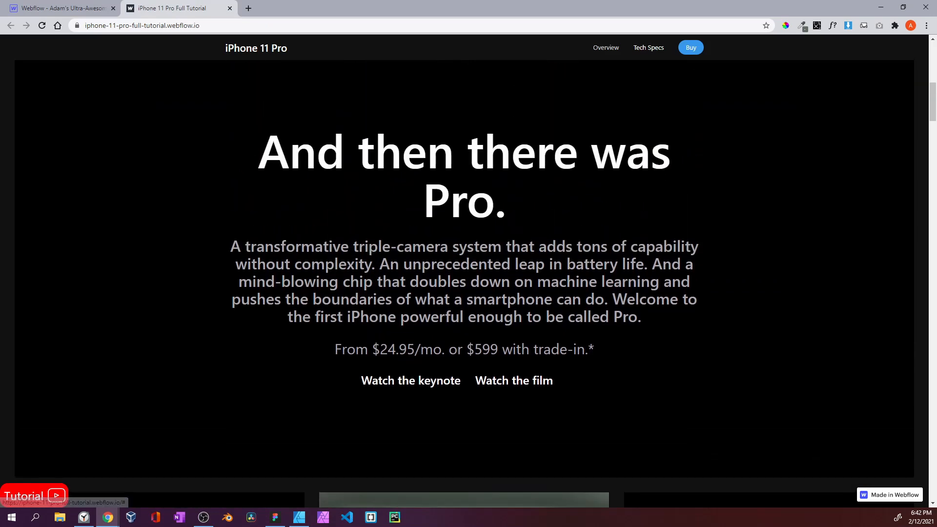
{"action": "scroll", "coordinate": [445, 239], "scroll_direction": "down", "scroll_amount": 6}
{"action": "scroll", "coordinate": [446, 239], "scroll_direction": "down", "scroll_amount": 8}
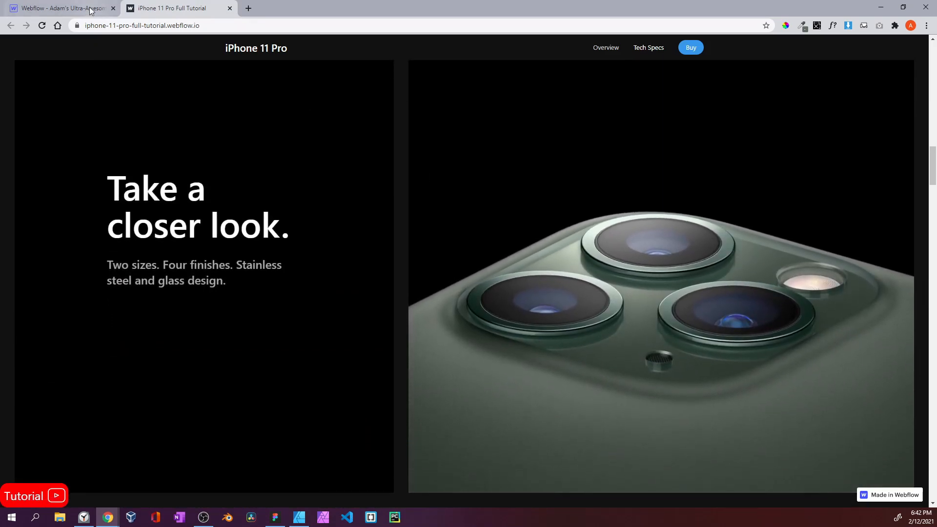
Return to the Webflow project and examine the left image's live-preview motion against the animation's scroll percentage
{"action": "left_click", "coordinate": [58, 8]}
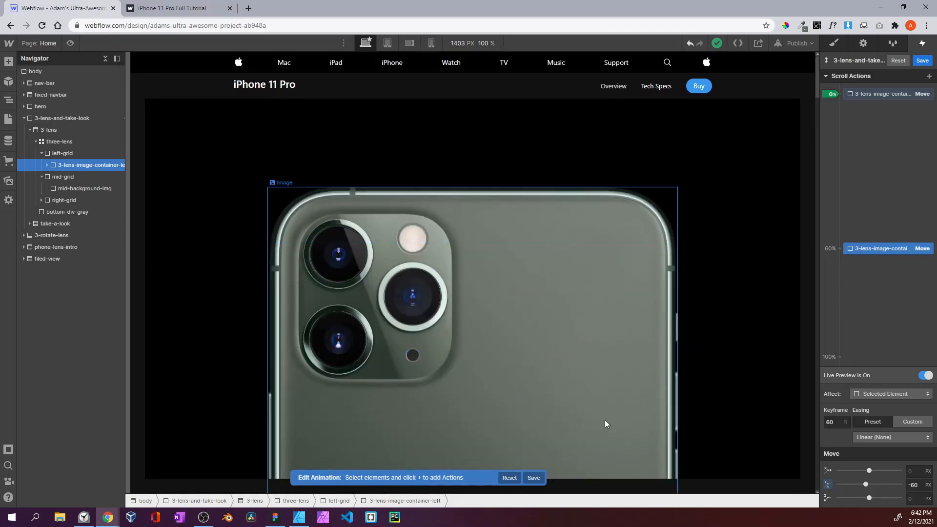
{"action": "scroll", "coordinate": [613, 172], "scroll_direction": "down", "scroll_amount": 3}
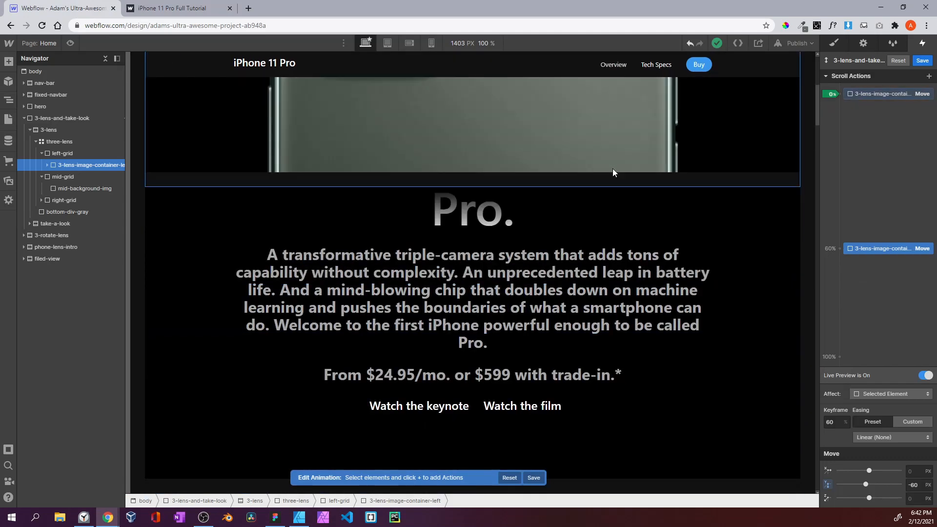
{"action": "scroll", "coordinate": [613, 168], "scroll_direction": "down", "scroll_amount": 4}
{"action": "scroll", "coordinate": [613, 169], "scroll_direction": "down", "scroll_amount": 10}
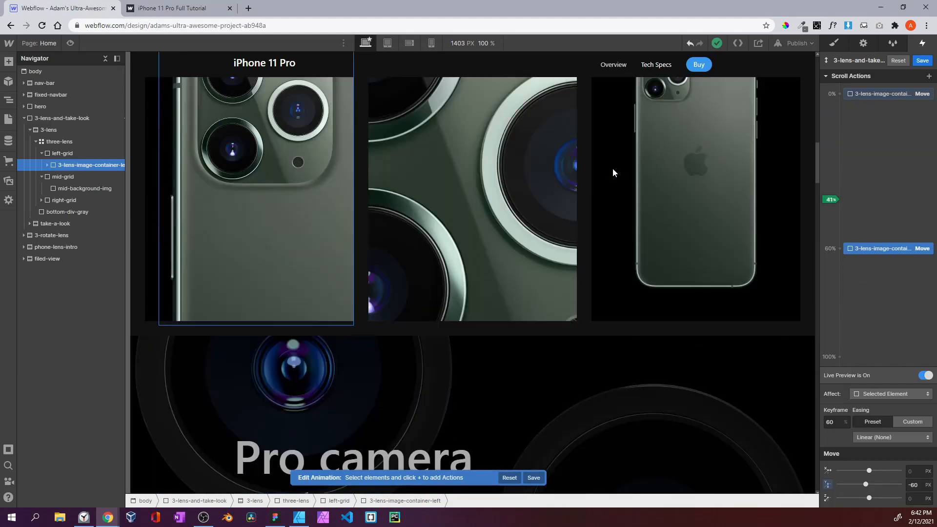
{"action": "scroll", "coordinate": [363, 76], "scroll_direction": "up", "scroll_amount": 3}
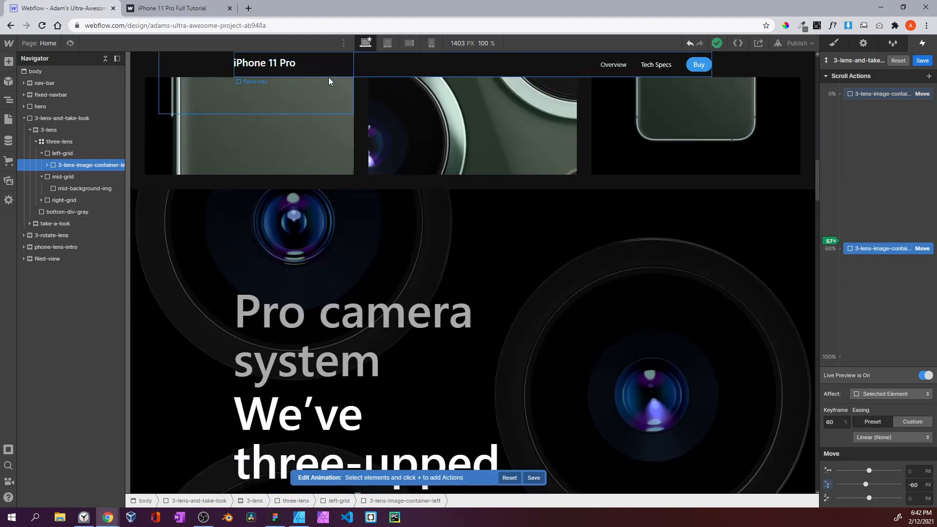
{"action": "scroll", "coordinate": [445, 93], "scroll_direction": "down", "scroll_amount": 2}
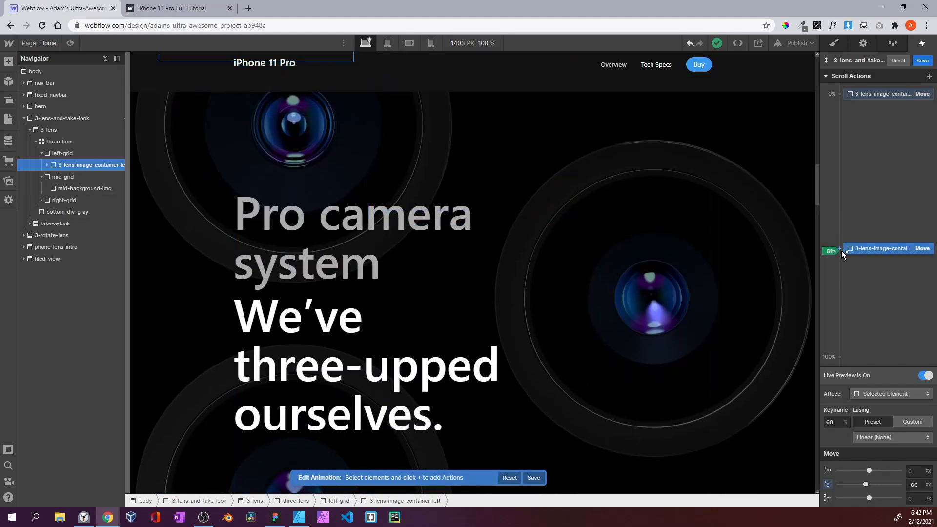
{"action": "scroll", "coordinate": [791, 248], "scroll_direction": "down", "scroll_amount": 1}
{"action": "scroll", "coordinate": [789, 246], "scroll_direction": "down", "scroll_amount": 1}
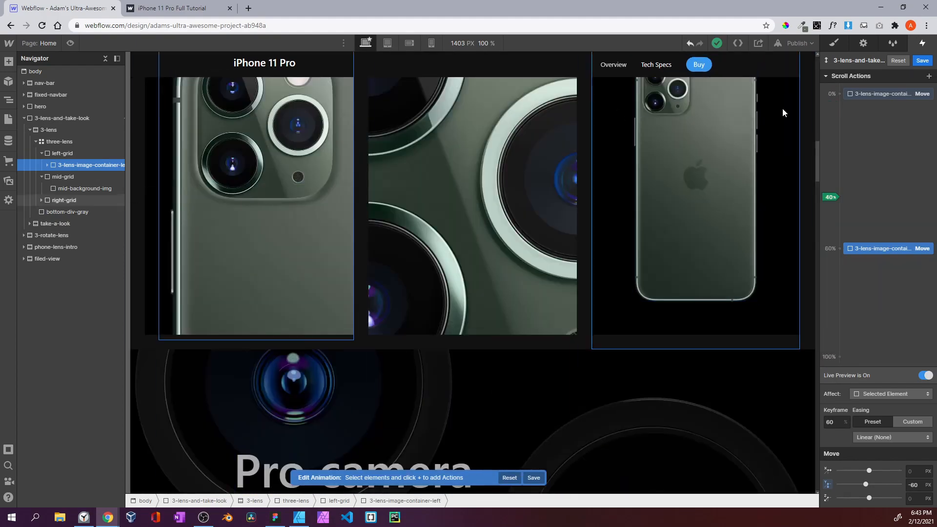
Save the scroll animation and put the Home page into preview mode
{"action": "left_click", "coordinate": [922, 60]}
{"action": "left_click", "coordinate": [834, 43]}
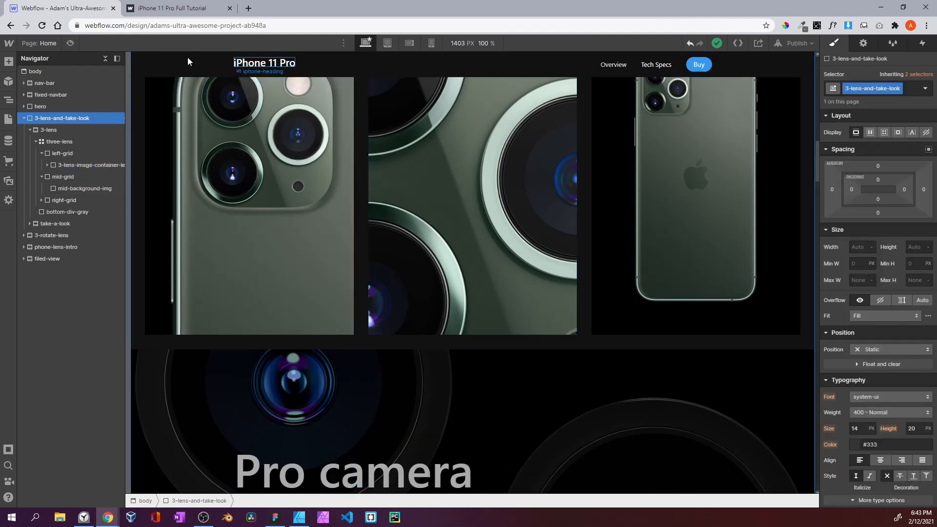
{"action": "left_click", "coordinate": [71, 43]}
Examine the left lens image's scroll movement in the page preview, from the hero down past the three-lens section
{"action": "scroll", "coordinate": [379, 238], "scroll_direction": "up", "scroll_amount": 3}
{"action": "scroll", "coordinate": [379, 239], "scroll_direction": "down", "scroll_amount": 7}
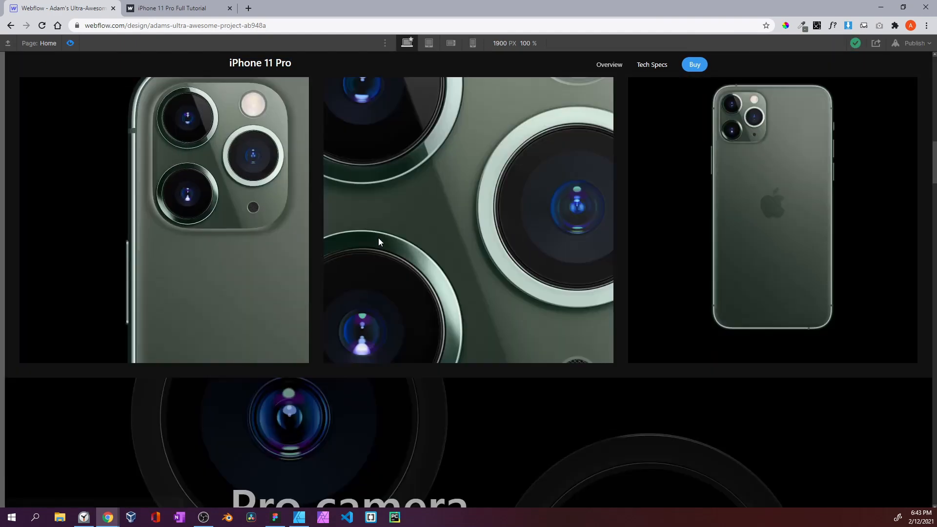
{"action": "scroll", "coordinate": [379, 237], "scroll_direction": "up", "scroll_amount": 5}
{"action": "scroll", "coordinate": [518, 212], "scroll_direction": "up", "scroll_amount": 5}
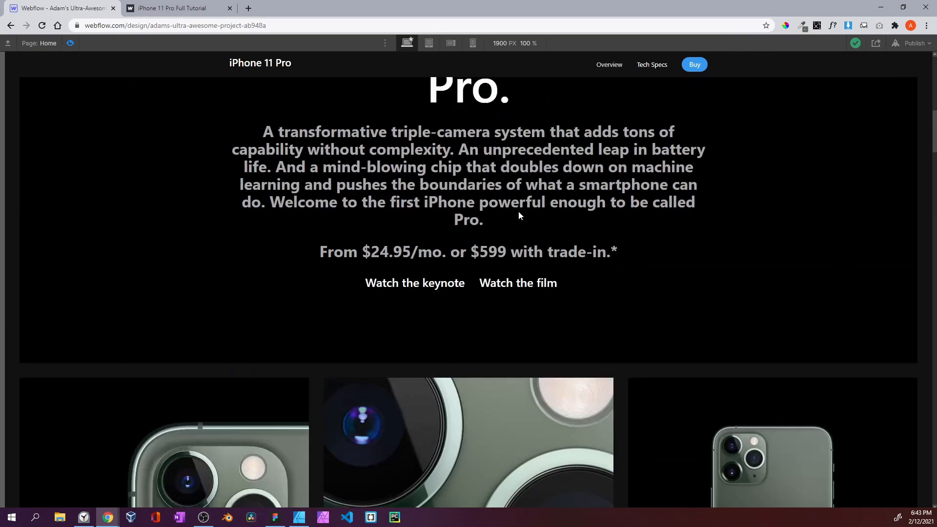
{"action": "scroll", "coordinate": [519, 212], "scroll_direction": "down", "scroll_amount": 7}
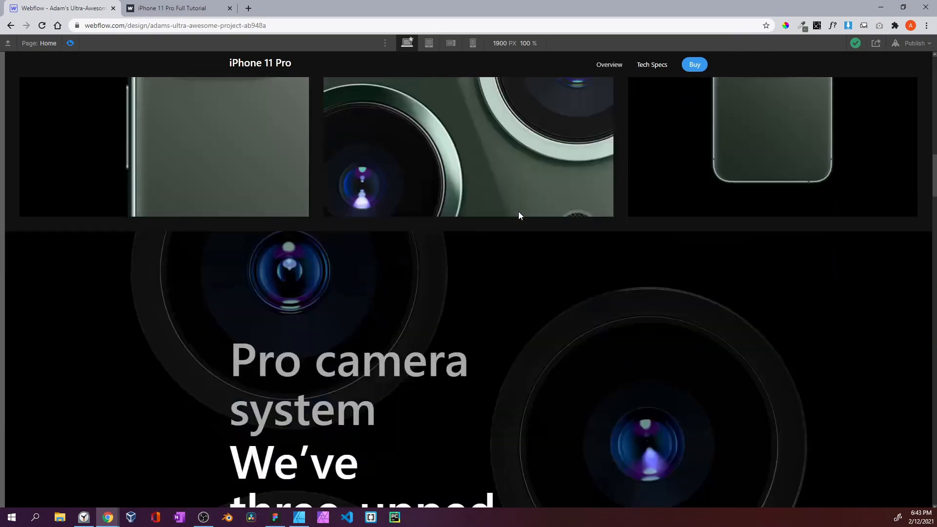
{"action": "scroll", "coordinate": [518, 212], "scroll_direction": "down", "scroll_amount": 4}
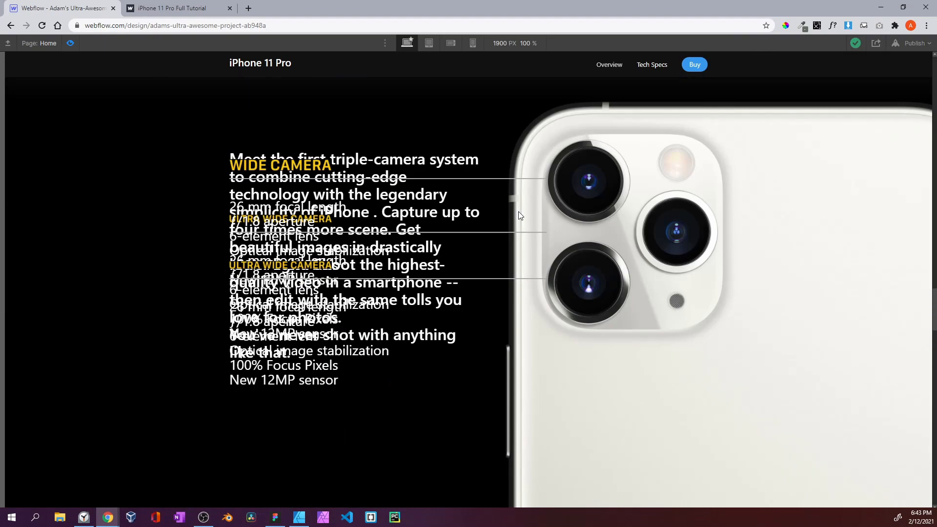
{"action": "scroll", "coordinate": [518, 212], "scroll_direction": "up", "scroll_amount": 10}
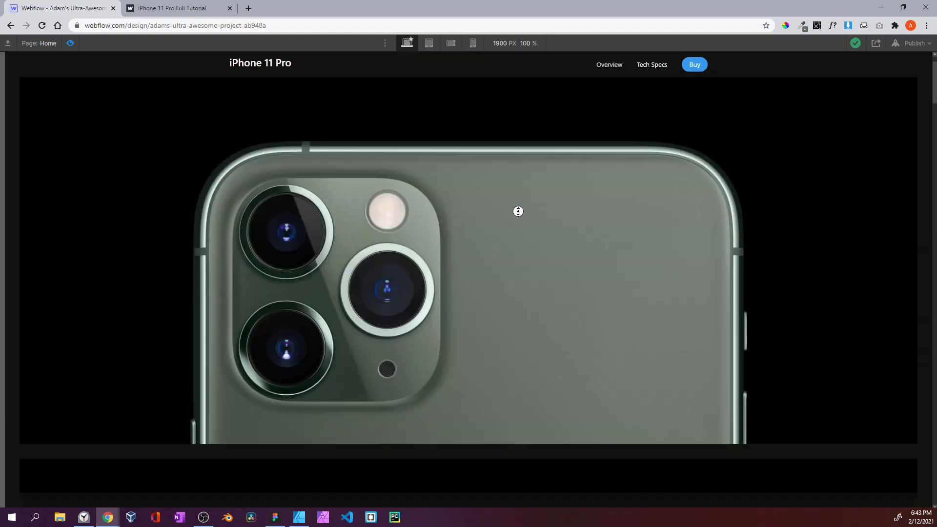
{"action": "scroll", "coordinate": [519, 211], "scroll_direction": "down", "scroll_amount": 6}
{"action": "scroll", "coordinate": [519, 211], "scroll_direction": "up", "scroll_amount": 8}
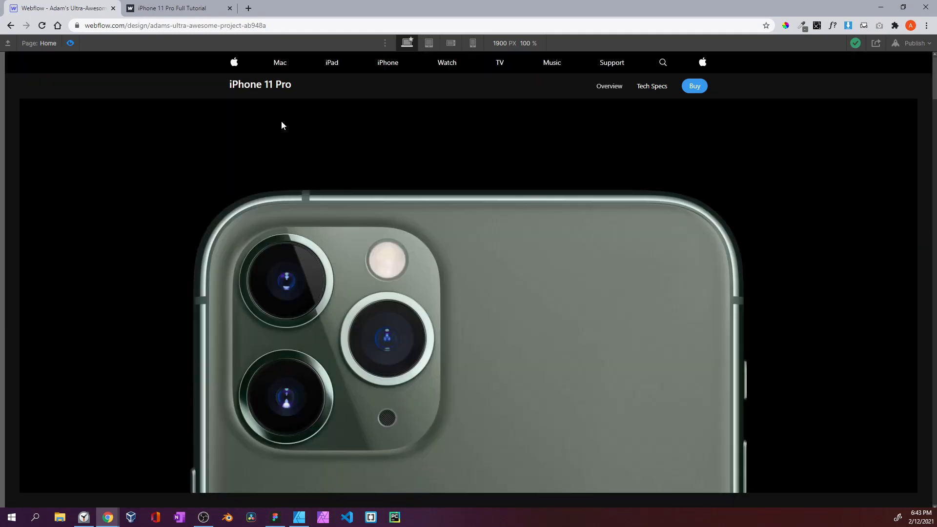
{"action": "scroll", "coordinate": [281, 126], "scroll_direction": "down", "scroll_amount": 8}
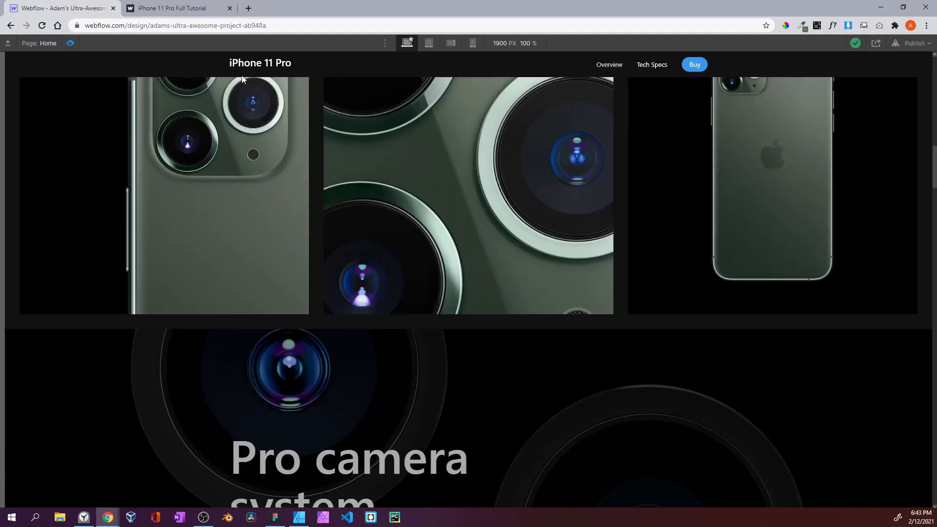
Switch to the published iPhone 11 Pro Full Tutorial site and examine how its take-a-look section meets the three-lens section on scroll
{"action": "left_click", "coordinate": [201, 8]}
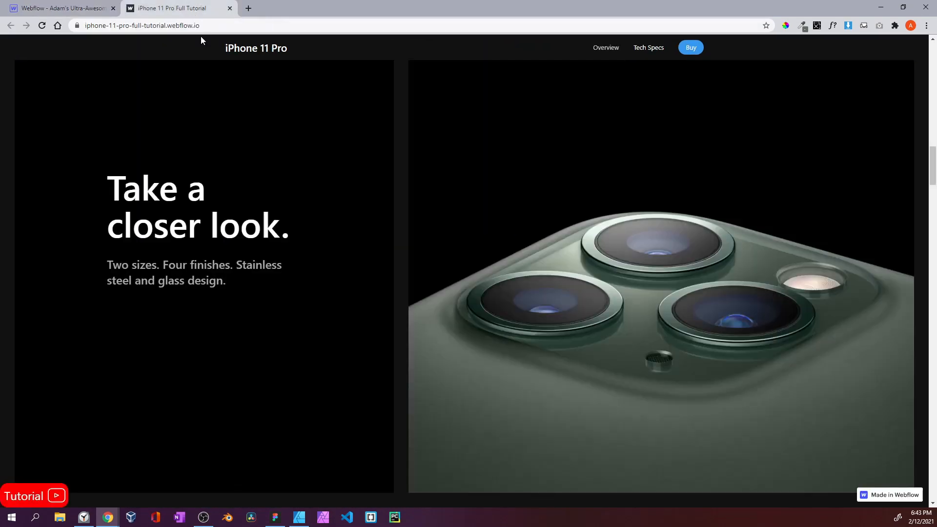
{"action": "scroll", "coordinate": [296, 146], "scroll_direction": "down", "scroll_amount": 5}
{"action": "scroll", "coordinate": [296, 145], "scroll_direction": "up", "scroll_amount": 7}
{"action": "scroll", "coordinate": [295, 146], "scroll_direction": "down", "scroll_amount": 1}
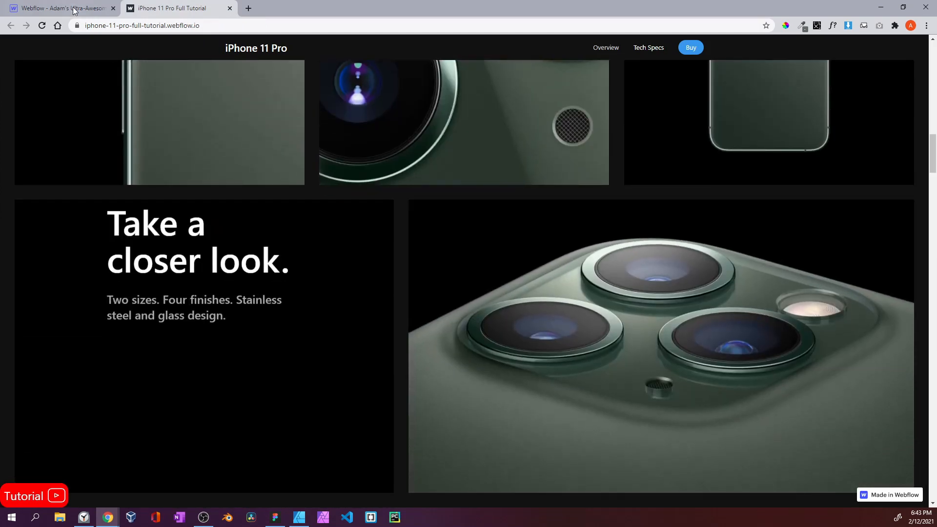
Return to the Webflow project, leave preview mode, and set the take-a-look section's z-index to 3
{"action": "left_click", "coordinate": [75, 11]}
{"action": "left_click", "coordinate": [69, 44]}
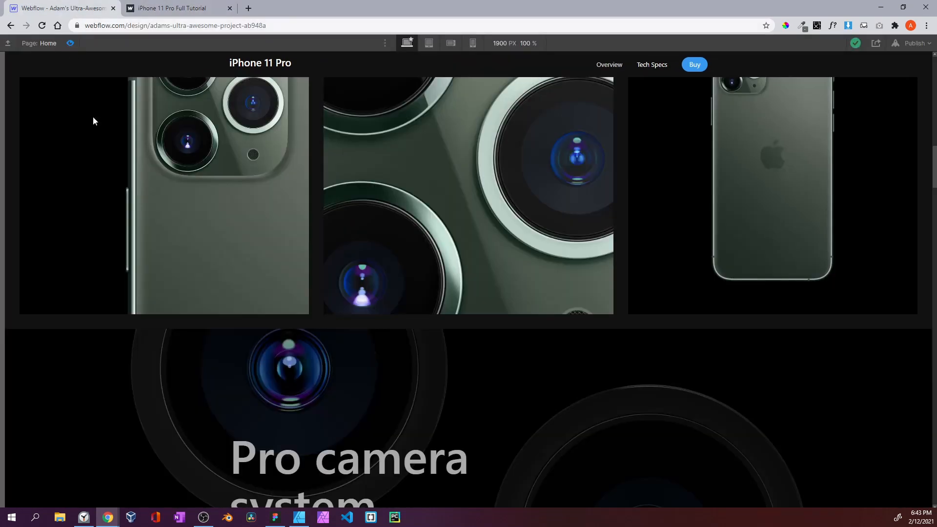
{"action": "left_click", "coordinate": [54, 224]}
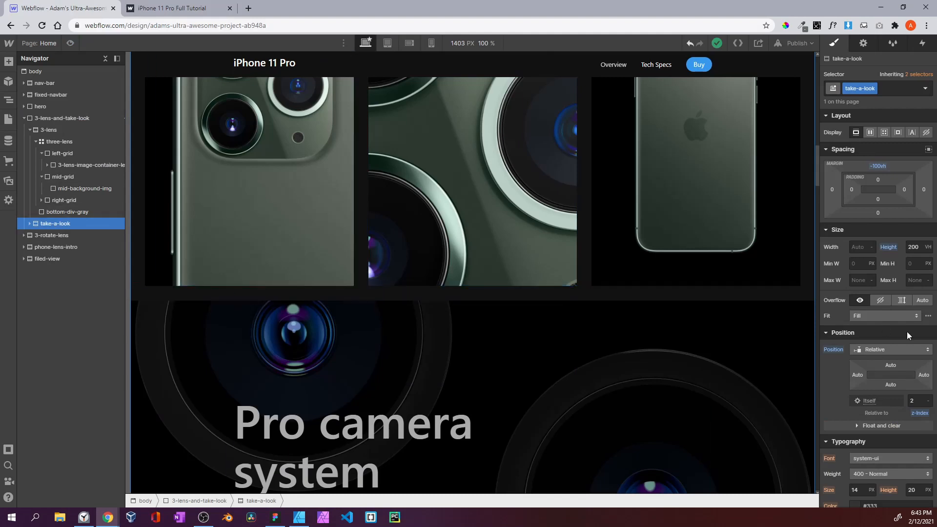
{"action": "type", "text": "3"}
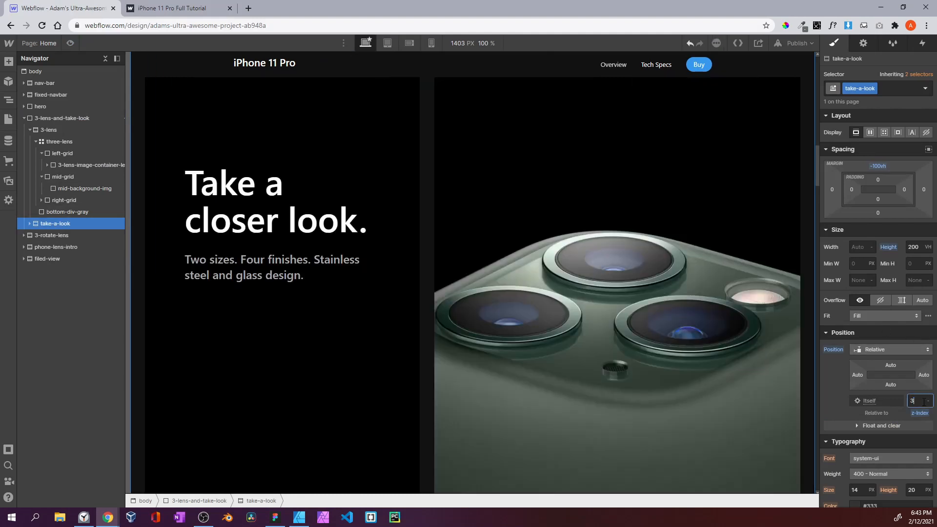
{"action": "scroll", "coordinate": [568, 327], "scroll_direction": "up", "scroll_amount": 10}
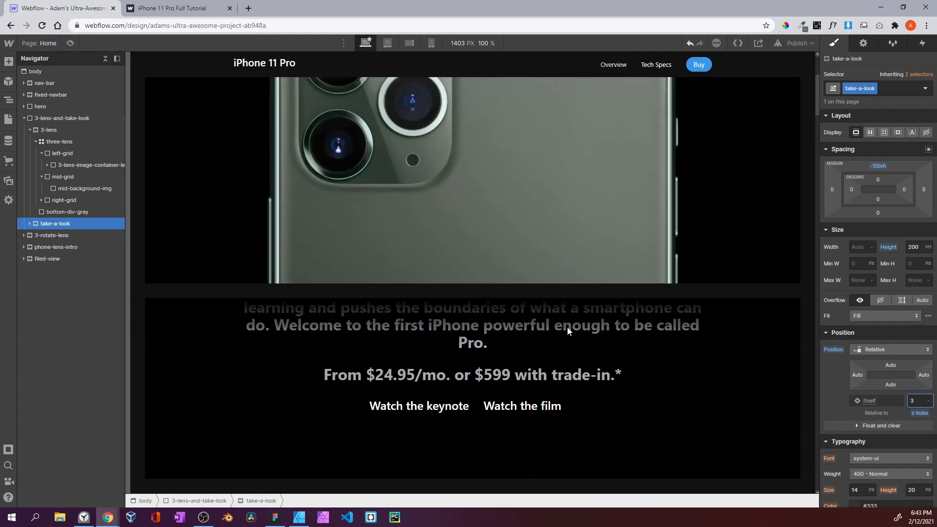
{"action": "scroll", "coordinate": [567, 330], "scroll_direction": "down", "scroll_amount": 5}
{"action": "scroll", "coordinate": [568, 329], "scroll_direction": "up", "scroll_amount": 12}
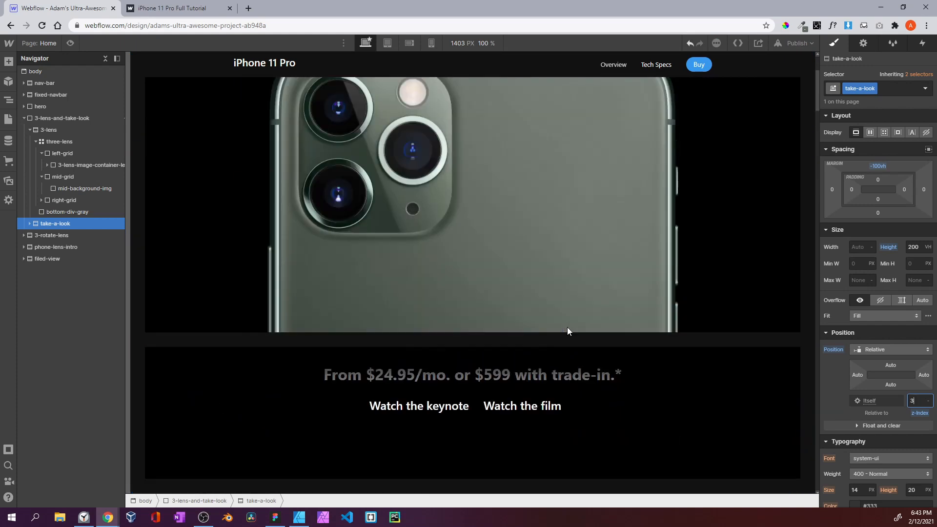
{"action": "scroll", "coordinate": [567, 327], "scroll_direction": "down", "scroll_amount": 5}
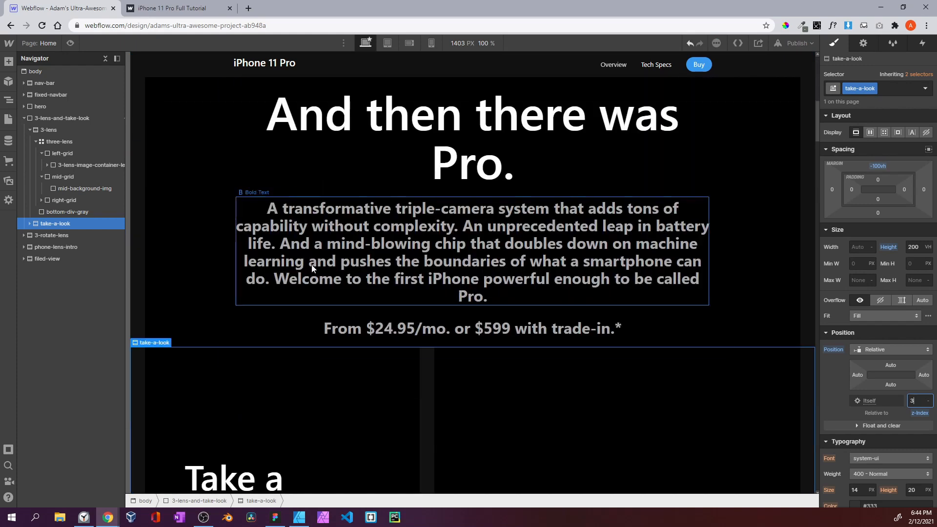
Set the 3-lens section's z-index to 4 so it stacks above the take-a-look section
{"action": "left_click", "coordinate": [69, 140]}
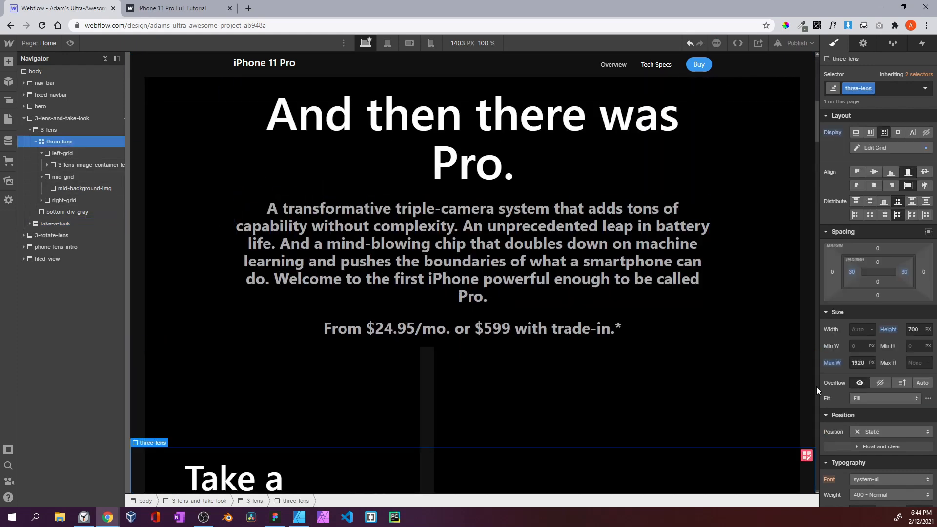
{"action": "scroll", "coordinate": [927, 336], "scroll_direction": "down", "scroll_amount": 2}
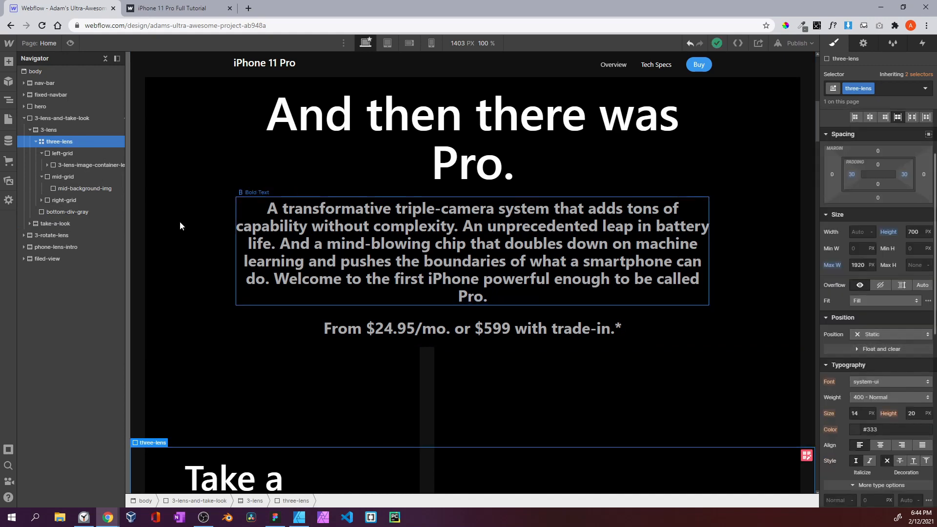
{"action": "scroll", "coordinate": [619, 347], "scroll_direction": "down", "scroll_amount": 3}
{"action": "scroll", "coordinate": [618, 346], "scroll_direction": "up", "scroll_amount": 3}
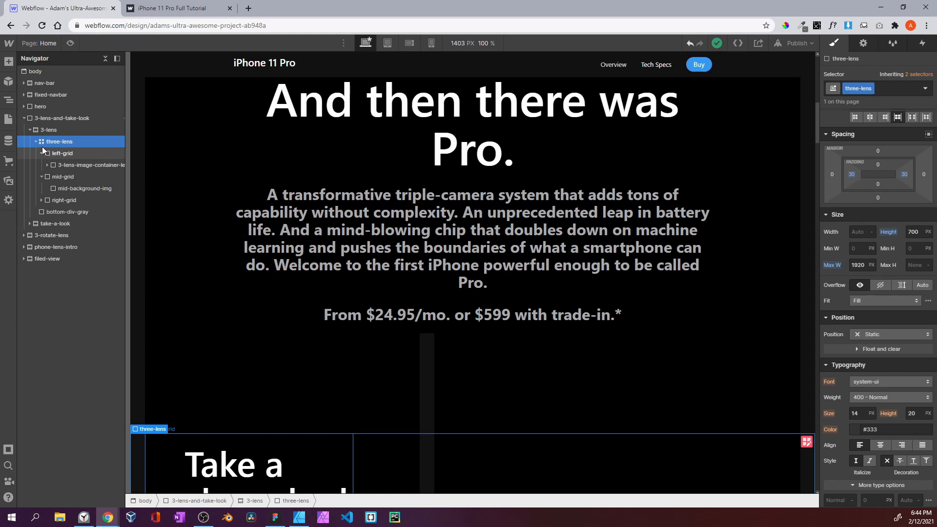
{"action": "left_click", "coordinate": [52, 129]}
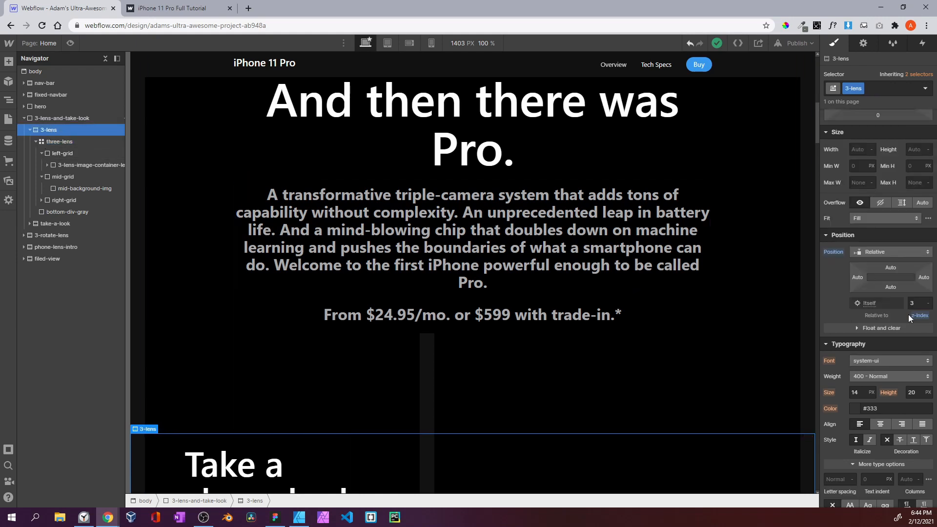
{"action": "type", "text": "4"}
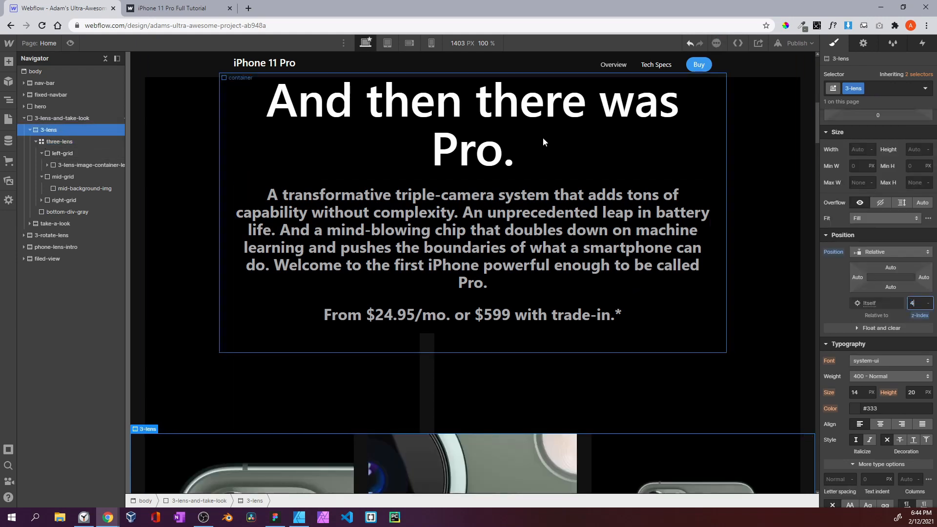
{"action": "scroll", "coordinate": [543, 136], "scroll_direction": "down", "scroll_amount": 5}
{"action": "scroll", "coordinate": [524, 214], "scroll_direction": "down", "scroll_amount": 5}
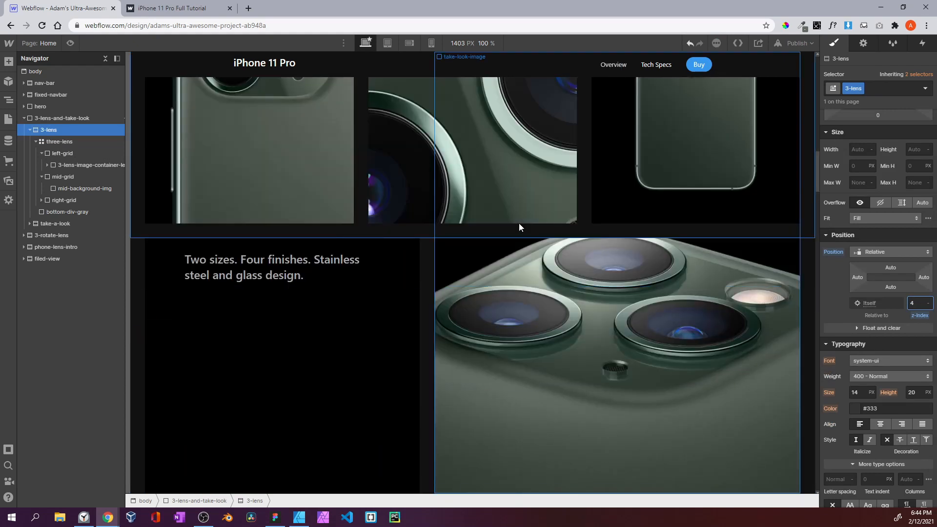
Open the 3-lens-and-take-look-scrolled animation of the 3-lens-and-take-look wrapper for editing
{"action": "left_click", "coordinate": [97, 119]}
{"action": "left_click", "coordinate": [914, 44]}
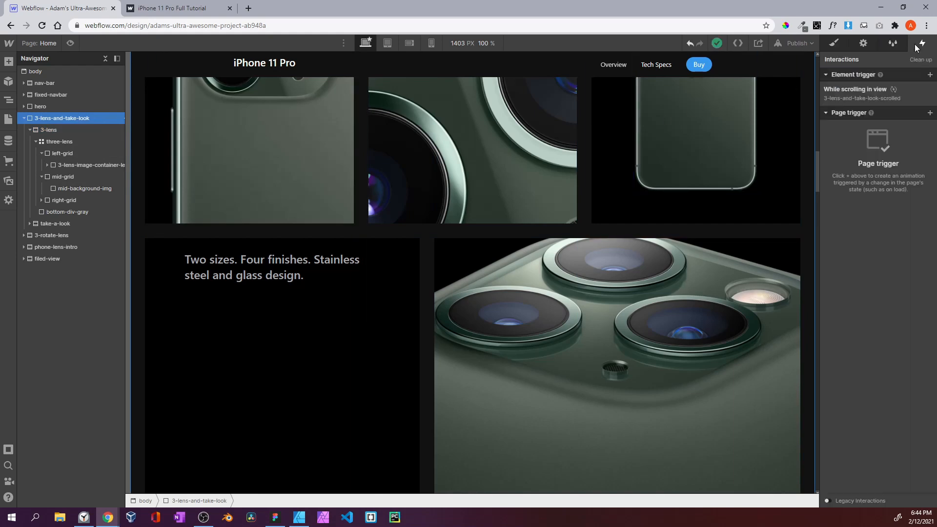
{"action": "left_click", "coordinate": [881, 92]}
{"action": "left_click", "coordinate": [869, 197]}
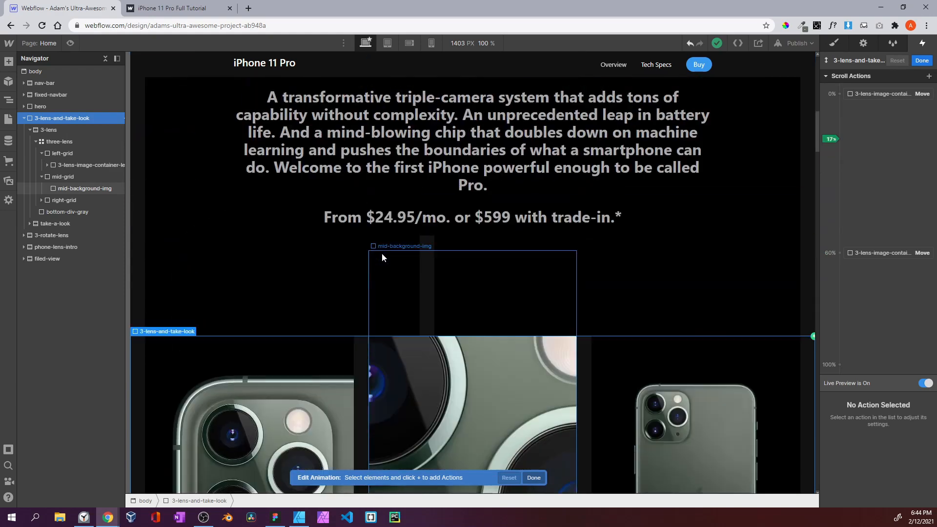
Add a Move action for mid-background-img at the 0% keyframe with a vertical offset of -33%
{"action": "scroll", "coordinate": [382, 253], "scroll_direction": "down", "scroll_amount": 6}
{"action": "left_click", "coordinate": [406, 218]}
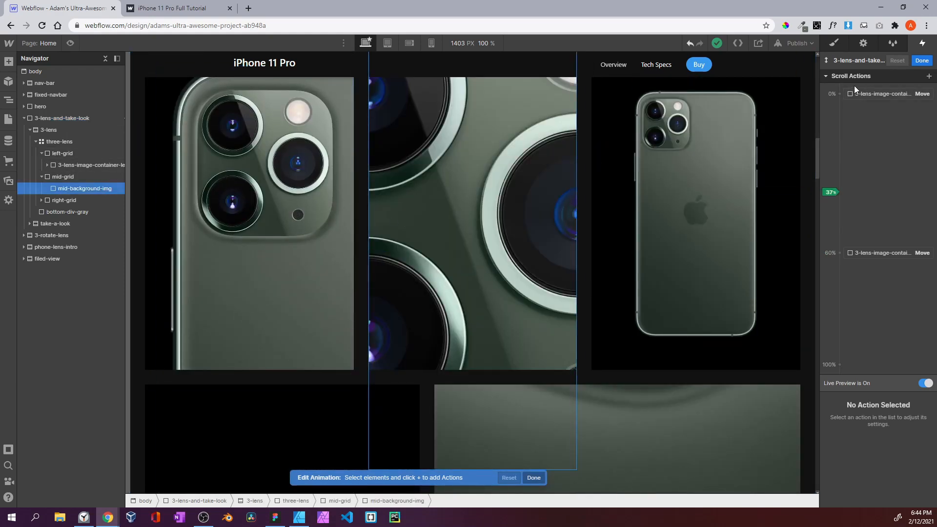
{"action": "left_click", "coordinate": [838, 93]}
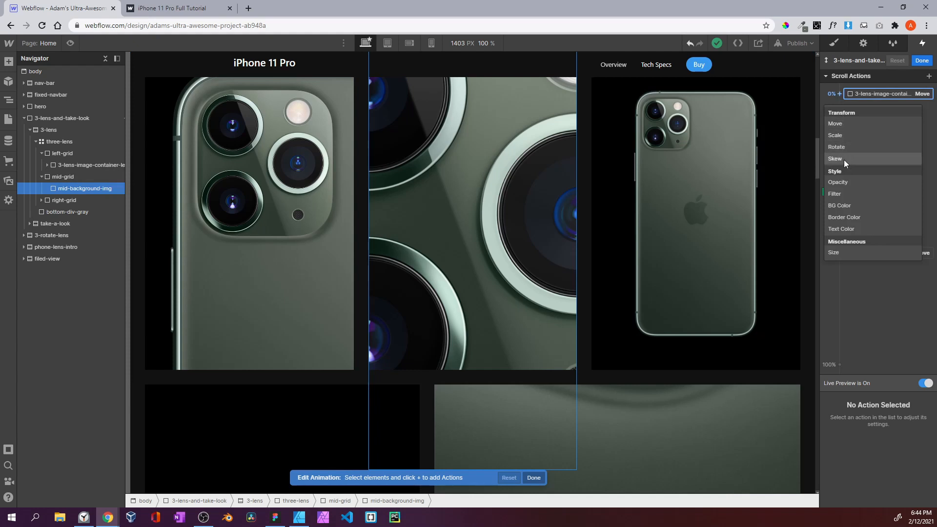
{"action": "left_click", "coordinate": [843, 124]}
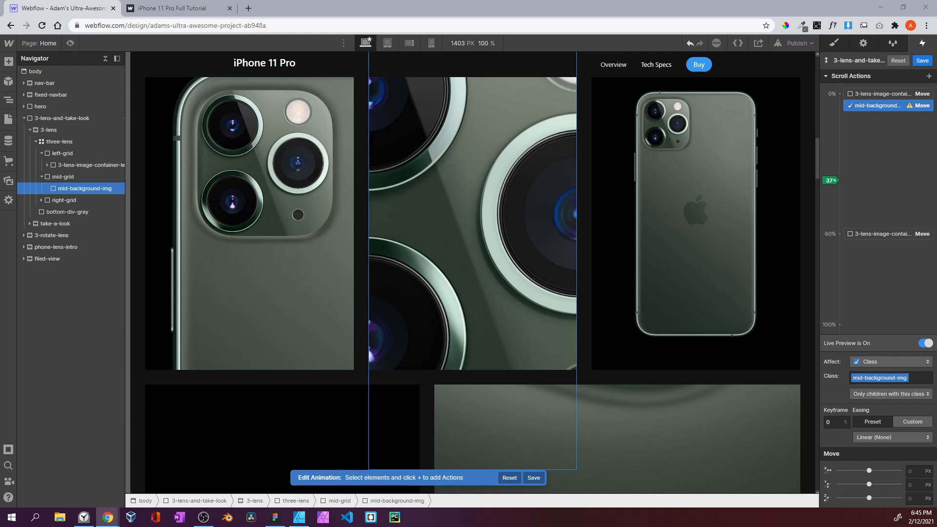
{"action": "left_click", "coordinate": [929, 483]}
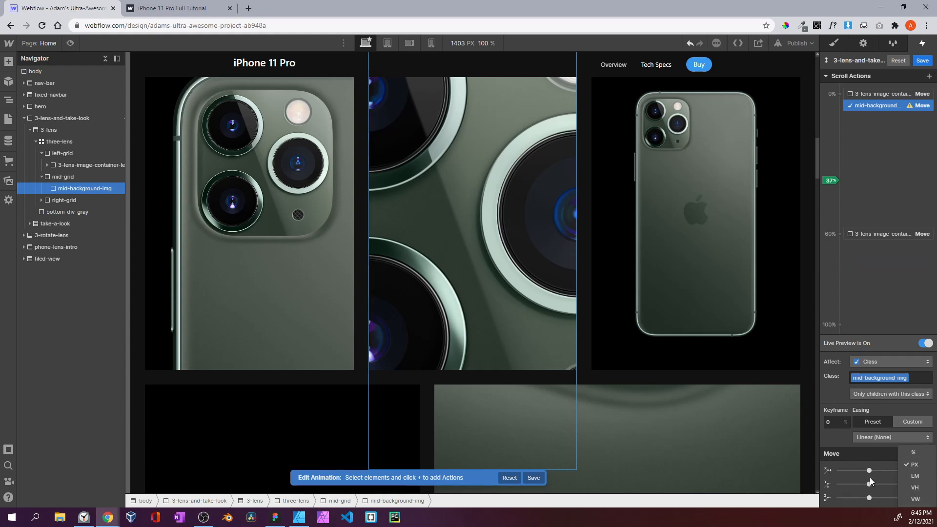
{"action": "left_click", "coordinate": [880, 481]}
{"action": "left_click", "coordinate": [928, 484]}
{"action": "left_click", "coordinate": [923, 467]}
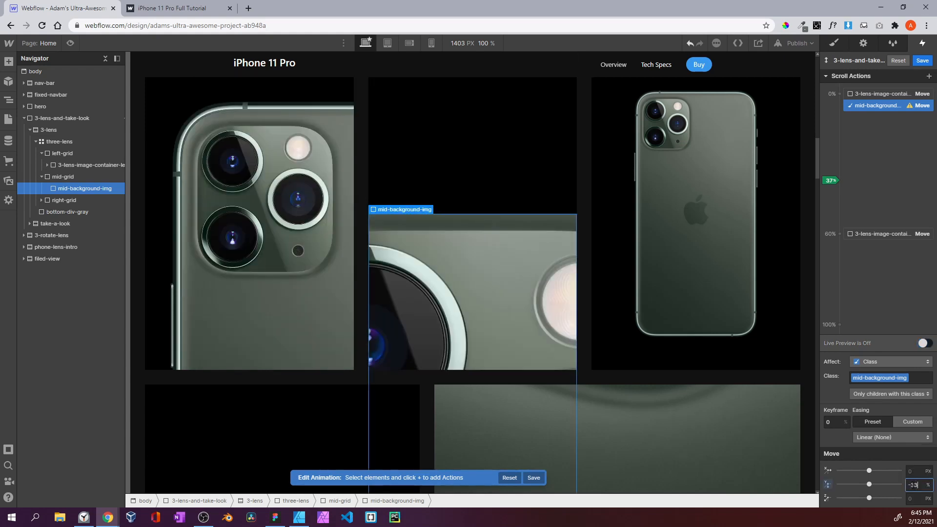
{"action": "key", "text": "Return"}
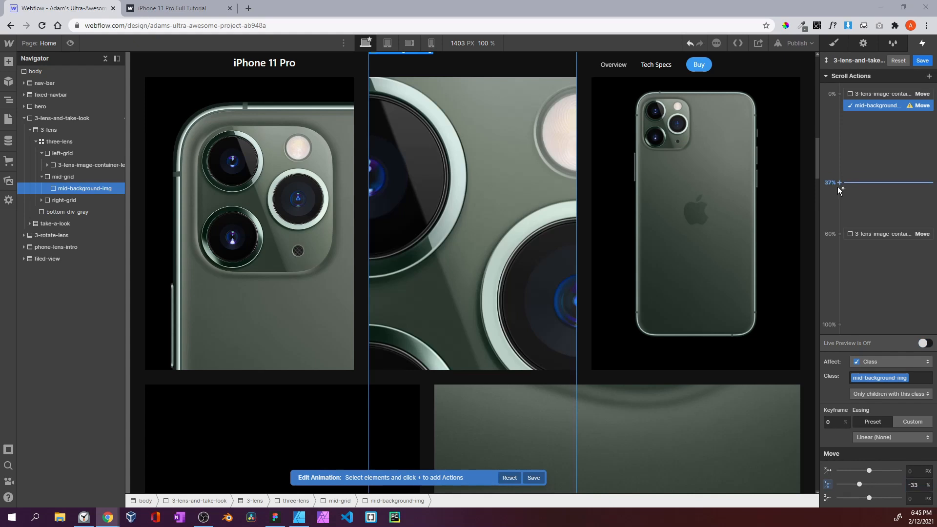
Add a 60% Move action for mid-background-img with a vertical offset of -70 px and check its scroll motion in live preview
{"action": "left_click", "coordinate": [837, 233]}
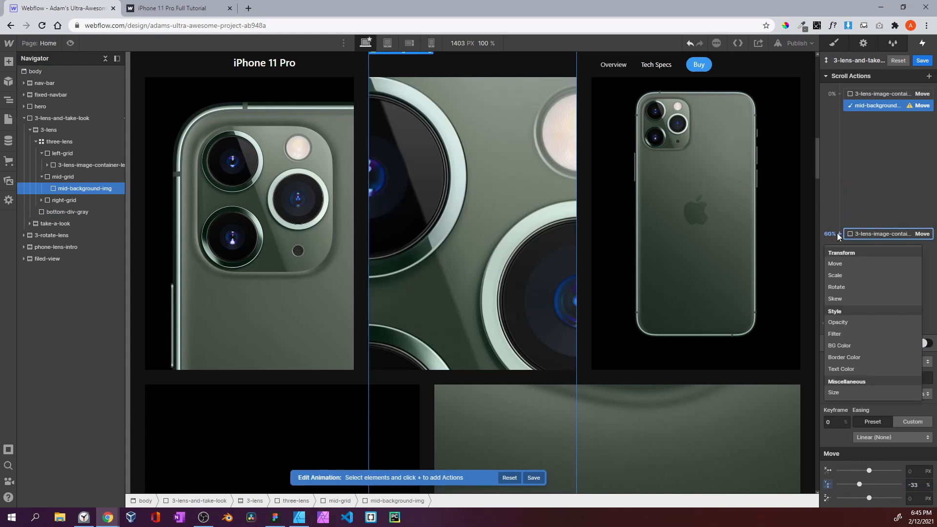
{"action": "left_click", "coordinate": [852, 263]}
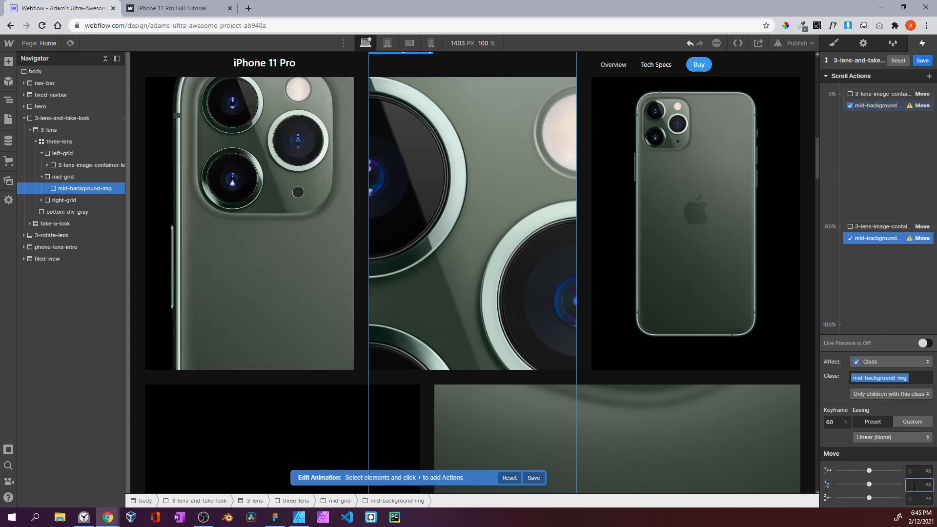
{"action": "key", "text": "Return"}
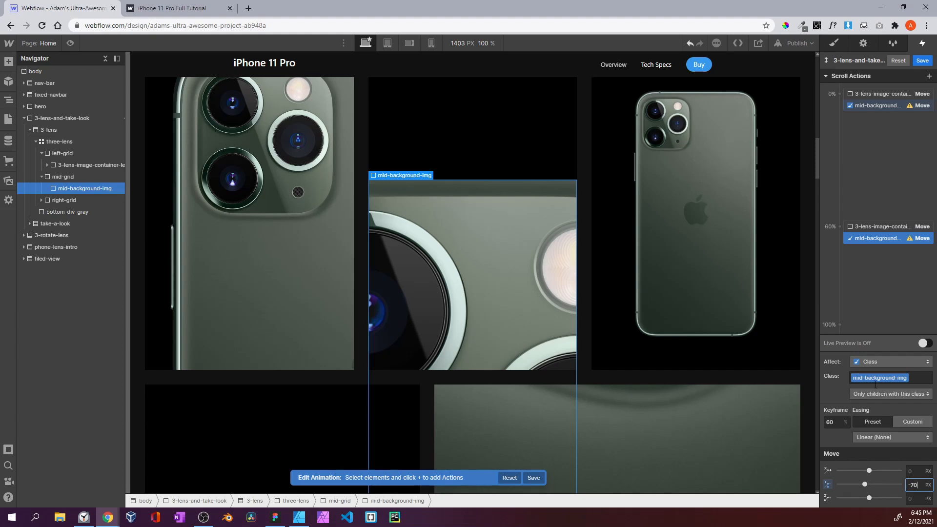
{"action": "left_click", "coordinate": [924, 344]}
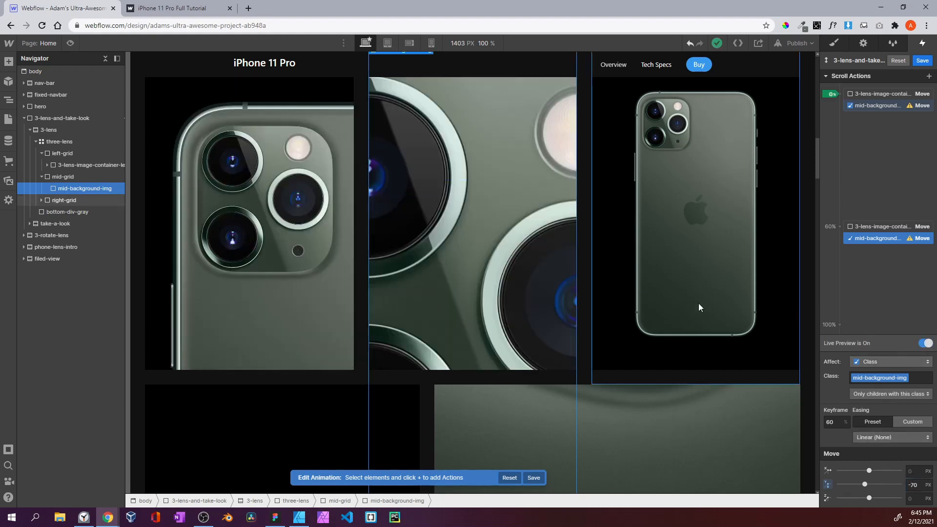
{"action": "scroll", "coordinate": [682, 281], "scroll_direction": "up", "scroll_amount": 8}
{"action": "scroll", "coordinate": [683, 281], "scroll_direction": "down", "scroll_amount": 10}
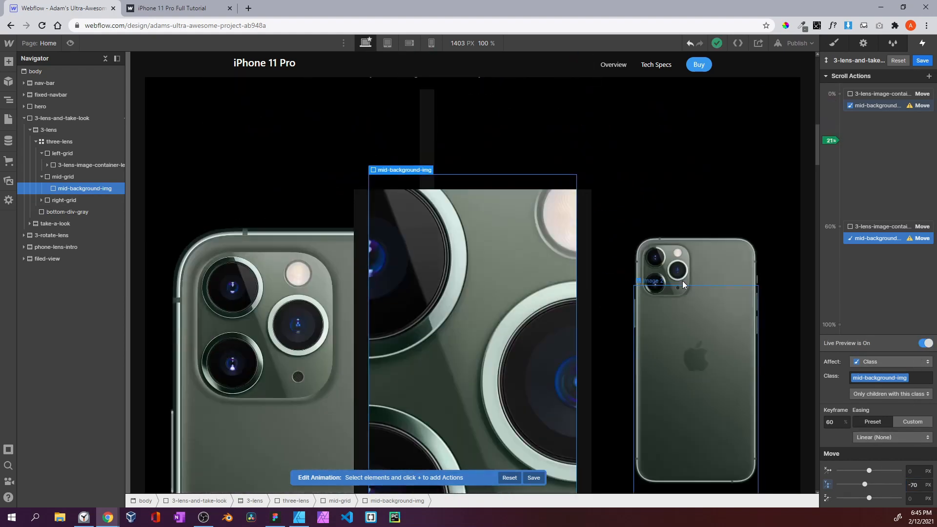
{"action": "scroll", "coordinate": [682, 280], "scroll_direction": "up", "scroll_amount": 6}
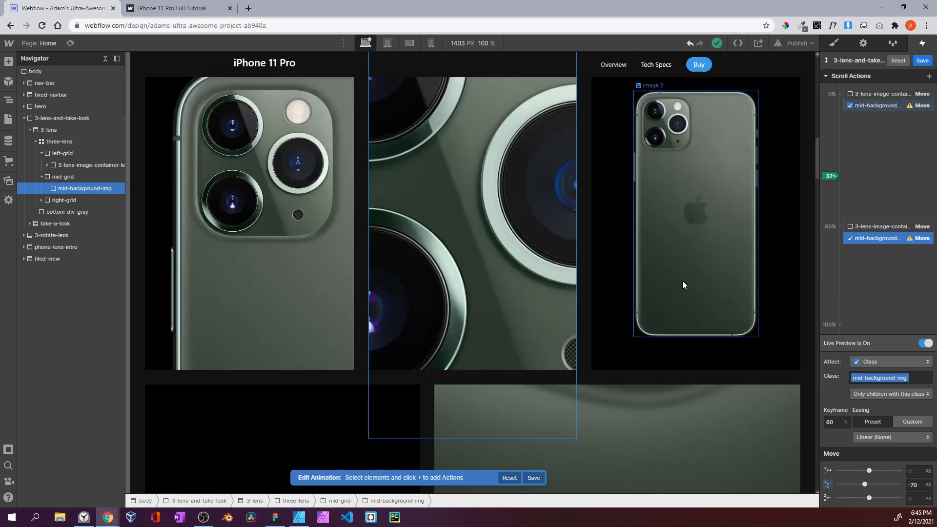
{"action": "scroll", "coordinate": [683, 280], "scroll_direction": "down", "scroll_amount": 3}
Make the mid-background-img Move actions affect the selected element instead of the class
{"action": "left_click", "coordinate": [897, 107]}
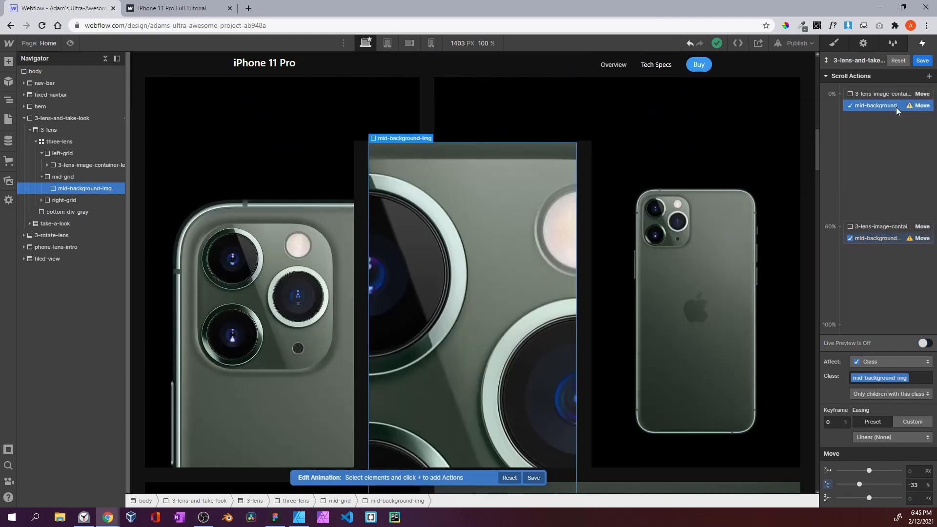
{"action": "left_click", "coordinate": [881, 359]}
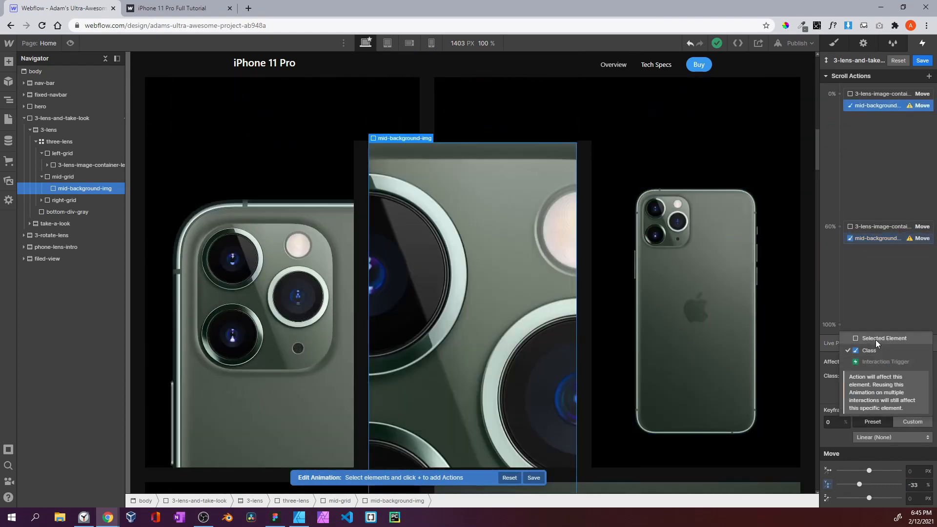
{"action": "left_click", "coordinate": [876, 339]}
{"action": "scroll", "coordinate": [695, 210], "scroll_direction": "down", "scroll_amount": 3}
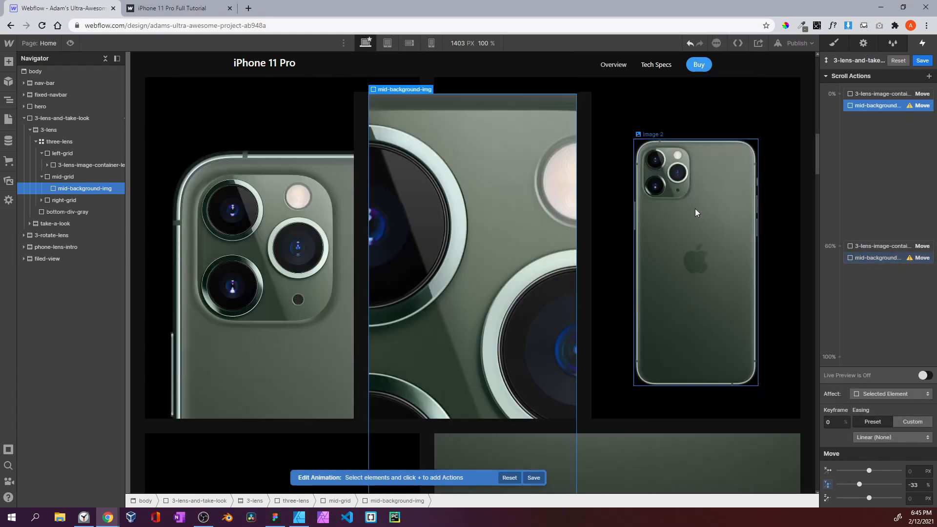
{"action": "scroll", "coordinate": [725, 196], "scroll_direction": "up", "scroll_amount": 2}
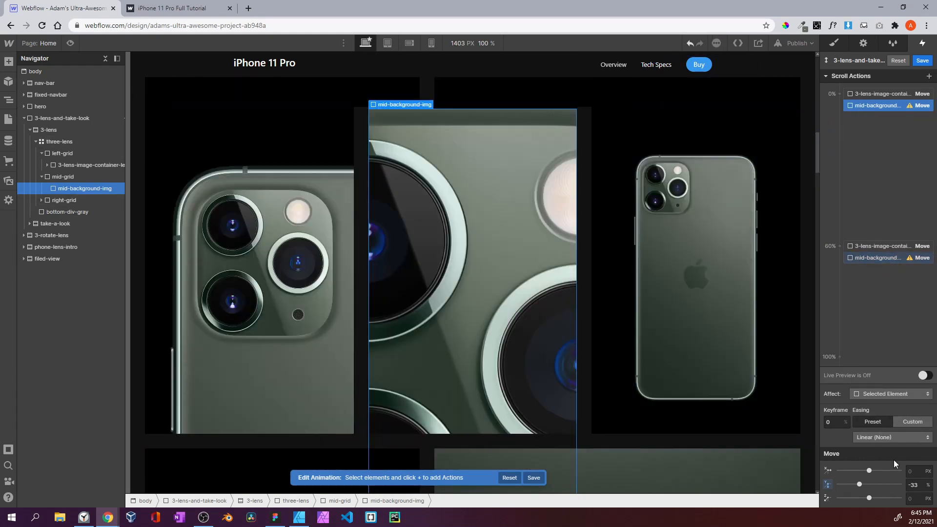
Switch the vertical offset of the 60% mid-background-img Move action to percent, making it -70%
{"action": "left_click", "coordinate": [885, 259]}
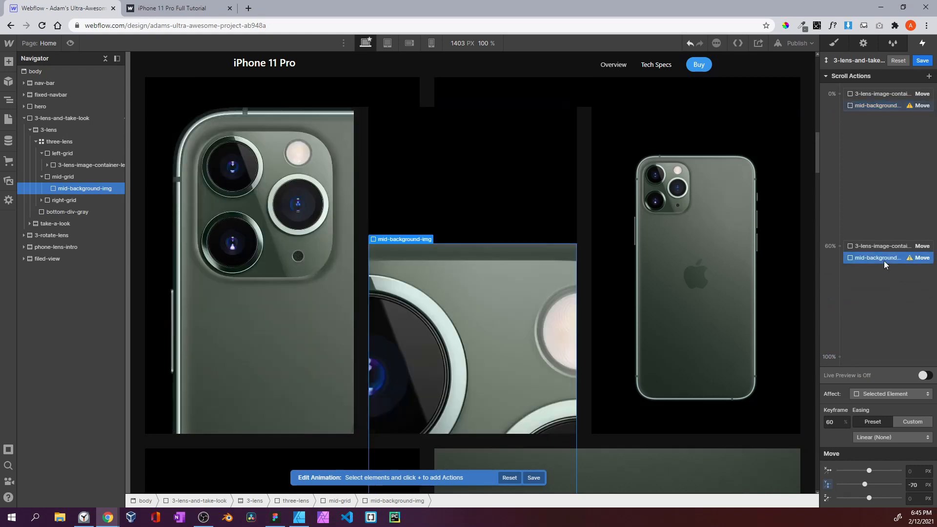
{"action": "left_click", "coordinate": [931, 490]}
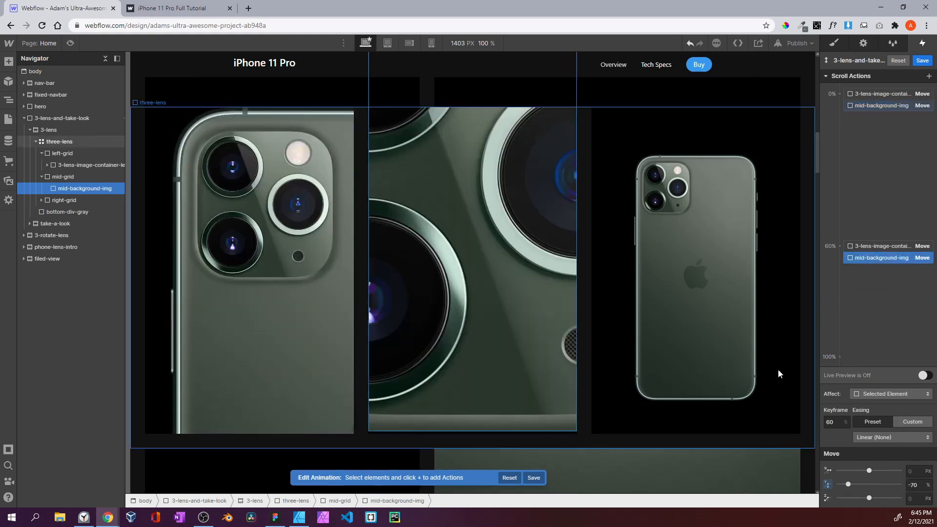
{"action": "left_click", "coordinate": [922, 459]}
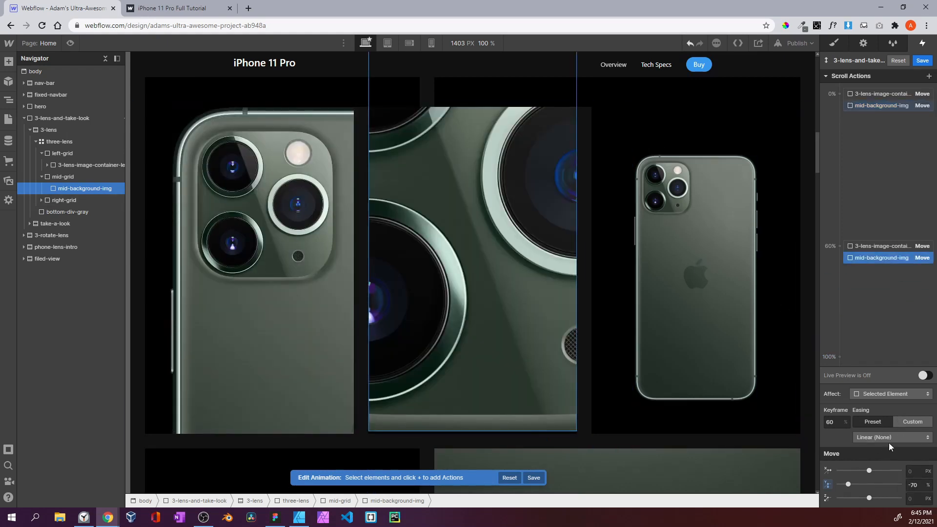
Preview the page and examine how the three-lens section overlaps the hero text on scroll
{"action": "scroll", "coordinate": [260, 177], "scroll_direction": "up", "scroll_amount": 8}
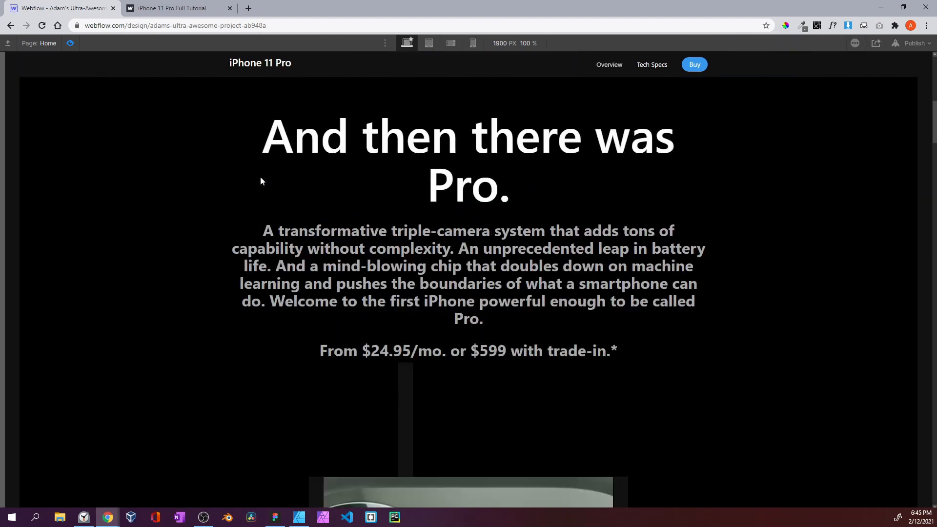
{"action": "scroll", "coordinate": [260, 176], "scroll_direction": "down", "scroll_amount": 4}
{"action": "scroll", "coordinate": [259, 177], "scroll_direction": "up", "scroll_amount": 4}
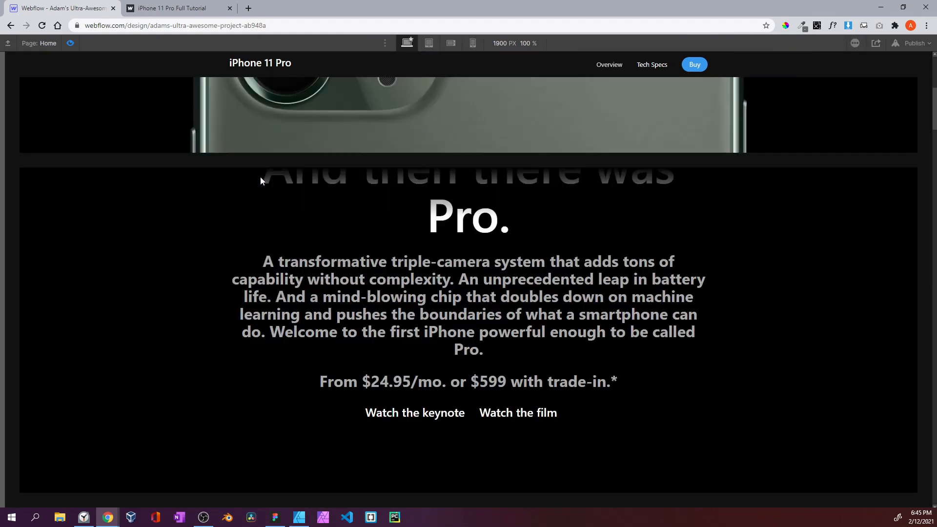
{"action": "scroll", "coordinate": [260, 177], "scroll_direction": "down", "scroll_amount": 3}
{"action": "scroll", "coordinate": [262, 181], "scroll_direction": "up", "scroll_amount": 1}
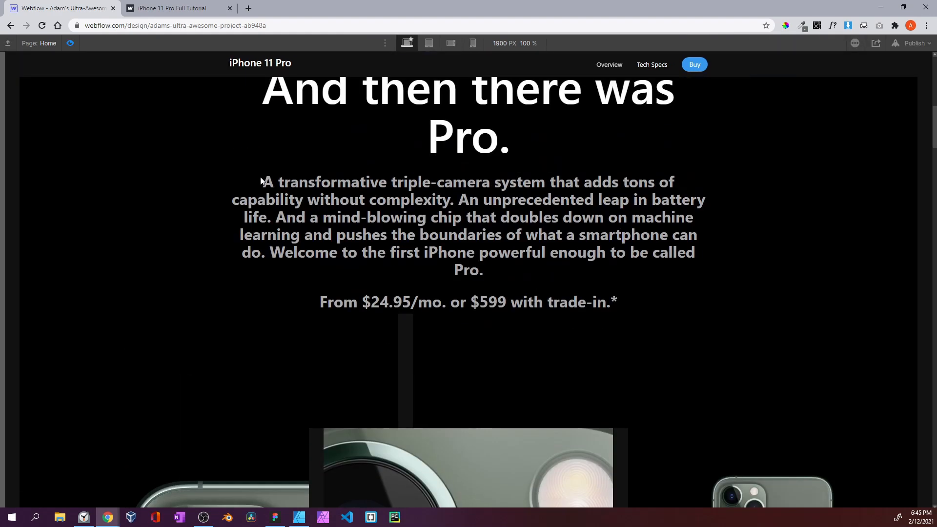
{"action": "scroll", "coordinate": [399, 349], "scroll_direction": "up", "scroll_amount": 2}
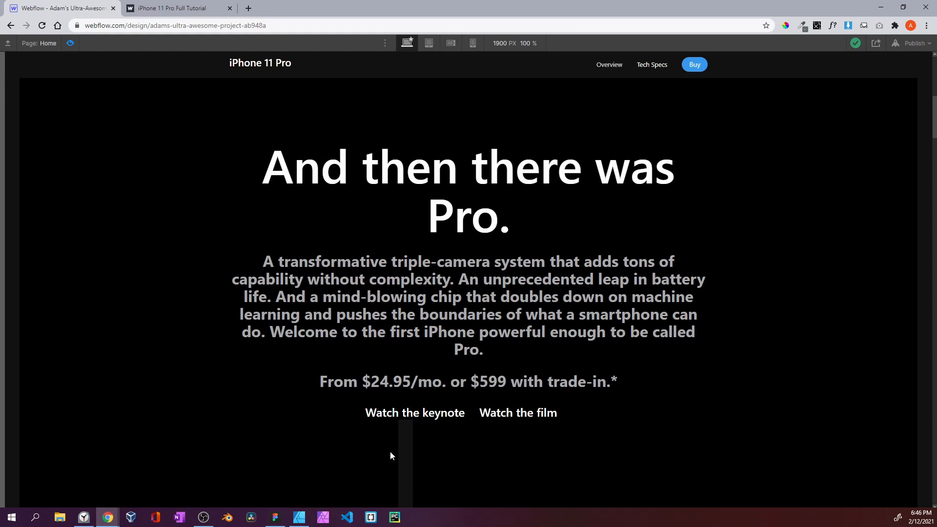
Leave the page preview and save the 3-lens-and-take-look scroll animation
{"action": "left_click", "coordinate": [70, 43]}
{"action": "left_click", "coordinate": [63, 106]}
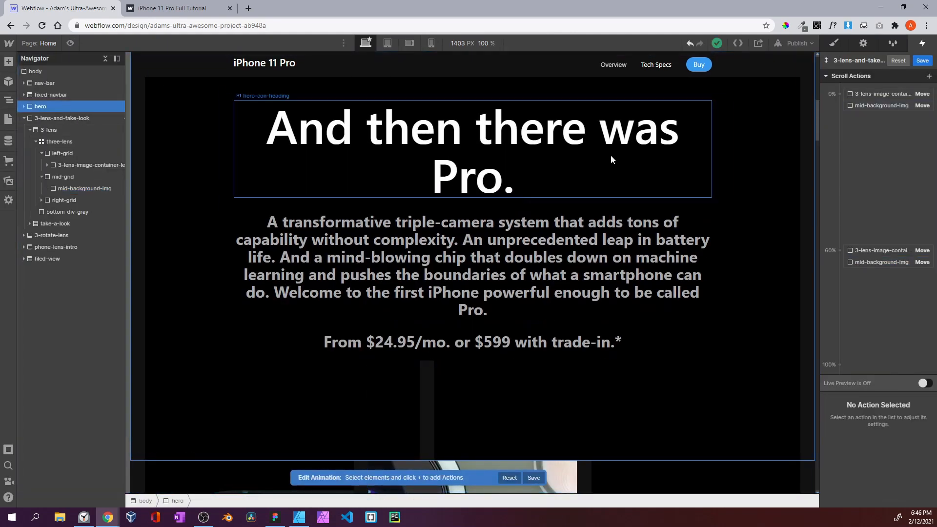
{"action": "left_click", "coordinate": [921, 64]}
Give the hero section relative positioning with a z-index of 4
{"action": "left_click", "coordinate": [836, 44]}
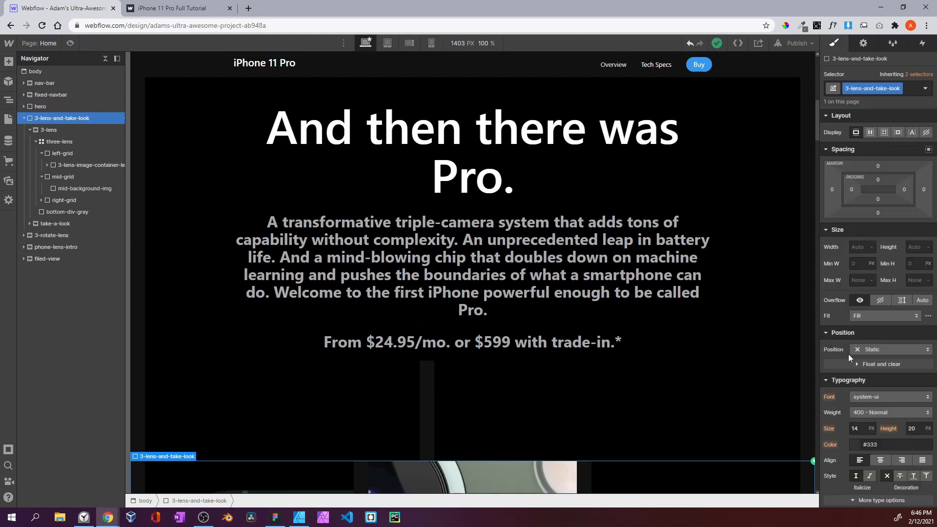
{"action": "scroll", "coordinate": [878, 394], "scroll_direction": "down", "scroll_amount": 6}
{"action": "scroll", "coordinate": [900, 292], "scroll_direction": "up", "scroll_amount": 3}
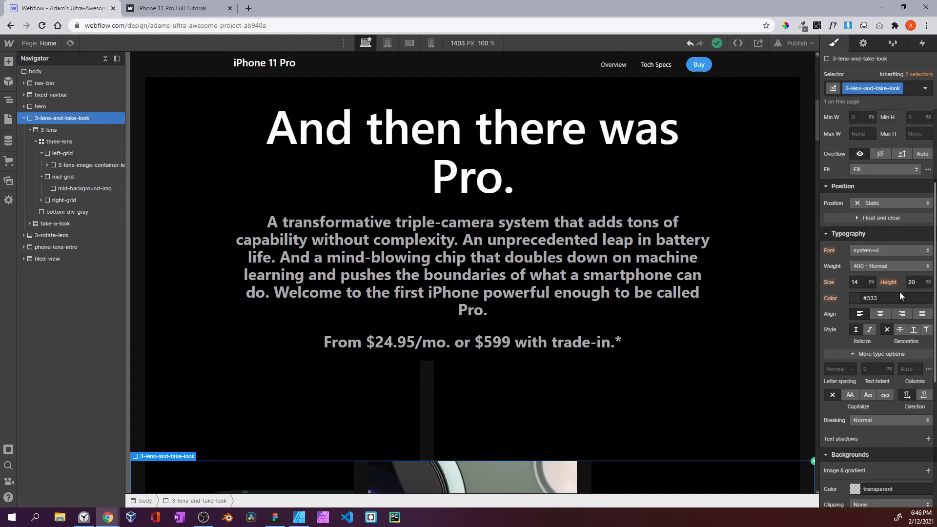
{"action": "left_click", "coordinate": [39, 106]}
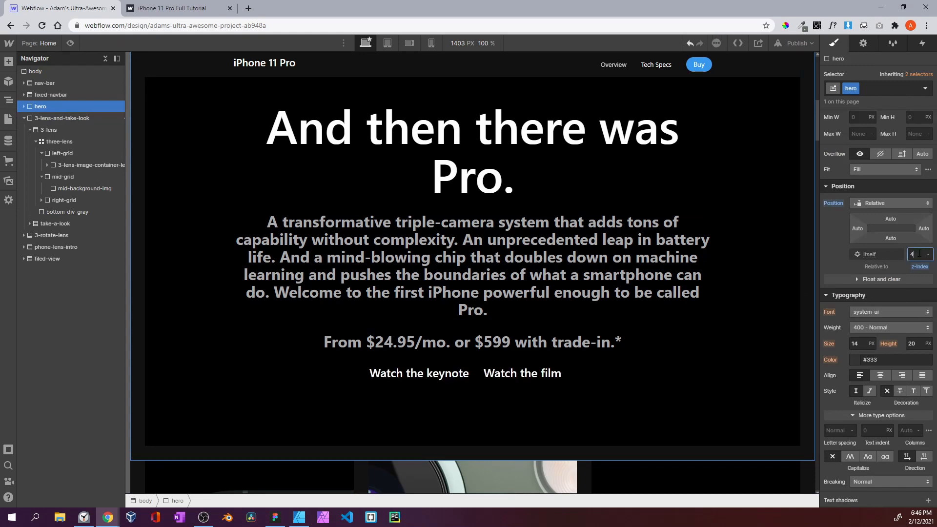
{"action": "scroll", "coordinate": [661, 276], "scroll_direction": "down", "scroll_amount": 10}
{"action": "scroll", "coordinate": [650, 270], "scroll_direction": "up", "scroll_amount": 5}
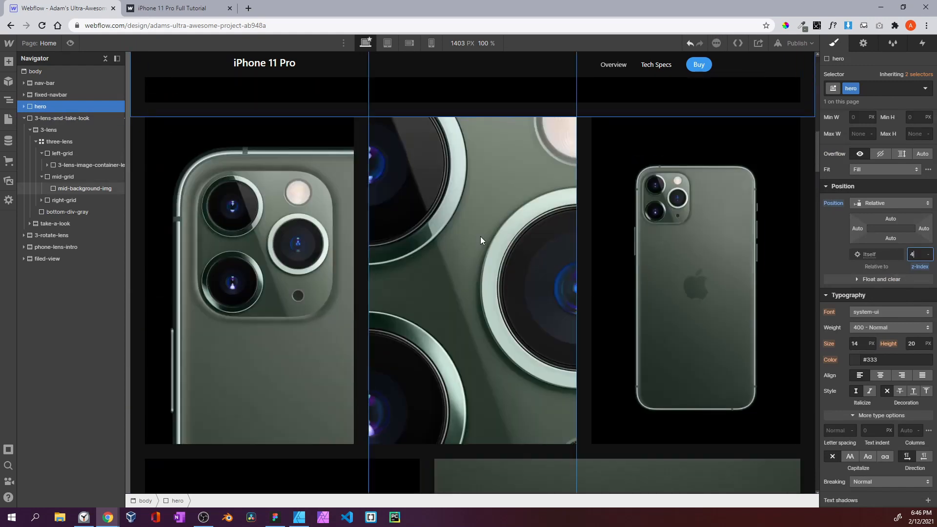
Reopen the 3-lens-and-take-look scroll animation for editing and check the image motion in live preview
{"action": "left_click", "coordinate": [73, 118]}
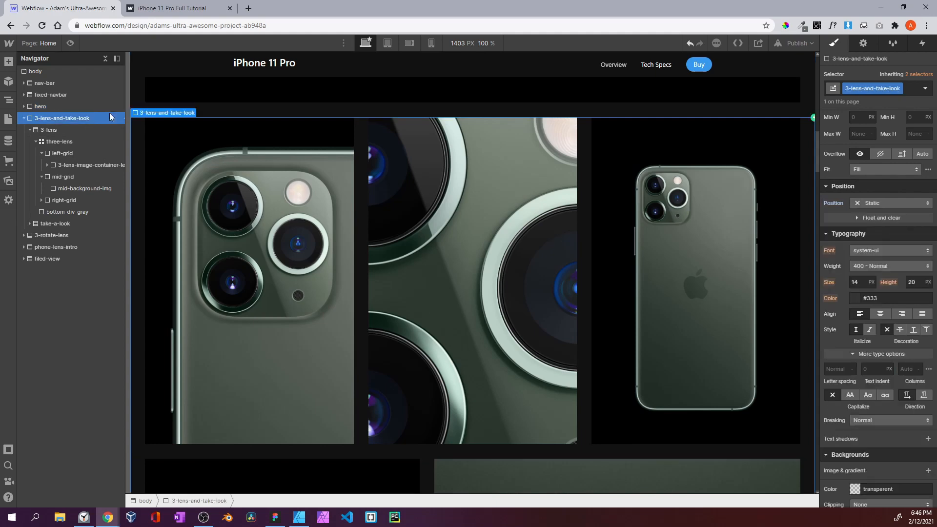
{"action": "left_click", "coordinate": [916, 46]}
{"action": "left_click", "coordinate": [878, 95]}
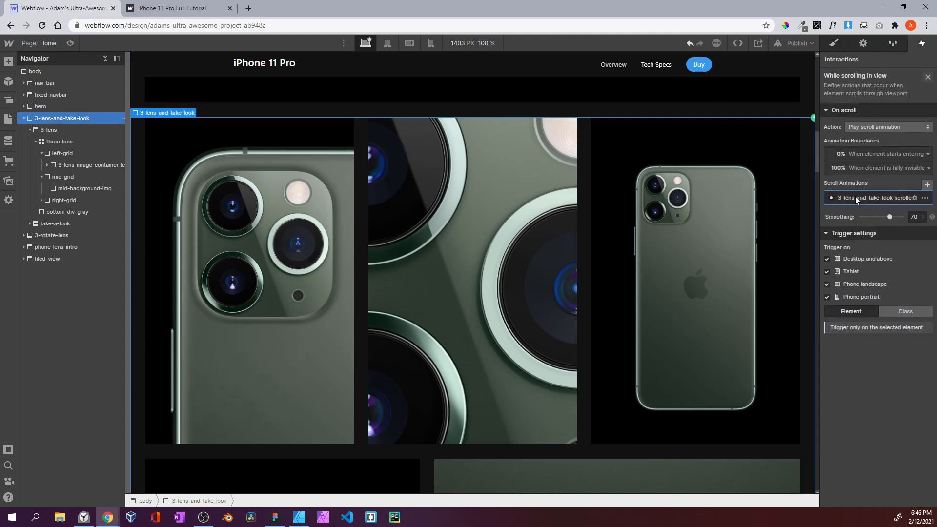
{"action": "left_click", "coordinate": [855, 196]}
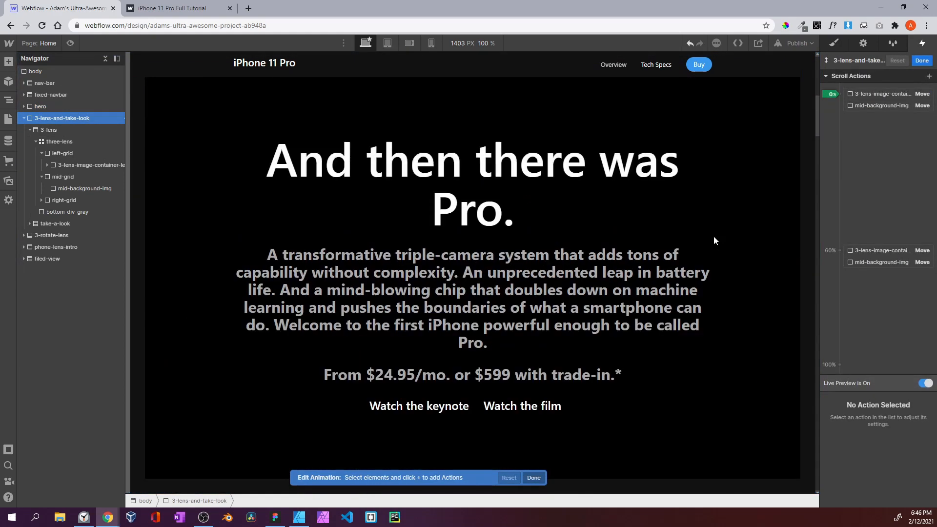
{"action": "scroll", "coordinate": [714, 241], "scroll_direction": "down", "scroll_amount": 7}
{"action": "scroll", "coordinate": [714, 241], "scroll_direction": "down", "scroll_amount": 3}
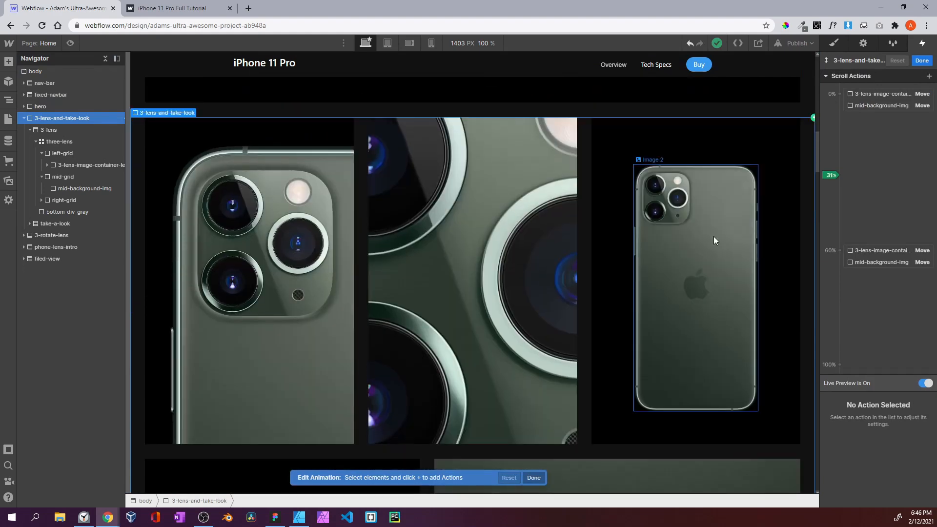
{"action": "scroll", "coordinate": [429, 243], "scroll_direction": "up", "scroll_amount": 3}
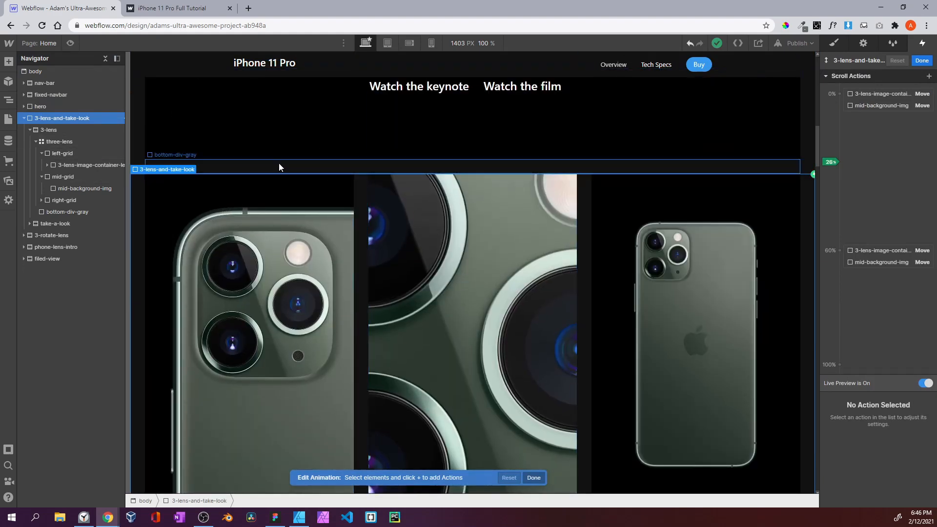
{"action": "scroll", "coordinate": [279, 163], "scroll_direction": "up", "scroll_amount": 3}
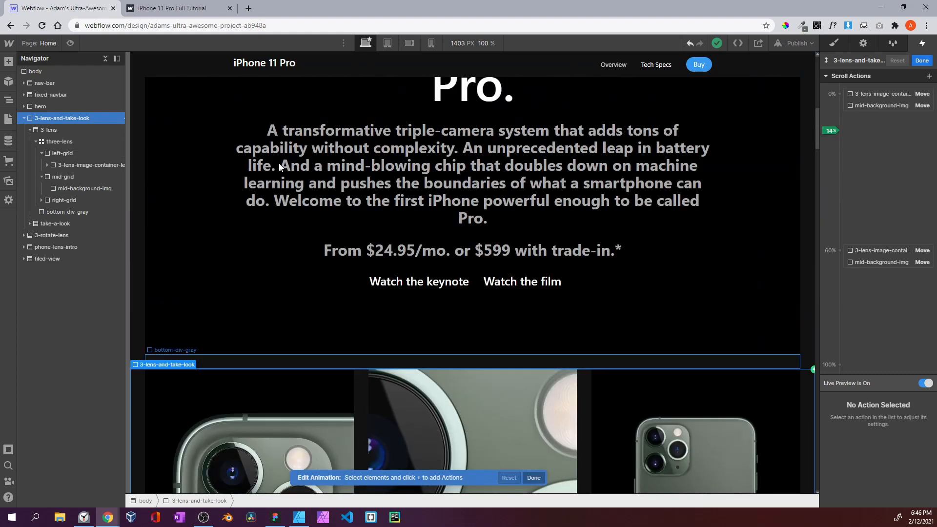
{"action": "scroll", "coordinate": [279, 163], "scroll_direction": "down", "scroll_amount": 3}
{"action": "scroll", "coordinate": [279, 163], "scroll_direction": "down", "scroll_amount": 5}
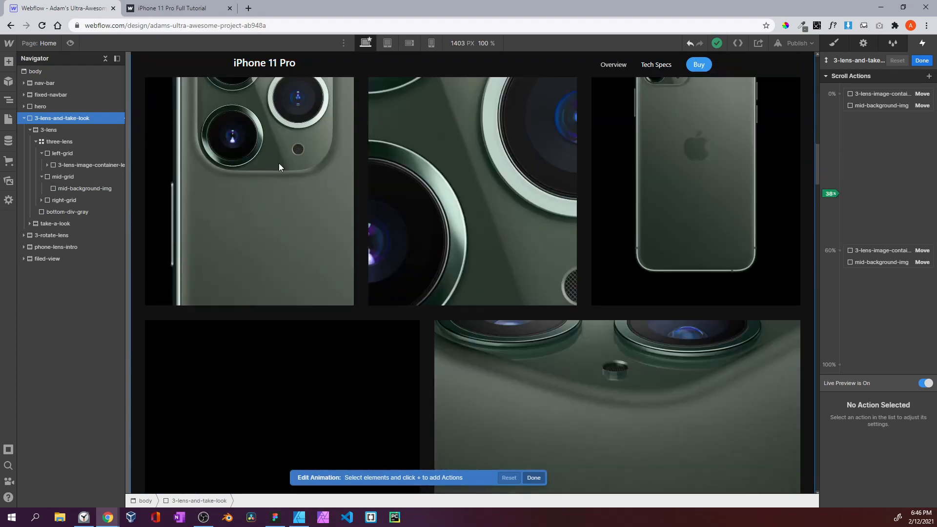
Preview the full page and examine the scroll motion from the hero through the three-lens grid to the take-a-look section
{"action": "key", "text": "ctrl+shift+p"}
{"action": "scroll", "coordinate": [497, 230], "scroll_direction": "up", "scroll_amount": 5}
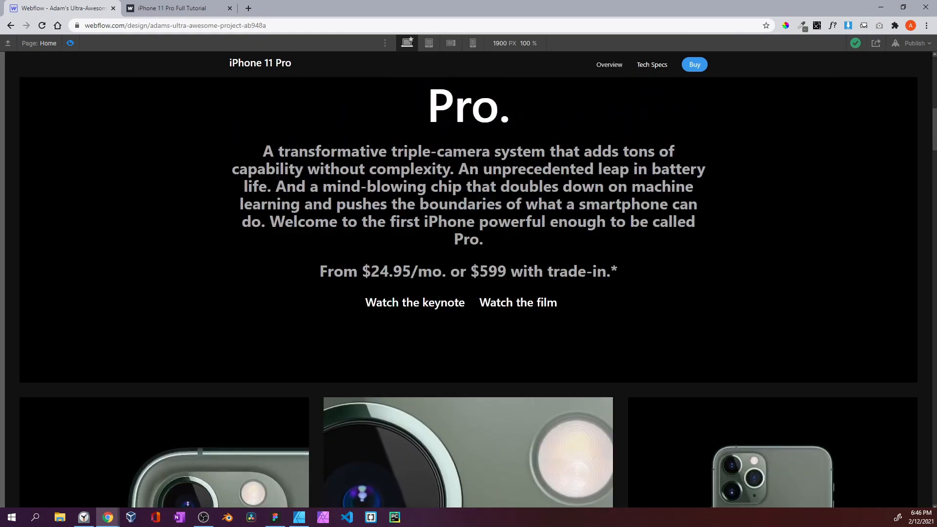
{"action": "scroll", "coordinate": [496, 230], "scroll_direction": "down", "scroll_amount": 7}
{"action": "scroll", "coordinate": [497, 228], "scroll_direction": "up", "scroll_amount": 8}
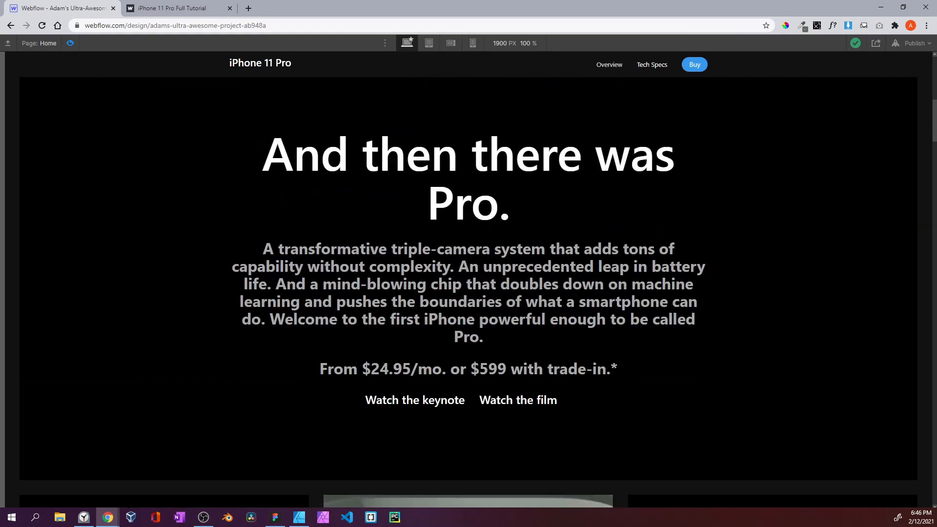
{"action": "scroll", "coordinate": [497, 229], "scroll_direction": "down", "scroll_amount": 11}
{"action": "scroll", "coordinate": [496, 228], "scroll_direction": "up", "scroll_amount": 8}
{"action": "scroll", "coordinate": [496, 228], "scroll_direction": "down", "scroll_amount": 10}
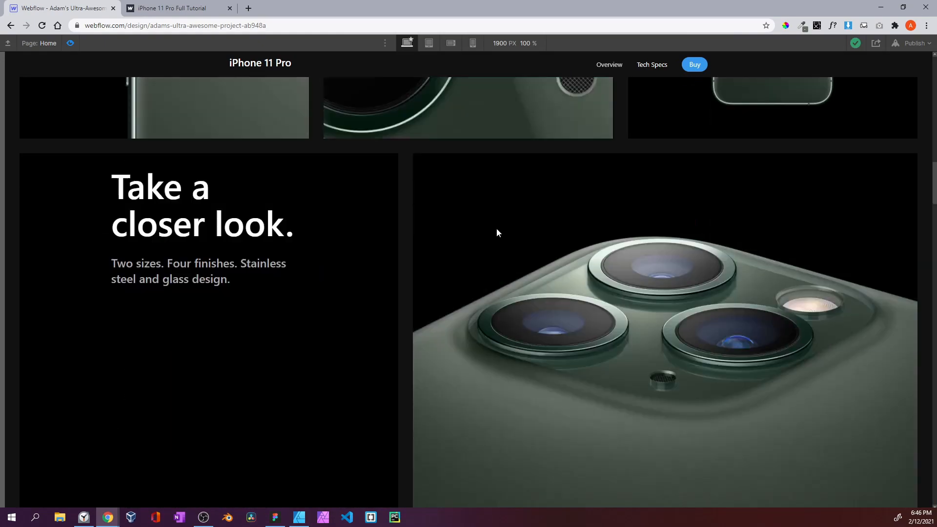
{"action": "left_click", "coordinate": [67, 43]}
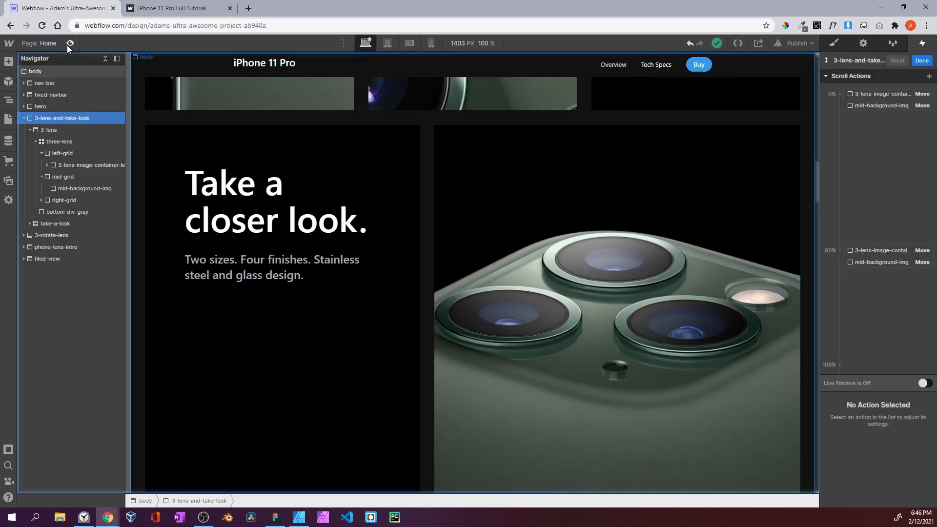
Switch to the iPhone 11 Pro reference site and examine how its three-lens images and take-a-look section move on scroll
{"action": "left_click", "coordinate": [196, 8]}
{"action": "scroll", "coordinate": [475, 206], "scroll_direction": "down", "scroll_amount": 3}
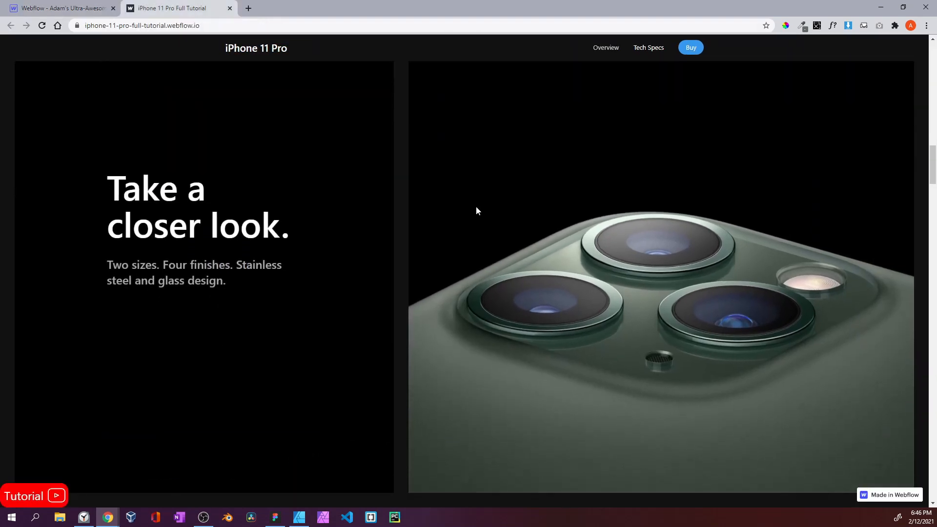
{"action": "scroll", "coordinate": [475, 206], "scroll_direction": "up", "scroll_amount": 8}
{"action": "scroll", "coordinate": [478, 210], "scroll_direction": "down", "scroll_amount": 8}
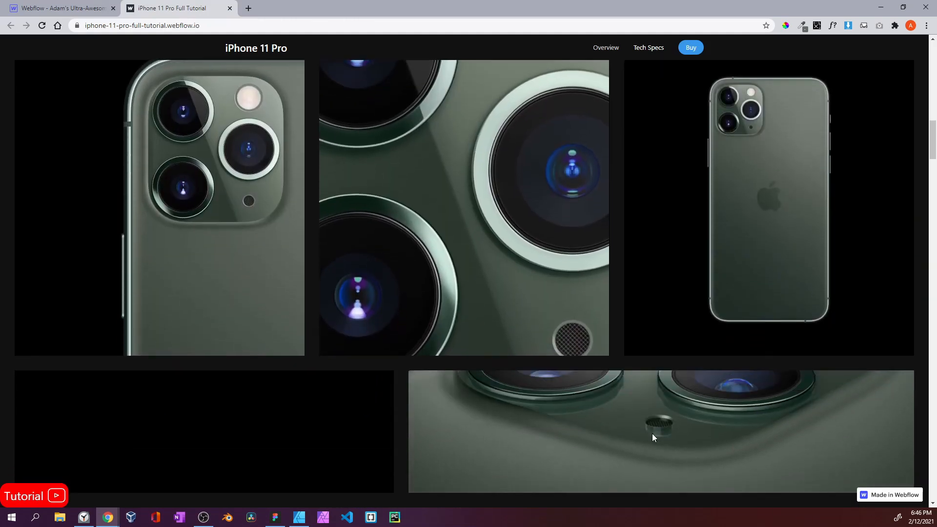
{"action": "scroll", "coordinate": [294, 425], "scroll_direction": "up", "scroll_amount": 9}
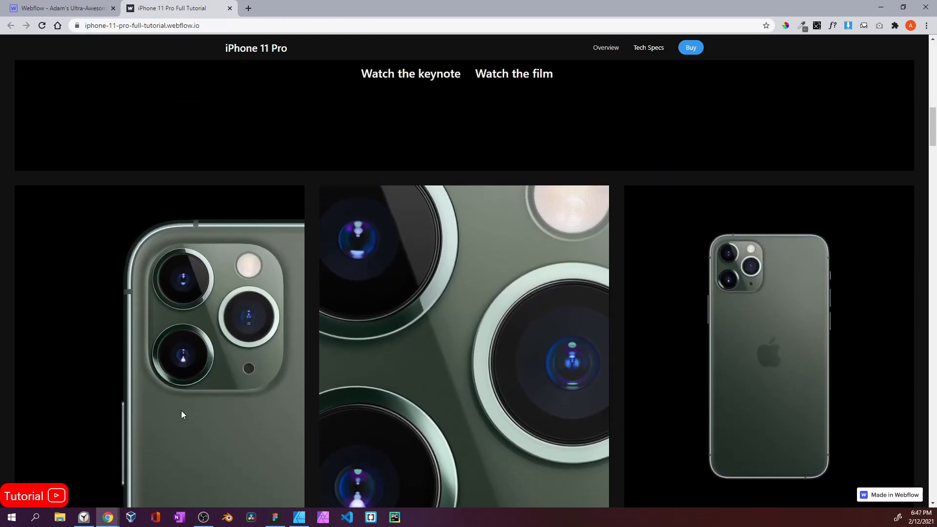
{"action": "scroll", "coordinate": [180, 411], "scroll_direction": "down", "scroll_amount": 8}
{"action": "scroll", "coordinate": [167, 325], "scroll_direction": "down", "scroll_amount": 5}
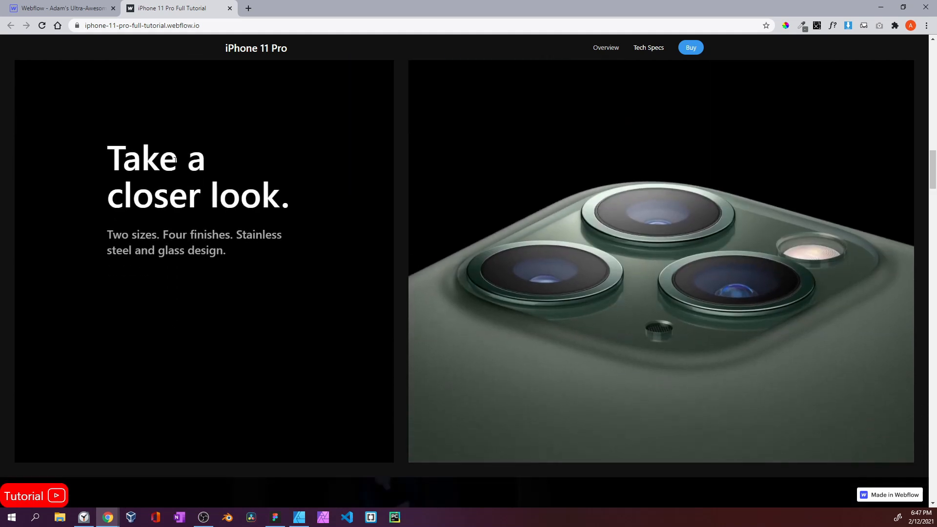
{"action": "left_click", "coordinate": [97, 8]}
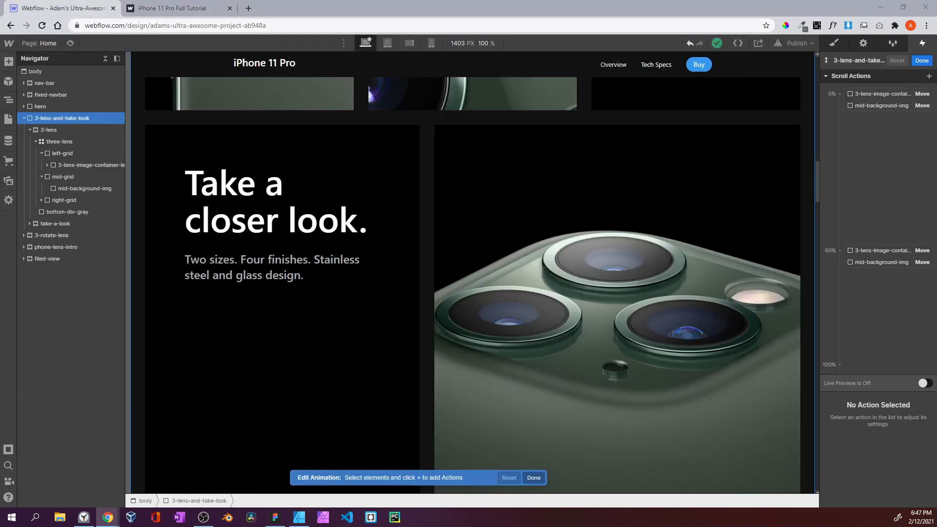
Turn on live preview and check at which scroll percentage the take-a-look image enters the view
{"action": "left_click", "coordinate": [923, 383]}
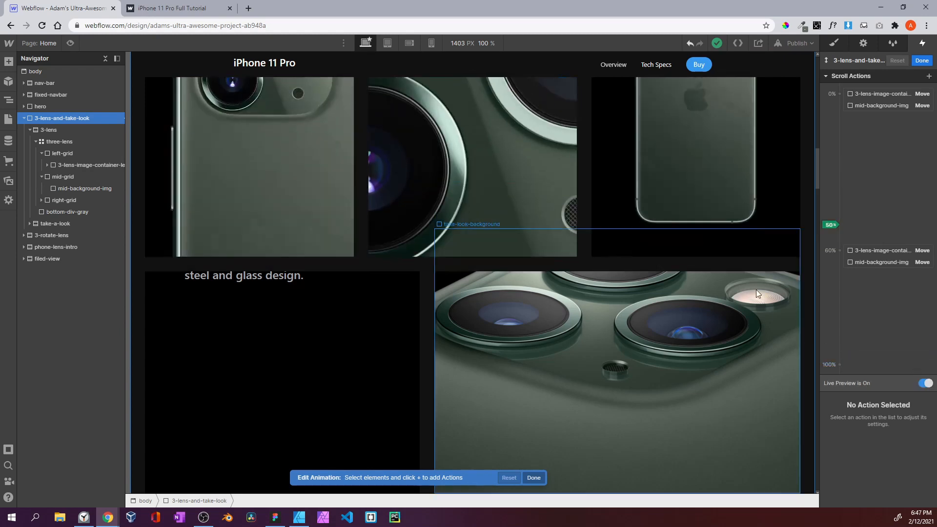
{"action": "scroll", "coordinate": [756, 294], "scroll_direction": "down", "scroll_amount": 1}
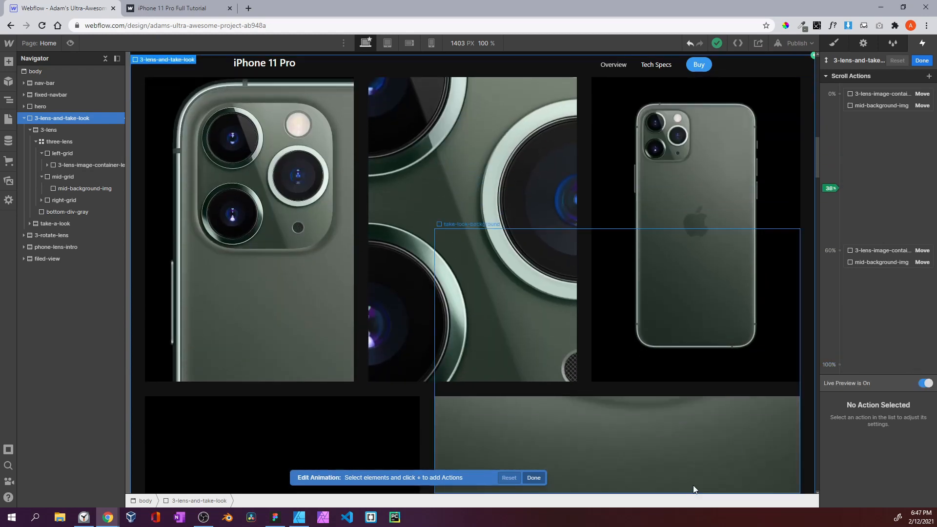
{"action": "scroll", "coordinate": [676, 484], "scroll_direction": "up", "scroll_amount": 2}
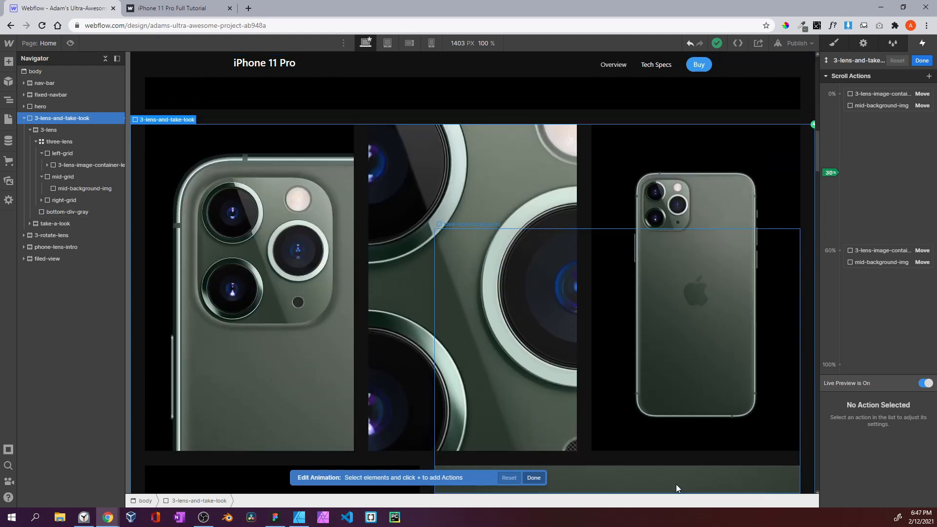
{"action": "scroll", "coordinate": [377, 335], "scroll_direction": "down", "scroll_amount": 2}
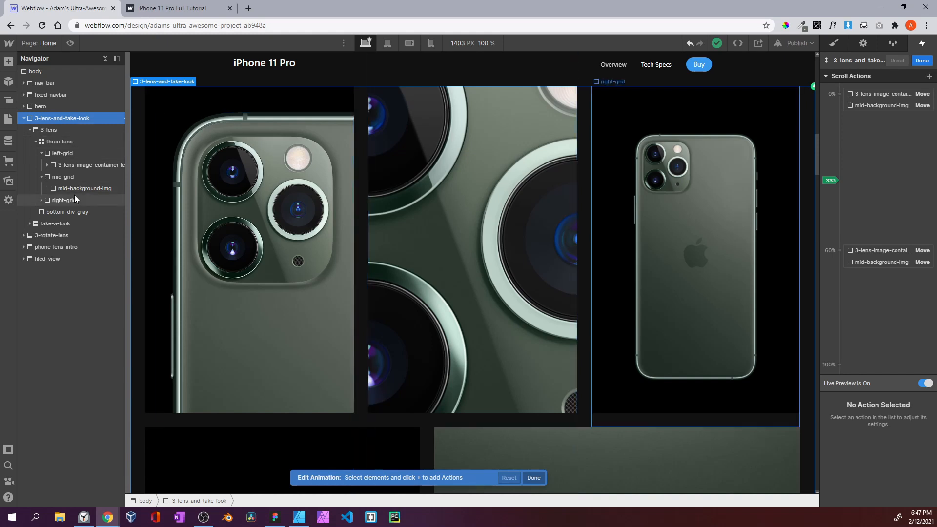
Add a Move action at the 30% keyframe for the take-look-background element inside take-look-image
{"action": "left_click", "coordinate": [49, 223]}
{"action": "left_click", "coordinate": [30, 223]}
{"action": "left_click", "coordinate": [51, 246]}
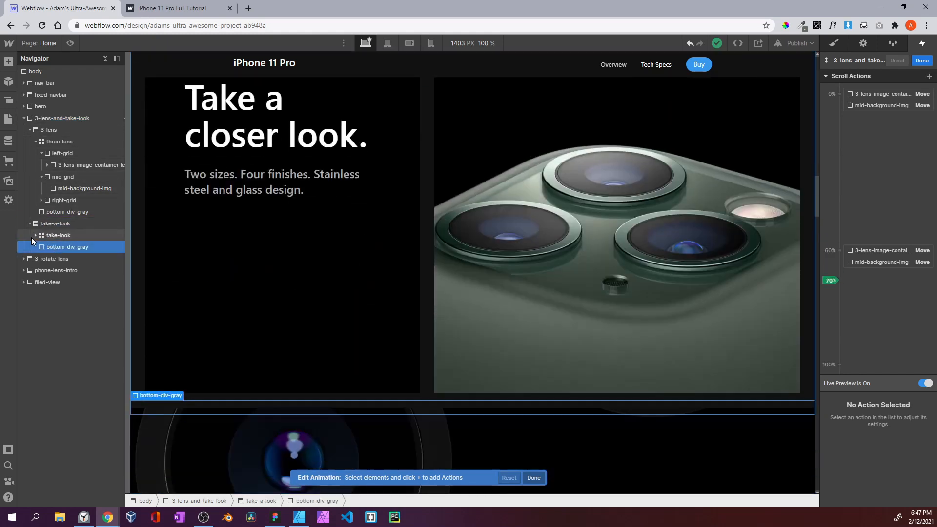
{"action": "left_click", "coordinate": [35, 236]}
{"action": "left_click", "coordinate": [74, 258]}
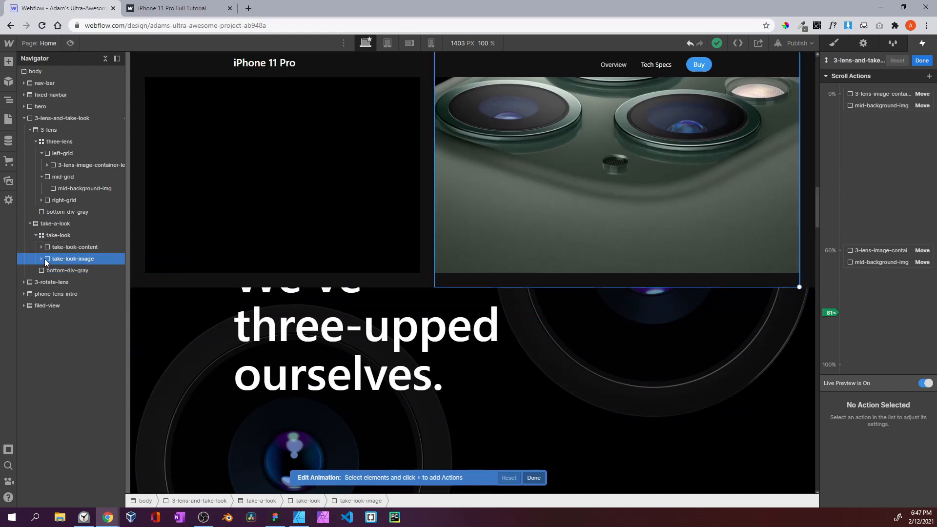
{"action": "left_click", "coordinate": [42, 259]}
{"action": "left_click", "coordinate": [71, 271]}
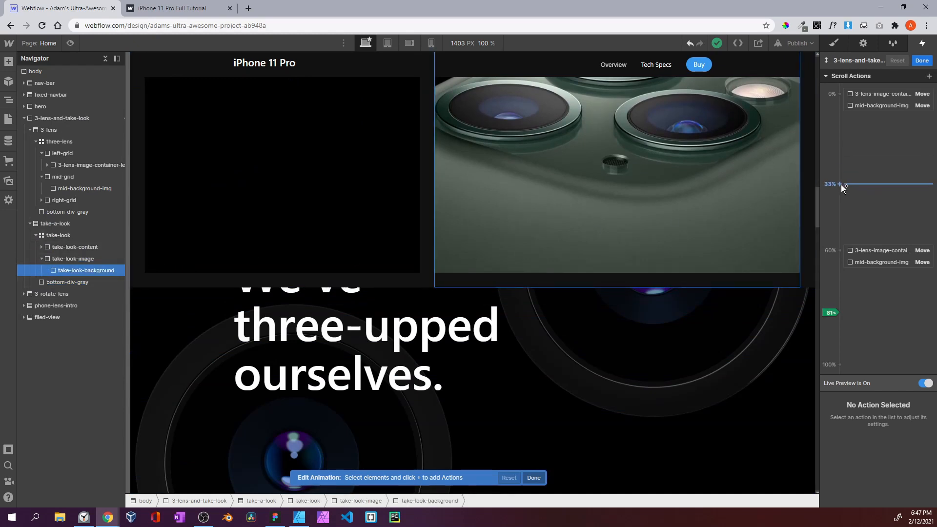
{"action": "left_click", "coordinate": [842, 178]}
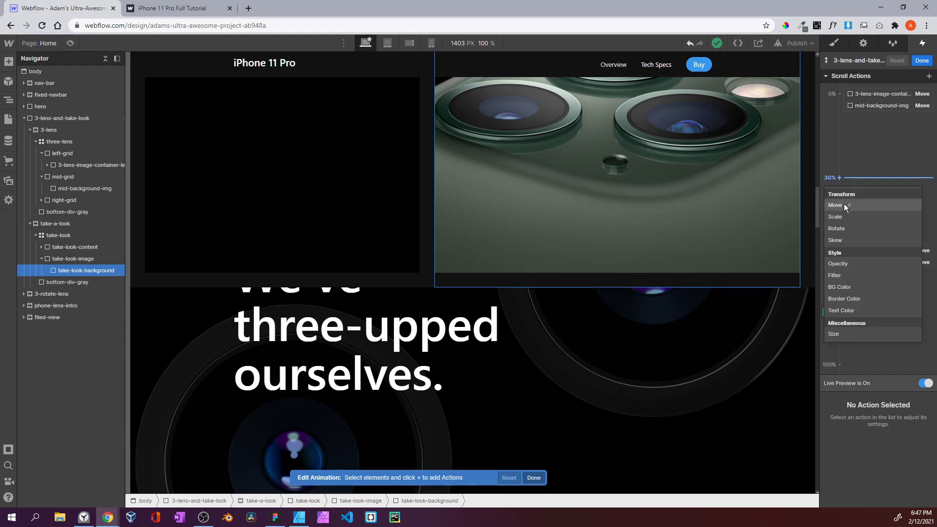
{"action": "left_click", "coordinate": [845, 203]}
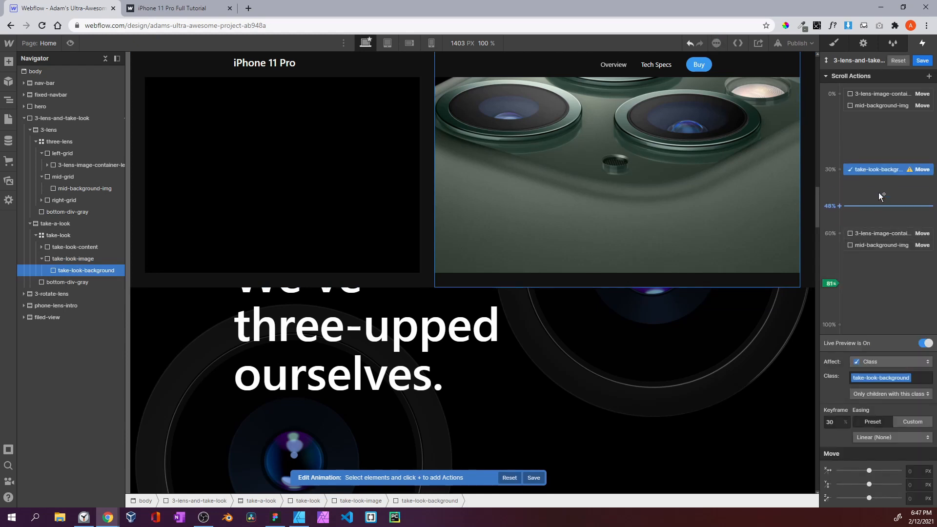
Make the 30% take-look-background move affect only the selected element and set its vertical offset to 140 px
{"action": "left_click", "coordinate": [877, 362]}
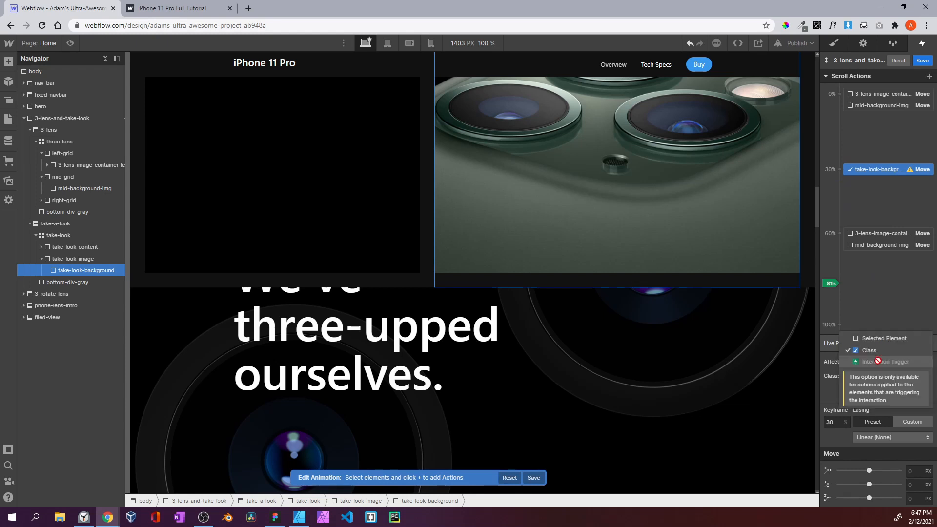
{"action": "left_click", "coordinate": [863, 338]}
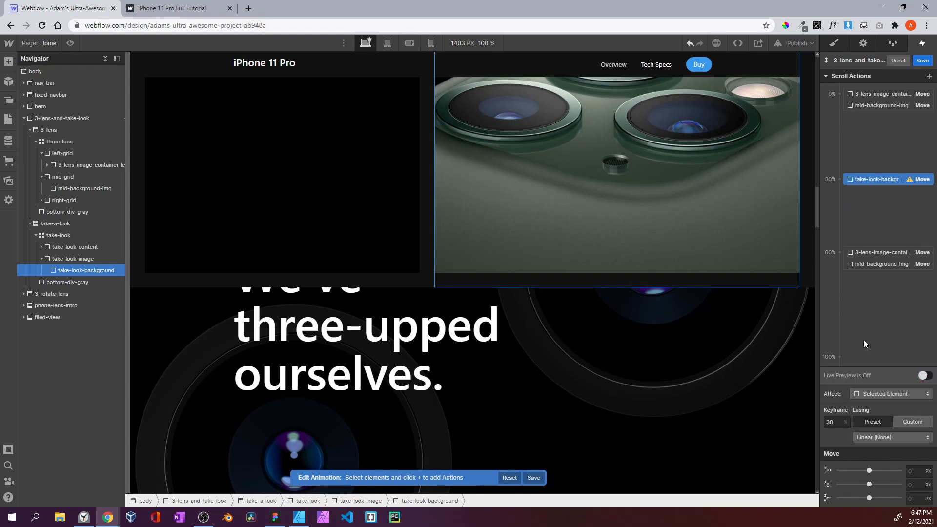
{"action": "left_click", "coordinate": [866, 187]}
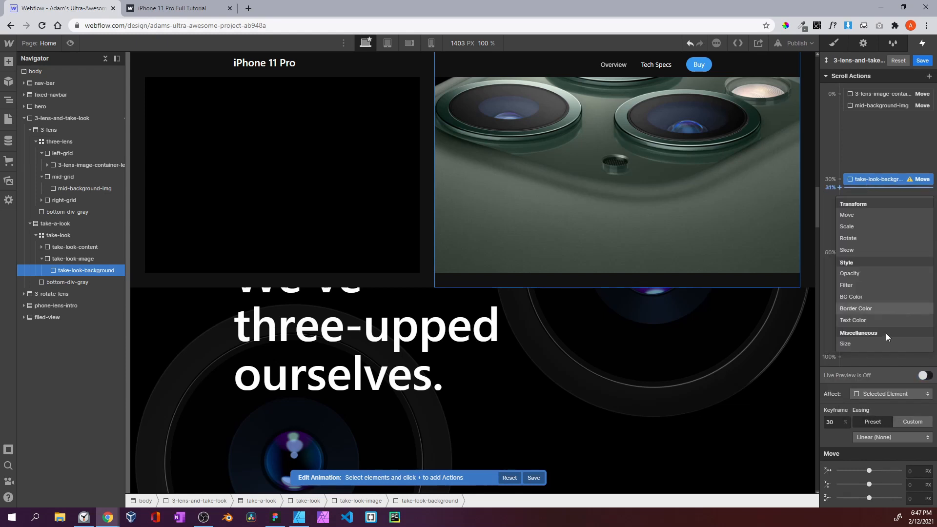
{"action": "left_click", "coordinate": [913, 484]}
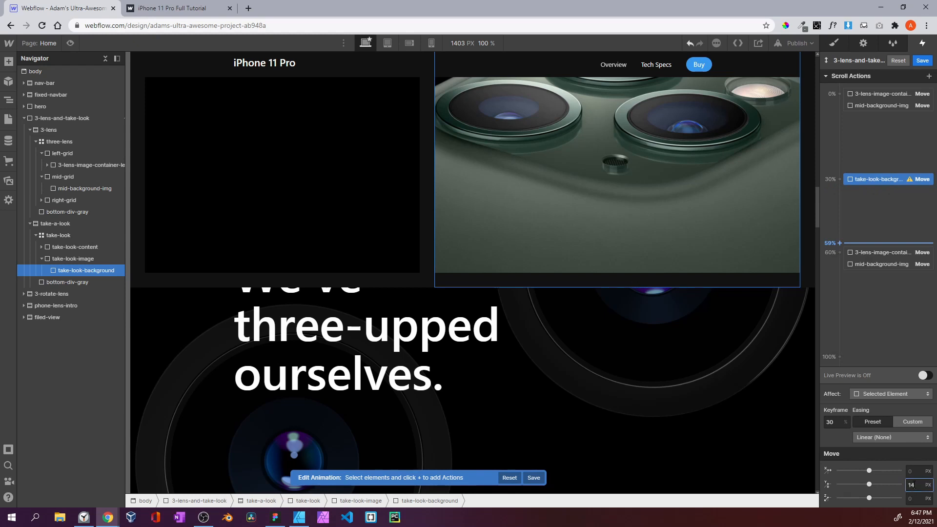
{"action": "type", "text": "140"}
{"action": "key", "text": "Return"}
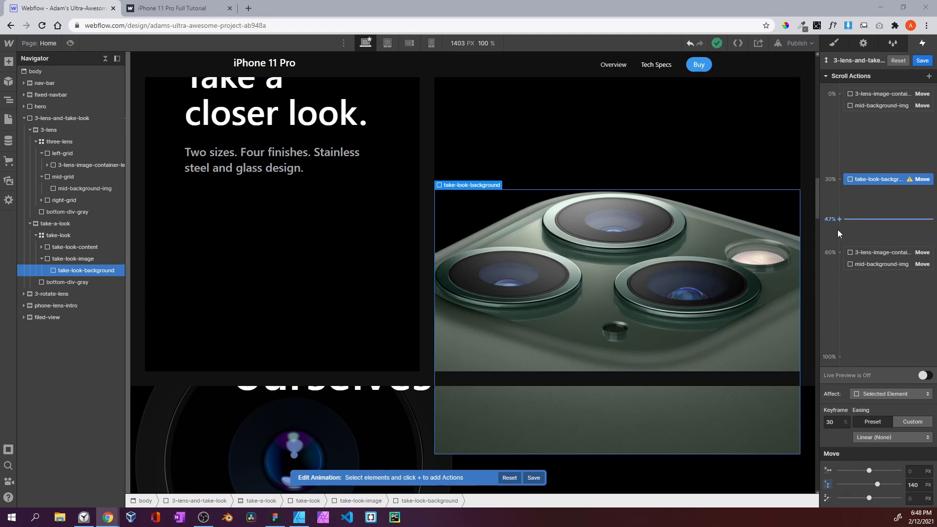
Add a Move action for take-look-background at the 60% keyframe with a vertical offset of -30 px
{"action": "left_click", "coordinate": [839, 252]}
{"action": "left_click", "coordinate": [843, 282]}
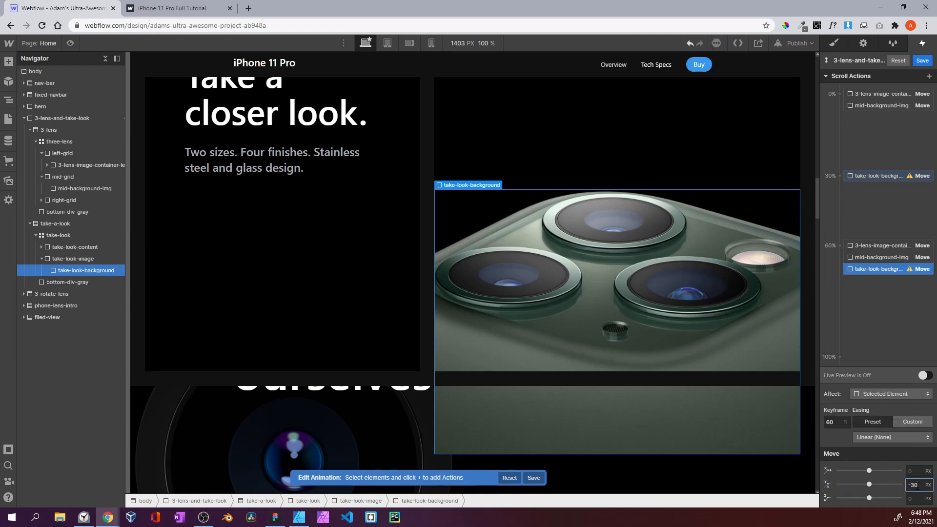
{"action": "key", "text": "Return"}
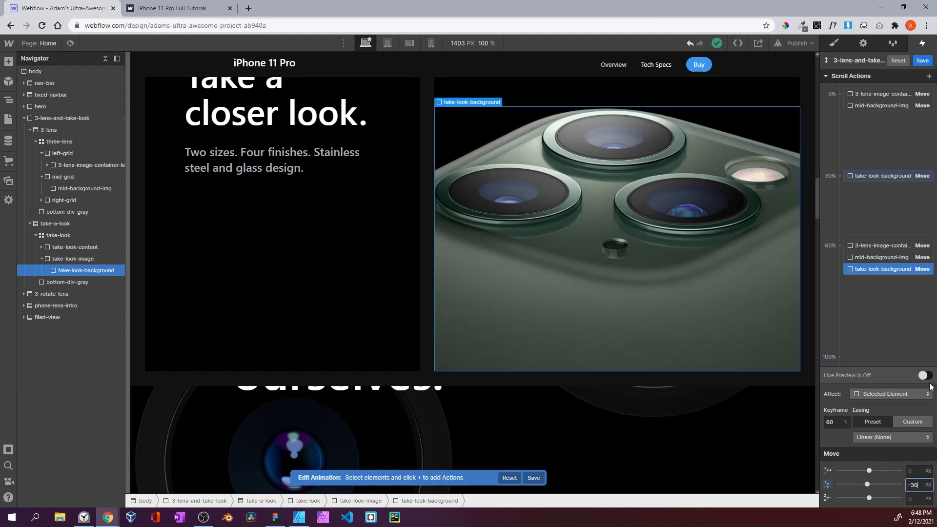
Turn on live preview and check how the take-look-background image moves through the scroll range
{"action": "left_click", "coordinate": [925, 377]}
{"action": "scroll", "coordinate": [568, 294], "scroll_direction": "up", "scroll_amount": 8}
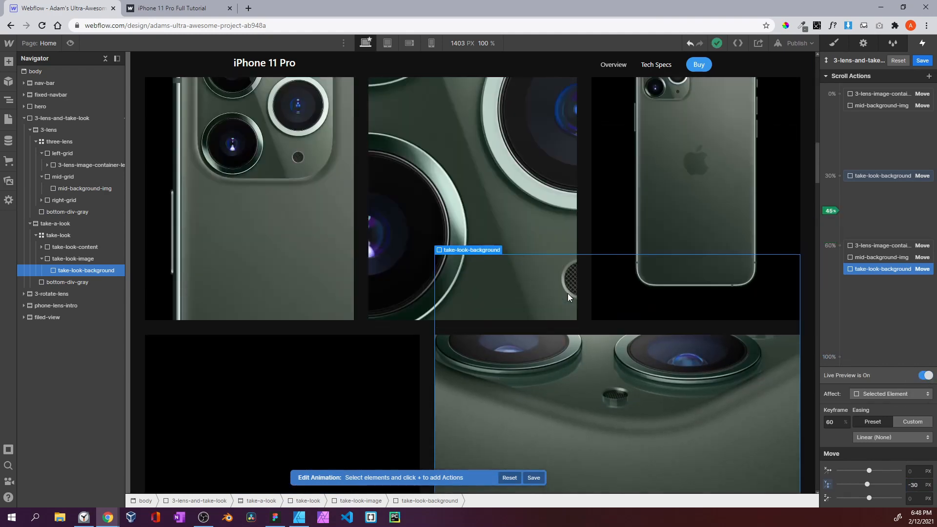
{"action": "scroll", "coordinate": [568, 297], "scroll_direction": "down", "scroll_amount": 10}
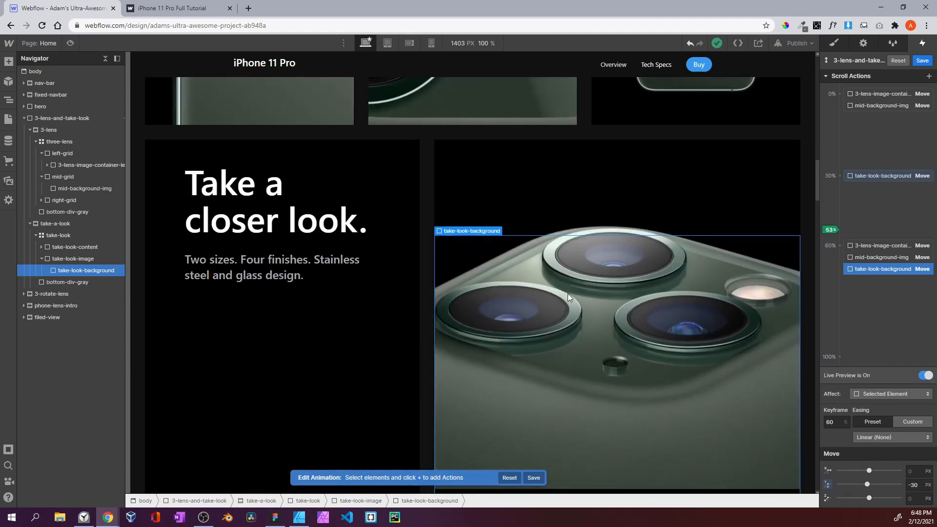
{"action": "scroll", "coordinate": [568, 297], "scroll_direction": "up", "scroll_amount": 8}
{"action": "scroll", "coordinate": [568, 296], "scroll_direction": "down", "scroll_amount": 7}
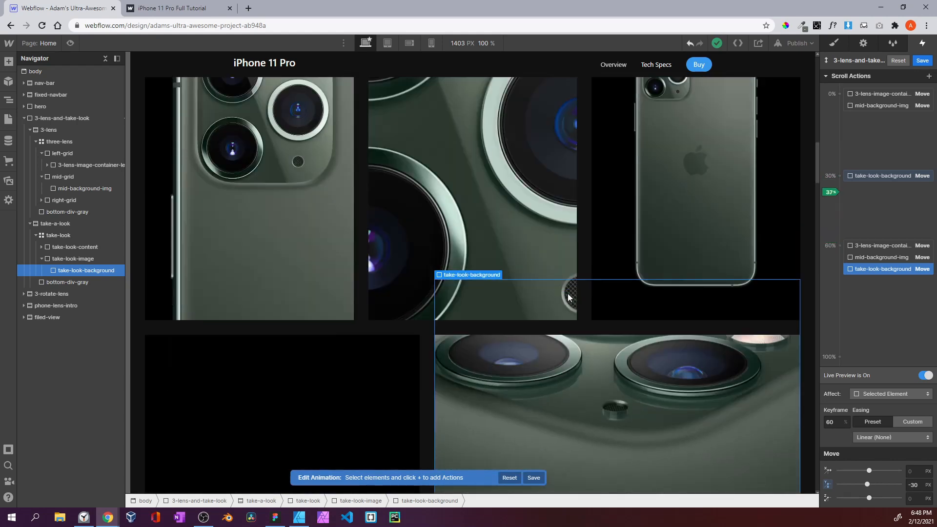
{"action": "scroll", "coordinate": [568, 297], "scroll_direction": "down", "scroll_amount": 2}
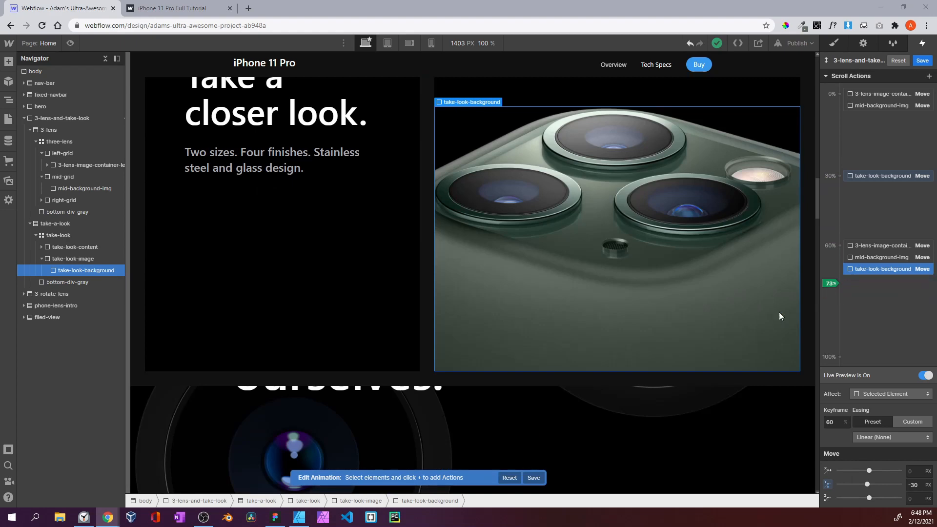
{"action": "scroll", "coordinate": [726, 300], "scroll_direction": "up", "scroll_amount": 6}
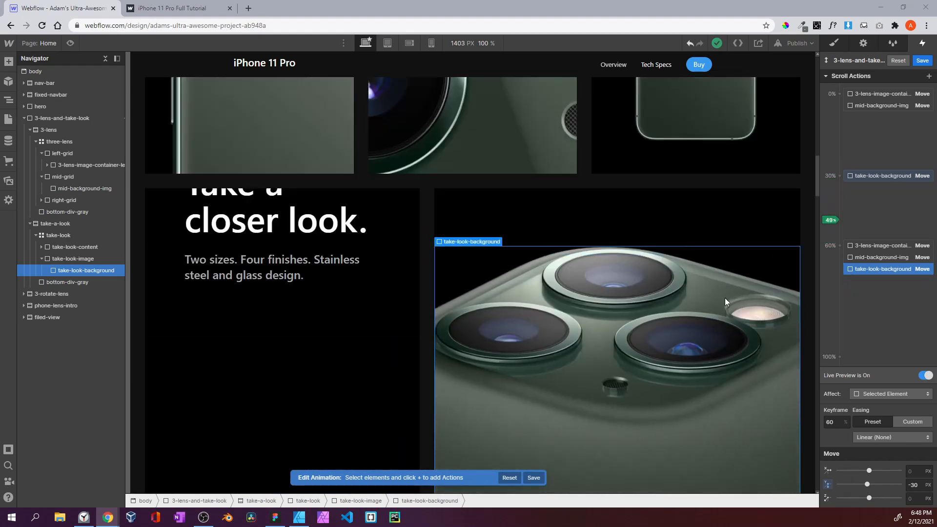
{"action": "scroll", "coordinate": [724, 299], "scroll_direction": "down", "scroll_amount": 4}
{"action": "scroll", "coordinate": [703, 293], "scroll_direction": "up", "scroll_amount": 10}
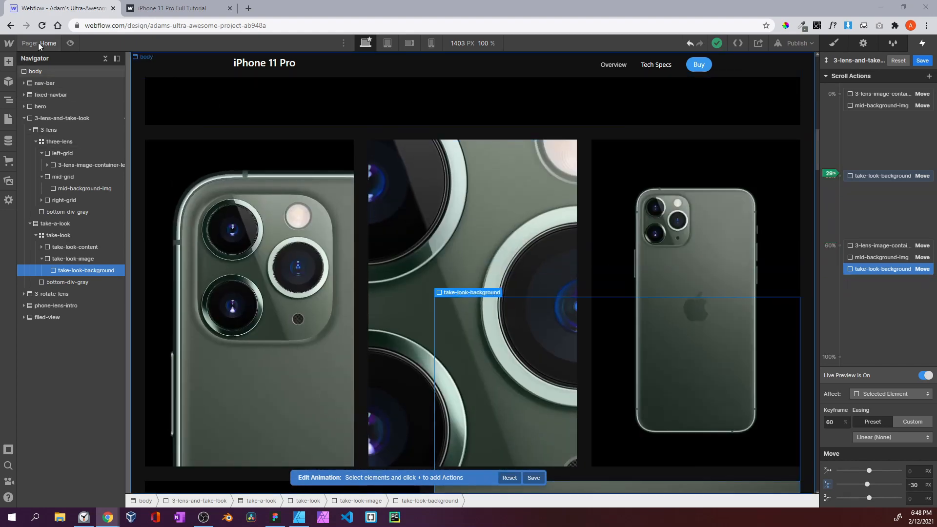
Preview the full page and examine the take-a-look image's scroll motion, and return to the animation editor
{"action": "left_click", "coordinate": [74, 43]}
{"action": "scroll", "coordinate": [654, 303], "scroll_direction": "down", "scroll_amount": 5}
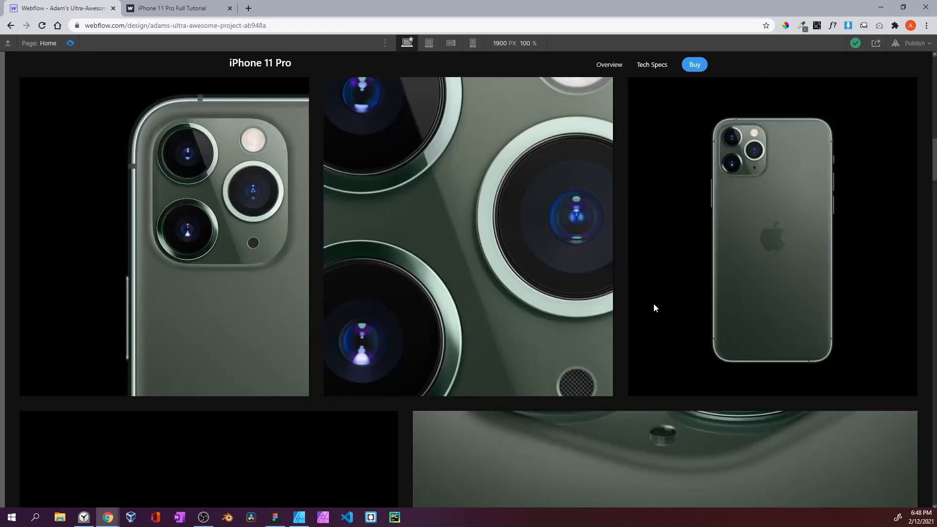
{"action": "scroll", "coordinate": [654, 303], "scroll_direction": "down", "scroll_amount": 4}
{"action": "scroll", "coordinate": [654, 303], "scroll_direction": "up", "scroll_amount": 9}
{"action": "scroll", "coordinate": [654, 304], "scroll_direction": "down", "scroll_amount": 6}
{"action": "scroll", "coordinate": [654, 304], "scroll_direction": "down", "scroll_amount": 4}
{"action": "scroll", "coordinate": [654, 303], "scroll_direction": "up", "scroll_amount": 3}
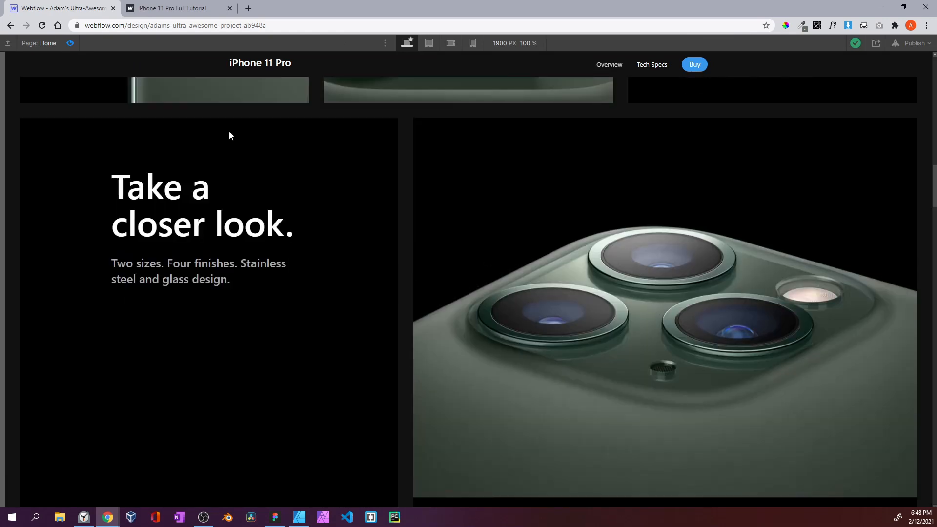
{"action": "left_click", "coordinate": [70, 44]}
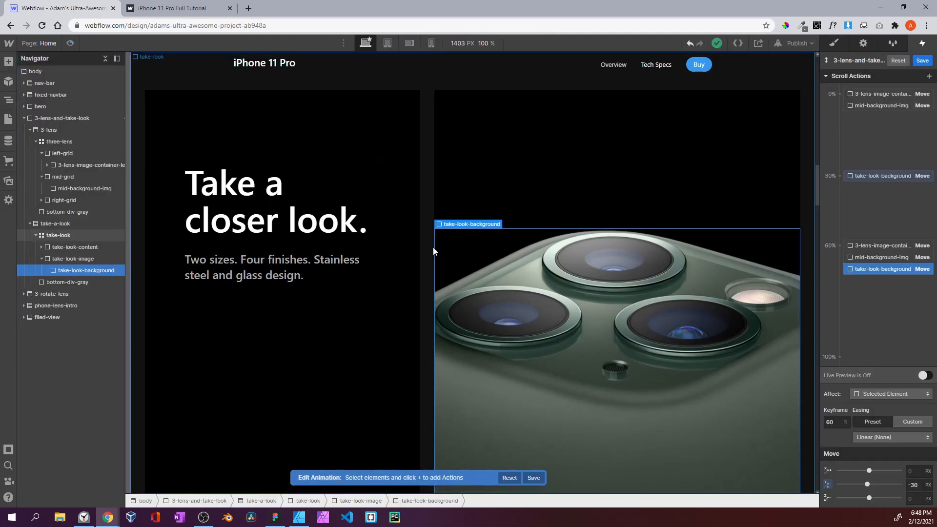
Switch to the iPhone 11 Pro reference site, compare its take-a-look scroll motion, and return to the Webflow project
{"action": "left_click", "coordinate": [169, 8]}
{"action": "scroll", "coordinate": [329, 206], "scroll_direction": "up", "scroll_amount": 5}
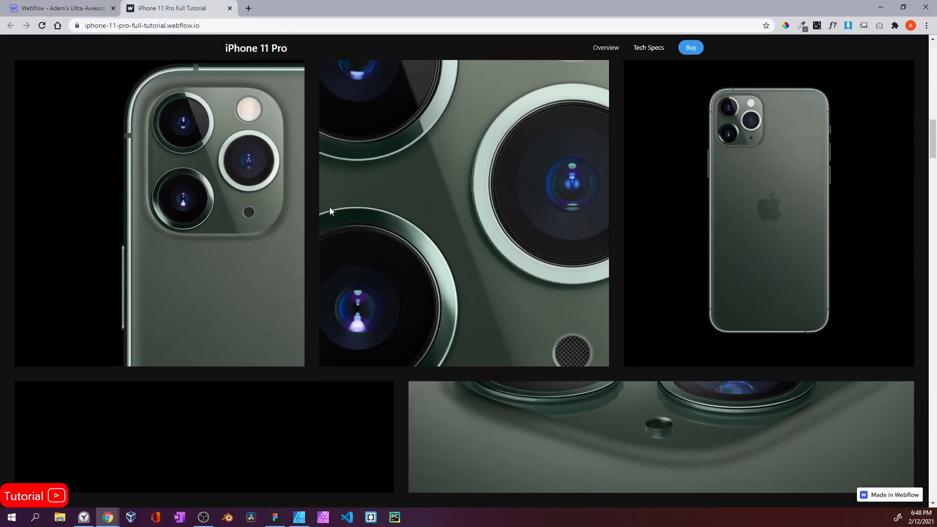
{"action": "scroll", "coordinate": [329, 206], "scroll_direction": "down", "scroll_amount": 4}
{"action": "scroll", "coordinate": [329, 206], "scroll_direction": "down", "scroll_amount": 1}
{"action": "scroll", "coordinate": [329, 207], "scroll_direction": "up", "scroll_amount": 6}
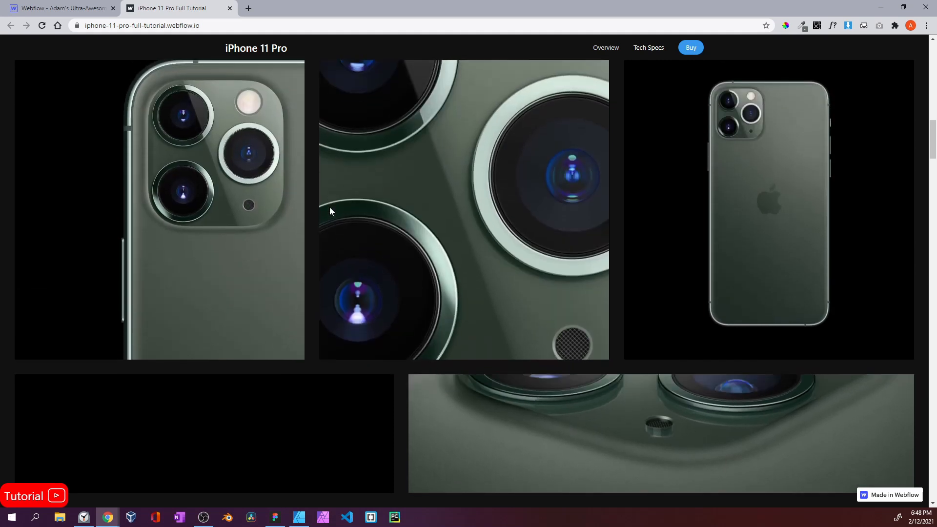
{"action": "scroll", "coordinate": [329, 207], "scroll_direction": "down", "scroll_amount": 8}
{"action": "left_click", "coordinate": [76, 11]}
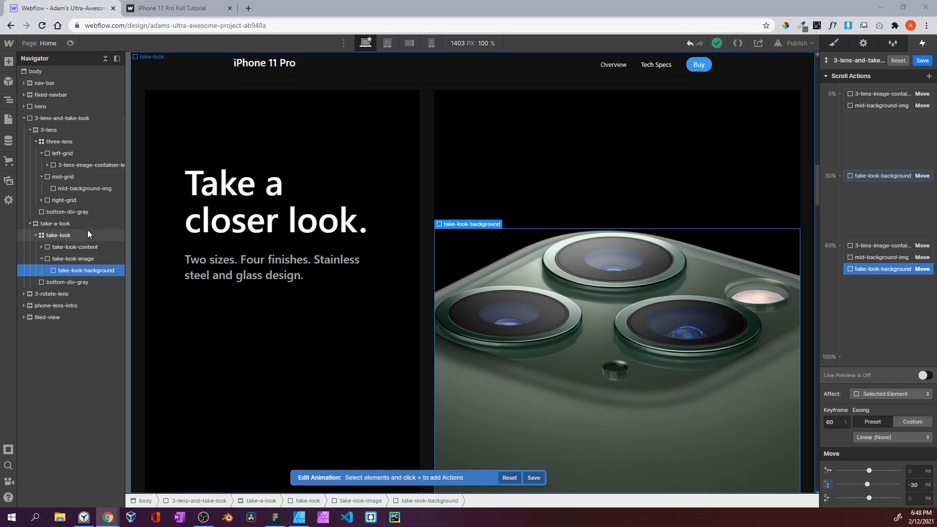
Add a Move action at 40% for the content block in take-look-content, affecting only the selected element, with a 150 px vertical offset
{"action": "left_click", "coordinate": [68, 247]}
{"action": "left_click", "coordinate": [42, 246]}
{"action": "left_click", "coordinate": [54, 259]}
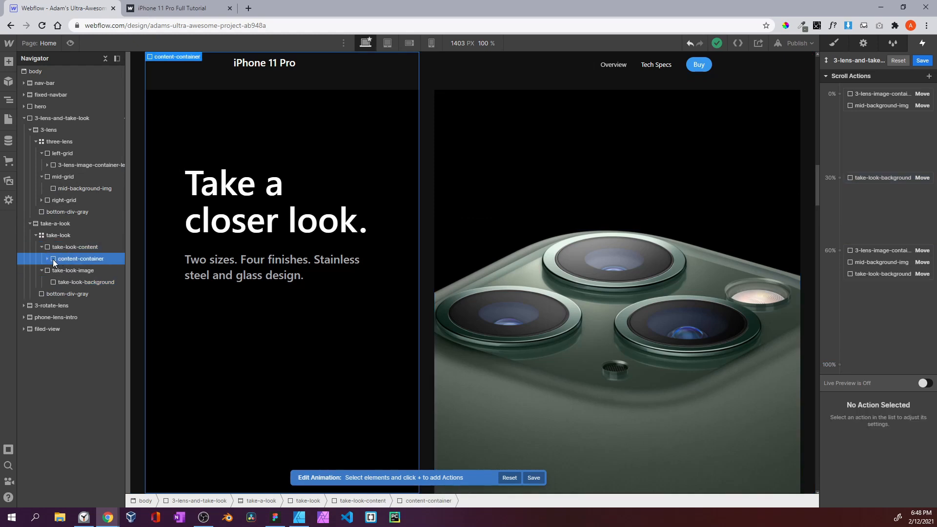
{"action": "left_click", "coordinate": [47, 259]}
{"action": "left_click", "coordinate": [71, 270]}
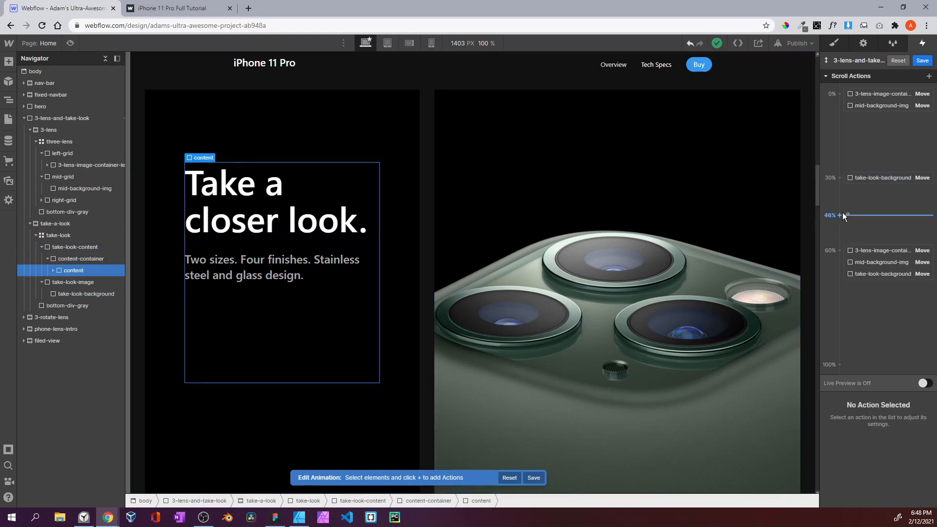
{"action": "left_click", "coordinate": [924, 384]}
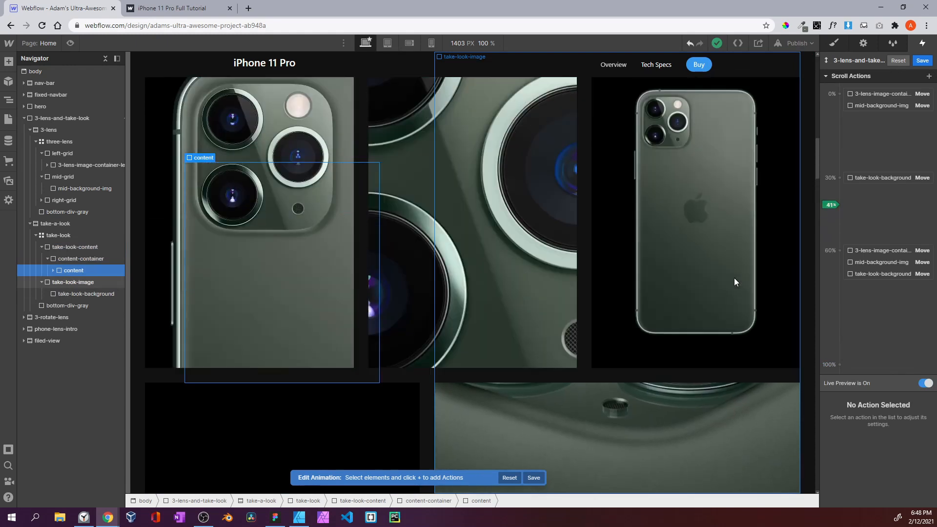
{"action": "scroll", "coordinate": [735, 282], "scroll_direction": "down", "scroll_amount": 3}
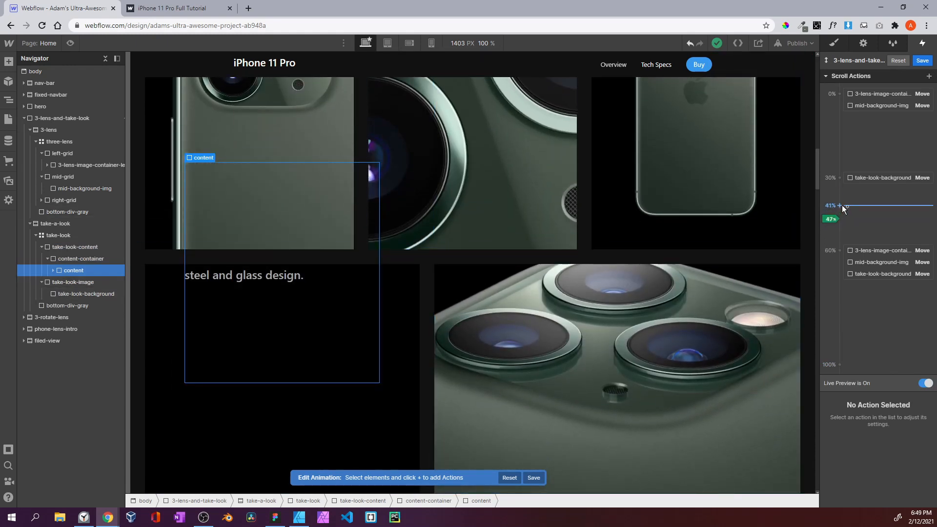
{"action": "left_click", "coordinate": [842, 205]}
{"action": "left_click", "coordinate": [848, 228]}
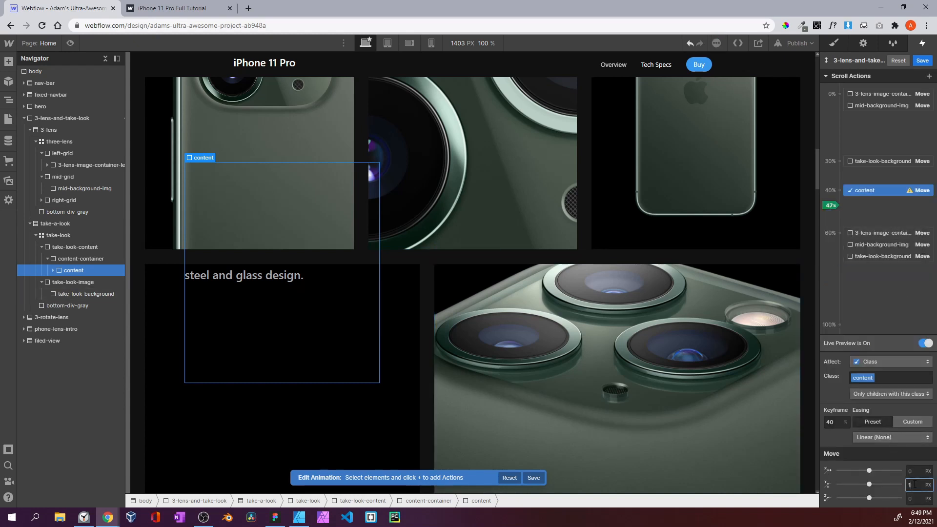
{"action": "key", "text": "Return"}
{"action": "left_click", "coordinate": [893, 362]}
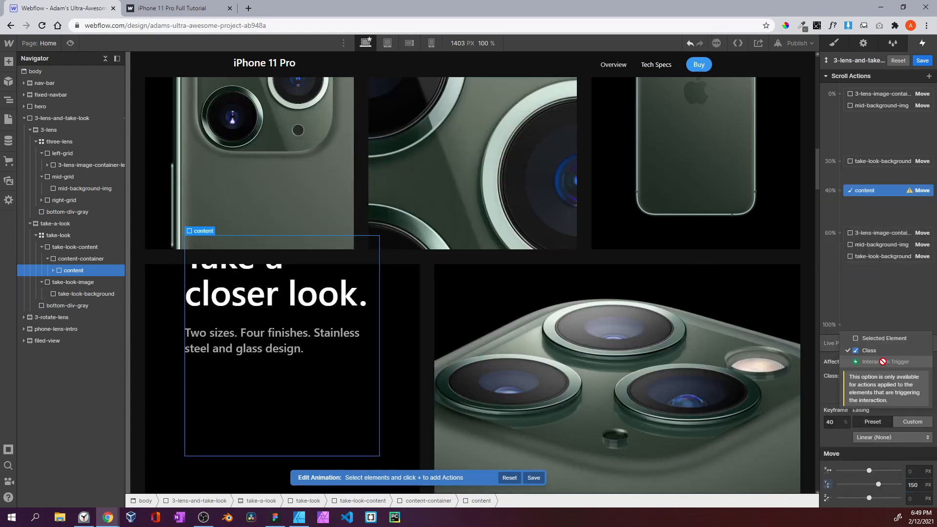
{"action": "left_click", "coordinate": [895, 340]}
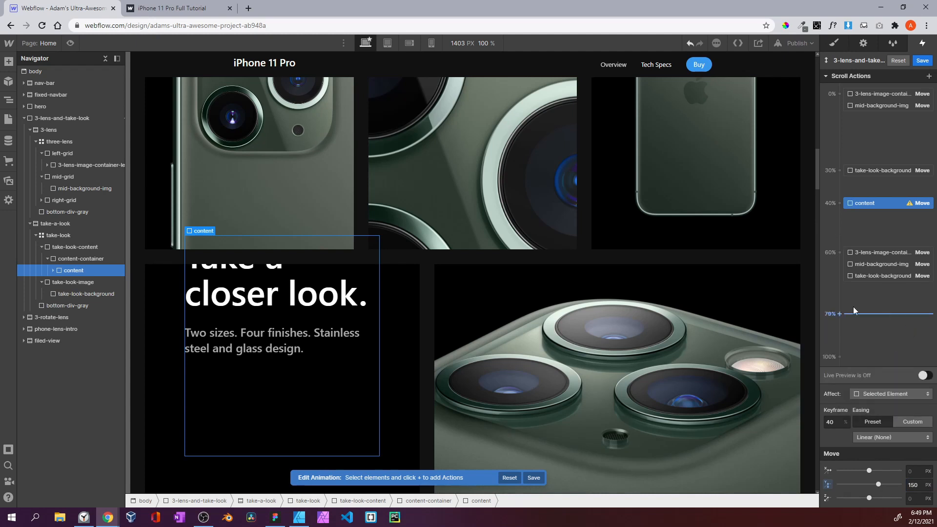
Add a Move action for the content block at the 60% keyframe with a vertical offset of 0 px
{"action": "left_click", "coordinate": [840, 253]}
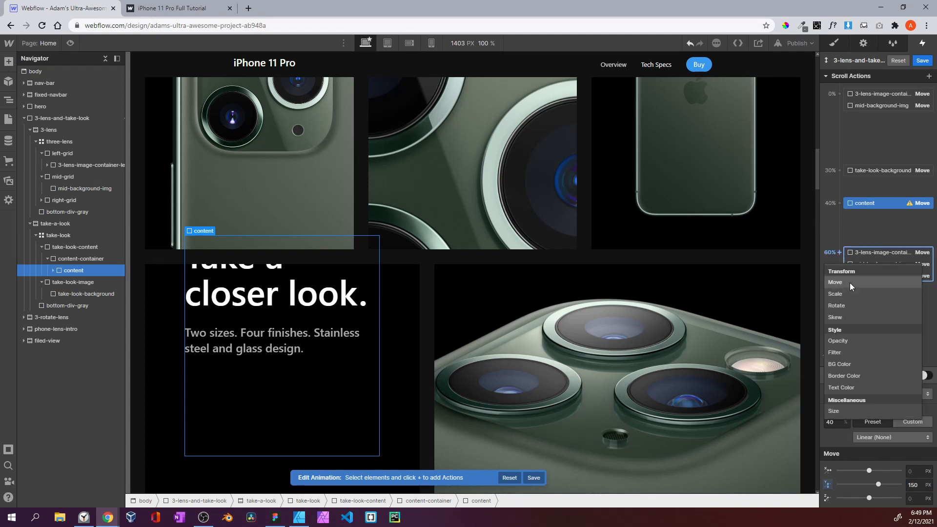
{"action": "left_click", "coordinate": [850, 283]}
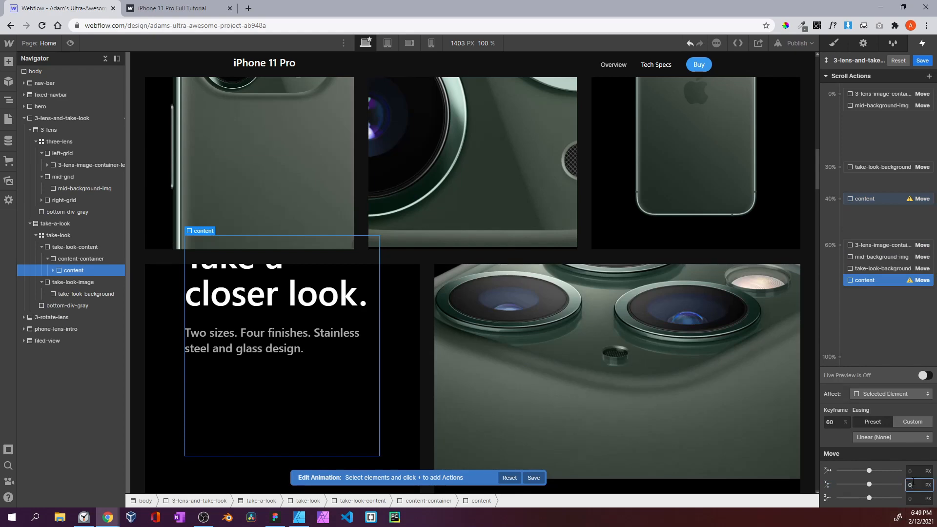
{"action": "key", "text": "Return"}
Turn on live preview for the scroll animation and examine how the three-lens images and take-a-look section move while scrolling
{"action": "left_click", "coordinate": [923, 376]}
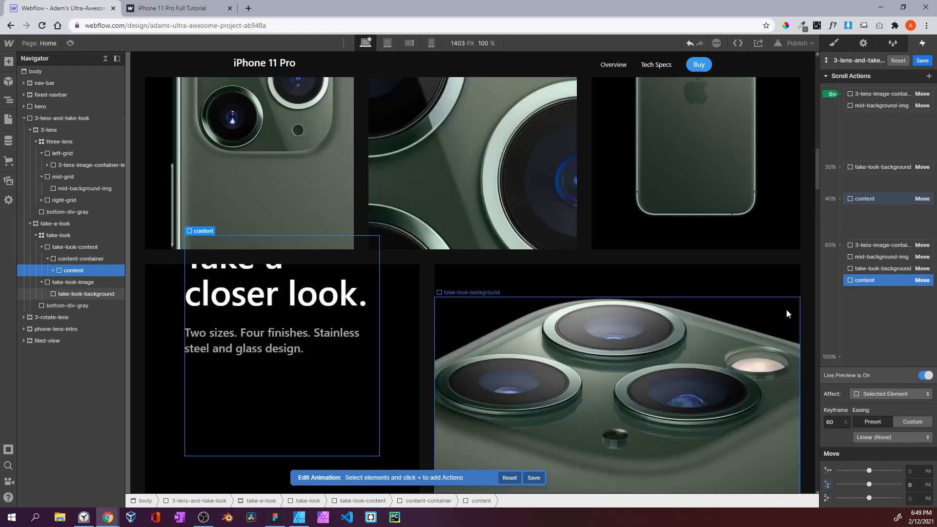
{"action": "scroll", "coordinate": [786, 309], "scroll_direction": "up", "scroll_amount": 10}
{"action": "scroll", "coordinate": [786, 309], "scroll_direction": "down", "scroll_amount": 8}
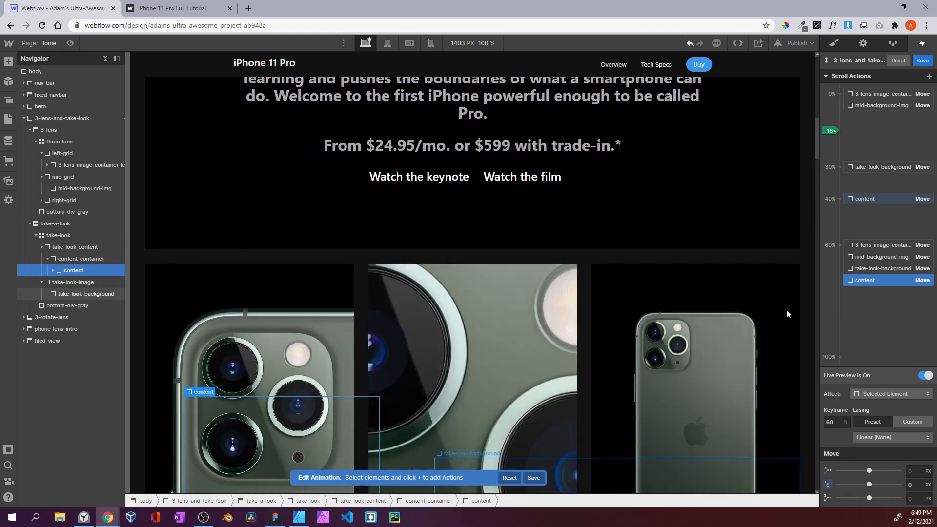
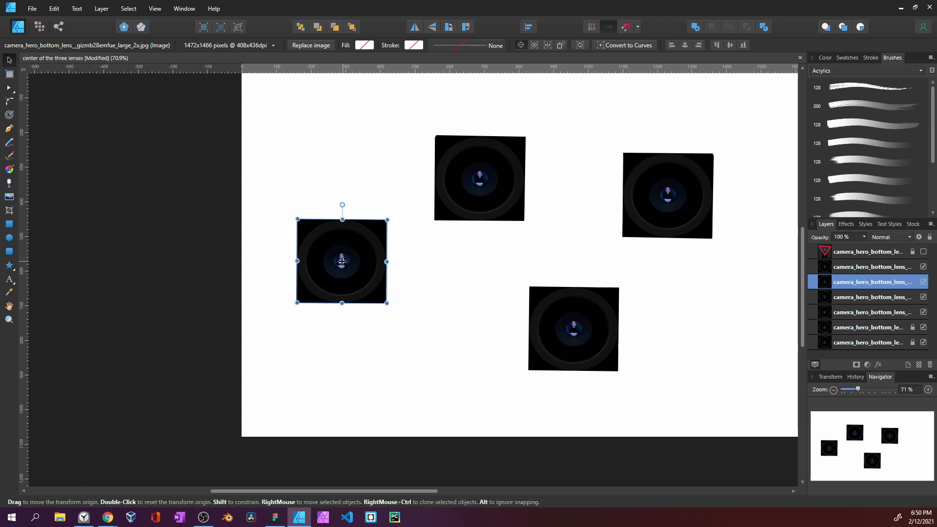
In the Affinity Designer lens document, rotate the leftmost lens image about its centre and about a pivot on its right edge
{"action": "scroll", "coordinate": [341, 262], "scroll_direction": "up", "scroll_amount": 5}
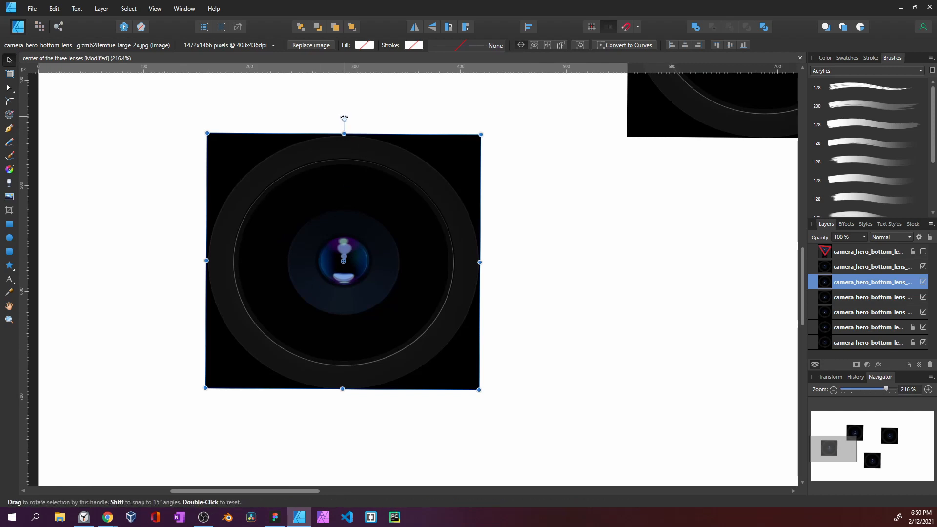
{"action": "left_click_drag", "start_coordinate": [344, 119], "coordinate": [344, 174]}
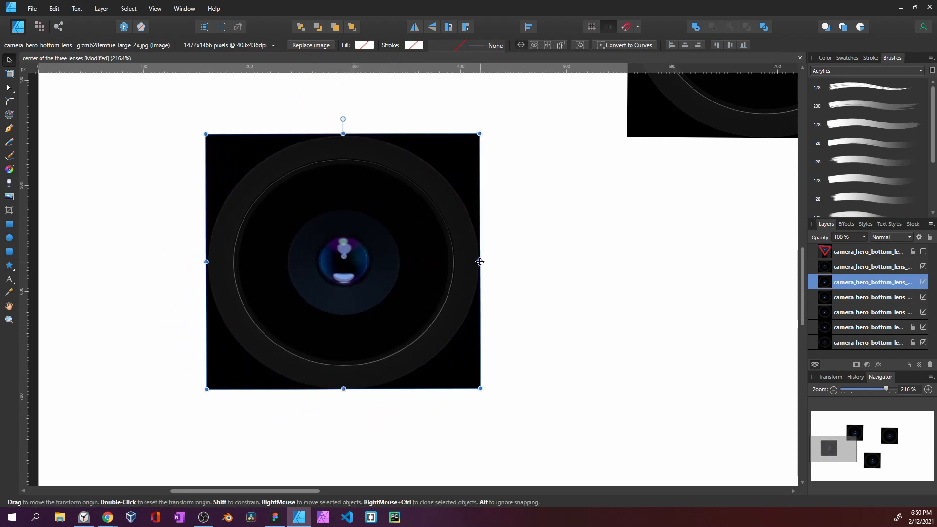
{"action": "scroll", "coordinate": [343, 121], "scroll_direction": "down", "scroll_amount": 1}
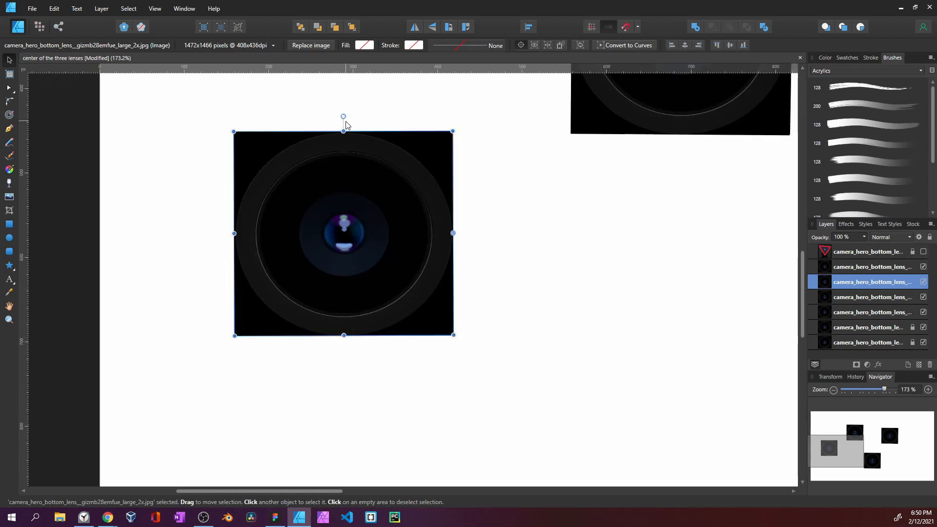
{"action": "scroll", "coordinate": [345, 146], "scroll_direction": "up", "scroll_amount": 1}
{"action": "left_click_drag", "start_coordinate": [347, 121], "coordinate": [431, 234]}
{"action": "scroll", "coordinate": [428, 272], "scroll_direction": "down", "scroll_amount": 1}
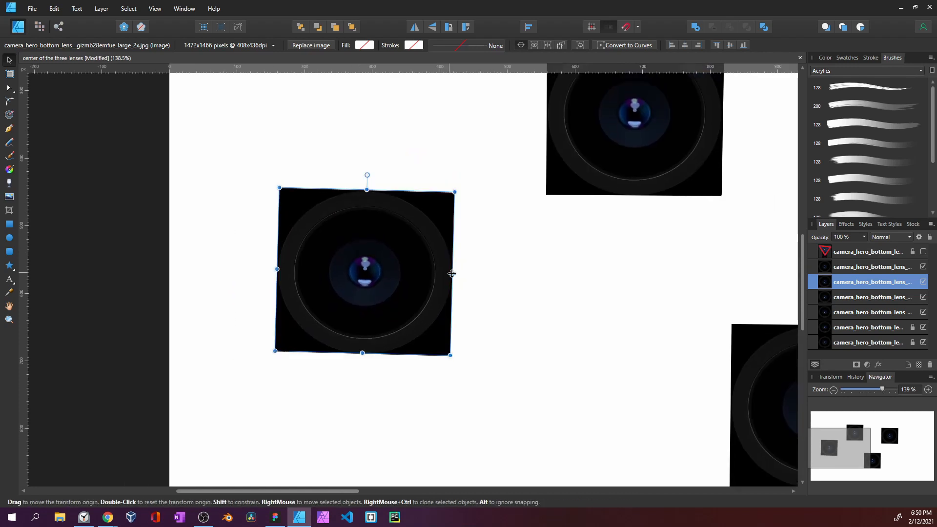
{"action": "scroll", "coordinate": [384, 275], "scroll_direction": "down", "scroll_amount": 2}
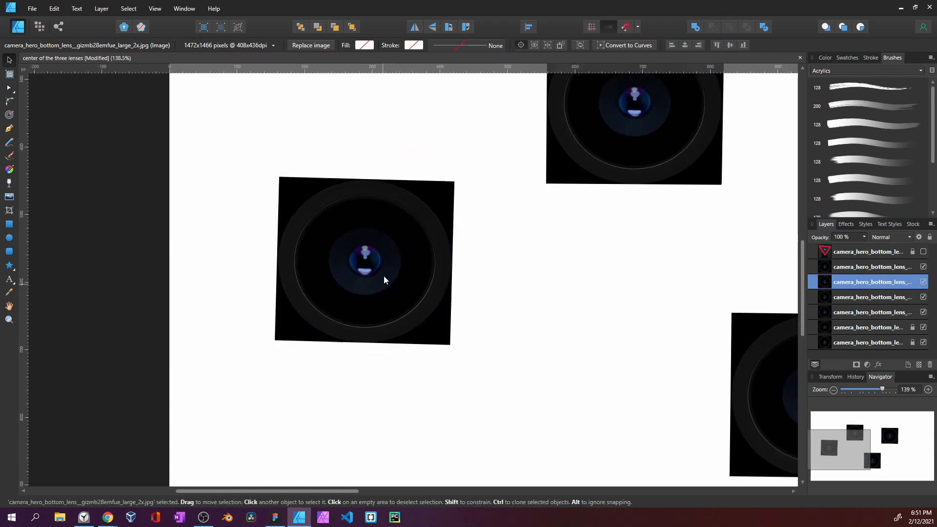
Rotate the leftmost lens image about a relocated pivot and delete it, leaving the three-lens arrangement
{"action": "left_click_drag", "start_coordinate": [368, 144], "coordinate": [442, 311]}
{"action": "left_click_drag", "start_coordinate": [663, 195], "coordinate": [437, 270]}
{"action": "scroll", "coordinate": [437, 270], "scroll_direction": "down", "scroll_amount": 2}
{"action": "key", "text": "Delete"}
{"action": "scroll", "coordinate": [342, 234], "scroll_direction": "right", "scroll_amount": 4}
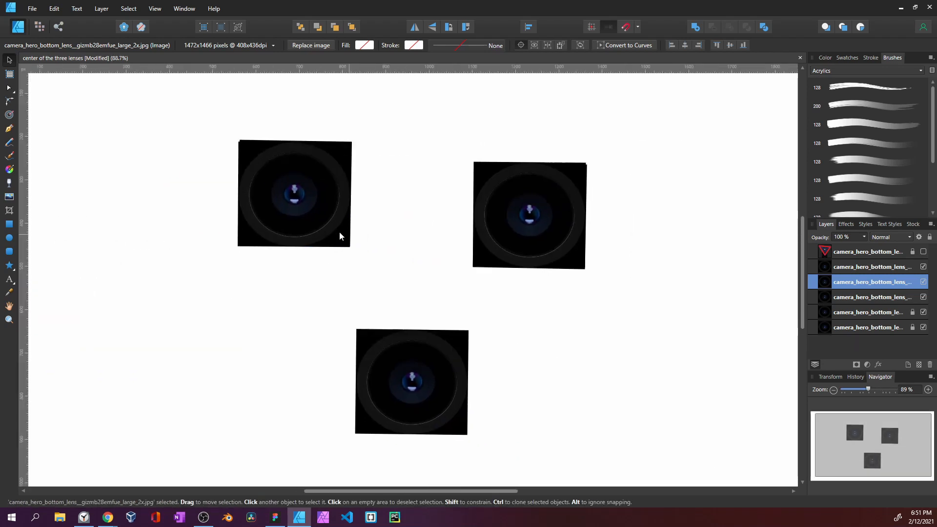
Show the red triangle guide layer and rotate the upper-left lens image about the triangle's yellow centre point
{"action": "left_click", "coordinate": [923, 252]}
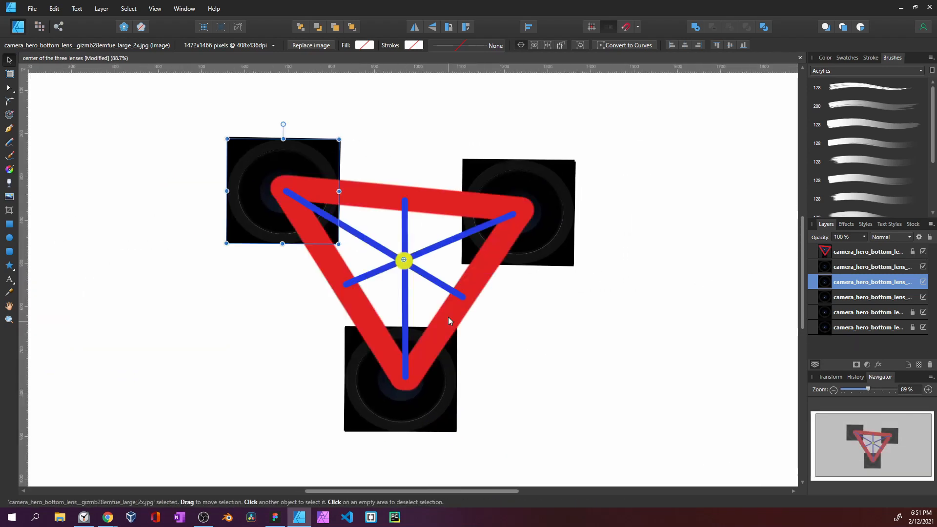
{"action": "left_click", "coordinate": [59, 176]}
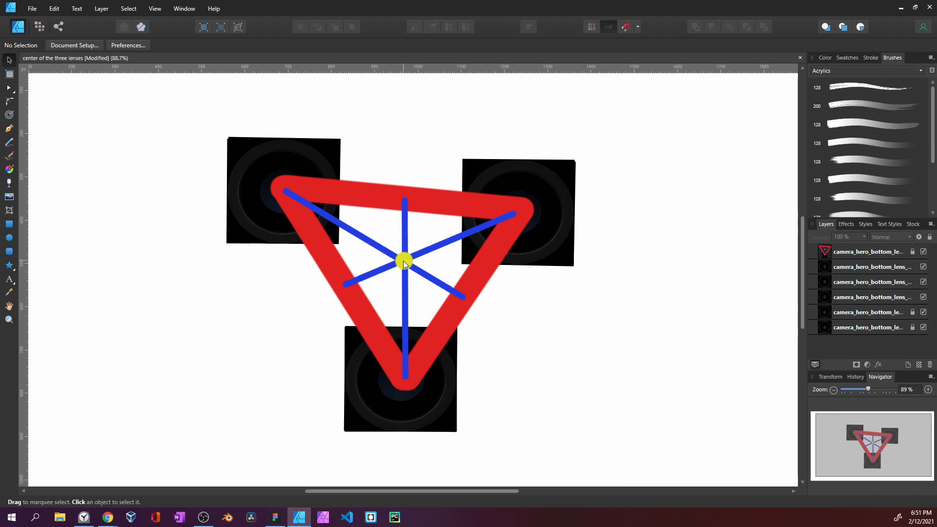
{"action": "left_click", "coordinate": [314, 206]}
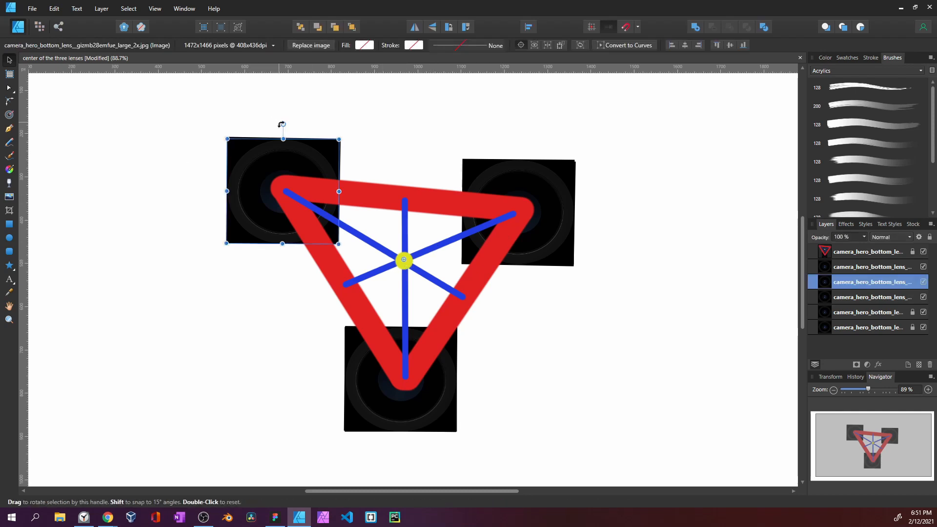
{"action": "left_click_drag", "start_coordinate": [282, 125], "coordinate": [332, 177]}
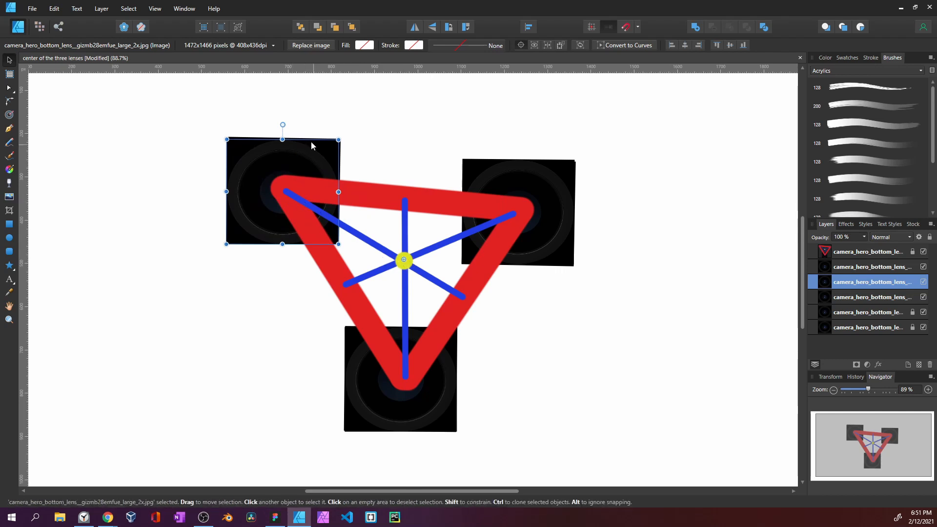
{"action": "left_click_drag", "start_coordinate": [283, 124], "coordinate": [359, 211]}
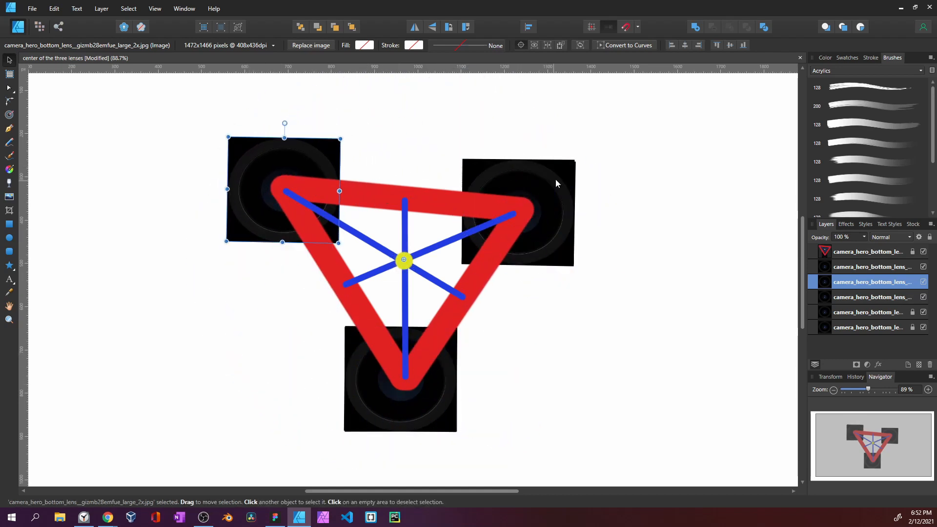
Rotate the right lens image and the bottom lens image individually about the triangle's yellow centre point
{"action": "left_click", "coordinate": [553, 180]}
{"action": "left_click_drag", "start_coordinate": [519, 145], "coordinate": [450, 208]}
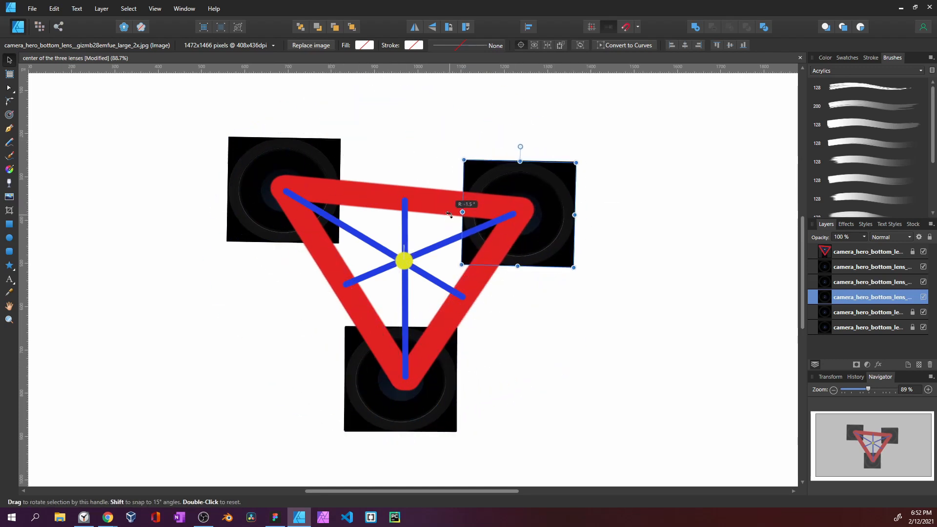
{"action": "left_click", "coordinate": [429, 390]}
{"action": "left_click_drag", "start_coordinate": [401, 311], "coordinate": [409, 371]}
Rotate all three lens images together about their shared selection centre, and close the document without saving
{"action": "left_click", "coordinate": [253, 193], "text": "shift"}
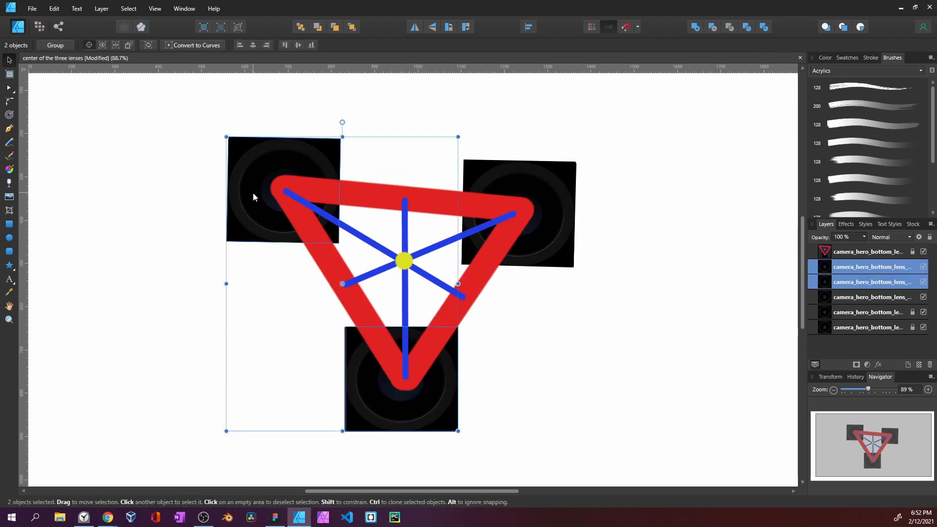
{"action": "left_click", "coordinate": [505, 186], "text": "shift"}
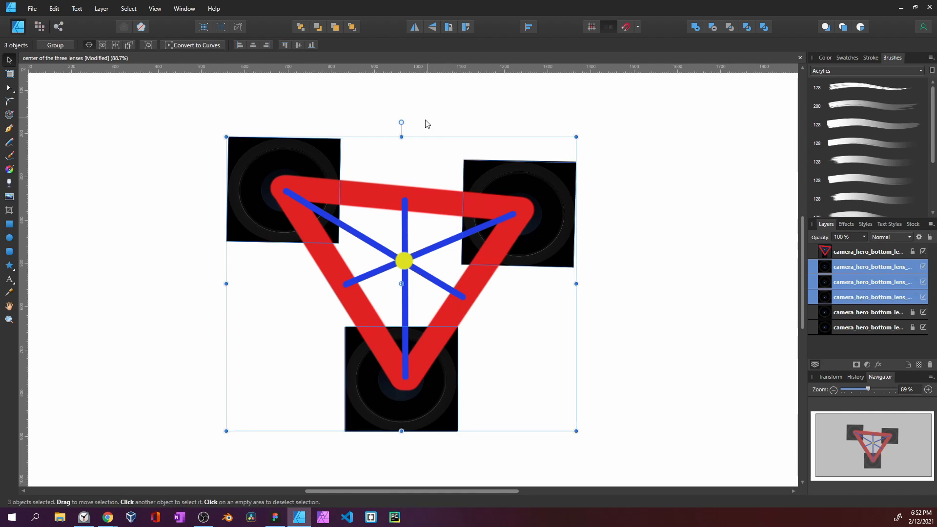
{"action": "left_click_drag", "start_coordinate": [401, 121], "coordinate": [415, 210]}
{"action": "left_click", "coordinate": [926, 9]}
{"action": "left_click", "coordinate": [464, 262]}
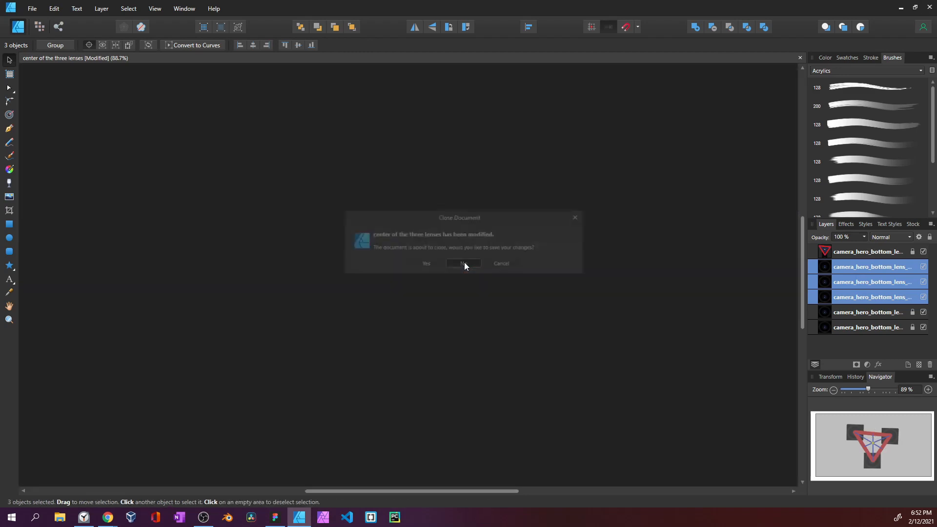
Switch to the Practices file in Figma and delete the visible dark phone camera screenshot from Frame 7
{"action": "left_click", "coordinate": [275, 517]}
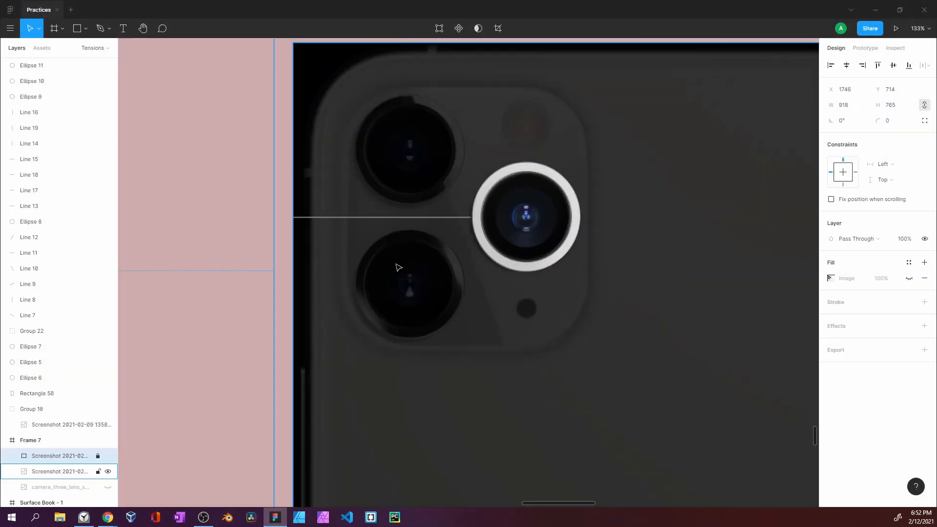
{"action": "left_click", "coordinate": [462, 268]}
{"action": "scroll", "coordinate": [462, 268], "scroll_direction": "down", "scroll_amount": 5}
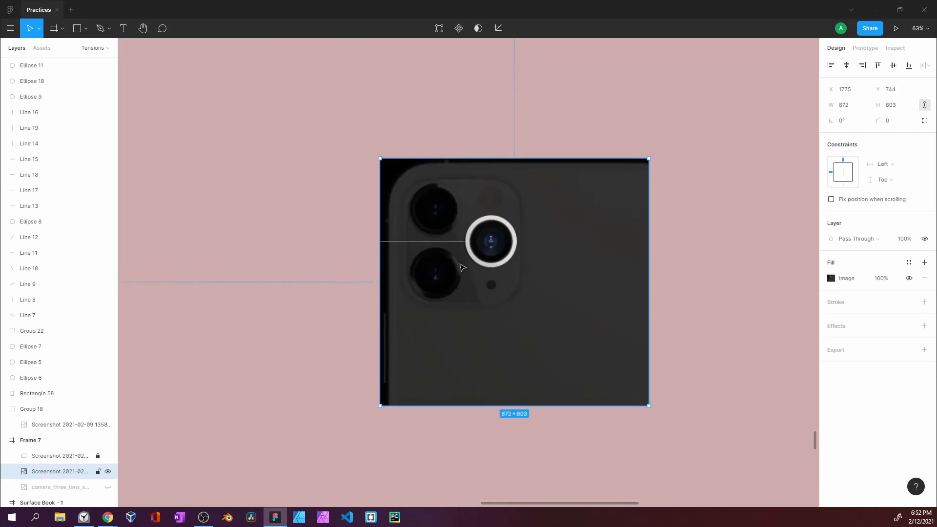
{"action": "key", "text": "Delete"}
{"action": "scroll", "coordinate": [462, 265], "scroll_direction": "down", "scroll_amount": 8}
{"action": "scroll", "coordinate": [268, 191], "scroll_direction": "down", "scroll_amount": 2}
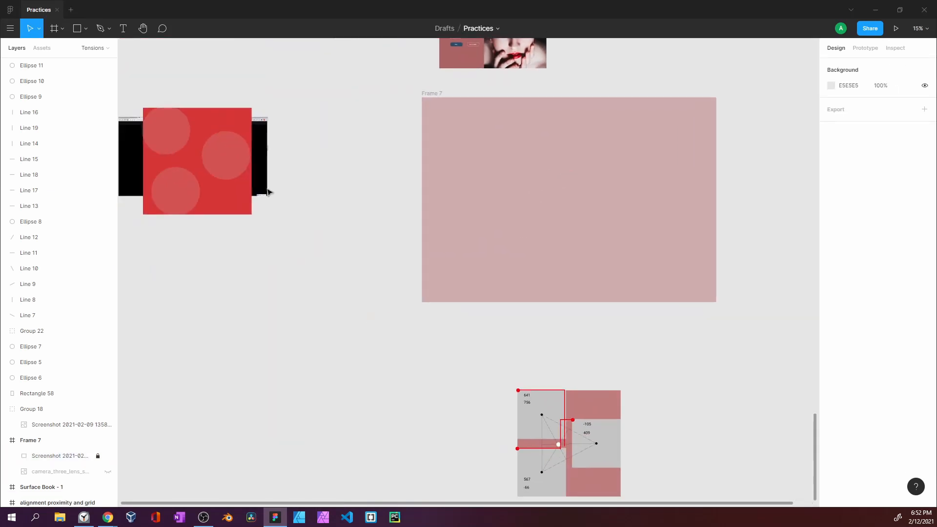
Move the red square, its three circles and the screenshot behind them into Frame 7
{"action": "left_click_drag", "start_coordinate": [196, 153], "coordinate": [335, 164]}
{"action": "left_click_drag", "start_coordinate": [256, 116], "coordinate": [404, 206]}
{"action": "left_click_drag", "start_coordinate": [341, 172], "coordinate": [424, 217]}
Find the lens-positioning diagram below Frame 7 and select the group to check its overall width and height
{"action": "scroll", "coordinate": [432, 214], "scroll_direction": "up", "scroll_amount": 3}
{"action": "scroll", "coordinate": [409, 227], "scroll_direction": "down", "scroll_amount": 3}
{"action": "left_click_drag", "start_coordinate": [428, 274], "coordinate": [418, 160]}
{"action": "scroll", "coordinate": [365, 337], "scroll_direction": "up", "scroll_amount": 2}
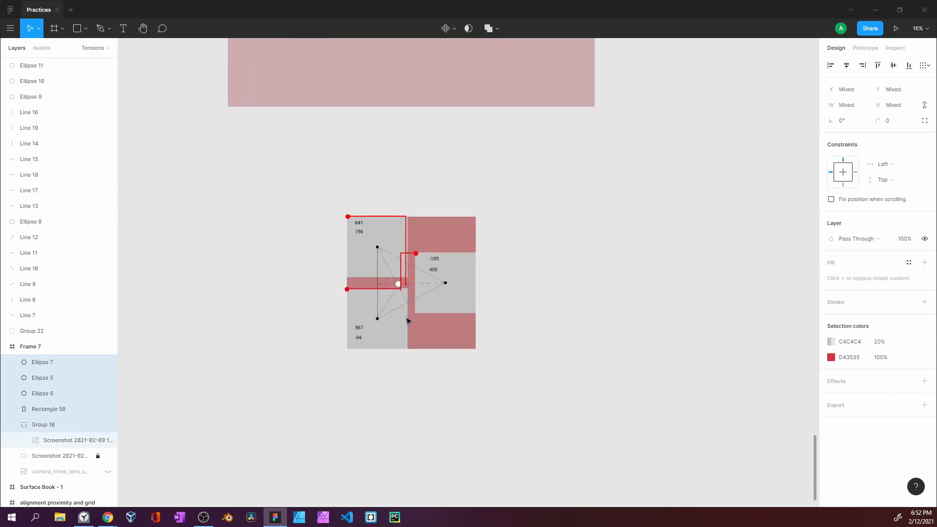
{"action": "scroll", "coordinate": [409, 320], "scroll_direction": "up", "scroll_amount": 5}
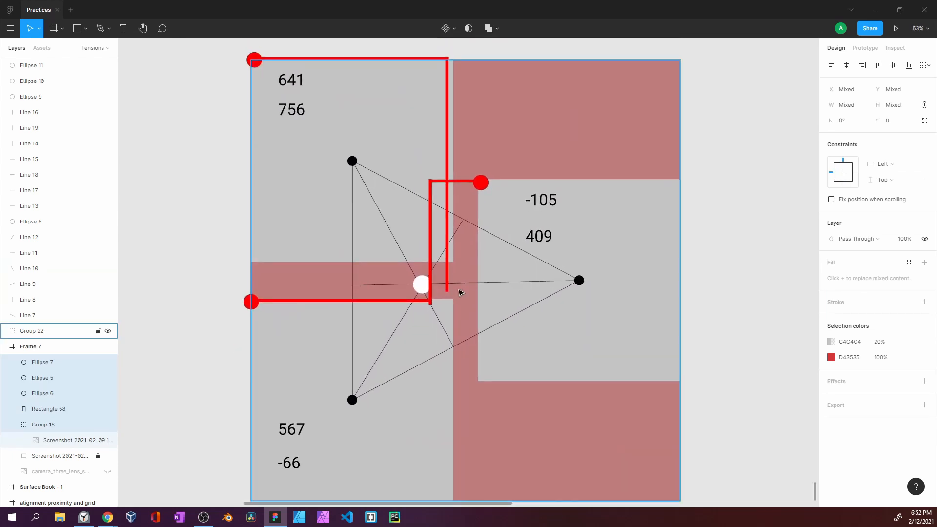
{"action": "left_click", "coordinate": [512, 135]}
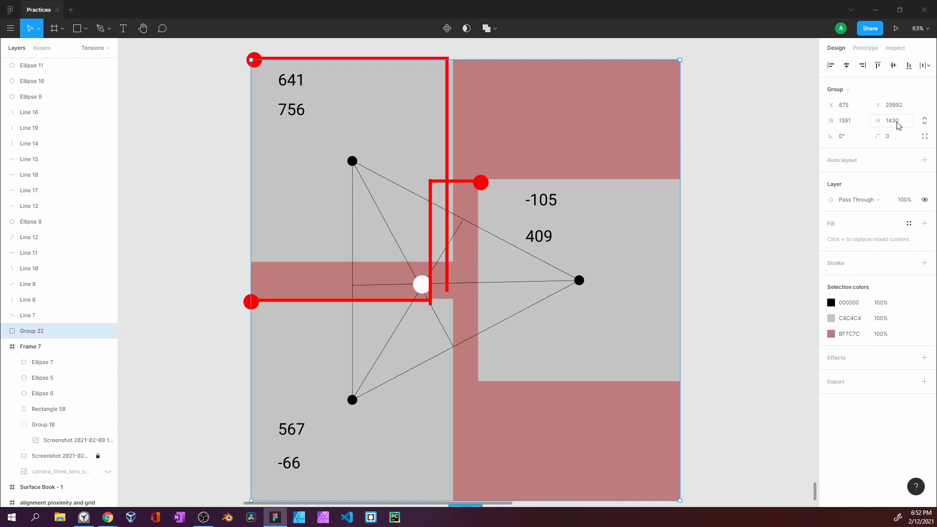
{"action": "left_click_drag", "start_coordinate": [576, 245], "coordinate": [580, 235]}
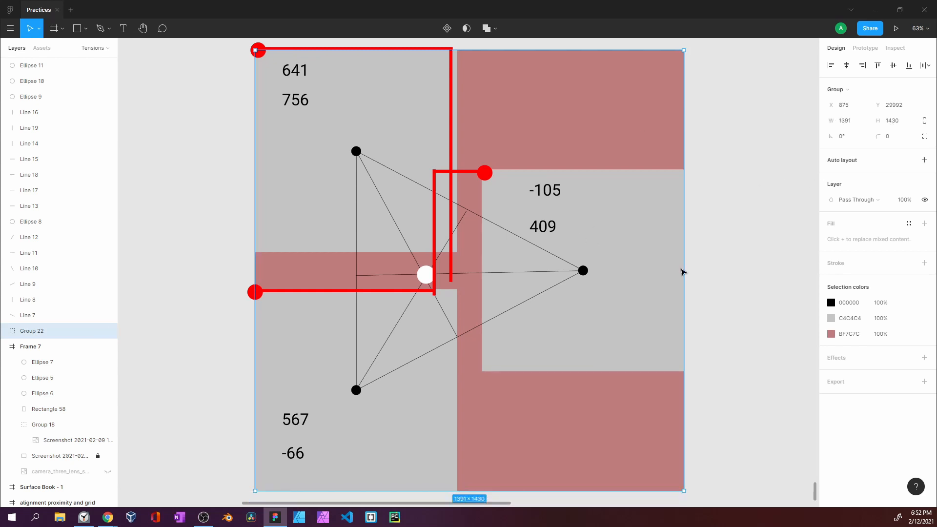
Switch to Webflow to compare the diagram with the Pro camera system lens section, and return to Figma
{"action": "mouse_move", "coordinate": [107, 517]}
{"action": "left_click", "coordinate": [53, 473]}
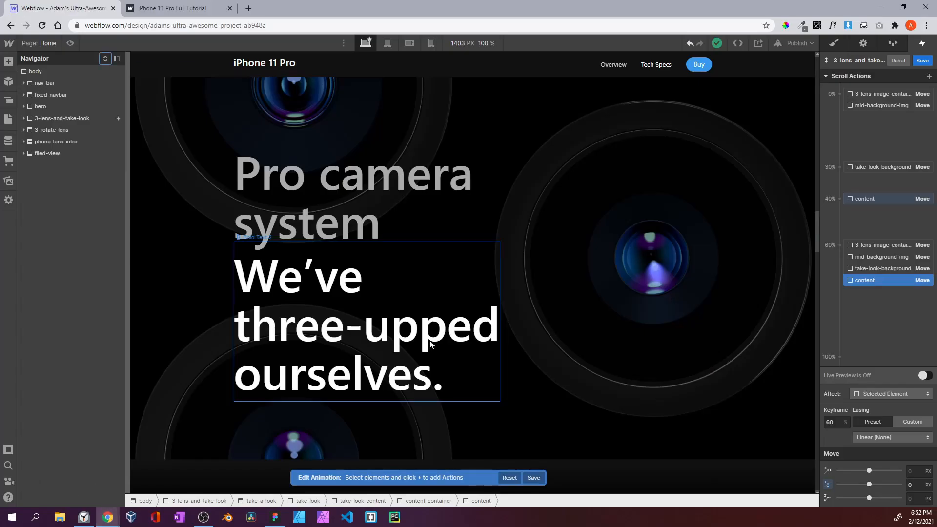
{"action": "left_click", "coordinate": [276, 517]}
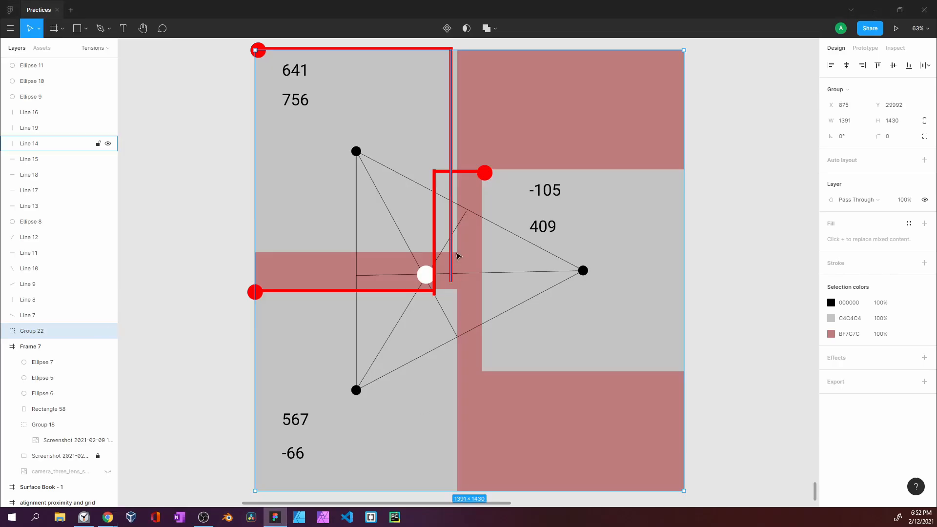
Inspect the diagram's right and lower-left grey squares, the upper-left red corner marker and the white centre point
{"action": "double_click", "coordinate": [395, 105]}
{"action": "left_click", "coordinate": [560, 199]}
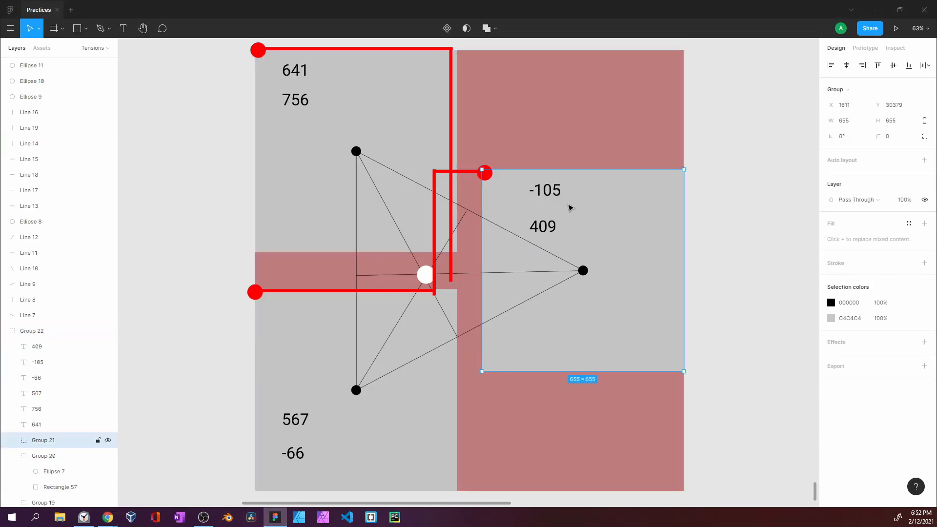
{"action": "left_click", "coordinate": [382, 314]}
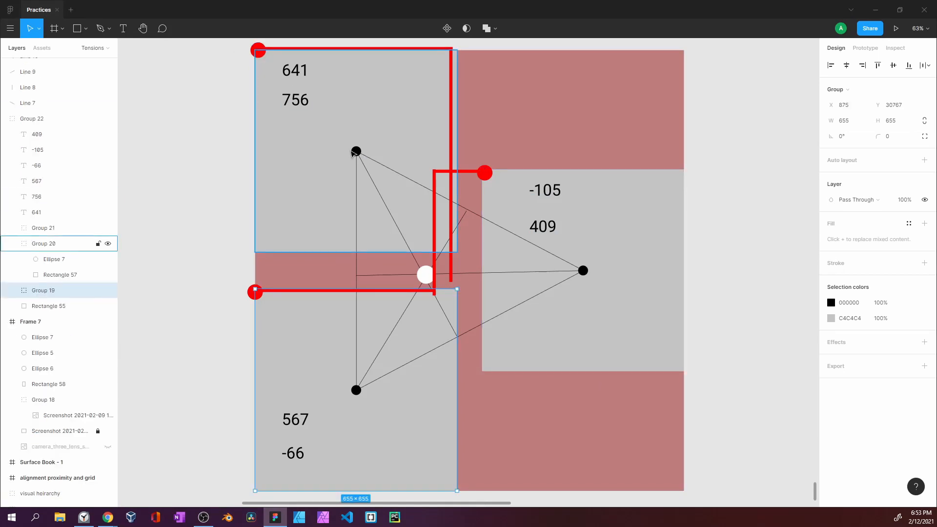
{"action": "left_click", "coordinate": [259, 50]}
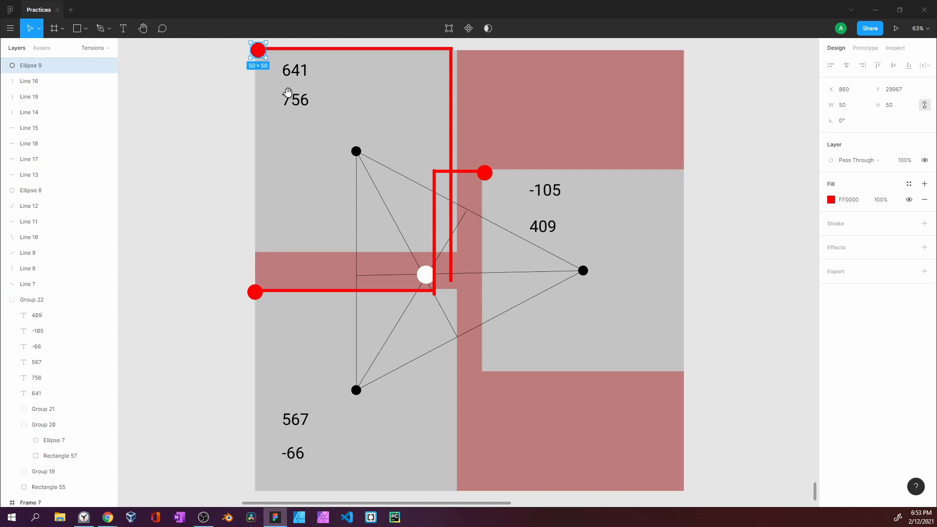
{"action": "left_click_drag", "start_coordinate": [288, 93], "coordinate": [285, 99]}
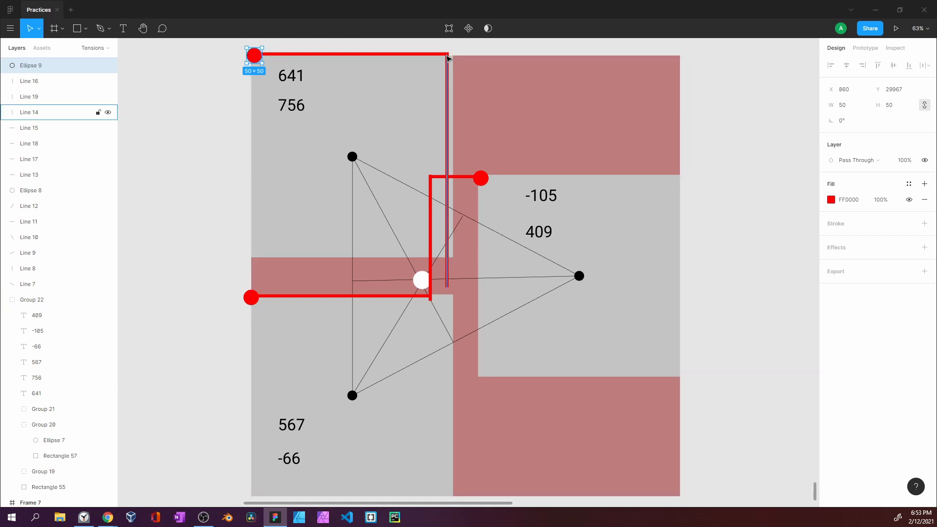
{"action": "scroll", "coordinate": [550, 295], "scroll_direction": "down", "scroll_amount": 1}
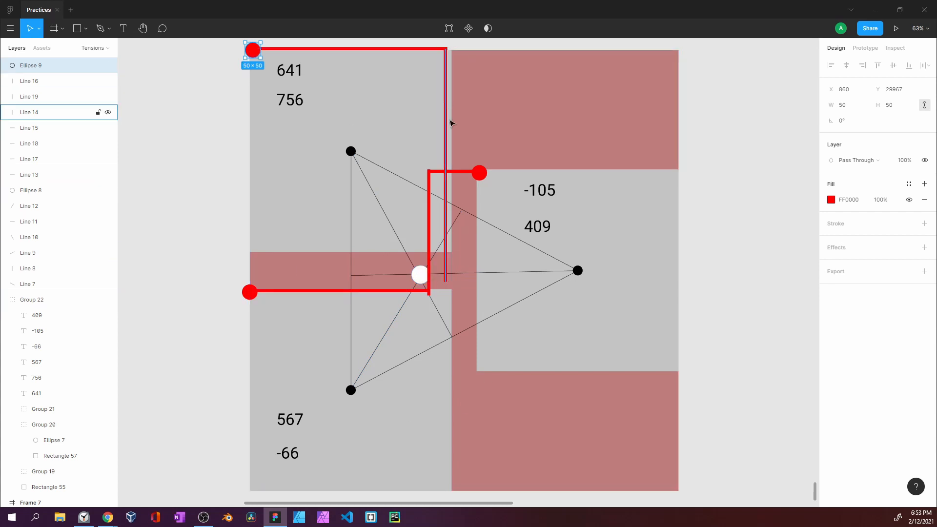
{"action": "left_click", "coordinate": [420, 282]}
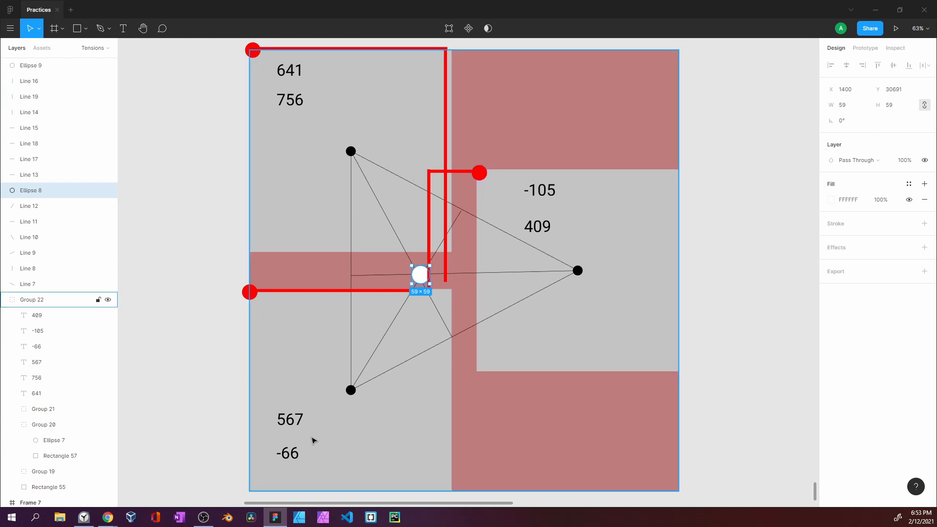
Review the pair of offset numbers on each of the three grey squares in the diagram
{"action": "double_click", "coordinate": [300, 423]}
{"action": "left_click", "coordinate": [294, 455]}
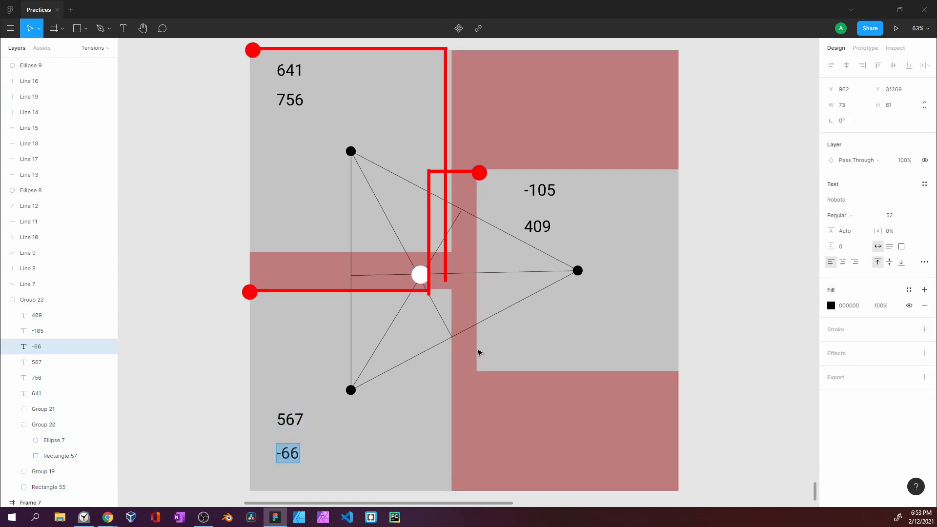
{"action": "left_click", "coordinate": [550, 188]}
{"action": "left_click", "coordinate": [548, 220]}
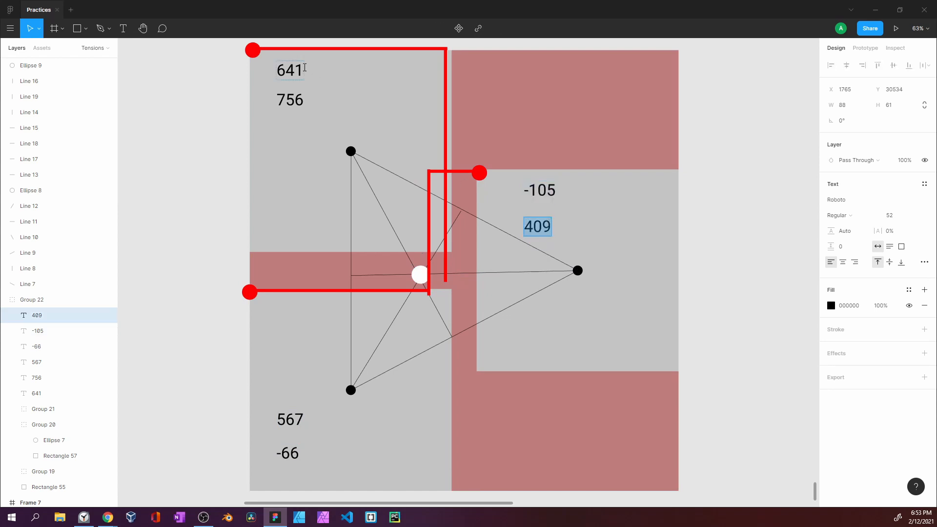
{"action": "left_click", "coordinate": [304, 68]}
{"action": "left_click", "coordinate": [293, 100]}
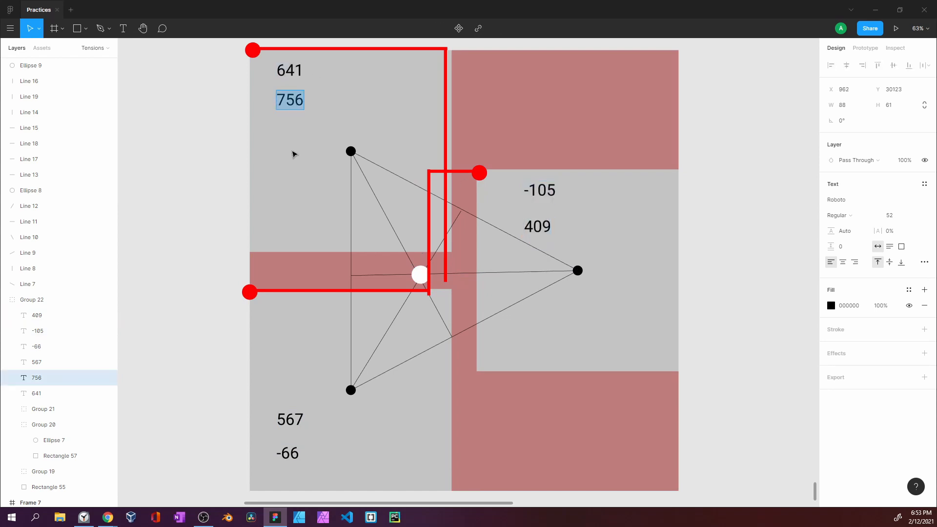
Restore the Figma window to a smaller size, widen it and move it off the Webflow page to the adjacent screen
{"action": "double_click", "coordinate": [354, 9]}
{"action": "left_click_drag", "start_coordinate": [357, 8], "coordinate": [383, 43]}
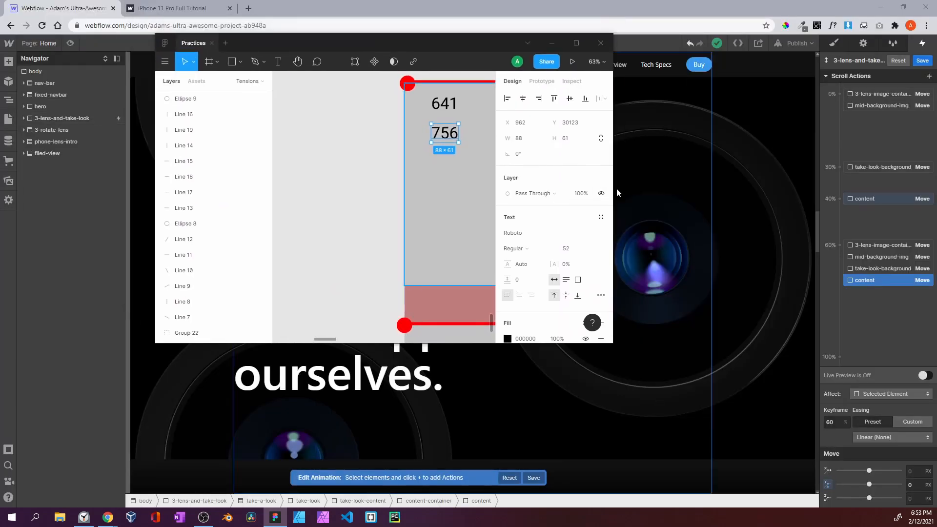
{"action": "left_click_drag", "start_coordinate": [614, 192], "coordinate": [706, 191]}
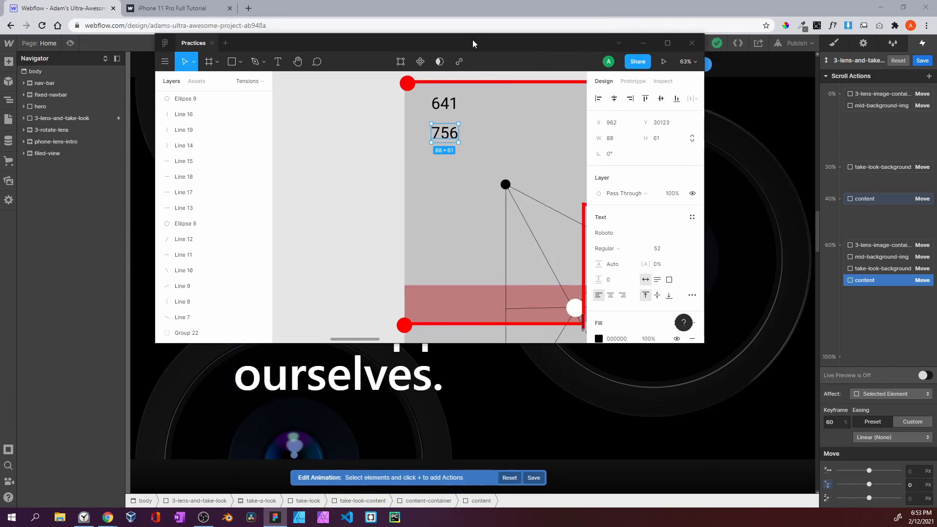
{"action": "left_click_drag", "start_coordinate": [473, 42], "coordinate": [936, 122]}
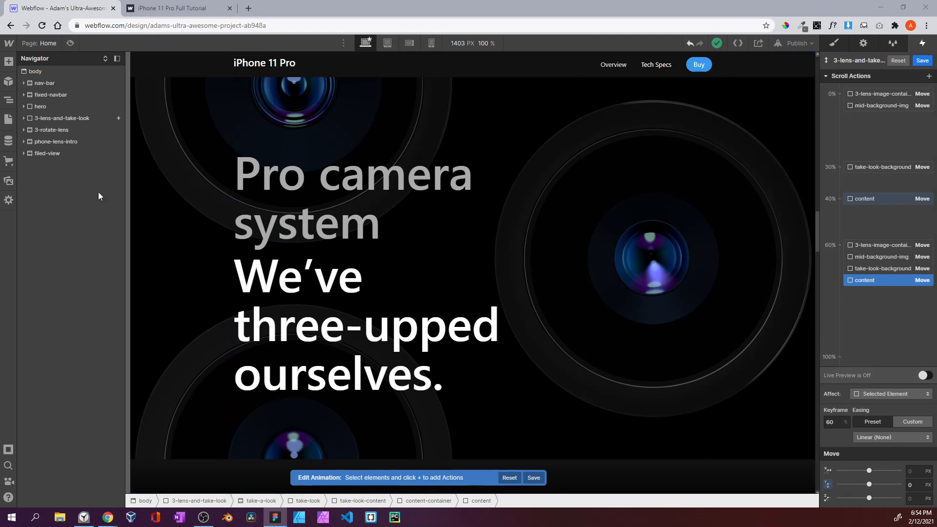
Expand the 3-rotate-lens section in the element hierarchy down to the three lens-top-right blocks inside 3-rotate-lens-images
{"action": "left_click", "coordinate": [278, 185]}
{"action": "left_click", "coordinate": [177, 128]}
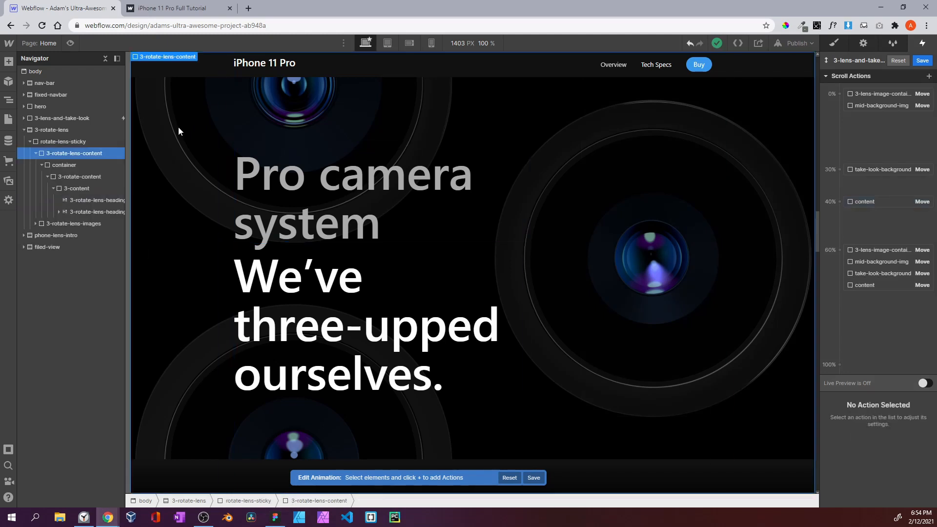
{"action": "left_click", "coordinate": [30, 141]}
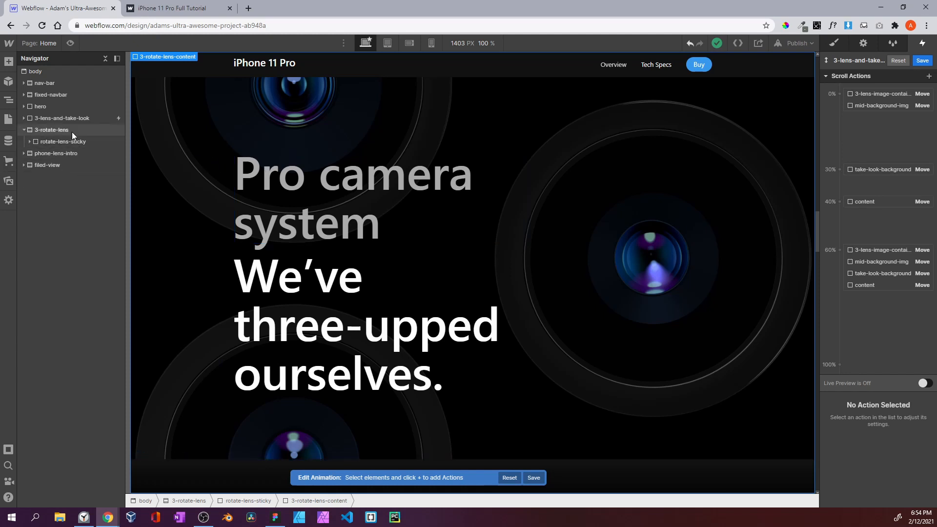
{"action": "left_click", "coordinate": [35, 130]}
{"action": "left_click", "coordinate": [42, 119]}
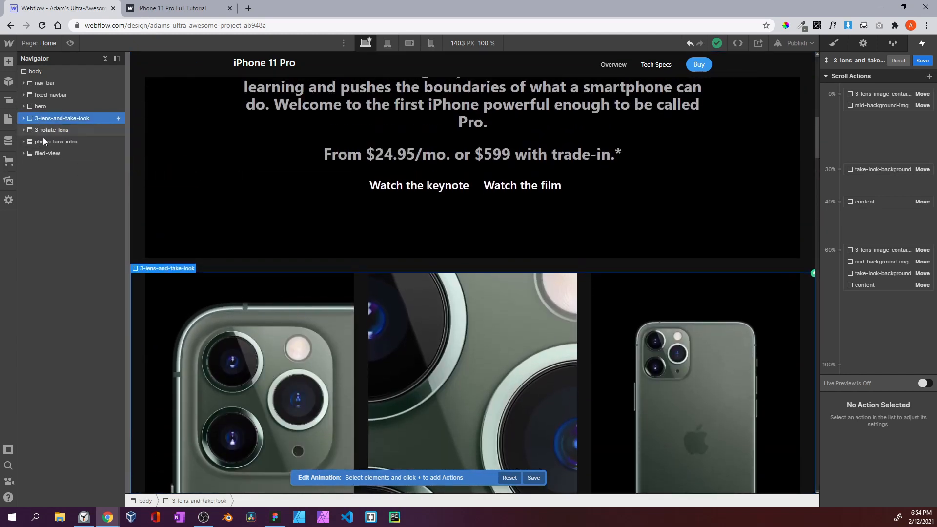
{"action": "left_click", "coordinate": [27, 131]}
{"action": "left_click", "coordinate": [30, 141]}
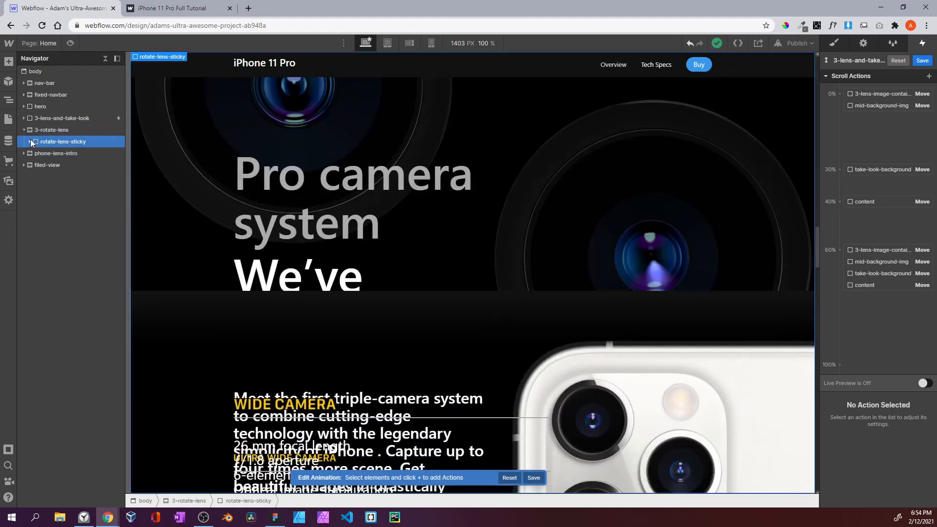
{"action": "left_click", "coordinate": [31, 141]}
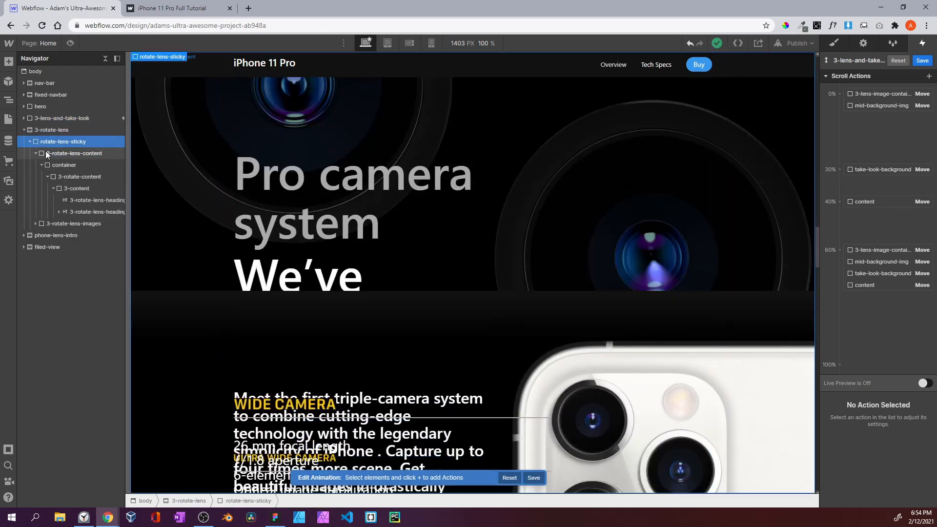
{"action": "left_click", "coordinate": [45, 153]}
{"action": "left_click", "coordinate": [46, 164]}
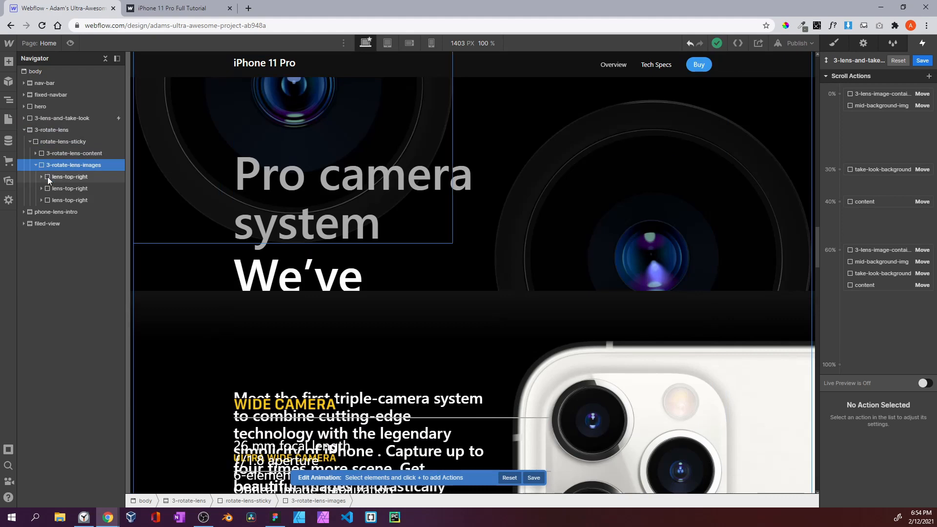
{"action": "left_click", "coordinate": [49, 177]}
Save the 3-lens-and-take-look scroll animation and select the first lens-top-right block for styling
{"action": "left_click", "coordinate": [922, 61]}
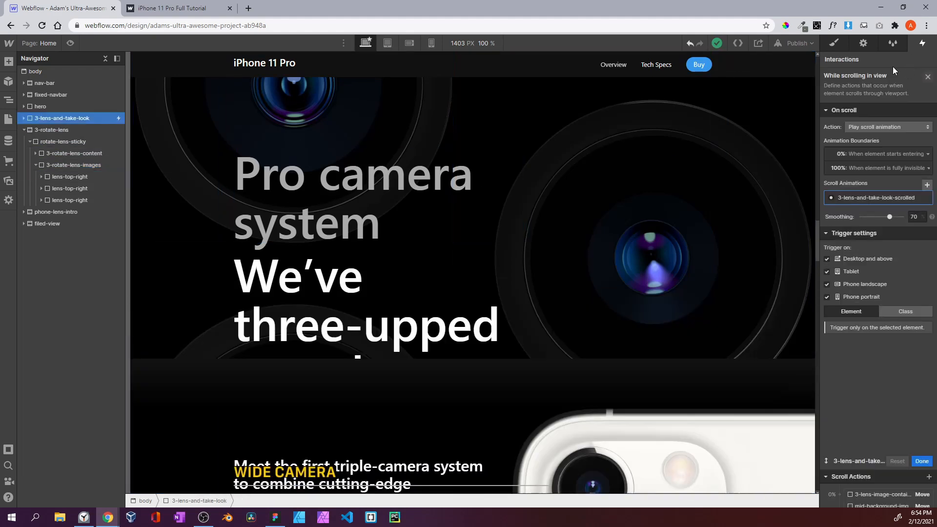
{"action": "left_click", "coordinate": [834, 43]}
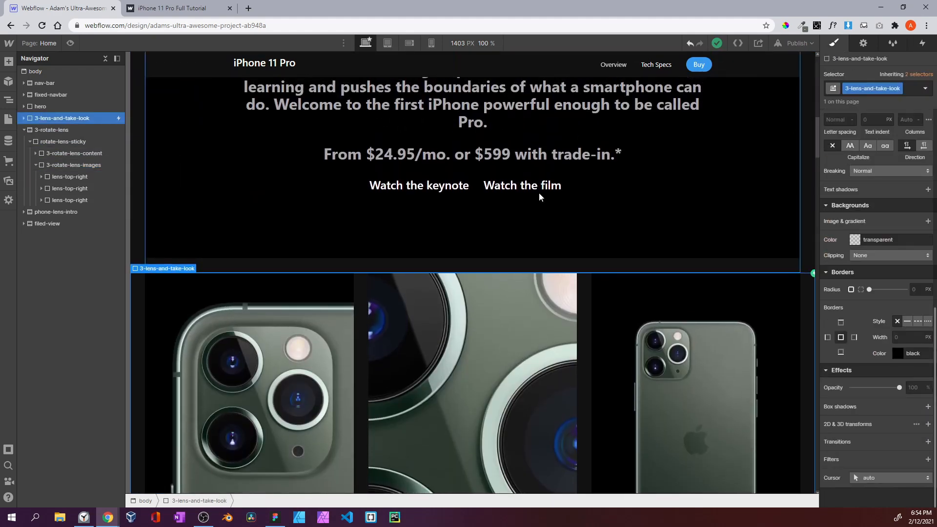
{"action": "left_click", "coordinate": [68, 176]}
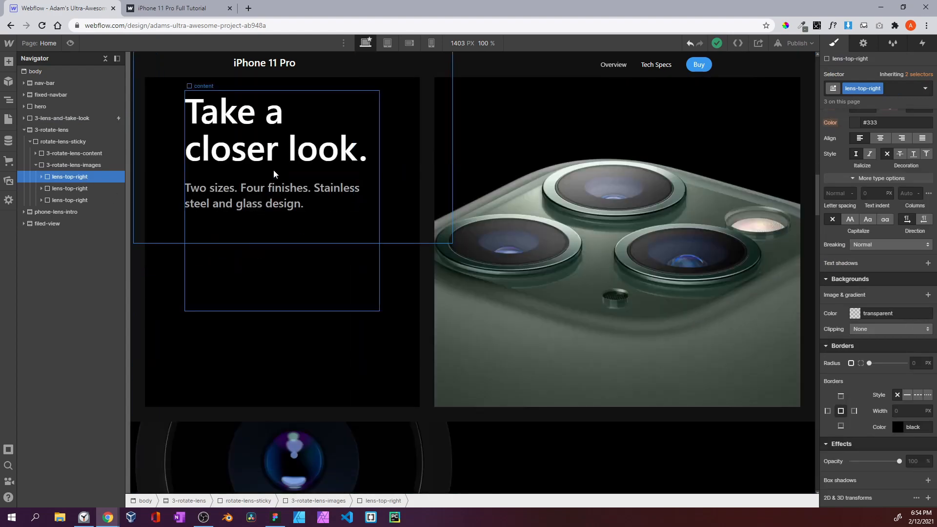
{"action": "scroll", "coordinate": [274, 174], "scroll_direction": "down", "scroll_amount": 5}
{"action": "scroll", "coordinate": [256, 131], "scroll_direction": "up", "scroll_amount": 2}
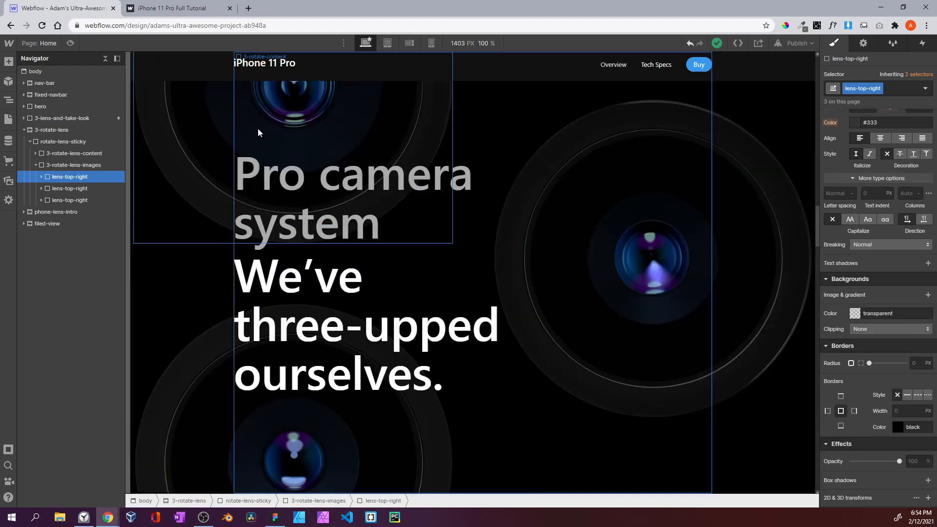
Bring the Figma diagram over the Webflow page to check the upper-left lens offsets, and move it away again
{"action": "left_click_drag", "start_coordinate": [936, 55], "coordinate": [429, 75]}
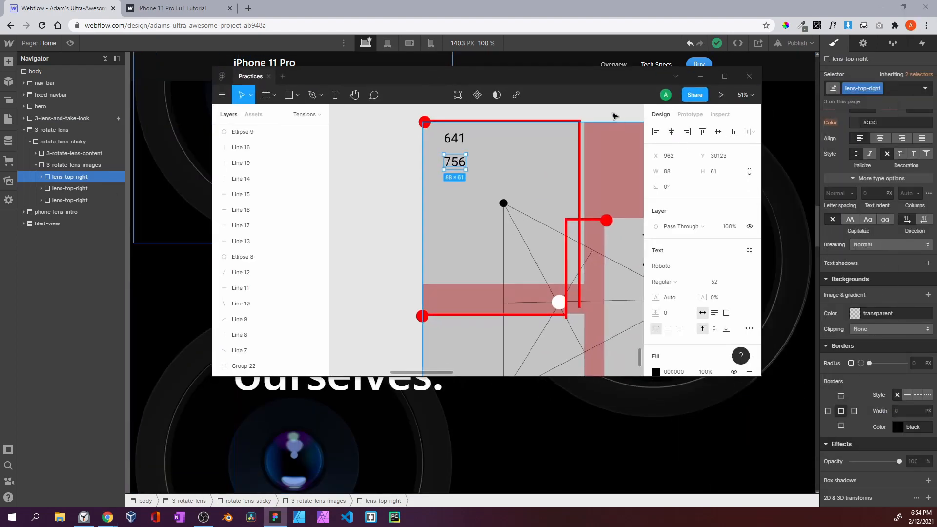
{"action": "left_click_drag", "start_coordinate": [761, 141], "coordinate": [877, 141]}
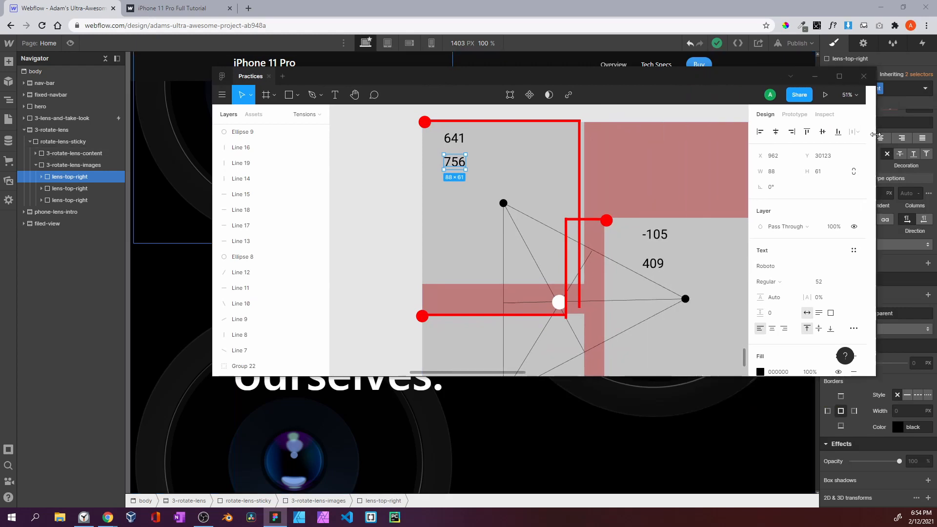
{"action": "scroll", "coordinate": [552, 247], "scroll_direction": "right", "scroll_amount": 2}
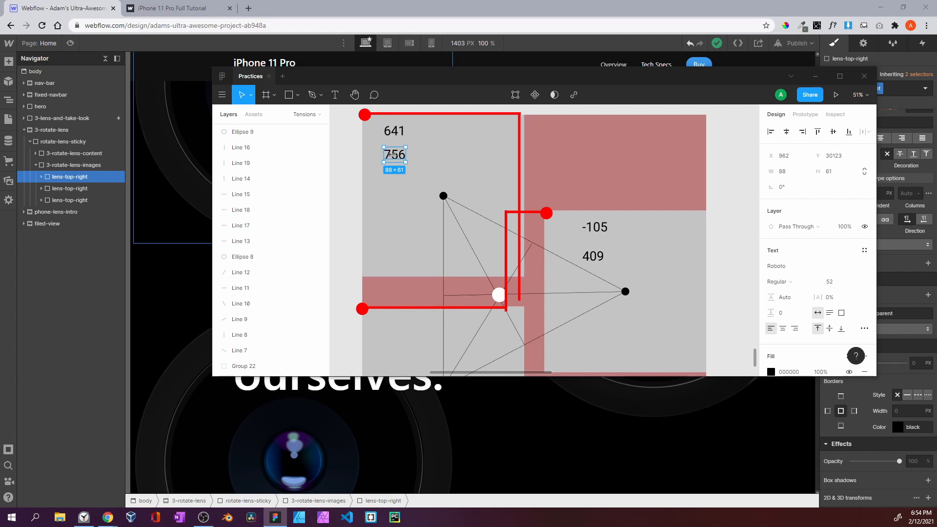
{"action": "left_click_drag", "start_coordinate": [446, 75], "coordinate": [936, 5]}
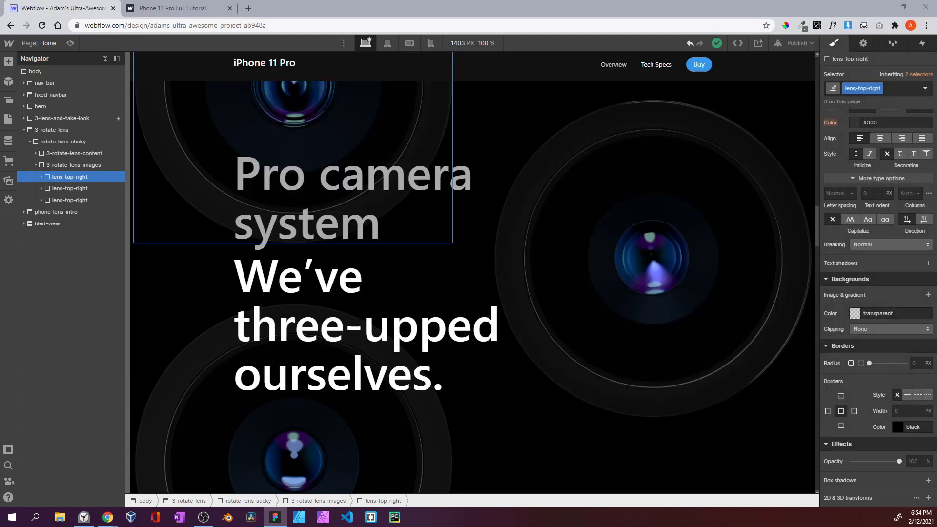
Set the left transform origin of the upper-left lens block to 641 px
{"action": "scroll", "coordinate": [878, 277], "scroll_direction": "down", "scroll_amount": 2}
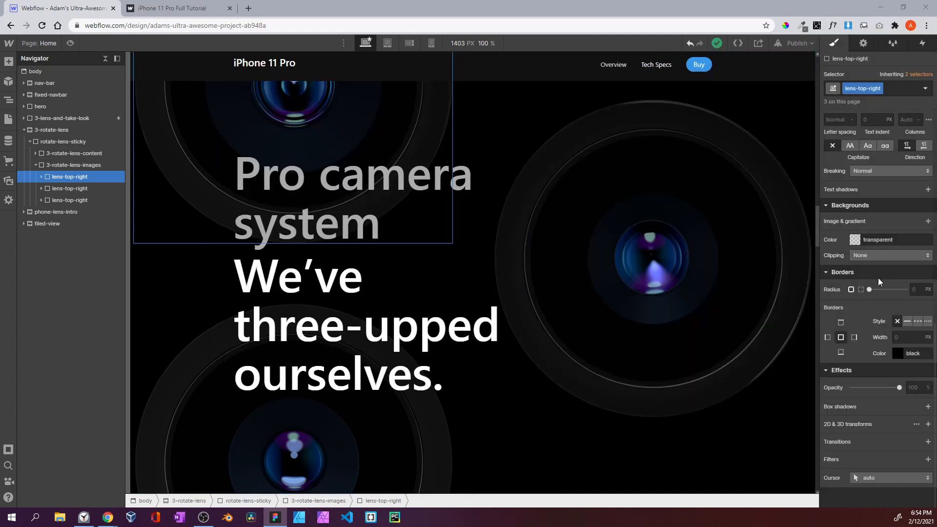
{"action": "left_click", "coordinate": [916, 424]}
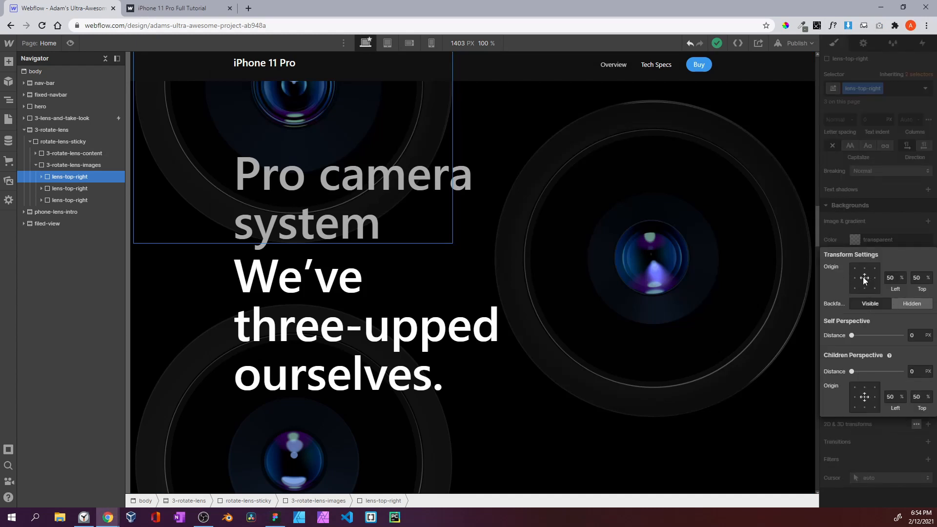
{"action": "left_click", "coordinate": [901, 278]}
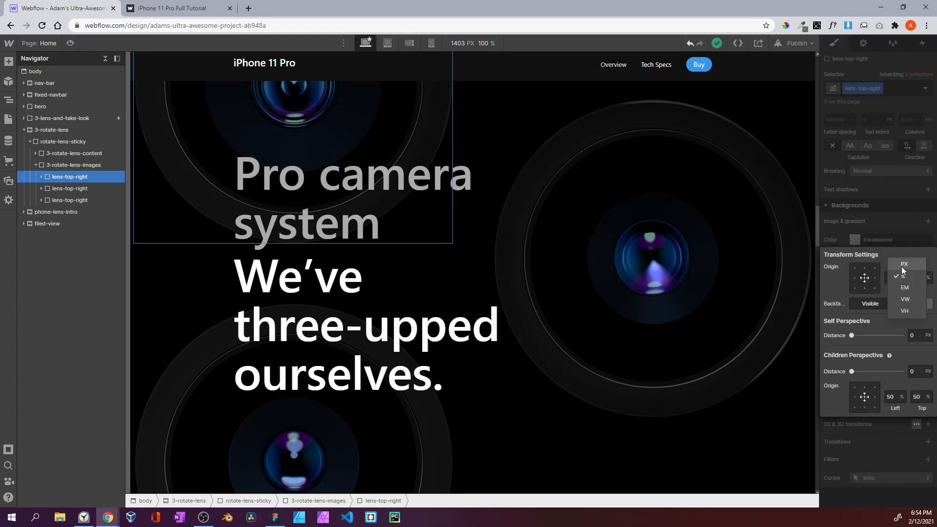
{"action": "left_click", "coordinate": [901, 266]}
{"action": "key", "text": "alt+Tab"}
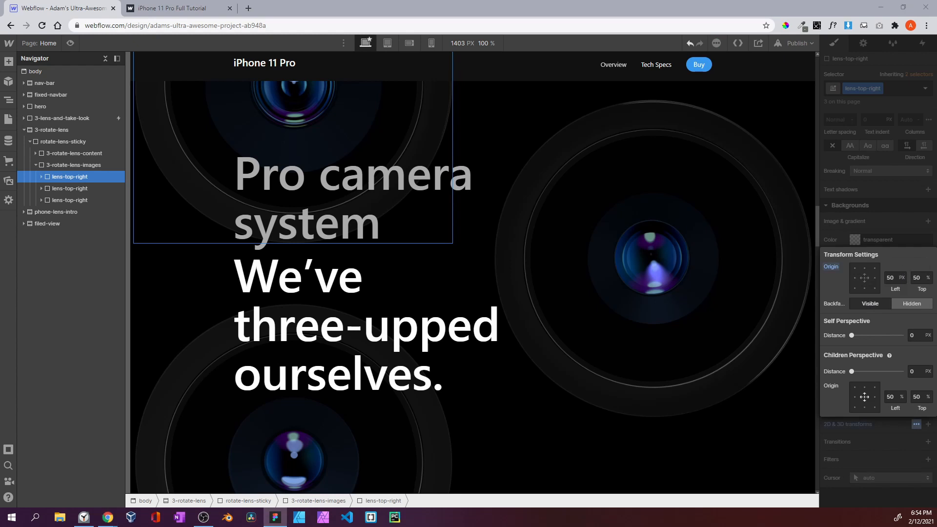
{"action": "left_click", "coordinate": [897, 276]}
{"action": "type", "text": "641"}
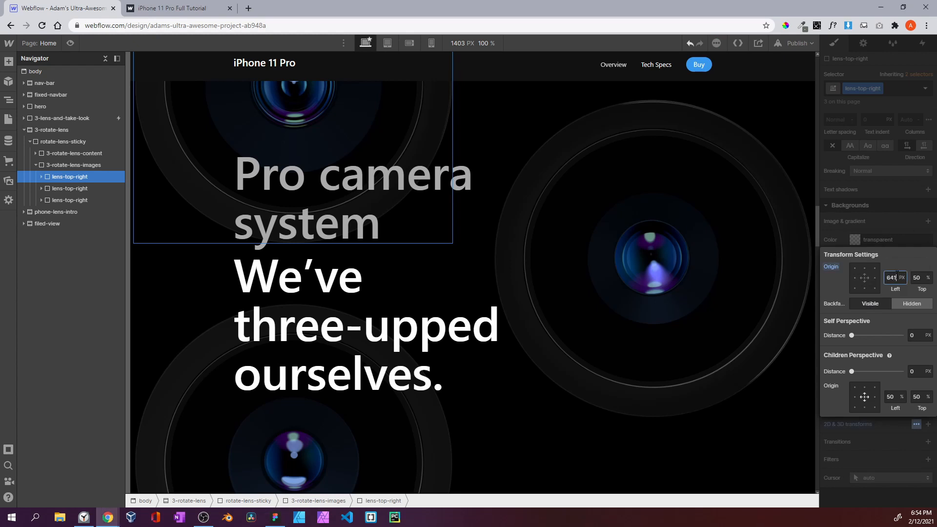
Set the top transform origin of the upper-left lens block to 756 px and close the transform settings
{"action": "key", "text": "alt+Tab"}
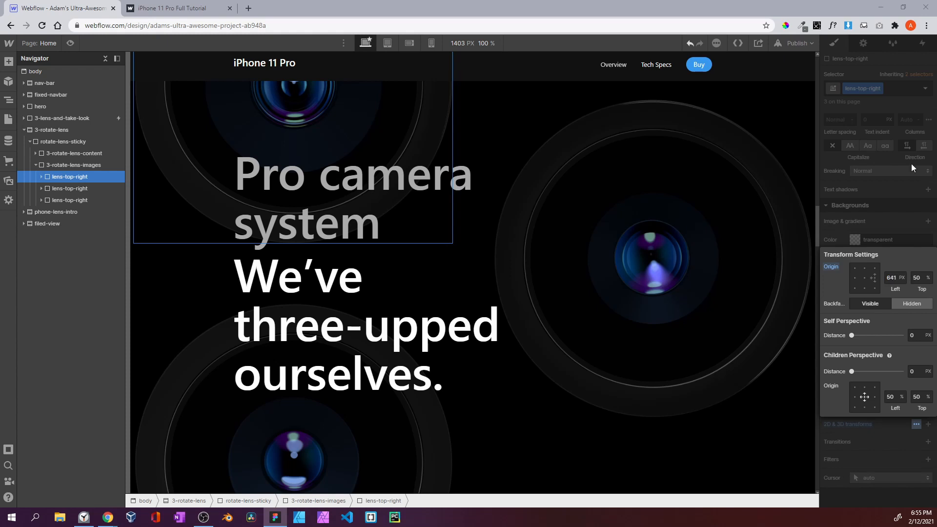
{"action": "left_click", "coordinate": [928, 279]}
{"action": "left_click", "coordinate": [929, 265]}
{"action": "left_click", "coordinate": [922, 275]}
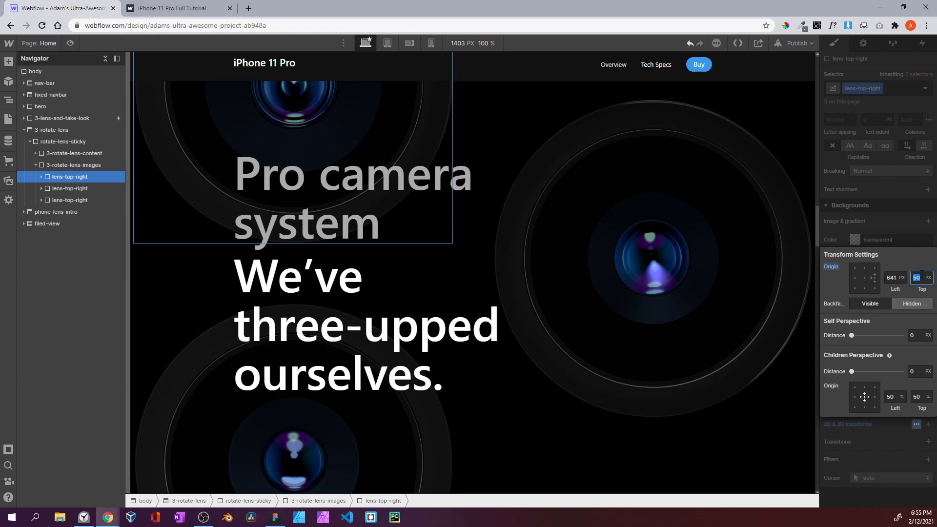
{"action": "type", "text": "756"}
{"action": "left_click", "coordinate": [878, 206]}
Set the lower-left lens block's transform origin to 567 px left and -66 px top, following the Figma diagram
{"action": "left_click", "coordinate": [312, 348]}
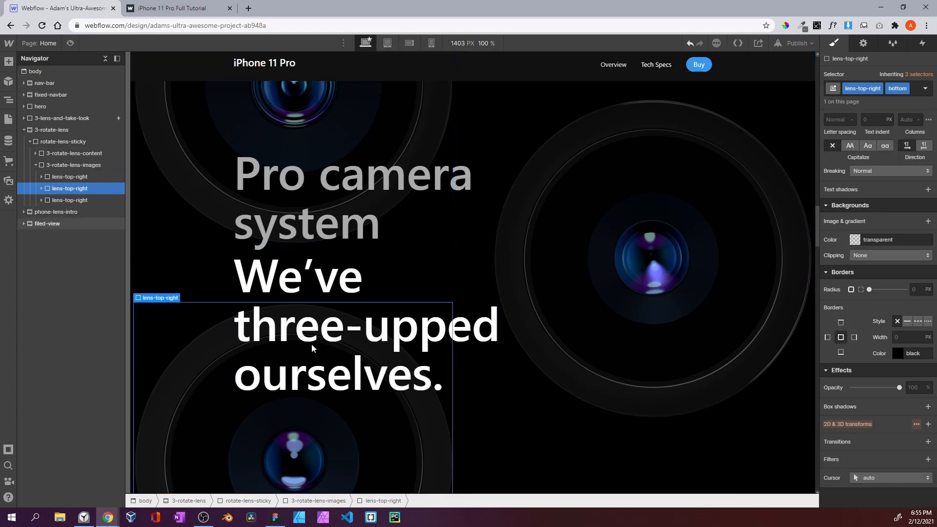
{"action": "left_click", "coordinate": [917, 424]}
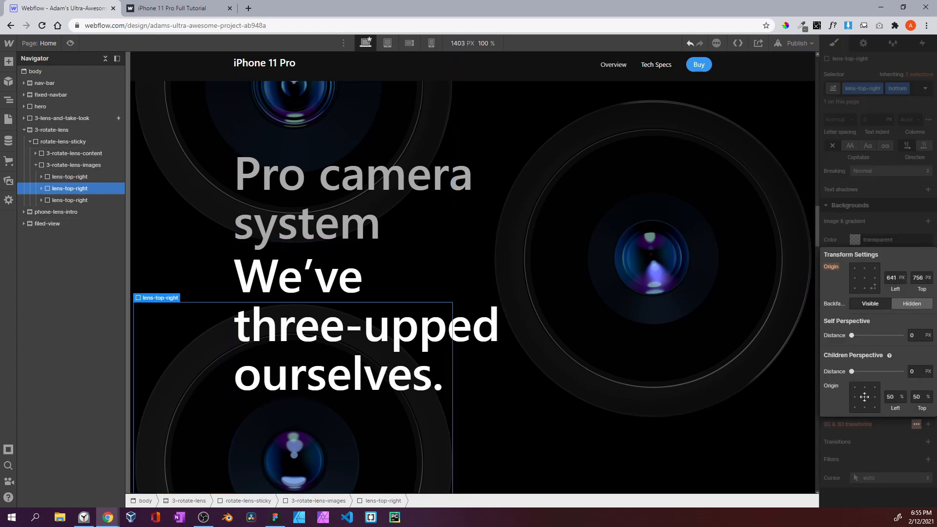
{"action": "left_click", "coordinate": [894, 278]}
{"action": "type", "text": "567"}
{"action": "key", "text": "alt+Tab"}
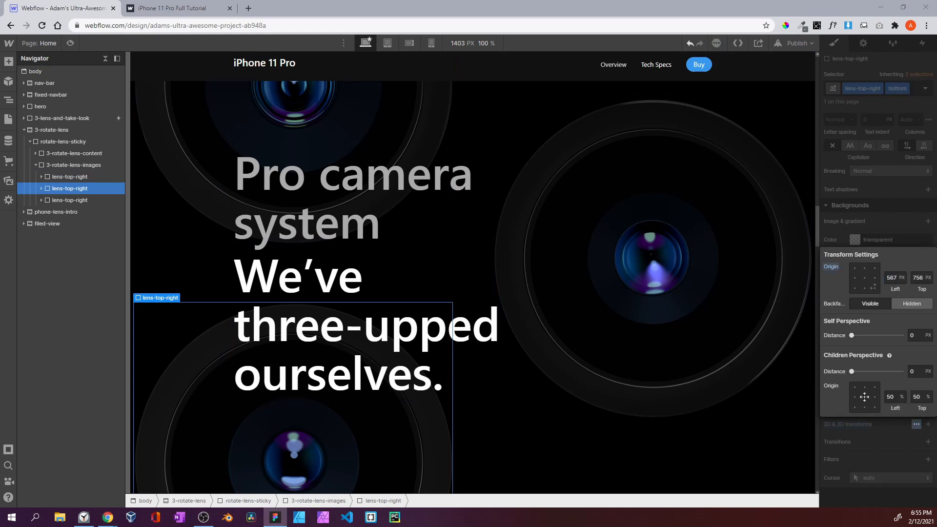
{"action": "left_click", "coordinate": [918, 278]}
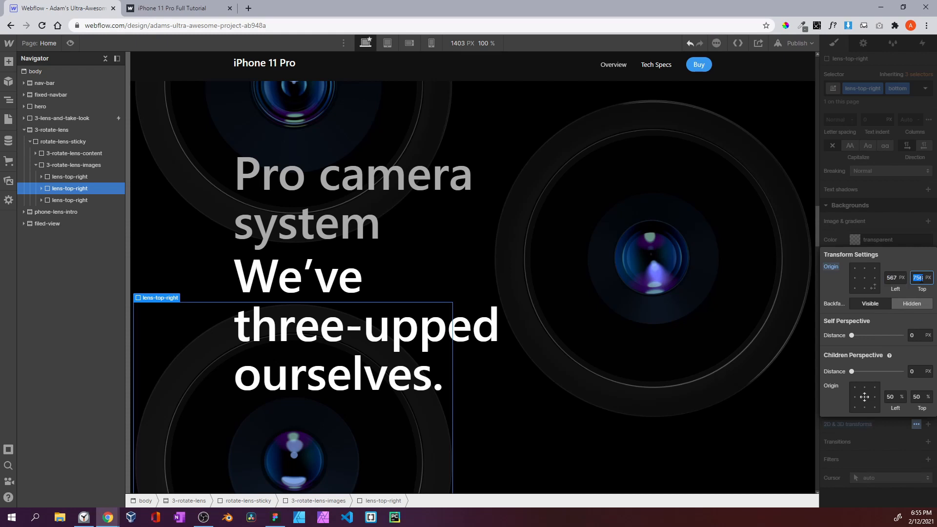
{"action": "left_click", "coordinate": [878, 221]}
Set the right-hand lens block's left transform origin to -105 px, following the Figma diagram for its offsets, and close the transform settings
{"action": "left_click", "coordinate": [697, 261]}
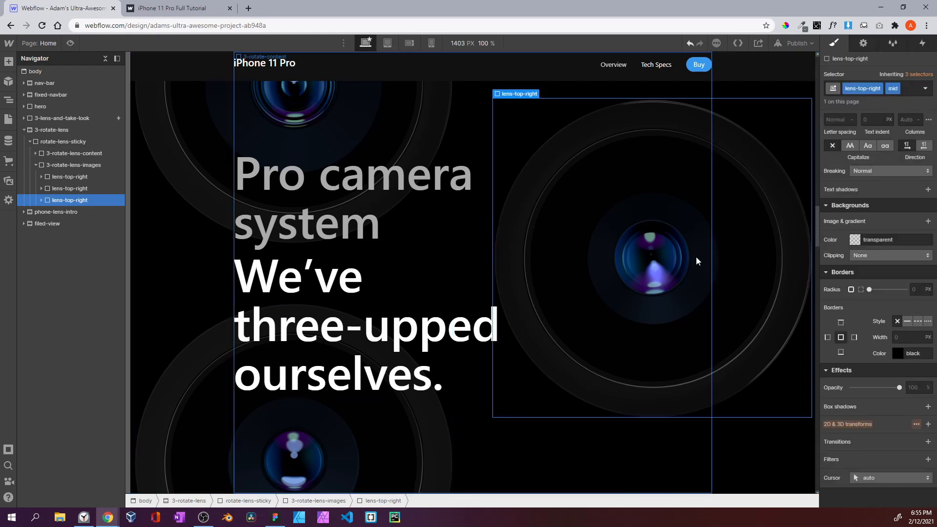
{"action": "left_click", "coordinate": [917, 425]}
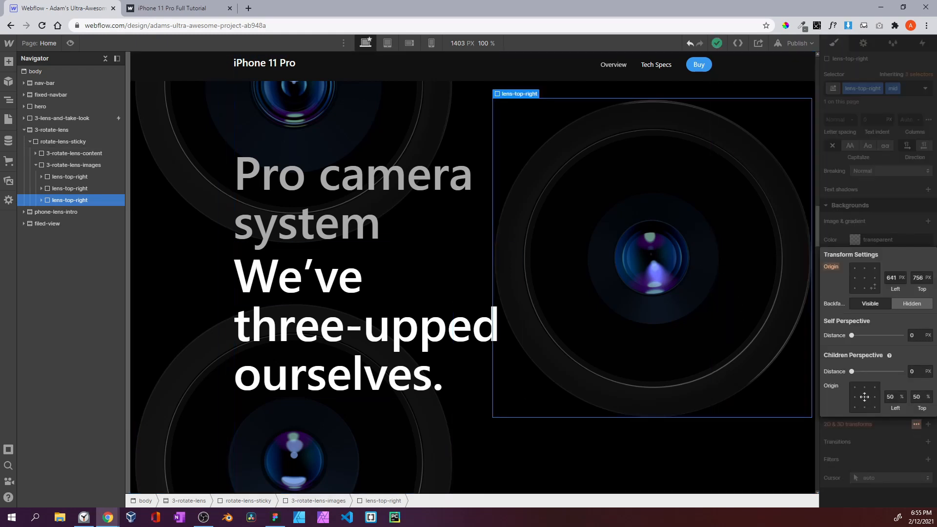
{"action": "key", "text": "alt+Tab"}
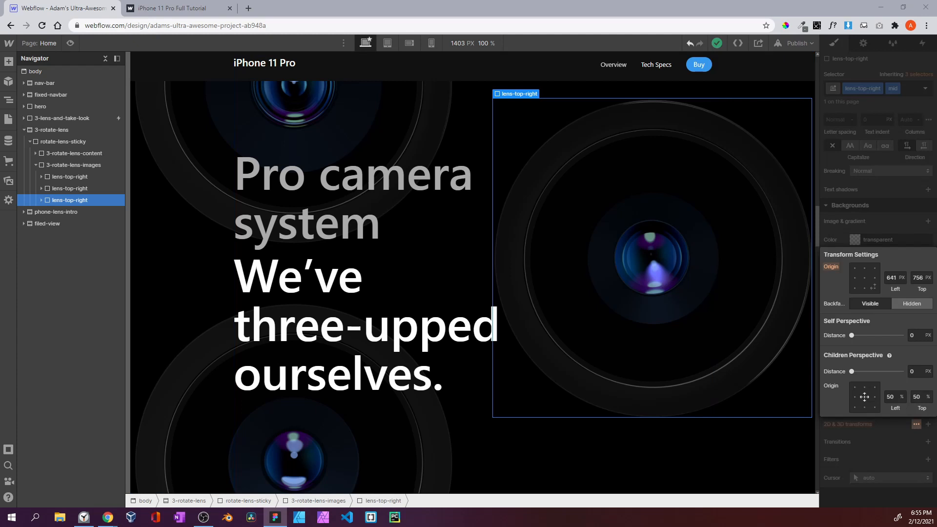
{"action": "key", "text": "alt+Tab"}
{"action": "type", "text": "105"}
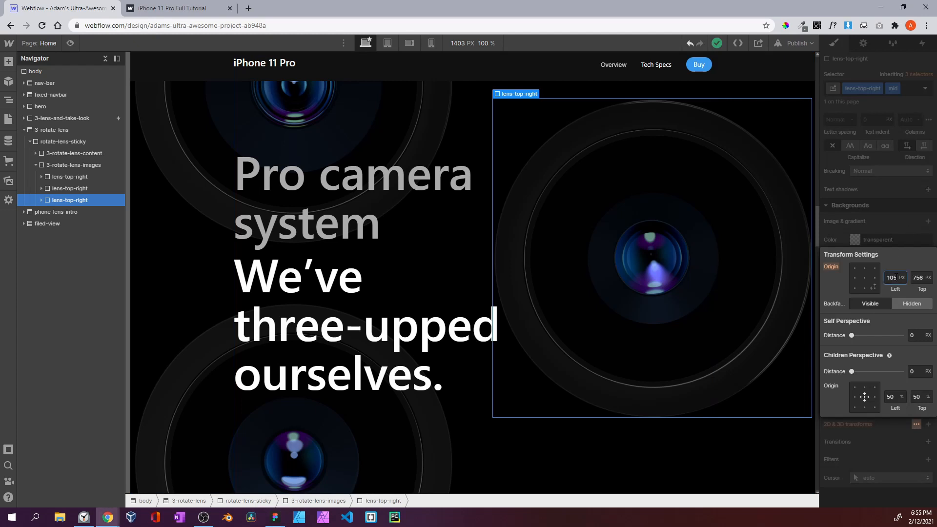
{"action": "key", "text": "alt+Tab"}
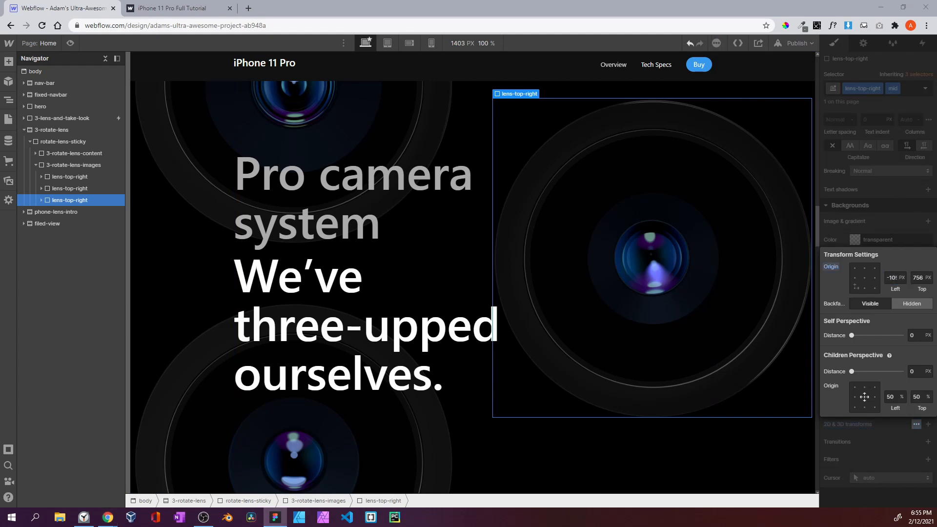
{"action": "key", "text": "alt+Tab"}
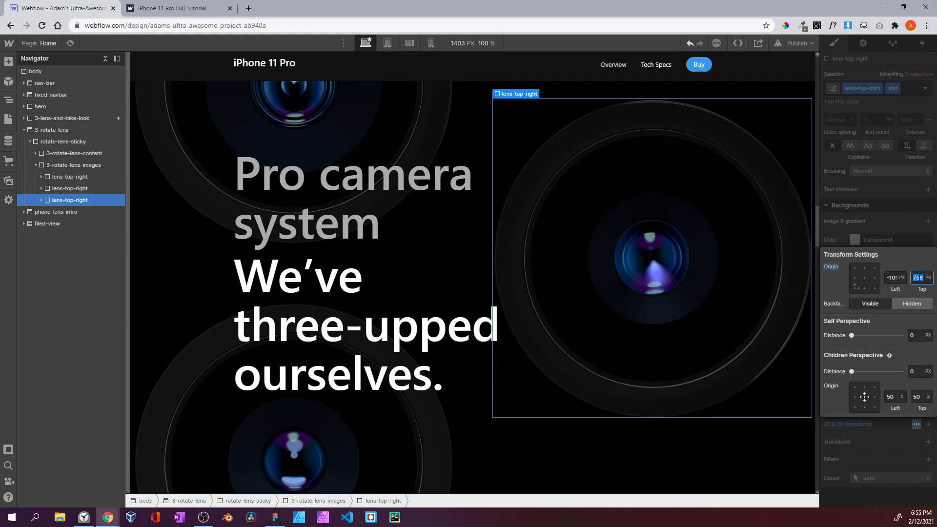
{"action": "left_click", "coordinate": [888, 206]}
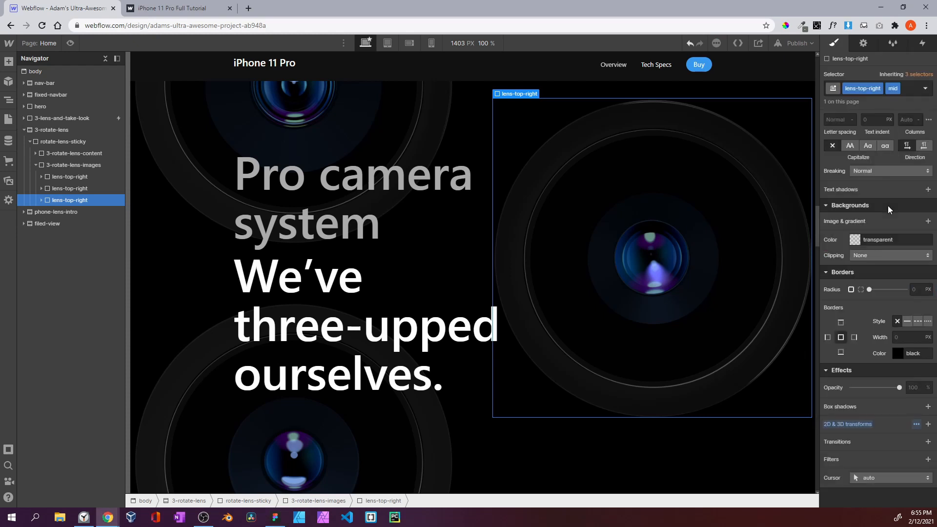
Give the 3-rotate-lens section a While scrolling in view trigger that plays a scroll animation
{"action": "left_click", "coordinate": [54, 131]}
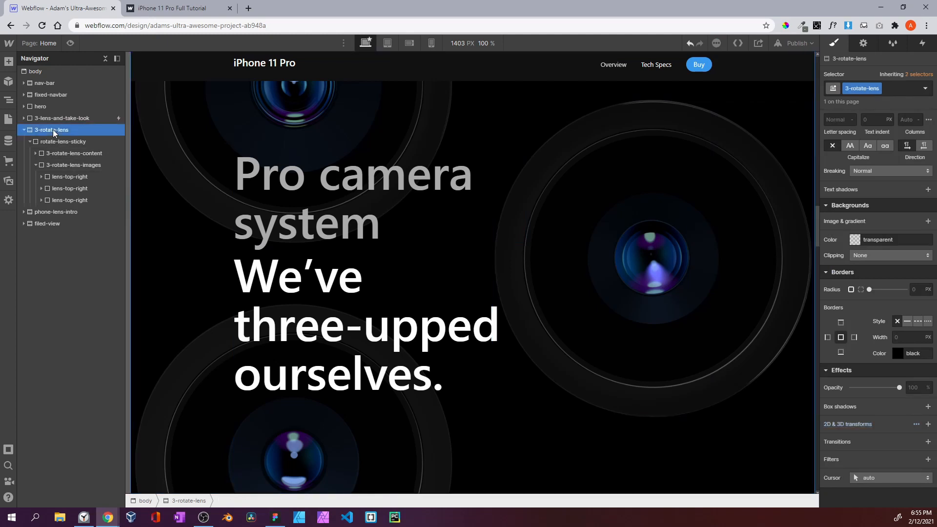
{"action": "left_click", "coordinate": [923, 44]}
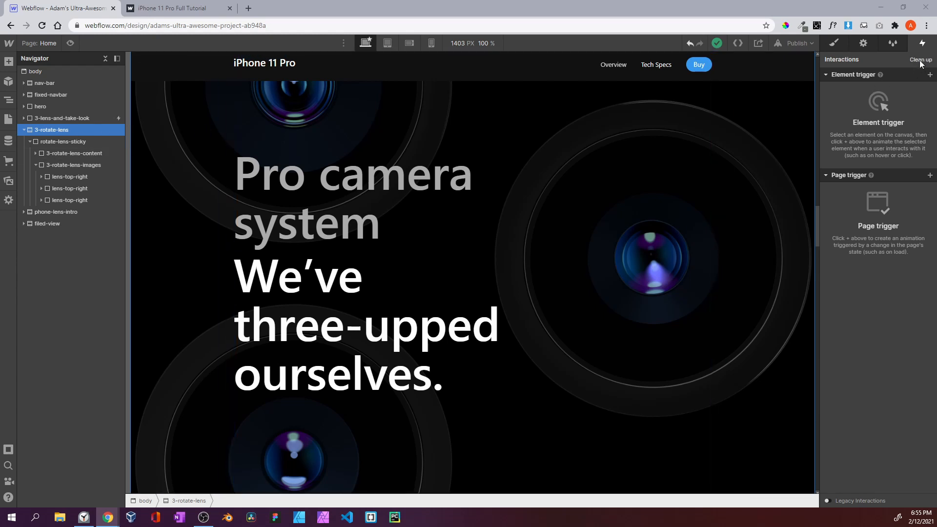
{"action": "left_click", "coordinate": [930, 74]}
{"action": "left_click", "coordinate": [871, 139]}
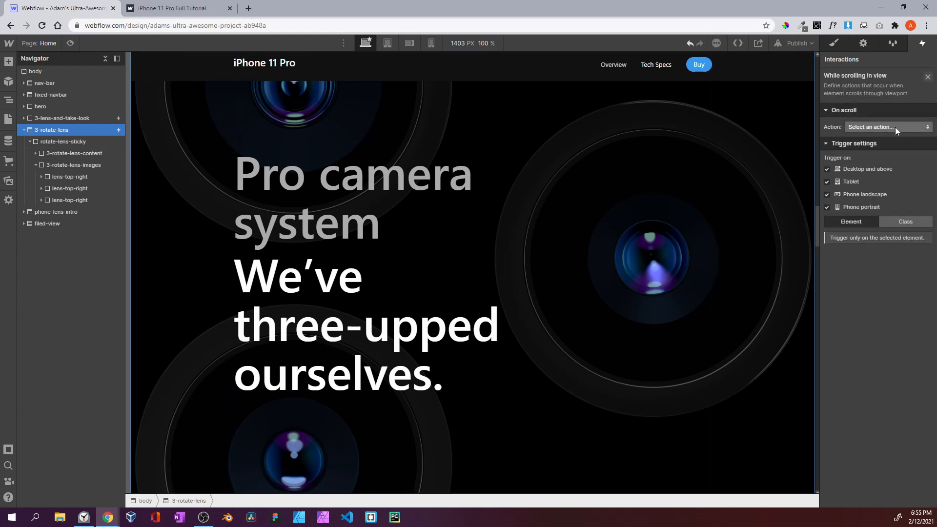
{"action": "left_click", "coordinate": [895, 127]}
{"action": "left_click", "coordinate": [892, 152]}
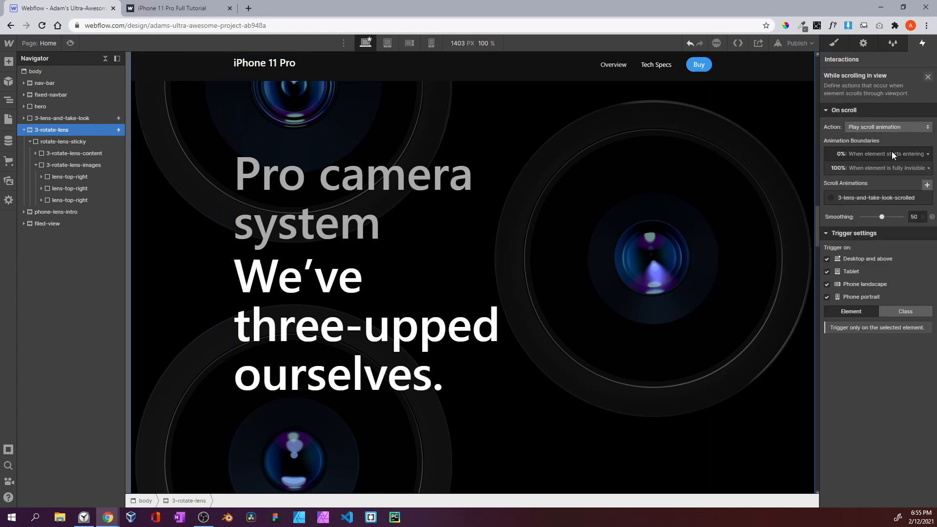
Create a new scroll animation named "3-rotate-lens-scorlled" and save it
{"action": "left_click", "coordinate": [927, 186]}
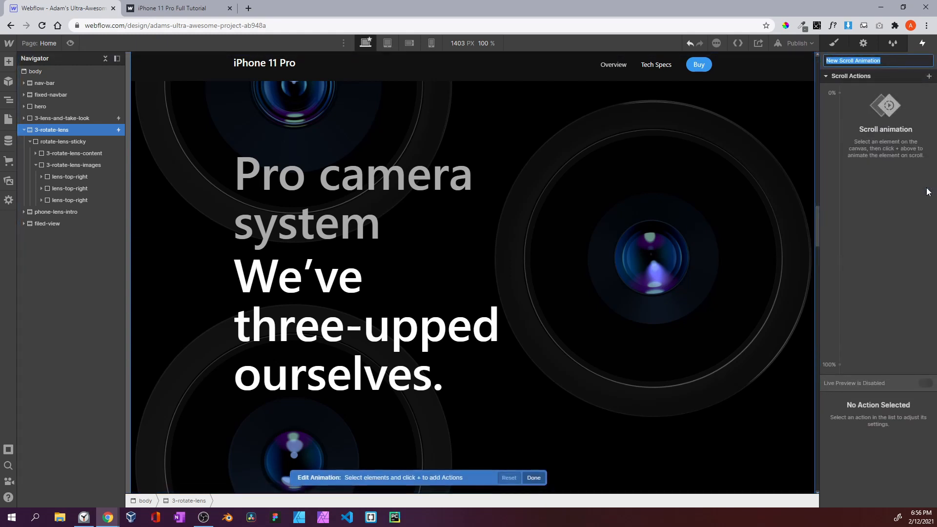
{"action": "type", "text": "3-lens-and-"}
{"action": "key", "text": "Return"}
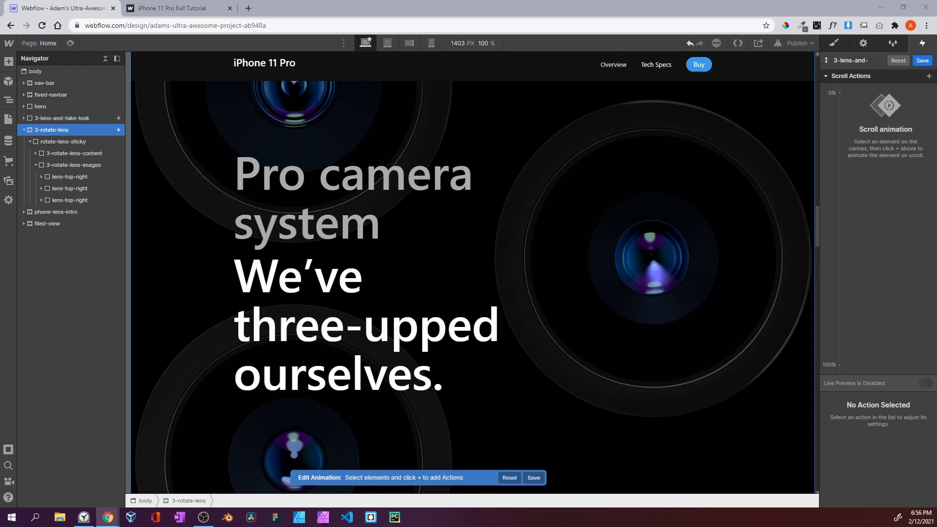
{"action": "left_click", "coordinate": [847, 59]}
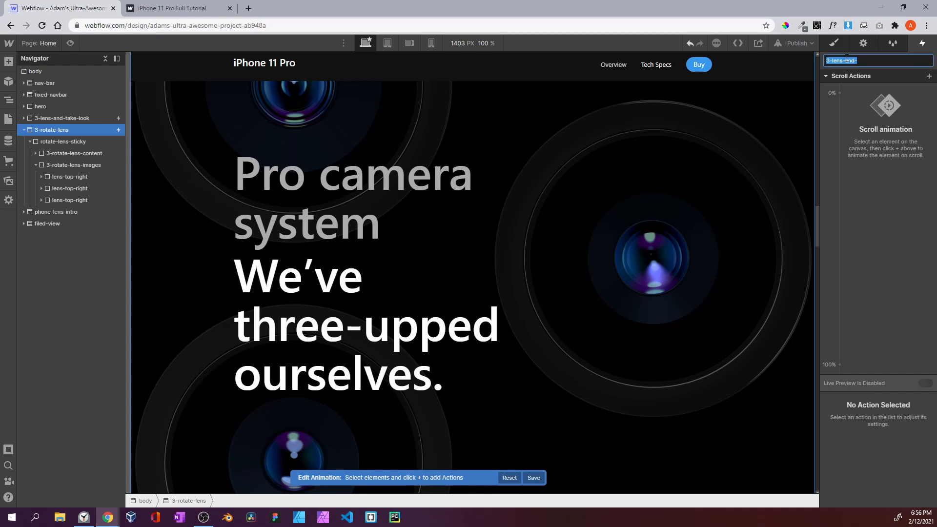
{"action": "type", "text": "3-rotate-lens-scorlle"}
{"action": "key", "text": "Return"}
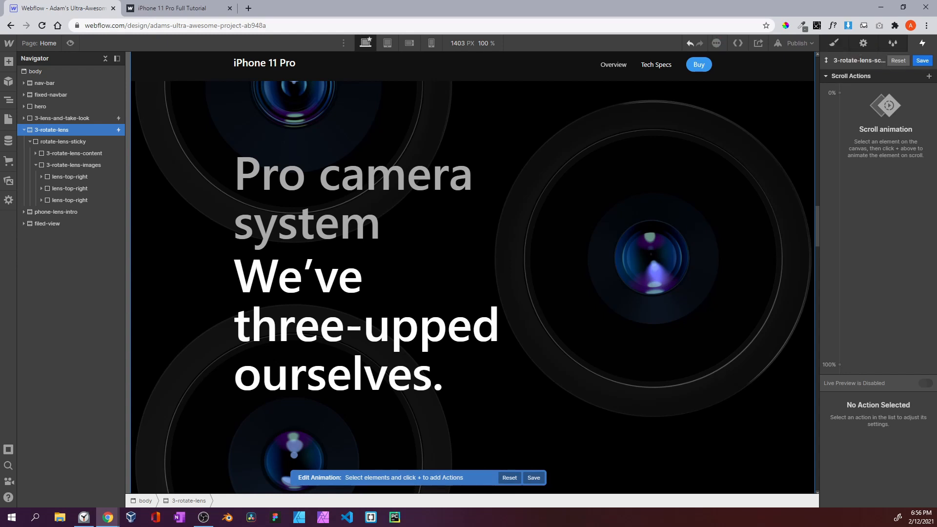
{"action": "left_click", "coordinate": [923, 61]}
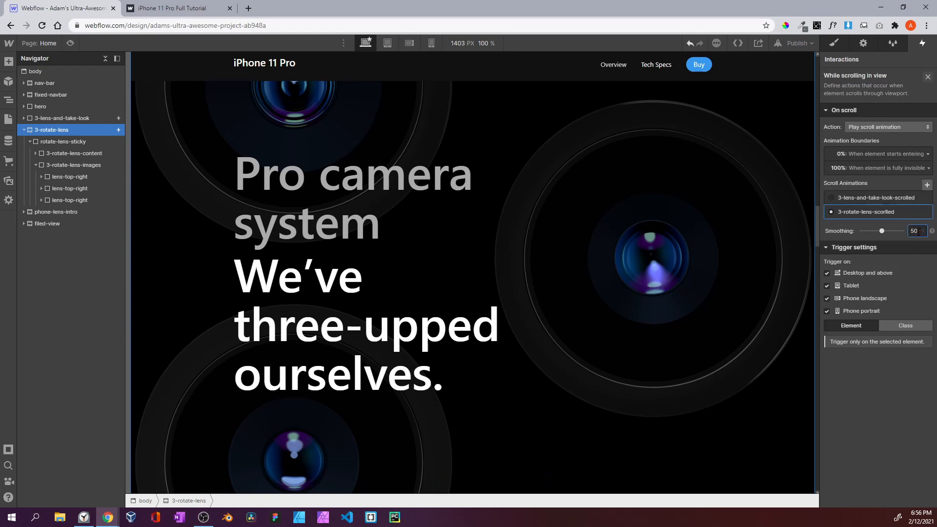
Set the scroll smoothing to 70 and the animation boundaries to start when the section is fully visible, with an end offset of 30
{"action": "double_click", "coordinate": [919, 231]}
{"action": "type", "text": "70"}
{"action": "left_click", "coordinate": [861, 149]}
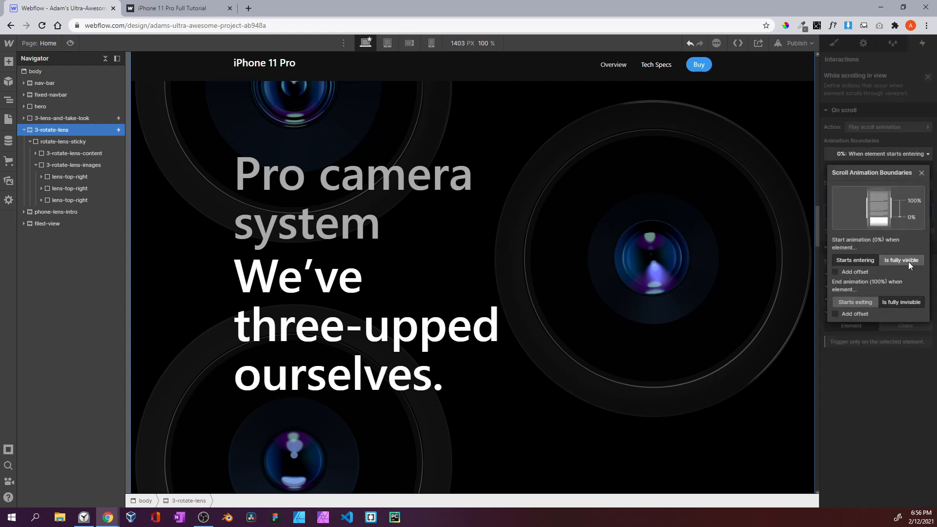
{"action": "left_click", "coordinate": [902, 260]}
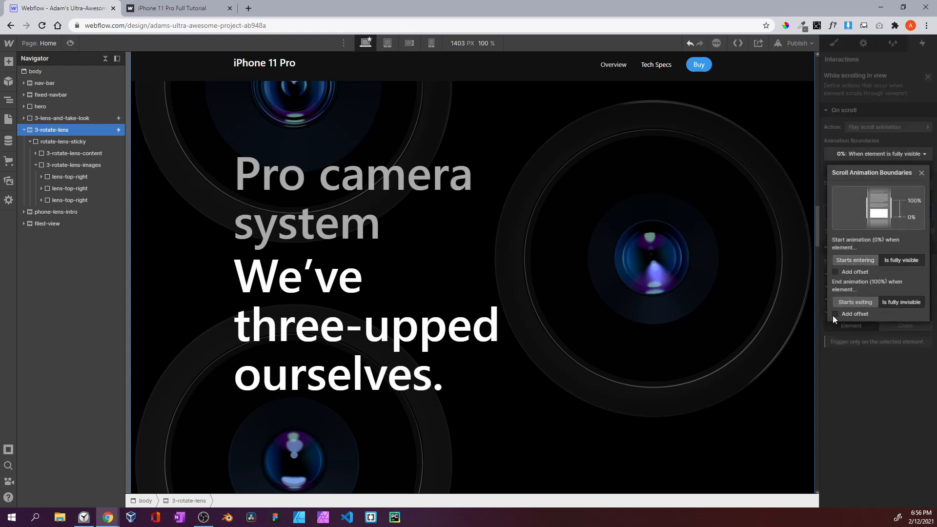
{"action": "left_click", "coordinate": [835, 314]}
{"action": "left_click", "coordinate": [915, 323]}
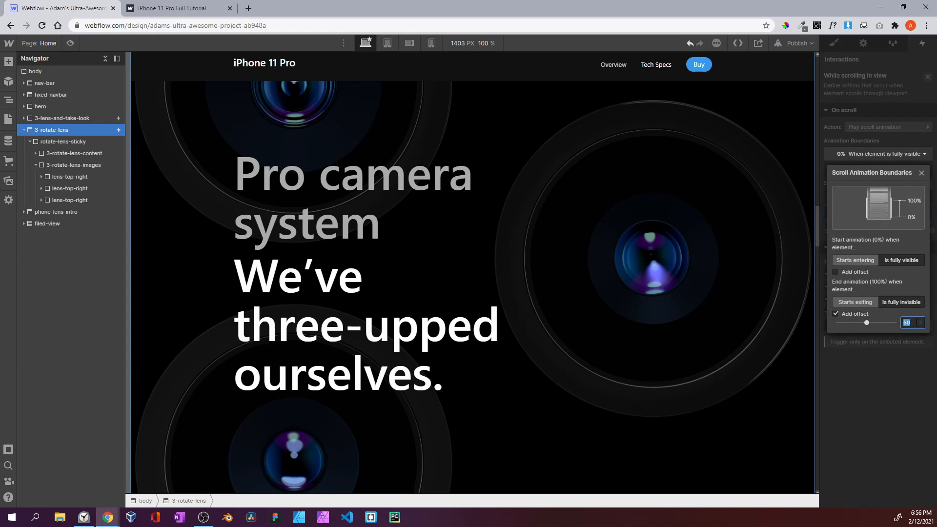
{"action": "type", "text": "30"}
{"action": "left_click", "coordinate": [922, 173]}
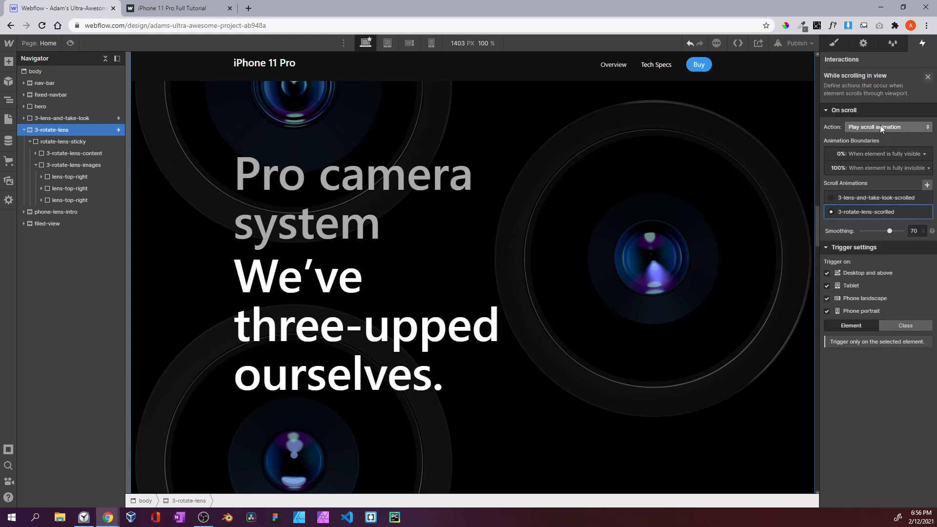
Open the 3-rotate-lens-scorlled animation for editing and add a Rotate action for the first lens-top-right block at 0%
{"action": "left_click", "coordinate": [877, 212]}
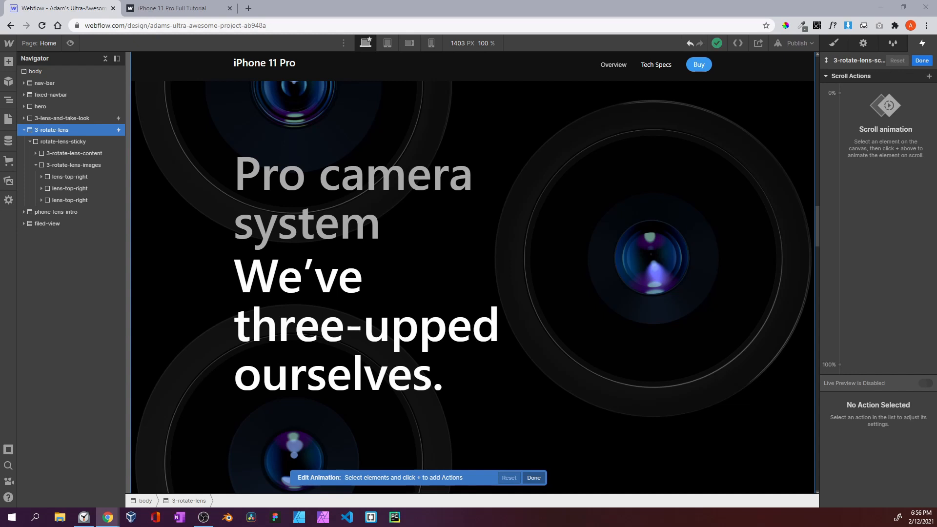
{"action": "left_click", "coordinate": [101, 175]}
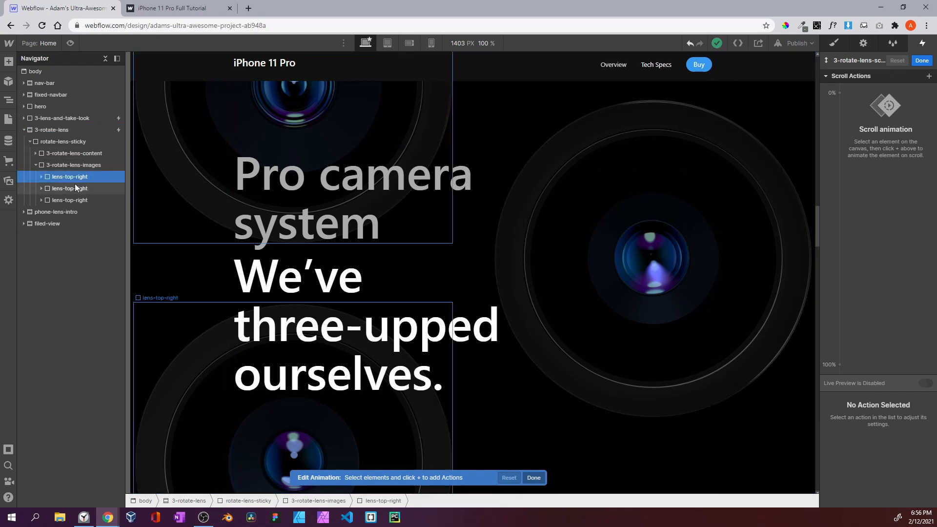
{"action": "left_click", "coordinate": [839, 92]}
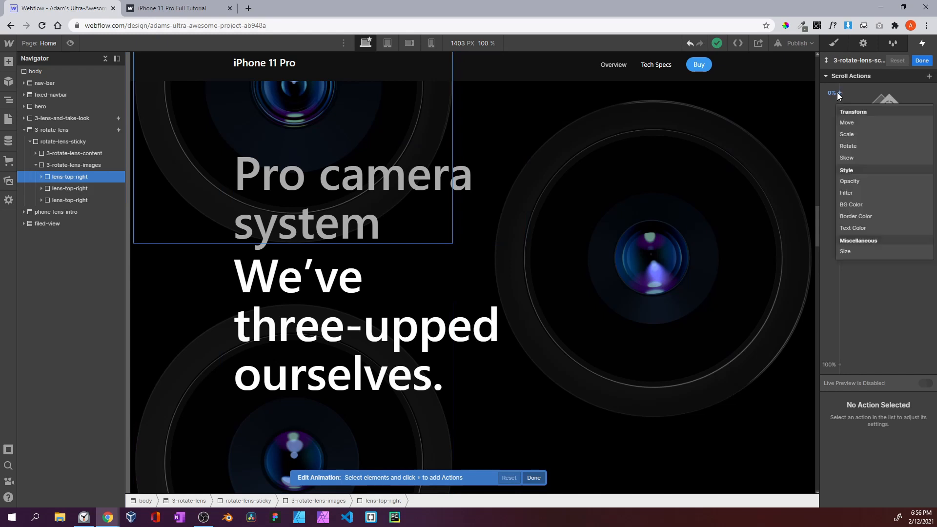
{"action": "left_click", "coordinate": [848, 146]}
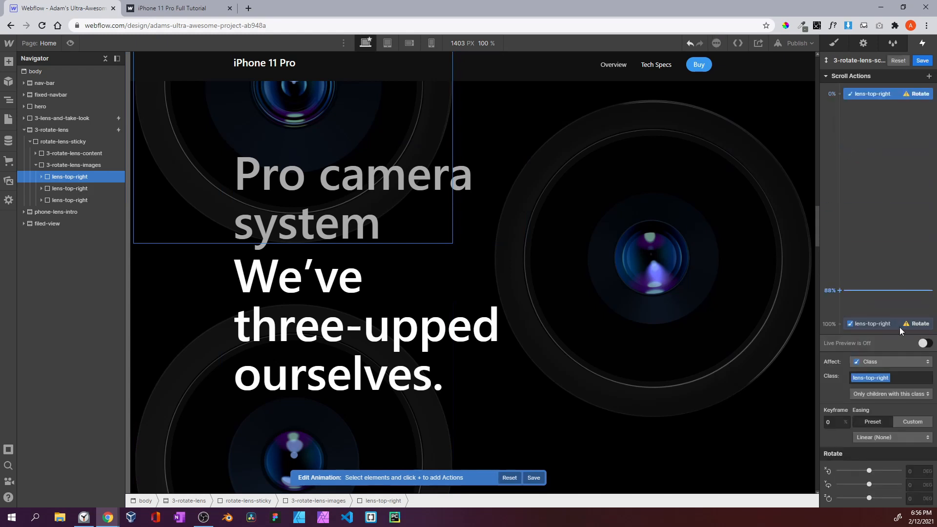
Try out different Z rotation angles for the lens-top-right class at the 0% keyframe
{"action": "left_click_drag", "start_coordinate": [870, 499], "coordinate": [847, 526]}
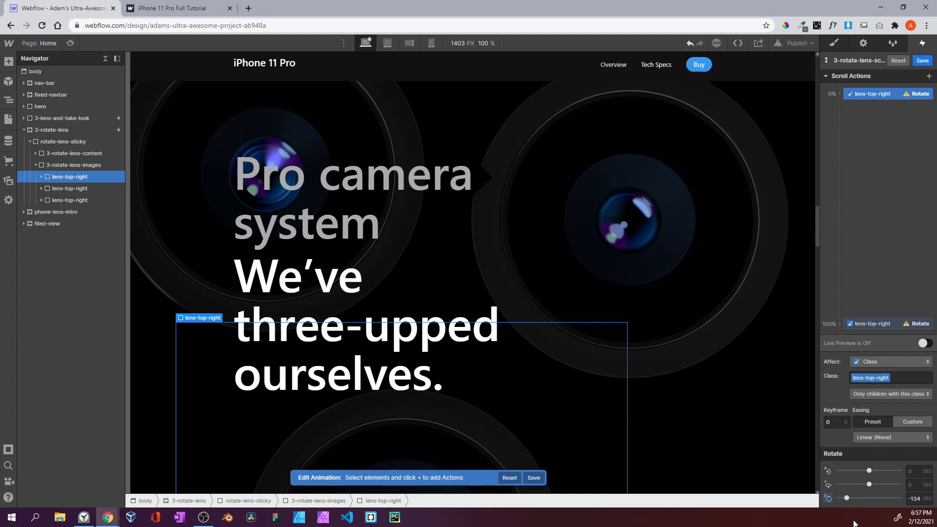
{"action": "left_click_drag", "start_coordinate": [846, 498], "coordinate": [879, 516]}
{"action": "right_click", "coordinate": [879, 516]}
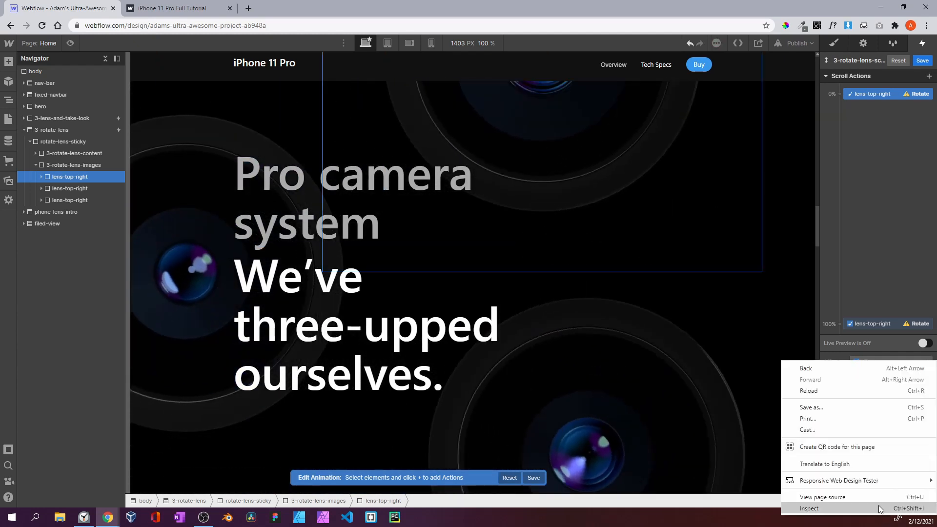
{"action": "left_click", "coordinate": [879, 332]}
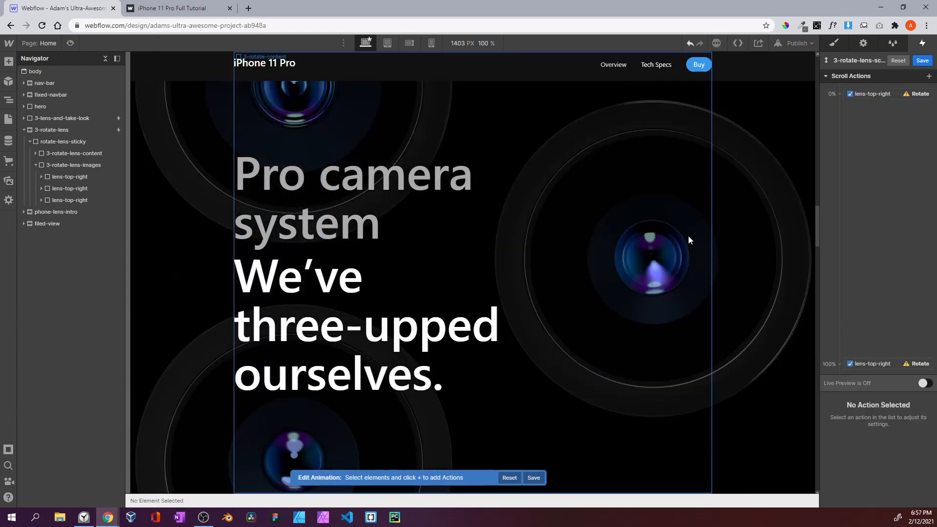
Try the Z rotation on only the selected lens, switch it back to the lens-top-right class, and clear the trial angle
{"action": "left_click", "coordinate": [887, 93]}
{"action": "left_click", "coordinate": [880, 362]}
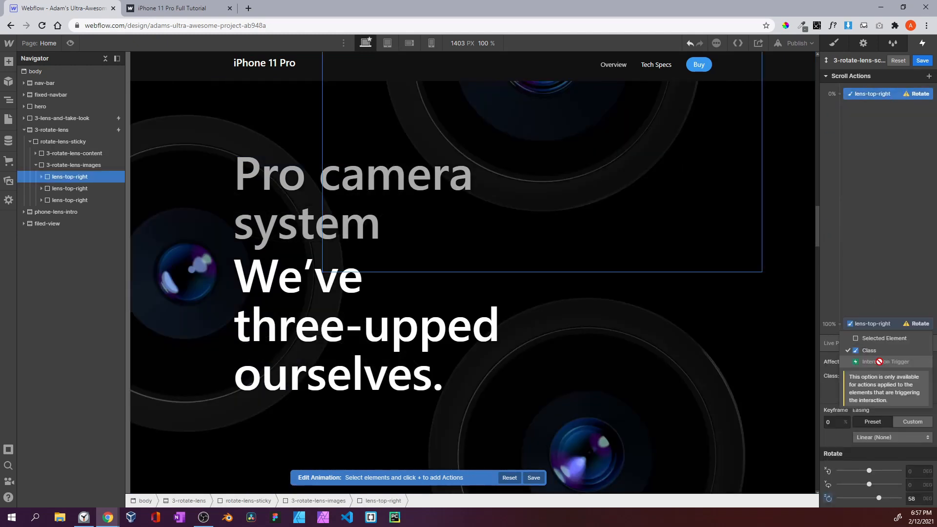
{"action": "left_click", "coordinate": [876, 344]}
{"action": "left_click_drag", "start_coordinate": [879, 498], "coordinate": [869, 507]}
{"action": "left_click", "coordinate": [877, 395]}
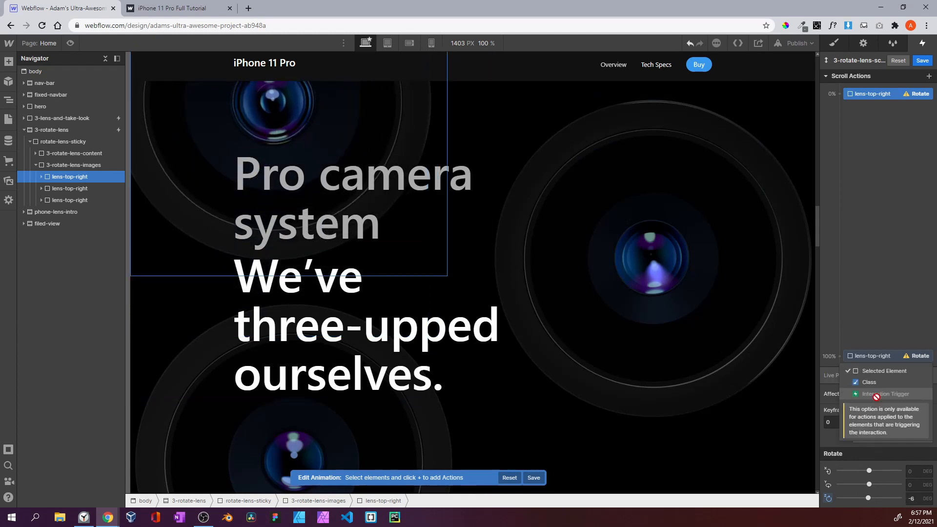
{"action": "left_click", "coordinate": [881, 374]}
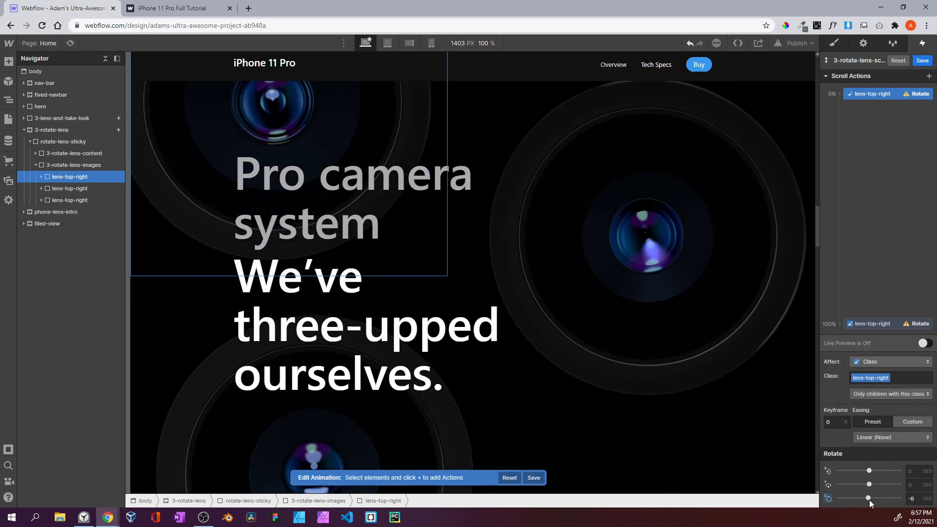
{"action": "left_click_drag", "start_coordinate": [869, 499], "coordinate": [872, 498]}
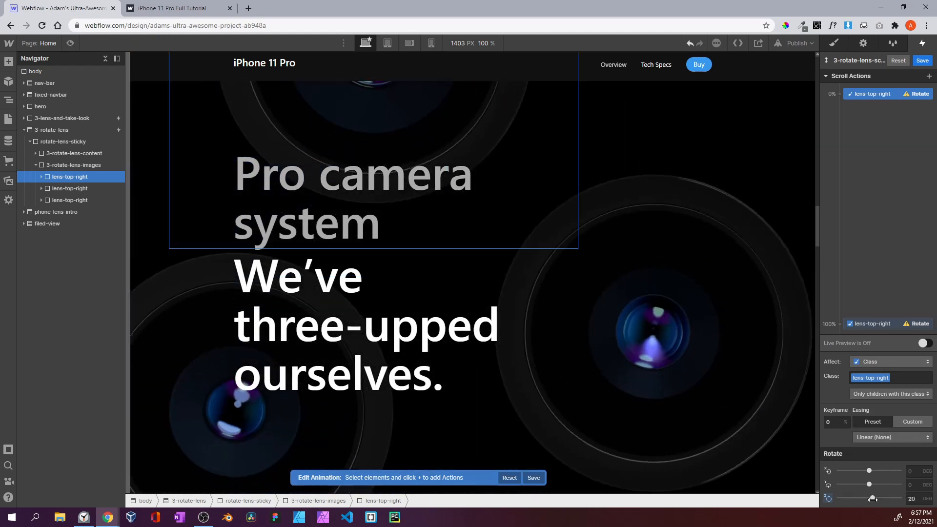
{"action": "left_click", "coordinate": [829, 498]}
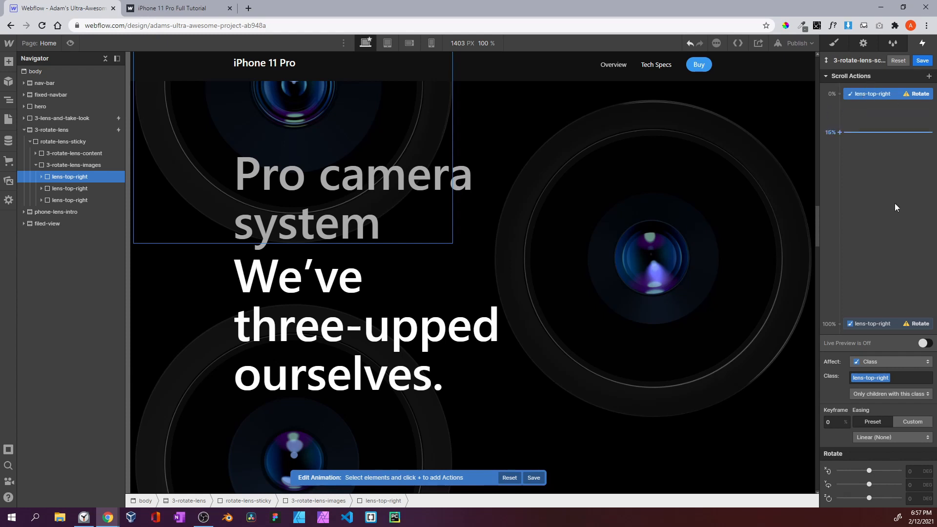
Set the lens-top-right class's Z rotation to -30 degrees at the 0% keyframe and 30 degrees at the 100% keyframe
{"action": "left_click", "coordinate": [916, 500]}
{"action": "type", "text": "-30"}
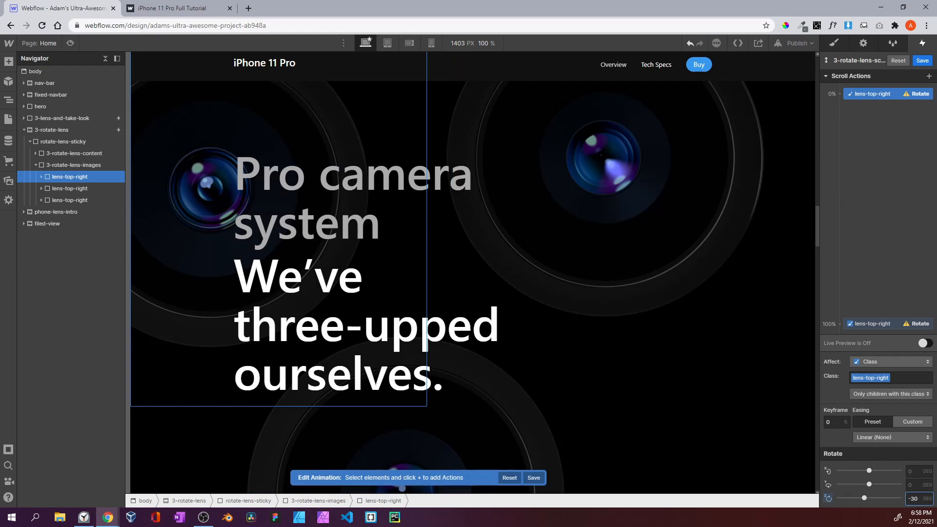
{"action": "left_click", "coordinate": [874, 324]}
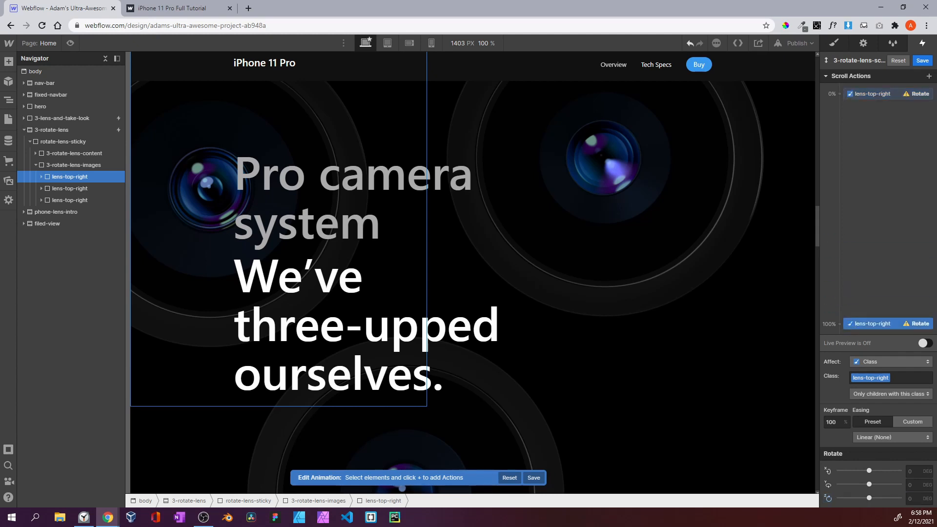
{"action": "left_click", "coordinate": [910, 499]}
{"action": "type", "text": "30"}
{"action": "key", "text": "Return"}
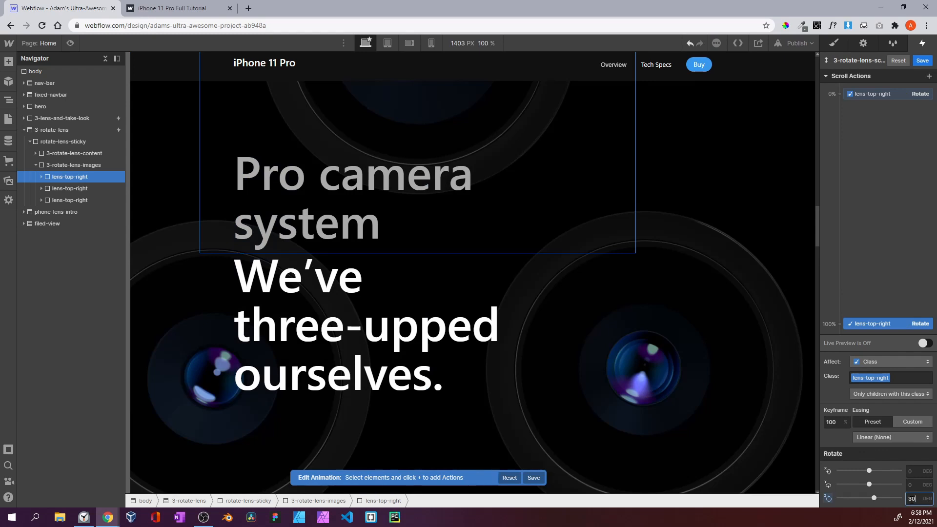
Turn on live preview for the scroll animation and examine how the three lenses rotate through the 3-rotate-lens section
{"action": "left_click", "coordinate": [924, 343]}
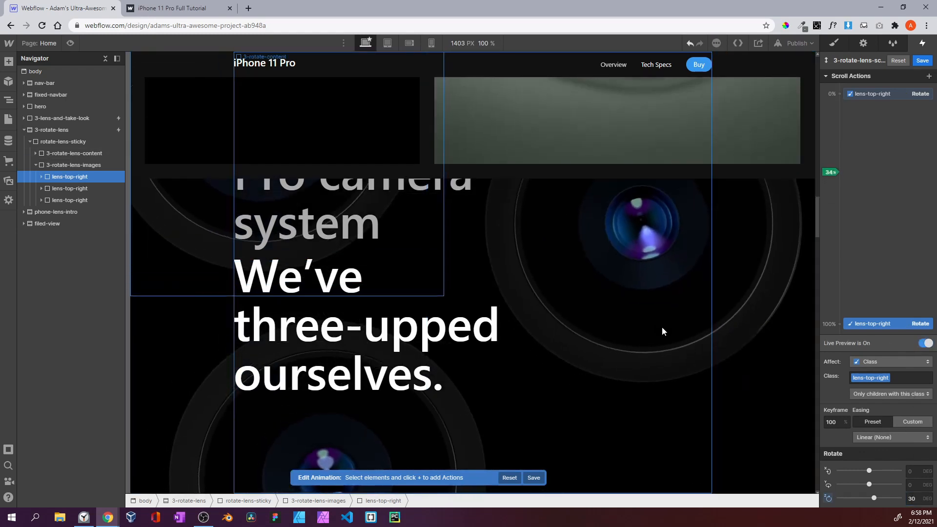
{"action": "scroll", "coordinate": [662, 328], "scroll_direction": "up", "scroll_amount": 5}
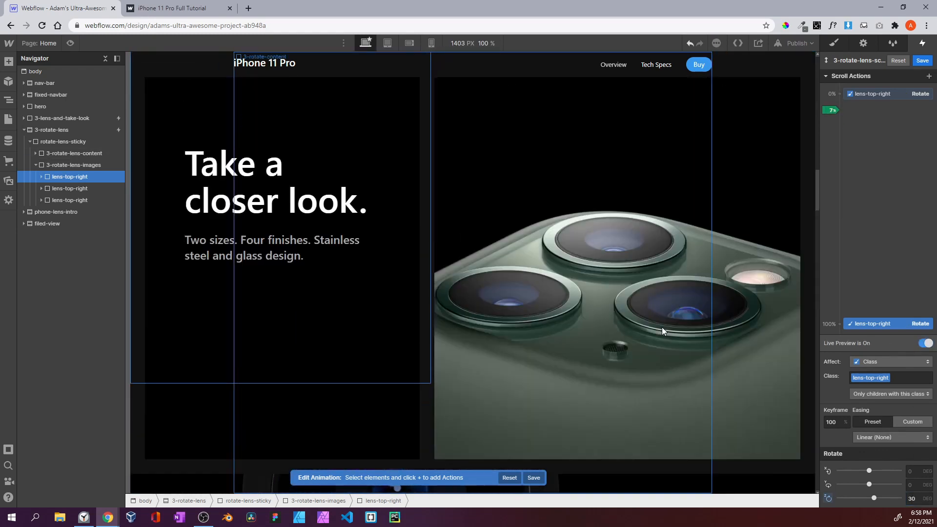
{"action": "scroll", "coordinate": [662, 330], "scroll_direction": "down", "scroll_amount": 8}
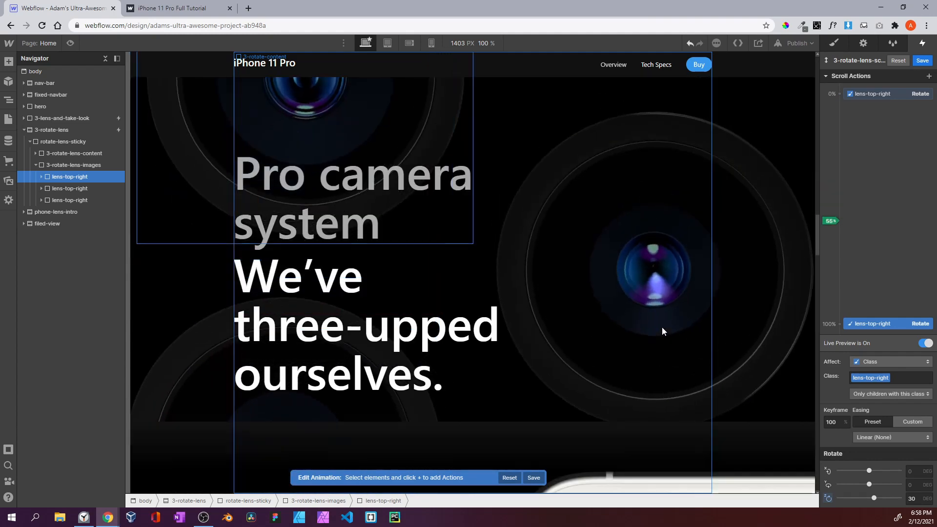
{"action": "scroll", "coordinate": [662, 327], "scroll_direction": "down", "scroll_amount": 3}
{"action": "scroll", "coordinate": [661, 327], "scroll_direction": "up", "scroll_amount": 8}
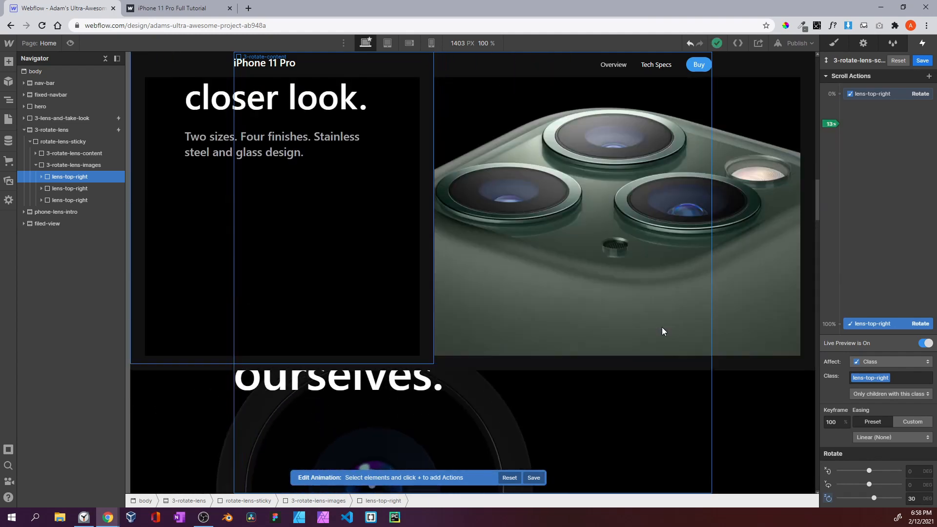
{"action": "scroll", "coordinate": [662, 327], "scroll_direction": "up", "scroll_amount": 2}
{"action": "scroll", "coordinate": [661, 327], "scroll_direction": "down", "scroll_amount": 5}
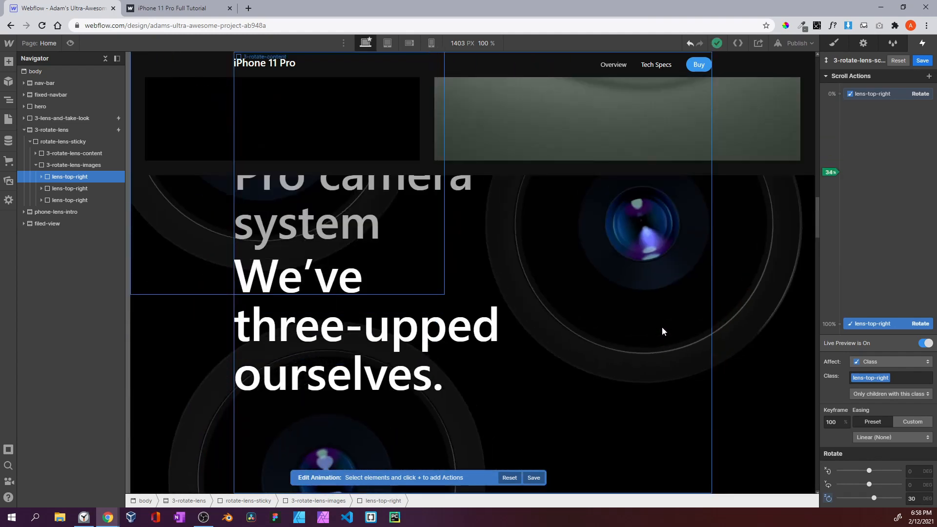
{"action": "scroll", "coordinate": [662, 327], "scroll_direction": "down", "scroll_amount": 1}
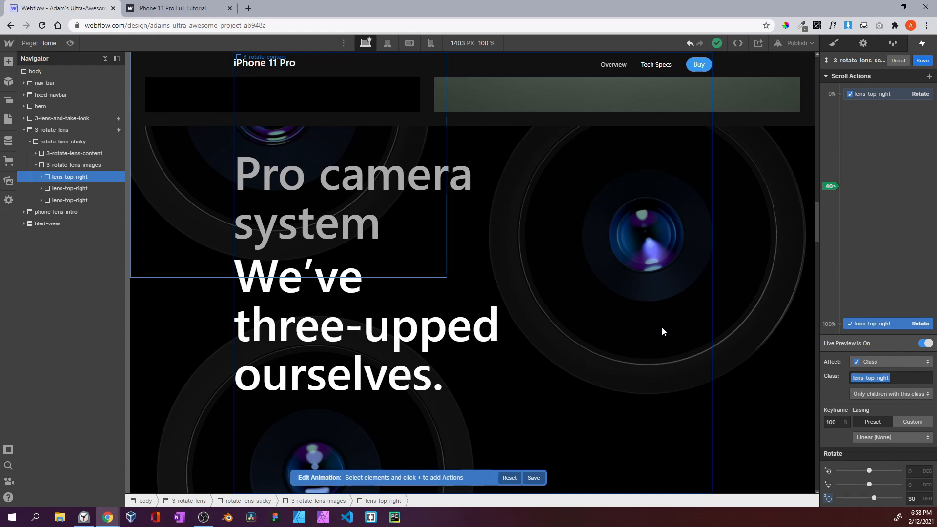
Select the 0% Rotate action, preview the page, and compare its lens rotation with the published iPhone 11 Pro Full Tutorial page
{"action": "left_click", "coordinate": [883, 93]}
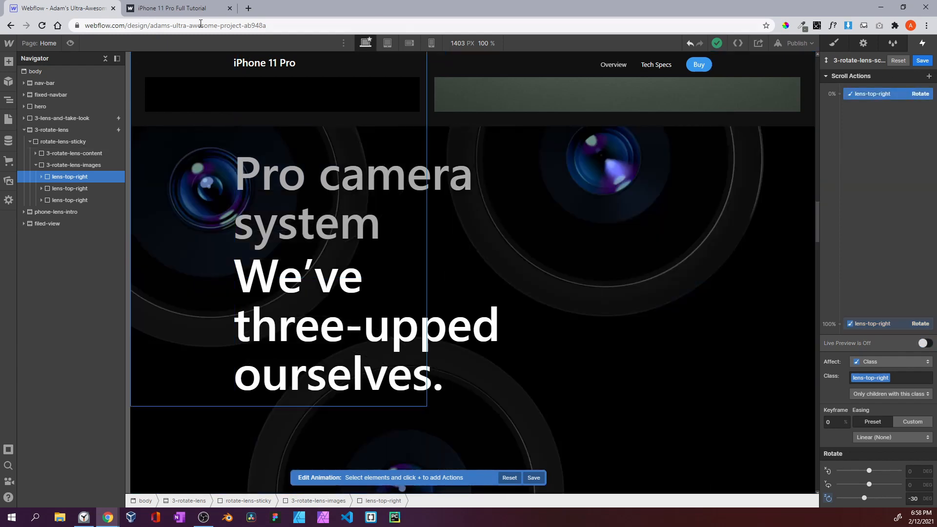
{"action": "left_click", "coordinate": [71, 43]}
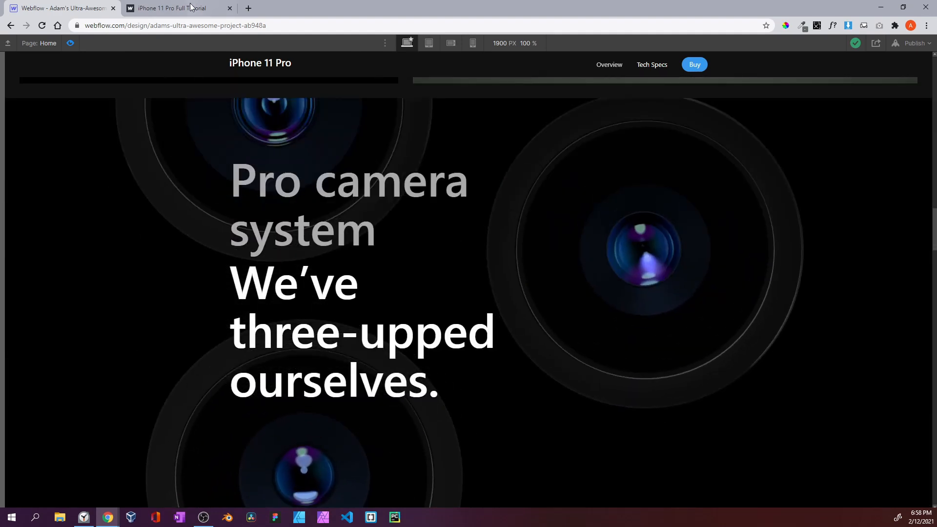
{"action": "left_click", "coordinate": [190, 7]}
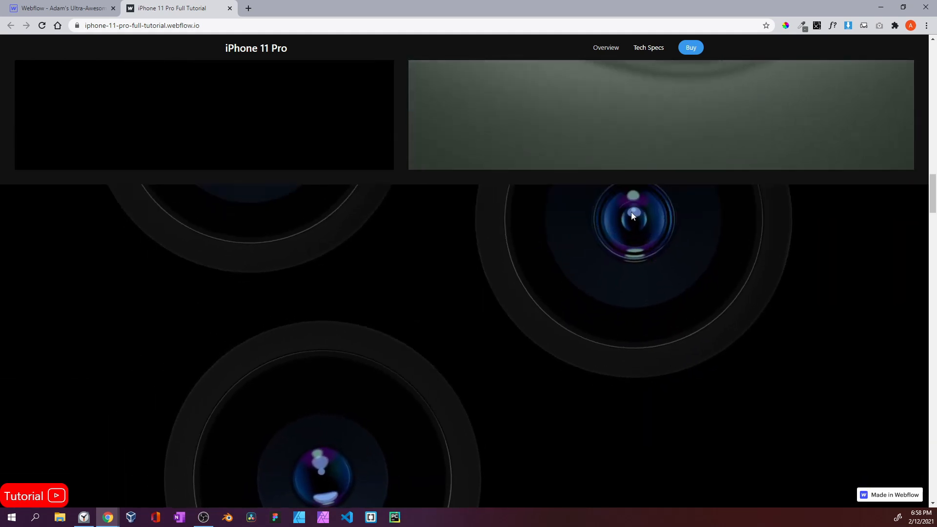
{"action": "scroll", "coordinate": [632, 212], "scroll_direction": "down", "scroll_amount": 4}
{"action": "scroll", "coordinate": [631, 212], "scroll_direction": "up", "scroll_amount": 2}
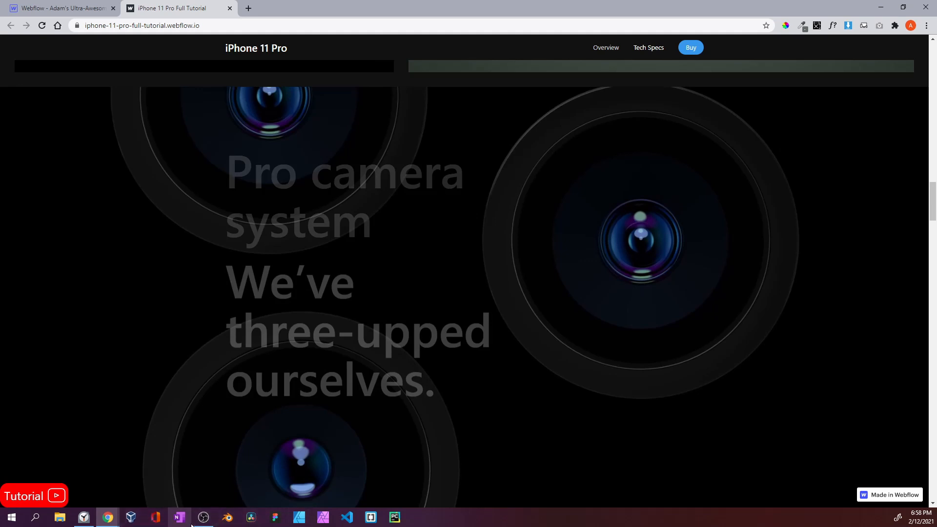
Switch to the Practices file in Figma and move the red rectangle and the camera screenshot group aside within Frame 7
{"action": "left_click", "coordinate": [272, 518]}
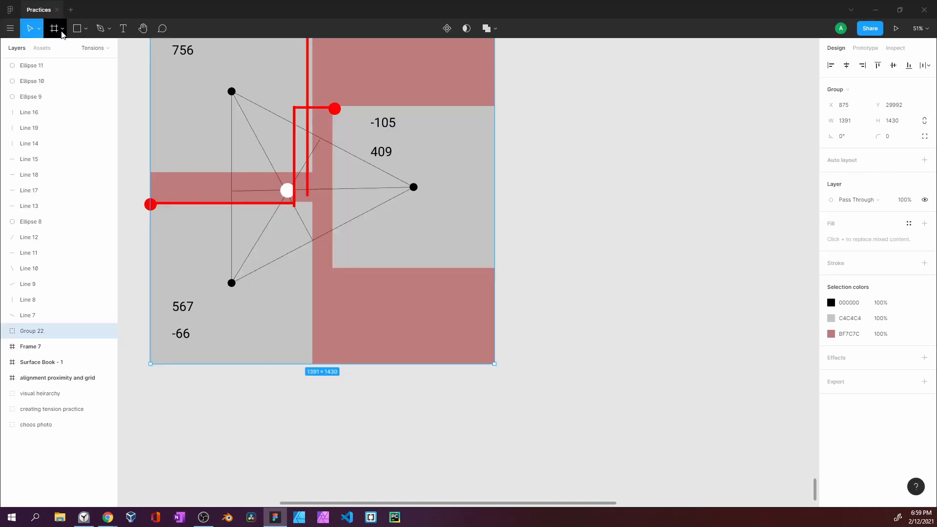
{"action": "left_click_drag", "start_coordinate": [264, 126], "coordinate": [355, 263]}
{"action": "scroll", "coordinate": [363, 247], "scroll_direction": "down", "scroll_amount": 2}
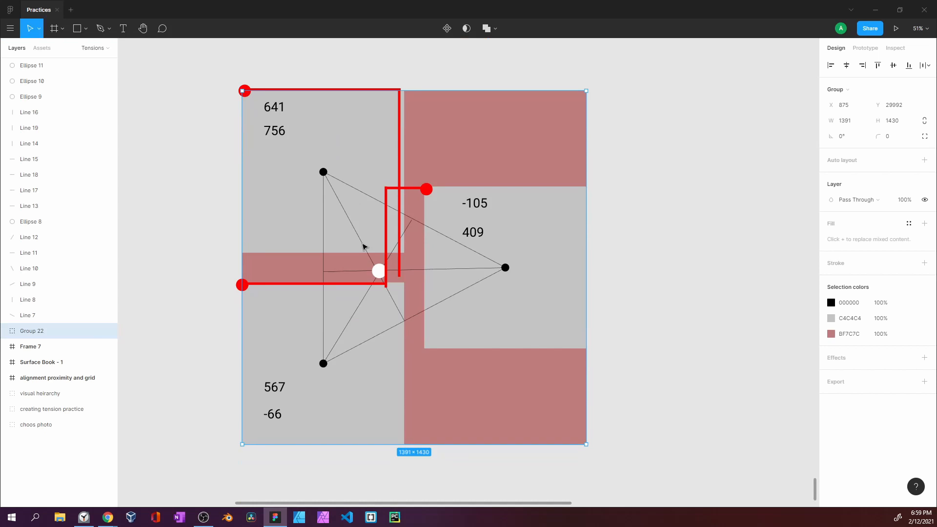
{"action": "scroll", "coordinate": [364, 247], "scroll_direction": "down", "scroll_amount": 2}
{"action": "scroll", "coordinate": [414, 210], "scroll_direction": "down", "scroll_amount": 2}
{"action": "left_click_drag", "start_coordinate": [411, 167], "coordinate": [442, 422]}
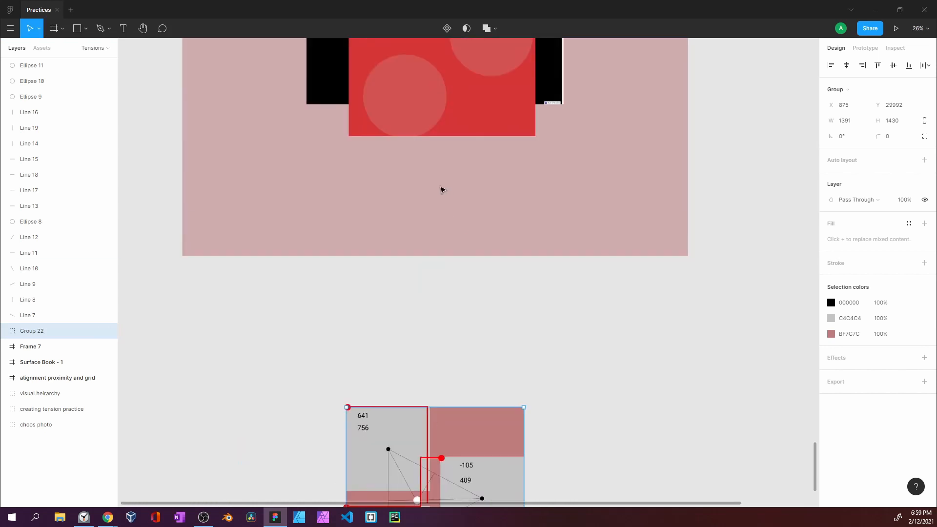
{"action": "left_click_drag", "start_coordinate": [441, 189], "coordinate": [449, 336]}
{"action": "scroll", "coordinate": [452, 293], "scroll_direction": "up", "scroll_amount": 1}
{"action": "left_click_drag", "start_coordinate": [458, 191], "coordinate": [573, 100]}
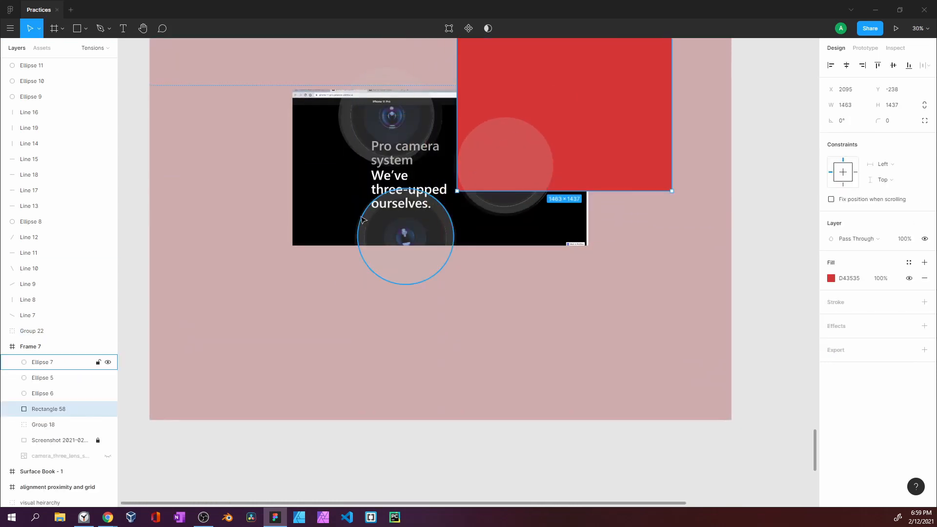
{"action": "left_click_drag", "start_coordinate": [417, 221], "coordinate": [399, 175]}
{"action": "left_click_drag", "start_coordinate": [328, 174], "coordinate": [156, 96]}
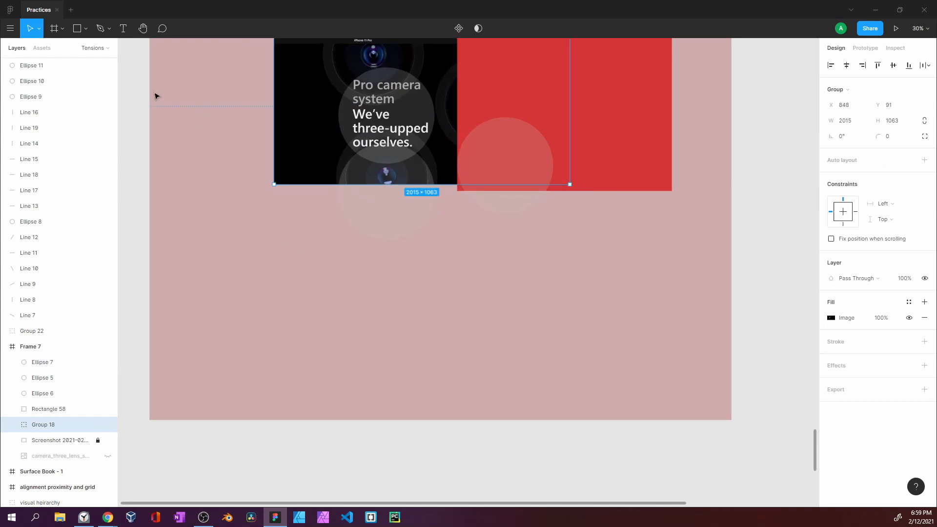
Place the camera_hero_top_lens image from the Downloads images folder into Frame 7, below the screenshot
{"action": "left_click", "coordinate": [81, 30]}
{"action": "left_click", "coordinate": [93, 109]}
{"action": "left_click", "coordinate": [85, 29]}
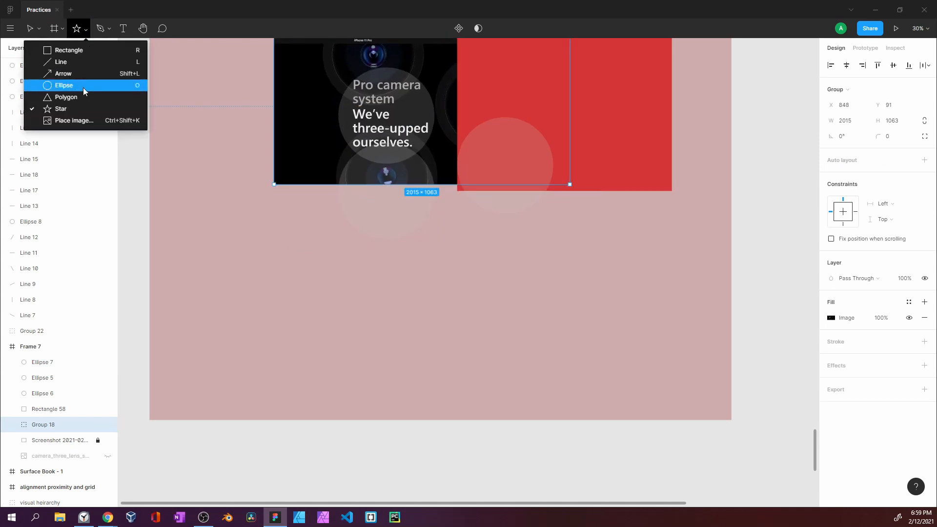
{"action": "left_click", "coordinate": [83, 121]}
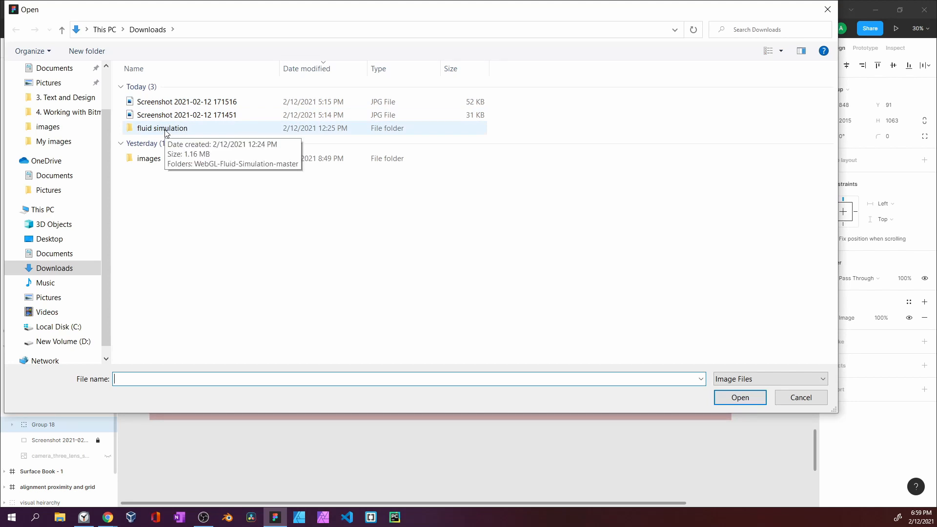
{"action": "double_click", "coordinate": [171, 160]}
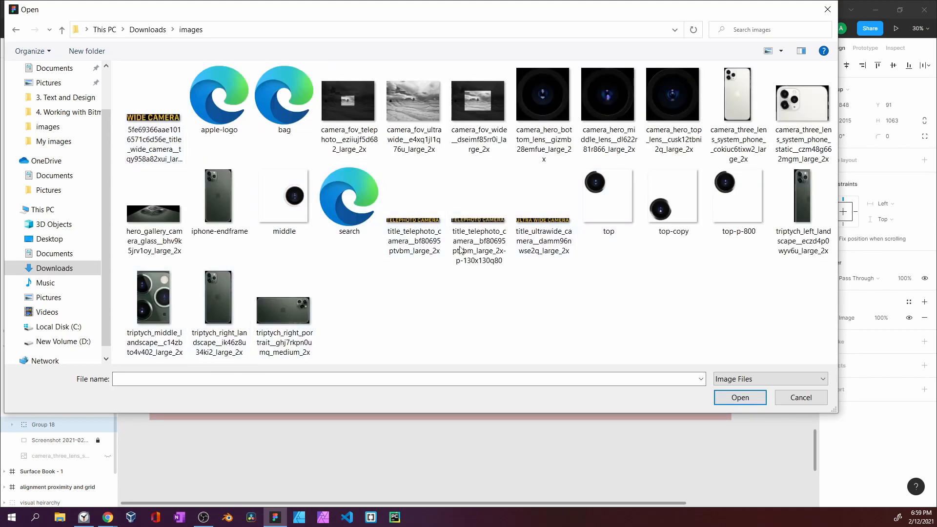
{"action": "left_click", "coordinate": [673, 98]}
{"action": "left_click", "coordinate": [740, 397]}
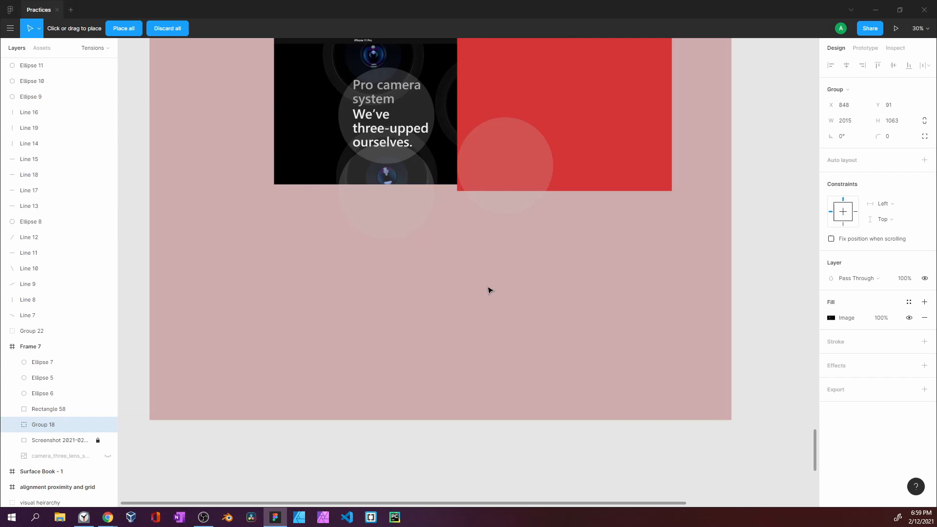
{"action": "left_click", "coordinate": [405, 262]}
Move the camera_hero_top_lens image out of Frame 7 onto the empty canvas beside the lens triangle diagram
{"action": "scroll", "coordinate": [442, 273], "scroll_direction": "down", "scroll_amount": 1}
{"action": "left_click_drag", "start_coordinate": [416, 294], "coordinate": [406, 234]}
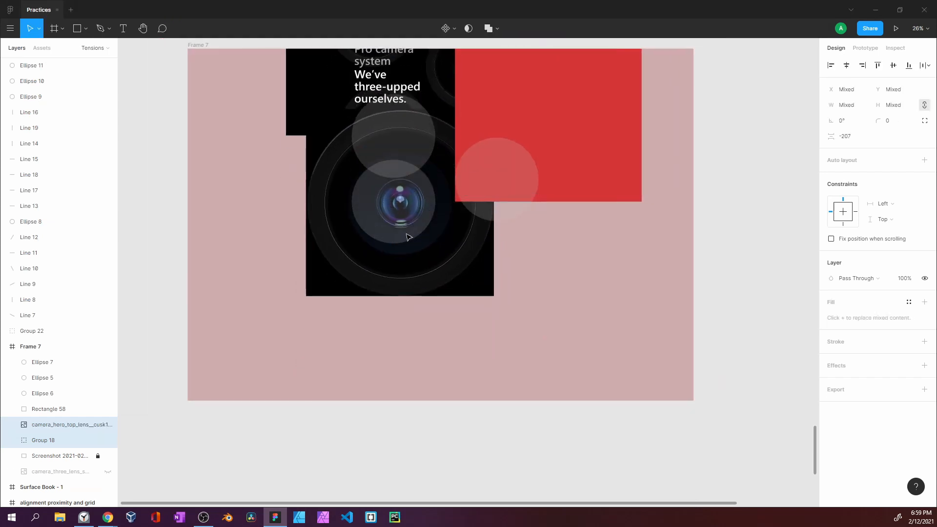
{"action": "left_click", "coordinate": [408, 238]}
{"action": "left_click", "coordinate": [343, 267]}
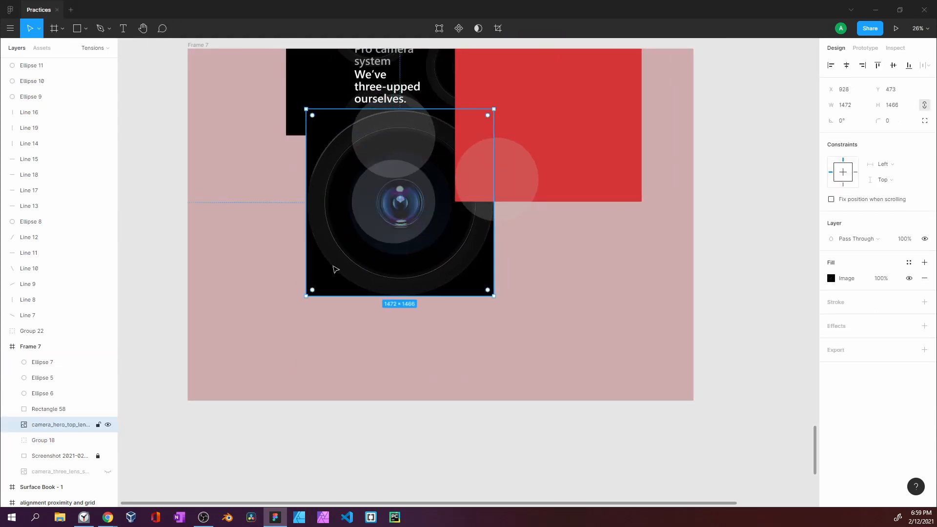
{"action": "double_click", "coordinate": [335, 269]}
{"action": "left_click_drag", "start_coordinate": [346, 263], "coordinate": [402, 503]}
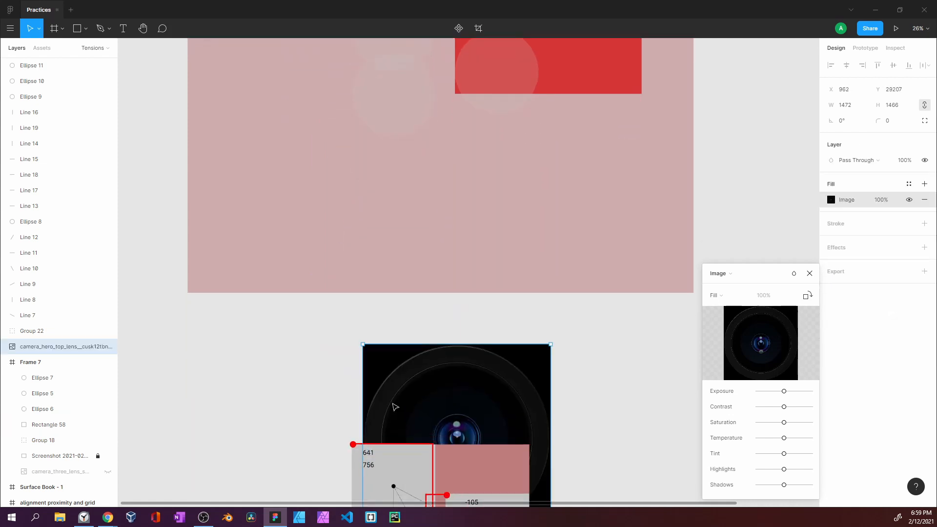
{"action": "left_click_drag", "start_coordinate": [409, 390], "coordinate": [299, 351]}
{"action": "left_click_drag", "start_coordinate": [324, 461], "coordinate": [434, 234]}
{"action": "left_click_drag", "start_coordinate": [472, 139], "coordinate": [311, 204]}
{"action": "scroll", "coordinate": [311, 204], "scroll_direction": "up", "scroll_amount": 2}
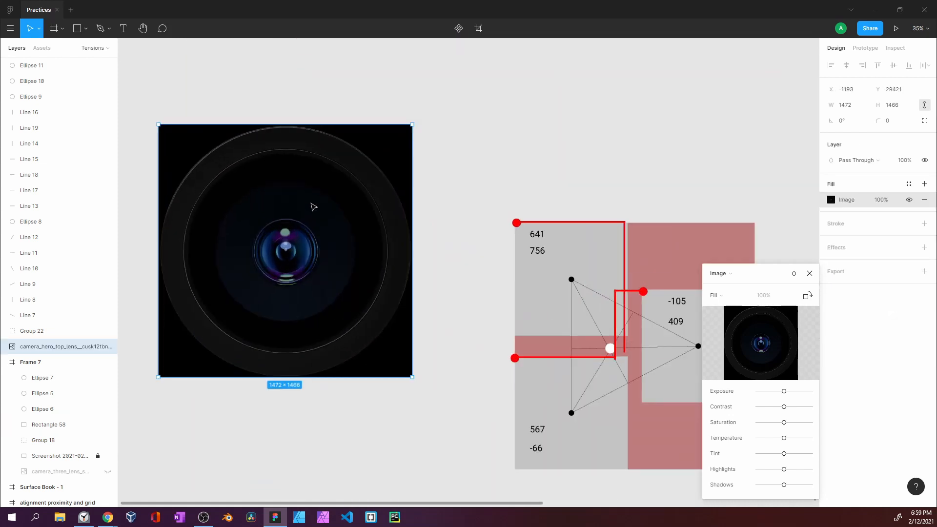
{"action": "left_click", "coordinate": [809, 274]}
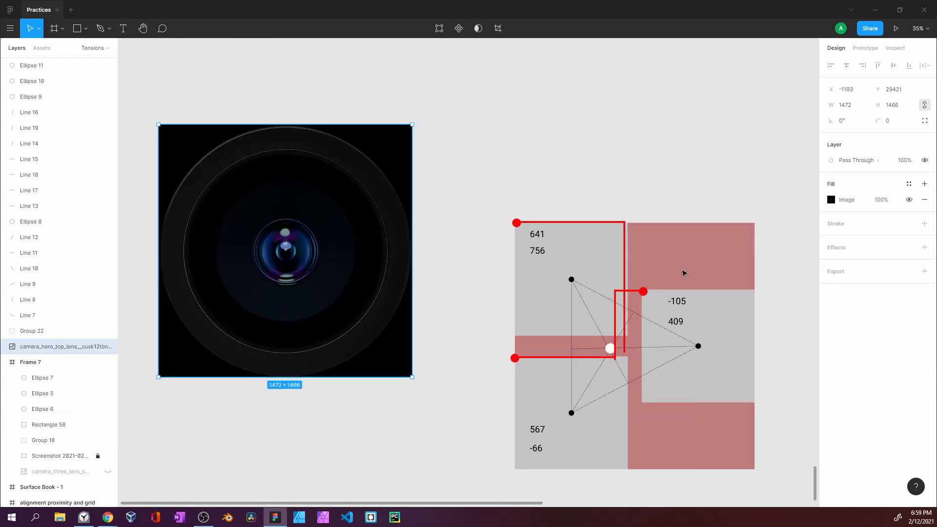
Move the whole lens triangle diagram, with its lines, dots and labels, farther away from the lens image
{"action": "left_click_drag", "start_coordinate": [470, 203], "coordinate": [727, 439]}
{"action": "left_click_drag", "start_coordinate": [572, 286], "coordinate": [894, 180]}
{"action": "left_click_drag", "start_coordinate": [366, 297], "coordinate": [529, 331]}
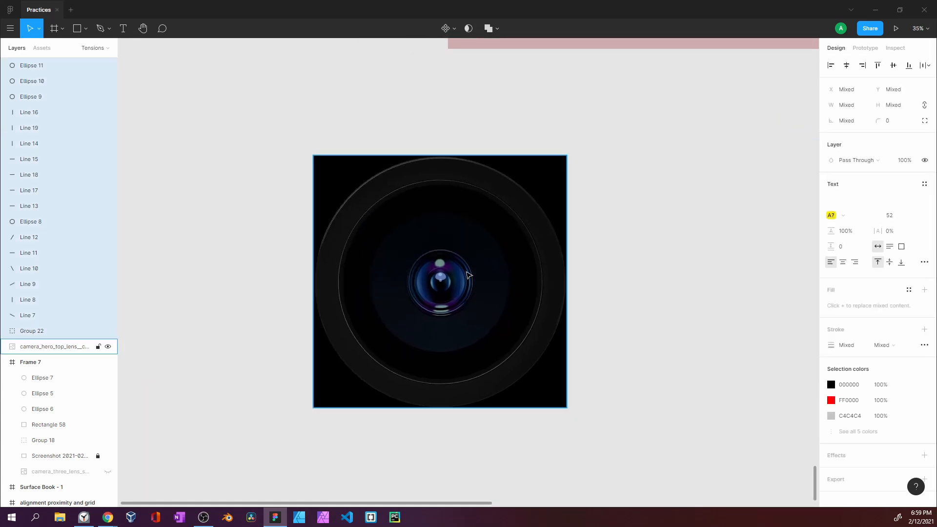
Rotate the camera_hero_top_lens image about its center to about 41 degrees
{"action": "left_click", "coordinate": [466, 275]}
{"action": "scroll", "coordinate": [466, 274], "scroll_direction": "up", "scroll_amount": 4}
{"action": "scroll", "coordinate": [466, 275], "scroll_direction": "down", "scroll_amount": 2}
{"action": "scroll", "coordinate": [464, 273], "scroll_direction": "up", "scroll_amount": 1}
{"action": "left_click_drag", "start_coordinate": [464, 273], "coordinate": [481, 222]}
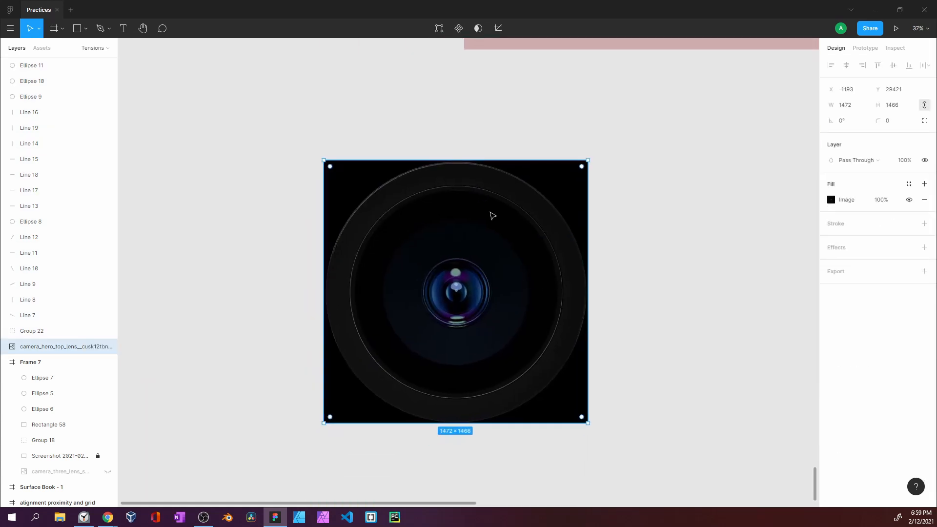
{"action": "left_click_drag", "start_coordinate": [594, 157], "coordinate": [450, 302]}
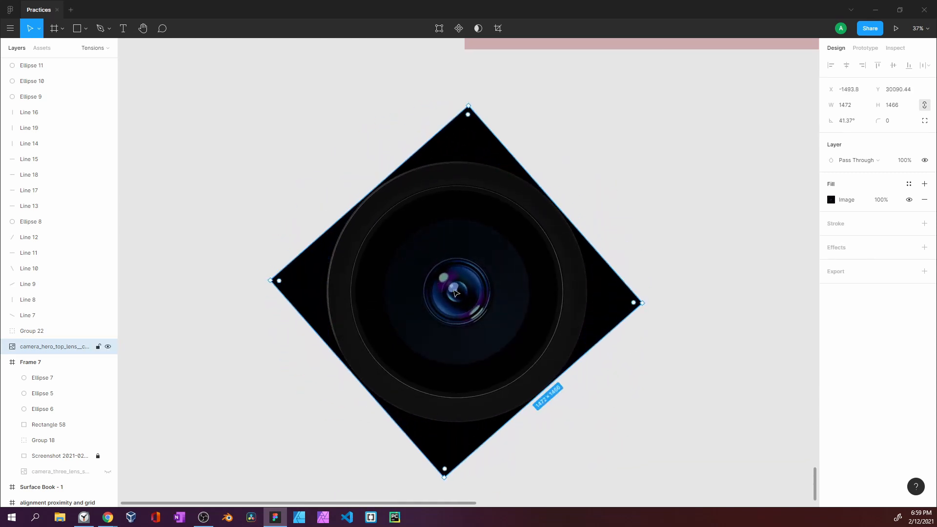
{"action": "left_click", "coordinate": [475, 103]}
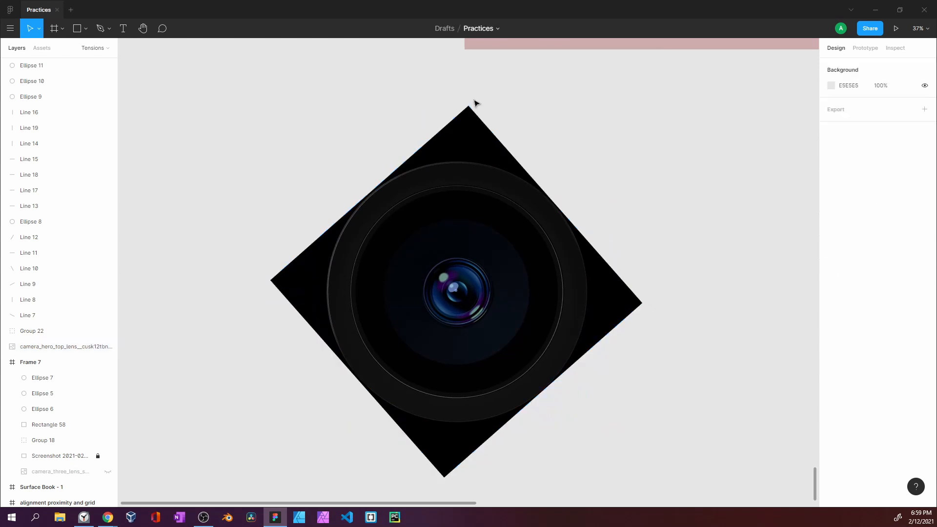
Rotate the camera_hero_top_lens image to -90 degrees
{"action": "left_click", "coordinate": [523, 192]}
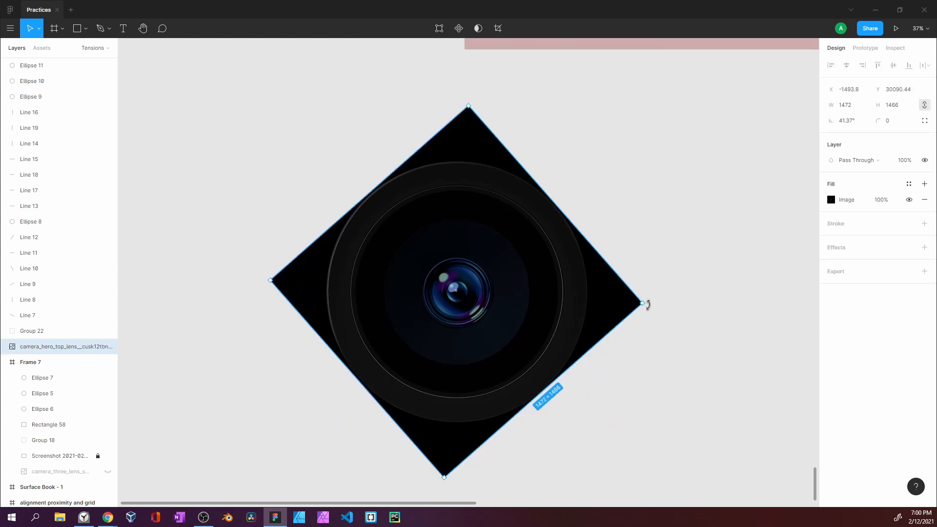
{"action": "left_click_drag", "start_coordinate": [648, 305], "coordinate": [435, 321]}
{"action": "scroll", "coordinate": [436, 293], "scroll_direction": "down", "scroll_amount": 3}
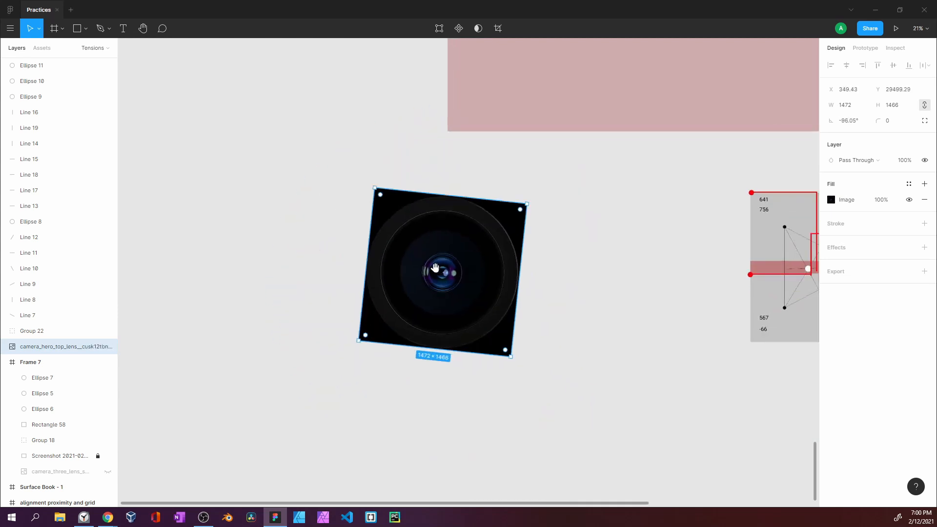
{"action": "left_click_drag", "start_coordinate": [435, 267], "coordinate": [425, 252]}
{"action": "left_click_drag", "start_coordinate": [494, 323], "coordinate": [458, 264]}
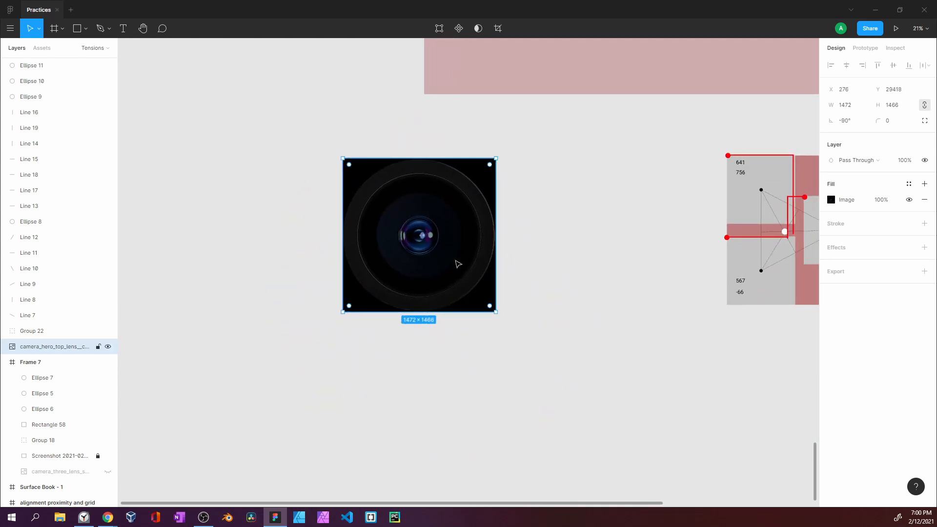
Shift the rotated lens image on the canvas and examine the reflections at its center up close
{"action": "scroll", "coordinate": [427, 223], "scroll_direction": "down", "scroll_amount": 1}
{"action": "left_click_drag", "start_coordinate": [427, 225], "coordinate": [411, 237]}
{"action": "left_click", "coordinate": [375, 252]}
{"action": "scroll", "coordinate": [450, 182], "scroll_direction": "up", "scroll_amount": 5}
{"action": "scroll", "coordinate": [450, 182], "scroll_direction": "up", "scroll_amount": 3}
{"action": "scroll", "coordinate": [418, 186], "scroll_direction": "down", "scroll_amount": 2}
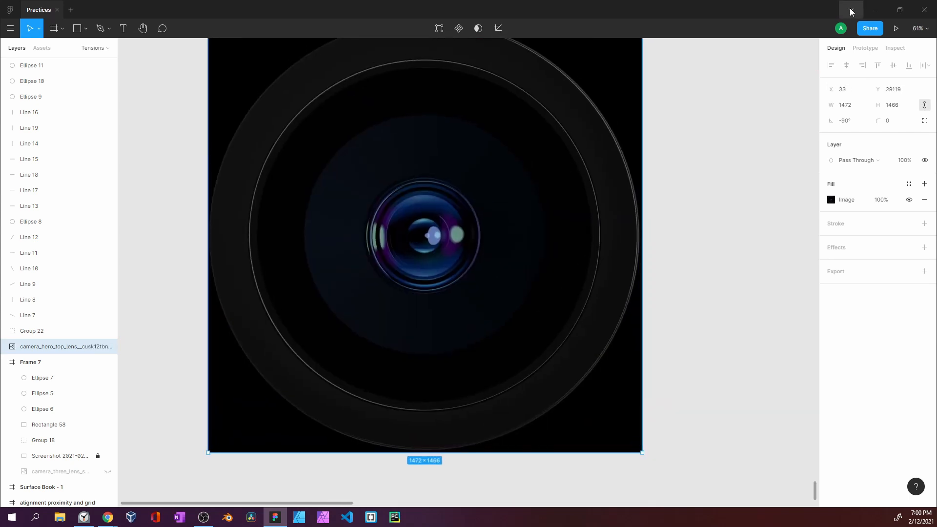
Return to the Webflow project, leave preview mode, and select the lens-image inside the first lens-top-right block
{"action": "left_click", "coordinate": [918, 12]}
{"action": "left_click", "coordinate": [65, 6]}
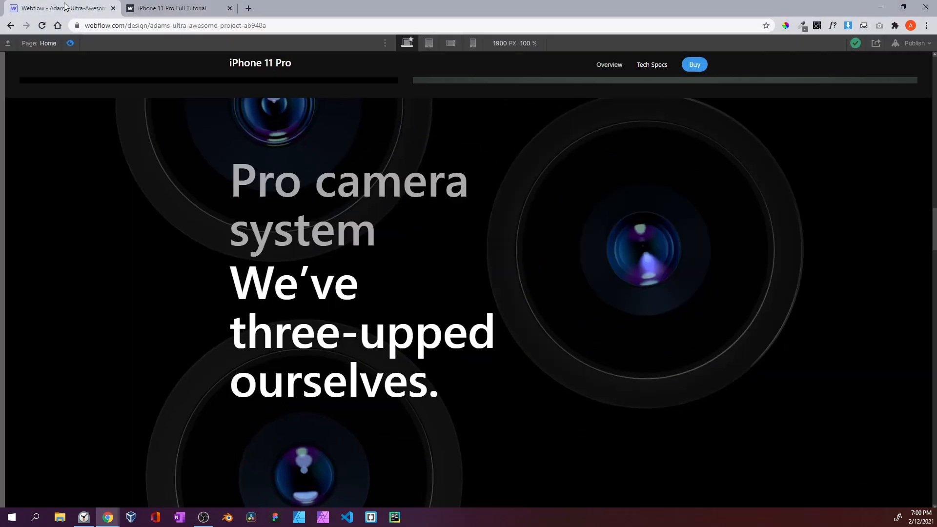
{"action": "left_click", "coordinate": [70, 43]}
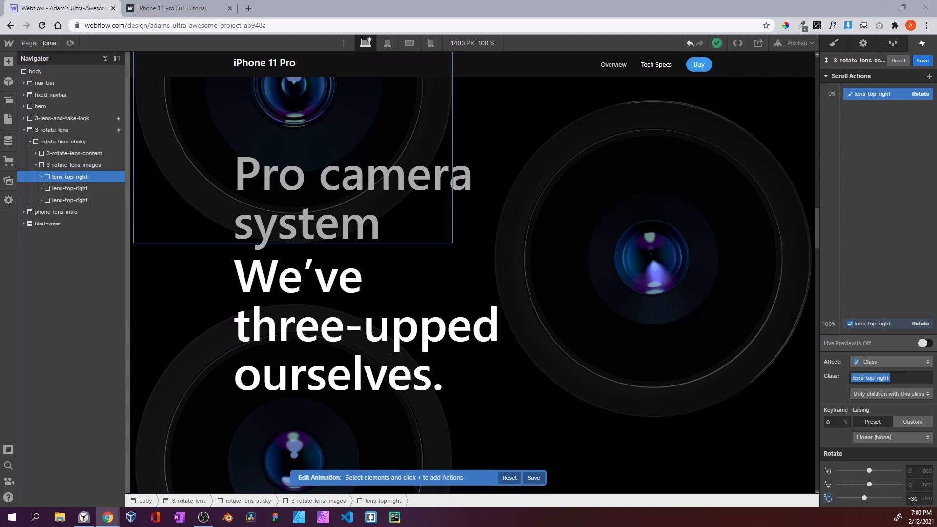
{"action": "left_click", "coordinate": [66, 189]}
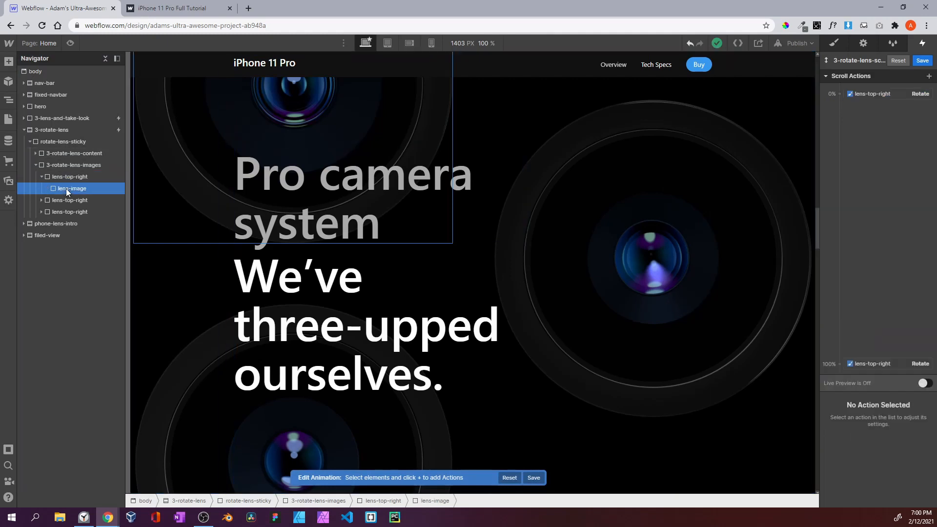
Add a Rotate action for the lens-image at 0% of the scroll animation and set its Z rotation to 30 degrees
{"action": "left_click", "coordinate": [840, 93]}
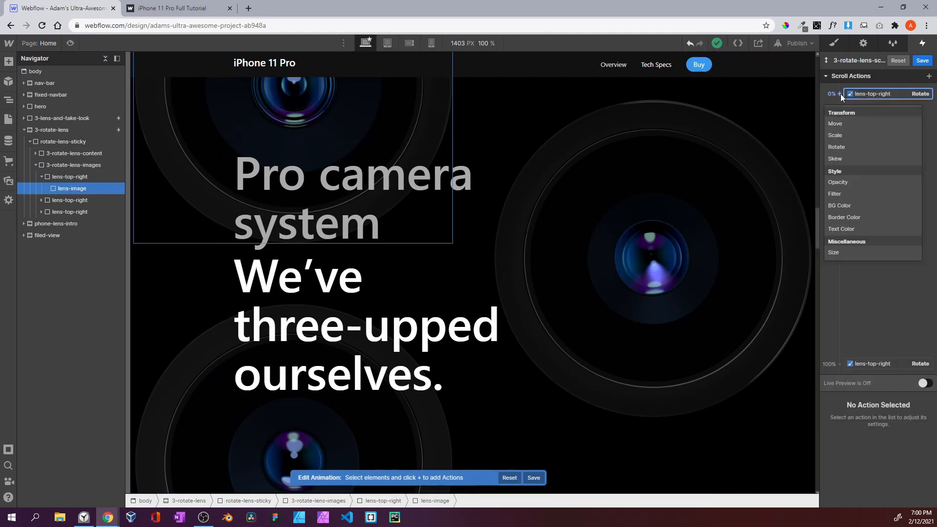
{"action": "left_click", "coordinate": [843, 146]}
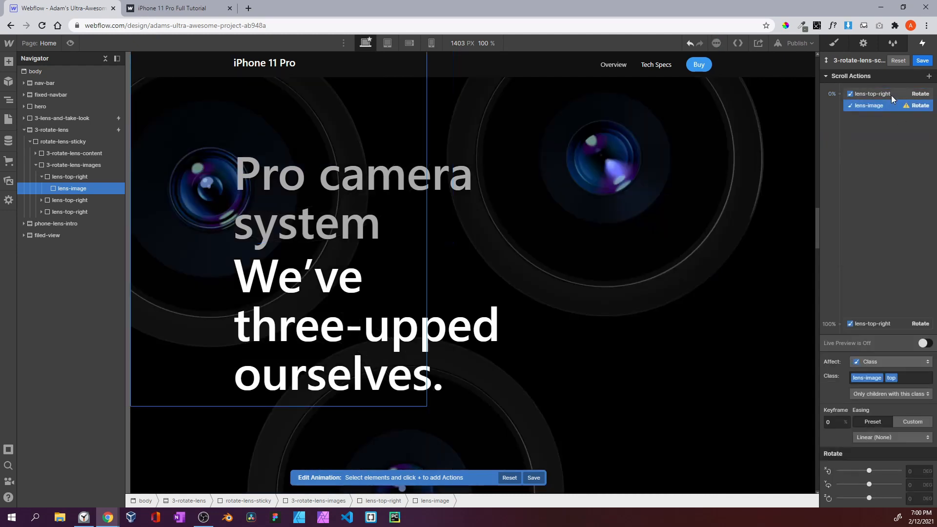
{"action": "left_click", "coordinate": [889, 94]}
{"action": "left_click", "coordinate": [881, 106]}
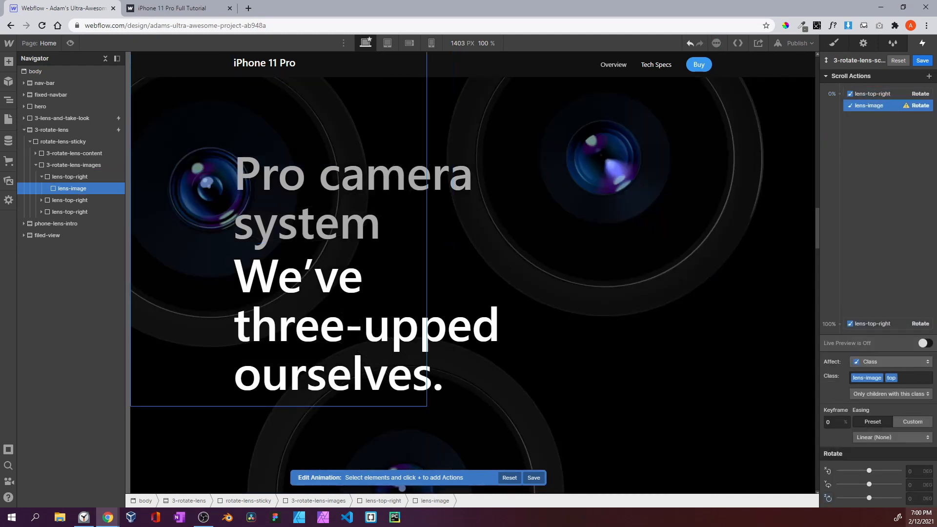
{"action": "key", "text": "Return"}
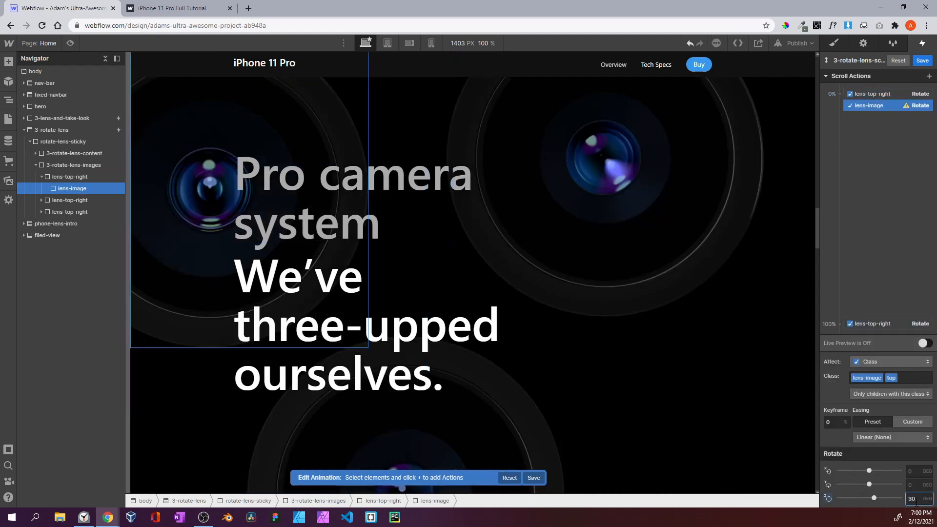
Add a Rotate action for the lens-image at 100% of the scroll animation and set its Z rotation to -30 degrees
{"action": "left_click", "coordinate": [839, 324]}
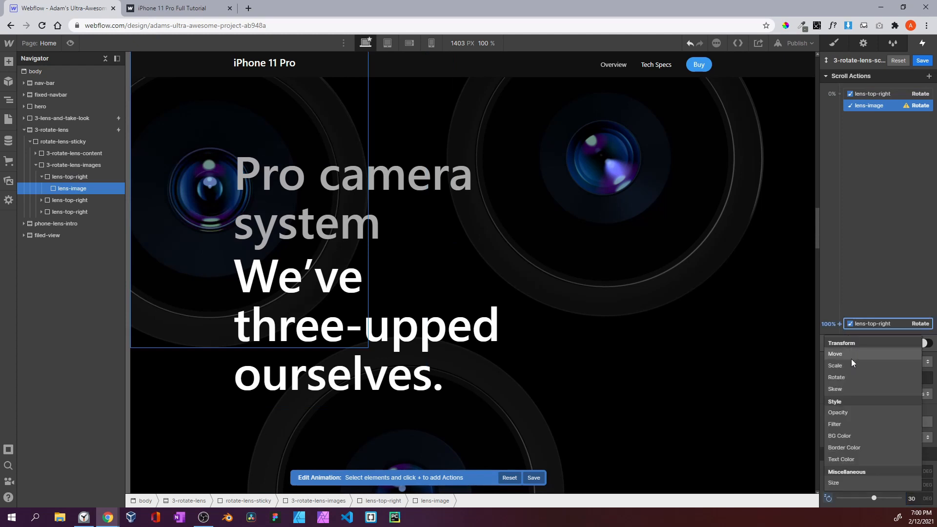
{"action": "left_click", "coordinate": [849, 377]}
{"action": "left_click", "coordinate": [919, 502]}
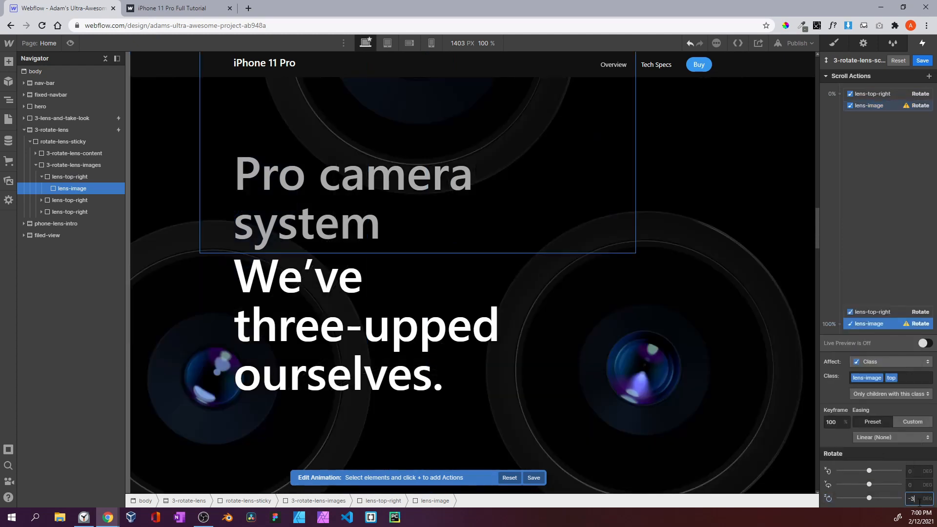
{"action": "key", "text": "Return"}
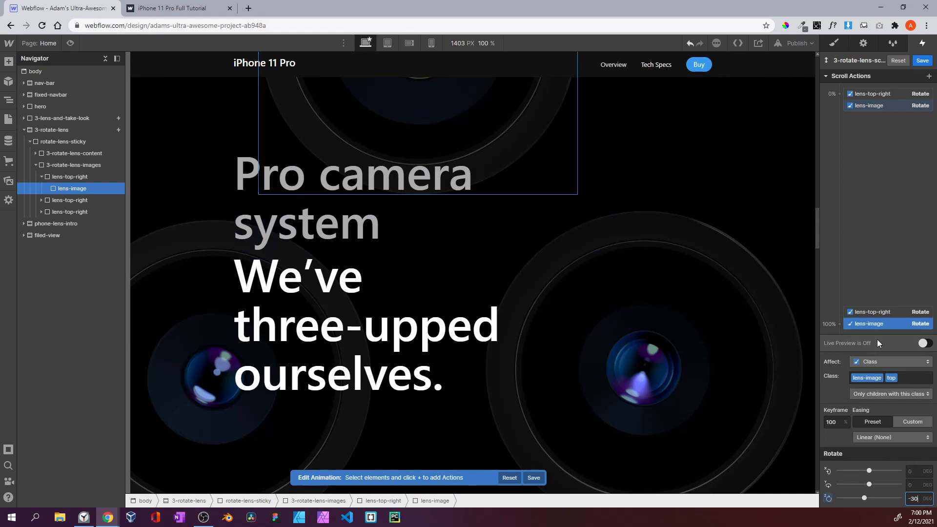
Preview the page and scroll back and forth through the Pro camera system section to examine the top lens rotation
{"action": "left_click", "coordinate": [71, 43]}
{"action": "scroll", "coordinate": [371, 175], "scroll_direction": "down", "scroll_amount": 4}
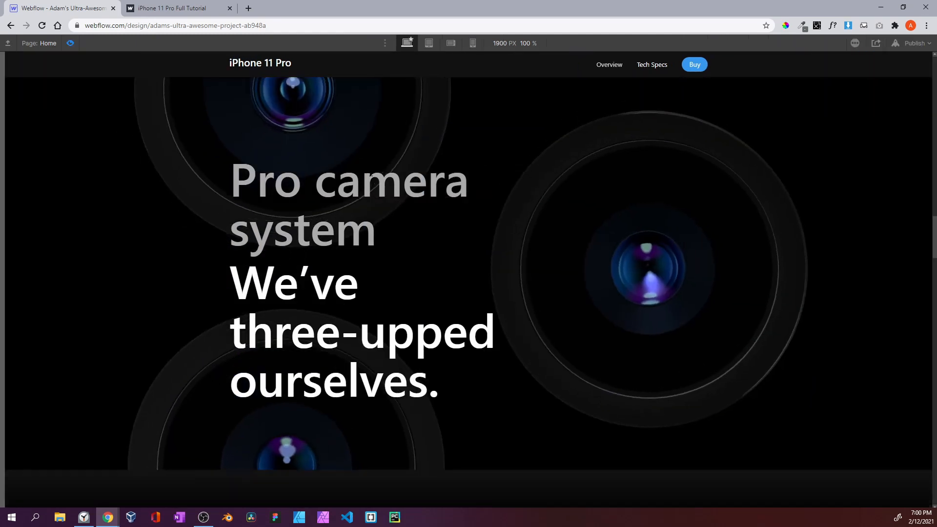
{"action": "scroll", "coordinate": [371, 175], "scroll_direction": "up", "scroll_amount": 5}
{"action": "scroll", "coordinate": [370, 176], "scroll_direction": "up", "scroll_amount": 8}
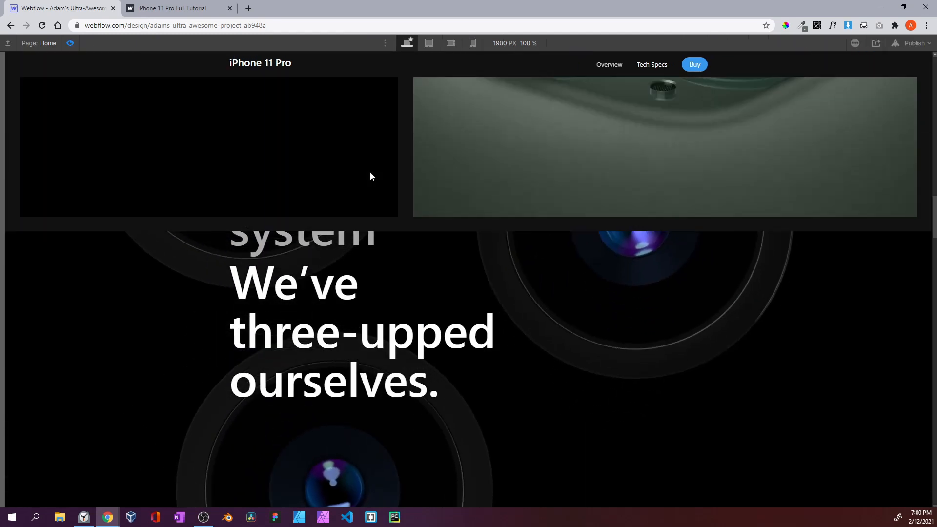
{"action": "scroll", "coordinate": [371, 175], "scroll_direction": "down", "scroll_amount": 3}
{"action": "scroll", "coordinate": [370, 171], "scroll_direction": "down", "scroll_amount": 6}
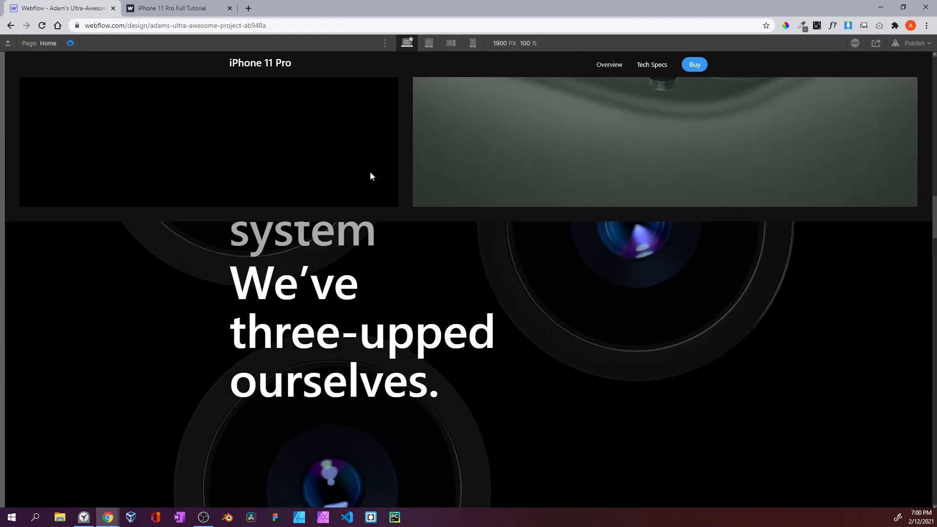
{"action": "scroll", "coordinate": [371, 174], "scroll_direction": "up", "scroll_amount": 3}
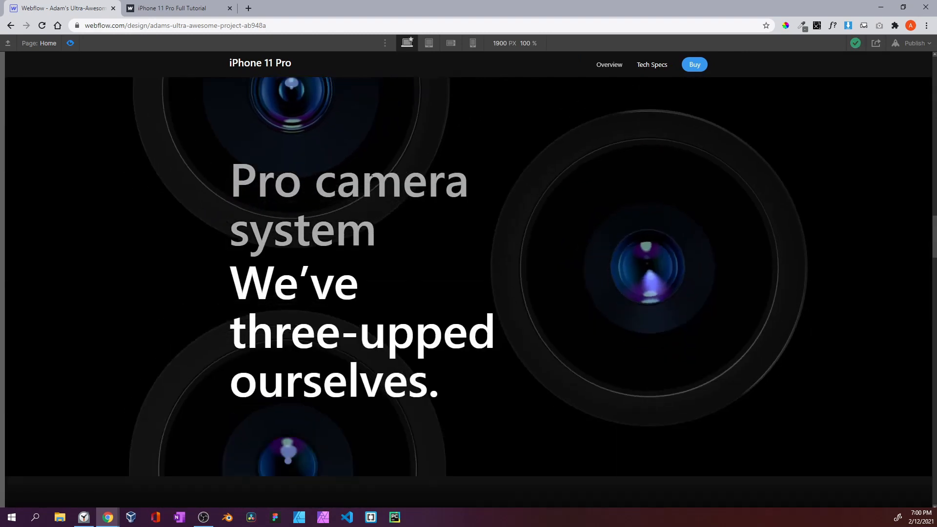
{"action": "scroll", "coordinate": [371, 175], "scroll_direction": "down", "scroll_amount": 3}
{"action": "scroll", "coordinate": [371, 175], "scroll_direction": "up", "scroll_amount": 3}
{"action": "scroll", "coordinate": [371, 175], "scroll_direction": "down", "scroll_amount": 1}
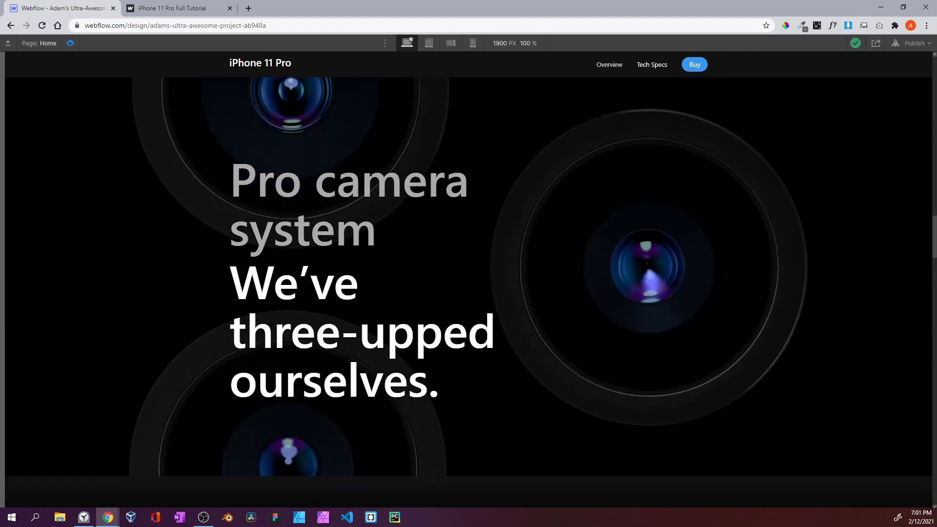
{"action": "scroll", "coordinate": [371, 175], "scroll_direction": "down", "scroll_amount": 3}
{"action": "scroll", "coordinate": [371, 174], "scroll_direction": "up", "scroll_amount": 1}
{"action": "scroll", "coordinate": [371, 175], "scroll_direction": "up", "scroll_amount": 1}
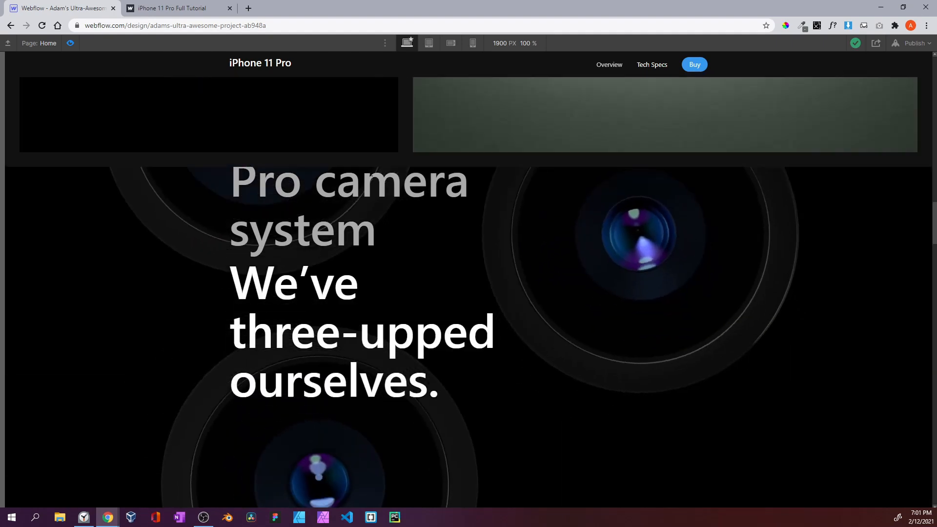
{"action": "scroll", "coordinate": [371, 175], "scroll_direction": "down", "scroll_amount": 2}
{"action": "scroll", "coordinate": [371, 175], "scroll_direction": "up", "scroll_amount": 3}
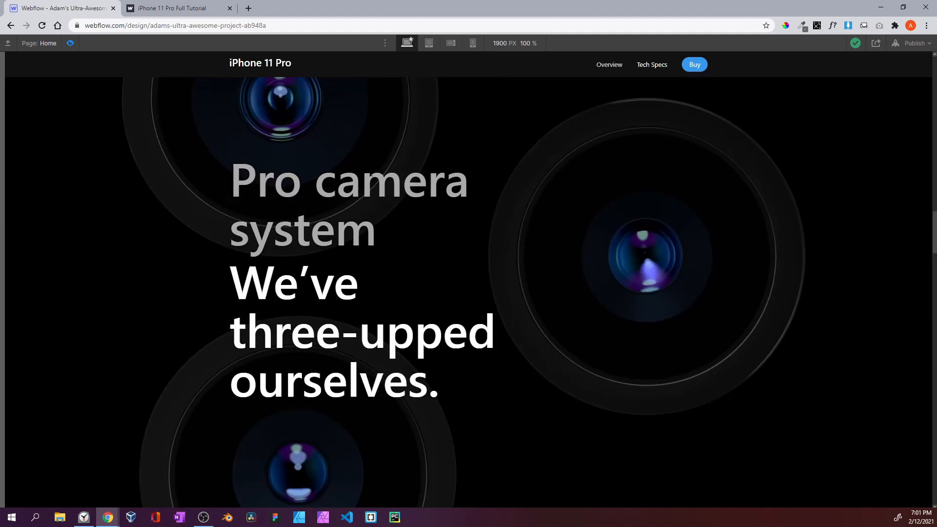
Leave preview mode, check the lens-image rotation at 0%, and save the scroll animation
{"action": "left_click", "coordinate": [70, 44]}
{"action": "left_click", "coordinate": [866, 105]}
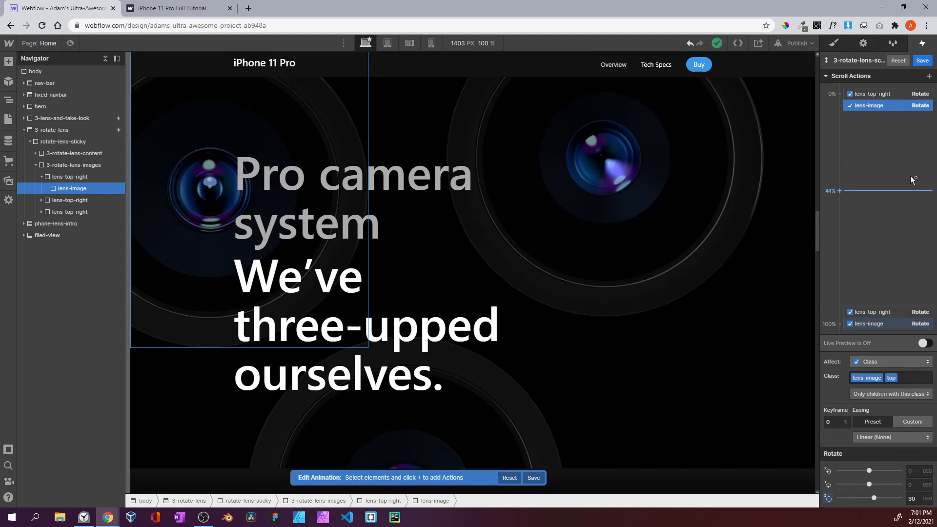
{"action": "left_click", "coordinate": [922, 61]}
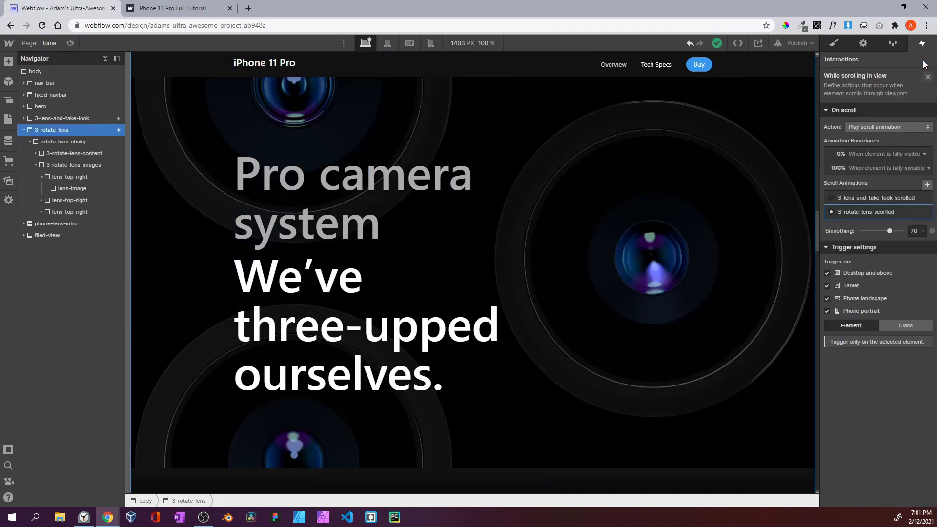
Add the combo class rotate to the top lens-image in the first lens-top-right block
{"action": "left_click", "coordinate": [833, 44]}
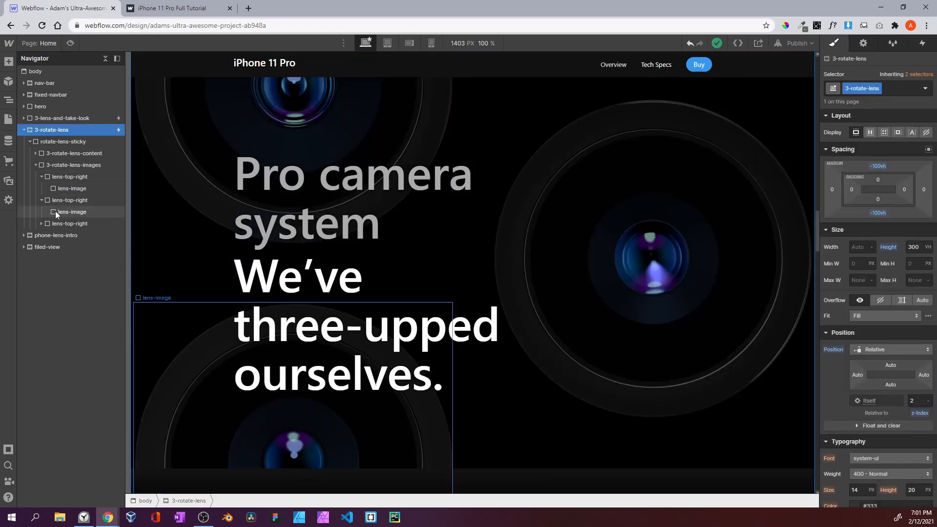
{"action": "left_click", "coordinate": [55, 211]}
{"action": "left_click", "coordinate": [42, 223]}
{"action": "left_click", "coordinate": [59, 190]}
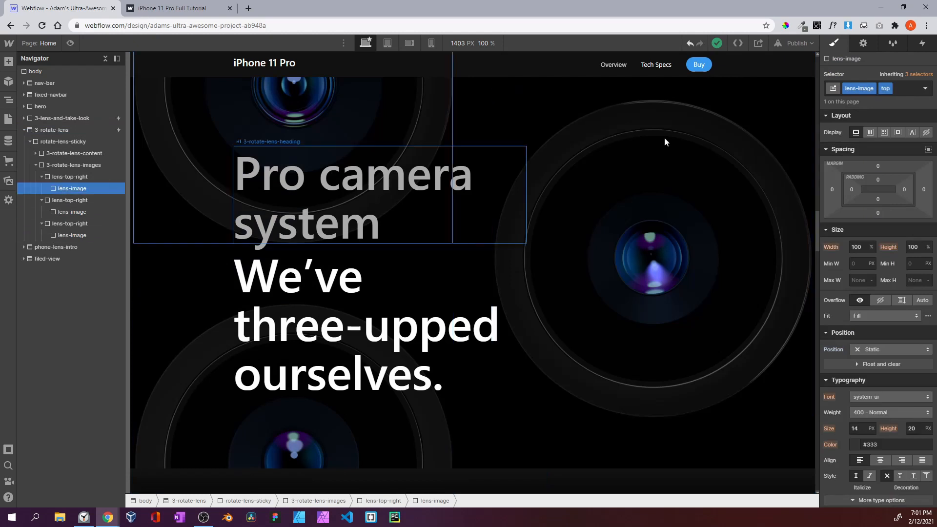
{"action": "left_click", "coordinate": [906, 89]}
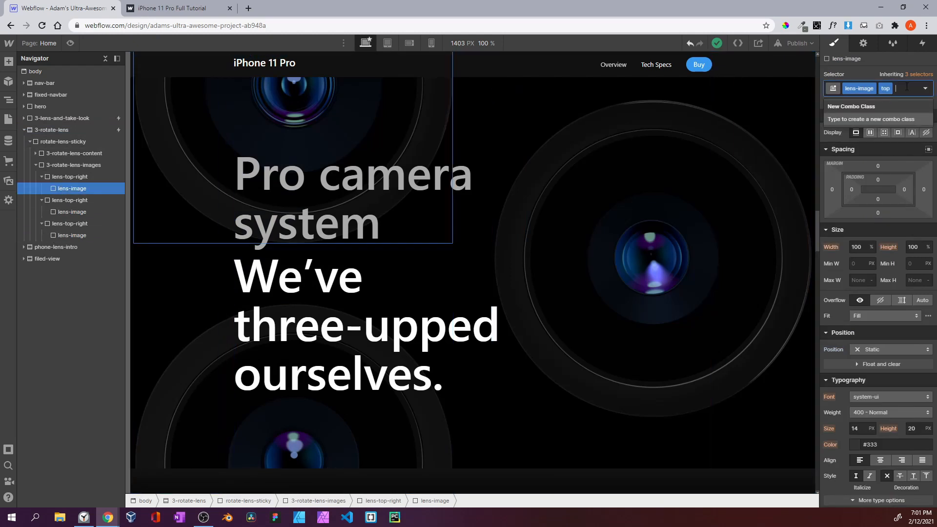
{"action": "type", "text": "rotate"}
{"action": "key", "text": "Return"}
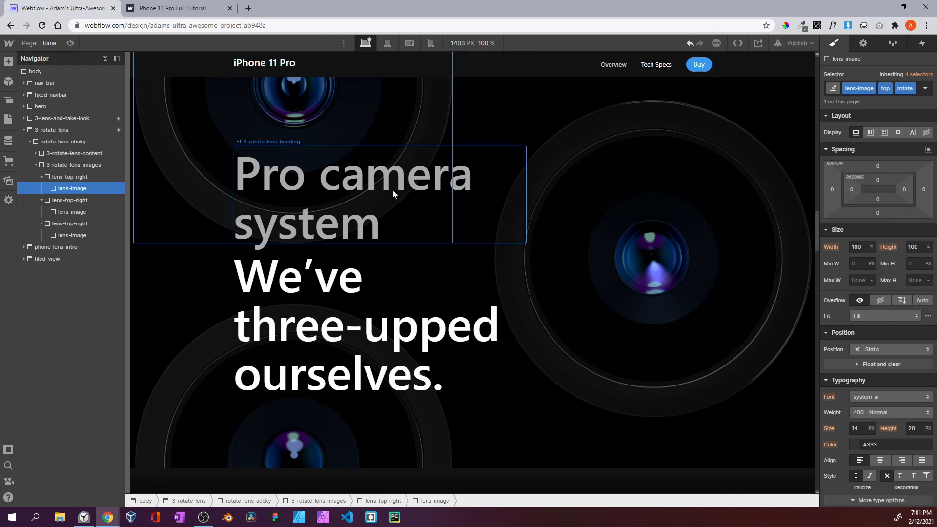
Add the combo class rotate to the bottom lens-image in the second lens-top-right block
{"action": "left_click", "coordinate": [86, 213]}
{"action": "left_click", "coordinate": [914, 91]}
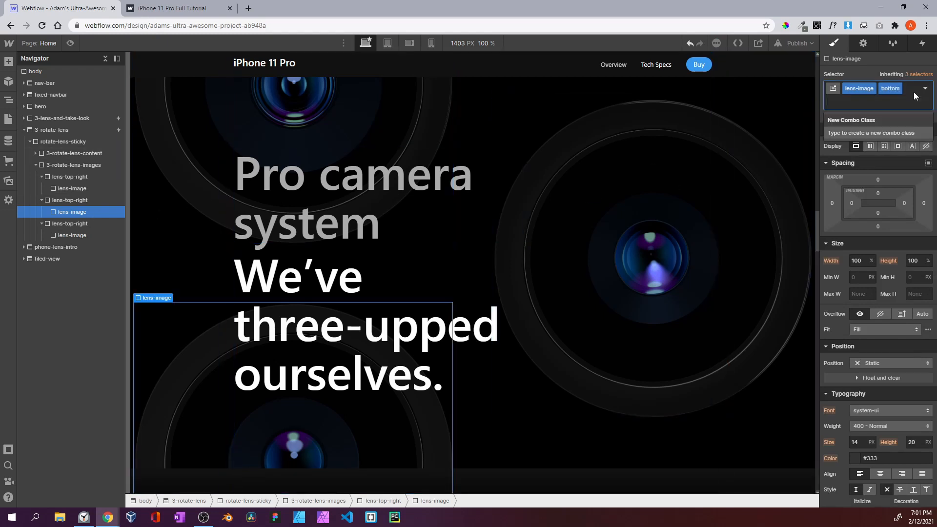
{"action": "type", "text": "rotate"}
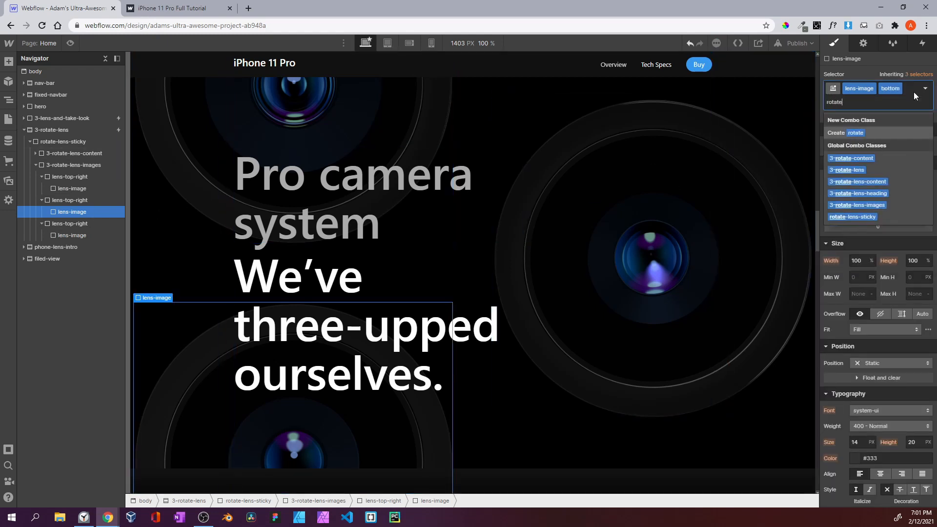
{"action": "key", "text": "Return"}
Add the combo class rotate to the mid lens-image in the third lens-top-right block
{"action": "left_click", "coordinate": [113, 235]}
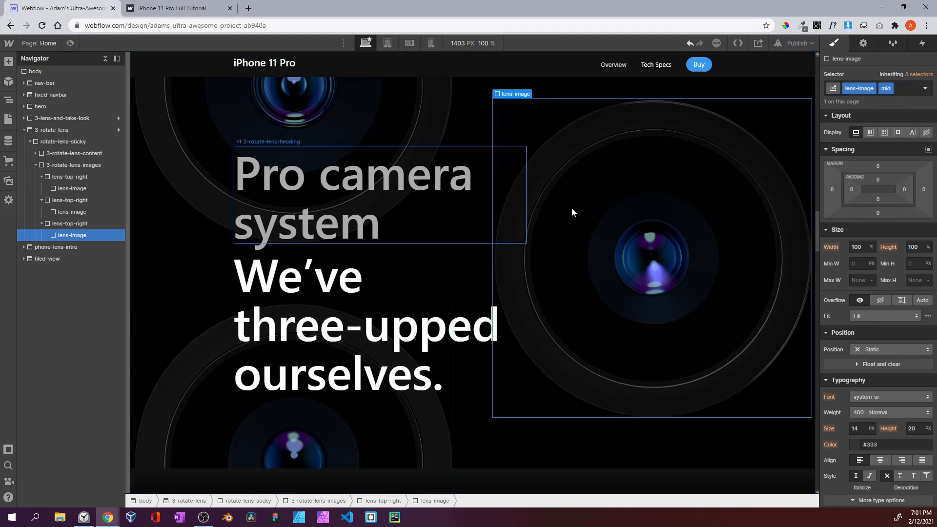
{"action": "left_click", "coordinate": [905, 94]}
{"action": "type", "text": "rotate"}
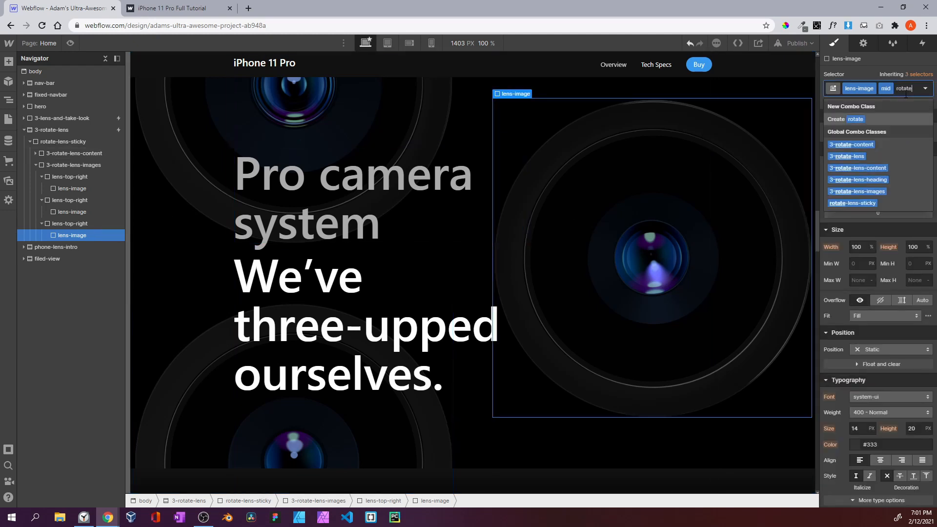
{"action": "key", "text": "Return"}
Reopen the 3-rotate-lens-scorlled animation of 3-rotate-lens and make the 0% lens-top-right rotation affect all elements with this class
{"action": "left_click", "coordinate": [99, 188]}
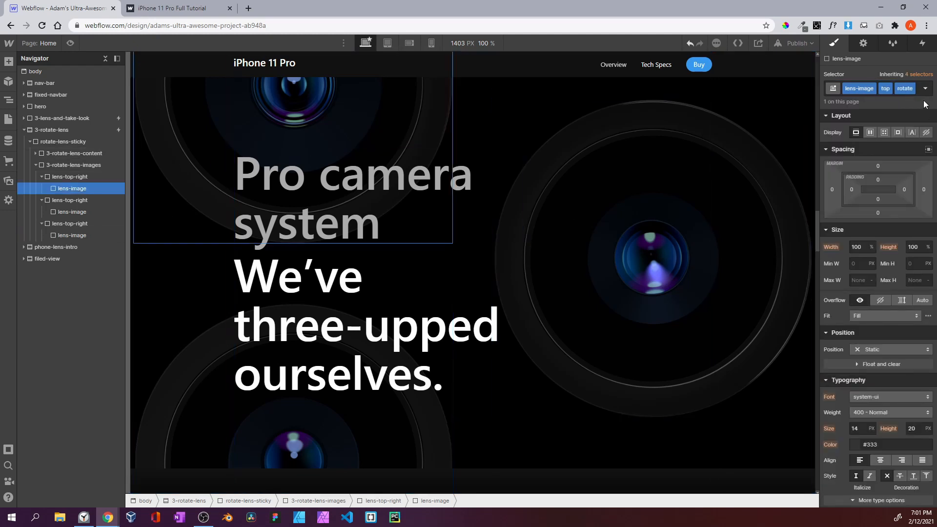
{"action": "left_click", "coordinate": [93, 128]}
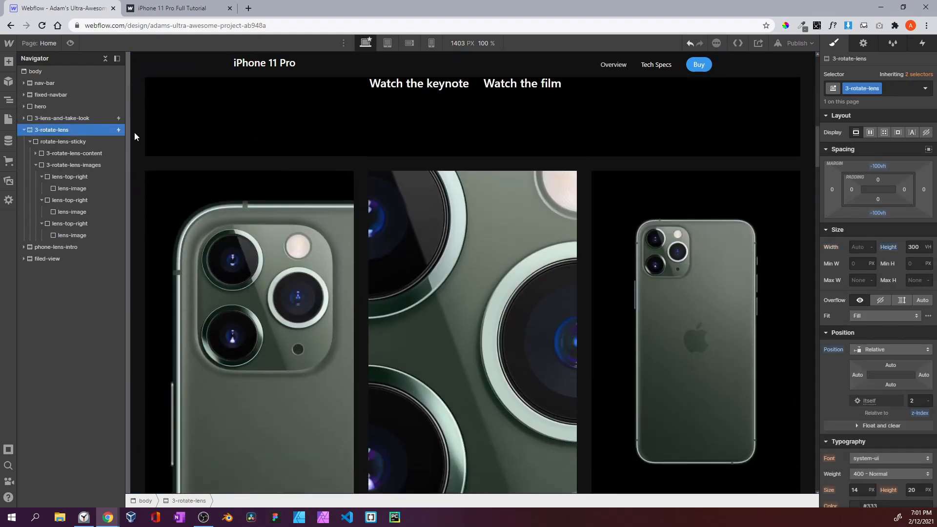
{"action": "left_click", "coordinate": [923, 43]}
{"action": "left_click", "coordinate": [886, 89]}
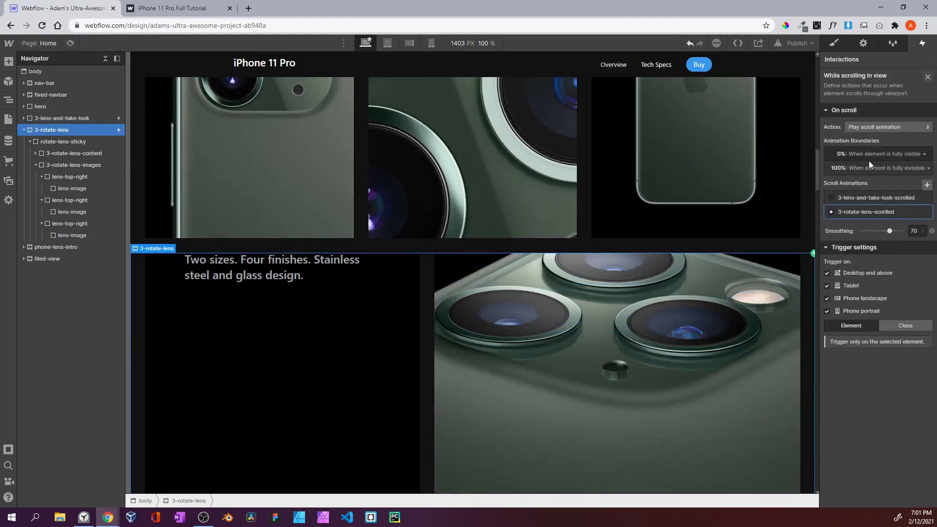
{"action": "left_click", "coordinate": [873, 212]}
{"action": "left_click", "coordinate": [892, 106]}
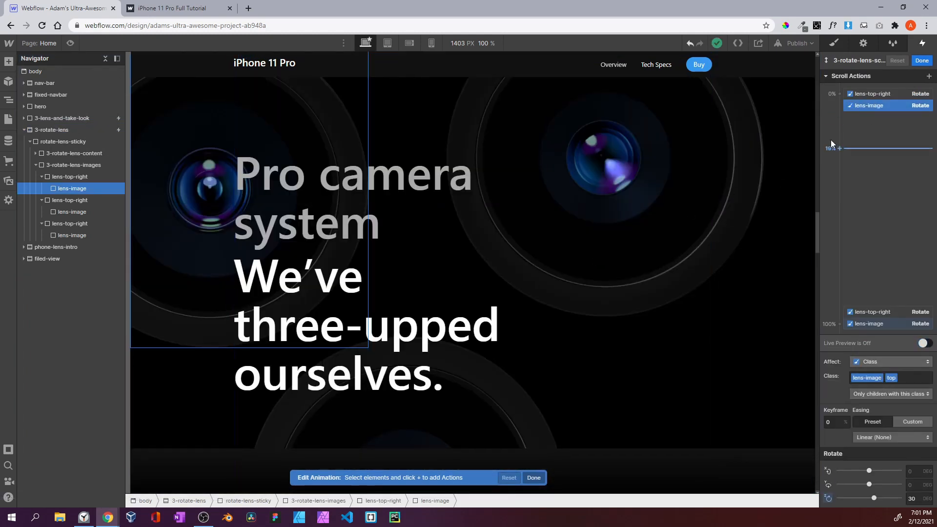
{"action": "left_click", "coordinate": [870, 96]}
{"action": "left_click", "coordinate": [889, 391]}
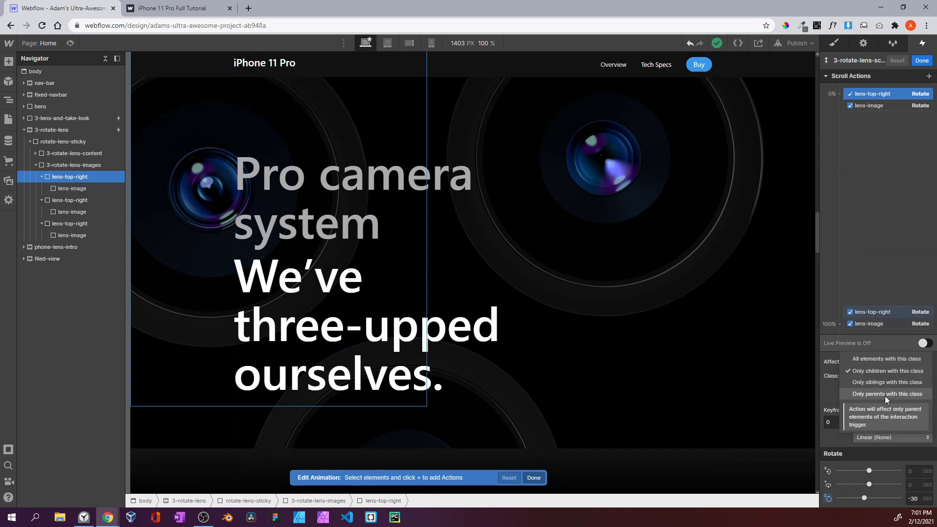
{"action": "left_click", "coordinate": [879, 362]}
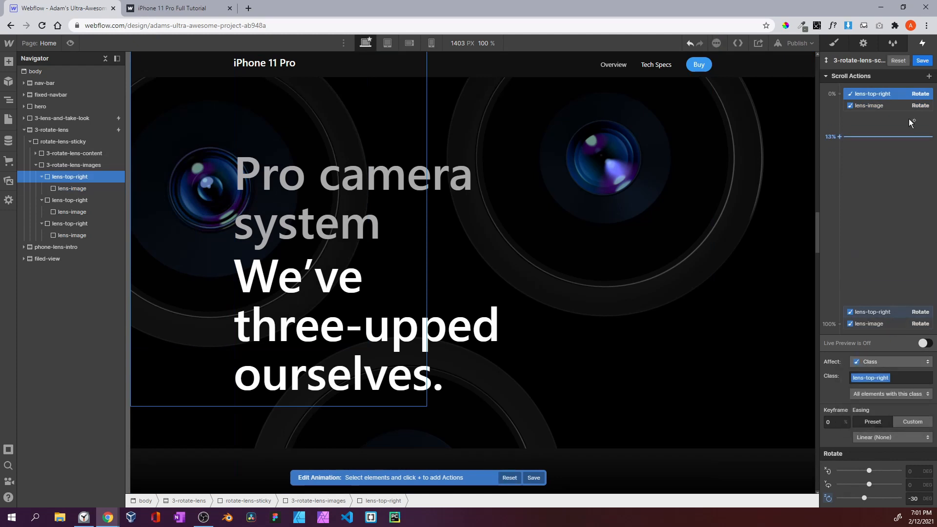
Retarget the 0% lens-image rotation to the class lens-image top rotate and make it affect all elements with this class
{"action": "left_click", "coordinate": [877, 107]}
{"action": "left_click", "coordinate": [877, 360]}
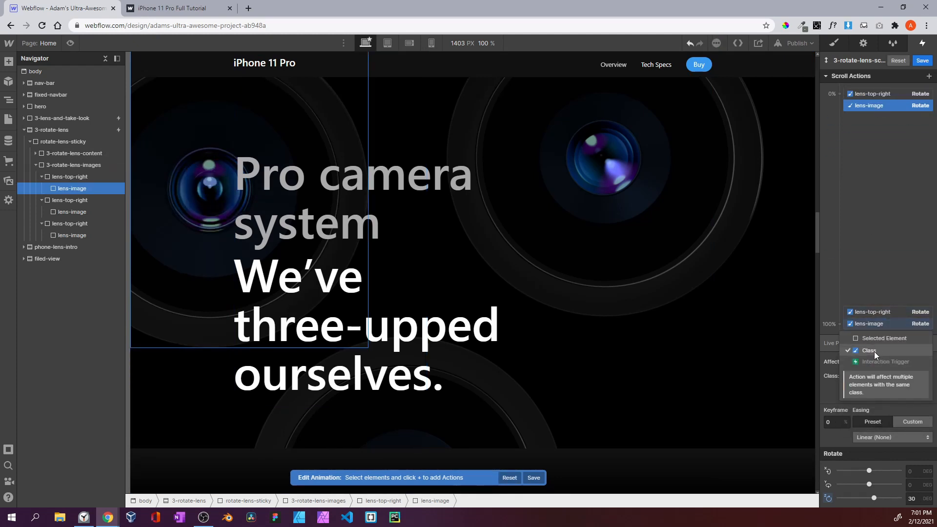
{"action": "left_click", "coordinate": [874, 352]}
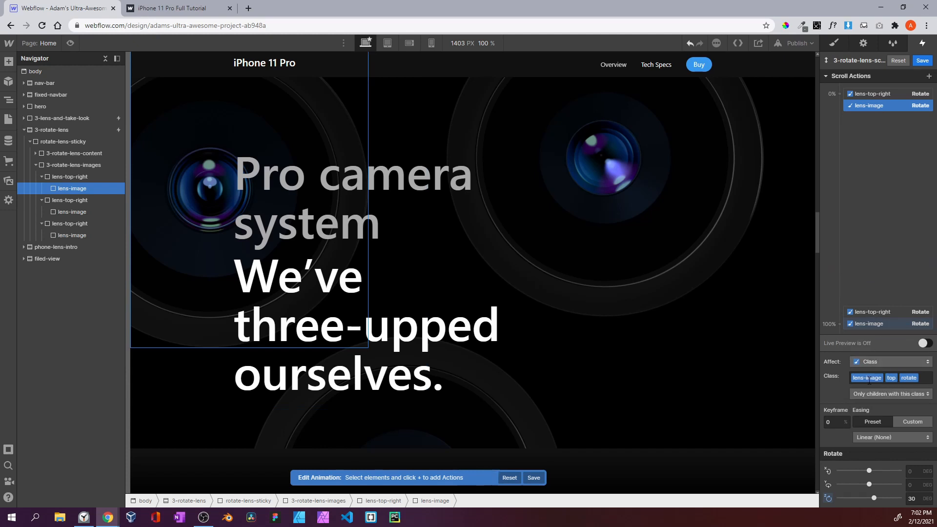
{"action": "left_click", "coordinate": [888, 393]}
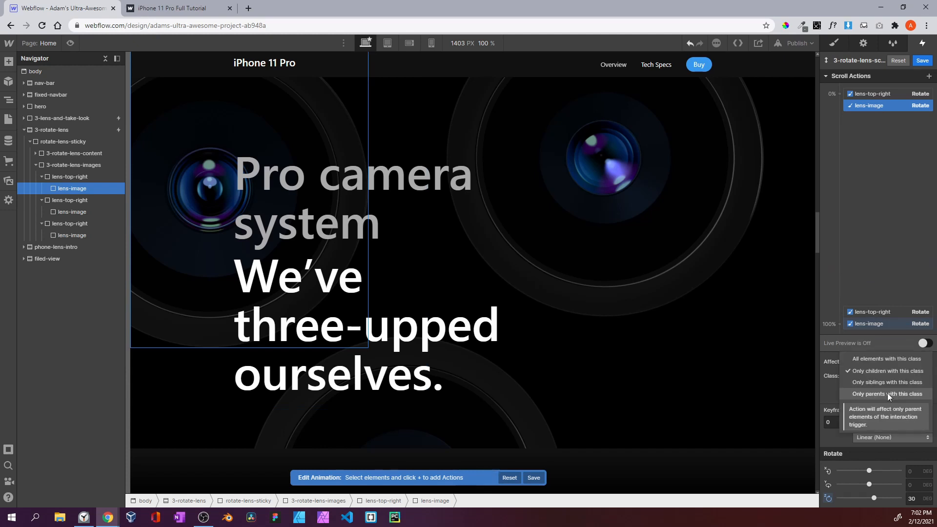
{"action": "left_click", "coordinate": [879, 360]}
Preview the lens rotations while scrolling the Pro camera system section, and switch to the finished tutorial site for comparison
{"action": "left_click", "coordinate": [70, 43]}
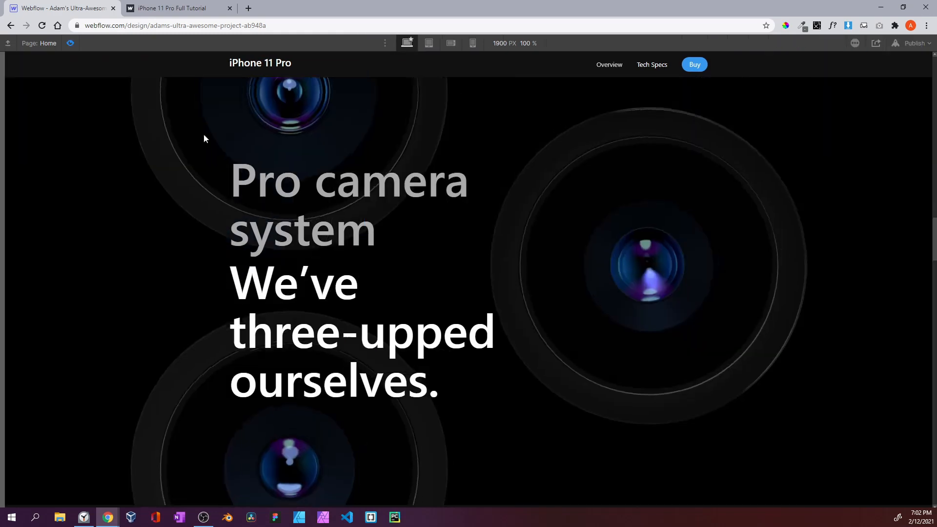
{"action": "scroll", "coordinate": [403, 230], "scroll_direction": "down", "scroll_amount": 5}
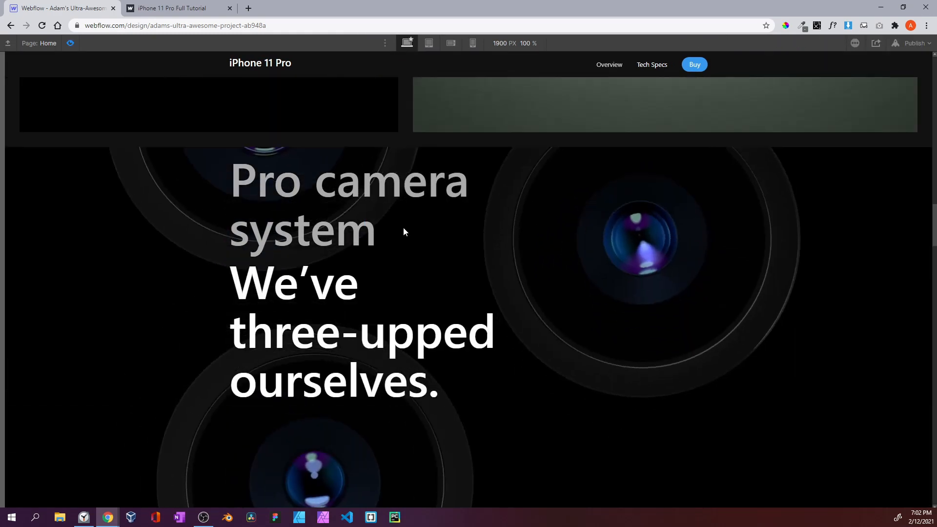
{"action": "scroll", "coordinate": [403, 230], "scroll_direction": "up", "scroll_amount": 6}
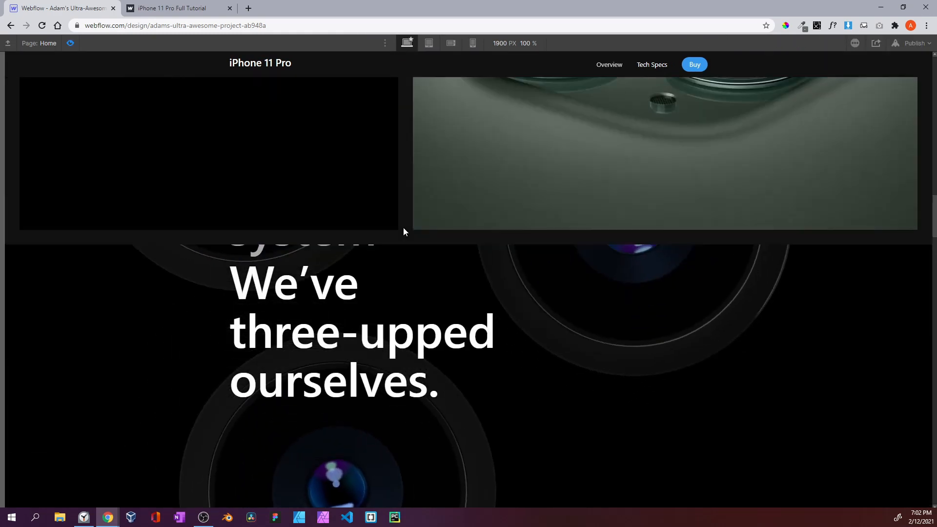
{"action": "scroll", "coordinate": [403, 230], "scroll_direction": "down", "scroll_amount": 4}
{"action": "scroll", "coordinate": [403, 230], "scroll_direction": "up", "scroll_amount": 7}
{"action": "scroll", "coordinate": [403, 227], "scroll_direction": "down", "scroll_amount": 6}
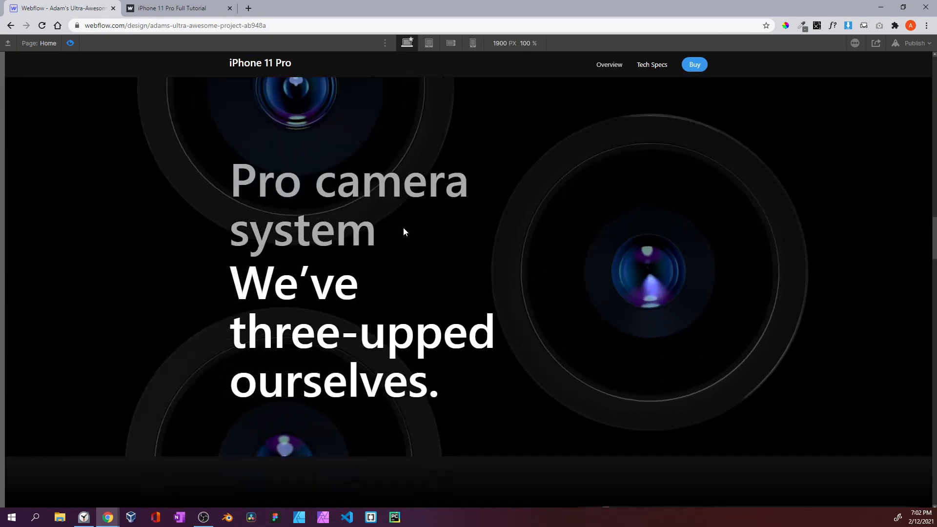
{"action": "scroll", "coordinate": [403, 227], "scroll_direction": "up", "scroll_amount": 2}
{"action": "scroll", "coordinate": [403, 228], "scroll_direction": "up", "scroll_amount": 3}
{"action": "scroll", "coordinate": [403, 228], "scroll_direction": "down", "scroll_amount": 3}
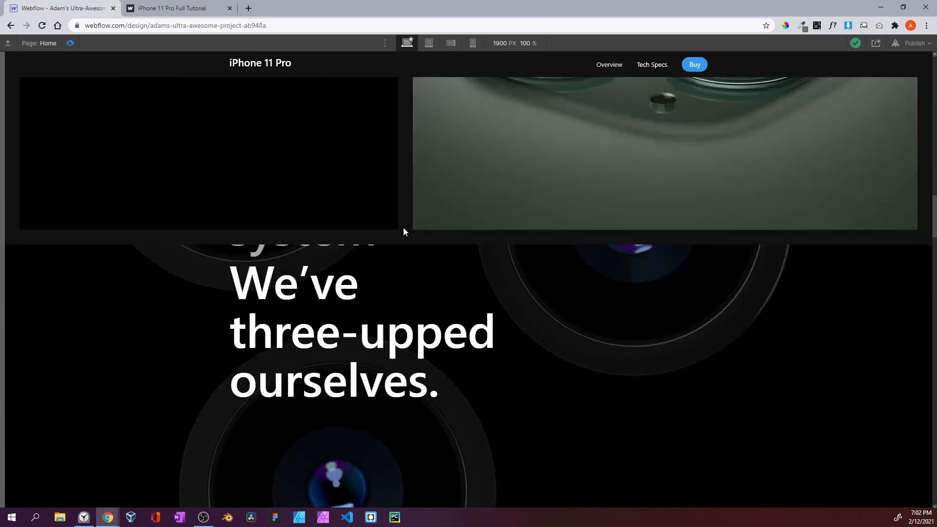
{"action": "scroll", "coordinate": [403, 228], "scroll_direction": "up", "scroll_amount": 2}
{"action": "key", "text": "ctrl+Tab"}
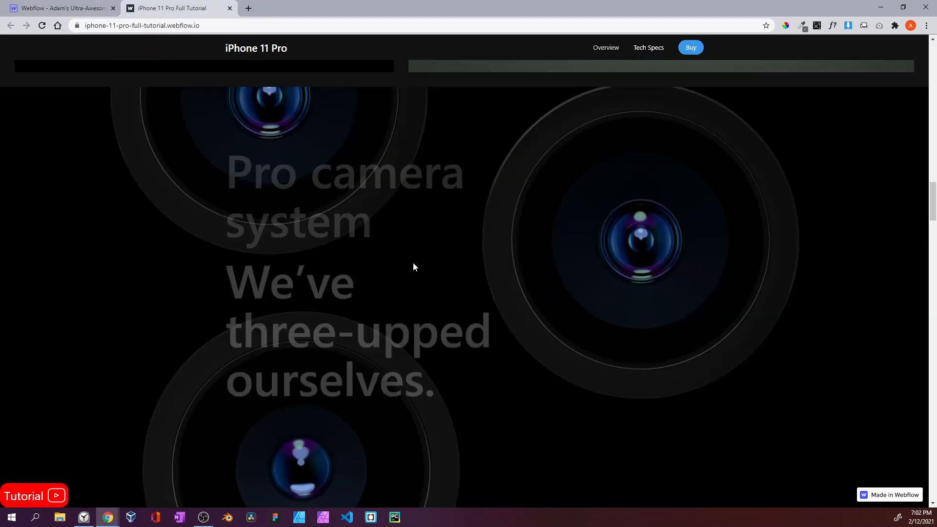
Check the camera heading's scroll fade on the published page, and return to the Webflow designer with preview mode off
{"action": "scroll", "coordinate": [413, 262], "scroll_direction": "up", "scroll_amount": 3}
{"action": "scroll", "coordinate": [413, 266], "scroll_direction": "down", "scroll_amount": 4}
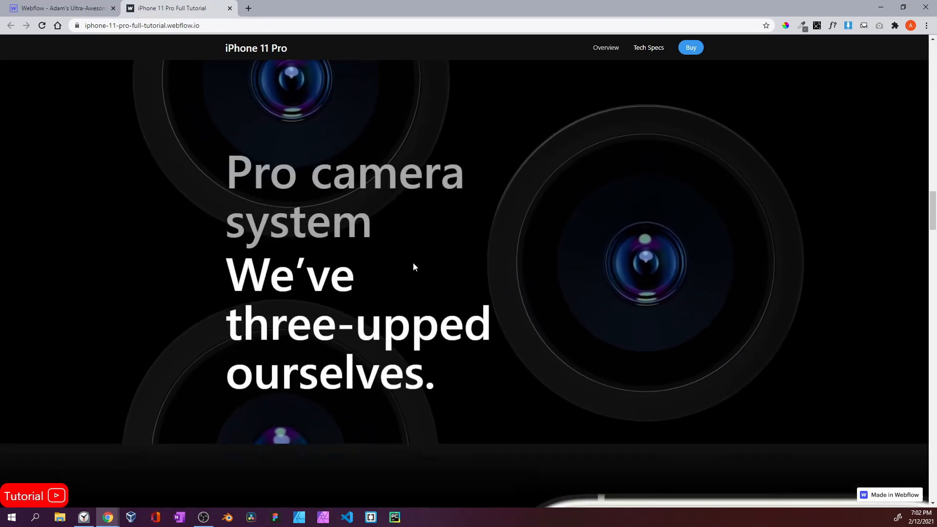
{"action": "scroll", "coordinate": [413, 267], "scroll_direction": "up", "scroll_amount": 1}
{"action": "left_click", "coordinate": [76, 14]}
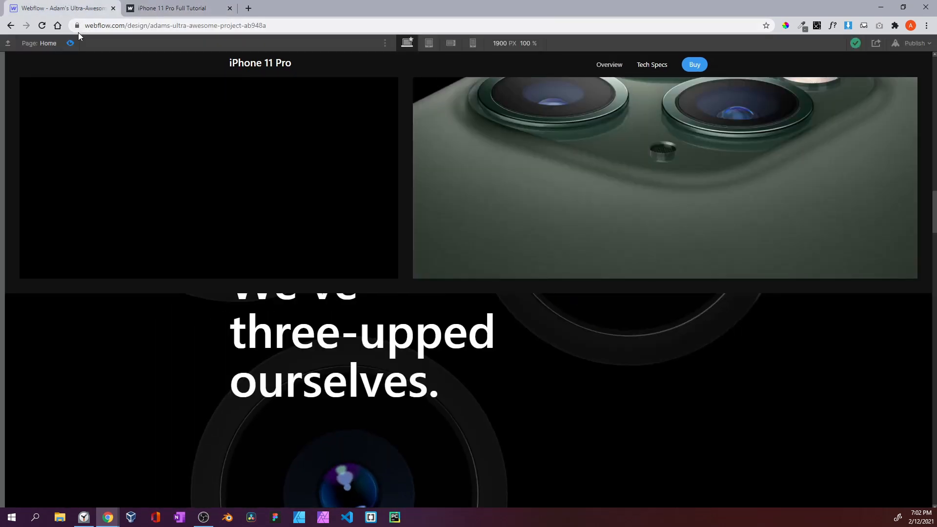
{"action": "key", "text": "ctrl+shift+p"}
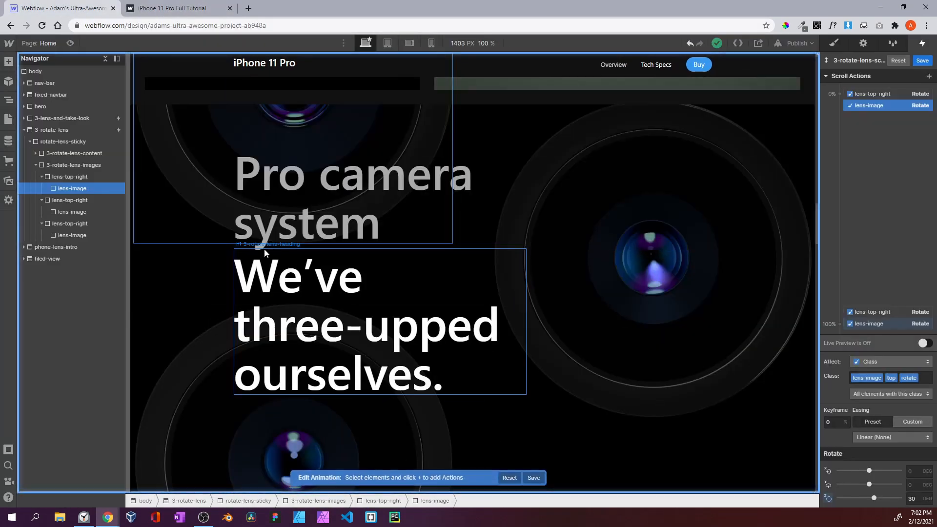
Collapse the lens image groups in the 3-rotate-lens section and select the "Pro camera system" heading inside 3-rotate-lens-content
{"action": "left_click", "coordinate": [42, 177]}
{"action": "left_click", "coordinate": [42, 188]}
{"action": "left_click", "coordinate": [42, 200]}
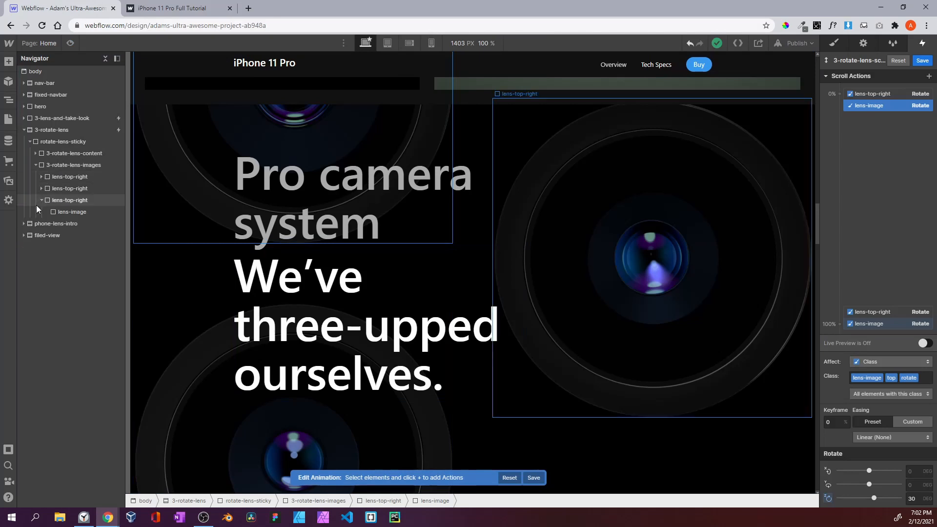
{"action": "left_click", "coordinate": [36, 165]}
{"action": "left_click", "coordinate": [35, 153]}
{"action": "left_click", "coordinate": [55, 165]}
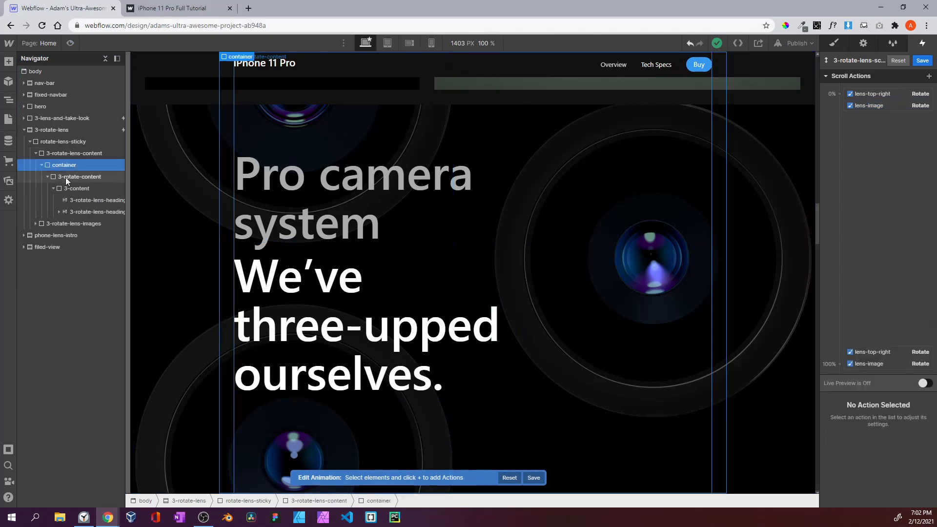
{"action": "left_click", "coordinate": [69, 184]}
{"action": "left_click", "coordinate": [77, 200]}
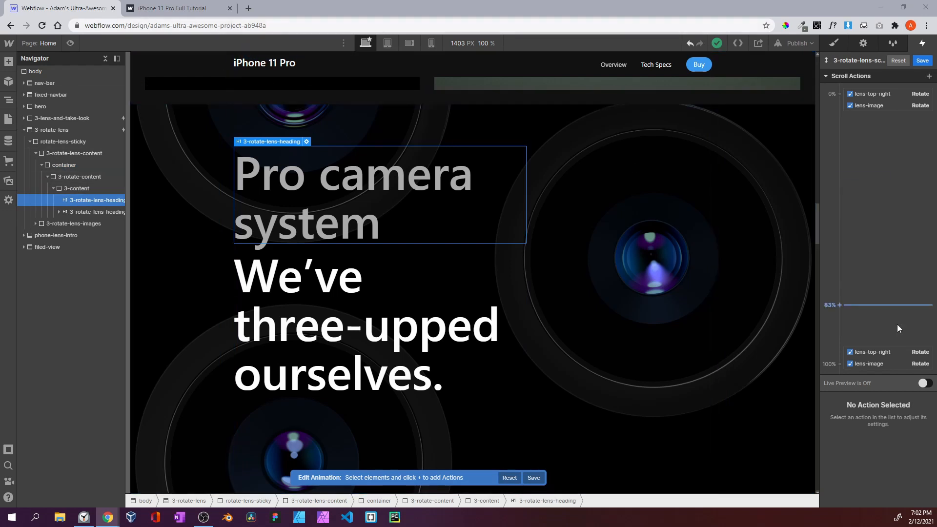
Turn on live preview for the scroll animation and play it through the rotating lens section
{"action": "left_click", "coordinate": [923, 383]}
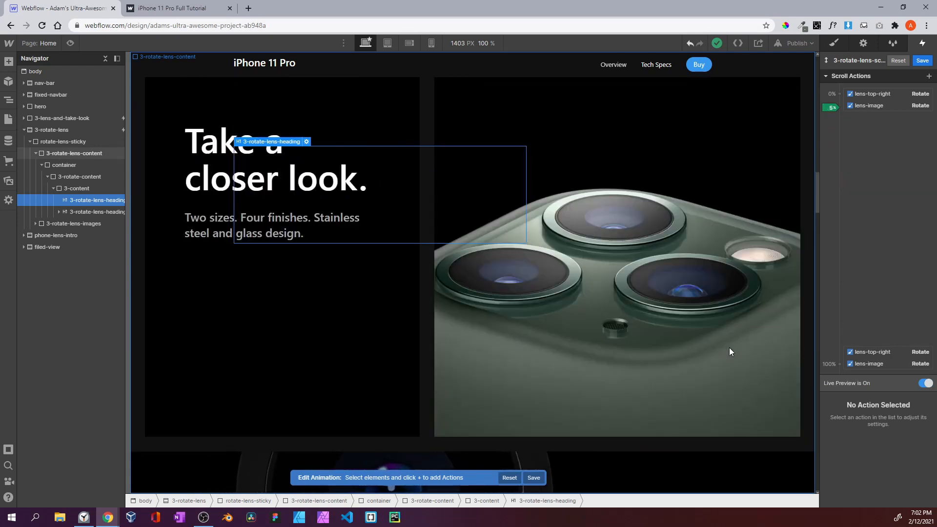
{"action": "scroll", "coordinate": [730, 347], "scroll_direction": "down", "scroll_amount": 1}
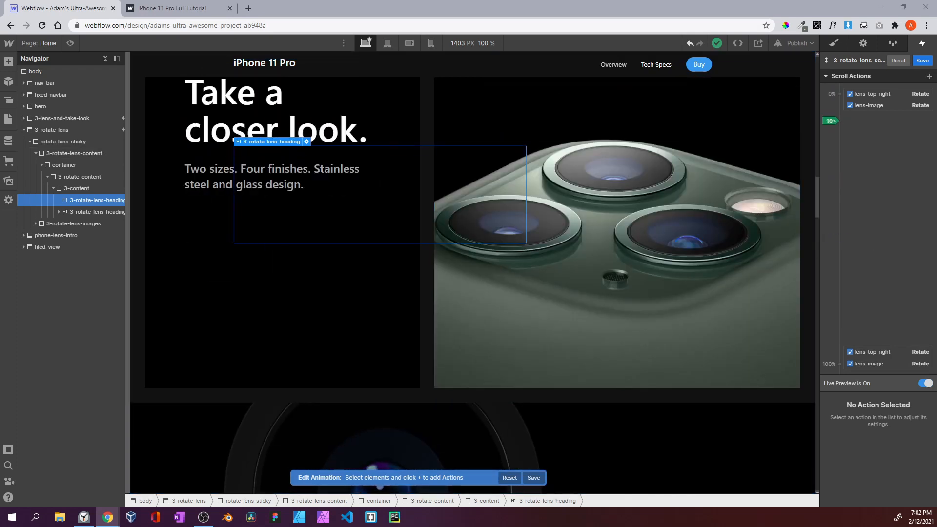
{"action": "scroll", "coordinate": [655, 259], "scroll_direction": "down", "scroll_amount": 3}
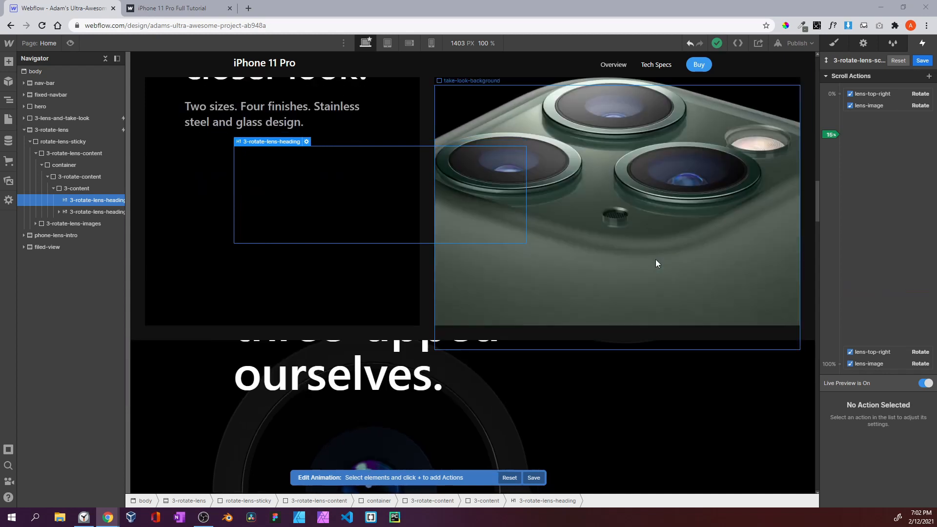
{"action": "scroll", "coordinate": [655, 263], "scroll_direction": "down", "scroll_amount": 3}
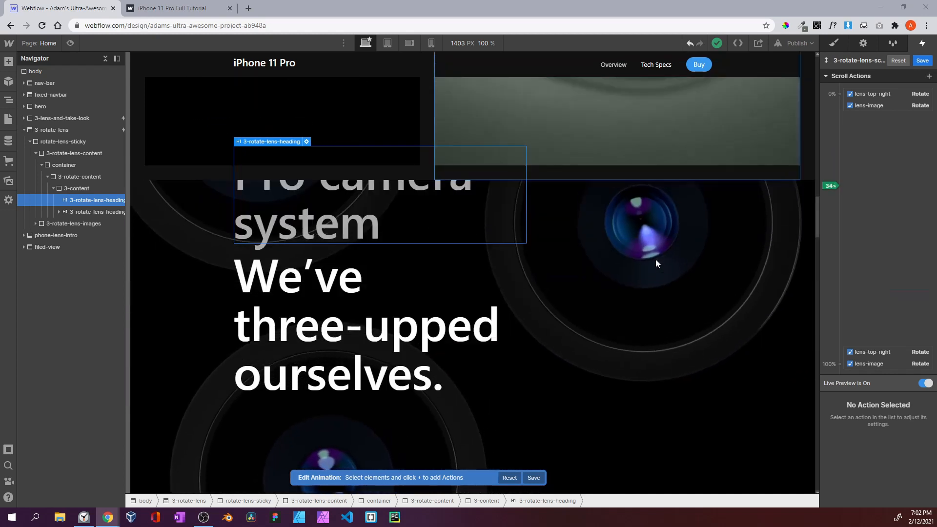
Examine on the published iPhone 11 Pro page where the headings begin to fade in, and return to the designer
{"action": "left_click", "coordinate": [145, 13]}
{"action": "scroll", "coordinate": [525, 324], "scroll_direction": "up", "scroll_amount": 4}
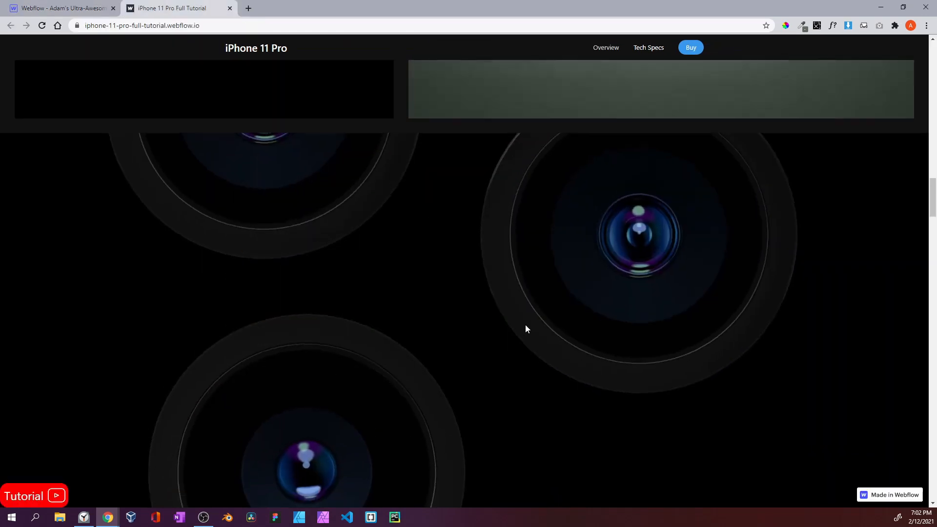
{"action": "scroll", "coordinate": [525, 327], "scroll_direction": "down", "scroll_amount": 4}
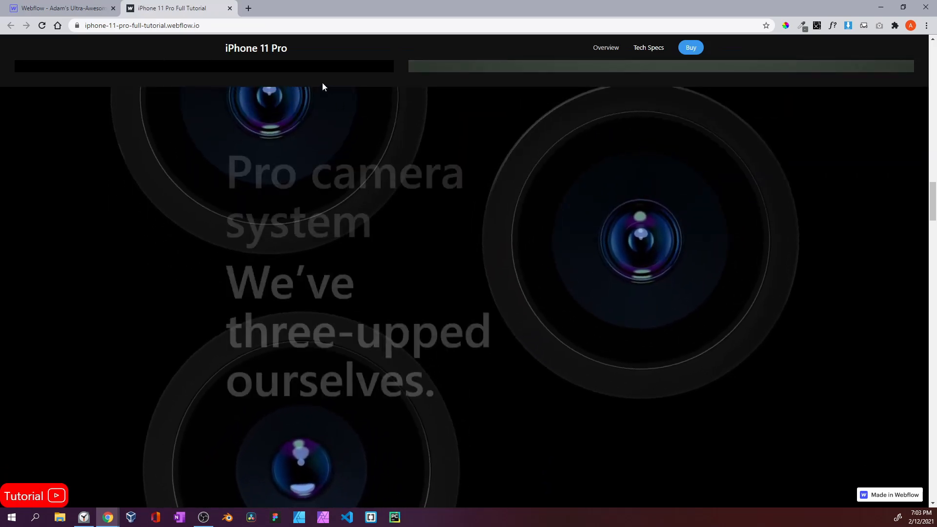
{"action": "scroll", "coordinate": [307, 100], "scroll_direction": "up", "scroll_amount": 2}
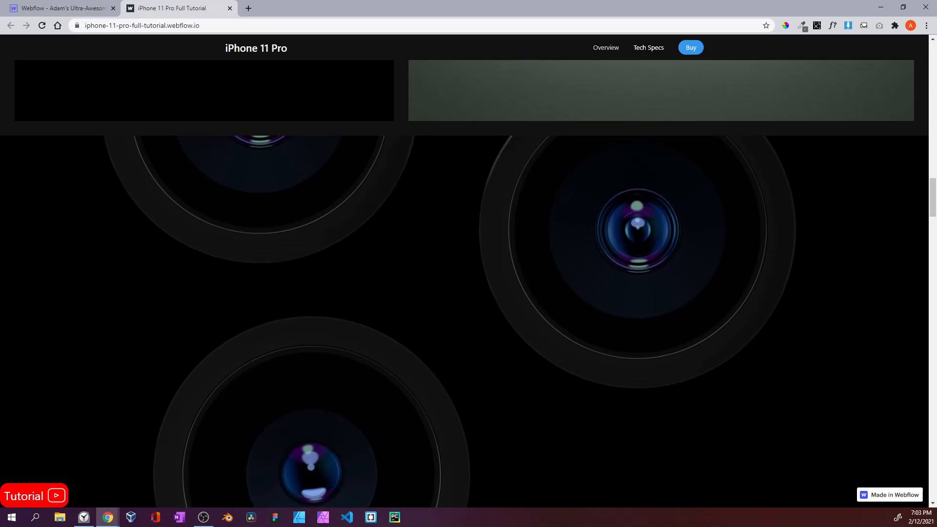
{"action": "scroll", "coordinate": [312, 146], "scroll_direction": "down", "scroll_amount": 3}
{"action": "left_click", "coordinate": [100, 11]}
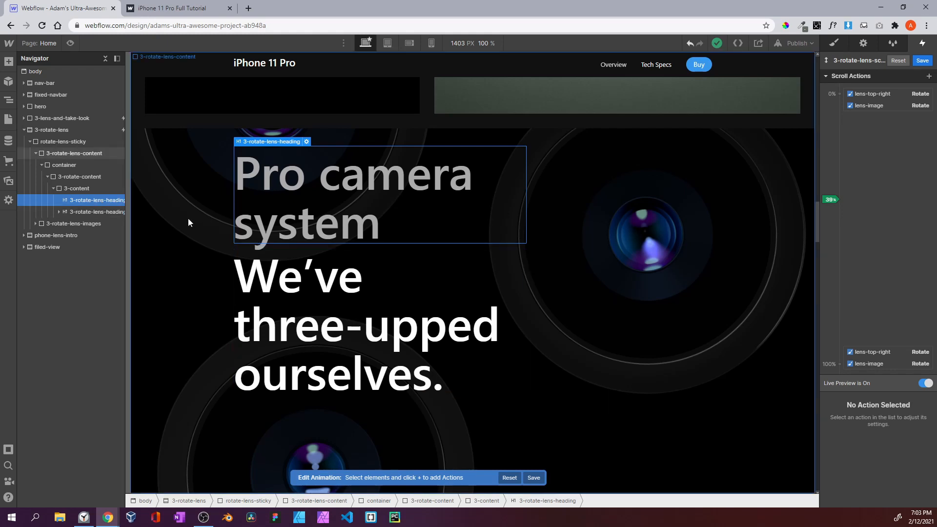
Add a 0% Opacity action for the "Pro camera system" heading at the 35% keyframe, and turn live preview off
{"action": "left_click", "coordinate": [840, 195]}
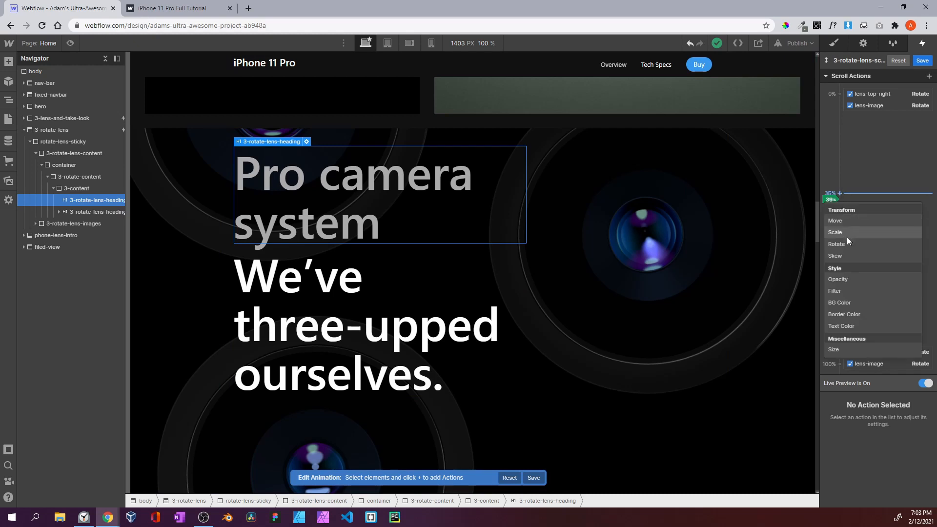
{"action": "left_click", "coordinate": [856, 279]}
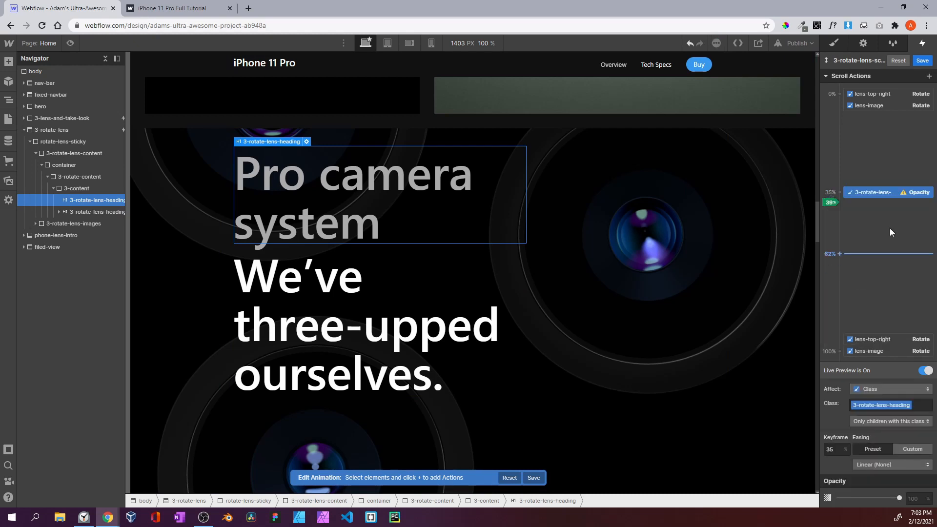
{"action": "left_click", "coordinate": [918, 500]}
{"action": "key", "text": "Return"}
{"action": "left_click", "coordinate": [926, 370]}
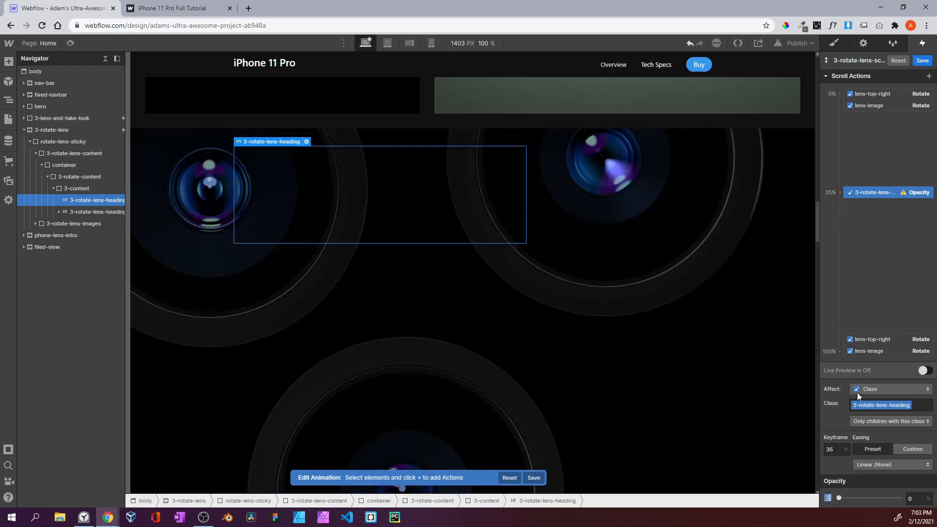
Move the heading's opacity action to the 40% keyframe and make it affect only the selected element
{"action": "left_click", "coordinate": [842, 449]}
{"action": "key", "text": "Return"}
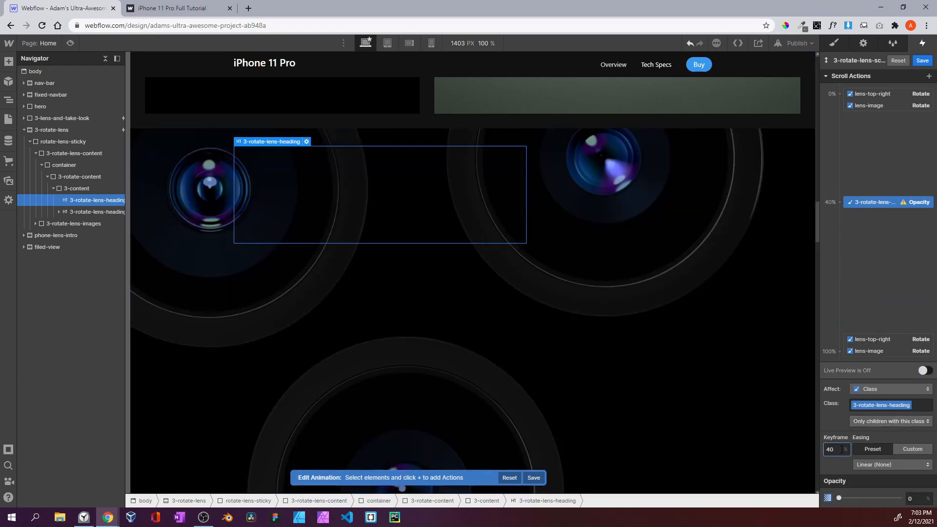
{"action": "left_click", "coordinate": [890, 389]}
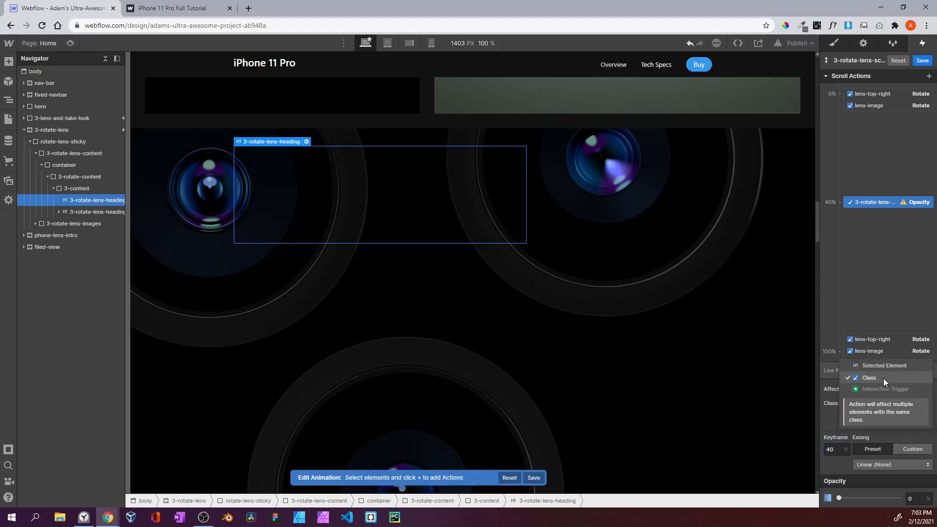
{"action": "left_click", "coordinate": [878, 378]}
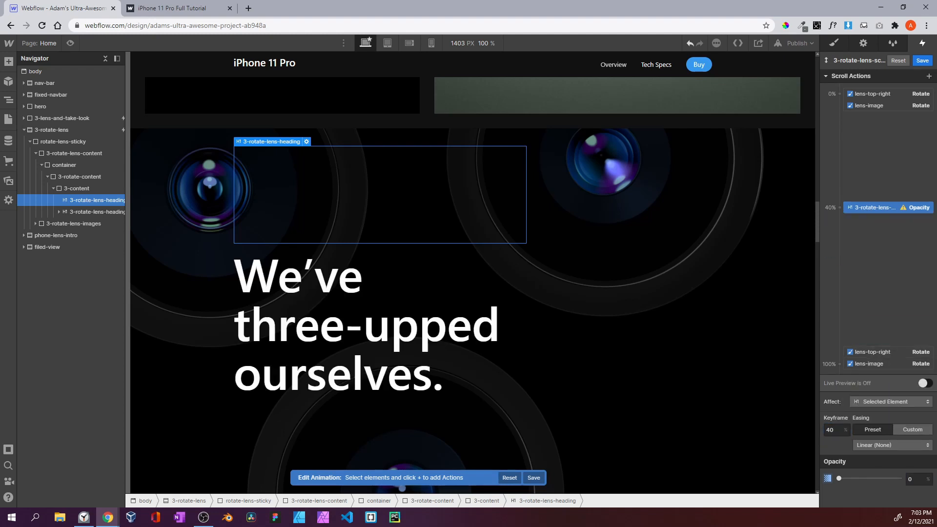
Add a 100% Opacity action for the "Pro camera system" heading at the 50% keyframe, and turn live preview on
{"action": "left_click", "coordinate": [840, 236]}
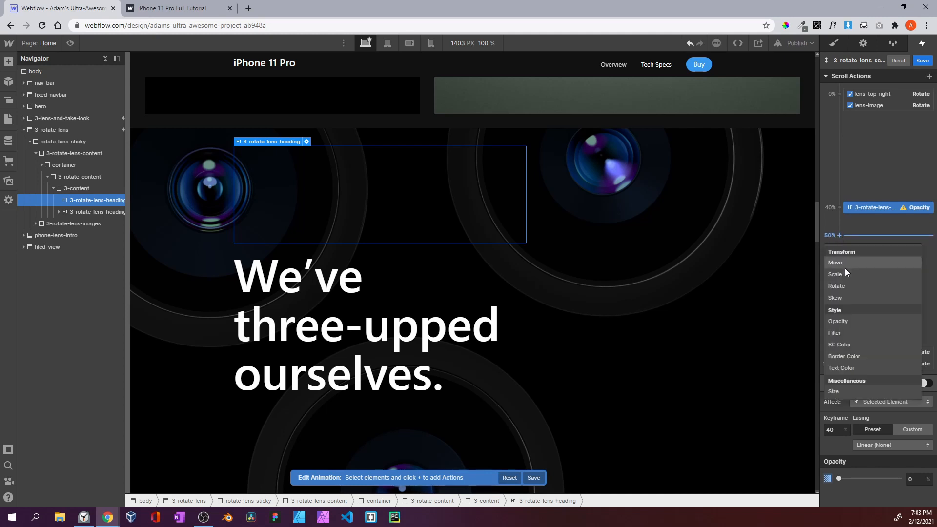
{"action": "left_click", "coordinate": [843, 320]}
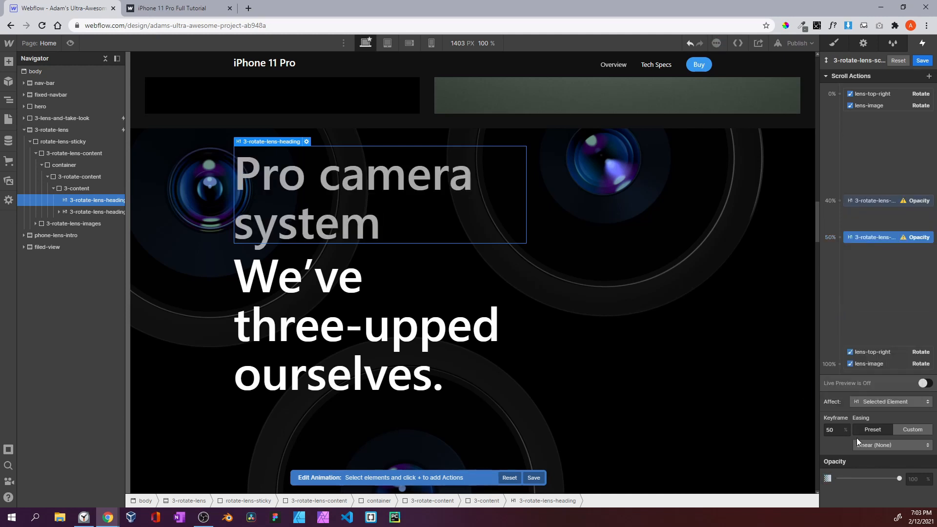
{"action": "left_click", "coordinate": [910, 476]}
{"action": "left_click", "coordinate": [930, 385]}
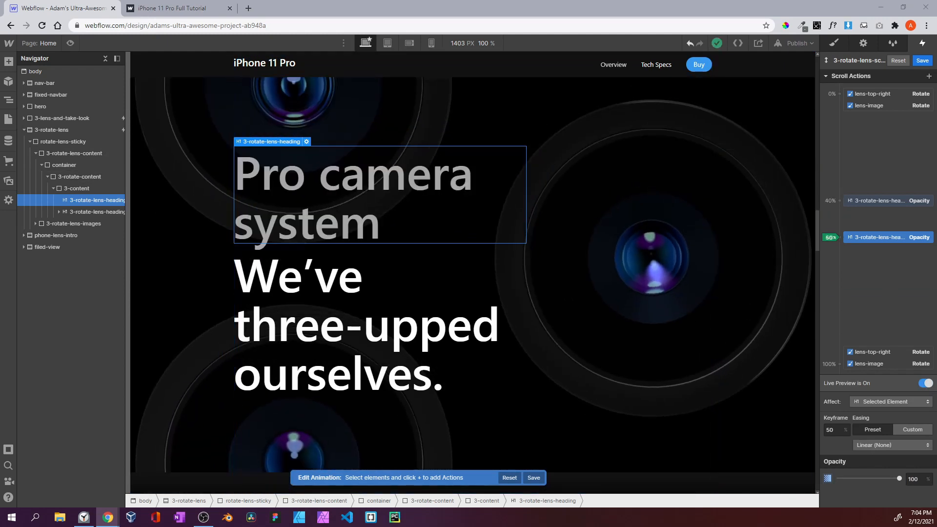
Examine how the second heading moves and fades in while scrolling the published page, and return to the designer
{"action": "left_click", "coordinate": [205, 9]}
{"action": "scroll", "coordinate": [461, 211], "scroll_direction": "up", "scroll_amount": 5}
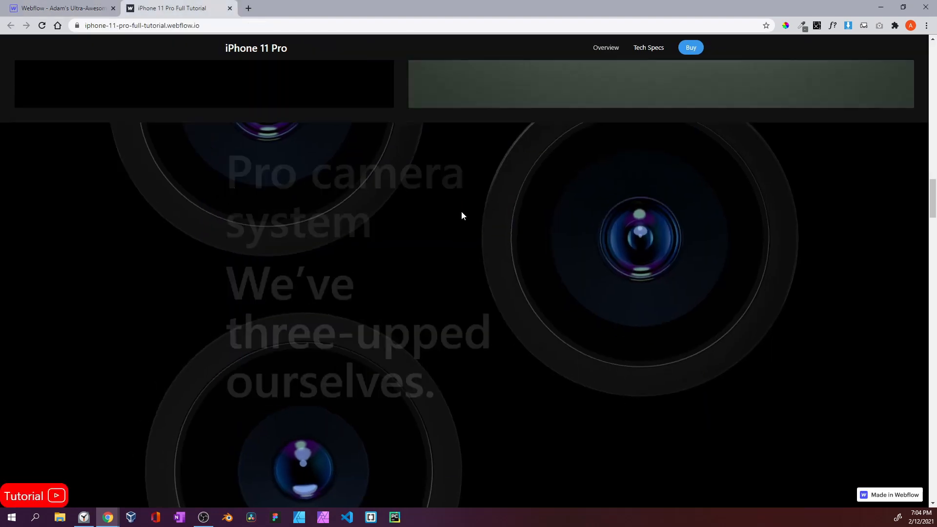
{"action": "scroll", "coordinate": [462, 215], "scroll_direction": "down", "scroll_amount": 3}
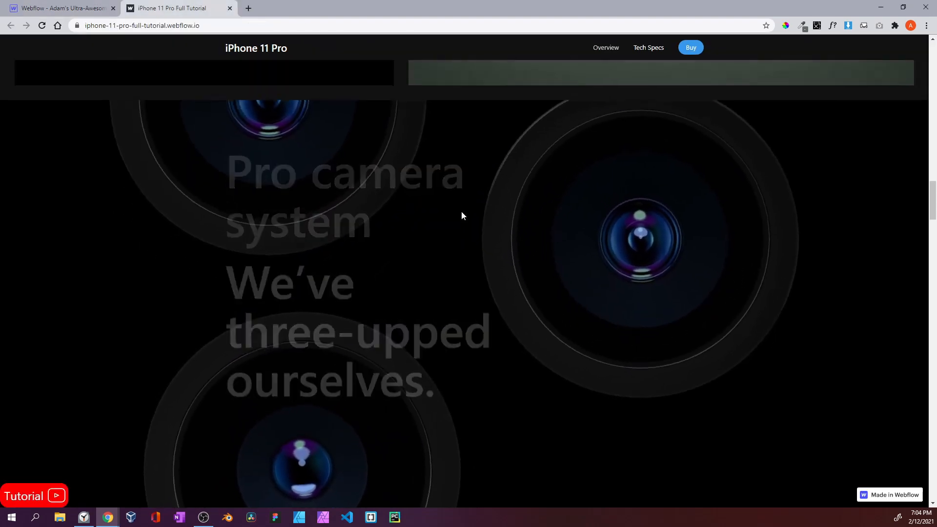
{"action": "scroll", "coordinate": [461, 212], "scroll_direction": "down", "scroll_amount": 3}
{"action": "scroll", "coordinate": [462, 212], "scroll_direction": "up", "scroll_amount": 5}
{"action": "scroll", "coordinate": [462, 212], "scroll_direction": "down", "scroll_amount": 5}
{"action": "scroll", "coordinate": [461, 212], "scroll_direction": "up", "scroll_amount": 7}
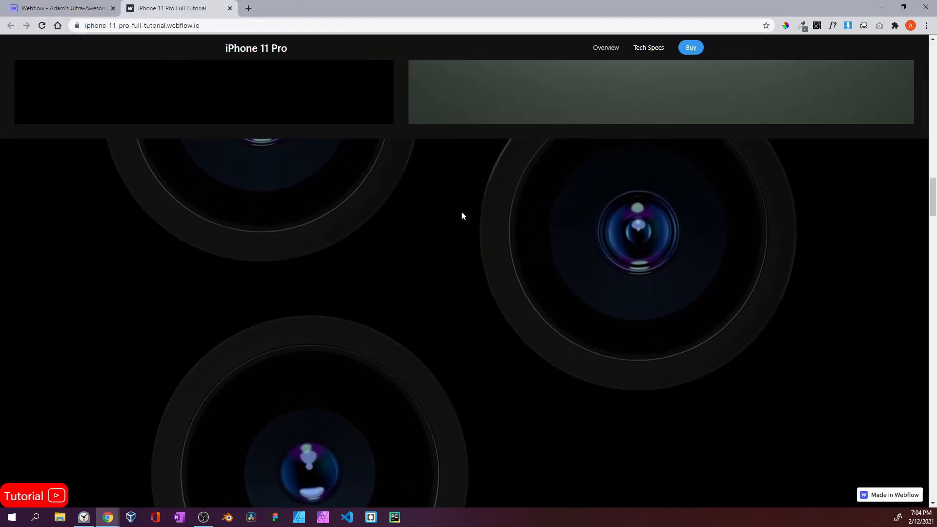
{"action": "scroll", "coordinate": [462, 212], "scroll_direction": "down", "scroll_amount": 4}
{"action": "scroll", "coordinate": [462, 212], "scroll_direction": "up", "scroll_amount": 3}
{"action": "scroll", "coordinate": [462, 211], "scroll_direction": "down", "scroll_amount": 4}
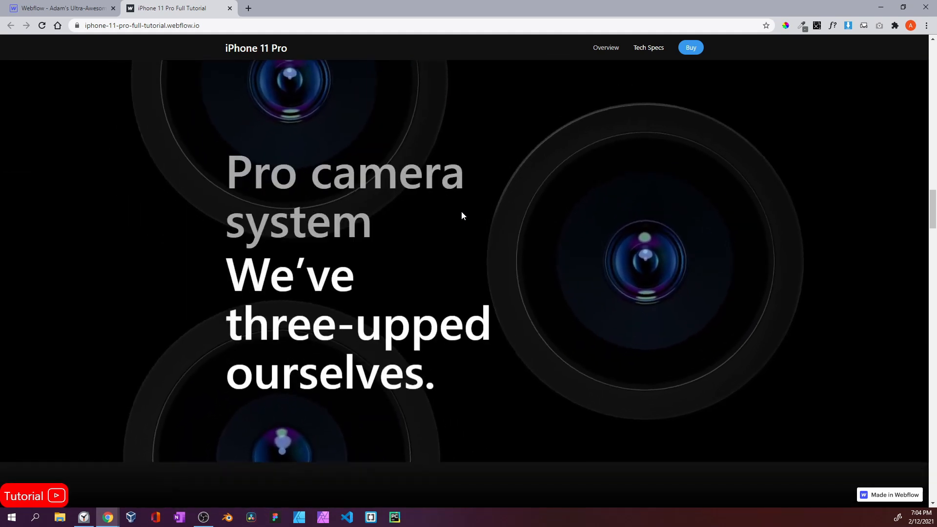
{"action": "left_click", "coordinate": [58, 14]}
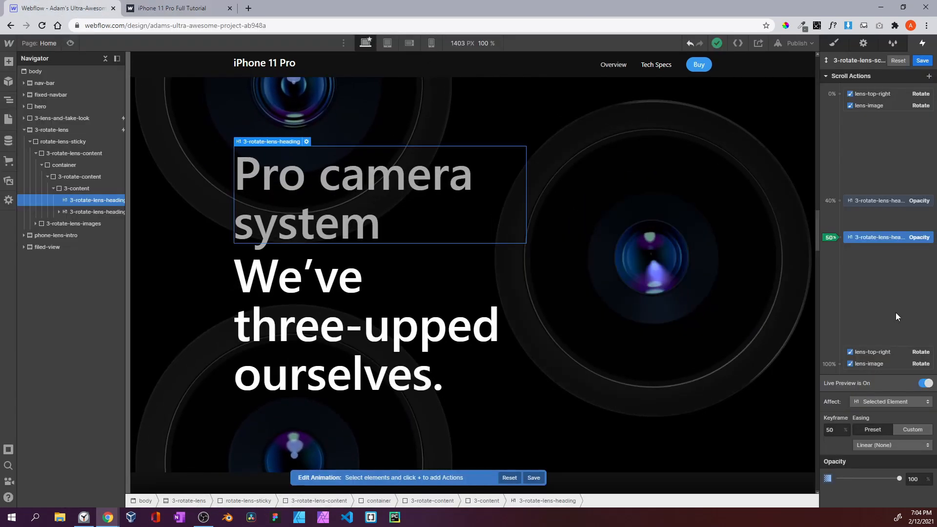
Add a Move action at 40% for the "We've three-upped ourselves." heading, affecting only the selected element, with a 20 px vertical offset
{"action": "left_click", "coordinate": [98, 212]}
{"action": "left_click", "coordinate": [839, 201]}
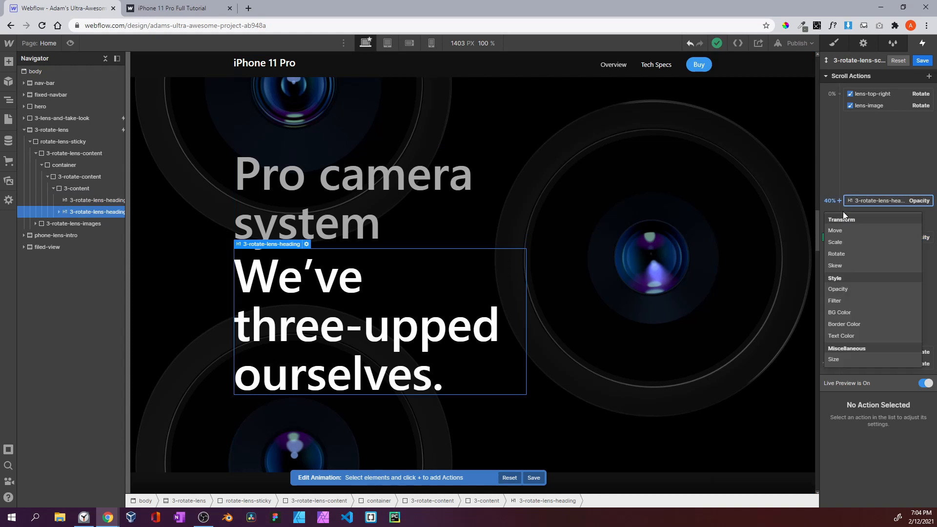
{"action": "left_click", "coordinate": [846, 232]}
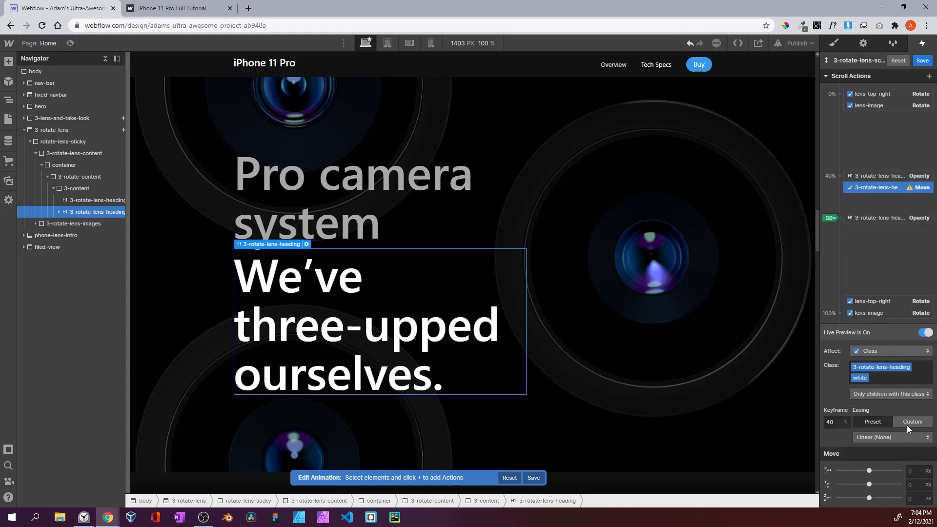
{"action": "left_click", "coordinate": [887, 356]}
{"action": "left_click", "coordinate": [875, 330]}
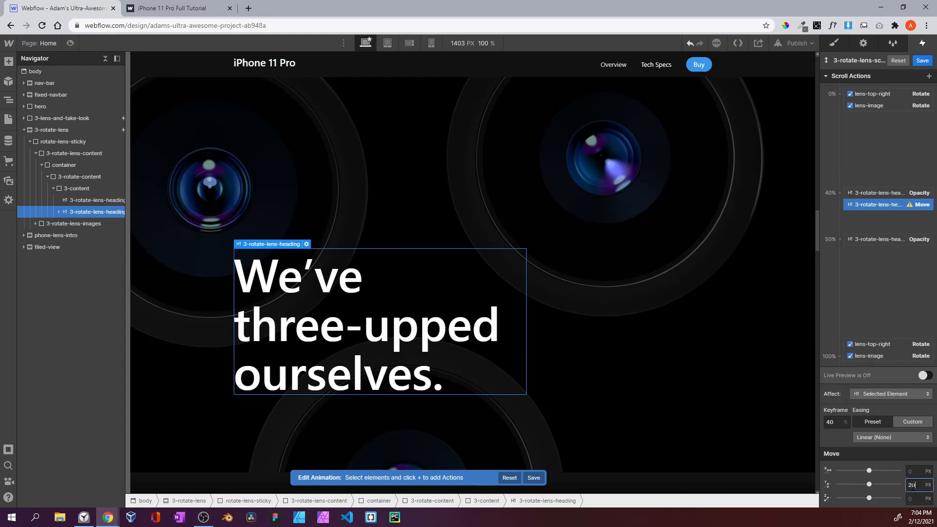
{"action": "left_click", "coordinate": [913, 486]}
{"action": "type", "text": "20"}
{"action": "key", "text": "Return"}
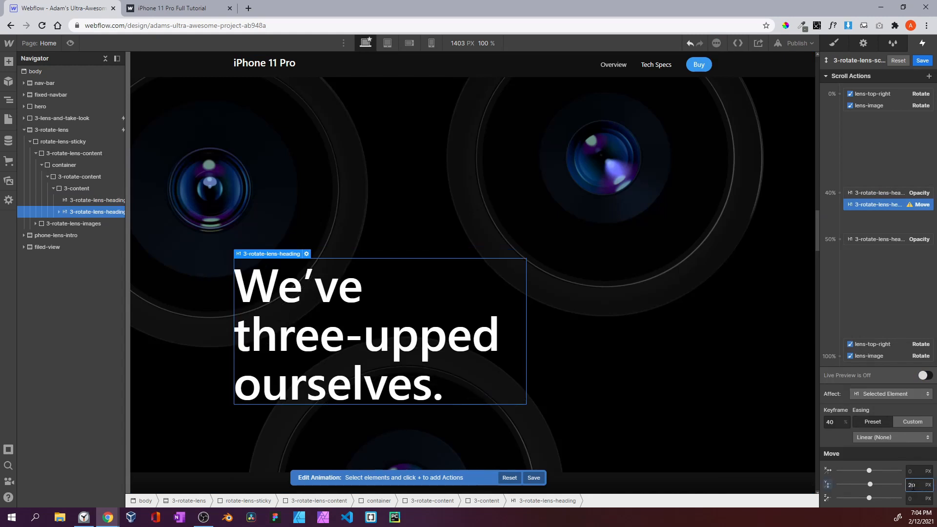
Add a Move action for the "We've three-upped ourselves." heading at the 50% keyframe with a vertical offset of 0 px
{"action": "left_click", "coordinate": [841, 239]}
{"action": "left_click", "coordinate": [844, 268]}
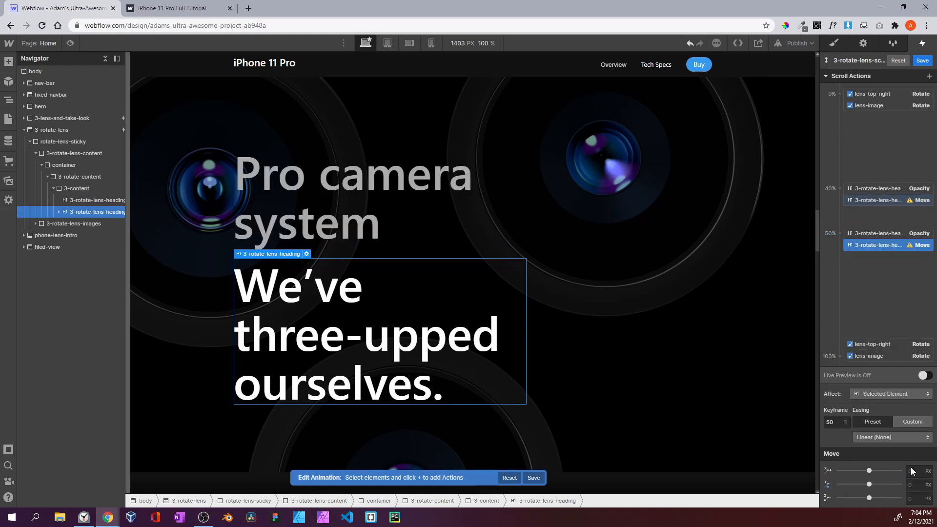
{"action": "key", "text": "Return"}
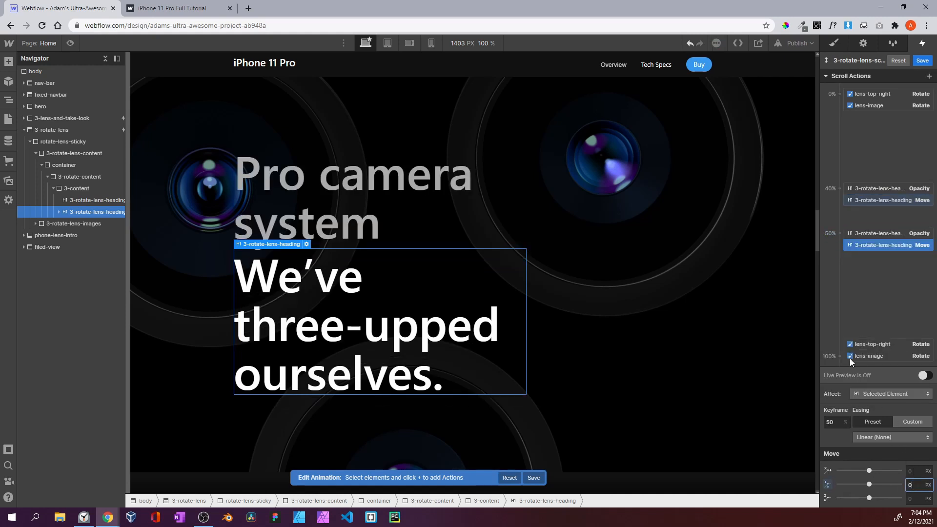
Add an Opacity action of 0% at the 40% keyframe for the "We've three-upped ourselves." heading
{"action": "left_click", "coordinate": [840, 188]}
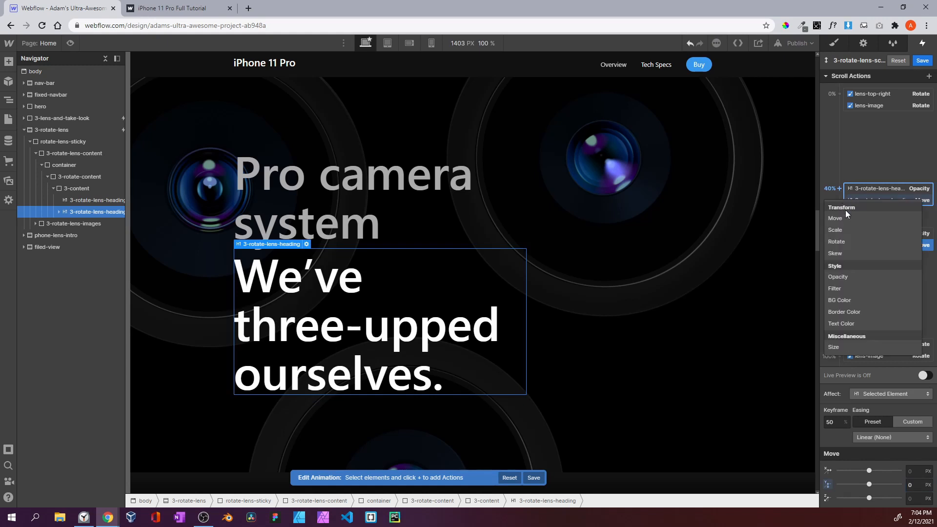
{"action": "left_click", "coordinate": [845, 276]}
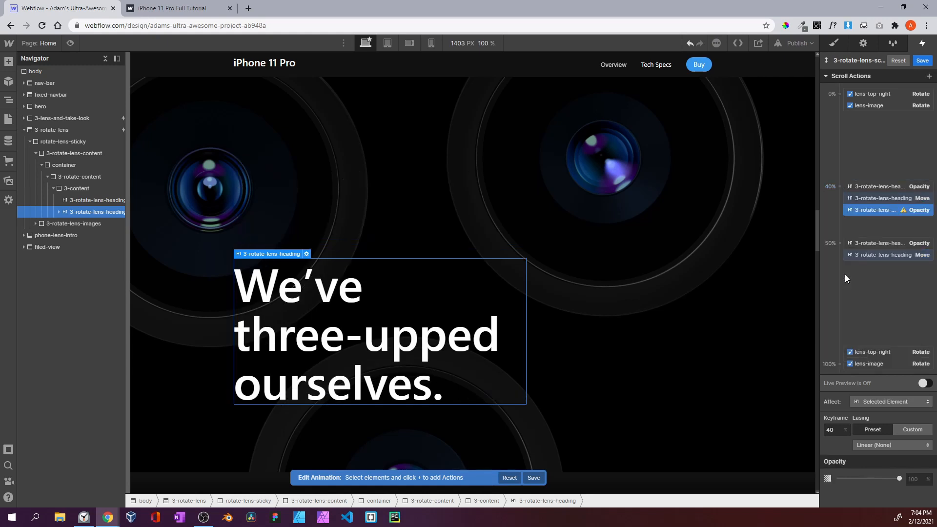
{"action": "left_click", "coordinate": [909, 478]}
{"action": "type", "text": "0"}
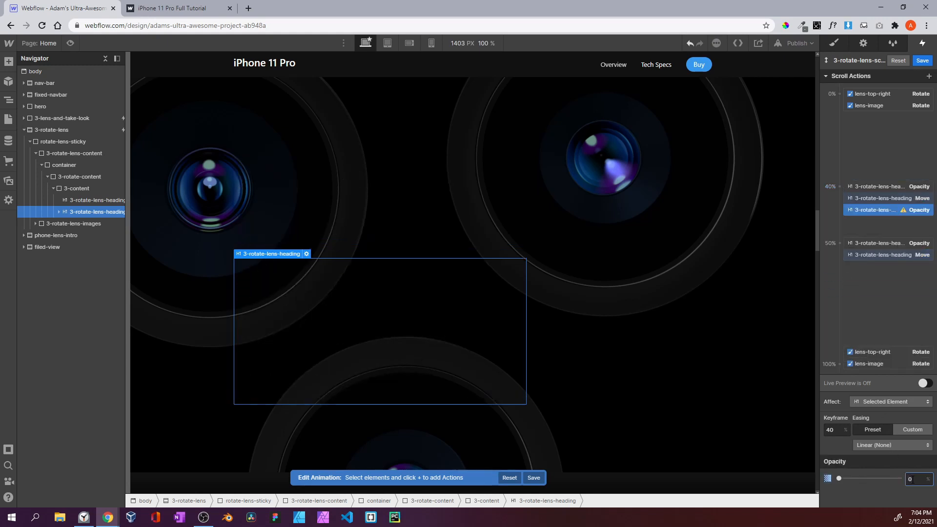
Add an Opacity action of 100% at the 50% keyframe for the "We've three-upped ourselves." heading
{"action": "left_click", "coordinate": [840, 242]}
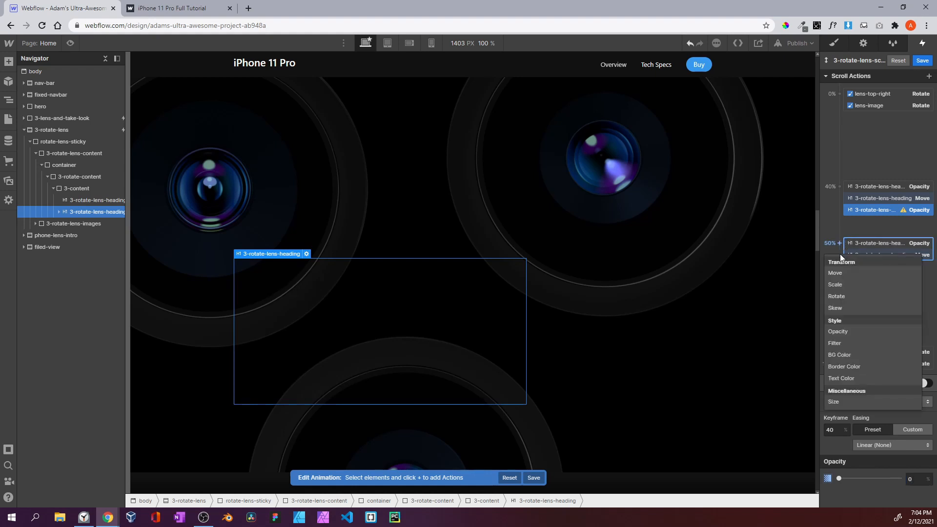
{"action": "left_click", "coordinate": [843, 333]}
{"action": "left_click", "coordinate": [918, 480]}
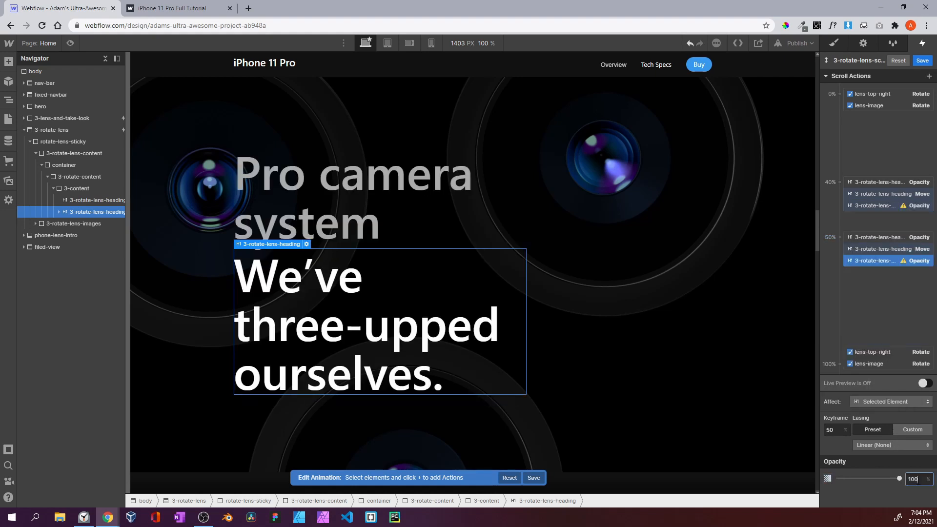
{"action": "key", "text": "Return"}
Preview the rotating lens section while scrolling, compare its headings with the published reference page, and return to the designer
{"action": "left_click", "coordinate": [925, 384]}
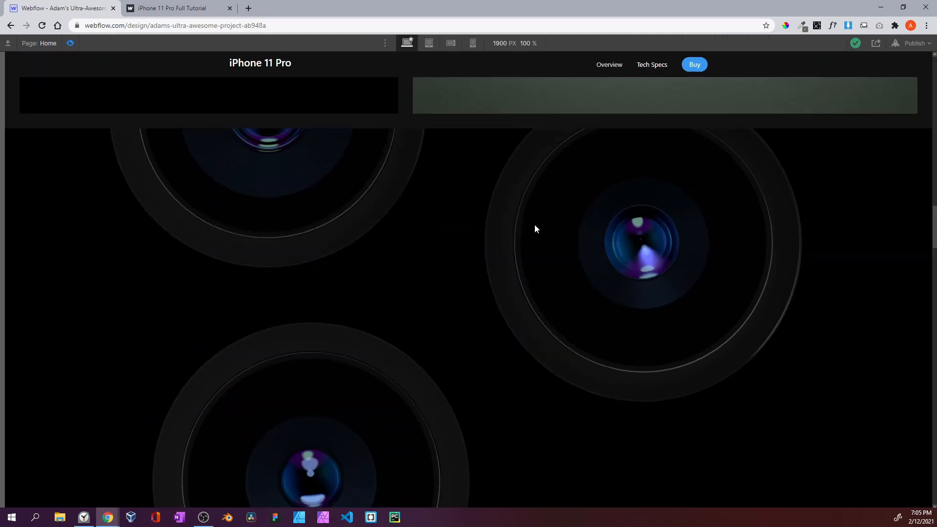
{"action": "left_click", "coordinate": [70, 43]}
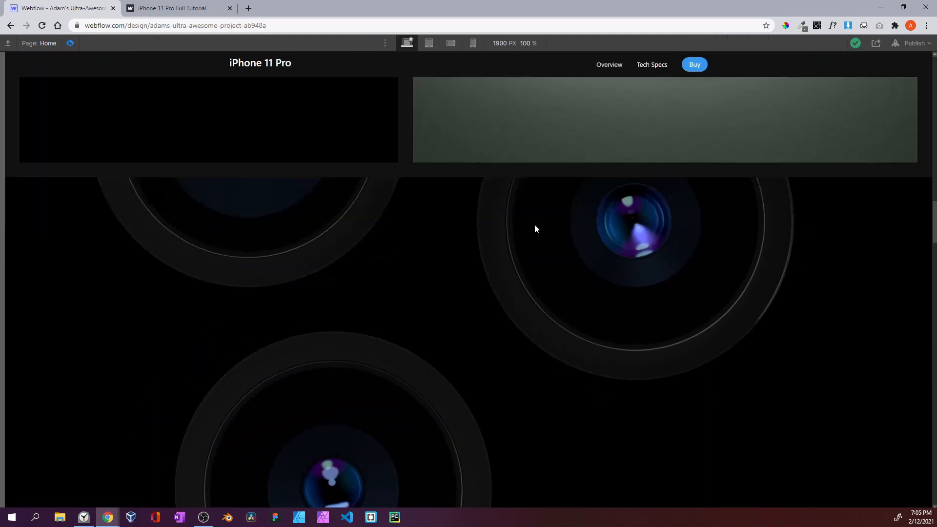
{"action": "scroll", "coordinate": [535, 228], "scroll_direction": "down", "scroll_amount": 5}
{"action": "left_click", "coordinate": [203, 14]}
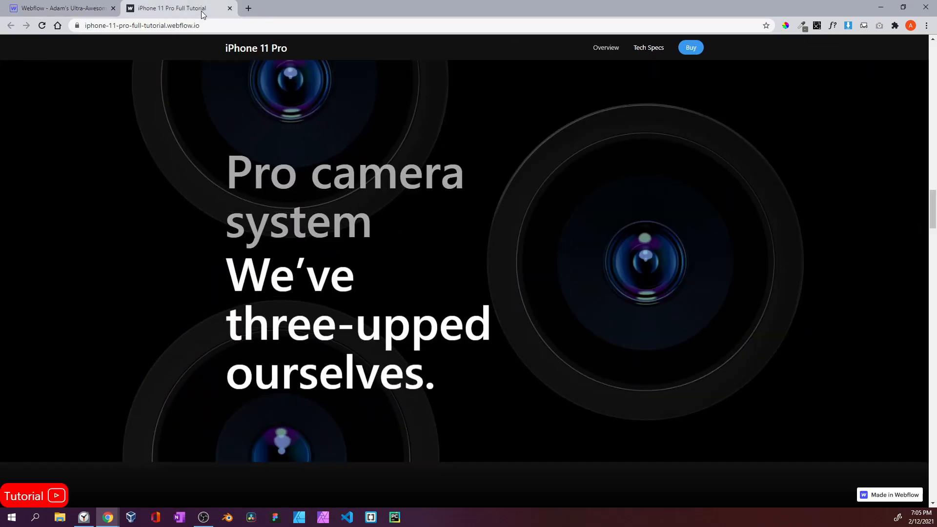
{"action": "left_click", "coordinate": [64, 9]}
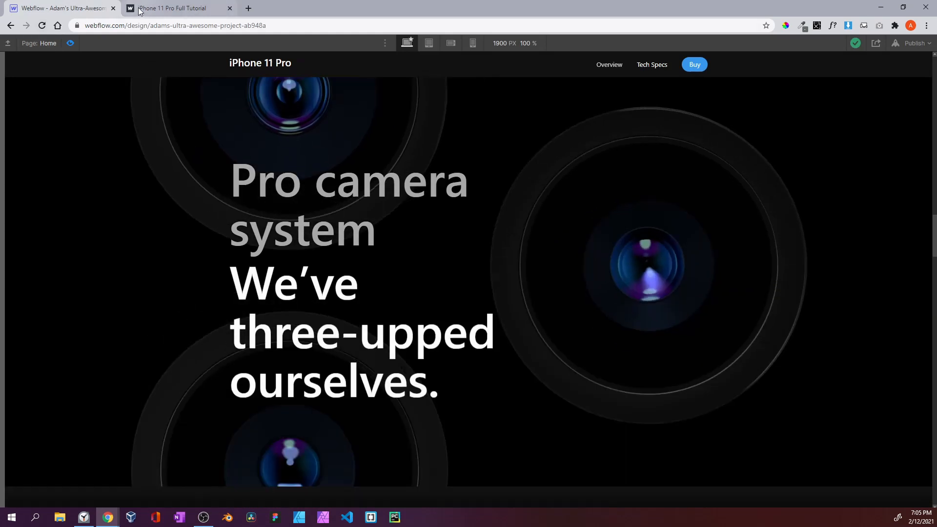
{"action": "left_click", "coordinate": [138, 7]}
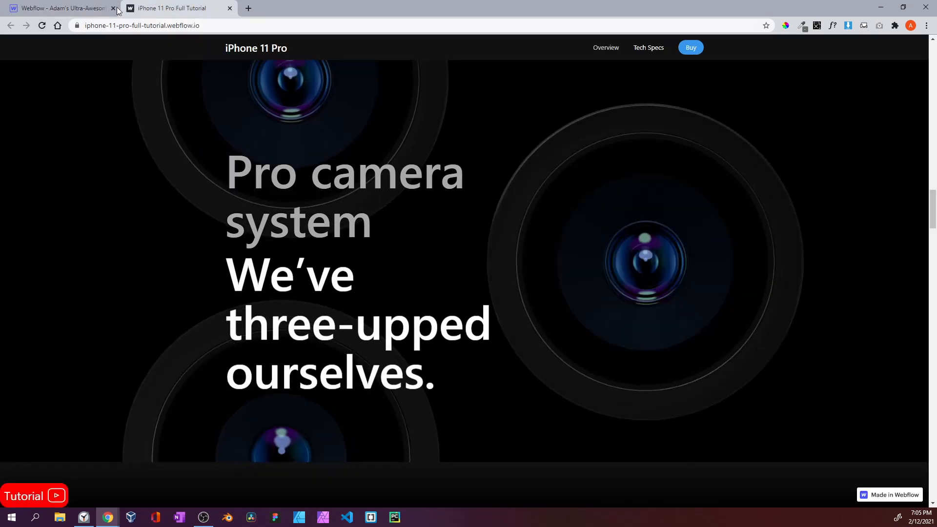
{"action": "left_click", "coordinate": [116, 6]}
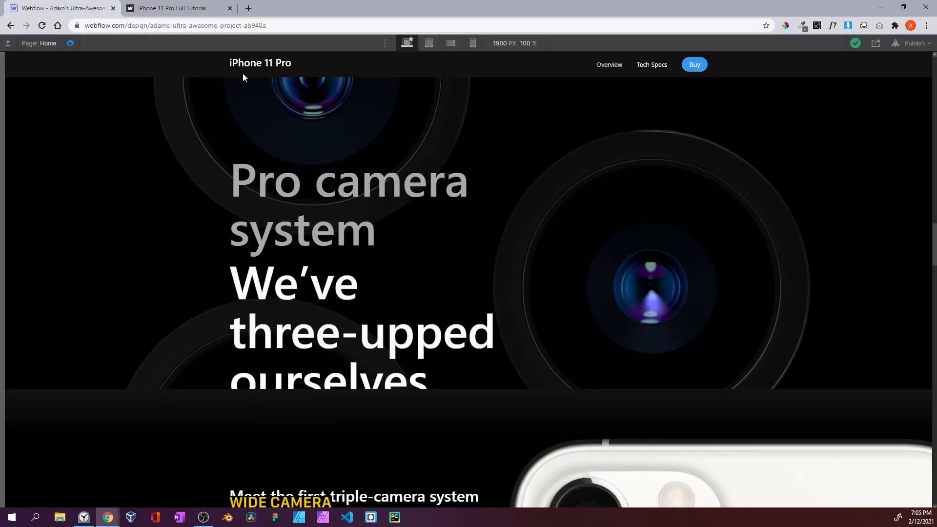
{"action": "left_click", "coordinate": [161, 7]}
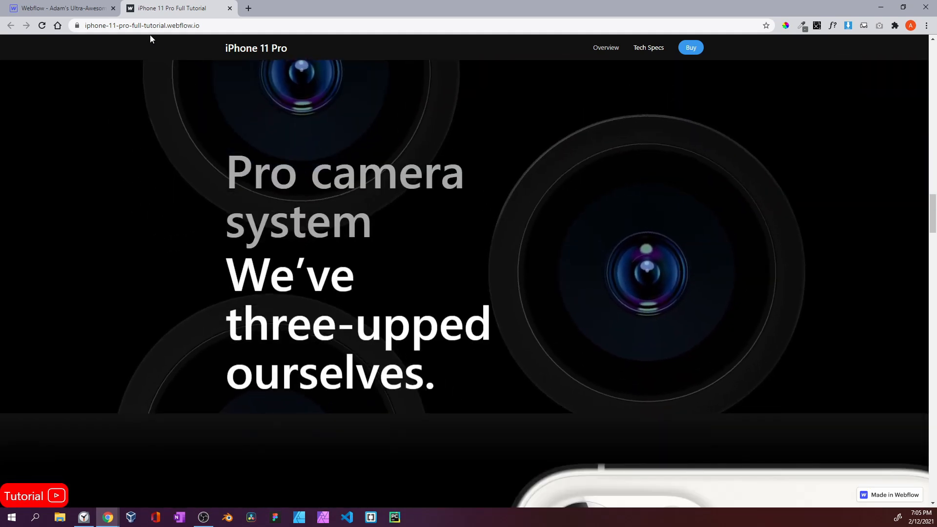
{"action": "left_click", "coordinate": [78, 8]}
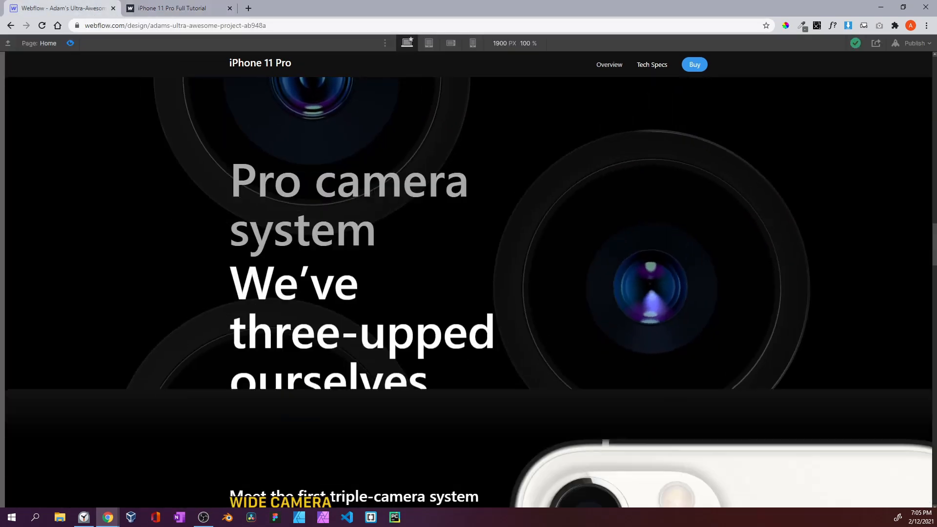
{"action": "scroll", "coordinate": [372, 191], "scroll_direction": "down", "scroll_amount": 6}
{"action": "left_click", "coordinate": [70, 43]}
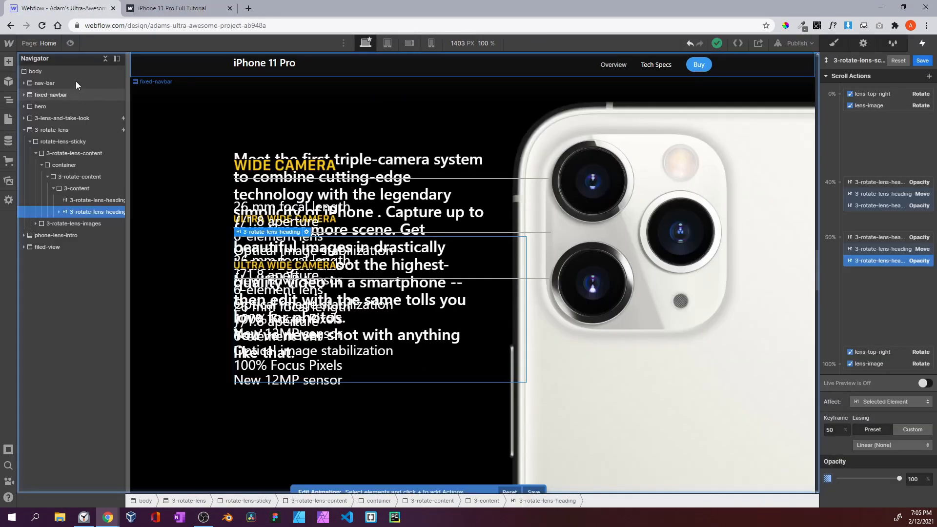
Collapse the element tree and save the rotating lens section's scroll animation
{"action": "left_click", "coordinate": [105, 59]}
{"action": "left_click", "coordinate": [921, 62]}
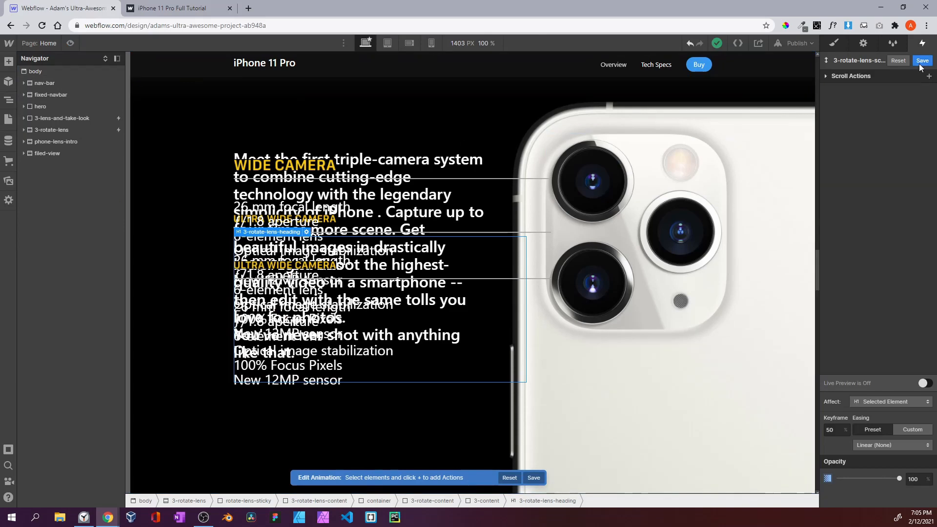
{"action": "left_click", "coordinate": [922, 61]}
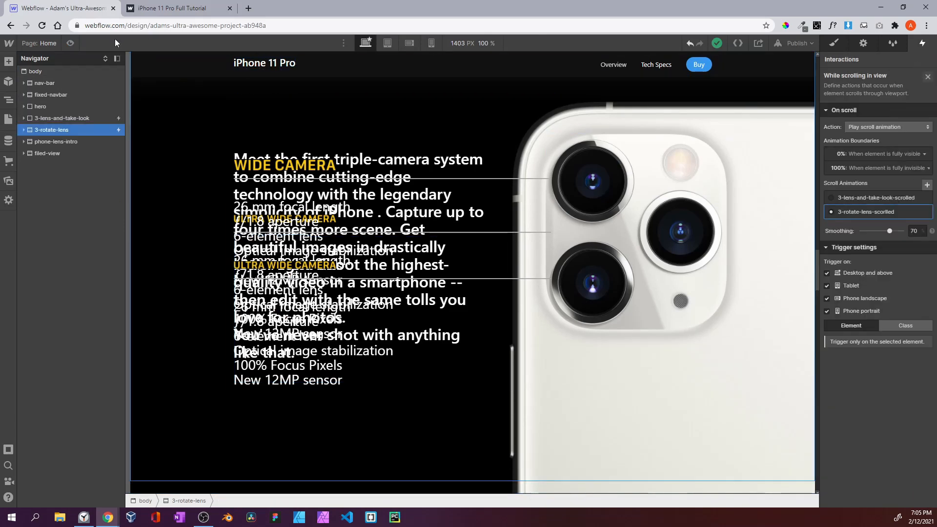
Preview the whole page from the hero to the camera text section, checking its scroll animations, and leave the preview
{"action": "left_click", "coordinate": [71, 44]}
{"action": "scroll", "coordinate": [440, 258], "scroll_direction": "down", "scroll_amount": 10}
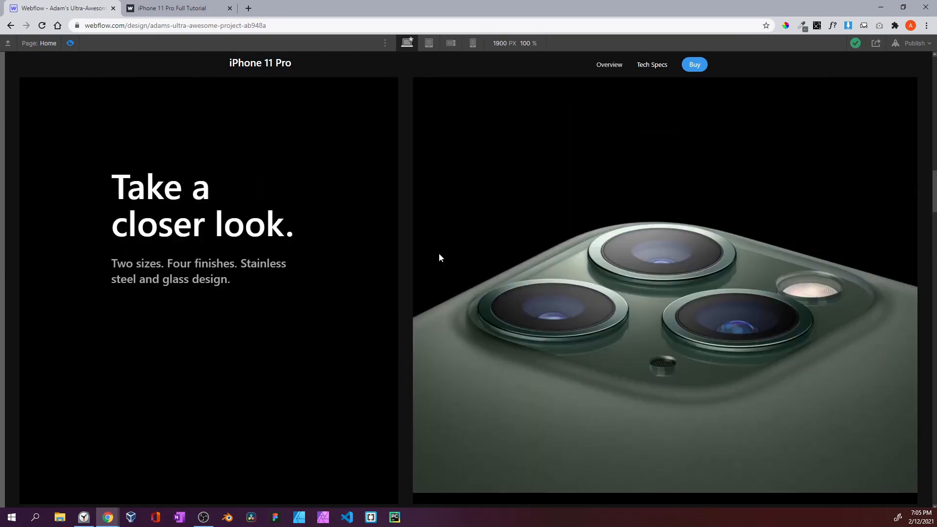
{"action": "scroll", "coordinate": [439, 258], "scroll_direction": "up", "scroll_amount": 15}
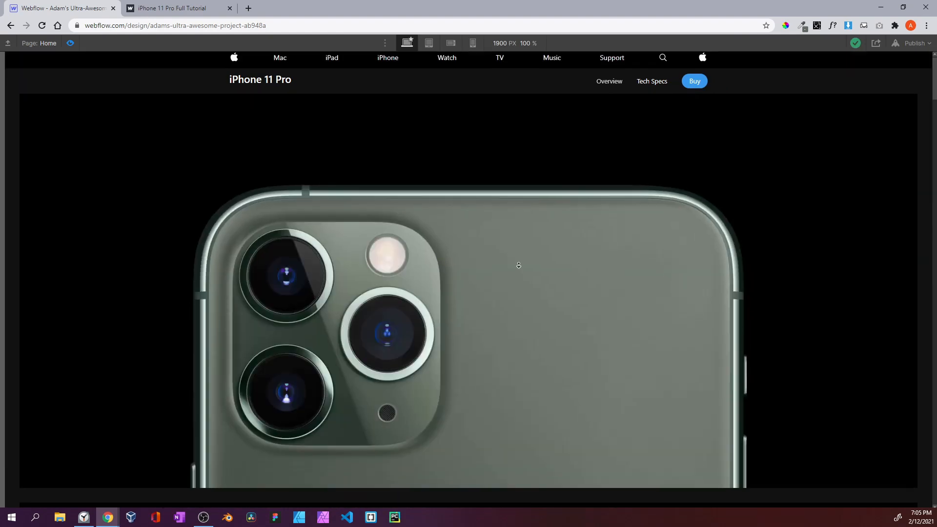
{"action": "scroll", "coordinate": [519, 257], "scroll_direction": "down", "scroll_amount": 6}
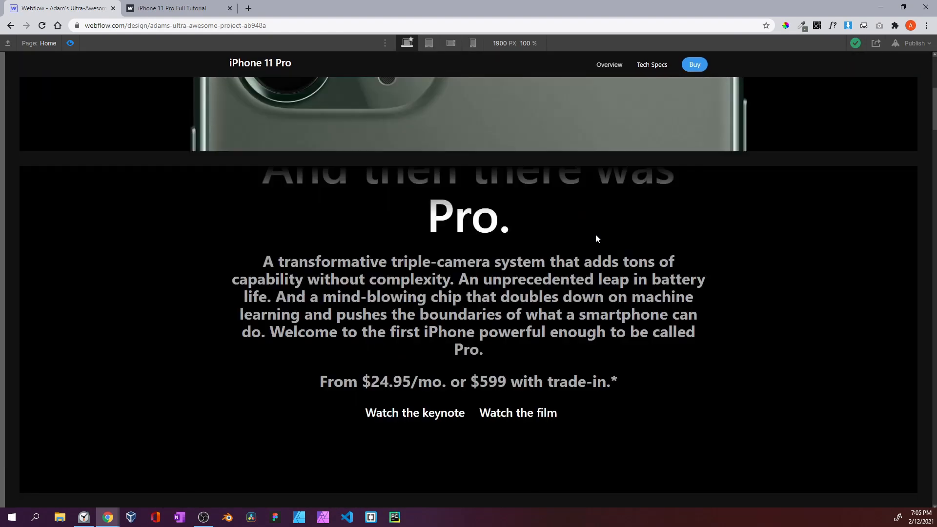
{"action": "scroll", "coordinate": [596, 238], "scroll_direction": "down", "scroll_amount": 10}
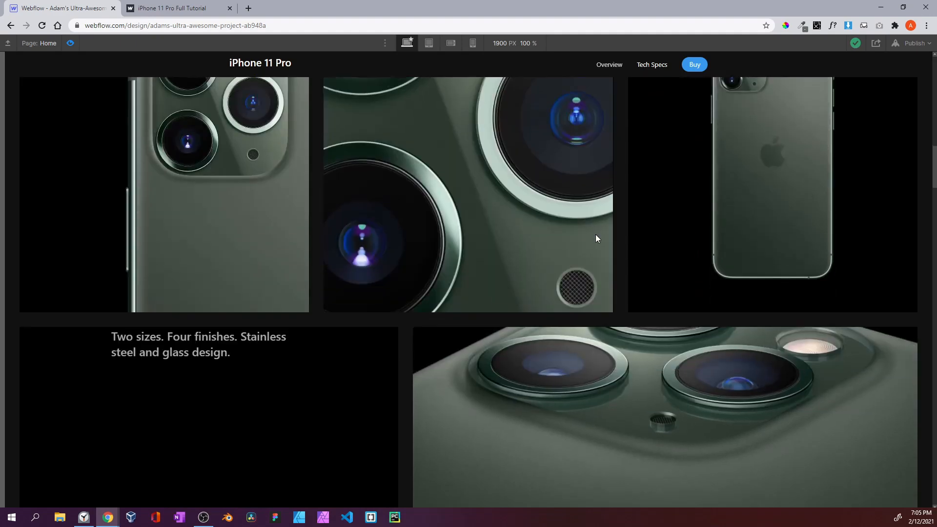
{"action": "scroll", "coordinate": [596, 237], "scroll_direction": "down", "scroll_amount": 10}
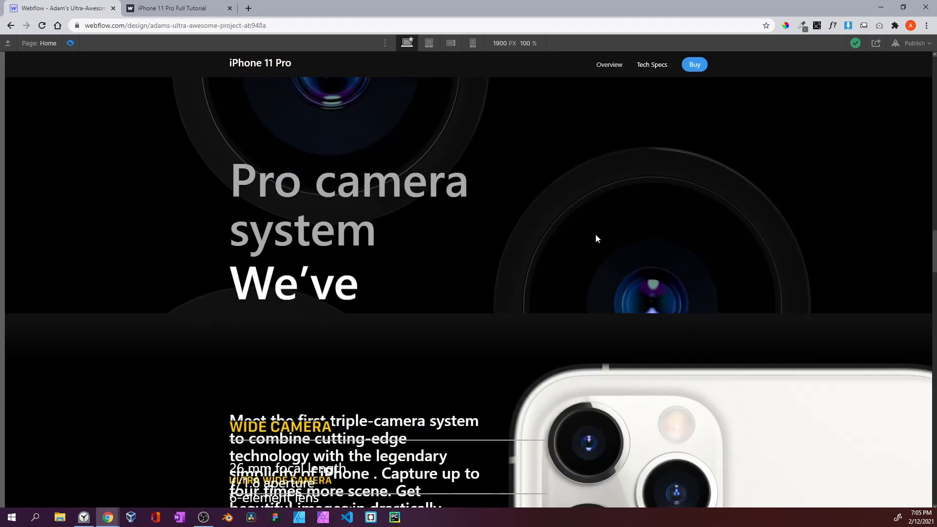
{"action": "scroll", "coordinate": [597, 238], "scroll_direction": "down", "scroll_amount": 5}
{"action": "left_click", "coordinate": [70, 43]}
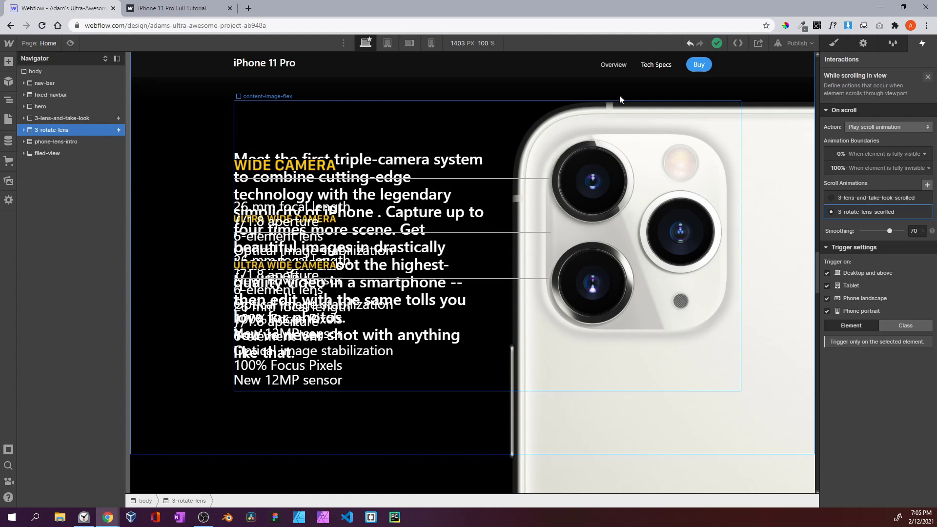
Close the 3-rotate-lens section's scroll trigger settings and select the phone-lens-intro section with its style settings shown
{"action": "left_click", "coordinate": [928, 75]}
{"action": "left_click", "coordinate": [825, 44]}
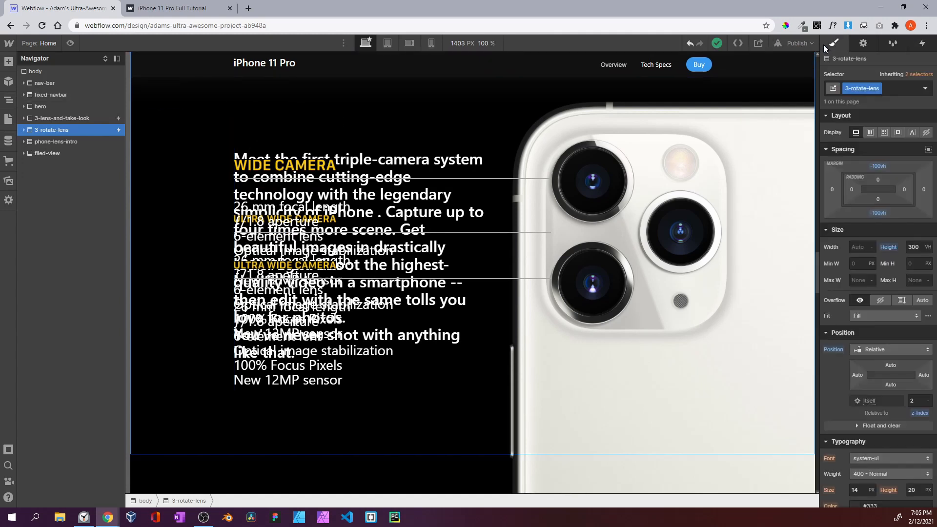
{"action": "left_click", "coordinate": [90, 141]}
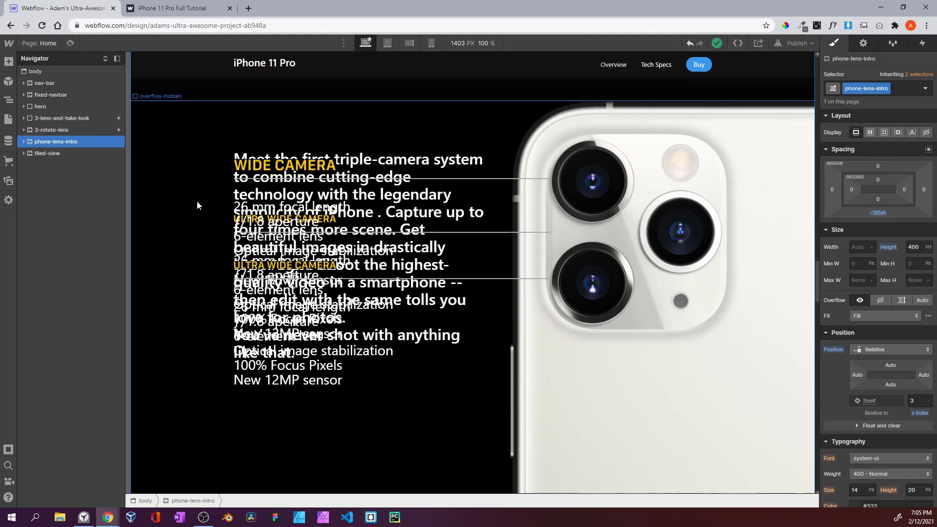
{"action": "scroll", "coordinate": [195, 179], "scroll_direction": "up", "scroll_amount": 5}
{"action": "scroll", "coordinate": [194, 182], "scroll_direction": "down", "scroll_amount": 5}
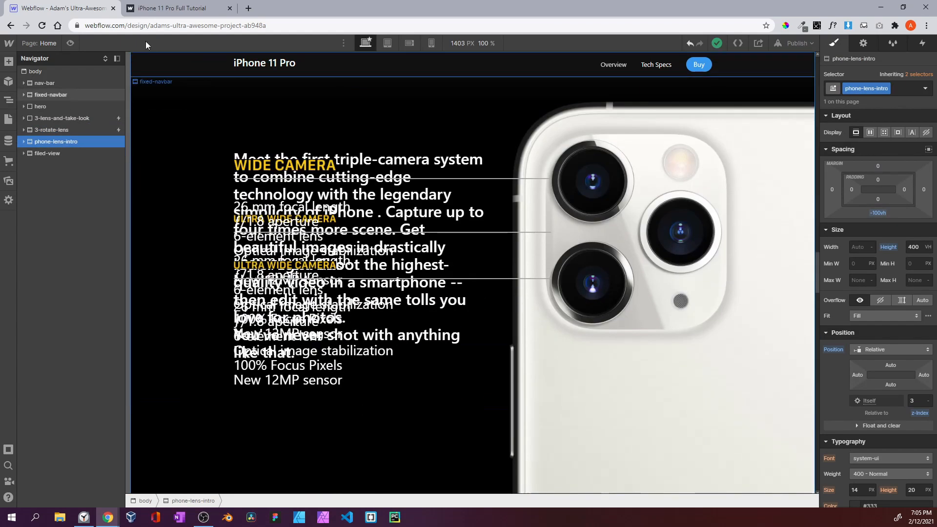
Examine how the triple-camera text and white phone image move and fade on the published reference page, and return to the designer
{"action": "left_click", "coordinate": [166, 8]}
{"action": "scroll", "coordinate": [299, 153], "scroll_direction": "down", "scroll_amount": 5}
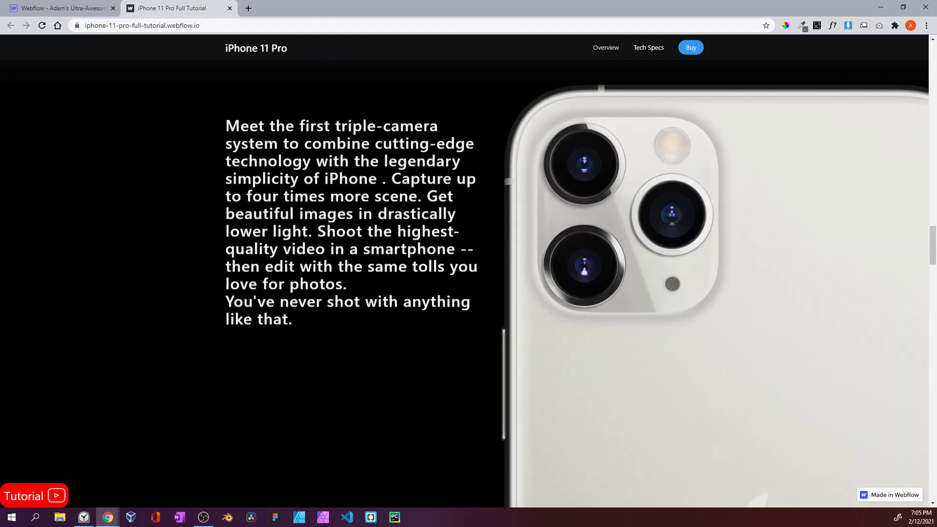
{"action": "scroll", "coordinate": [307, 171], "scroll_direction": "up", "scroll_amount": 2}
{"action": "scroll", "coordinate": [343, 279], "scroll_direction": "up", "scroll_amount": 4}
{"action": "scroll", "coordinate": [339, 271], "scroll_direction": "down", "scroll_amount": 8}
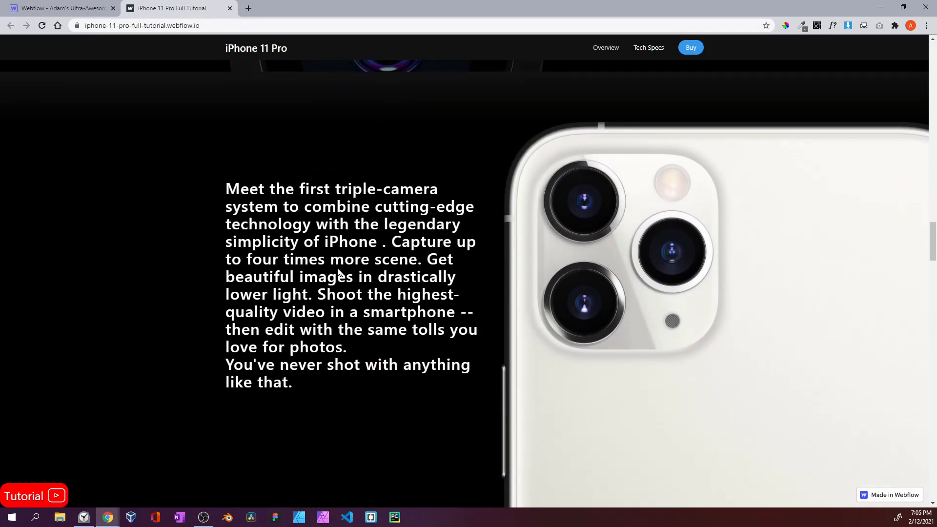
{"action": "scroll", "coordinate": [623, 162], "scroll_direction": "up", "scroll_amount": 5}
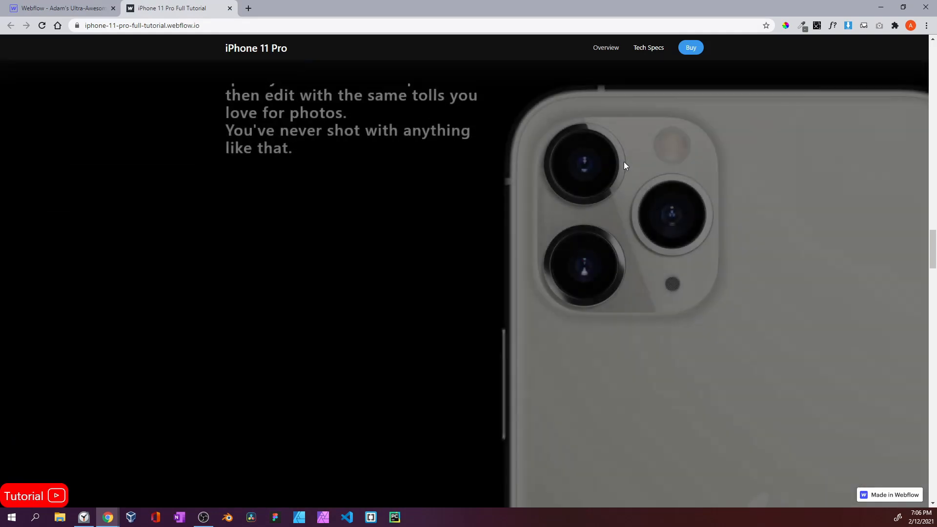
{"action": "left_click", "coordinate": [64, 8]}
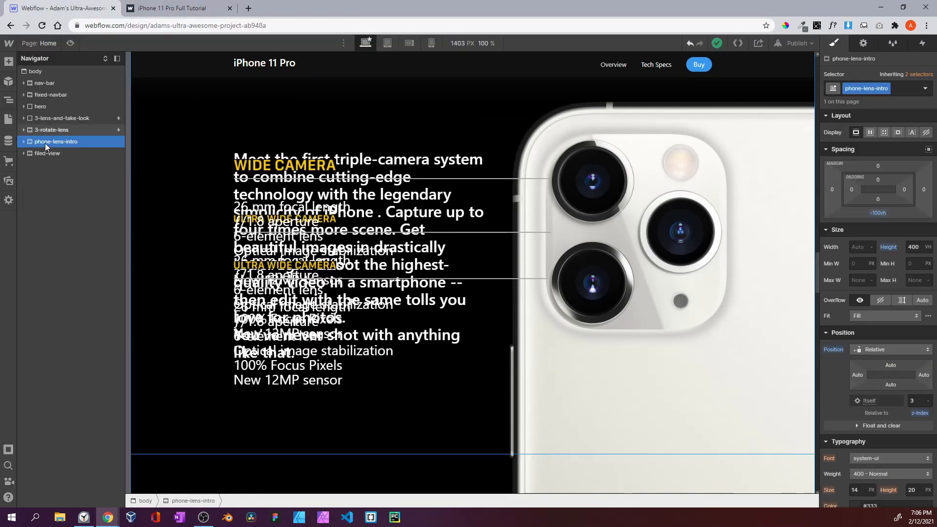
Add a "While scrolling in view" trigger to the phone-lens-intro section and set its action to Play scroll animation
{"action": "left_click", "coordinate": [922, 43]}
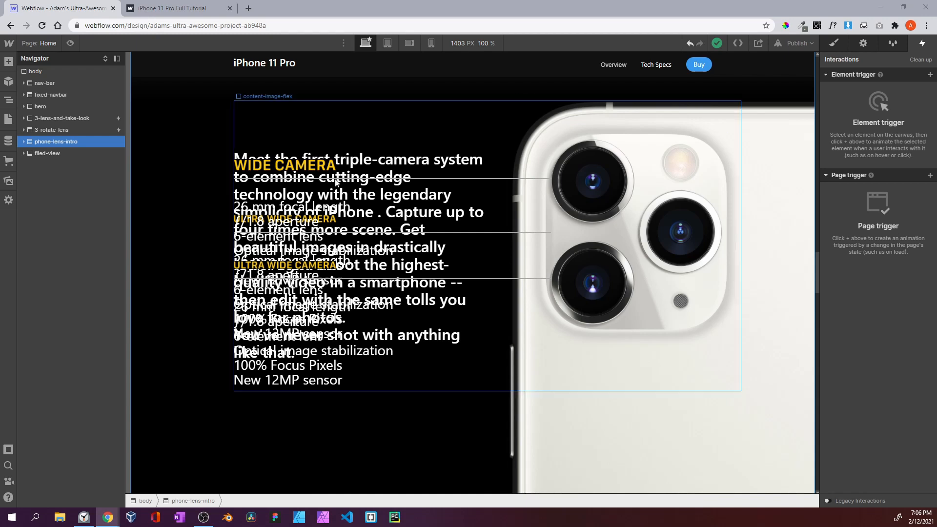
{"action": "left_click", "coordinate": [930, 78]}
{"action": "left_click", "coordinate": [866, 142]}
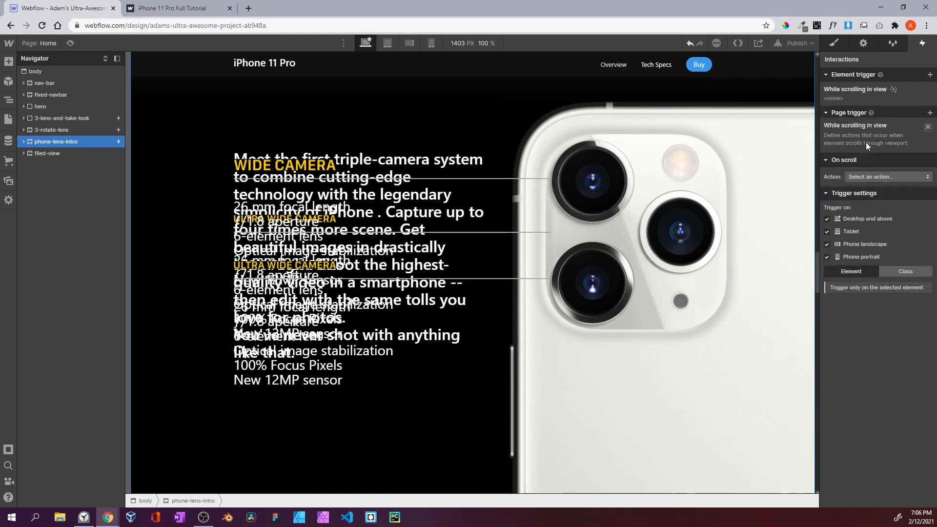
{"action": "left_click", "coordinate": [873, 127]}
{"action": "left_click", "coordinate": [877, 152]}
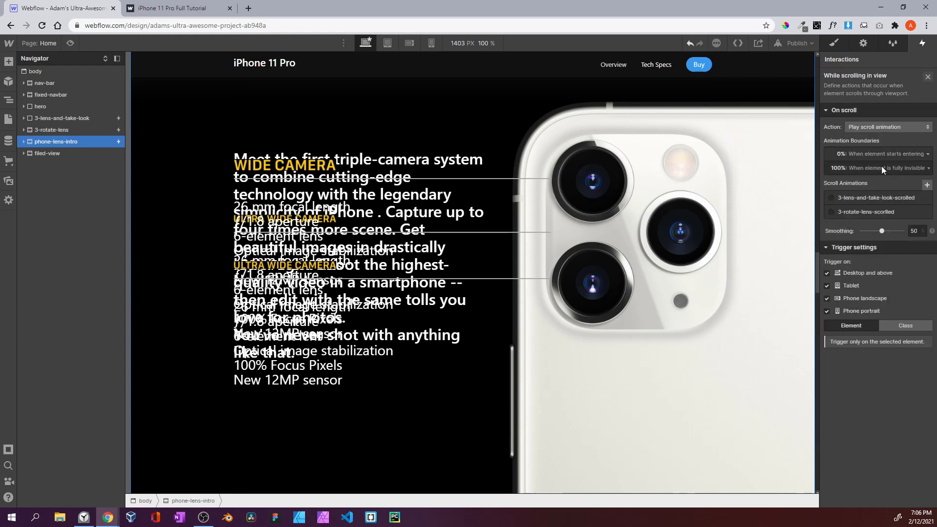
Create a new scroll animation named "phone-lens-intro" for the section's trigger
{"action": "left_click", "coordinate": [926, 186]}
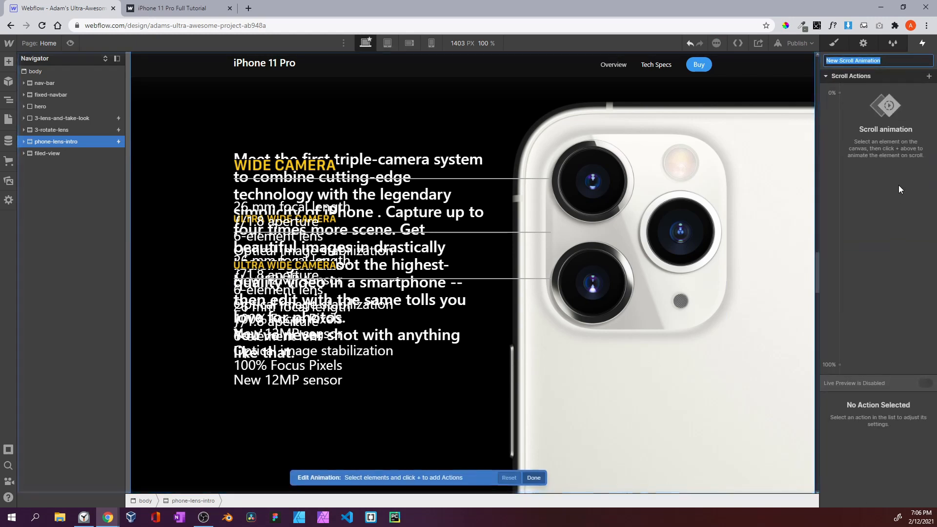
{"action": "type", "text": "phone"}
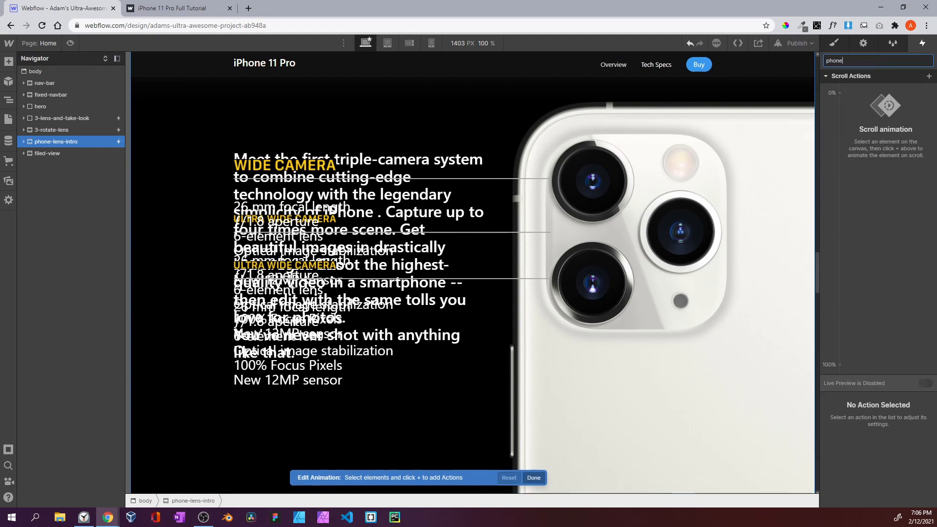
{"action": "type", "text": "-lens-intro"}
{"action": "key", "text": "Return"}
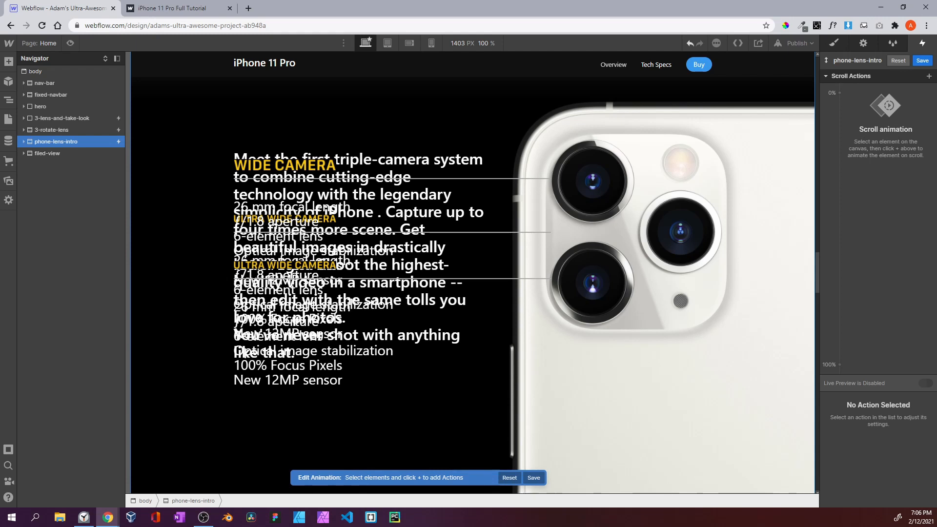
Save the empty phone-lens-intro scroll animation and set the trigger's smoothing to 80
{"action": "left_click", "coordinate": [922, 61]}
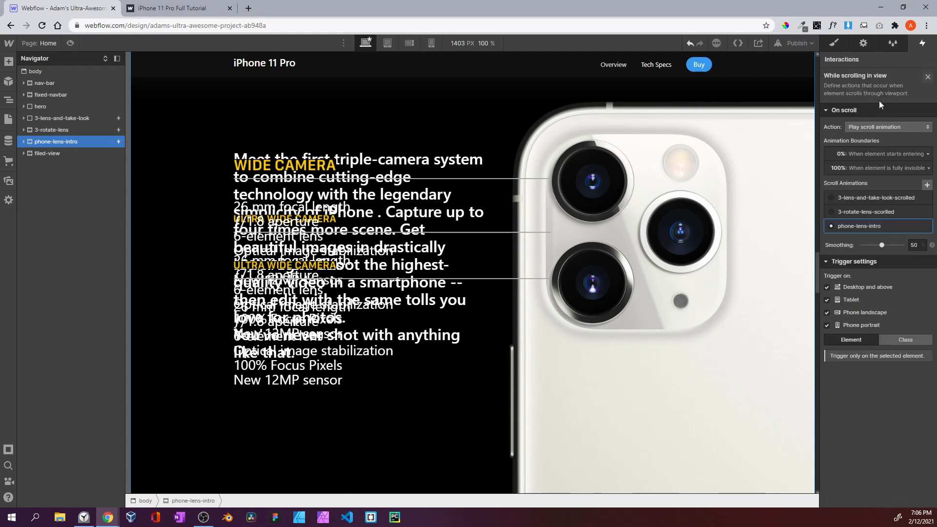
{"action": "left_click", "coordinate": [914, 245]}
{"action": "type", "text": "80"}
Start the scroll animation when the section is fully visible with a 50% offset, and enable an offset on its end boundary
{"action": "left_click", "coordinate": [885, 153]}
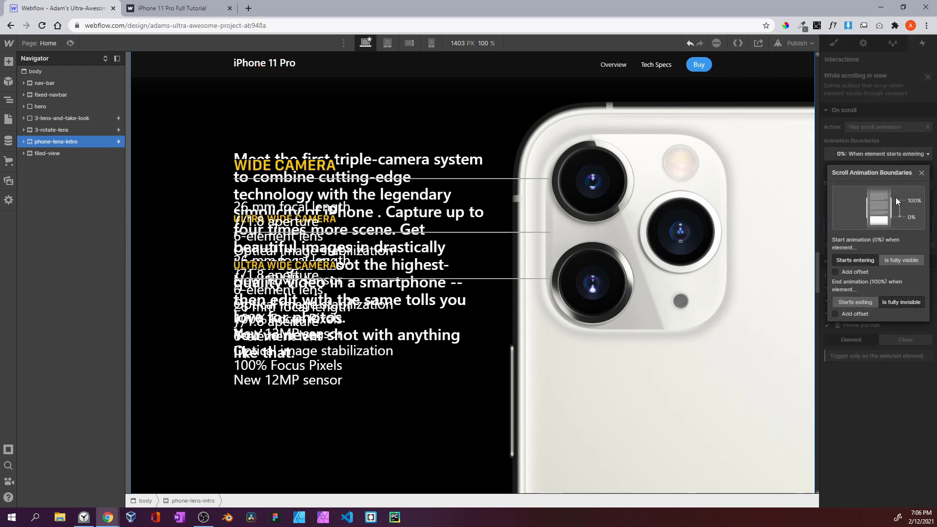
{"action": "left_click", "coordinate": [906, 261]}
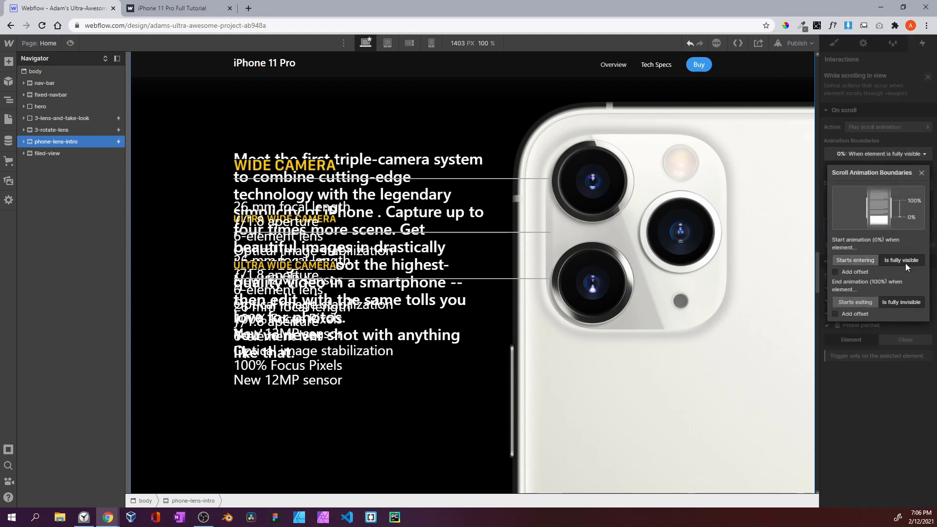
{"action": "left_click", "coordinate": [836, 271]}
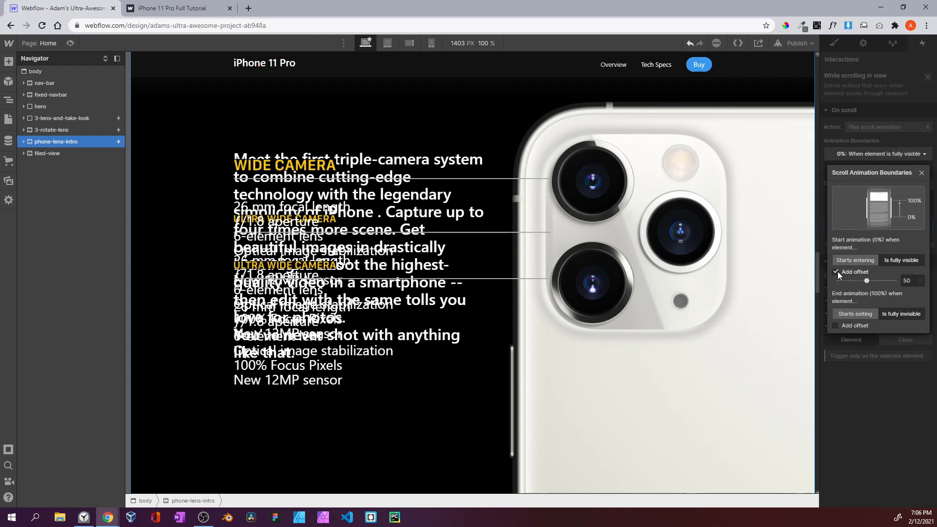
{"action": "left_click", "coordinate": [887, 285]}
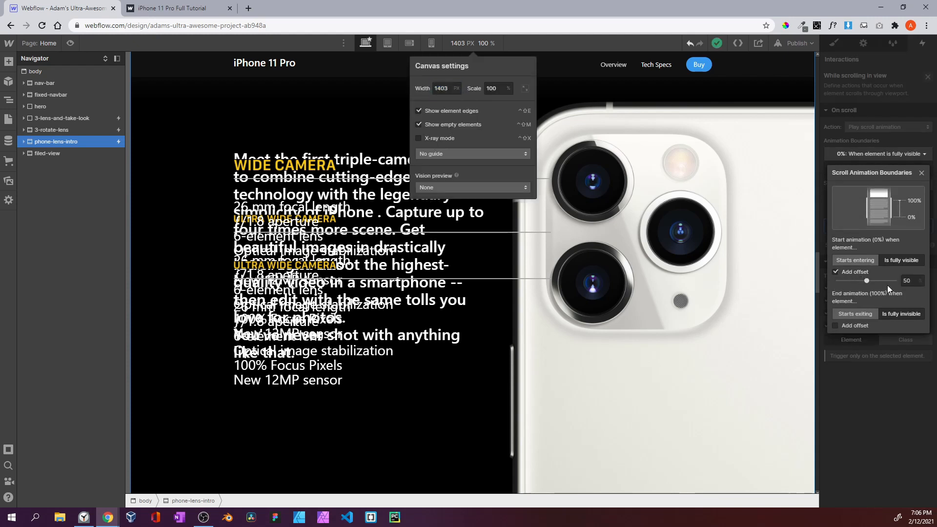
{"action": "left_click", "coordinate": [837, 325]}
{"action": "left_click", "coordinate": [906, 334]}
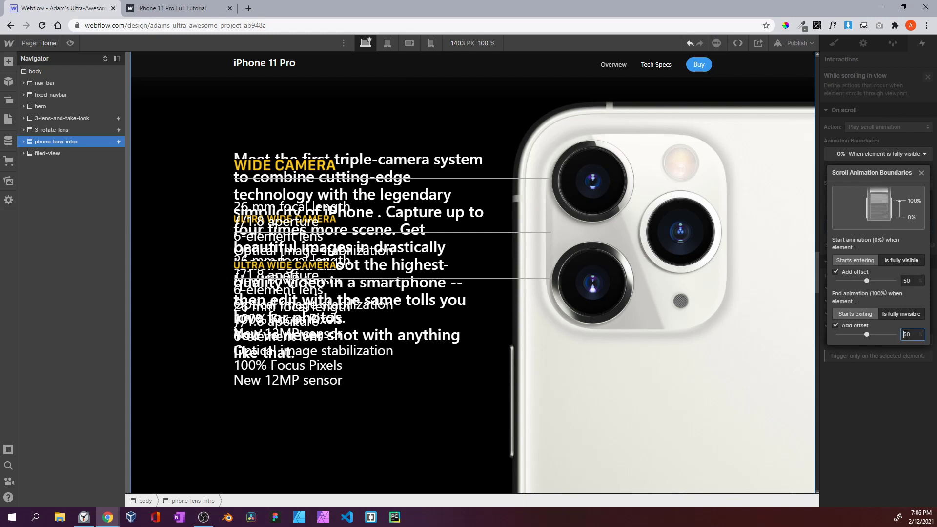
{"action": "left_click", "coordinate": [880, 405]}
Set the opacity of the content-image-flex block with the the-bottom-lens class, inside phone-lens-container, to 0%
{"action": "left_click", "coordinate": [875, 224]}
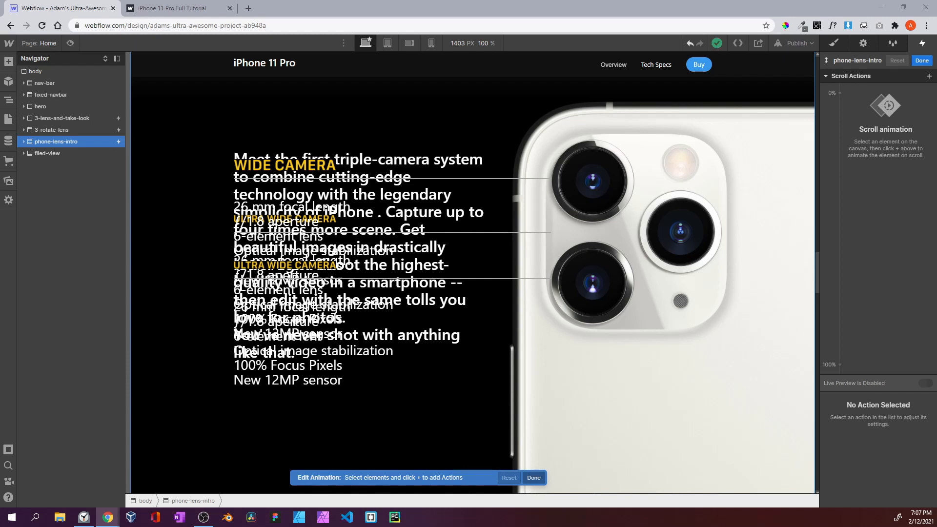
{"action": "left_click", "coordinate": [922, 60]}
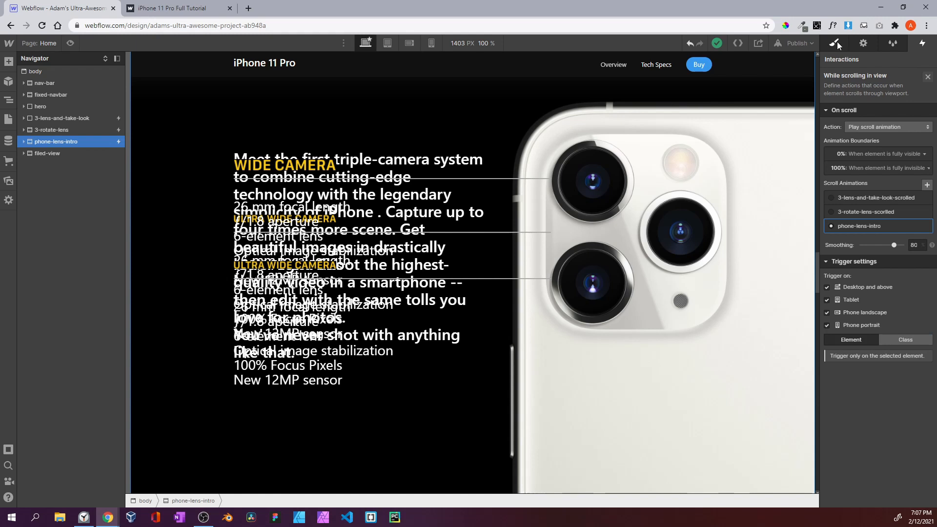
{"action": "left_click", "coordinate": [836, 42]}
{"action": "left_click", "coordinate": [23, 141]}
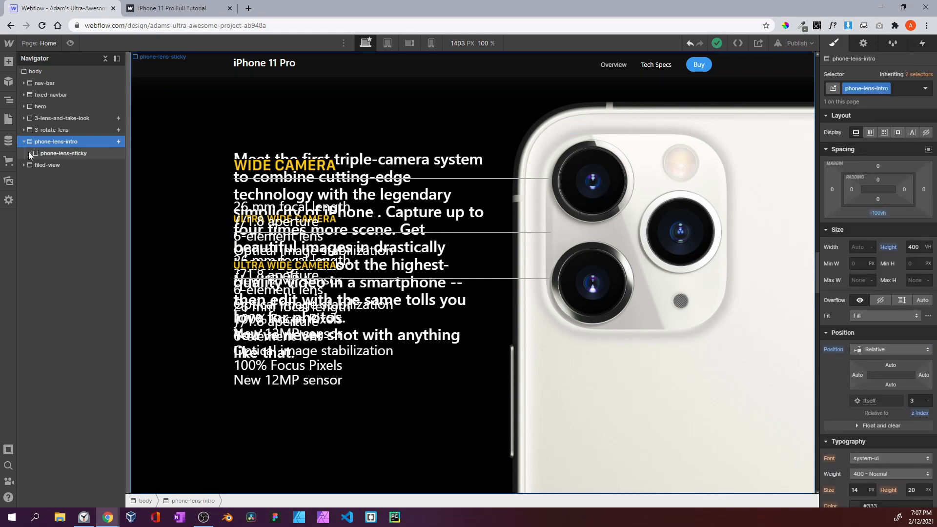
{"action": "left_click", "coordinate": [29, 153]}
{"action": "left_click", "coordinate": [36, 176]}
{"action": "left_click", "coordinate": [41, 189]}
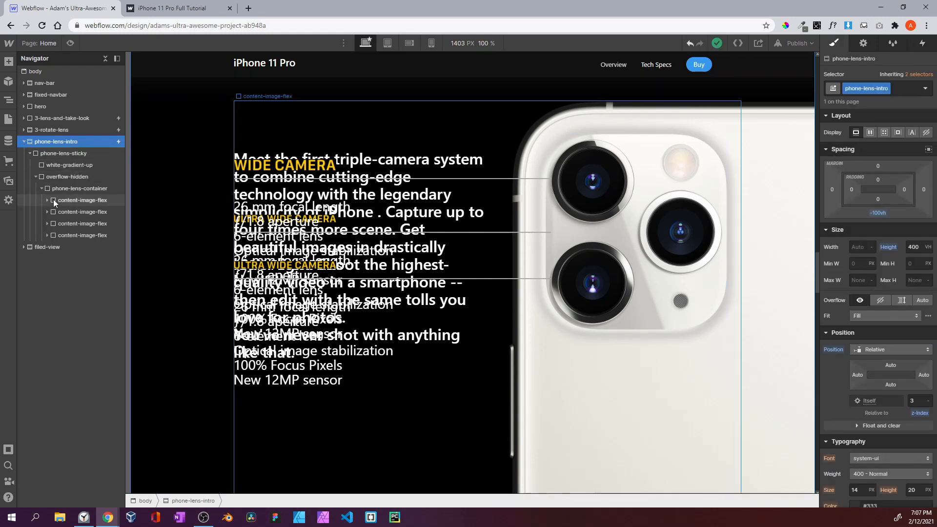
{"action": "left_click", "coordinate": [68, 235]}
{"action": "scroll", "coordinate": [841, 357], "scroll_direction": "down", "scroll_amount": 10}
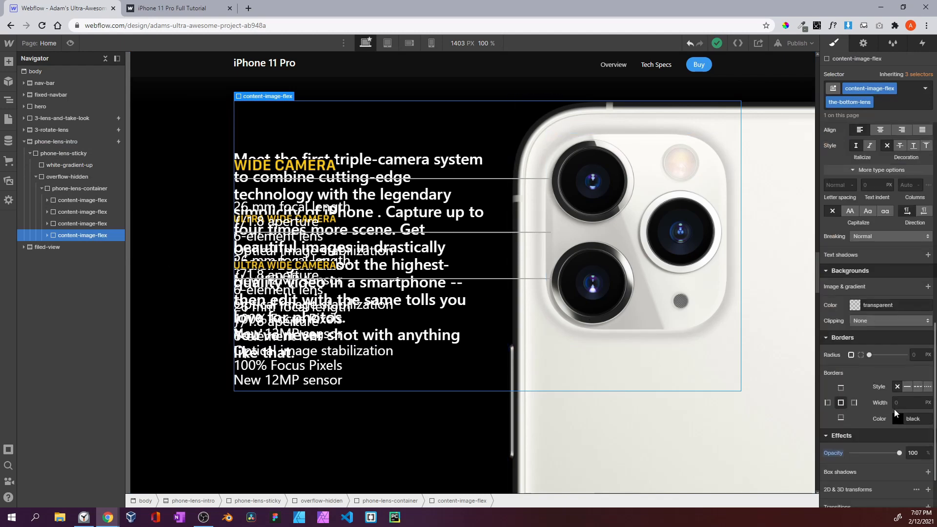
{"action": "left_click_drag", "start_coordinate": [898, 453], "coordinate": [830, 456]}
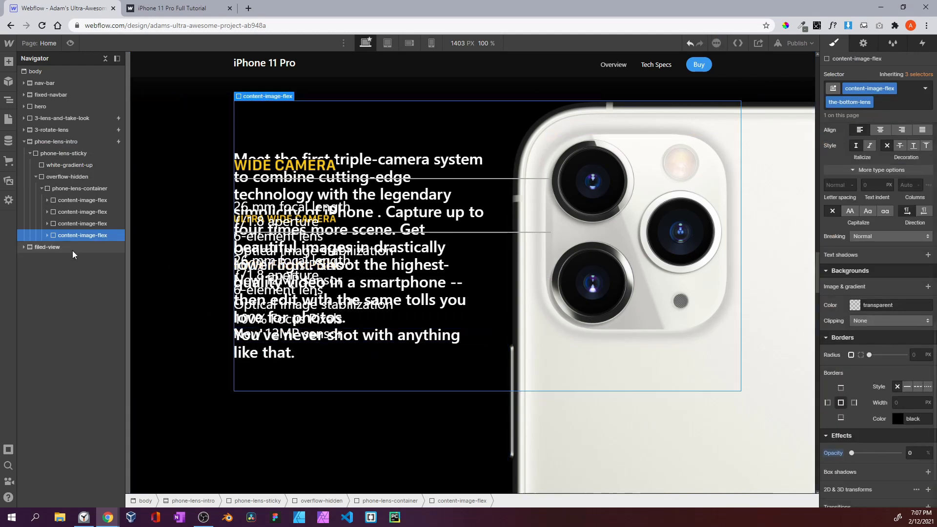
Set the opacity of the content-image-flex blocks with the the-top-lens and the-mid-lens classes to 0%
{"action": "left_click", "coordinate": [76, 228]}
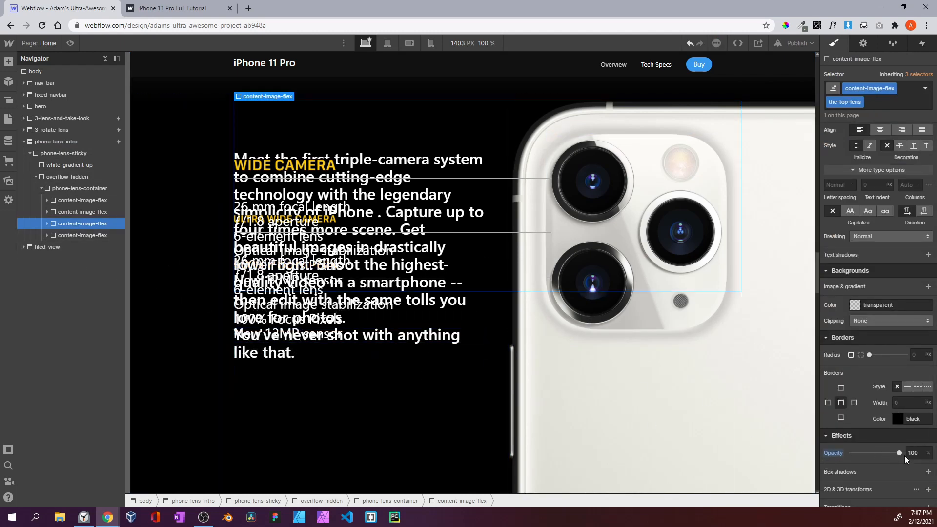
{"action": "left_click_drag", "start_coordinate": [904, 455], "coordinate": [831, 463]}
{"action": "left_click", "coordinate": [95, 212]}
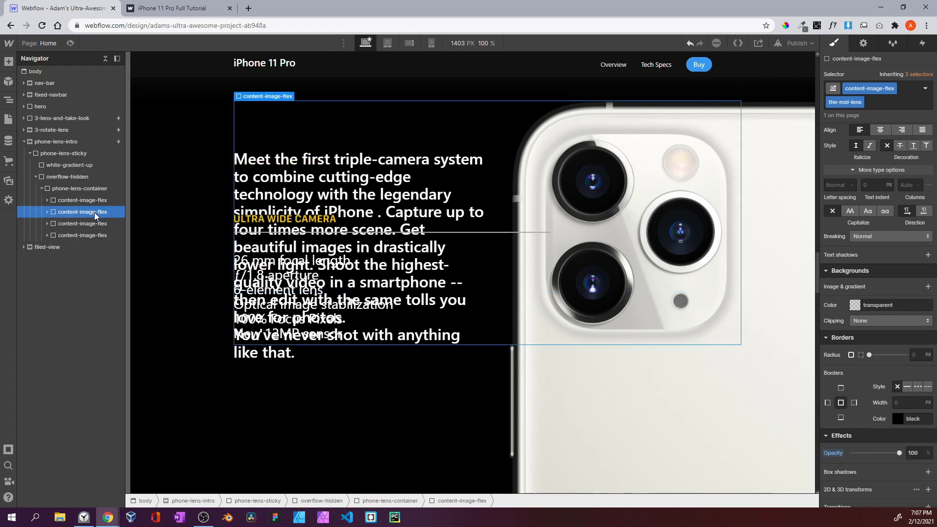
{"action": "left_click_drag", "start_coordinate": [898, 452], "coordinate": [837, 454]}
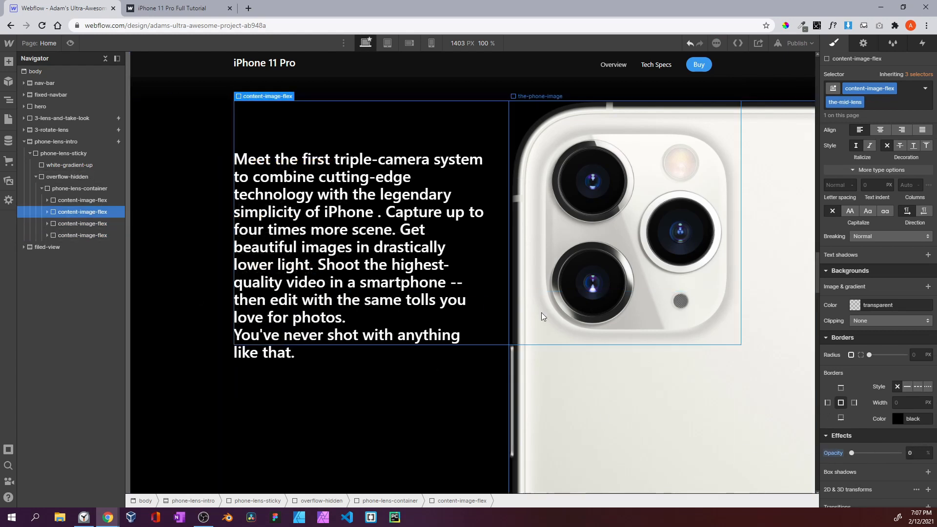
Open the phone-lens-intro section's scroll animation for editing
{"action": "left_click", "coordinate": [55, 201]}
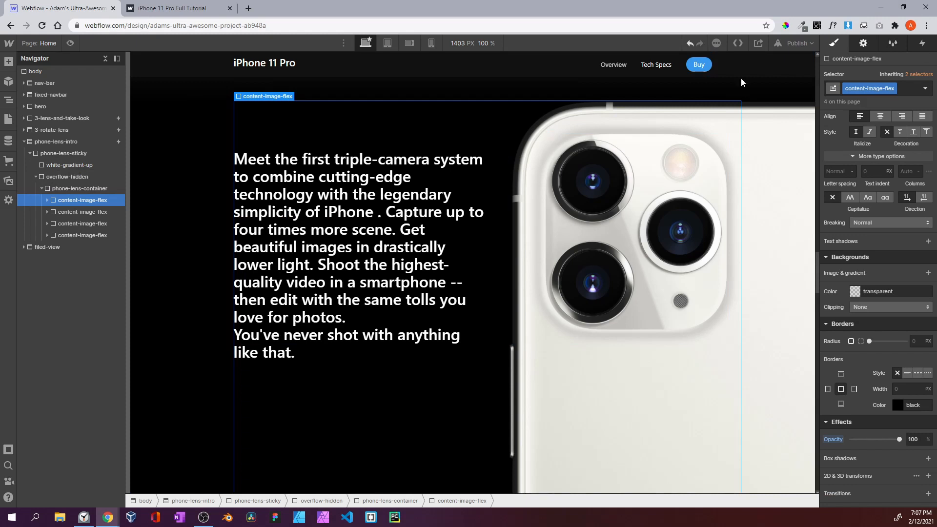
{"action": "left_click", "coordinate": [102, 141]}
{"action": "left_click", "coordinate": [923, 43]}
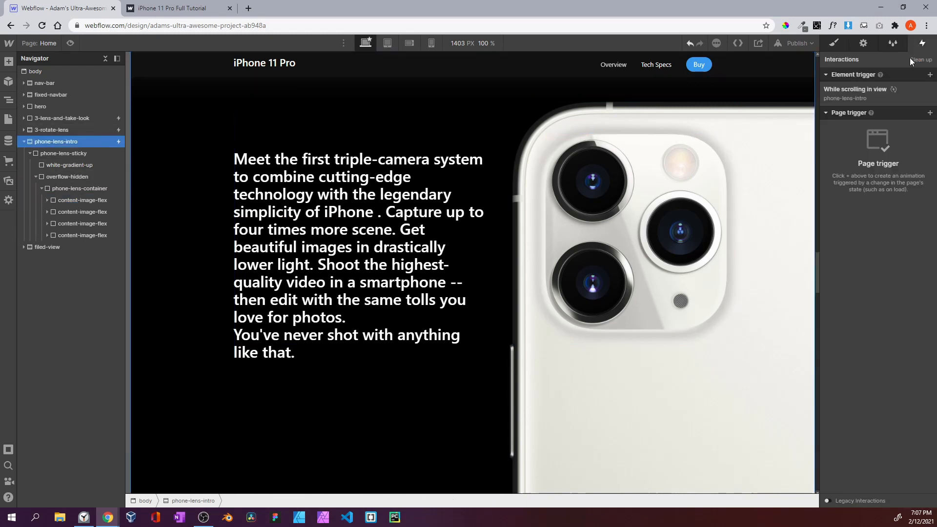
{"action": "left_click", "coordinate": [885, 90]}
{"action": "left_click", "coordinate": [867, 221]}
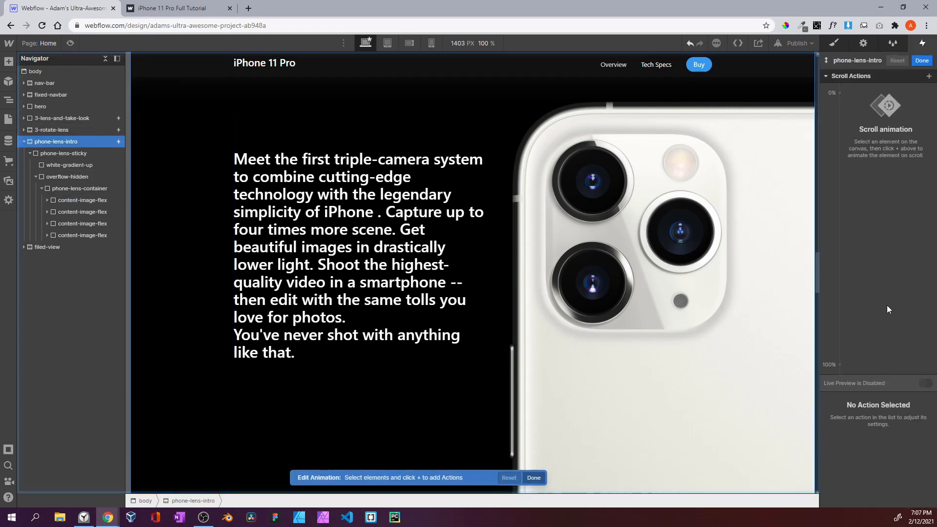
{"action": "left_click", "coordinate": [73, 235]}
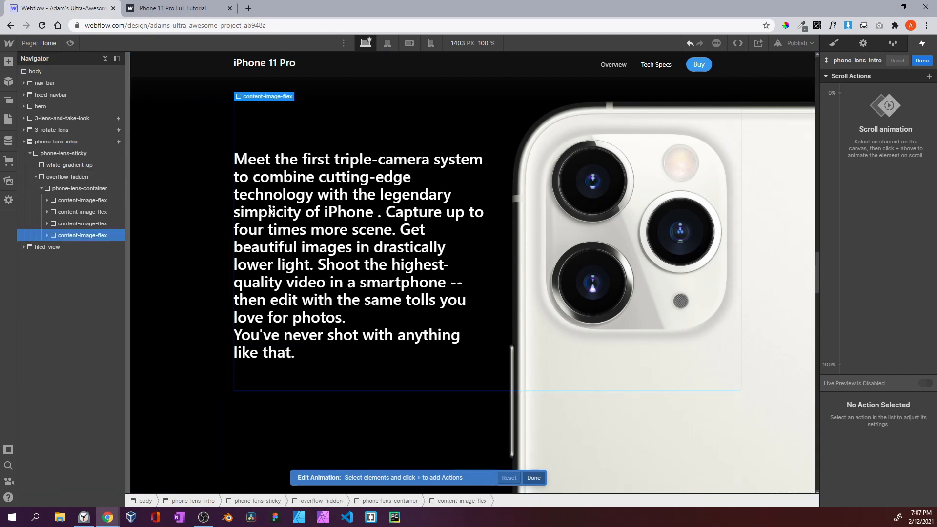
{"action": "left_click", "coordinate": [58, 200]}
{"action": "left_click", "coordinate": [48, 200]}
{"action": "left_click", "coordinate": [58, 211]}
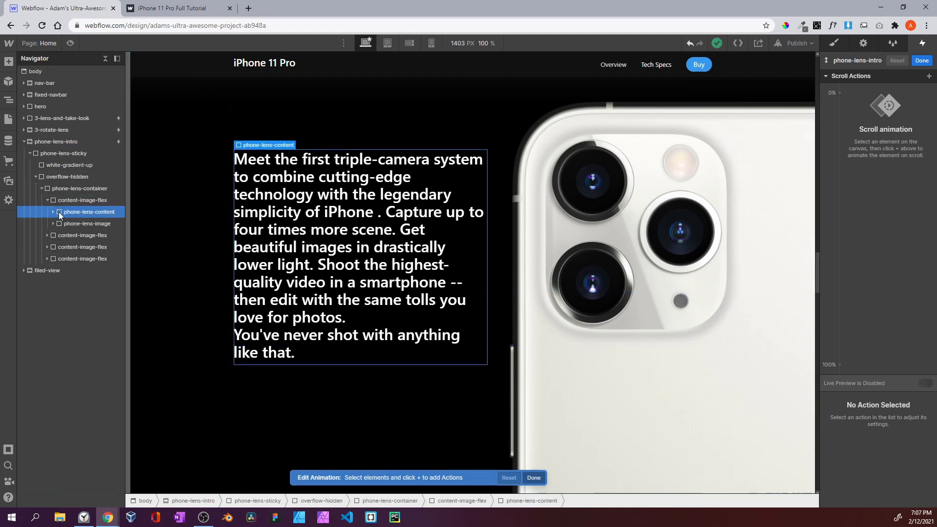
{"action": "left_click", "coordinate": [839, 93]}
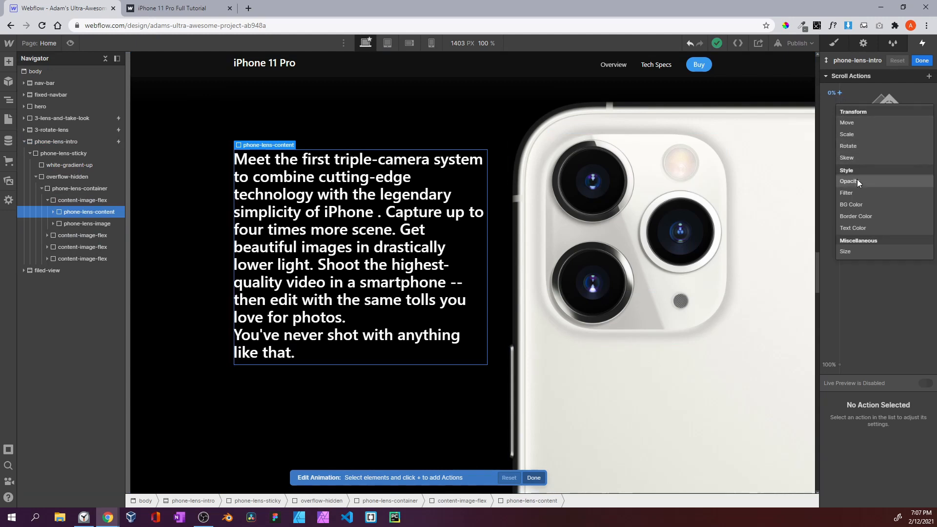
Check on the published reference page how the triple-camera text and phone fade while scrolling, and return to the designer
{"action": "left_click", "coordinate": [216, 7]}
{"action": "scroll", "coordinate": [399, 225], "scroll_direction": "up", "scroll_amount": 4}
{"action": "scroll", "coordinate": [399, 228], "scroll_direction": "down", "scroll_amount": 5}
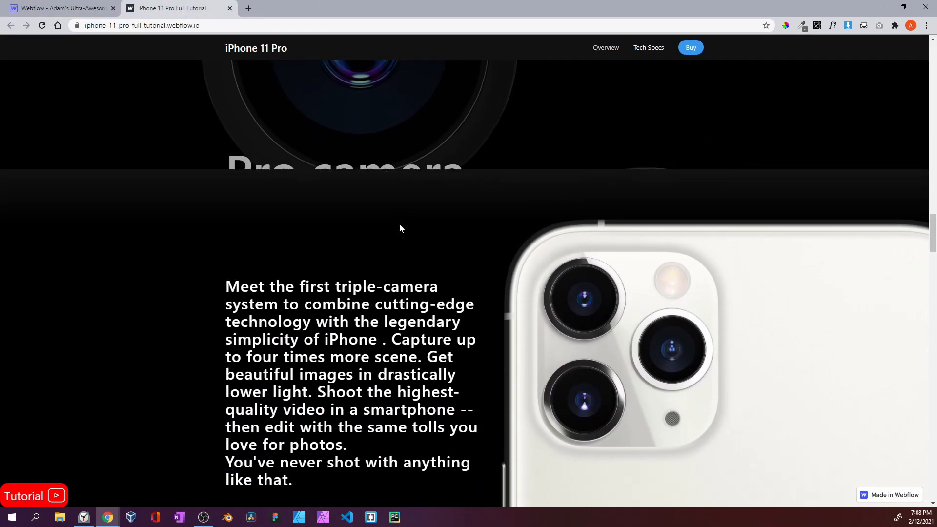
{"action": "scroll", "coordinate": [399, 228], "scroll_direction": "down", "scroll_amount": 5}
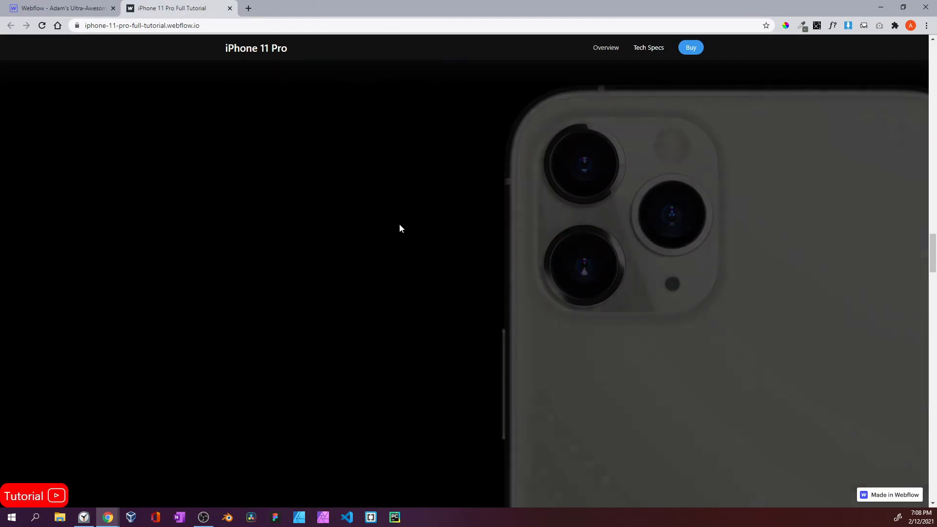
{"action": "scroll", "coordinate": [399, 228], "scroll_direction": "up", "scroll_amount": 5}
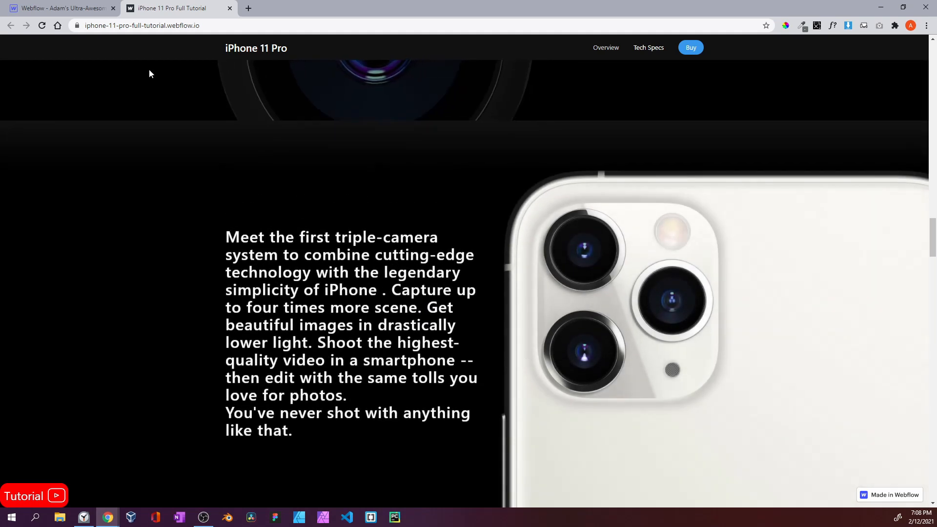
{"action": "left_click", "coordinate": [73, 9]}
Add an Opacity action at 0% for the first content-image-flex block, affecting only the selected element, with opacity 100%
{"action": "left_click", "coordinate": [65, 188]}
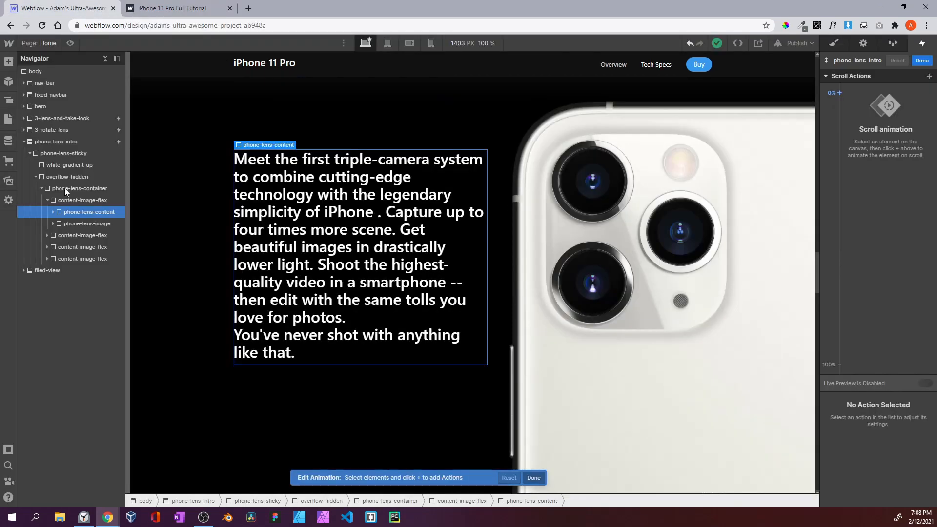
{"action": "left_click", "coordinate": [69, 197]}
{"action": "left_click", "coordinate": [47, 200]}
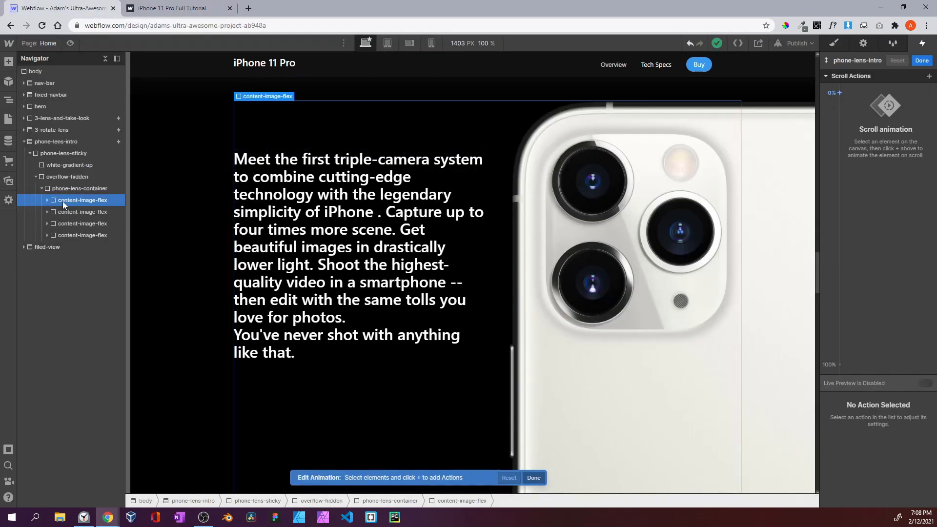
{"action": "left_click", "coordinate": [840, 93]}
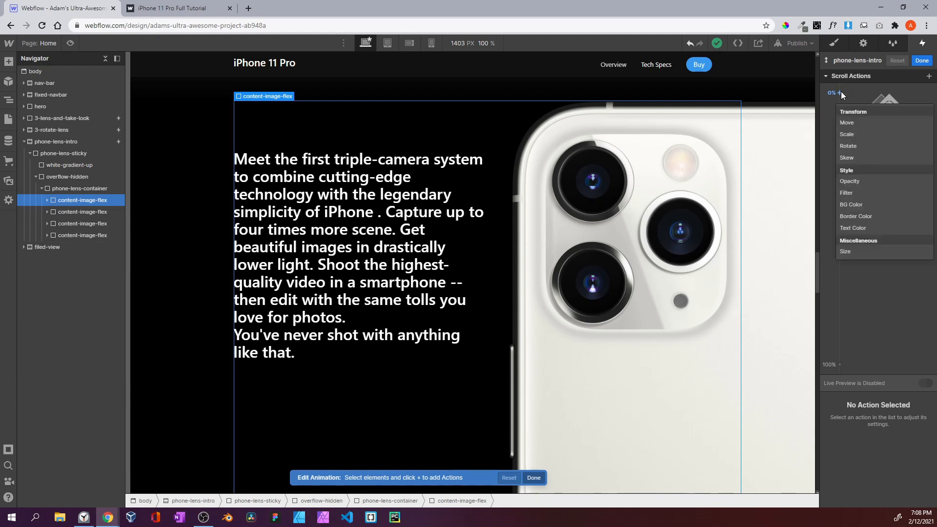
{"action": "left_click", "coordinate": [854, 180]}
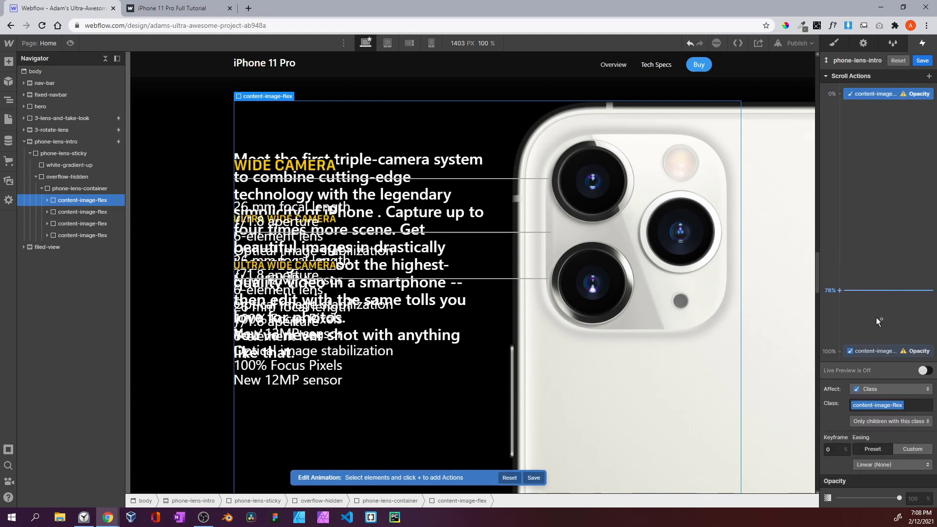
{"action": "left_click", "coordinate": [869, 390]}
{"action": "left_click", "coordinate": [872, 365]}
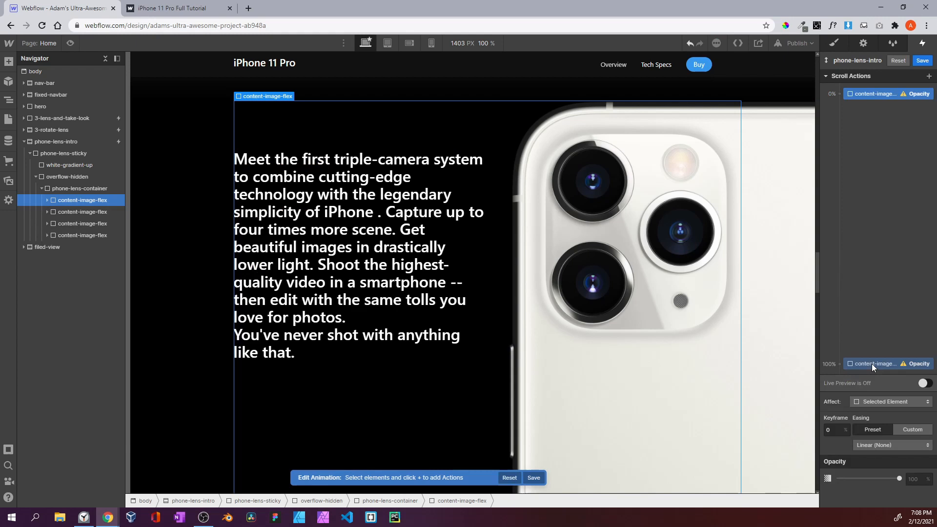
{"action": "left_click", "coordinate": [913, 479]}
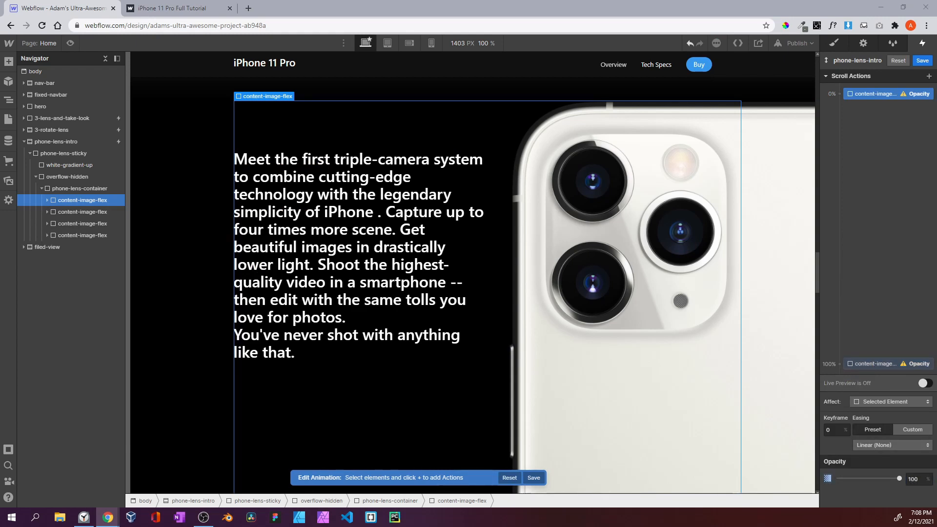
Add an Opacity action at the 10% keyframe with opacity 20% for the same block, and check the fade with Live Preview
{"action": "left_click", "coordinate": [925, 384]}
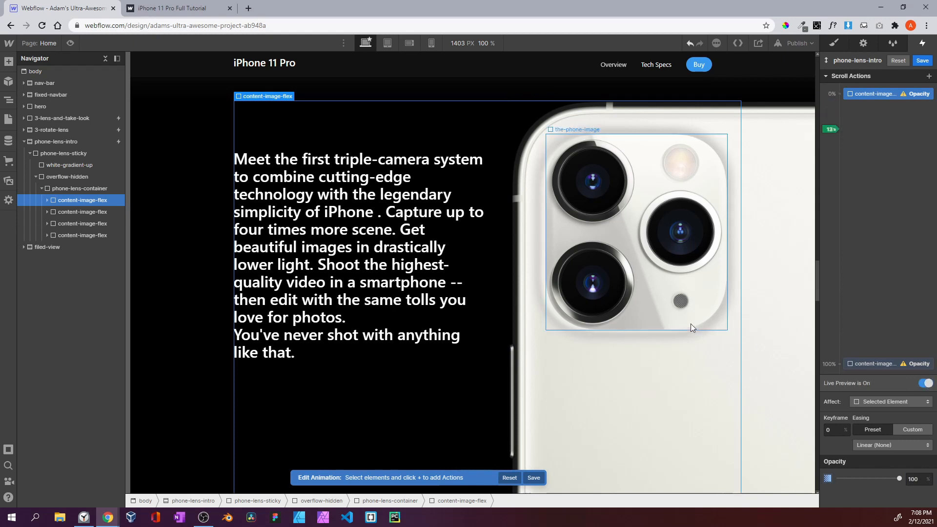
{"action": "left_click", "coordinate": [839, 125]}
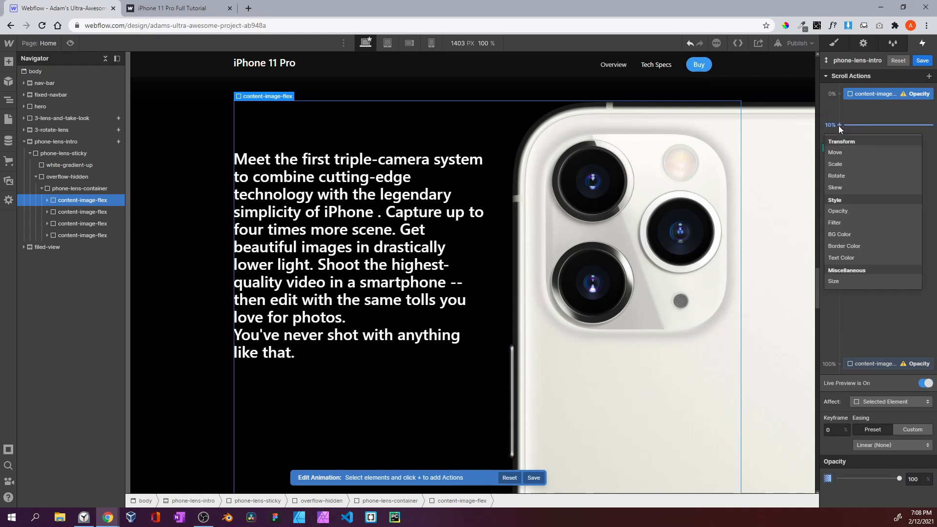
{"action": "left_click", "coordinate": [839, 211]}
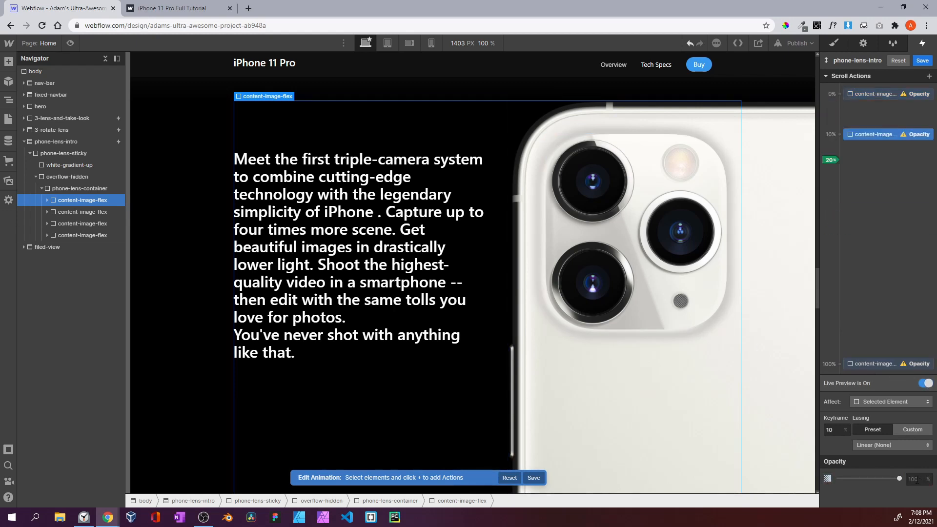
{"action": "left_click", "coordinate": [916, 479]}
{"action": "type", "text": "20"}
{"action": "key", "text": "Return"}
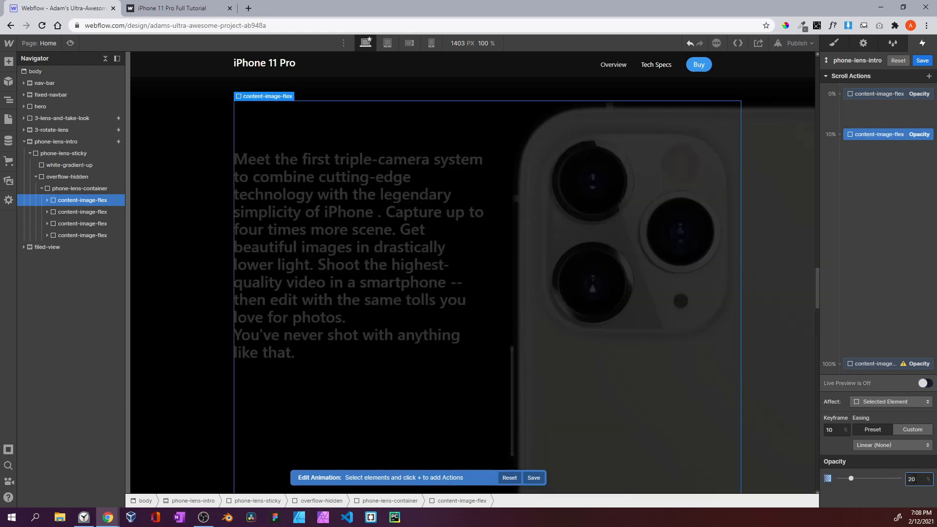
{"action": "scroll", "coordinate": [696, 326], "scroll_direction": "down", "scroll_amount": 10}
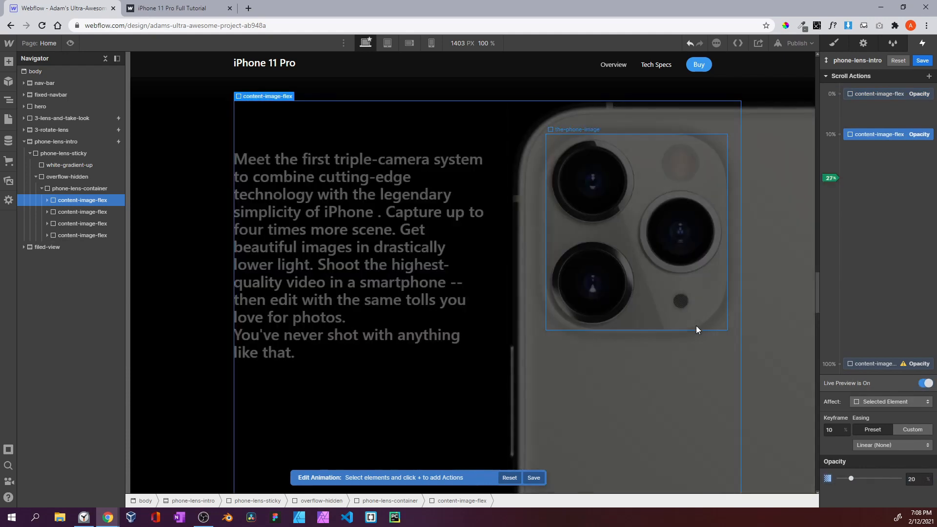
Check the first content-image-flex block's fade around the 0% and 10% keyframes by scrolling with Live Preview on
{"action": "scroll", "coordinate": [696, 326], "scroll_direction": "up", "scroll_amount": 15}
{"action": "scroll", "coordinate": [697, 331], "scroll_direction": "down", "scroll_amount": 1}
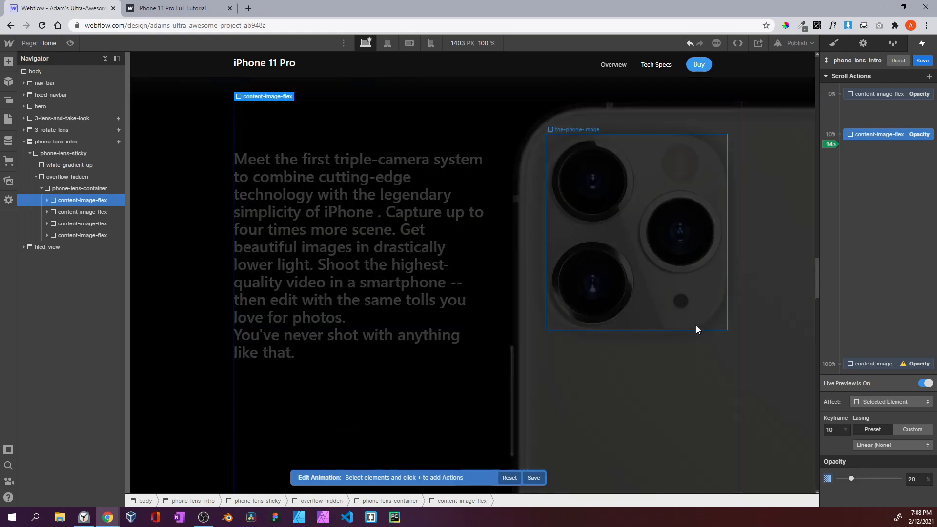
{"action": "scroll", "coordinate": [696, 326], "scroll_direction": "up", "scroll_amount": 2}
{"action": "scroll", "coordinate": [696, 326], "scroll_direction": "down", "scroll_amount": 3}
{"action": "scroll", "coordinate": [696, 326], "scroll_direction": "up", "scroll_amount": 5}
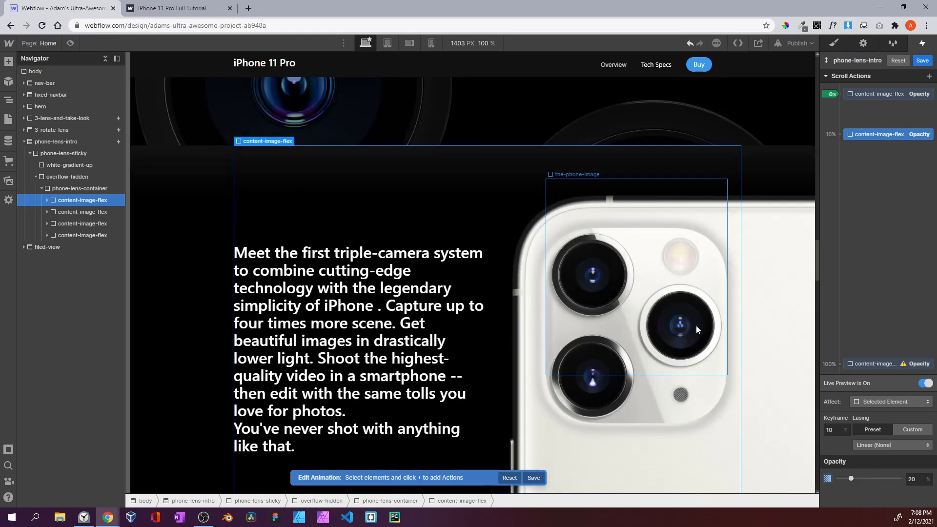
{"action": "scroll", "coordinate": [696, 326], "scroll_direction": "down", "scroll_amount": 4}
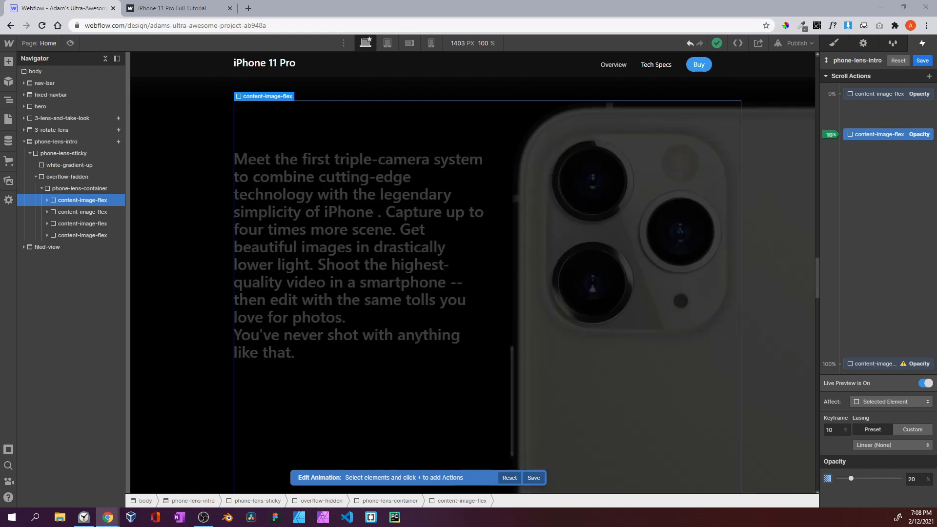
Add a Move action at 0% for the first block's phone-lens-content, affecting only the selected element, with Y offset 0 px and Live Preview off
{"action": "left_click", "coordinate": [48, 200]}
{"action": "left_click", "coordinate": [57, 210]}
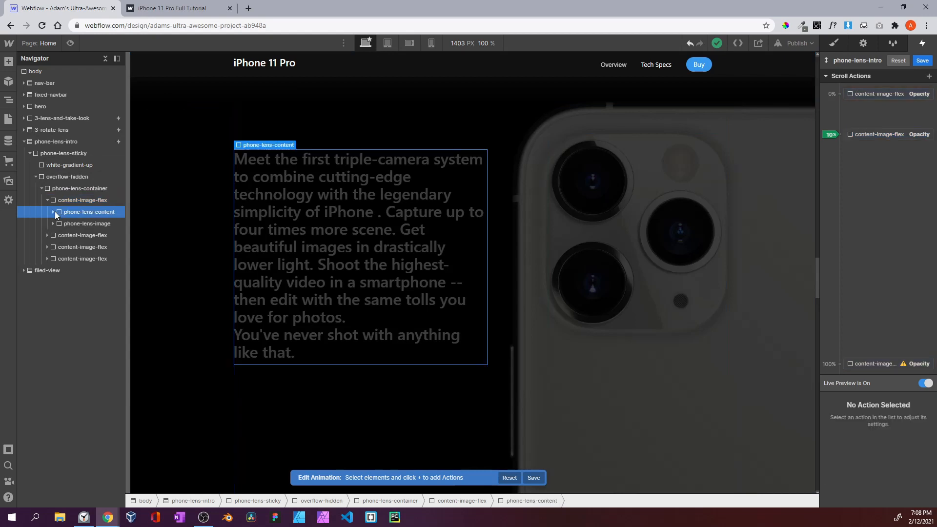
{"action": "left_click", "coordinate": [840, 94]}
{"action": "left_click", "coordinate": [840, 126]}
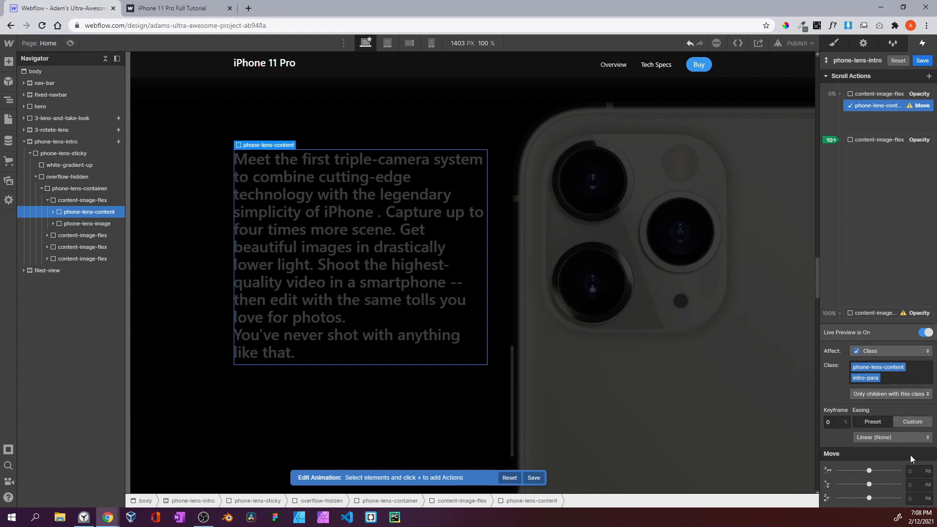
{"action": "left_click", "coordinate": [914, 486]}
{"action": "type", "text": "0"}
{"action": "left_click", "coordinate": [925, 332]}
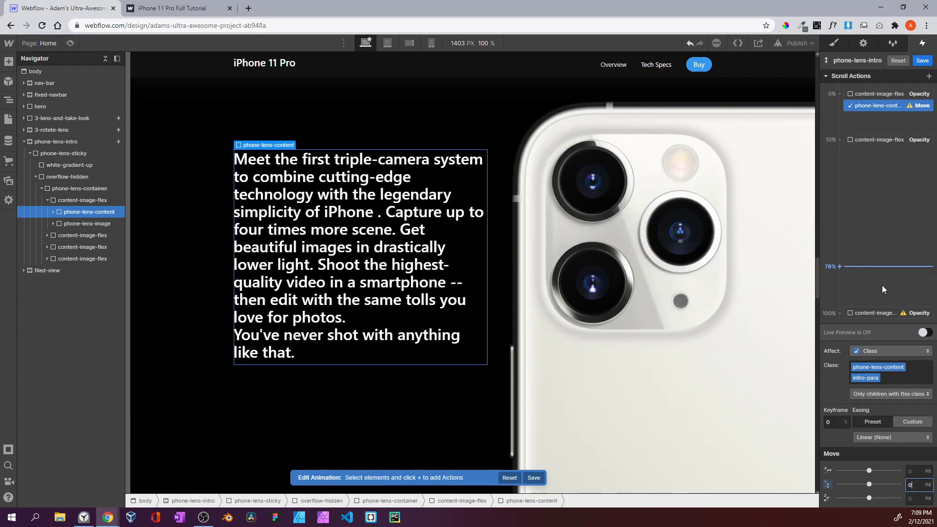
{"action": "left_click", "coordinate": [880, 351]}
{"action": "left_click", "coordinate": [880, 329]}
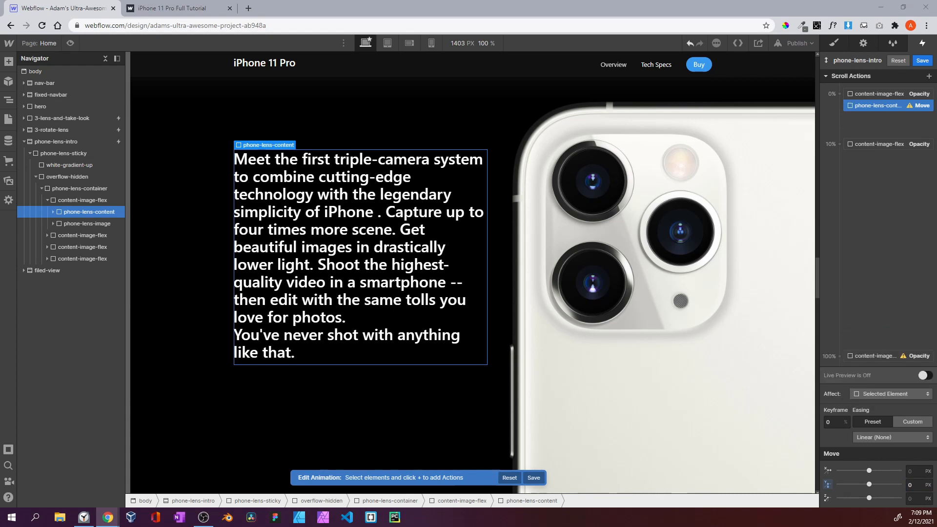
Add a Move action at the 10% keyframe for phone-lens-content with a Y offset of -600 px
{"action": "left_click", "coordinate": [840, 144]}
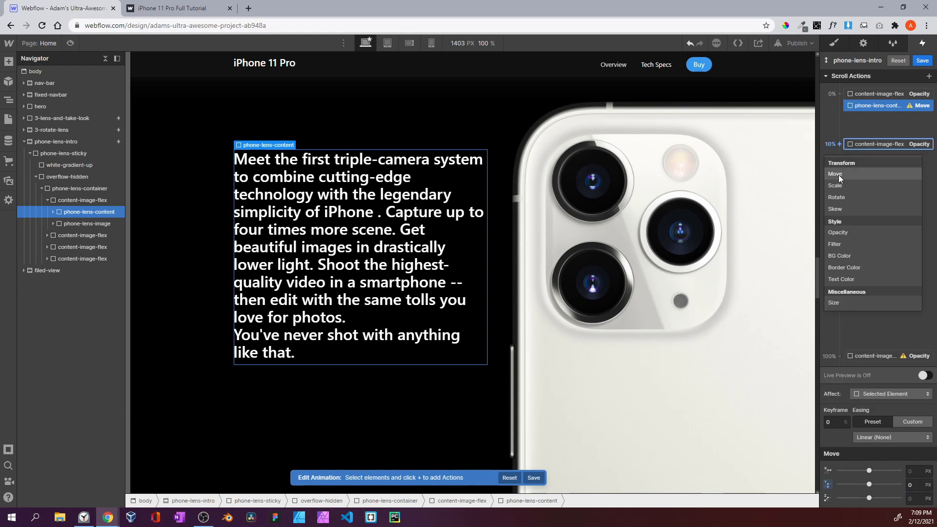
{"action": "left_click", "coordinate": [839, 175]}
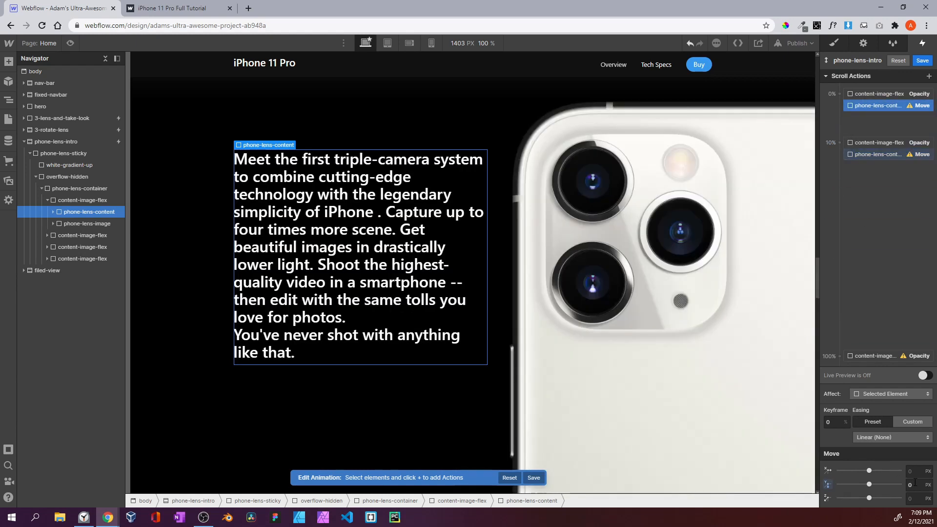
{"action": "left_click", "coordinate": [912, 485]}
{"action": "type", "text": "20"}
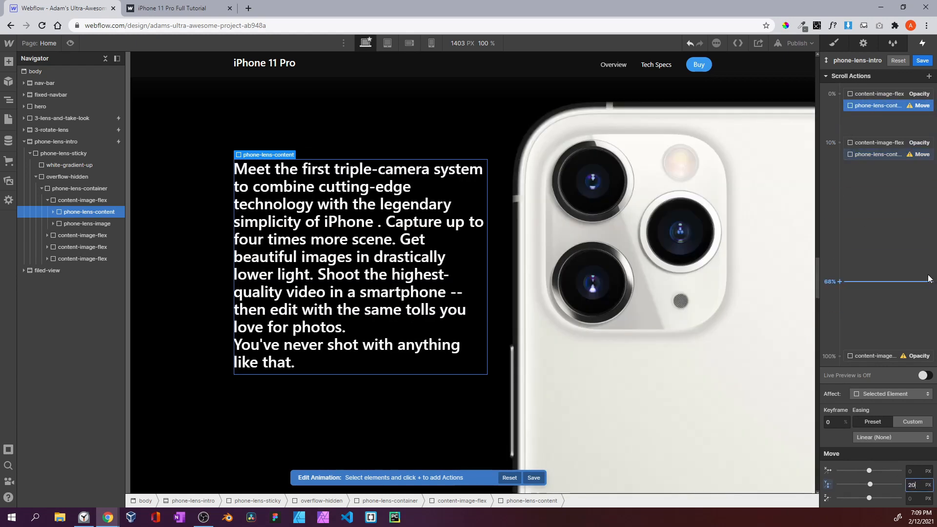
{"action": "left_click", "coordinate": [886, 153]}
{"action": "left_click", "coordinate": [912, 485]}
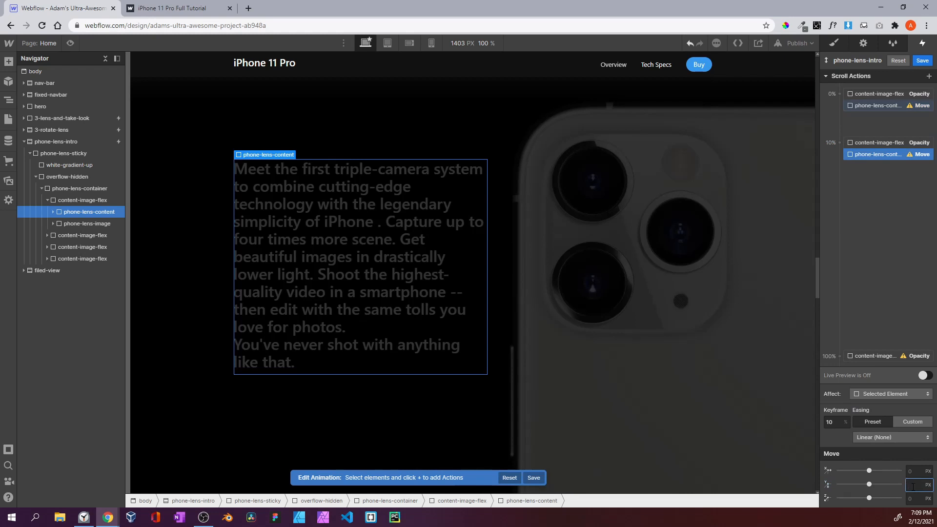
{"action": "type", "text": "-600"}
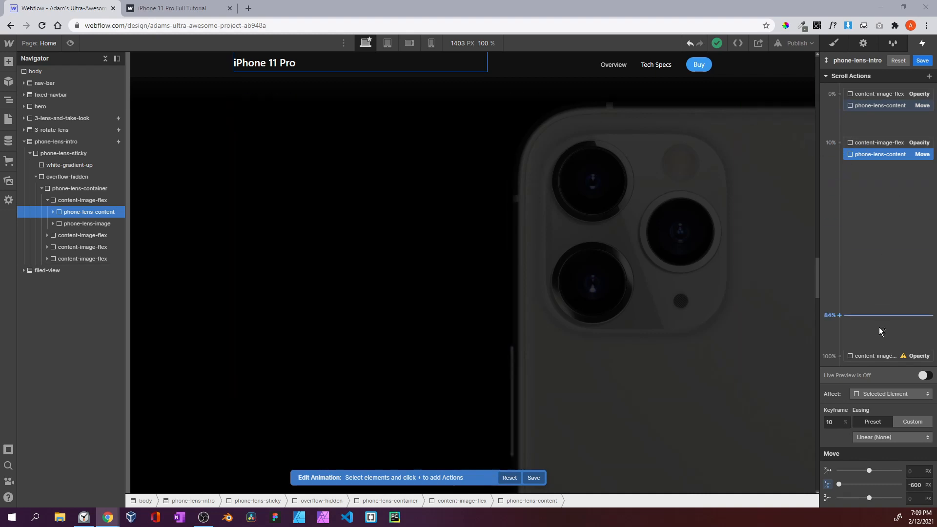
Delete the leftover content-image-flex Opacity action at the 100% keyframe
{"action": "left_click", "coordinate": [872, 358]}
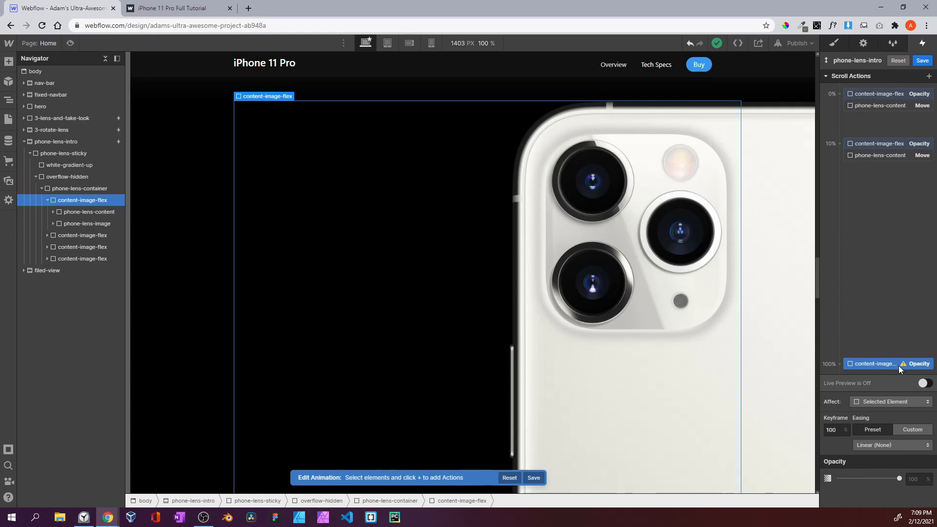
{"action": "left_click", "coordinate": [895, 95]}
{"action": "left_click", "coordinate": [886, 143]}
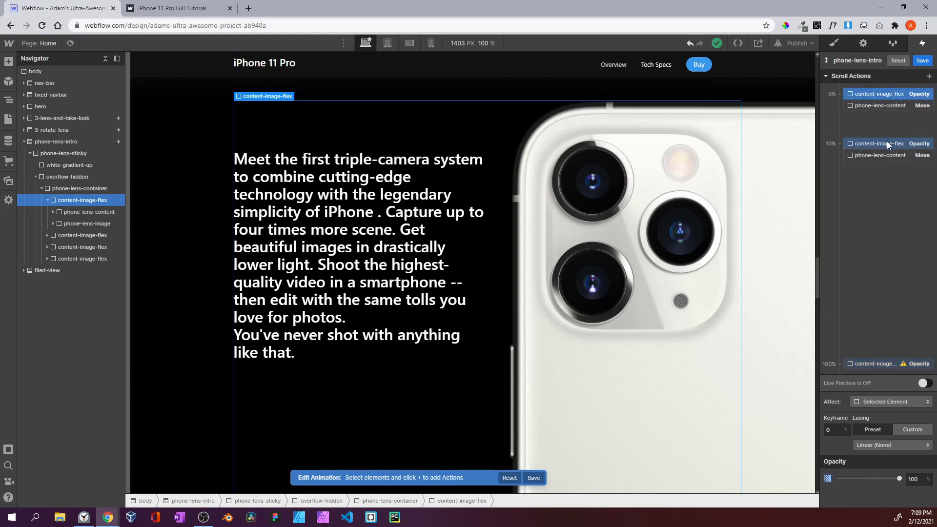
{"action": "left_click", "coordinate": [863, 360]}
{"action": "key", "text": "Delete"}
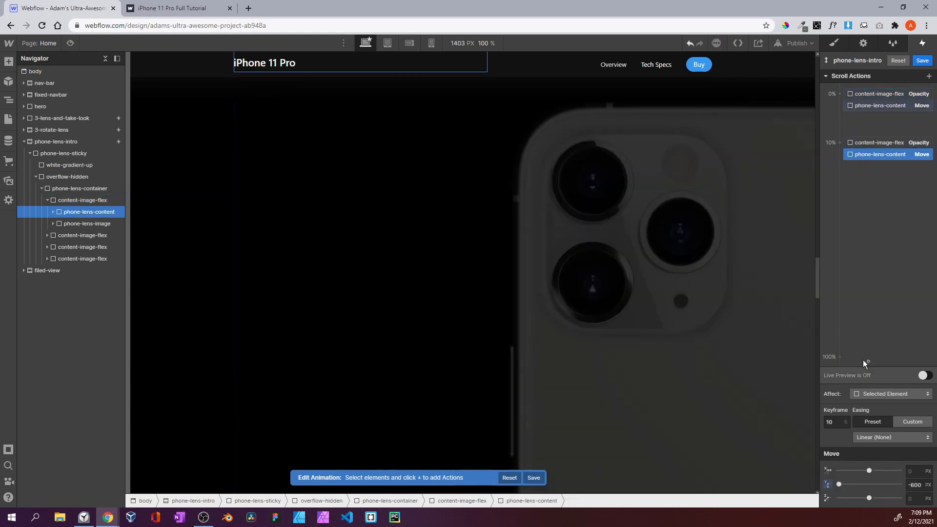
Preview how the triple-camera text moves and fades while scrolling, compare it with the published reference page, and return to editing the animation
{"action": "key", "text": "ctrl+shift+p"}
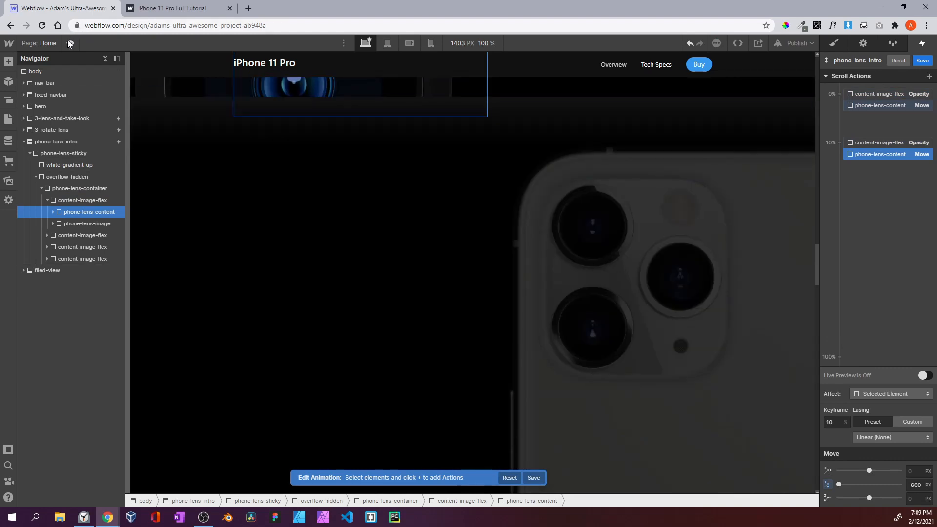
{"action": "scroll", "coordinate": [498, 270], "scroll_direction": "down", "scroll_amount": 10}
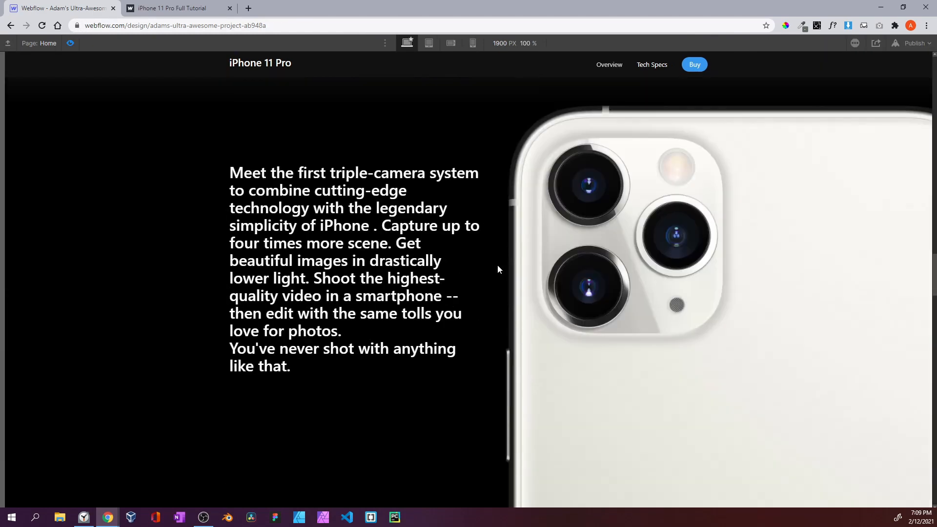
{"action": "scroll", "coordinate": [498, 265], "scroll_direction": "up", "scroll_amount": 5}
{"action": "scroll", "coordinate": [414, 253], "scroll_direction": "down", "scroll_amount": 5}
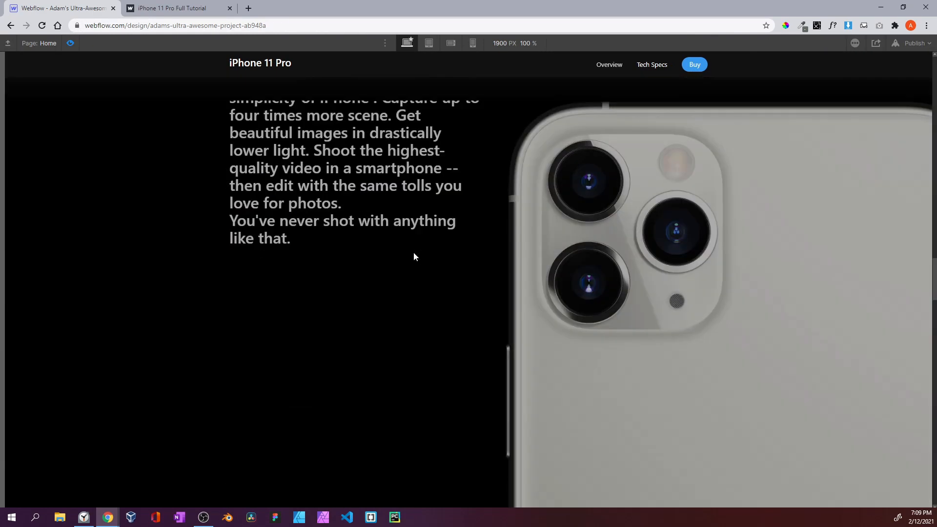
{"action": "scroll", "coordinate": [627, 255], "scroll_direction": "up", "scroll_amount": 5}
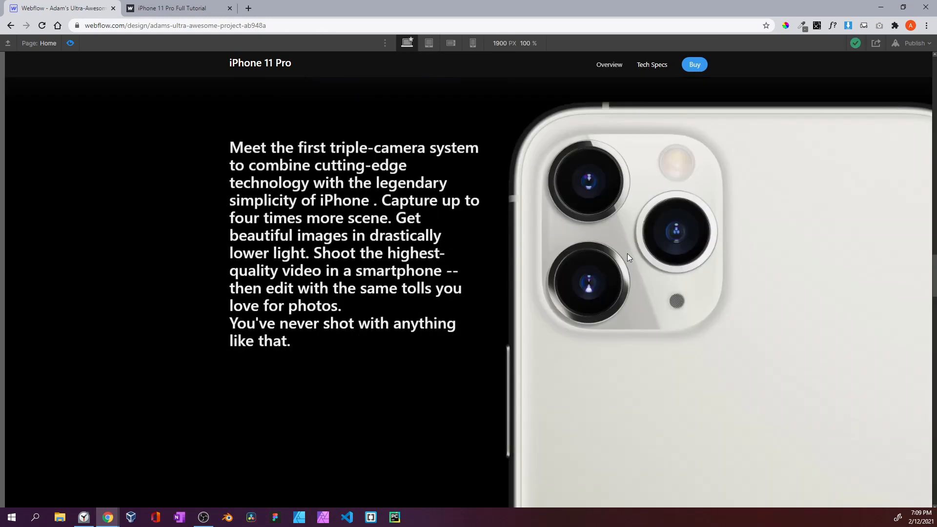
{"action": "scroll", "coordinate": [628, 255], "scroll_direction": "down", "scroll_amount": 5}
{"action": "left_click", "coordinate": [210, 11]}
{"action": "scroll", "coordinate": [611, 224], "scroll_direction": "down", "scroll_amount": 5}
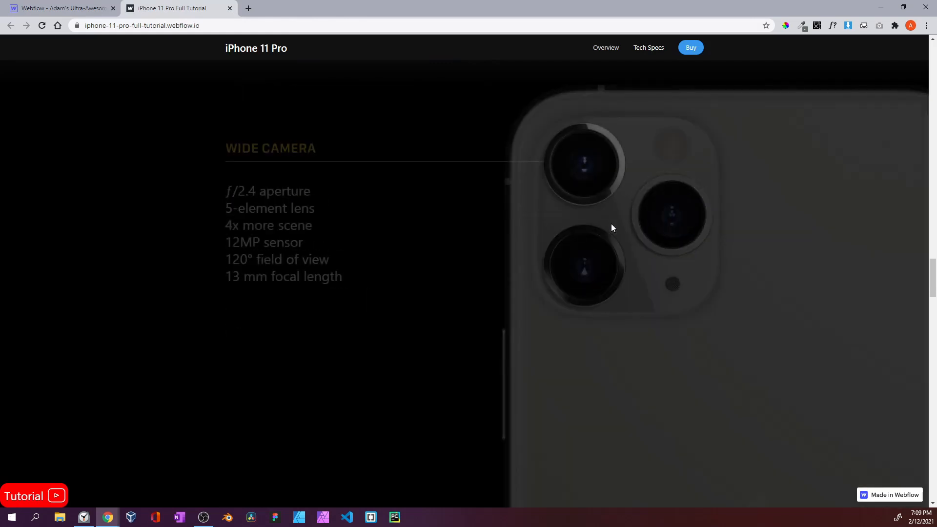
{"action": "left_click", "coordinate": [75, 11]}
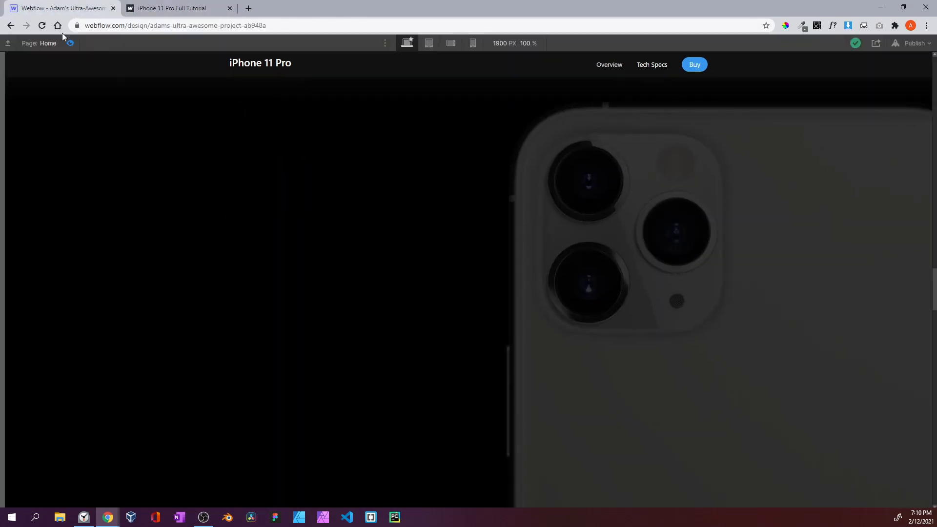
{"action": "key", "text": "ctrl+shift+p"}
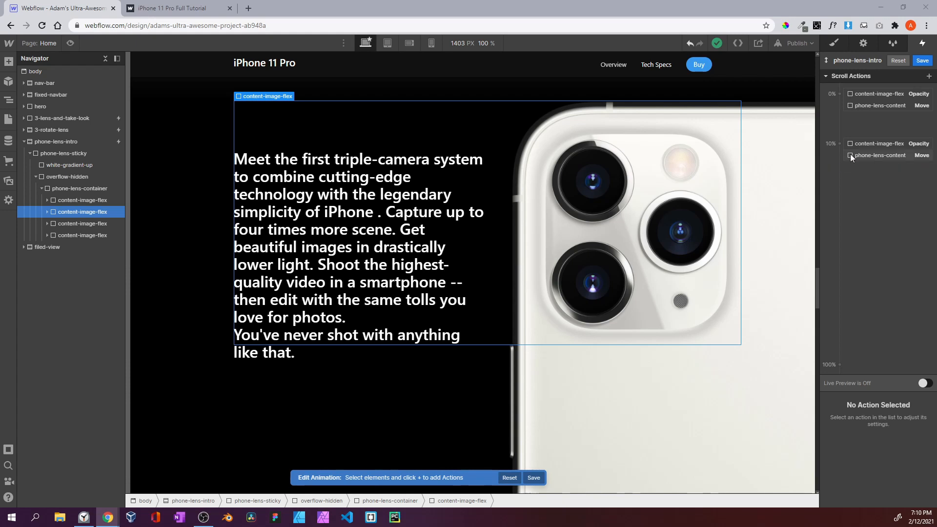
Add an Opacity action at 10% for the second content-image-flex block (Ultra Wide Camera), affecting only the selected element, with opacity 0%
{"action": "left_click", "coordinate": [840, 143]}
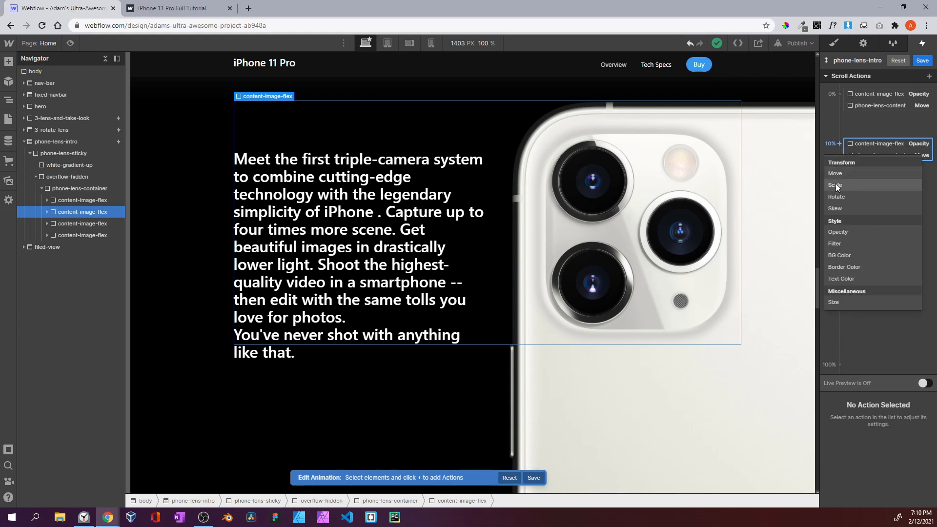
{"action": "left_click", "coordinate": [848, 232]}
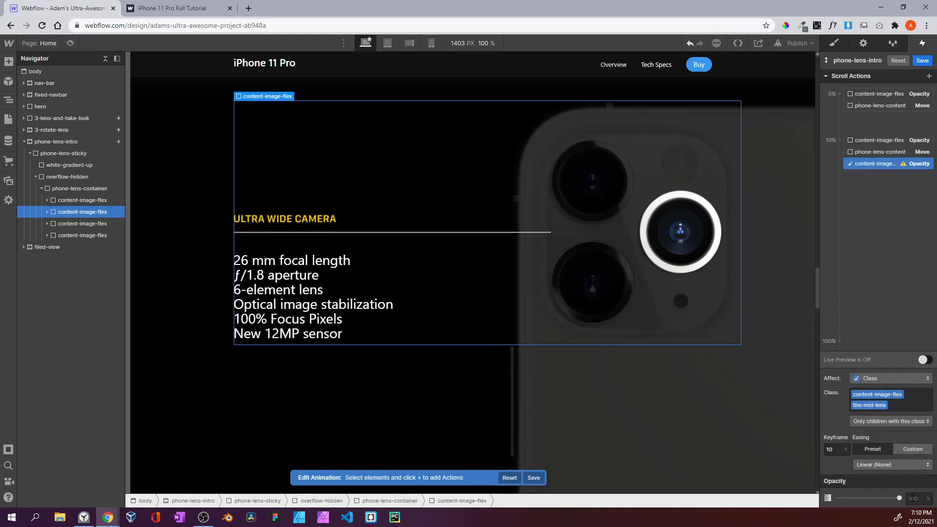
{"action": "left_click", "coordinate": [911, 498]}
{"action": "type", "text": "0"}
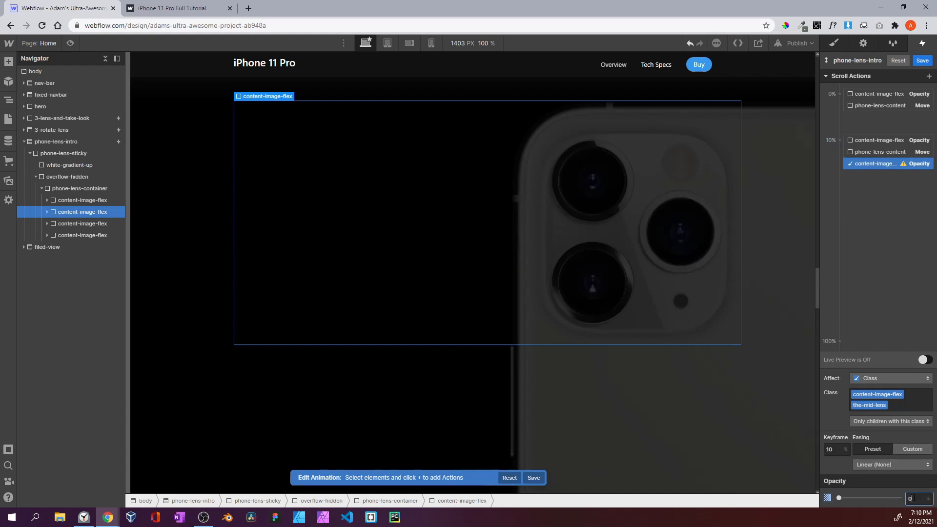
{"action": "left_click", "coordinate": [885, 380]}
{"action": "left_click", "coordinate": [887, 357]}
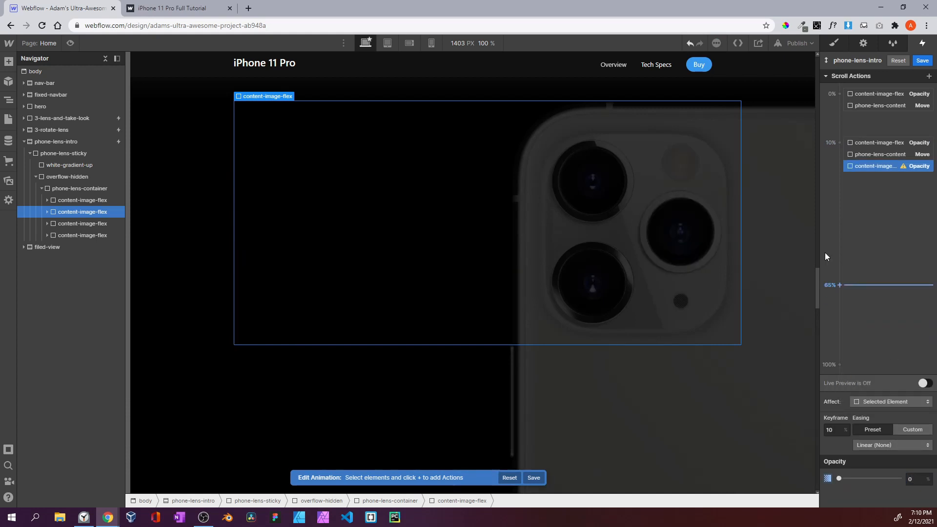
Add an Opacity action at the 25% keyframe for the Ultra Wide Camera block with opacity 100%
{"action": "left_click", "coordinate": [840, 202]}
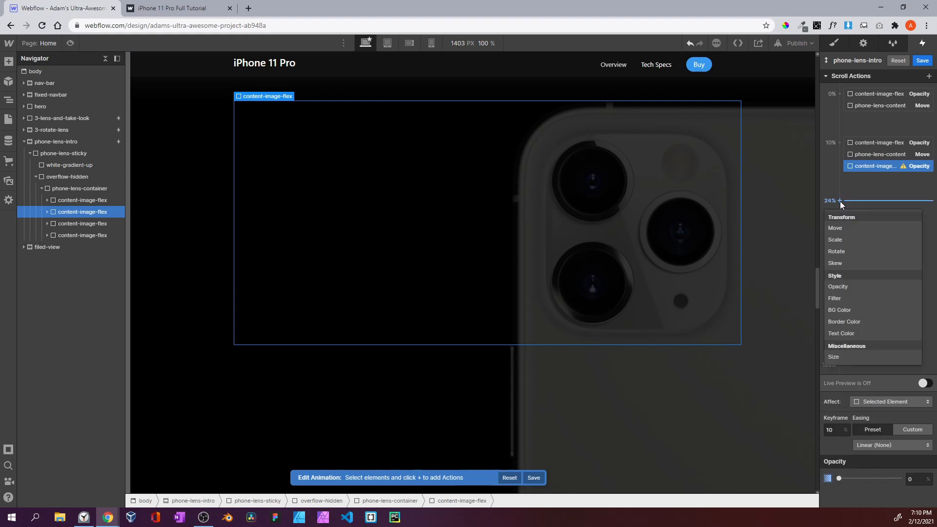
{"action": "left_click", "coordinate": [842, 203]}
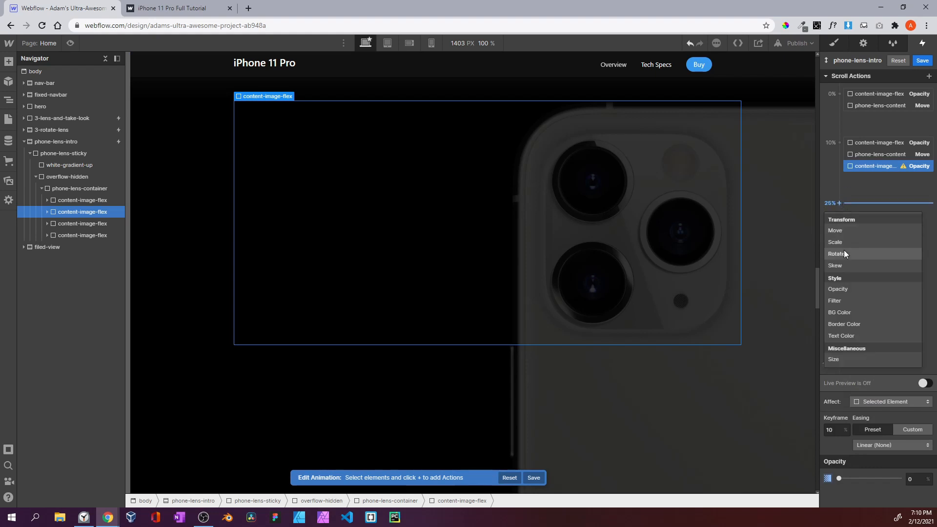
{"action": "left_click", "coordinate": [844, 289]}
{"action": "left_click", "coordinate": [923, 479]}
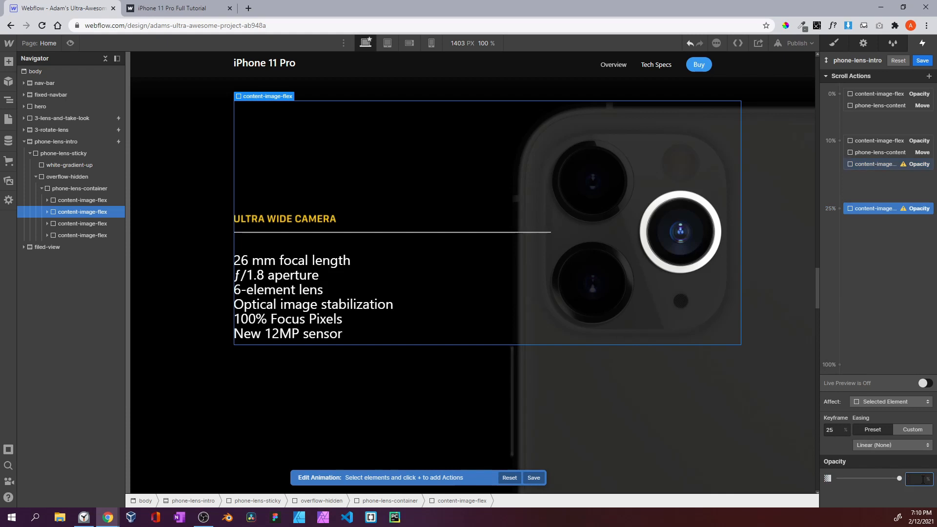
{"action": "type", "text": "100"}
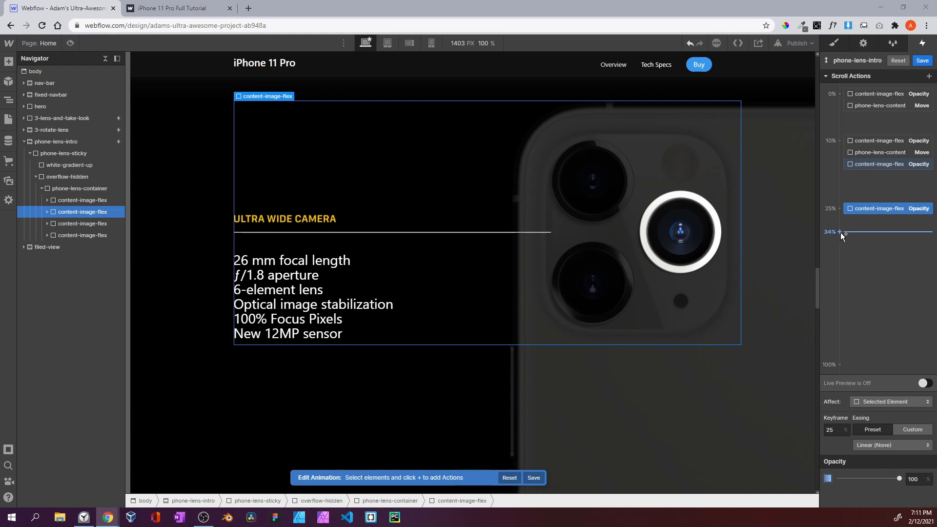
Add an Opacity action at the 35% keyframe for the Ultra Wide Camera block with opacity 0%, and turn on Live Preview
{"action": "left_click", "coordinate": [841, 233]}
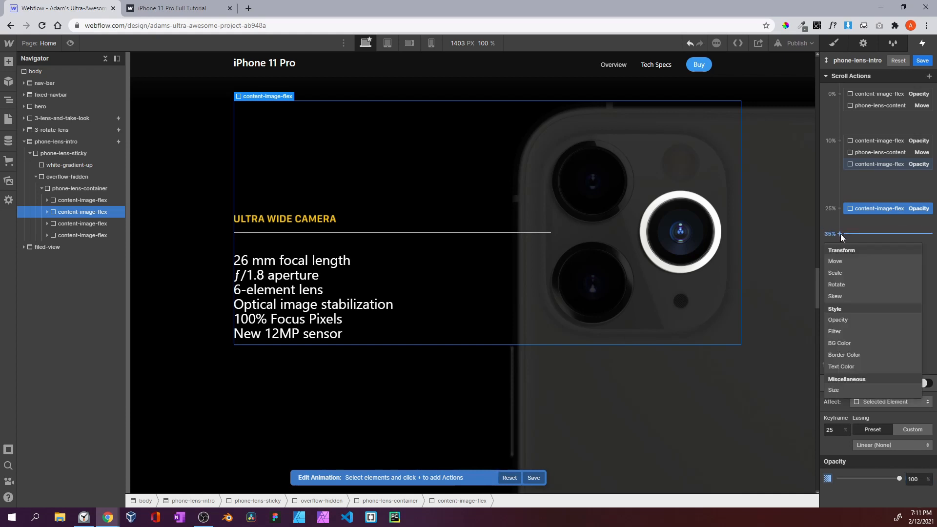
{"action": "left_click", "coordinate": [852, 321]}
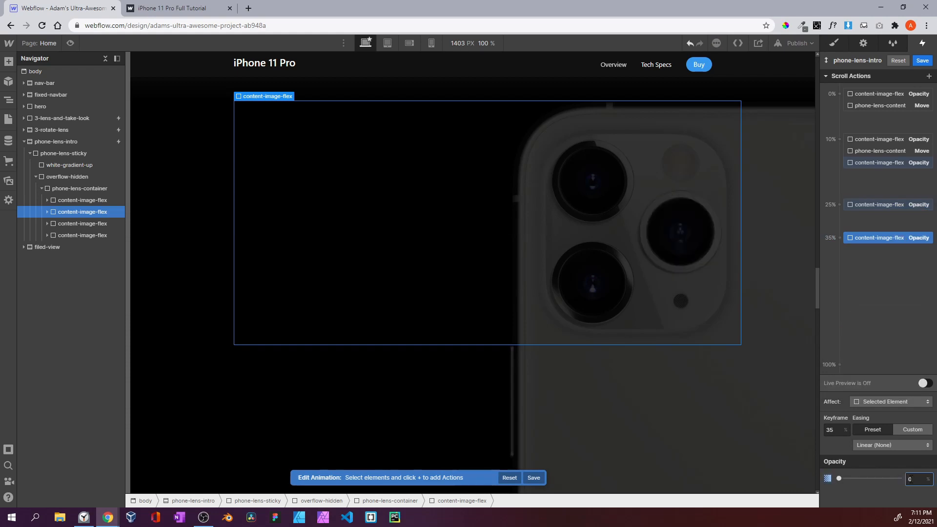
{"action": "left_click", "coordinate": [926, 383]}
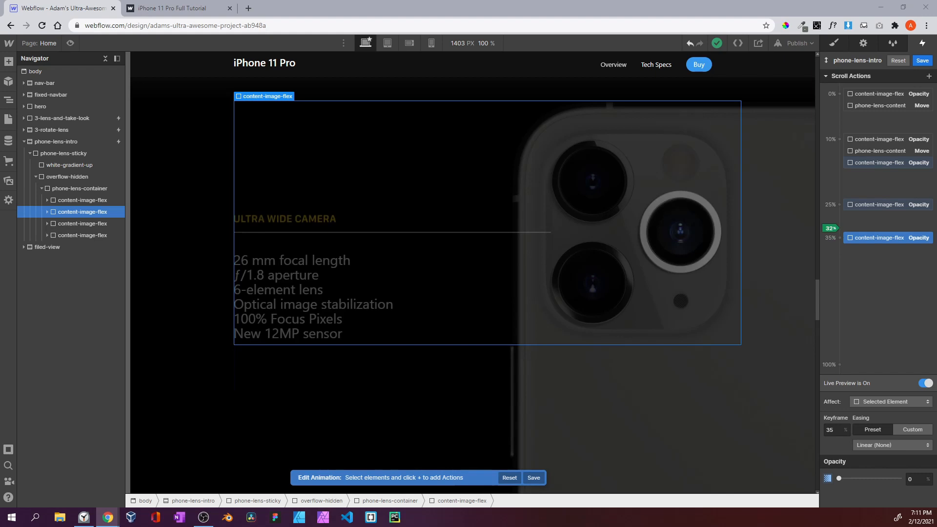
Add an Opacity action at the 35% keyframe for the third content-image-flex block (Wide Camera) with opacity 0%
{"action": "left_click", "coordinate": [75, 223]}
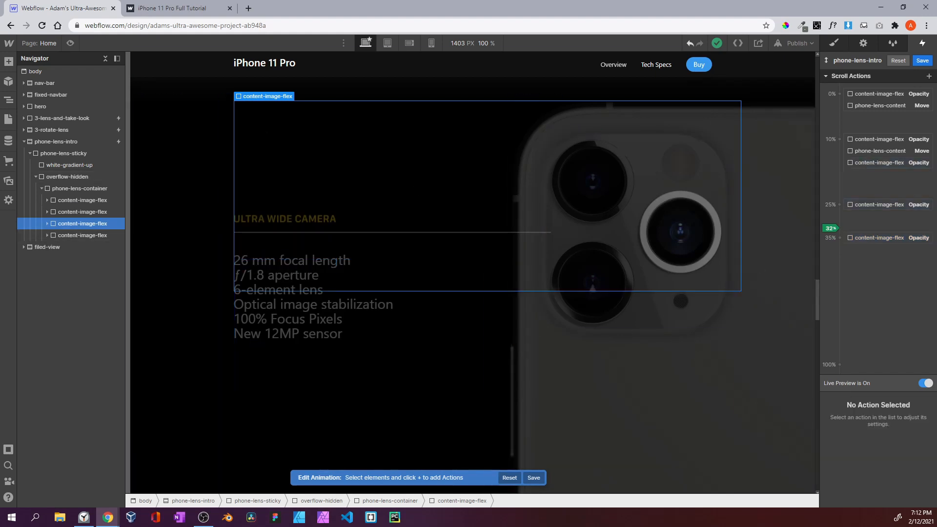
{"action": "left_click", "coordinate": [840, 238]}
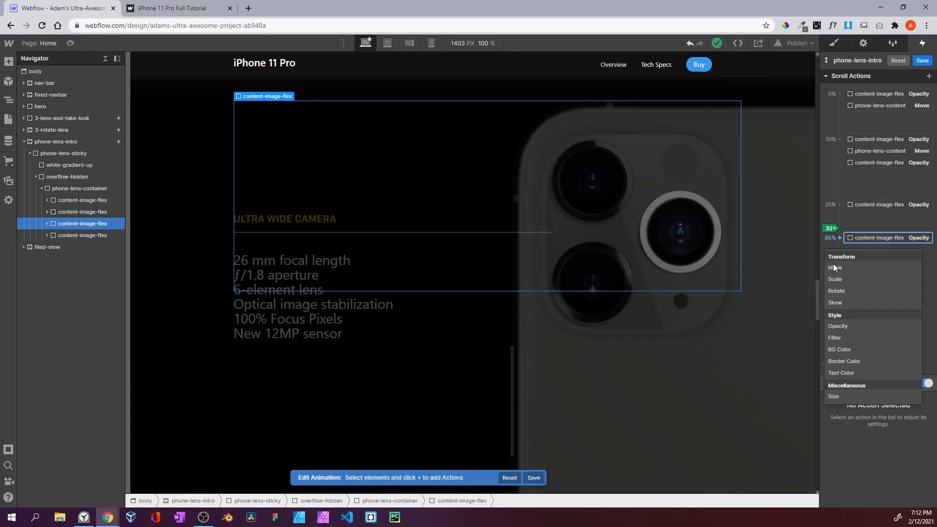
{"action": "left_click", "coordinate": [841, 324]}
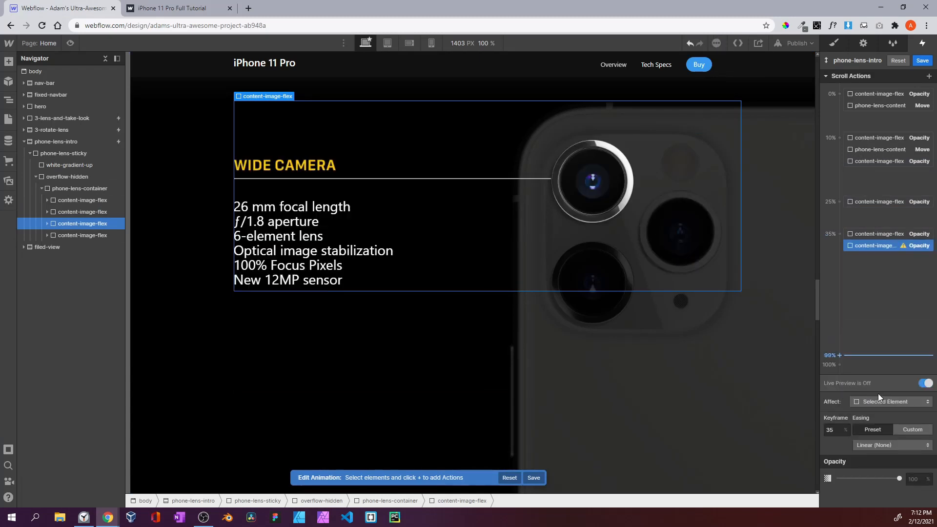
{"action": "left_click", "coordinate": [913, 479]}
{"action": "type", "text": "0"}
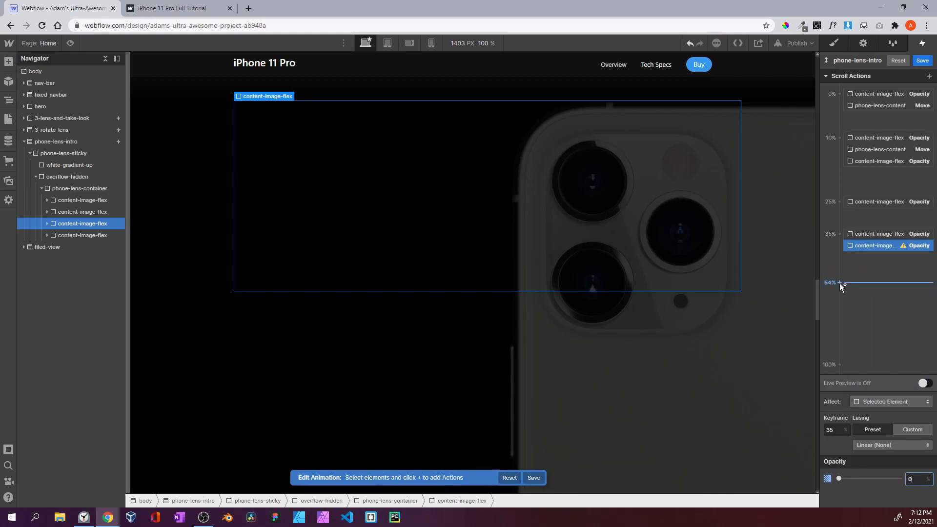
Add an Opacity action at the 55% keyframe for the Wide Camera block with opacity 100%
{"action": "left_click", "coordinate": [840, 284]}
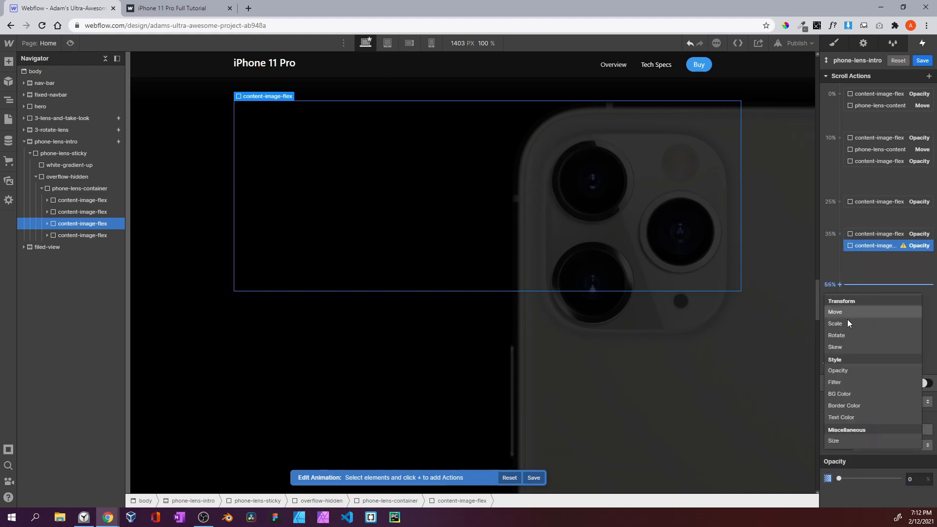
{"action": "left_click", "coordinate": [839, 369]}
{"action": "left_click", "coordinate": [911, 480]}
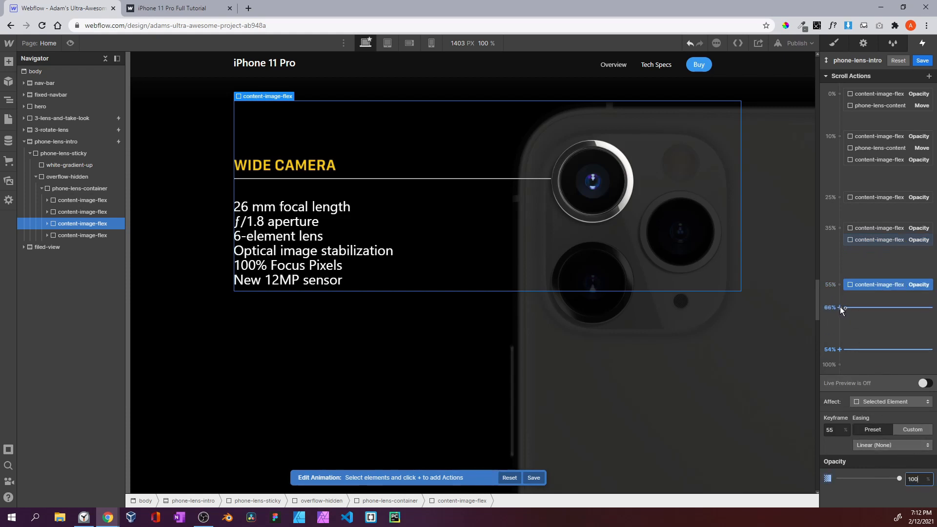
Add an Opacity action at the 65% keyframe for the Wide Camera block with opacity 0%
{"action": "left_click", "coordinate": [839, 306]}
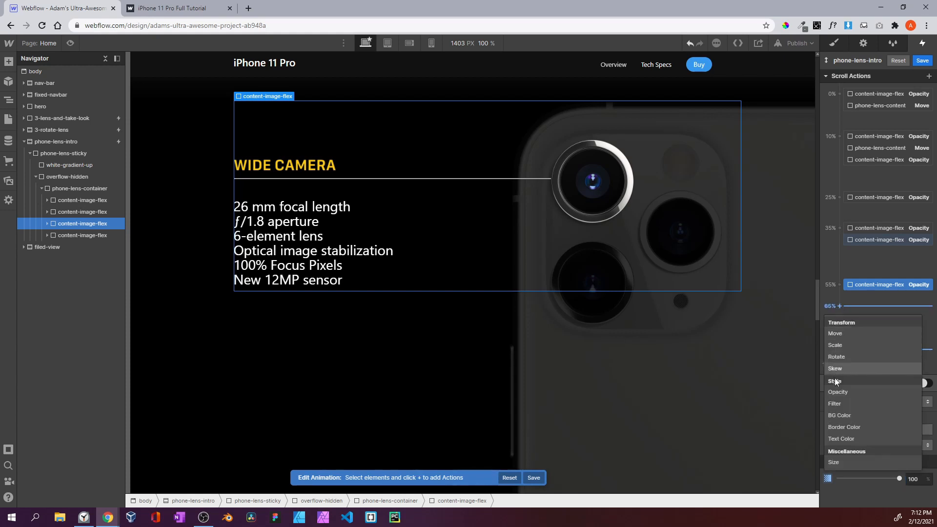
{"action": "left_click", "coordinate": [839, 393]}
{"action": "left_click", "coordinate": [911, 479]}
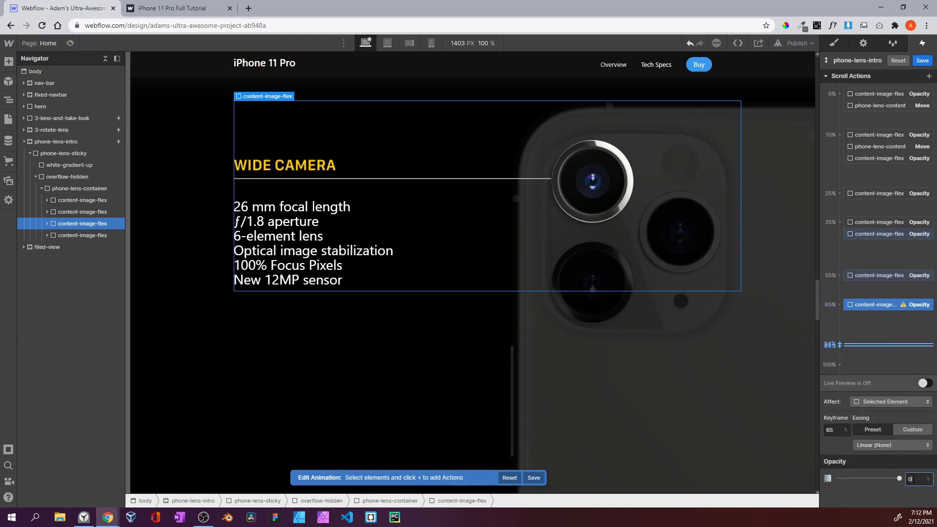
{"action": "key", "text": "Return"}
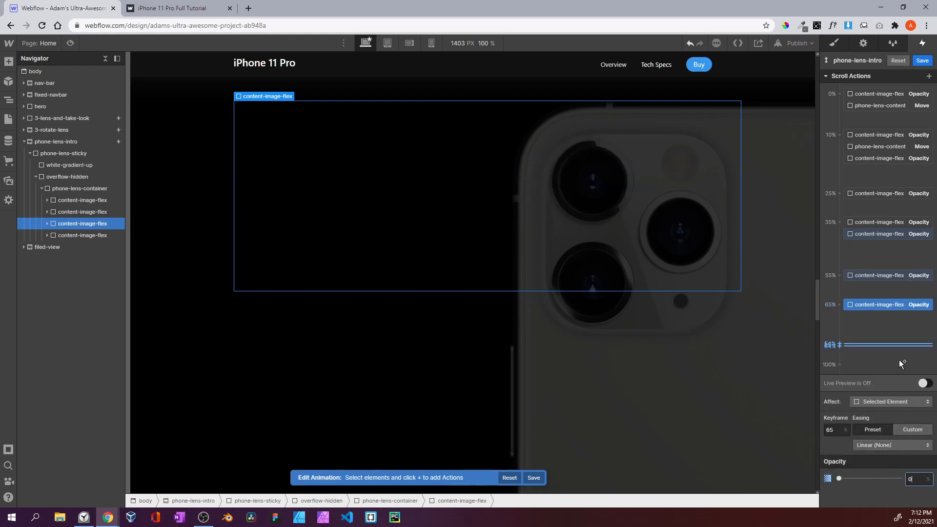
Add an Opacity action at the 65% keyframe for the fourth content-image-flex block with opacity 0%
{"action": "left_click", "coordinate": [119, 235]}
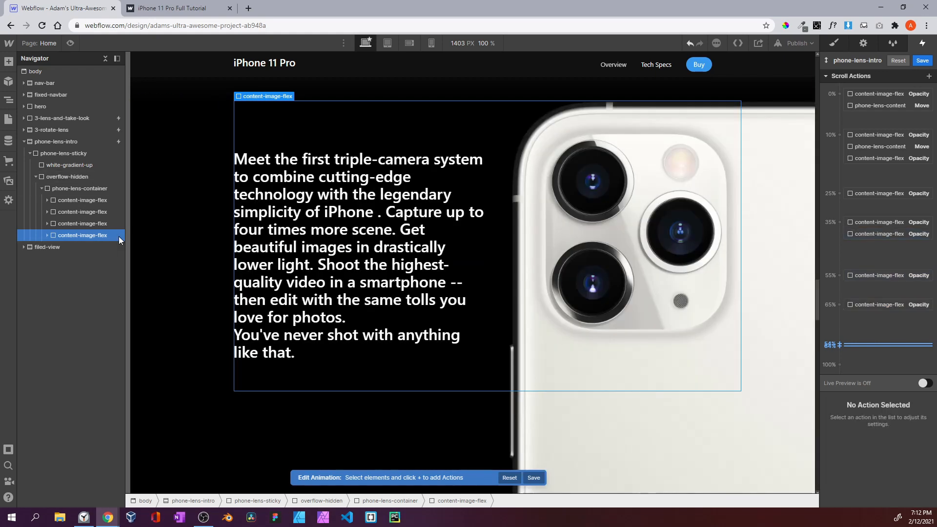
{"action": "left_click", "coordinate": [839, 304]}
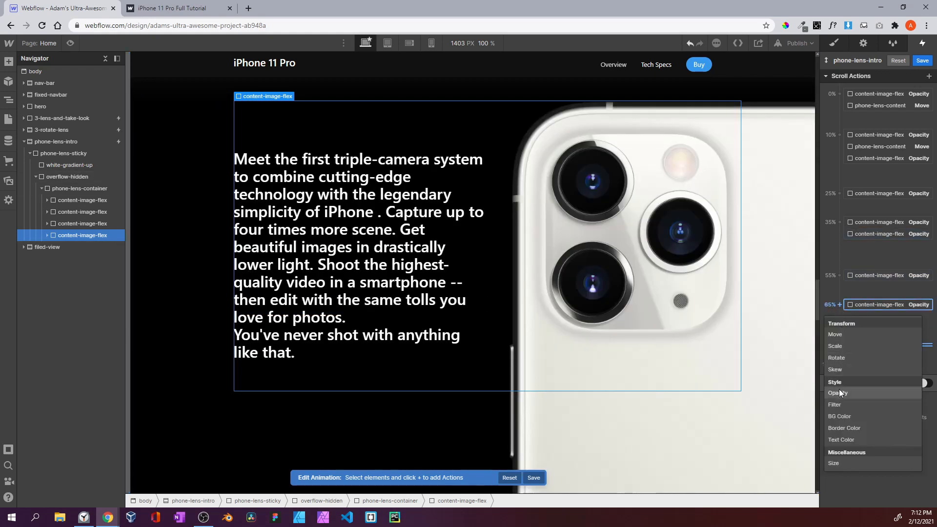
{"action": "left_click", "coordinate": [889, 392]}
{"action": "left_click", "coordinate": [888, 379]}
{"action": "left_click", "coordinate": [880, 357]}
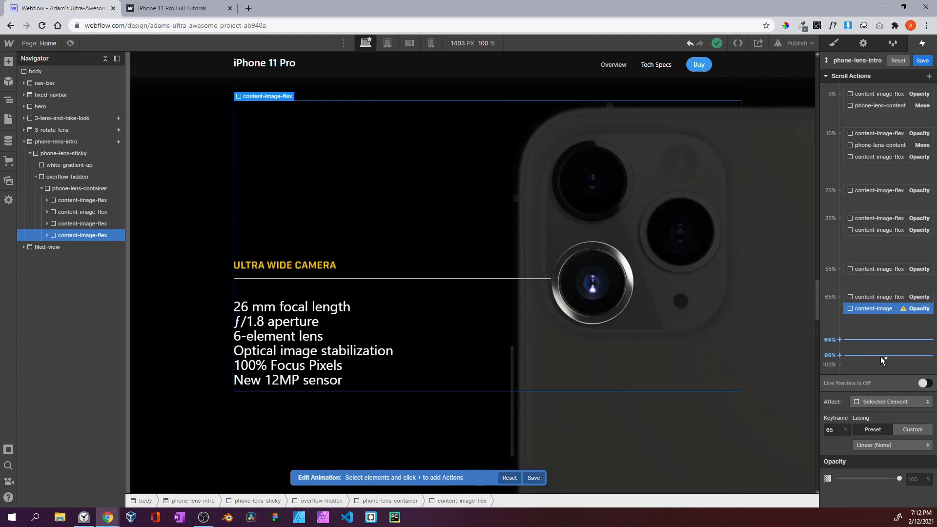
{"action": "left_click", "coordinate": [912, 479]}
{"action": "type", "text": "0"}
{"action": "key", "text": "Return"}
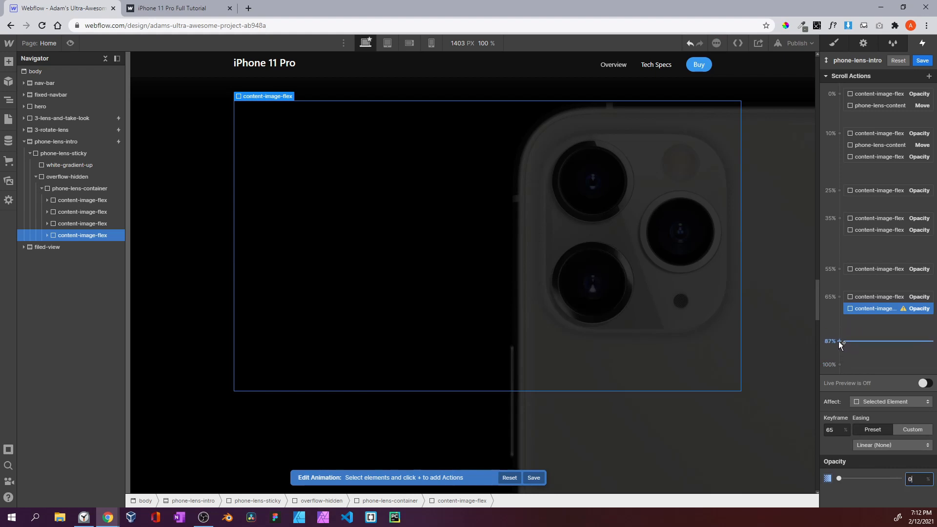
Add an Opacity action for the fourth content-image-flex block with its keyframe at 85% and opacity 100%
{"action": "left_click", "coordinate": [840, 337]}
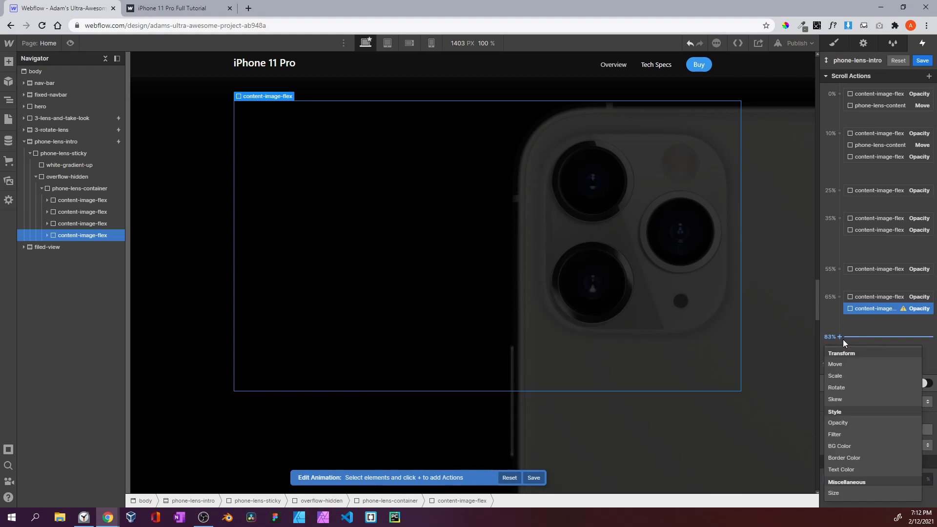
{"action": "left_click", "coordinate": [841, 422]}
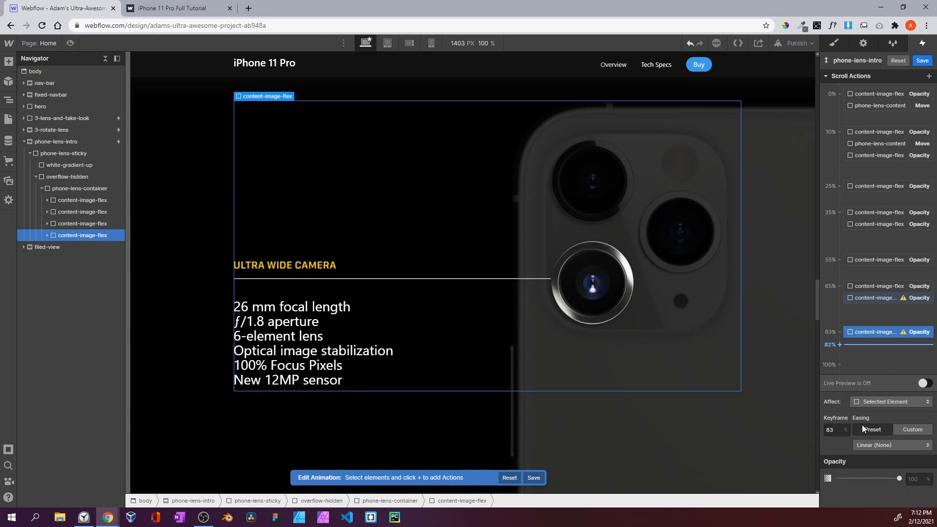
{"action": "left_click", "coordinate": [837, 431]}
{"action": "key", "text": "Return"}
{"action": "left_click", "coordinate": [916, 479]}
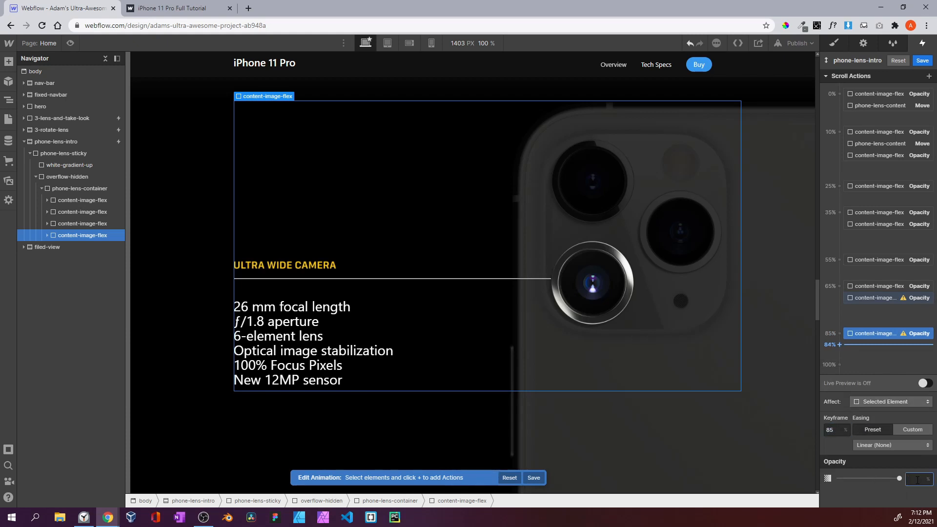
{"action": "type", "text": "100"}
{"action": "key", "text": "Return"}
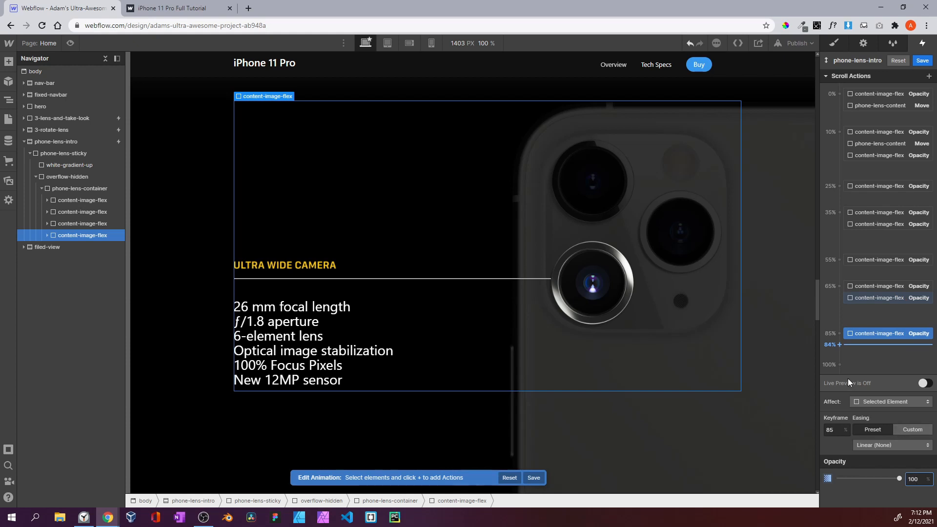
Add an Opacity action at the 100% keyframe for the fourth content-image-flex block with opacity 0%, and turn on Live Preview
{"action": "left_click", "coordinate": [839, 364]}
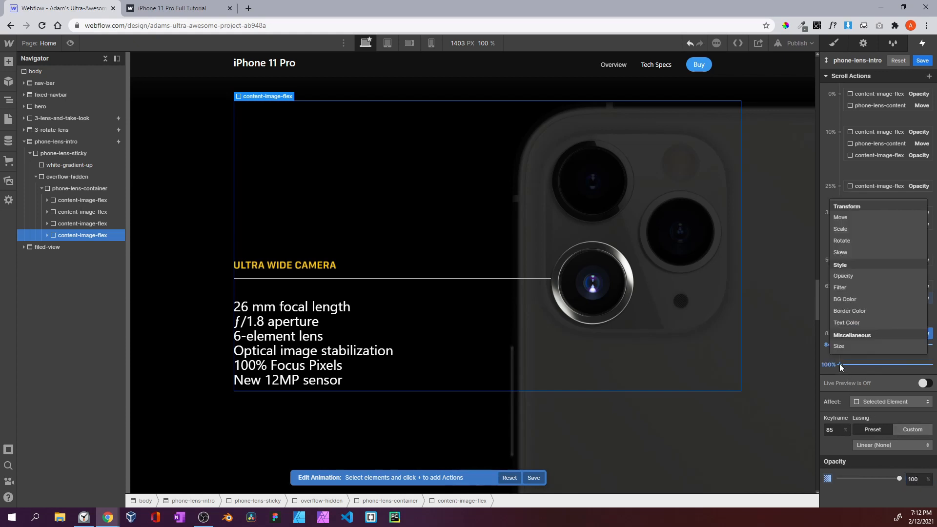
{"action": "left_click", "coordinate": [855, 277]}
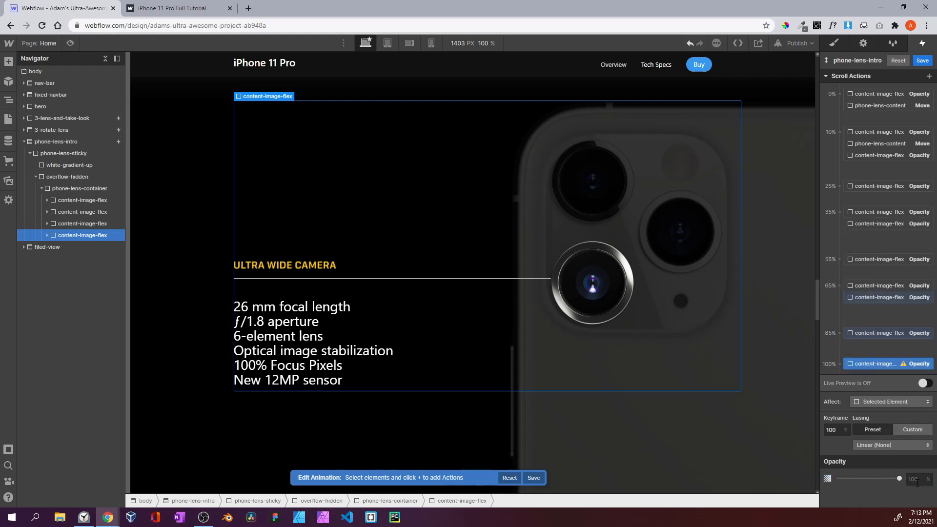
{"action": "left_click", "coordinate": [917, 479]}
{"action": "type", "text": "0"}
{"action": "key", "text": "Return"}
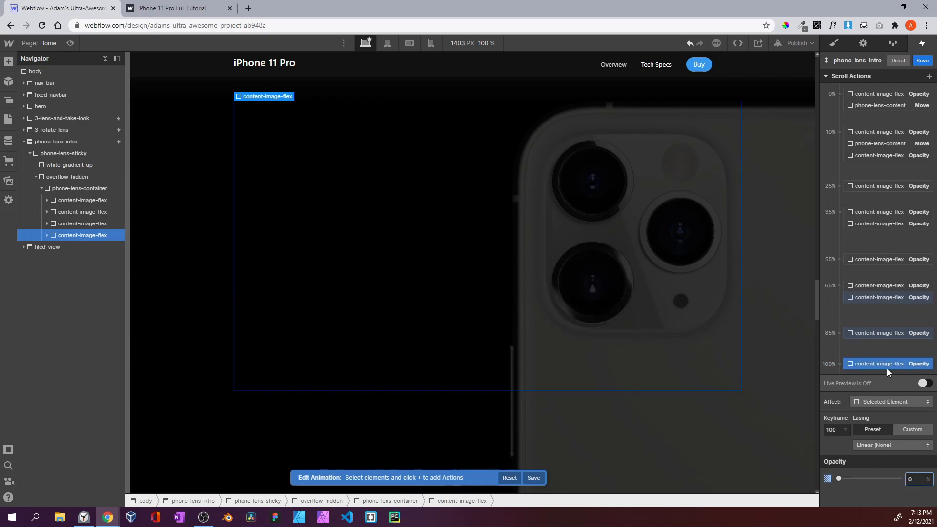
{"action": "left_click", "coordinate": [922, 384]}
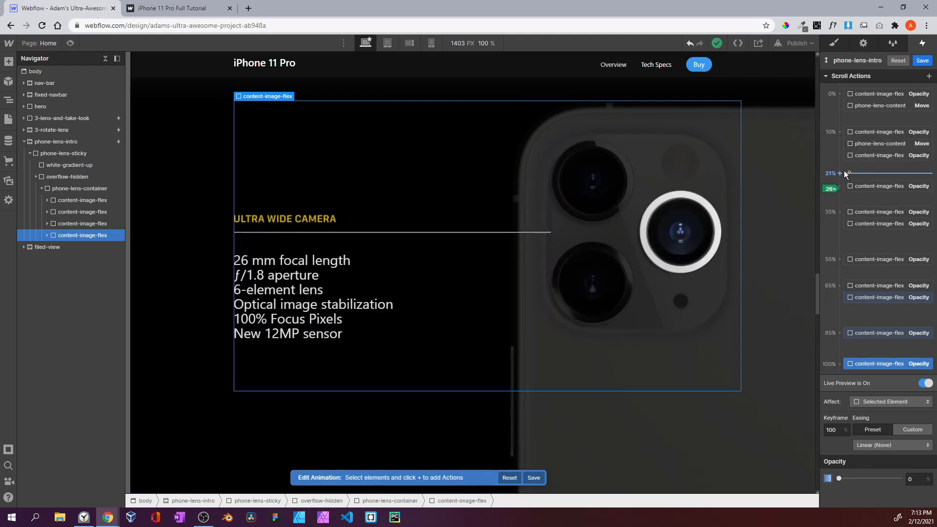
Move the second content-image-flex block's full-opacity keyframe to 30% and its fade-out keyframe to 40%
{"action": "left_click", "coordinate": [856, 186]}
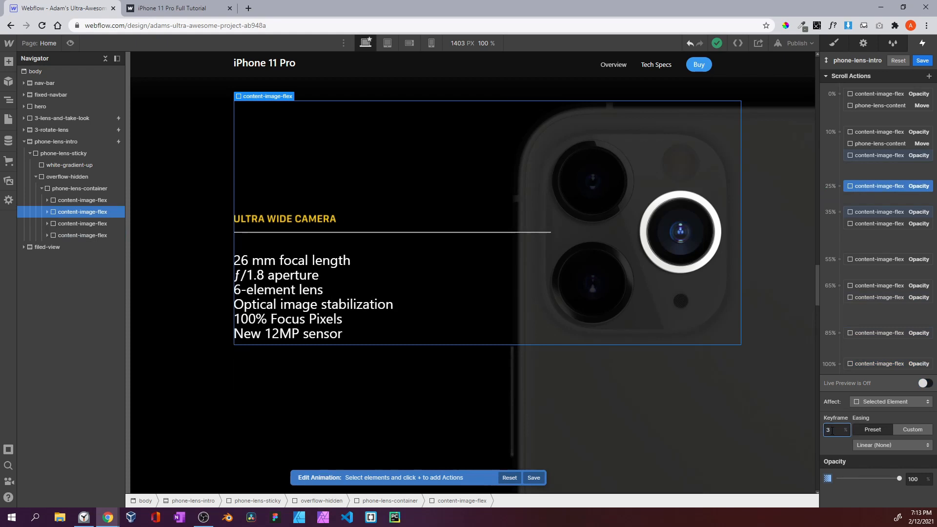
{"action": "key", "text": "Return"}
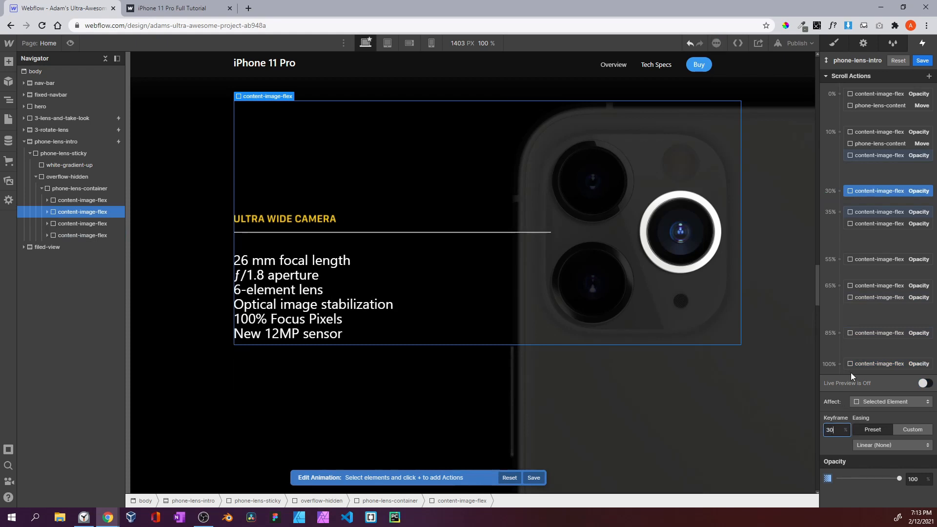
{"action": "left_click", "coordinate": [865, 212]}
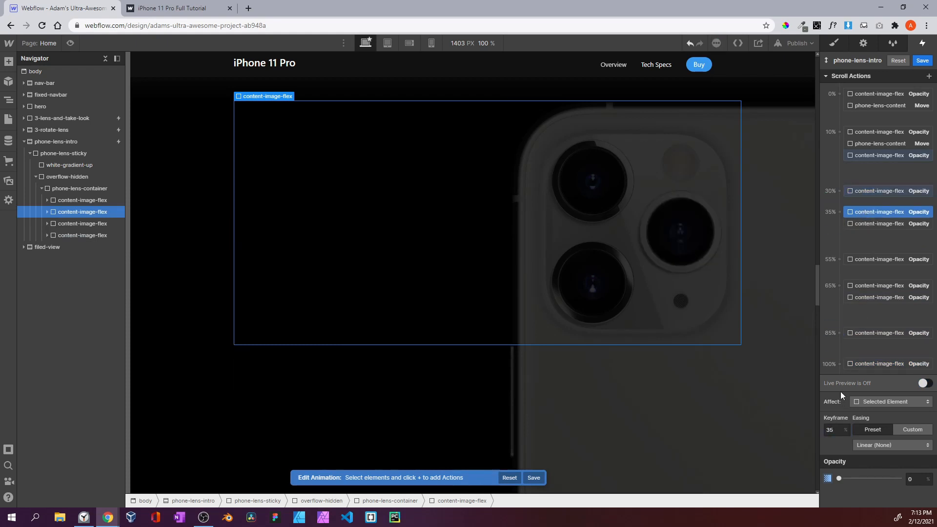
{"action": "double_click", "coordinate": [838, 430]}
{"action": "type", "text": "40"}
{"action": "key", "text": "Return"}
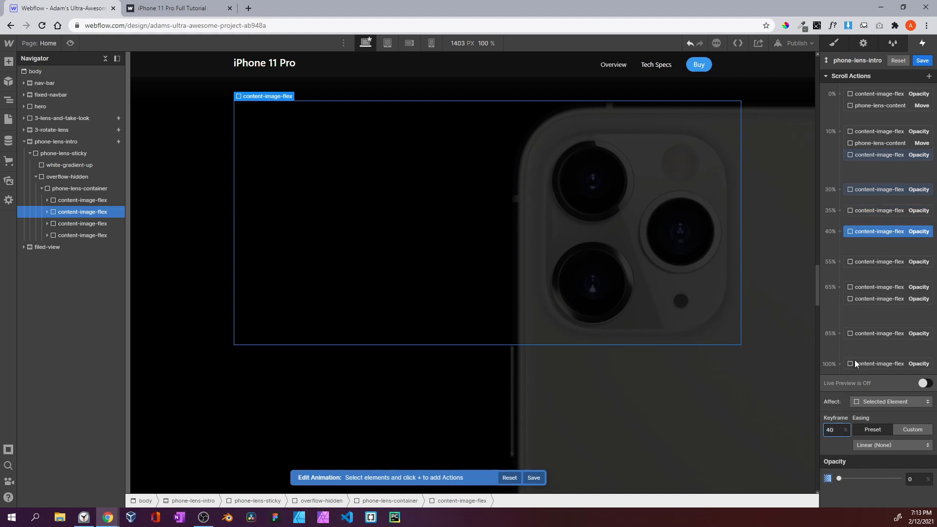
Move the Wide Camera block's first 0% opacity action to the 40% keyframe
{"action": "left_click", "coordinate": [851, 211]}
{"action": "double_click", "coordinate": [839, 430]}
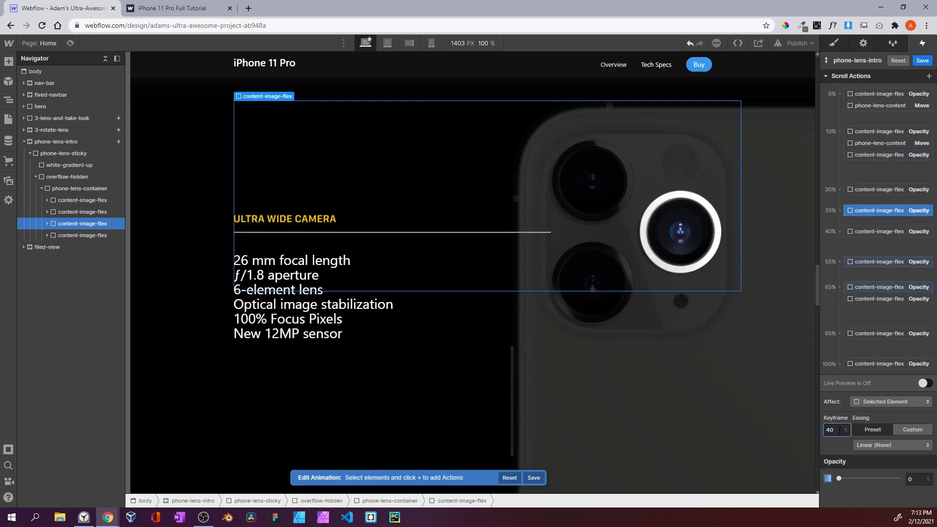
{"action": "type", "text": "40"}
{"action": "key", "text": "Return"}
Move the Wide Camera block's full-opacity keyframe to 60% and its fade-out keyframe to 70%
{"action": "left_click", "coordinate": [858, 261]}
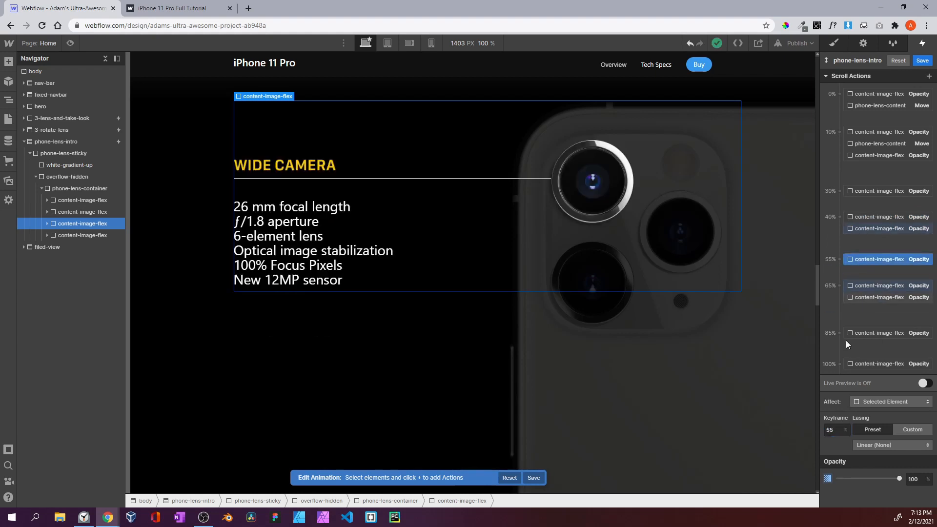
{"action": "double_click", "coordinate": [841, 430]}
{"action": "type", "text": "6"}
{"action": "key", "text": "Return"}
{"action": "left_click", "coordinate": [862, 285]}
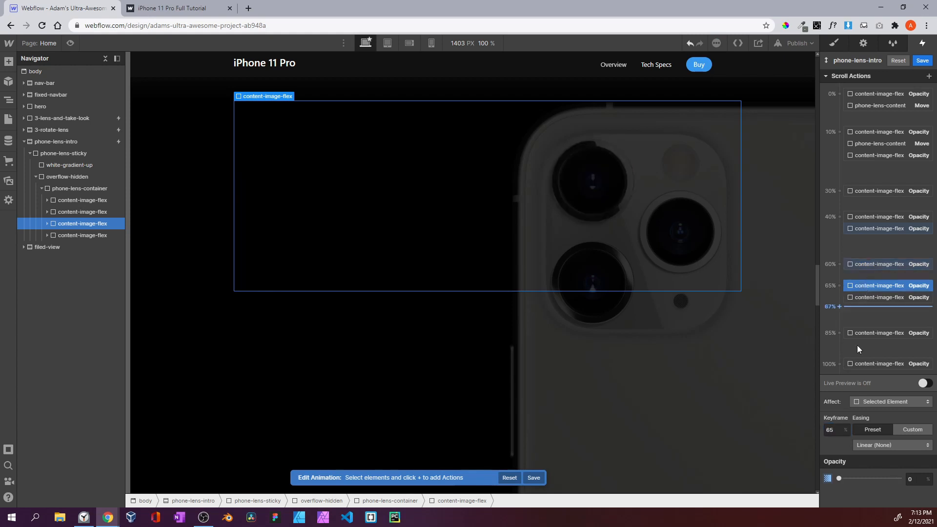
{"action": "double_click", "coordinate": [839, 430]}
{"action": "type", "text": "70"}
{"action": "key", "text": "Return"}
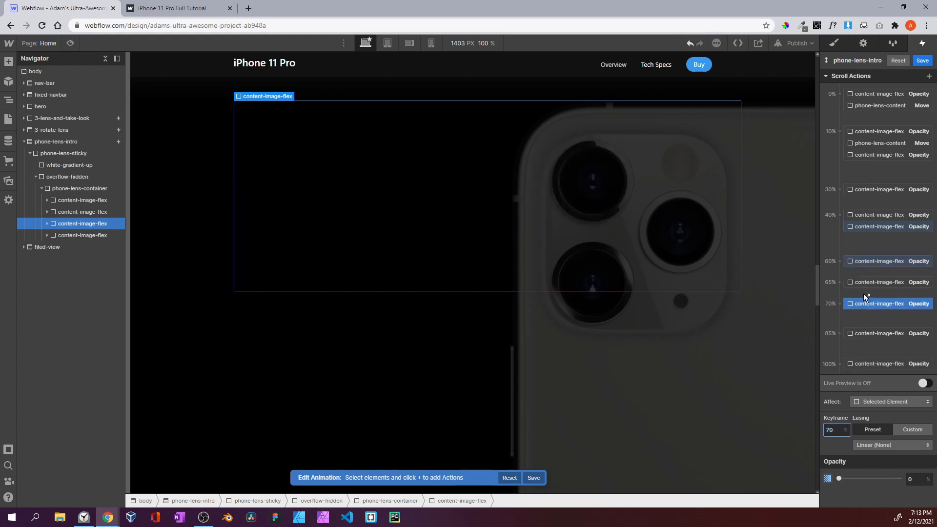
Move the fourth content-image-flex block's first 0% opacity action to the 70% keyframe
{"action": "left_click", "coordinate": [860, 284]}
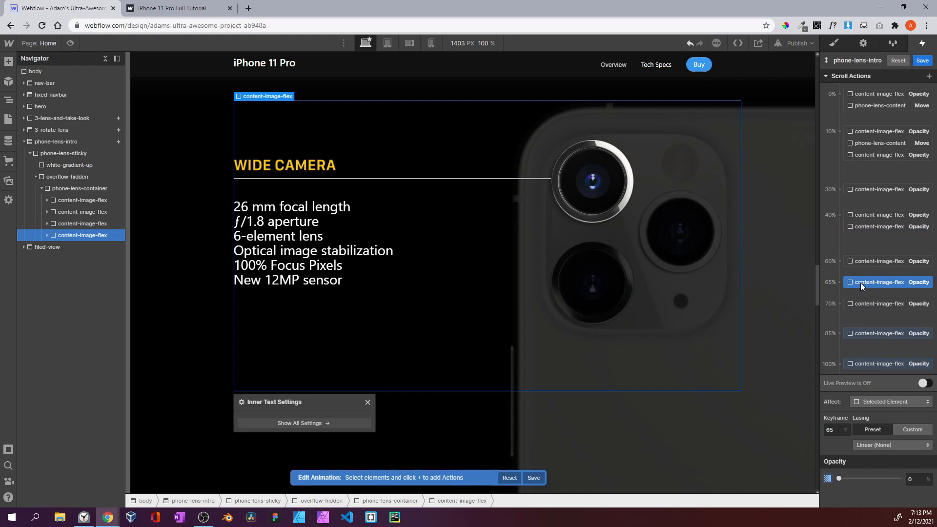
{"action": "left_click", "coordinate": [368, 402]}
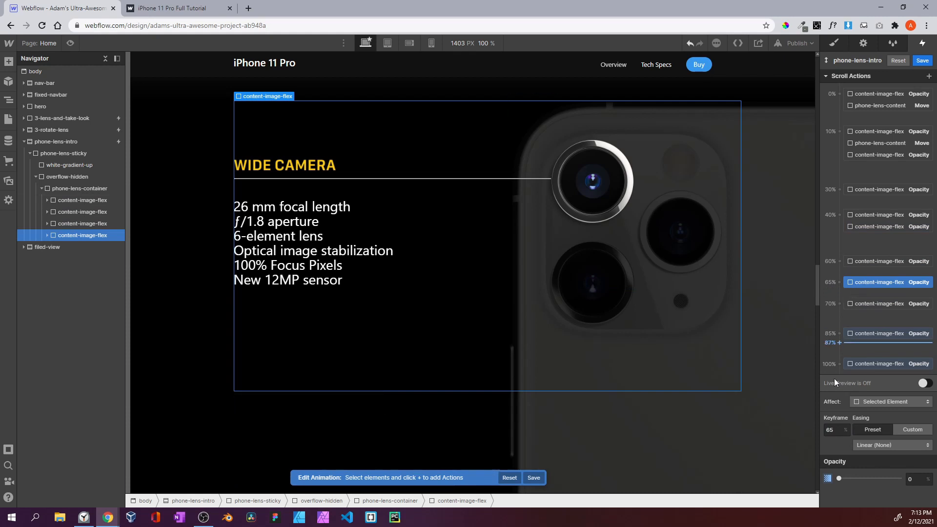
{"action": "left_click", "coordinate": [835, 428]}
{"action": "type", "text": "70"}
{"action": "key", "text": "Return"}
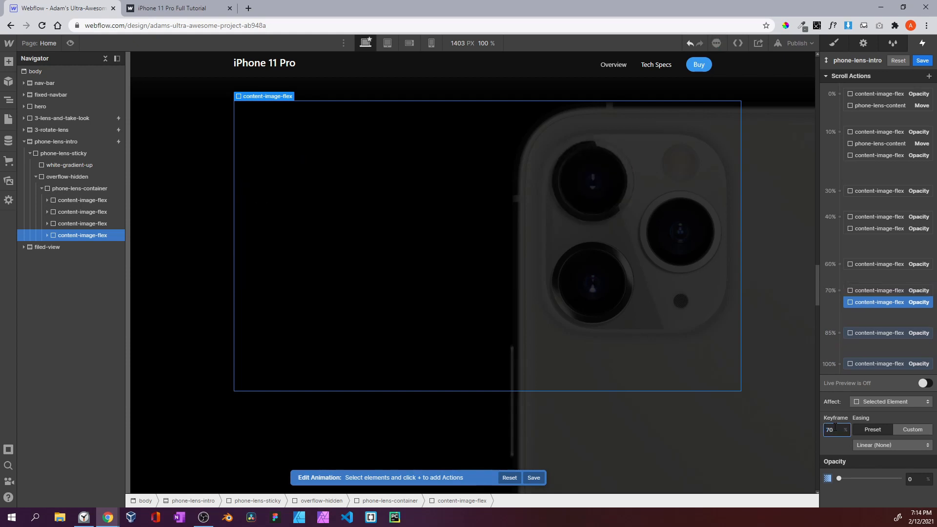
Try the fourth content-image-flex block's full-opacity keyframe at 80%, and restore it to 85%
{"action": "left_click", "coordinate": [854, 333]}
{"action": "left_click", "coordinate": [834, 429]}
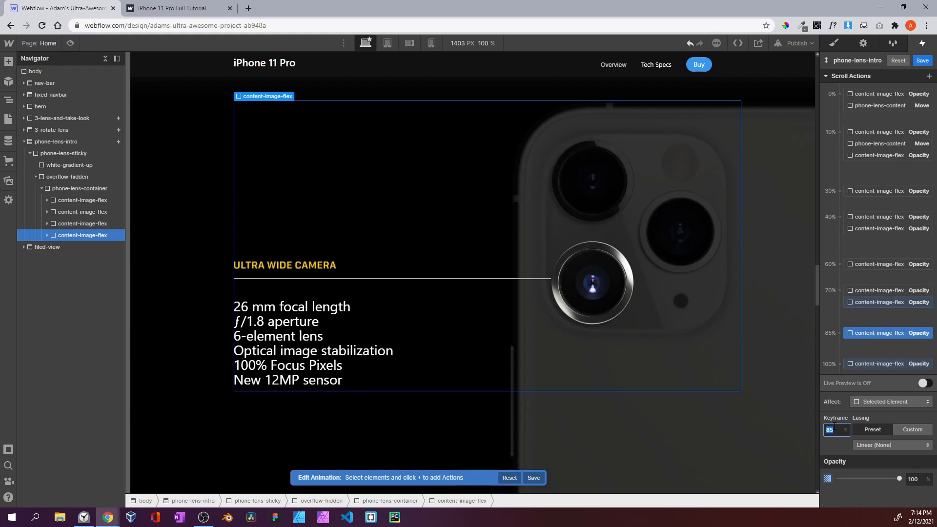
{"action": "type", "text": "80"}
{"action": "key", "text": "Return"}
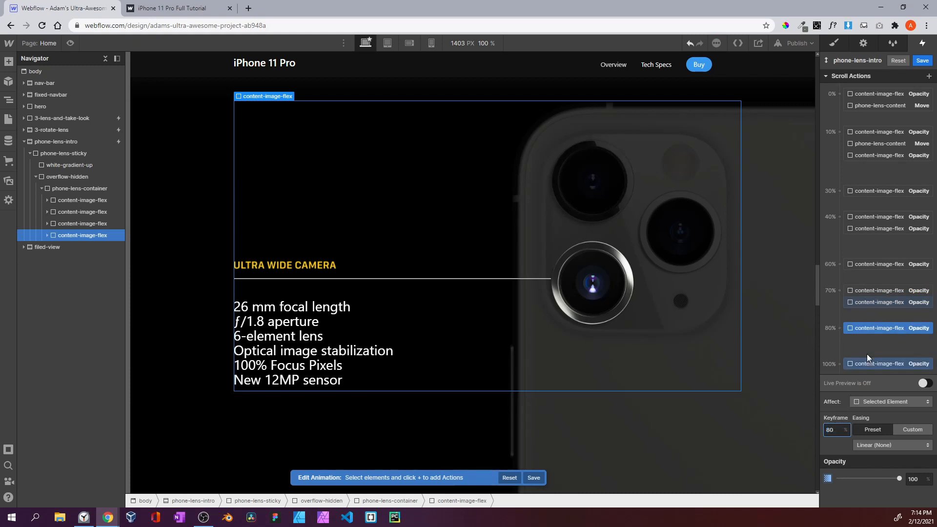
{"action": "double_click", "coordinate": [833, 432]}
{"action": "type", "text": "8"}
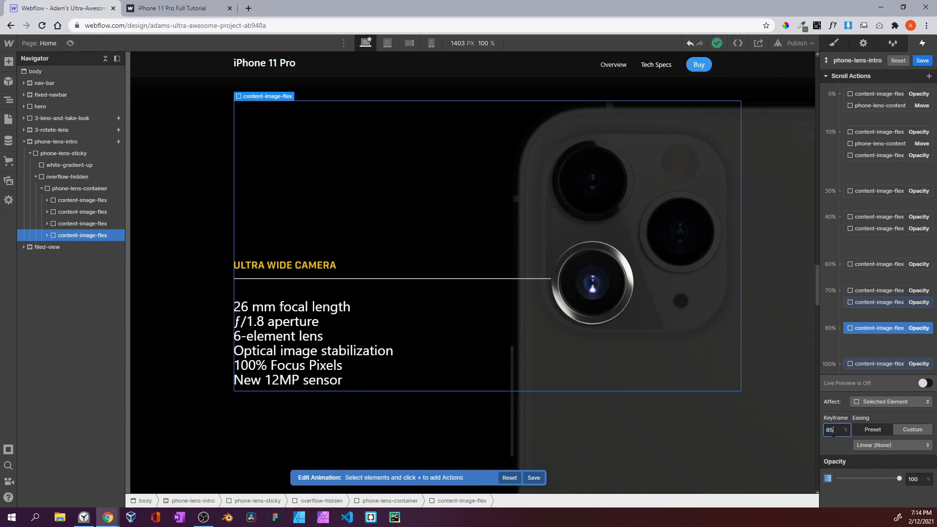
{"action": "key", "text": "Return"}
Preview the scroll animation live, set the second content-image-flex block's full-opacity keyframe to 25%, and check its fade actions
{"action": "left_click", "coordinate": [924, 384]}
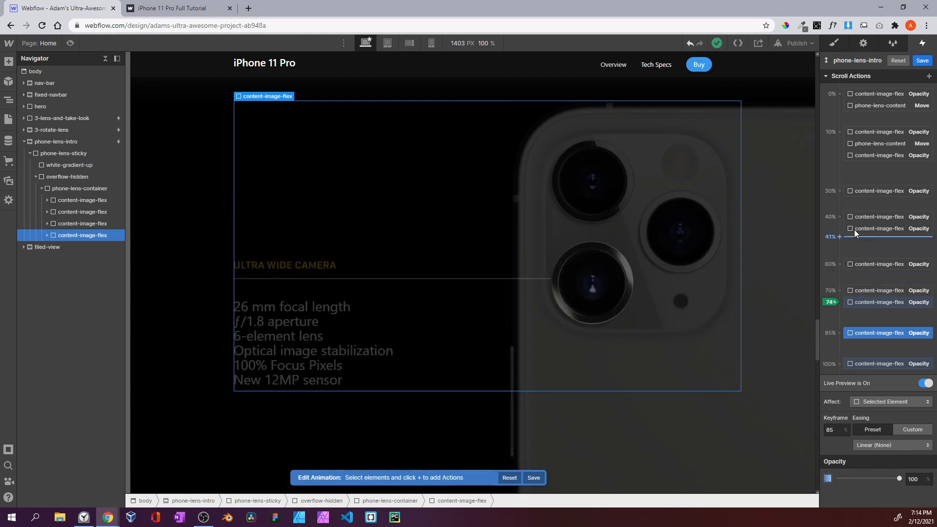
{"action": "left_click", "coordinate": [857, 191]}
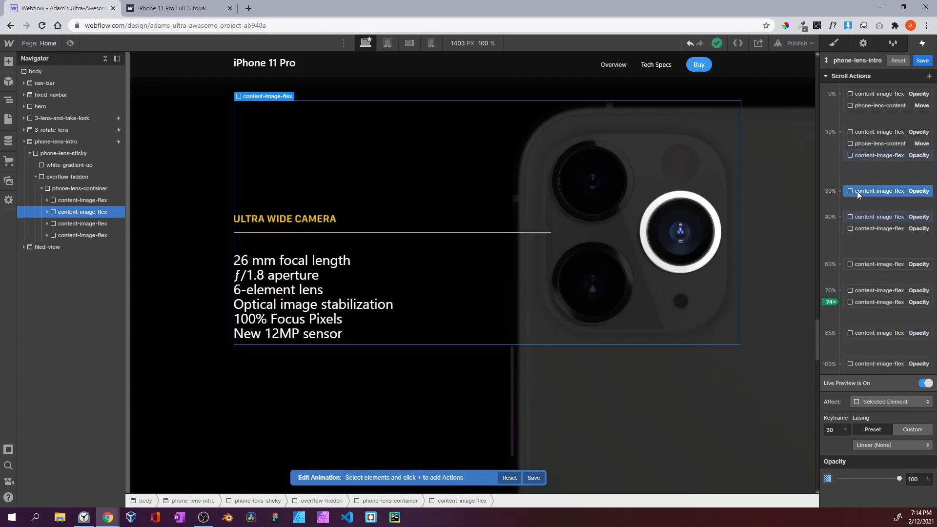
{"action": "left_click", "coordinate": [860, 217]}
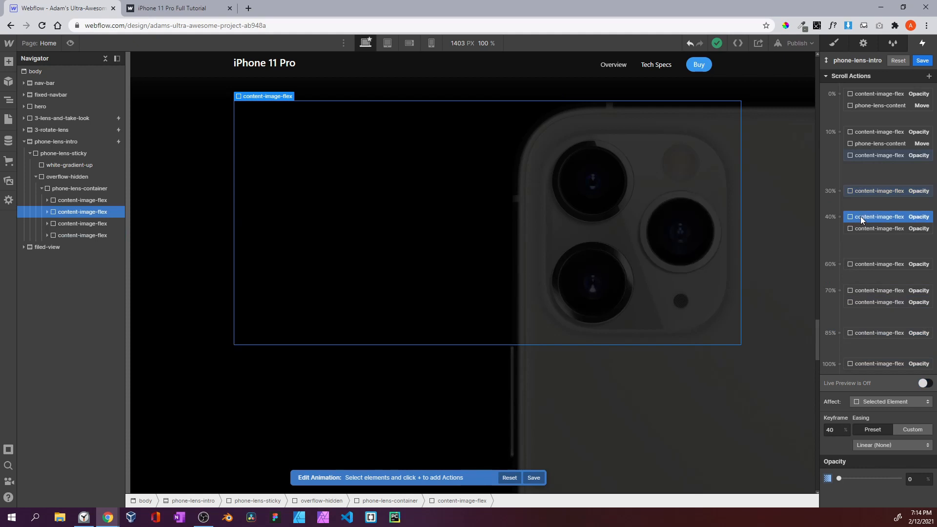
{"action": "left_click", "coordinate": [858, 190]}
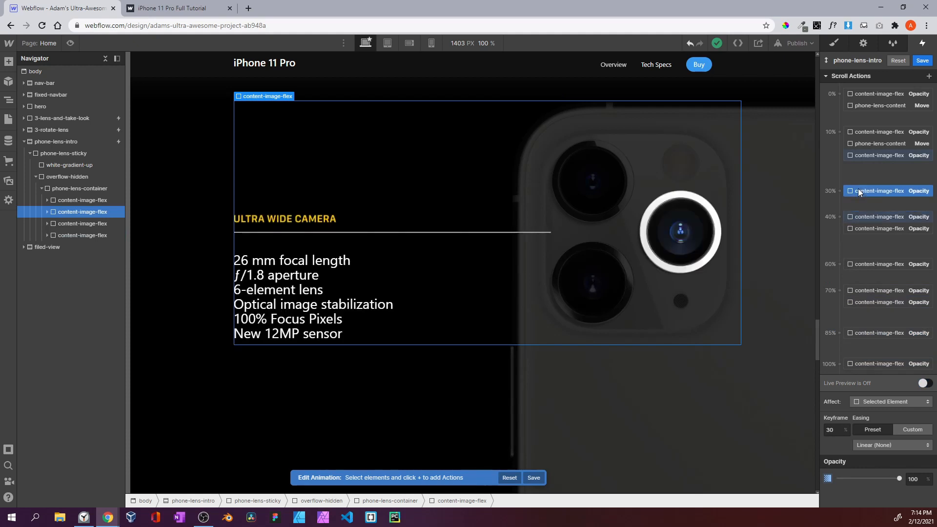
{"action": "double_click", "coordinate": [837, 430]}
{"action": "type", "text": "25"}
{"action": "key", "text": "Return"}
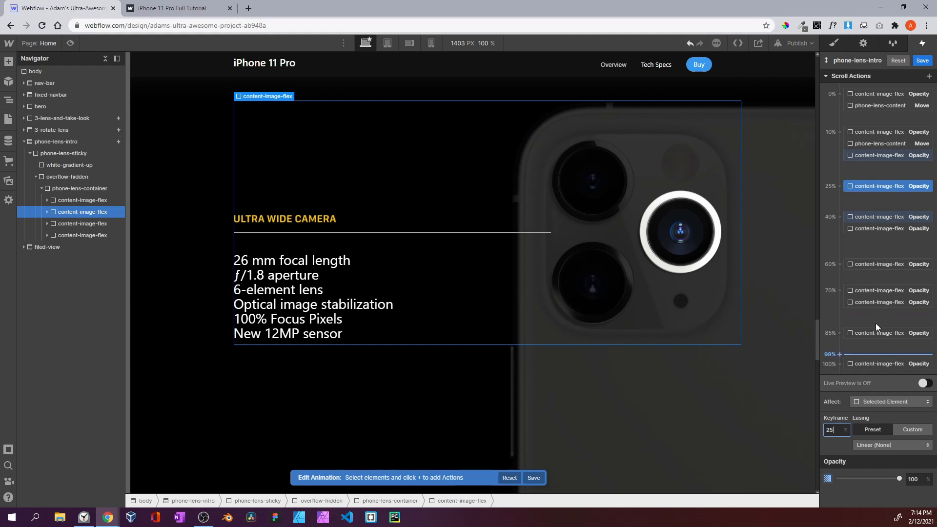
{"action": "left_click", "coordinate": [863, 156]}
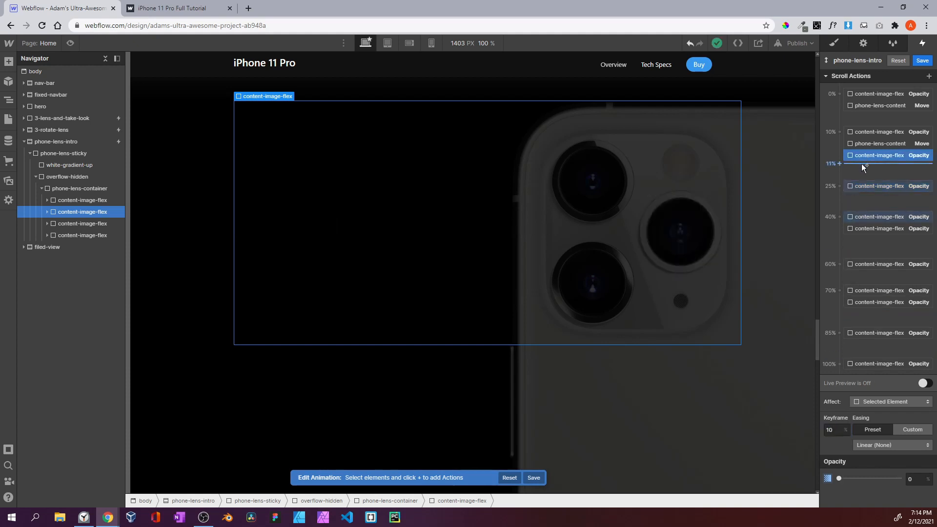
{"action": "left_click", "coordinate": [863, 184]}
{"action": "left_click", "coordinate": [867, 215]}
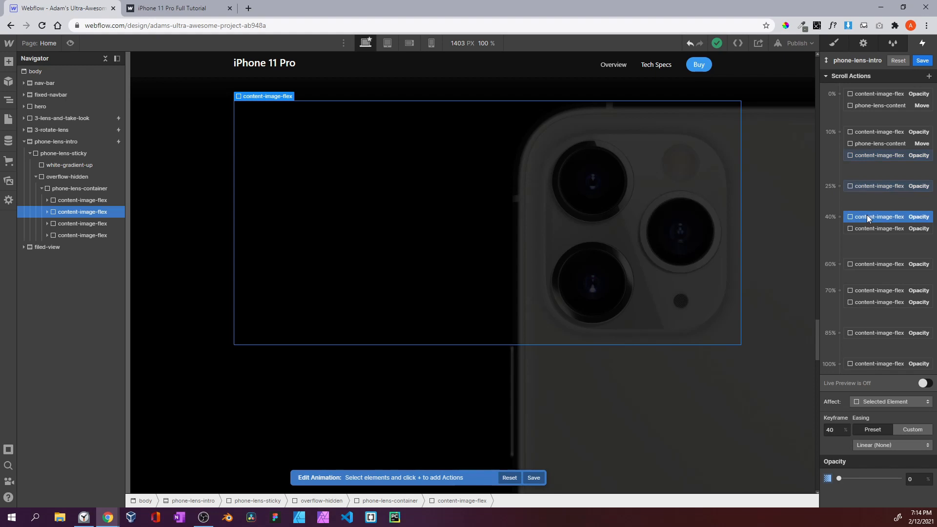
Set the Wide Camera block's full-opacity keyframe to 55% and preview the scroll animation live
{"action": "left_click", "coordinate": [864, 230]}
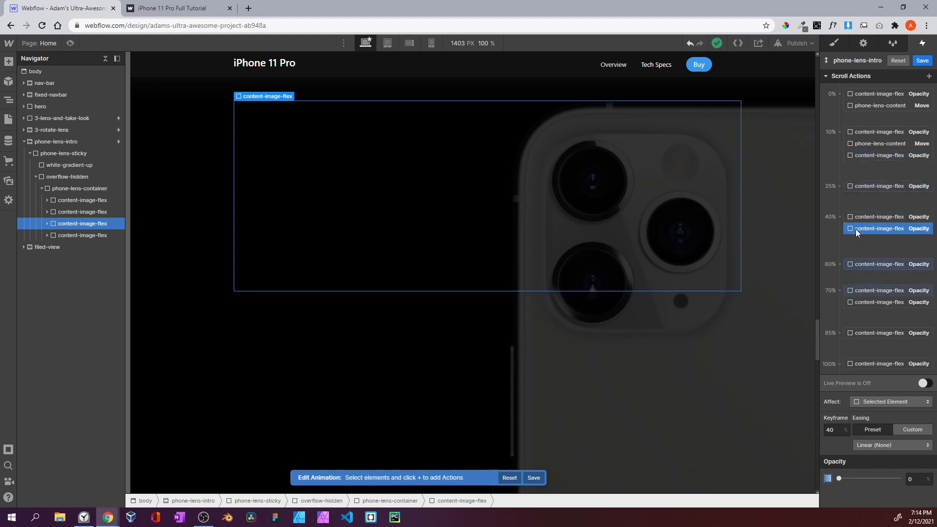
{"action": "left_click", "coordinate": [858, 264]}
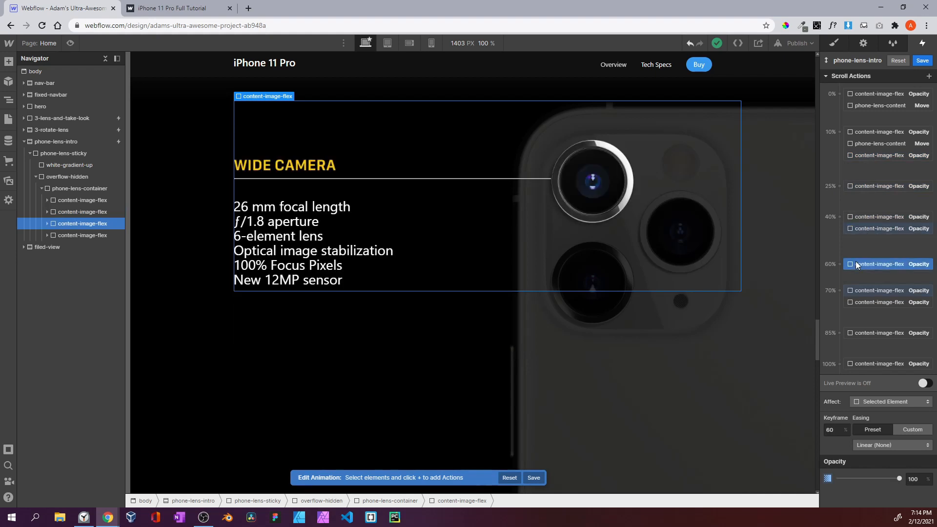
{"action": "left_click", "coordinate": [840, 430]}
{"action": "type", "text": "55"}
{"action": "left_click", "coordinate": [924, 384]}
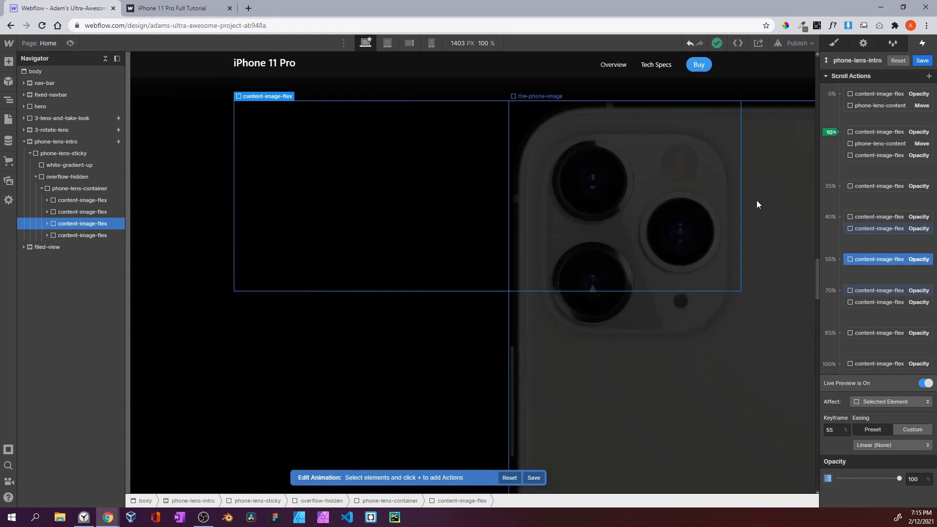
Compare the second and third blocks' opacity actions with the lens sequence on the published iPhone 11 Pro Full Tutorial page
{"action": "left_click", "coordinate": [857, 155]}
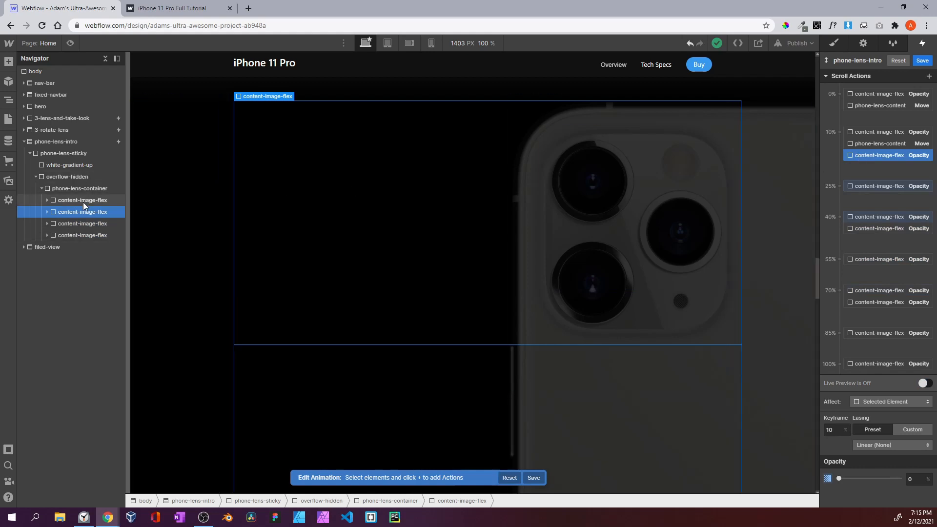
{"action": "left_click", "coordinate": [195, 9]}
{"action": "scroll", "coordinate": [394, 221], "scroll_direction": "up", "scroll_amount": 10}
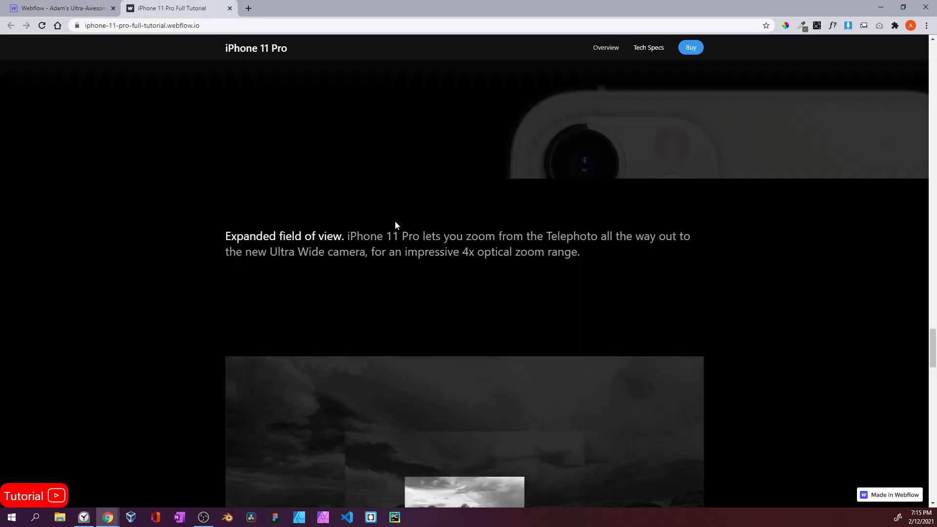
{"action": "scroll", "coordinate": [395, 225], "scroll_direction": "up", "scroll_amount": 5}
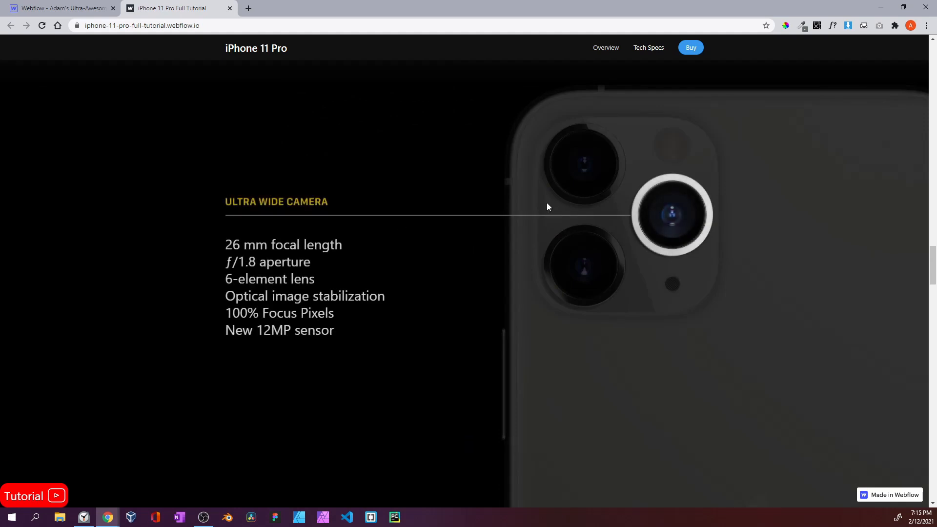
{"action": "left_click", "coordinate": [63, 9]}
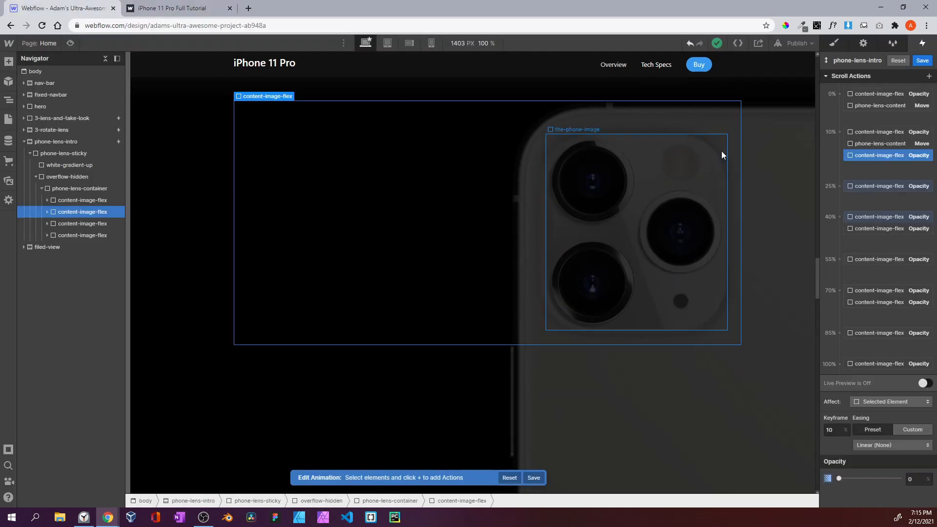
{"action": "left_click", "coordinate": [875, 186]}
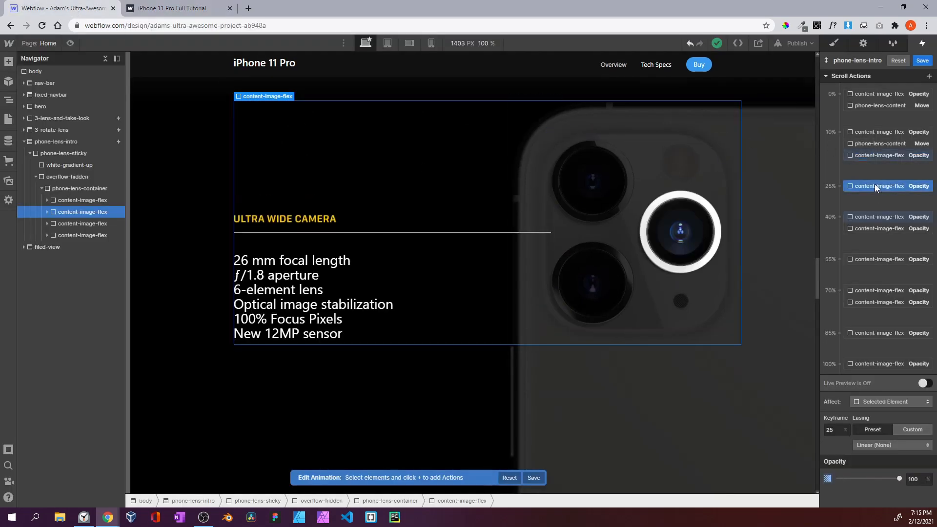
{"action": "left_click", "coordinate": [868, 216]}
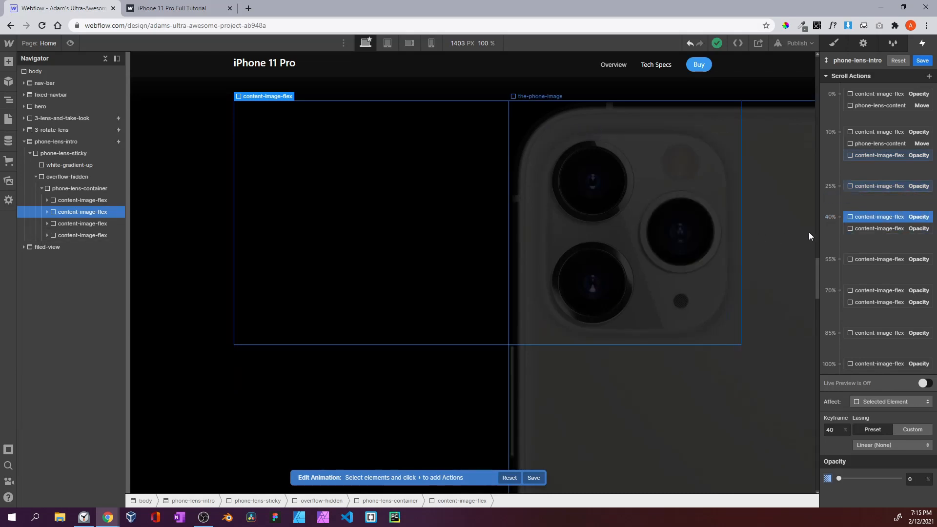
{"action": "left_click", "coordinate": [858, 233]}
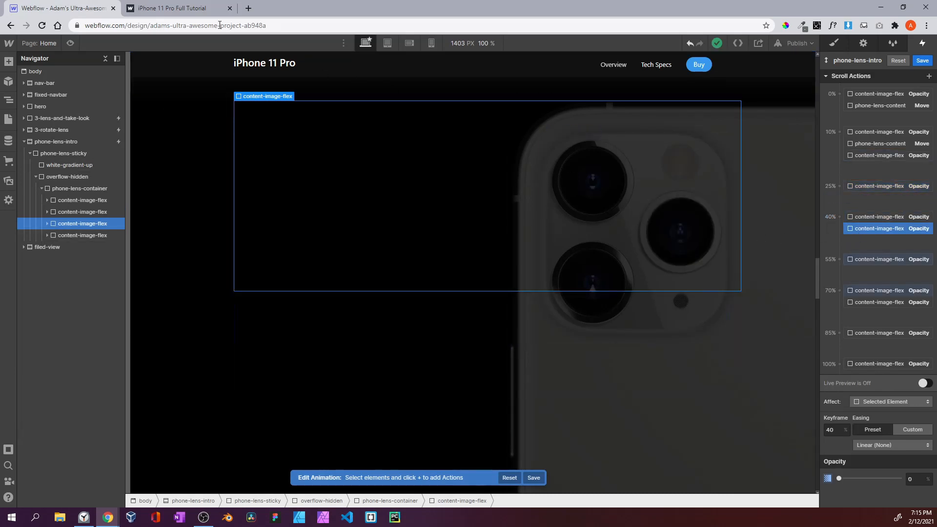
{"action": "left_click", "coordinate": [171, 7]}
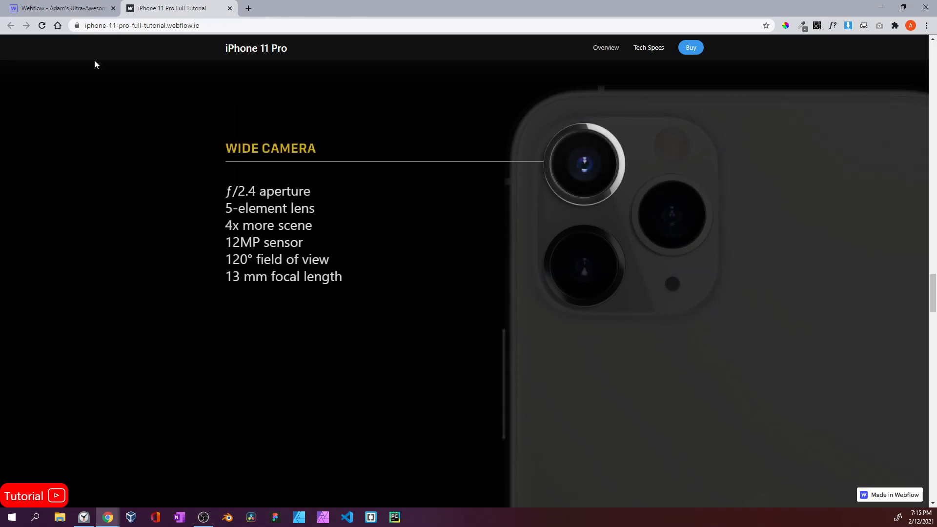
{"action": "left_click", "coordinate": [69, 7]}
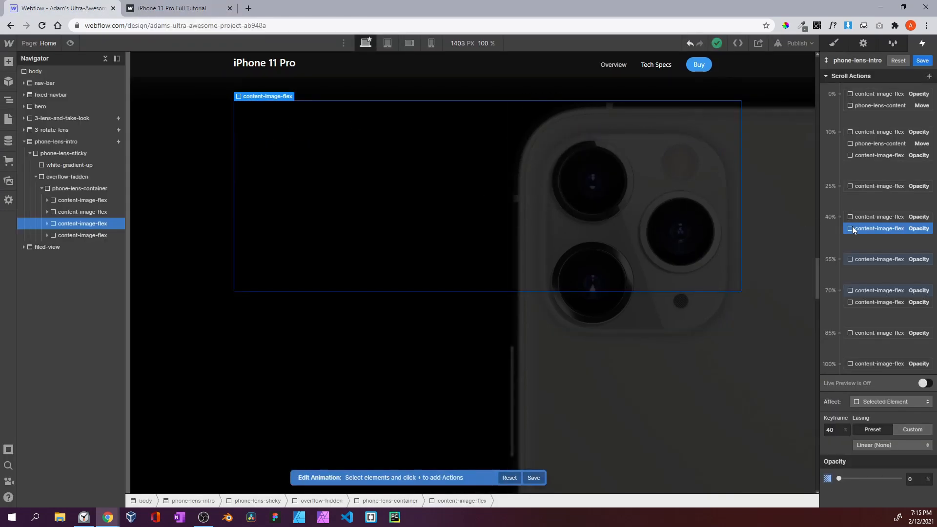
Check the third and fourth blocks' opacity actions from 55% to 100% and save the phone-lens-intro animation
{"action": "left_click", "coordinate": [856, 259]}
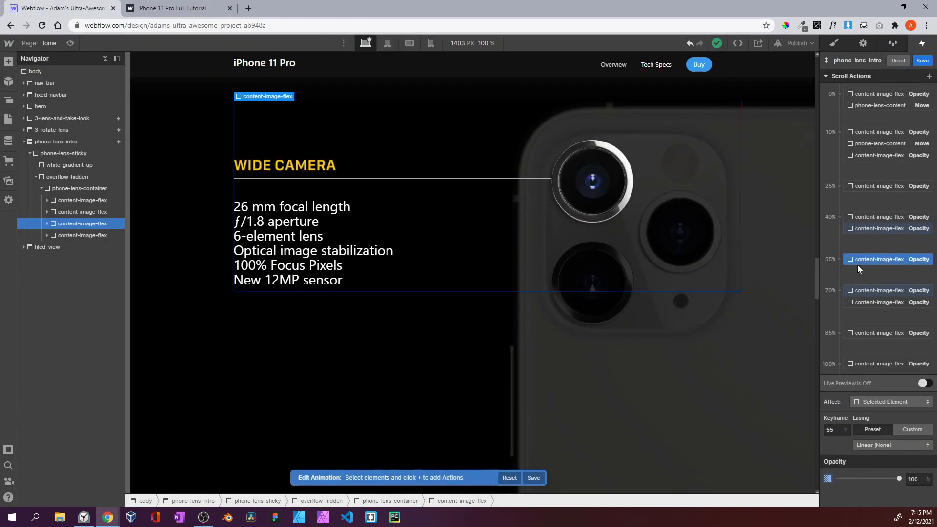
{"action": "left_click", "coordinate": [860, 291]}
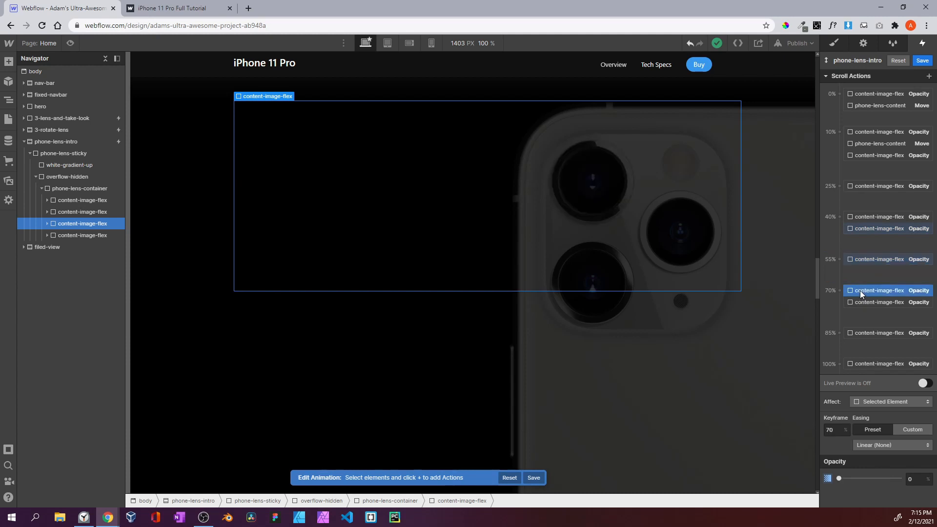
{"action": "left_click", "coordinate": [860, 302]}
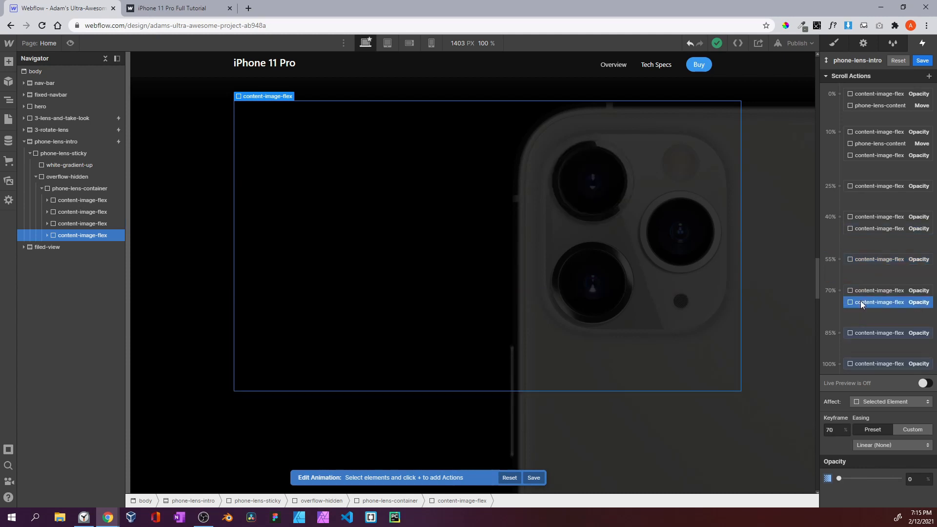
{"action": "left_click", "coordinate": [862, 335]}
{"action": "left_click", "coordinate": [869, 363]}
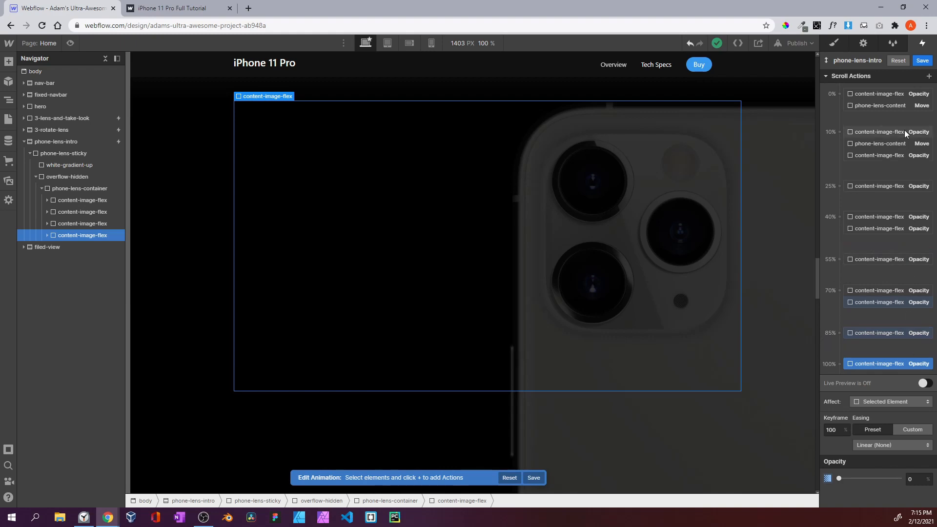
{"action": "left_click", "coordinate": [922, 60]}
{"action": "left_click", "coordinate": [842, 46]}
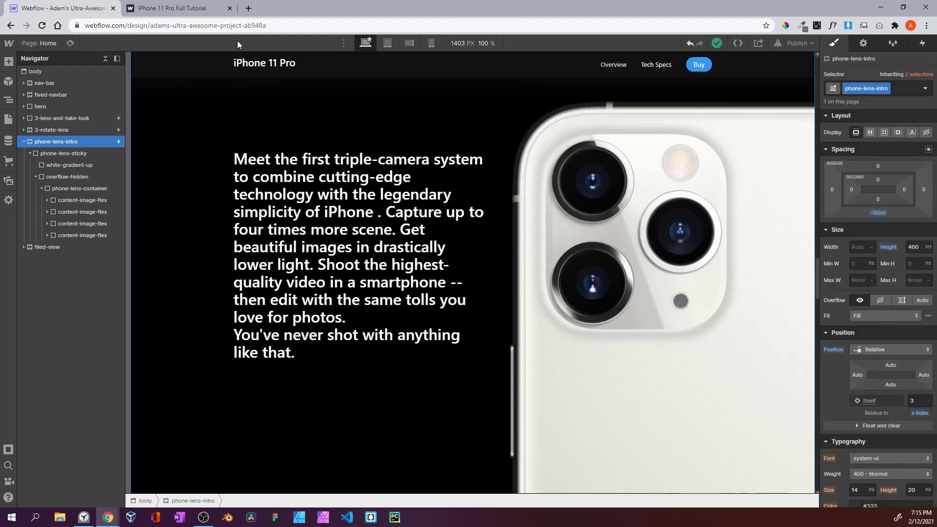
Preview the page from the hero section down to the lens blocks to examine how the scroll animations play in sequence
{"action": "left_click", "coordinate": [70, 43]}
{"action": "scroll", "coordinate": [301, 169], "scroll_direction": "down", "scroll_amount": 10}
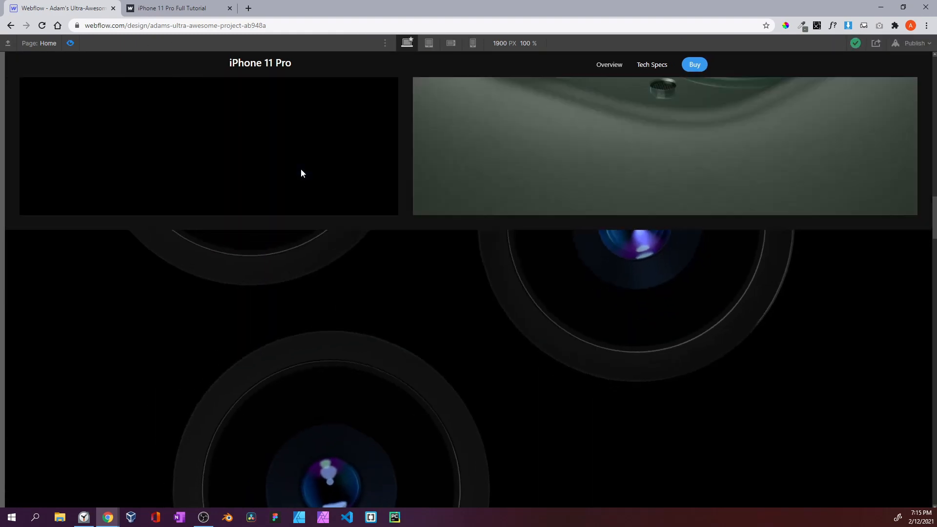
{"action": "scroll", "coordinate": [301, 169], "scroll_direction": "up", "scroll_amount": 10}
{"action": "scroll", "coordinate": [399, 166], "scroll_direction": "down", "scroll_amount": 5}
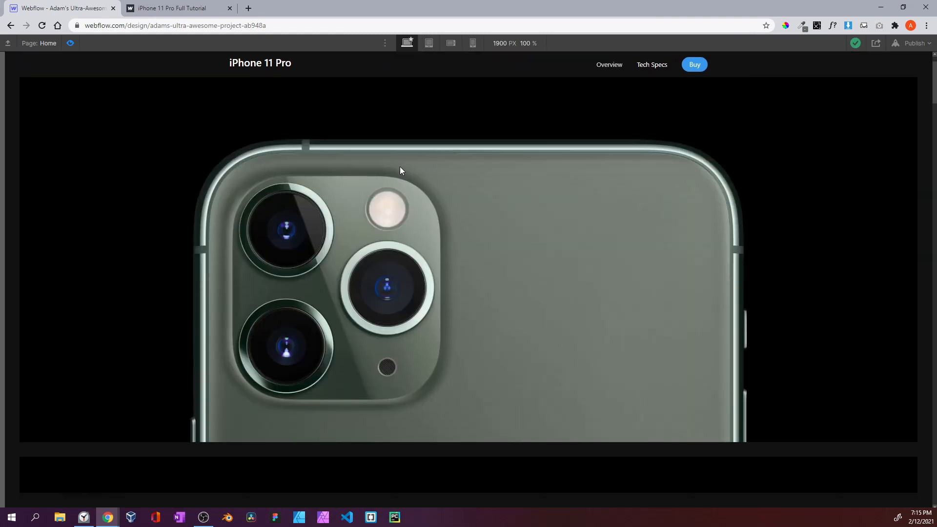
{"action": "scroll", "coordinate": [400, 166], "scroll_direction": "down", "scroll_amount": 8}
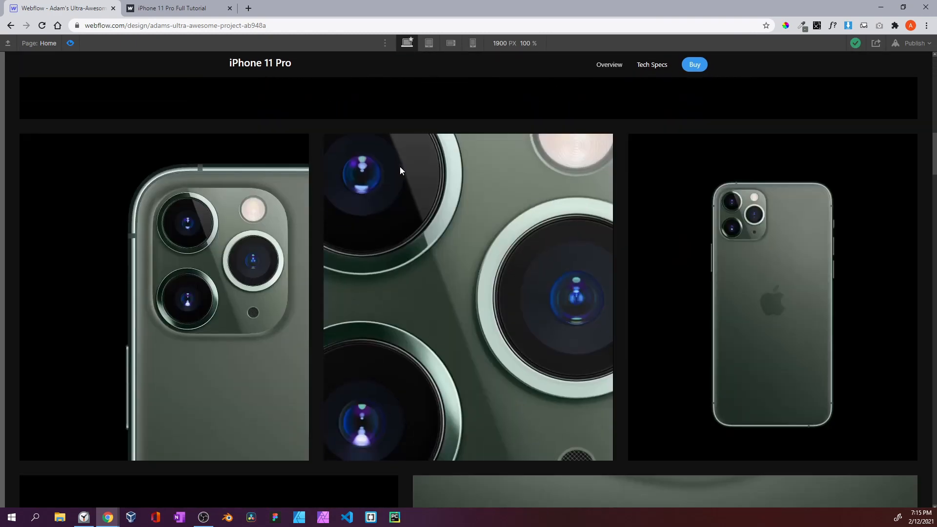
{"action": "scroll", "coordinate": [399, 168], "scroll_direction": "down", "scroll_amount": 7}
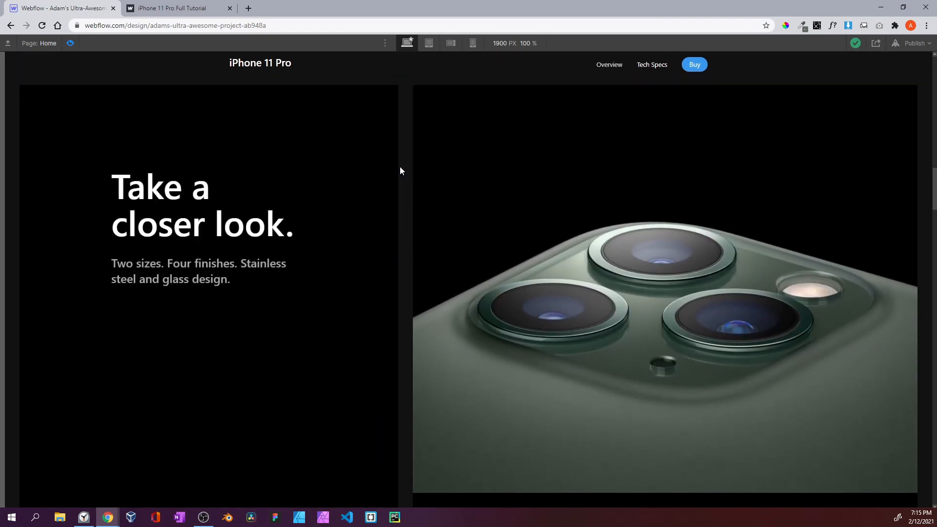
{"action": "scroll", "coordinate": [400, 168], "scroll_direction": "down", "scroll_amount": 3}
{"action": "scroll", "coordinate": [400, 166], "scroll_direction": "down", "scroll_amount": 5}
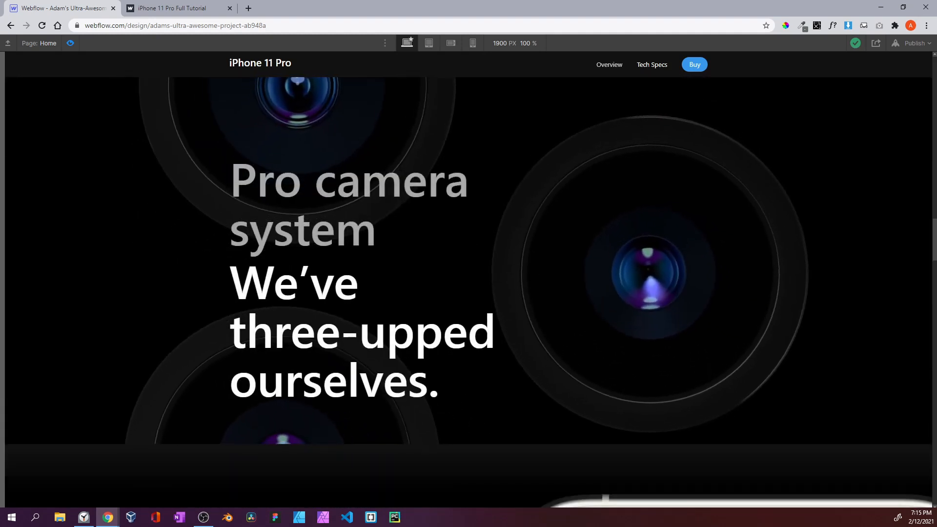
{"action": "scroll", "coordinate": [400, 166], "scroll_direction": "down", "scroll_amount": 6}
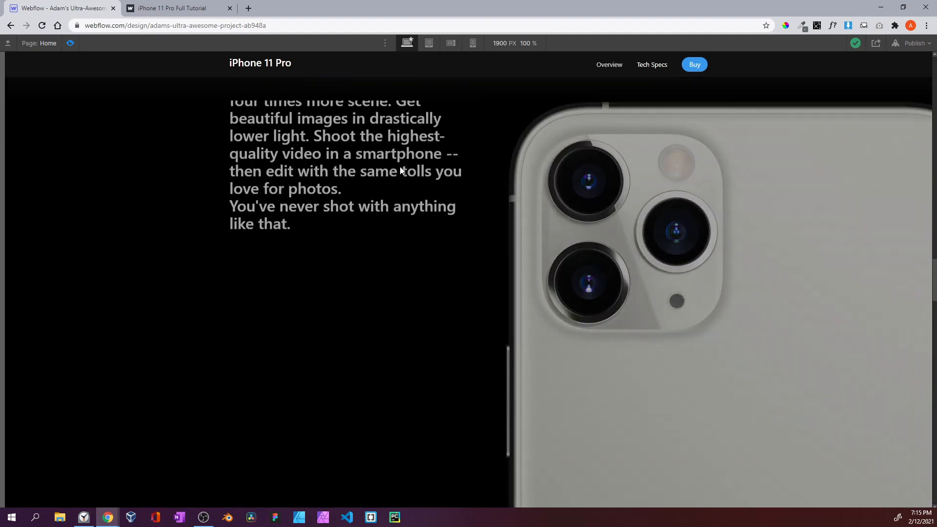
{"action": "scroll", "coordinate": [400, 167], "scroll_direction": "down", "scroll_amount": 3}
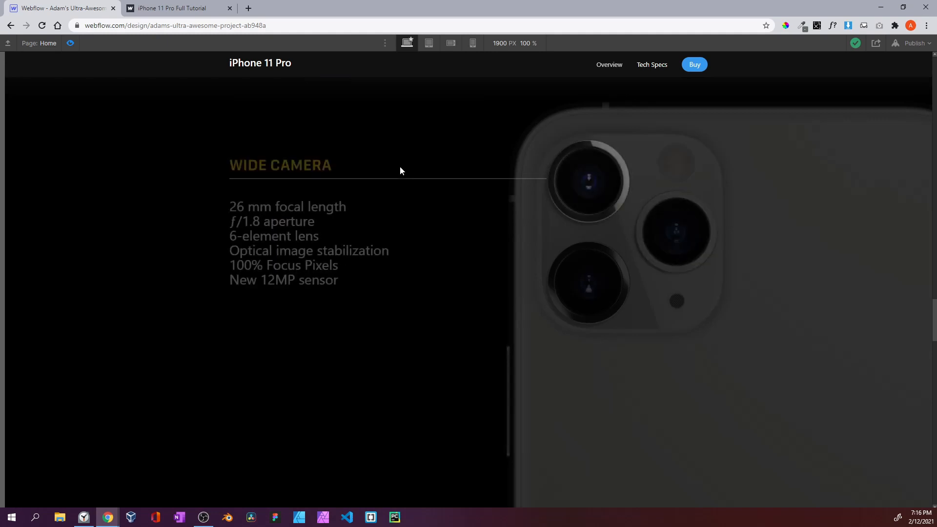
{"action": "scroll", "coordinate": [399, 166], "scroll_direction": "down", "scroll_amount": 4}
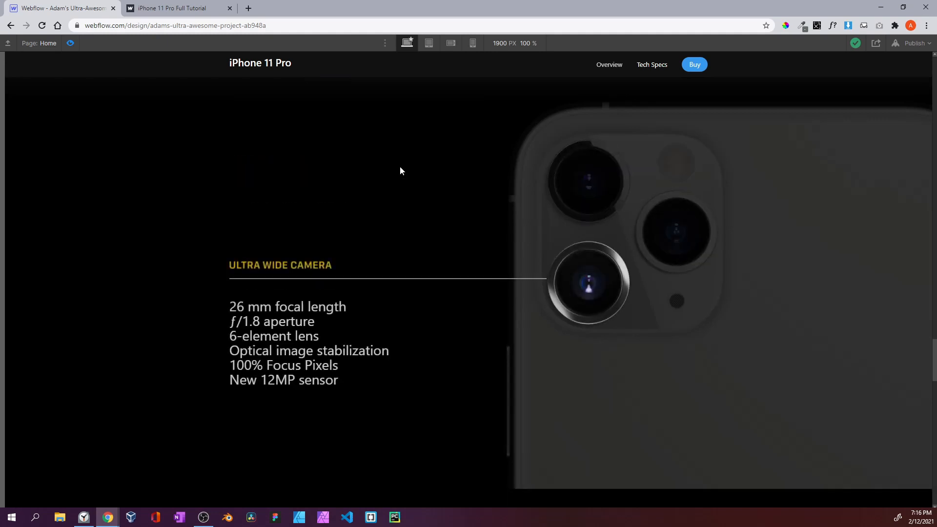
Add a While scrolling in view trigger to the filed-view section with the Play scroll animation action
{"action": "scroll", "coordinate": [400, 165], "scroll_direction": "down", "scroll_amount": 9}
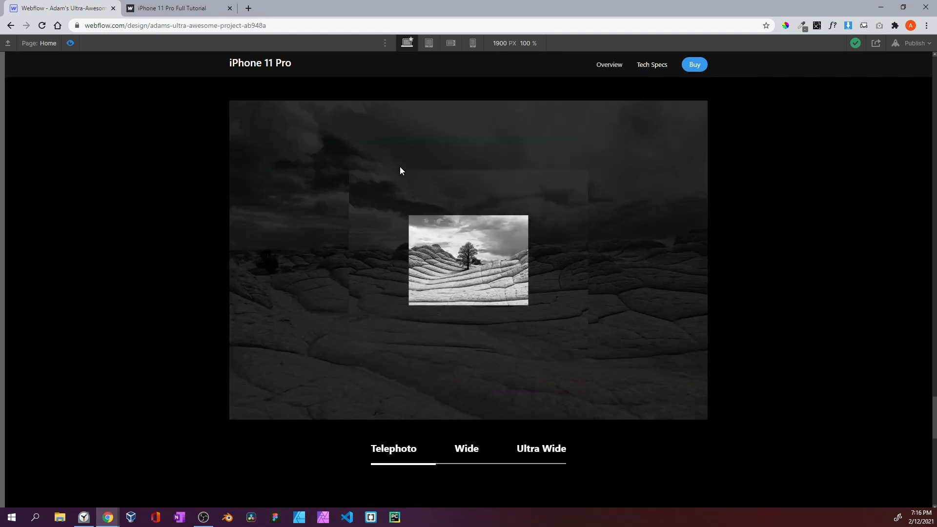
{"action": "left_click", "coordinate": [71, 43]}
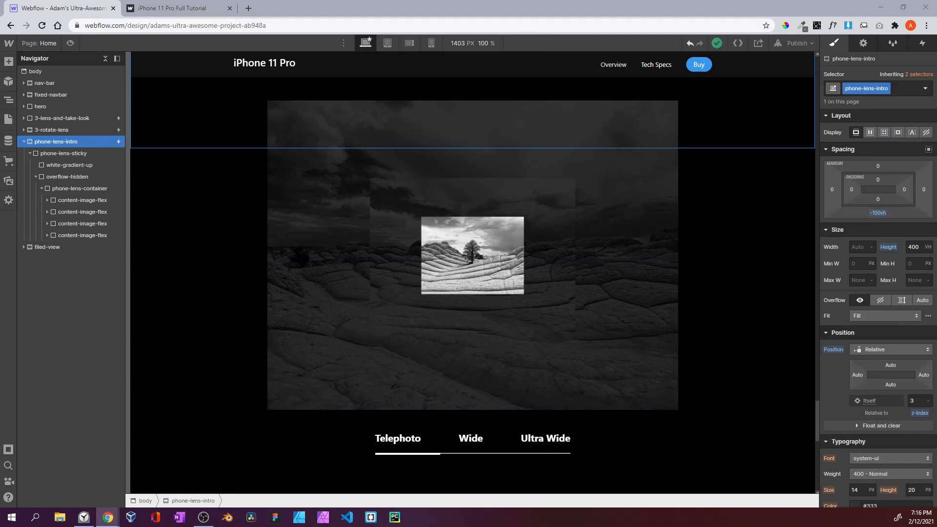
{"action": "left_click", "coordinate": [23, 141]}
{"action": "left_click", "coordinate": [36, 155]}
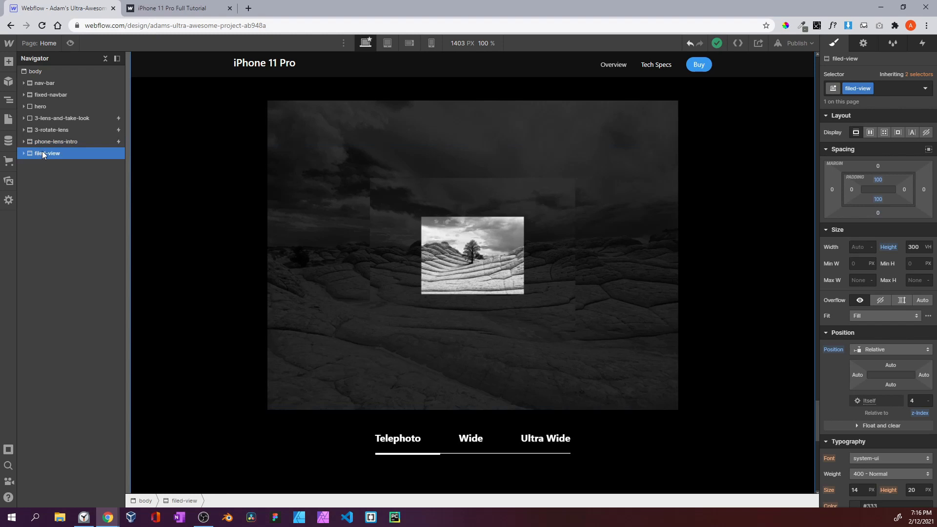
{"action": "left_click", "coordinate": [921, 47]}
{"action": "left_click", "coordinate": [930, 76]}
{"action": "left_click", "coordinate": [868, 134]}
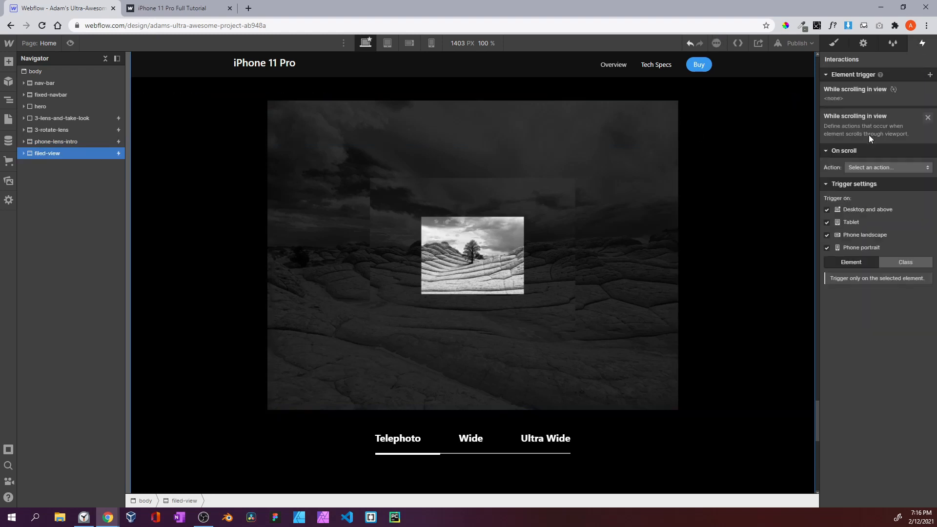
{"action": "left_click", "coordinate": [880, 128]}
{"action": "left_click", "coordinate": [879, 150]}
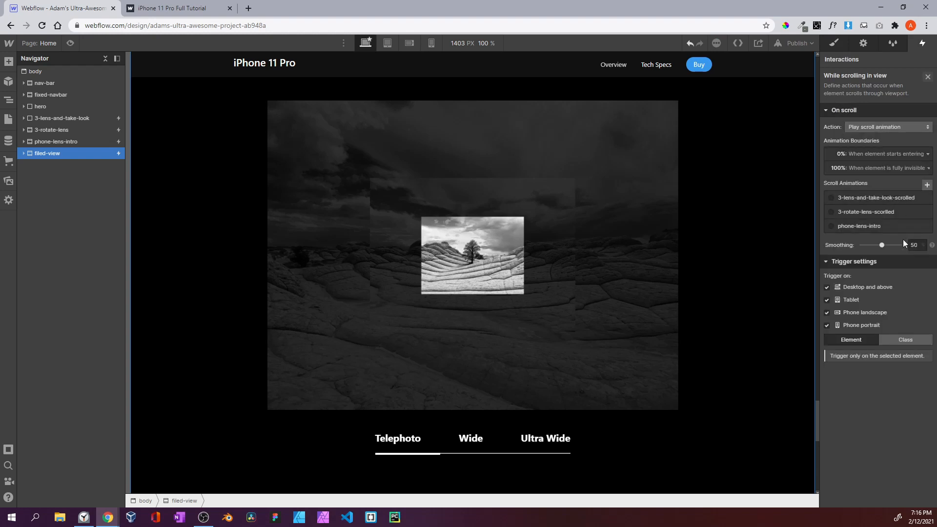
Create and save a scroll animation named field-view-scrolled and set its smoothing to 40
{"action": "left_click", "coordinate": [926, 186]}
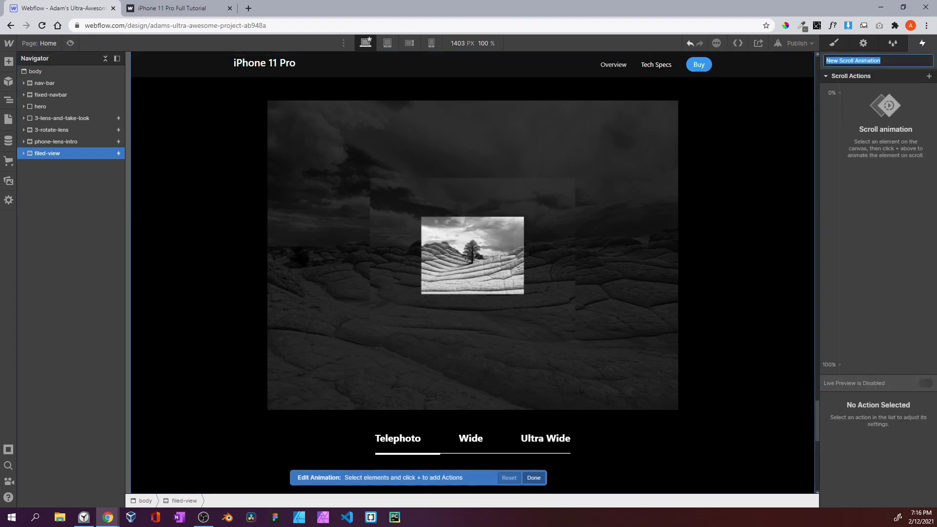
{"action": "type", "text": "field-view-scroll..."}
{"action": "key", "text": "Return"}
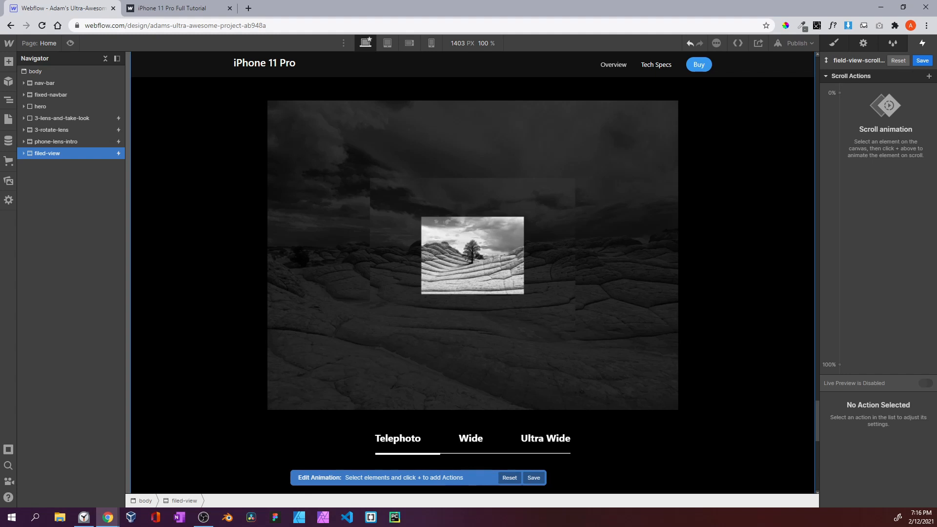
{"action": "left_click", "coordinate": [922, 60]}
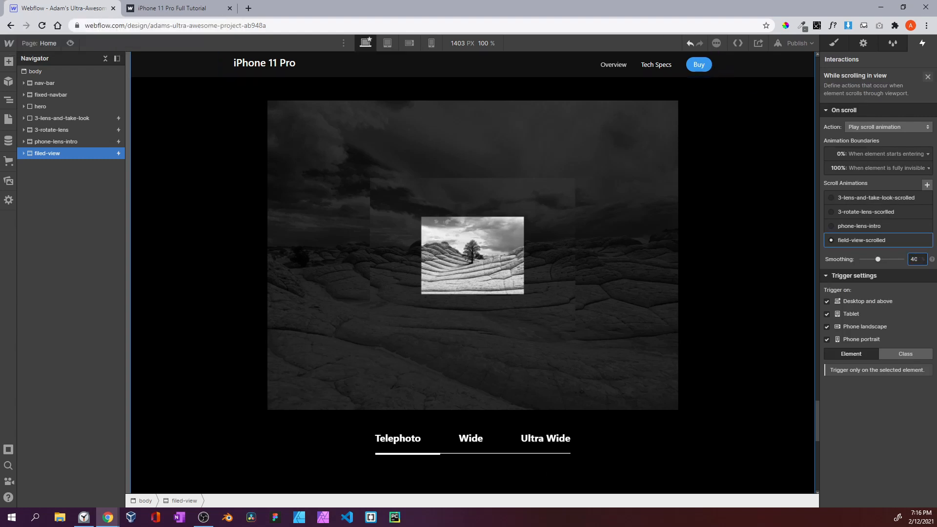
Start the scroll animation when the section is fully visible, add an offset to its fully invisible end, and open field-view-scrolled for editing
{"action": "left_click", "coordinate": [868, 152]}
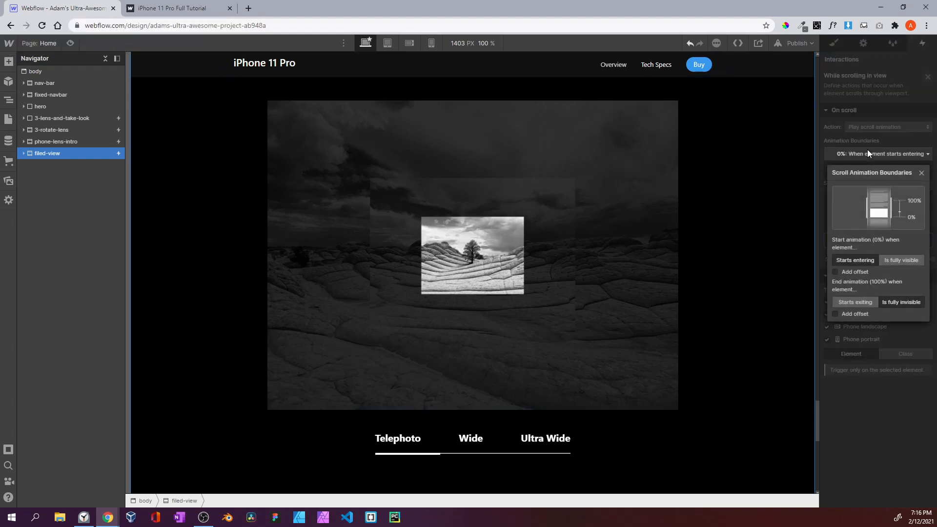
{"action": "left_click", "coordinate": [910, 259]}
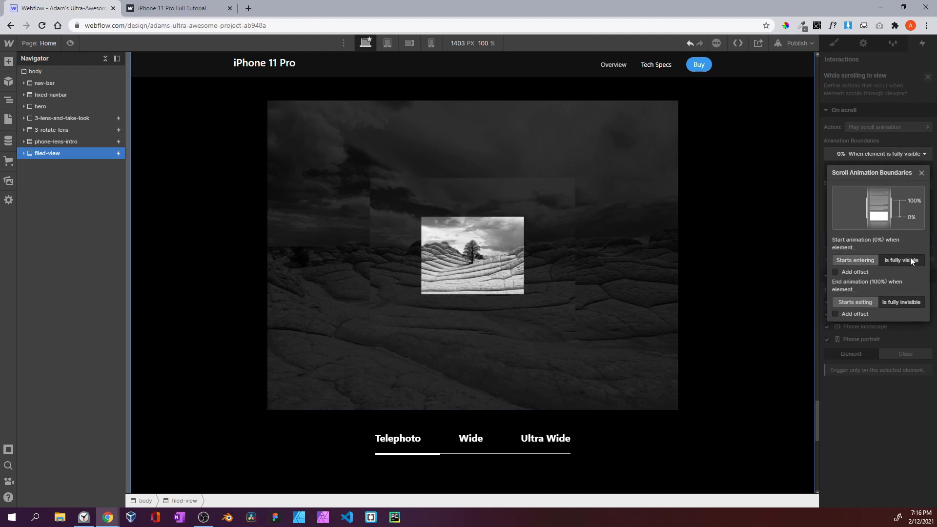
{"action": "left_click", "coordinate": [852, 315]}
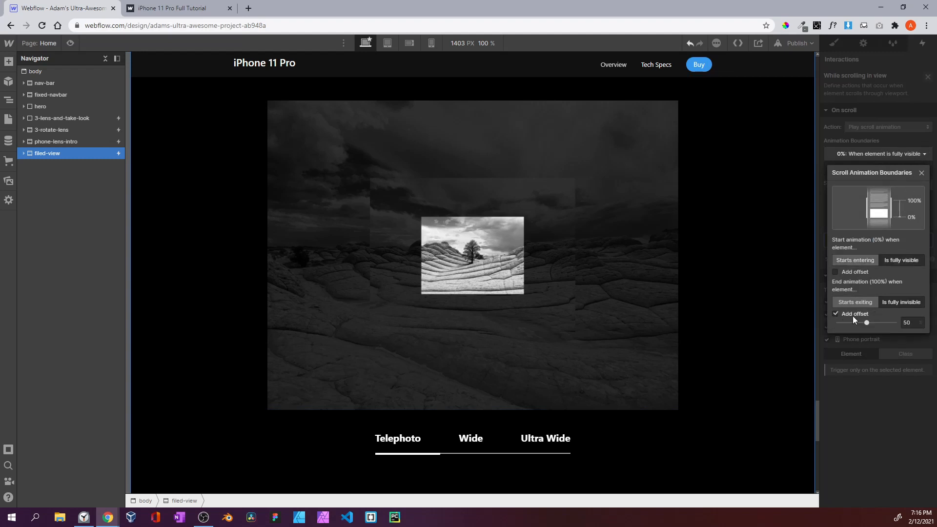
{"action": "left_click", "coordinate": [865, 128]}
{"action": "left_click", "coordinate": [882, 234]}
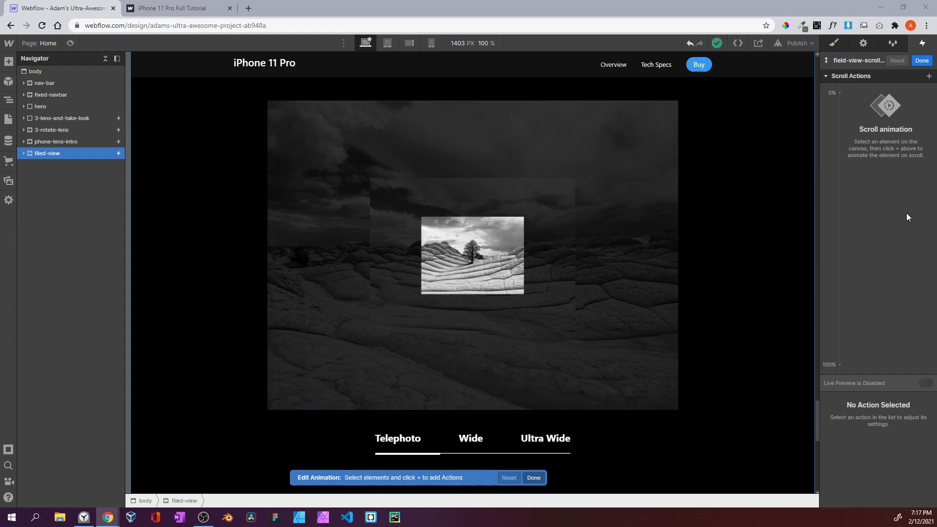
Examine how the slider line and field-of-view images change on scroll on the published iPhone 11 Pro Full Tutorial page
{"action": "left_click", "coordinate": [172, 8]}
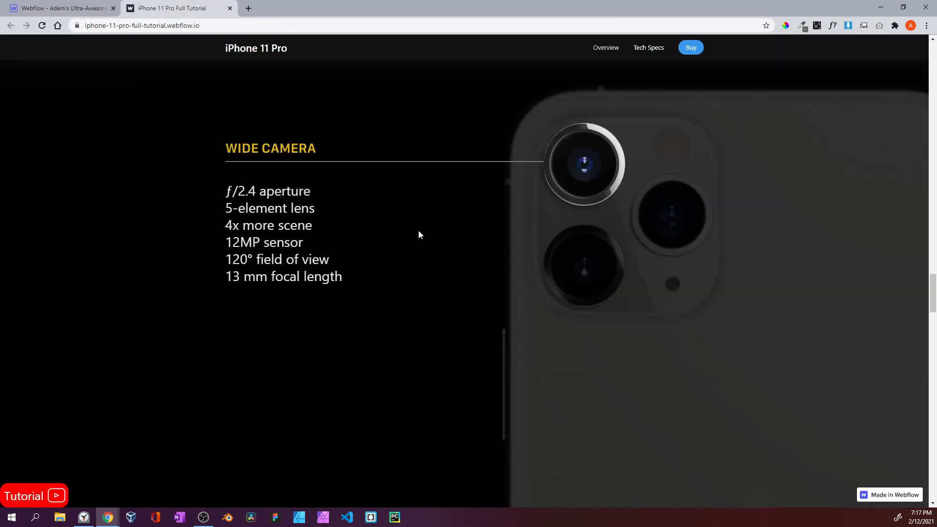
{"action": "scroll", "coordinate": [418, 229], "scroll_direction": "down", "scroll_amount": 5}
{"action": "scroll", "coordinate": [419, 234], "scroll_direction": "down", "scroll_amount": 5}
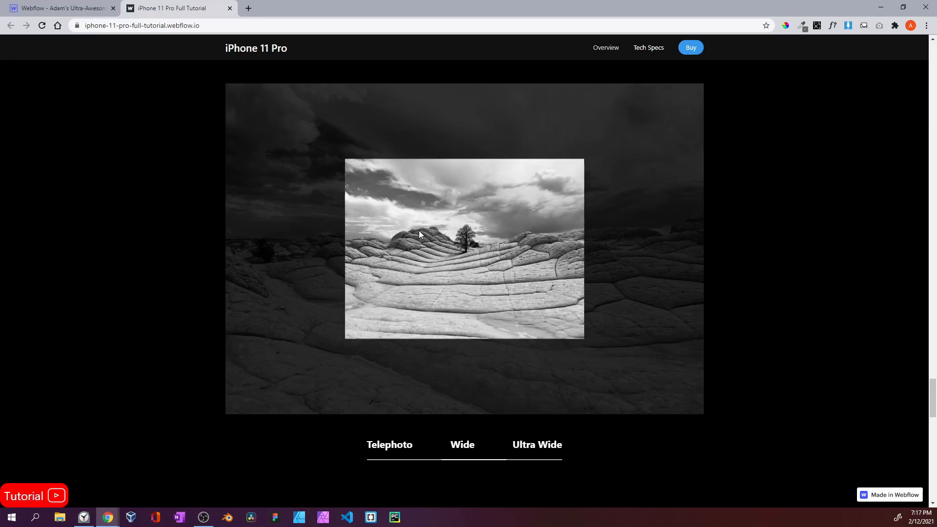
{"action": "scroll", "coordinate": [418, 231], "scroll_direction": "up", "scroll_amount": 4}
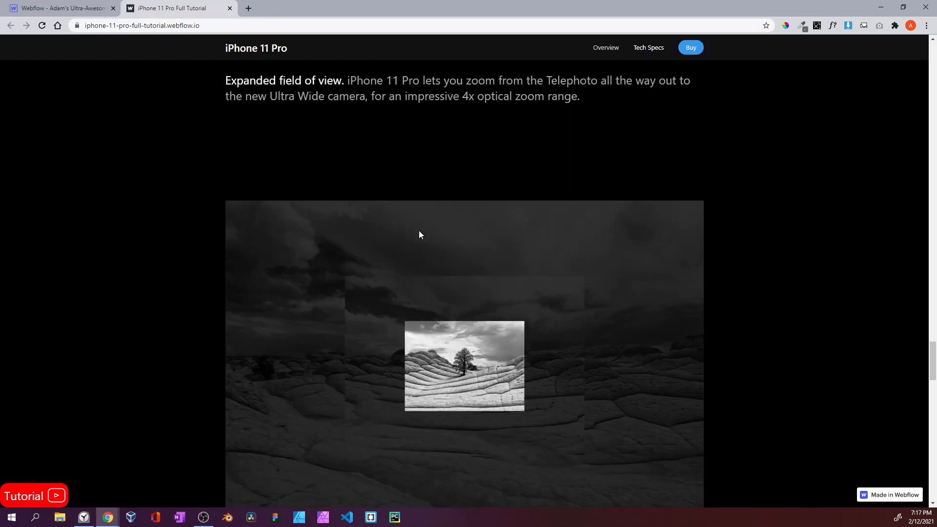
{"action": "scroll", "coordinate": [401, 318], "scroll_direction": "down", "scroll_amount": 4}
{"action": "scroll", "coordinate": [399, 483], "scroll_direction": "down", "scroll_amount": 5}
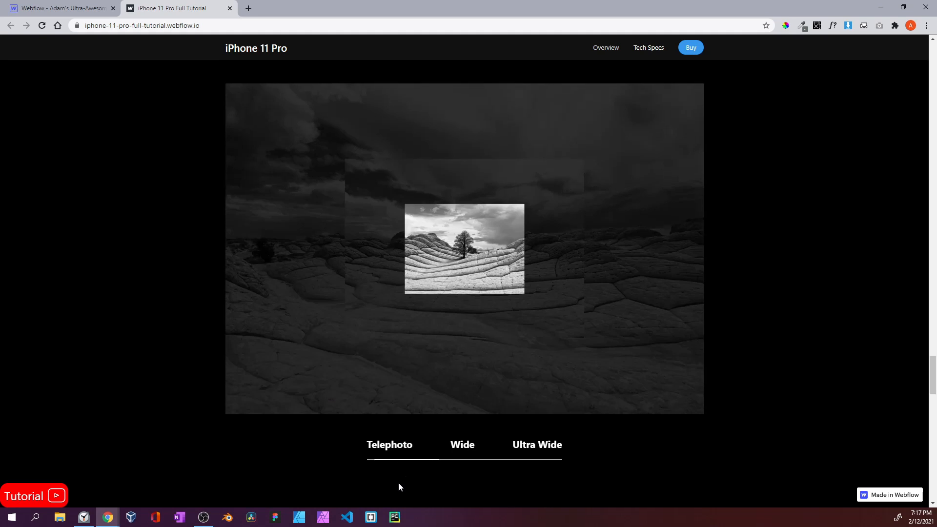
{"action": "scroll", "coordinate": [460, 458], "scroll_direction": "down", "scroll_amount": 2}
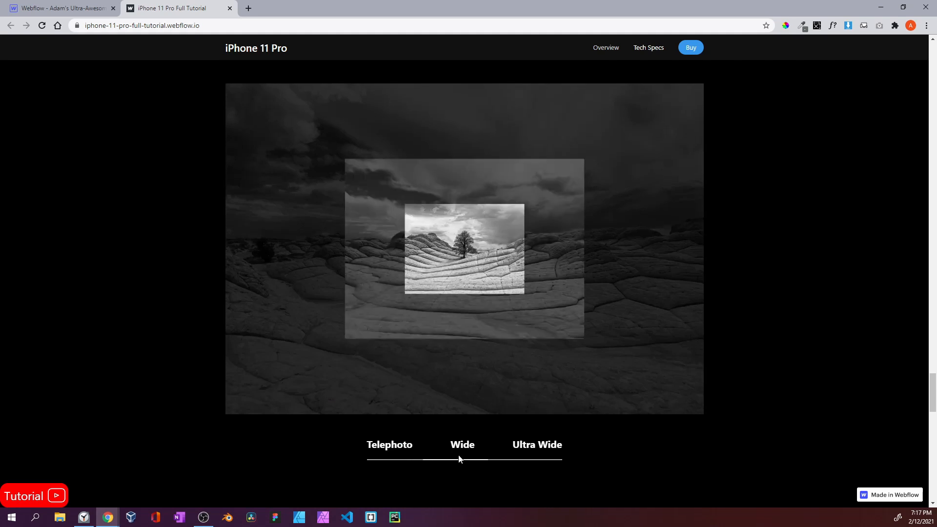
Add a Move action at 0% for the-slide element inside the filed-view section's slider
{"action": "left_click", "coordinate": [76, 10]}
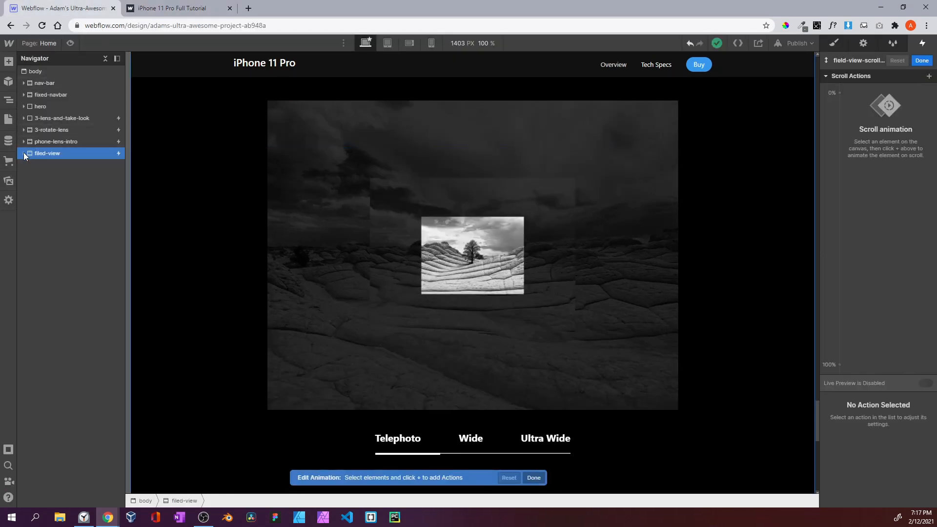
{"action": "left_click", "coordinate": [30, 177]}
{"action": "left_click", "coordinate": [36, 200]}
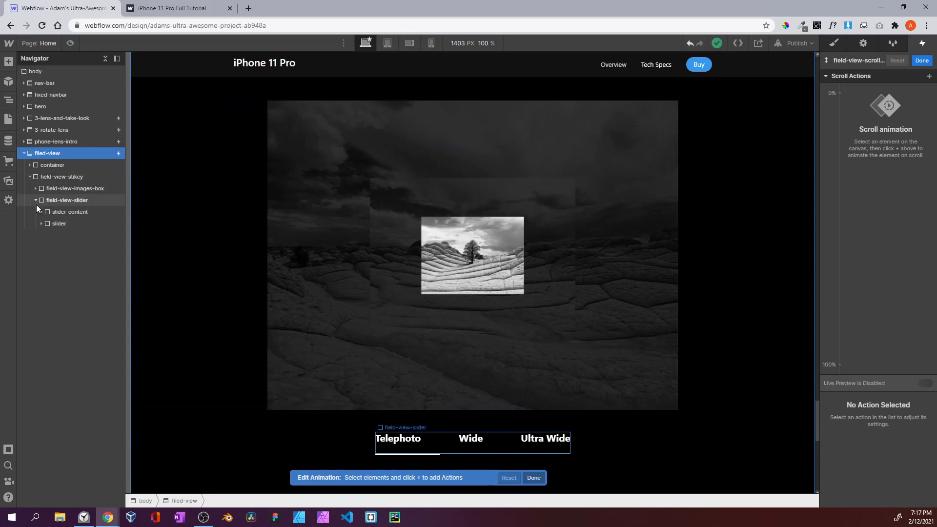
{"action": "left_click", "coordinate": [42, 223]}
{"action": "left_click", "coordinate": [57, 234]}
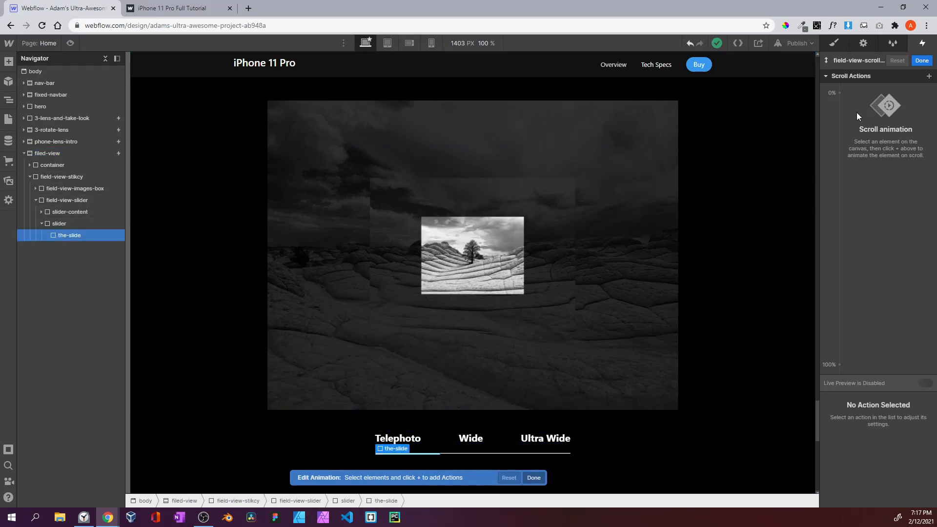
{"action": "left_click", "coordinate": [840, 94]}
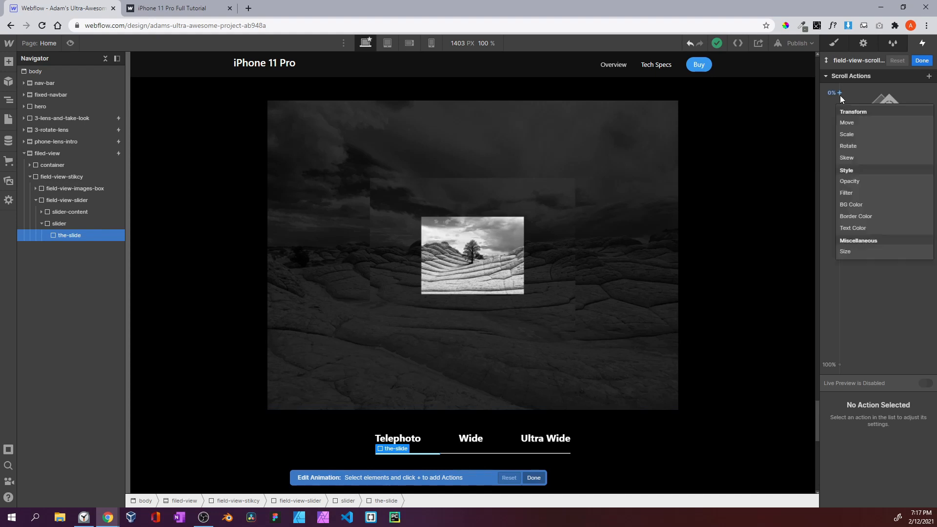
{"action": "left_click", "coordinate": [848, 122]}
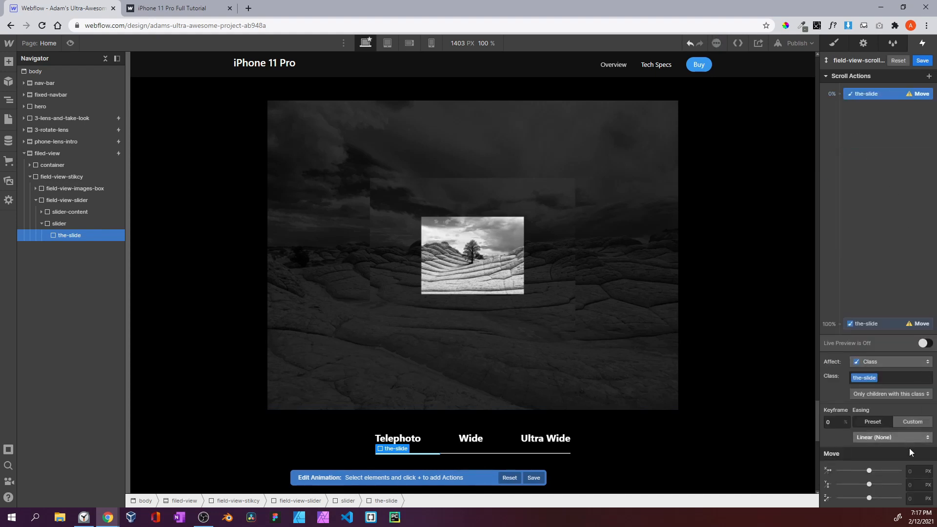
Set the 0% Move action's horizontal offset to 0 and make it affect only the selected element
{"action": "left_click", "coordinate": [911, 472]}
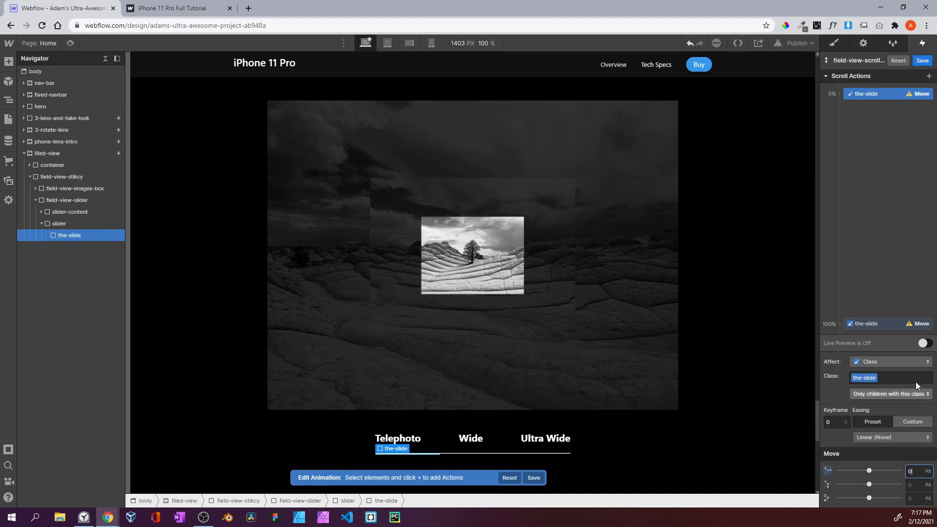
{"action": "left_click", "coordinate": [898, 365]}
{"action": "left_click", "coordinate": [891, 339]}
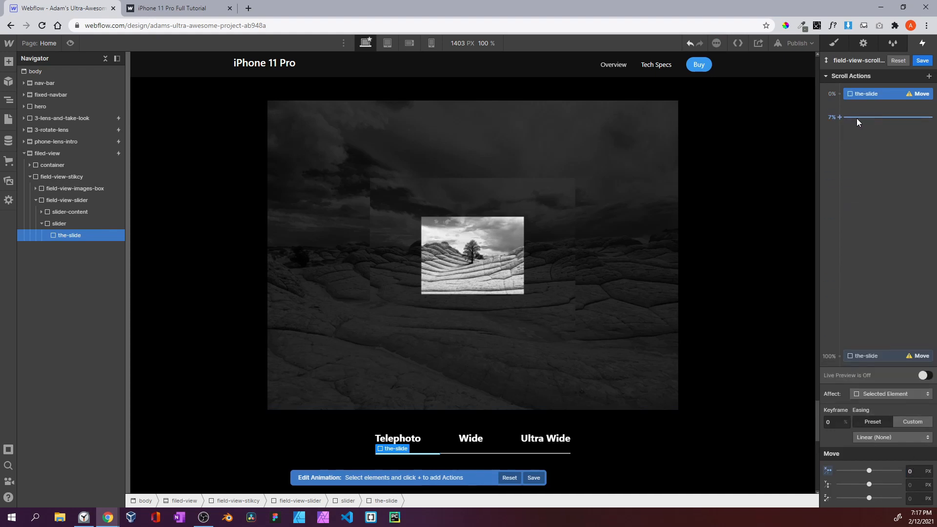
Check the scroll range in live preview and shift the-slide's Move keyframes to 10% and 50%
{"action": "left_click", "coordinate": [901, 374]}
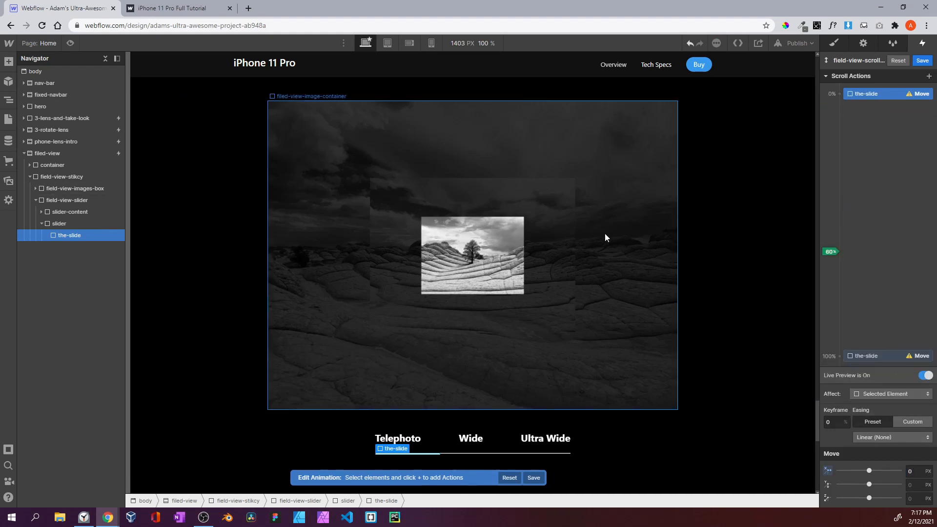
{"action": "scroll", "coordinate": [605, 233], "scroll_direction": "up", "scroll_amount": 4}
{"action": "scroll", "coordinate": [605, 233], "scroll_direction": "down", "scroll_amount": 4}
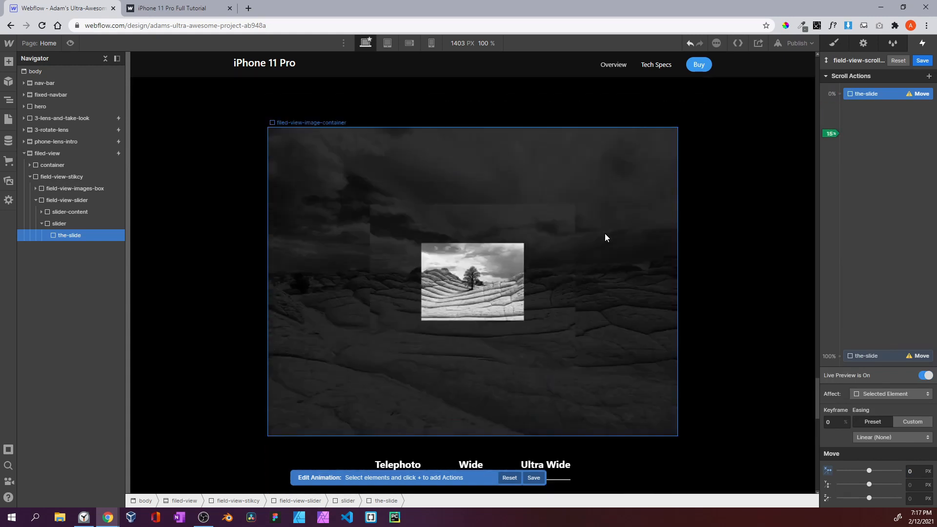
{"action": "left_click_drag", "start_coordinate": [850, 94], "coordinate": [847, 128]}
{"action": "left_click_drag", "start_coordinate": [870, 353], "coordinate": [857, 233]}
Set the-slide's horizontal movement to 70% at the 50% keyframe
{"action": "left_click", "coordinate": [864, 132]}
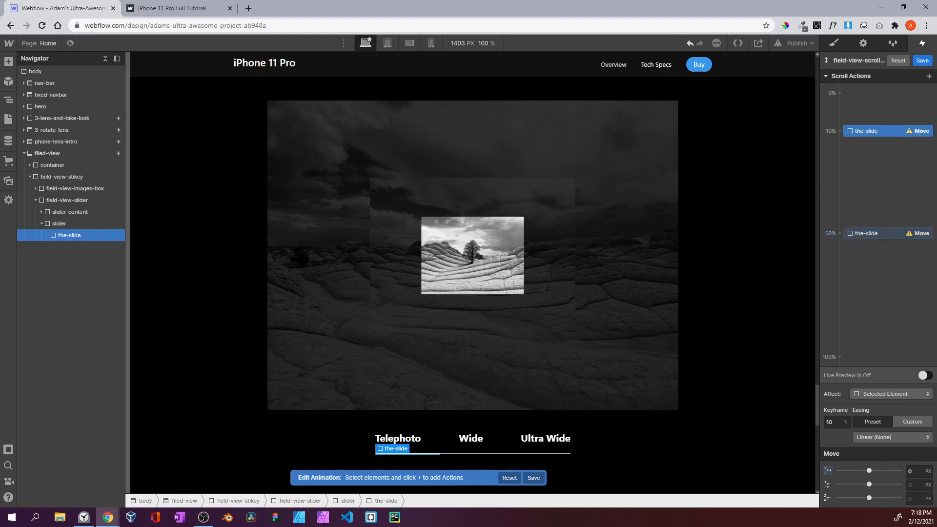
{"action": "left_click", "coordinate": [874, 233]}
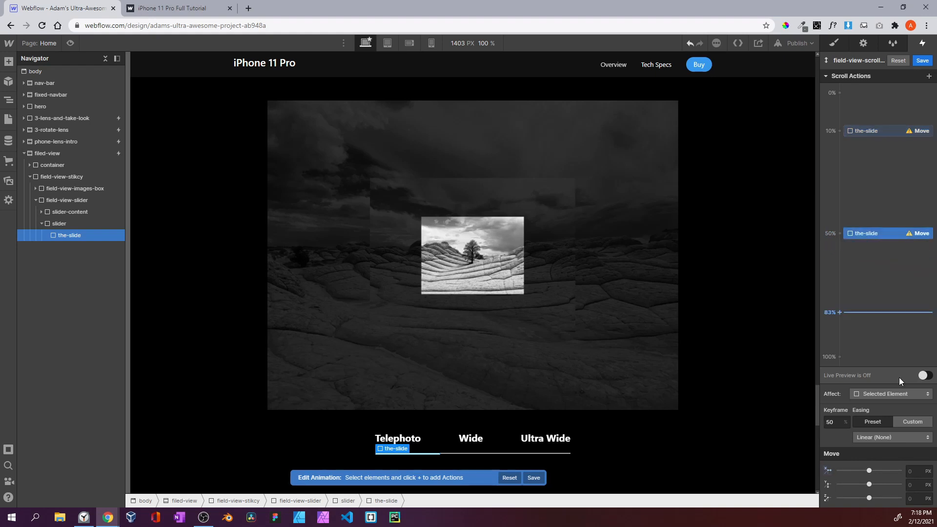
{"action": "left_click", "coordinate": [916, 470]}
{"action": "key", "text": "Return"}
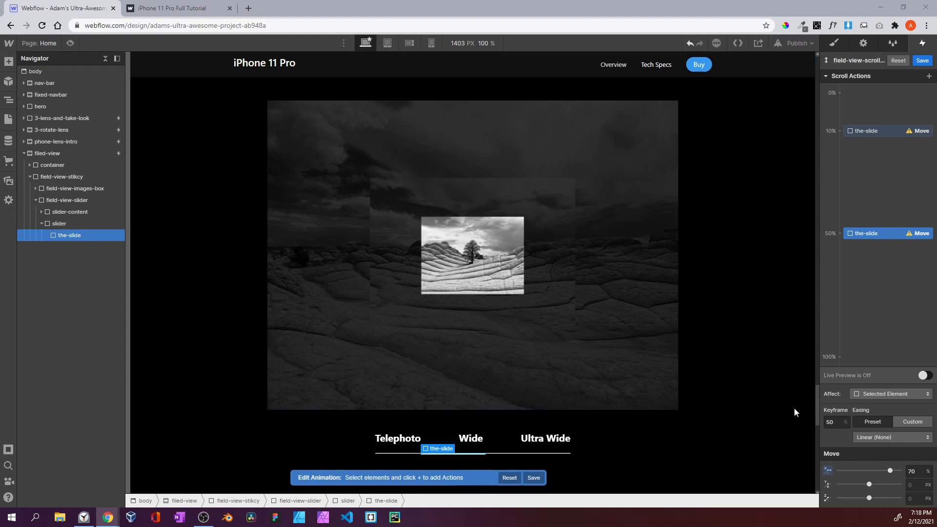
Add a Move action for the-slide at the 100% keyframe with a horizontal movement of 200%
{"action": "left_click", "coordinate": [839, 357]}
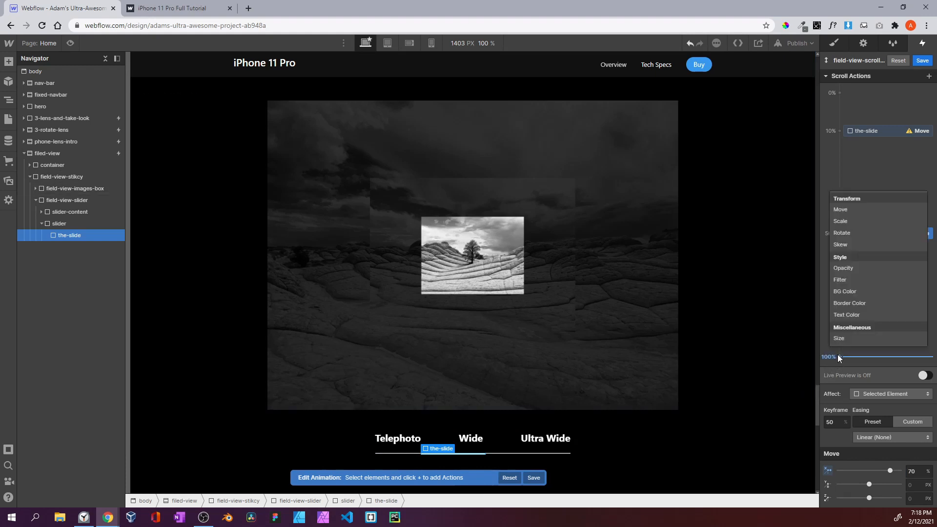
{"action": "left_click", "coordinate": [849, 210]}
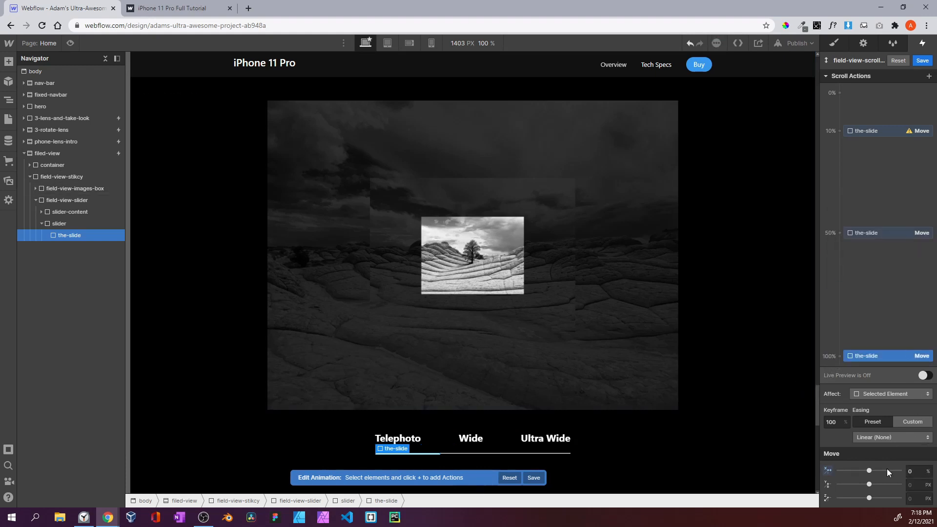
{"action": "left_click_drag", "start_coordinate": [870, 469], "coordinate": [907, 481]}
{"action": "left_click", "coordinate": [914, 471]}
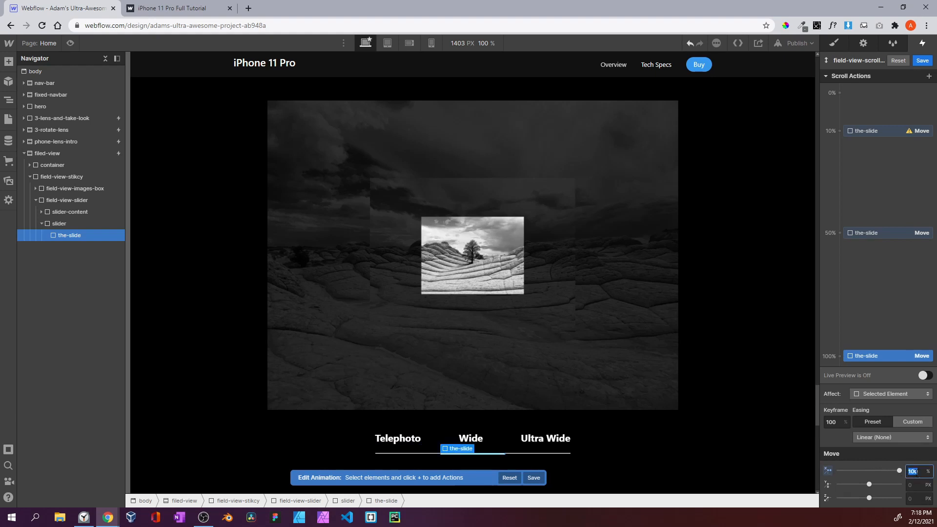
{"action": "type", "text": "200"}
{"action": "key", "text": "Return"}
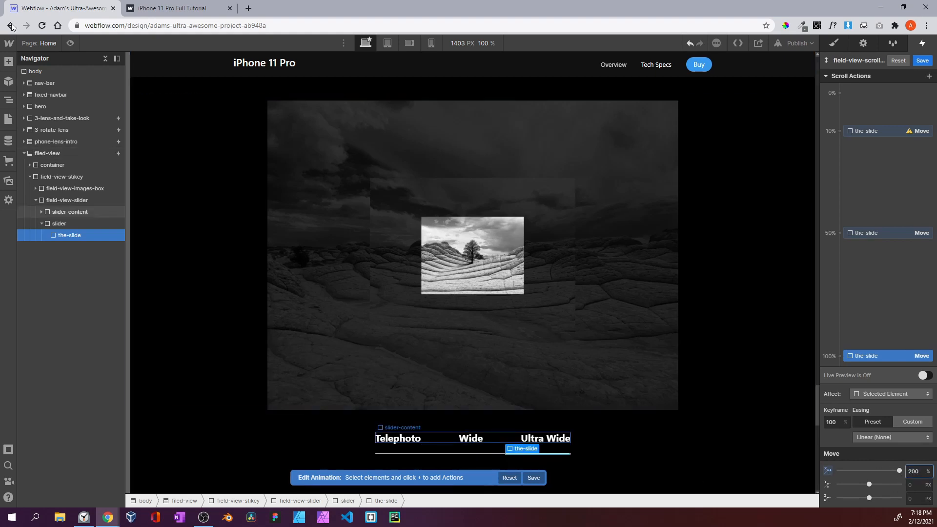
Preview the page and scroll through the field-view section to check how the slider line moves across the camera labels
{"action": "left_click", "coordinate": [70, 43]}
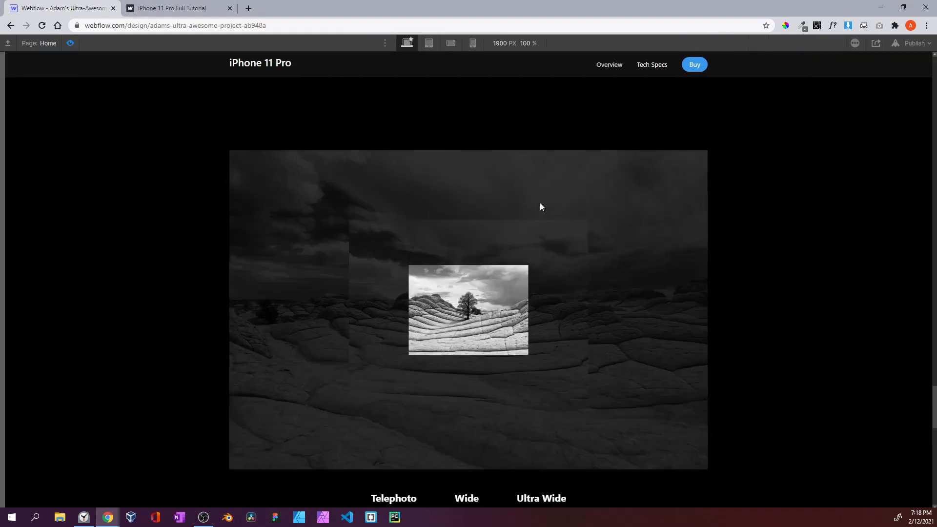
{"action": "scroll", "coordinate": [549, 215], "scroll_direction": "down", "scroll_amount": 3}
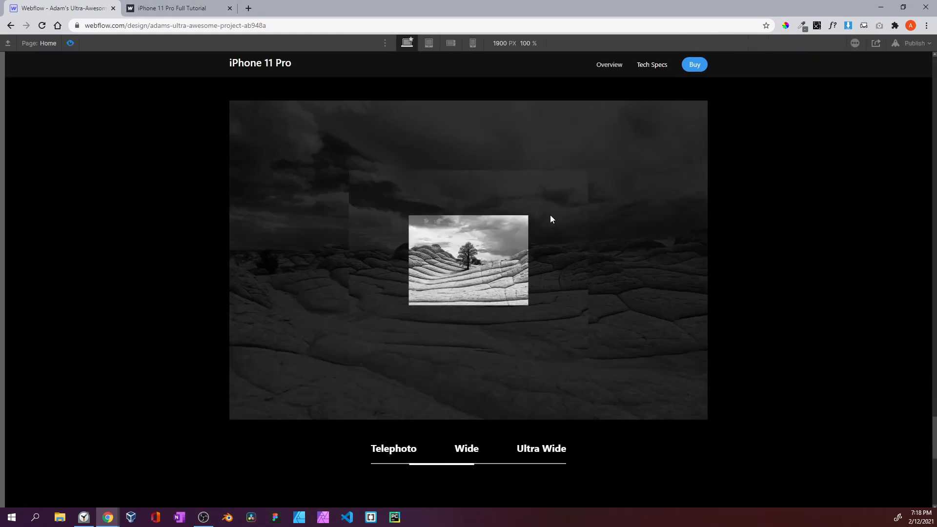
{"action": "scroll", "coordinate": [549, 215], "scroll_direction": "down", "scroll_amount": 2}
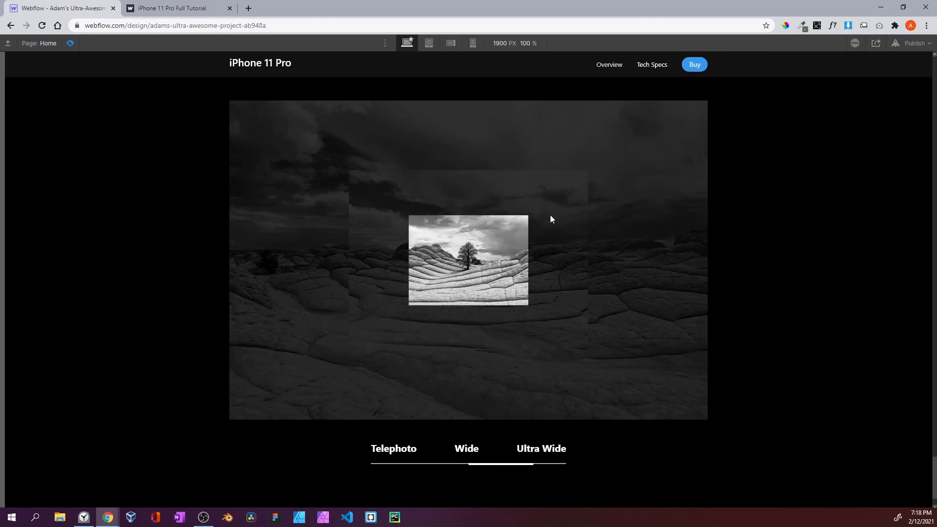
{"action": "scroll", "coordinate": [551, 219], "scroll_direction": "down", "scroll_amount": 1}
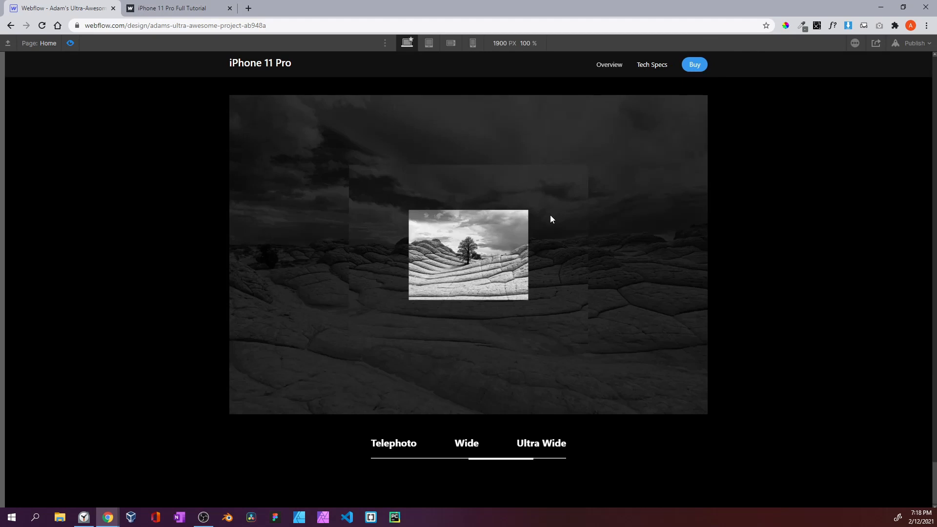
{"action": "left_click", "coordinate": [71, 44]}
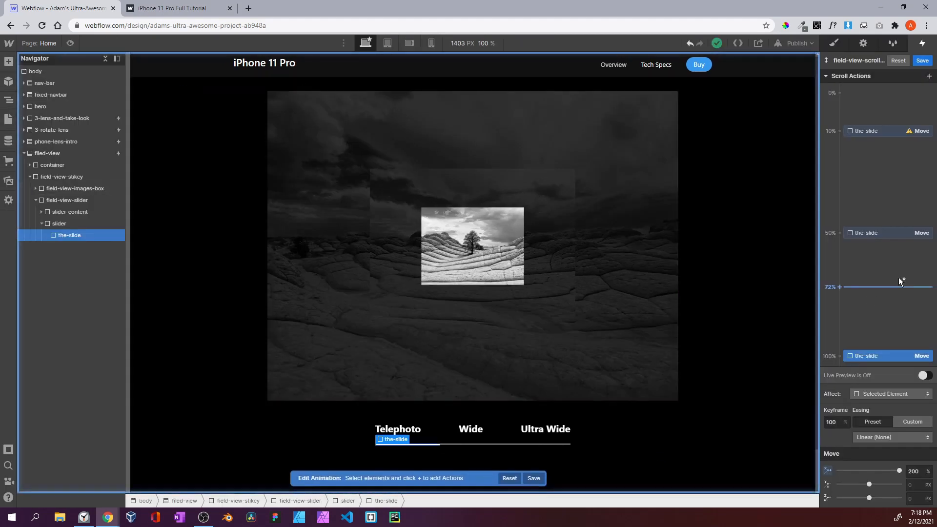
{"action": "left_click", "coordinate": [918, 372]}
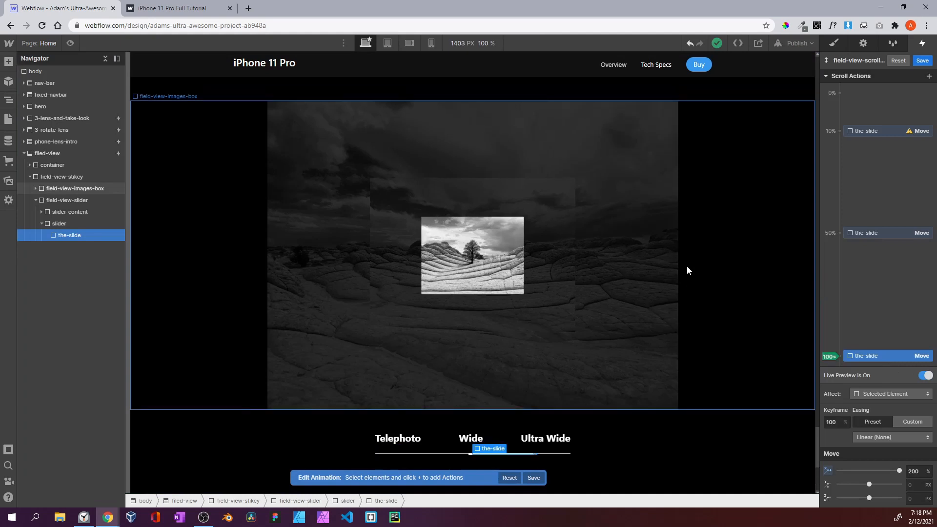
Try a 210% horizontal movement for the-slide's last Move action, return it to 200%, and try placing that keyframe at 90%
{"action": "left_click", "coordinate": [910, 471]}
{"action": "key", "text": "shift+Up"}
{"action": "key", "text": "shift+Up"}
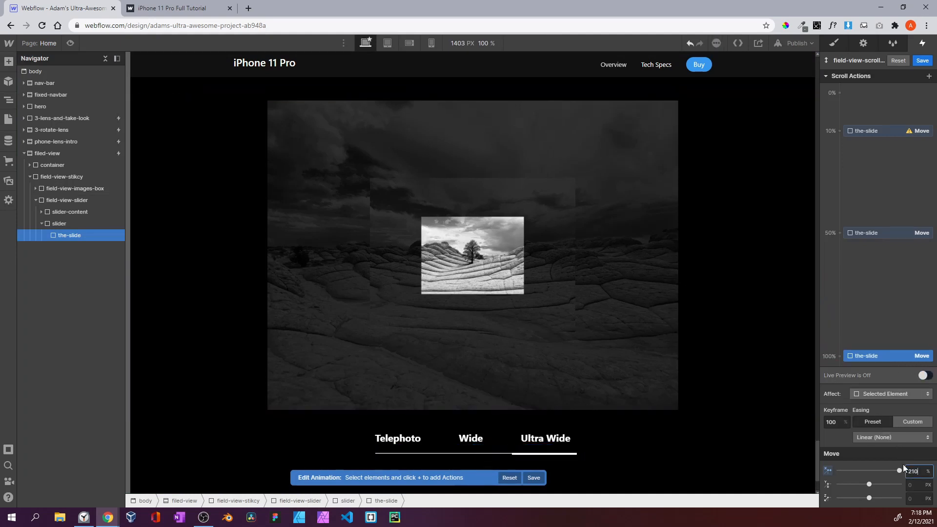
{"action": "key", "text": "shift+Down"}
{"action": "key", "text": "shift+Down"}
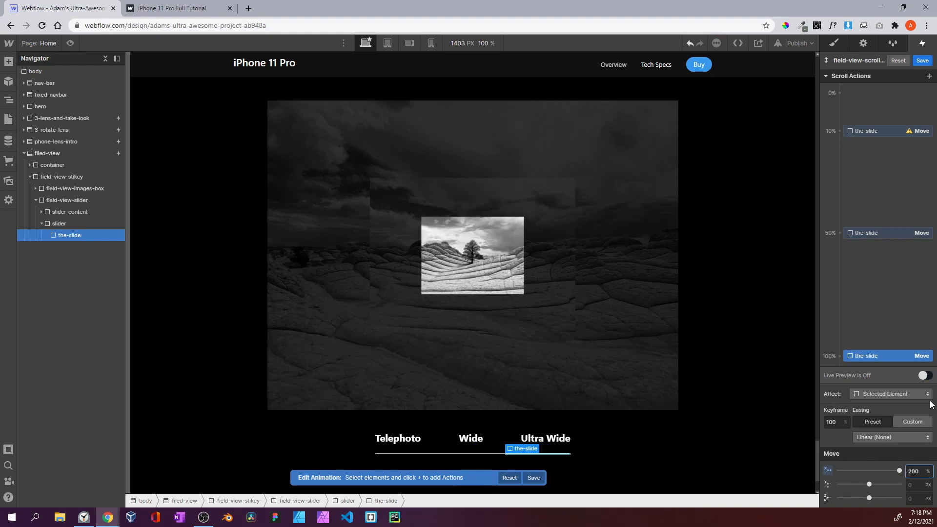
{"action": "left_click", "coordinate": [918, 373]}
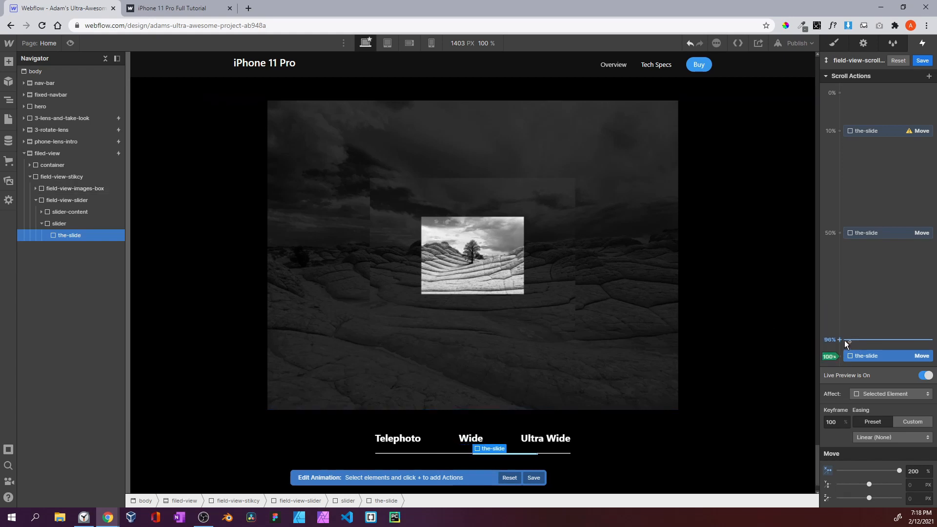
{"action": "left_click_drag", "start_coordinate": [851, 354], "coordinate": [851, 326]}
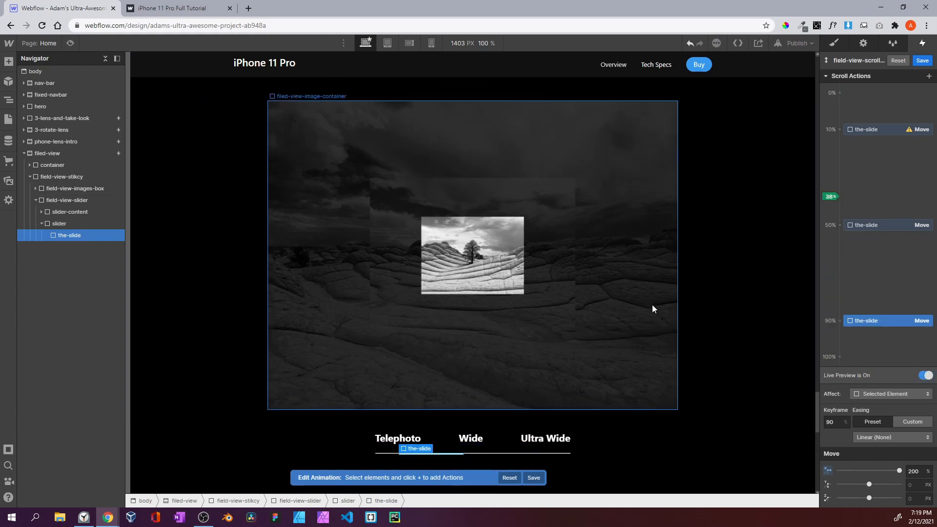
Change the horizontal offset of the-slide's 10% Move keyframe to 0 in percent units and turn live preview on
{"action": "left_click", "coordinate": [892, 132]}
{"action": "left_click", "coordinate": [911, 471]}
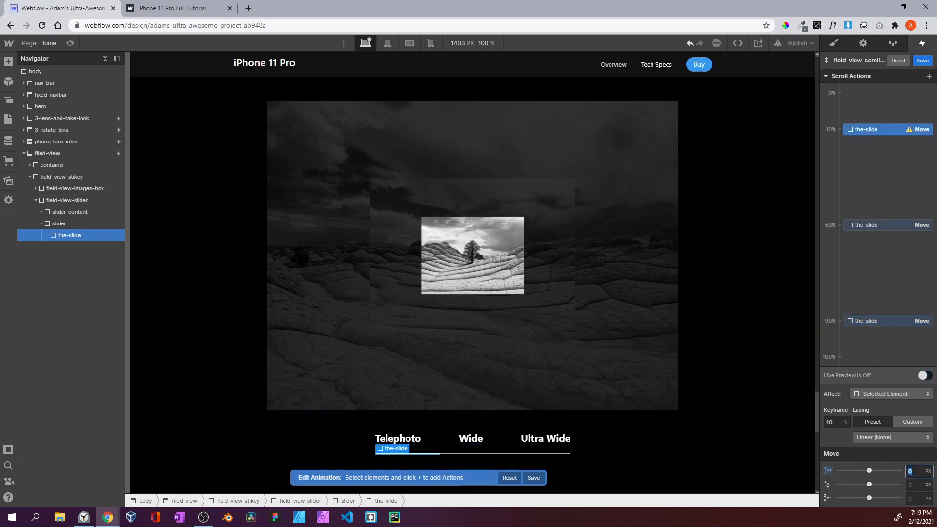
{"action": "left_click", "coordinate": [928, 471]}
{"action": "left_click", "coordinate": [914, 474]}
{"action": "left_click", "coordinate": [923, 376]}
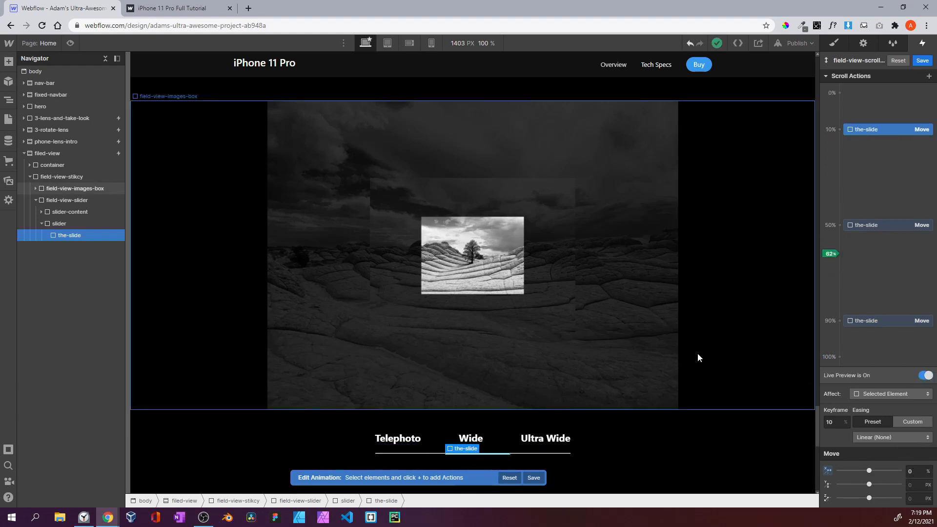
Move the-slide's last Move keyframe back to 100% and turn live preview on
{"action": "left_click_drag", "start_coordinate": [854, 321], "coordinate": [849, 357]}
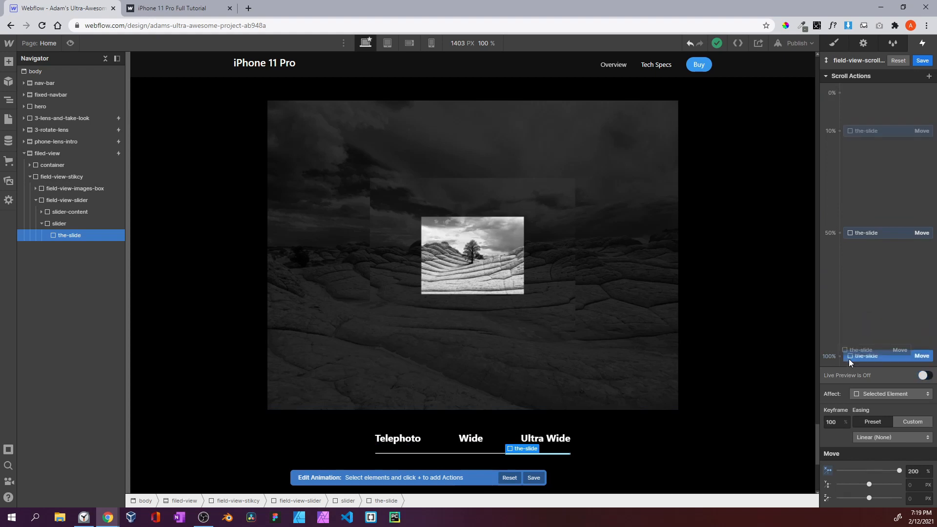
{"action": "left_click", "coordinate": [924, 375]}
{"action": "left_click", "coordinate": [924, 376]}
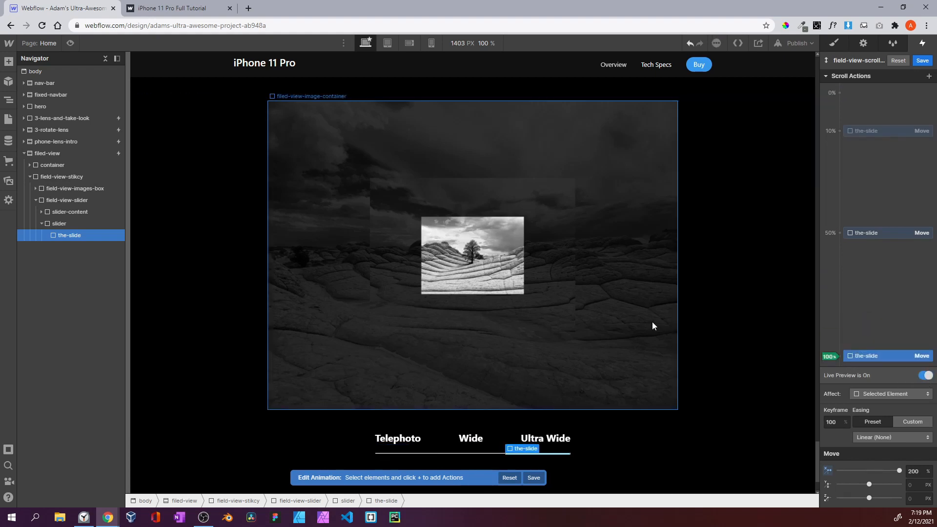
Examine the slider line's travel between Telephoto, Wide and Ultra Wide in page preview and in the animation's live preview
{"action": "left_click", "coordinate": [71, 43]}
{"action": "scroll", "coordinate": [431, 220], "scroll_direction": "up", "scroll_amount": 5}
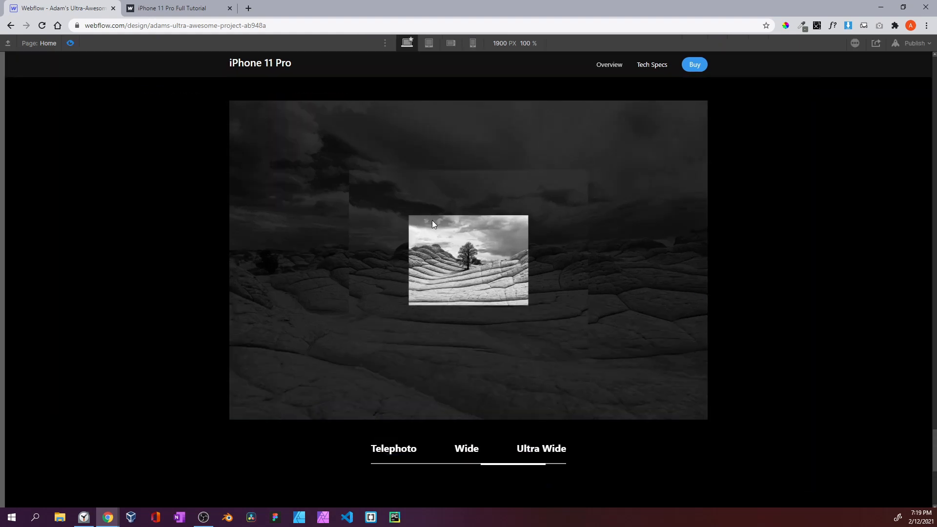
{"action": "scroll", "coordinate": [432, 220], "scroll_direction": "up", "scroll_amount": 3}
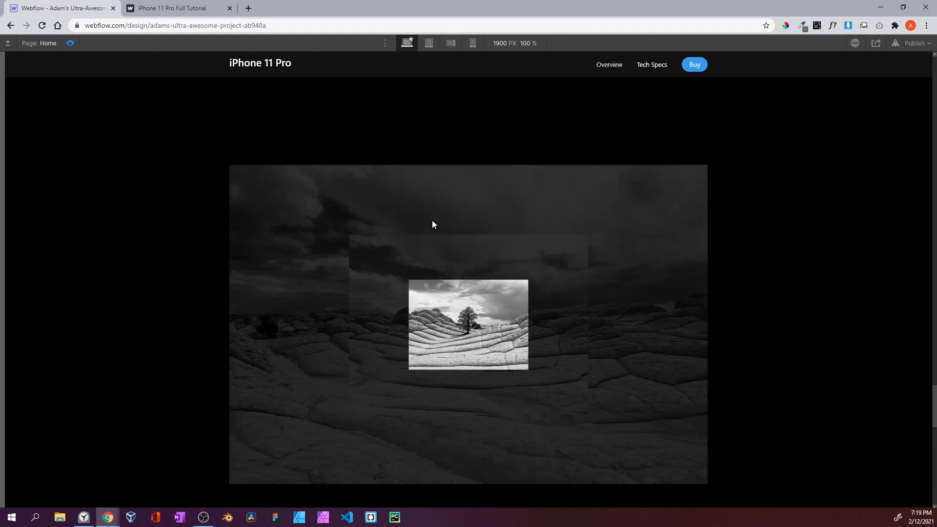
{"action": "scroll", "coordinate": [432, 220], "scroll_direction": "down", "scroll_amount": 4}
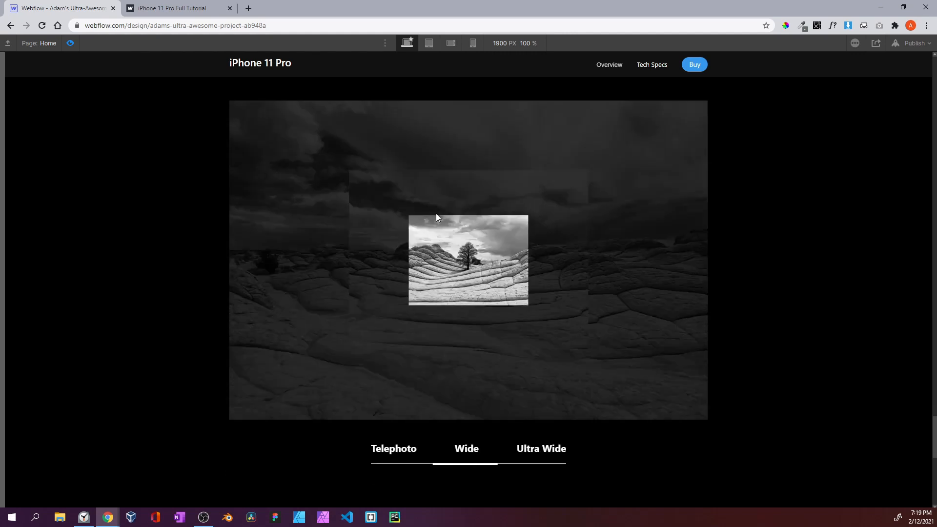
{"action": "left_click", "coordinate": [74, 43]}
{"action": "left_click", "coordinate": [73, 42]}
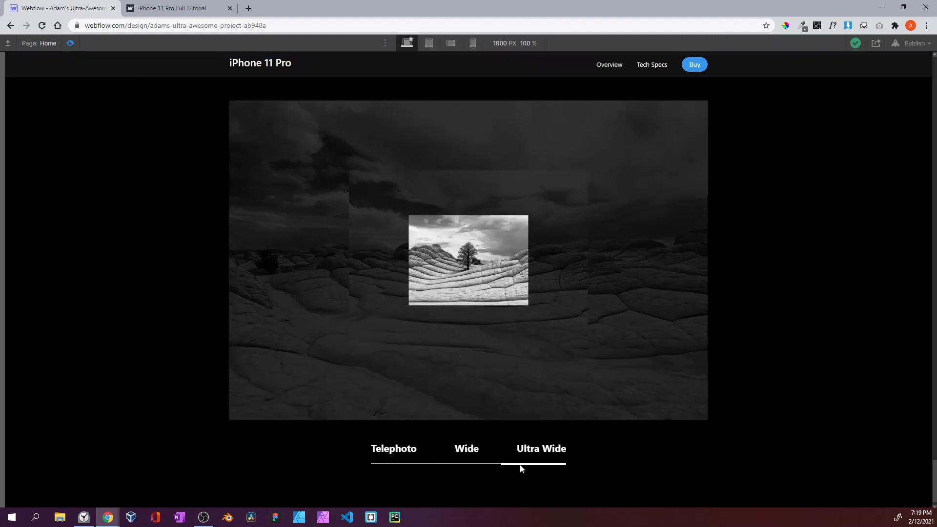
{"action": "left_click", "coordinate": [71, 42]}
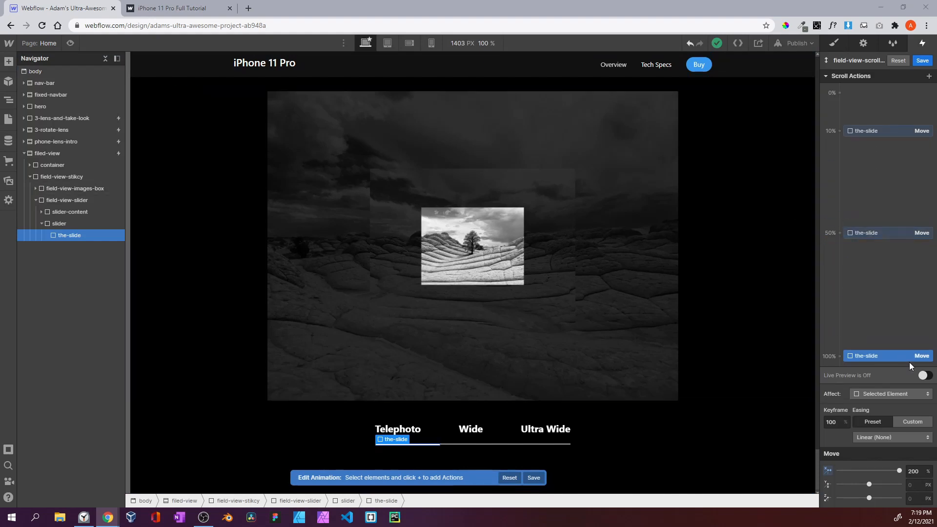
{"action": "left_click", "coordinate": [925, 375]}
{"action": "scroll", "coordinate": [661, 229], "scroll_direction": "up", "scroll_amount": 3}
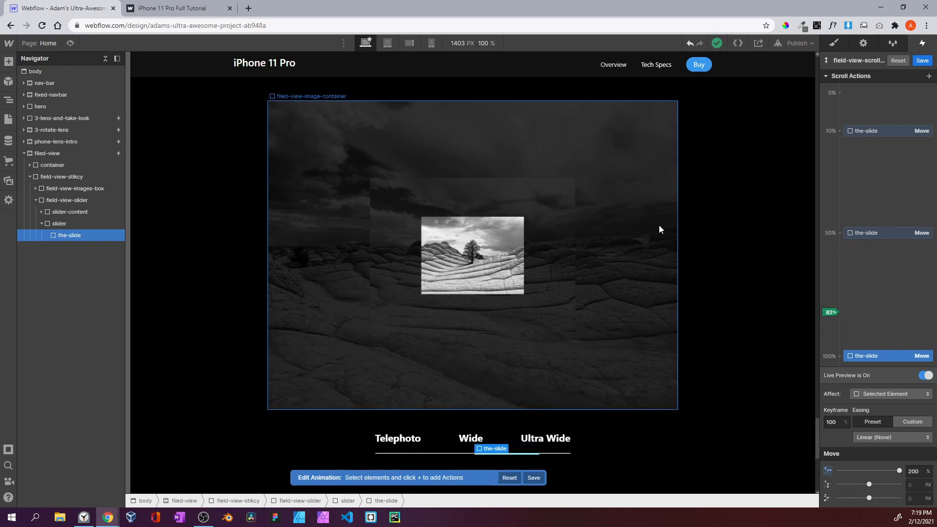
{"action": "scroll", "coordinate": [659, 230], "scroll_direction": "down", "scroll_amount": 1}
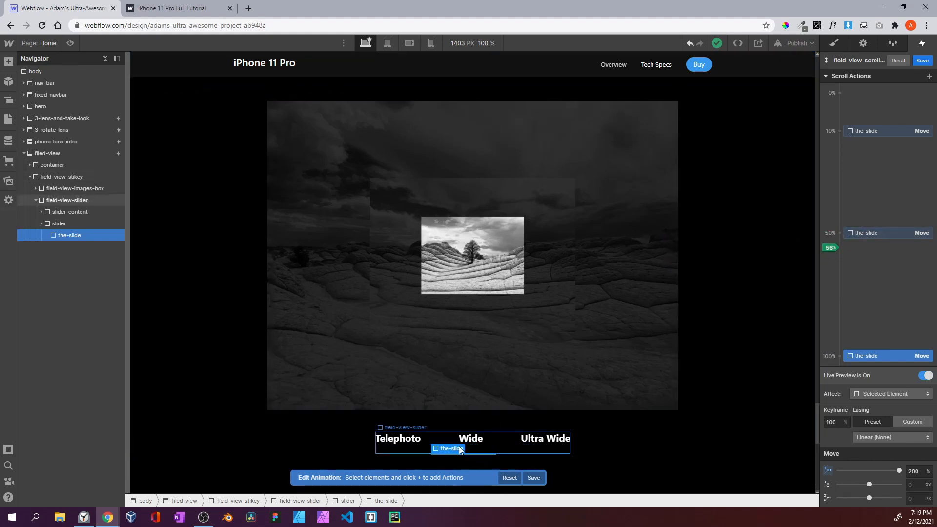
Add a 100% Opacity action at the 55% keyframe for the third filed-view-image-container, affecting only the selected element
{"action": "left_click", "coordinate": [36, 188]}
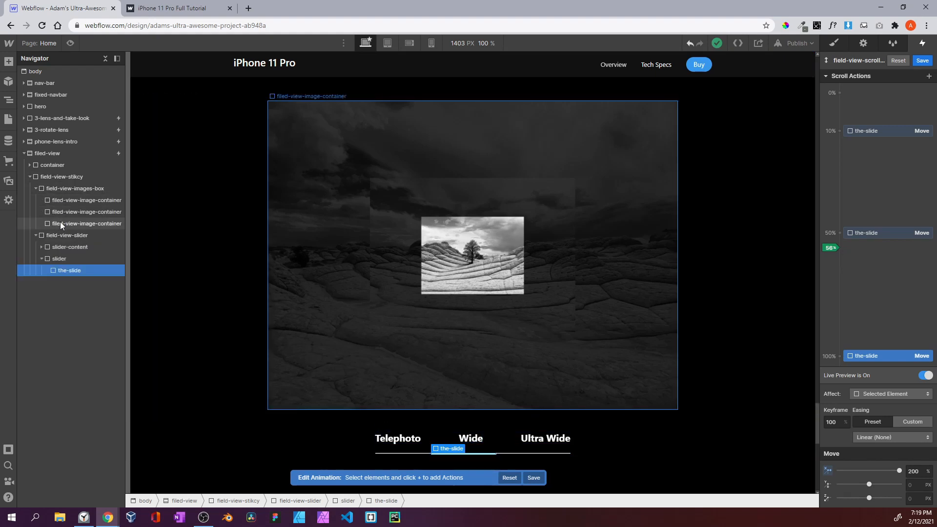
{"action": "left_click", "coordinate": [60, 222]}
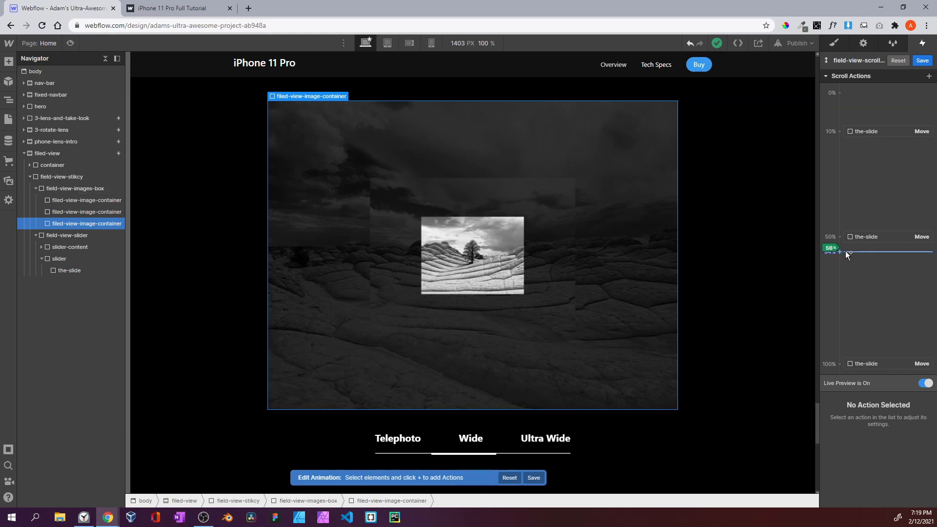
{"action": "left_click", "coordinate": [844, 254]}
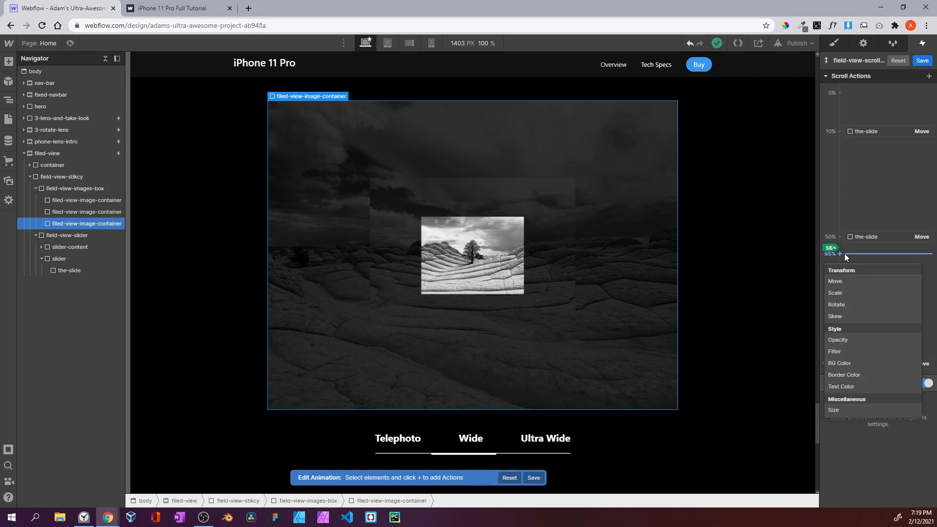
{"action": "left_click", "coordinate": [858, 342]}
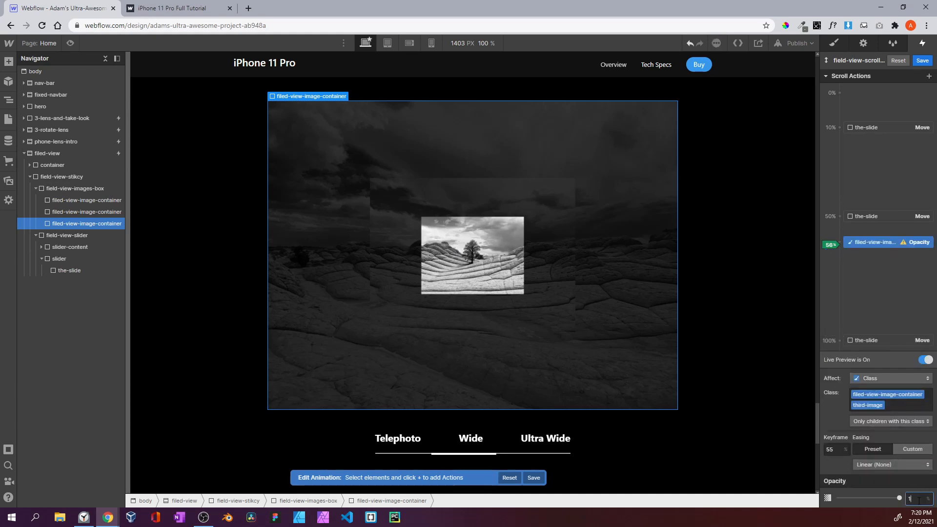
{"action": "type", "text": "00"}
{"action": "left_click", "coordinate": [886, 380]}
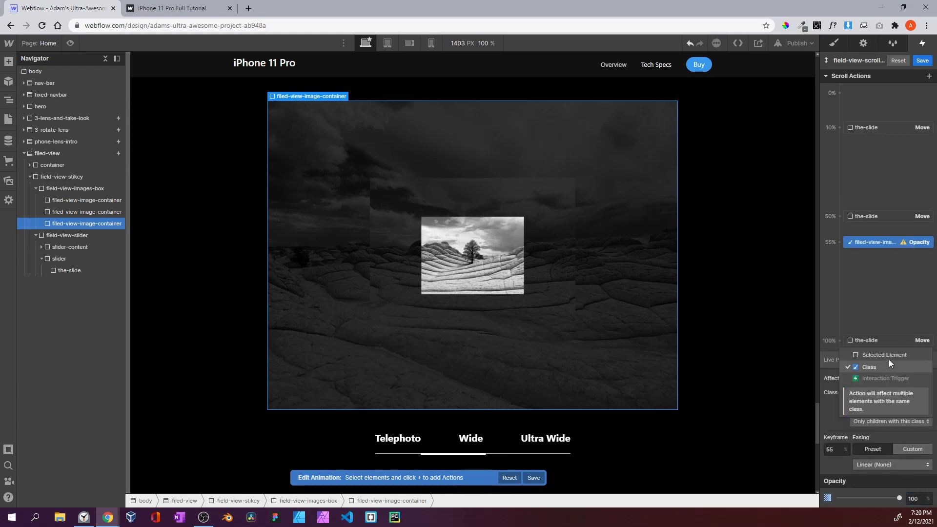
{"action": "left_click", "coordinate": [886, 354]}
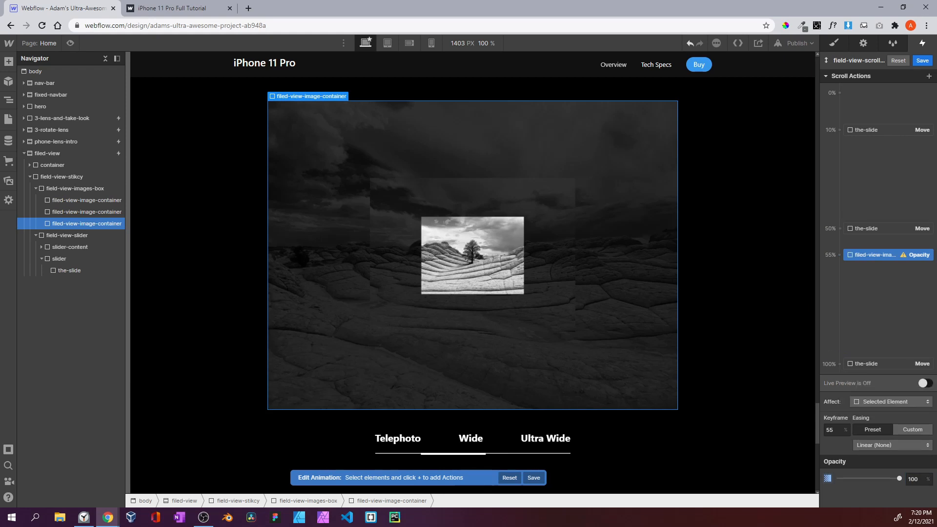
Add an Opacity action of 0% at the 65% keyframe for the third filed-view-image-container and check the fade in live preview
{"action": "left_click", "coordinate": [839, 283]}
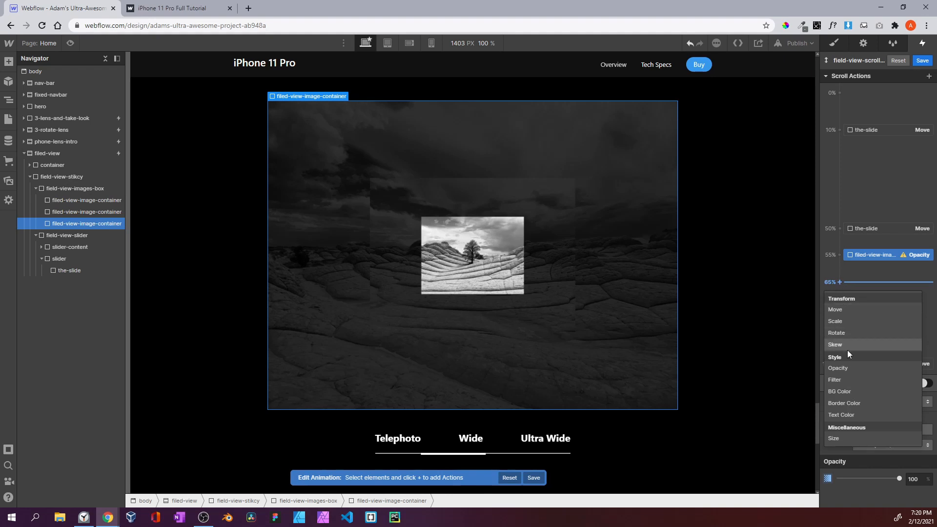
{"action": "left_click", "coordinate": [852, 368]}
{"action": "left_click", "coordinate": [920, 478]}
{"action": "type", "text": "0"}
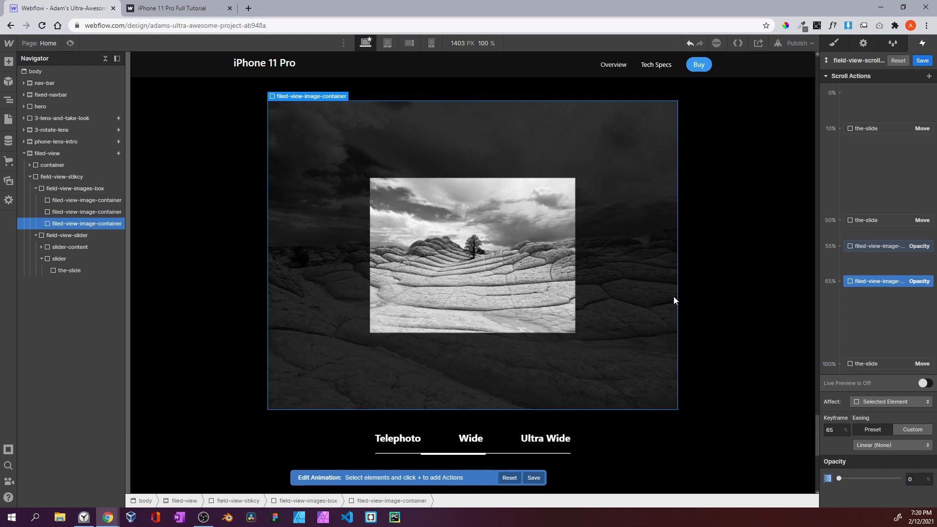
{"action": "left_click", "coordinate": [924, 384]}
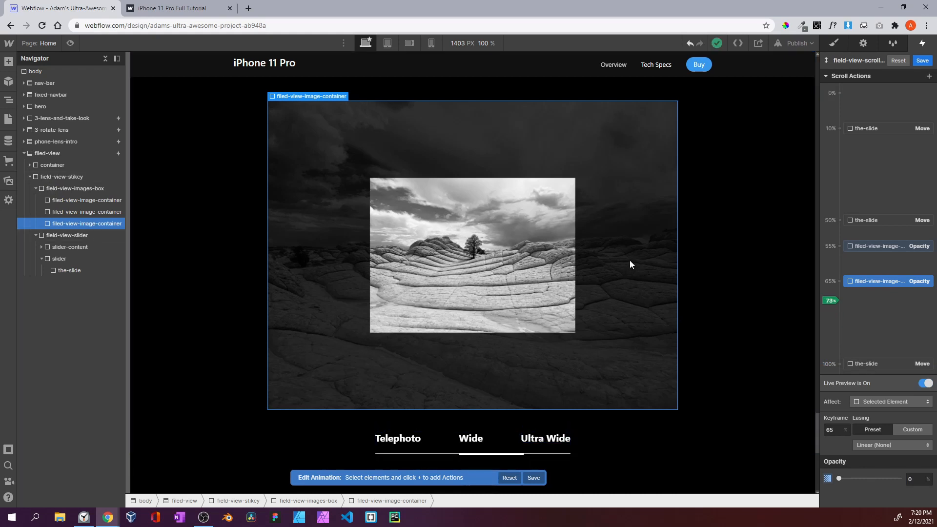
{"action": "scroll", "coordinate": [630, 265], "scroll_direction": "down", "scroll_amount": 3}
{"action": "scroll", "coordinate": [630, 265], "scroll_direction": "up", "scroll_amount": 2}
Add a 100% Opacity action at the 90% keyframe for the second filed-view-image-container, affecting only the selected element
{"action": "left_click", "coordinate": [840, 336]}
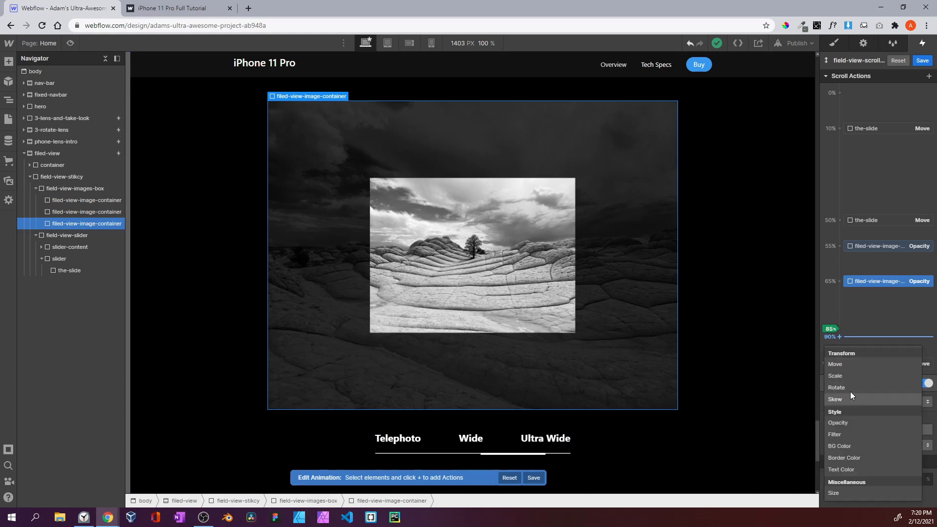
{"action": "left_click", "coordinate": [844, 320]}
{"action": "left_click", "coordinate": [74, 212]}
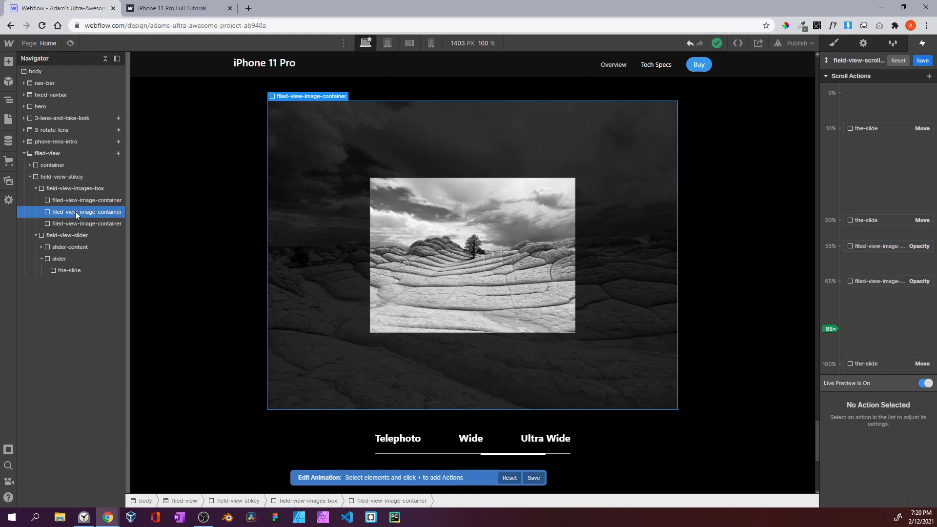
{"action": "left_click", "coordinate": [847, 335]}
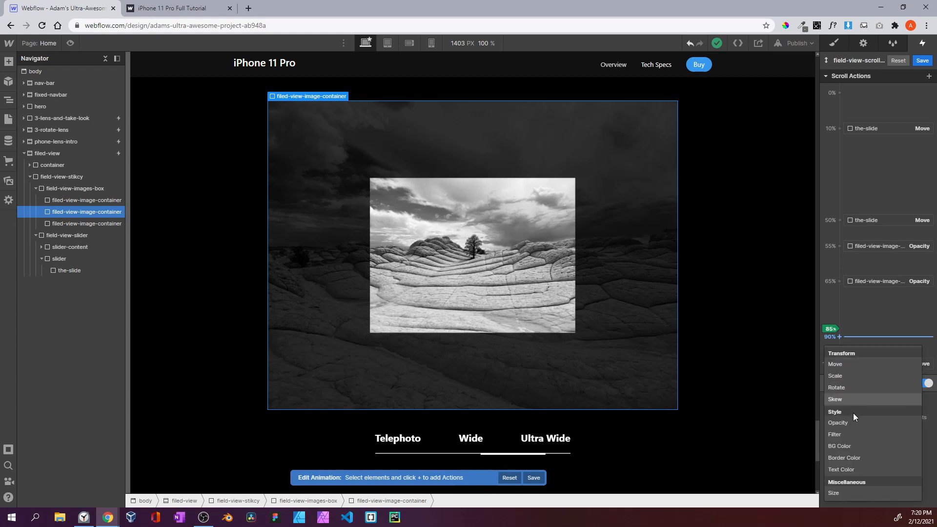
{"action": "left_click", "coordinate": [842, 422]}
{"action": "left_click", "coordinate": [920, 499]}
{"action": "type", "text": "1"}
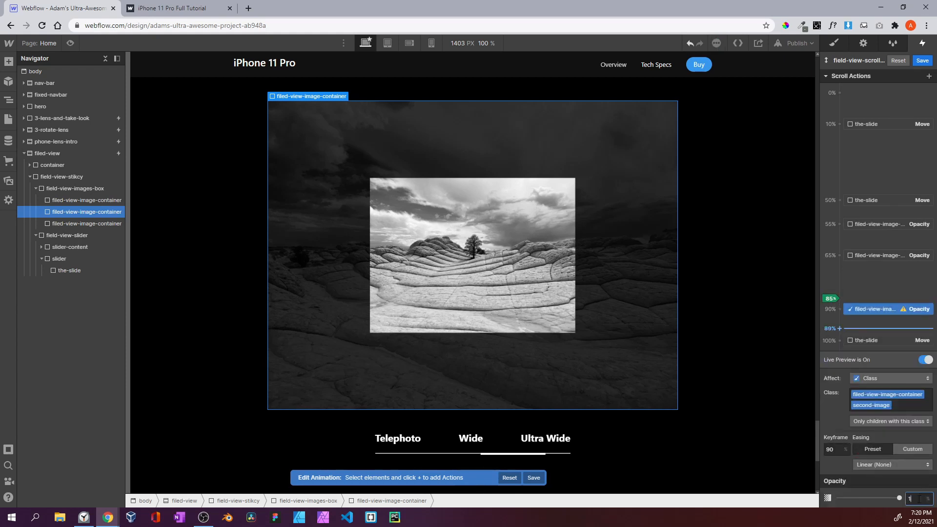
{"action": "type", "text": "00"}
{"action": "left_click", "coordinate": [898, 382]}
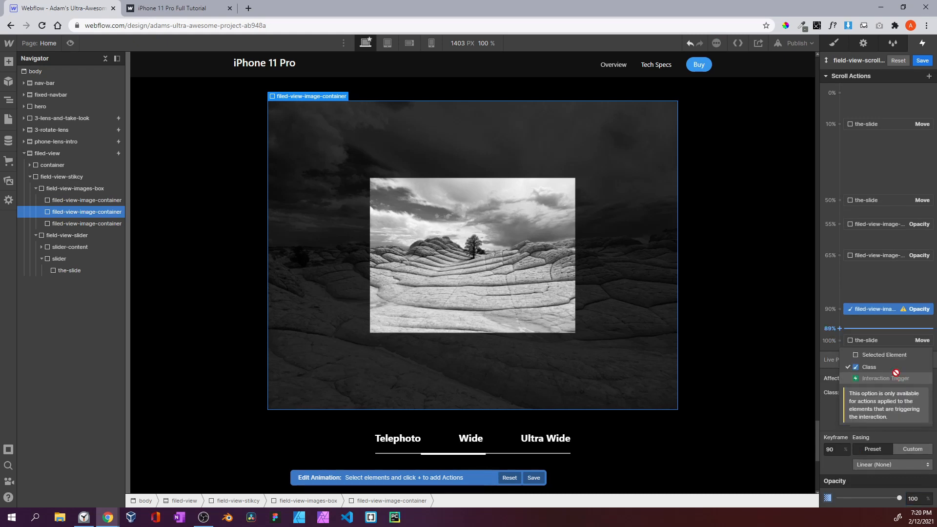
{"action": "left_click", "coordinate": [890, 356]}
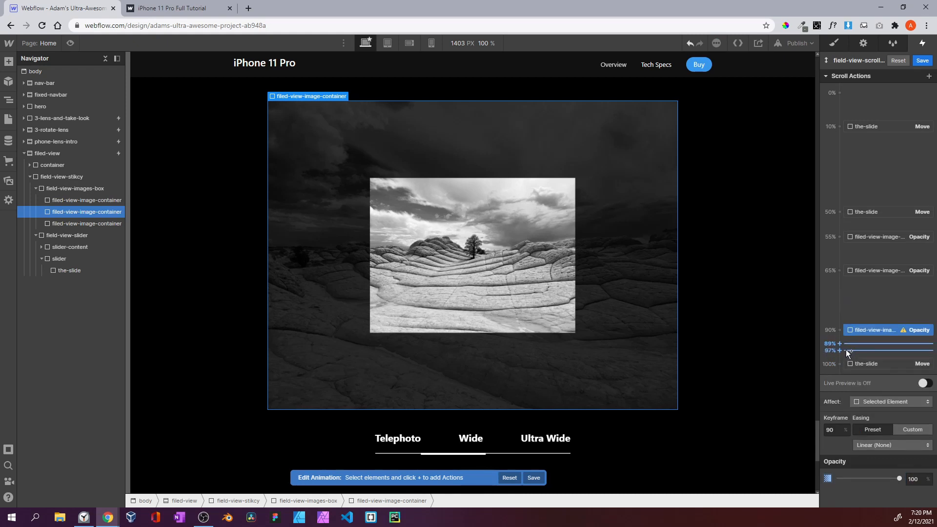
Add an Opacity action of 0% at the 95% keyframe for the second filed-view-image-container
{"action": "left_click", "coordinate": [843, 347]}
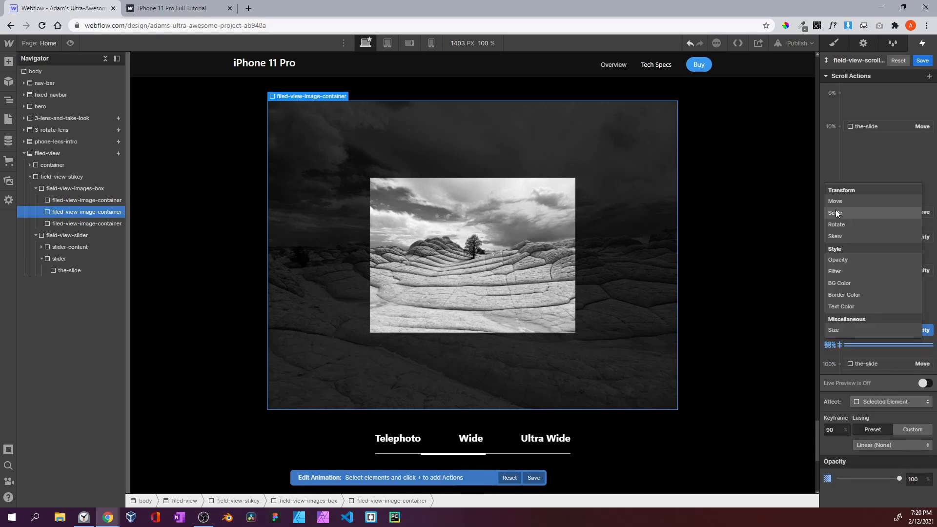
{"action": "left_click", "coordinate": [840, 258]}
{"action": "left_click", "coordinate": [916, 480]}
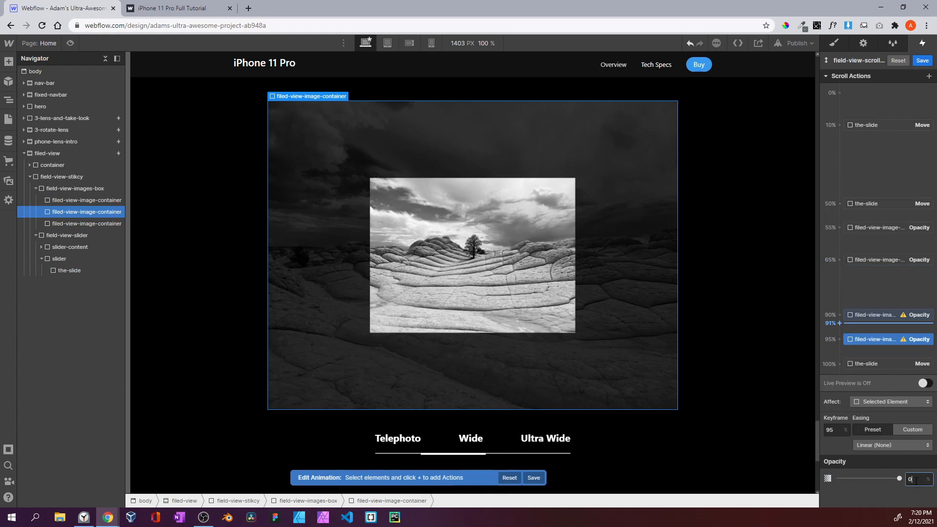
{"action": "key", "text": "Return"}
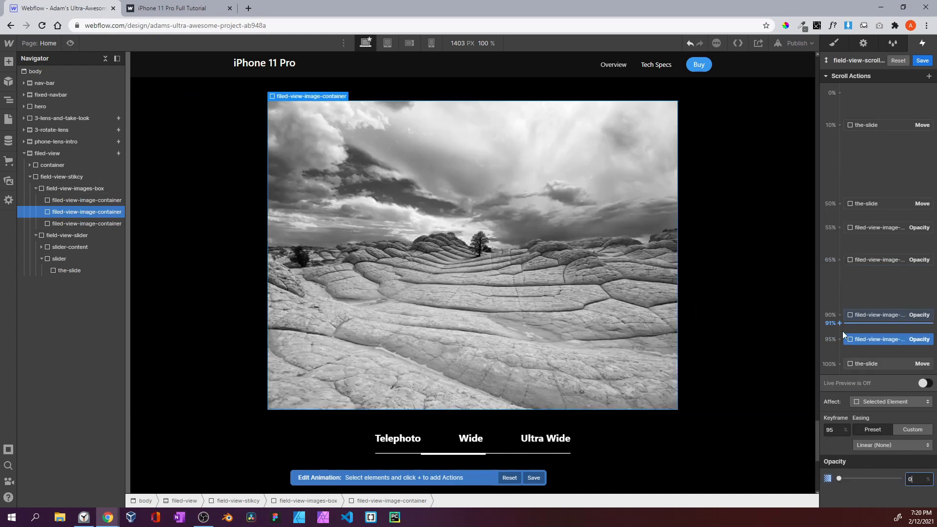
Turn live preview on and examine the image fades against the slider line from Telephoto through Wide to Ultra Wide
{"action": "left_click", "coordinate": [927, 384]}
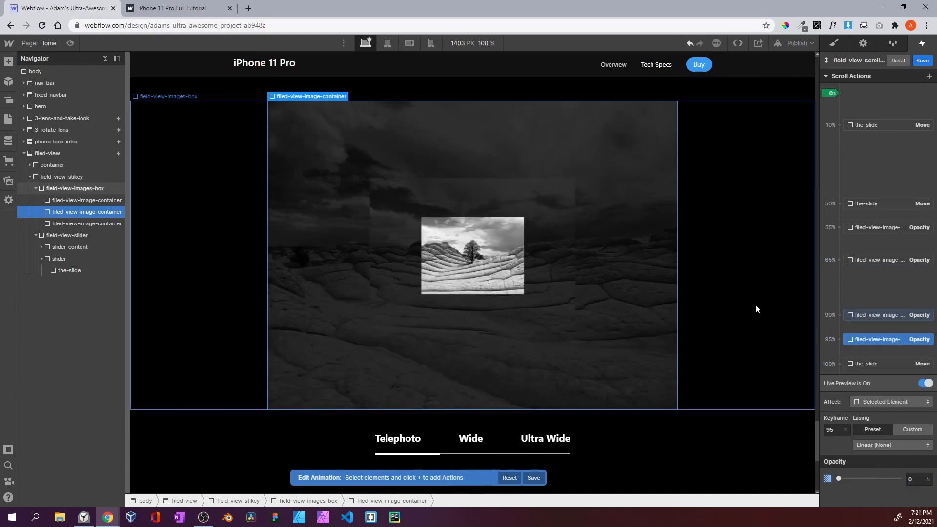
{"action": "scroll", "coordinate": [755, 304], "scroll_direction": "up", "scroll_amount": 5}
{"action": "scroll", "coordinate": [756, 305], "scroll_direction": "down", "scroll_amount": 5}
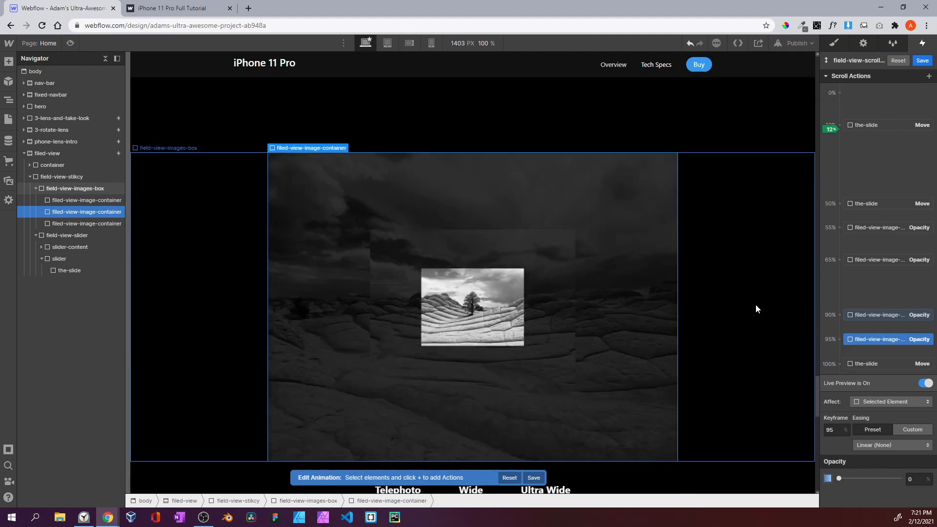
{"action": "scroll", "coordinate": [756, 307], "scroll_direction": "down", "scroll_amount": 6}
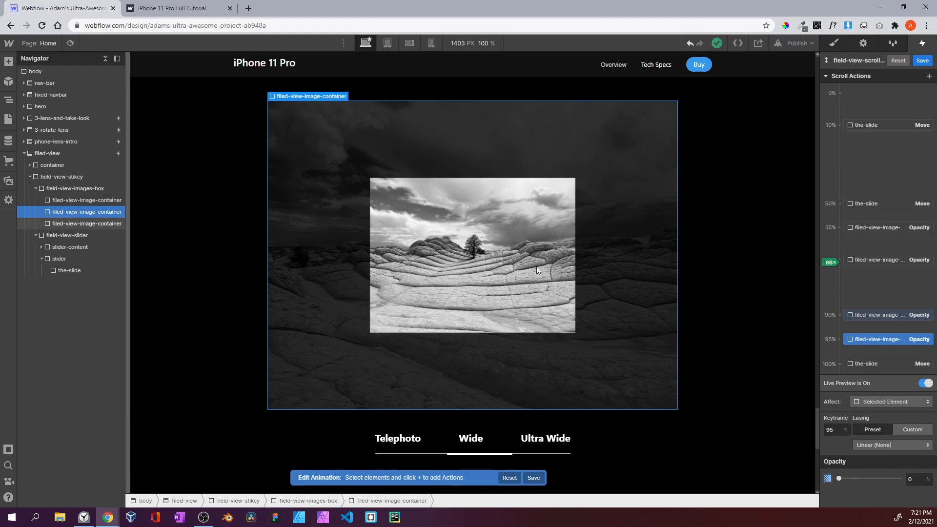
{"action": "scroll", "coordinate": [537, 266], "scroll_direction": "down", "scroll_amount": 4}
{"action": "scroll", "coordinate": [537, 266], "scroll_direction": "up", "scroll_amount": 7}
{"action": "scroll", "coordinate": [537, 266], "scroll_direction": "down", "scroll_amount": 6}
{"action": "scroll", "coordinate": [536, 265], "scroll_direction": "up", "scroll_amount": 6}
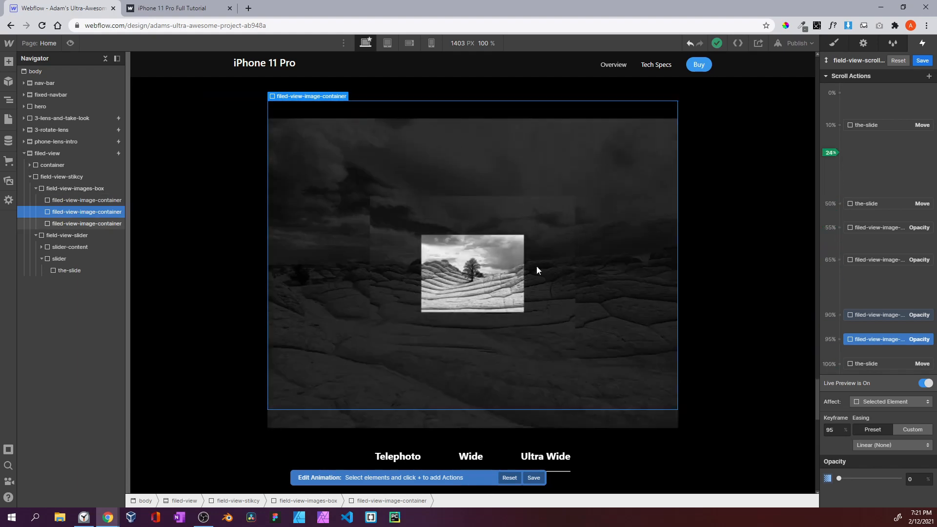
{"action": "scroll", "coordinate": [537, 265], "scroll_direction": "down", "scroll_amount": 5}
{"action": "scroll", "coordinate": [537, 266], "scroll_direction": "up", "scroll_amount": 3}
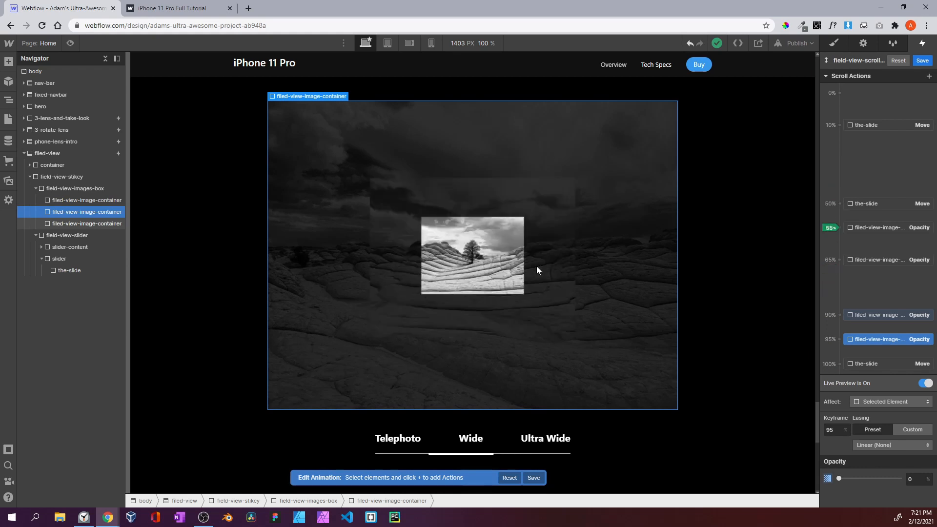
{"action": "scroll", "coordinate": [537, 265], "scroll_direction": "down", "scroll_amount": 3}
{"action": "scroll", "coordinate": [537, 265], "scroll_direction": "up", "scroll_amount": 6}
{"action": "scroll", "coordinate": [536, 265], "scroll_direction": "down", "scroll_amount": 8}
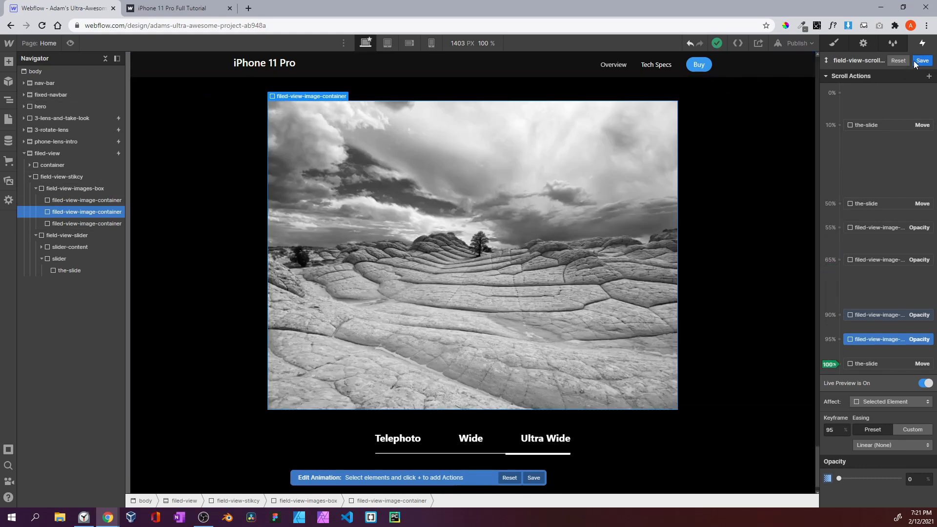
Save the field-view scroll animation and set its smoothing to 0% on the filed-view section's scroll trigger
{"action": "left_click", "coordinate": [916, 62]}
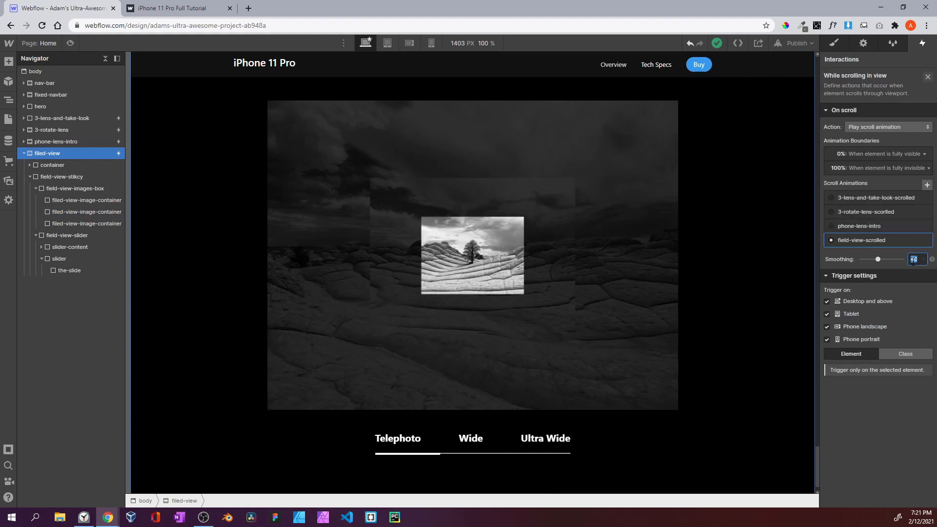
{"action": "type", "text": "0"}
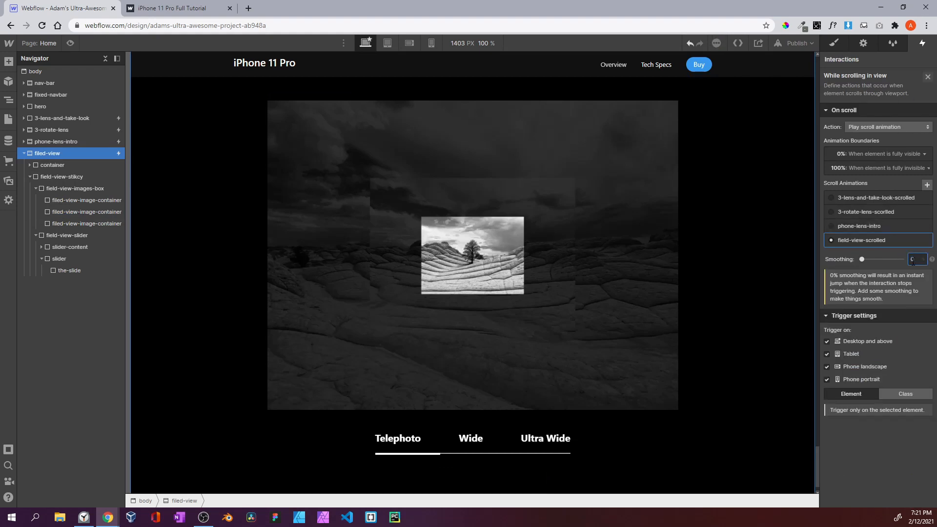
{"action": "left_click", "coordinate": [928, 77]}
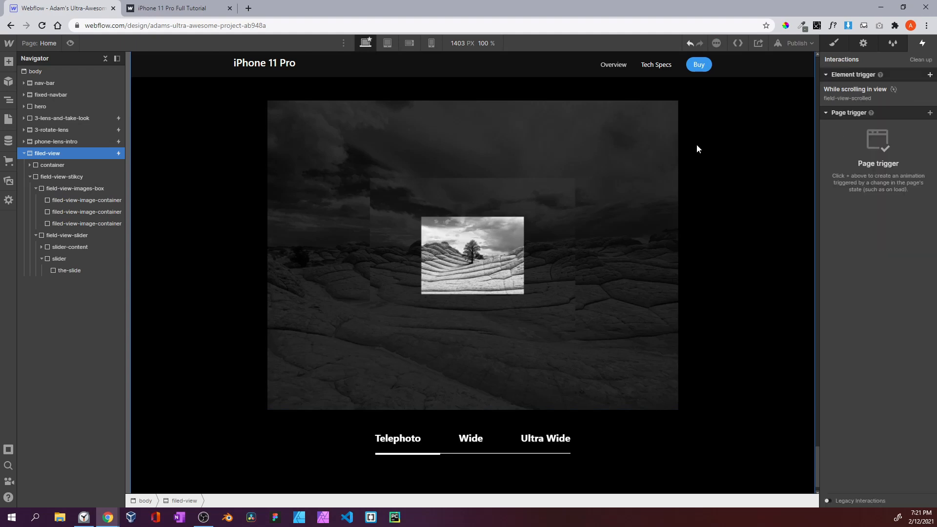
Examine the field-view section's image fades and slider movement in page preview, scrolling back and forth
{"action": "left_click", "coordinate": [70, 43]}
{"action": "scroll", "coordinate": [412, 168], "scroll_direction": "up", "scroll_amount": 10}
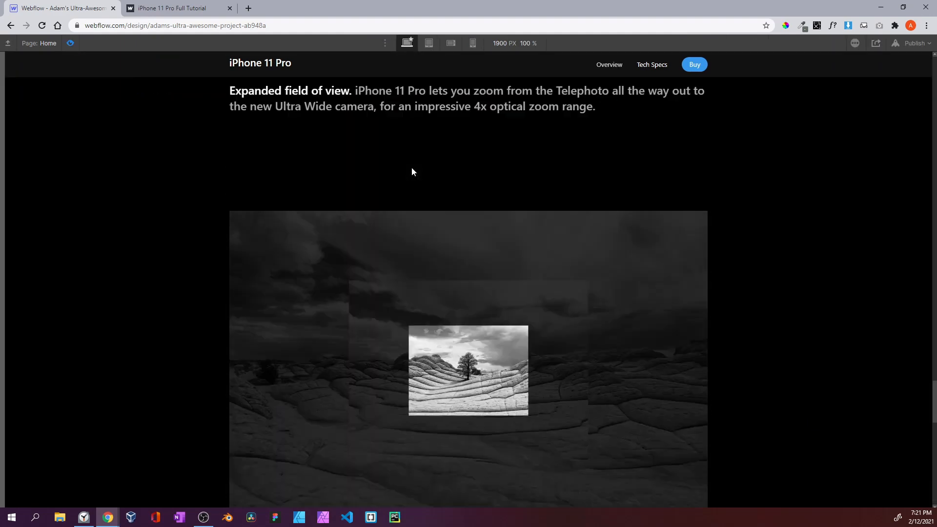
{"action": "scroll", "coordinate": [412, 167], "scroll_direction": "down", "scroll_amount": 10}
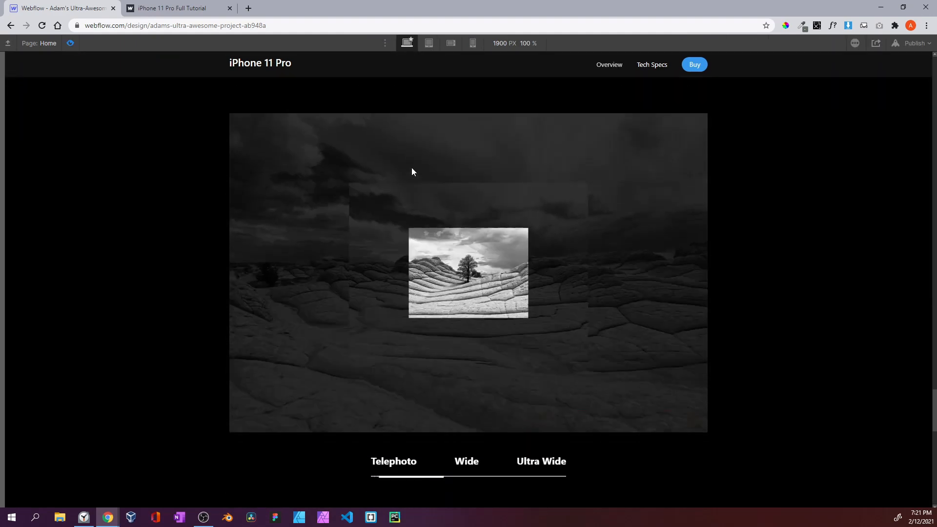
{"action": "scroll", "coordinate": [411, 168], "scroll_direction": "down", "scroll_amount": 3}
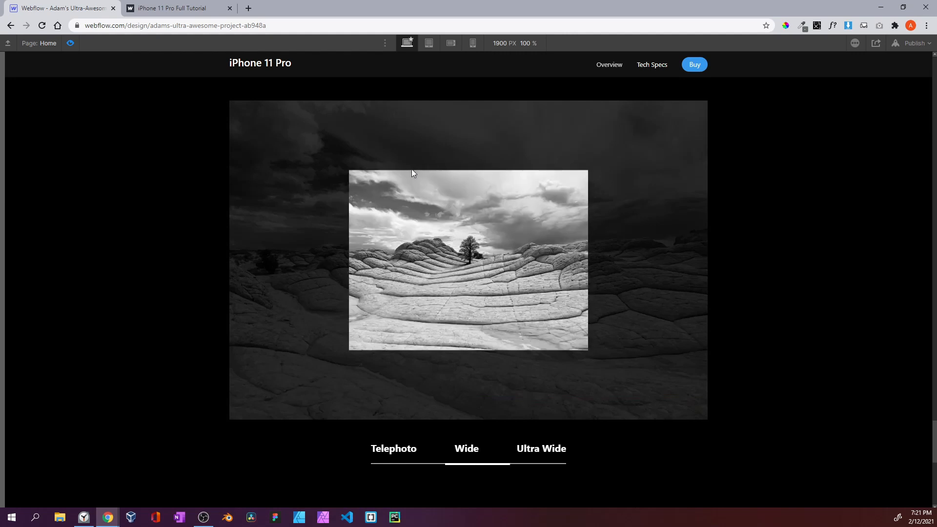
{"action": "scroll", "coordinate": [543, 235], "scroll_direction": "down", "scroll_amount": 3}
{"action": "scroll", "coordinate": [544, 233], "scroll_direction": "up", "scroll_amount": 3}
{"action": "scroll", "coordinate": [541, 213], "scroll_direction": "up", "scroll_amount": 3}
{"action": "scroll", "coordinate": [540, 213], "scroll_direction": "down", "scroll_amount": 5}
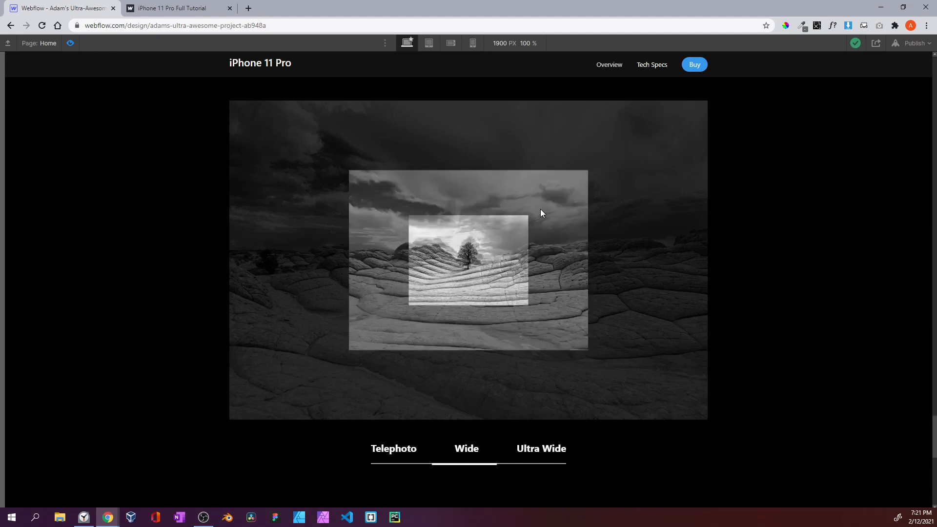
{"action": "scroll", "coordinate": [540, 213], "scroll_direction": "up", "scroll_amount": 5}
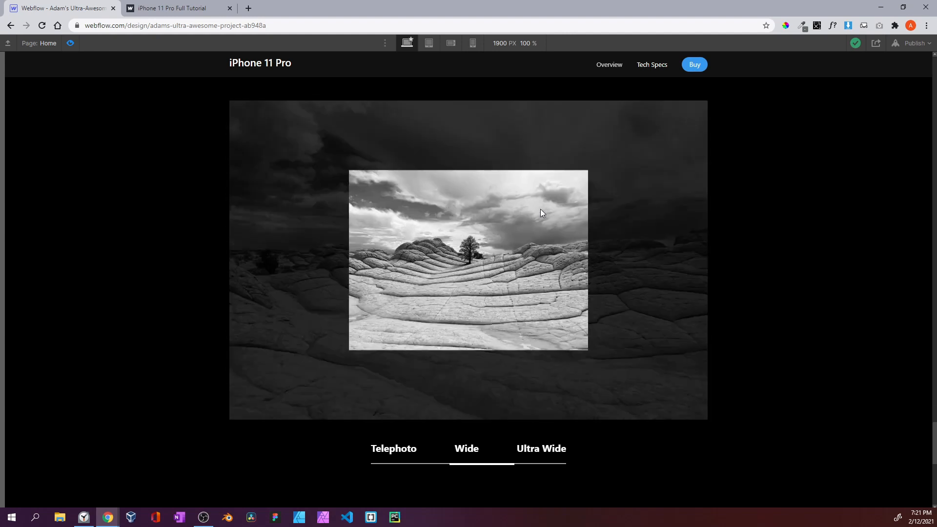
{"action": "scroll", "coordinate": [540, 213], "scroll_direction": "down", "scroll_amount": 3}
{"action": "scroll", "coordinate": [541, 210], "scroll_direction": "up", "scroll_amount": 3}
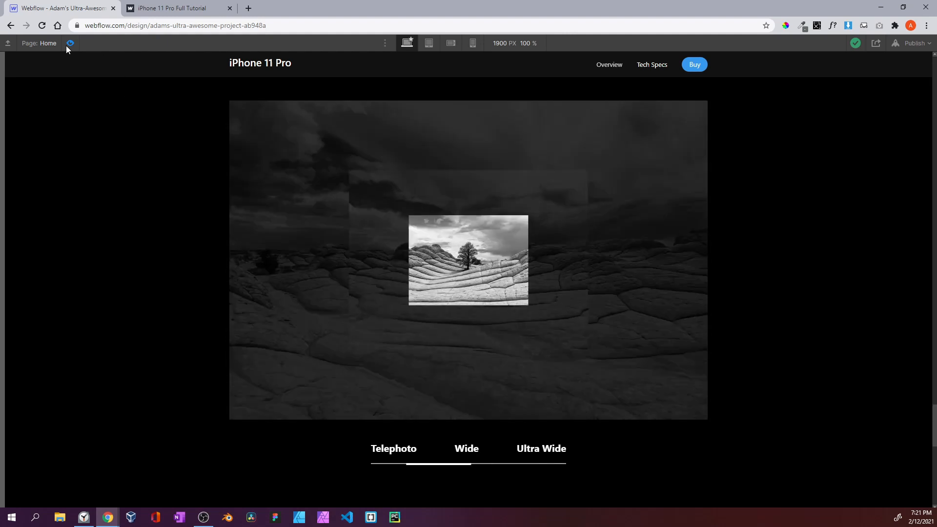
{"action": "left_click", "coordinate": [69, 43]}
Set the height of the-slide to 100% and collapse the whole element tree
{"action": "left_click", "coordinate": [78, 270]}
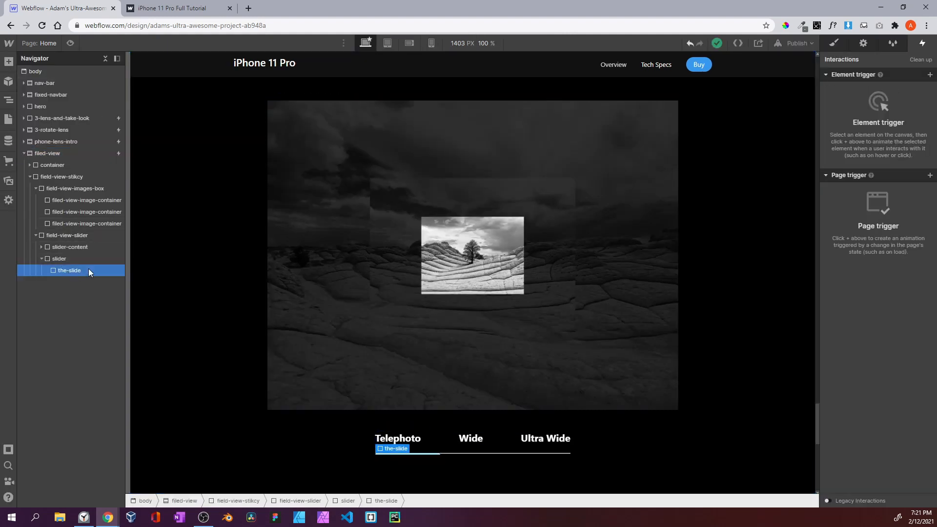
{"action": "left_click", "coordinate": [834, 43]}
{"action": "left_click", "coordinate": [916, 248]}
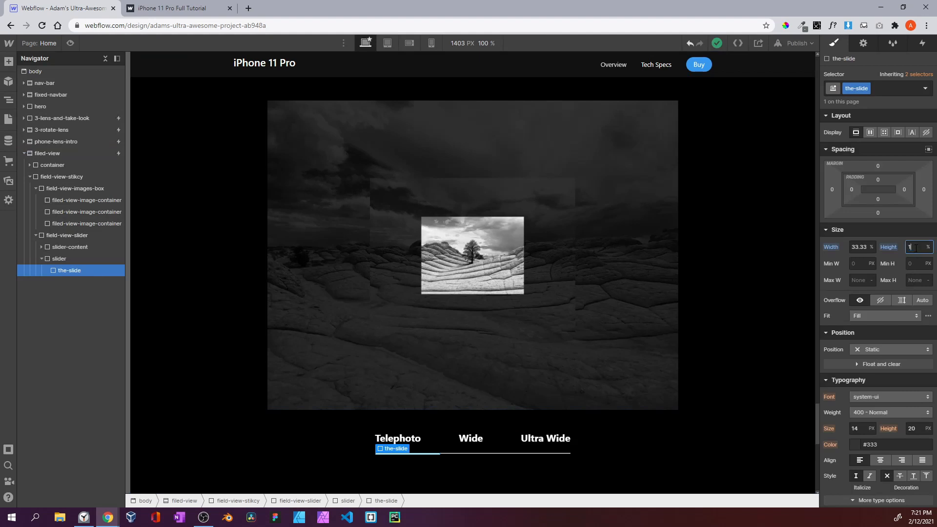
{"action": "type", "text": "100"}
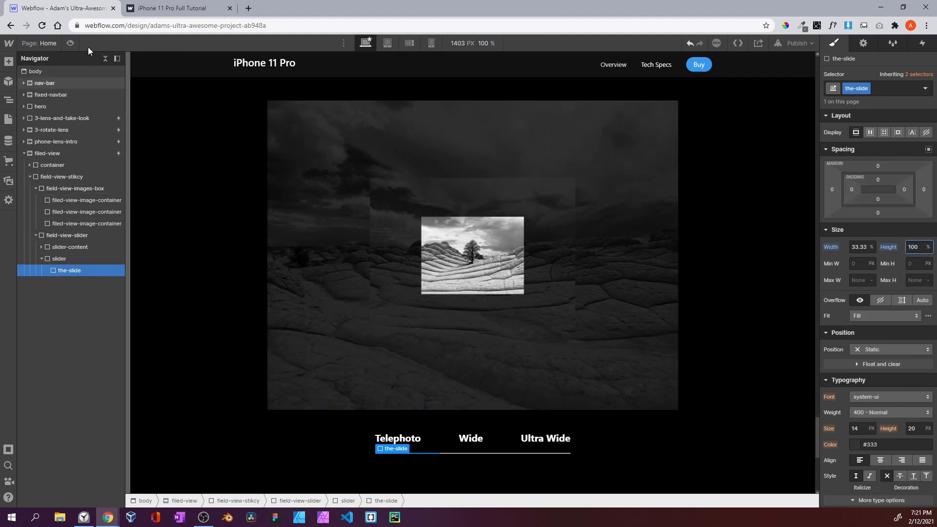
{"action": "left_click", "coordinate": [101, 61]}
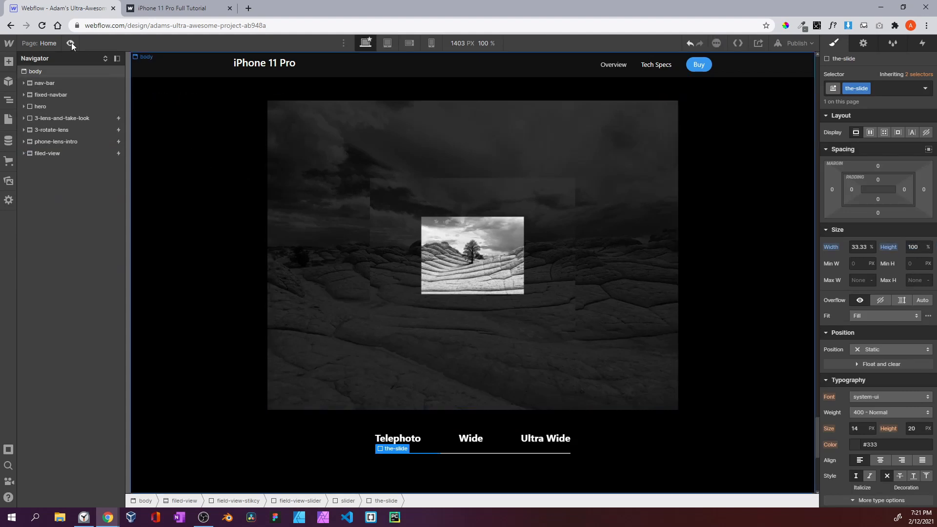
Check the resized slider line in page preview, return to the top of the page and leave the preview
{"action": "left_click", "coordinate": [70, 43]}
{"action": "scroll", "coordinate": [303, 214], "scroll_direction": "down", "scroll_amount": 7}
{"action": "scroll", "coordinate": [303, 214], "scroll_direction": "up", "scroll_amount": 20}
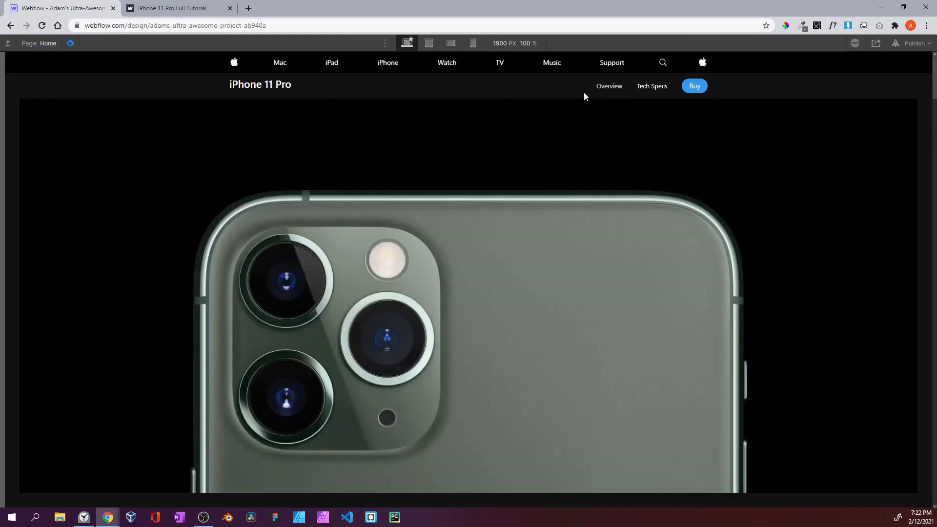
{"action": "left_click", "coordinate": [71, 43]}
Narrow the desktop canvas to 992 px and examine every section's layout in page preview, down to the field-view images
{"action": "left_click_drag", "start_coordinate": [817, 268], "coordinate": [722, 271]}
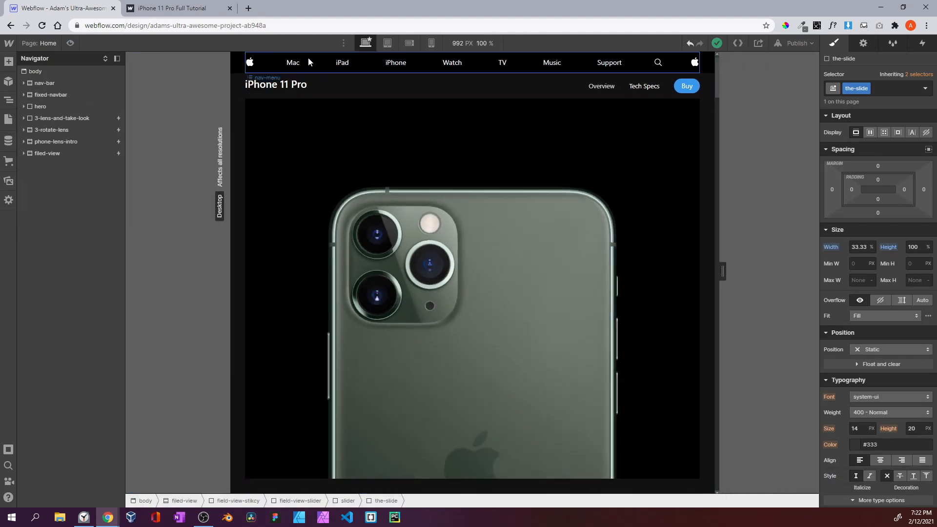
{"action": "left_click", "coordinate": [69, 43]}
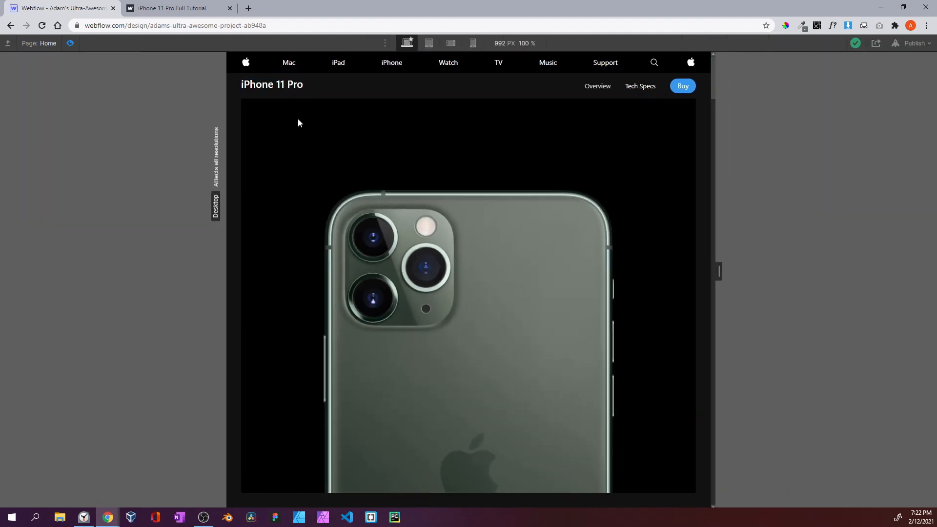
{"action": "scroll", "coordinate": [402, 194], "scroll_direction": "down", "scroll_amount": 10}
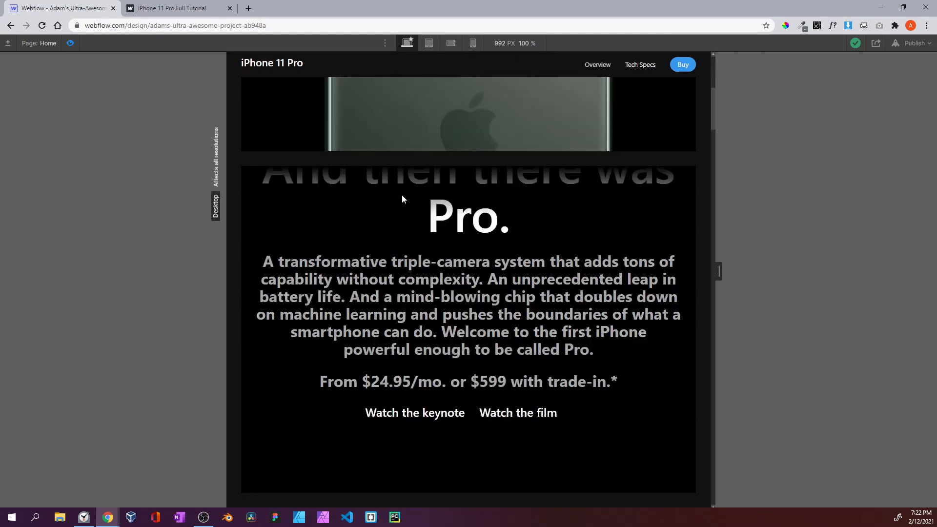
{"action": "scroll", "coordinate": [402, 195], "scroll_direction": "down", "scroll_amount": 15}
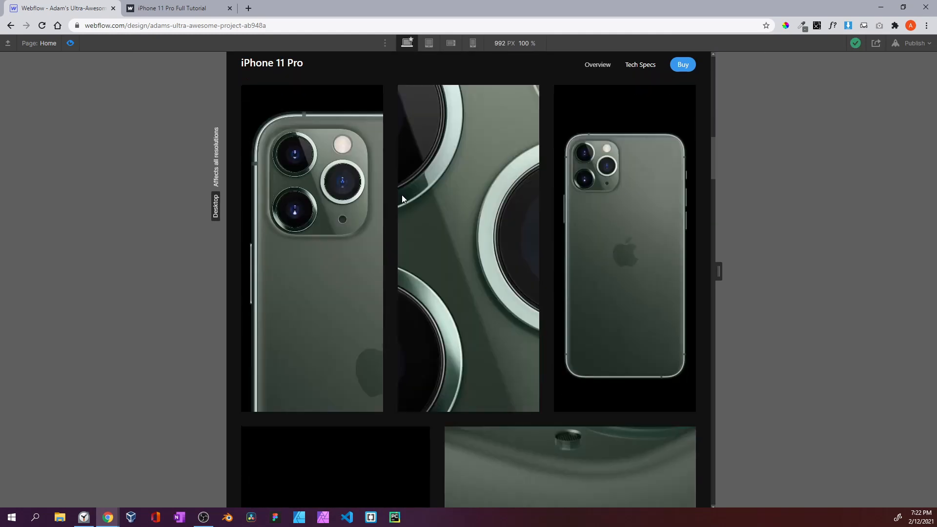
{"action": "scroll", "coordinate": [402, 195], "scroll_direction": "down", "scroll_amount": 12}
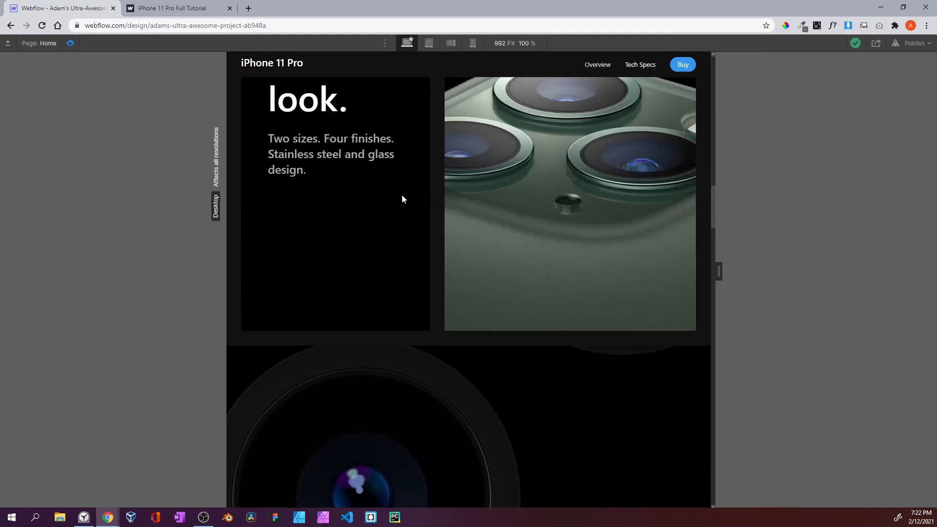
{"action": "scroll", "coordinate": [402, 194], "scroll_direction": "down", "scroll_amount": 12}
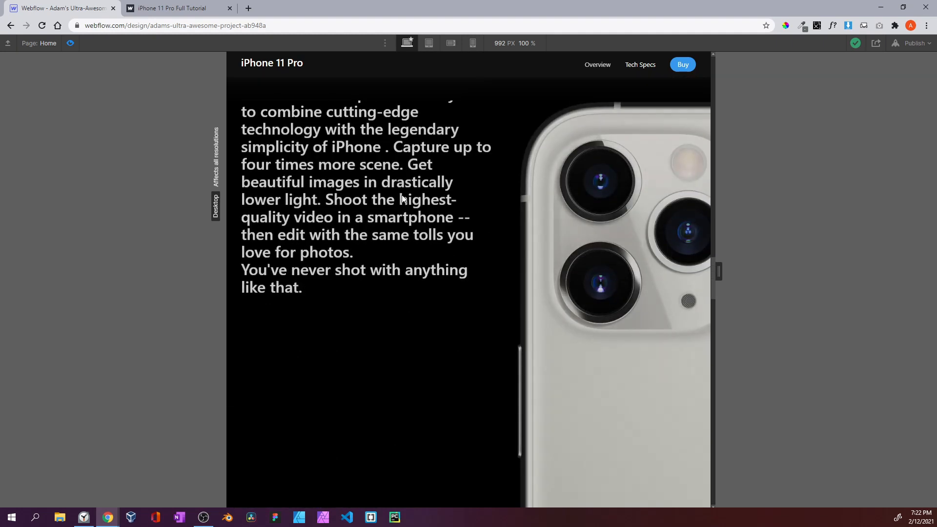
{"action": "scroll", "coordinate": [402, 194], "scroll_direction": "down", "scroll_amount": 12}
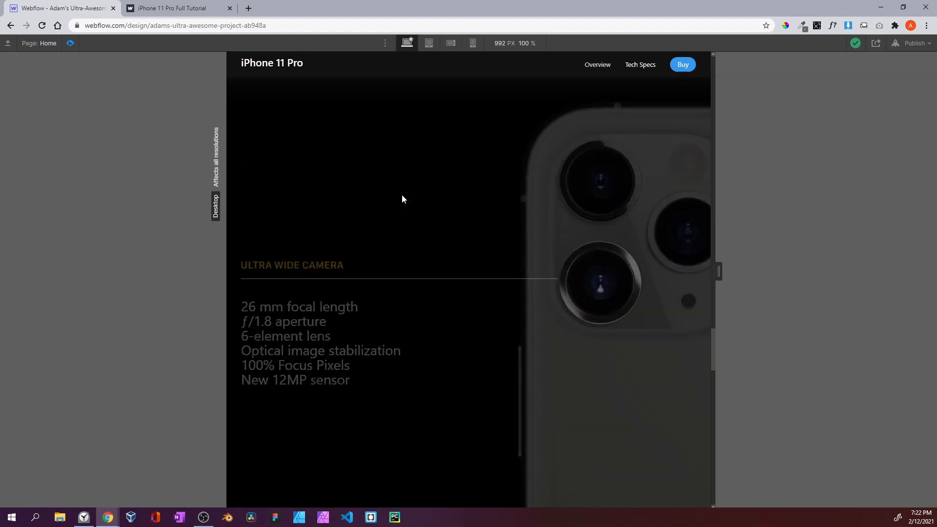
{"action": "scroll", "coordinate": [402, 194], "scroll_direction": "down", "scroll_amount": 12}
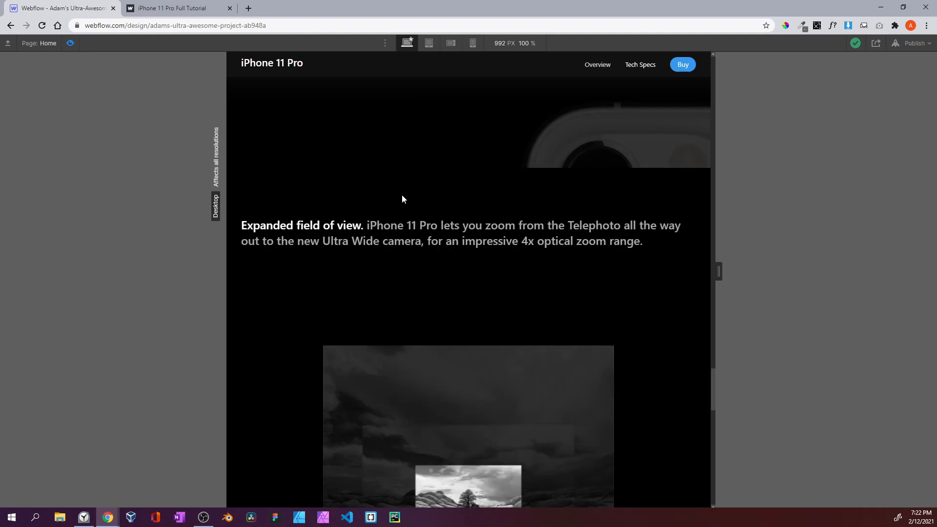
{"action": "scroll", "coordinate": [402, 200], "scroll_direction": "down", "scroll_amount": 6}
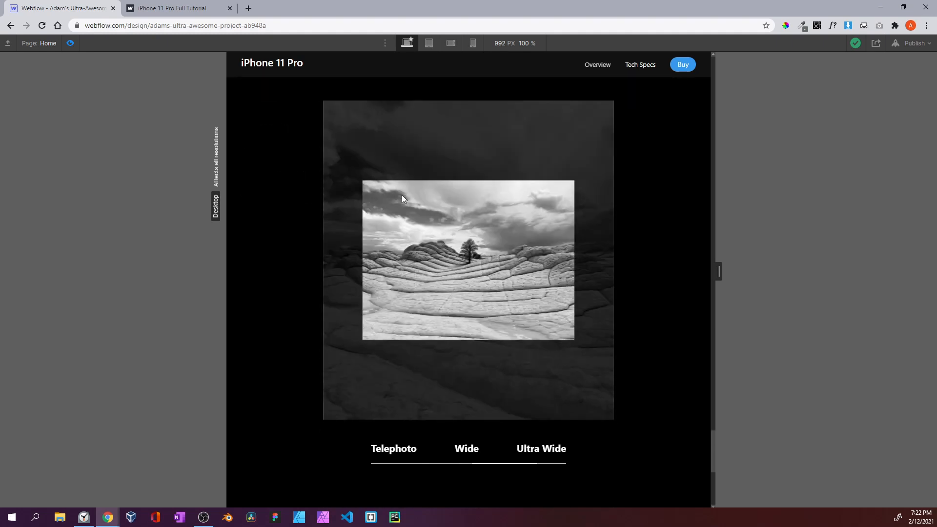
{"action": "scroll", "coordinate": [402, 199], "scroll_direction": "down", "scroll_amount": 3}
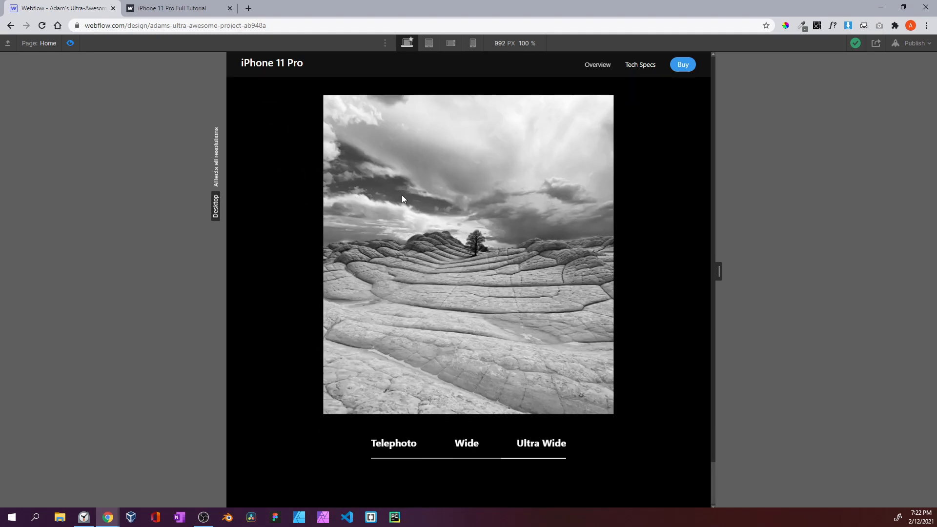
Recheck the lens, camera and field-view sections in the 992 px preview, stopping at the field-view images, and leave the preview
{"action": "scroll", "coordinate": [402, 199], "scroll_direction": "up", "scroll_amount": 6}
{"action": "scroll", "coordinate": [402, 194], "scroll_direction": "up", "scroll_amount": 10}
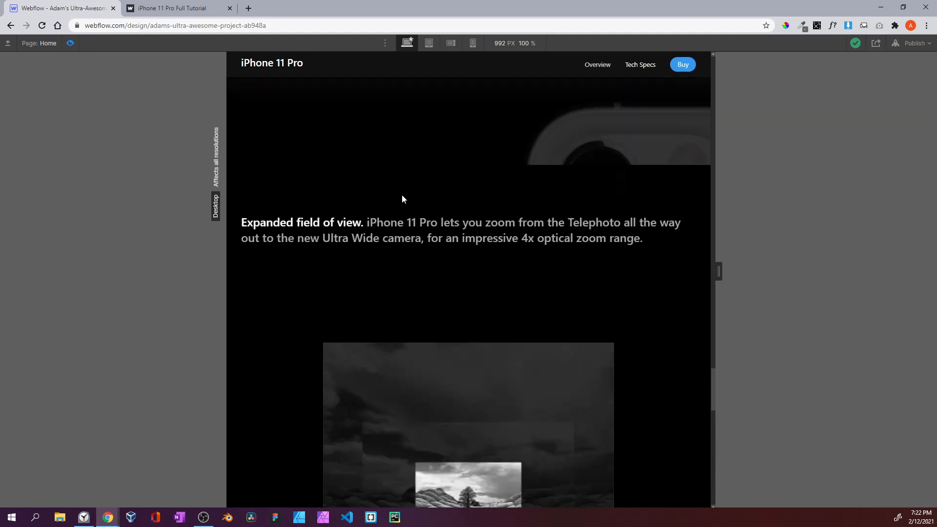
{"action": "scroll", "coordinate": [402, 199], "scroll_direction": "down", "scroll_amount": 15}
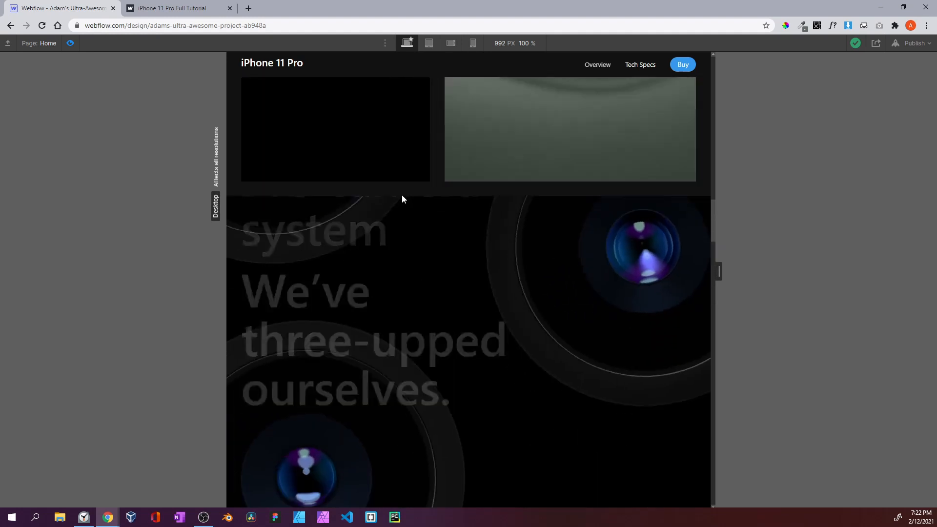
{"action": "scroll", "coordinate": [402, 199], "scroll_direction": "down", "scroll_amount": 10}
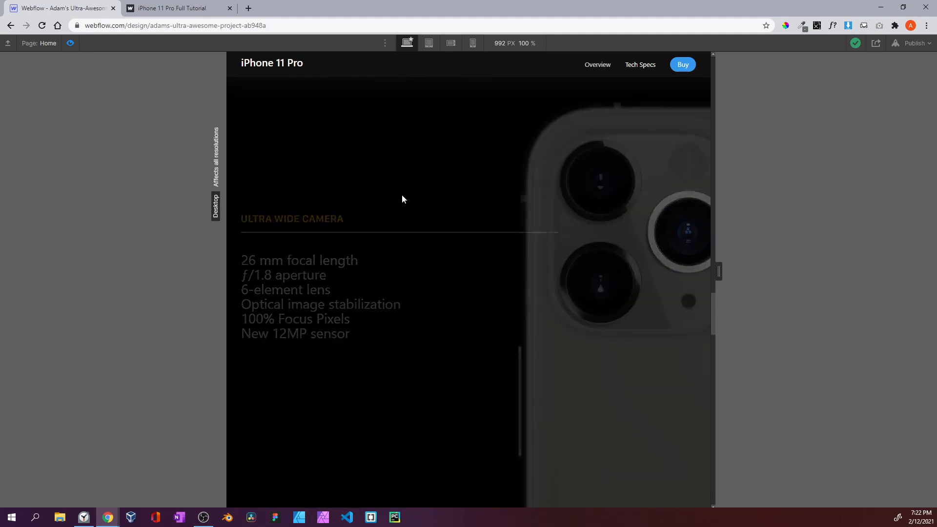
{"action": "scroll", "coordinate": [402, 200], "scroll_direction": "down", "scroll_amount": 8}
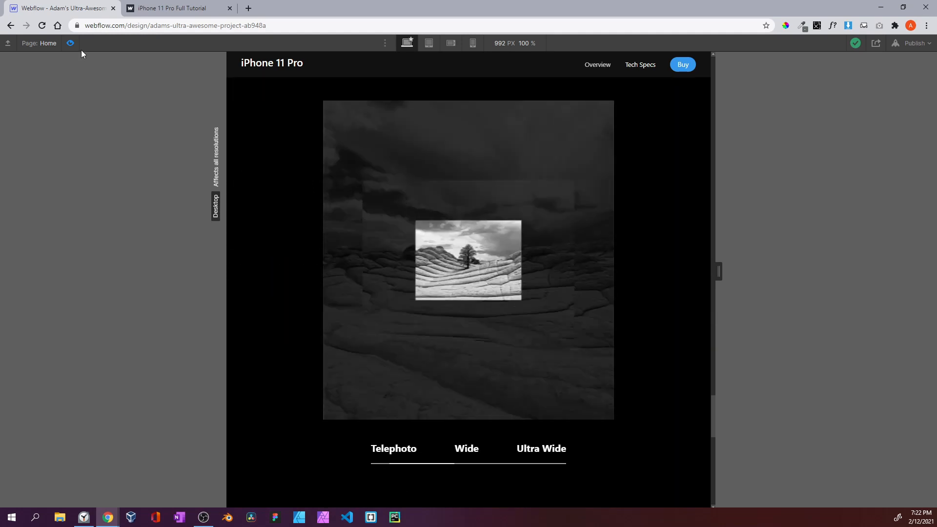
{"action": "key", "text": "ctrl+shift+p"}
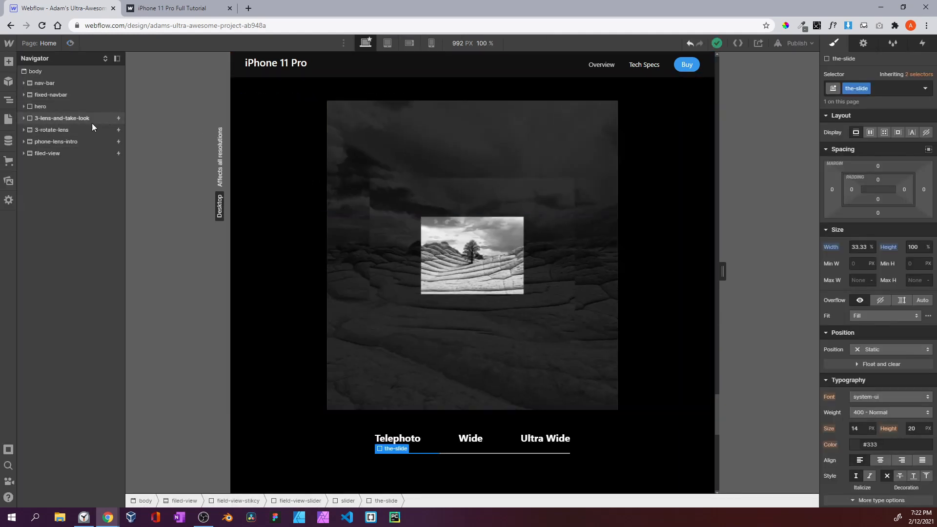
Try a minimum width of 980 px on the field view's first-image container and reset that value
{"action": "left_click", "coordinate": [362, 170]}
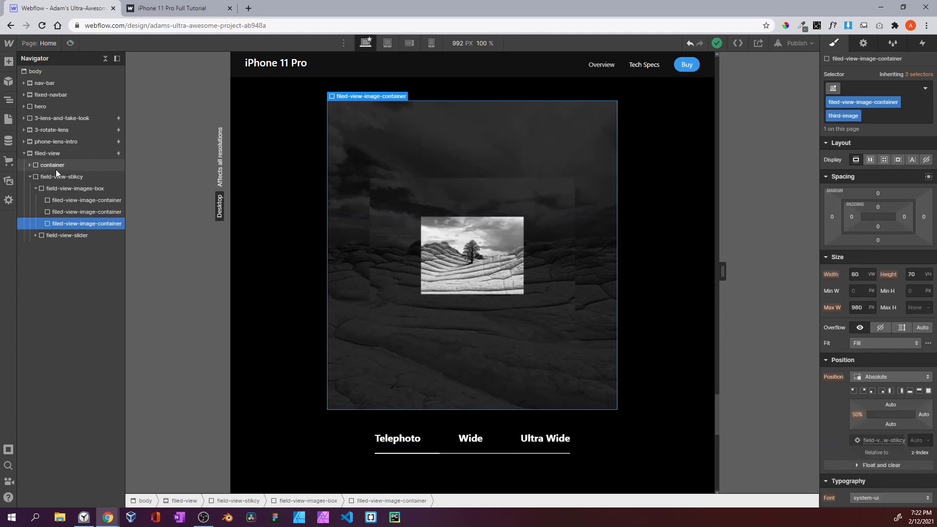
{"action": "left_click", "coordinate": [66, 189]}
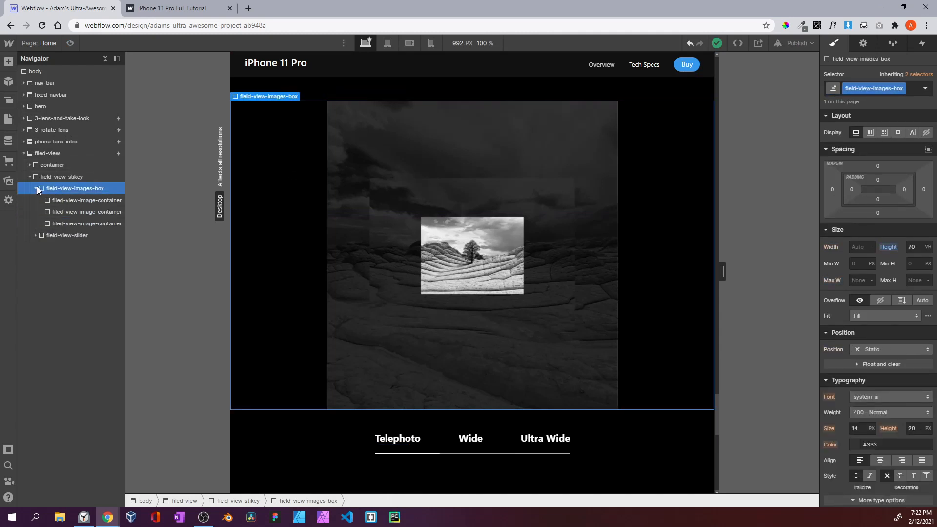
{"action": "left_click", "coordinate": [54, 199]}
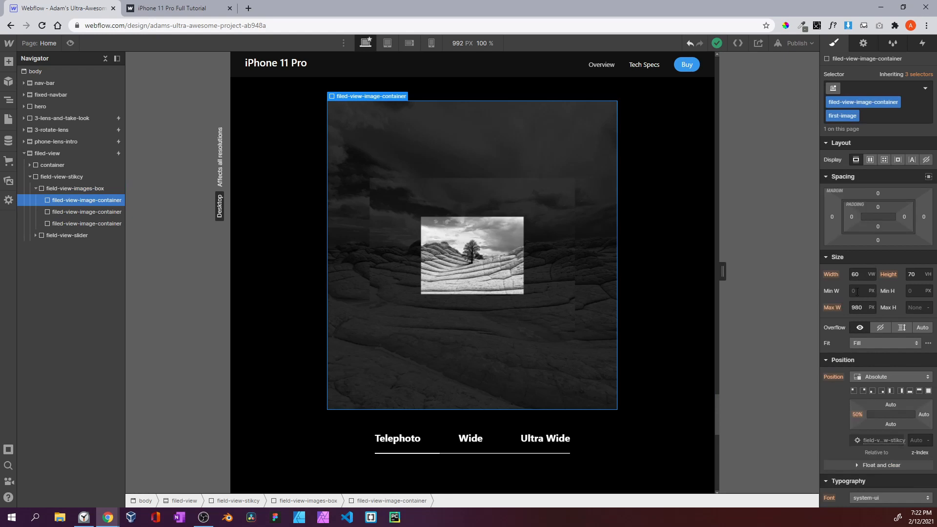
{"action": "left_click", "coordinate": [857, 291]}
{"action": "type", "text": "980"}
{"action": "key", "text": "Return"}
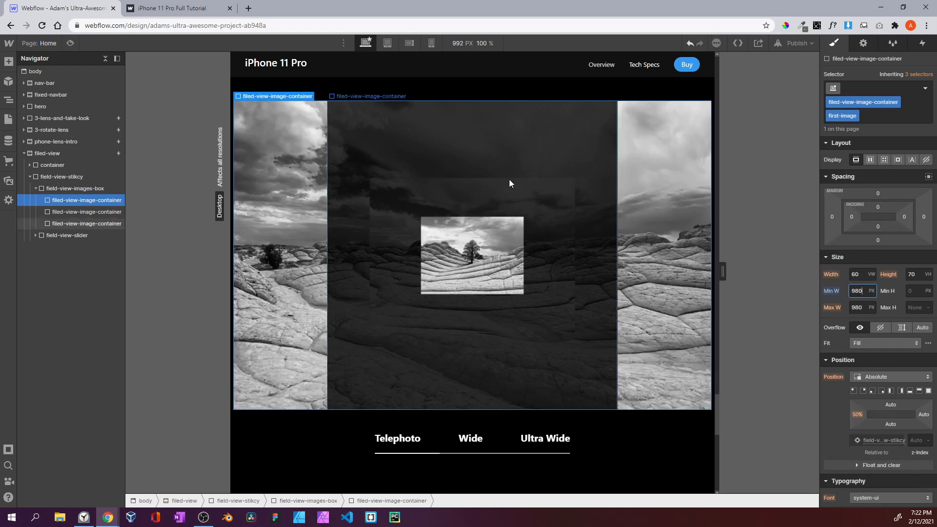
{"action": "left_click", "coordinate": [828, 291], "text": "alt"}
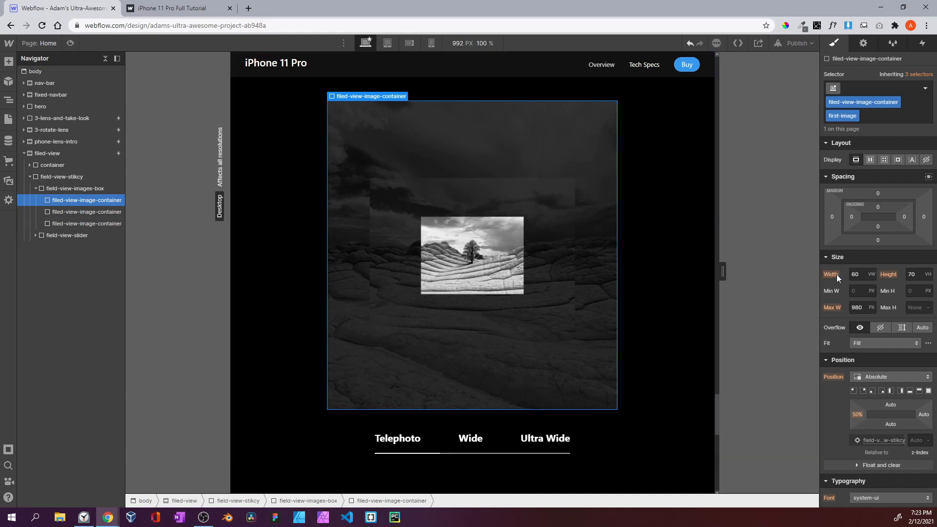
Check the first-image container at the tablet and both mobile breakpoints and return to the desktop breakpoint
{"action": "left_click", "coordinate": [389, 44]}
{"action": "left_click", "coordinate": [410, 45]}
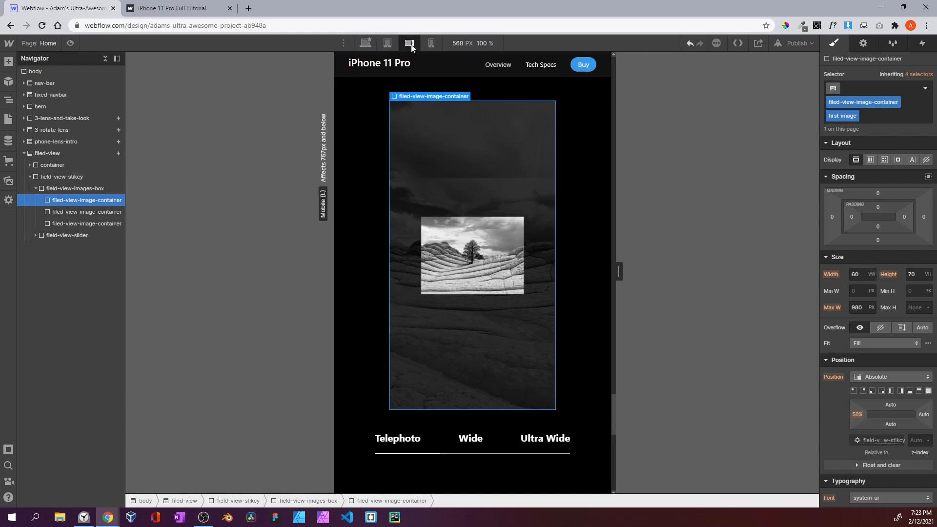
{"action": "left_click", "coordinate": [431, 43]}
{"action": "left_click", "coordinate": [365, 43]}
Set the first-image container's width to Auto and its minimum width to 980 px
{"action": "left_click", "coordinate": [871, 275]}
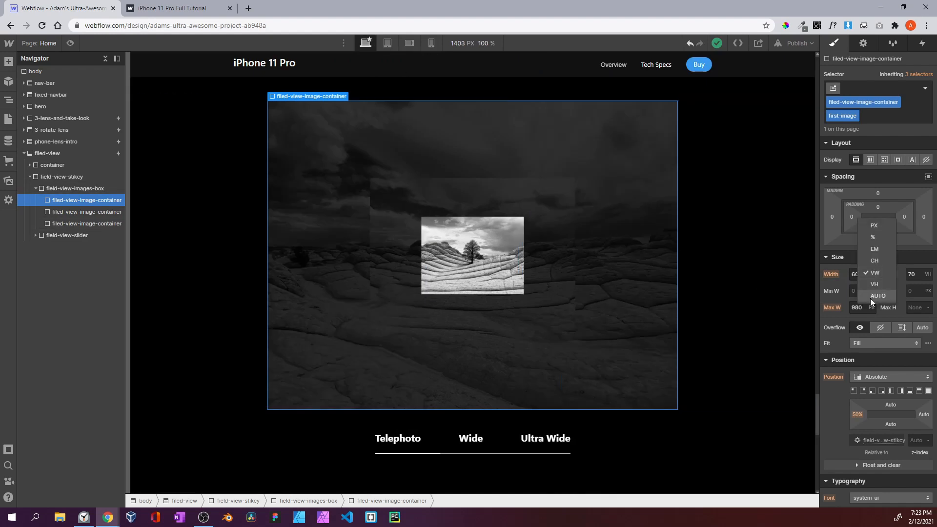
{"action": "left_click", "coordinate": [871, 297]}
{"action": "left_click", "coordinate": [862, 291]}
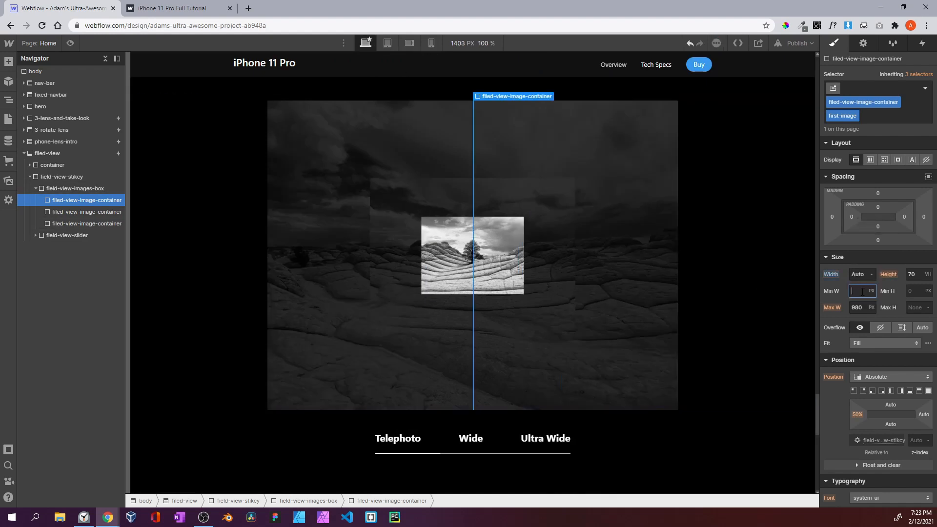
{"action": "type", "text": "980"}
{"action": "key", "text": "Return"}
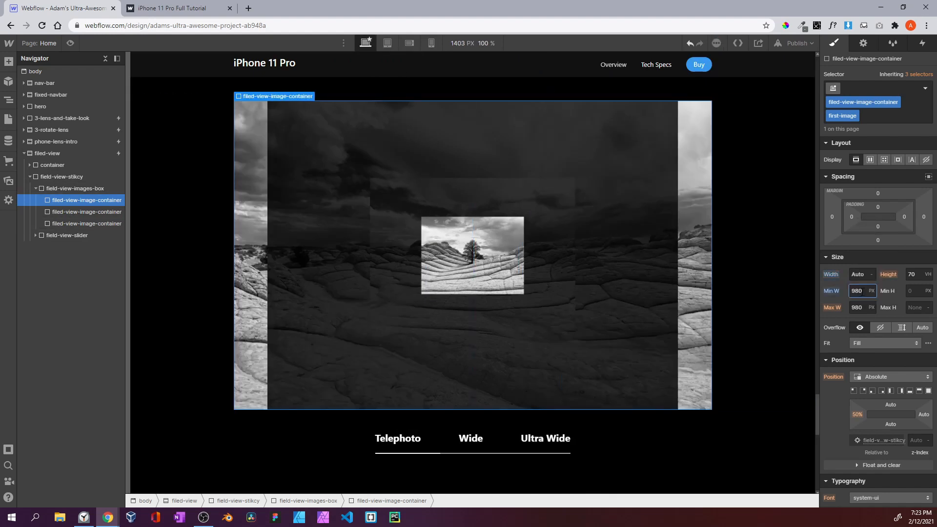
Examine the field-view images' fade sequence in full-width page preview, scrolling back and forth, and leave the preview
{"action": "key", "text": "ctrl+shift+p"}
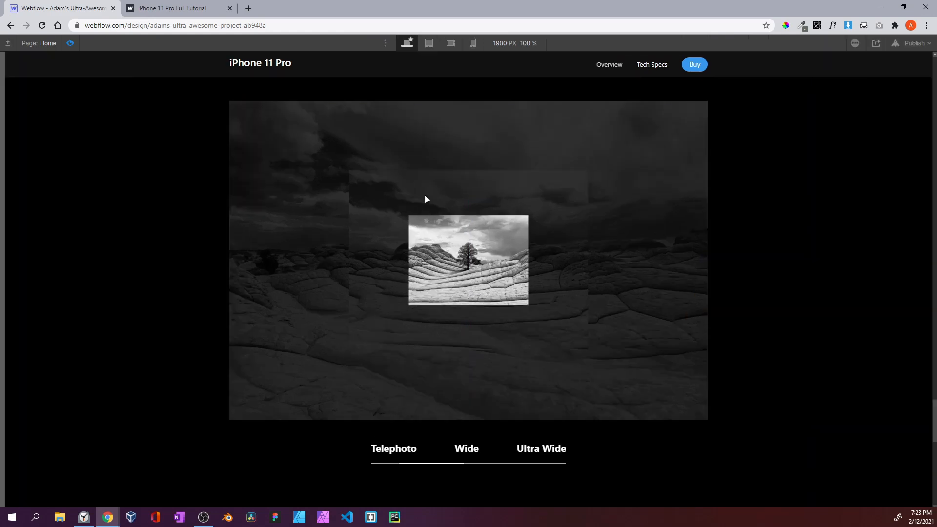
{"action": "scroll", "coordinate": [425, 198], "scroll_direction": "down", "scroll_amount": 10}
{"action": "scroll", "coordinate": [425, 199], "scroll_direction": "down", "scroll_amount": 5}
{"action": "scroll", "coordinate": [425, 195], "scroll_direction": "up", "scroll_amount": 5}
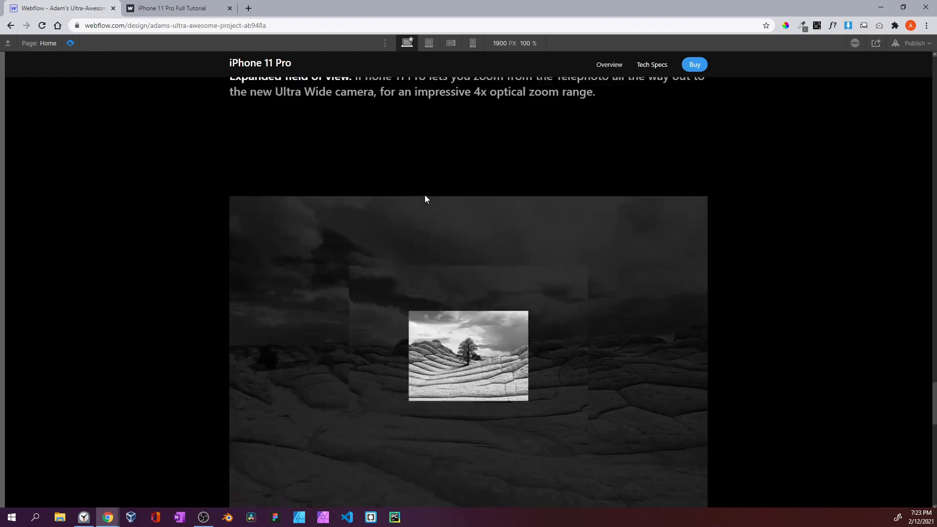
{"action": "scroll", "coordinate": [425, 198], "scroll_direction": "down", "scroll_amount": 5}
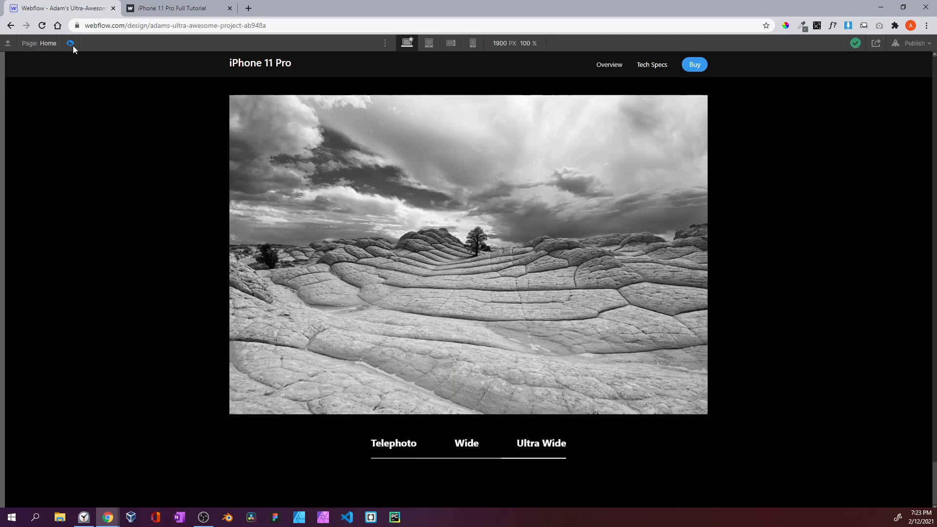
{"action": "left_click", "coordinate": [71, 43]}
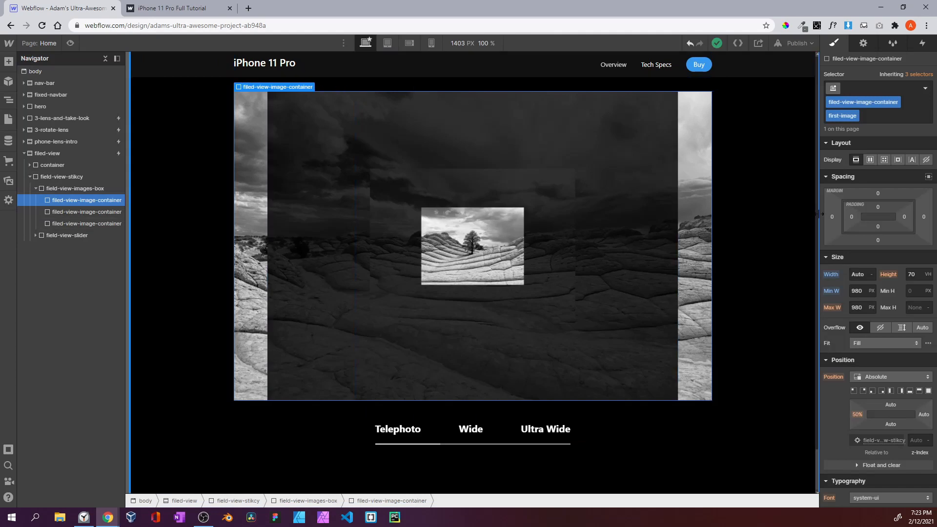
Narrow the canvas to 992 px and check in page preview how the resized first image sits behind the others
{"action": "left_click_drag", "start_coordinate": [821, 213], "coordinate": [724, 215]}
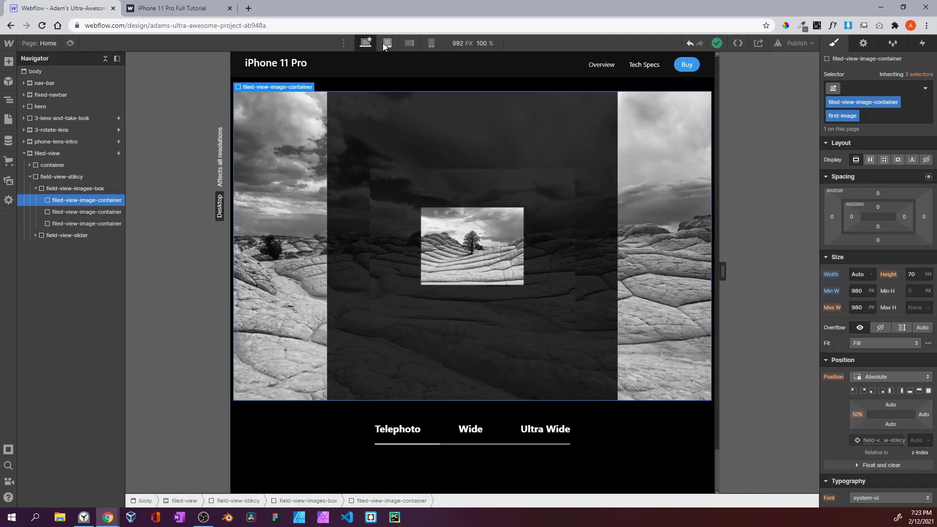
{"action": "left_click", "coordinate": [70, 43]}
{"action": "scroll", "coordinate": [356, 224], "scroll_direction": "up", "scroll_amount": 10}
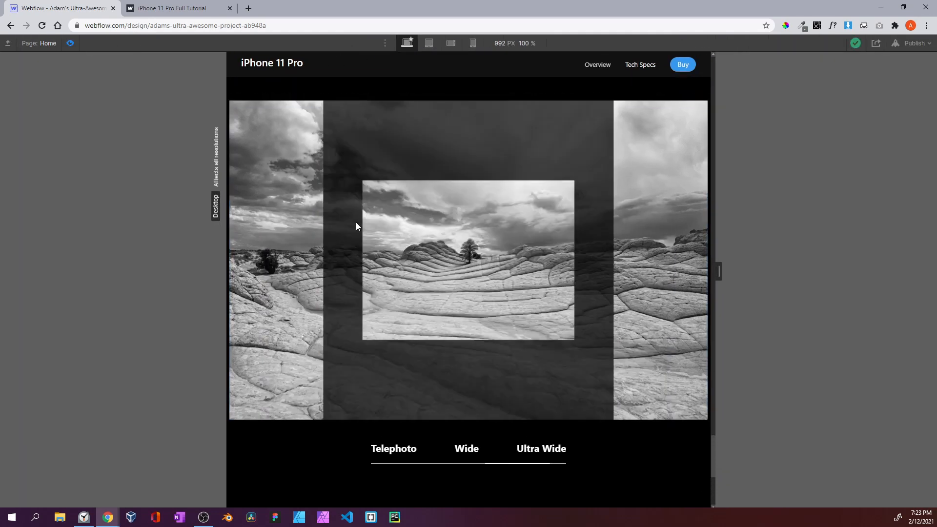
{"action": "scroll", "coordinate": [356, 223], "scroll_direction": "down", "scroll_amount": 8}
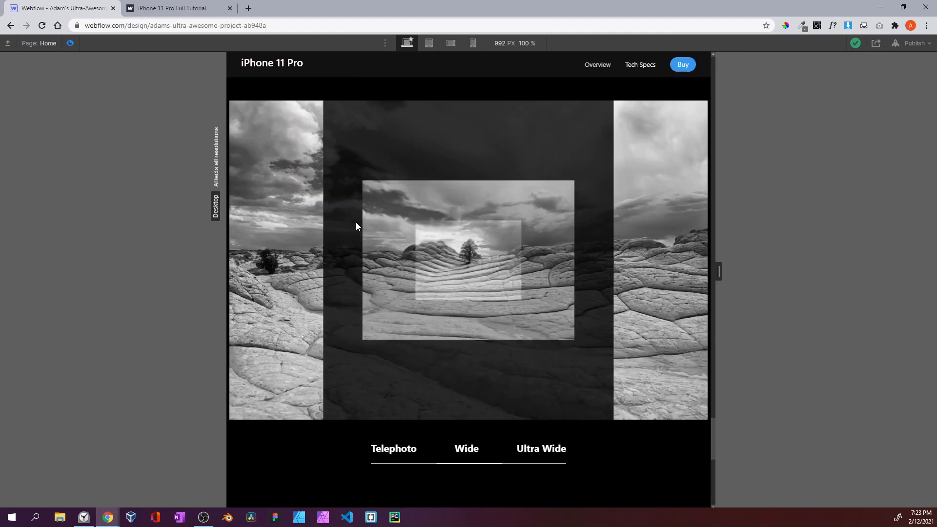
{"action": "scroll", "coordinate": [356, 222], "scroll_direction": "up", "scroll_amount": 2}
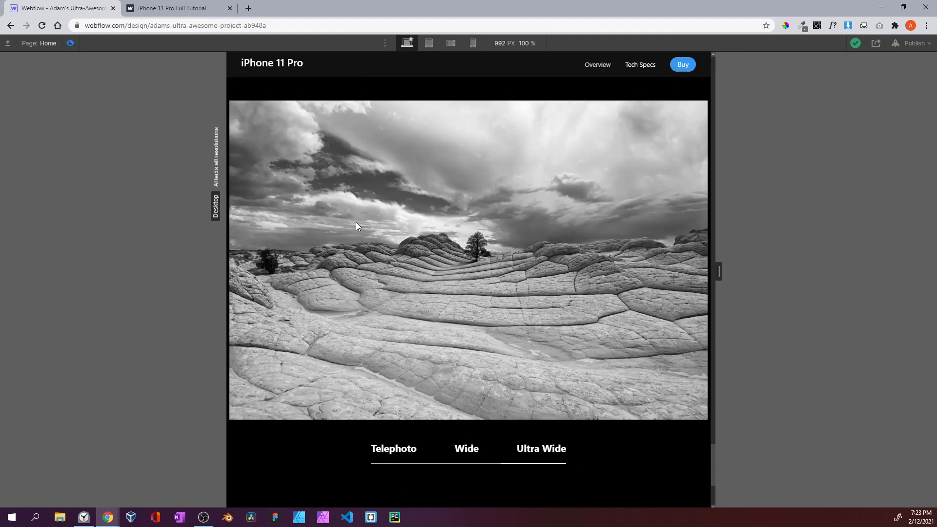
{"action": "left_click", "coordinate": [72, 45]}
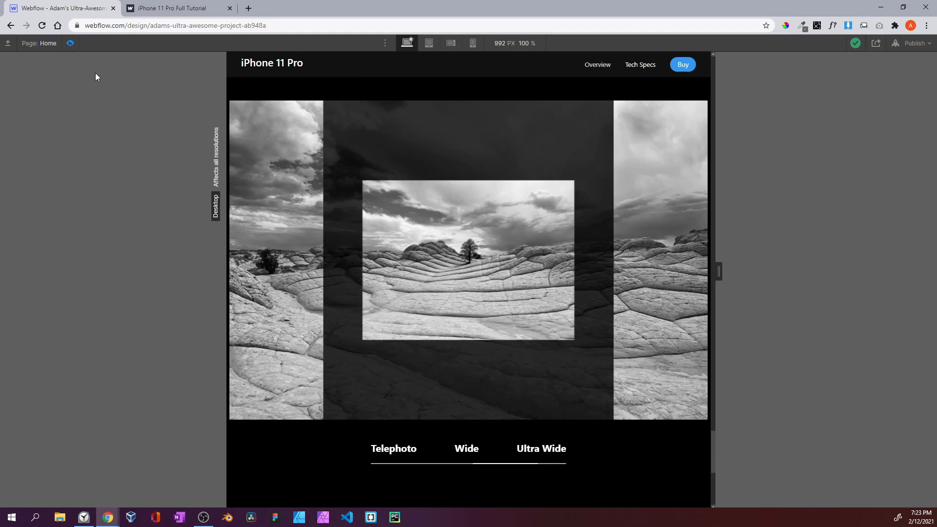
Set the second-image container's width to Auto and its minimum width to 980 px
{"action": "left_click", "coordinate": [106, 213]}
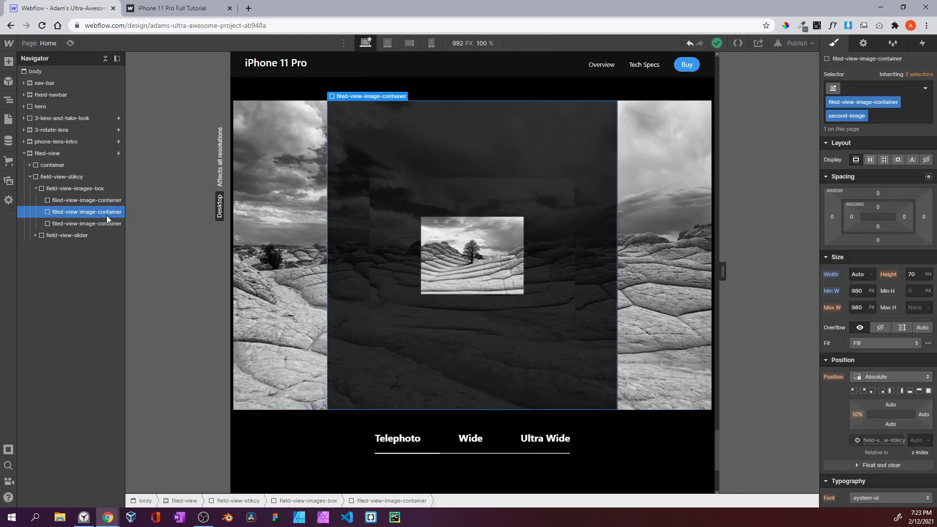
{"action": "left_click", "coordinate": [872, 276]}
{"action": "left_click", "coordinate": [864, 299]}
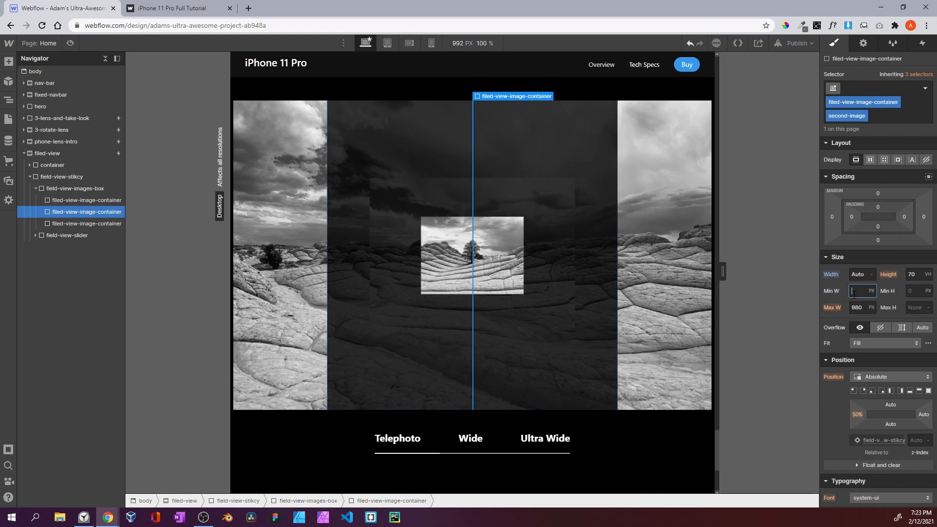
{"action": "left_click", "coordinate": [855, 293]}
{"action": "type", "text": "980"}
{"action": "key", "text": "Return"}
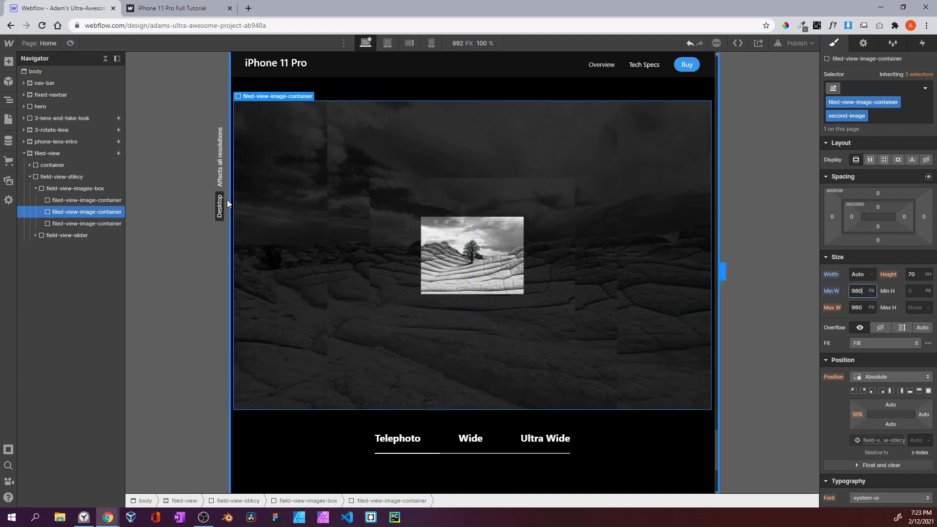
Set the third-image container's width to Auto and its minimum width to 980 px
{"action": "left_click", "coordinate": [94, 223]}
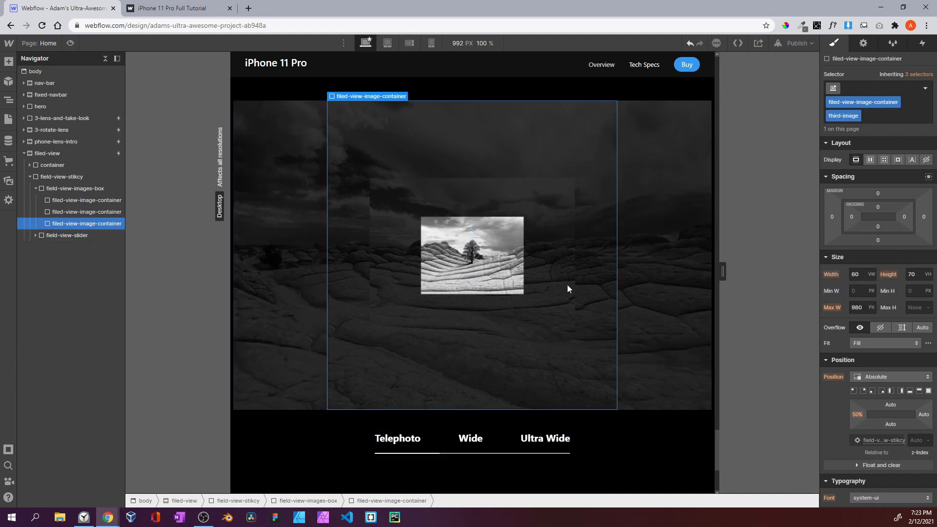
{"action": "left_click", "coordinate": [871, 277]}
{"action": "left_click", "coordinate": [875, 296]}
{"action": "left_click", "coordinate": [863, 289]}
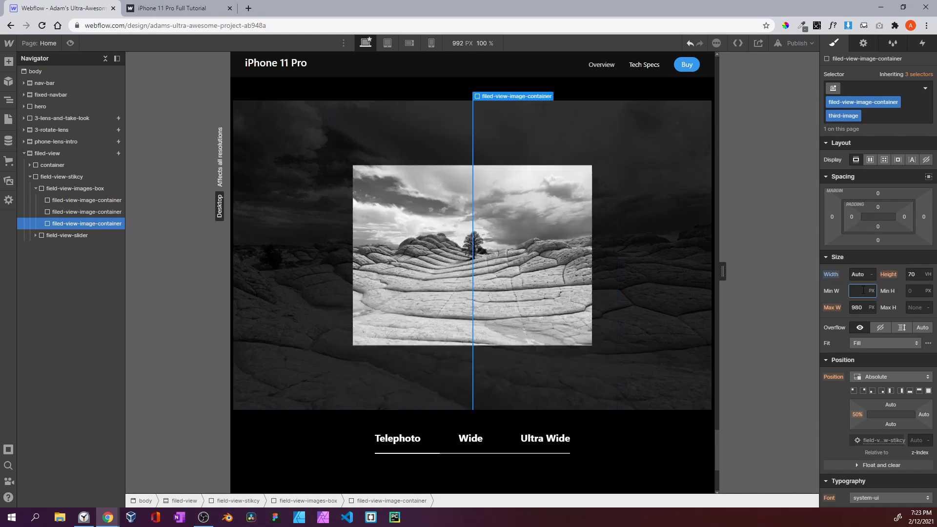
{"action": "type", "text": "980"}
{"action": "key", "text": "Return"}
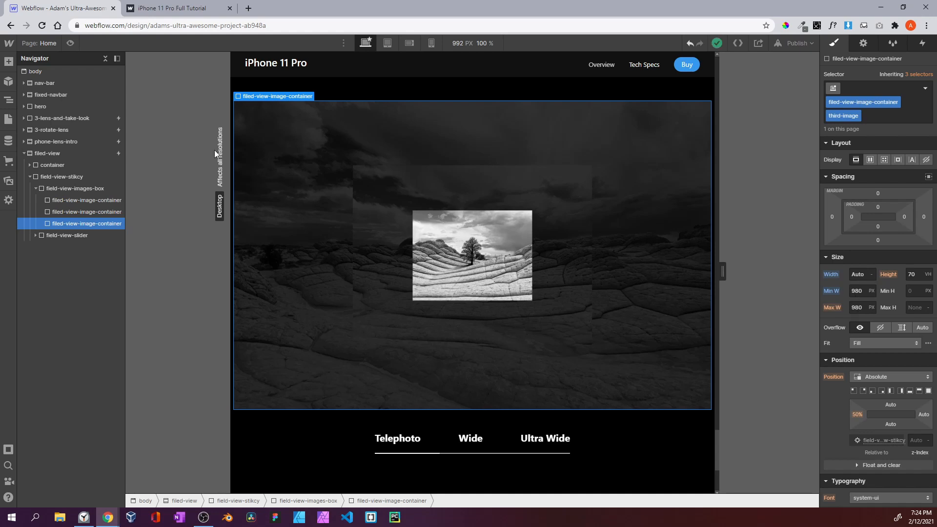
Examine the whole page in preview at 992 px wide, from the hero down to the field-view images
{"action": "scroll", "coordinate": [242, 172], "scroll_direction": "up", "scroll_amount": 15}
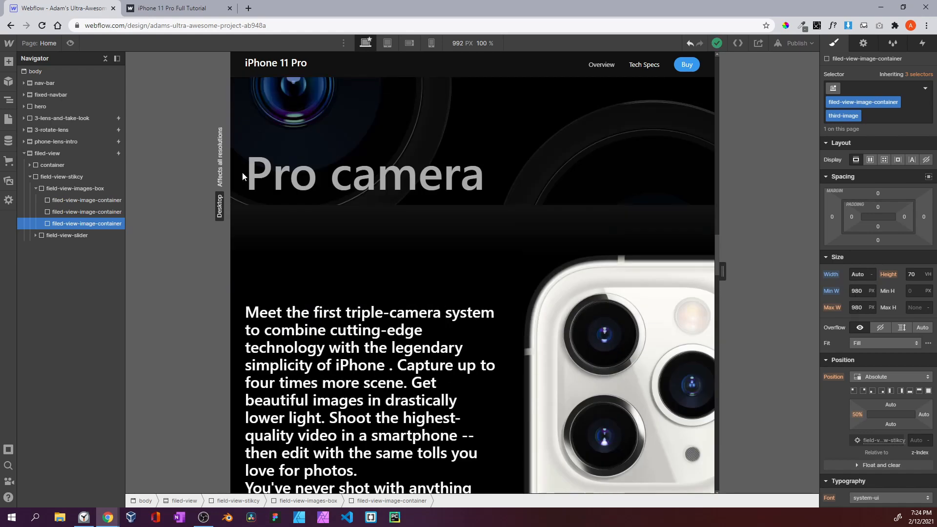
{"action": "scroll", "coordinate": [242, 172], "scroll_direction": "up", "scroll_amount": 10}
{"action": "scroll", "coordinate": [589, 252], "scroll_direction": "down", "scroll_amount": 12}
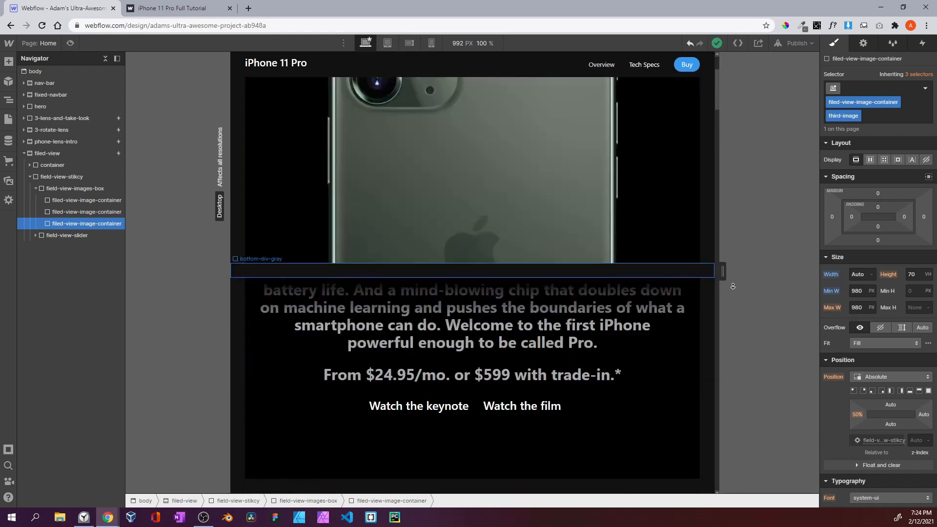
{"action": "scroll", "coordinate": [590, 252], "scroll_direction": "up", "scroll_amount": 10}
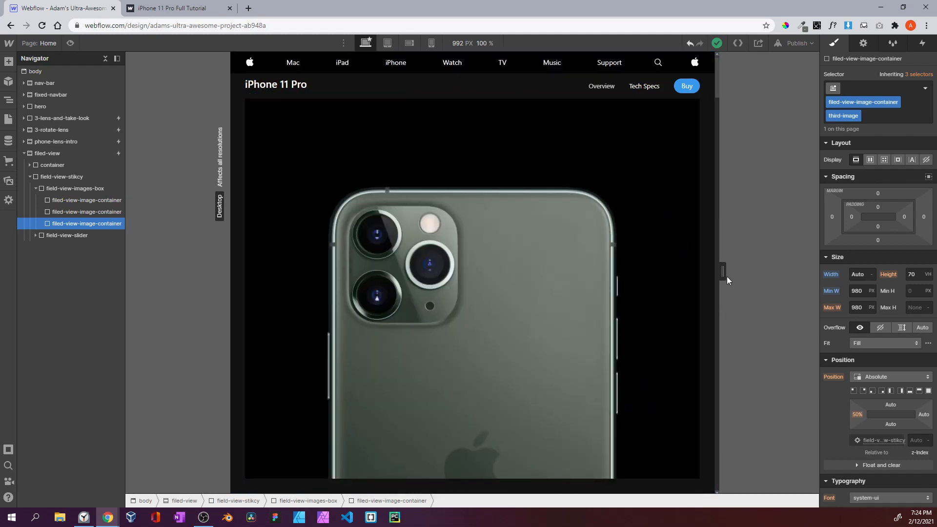
{"action": "left_click", "coordinate": [70, 43]}
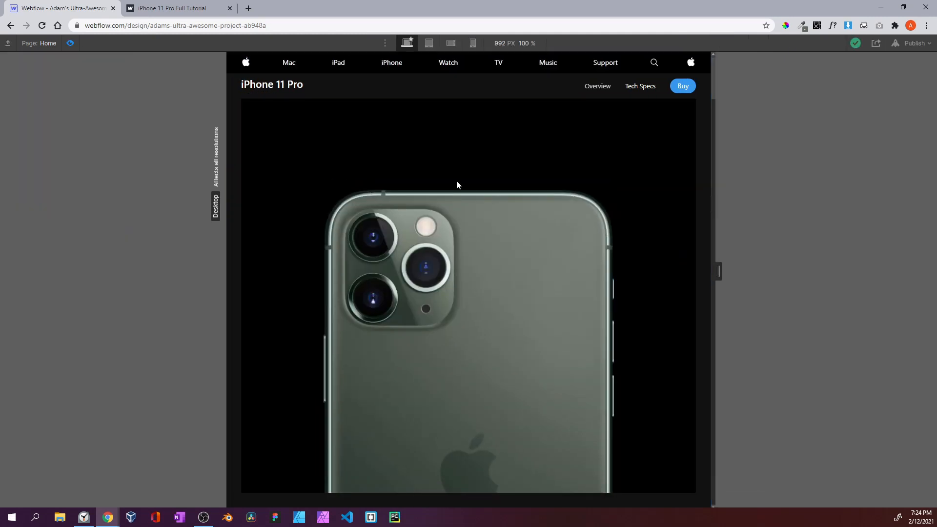
{"action": "scroll", "coordinate": [457, 184], "scroll_direction": "down", "scroll_amount": 10}
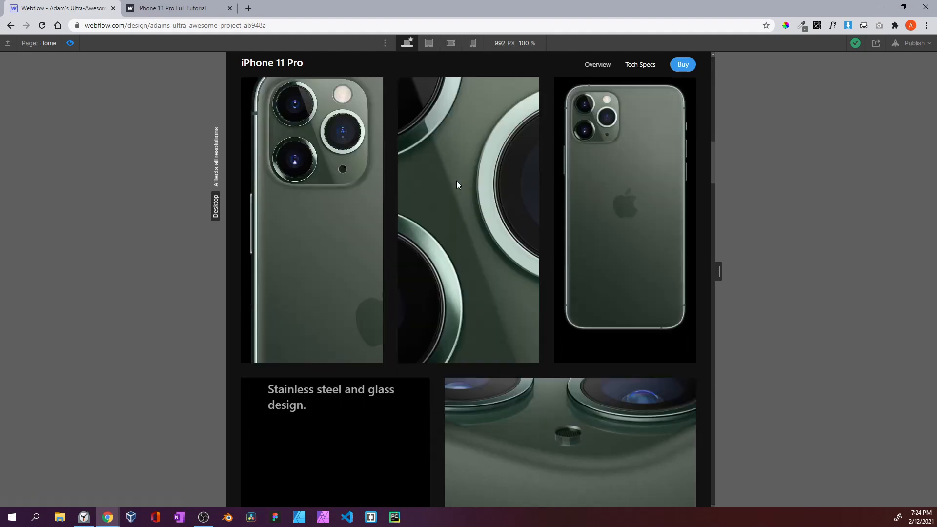
{"action": "scroll", "coordinate": [457, 184], "scroll_direction": "up", "scroll_amount": 10}
{"action": "scroll", "coordinate": [458, 184], "scroll_direction": "down", "scroll_amount": 3}
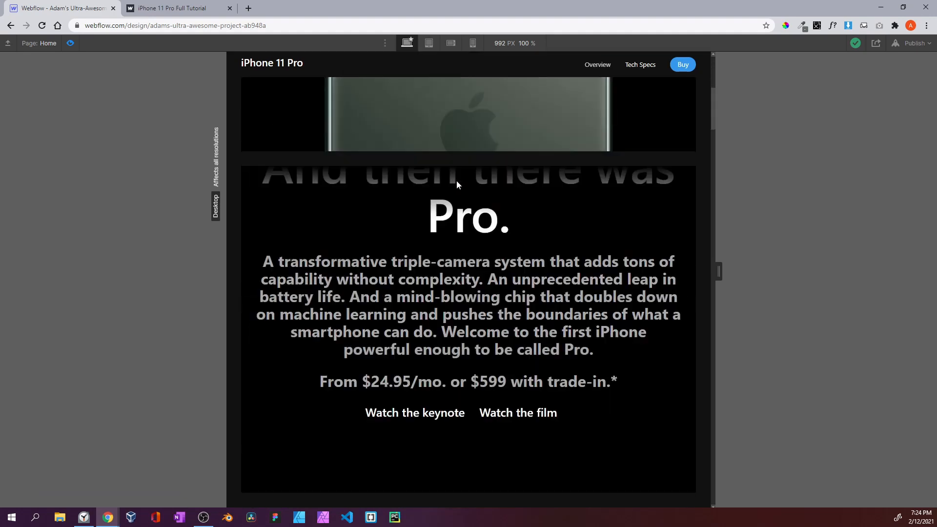
{"action": "scroll", "coordinate": [457, 183], "scroll_direction": "down", "scroll_amount": 8}
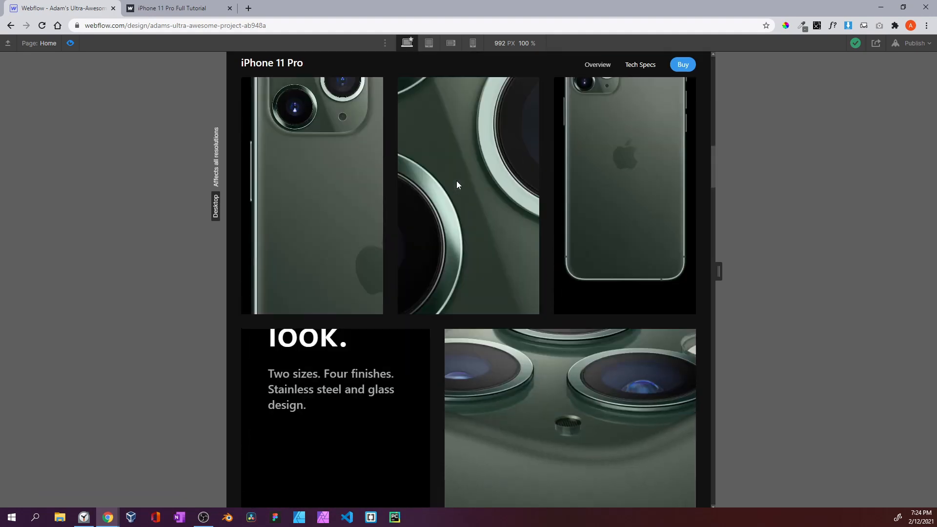
{"action": "scroll", "coordinate": [458, 185], "scroll_direction": "down", "scroll_amount": 2}
{"action": "scroll", "coordinate": [457, 185], "scroll_direction": "up", "scroll_amount": 4}
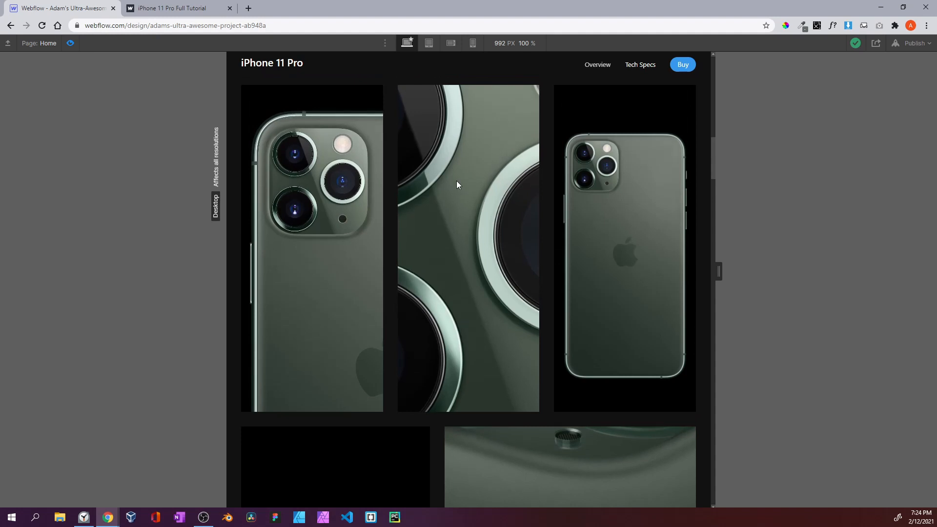
{"action": "scroll", "coordinate": [457, 184], "scroll_direction": "down", "scroll_amount": 12}
{"action": "scroll", "coordinate": [457, 182], "scroll_direction": "down", "scroll_amount": 10}
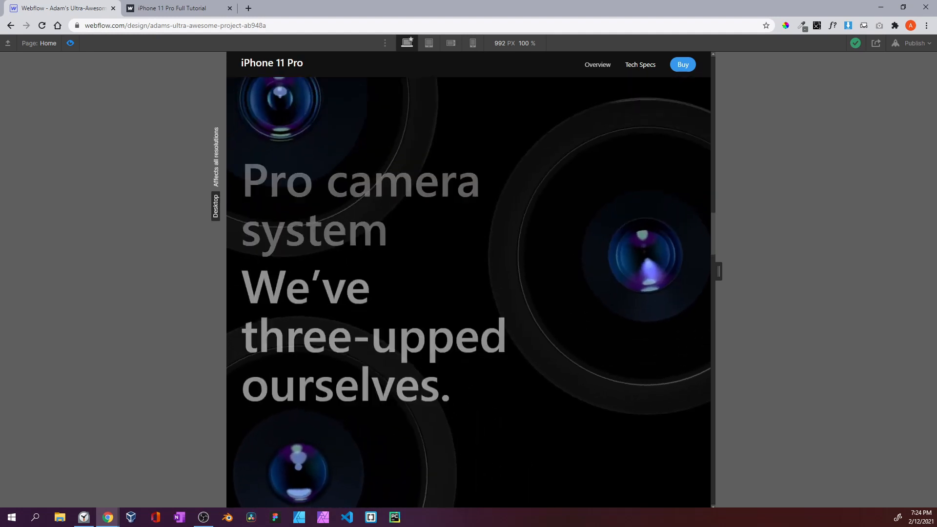
{"action": "scroll", "coordinate": [457, 184], "scroll_direction": "down", "scroll_amount": 5}
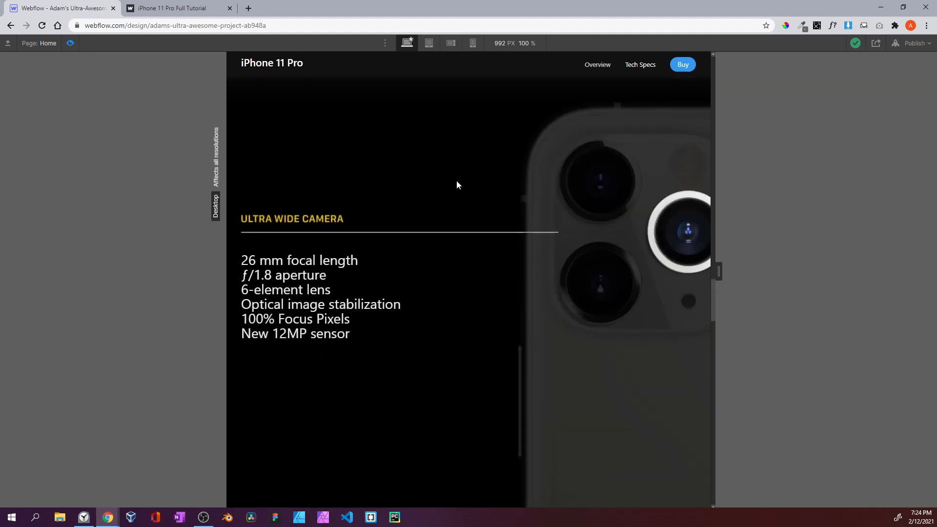
{"action": "scroll", "coordinate": [457, 184], "scroll_direction": "down", "scroll_amount": 6}
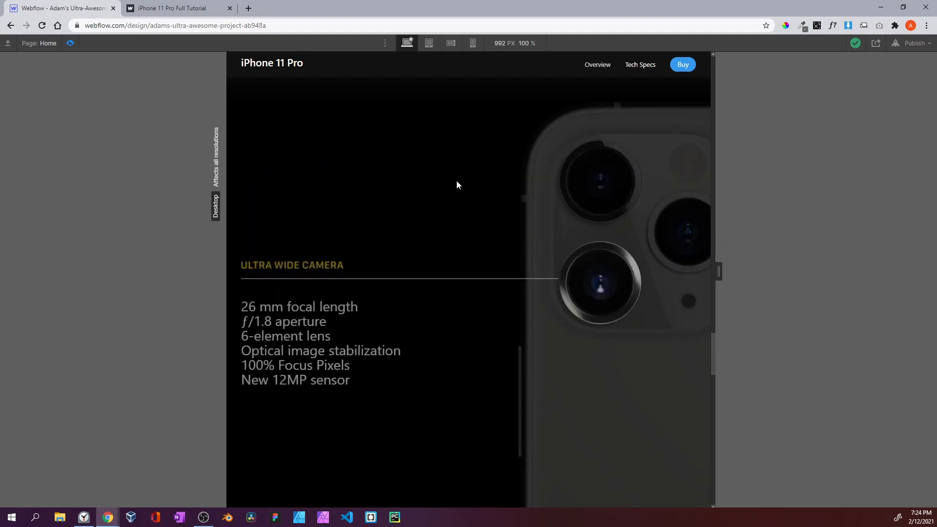
{"action": "scroll", "coordinate": [457, 184], "scroll_direction": "down", "scroll_amount": 4}
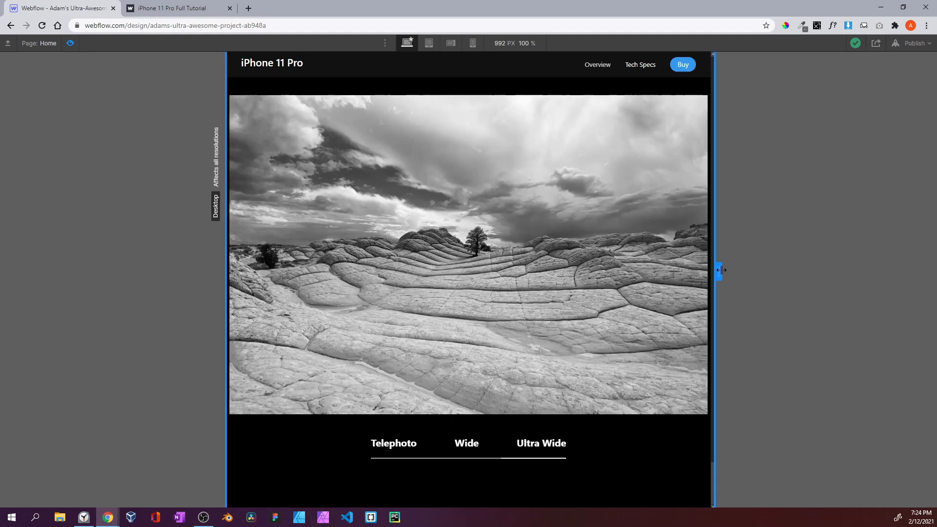
Widen the preview canvas to 1900 px and review every section's scroll animation from the hero to the field-view images
{"action": "left_click_drag", "start_coordinate": [713, 480], "coordinate": [713, 59]}
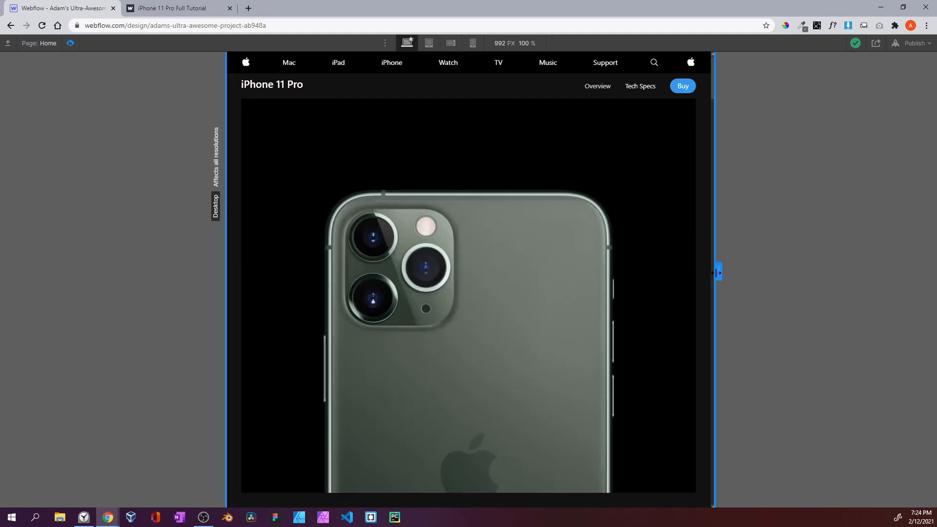
{"action": "left_click_drag", "start_coordinate": [717, 273], "coordinate": [935, 272]}
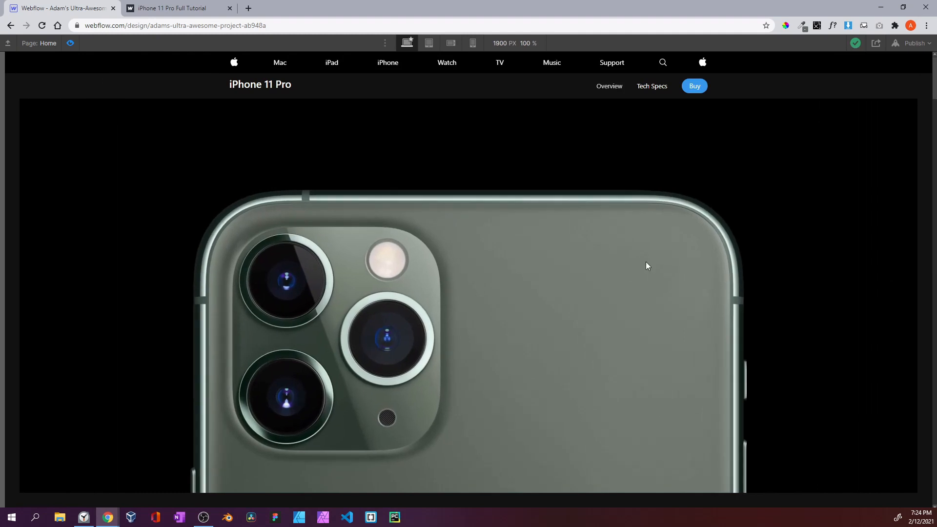
{"action": "scroll", "coordinate": [645, 261], "scroll_direction": "down", "scroll_amount": 5}
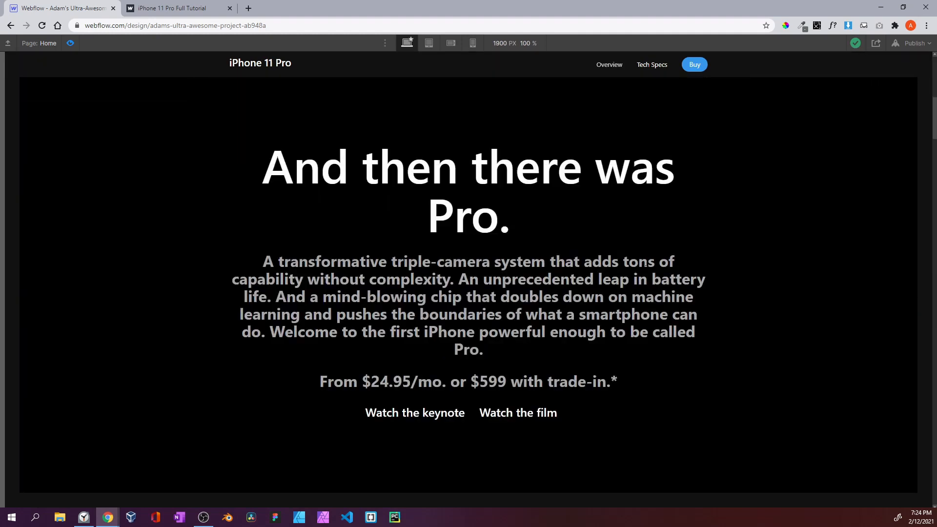
{"action": "scroll", "coordinate": [645, 261], "scroll_direction": "down", "scroll_amount": 10}
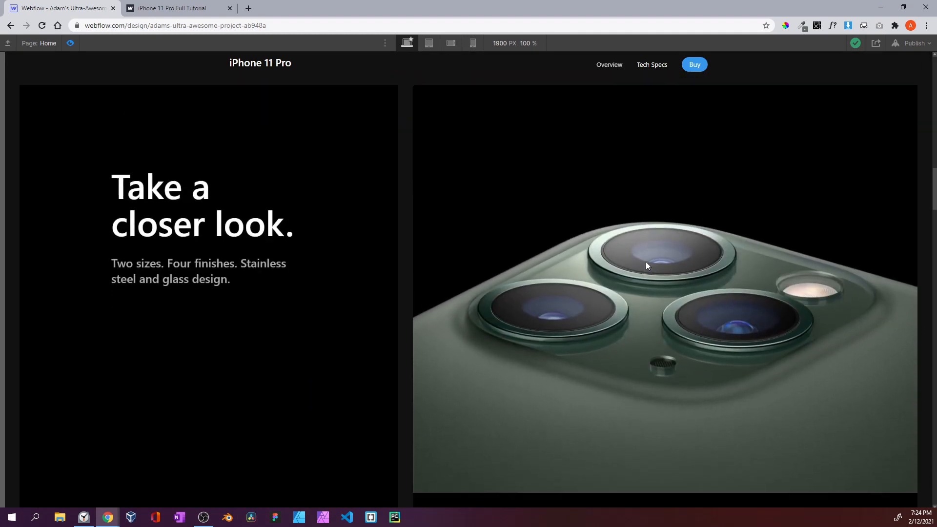
{"action": "scroll", "coordinate": [646, 266], "scroll_direction": "down", "scroll_amount": 10}
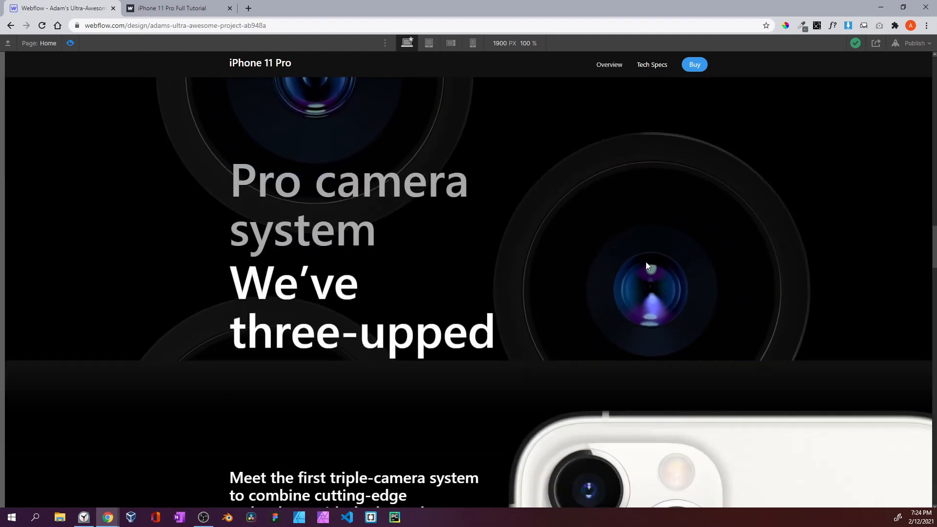
{"action": "scroll", "coordinate": [646, 263], "scroll_direction": "down", "scroll_amount": 10}
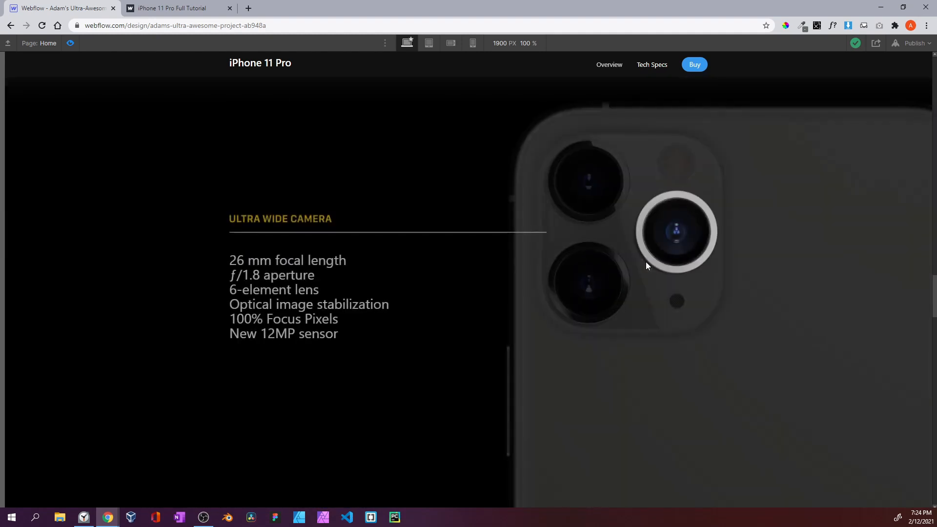
{"action": "scroll", "coordinate": [645, 265], "scroll_direction": "down", "scroll_amount": 10}
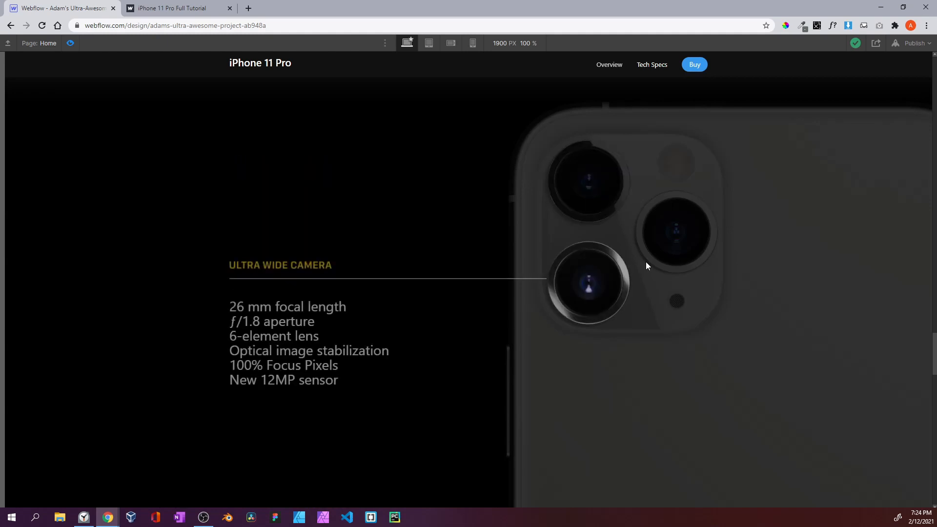
{"action": "scroll", "coordinate": [646, 266], "scroll_direction": "down", "scroll_amount": 10}
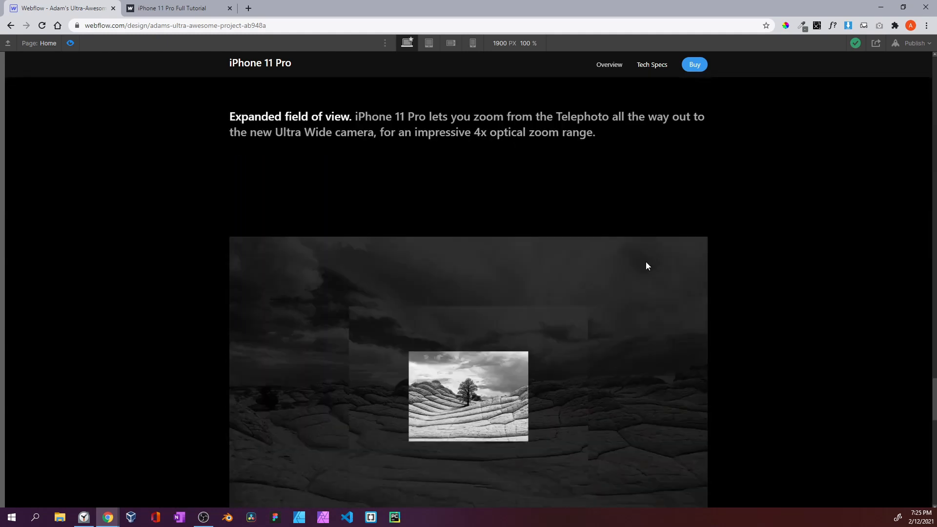
{"action": "scroll", "coordinate": [647, 266], "scroll_direction": "down", "scroll_amount": 5}
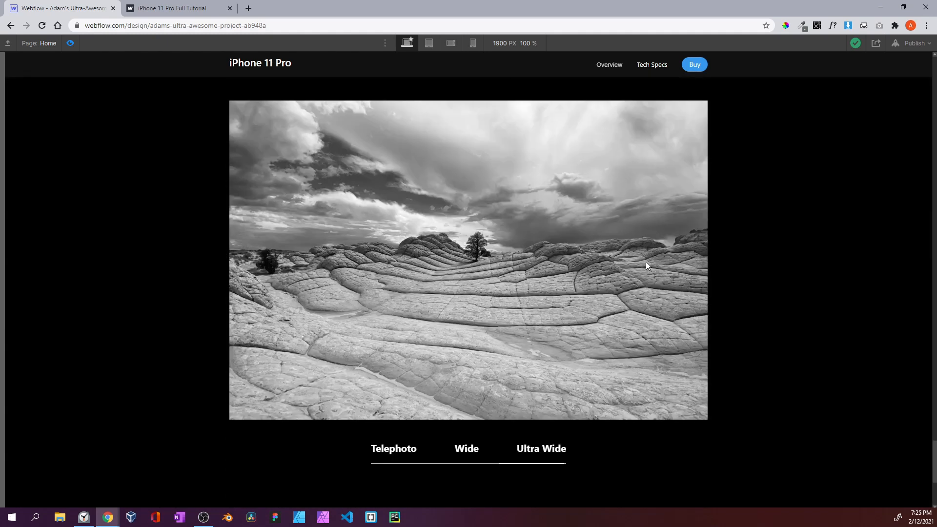
{"action": "scroll", "coordinate": [646, 265], "scroll_direction": "down", "scroll_amount": 2}
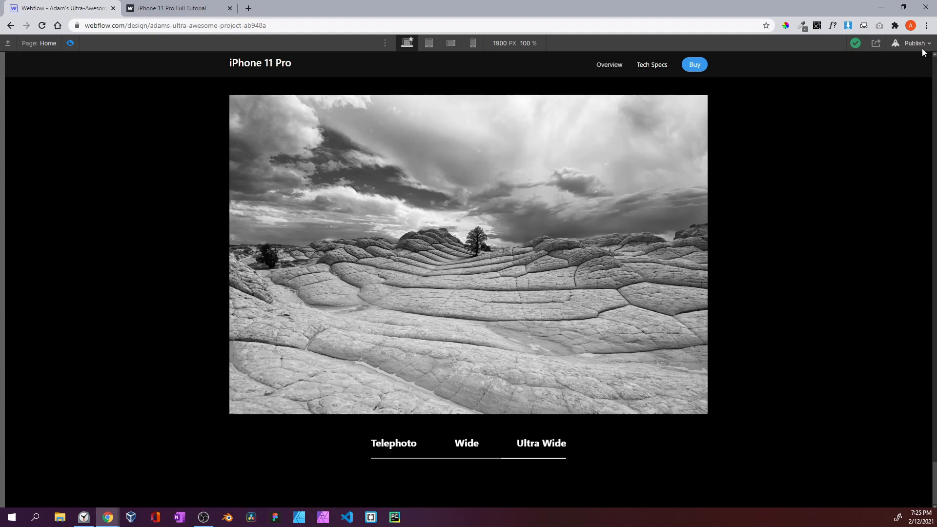
Publish the site to its webflow.io subdomain and open the live page
{"action": "left_click", "coordinate": [922, 49]}
{"action": "left_click", "coordinate": [868, 159]}
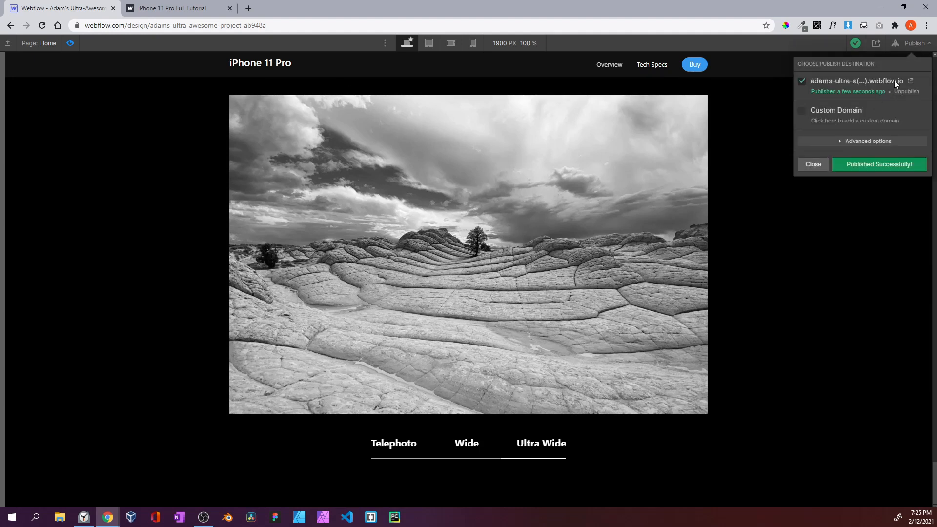
{"action": "left_click", "coordinate": [911, 81]}
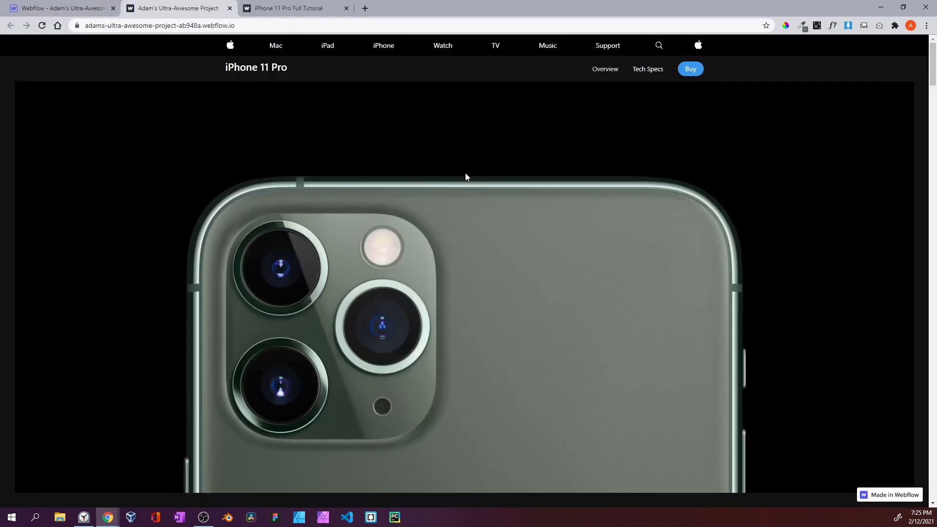
Examine the scroll animations on the published page from the hero down to the field-view section
{"action": "scroll", "coordinate": [466, 177], "scroll_direction": "down", "scroll_amount": 1}
{"action": "scroll", "coordinate": [466, 177], "scroll_direction": "down", "scroll_amount": 5}
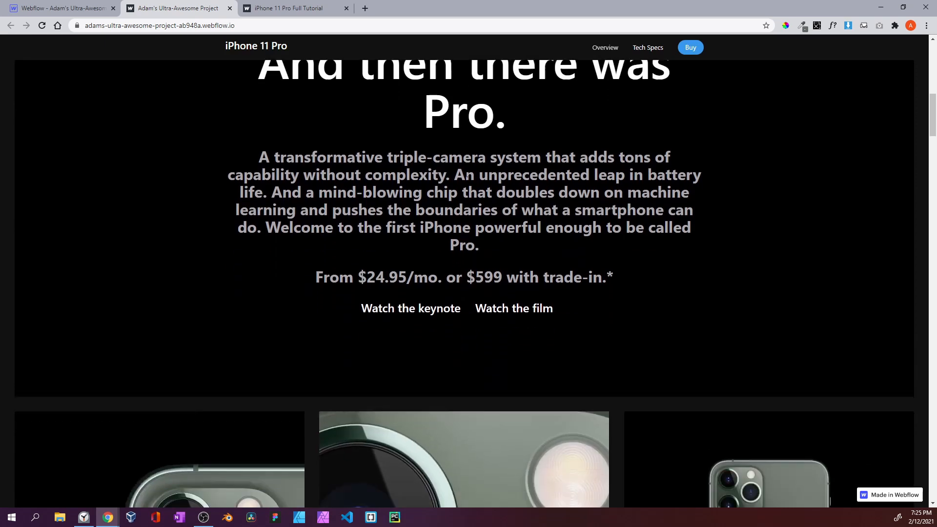
{"action": "scroll", "coordinate": [465, 176], "scroll_direction": "down", "scroll_amount": 7}
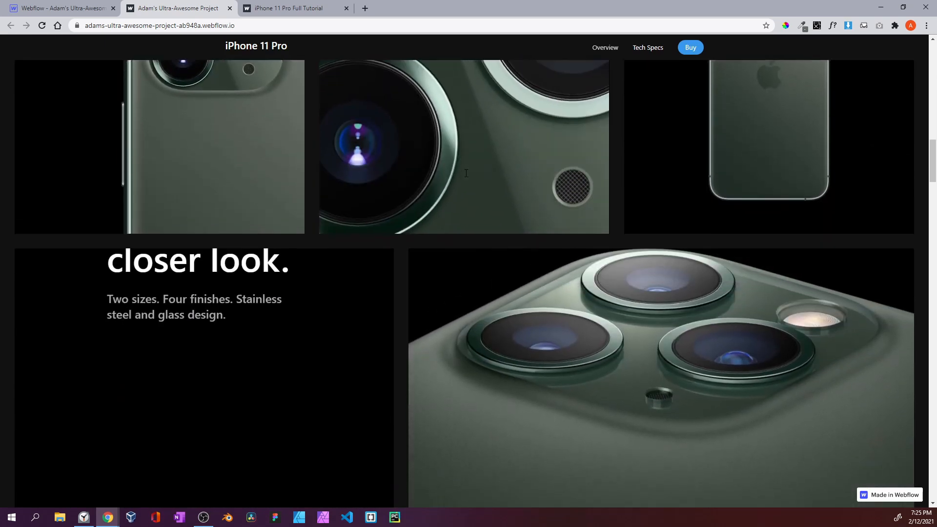
{"action": "scroll", "coordinate": [465, 177], "scroll_direction": "down", "scroll_amount": 7}
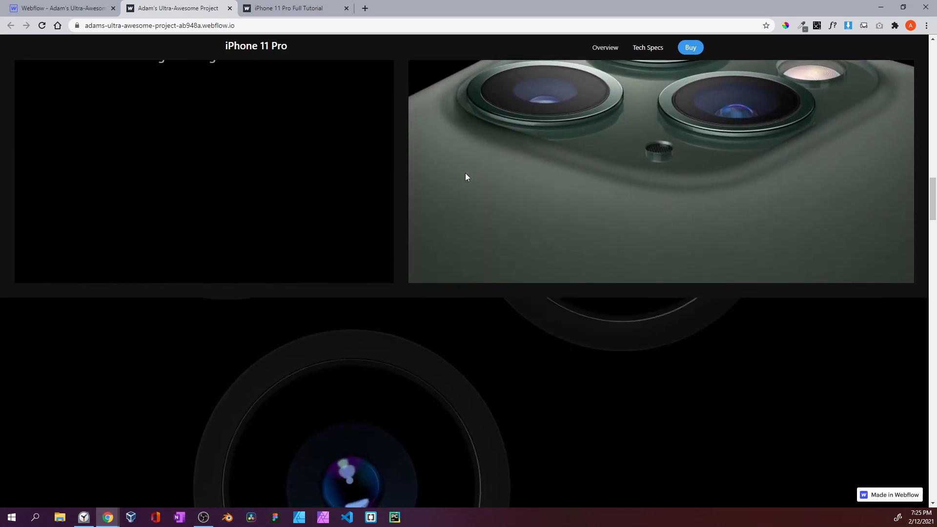
{"action": "scroll", "coordinate": [466, 177], "scroll_direction": "down", "scroll_amount": 10}
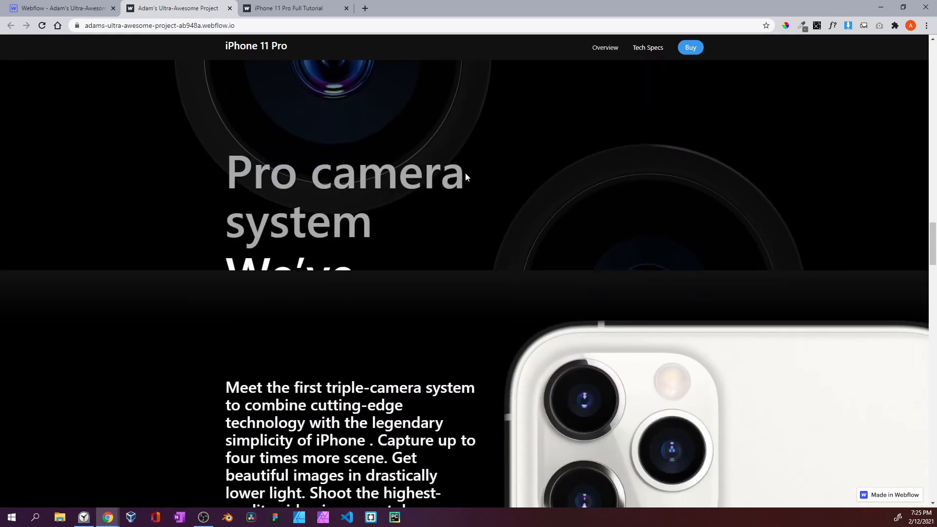
{"action": "scroll", "coordinate": [466, 177], "scroll_direction": "down", "scroll_amount": 6}
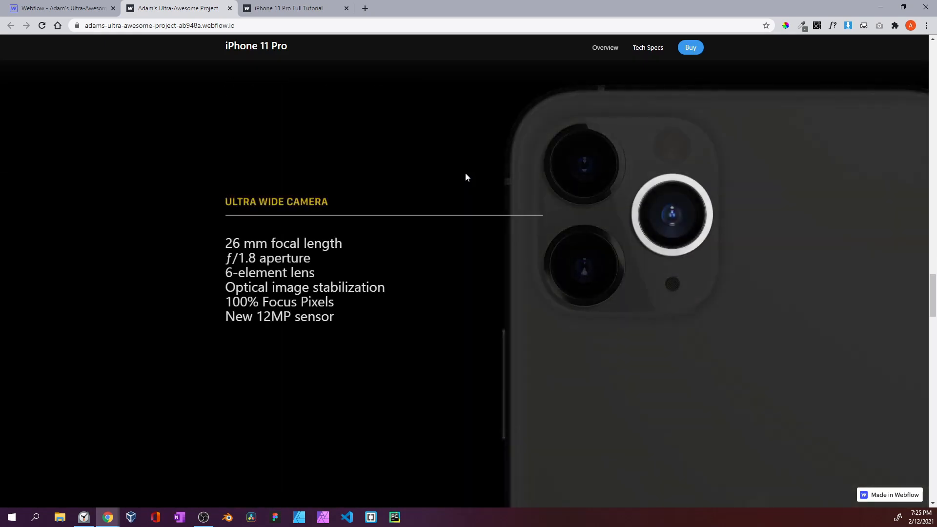
{"action": "scroll", "coordinate": [466, 177], "scroll_direction": "down", "scroll_amount": 4}
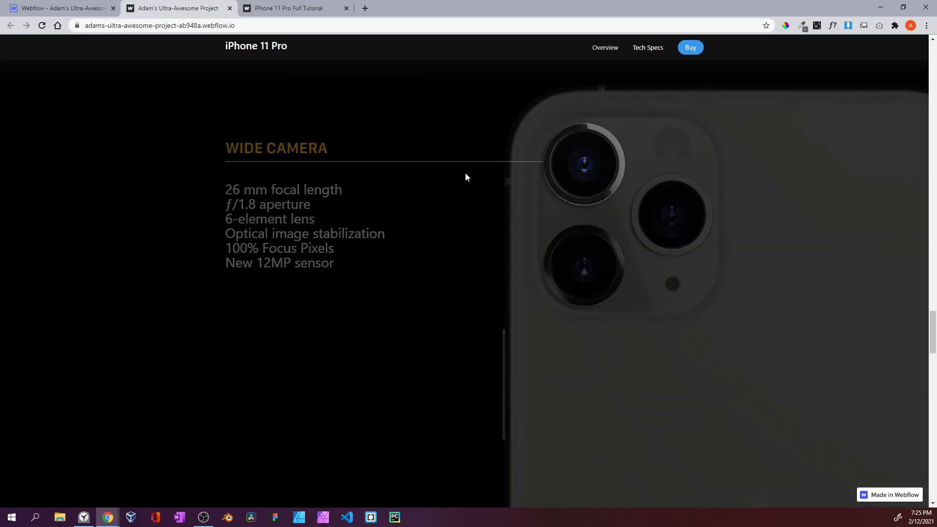
{"action": "scroll", "coordinate": [466, 174], "scroll_direction": "down", "scroll_amount": 6}
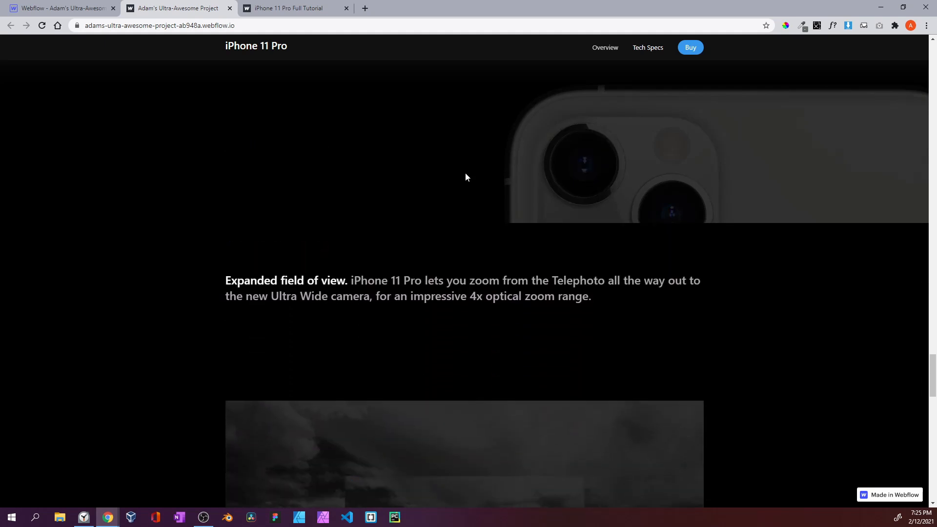
{"action": "scroll", "coordinate": [466, 177], "scroll_direction": "down", "scroll_amount": 5}
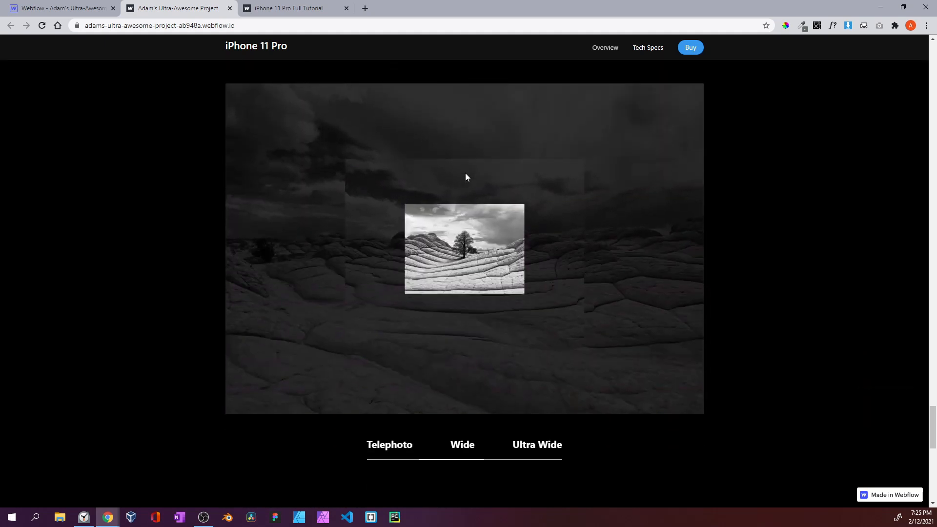
{"action": "scroll", "coordinate": [466, 176], "scroll_direction": "down", "scroll_amount": 2}
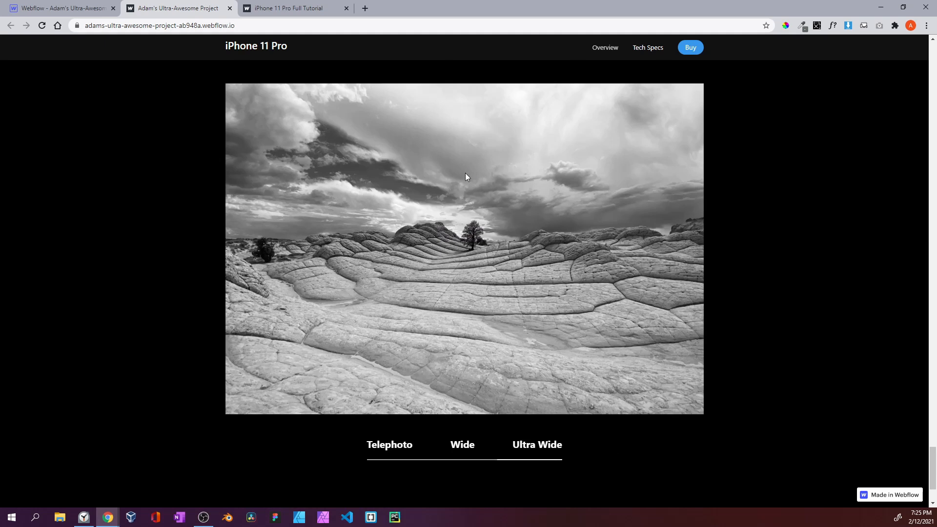
{"action": "scroll", "coordinate": [466, 177], "scroll_direction": "down", "scroll_amount": 2}
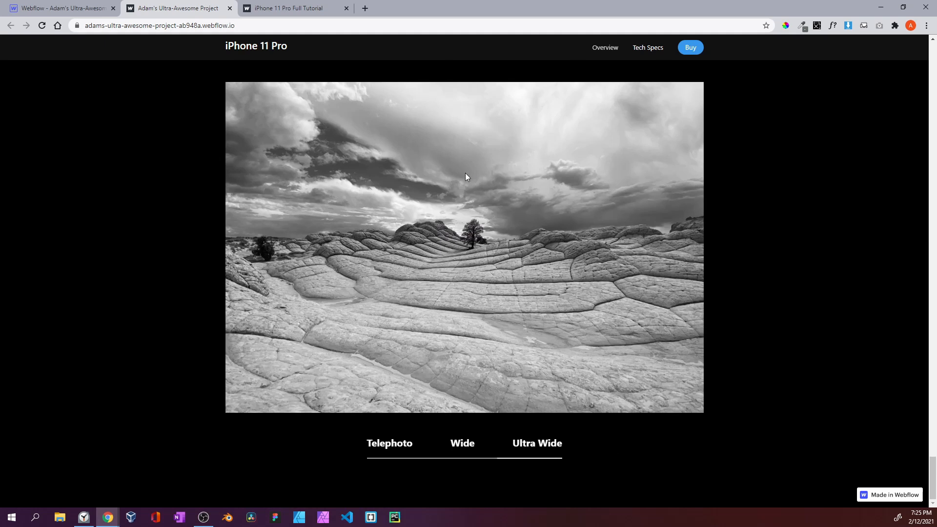